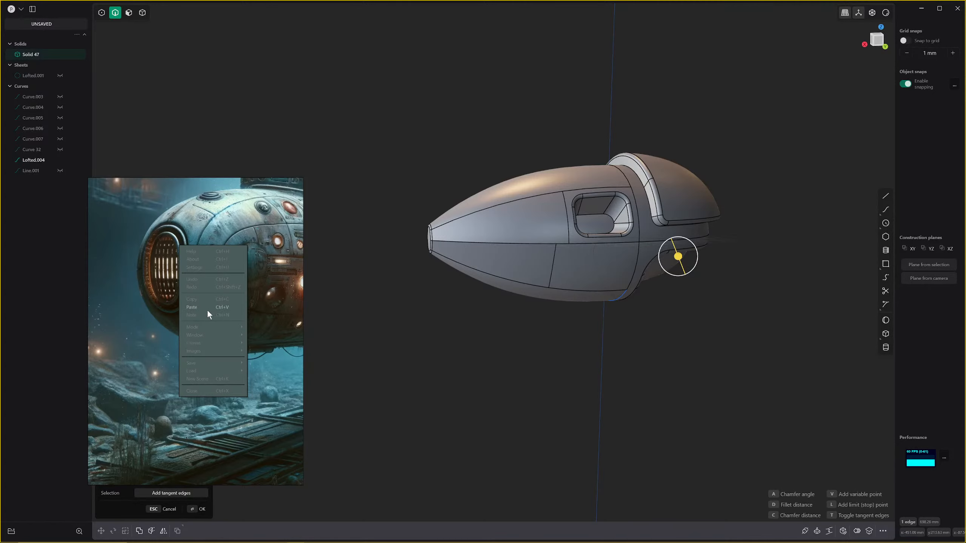
Set the reference image window to Always On Top and resize it to frame the whole submarine picture.
{"action": "mouse_move", "coordinate": [205, 330]}
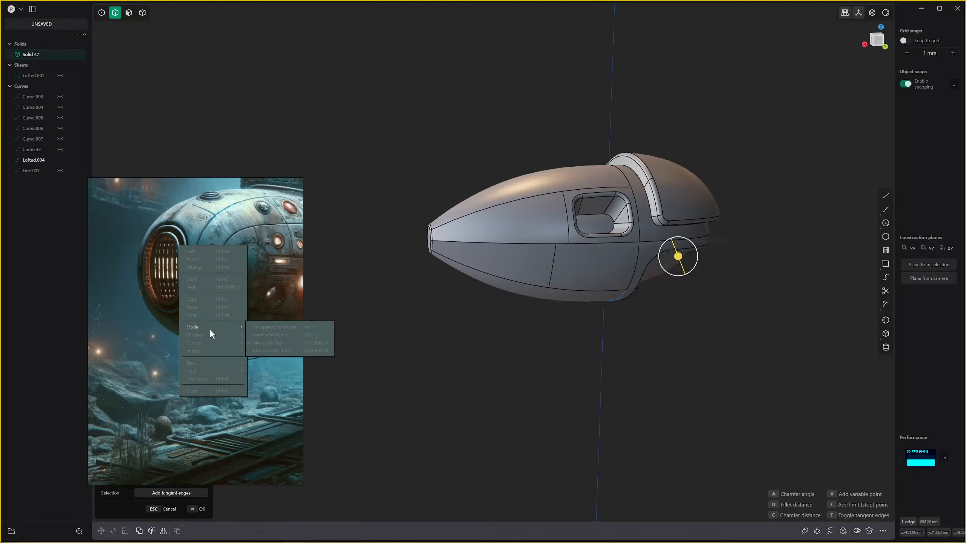
{"action": "left_click", "coordinate": [305, 343]}
{"action": "scroll", "coordinate": [239, 232], "scroll_direction": "down", "scroll_amount": 3}
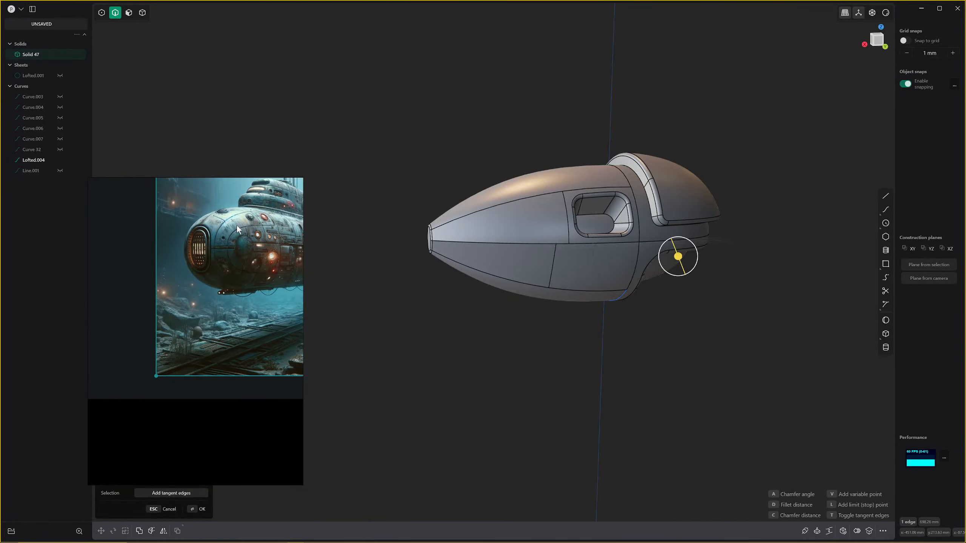
{"action": "double_click", "coordinate": [236, 226]}
{"action": "left_click_drag", "start_coordinate": [301, 484], "coordinate": [274, 419]}
{"action": "left_click_drag", "start_coordinate": [273, 177], "coordinate": [303, 182]}
{"action": "scroll", "coordinate": [238, 264], "scroll_direction": "down", "scroll_amount": 2}
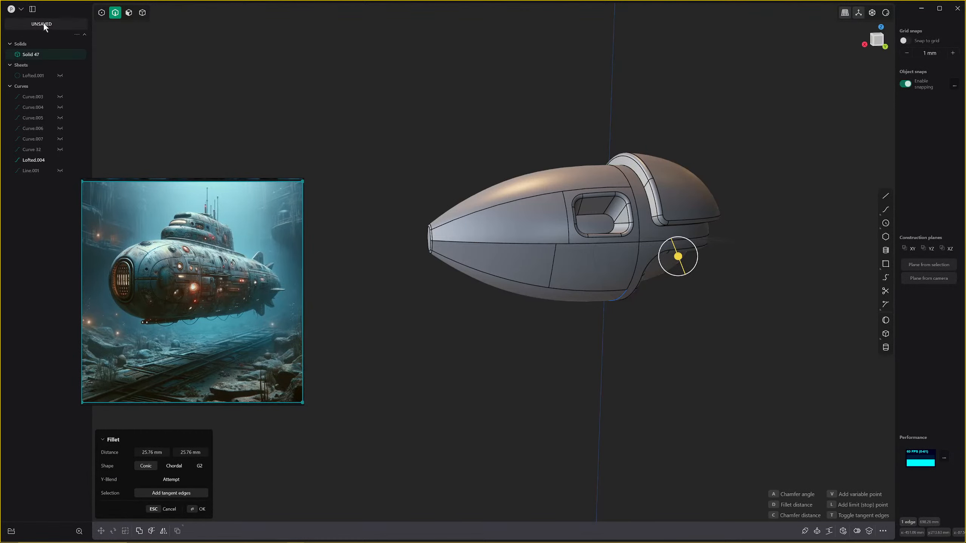
Start a new scene, discarding the current model, and delete the default cube.
{"action": "left_click", "coordinate": [13, 10]}
{"action": "left_click", "coordinate": [27, 18]}
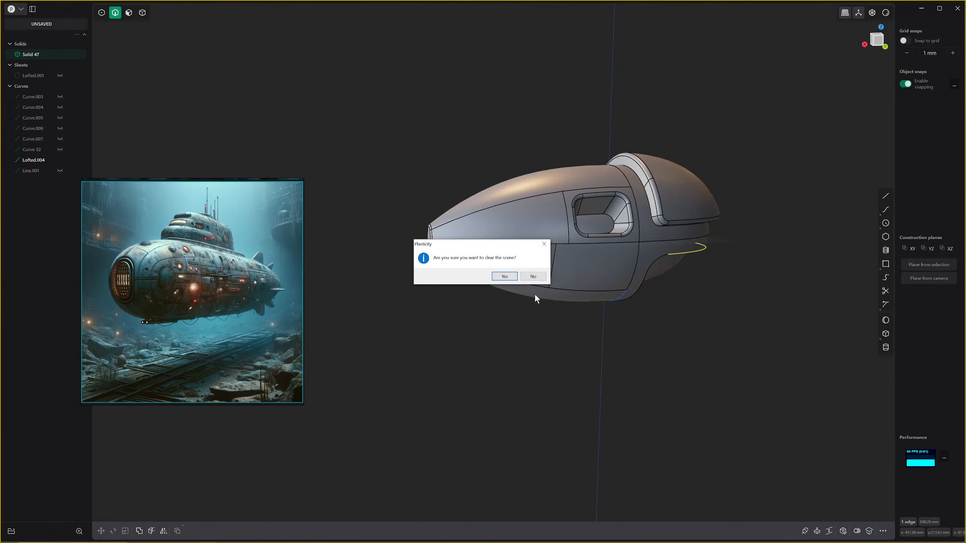
{"action": "left_click", "coordinate": [505, 277]}
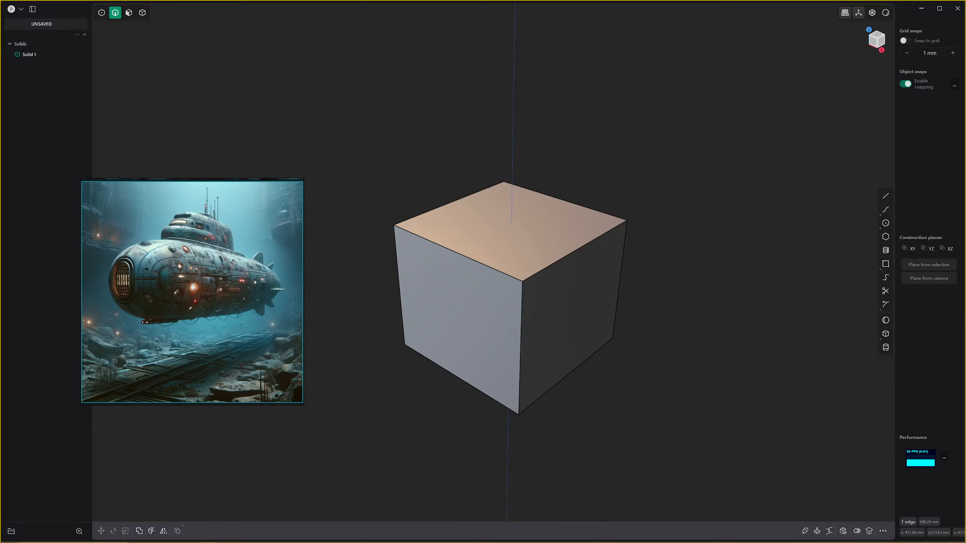
{"action": "middle_click_drag", "start_coordinate": [659, 295], "coordinate": [604, 274]}
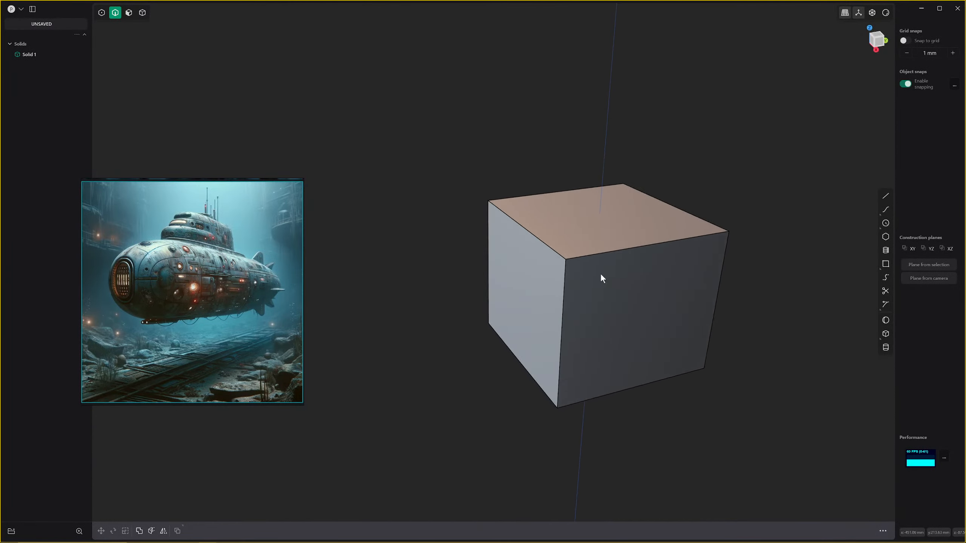
{"action": "key", "text": "4"}
{"action": "left_click", "coordinate": [596, 271]}
{"action": "key", "text": "Delete"}
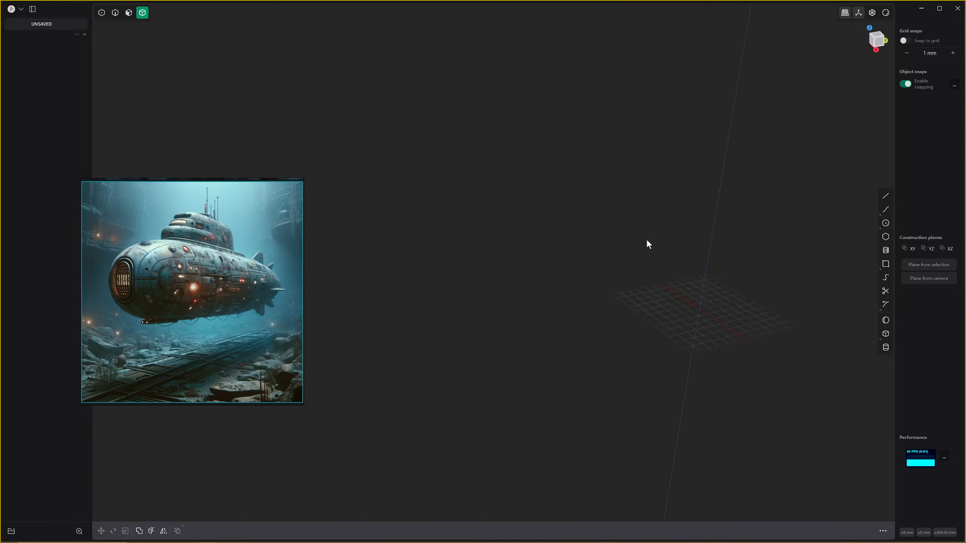
{"action": "middle_click_drag", "start_coordinate": [665, 242], "coordinate": [711, 304]}
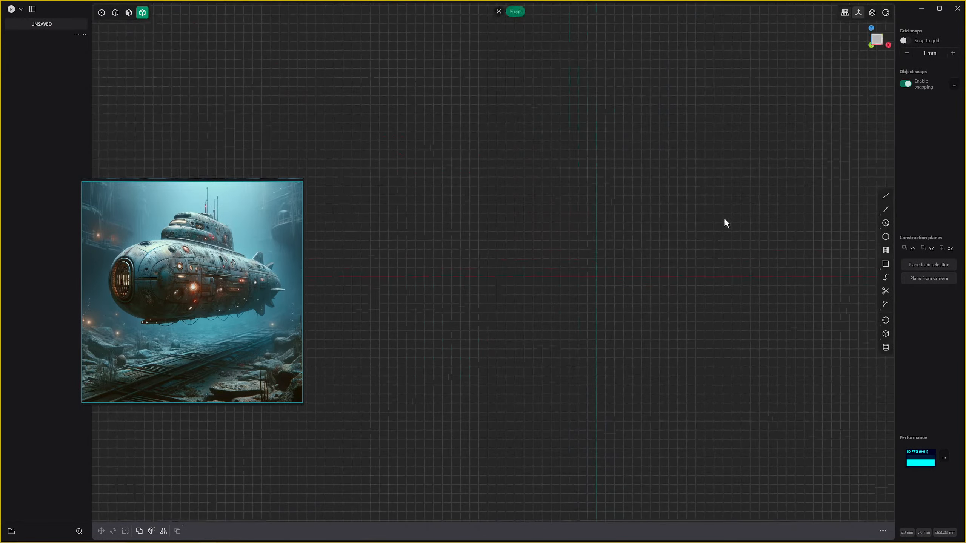
{"action": "middle_click_drag", "start_coordinate": [724, 217], "coordinate": [671, 313]}
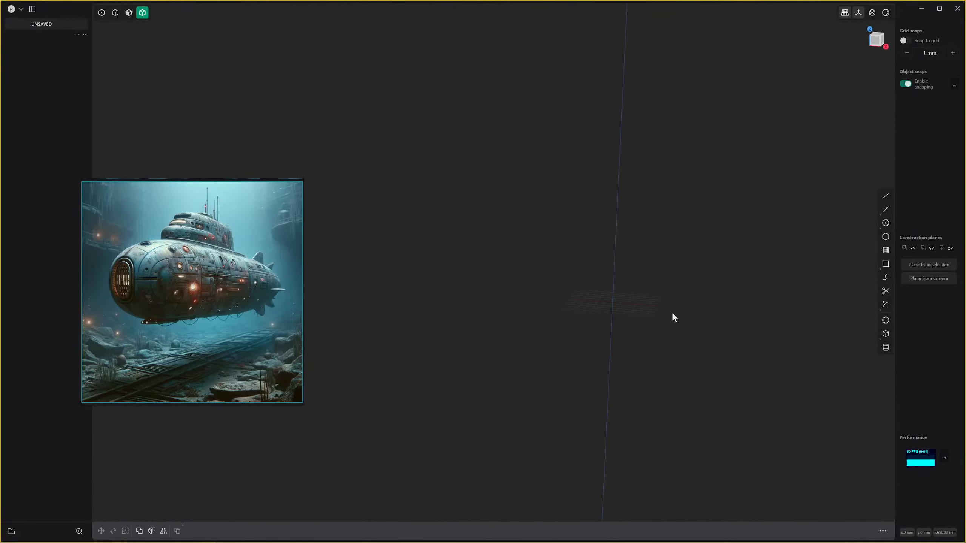
{"action": "left_click", "coordinate": [885, 348]}
{"action": "left_click", "coordinate": [602, 317]}
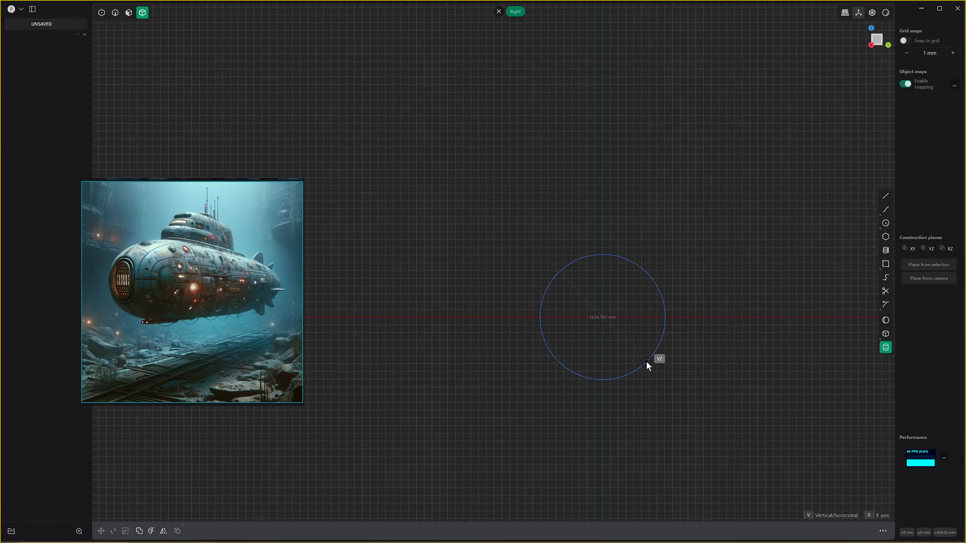
{"action": "left_click", "coordinate": [648, 367]}
{"action": "middle_click_drag", "start_coordinate": [648, 368], "coordinate": [717, 373]}
{"action": "left_click_drag", "start_coordinate": [723, 330], "coordinate": [755, 335]}
{"action": "key", "text": "Escape"}
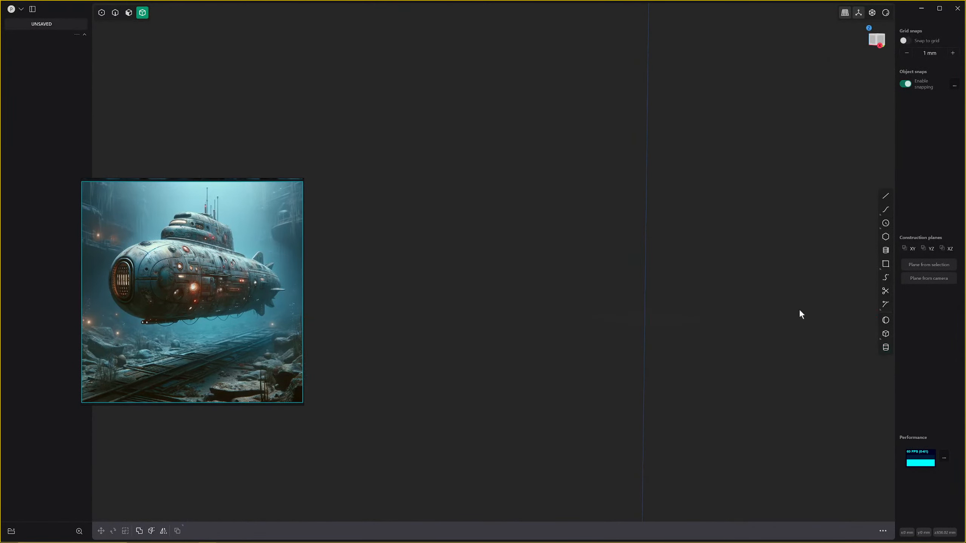
Draw a circle about 1550 mm in diameter centred on the origin in the right-side YZ plane.
{"action": "left_click", "coordinate": [884, 225]}
{"action": "middle_click_drag", "start_coordinate": [598, 343], "coordinate": [505, 370]}
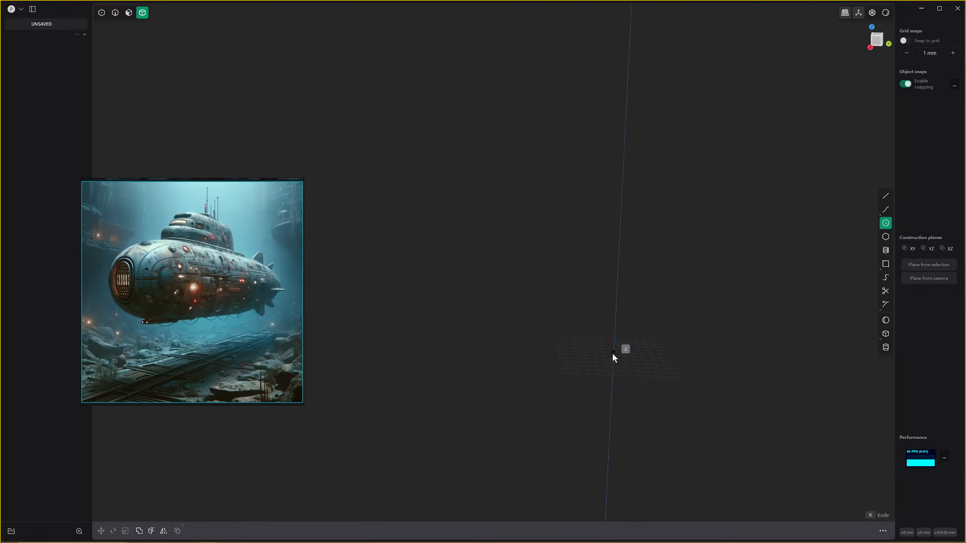
{"action": "key", "text": "KP_3"}
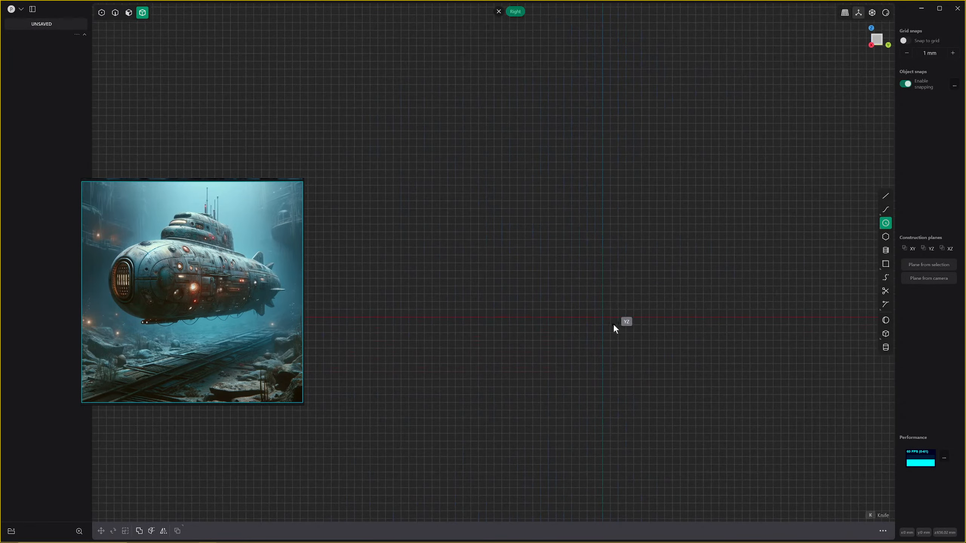
{"action": "left_click", "coordinate": [603, 317]}
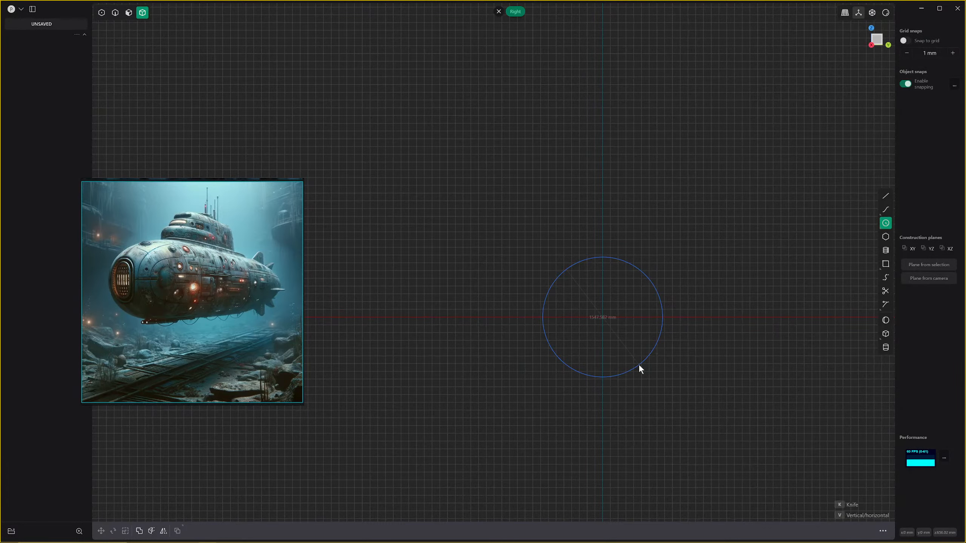
{"action": "left_click", "coordinate": [640, 366]}
Extrude the circle region symmetrically about 2054 mm in both directions to form the hull cylinder.
{"action": "middle_click_drag", "start_coordinate": [606, 336], "coordinate": [677, 343]}
{"action": "left_click", "coordinate": [651, 312]}
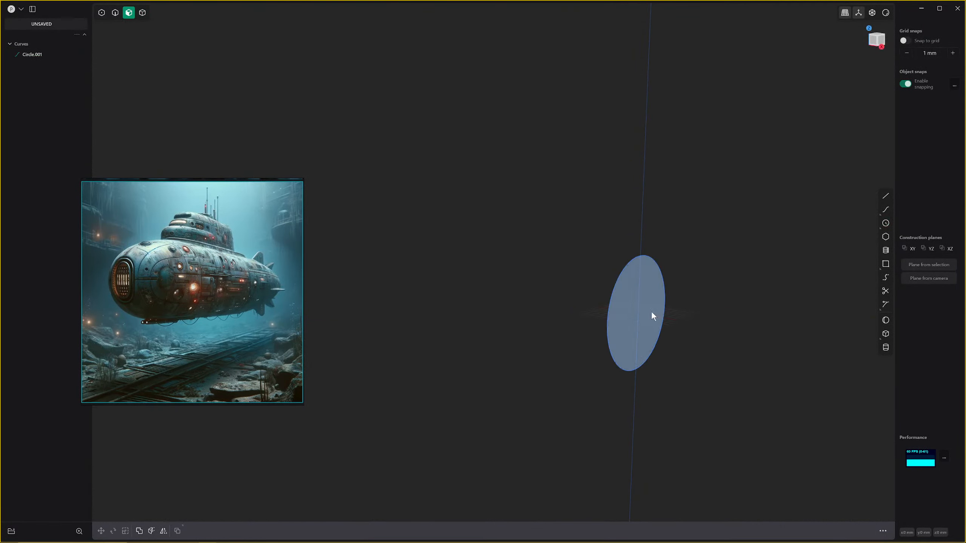
{"action": "key", "text": "e"}
{"action": "key", "text": "Tab"}
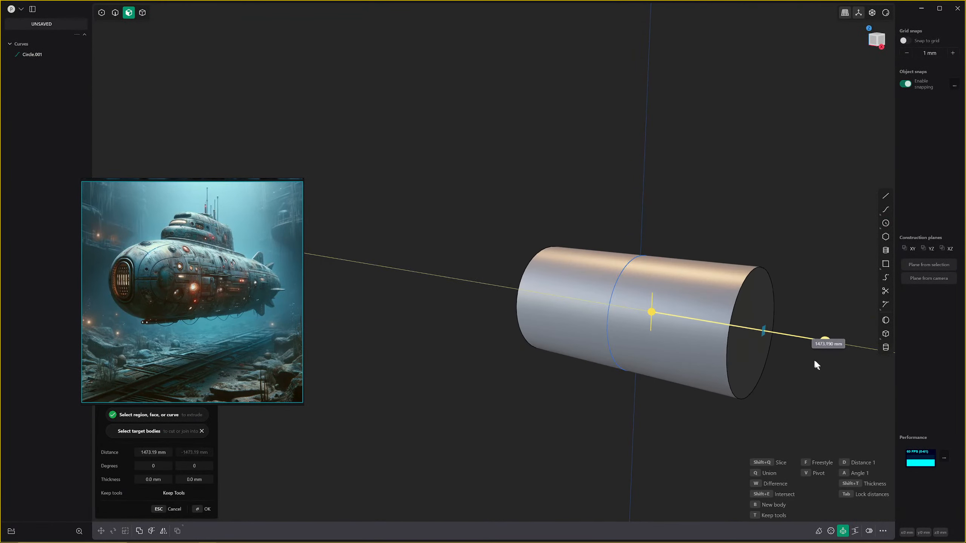
{"action": "left_click", "coordinate": [870, 392]}
{"action": "middle_click_drag", "start_coordinate": [620, 319], "coordinate": [631, 321]}
{"action": "key", "text": "2"}
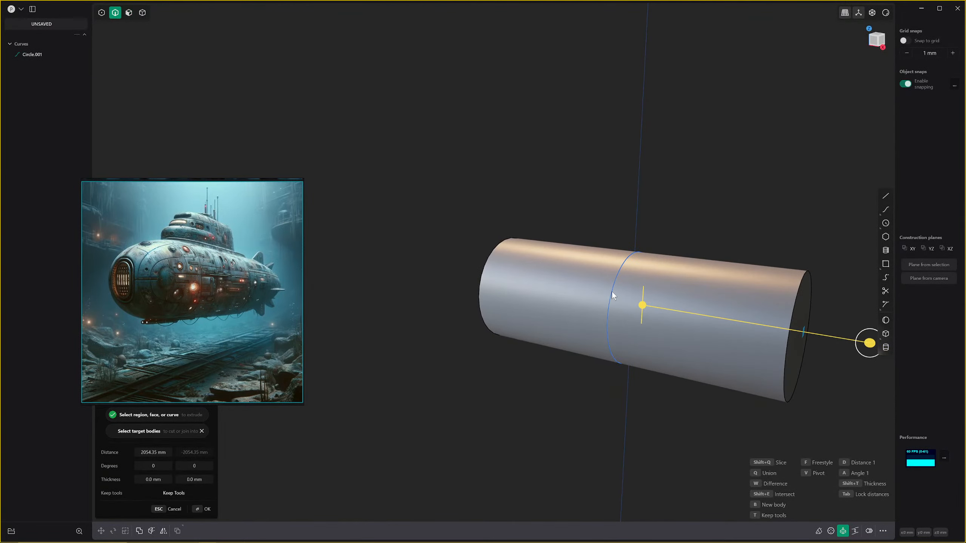
{"action": "right_click", "coordinate": [612, 291]}
Delete the source circle curve around the middle of the hull cylinder.
{"action": "left_click", "coordinate": [618, 283]}
{"action": "key", "text": "x"}
{"action": "middle_click_drag", "start_coordinate": [621, 286], "coordinate": [716, 286]}
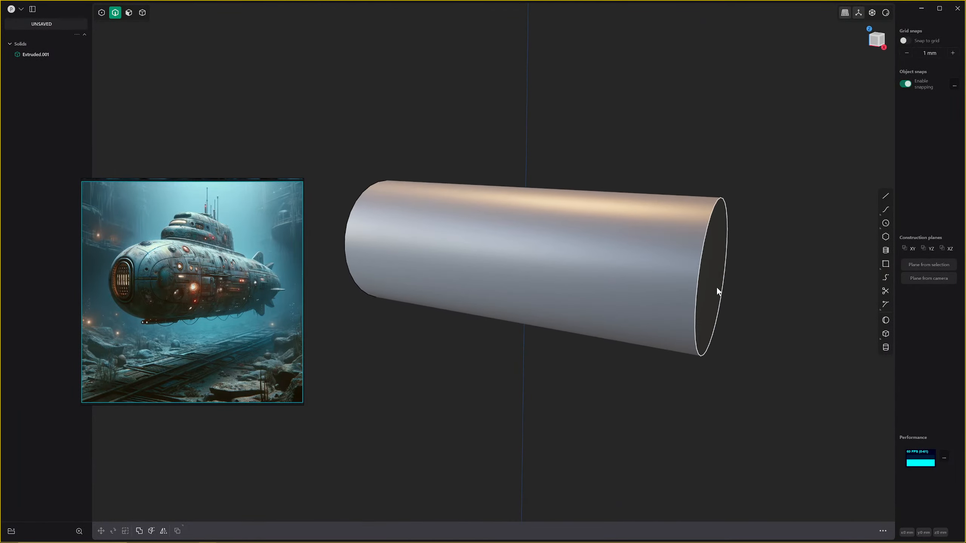
Taper the hull toward its rear by applying an Offset face angle of about 2.4 degrees to the rear end face.
{"action": "key", "text": "3"}
{"action": "left_click", "coordinate": [713, 280]}
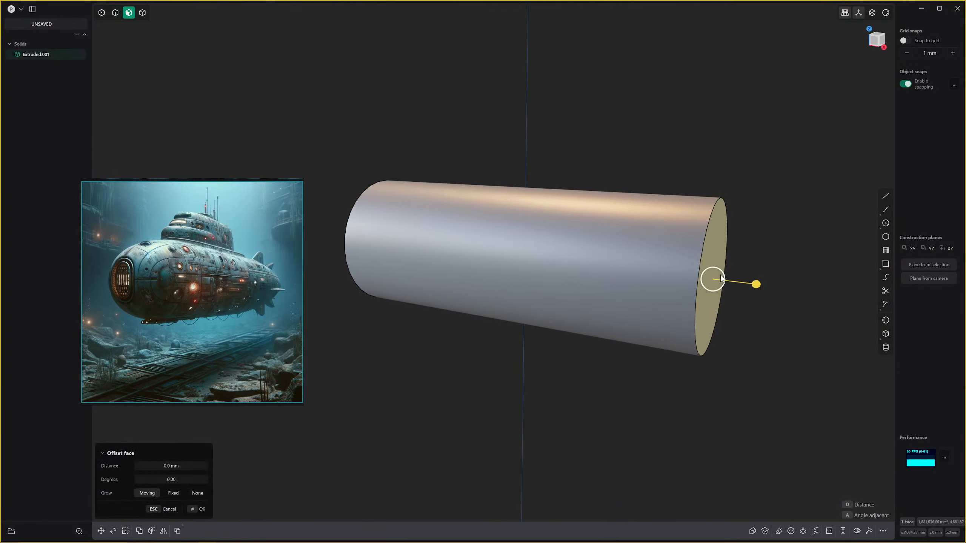
{"action": "key", "text": "Escape"}
{"action": "left_click", "coordinate": [712, 267]}
{"action": "left_click_drag", "start_coordinate": [722, 263], "coordinate": [722, 263]}
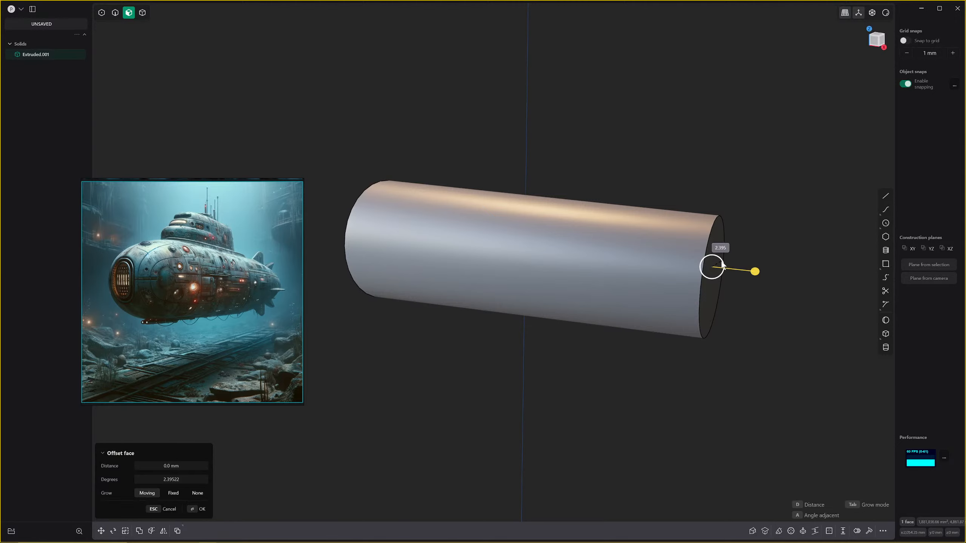
{"action": "middle_click_drag", "start_coordinate": [602, 279], "coordinate": [688, 300]}
{"action": "right_click", "coordinate": [540, 301]}
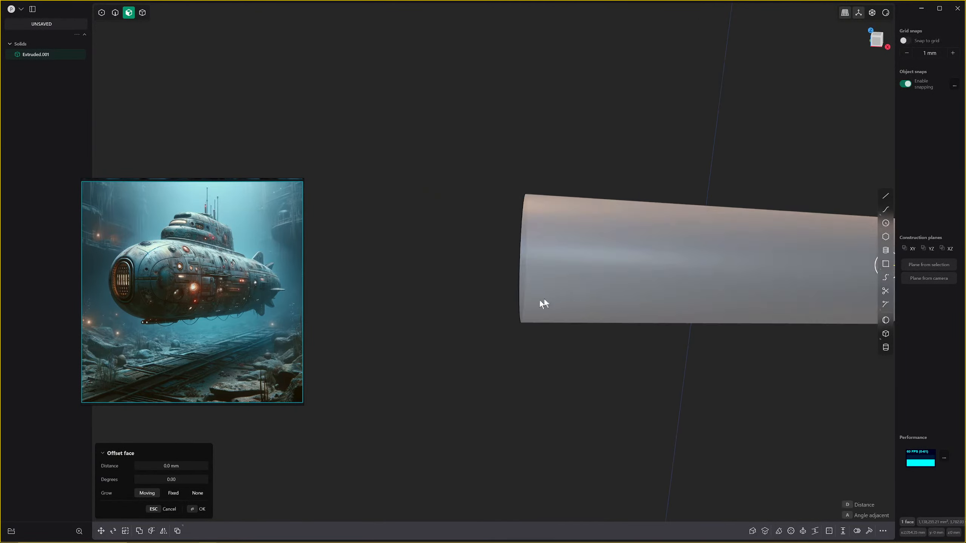
Offset the front end face outward to lengthen the hull.
{"action": "middle_click_drag", "start_coordinate": [540, 301], "coordinate": [612, 317]}
{"action": "left_click_drag", "start_coordinate": [572, 311], "coordinate": [516, 315]}
{"action": "right_click", "coordinate": [516, 316]}
Offset the hull's curved side face outward in two stages, the second about 174 mm, to thicken the hull.
{"action": "scroll", "coordinate": [608, 326], "scroll_direction": "down", "scroll_amount": 5}
{"action": "middle_click_drag", "start_coordinate": [626, 325], "coordinate": [607, 343], "text": "shift"}
{"action": "left_click", "coordinate": [630, 331]}
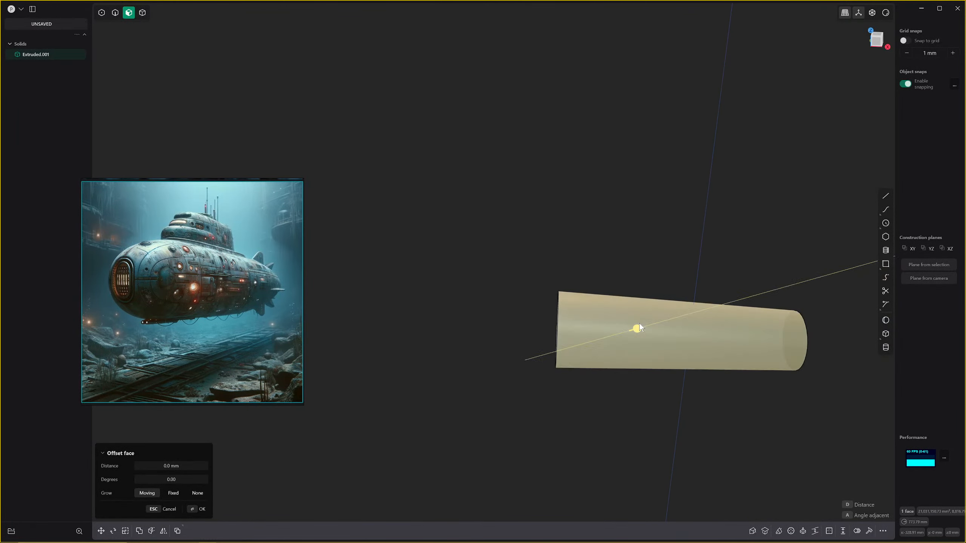
{"action": "left_click_drag", "start_coordinate": [639, 323], "coordinate": [643, 330]}
{"action": "middle_click_drag", "start_coordinate": [644, 331], "coordinate": [699, 341]}
{"action": "left_click_drag", "start_coordinate": [621, 231], "coordinate": [624, 226]}
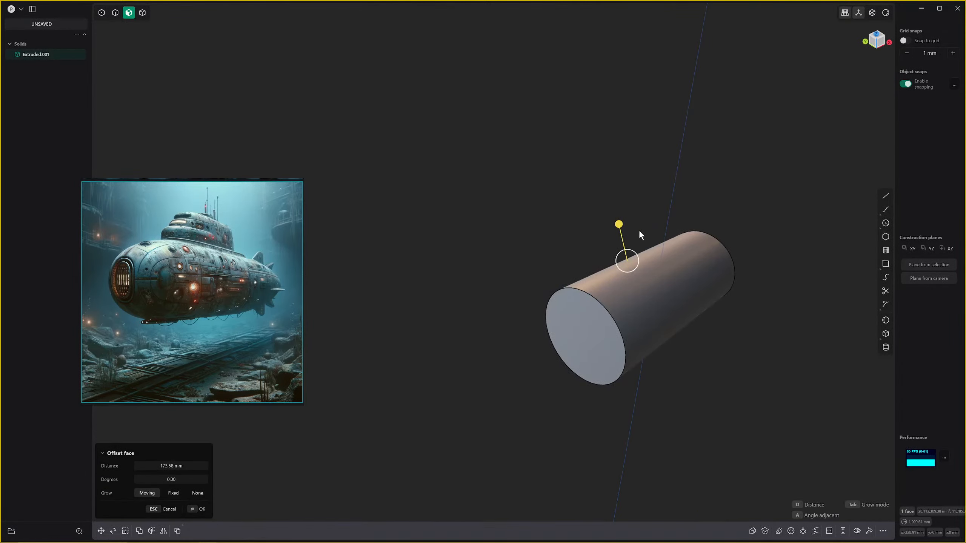
{"action": "middle_click_drag", "start_coordinate": [638, 231], "coordinate": [597, 272]}
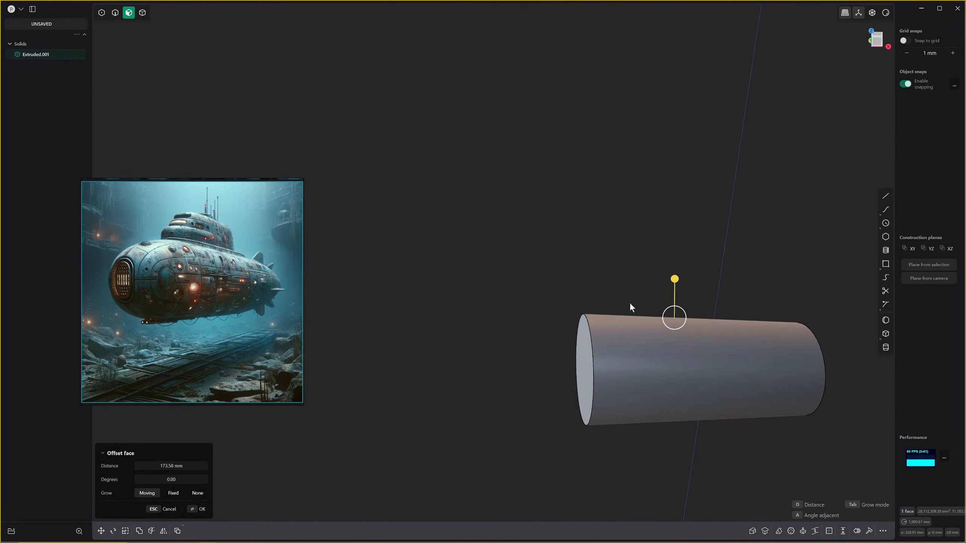
Fillet the hull's front circular edge by about 1016 mm to form a rounded nose.
{"action": "scroll", "coordinate": [646, 310], "scroll_direction": "up", "scroll_amount": 4}
{"action": "key", "text": "Caps_Lock"}
{"action": "key", "text": "2"}
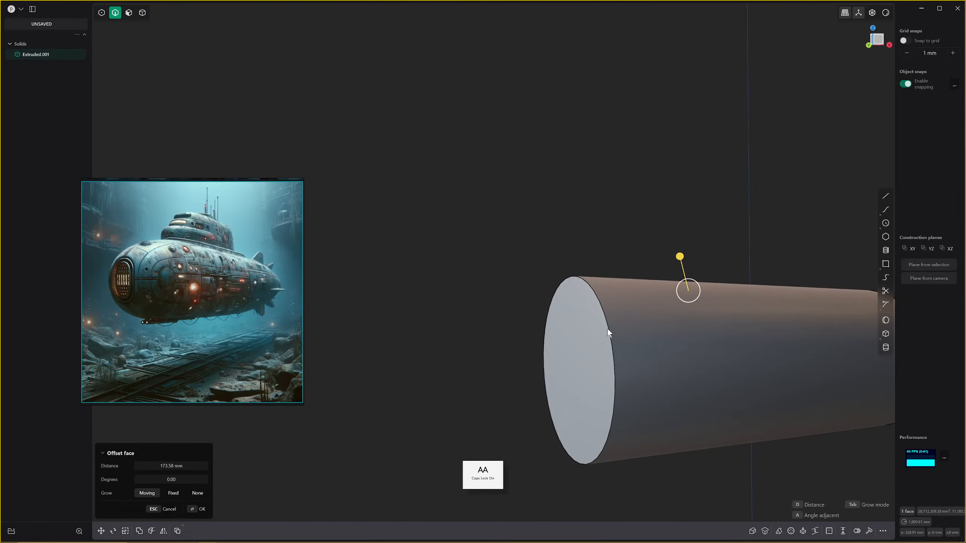
{"action": "left_click", "coordinate": [609, 329]}
{"action": "mouse_move", "coordinate": [608, 329]}
{"action": "left_mouse_down"}
{"action": "mouse_move", "coordinate": [623, 332]}
{"action": "mouse_move", "coordinate": [581, 340]}
{"action": "mouse_move", "coordinate": [638, 326]}
{"action": "mouse_move", "coordinate": [602, 308]}
{"action": "mouse_move", "coordinate": [611, 315]}
{"action": "left_mouse_up"}
{"action": "scroll", "coordinate": [696, 318], "scroll_direction": "down", "scroll_amount": 2}
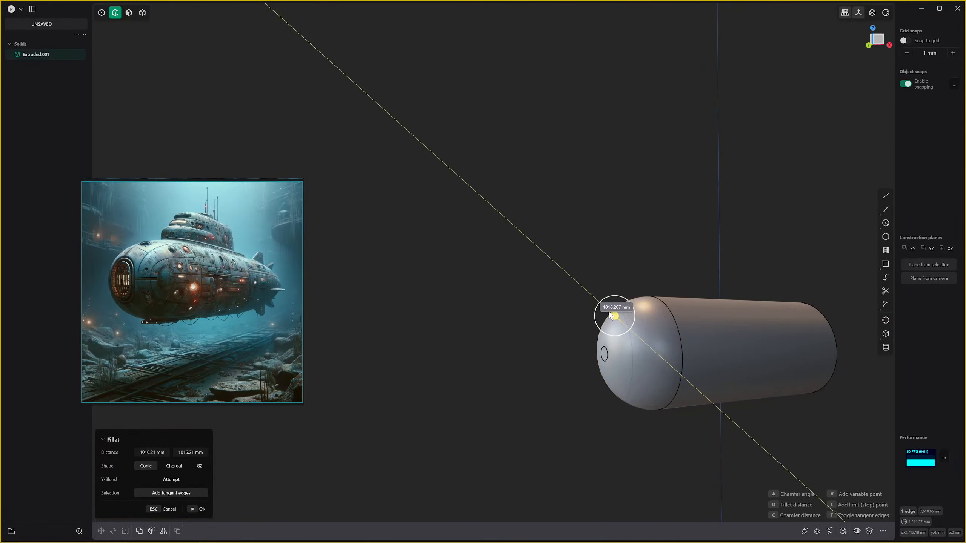
{"action": "key", "text": "Return"}
{"action": "middle_click_drag", "start_coordinate": [637, 311], "coordinate": [711, 310]}
{"action": "scroll", "coordinate": [719, 312], "scroll_direction": "down", "scroll_amount": 2}
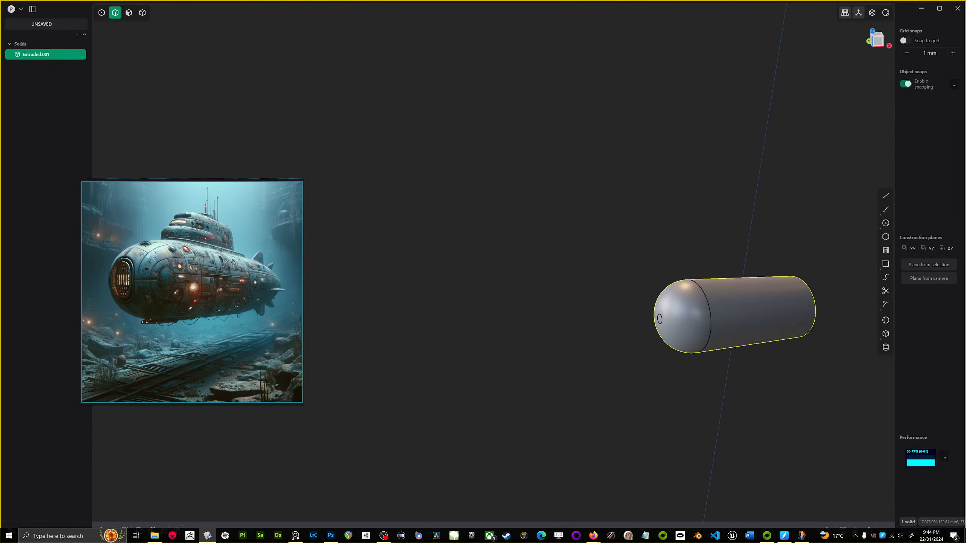
{"action": "middle_click_drag", "start_coordinate": [695, 228], "coordinate": [487, 243], "text": "shift"}
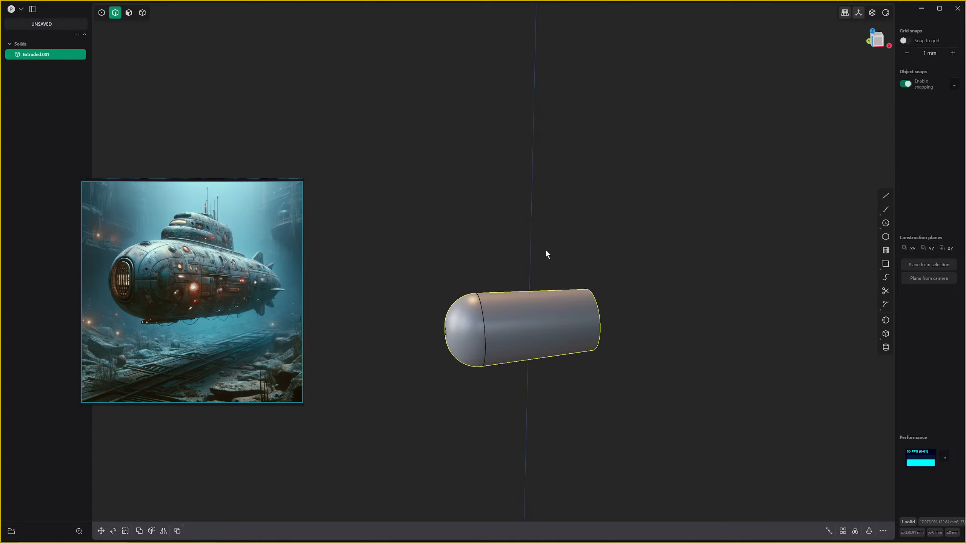
{"action": "scroll", "coordinate": [523, 342], "scroll_direction": "up", "scroll_amount": 3}
{"action": "middle_click_drag", "start_coordinate": [548, 331], "coordinate": [632, 276], "text": "shift"}
{"action": "scroll", "coordinate": [556, 302], "scroll_direction": "up", "scroll_amount": 2}
{"action": "left_click", "coordinate": [635, 277]}
{"action": "key", "text": "b"}
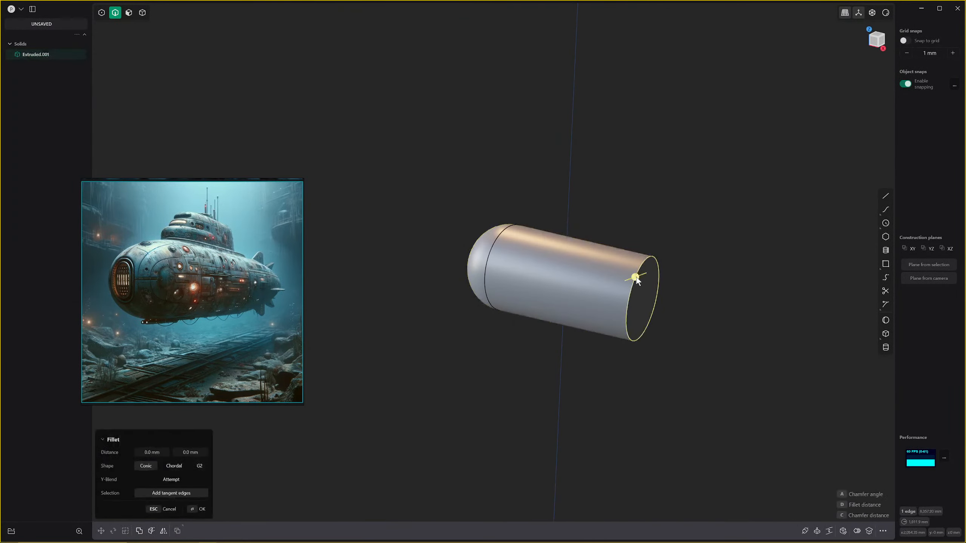
{"action": "key", "text": "Escape"}
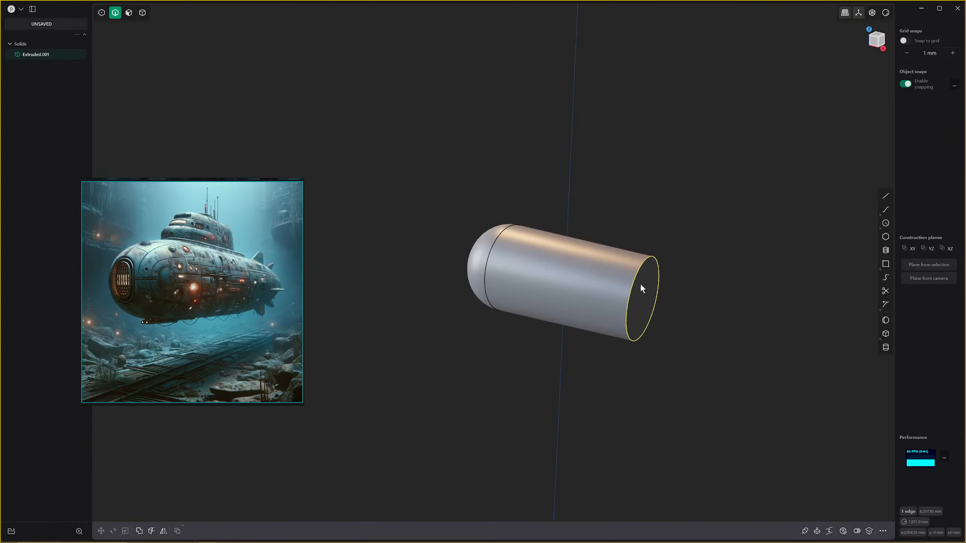
Offset the hull's rear end face outward by about 1231 mm to extend the body.
{"action": "key", "text": "3"}
{"action": "left_click", "coordinate": [640, 284]}
{"action": "key", "text": "o"}
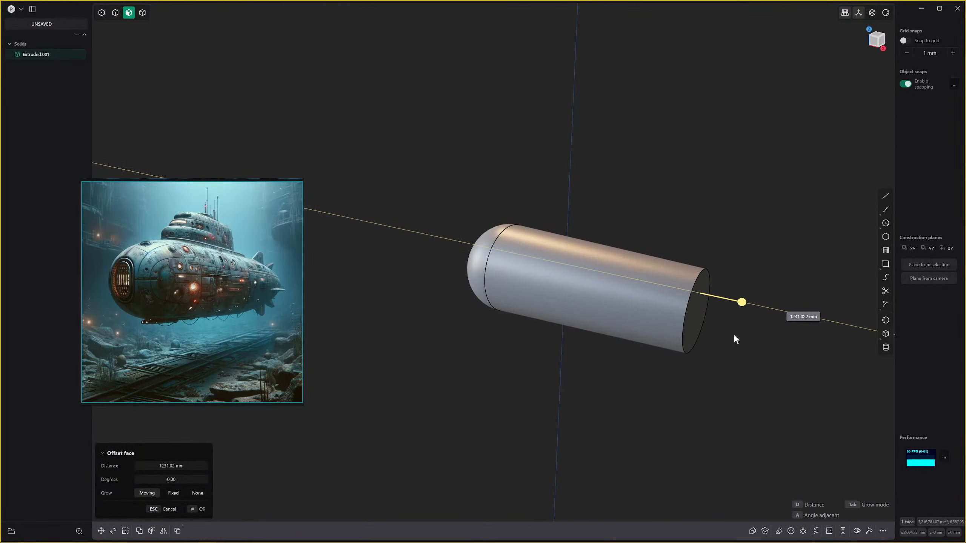
{"action": "left_click", "coordinate": [732, 334]}
Try rounding the hull's rear circular edge with a large fillet, and undo it.
{"action": "key", "text": "2"}
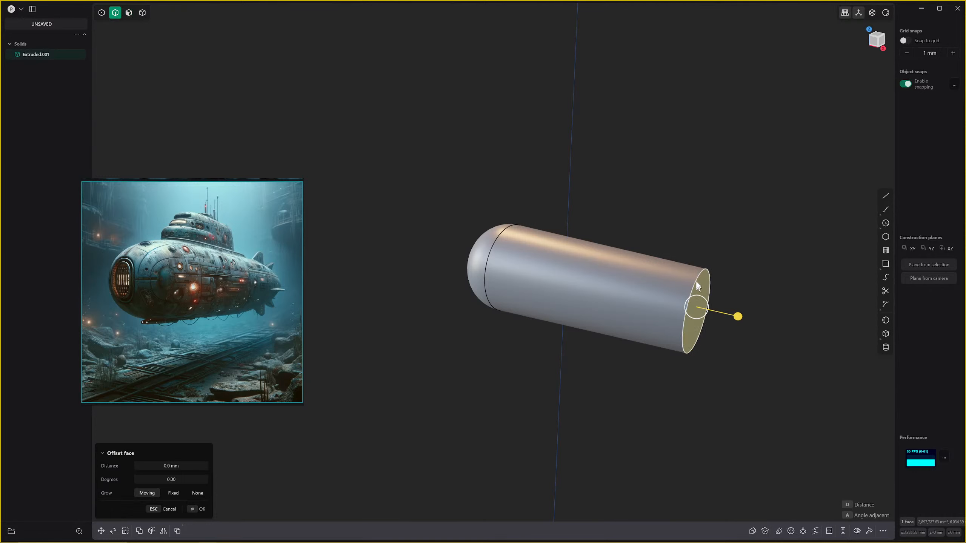
{"action": "key", "text": "b"}
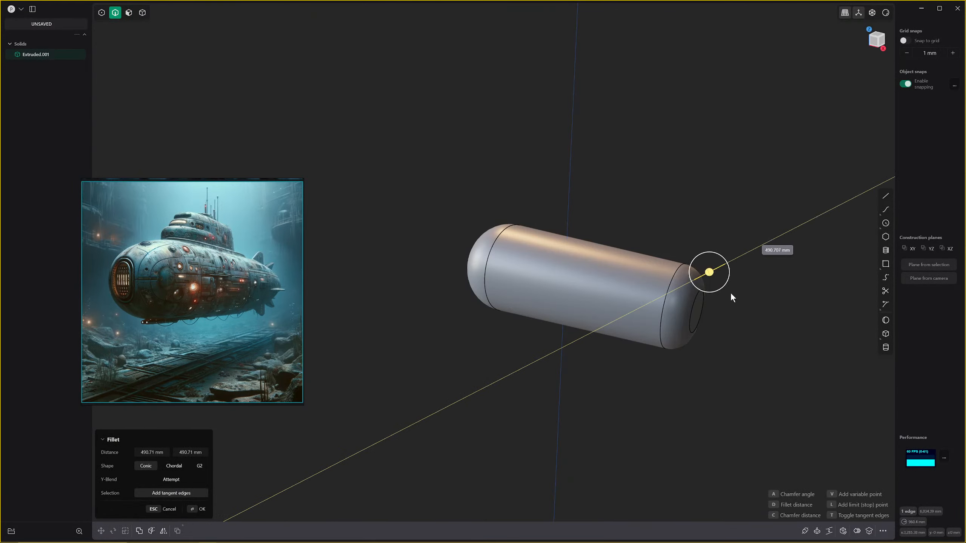
{"action": "left_click", "coordinate": [751, 305]}
{"action": "key", "text": "Return"}
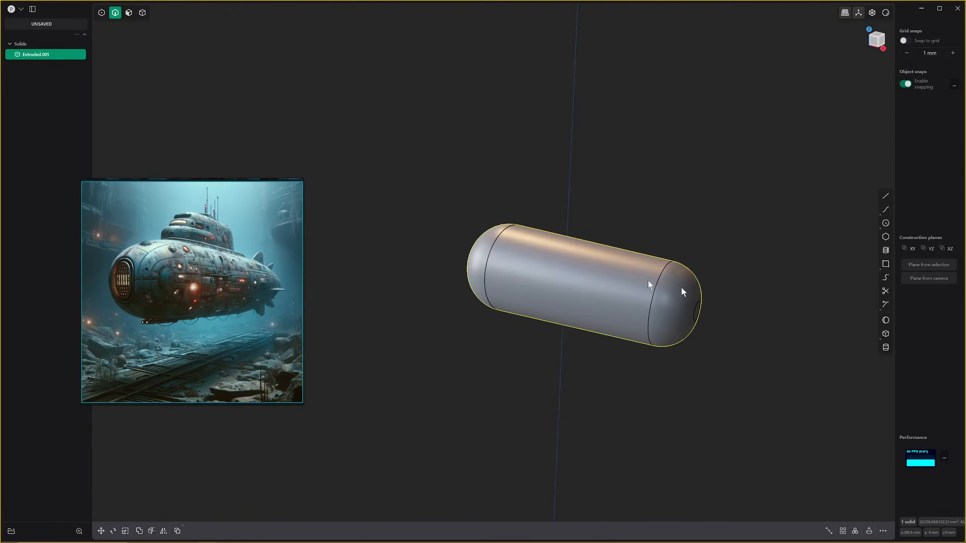
{"action": "middle_click_drag", "start_coordinate": [681, 287], "coordinate": [569, 270]}
{"action": "scroll", "coordinate": [613, 298], "scroll_direction": "up", "scroll_amount": 3}
{"action": "key", "text": "ctrl+z"}
Duplicate the hull's rear circular edge as a curve, move the copy rearward along the hull axis, and scale it down uniformly.
{"action": "key", "text": "b"}
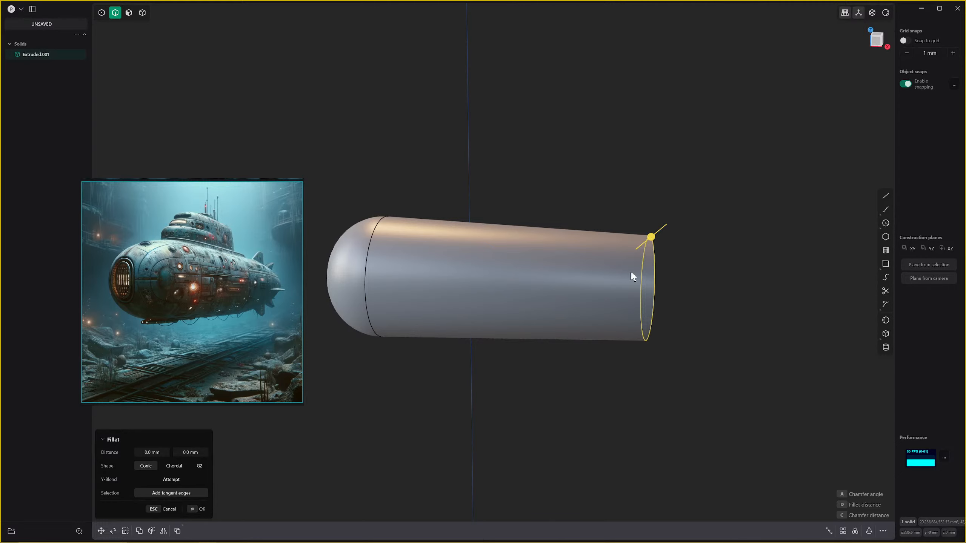
{"action": "key", "text": "shift+d"}
{"action": "left_click_drag", "start_coordinate": [679, 290], "coordinate": [751, 294]}
{"action": "right_click", "coordinate": [750, 294]}
{"action": "key", "text": "s"}
{"action": "key", "text": "s"}
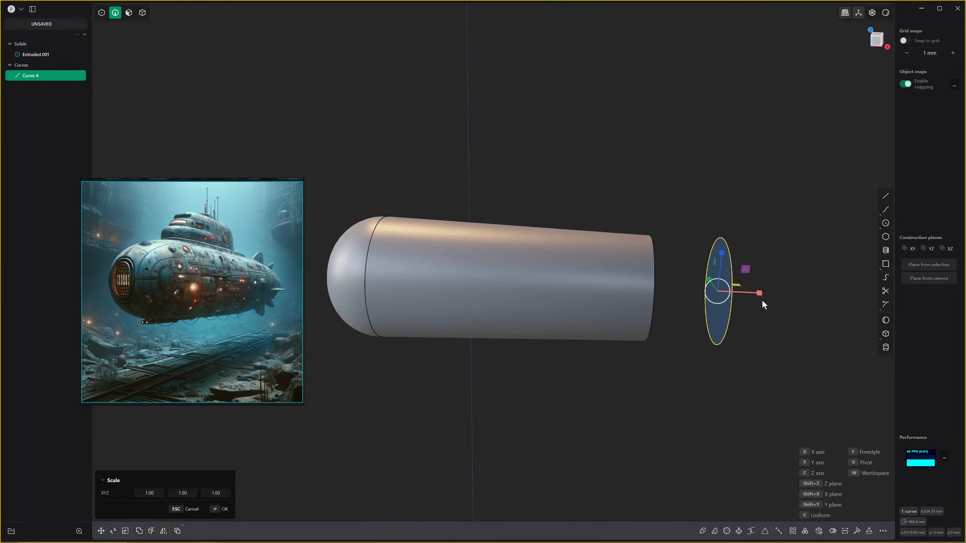
{"action": "left_click", "coordinate": [745, 292]}
{"action": "right_click", "coordinate": [745, 292]}
{"action": "middle_click_drag", "start_coordinate": [745, 292], "coordinate": [696, 303]}
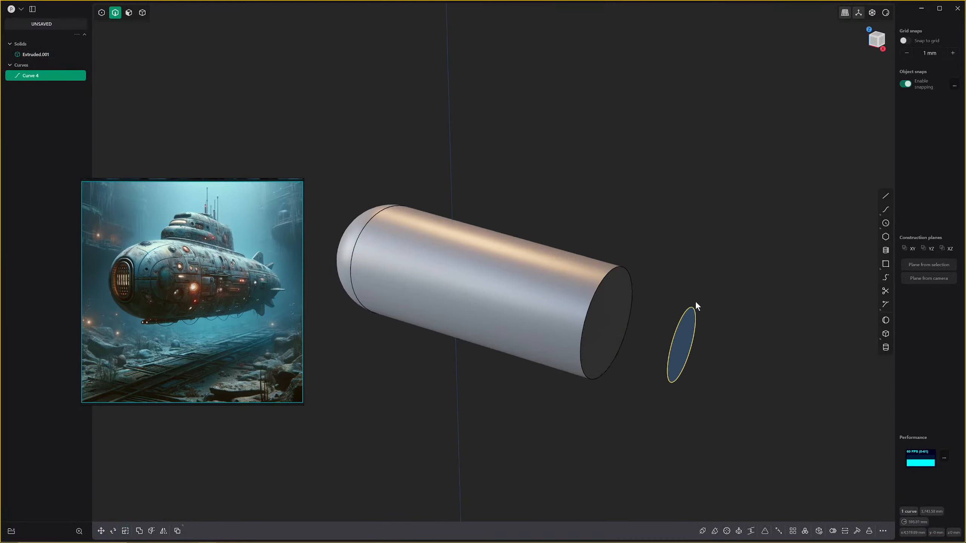
Duplicate the hull's rear circular edge again as a separate curve, leaving this copy in place at the hull end.
{"action": "left_click", "coordinate": [595, 293]}
{"action": "key", "text": "f"}
{"action": "key", "text": "shift+d"}
{"action": "middle_click_drag", "start_coordinate": [617, 288], "coordinate": [640, 288]}
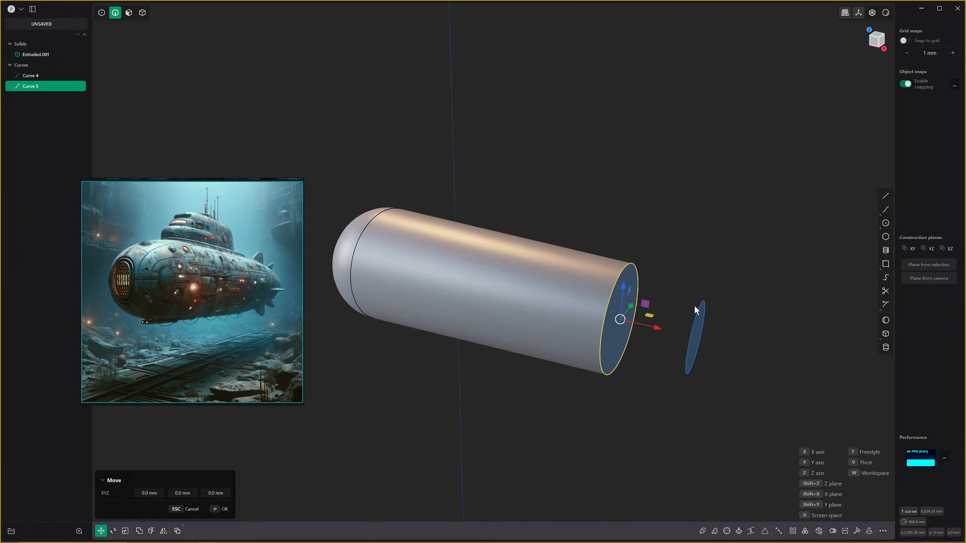
{"action": "right_click", "coordinate": [698, 313]}
Loft a tapered tail section between the small rear circle and the full-size circle at the hull end.
{"action": "left_click", "coordinate": [698, 315]}
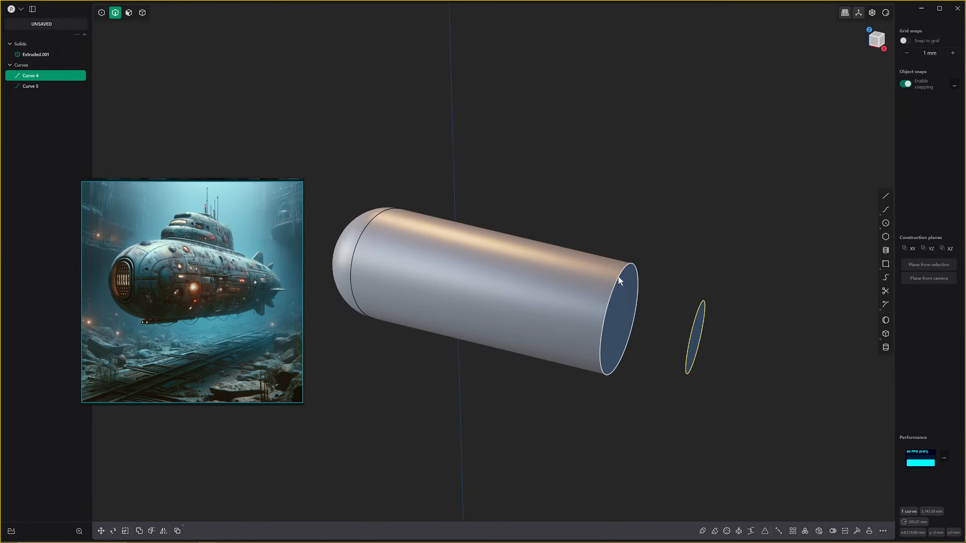
{"action": "left_click", "coordinate": [617, 282]}
{"action": "key", "text": "l"}
{"action": "middle_click_drag", "start_coordinate": [623, 278], "coordinate": [635, 269]}
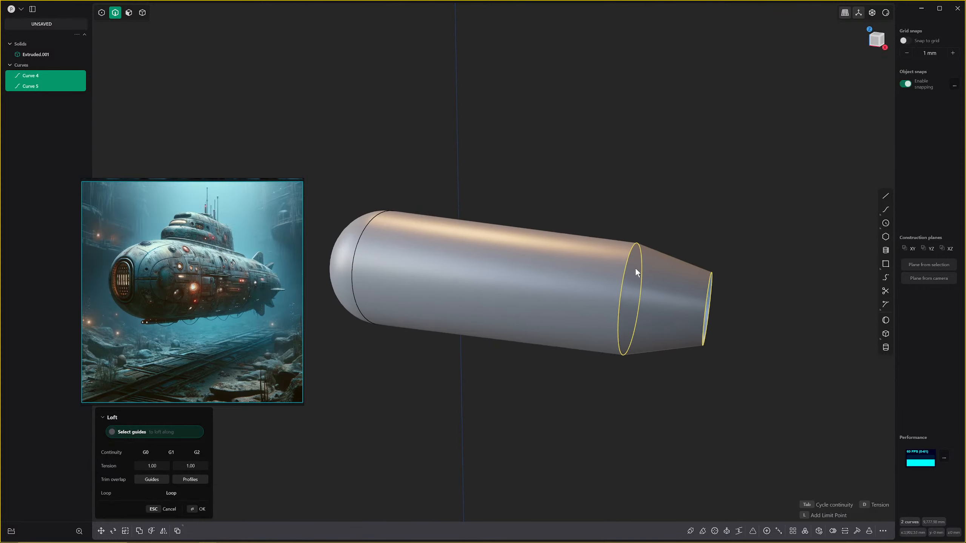
{"action": "key", "text": "Return"}
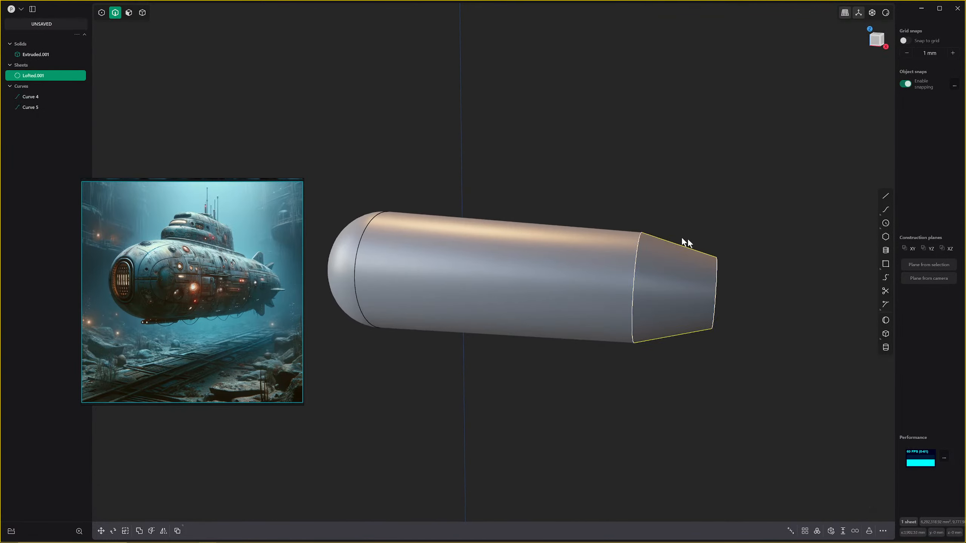
Delete the two circular loft profile curves and the hull's flat rear end face.
{"action": "middle_click_drag", "start_coordinate": [687, 237], "coordinate": [614, 220]}
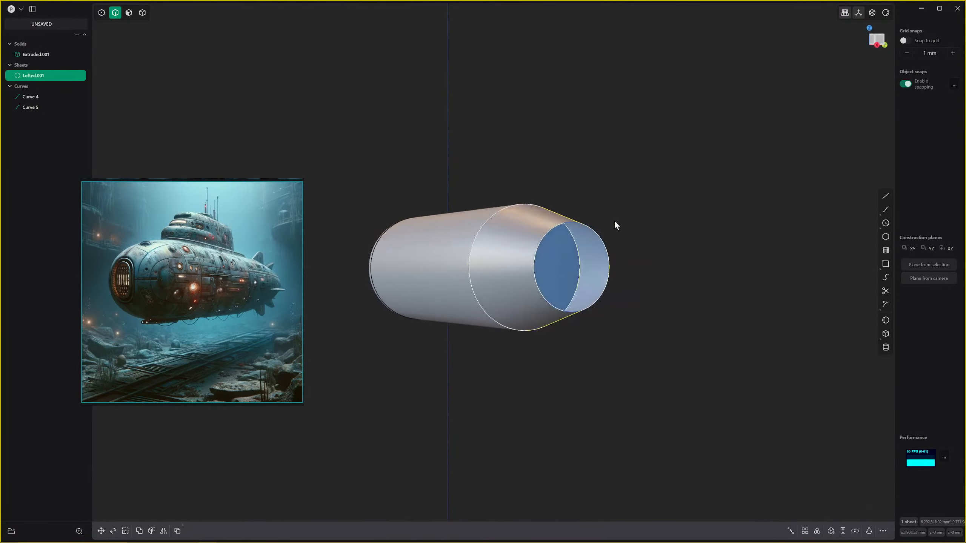
{"action": "left_click", "coordinate": [32, 98]}
{"action": "left_click", "coordinate": [33, 107], "text": "shift"}
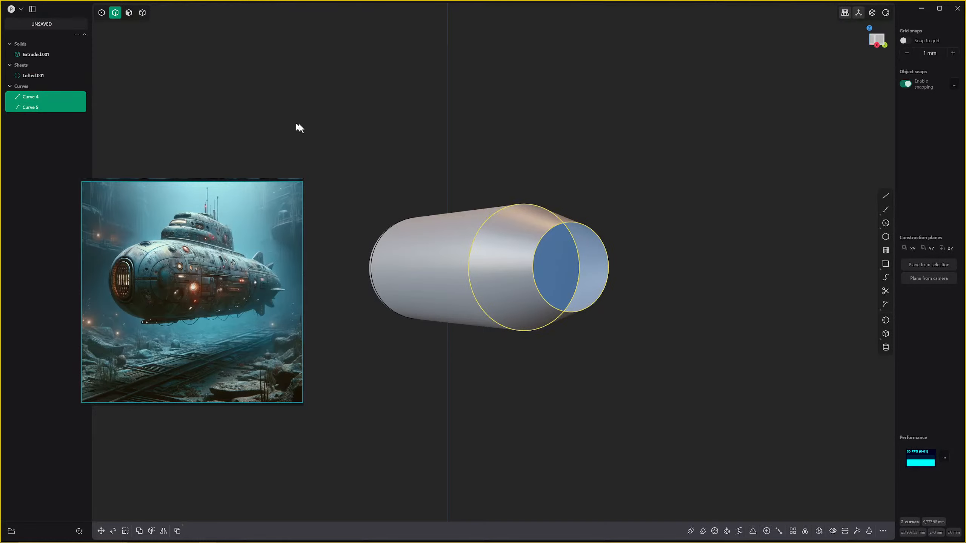
{"action": "key", "text": "Delete"}
{"action": "middle_click_drag", "start_coordinate": [470, 183], "coordinate": [660, 272]}
{"action": "left_click", "coordinate": [535, 276]}
{"action": "key", "text": "Delete"}
Join the tapered tail sheet and the hull sheet into a single body.
{"action": "key", "text": "4"}
{"action": "left_click", "coordinate": [660, 315]}
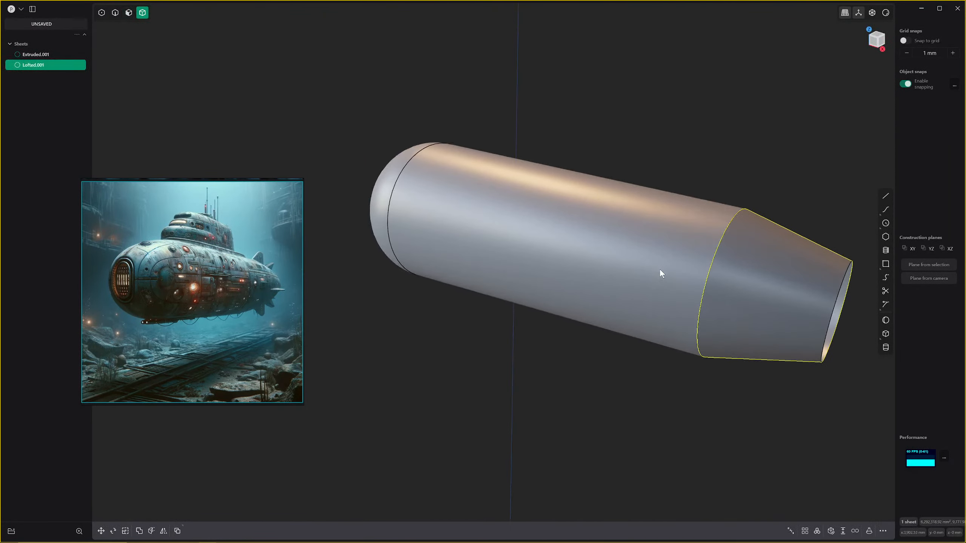
{"action": "left_click", "coordinate": [605, 249], "text": "shift"}
{"action": "middle_click_drag", "start_coordinate": [608, 249], "coordinate": [604, 263]}
{"action": "key", "text": "j"}
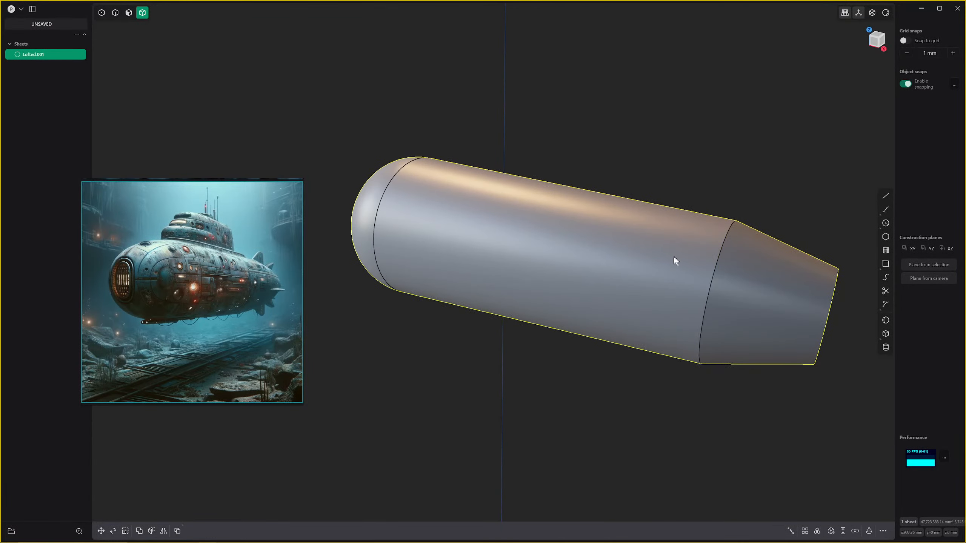
{"action": "middle_click_drag", "start_coordinate": [722, 266], "coordinate": [587, 273], "text": "shift"}
{"action": "key", "text": "2"}
{"action": "left_click", "coordinate": [583, 269]}
{"action": "key", "text": "b"}
{"action": "mouse_move", "coordinate": [582, 268]}
{"action": "left_mouse_down"}
{"action": "mouse_move", "coordinate": [580, 248]}
{"action": "mouse_move", "coordinate": [577, 258]}
{"action": "left_mouse_up"}
{"action": "key", "text": "Escape"}
{"action": "middle_click_drag", "start_coordinate": [576, 260], "coordinate": [592, 255]}
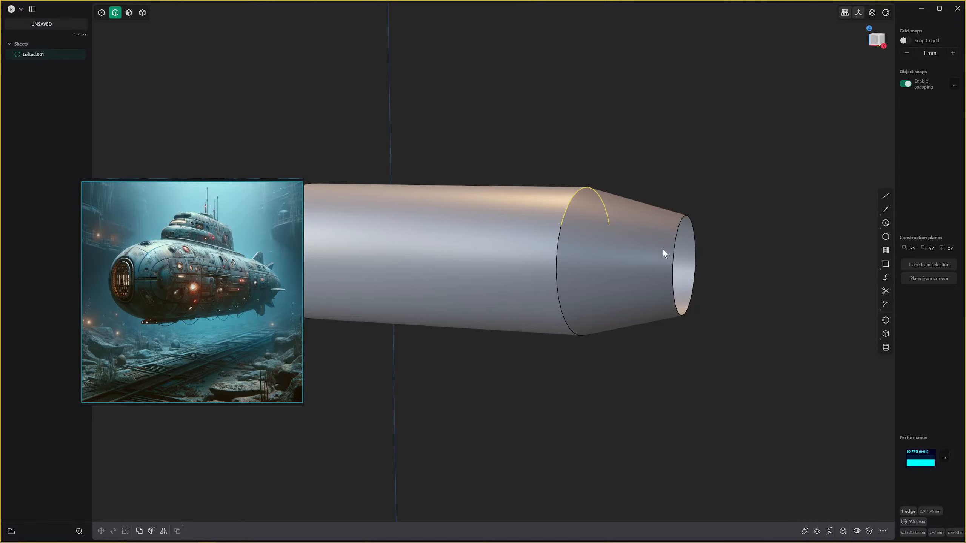
Patch the tail's open circular edge with a rounded cap to close the hull.
{"action": "left_click", "coordinate": [676, 242]}
{"action": "key", "text": "e"}
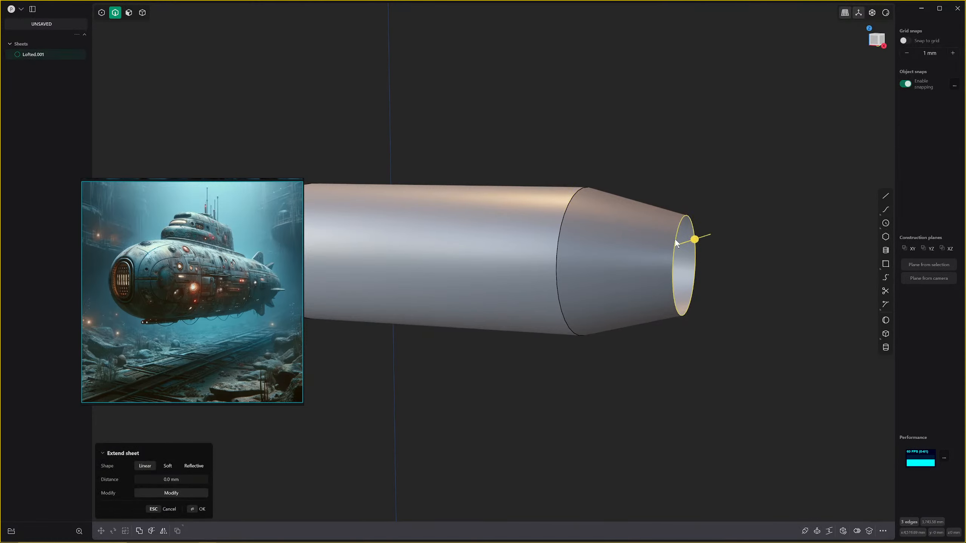
{"action": "key", "text": "alt+p"}
{"action": "middle_click_drag", "start_coordinate": [674, 239], "coordinate": [647, 298]}
{"action": "key", "text": "Return"}
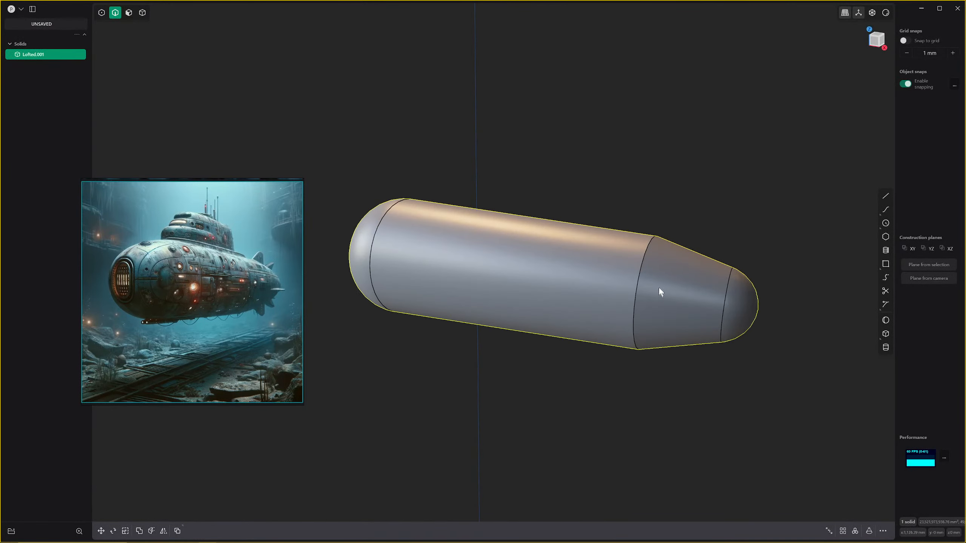
Delete the hull's main side face and tapered tail face, keeping only the nose and tail domes.
{"action": "left_click", "coordinate": [660, 283]}
{"action": "key", "text": "3"}
{"action": "left_click", "coordinate": [660, 283]}
{"action": "left_click", "coordinate": [592, 267], "text": "shift"}
{"action": "key", "text": "Delete"}
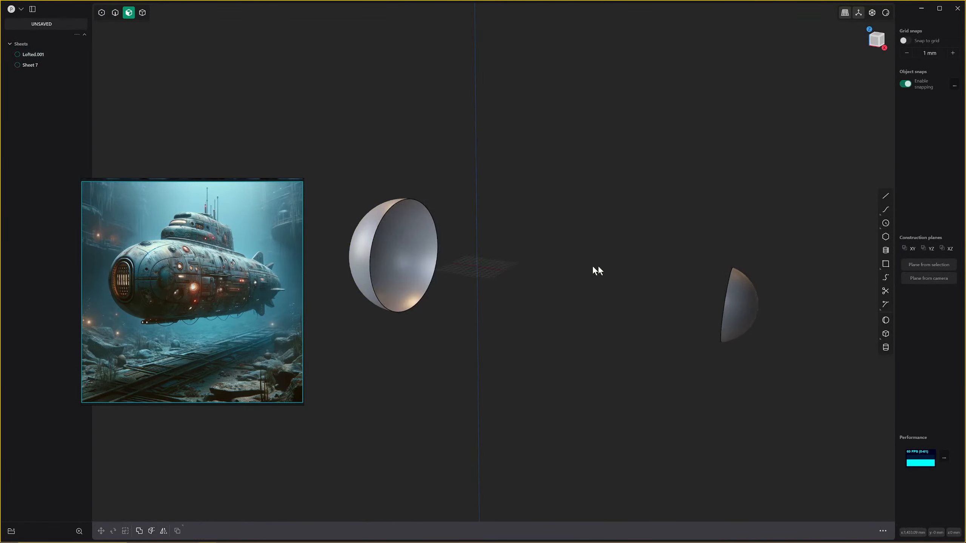
Undo the accidental extension of the tail dome's open edge.
{"action": "key", "text": "2"}
{"action": "left_click", "coordinate": [725, 292]}
{"action": "left_click_drag", "start_coordinate": [722, 295], "coordinate": [723, 299]}
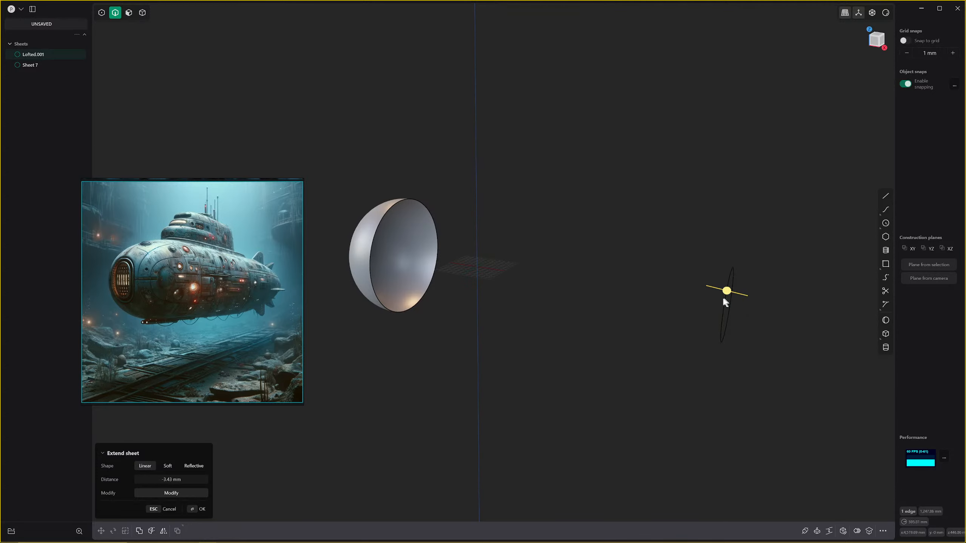
{"action": "left_click_drag", "start_coordinate": [413, 220], "coordinate": [820, 320]}
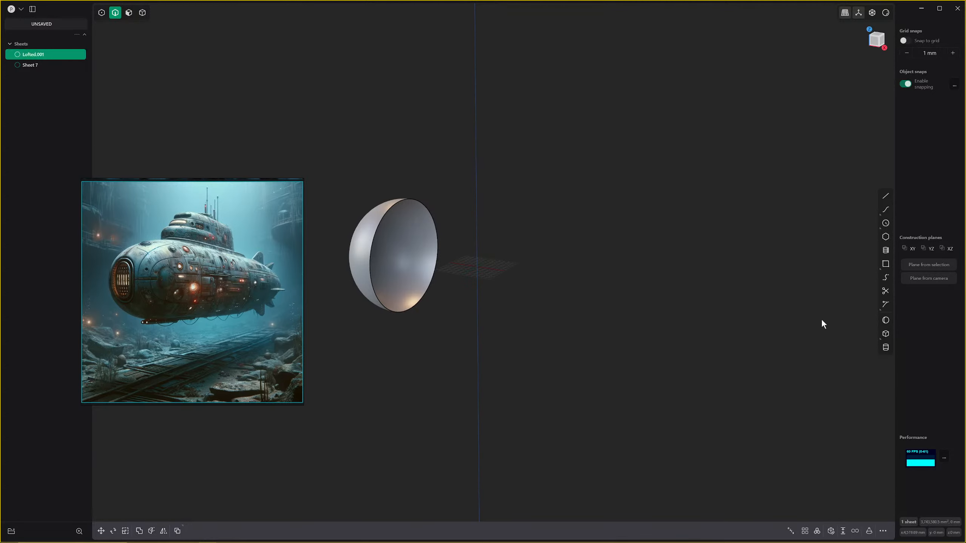
{"action": "key", "text": "ctrl+z"}
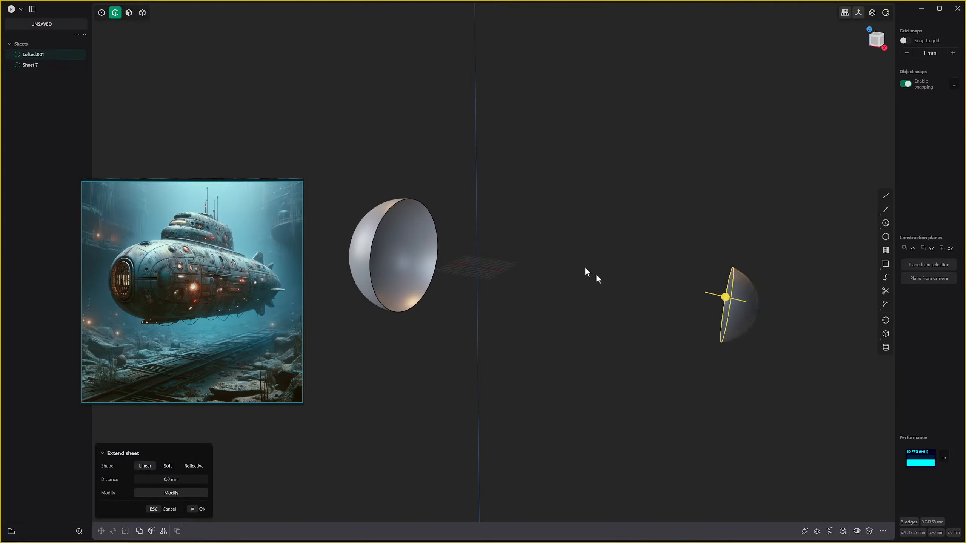
Loft a smooth hull body between the open edges of the nose and tail domes with G1 continuity.
{"action": "left_click", "coordinate": [424, 216], "text": "shift"}
{"action": "key", "text": "l"}
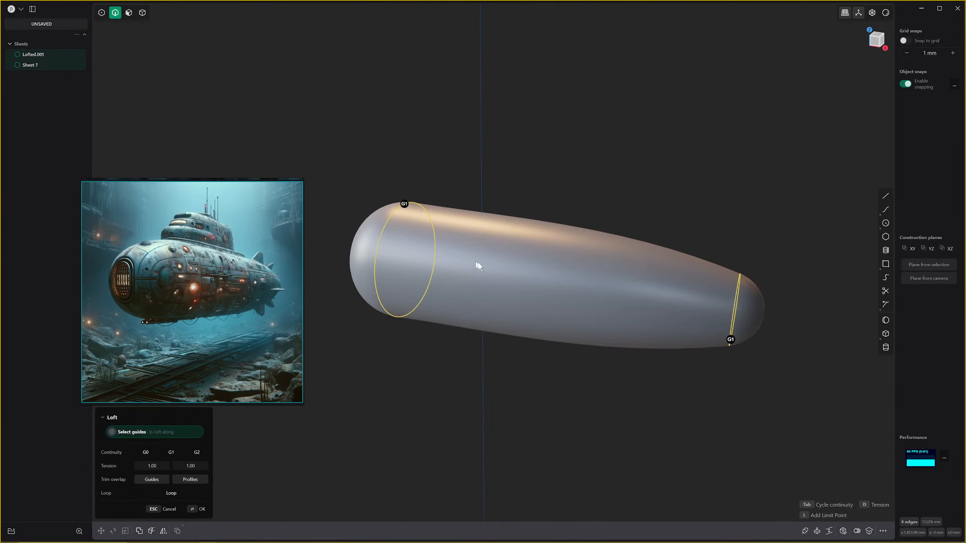
{"action": "middle_click_drag", "start_coordinate": [478, 262], "coordinate": [574, 246]}
{"action": "scroll", "coordinate": [514, 253], "scroll_direction": "down", "scroll_amount": 2}
{"action": "key", "text": "Return"}
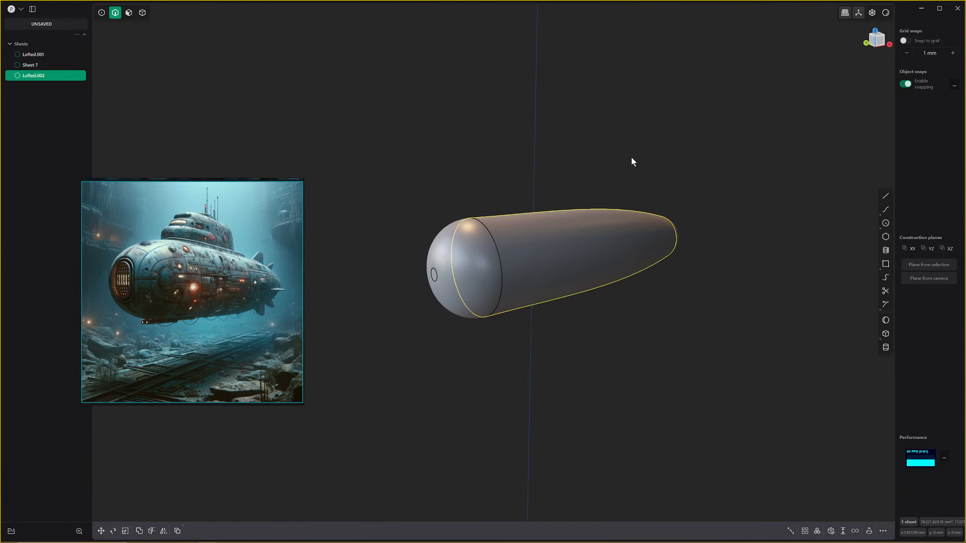
Join the nose dome, lofted body and tail dome sheets into one solid.
{"action": "middle_click_drag", "start_coordinate": [630, 160], "coordinate": [590, 220]}
{"action": "scroll", "coordinate": [590, 219], "scroll_direction": "down", "scroll_amount": 2}
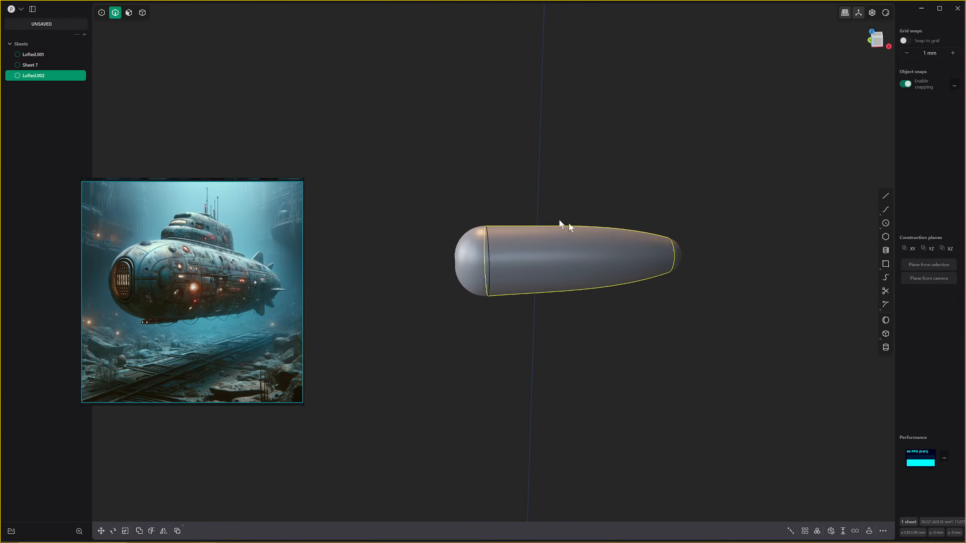
{"action": "left_click_drag", "start_coordinate": [431, 172], "coordinate": [760, 345]}
{"action": "key", "text": "f"}
{"action": "middle_click_drag", "start_coordinate": [696, 316], "coordinate": [589, 298]}
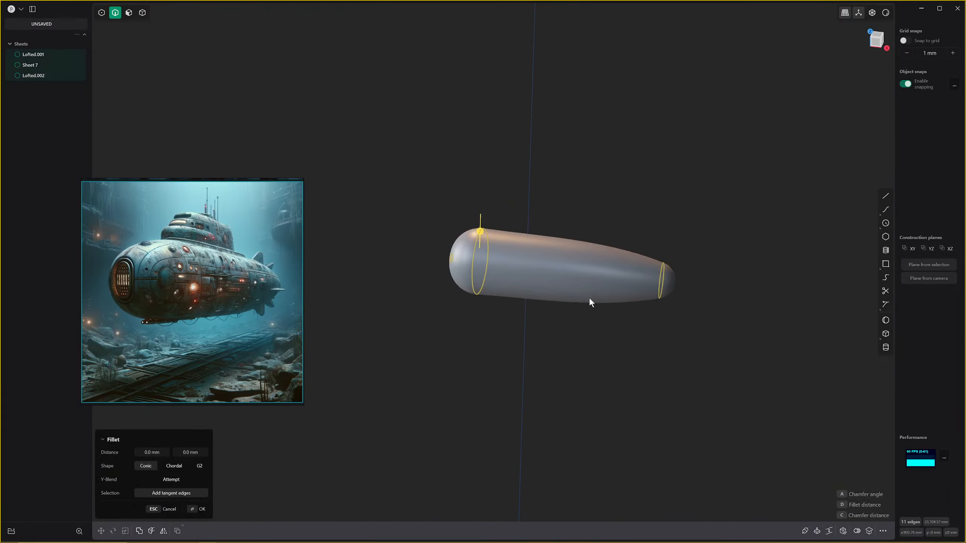
{"action": "key", "text": "3"}
{"action": "left_click_drag", "start_coordinate": [384, 173], "coordinate": [785, 366]}
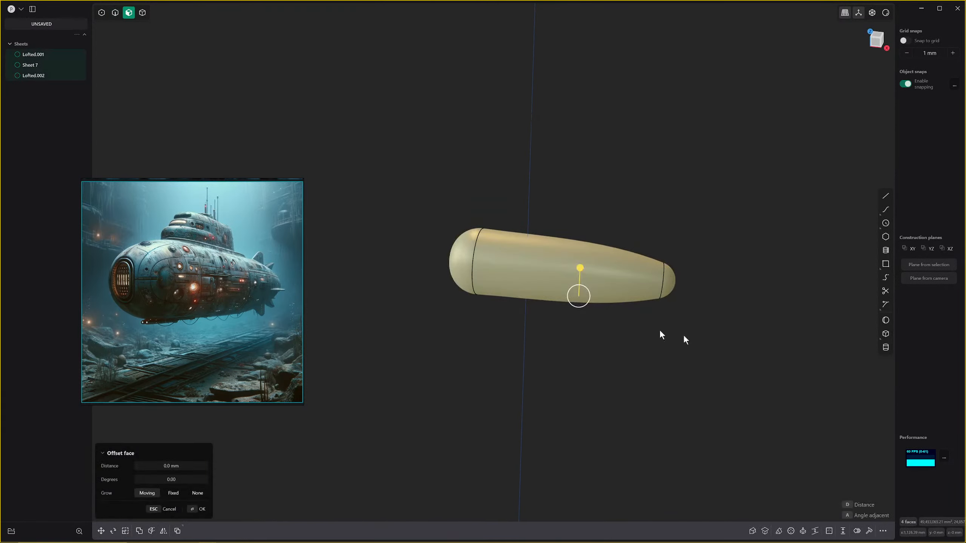
{"action": "key", "text": "4"}
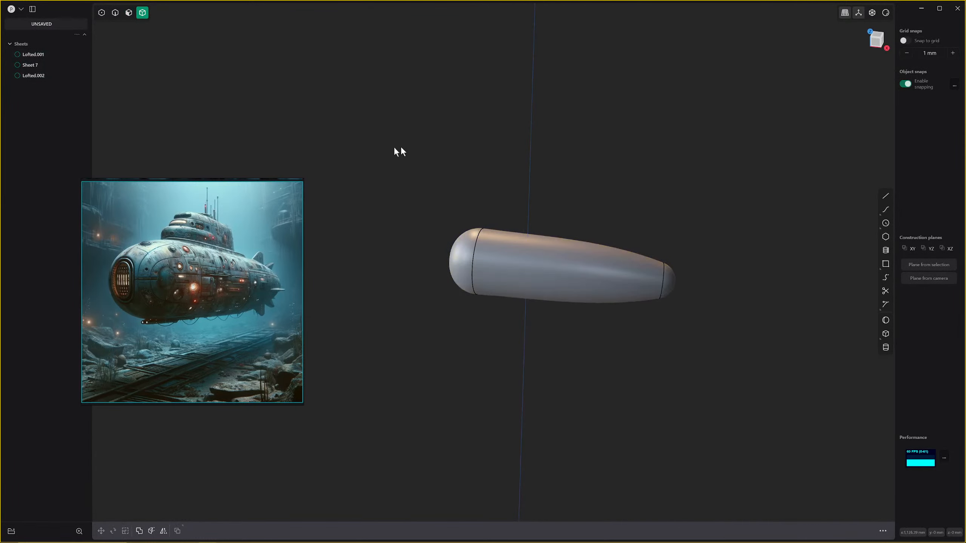
{"action": "left_click_drag", "start_coordinate": [401, 173], "coordinate": [674, 347]}
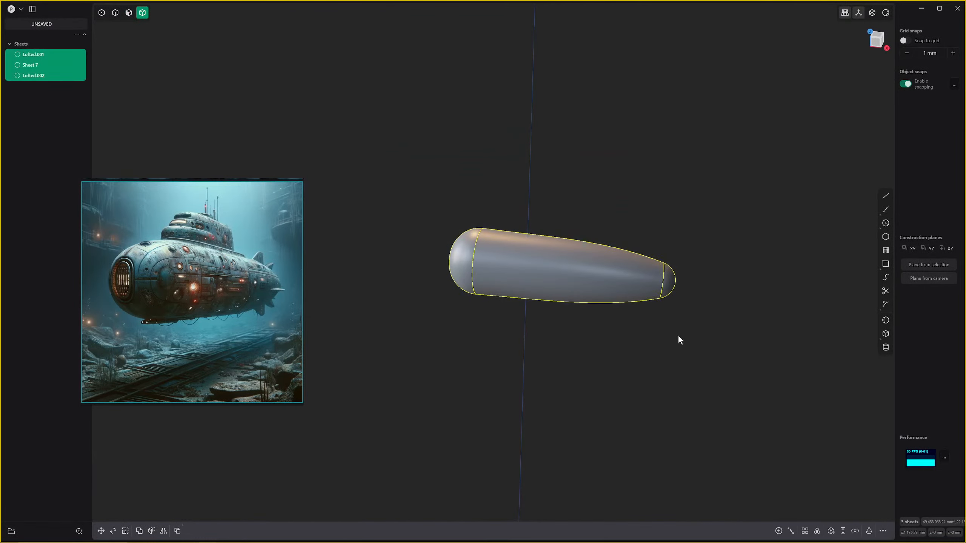
{"action": "key", "text": "j"}
Offset the hull's long lofted side face outward to thicken the body.
{"action": "middle_click_drag", "start_coordinate": [608, 275], "coordinate": [617, 243]}
{"action": "scroll", "coordinate": [512, 278], "scroll_direction": "up", "scroll_amount": 3}
{"action": "middle_click_drag", "start_coordinate": [512, 282], "coordinate": [843, 262]}
{"action": "middle_click_drag", "start_coordinate": [734, 237], "coordinate": [698, 267], "text": "shift"}
{"action": "key", "text": "3"}
{"action": "left_click", "coordinate": [673, 231]}
{"action": "left_click_drag", "start_coordinate": [683, 222], "coordinate": [704, 188]}
{"action": "key", "text": "Escape"}
{"action": "left_click", "coordinate": [689, 219]}
{"action": "key", "text": "Escape"}
{"action": "left_click", "coordinate": [691, 220]}
{"action": "middle_click_drag", "start_coordinate": [775, 224], "coordinate": [574, 210]}
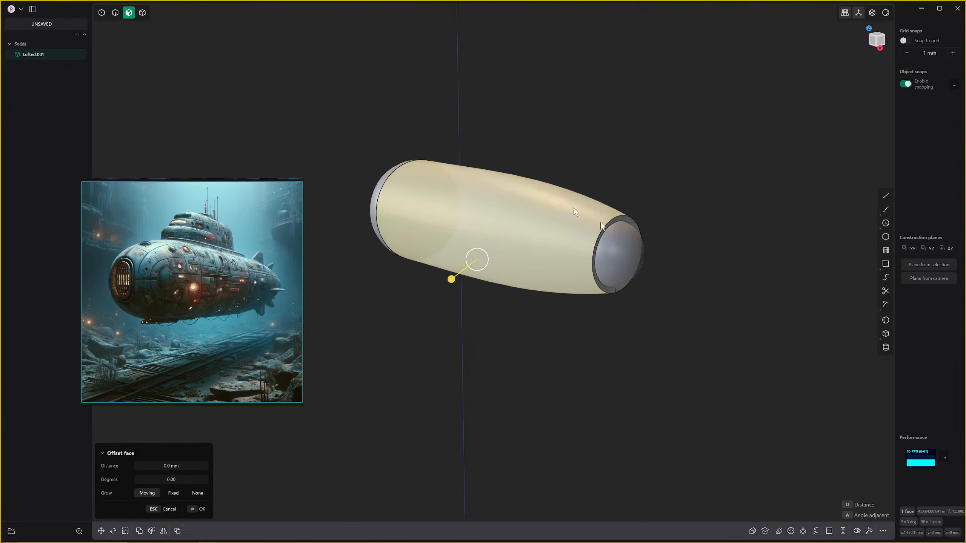
Offset the rear dome face outward to enlarge the tail end.
{"action": "left_click", "coordinate": [617, 235]}
{"action": "left_click_drag", "start_coordinate": [627, 215], "coordinate": [633, 207]}
{"action": "middle_click_drag", "start_coordinate": [632, 207], "coordinate": [670, 222]}
Fillet the circular edge between the hull body and the rear dome by about 2497 mm.
{"action": "key", "text": "2"}
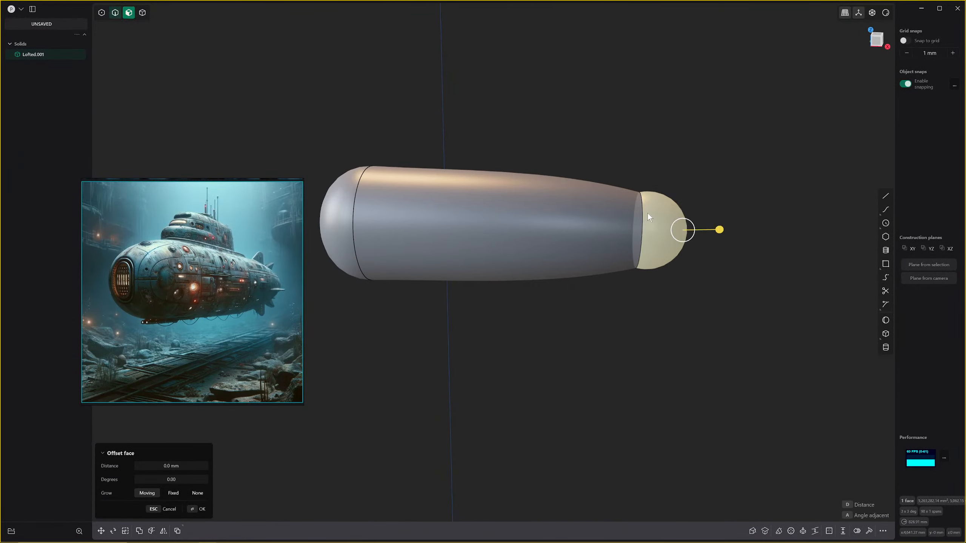
{"action": "left_click", "coordinate": [647, 214]}
{"action": "key", "text": "f"}
{"action": "left_click_drag", "start_coordinate": [658, 202], "coordinate": [701, 141]}
{"action": "scroll", "coordinate": [667, 183], "scroll_direction": "down", "scroll_amount": 3}
{"action": "middle_click_drag", "start_coordinate": [580, 192], "coordinate": [648, 230], "text": "shift"}
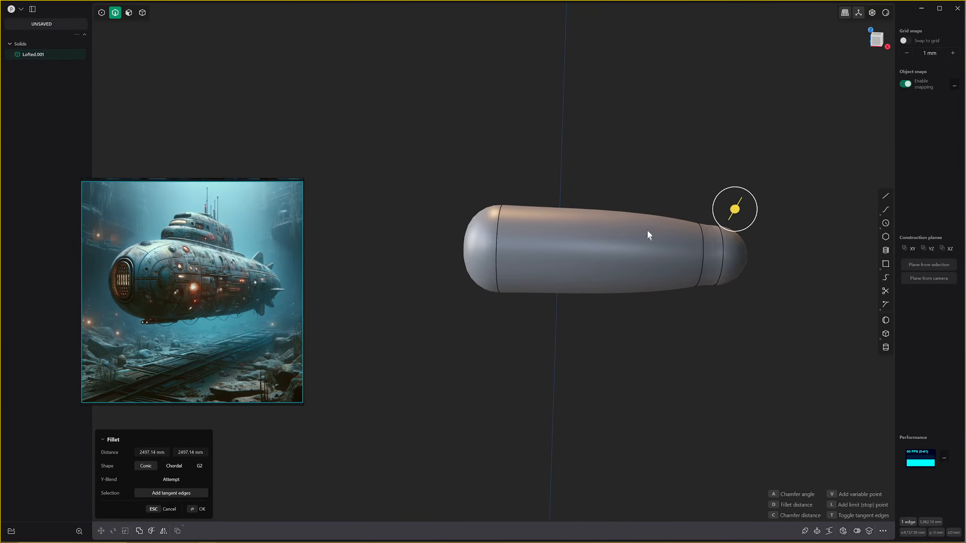
{"action": "middle_click_drag", "start_coordinate": [560, 236], "coordinate": [594, 243]}
{"action": "key", "text": "Return"}
Start a rectangle in the top view, placing its first point on the hull's centreline in the forward half.
{"action": "scroll", "coordinate": [487, 253], "scroll_direction": "up", "scroll_amount": 3}
{"action": "middle_click_drag", "start_coordinate": [514, 228], "coordinate": [531, 329], "text": "shift"}
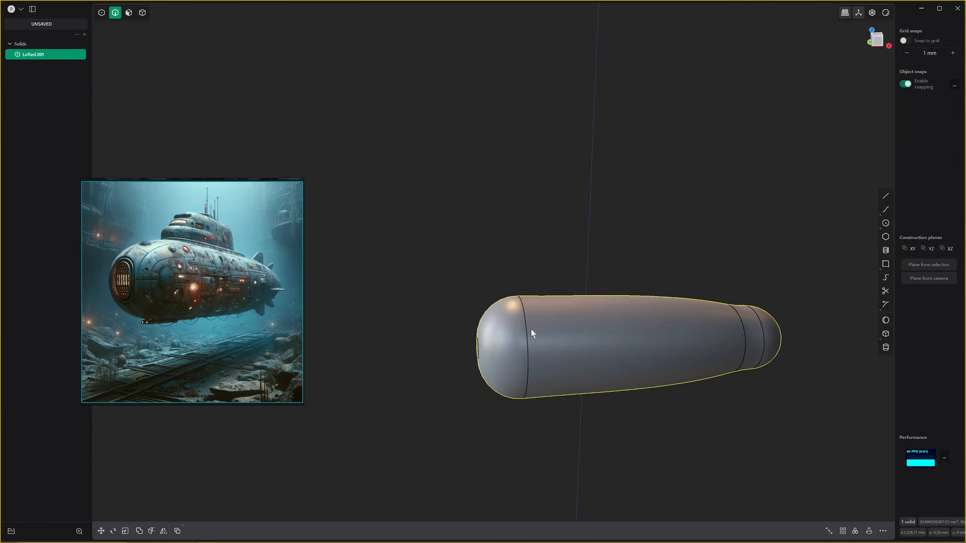
{"action": "key", "text": "KP_1"}
{"action": "key", "text": "Escape"}
{"action": "middle_click_drag", "start_coordinate": [673, 325], "coordinate": [661, 298], "text": "shift"}
{"action": "scroll", "coordinate": [658, 303], "scroll_direction": "up", "scroll_amount": 1}
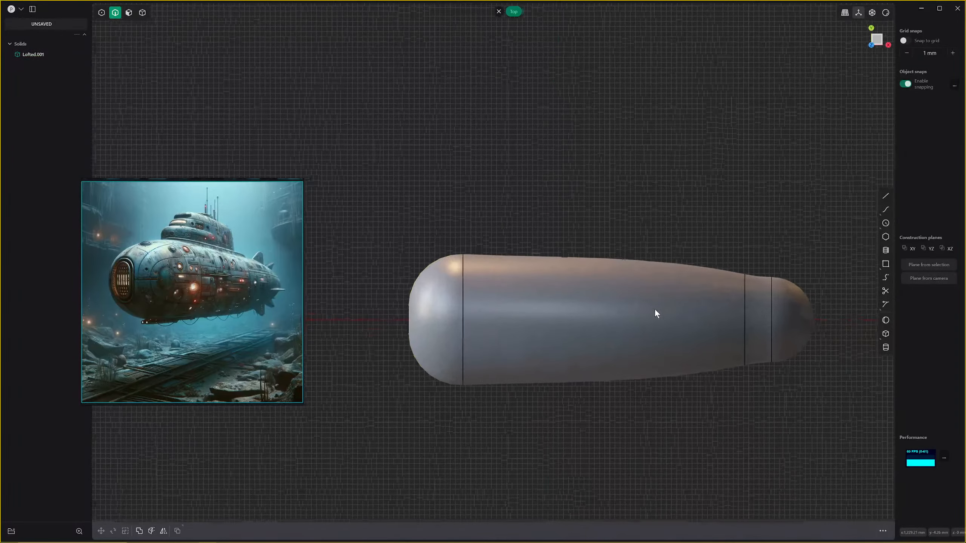
{"action": "key", "text": "KP_7"}
{"action": "middle_click_drag", "start_coordinate": [653, 262], "coordinate": [621, 228], "text": "shift"}
{"action": "scroll", "coordinate": [612, 298], "scroll_direction": "up", "scroll_amount": 1}
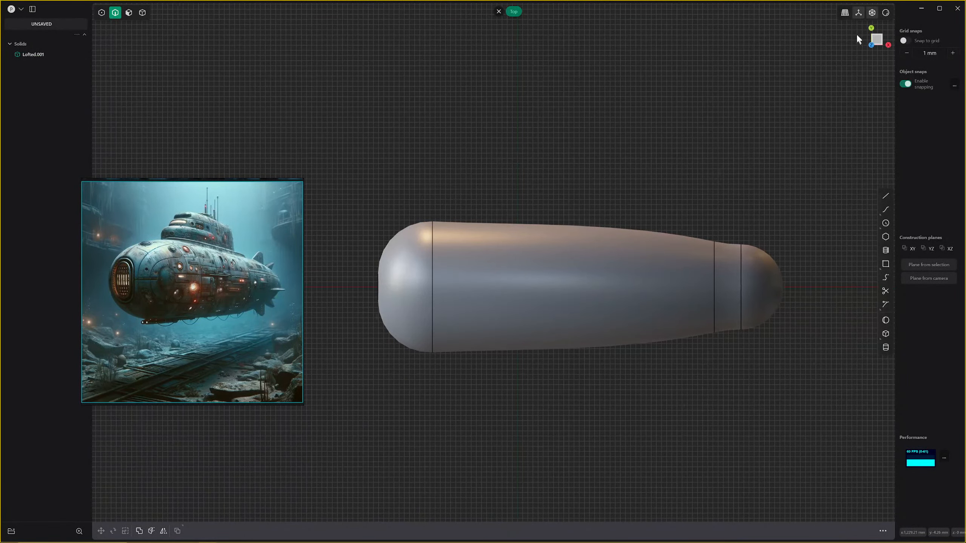
{"action": "left_click", "coordinate": [886, 264]}
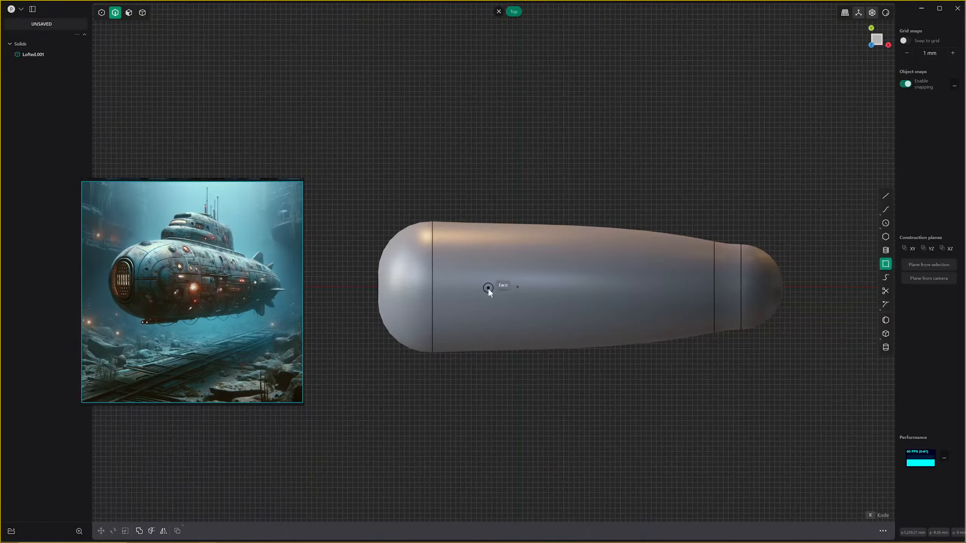
{"action": "left_click", "coordinate": [519, 285]}
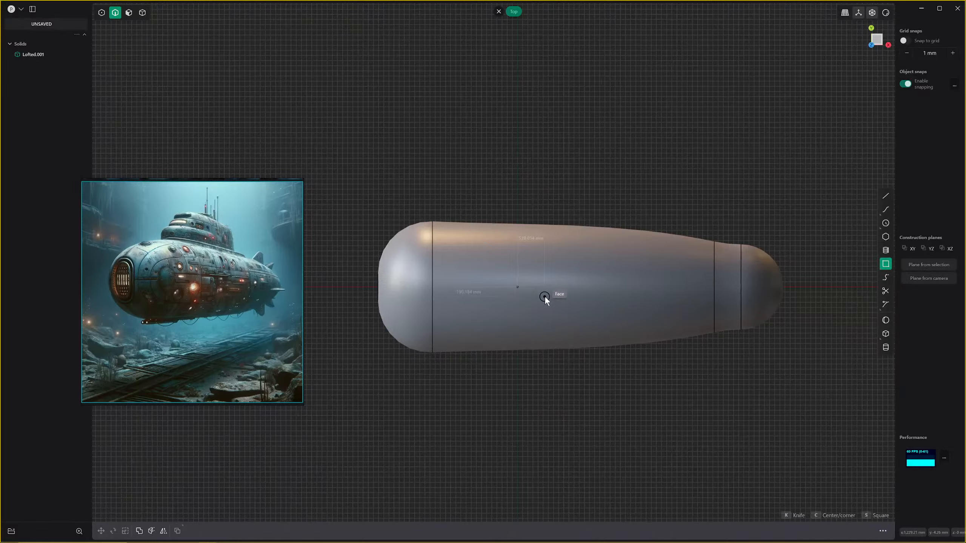
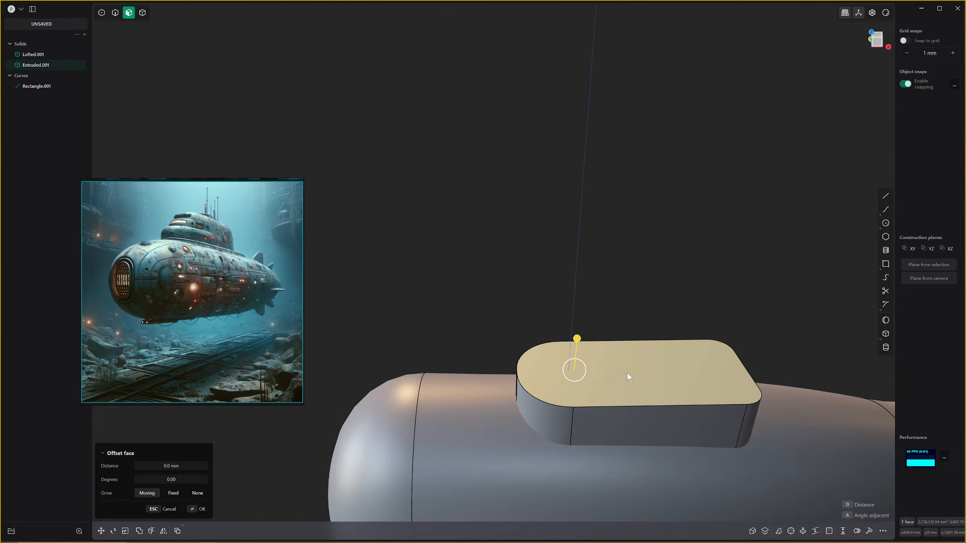
{"action": "scroll", "coordinate": [657, 368], "scroll_direction": "up", "scroll_amount": 1}
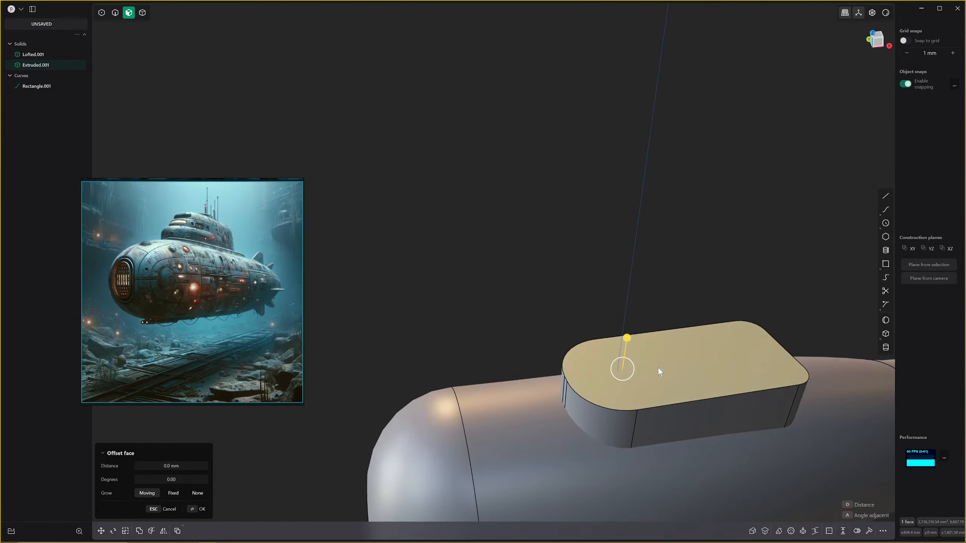
Offset the outline of the conning tower base's top face inward and raise the inner face into a second tier.
{"action": "scroll", "coordinate": [658, 367], "scroll_direction": "down", "scroll_amount": 1}
{"action": "key", "text": "o"}
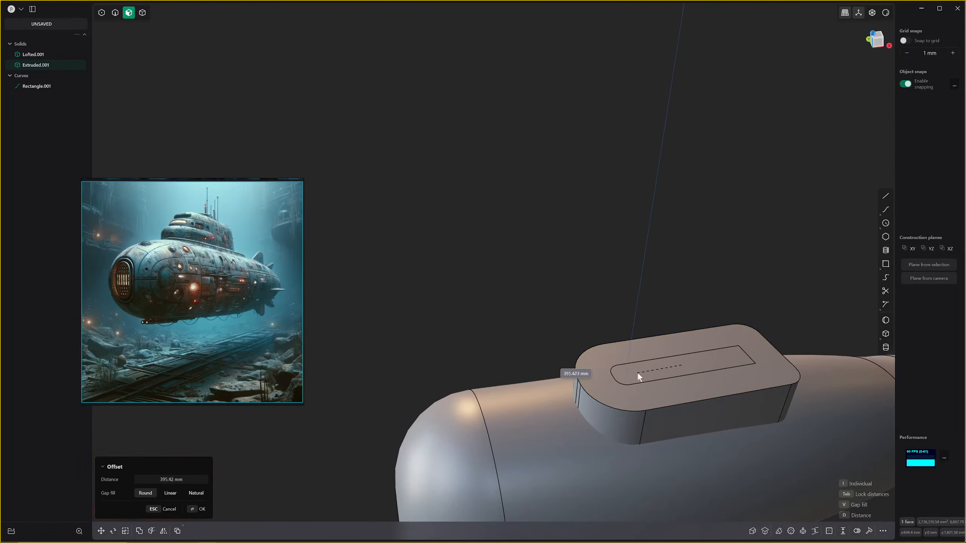
{"action": "left_click", "coordinate": [648, 364]}
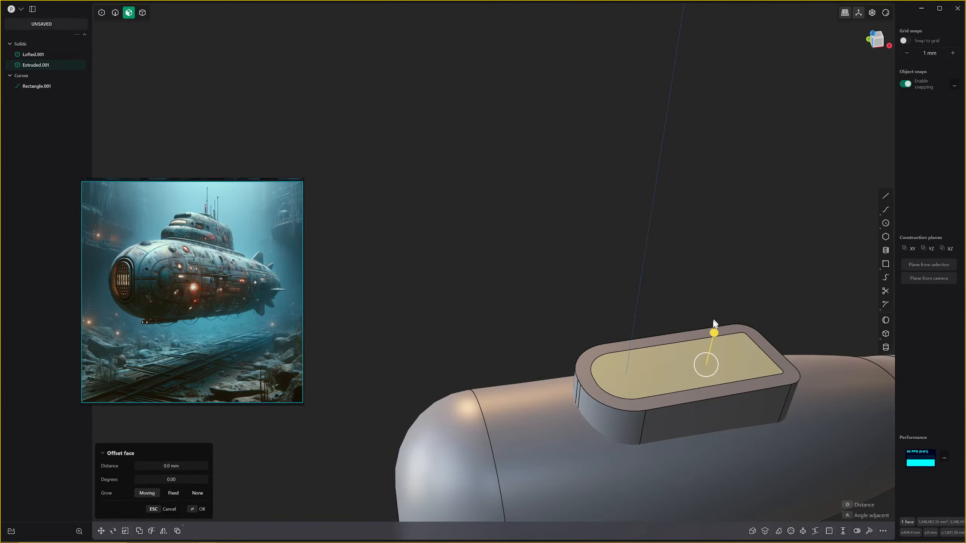
{"action": "left_click_drag", "start_coordinate": [714, 332], "coordinate": [720, 306]}
Offset the outline of the second tier's top face inward and raise the inner face into a third tier.
{"action": "middle_click_drag", "start_coordinate": [724, 353], "coordinate": [672, 357]}
{"action": "scroll", "coordinate": [676, 337], "scroll_direction": "up", "scroll_amount": 5}
{"action": "key", "text": "o"}
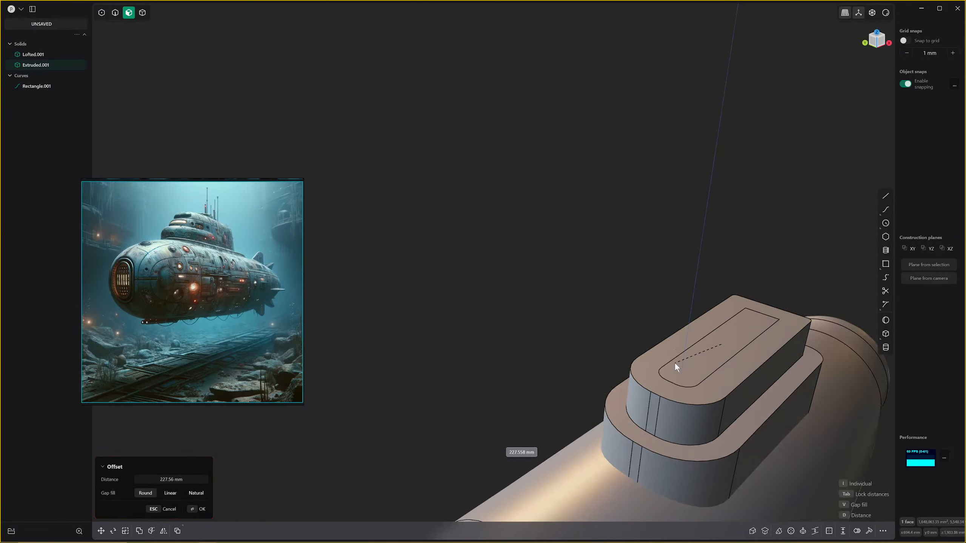
{"action": "left_click", "coordinate": [678, 361]}
{"action": "left_click_drag", "start_coordinate": [719, 322], "coordinate": [722, 298]}
Fillet the upper edge of the conning tower's lowest tier with a wide rounding.
{"action": "middle_click_drag", "start_coordinate": [723, 298], "coordinate": [670, 362]}
{"action": "key", "text": "2"}
{"action": "left_click", "coordinate": [675, 349]}
{"action": "key", "text": "f"}
{"action": "left_click_drag", "start_coordinate": [676, 346], "coordinate": [685, 313]}
{"action": "key", "text": "Return"}
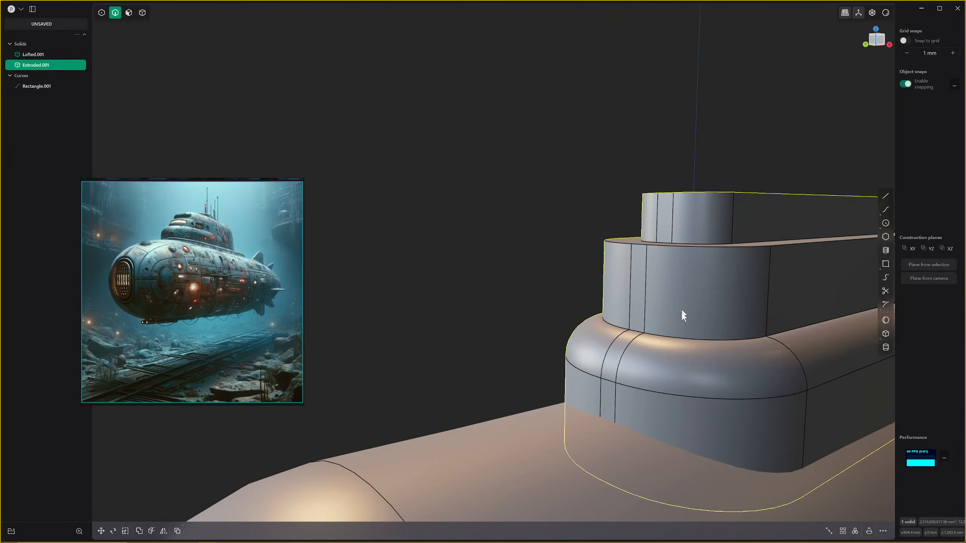
Fillet the upper edge of the conning tower's middle tier.
{"action": "middle_click_drag", "start_coordinate": [681, 313], "coordinate": [687, 329]}
{"action": "left_click", "coordinate": [686, 330]}
{"action": "key", "text": "f"}
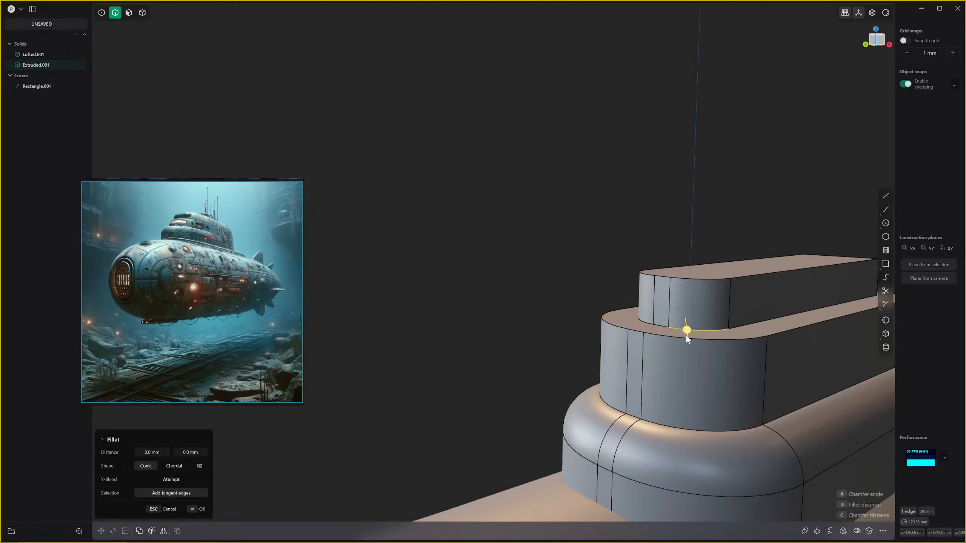
{"action": "left_click_drag", "start_coordinate": [684, 338], "coordinate": [691, 317]}
{"action": "key", "text": "Return"}
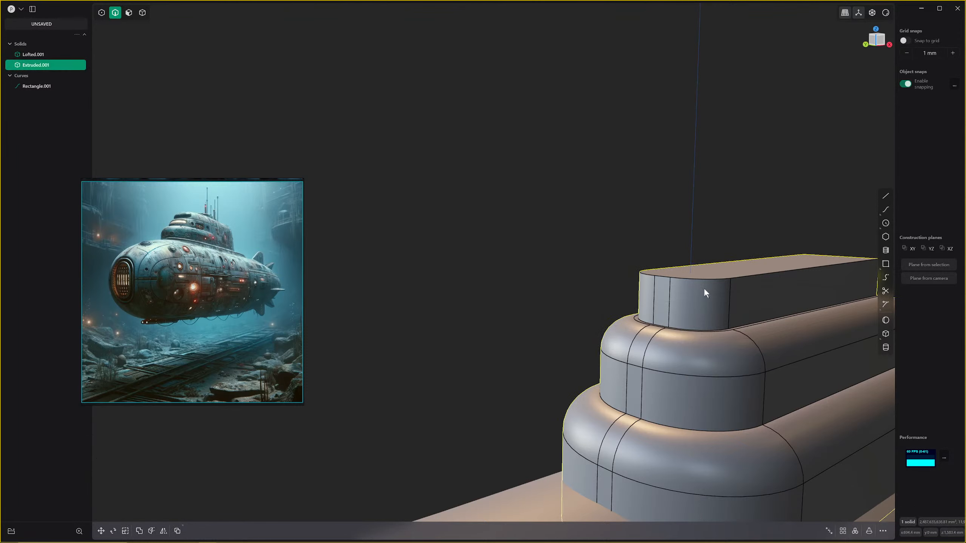
{"action": "left_click", "coordinate": [705, 280]}
{"action": "key", "text": "b"}
{"action": "middle_click_drag", "start_coordinate": [705, 281], "coordinate": [702, 293]}
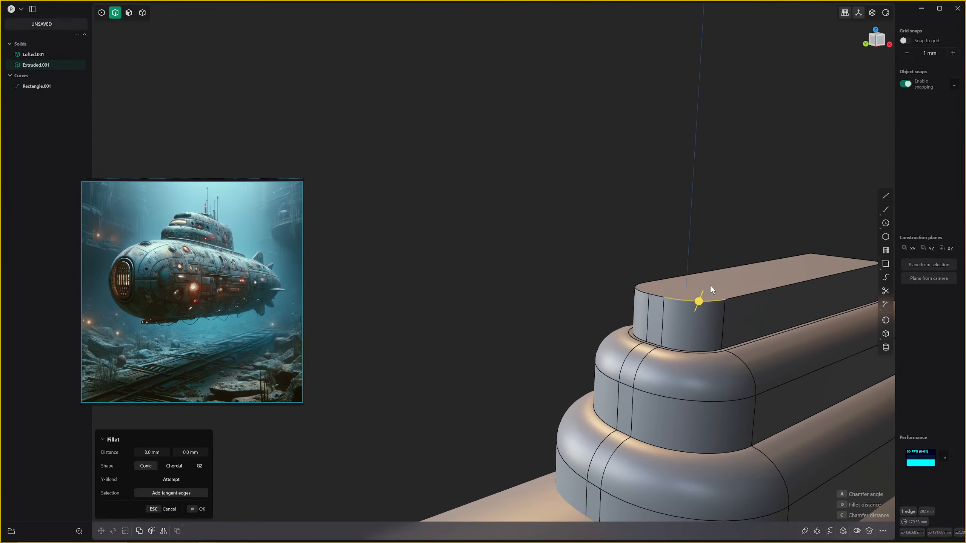
{"action": "key", "text": "4"}
{"action": "key", "text": "Escape"}
{"action": "left_click", "coordinate": [715, 279]}
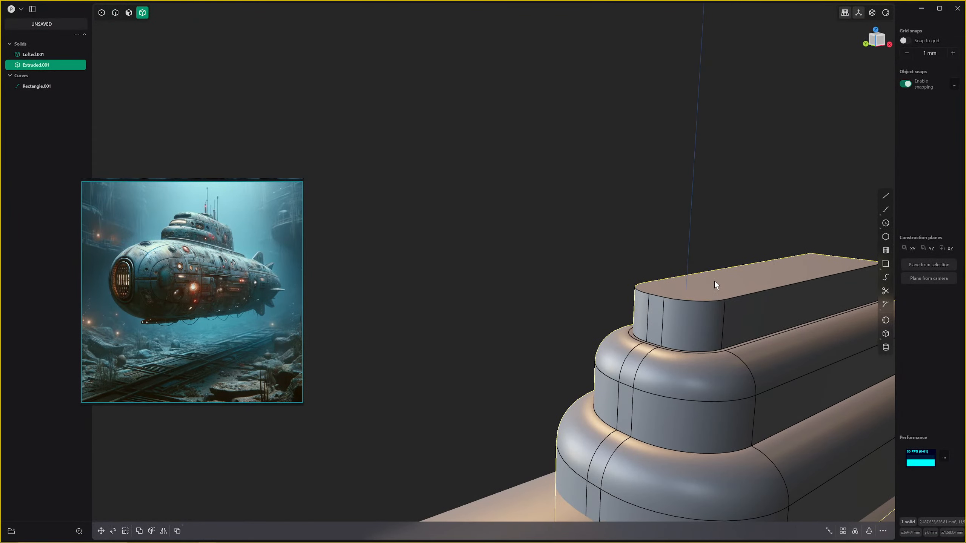
{"action": "key", "text": "Escape"}
Lower the top face of the conning tower's uppermost tier by about 74 mm.
{"action": "middle_click_drag", "start_coordinate": [714, 281], "coordinate": [714, 290]}
{"action": "key", "text": "3"}
{"action": "left_click", "coordinate": [715, 290]}
{"action": "left_click_drag", "start_coordinate": [723, 251], "coordinate": [724, 265]}
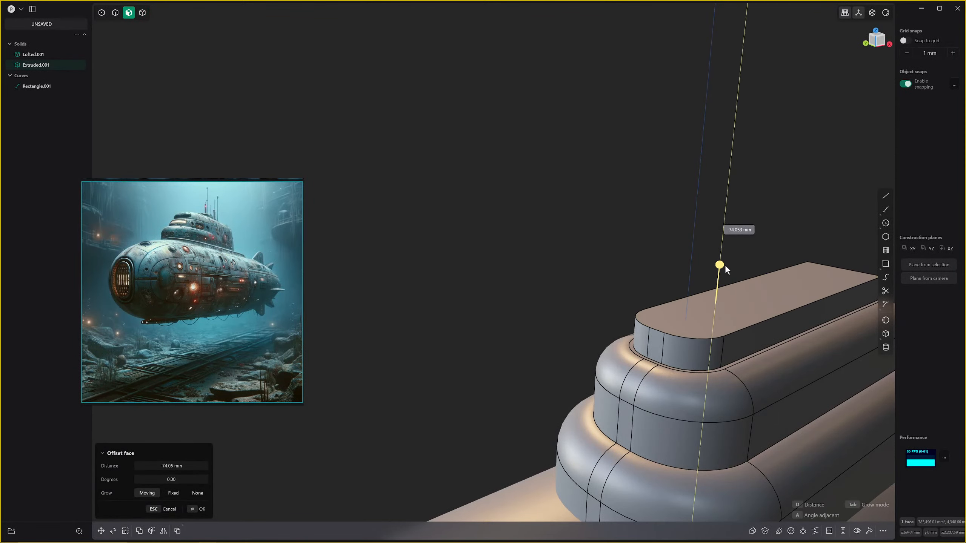
Fillet the upper edge of the conning tower's top tier by about 109 mm.
{"action": "key", "text": "2"}
{"action": "left_click", "coordinate": [690, 336]}
{"action": "left_click_drag", "start_coordinate": [690, 336], "coordinate": [693, 322]}
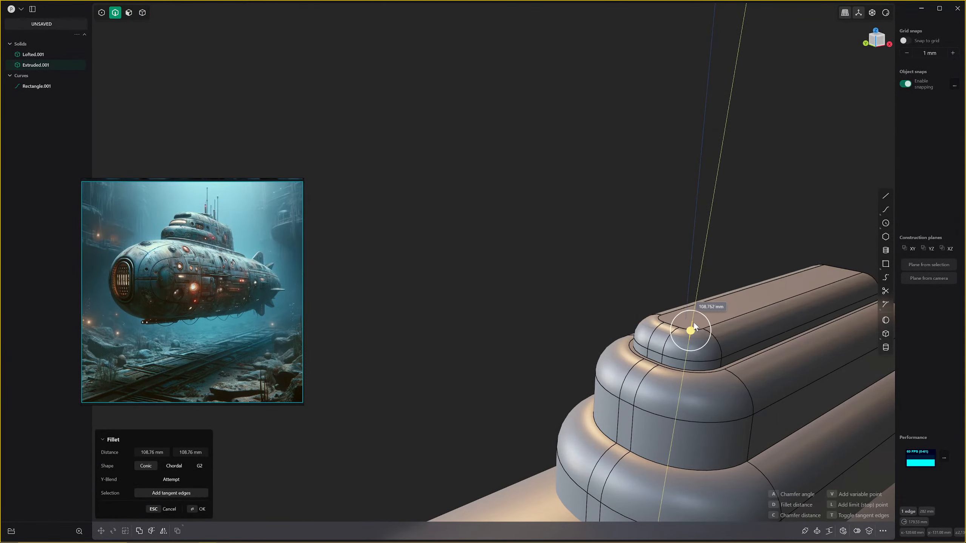
{"action": "key", "text": "Return"}
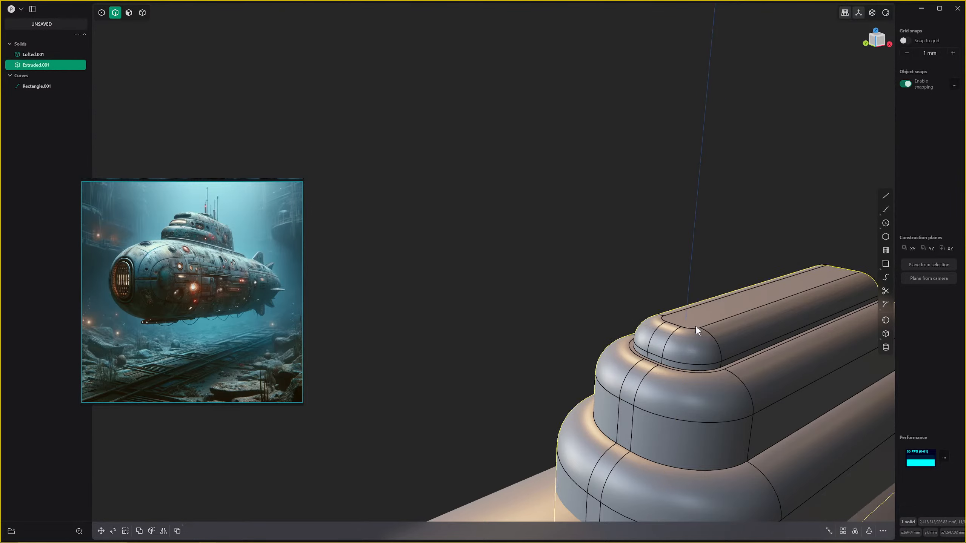
Increase the rounding of the hull's front dome face to shrink the flat circle at the nose tip.
{"action": "middle_click_drag", "start_coordinate": [696, 326], "coordinate": [653, 332]}
{"action": "scroll", "coordinate": [667, 287], "scroll_direction": "down", "scroll_amount": 5}
{"action": "scroll", "coordinate": [646, 334], "scroll_direction": "up", "scroll_amount": 2}
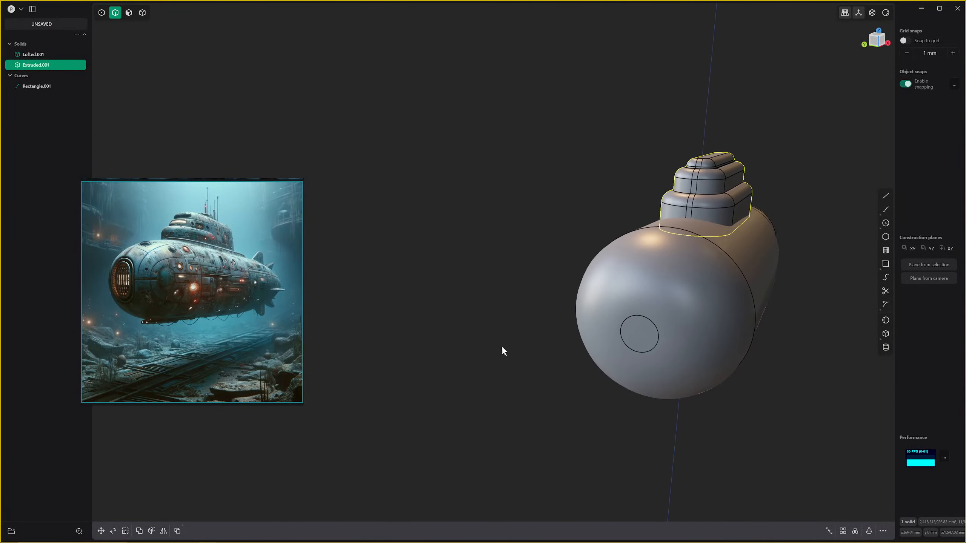
{"action": "middle_click_drag", "start_coordinate": [502, 347], "coordinate": [622, 346]}
{"action": "key", "text": "Escape"}
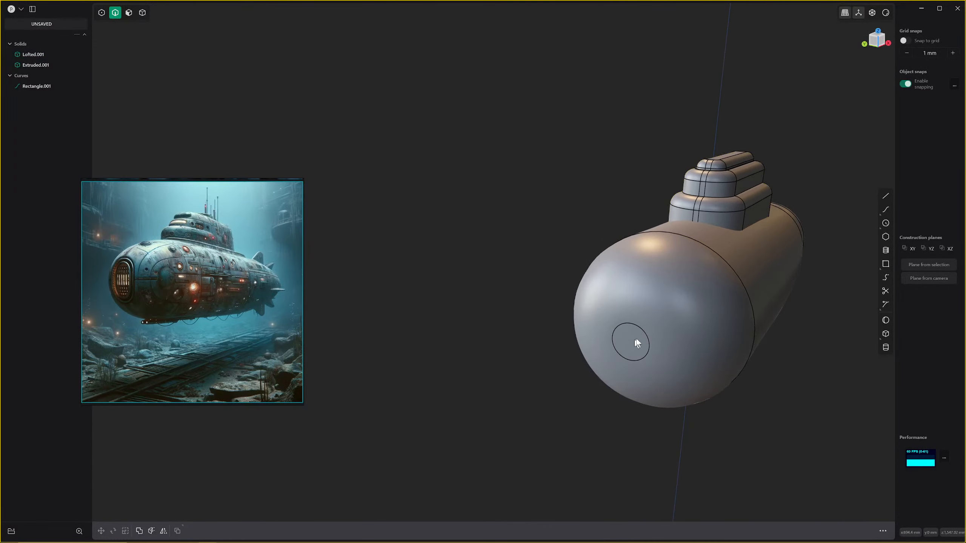
{"action": "key", "text": "3"}
{"action": "left_click", "coordinate": [670, 315]}
{"action": "middle_click_drag", "start_coordinate": [670, 315], "coordinate": [670, 319]}
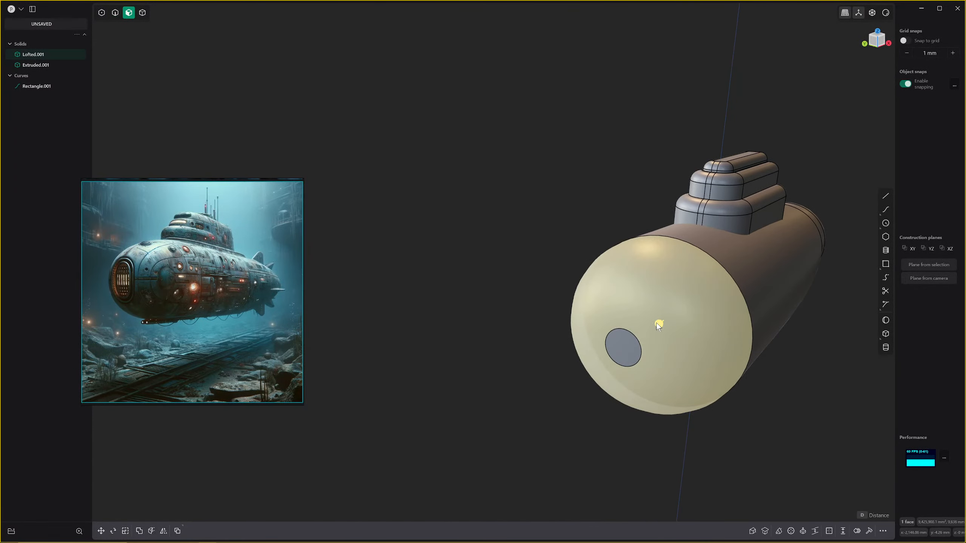
{"action": "left_click_drag", "start_coordinate": [657, 323], "coordinate": [656, 327]}
{"action": "right_click", "coordinate": [656, 327]}
Scale the hull solid slightly larger along the Z axis and adjust its vertical position below the conning tower.
{"action": "middle_click_drag", "start_coordinate": [656, 326], "coordinate": [696, 318]}
{"action": "key", "text": "s"}
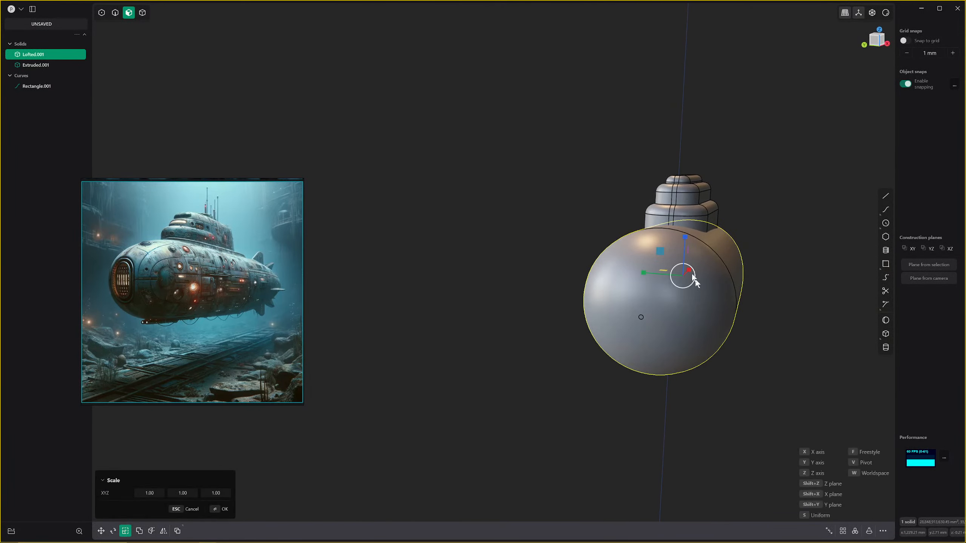
{"action": "left_click_drag", "start_coordinate": [685, 251], "coordinate": [684, 240]}
{"action": "key", "text": "g"}
{"action": "right_click", "coordinate": [685, 240]}
{"action": "middle_click_drag", "start_coordinate": [721, 293], "coordinate": [609, 288]}
{"action": "scroll", "coordinate": [637, 287], "scroll_direction": "down", "scroll_amount": 4}
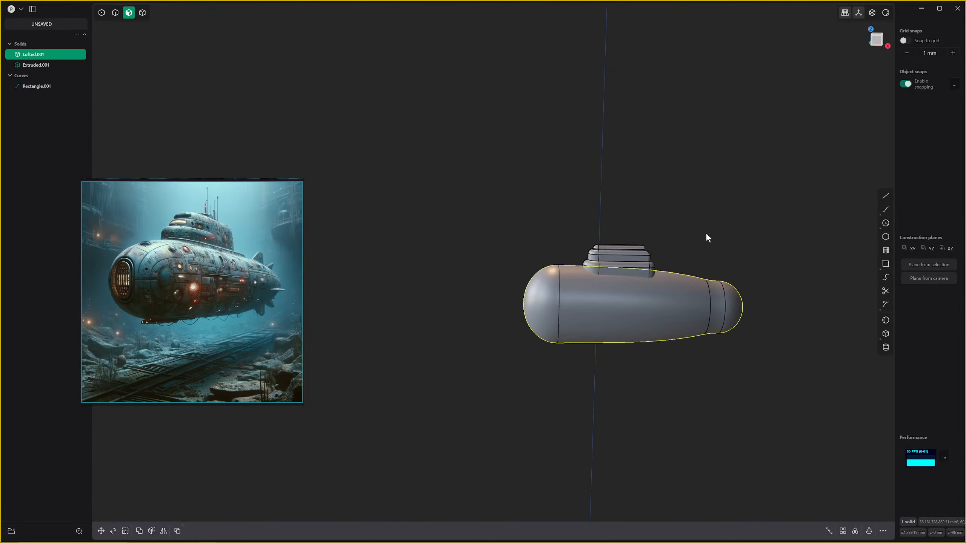
{"action": "left_click", "coordinate": [706, 233]}
{"action": "scroll", "coordinate": [640, 260], "scroll_direction": "up", "scroll_amount": 3}
{"action": "middle_click_drag", "start_coordinate": [640, 260], "coordinate": [645, 326], "text": "shift"}
{"action": "scroll", "coordinate": [579, 331], "scroll_direction": "up", "scroll_amount": 2}
{"action": "scroll", "coordinate": [600, 355], "scroll_direction": "up", "scroll_amount": 2}
{"action": "left_click", "coordinate": [646, 325]}
{"action": "key", "text": "o"}
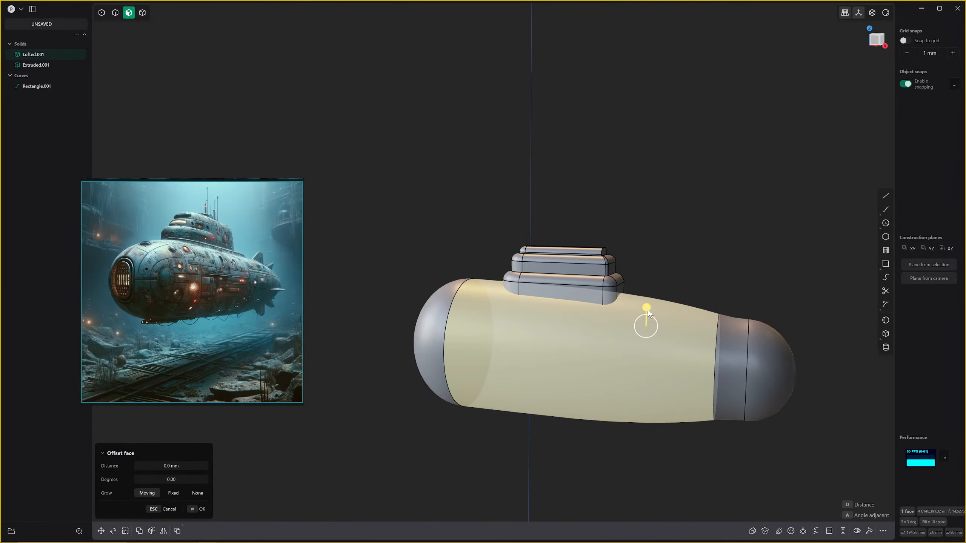
{"action": "left_click_drag", "start_coordinate": [648, 309], "coordinate": [649, 316]}
{"action": "key", "text": "Escape"}
{"action": "scroll", "coordinate": [650, 317], "scroll_direction": "down", "scroll_amount": 2}
{"action": "middle_click_drag", "start_coordinate": [649, 317], "coordinate": [635, 346]}
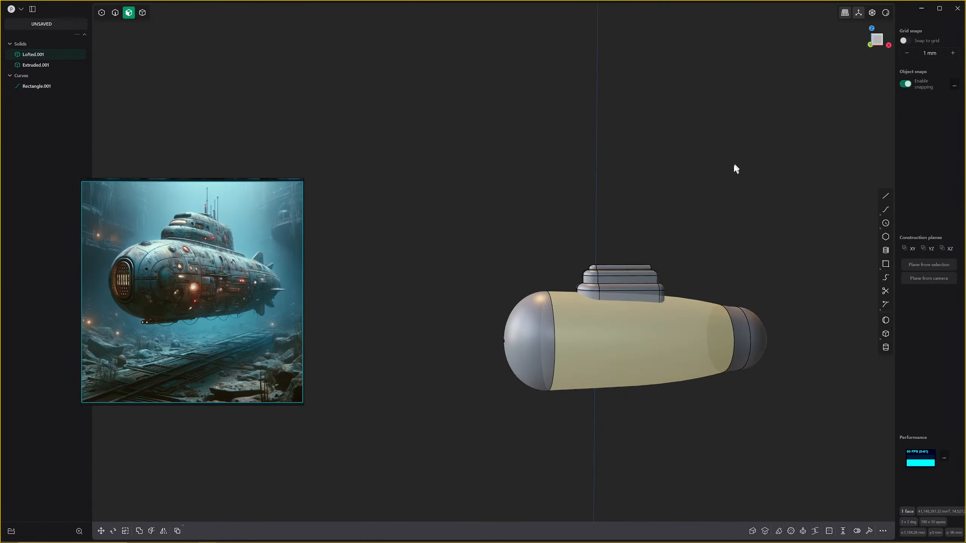
{"action": "left_click", "coordinate": [734, 165]}
Examine the hull, tail and stepped conning tower from several sides, finishing in the front view.
{"action": "middle_click_drag", "start_coordinate": [681, 310], "coordinate": [725, 354]}
{"action": "scroll", "coordinate": [669, 351], "scroll_direction": "up", "scroll_amount": 5}
{"action": "middle_click_drag", "start_coordinate": [498, 327], "coordinate": [515, 371], "text": "shift"}
{"action": "scroll", "coordinate": [609, 326], "scroll_direction": "up", "scroll_amount": 1}
{"action": "middle_click_drag", "start_coordinate": [515, 370], "coordinate": [525, 413]}
{"action": "key", "text": "KP_3"}
{"action": "key", "text": "KP_1"}
{"action": "scroll", "coordinate": [680, 282], "scroll_direction": "down", "scroll_amount": 3}
{"action": "scroll", "coordinate": [470, 338], "scroll_direction": "up", "scroll_amount": 2}
{"action": "scroll", "coordinate": [526, 410], "scroll_direction": "up", "scroll_amount": 5}
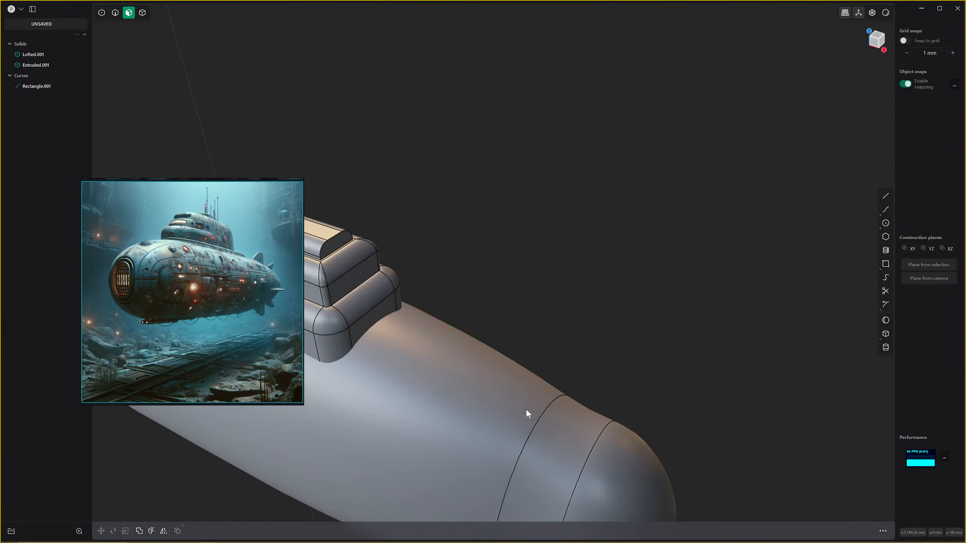
{"action": "scroll", "coordinate": [525, 408], "scroll_direction": "down", "scroll_amount": 4}
{"action": "middle_click_drag", "start_coordinate": [549, 341], "coordinate": [602, 304]}
{"action": "scroll", "coordinate": [457, 315], "scroll_direction": "up", "scroll_amount": 1}
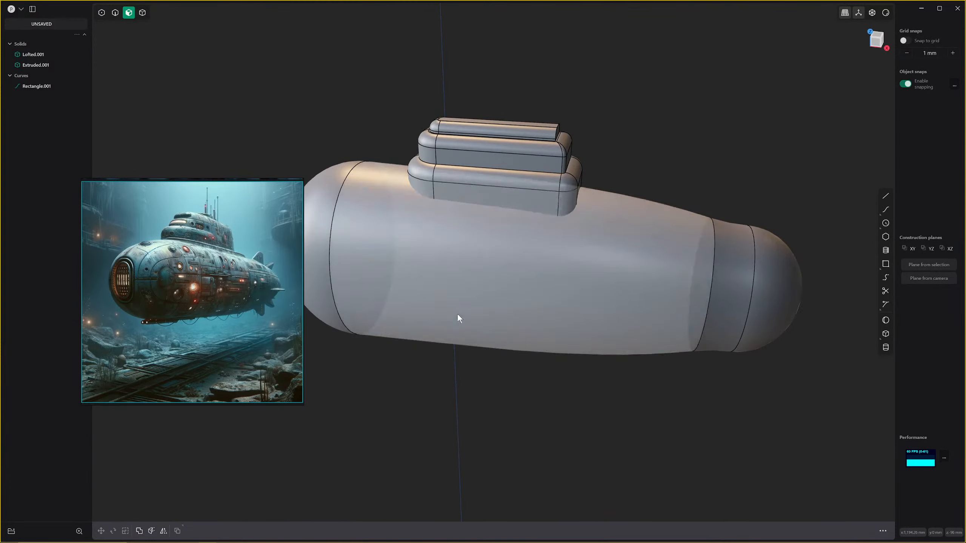
{"action": "middle_click_drag", "start_coordinate": [457, 314], "coordinate": [589, 345]}
{"action": "scroll", "coordinate": [562, 293], "scroll_direction": "up", "scroll_amount": 4}
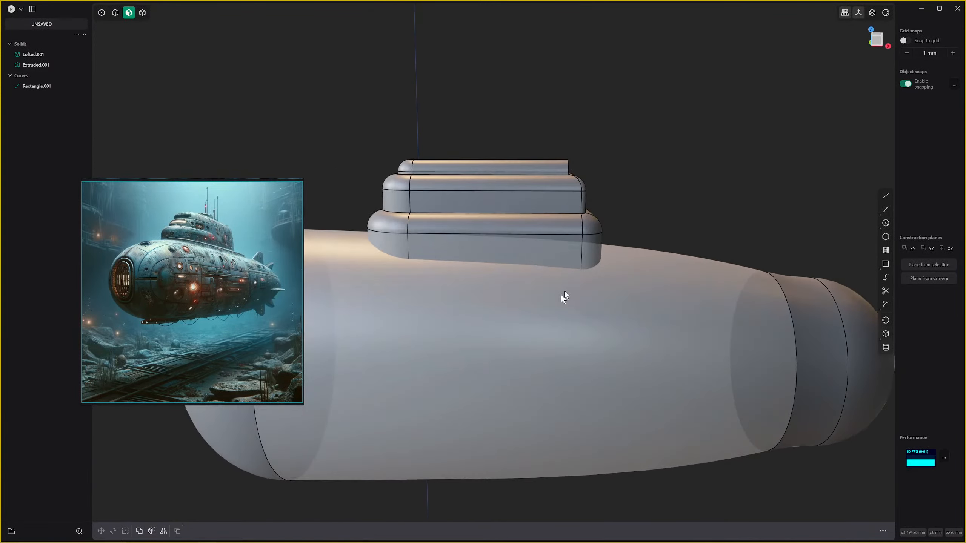
{"action": "middle_click_drag", "start_coordinate": [565, 291], "coordinate": [642, 356]}
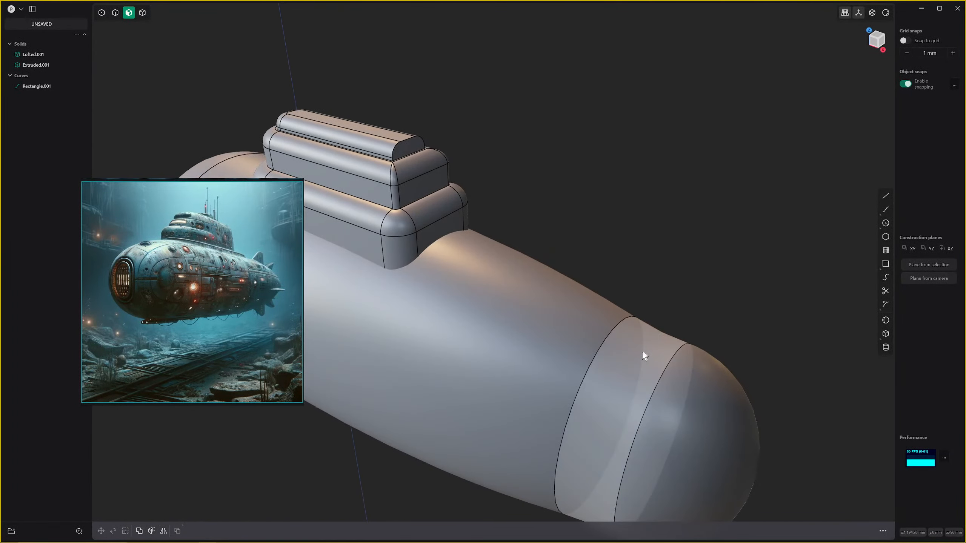
{"action": "key", "text": "KP_1"}
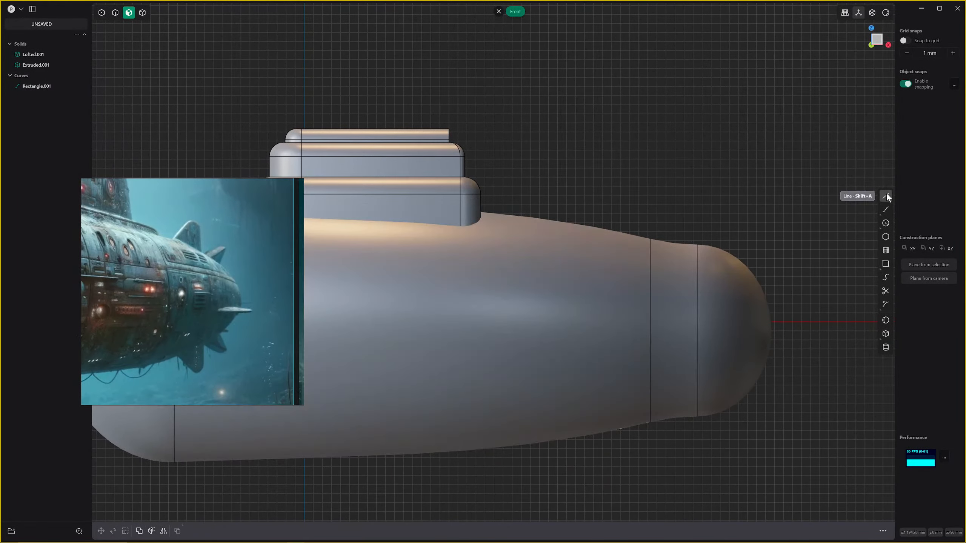
{"action": "left_click", "coordinate": [885, 210]}
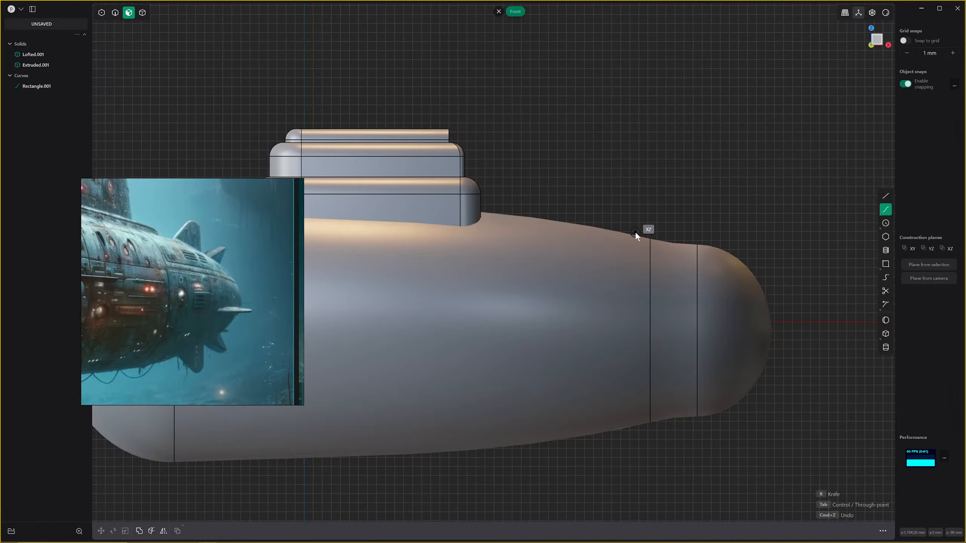
{"action": "left_click", "coordinate": [634, 233]}
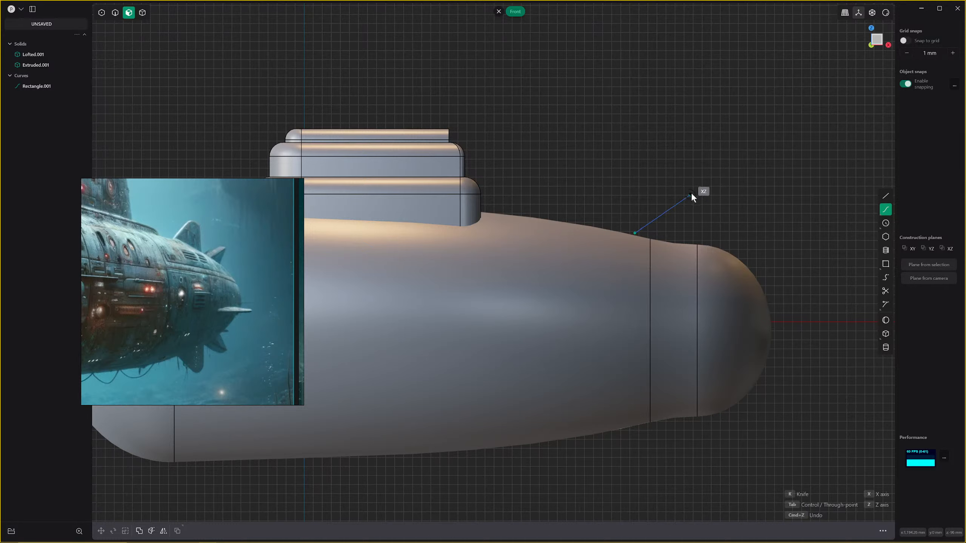
{"action": "left_click", "coordinate": [700, 181]}
{"action": "key", "text": "Escape"}
{"action": "left_click", "coordinate": [885, 196]}
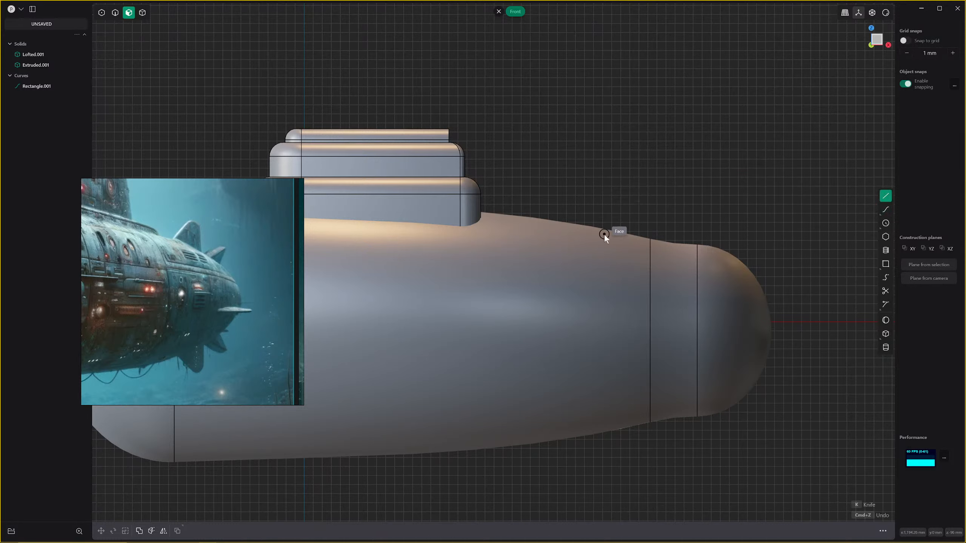
{"action": "left_click", "coordinate": [625, 233]}
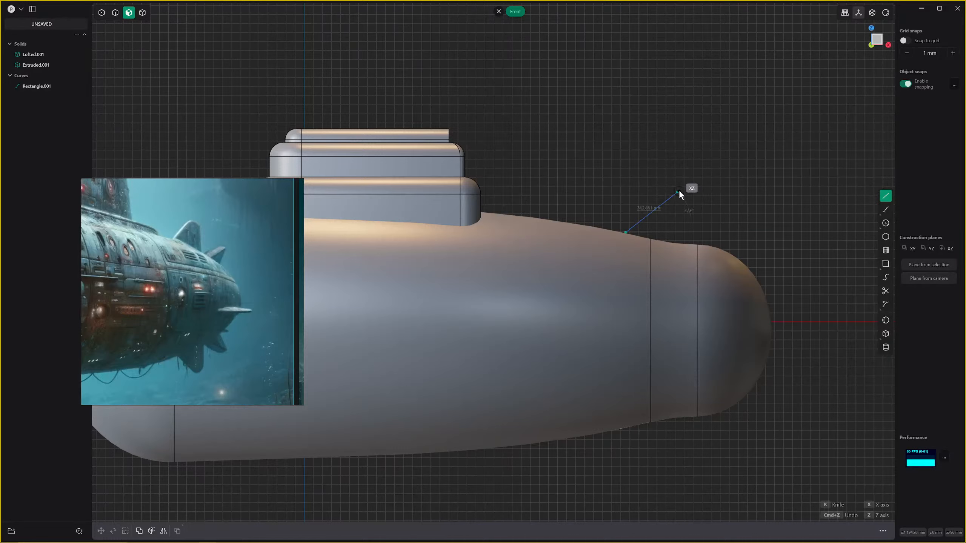
{"action": "left_click", "coordinate": [683, 187]}
{"action": "key", "text": "Escape"}
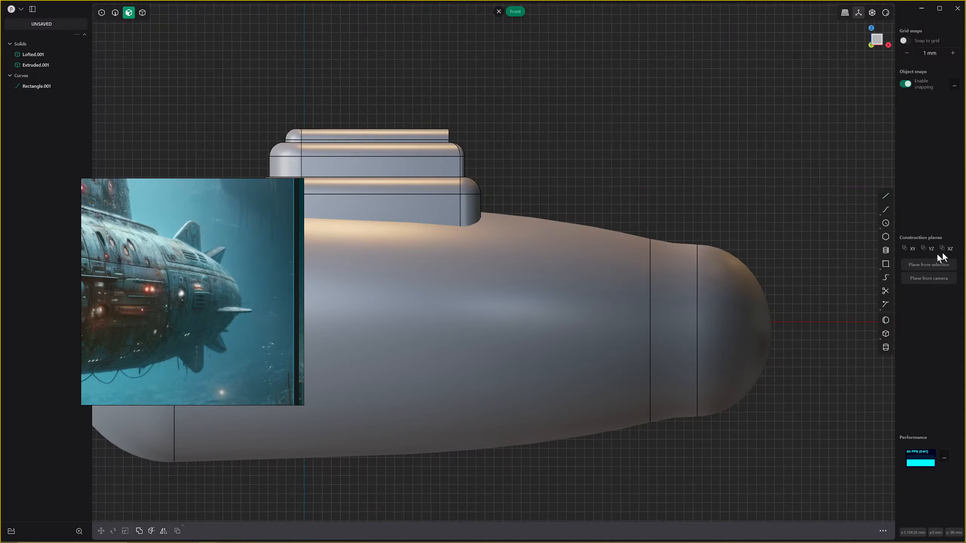
{"action": "key", "text": "alt+Tab"}
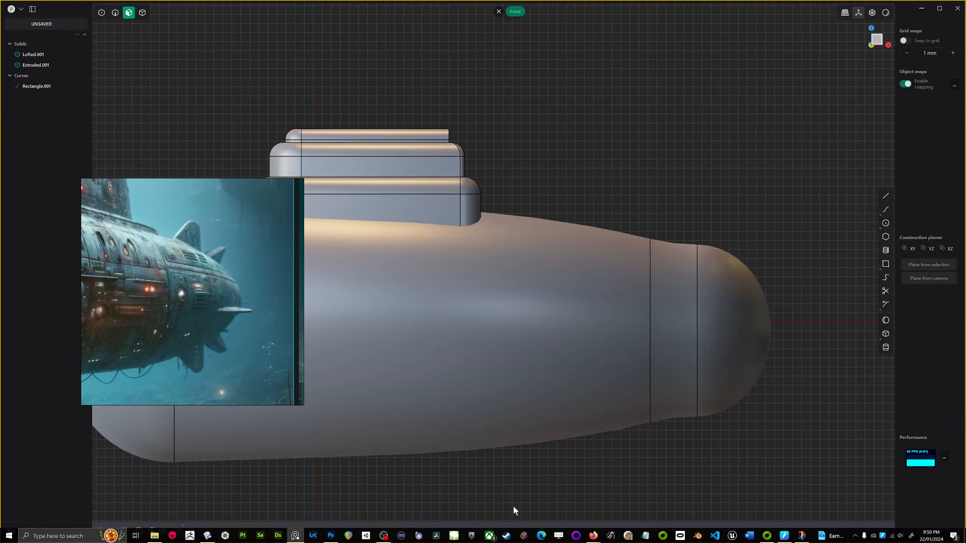
{"action": "key", "text": "super"}
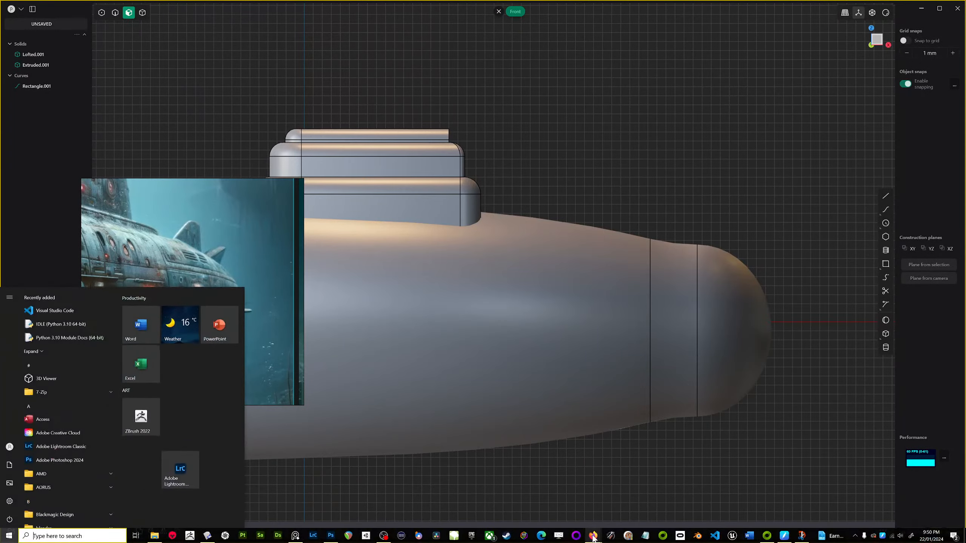
{"action": "mouse_move", "coordinate": [593, 534]}
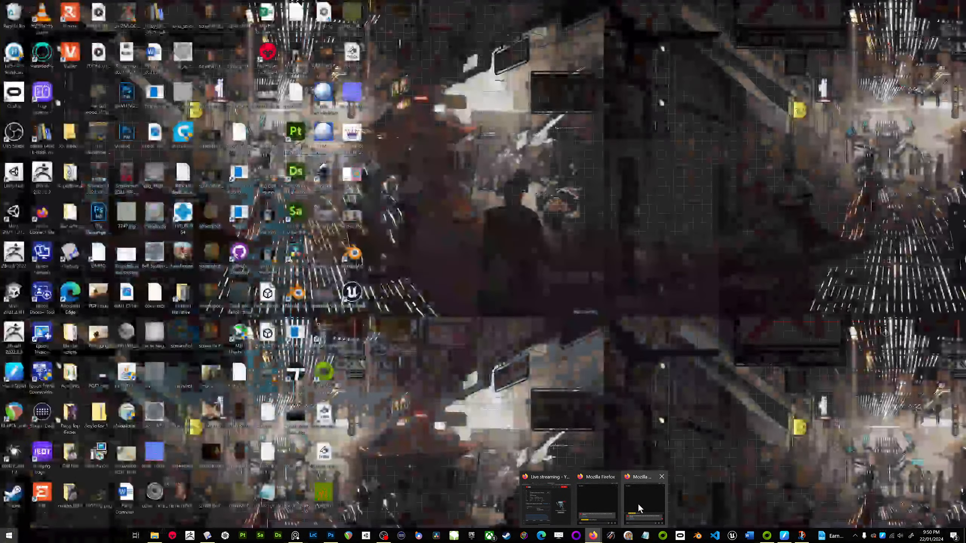
{"action": "left_click", "coordinate": [565, 508]}
{"action": "key", "text": "alt+Tab"}
{"action": "key", "text": "alt+Tab"}
{"action": "key", "text": "alt+Tab"}
{"action": "left_click", "coordinate": [622, 194]}
{"action": "left_click", "coordinate": [568, 231]}
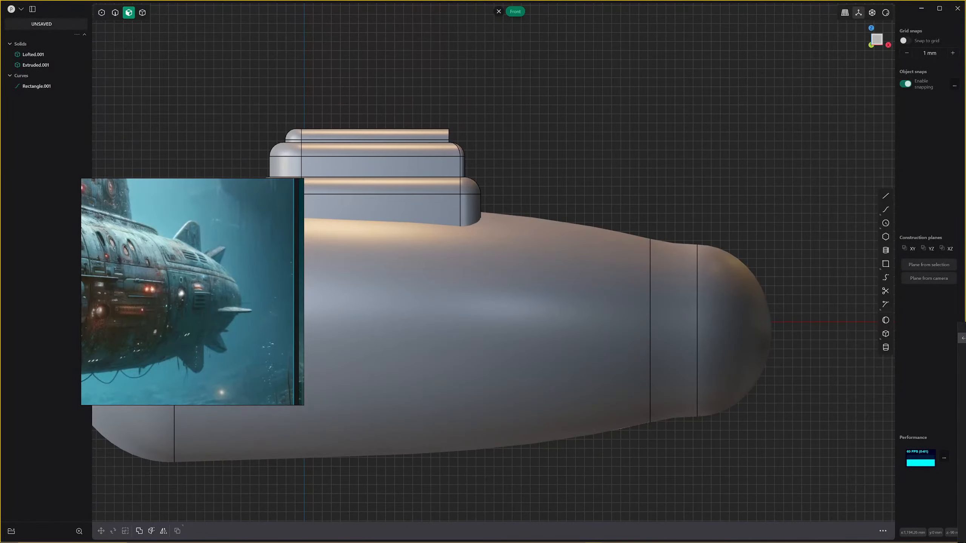
Draw a closed four-sided tail fin outline above the hull's rear, with a slanted front edge, flat top and vertical back edge.
{"action": "scroll", "coordinate": [416, 323], "scroll_direction": "down", "scroll_amount": 2}
{"action": "left_click", "coordinate": [886, 196]}
{"action": "left_click", "coordinate": [608, 243]}
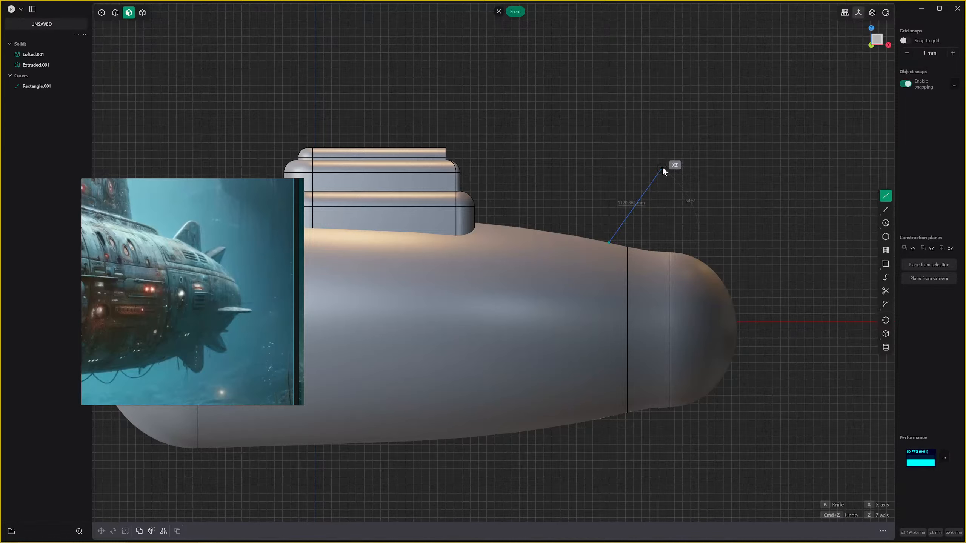
{"action": "left_click", "coordinate": [714, 169]}
{"action": "left_click", "coordinate": [714, 271]}
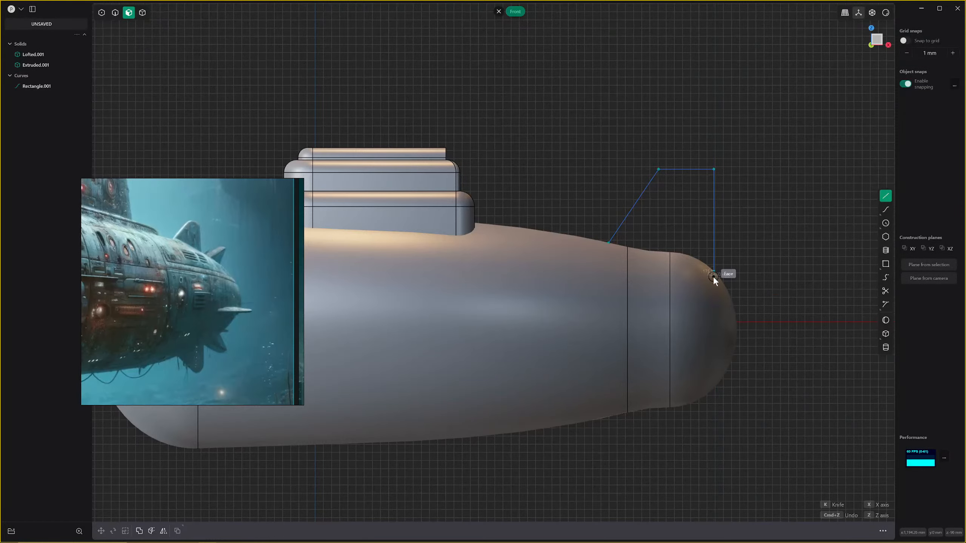
{"action": "left_click", "coordinate": [608, 244]}
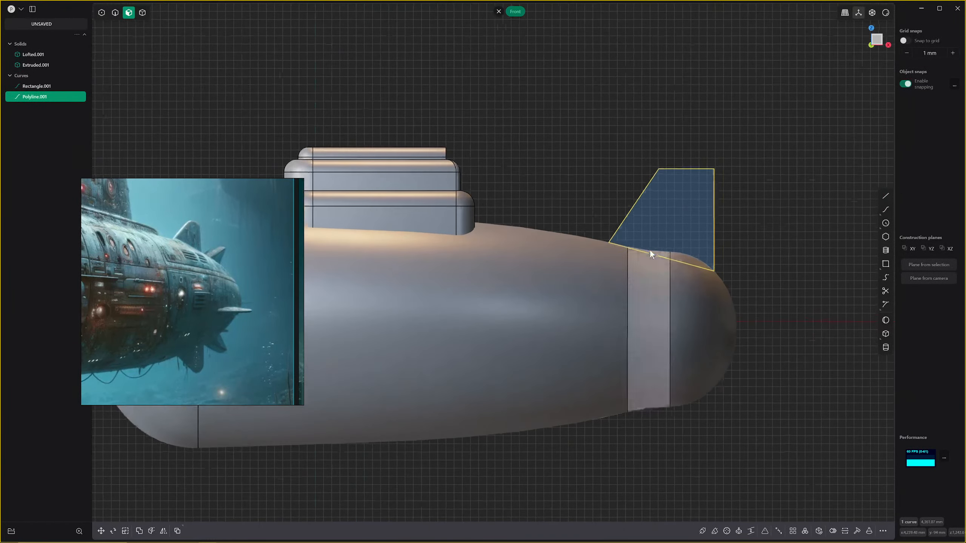
Round the fin outline's upper front corner with a large fillet and its upper rear corner with a smaller one.
{"action": "key", "text": "1"}
{"action": "key", "text": "b"}
{"action": "left_click", "coordinate": [715, 167]}
{"action": "left_click_drag", "start_coordinate": [677, 180], "coordinate": [745, 269]}
{"action": "key", "text": "b"}
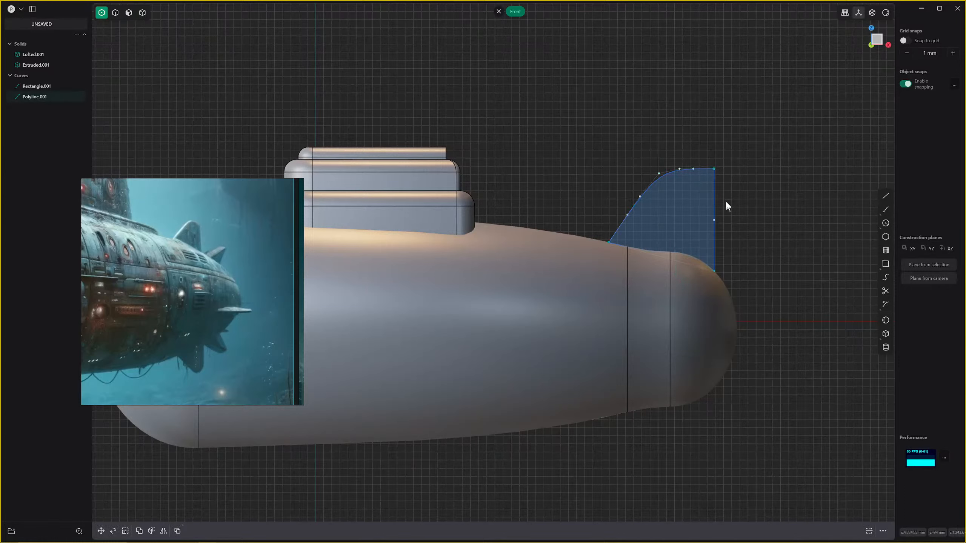
{"action": "left_click_drag", "start_coordinate": [710, 165], "coordinate": [739, 321]}
{"action": "scroll", "coordinate": [740, 321], "scroll_direction": "up", "scroll_amount": 3}
Extrude the rounded fin outline into a thin solid and fillet its outer side edge by about 27 mm.
{"action": "key", "text": "2"}
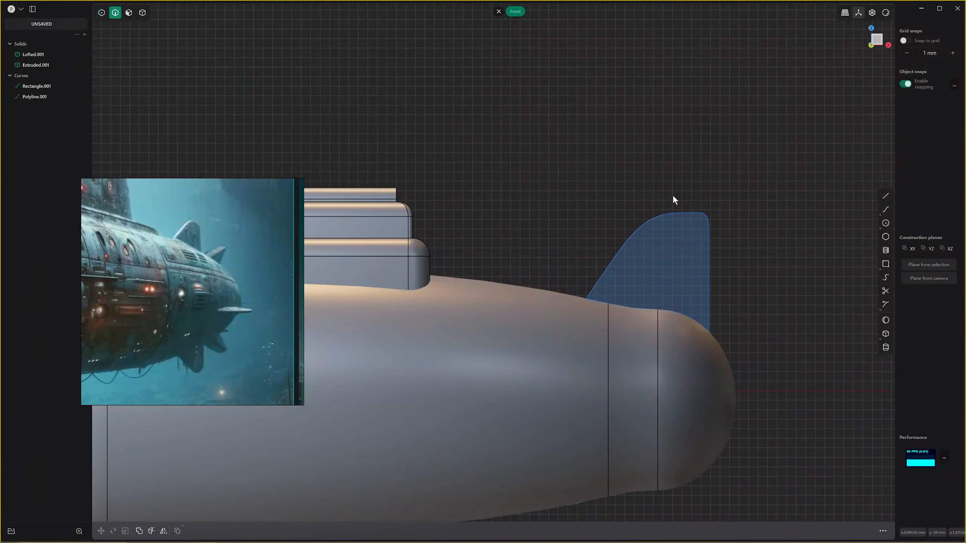
{"action": "left_click", "coordinate": [679, 214]}
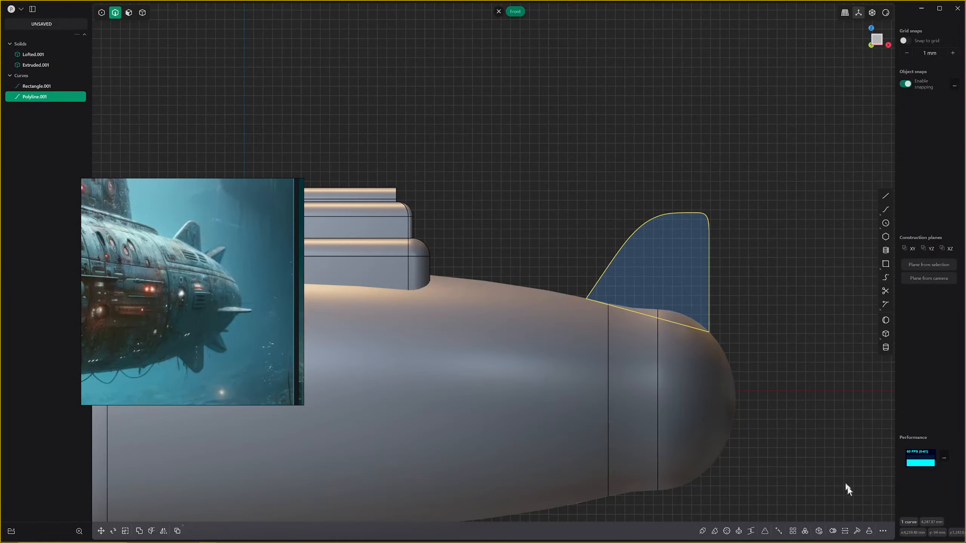
{"action": "left_click", "coordinate": [843, 531]}
{"action": "middle_click_drag", "start_coordinate": [684, 289], "coordinate": [664, 308]}
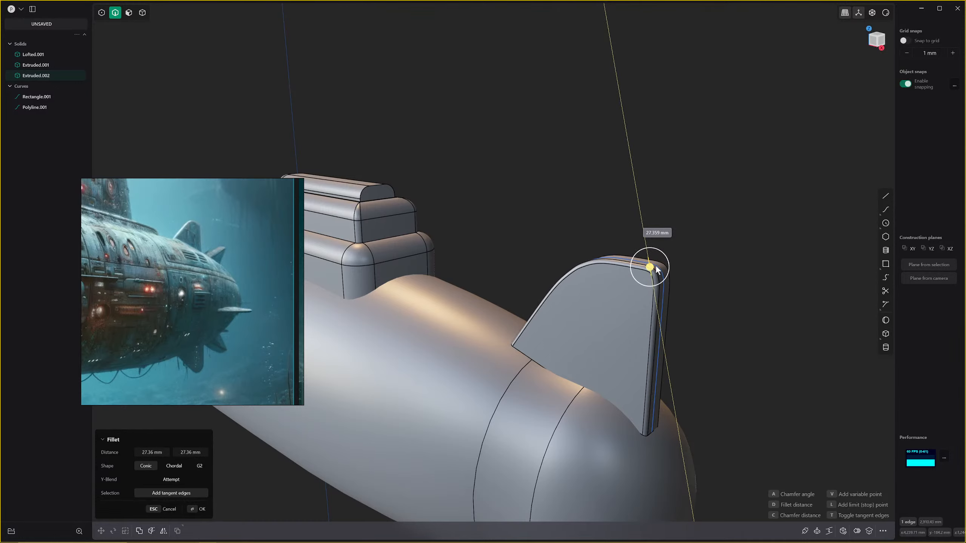
{"action": "left_click_drag", "start_coordinate": [655, 266], "coordinate": [656, 266]}
{"action": "scroll", "coordinate": [746, 218], "scroll_direction": "down", "scroll_amount": 2}
{"action": "middle_click_drag", "start_coordinate": [746, 219], "coordinate": [500, 330]}
{"action": "key", "text": "Return"}
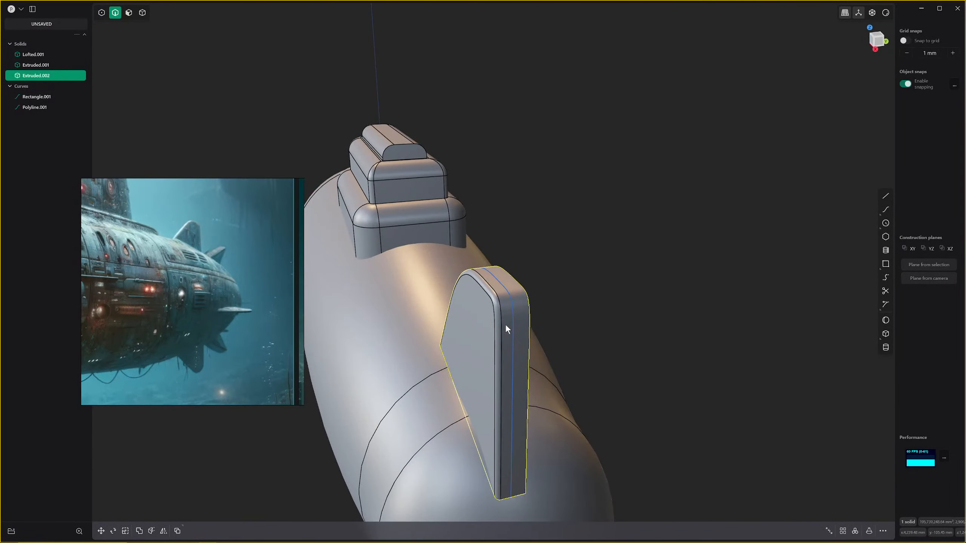
Try to mirror the fin across the Y axis with both halves merged into one solid.
{"action": "key", "text": "4"}
{"action": "key", "text": "alt+x"}
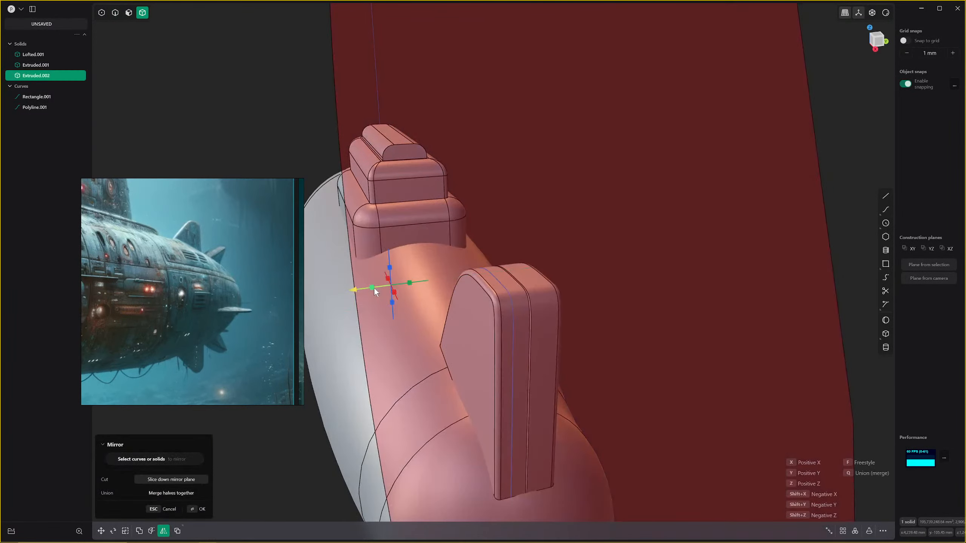
{"action": "key", "text": "q"}
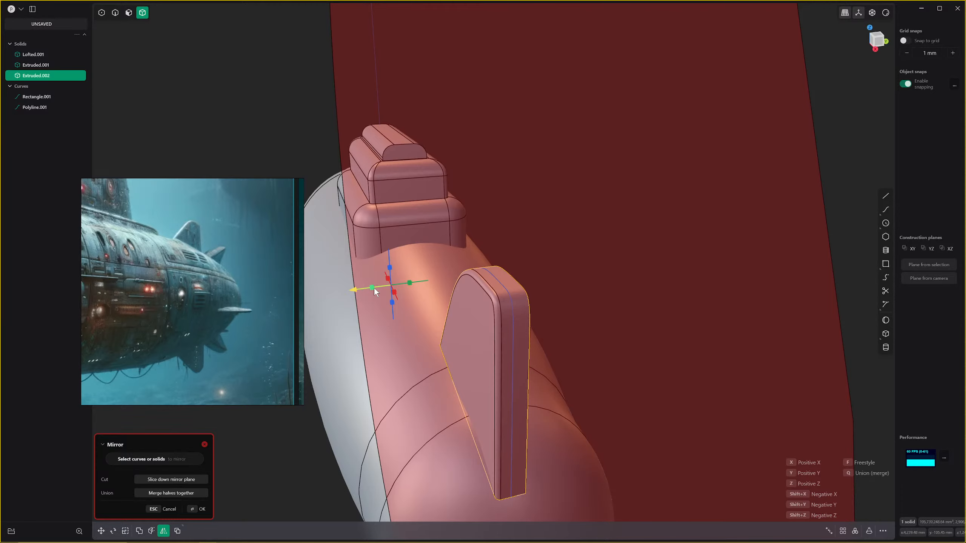
{"action": "middle_click_drag", "start_coordinate": [374, 291], "coordinate": [555, 365]}
{"action": "right_click", "coordinate": [544, 282]}
{"action": "scroll", "coordinate": [574, 293], "scroll_direction": "down", "scroll_amount": 5}
{"action": "scroll", "coordinate": [528, 338], "scroll_direction": "up", "scroll_amount": 5}
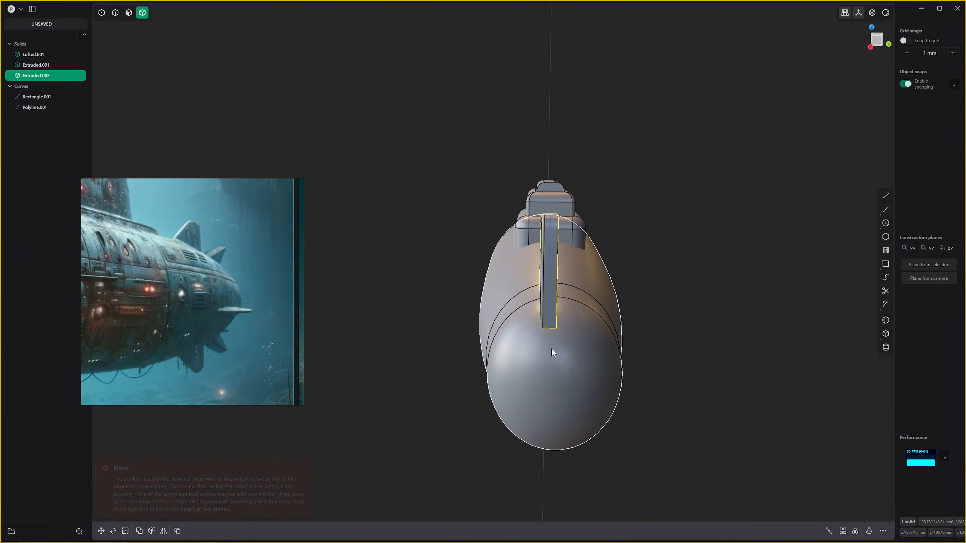
{"action": "key", "text": "Escape"}
Move the fin solid along the Y axis to the hull's centreline so its flat inner side crosses the middle plane.
{"action": "key", "text": "KP_3"}
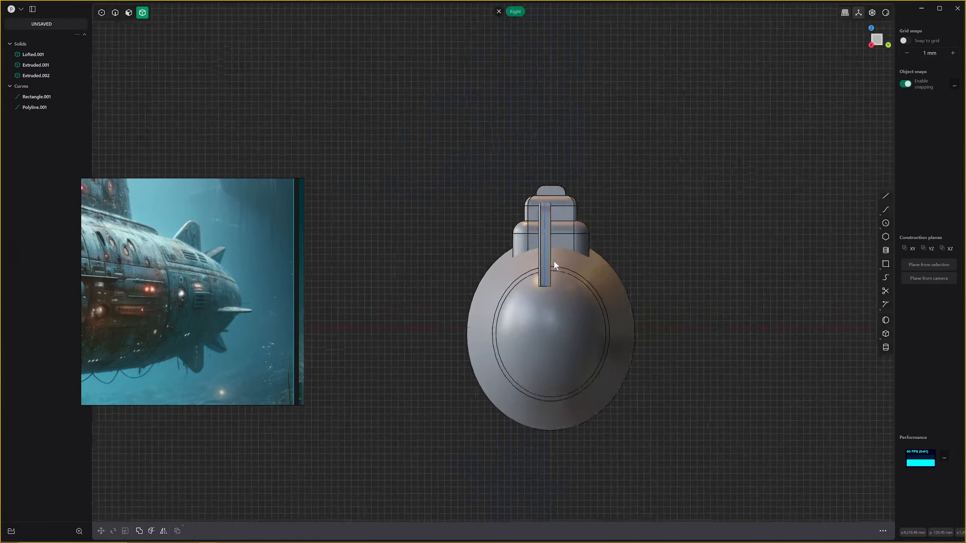
{"action": "left_click", "coordinate": [548, 243]}
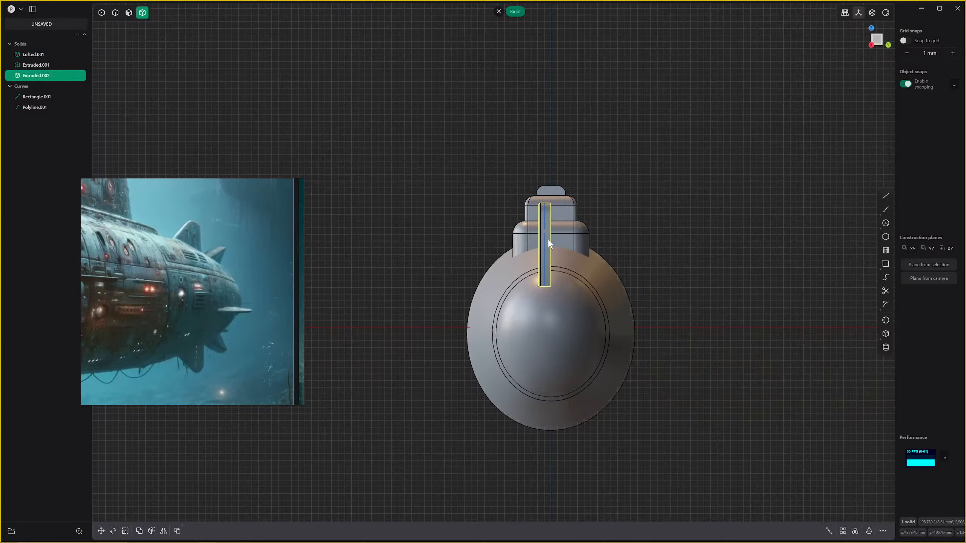
{"action": "key", "text": "g"}
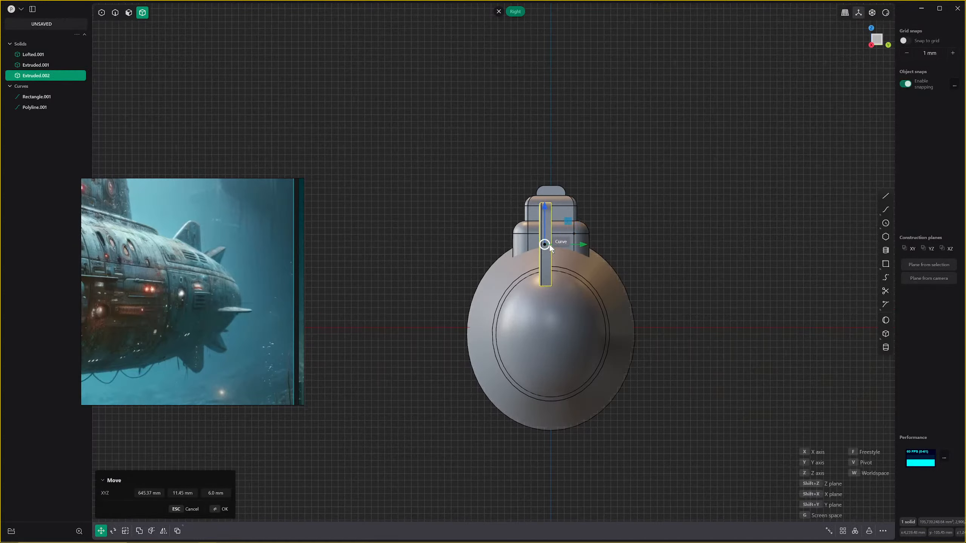
{"action": "left_click", "coordinate": [544, 245]}
{"action": "scroll", "coordinate": [547, 254], "scroll_direction": "up", "scroll_amount": 4}
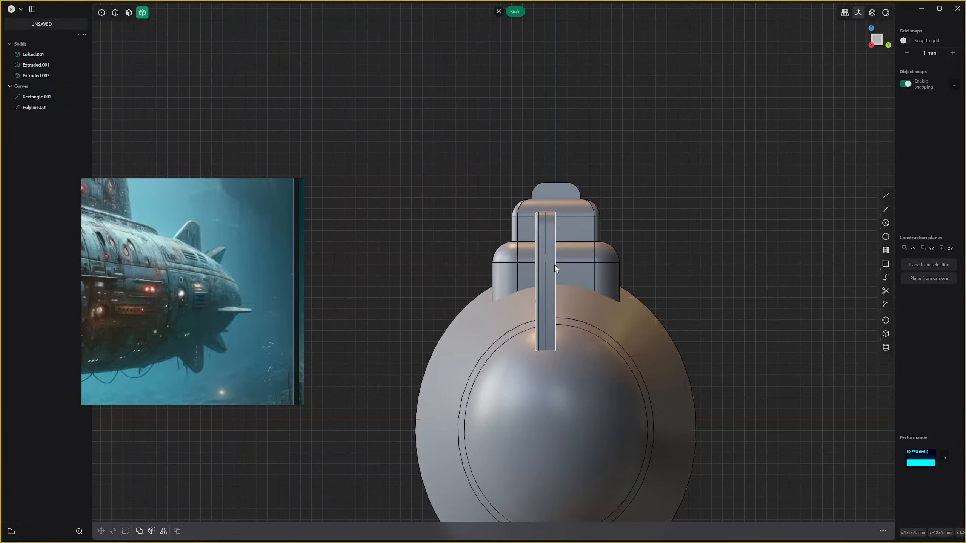
{"action": "key", "text": "g"}
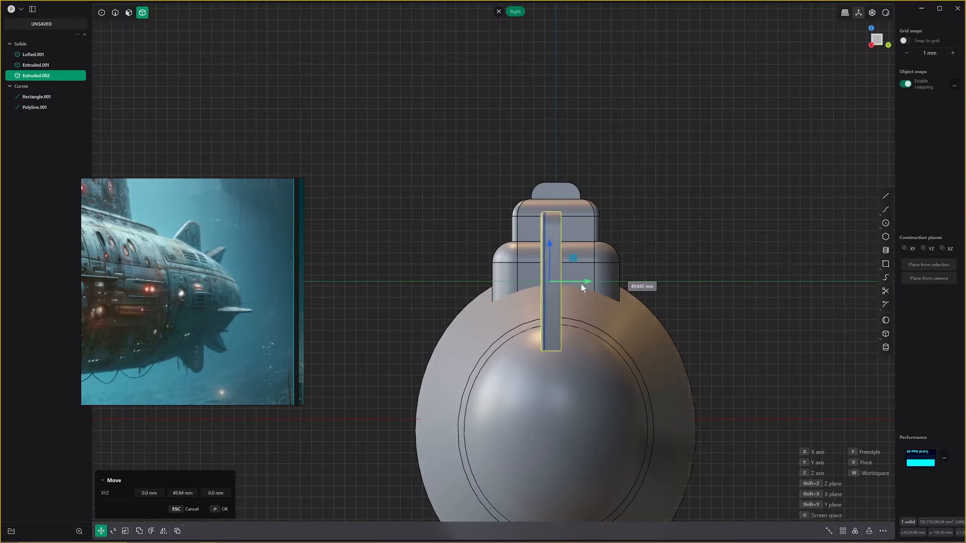
{"action": "left_click", "coordinate": [583, 287]}
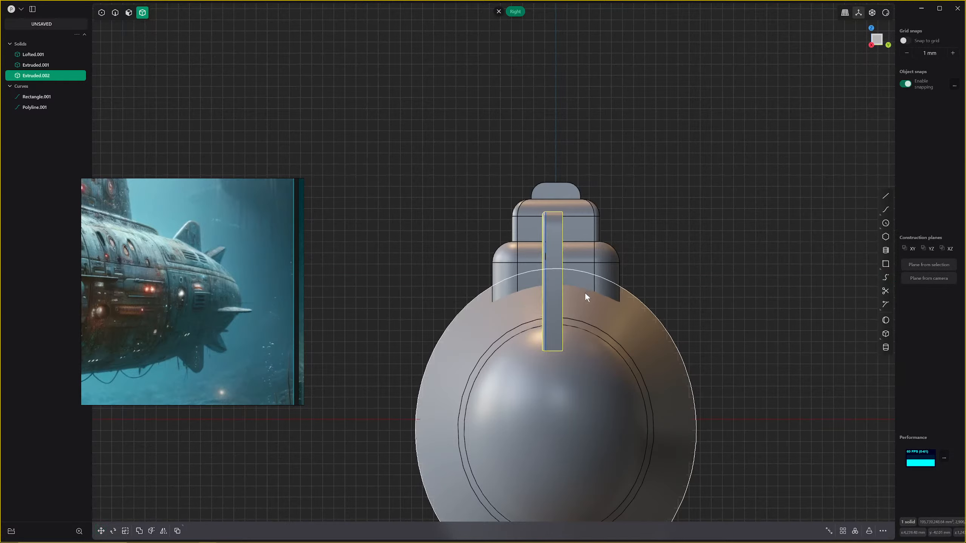
Mirror the fin across the hull's vertical middle plane and merge the halves into one symmetrical solid.
{"action": "key", "text": "alt+x"}
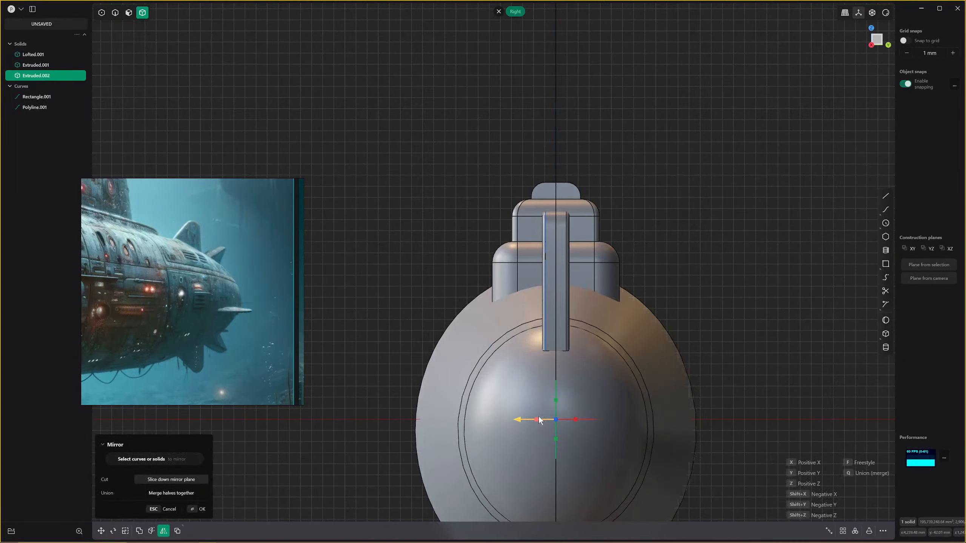
{"action": "middle_click_drag", "start_coordinate": [650, 77], "coordinate": [665, 114]}
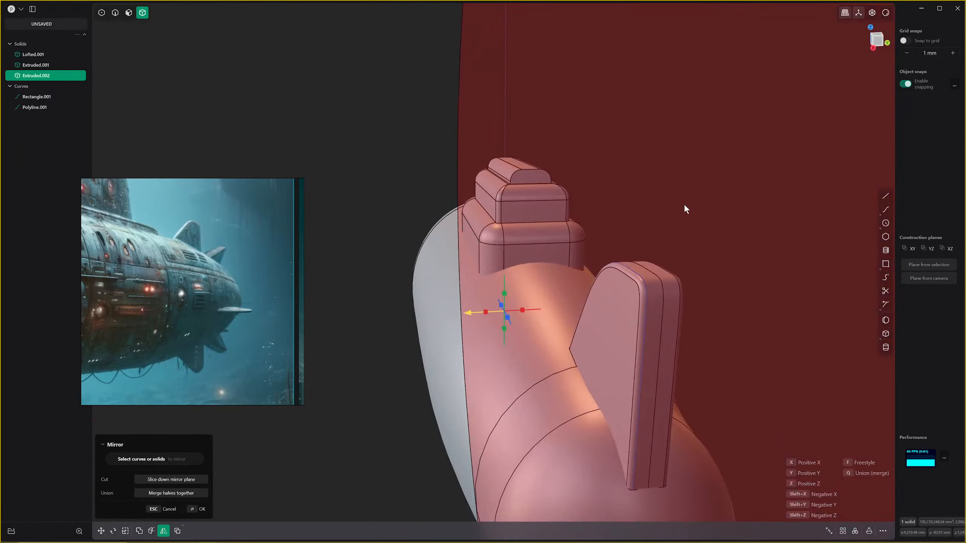
{"action": "key", "text": "Escape"}
{"action": "key", "text": "2"}
{"action": "double_click", "coordinate": [665, 291]}
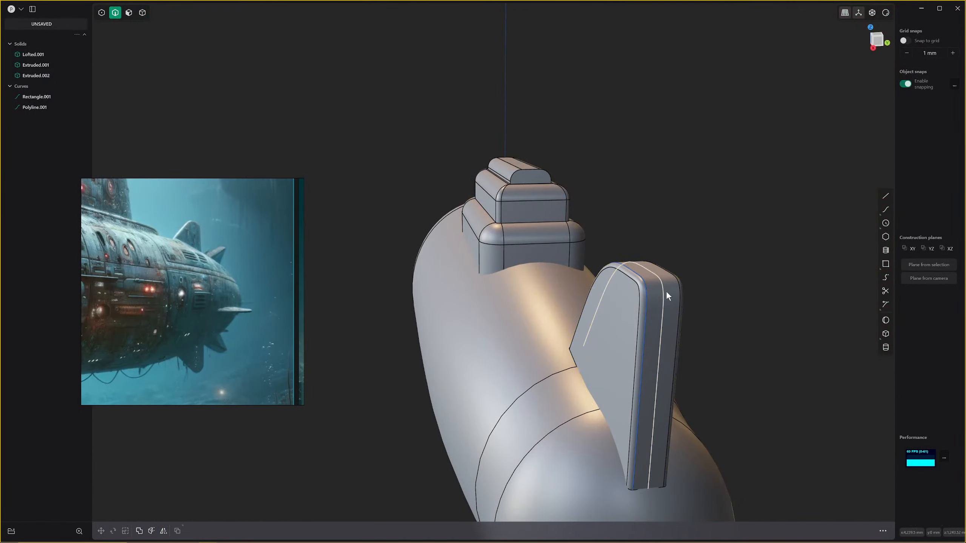
{"action": "key", "text": "4"}
{"action": "left_click", "coordinate": [669, 280]}
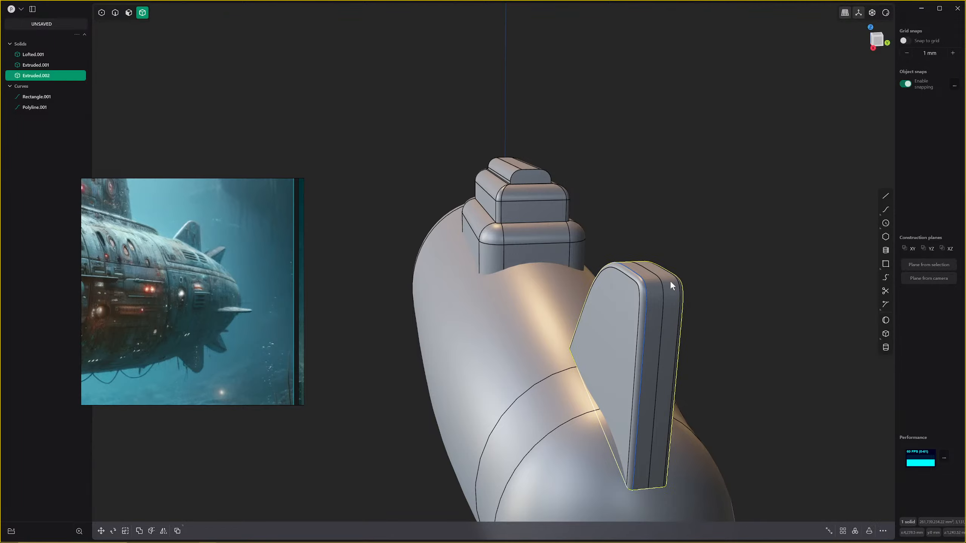
Scale the fin solid along the Y axis to make it noticeably thinner.
{"action": "middle_click_drag", "start_coordinate": [670, 280], "coordinate": [539, 330]}
{"action": "key", "text": "3"}
{"action": "left_click", "coordinate": [598, 329]}
{"action": "key", "text": "Escape"}
{"action": "key", "text": "4"}
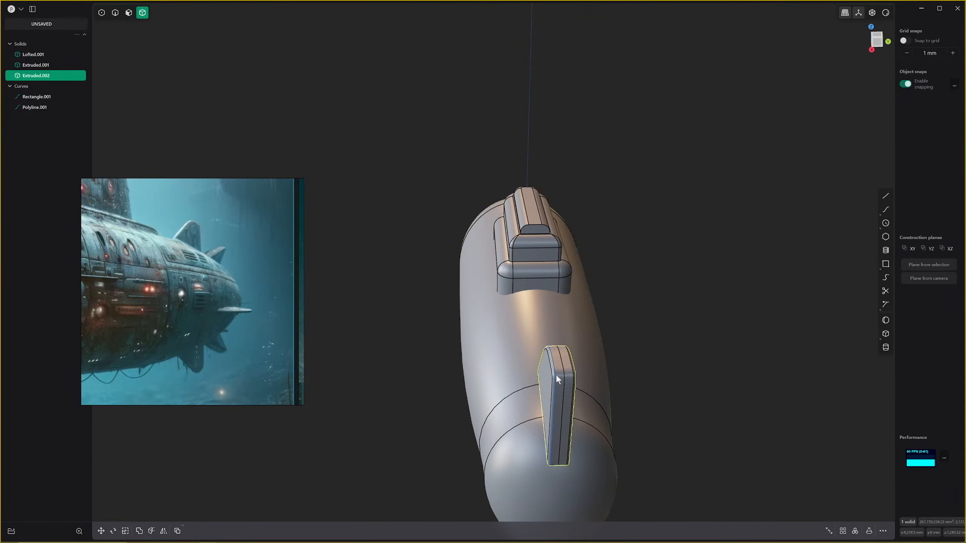
{"action": "middle_click_drag", "start_coordinate": [556, 375], "coordinate": [557, 369]}
{"action": "key", "text": "s"}
{"action": "key", "text": "y"}
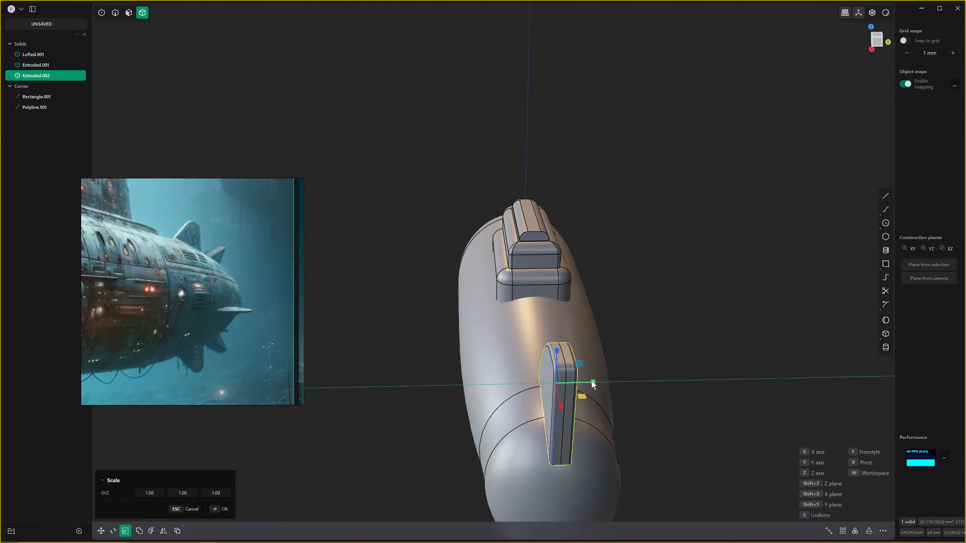
{"action": "left_click", "coordinate": [570, 388]}
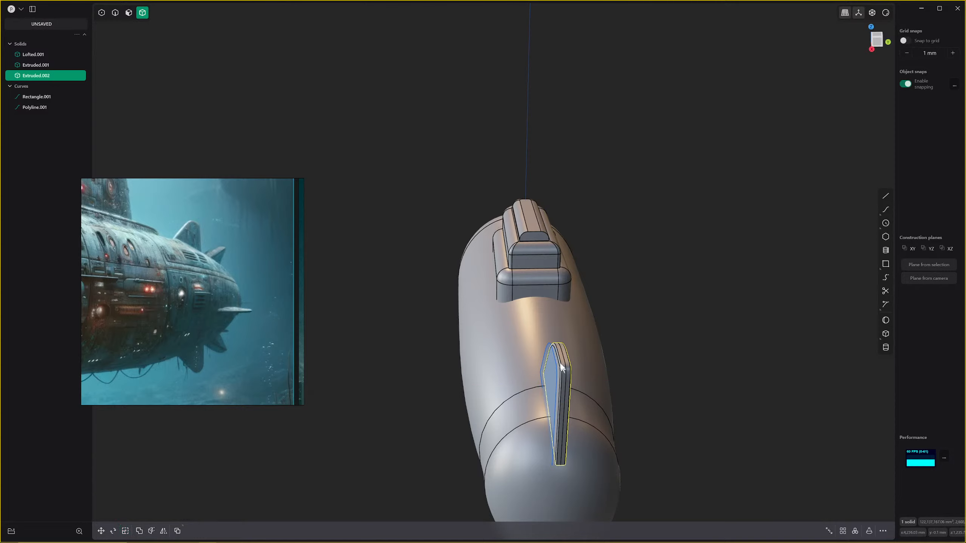
Delete the leftover fin outline curve from the side of the fin.
{"action": "key", "text": "2"}
{"action": "left_click", "coordinate": [544, 359]}
{"action": "key", "text": "x"}
{"action": "middle_click_drag", "start_coordinate": [545, 361], "coordinate": [622, 296]}
Create a radial array of five fins over 360 degrees around the hull's centre in the right view.
{"action": "key", "text": "KP_3"}
{"action": "scroll", "coordinate": [570, 342], "scroll_direction": "up", "scroll_amount": 3}
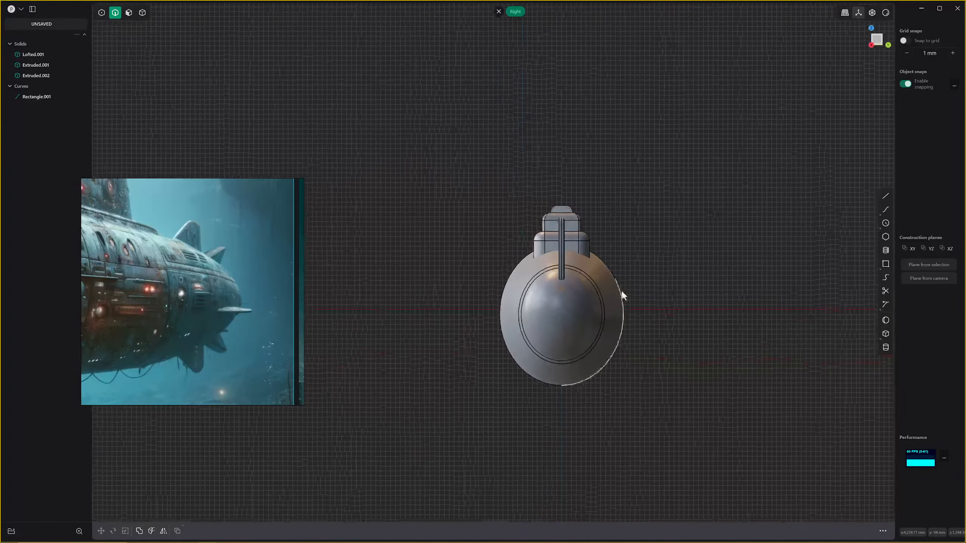
{"action": "scroll", "coordinate": [625, 347], "scroll_direction": "up", "scroll_amount": 2}
{"action": "scroll", "coordinate": [624, 347], "scroll_direction": "down", "scroll_amount": 2}
{"action": "key", "text": "4"}
{"action": "left_click", "coordinate": [563, 245]}
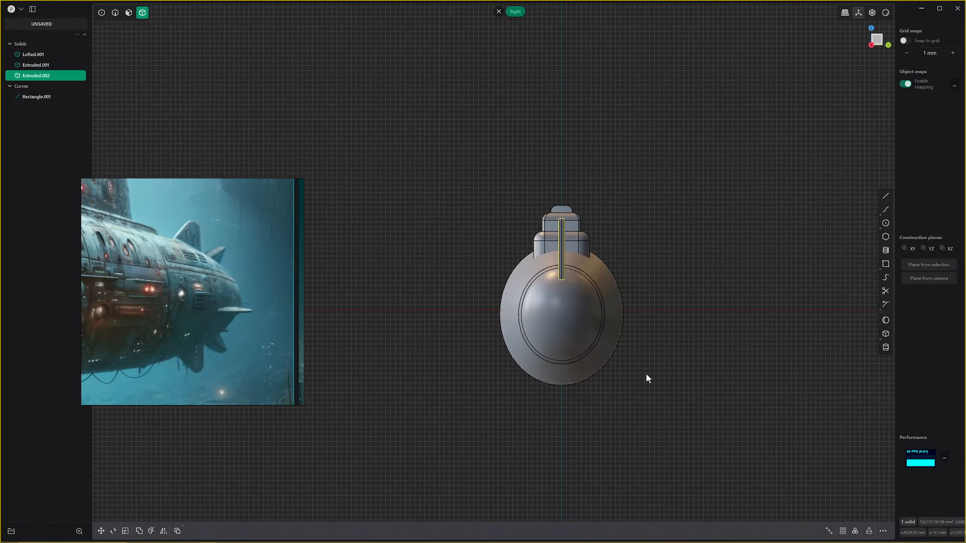
{"action": "left_click", "coordinate": [855, 532]}
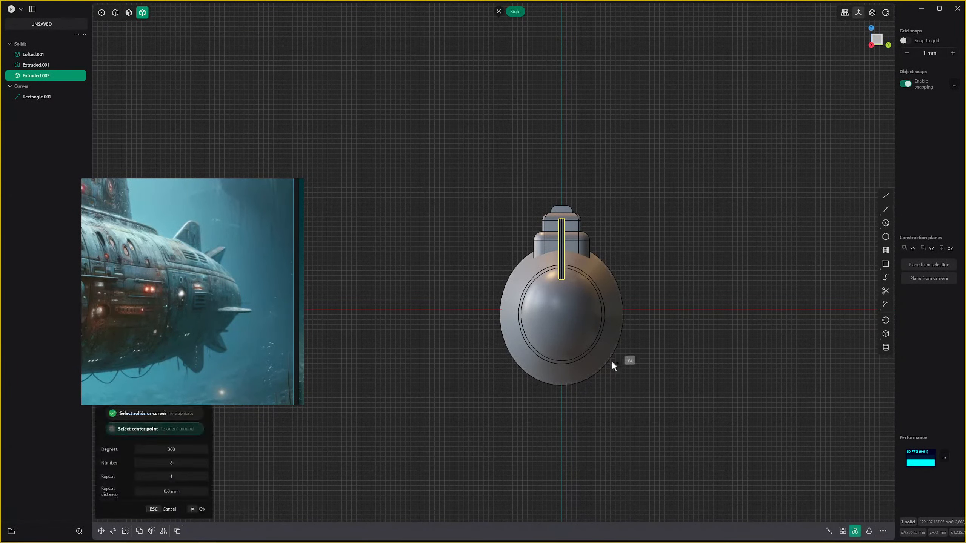
{"action": "left_click", "coordinate": [561, 314]}
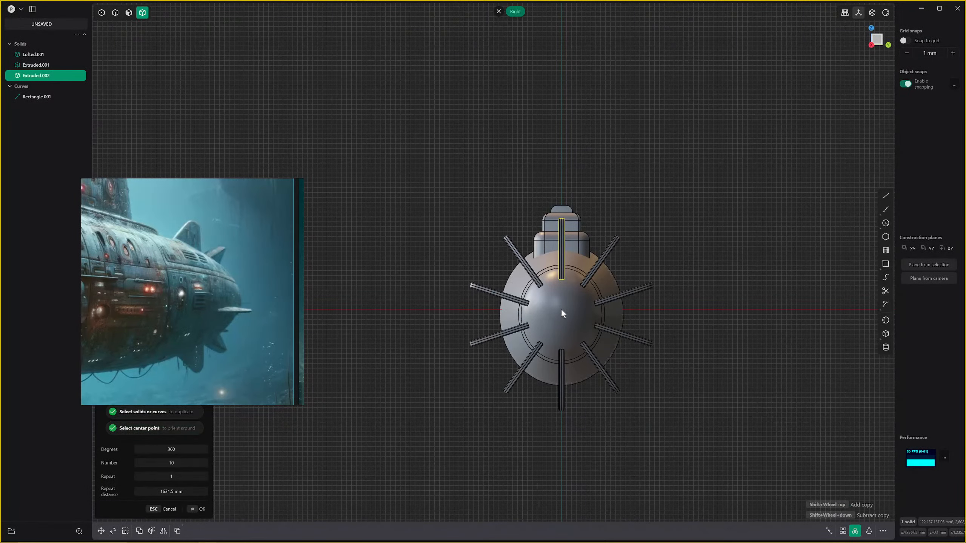
{"action": "scroll", "coordinate": [563, 309], "scroll_direction": "up", "scroll_amount": 4, "text": "shift"}
{"action": "middle_click_drag", "start_coordinate": [563, 312], "coordinate": [702, 334]}
{"action": "key", "text": "Return"}
Unite the five fins with the hull and select an edge where a fin joins the hull.
{"action": "key", "text": "q"}
{"action": "key", "text": "Return"}
{"action": "key", "text": "2"}
{"action": "left_click", "coordinate": [613, 381]}
{"action": "middle_click_drag", "start_coordinate": [612, 381], "coordinate": [586, 358]}
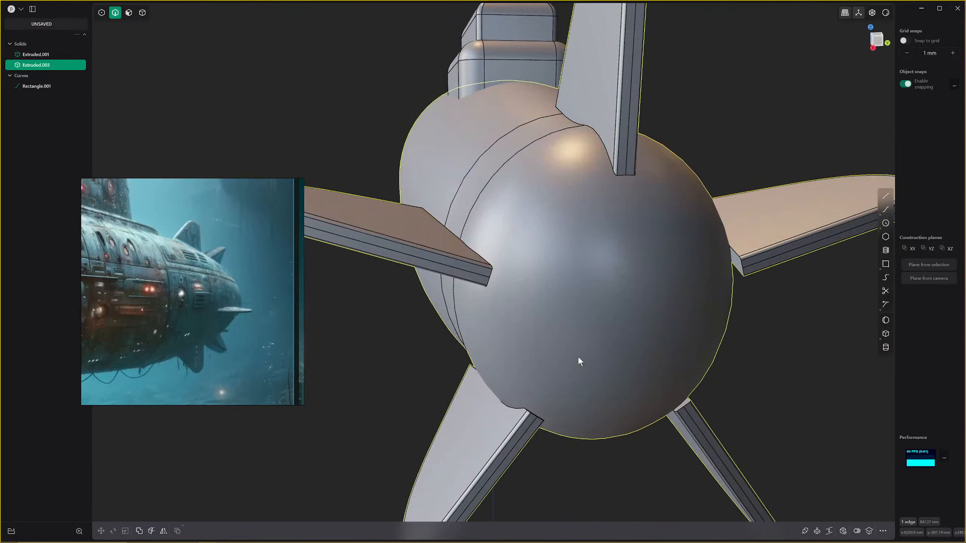
Undo the union of fins and hull and the radial array, leaving only the single top fin.
{"action": "key", "text": "ctrl+z"}
{"action": "key", "text": "ctrl+z"}
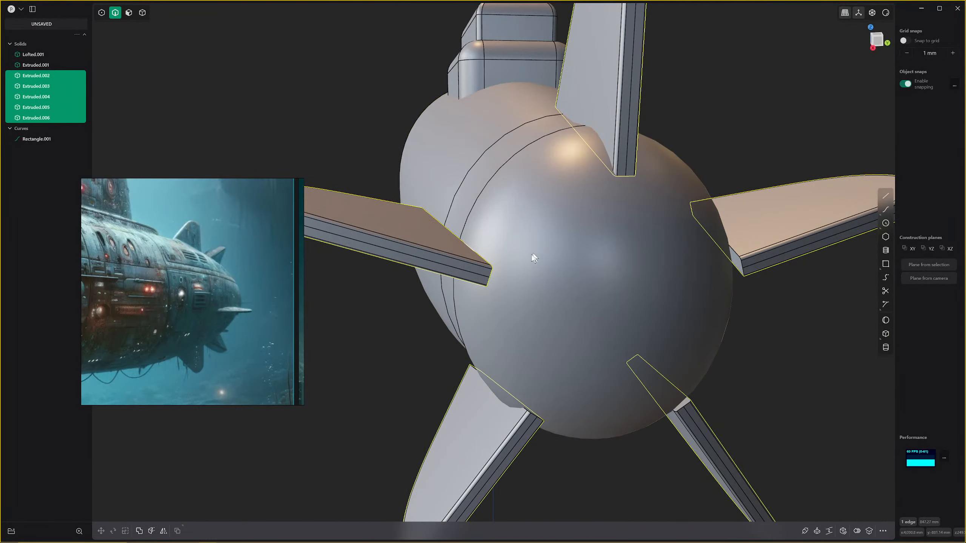
{"action": "scroll", "coordinate": [531, 254], "scroll_direction": "down", "scroll_amount": 3}
{"action": "middle_click_drag", "start_coordinate": [526, 258], "coordinate": [510, 258]}
{"action": "key", "text": "ctrl+z"}
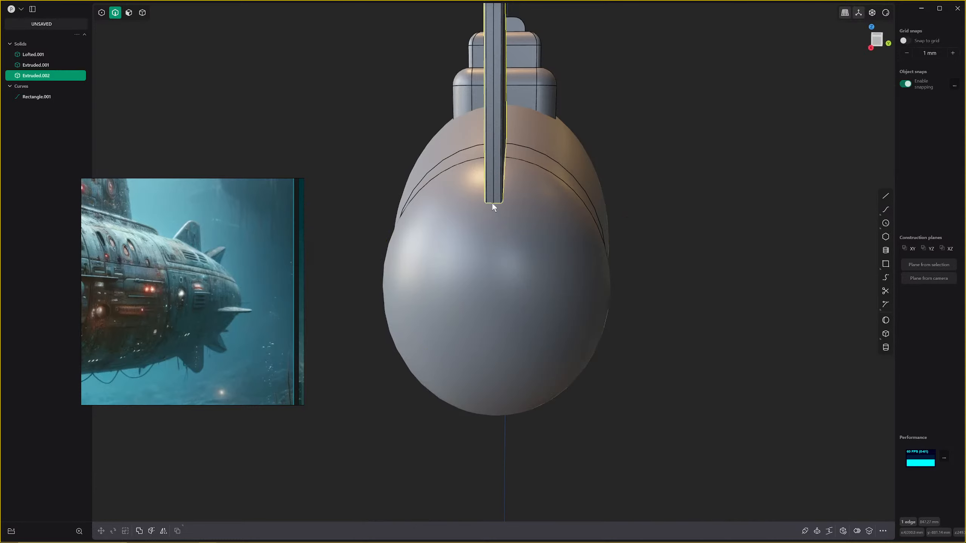
Lower the top fin along the Z axis so its base sinks into the hull, and scale it slightly smaller.
{"action": "key", "text": "4"}
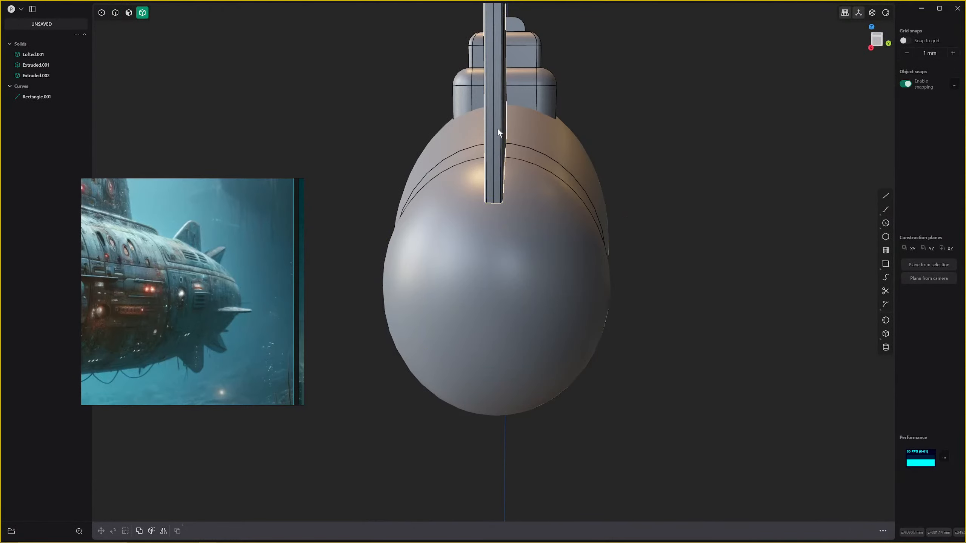
{"action": "middle_click_drag", "start_coordinate": [502, 125], "coordinate": [568, 128]}
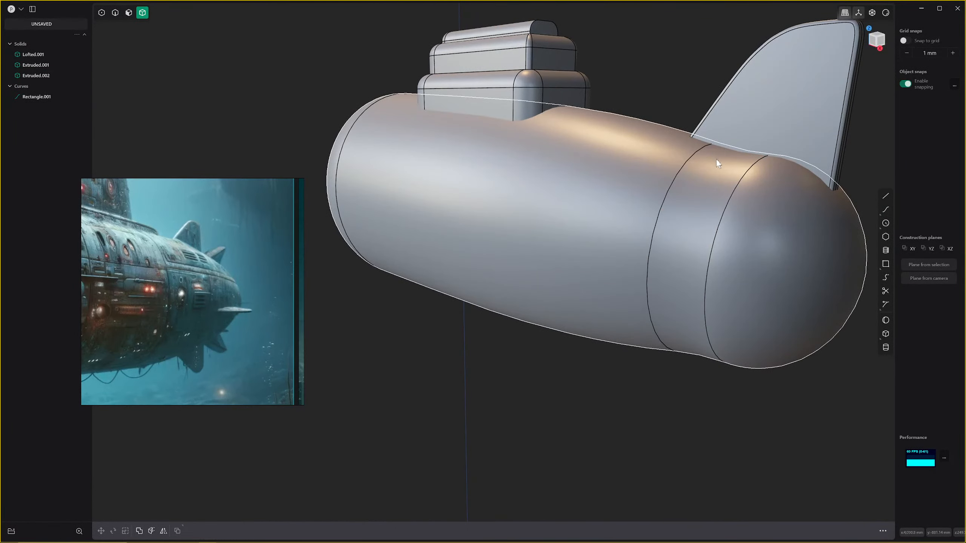
{"action": "left_click", "coordinate": [771, 106]}
{"action": "key", "text": "g"}
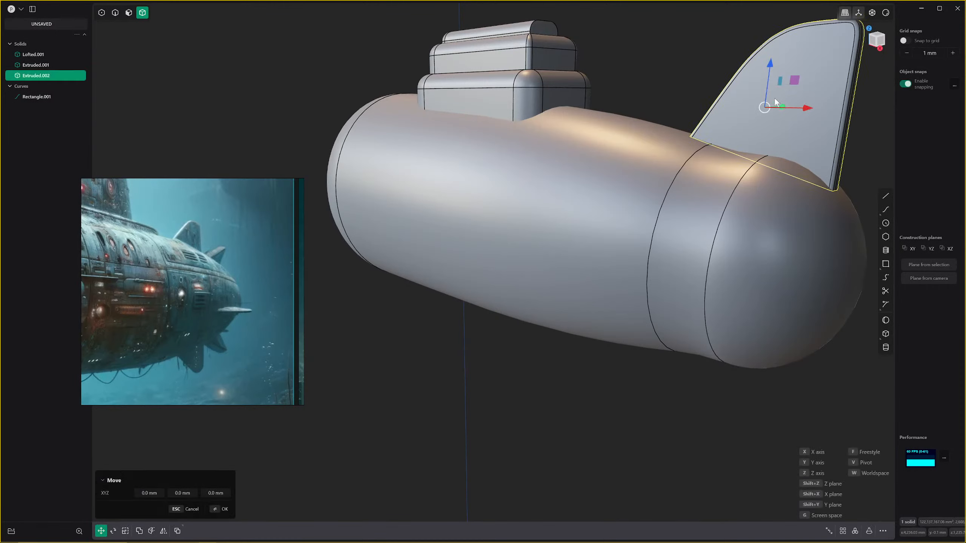
{"action": "mouse_move", "coordinate": [771, 71]}
{"action": "left_mouse_down"}
{"action": "mouse_move", "coordinate": [770, 83]}
{"action": "mouse_move", "coordinate": [770, 65]}
{"action": "left_mouse_up"}
{"action": "right_click", "coordinate": [770, 83]}
{"action": "key", "text": "s"}
{"action": "right_click", "coordinate": [767, 123]}
{"action": "scroll", "coordinate": [765, 127], "scroll_direction": "down", "scroll_amount": 2}
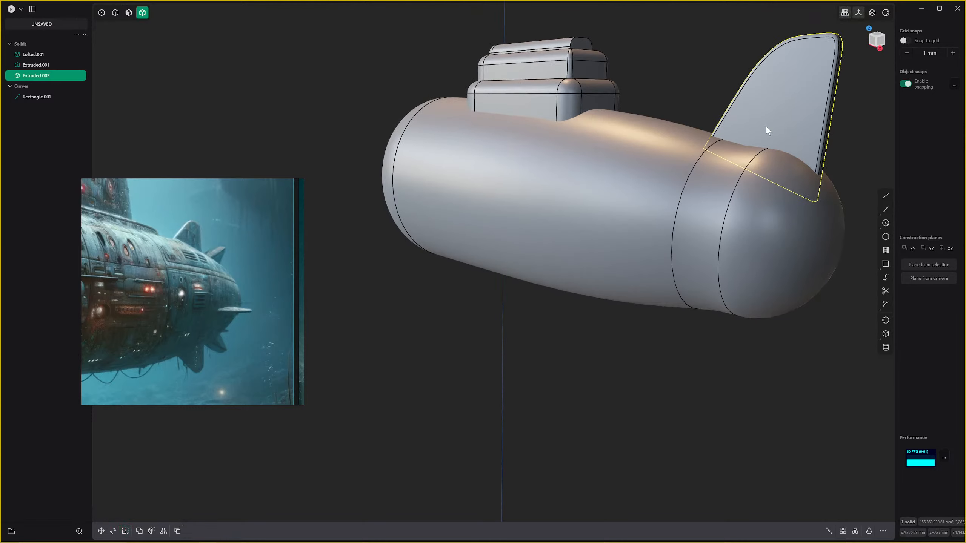
Scale the fin narrower along the X axis and move it toward the rounded stern.
{"action": "middle_click_drag", "start_coordinate": [766, 127], "coordinate": [777, 160]}
{"action": "key", "text": "s"}
{"action": "left_click_drag", "start_coordinate": [825, 132], "coordinate": [815, 131]}
{"action": "right_click", "coordinate": [804, 146]}
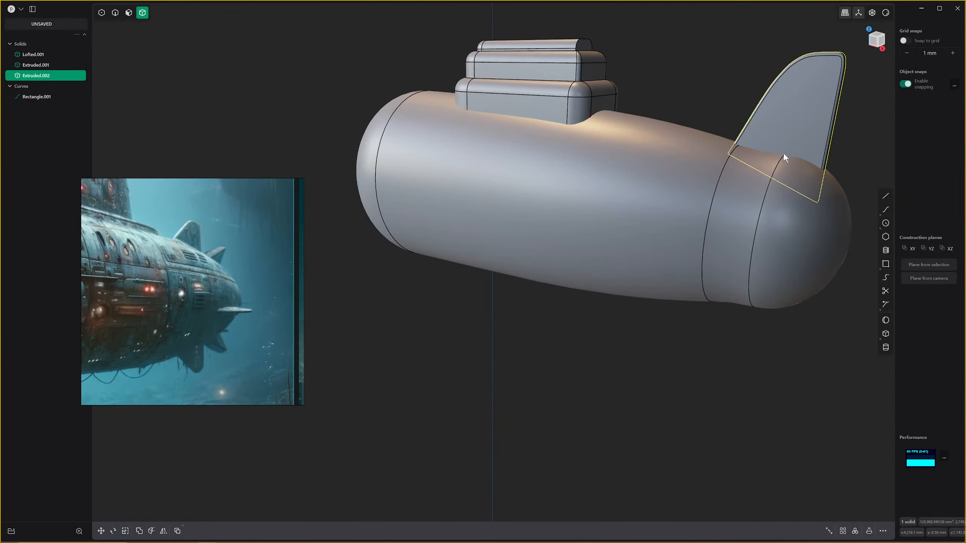
{"action": "key", "text": "g"}
{"action": "left_click_drag", "start_coordinate": [828, 132], "coordinate": [848, 145]}
{"action": "right_click", "coordinate": [808, 265]}
{"action": "scroll", "coordinate": [798, 289], "scroll_direction": "down", "scroll_amount": 4}
{"action": "middle_click_drag", "start_coordinate": [792, 292], "coordinate": [724, 282]}
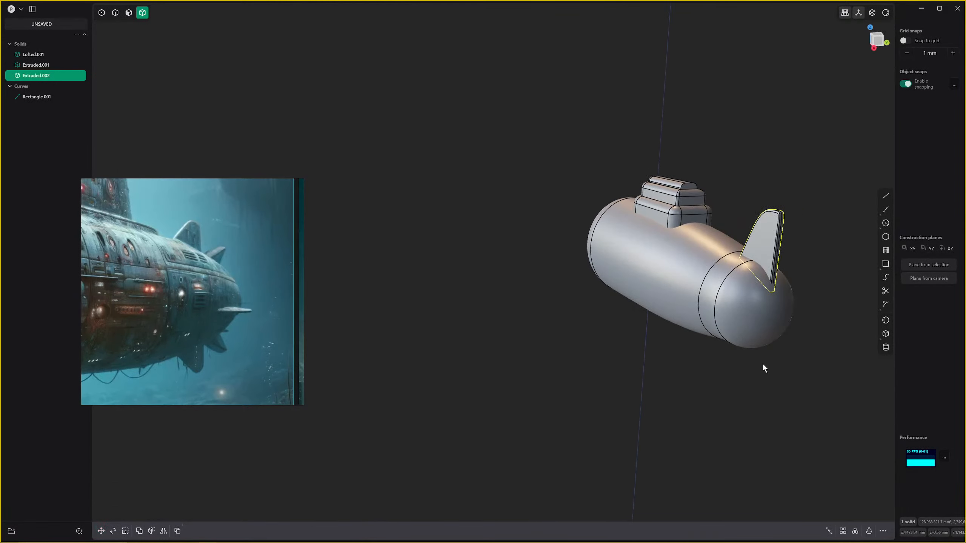
Radially array the top fin into 5 copies over 360 degrees around the hull's lengthwise axis.
{"action": "scroll", "coordinate": [762, 363], "scroll_direction": "up", "scroll_amount": 2}
{"action": "left_click", "coordinate": [855, 530]}
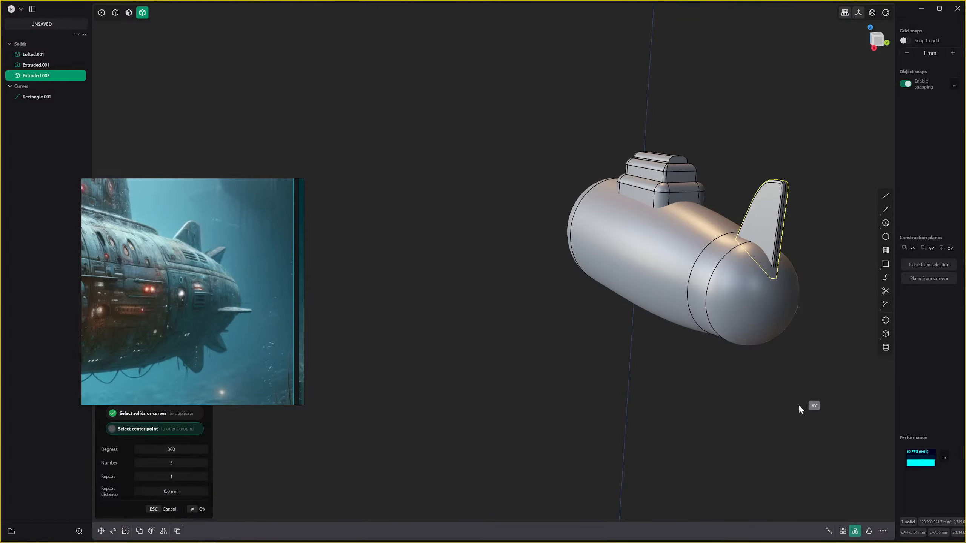
{"action": "middle_click_drag", "start_coordinate": [800, 405], "coordinate": [691, 330]}
{"action": "left_click", "coordinate": [619, 284]}
{"action": "middle_click_drag", "start_coordinate": [618, 283], "coordinate": [650, 367]}
{"action": "scroll", "coordinate": [646, 417], "scroll_direction": "up", "scroll_amount": 3}
{"action": "middle_click_drag", "start_coordinate": [646, 417], "coordinate": [571, 321], "text": "shift"}
{"action": "key", "text": "Return"}
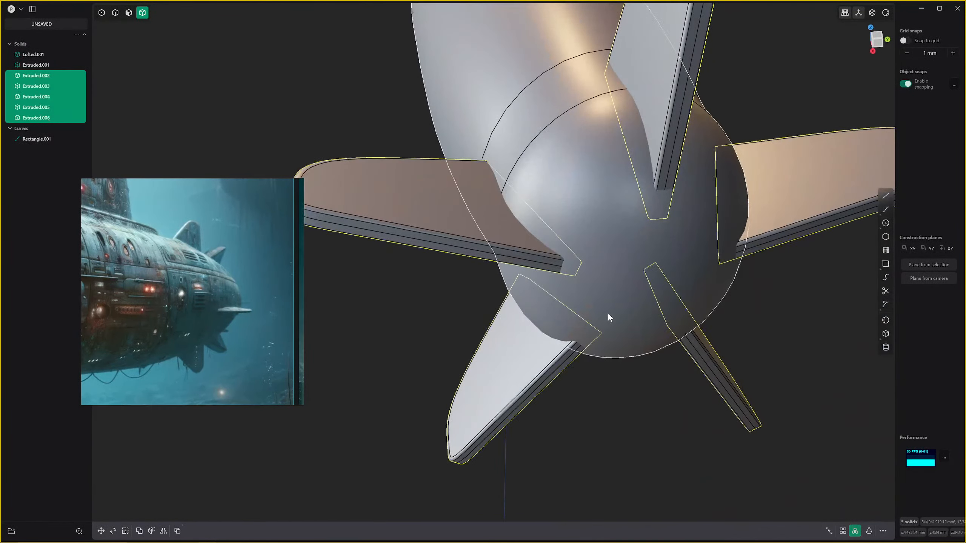
Unite all five tail fins with the hull in a Boolean union.
{"action": "scroll", "coordinate": [608, 313], "scroll_direction": "down", "scroll_amount": 4}
{"action": "key", "text": "q"}
{"action": "left_click", "coordinate": [600, 259]}
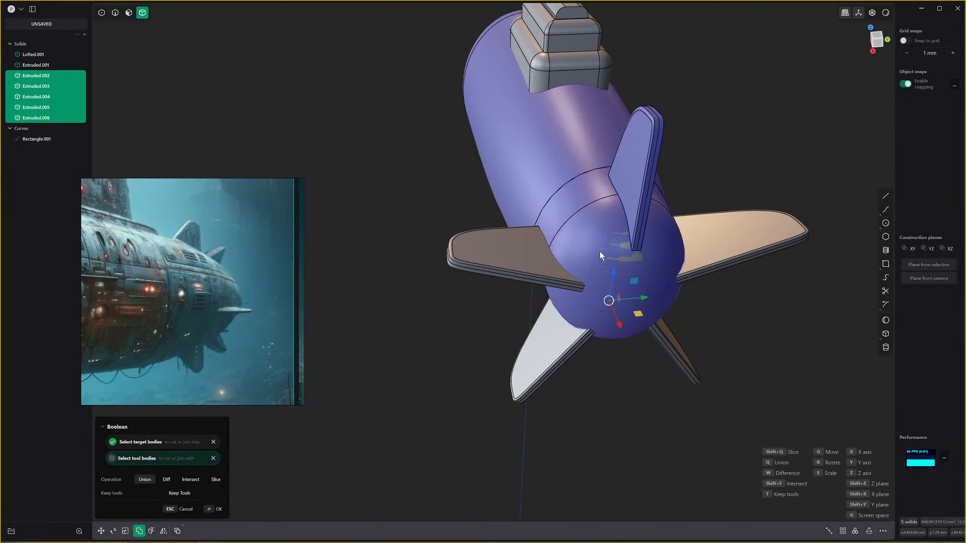
{"action": "left_click", "coordinate": [707, 246]}
{"action": "left_click", "coordinate": [577, 337]}
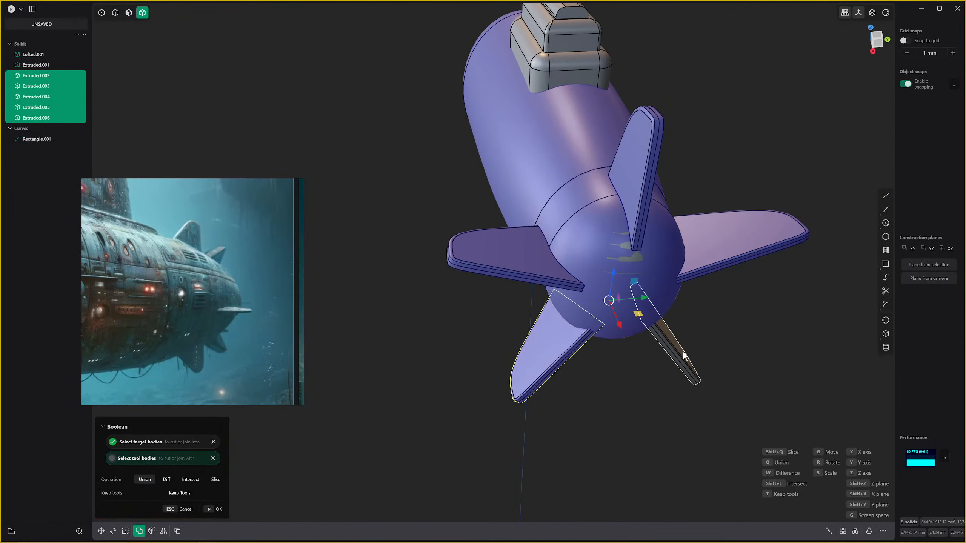
{"action": "left_click", "coordinate": [683, 354]}
{"action": "key", "text": "Return"}
Try to fillet the edge where a side fin meets the rounded stern by about 190 mm.
{"action": "middle_click_drag", "start_coordinate": [709, 343], "coordinate": [623, 317]}
{"action": "scroll", "coordinate": [608, 317], "scroll_direction": "up", "scroll_amount": 3}
{"action": "scroll", "coordinate": [608, 308], "scroll_direction": "down", "scroll_amount": 2}
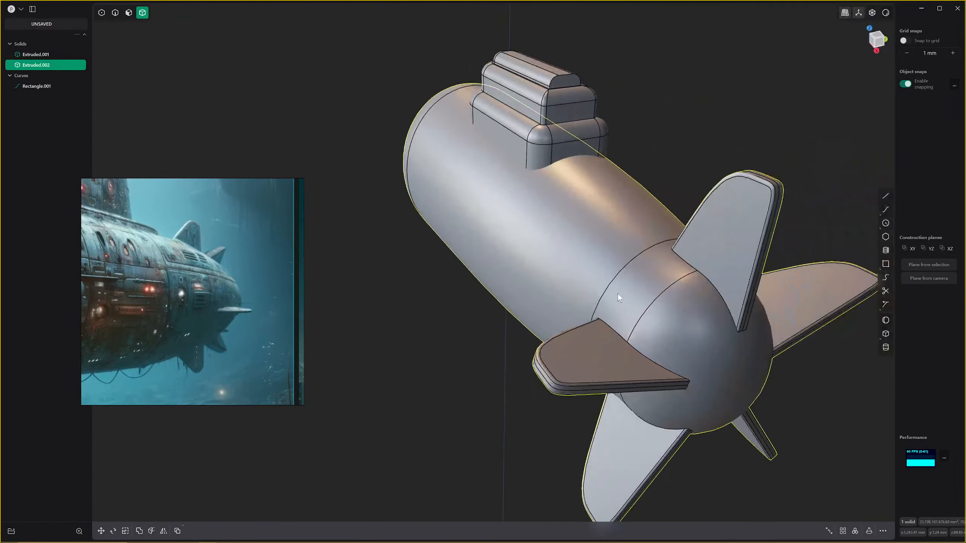
{"action": "key", "text": "2"}
{"action": "left_click", "coordinate": [630, 347]}
{"action": "key", "text": "b"}
{"action": "left_click_drag", "start_coordinate": [631, 345], "coordinate": [639, 334]}
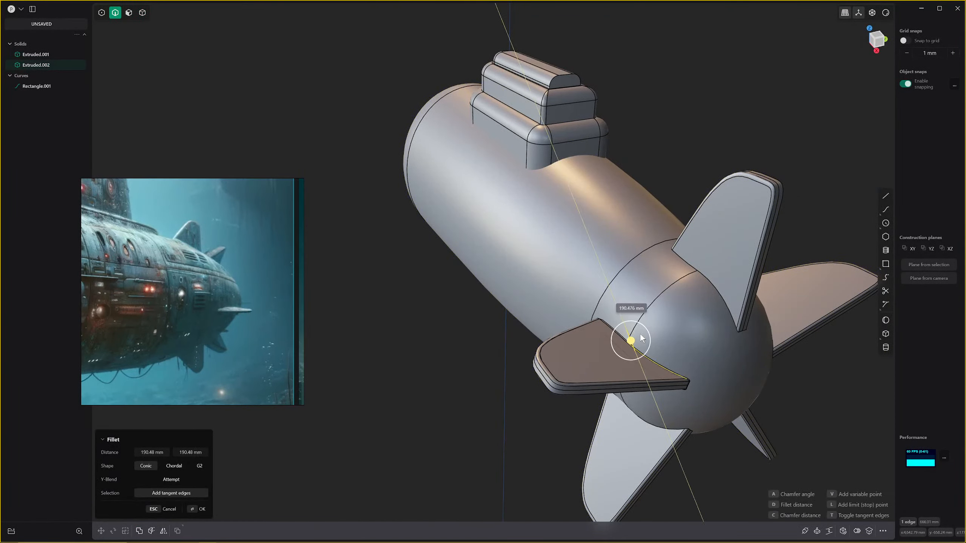
{"action": "key", "text": "Return"}
Try to fillet the side fin's front seam edge, and undo the union and radial array back to the single fin.
{"action": "scroll", "coordinate": [612, 362], "scroll_direction": "up", "scroll_amount": 5}
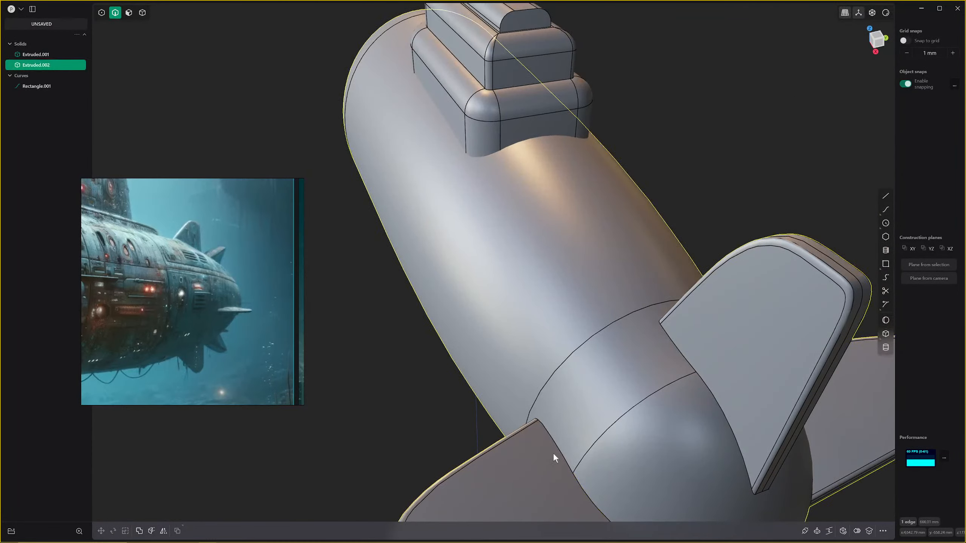
{"action": "left_click", "coordinate": [554, 452]}
{"action": "key", "text": "b"}
{"action": "key", "text": "Return"}
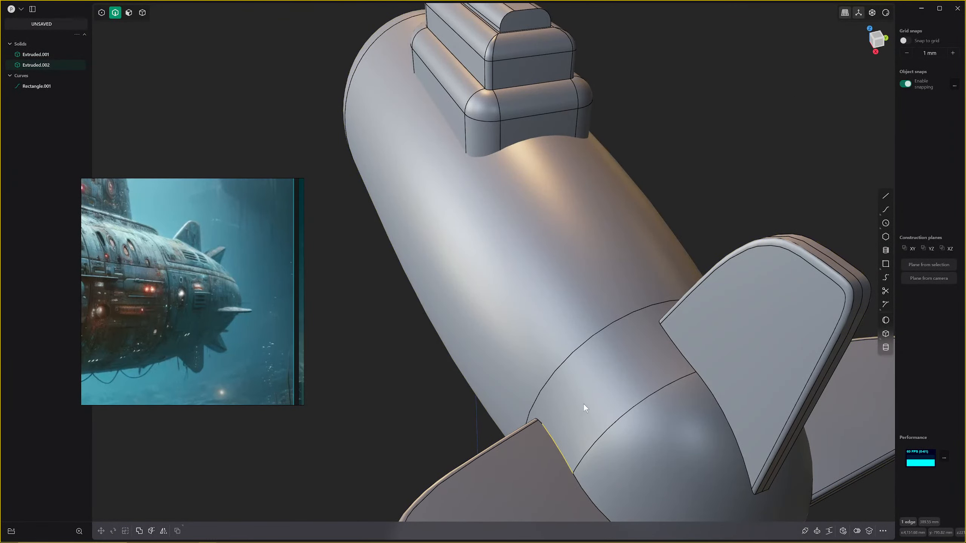
{"action": "scroll", "coordinate": [588, 401], "scroll_direction": "down", "scroll_amount": 5}
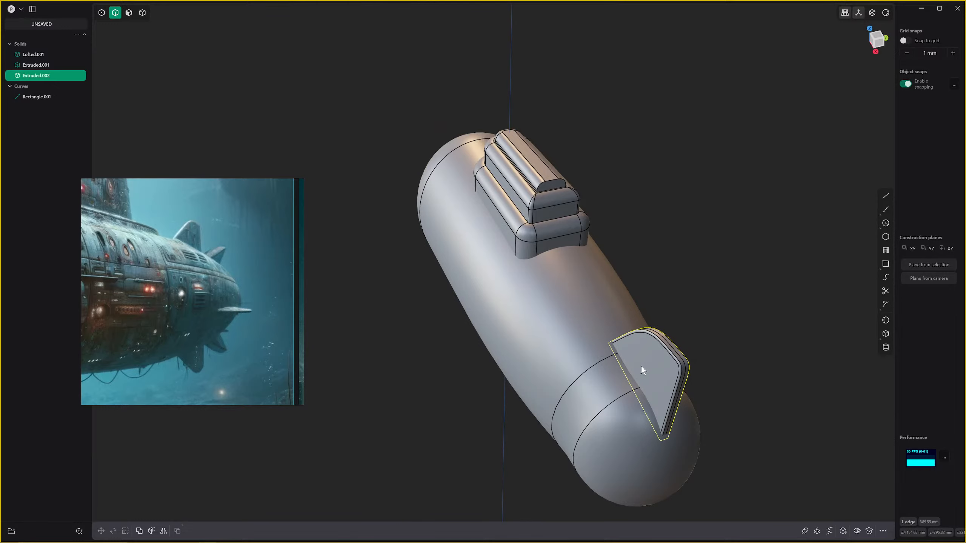
Delete the flat side face and its adjoining rim strips on one half of the top fin.
{"action": "scroll", "coordinate": [664, 358], "scroll_direction": "up", "scroll_amount": 5}
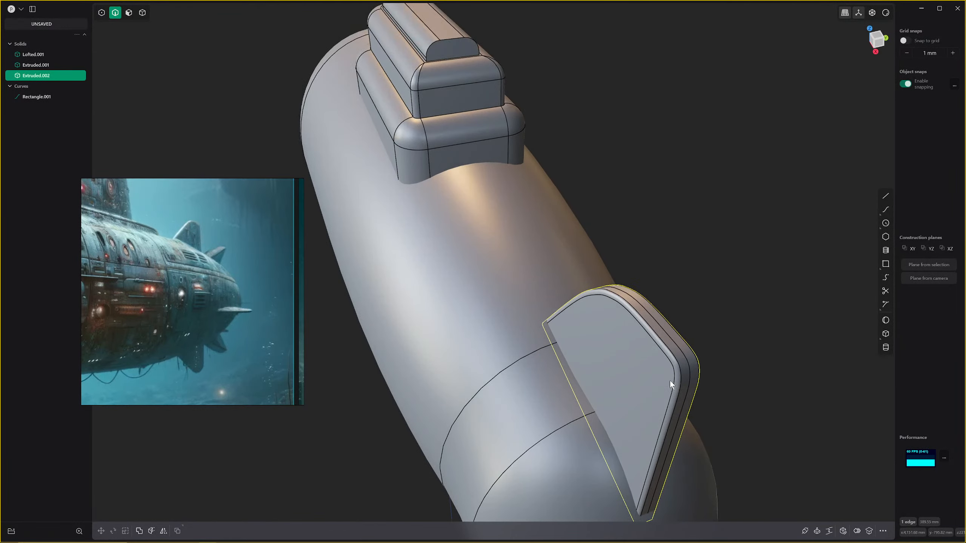
{"action": "key", "text": "3"}
{"action": "left_click", "coordinate": [675, 362]}
{"action": "key", "text": "o"}
{"action": "middle_click_drag", "start_coordinate": [683, 368], "coordinate": [451, 205]}
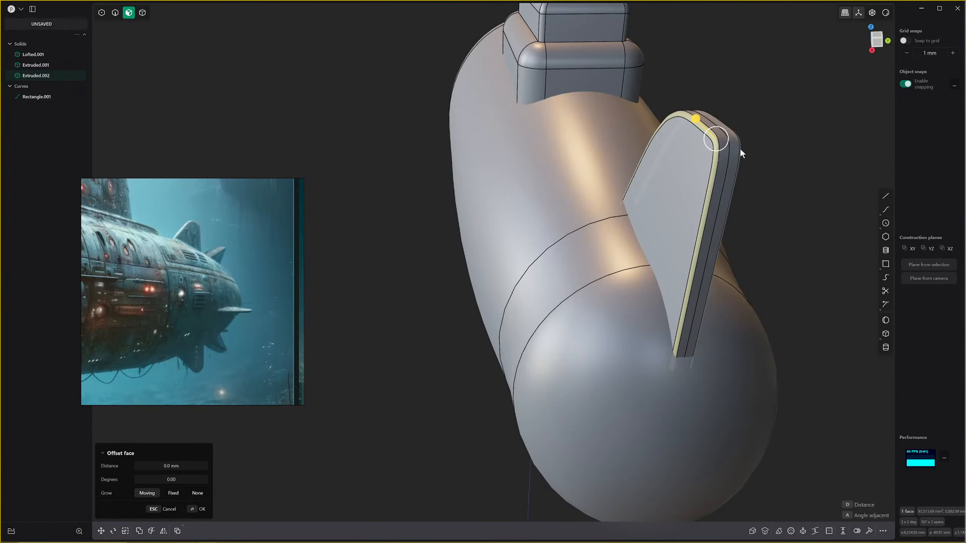
{"action": "left_click", "coordinate": [740, 150], "text": "shift"}
{"action": "middle_click_drag", "start_coordinate": [740, 150], "coordinate": [721, 149]}
{"action": "middle_click_drag", "start_coordinate": [590, 185], "coordinate": [565, 180]}
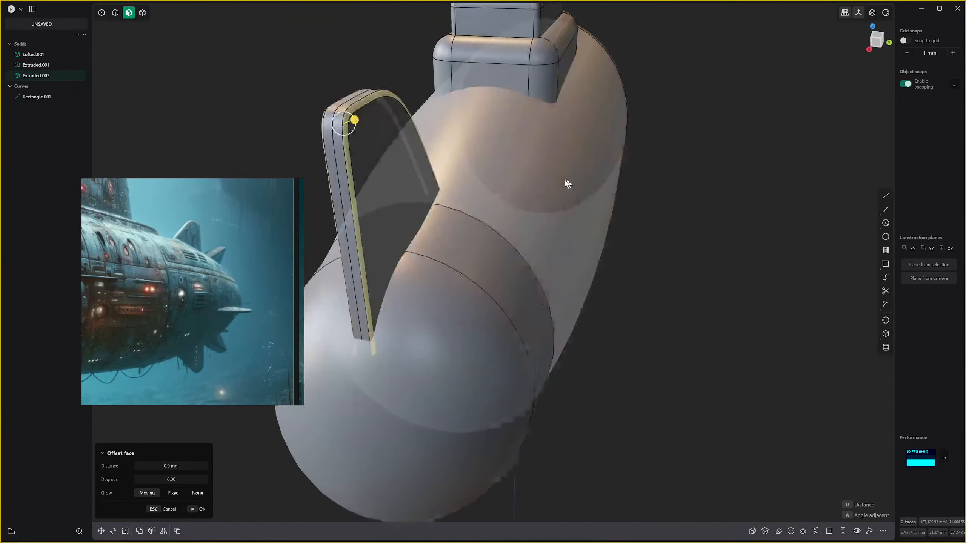
{"action": "middle_click_drag", "start_coordinate": [470, 198], "coordinate": [403, 215]}
{"action": "left_click", "coordinate": [413, 211]}
{"action": "left_click", "coordinate": [433, 210], "text": "shift"}
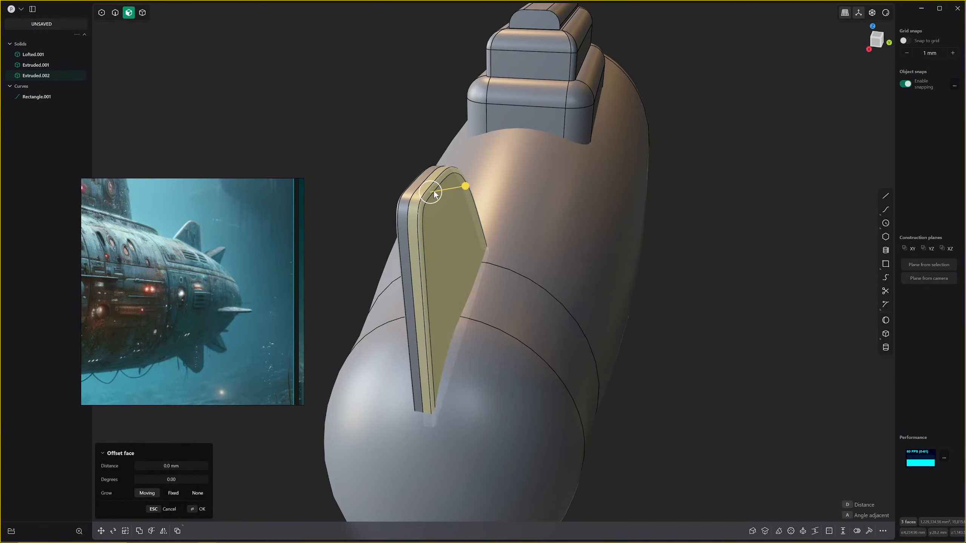
{"action": "key", "text": "Delete"}
Mirror the remaining fin sheet along the Y axis to form a symmetrical solid fin with a plain flat rim.
{"action": "middle_click_drag", "start_coordinate": [436, 195], "coordinate": [457, 239]}
{"action": "left_click", "coordinate": [595, 252]}
{"action": "key", "text": "Escape"}
{"action": "key", "text": "4"}
{"action": "left_click", "coordinate": [458, 241]}
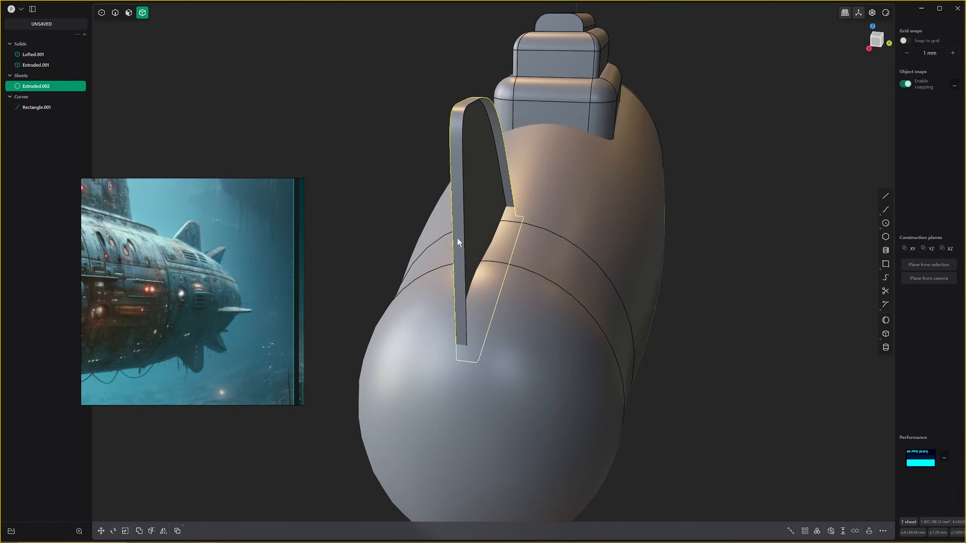
{"action": "key", "text": "alt+x"}
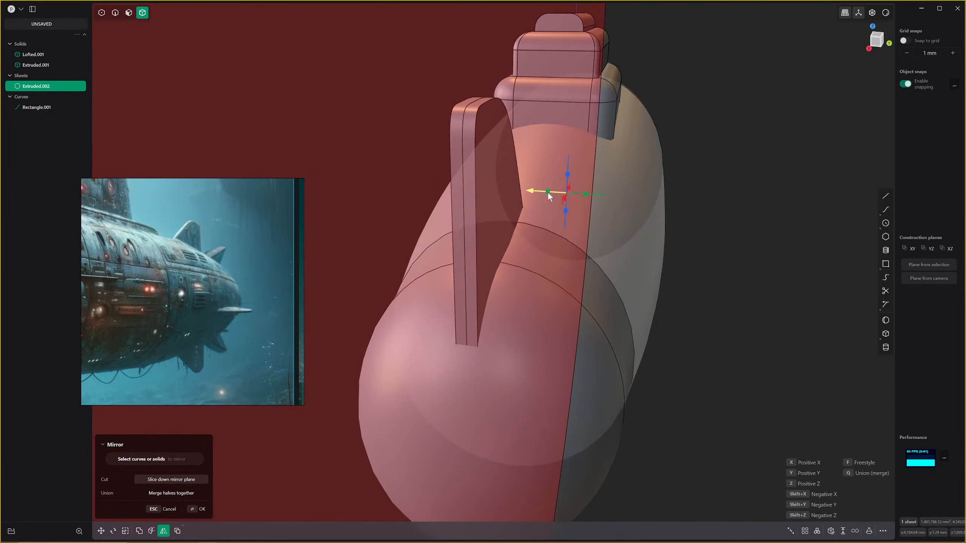
{"action": "key", "text": "Return"}
{"action": "key", "text": "Escape"}
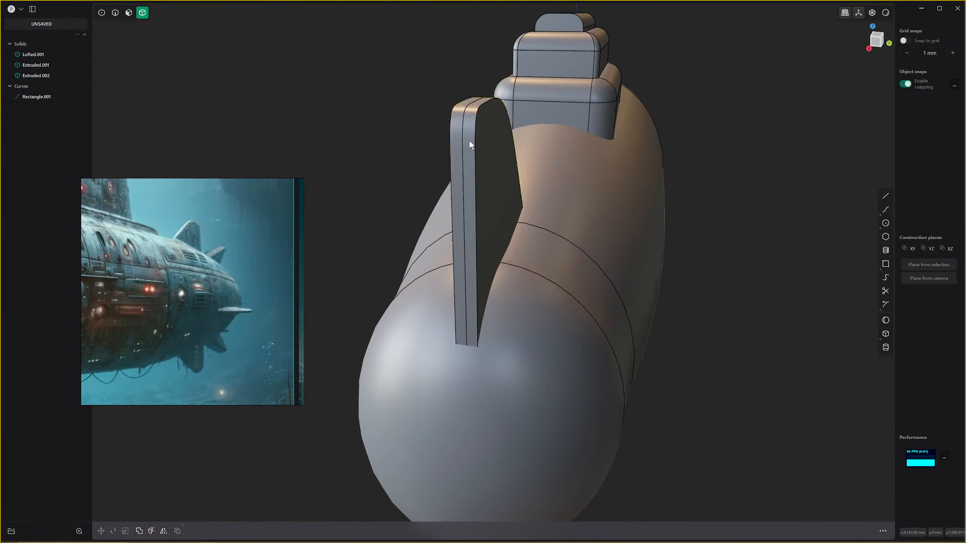
{"action": "key", "text": "3"}
{"action": "left_click", "coordinate": [463, 130]}
{"action": "key", "text": "o"}
{"action": "key", "text": "Escape"}
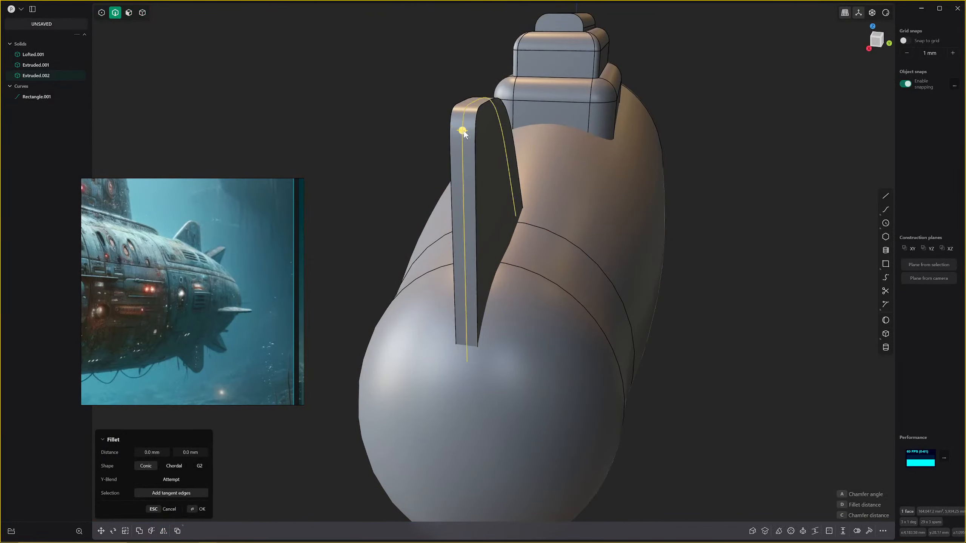
{"action": "key", "text": "2"}
{"action": "scroll", "coordinate": [467, 142], "scroll_direction": "up", "scroll_amount": 3}
{"action": "middle_click_drag", "start_coordinate": [468, 140], "coordinate": [511, 197]}
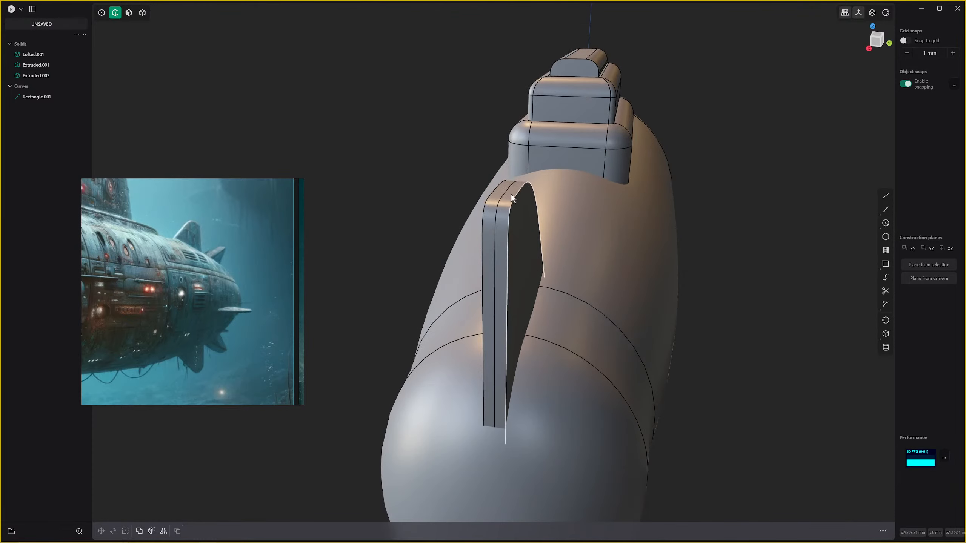
{"action": "left_click", "coordinate": [508, 226]}
{"action": "key", "text": "f"}
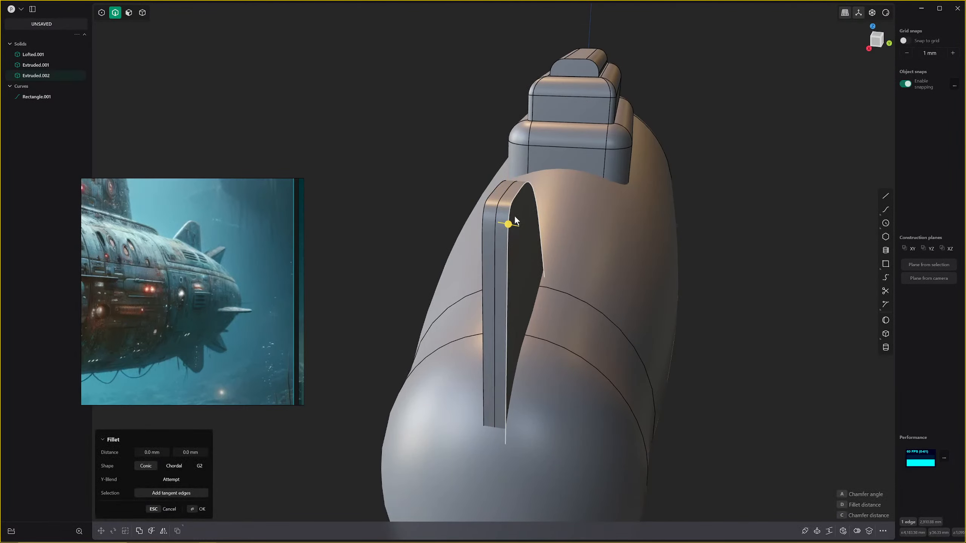
Delete both flat side faces and one half of the fin's rim, keeping only the other rim strip.
{"action": "key", "text": "3"}
{"action": "left_click", "coordinate": [514, 216]}
{"action": "left_click", "coordinate": [504, 202], "text": "shift"}
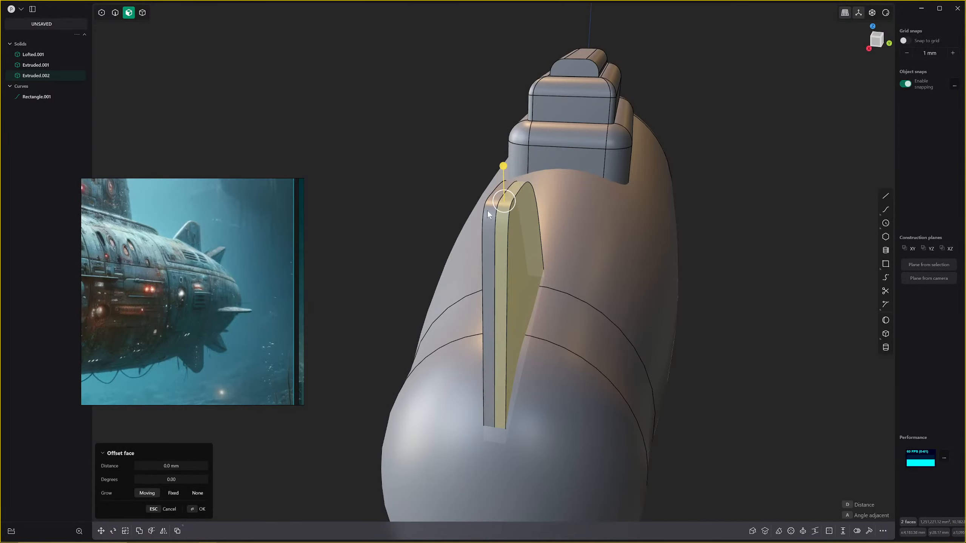
{"action": "key", "text": "Delete"}
{"action": "middle_click_drag", "start_coordinate": [510, 217], "coordinate": [508, 226]}
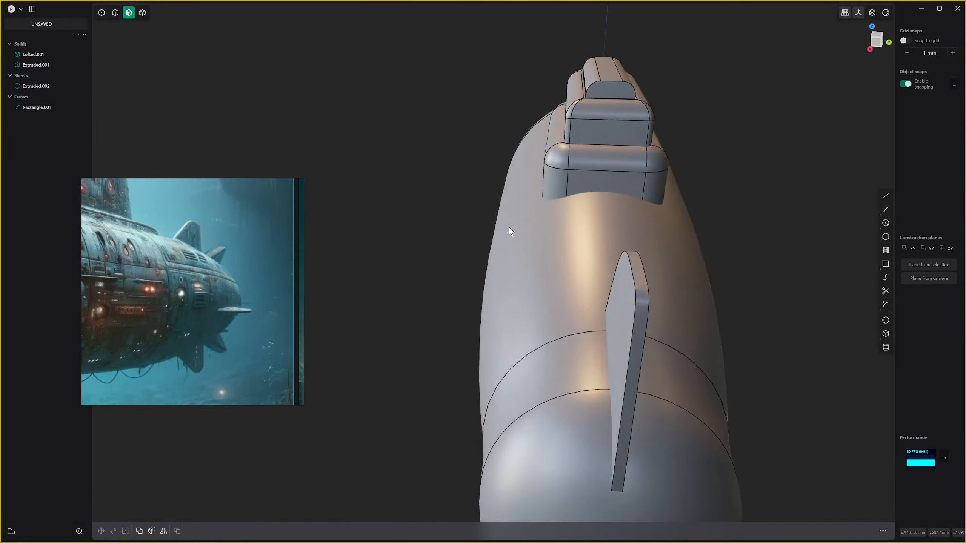
{"action": "left_click", "coordinate": [632, 297]}
{"action": "key", "text": "Delete"}
{"action": "left_click", "coordinate": [640, 293]}
{"action": "key", "text": "Delete"}
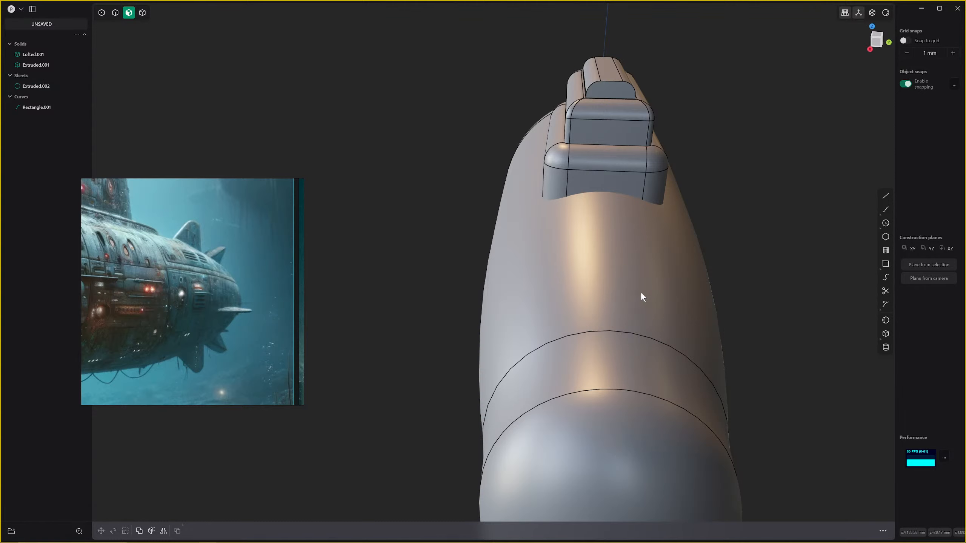
{"action": "key", "text": "ctrl+z"}
Duplicate the rim strip's edge on the fin's centre plane as a curve, and delete the strip.
{"action": "key", "text": "2"}
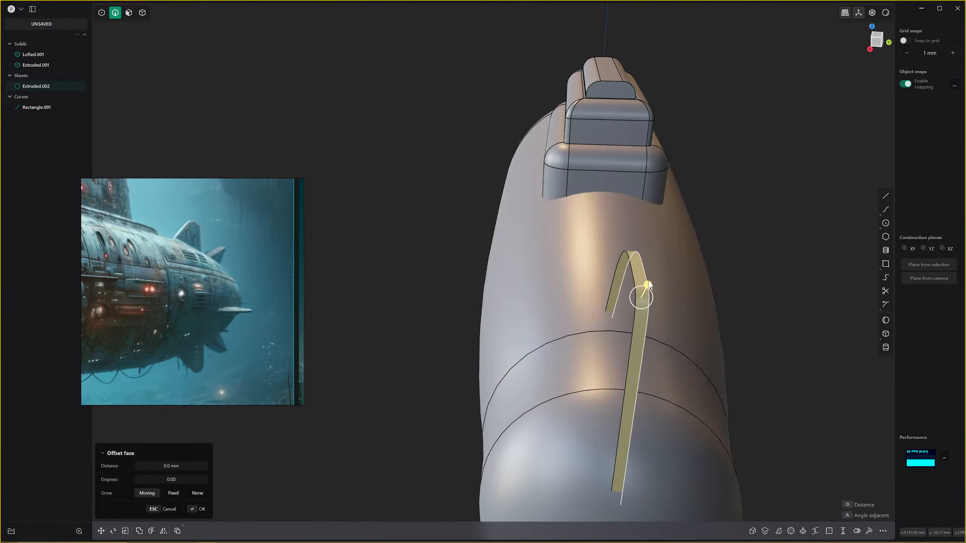
{"action": "left_click", "coordinate": [644, 275]}
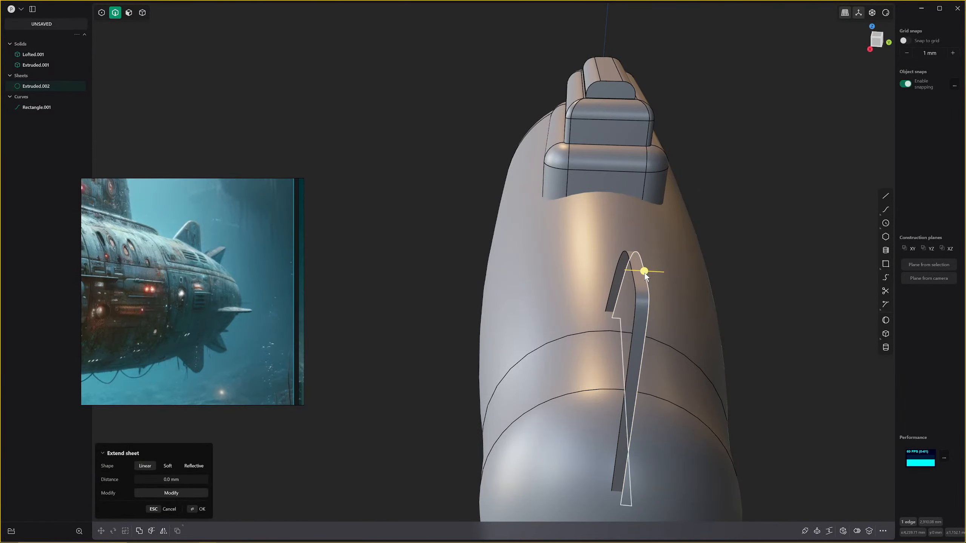
{"action": "key", "text": "ctrl+d"}
{"action": "key", "text": "3"}
{"action": "left_click", "coordinate": [640, 281]}
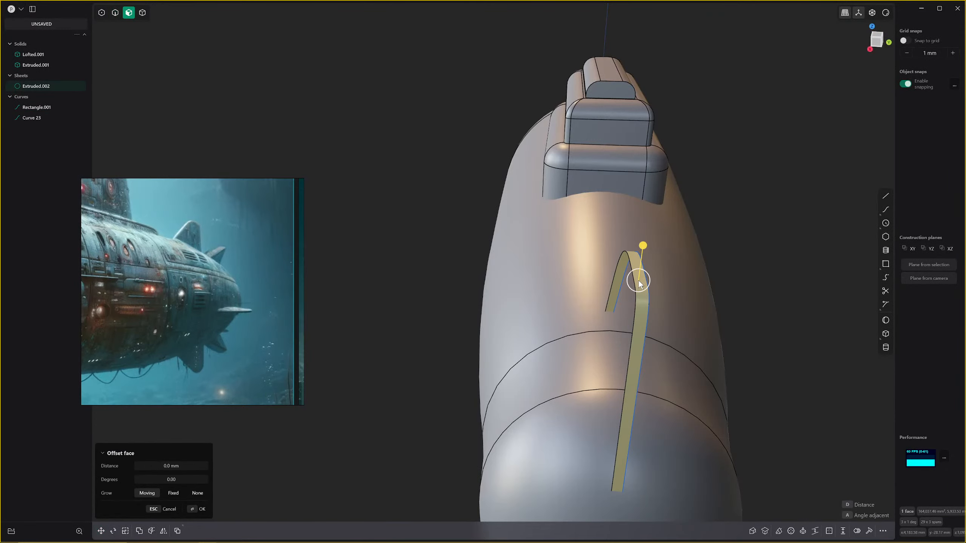
{"action": "key", "text": "Delete"}
Try to patch the open fin outline curve into a surface.
{"action": "middle_click_drag", "start_coordinate": [640, 281], "coordinate": [438, 295]}
{"action": "key", "text": "2"}
{"action": "left_click", "coordinate": [421, 220]}
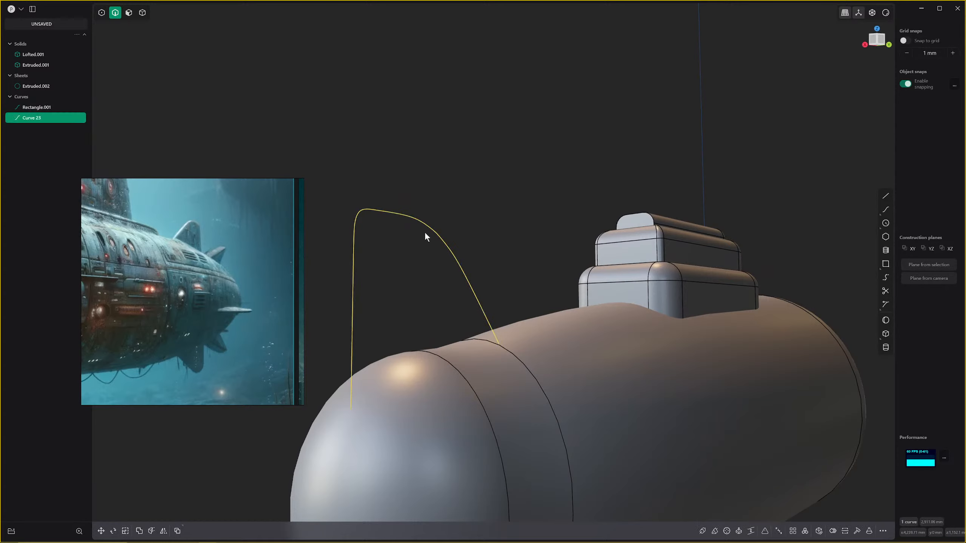
{"action": "middle_click_drag", "start_coordinate": [424, 231], "coordinate": [426, 254]}
{"action": "key", "text": "shift+p"}
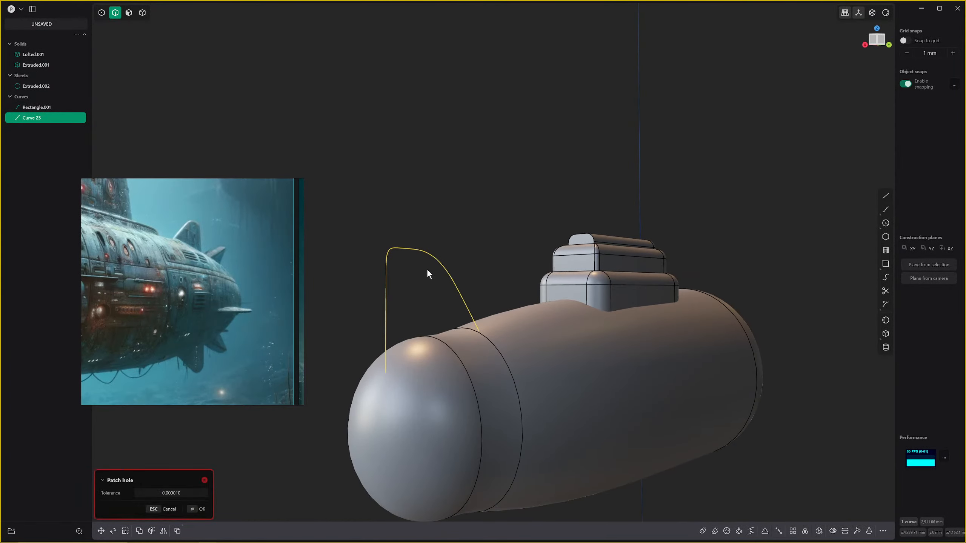
{"action": "scroll", "coordinate": [429, 308], "scroll_direction": "up", "scroll_amount": 3}
{"action": "scroll", "coordinate": [431, 312], "scroll_direction": "down", "scroll_amount": 2}
{"action": "mouse_move", "coordinate": [431, 312]}
{"action": "middle_mouse_down"}
{"action": "mouse_move", "coordinate": [426, 306]}
{"action": "mouse_move", "coordinate": [446, 321]}
{"action": "middle_mouse_up"}
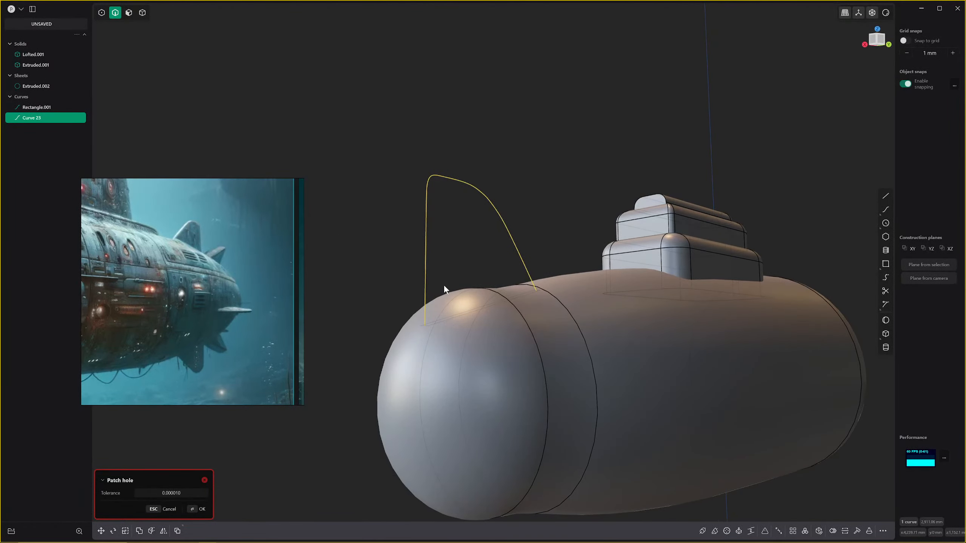
Raise the fin outline curve about 534 mm along the Z axis and close its open base with a straight line.
{"action": "key", "text": "g"}
{"action": "left_click_drag", "start_coordinate": [494, 227], "coordinate": [484, 165]}
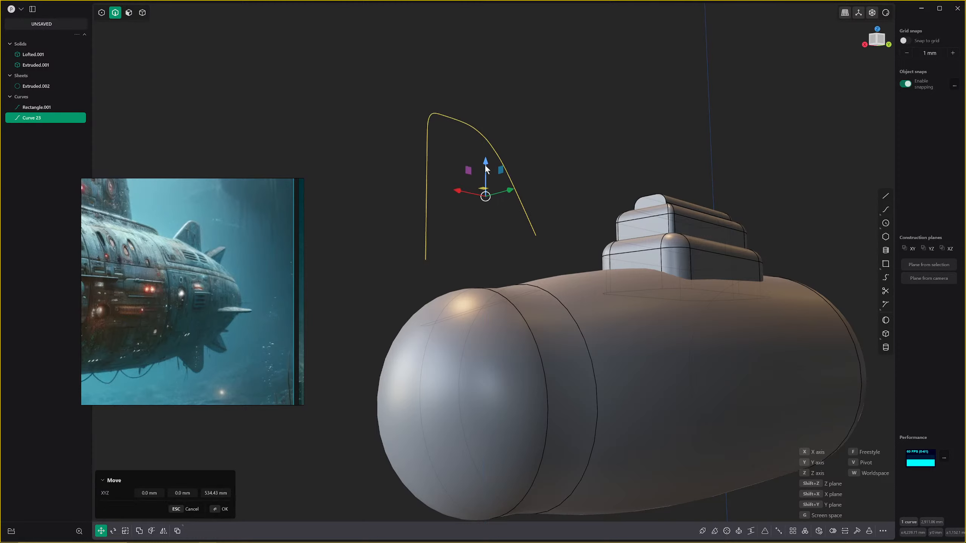
{"action": "left_click", "coordinate": [884, 210]}
{"action": "left_click", "coordinate": [425, 261]}
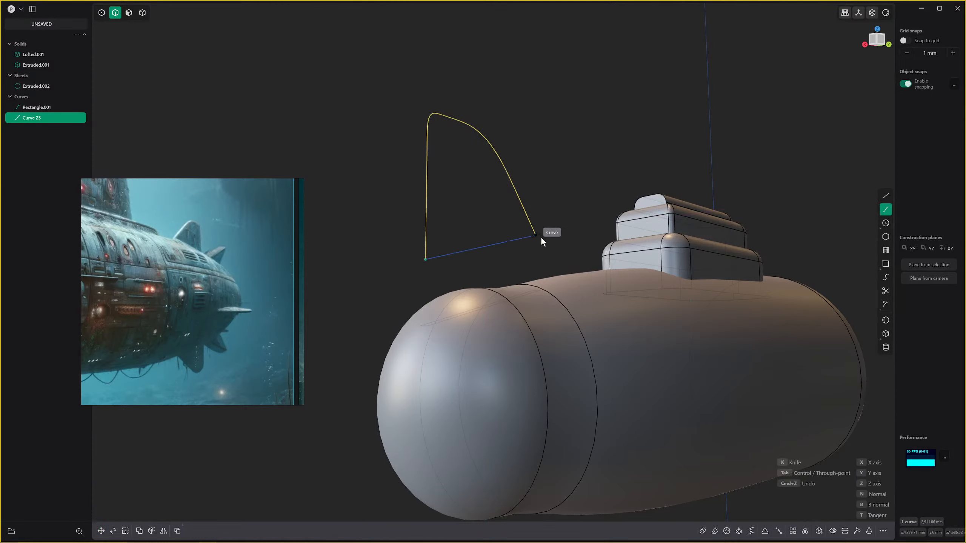
{"action": "left_click", "coordinate": [539, 236]}
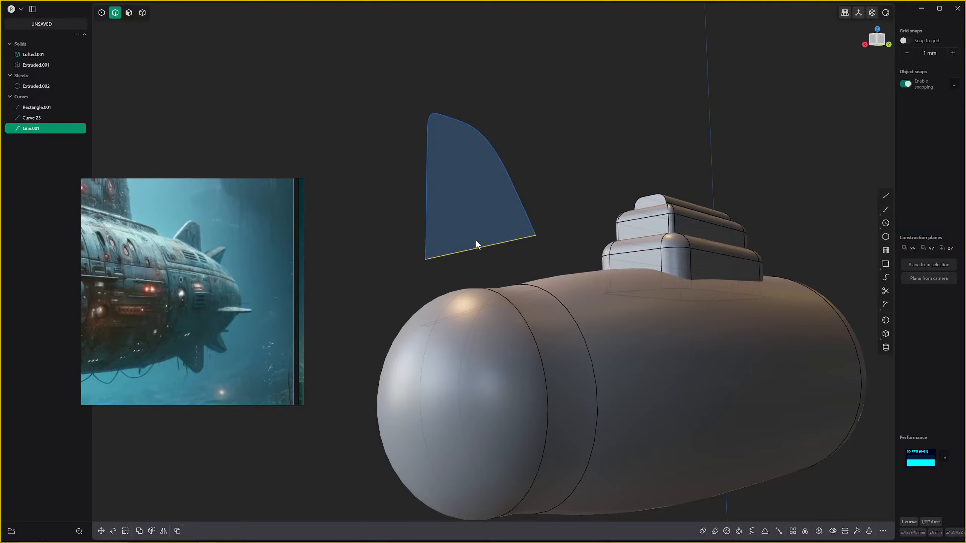
Join the base line and outline curve into one closed profile, and patch it into a flat fin sheet.
{"action": "left_click", "coordinate": [446, 116], "text": "shift"}
{"action": "key", "text": "j"}
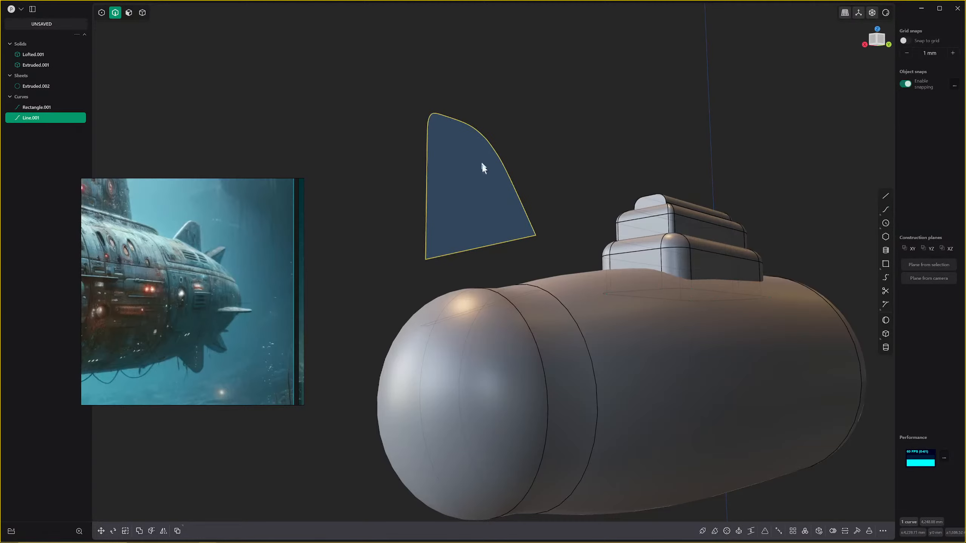
{"action": "key", "text": "shift+p"}
{"action": "right_click", "coordinate": [514, 223]}
Lower the fin sheet along the Z axis so its base sinks into the hull.
{"action": "middle_click_drag", "start_coordinate": [517, 223], "coordinate": [638, 277]}
{"action": "key", "text": "g"}
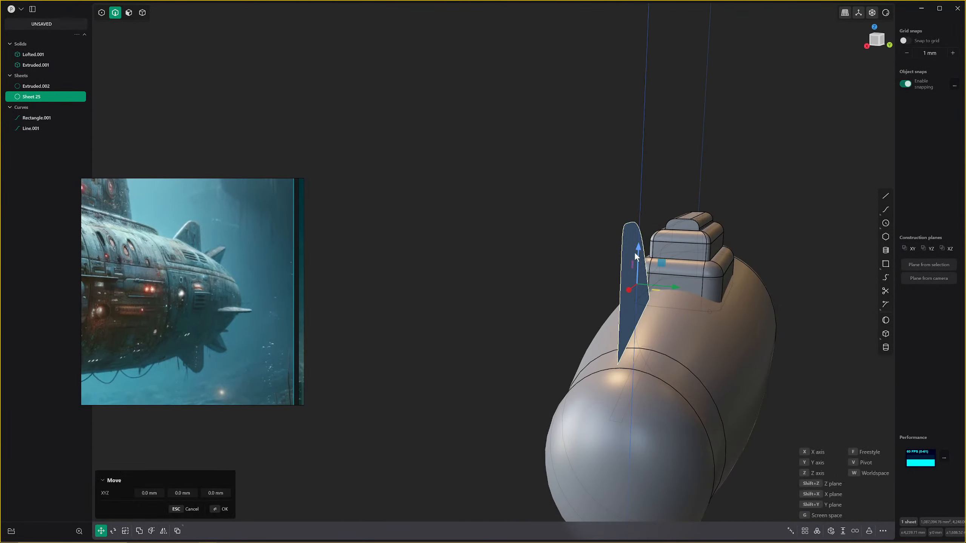
{"action": "key", "text": "z"}
{"action": "left_click", "coordinate": [636, 296]}
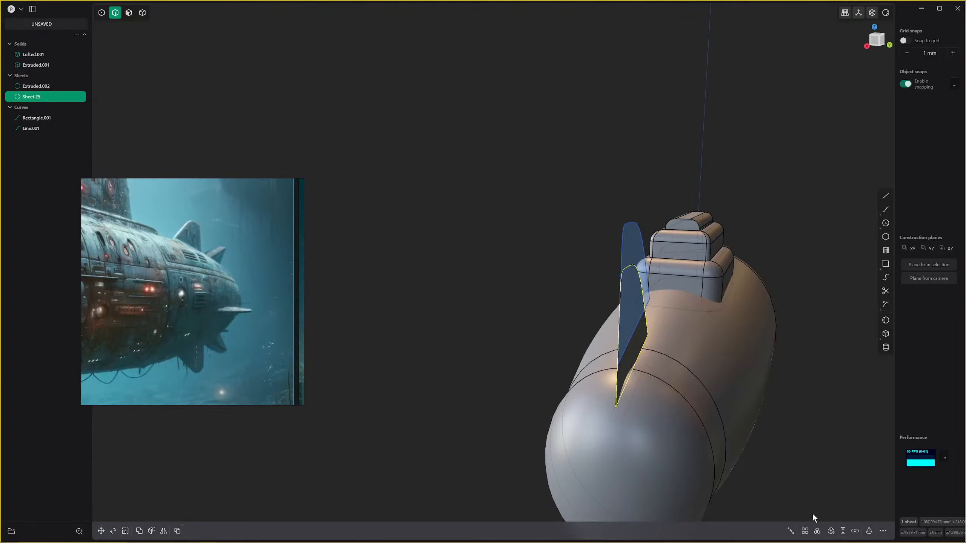
Thicken the flat fin sheet into a solid about 123 mm thick and delete the leftover fin outline curve.
{"action": "left_click", "coordinate": [841, 531]}
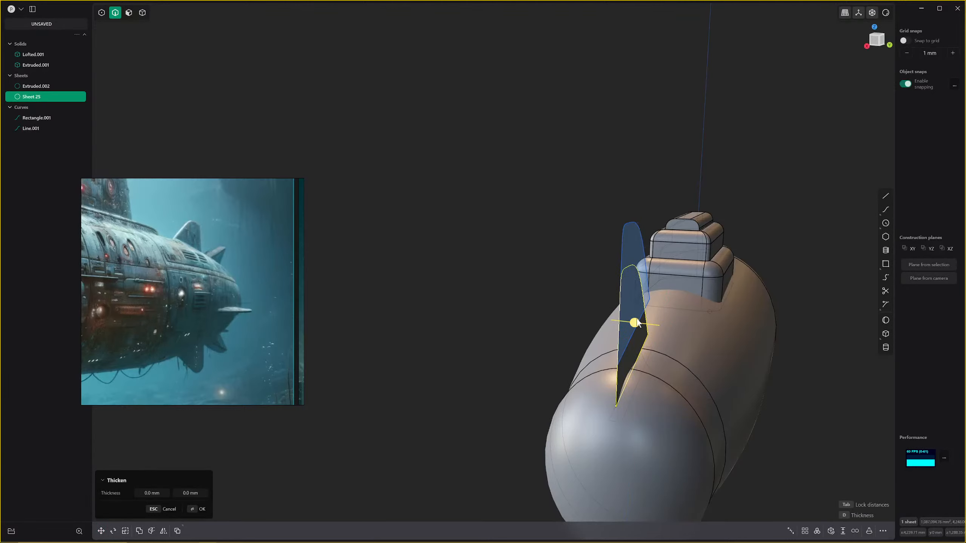
{"action": "left_click_drag", "start_coordinate": [637, 323], "coordinate": [641, 326]}
{"action": "key", "text": "Return"}
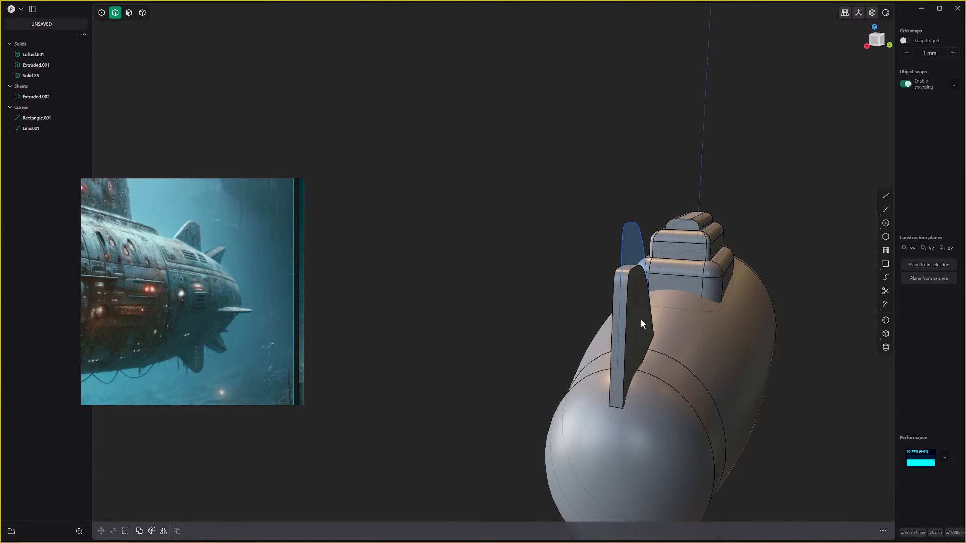
{"action": "left_click", "coordinate": [640, 235]}
{"action": "key", "text": "Delete"}
{"action": "middle_click_drag", "start_coordinate": [624, 317], "coordinate": [487, 296]}
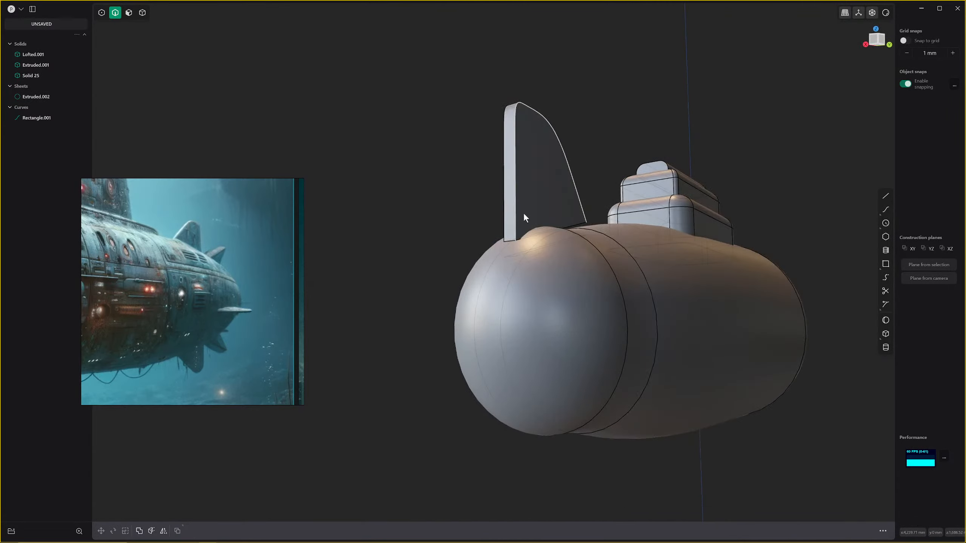
Lower the fin solid along the Z axis so its base sinks deeper into the hull.
{"action": "key", "text": "4"}
{"action": "left_click", "coordinate": [529, 191]}
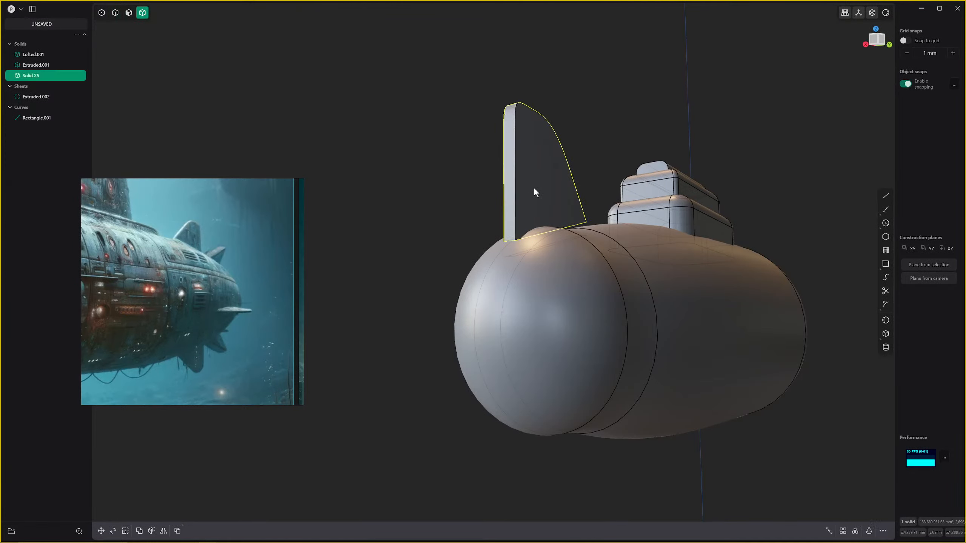
{"action": "key", "text": "g"}
{"action": "left_click_drag", "start_coordinate": [550, 152], "coordinate": [551, 171]}
{"action": "key", "text": "Return"}
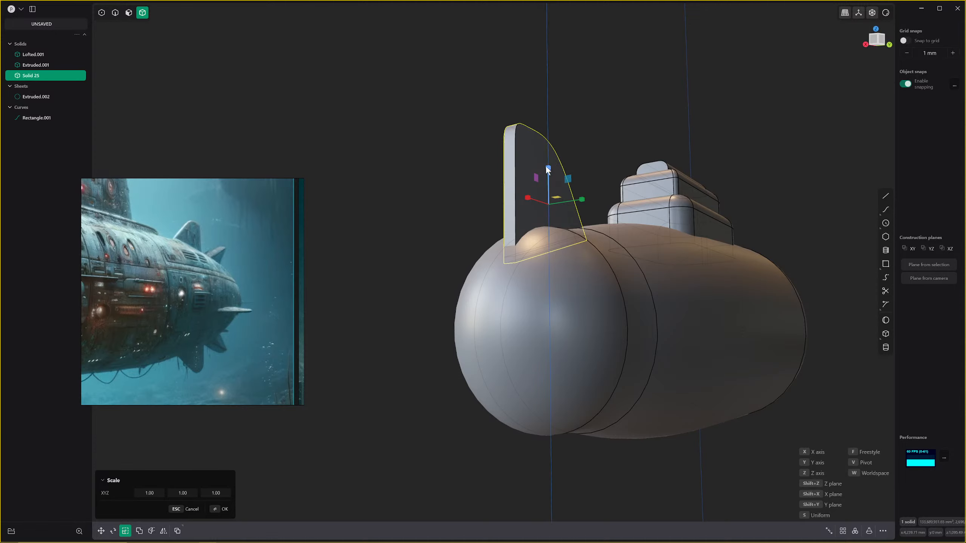
Stretch the fin along the Z axis and radial-array it as five copies around the hull's centre.
{"action": "left_click_drag", "start_coordinate": [546, 166], "coordinate": [546, 154]}
{"action": "key", "text": "Return"}
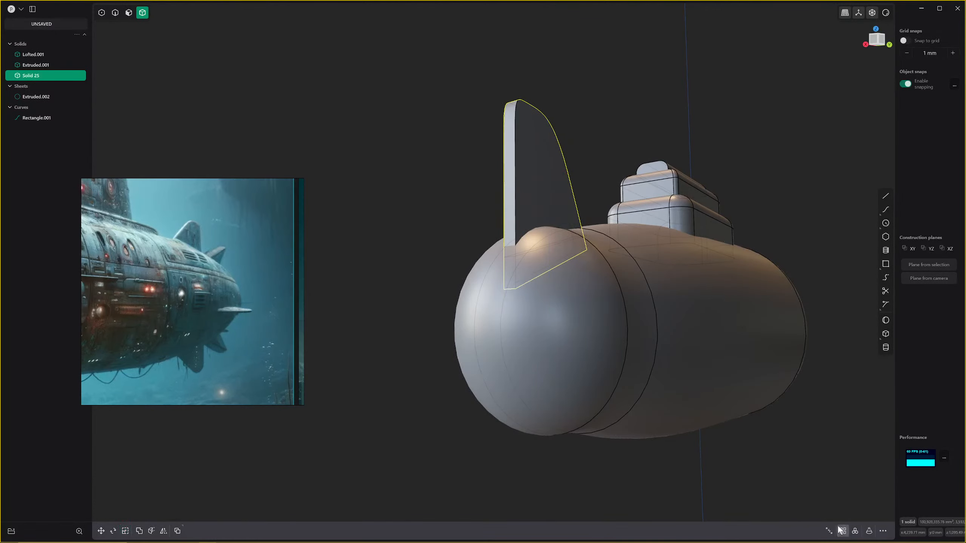
{"action": "left_click", "coordinate": [855, 531]}
{"action": "middle_click_drag", "start_coordinate": [458, 333], "coordinate": [706, 386]}
{"action": "left_click", "coordinate": [691, 373]}
{"action": "key", "text": "Return"}
Try to union all five fins with the hull in one Boolean operation.
{"action": "key", "text": "q"}
{"action": "left_click", "coordinate": [701, 367]}
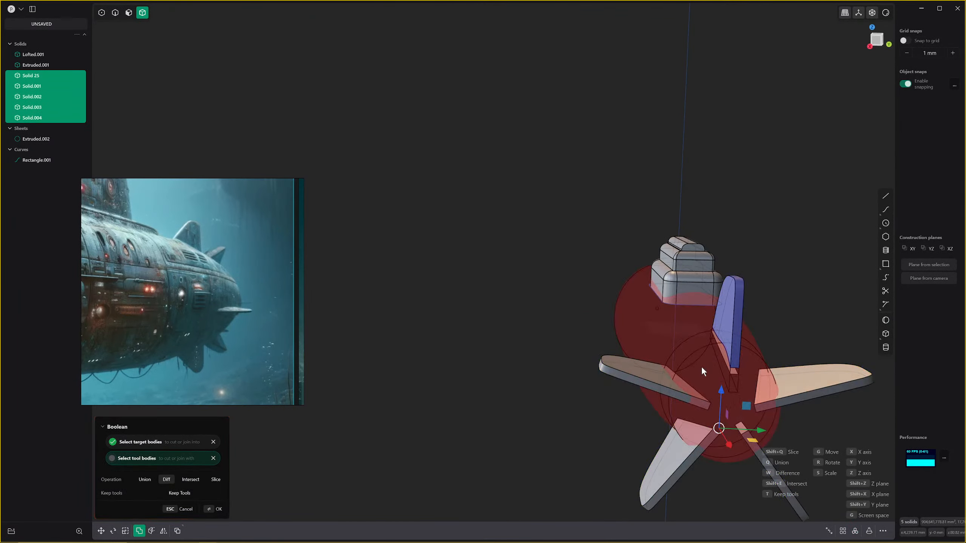
{"action": "key", "text": "q"}
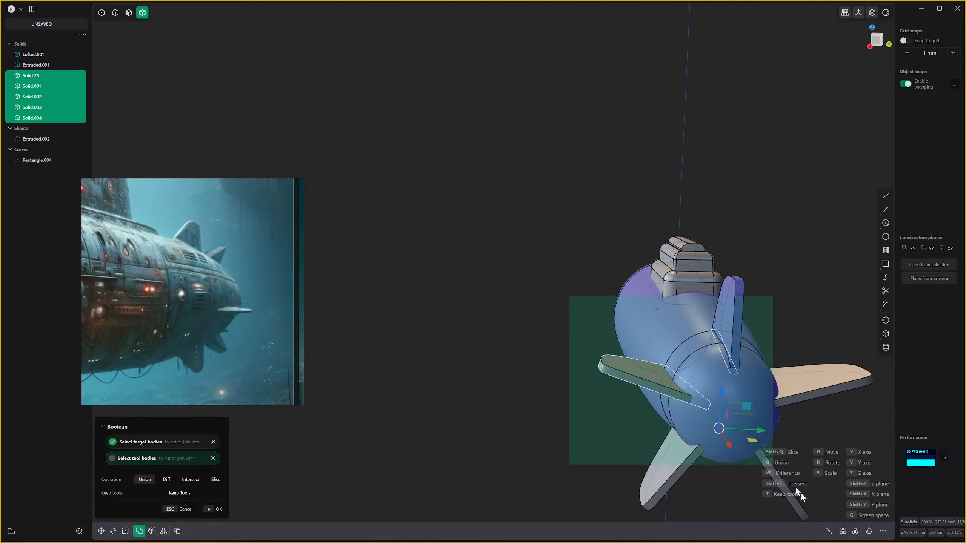
{"action": "key", "text": "Return"}
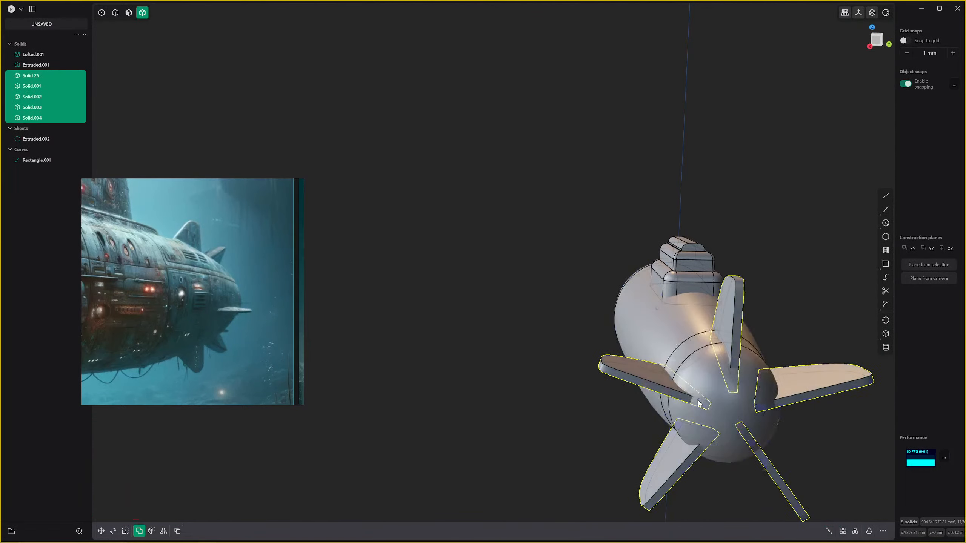
Union the left-hand side fin with the hull.
{"action": "middle_click_drag", "start_coordinate": [677, 414], "coordinate": [706, 414]}
{"action": "left_click", "coordinate": [712, 389]}
{"action": "left_click", "coordinate": [710, 379]}
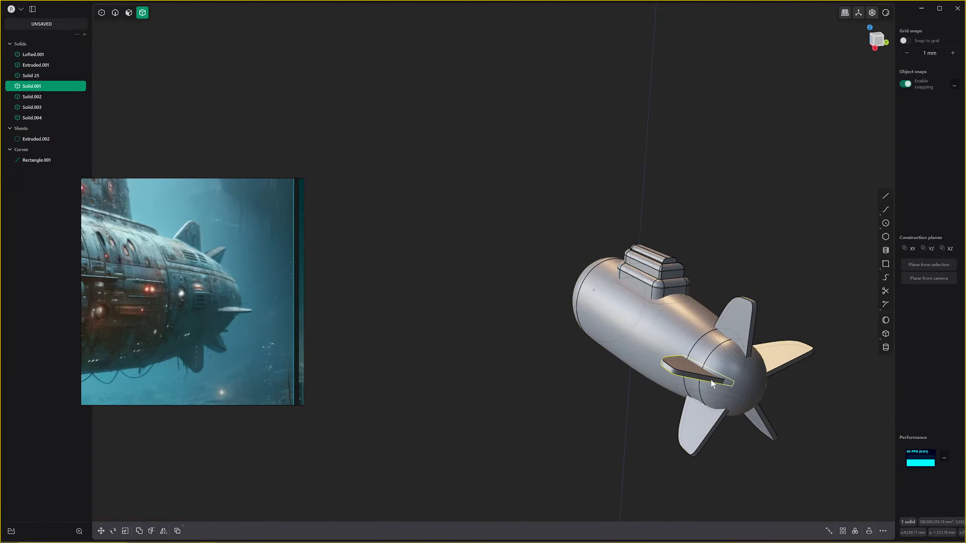
{"action": "key", "text": "q"}
{"action": "left_click", "coordinate": [719, 364]}
{"action": "key", "text": "q"}
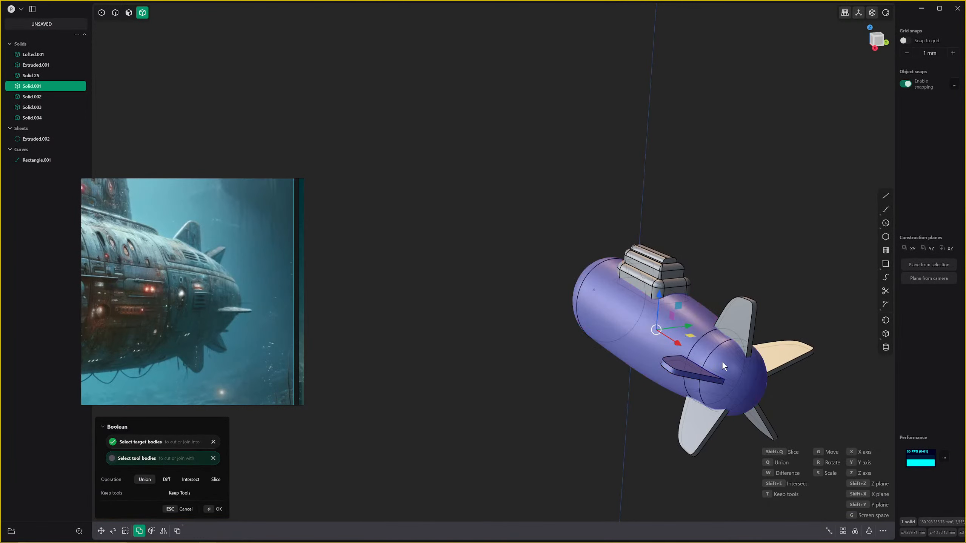
{"action": "key", "text": "Return"}
Union the upright top fin with the hull.
{"action": "middle_click_drag", "start_coordinate": [718, 364], "coordinate": [703, 361]}
{"action": "left_click", "coordinate": [729, 341]}
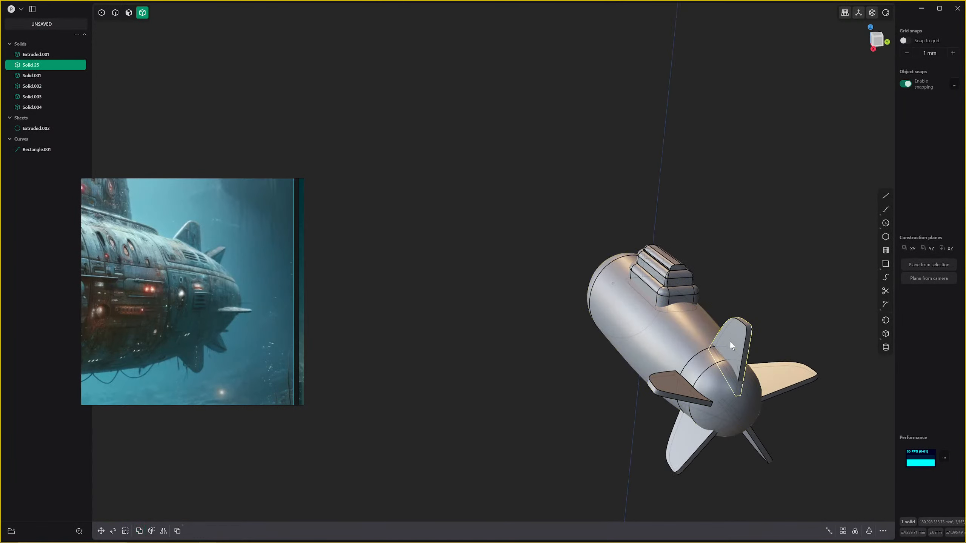
{"action": "key", "text": "q"}
{"action": "left_click", "coordinate": [716, 379]}
{"action": "key", "text": "q"}
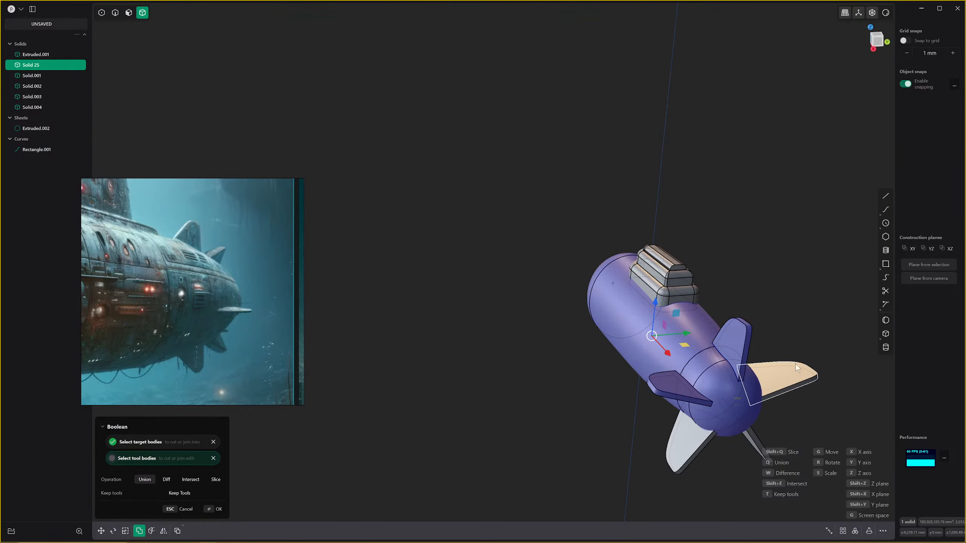
{"action": "key", "text": "Return"}
Union the right-hand fin and the two lower fins with the hull.
{"action": "scroll", "coordinate": [729, 392], "scroll_direction": "up", "scroll_amount": 3}
{"action": "mouse_move", "coordinate": [730, 392]}
{"action": "middle_mouse_down"}
{"action": "mouse_move", "coordinate": [724, 378]}
{"action": "mouse_move", "coordinate": [714, 388]}
{"action": "middle_mouse_up"}
{"action": "left_click", "coordinate": [765, 325]}
{"action": "key", "text": "q"}
{"action": "left_click", "coordinate": [737, 380]}
{"action": "key", "text": "q"}
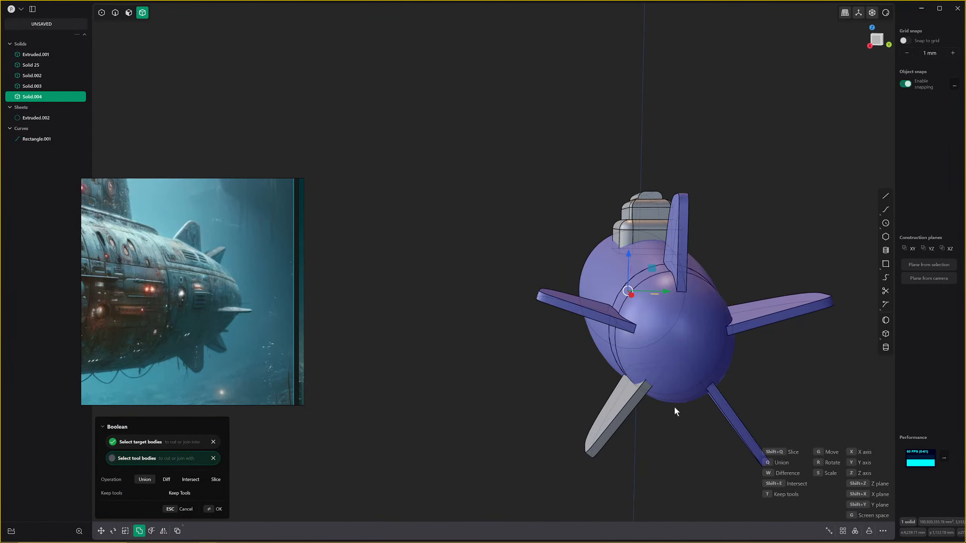
{"action": "left_click", "coordinate": [631, 406]}
{"action": "key", "text": "Return"}
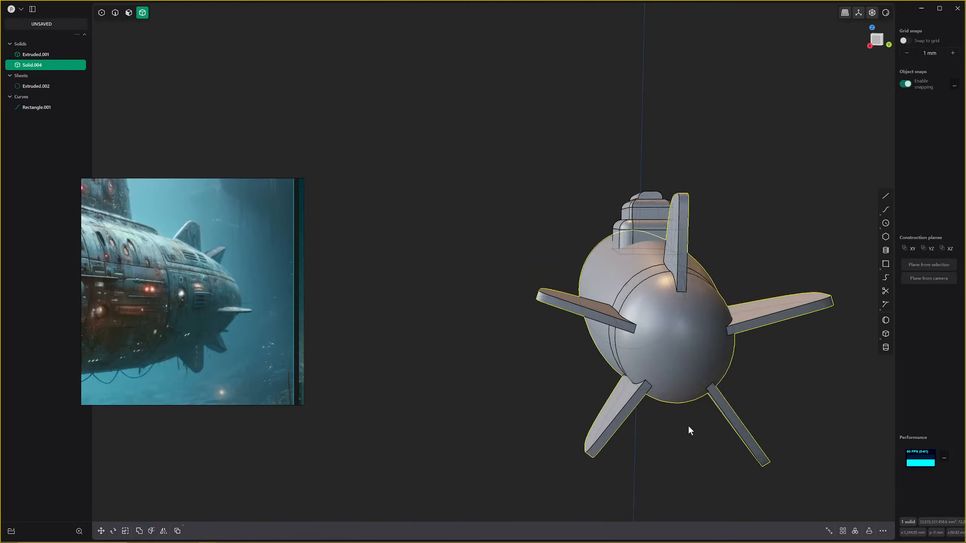
Undo the fin unions, the radial array and the fin's vertical scaling.
{"action": "scroll", "coordinate": [688, 425], "scroll_direction": "down", "scroll_amount": 3}
{"action": "left_click", "coordinate": [681, 409]}
{"action": "left_click", "coordinate": [753, 328]}
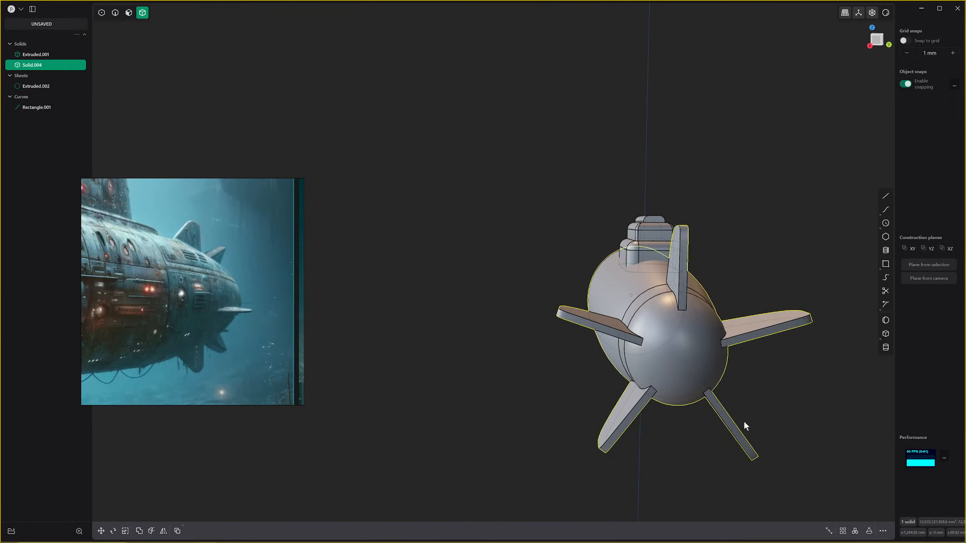
{"action": "left_click", "coordinate": [744, 423]}
{"action": "middle_click_drag", "start_coordinate": [683, 391], "coordinate": [630, 383]}
{"action": "scroll", "coordinate": [631, 377], "scroll_direction": "up", "scroll_amount": 5}
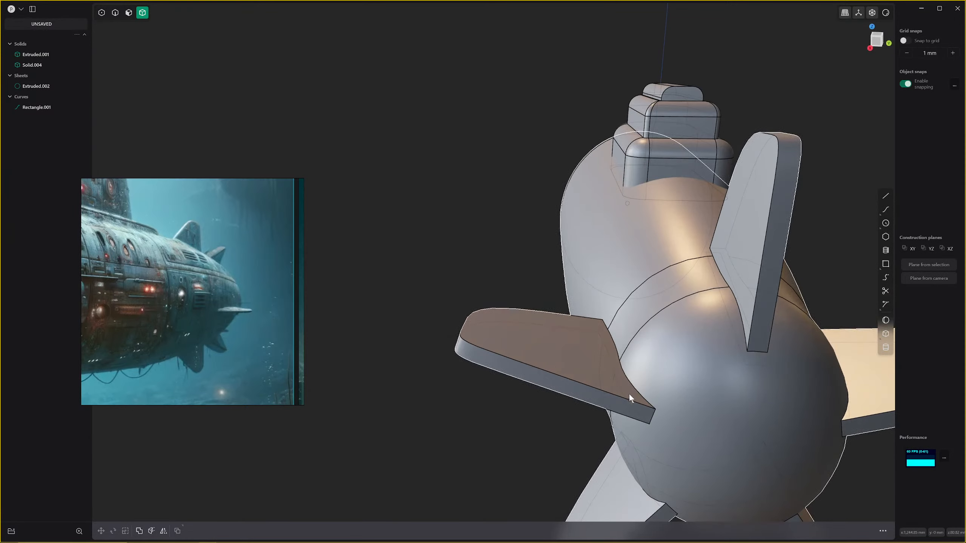
{"action": "key", "text": "2"}
{"action": "key", "text": "ctrl+z"}
{"action": "key", "text": "ctrl+z"}
{"action": "key", "text": "ctrl+z"}
{"action": "key", "text": "ctrl+z"}
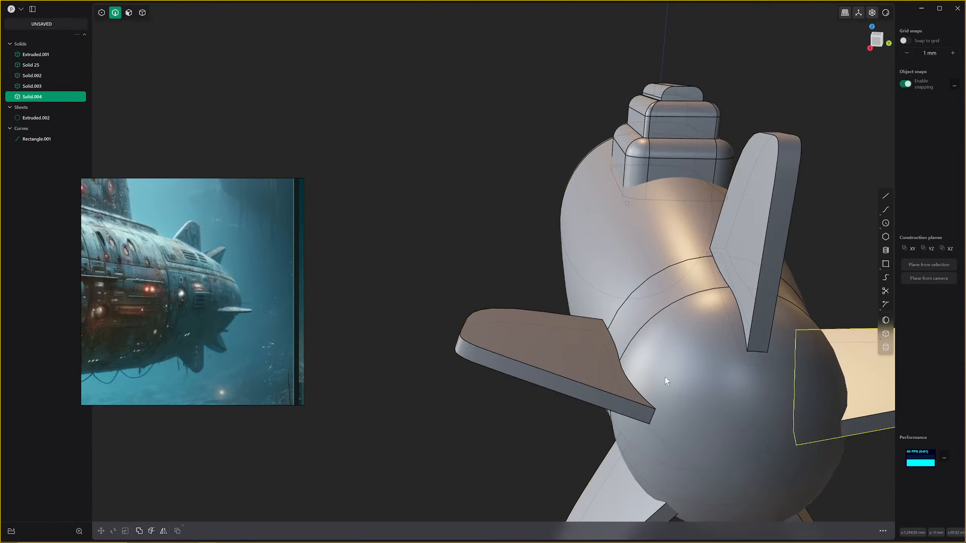
{"action": "key", "text": "ctrl+z"}
{"action": "key", "text": "ctrl+z"}
{"action": "key", "text": "ctrl+z"}
{"action": "key", "text": "ctrl+z"}
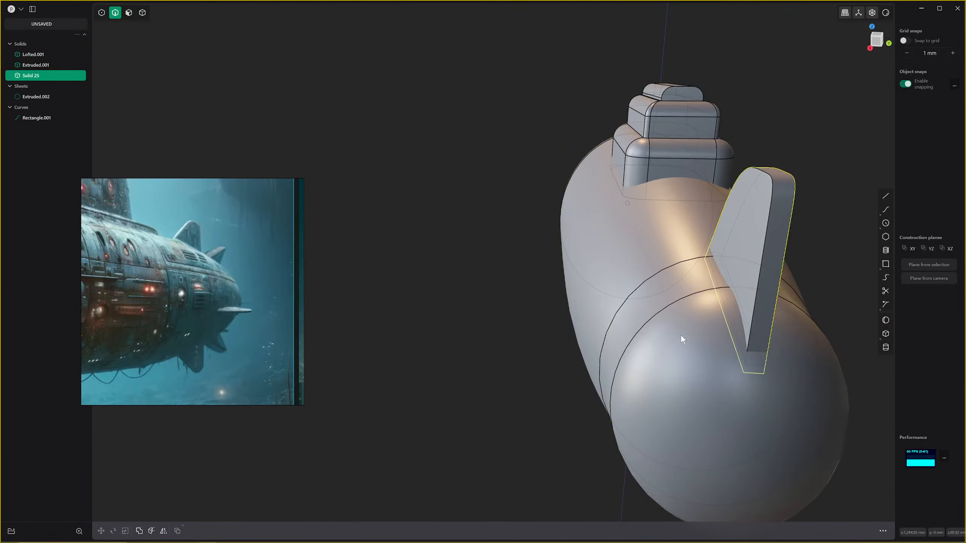
Open the Fillet command on the fin's short rear base edge and isolate the fin solid.
{"action": "middle_click_drag", "start_coordinate": [681, 335], "coordinate": [612, 302]}
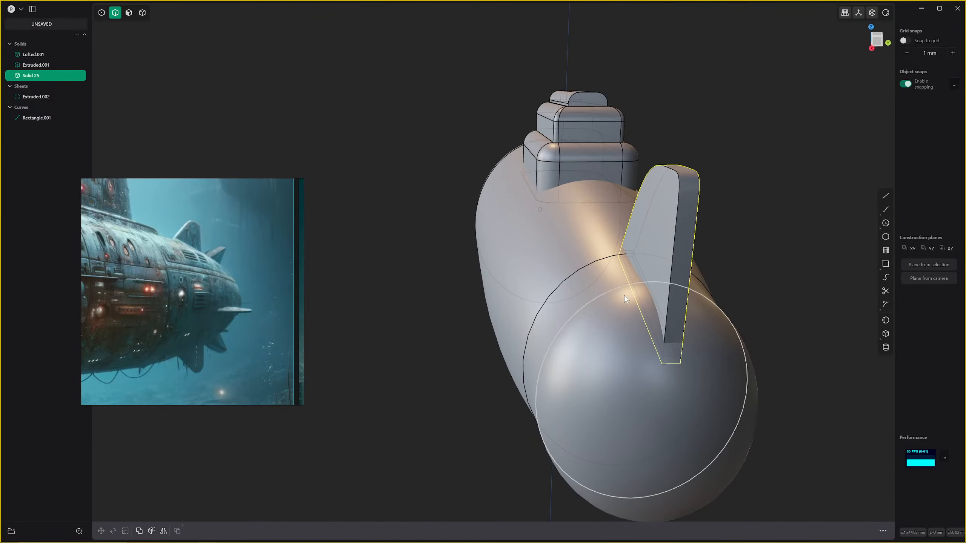
{"action": "scroll", "coordinate": [641, 274], "scroll_direction": "up", "scroll_amount": 2}
{"action": "scroll", "coordinate": [640, 277], "scroll_direction": "down", "scroll_amount": 1}
{"action": "middle_click_drag", "start_coordinate": [640, 276], "coordinate": [641, 270]}
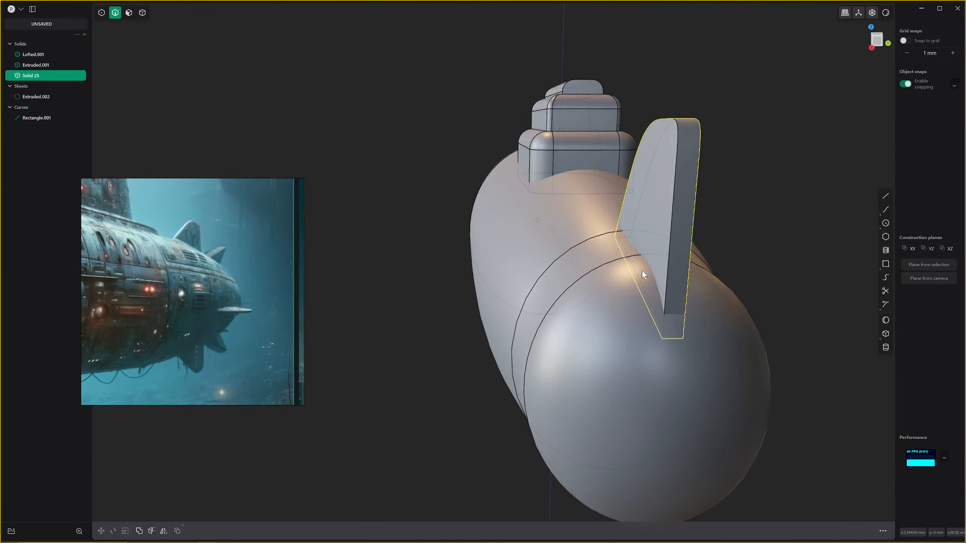
{"action": "left_click", "coordinate": [673, 337]}
{"action": "key", "text": "f"}
{"action": "middle_click_drag", "start_coordinate": [673, 338], "coordinate": [687, 313]}
{"action": "scroll", "coordinate": [690, 189], "scroll_direction": "up", "scroll_amount": 4}
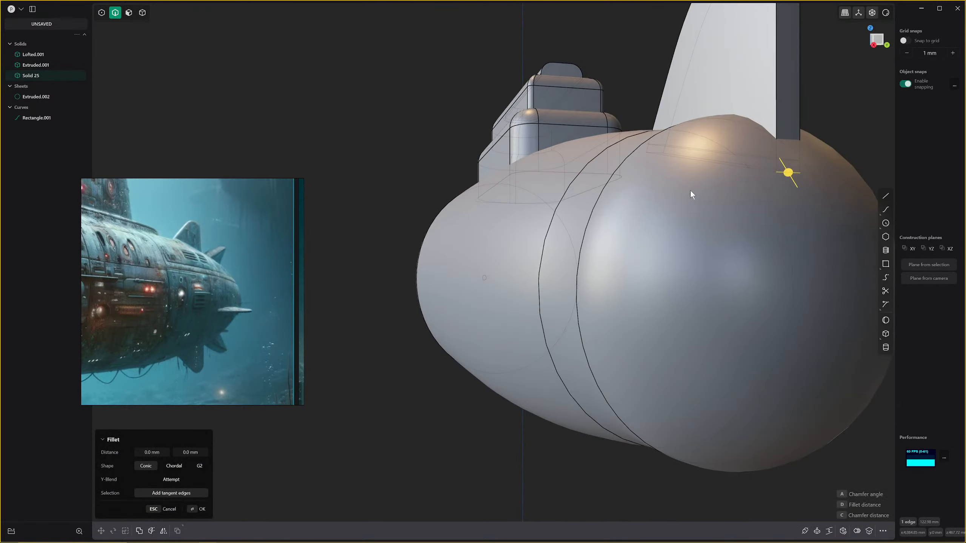
{"action": "scroll", "coordinate": [647, 163], "scroll_direction": "down", "scroll_amount": 1}
{"action": "scroll", "coordinate": [647, 162], "scroll_direction": "down", "scroll_amount": 3}
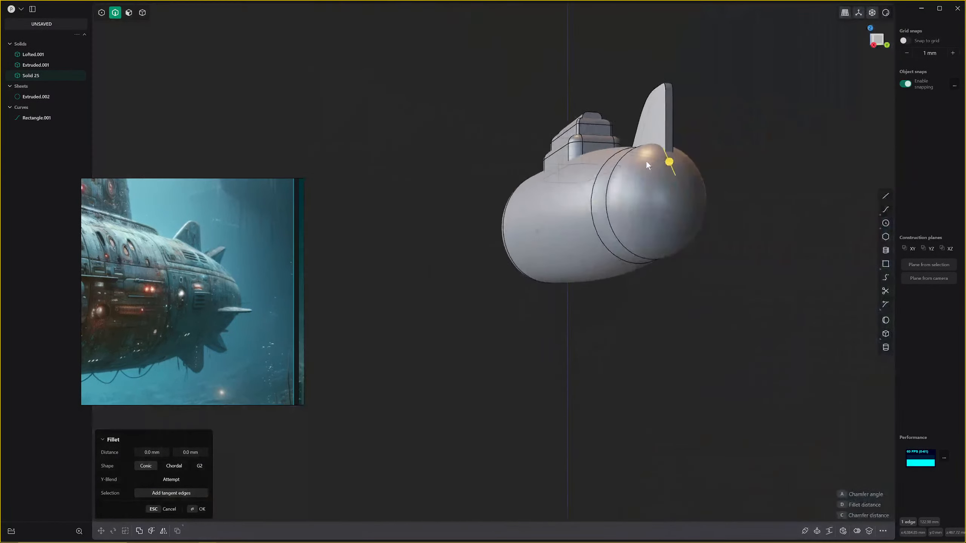
{"action": "key", "text": "slash"}
{"action": "scroll", "coordinate": [645, 159], "scroll_direction": "up", "scroll_amount": 3}
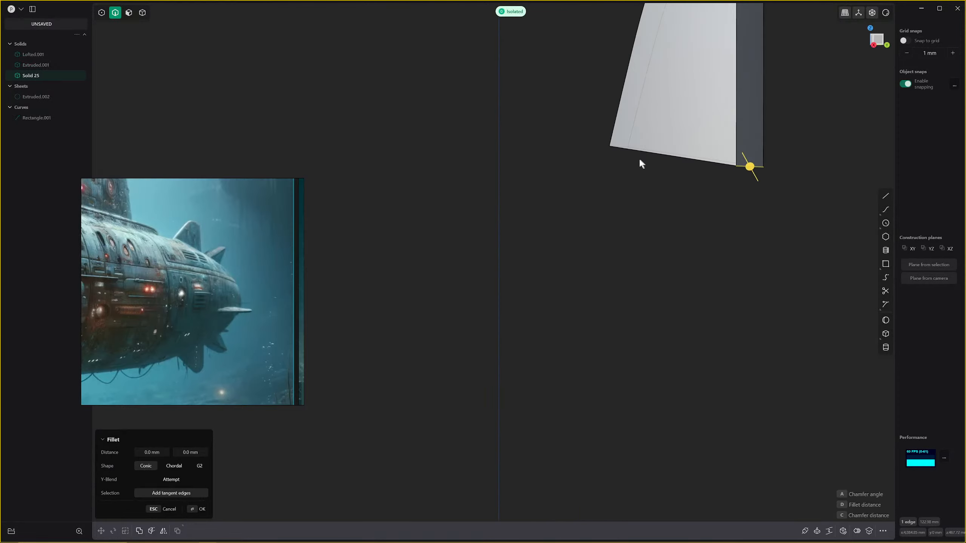
{"action": "middle_click_drag", "start_coordinate": [638, 158], "coordinate": [598, 195]}
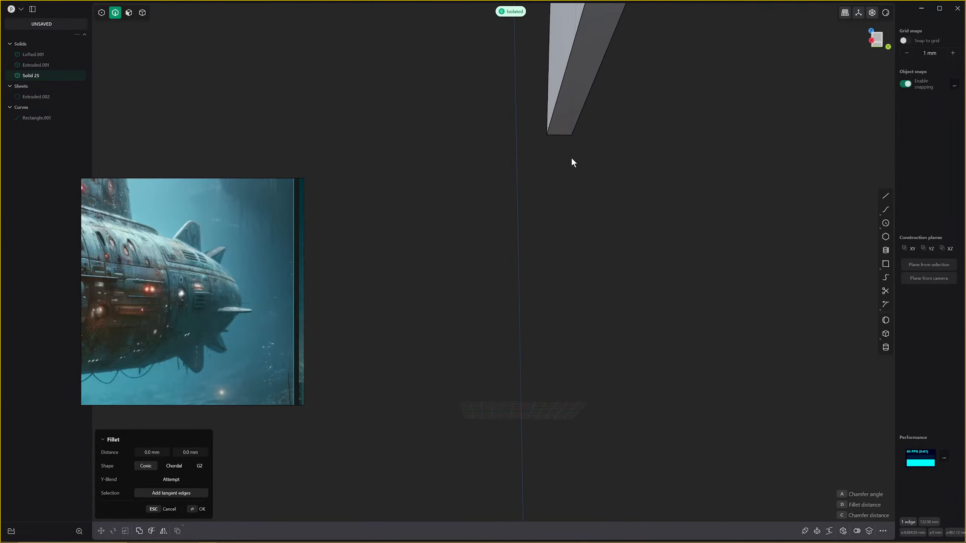
Add the fin's short front base edge to the selection and chamfer both base edges by the same distance.
{"action": "left_click", "coordinate": [557, 134]}
{"action": "middle_click_drag", "start_coordinate": [558, 132], "coordinate": [599, 156]}
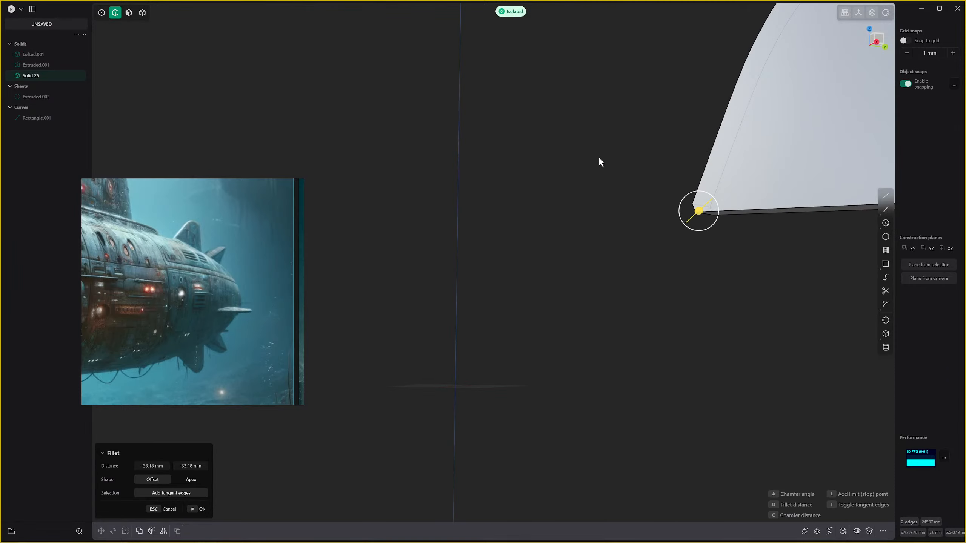
{"action": "middle_click_drag", "start_coordinate": [681, 204], "coordinate": [685, 214]}
{"action": "key", "text": "Escape"}
{"action": "middle_click_drag", "start_coordinate": [722, 240], "coordinate": [627, 243]}
{"action": "key", "text": "f"}
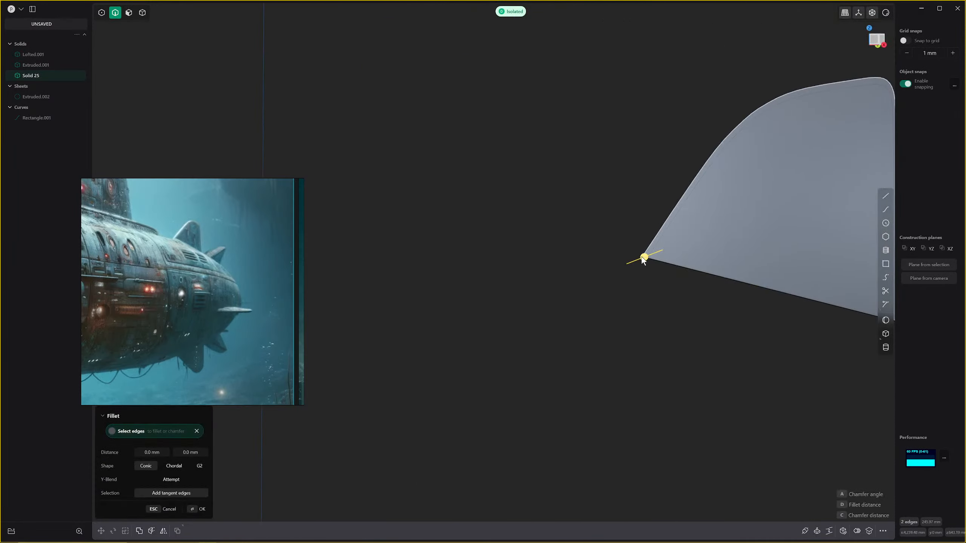
{"action": "left_click_drag", "start_coordinate": [644, 257], "coordinate": [635, 260]}
{"action": "right_click", "coordinate": [672, 257]}
Show the whole submarine again with the fin solid selected.
{"action": "middle_click_drag", "start_coordinate": [672, 256], "coordinate": [572, 331]}
{"action": "key", "text": "4"}
{"action": "key", "text": "Escape"}
{"action": "left_click", "coordinate": [562, 281]}
{"action": "key", "text": "slash"}
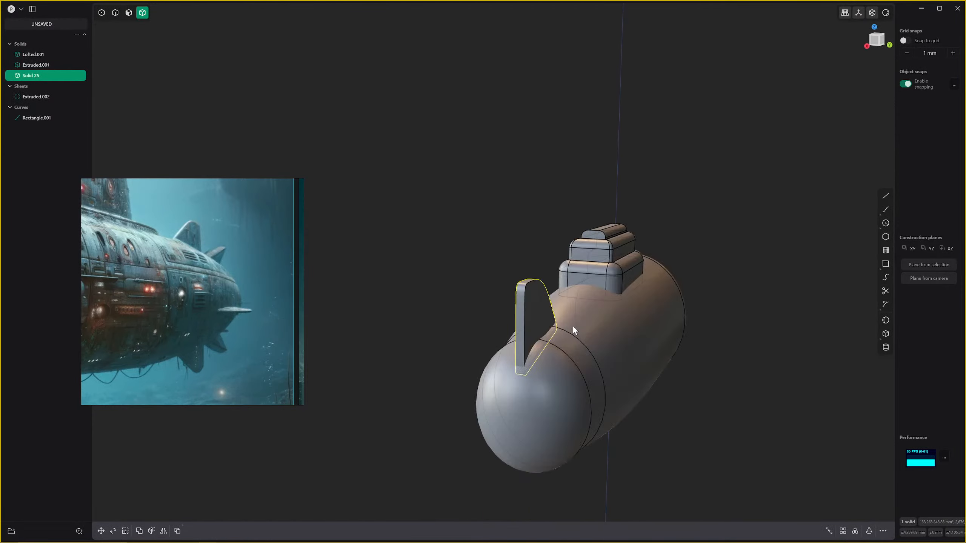
Radial-array the fin through 360 degrees as five copies around the hull's centre, placed from the Right view.
{"action": "middle_click_drag", "start_coordinate": [628, 277], "coordinate": [791, 399]}
{"action": "left_click", "coordinate": [855, 531]}
{"action": "middle_click_drag", "start_coordinate": [587, 388], "coordinate": [606, 374]}
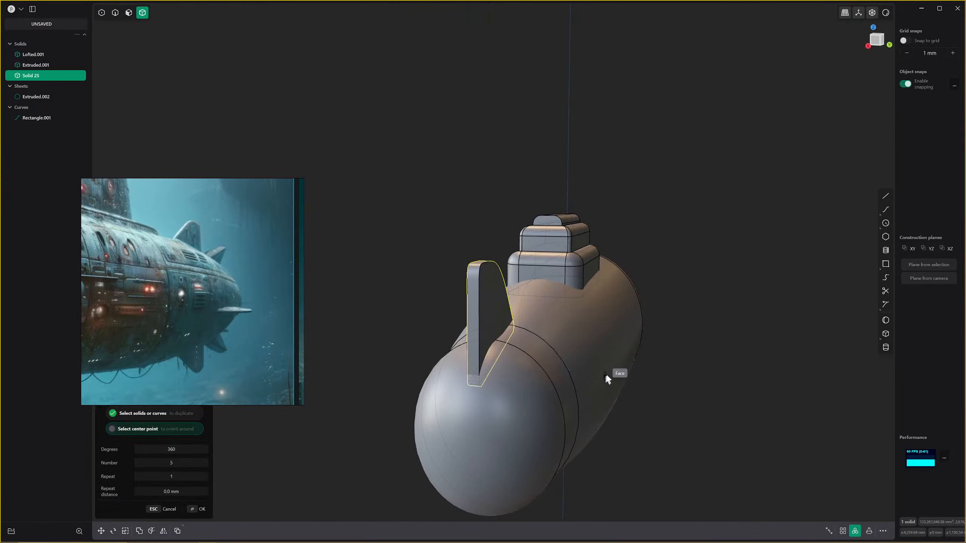
{"action": "key", "text": "KP_3"}
{"action": "left_click", "coordinate": [537, 373]}
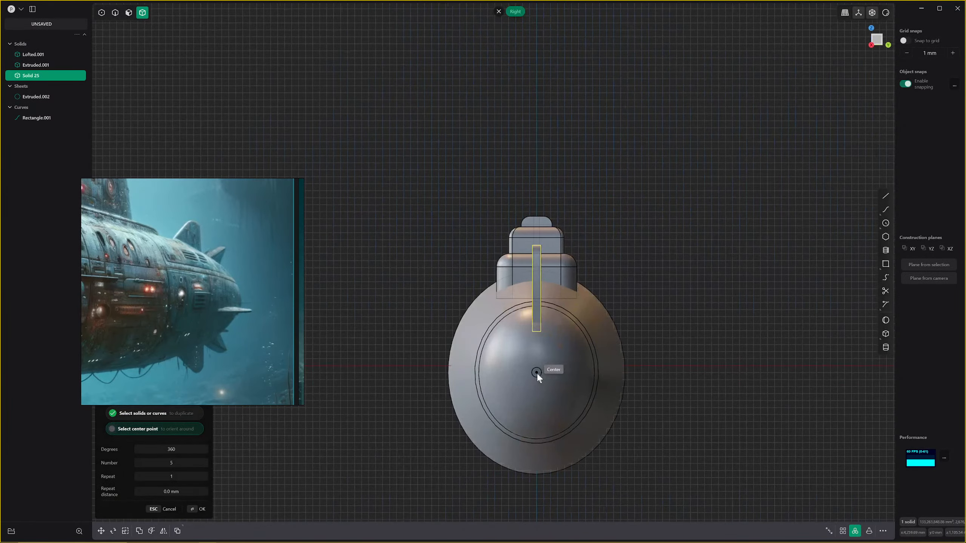
{"action": "key", "text": "Return"}
{"action": "middle_click_drag", "start_coordinate": [702, 306], "coordinate": [590, 361]}
Merge the hull and all five tail fins into one solid with a Boolean union.
{"action": "key", "text": "Escape"}
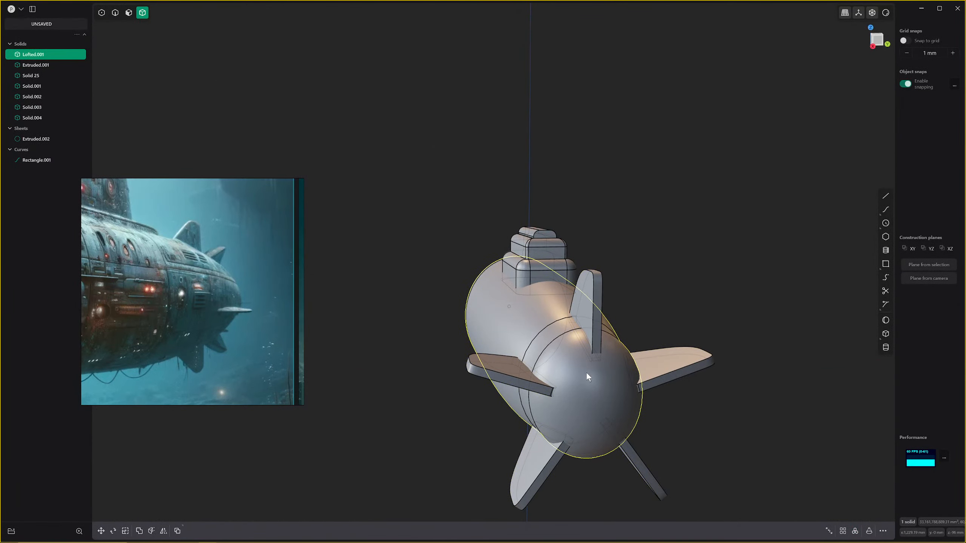
{"action": "key", "text": "q"}
{"action": "scroll", "coordinate": [569, 329], "scroll_direction": "down", "scroll_amount": 1}
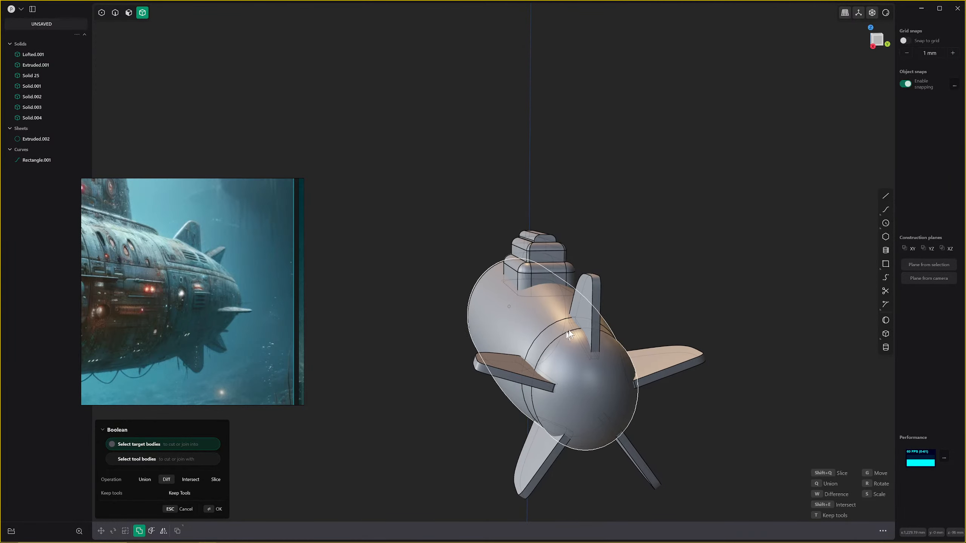
{"action": "left_click", "coordinate": [587, 313]}
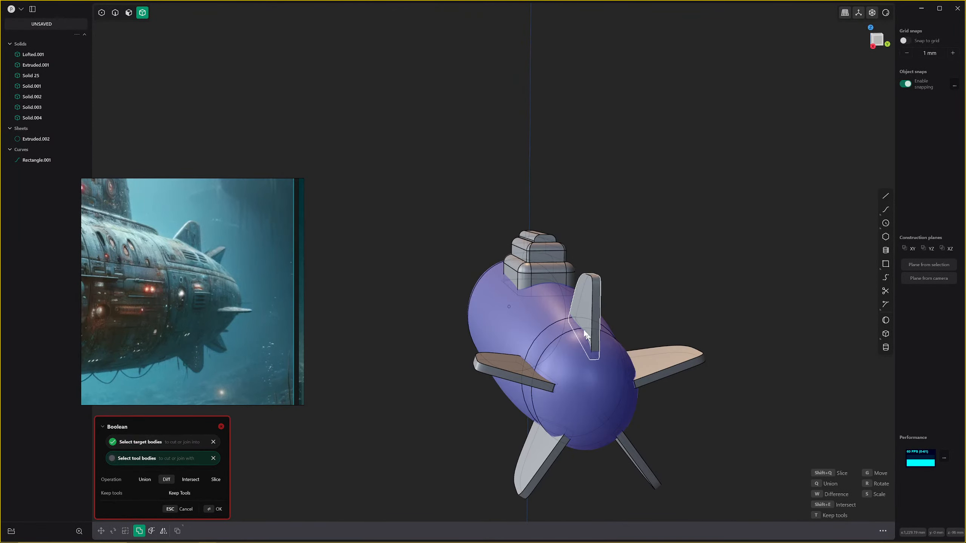
{"action": "key", "text": "q"}
{"action": "left_click", "coordinate": [671, 353]}
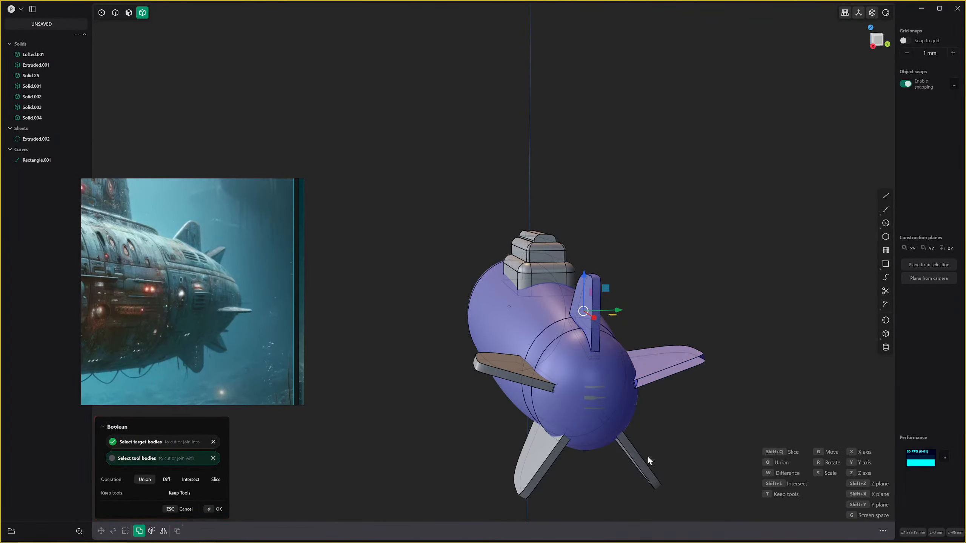
{"action": "left_click", "coordinate": [638, 465]}
{"action": "left_click", "coordinate": [552, 455]}
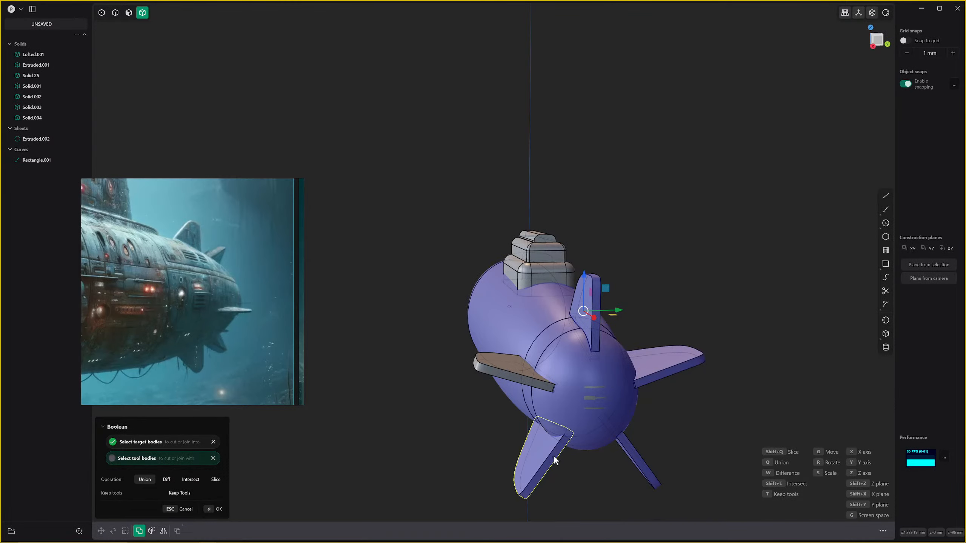
{"action": "left_click", "coordinate": [516, 367]}
{"action": "key", "text": "Return"}
Switch to edge selection on the merged hull and fins.
{"action": "middle_click_drag", "start_coordinate": [652, 374], "coordinate": [625, 362]}
{"action": "scroll", "coordinate": [527, 330], "scroll_direction": "up", "scroll_amount": 3}
{"action": "scroll", "coordinate": [568, 214], "scroll_direction": "up", "scroll_amount": 5}
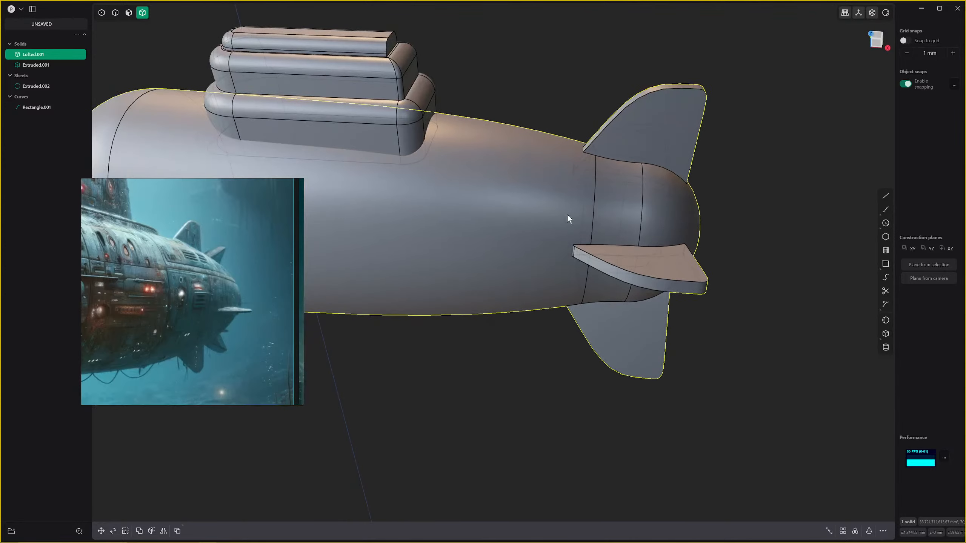
{"action": "scroll", "coordinate": [580, 214], "scroll_direction": "up", "scroll_amount": 5}
{"action": "key", "text": "2"}
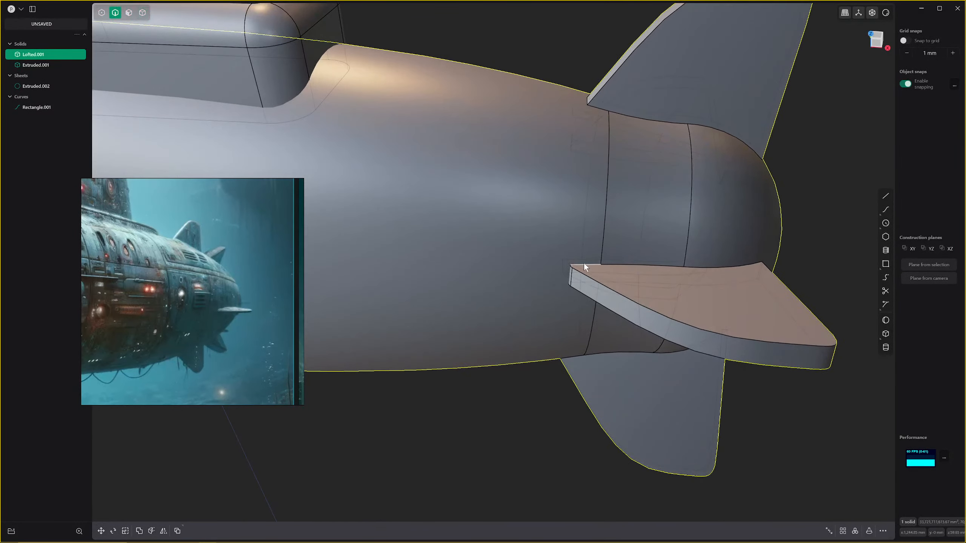
{"action": "left_click", "coordinate": [584, 263]}
{"action": "key", "text": "f"}
{"action": "key", "text": "Escape"}
Start a Fillet and select the base edges where the upper fin's sides meet the narrow hull band.
{"action": "middle_click_drag", "start_coordinate": [596, 256], "coordinate": [563, 183]}
{"action": "middle_click_drag", "start_coordinate": [562, 183], "coordinate": [537, 421], "text": "shift"}
{"action": "key", "text": "f"}
{"action": "left_click", "coordinate": [565, 394]}
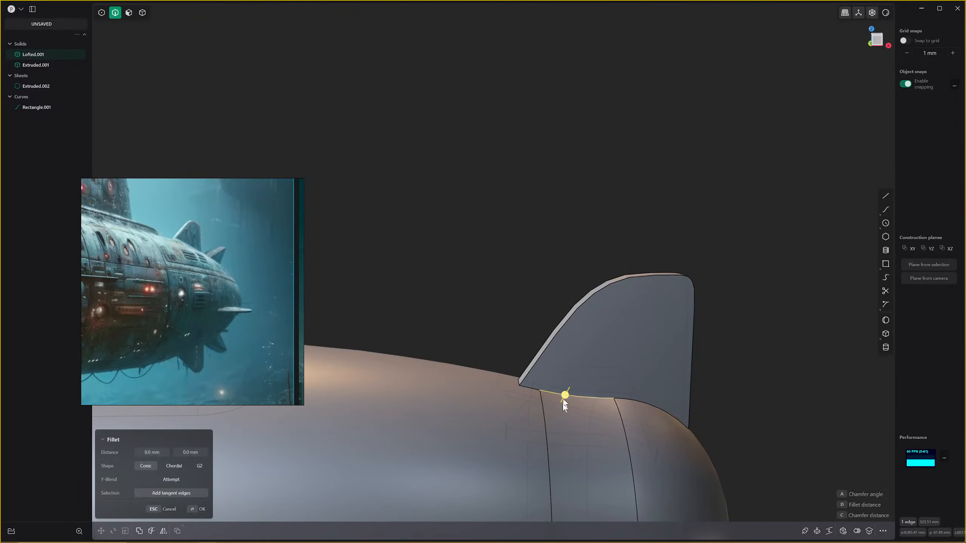
{"action": "scroll", "coordinate": [563, 403], "scroll_direction": "down", "scroll_amount": 2}
{"action": "middle_click_drag", "start_coordinate": [565, 537], "coordinate": [589, 465]}
{"action": "key", "text": "alt+z"}
{"action": "middle_click_drag", "start_coordinate": [598, 348], "coordinate": [587, 380]}
{"action": "left_click", "coordinate": [627, 159]}
{"action": "middle_click_drag", "start_coordinate": [626, 159], "coordinate": [577, 382]}
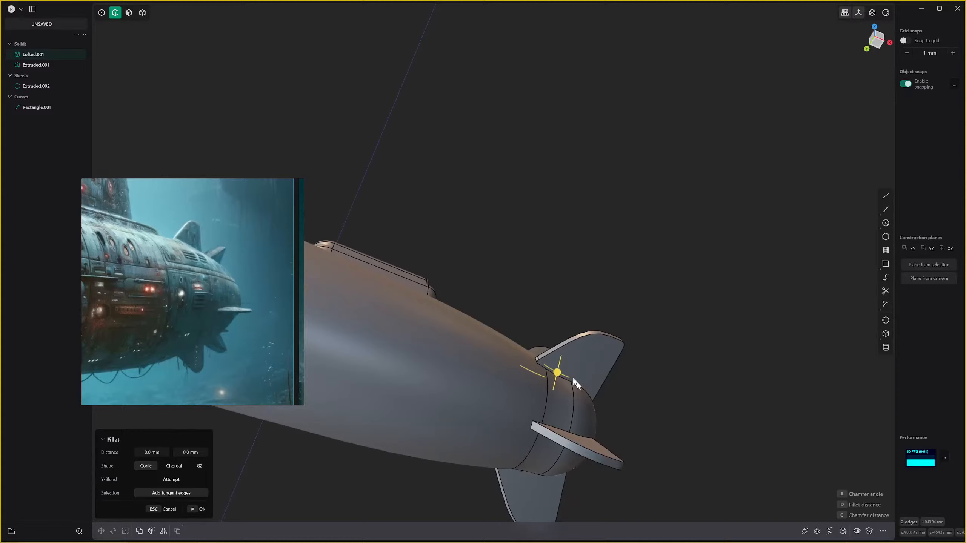
Add the side base edges of the remaining fins to the Fillet selection.
{"action": "left_click", "coordinate": [558, 427]}
{"action": "middle_click_drag", "start_coordinate": [558, 427], "coordinate": [604, 364]}
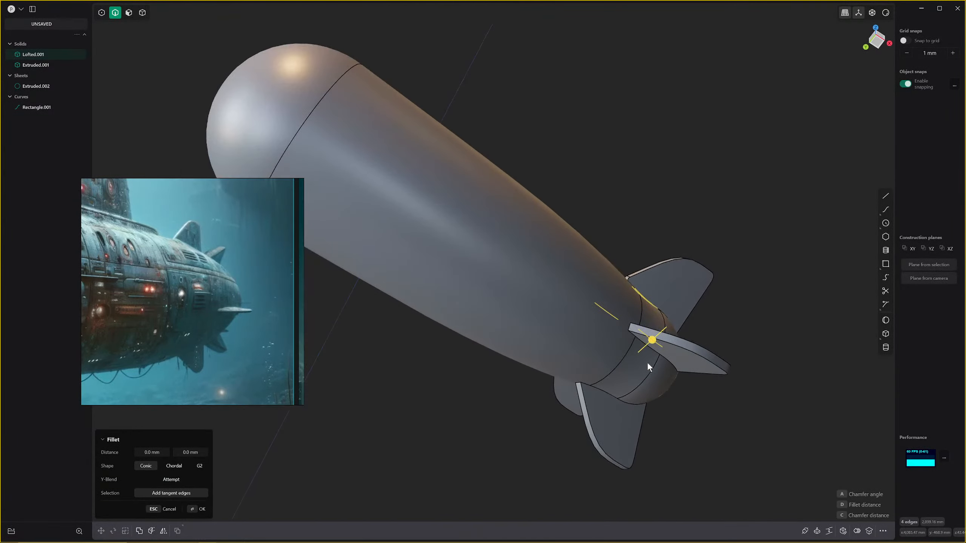
{"action": "left_click", "coordinate": [608, 394]}
{"action": "middle_click_drag", "start_coordinate": [495, 420], "coordinate": [502, 383]}
{"action": "left_click", "coordinate": [477, 324]}
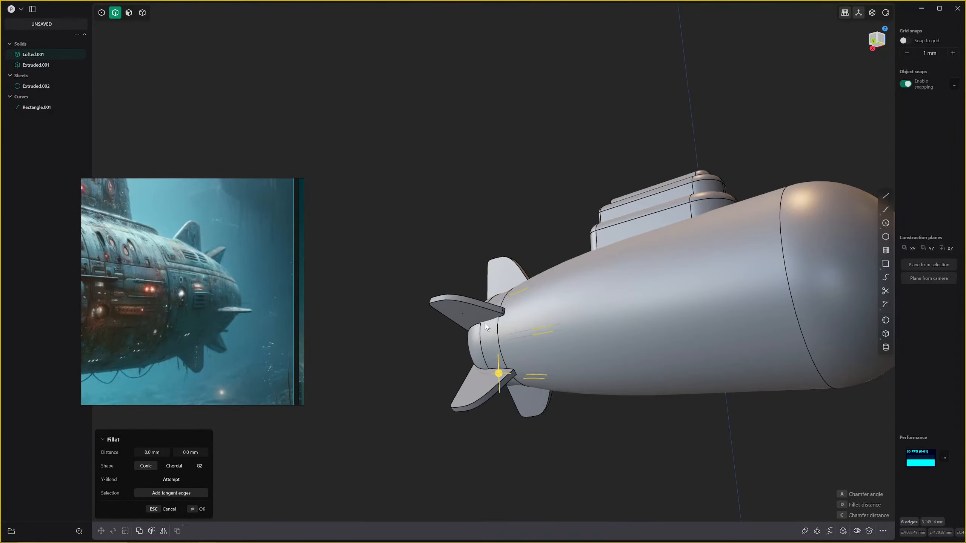
{"action": "middle_click_drag", "start_coordinate": [477, 324], "coordinate": [513, 338]}
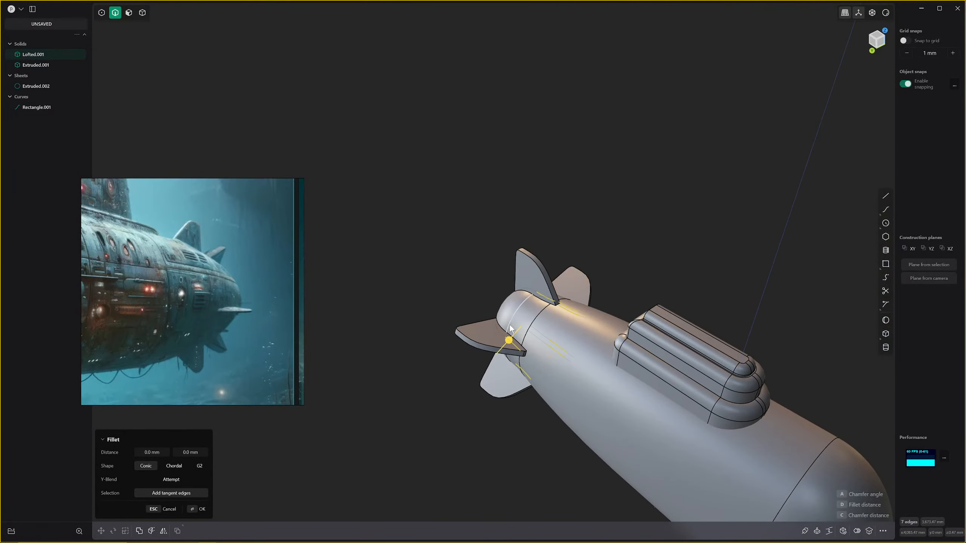
{"action": "left_click", "coordinate": [504, 334]}
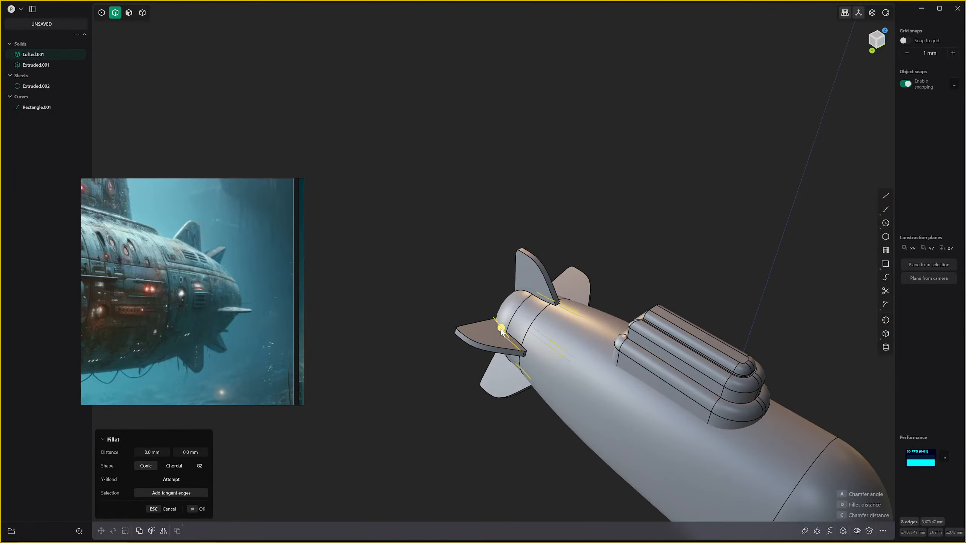
{"action": "left_click", "coordinate": [539, 299]}
Try to fillet the fin base edges selected so far.
{"action": "middle_click_drag", "start_coordinate": [501, 327], "coordinate": [520, 313]}
{"action": "left_click_drag", "start_coordinate": [513, 308], "coordinate": [522, 292]}
{"action": "key", "text": "Escape"}
Add the missing fin base edge on the stern dome to the selection and fillet all the base edges by about 178 mm.
{"action": "middle_click_drag", "start_coordinate": [478, 382], "coordinate": [492, 349]}
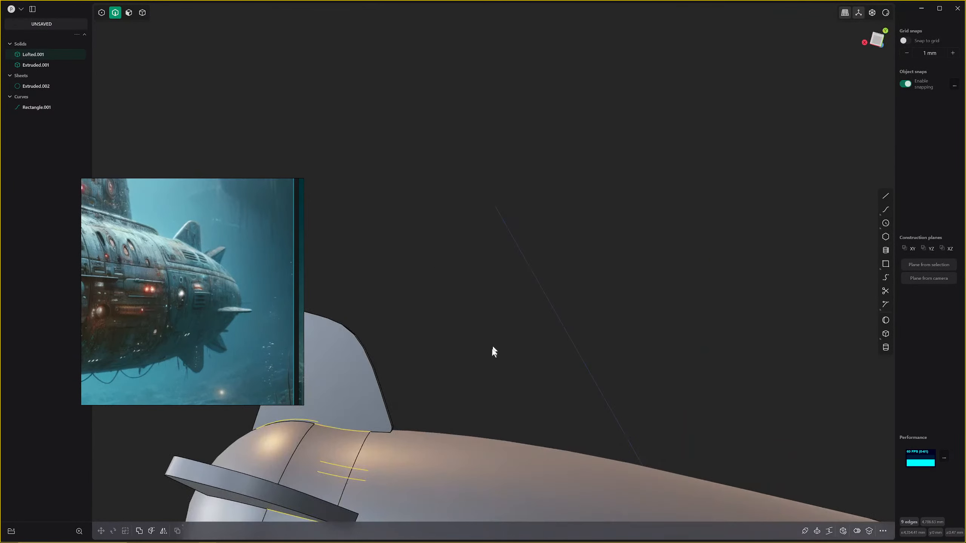
{"action": "scroll", "coordinate": [483, 380], "scroll_direction": "down", "scroll_amount": 5}
{"action": "middle_click_drag", "start_coordinate": [469, 401], "coordinate": [523, 366]}
{"action": "scroll", "coordinate": [491, 366], "scroll_direction": "up", "scroll_amount": 8}
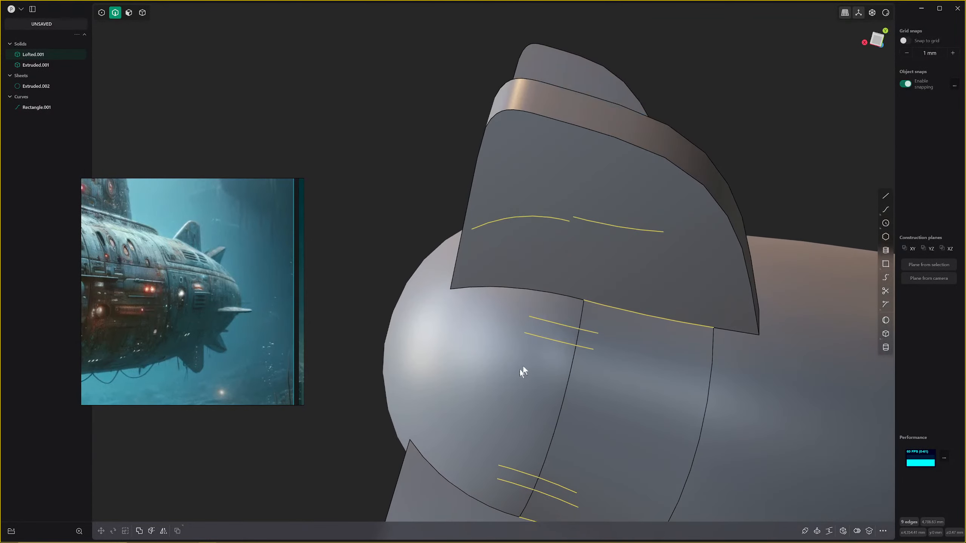
{"action": "left_click", "coordinate": [559, 293], "text": "shift"}
{"action": "key", "text": "b"}
{"action": "mouse_move", "coordinate": [559, 292]}
{"action": "left_mouse_down"}
{"action": "mouse_move", "coordinate": [563, 283]}
{"action": "mouse_move", "coordinate": [560, 306]}
{"action": "left_mouse_up"}
{"action": "scroll", "coordinate": [559, 307], "scroll_direction": "down", "scroll_amount": 5}
{"action": "middle_click_drag", "start_coordinate": [557, 331], "coordinate": [599, 361]}
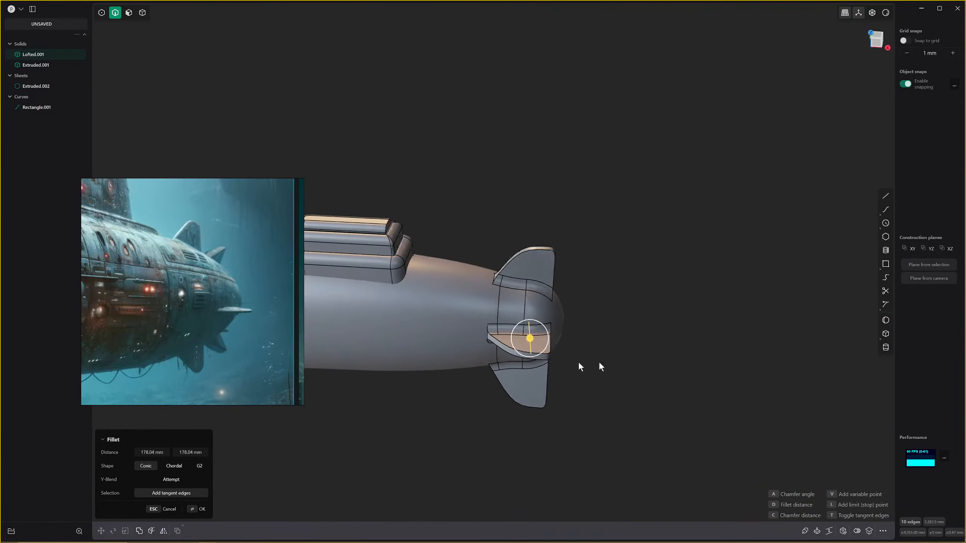
{"action": "scroll", "coordinate": [579, 336], "scroll_direction": "up", "scroll_amount": 6}
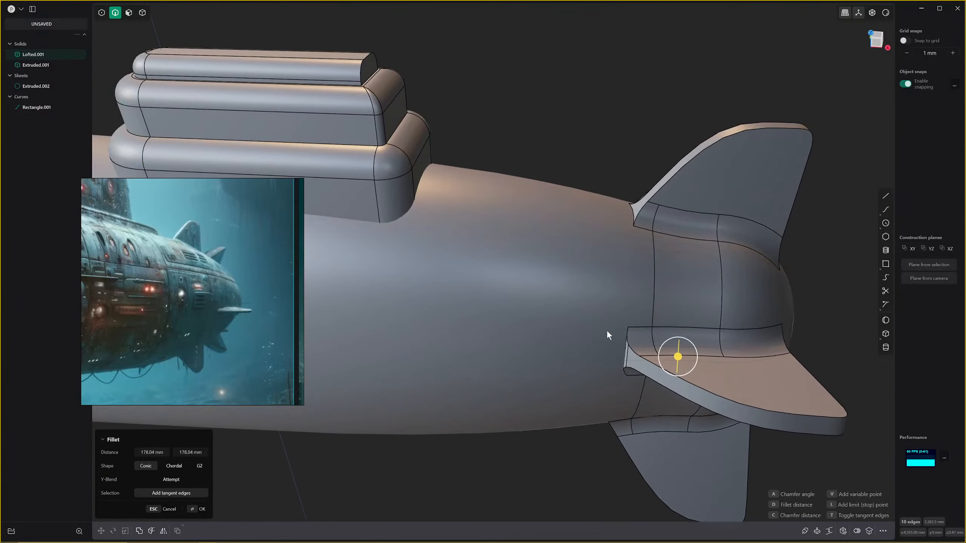
{"action": "key", "text": "Return"}
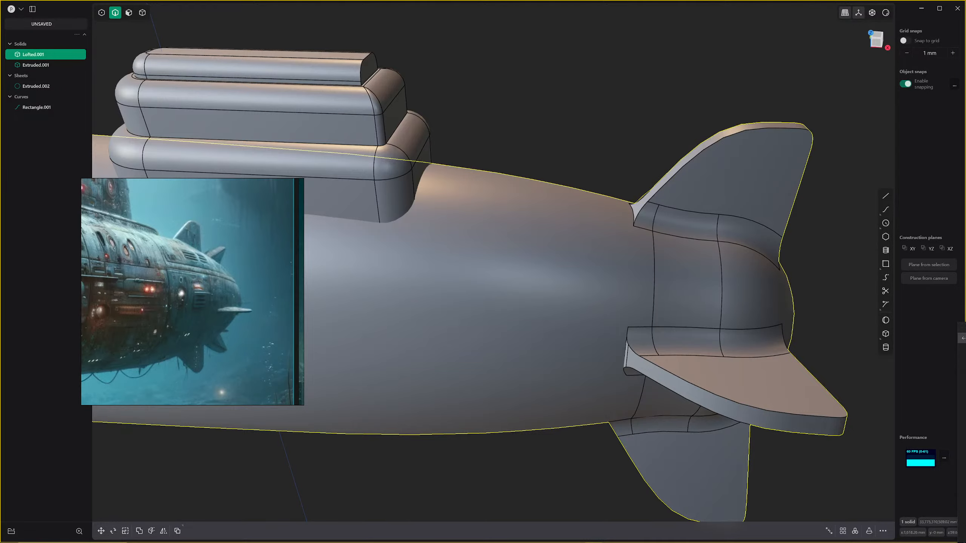
Fillet the rear base edges of all five fins where they meet the rounded stern.
{"action": "scroll", "coordinate": [638, 216], "scroll_direction": "up", "scroll_amount": 1}
{"action": "middle_click_drag", "start_coordinate": [637, 215], "coordinate": [670, 227]}
{"action": "left_click", "coordinate": [672, 224]}
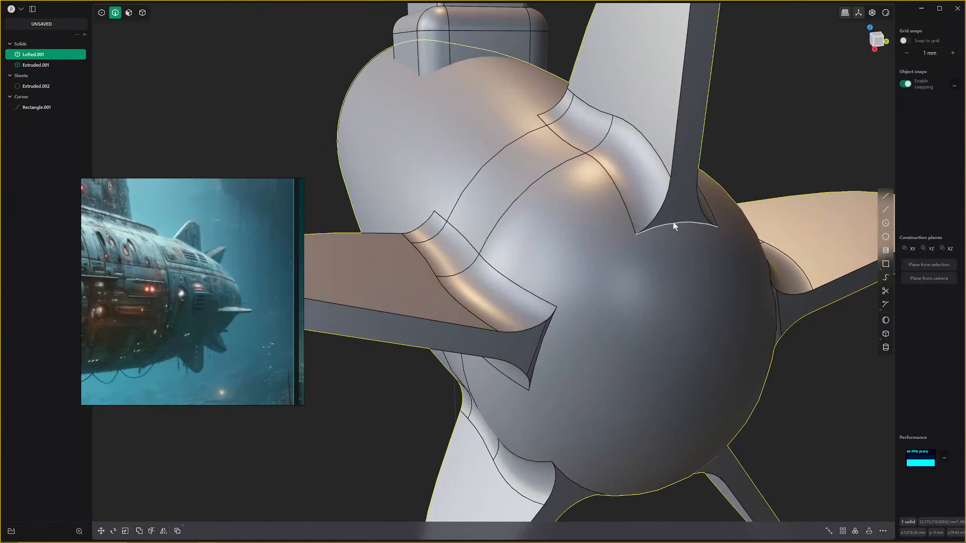
{"action": "key", "text": "f"}
{"action": "middle_click_drag", "start_coordinate": [537, 359], "coordinate": [714, 288]}
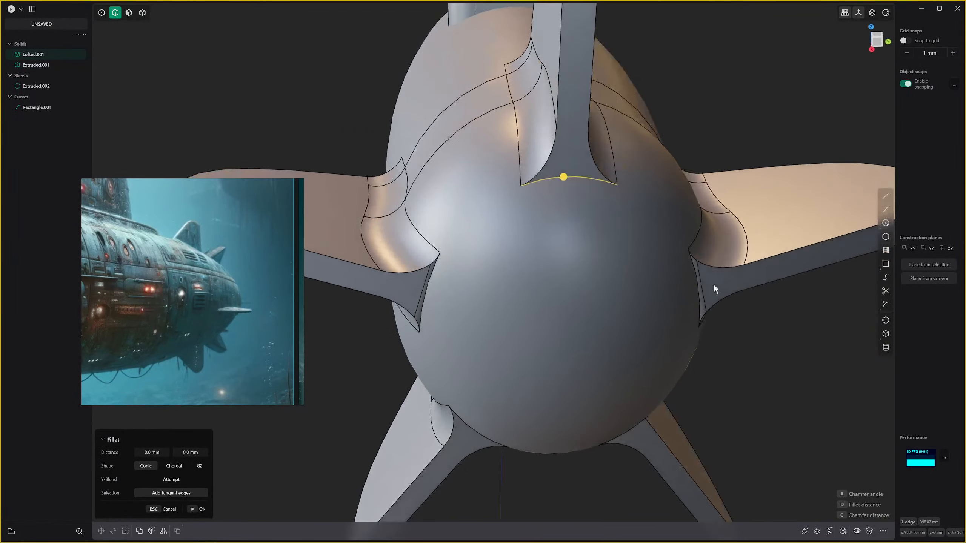
{"action": "left_click", "coordinate": [699, 289]}
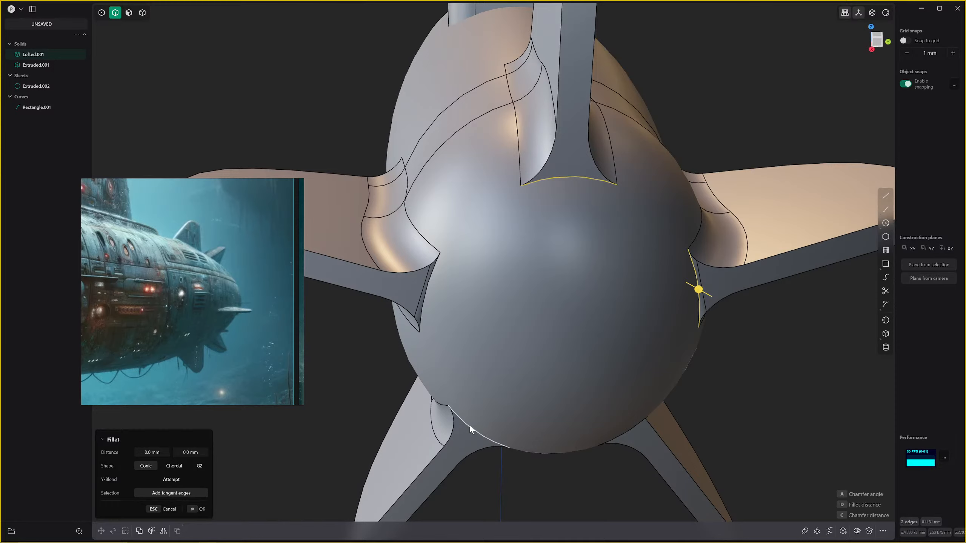
{"action": "left_click", "coordinate": [469, 426]}
{"action": "left_click", "coordinate": [628, 428]}
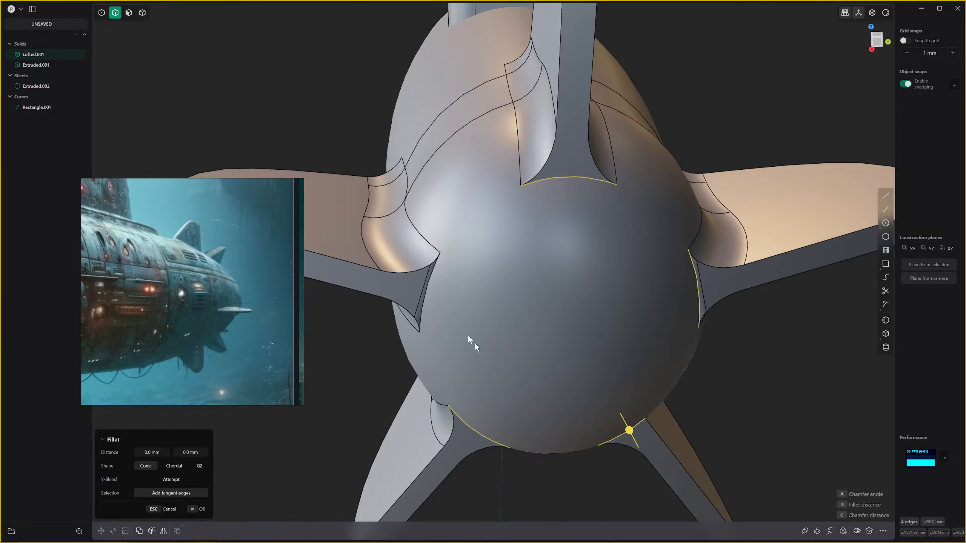
{"action": "left_click", "coordinate": [428, 288]}
{"action": "left_click_drag", "start_coordinate": [431, 282], "coordinate": [376, 290]}
{"action": "scroll", "coordinate": [445, 314], "scroll_direction": "down", "scroll_amount": 5}
{"action": "middle_click_drag", "start_coordinate": [445, 314], "coordinate": [693, 360]}
{"action": "key", "text": "Return"}
Start a Fillet on the front base edges of three fins where they meet the hull.
{"action": "scroll", "coordinate": [566, 350], "scroll_direction": "down", "scroll_amount": 5}
{"action": "middle_click_drag", "start_coordinate": [567, 351], "coordinate": [627, 213]}
{"action": "scroll", "coordinate": [628, 212], "scroll_direction": "up", "scroll_amount": 5}
{"action": "left_click", "coordinate": [631, 282]}
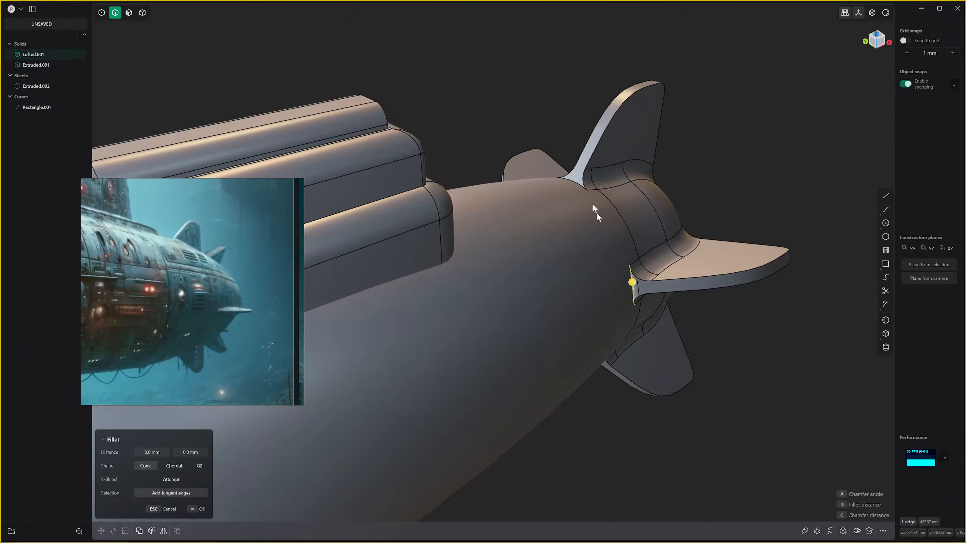
{"action": "left_click", "coordinate": [572, 183], "text": "shift"}
{"action": "middle_click_drag", "start_coordinate": [571, 183], "coordinate": [719, 264]}
{"action": "middle_click_drag", "start_coordinate": [551, 262], "coordinate": [193, 267], "text": "shift"}
{"action": "left_click", "coordinate": [455, 209], "text": "shift"}
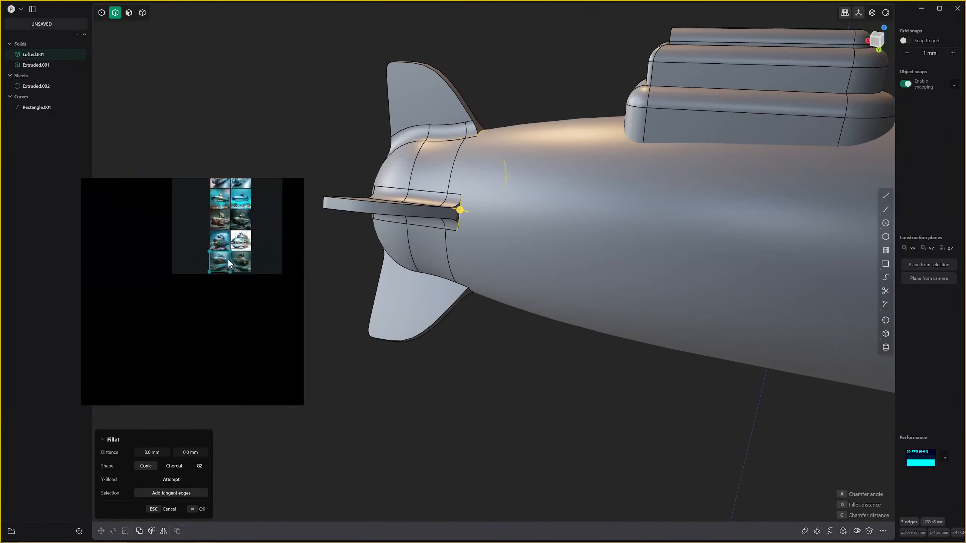
Add the other two fins' front base edges, fillet all five by about 136 mm, and return to solid selection.
{"action": "middle_click_drag", "start_coordinate": [290, 285], "coordinate": [403, 276]}
{"action": "scroll", "coordinate": [474, 299], "scroll_direction": "up", "scroll_amount": 3}
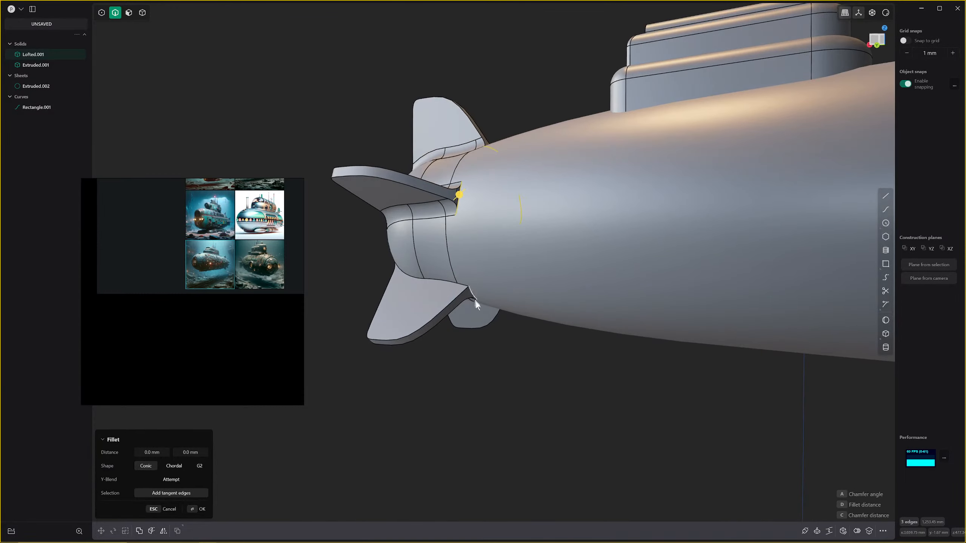
{"action": "left_click", "coordinate": [472, 288], "text": "shift"}
{"action": "middle_click_drag", "start_coordinate": [483, 309], "coordinate": [578, 330]}
{"action": "left_click", "coordinate": [584, 307], "text": "shift"}
{"action": "left_click_drag", "start_coordinate": [587, 292], "coordinate": [594, 300]}
{"action": "scroll", "coordinate": [591, 245], "scroll_direction": "down", "scroll_amount": 4}
{"action": "middle_click_drag", "start_coordinate": [587, 229], "coordinate": [528, 270]}
{"action": "scroll", "coordinate": [560, 254], "scroll_direction": "down", "scroll_amount": 6}
{"action": "scroll", "coordinate": [553, 317], "scroll_direction": "up", "scroll_amount": 5}
{"action": "key", "text": "4"}
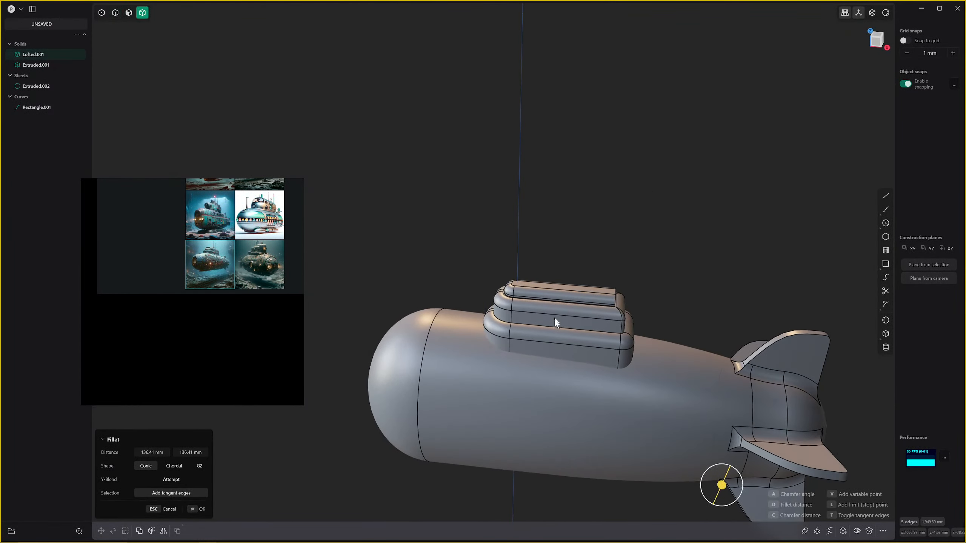
{"action": "key", "text": "Return"}
Scale the stepped conning tower up uniformly.
{"action": "left_click", "coordinate": [564, 344]}
{"action": "middle_click_drag", "start_coordinate": [565, 346], "coordinate": [571, 345]}
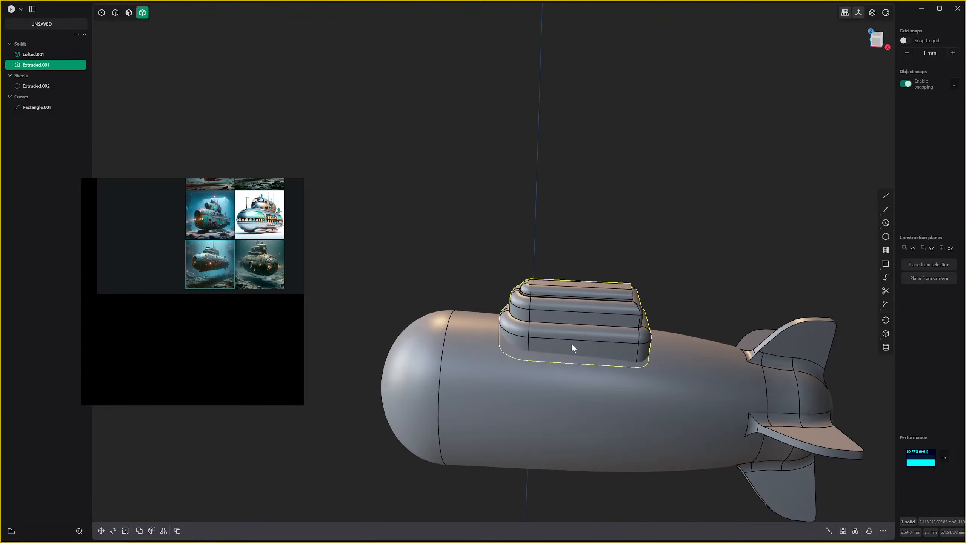
{"action": "key", "text": "s"}
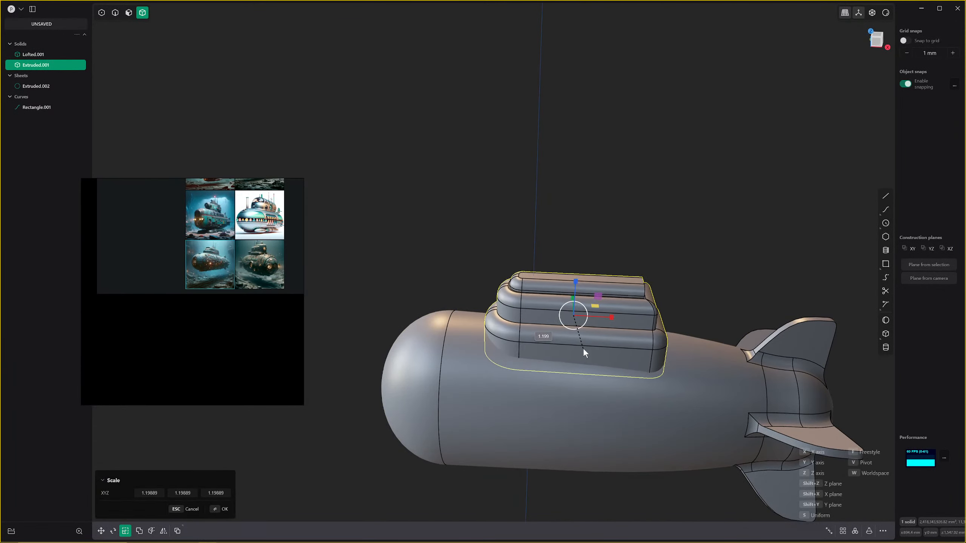
{"action": "right_click", "coordinate": [578, 348]}
{"action": "scroll", "coordinate": [579, 347], "scroll_direction": "down", "scroll_amount": 3}
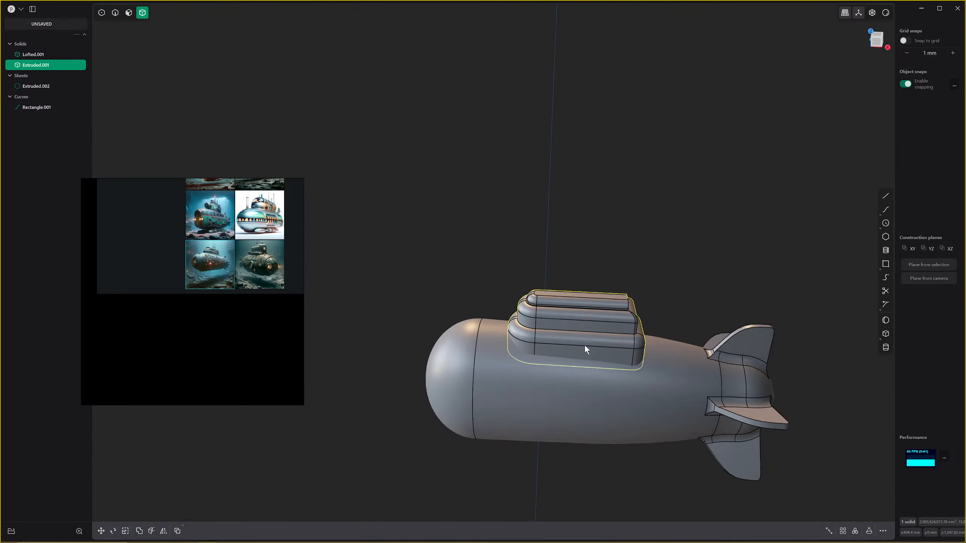
Focus the reference board on the full submarine picture with the round front window.
{"action": "middle_click_drag", "start_coordinate": [584, 346], "coordinate": [642, 332], "text": "shift"}
{"action": "middle_click_drag", "start_coordinate": [642, 331], "coordinate": [703, 335]}
{"action": "scroll", "coordinate": [627, 334], "scroll_direction": "up", "scroll_amount": 3}
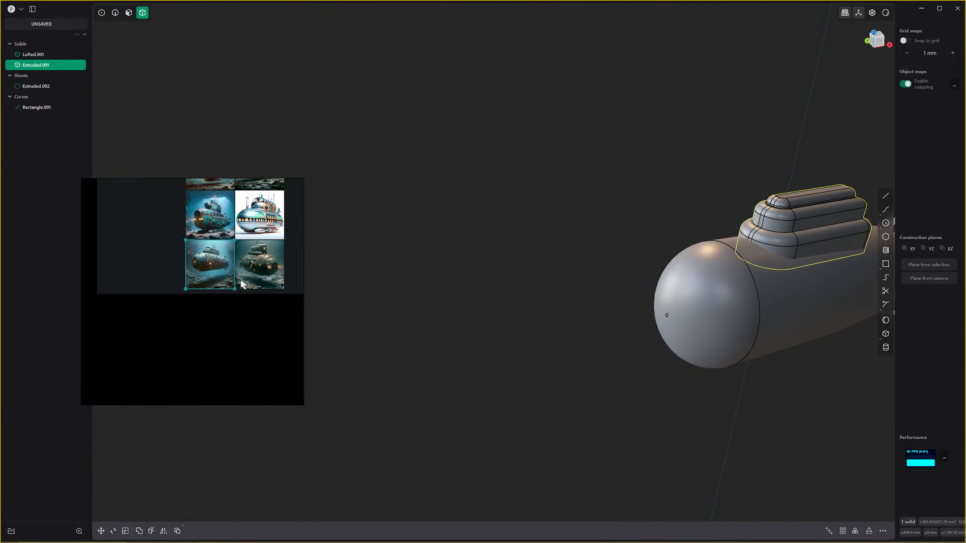
{"action": "double_click", "coordinate": [224, 270]}
Scale the conning tower along its width on the Y axis only.
{"action": "middle_click_drag", "start_coordinate": [666, 310], "coordinate": [667, 283]}
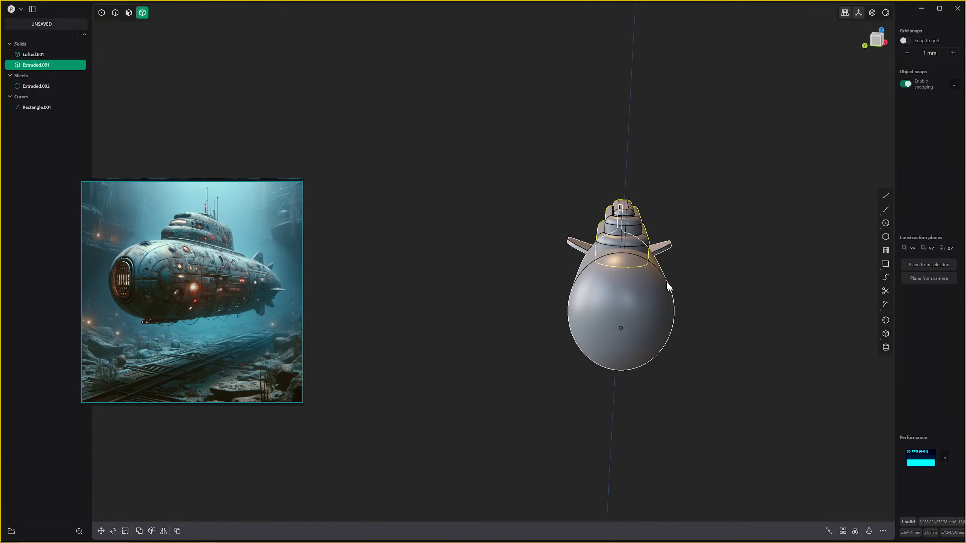
{"action": "left_click", "coordinate": [628, 232]}
{"action": "left_click", "coordinate": [627, 219]}
{"action": "key", "text": "s"}
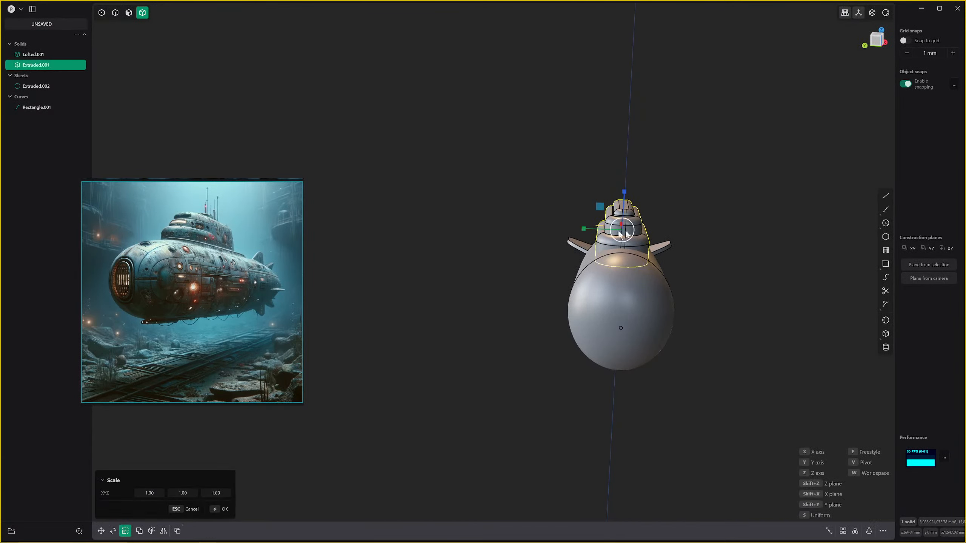
{"action": "left_click_drag", "start_coordinate": [584, 229], "coordinate": [590, 231]}
{"action": "right_click", "coordinate": [758, 296]}
Show the submarine in the Front view with the conning tower still selected.
{"action": "middle_click_drag", "start_coordinate": [759, 299], "coordinate": [571, 304]}
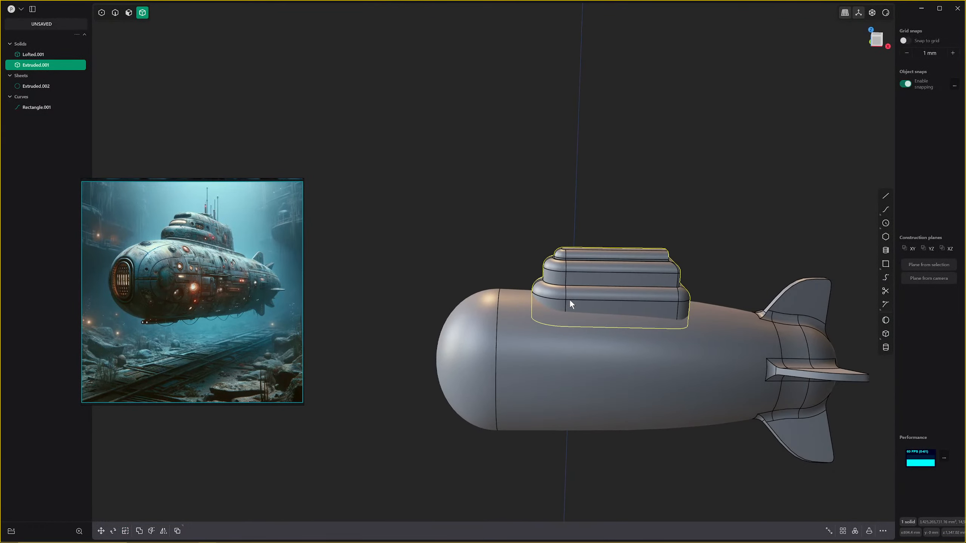
{"action": "key", "text": "KP_3"}
{"action": "key", "text": "KP_1"}
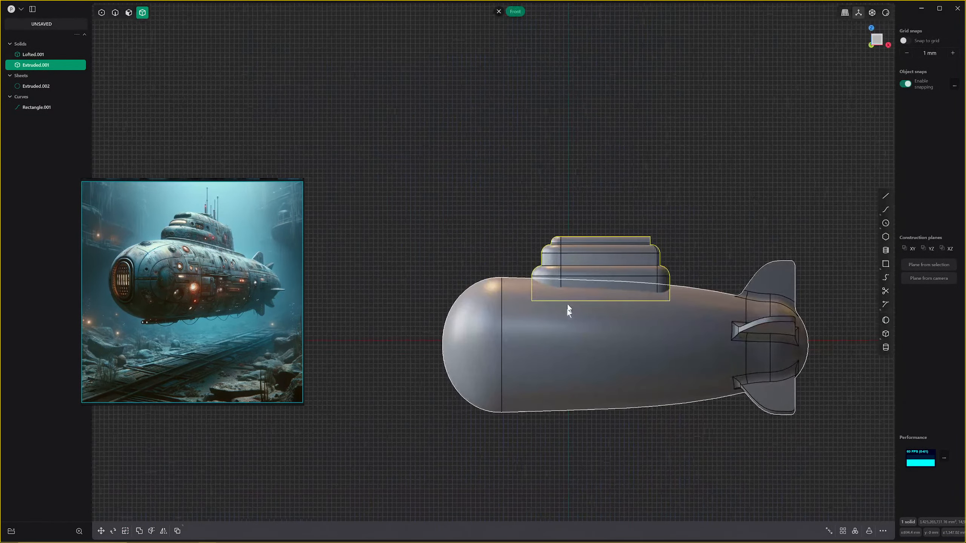
{"action": "scroll", "coordinate": [638, 191], "scroll_direction": "up", "scroll_amount": 2}
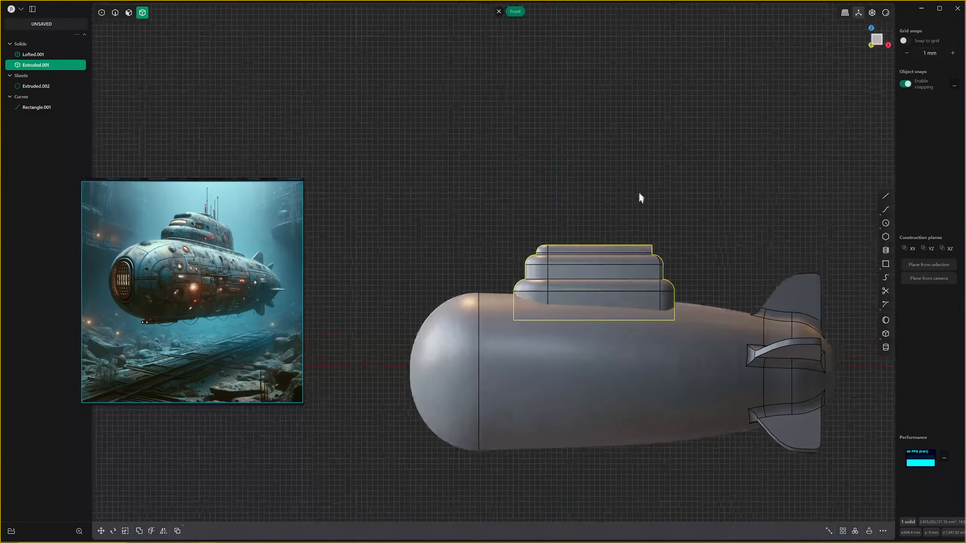
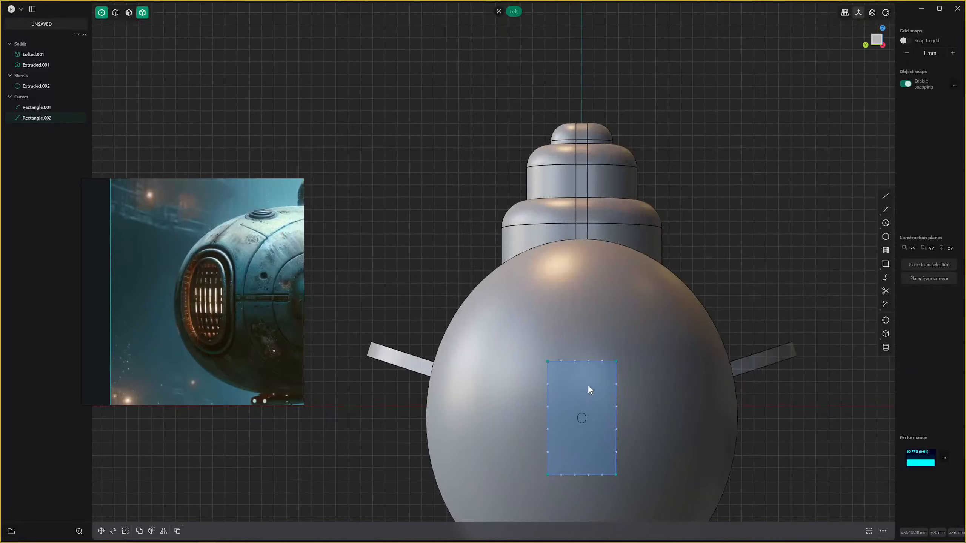
{"action": "left_click", "coordinate": [548, 362]}
{"action": "key", "text": "b"}
{"action": "key", "text": "Escape"}
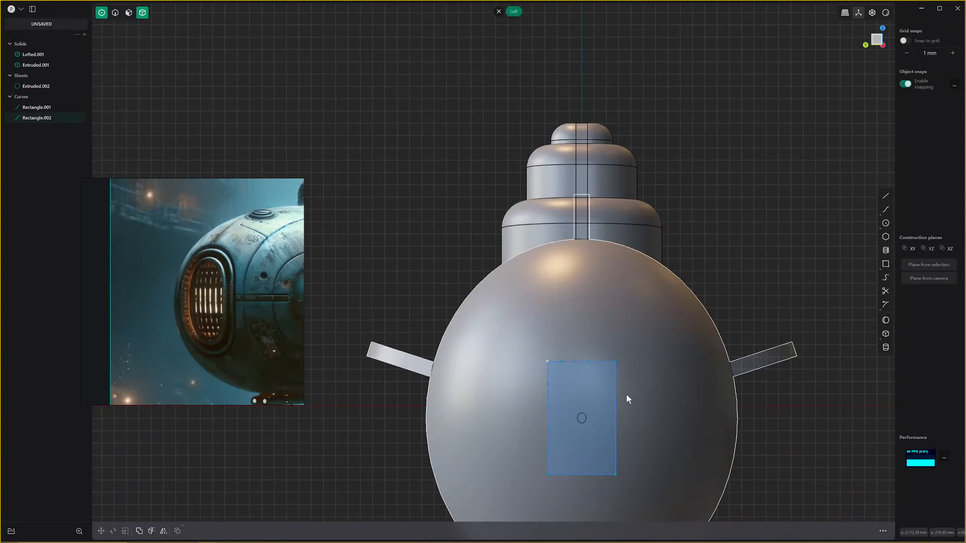
{"action": "key", "text": "ctrl+z"}
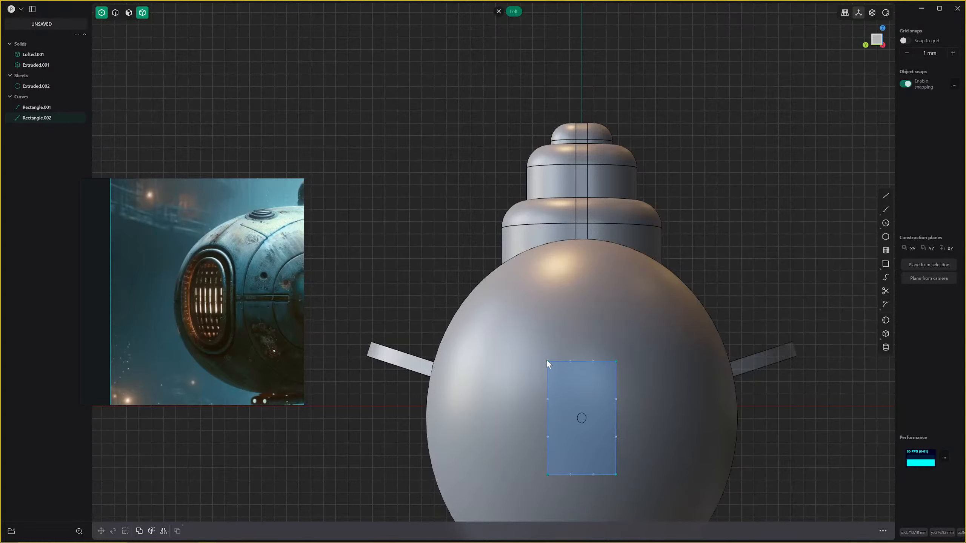
Fillet all four corners of the window rectangle on the hull nose with a small radius.
{"action": "left_click", "coordinate": [548, 361]}
{"action": "key", "text": "b"}
{"action": "left_click", "coordinate": [615, 361]}
{"action": "left_click", "coordinate": [548, 474]}
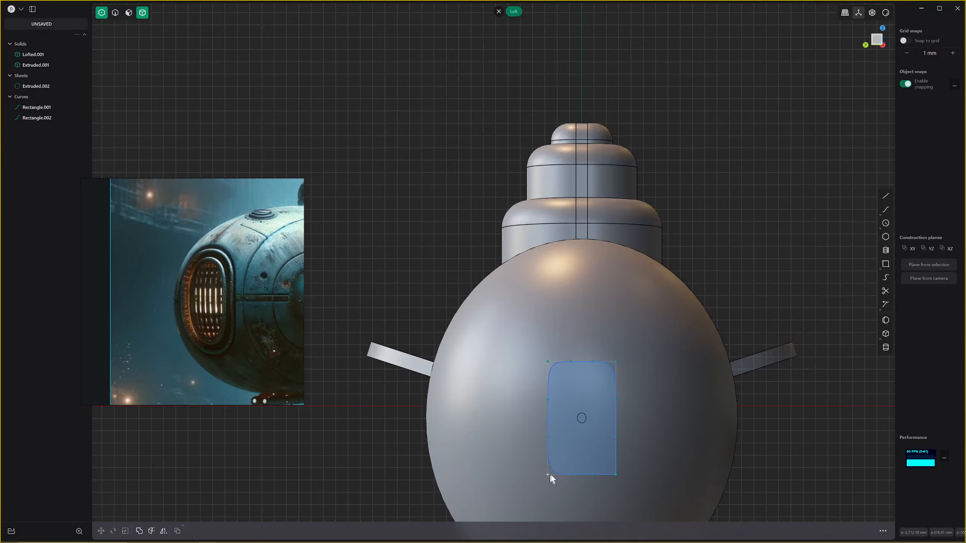
{"action": "left_click", "coordinate": [616, 474]}
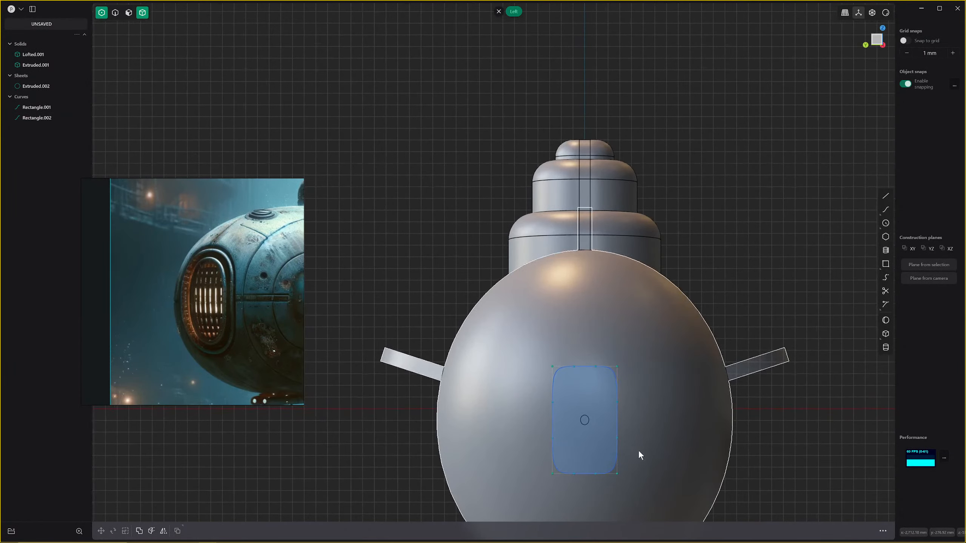
Show the full submarine picture on the reference board and undo the small corner fillets on the window rectangle.
{"action": "scroll", "coordinate": [555, 409], "scroll_direction": "down", "scroll_amount": 3}
{"action": "scroll", "coordinate": [348, 333], "scroll_direction": "down", "scroll_amount": 2}
{"action": "scroll", "coordinate": [269, 296], "scroll_direction": "down", "scroll_amount": 5}
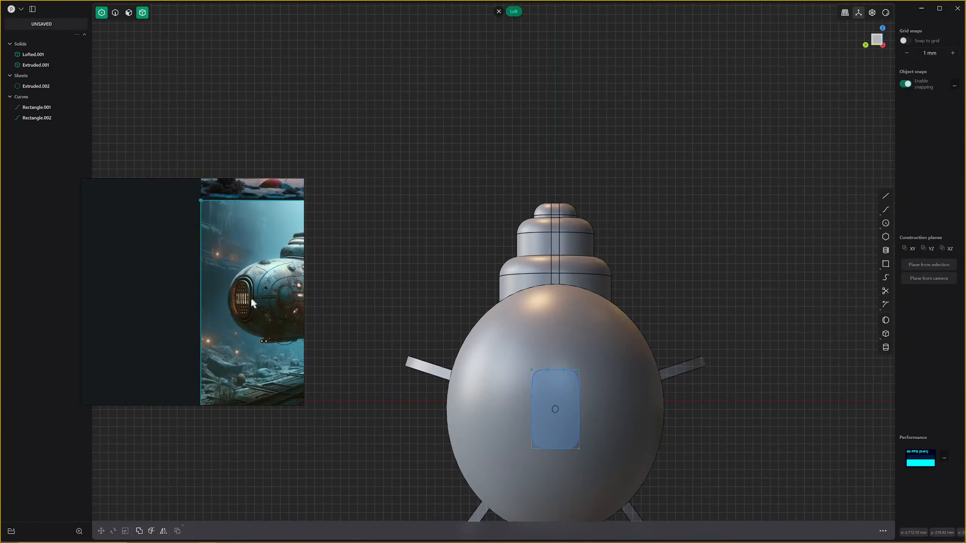
{"action": "middle_click_drag", "start_coordinate": [250, 297], "coordinate": [159, 305]}
{"action": "scroll", "coordinate": [198, 300], "scroll_direction": "up", "scroll_amount": 3}
{"action": "scroll", "coordinate": [198, 300], "scroll_direction": "down", "scroll_amount": 3}
{"action": "scroll", "coordinate": [491, 370], "scroll_direction": "up", "scroll_amount": 1}
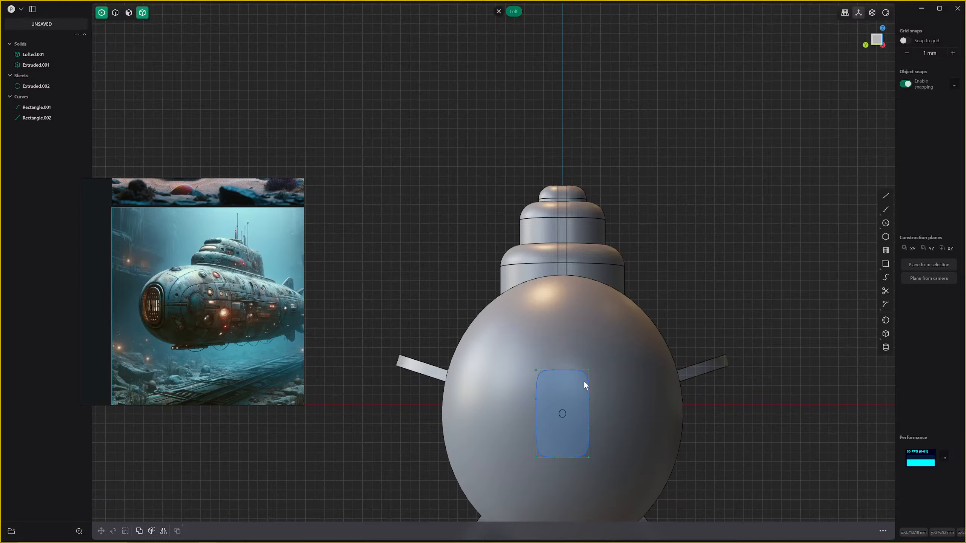
{"action": "left_click", "coordinate": [628, 361]}
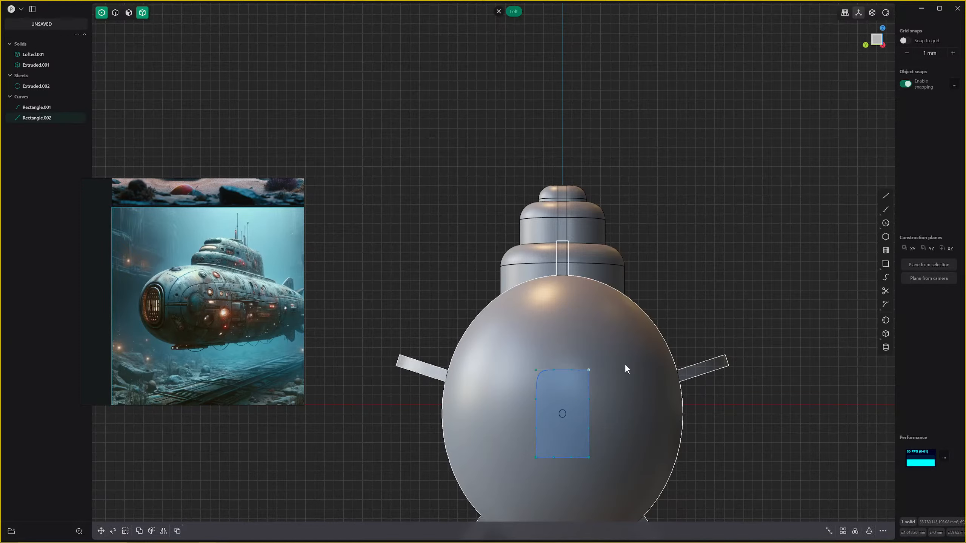
{"action": "key", "text": "ctrl+z"}
{"action": "key", "text": "ctrl+z"}
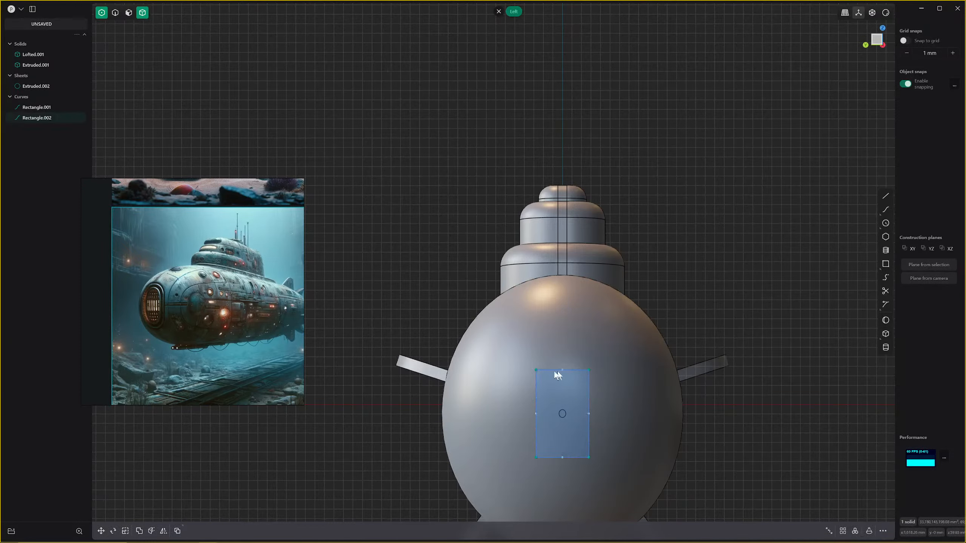
Fillet all four corners of the window rectangle with a larger radius, giving it a rounded porthole shape.
{"action": "double_click", "coordinate": [536, 371]}
{"action": "double_click", "coordinate": [588, 370]}
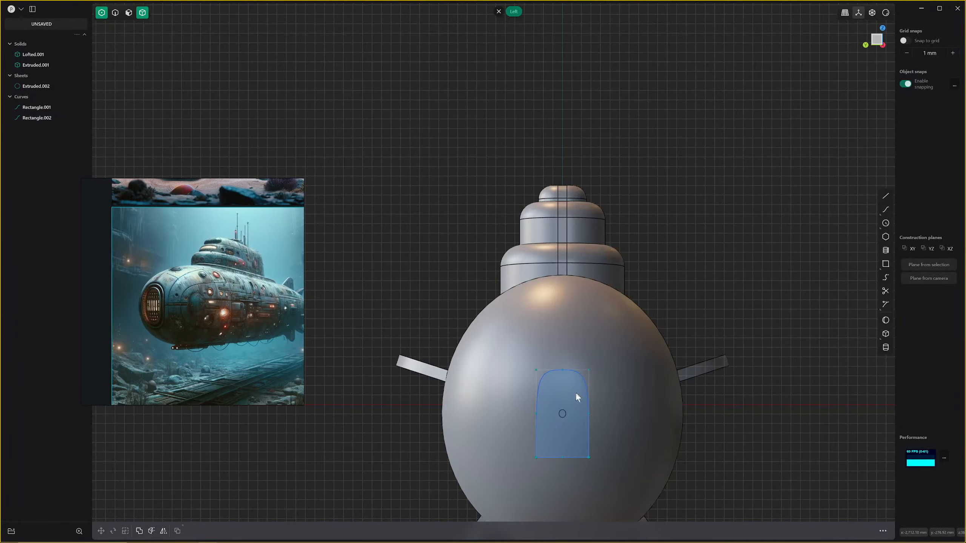
{"action": "double_click", "coordinate": [536, 456]}
{"action": "double_click", "coordinate": [588, 456]}
{"action": "scroll", "coordinate": [583, 442], "scroll_direction": "up", "scroll_amount": 1}
{"action": "scroll", "coordinate": [584, 441], "scroll_direction": "up", "scroll_amount": 4}
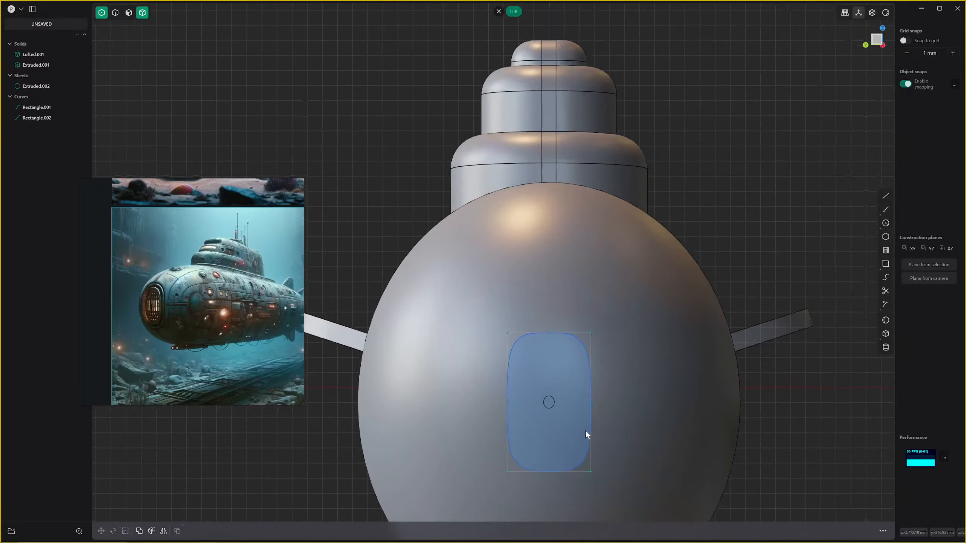
Scale the rounded window profile up uniformly by about 1.64 in the Left view and duplicate it in place.
{"action": "mouse_move", "coordinate": [588, 417]}
{"action": "middle_mouse_down"}
{"action": "mouse_move", "coordinate": [426, 420]}
{"action": "mouse_move", "coordinate": [572, 416]}
{"action": "middle_mouse_up"}
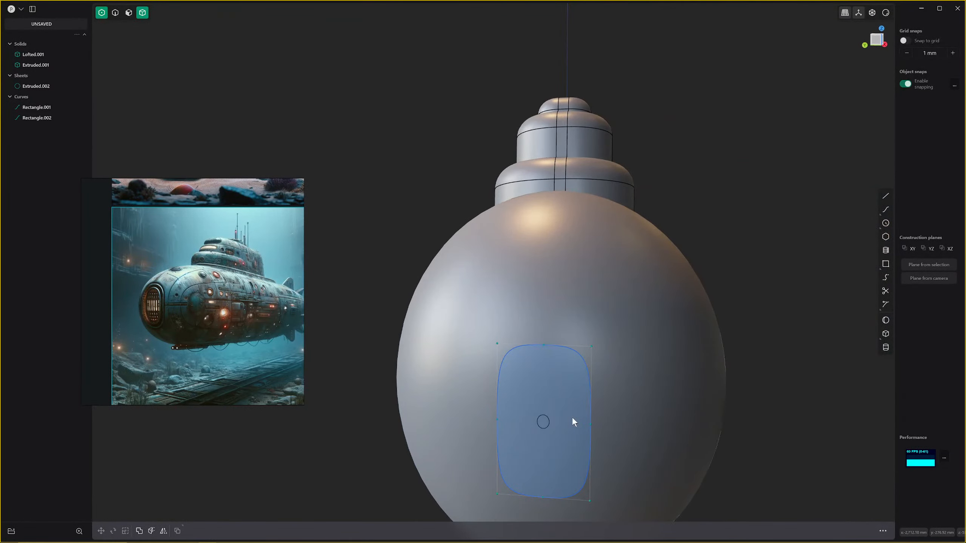
{"action": "key", "text": "KP_1"}
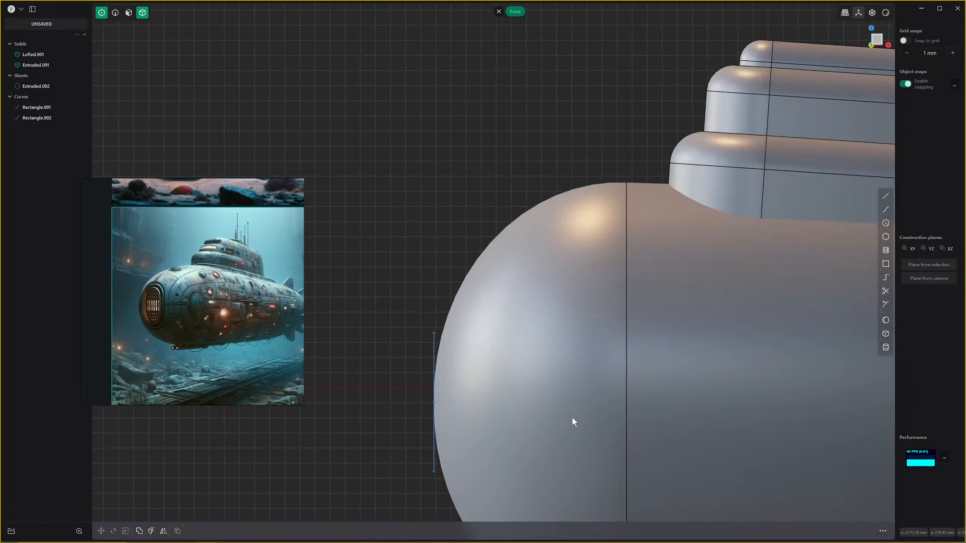
{"action": "key", "text": "ctrl+KP_3"}
{"action": "scroll", "coordinate": [585, 409], "scroll_direction": "down", "scroll_amount": 2}
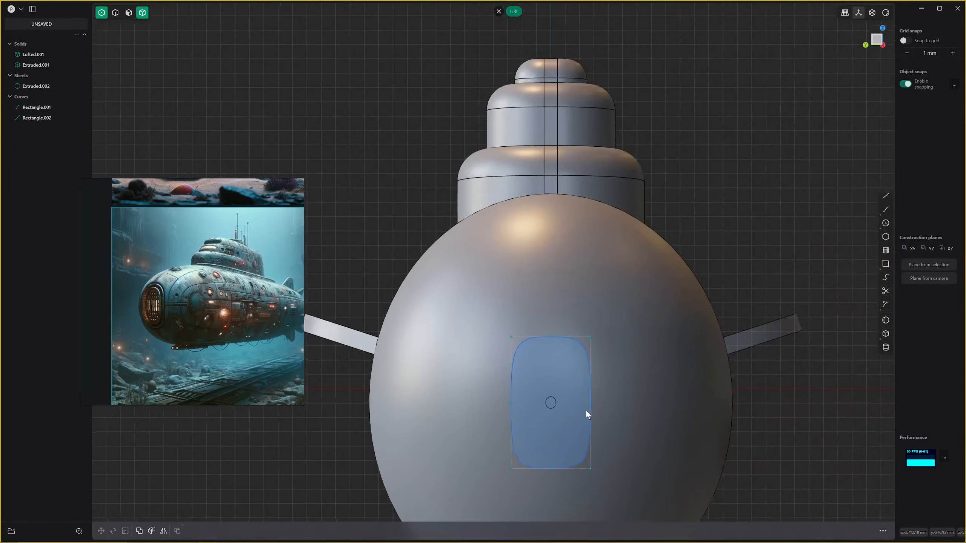
{"action": "scroll", "coordinate": [649, 405], "scroll_direction": "down", "scroll_amount": 3}
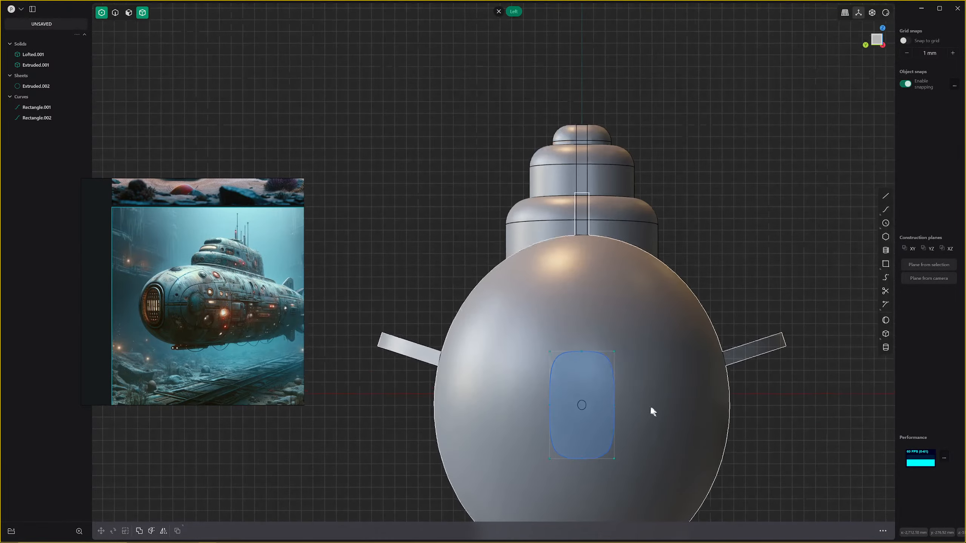
{"action": "key", "text": "2"}
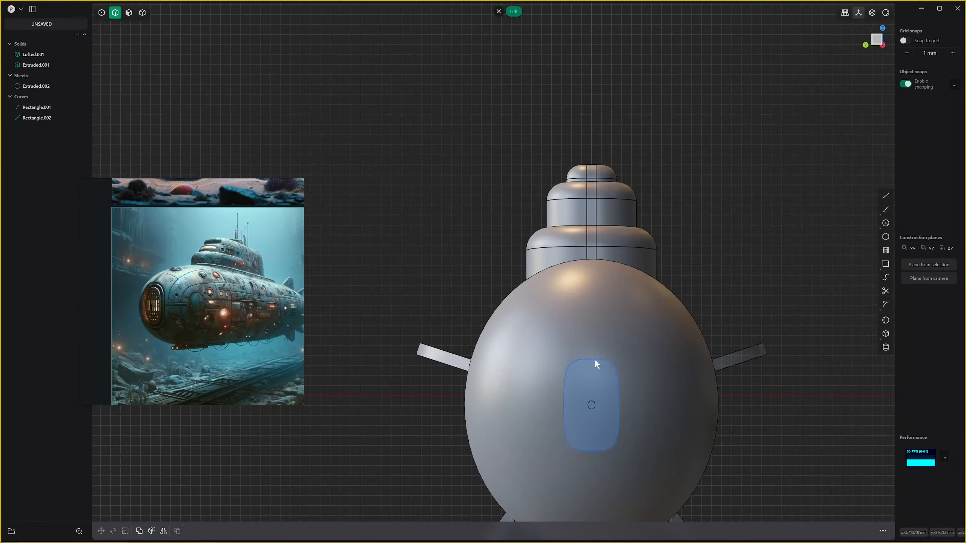
{"action": "left_click", "coordinate": [594, 359]}
{"action": "key", "text": "s"}
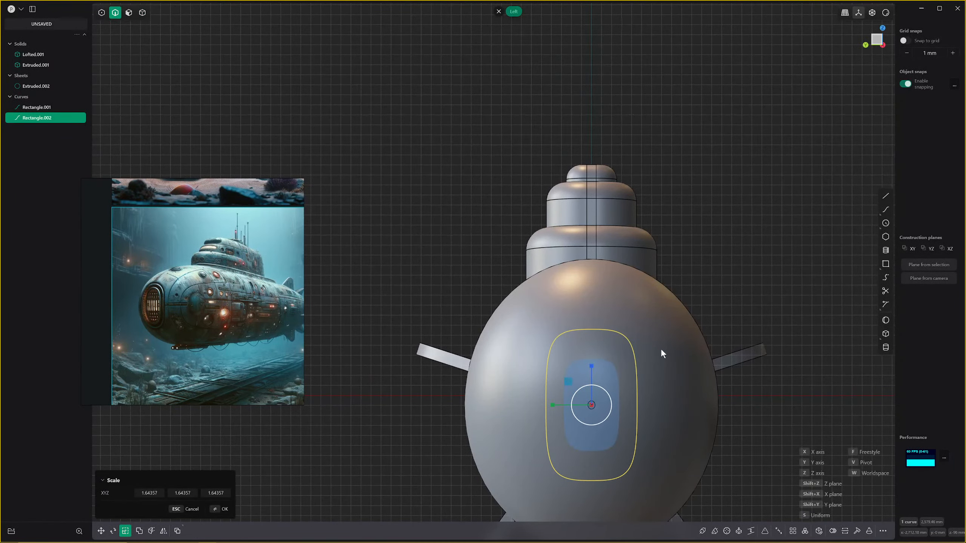
{"action": "left_click", "coordinate": [661, 349]}
{"action": "key", "text": "ctrl+d"}
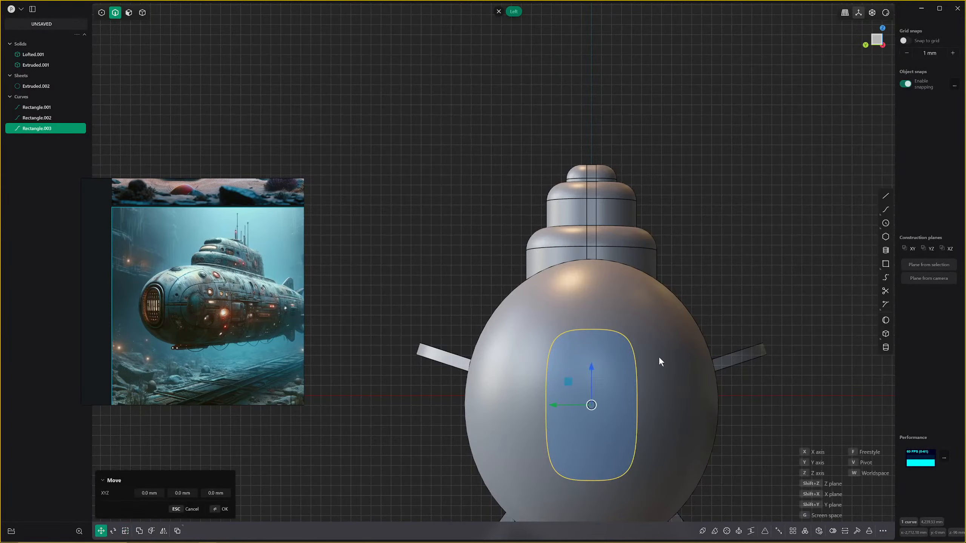
{"action": "left_click", "coordinate": [649, 347]}
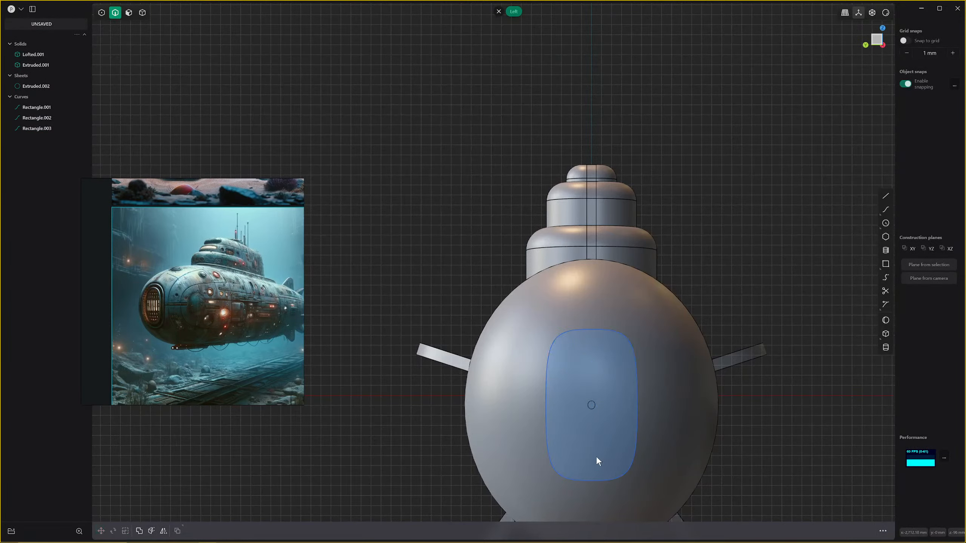
Project one window profile curve onto the hull nose from the Left view, using the vector direction -1, 0, 0.
{"action": "middle_click_drag", "start_coordinate": [596, 456], "coordinate": [528, 458]}
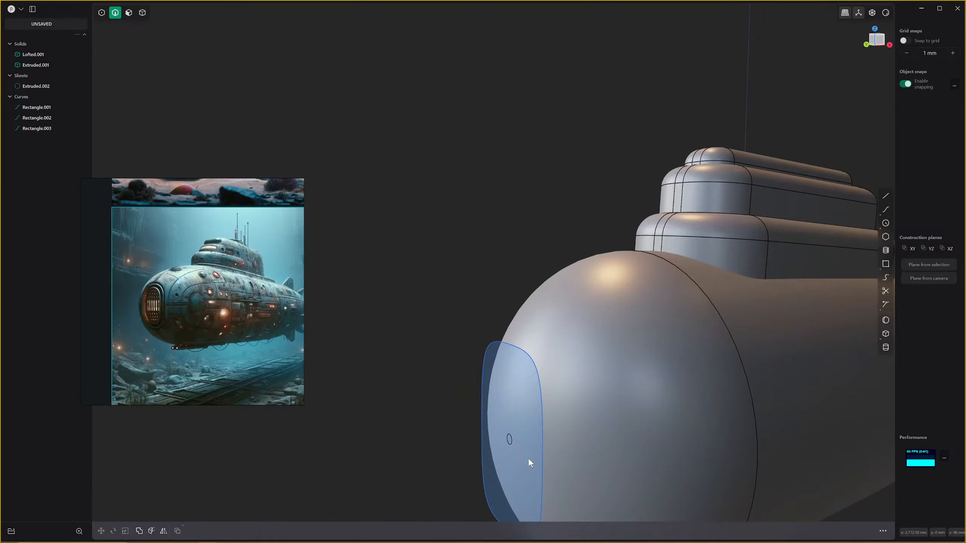
{"action": "key", "text": "KP_3"}
{"action": "key", "text": "KP_3"}
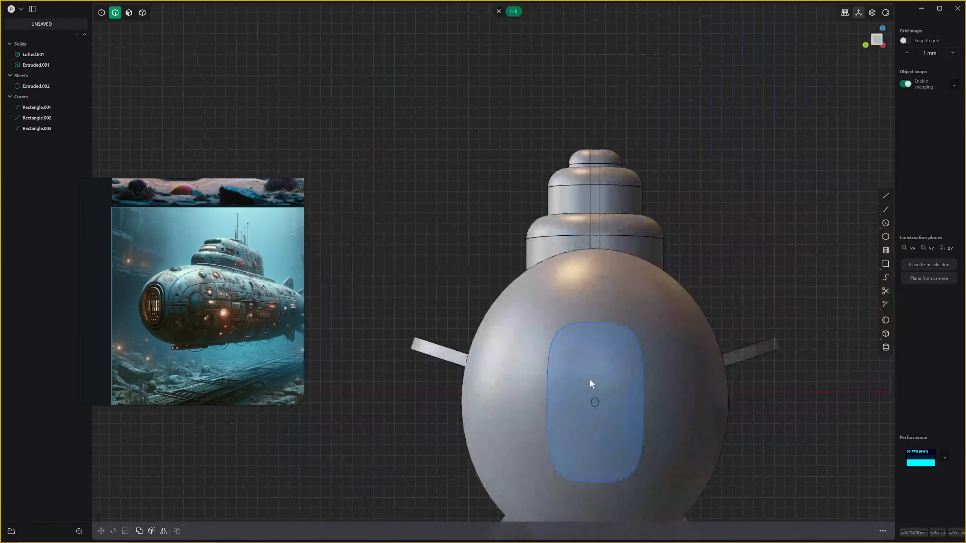
{"action": "left_click", "coordinate": [642, 360]}
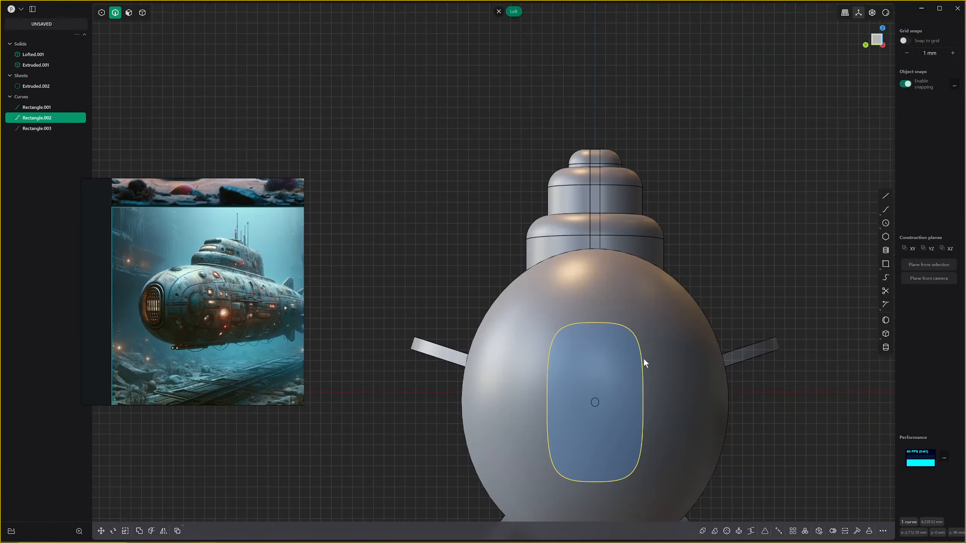
{"action": "key", "text": "shift+i"}
{"action": "left_click", "coordinate": [653, 330]}
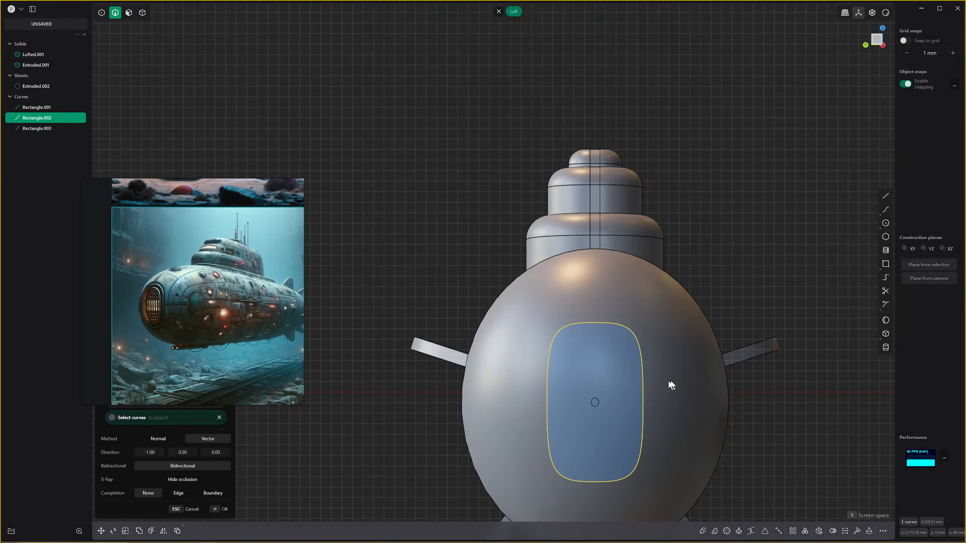
{"action": "middle_click_drag", "start_coordinate": [669, 383], "coordinate": [563, 396]}
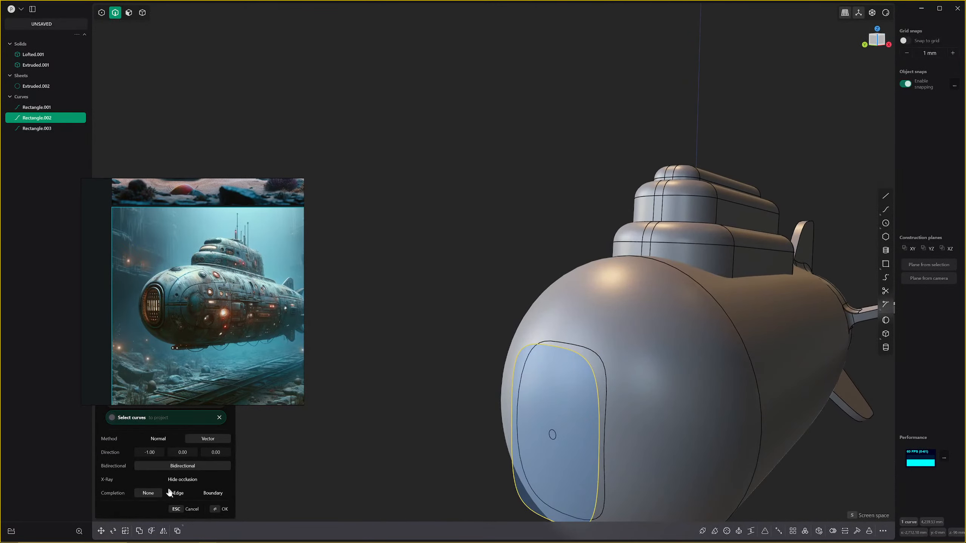
{"action": "middle_click_drag", "start_coordinate": [322, 469], "coordinate": [287, 475]}
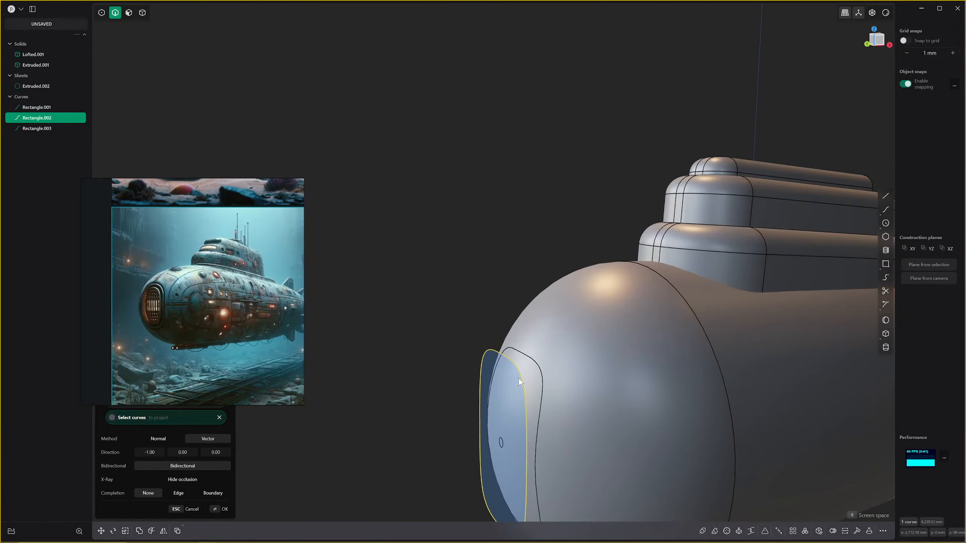
{"action": "key", "text": "KP_1"}
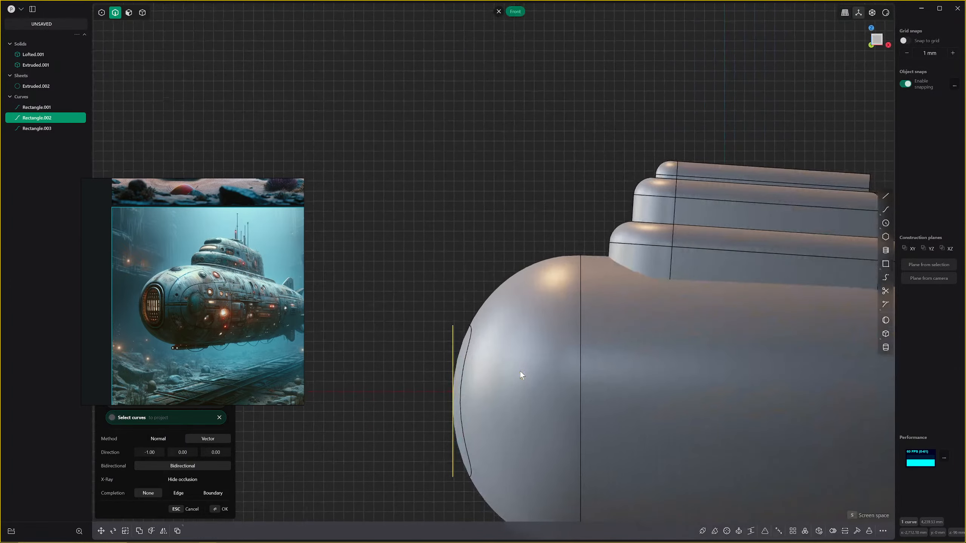
{"action": "key", "text": "ctrl+KP_3"}
{"action": "key", "text": "Escape"}
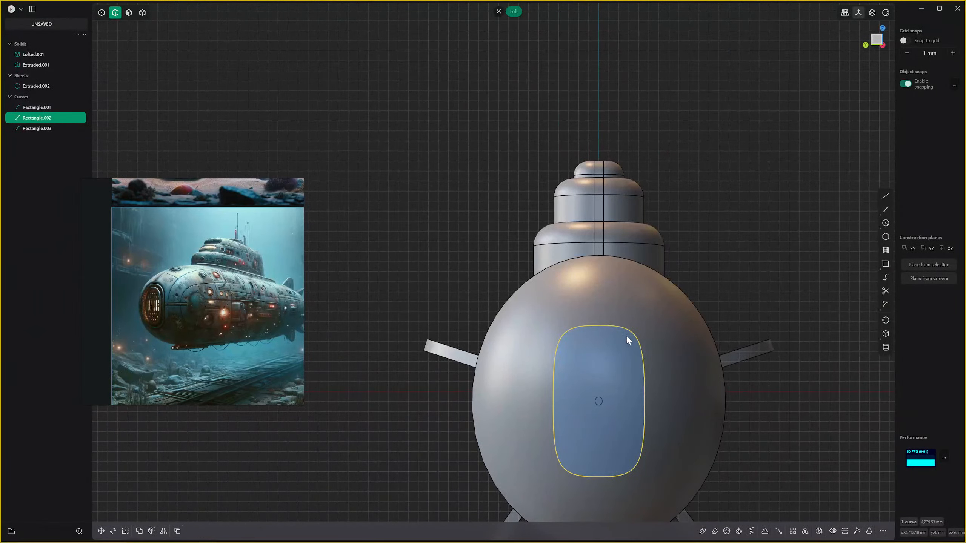
Scale the selected window profile down uniformly to about 0.81 and delete the larger duplicate profile curve.
{"action": "key", "text": "s"}
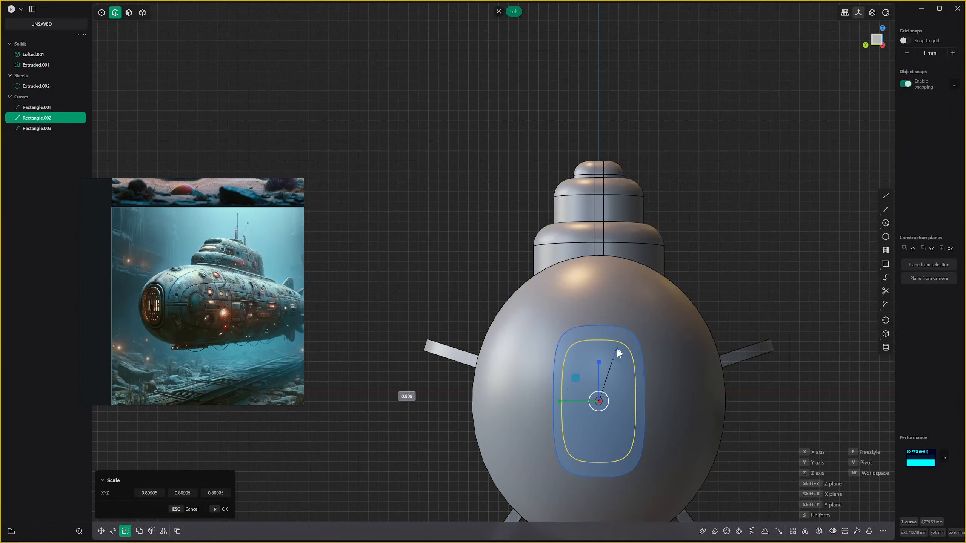
{"action": "left_click", "coordinate": [619, 355]}
{"action": "middle_click_drag", "start_coordinate": [644, 364], "coordinate": [611, 371]}
{"action": "left_click", "coordinate": [617, 358]}
{"action": "key", "text": "Delete"}
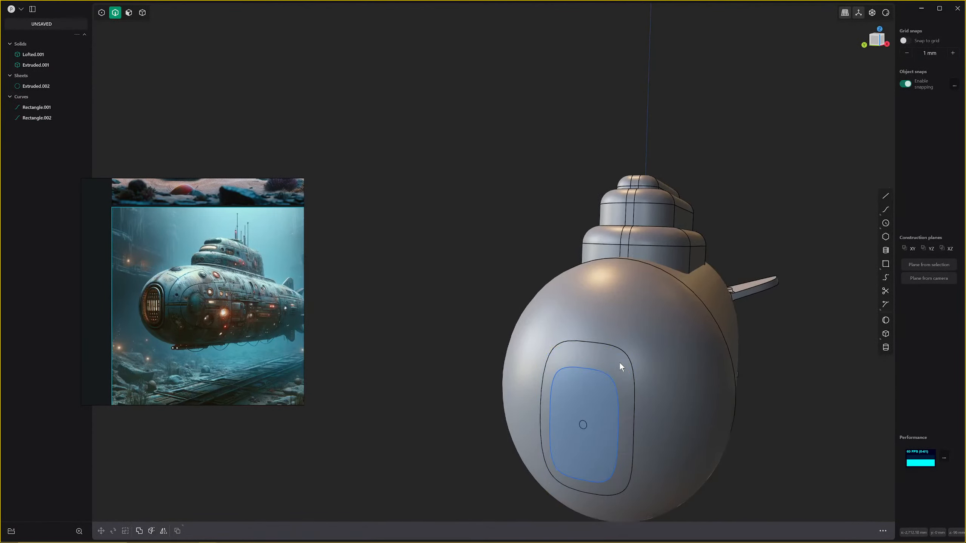
Project the smaller window profile onto the hull nose along the vector -1, 0, 0 with Hide occlusion enabled, and check the stern.
{"action": "left_click", "coordinate": [608, 380]}
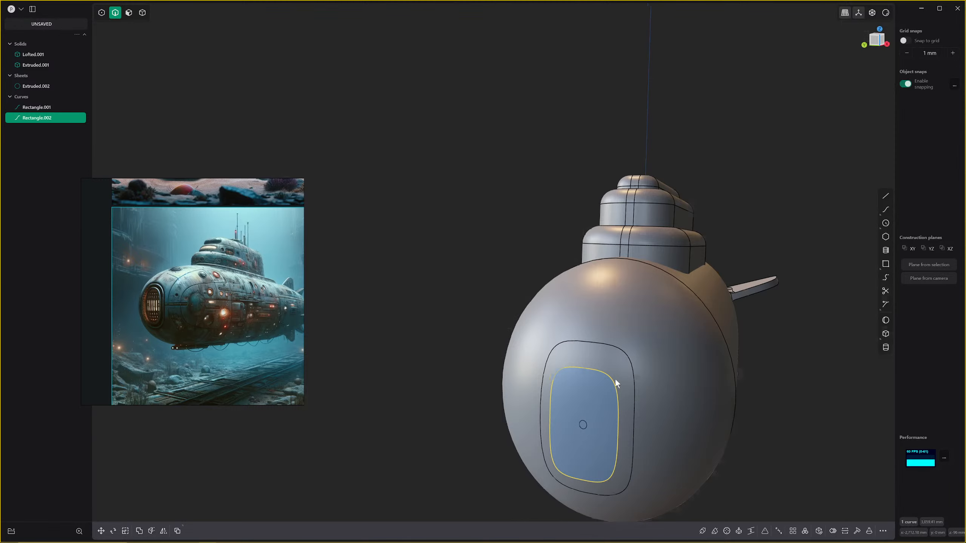
{"action": "key", "text": "ctrl+KP_3"}
{"action": "key", "text": "y"}
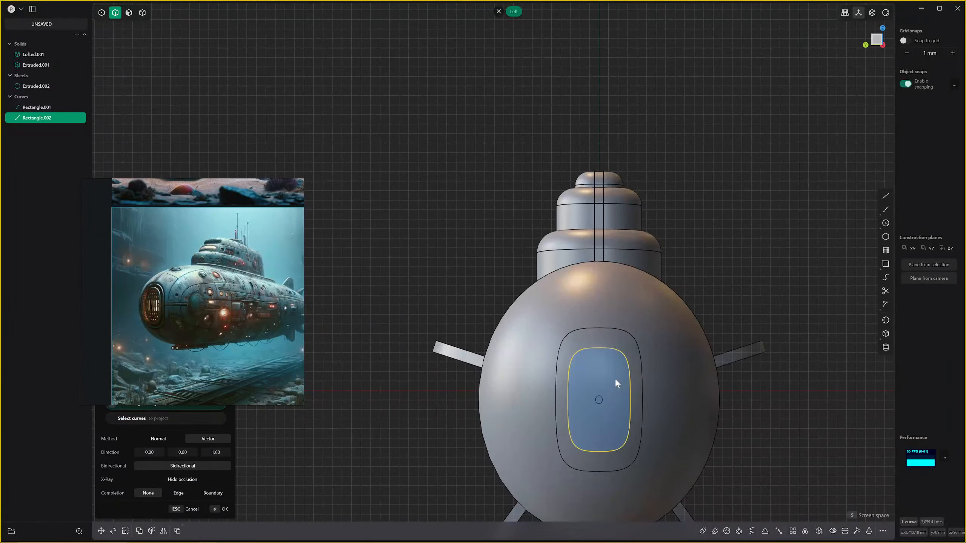
{"action": "left_click", "coordinate": [661, 315]}
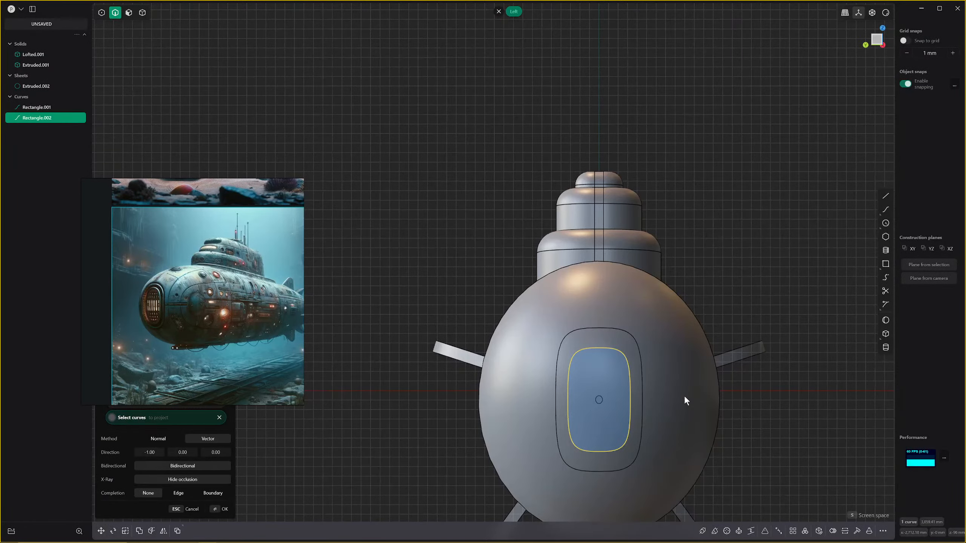
{"action": "middle_click_drag", "start_coordinate": [684, 397], "coordinate": [566, 404]}
{"action": "scroll", "coordinate": [812, 406], "scroll_direction": "down", "scroll_amount": 5}
{"action": "middle_click_drag", "start_coordinate": [812, 406], "coordinate": [529, 279], "text": "shift"}
{"action": "key", "text": "Return"}
Undo the edits back to the two full-size window profile curves before the first projection onto the hull.
{"action": "key", "text": "ctrl+z"}
{"action": "key", "text": "ctrl+z"}
{"action": "key", "text": "ctrl+z"}
{"action": "key", "text": "ctrl+z"}
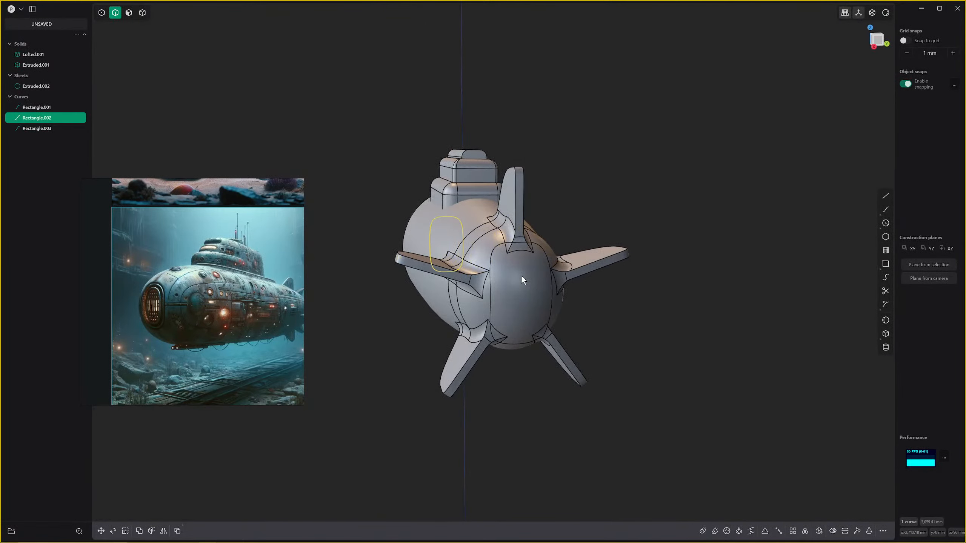
Project the selected window profile onto the hull nose from the Left view, with Hide occlusion enabled.
{"action": "middle_click_drag", "start_coordinate": [521, 276], "coordinate": [731, 298]}
{"action": "key", "text": "ctrl+KP_3"}
{"action": "type", "text": "fproject"}
{"action": "key", "text": "Return"}
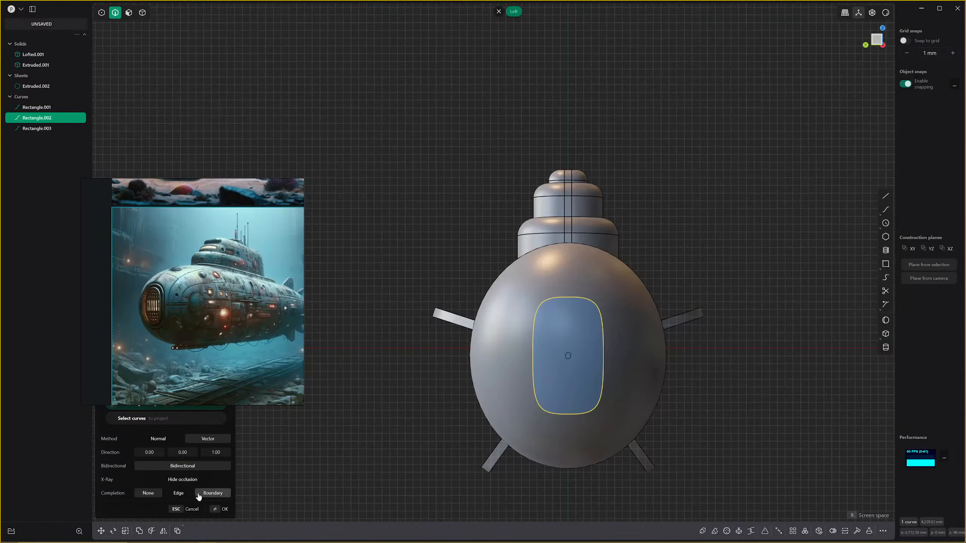
{"action": "left_click", "coordinate": [616, 358]}
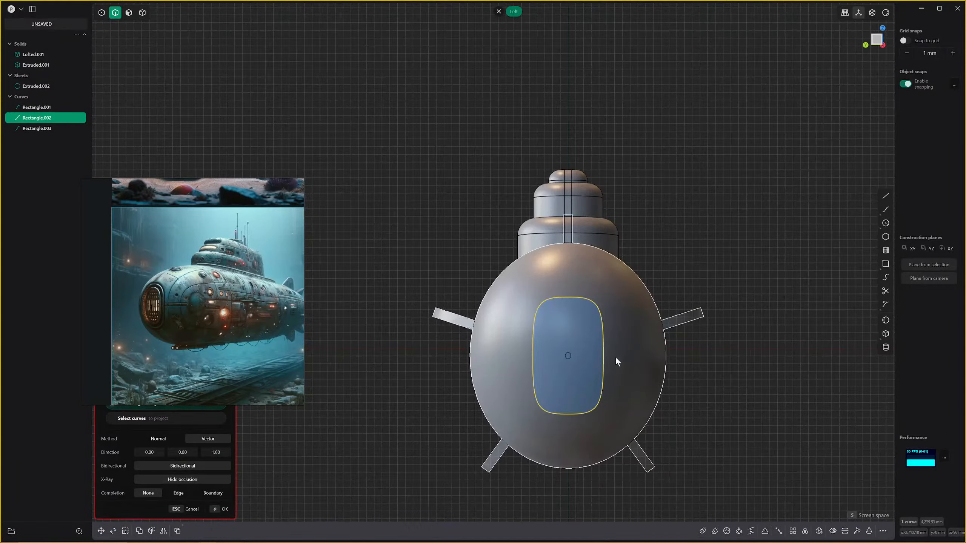
{"action": "middle_click_drag", "start_coordinate": [641, 365], "coordinate": [559, 401]}
{"action": "scroll", "coordinate": [532, 399], "scroll_direction": "down", "scroll_amount": 2}
{"action": "key", "text": "Return"}
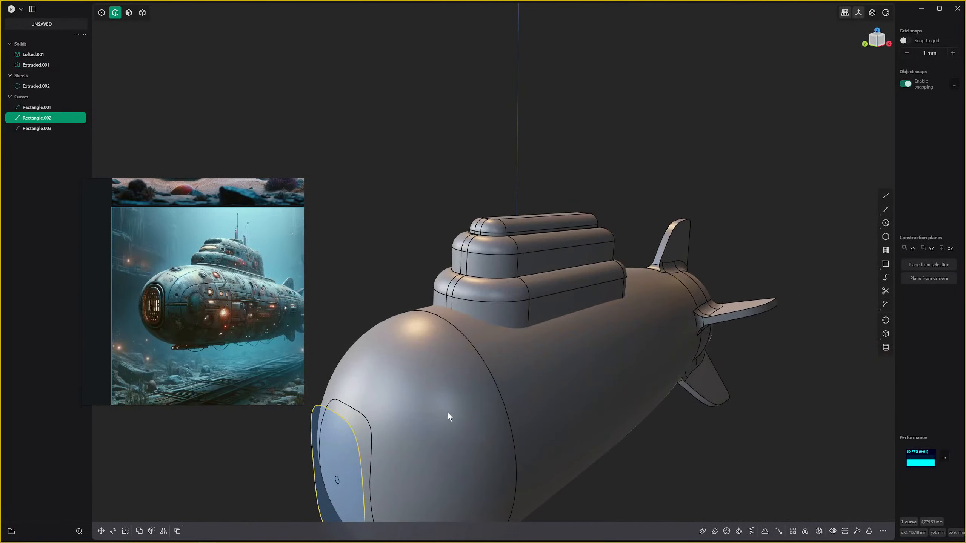
Scale the selected window profile down uniformly in the Left view and delete the full-size duplicate profile curve.
{"action": "middle_click_drag", "start_coordinate": [447, 411], "coordinate": [591, 357]}
{"action": "left_click", "coordinate": [404, 379]}
{"action": "left_click", "coordinate": [533, 340]}
{"action": "left_click", "coordinate": [542, 337]}
{"action": "key", "text": "ctrl+KP_3"}
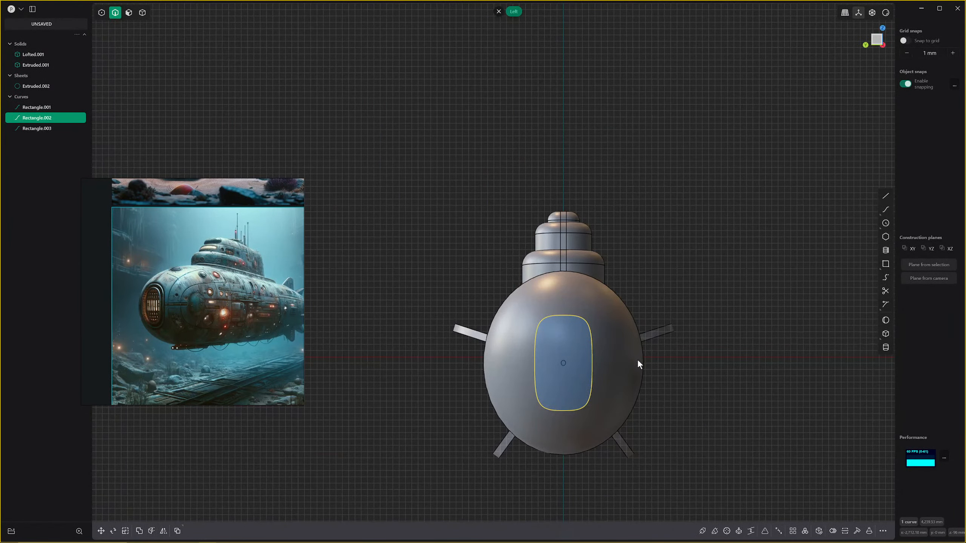
{"action": "key", "text": "s"}
{"action": "left_click", "coordinate": [612, 373]}
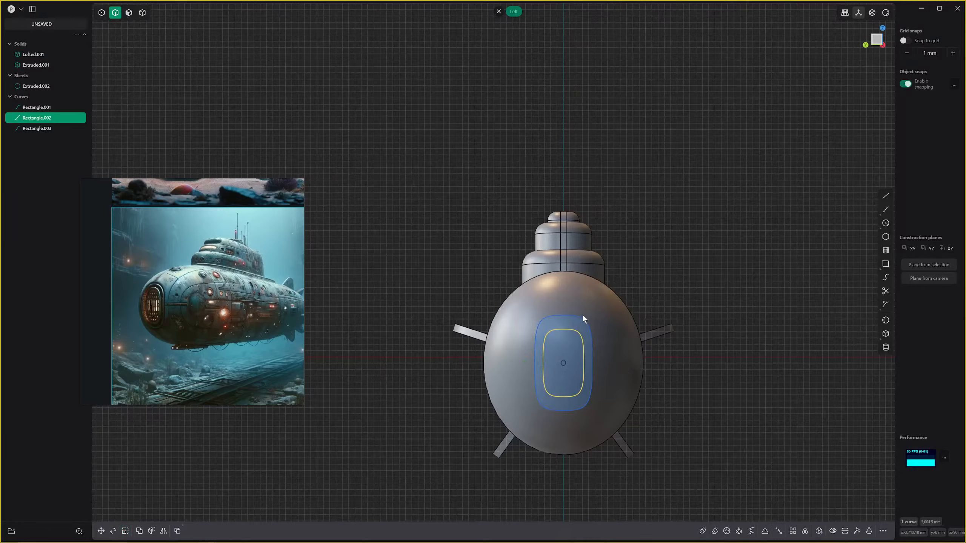
{"action": "left_click", "coordinate": [580, 318]}
{"action": "left_click", "coordinate": [592, 328]}
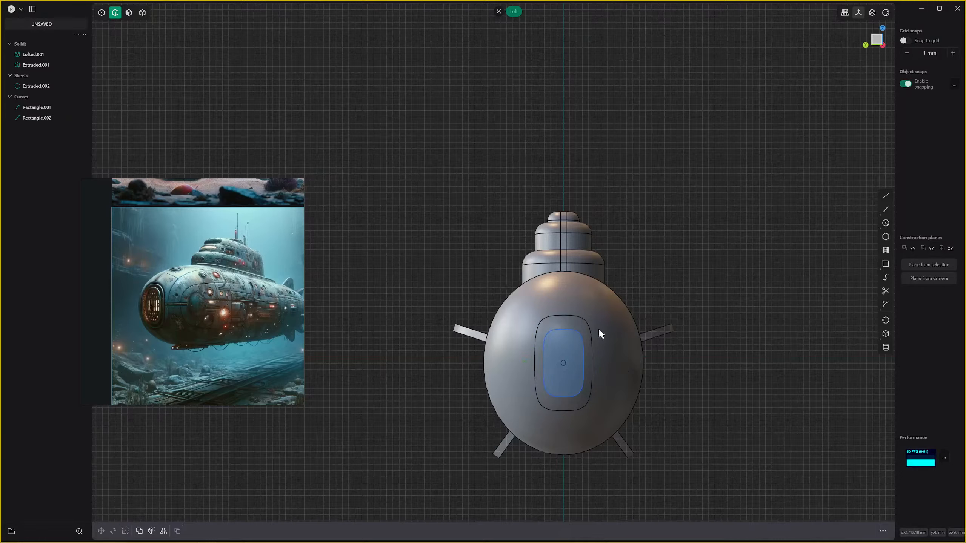
Scale the remaining window profile down uniformly to about 0.77.
{"action": "left_click", "coordinate": [582, 346]}
{"action": "key", "text": "s"}
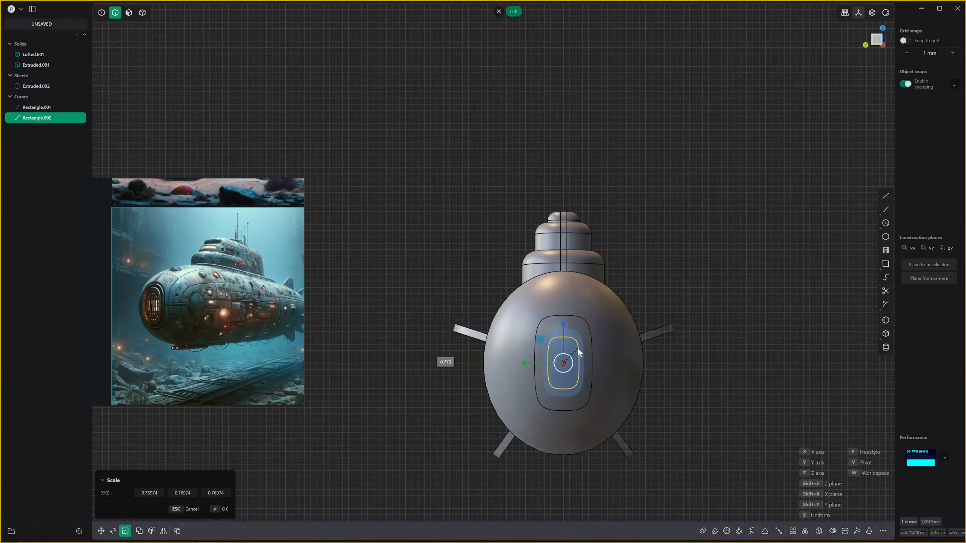
{"action": "left_click", "coordinate": [577, 349]}
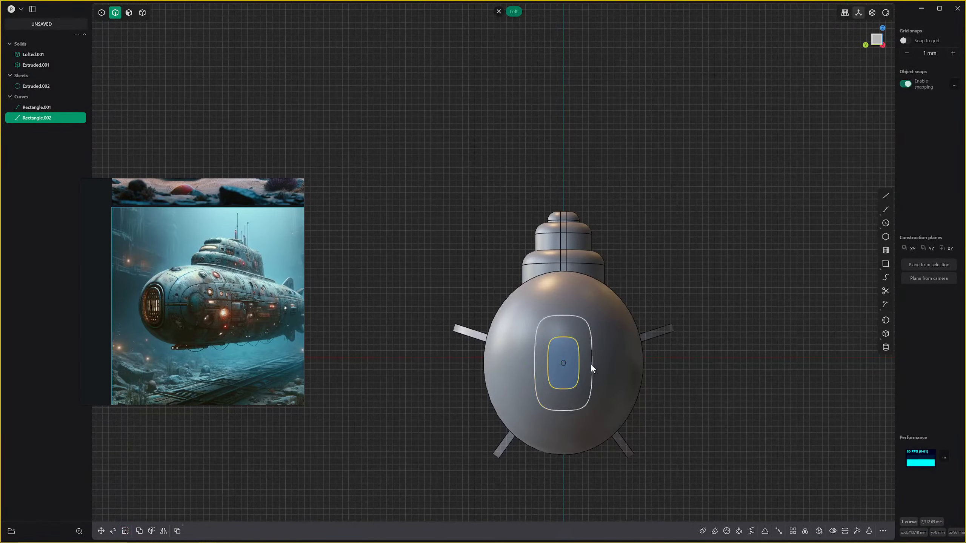
Project the smaller window profile onto the hull nose from the Left view along the vector -1, 0, 0.
{"action": "middle_click_drag", "start_coordinate": [590, 364], "coordinate": [584, 369]}
{"action": "key", "text": "KP_3"}
{"action": "key", "text": "ctrl+KP_3"}
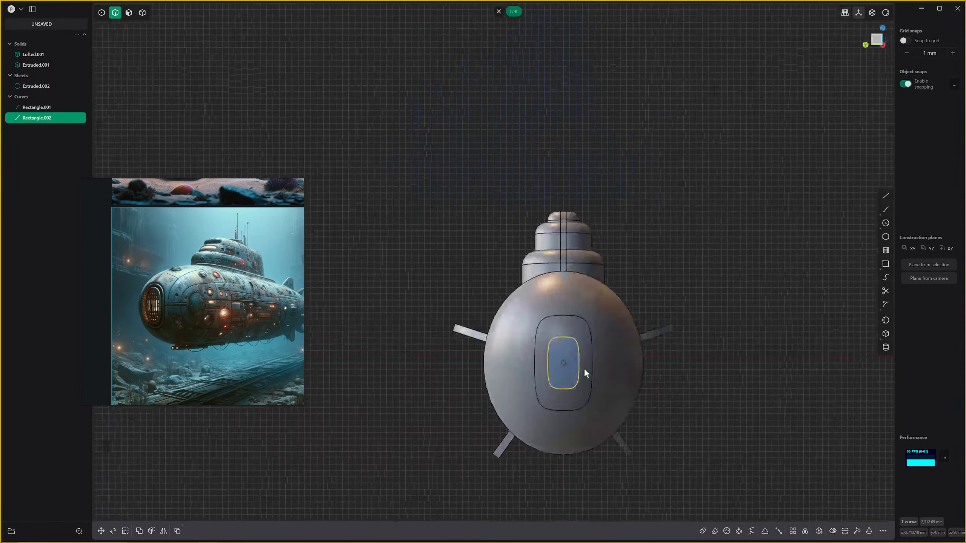
{"action": "key", "text": "i"}
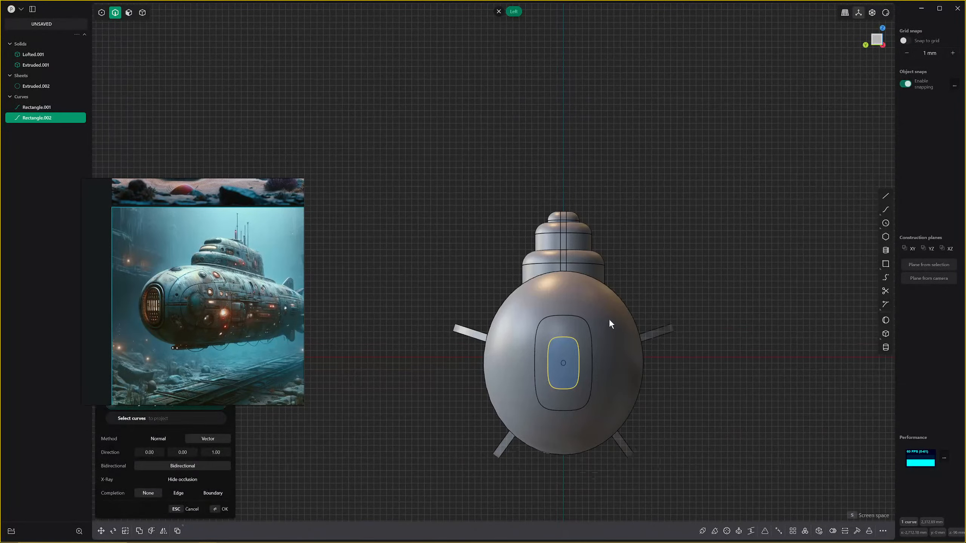
{"action": "left_click", "coordinate": [608, 319]}
{"action": "scroll", "coordinate": [583, 354], "scroll_direction": "up", "scroll_amount": 3}
{"action": "middle_click_drag", "start_coordinate": [582, 357], "coordinate": [554, 371]}
{"action": "scroll", "coordinate": [457, 476], "scroll_direction": "down", "scroll_amount": 4}
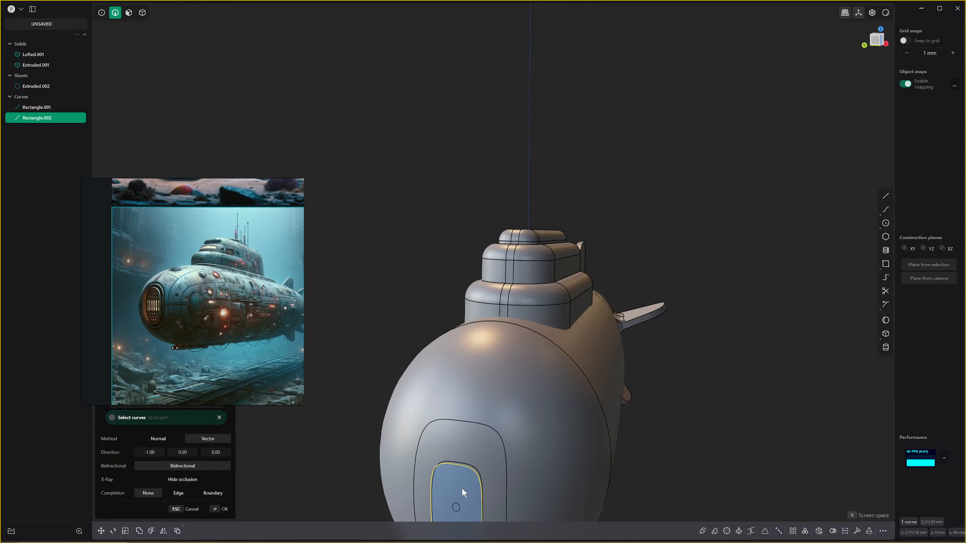
{"action": "middle_click_drag", "start_coordinate": [462, 498], "coordinate": [482, 455], "text": "shift"}
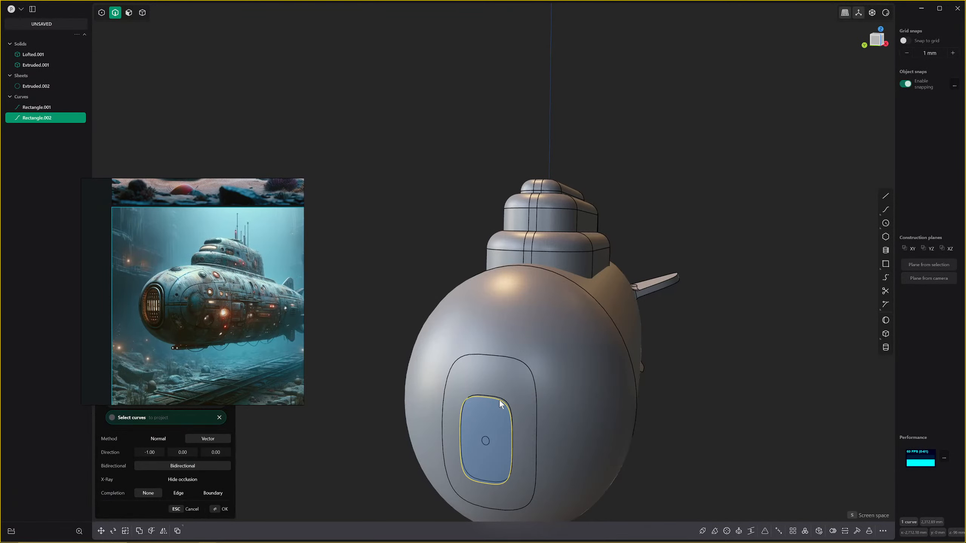
{"action": "key", "text": "Escape"}
Restore the hidden hull and hide the smaller window profile curve in front of the nose.
{"action": "key", "text": "ctrl+z"}
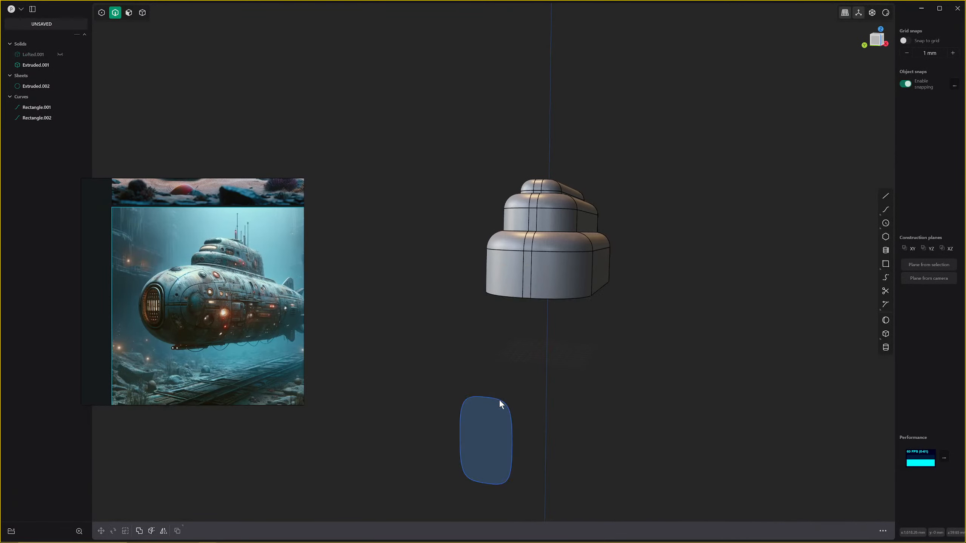
{"action": "left_click", "coordinate": [499, 400]}
{"action": "key", "text": "ctrl+z"}
{"action": "key", "text": "ctrl+z"}
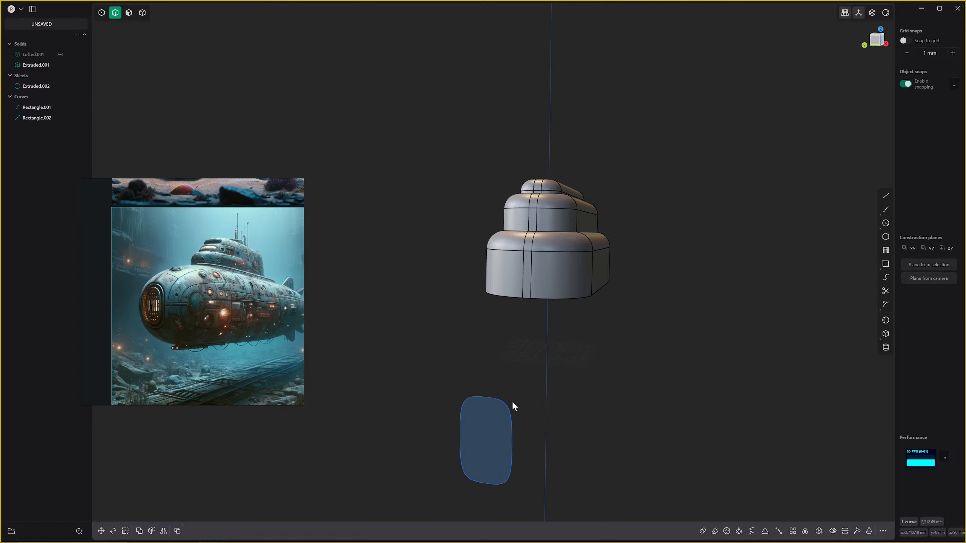
{"action": "left_click", "coordinate": [502, 403]}
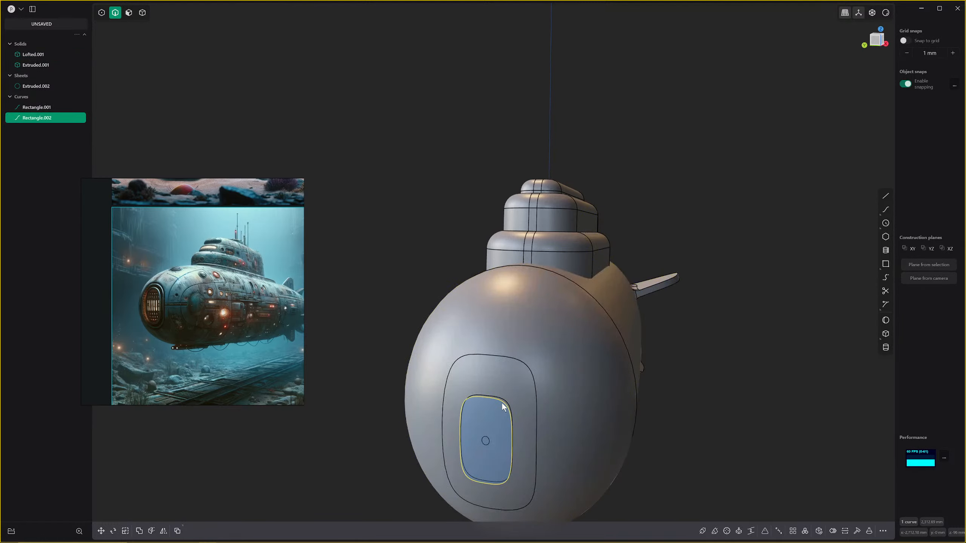
{"action": "key", "text": "h"}
{"action": "middle_click_drag", "start_coordinate": [520, 407], "coordinate": [483, 441]}
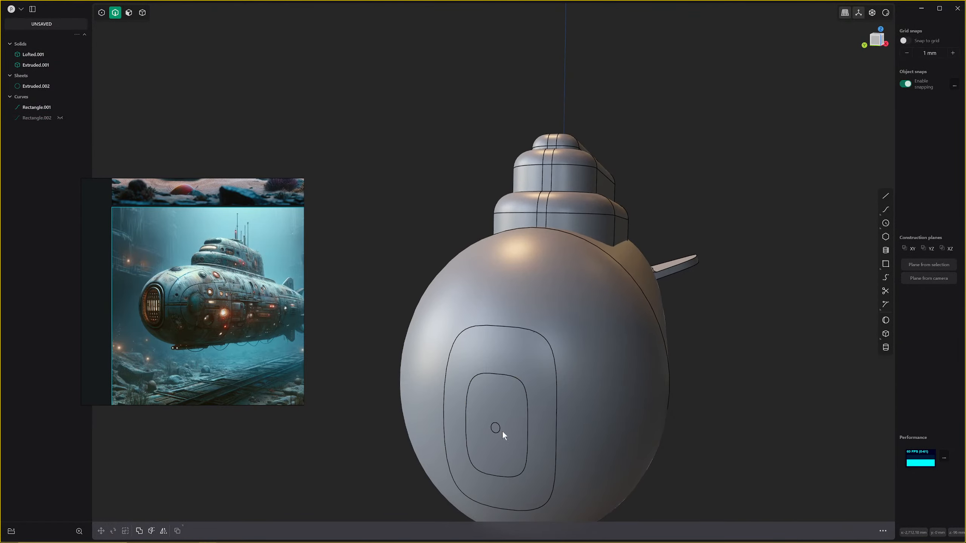
Delete the small round face at the nose tip and the inner window face around it.
{"action": "key", "text": "3"}
{"action": "left_click", "coordinate": [495, 428]}
{"action": "key", "text": "Delete"}
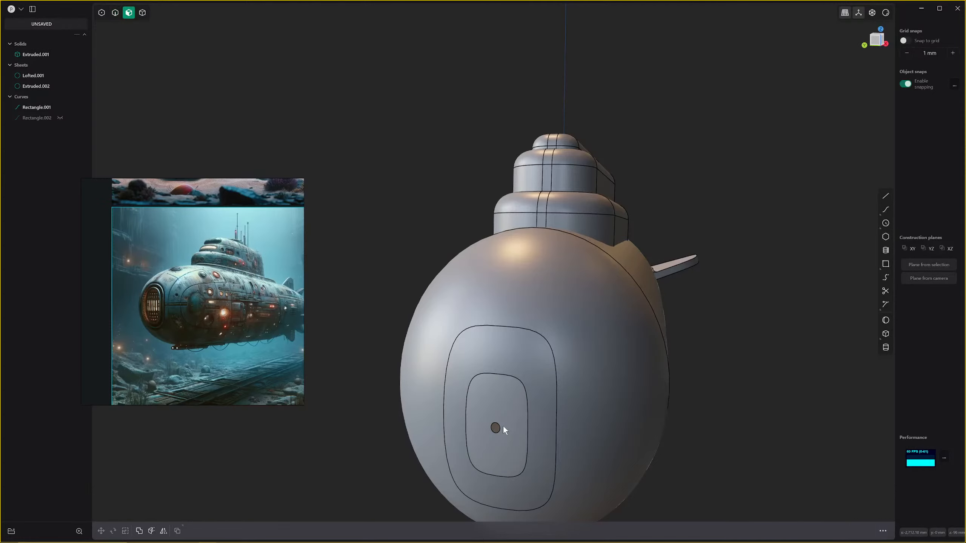
{"action": "left_click", "coordinate": [502, 424]}
{"action": "key", "text": "Delete"}
{"action": "key", "text": "2"}
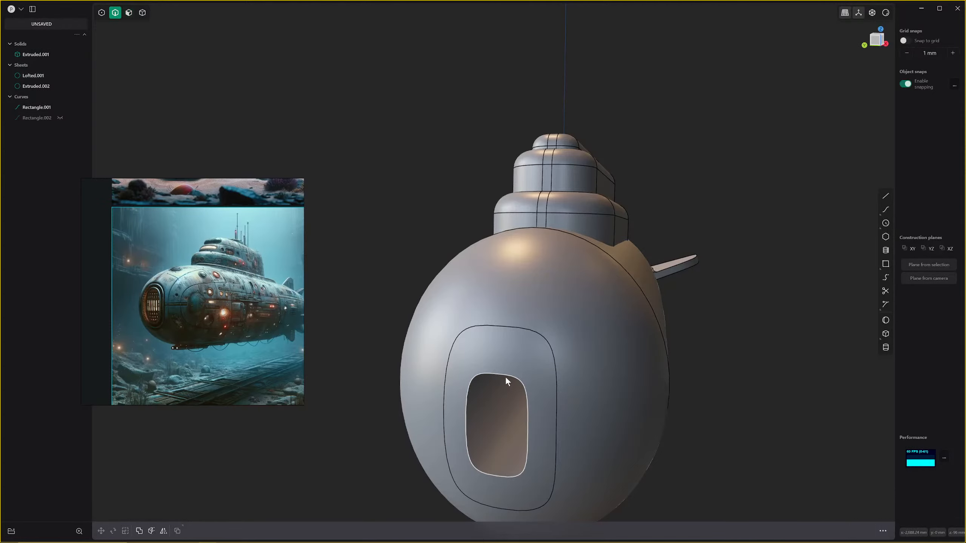
Patch the inner window opening along its edge to close the hull nose with one clean face.
{"action": "left_click", "coordinate": [506, 378]}
{"action": "key", "text": "e"}
{"action": "key", "text": "alt+p"}
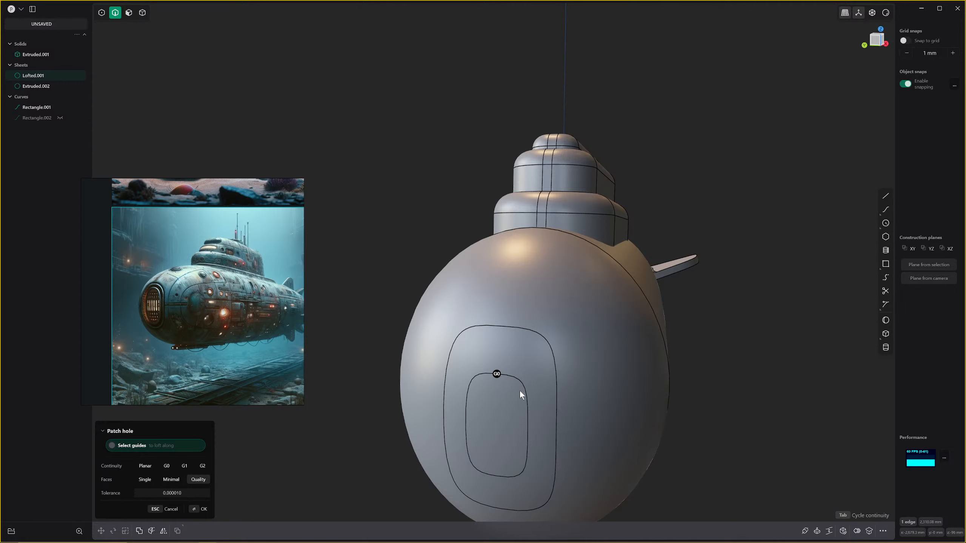
{"action": "key", "text": "Tab"}
{"action": "middle_click_drag", "start_coordinate": [519, 392], "coordinate": [486, 376]}
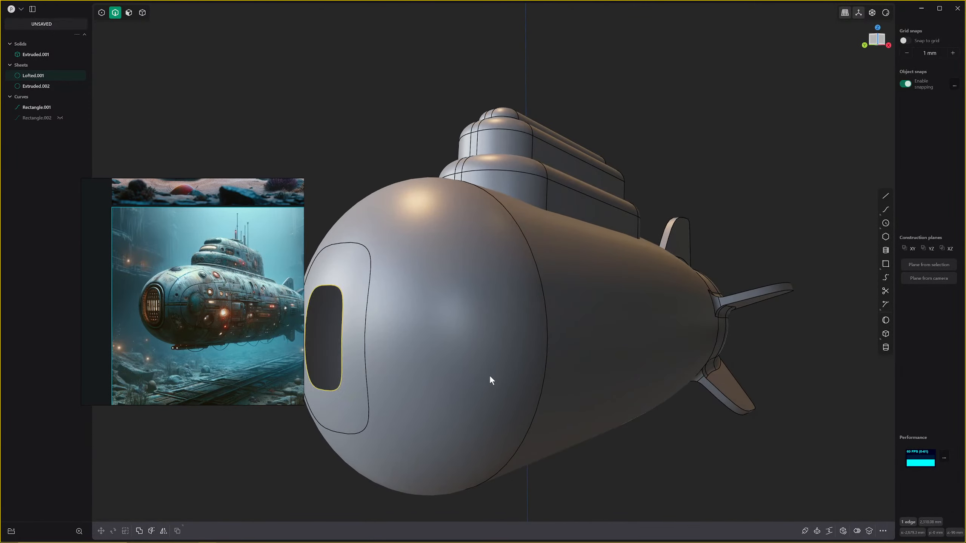
{"action": "key", "text": "alt+p"}
{"action": "right_click", "coordinate": [570, 364]}
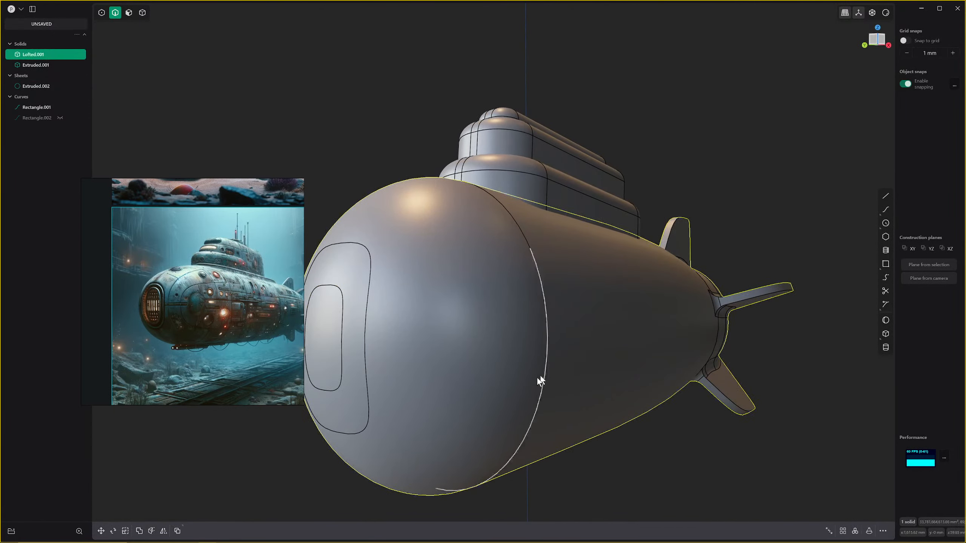
Offset the patched inner window face and its surrounding ring face together inward to recess the front window.
{"action": "scroll", "coordinate": [537, 377], "scroll_direction": "down", "scroll_amount": 2}
{"action": "middle_click_drag", "start_coordinate": [537, 377], "coordinate": [598, 388]}
{"action": "scroll", "coordinate": [604, 344], "scroll_direction": "up", "scroll_amount": 3}
{"action": "middle_click_drag", "start_coordinate": [605, 332], "coordinate": [601, 366], "text": "shift"}
{"action": "key", "text": "3"}
{"action": "left_click", "coordinate": [596, 380]}
{"action": "left_click", "coordinate": [606, 325], "text": "shift"}
{"action": "middle_click_drag", "start_coordinate": [608, 325], "coordinate": [594, 347]}
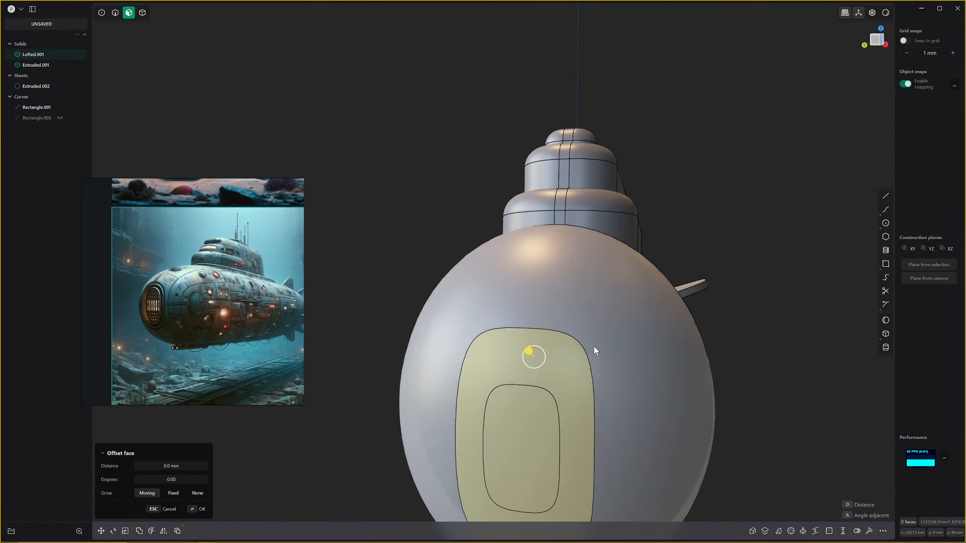
{"action": "left_click_drag", "start_coordinate": [532, 353], "coordinate": [535, 350]}
{"action": "key", "text": "Return"}
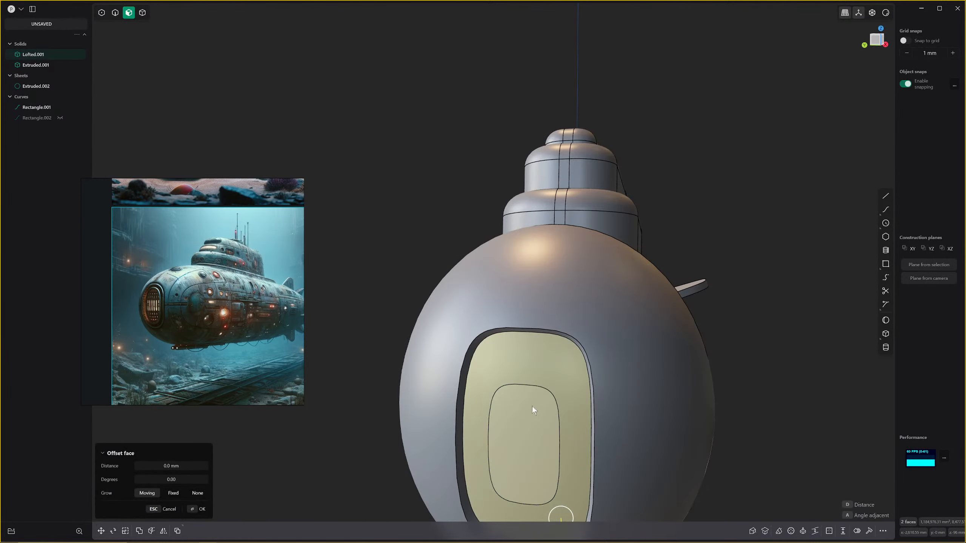
Try to enlarge the inner window face by scaling it, and undo that scaling.
{"action": "left_click", "coordinate": [530, 415]}
{"action": "left_click_drag", "start_coordinate": [528, 420], "coordinate": [526, 420]}
{"action": "key", "text": "s"}
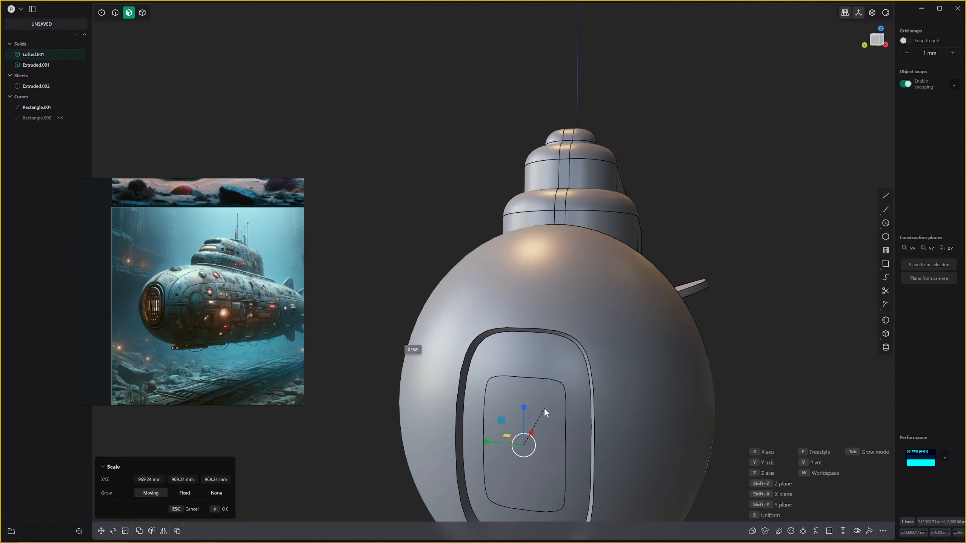
{"action": "left_click", "coordinate": [543, 409]}
{"action": "scroll", "coordinate": [543, 409], "scroll_direction": "down", "scroll_amount": 2}
{"action": "middle_click_drag", "start_coordinate": [543, 410], "coordinate": [538, 346], "text": "shift"}
{"action": "scroll", "coordinate": [531, 302], "scroll_direction": "up", "scroll_amount": 2}
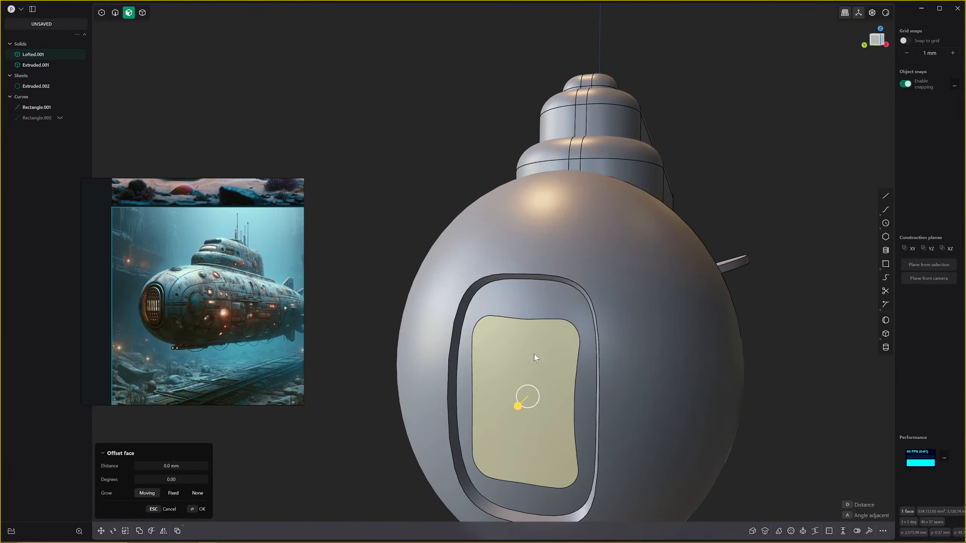
{"action": "key", "text": "ctrl+z"}
Try to offset the inner window face relative to the surrounding recessed ring.
{"action": "left_click_drag", "start_coordinate": [500, 421], "coordinate": [523, 410]}
{"action": "key", "text": "Escape"}
{"action": "key", "text": "e"}
{"action": "key", "text": "Escape"}
{"action": "scroll", "coordinate": [531, 399], "scroll_direction": "down", "scroll_amount": 4}
{"action": "middle_click_drag", "start_coordinate": [531, 399], "coordinate": [523, 395]}
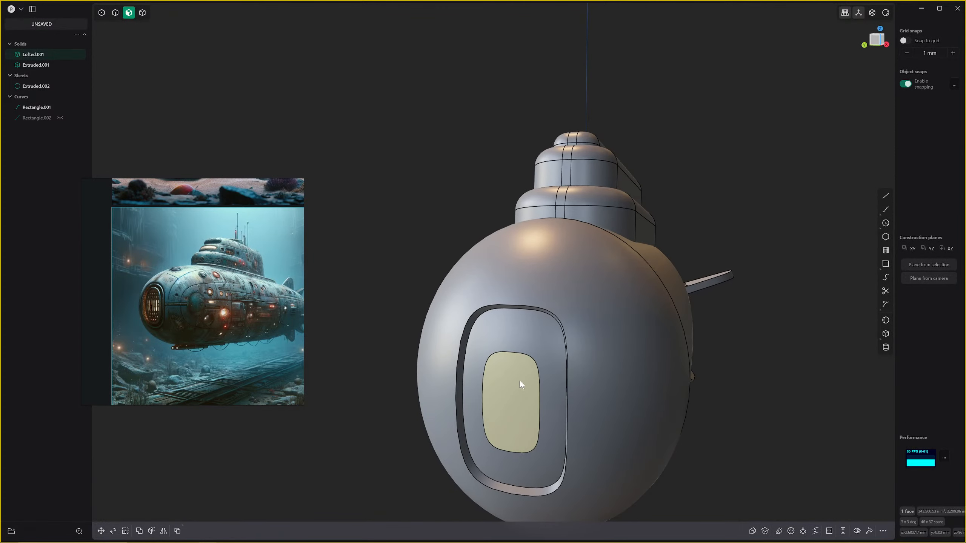
{"action": "key", "text": "e"}
{"action": "key", "text": "Escape"}
{"action": "left_click", "coordinate": [770, 347]}
{"action": "left_click", "coordinate": [526, 387]}
{"action": "key", "text": "e"}
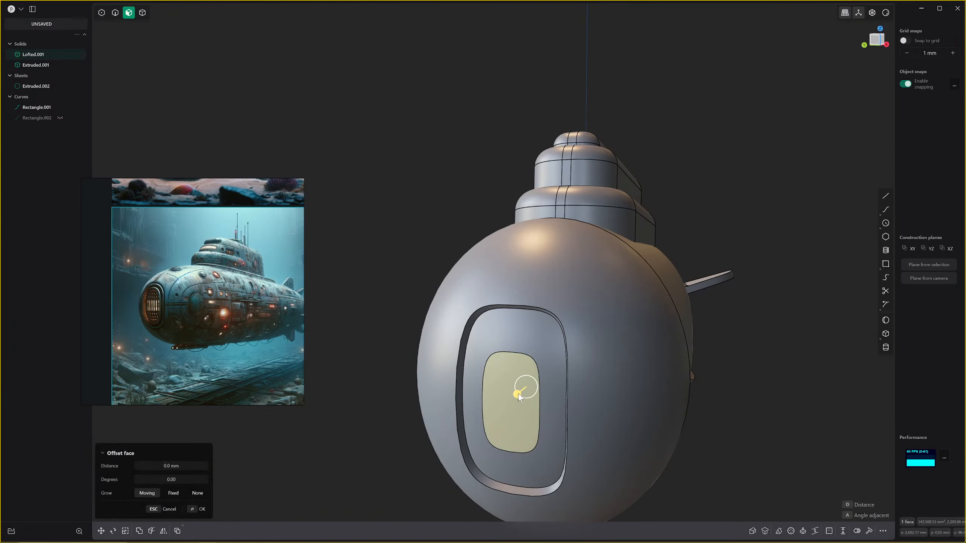
{"action": "mouse_move", "coordinate": [519, 398]}
{"action": "left_mouse_down"}
{"action": "mouse_move", "coordinate": [513, 403]}
{"action": "mouse_move", "coordinate": [520, 393]}
{"action": "left_mouse_up"}
{"action": "key", "text": "Escape"}
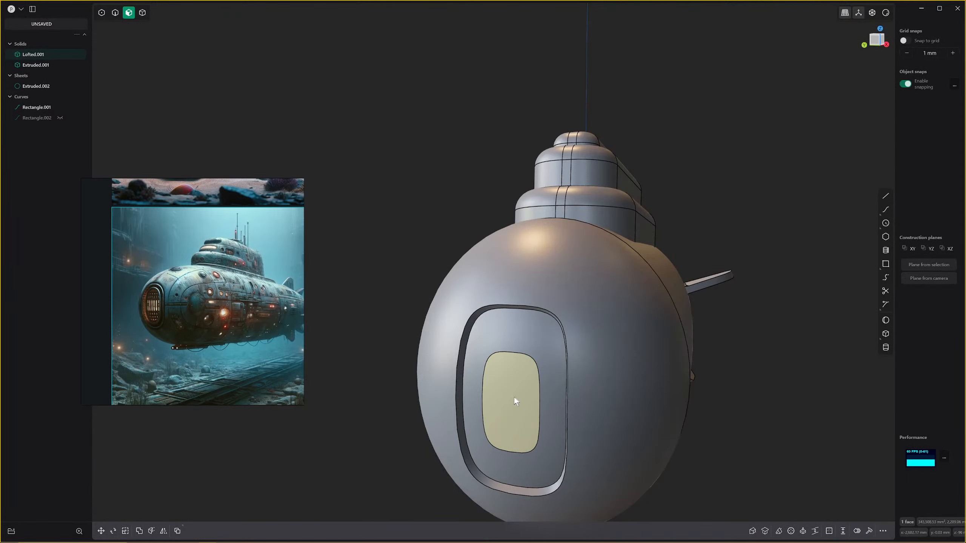
Delete the inner window face and duplicate the opening's edge in place as a separate curve.
{"action": "middle_click_drag", "start_coordinate": [513, 397], "coordinate": [507, 404]}
{"action": "key", "text": "Delete"}
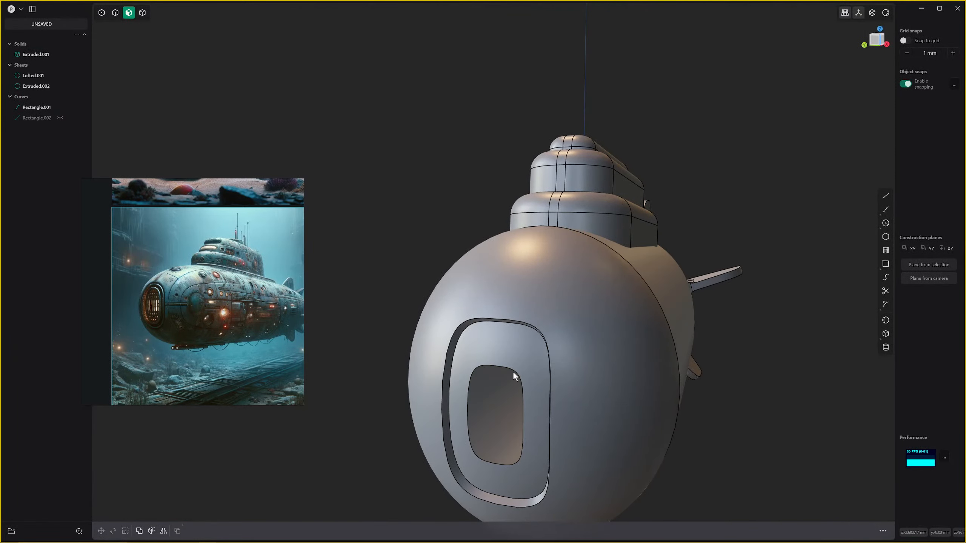
{"action": "key", "text": "2"}
{"action": "left_click", "coordinate": [508, 367]}
{"action": "key", "text": "shift+d"}
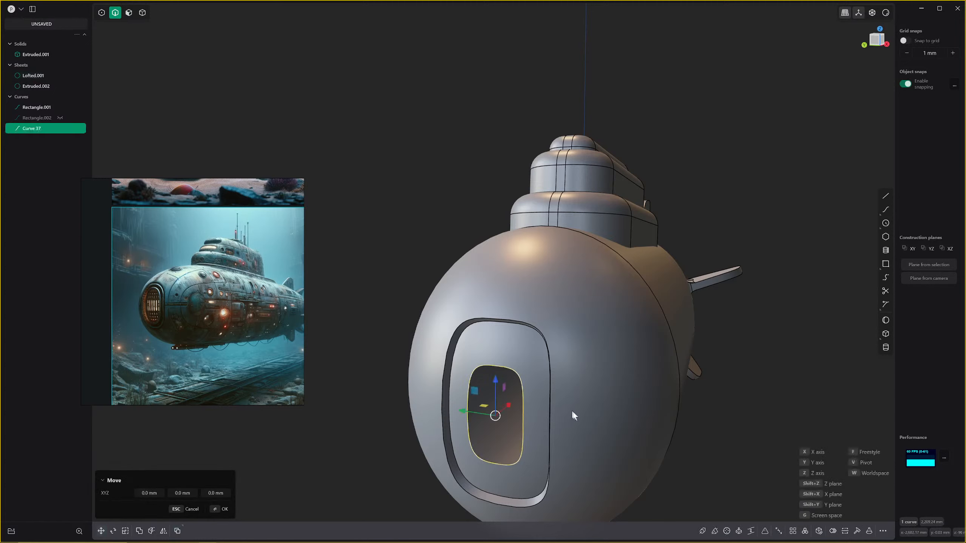
{"action": "key", "text": "Escape"}
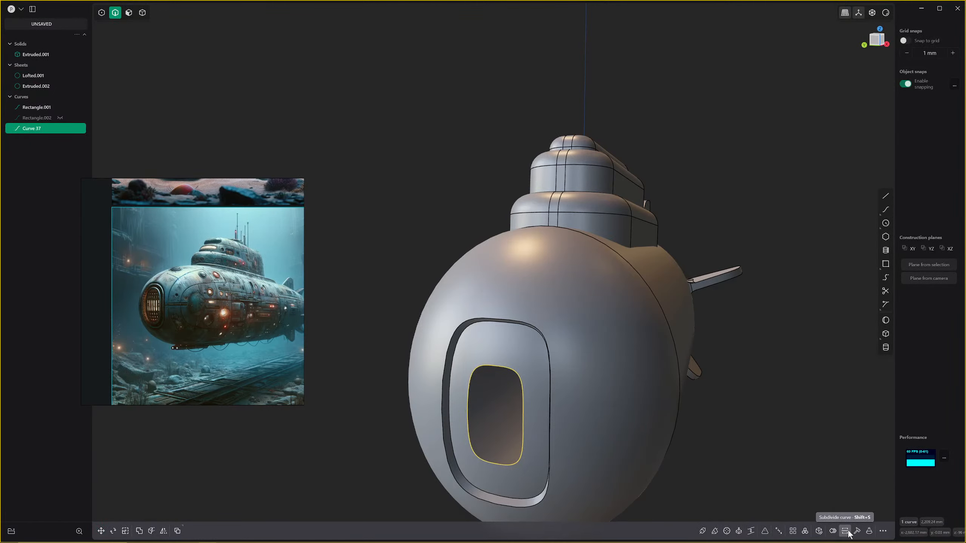
Try a curve operation on the duplicated window edge and go back to the closed inner window face.
{"action": "scroll", "coordinate": [491, 371], "scroll_direction": "up", "scroll_amount": 2}
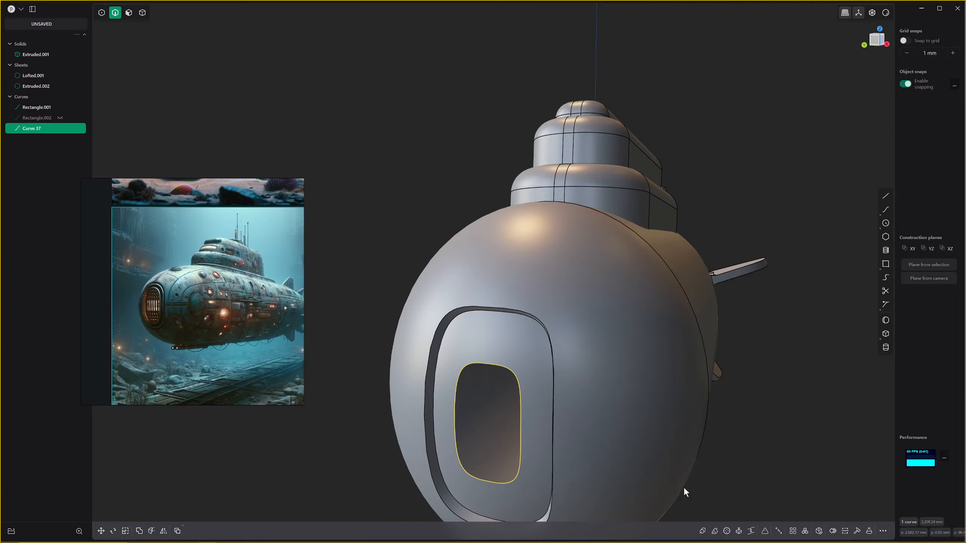
{"action": "left_click", "coordinate": [739, 531]}
{"action": "left_click_drag", "start_coordinate": [477, 303], "coordinate": [506, 271]}
{"action": "key", "text": "Return"}
{"action": "scroll", "coordinate": [502, 361], "scroll_direction": "up", "scroll_amount": 2}
{"action": "left_click", "coordinate": [502, 371]}
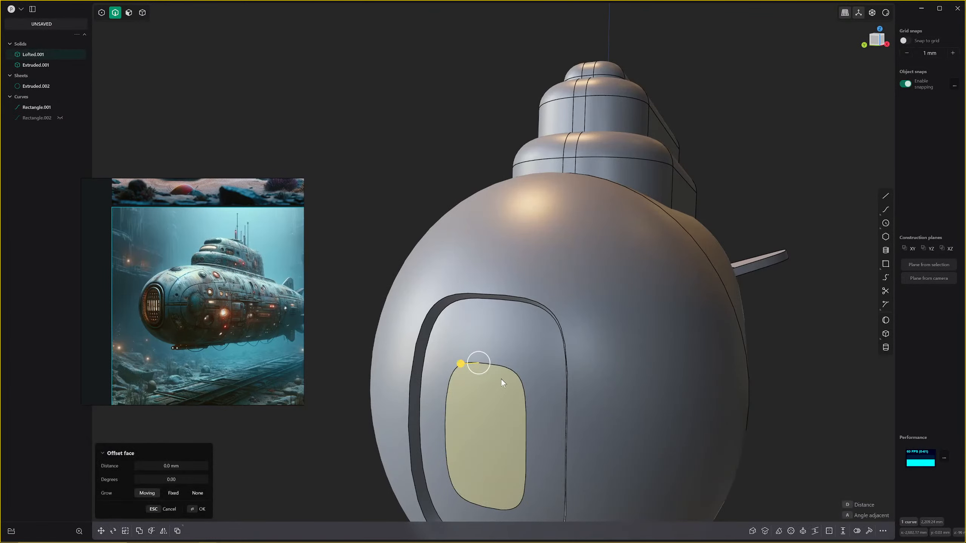
{"action": "middle_click_drag", "start_coordinate": [501, 378], "coordinate": [550, 389]}
{"action": "scroll", "coordinate": [554, 361], "scroll_direction": "up", "scroll_amount": 2}
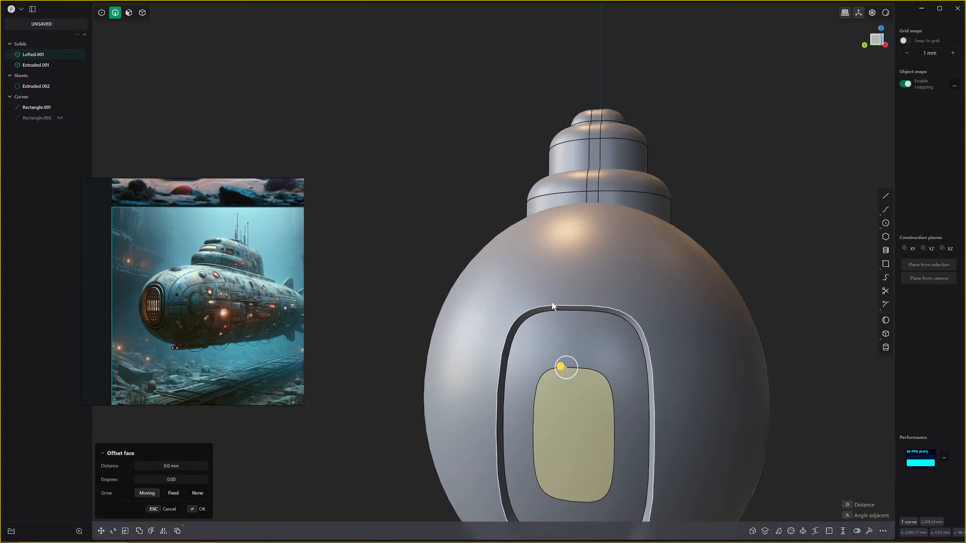
{"action": "left_click", "coordinate": [553, 313]}
{"action": "left_click_drag", "start_coordinate": [554, 314], "coordinate": [555, 314]}
{"action": "key", "text": "Escape"}
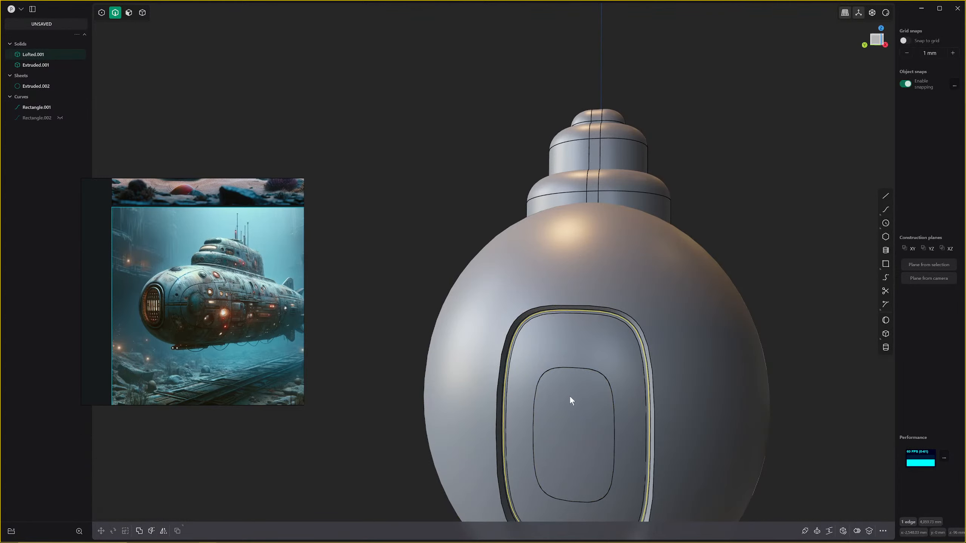
Delete the inner window face to open a hole in the recessed front panel.
{"action": "key", "text": "3"}
{"action": "left_click", "coordinate": [572, 385]}
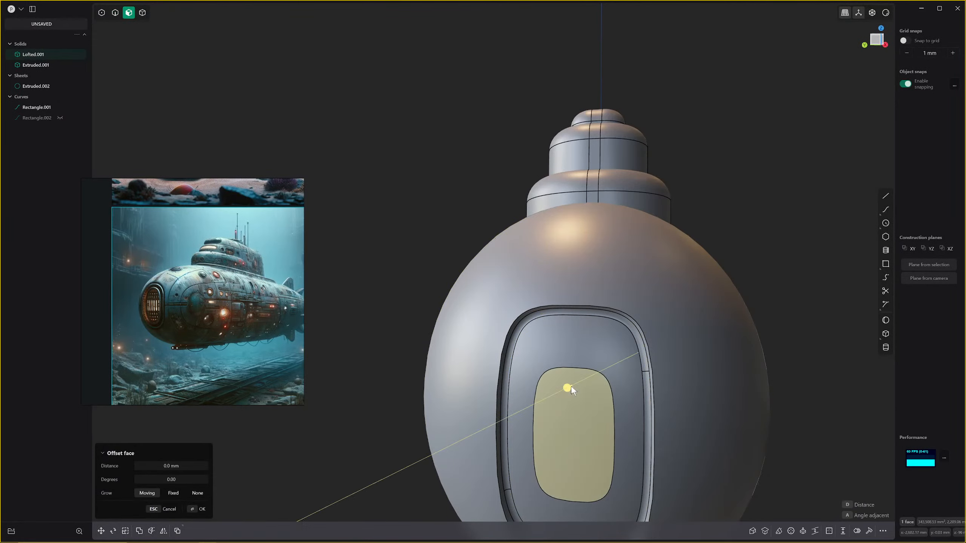
{"action": "left_click_drag", "start_coordinate": [571, 386], "coordinate": [573, 388]}
{"action": "key", "text": "Escape"}
{"action": "scroll", "coordinate": [579, 389], "scroll_direction": "down", "scroll_amount": 5}
{"action": "middle_click_drag", "start_coordinate": [580, 388], "coordinate": [505, 389]}
{"action": "scroll", "coordinate": [379, 393], "scroll_direction": "up", "scroll_amount": 8}
{"action": "key", "text": "Delete"}
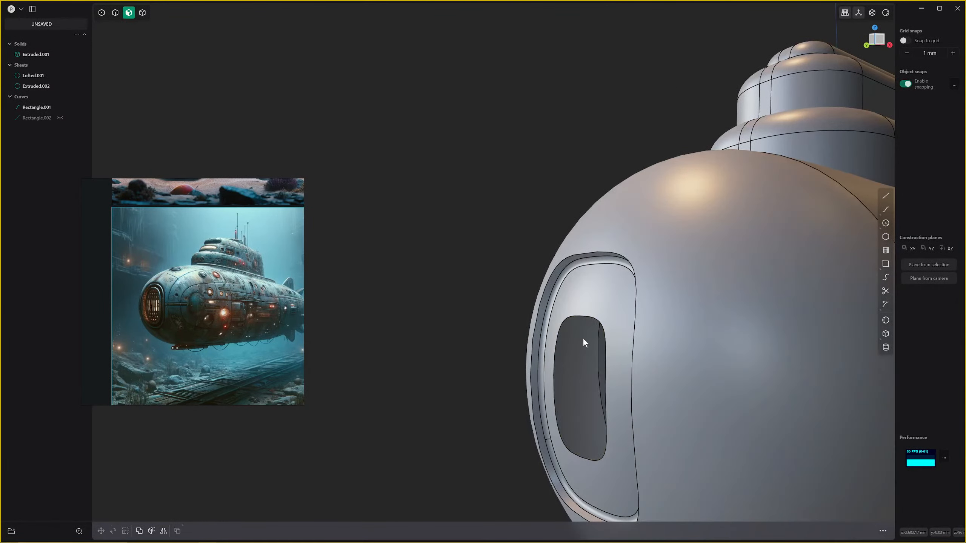
Duplicate the window opening's edge as a separate curve and move the copy about 129.3 mm along the X axis into the hull.
{"action": "key", "text": "2"}
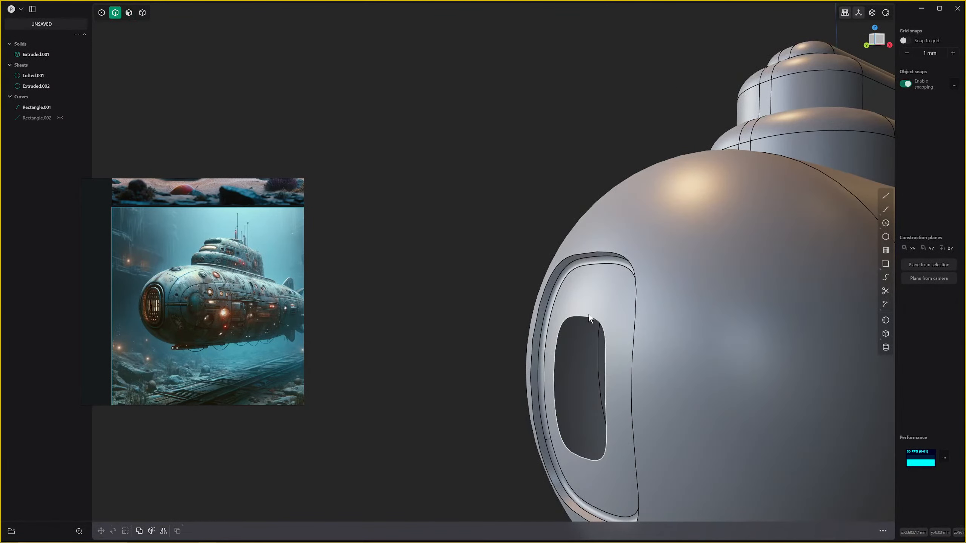
{"action": "left_click", "coordinate": [588, 316]}
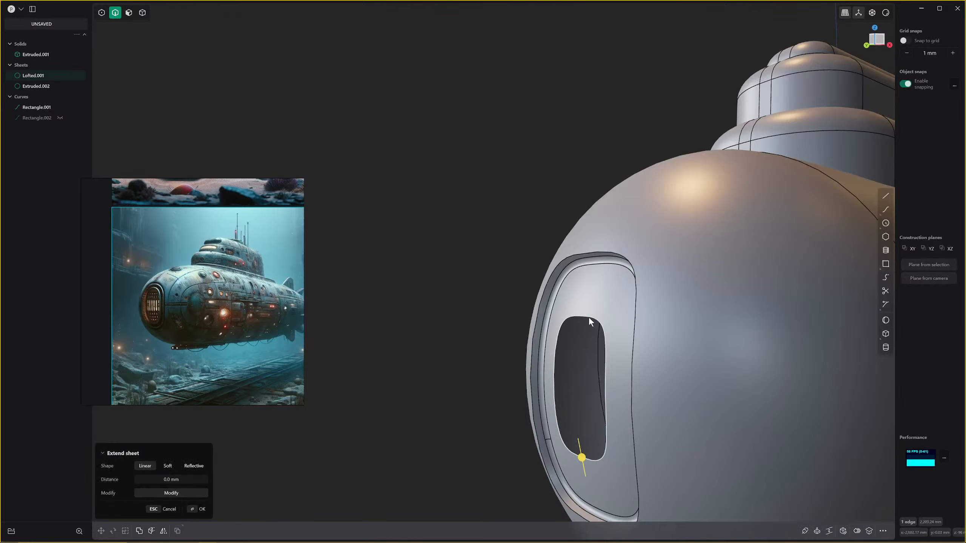
{"action": "key", "text": "shift+d"}
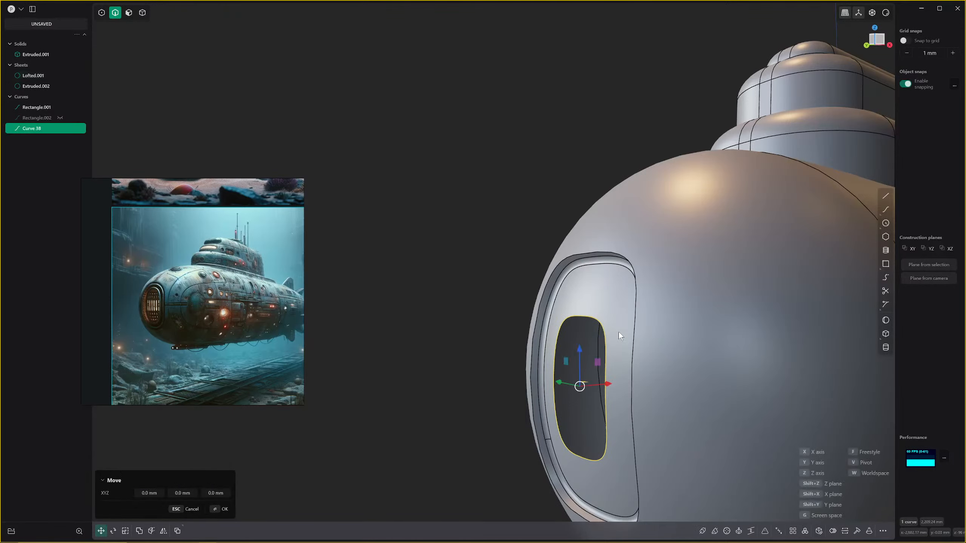
{"action": "key", "text": "x"}
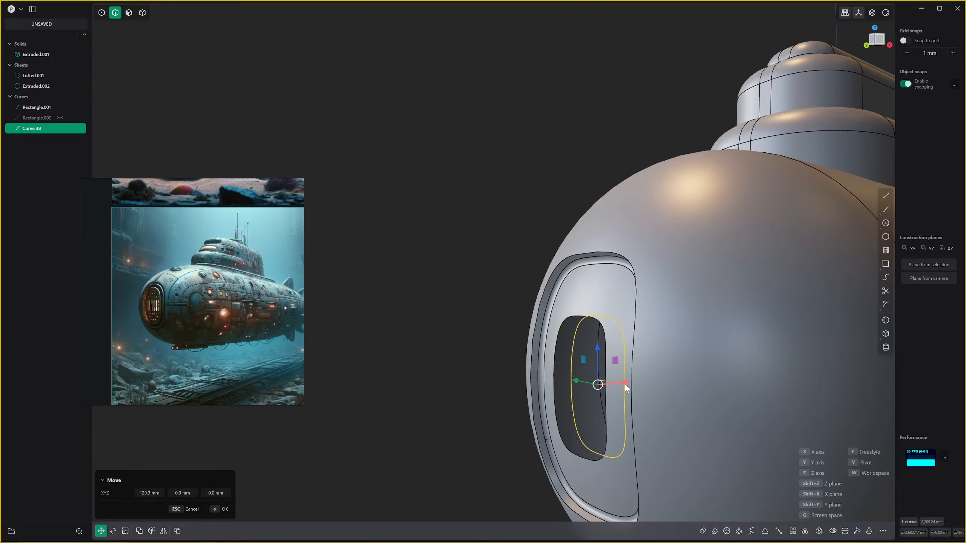
{"action": "left_click", "coordinate": [619, 372]}
Try to loft between the window opening's edge and the curve moved into the hull.
{"action": "left_click", "coordinate": [581, 315], "text": "shift"}
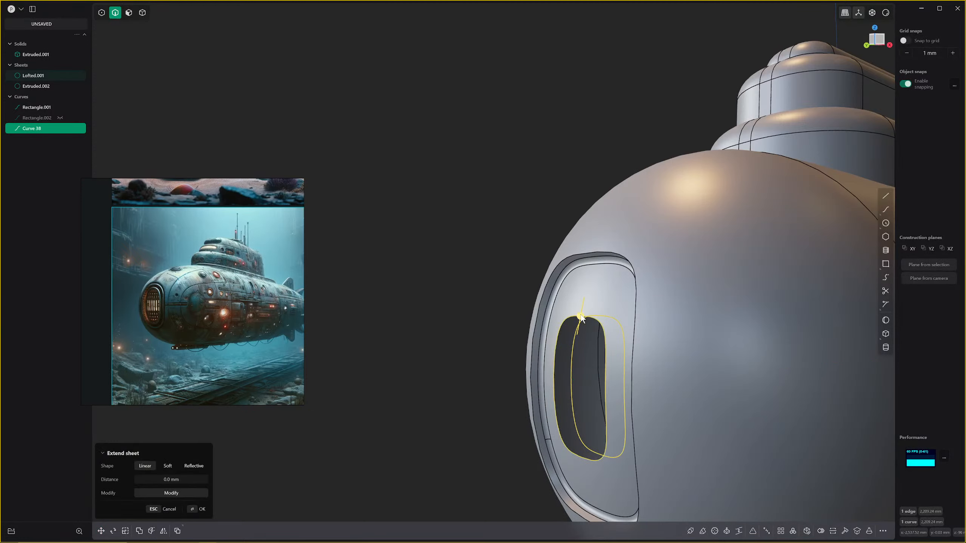
{"action": "key", "text": "l"}
{"action": "mouse_move", "coordinate": [570, 359]}
{"action": "middle_mouse_down"}
{"action": "mouse_move", "coordinate": [598, 350]}
{"action": "mouse_move", "coordinate": [646, 419]}
{"action": "mouse_move", "coordinate": [709, 432]}
{"action": "mouse_move", "coordinate": [694, 421]}
{"action": "mouse_move", "coordinate": [750, 452]}
{"action": "middle_mouse_up"}
{"action": "key", "text": "Return"}
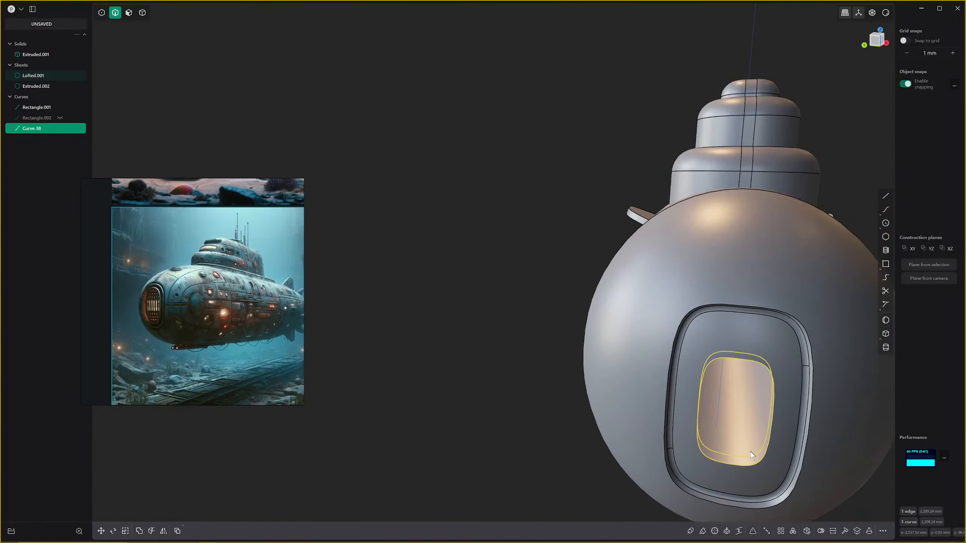
Duplicate the window opening's edge in place as a second separate curve.
{"action": "left_click", "coordinate": [741, 466]}
{"action": "key", "text": "shift+d"}
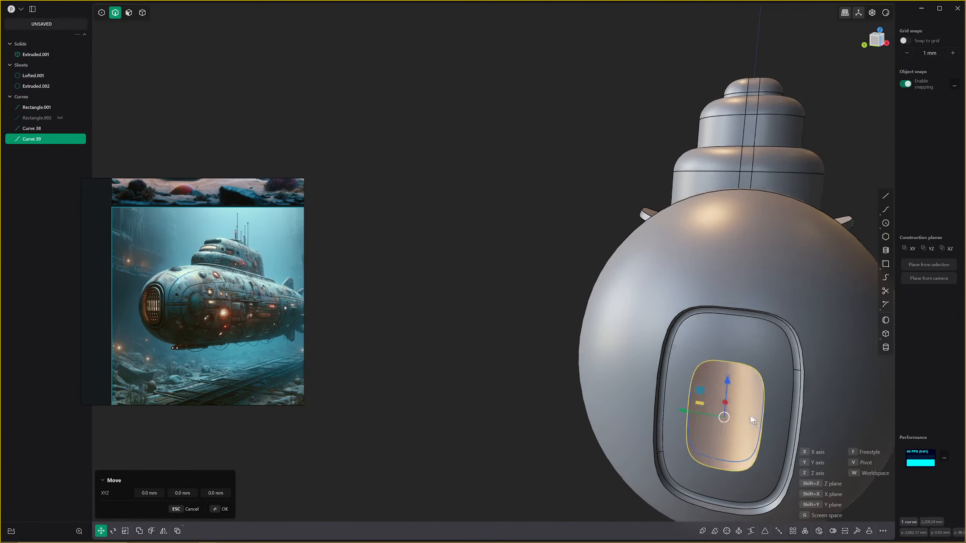
{"action": "middle_click_drag", "start_coordinate": [750, 415], "coordinate": [545, 431]}
Loft a sheet between the window edge curve and the curve moved into the hull.
{"action": "left_click", "coordinate": [527, 464], "text": "shift"}
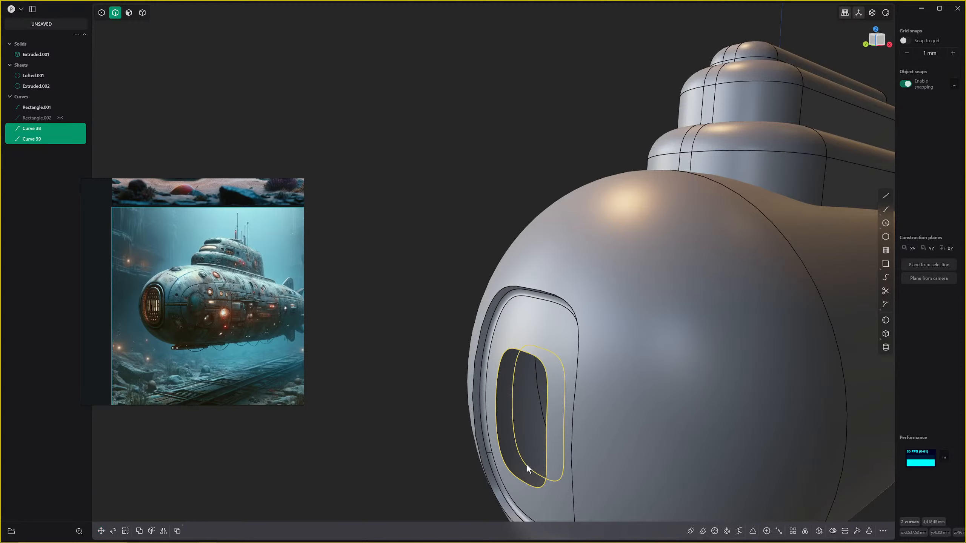
{"action": "key", "text": "l"}
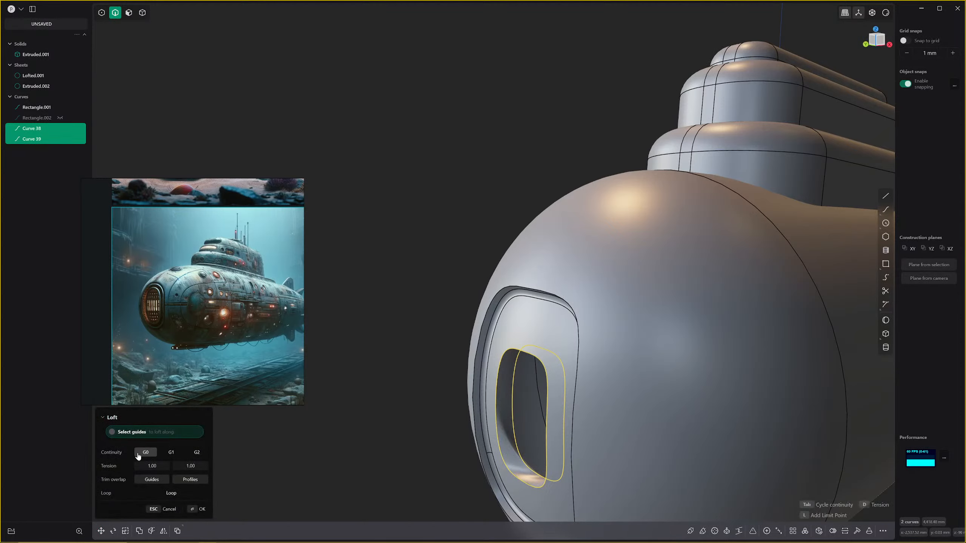
{"action": "middle_click_drag", "start_coordinate": [388, 422], "coordinate": [484, 401]}
{"action": "scroll", "coordinate": [607, 320], "scroll_direction": "up", "scroll_amount": 7}
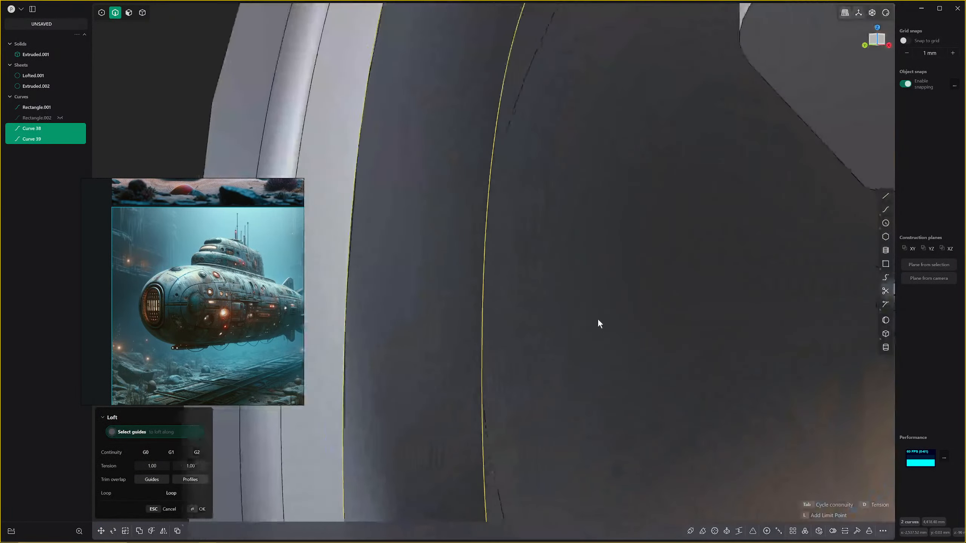
{"action": "scroll", "coordinate": [598, 318], "scroll_direction": "down", "scroll_amount": 3}
{"action": "scroll", "coordinate": [596, 316], "scroll_direction": "down", "scroll_amount": 8}
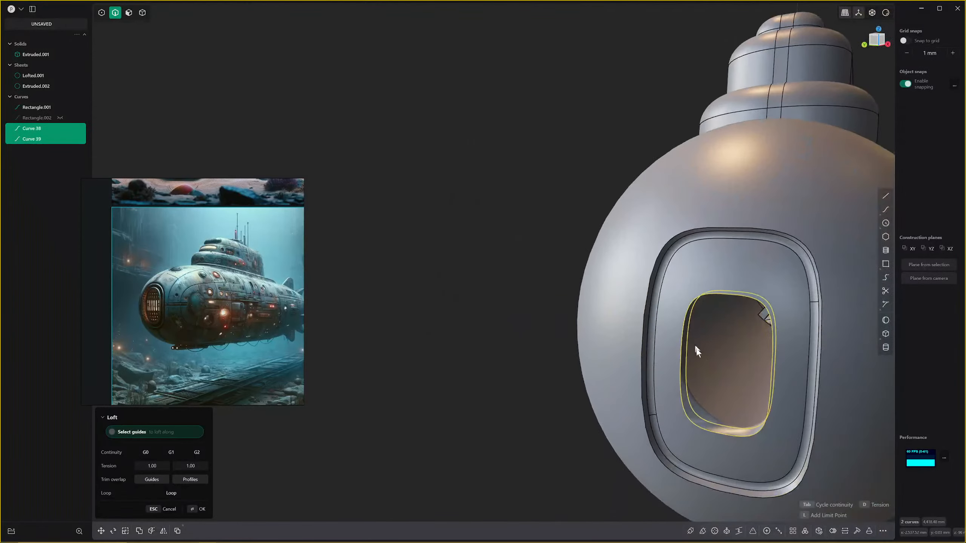
{"action": "key", "text": "Return"}
Undo the loft and the second duplicated window edge curve.
{"action": "scroll", "coordinate": [778, 396], "scroll_direction": "down", "scroll_amount": 2}
{"action": "middle_click_drag", "start_coordinate": [715, 384], "coordinate": [743, 405]}
{"action": "key", "text": "ctrl+z"}
{"action": "key", "text": "ctrl+z"}
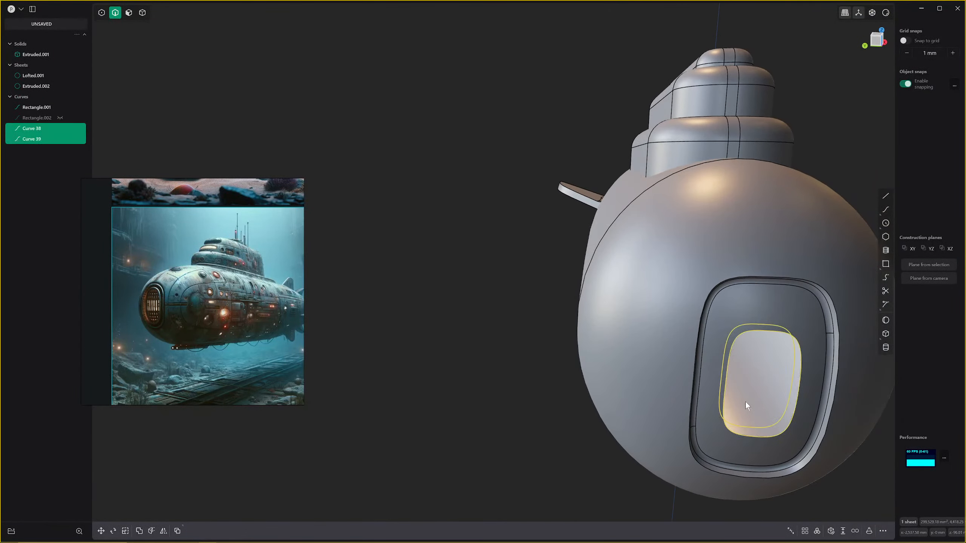
{"action": "key", "text": "ctrl+z"}
Delete the curve that was moved into the hull behind the window opening.
{"action": "left_click", "coordinate": [739, 426], "text": "shift"}
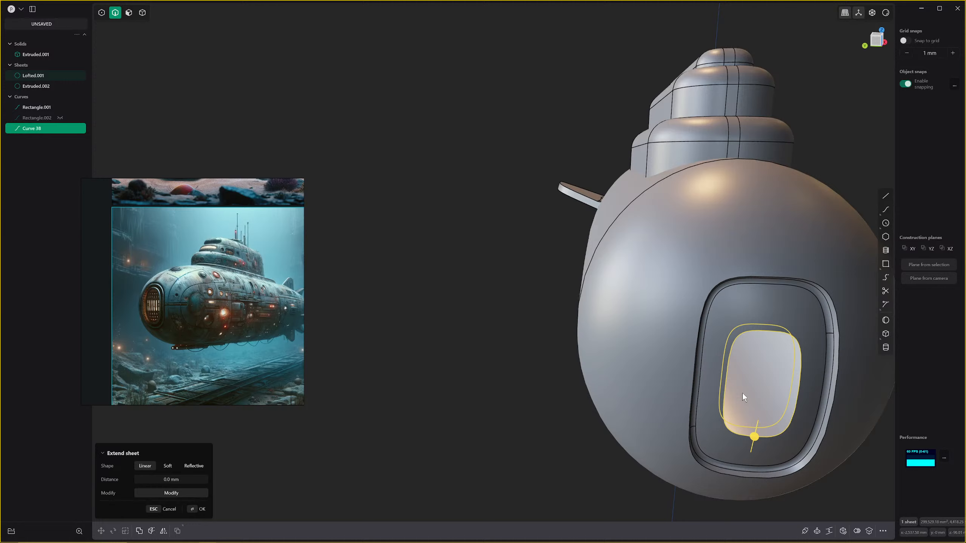
{"action": "key", "text": "Escape"}
{"action": "left_click", "coordinate": [738, 428]}
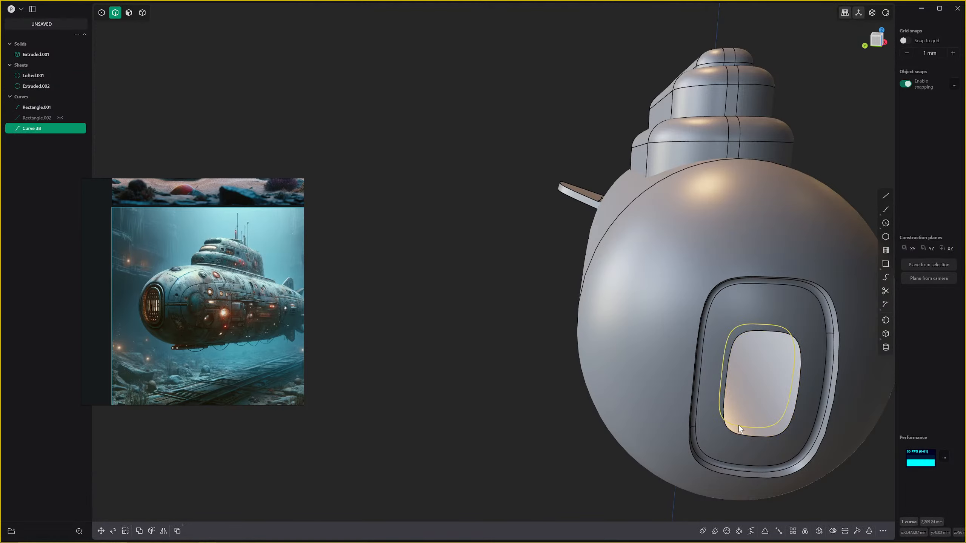
{"action": "key", "text": "Delete"}
Close the inner window opening again with a Patch hole along its edge.
{"action": "middle_click_drag", "start_coordinate": [739, 424], "coordinate": [753, 417]}
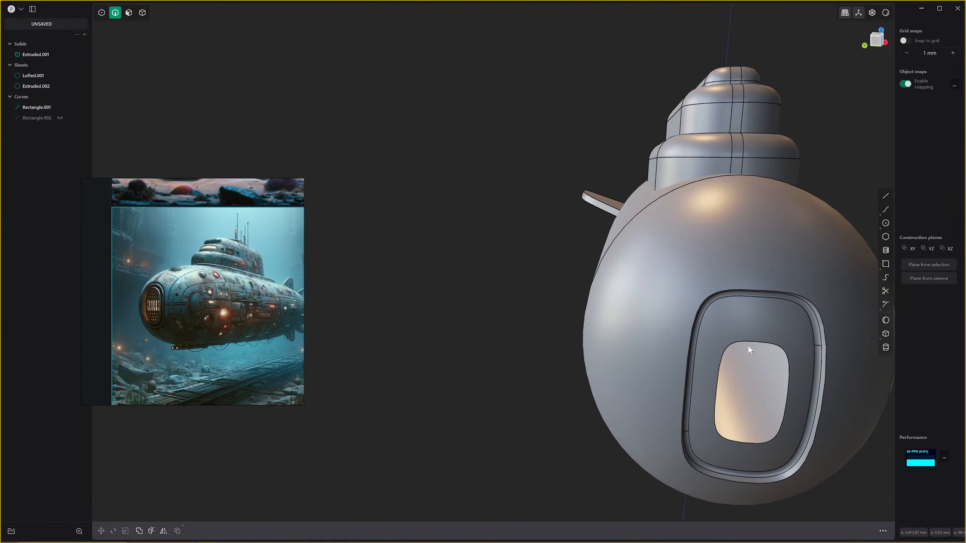
{"action": "left_click", "coordinate": [750, 342]}
{"action": "middle_click_drag", "start_coordinate": [750, 342], "coordinate": [706, 346]}
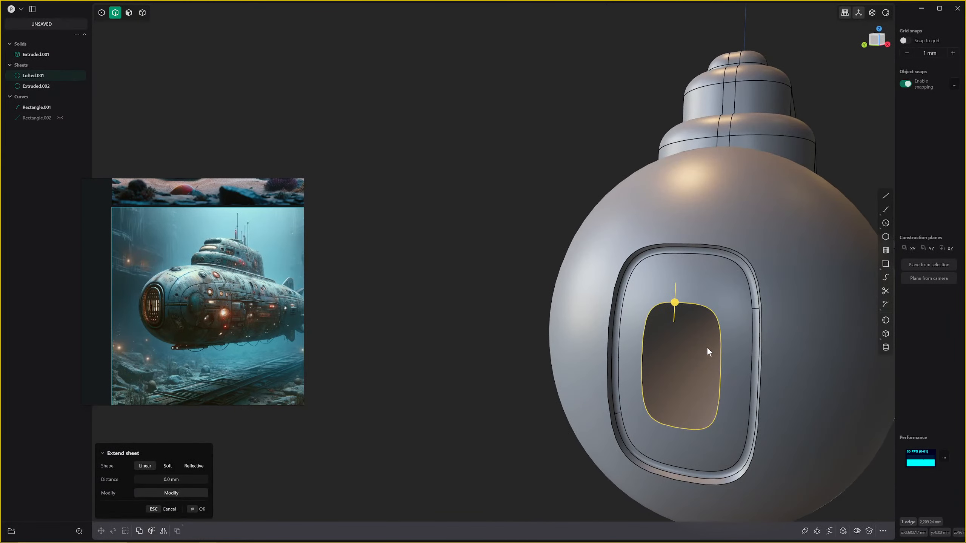
{"action": "key", "text": "alt+p"}
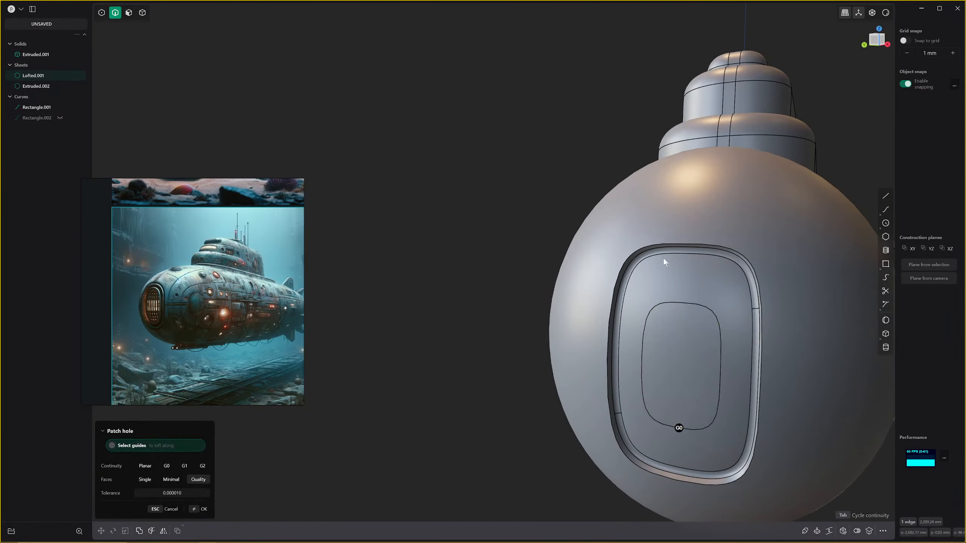
{"action": "key", "text": "Return"}
Duplicate the inner window face's edge as a separate curve and delete that copy.
{"action": "left_click", "coordinate": [678, 303]}
{"action": "key", "text": "f"}
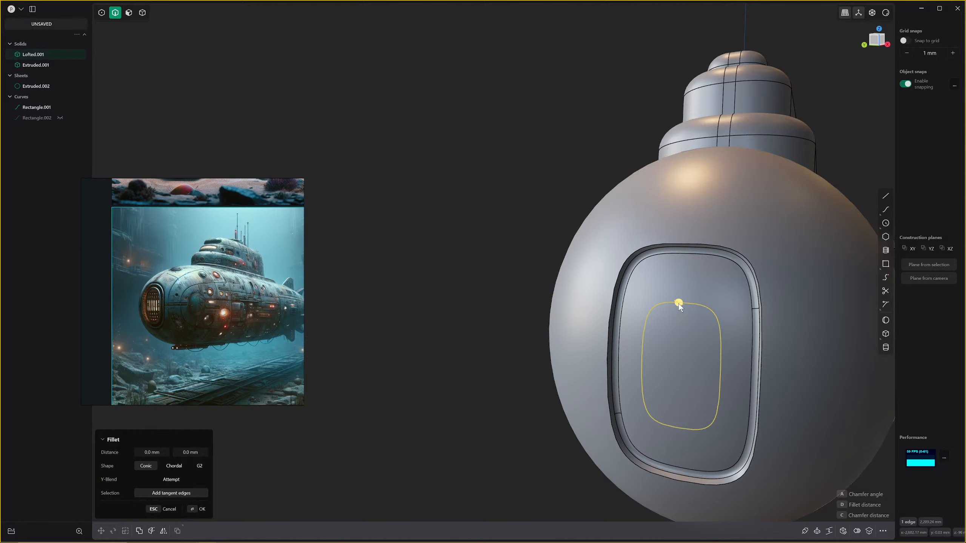
{"action": "key", "text": "ctrl+d"}
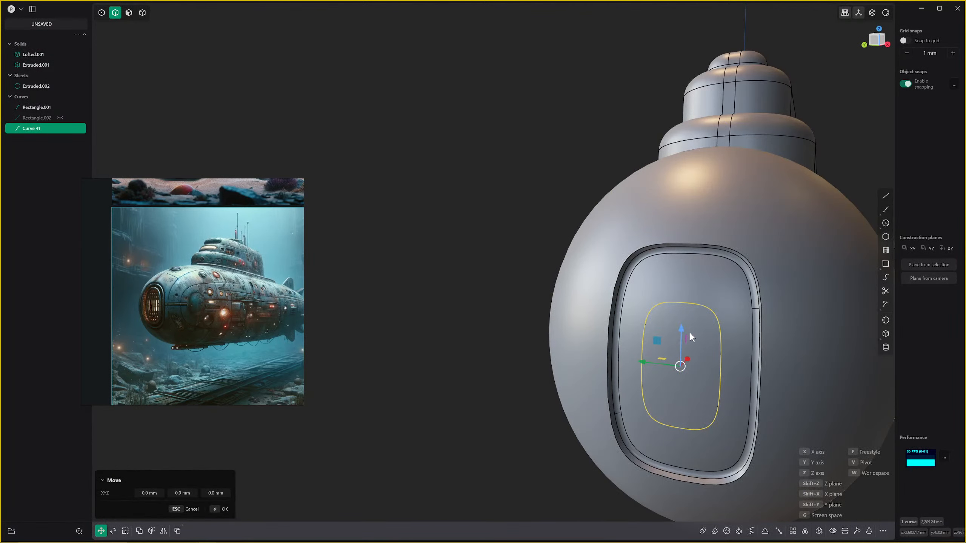
{"action": "left_click_drag", "start_coordinate": [691, 333], "coordinate": [717, 340]}
{"action": "key", "text": "Delete"}
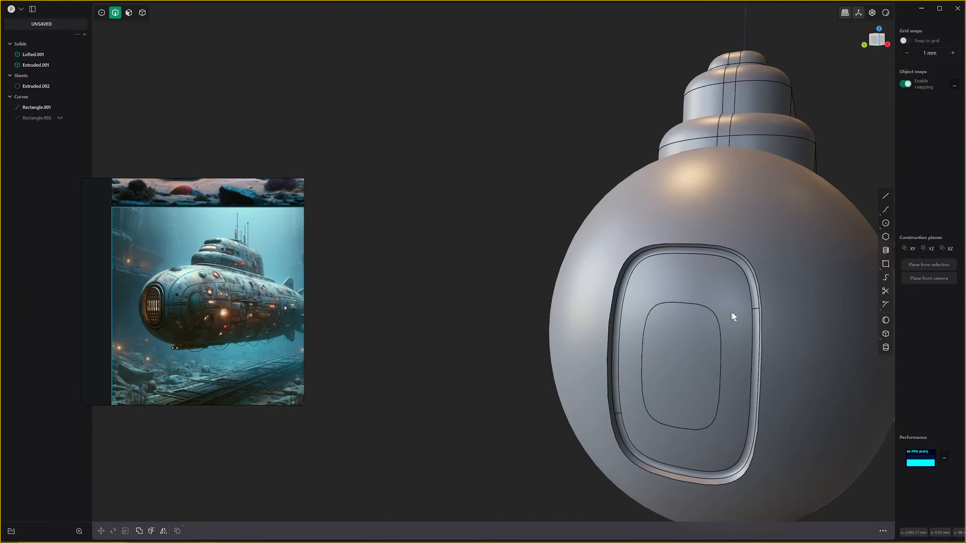
Delete the inner window face and the recessed face around it, opening the whole window.
{"action": "key", "text": "3"}
{"action": "left_click", "coordinate": [685, 329]}
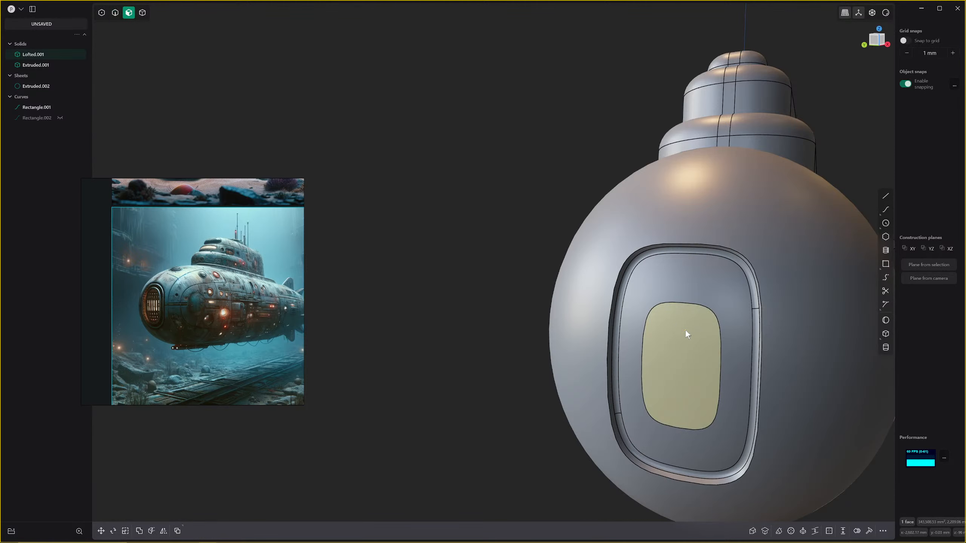
{"action": "key", "text": "Delete"}
{"action": "key", "text": "2"}
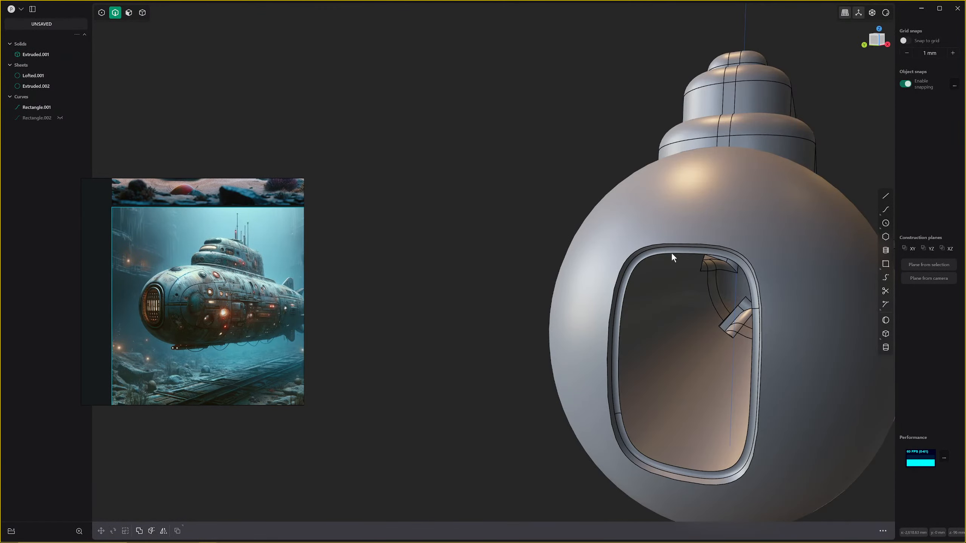
Patch the full window opening along its inner rim with a single smooth face using G1 continuity.
{"action": "double_click", "coordinate": [672, 256]}
{"action": "key", "text": "l"}
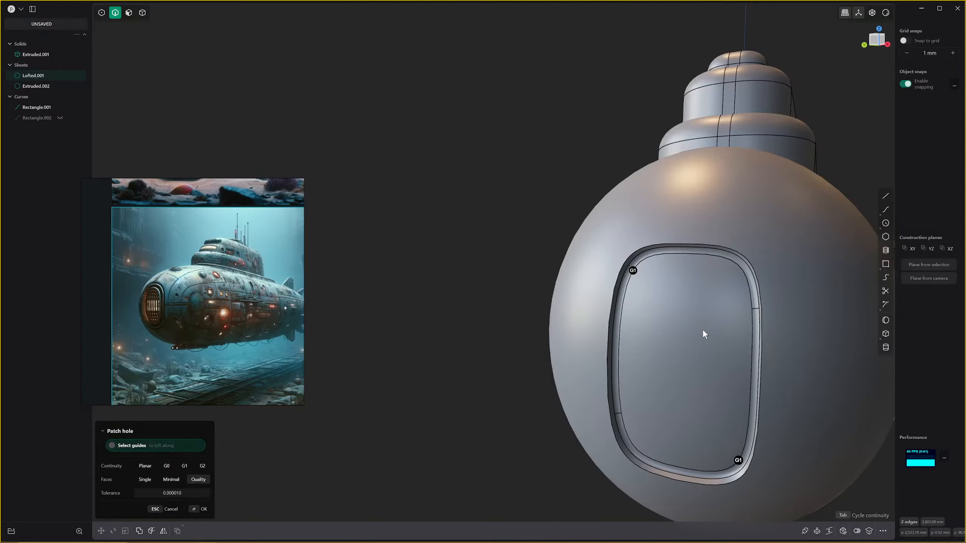
{"action": "key", "text": "Return"}
Duplicate the outer edge of the window recess in place as a separate curve.
{"action": "mouse_move", "coordinate": [690, 309]}
{"action": "middle_mouse_down"}
{"action": "mouse_move", "coordinate": [720, 293]}
{"action": "mouse_move", "coordinate": [764, 242]}
{"action": "mouse_move", "coordinate": [685, 255]}
{"action": "mouse_move", "coordinate": [654, 272]}
{"action": "mouse_move", "coordinate": [652, 320]}
{"action": "mouse_move", "coordinate": [635, 332]}
{"action": "mouse_move", "coordinate": [661, 313]}
{"action": "mouse_move", "coordinate": [660, 334]}
{"action": "mouse_move", "coordinate": [672, 306]}
{"action": "middle_mouse_up"}
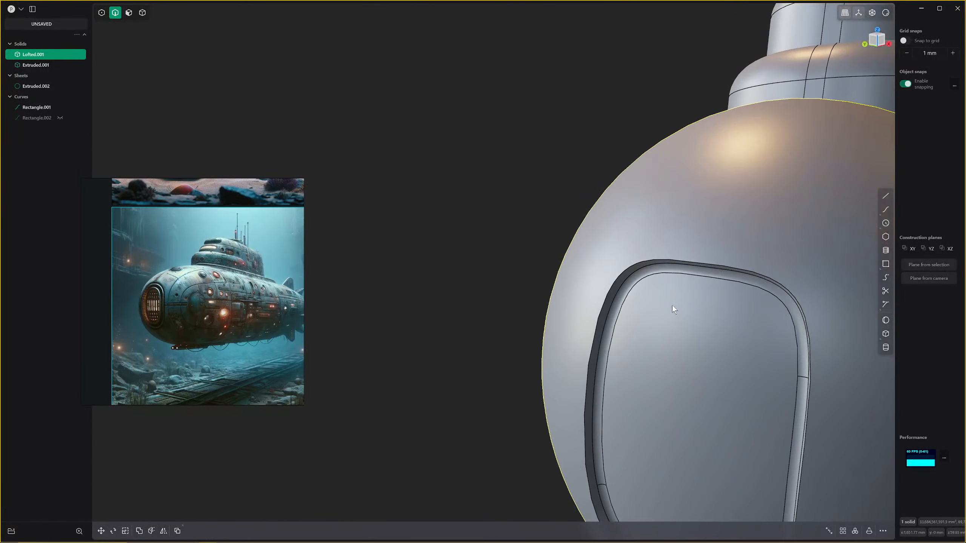
{"action": "left_click", "coordinate": [658, 261]}
{"action": "key", "text": "f"}
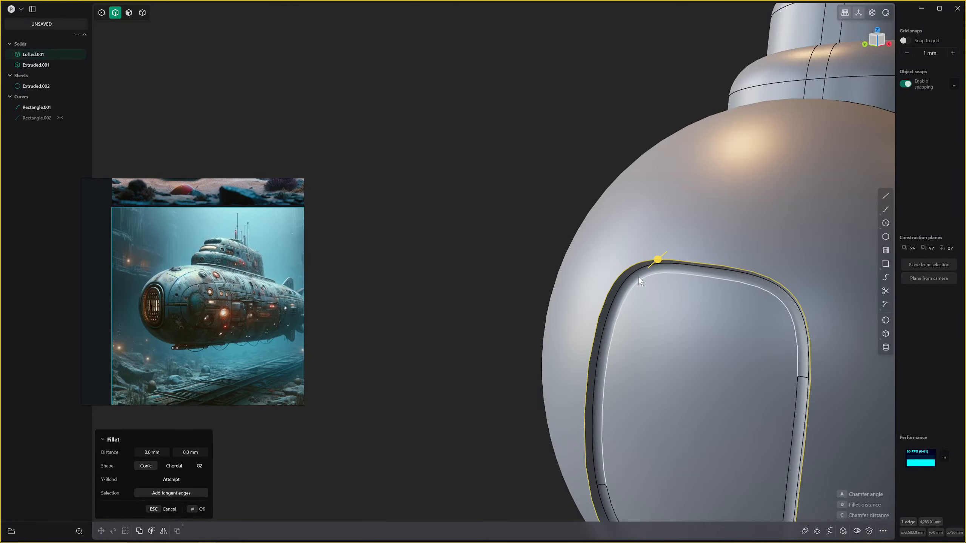
{"action": "key", "text": "shift+d"}
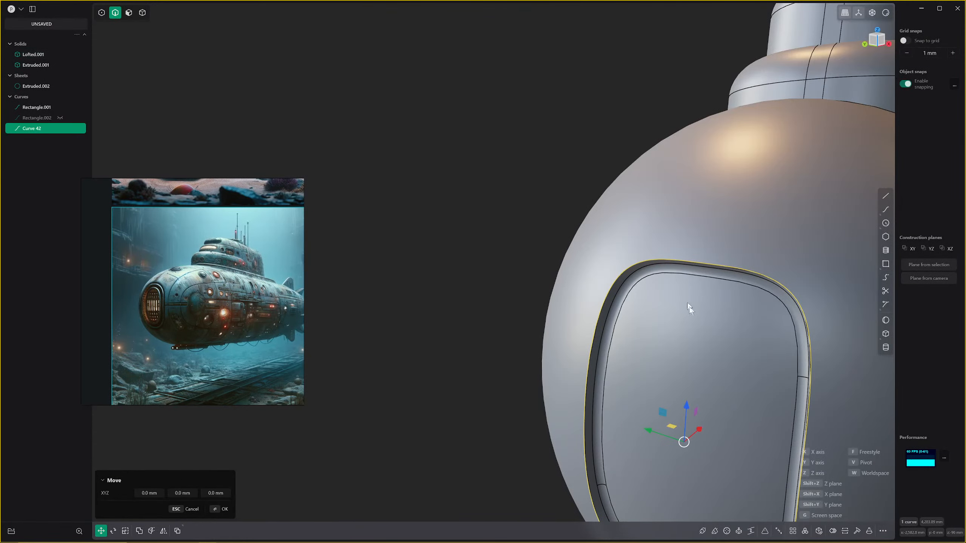
Create a pipe along the duplicated window outline with a section size of 34.4 mm.
{"action": "scroll", "coordinate": [688, 308], "scroll_direction": "down", "scroll_amount": 3}
{"action": "middle_click_drag", "start_coordinate": [711, 374], "coordinate": [736, 328], "text": "shift"}
{"action": "left_click", "coordinate": [697, 529]}
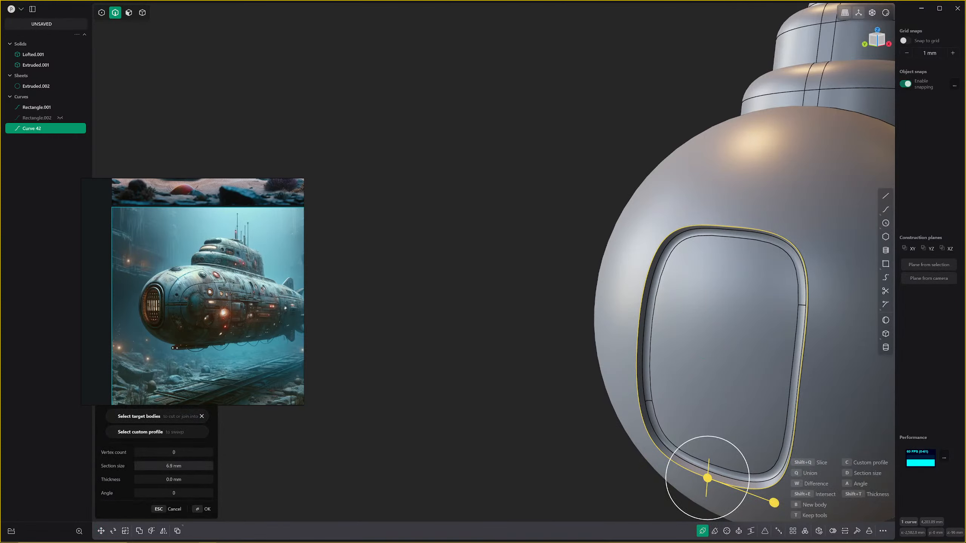
{"action": "mouse_move", "coordinate": [173, 466]}
{"action": "left_mouse_down"}
{"action": "mouse_move", "coordinate": [208, 465]}
{"action": "mouse_move", "coordinate": [181, 466]}
{"action": "left_mouse_up"}
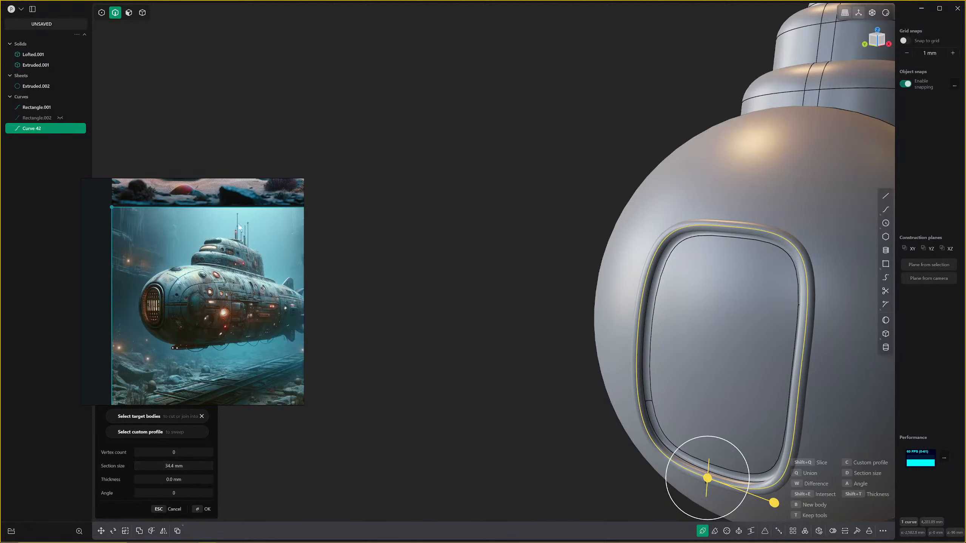
{"action": "key", "text": "Return"}
{"action": "middle_click_drag", "start_coordinate": [505, 159], "coordinate": [569, 185]}
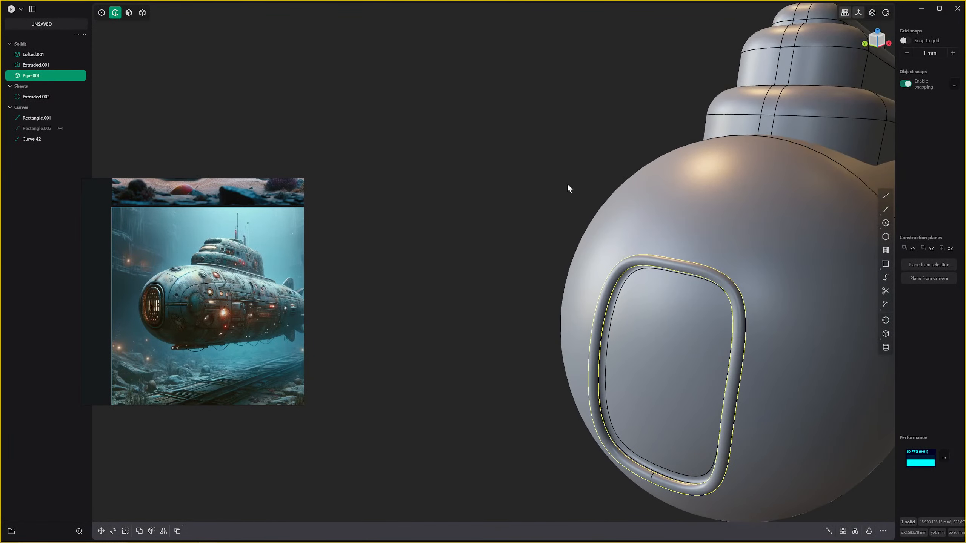
{"action": "scroll", "coordinate": [636, 321], "scroll_direction": "up", "scroll_amount": 3}
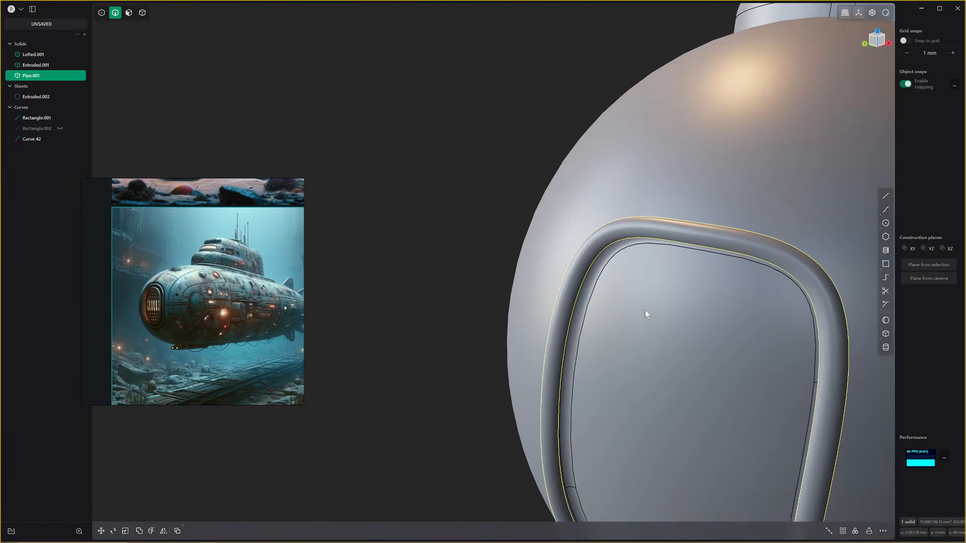
{"action": "scroll", "coordinate": [637, 305], "scroll_direction": "down", "scroll_amount": 2}
{"action": "scroll", "coordinate": [633, 304], "scroll_direction": "up", "scroll_amount": 1}
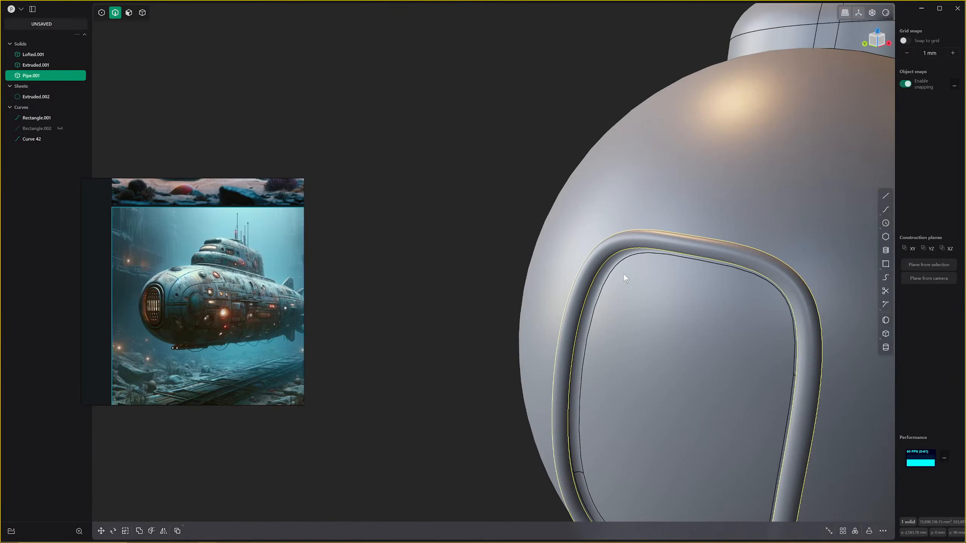
Examine the pipe frame around the front window from several angles and clear the selection.
{"action": "scroll", "coordinate": [666, 286], "scroll_direction": "up", "scroll_amount": 1}
{"action": "scroll", "coordinate": [664, 277], "scroll_direction": "down", "scroll_amount": 1}
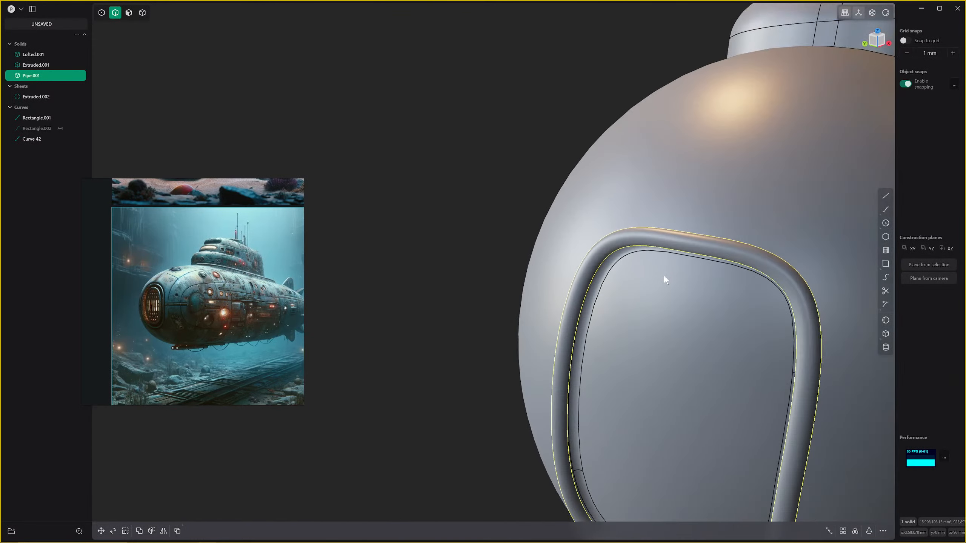
{"action": "middle_click_drag", "start_coordinate": [663, 276], "coordinate": [637, 282]}
{"action": "scroll", "coordinate": [636, 282], "scroll_direction": "down", "scroll_amount": 2}
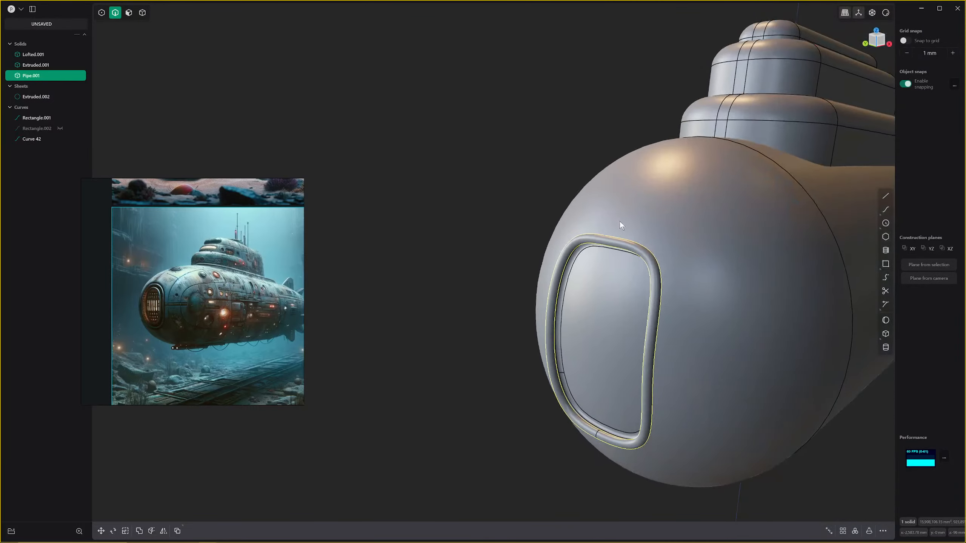
{"action": "middle_click_drag", "start_coordinate": [619, 221], "coordinate": [596, 200]}
{"action": "scroll", "coordinate": [596, 199], "scroll_direction": "up", "scroll_amount": 2}
{"action": "scroll", "coordinate": [542, 313], "scroll_direction": "down", "scroll_amount": 1}
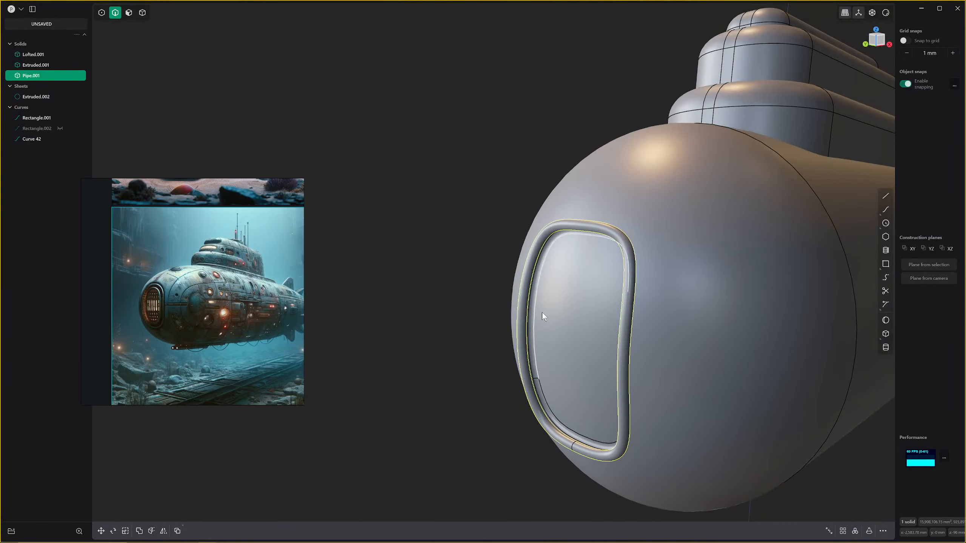
{"action": "middle_click_drag", "start_coordinate": [591, 309], "coordinate": [555, 297]}
{"action": "key", "text": "Escape"}
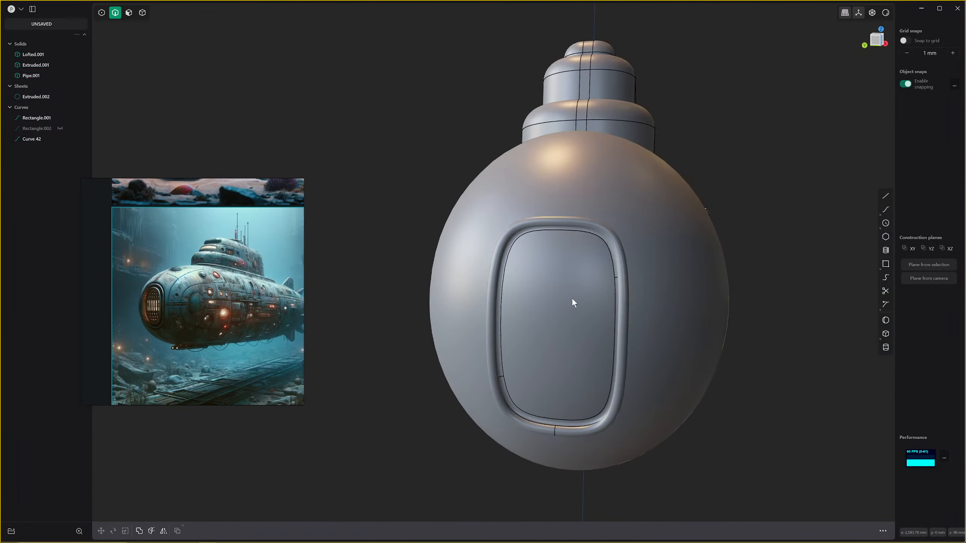
Offset the outline of the front window face inward to split off a smaller inner panel.
{"action": "key", "text": "3"}
{"action": "left_click", "coordinate": [562, 294]}
{"action": "key", "text": "o"}
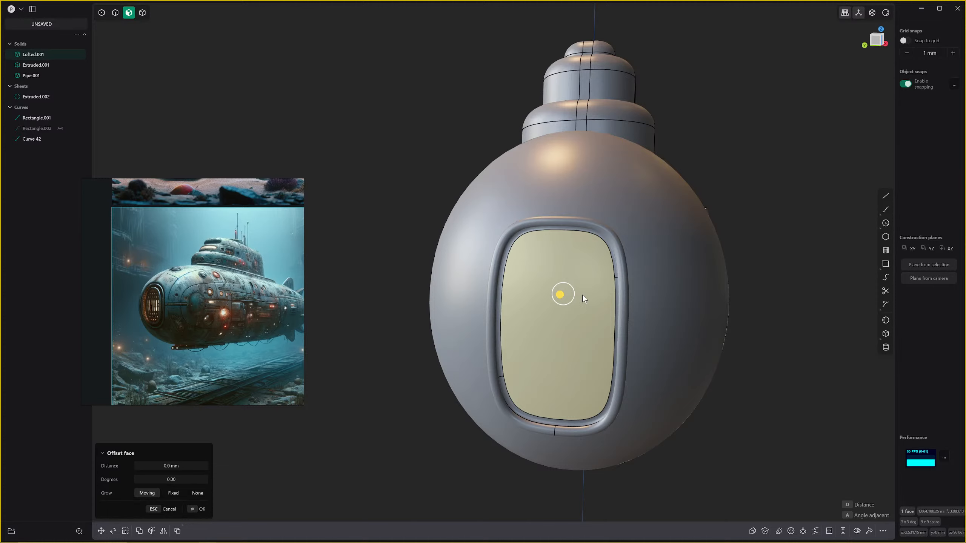
{"action": "key", "text": "o"}
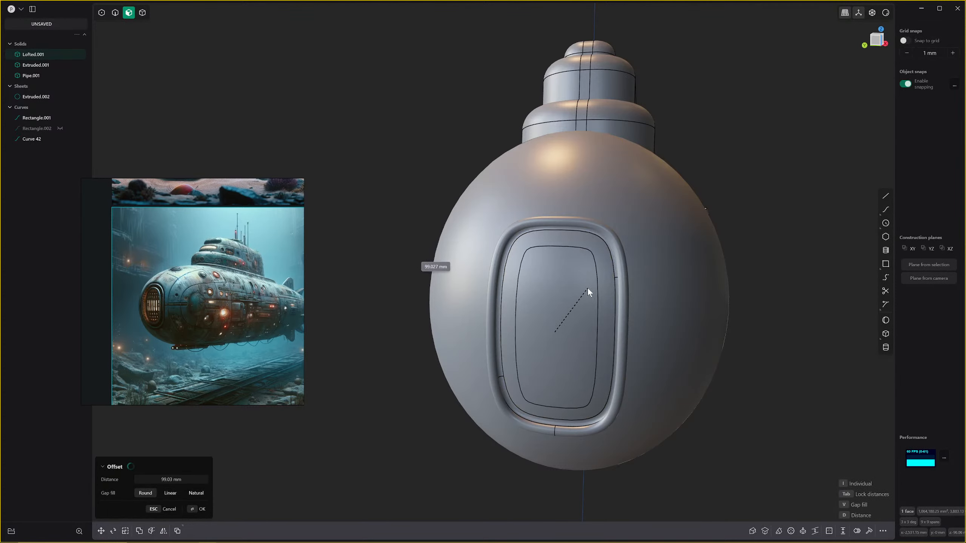
{"action": "left_click", "coordinate": [587, 288]}
Duplicate the boundary edges of the inner window panel in place as a separate curve.
{"action": "left_click", "coordinate": [563, 286]}
{"action": "key", "text": "2"}
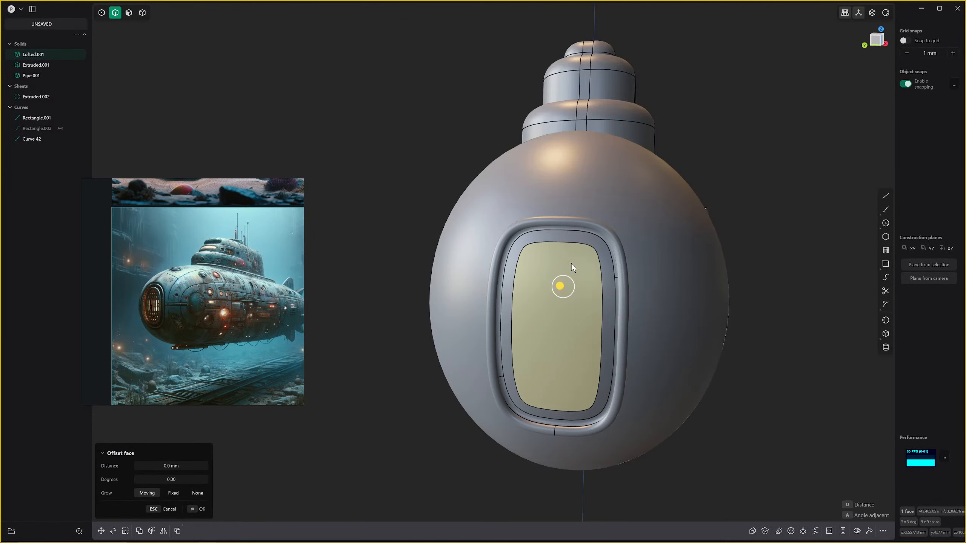
{"action": "left_click", "coordinate": [576, 243]}
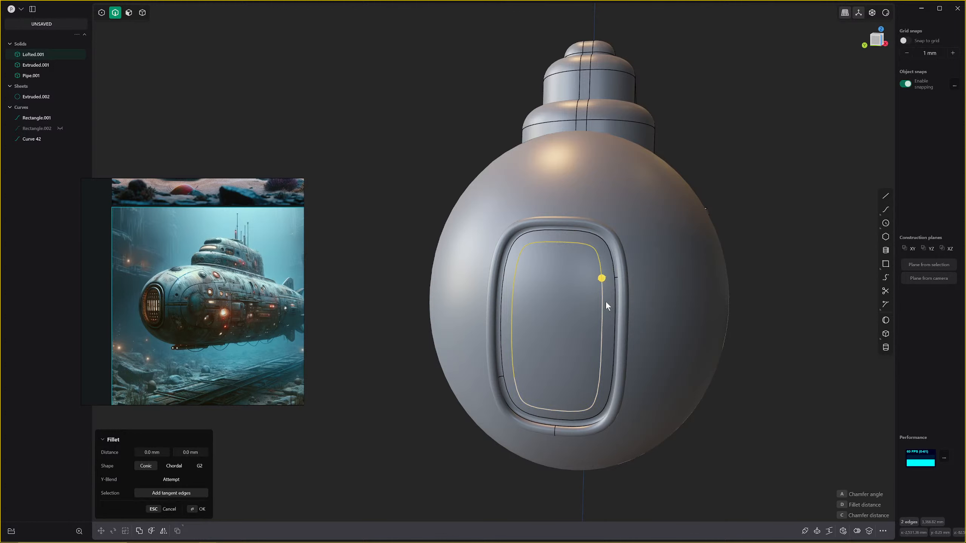
{"action": "key", "text": "shift+d"}
{"action": "middle_click_drag", "start_coordinate": [547, 323], "coordinate": [514, 321]}
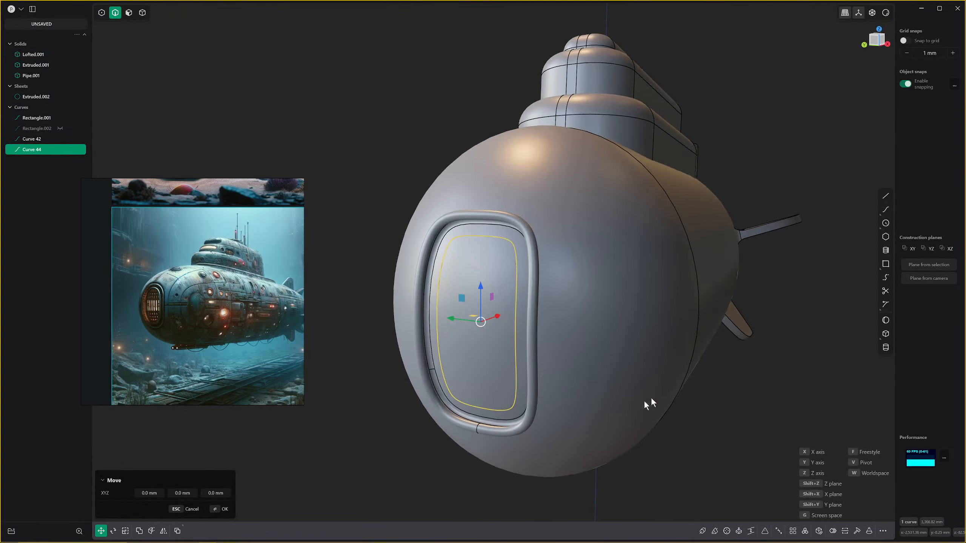
Create a pipe along the duplicated inner window outline with a section size of 33.6 mm.
{"action": "left_click", "coordinate": [702, 531]}
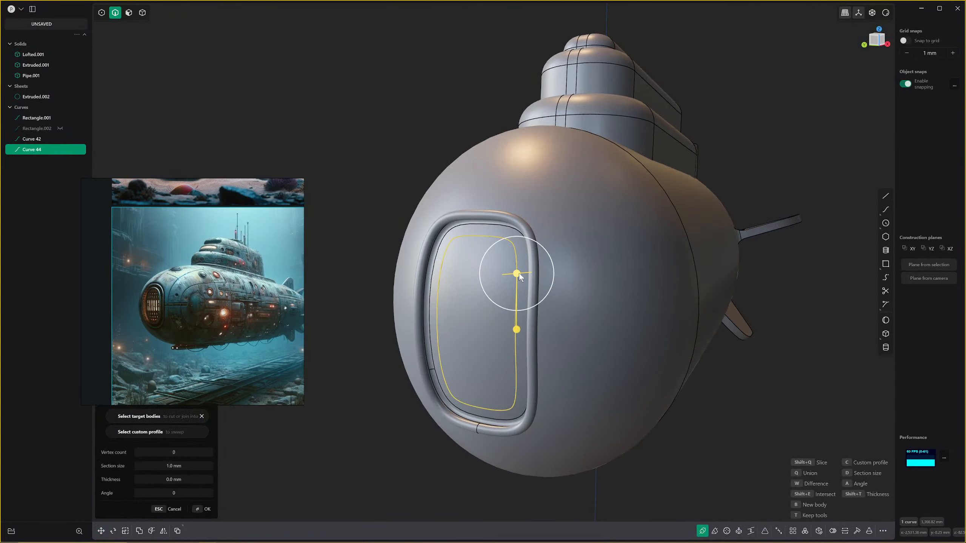
{"action": "scroll", "coordinate": [516, 338], "scroll_direction": "up", "scroll_amount": 2}
{"action": "left_click_drag", "start_coordinate": [174, 463], "coordinate": [233, 466]}
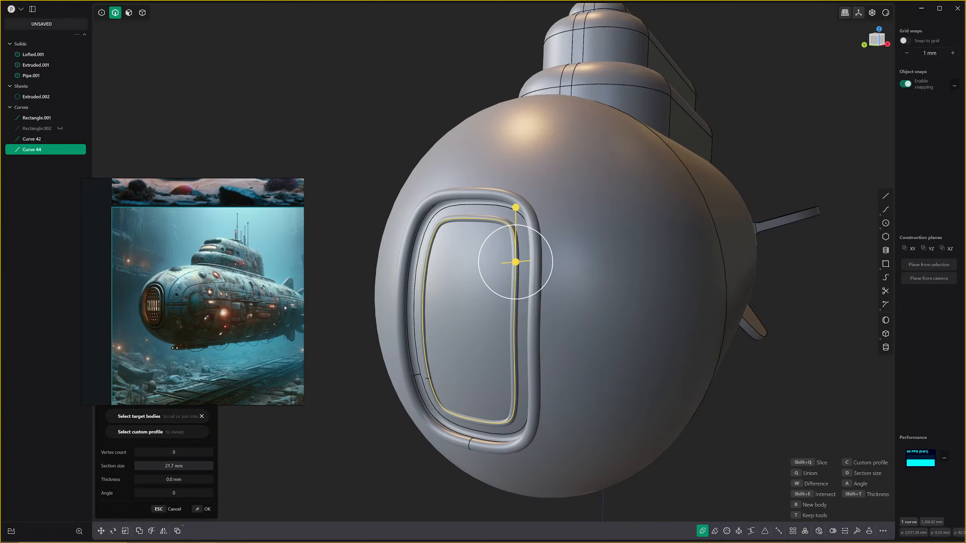
{"action": "left_click_drag", "start_coordinate": [232, 465], "coordinate": [257, 466]}
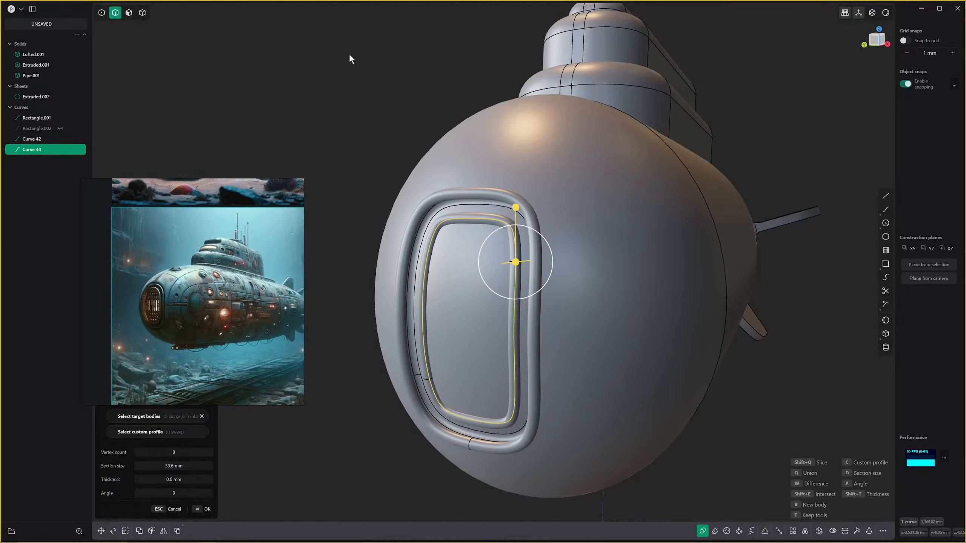
{"action": "key", "text": "Return"}
Switch to selecting whole solids around the front window.
{"action": "middle_click_drag", "start_coordinate": [375, 79], "coordinate": [323, 165]}
{"action": "scroll", "coordinate": [409, 104], "scroll_direction": "down", "scroll_amount": 5}
{"action": "scroll", "coordinate": [400, 168], "scroll_direction": "up", "scroll_amount": 8}
{"action": "middle_click_drag", "start_coordinate": [784, 204], "coordinate": [795, 214], "text": "shift"}
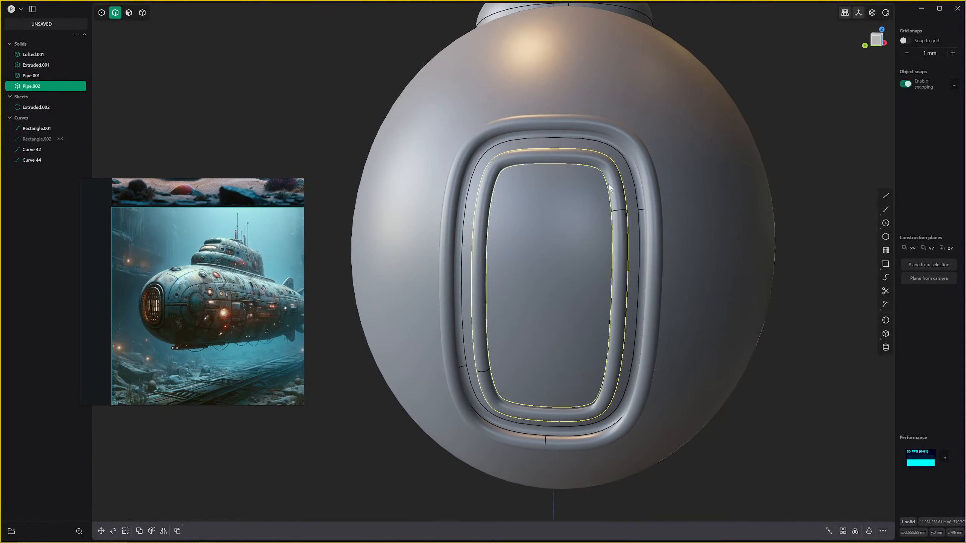
{"action": "key", "text": "4"}
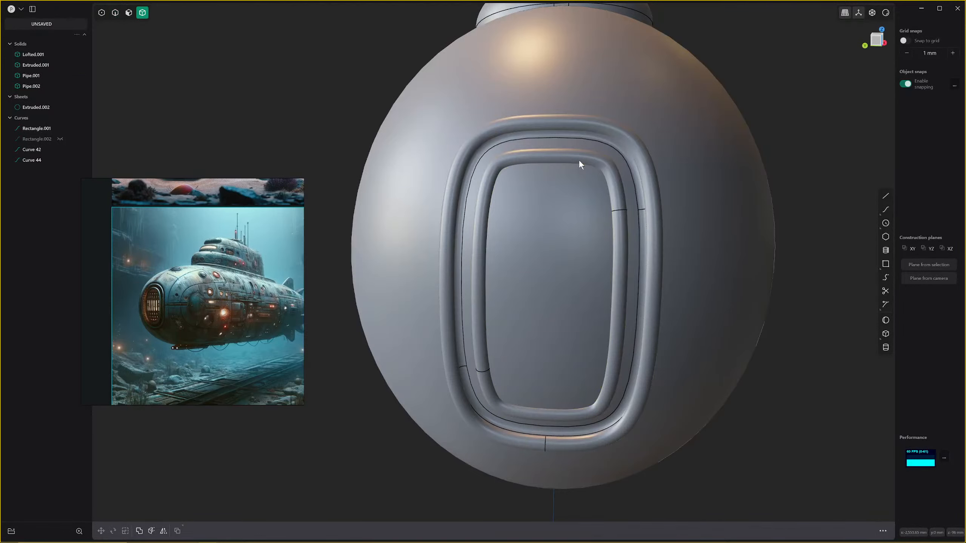
Hide the inner pipe ring on the hull's nose and delete Curve 44, the rounded-rectangle curve beneath it.
{"action": "key", "text": "h"}
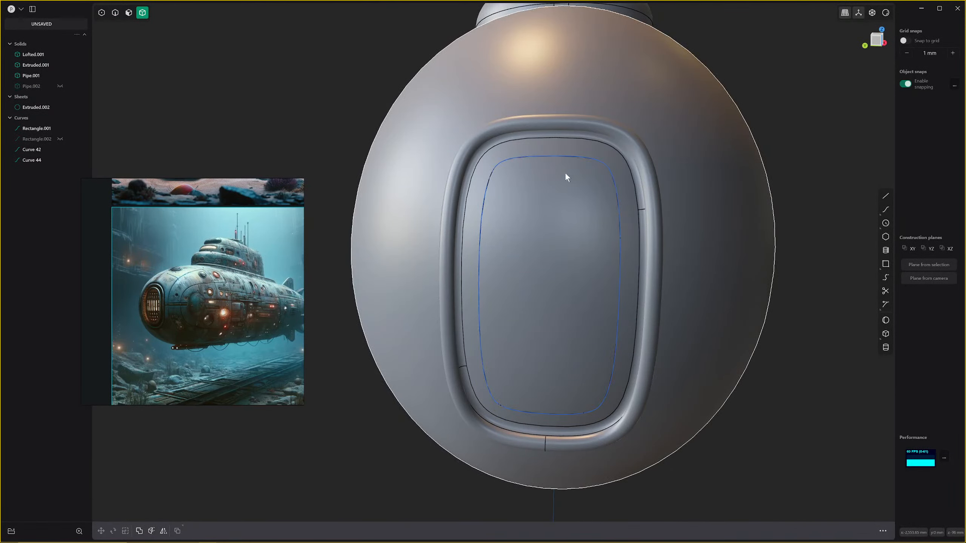
{"action": "key", "text": "2"}
{"action": "left_click", "coordinate": [553, 157]}
{"action": "key", "text": "Delete"}
Offset the inner rounded-rectangle face on the nose about 137.69 mm inward to form a recess.
{"action": "scroll", "coordinate": [126, 301], "scroll_direction": "up", "scroll_amount": 3}
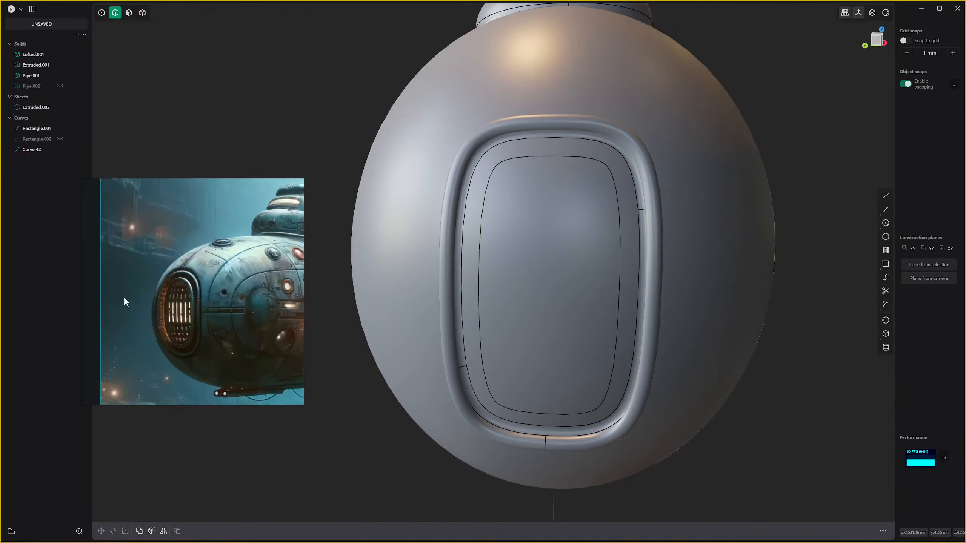
{"action": "scroll", "coordinate": [164, 312], "scroll_direction": "up", "scroll_amount": 3}
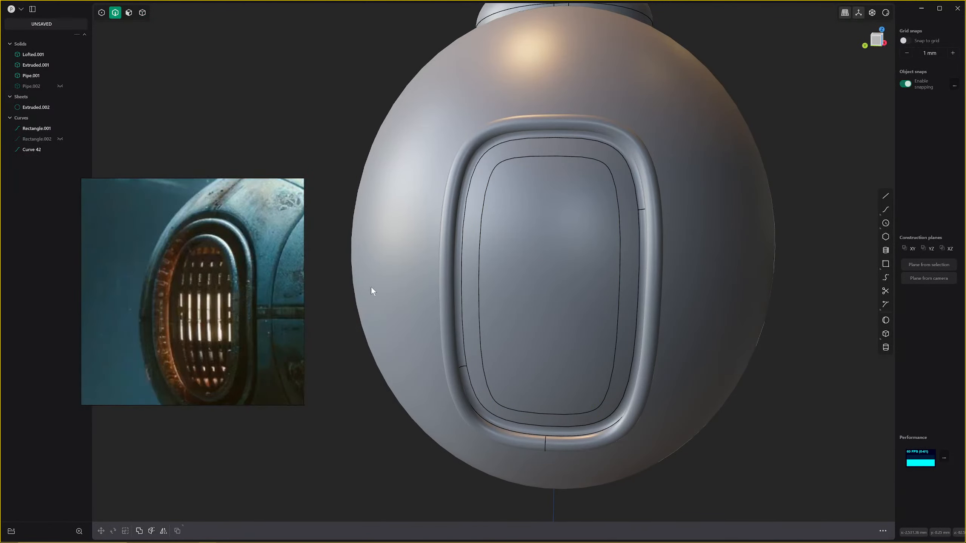
{"action": "scroll", "coordinate": [531, 270], "scroll_direction": "down", "scroll_amount": 2}
{"action": "key", "text": "3"}
{"action": "left_click", "coordinate": [531, 269]}
{"action": "key", "text": "o"}
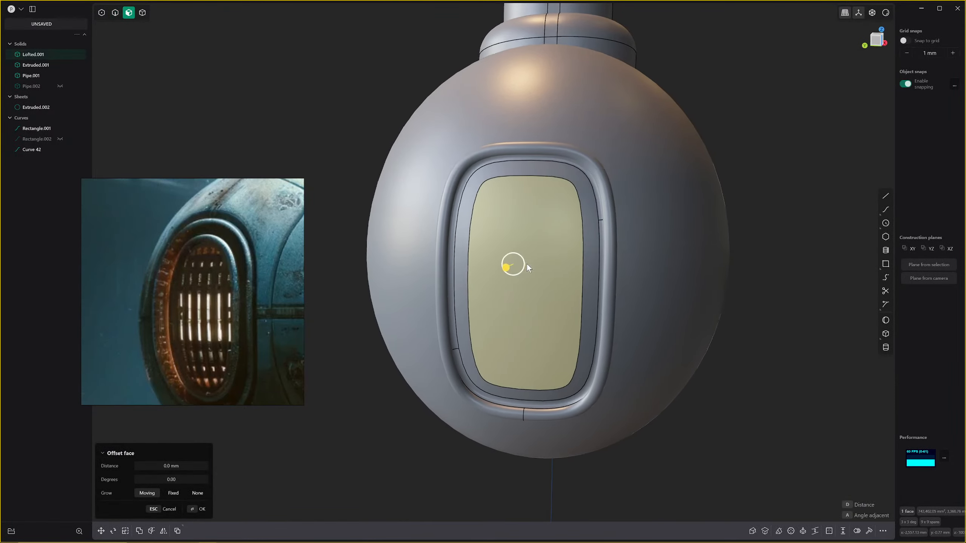
{"action": "left_click_drag", "start_coordinate": [502, 263], "coordinate": [501, 264]}
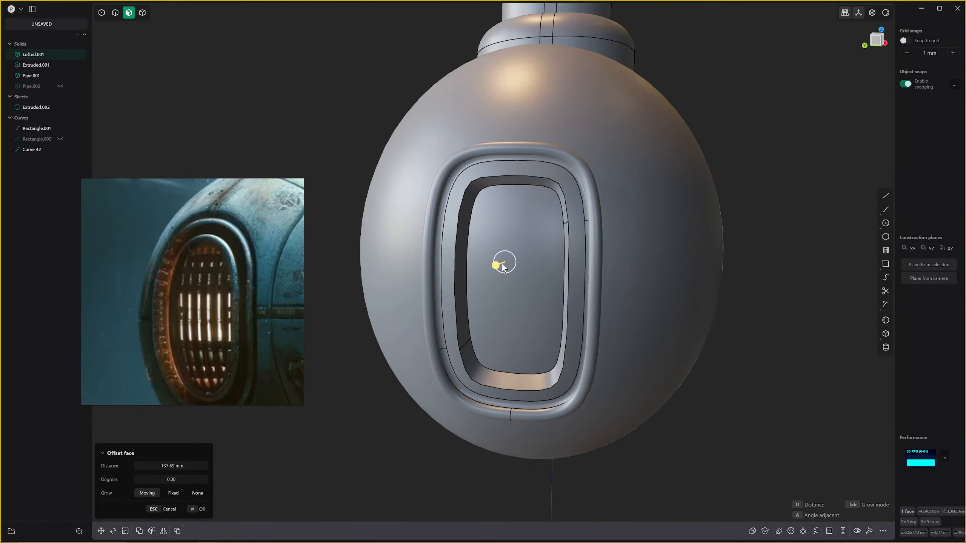
{"action": "right_click", "coordinate": [501, 264]}
Chamfer the recess's outer rim edge by about 27.25 mm.
{"action": "scroll", "coordinate": [501, 264], "scroll_direction": "up", "scroll_amount": 1}
{"action": "middle_click_drag", "start_coordinate": [511, 218], "coordinate": [563, 152]}
{"action": "key", "text": "2"}
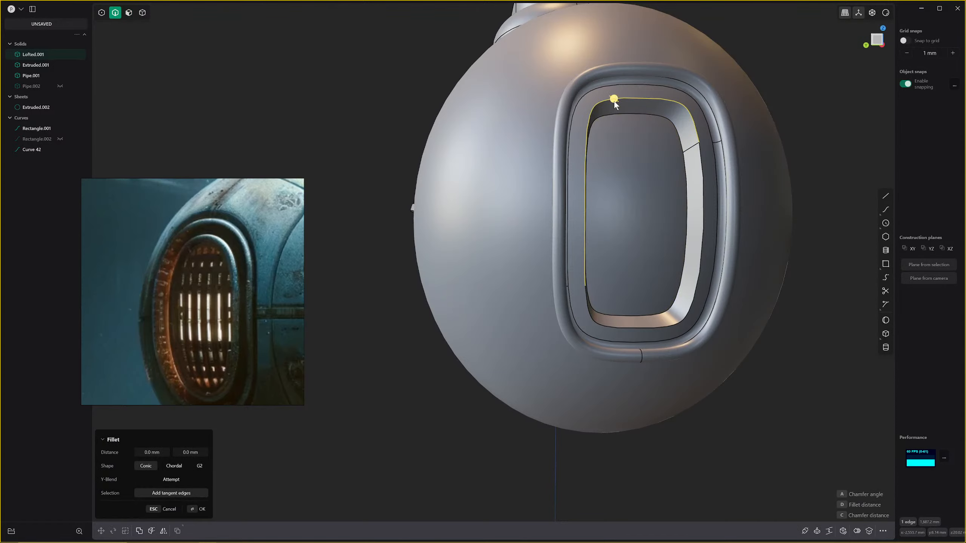
{"action": "left_click", "coordinate": [614, 101]}
{"action": "key", "text": "f"}
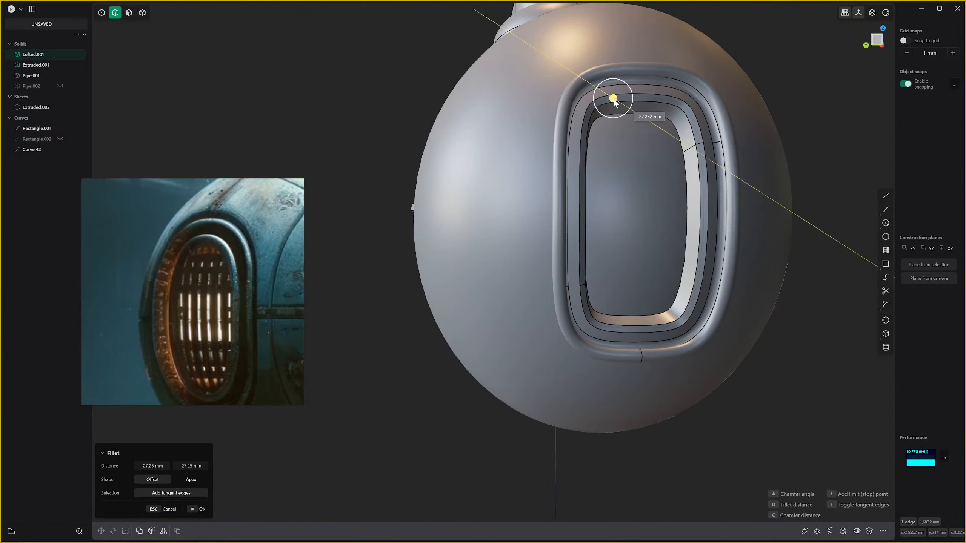
{"action": "right_click", "coordinate": [613, 101]}
Unhide all hidden objects and delete the inner pipe ring Pipe.002.
{"action": "scroll", "coordinate": [622, 143], "scroll_direction": "down", "scroll_amount": 1}
{"action": "key", "text": "alt+h"}
{"action": "scroll", "coordinate": [621, 148], "scroll_direction": "down", "scroll_amount": 1}
{"action": "middle_click_drag", "start_coordinate": [637, 217], "coordinate": [628, 173]}
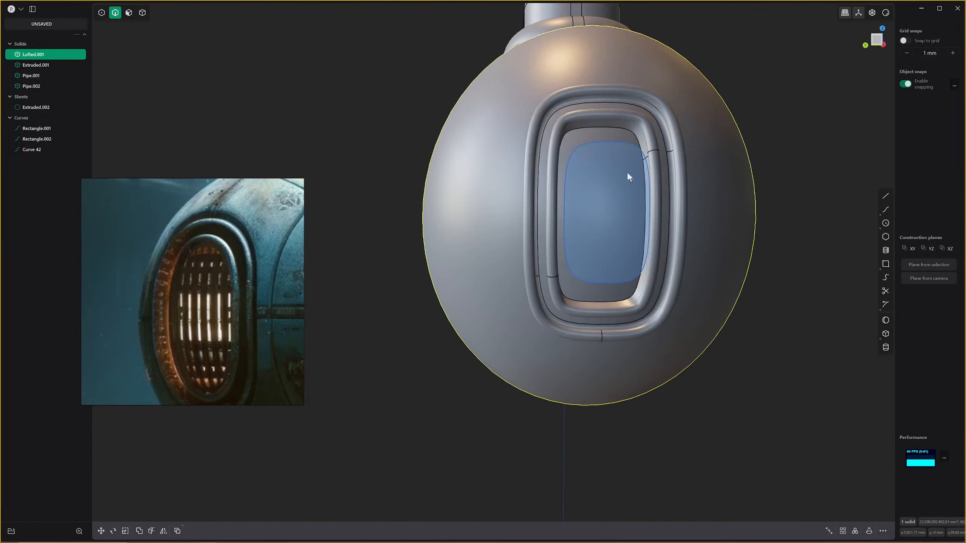
{"action": "key", "text": "Escape"}
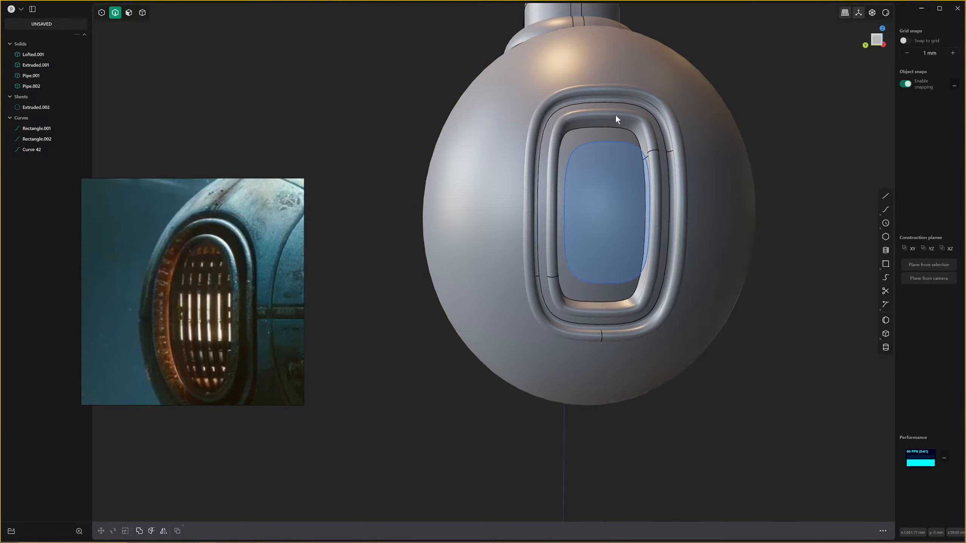
{"action": "key", "text": "4"}
{"action": "left_click", "coordinate": [613, 121]}
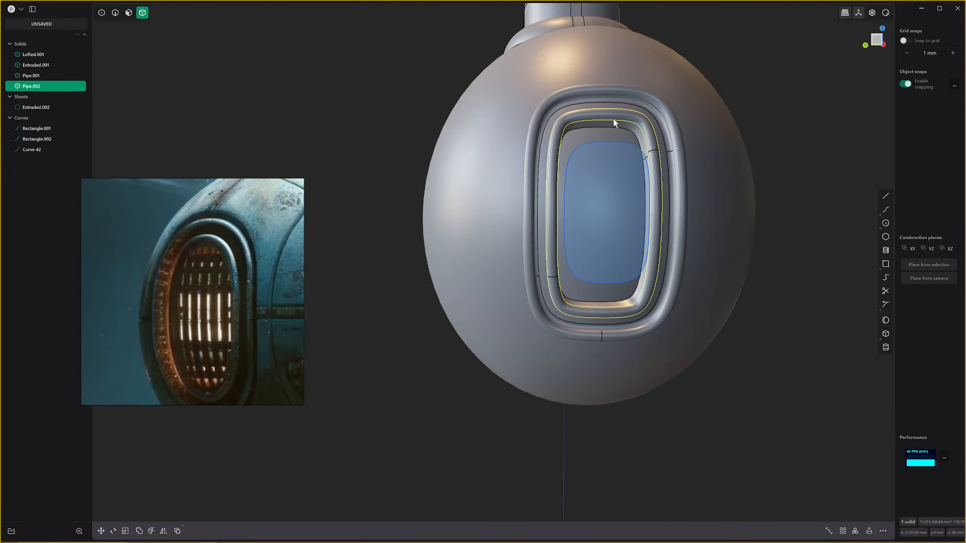
{"action": "key", "text": "Delete"}
Delete the Rectangle.002 curve floating in front of the recess.
{"action": "middle_click_drag", "start_coordinate": [617, 123], "coordinate": [591, 139]}
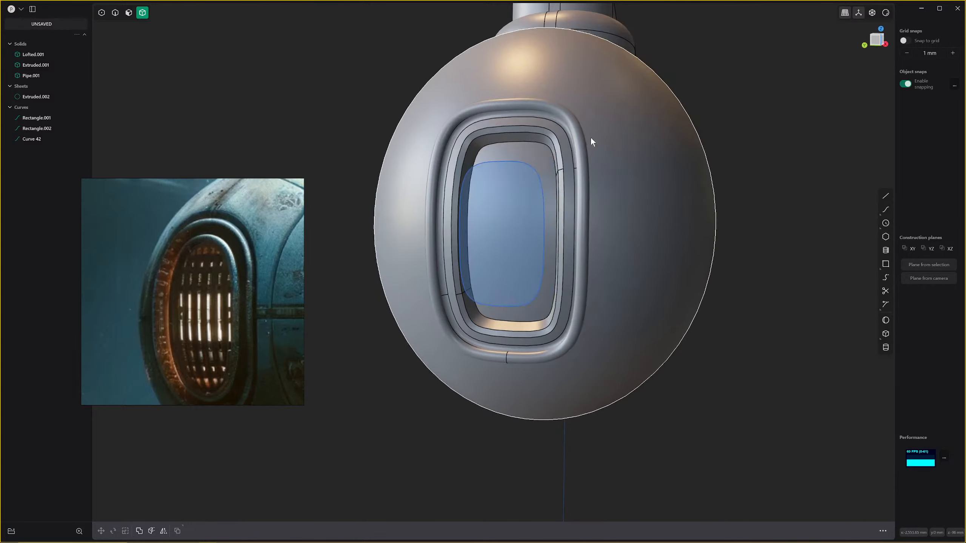
{"action": "scroll", "coordinate": [590, 141], "scroll_direction": "up", "scroll_amount": 5}
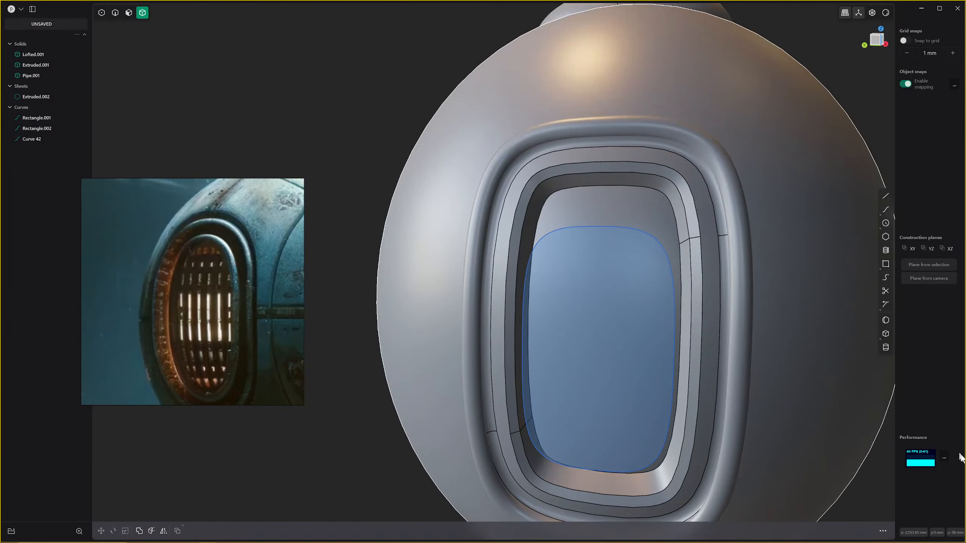
{"action": "key", "text": "2"}
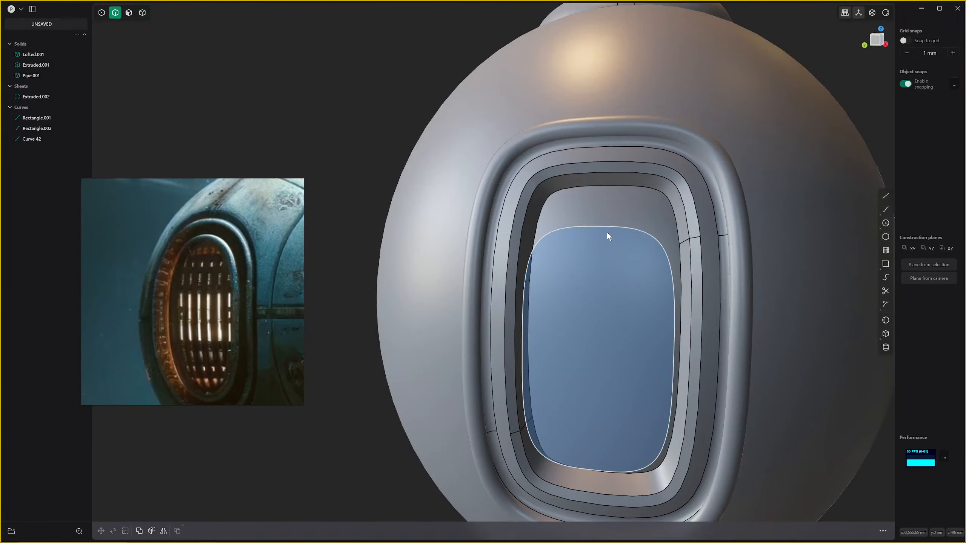
{"action": "left_click", "coordinate": [607, 230]}
{"action": "key", "text": "Delete"}
Offset the two chamfer faces around the recess inward by about 10.77 mm.
{"action": "scroll", "coordinate": [607, 185], "scroll_direction": "up", "scroll_amount": 2}
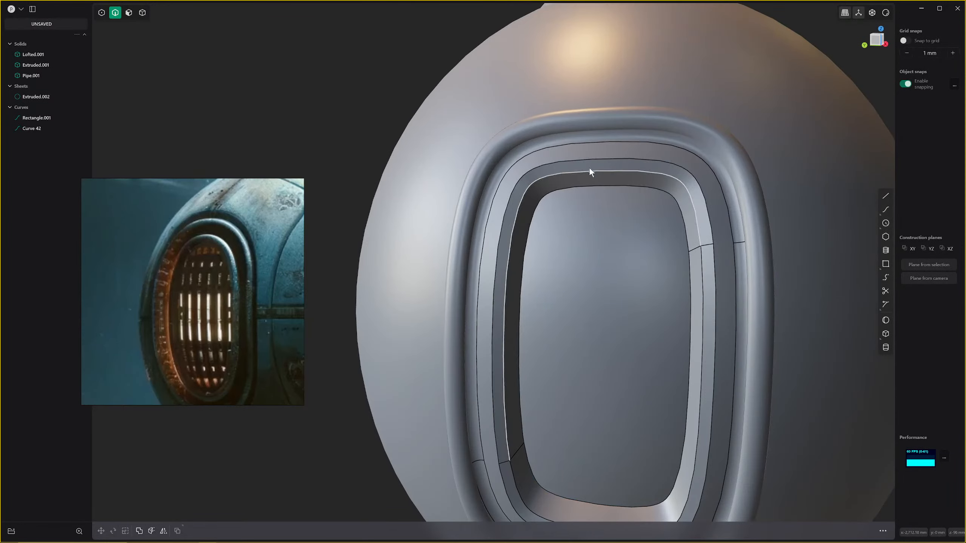
{"action": "scroll", "coordinate": [601, 376], "scroll_direction": "down", "scroll_amount": 4}
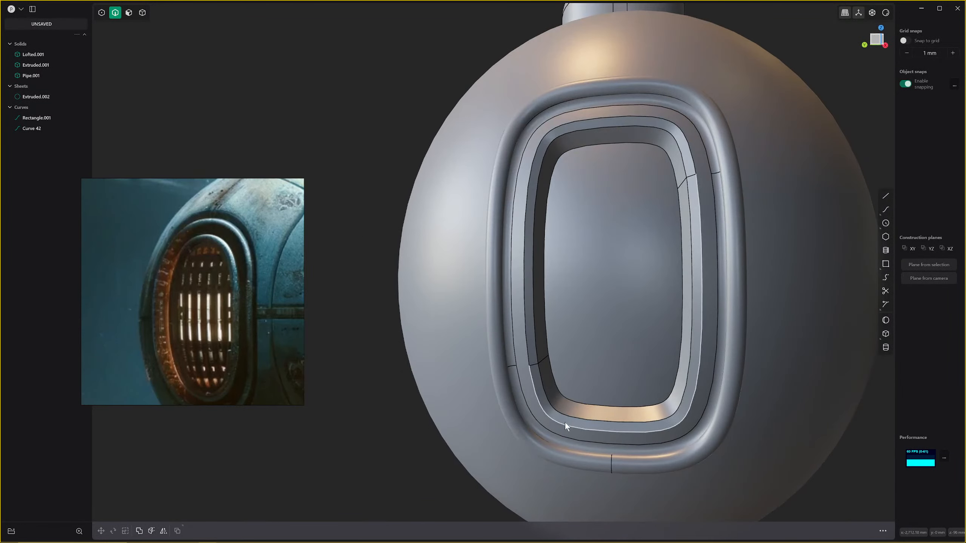
{"action": "scroll", "coordinate": [573, 438], "scroll_direction": "up", "scroll_amount": 3}
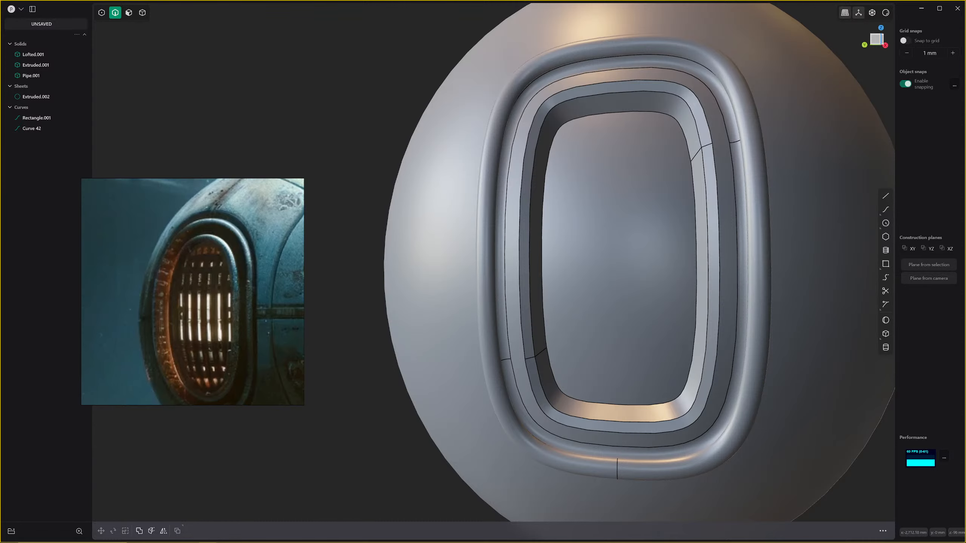
{"action": "key", "text": "3"}
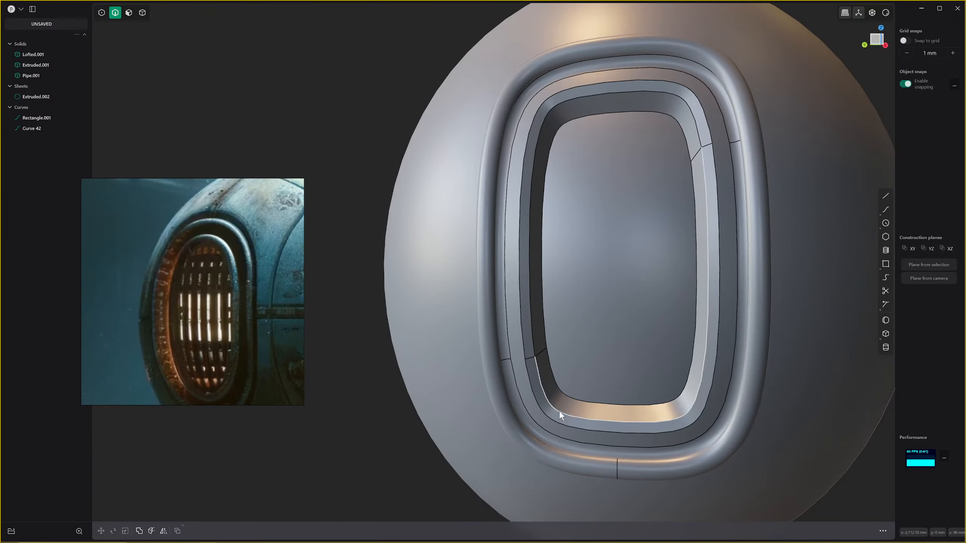
{"action": "left_click", "coordinate": [558, 415]}
{"action": "left_click", "coordinate": [522, 302], "text": "shift"}
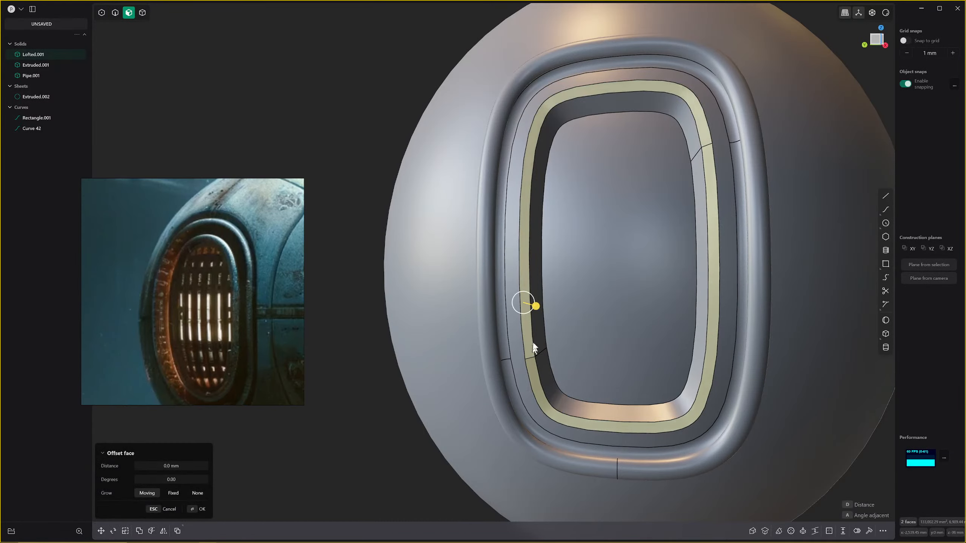
{"action": "left_click_drag", "start_coordinate": [534, 306], "coordinate": [535, 307]}
{"action": "left_click_drag", "start_coordinate": [535, 307], "coordinate": [533, 306]}
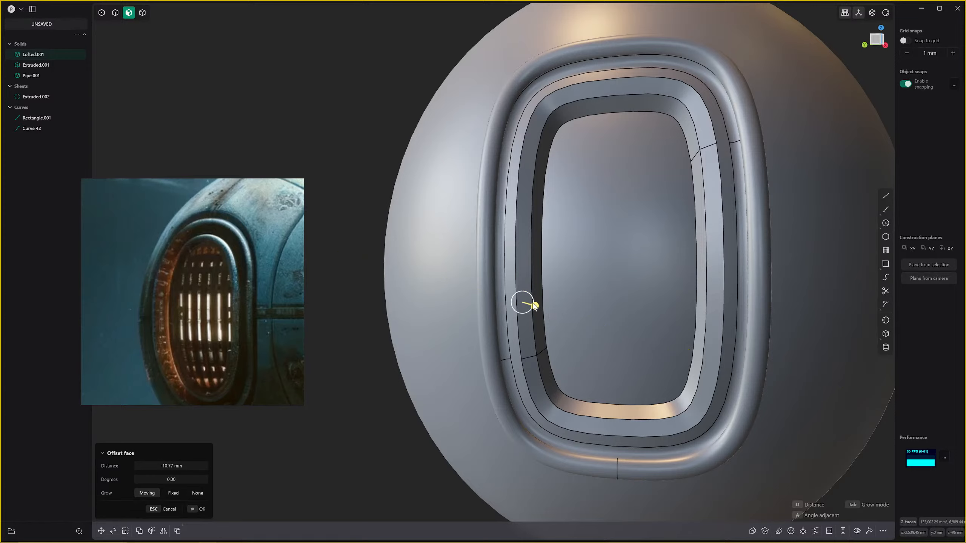
{"action": "key", "text": "Return"}
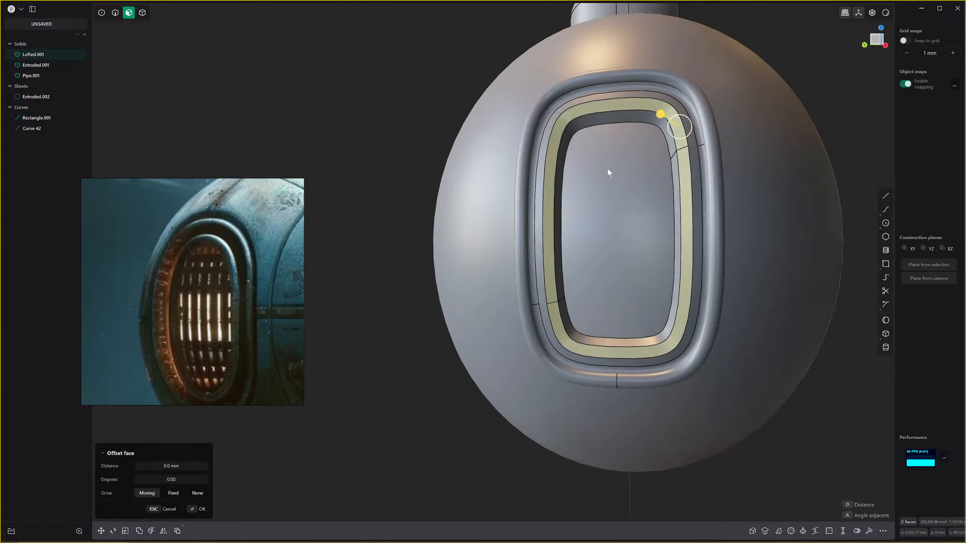
Delete the two chamfer faces around the recess, leaving an open gap between the hull and the recess wall.
{"action": "scroll", "coordinate": [608, 168], "scroll_direction": "up", "scroll_amount": 5}
{"action": "scroll", "coordinate": [619, 219], "scroll_direction": "down", "scroll_amount": 5}
{"action": "middle_click_drag", "start_coordinate": [617, 199], "coordinate": [565, 196]}
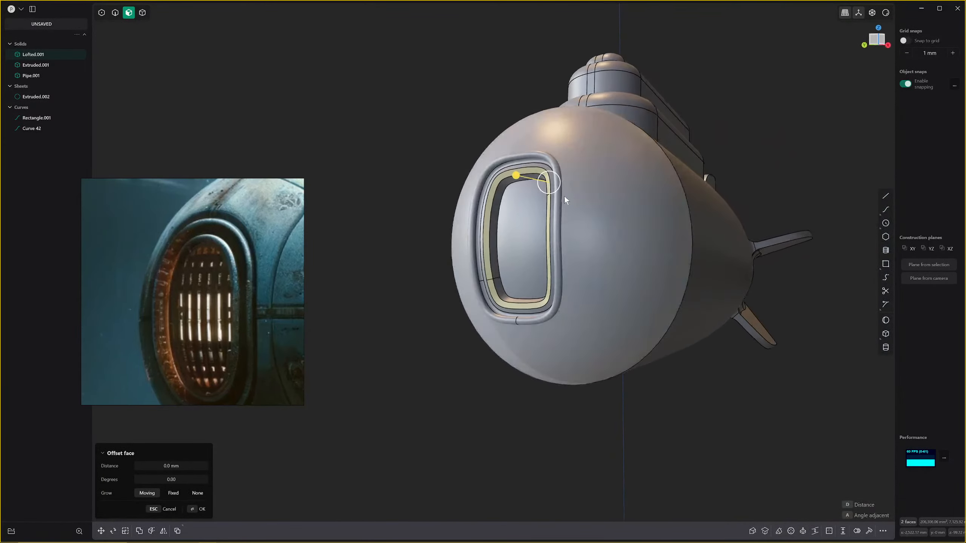
{"action": "scroll", "coordinate": [540, 195], "scroll_direction": "up", "scroll_amount": 6}
{"action": "middle_click_drag", "start_coordinate": [443, 213], "coordinate": [470, 202]}
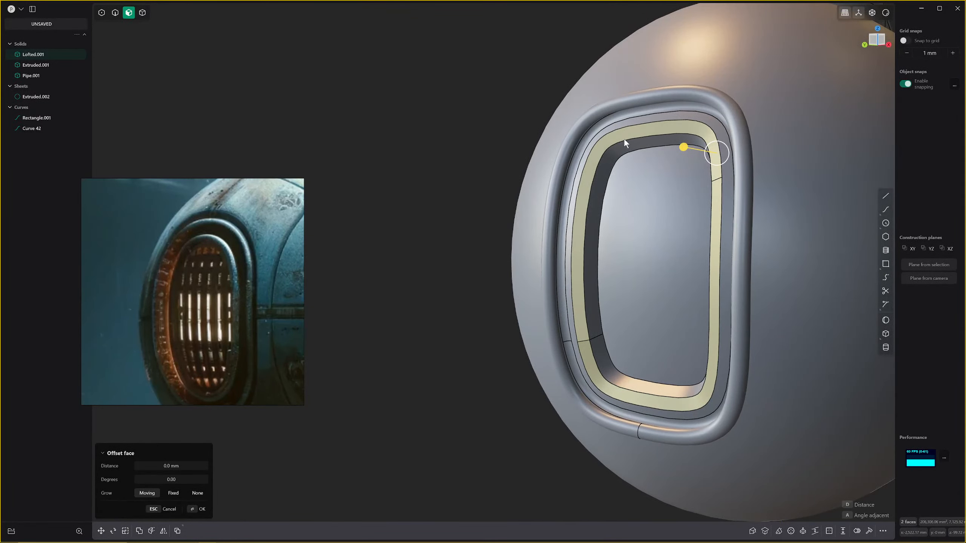
{"action": "key", "text": "Delete"}
Loft a surface between the two open edge loops to bridge the gap around the recess.
{"action": "key", "text": "2"}
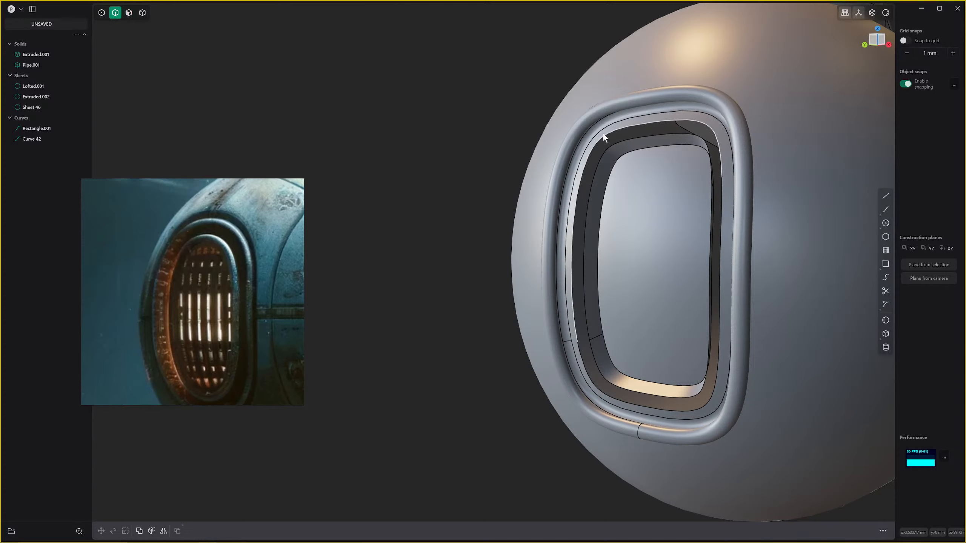
{"action": "double_click", "coordinate": [603, 134]}
{"action": "double_click", "coordinate": [633, 143], "text": "shift"}
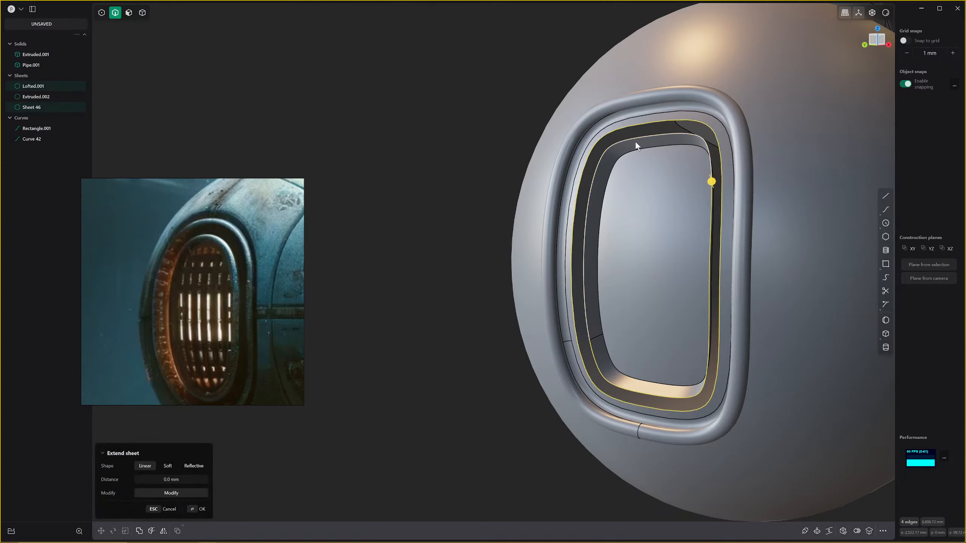
{"action": "key", "text": "l"}
{"action": "middle_click_drag", "start_coordinate": [635, 148], "coordinate": [623, 205]}
{"action": "key", "text": "Tab"}
{"action": "key", "text": "Return"}
Join the lofted ring surface with the hull sheet Sheet 46.
{"action": "scroll", "coordinate": [533, 191], "scroll_direction": "down", "scroll_amount": 6}
{"action": "middle_click_drag", "start_coordinate": [534, 191], "coordinate": [517, 201]}
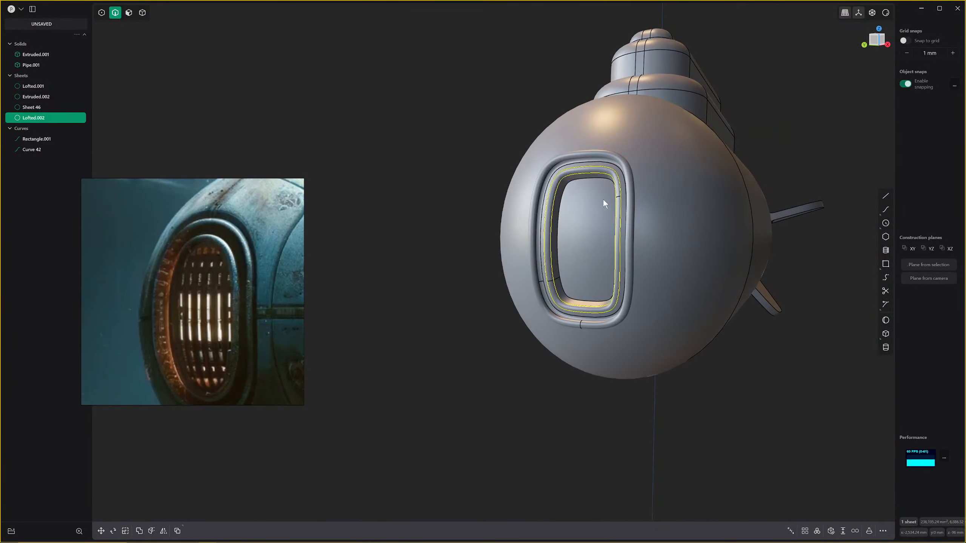
{"action": "middle_click_drag", "start_coordinate": [603, 199], "coordinate": [598, 198]}
{"action": "key", "text": "4"}
{"action": "left_click", "coordinate": [692, 144]}
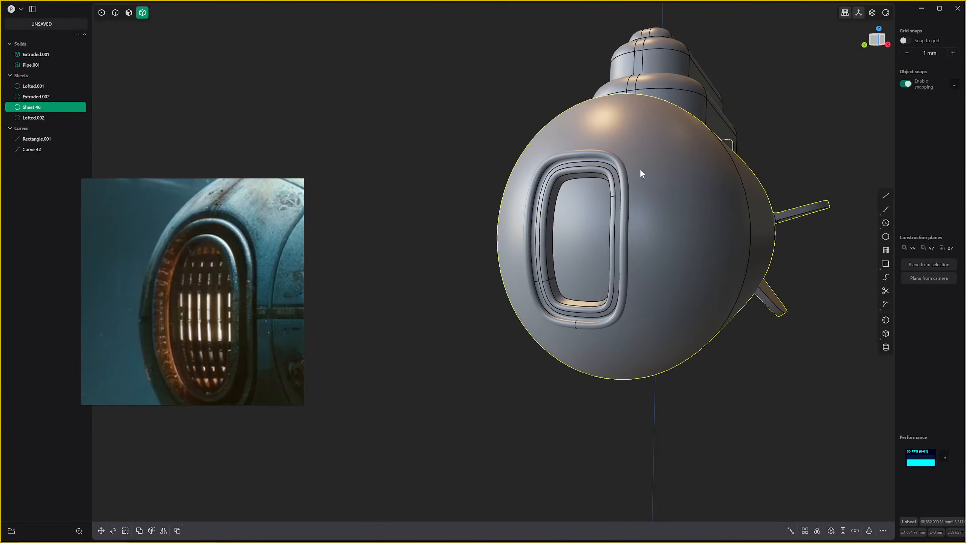
{"action": "left_click", "coordinate": [610, 175], "text": "shift"}
{"action": "scroll", "coordinate": [612, 176], "scroll_direction": "up", "scroll_amount": 5}
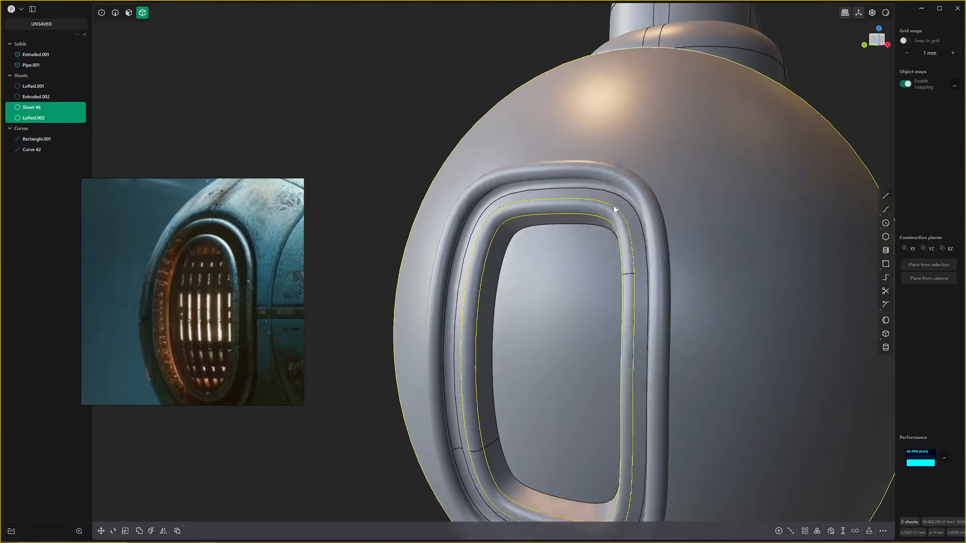
{"action": "scroll", "coordinate": [613, 203], "scroll_direction": "down", "scroll_amount": 3}
{"action": "middle_click_drag", "start_coordinate": [612, 202], "coordinate": [619, 251]}
{"action": "key", "text": "j"}
Fillet the inner edge where the recess wall meets its floor face.
{"action": "scroll", "coordinate": [593, 214], "scroll_direction": "up", "scroll_amount": 4}
{"action": "scroll", "coordinate": [613, 217], "scroll_direction": "down", "scroll_amount": 5}
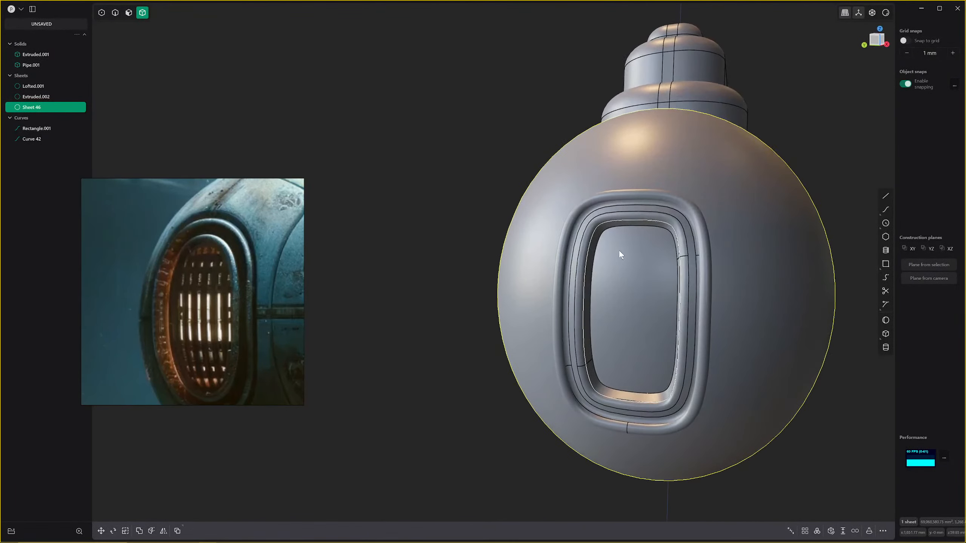
{"action": "scroll", "coordinate": [619, 251], "scroll_direction": "up", "scroll_amount": 5}
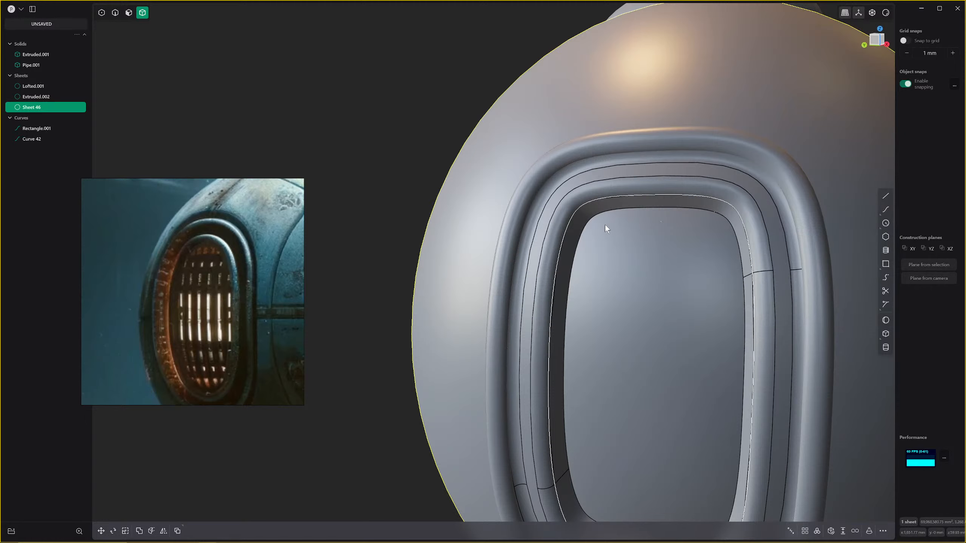
{"action": "key", "text": "2"}
{"action": "left_click", "coordinate": [604, 226]}
{"action": "left_click", "coordinate": [608, 208]}
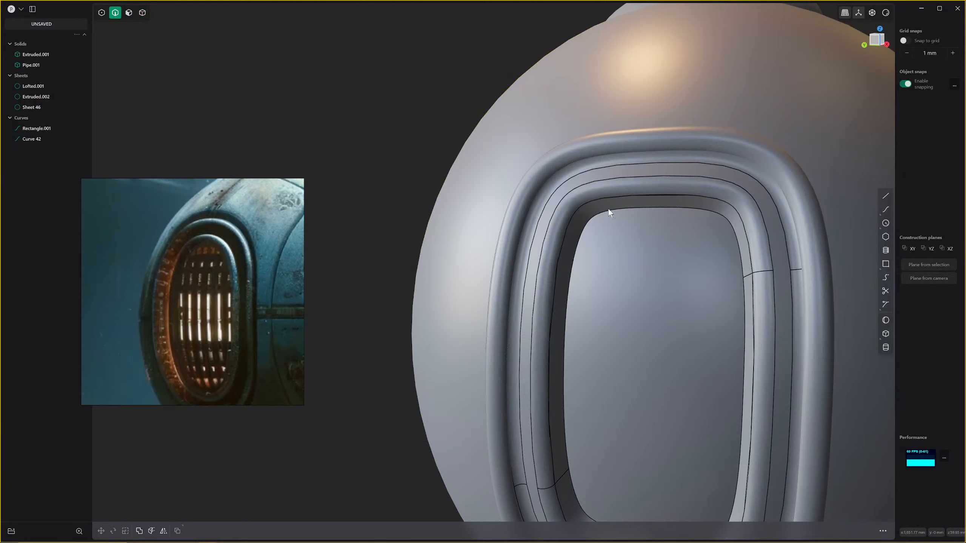
{"action": "key", "text": "b"}
{"action": "left_click_drag", "start_coordinate": [609, 205], "coordinate": [616, 217]}
{"action": "key", "text": "Return"}
Try to draw a straight line across the window recess from the upper inner edge to the lower inner edge.
{"action": "scroll", "coordinate": [615, 218], "scroll_direction": "down", "scroll_amount": 5}
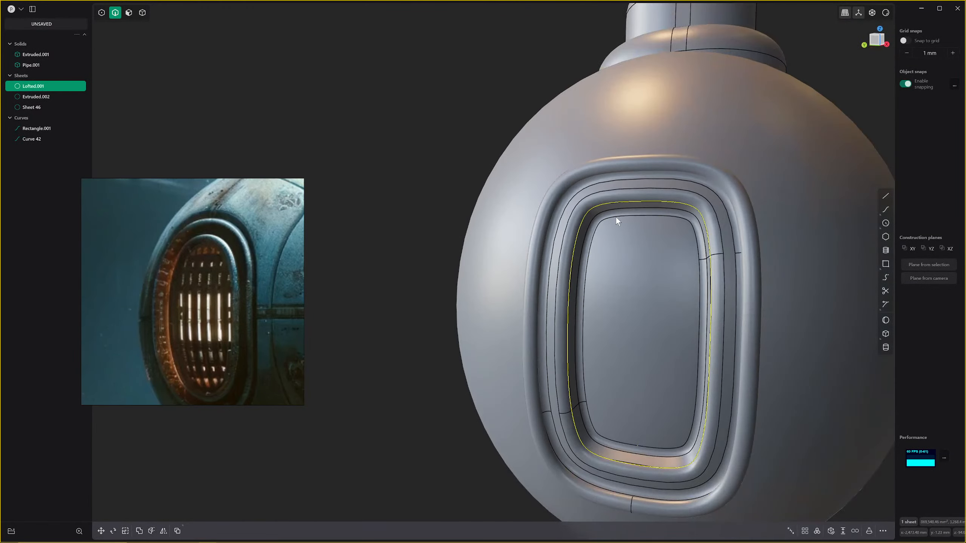
{"action": "scroll", "coordinate": [615, 223], "scroll_direction": "down", "scroll_amount": 5}
{"action": "middle_click_drag", "start_coordinate": [595, 217], "coordinate": [720, 265]}
{"action": "scroll", "coordinate": [609, 258], "scroll_direction": "up", "scroll_amount": 5}
{"action": "scroll", "coordinate": [688, 296], "scroll_direction": "up", "scroll_amount": 4}
{"action": "scroll", "coordinate": [686, 298], "scroll_direction": "down", "scroll_amount": 3}
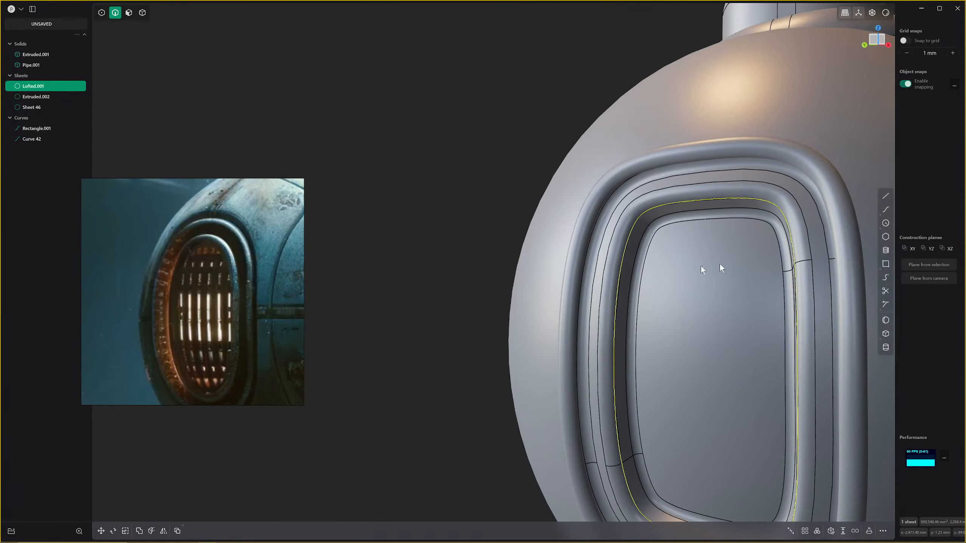
{"action": "left_click", "coordinate": [885, 196]}
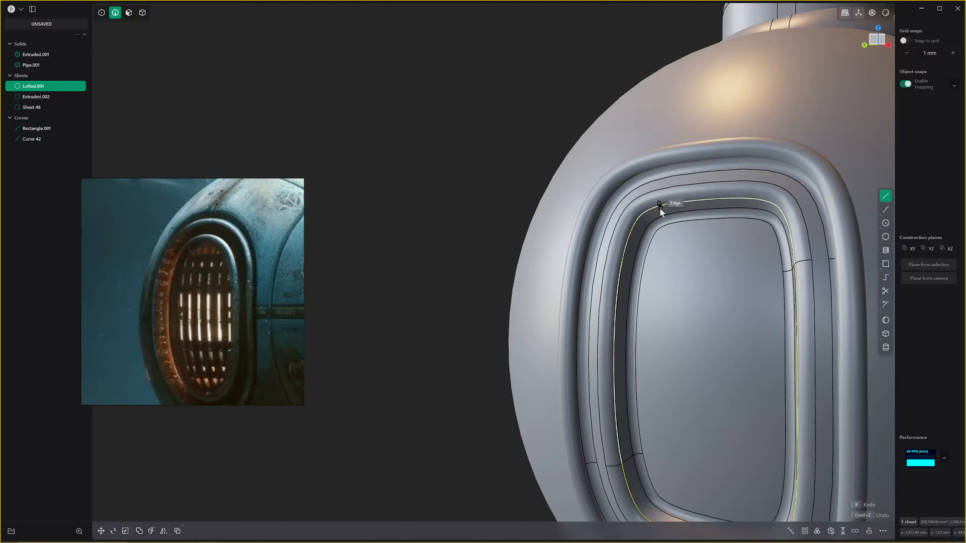
{"action": "scroll", "coordinate": [721, 282], "scroll_direction": "down", "scroll_amount": 5}
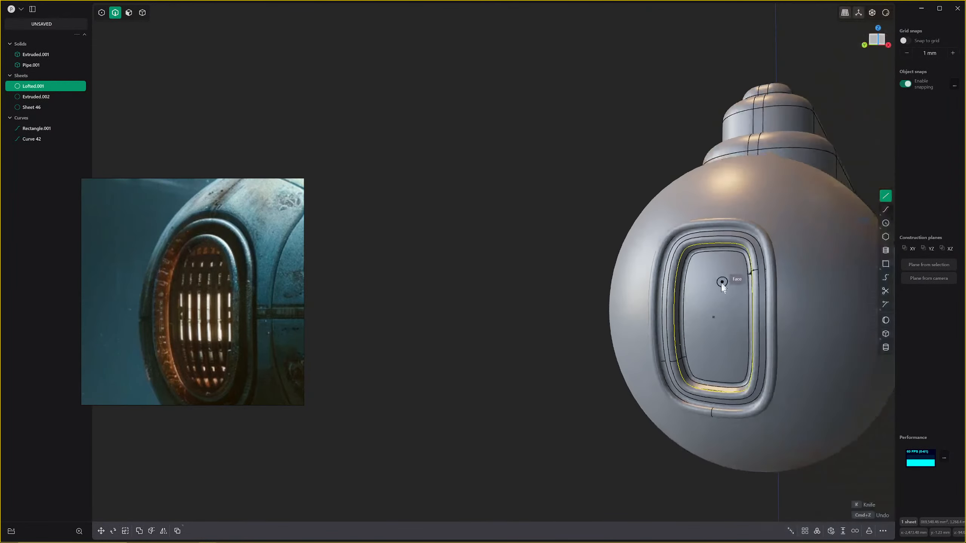
{"action": "middle_click_drag", "start_coordinate": [721, 284], "coordinate": [714, 250], "text": "shift"}
{"action": "scroll", "coordinate": [714, 250], "scroll_direction": "up", "scroll_amount": 3}
{"action": "scroll", "coordinate": [695, 232], "scroll_direction": "up", "scroll_amount": 2}
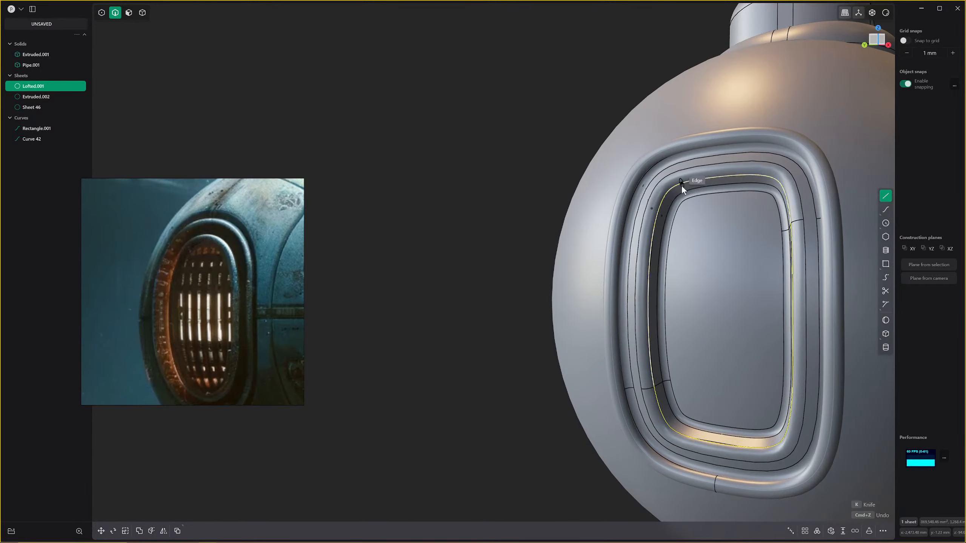
{"action": "middle_click_drag", "start_coordinate": [677, 183], "coordinate": [582, 265]}
{"action": "scroll", "coordinate": [514, 266], "scroll_direction": "up", "scroll_amount": 4}
{"action": "scroll", "coordinate": [526, 266], "scroll_direction": "down", "scroll_amount": 1}
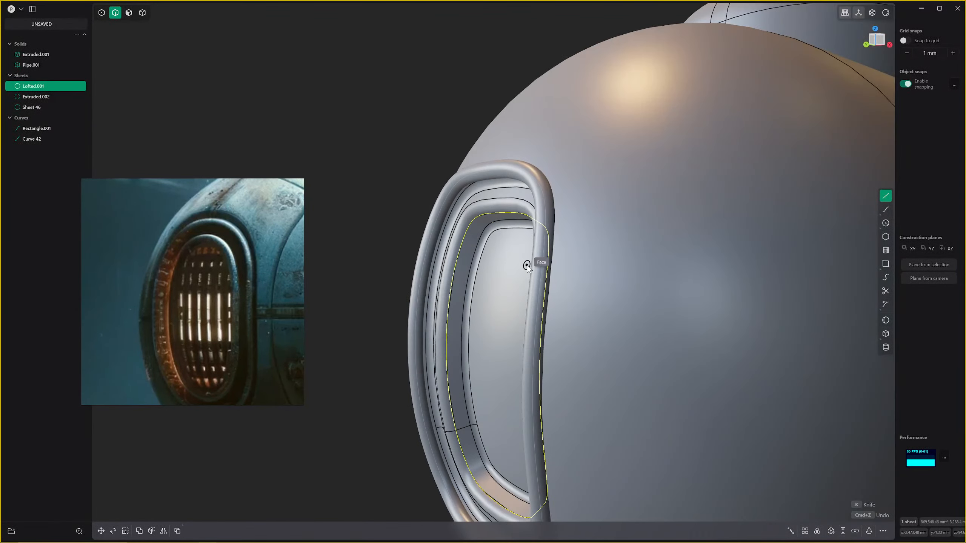
{"action": "middle_click_drag", "start_coordinate": [521, 266], "coordinate": [525, 268]}
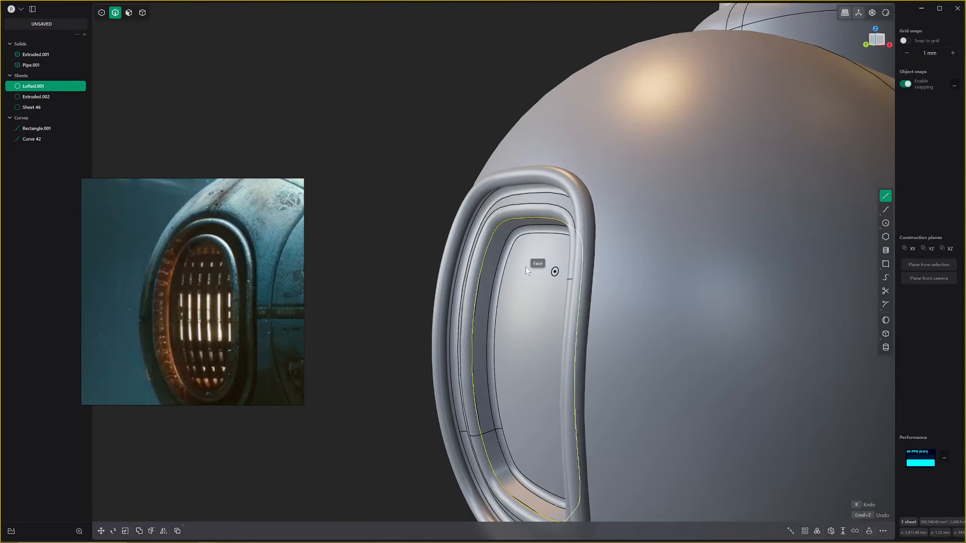
{"action": "left_click", "coordinate": [512, 219]}
{"action": "middle_click_drag", "start_coordinate": [512, 218], "coordinate": [548, 225]}
{"action": "scroll", "coordinate": [695, 277], "scroll_direction": "up", "scroll_amount": 3}
{"action": "middle_click_drag", "start_coordinate": [695, 277], "coordinate": [608, 188], "text": "shift"}
{"action": "middle_click_drag", "start_coordinate": [688, 320], "coordinate": [618, 218]}
{"action": "scroll", "coordinate": [646, 327], "scroll_direction": "down", "scroll_amount": 3}
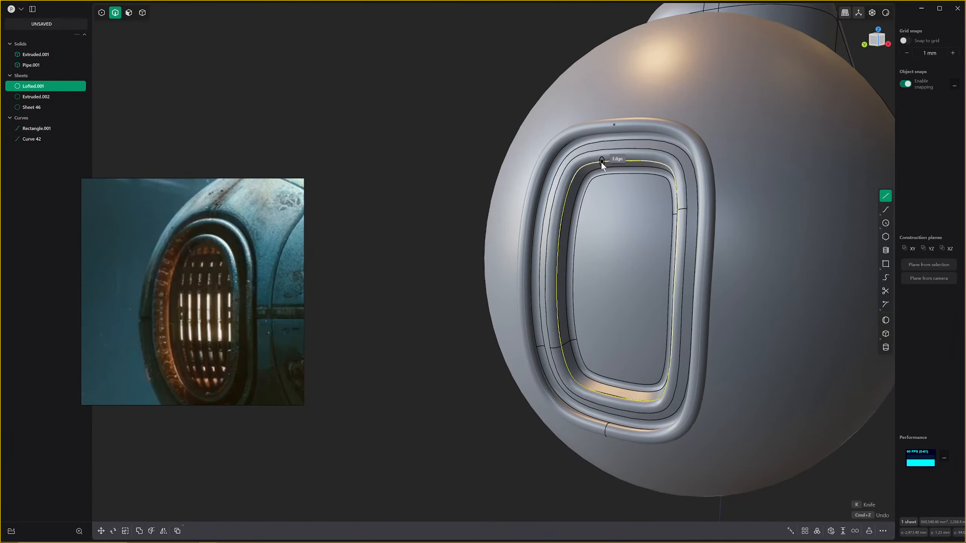
{"action": "left_click", "coordinate": [623, 159]}
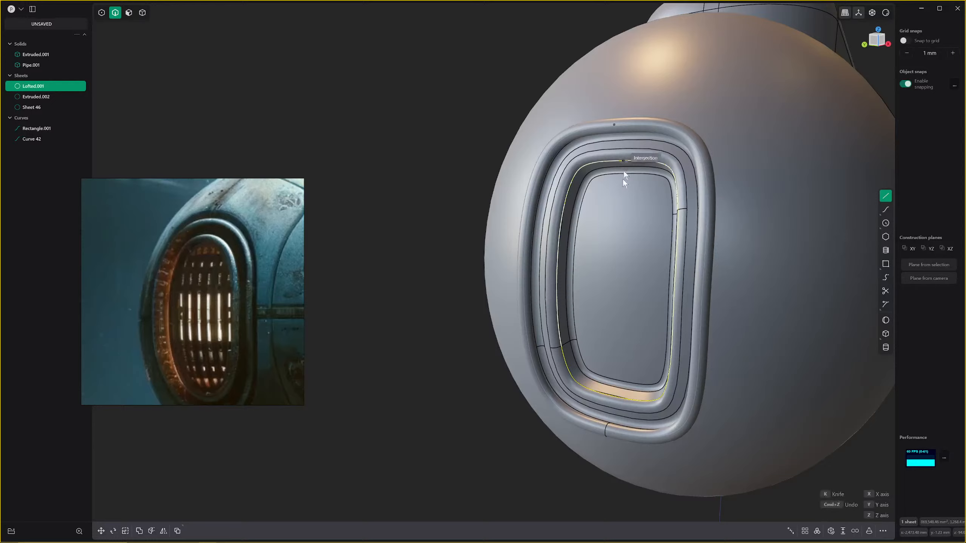
{"action": "left_click", "coordinate": [609, 397]}
{"action": "middle_click_drag", "start_coordinate": [656, 249], "coordinate": [564, 216]}
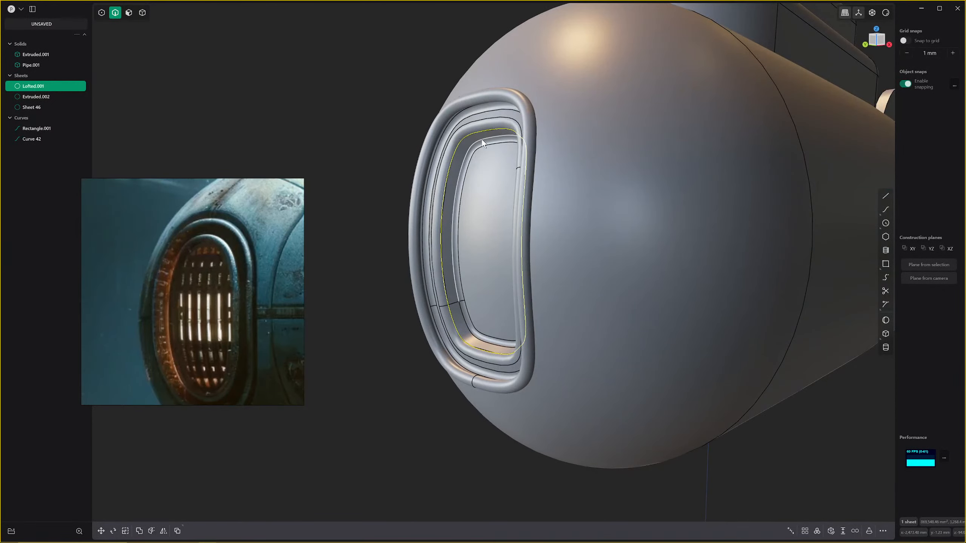
{"action": "middle_click_drag", "start_coordinate": [481, 139], "coordinate": [491, 171]}
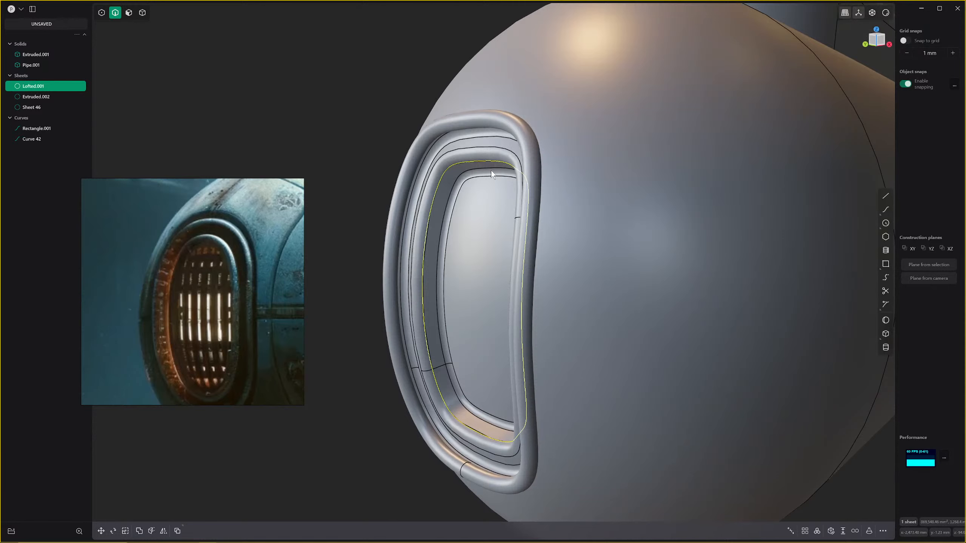
{"action": "scroll", "coordinate": [490, 170], "scroll_direction": "down", "scroll_amount": 4}
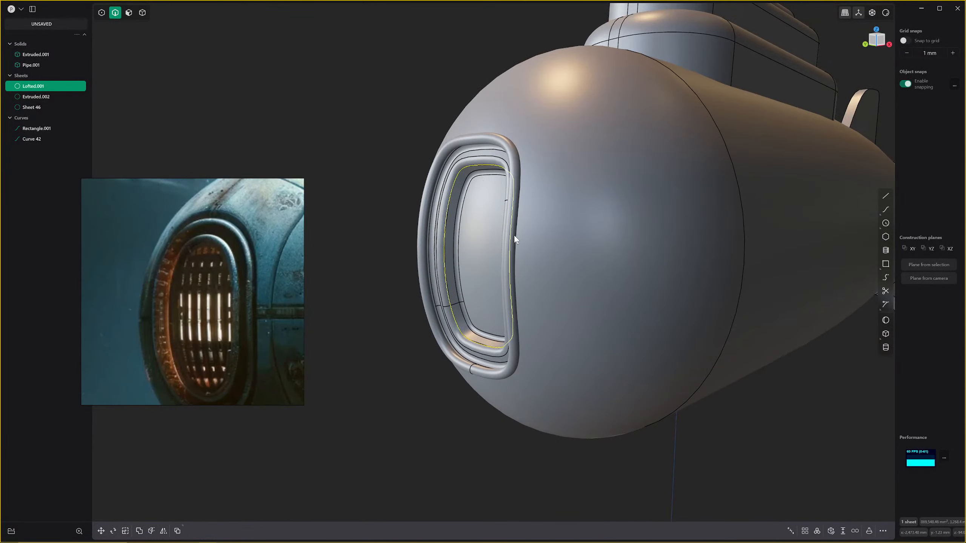
{"action": "key", "text": "g"}
{"action": "left_click_drag", "start_coordinate": [508, 254], "coordinate": [434, 280]}
{"action": "key", "text": "Escape"}
Duplicate the inner edge loop around the window recess as a separate closed curve.
{"action": "middle_click_drag", "start_coordinate": [472, 253], "coordinate": [464, 189]}
{"action": "left_click", "coordinate": [470, 151]}
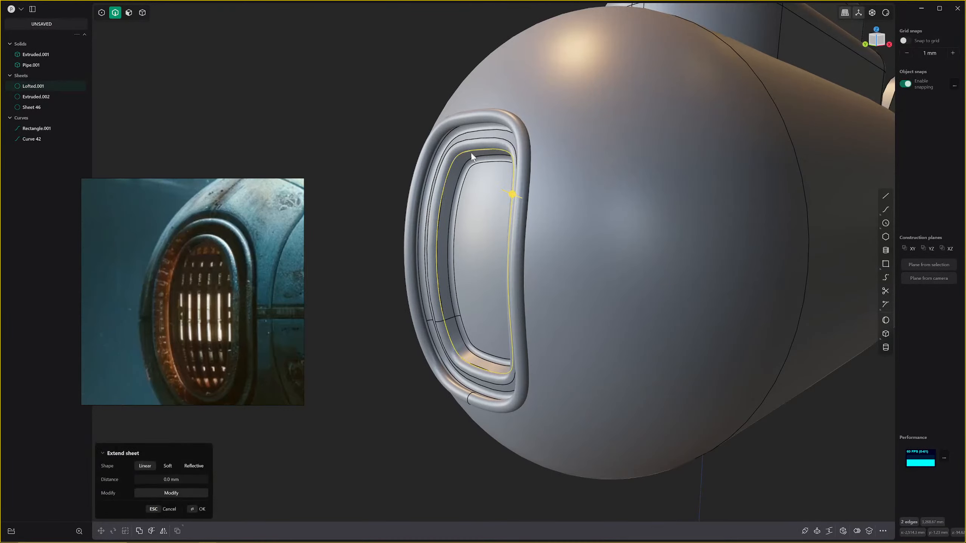
{"action": "key", "text": "shift+d"}
{"action": "key", "text": "Escape"}
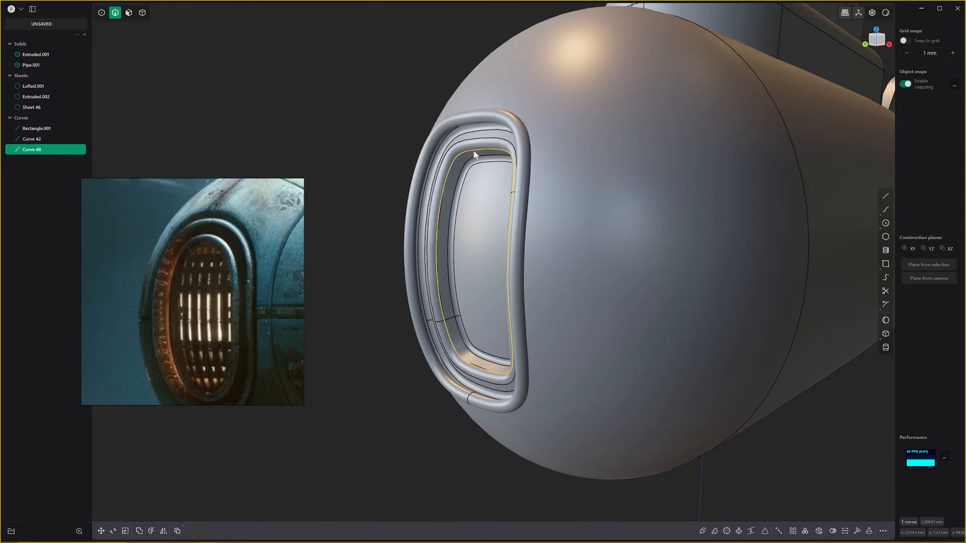
Move the duplicated loop curve away from the window recess and isolate it.
{"action": "key", "text": "g"}
{"action": "left_click_drag", "start_coordinate": [507, 255], "coordinate": [389, 293]}
{"action": "right_click", "coordinate": [389, 292]}
{"action": "middle_click_drag", "start_coordinate": [389, 293], "coordinate": [743, 274]}
{"action": "key", "text": "/"}
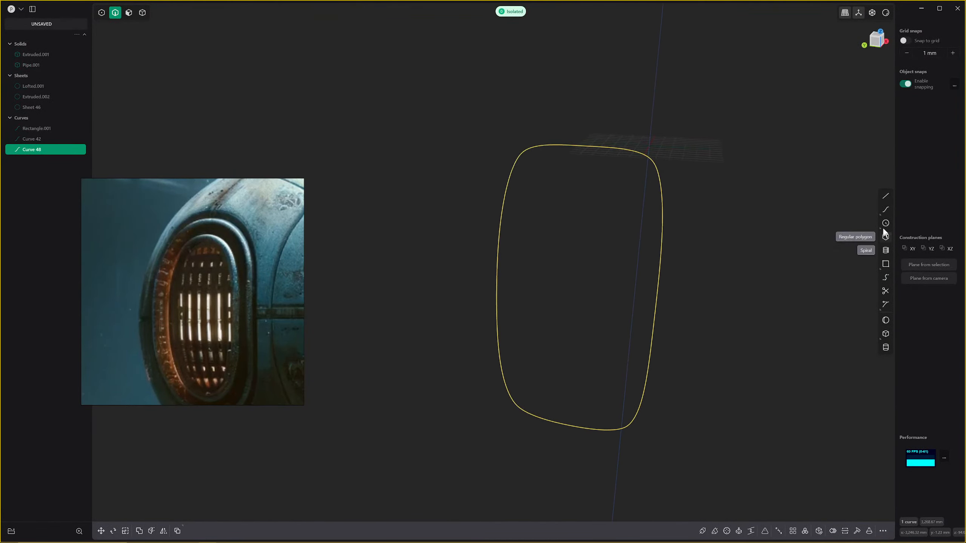
{"action": "left_click", "coordinate": [884, 209]}
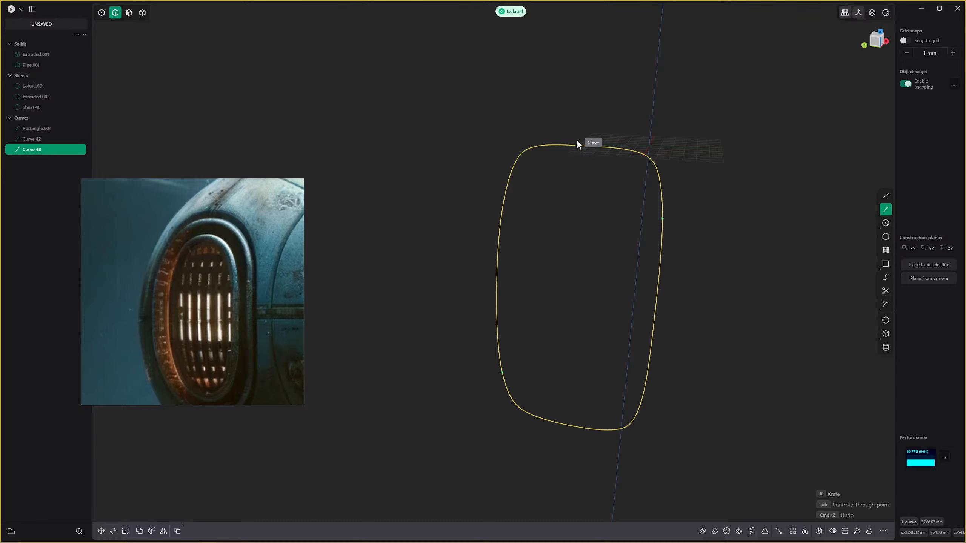
{"action": "key", "text": "k"}
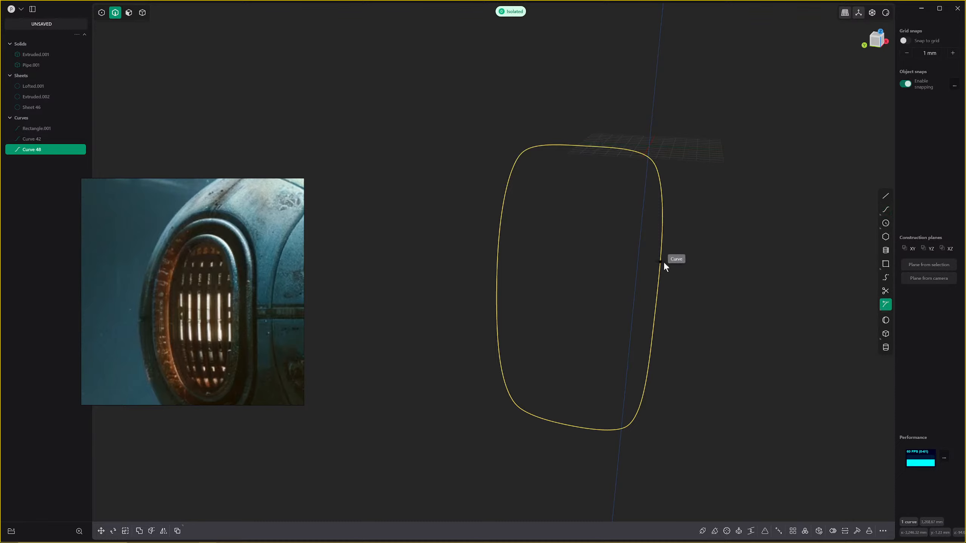
{"action": "key", "text": "Escape"}
Rebuild the isolated loop curve using the Refit method with a tolerance of 0.00100, checking it in the Right view.
{"action": "left_click", "coordinate": [857, 531]}
{"action": "middle_click_drag", "start_coordinate": [680, 274], "coordinate": [612, 247]}
{"action": "key", "text": "KP_1"}
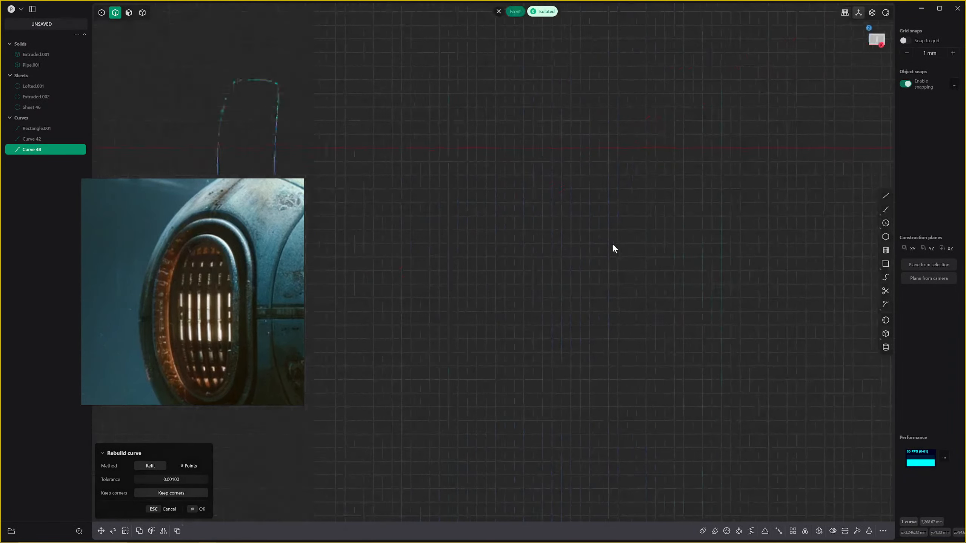
{"action": "key", "text": "KP_3"}
{"action": "scroll", "coordinate": [387, 186], "scroll_direction": "up", "scroll_amount": 3}
{"action": "middle_click_drag", "start_coordinate": [385, 206], "coordinate": [442, 308], "text": "shift"}
{"action": "scroll", "coordinate": [425, 173], "scroll_direction": "up", "scroll_amount": 2}
{"action": "scroll", "coordinate": [427, 149], "scroll_direction": "up", "scroll_amount": 1}
{"action": "middle_click_drag", "start_coordinate": [449, 147], "coordinate": [475, 146], "text": "shift"}
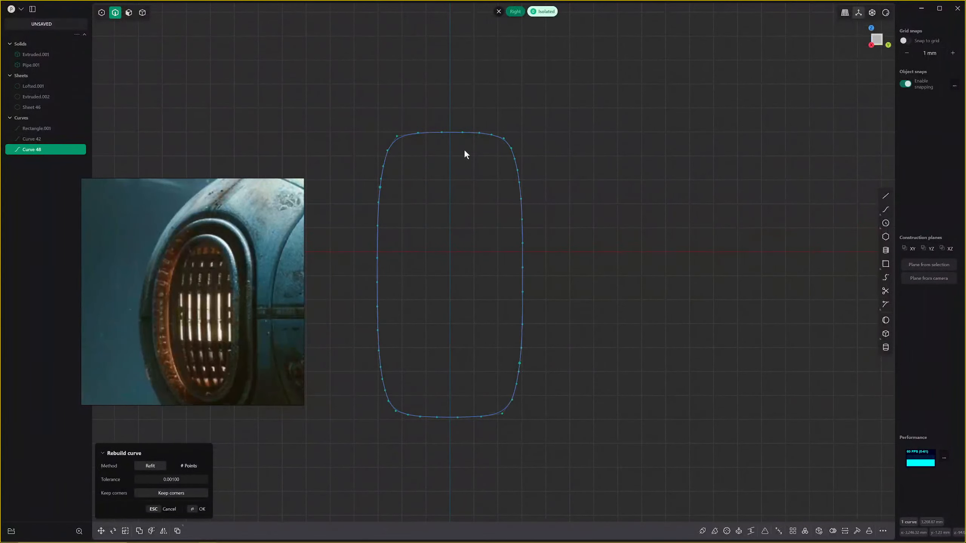
{"action": "scroll", "coordinate": [453, 133], "scroll_direction": "up", "scroll_amount": 1}
{"action": "scroll", "coordinate": [456, 131], "scroll_direction": "up", "scroll_amount": 1}
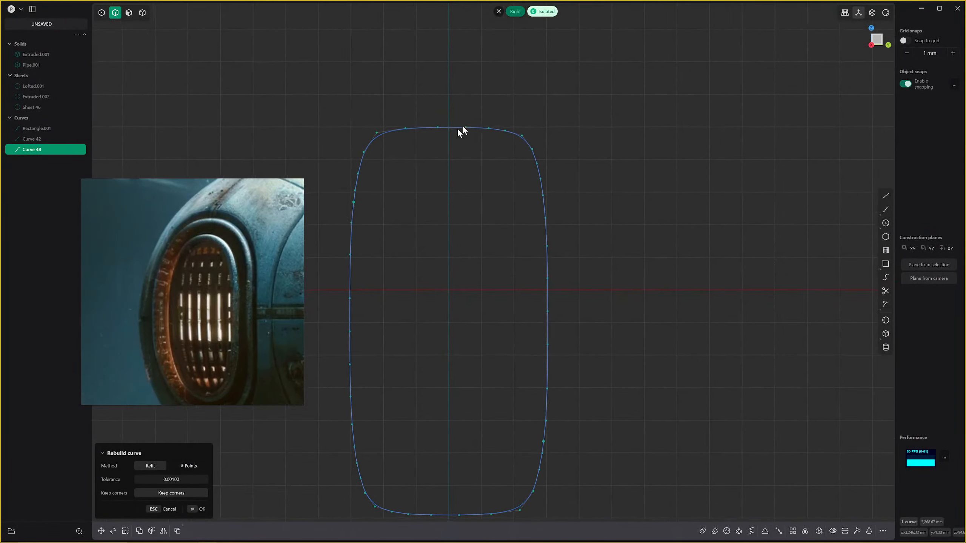
{"action": "middle_click_drag", "start_coordinate": [440, 141], "coordinate": [465, 129], "text": "shift"}
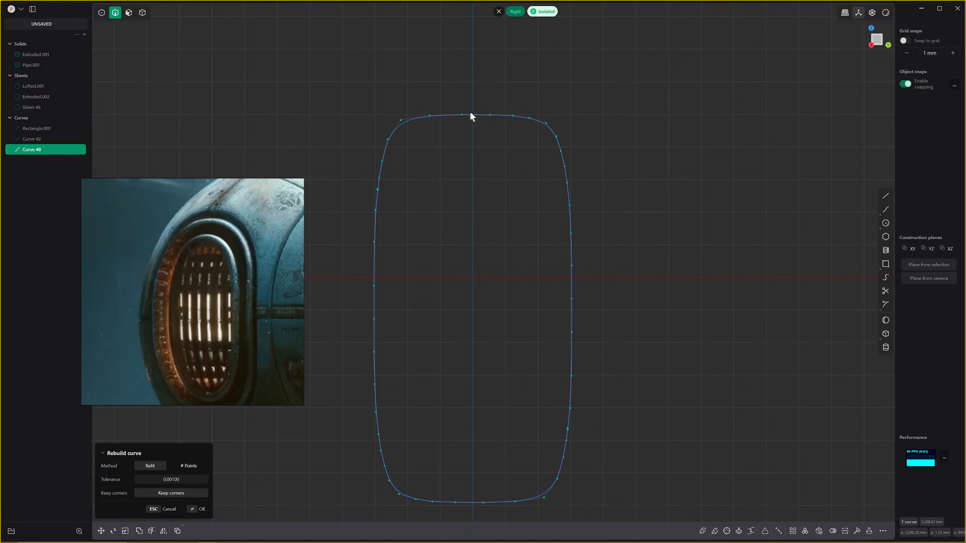
{"action": "key", "text": "Return"}
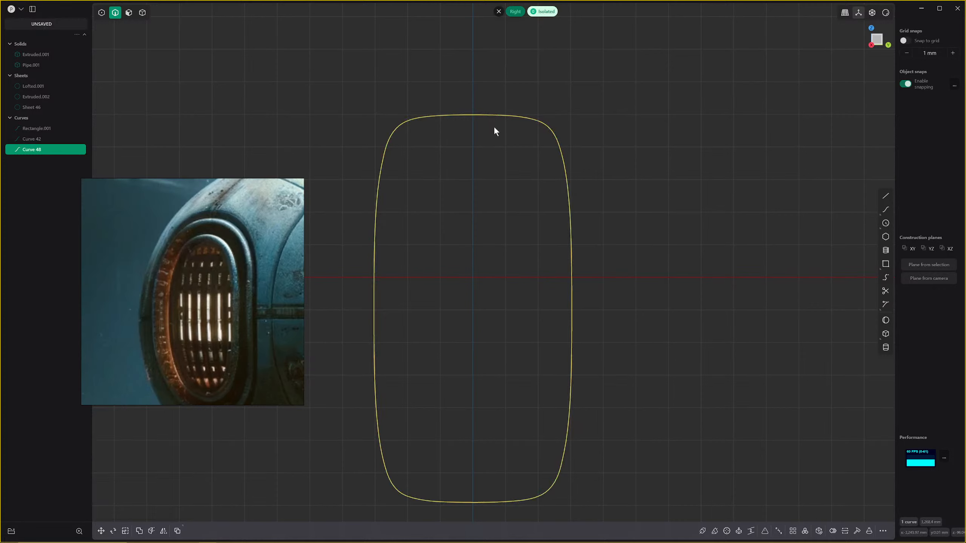
Try to delete the control points on the right half of the rebuilt curve using the Delete command.
{"action": "key", "text": "1"}
{"action": "left_click_drag", "start_coordinate": [472, 95], "coordinate": [657, 541]}
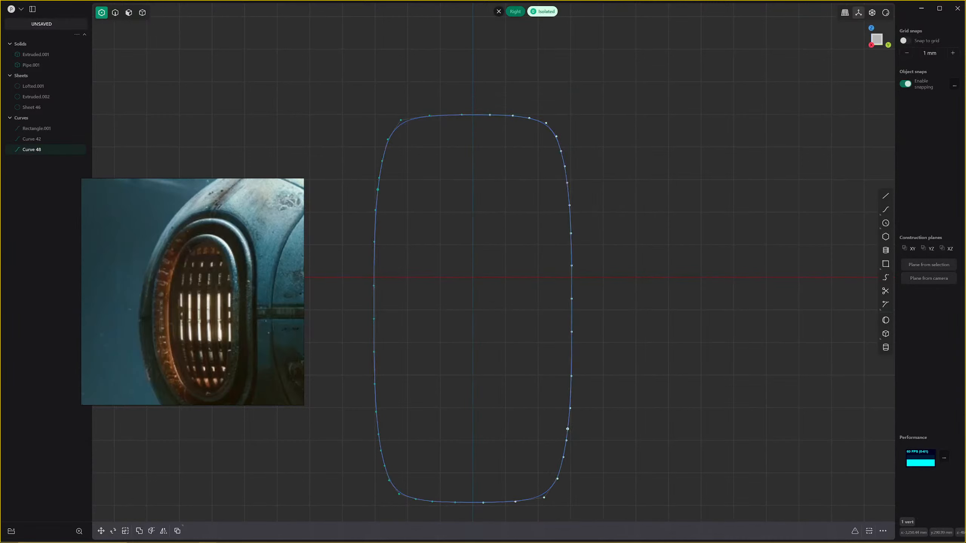
{"action": "scroll", "coordinate": [550, 302], "scroll_direction": "down", "scroll_amount": 1}
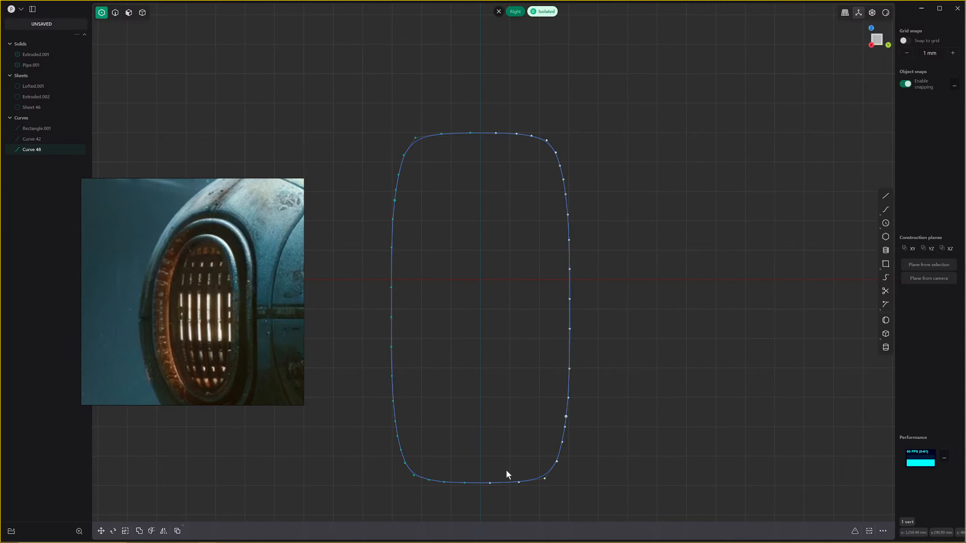
{"action": "type", "text": "f"}
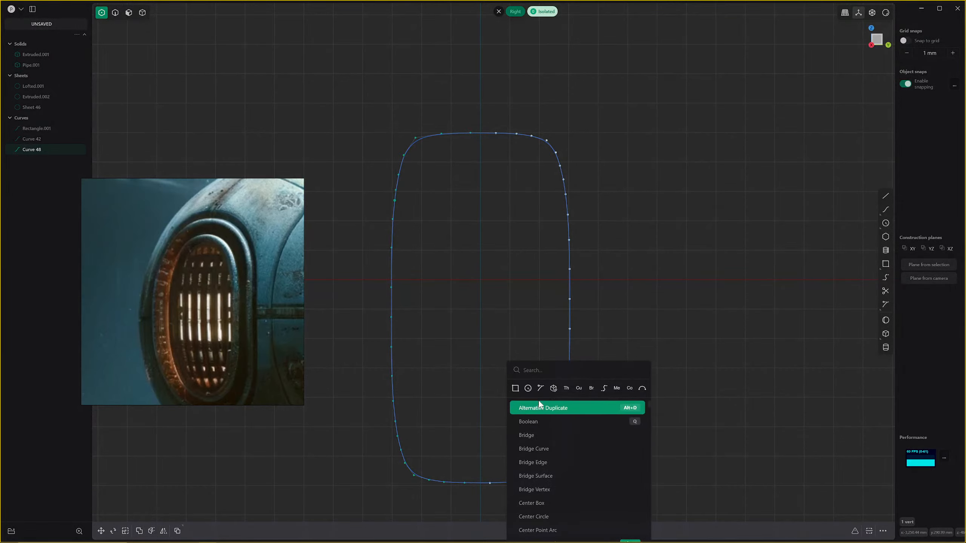
{"action": "type", "text": "vert"}
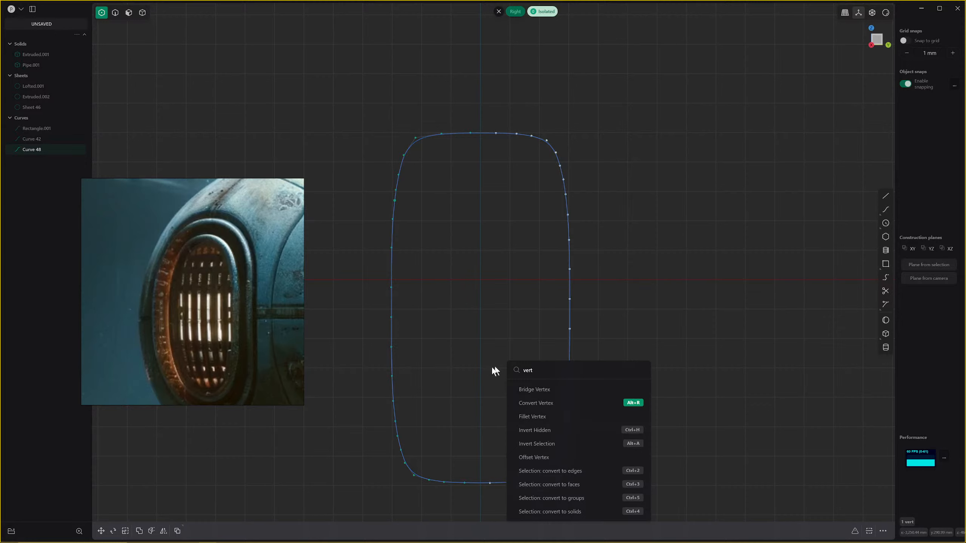
{"action": "key", "text": "ctrl+a"}
{"action": "type", "text": "de"}
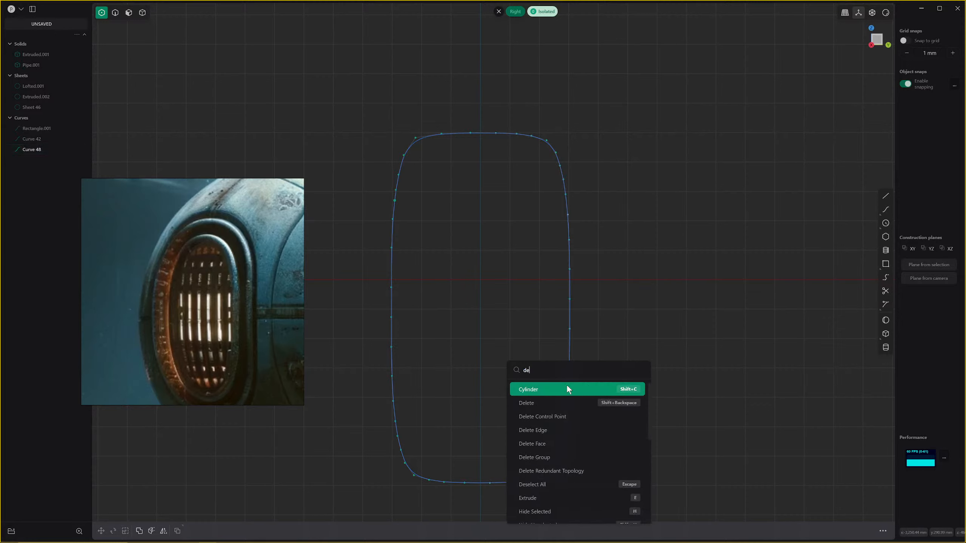
{"action": "type", "text": "let"}
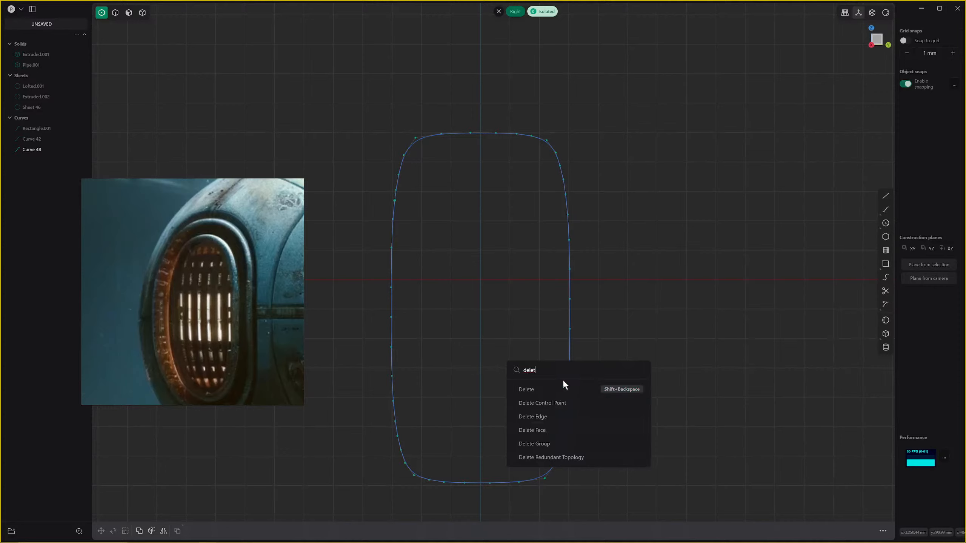
{"action": "left_click", "coordinate": [573, 389]}
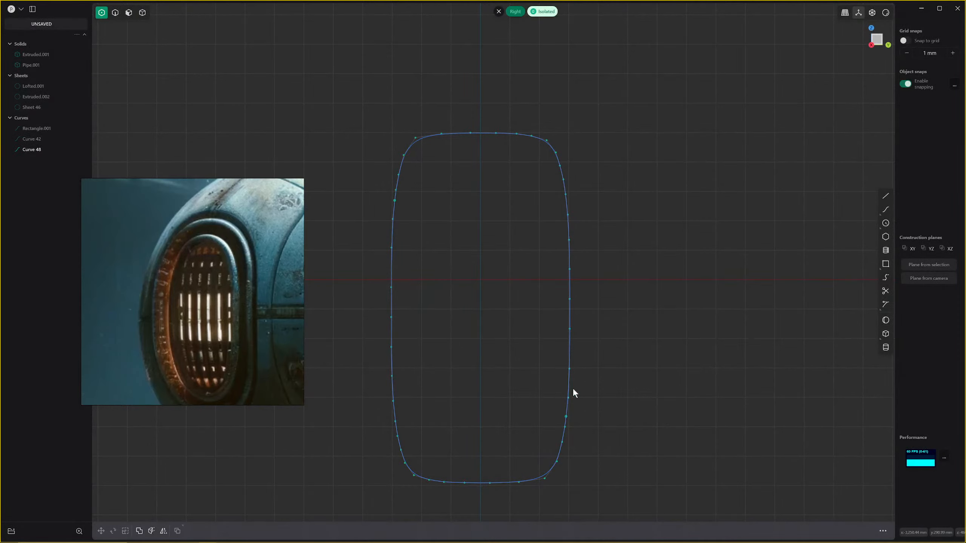
Try deleting individual control points around the upper-right corner of the rebuilt curve.
{"action": "left_click", "coordinate": [515, 133]}
{"action": "key", "text": "Delete"}
{"action": "left_click", "coordinate": [560, 168]}
{"action": "key", "text": "Delete"}
{"action": "left_click", "coordinate": [562, 179]}
{"action": "key", "text": "Delete"}
{"action": "key", "text": "t"}
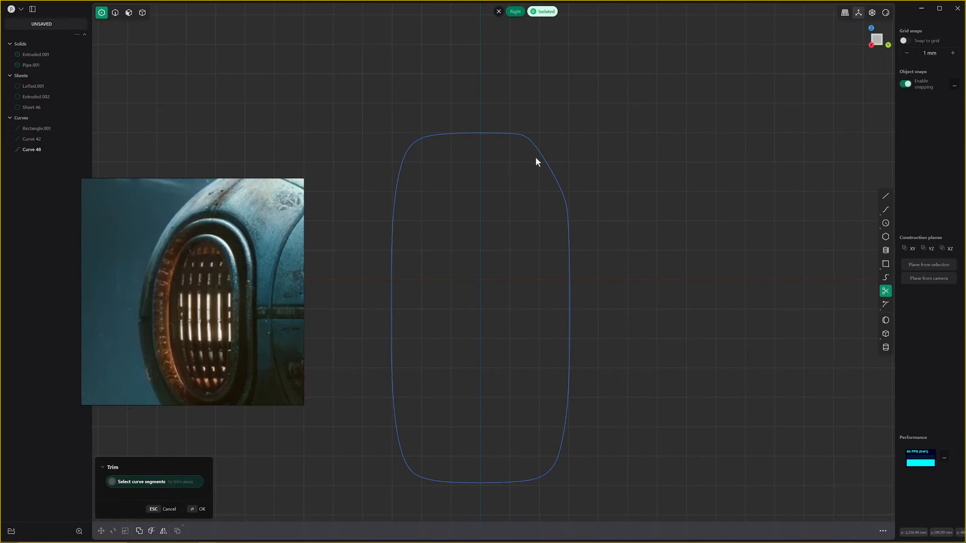
{"action": "left_click", "coordinate": [530, 147]}
{"action": "key", "text": "Escape"}
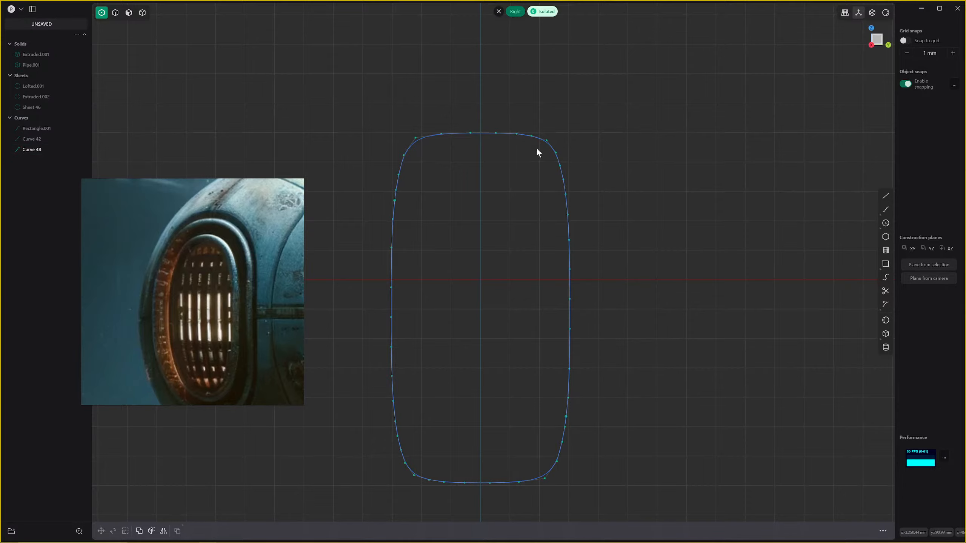
Undo the curve edits, the recess edge fillet and the join of the lofted ring surface with Sheet 46.
{"action": "middle_click_drag", "start_coordinate": [534, 148], "coordinate": [547, 121]}
{"action": "key", "text": "ctrl+z"}
{"action": "key", "text": "ctrl+z"}
{"action": "scroll", "coordinate": [591, 193], "scroll_direction": "down", "scroll_amount": 5}
{"action": "scroll", "coordinate": [502, 205], "scroll_direction": "up", "scroll_amount": 5}
{"action": "scroll", "coordinate": [412, 163], "scroll_direction": "up", "scroll_amount": 5}
{"action": "middle_click_drag", "start_coordinate": [583, 205], "coordinate": [684, 274]}
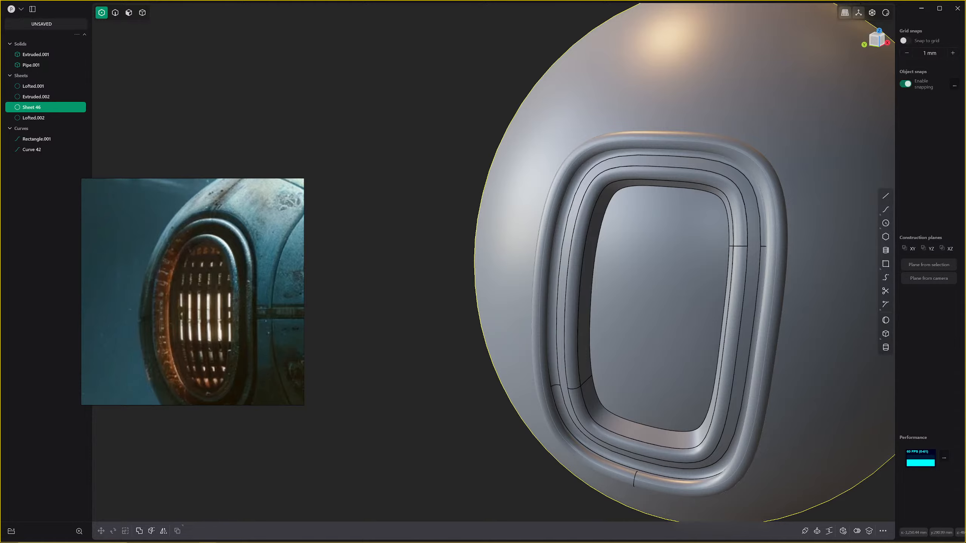
Draw a vertical line inside the front window opening, near one side, from the upper recess edge to the lower one.
{"action": "scroll", "coordinate": [594, 185], "scroll_direction": "down", "scroll_amount": 5}
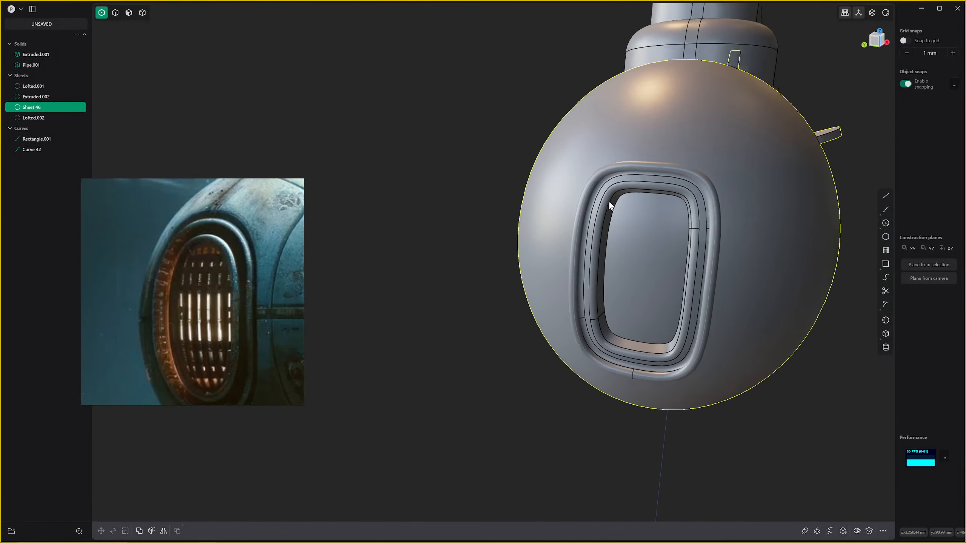
{"action": "middle_click_drag", "start_coordinate": [610, 206], "coordinate": [648, 194]}
{"action": "scroll", "coordinate": [649, 194], "scroll_direction": "up", "scroll_amount": 4}
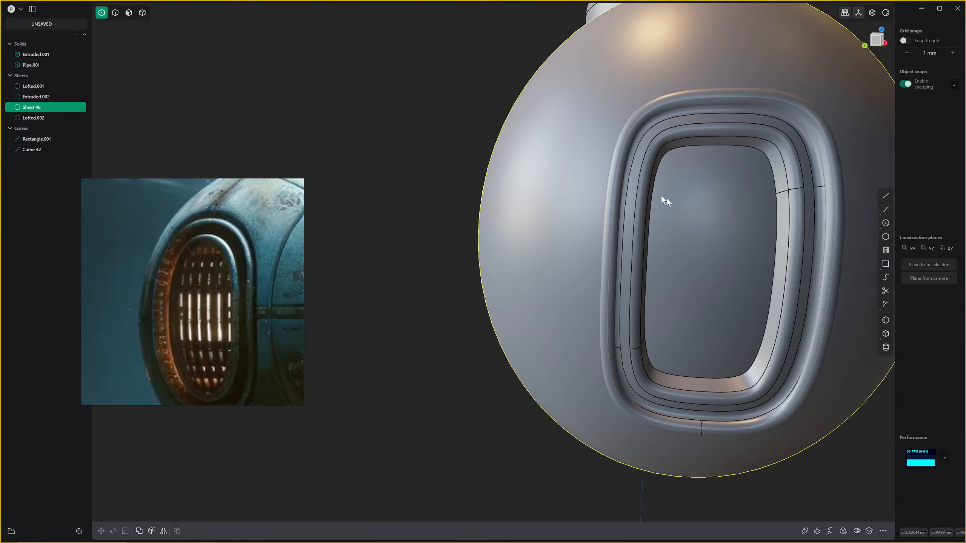
{"action": "left_click", "coordinate": [885, 196]}
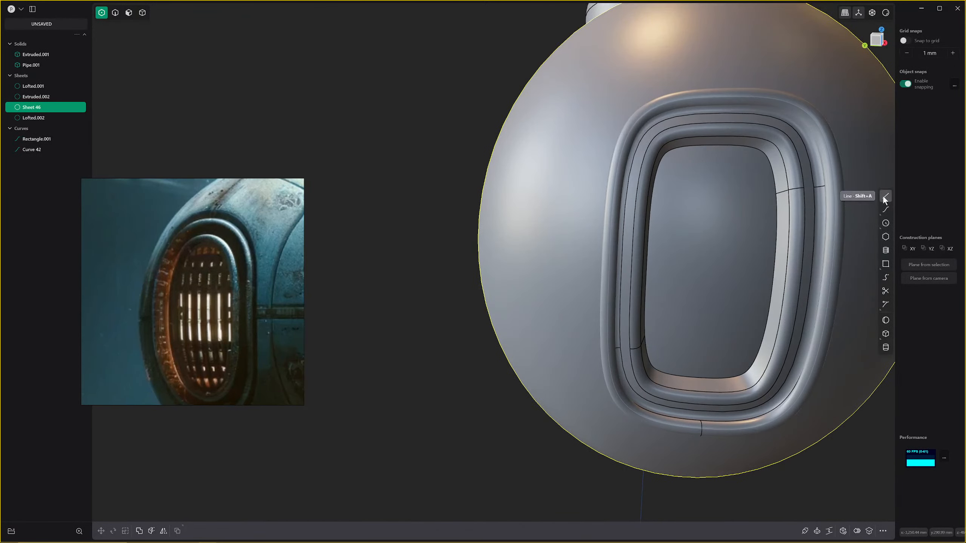
{"action": "middle_click_drag", "start_coordinate": [666, 207], "coordinate": [661, 274], "text": "shift"}
{"action": "scroll", "coordinate": [626, 240], "scroll_direction": "down", "scroll_amount": 2}
{"action": "middle_click_drag", "start_coordinate": [596, 265], "coordinate": [628, 276], "text": "shift"}
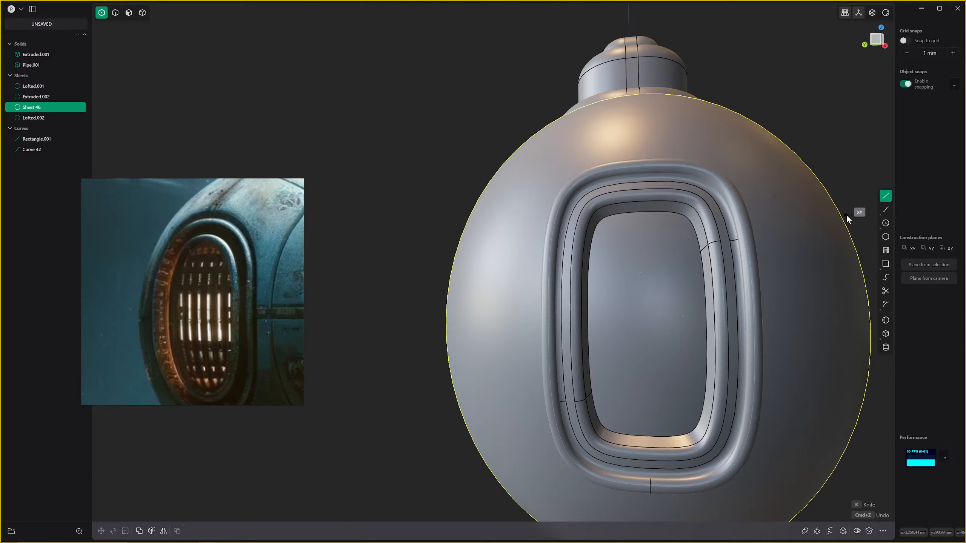
{"action": "left_click", "coordinate": [886, 210]}
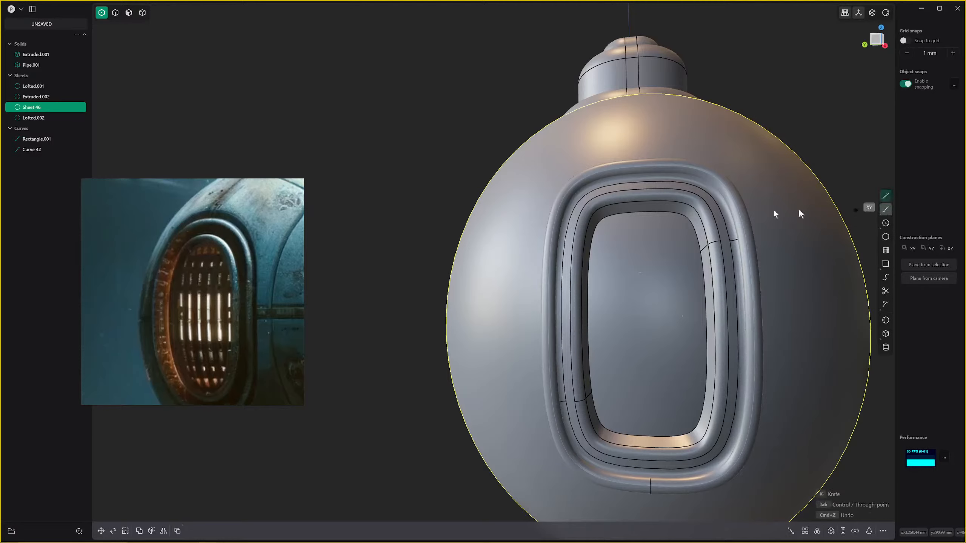
{"action": "left_click", "coordinate": [609, 203]}
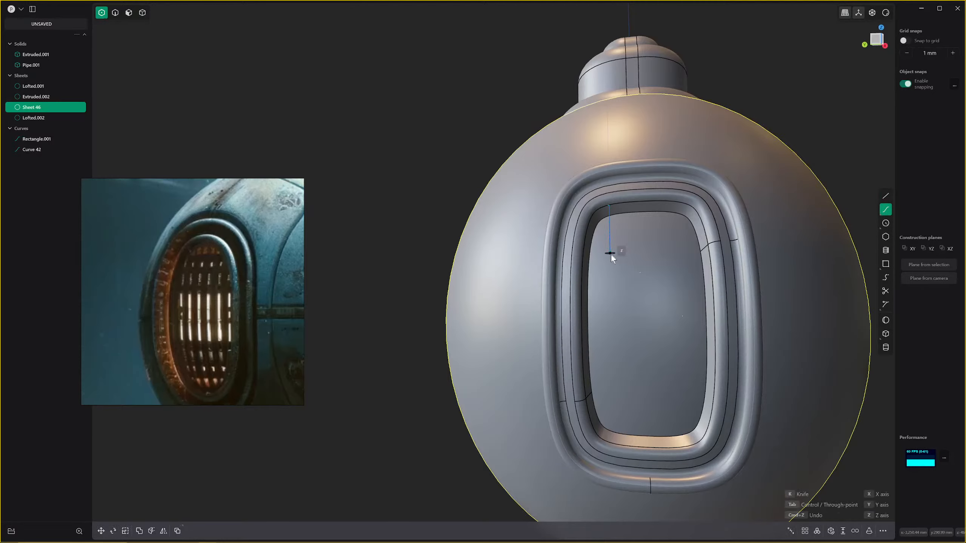
{"action": "left_click", "coordinate": [609, 443]}
{"action": "middle_click_drag", "start_coordinate": [615, 431], "coordinate": [567, 433]}
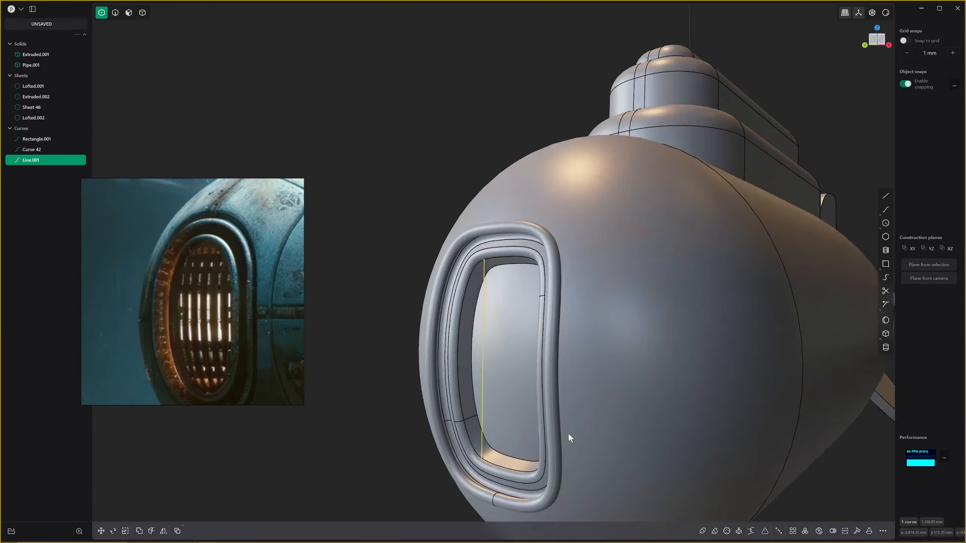
{"action": "middle_click_drag", "start_coordinate": [489, 376], "coordinate": [462, 346]}
{"action": "key", "text": "5"}
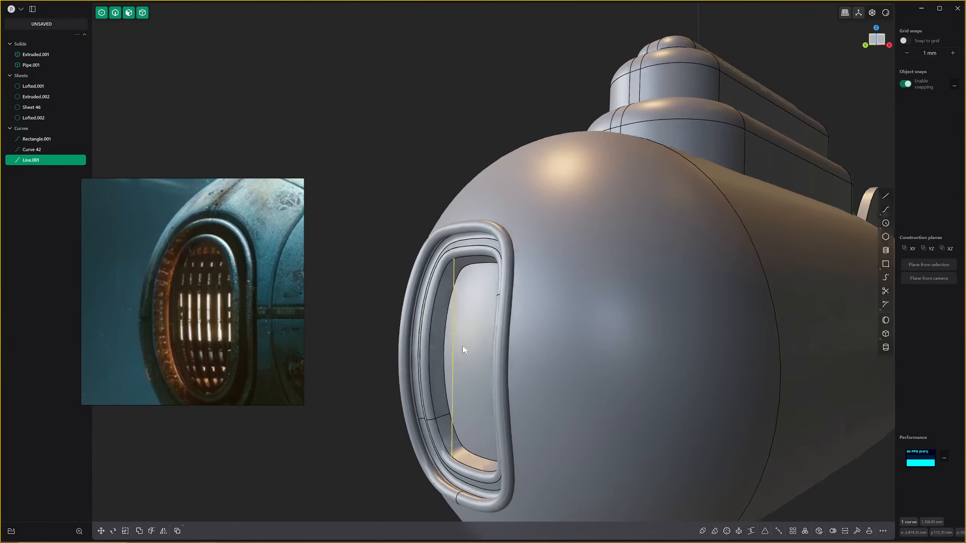
{"action": "key", "text": "2"}
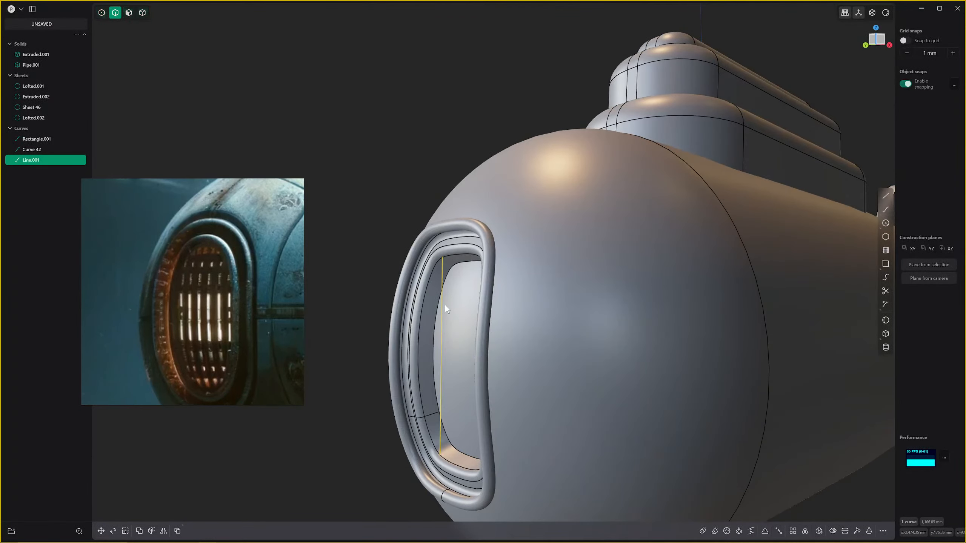
{"action": "key", "text": "Delete"}
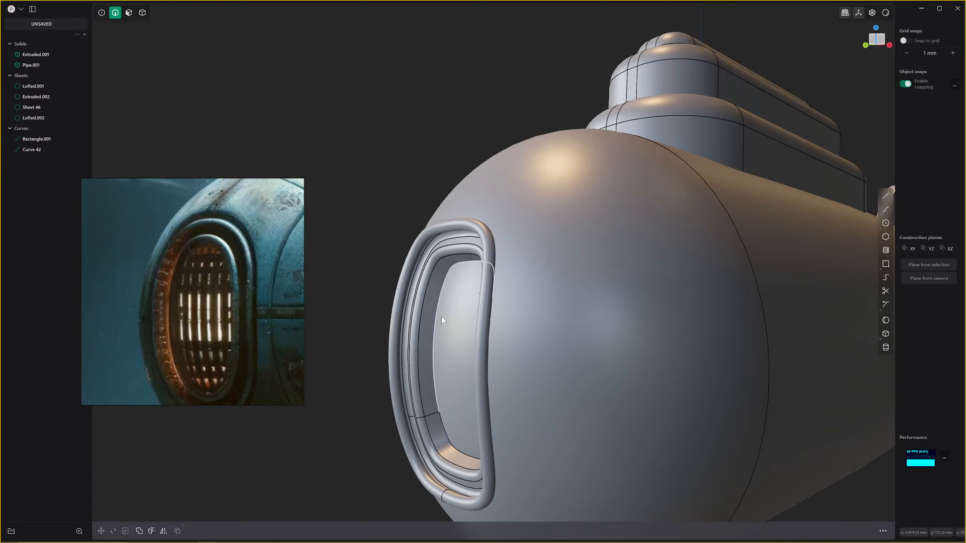
{"action": "middle_click_drag", "start_coordinate": [441, 316], "coordinate": [442, 316]}
{"action": "key", "text": "ctrl+z"}
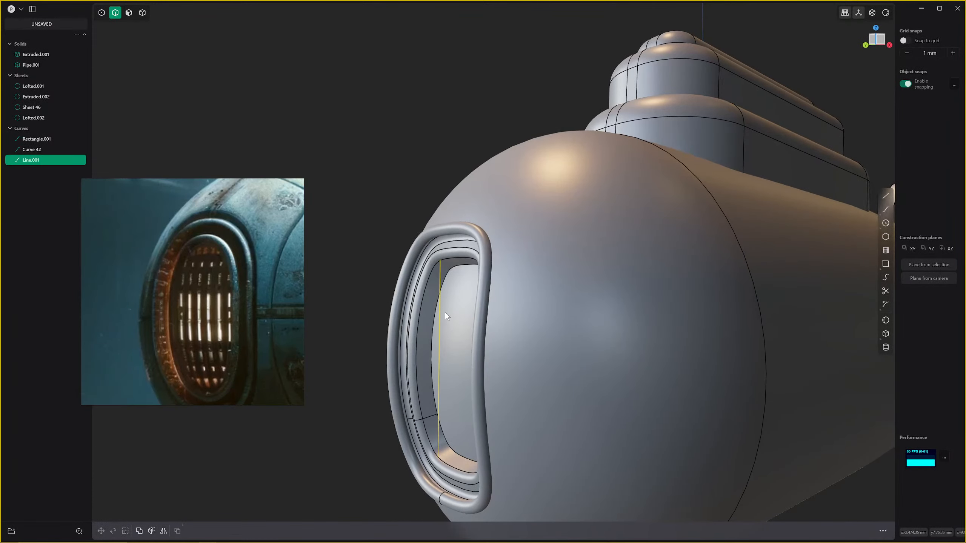
Move the middle control point of the window line outward along the X axis so the line bows slightly.
{"action": "key", "text": "ctrl+1"}
{"action": "middle_click_drag", "start_coordinate": [440, 318], "coordinate": [436, 318]}
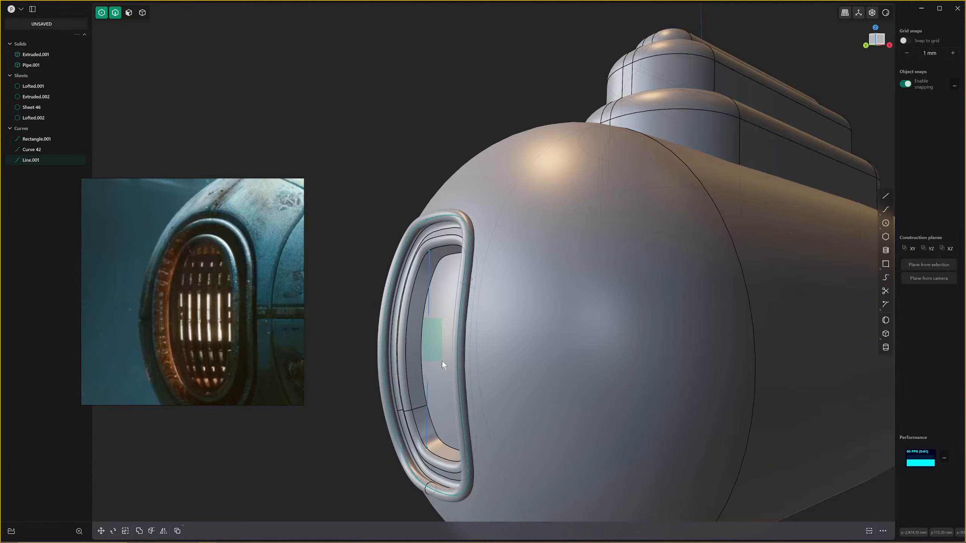
{"action": "middle_click_drag", "start_coordinate": [442, 361], "coordinate": [427, 361]}
{"action": "key", "text": "g"}
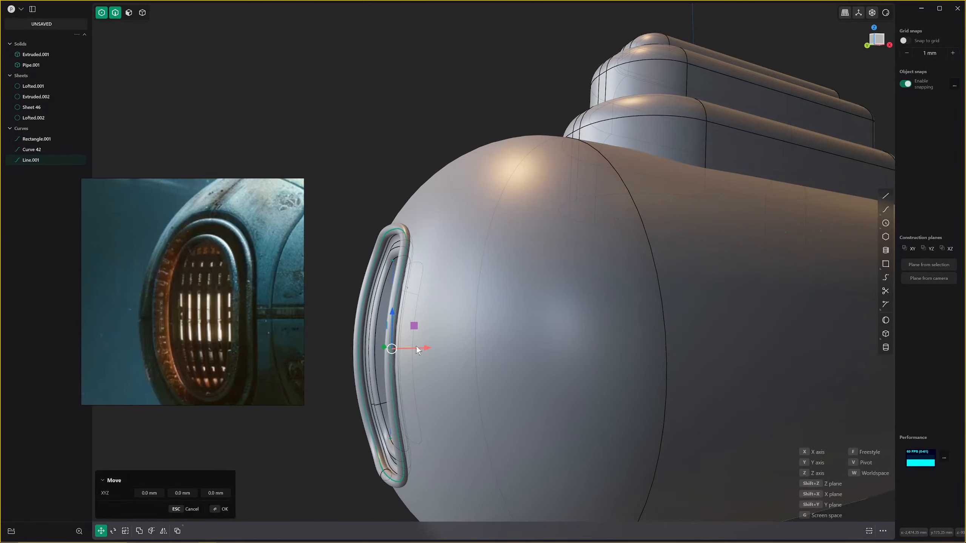
{"action": "left_click_drag", "start_coordinate": [434, 345], "coordinate": [412, 351]}
{"action": "key", "text": "Return"}
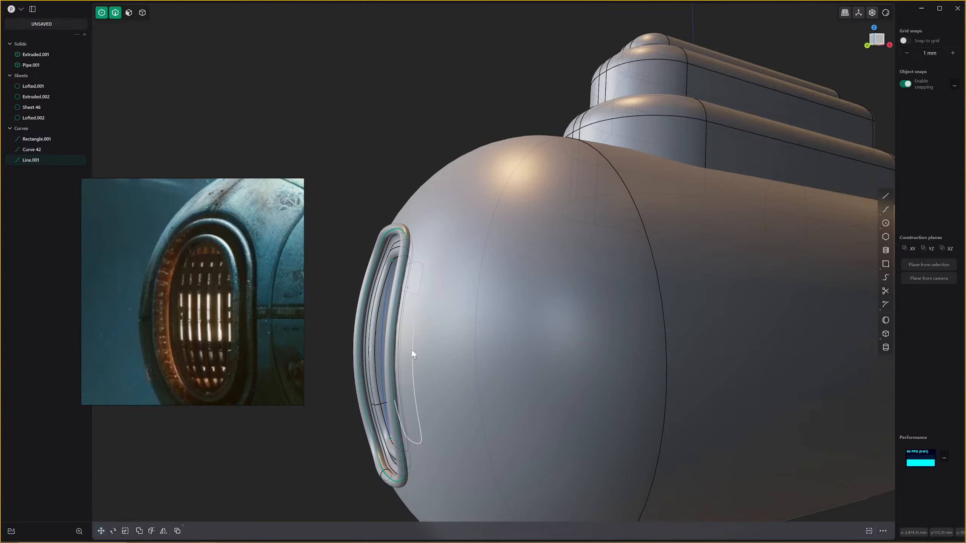
Duplicate the upper inner edge of the window recess as a separate curve.
{"action": "middle_click_drag", "start_coordinate": [412, 350], "coordinate": [545, 315]}
{"action": "scroll", "coordinate": [544, 354], "scroll_direction": "up", "scroll_amount": 5}
{"action": "scroll", "coordinate": [534, 352], "scroll_direction": "down", "scroll_amount": 4}
{"action": "scroll", "coordinate": [548, 325], "scroll_direction": "up", "scroll_amount": 2}
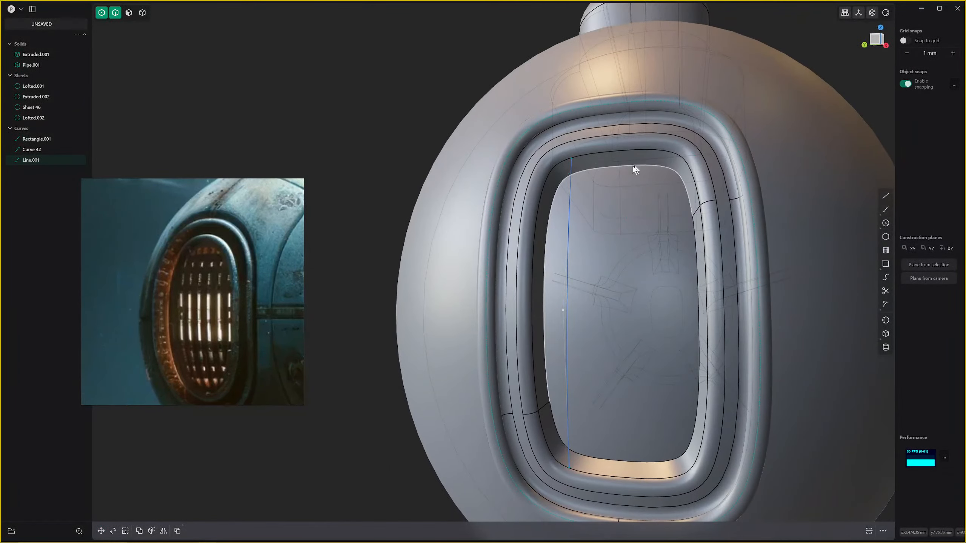
{"action": "left_click", "coordinate": [602, 153]}
{"action": "key", "text": "e"}
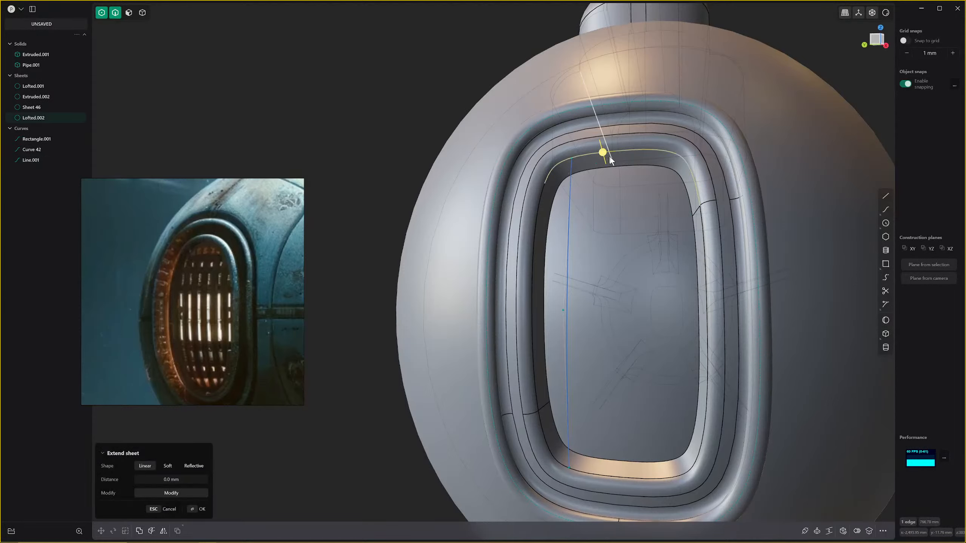
{"action": "key", "text": "ctrl+d"}
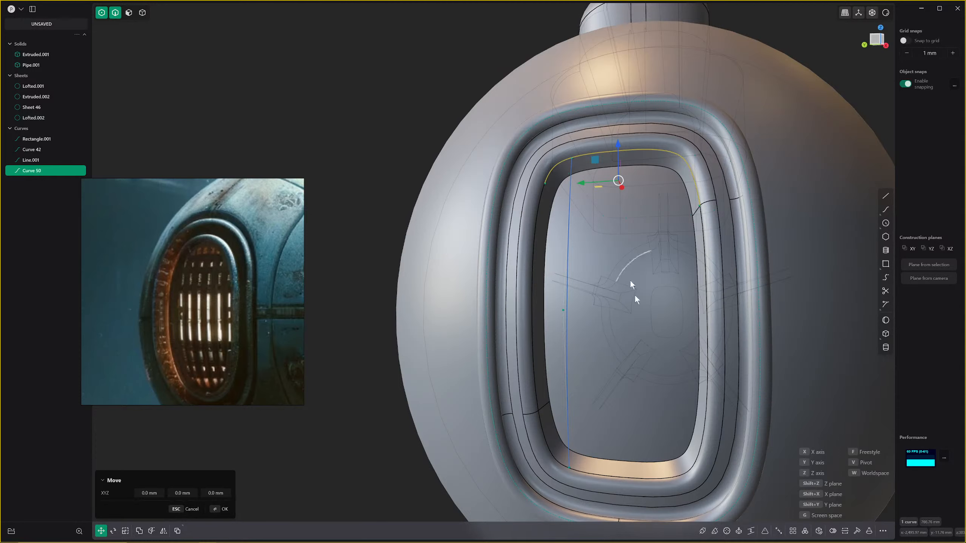
Try arraying the vertical window line along the duplicated edge curve with 10 copies and Normal alignment.
{"action": "left_click", "coordinate": [568, 305]}
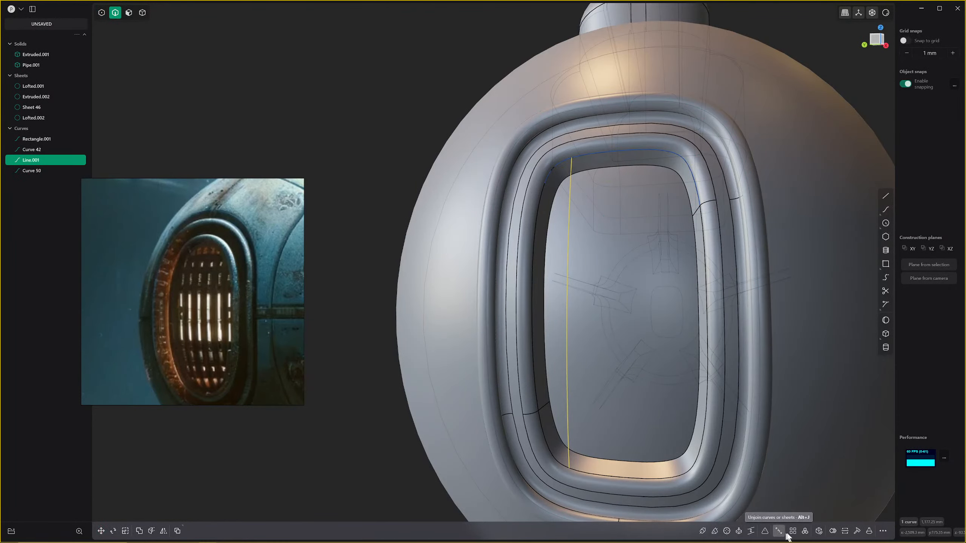
{"action": "key", "text": "f"}
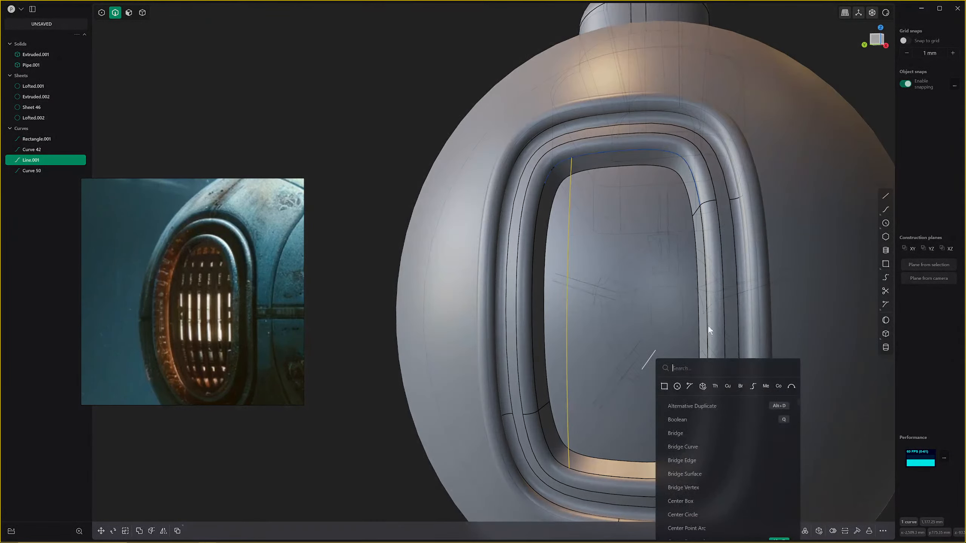
{"action": "left_click", "coordinate": [725, 387]}
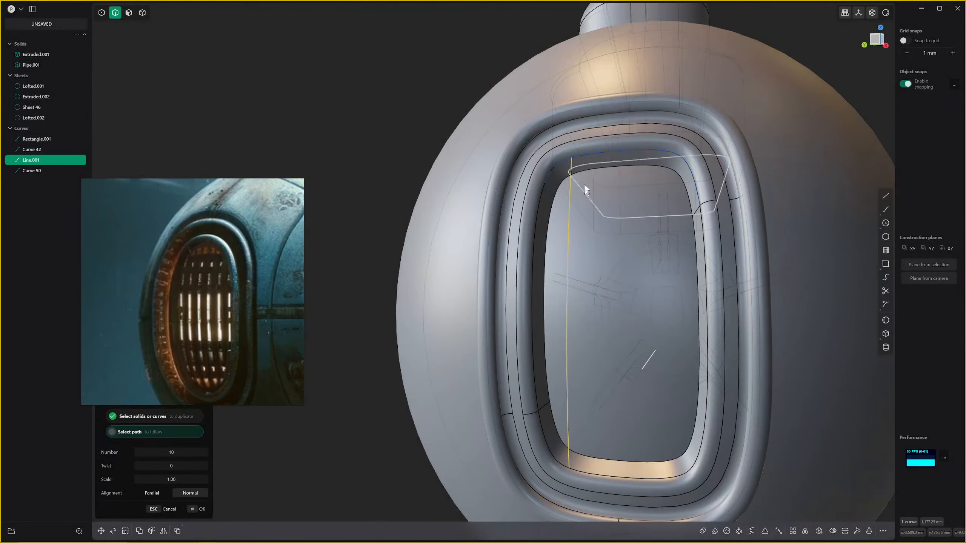
{"action": "left_click", "coordinate": [590, 153]}
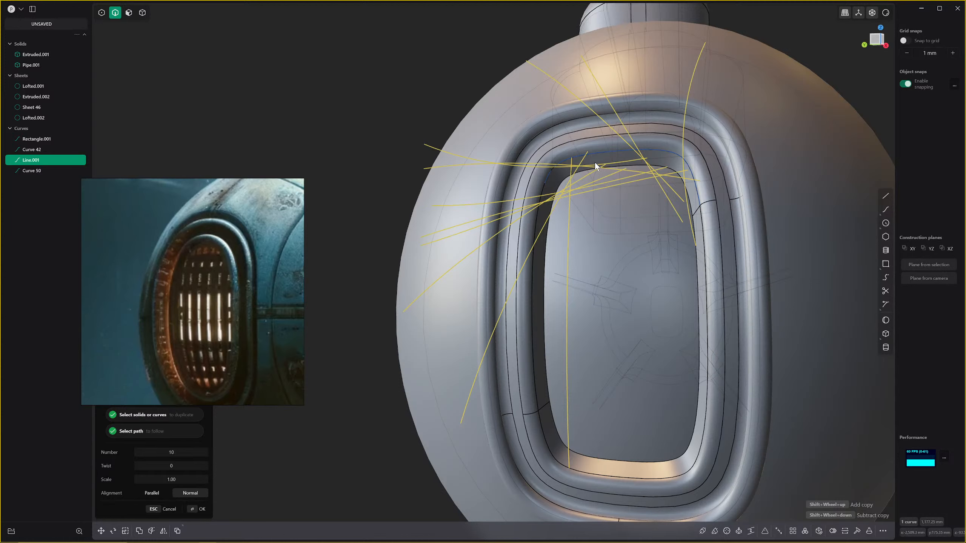
{"action": "key", "text": "Escape"}
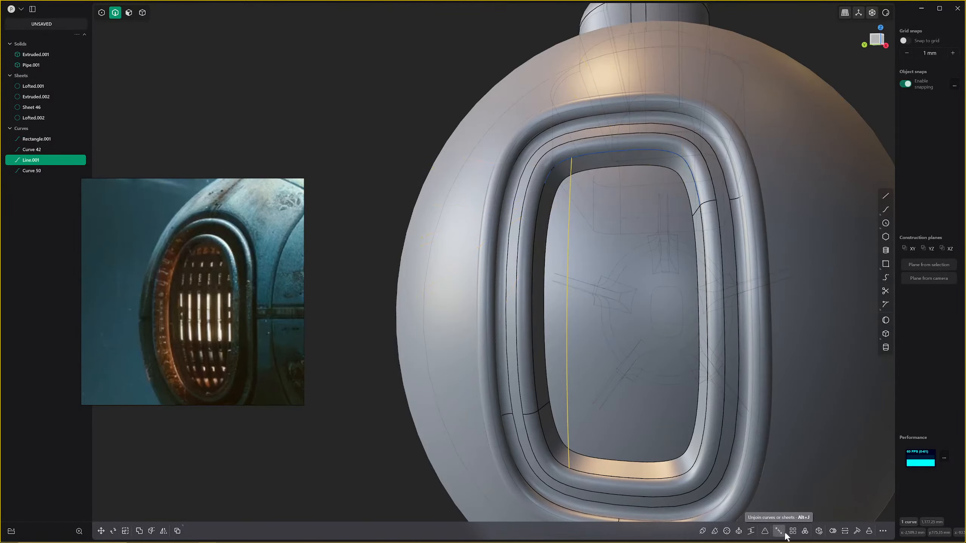
Try arraying the line along the duplicated edge curve with Parallel alignment and number 2, and delete the duplicated curve.
{"action": "key", "text": "f"}
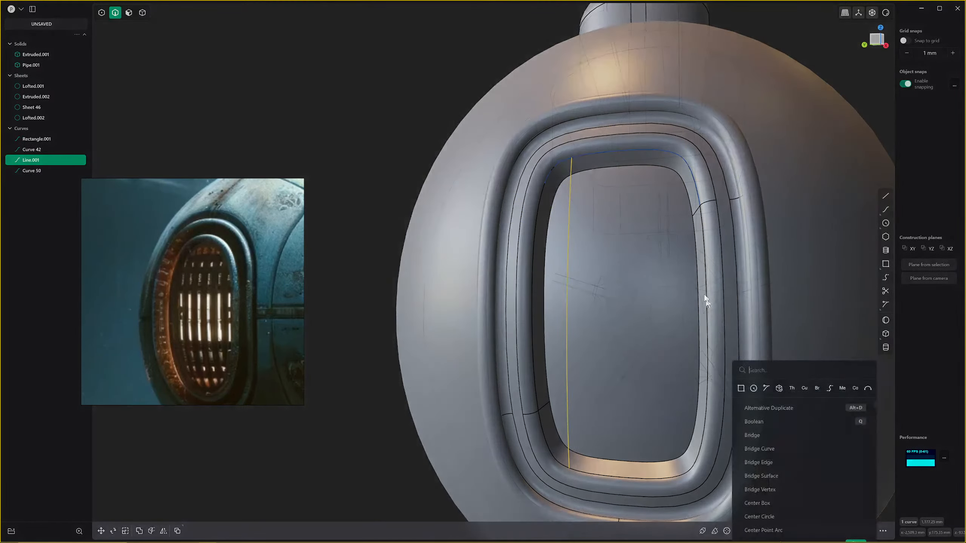
{"action": "left_click", "coordinate": [804, 388]}
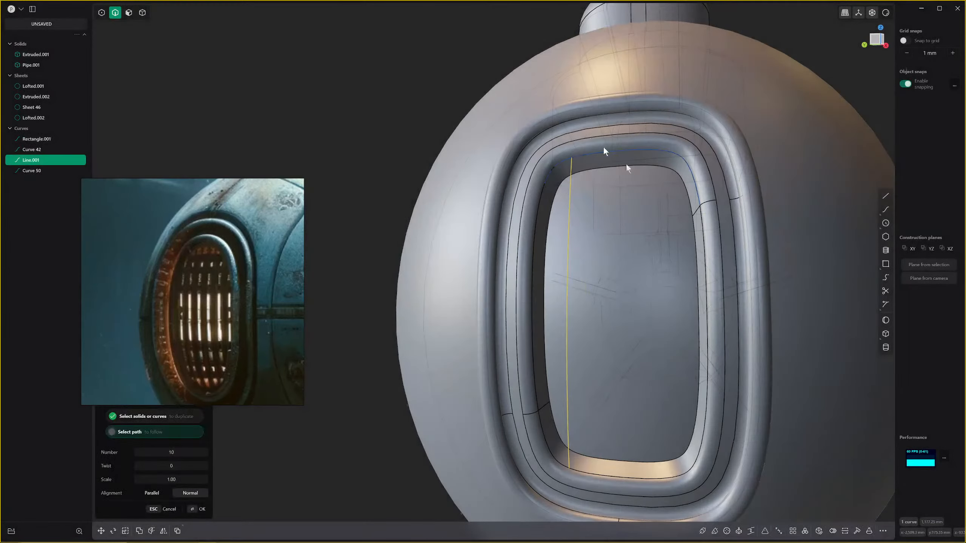
{"action": "left_click", "coordinate": [584, 153]}
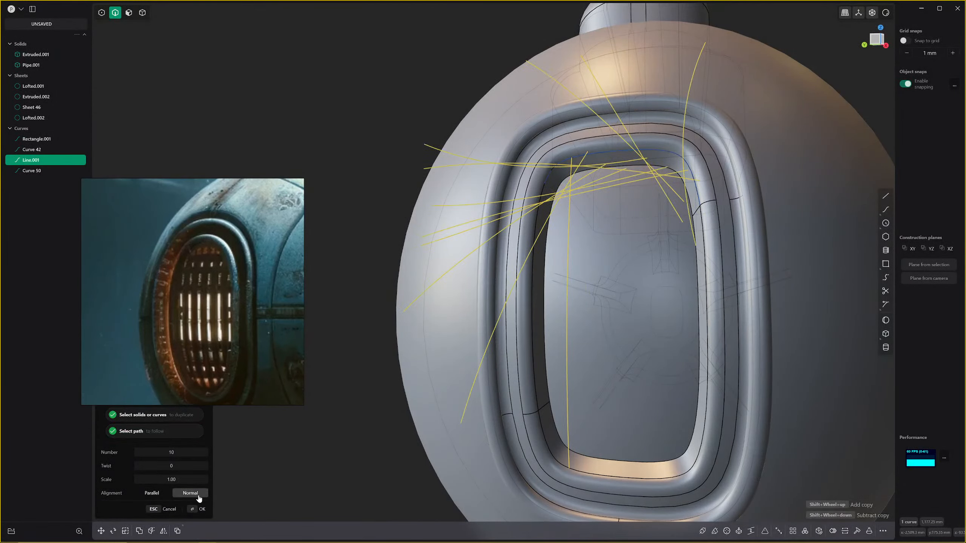
{"action": "left_click", "coordinate": [151, 493]}
{"action": "middle_click_drag", "start_coordinate": [471, 323], "coordinate": [490, 351]}
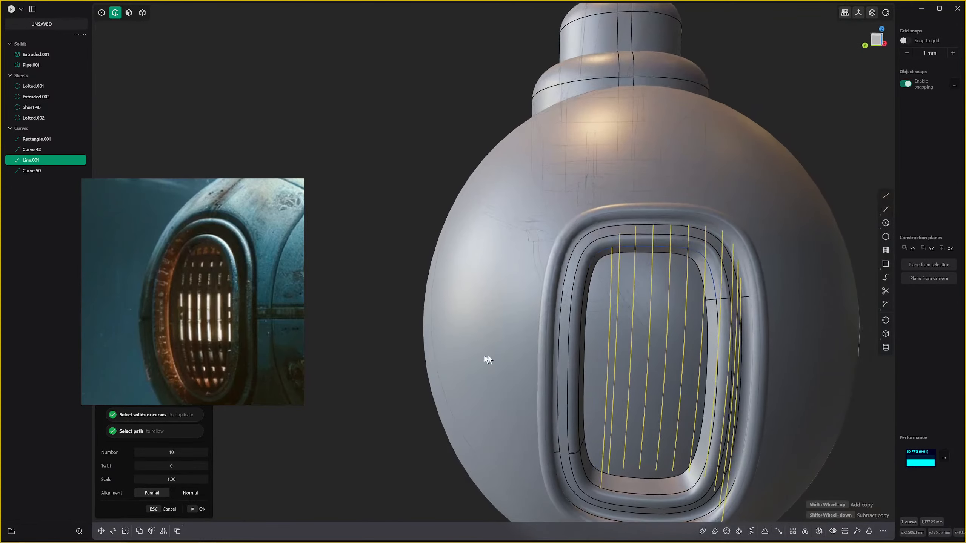
{"action": "scroll", "coordinate": [579, 352], "scroll_direction": "down", "scroll_amount": 8, "text": "shift"}
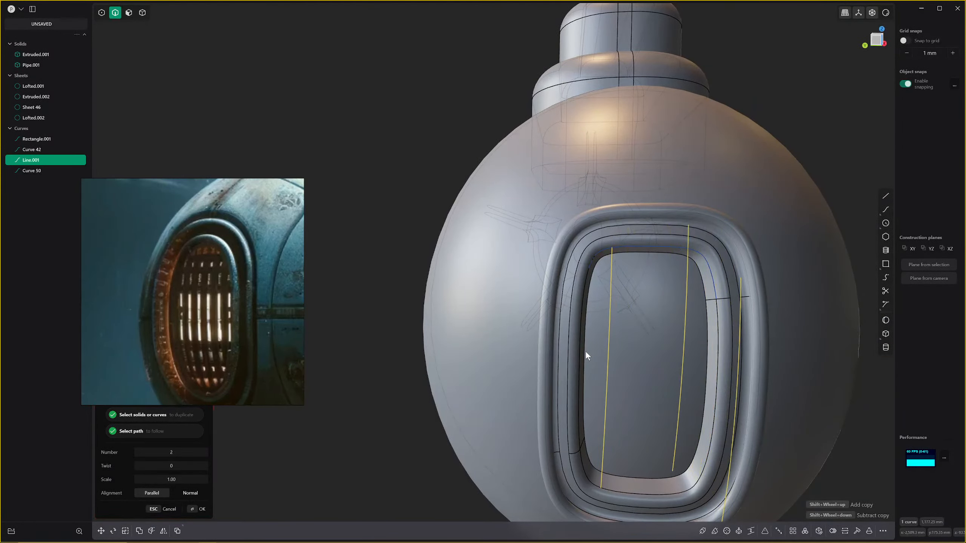
{"action": "key", "text": "Return"}
{"action": "left_click", "coordinate": [633, 248]}
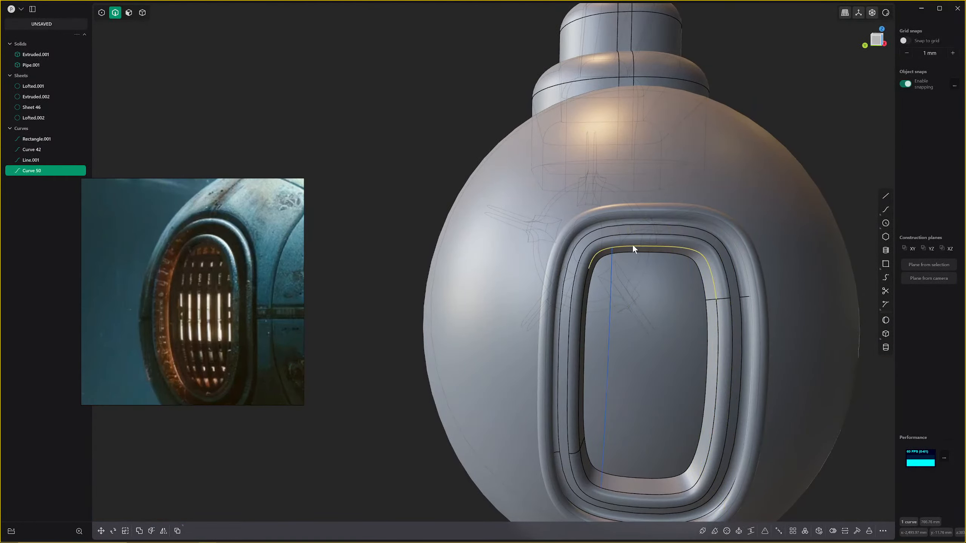
{"action": "key", "text": "Delete"}
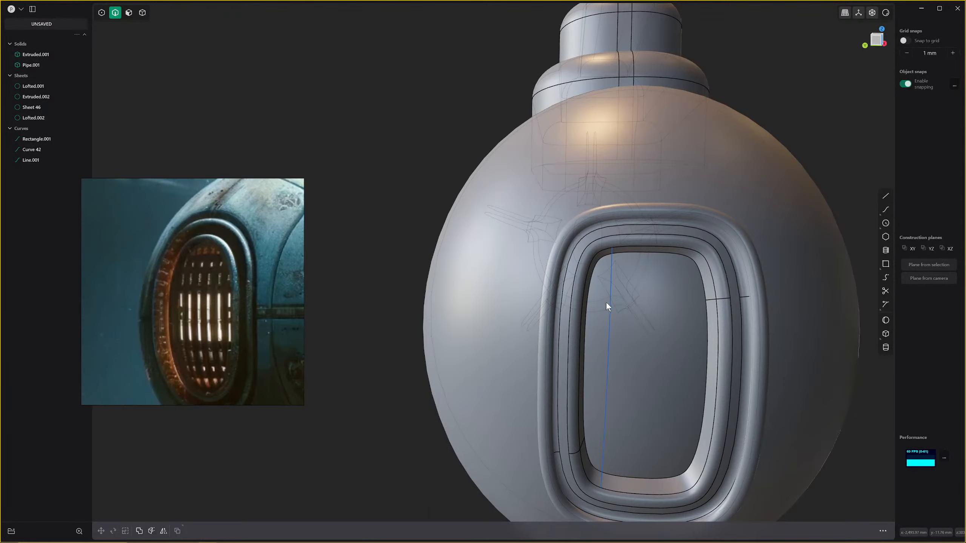
Set a temporary construction plane on the recessed face inside the front window.
{"action": "left_click", "coordinate": [611, 310]}
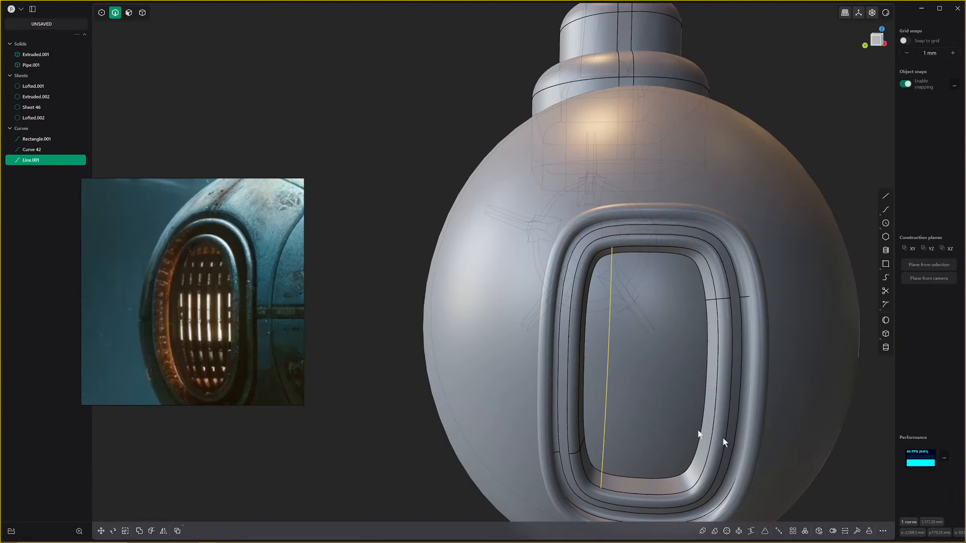
{"action": "middle_click_drag", "start_coordinate": [715, 438], "coordinate": [674, 394]}
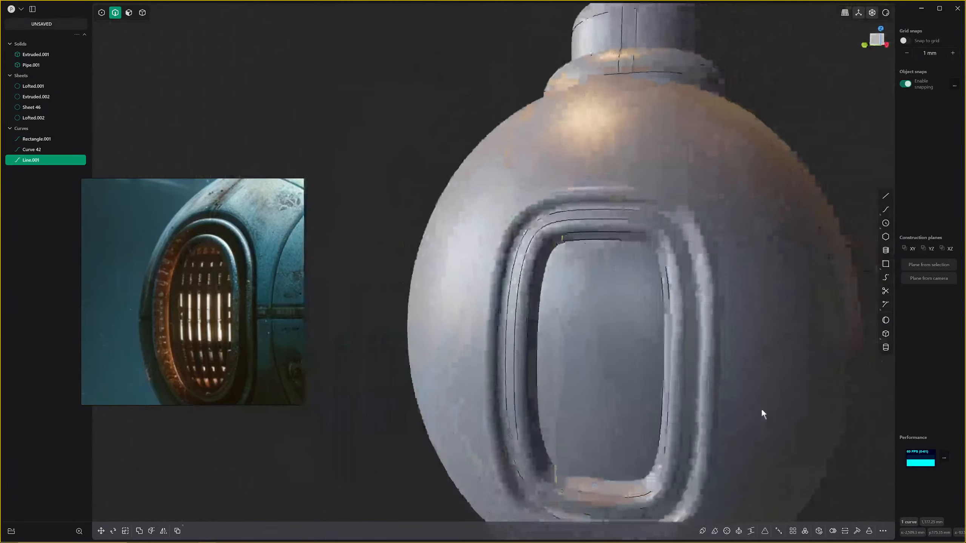
{"action": "key", "text": "3"}
{"action": "left_click", "coordinate": [584, 306]}
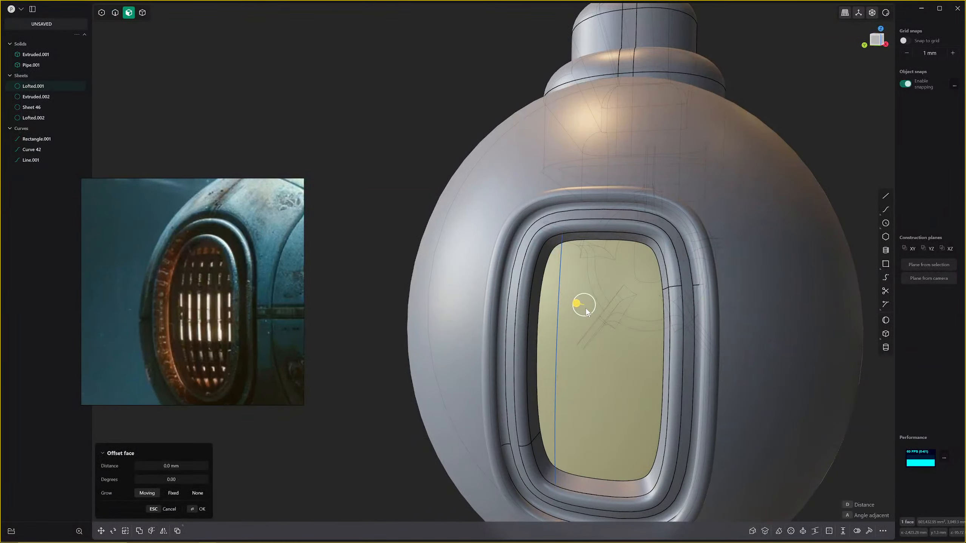
{"action": "key", "text": "space"}
Array the vertical window line horizontally across the recess as 4 lines over a distance of 347.55 mm.
{"action": "key", "text": "2"}
{"action": "left_click", "coordinate": [574, 297]}
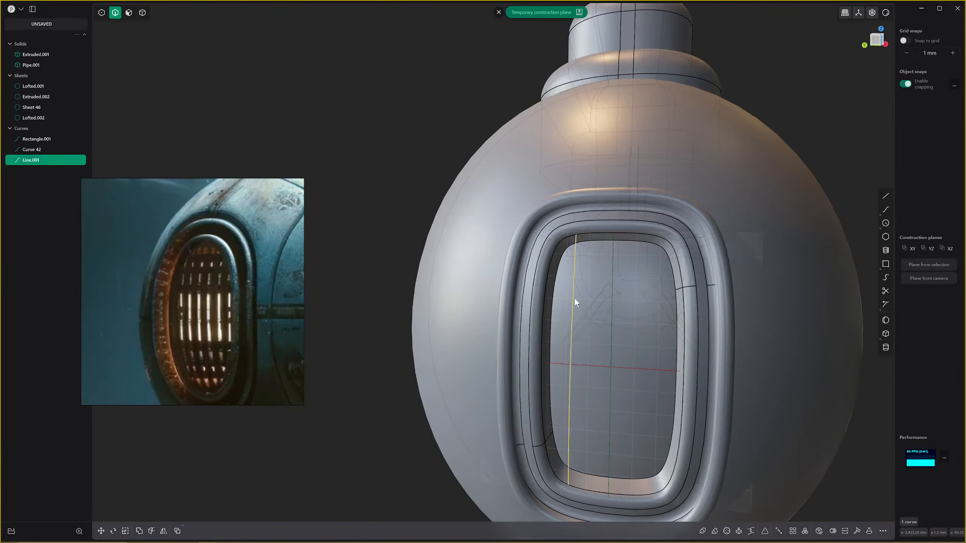
{"action": "left_click", "coordinate": [793, 532]}
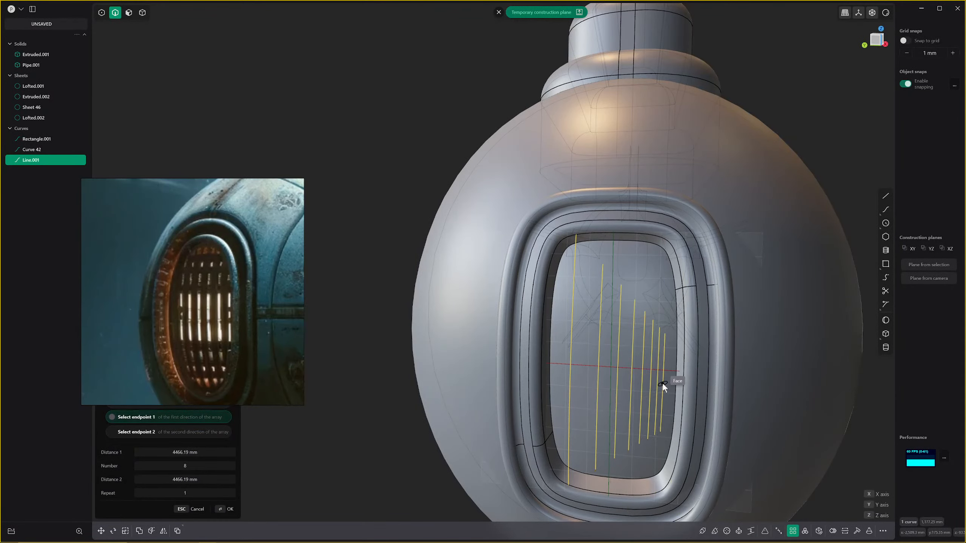
{"action": "left_click", "coordinate": [642, 382]}
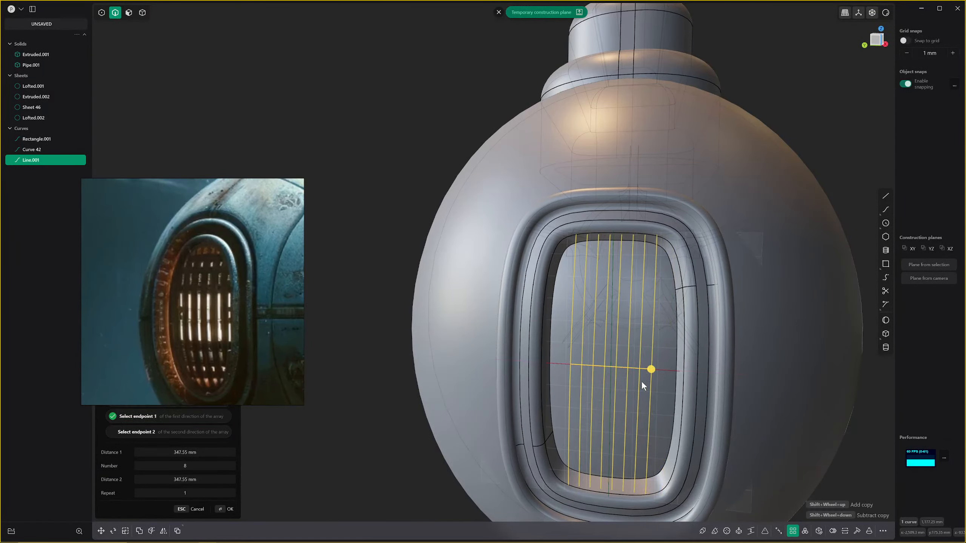
{"action": "scroll", "coordinate": [643, 381], "scroll_direction": "down", "scroll_amount": 1, "text": "shift"}
{"action": "scroll", "coordinate": [643, 380], "scroll_direction": "down", "scroll_amount": 3, "text": "shift"}
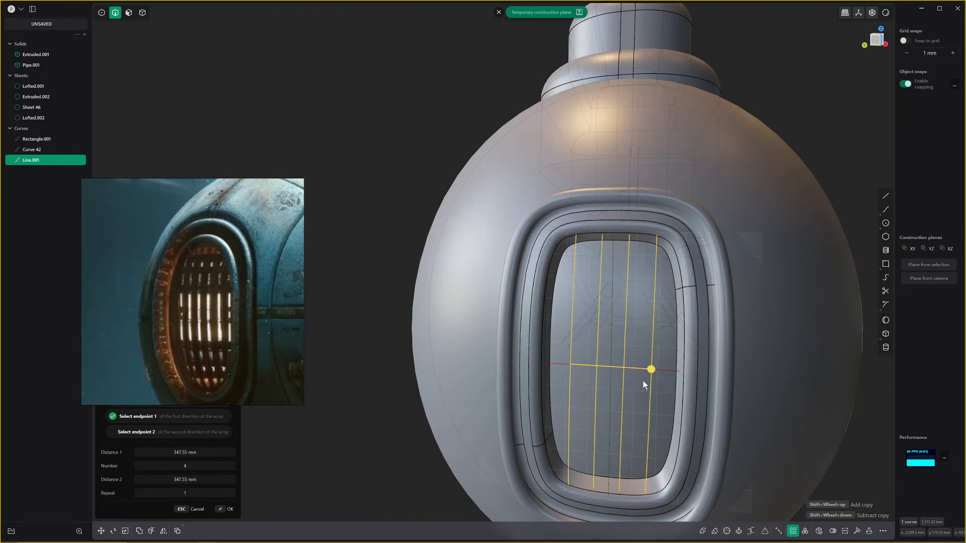
{"action": "key", "text": "Return"}
Turn the four vertical lines into solid pipes with a section size of 22.2 mm.
{"action": "middle_click_drag", "start_coordinate": [643, 380], "coordinate": [606, 319]}
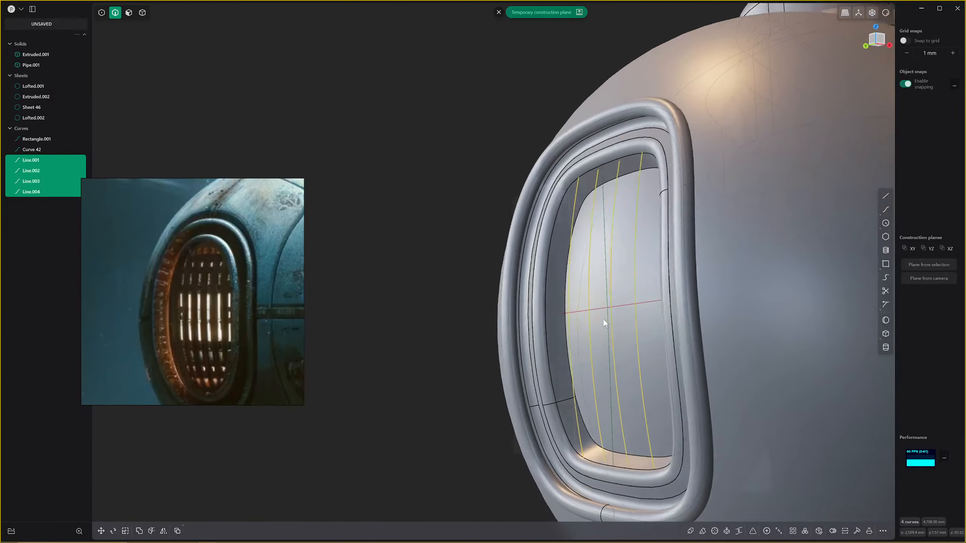
{"action": "left_click", "coordinate": [690, 532]}
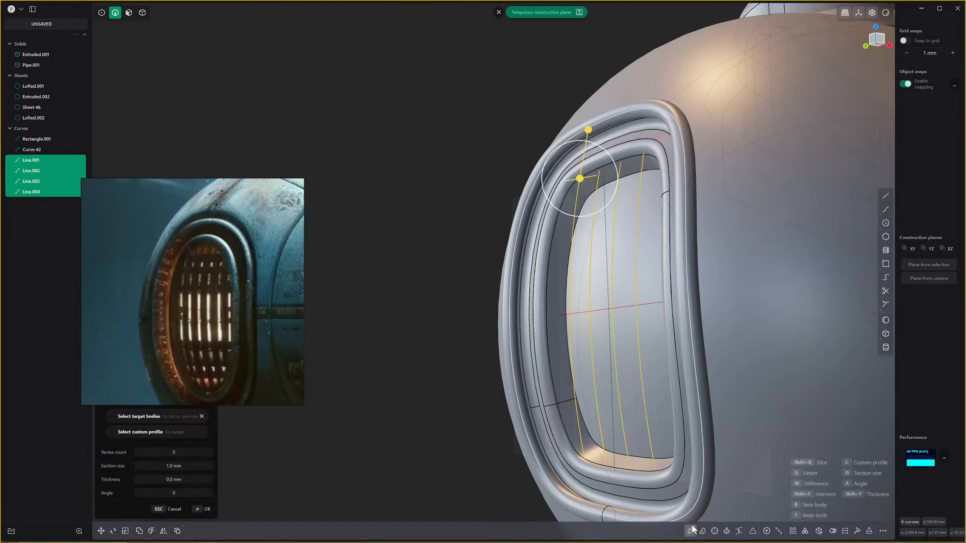
{"action": "left_click_drag", "start_coordinate": [175, 466], "coordinate": [253, 467]}
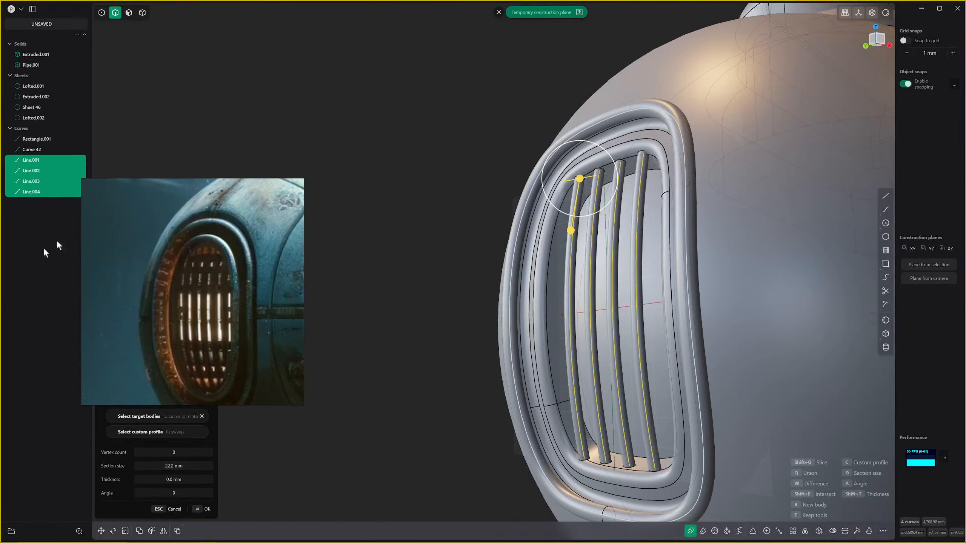
{"action": "scroll", "coordinate": [475, 152], "scroll_direction": "down", "scroll_amount": 4}
{"action": "middle_click_drag", "start_coordinate": [475, 136], "coordinate": [542, 71]}
{"action": "scroll", "coordinate": [594, 113], "scroll_direction": "down", "scroll_amount": 4}
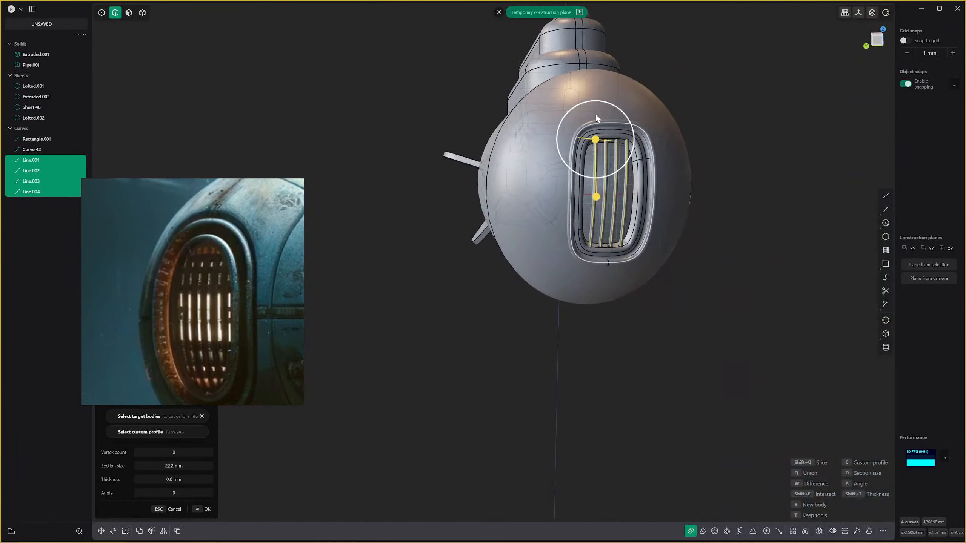
{"action": "middle_click_drag", "start_coordinate": [595, 113], "coordinate": [581, 104]}
{"action": "key", "text": "Return"}
Scale the four grille pipes up slightly along their height so their ends reach into the window frame.
{"action": "middle_click_drag", "start_coordinate": [753, 73], "coordinate": [615, 152]}
{"action": "key", "text": "s"}
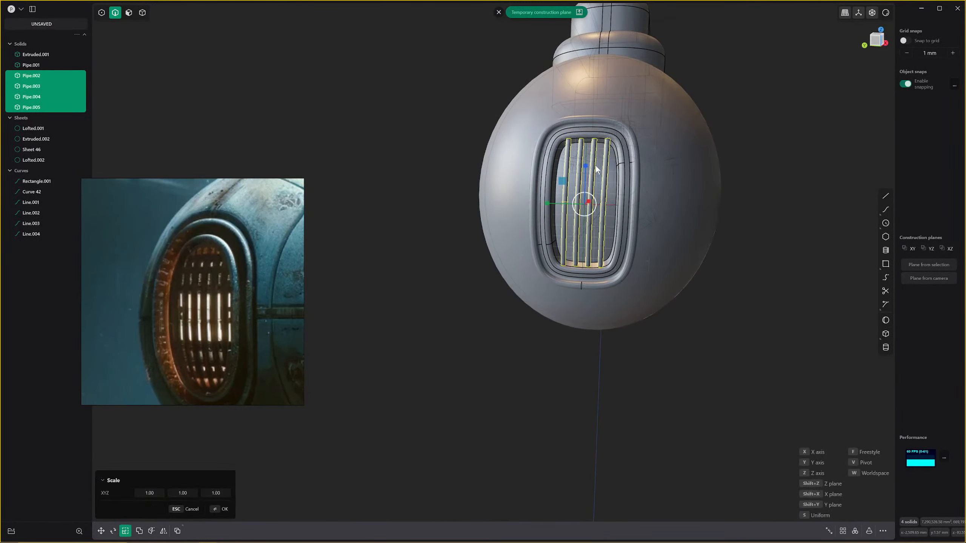
{"action": "left_click_drag", "start_coordinate": [587, 166], "coordinate": [587, 162]}
{"action": "key", "text": "Return"}
{"action": "middle_click_drag", "start_coordinate": [587, 163], "coordinate": [643, 164]}
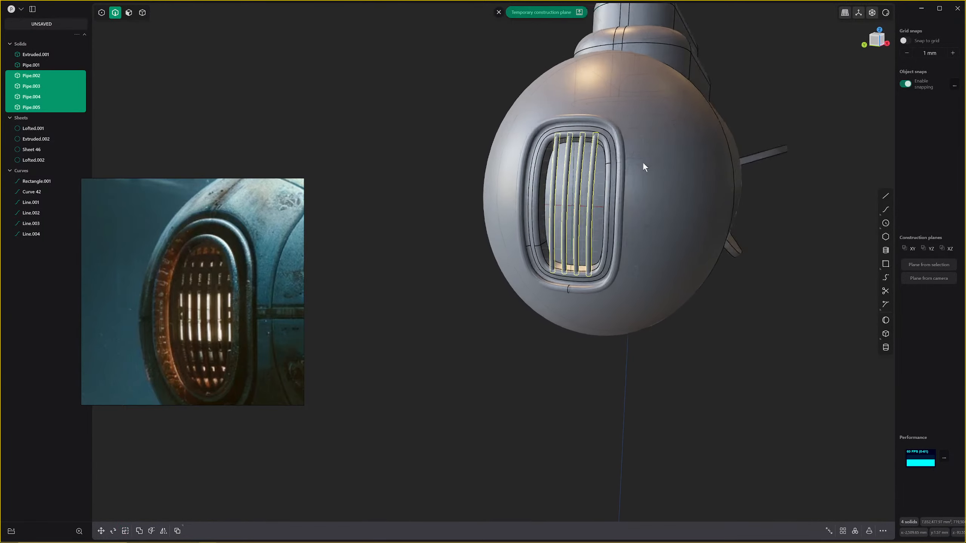
Deselect the grille pipes and examine from several angles how they sit inside the window frame.
{"action": "left_click", "coordinate": [805, 103]}
{"action": "middle_click_drag", "start_coordinate": [806, 104], "coordinate": [583, 157]}
{"action": "scroll", "coordinate": [583, 157], "scroll_direction": "up", "scroll_amount": 5}
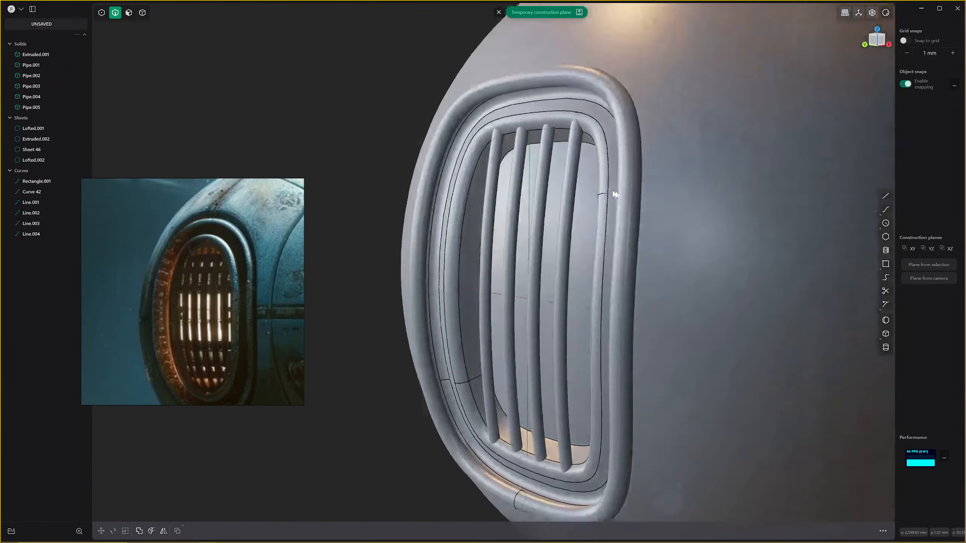
{"action": "middle_click_drag", "start_coordinate": [602, 200], "coordinate": [614, 197]}
{"action": "scroll", "coordinate": [614, 197], "scroll_direction": "up", "scroll_amount": 3}
{"action": "scroll", "coordinate": [614, 197], "scroll_direction": "down", "scroll_amount": 4}
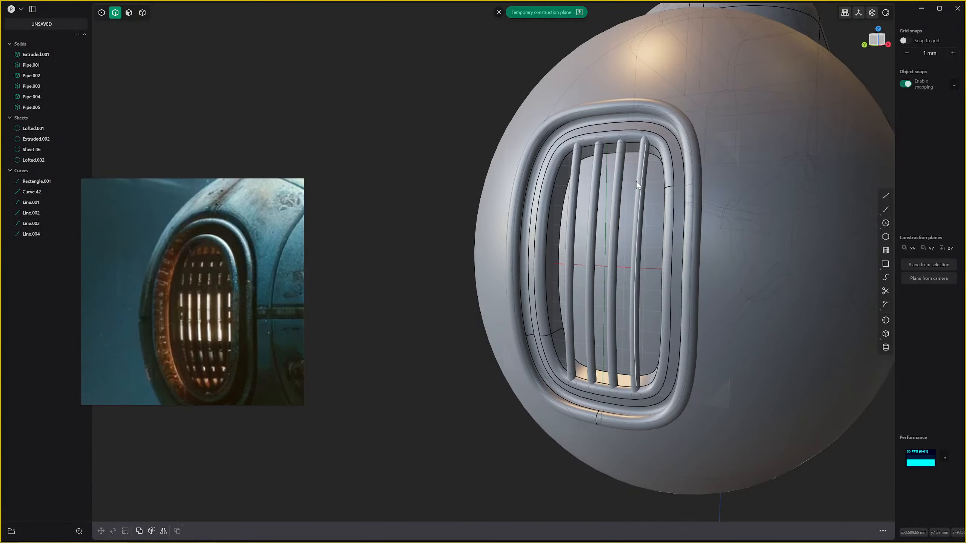
{"action": "middle_click_drag", "start_coordinate": [735, 157], "coordinate": [617, 264]}
{"action": "scroll", "coordinate": [617, 265], "scroll_direction": "up", "scroll_amount": 2}
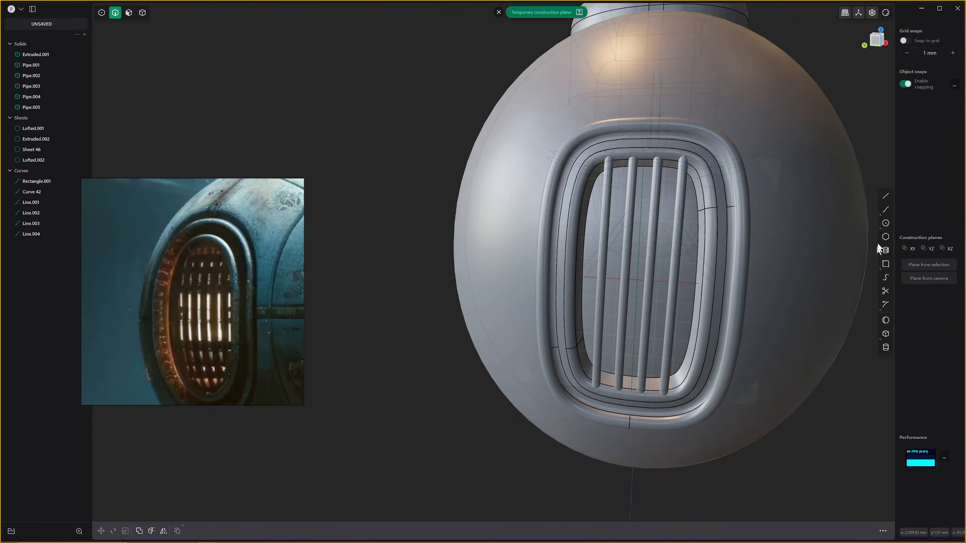
{"action": "left_click", "coordinate": [886, 210]}
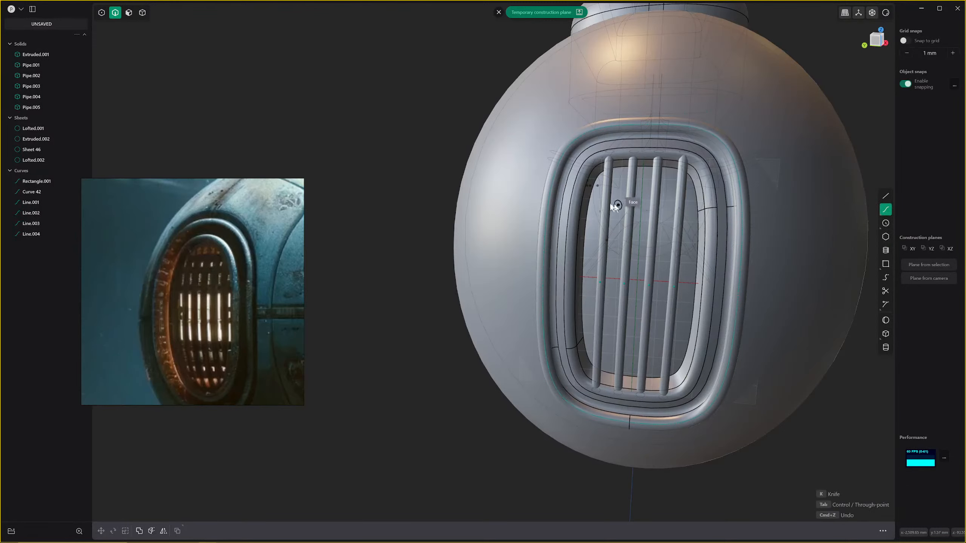
{"action": "left_click", "coordinate": [583, 192]}
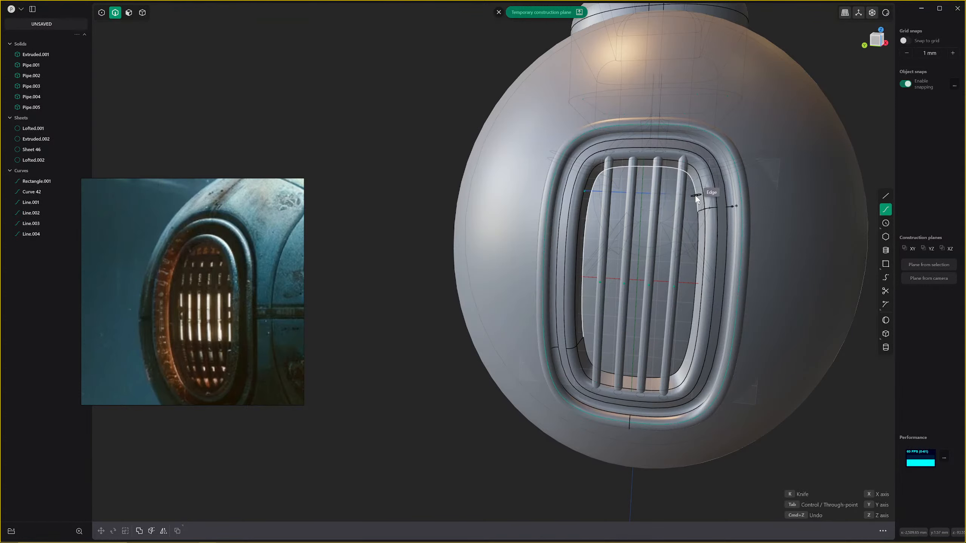
{"action": "scroll", "coordinate": [683, 215], "scroll_direction": "down", "scroll_amount": 2}
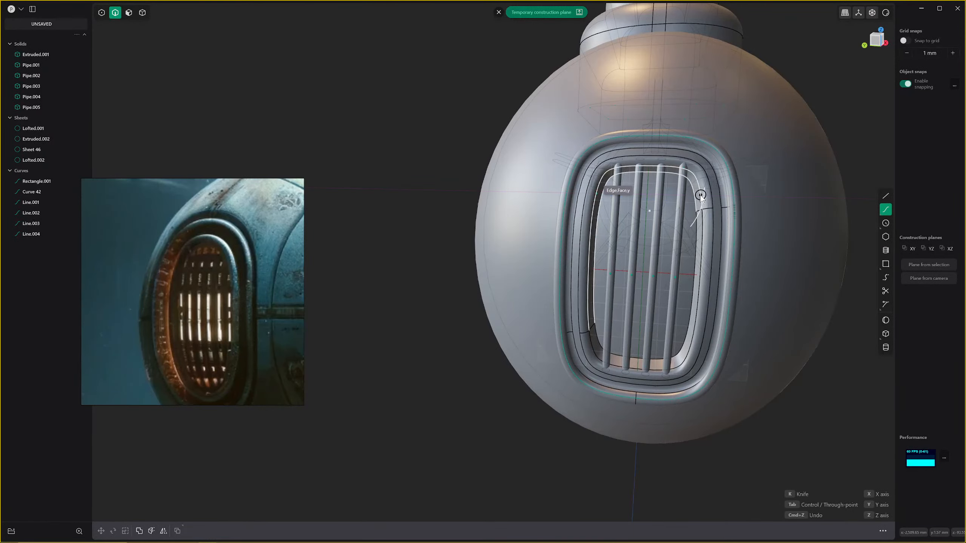
{"action": "key", "text": "Escape"}
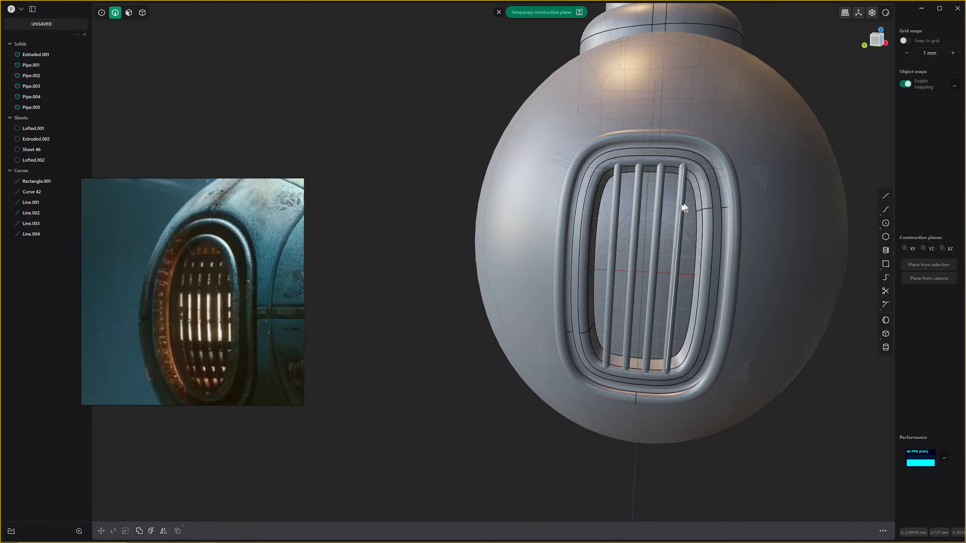
Duplicate the inner edge loop of the window frame as a separate curve in its original position.
{"action": "scroll", "coordinate": [640, 233], "scroll_direction": "down", "scroll_amount": 1}
{"action": "middle_click_drag", "start_coordinate": [639, 233], "coordinate": [597, 245]}
{"action": "left_click", "coordinate": [592, 146]}
{"action": "key", "text": "shift+d"}
{"action": "scroll", "coordinate": [614, 220], "scroll_direction": "up", "scroll_amount": 5}
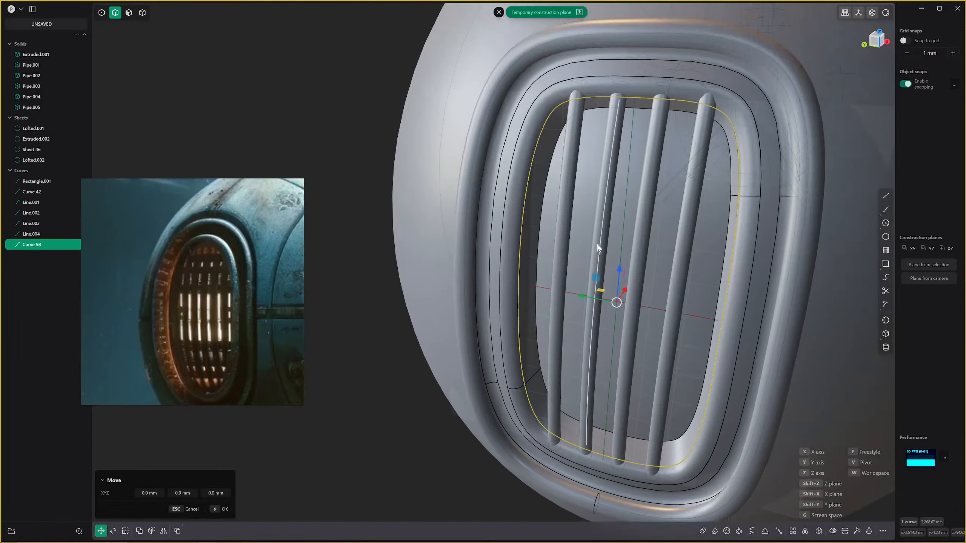
{"action": "middle_click_drag", "start_coordinate": [768, 379], "coordinate": [793, 375]}
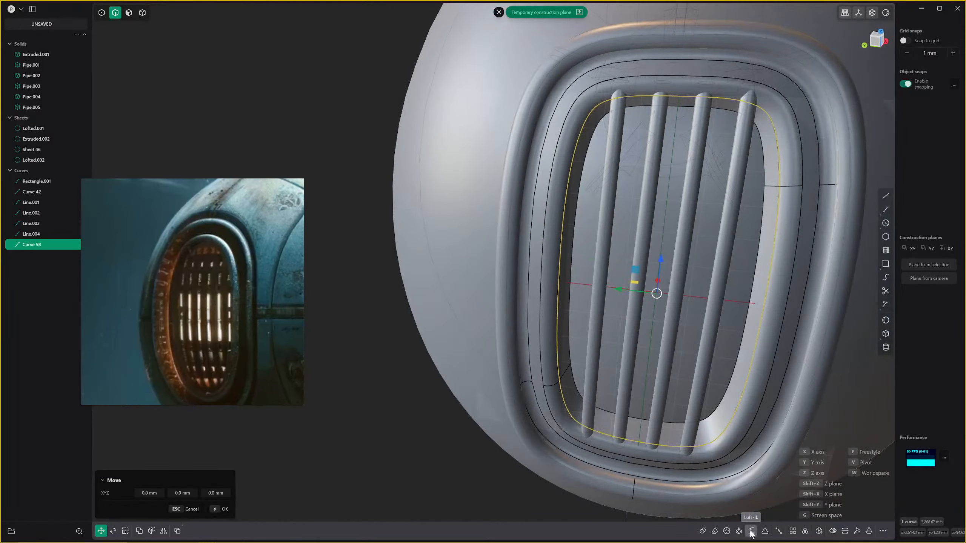
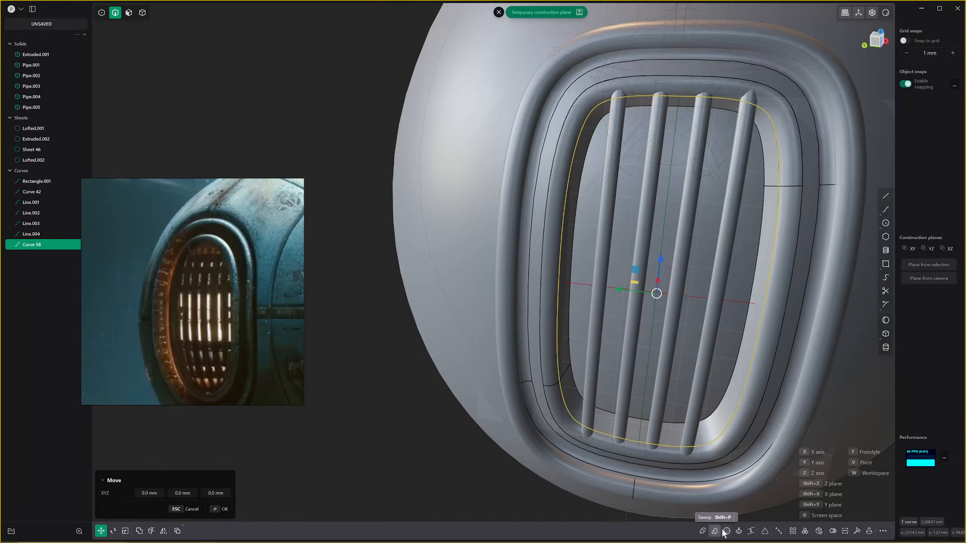
{"action": "left_click", "coordinate": [886, 209]}
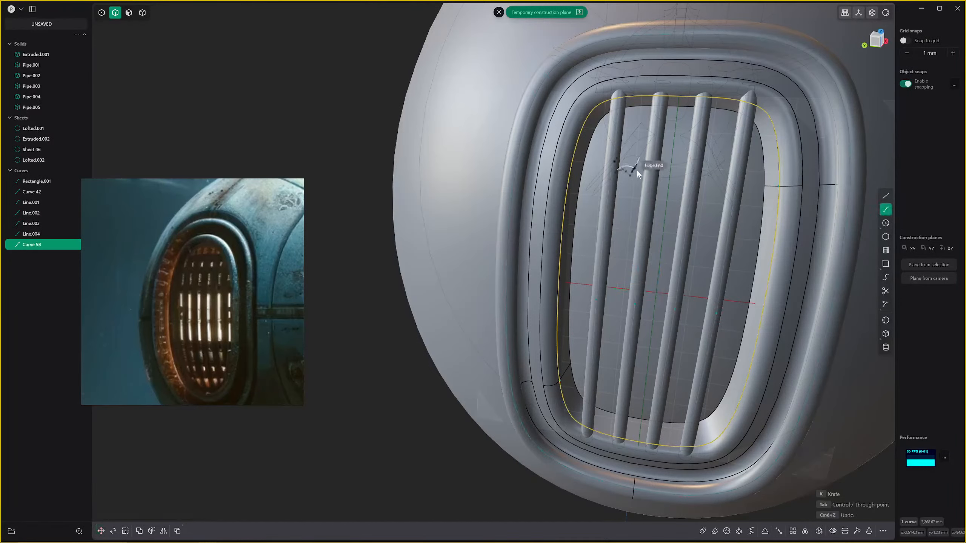
{"action": "left_click", "coordinate": [575, 146]}
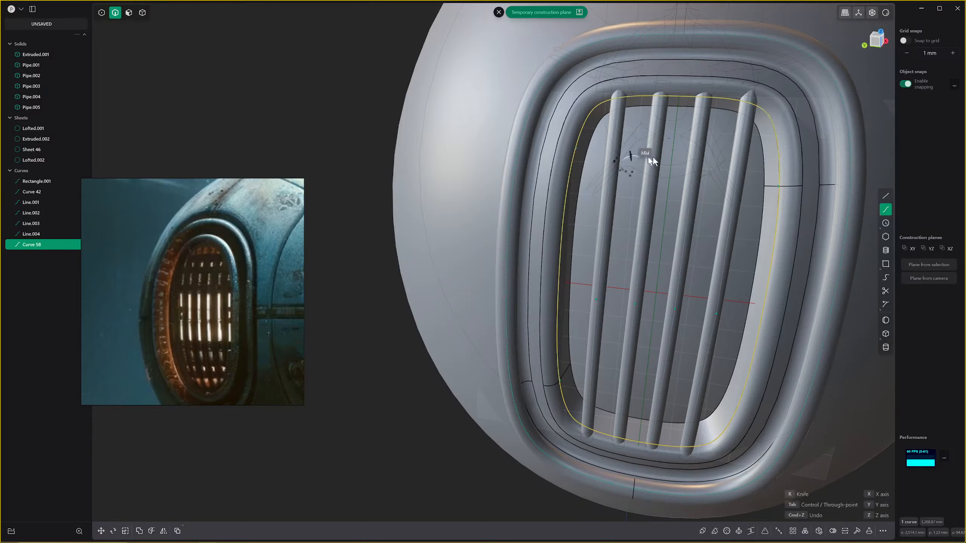
{"action": "left_click", "coordinate": [779, 156]}
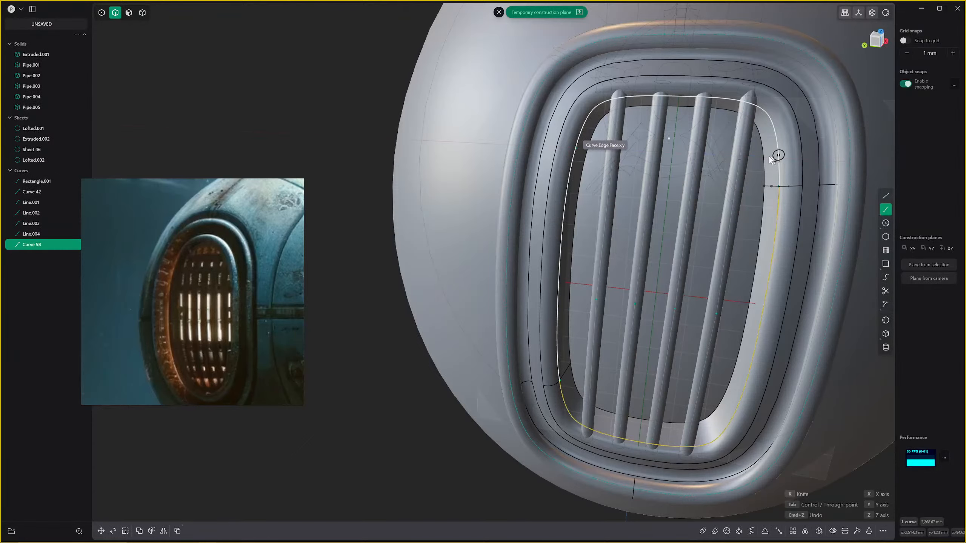
{"action": "middle_click_drag", "start_coordinate": [714, 151], "coordinate": [654, 216]}
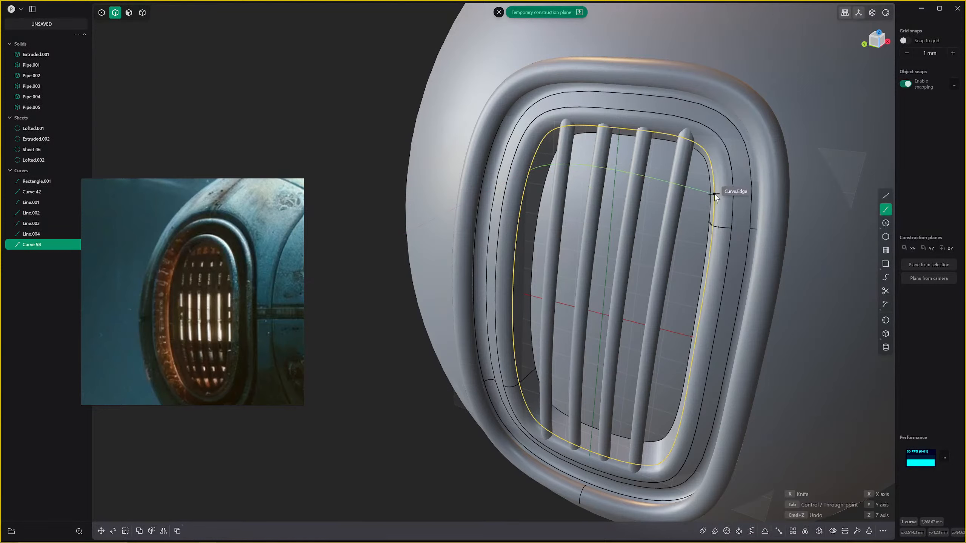
{"action": "key", "text": "Escape"}
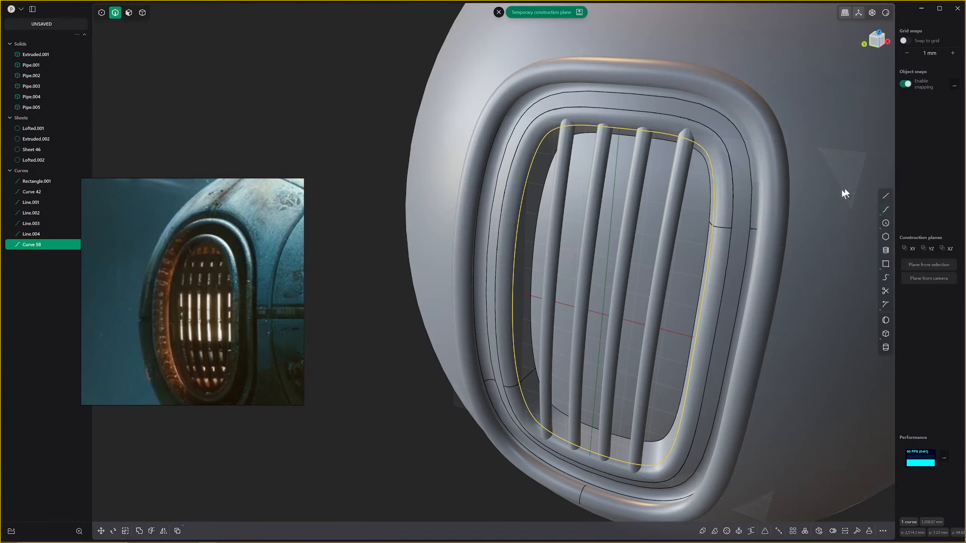
Draw a straight horizontal line about 577 mm long across the upper window, joining both sides of the duplicated edge curve.
{"action": "left_click", "coordinate": [885, 196]}
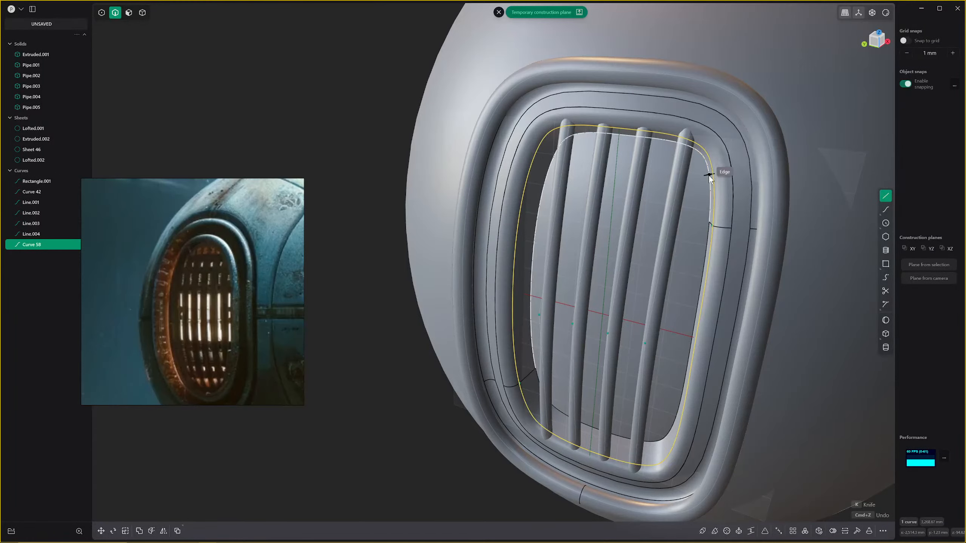
{"action": "left_click", "coordinate": [712, 219]}
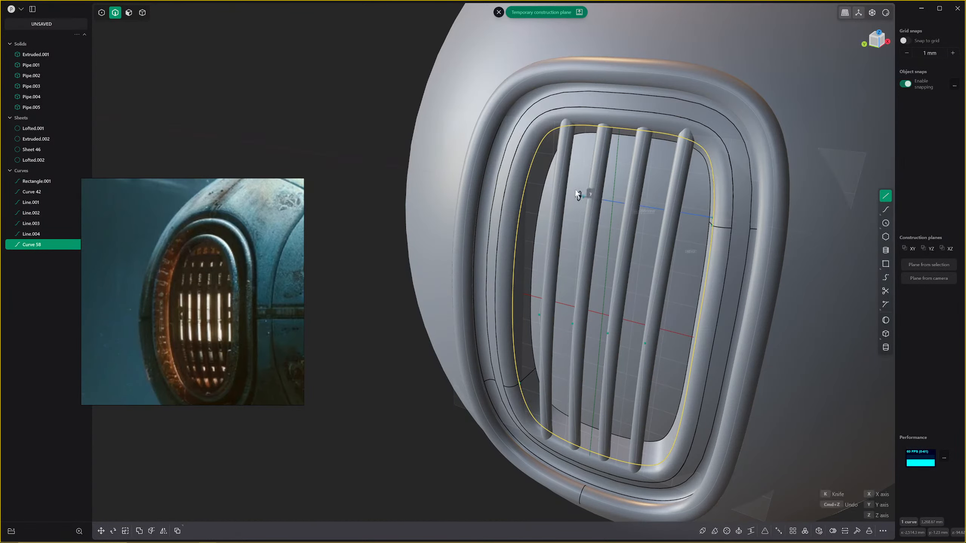
{"action": "left_click", "coordinate": [522, 187]}
{"action": "right_click", "coordinate": [523, 188]}
{"action": "scroll", "coordinate": [569, 206], "scroll_direction": "down", "scroll_amount": 5}
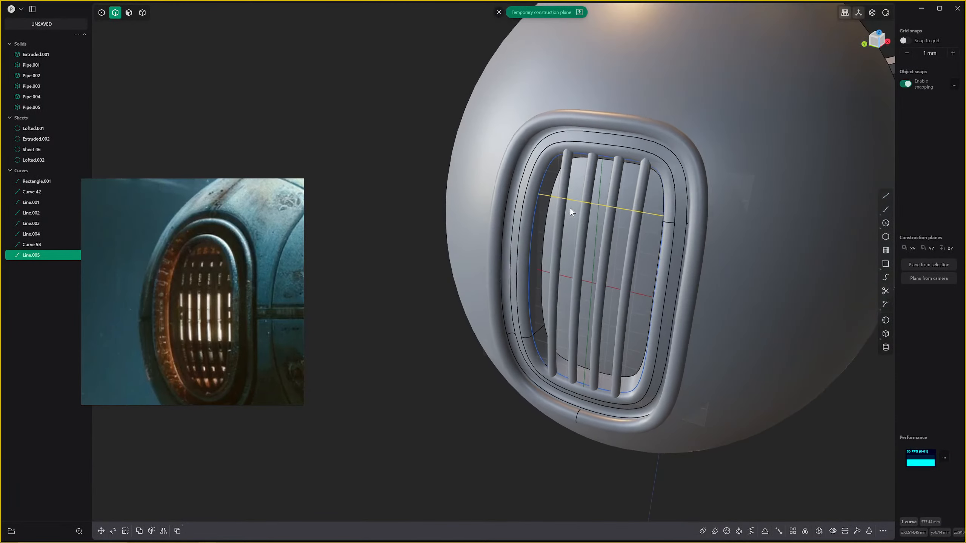
Look straight at the window in the left orthographic view and check the horizontal line's ends against the inner edge.
{"action": "middle_click_drag", "start_coordinate": [569, 207], "coordinate": [616, 193]}
{"action": "key", "text": "KP_1"}
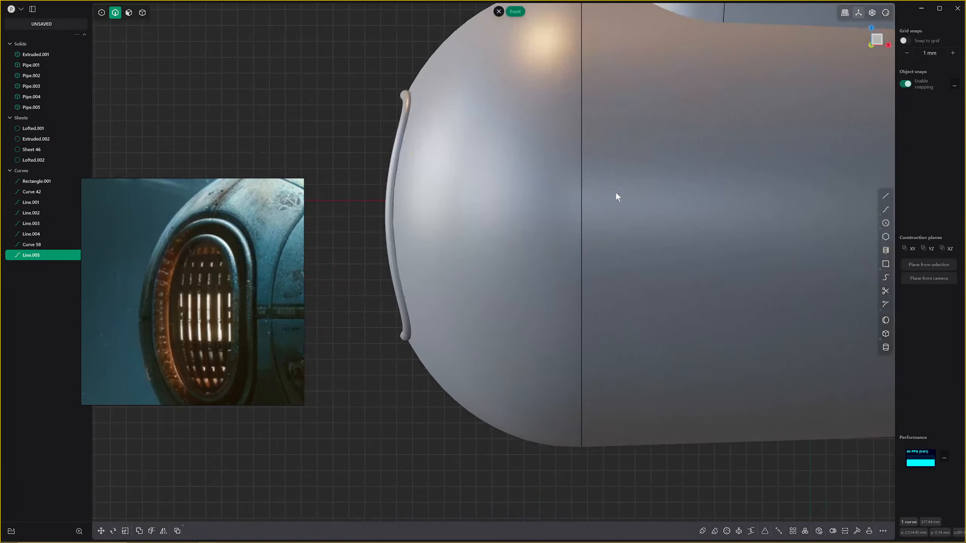
{"action": "key", "text": "ctrl+KP_1"}
{"action": "key", "text": "KP_3"}
{"action": "key", "text": "ctrl+KP_1"}
{"action": "key", "text": "ctrl+KP_3"}
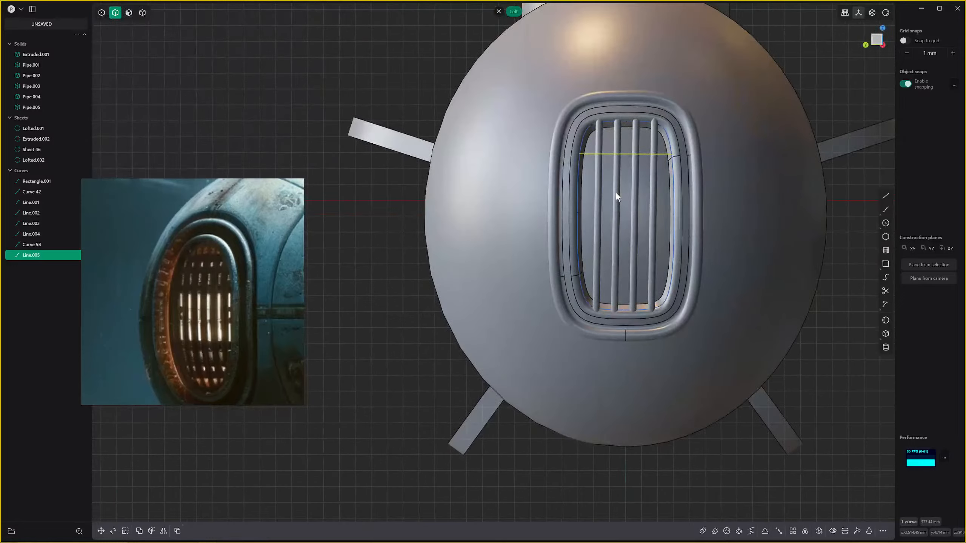
{"action": "scroll", "coordinate": [618, 192], "scroll_direction": "up", "scroll_amount": 2}
{"action": "scroll", "coordinate": [684, 138], "scroll_direction": "up", "scroll_amount": 8}
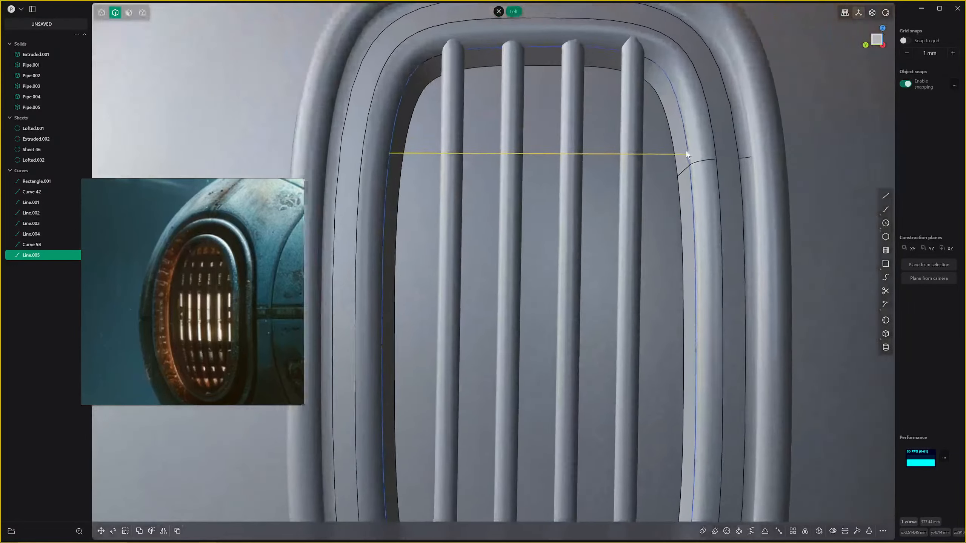
{"action": "scroll", "coordinate": [697, 155], "scroll_direction": "down", "scroll_amount": 6}
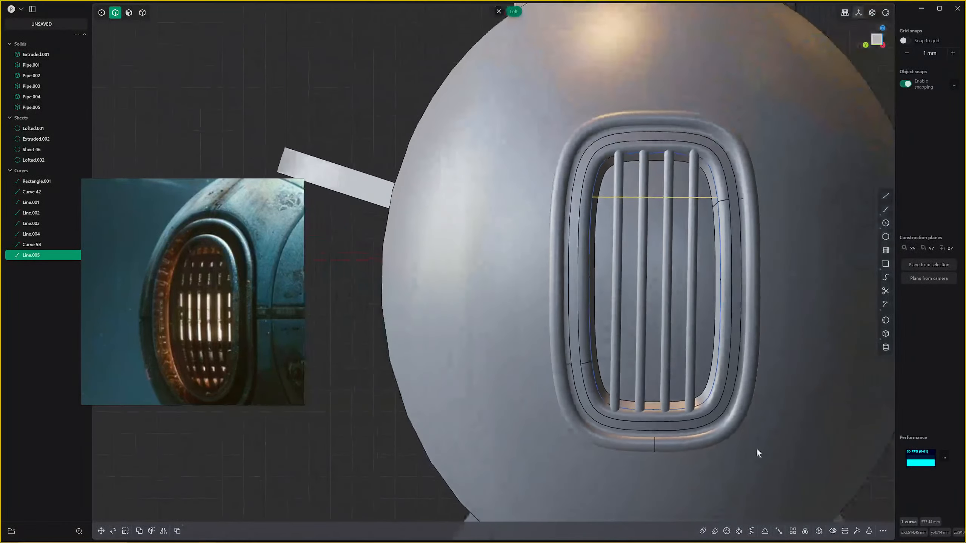
{"action": "left_click", "coordinate": [805, 529]}
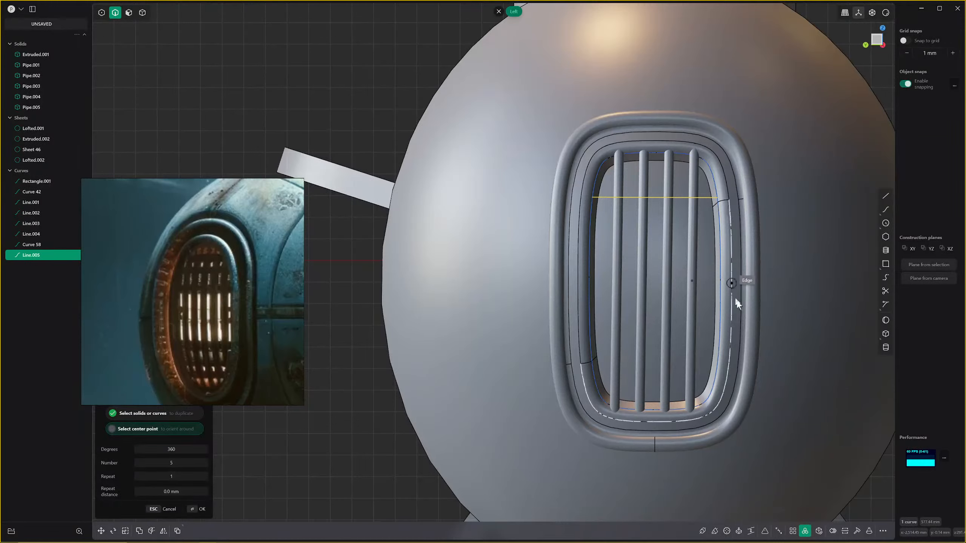
{"action": "key", "text": "Escape"}
{"action": "left_click", "coordinate": [805, 531]}
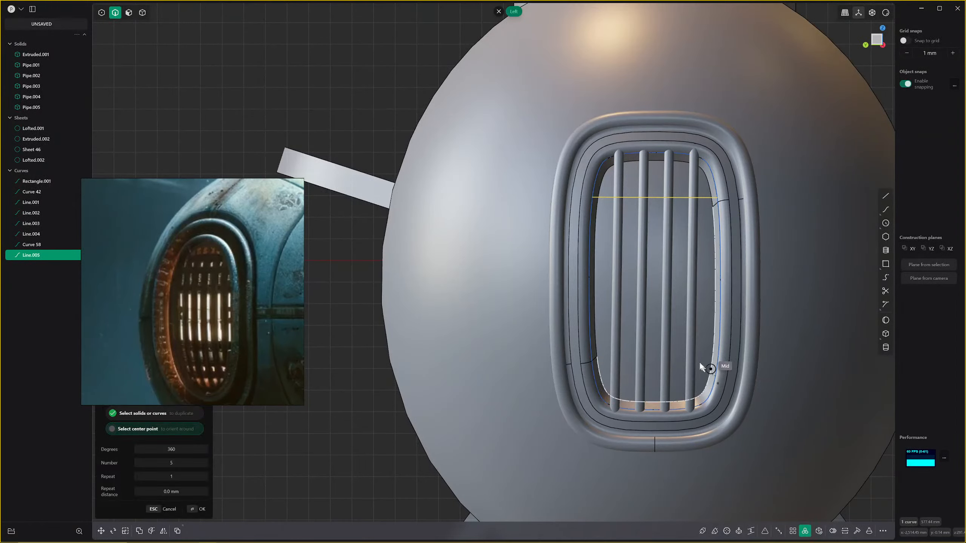
Array the horizontal line downward into four evenly spaced lines over about 750 mm and stretch them sideways past the window's inner edge.
{"action": "left_click", "coordinate": [794, 531]}
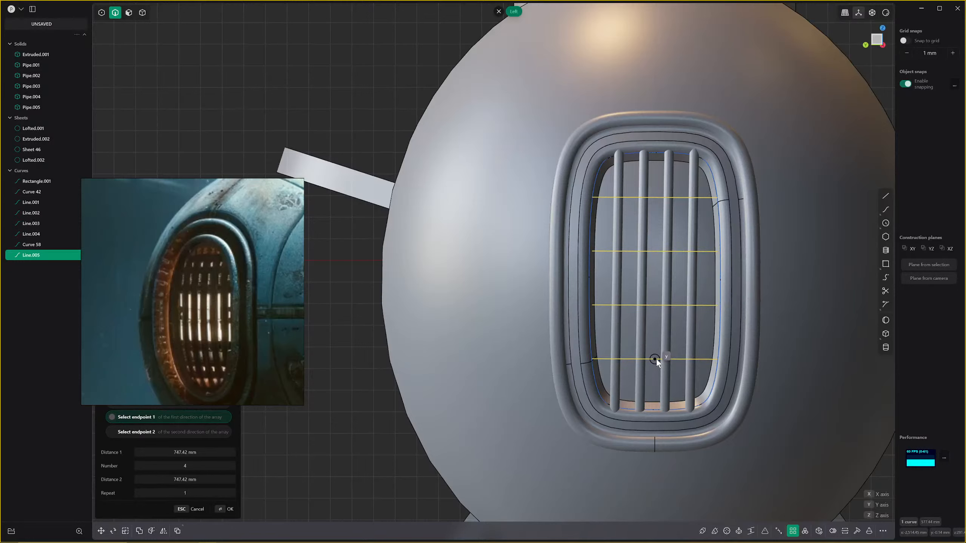
{"action": "left_click", "coordinate": [657, 361]}
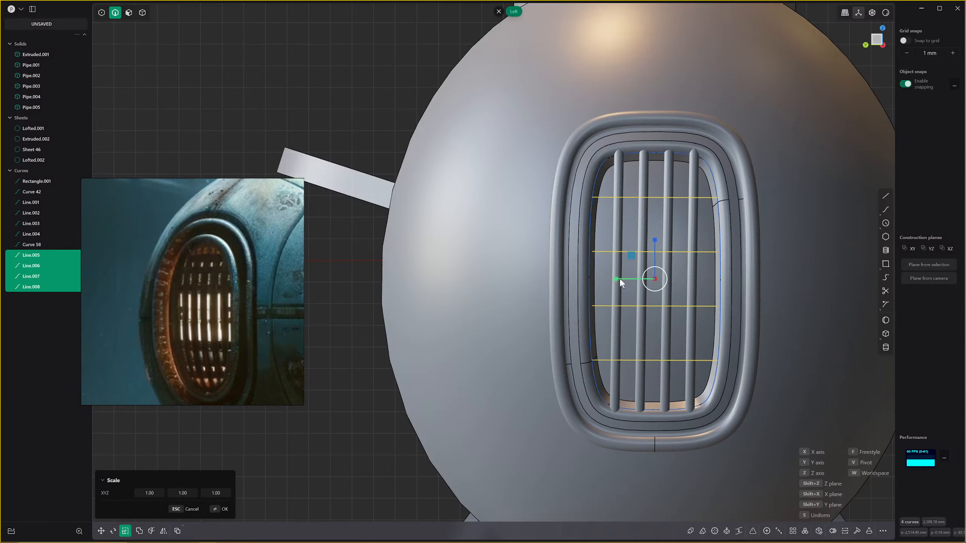
{"action": "left_click_drag", "start_coordinate": [620, 281], "coordinate": [607, 279]}
{"action": "key", "text": "Return"}
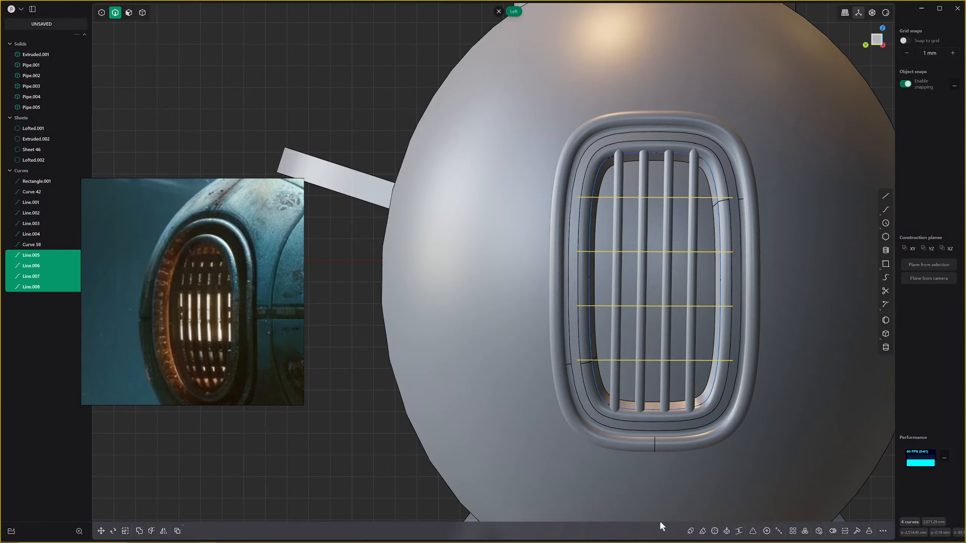
Move the four horizontal lines about 86.32 mm along the X axis, deeper into the window opening.
{"action": "middle_click_drag", "start_coordinate": [523, 345], "coordinate": [492, 354]}
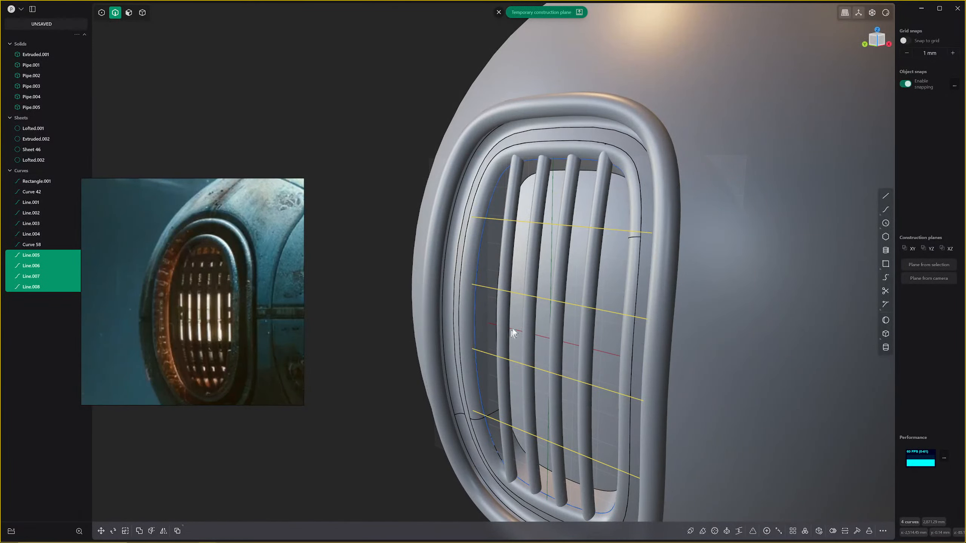
{"action": "key", "text": "g"}
{"action": "left_click_drag", "start_coordinate": [568, 326], "coordinate": [582, 325]}
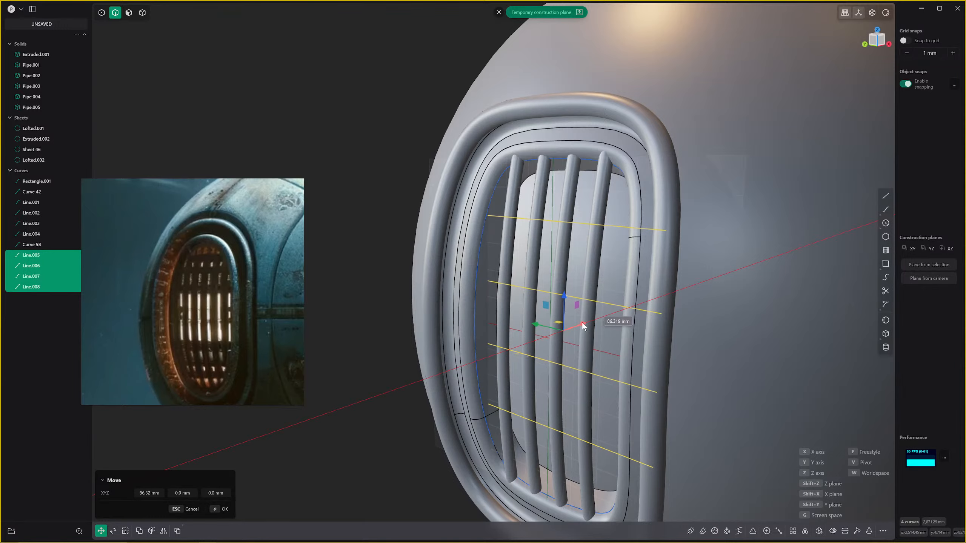
{"action": "key", "text": "Return"}
Turn the four horizontal lines into solid round pipes with a section size of about 18.6 mm.
{"action": "scroll", "coordinate": [582, 326], "scroll_direction": "down", "scroll_amount": 4}
{"action": "mouse_move", "coordinate": [582, 326]}
{"action": "middle_mouse_down"}
{"action": "mouse_move", "coordinate": [663, 314]}
{"action": "mouse_move", "coordinate": [668, 302]}
{"action": "mouse_move", "coordinate": [630, 279]}
{"action": "mouse_move", "coordinate": [576, 338]}
{"action": "middle_mouse_up"}
{"action": "scroll", "coordinate": [577, 338], "scroll_direction": "up", "scroll_amount": 2}
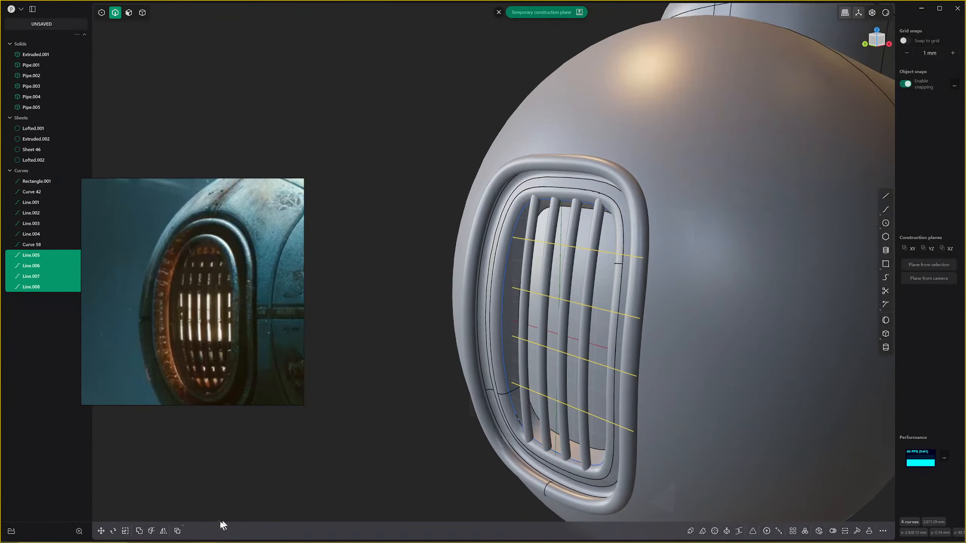
{"action": "left_click", "coordinate": [690, 531]}
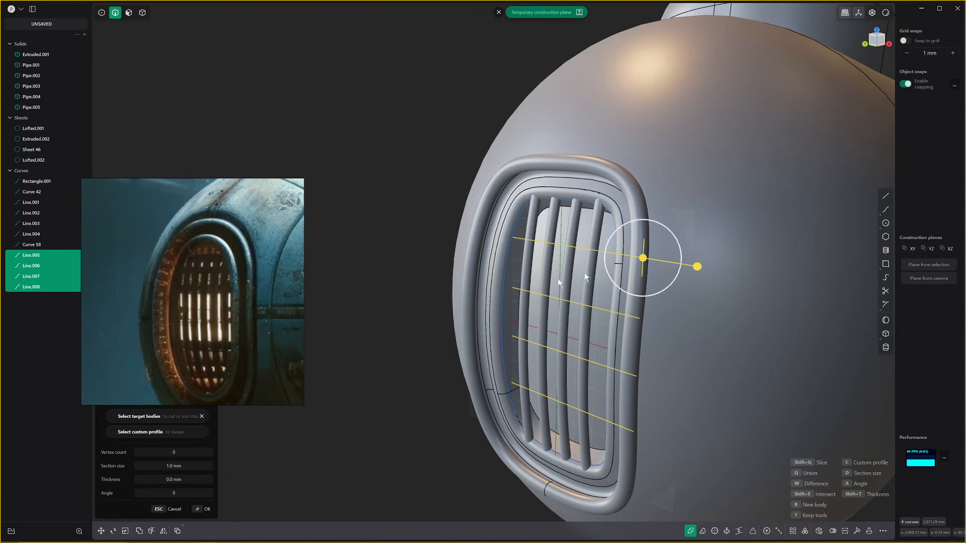
{"action": "left_click_drag", "start_coordinate": [185, 474], "coordinate": [205, 475]}
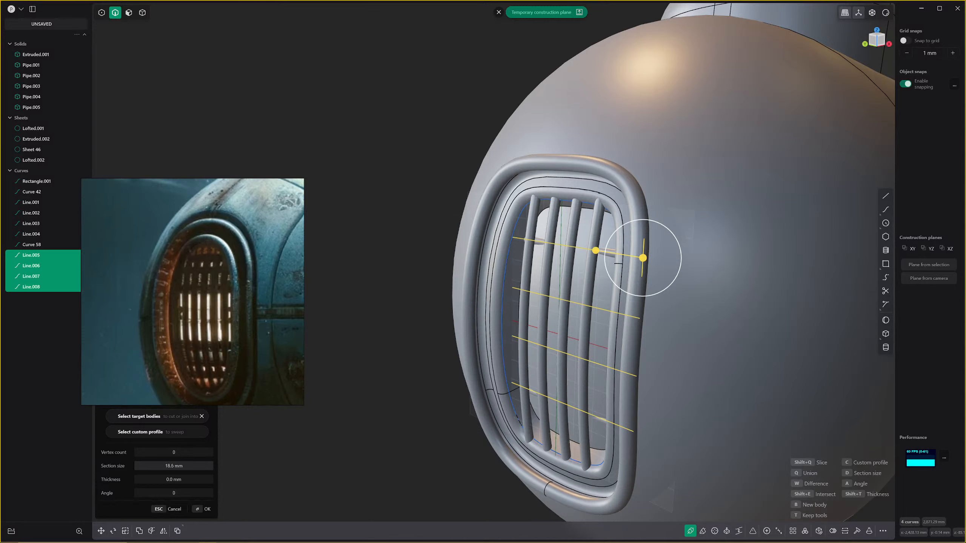
{"action": "key", "text": "Return"}
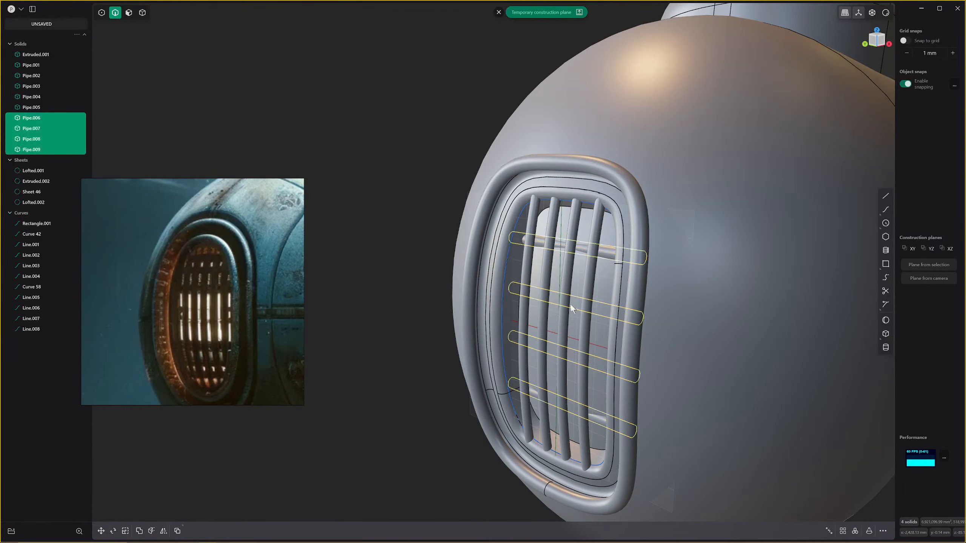
Move the four horizontal pipes about -55.52 mm along the X axis so they cross the vertical bars.
{"action": "middle_click_drag", "start_coordinate": [612, 312], "coordinate": [601, 316]}
{"action": "key", "text": "g"}
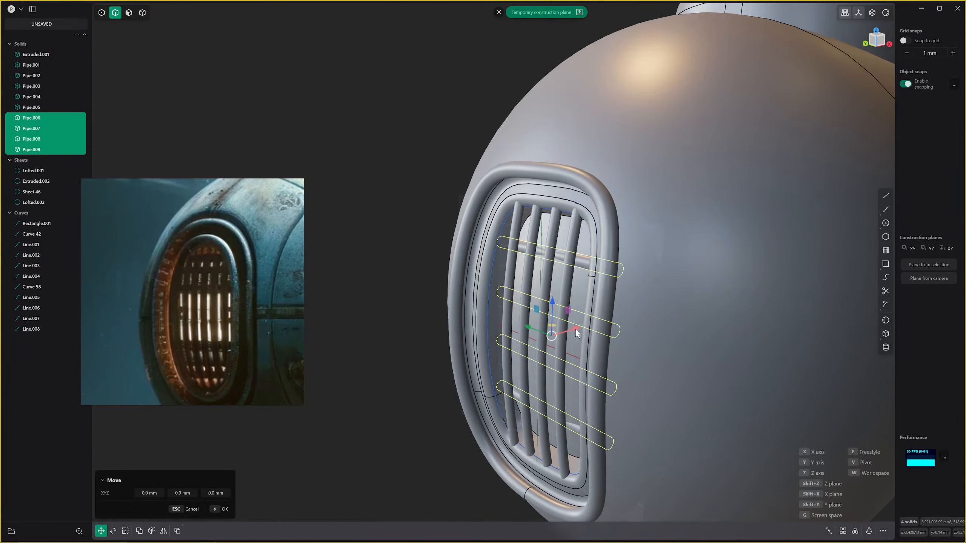
{"action": "key", "text": "x"}
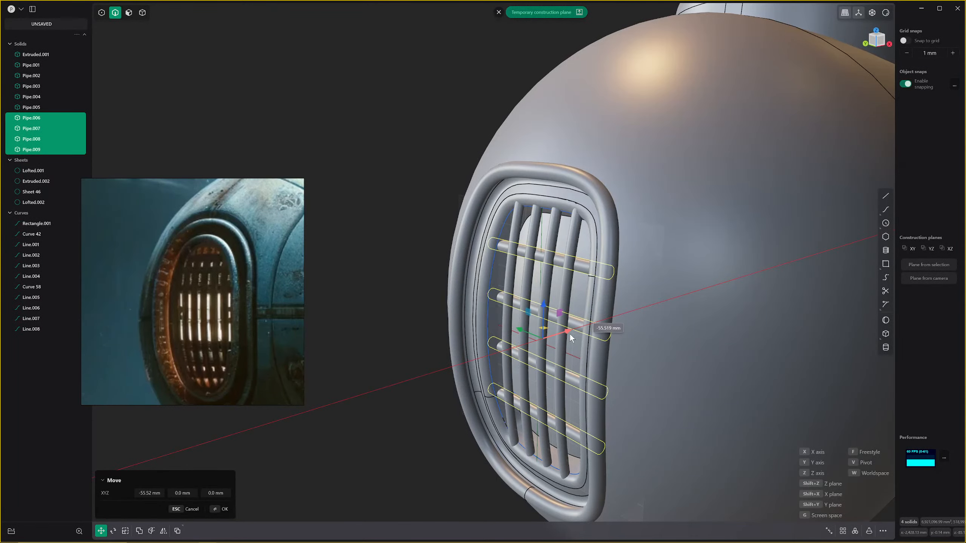
{"action": "left_click", "coordinate": [567, 337]}
Deselect the horizontal pipes and delete the duplicated inner edge curve of the window frame.
{"action": "middle_click_drag", "start_coordinate": [567, 338], "coordinate": [602, 332]}
{"action": "left_click", "coordinate": [345, 275]}
{"action": "scroll", "coordinate": [346, 275], "scroll_direction": "down", "scroll_amount": 5}
{"action": "middle_click_drag", "start_coordinate": [380, 270], "coordinate": [373, 251]}
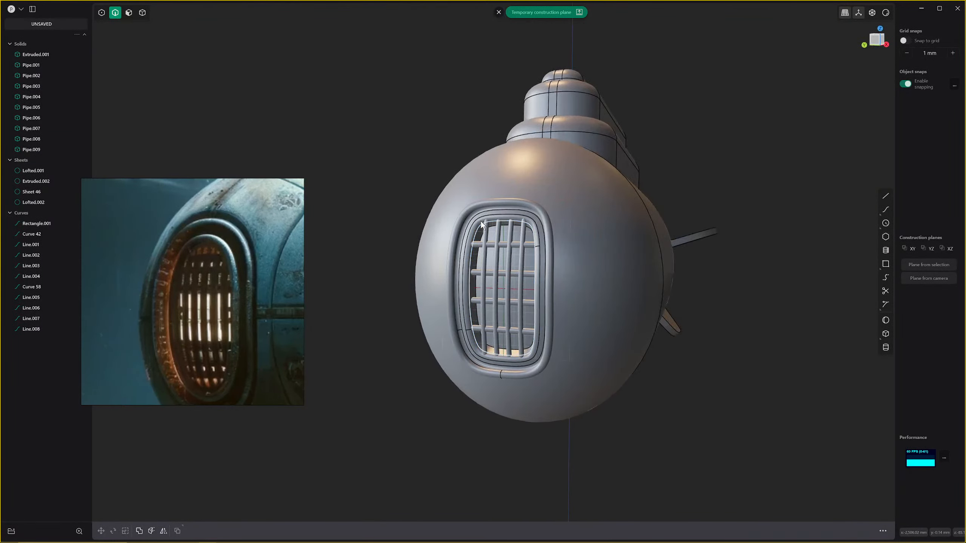
{"action": "left_click", "coordinate": [481, 225]}
{"action": "key", "text": "Delete"}
Examine the complete grille on the whole submarine from a distance and close up inside its frame.
{"action": "scroll", "coordinate": [524, 251], "scroll_direction": "down", "scroll_amount": 3}
{"action": "middle_click_drag", "start_coordinate": [522, 260], "coordinate": [492, 277]}
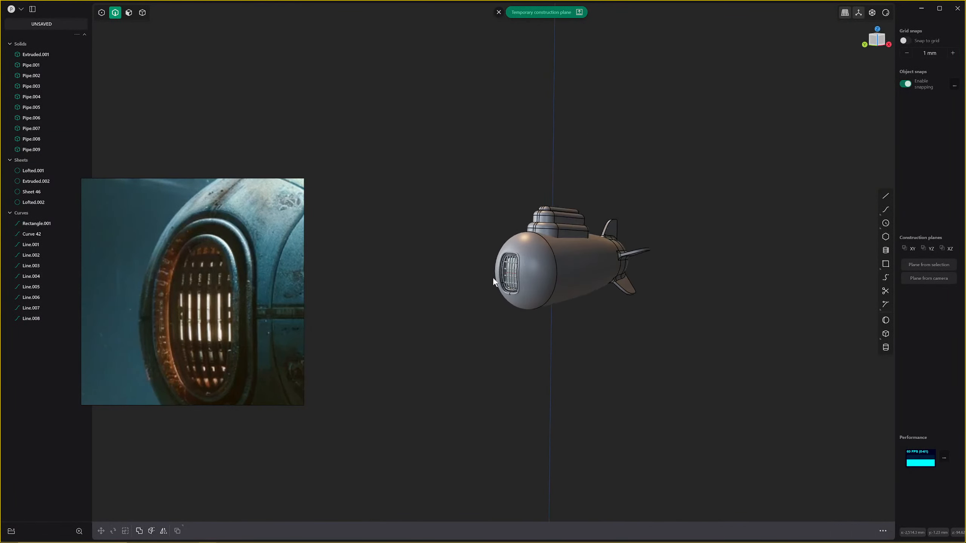
{"action": "scroll", "coordinate": [494, 276], "scroll_direction": "up", "scroll_amount": 6}
{"action": "middle_click_drag", "start_coordinate": [472, 119], "coordinate": [482, 154]}
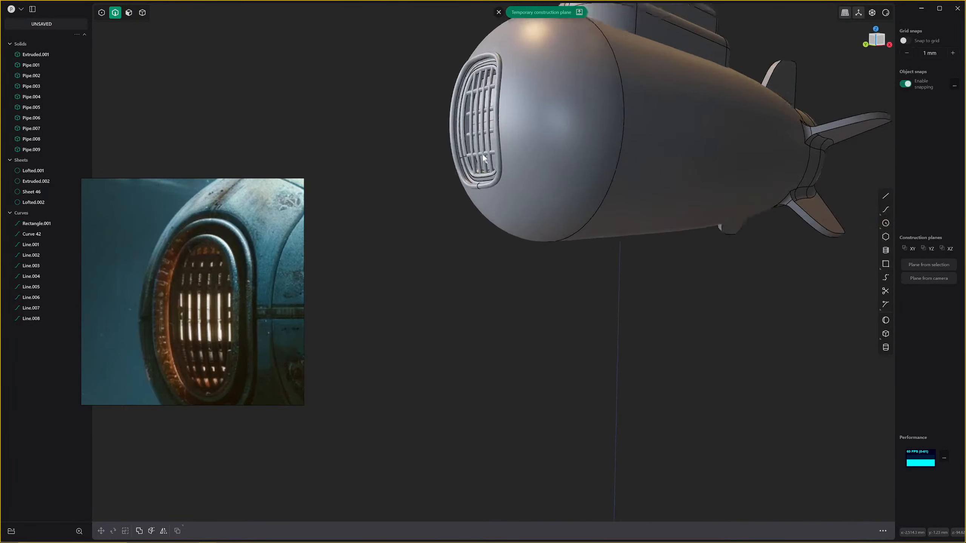
{"action": "scroll", "coordinate": [438, 86], "scroll_direction": "up", "scroll_amount": 5}
{"action": "middle_click_drag", "start_coordinate": [447, 106], "coordinate": [537, 182]}
{"action": "scroll", "coordinate": [523, 200], "scroll_direction": "up", "scroll_amount": 2}
{"action": "scroll", "coordinate": [555, 164], "scroll_direction": "up", "scroll_amount": 2}
{"action": "scroll", "coordinate": [554, 165], "scroll_direction": "up", "scroll_amount": 1}
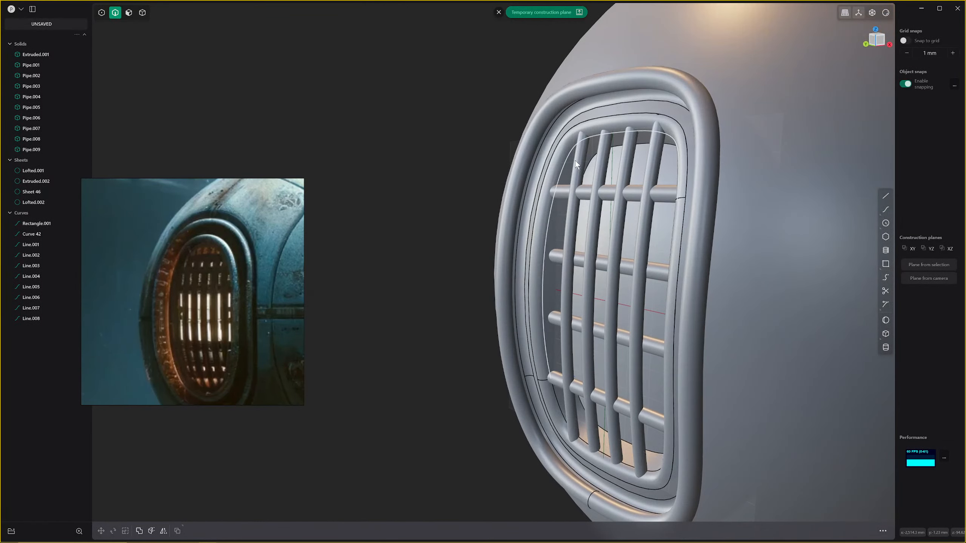
Try a Boolean between the outermost vertical bar and the window's inner frame surface.
{"action": "key", "text": "q"}
{"action": "left_click", "coordinate": [585, 151]}
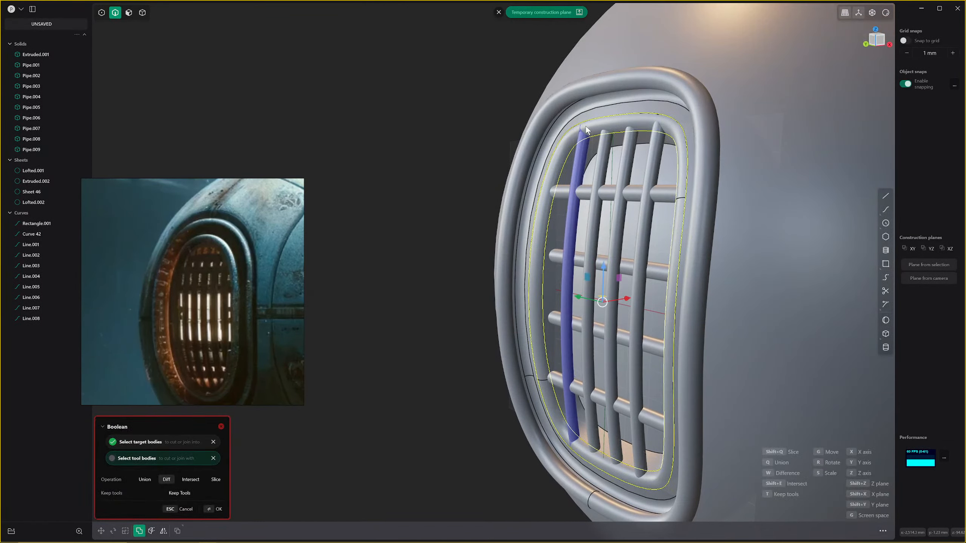
{"action": "left_click", "coordinate": [618, 129]}
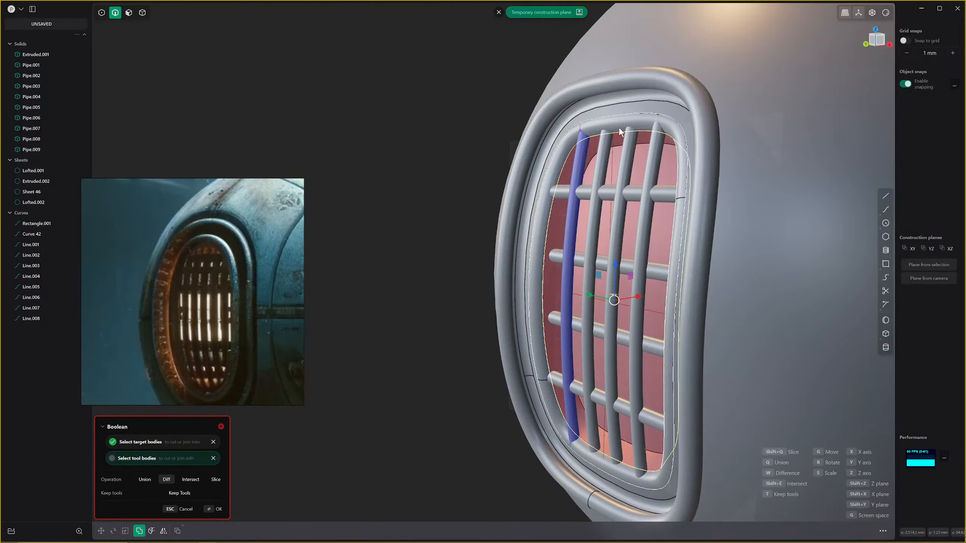
{"action": "key", "text": "Return"}
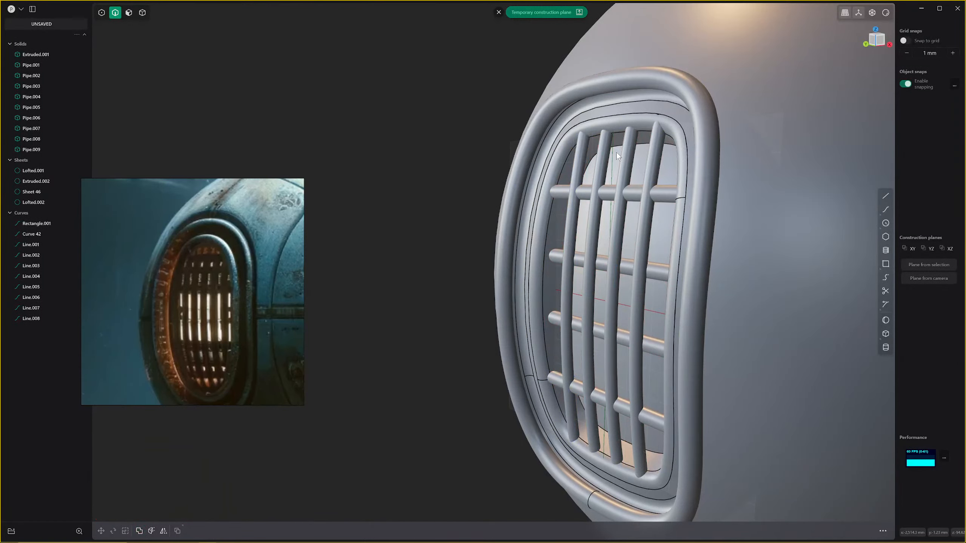
Join the window's inner frame sheet with the recess sheet and the hull sheet into one body.
{"action": "key", "text": "4"}
{"action": "left_click", "coordinate": [617, 134]}
{"action": "left_click", "coordinate": [617, 122]}
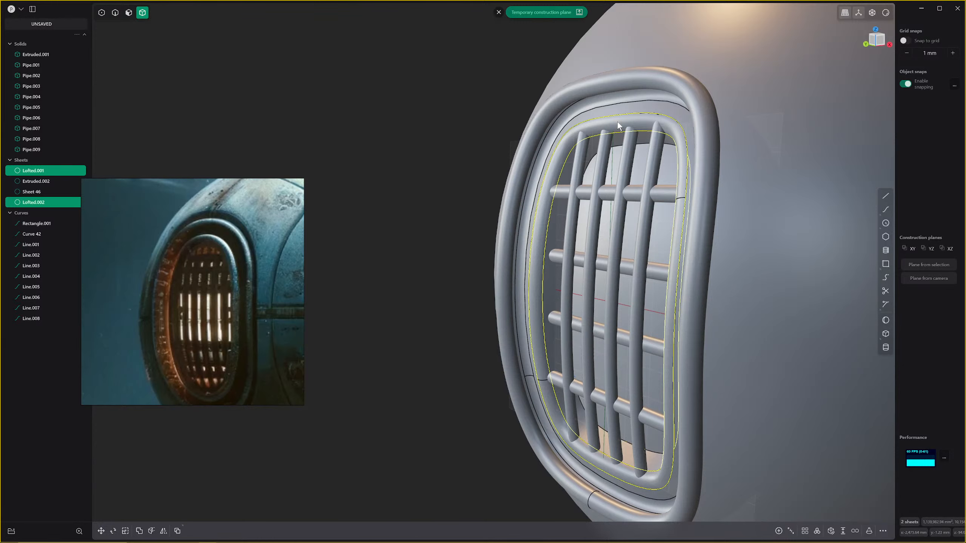
{"action": "key", "text": "j"}
{"action": "left_click", "coordinate": [619, 108], "text": "shift"}
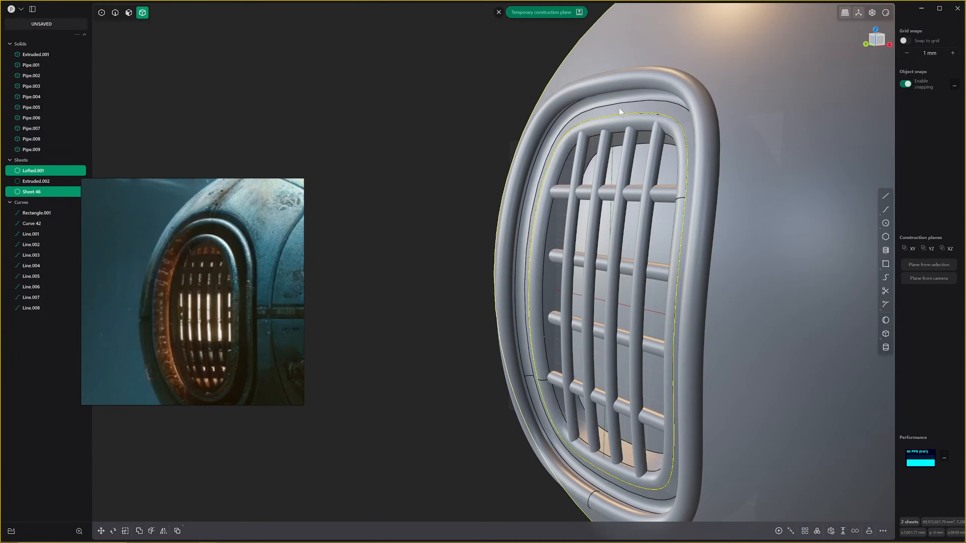
{"action": "key", "text": "j"}
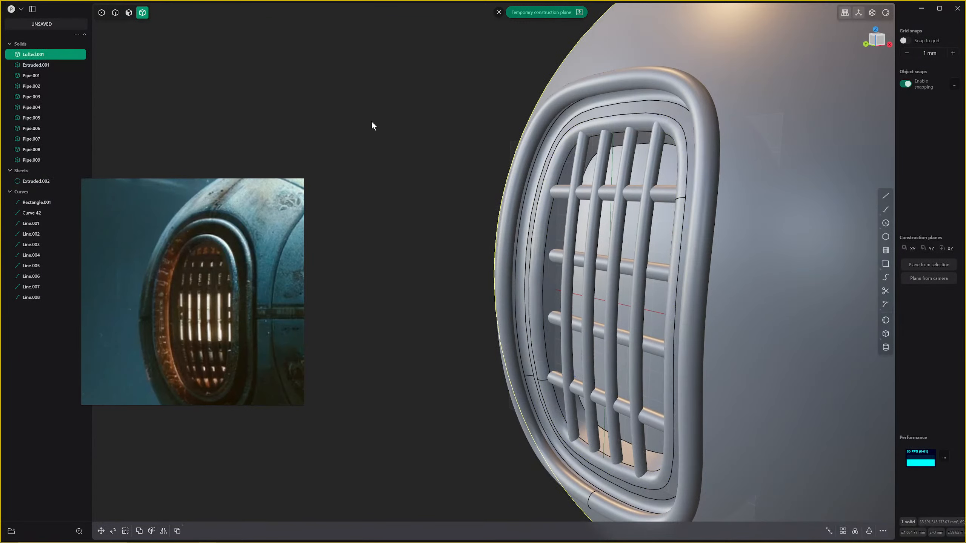
Unite the outermost vertical grille bar with the joined hull body using a Boolean union.
{"action": "left_click", "coordinate": [582, 159]}
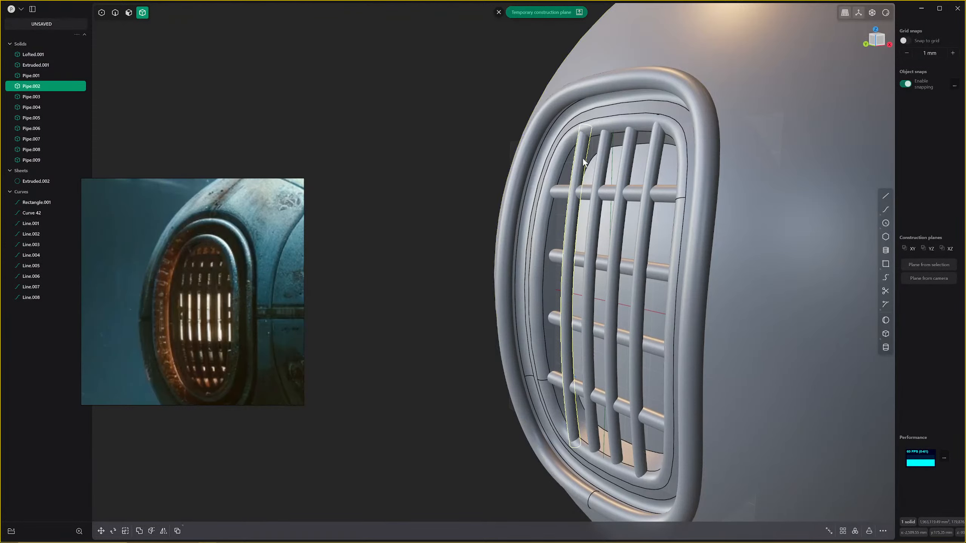
{"action": "key", "text": "q"}
{"action": "left_click", "coordinate": [601, 111]}
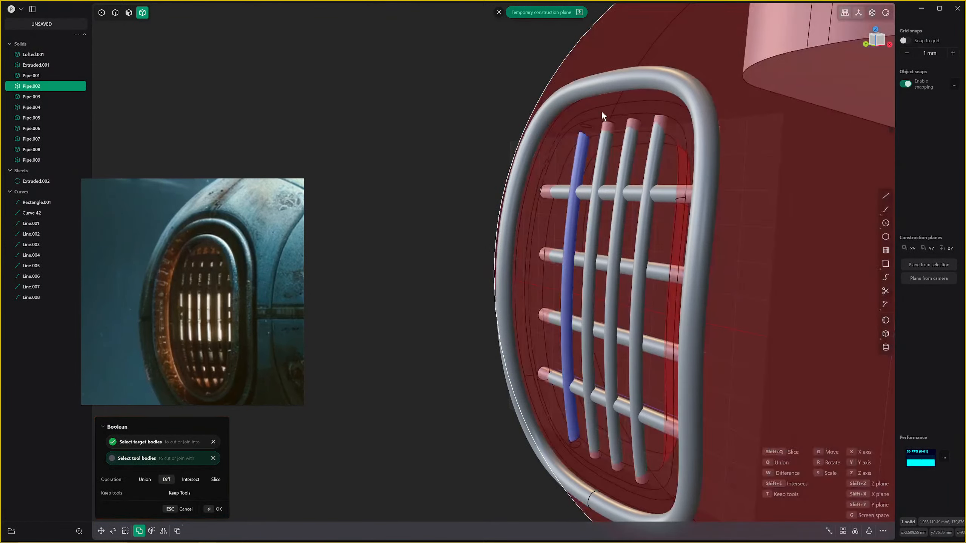
{"action": "key", "text": "q"}
{"action": "key", "text": "Return"}
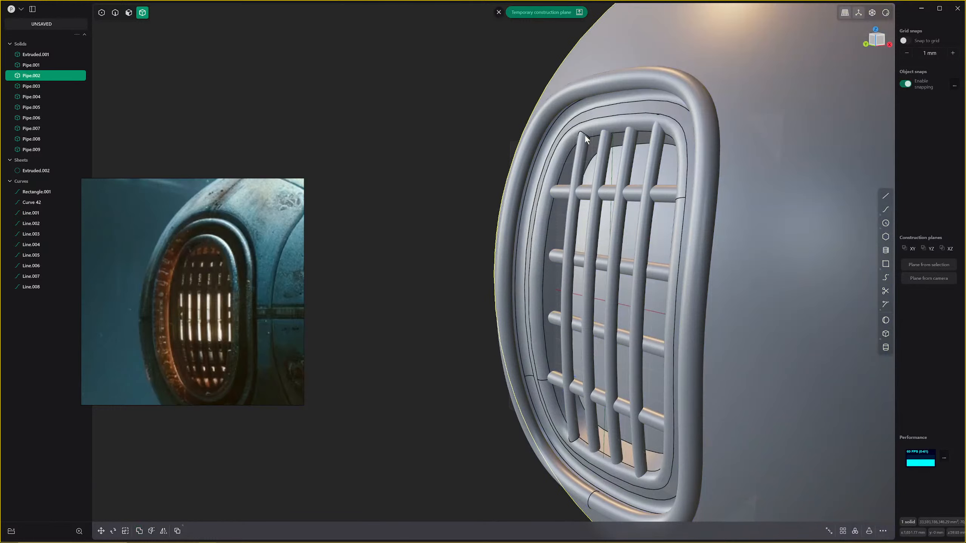
Try to fillet the edge where the outermost vertical bar's upper end meets the frame at about 38.55 mm.
{"action": "middle_click_drag", "start_coordinate": [584, 139], "coordinate": [585, 146]}
{"action": "key", "text": "2"}
{"action": "left_click", "coordinate": [588, 147]}
{"action": "key", "text": "b"}
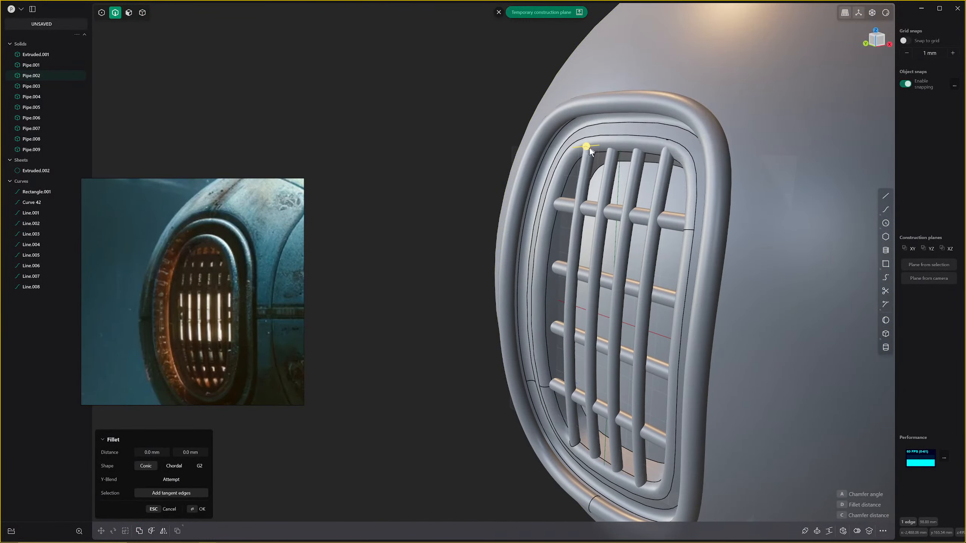
{"action": "left_click_drag", "start_coordinate": [589, 151], "coordinate": [583, 135]}
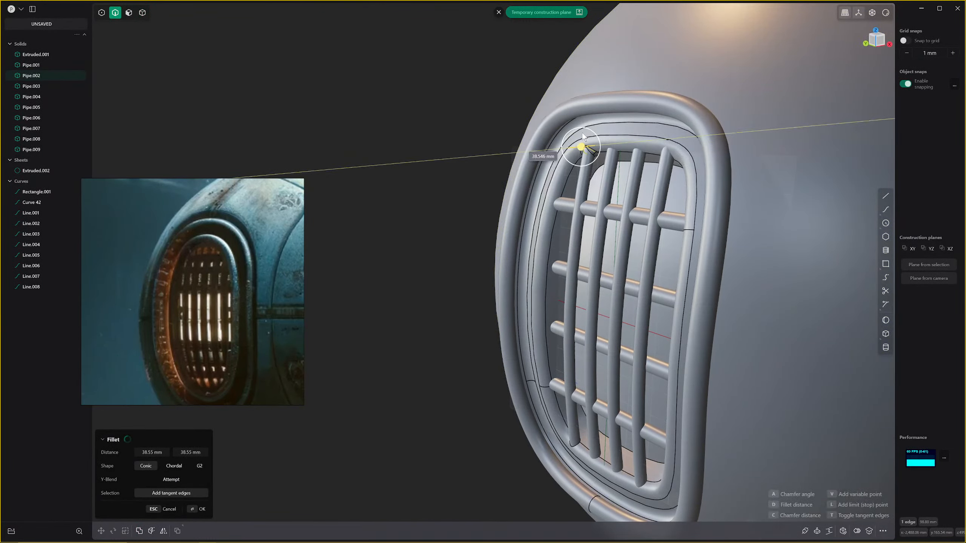
{"action": "scroll", "coordinate": [583, 136], "scroll_direction": "up", "scroll_amount": 5}
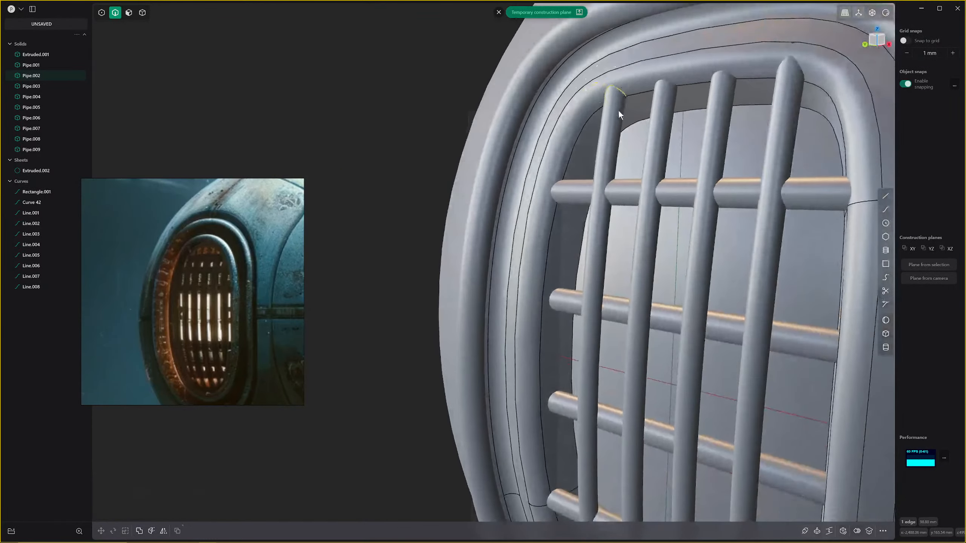
{"action": "key", "text": "Return"}
{"action": "left_click", "coordinate": [627, 100]}
Compare the submarine's stepped conning tower with the tower reference image from several angles and switch to face selection.
{"action": "scroll", "coordinate": [630, 101], "scroll_direction": "down", "scroll_amount": 10}
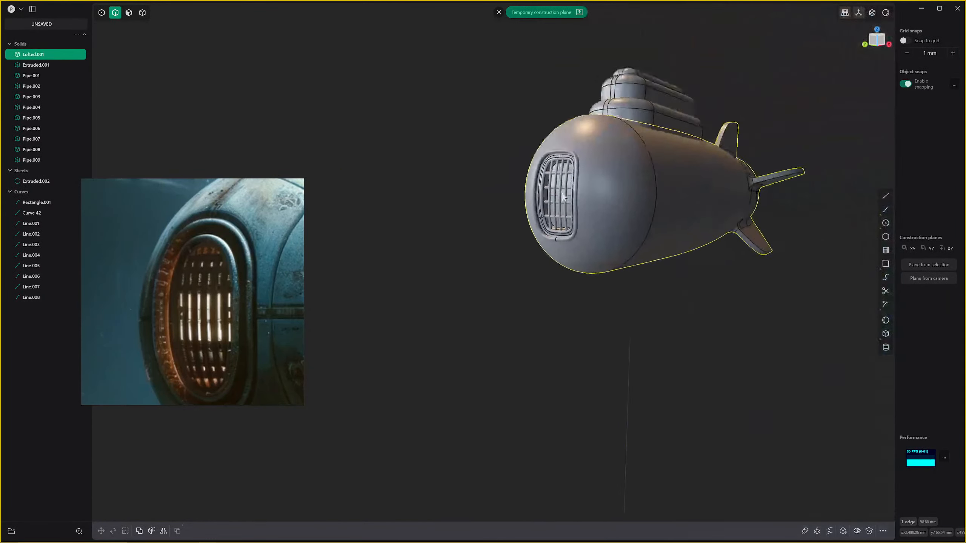
{"action": "middle_click_drag", "start_coordinate": [776, 141], "coordinate": [695, 194]}
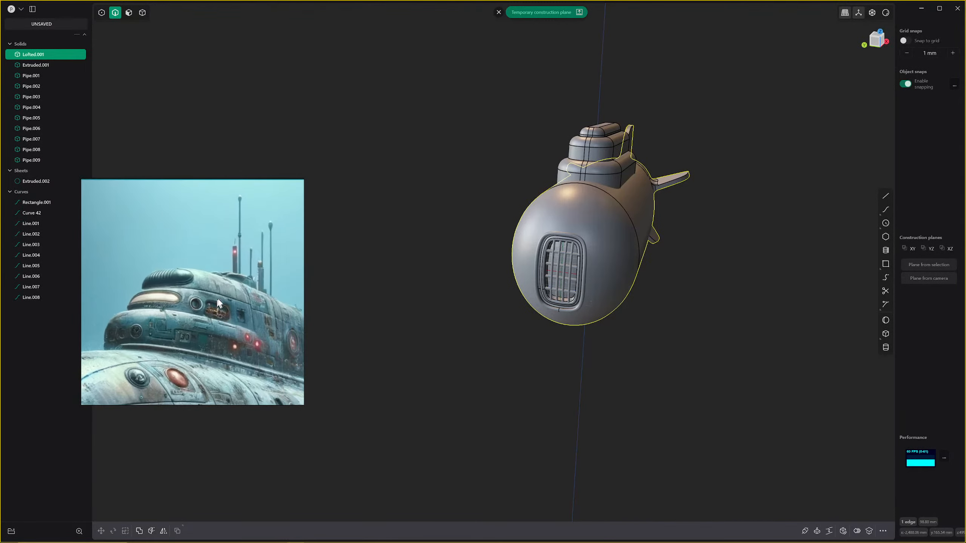
{"action": "middle_click_drag", "start_coordinate": [666, 152], "coordinate": [446, 243]}
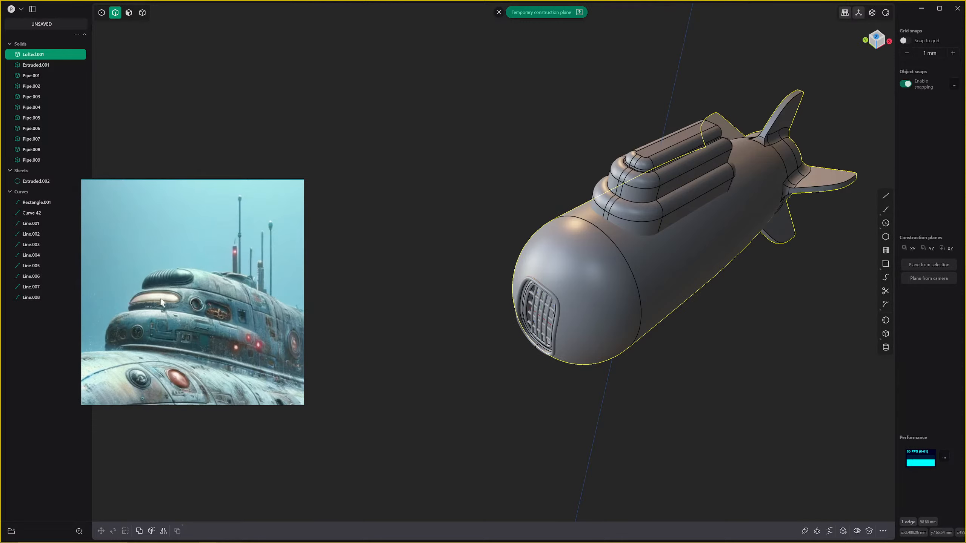
{"action": "middle_click_drag", "start_coordinate": [614, 234], "coordinate": [629, 205]}
{"action": "scroll", "coordinate": [599, 180], "scroll_direction": "up", "scroll_amount": 3}
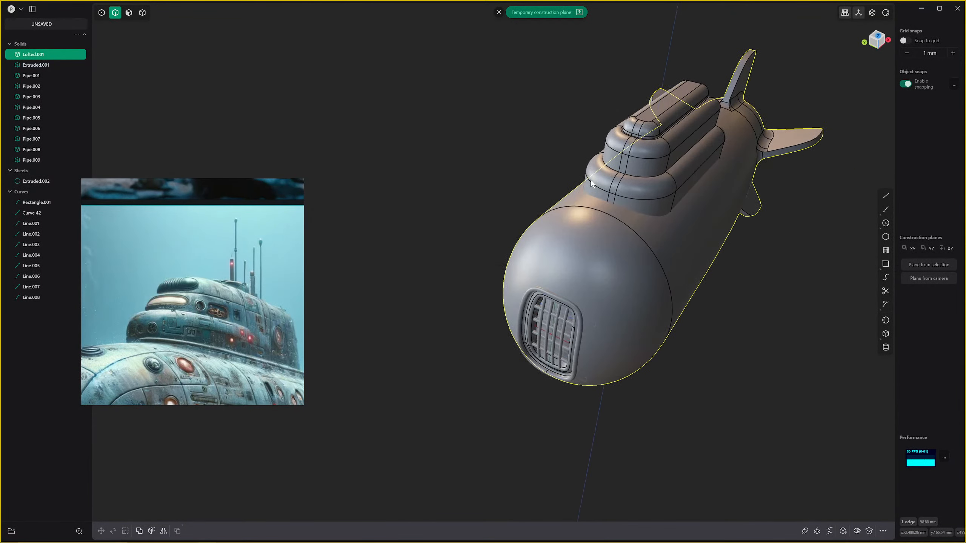
{"action": "middle_click_drag", "start_coordinate": [591, 180], "coordinate": [576, 203], "text": "shift"}
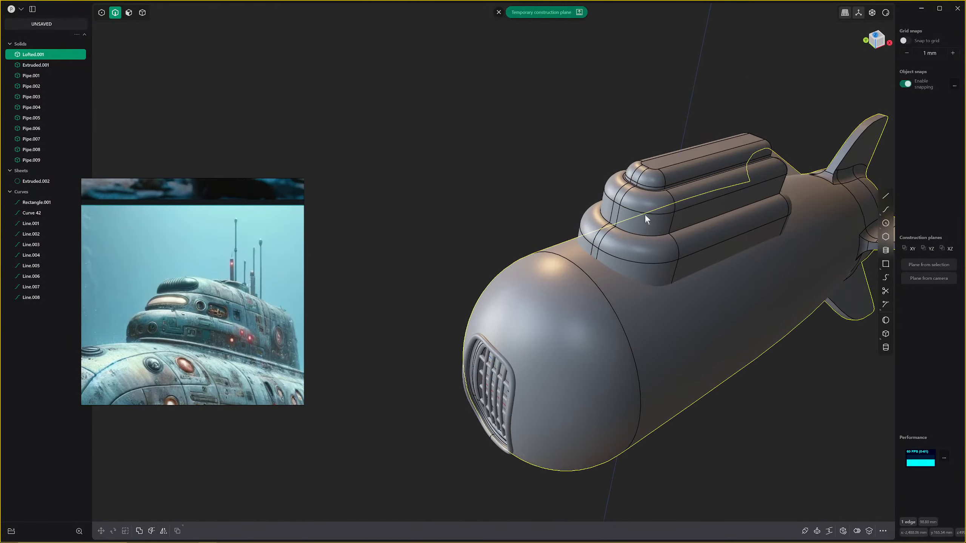
{"action": "scroll", "coordinate": [645, 215], "scroll_direction": "up", "scroll_amount": 3}
{"action": "key", "text": "3"}
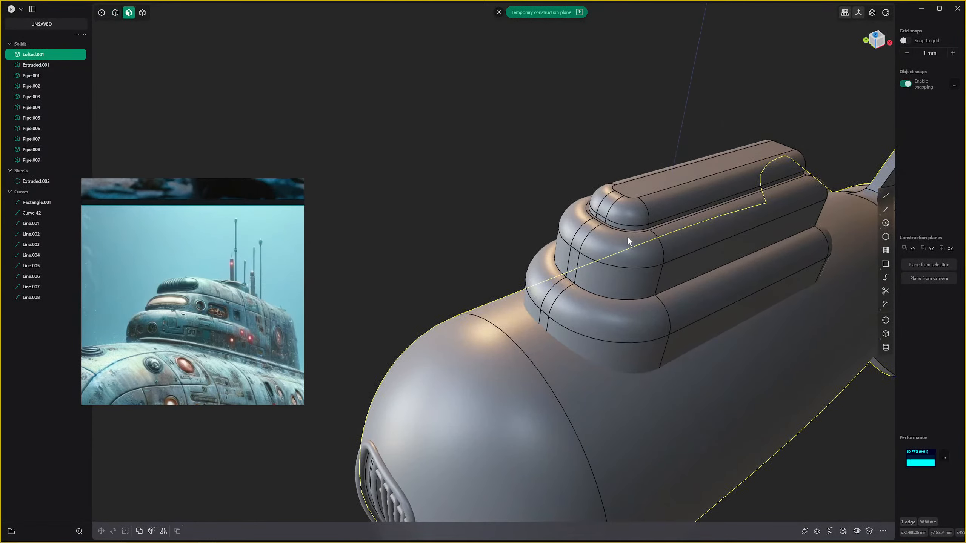
Delete the three rounded faces at the front of the conning tower's middle tier.
{"action": "key", "text": "o"}
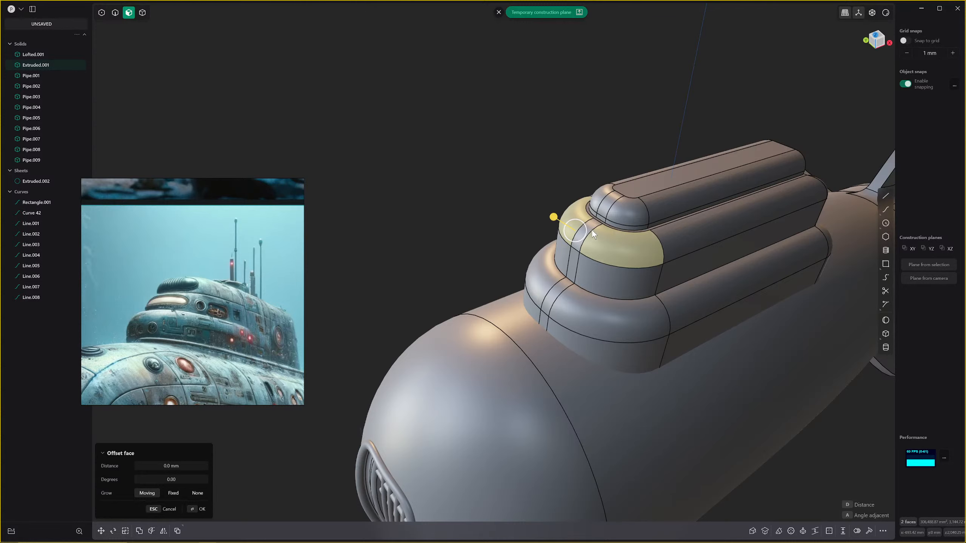
{"action": "left_click", "coordinate": [592, 227], "text": "shift"}
{"action": "scroll", "coordinate": [620, 234], "scroll_direction": "up", "scroll_amount": 3}
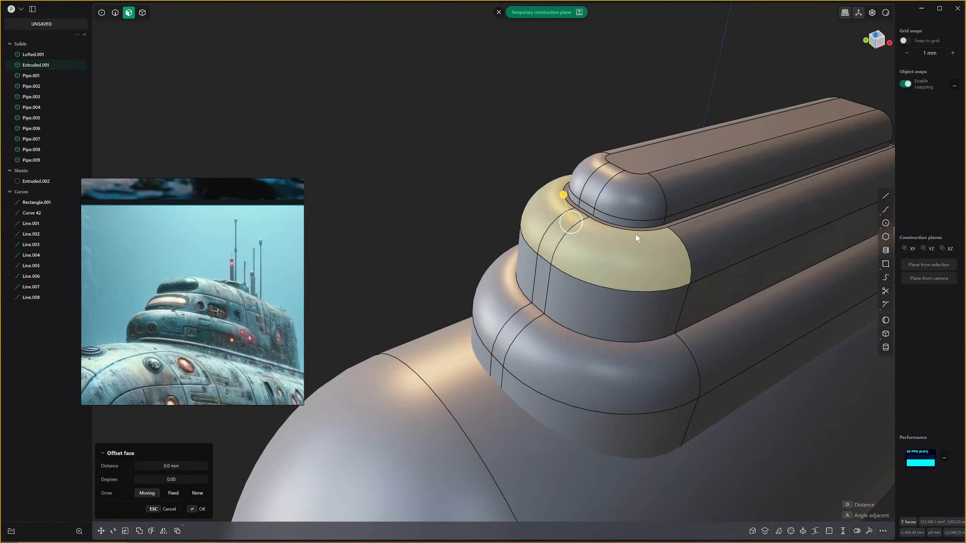
{"action": "key", "text": "Delete"}
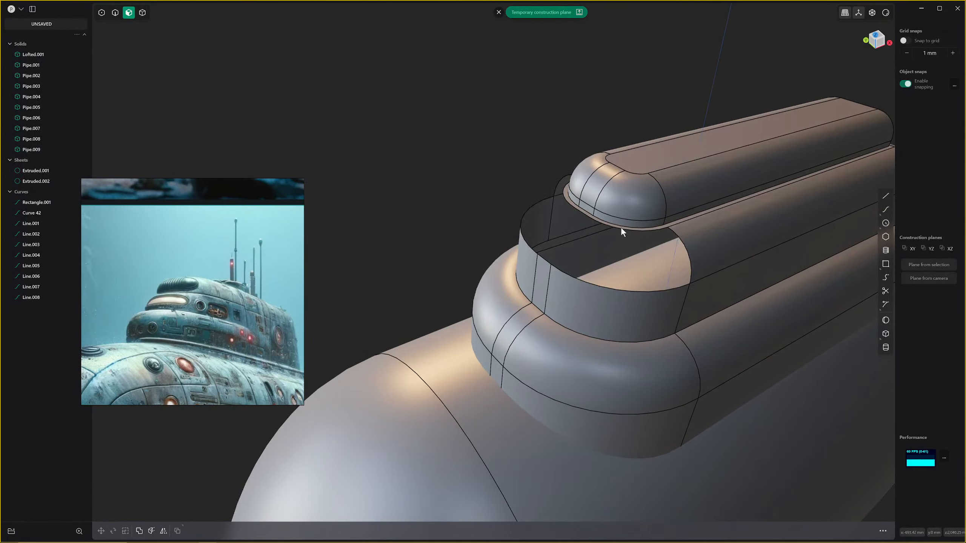
Patch the hole at the front of the middle tier with a G0 surface from its full boundary edge loop.
{"action": "key", "text": "2"}
{"action": "double_click", "coordinate": [624, 229]}
{"action": "key", "text": "o"}
{"action": "key", "text": "shift+p"}
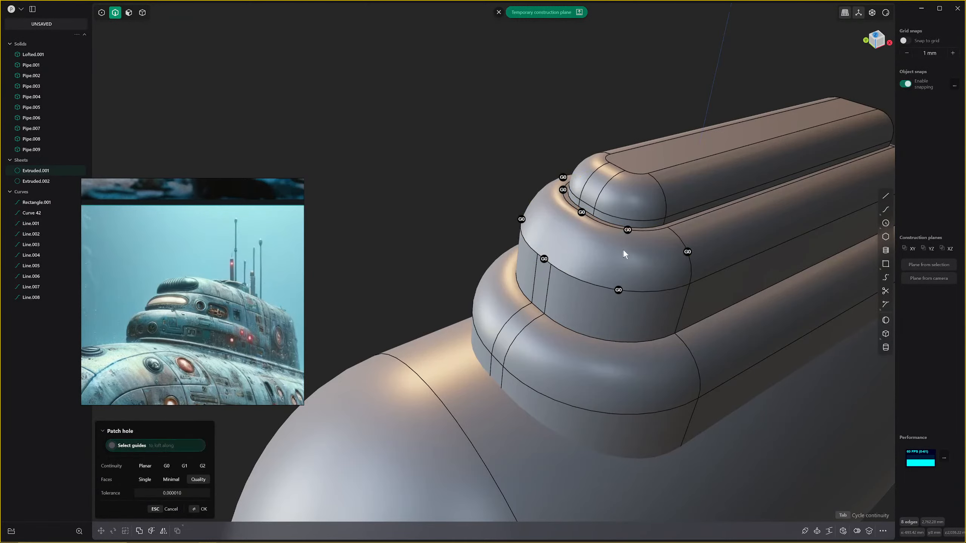
{"action": "middle_click_drag", "start_coordinate": [623, 250], "coordinate": [656, 238]}
{"action": "mouse_move", "coordinate": [697, 191]}
{"action": "middle_mouse_down"}
{"action": "mouse_move", "coordinate": [733, 169]}
{"action": "mouse_move", "coordinate": [713, 196]}
{"action": "middle_mouse_up"}
{"action": "key", "text": "Return"}
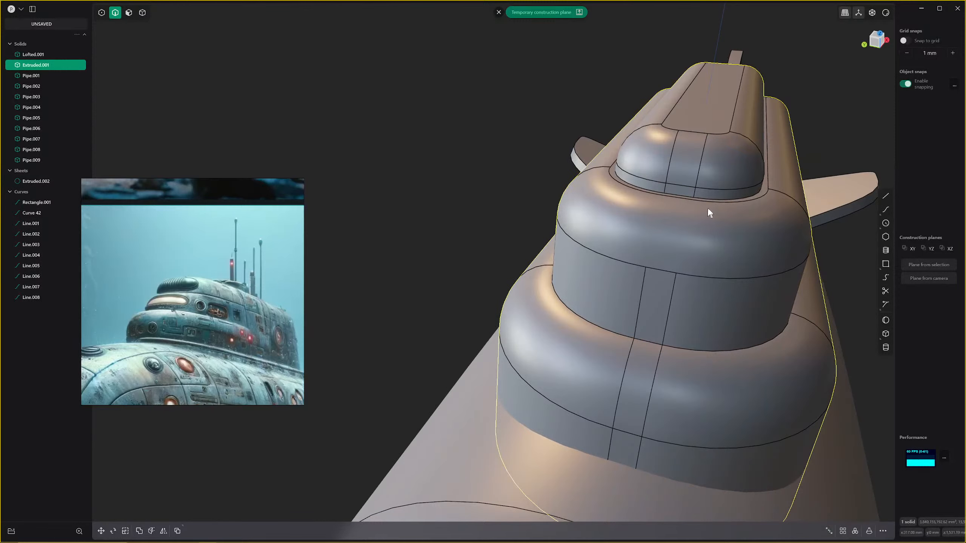
Offset the outline of the middle tier's rounded front face inward by about 32.3 mm.
{"action": "key", "text": "3"}
{"action": "left_click", "coordinate": [708, 207]}
{"action": "key", "text": "o"}
{"action": "middle_click_drag", "start_coordinate": [739, 228], "coordinate": [736, 229]}
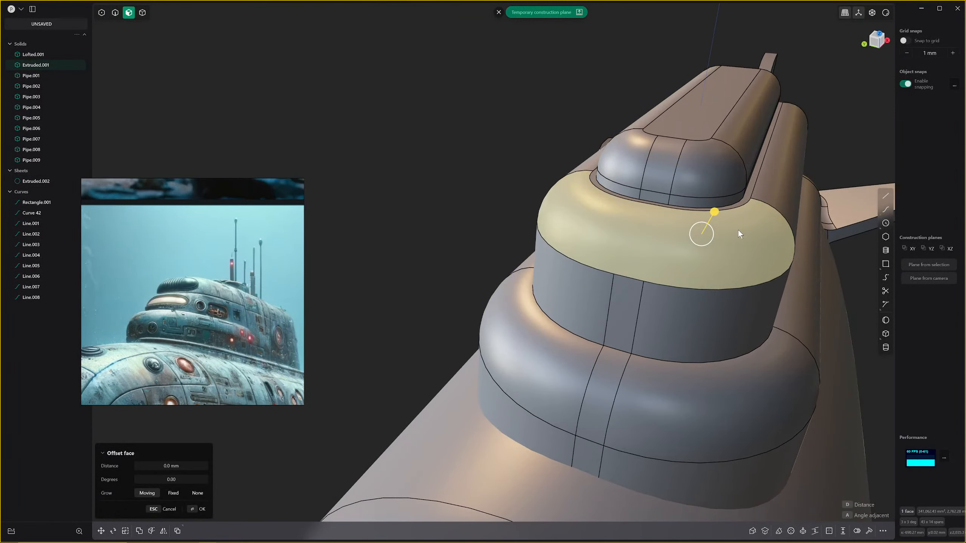
{"action": "key", "text": "o"}
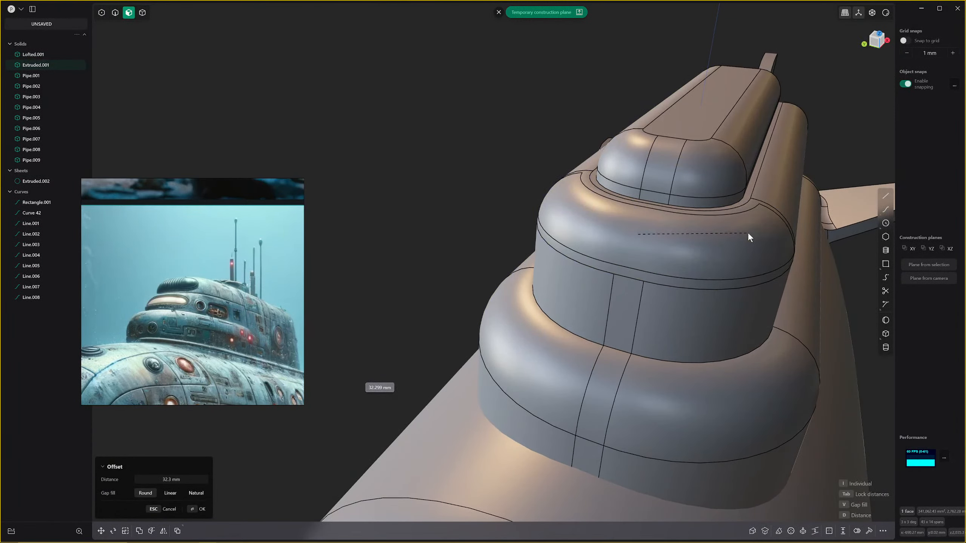
{"action": "left_click", "coordinate": [748, 234]}
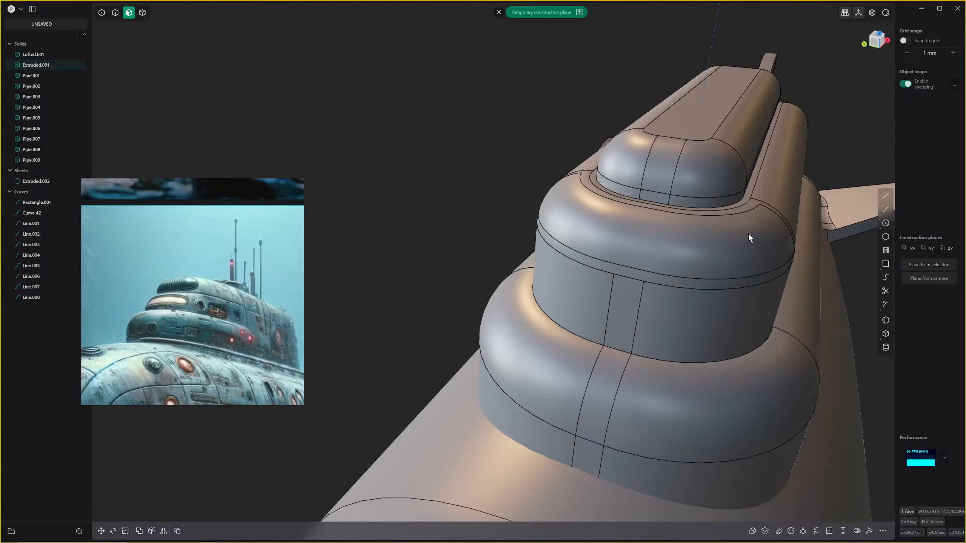
Push the inset panel face at the front of the middle tier slightly inward to form a shallow recess.
{"action": "left_click", "coordinate": [694, 239]}
{"action": "middle_click_drag", "start_coordinate": [693, 238], "coordinate": [502, 208]}
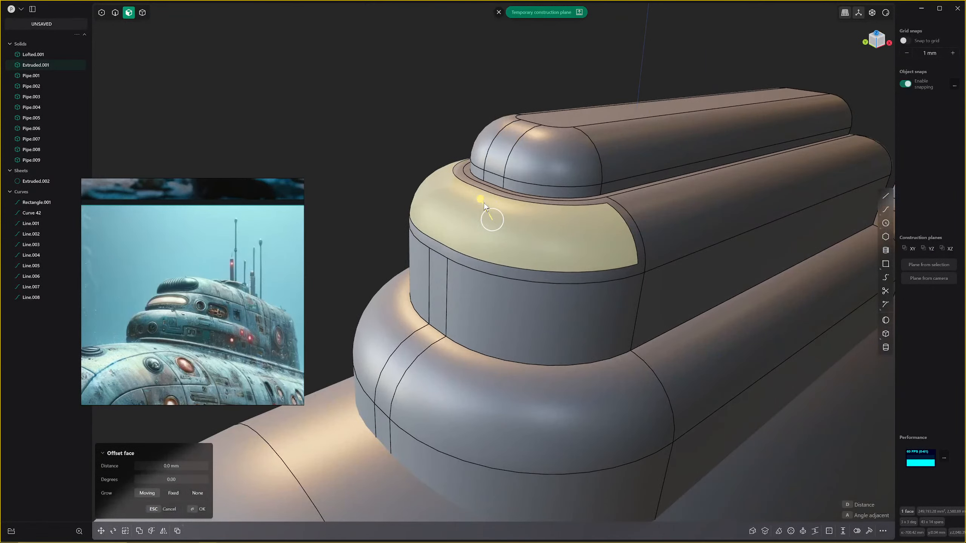
{"action": "left_click_drag", "start_coordinate": [482, 200], "coordinate": [485, 204]}
Fillet the four corner edges of the recessed front panel at about 30.92 mm.
{"action": "key", "text": "2"}
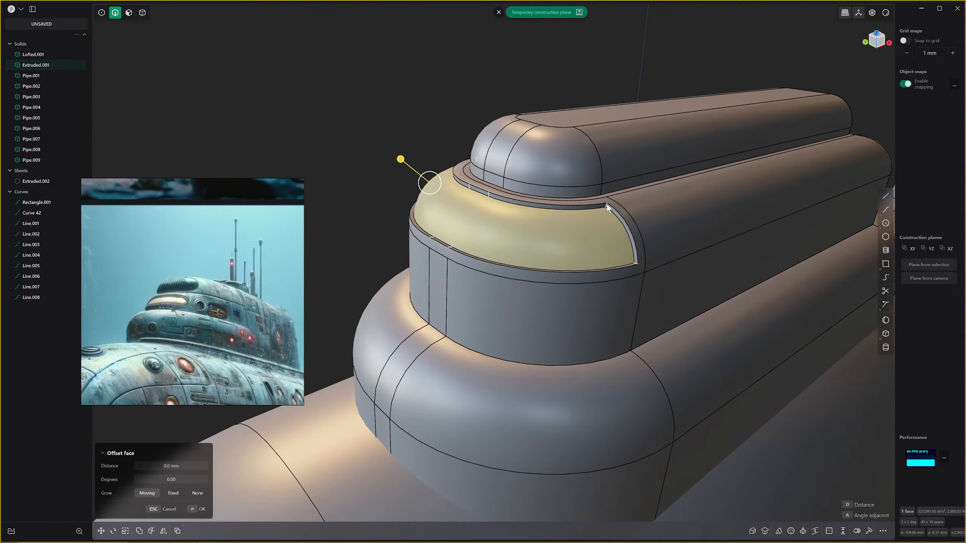
{"action": "left_click", "coordinate": [606, 204]}
{"action": "key", "text": "f"}
{"action": "scroll", "coordinate": [623, 243], "scroll_direction": "up", "scroll_amount": 5}
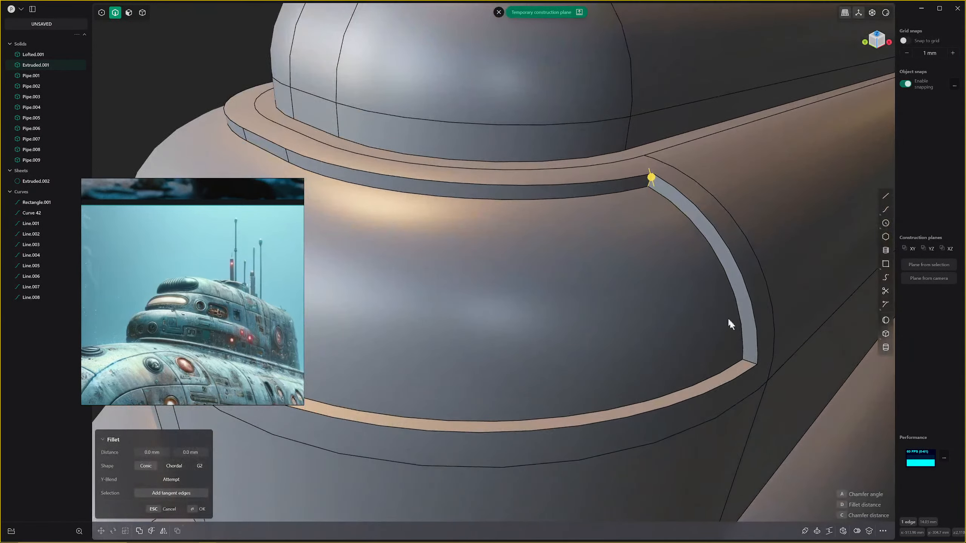
{"action": "left_click", "coordinate": [749, 359]}
{"action": "middle_click_drag", "start_coordinate": [866, 272], "coordinate": [577, 254]}
{"action": "scroll", "coordinate": [648, 265], "scroll_direction": "down", "scroll_amount": 1}
{"action": "scroll", "coordinate": [578, 253], "scroll_direction": "down", "scroll_amount": 5}
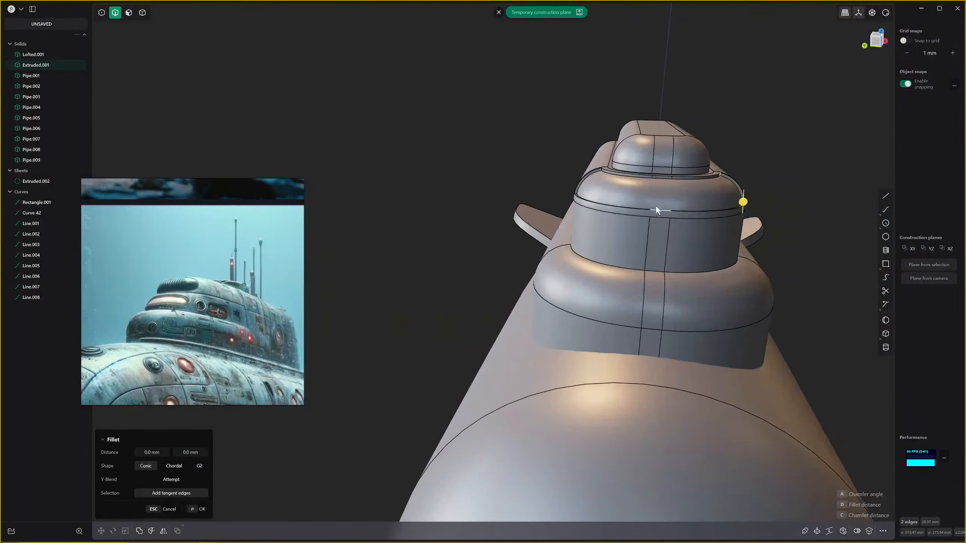
{"action": "scroll", "coordinate": [656, 206], "scroll_direction": "up", "scroll_amount": 2}
{"action": "scroll", "coordinate": [555, 179], "scroll_direction": "up", "scroll_amount": 4}
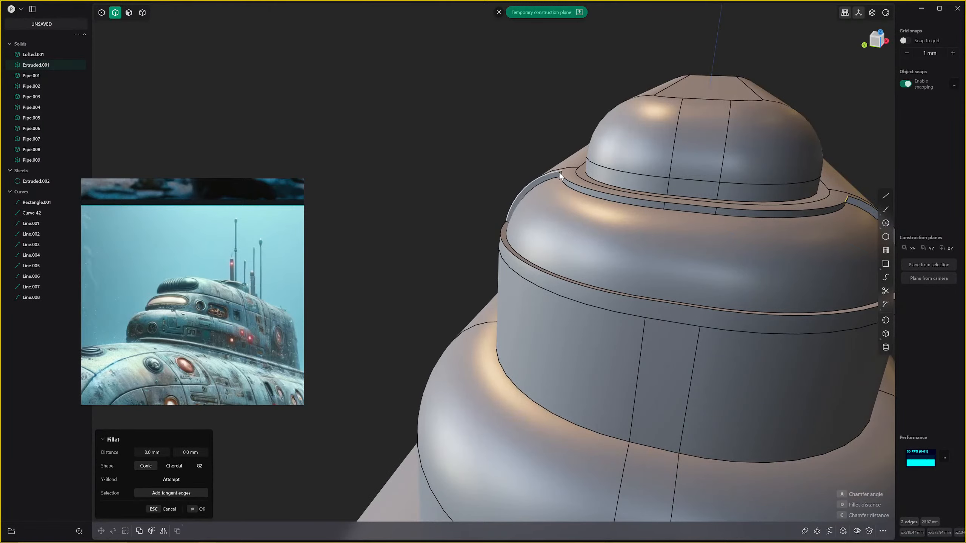
{"action": "scroll", "coordinate": [563, 176], "scroll_direction": "up", "scroll_amount": 1}
{"action": "scroll", "coordinate": [592, 193], "scroll_direction": "up", "scroll_amount": 2}
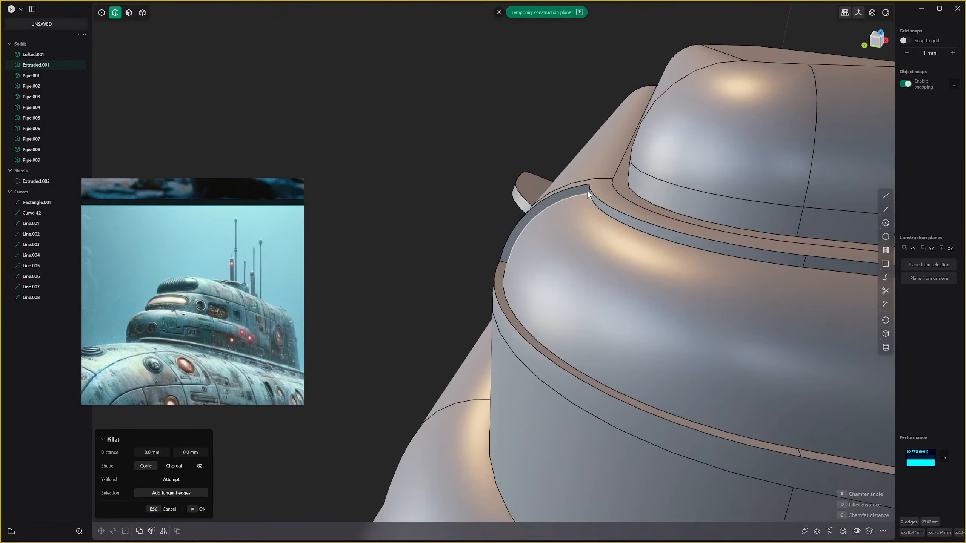
{"action": "middle_click_drag", "start_coordinate": [588, 189], "coordinate": [691, 194]}
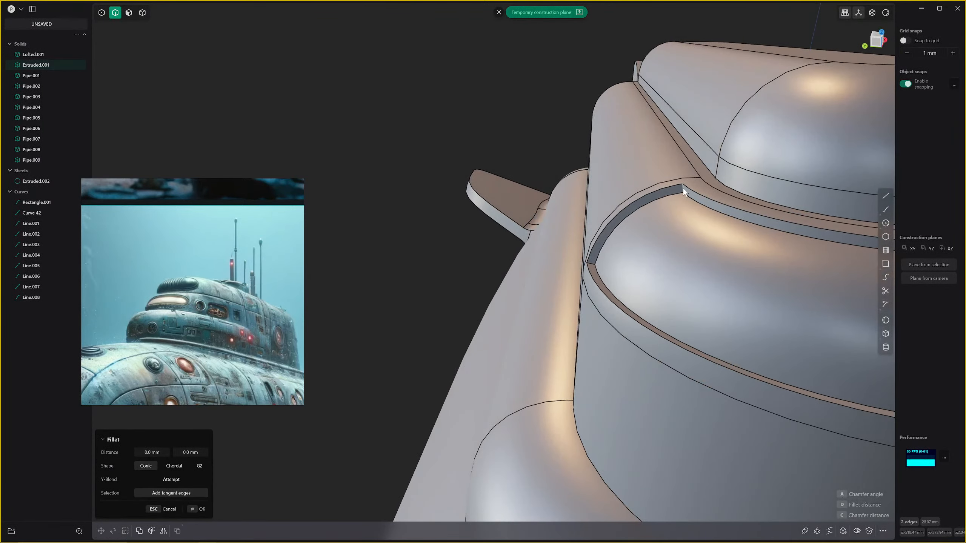
{"action": "left_click", "coordinate": [683, 188]}
{"action": "left_click", "coordinate": [591, 264]}
{"action": "left_click_drag", "start_coordinate": [591, 263], "coordinate": [597, 257]}
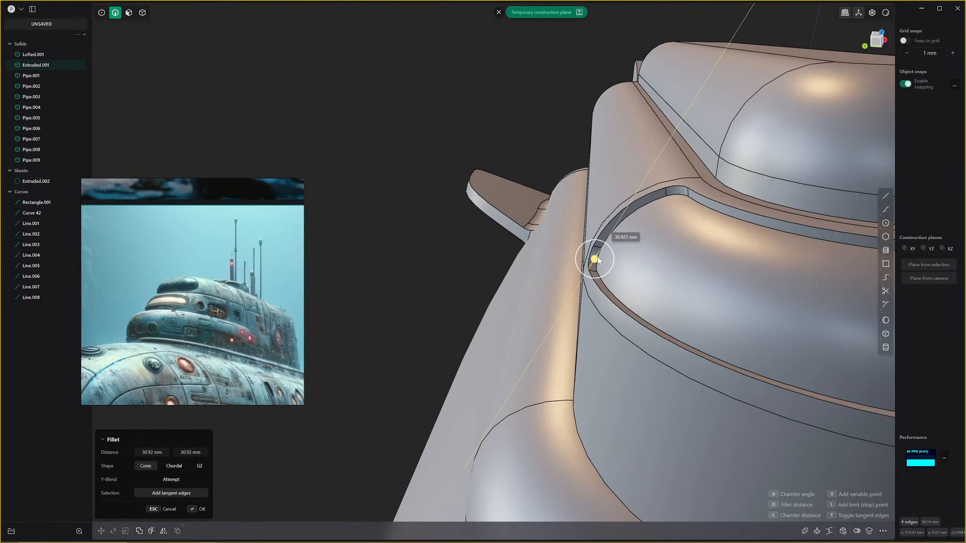
{"action": "key", "text": "Return"}
Offset the recessed front panel face by about -26.32 mm to deepen the recess, and switch to edge selection.
{"action": "scroll", "coordinate": [599, 262], "scroll_direction": "down", "scroll_amount": 5}
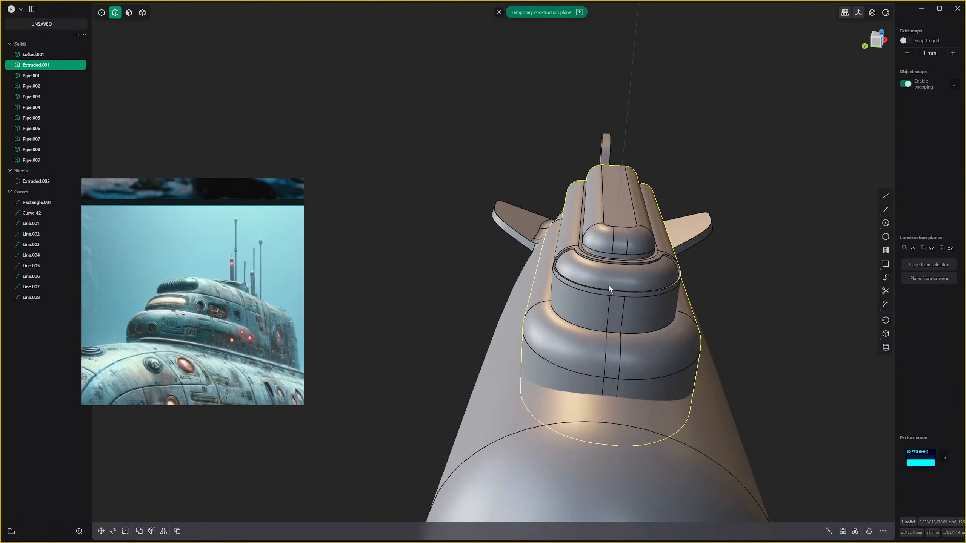
{"action": "middle_click_drag", "start_coordinate": [608, 284], "coordinate": [584, 272]}
{"action": "key", "text": "3"}
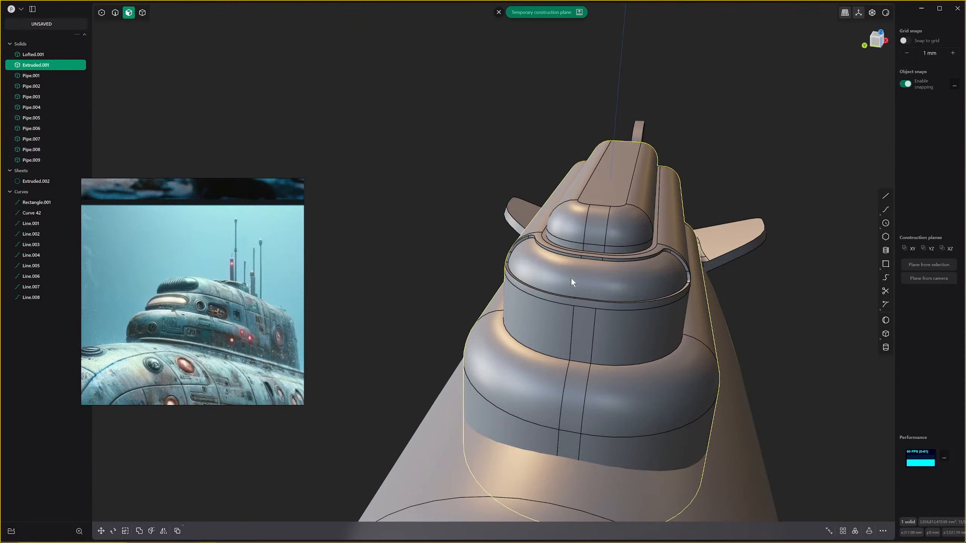
{"action": "left_click", "coordinate": [570, 278]}
{"action": "left_click_drag", "start_coordinate": [567, 267], "coordinate": [569, 271]}
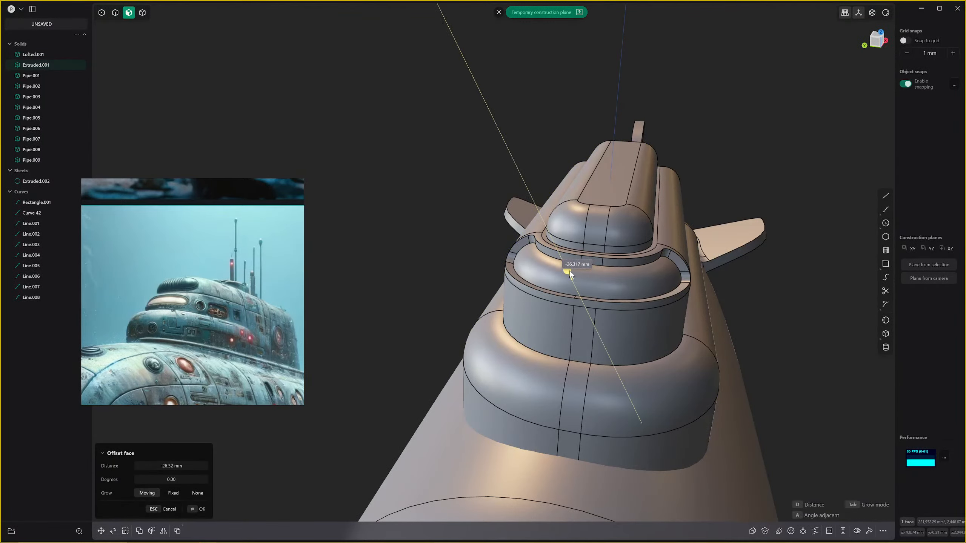
{"action": "key", "text": "Return"}
{"action": "key", "text": "2"}
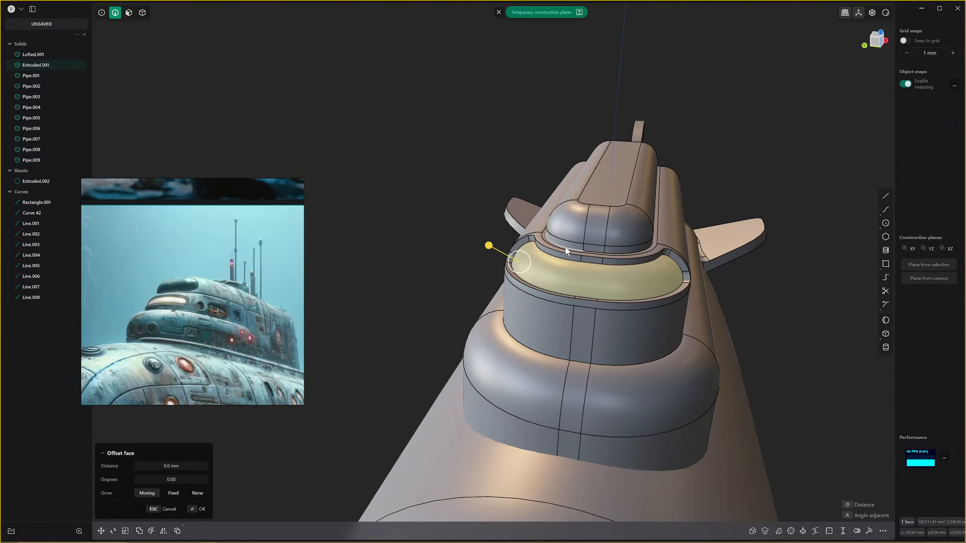
{"action": "left_click", "coordinate": [565, 251]}
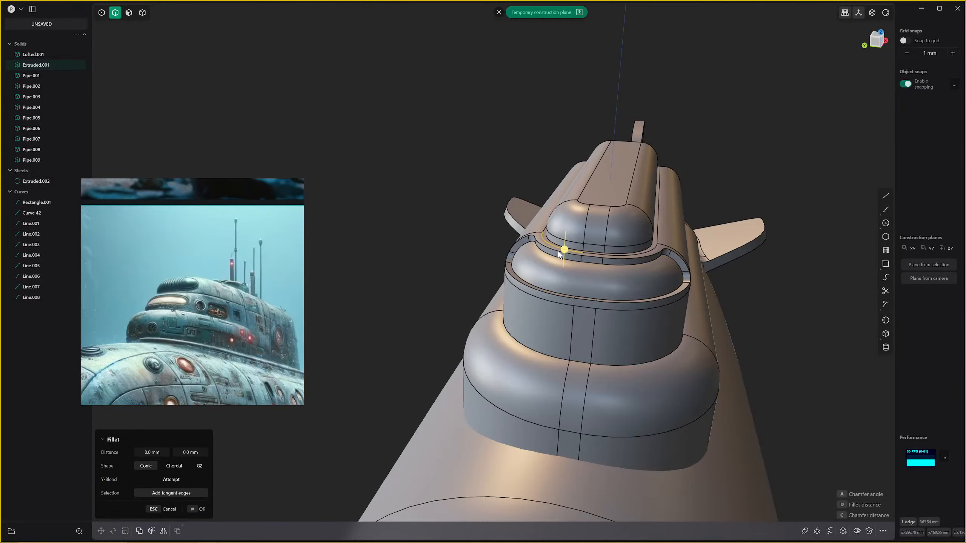
{"action": "left_click_drag", "start_coordinate": [563, 251], "coordinate": [548, 246]}
{"action": "scroll", "coordinate": [569, 249], "scroll_direction": "up", "scroll_amount": 6}
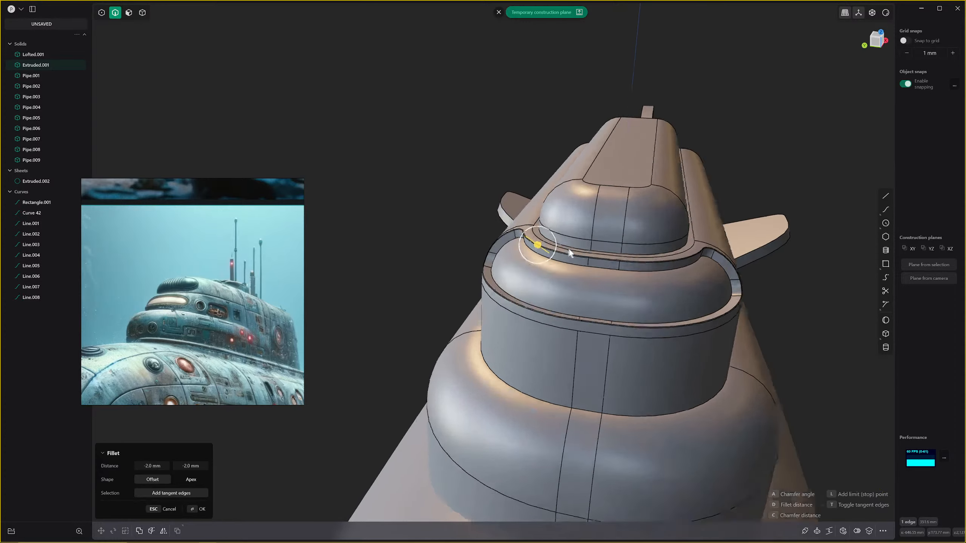
{"action": "key", "text": "Escape"}
Fillet the outer rim edge loop of the middle tier's front recess at about 16.7 mm.
{"action": "left_click", "coordinate": [548, 259]}
{"action": "left_click_drag", "start_coordinate": [548, 259], "coordinate": [546, 254]}
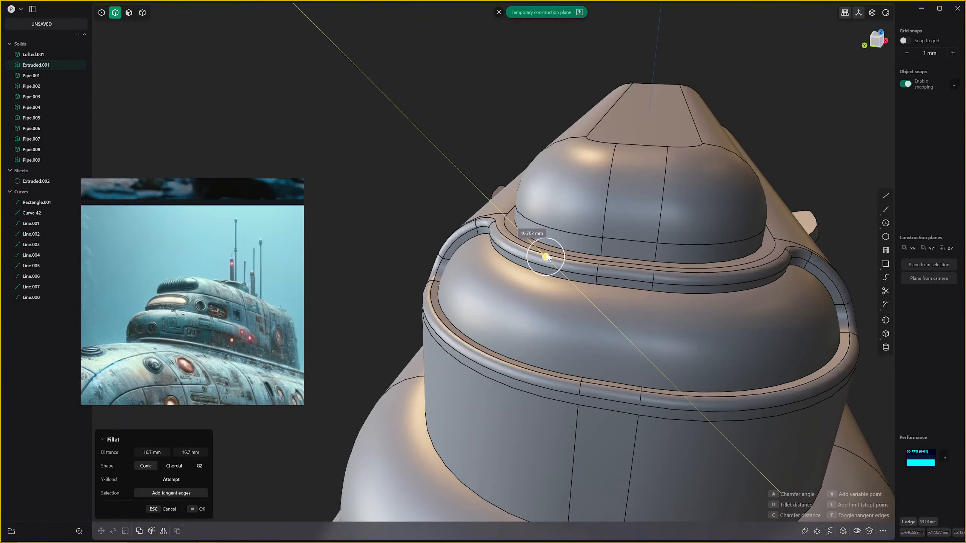
{"action": "key", "text": "Return"}
Delete the recessed panel face inside the rounded rim of the middle tier.
{"action": "key", "text": "3"}
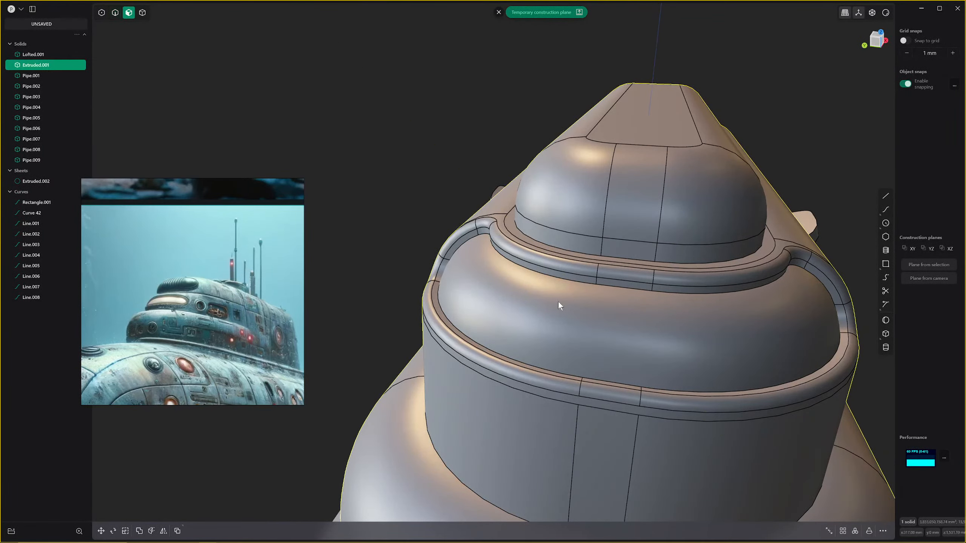
{"action": "left_click", "coordinate": [558, 302]}
{"action": "key", "text": "Delete"}
Patch the opening inside the rounded rim from its edge loop using G0 continuity.
{"action": "key", "text": "2"}
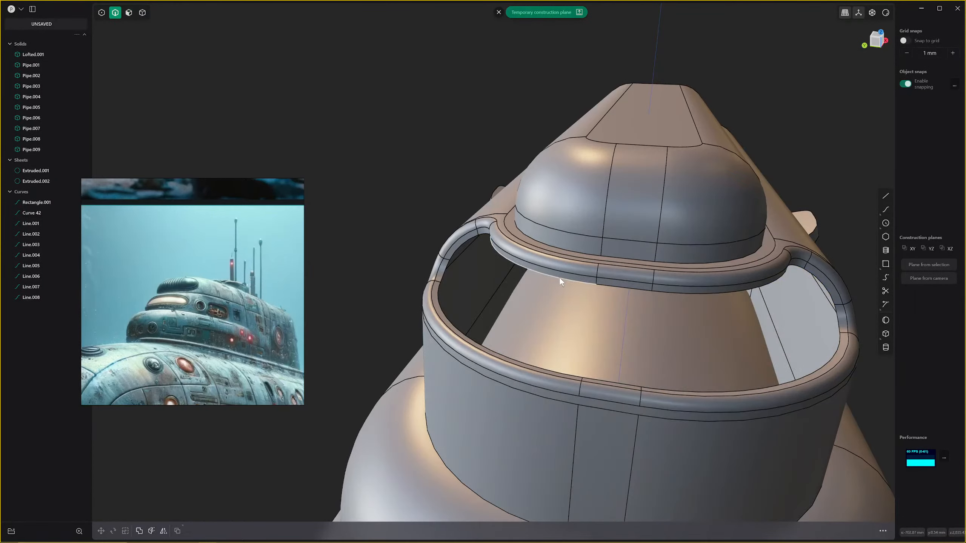
{"action": "double_click", "coordinate": [558, 277]}
{"action": "key", "text": "shift+p"}
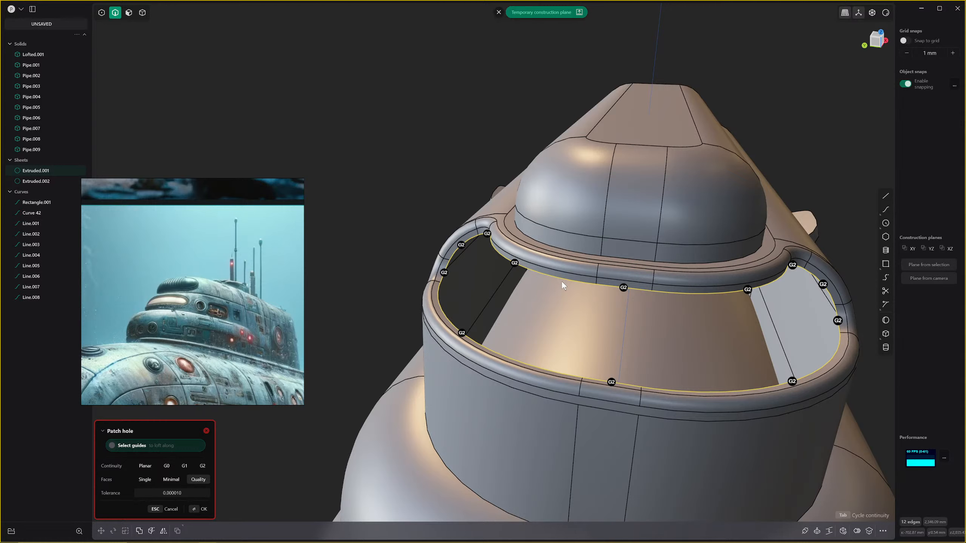
{"action": "key", "text": "Tab"}
{"action": "key", "text": "Tab"}
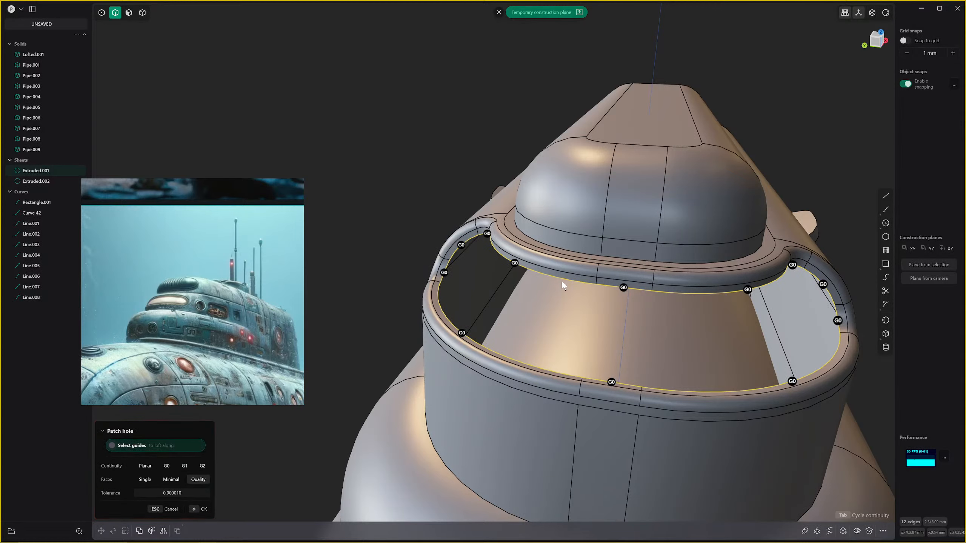
{"action": "scroll", "coordinate": [570, 283], "scroll_direction": "down", "scroll_amount": 3}
{"action": "key", "text": "Return"}
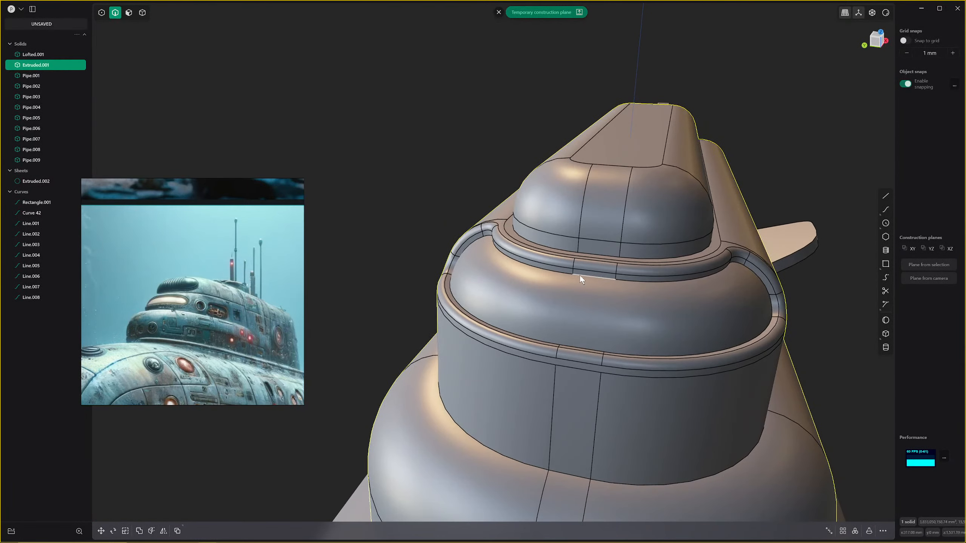
Fillet the edge loop where the rim meets the patched panel at about 5.23 mm with the G2 shape.
{"action": "left_click", "coordinate": [561, 272]}
{"action": "key", "text": "f"}
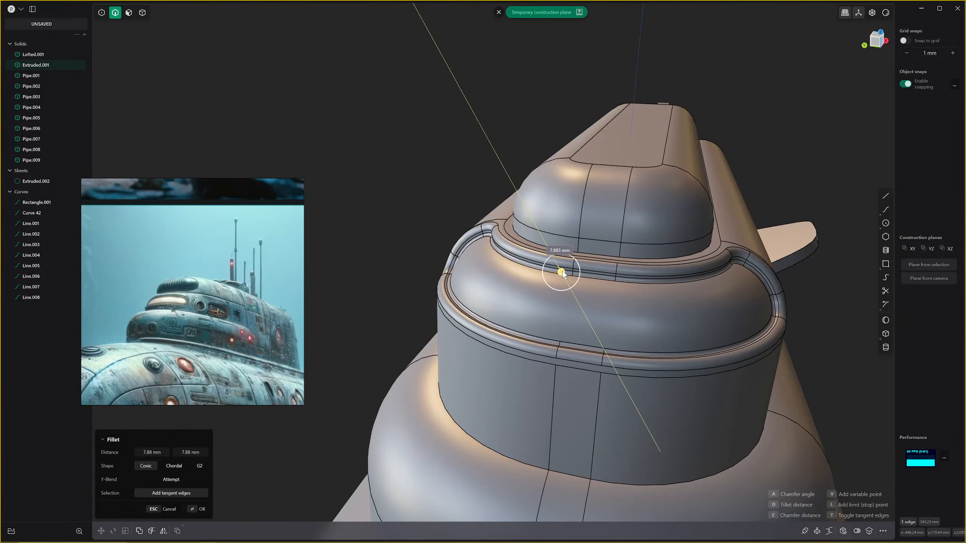
{"action": "left_click_drag", "start_coordinate": [562, 270], "coordinate": [562, 271]}
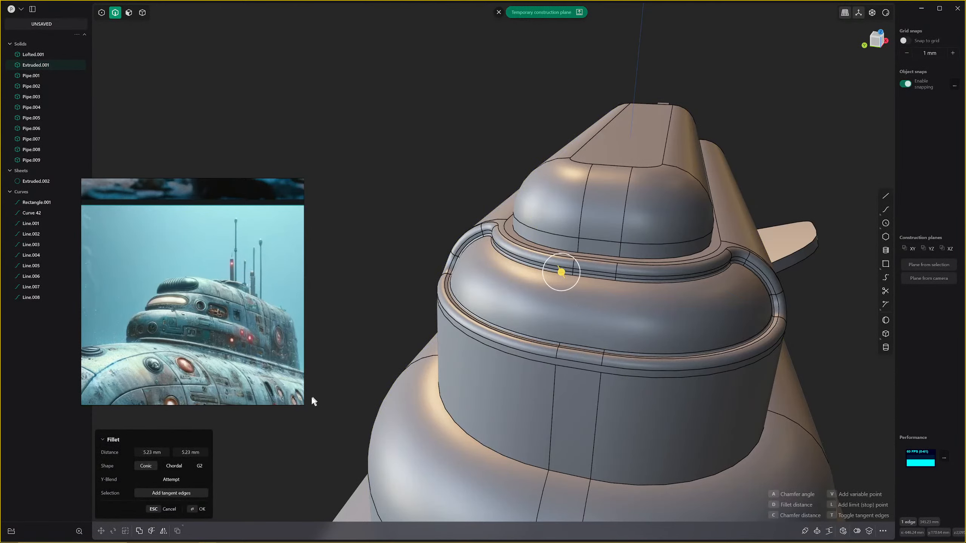
{"action": "left_click", "coordinate": [199, 465]}
{"action": "key", "text": "Return"}
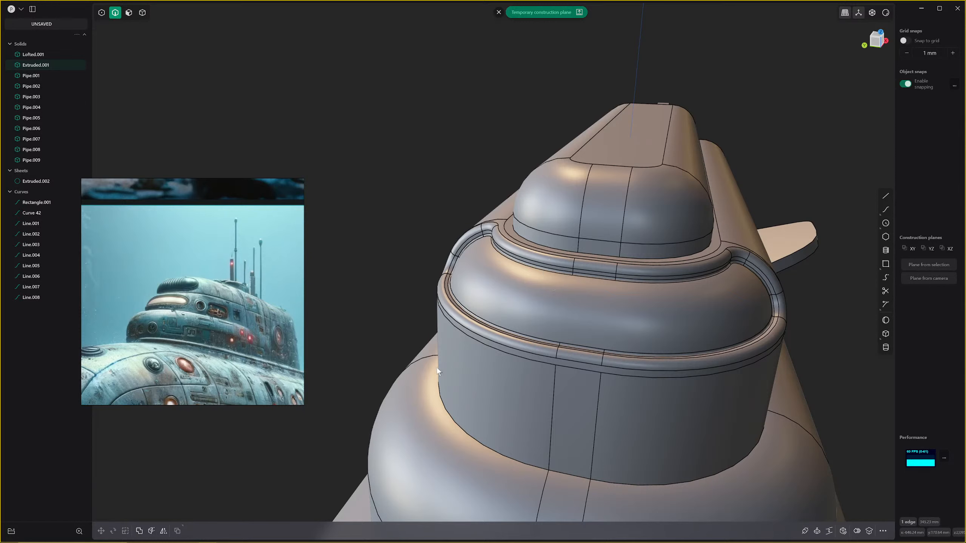
Delete the patched panel face enclosed by the filleted rim.
{"action": "key", "text": "3"}
{"action": "left_click", "coordinate": [503, 321]}
{"action": "key", "text": "Delete"}
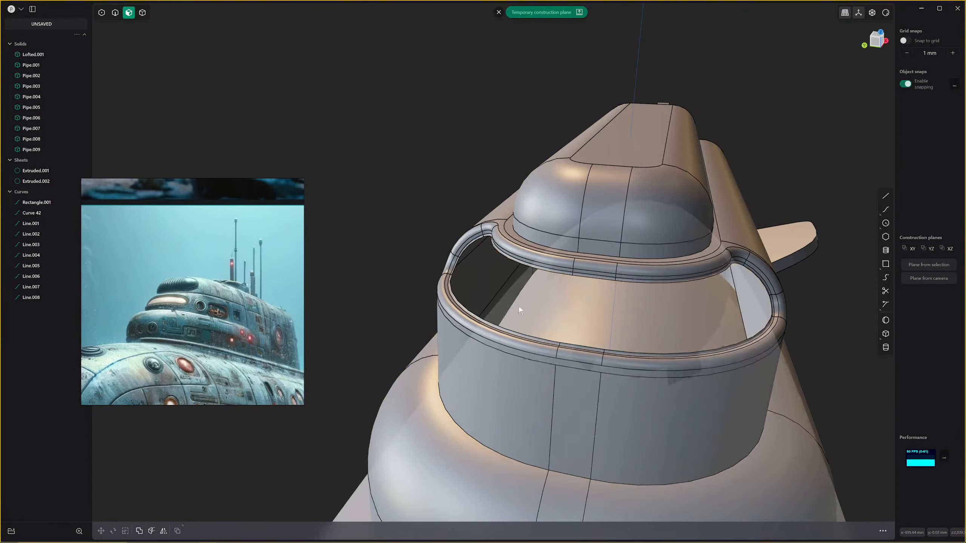
Try to patch the opening inside the middle tier's rounded rim from its edge loop.
{"action": "key", "text": "2"}
{"action": "left_click", "coordinate": [537, 270], "text": "alt"}
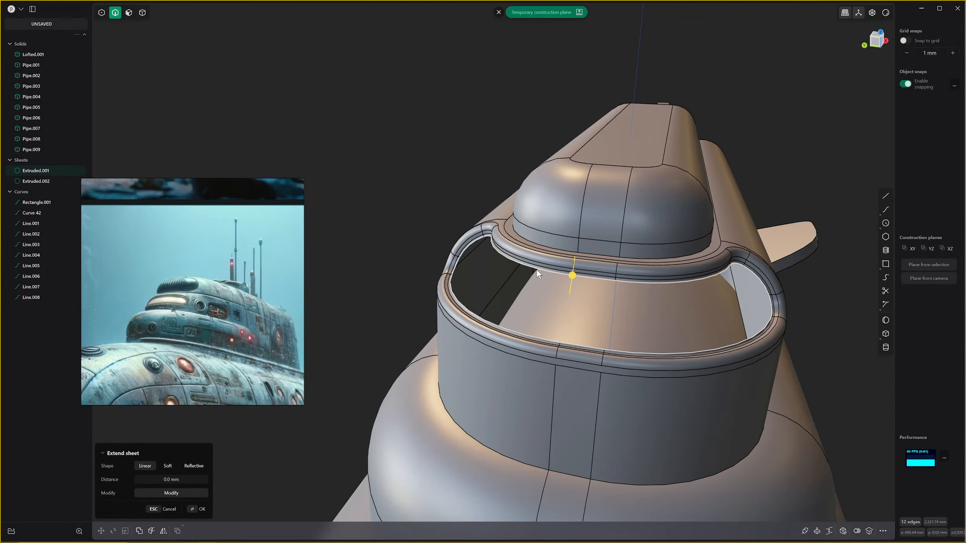
{"action": "key", "text": "alt+p"}
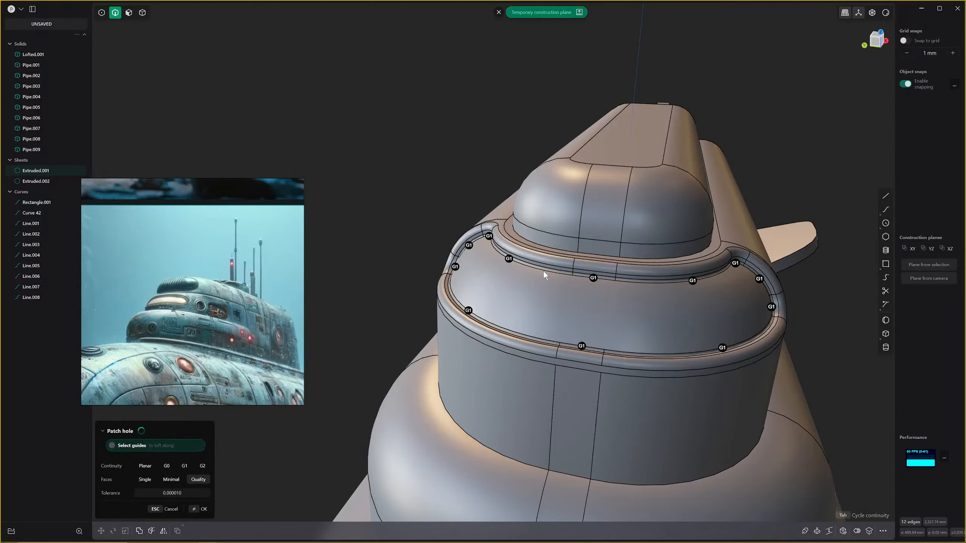
{"action": "key", "text": "Tab"}
{"action": "scroll", "coordinate": [570, 295], "scroll_direction": "up", "scroll_amount": 1}
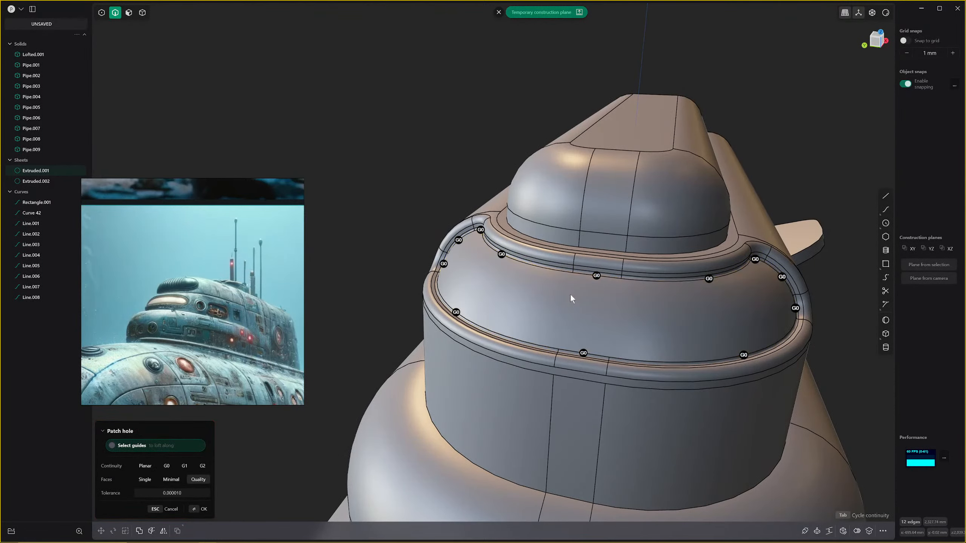
{"action": "middle_click_drag", "start_coordinate": [573, 288], "coordinate": [563, 257]}
{"action": "key", "text": "Tab"}
{"action": "key", "text": "Return"}
Inspect the sliver face at the patch's corner and undo the patch.
{"action": "scroll", "coordinate": [563, 257], "scroll_direction": "up", "scroll_amount": 10}
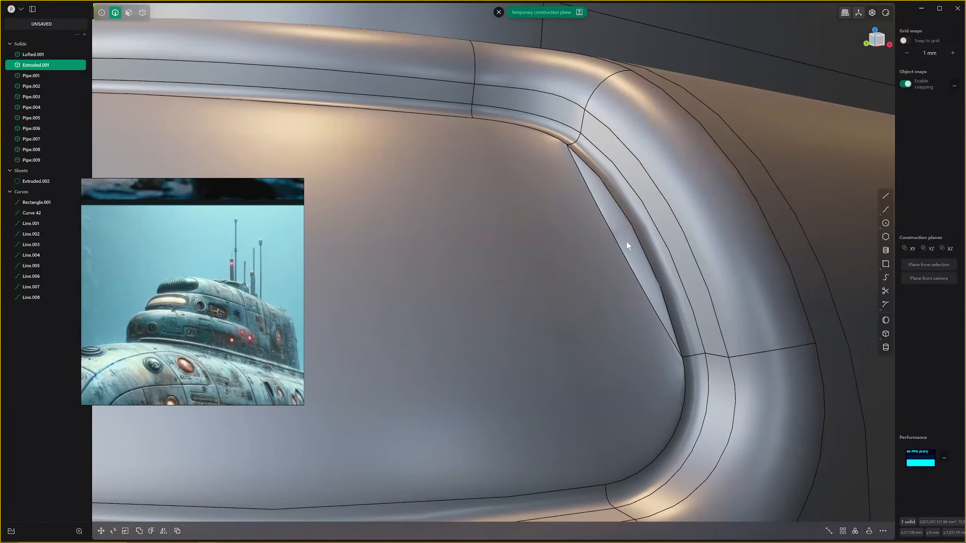
{"action": "key", "text": "3"}
{"action": "left_click", "coordinate": [626, 242]}
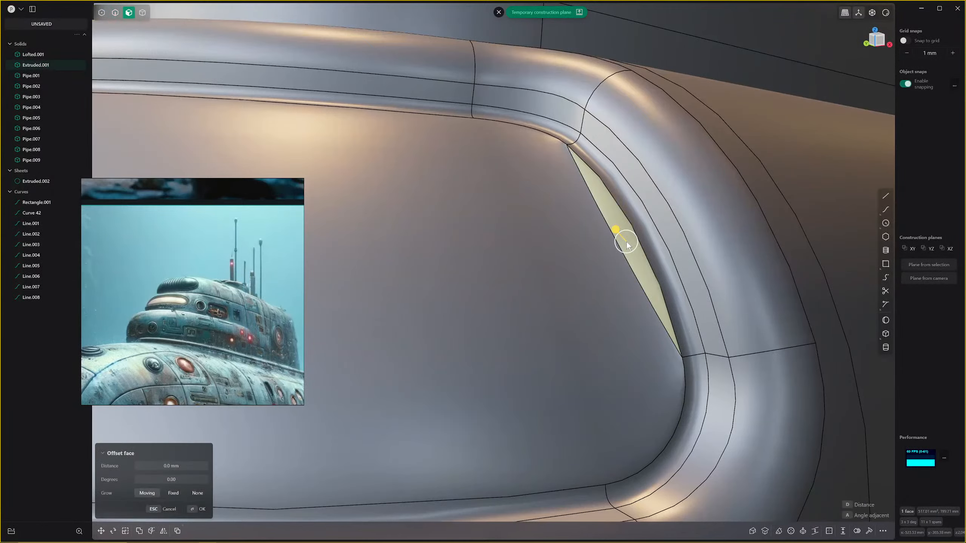
{"action": "scroll", "coordinate": [627, 241], "scroll_direction": "down", "scroll_amount": 10}
{"action": "middle_click_drag", "start_coordinate": [626, 242], "coordinate": [652, 254]}
{"action": "key", "text": "Escape"}
{"action": "key", "text": "ctrl+z"}
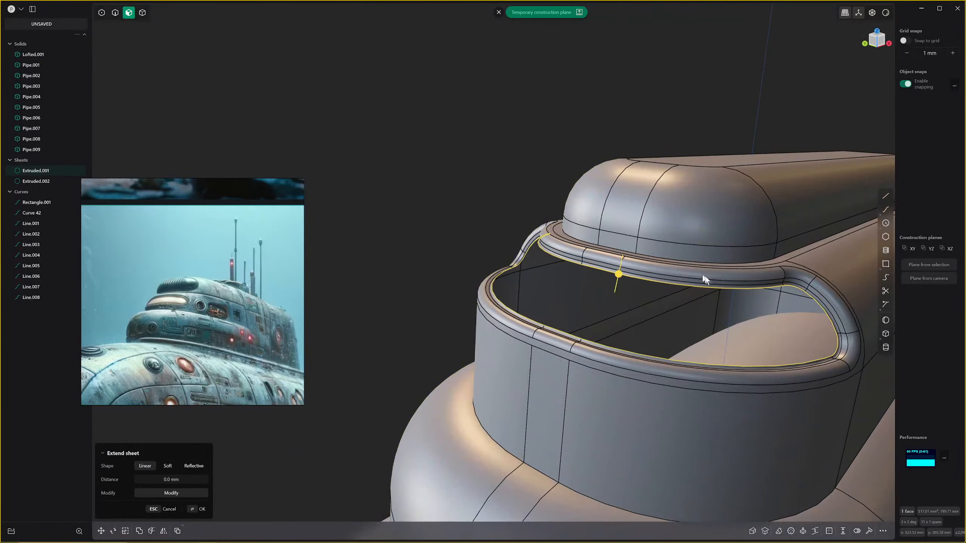
Restart the patch of the middle tier's rim opening and set its upper front edges to G1 continuity.
{"action": "key", "text": "alt+p"}
{"action": "scroll", "coordinate": [730, 288], "scroll_direction": "up", "scroll_amount": 10}
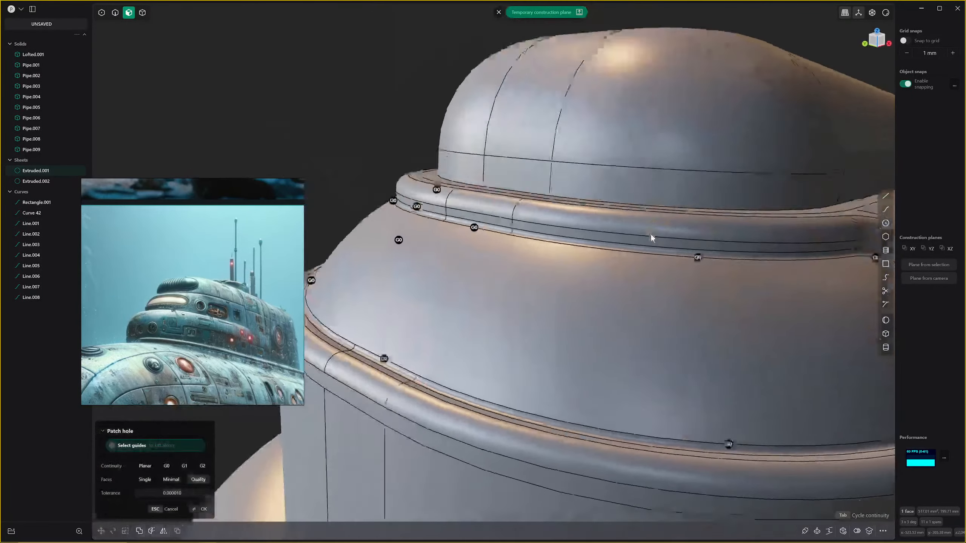
{"action": "middle_click_drag", "start_coordinate": [650, 233], "coordinate": [651, 274], "text": "shift"}
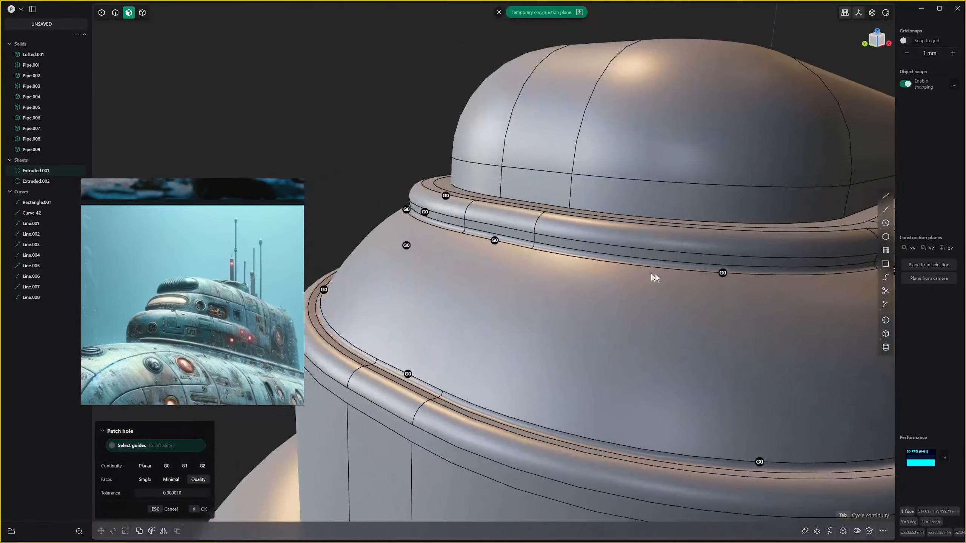
{"action": "left_click", "coordinate": [494, 240]}
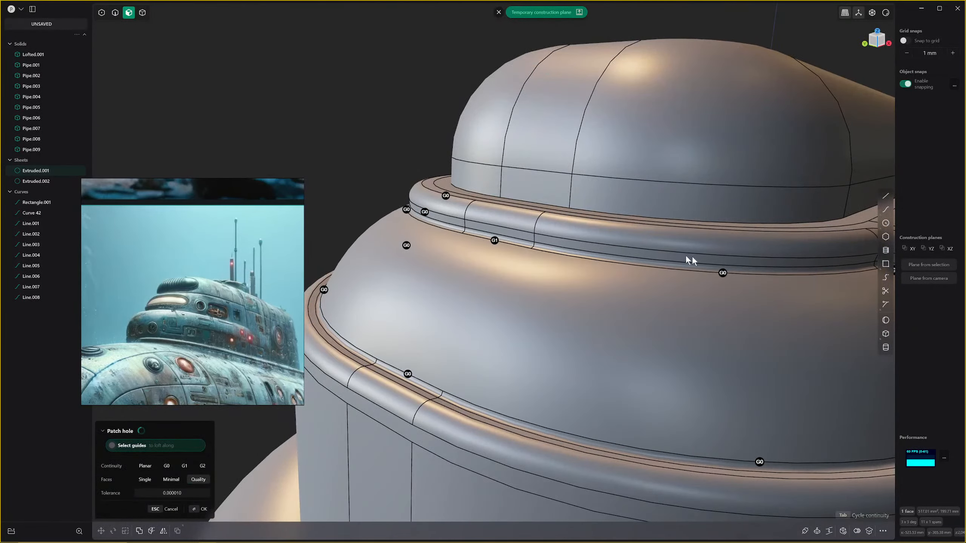
{"action": "left_click", "coordinate": [724, 274]}
Set the remaining boundary edges of the patch to G1 continuity along the lower rim and both rounded ends.
{"action": "middle_click_drag", "start_coordinate": [527, 421], "coordinate": [609, 396], "text": "shift"}
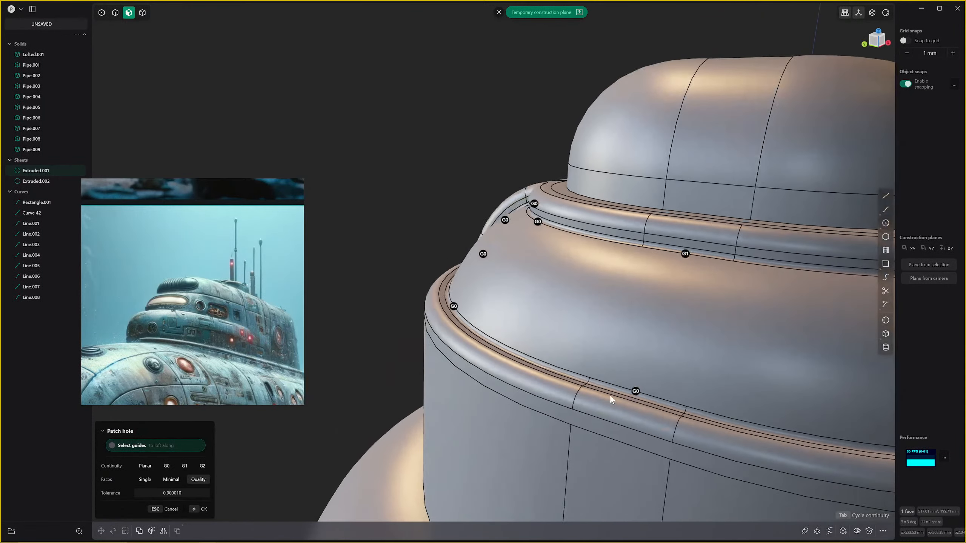
{"action": "left_click", "coordinate": [538, 221]}
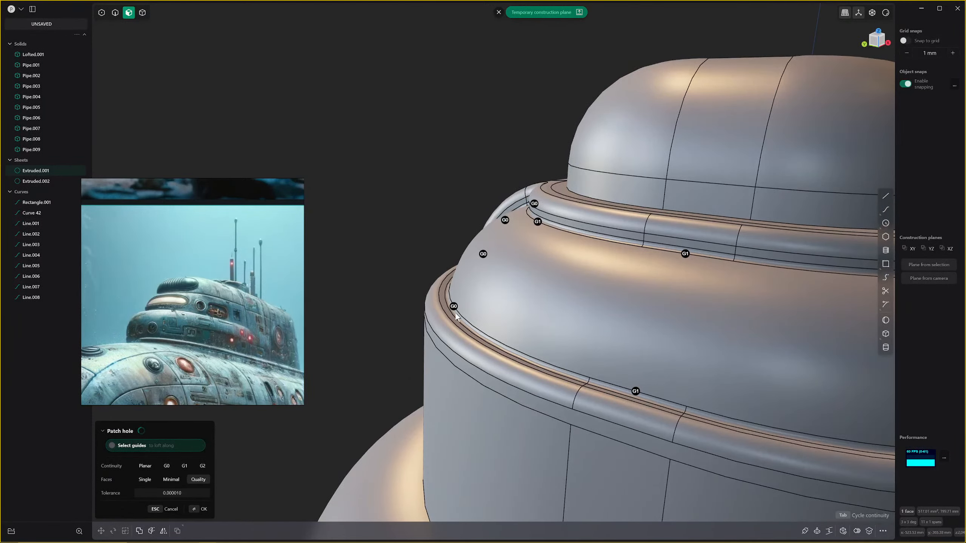
{"action": "middle_click_drag", "start_coordinate": [458, 305], "coordinate": [642, 300]}
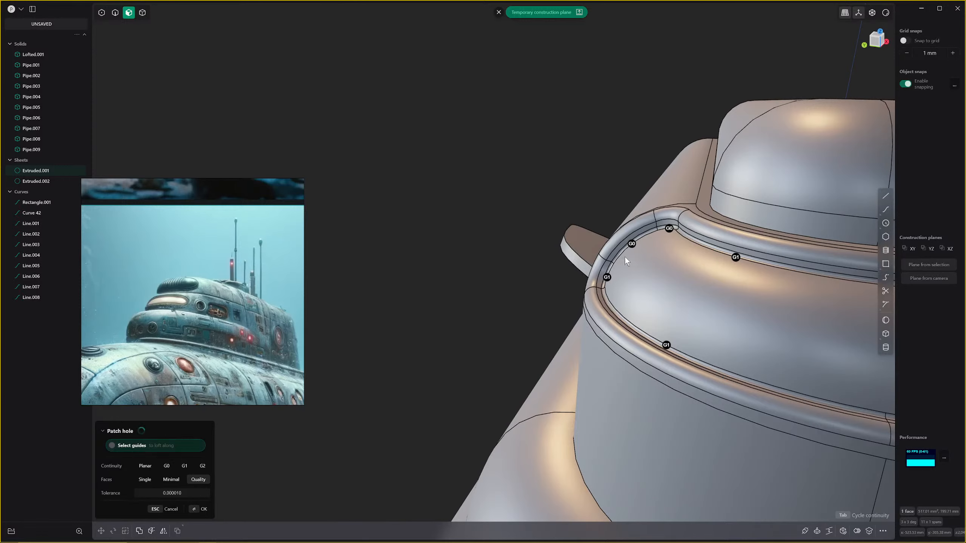
{"action": "left_click", "coordinate": [632, 244]}
{"action": "middle_click_drag", "start_coordinate": [633, 244], "coordinate": [662, 242]}
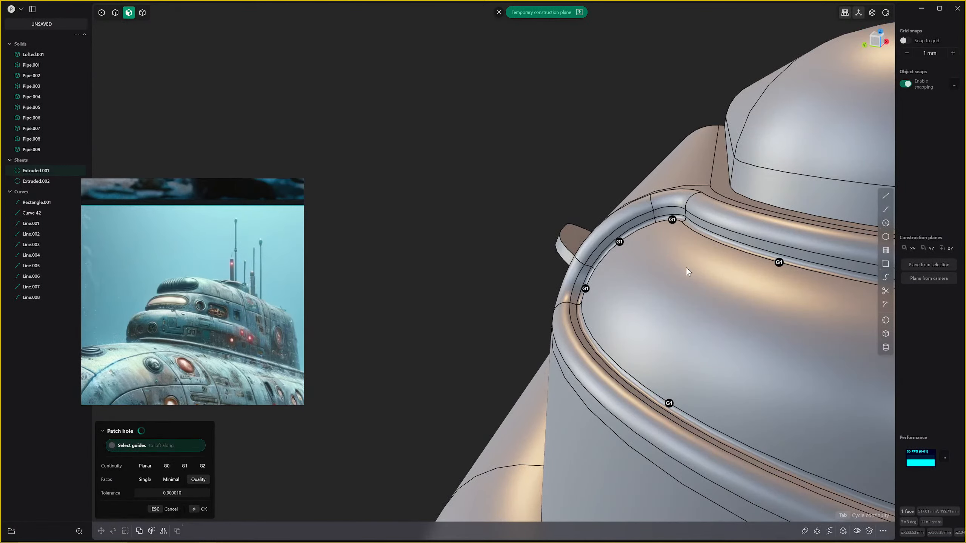
{"action": "middle_click_drag", "start_coordinate": [686, 267], "coordinate": [651, 266]}
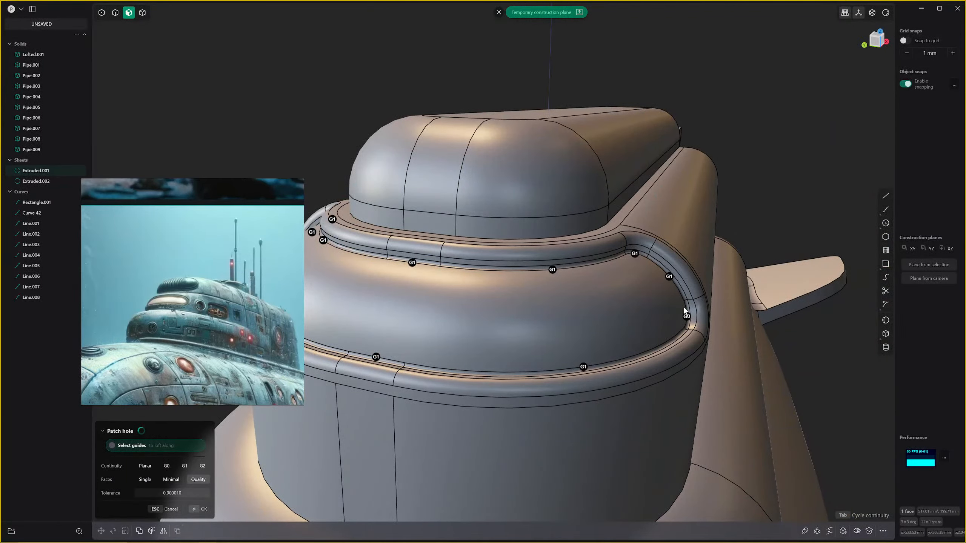
{"action": "middle_click_drag", "start_coordinate": [687, 316], "coordinate": [606, 281]}
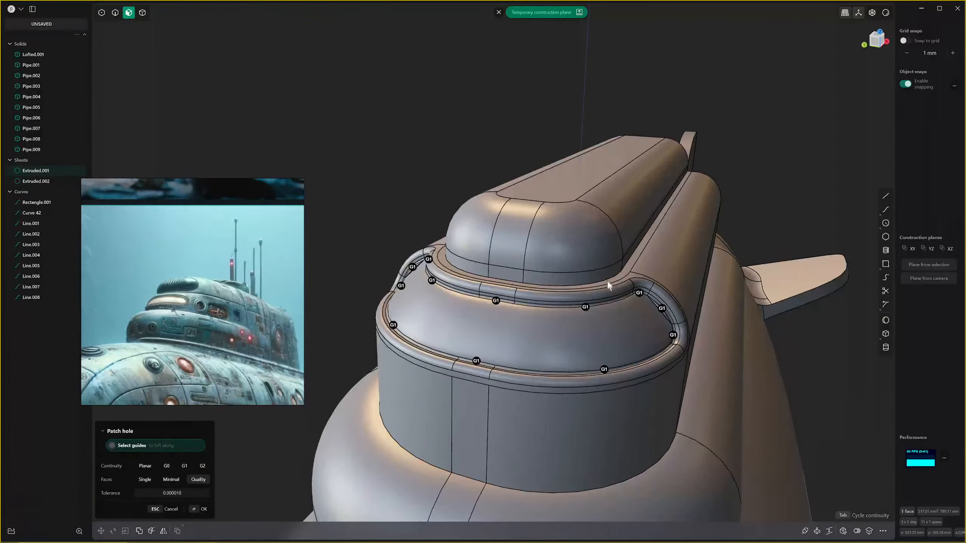
Set the middle edge at the rim's right end, seen from the front, to G0 continuity and accept the patch.
{"action": "left_click", "coordinate": [661, 310]}
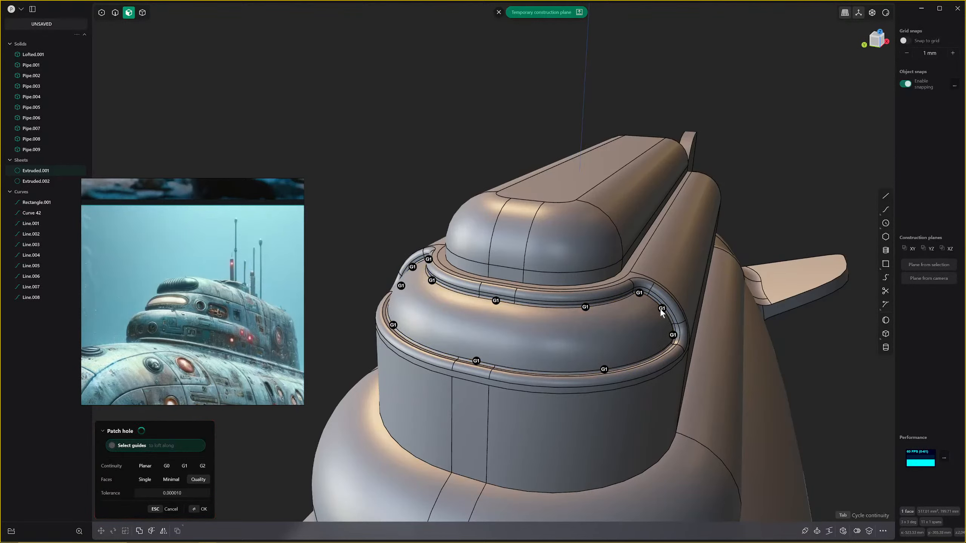
{"action": "left_click", "coordinate": [661, 309]}
{"action": "scroll", "coordinate": [660, 310], "scroll_direction": "down", "scroll_amount": 1}
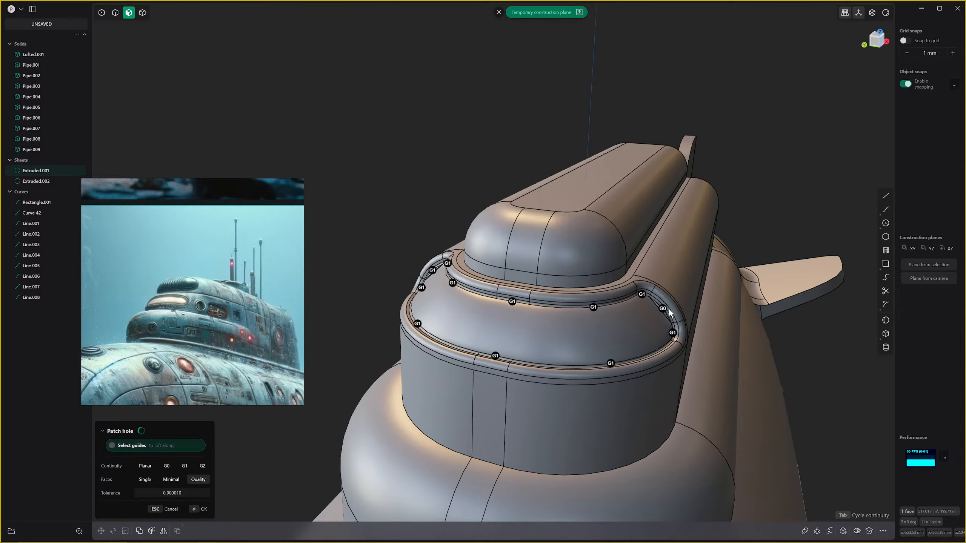
{"action": "scroll", "coordinate": [660, 310], "scroll_direction": "up", "scroll_amount": 2}
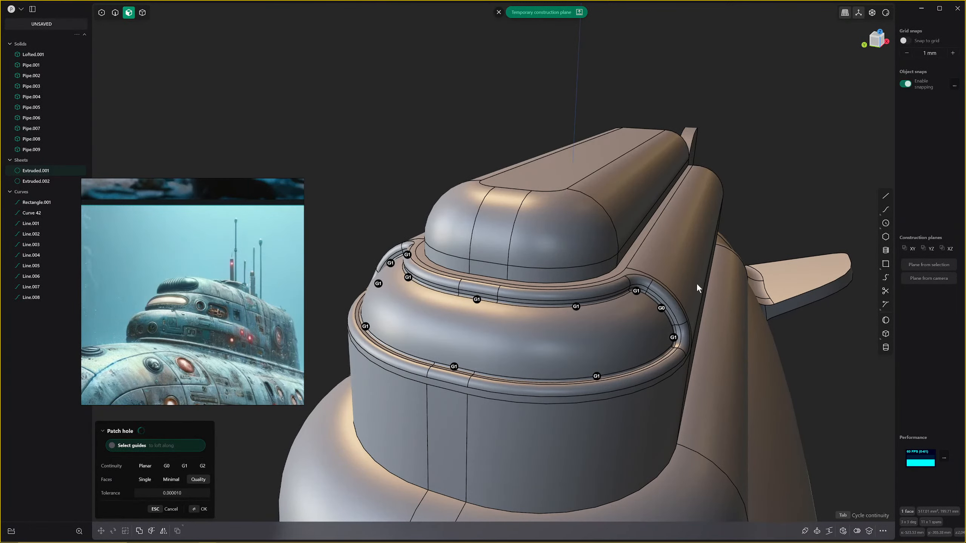
{"action": "key", "text": "Return"}
Examine the patched tower's reflections with the glossy red display material and restore the gray one.
{"action": "scroll", "coordinate": [697, 277], "scroll_direction": "down", "scroll_amount": 4}
{"action": "middle_click_drag", "start_coordinate": [697, 277], "coordinate": [766, 120]}
{"action": "key", "text": "j"}
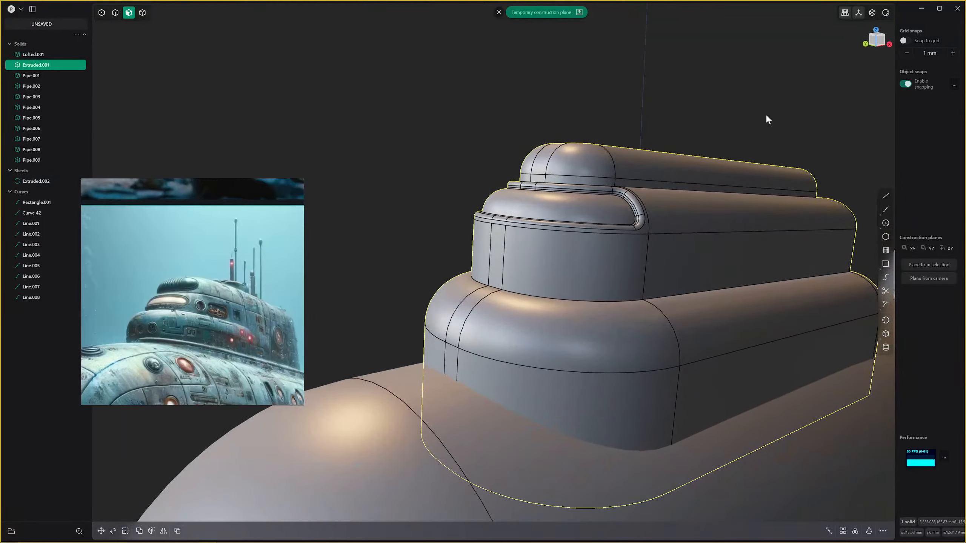
{"action": "left_click", "coordinate": [886, 12]}
{"action": "left_click", "coordinate": [875, 49]}
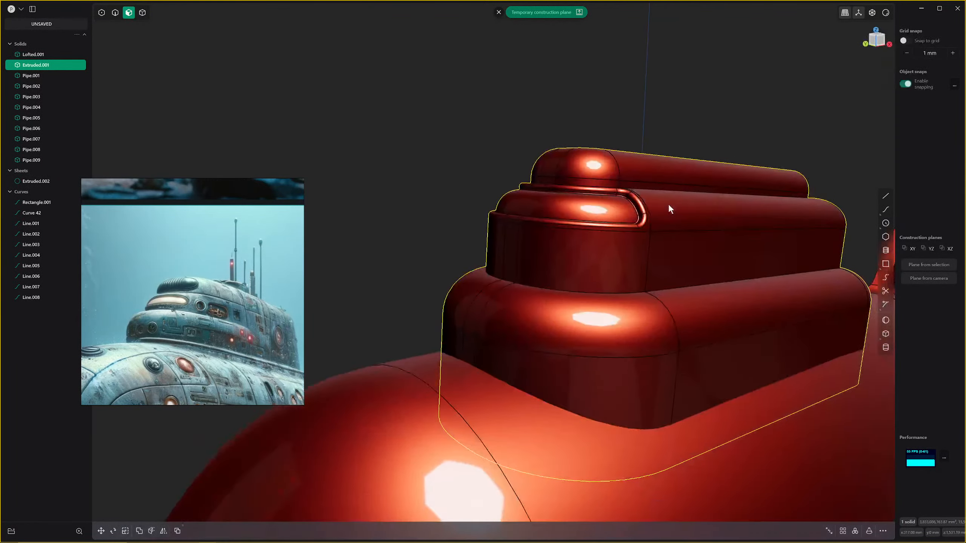
{"action": "middle_click_drag", "start_coordinate": [669, 204], "coordinate": [892, 76]}
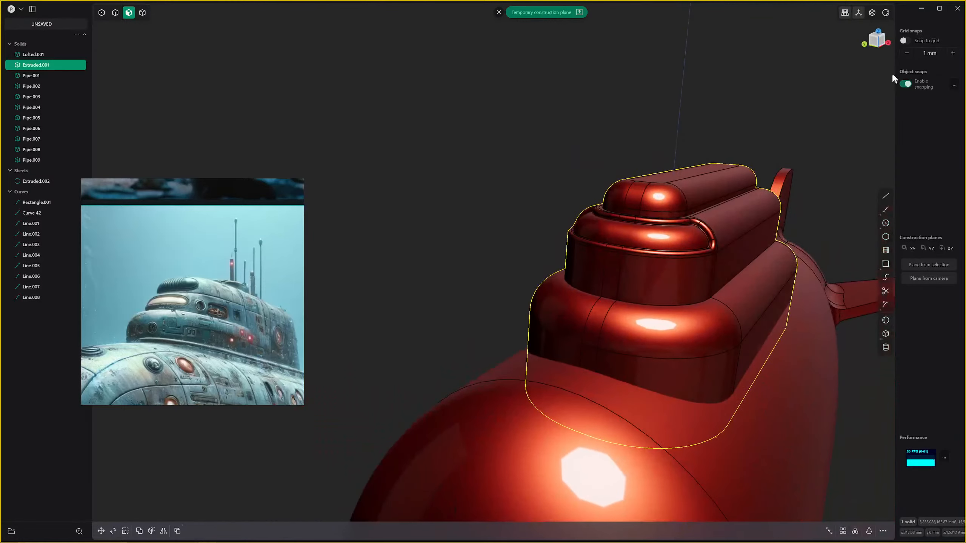
{"action": "left_click", "coordinate": [886, 14]}
{"action": "left_click", "coordinate": [844, 44]}
Delete the three rounded front faces of the conning tower's upper tier.
{"action": "scroll", "coordinate": [686, 221], "scroll_direction": "down", "scroll_amount": 2}
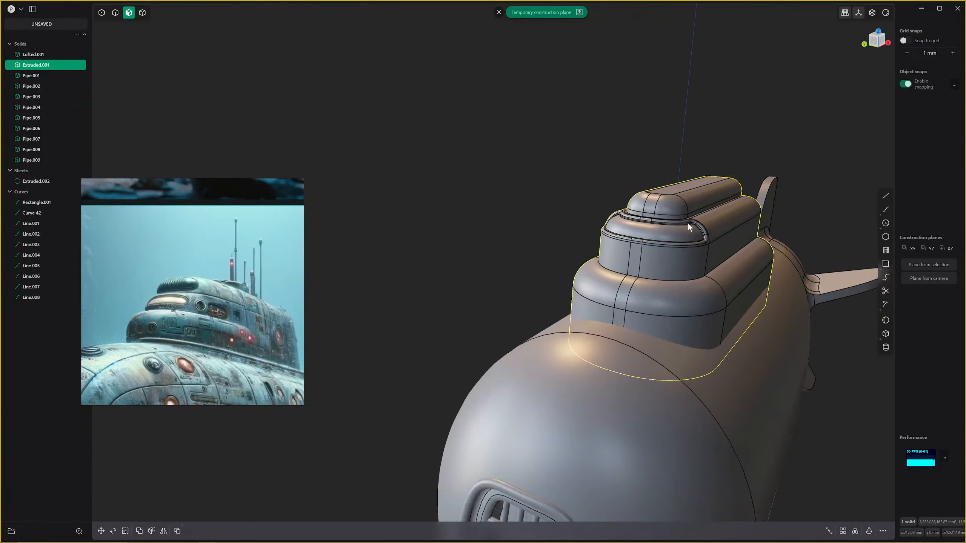
{"action": "middle_click_drag", "start_coordinate": [687, 222], "coordinate": [684, 152], "text": "shift"}
{"action": "scroll", "coordinate": [580, 218], "scroll_direction": "up", "scroll_amount": 3}
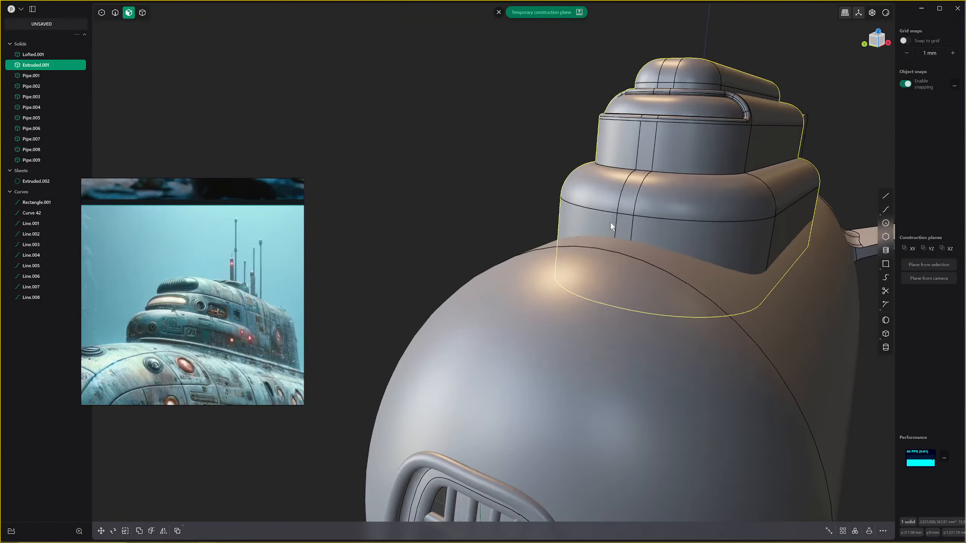
{"action": "middle_click_drag", "start_coordinate": [608, 223], "coordinate": [230, 299]}
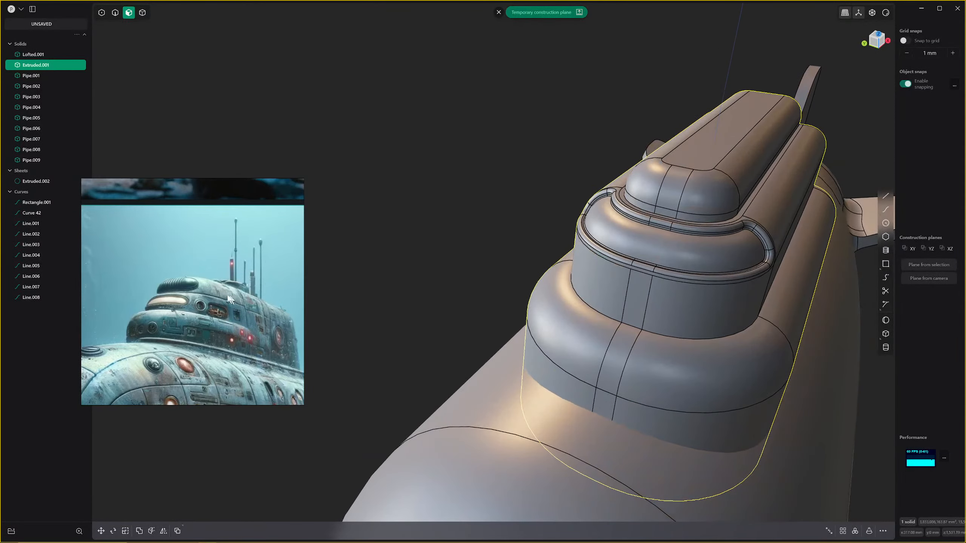
{"action": "scroll", "coordinate": [484, 257], "scroll_direction": "up", "scroll_amount": 3}
{"action": "middle_click_drag", "start_coordinate": [770, 233], "coordinate": [663, 266], "text": "shift"}
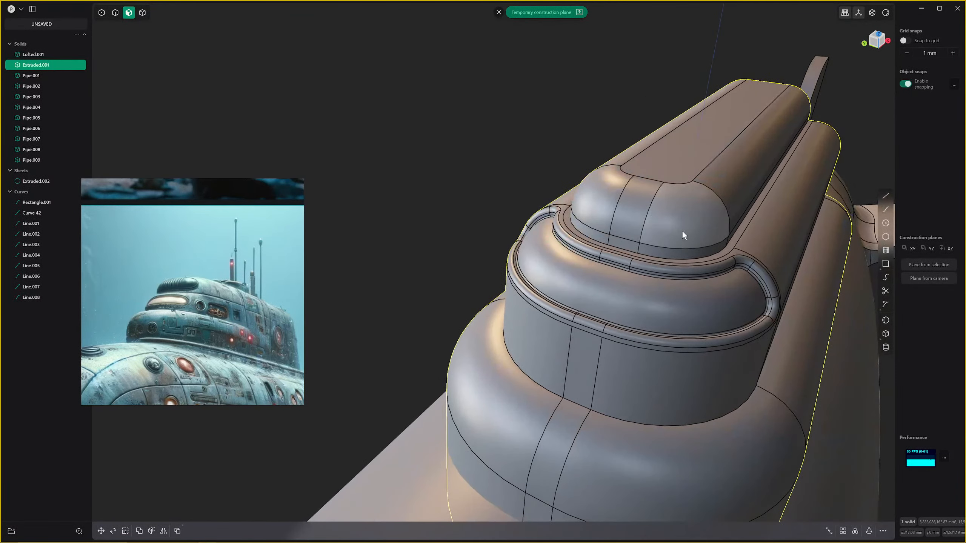
{"action": "left_click", "coordinate": [679, 226]}
{"action": "left_click", "coordinate": [638, 214], "text": "shift"}
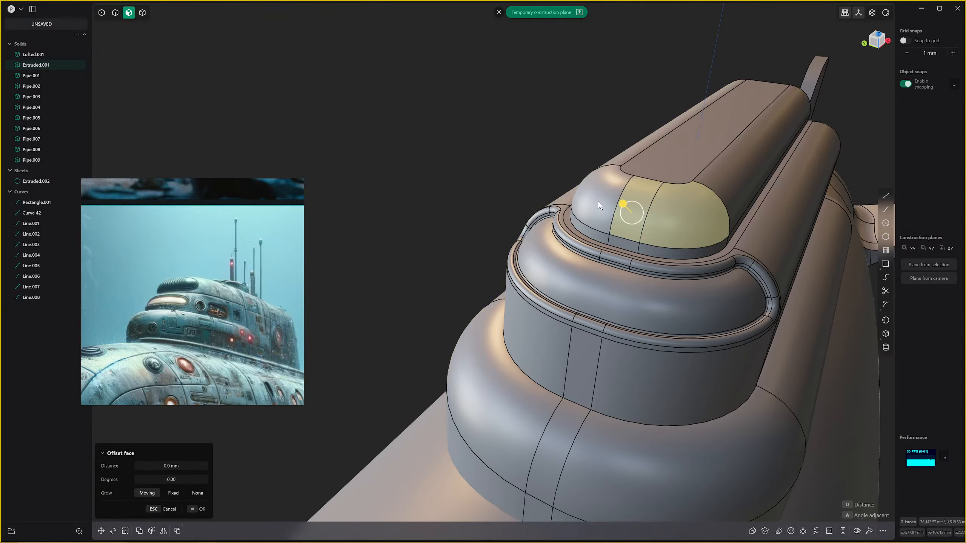
{"action": "left_click", "coordinate": [601, 205], "text": "shift"}
{"action": "middle_click_drag", "start_coordinate": [601, 204], "coordinate": [640, 204]}
{"action": "key", "text": "Escape"}
{"action": "key", "text": "Delete"}
Delete the flat top face of the upper tier.
{"action": "middle_click_drag", "start_coordinate": [711, 202], "coordinate": [716, 239]}
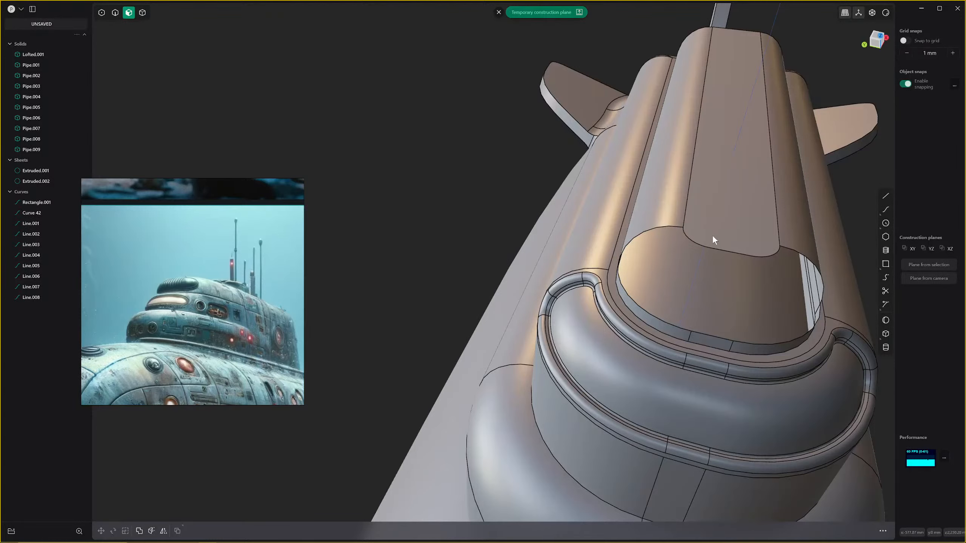
{"action": "left_click", "coordinate": [714, 232]}
{"action": "key", "text": "Delete"}
Try to patch the combined top and front opening of the upper tier from its edge loop with G2 continuity.
{"action": "key", "text": "2"}
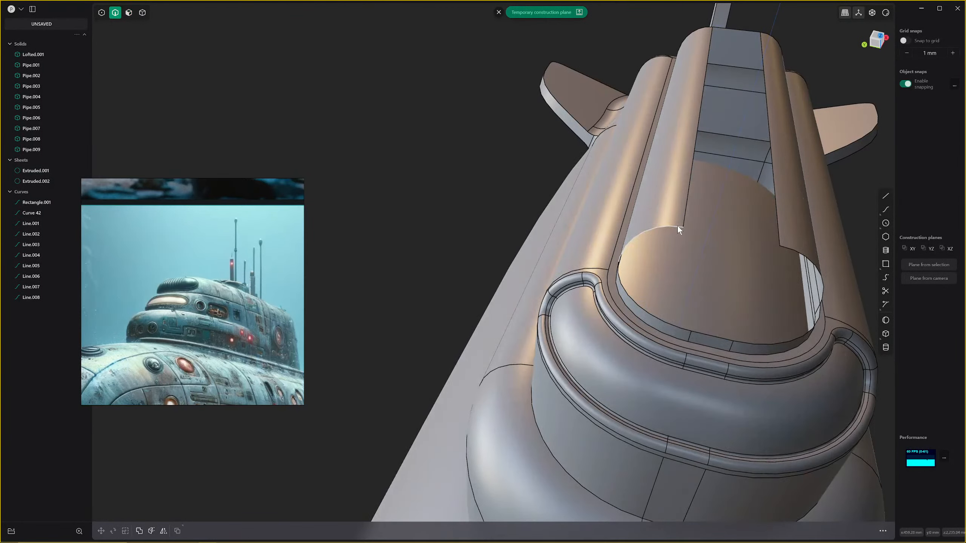
{"action": "left_click", "coordinate": [676, 226], "text": "alt"}
{"action": "key", "text": "l"}
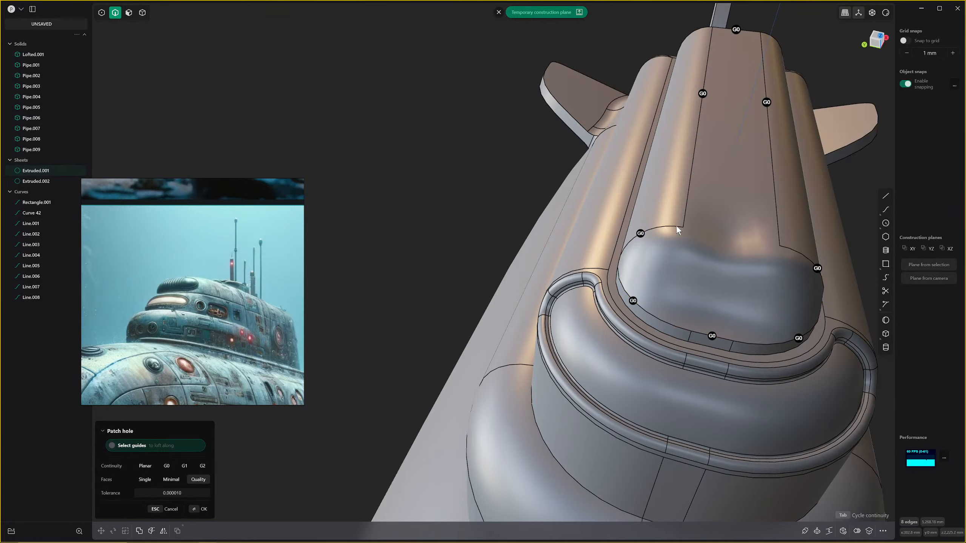
{"action": "middle_click_drag", "start_coordinate": [676, 224], "coordinate": [716, 194]}
{"action": "key", "text": "Tab"}
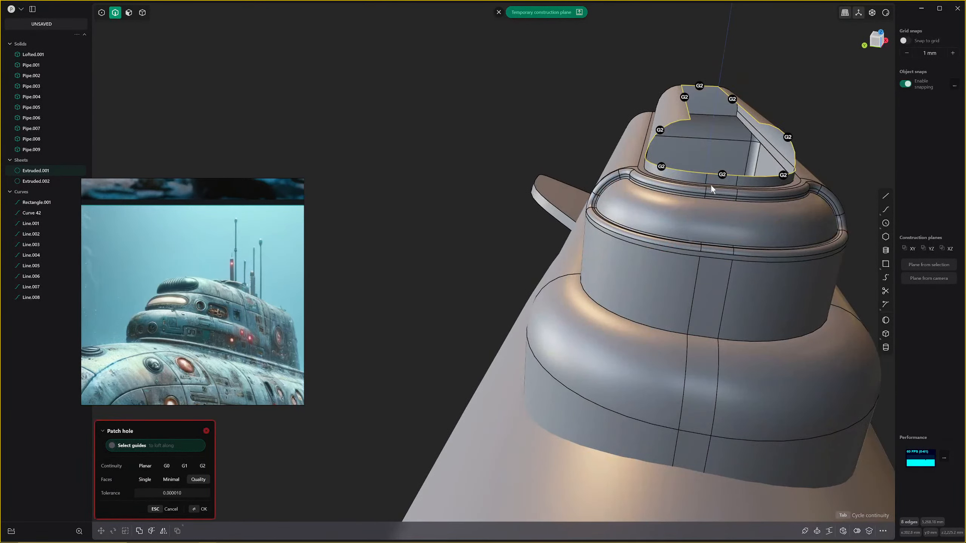
Abandon the patch and undo the deletions of the upper tier's top and front faces.
{"action": "key", "text": "Return"}
{"action": "left_click", "coordinate": [709, 168]}
{"action": "key", "text": "o"}
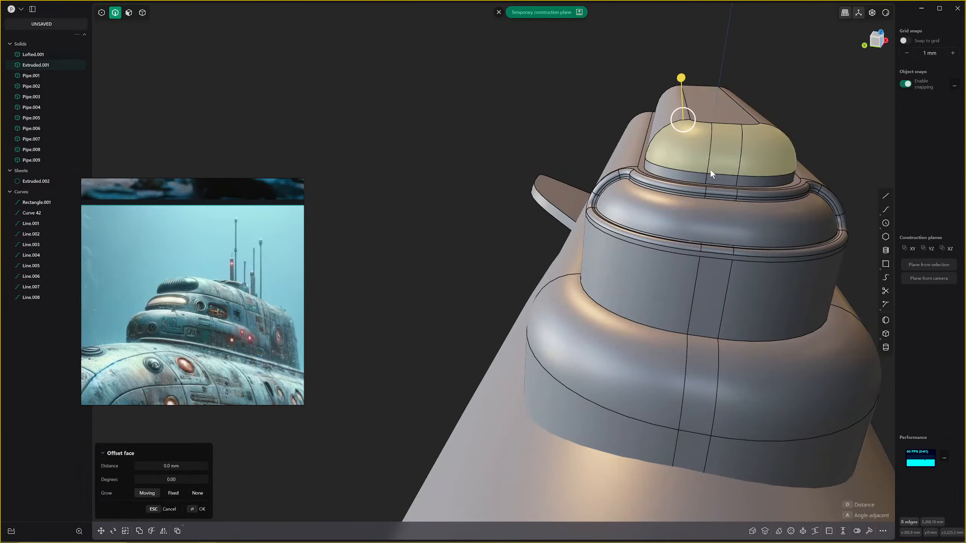
Delete only the three rounded front faces of the upper tier, keeping its flat top face.
{"action": "middle_click_drag", "start_coordinate": [710, 169], "coordinate": [589, 258]}
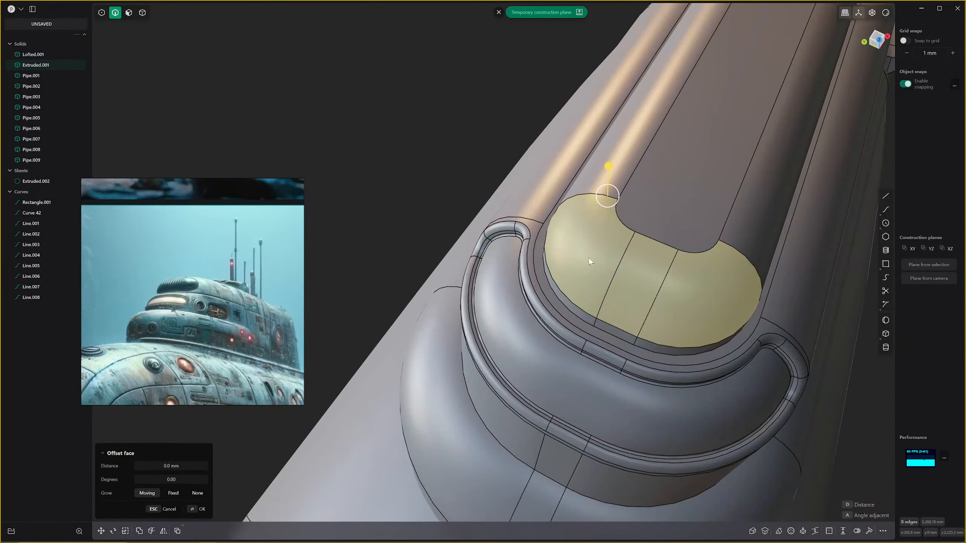
{"action": "key", "text": "3"}
{"action": "left_click", "coordinate": [589, 260]}
{"action": "left_click", "coordinate": [641, 276], "text": "shift"}
{"action": "left_click", "coordinate": [713, 297], "text": "shift"}
{"action": "key", "text": "Delete"}
Patch the open front of the upper tier from its edge loop with G1 continuity and Quality faces.
{"action": "middle_click_drag", "start_coordinate": [707, 292], "coordinate": [705, 258]}
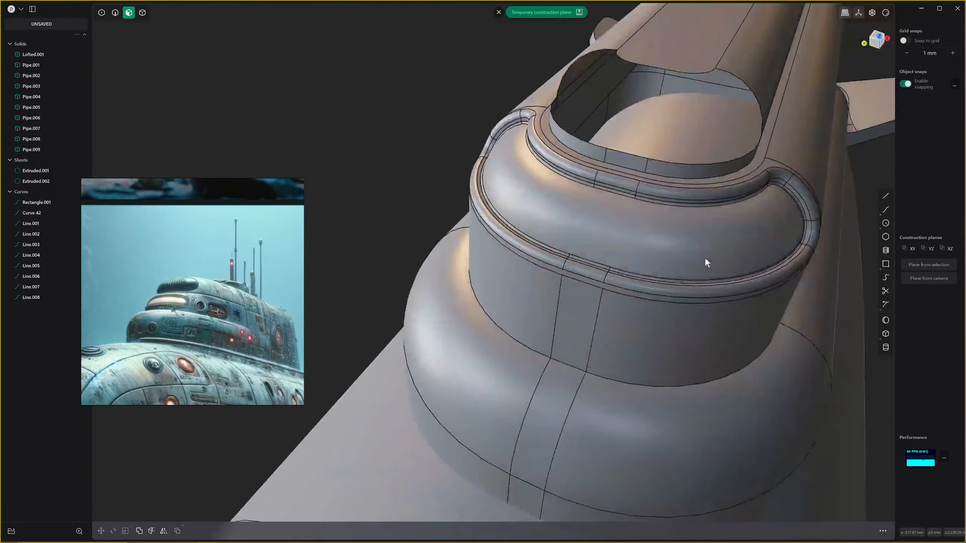
{"action": "key", "text": "2"}
{"action": "double_click", "coordinate": [680, 72]}
{"action": "key", "text": "e"}
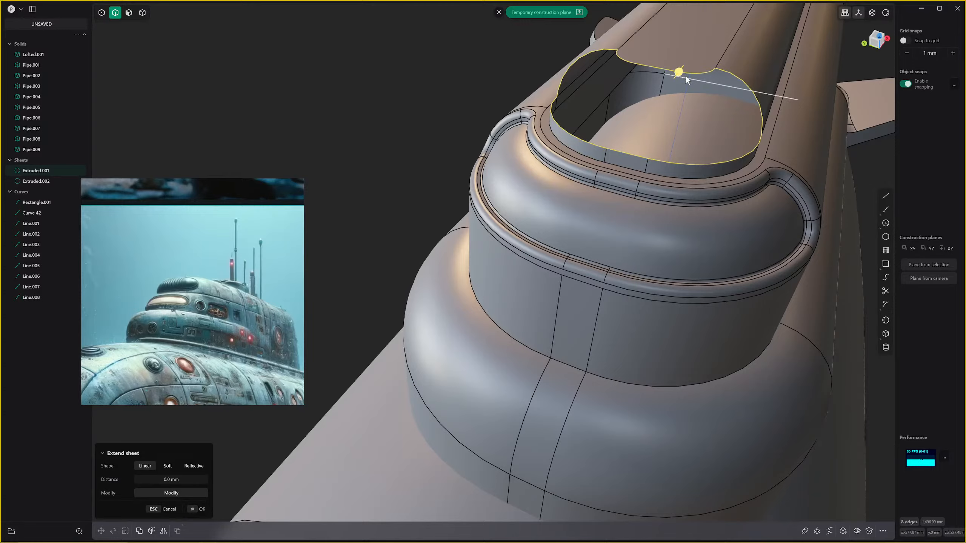
{"action": "key", "text": "shift+p"}
{"action": "scroll", "coordinate": [696, 108], "scroll_direction": "down", "scroll_amount": 2}
{"action": "scroll", "coordinate": [694, 109], "scroll_direction": "up", "scroll_amount": 3}
{"action": "middle_click_drag", "start_coordinate": [684, 116], "coordinate": [667, 203]}
{"action": "scroll", "coordinate": [656, 88], "scroll_direction": "down", "scroll_amount": 3}
{"action": "scroll", "coordinate": [651, 122], "scroll_direction": "up", "scroll_amount": 3}
{"action": "middle_click_drag", "start_coordinate": [651, 122], "coordinate": [623, 125], "text": "shift"}
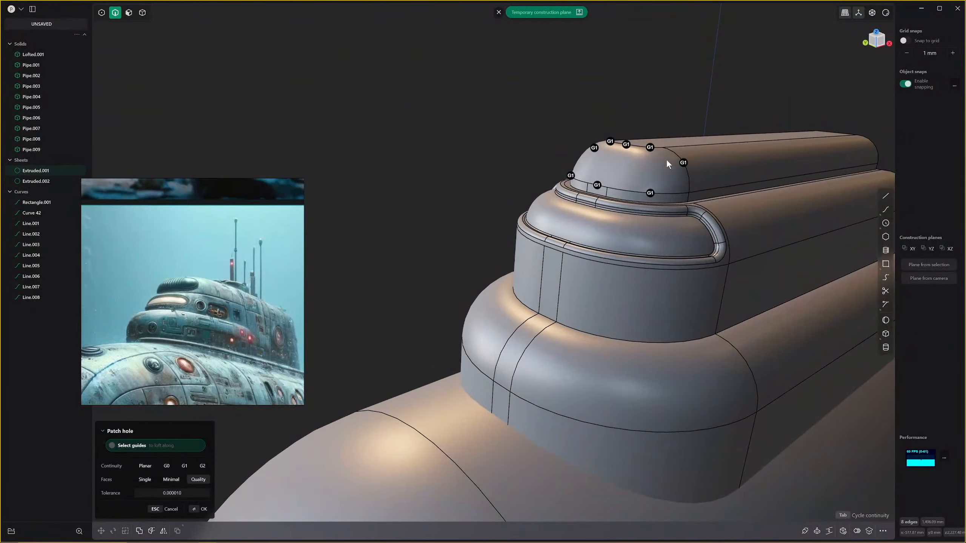
{"action": "scroll", "coordinate": [659, 198], "scroll_direction": "up", "scroll_amount": 3}
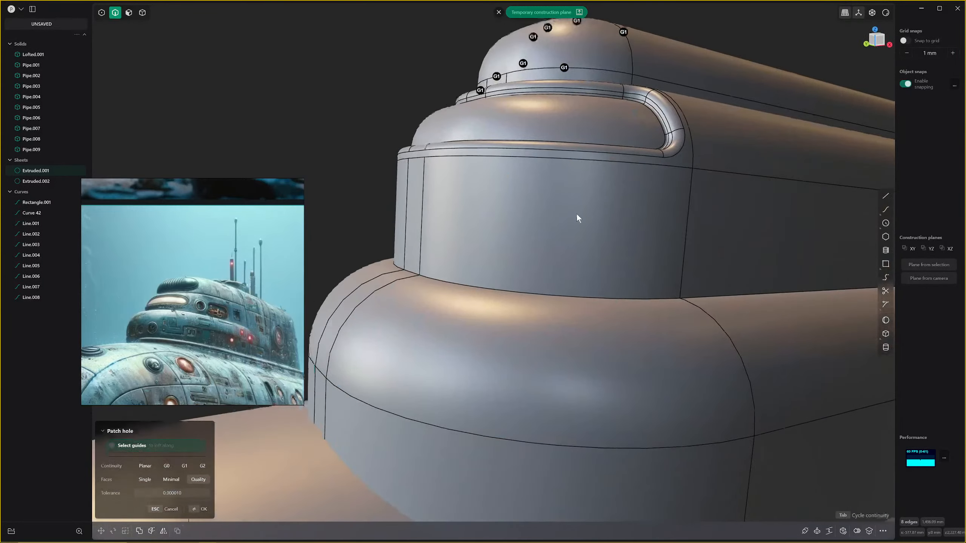
{"action": "scroll", "coordinate": [578, 216], "scroll_direction": "up", "scroll_amount": 2}
{"action": "scroll", "coordinate": [619, 222], "scroll_direction": "down", "scroll_amount": 2}
{"action": "mouse_move", "coordinate": [619, 222]}
{"action": "middle_mouse_down"}
{"action": "mouse_move", "coordinate": [615, 235]}
{"action": "mouse_move", "coordinate": [624, 239]}
{"action": "middle_mouse_up"}
{"action": "key", "text": "Return"}
{"action": "middle_click_drag", "start_coordinate": [643, 171], "coordinate": [649, 192]}
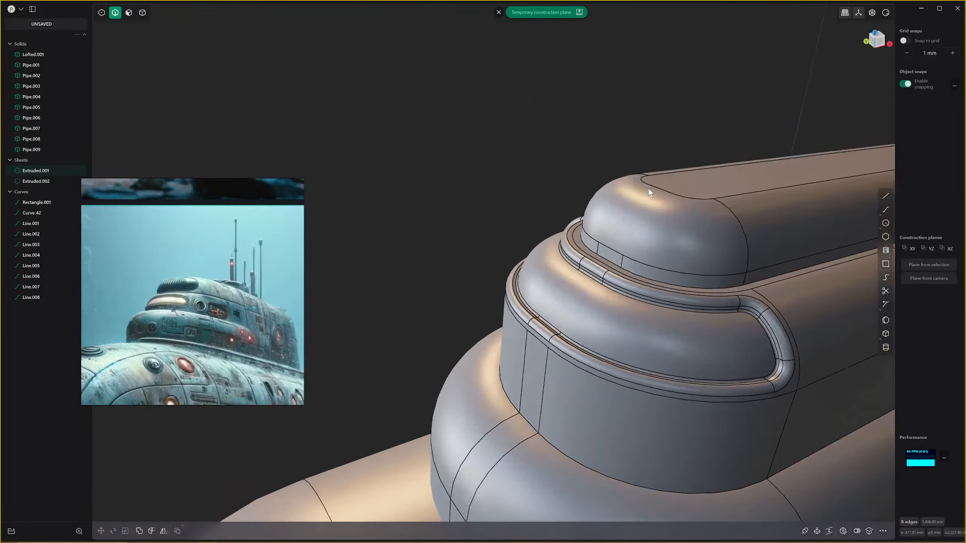
Offset the outline of the upper tier's patched front face inward by about 18.57 mm.
{"action": "scroll", "coordinate": [652, 199], "scroll_direction": "up", "scroll_amount": 2}
{"action": "key", "text": "3"}
{"action": "left_click", "coordinate": [686, 235]}
{"action": "key", "text": "o"}
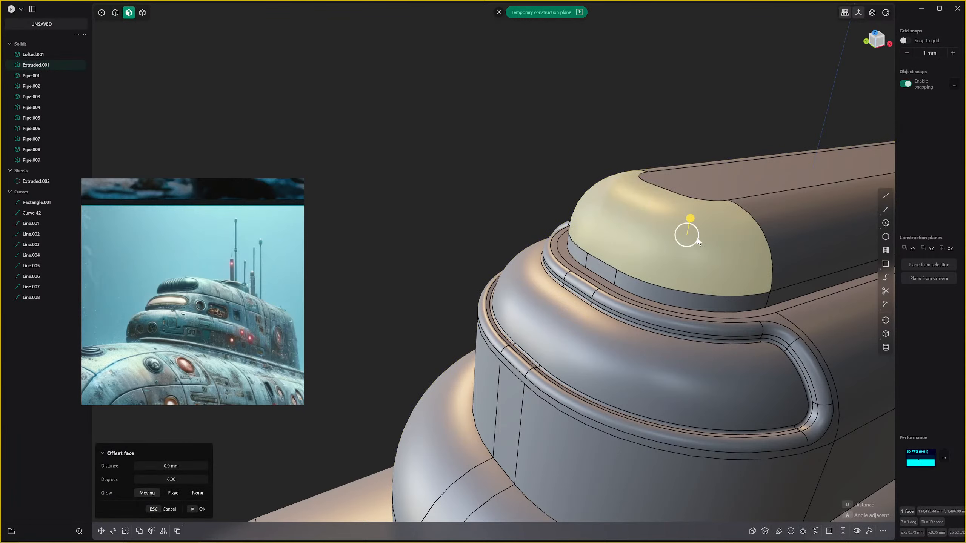
{"action": "key", "text": "o"}
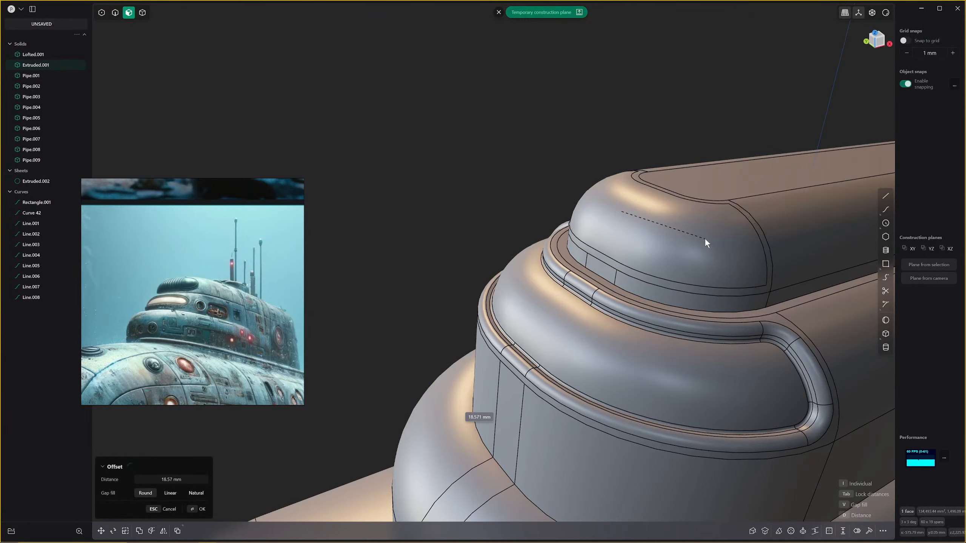
{"action": "key", "text": "Return"}
Offset the inset front face of the upper tier outward to form a raised panel.
{"action": "key", "text": "o"}
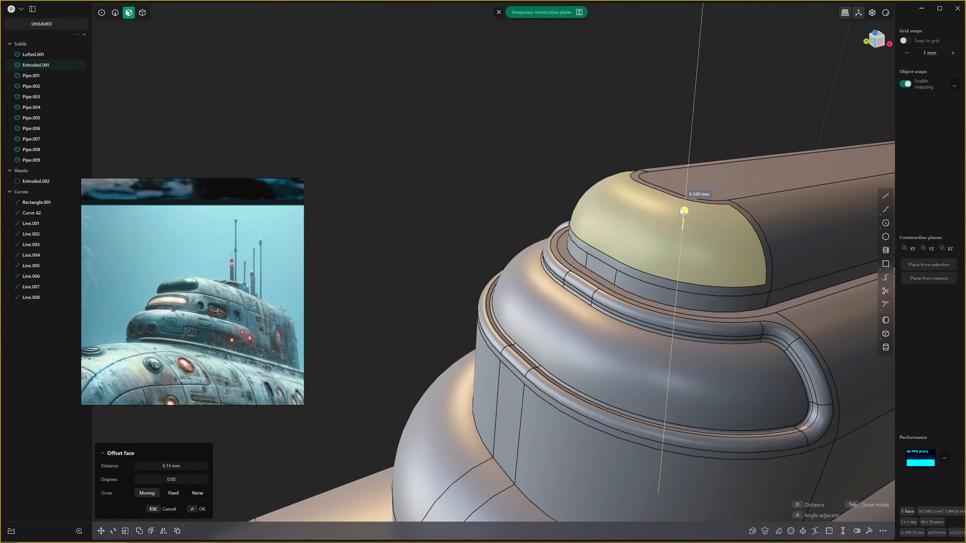
{"action": "right_click", "coordinate": [679, 207]}
{"action": "left_click", "coordinate": [680, 209]}
{"action": "middle_click_drag", "start_coordinate": [681, 209], "coordinate": [663, 187]}
{"action": "scroll", "coordinate": [566, 46], "scroll_direction": "up", "scroll_amount": 3}
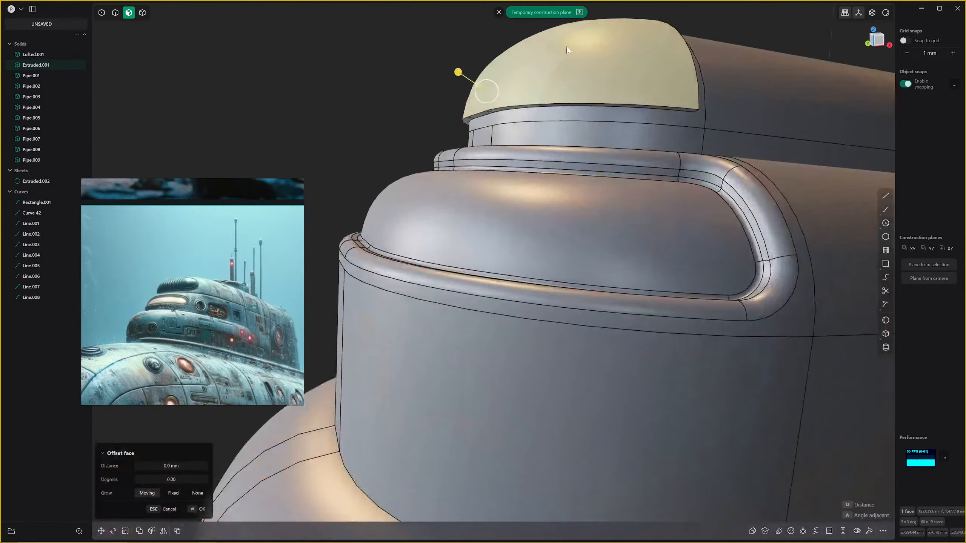
Fillet the four corner edges of the upper tier's raised front panel by about 35.72 mm.
{"action": "middle_click_drag", "start_coordinate": [596, 98], "coordinate": [563, 77]}
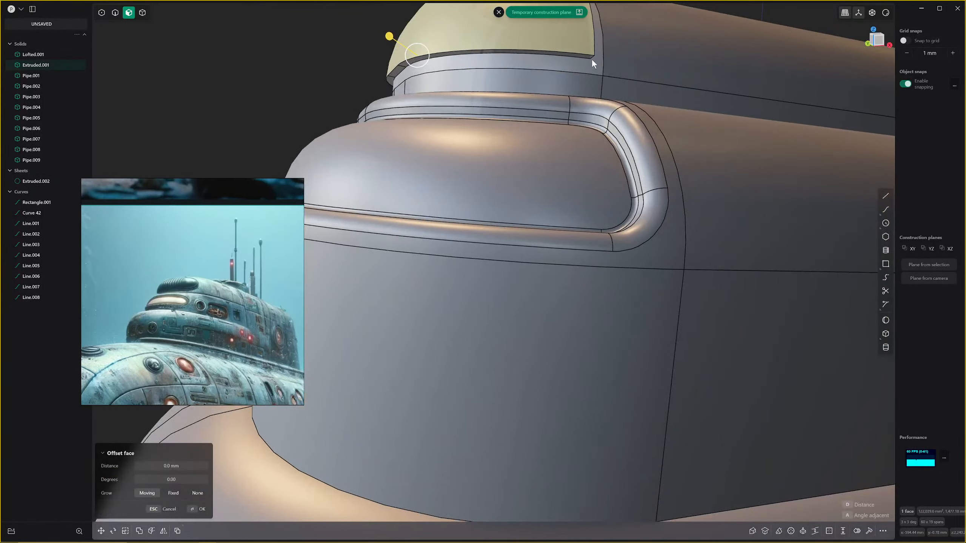
{"action": "key", "text": "2"}
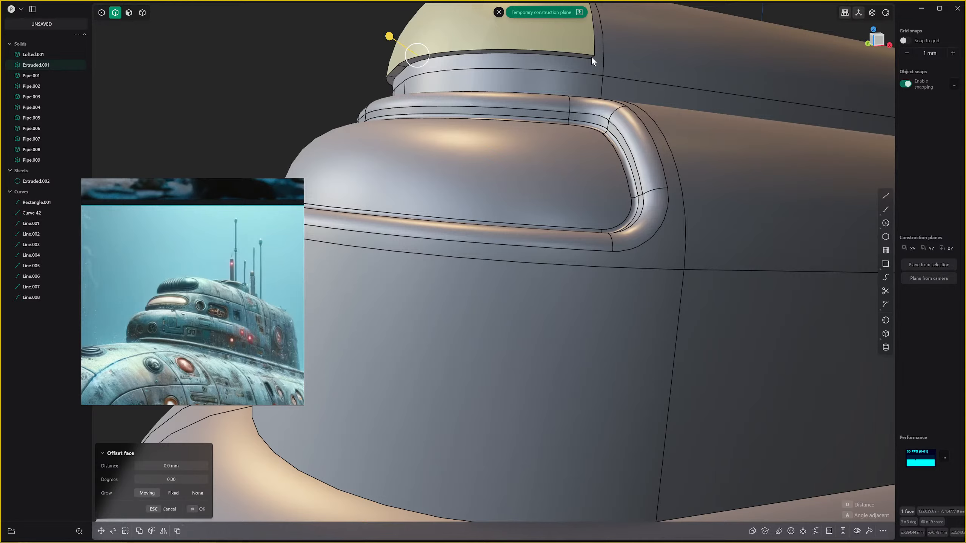
{"action": "left_click", "coordinate": [591, 57]}
{"action": "key", "text": "f"}
{"action": "middle_click_drag", "start_coordinate": [426, 68], "coordinate": [439, 63]}
{"action": "left_click_drag", "start_coordinate": [520, 89], "coordinate": [522, 90], "text": "ctrl"}
{"action": "middle_click_drag", "start_coordinate": [521, 90], "coordinate": [514, 152]}
{"action": "left_click_drag", "start_coordinate": [658, 332], "coordinate": [730, 391], "text": "ctrl"}
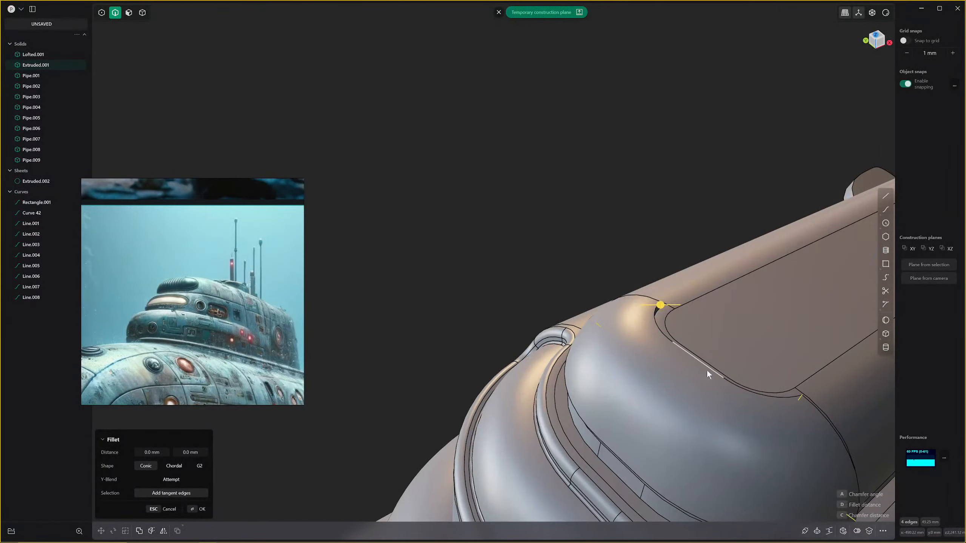
{"action": "middle_click_drag", "start_coordinate": [706, 370], "coordinate": [570, 304]}
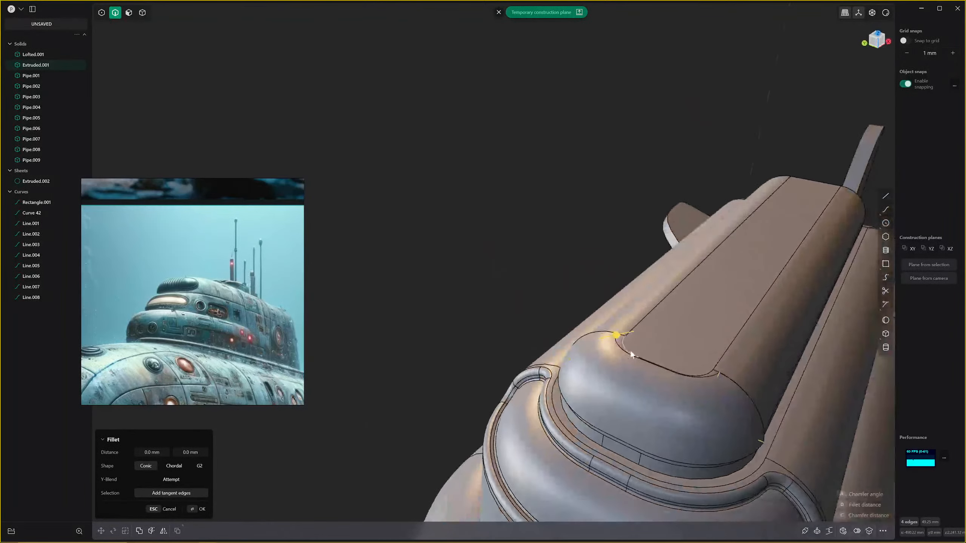
{"action": "scroll", "coordinate": [623, 349], "scroll_direction": "up", "scroll_amount": 8}
{"action": "left_click_drag", "start_coordinate": [608, 296], "coordinate": [669, 296]}
{"action": "scroll", "coordinate": [669, 293], "scroll_direction": "down", "scroll_amount": 8}
{"action": "middle_click_drag", "start_coordinate": [669, 295], "coordinate": [634, 214]}
{"action": "scroll", "coordinate": [633, 214], "scroll_direction": "up", "scroll_amount": 10}
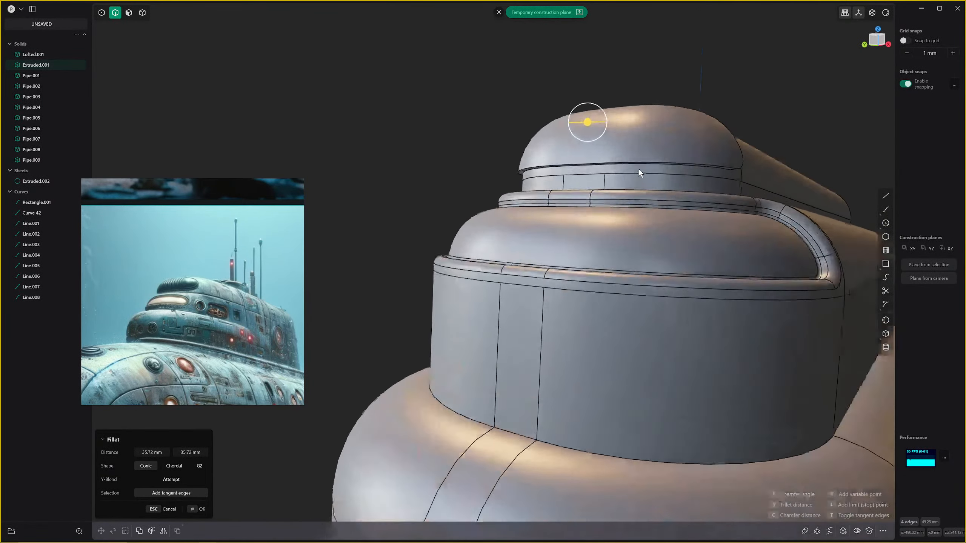
{"action": "key", "text": "Return"}
{"action": "scroll", "coordinate": [628, 168], "scroll_direction": "down", "scroll_amount": 5}
Offset the upper tier's raised front panel face inward by about 4.81 mm.
{"action": "key", "text": "4"}
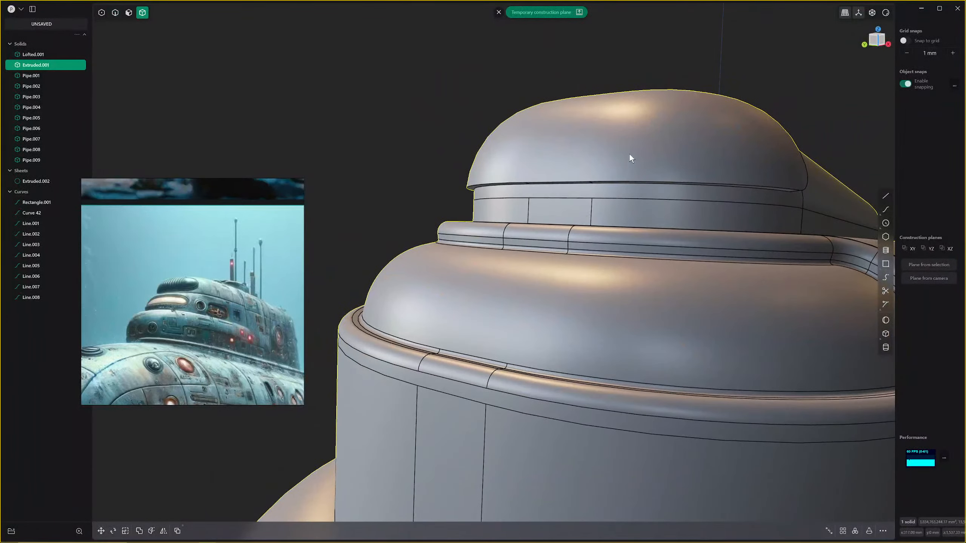
{"action": "key", "text": "3"}
{"action": "left_click", "coordinate": [628, 150]}
{"action": "key", "text": "o"}
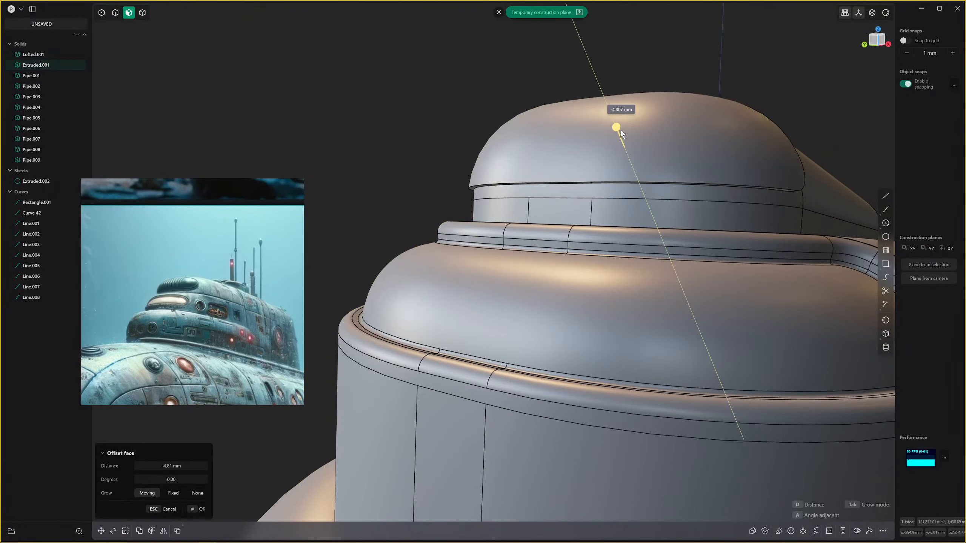
{"action": "left_click_drag", "start_coordinate": [620, 130], "coordinate": [619, 131]}
{"action": "key", "text": "Return"}
{"action": "scroll", "coordinate": [575, 187], "scroll_direction": "up", "scroll_amount": 4}
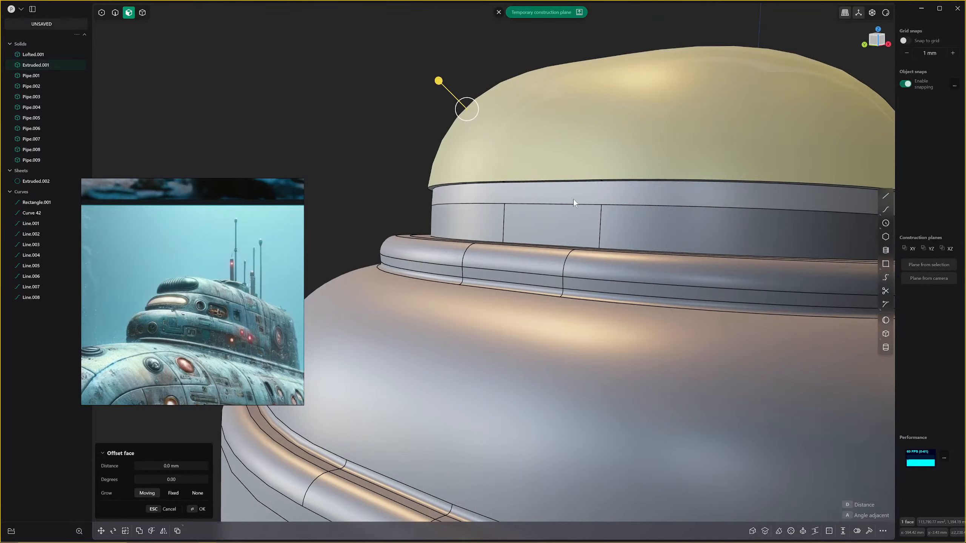
Fillet the outer rim edge of the upper tier's raised front panel by about 17 mm.
{"action": "key", "text": "Escape"}
{"action": "key", "text": "2"}
{"action": "left_click", "coordinate": [584, 178]}
{"action": "key", "text": "f"}
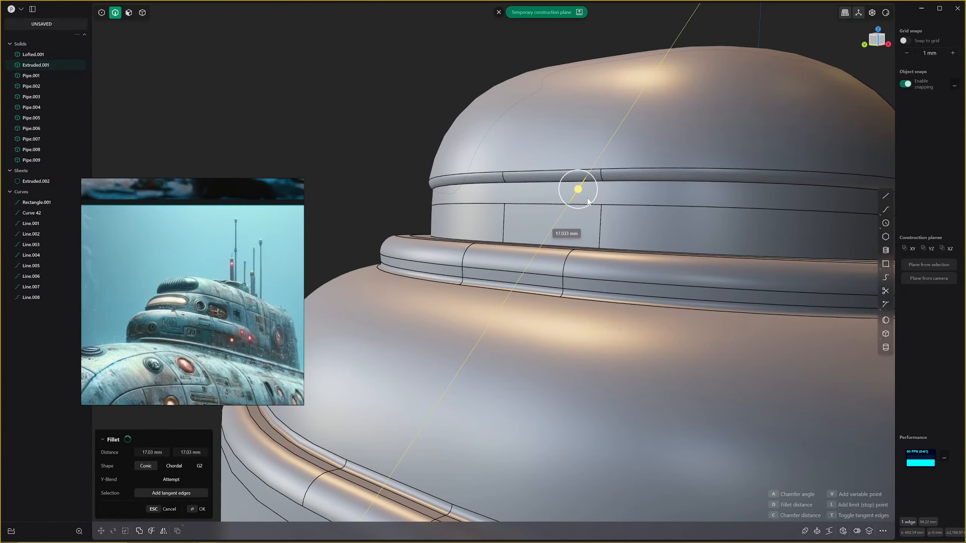
{"action": "key", "text": "Return"}
{"action": "scroll", "coordinate": [589, 197], "scroll_direction": "down", "scroll_amount": 7}
Examine the filleted rim of the upper tier's front panel from the front and side, especially around its upper corners.
{"action": "double_click", "coordinate": [590, 193]}
{"action": "scroll", "coordinate": [590, 188], "scroll_direction": "up", "scroll_amount": 8}
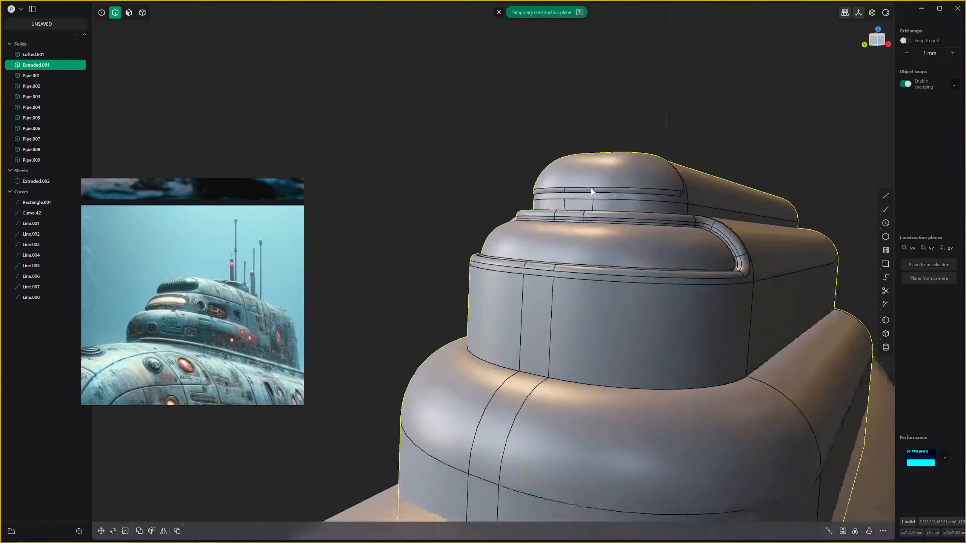
{"action": "scroll", "coordinate": [589, 187], "scroll_direction": "down", "scroll_amount": 8}
{"action": "middle_click_drag", "start_coordinate": [590, 196], "coordinate": [525, 231]}
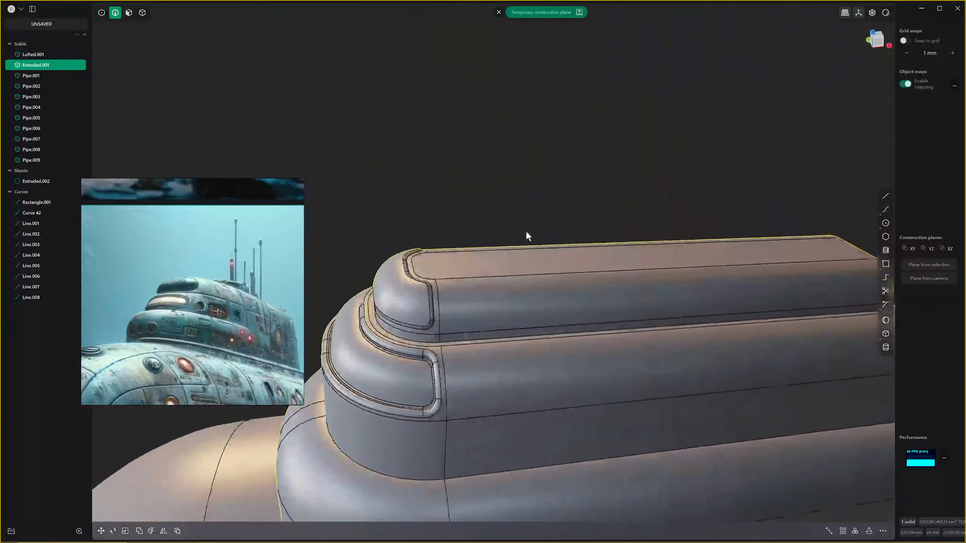
{"action": "scroll", "coordinate": [435, 282], "scroll_direction": "up", "scroll_amount": 1}
{"action": "middle_click_drag", "start_coordinate": [435, 282], "coordinate": [548, 361], "text": "shift"}
{"action": "scroll", "coordinate": [449, 314], "scroll_direction": "up", "scroll_amount": 3}
{"action": "scroll", "coordinate": [519, 340], "scroll_direction": "up", "scroll_amount": 3}
{"action": "scroll", "coordinate": [559, 360], "scroll_direction": "down", "scroll_amount": 2}
{"action": "scroll", "coordinate": [542, 395], "scroll_direction": "up", "scroll_amount": 3}
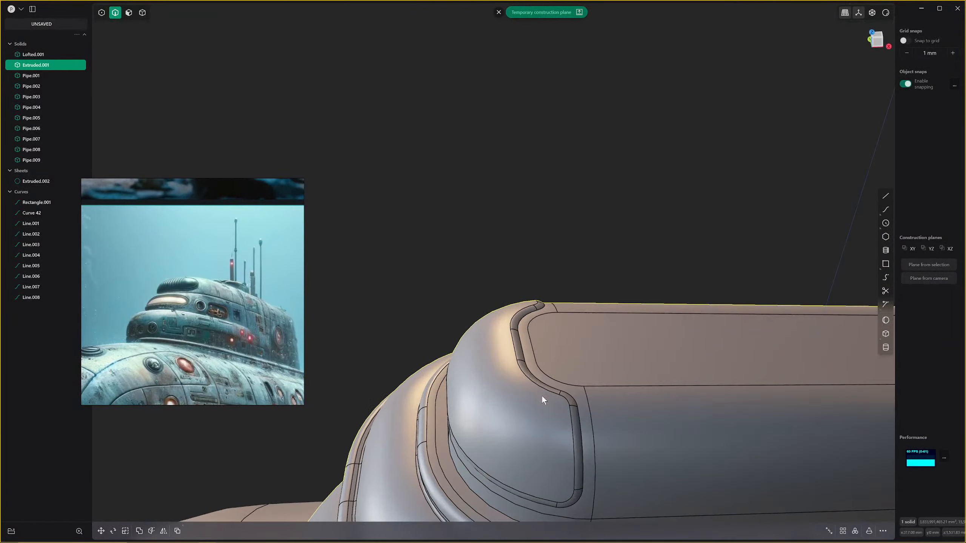
{"action": "middle_click_drag", "start_coordinate": [542, 396], "coordinate": [562, 365], "text": "shift"}
{"action": "scroll", "coordinate": [567, 346], "scroll_direction": "down", "scroll_amount": 2}
{"action": "middle_click_drag", "start_coordinate": [571, 324], "coordinate": [587, 276]}
{"action": "scroll", "coordinate": [586, 277], "scroll_direction": "up", "scroll_amount": 2}
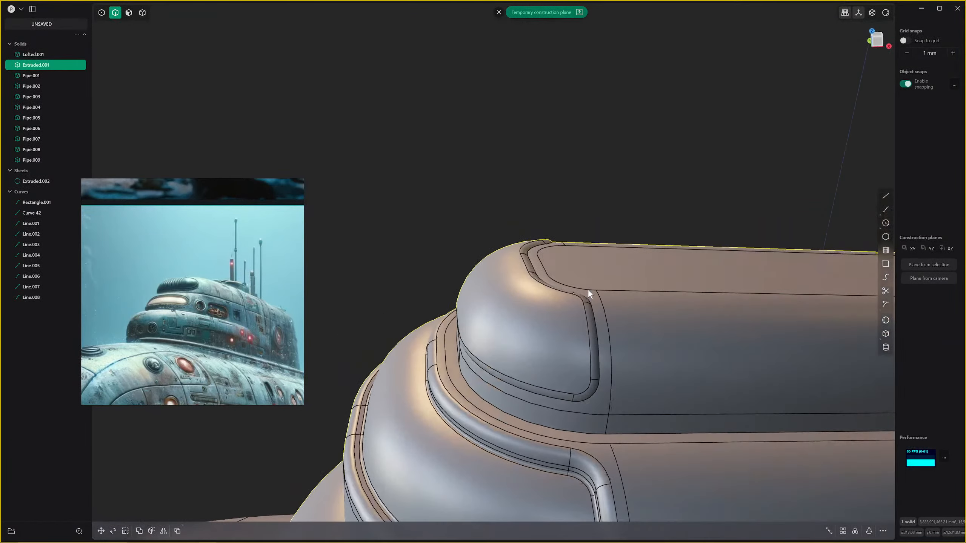
{"action": "middle_click_drag", "start_coordinate": [594, 320], "coordinate": [561, 364]}
{"action": "scroll", "coordinate": [577, 395], "scroll_direction": "up", "scroll_amount": 3}
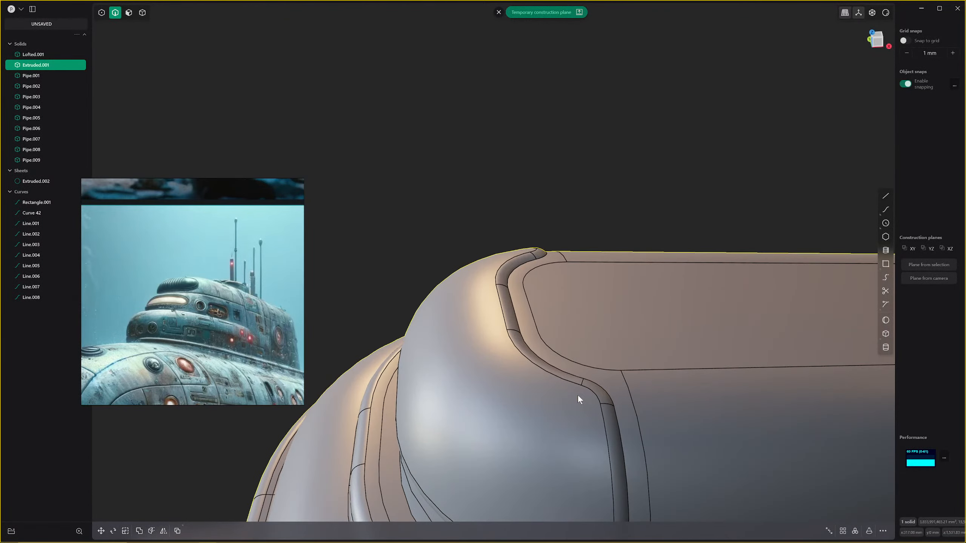
{"action": "scroll", "coordinate": [578, 395], "scroll_direction": "down", "scroll_amount": 3}
{"action": "middle_click_drag", "start_coordinate": [578, 396], "coordinate": [559, 371]}
{"action": "scroll", "coordinate": [597, 371], "scroll_direction": "up", "scroll_amount": 2}
{"action": "scroll", "coordinate": [551, 351], "scroll_direction": "down", "scroll_amount": 1}
Save the temporary construction plane and activate Custom plane 1, looking down on the upper tier's rounded front.
{"action": "key", "text": "3"}
{"action": "left_click", "coordinate": [552, 349]}
{"action": "key", "text": "space"}
{"action": "key", "text": "KP_1"}
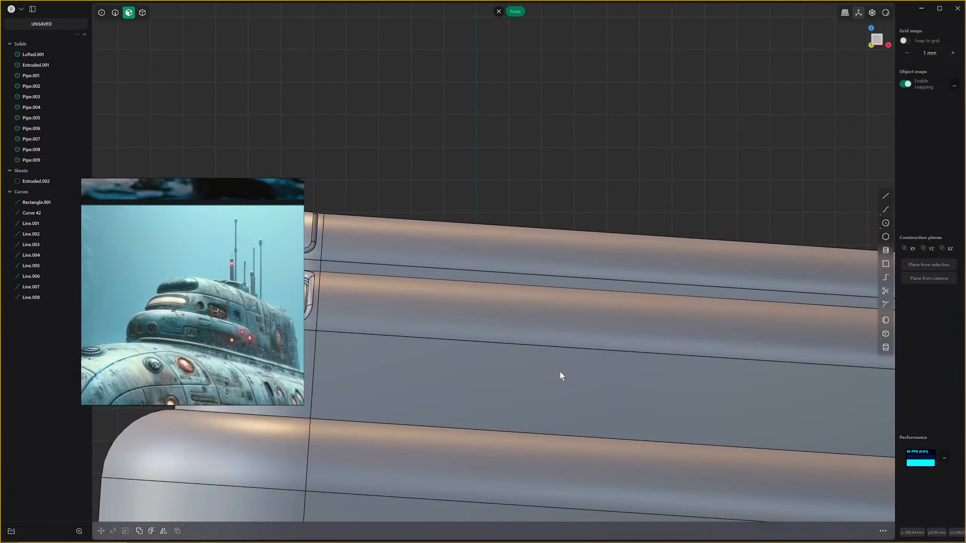
{"action": "key", "text": "KP_3"}
{"action": "middle_click_drag", "start_coordinate": [404, 258], "coordinate": [503, 277]}
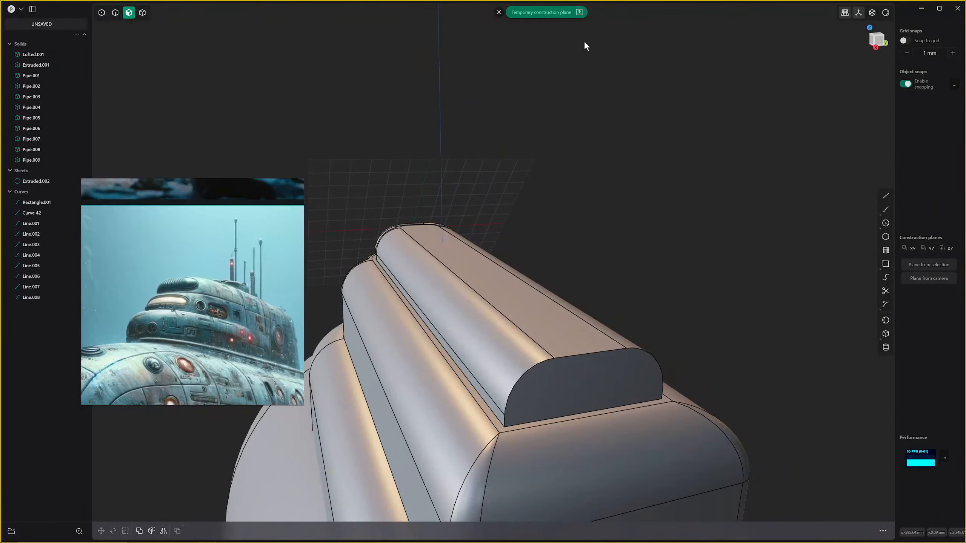
{"action": "left_click", "coordinate": [551, 17]}
{"action": "left_click", "coordinate": [942, 262]}
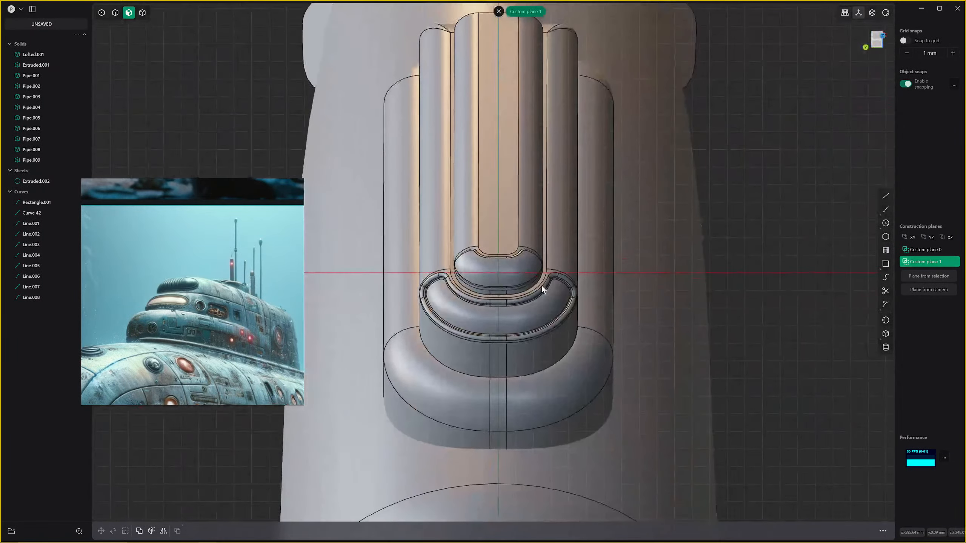
{"action": "scroll", "coordinate": [490, 271], "scroll_direction": "up", "scroll_amount": 5}
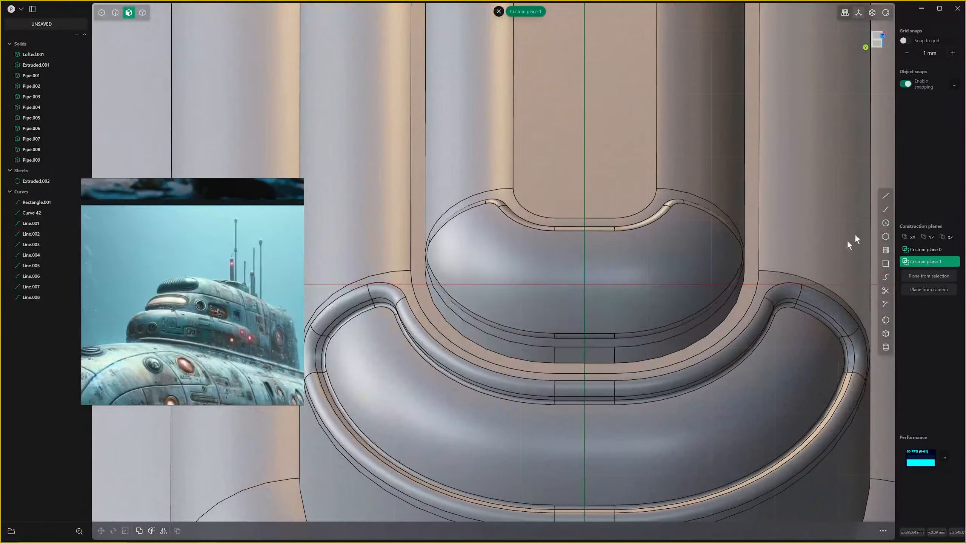
{"action": "left_click", "coordinate": [885, 195]}
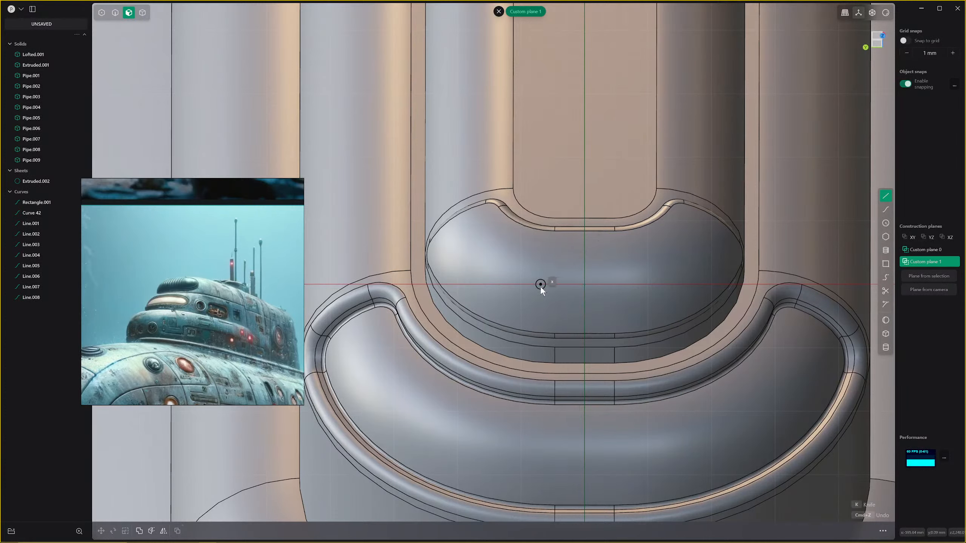
{"action": "key", "text": "Escape"}
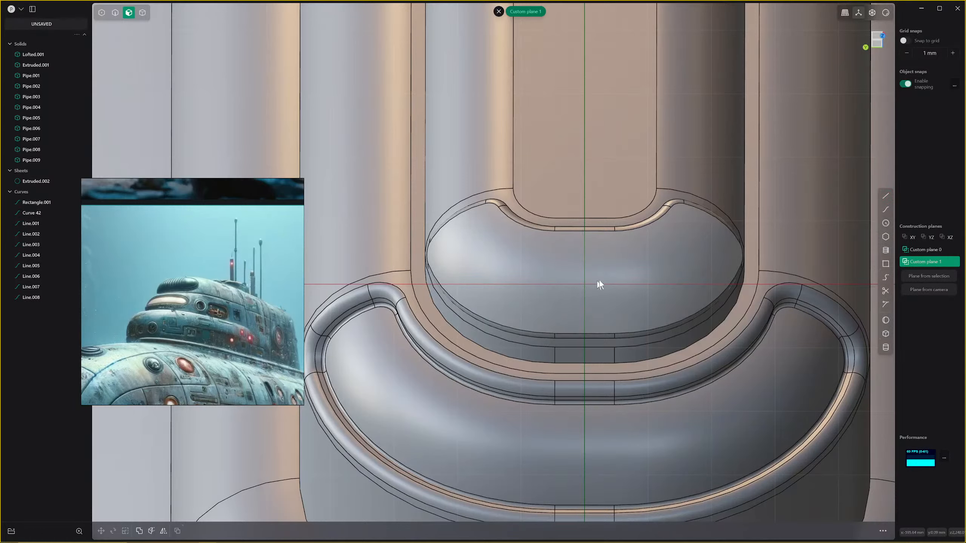
{"action": "left_click", "coordinate": [885, 195]}
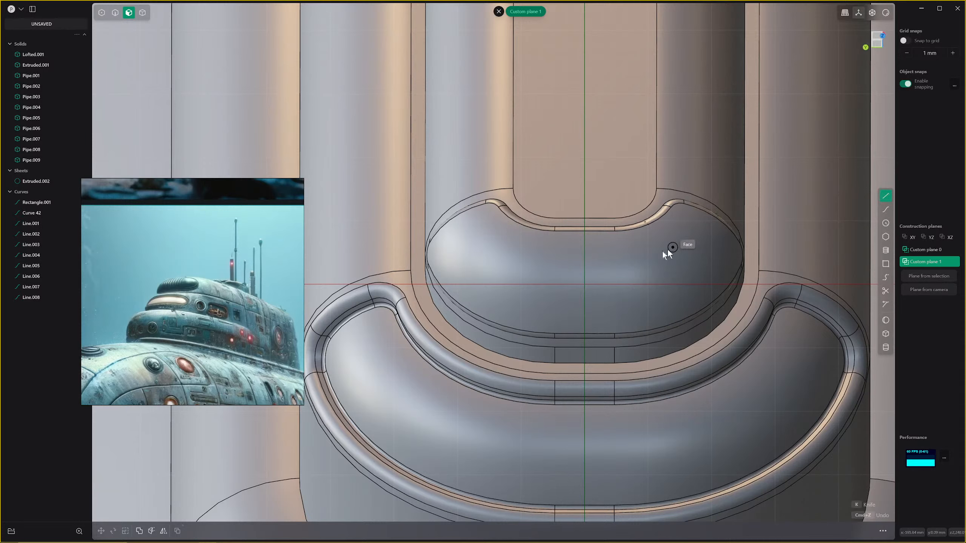
{"action": "left_click", "coordinate": [514, 233]}
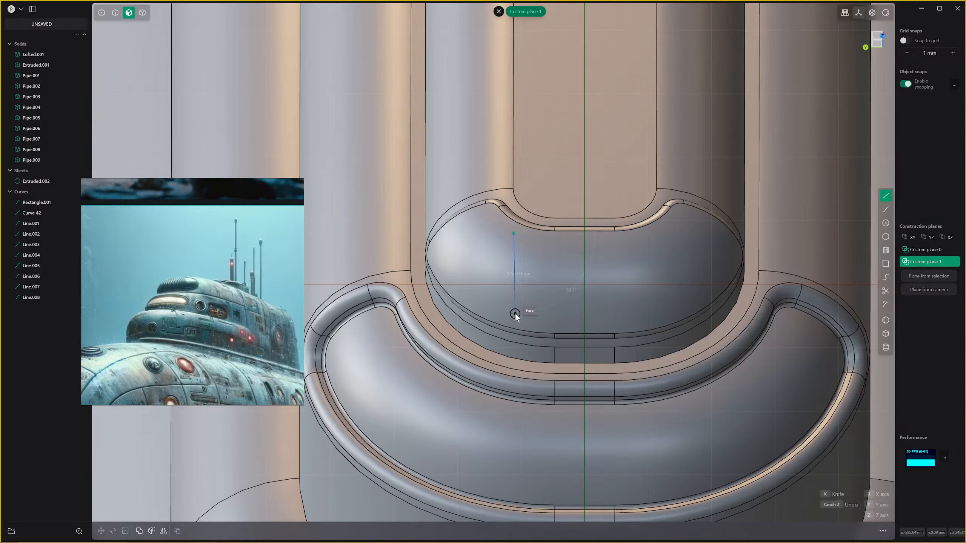
{"action": "key", "text": "y"}
{"action": "key", "text": "Escape"}
{"action": "key", "text": "Escape"}
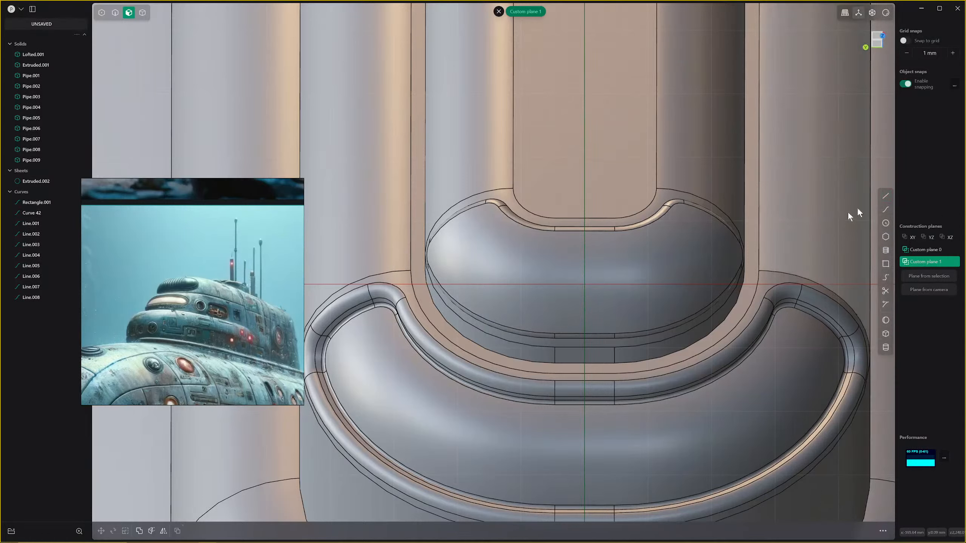
{"action": "key", "text": "l"}
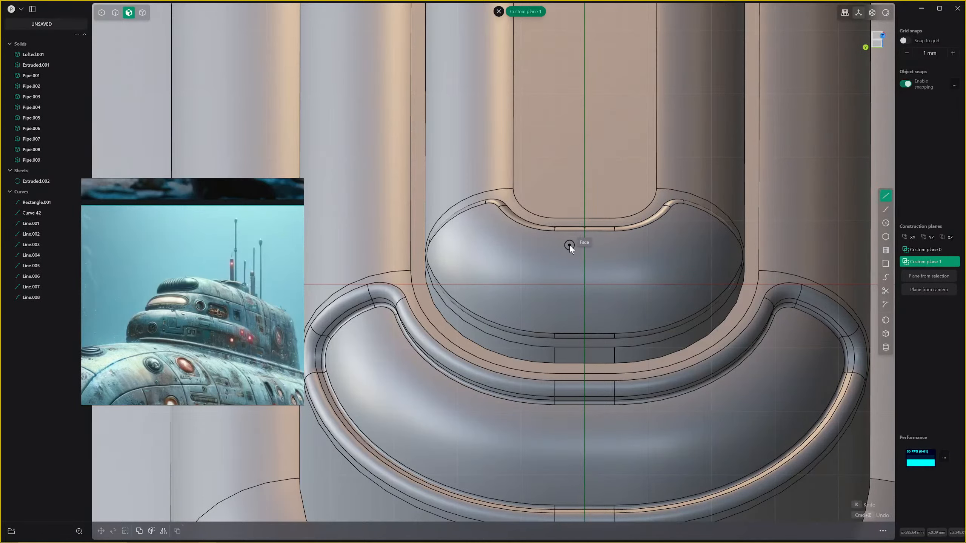
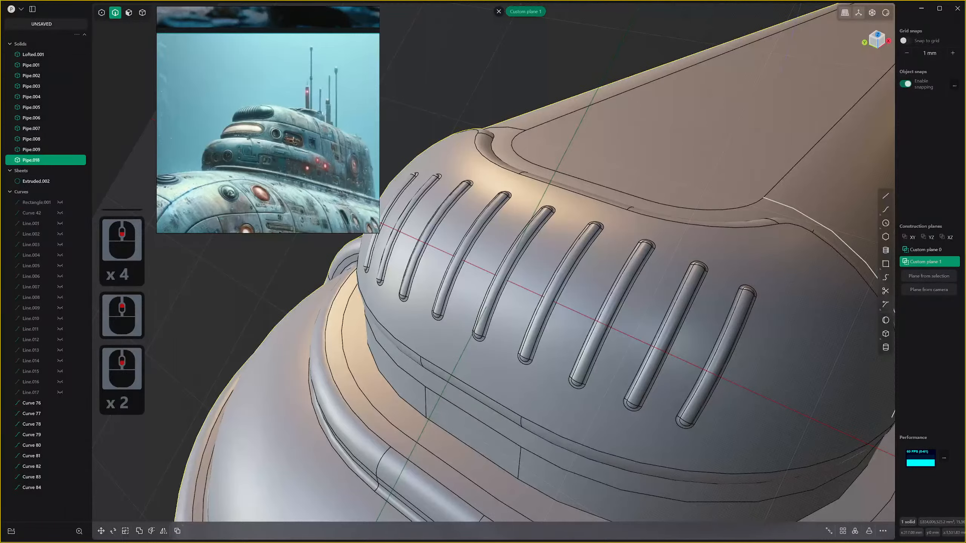
{"action": "left_click", "coordinate": [831, 231]}
{"action": "scroll", "coordinate": [831, 231], "scroll_direction": "down", "scroll_amount": 3}
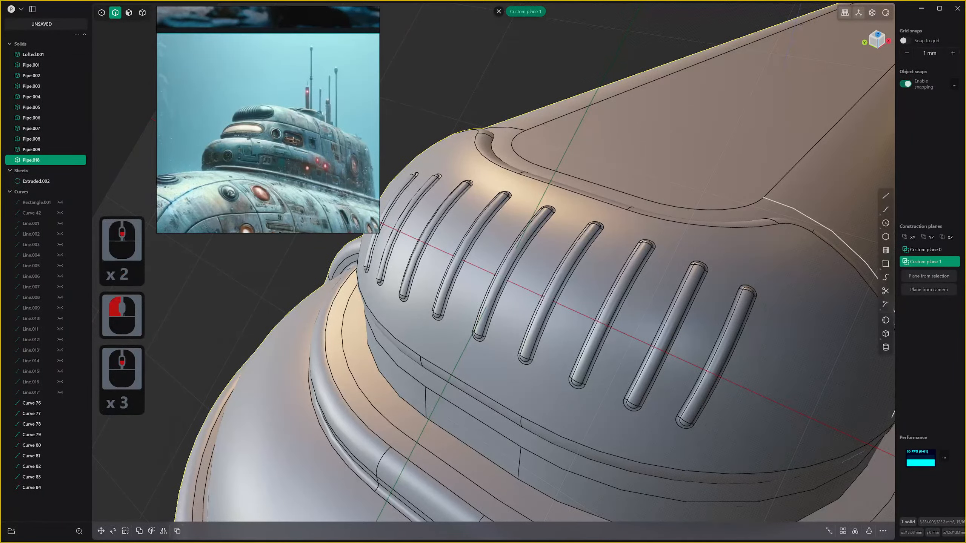
Move the reference image clear of the tower and deactivate Custom plane 1 while working in face selection.
{"action": "middle_click_drag", "start_coordinate": [563, 228], "coordinate": [711, 189]}
{"action": "right_click_drag", "start_coordinate": [268, 133], "coordinate": [313, 121]}
{"action": "middle_click_drag", "start_coordinate": [710, 189], "coordinate": [646, 236], "text": "shift"}
{"action": "middle_click_drag", "start_coordinate": [646, 235], "coordinate": [684, 274]}
{"action": "key", "text": "3"}
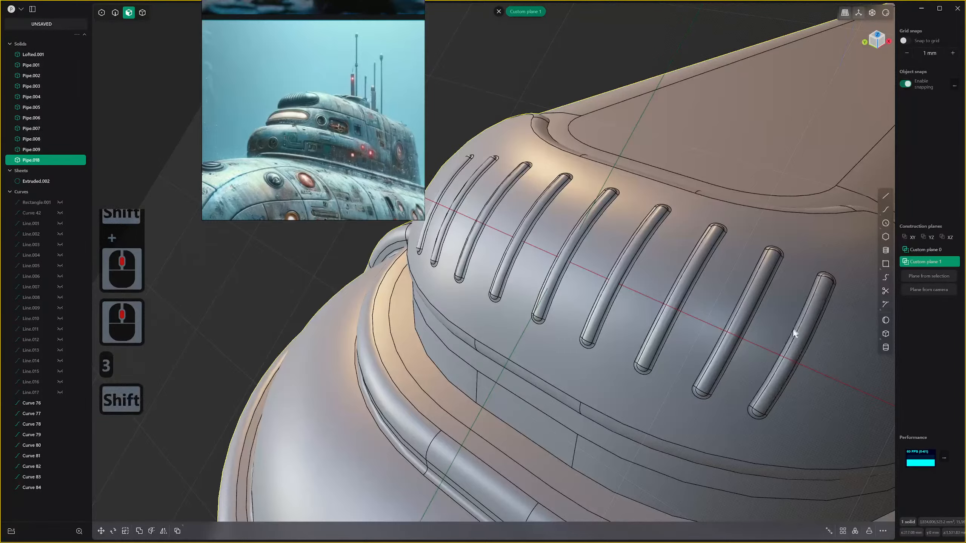
{"action": "mouse_move", "coordinate": [792, 329]}
{"action": "middle_mouse_down"}
{"action": "mouse_move", "coordinate": [779, 344]}
{"action": "mouse_move", "coordinate": [777, 336]}
{"action": "middle_mouse_up"}
{"action": "scroll", "coordinate": [779, 342], "scroll_direction": "up", "scroll_amount": 3}
{"action": "left_click", "coordinate": [768, 341], "text": "shift"}
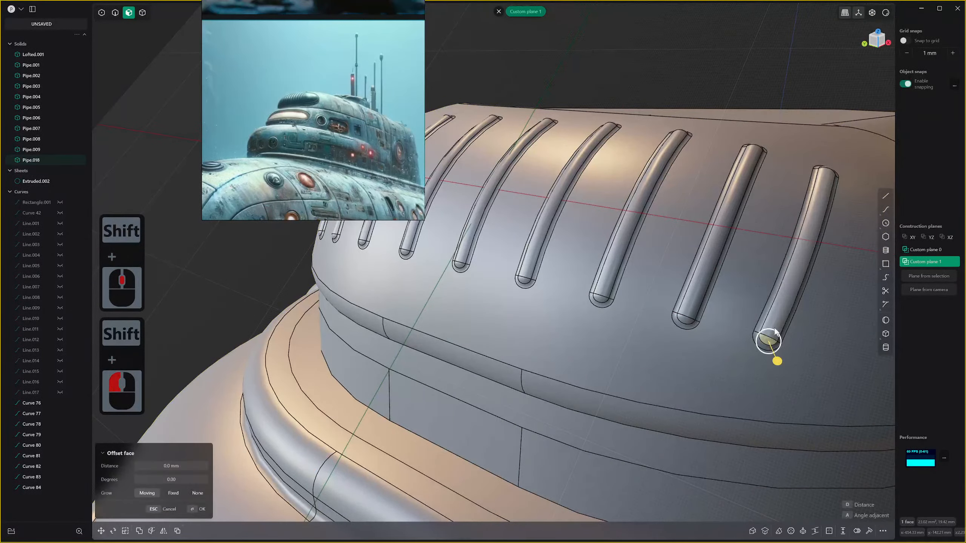
{"action": "scroll", "coordinate": [772, 333], "scroll_direction": "down", "scroll_amount": 5}
{"action": "key", "text": "alt+z"}
{"action": "key", "text": "alt+z"}
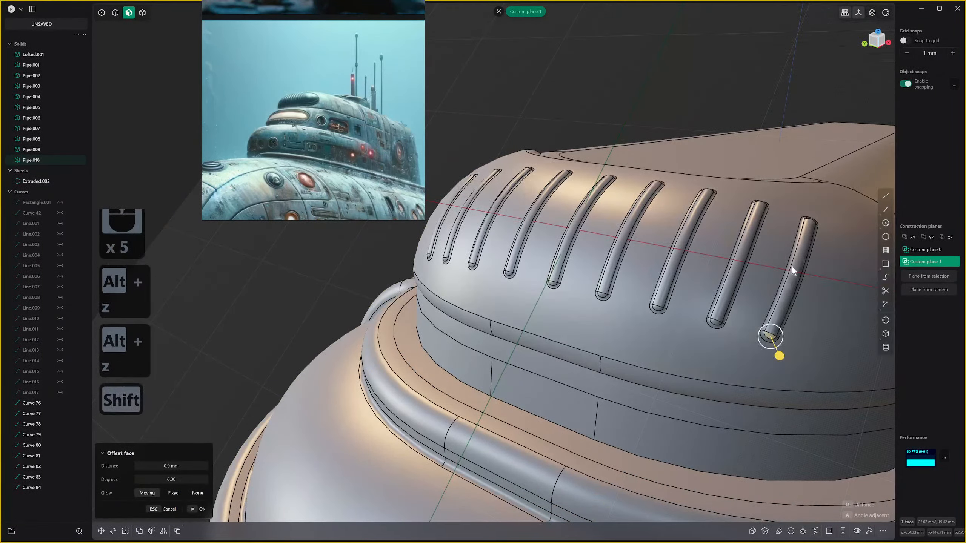
{"action": "left_click", "coordinate": [498, 11]}
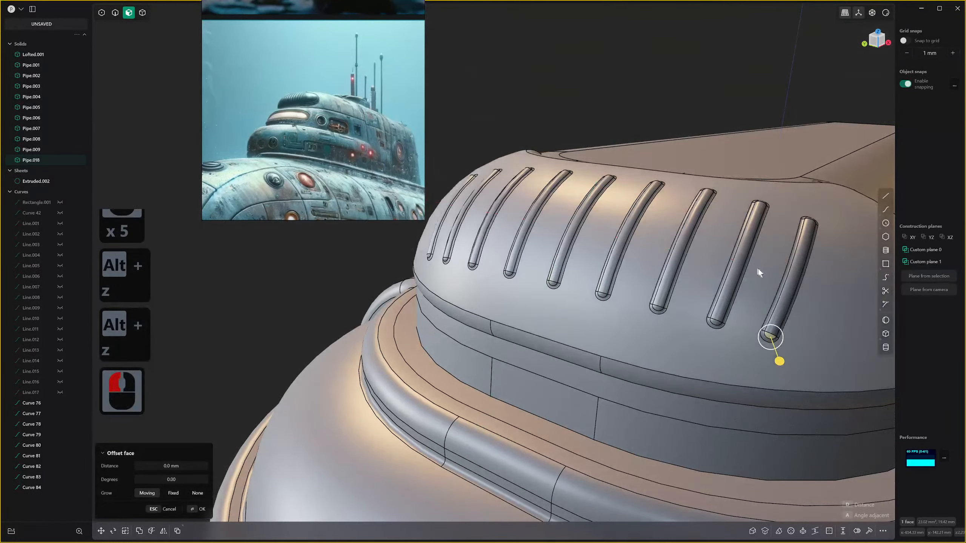
Try deleting the long face and rounded end faces of the outermost vent bar on the upper tier.
{"action": "left_click", "coordinate": [799, 264], "text": "shift"}
{"action": "mouse_move", "coordinate": [800, 265]}
{"action": "middle_mouse_down"}
{"action": "mouse_move", "coordinate": [788, 269]}
{"action": "mouse_move", "coordinate": [798, 270]}
{"action": "middle_mouse_up"}
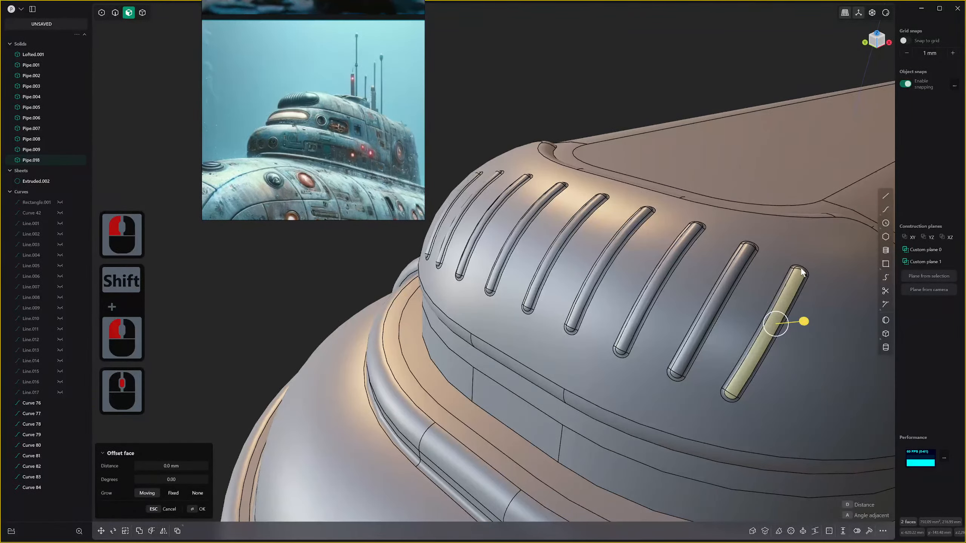
{"action": "left_click", "coordinate": [801, 271], "text": "shift"}
{"action": "key", "text": "x"}
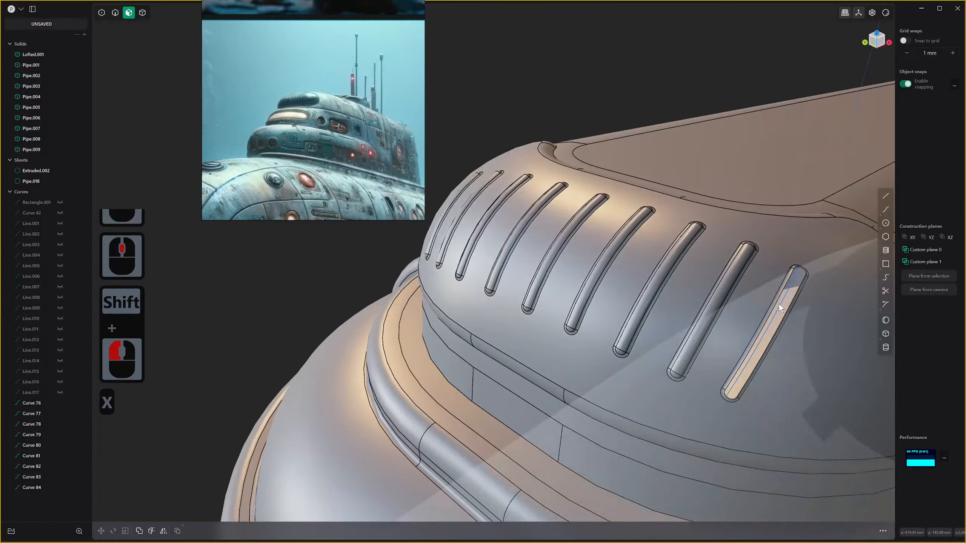
Try patching the opened vent bar along its boundary edge loop, comparing G1 and G0 continuity.
{"action": "key", "text": "2"}
{"action": "left_click", "coordinate": [777, 301], "text": "alt"}
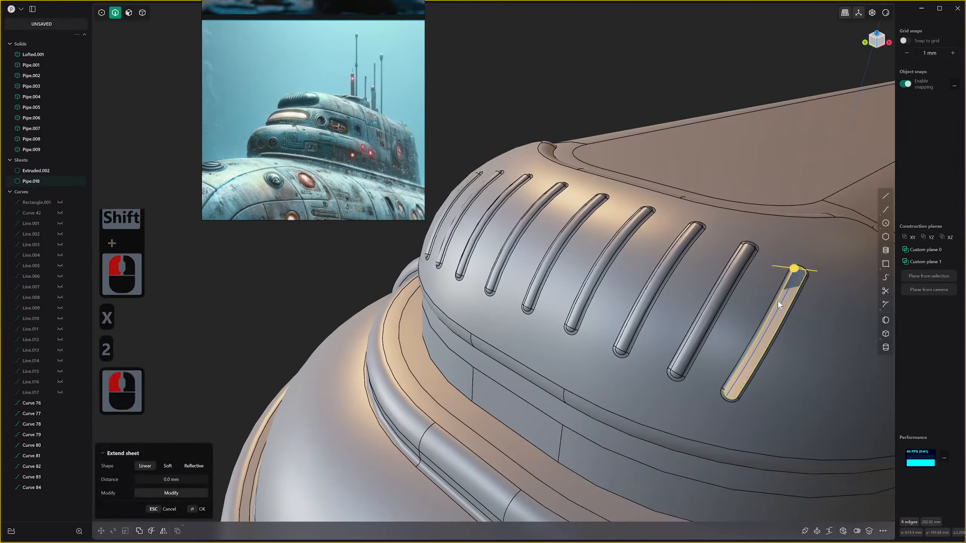
{"action": "key", "text": "alt+f"}
{"action": "key", "text": "Tab"}
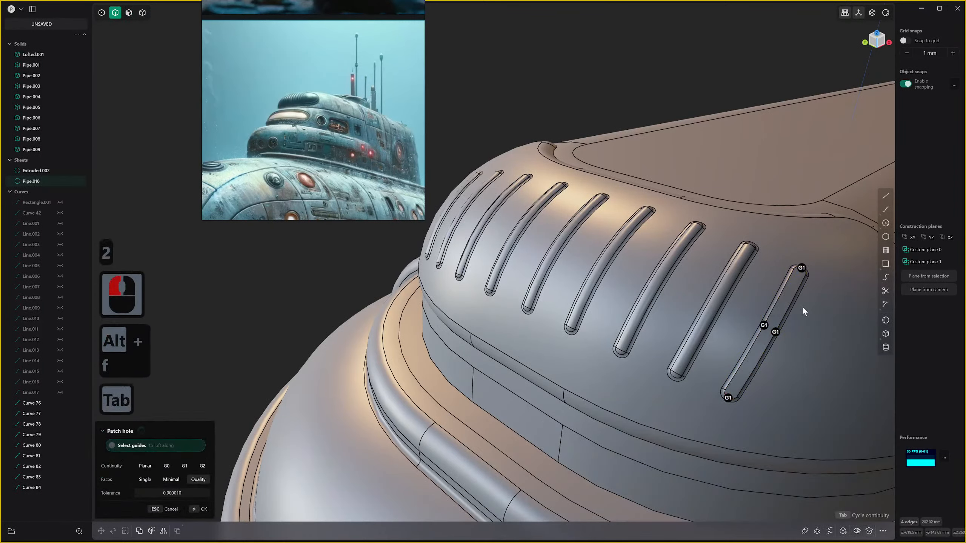
{"action": "scroll", "coordinate": [801, 307], "scroll_direction": "up", "scroll_amount": 9}
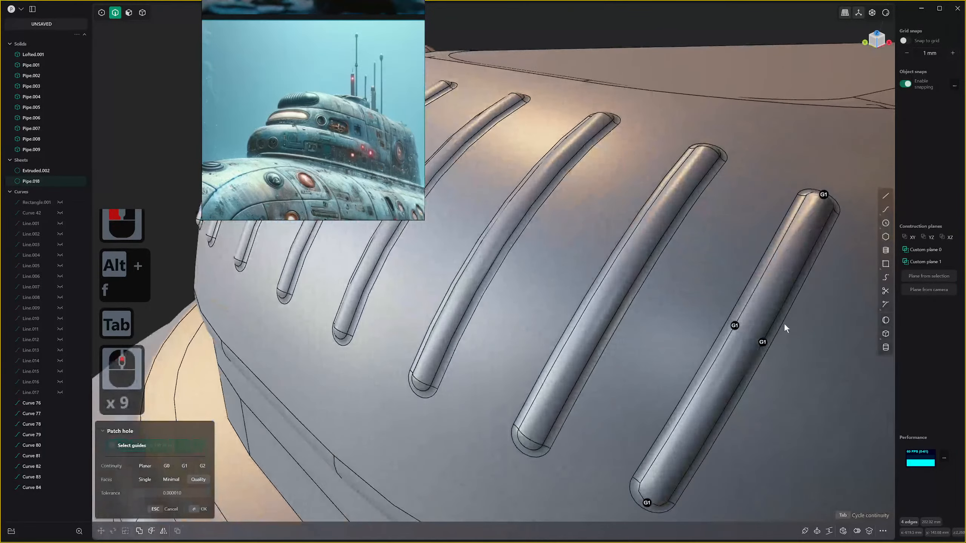
{"action": "scroll", "coordinate": [785, 328], "scroll_direction": "down", "scroll_amount": 2}
{"action": "key", "text": "Tab"}
{"action": "key", "text": "Tab"}
{"action": "key", "text": "Tab"}
{"action": "scroll", "coordinate": [783, 323], "scroll_direction": "down", "scroll_amount": 7}
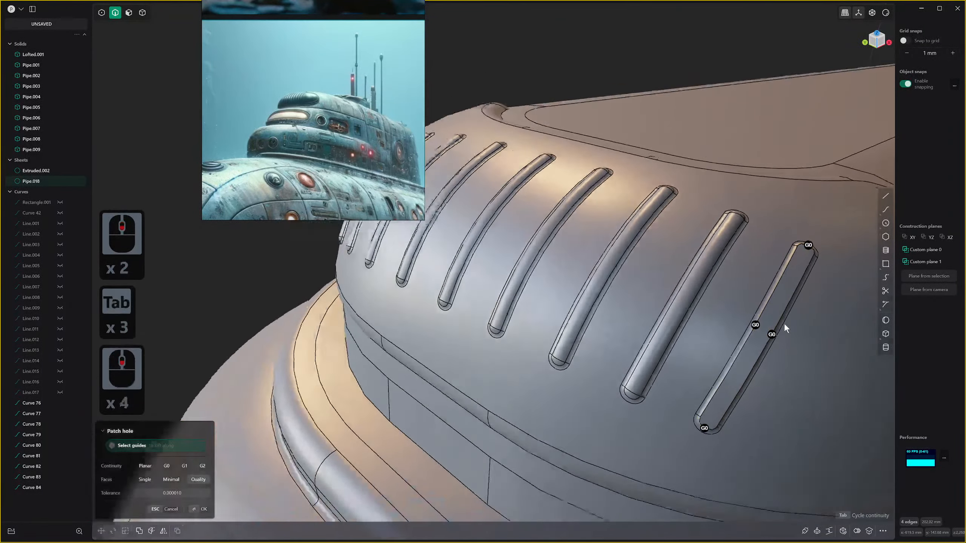
{"action": "middle_click_drag", "start_coordinate": [785, 273], "coordinate": [778, 284]}
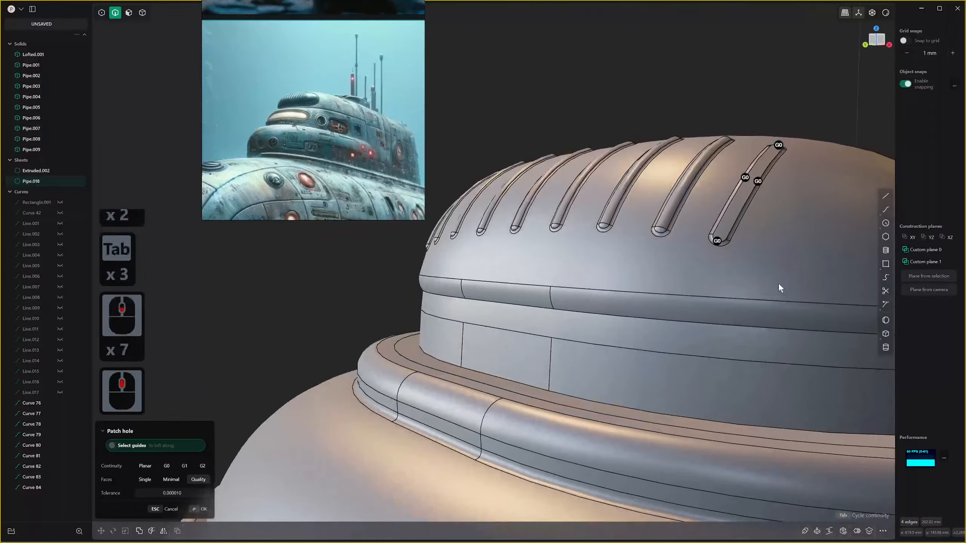
Cancel the patch, undo the deletion of the vent bar's faces and clear the selection.
{"action": "key", "text": "Escape"}
{"action": "key", "text": "ctrl+z"}
{"action": "key", "text": "ctrl+z"}
{"action": "scroll", "coordinate": [775, 279], "scroll_direction": "down", "scroll_amount": 6}
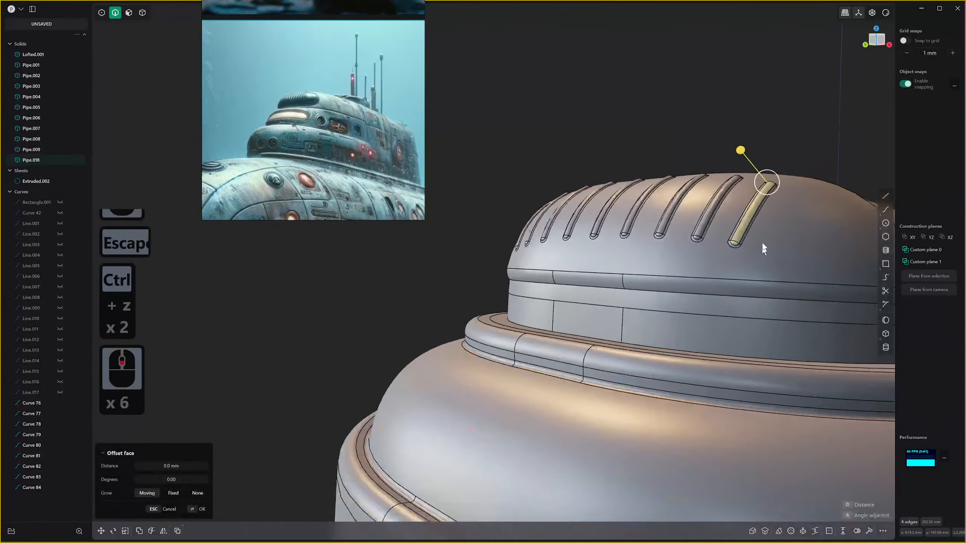
{"action": "left_click", "coordinate": [753, 111]}
{"action": "middle_click_drag", "start_coordinate": [708, 175], "coordinate": [699, 202]}
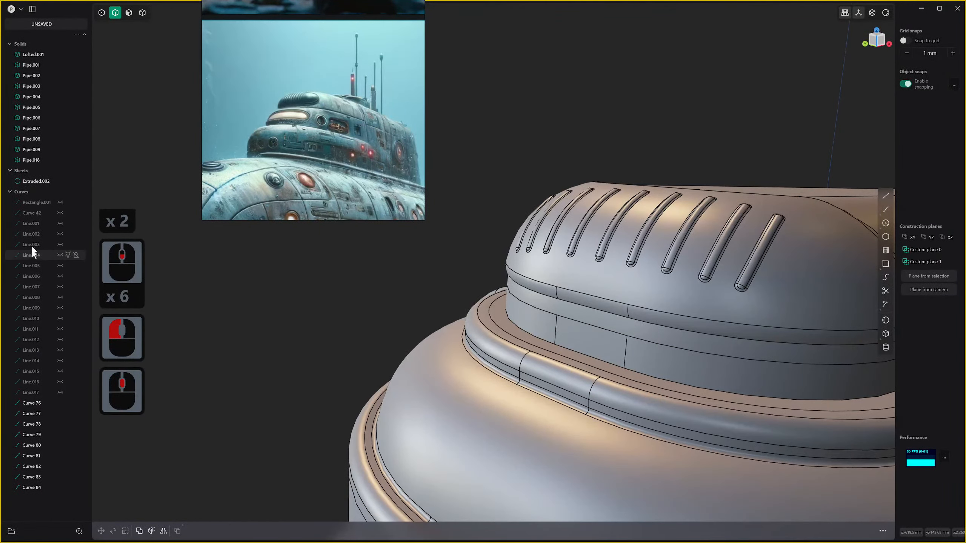
Delete all leftover construction curves, from Rectangle.001 through Curve 84.
{"action": "left_click", "coordinate": [29, 199]}
{"action": "left_click", "coordinate": [20, 485], "text": "shift"}
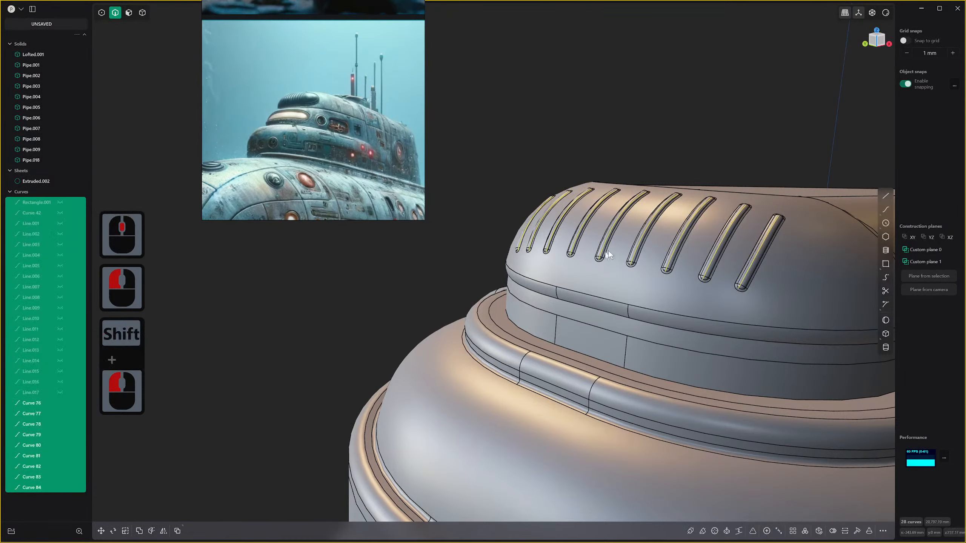
{"action": "key", "text": "x"}
{"action": "key", "text": "x"}
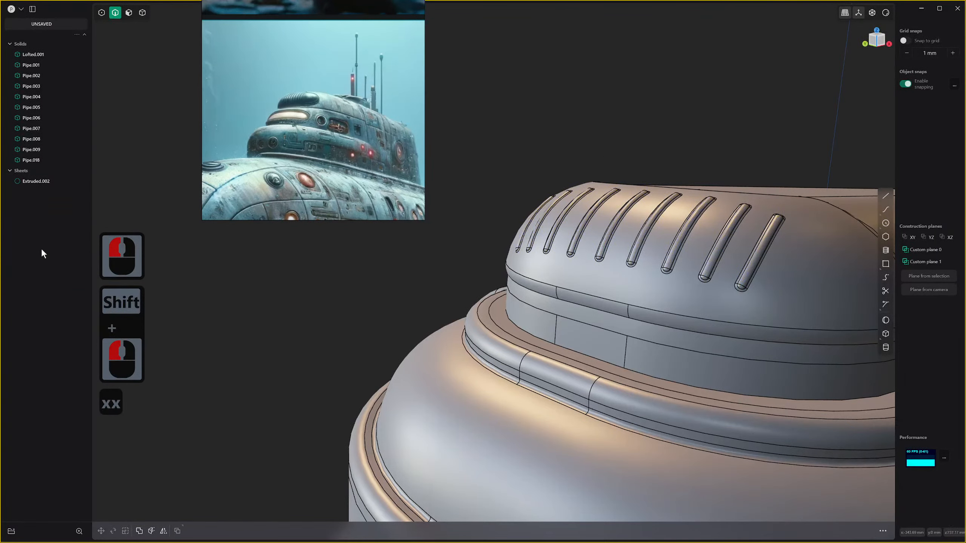
Locate the leftover sheet Extruded.002 on the submarine and delete it.
{"action": "left_click", "coordinate": [34, 181]}
{"action": "scroll", "coordinate": [623, 254], "scroll_direction": "down", "scroll_amount": 20}
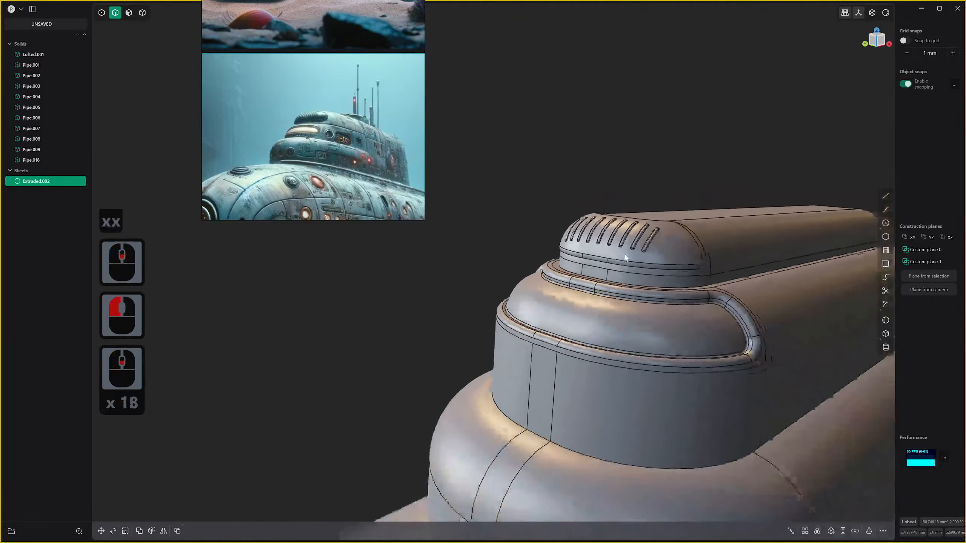
{"action": "scroll", "coordinate": [637, 290], "scroll_direction": "down", "scroll_amount": 4, "text": "shift"}
{"action": "scroll", "coordinate": [638, 290], "scroll_direction": "down", "scroll_amount": 6, "text": "shift"}
{"action": "middle_click_drag", "start_coordinate": [638, 290], "coordinate": [664, 83], "text": "shift"}
{"action": "scroll", "coordinate": [664, 83], "scroll_direction": "down", "scroll_amount": 6}
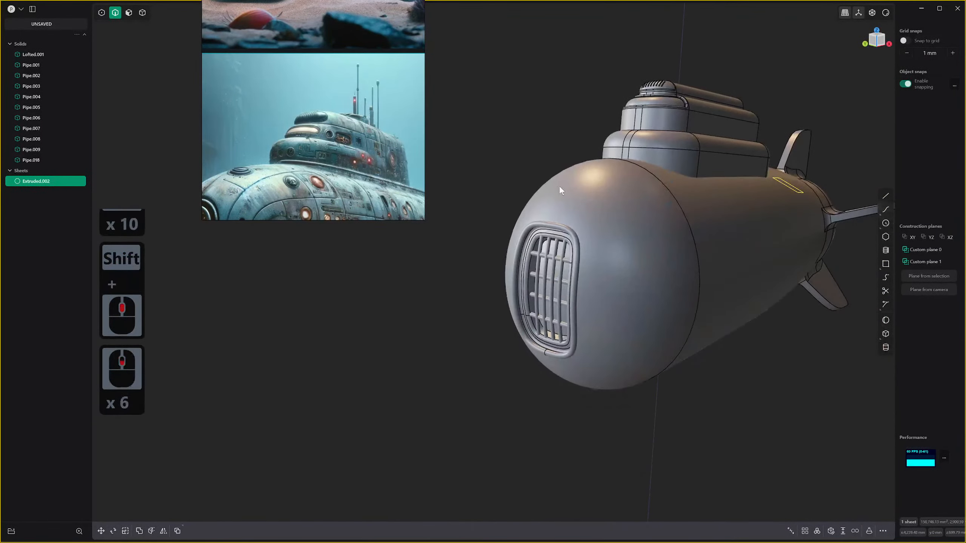
{"action": "middle_click_drag", "start_coordinate": [581, 196], "coordinate": [618, 195]}
{"action": "middle_click_drag", "start_coordinate": [543, 162], "coordinate": [525, 203], "text": "shift"}
{"action": "scroll", "coordinate": [717, 223], "scroll_direction": "up", "scroll_amount": 3}
{"action": "key", "text": "z"}
{"action": "key", "text": "Escape"}
{"action": "key", "text": "x"}
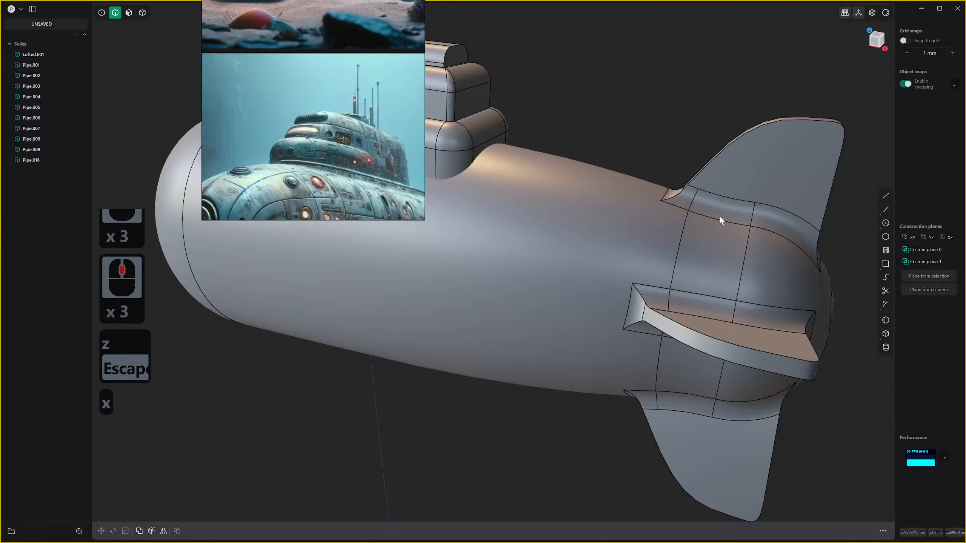
Fillet the long outer edges on both sides of all five tail fins with one small radius.
{"action": "scroll", "coordinate": [734, 222], "scroll_direction": "up", "scroll_amount": 3}
{"action": "middle_click_drag", "start_coordinate": [734, 221], "coordinate": [619, 417]}
{"action": "key", "text": "2"}
{"action": "left_click", "coordinate": [691, 232]}
{"action": "scroll", "coordinate": [691, 232], "scroll_direction": "down", "scroll_amount": 2}
{"action": "scroll", "coordinate": [724, 260], "scroll_direction": "up", "scroll_amount": 8}
{"action": "scroll", "coordinate": [700, 226], "scroll_direction": "down", "scroll_amount": 14}
{"action": "left_click", "coordinate": [695, 392]}
{"action": "left_click", "coordinate": [705, 299], "text": "shift"}
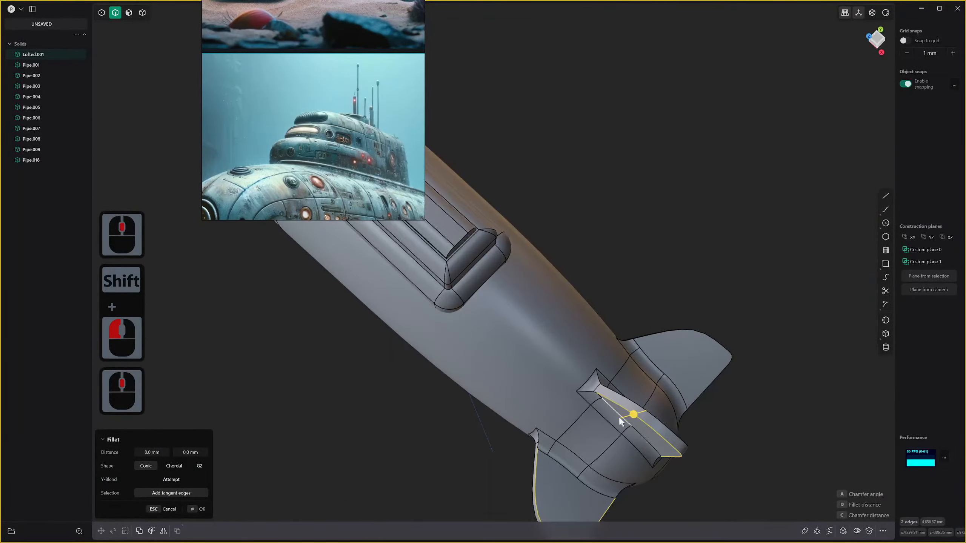
{"action": "left_click", "coordinate": [642, 414], "text": "shift"}
{"action": "left_click", "coordinate": [690, 333], "text": "shift"}
{"action": "middle_click_drag", "start_coordinate": [681, 347], "coordinate": [561, 281]}
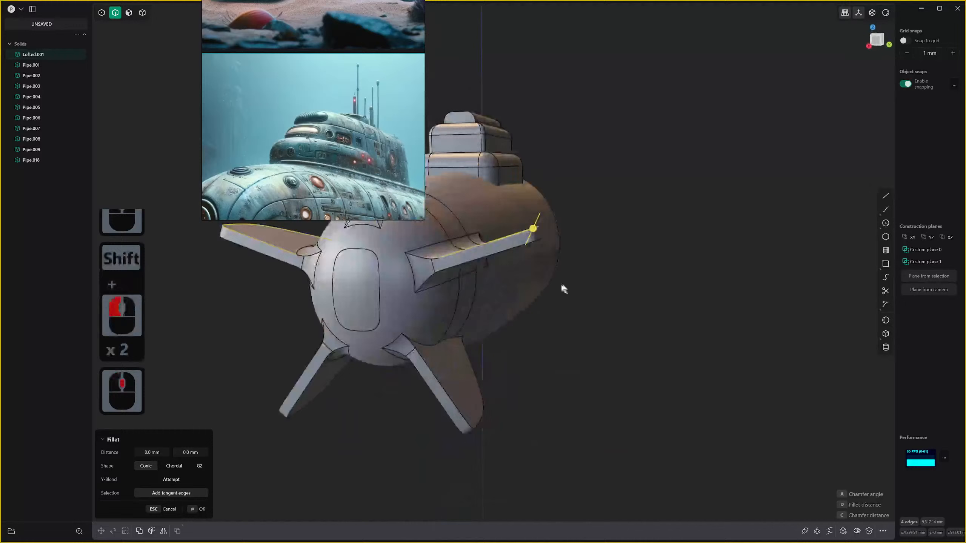
{"action": "left_click", "coordinate": [530, 243], "text": "shift"}
{"action": "left_click", "coordinate": [440, 389], "text": "shift"}
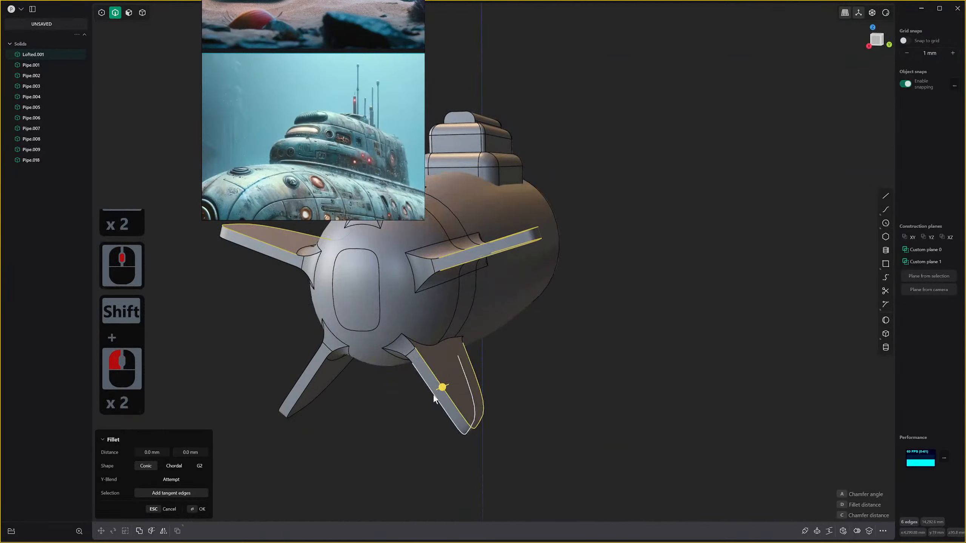
{"action": "left_click", "coordinate": [433, 396], "text": "shift"}
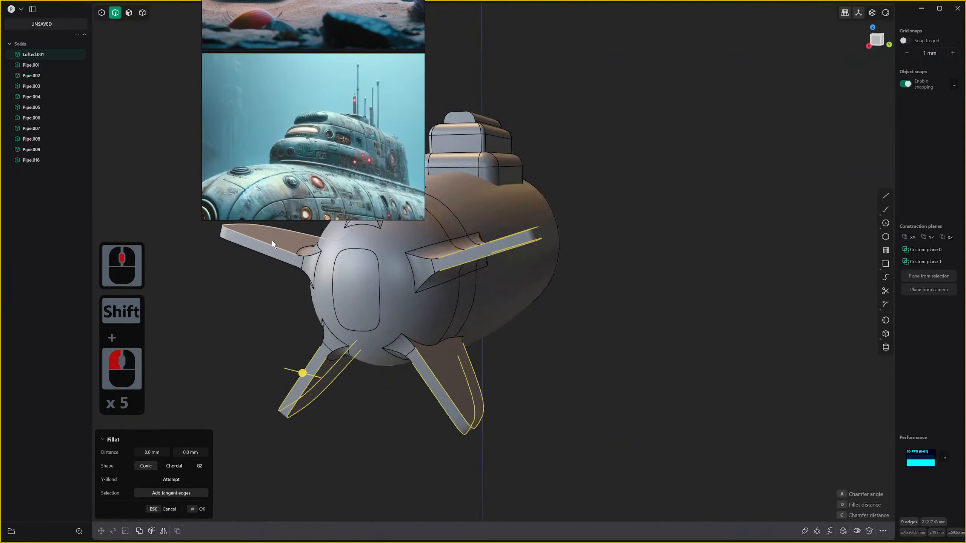
{"action": "left_click", "coordinate": [264, 256], "text": "shift"}
{"action": "middle_click_drag", "start_coordinate": [264, 255], "coordinate": [327, 267]}
{"action": "left_click_drag", "start_coordinate": [459, 297], "coordinate": [459, 301]}
{"action": "right_click", "coordinate": [460, 301]}
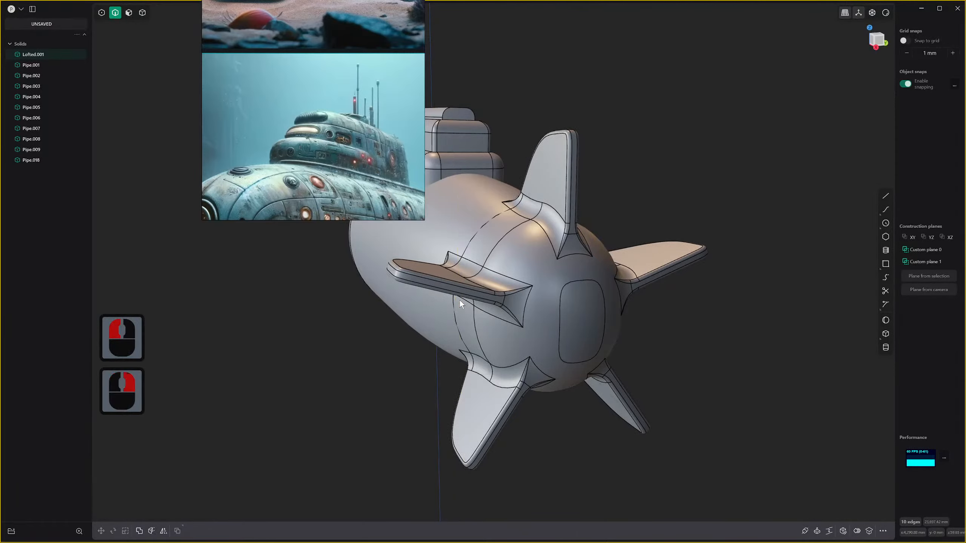
Delete the five small faces forming the pointed front corner where one tail fin's root meets the hull.
{"action": "scroll", "coordinate": [459, 300], "scroll_direction": "down", "scroll_amount": 15}
{"action": "middle_click_drag", "start_coordinate": [478, 314], "coordinate": [478, 285]}
{"action": "scroll", "coordinate": [478, 285], "scroll_direction": "up", "scroll_amount": 20}
{"action": "scroll", "coordinate": [480, 291], "scroll_direction": "down", "scroll_amount": 2, "text": "shift"}
{"action": "scroll", "coordinate": [490, 333], "scroll_direction": "down", "scroll_amount": 8}
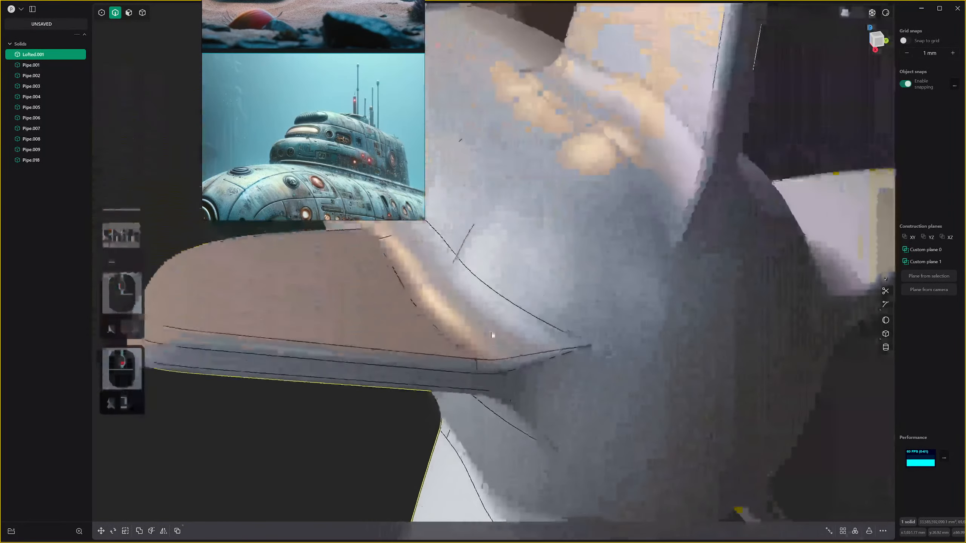
{"action": "middle_click_drag", "start_coordinate": [511, 335], "coordinate": [627, 327]}
{"action": "middle_click_drag", "start_coordinate": [627, 327], "coordinate": [694, 331]}
{"action": "scroll", "coordinate": [694, 263], "scroll_direction": "up", "scroll_amount": 10}
{"action": "scroll", "coordinate": [694, 262], "scroll_direction": "up", "scroll_amount": 1, "text": "shift"}
{"action": "key", "text": "3"}
{"action": "left_click", "coordinate": [704, 333]}
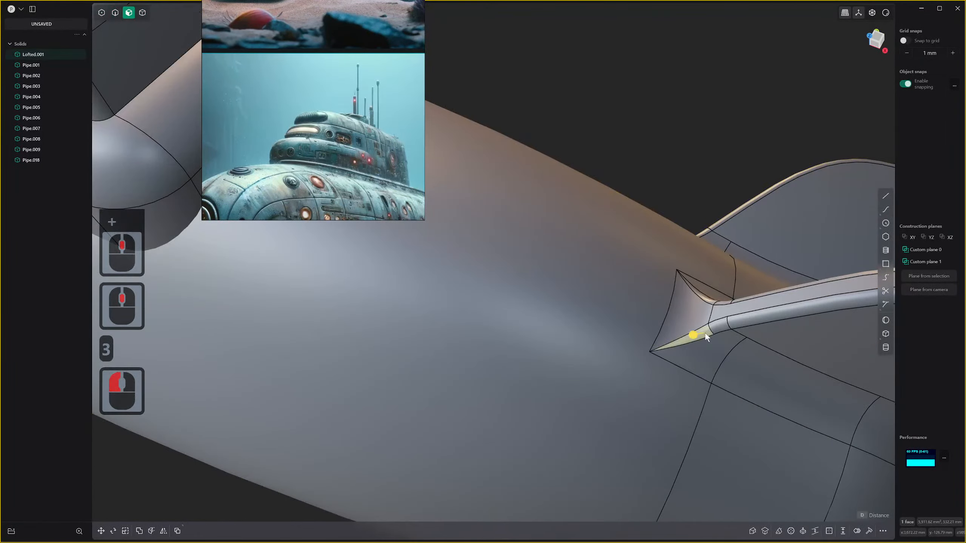
{"action": "left_click", "coordinate": [703, 330], "text": "shift"}
{"action": "left_click", "coordinate": [705, 300], "text": "shift"}
{"action": "scroll", "coordinate": [709, 299], "scroll_direction": "down", "scroll_amount": 3}
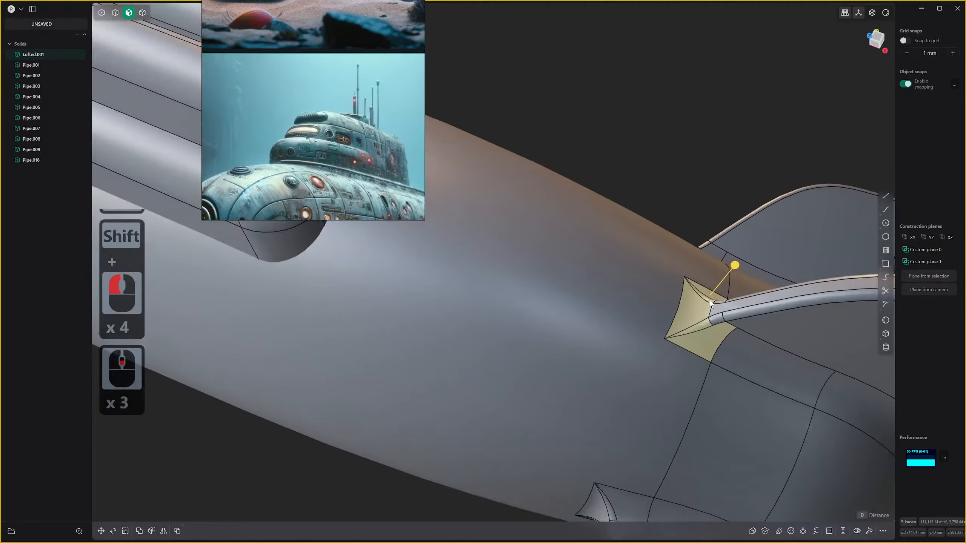
{"action": "key", "text": "x"}
{"action": "key", "text": "3"}
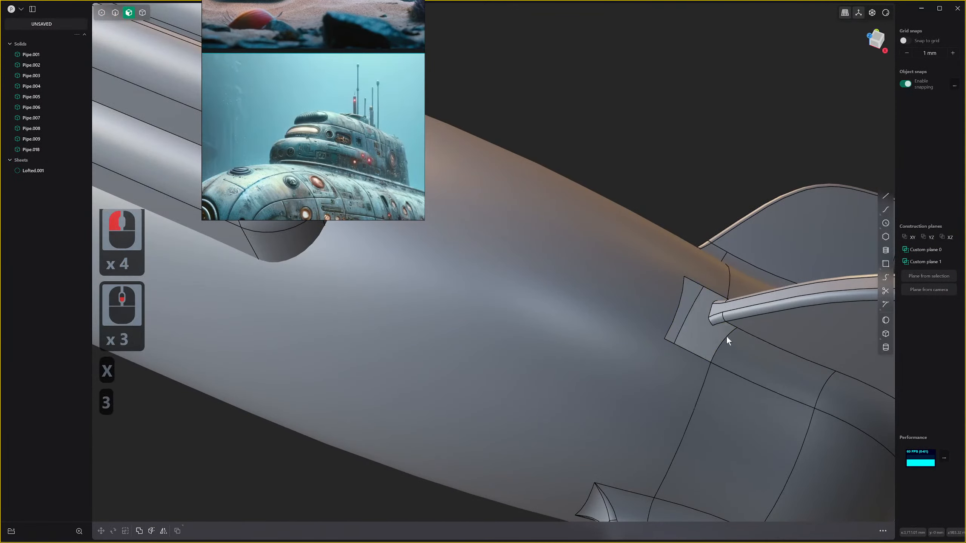
Patch the open hole at the fin's front root along its boundary edges, using G1 continuity.
{"action": "key", "text": "2"}
{"action": "left_click", "coordinate": [725, 336]}
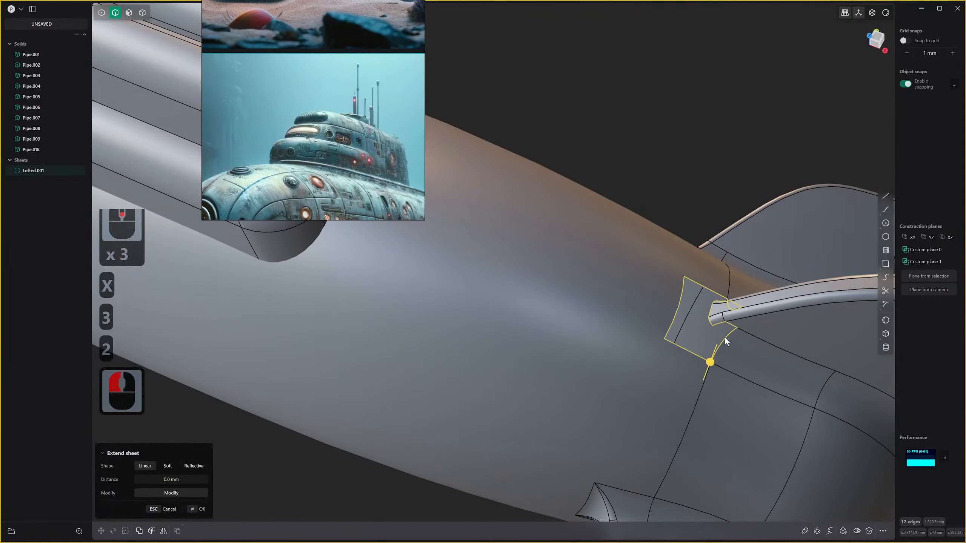
{"action": "key", "text": "alt+f"}
{"action": "middle_click_drag", "start_coordinate": [720, 339], "coordinate": [735, 290]}
{"action": "scroll", "coordinate": [735, 290], "scroll_direction": "up", "scroll_amount": 4}
{"action": "key", "text": "Tab"}
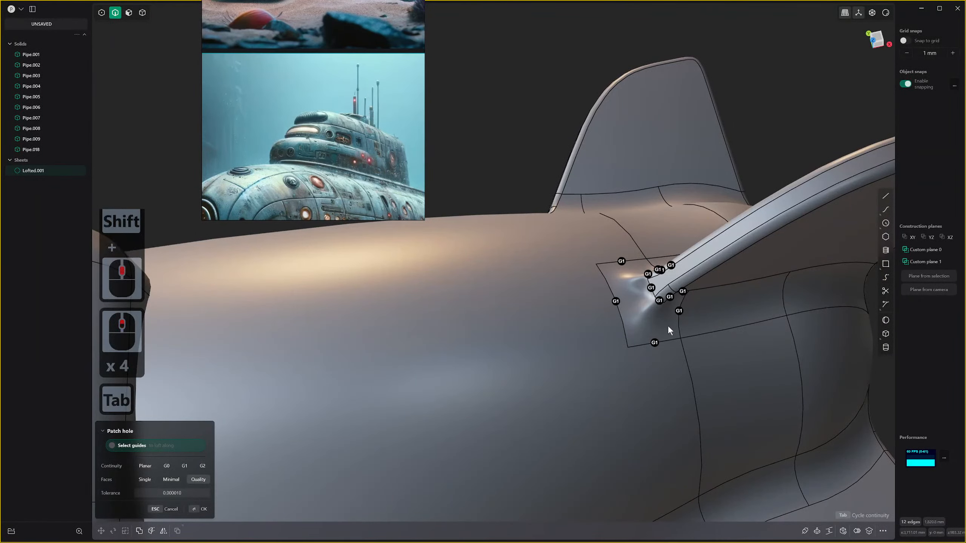
{"action": "scroll", "coordinate": [655, 325], "scroll_direction": "up", "scroll_amount": 5}
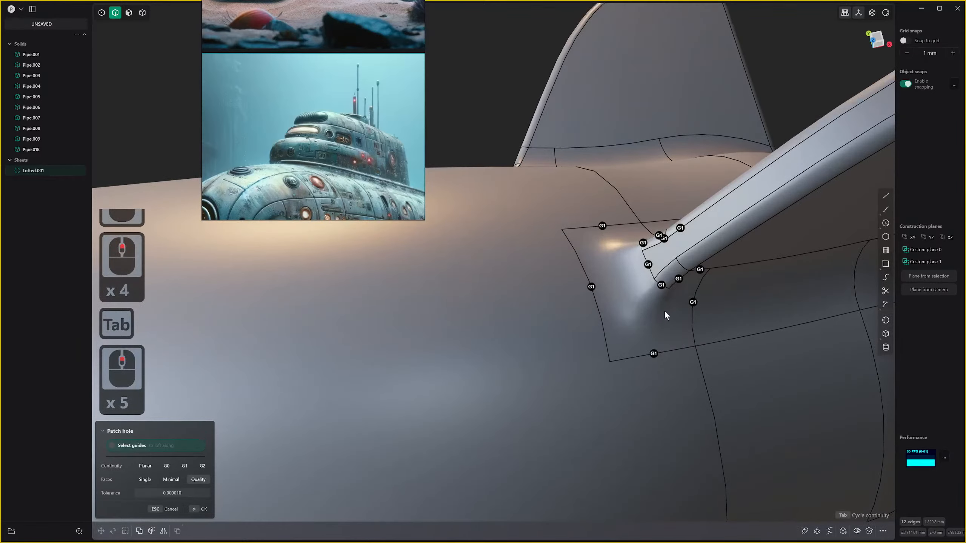
{"action": "middle_click_drag", "start_coordinate": [664, 311], "coordinate": [680, 250]}
{"action": "key", "text": "Tab"}
{"action": "key", "text": "Tab"}
{"action": "key", "text": "Tab"}
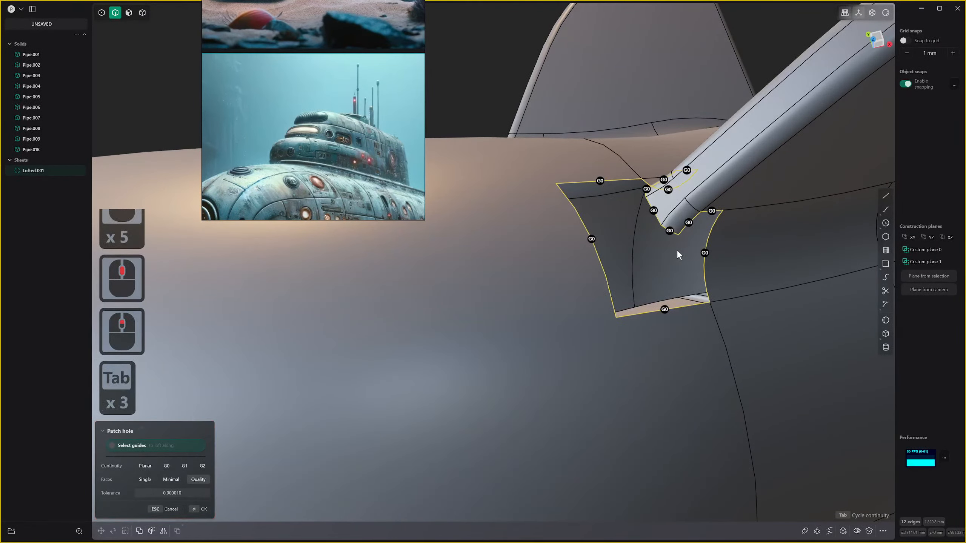
{"action": "key", "text": "Tab"}
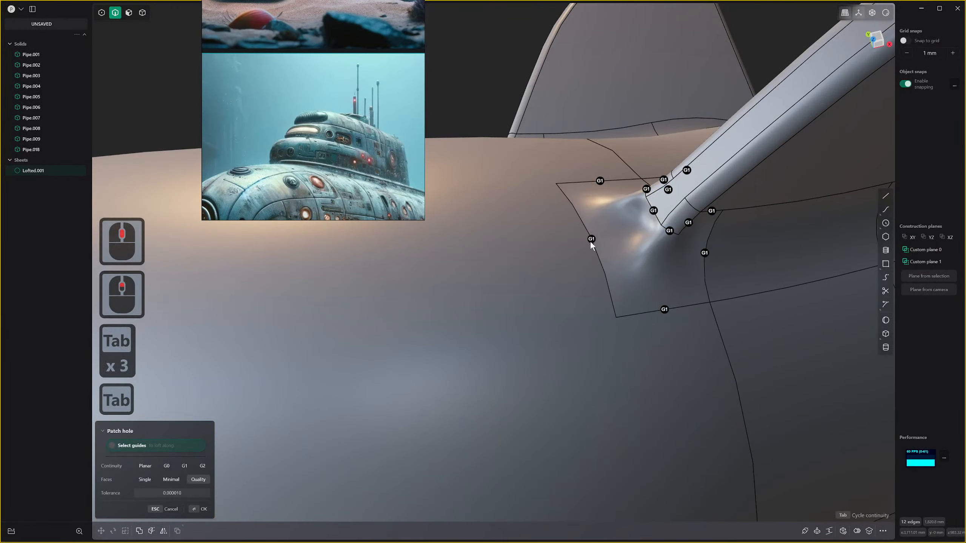
Test the continuity of single edges of the top fin's root patch, keep G1 on all of them, and confirm the patch.
{"action": "left_click", "coordinate": [653, 213]}
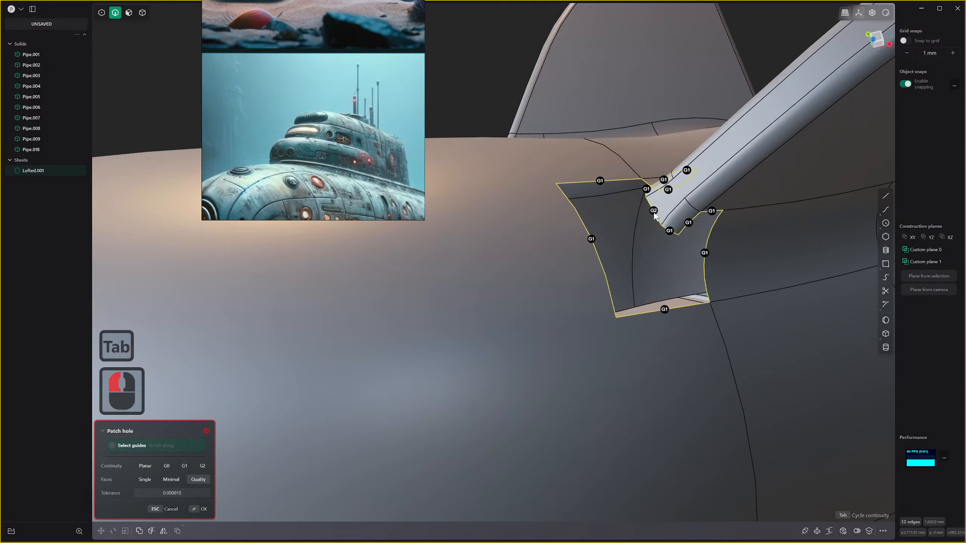
{"action": "left_click", "coordinate": [653, 211]}
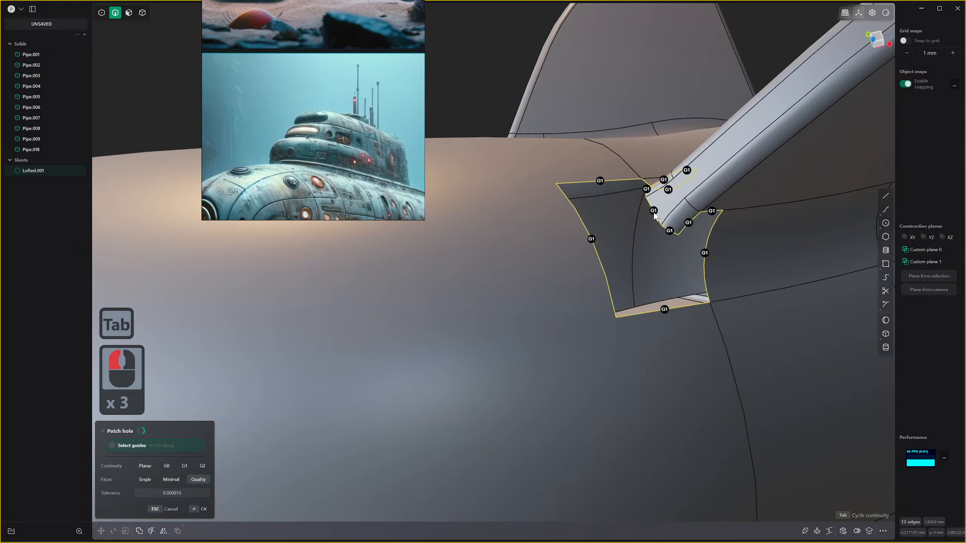
{"action": "left_click", "coordinate": [600, 181]}
{"action": "left_click", "coordinate": [598, 181]}
{"action": "left_click", "coordinate": [598, 181]}
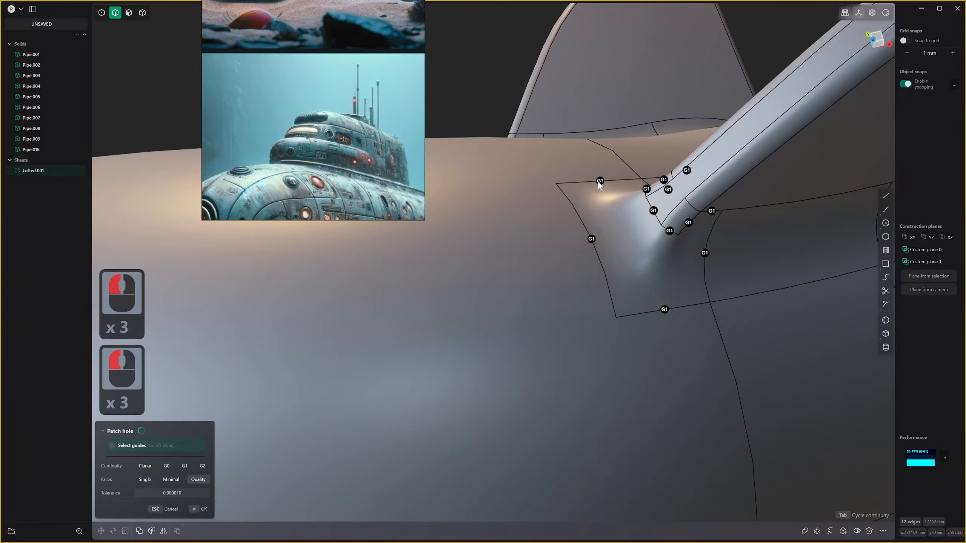
{"action": "scroll", "coordinate": [597, 182], "scroll_direction": "down", "scroll_amount": 3}
{"action": "scroll", "coordinate": [623, 211], "scroll_direction": "down", "scroll_amount": 8}
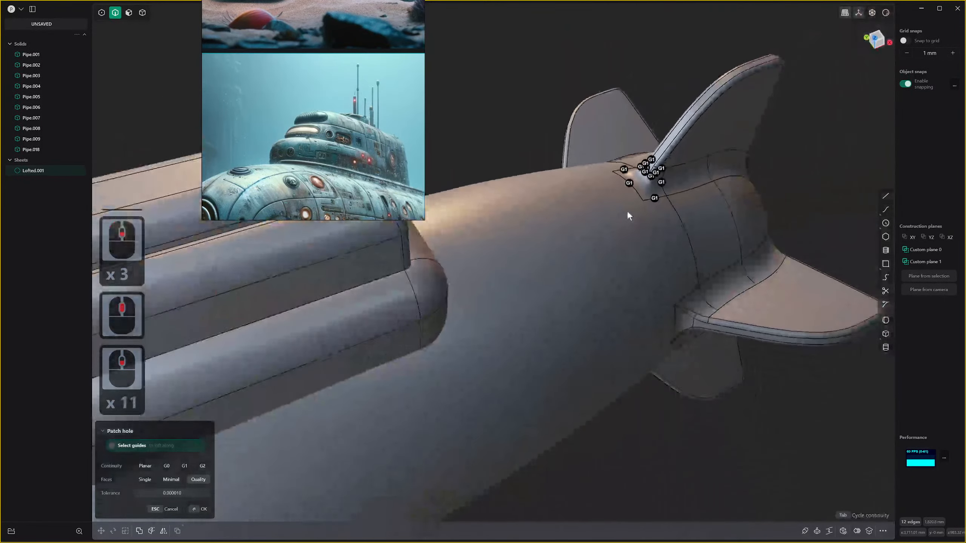
{"action": "right_click_drag", "start_coordinate": [626, 210], "coordinate": [655, 245]}
Delete the five small faces forming the pointed front corner where the side tail fin's root meets the hull.
{"action": "scroll", "coordinate": [647, 213], "scroll_direction": "up", "scroll_amount": 2}
{"action": "scroll", "coordinate": [682, 276], "scroll_direction": "up", "scroll_amount": 4}
{"action": "scroll", "coordinate": [674, 270], "scroll_direction": "up", "scroll_amount": 1}
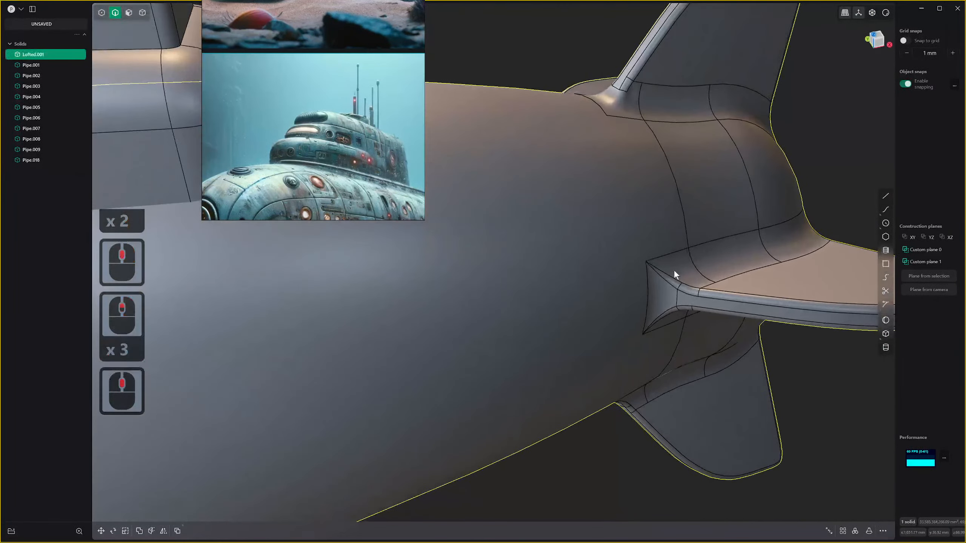
{"action": "key", "text": "3"}
{"action": "left_click", "coordinate": [678, 278]}
{"action": "left_click", "coordinate": [673, 282], "text": "shift"}
{"action": "left_click", "coordinate": [662, 303], "text": "shift"}
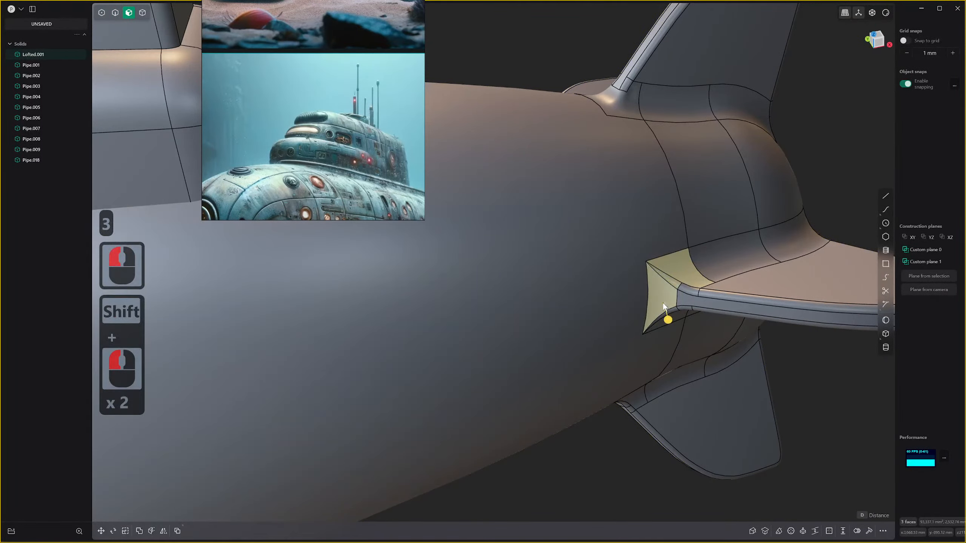
{"action": "middle_click_drag", "start_coordinate": [662, 303], "coordinate": [642, 261]}
{"action": "left_click", "coordinate": [643, 261], "text": "shift"}
{"action": "left_click", "coordinate": [641, 259], "text": "shift"}
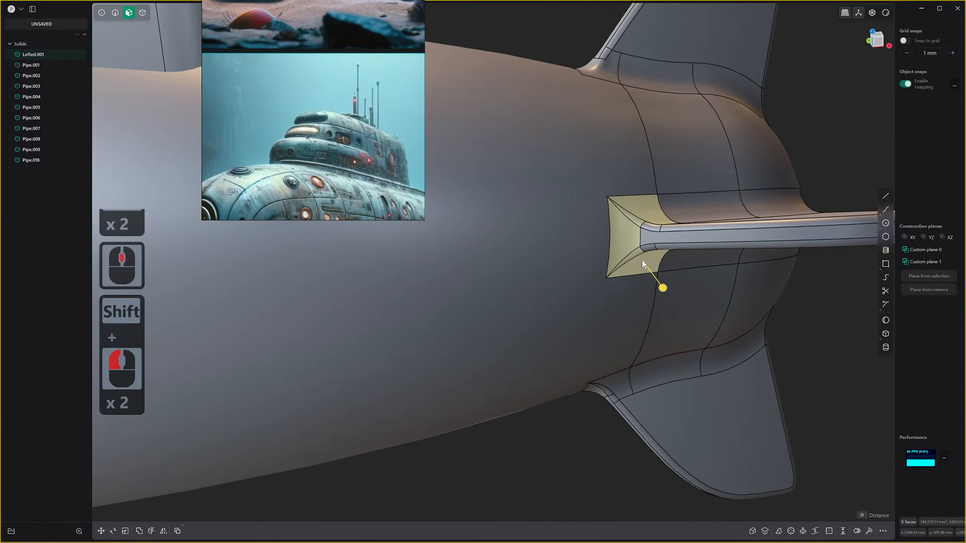
{"action": "key", "text": "x"}
Patch the open hole at the side fin's front root along its boundary edges, using G1 continuity.
{"action": "middle_click_drag", "start_coordinate": [634, 228], "coordinate": [631, 239]}
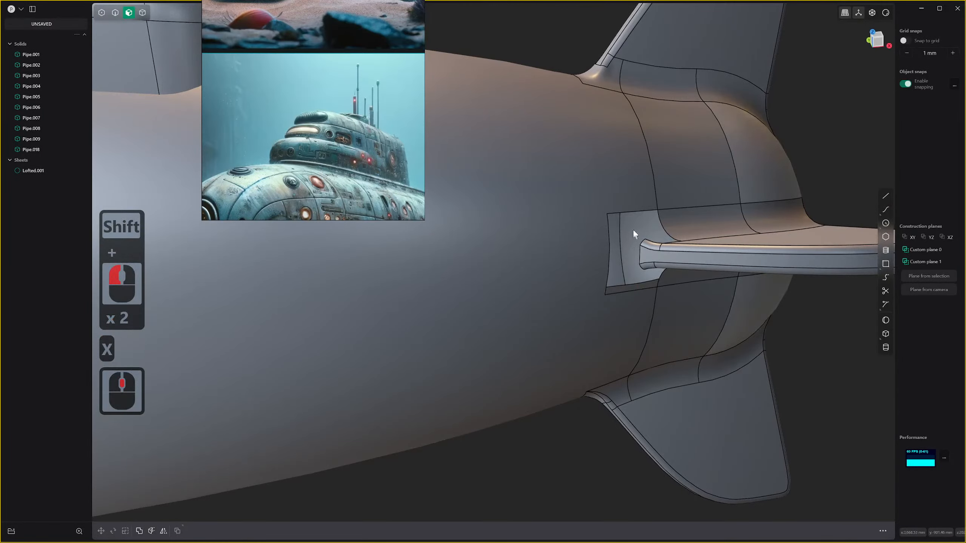
{"action": "key", "text": "2"}
{"action": "left_click", "coordinate": [637, 209], "text": "shift"}
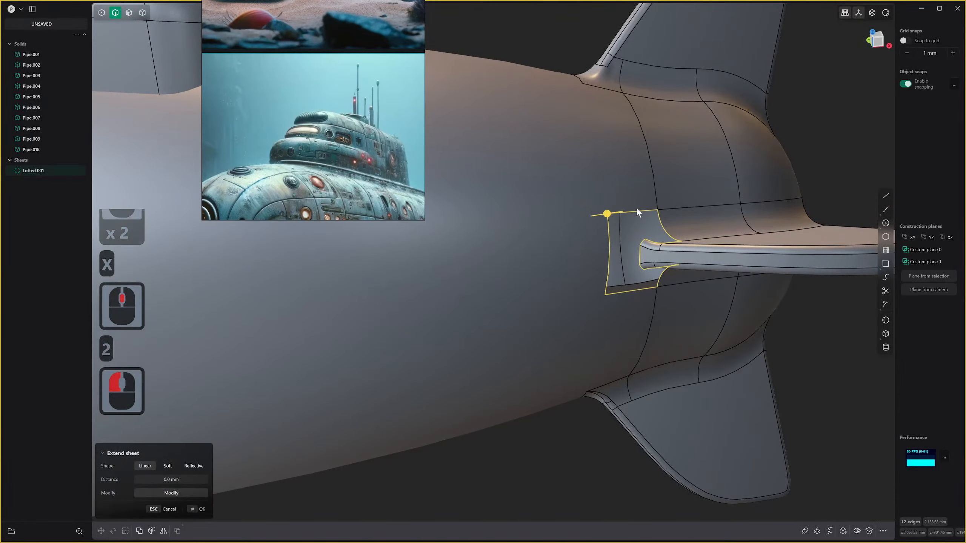
{"action": "key", "text": "alt+f"}
{"action": "key", "text": "Tab"}
{"action": "scroll", "coordinate": [569, 240], "scroll_direction": "down", "scroll_amount": 7}
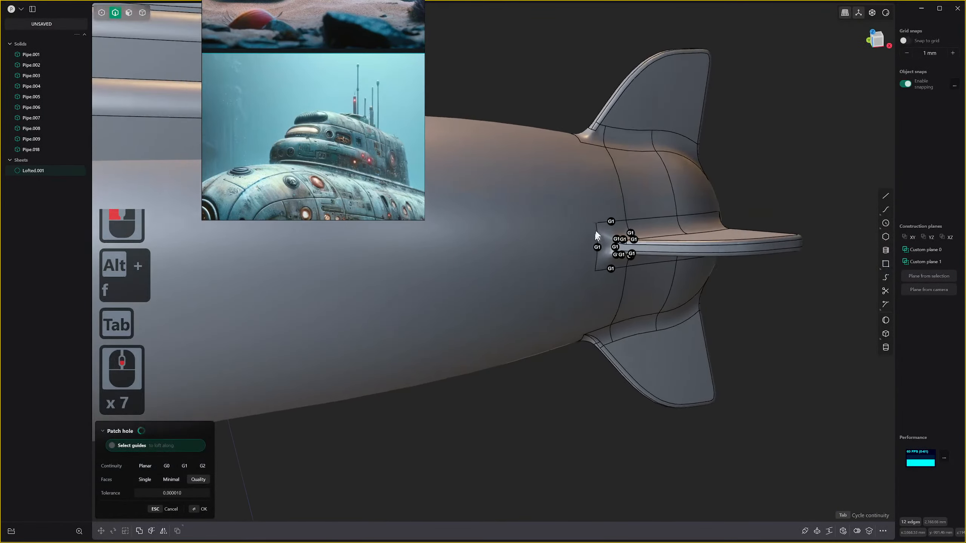
{"action": "middle_click_drag", "start_coordinate": [627, 251], "coordinate": [639, 206]}
{"action": "right_click", "coordinate": [674, 224]}
Delete the five small pointed corner faces at the front root of the lower tail fin on the same side.
{"action": "scroll", "coordinate": [614, 277], "scroll_direction": "up", "scroll_amount": 7}
{"action": "middle_click_drag", "start_coordinate": [614, 276], "coordinate": [619, 214]}
{"action": "scroll", "coordinate": [618, 213], "scroll_direction": "down", "scroll_amount": 1}
{"action": "scroll", "coordinate": [620, 214], "scroll_direction": "up", "scroll_amount": 1}
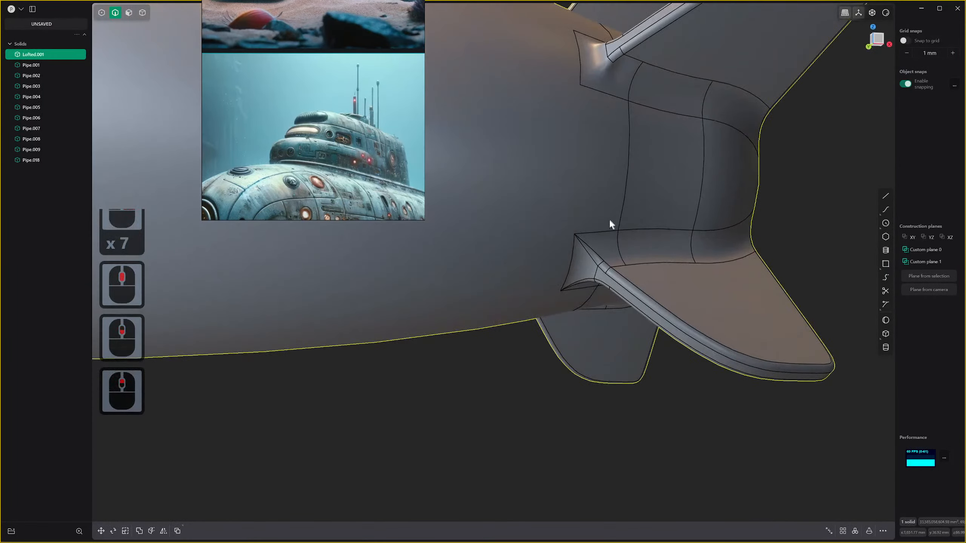
{"action": "key", "text": "3"}
{"action": "left_click", "coordinate": [605, 261]}
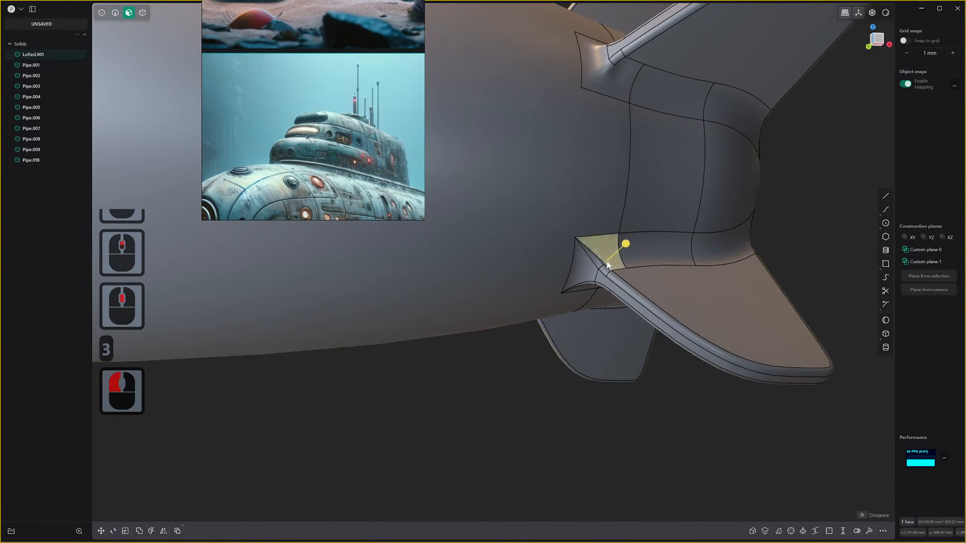
{"action": "left_click", "coordinate": [596, 263], "text": "shift"}
{"action": "left_click", "coordinate": [592, 267], "text": "shift"}
{"action": "middle_click_drag", "start_coordinate": [582, 285], "coordinate": [589, 205]}
{"action": "left_click", "coordinate": [583, 238], "text": "shift"}
{"action": "scroll", "coordinate": [575, 253], "scroll_direction": "up", "scroll_amount": 8}
{"action": "scroll", "coordinate": [588, 206], "scroll_direction": "down", "scroll_amount": 1}
{"action": "left_click", "coordinate": [603, 214], "text": "shift"}
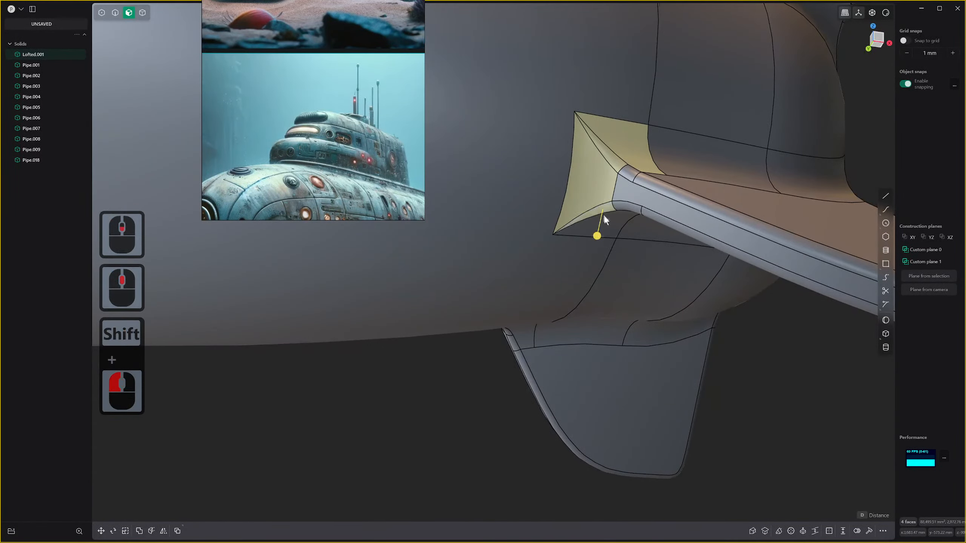
{"action": "left_click", "coordinate": [607, 225], "text": "shift"}
{"action": "key", "text": "x"}
Patch the hole at the lower fin's front root along its boundary edges, using G1 continuity.
{"action": "key", "text": "2"}
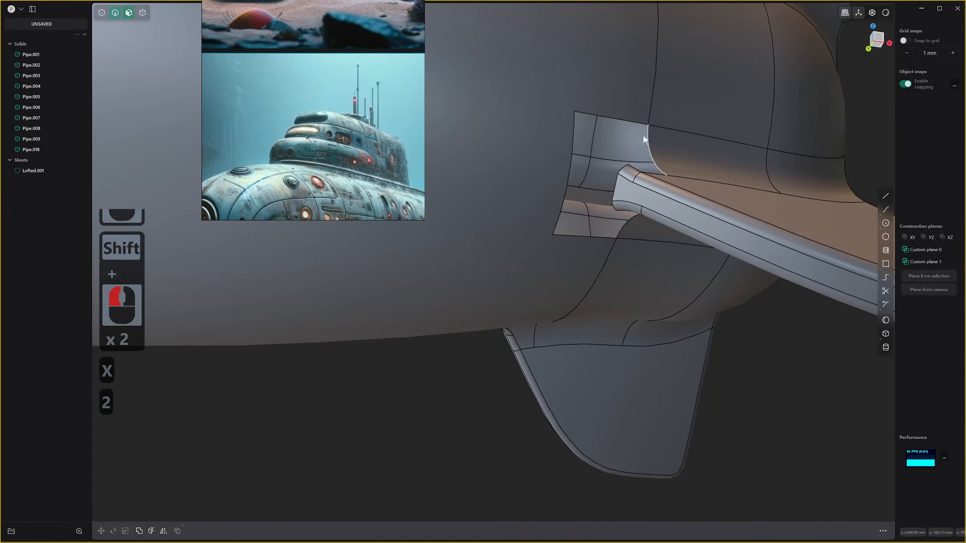
{"action": "left_click", "coordinate": [646, 130]}
{"action": "key", "text": "alt+f"}
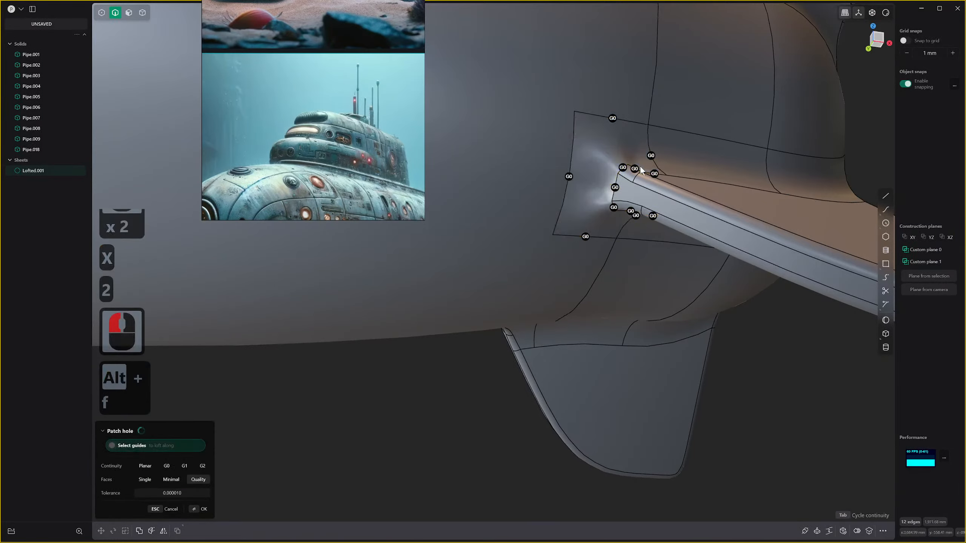
{"action": "key", "text": "Tab"}
{"action": "scroll", "coordinate": [618, 239], "scroll_direction": "down", "scroll_amount": 3}
{"action": "scroll", "coordinate": [622, 222], "scroll_direction": "down", "scroll_amount": 1}
{"action": "middle_click_drag", "start_coordinate": [601, 251], "coordinate": [577, 287]}
{"action": "right_click", "coordinate": [622, 221]}
Try to remove the small corner faces at the front root of the opposite lower tail fin.
{"action": "scroll", "coordinate": [632, 228], "scroll_direction": "down", "scroll_amount": 1}
{"action": "scroll", "coordinate": [587, 259], "scroll_direction": "down", "scroll_amount": 1}
{"action": "scroll", "coordinate": [589, 264], "scroll_direction": "down", "scroll_amount": 19}
{"action": "scroll", "coordinate": [577, 287], "scroll_direction": "up", "scroll_amount": 14}
{"action": "middle_click_drag", "start_coordinate": [499, 292], "coordinate": [485, 331], "text": "shift"}
{"action": "scroll", "coordinate": [486, 327], "scroll_direction": "up", "scroll_amount": 20}
{"action": "scroll", "coordinate": [493, 298], "scroll_direction": "up", "scroll_amount": 8, "text": "shift"}
{"action": "middle_click_drag", "start_coordinate": [494, 292], "coordinate": [587, 266], "text": "shift"}
{"action": "scroll", "coordinate": [532, 288], "scroll_direction": "down", "scroll_amount": 11}
{"action": "scroll", "coordinate": [585, 268], "scroll_direction": "down", "scroll_amount": 8}
{"action": "scroll", "coordinate": [581, 278], "scroll_direction": "down", "scroll_amount": 3, "text": "shift"}
{"action": "middle_click_drag", "start_coordinate": [580, 282], "coordinate": [519, 354], "text": "shift"}
{"action": "key", "text": "3"}
{"action": "left_click", "coordinate": [580, 303]}
{"action": "left_click", "coordinate": [579, 302], "text": "shift"}
{"action": "left_click", "coordinate": [574, 313], "text": "shift"}
{"action": "key", "text": "x"}
Try to patch the open root hole of the opposite lower fin with G1 continuity.
{"action": "key", "text": "2"}
{"action": "left_click", "coordinate": [517, 335]}
{"action": "key", "text": "e"}
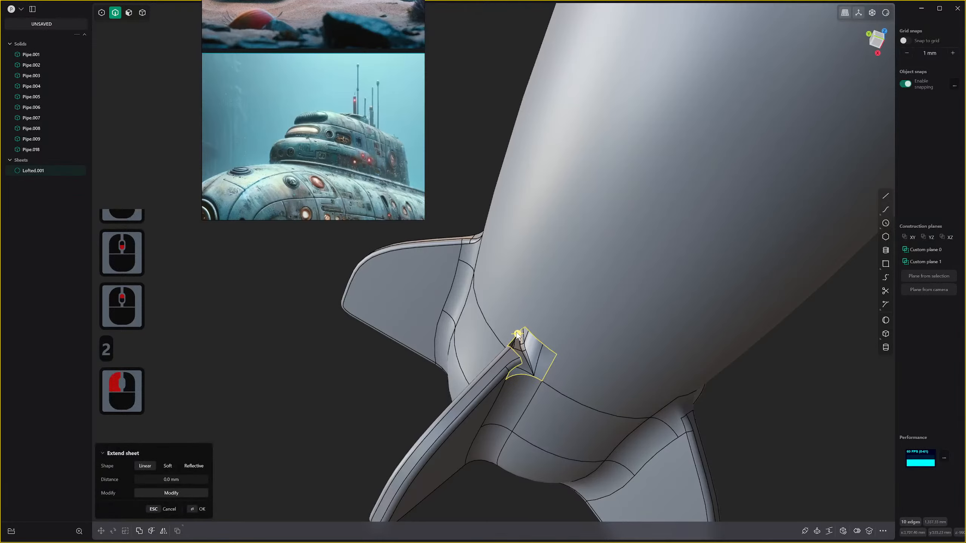
{"action": "key", "text": "alt+f"}
{"action": "key", "text": "Tab"}
{"action": "middle_click_drag", "start_coordinate": [545, 356], "coordinate": [559, 334], "text": "ctrl"}
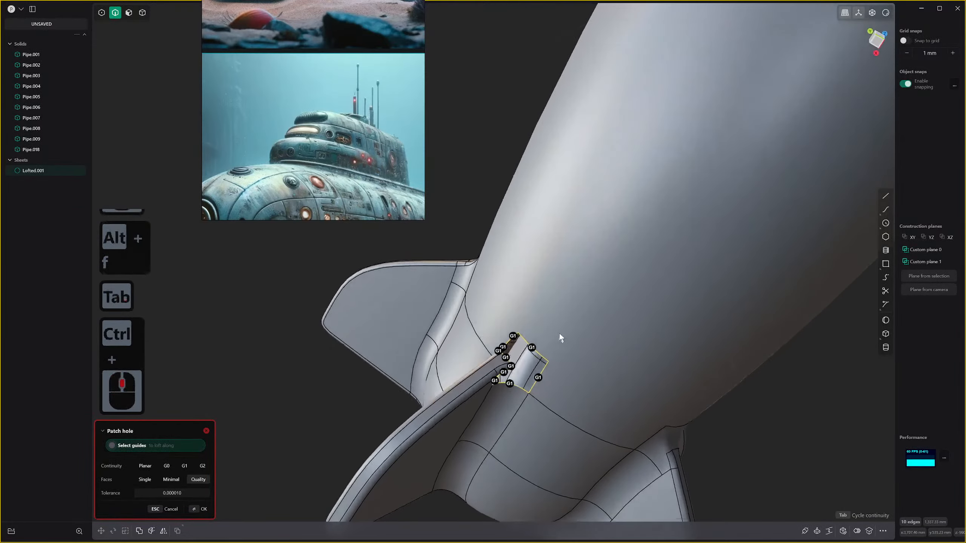
Undo the patch attempt and the face deletion at the opposite lower fin's root.
{"action": "key", "text": "ctrl+z"}
{"action": "key", "text": "ctrl+z"}
{"action": "key", "text": "ctrl+z"}
{"action": "scroll", "coordinate": [509, 378], "scroll_direction": "up", "scroll_amount": 6}
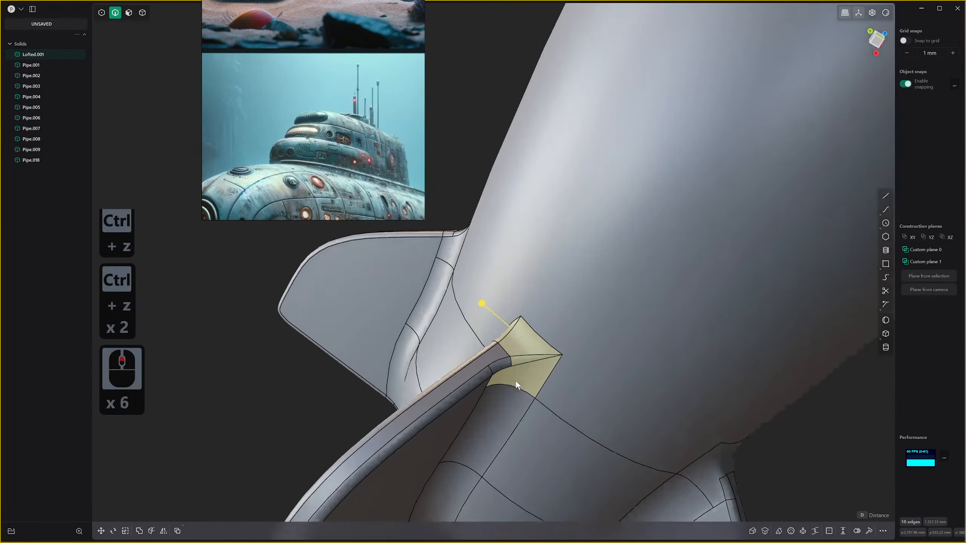
{"action": "middle_click_drag", "start_coordinate": [515, 380], "coordinate": [547, 415]}
{"action": "middle_click_drag", "start_coordinate": [456, 335], "coordinate": [494, 395]}
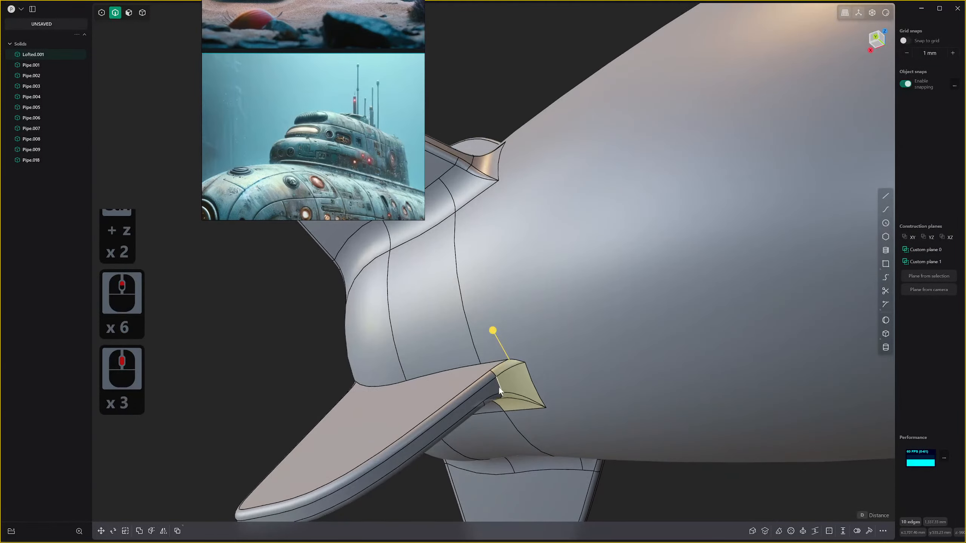
{"action": "key", "text": "ctrl+z"}
Mirror the hull solid across its lengthwise centre plane along Y, slicing at the plane and merging the halves, to copy the patched fin roots.
{"action": "scroll", "coordinate": [523, 296], "scroll_direction": "down", "scroll_amount": 15}
{"action": "middle_click_drag", "start_coordinate": [523, 296], "coordinate": [438, 290]}
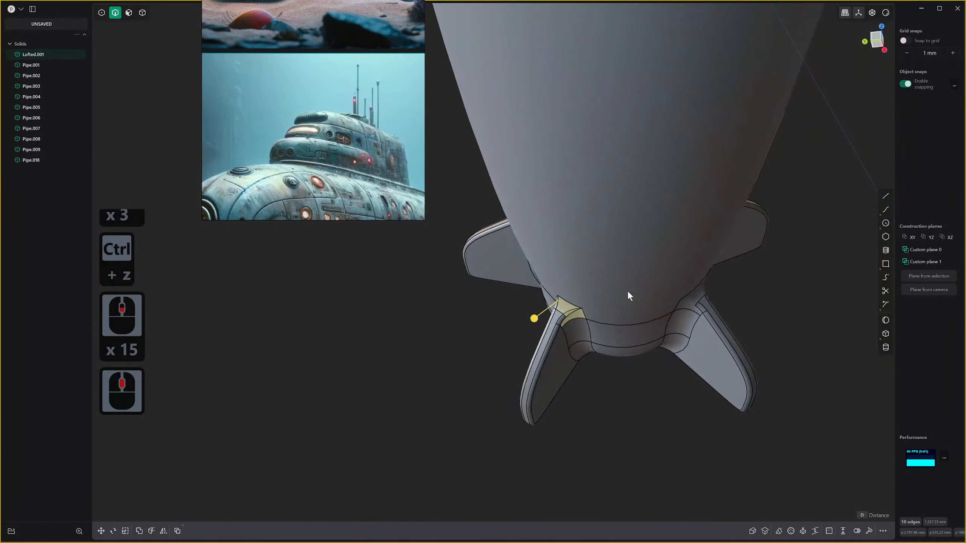
{"action": "middle_click_drag", "start_coordinate": [629, 296], "coordinate": [608, 287]}
{"action": "scroll", "coordinate": [617, 303], "scroll_direction": "down", "scroll_amount": 20}
{"action": "scroll", "coordinate": [608, 291], "scroll_direction": "down", "scroll_amount": 16}
{"action": "scroll", "coordinate": [610, 280], "scroll_direction": "up", "scroll_amount": 12}
{"action": "key", "text": "4"}
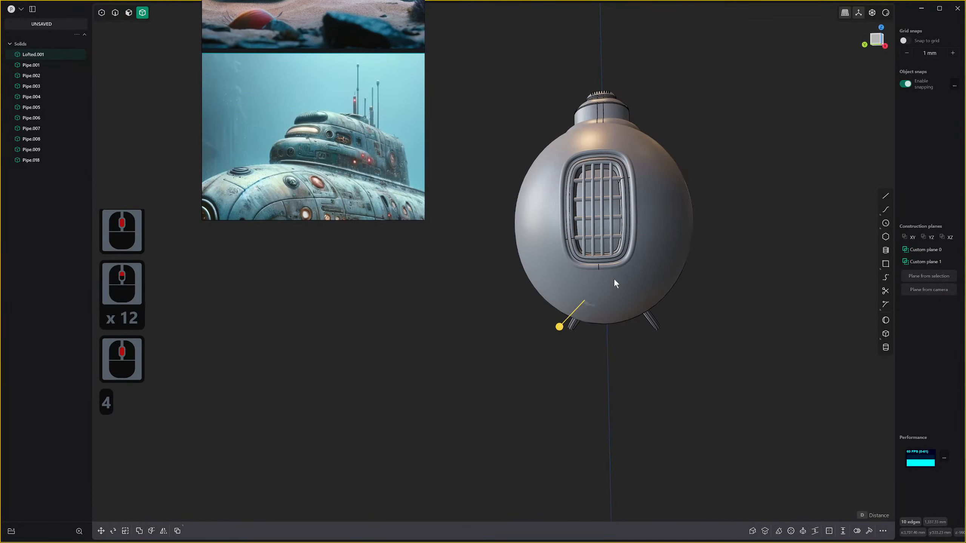
{"action": "left_click", "coordinate": [616, 281]}
{"action": "left_click", "coordinate": [627, 278]}
{"action": "key", "text": "alt+x"}
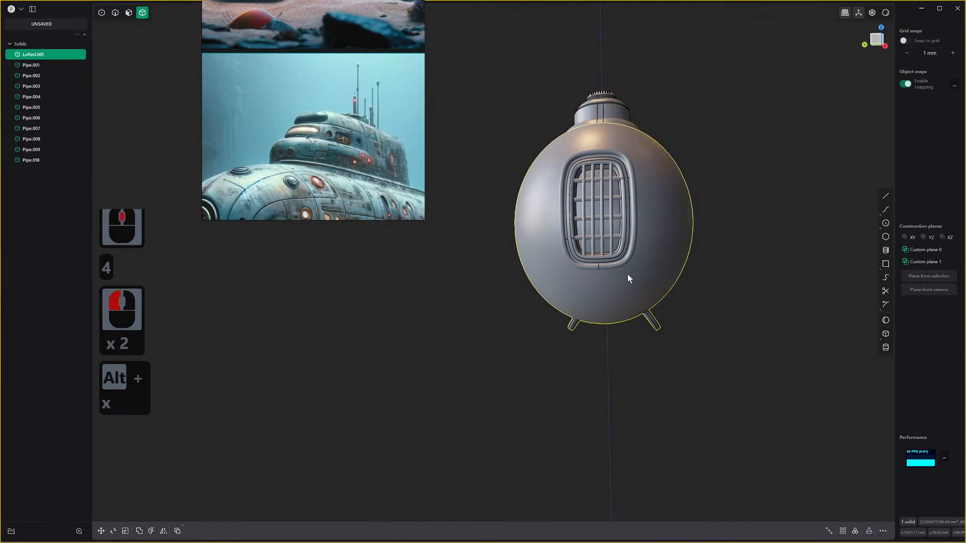
{"action": "left_click", "coordinate": [585, 238]}
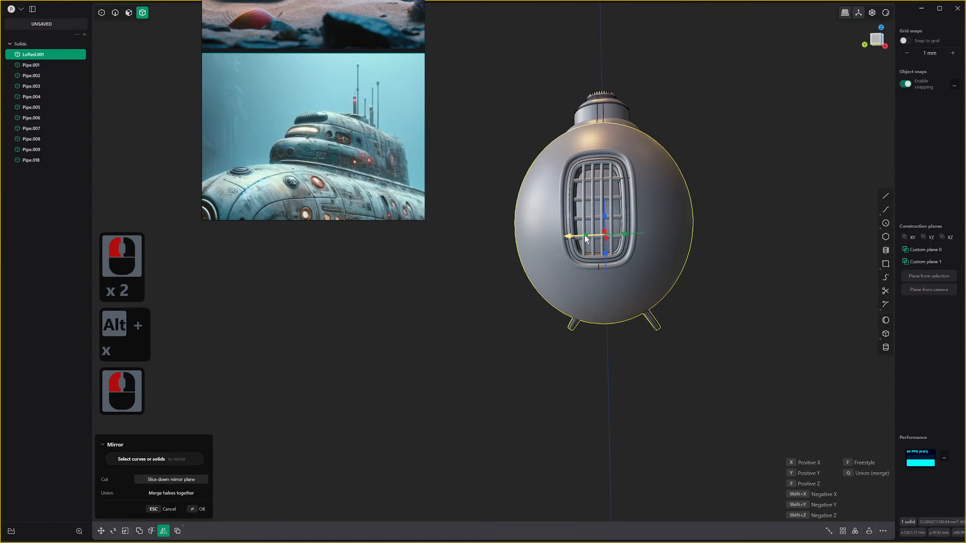
{"action": "left_click", "coordinate": [623, 238]}
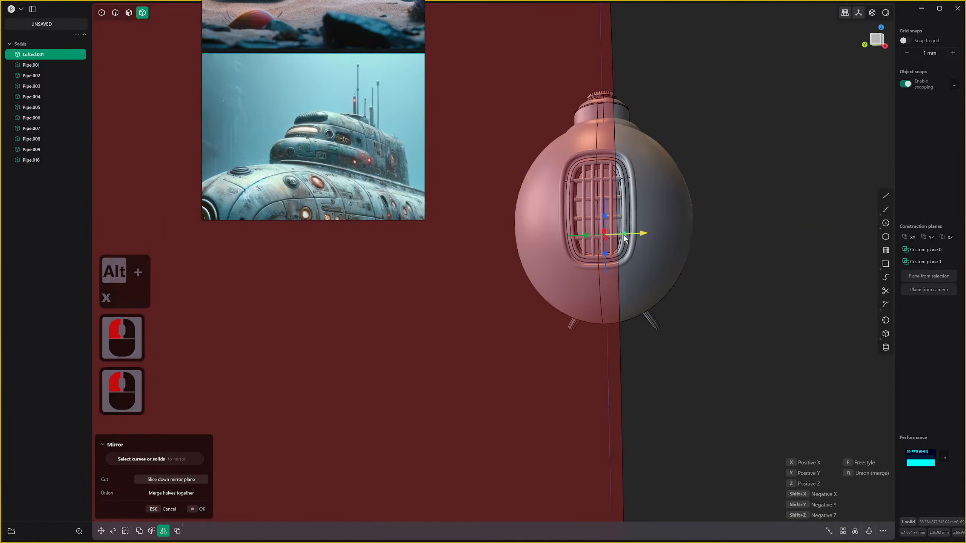
{"action": "middle_click_drag", "start_coordinate": [635, 242], "coordinate": [686, 227]}
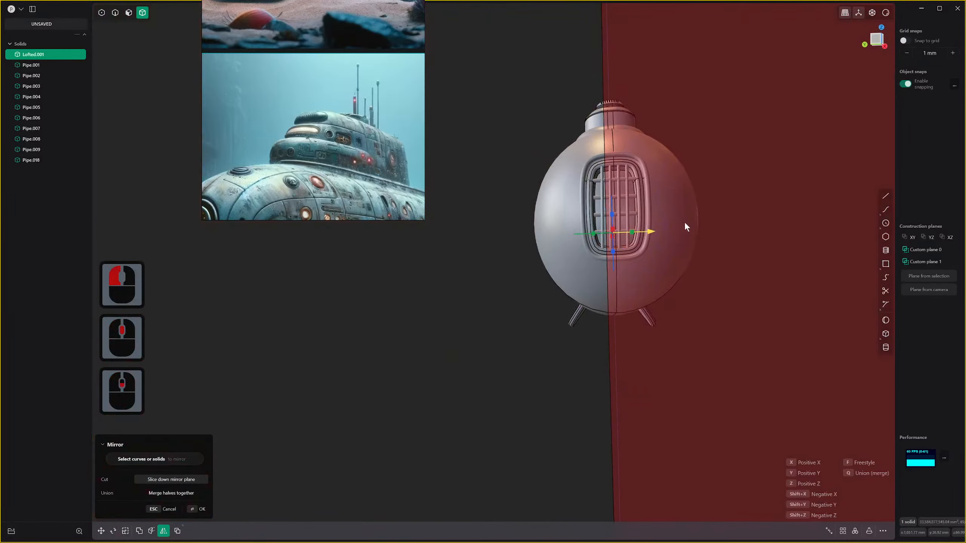
{"action": "key", "text": "q"}
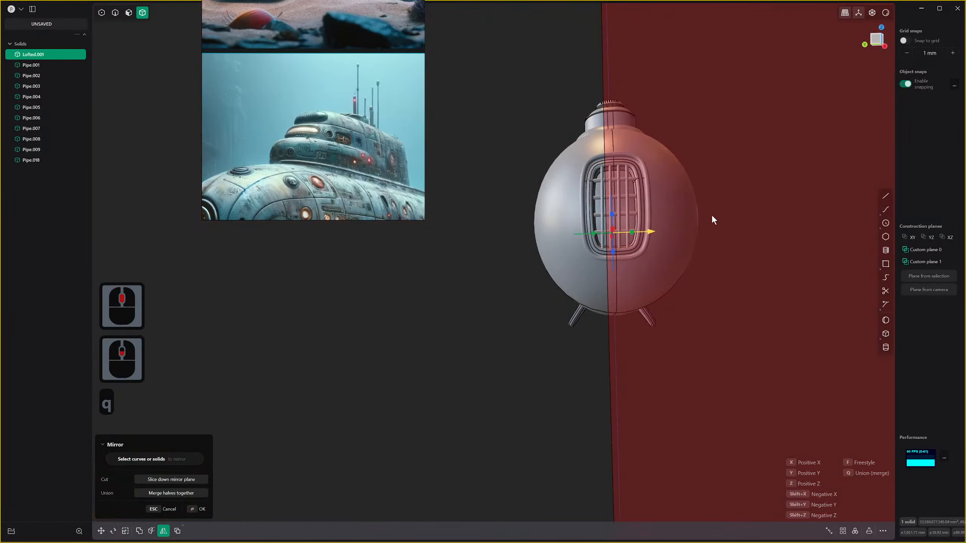
{"action": "middle_click_drag", "start_coordinate": [701, 219], "coordinate": [709, 188]}
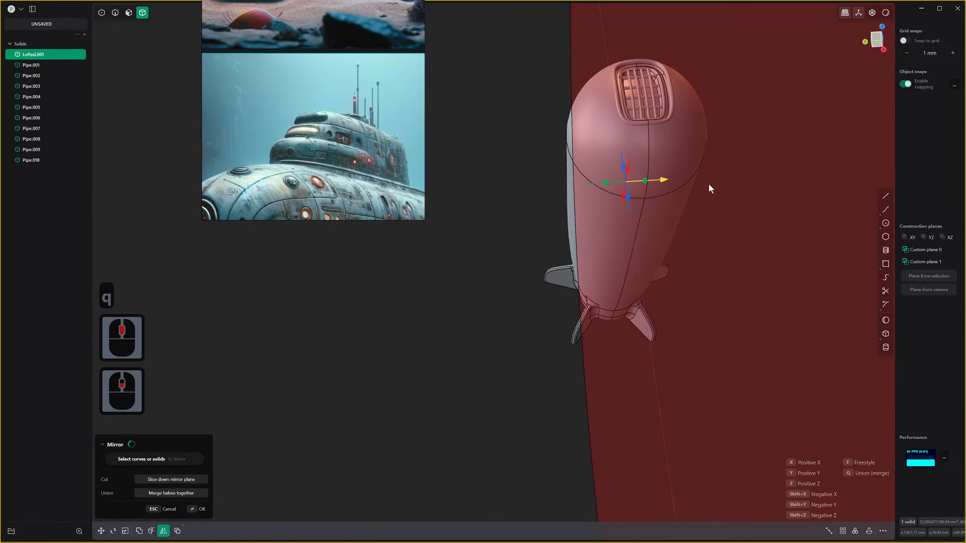
{"action": "right_click", "coordinate": [574, 241]}
Inspect the mirrored hull's tail fins and their root blends from both sides and above.
{"action": "scroll", "coordinate": [574, 240], "scroll_direction": "up", "scroll_amount": 6}
{"action": "scroll", "coordinate": [631, 288], "scroll_direction": "down", "scroll_amount": 20}
{"action": "middle_click_drag", "start_coordinate": [582, 247], "coordinate": [629, 321]}
{"action": "scroll", "coordinate": [593, 283], "scroll_direction": "down", "scroll_amount": 1}
{"action": "right_click", "coordinate": [593, 283]}
{"action": "scroll", "coordinate": [599, 283], "scroll_direction": "up", "scroll_amount": 4}
{"action": "scroll", "coordinate": [584, 285], "scroll_direction": "down", "scroll_amount": 4}
{"action": "scroll", "coordinate": [634, 288], "scroll_direction": "up", "scroll_amount": 13}
{"action": "scroll", "coordinate": [630, 321], "scroll_direction": "up", "scroll_amount": 9}
{"action": "middle_click_drag", "start_coordinate": [543, 345], "coordinate": [598, 248]}
{"action": "scroll", "coordinate": [598, 248], "scroll_direction": "up", "scroll_amount": 7}
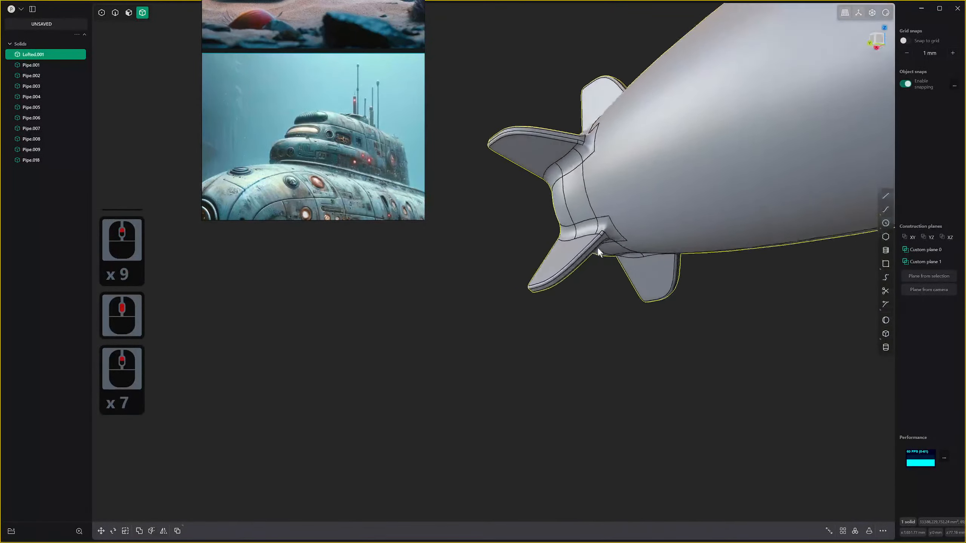
{"action": "middle_click_drag", "start_coordinate": [534, 232], "coordinate": [585, 290]}
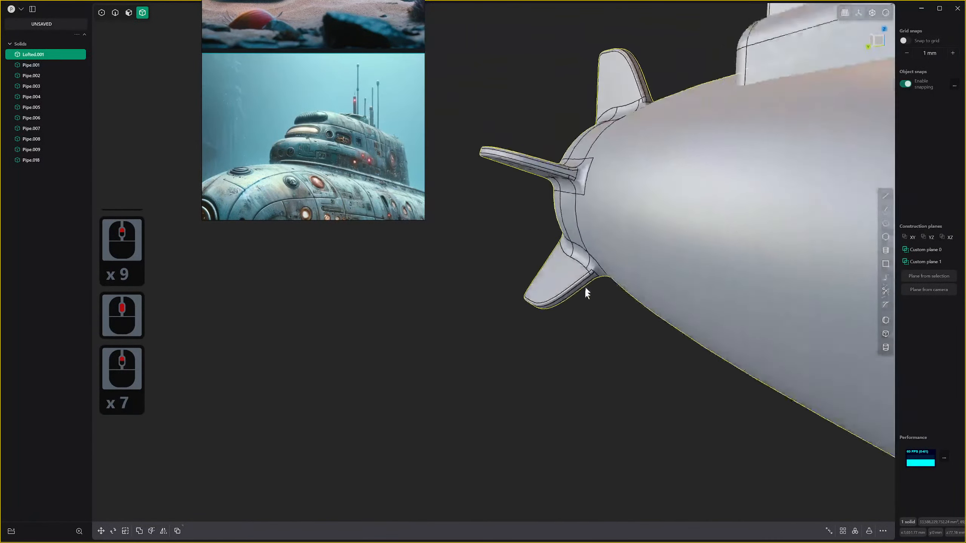
{"action": "scroll", "coordinate": [564, 155], "scroll_direction": "up", "scroll_amount": 7}
{"action": "scroll", "coordinate": [564, 155], "scroll_direction": "up", "scroll_amount": 7}
{"action": "middle_click_drag", "start_coordinate": [565, 155], "coordinate": [548, 303], "text": "shift"}
{"action": "scroll", "coordinate": [548, 303], "scroll_direction": "down", "scroll_amount": 1, "text": "shift"}
{"action": "middle_click_drag", "start_coordinate": [612, 291], "coordinate": [539, 313]}
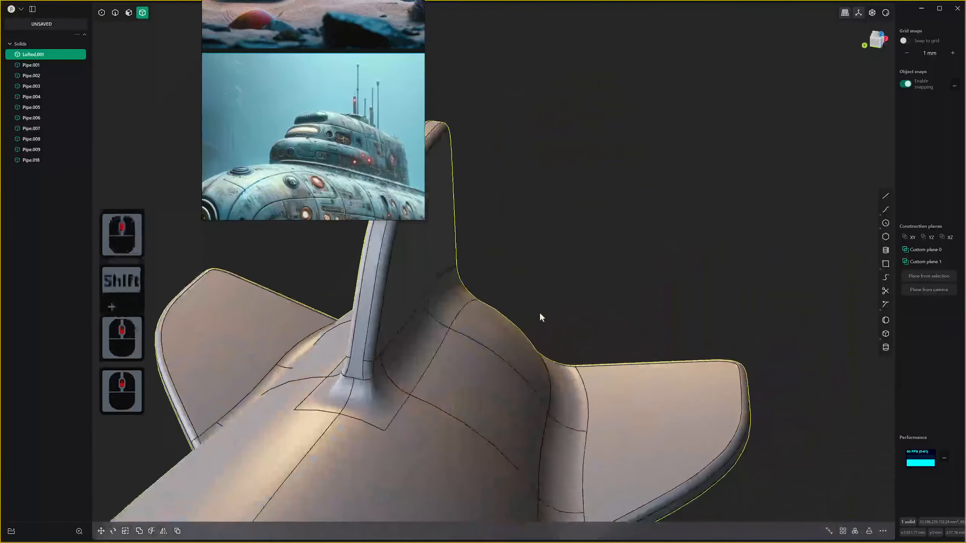
Delete the two patch faces around the front root of the top tail fin.
{"action": "scroll", "coordinate": [428, 351], "scroll_direction": "down", "scroll_amount": 1}
{"action": "scroll", "coordinate": [427, 353], "scroll_direction": "up", "scroll_amount": 4}
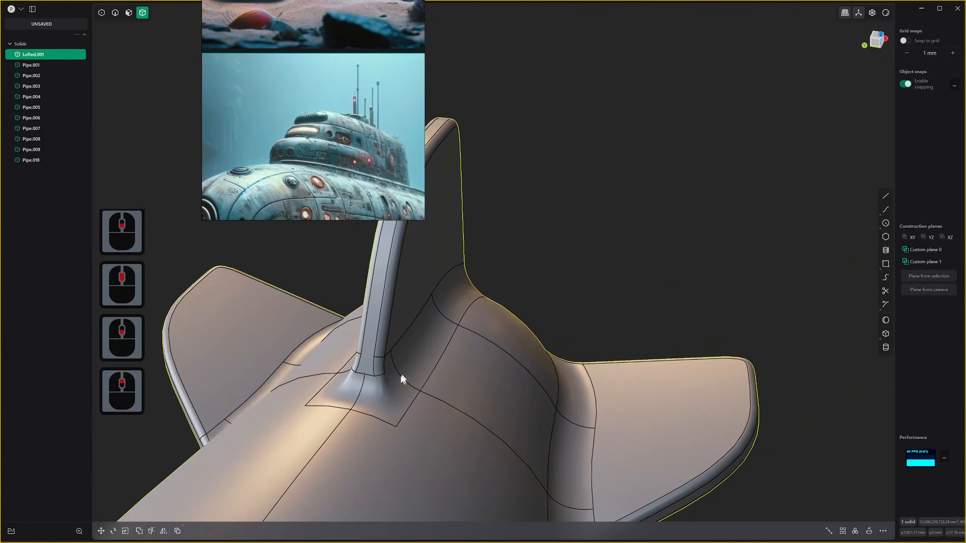
{"action": "left_click", "coordinate": [387, 393]}
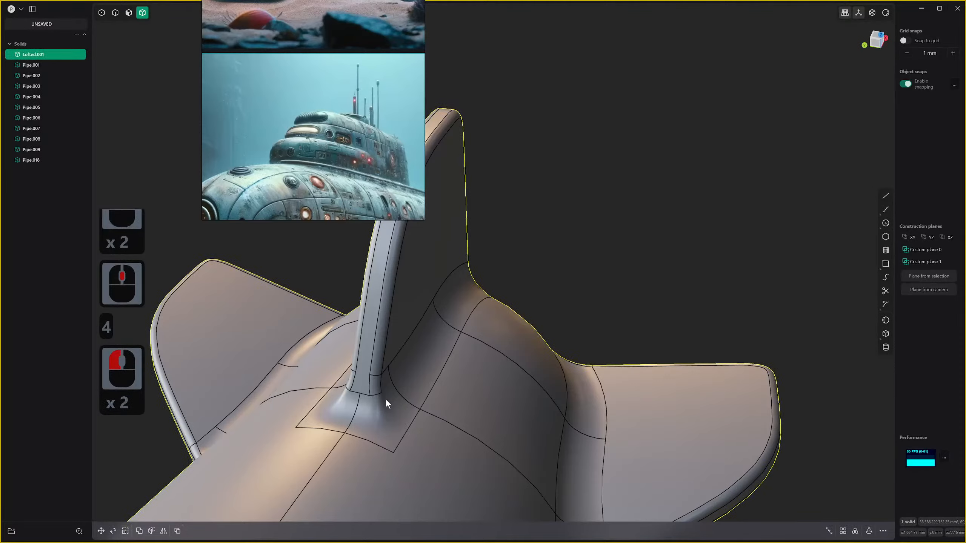
{"action": "key", "text": "3"}
{"action": "left_click", "coordinate": [385, 399]}
{"action": "left_click", "coordinate": [349, 405], "text": "shift"}
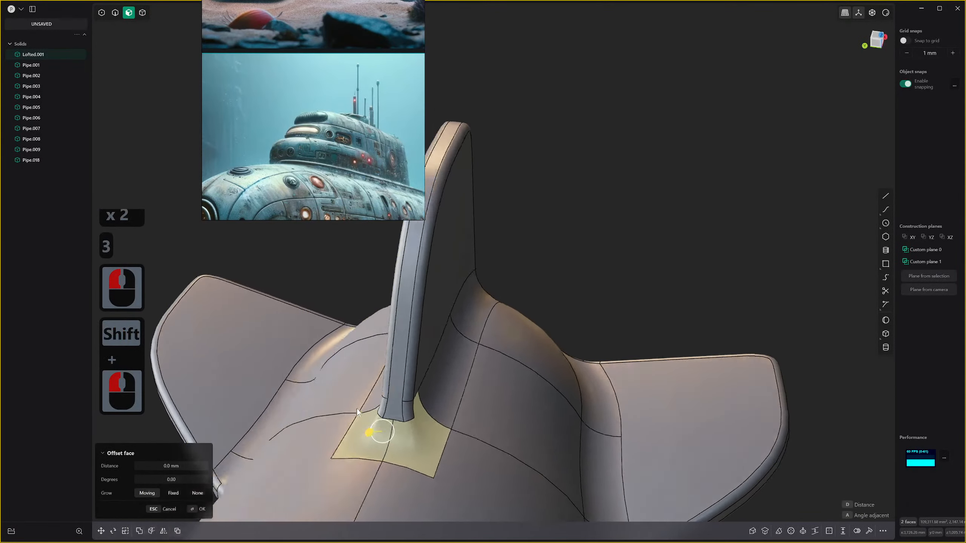
{"action": "middle_click_drag", "start_coordinate": [356, 408], "coordinate": [583, 338]}
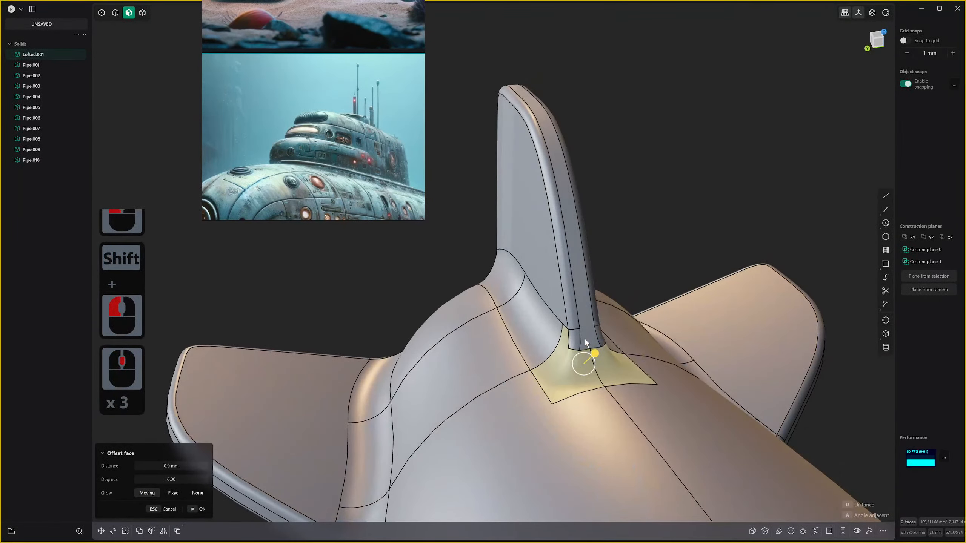
{"action": "key", "text": "x"}
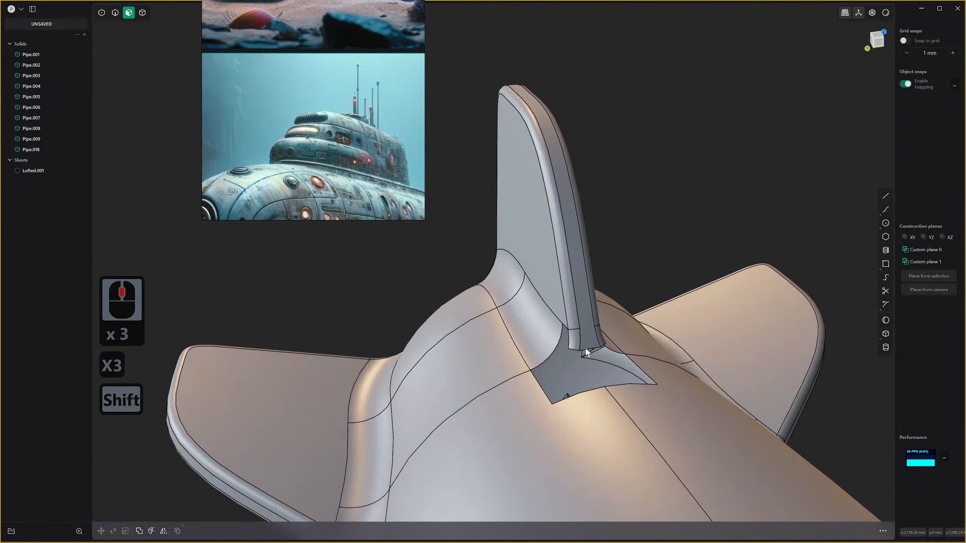
Patch the open hole around the top tail fin's front root with G1 continuity.
{"action": "key", "text": "2"}
{"action": "left_click", "coordinate": [585, 347], "text": "alt"}
{"action": "key", "text": "alt+f"}
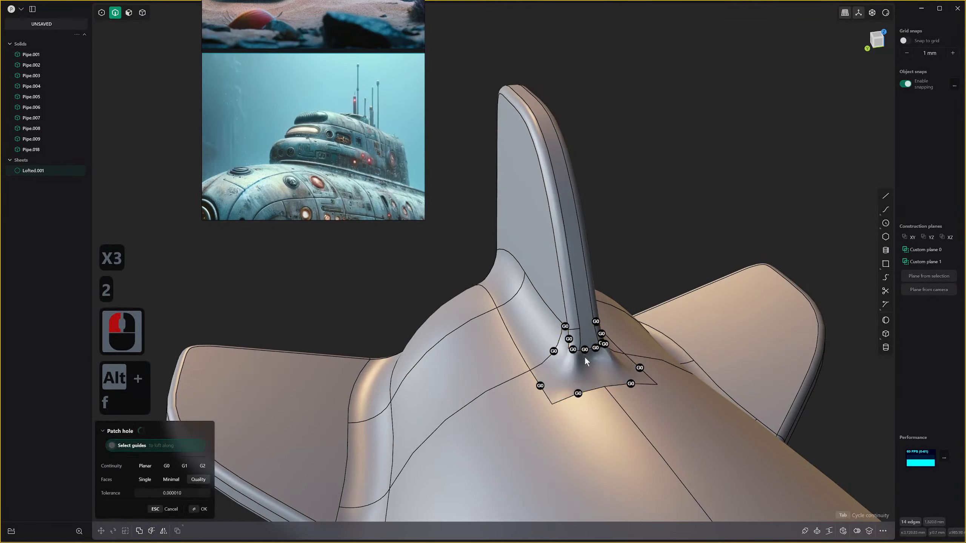
{"action": "key", "text": "Tab"}
{"action": "scroll", "coordinate": [590, 371], "scroll_direction": "down", "scroll_amount": 5}
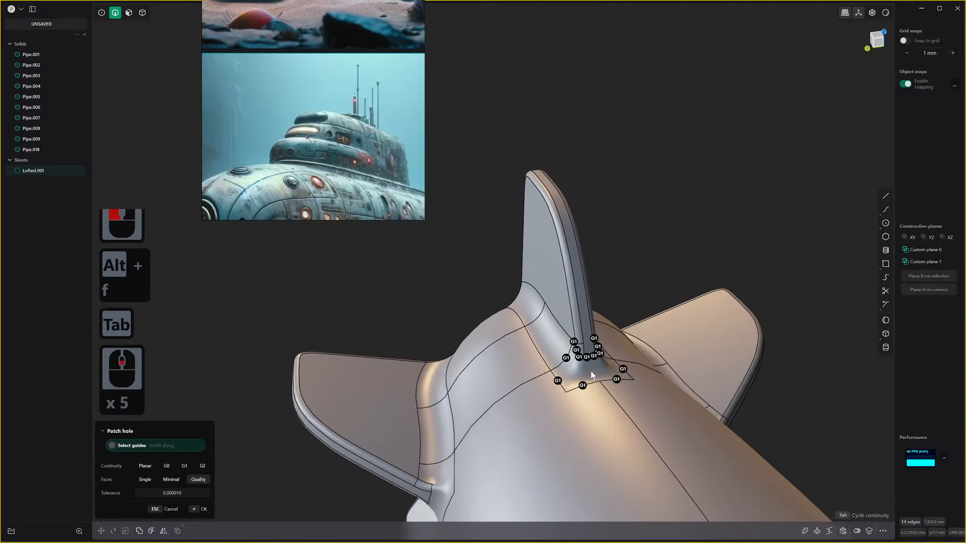
{"action": "right_click", "coordinate": [653, 299]}
Delete the side face of the hull's nose beside the front grille.
{"action": "scroll", "coordinate": [646, 308], "scroll_direction": "down", "scroll_amount": 9}
{"action": "scroll", "coordinate": [582, 342], "scroll_direction": "down", "scroll_amount": 2, "text": "shift"}
{"action": "middle_click_drag", "start_coordinate": [577, 345], "coordinate": [664, 285]}
{"action": "key", "text": "2"}
{"action": "left_click", "coordinate": [665, 372]}
{"action": "key", "text": "x"}
{"action": "scroll", "coordinate": [666, 374], "scroll_direction": "down", "scroll_amount": 14}
{"action": "scroll", "coordinate": [666, 374], "scroll_direction": "down", "scroll_amount": 4, "text": "shift"}
{"action": "middle_click_drag", "start_coordinate": [661, 376], "coordinate": [695, 279]}
{"action": "key", "text": "3"}
{"action": "left_click", "coordinate": [629, 230]}
{"action": "key", "text": "x"}
{"action": "key", "text": "x"}
{"action": "key", "text": "x"}
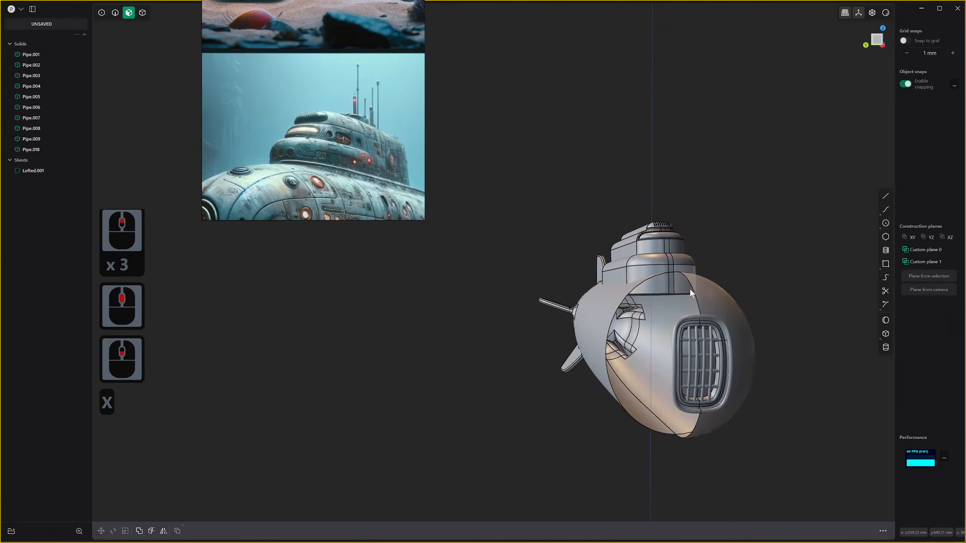
Try to patch the opening in the hull's nose from its boundary edges with G1, then G2 continuity.
{"action": "key", "text": "2"}
{"action": "left_click", "coordinate": [695, 289]}
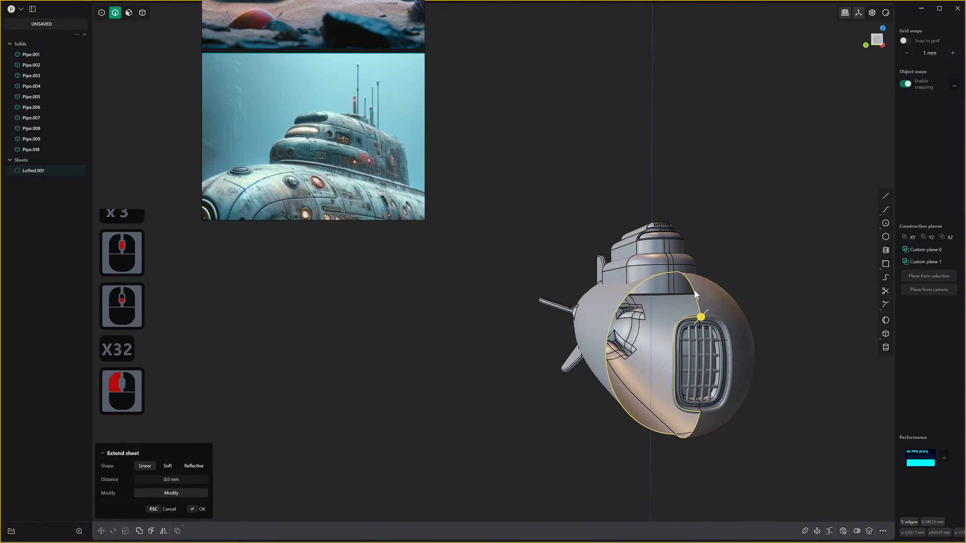
{"action": "key", "text": "alt+f"}
{"action": "key", "text": "Tab"}
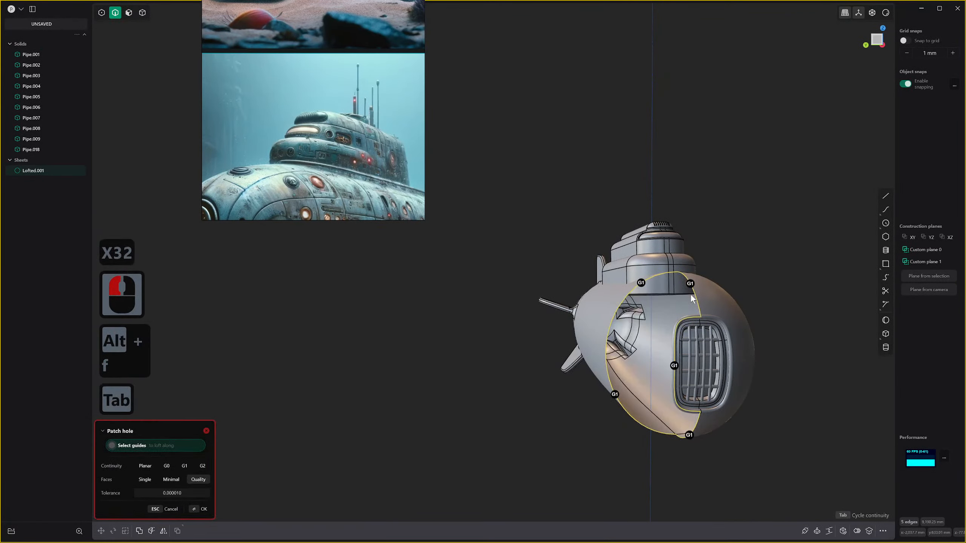
{"action": "key", "text": "Tab"}
{"action": "key", "text": "Escape"}
Undo the deletions on the hull's nose.
{"action": "key", "text": "ctrl+z"}
{"action": "key", "text": "ctrl+z"}
{"action": "key", "text": "ctrl+z"}
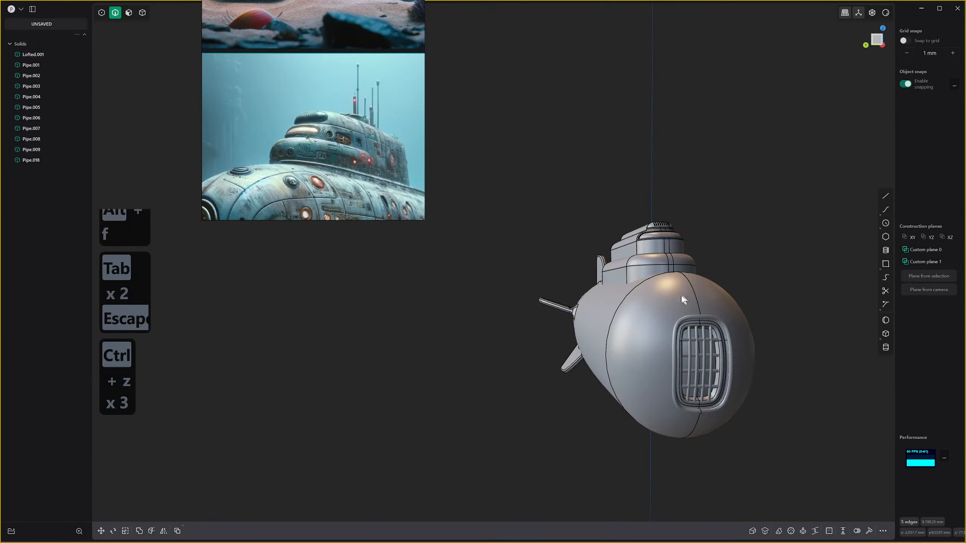
Compare the whole submarine model with the full-view reference image from a matching front three-quarter angle.
{"action": "scroll", "coordinate": [680, 296], "scroll_direction": "down", "scroll_amount": 4}
{"action": "left_click", "coordinate": [759, 260]}
{"action": "middle_click_drag", "start_coordinate": [759, 260], "coordinate": [651, 279]}
{"action": "scroll", "coordinate": [649, 279], "scroll_direction": "down", "scroll_amount": 15}
{"action": "scroll", "coordinate": [674, 219], "scroll_direction": "up", "scroll_amount": 6}
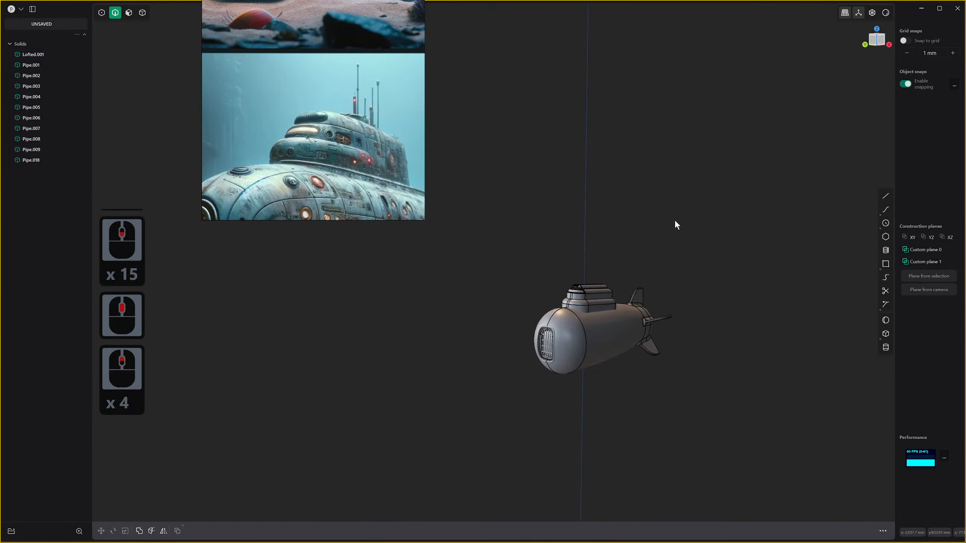
{"action": "middle_click_drag", "start_coordinate": [610, 249], "coordinate": [730, 245], "text": "shift"}
{"action": "scroll", "coordinate": [686, 259], "scroll_direction": "up", "scroll_amount": 4}
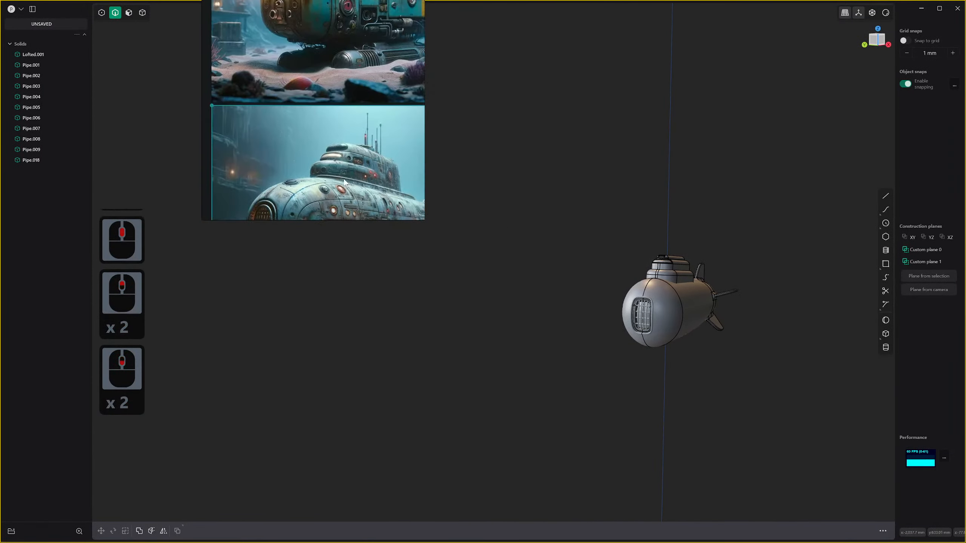
{"action": "scroll", "coordinate": [343, 232], "scroll_direction": "up", "scroll_amount": 2}
{"action": "middle_click_drag", "start_coordinate": [345, 215], "coordinate": [356, 140]}
{"action": "double_click", "coordinate": [363, 142]}
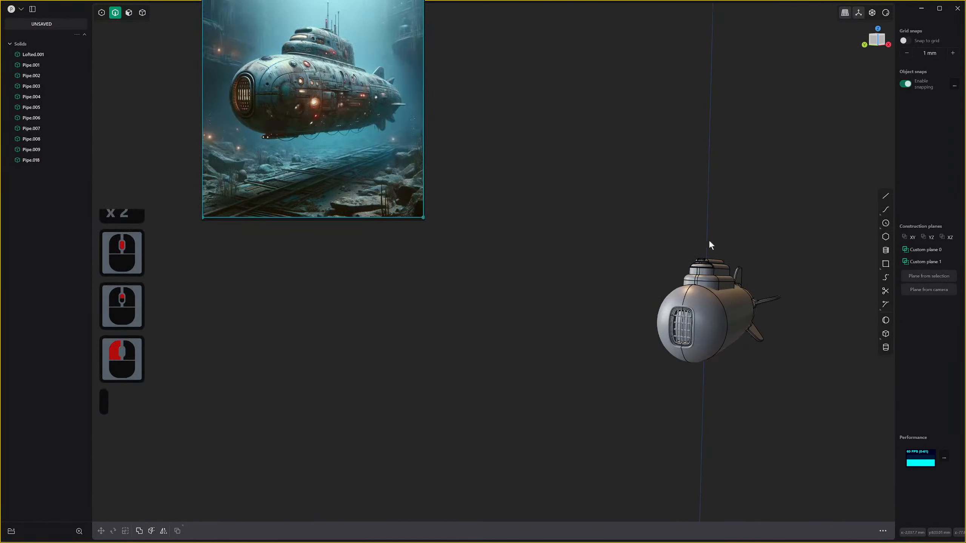
{"action": "scroll", "coordinate": [708, 320], "scroll_direction": "up", "scroll_amount": 8}
{"action": "middle_click_drag", "start_coordinate": [715, 313], "coordinate": [725, 295], "text": "shift"}
{"action": "scroll", "coordinate": [686, 248], "scroll_direction": "up", "scroll_amount": 3}
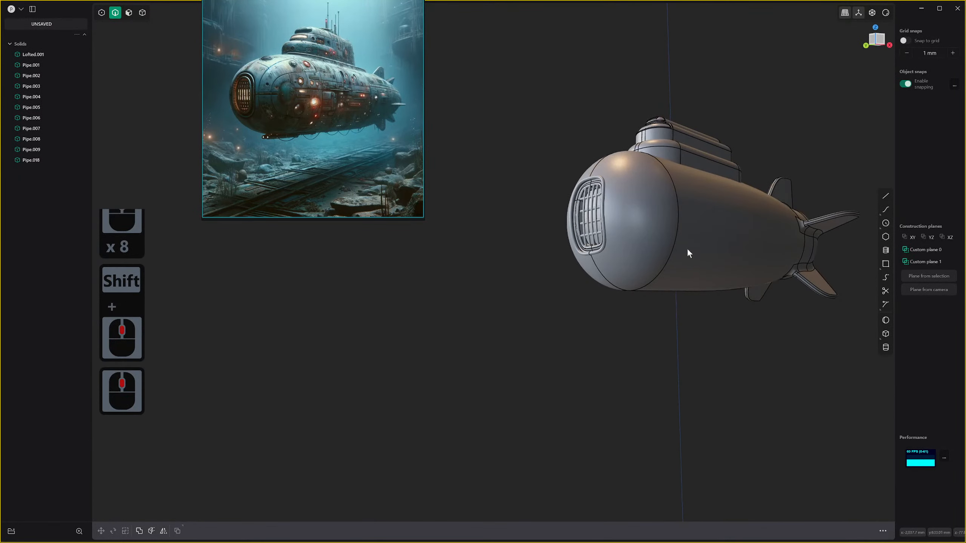
{"action": "middle_click_drag", "start_coordinate": [687, 247], "coordinate": [693, 316], "text": "shift"}
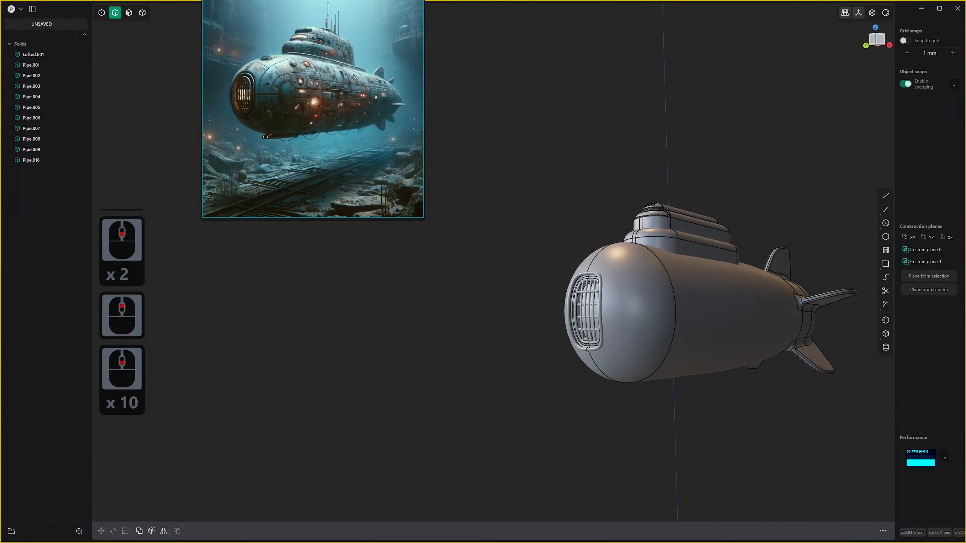
Examine the nose in the reference image, including its grille, hull panel seams, portholes and side details.
{"action": "scroll", "coordinate": [654, 272], "scroll_direction": "up", "scroll_amount": 3}
{"action": "scroll", "coordinate": [654, 272], "scroll_direction": "up", "scroll_amount": 1}
{"action": "scroll", "coordinate": [257, 86], "scroll_direction": "up", "scroll_amount": 3}
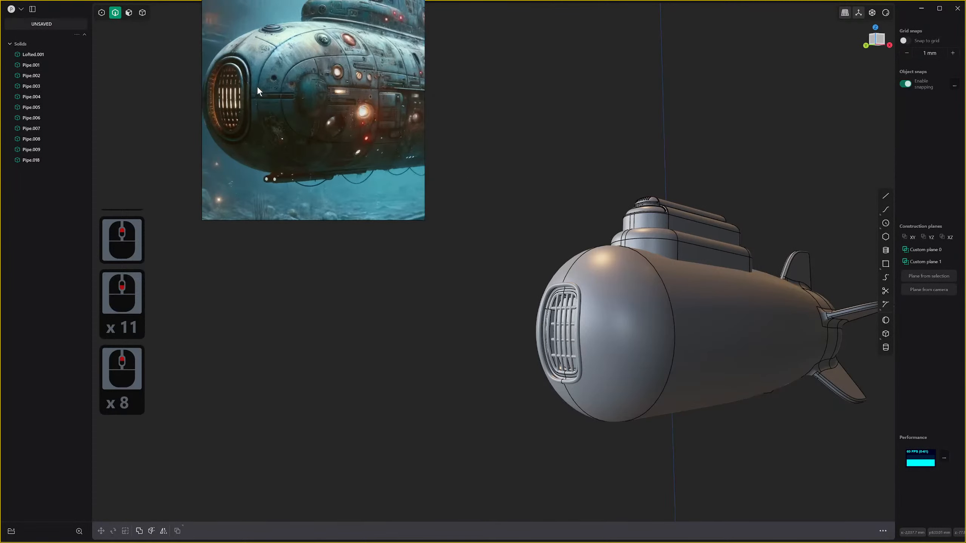
{"action": "middle_click_drag", "start_coordinate": [320, 72], "coordinate": [323, 115], "text": "shift"}
{"action": "scroll", "coordinate": [324, 115], "scroll_direction": "down", "scroll_amount": 3}
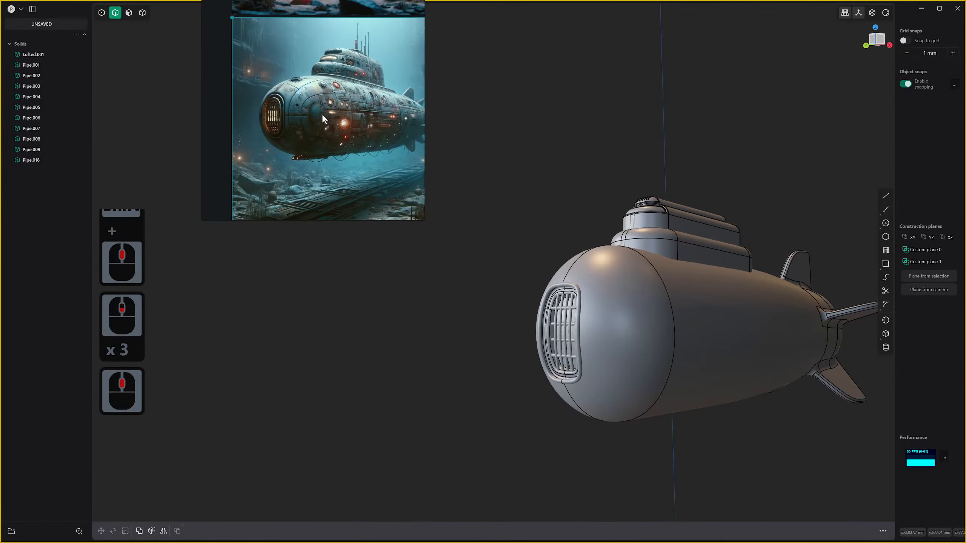
{"action": "scroll", "coordinate": [315, 85], "scroll_direction": "up", "scroll_amount": 4}
{"action": "scroll", "coordinate": [304, 90], "scroll_direction": "down", "scroll_amount": 3}
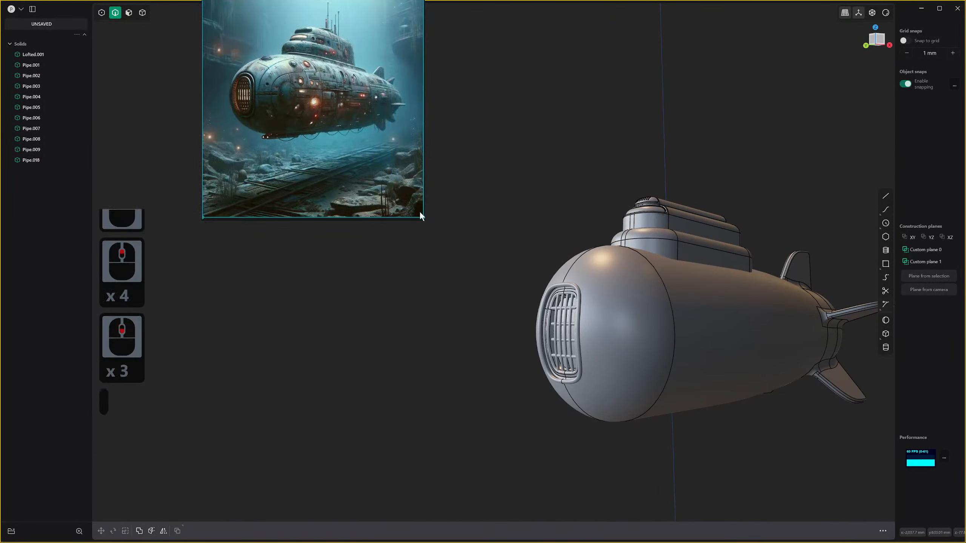
{"action": "scroll", "coordinate": [273, 66], "scroll_direction": "up", "scroll_amount": 7}
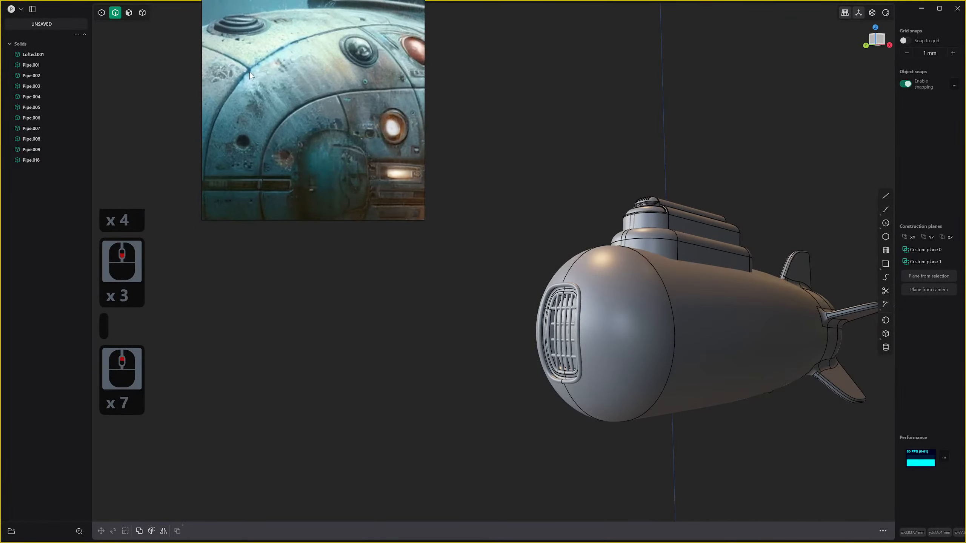
{"action": "scroll", "coordinate": [332, 105], "scroll_direction": "down", "scroll_amount": 2}
{"action": "scroll", "coordinate": [332, 106], "scroll_direction": "up", "scroll_amount": 1}
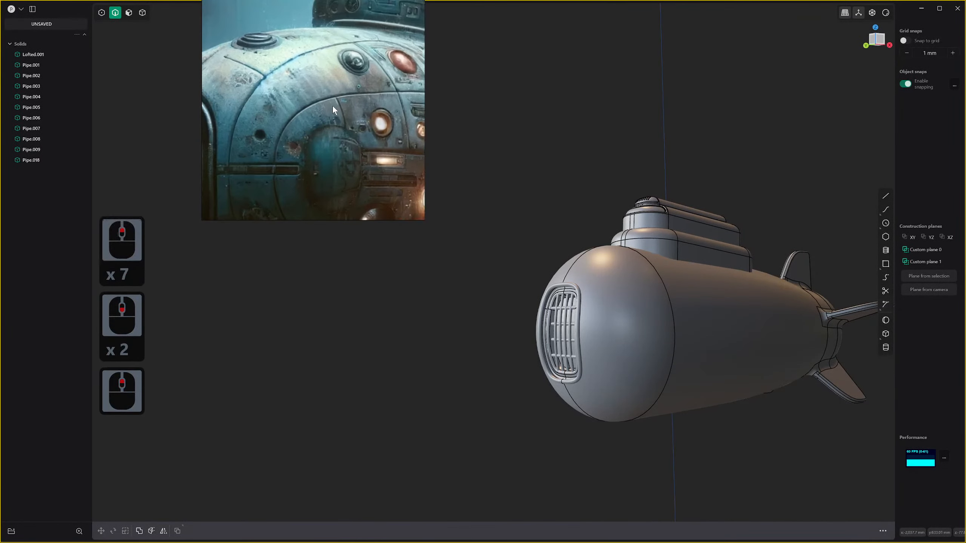
{"action": "scroll", "coordinate": [342, 93], "scroll_direction": "down", "scroll_amount": 1}
{"action": "scroll", "coordinate": [362, 78], "scroll_direction": "up", "scroll_amount": 1}
{"action": "scroll", "coordinate": [376, 86], "scroll_direction": "up", "scroll_amount": 2}
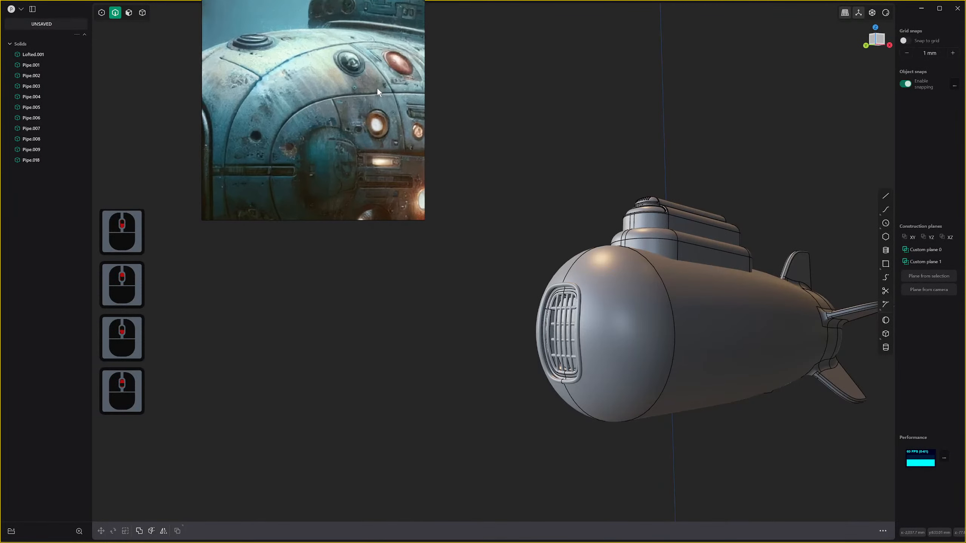
{"action": "scroll", "coordinate": [391, 86], "scroll_direction": "down", "scroll_amount": 2}
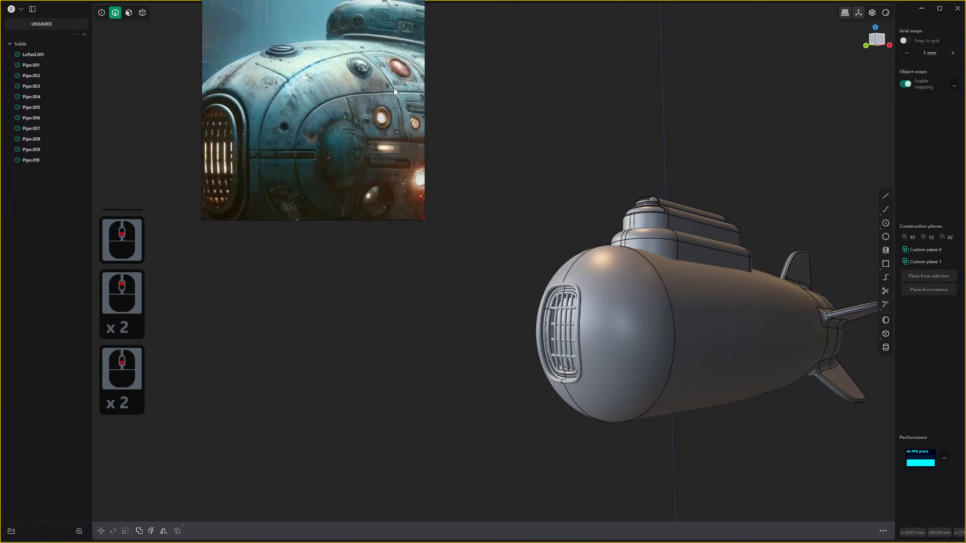
{"action": "scroll", "coordinate": [356, 93], "scroll_direction": "up", "scroll_amount": 1}
{"action": "scroll", "coordinate": [358, 61], "scroll_direction": "down", "scroll_amount": 2}
{"action": "scroll", "coordinate": [350, 84], "scroll_direction": "up", "scroll_amount": 1}
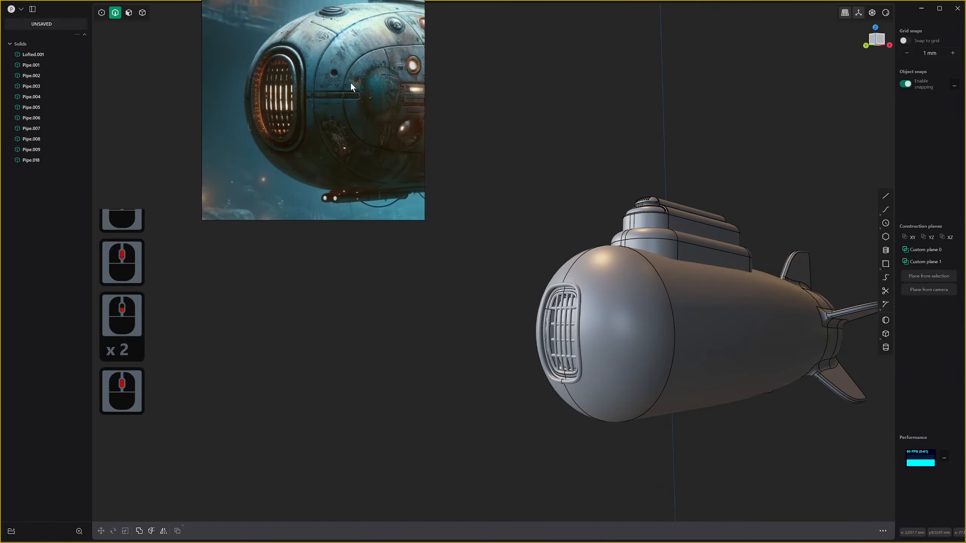
{"action": "middle_click_drag", "start_coordinate": [306, 137], "coordinate": [238, 123]}
{"action": "scroll", "coordinate": [372, 150], "scroll_direction": "up", "scroll_amount": 1}
{"action": "scroll", "coordinate": [250, 116], "scroll_direction": "down", "scroll_amount": 1}
{"action": "scroll", "coordinate": [323, 134], "scroll_direction": "down", "scroll_amount": 5}
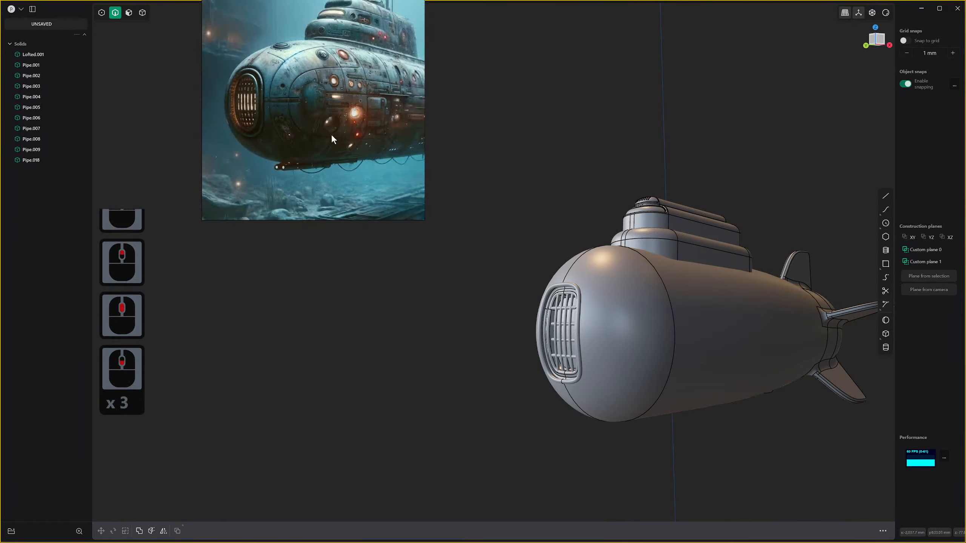
Examine the reference's conning tower details and compare them with the stacked tiers of the model's tower.
{"action": "middle_click_drag", "start_coordinate": [338, 135], "coordinate": [338, 165]}
{"action": "scroll", "coordinate": [356, 83], "scroll_direction": "up", "scroll_amount": 3}
{"action": "scroll", "coordinate": [357, 83], "scroll_direction": "up", "scroll_amount": 4}
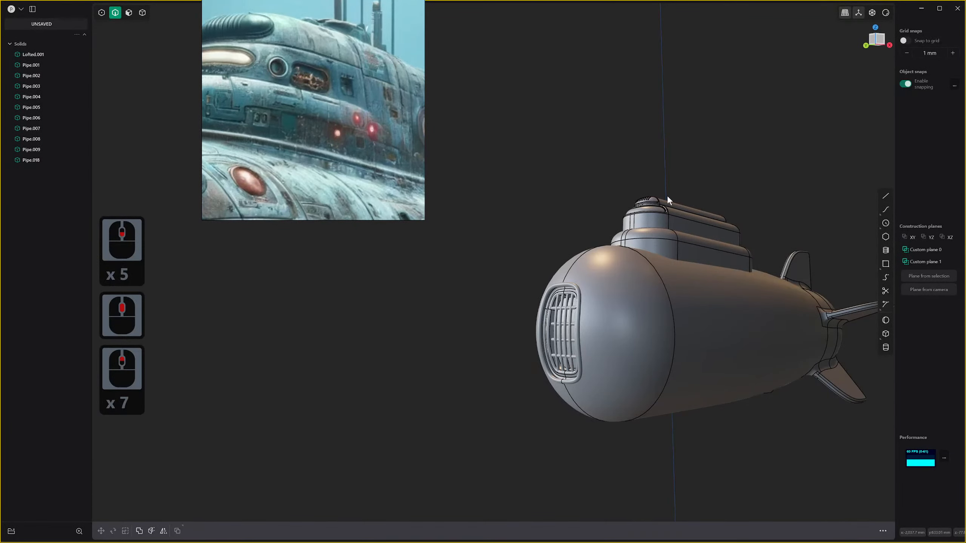
{"action": "middle_click_drag", "start_coordinate": [660, 190], "coordinate": [670, 226]}
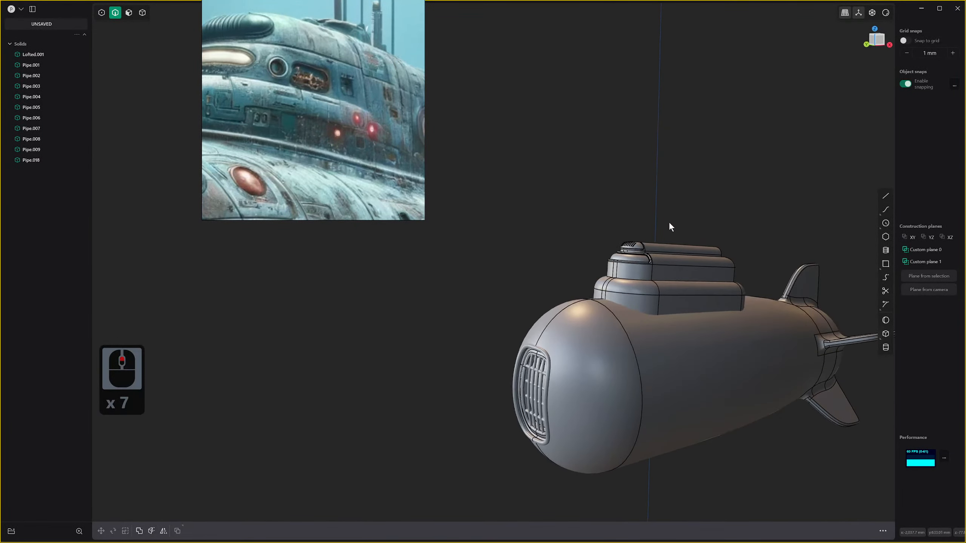
{"action": "scroll", "coordinate": [643, 261], "scroll_direction": "up", "scroll_amount": 3}
{"action": "scroll", "coordinate": [662, 268], "scroll_direction": "up", "scroll_amount": 3}
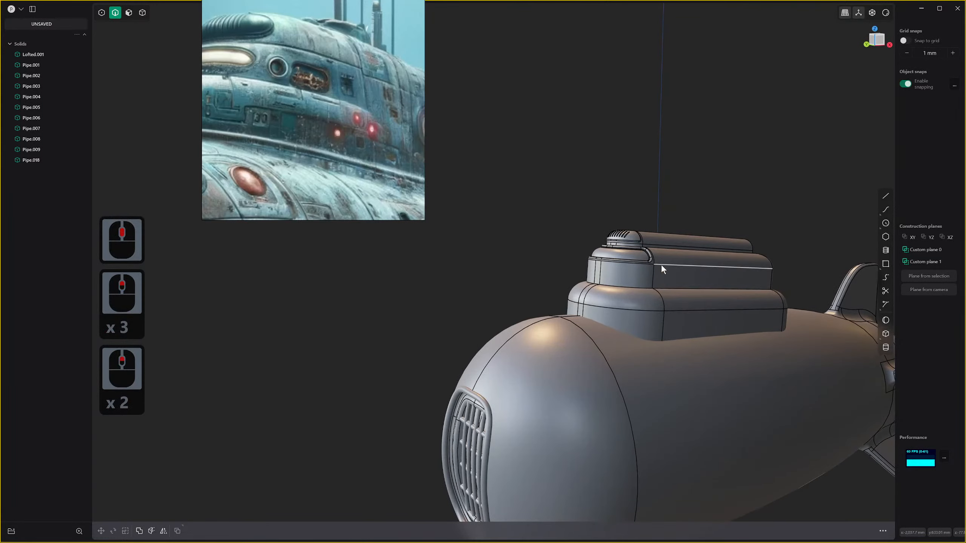
{"action": "scroll", "coordinate": [361, 113], "scroll_direction": "down", "scroll_amount": 5}
{"action": "scroll", "coordinate": [349, 95], "scroll_direction": "up", "scroll_amount": 2}
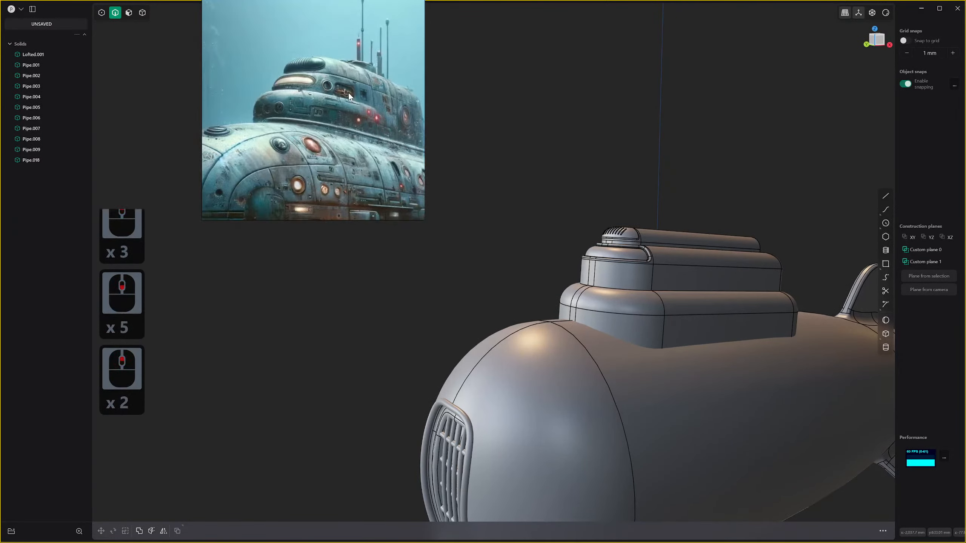
{"action": "scroll", "coordinate": [638, 333], "scroll_direction": "up", "scroll_amount": 4}
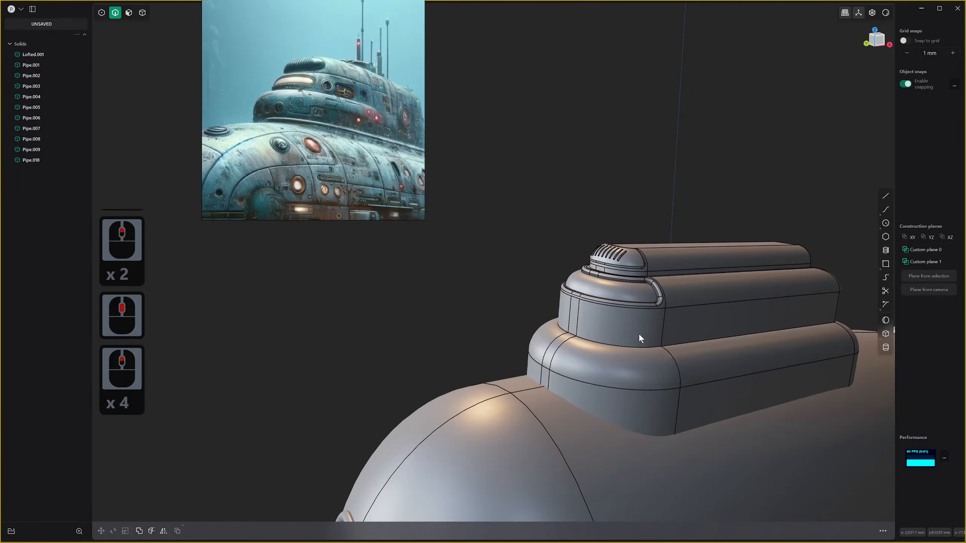
Select the curved front wall of the conning tower's middle tier and the rounded front faces of the tier below it.
{"action": "key", "text": "3"}
{"action": "left_click", "coordinate": [628, 357]}
{"action": "left_click", "coordinate": [562, 342], "text": "shift"}
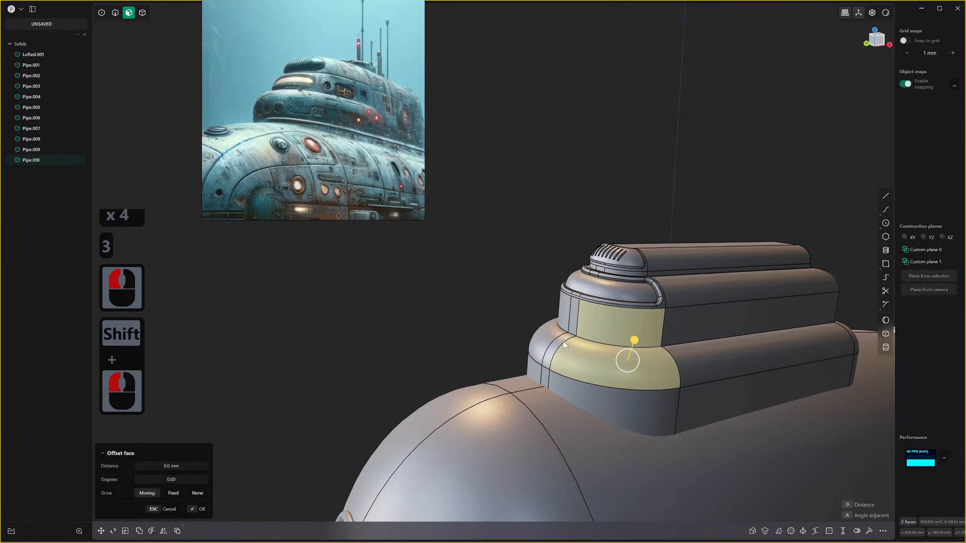
Delete the curved front faces of the tower's two lower tiers, including the narrow centre strips.
{"action": "left_click", "coordinate": [577, 321], "text": "shift"}
{"action": "left_click", "coordinate": [557, 346], "text": "shift"}
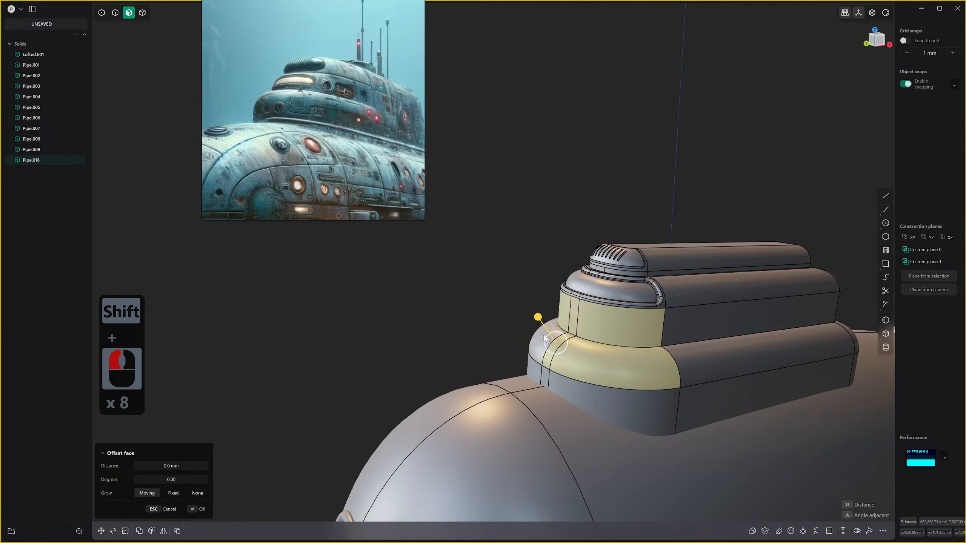
{"action": "left_click", "coordinate": [547, 336], "text": "shift"}
{"action": "middle_click_drag", "start_coordinate": [560, 331], "coordinate": [635, 332], "text": "shift"}
{"action": "key", "text": "x"}
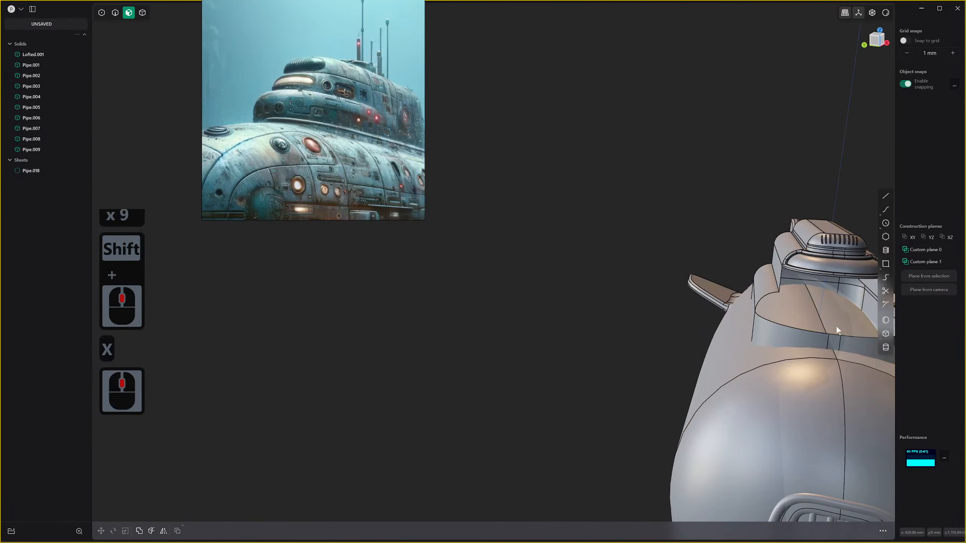
Try to patch the open front boundary of both tiers, cycling its continuity, and undo the face deletion.
{"action": "key", "text": "3"}
{"action": "key", "text": "2"}
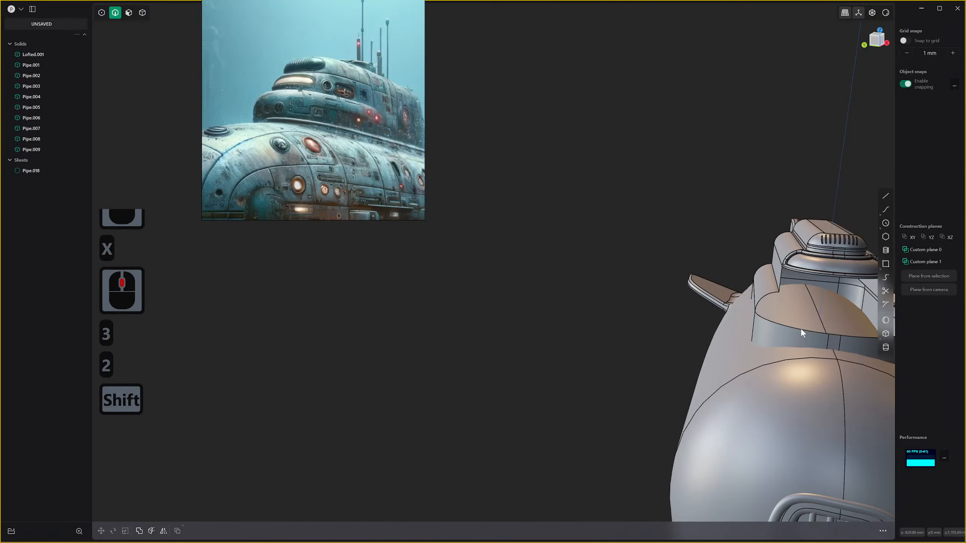
{"action": "left_click", "coordinate": [800, 329]}
{"action": "middle_click_drag", "start_coordinate": [795, 314], "coordinate": [677, 308], "text": "shift"}
{"action": "key", "text": "alt+f"}
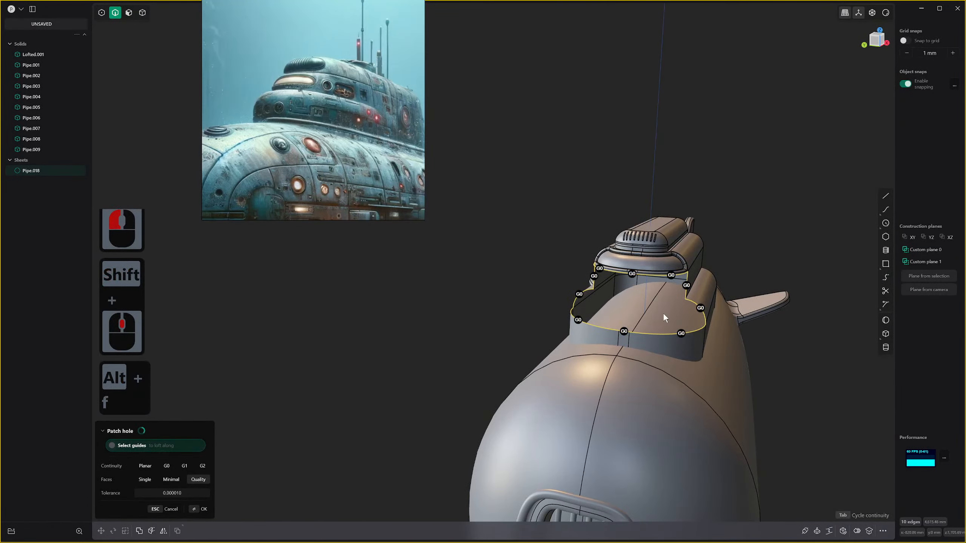
{"action": "scroll", "coordinate": [663, 314], "scroll_direction": "up", "scroll_amount": 5}
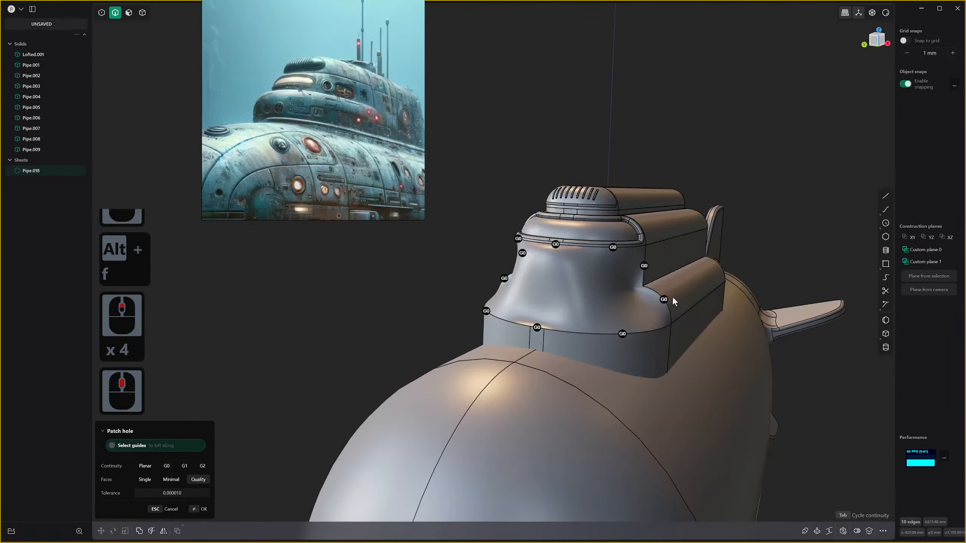
{"action": "key", "text": "Tab"}
{"action": "key", "text": "Escape"}
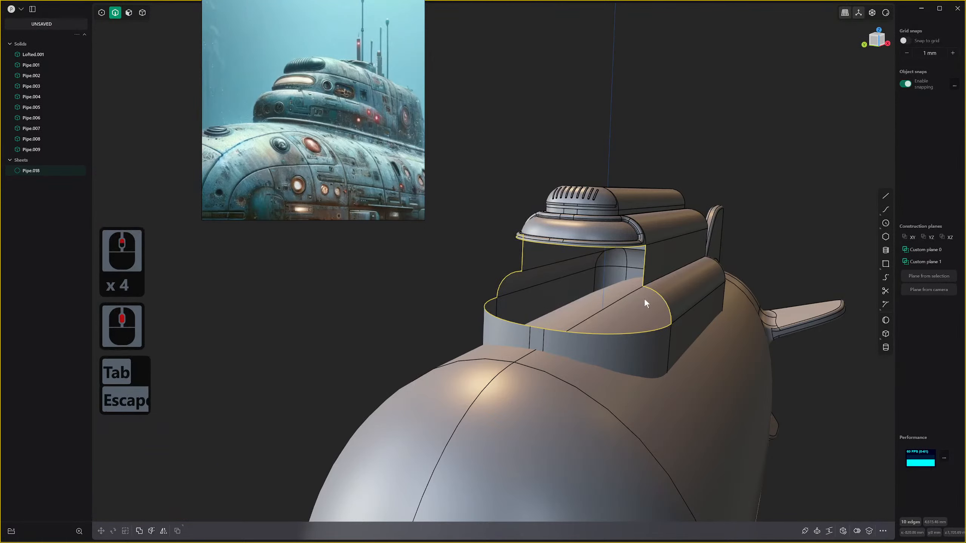
{"action": "key", "text": "ctrl+z"}
{"action": "key", "text": "ctrl+z"}
Delete only the rounded front faces of the tower's lowest tier, including the narrow centre strip.
{"action": "key", "text": "3"}
{"action": "left_click", "coordinate": [628, 304]}
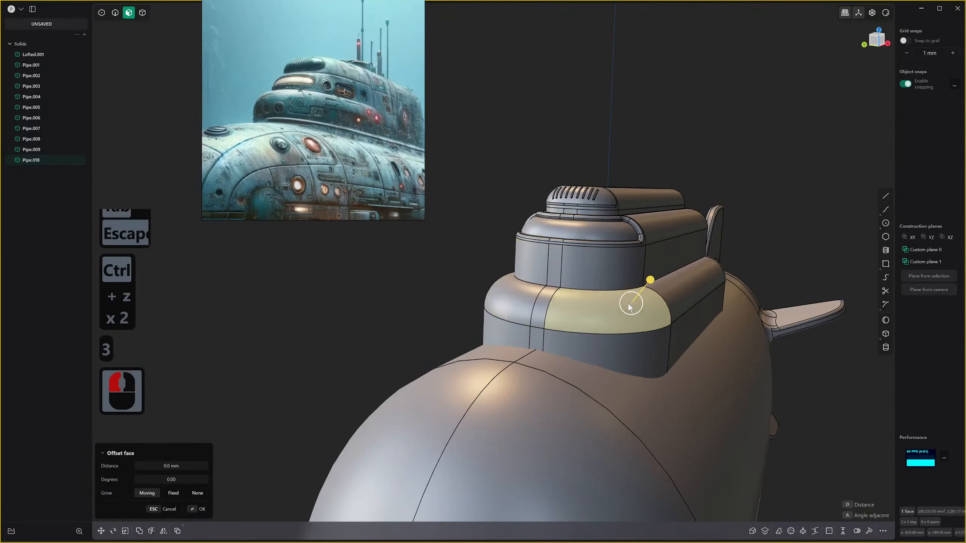
{"action": "left_click", "coordinate": [525, 300], "text": "shift"}
{"action": "left_click", "coordinate": [522, 299], "text": "shift"}
{"action": "key", "text": "x"}
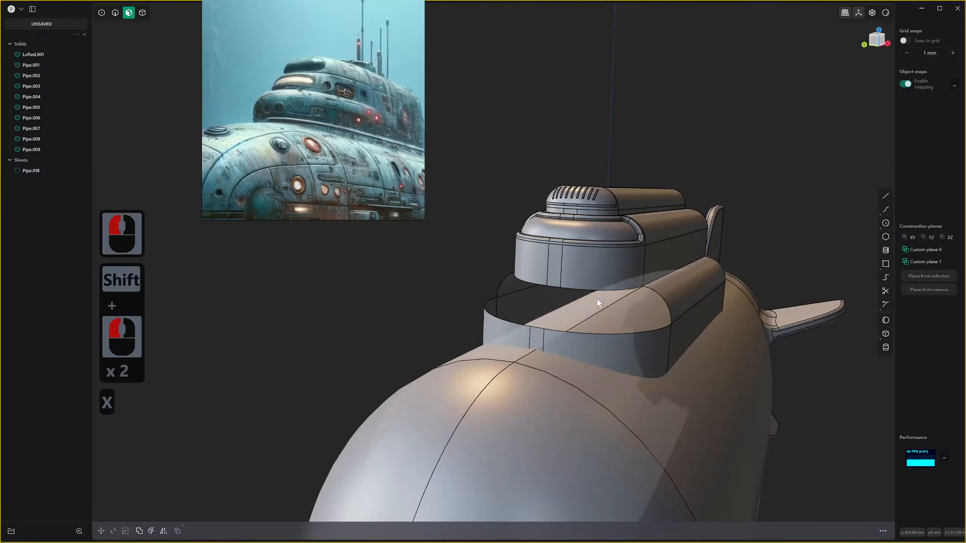
Try to patch the lowest tier's front opening with G1 continuity, and undo the face deletion.
{"action": "key", "text": "2"}
{"action": "left_click", "coordinate": [590, 290]}
{"action": "key", "text": "alt+f"}
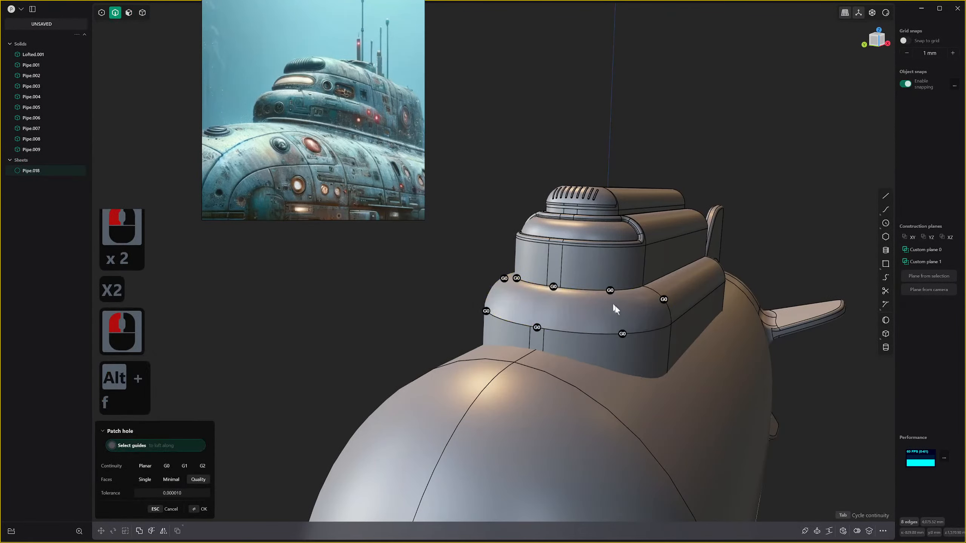
{"action": "key", "text": "Tab"}
{"action": "key", "text": "z"}
{"action": "key", "text": "Escape"}
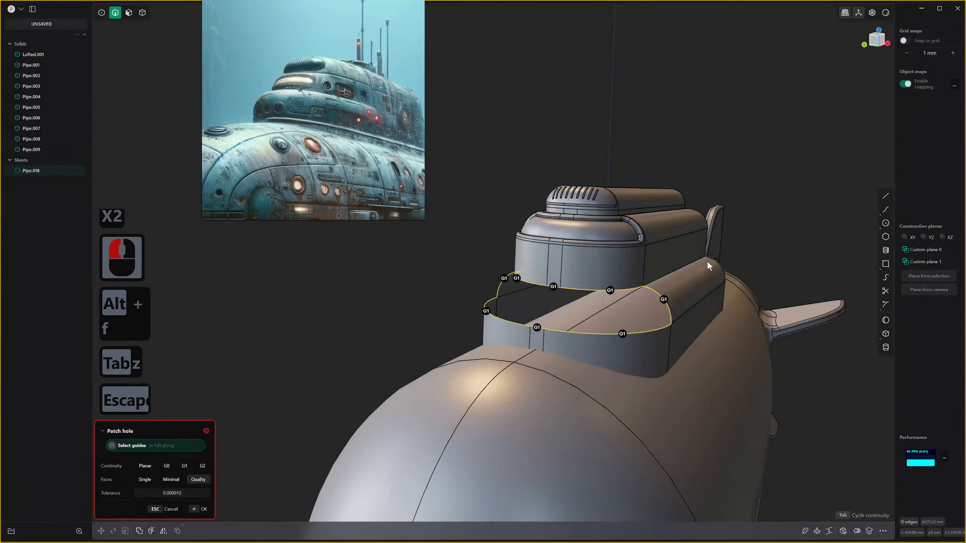
{"action": "key", "text": "ctrl+z"}
{"action": "key", "text": "ctrl+z"}
{"action": "key", "text": "ctrl+z"}
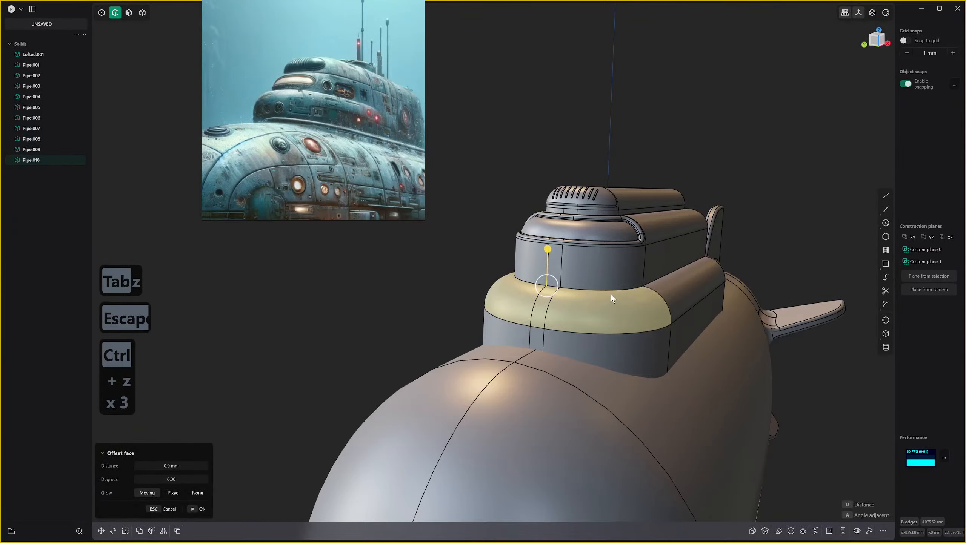
Fillet the edge where the middle tier's front wall meets the rounded top of the lowest tier.
{"action": "key", "text": "2"}
{"action": "left_click_drag", "start_coordinate": [613, 292], "coordinate": [611, 282]}
{"action": "right_click", "coordinate": [612, 281]}
Delete the lowest tier's rounded front faces below the fillet, including the narrow centre strip.
{"action": "key", "text": "3"}
{"action": "left_click", "coordinate": [577, 309]}
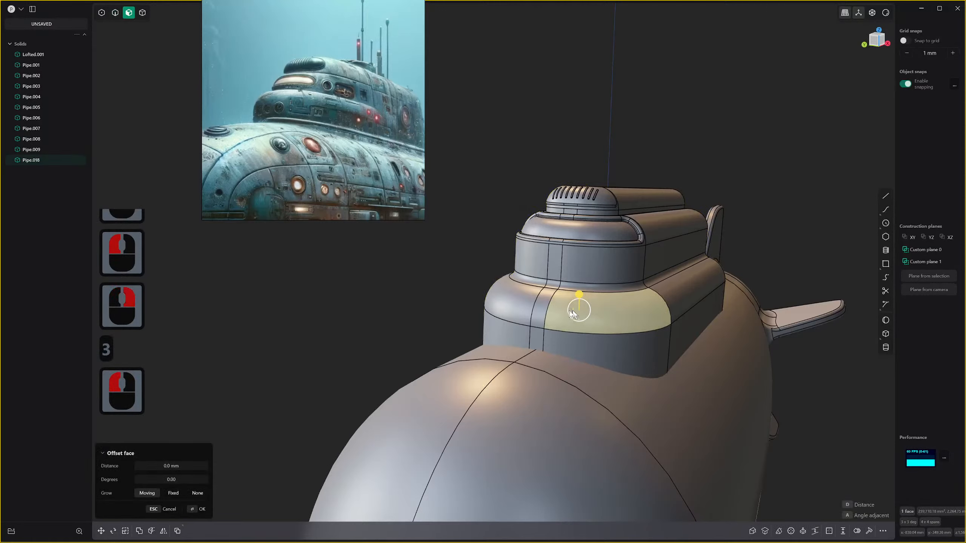
{"action": "left_click", "coordinate": [528, 305], "text": "shift"}
{"action": "left_click", "coordinate": [543, 304], "text": "shift"}
{"action": "key", "text": "x"}
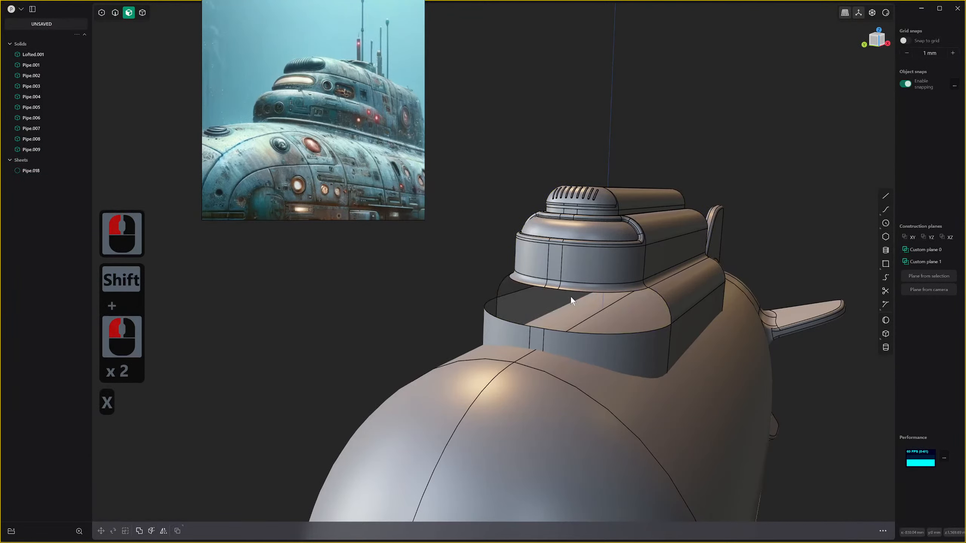
Patch the opening along its boundary edges with G1 continuity and Quality faces.
{"action": "key", "text": "2"}
{"action": "left_click", "coordinate": [578, 292]}
{"action": "key", "text": "alt+f"}
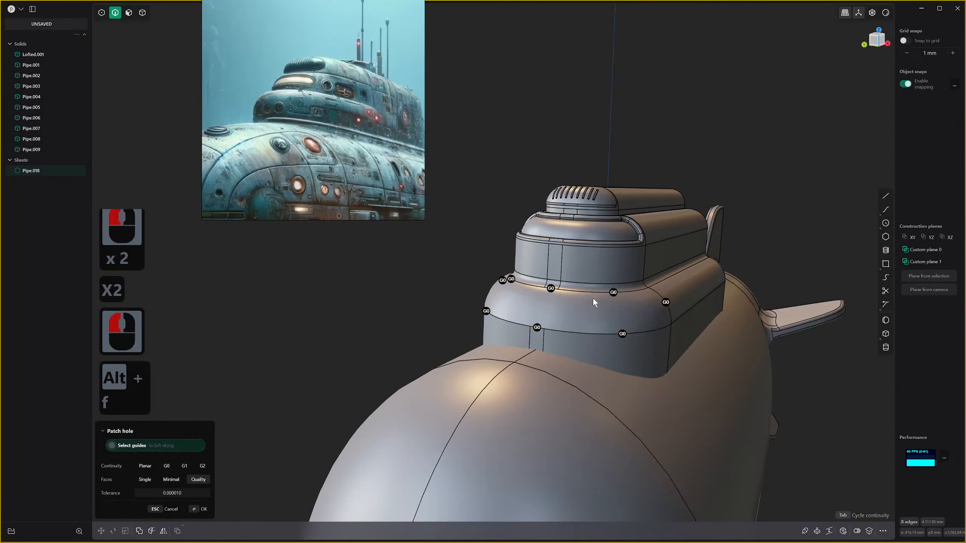
{"action": "scroll", "coordinate": [593, 299], "scroll_direction": "up", "scroll_amount": 3}
{"action": "key", "text": "Tab"}
{"action": "scroll", "coordinate": [593, 301], "scroll_direction": "down", "scroll_amount": 14}
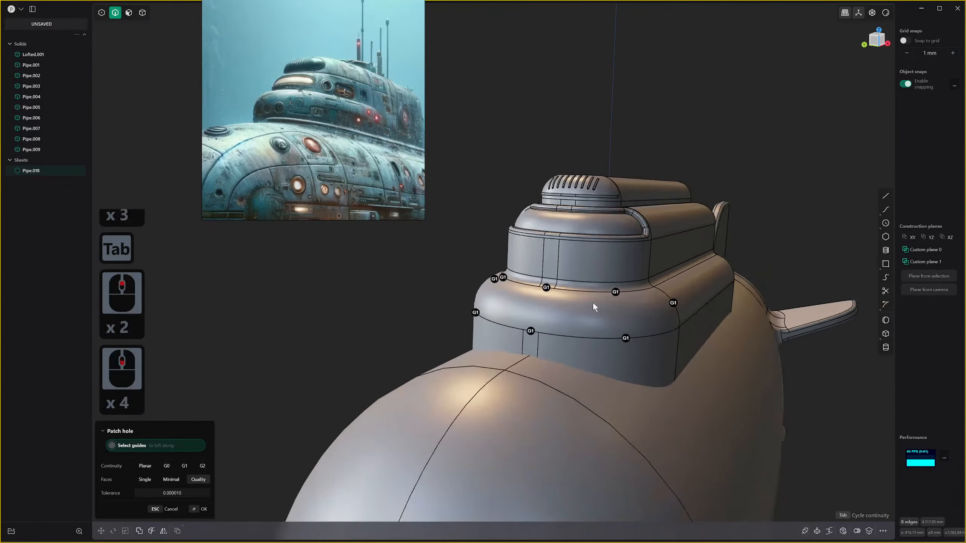
{"action": "scroll", "coordinate": [563, 299], "scroll_direction": "up", "scroll_amount": 3}
{"action": "middle_click_drag", "start_coordinate": [579, 300], "coordinate": [549, 305]}
{"action": "scroll", "coordinate": [466, 316], "scroll_direction": "up", "scroll_amount": 2}
{"action": "middle_click_drag", "start_coordinate": [456, 320], "coordinate": [473, 331]}
{"action": "scroll", "coordinate": [389, 326], "scroll_direction": "up", "scroll_amount": 4}
{"action": "right_click", "coordinate": [456, 332]}
{"action": "scroll", "coordinate": [425, 333], "scroll_direction": "down", "scroll_amount": 2}
{"action": "scroll", "coordinate": [422, 337], "scroll_direction": "down", "scroll_amount": 2}
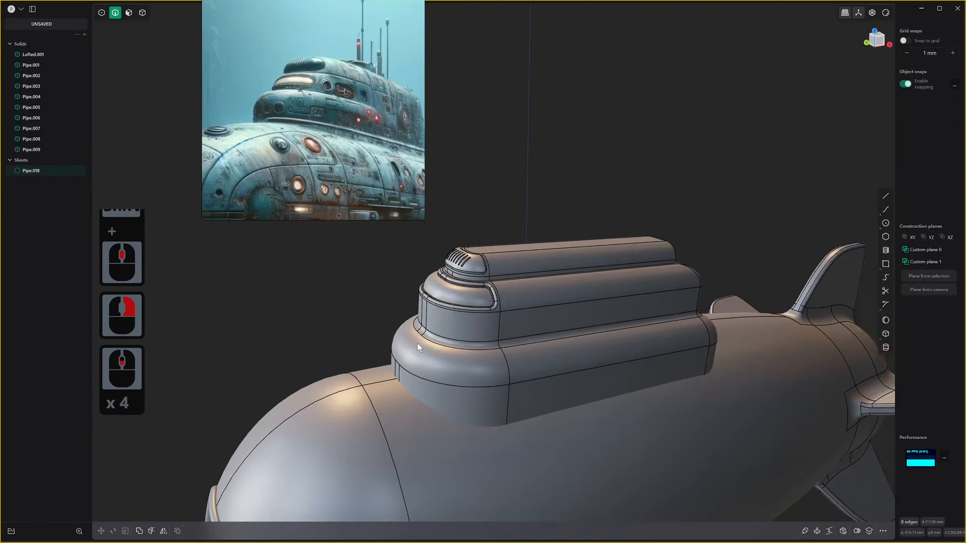
Try to pull the narrow front face at the lowest tier's base forward, and undo each attempt.
{"action": "left_click", "coordinate": [407, 379]}
{"action": "key", "text": "3"}
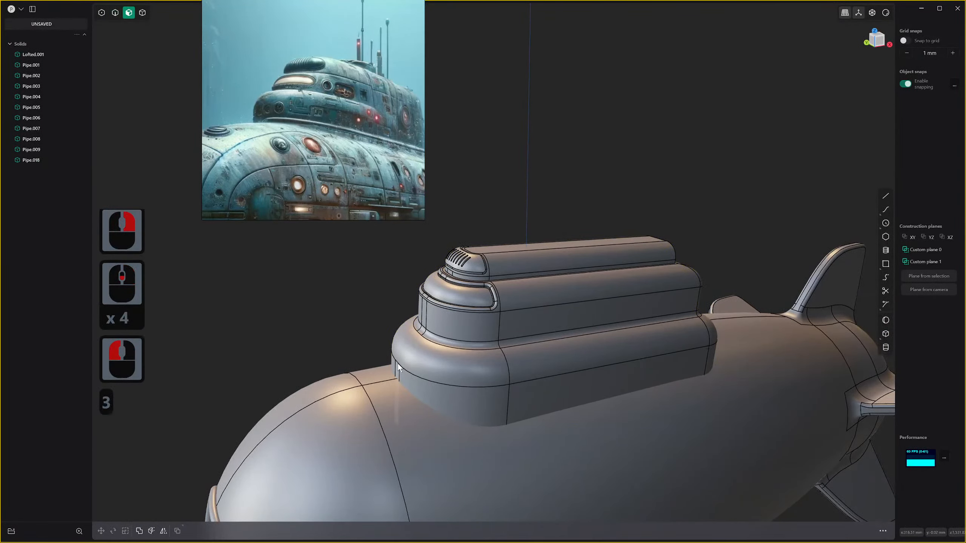
{"action": "left_click", "coordinate": [397, 363]}
{"action": "left_click_drag", "start_coordinate": [359, 367], "coordinate": [345, 373]}
{"action": "key", "text": "ctrl+z"}
{"action": "scroll", "coordinate": [392, 370], "scroll_direction": "up", "scroll_amount": 4}
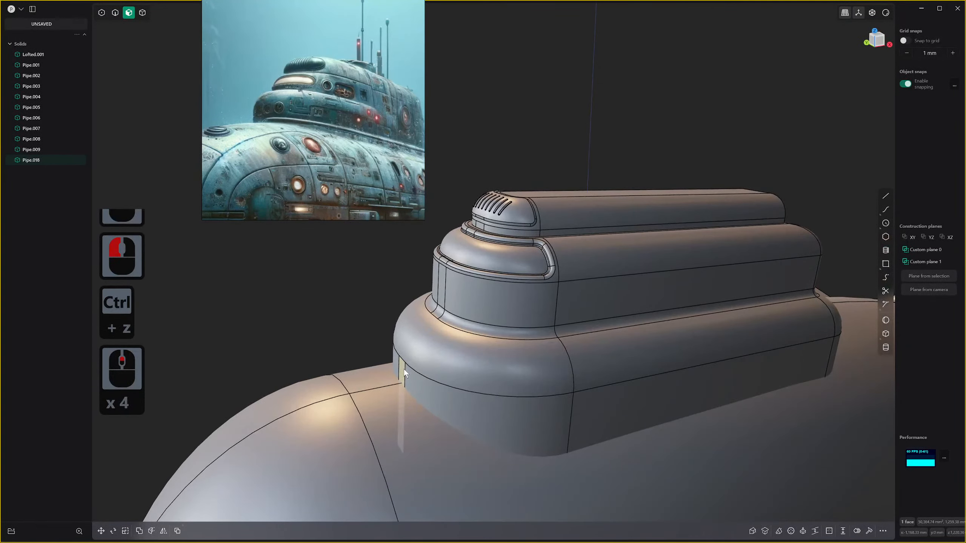
{"action": "left_click", "coordinate": [404, 369]}
{"action": "left_click_drag", "start_coordinate": [370, 373], "coordinate": [343, 379]}
{"action": "left_click", "coordinate": [343, 379]}
{"action": "key", "text": "ctrl+z"}
{"action": "middle_click_drag", "start_coordinate": [430, 362], "coordinate": [412, 370]}
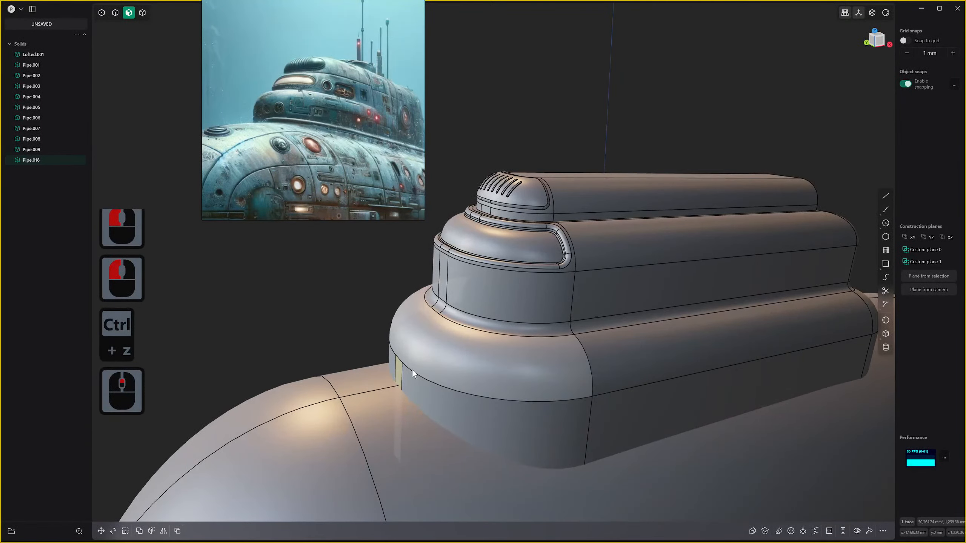
Duplicate the narrow front face as a separate sheet and move it forward along X over the hull's nose.
{"action": "key", "text": "d"}
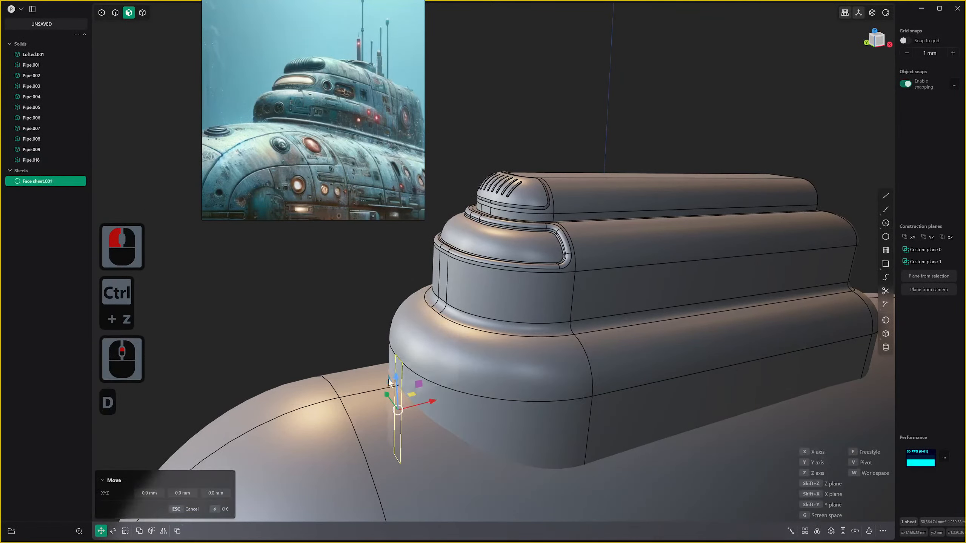
{"action": "left_click_drag", "start_coordinate": [423, 399], "coordinate": [357, 411]}
{"action": "right_click", "coordinate": [369, 392]}
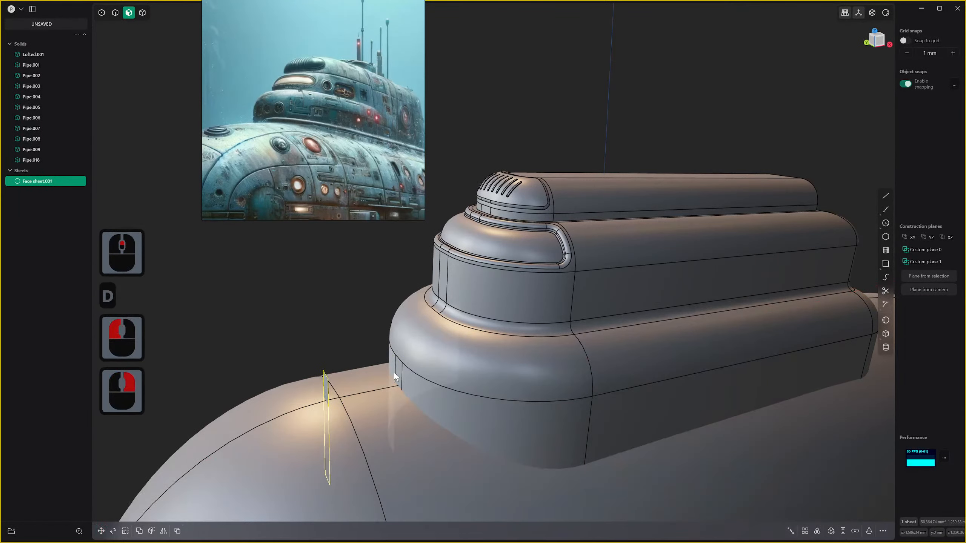
Duplicate the moved sheet together with the side and bottom edges of the narrow front face on the tower.
{"action": "key", "text": "2"}
{"action": "left_click", "coordinate": [402, 371]}
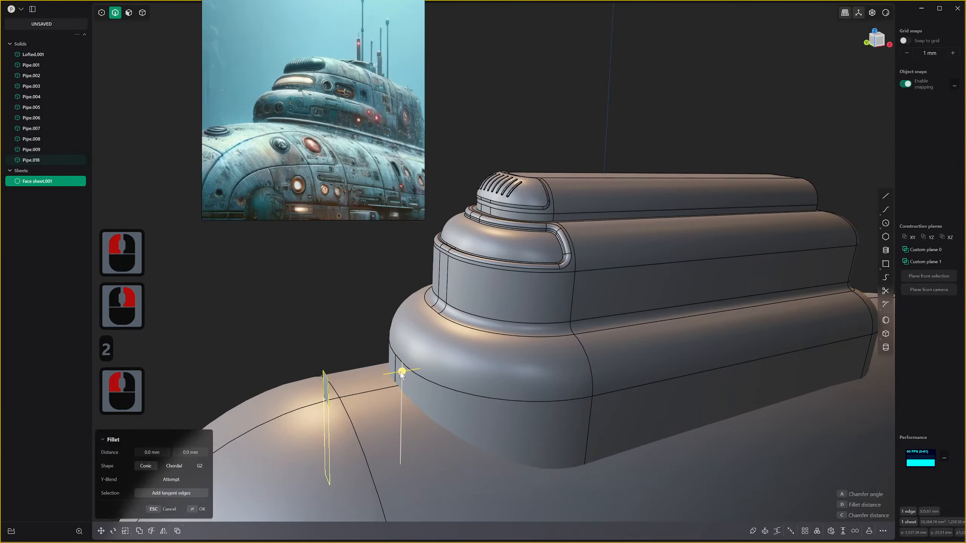
{"action": "left_click", "coordinate": [396, 369], "text": "shift"}
{"action": "scroll", "coordinate": [399, 365], "scroll_direction": "up", "scroll_amount": 8}
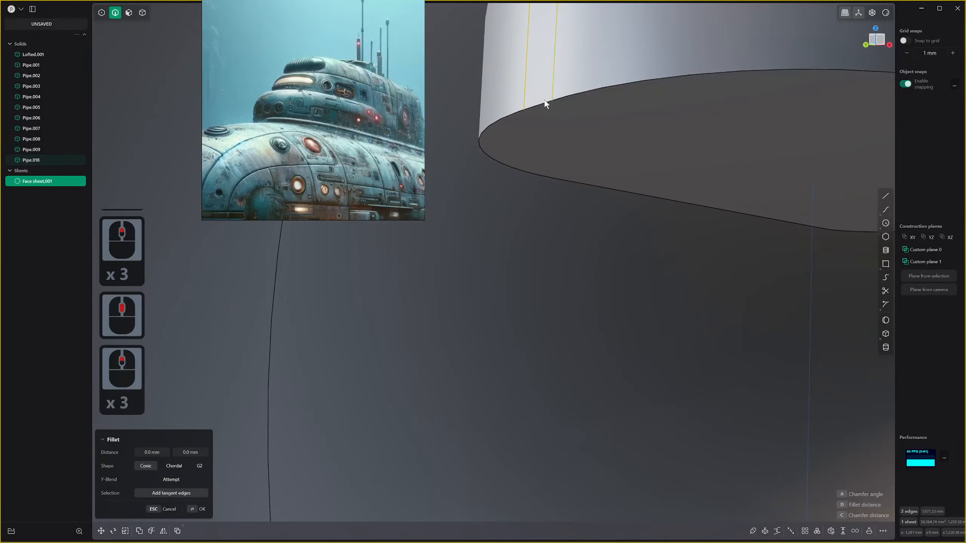
{"action": "left_click", "coordinate": [544, 101], "text": "shift"}
{"action": "scroll", "coordinate": [544, 100], "scroll_direction": "down", "scroll_amount": 20}
{"action": "scroll", "coordinate": [543, 175], "scroll_direction": "up", "scroll_amount": 1}
{"action": "key", "text": "d"}
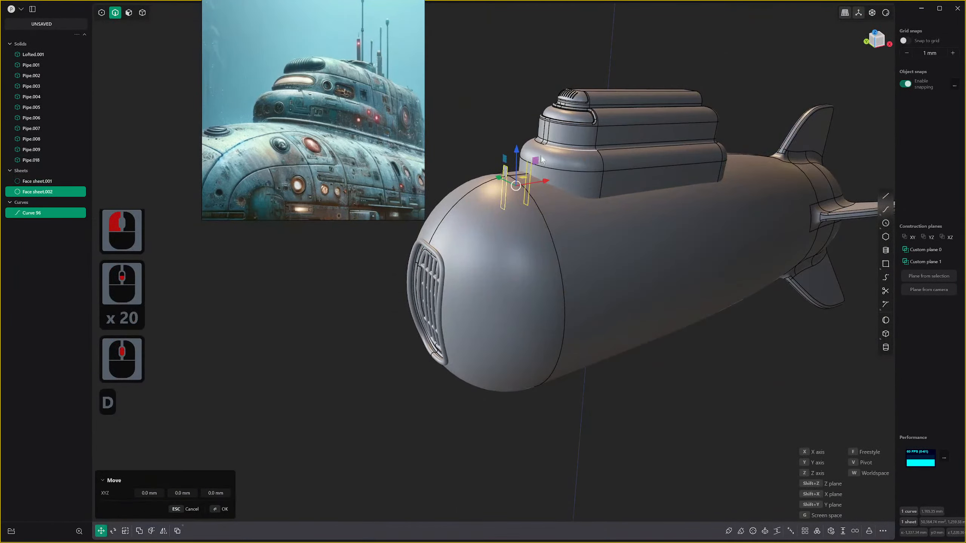
{"action": "scroll", "coordinate": [546, 171], "scroll_direction": "up", "scroll_amount": 2}
{"action": "scroll", "coordinate": [546, 172], "scroll_direction": "down", "scroll_amount": 1}
{"action": "middle_click_drag", "start_coordinate": [546, 171], "coordinate": [541, 196]}
{"action": "key", "text": "2"}
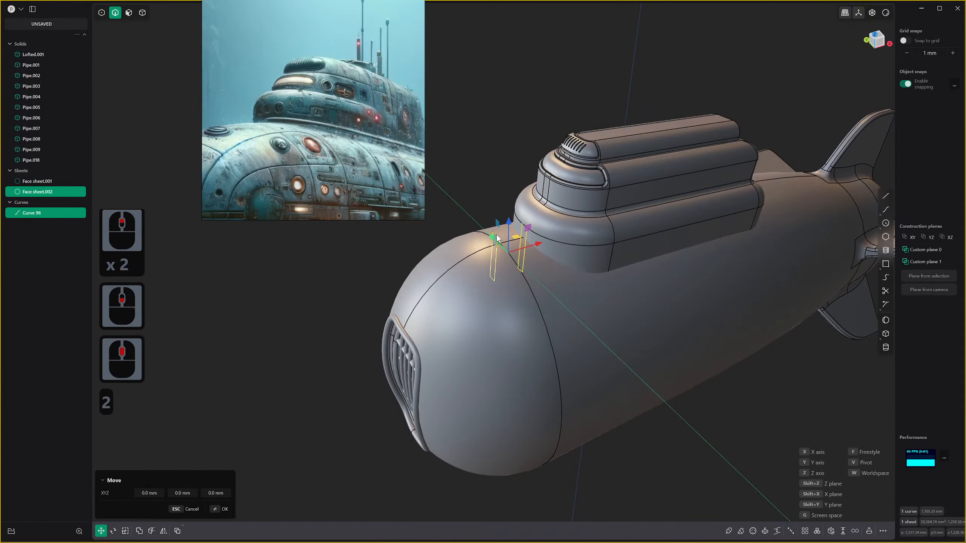
{"action": "left_click", "coordinate": [496, 235]}
{"action": "scroll", "coordinate": [538, 232], "scroll_direction": "up", "scroll_amount": 8}
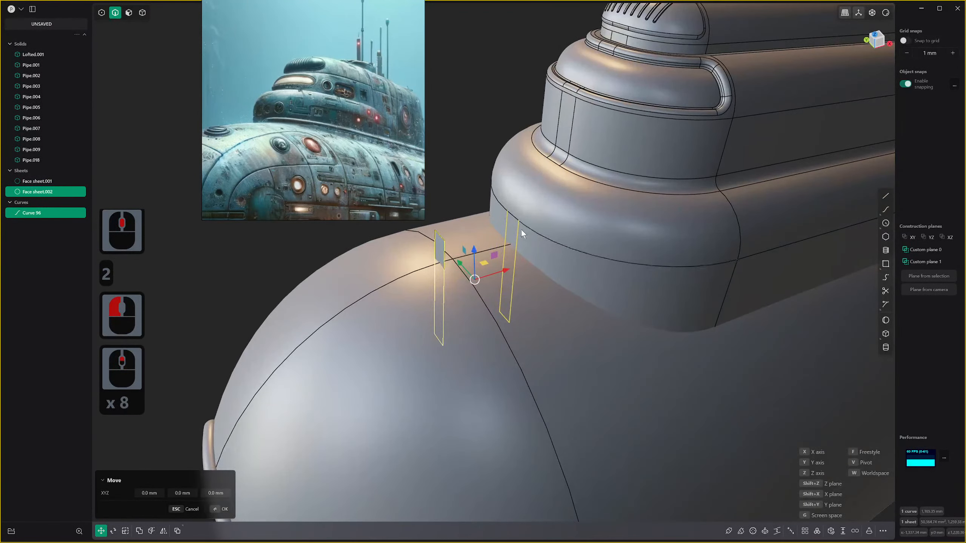
Duplicate the narrow front face's top edge and join it with the copied side and bottom edges.
{"action": "left_click", "coordinate": [516, 229]}
{"action": "left_click", "coordinate": [516, 218]}
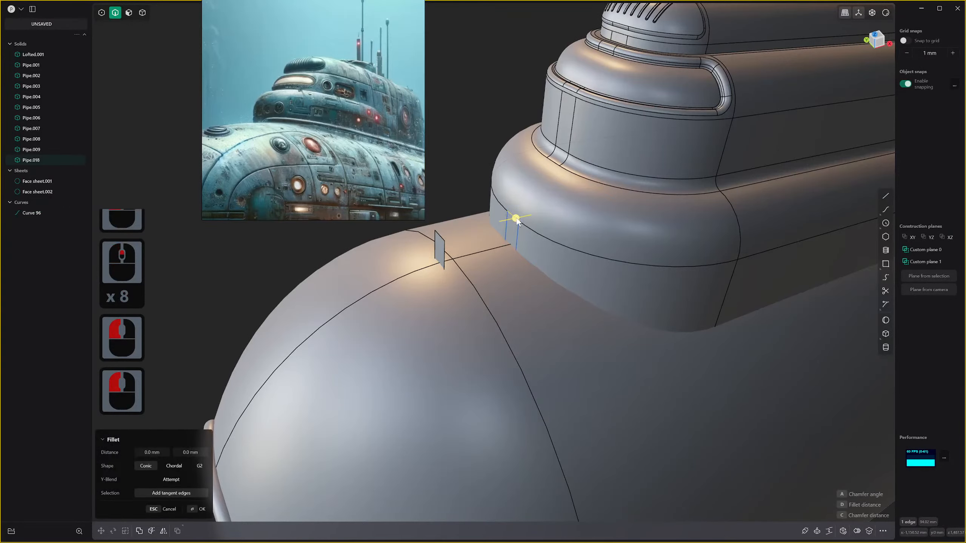
{"action": "key", "text": "shift+d"}
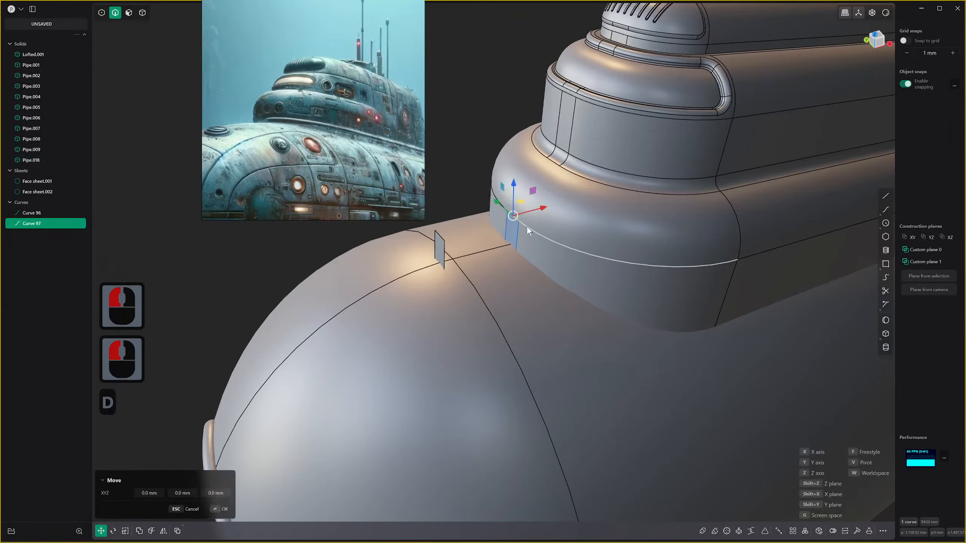
{"action": "left_click", "coordinate": [546, 214]}
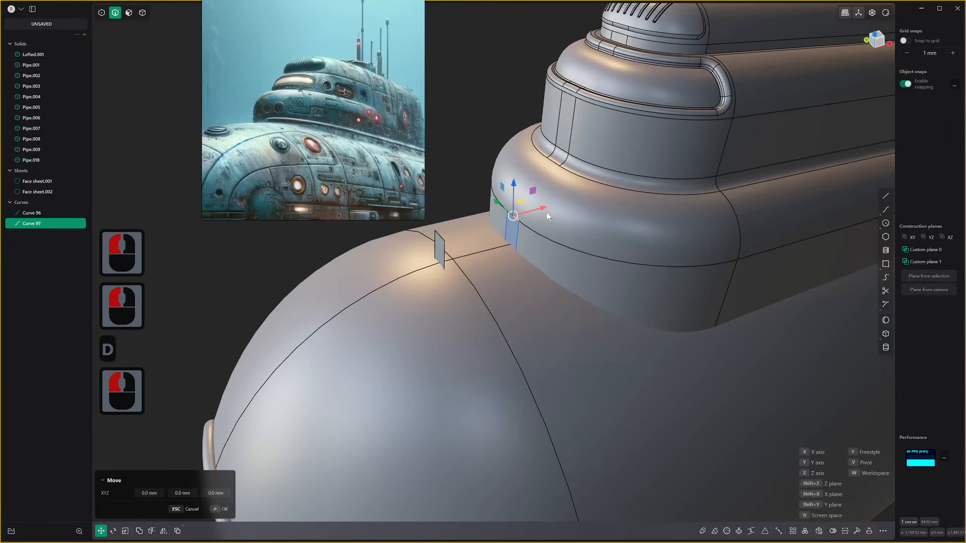
{"action": "left_click", "coordinate": [519, 234], "text": "shift"}
{"action": "key", "text": "j"}
Try to patch between the moved sheet's side edge and the joined outline curve, and undo the attempt.
{"action": "left_click", "coordinate": [444, 244], "text": "shift"}
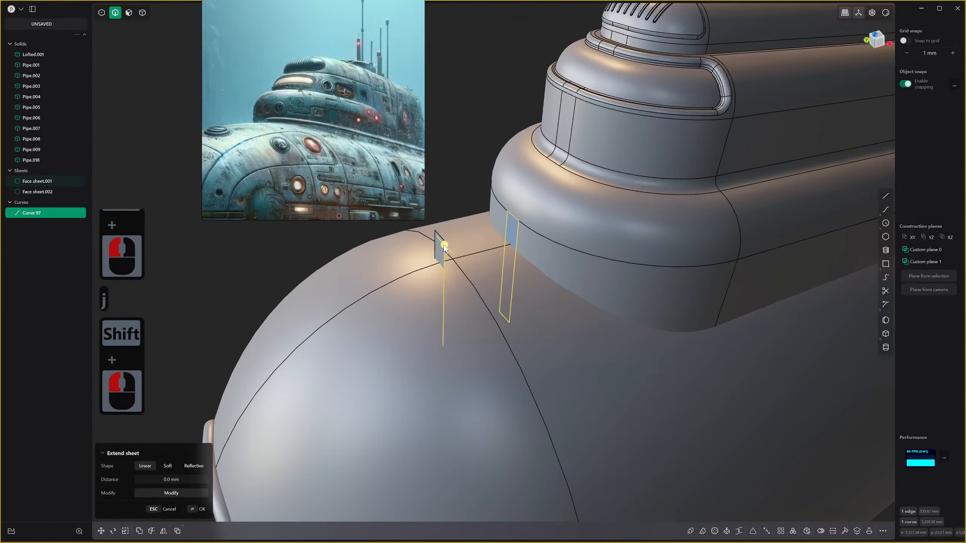
{"action": "scroll", "coordinate": [675, 229], "scroll_direction": "up", "scroll_amount": 6}
{"action": "scroll", "coordinate": [667, 237], "scroll_direction": "down", "scroll_amount": 3}
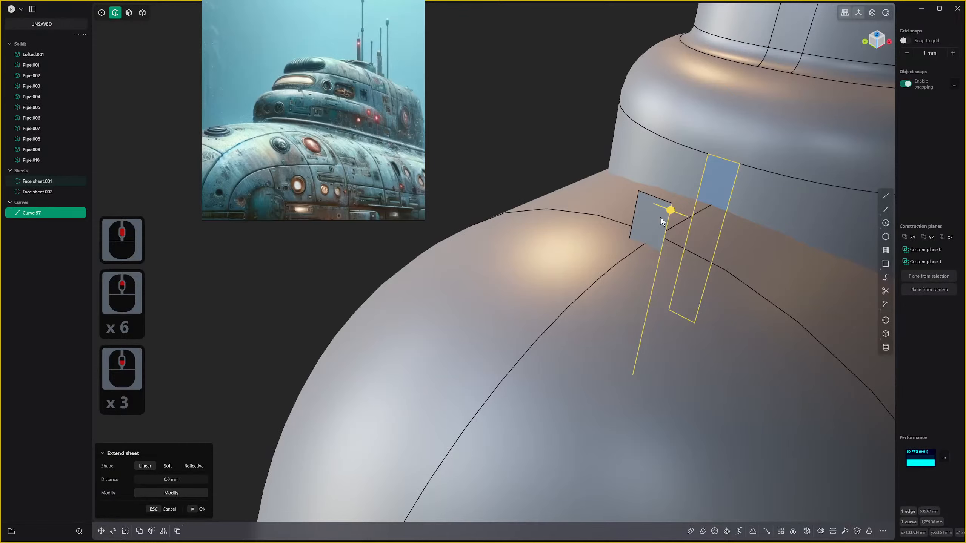
{"action": "scroll", "coordinate": [670, 210], "scroll_direction": "down", "scroll_amount": 2}
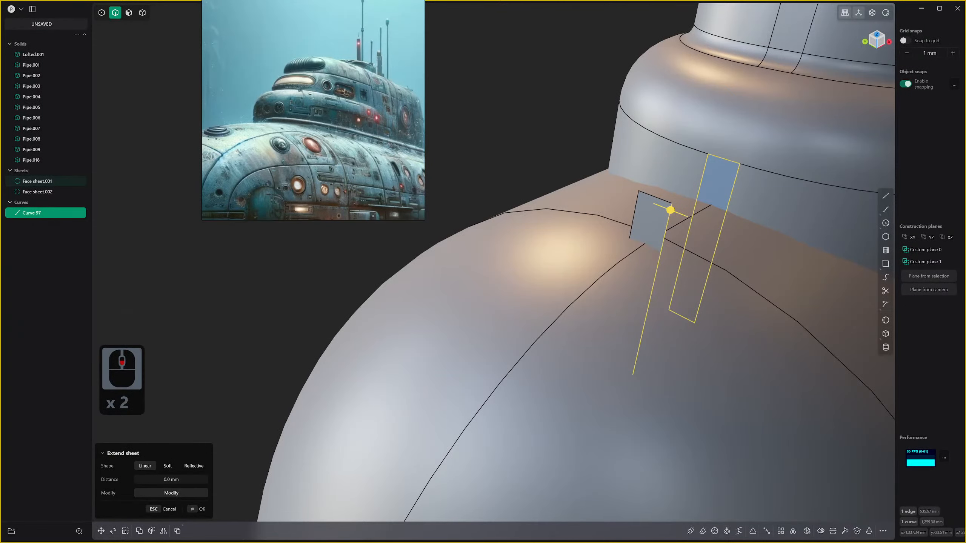
{"action": "scroll", "coordinate": [610, 165], "scroll_direction": "down", "scroll_amount": 1}
{"action": "middle_click_drag", "start_coordinate": [634, 170], "coordinate": [609, 179]}
{"action": "middle_click_drag", "start_coordinate": [609, 179], "coordinate": [598, 197], "text": "shift"}
{"action": "key", "text": "alt+f"}
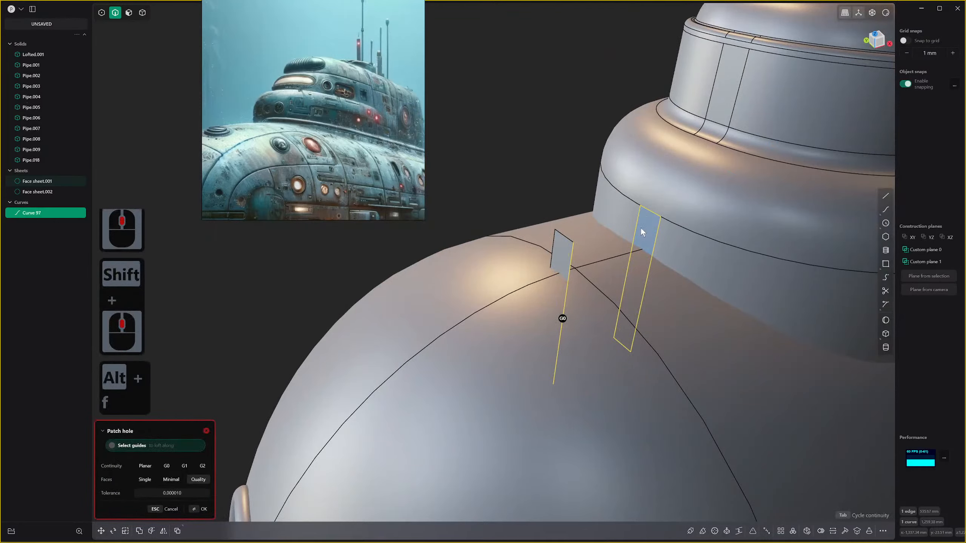
{"action": "key", "text": "ctrl+z"}
Delete the face of the forward sheet so only its rectangular outline curve is kept.
{"action": "key", "text": "3"}
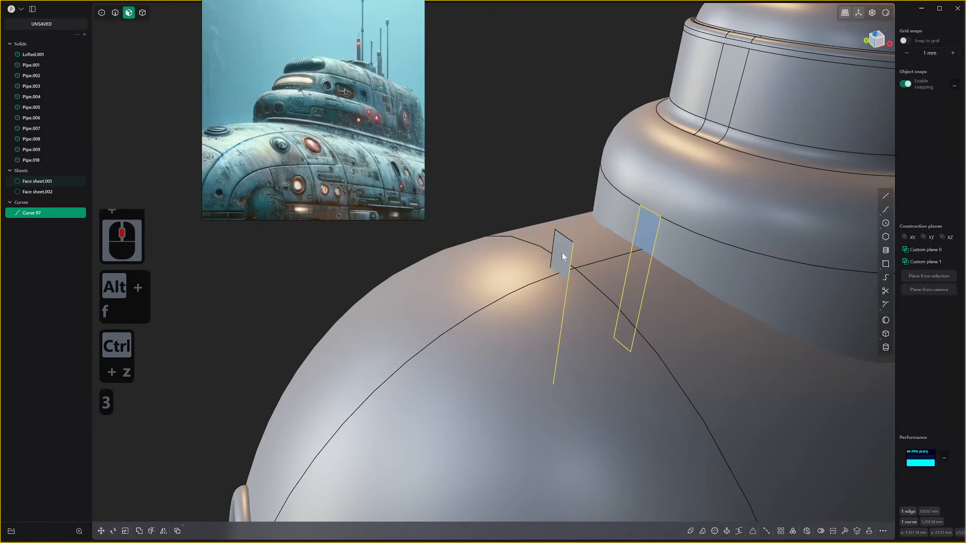
{"action": "left_click", "coordinate": [562, 253]}
{"action": "key", "text": "x"}
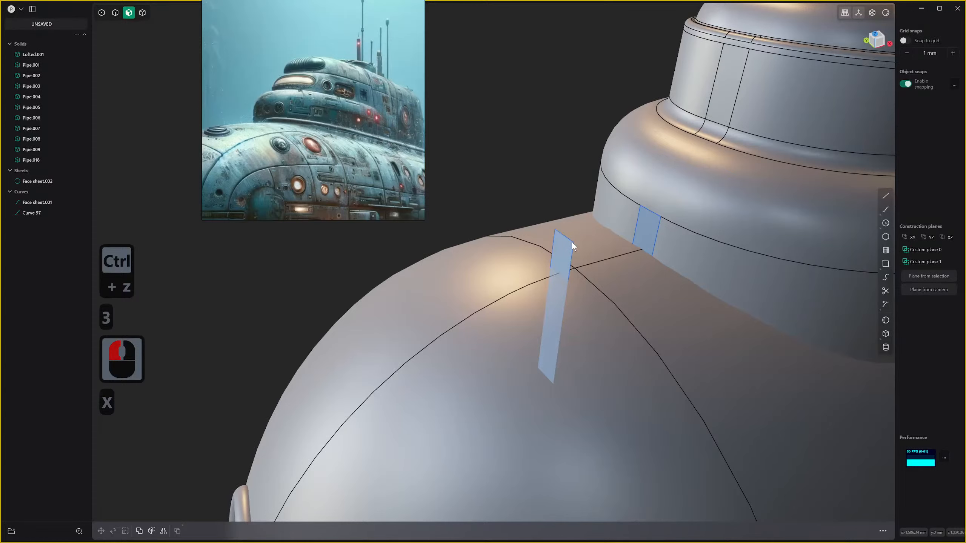
Loft a sheet between the forward rectangular outline and the matching outline on the tower's narrow front face.
{"action": "key", "text": "2"}
{"action": "left_click", "coordinate": [571, 240]}
{"action": "left_click", "coordinate": [655, 221], "text": "shift"}
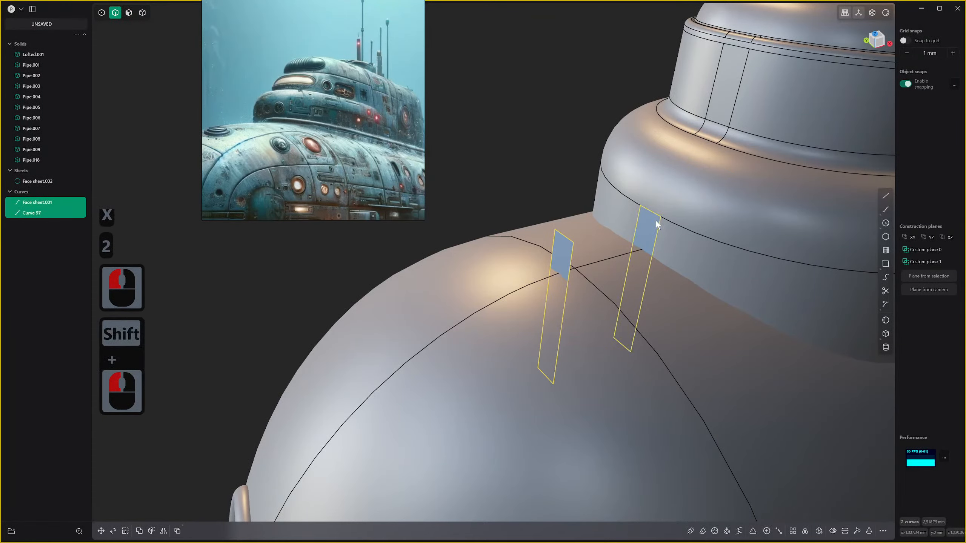
{"action": "key", "text": "l"}
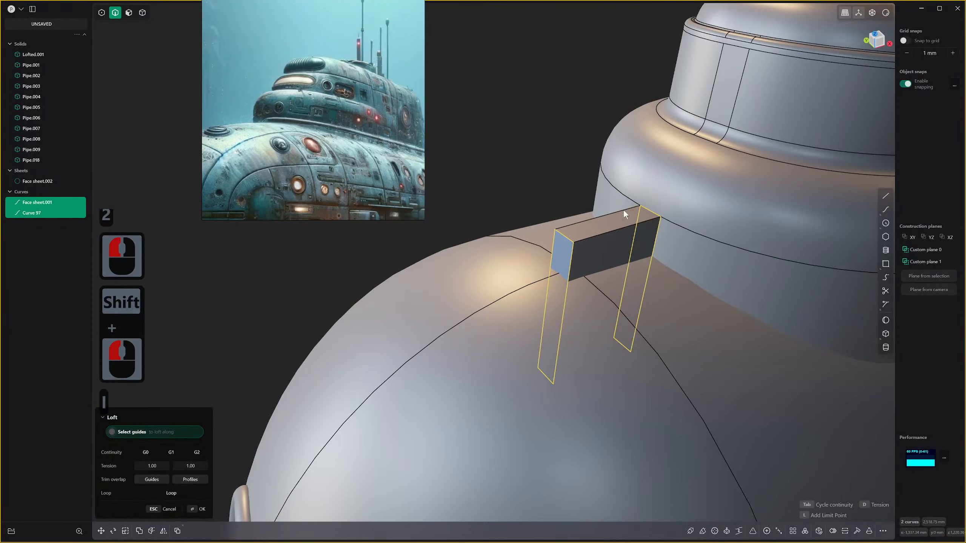
{"action": "middle_click_drag", "start_coordinate": [623, 209], "coordinate": [465, 185]}
{"action": "right_click", "coordinate": [537, 215]}
Examine from the side how the lofted block sits between the hull and the tower's lower tier.
{"action": "scroll", "coordinate": [536, 215], "scroll_direction": "up", "scroll_amount": 6}
{"action": "scroll", "coordinate": [465, 185], "scroll_direction": "down", "scroll_amount": 12}
{"action": "scroll", "coordinate": [617, 203], "scroll_direction": "down", "scroll_amount": 1, "text": "shift"}
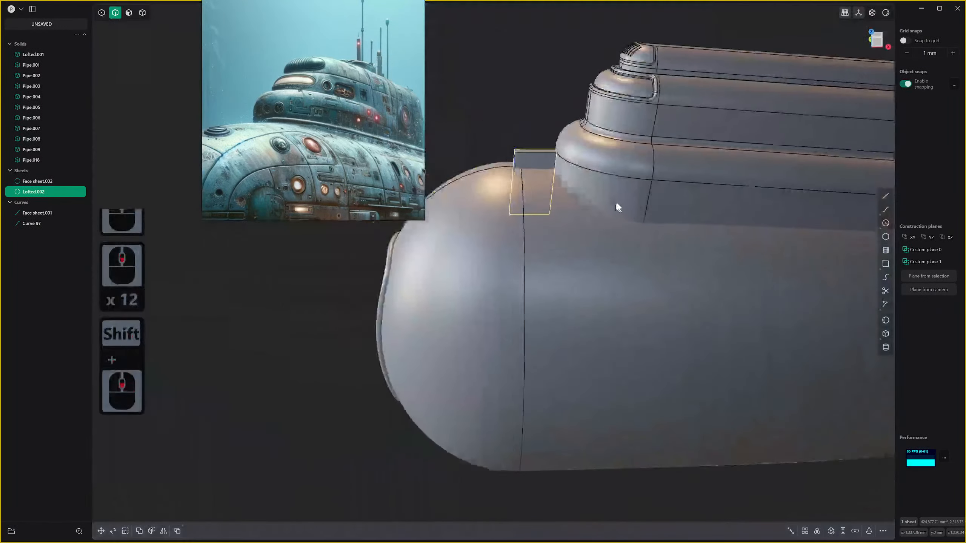
{"action": "middle_click_drag", "start_coordinate": [617, 203], "coordinate": [624, 203], "text": "shift"}
{"action": "scroll", "coordinate": [549, 140], "scroll_direction": "up", "scroll_amount": 3}
{"action": "middle_click_drag", "start_coordinate": [549, 141], "coordinate": [578, 204], "text": "shift"}
{"action": "scroll", "coordinate": [607, 239], "scroll_direction": "up", "scroll_amount": 1}
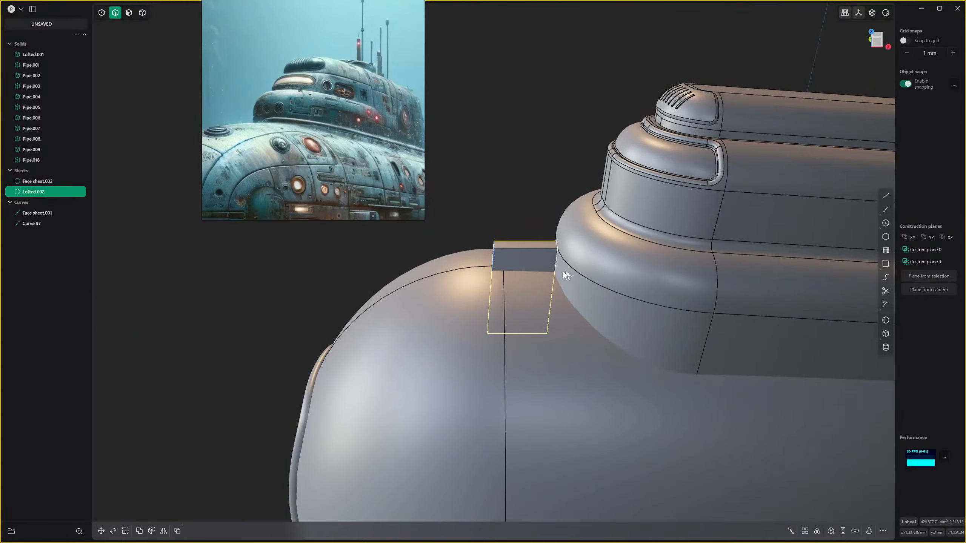
{"action": "scroll", "coordinate": [560, 270], "scroll_direction": "up", "scroll_amount": 2}
{"action": "scroll", "coordinate": [541, 222], "scroll_direction": "up", "scroll_amount": 3}
{"action": "scroll", "coordinate": [609, 247], "scroll_direction": "down", "scroll_amount": 3}
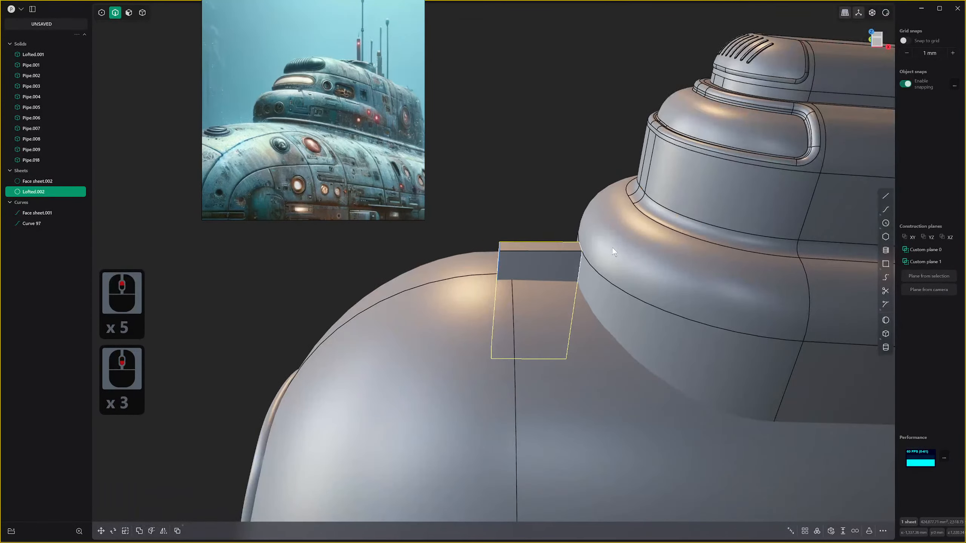
{"action": "scroll", "coordinate": [651, 257], "scroll_direction": "down", "scroll_amount": 5}
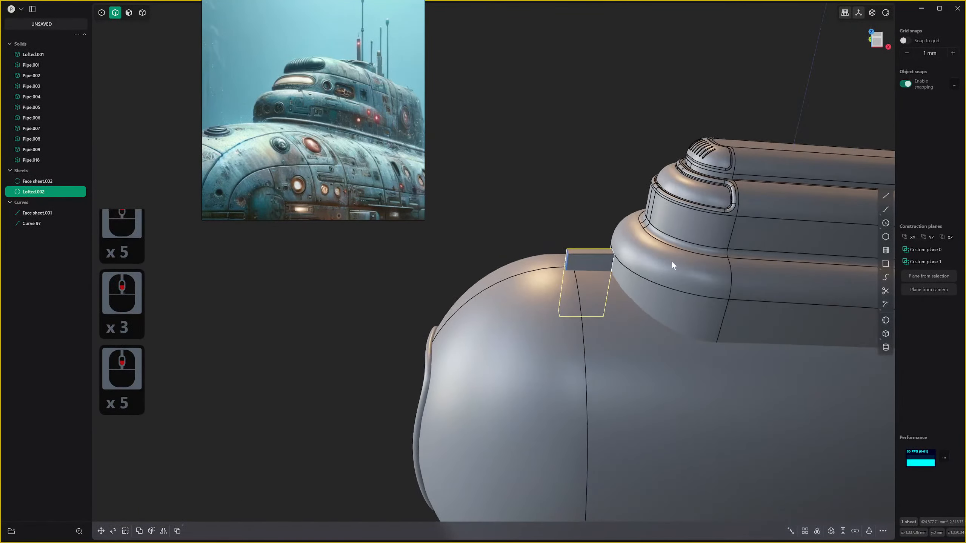
{"action": "scroll", "coordinate": [568, 271], "scroll_direction": "up", "scroll_amount": 6}
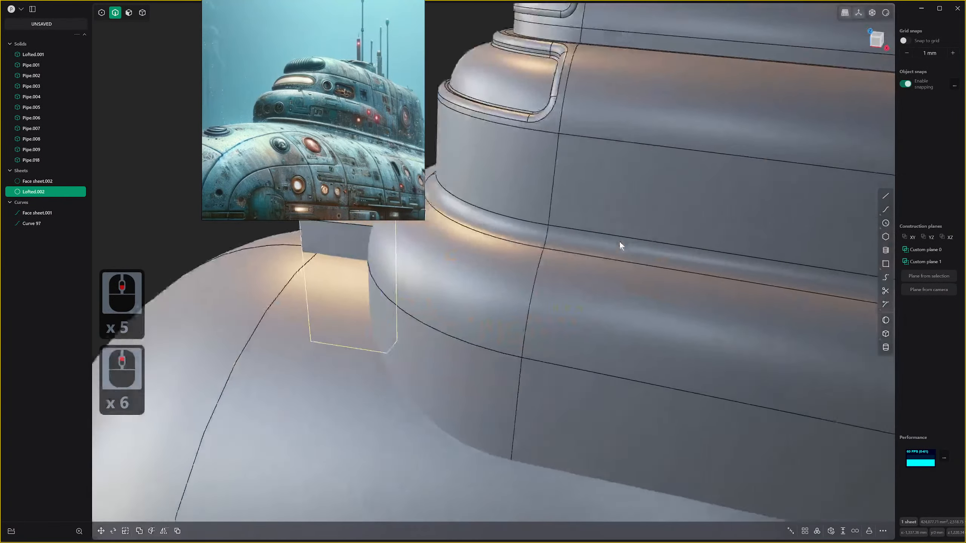
{"action": "scroll", "coordinate": [570, 263], "scroll_direction": "up", "scroll_amount": 2}
{"action": "scroll", "coordinate": [509, 274], "scroll_direction": "up", "scroll_amount": 1, "text": "shift"}
{"action": "middle_click_drag", "start_coordinate": [509, 274], "coordinate": [589, 303], "text": "shift"}
Delete the two rectangular outline curves at the front and rear ends of the loft.
{"action": "key", "text": "2"}
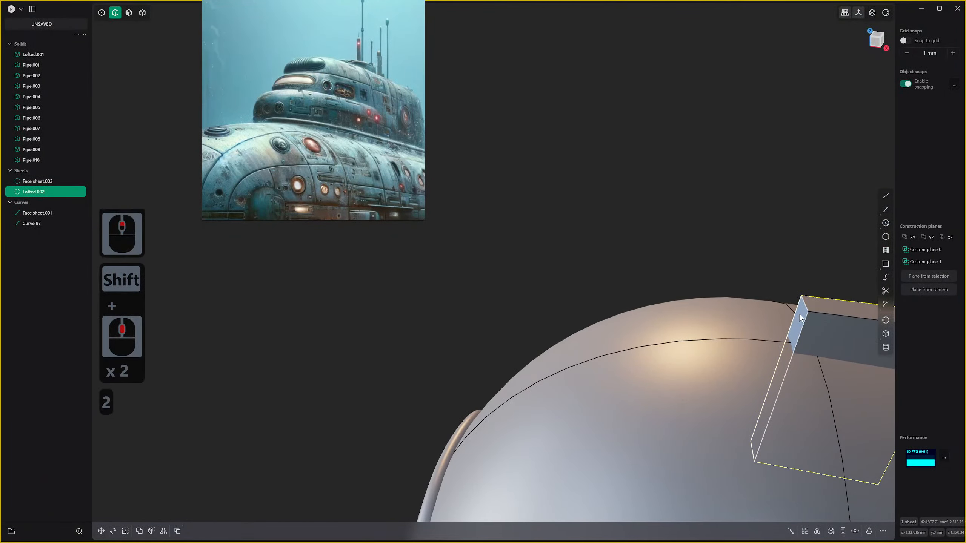
{"action": "left_click", "coordinate": [802, 315]}
{"action": "key", "text": "x"}
{"action": "middle_click_drag", "start_coordinate": [805, 315], "coordinate": [721, 295], "text": "shift"}
{"action": "left_click", "coordinate": [701, 290]}
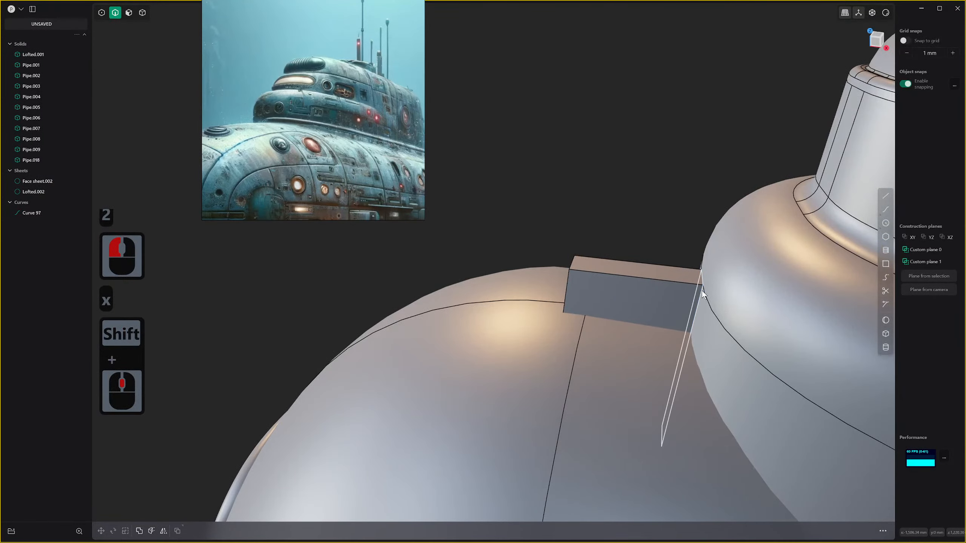
{"action": "key", "text": "x"}
Delete the separate face sheet covering the front end of the loft.
{"action": "middle_click_drag", "start_coordinate": [662, 292], "coordinate": [739, 351]}
{"action": "key", "text": "3"}
{"action": "left_click", "coordinate": [764, 309]}
{"action": "key", "text": "2"}
{"action": "left_click", "coordinate": [731, 338]}
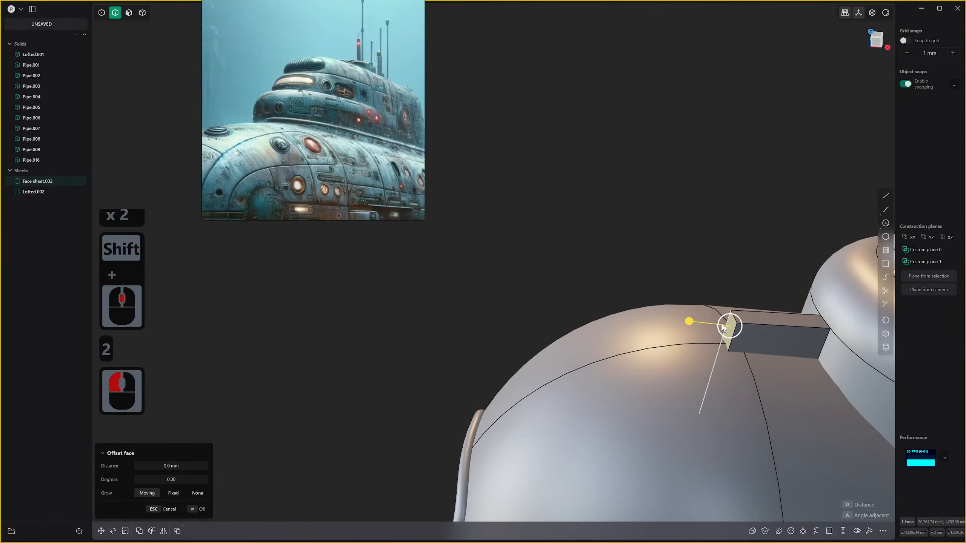
{"action": "left_click", "coordinate": [727, 321], "text": "shift"}
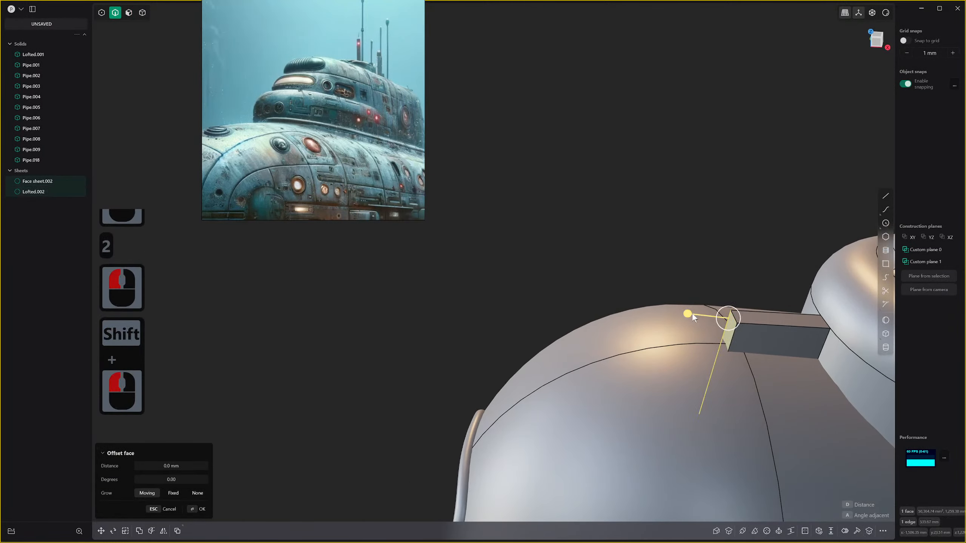
{"action": "left_click", "coordinate": [679, 313]}
{"action": "key", "text": "ctrl+z"}
{"action": "key", "text": "x"}
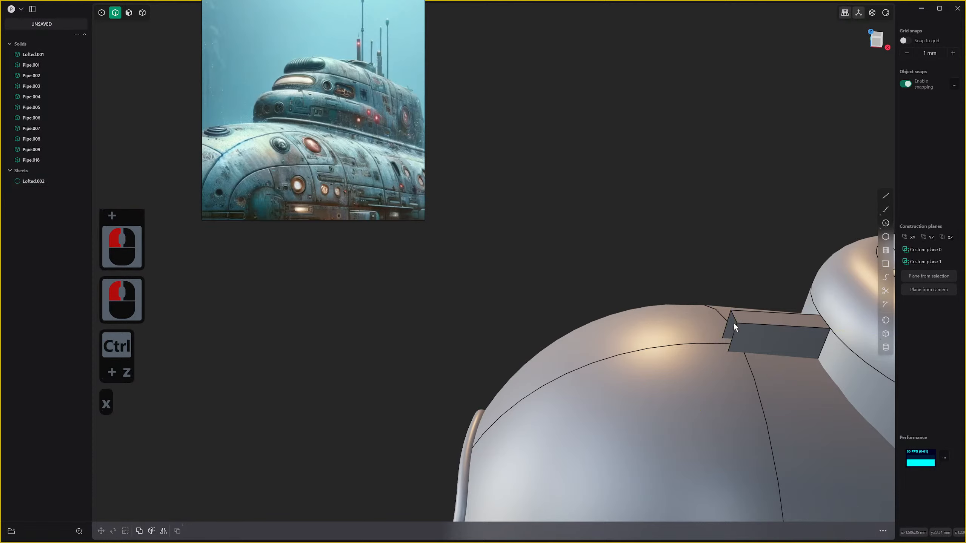
Patch the open front end of the loft with a flat face.
{"action": "key", "text": "2"}
{"action": "left_click", "coordinate": [735, 328], "text": "alt+shift"}
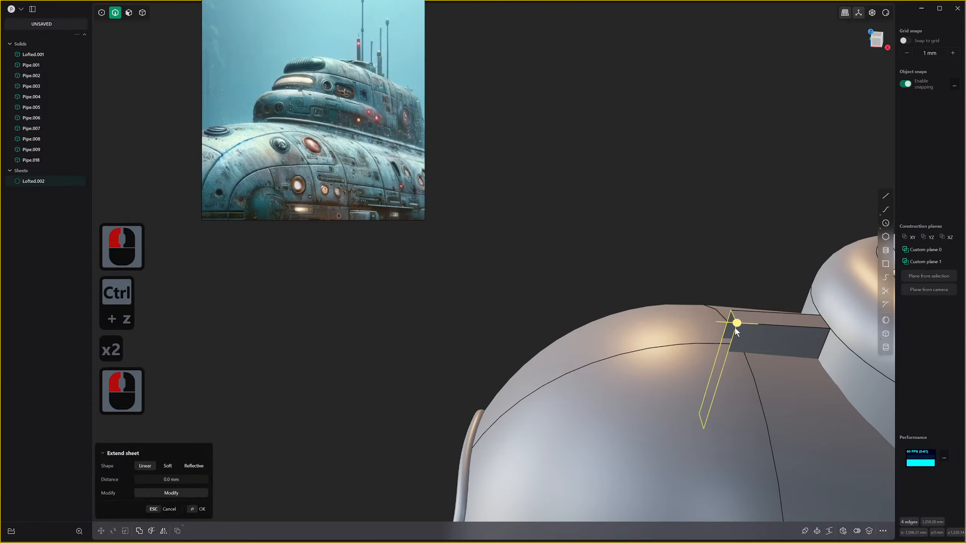
{"action": "key", "text": "alt+f"}
{"action": "key", "text": "Tab"}
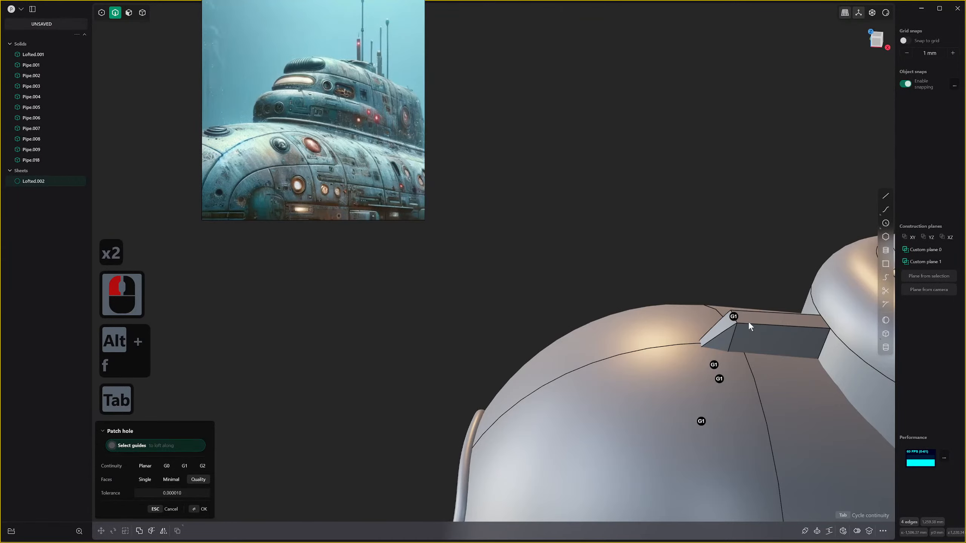
{"action": "key", "text": "Tab"}
{"action": "key", "text": "Tab"}
{"action": "right_click", "coordinate": [748, 322]}
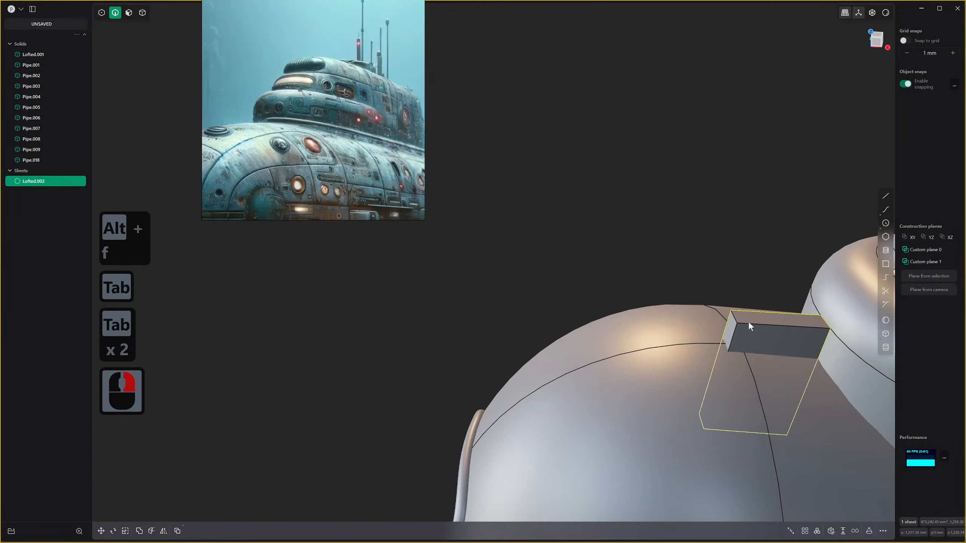
Move the lofted sheet forward along the hull so its rear opening is clear of the tower.
{"action": "scroll", "coordinate": [751, 322], "scroll_direction": "down", "scroll_amount": 2}
{"action": "scroll", "coordinate": [752, 322], "scroll_direction": "up", "scroll_amount": 10}
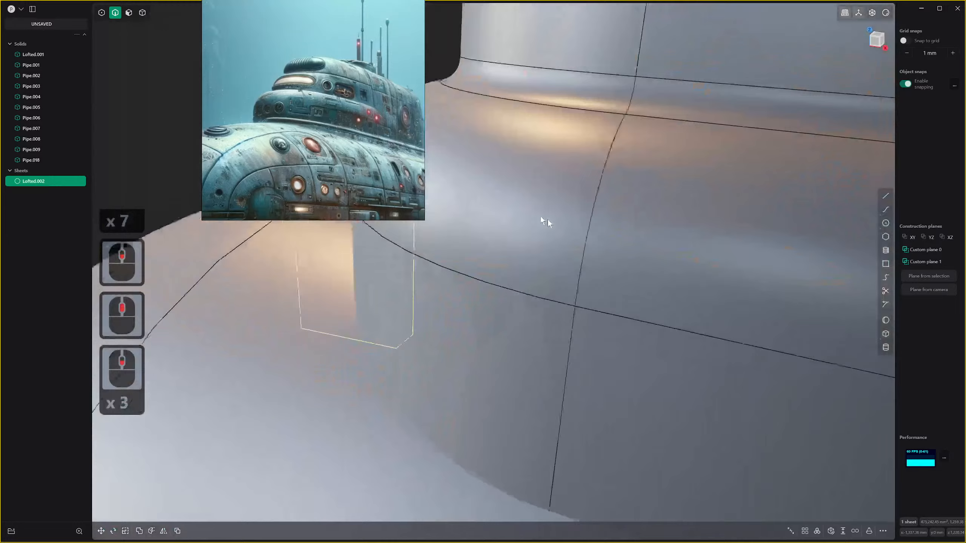
{"action": "middle_click_drag", "start_coordinate": [547, 220], "coordinate": [653, 278], "text": "shift"}
{"action": "key", "text": "2"}
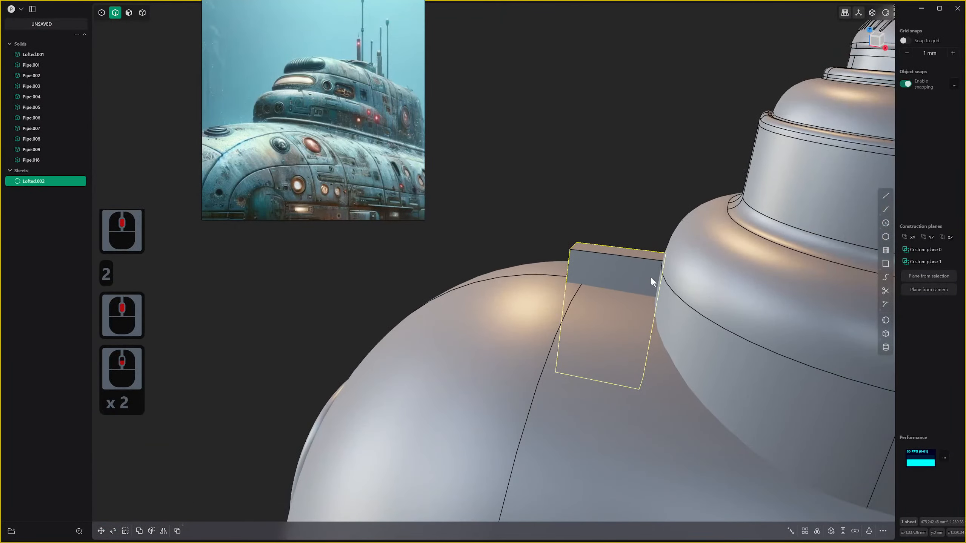
{"action": "key", "text": "g"}
{"action": "left_click", "coordinate": [609, 318]}
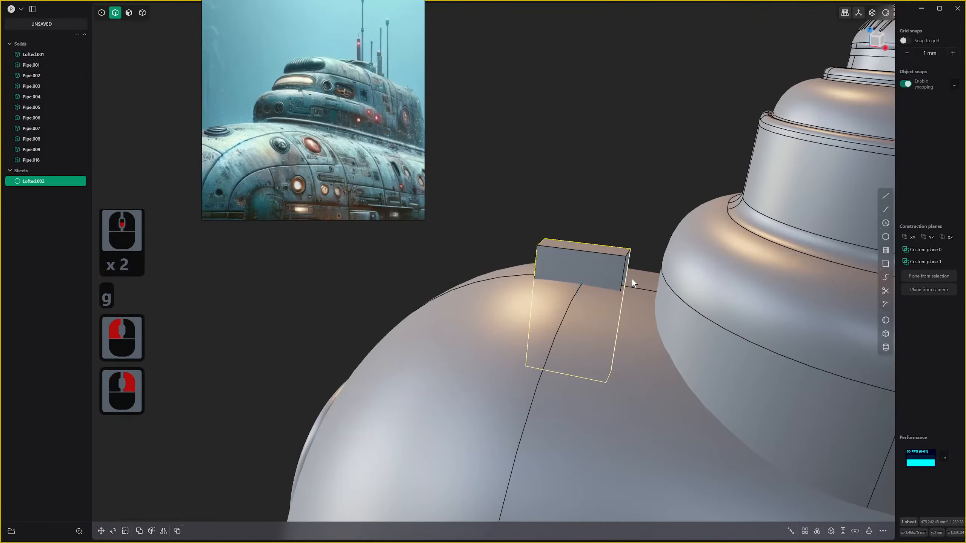
Patch the rear opening of the lofted sheet to close it into a solid block.
{"action": "key", "text": "2"}
{"action": "double_click", "coordinate": [623, 266]}
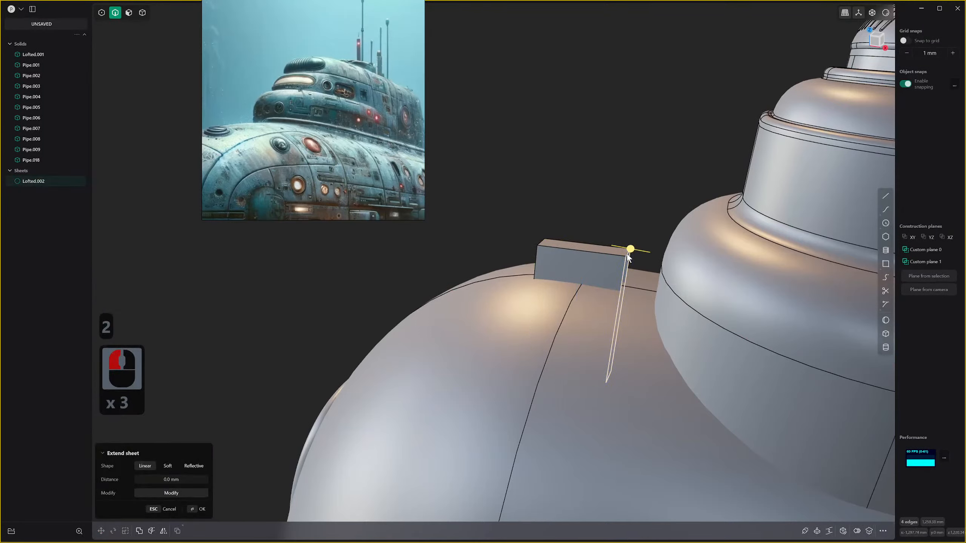
{"action": "key", "text": "alt+f"}
{"action": "right_click", "coordinate": [657, 248]}
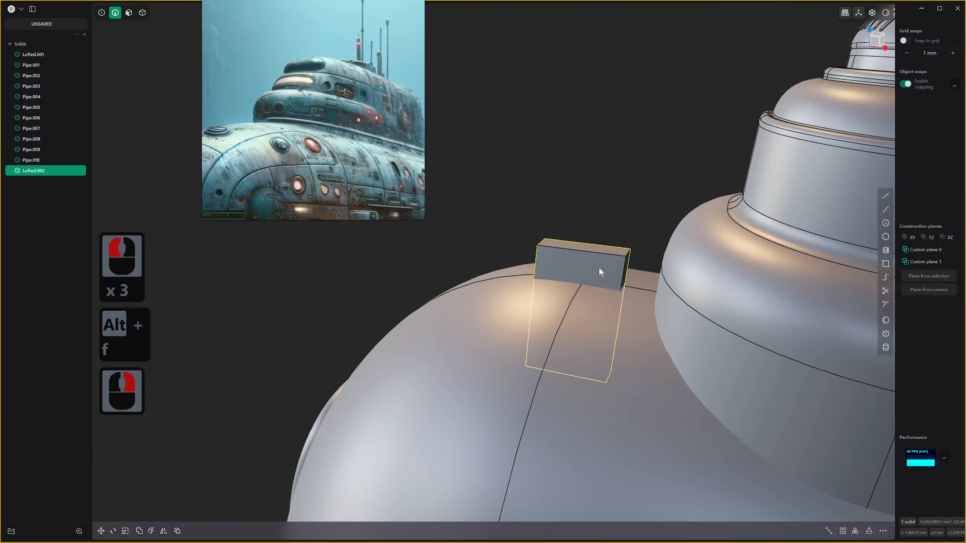
Move the closed block 190.68 mm along X so its rear end sits inside the tower.
{"action": "key", "text": "g"}
{"action": "left_click_drag", "start_coordinate": [610, 315], "coordinate": [662, 323]}
{"action": "right_click_drag", "start_coordinate": [591, 273], "coordinate": [722, 305]}
{"action": "scroll", "coordinate": [722, 306], "scroll_direction": "up", "scroll_amount": 1}
{"action": "middle_click_drag", "start_coordinate": [722, 307], "coordinate": [725, 307]}
{"action": "scroll", "coordinate": [722, 301], "scroll_direction": "up", "scroll_amount": 2}
{"action": "key", "text": "2"}
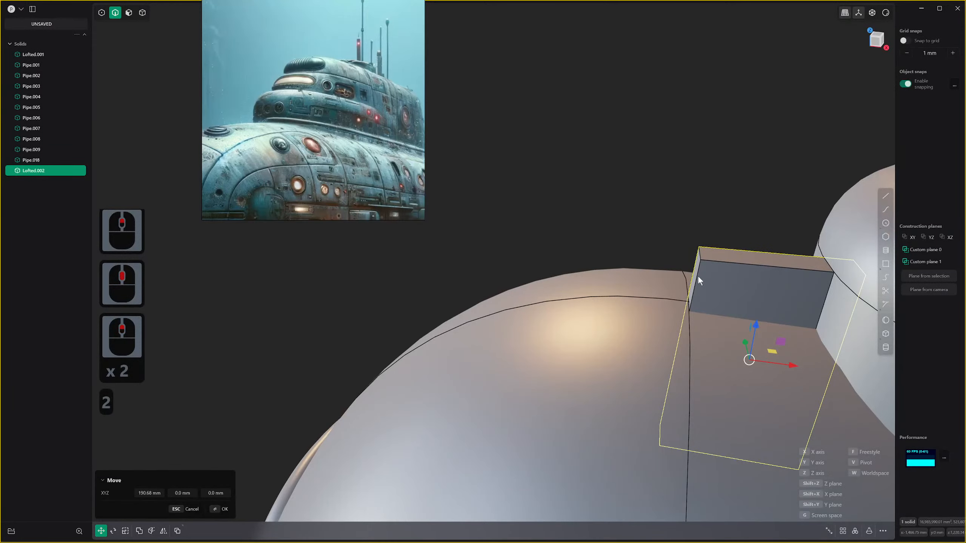
{"action": "right_click", "coordinate": [706, 265]}
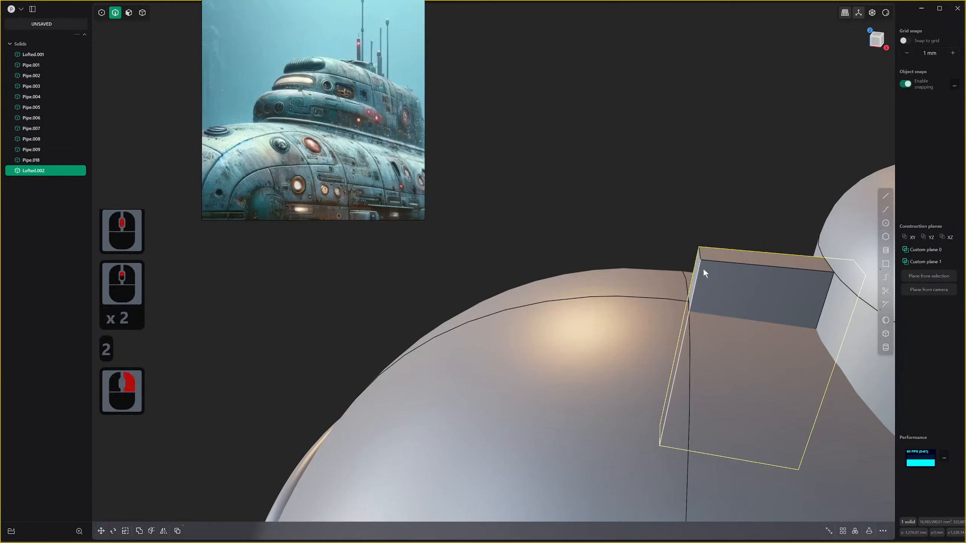
Fillet the block's two front vertical edges, and round its upper side edge by about 8.52 mm.
{"action": "key", "text": "2"}
{"action": "left_click", "coordinate": [698, 263]}
{"action": "left_click", "coordinate": [698, 258], "text": "shift"}
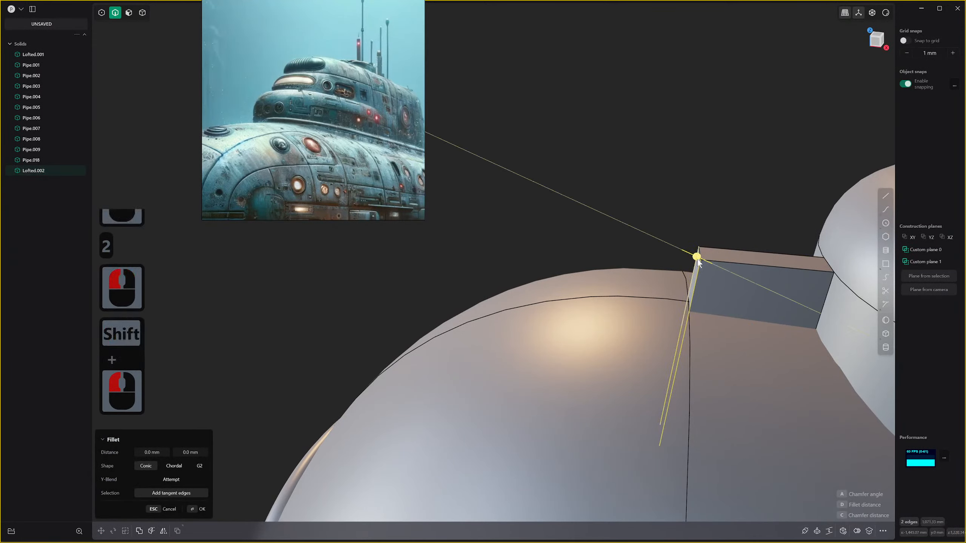
{"action": "left_click_drag", "start_coordinate": [697, 259], "coordinate": [717, 259]}
{"action": "right_click", "coordinate": [690, 262]}
{"action": "left_click", "coordinate": [718, 262]}
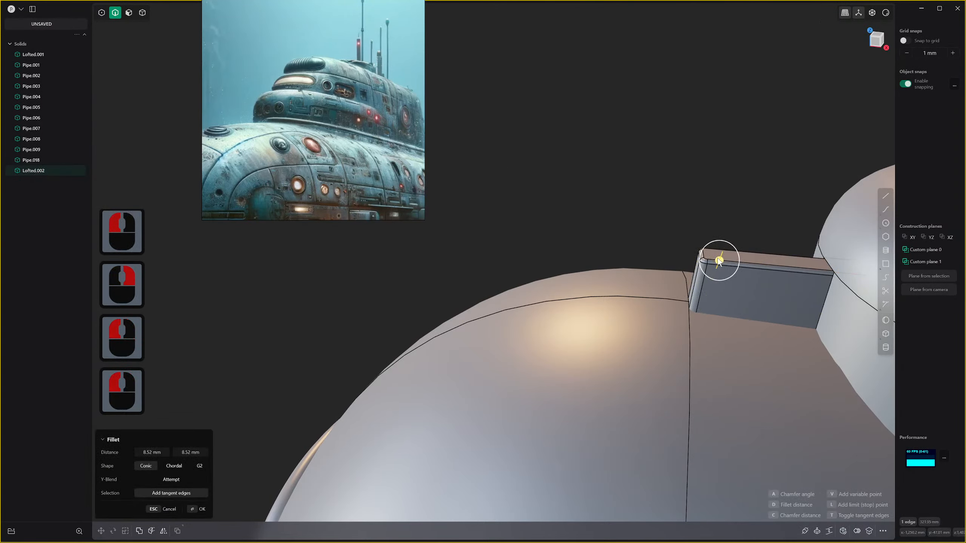
{"action": "right_click", "coordinate": [699, 262]}
Scale the block down in height so only a low strip rises above the hull.
{"action": "scroll", "coordinate": [745, 283], "scroll_direction": "down", "scroll_amount": 2}
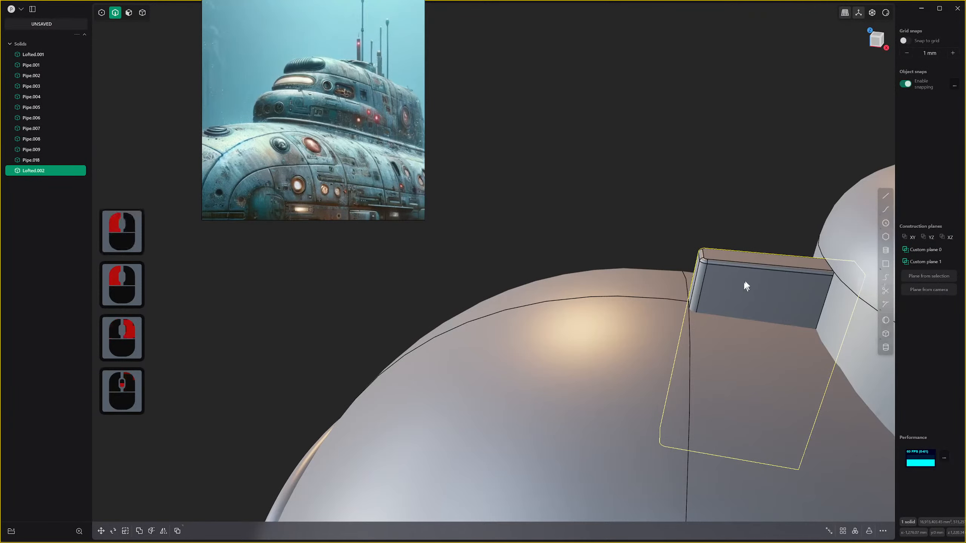
{"action": "middle_click_drag", "start_coordinate": [751, 271], "coordinate": [747, 281]}
{"action": "scroll", "coordinate": [748, 285], "scroll_direction": "down", "scroll_amount": 3}
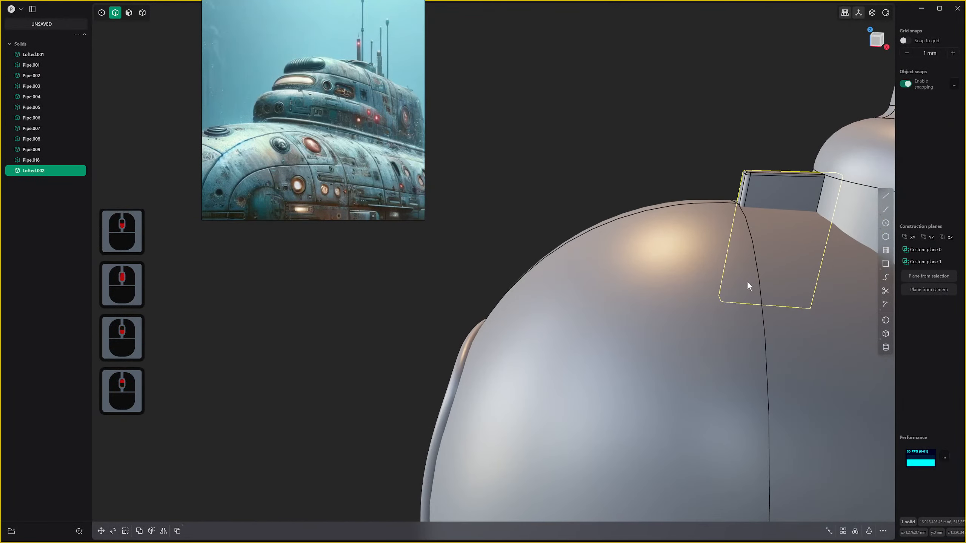
{"action": "key", "text": "s"}
{"action": "left_click_drag", "start_coordinate": [782, 195], "coordinate": [778, 217]}
{"action": "left_click", "coordinate": [778, 215]}
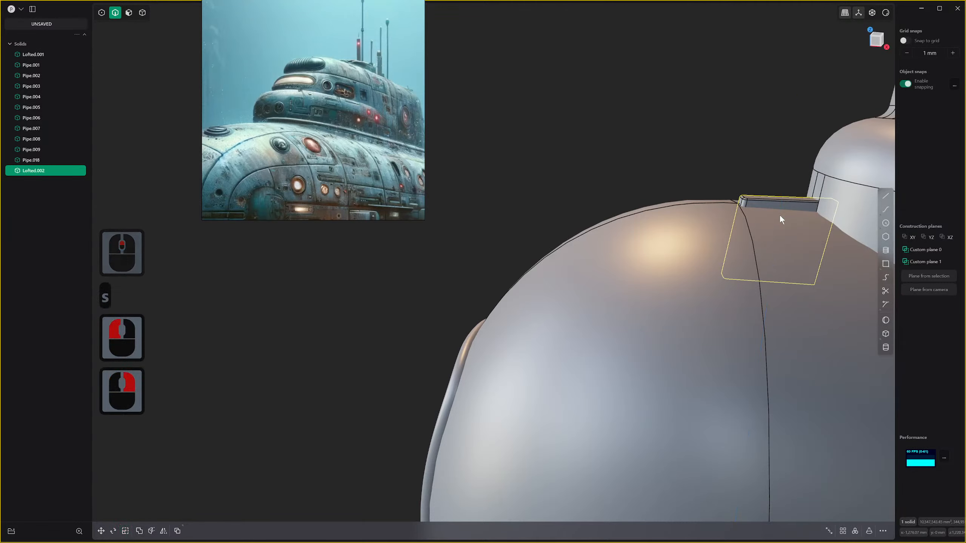
Move the shortened block up along Z by about 131.42 mm.
{"action": "key", "text": "g"}
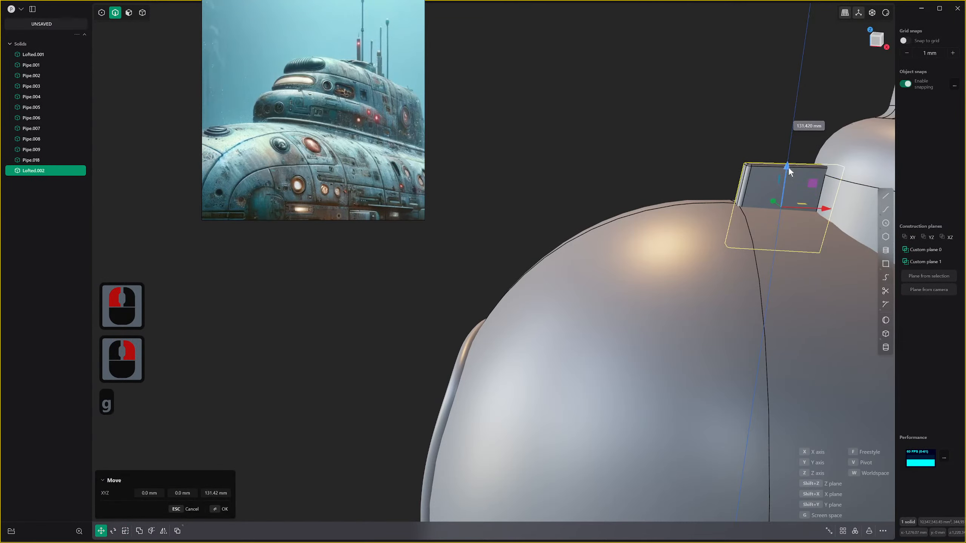
{"action": "left_click", "coordinate": [788, 168]}
Join the block to the tower with a Boolean union.
{"action": "scroll", "coordinate": [817, 201], "scroll_direction": "down", "scroll_amount": 4}
{"action": "middle_click_drag", "start_coordinate": [818, 202], "coordinate": [812, 215]}
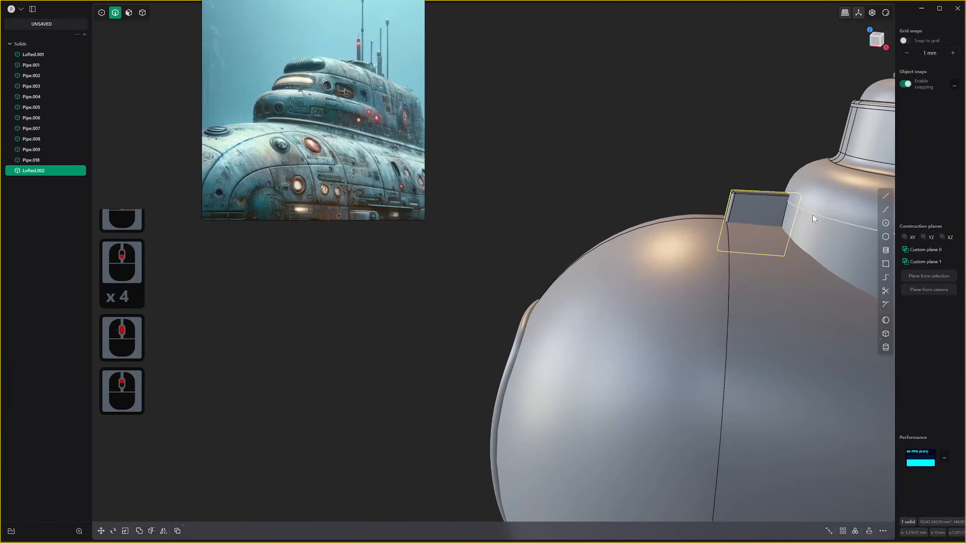
{"action": "key", "text": "q"}
{"action": "left_click", "coordinate": [824, 202]}
{"action": "key", "text": "q"}
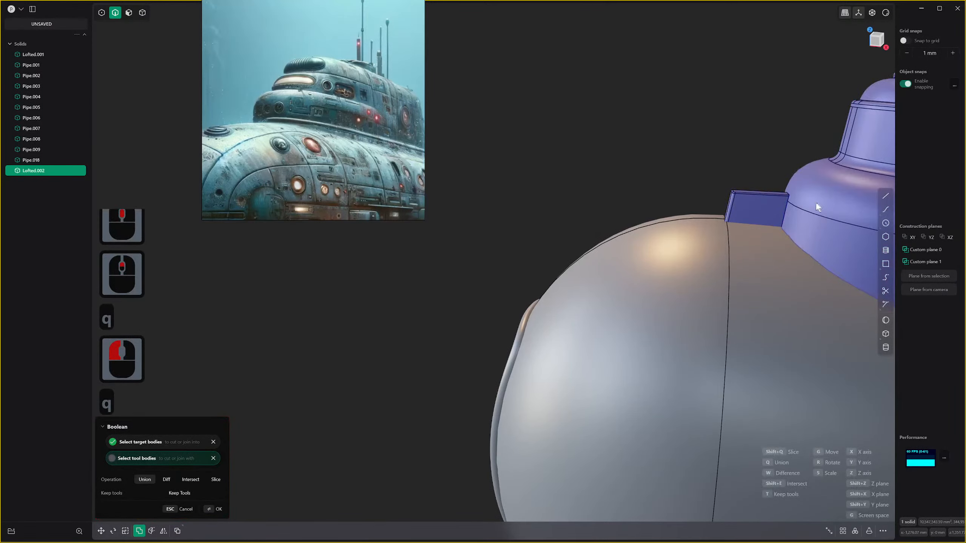
{"action": "right_click", "coordinate": [815, 202]}
Fillet the junction edge where the block meets the tower's lower tier.
{"action": "scroll", "coordinate": [795, 199], "scroll_direction": "up", "scroll_amount": 4}
{"action": "scroll", "coordinate": [824, 192], "scroll_direction": "up", "scroll_amount": 2}
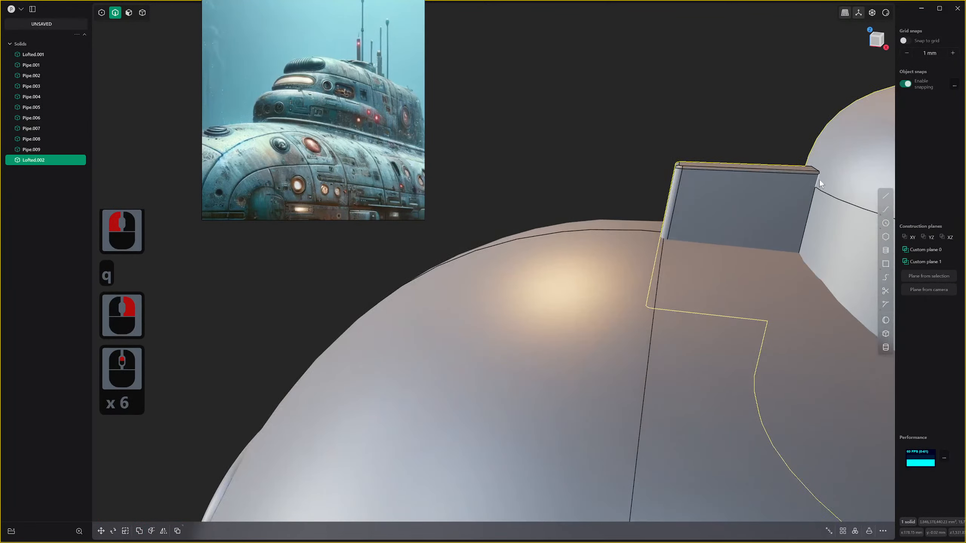
{"action": "left_click_drag", "start_coordinate": [819, 180], "coordinate": [813, 184]}
{"action": "right_click", "coordinate": [805, 209]}
Delete all the fillet faces around the junction between the forward block and the tower's lower tier.
{"action": "scroll", "coordinate": [804, 208], "scroll_direction": "down", "scroll_amount": 3}
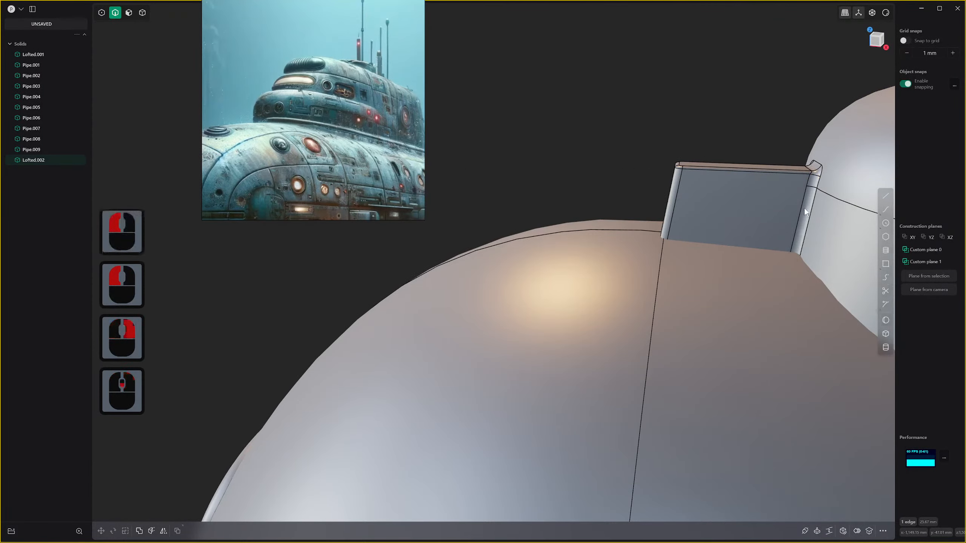
{"action": "middle_click_drag", "start_coordinate": [804, 209], "coordinate": [817, 235]}
{"action": "middle_click_drag", "start_coordinate": [817, 235], "coordinate": [704, 190], "text": "shift"}
{"action": "scroll", "coordinate": [613, 322], "scroll_direction": "up", "scroll_amount": 1}
{"action": "scroll", "coordinate": [666, 288], "scroll_direction": "up", "scroll_amount": 3}
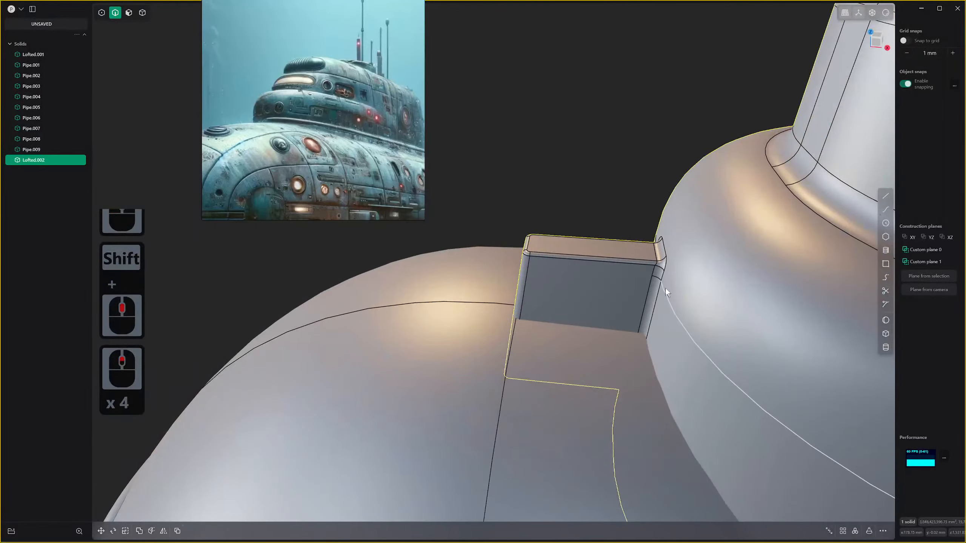
{"action": "key", "text": "2"}
{"action": "left_click", "coordinate": [653, 288]}
{"action": "key", "text": "3"}
{"action": "left_click", "coordinate": [658, 286]}
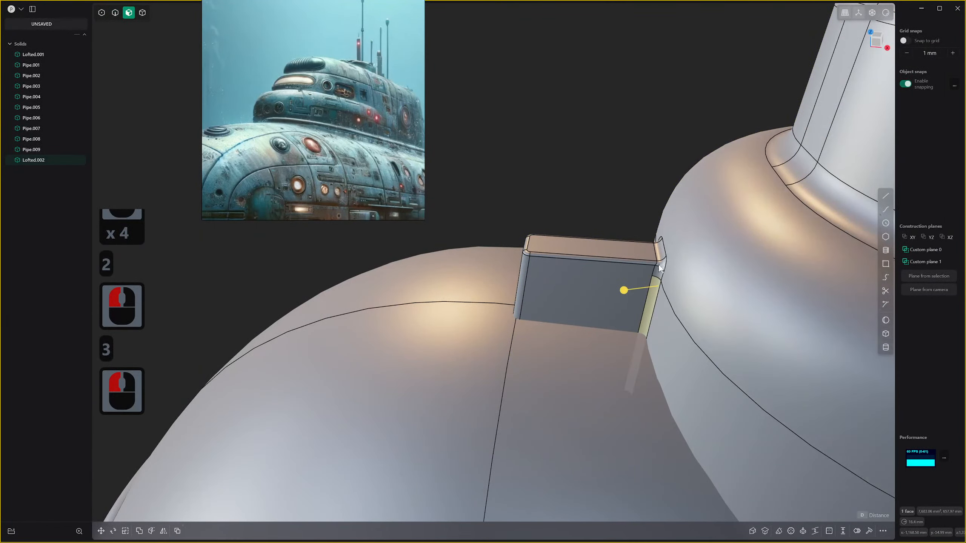
{"action": "left_click", "coordinate": [659, 263], "text": "shift"}
{"action": "left_click", "coordinate": [661, 255], "text": "shift"}
{"action": "left_click", "coordinate": [658, 275], "text": "shift"}
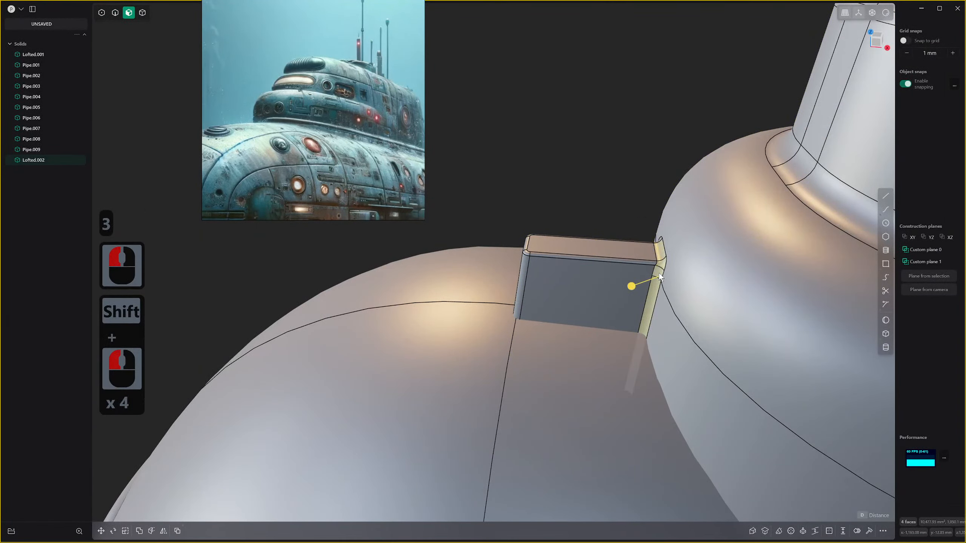
{"action": "scroll", "coordinate": [659, 274], "scroll_direction": "down", "scroll_amount": 2}
{"action": "middle_click_drag", "start_coordinate": [659, 275], "coordinate": [751, 270]}
{"action": "middle_click_drag", "start_coordinate": [751, 270], "coordinate": [718, 306], "text": "shift"}
{"action": "scroll", "coordinate": [717, 316], "scroll_direction": "down", "scroll_amount": 2}
{"action": "middle_click_drag", "start_coordinate": [717, 361], "coordinate": [669, 365]}
{"action": "middle_click_drag", "start_coordinate": [669, 365], "coordinate": [639, 315], "text": "shift"}
{"action": "scroll", "coordinate": [639, 319], "scroll_direction": "up", "scroll_amount": 5}
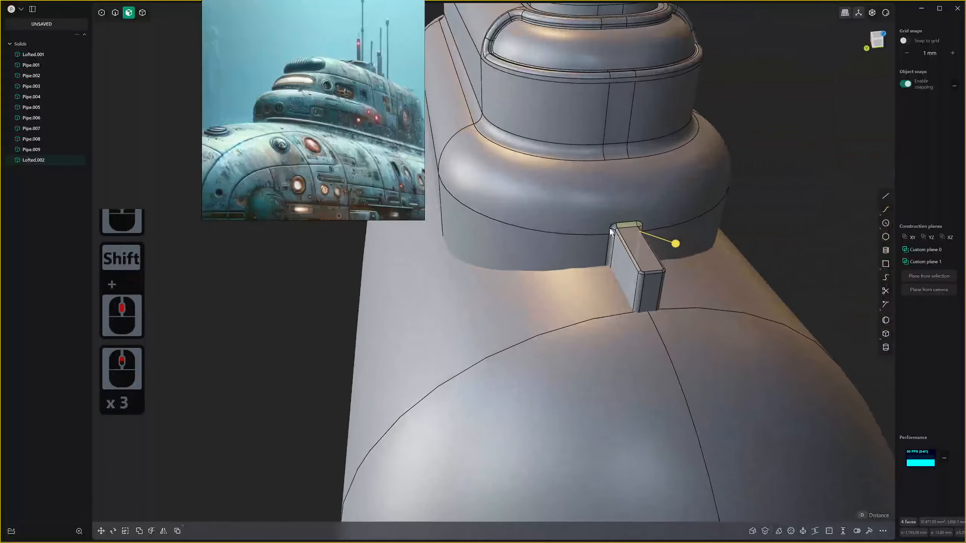
{"action": "left_click", "coordinate": [613, 233], "text": "shift"}
{"action": "left_click", "coordinate": [613, 233], "text": "shift"}
{"action": "left_click", "coordinate": [611, 247], "text": "shift"}
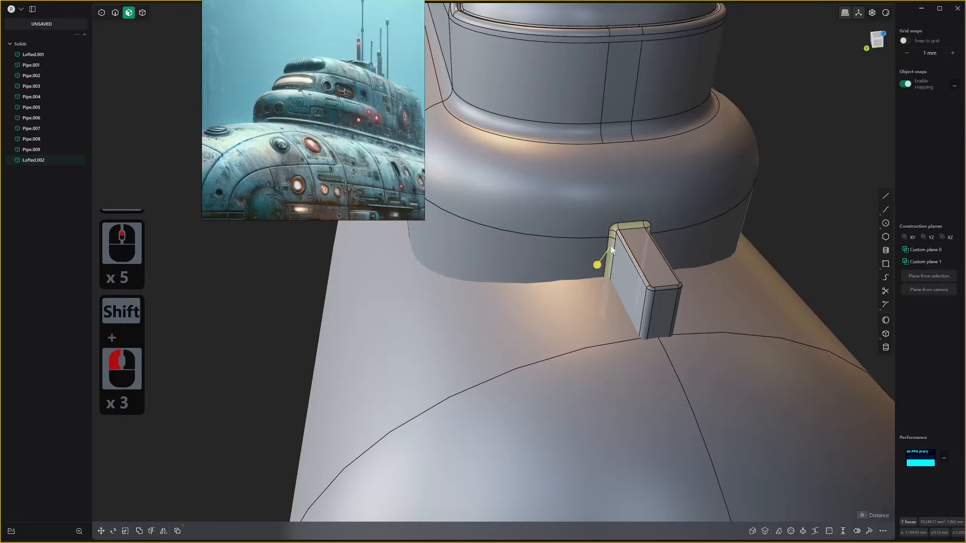
{"action": "key", "text": "x"}
{"action": "key", "text": "3"}
{"action": "key", "text": "2"}
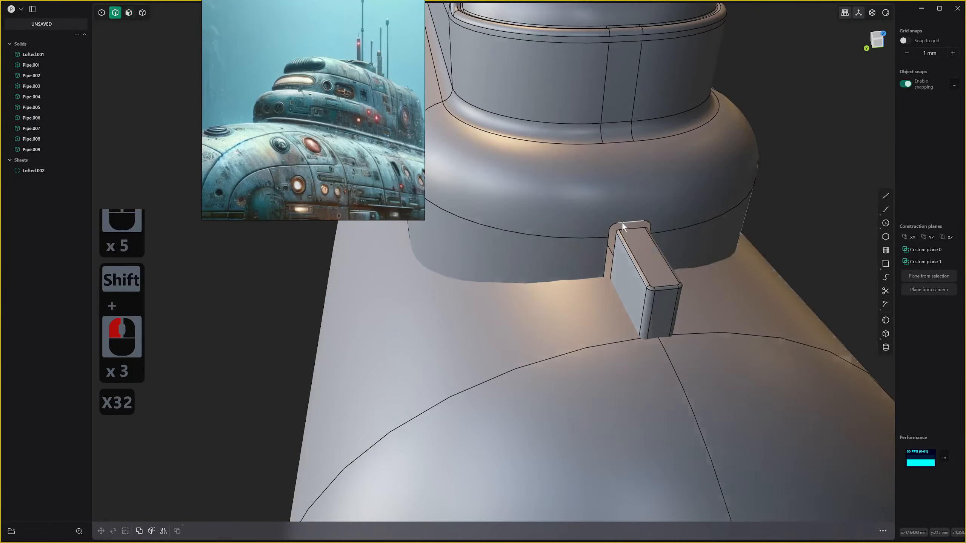
{"action": "left_click", "coordinate": [621, 224], "text": "alt"}
{"action": "key", "text": "alt+f"}
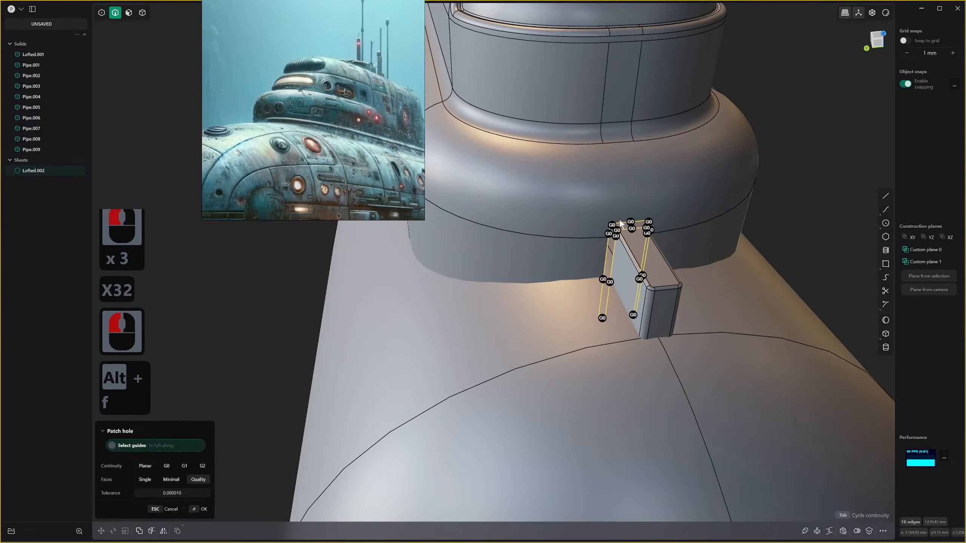
{"action": "key", "text": "Escape"}
{"action": "scroll", "coordinate": [626, 231], "scroll_direction": "up", "scroll_amount": 5}
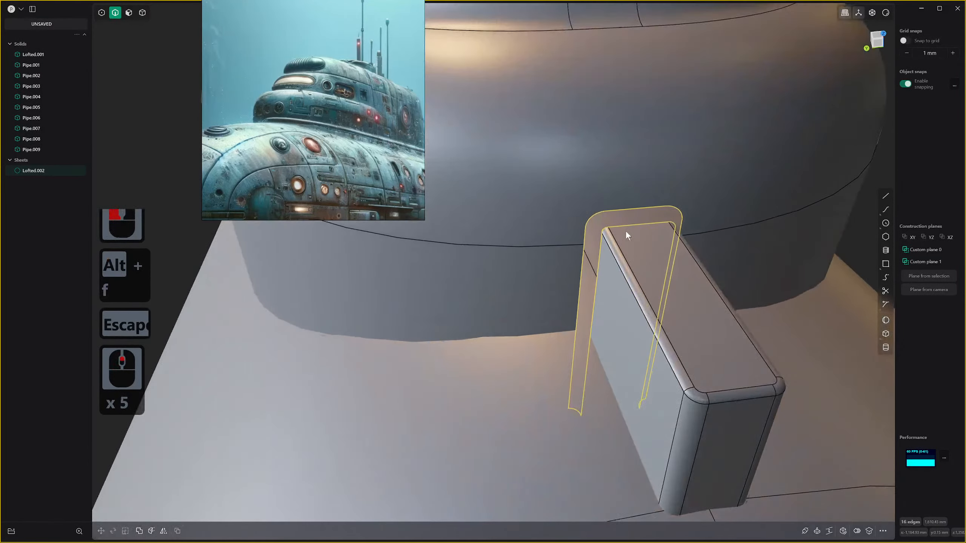
{"action": "scroll", "coordinate": [626, 232], "scroll_direction": "down", "scroll_amount": 2}
{"action": "key", "text": "l"}
{"action": "key", "text": "Escape"}
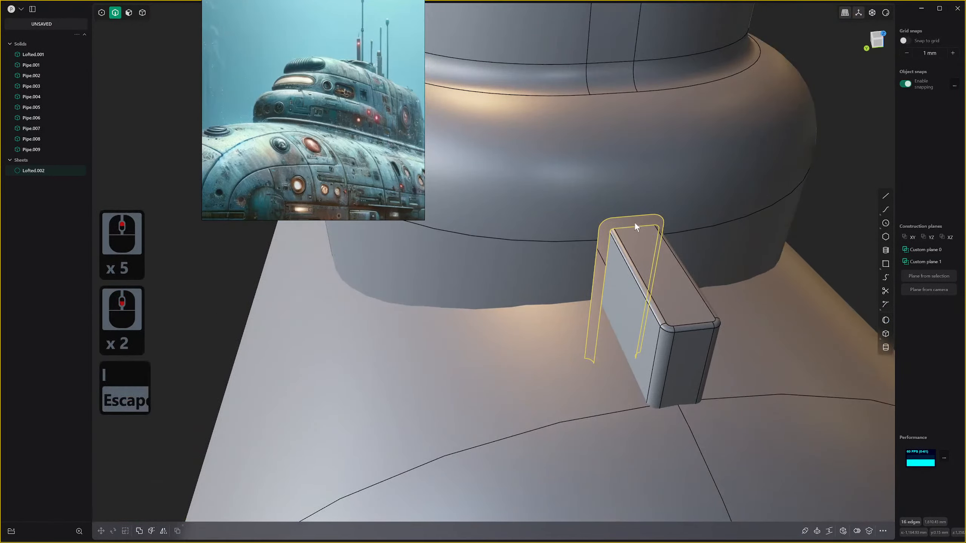
Loft a G2-continuous surface between the two upper straight edges of the gap between block and tower.
{"action": "left_click", "coordinate": [634, 222]}
{"action": "left_click", "coordinate": [634, 214], "text": "shift"}
{"action": "left_click", "coordinate": [633, 216], "text": "shift"}
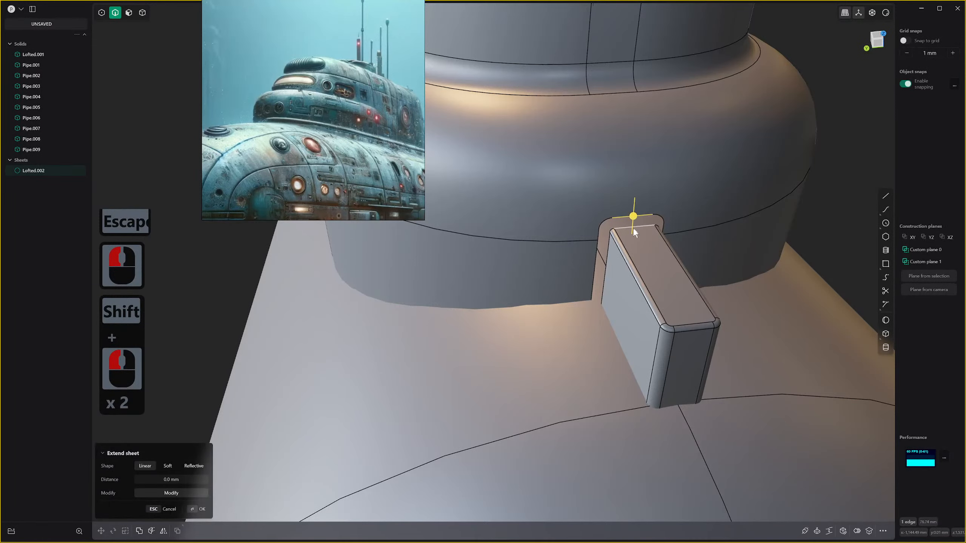
{"action": "key", "text": "l"}
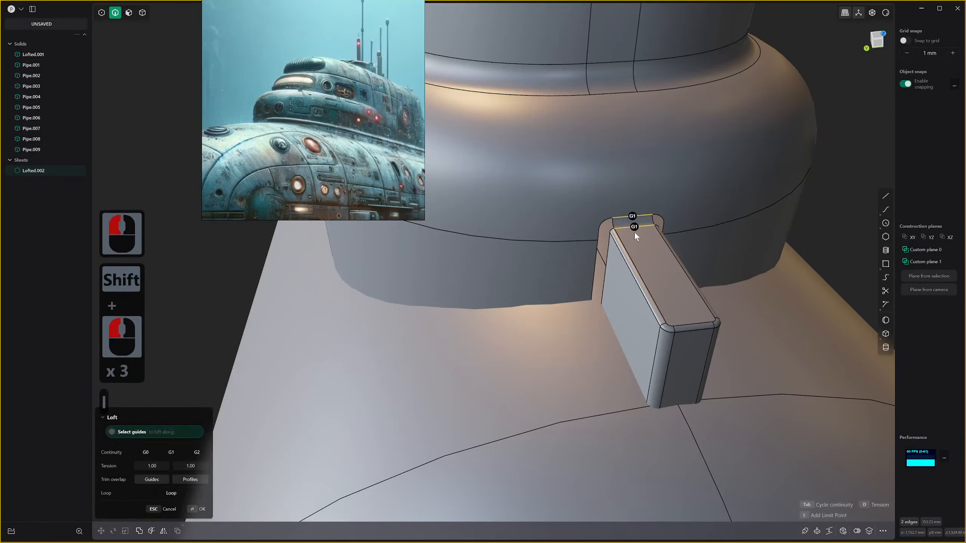
{"action": "key", "text": "Tab"}
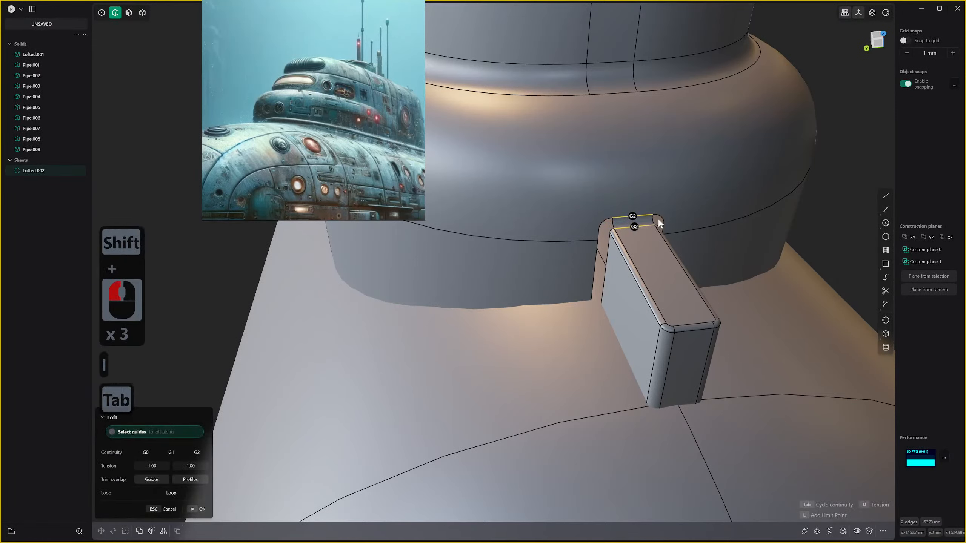
{"action": "right_click", "coordinate": [659, 223]}
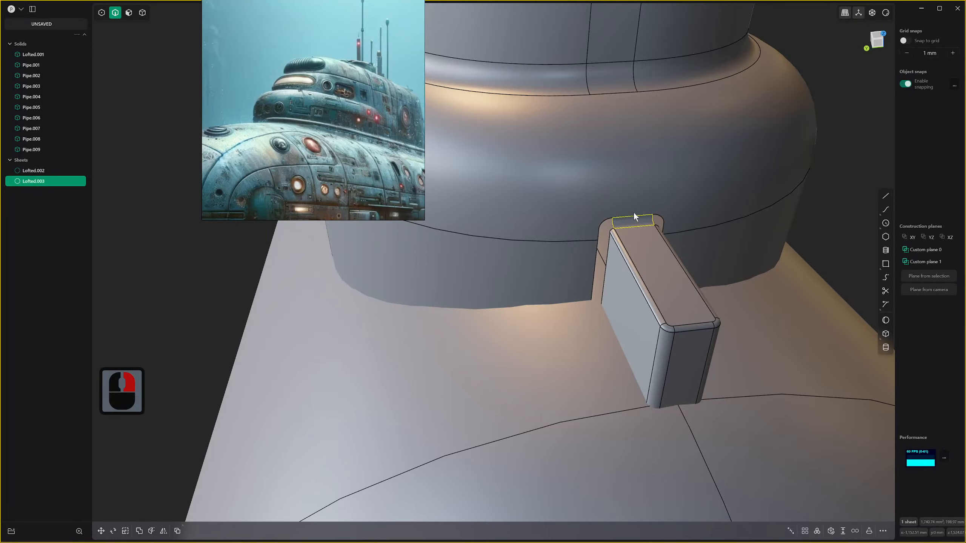
Hide the submarine hull solid so the full height of the tower and forward block is exposed.
{"action": "scroll", "coordinate": [654, 225], "scroll_direction": "up", "scroll_amount": 3}
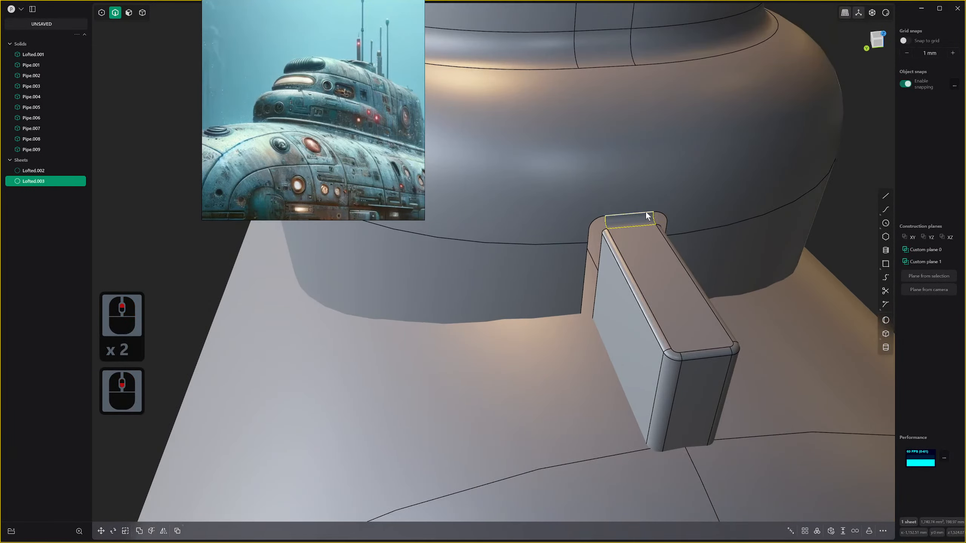
{"action": "key", "text": "4"}
{"action": "left_click", "coordinate": [657, 168]}
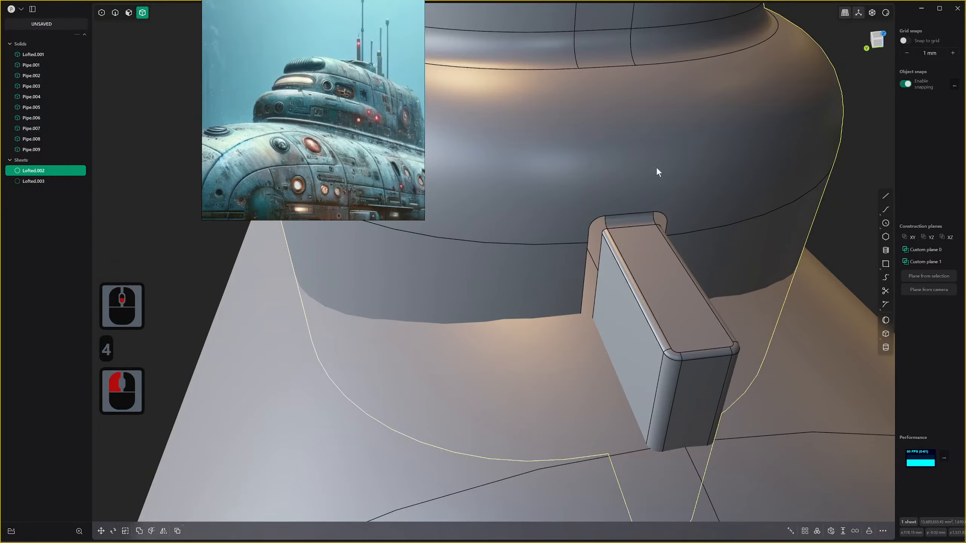
{"action": "right_click_drag", "start_coordinate": [651, 213], "coordinate": [644, 219]}
{"action": "scroll", "coordinate": [594, 232], "scroll_direction": "up", "scroll_amount": 2}
{"action": "scroll", "coordinate": [609, 235], "scroll_direction": "down", "scroll_amount": 7}
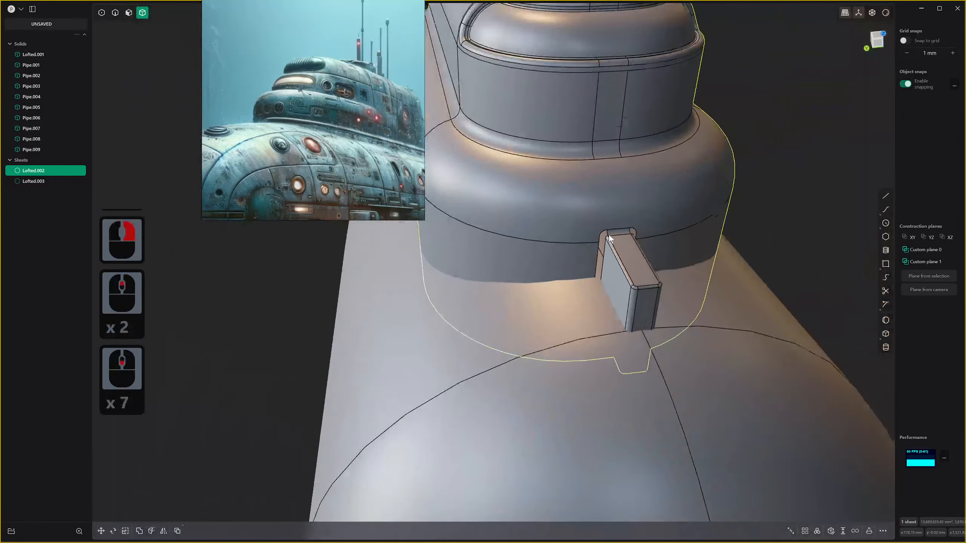
{"action": "left_click", "coordinate": [591, 401]}
{"action": "scroll", "coordinate": [599, 389], "scroll_direction": "down", "scroll_amount": 14}
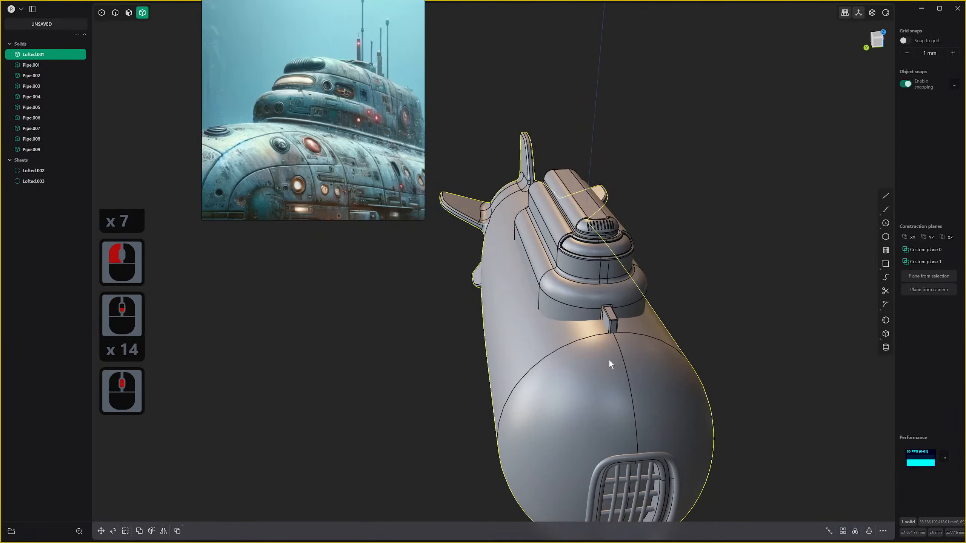
{"action": "key", "text": "h"}
{"action": "scroll", "coordinate": [601, 343], "scroll_direction": "up", "scroll_amount": 18}
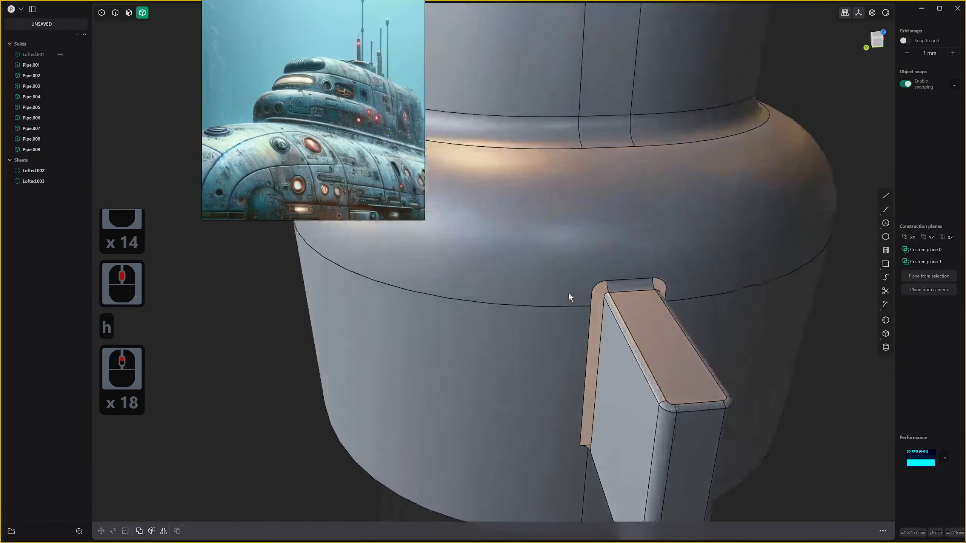
Join the small lofted strip above the block with the tower sheet.
{"action": "middle_click_drag", "start_coordinate": [569, 296], "coordinate": [571, 287]}
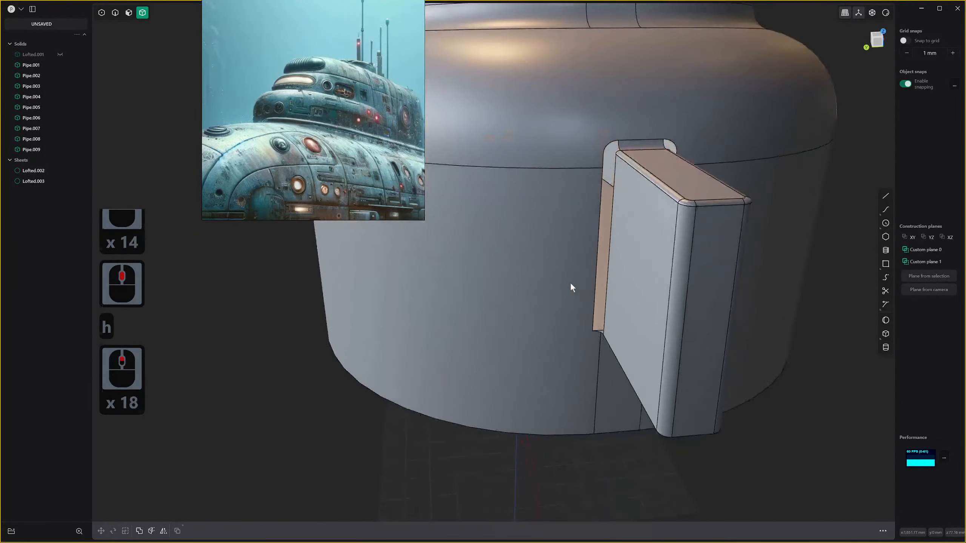
{"action": "scroll", "coordinate": [598, 336], "scroll_direction": "up", "scroll_amount": 2}
{"action": "key", "text": "2"}
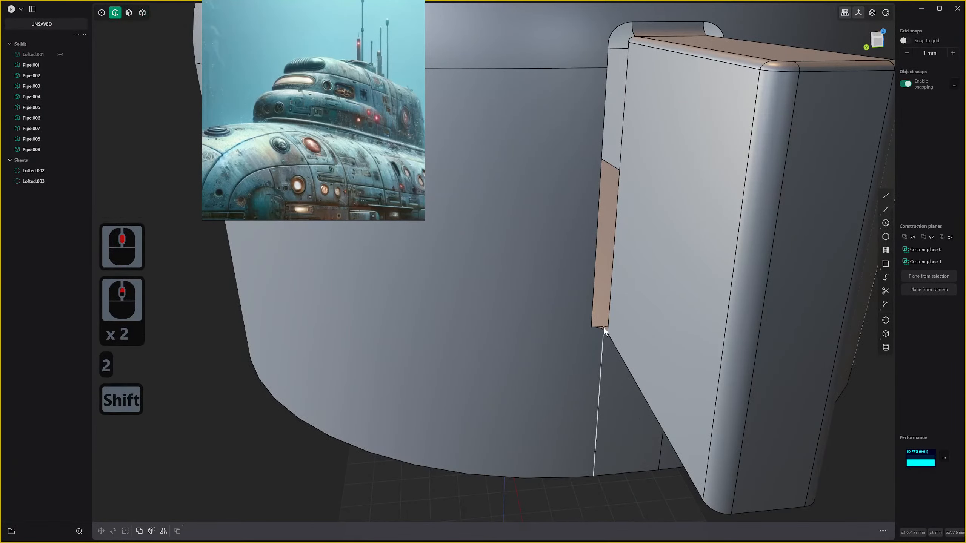
{"action": "left_click", "coordinate": [632, 28]}
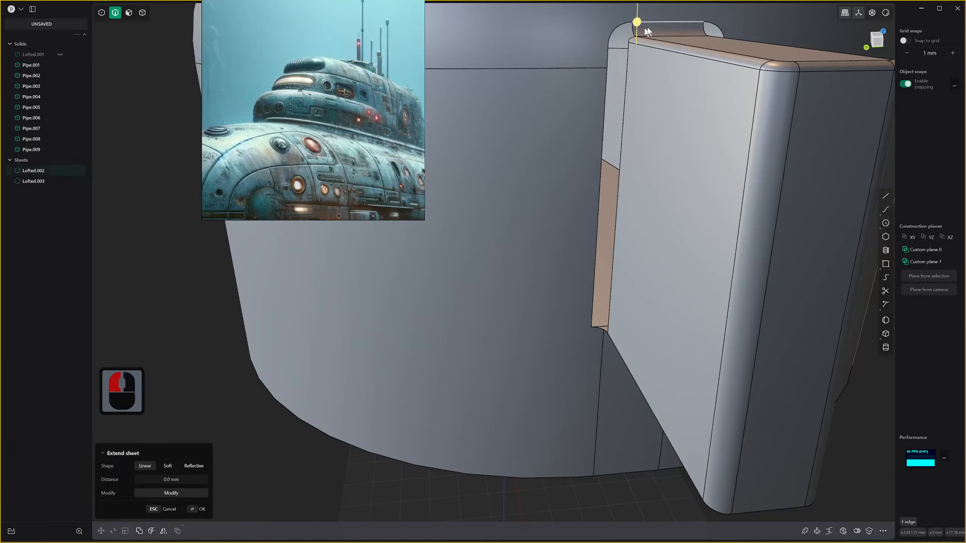
{"action": "key", "text": "4"}
{"action": "left_click", "coordinate": [653, 29]}
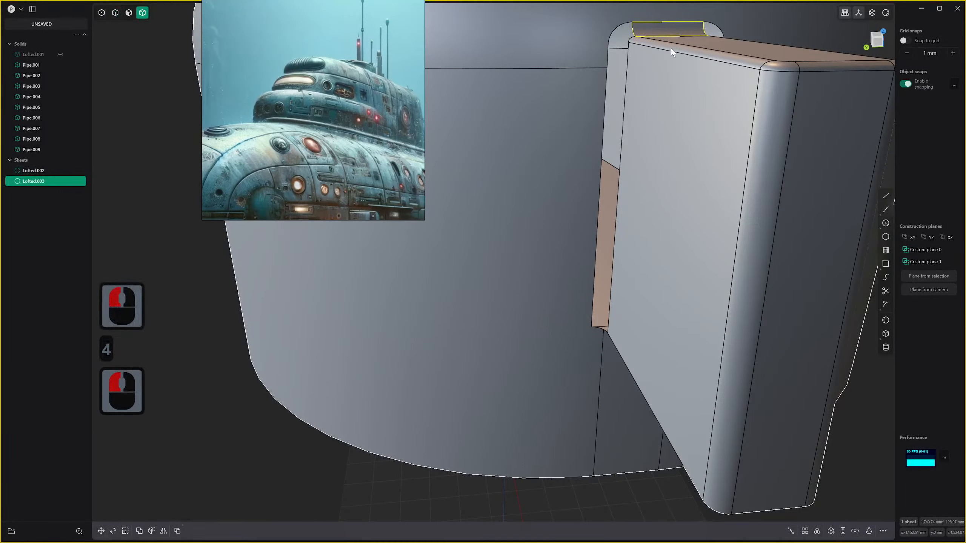
{"action": "left_click", "coordinate": [671, 48], "text": "shift"}
{"action": "key", "text": "j"}
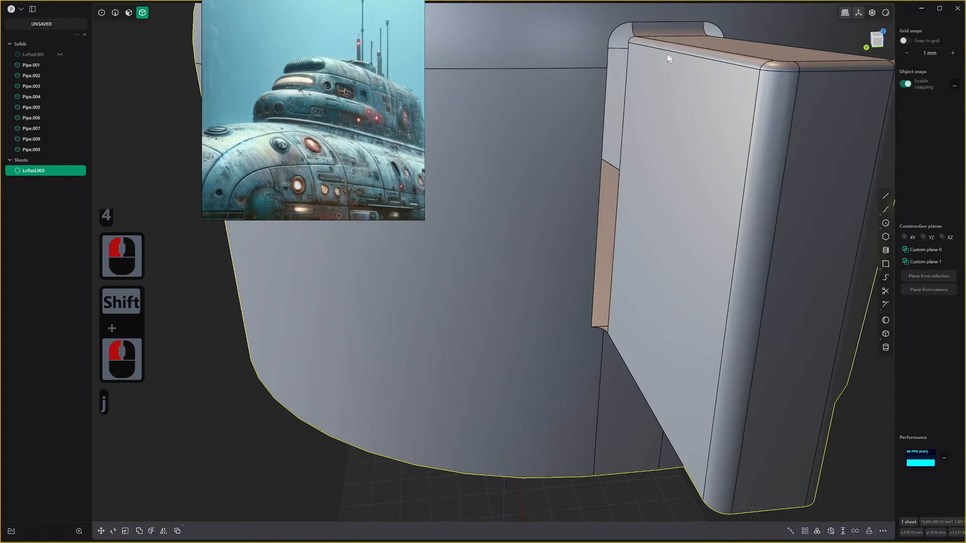
{"action": "right_click", "coordinate": [660, 65]}
Patch the open gap along the block's near side and upper corner with G0 continuity.
{"action": "key", "text": "2"}
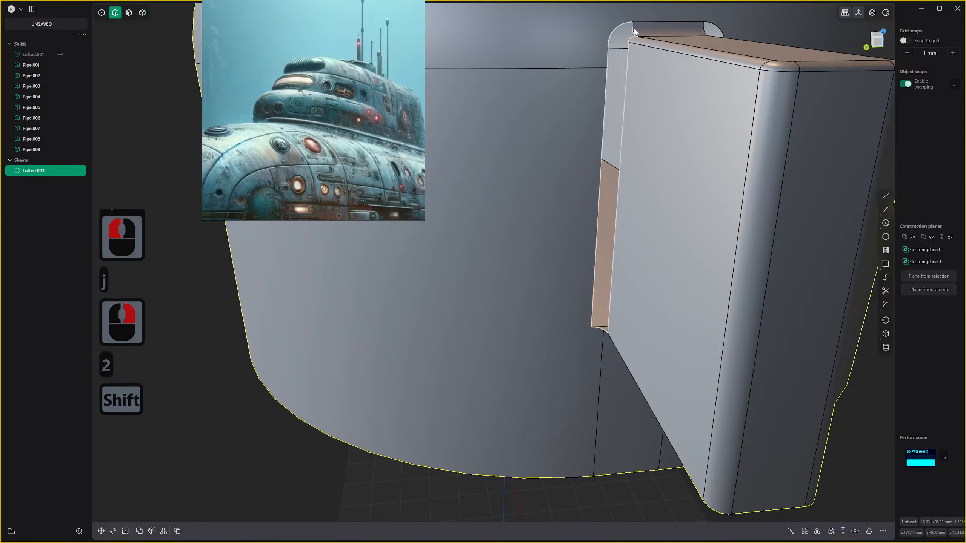
{"action": "left_click", "coordinate": [633, 27], "text": "shift"}
{"action": "key", "text": "alt+f"}
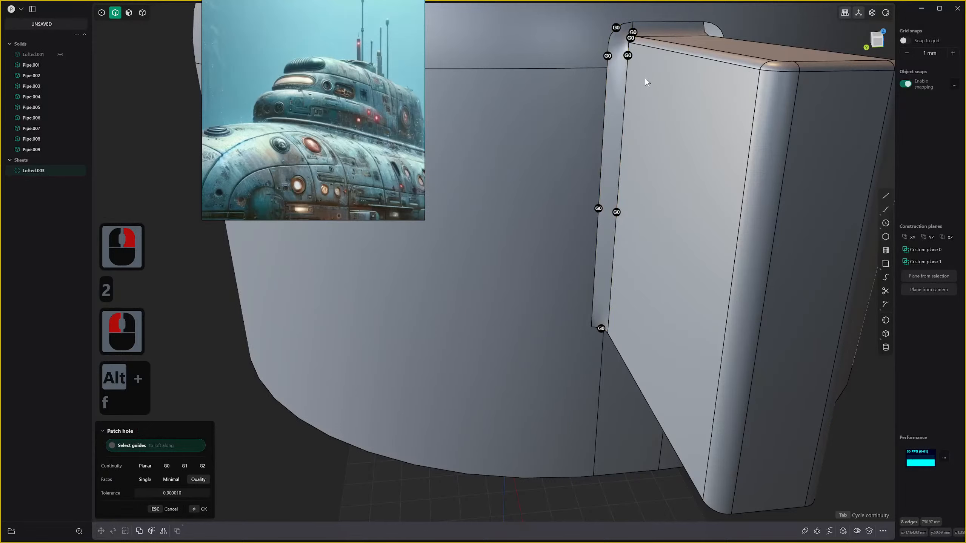
{"action": "scroll", "coordinate": [640, 87], "scroll_direction": "down", "scroll_amount": 3}
{"action": "scroll", "coordinate": [641, 90], "scroll_direction": "up", "scroll_amount": 7}
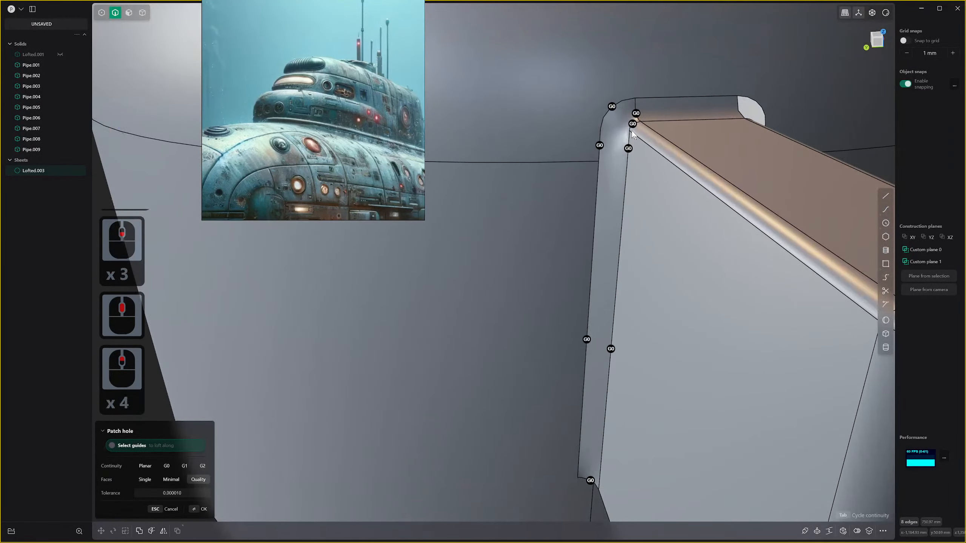
{"action": "scroll", "coordinate": [631, 130], "scroll_direction": "down", "scroll_amount": 2}
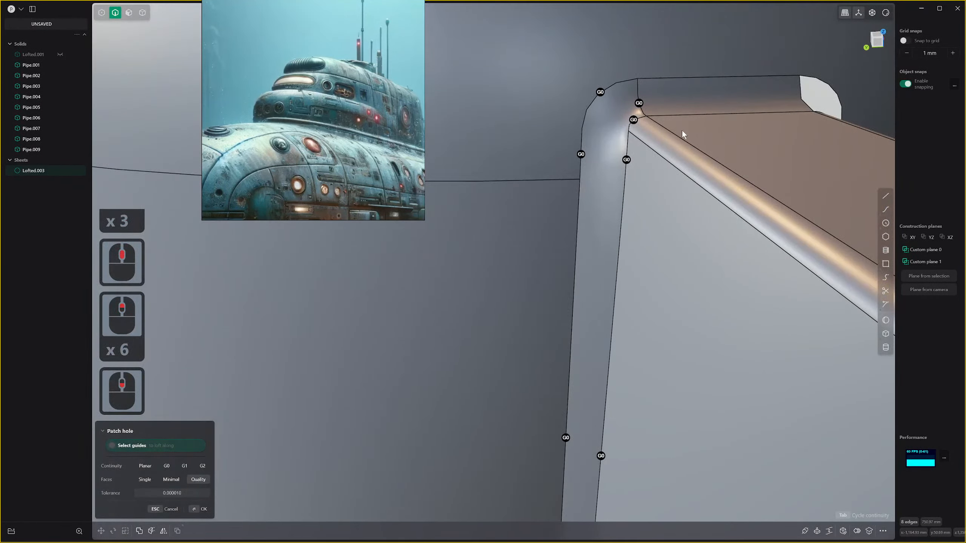
{"action": "right_click", "coordinate": [675, 114]}
{"action": "scroll", "coordinate": [675, 112], "scroll_direction": "down", "scroll_amount": 4}
{"action": "scroll", "coordinate": [624, 154], "scroll_direction": "up", "scroll_amount": 1}
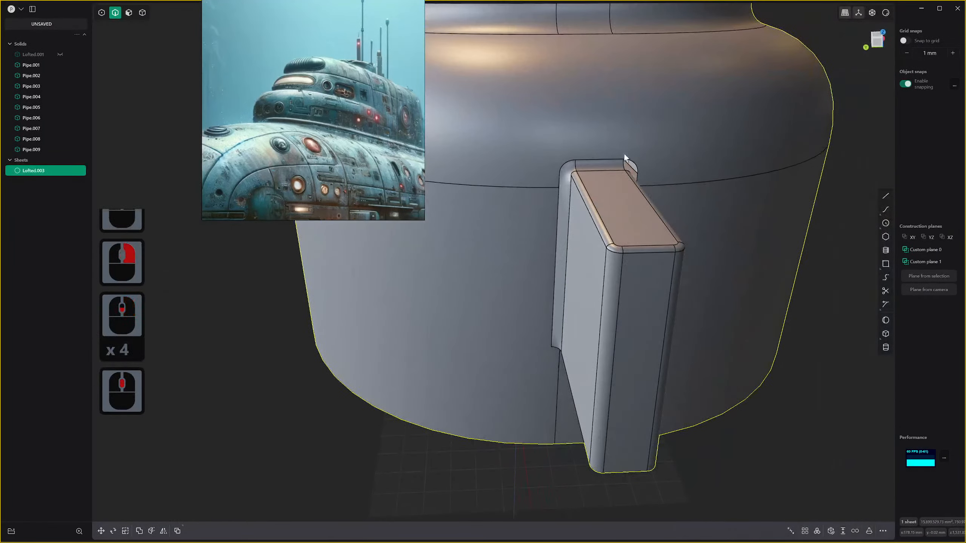
Patch the remaining open gap along the block's opposite side to close the tower body.
{"action": "key", "text": "2"}
{"action": "double_click", "coordinate": [628, 160]}
{"action": "scroll", "coordinate": [659, 155], "scroll_direction": "down", "scroll_amount": 1}
{"action": "middle_click_drag", "start_coordinate": [660, 155], "coordinate": [660, 151]}
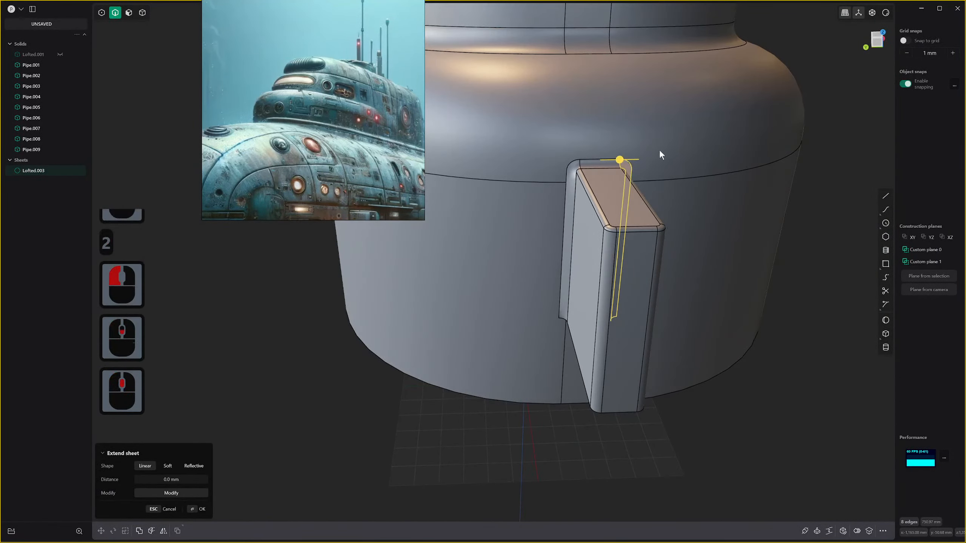
{"action": "key", "text": "alt+f"}
{"action": "right_click", "coordinate": [656, 154]}
{"action": "scroll", "coordinate": [627, 160], "scroll_direction": "down", "scroll_amount": 2}
{"action": "scroll", "coordinate": [603, 166], "scroll_direction": "up", "scroll_amount": 1}
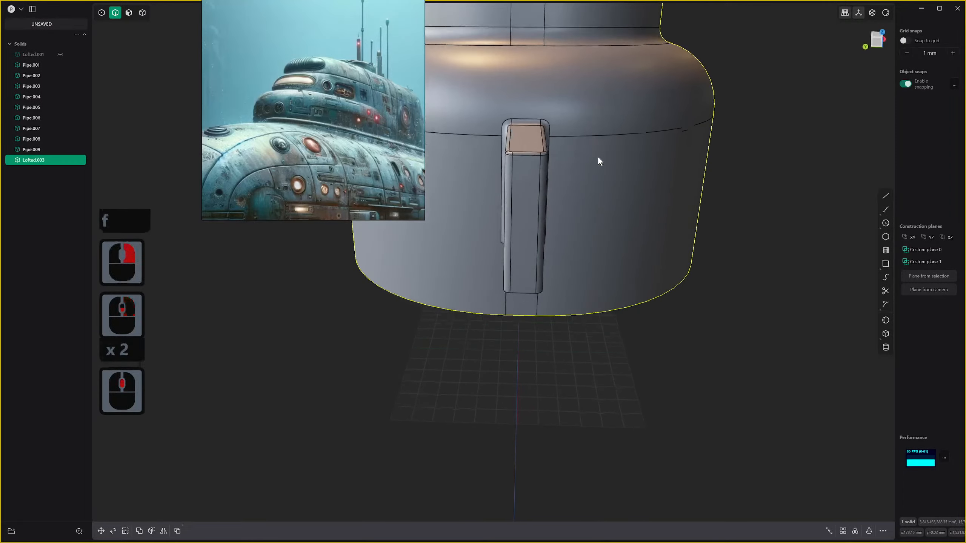
Inspect the closed tower body and its forward block from several angles and clear the selection.
{"action": "scroll", "coordinate": [595, 152], "scroll_direction": "up", "scroll_amount": 2}
{"action": "scroll", "coordinate": [651, 196], "scroll_direction": "down", "scroll_amount": 3}
{"action": "scroll", "coordinate": [681, 255], "scroll_direction": "up", "scroll_amount": 3}
{"action": "scroll", "coordinate": [684, 247], "scroll_direction": "down", "scroll_amount": 10}
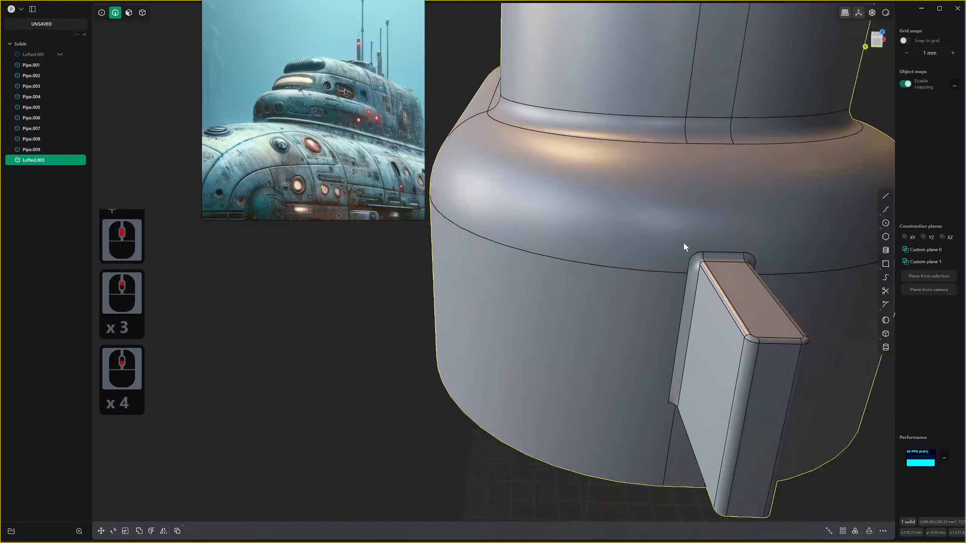
{"action": "scroll", "coordinate": [669, 228], "scroll_direction": "down", "scroll_amount": 2}
{"action": "scroll", "coordinate": [648, 199], "scroll_direction": "up", "scroll_amount": 1}
{"action": "scroll", "coordinate": [639, 181], "scroll_direction": "down", "scroll_amount": 1}
{"action": "left_click", "coordinate": [643, 157]}
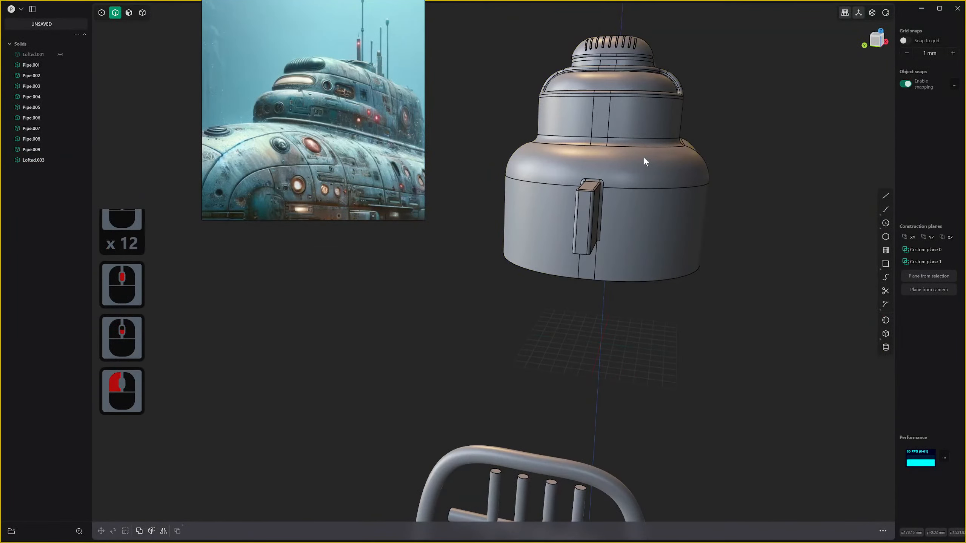
{"action": "key", "text": "4"}
{"action": "left_click", "coordinate": [639, 166]}
{"action": "key", "text": "alt+x"}
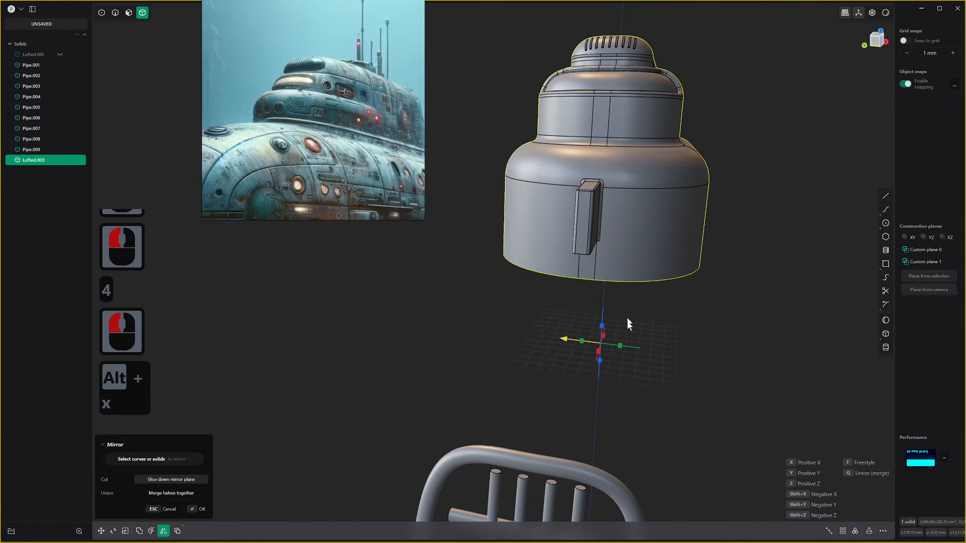
{"action": "left_click", "coordinate": [624, 350]}
{"action": "key", "text": "q"}
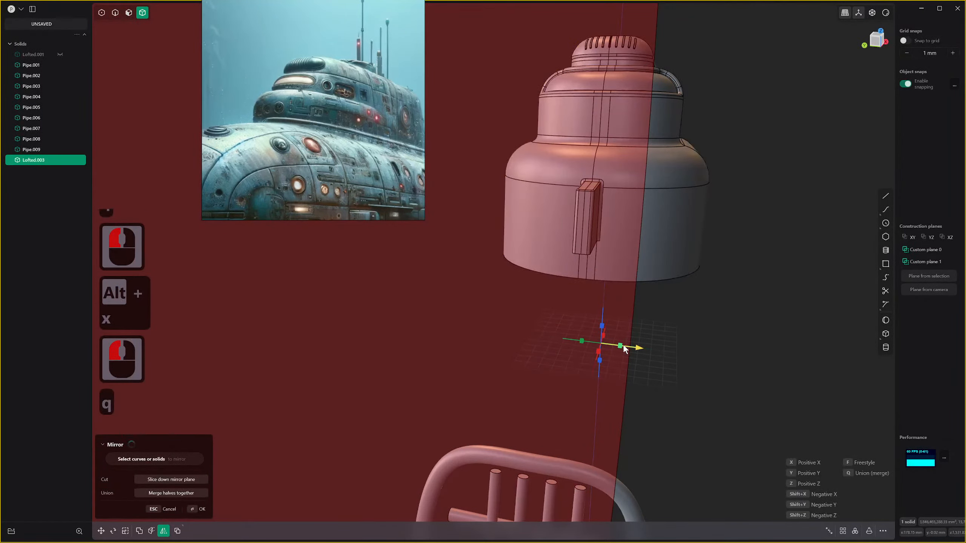
{"action": "key", "text": "Escape"}
Unhide the submarine hull solid and clear the tower selection.
{"action": "scroll", "coordinate": [718, 202], "scroll_direction": "down", "scroll_amount": 12}
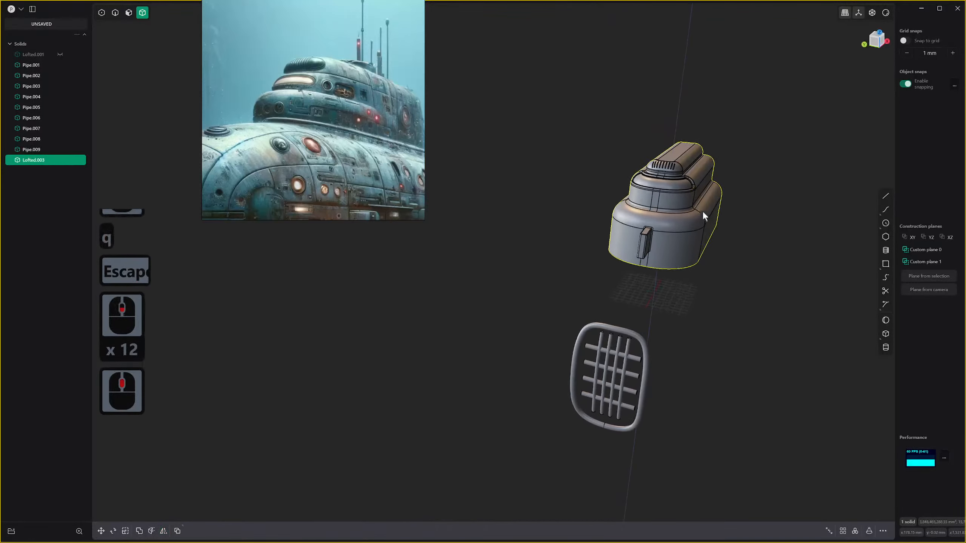
{"action": "scroll", "coordinate": [688, 199], "scroll_direction": "up", "scroll_amount": 2}
{"action": "key", "text": "alt+h"}
{"action": "middle_click_drag", "start_coordinate": [684, 193], "coordinate": [674, 203]}
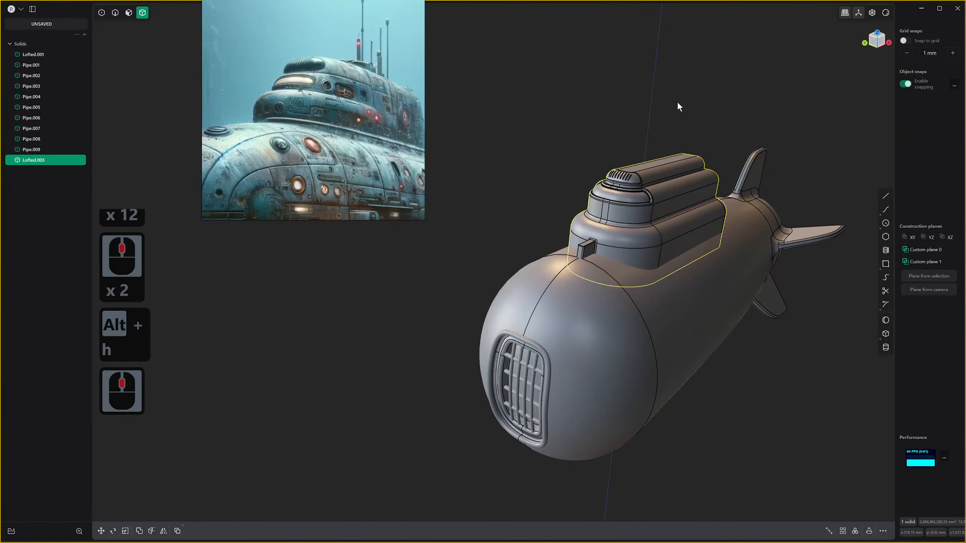
{"action": "right_click", "coordinate": [678, 102]}
{"action": "left_click", "coordinate": [679, 101]}
{"action": "scroll", "coordinate": [670, 110], "scroll_direction": "down", "scroll_amount": 3}
{"action": "scroll", "coordinate": [663, 112], "scroll_direction": "up", "scroll_amount": 3}
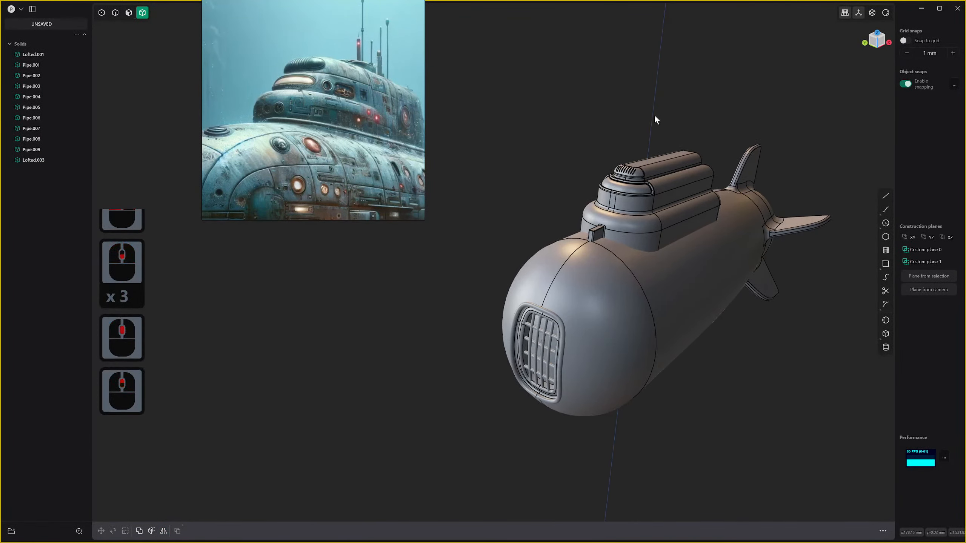
Examine the whole submarine from the side and the hull surface around the tail fins.
{"action": "scroll", "coordinate": [685, 260], "scroll_direction": "up", "scroll_amount": 4}
{"action": "middle_click_drag", "start_coordinate": [685, 260], "coordinate": [594, 232]}
{"action": "scroll", "coordinate": [594, 231], "scroll_direction": "down", "scroll_amount": 5}
{"action": "scroll", "coordinate": [594, 232], "scroll_direction": "up", "scroll_amount": 2}
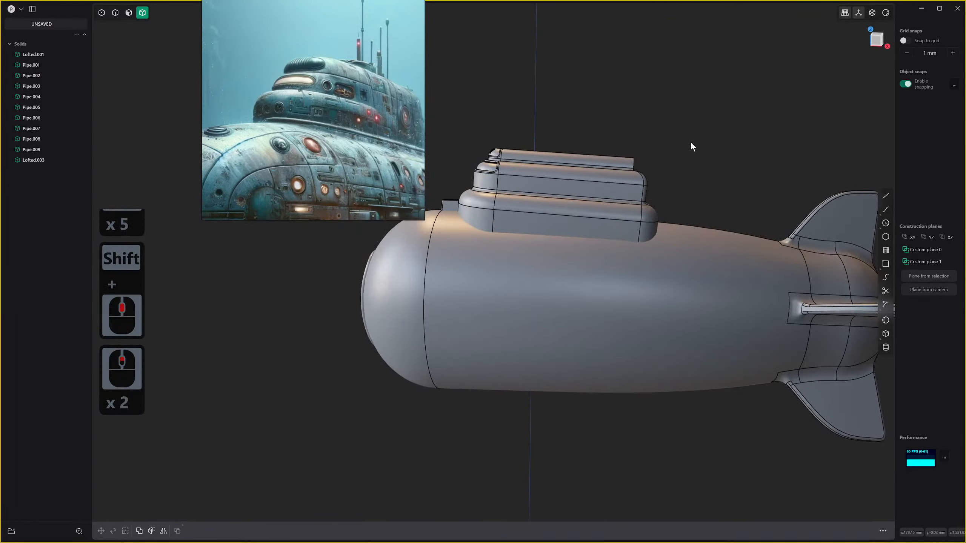
{"action": "scroll", "coordinate": [633, 206], "scroll_direction": "down", "scroll_amount": 7}
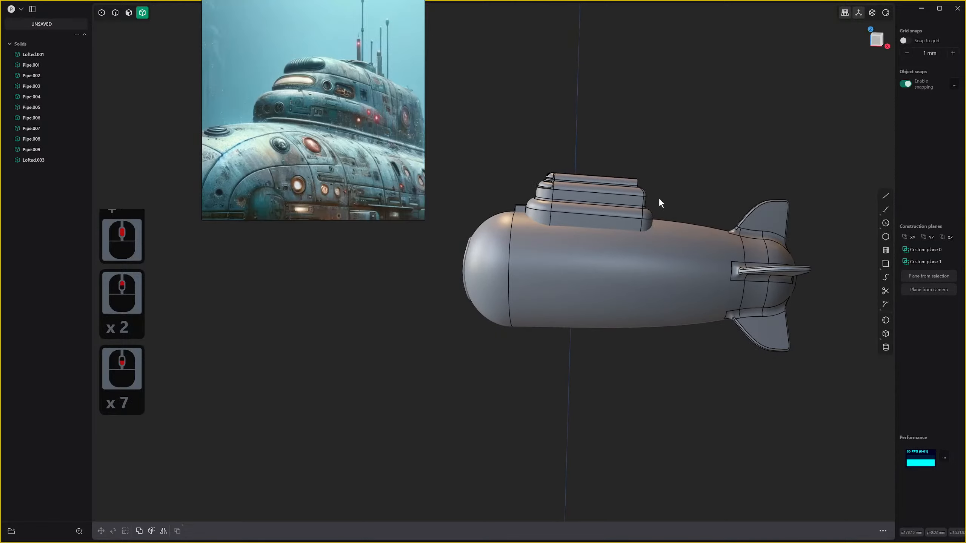
{"action": "scroll", "coordinate": [663, 192], "scroll_direction": "up", "scroll_amount": 7}
{"action": "scroll", "coordinate": [686, 276], "scroll_direction": "up", "scroll_amount": 2}
{"action": "middle_click_drag", "start_coordinate": [783, 327], "coordinate": [699, 336], "text": "shift"}
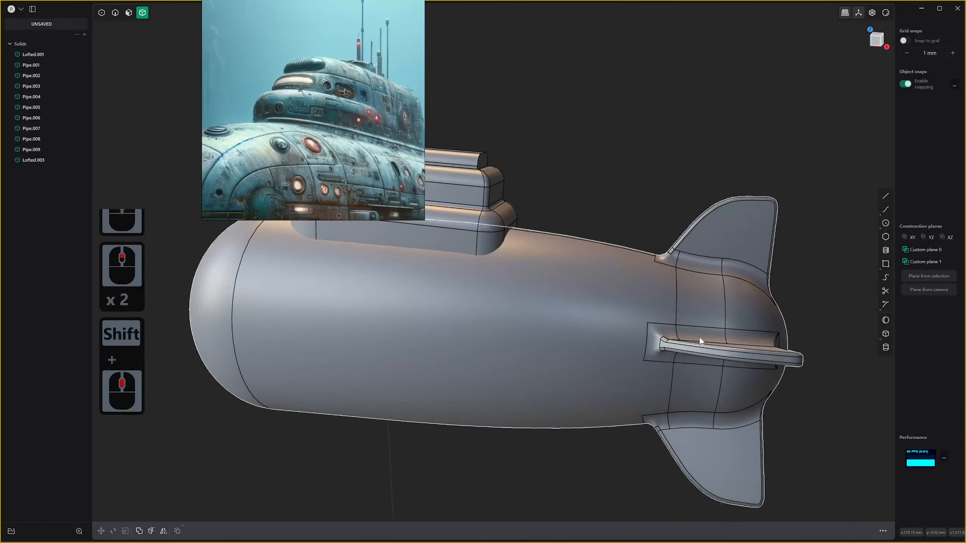
Delete the narrow hull face on the tail band between the vertical fin and the near side fin.
{"action": "left_click", "coordinate": [699, 308]}
{"action": "left_click", "coordinate": [732, 302], "text": "shift"}
{"action": "middle_click_drag", "start_coordinate": [732, 302], "coordinate": [613, 307]}
{"action": "left_click", "coordinate": [613, 306]}
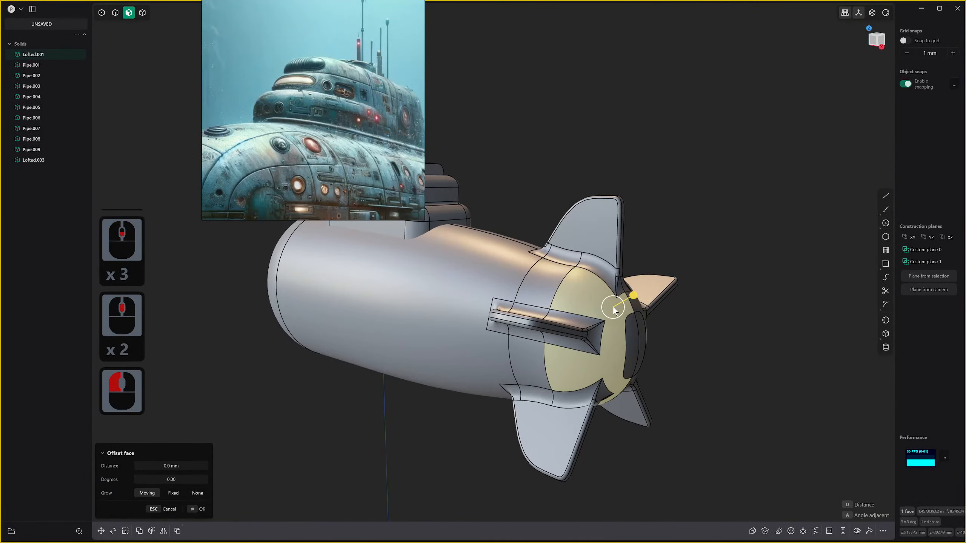
{"action": "left_click", "coordinate": [533, 329]}
{"action": "left_click", "coordinate": [543, 274]}
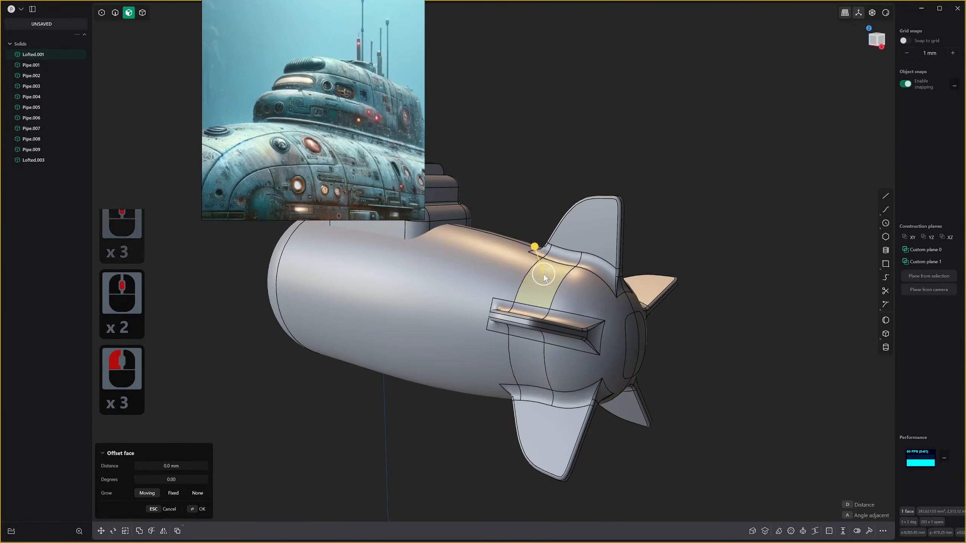
{"action": "key", "text": "x"}
{"action": "key", "text": "x"}
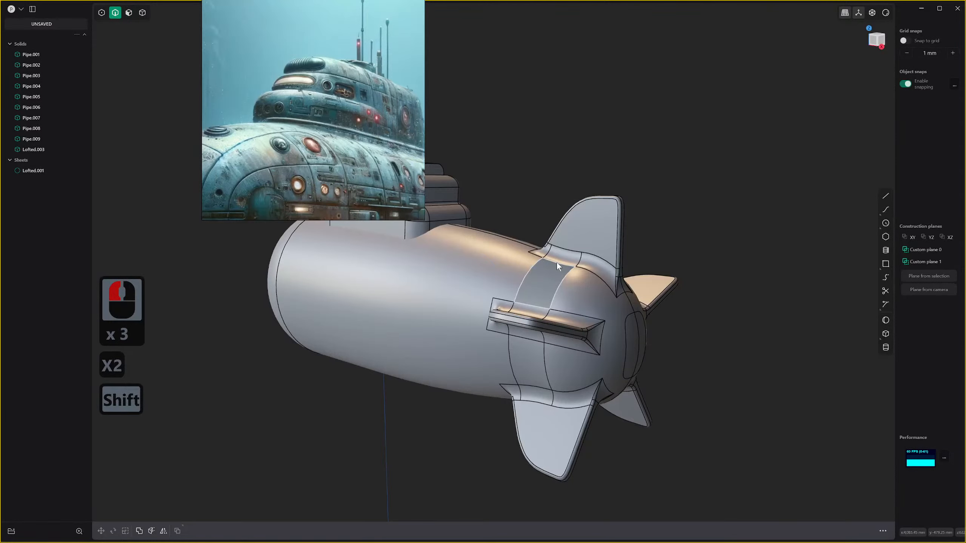
Patch the hole between the vertical fin and the near side fin with G1 continuity.
{"action": "left_click", "coordinate": [557, 263]}
{"action": "key", "text": "alt+f"}
{"action": "key", "text": "Tab"}
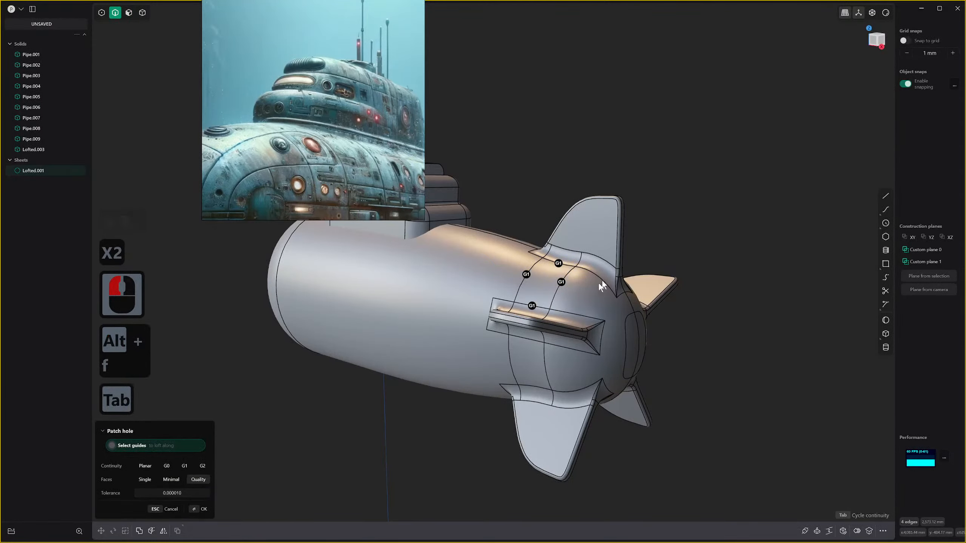
{"action": "key", "text": "Tab"}
{"action": "key", "text": "Tab"}
{"action": "key", "text": "Tab"}
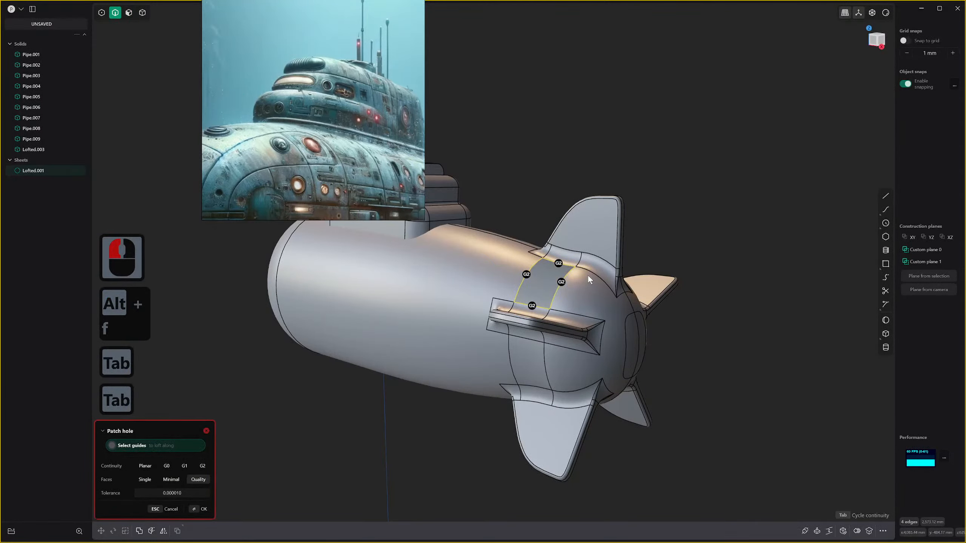
{"action": "key", "text": "Tab"}
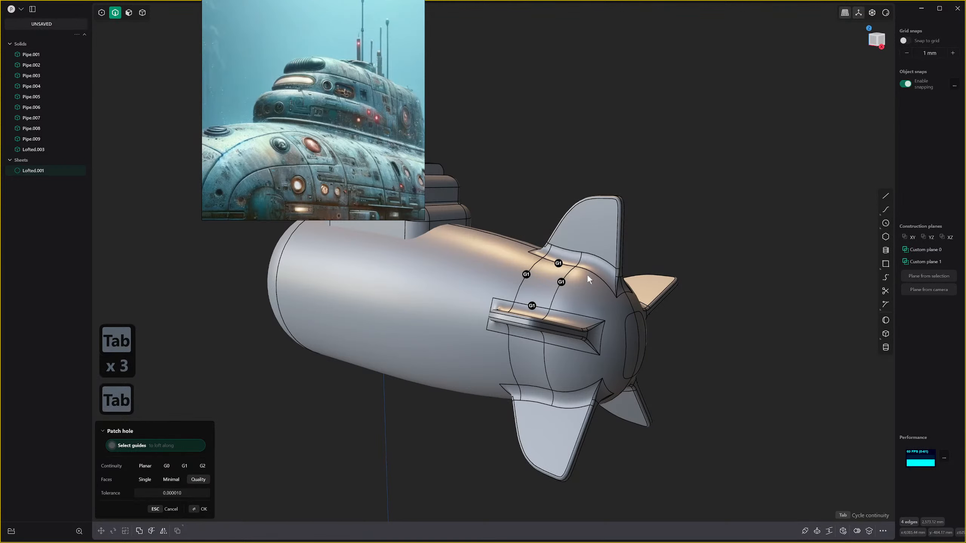
{"action": "right_click", "coordinate": [587, 275]}
Delete the tail band face below the near side fin and patch the hole with G1 continuity.
{"action": "scroll", "coordinate": [554, 301], "scroll_direction": "down", "scroll_amount": 3}
{"action": "scroll", "coordinate": [551, 306], "scroll_direction": "up", "scroll_amount": 1}
{"action": "middle_click_drag", "start_coordinate": [535, 328], "coordinate": [530, 334]}
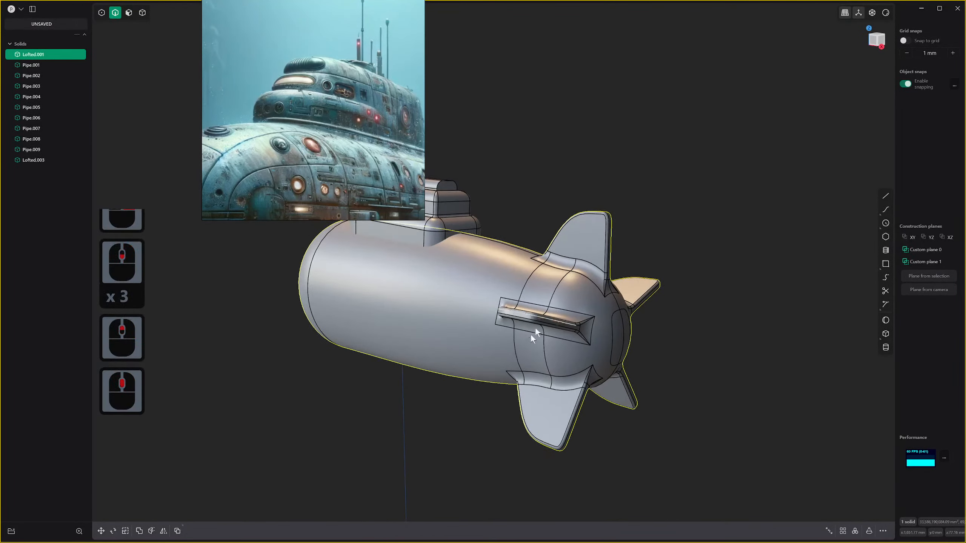
{"action": "key", "text": "3"}
{"action": "left_click", "coordinate": [529, 343]}
{"action": "key", "text": "x"}
{"action": "key", "text": "2"}
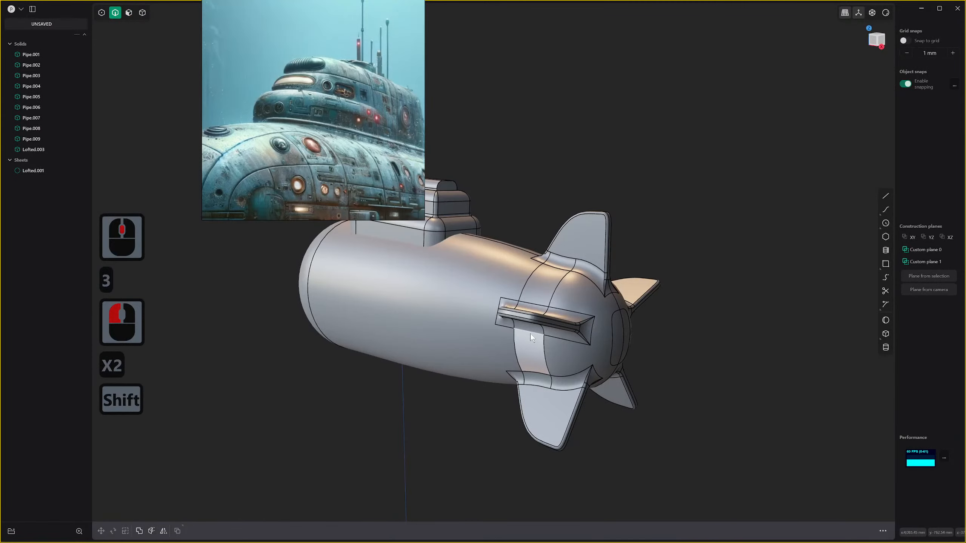
{"action": "left_click", "coordinate": [530, 333]}
{"action": "key", "text": "alt+f"}
{"action": "key", "text": "Tab"}
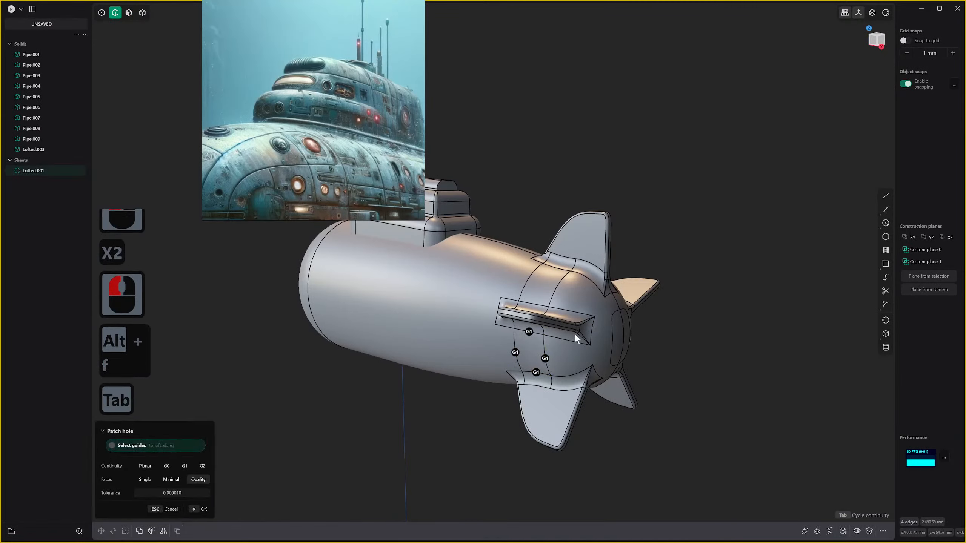
{"action": "right_click", "coordinate": [593, 303]}
Delete the two adjoining tail band faces on the hull's underside between the two lower fins.
{"action": "scroll", "coordinate": [537, 311], "scroll_direction": "down", "scroll_amount": 5}
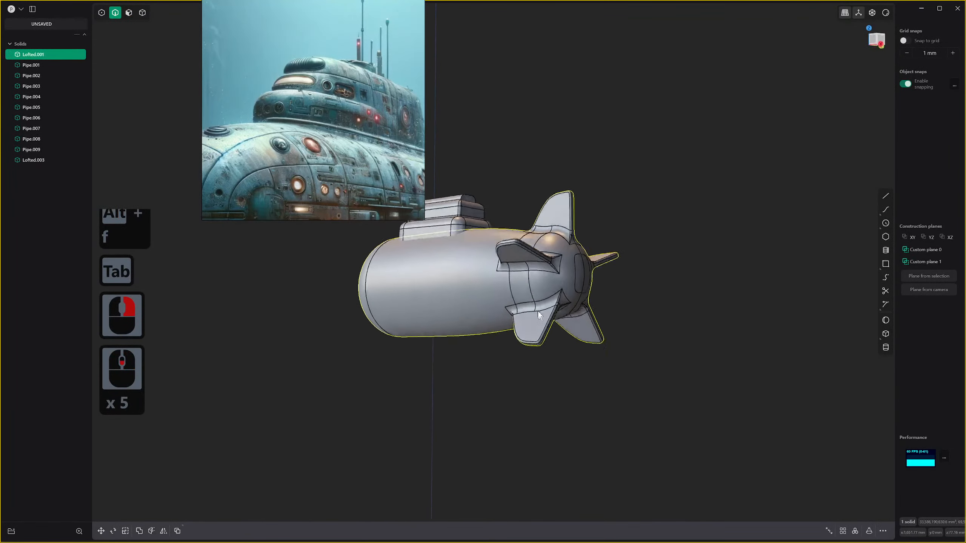
{"action": "middle_click_drag", "start_coordinate": [537, 311], "coordinate": [498, 215]}
{"action": "scroll", "coordinate": [532, 287], "scroll_direction": "up", "scroll_amount": 4}
{"action": "scroll", "coordinate": [517, 244], "scroll_direction": "up", "scroll_amount": 1}
{"action": "key", "text": "3"}
{"action": "left_click", "coordinate": [498, 208]}
{"action": "left_click", "coordinate": [509, 207], "text": "shift"}
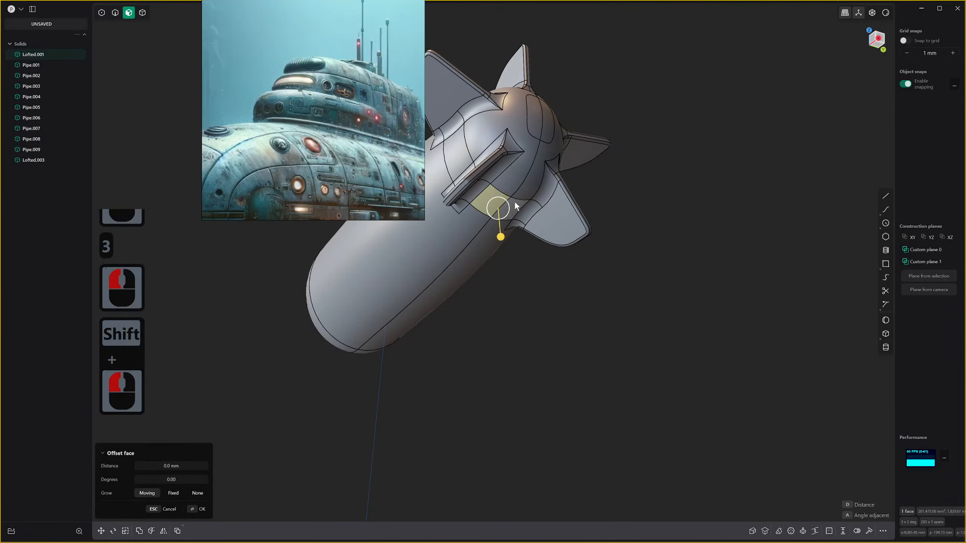
{"action": "left_click", "coordinate": [515, 202], "text": "shift"}
{"action": "key", "text": "x"}
{"action": "key", "text": "2"}
Patch the underside hole between the two lower fins with G1 continuity.
{"action": "left_click", "coordinate": [505, 196]}
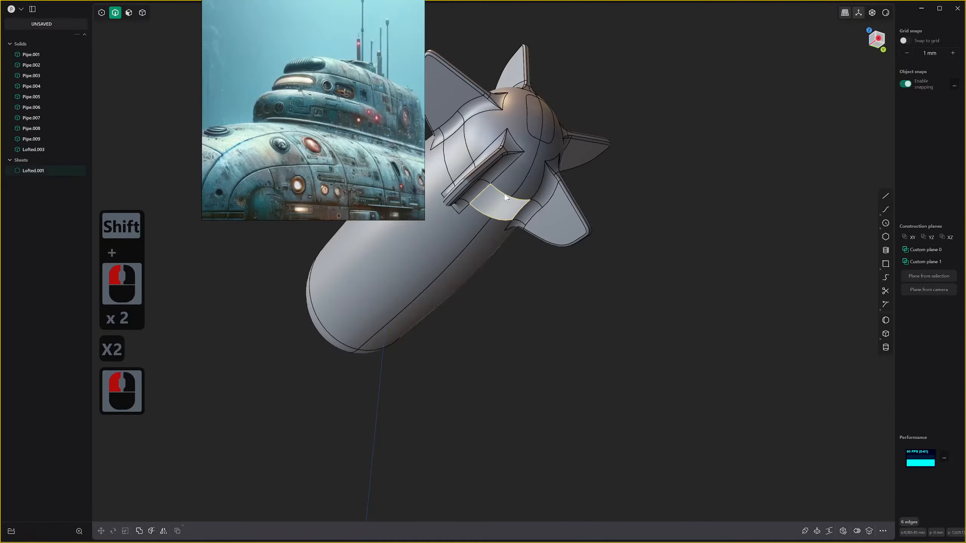
{"action": "key", "text": "alt+f"}
{"action": "key", "text": "Tab"}
{"action": "right_click", "coordinate": [554, 198]}
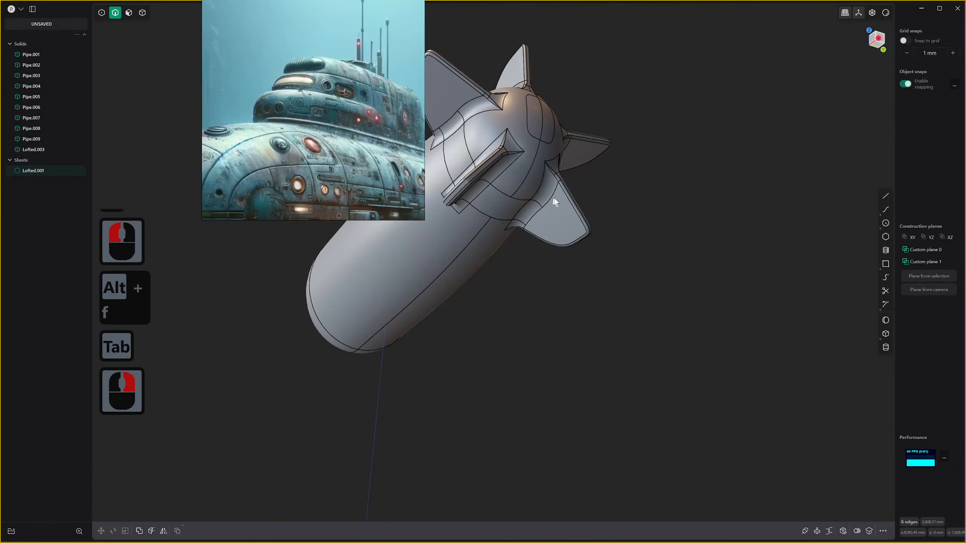
Delete the tail band face between the side fin and lower fin on the hull's opposite side.
{"action": "middle_click_drag", "start_coordinate": [554, 197], "coordinate": [429, 280]}
{"action": "scroll", "coordinate": [427, 279], "scroll_direction": "up", "scroll_amount": 6}
{"action": "scroll", "coordinate": [403, 290], "scroll_direction": "up", "scroll_amount": 1}
{"action": "middle_click_drag", "start_coordinate": [429, 280], "coordinate": [406, 276]}
{"action": "key", "text": "3"}
{"action": "left_click", "coordinate": [406, 278]}
{"action": "key", "text": "x"}
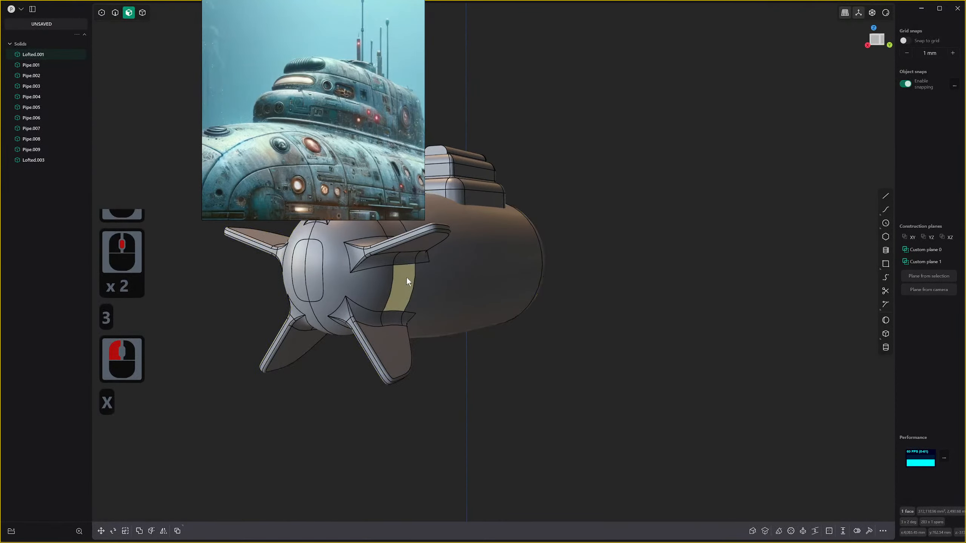
Patch the hole between the opposite side fin and lower fin with G1 continuity.
{"action": "key", "text": "2"}
{"action": "left_click", "coordinate": [406, 266], "text": "alt"}
{"action": "key", "text": "alt+f"}
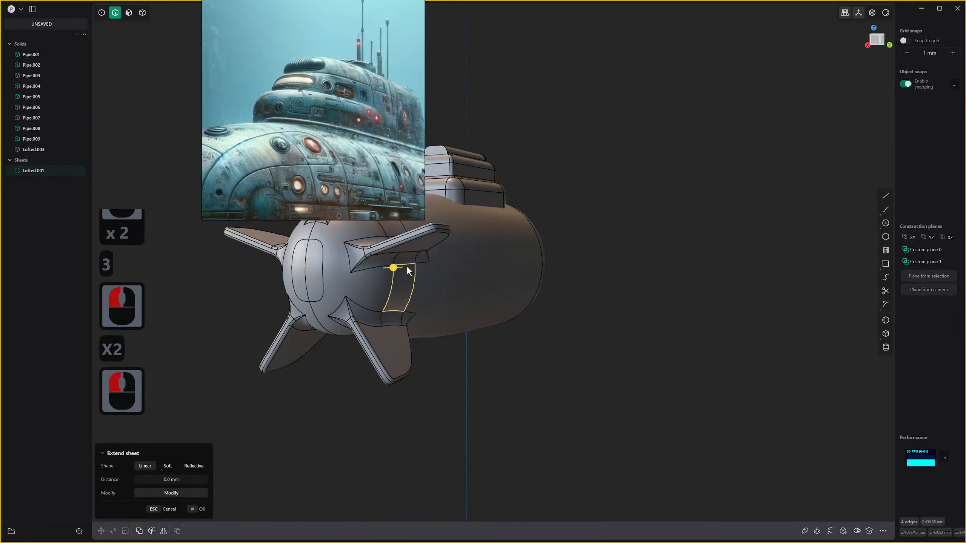
{"action": "middle_click_drag", "start_coordinate": [426, 281], "coordinate": [461, 295], "text": "shift"}
{"action": "key", "text": "Tab"}
{"action": "right_click", "coordinate": [537, 268]}
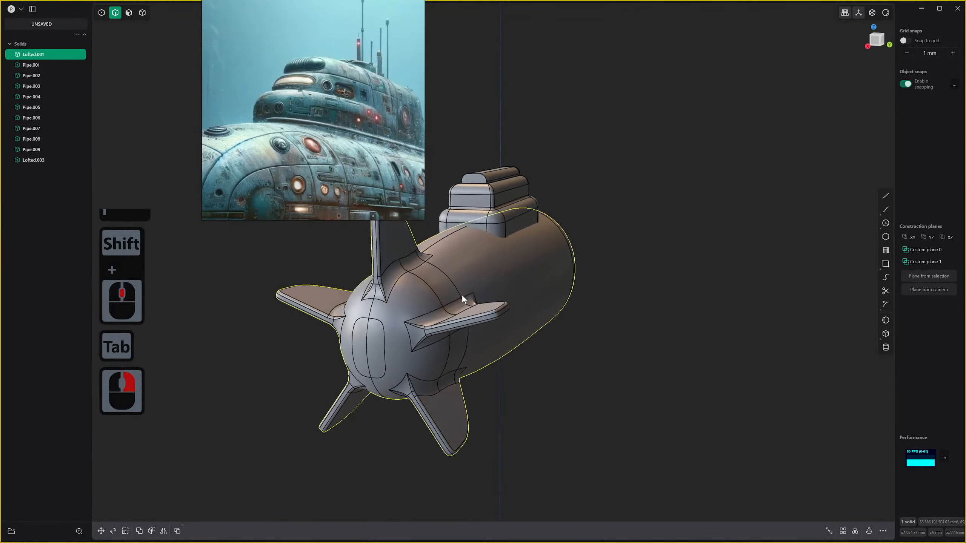
Replace the tail band face between the vertical fin and the opposite side fin with a G1 patch.
{"action": "scroll", "coordinate": [440, 294], "scroll_direction": "up", "scroll_amount": 2}
{"action": "key", "text": "3"}
{"action": "left_click", "coordinate": [439, 291]}
{"action": "key", "text": "x"}
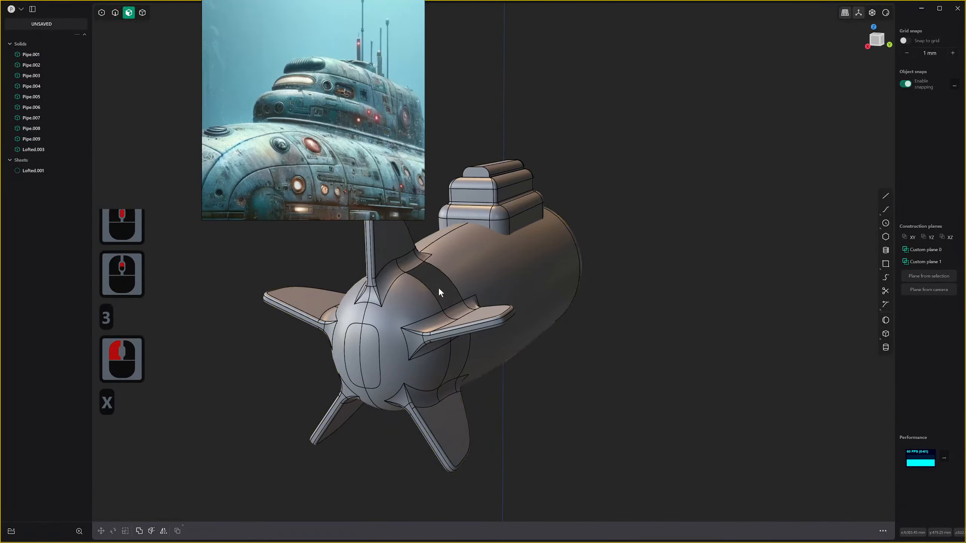
{"action": "left_click", "coordinate": [447, 277], "text": "shift"}
{"action": "key", "text": "alt+f"}
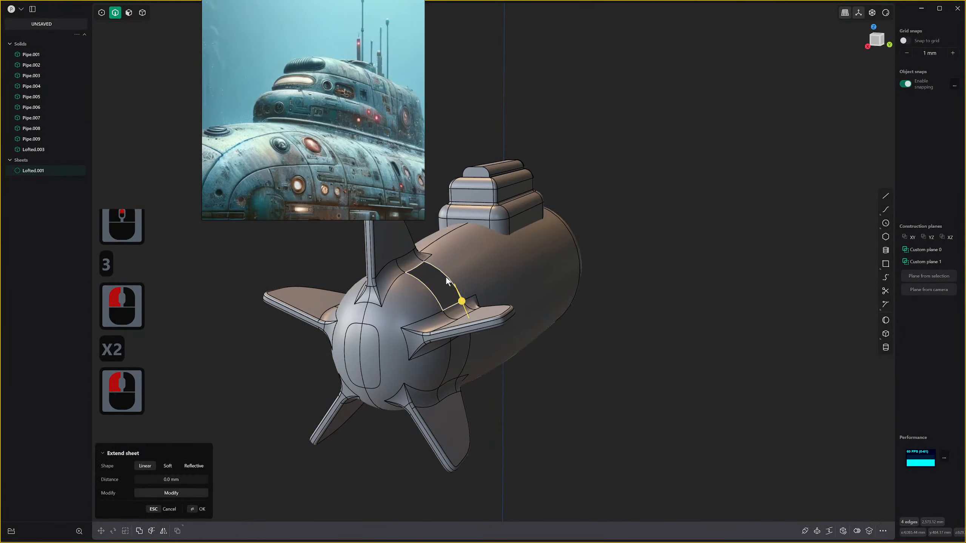
{"action": "key", "text": "Tab"}
{"action": "right_click", "coordinate": [564, 250]}
Delete the two faces forming the rounded rectangle at the hull's stern tip.
{"action": "scroll", "coordinate": [571, 226], "scroll_direction": "down", "scroll_amount": 13}
{"action": "middle_click_drag", "start_coordinate": [571, 226], "coordinate": [504, 300]}
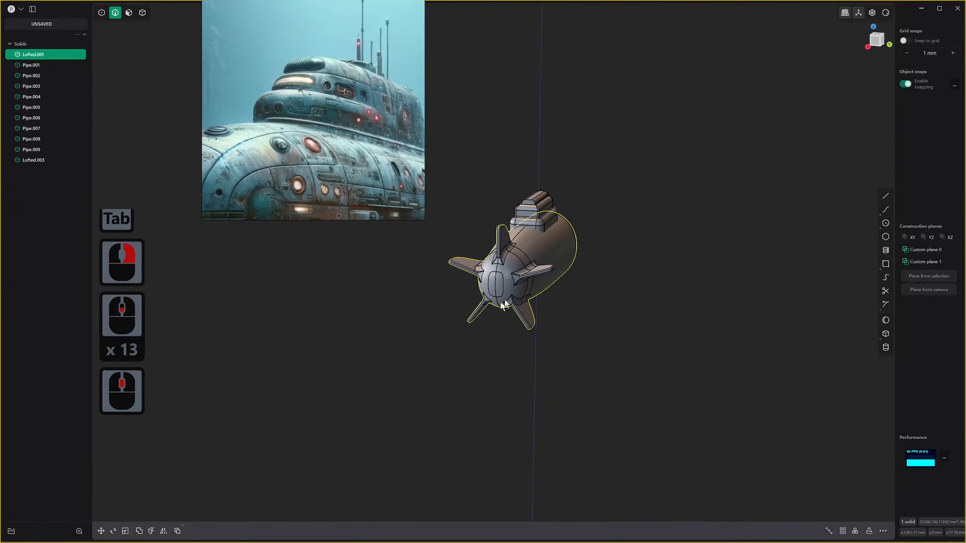
{"action": "scroll", "coordinate": [510, 274], "scroll_direction": "up", "scroll_amount": 3}
{"action": "key", "text": "2"}
{"action": "scroll", "coordinate": [504, 281], "scroll_direction": "up", "scroll_amount": 5}
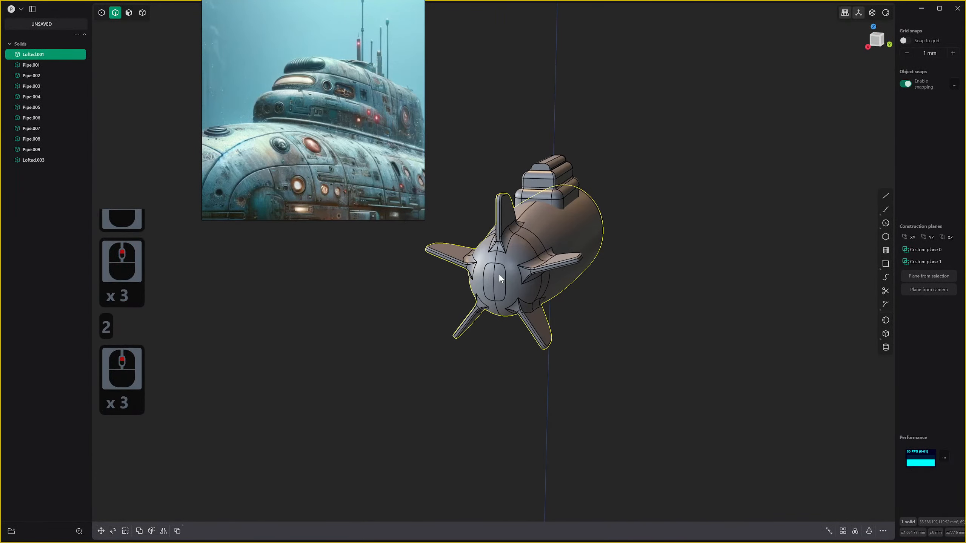
{"action": "scroll", "coordinate": [504, 282], "scroll_direction": "up", "scroll_amount": 5}
{"action": "middle_click_drag", "start_coordinate": [505, 283], "coordinate": [509, 282]}
{"action": "key", "text": "3"}
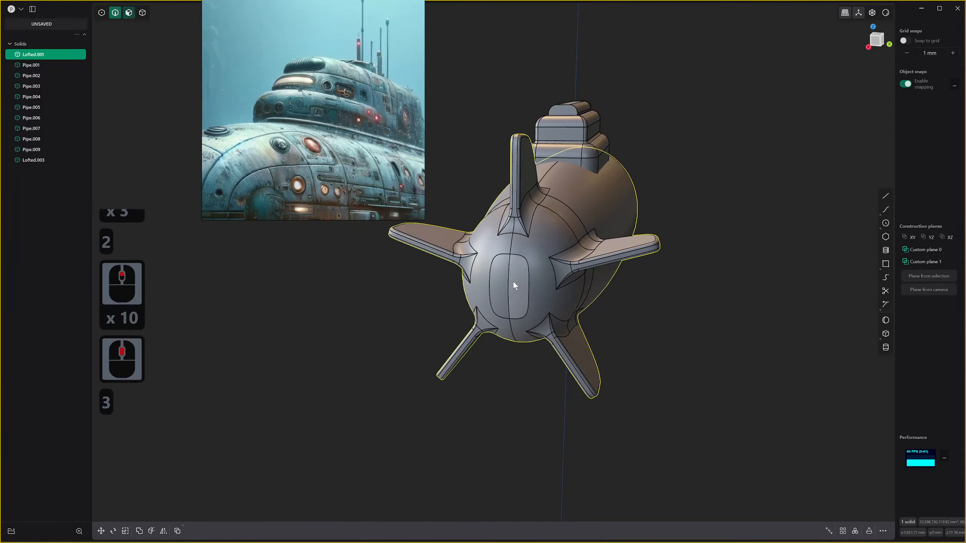
{"action": "left_click", "coordinate": [513, 282]}
{"action": "key", "text": "Caps_Lock"}
{"action": "left_click", "coordinate": [501, 280], "text": "shift"}
{"action": "left_click", "coordinate": [501, 275], "text": "shift"}
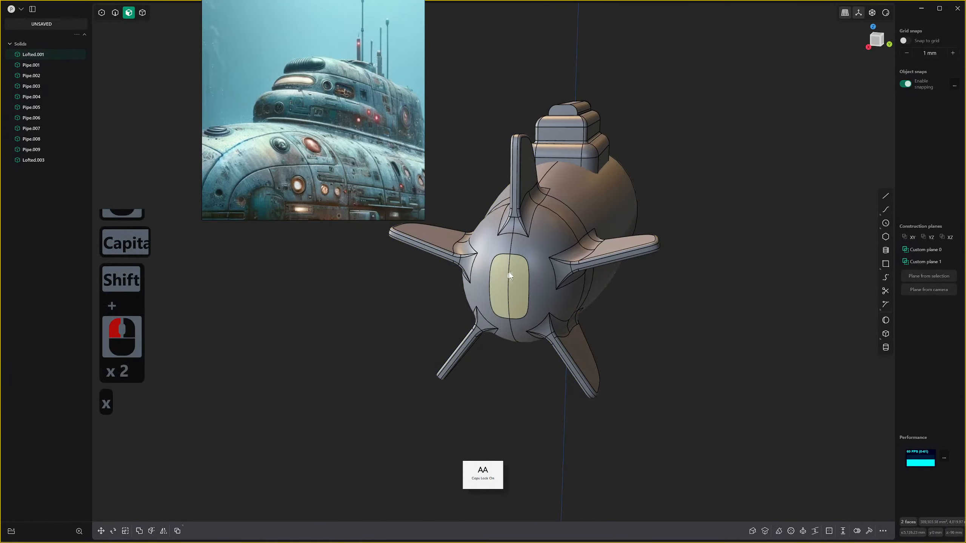
{"action": "key", "text": "x"}
Patch the rounded rectangular hole at the stern tip with G1 continuity and return to solid selection.
{"action": "key", "text": "2"}
{"action": "left_click", "coordinate": [501, 258]}
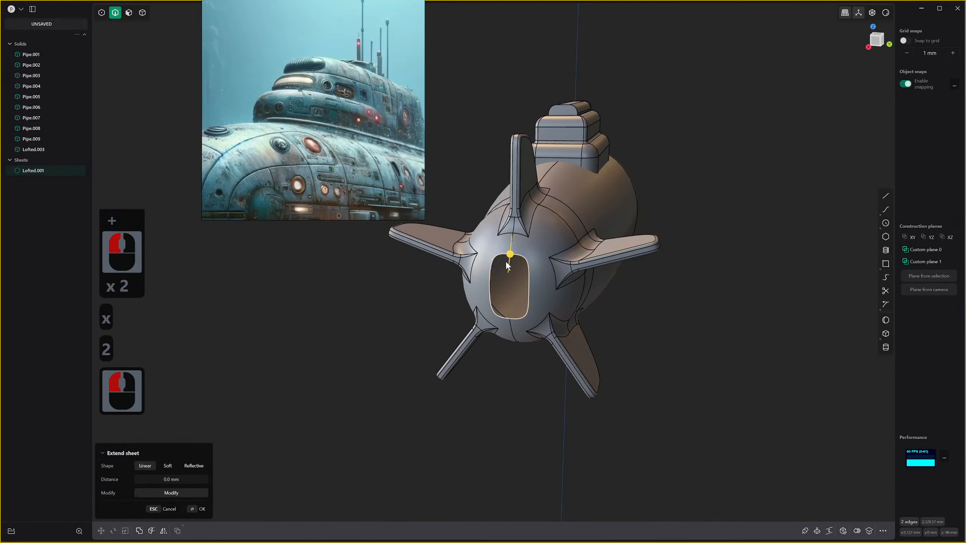
{"action": "key", "text": "alt+f"}
{"action": "scroll", "coordinate": [525, 273], "scroll_direction": "up", "scroll_amount": 2}
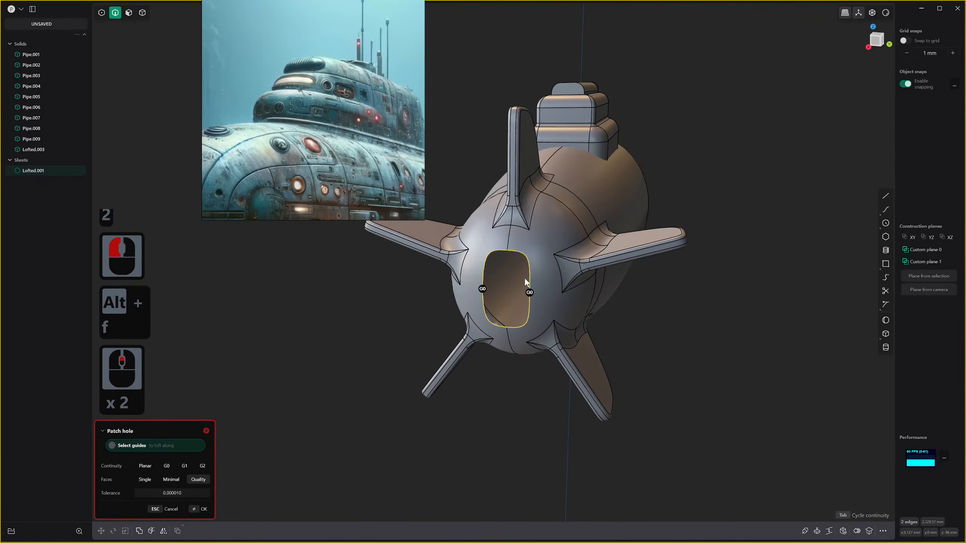
{"action": "scroll", "coordinate": [525, 279], "scroll_direction": "up", "scroll_amount": 1}
{"action": "key", "text": "Tab"}
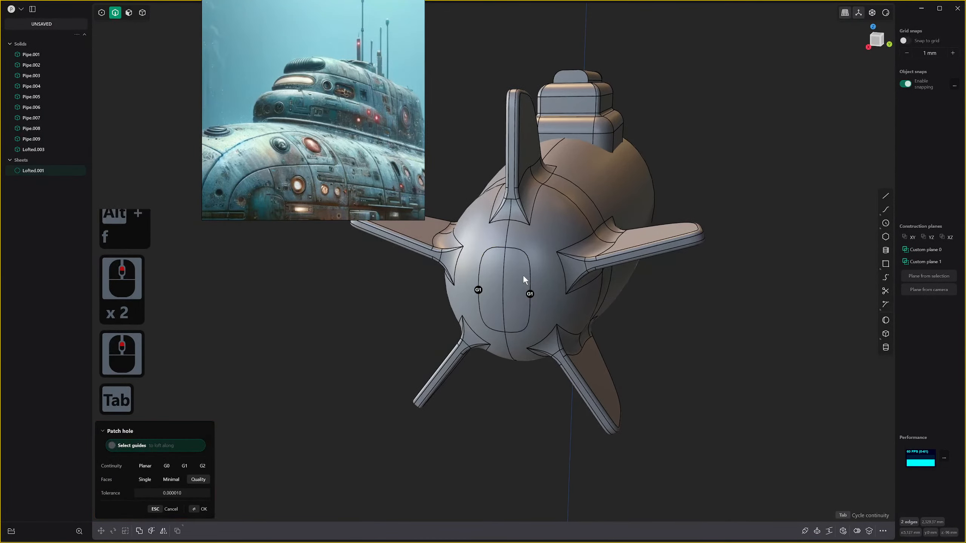
{"action": "left_click", "coordinate": [511, 279]}
{"action": "key", "text": "4"}
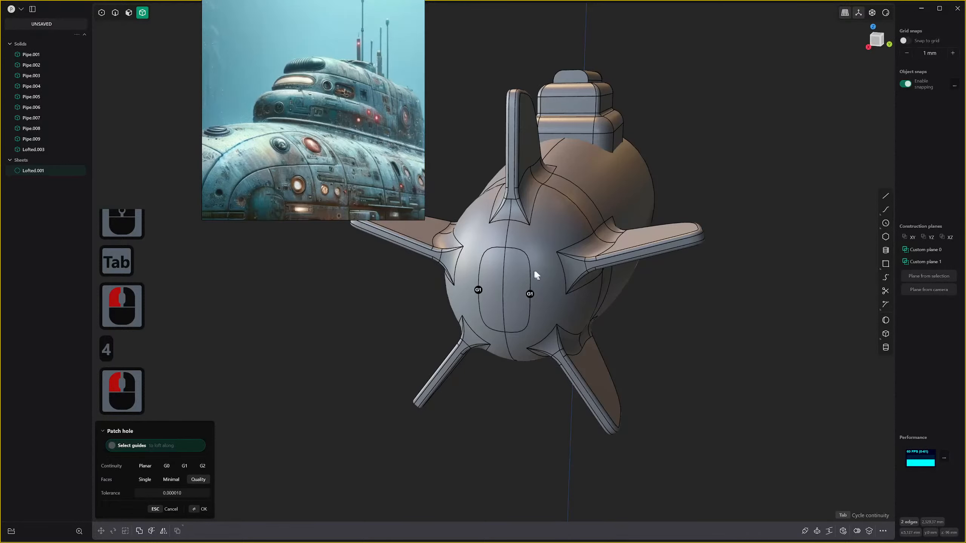
{"action": "right_click", "coordinate": [514, 270]}
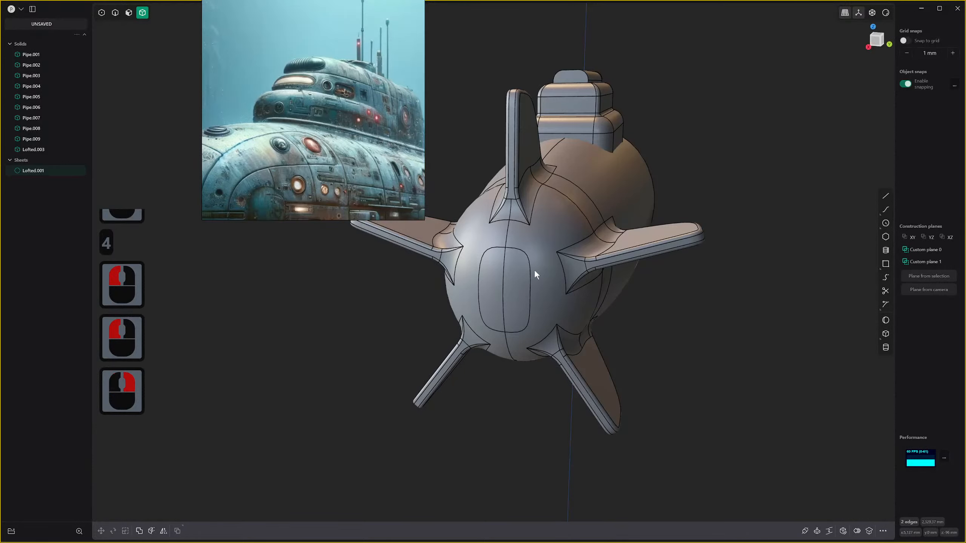
Offset the outlines of the two stern tip faces inward by about 14.5 mm.
{"action": "left_click", "coordinate": [511, 273]}
{"action": "key", "text": "3"}
{"action": "left_click", "coordinate": [510, 273]}
{"action": "left_click", "coordinate": [494, 273], "text": "shift"}
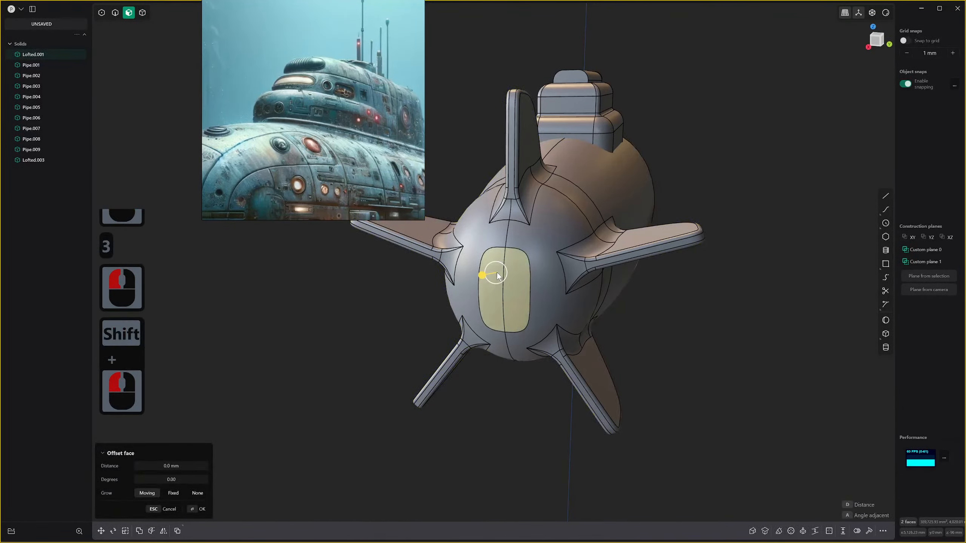
{"action": "middle_click_drag", "start_coordinate": [517, 269], "coordinate": [507, 273]}
{"action": "key", "text": "o"}
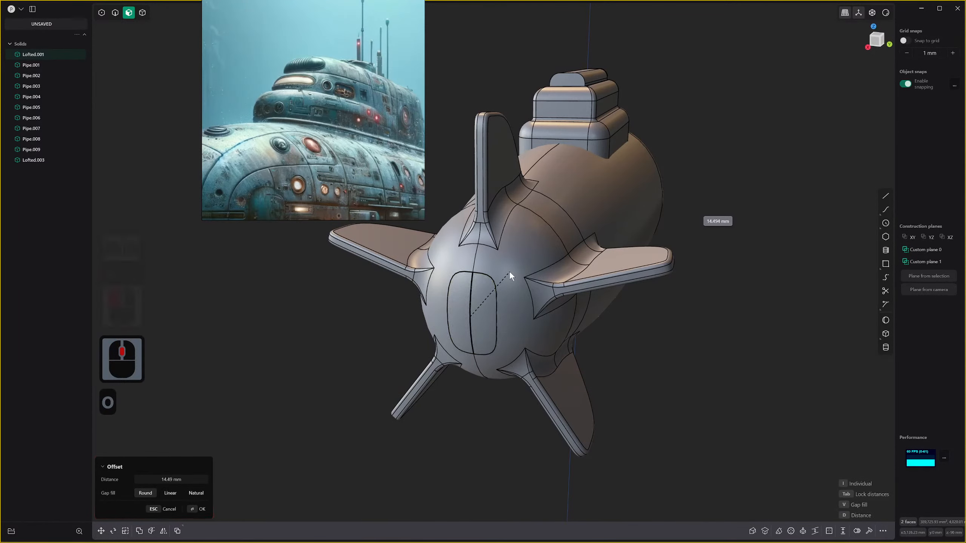
{"action": "left_click", "coordinate": [511, 271]}
{"action": "right_click", "coordinate": [512, 272]}
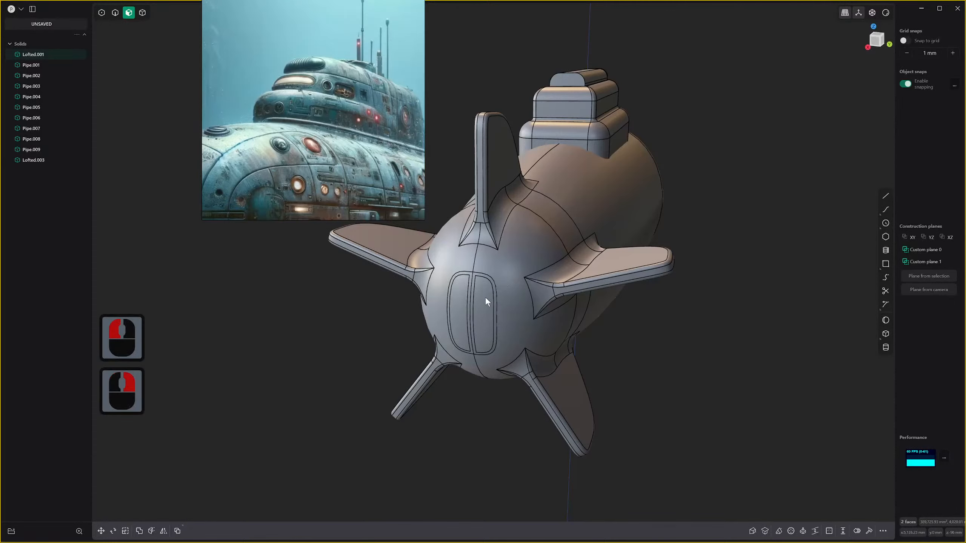
Push the two inset stern faces into the hull with Offset face to form two recesses.
{"action": "left_click", "coordinate": [481, 296]}
{"action": "left_click", "coordinate": [458, 304], "text": "shift"}
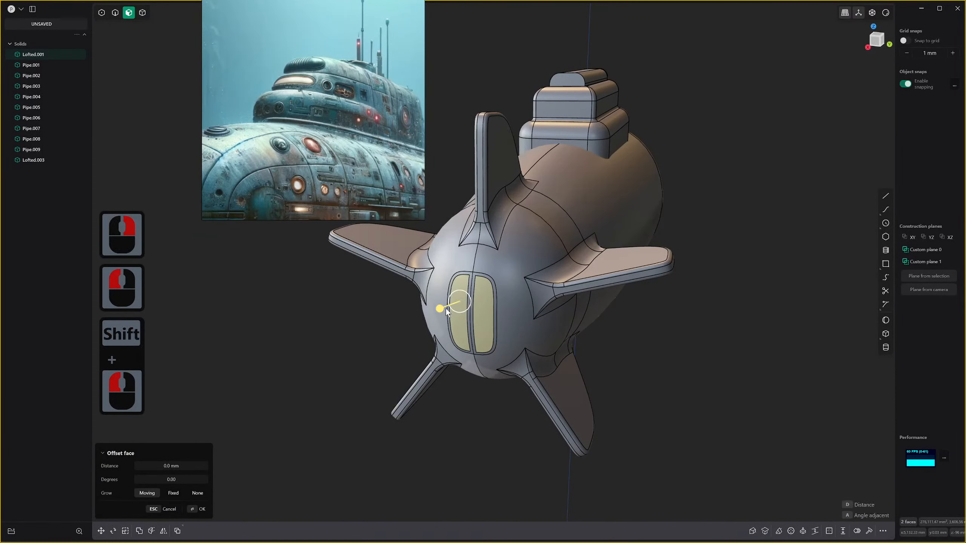
{"action": "mouse_move", "coordinate": [445, 309]}
{"action": "left_mouse_down"}
{"action": "mouse_move", "coordinate": [477, 302]}
{"action": "mouse_move", "coordinate": [457, 307]}
{"action": "mouse_move", "coordinate": [445, 326]}
{"action": "mouse_move", "coordinate": [458, 322]}
{"action": "left_mouse_up"}
{"action": "right_click", "coordinate": [472, 318]}
{"action": "scroll", "coordinate": [485, 316], "scroll_direction": "down", "scroll_amount": 3}
{"action": "scroll", "coordinate": [485, 310], "scroll_direction": "up", "scroll_amount": 2}
{"action": "middle_click", "coordinate": [486, 305]}
{"action": "scroll", "coordinate": [486, 302], "scroll_direction": "up", "scroll_amount": 7}
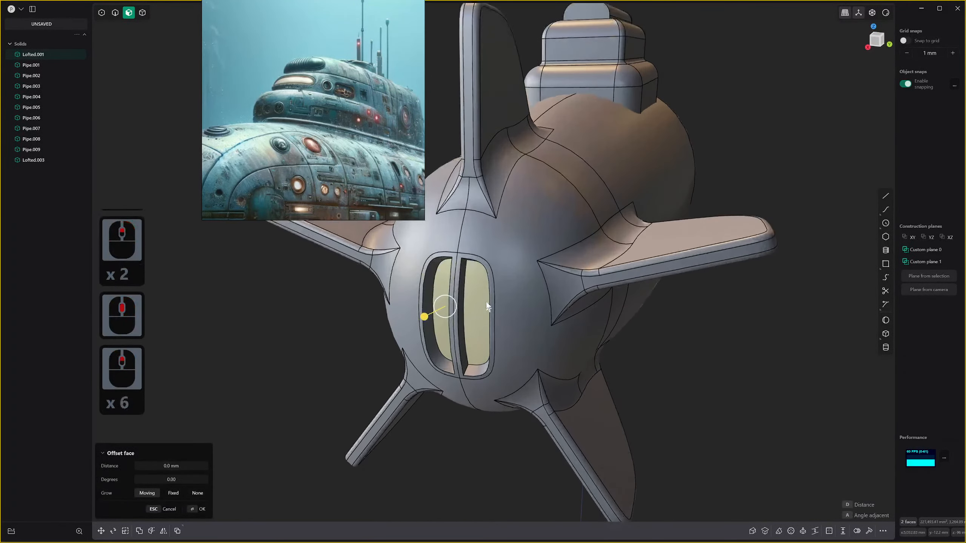
Offset the frame faces around the two stern recesses slightly outward from the hull.
{"action": "left_click", "coordinate": [469, 254]}
{"action": "left_click", "coordinate": [440, 249], "text": "shift"}
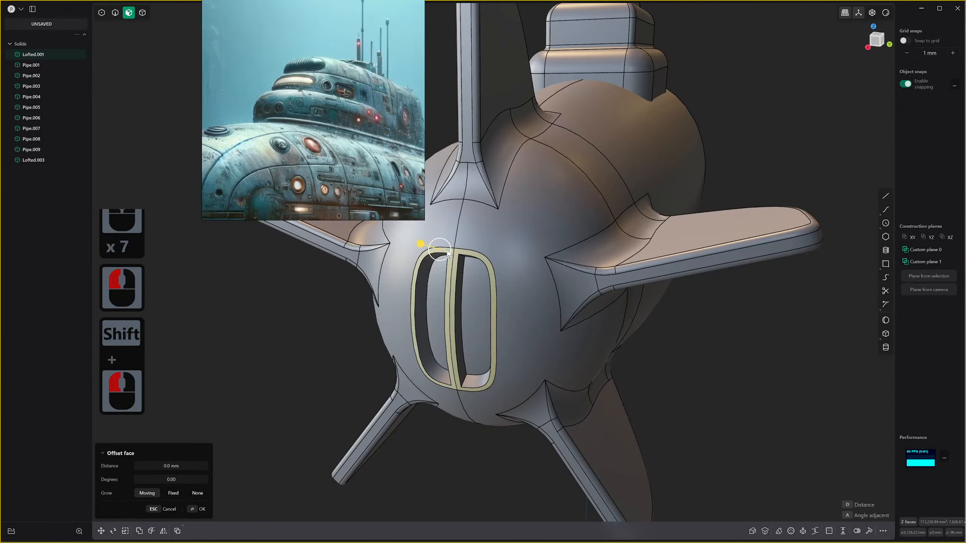
{"action": "left_click_drag", "start_coordinate": [423, 242], "coordinate": [417, 245]}
{"action": "scroll", "coordinate": [453, 272], "scroll_direction": "down", "scroll_amount": 5}
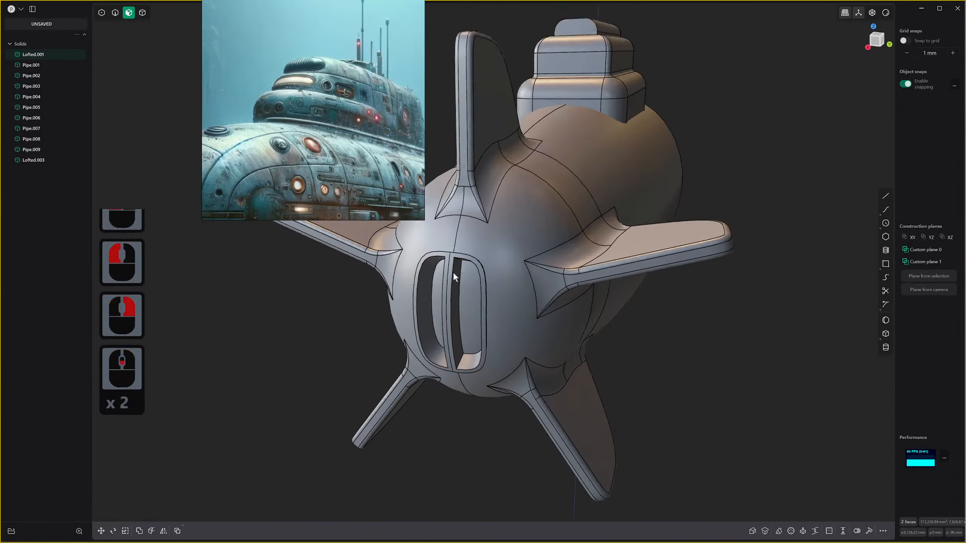
Push the floor faces of both stern recesses about 155.7 mm deeper into the hull.
{"action": "middle_click_drag", "start_coordinate": [453, 272], "coordinate": [542, 277]}
{"action": "scroll", "coordinate": [365, 326], "scroll_direction": "up", "scroll_amount": 10}
{"action": "left_click", "coordinate": [595, 249]}
{"action": "left_click", "coordinate": [641, 242], "text": "shift"}
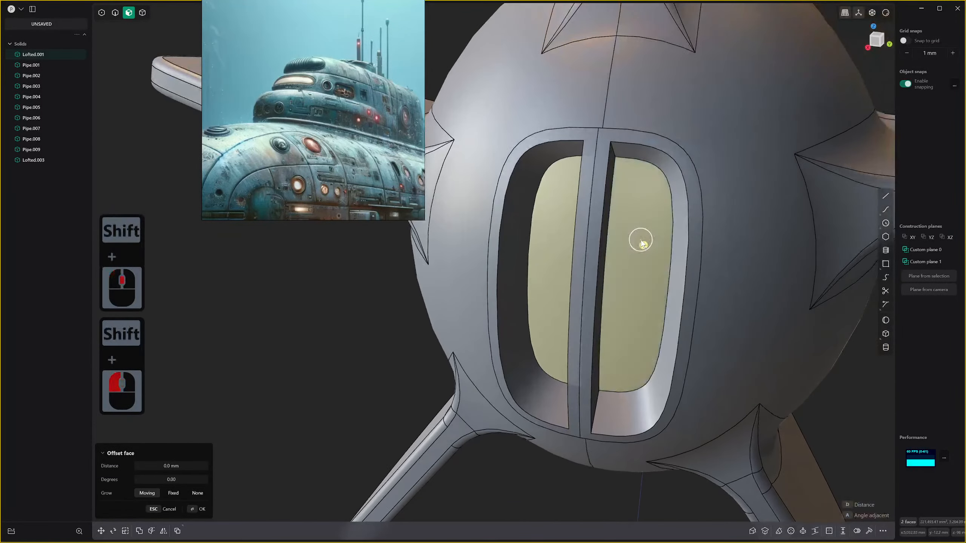
{"action": "left_click_drag", "start_coordinate": [646, 242], "coordinate": [643, 233]}
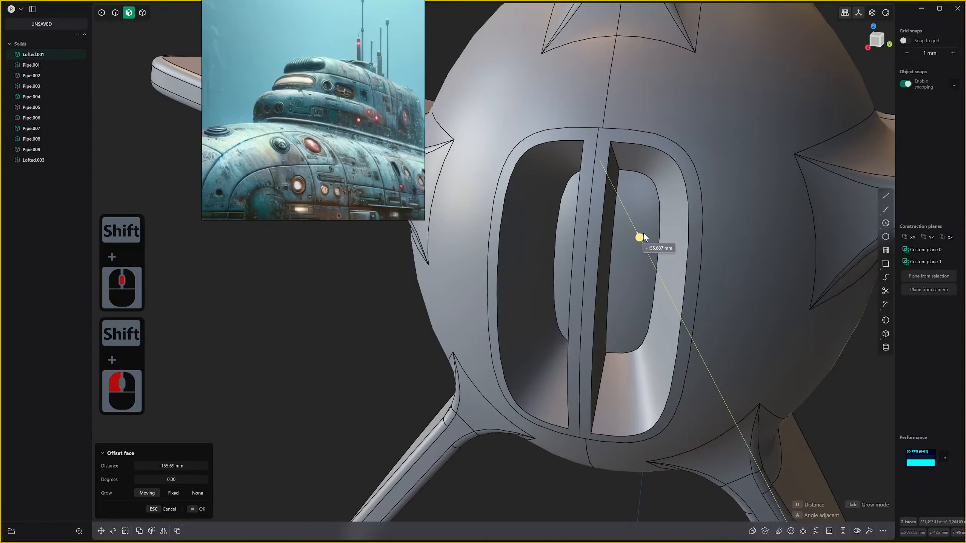
{"action": "right_click", "coordinate": [643, 233]}
Examine the whole submarine and its raised stern frame with the two recesses from several angles.
{"action": "scroll", "coordinate": [648, 261], "scroll_direction": "down", "scroll_amount": 20}
{"action": "middle_click_drag", "start_coordinate": [650, 263], "coordinate": [541, 336]}
{"action": "scroll", "coordinate": [604, 349], "scroll_direction": "down", "scroll_amount": 8}
{"action": "scroll", "coordinate": [586, 344], "scroll_direction": "down", "scroll_amount": 4}
{"action": "scroll", "coordinate": [608, 331], "scroll_direction": "down", "scroll_amount": 1}
{"action": "left_click", "coordinate": [631, 328]}
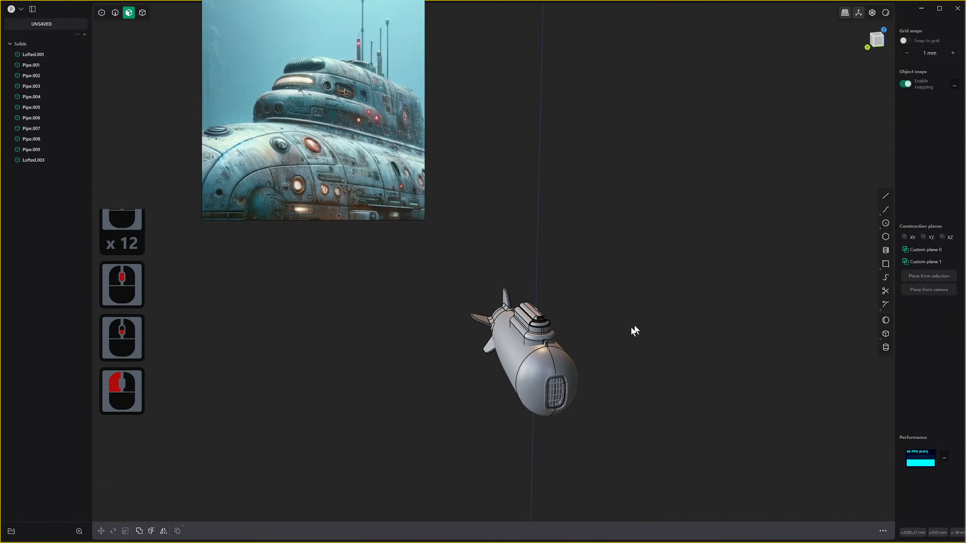
{"action": "scroll", "coordinate": [630, 328], "scroll_direction": "down", "scroll_amount": 3}
{"action": "middle_click_drag", "start_coordinate": [630, 327], "coordinate": [344, 317]}
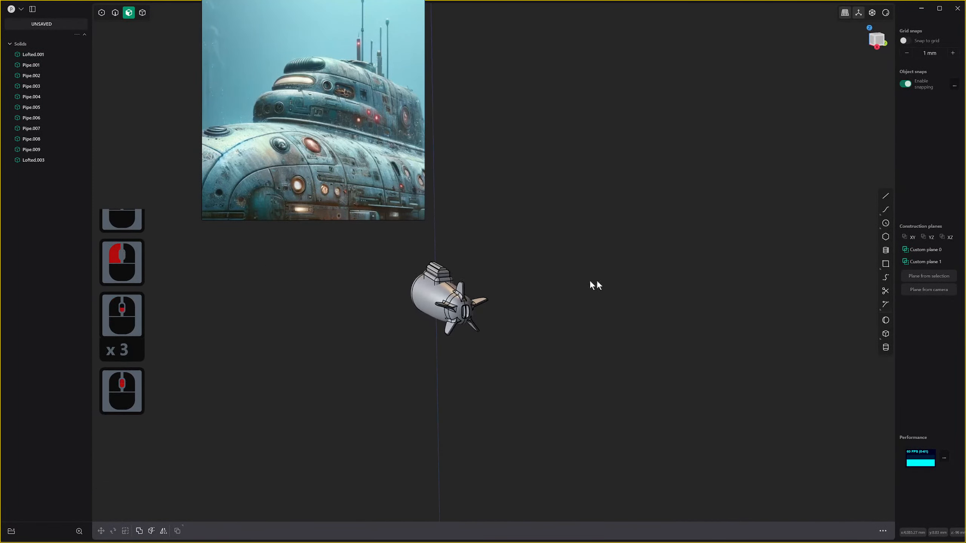
{"action": "scroll", "coordinate": [563, 287], "scroll_direction": "up", "scroll_amount": 20}
{"action": "scroll", "coordinate": [280, 341], "scroll_direction": "up", "scroll_amount": 2, "text": "shift"}
{"action": "middle_click_drag", "start_coordinate": [279, 341], "coordinate": [801, 305], "text": "shift"}
{"action": "scroll", "coordinate": [492, 271], "scroll_direction": "down", "scroll_amount": 3}
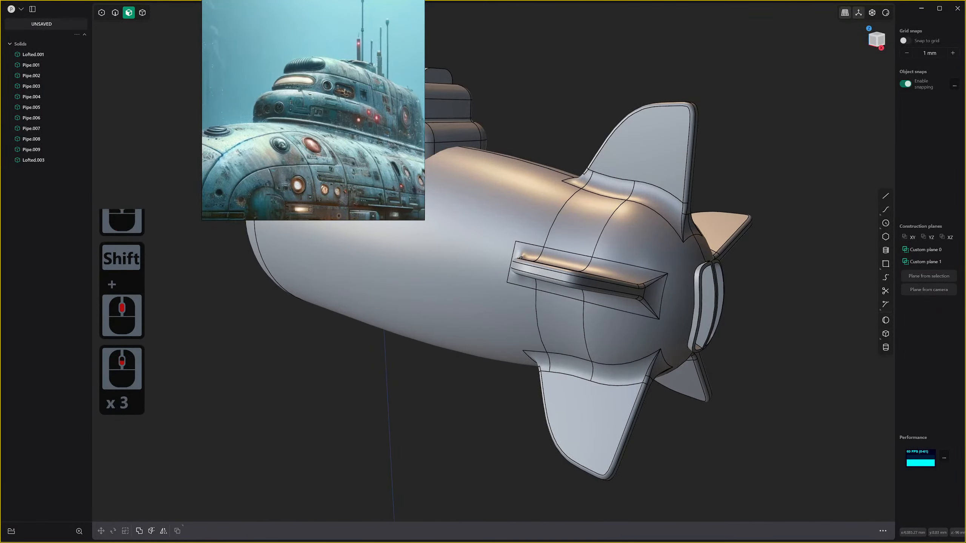
{"action": "scroll", "coordinate": [493, 272], "scroll_direction": "up", "scroll_amount": 1}
{"action": "scroll", "coordinate": [493, 272], "scroll_direction": "down", "scroll_amount": 6}
{"action": "scroll", "coordinate": [493, 271], "scroll_direction": "up", "scroll_amount": 1}
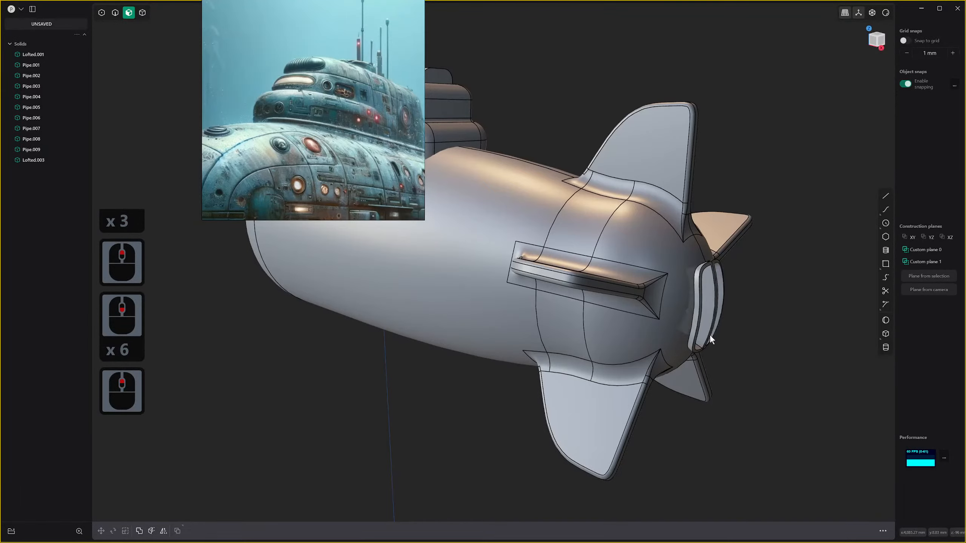
{"action": "scroll", "coordinate": [709, 335], "scroll_direction": "up", "scroll_amount": 3}
{"action": "scroll", "coordinate": [698, 317], "scroll_direction": "up", "scroll_amount": 7}
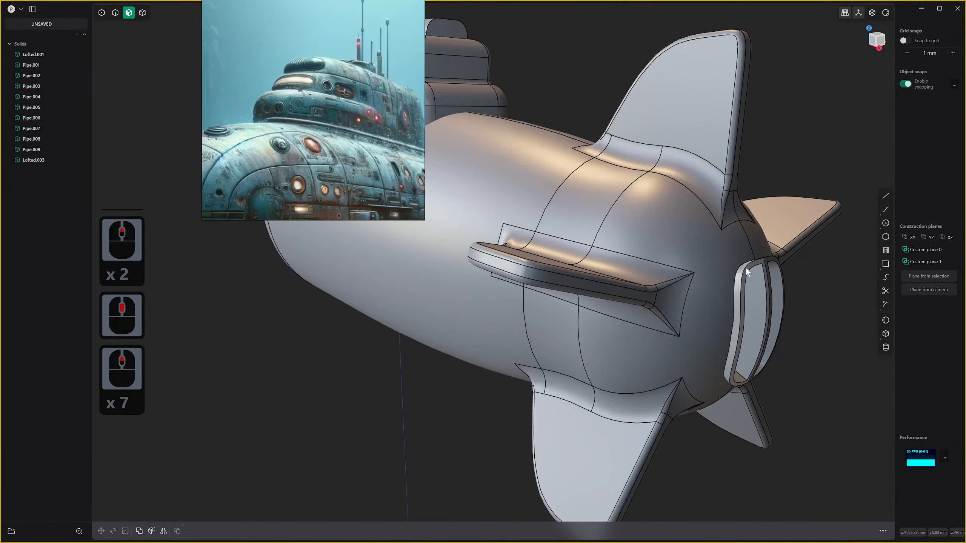
{"action": "scroll", "coordinate": [746, 267], "scroll_direction": "up", "scroll_amount": 4}
{"action": "scroll", "coordinate": [746, 268], "scroll_direction": "down", "scroll_amount": 1}
{"action": "scroll", "coordinate": [710, 277], "scroll_direction": "up", "scroll_amount": 1}
{"action": "middle_click_drag", "start_coordinate": [709, 277], "coordinate": [547, 317]}
{"action": "scroll", "coordinate": [613, 317], "scroll_direction": "down", "scroll_amount": 4}
{"action": "middle_click_drag", "start_coordinate": [613, 318], "coordinate": [642, 295], "text": "shift"}
{"action": "middle_click_drag", "start_coordinate": [642, 295], "coordinate": [582, 297]}
{"action": "middle_click_drag", "start_coordinate": [620, 312], "coordinate": [563, 300], "text": "shift"}
{"action": "scroll", "coordinate": [573, 302], "scroll_direction": "up", "scroll_amount": 1}
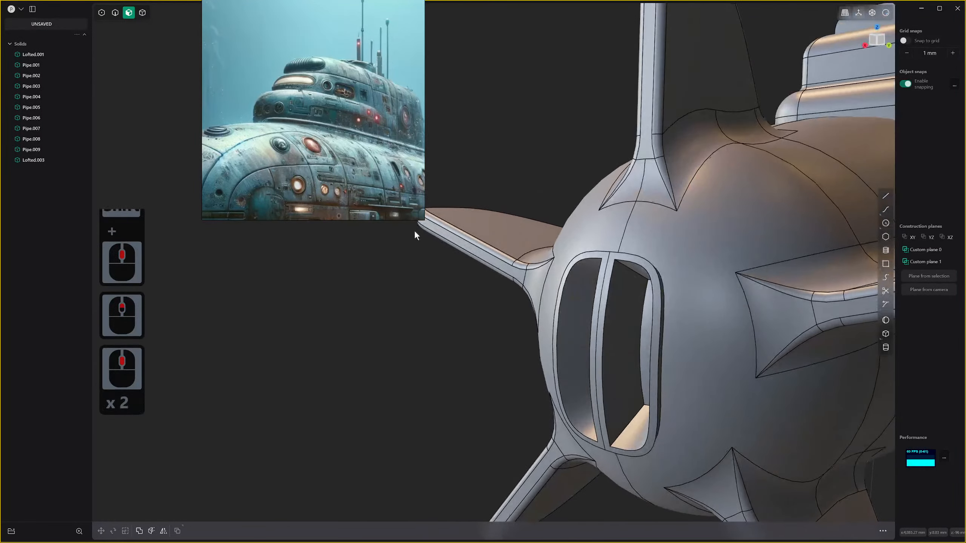
Delete the flat side wall faces of the divider between the two stern recesses.
{"action": "key", "text": "3"}
{"action": "left_click", "coordinate": [623, 334]}
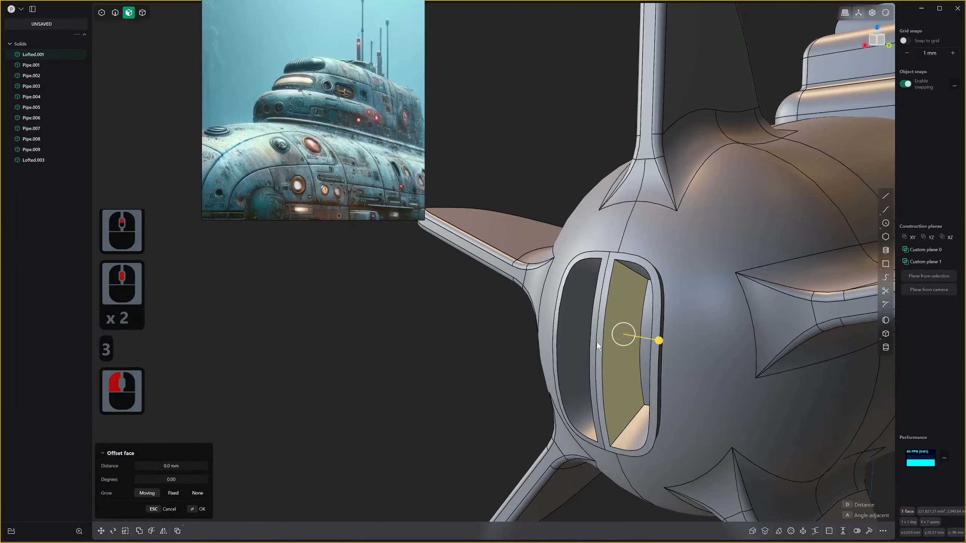
{"action": "left_click", "coordinate": [599, 335], "text": "shift"}
{"action": "left_click", "coordinate": [593, 329], "text": "shift"}
{"action": "middle_click_drag", "start_coordinate": [593, 328], "coordinate": [624, 273]}
{"action": "left_click", "coordinate": [519, 332]}
{"action": "left_click", "coordinate": [527, 332]}
{"action": "left_click", "coordinate": [611, 303], "text": "shift"}
Select the remaining narrow wall faces inside the stern recess beside the divider.
{"action": "left_click", "coordinate": [628, 272]}
{"action": "left_click", "coordinate": [628, 273]}
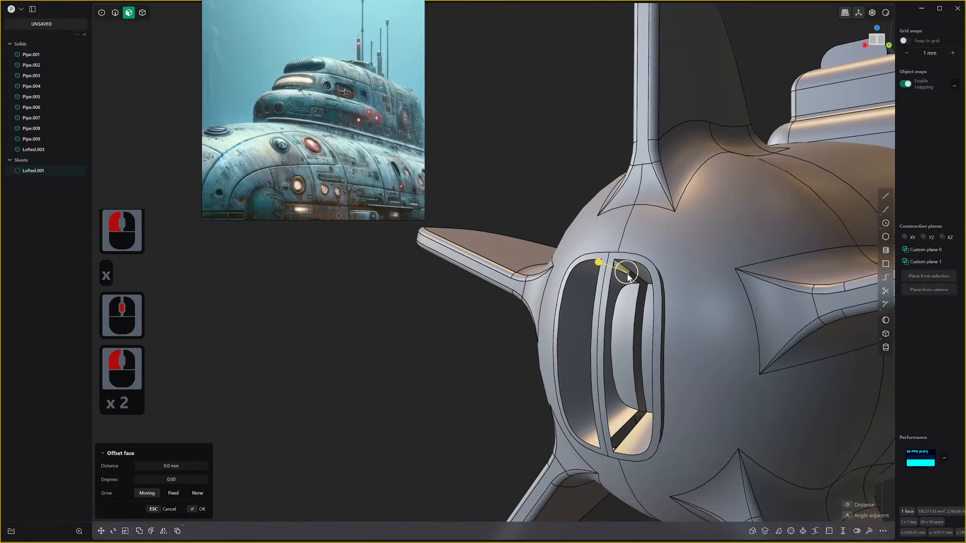
{"action": "left_click", "coordinate": [640, 286], "text": "shift"}
{"action": "left_click", "coordinate": [641, 435], "text": "shift"}
{"action": "left_click", "coordinate": [631, 434], "text": "shift"}
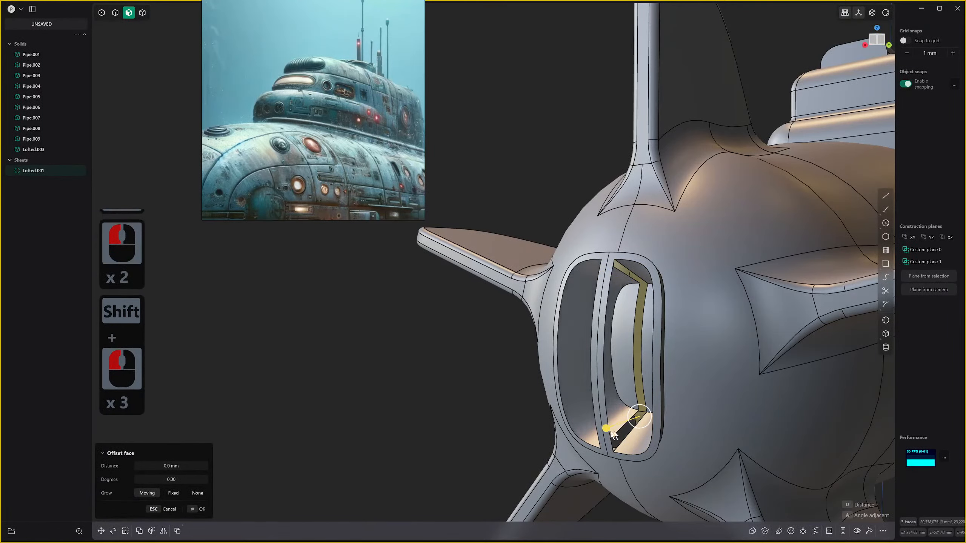
{"action": "left_click", "coordinate": [618, 436], "text": "shift"}
{"action": "middle_click_drag", "start_coordinate": [617, 435], "coordinate": [779, 430], "text": "shift"}
{"action": "middle_click_drag", "start_coordinate": [448, 376], "coordinate": [468, 355], "text": "shift"}
{"action": "scroll", "coordinate": [381, 389], "scroll_direction": "up", "scroll_amount": 20}
{"action": "scroll", "coordinate": [467, 355], "scroll_direction": "down", "scroll_amount": 1}
Undo the wall deletion, recesses, raised frame and inset outlines on the stern tip.
{"action": "key", "text": "ctrl+z"}
{"action": "key", "text": "ctrl+z"}
{"action": "key", "text": "ctrl+z"}
{"action": "key", "text": "ctrl+z"}
{"action": "key", "text": "ctrl+z"}
{"action": "key", "text": "ctrl+z"}
{"action": "key", "text": "ctrl+z"}
{"action": "key", "text": "ctrl+z"}
{"action": "key", "text": "ctrl+z"}
{"action": "key", "text": "ctrl+z"}
{"action": "key", "text": "ctrl+z"}
{"action": "key", "text": "ctrl+z"}
{"action": "key", "text": "ctrl+z"}
{"action": "key", "text": "ctrl+z"}
{"action": "key", "text": "ctrl+z"}
{"action": "key", "text": "ctrl+z"}
{"action": "key", "text": "ctrl+z"}
{"action": "key", "text": "ctrl+z"}
{"action": "key", "text": "ctrl+z"}
{"action": "key", "text": "ctrl+z"}
{"action": "key", "text": "ctrl+z"}
{"action": "key", "text": "ctrl+z"}
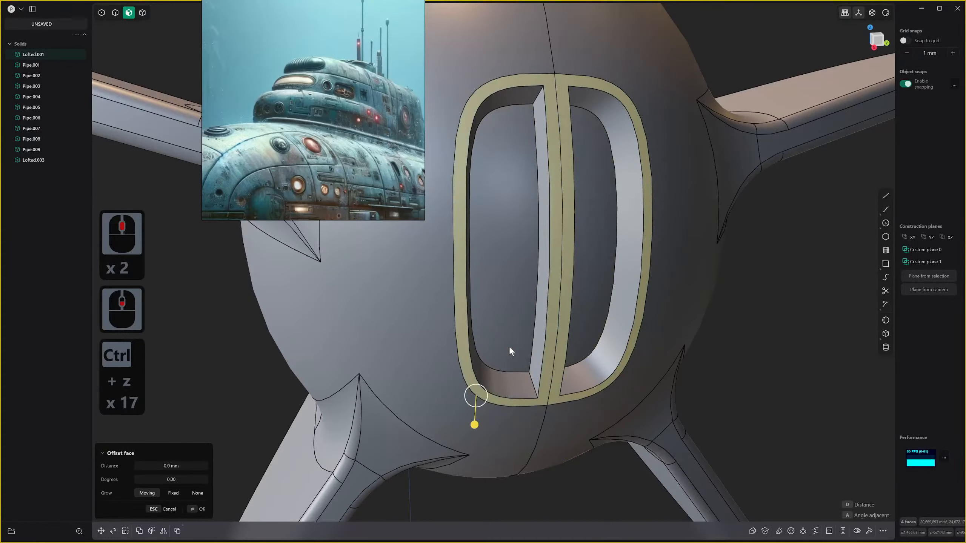
Delete both halves of the rounded rectangular face at the stern tip.
{"action": "scroll", "coordinate": [602, 267], "scroll_direction": "down", "scroll_amount": 6, "text": "ctrl"}
{"action": "scroll", "coordinate": [602, 267], "scroll_direction": "down", "scroll_amount": 20}
{"action": "scroll", "coordinate": [618, 286], "scroll_direction": "down", "scroll_amount": 7, "text": "shift"}
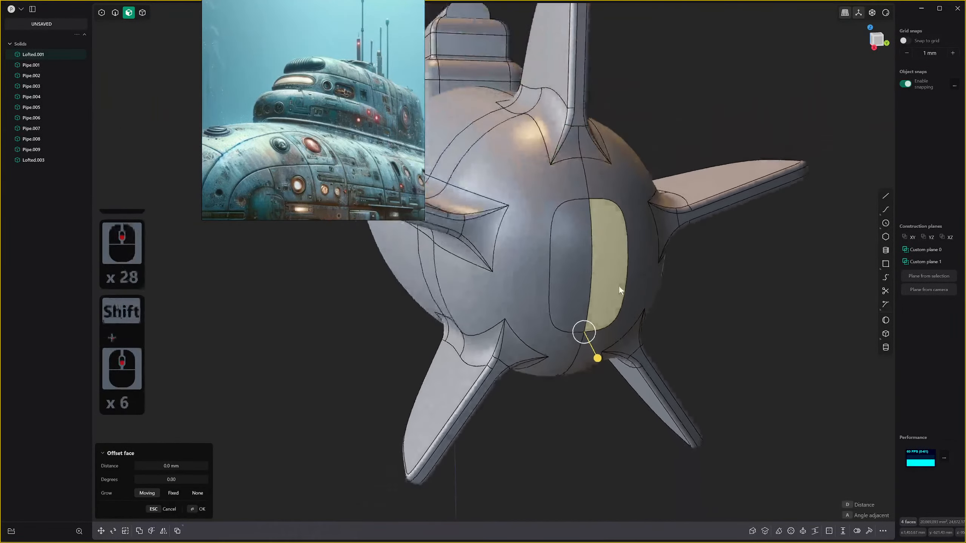
{"action": "middle_click_drag", "start_coordinate": [612, 281], "coordinate": [606, 263], "text": "shift"}
{"action": "left_click", "coordinate": [605, 264], "text": "shift"}
{"action": "key", "text": "x"}
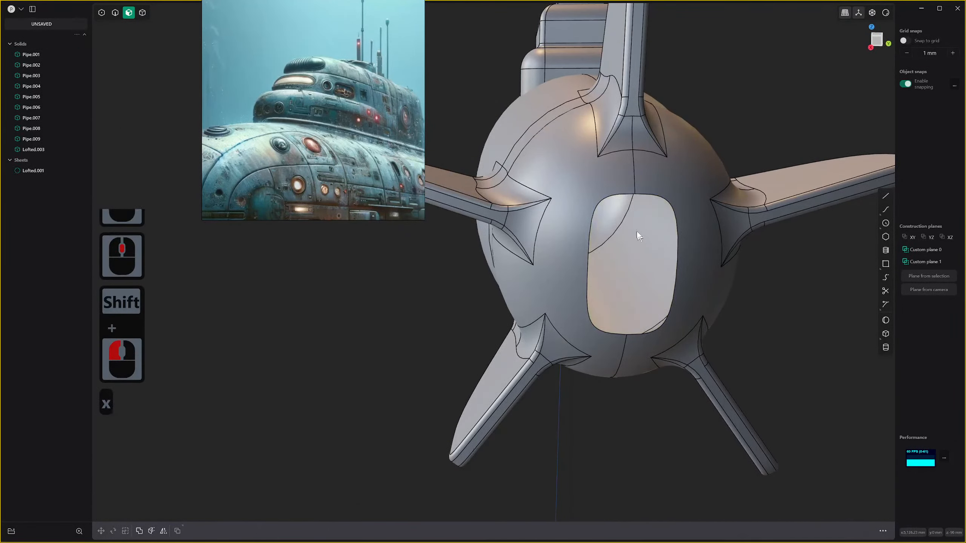
Try to patch the stern hole with minimal faces, testing G0 and planar continuity.
{"action": "key", "text": "2"}
{"action": "key", "text": "shift"}
{"action": "left_click", "coordinate": [619, 195]}
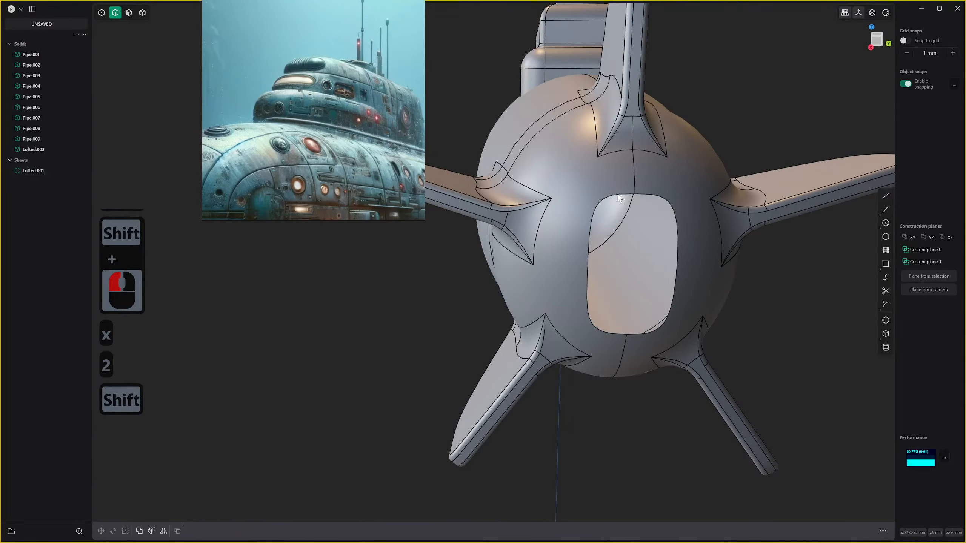
{"action": "key", "text": "alt+f"}
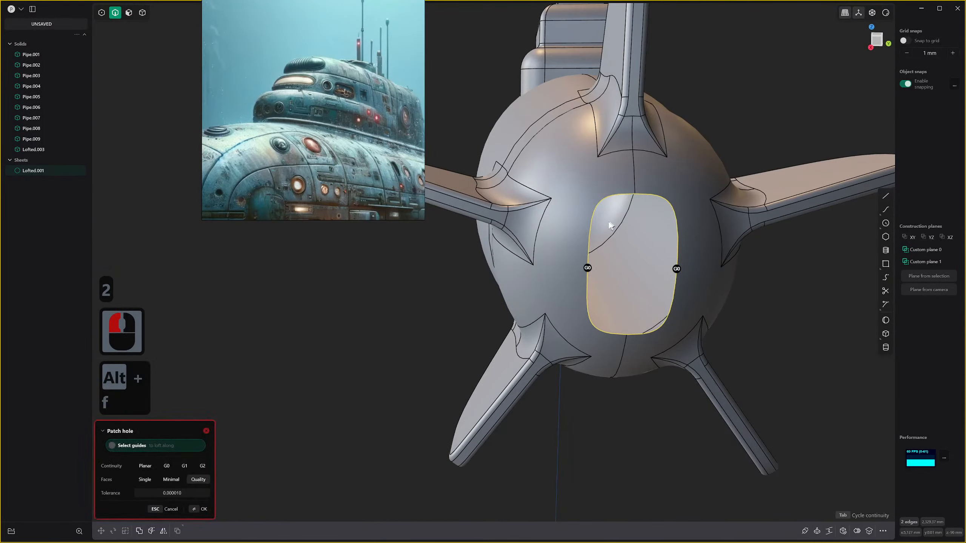
{"action": "left_click", "coordinate": [157, 479]}
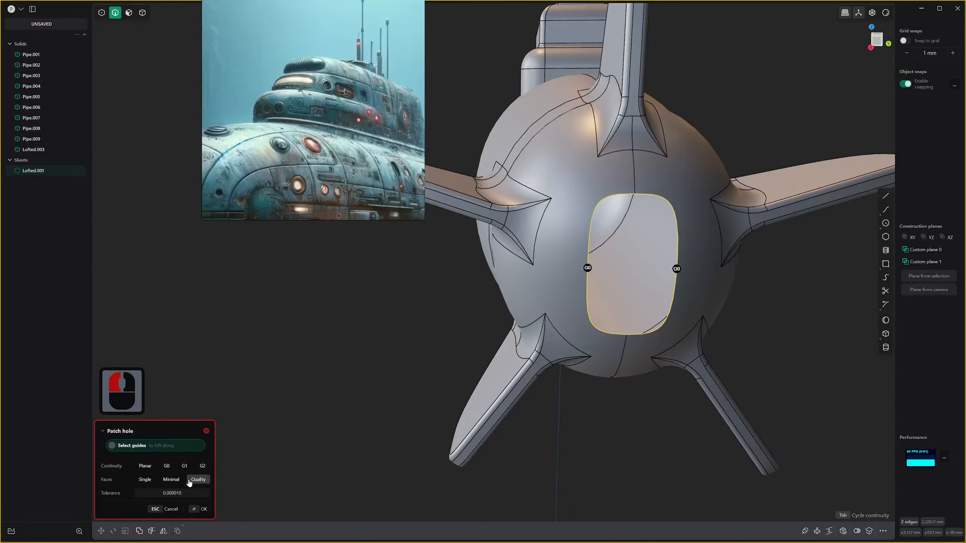
{"action": "left_click", "coordinate": [176, 480]}
{"action": "left_click", "coordinate": [167, 467]}
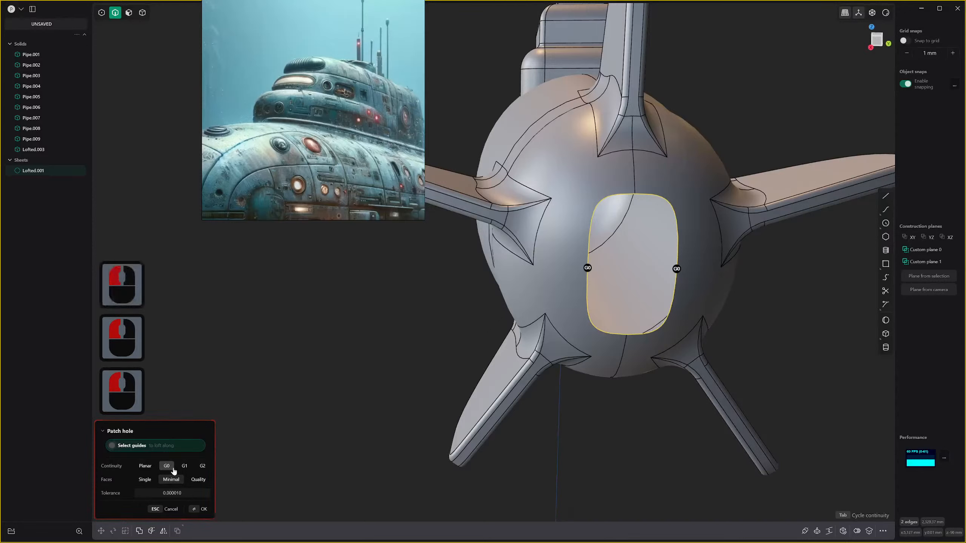
{"action": "left_click", "coordinate": [150, 466]}
{"action": "scroll", "coordinate": [734, 335], "scroll_direction": "down", "scroll_amount": 3}
{"action": "middle_click_drag", "start_coordinate": [738, 334], "coordinate": [712, 315]}
{"action": "right_click", "coordinate": [720, 316]}
Undo the patch attempt and the deletion of the two stern tip faces.
{"action": "key", "text": "ctrl+z"}
{"action": "key", "text": "ctrl+z"}
{"action": "key", "text": "ctrl+z"}
{"action": "left_click", "coordinate": [718, 292]}
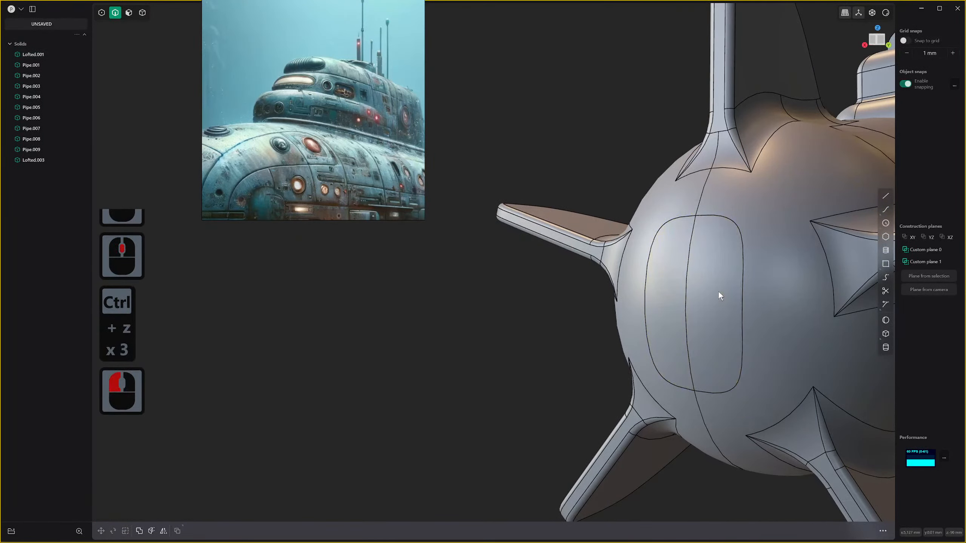
Delete only the half of the stern rounded rectangle nearest the view and select the opening's boundary edge loop.
{"action": "key", "text": "3"}
{"action": "left_click", "coordinate": [714, 278]}
{"action": "key", "text": "x"}
{"action": "key", "text": "2"}
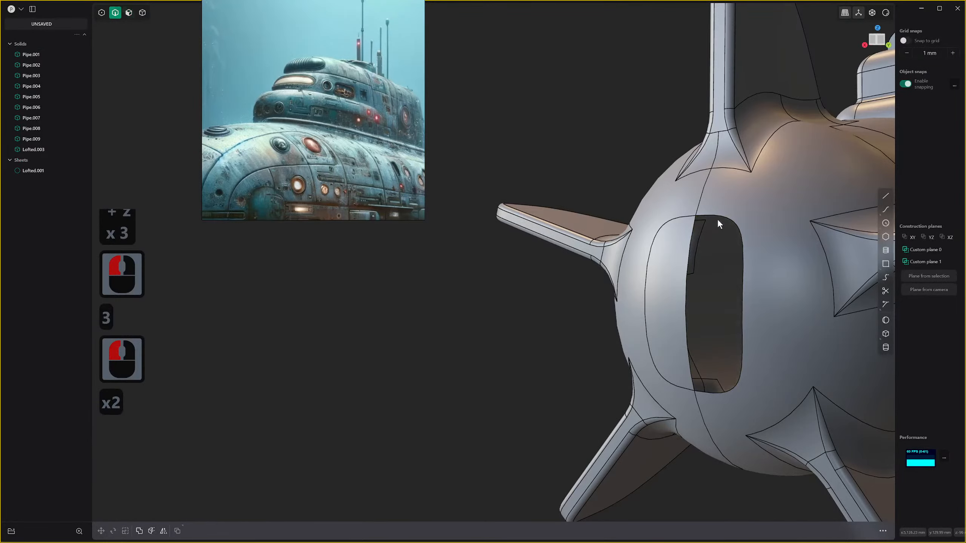
{"action": "double_click", "coordinate": [718, 216]}
{"action": "mouse_move", "coordinate": [739, 244]}
{"action": "middle_mouse_down"}
{"action": "mouse_move", "coordinate": [746, 292]}
{"action": "mouse_move", "coordinate": [732, 263]}
{"action": "mouse_move", "coordinate": [742, 247]}
{"action": "middle_mouse_up"}
{"action": "scroll", "coordinate": [742, 248], "scroll_direction": "up", "scroll_amount": 5}
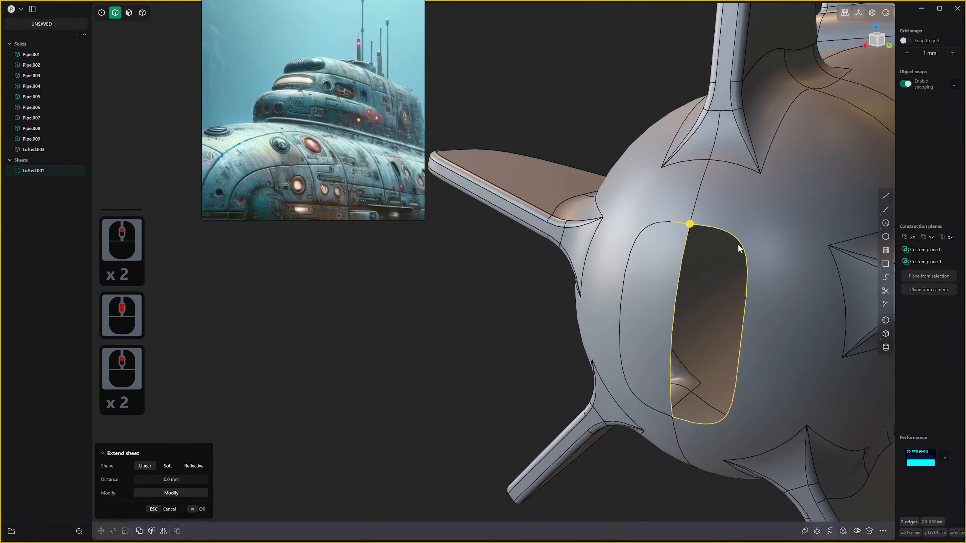
{"action": "scroll", "coordinate": [725, 243], "scroll_direction": "up", "scroll_amount": 1}
Try to select the outline edge of the remaining stern half face, and undo the last edge selections.
{"action": "left_click", "coordinate": [639, 222]}
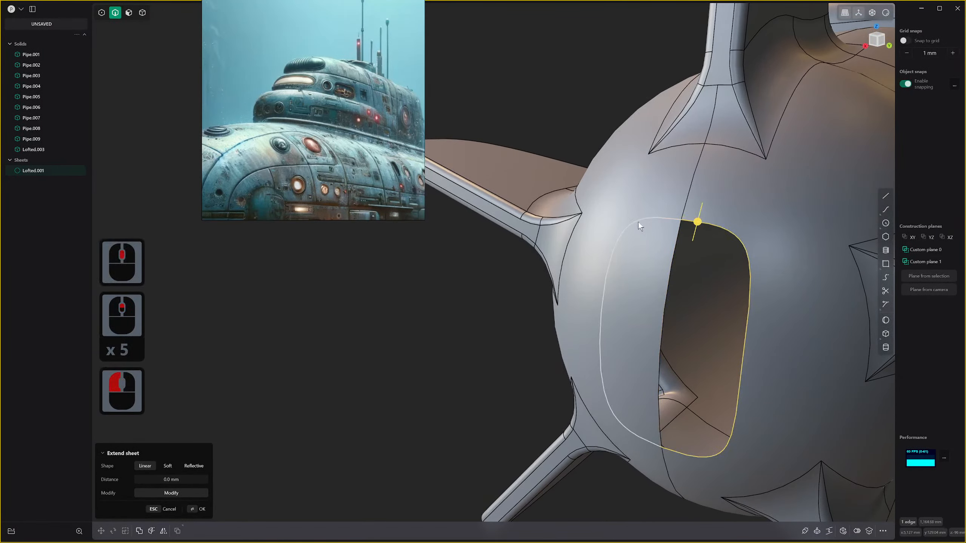
{"action": "left_click", "coordinate": [640, 224]}
{"action": "key", "text": "ctrl+z"}
{"action": "key", "text": "ctrl+z"}
{"action": "key", "text": "ctrl+z"}
{"action": "key", "text": "ctrl+z"}
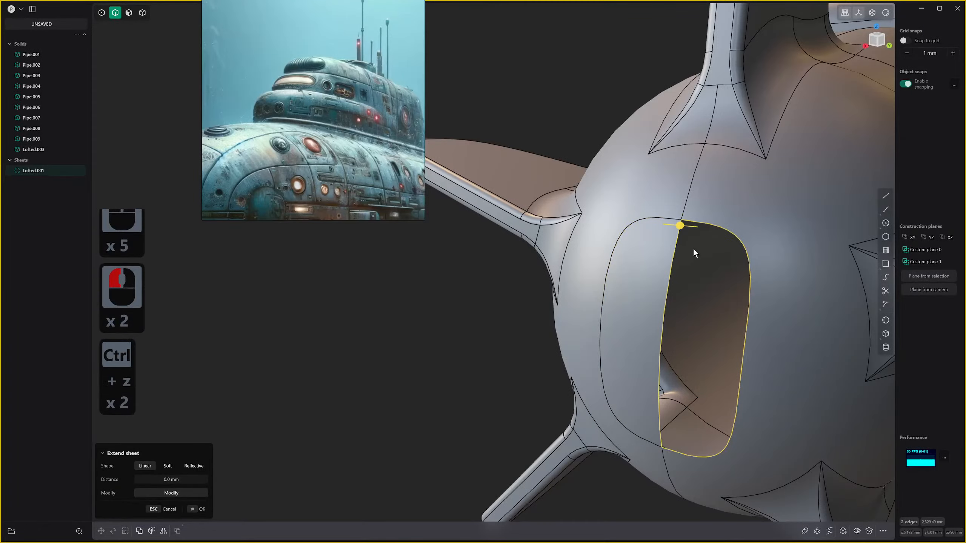
Undo the deletion of the stern half face and select the hull seam edge above the stern's rounded rectangle.
{"action": "left_click", "coordinate": [738, 242]}
{"action": "left_click", "coordinate": [684, 204]}
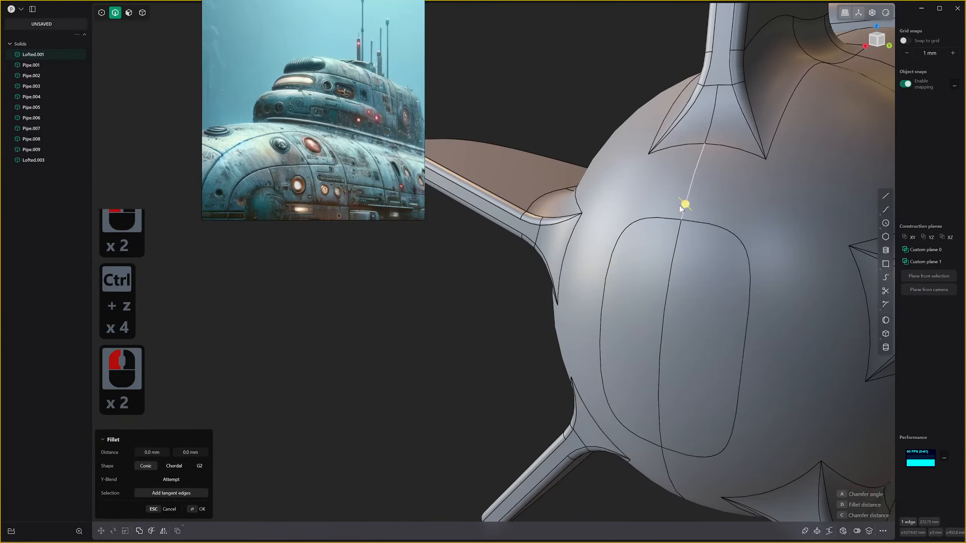
{"action": "scroll", "coordinate": [697, 318], "scroll_direction": "down", "scroll_amount": 17}
{"action": "middle_click_drag", "start_coordinate": [701, 322], "coordinate": [634, 260]}
{"action": "scroll", "coordinate": [633, 250], "scroll_direction": "down", "scroll_amount": 1}
{"action": "scroll", "coordinate": [634, 260], "scroll_direction": "down", "scroll_amount": 9}
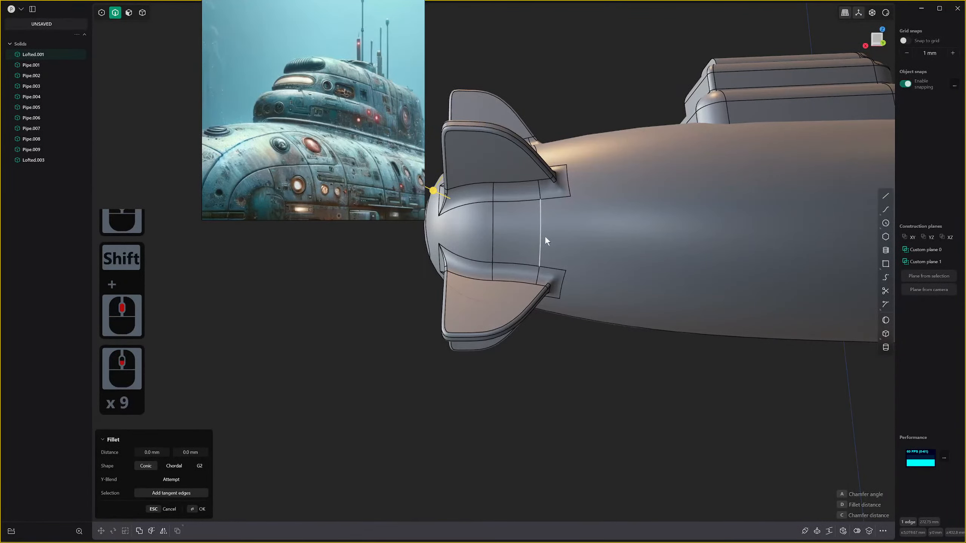
{"action": "scroll", "coordinate": [544, 236], "scroll_direction": "down", "scroll_amount": 4}
{"action": "middle_click_drag", "start_coordinate": [593, 202], "coordinate": [659, 249]}
{"action": "scroll", "coordinate": [755, 236], "scroll_direction": "down", "scroll_amount": 6}
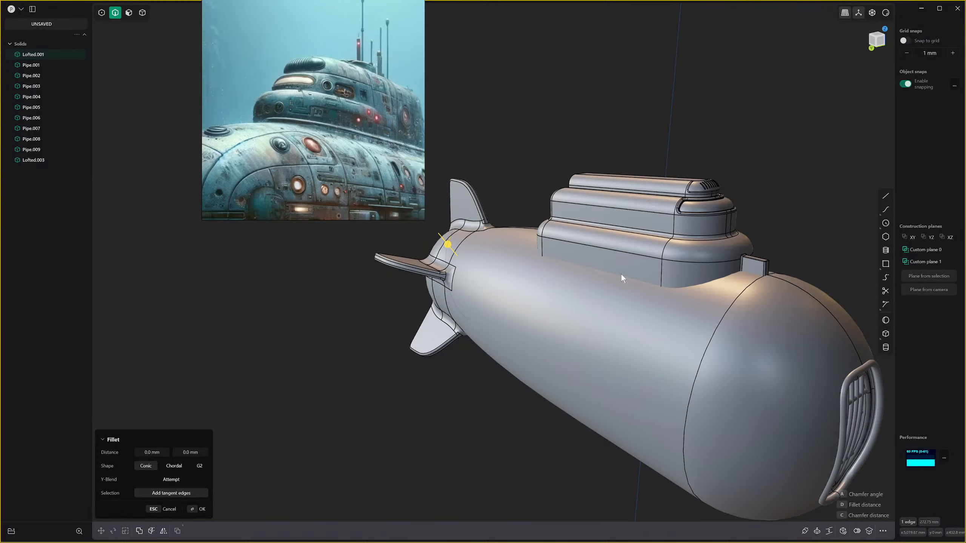
Select the conning tower as a whole solid and examine its shape and the bow around the grille.
{"action": "key", "text": "4"}
{"action": "left_click", "coordinate": [642, 273]}
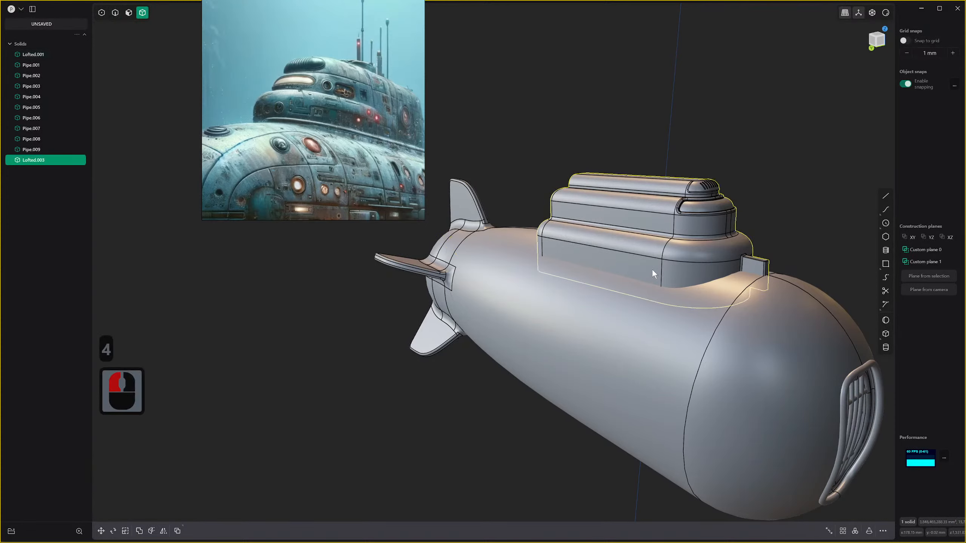
{"action": "scroll", "coordinate": [694, 300], "scroll_direction": "down", "scroll_amount": 14}
{"action": "middle_click_drag", "start_coordinate": [694, 300], "coordinate": [592, 330]}
{"action": "scroll", "coordinate": [592, 367], "scroll_direction": "up", "scroll_amount": 16}
{"action": "scroll", "coordinate": [653, 334], "scroll_direction": "down", "scroll_amount": 6}
{"action": "scroll", "coordinate": [672, 270], "scroll_direction": "up", "scroll_amount": 4}
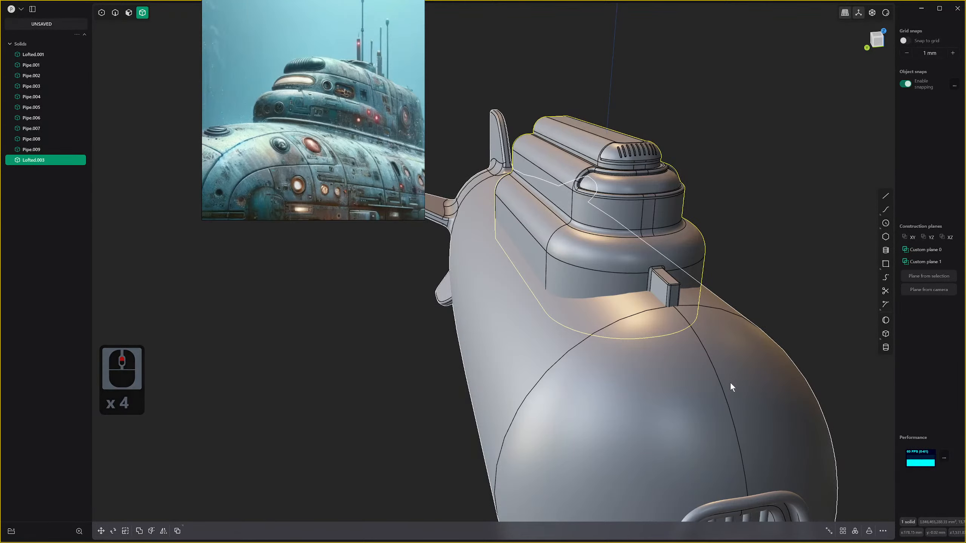
{"action": "scroll", "coordinate": [738, 379], "scroll_direction": "down", "scroll_amount": 3}
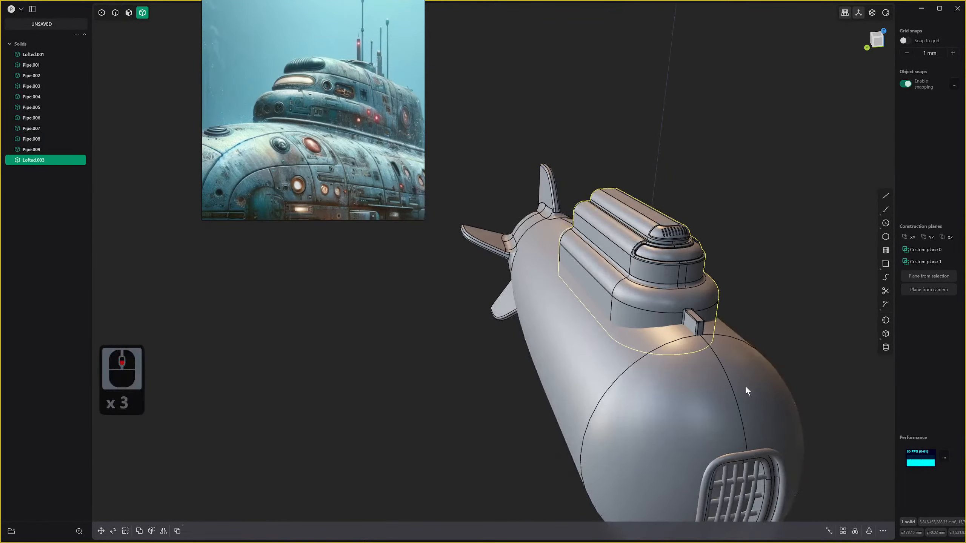
{"action": "scroll", "coordinate": [733, 384], "scroll_direction": "down", "scroll_amount": 2}
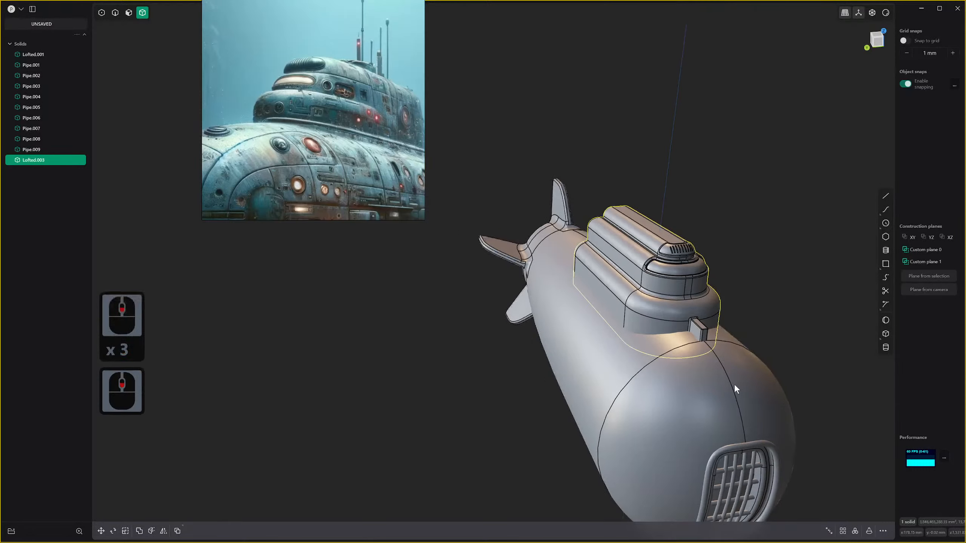
{"action": "middle_click_drag", "start_coordinate": [733, 383], "coordinate": [677, 252]}
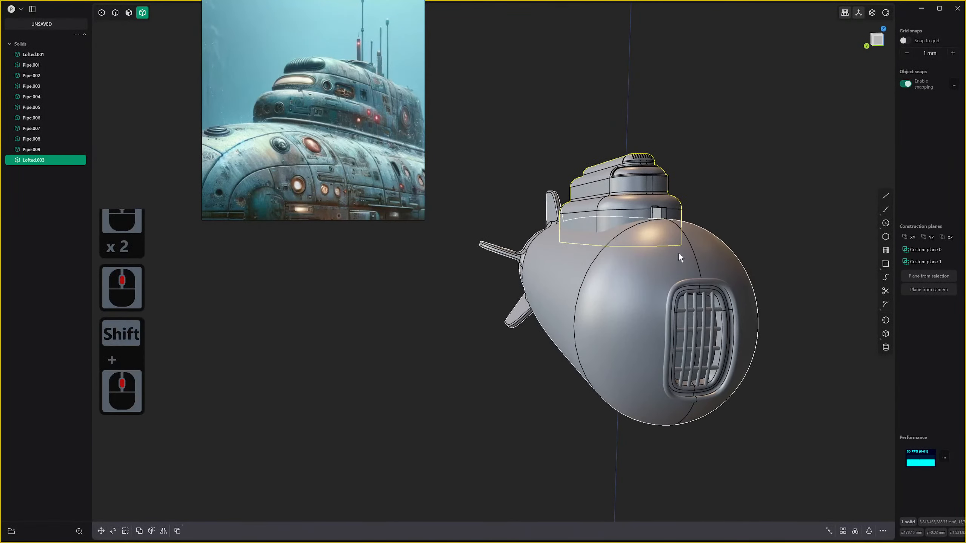
Select all solids of the submarine together, including the hull, conning tower and grille pipes.
{"action": "left_click", "coordinate": [615, 244], "text": "shift"}
{"action": "left_click_drag", "start_coordinate": [623, 247], "coordinate": [786, 448], "text": "shift"}
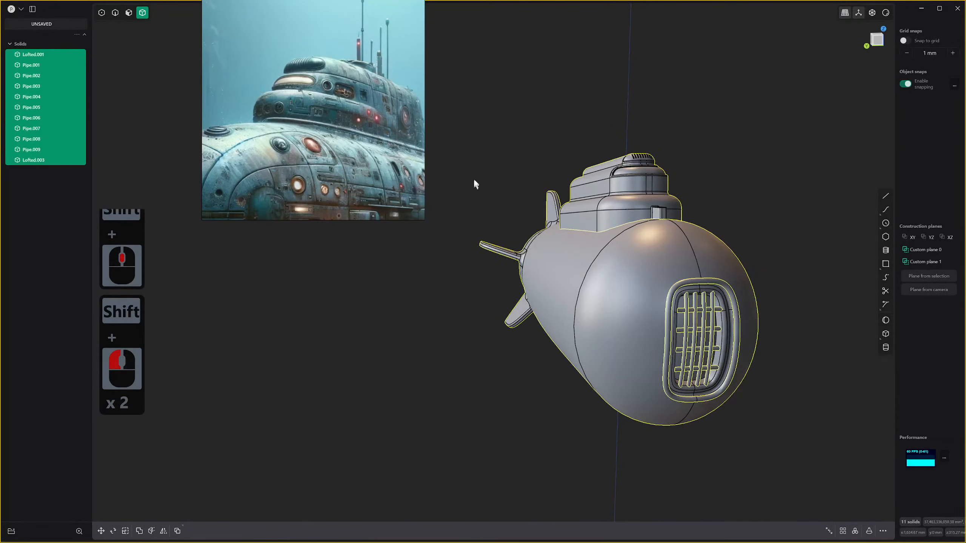
{"action": "left_click_drag", "start_coordinate": [483, 121], "coordinate": [841, 514], "text": "shift"}
{"action": "scroll", "coordinate": [733, 379], "scroll_direction": "down", "scroll_amount": 5}
{"action": "middle_click_drag", "start_coordinate": [734, 379], "coordinate": [483, 336]}
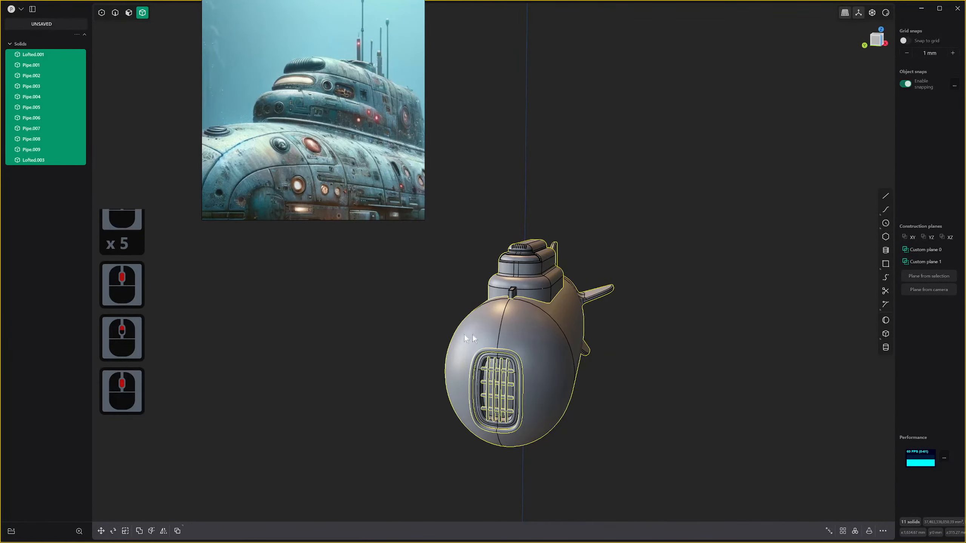
{"action": "scroll", "coordinate": [567, 405], "scroll_direction": "up", "scroll_amount": 2}
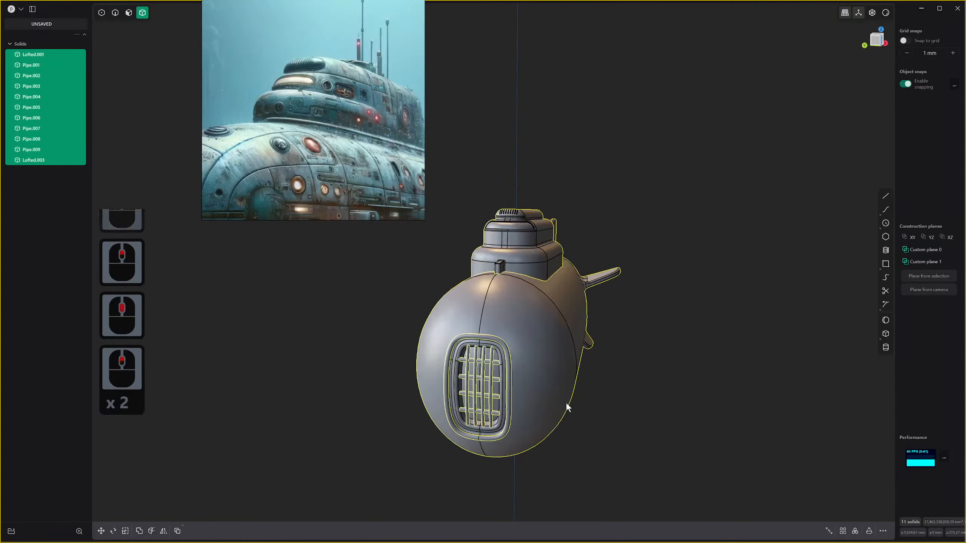
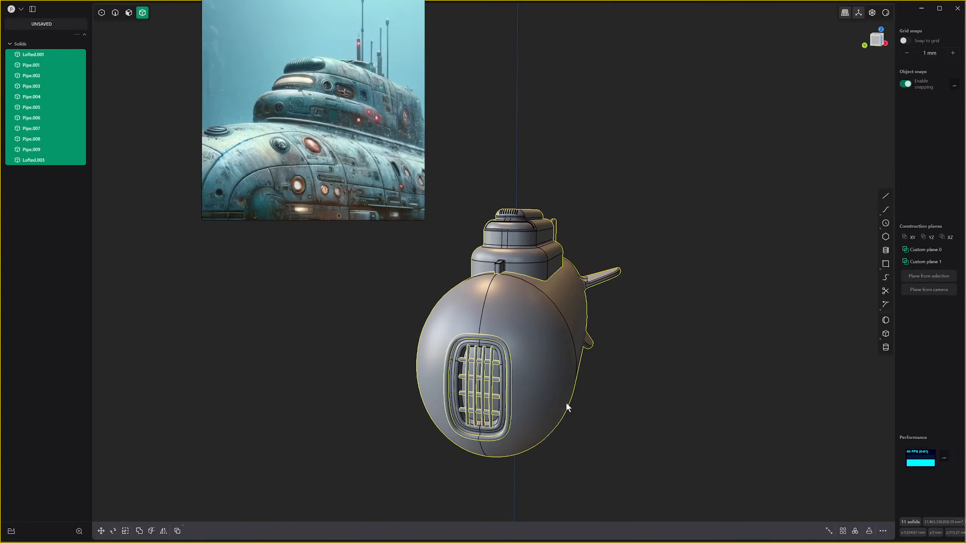
Examine the selected submarine from several front angles and check the bow grille up close.
{"action": "scroll", "coordinate": [710, 205], "scroll_direction": "down", "scroll_amount": 3}
{"action": "middle_click_drag", "start_coordinate": [709, 205], "coordinate": [744, 203]}
{"action": "scroll", "coordinate": [736, 238], "scroll_direction": "up", "scroll_amount": 4}
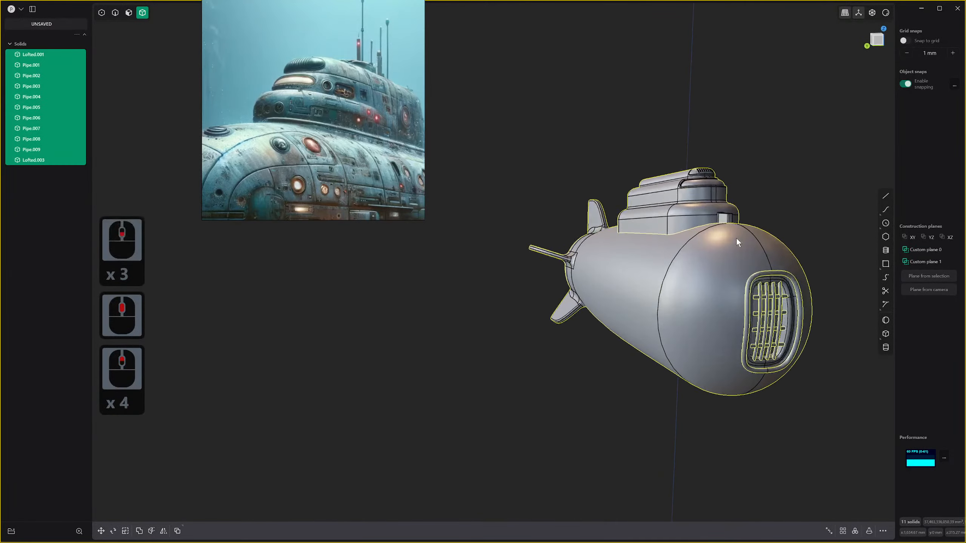
{"action": "middle_click_drag", "start_coordinate": [778, 239], "coordinate": [774, 184], "text": "shift"}
{"action": "scroll", "coordinate": [768, 240], "scroll_direction": "up", "scroll_amount": 3, "text": "ctrl"}
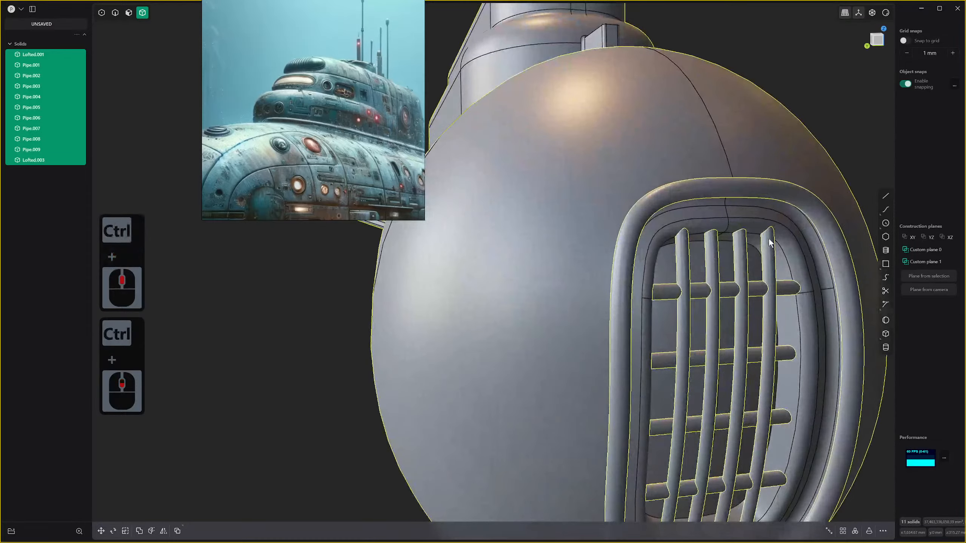
{"action": "scroll", "coordinate": [768, 240], "scroll_direction": "up", "scroll_amount": 2}
{"action": "scroll", "coordinate": [768, 240], "scroll_direction": "down", "scroll_amount": 3}
{"action": "scroll", "coordinate": [775, 251], "scroll_direction": "down", "scroll_amount": 10}
{"action": "middle_click_drag", "start_coordinate": [781, 263], "coordinate": [727, 232]}
{"action": "scroll", "coordinate": [784, 236], "scroll_direction": "up", "scroll_amount": 7}
{"action": "scroll", "coordinate": [724, 236], "scroll_direction": "down", "scroll_amount": 3}
Show the whole submarine in the reference image and compare the model with it from a matching front three-quarter angle.
{"action": "right_click_drag", "start_coordinate": [343, 113], "coordinate": [275, 147]}
{"action": "double_click", "coordinate": [276, 146]}
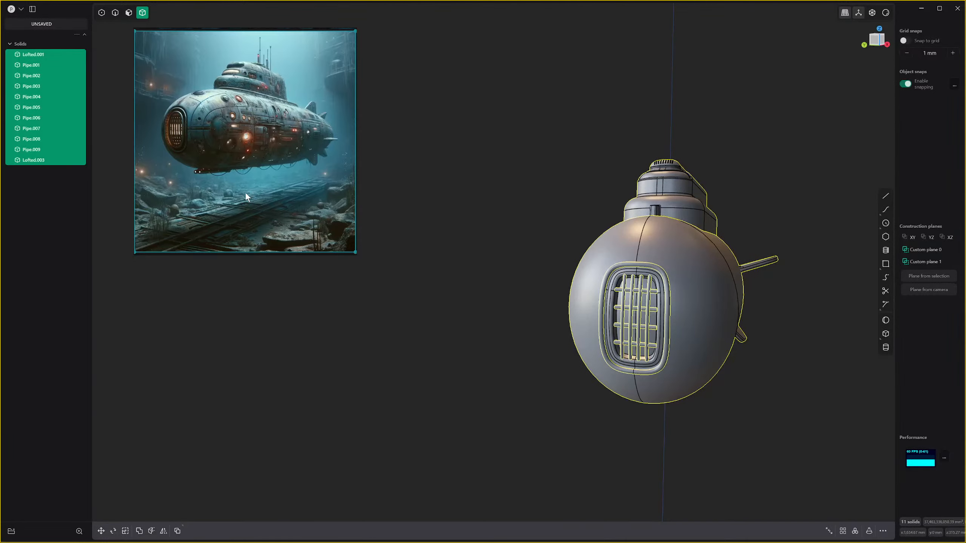
{"action": "scroll", "coordinate": [690, 243], "scroll_direction": "down", "scroll_amount": 2}
{"action": "middle_click_drag", "start_coordinate": [690, 242], "coordinate": [619, 290]}
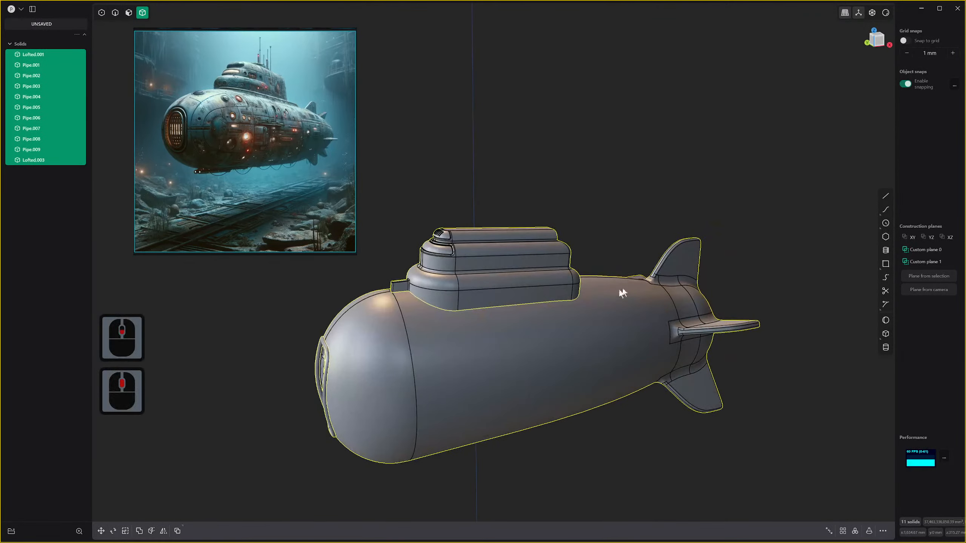
{"action": "middle_click_drag", "start_coordinate": [543, 337], "coordinate": [587, 290], "text": "shift"}
{"action": "scroll", "coordinate": [581, 290], "scroll_direction": "up", "scroll_amount": 4}
{"action": "middle_click_drag", "start_coordinate": [497, 293], "coordinate": [541, 272]}
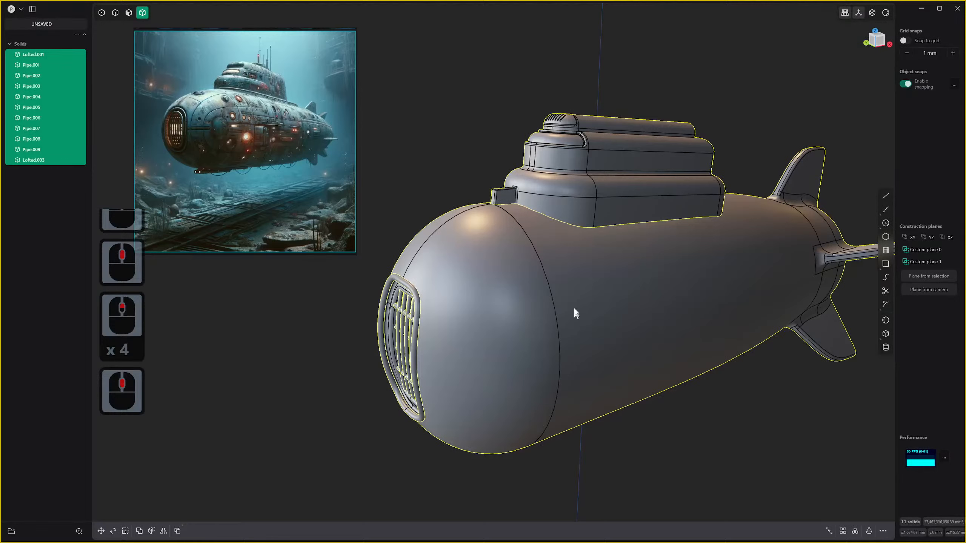
{"action": "scroll", "coordinate": [623, 316], "scroll_direction": "down", "scroll_amount": 3}
{"action": "scroll", "coordinate": [598, 320], "scroll_direction": "down", "scroll_amount": 2}
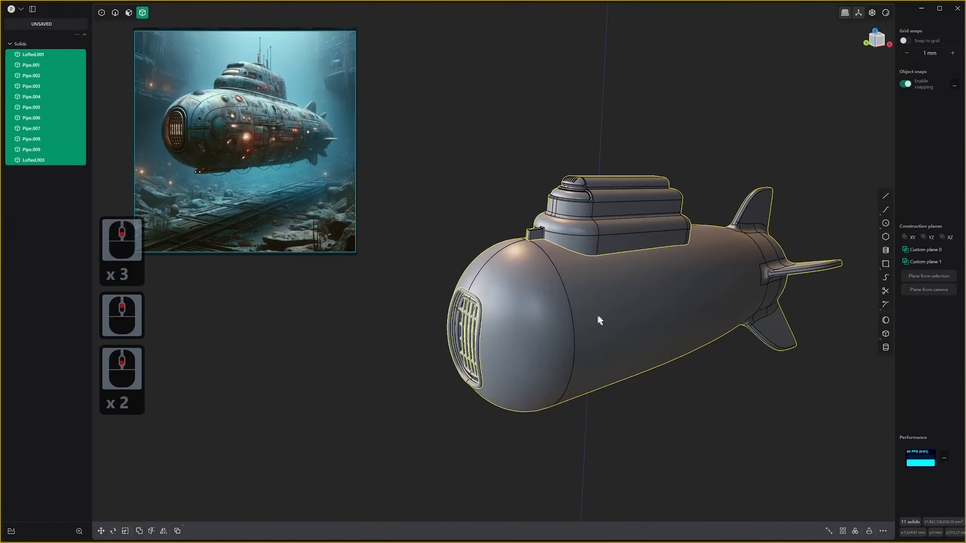
{"action": "middle_click_drag", "start_coordinate": [598, 320], "coordinate": [662, 266]}
Clear the selection and select the conning tower and the main hull in turn to check they are separate solids.
{"action": "left_click", "coordinate": [662, 267]}
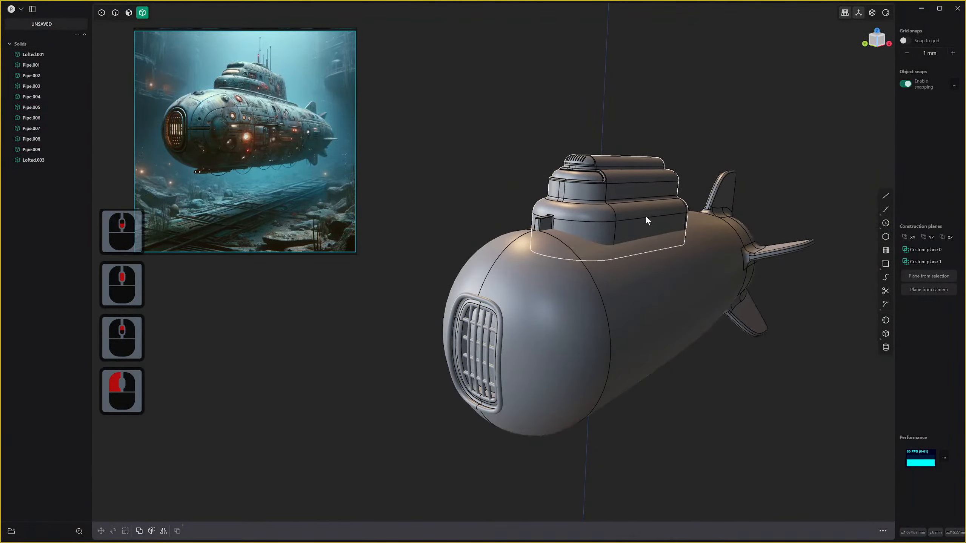
{"action": "left_click", "coordinate": [633, 224]}
{"action": "left_click", "coordinate": [621, 269]}
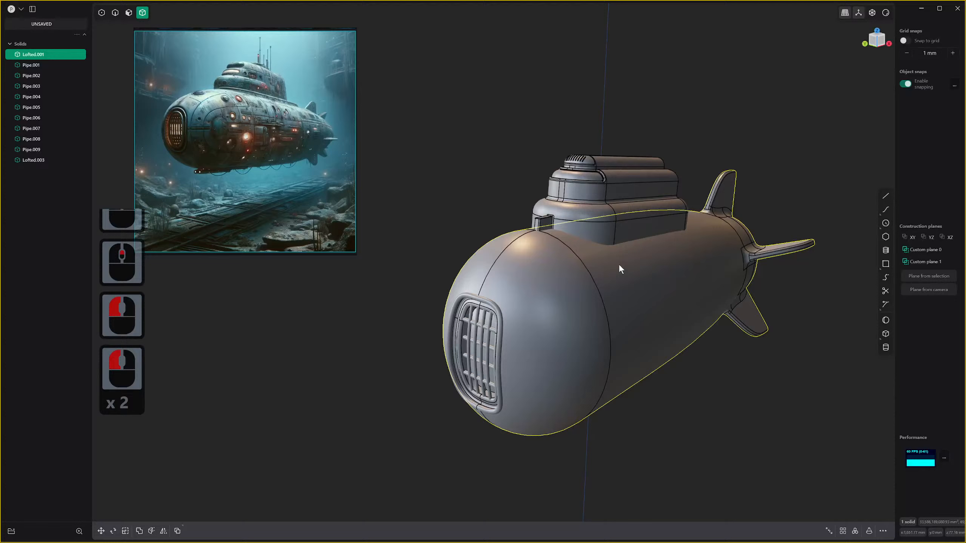
{"action": "left_click", "coordinate": [646, 203]}
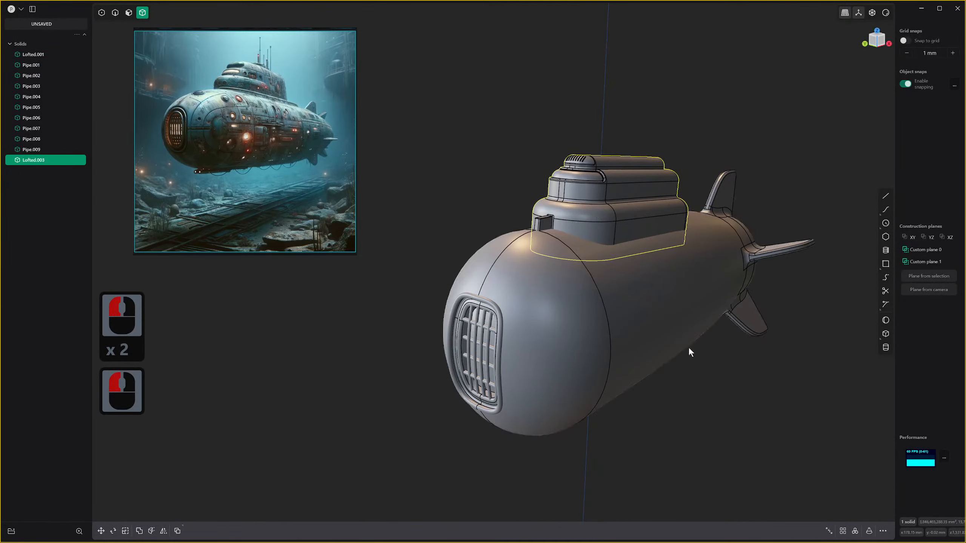
{"action": "left_click", "coordinate": [571, 334]}
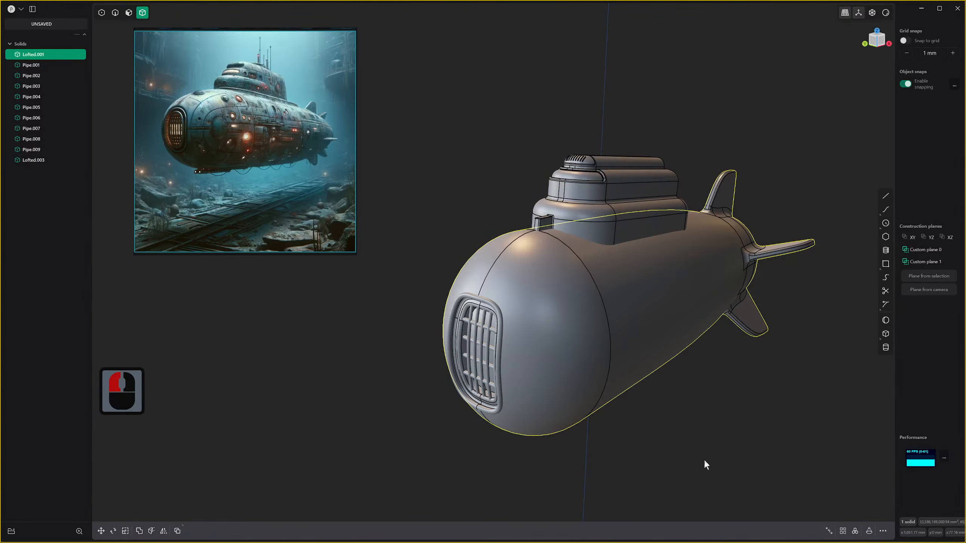
{"action": "scroll", "coordinate": [729, 462], "scroll_direction": "down", "scroll_amount": 3}
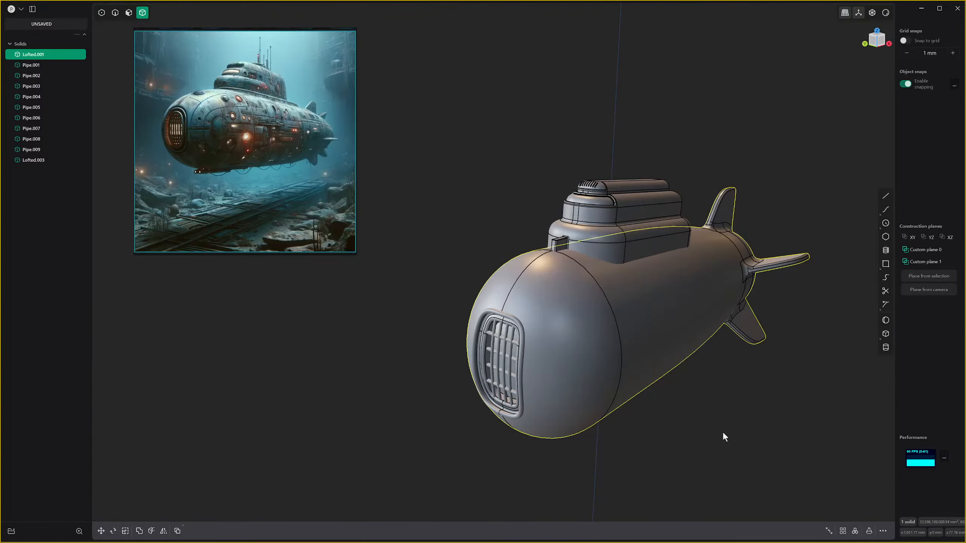
Launch Blender 4.0 and reposition the reference image while keeping the whole submarine in its frame.
{"action": "key", "text": "super"}
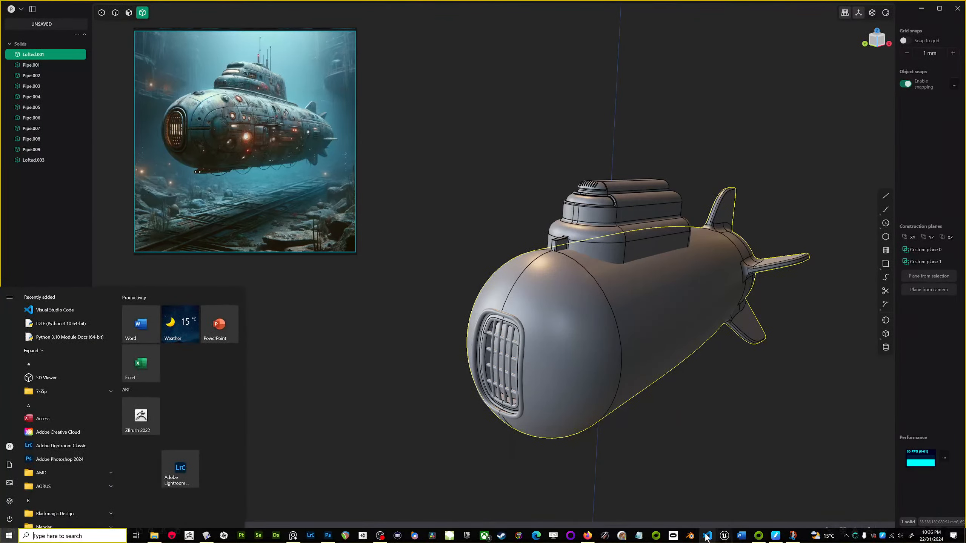
{"action": "left_click", "coordinate": [690, 535]}
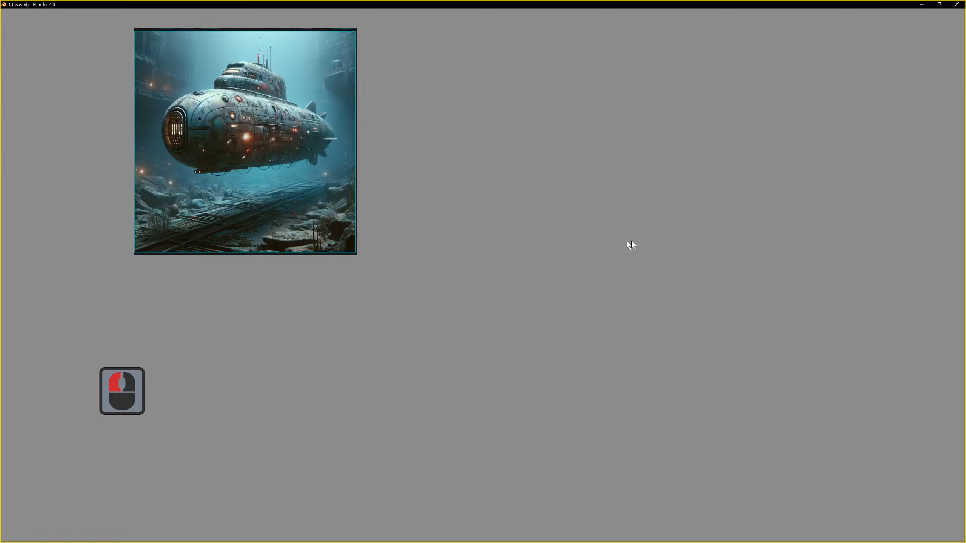
{"action": "left_click_drag", "start_coordinate": [236, 124], "coordinate": [178, 167]}
{"action": "right_click_drag", "start_coordinate": [193, 155], "coordinate": [198, 153]}
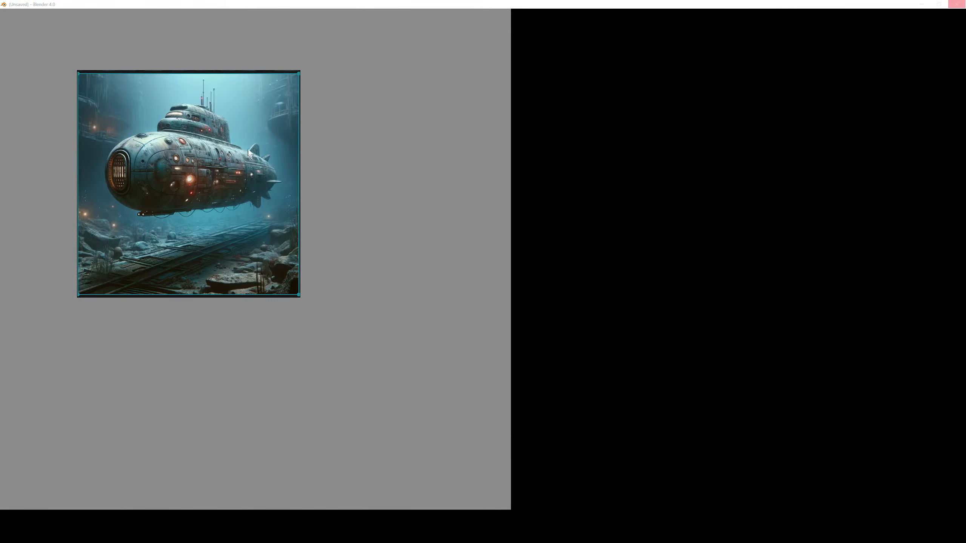
{"action": "mouse_move", "coordinate": [249, 139]}
{"action": "left_mouse_down"}
{"action": "mouse_move", "coordinate": [238, 141]}
{"action": "mouse_move", "coordinate": [268, 120]}
{"action": "mouse_move", "coordinate": [242, 126]}
{"action": "left_mouse_up"}
{"action": "mouse_move", "coordinate": [239, 127]}
{"action": "right_mouse_down"}
{"action": "mouse_move", "coordinate": [235, 135]}
{"action": "mouse_move", "coordinate": [229, 116]}
{"action": "right_mouse_up"}
{"action": "scroll", "coordinate": [231, 118], "scroll_direction": "down", "scroll_amount": 2}
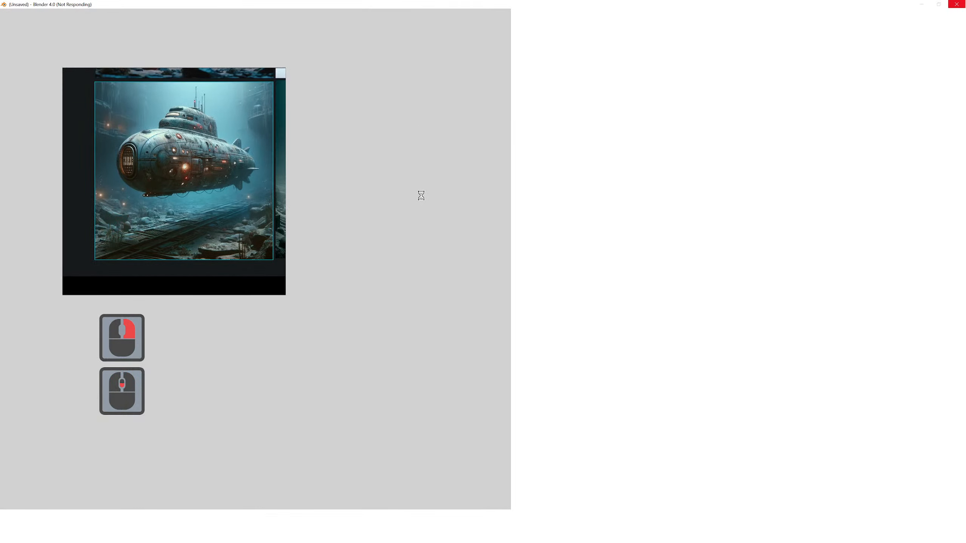
{"action": "key", "text": "alt+Tab"}
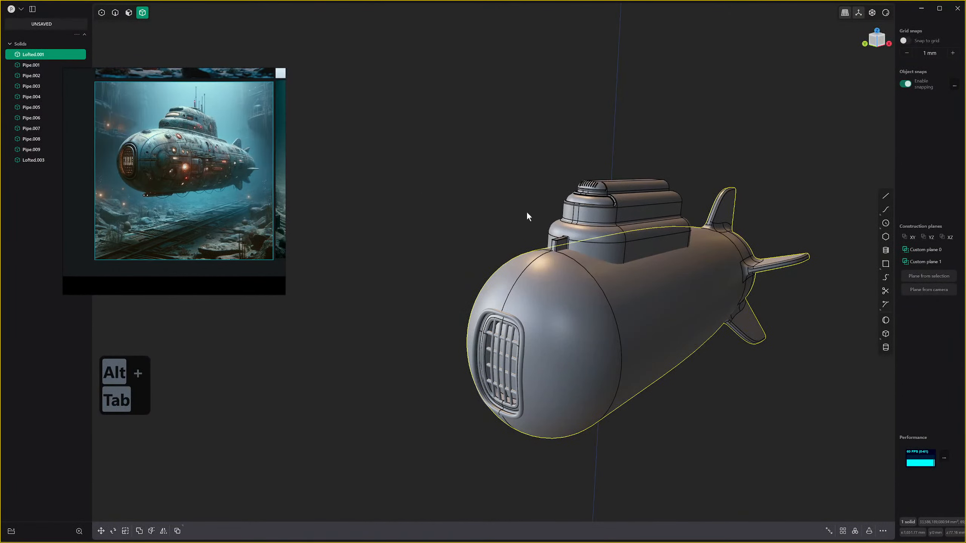
{"action": "key", "text": "alt+Tab"}
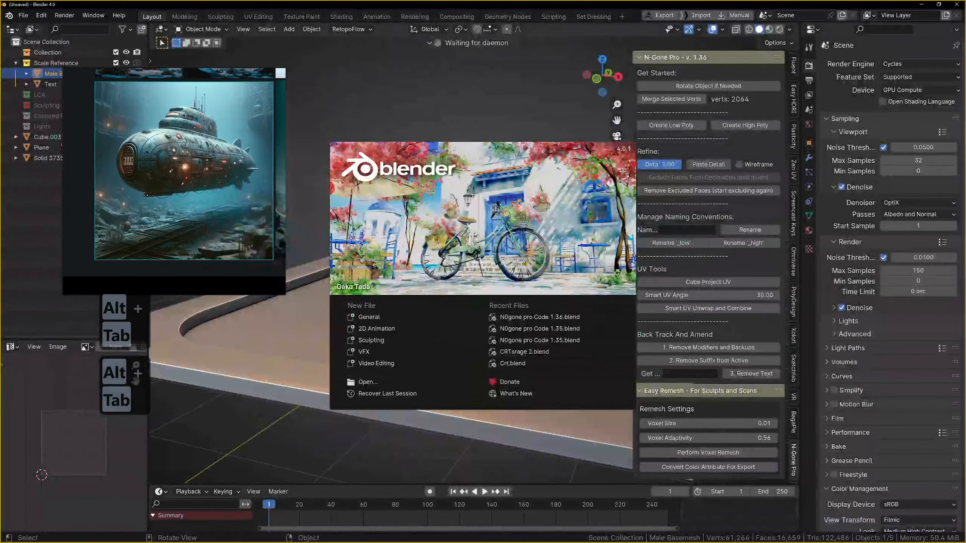
Dismiss Blender's splash screen and delete all visible startup objects, including the scale reference figure and the platform.
{"action": "left_click", "coordinate": [427, 85]}
{"action": "left_click_drag", "start_coordinate": [370, 104], "coordinate": [554, 416]}
{"action": "key", "text": "x"}
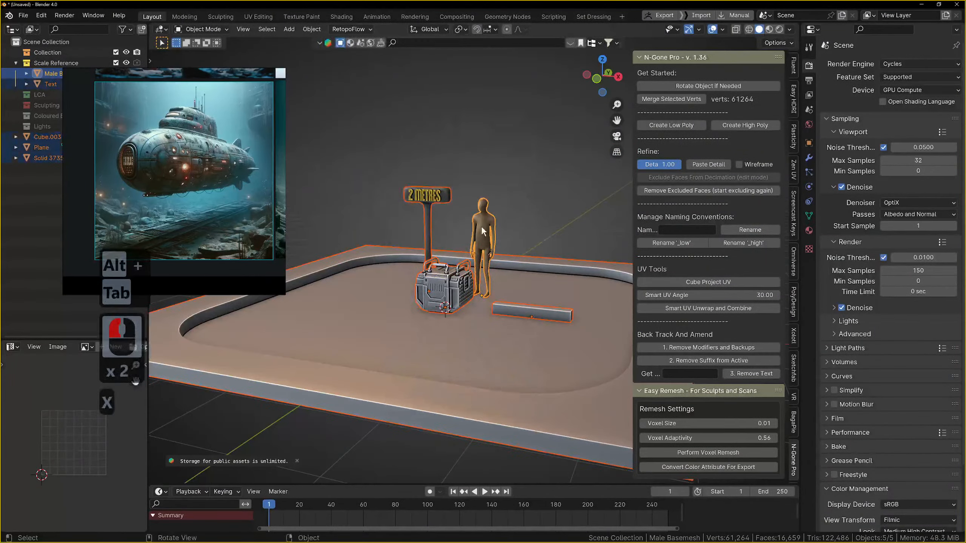
{"action": "key", "text": "x"}
{"action": "left_click", "coordinate": [402, 223]}
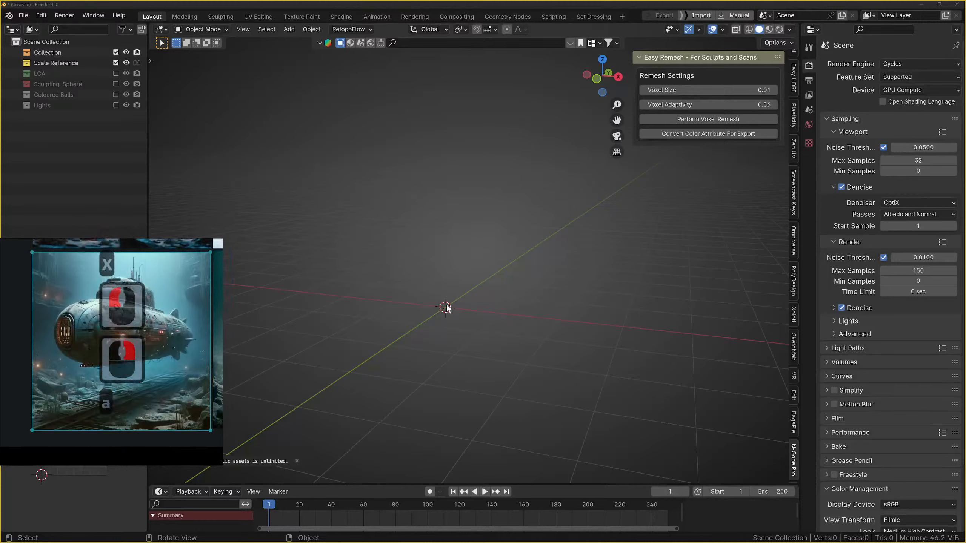
Add an ico sphere mesh at the scene's origin and set its subdivisions to 3.
{"action": "key", "text": "shift+a"}
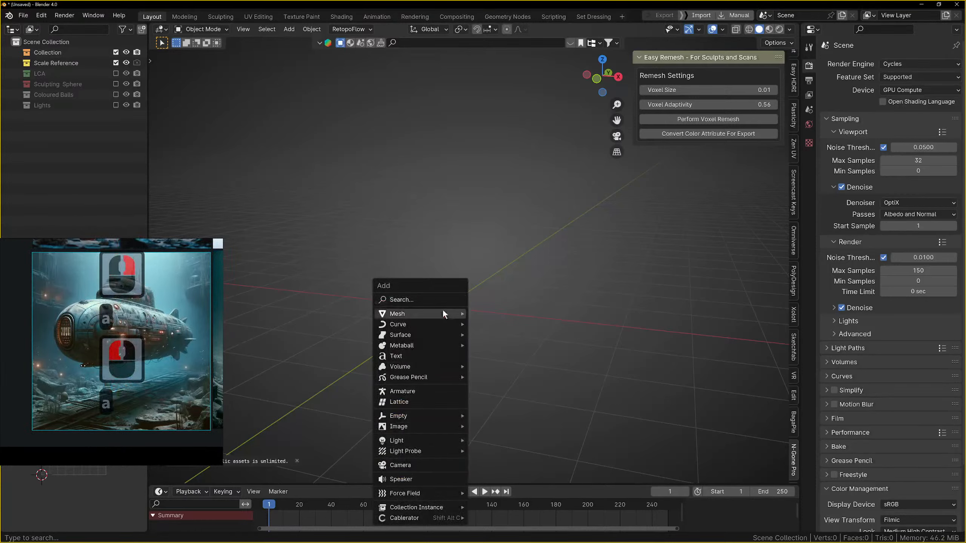
{"action": "mouse_move", "coordinate": [443, 315]}
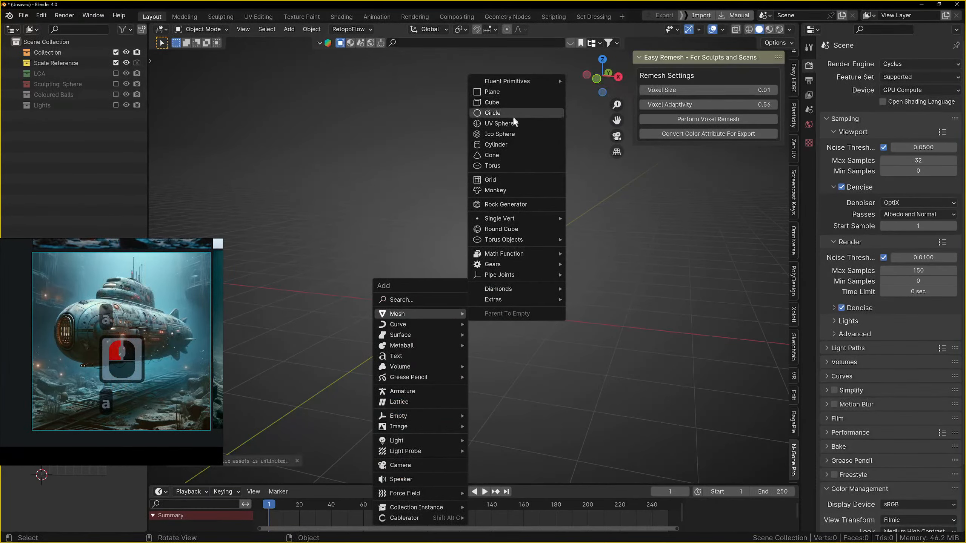
{"action": "left_click", "coordinate": [513, 132]}
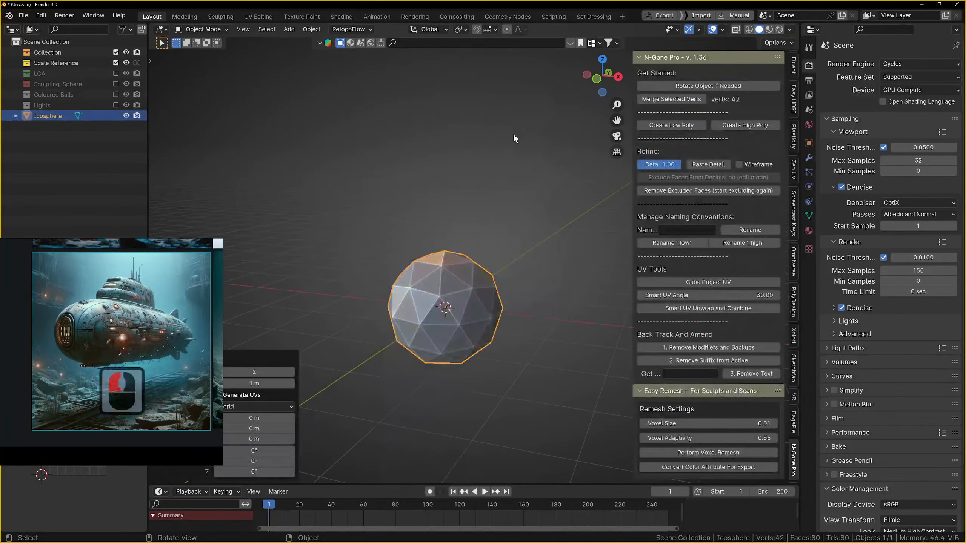
{"action": "left_click_drag", "start_coordinate": [259, 372], "coordinate": [267, 374]}
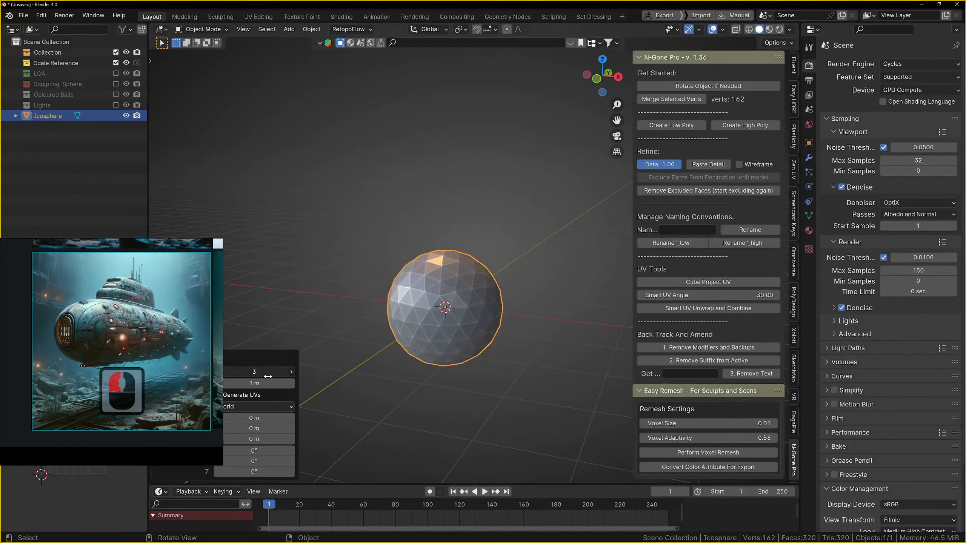
In edit mode, extrude a single triangular face on the ico sphere's upper side along its normal by about 0.572 m.
{"action": "middle_click", "coordinate": [437, 304]}
{"action": "right_click", "coordinate": [444, 299]}
{"action": "left_click", "coordinate": [522, 229]}
{"action": "scroll", "coordinate": [530, 245], "scroll_direction": "up", "scroll_amount": 4}
{"action": "middle_click_drag", "start_coordinate": [474, 305], "coordinate": [501, 261], "text": "shift"}
{"action": "scroll", "coordinate": [499, 261], "scroll_direction": "down", "scroll_amount": 3}
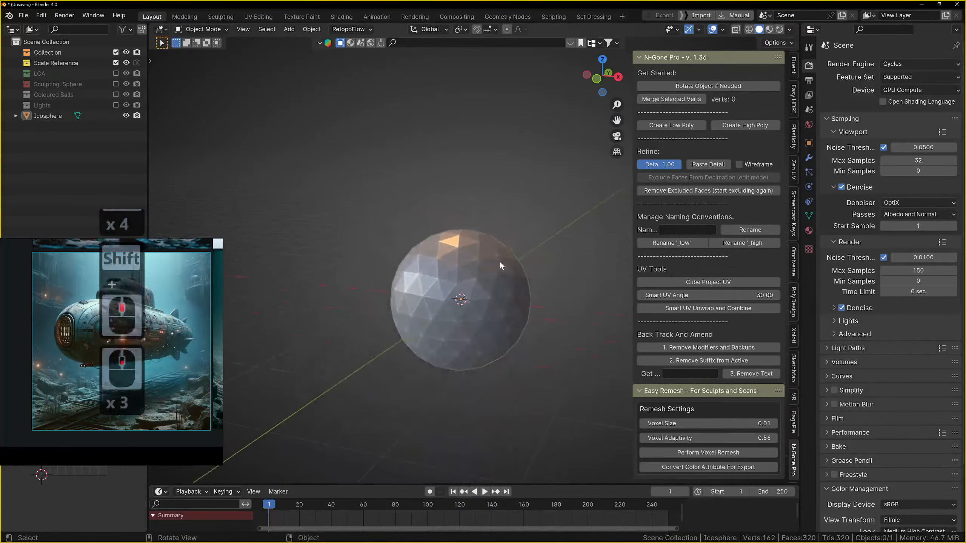
{"action": "middle_click_drag", "start_coordinate": [420, 271], "coordinate": [534, 196], "text": "shift"}
{"action": "scroll", "coordinate": [454, 213], "scroll_direction": "up", "scroll_amount": 1}
{"action": "key", "text": "Tab"}
{"action": "key", "text": "3"}
{"action": "left_click", "coordinate": [512, 203]}
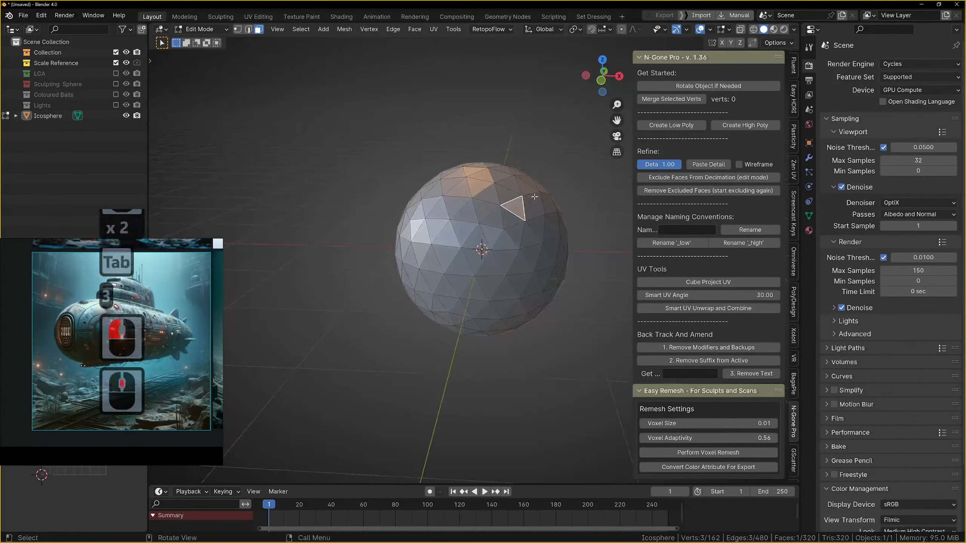
{"action": "key", "text": "alt+e"}
{"action": "left_click", "coordinate": [529, 207]}
{"action": "left_click", "coordinate": [550, 179]}
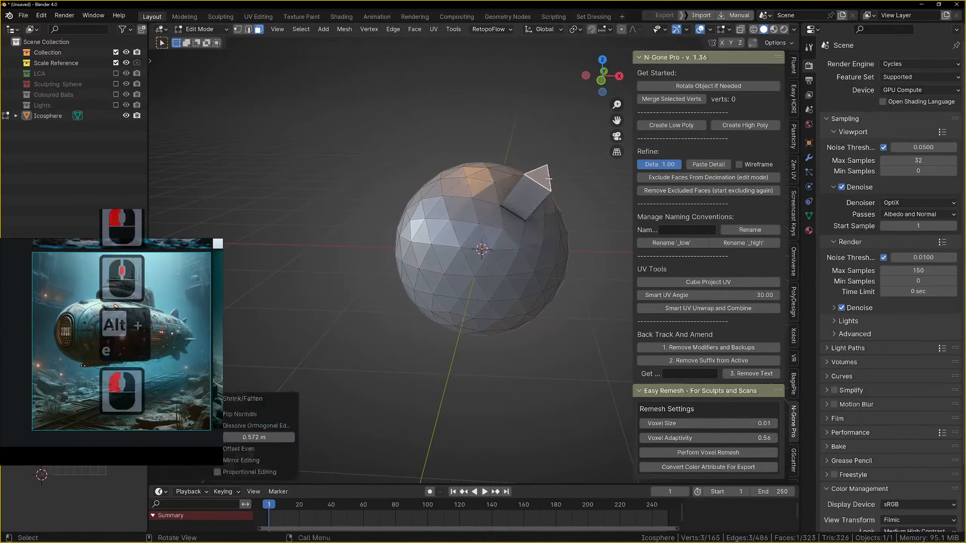
{"action": "right_click", "coordinate": [551, 179]}
Add four evenly spaced loop cuts around the extruded spike, leaving them centred.
{"action": "key", "text": "ctrl+r"}
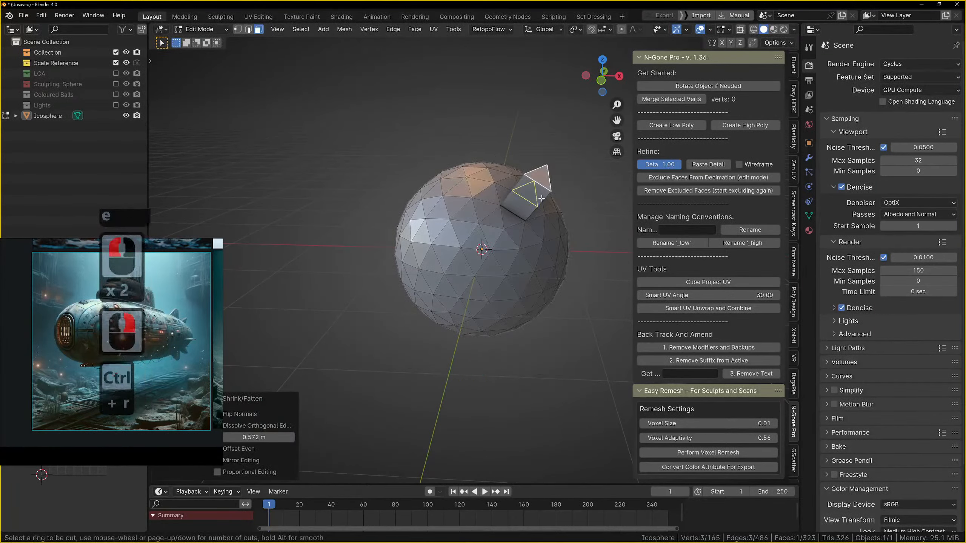
{"action": "scroll", "coordinate": [541, 198], "scroll_direction": "up", "scroll_amount": 3}
{"action": "left_click", "coordinate": [542, 198]}
{"action": "right_click", "coordinate": [541, 198]}
{"action": "scroll", "coordinate": [536, 203], "scroll_direction": "down", "scroll_amount": 3}
{"action": "scroll", "coordinate": [509, 218], "scroll_direction": "up", "scroll_amount": 3}
{"action": "mouse_move", "coordinate": [531, 207]}
{"action": "middle_mouse_down"}
{"action": "mouse_move", "coordinate": [509, 218]}
{"action": "mouse_move", "coordinate": [527, 226]}
{"action": "middle_mouse_up"}
Return to object mode and give the ico sphere a level 2 subdivision surface.
{"action": "key", "text": "Tab"}
{"action": "key", "text": "ctrl+2"}
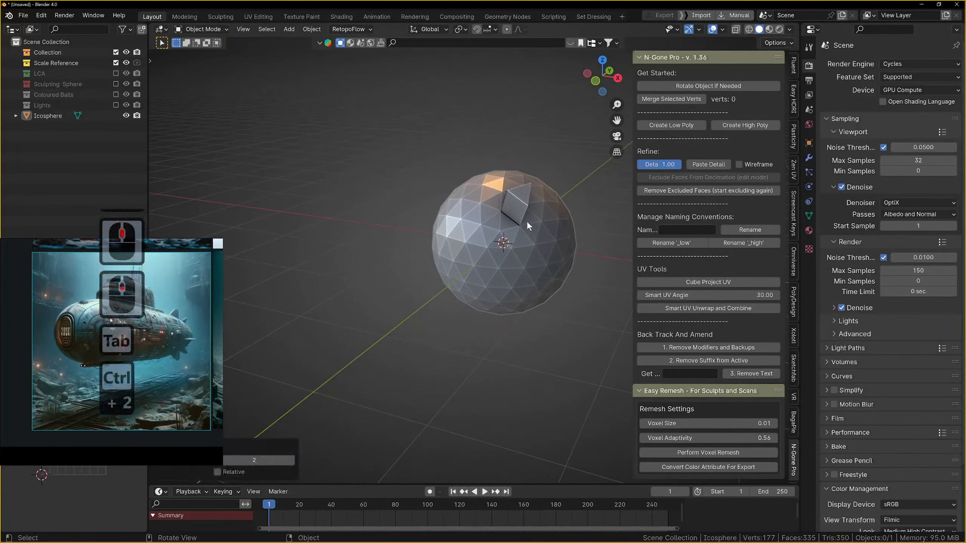
{"action": "left_click", "coordinate": [484, 206]}
{"action": "key", "text": "ctrl+2"}
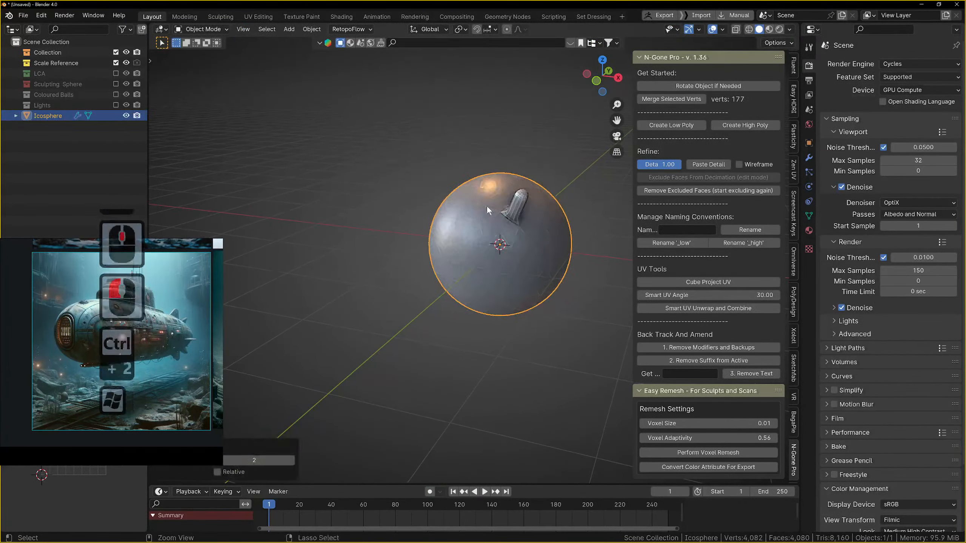
Apply auto smooth shading at 30° to the subdivided ico sphere.
{"action": "right_click", "coordinate": [514, 163]}
{"action": "middle_click", "coordinate": [471, 204]}
{"action": "middle_click_drag", "start_coordinate": [472, 204], "coordinate": [418, 168]}
{"action": "right_click", "coordinate": [512, 183]}
{"action": "left_click", "coordinate": [506, 194]}
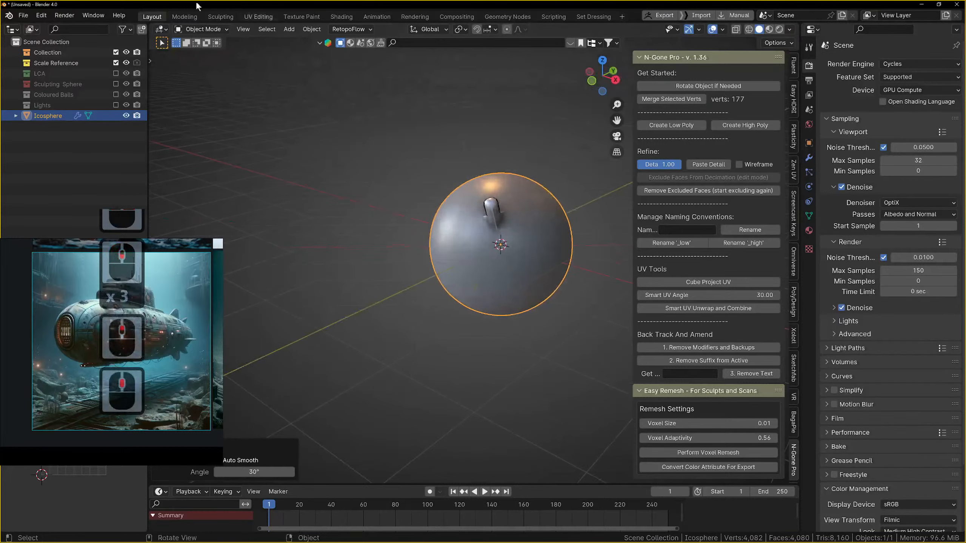
Switch to the Sculpting workspace and stroke the upper part of the sphere with the Draw and Clay brushes.
{"action": "left_click", "coordinate": [220, 16]}
{"action": "mouse_move", "coordinate": [452, 241]}
{"action": "middle_mouse_down"}
{"action": "mouse_move", "coordinate": [485, 290]}
{"action": "mouse_move", "coordinate": [490, 197]}
{"action": "middle_mouse_up"}
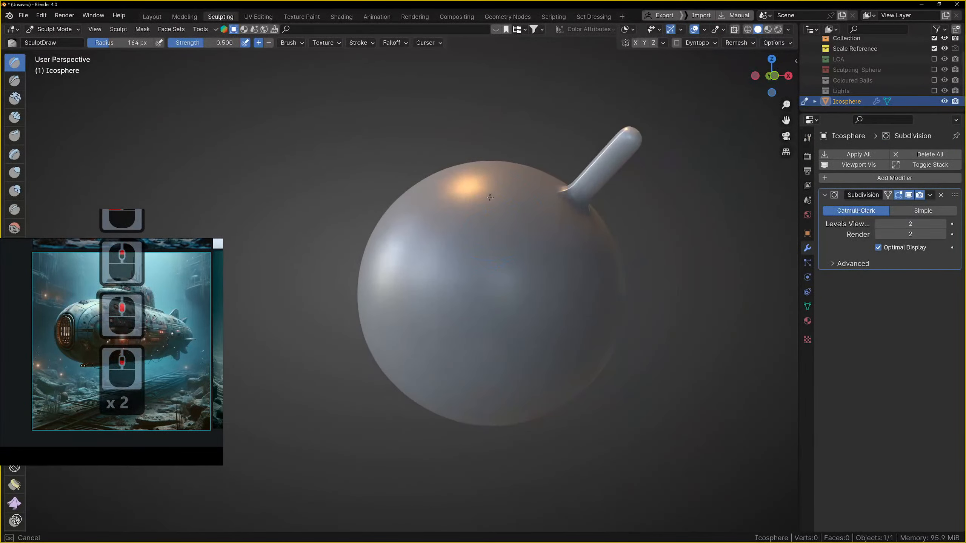
{"action": "mouse_move", "coordinate": [490, 197]}
{"action": "left_mouse_down"}
{"action": "mouse_move", "coordinate": [499, 178]}
{"action": "mouse_move", "coordinate": [483, 190]}
{"action": "left_mouse_up"}
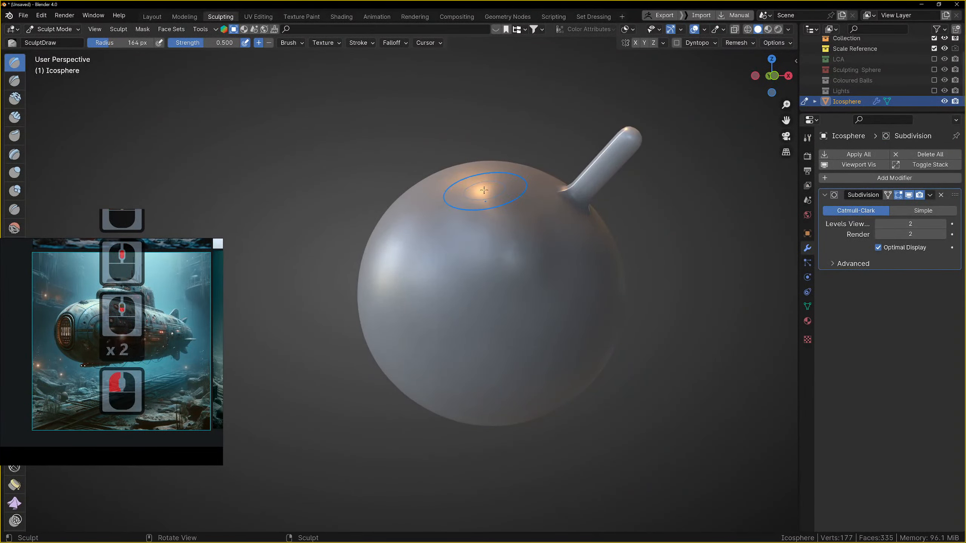
{"action": "left_click", "coordinate": [15, 98]}
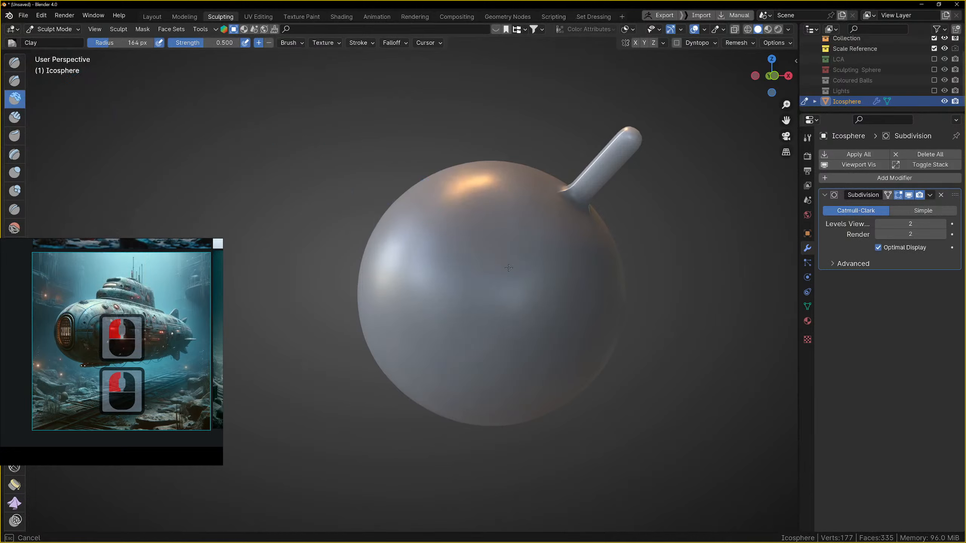
{"action": "left_click_drag", "start_coordinate": [483, 192], "coordinate": [492, 202]}
Try raising and carving Clay strokes on the sphere near the spike and undo each one.
{"action": "scroll", "coordinate": [492, 201], "scroll_direction": "down", "scroll_amount": 6}
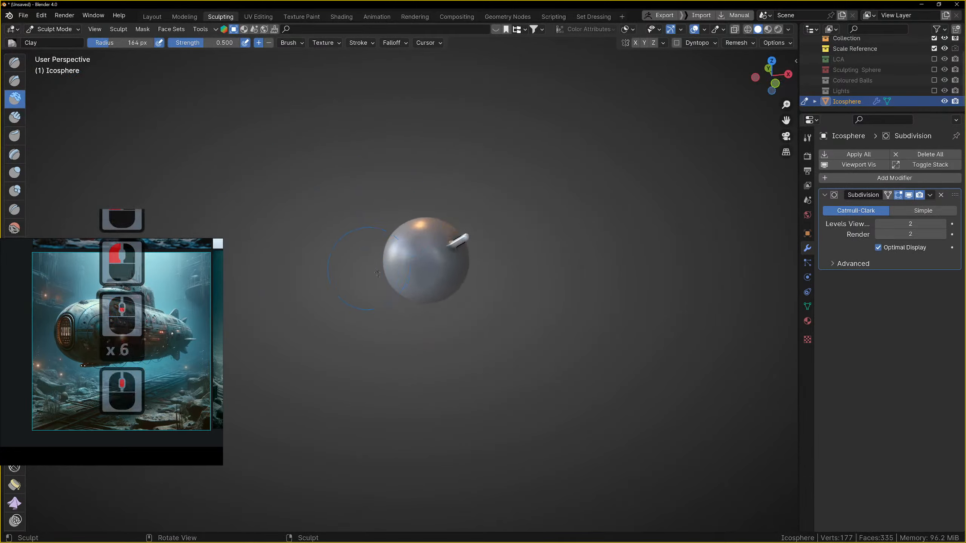
{"action": "scroll", "coordinate": [377, 274], "scroll_direction": "up", "scroll_amount": 2}
{"action": "middle_click_drag", "start_coordinate": [377, 273], "coordinate": [301, 239]}
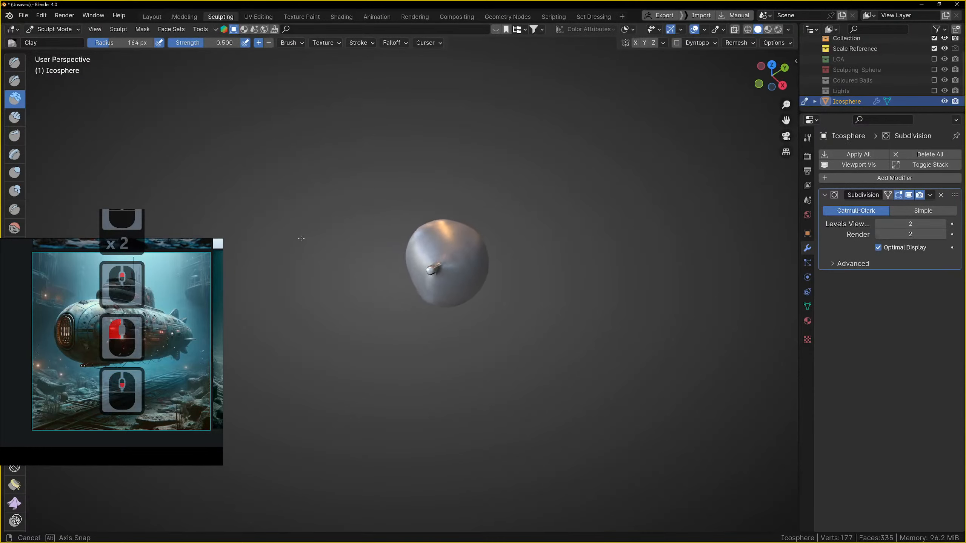
{"action": "key", "text": "ctrl+z"}
{"action": "middle_click_drag", "start_coordinate": [367, 240], "coordinate": [398, 243]}
{"action": "left_click_drag", "start_coordinate": [408, 256], "coordinate": [428, 253], "text": "ctrl"}
{"action": "key", "text": "ctrl+z"}
Stroke the sphere beside the spike with the Draw Sharp brush at a 61 px radius.
{"action": "left_click", "coordinate": [13, 85]}
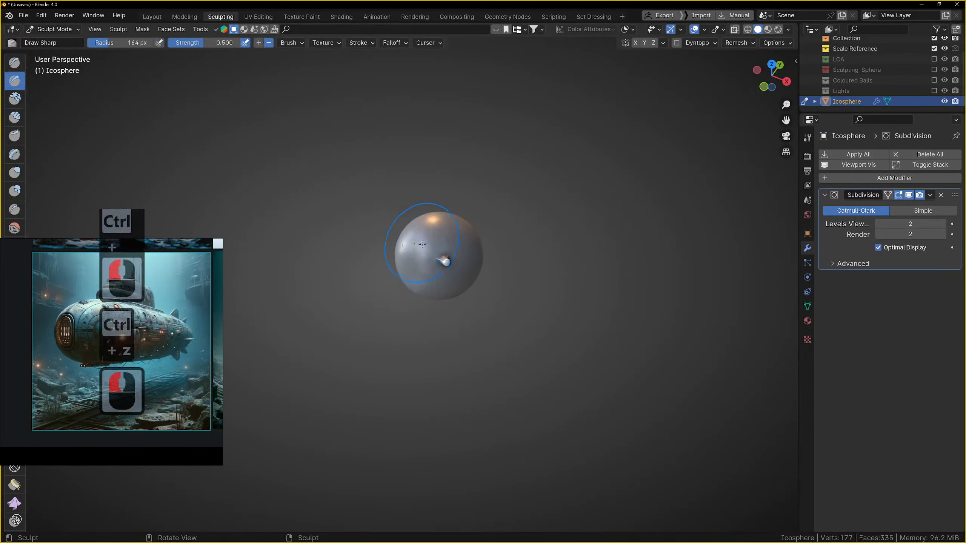
{"action": "scroll", "coordinate": [423, 244], "scroll_direction": "up", "scroll_amount": 4}
{"action": "key", "text": "f"}
{"action": "left_click", "coordinate": [469, 239]}
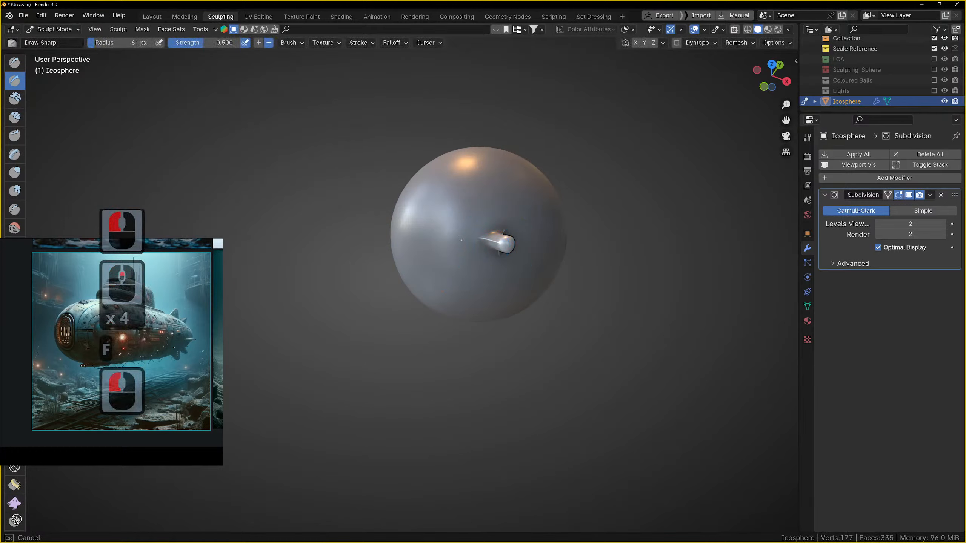
{"action": "middle_click_drag", "start_coordinate": [480, 173], "coordinate": [494, 179]}
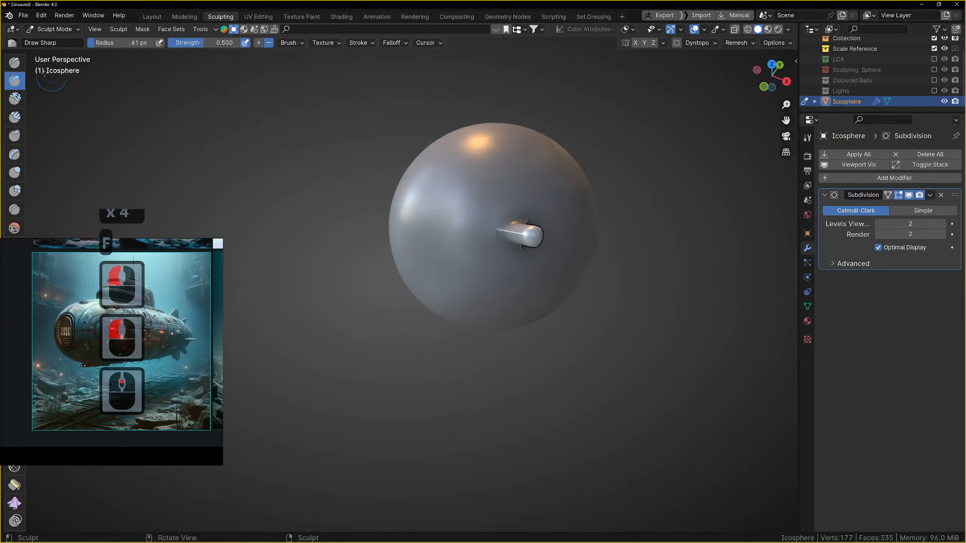
Move the reference image clear of the brush tools and stroke the sphere with the Crease brush.
{"action": "left_click", "coordinate": [14, 62]}
{"action": "right_click_drag", "start_coordinate": [63, 302], "coordinate": [211, 215]}
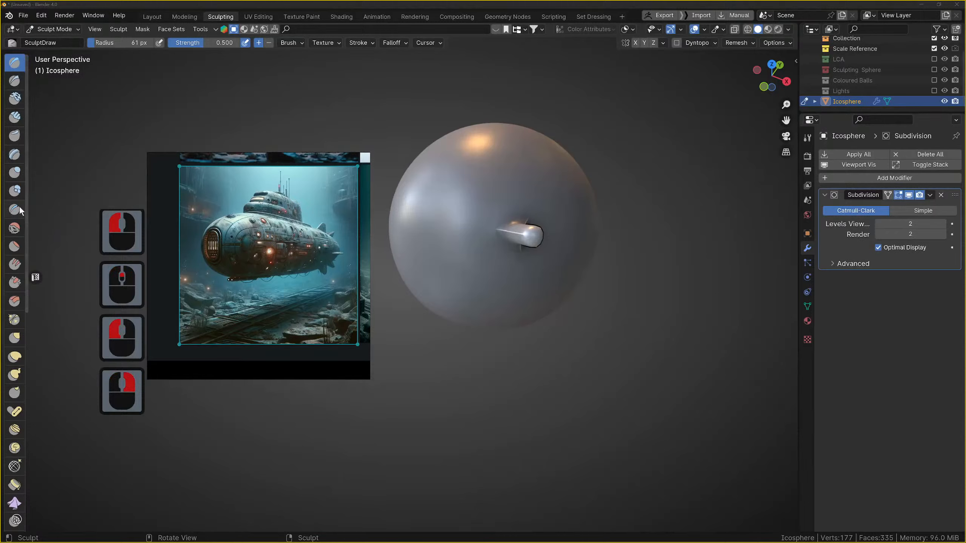
{"action": "left_click", "coordinate": [14, 210]}
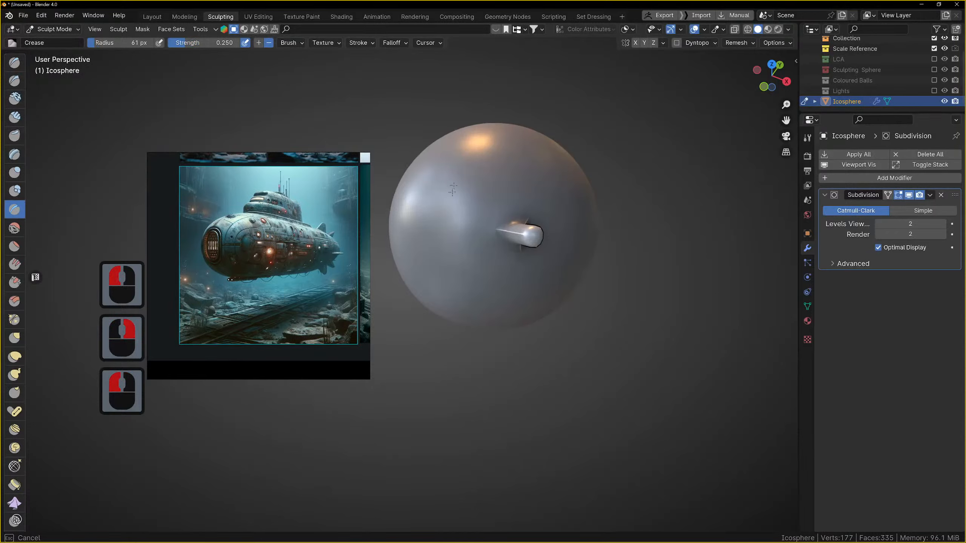
{"action": "left_click_drag", "start_coordinate": [452, 190], "coordinate": [470, 232]}
{"action": "scroll", "coordinate": [479, 228], "scroll_direction": "up", "scroll_amount": 2}
{"action": "middle_click_drag", "start_coordinate": [513, 228], "coordinate": [608, 217]}
{"action": "scroll", "coordinate": [544, 152], "scroll_direction": "down", "scroll_amount": 3}
{"action": "middle_click_drag", "start_coordinate": [570, 143], "coordinate": [538, 126]}
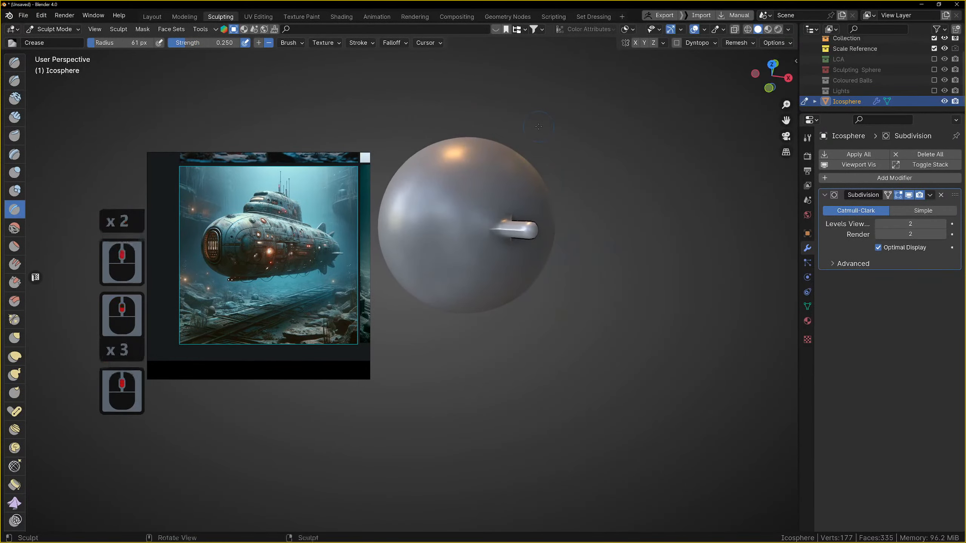
Make two strokes down the front of the sphere with the Clay brush.
{"action": "left_click", "coordinate": [78, 80]}
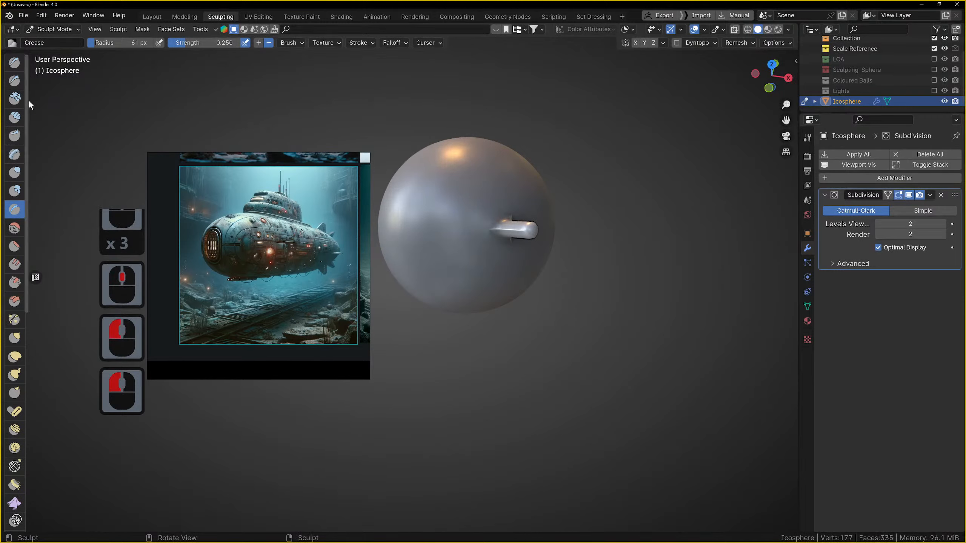
{"action": "left_click", "coordinate": [14, 98]}
{"action": "left_click_drag", "start_coordinate": [418, 183], "coordinate": [449, 236]}
{"action": "left_click_drag", "start_coordinate": [456, 206], "coordinate": [452, 236]}
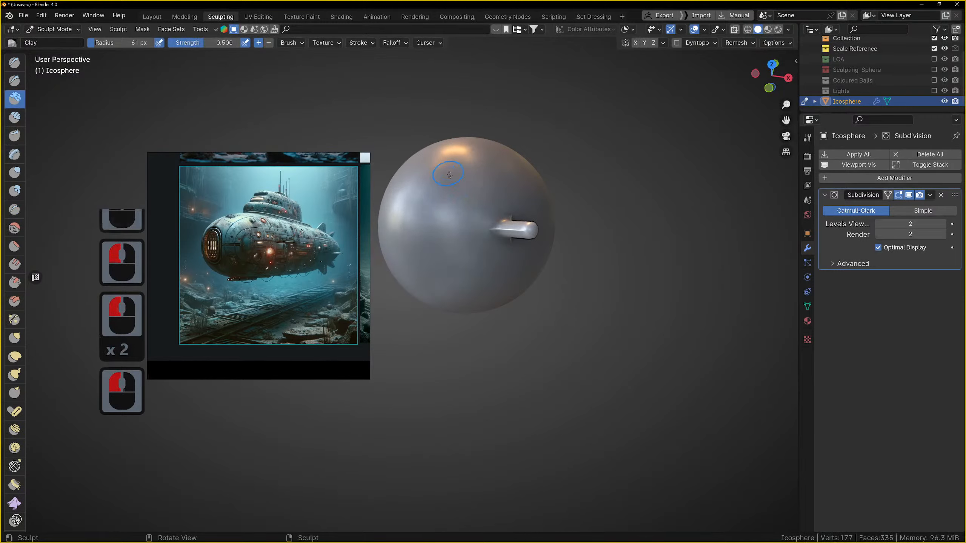
Make Draw Sharp strokes across two sides of the sphere, one on each side of the spike.
{"action": "left_click", "coordinate": [19, 85]}
{"action": "mouse_move", "coordinate": [420, 179]}
{"action": "left_mouse_down"}
{"action": "mouse_move", "coordinate": [422, 196]}
{"action": "mouse_move", "coordinate": [473, 200]}
{"action": "left_mouse_up"}
{"action": "middle_click_drag", "start_coordinate": [475, 198], "coordinate": [566, 198]}
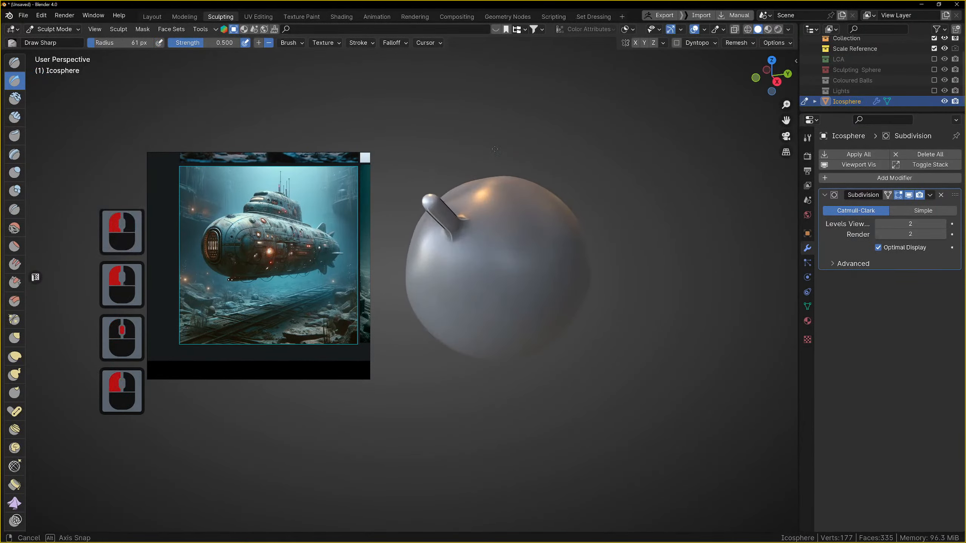
{"action": "left_click_drag", "start_coordinate": [482, 272], "coordinate": [533, 242]}
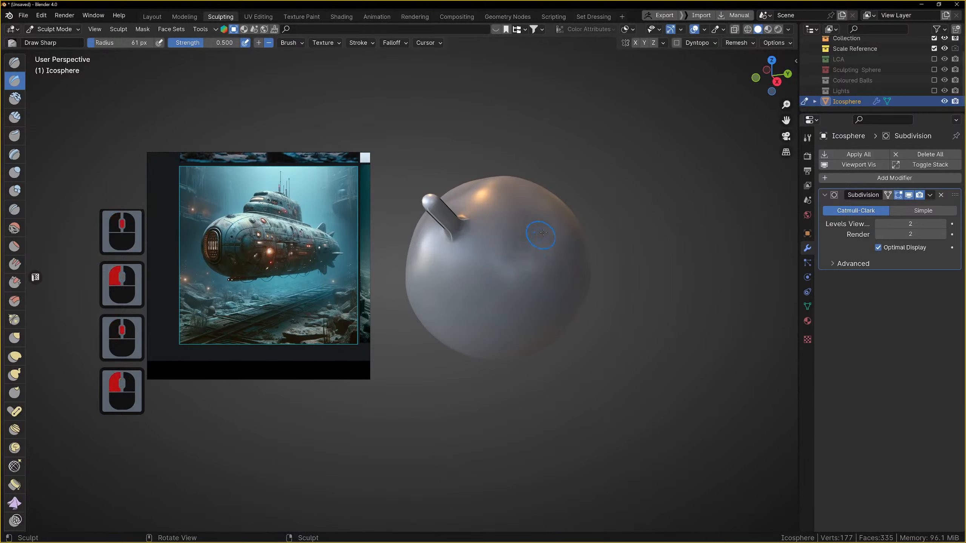
{"action": "middle_click_drag", "start_coordinate": [543, 233], "coordinate": [415, 115]}
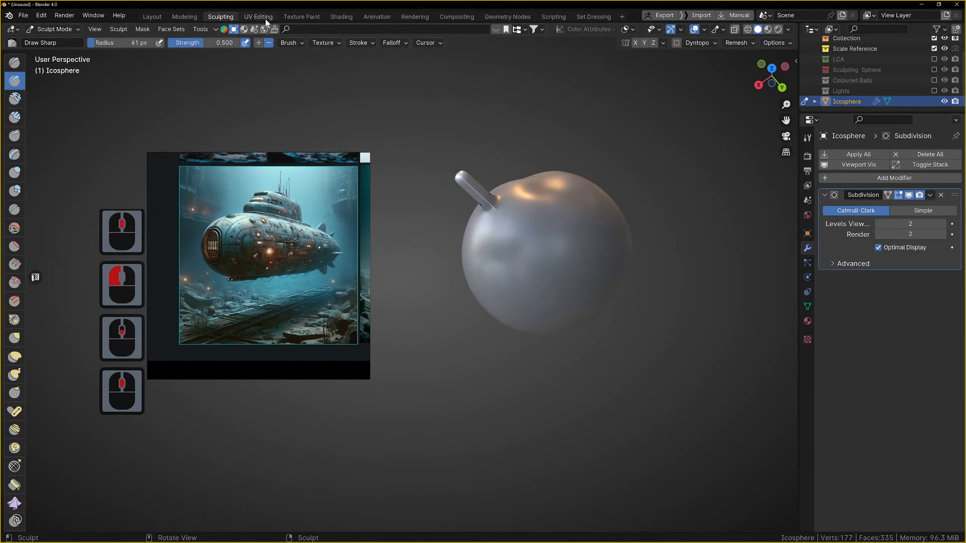
Look through the Texture Paint, Shading, Animation, Rendering and Compositing workspaces in turn.
{"action": "left_click", "coordinate": [301, 17]}
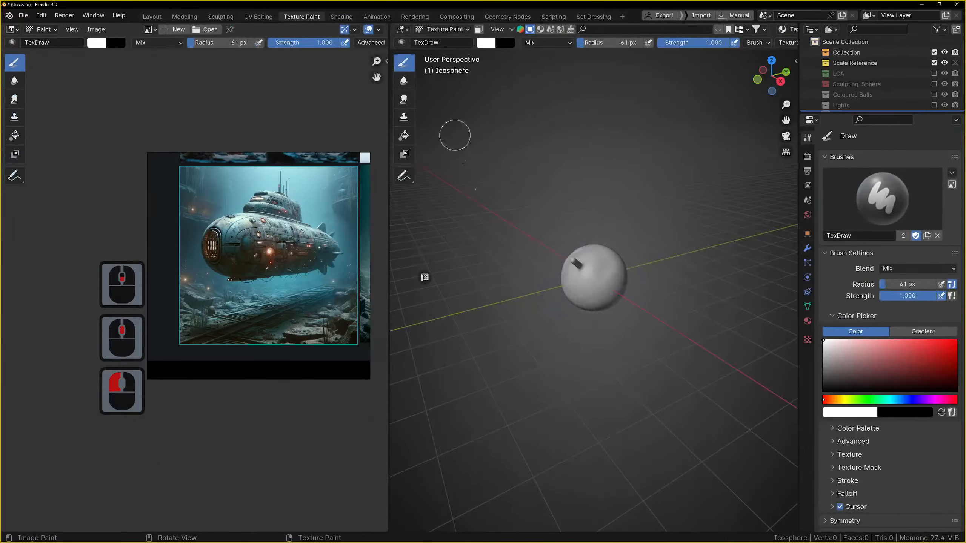
{"action": "scroll", "coordinate": [666, 276], "scroll_direction": "up", "scroll_amount": 3}
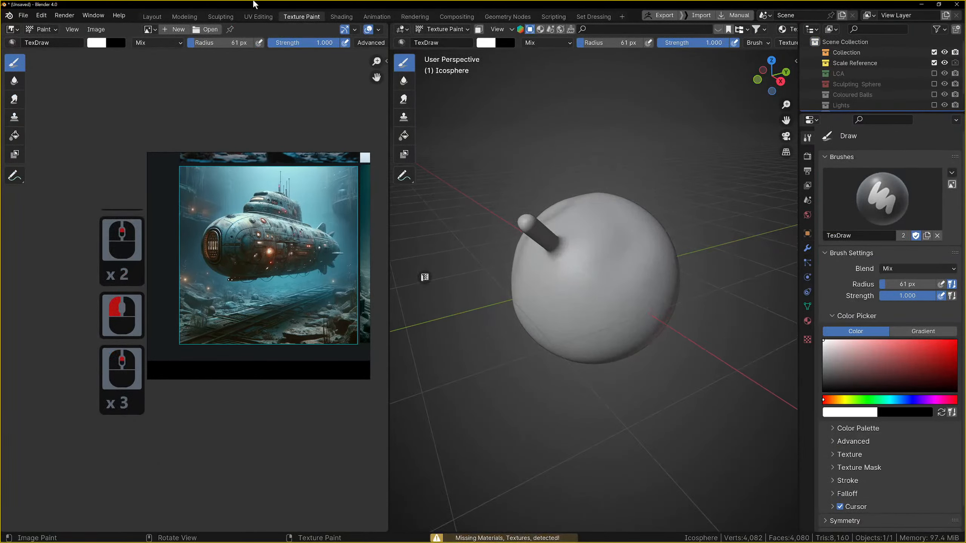
{"action": "left_click", "coordinate": [348, 16]}
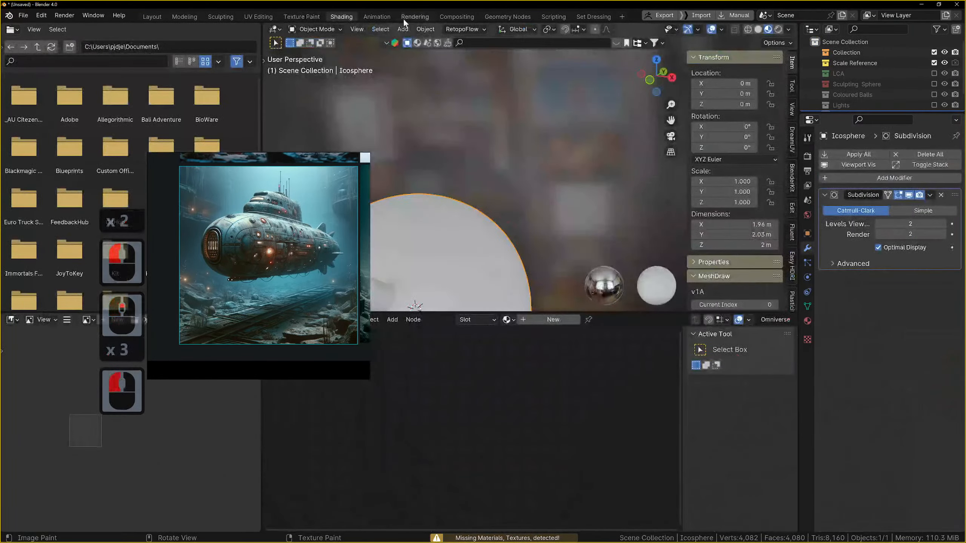
{"action": "left_click", "coordinate": [375, 16]}
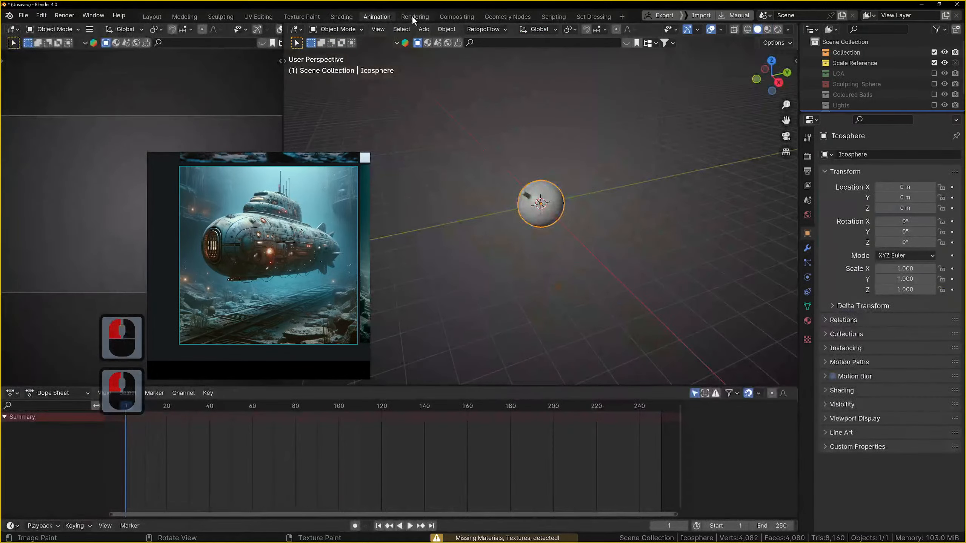
{"action": "left_click", "coordinate": [414, 17]}
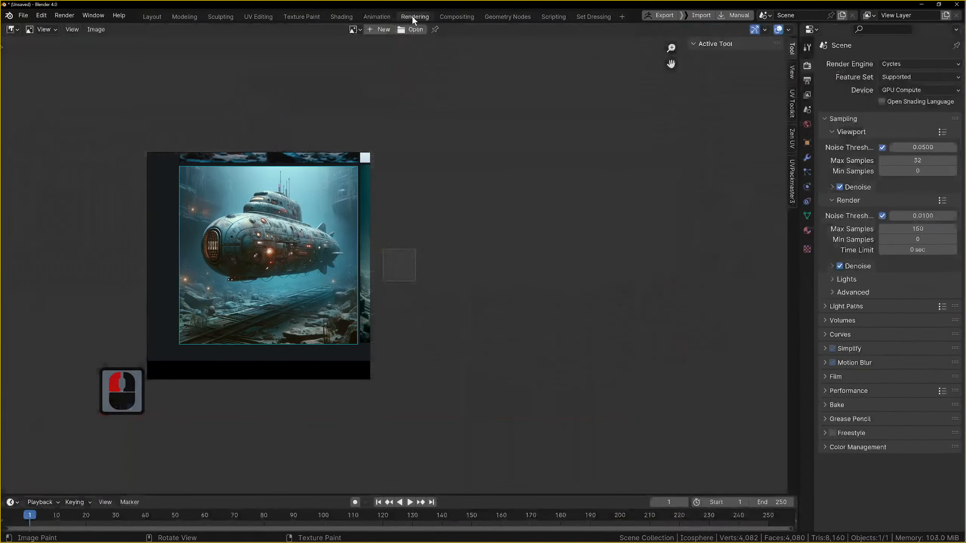
{"action": "left_click", "coordinate": [456, 17]}
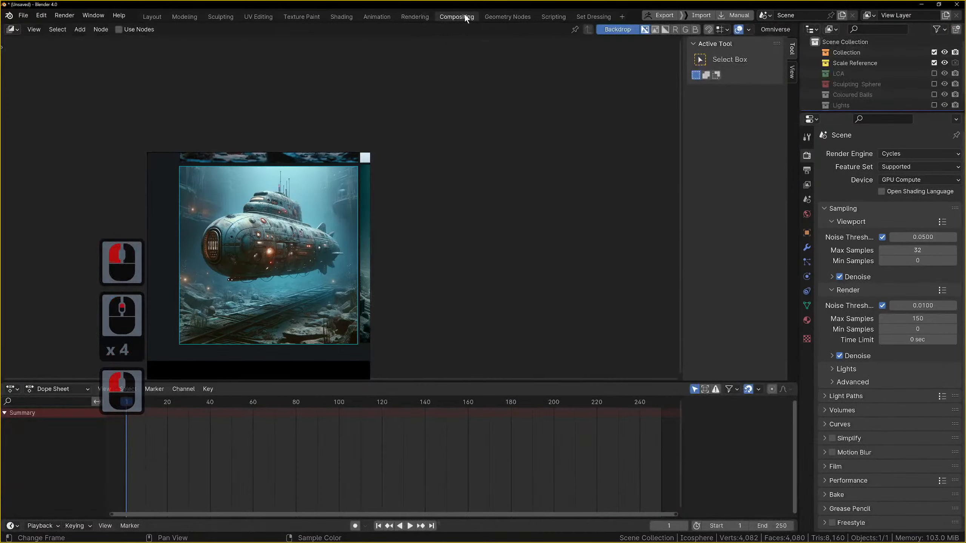
{"action": "scroll", "coordinate": [505, 218], "scroll_direction": "up", "scroll_amount": 2}
{"action": "scroll", "coordinate": [521, 198], "scroll_direction": "down", "scroll_amount": 3}
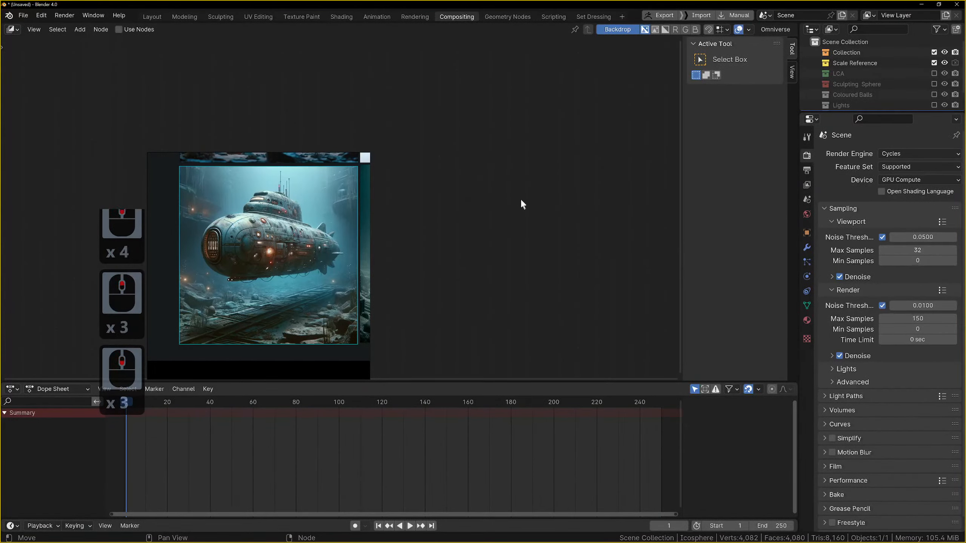
In the Geometry Nodes workspace, add the Circular Array geometry nodes modifier to the ico sphere.
{"action": "left_click", "coordinate": [500, 18]}
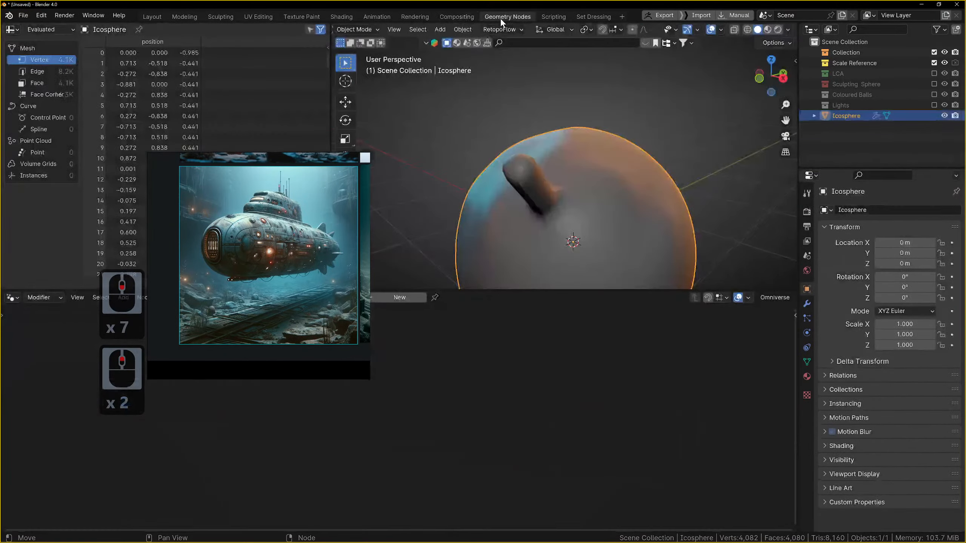
{"action": "scroll", "coordinate": [590, 186], "scroll_direction": "down", "scroll_amount": 3}
{"action": "scroll", "coordinate": [590, 186], "scroll_direction": "up", "scroll_amount": 1}
{"action": "middle_click_drag", "start_coordinate": [590, 186], "coordinate": [571, 191]}
{"action": "scroll", "coordinate": [560, 177], "scroll_direction": "down", "scroll_amount": 3}
{"action": "scroll", "coordinate": [570, 191], "scroll_direction": "down", "scroll_amount": 1}
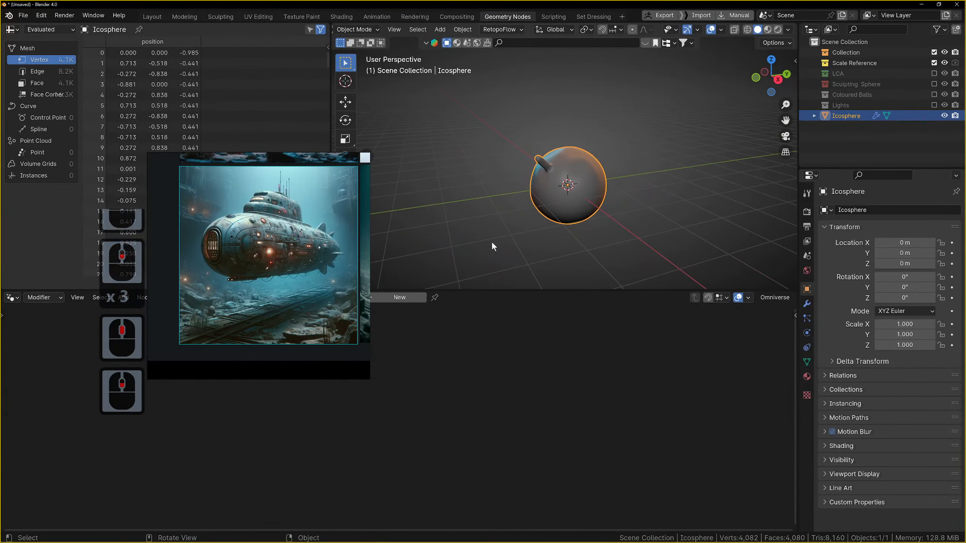
{"action": "left_click", "coordinate": [807, 305]}
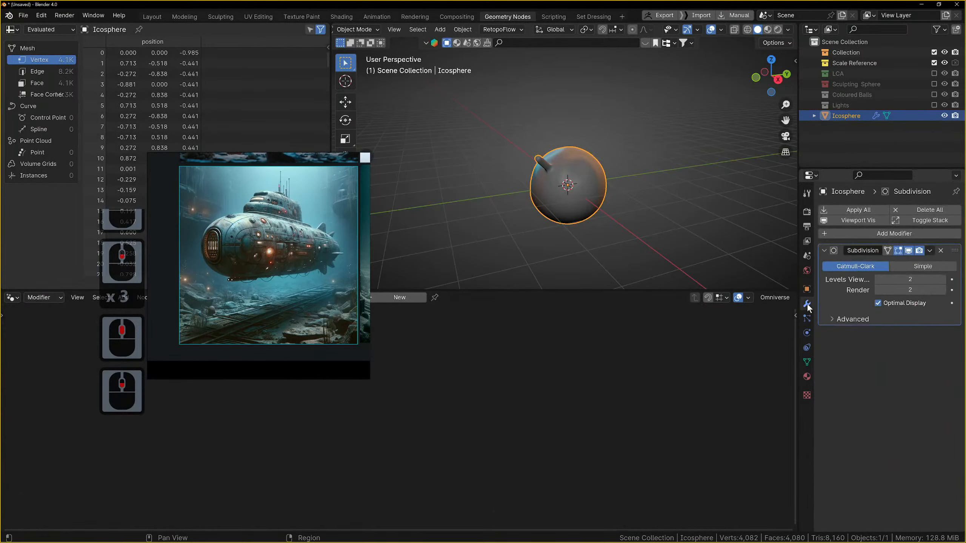
{"action": "left_click", "coordinate": [910, 234]}
{"action": "mouse_move", "coordinate": [902, 320]}
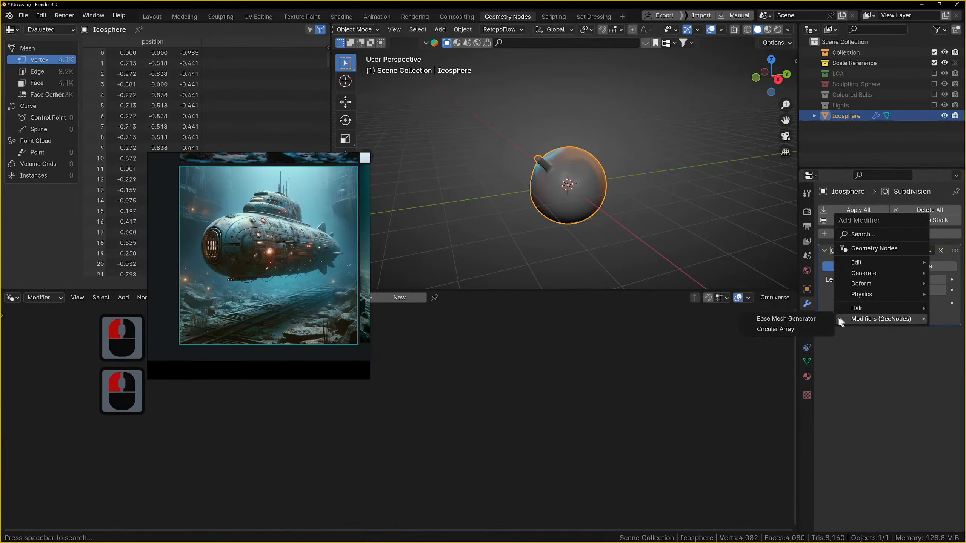
{"action": "left_click", "coordinate": [798, 329]}
{"action": "scroll", "coordinate": [632, 195], "scroll_direction": "down", "scroll_amount": 8}
{"action": "mouse_move", "coordinate": [628, 194]}
{"action": "middle_mouse_down"}
{"action": "mouse_move", "coordinate": [610, 194]}
{"action": "mouse_move", "coordinate": [634, 193]}
{"action": "middle_mouse_up"}
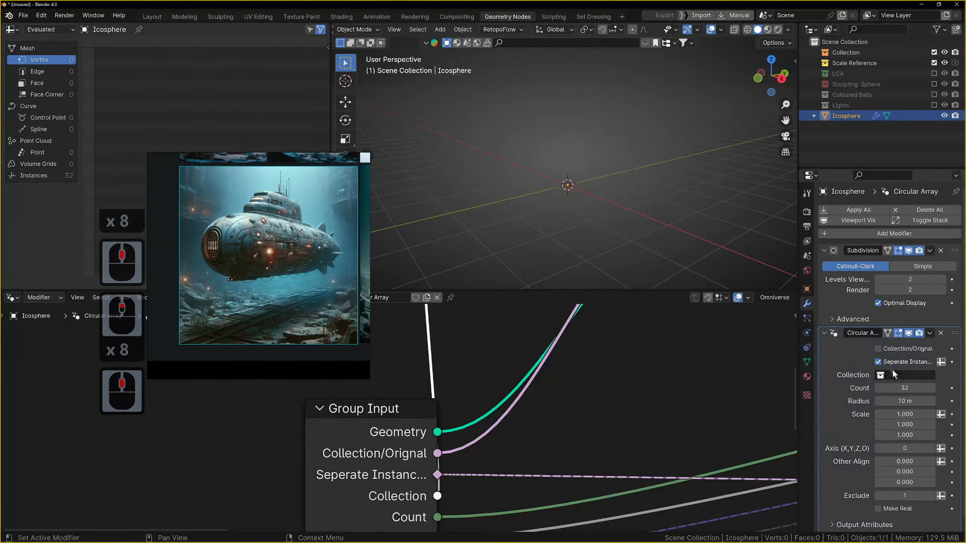
Turn off separate instances in the ico sphere's Circular Array modifier, set its axis to 1 and adjust the array radius.
{"action": "left_click", "coordinate": [882, 361]}
{"action": "scroll", "coordinate": [625, 183], "scroll_direction": "down", "scroll_amount": 3}
{"action": "middle_click_drag", "start_coordinate": [624, 181], "coordinate": [627, 182]}
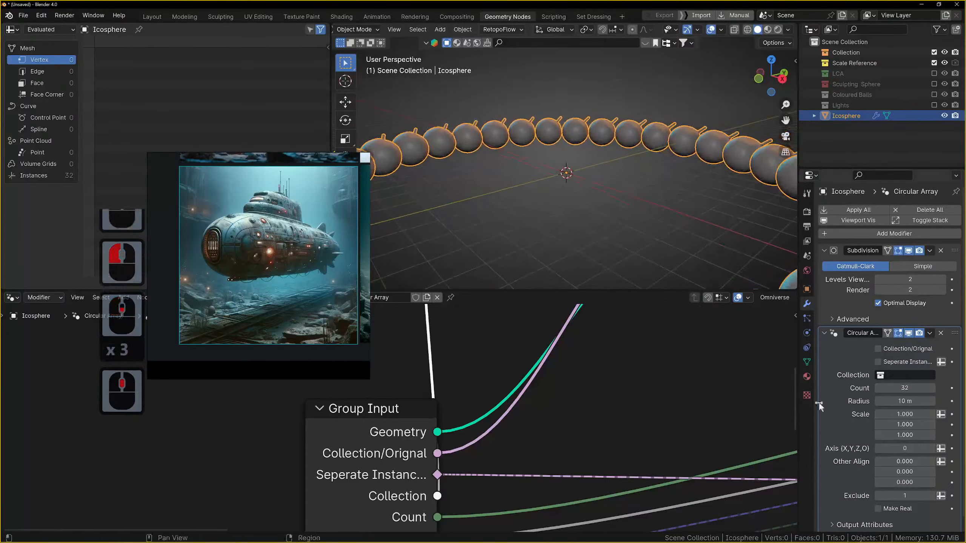
{"action": "left_click", "coordinate": [930, 449]}
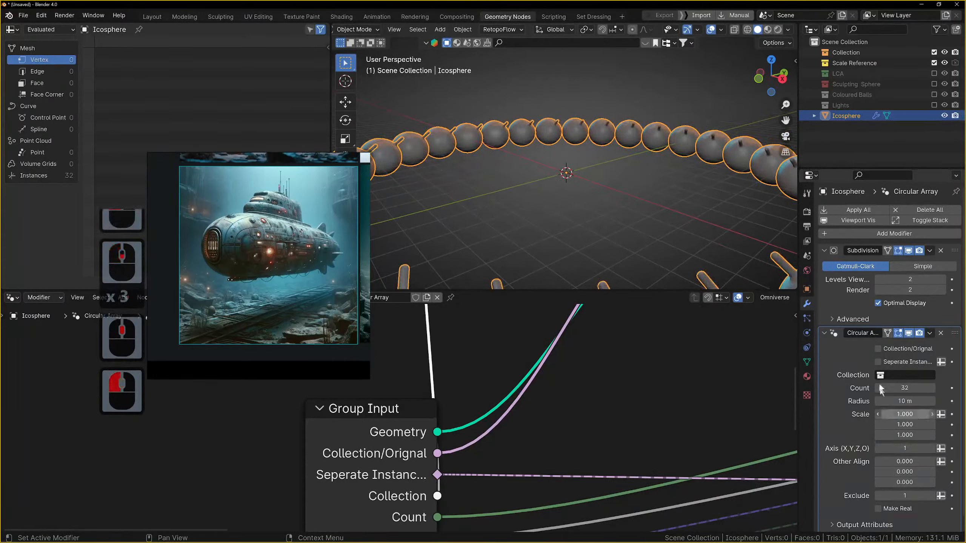
{"action": "scroll", "coordinate": [730, 214], "scroll_direction": "down", "scroll_amount": 3}
{"action": "middle_click_drag", "start_coordinate": [730, 213], "coordinate": [735, 216]}
{"action": "left_click_drag", "start_coordinate": [890, 402], "coordinate": [927, 388]}
{"action": "middle_click_drag", "start_coordinate": [642, 183], "coordinate": [650, 178]}
{"action": "scroll", "coordinate": [650, 178], "scroll_direction": "down", "scroll_amount": 3}
{"action": "middle_click_drag", "start_coordinate": [646, 173], "coordinate": [653, 177]}
Delete the arrayed ico sphere and close Blender without saving, returning to the submarine in Plasticity.
{"action": "key", "text": "x"}
{"action": "left_click", "coordinate": [653, 177]}
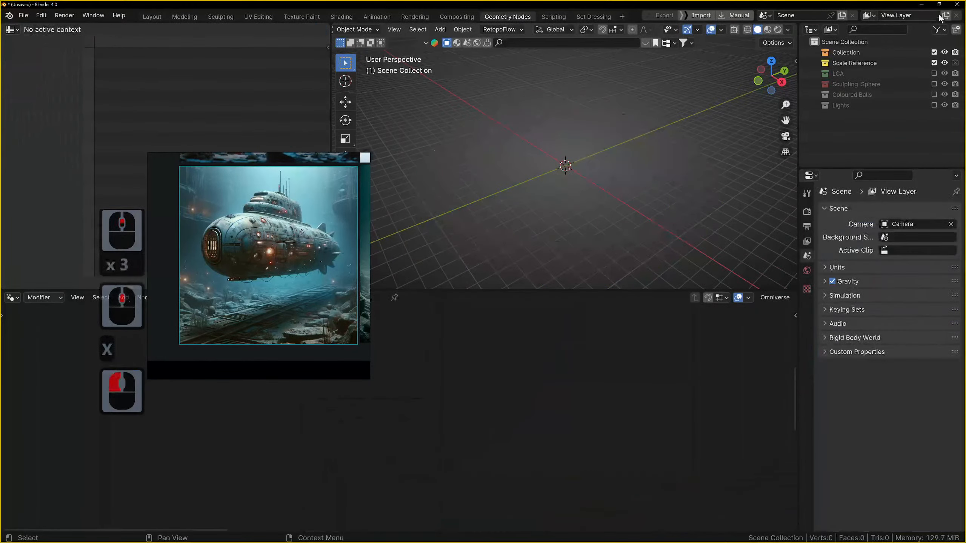
{"action": "left_click", "coordinate": [956, 5]}
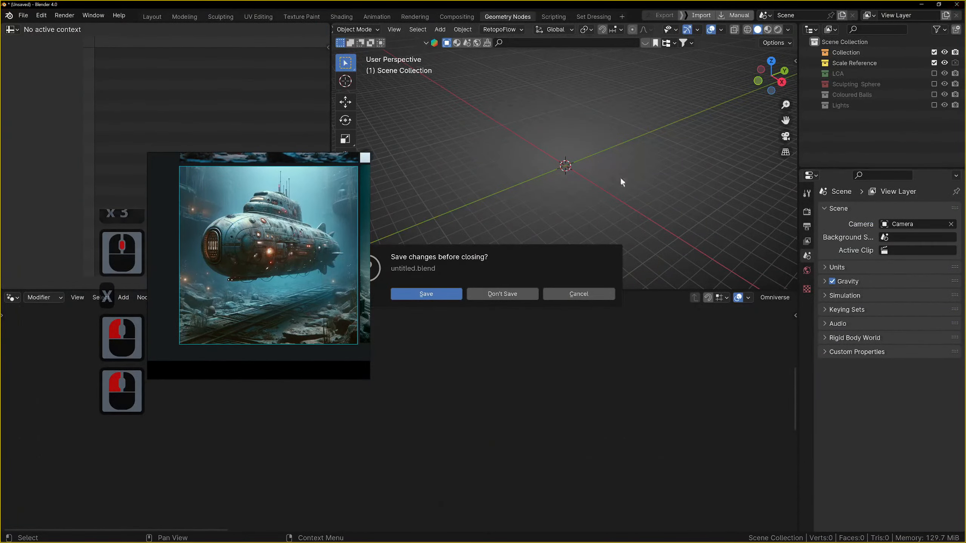
{"action": "left_click", "coordinate": [519, 296]}
Examine the submarine's overall shape from the front quarter, highlighting the conning tower and hull solids in turn.
{"action": "scroll", "coordinate": [604, 283], "scroll_direction": "down", "scroll_amount": 2}
{"action": "middle_click_drag", "start_coordinate": [618, 308], "coordinate": [639, 237]}
{"action": "scroll", "coordinate": [602, 265], "scroll_direction": "up", "scroll_amount": 2}
{"action": "scroll", "coordinate": [602, 309], "scroll_direction": "down", "scroll_amount": 4}
{"action": "left_click", "coordinate": [599, 212]}
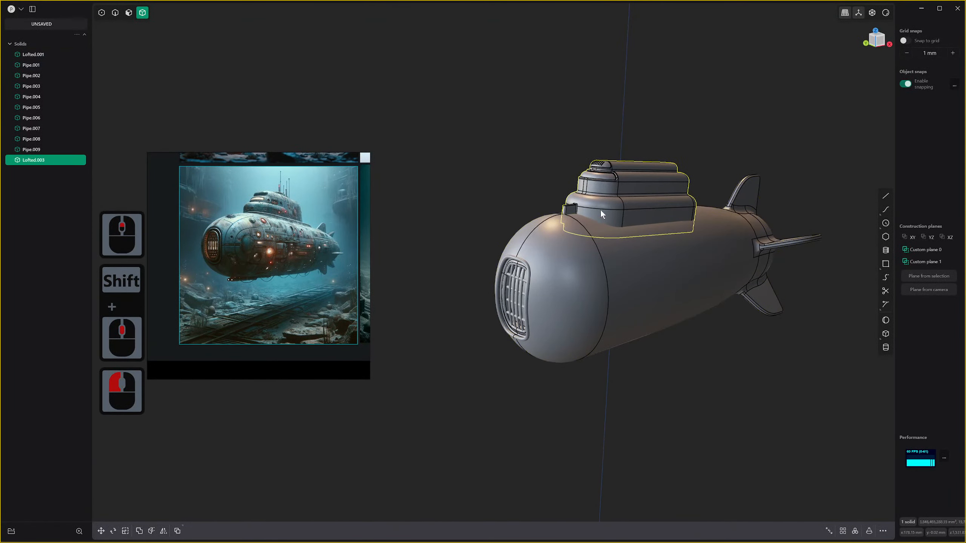
{"action": "left_click", "coordinate": [592, 244]}
{"action": "left_click", "coordinate": [533, 178]}
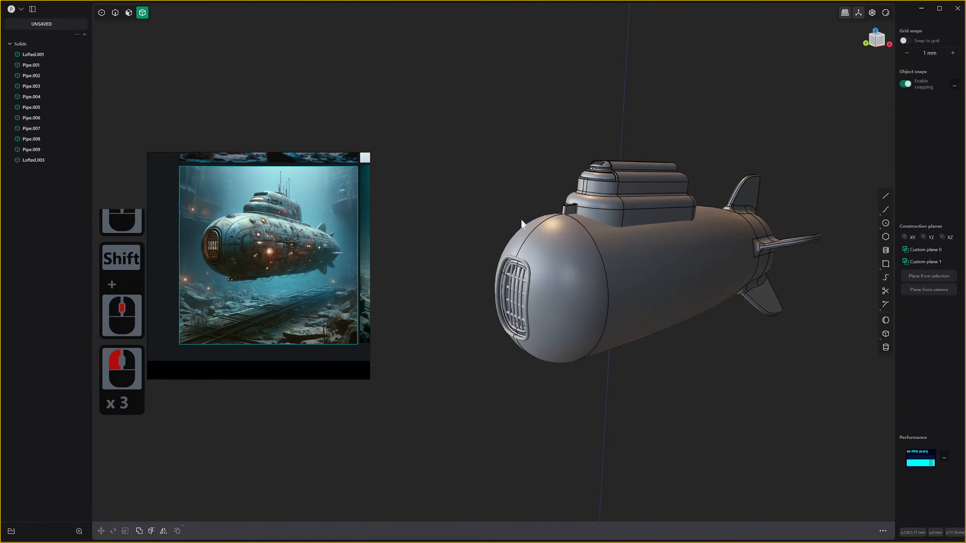
{"action": "scroll", "coordinate": [624, 268], "scroll_direction": "up", "scroll_amount": 5}
{"action": "left_click", "coordinate": [611, 198]}
{"action": "scroll", "coordinate": [563, 275], "scroll_direction": "up", "scroll_amount": 2}
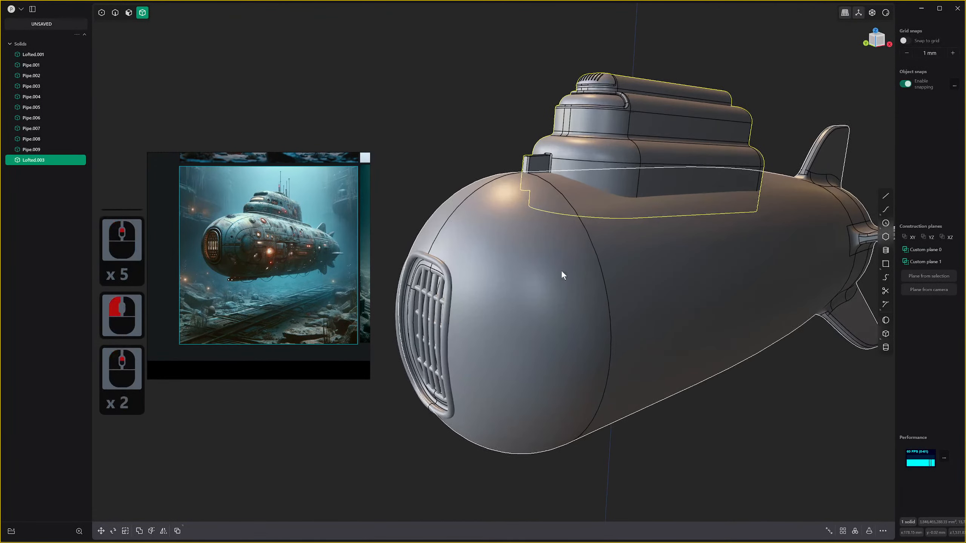
Move the reference image window clear of the submarine model and reframe the picture to show the whole vessel.
{"action": "scroll", "coordinate": [300, 216], "scroll_direction": "up", "scroll_amount": 3}
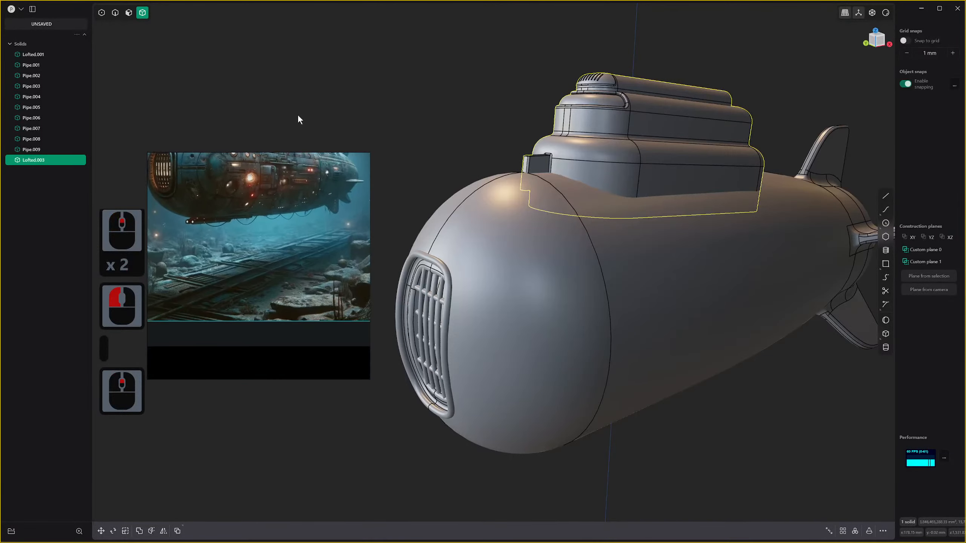
{"action": "middle_click_drag", "start_coordinate": [298, 116], "coordinate": [296, 194]}
{"action": "right_click_drag", "start_coordinate": [290, 202], "coordinate": [269, 106]}
{"action": "scroll", "coordinate": [261, 99], "scroll_direction": "down", "scroll_amount": 1}
{"action": "scroll", "coordinate": [261, 99], "scroll_direction": "up", "scroll_amount": 1}
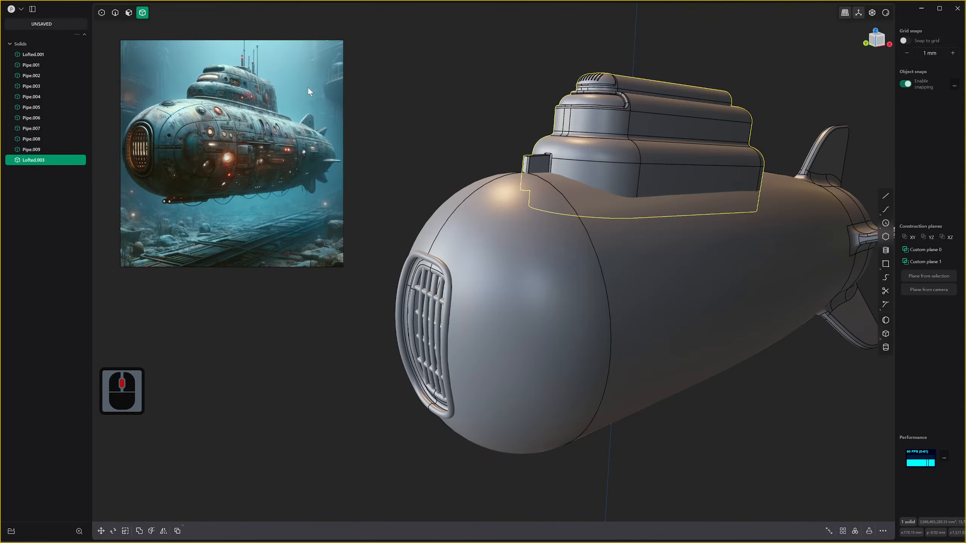
Select the hull and conning tower solids and compare the model with the hull's surface details in the reference image.
{"action": "middle_click_drag", "start_coordinate": [545, 210], "coordinate": [583, 264]}
{"action": "left_click", "coordinate": [565, 347]}
{"action": "left_click", "coordinate": [581, 298], "text": "shift"}
{"action": "scroll", "coordinate": [581, 298], "scroll_direction": "down", "scroll_amount": 3}
{"action": "scroll", "coordinate": [583, 264], "scroll_direction": "up", "scroll_amount": 2}
{"action": "scroll", "coordinate": [212, 150], "scroll_direction": "up", "scroll_amount": 4}
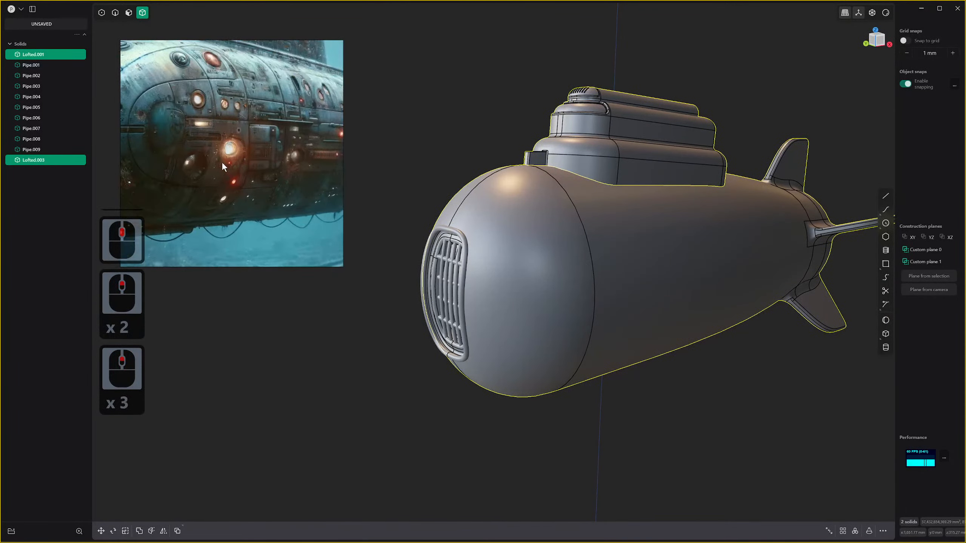
{"action": "middle_click_drag", "start_coordinate": [638, 279], "coordinate": [575, 257]}
{"action": "scroll", "coordinate": [575, 262], "scroll_direction": "down", "scroll_amount": 5}
{"action": "middle_click_drag", "start_coordinate": [607, 292], "coordinate": [655, 318]}
{"action": "scroll", "coordinate": [601, 305], "scroll_direction": "up", "scroll_amount": 2}
{"action": "middle_click_drag", "start_coordinate": [534, 262], "coordinate": [629, 261]}
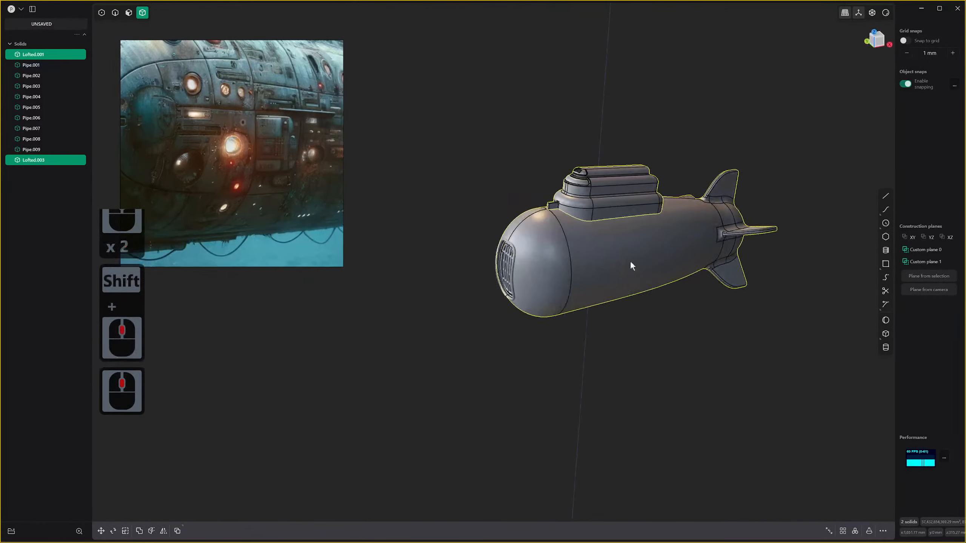
{"action": "scroll", "coordinate": [548, 235], "scroll_direction": "up", "scroll_amount": 3}
{"action": "middle_click_drag", "start_coordinate": [547, 236], "coordinate": [627, 274], "text": "shift"}
{"action": "scroll", "coordinate": [263, 144], "scroll_direction": "down", "scroll_amount": 3}
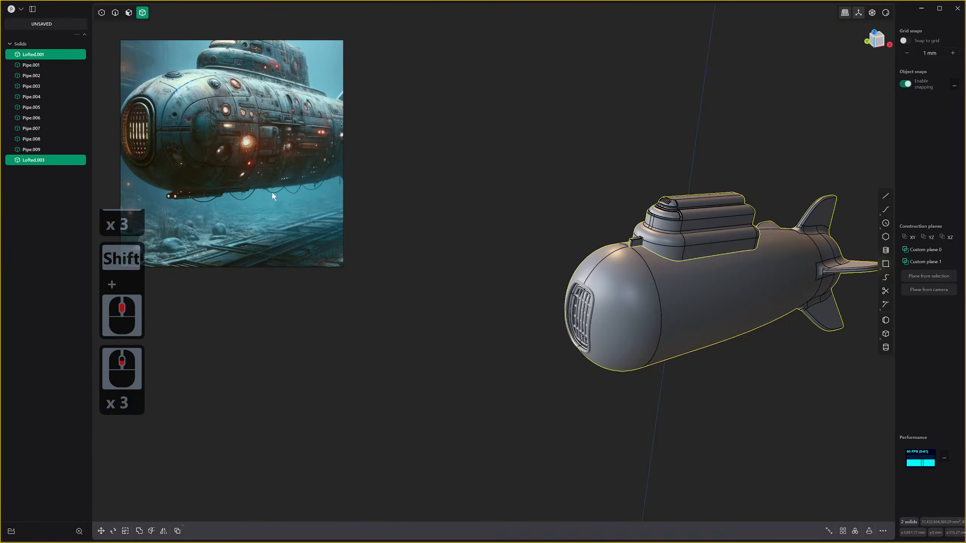
Examine the conning tower's windows, portholes, side panels and antennas close up in the reference image.
{"action": "middle_click_drag", "start_coordinate": [267, 164], "coordinate": [271, 182], "text": "shift"}
{"action": "scroll", "coordinate": [675, 247], "scroll_direction": "up", "scroll_amount": 5}
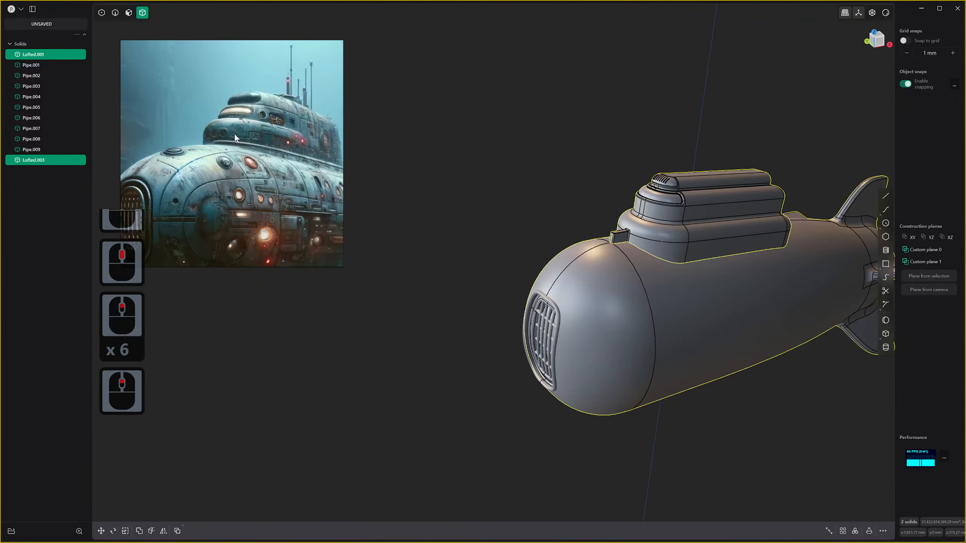
{"action": "scroll", "coordinate": [236, 139], "scroll_direction": "up", "scroll_amount": 2}
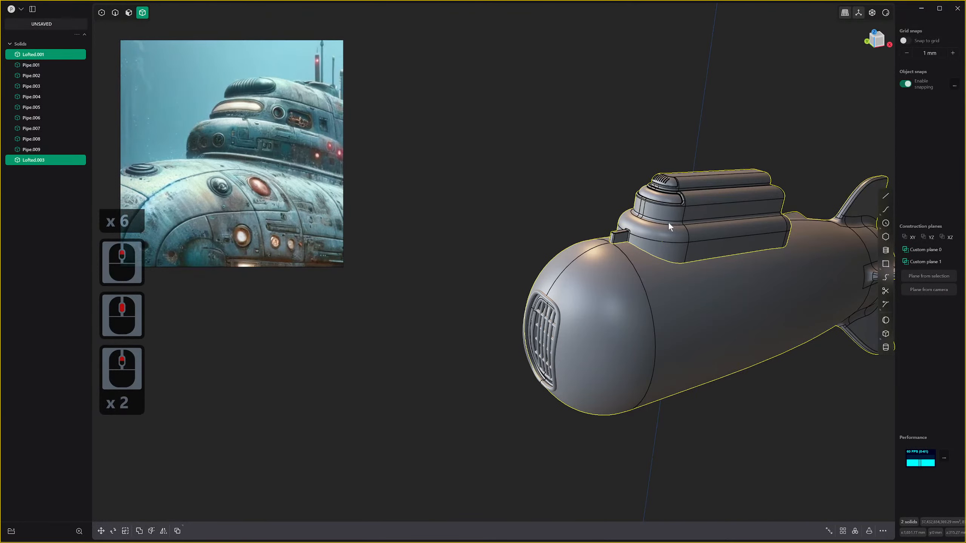
{"action": "scroll", "coordinate": [668, 222], "scroll_direction": "up", "scroll_amount": 4}
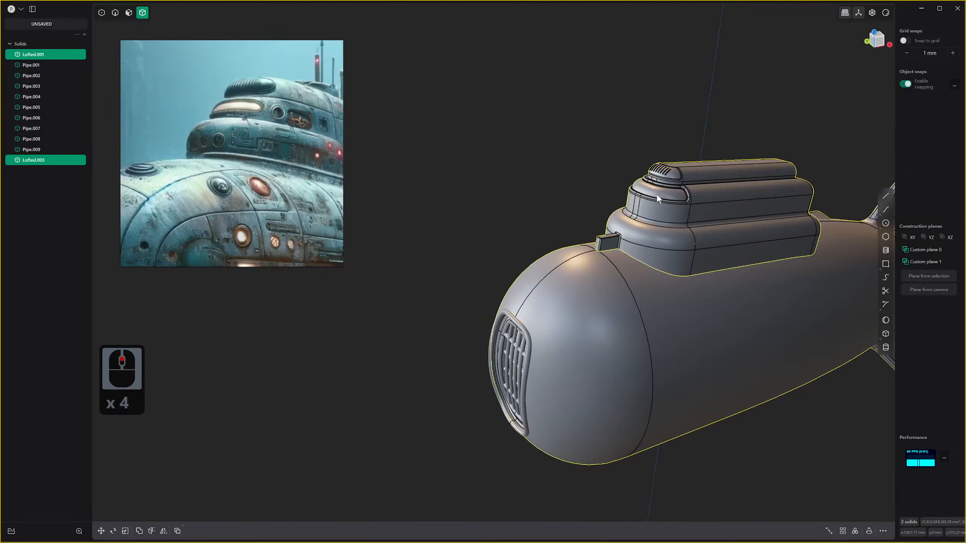
{"action": "scroll", "coordinate": [298, 168], "scroll_direction": "up", "scroll_amount": 4}
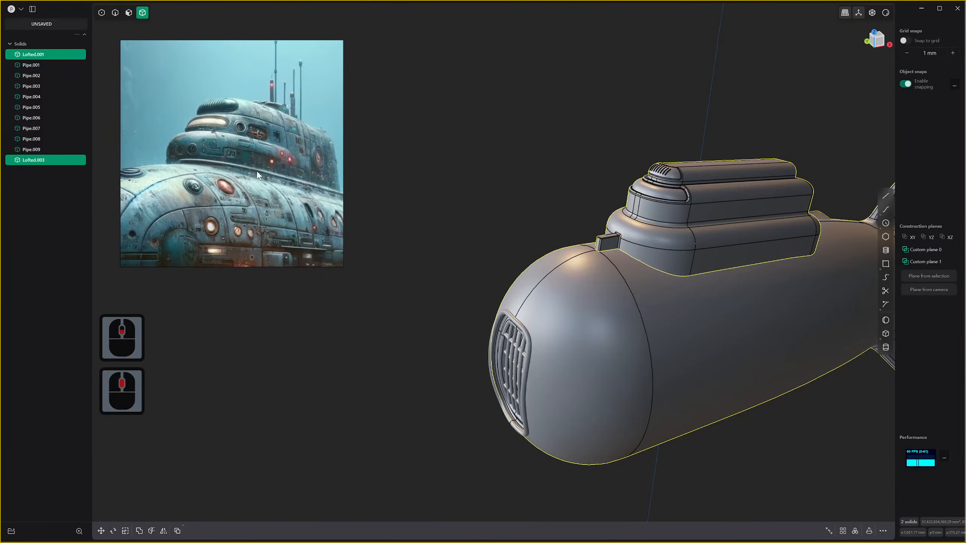
{"action": "middle_click_drag", "start_coordinate": [265, 172], "coordinate": [220, 171]}
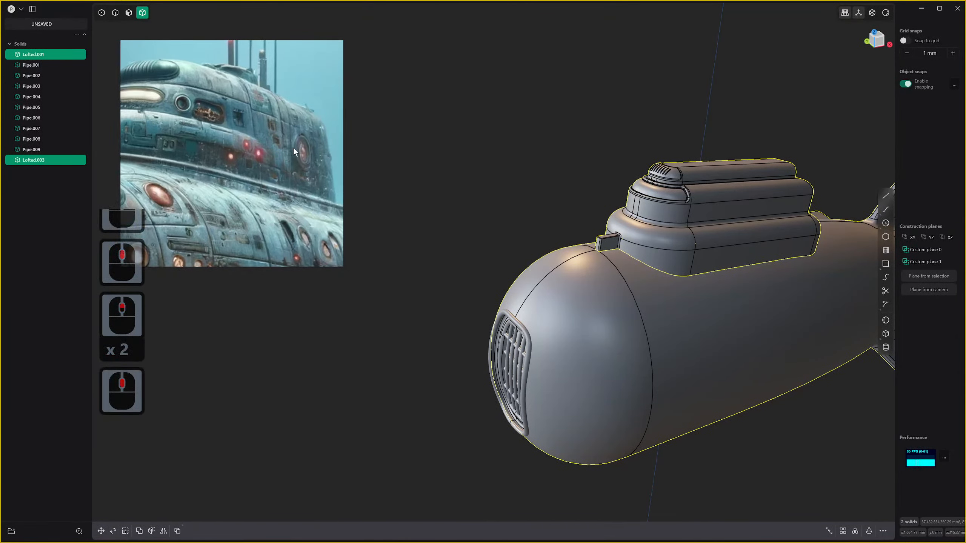
{"action": "middle_click_drag", "start_coordinate": [292, 155], "coordinate": [293, 189]}
Draw a small circle on the flat roof face of the conning tower, near the middle of its length.
{"action": "middle_click_drag", "start_coordinate": [506, 190], "coordinate": [651, 209]}
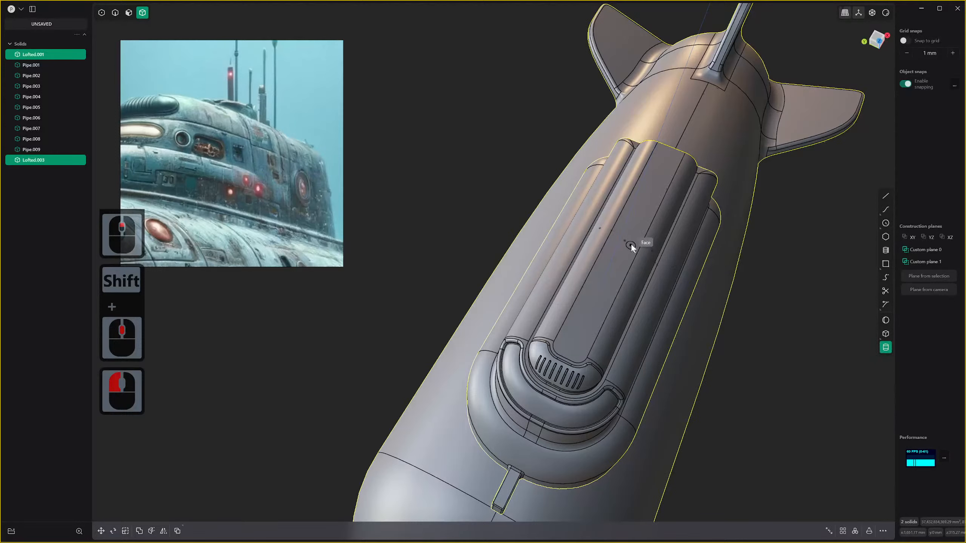
{"action": "key", "text": "Escape"}
{"action": "left_click", "coordinate": [887, 223]}
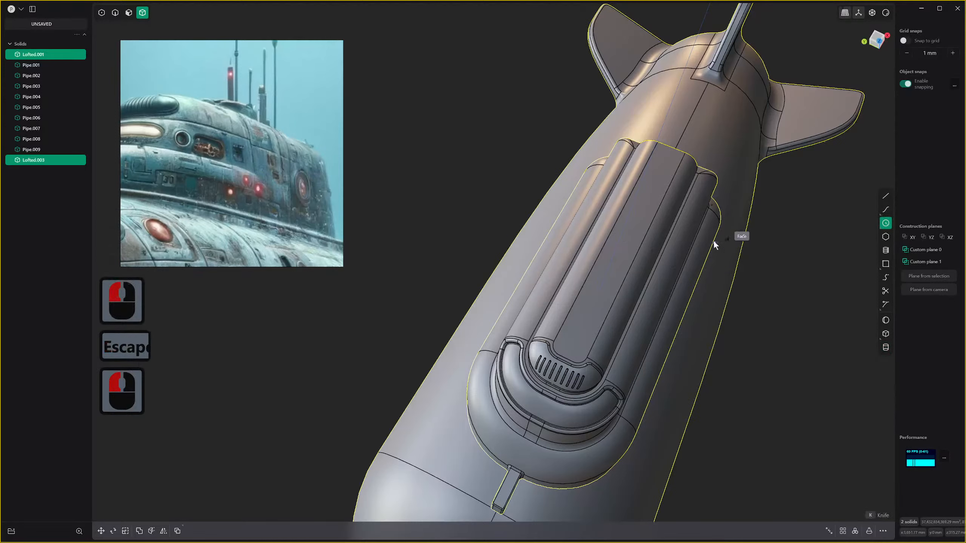
{"action": "left_click", "coordinate": [618, 277]}
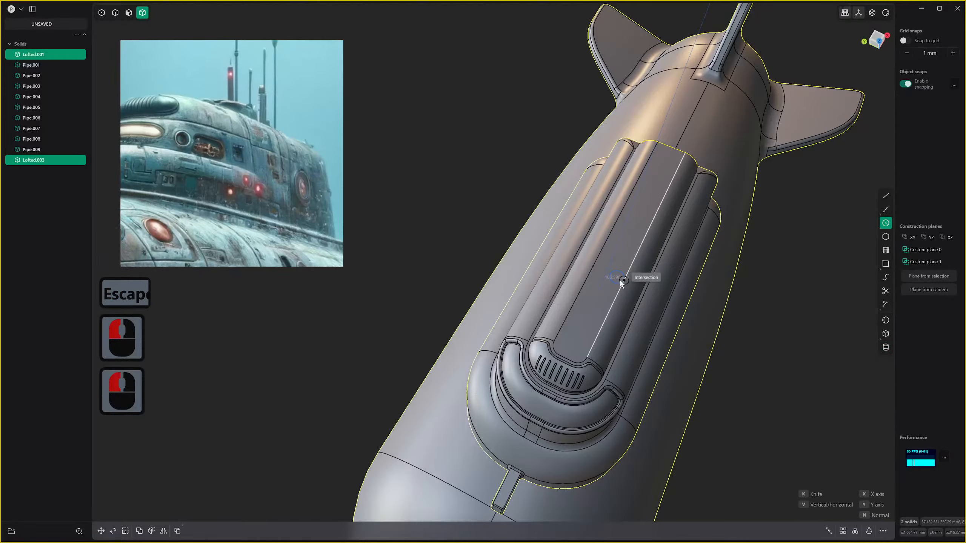
{"action": "right_click", "coordinate": [619, 279]}
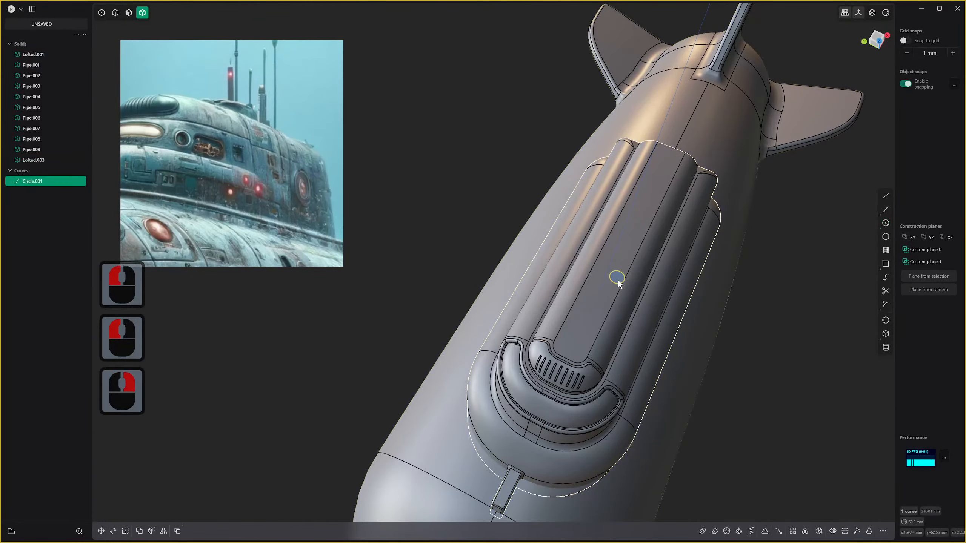
Extrude the circular region upward from the tower roof as a separate solid to form a mast.
{"action": "key", "text": "3"}
{"action": "left_click", "coordinate": [617, 279]}
{"action": "left_click_drag", "start_coordinate": [626, 252], "coordinate": [627, 248]}
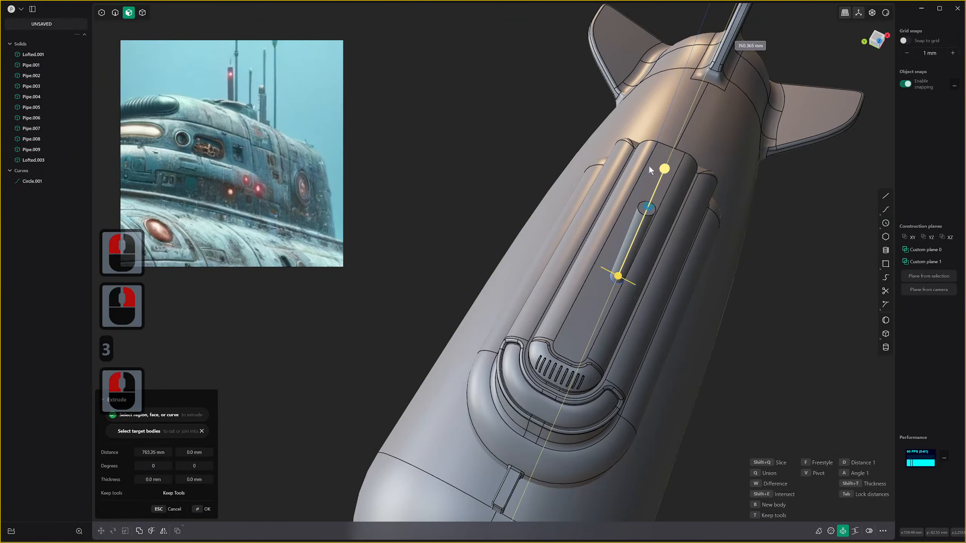
{"action": "left_click_drag", "start_coordinate": [649, 166], "coordinate": [645, 174]}
{"action": "right_click", "coordinate": [646, 175]}
{"action": "middle_click_drag", "start_coordinate": [642, 240], "coordinate": [639, 202]}
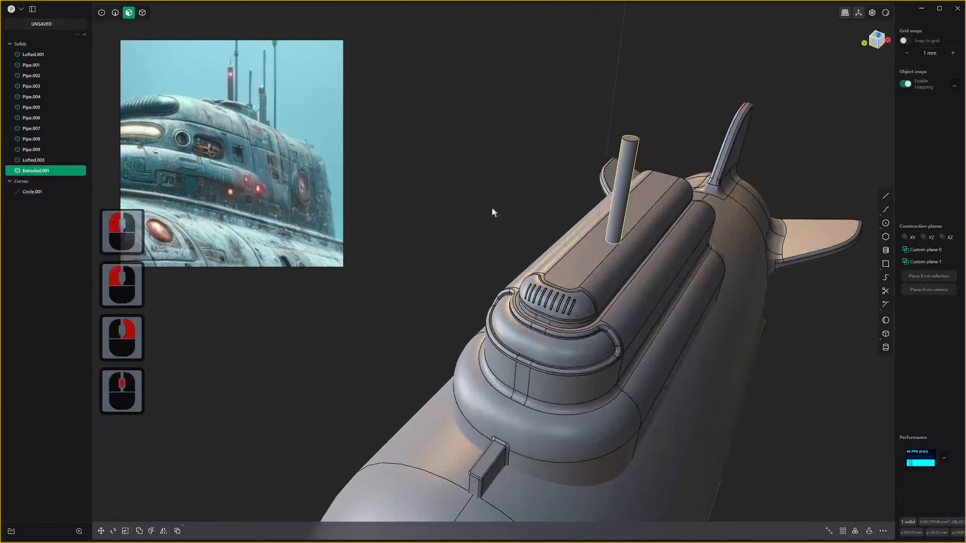
Shorten the mast by offsetting its top face downward, and thin it by offsetting its cylindrical side face inward.
{"action": "middle_click_drag", "start_coordinate": [580, 212], "coordinate": [553, 298], "text": "shift"}
{"action": "left_click", "coordinate": [602, 222]}
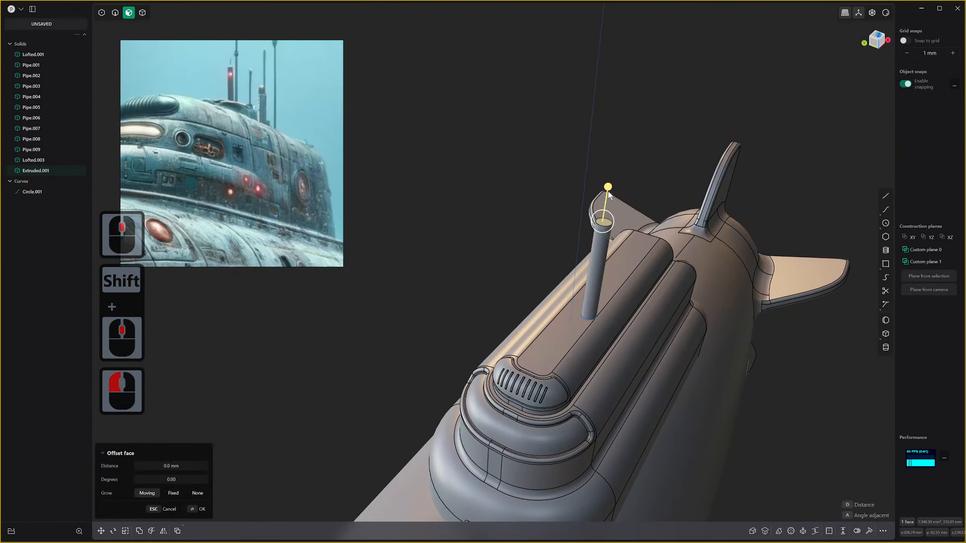
{"action": "left_click_drag", "start_coordinate": [608, 187], "coordinate": [606, 233]}
{"action": "right_click", "coordinate": [606, 232]}
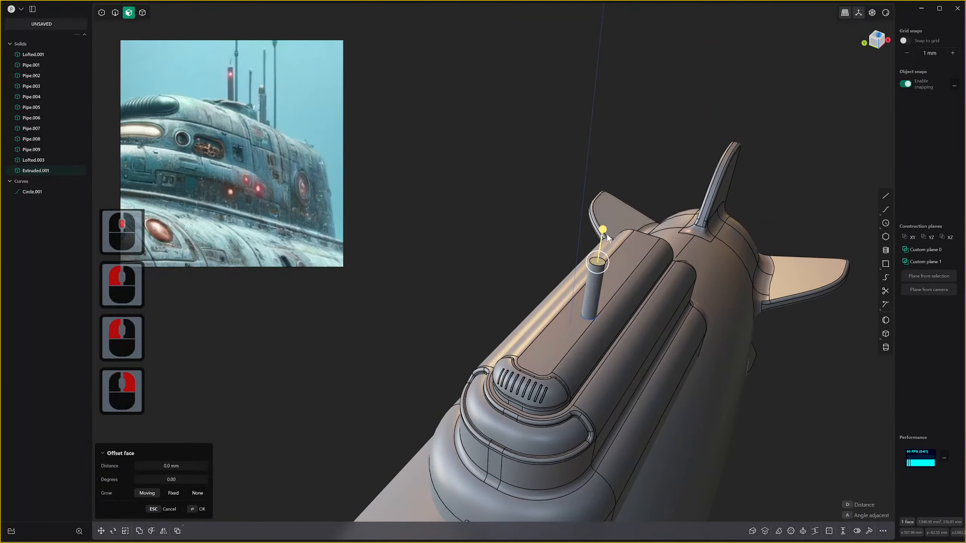
{"action": "scroll", "coordinate": [602, 291], "scroll_direction": "up", "scroll_amount": 5}
{"action": "left_click", "coordinate": [595, 283]}
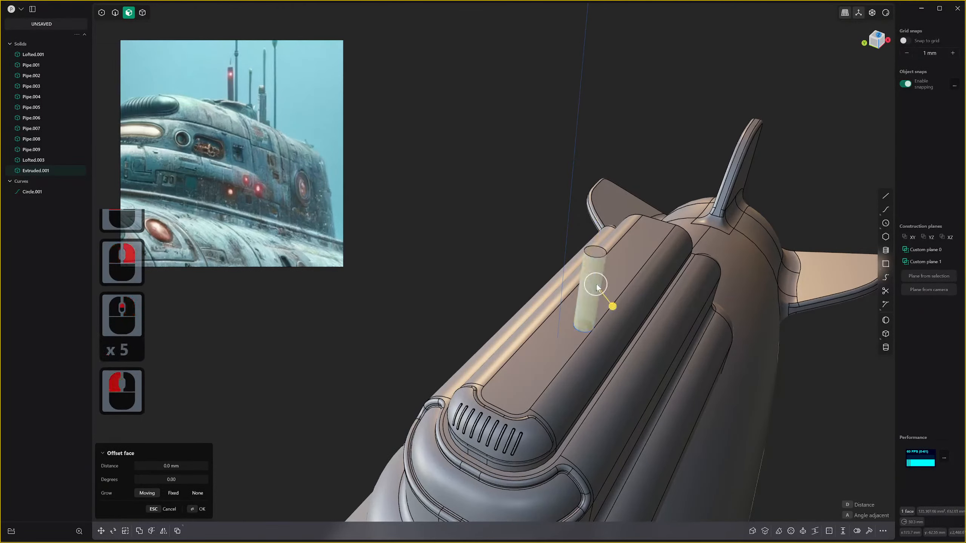
{"action": "left_click_drag", "start_coordinate": [613, 307], "coordinate": [609, 303]}
{"action": "right_click", "coordinate": [609, 302]}
Cut an edge ring around the mast near its top and offset the upper band outward to form a collar.
{"action": "scroll", "coordinate": [604, 259], "scroll_direction": "up", "scroll_amount": 10}
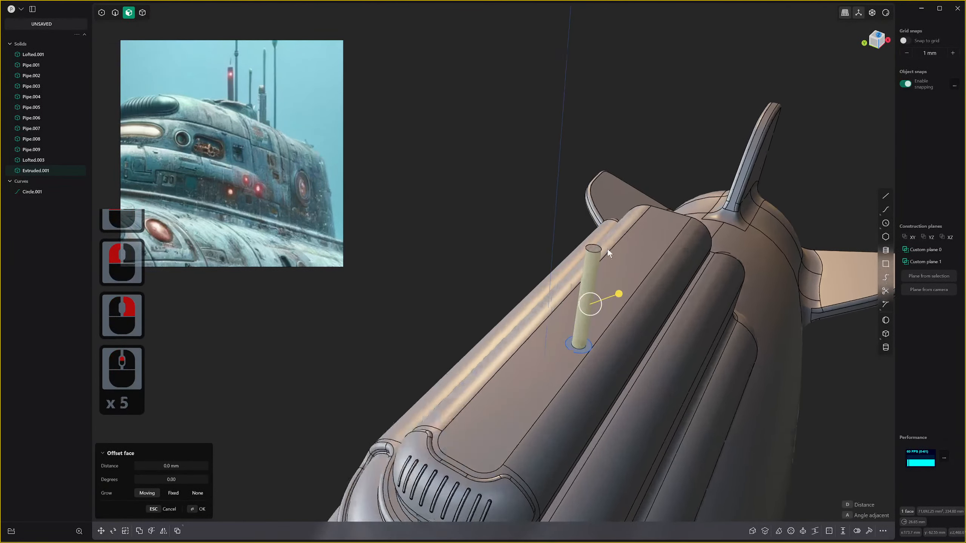
{"action": "key", "text": "ctrl+r"}
{"action": "key", "text": "Tab"}
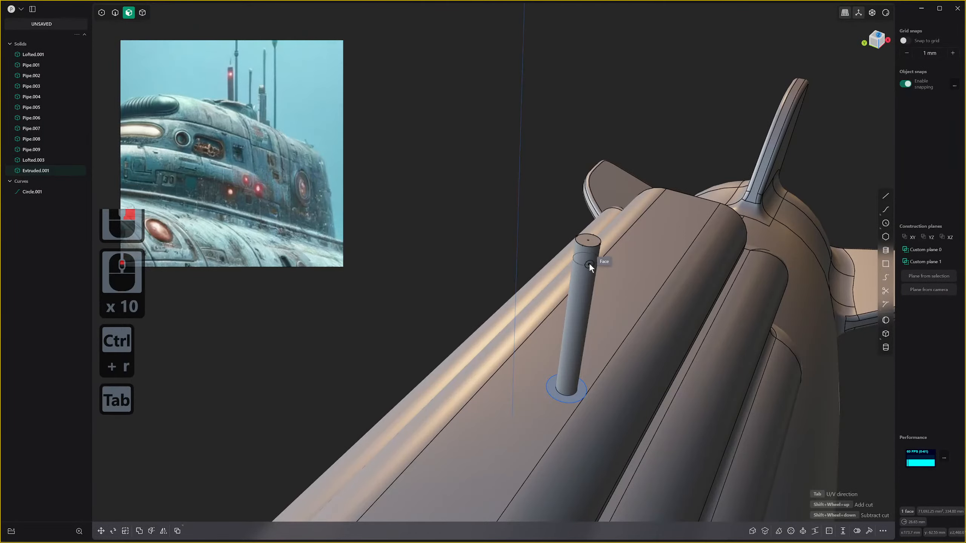
{"action": "left_click", "coordinate": [590, 260]}
{"action": "right_click", "coordinate": [590, 260]}
{"action": "left_click", "coordinate": [591, 256]}
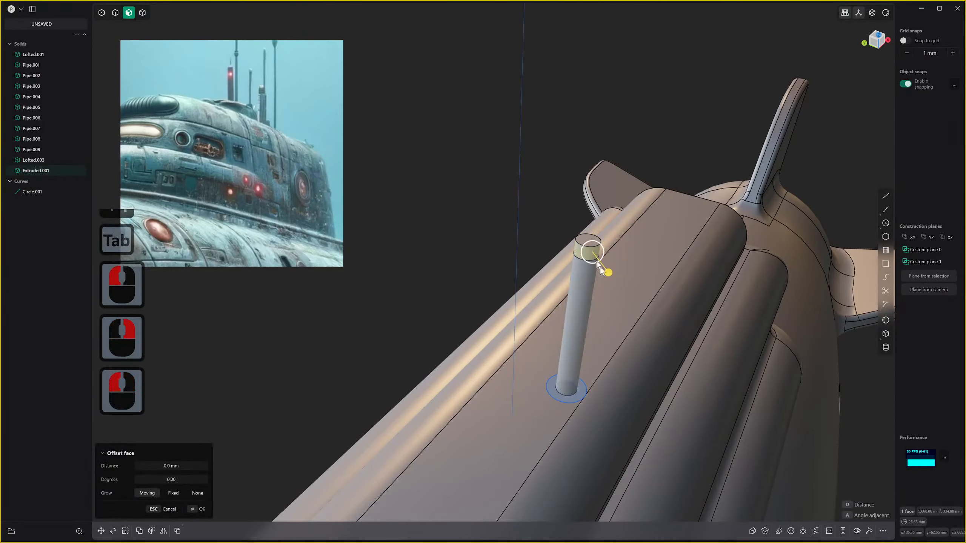
{"action": "left_click_drag", "start_coordinate": [605, 271], "coordinate": [607, 274]}
{"action": "right_click", "coordinate": [607, 274]}
Duplicate the collared mast and place the copy just behind the original on the conning tower roof.
{"action": "middle_click_drag", "start_coordinate": [593, 271], "coordinate": [588, 184]}
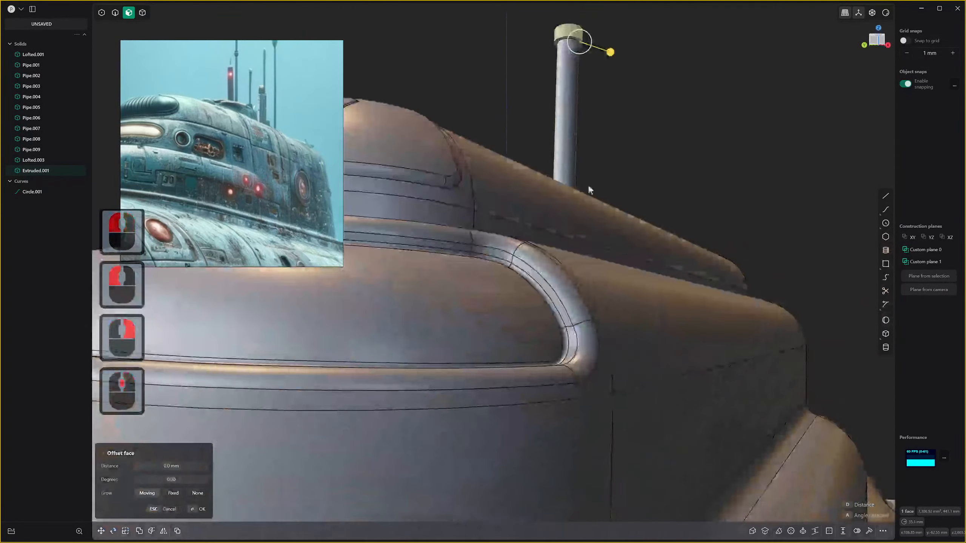
{"action": "middle_click_drag", "start_coordinate": [631, 180], "coordinate": [625, 264]}
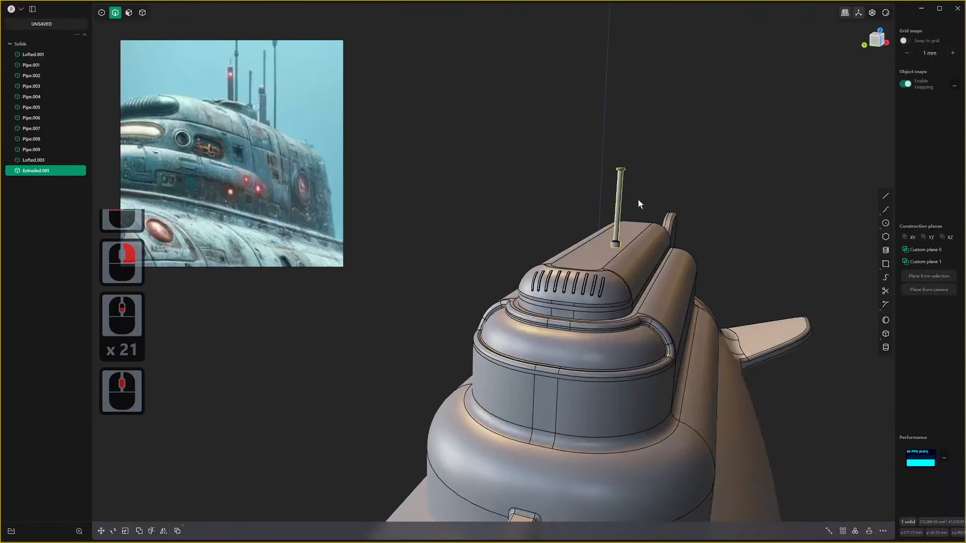
{"action": "scroll", "coordinate": [638, 199], "scroll_direction": "down", "scroll_amount": 3}
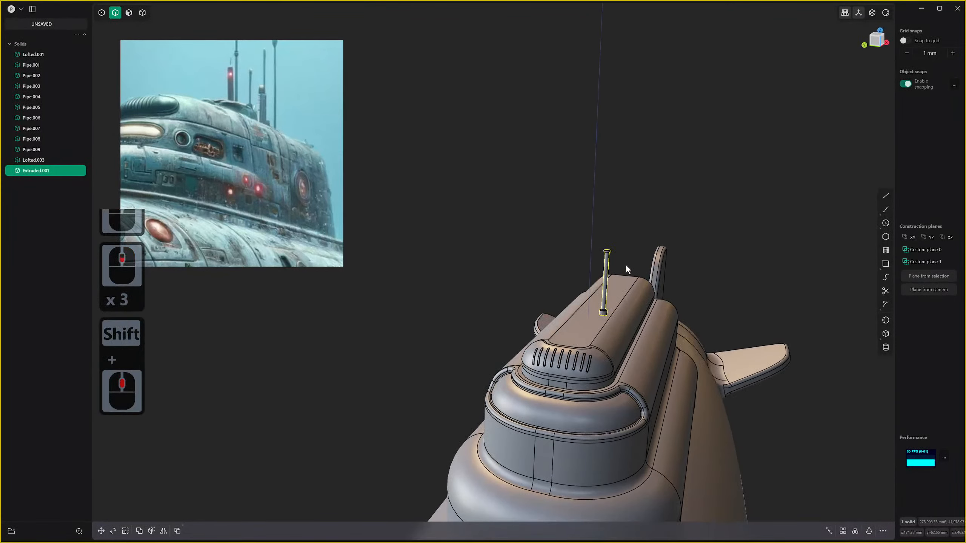
{"action": "scroll", "coordinate": [620, 296], "scroll_direction": "up", "scroll_amount": 5}
{"action": "scroll", "coordinate": [620, 296], "scroll_direction": "up", "scroll_amount": 2}
{"action": "middle_click_drag", "start_coordinate": [613, 307], "coordinate": [601, 317]}
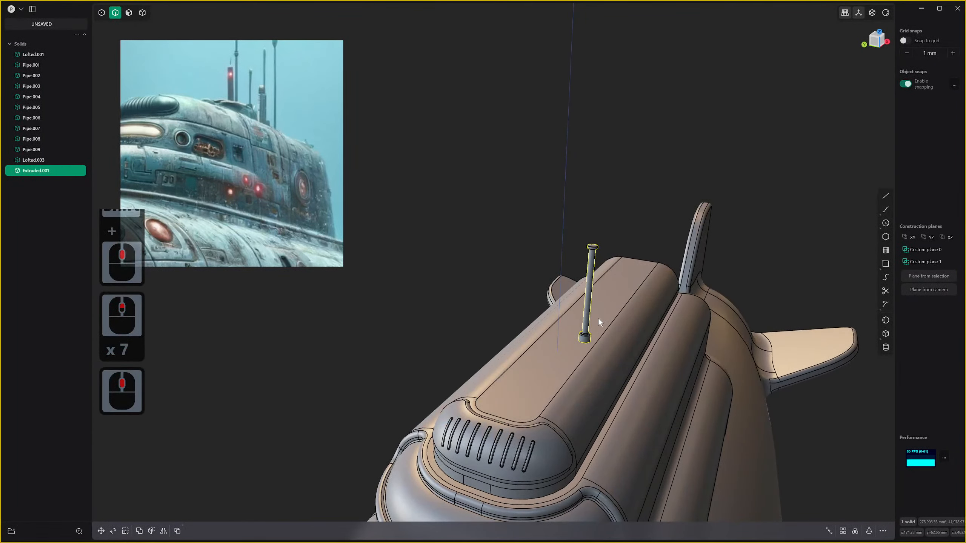
{"action": "scroll", "coordinate": [565, 259], "scroll_direction": "down", "scroll_amount": 1}
{"action": "middle_click_drag", "start_coordinate": [574, 262], "coordinate": [566, 269]}
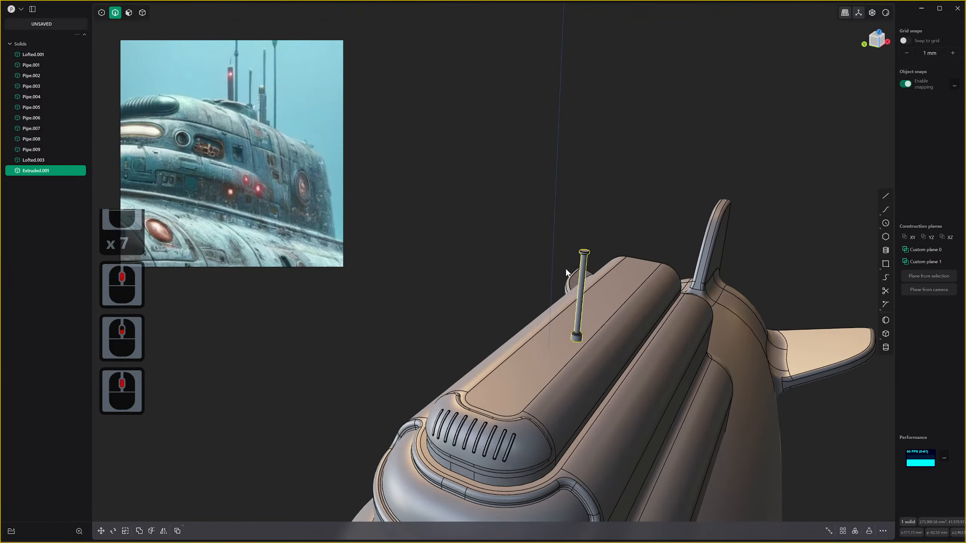
{"action": "key", "text": "d"}
{"action": "left_click_drag", "start_coordinate": [595, 290], "coordinate": [560, 271]}
Scale the duplicated mast uniformly to about 1.85 times, using the centre of its bottom face as the pivot.
{"action": "key", "text": "s"}
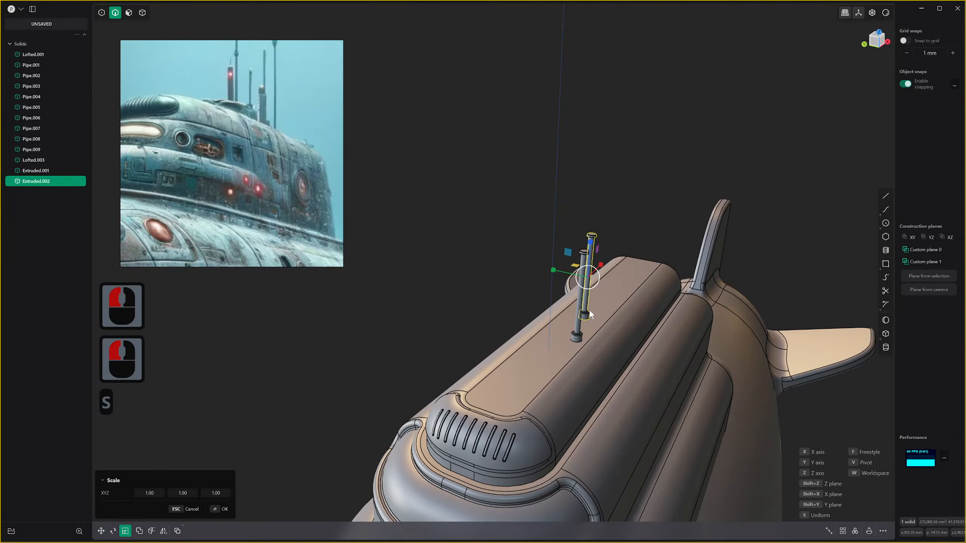
{"action": "scroll", "coordinate": [589, 314], "scroll_direction": "up", "scroll_amount": 8}
{"action": "middle_click_drag", "start_coordinate": [585, 289], "coordinate": [574, 265]}
{"action": "scroll", "coordinate": [575, 276], "scroll_direction": "up", "scroll_amount": 3}
{"action": "scroll", "coordinate": [575, 279], "scroll_direction": "up", "scroll_amount": 5}
{"action": "key", "text": "v"}
{"action": "scroll", "coordinate": [574, 263], "scroll_direction": "up", "scroll_amount": 1}
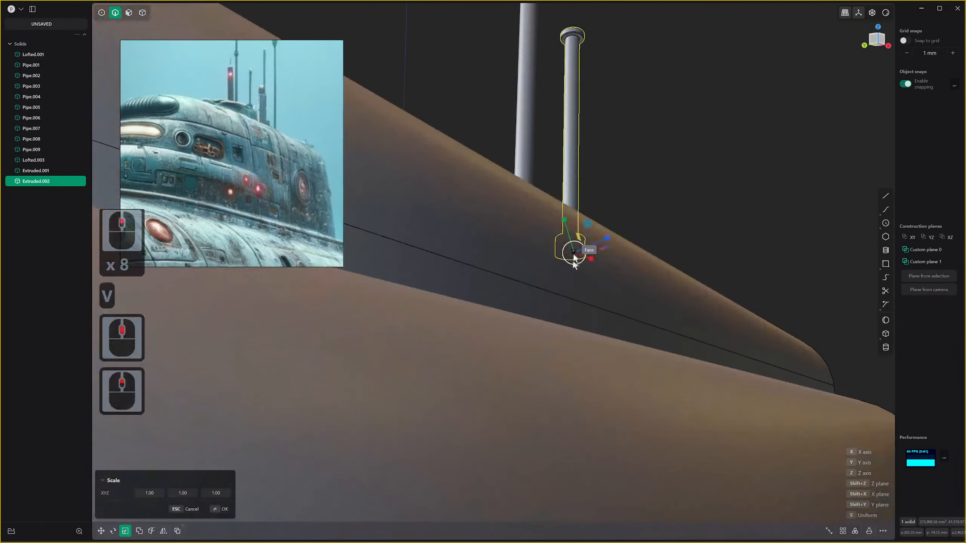
{"action": "scroll", "coordinate": [576, 268], "scroll_direction": "up", "scroll_amount": 13}
{"action": "middle_click_drag", "start_coordinate": [572, 231], "coordinate": [571, 87]}
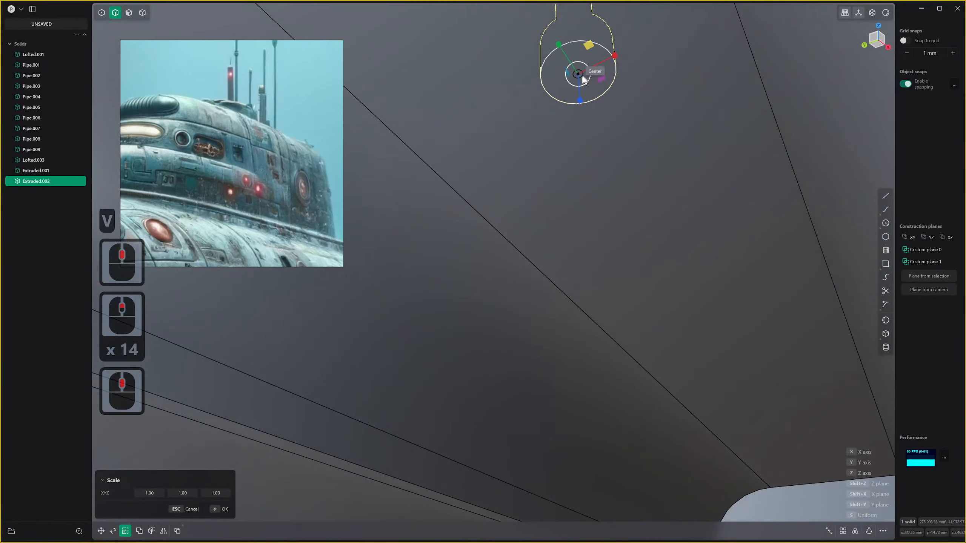
{"action": "left_click", "coordinate": [580, 79]}
{"action": "scroll", "coordinate": [587, 166], "scroll_direction": "down", "scroll_amount": 11}
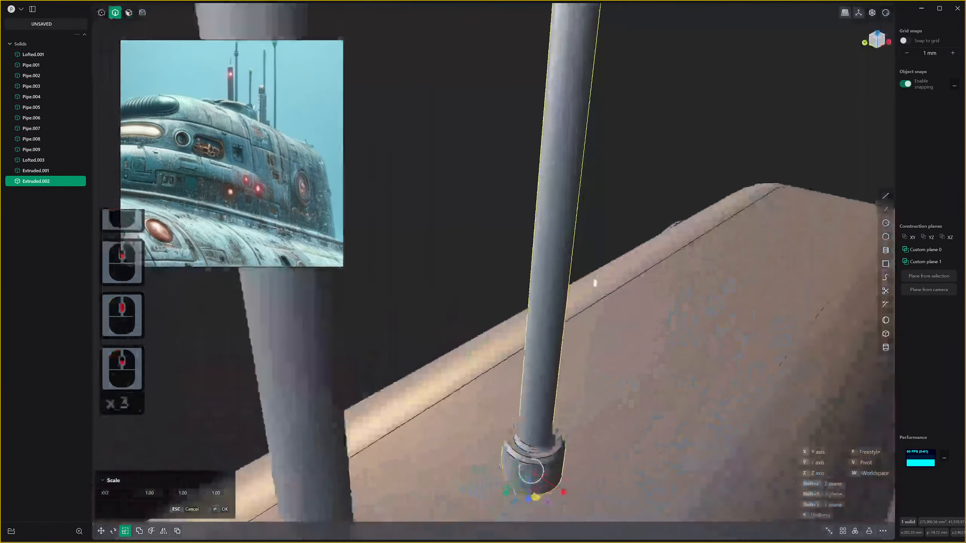
{"action": "key", "text": "s"}
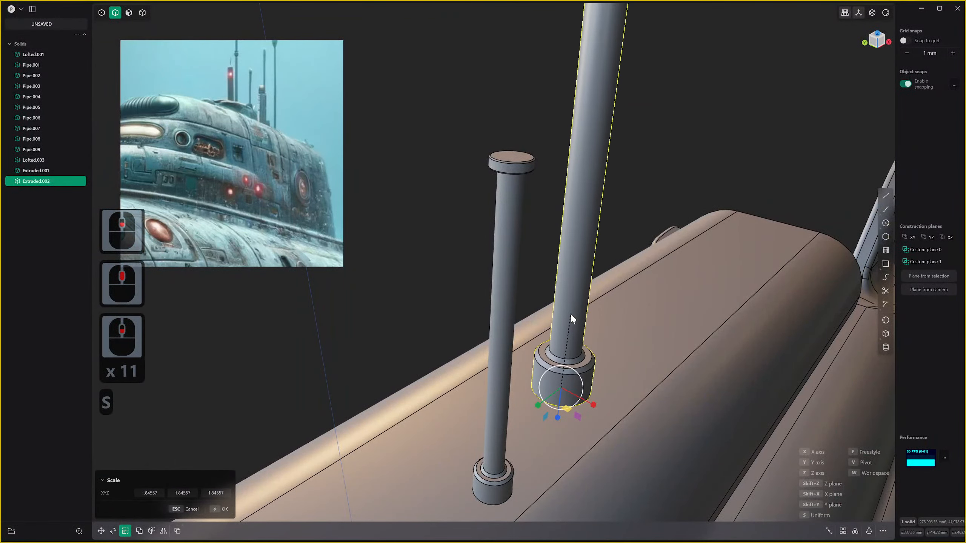
{"action": "left_click", "coordinate": [571, 320]}
Move the enlarged mast rearward to the back end of the conning tower roof.
{"action": "scroll", "coordinate": [572, 321], "scroll_direction": "down", "scroll_amount": 19}
{"action": "middle_click_drag", "start_coordinate": [571, 320], "coordinate": [598, 259], "text": "shift"}
{"action": "key", "text": "g"}
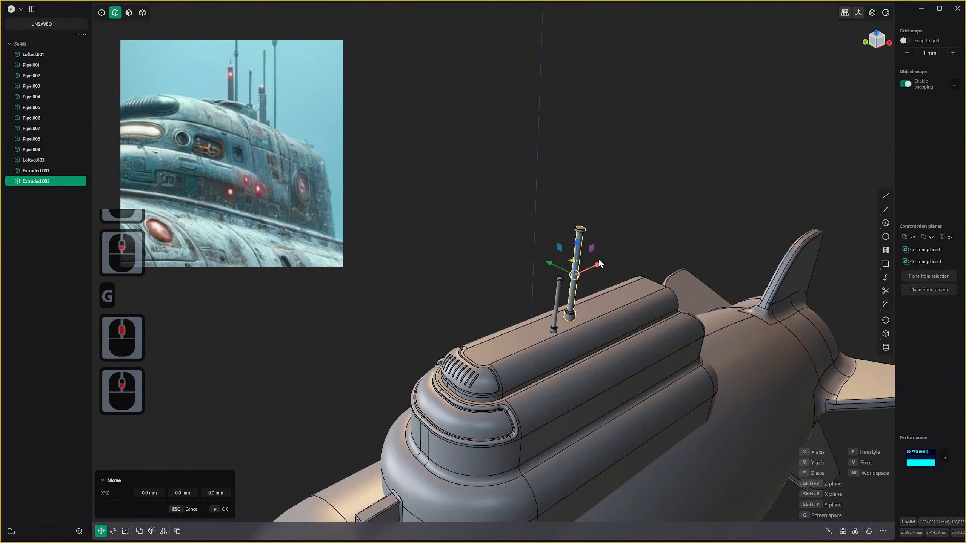
{"action": "left_click", "coordinate": [673, 246]}
{"action": "right_click", "coordinate": [672, 247]}
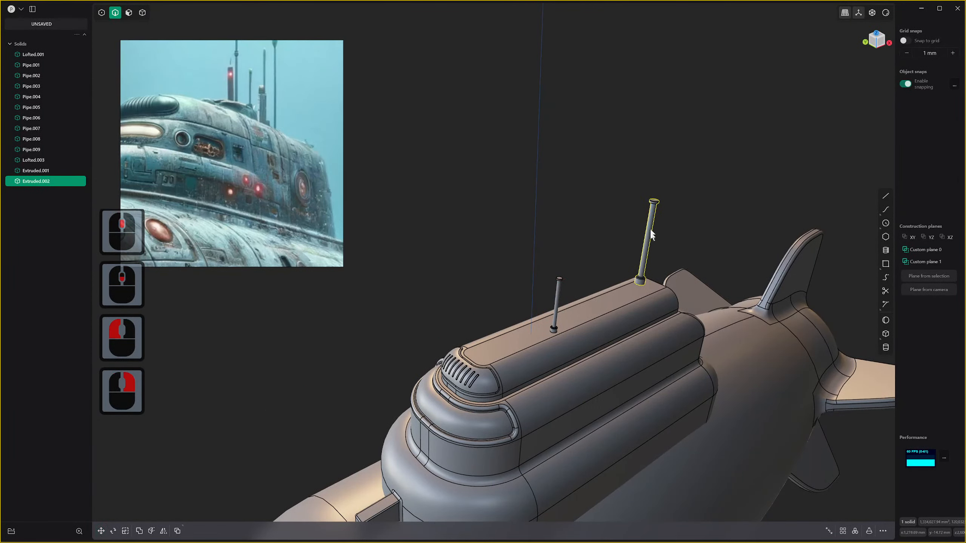
Lower the enlarged mast slightly along the vertical axis so its base seats in the roof.
{"action": "key", "text": "g"}
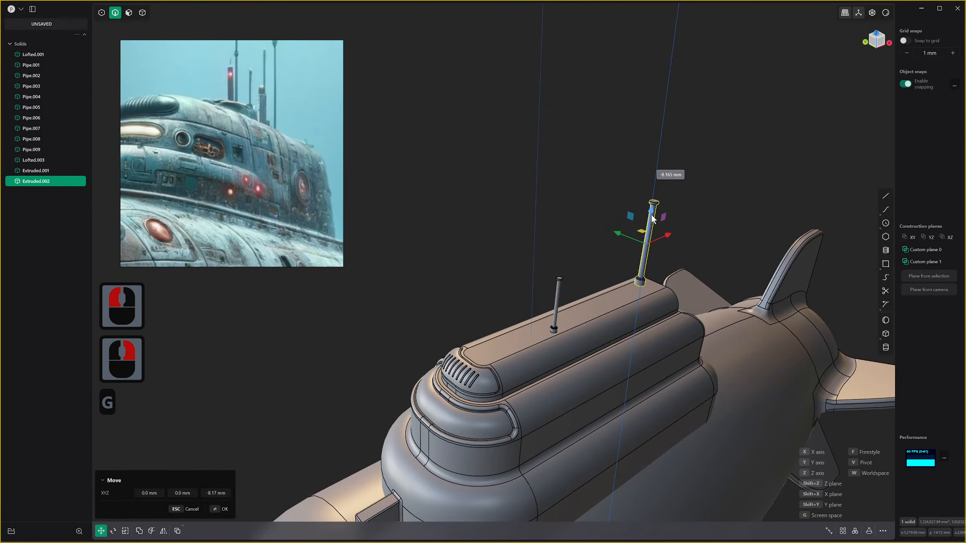
{"action": "left_click_drag", "start_coordinate": [651, 216], "coordinate": [589, 213]}
{"action": "left_click", "coordinate": [589, 213]}
{"action": "scroll", "coordinate": [589, 225], "scroll_direction": "up", "scroll_amount": 3}
{"action": "middle_click_drag", "start_coordinate": [590, 229], "coordinate": [533, 257], "text": "shift"}
{"action": "scroll", "coordinate": [533, 257], "scroll_direction": "up", "scroll_amount": 2}
{"action": "left_click", "coordinate": [592, 246]}
{"action": "right_click", "coordinate": [591, 246]}
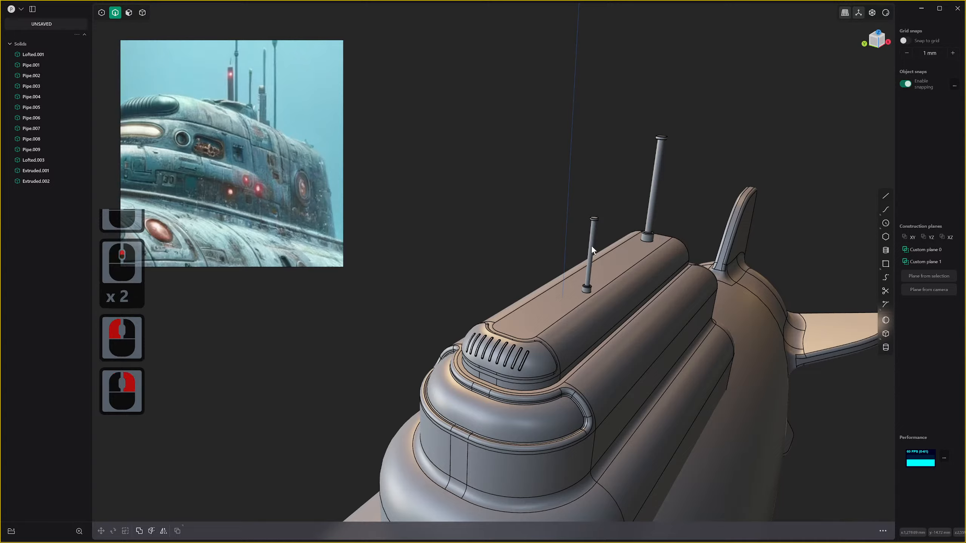
Examine the whole submarine with its two masts from a distance and from several angles.
{"action": "left_click", "coordinate": [592, 243]}
{"action": "left_click", "coordinate": [577, 243]}
{"action": "scroll", "coordinate": [576, 243], "scroll_direction": "down", "scroll_amount": 1}
{"action": "scroll", "coordinate": [649, 256], "scroll_direction": "down", "scroll_amount": 9}
{"action": "middle_click_drag", "start_coordinate": [576, 243], "coordinate": [753, 207]}
{"action": "scroll", "coordinate": [712, 172], "scroll_direction": "down", "scroll_amount": 20}
{"action": "scroll", "coordinate": [753, 208], "scroll_direction": "down", "scroll_amount": 1, "text": "shift"}
{"action": "middle_click_drag", "start_coordinate": [752, 207], "coordinate": [679, 108]}
{"action": "scroll", "coordinate": [702, 166], "scroll_direction": "down", "scroll_amount": 10}
{"action": "middle_click_drag", "start_coordinate": [680, 108], "coordinate": [627, 314], "text": "shift"}
{"action": "middle_click_drag", "start_coordinate": [627, 314], "coordinate": [589, 264]}
{"action": "key", "text": "5"}
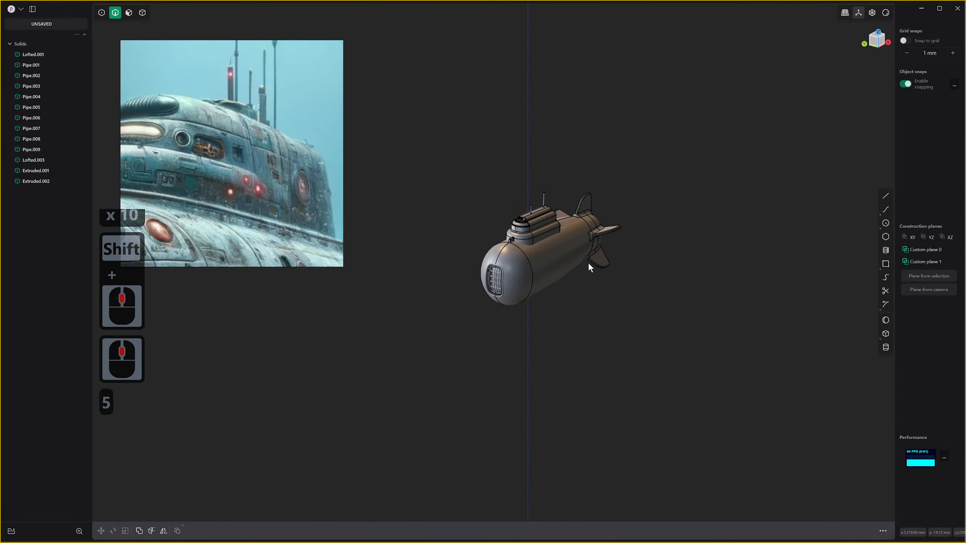
{"action": "scroll", "coordinate": [588, 263], "scroll_direction": "up", "scroll_amount": 6}
{"action": "middle_click", "coordinate": [559, 256]}
{"action": "key", "text": "5"}
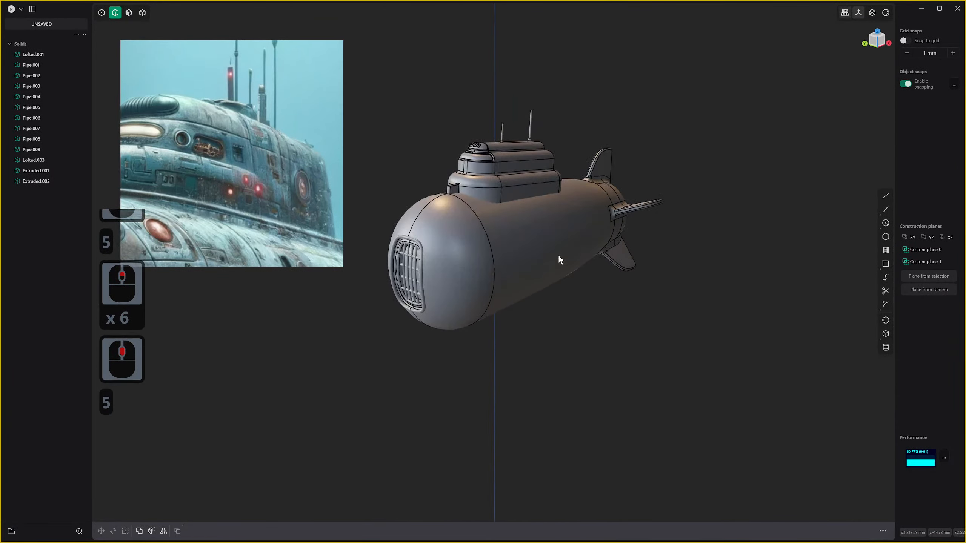
{"action": "scroll", "coordinate": [508, 234], "scroll_direction": "up", "scroll_amount": 3}
{"action": "middle_click_drag", "start_coordinate": [507, 234], "coordinate": [677, 207]}
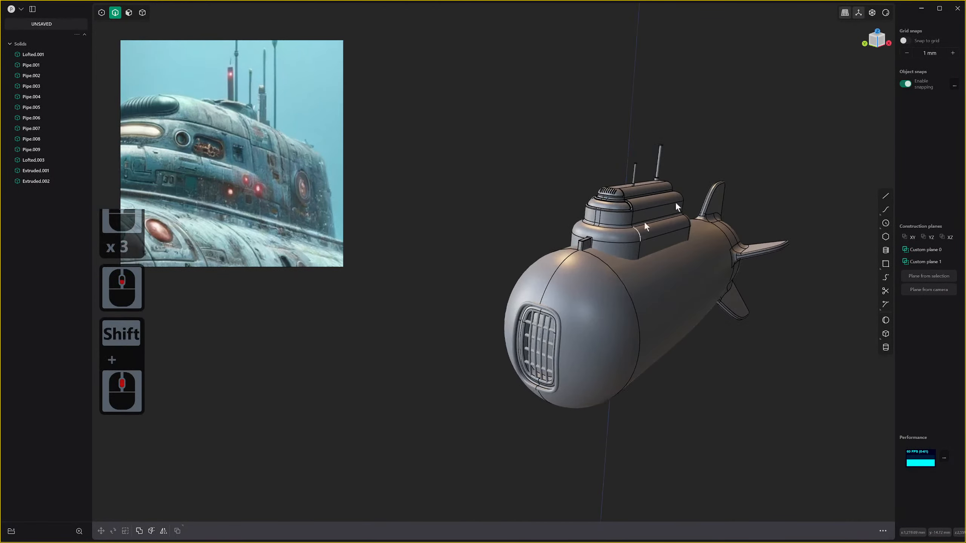
Switch the viewport shading to the light glossy render mode that displays materials.
{"action": "left_click", "coordinate": [885, 12]}
{"action": "left_click", "coordinate": [847, 81]}
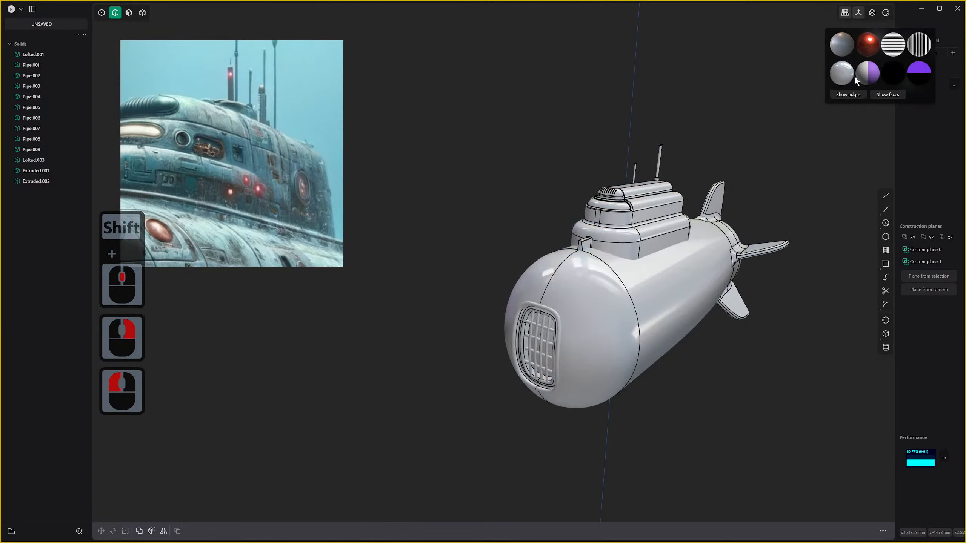
{"action": "middle_click_drag", "start_coordinate": [672, 200], "coordinate": [627, 197]}
{"action": "left_click_drag", "start_coordinate": [509, 99], "coordinate": [789, 396]}
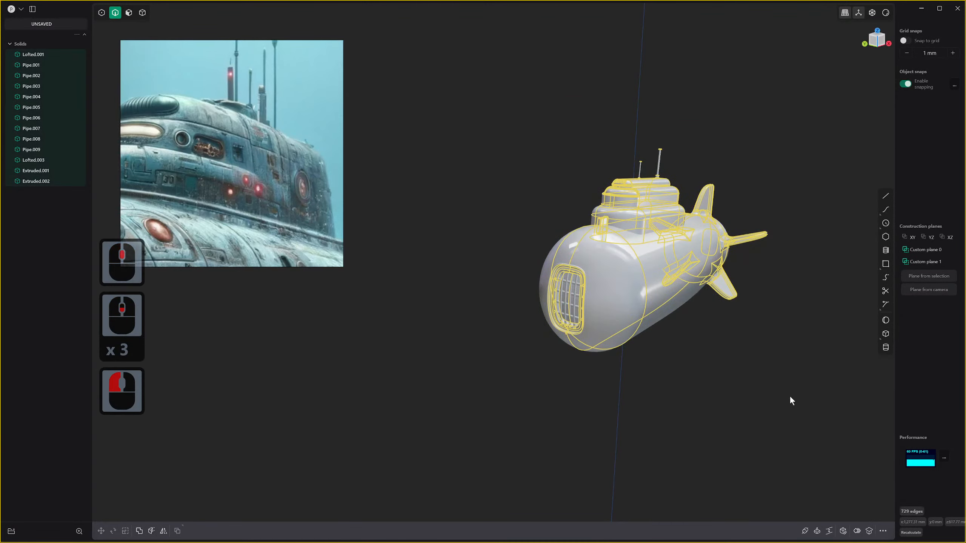
{"action": "key", "text": "m"}
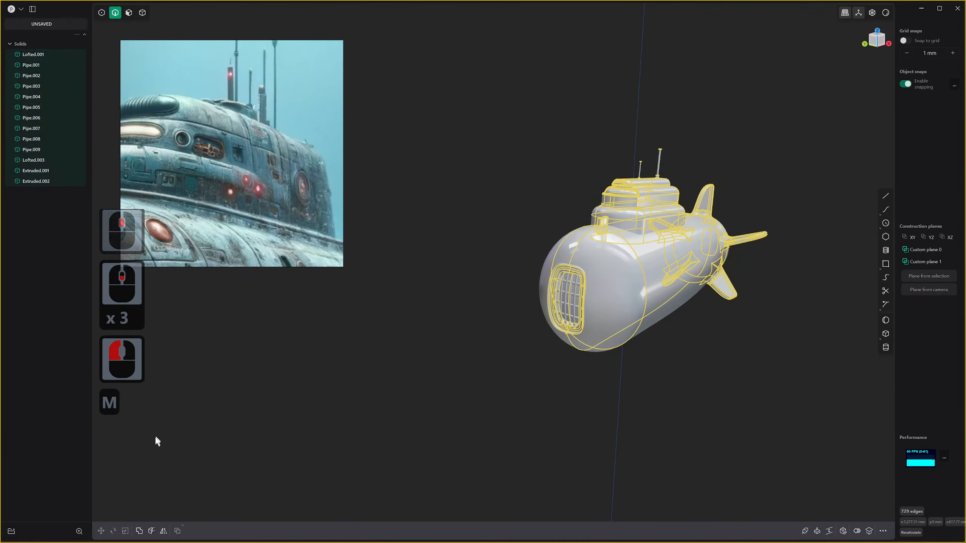
{"action": "left_click", "coordinate": [348, 402]}
{"action": "key", "text": "m"}
{"action": "middle_click_drag", "start_coordinate": [348, 401], "coordinate": [502, 335]}
{"action": "left_click_drag", "start_coordinate": [509, 110], "coordinate": [663, 295]}
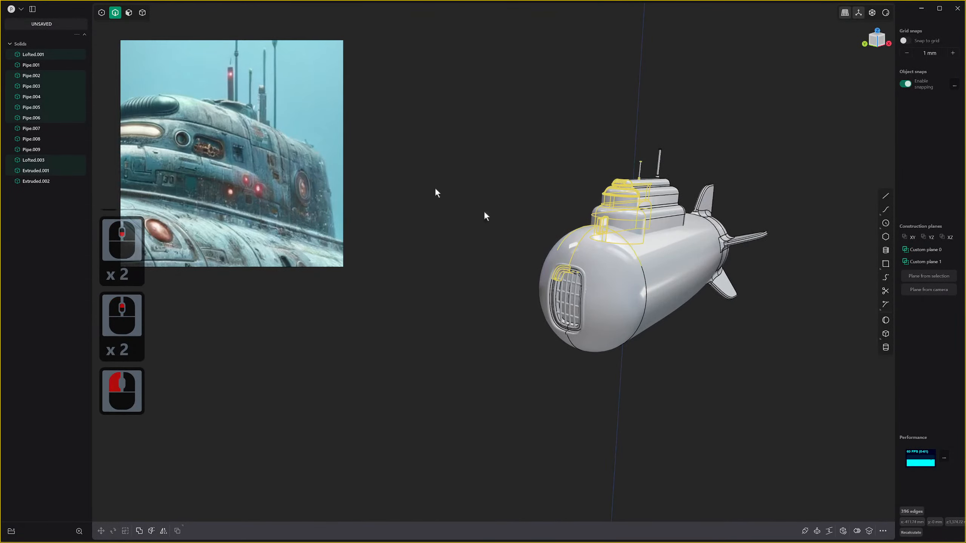
Restrict selection to solids, select every solid of the submarine, and set their material color to RGB 99, 99, 99.
{"action": "left_click", "coordinate": [137, 10]}
{"action": "left_click", "coordinate": [144, 15]}
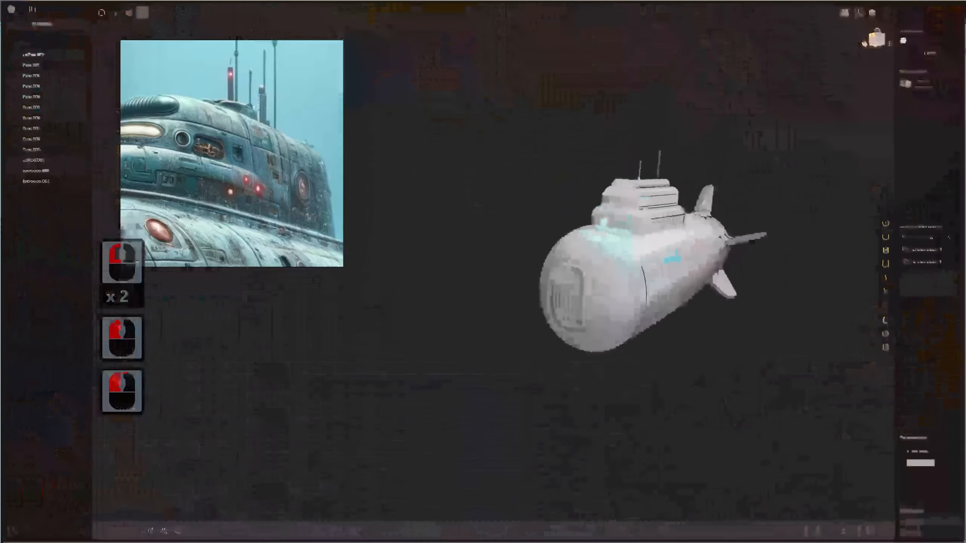
{"action": "left_click_drag", "start_coordinate": [469, 59], "coordinate": [786, 409]}
{"action": "key", "text": "m"}
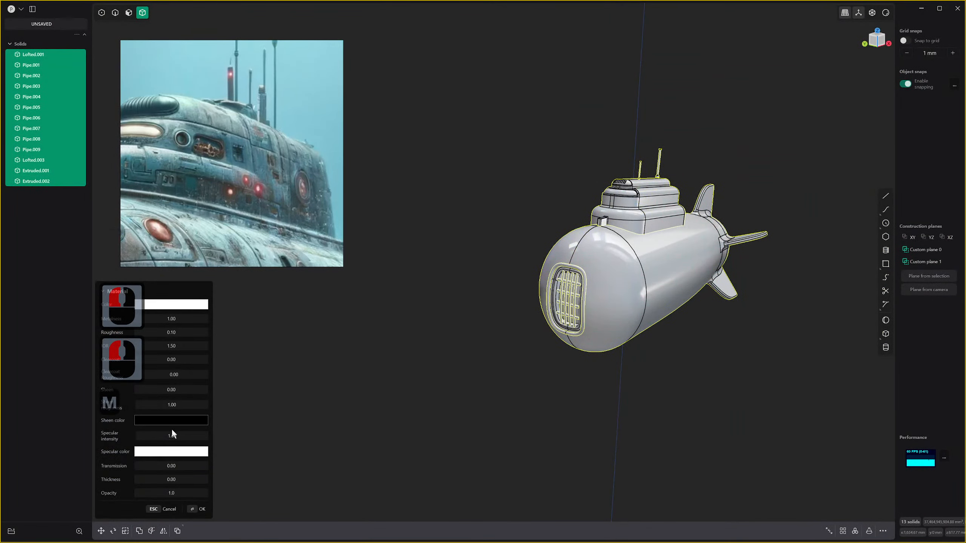
{"action": "left_click", "coordinate": [172, 305]}
{"action": "left_click_drag", "start_coordinate": [150, 348], "coordinate": [135, 343]}
{"action": "left_click", "coordinate": [135, 341]}
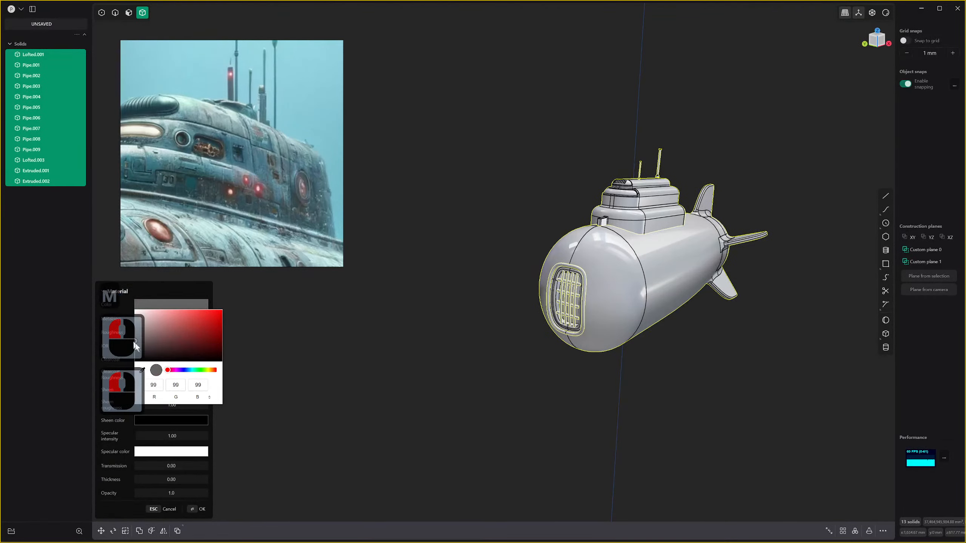
{"action": "left_click", "coordinate": [127, 422]}
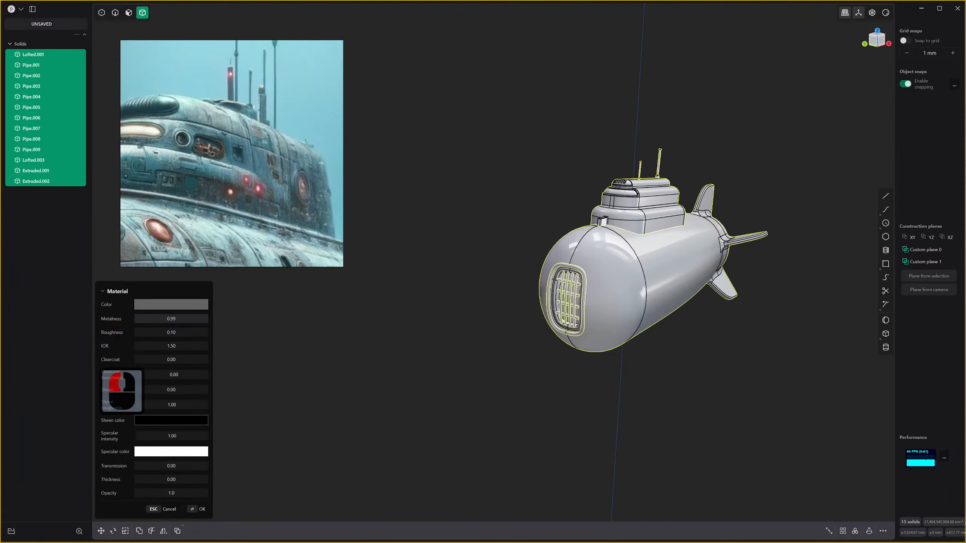
Set the material's metalness to 0.98, adjust its roughness, and apply it to all the selected solids.
{"action": "left_click", "coordinate": [173, 344]}
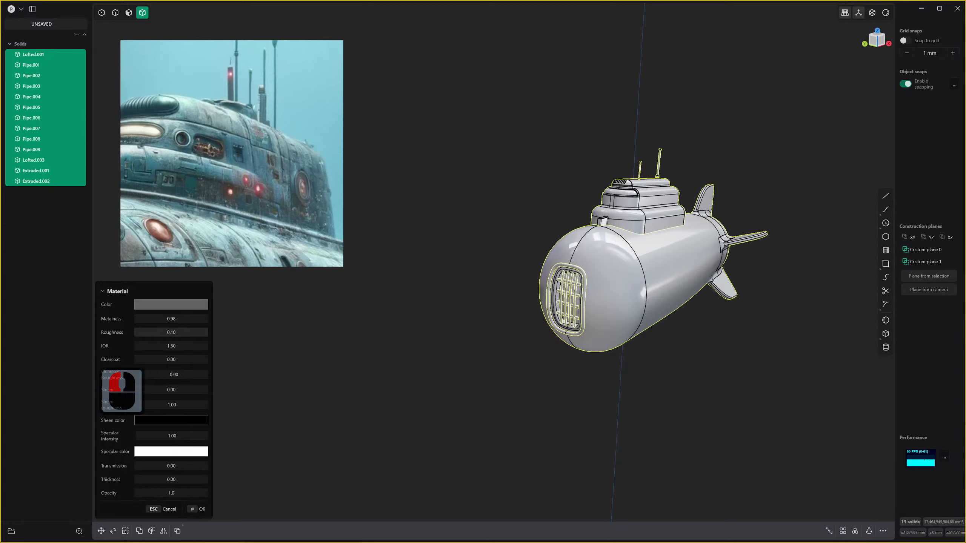
{"action": "left_click_drag", "start_coordinate": [171, 332], "coordinate": [179, 333]}
{"action": "left_click", "coordinate": [198, 511]}
{"action": "middle_click_drag", "start_coordinate": [598, 242], "coordinate": [554, 235]}
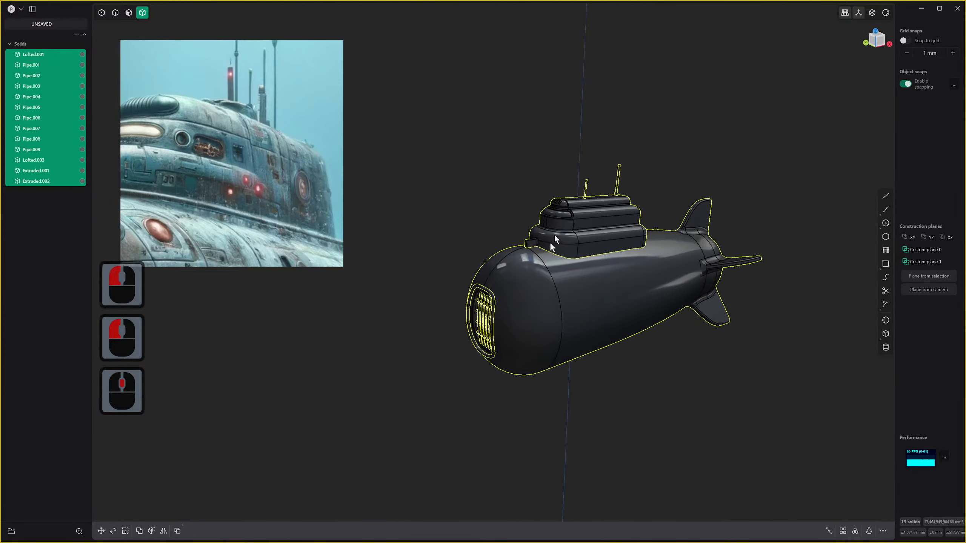
Deselect the solids and examine the new metallic material on the hull, tower and fins from several angles.
{"action": "left_click", "coordinate": [634, 130]}
{"action": "scroll", "coordinate": [634, 130], "scroll_direction": "up", "scroll_amount": 1}
{"action": "middle_click_drag", "start_coordinate": [633, 129], "coordinate": [691, 132]}
{"action": "scroll", "coordinate": [691, 131], "scroll_direction": "up", "scroll_amount": 2}
{"action": "scroll", "coordinate": [691, 131], "scroll_direction": "up", "scroll_amount": 1}
{"action": "middle_click_drag", "start_coordinate": [704, 257], "coordinate": [697, 65], "text": "shift"}
{"action": "scroll", "coordinate": [697, 65], "scroll_direction": "down", "scroll_amount": 1, "text": "shift"}
{"action": "scroll", "coordinate": [670, 180], "scroll_direction": "up", "scroll_amount": 1}
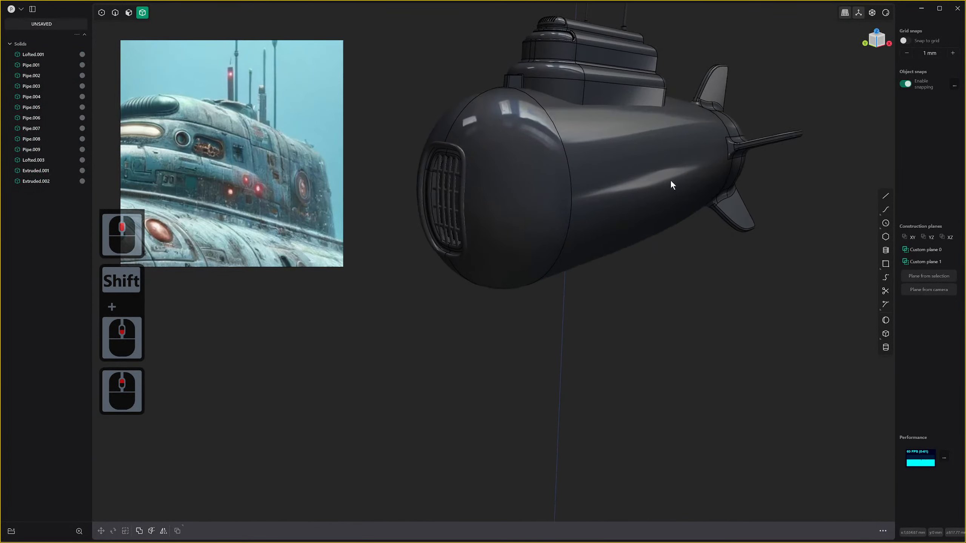
{"action": "middle_click_drag", "start_coordinate": [670, 181], "coordinate": [722, 338], "text": "shift"}
{"action": "scroll", "coordinate": [723, 340], "scroll_direction": "down", "scroll_amount": 2}
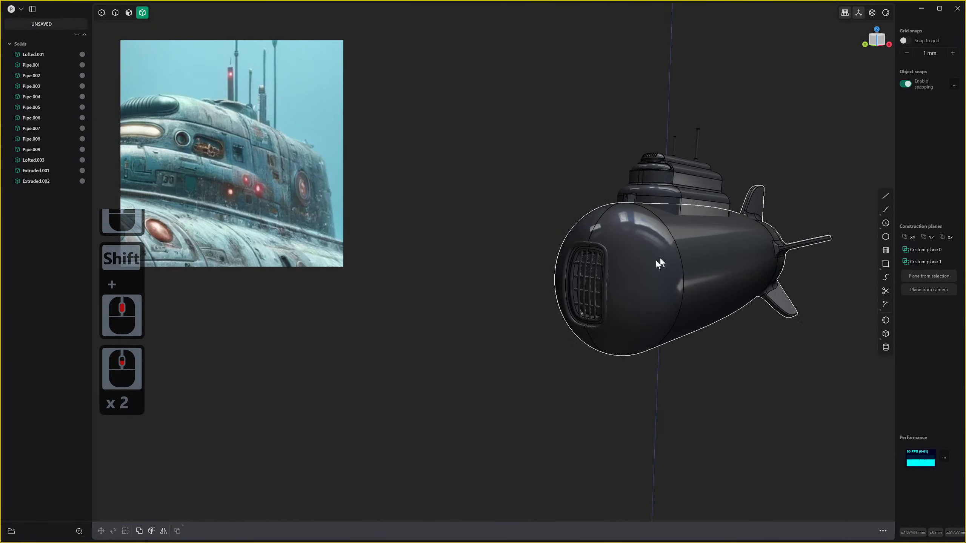
{"action": "scroll", "coordinate": [627, 260], "scroll_direction": "up", "scroll_amount": 4}
{"action": "scroll", "coordinate": [597, 258], "scroll_direction": "down", "scroll_amount": 2, "text": "shift"}
{"action": "scroll", "coordinate": [617, 256], "scroll_direction": "down", "scroll_amount": 3}
{"action": "middle_click_drag", "start_coordinate": [724, 192], "coordinate": [729, 210]}
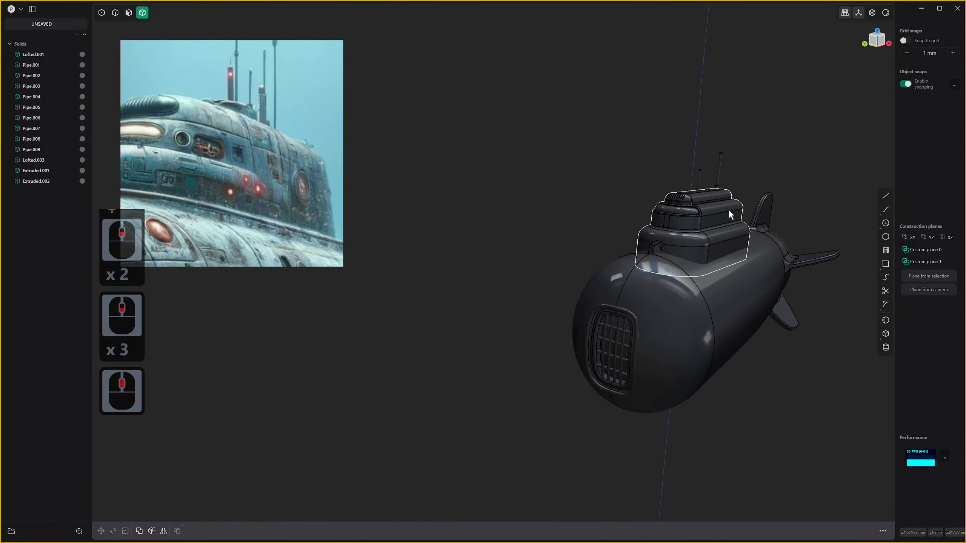
{"action": "scroll", "coordinate": [803, 128], "scroll_direction": "up", "scroll_amount": 5}
{"action": "middle_click_drag", "start_coordinate": [803, 128], "coordinate": [724, 162]}
{"action": "scroll", "coordinate": [712, 121], "scroll_direction": "down", "scroll_amount": 2, "text": "shift"}
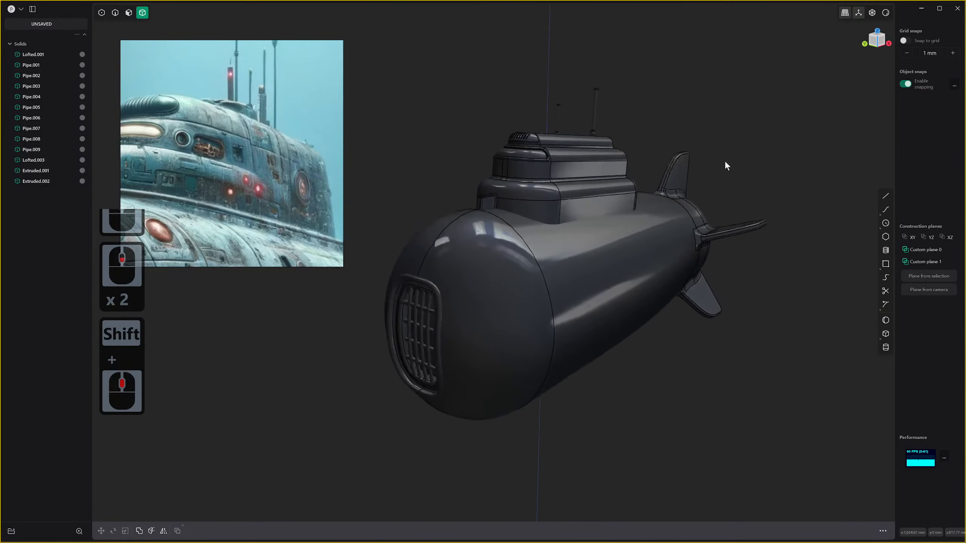
Change the viewport background in the appearance preferences to a dark teal-blue custom color.
{"action": "left_click", "coordinate": [21, 11]}
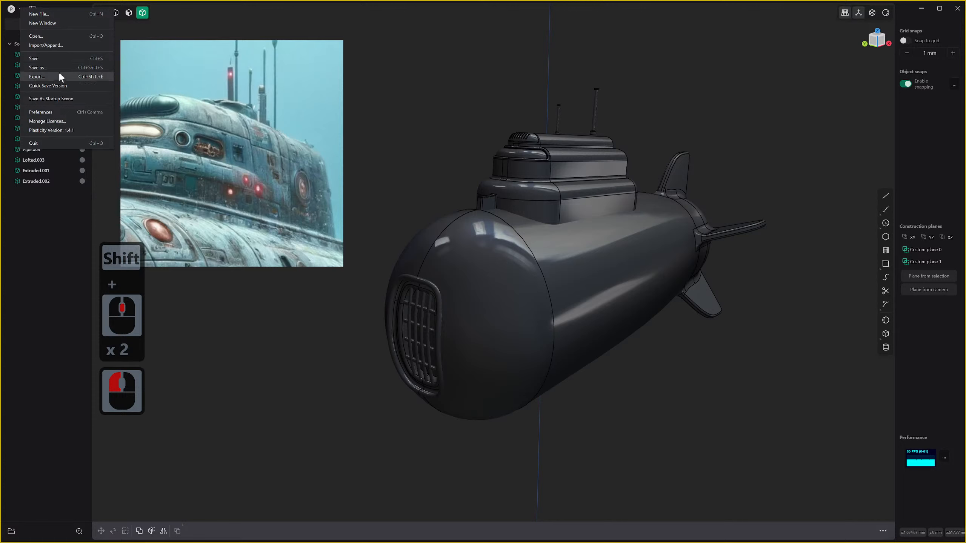
{"action": "left_click", "coordinate": [55, 112]}
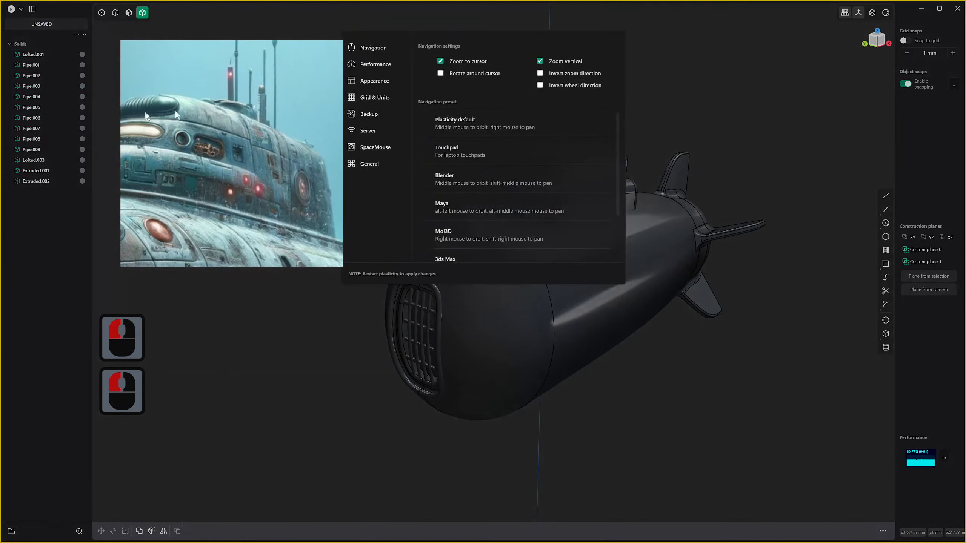
{"action": "left_click", "coordinate": [382, 82]}
{"action": "left_click", "coordinate": [487, 102]}
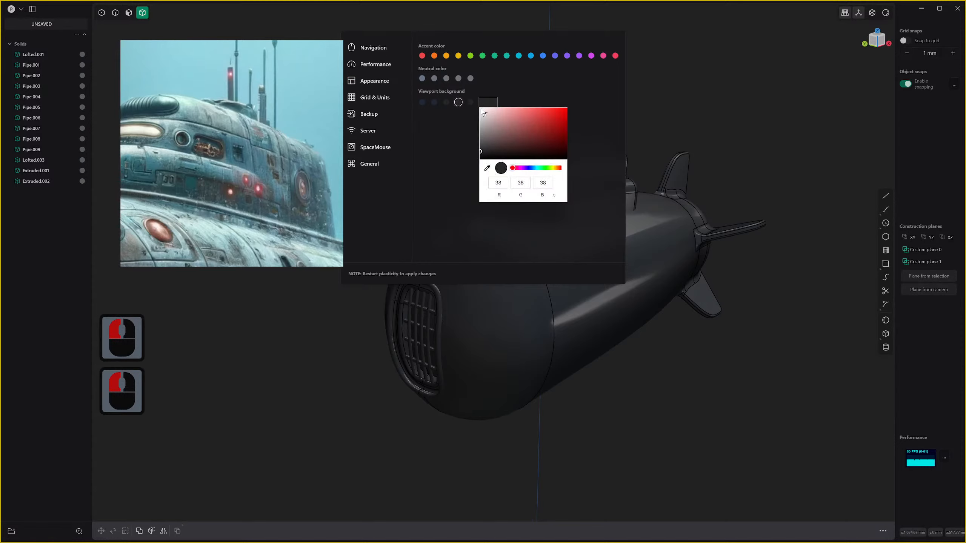
{"action": "left_click", "coordinate": [535, 170]}
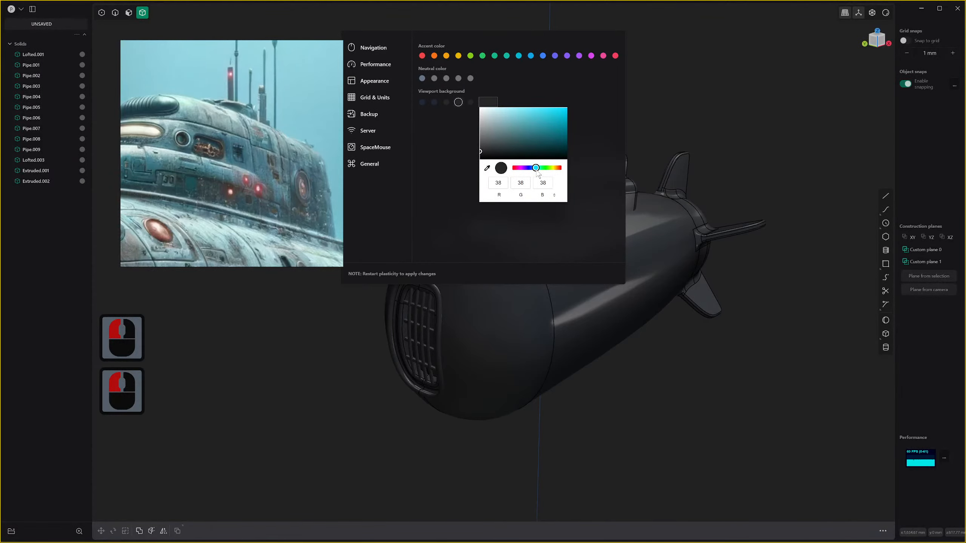
{"action": "mouse_move", "coordinate": [530, 149]}
{"action": "left_mouse_down"}
{"action": "mouse_move", "coordinate": [541, 129]}
{"action": "mouse_move", "coordinate": [539, 140]}
{"action": "left_mouse_up"}
{"action": "left_click", "coordinate": [725, 97]}
{"action": "left_click", "coordinate": [726, 96]}
{"action": "right_click", "coordinate": [728, 99]}
Switch the viewport shading from the glossy render mode to the lighter grey display of the submarine.
{"action": "scroll", "coordinate": [728, 100], "scroll_direction": "down", "scroll_amount": 5}
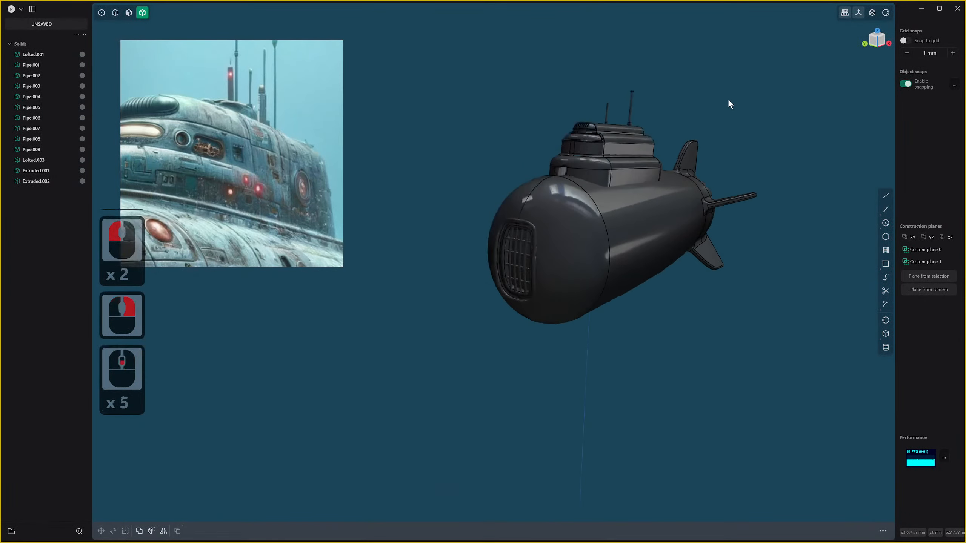
{"action": "scroll", "coordinate": [728, 99], "scroll_direction": "down", "scroll_amount": 6}
{"action": "mouse_move", "coordinate": [818, 47]}
{"action": "middle_mouse_down"}
{"action": "mouse_move", "coordinate": [830, 43]}
{"action": "mouse_move", "coordinate": [819, 64]}
{"action": "middle_mouse_up"}
{"action": "scroll", "coordinate": [693, 112], "scroll_direction": "up", "scroll_amount": 5}
{"action": "scroll", "coordinate": [748, 175], "scroll_direction": "down", "scroll_amount": 1, "text": "shift"}
{"action": "middle_click_drag", "start_coordinate": [693, 112], "coordinate": [910, 24], "text": "shift"}
{"action": "scroll", "coordinate": [629, 225], "scroll_direction": "up", "scroll_amount": 4}
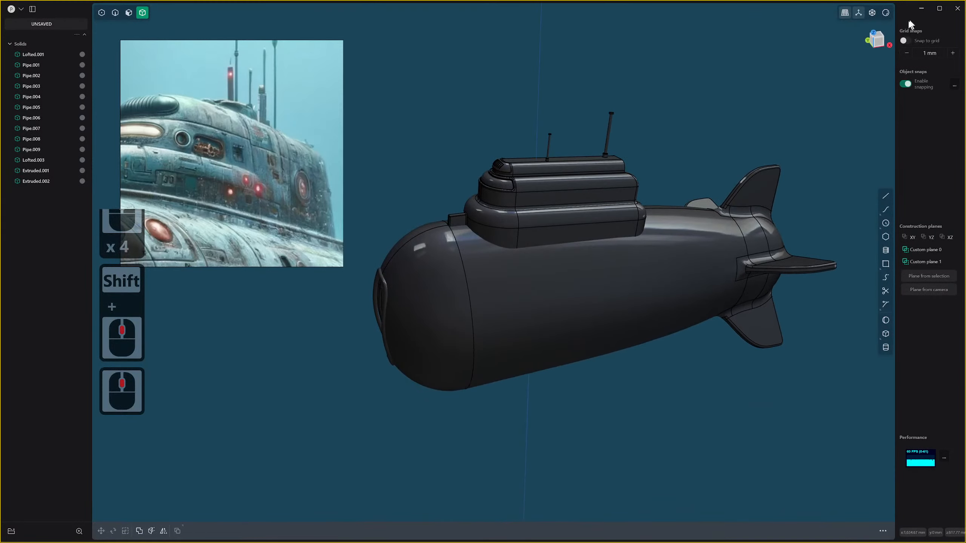
{"action": "right_click", "coordinate": [884, 13]}
{"action": "left_click", "coordinate": [844, 45]}
Examine the bow, grille and tower from several angles and compare the tower's front with the reference image.
{"action": "mouse_move", "coordinate": [536, 203]}
{"action": "middle_mouse_down"}
{"action": "mouse_move", "coordinate": [590, 176]}
{"action": "mouse_move", "coordinate": [576, 225]}
{"action": "middle_mouse_up"}
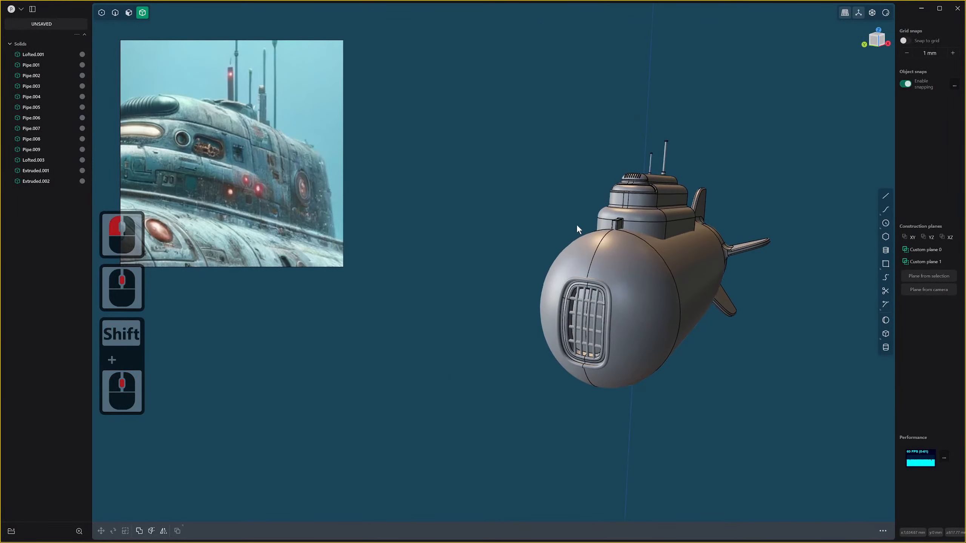
{"action": "scroll", "coordinate": [576, 227], "scroll_direction": "down", "scroll_amount": 5}
{"action": "scroll", "coordinate": [578, 224], "scroll_direction": "down", "scroll_amount": 11}
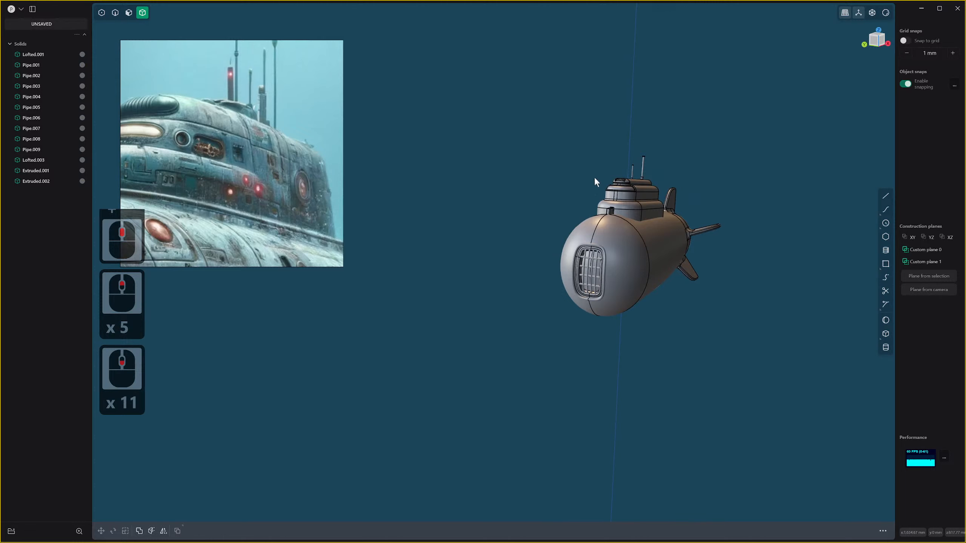
{"action": "scroll", "coordinate": [595, 178], "scroll_direction": "down", "scroll_amount": 2}
{"action": "scroll", "coordinate": [601, 162], "scroll_direction": "up", "scroll_amount": 9}
{"action": "scroll", "coordinate": [598, 152], "scroll_direction": "up", "scroll_amount": 1}
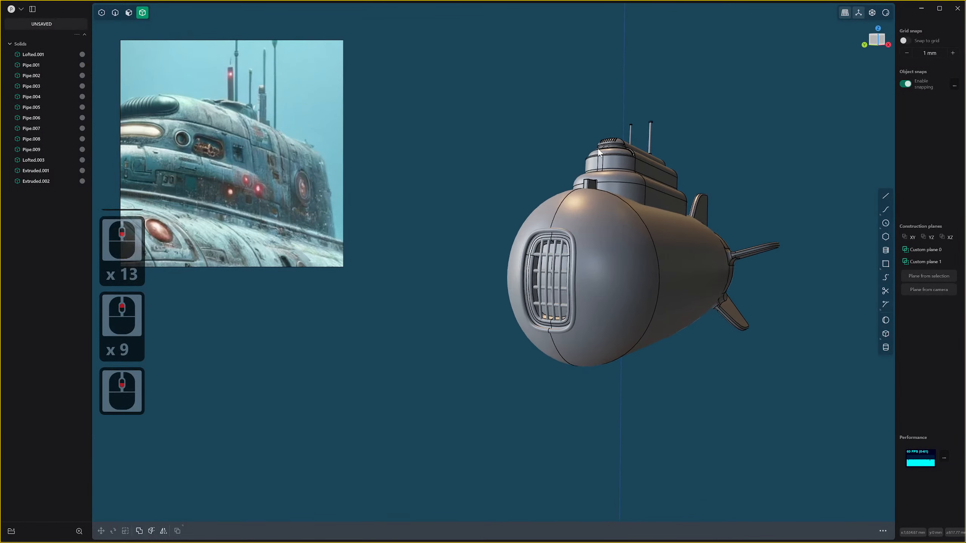
{"action": "scroll", "coordinate": [598, 151], "scroll_direction": "down", "scroll_amount": 2}
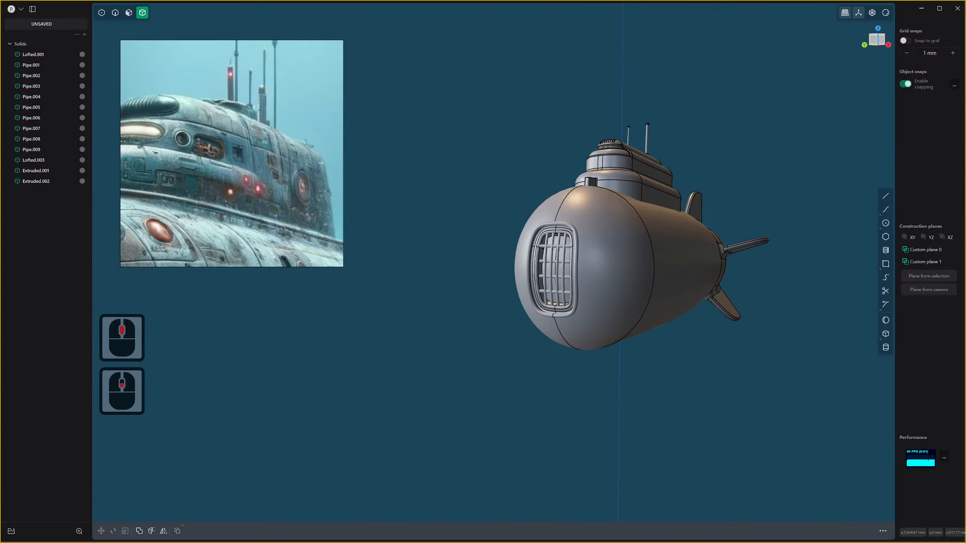
{"action": "scroll", "coordinate": [695, 306], "scroll_direction": "down", "scroll_amount": 2}
{"action": "scroll", "coordinate": [673, 327], "scroll_direction": "up", "scroll_amount": 5}
{"action": "middle_click_drag", "start_coordinate": [693, 303], "coordinate": [602, 316]}
{"action": "middle_click_drag", "start_coordinate": [603, 315], "coordinate": [569, 310]}
{"action": "scroll", "coordinate": [443, 160], "scroll_direction": "up", "scroll_amount": 3}
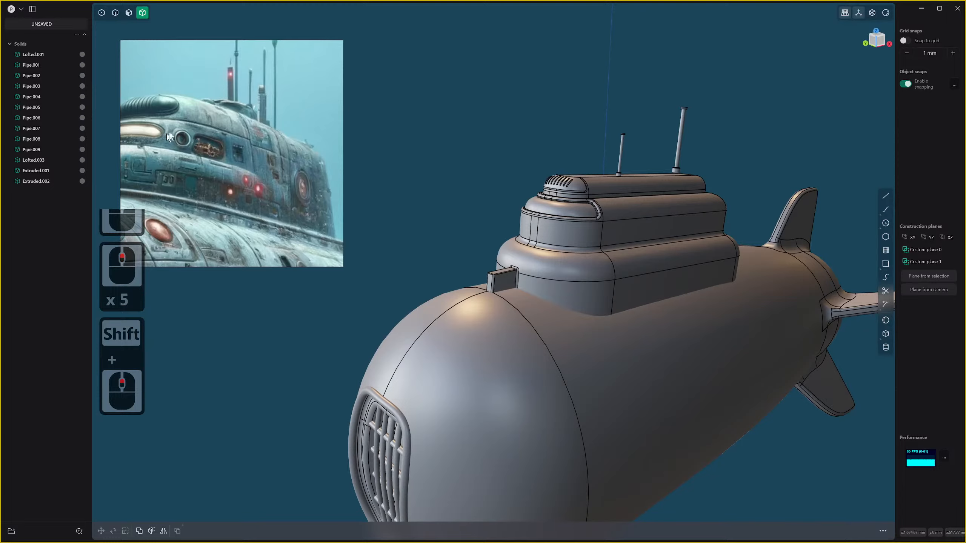
{"action": "scroll", "coordinate": [556, 220], "scroll_direction": "up", "scroll_amount": 9}
{"action": "middle_click_drag", "start_coordinate": [556, 220], "coordinate": [574, 247], "text": "shift"}
{"action": "scroll", "coordinate": [570, 273], "scroll_direction": "down", "scroll_amount": 4}
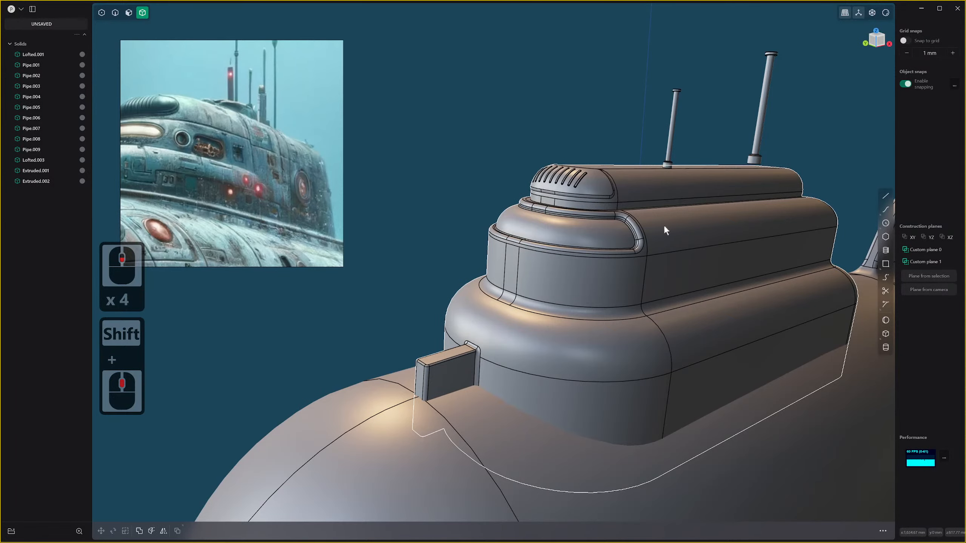
{"action": "middle_click_drag", "start_coordinate": [676, 240], "coordinate": [544, 259]}
{"action": "scroll", "coordinate": [534, 253], "scroll_direction": "up", "scroll_amount": 1}
{"action": "scroll", "coordinate": [534, 252], "scroll_direction": "up", "scroll_amount": 1}
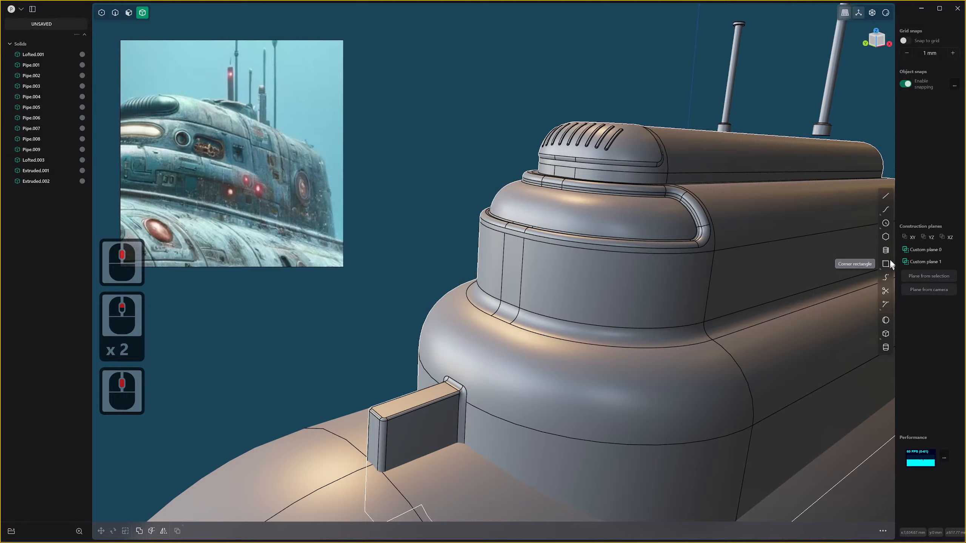
Create a saved construction plane from the curved front face of the tower's middle tier and align the view to it.
{"action": "key", "text": "3"}
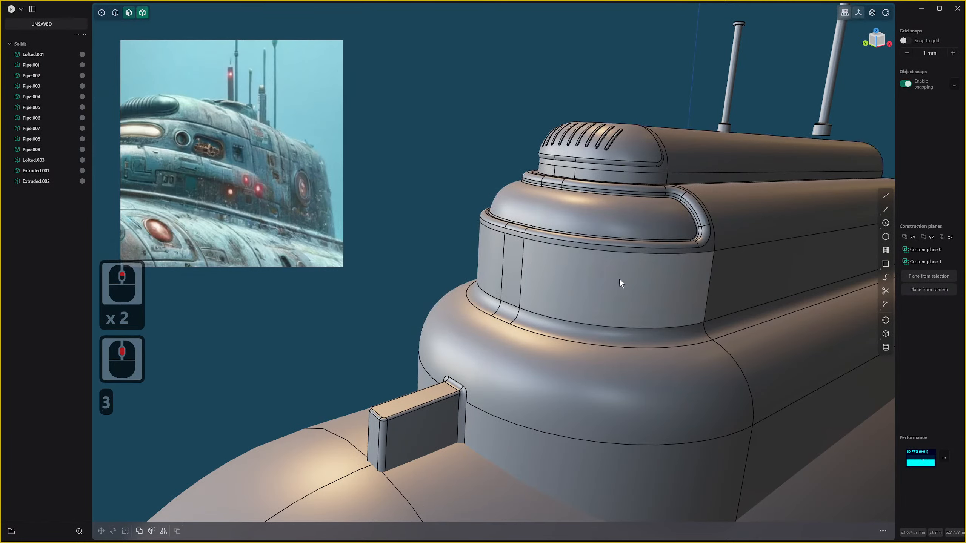
{"action": "left_click", "coordinate": [619, 279]}
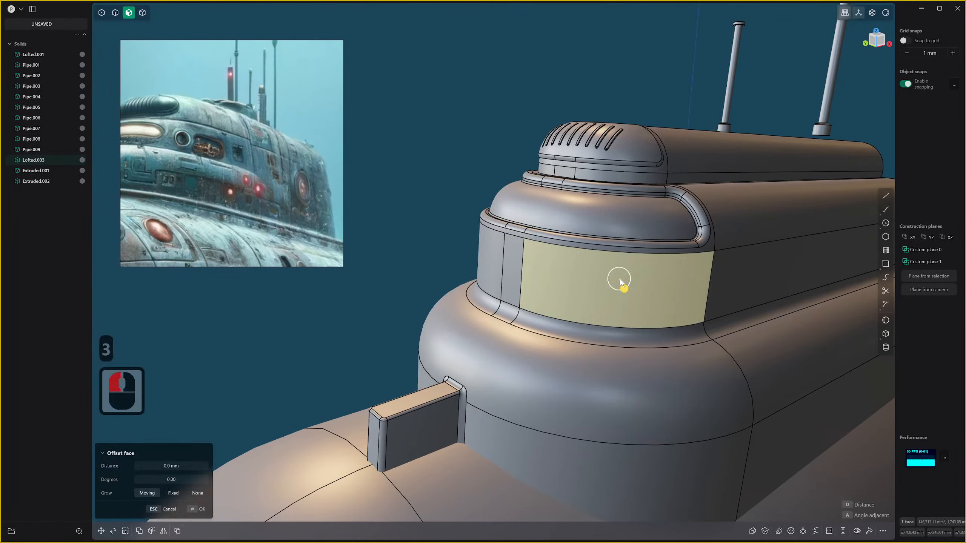
{"action": "key", "text": "x"}
{"action": "key", "text": "ctrl+z"}
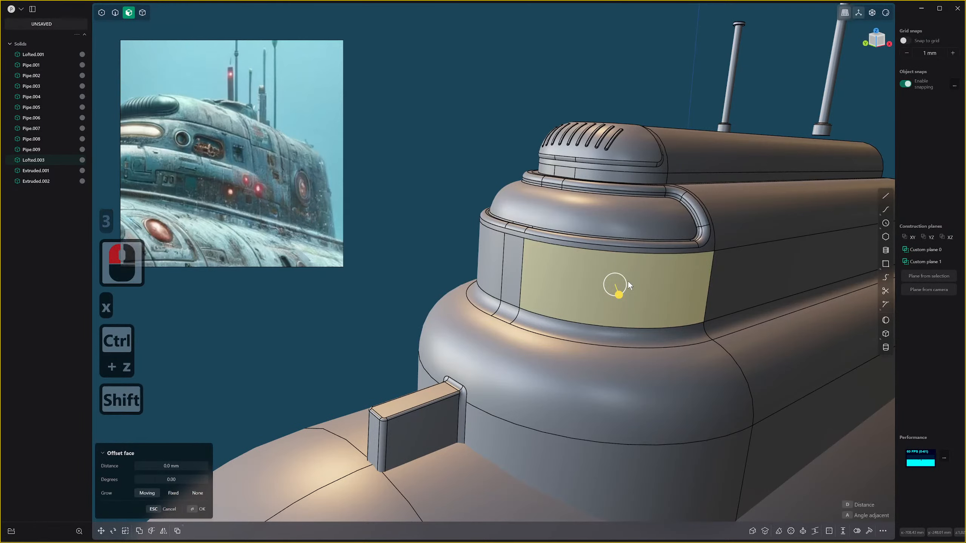
{"action": "key", "text": "shift+space"}
{"action": "mouse_move", "coordinate": [641, 295]}
{"action": "middle_mouse_down"}
{"action": "mouse_move", "coordinate": [627, 291]}
{"action": "mouse_move", "coordinate": [645, 279]}
{"action": "middle_mouse_up"}
{"action": "scroll", "coordinate": [692, 276], "scroll_direction": "up", "scroll_amount": 2}
{"action": "scroll", "coordinate": [691, 276], "scroll_direction": "down", "scroll_amount": 2}
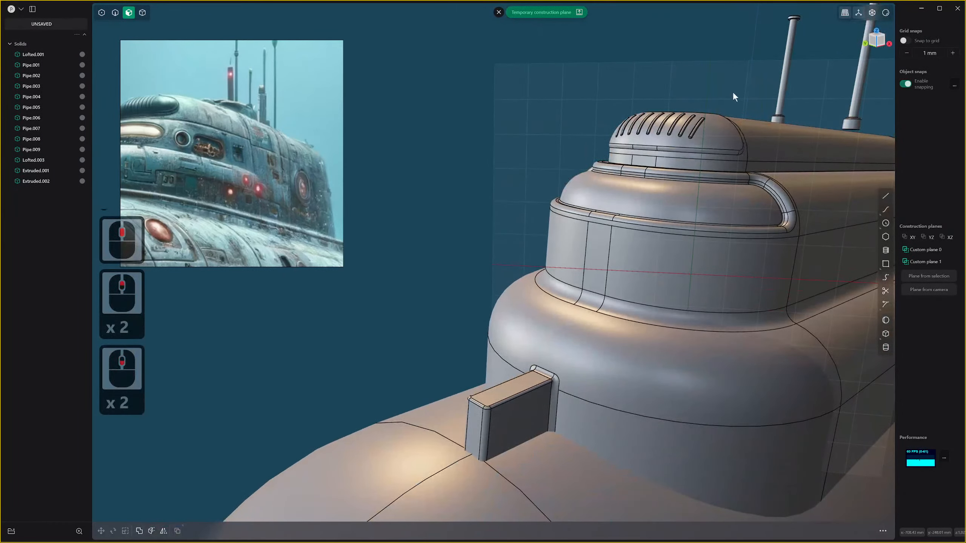
{"action": "left_click", "coordinate": [563, 16]}
{"action": "left_click", "coordinate": [563, 16]}
{"action": "double_click", "coordinate": [928, 275]}
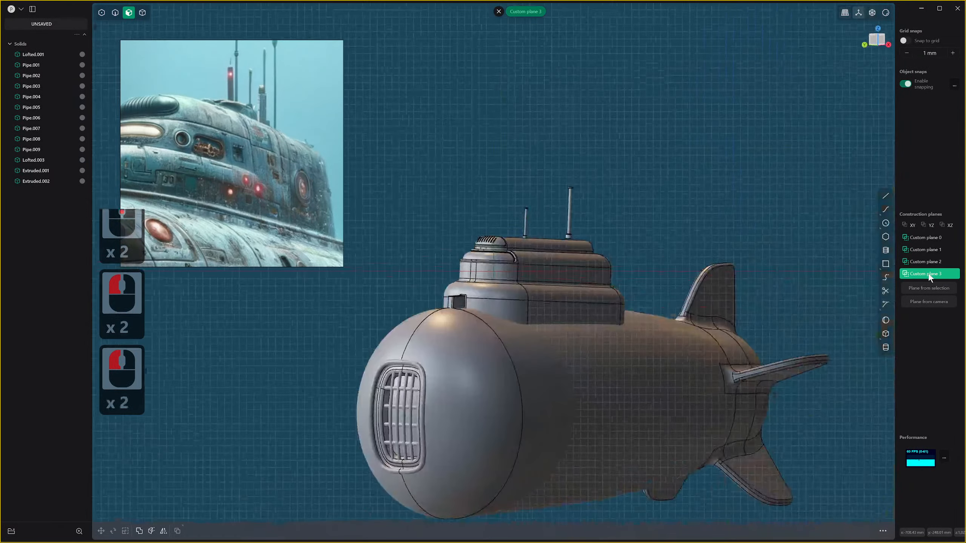
Draw a circle of about 70 mm radius centered at the plane's origin on the tower's middle tier.
{"action": "scroll", "coordinate": [533, 322], "scroll_direction": "up", "scroll_amount": 20}
{"action": "scroll", "coordinate": [511, 268], "scroll_direction": "up", "scroll_amount": 6, "text": "shift"}
{"action": "scroll", "coordinate": [641, 298], "scroll_direction": "up", "scroll_amount": 8}
{"action": "middle_click_drag", "start_coordinate": [490, 271], "coordinate": [617, 289], "text": "shift"}
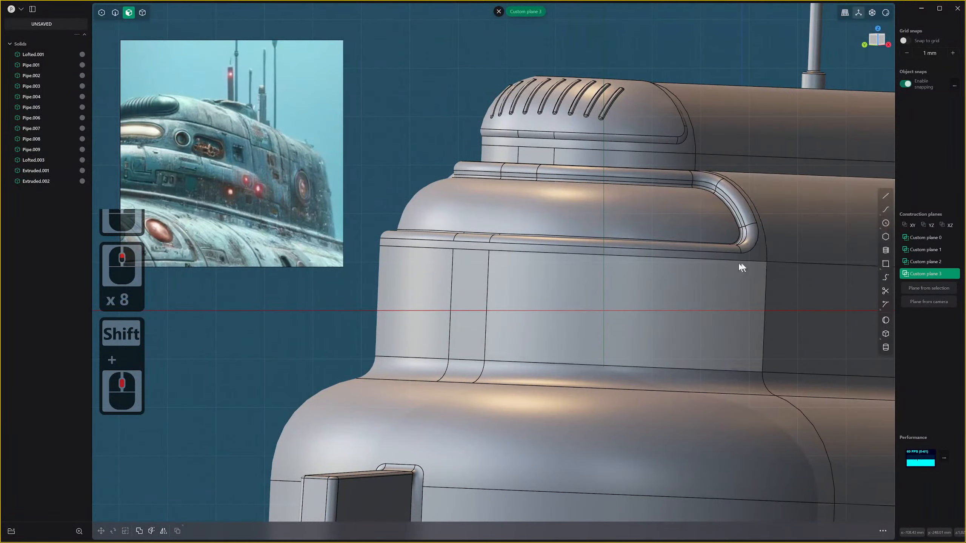
{"action": "scroll", "coordinate": [706, 272], "scroll_direction": "down", "scroll_amount": 2}
{"action": "left_click", "coordinate": [885, 223]}
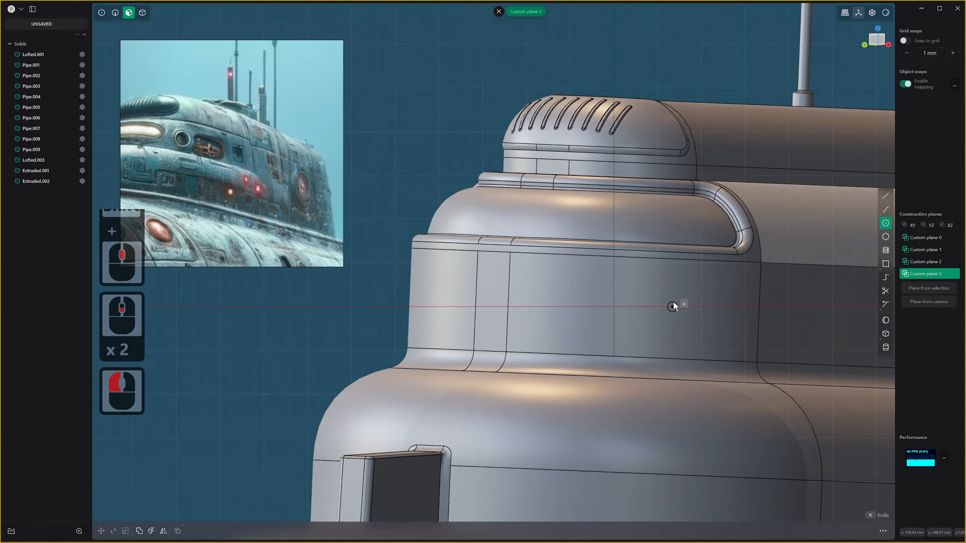
{"action": "left_click", "coordinate": [613, 305]}
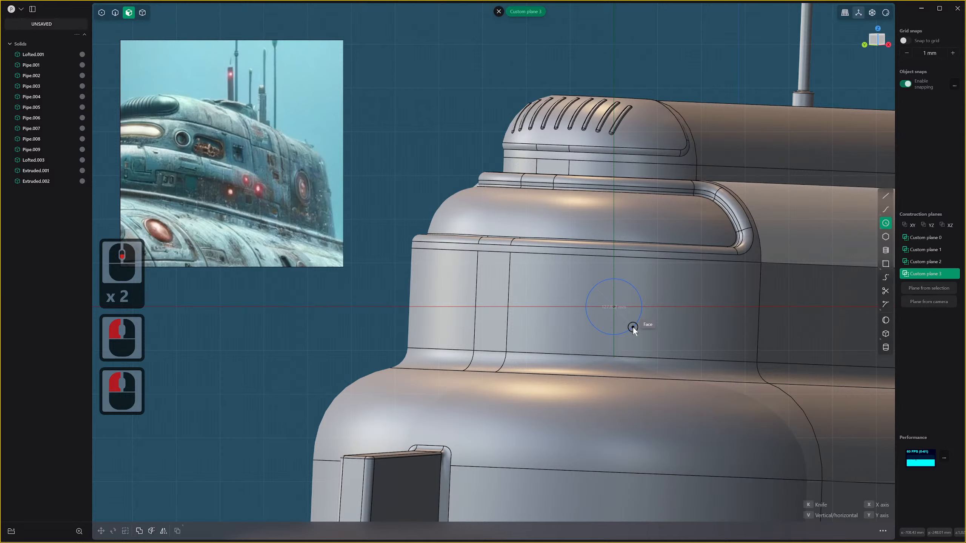
{"action": "left_click", "coordinate": [634, 329]}
{"action": "right_click", "coordinate": [637, 328]}
Imprint the circle onto the tower's middle tier using the Normal method and hide the source curve.
{"action": "scroll", "coordinate": [637, 328], "scroll_direction": "down", "scroll_amount": 10}
{"action": "middle_click_drag", "start_coordinate": [636, 329], "coordinate": [582, 347]}
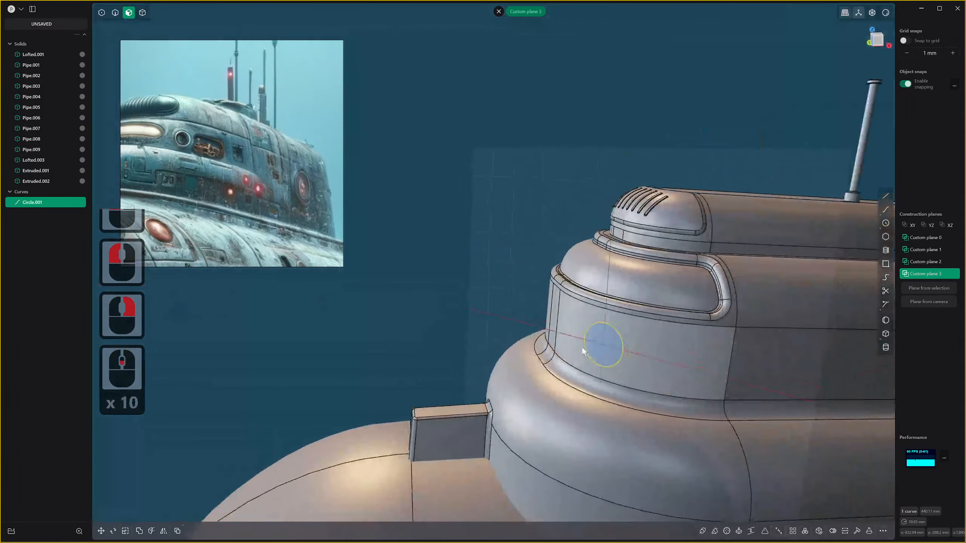
{"action": "key", "text": "i"}
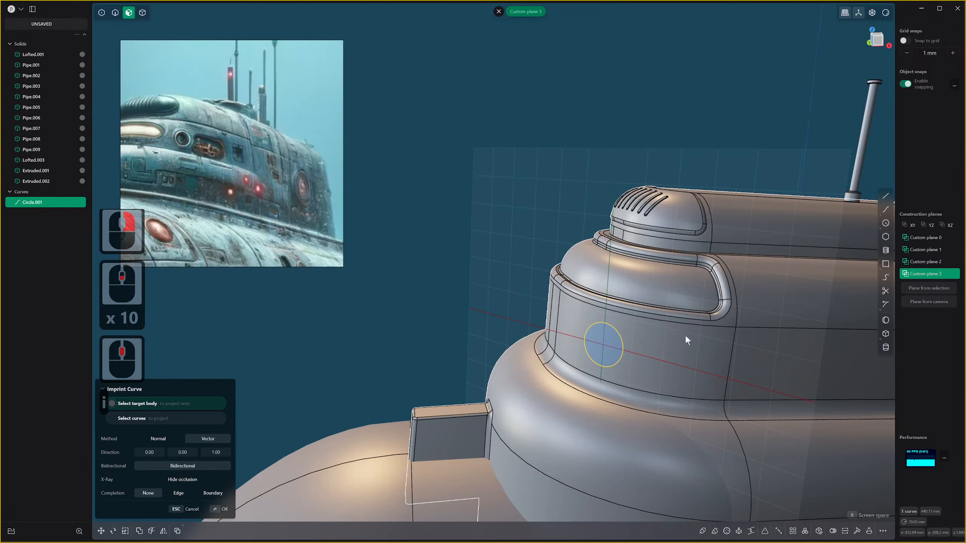
{"action": "left_click", "coordinate": [152, 440]}
{"action": "middle_click_drag", "start_coordinate": [722, 373], "coordinate": [580, 358]}
{"action": "key", "text": "2"}
{"action": "left_click", "coordinate": [573, 350]}
{"action": "right_click", "coordinate": [574, 348]}
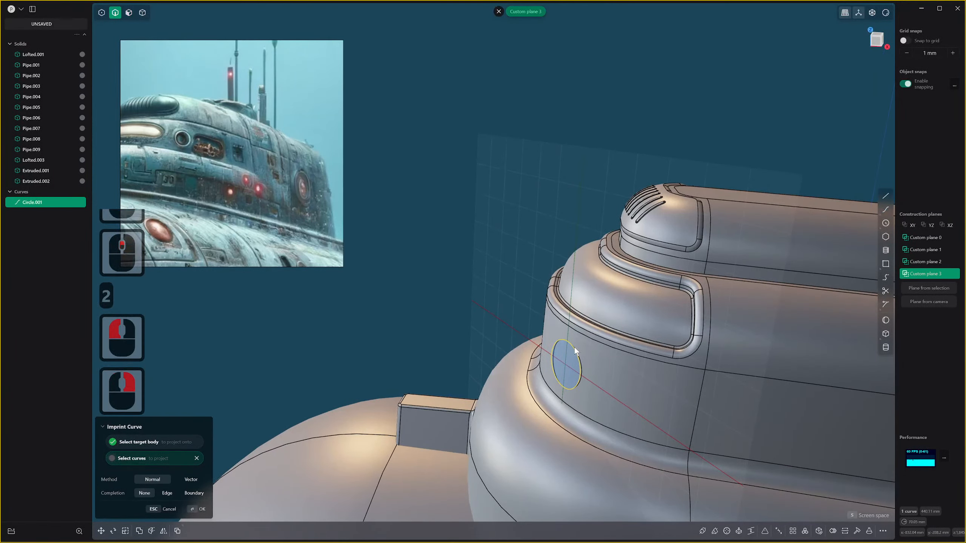
{"action": "left_click", "coordinate": [572, 347]}
{"action": "key", "text": "h"}
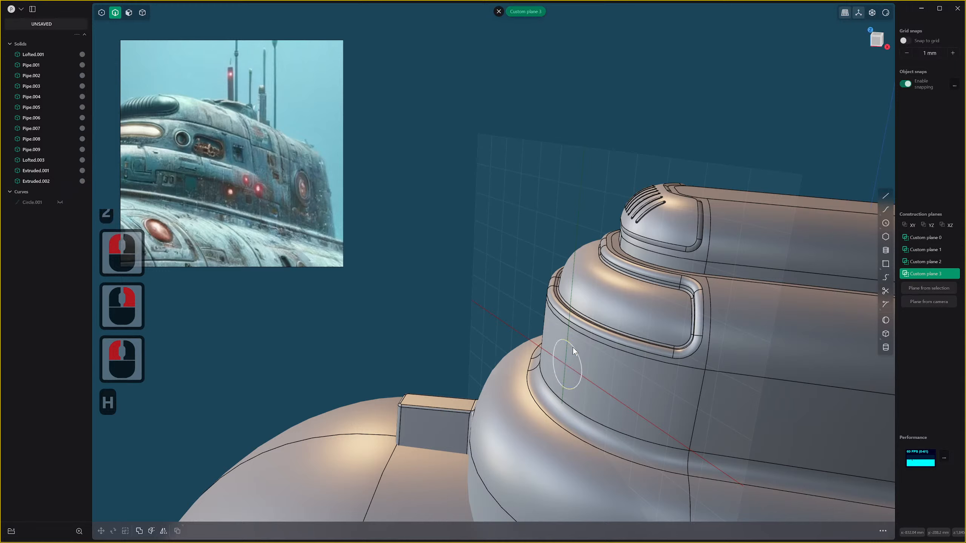
{"action": "middle_click_drag", "start_coordinate": [573, 347], "coordinate": [600, 357]}
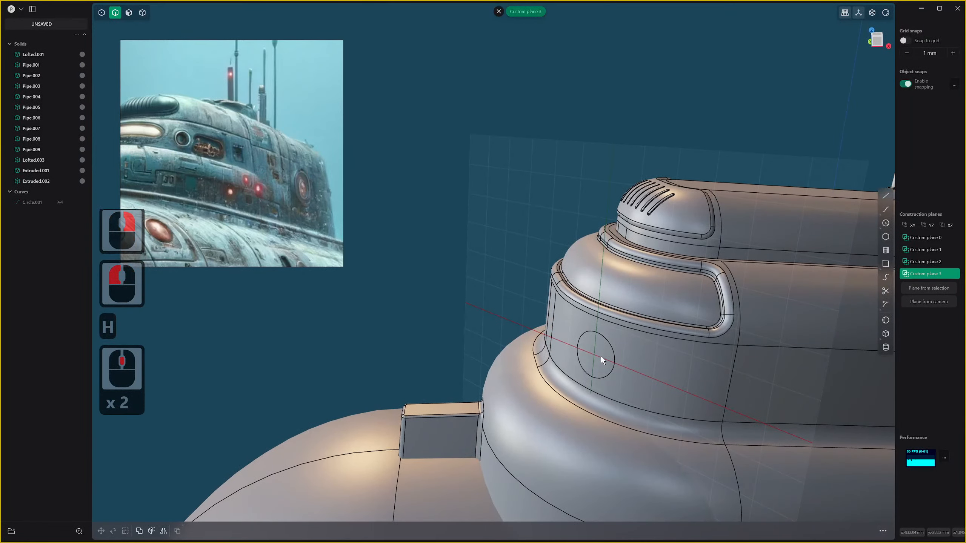
Offset the imprinted circular face about 17 mm inward to form a porthole recess.
{"action": "key", "text": "3"}
{"action": "left_click_drag", "start_coordinate": [608, 352], "coordinate": [591, 366]}
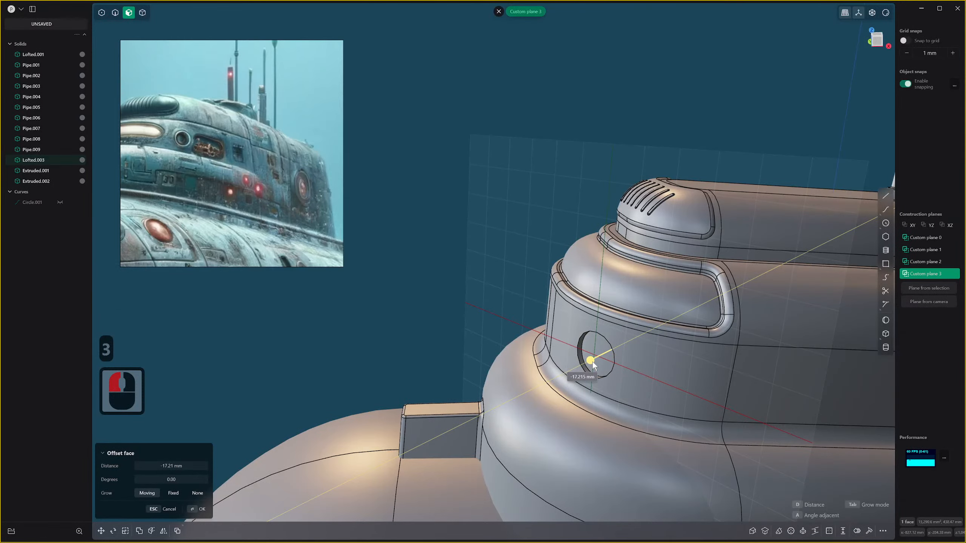
{"action": "left_click", "coordinate": [592, 362]}
{"action": "right_click", "coordinate": [592, 362]}
Fillet the inner circular edge of the porthole recess by about 4 mm.
{"action": "scroll", "coordinate": [602, 343], "scroll_direction": "up", "scroll_amount": 7}
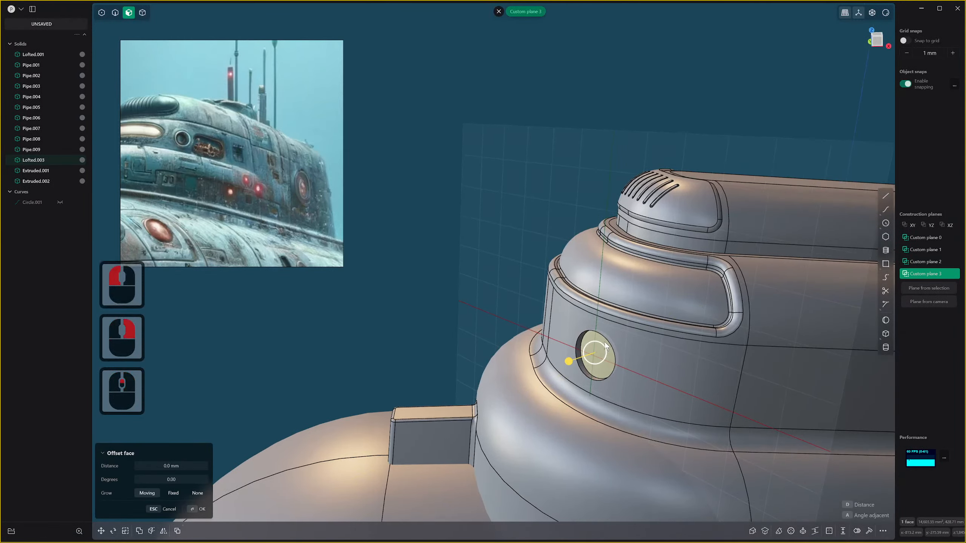
{"action": "scroll", "coordinate": [602, 343], "scroll_direction": "up", "scroll_amount": 1}
{"action": "middle_click_drag", "start_coordinate": [621, 341], "coordinate": [614, 305]}
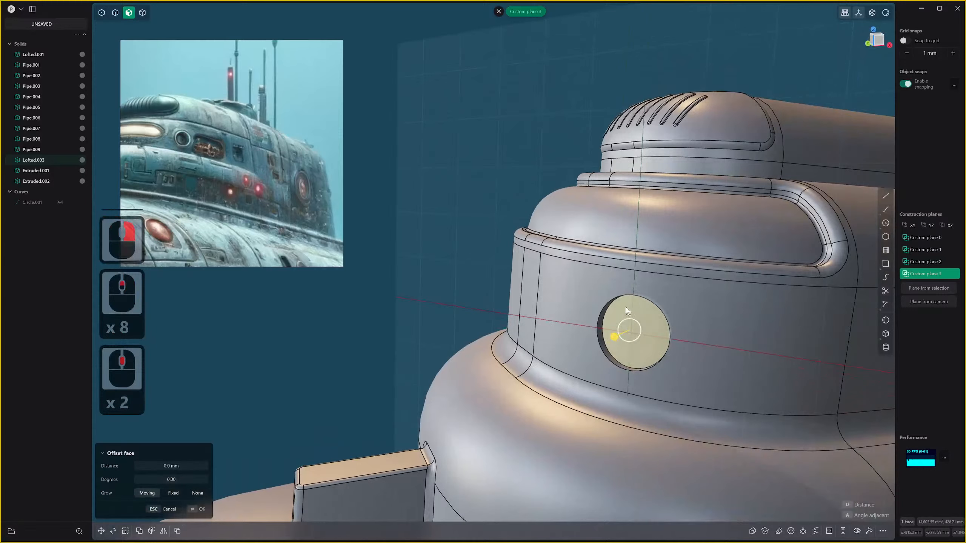
{"action": "key", "text": "2"}
{"action": "left_click", "coordinate": [614, 303]}
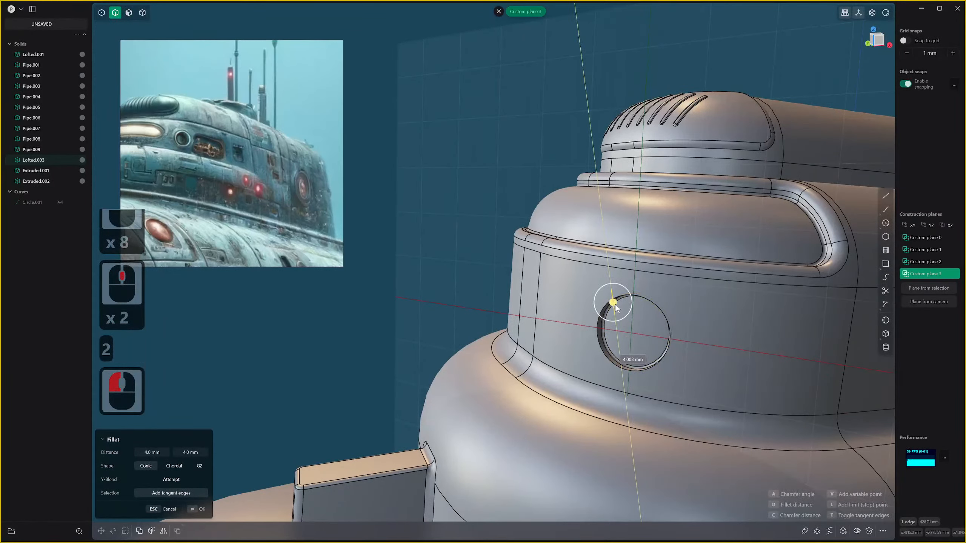
{"action": "right_click", "coordinate": [616, 306]}
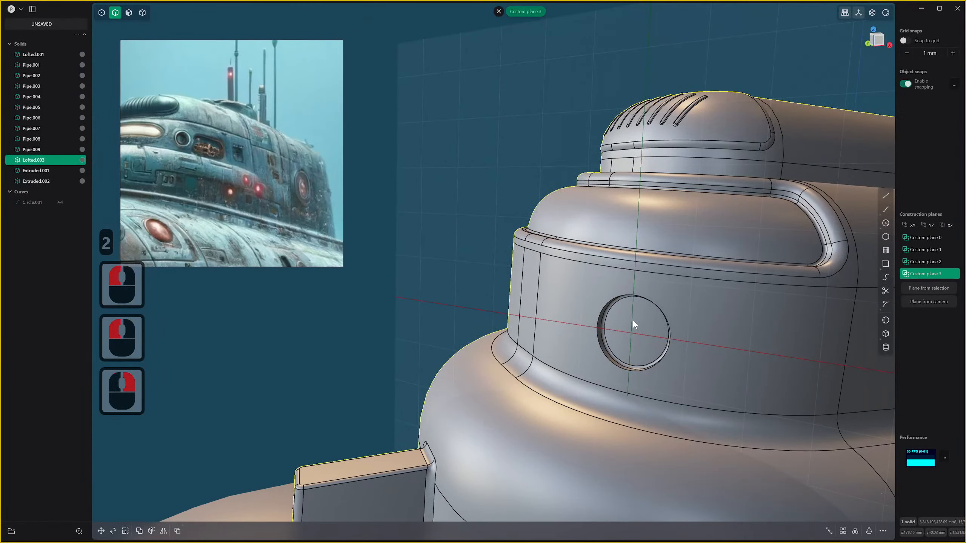
Delete the circular face at the bottom of the porthole recess to open it up.
{"action": "key", "text": "3"}
{"action": "left_click", "coordinate": [628, 321]}
{"action": "key", "text": "x"}
{"action": "scroll", "coordinate": [629, 318], "scroll_direction": "up", "scroll_amount": 2}
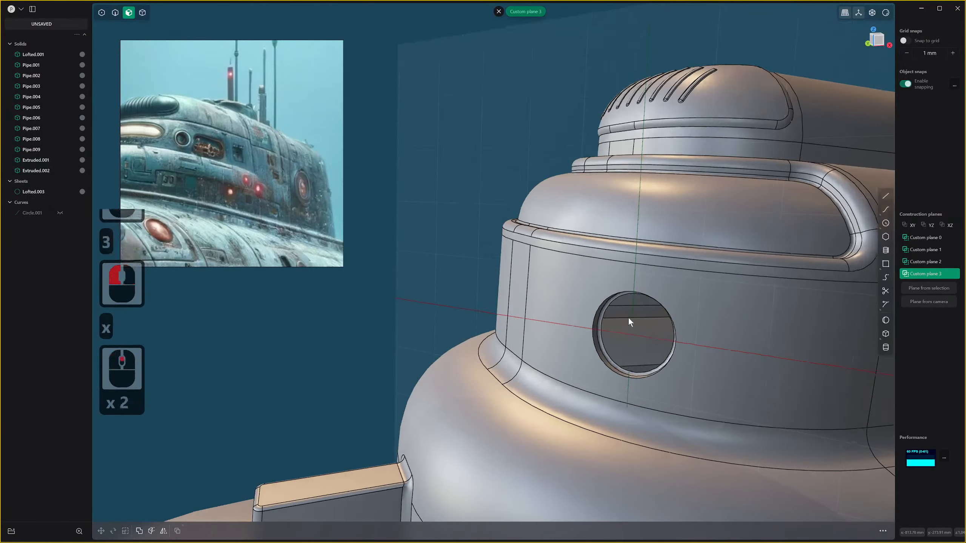
Try to patch the porthole opening along its inner edge with G1 continuity, and undo the patch.
{"action": "key", "text": "2"}
{"action": "left_click", "coordinate": [614, 299], "text": "shift"}
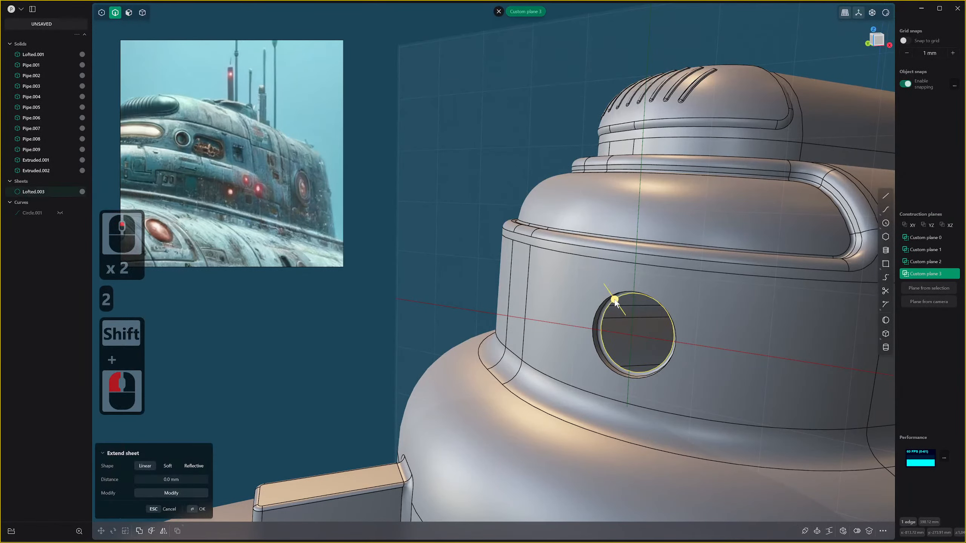
{"action": "key", "text": "alt+f"}
{"action": "key", "text": "Tab"}
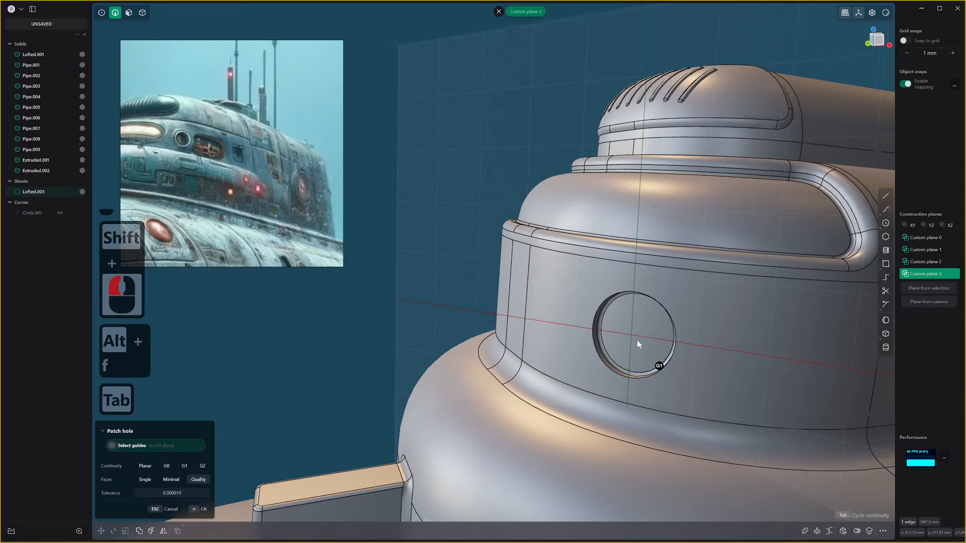
{"action": "scroll", "coordinate": [639, 341], "scroll_direction": "up", "scroll_amount": 6}
{"action": "key", "text": "ctrl+z"}
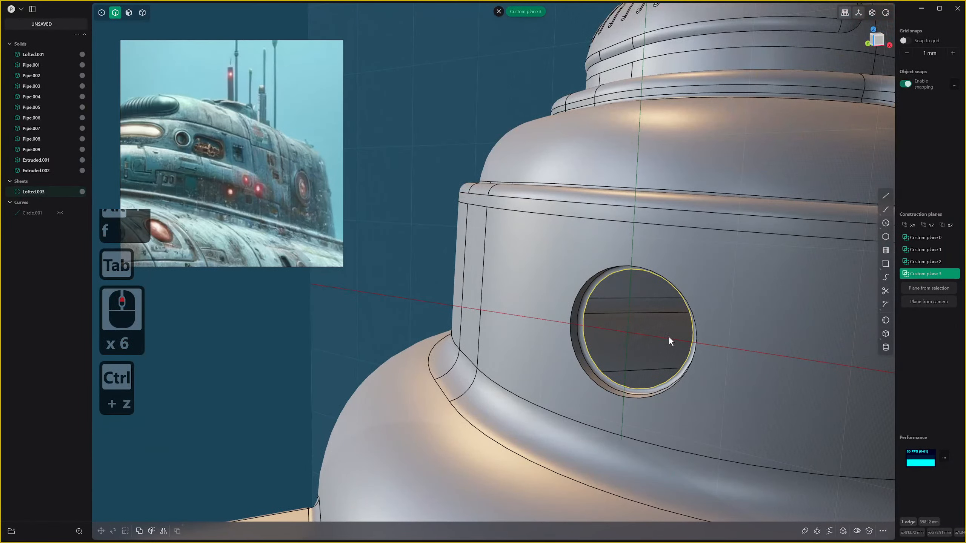
Duplicate the porthole's inner circular edge in place as a separate curve.
{"action": "scroll", "coordinate": [668, 335], "scroll_direction": "up", "scroll_amount": 6}
{"action": "middle_click_drag", "start_coordinate": [653, 297], "coordinate": [658, 278]}
{"action": "scroll", "coordinate": [654, 242], "scroll_direction": "down", "scroll_amount": 3}
{"action": "scroll", "coordinate": [642, 253], "scroll_direction": "down", "scroll_amount": 6}
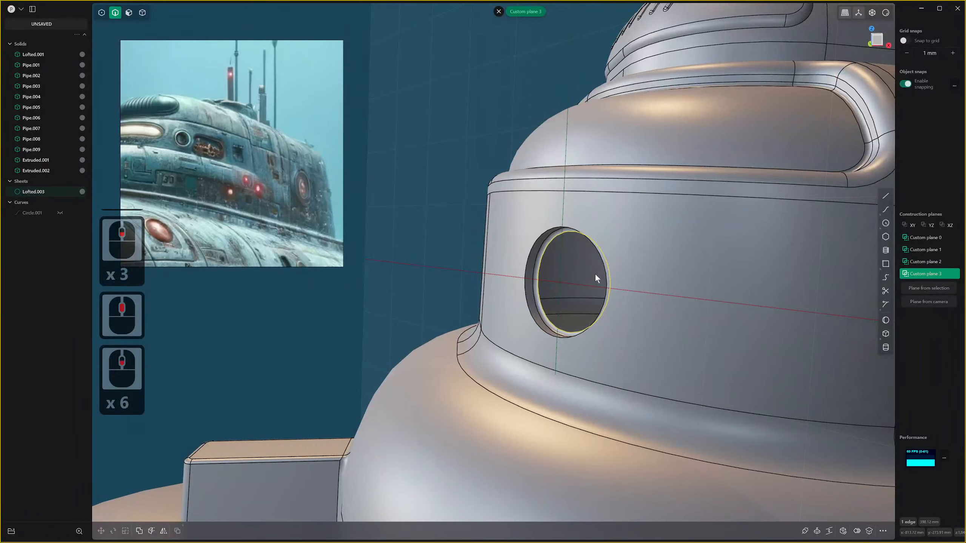
{"action": "key", "text": "d"}
{"action": "scroll", "coordinate": [640, 282], "scroll_direction": "up", "scroll_amount": 4}
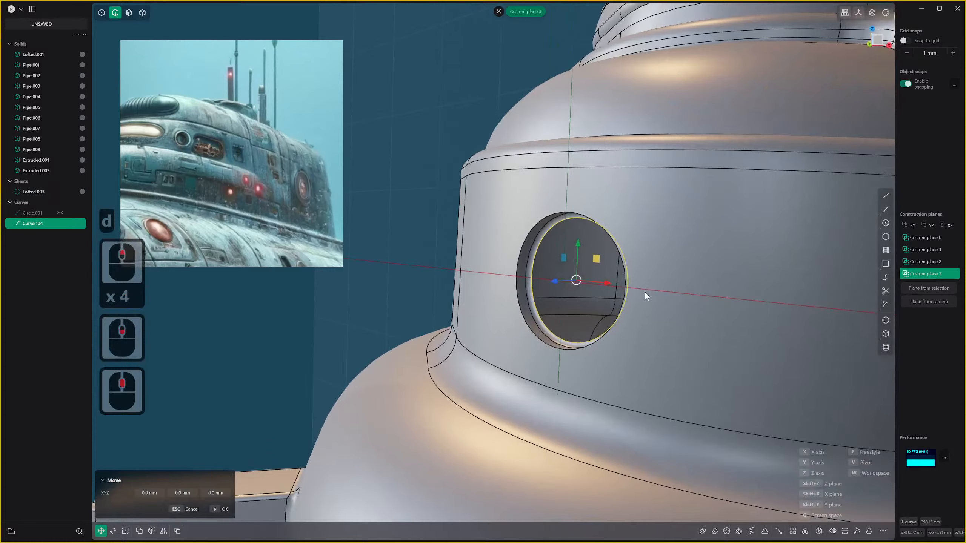
{"action": "middle_click_drag", "start_coordinate": [644, 292], "coordinate": [661, 291]}
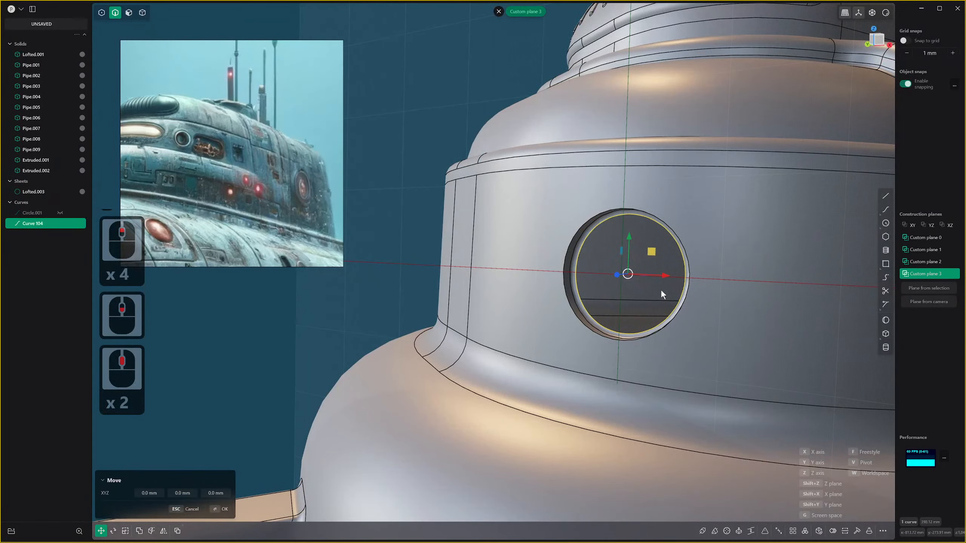
{"action": "key", "text": "s"}
{"action": "scroll", "coordinate": [640, 253], "scroll_direction": "up", "scroll_amount": 3}
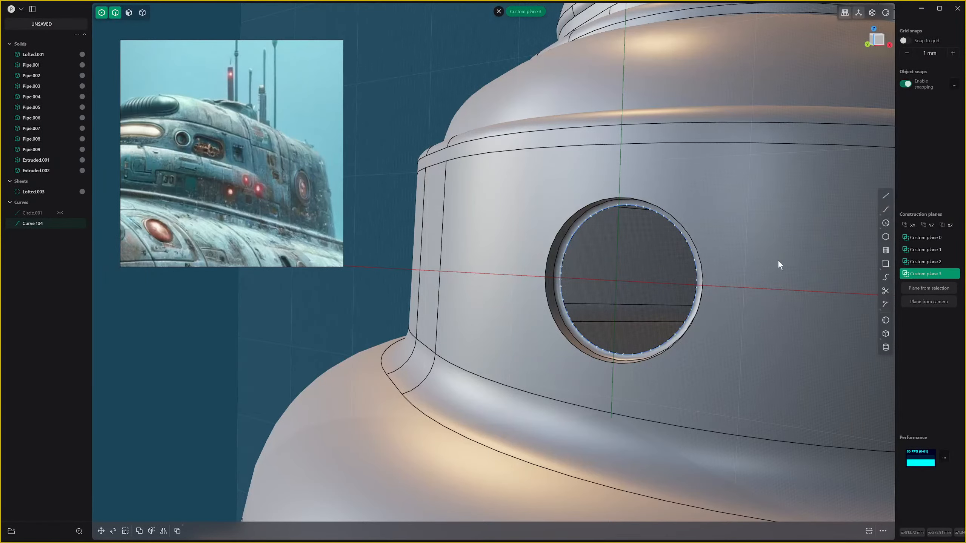
{"action": "key", "text": "f"}
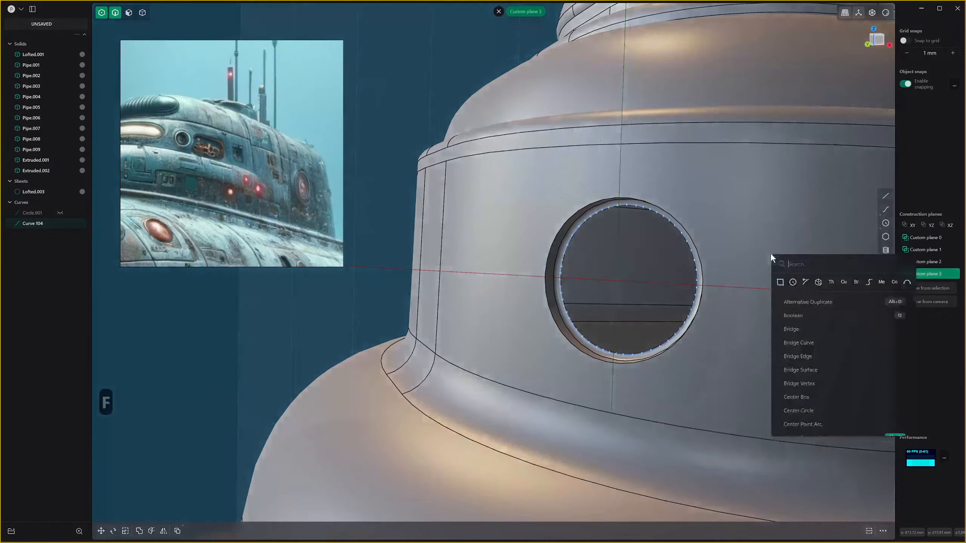
{"action": "left_click", "coordinate": [907, 283]}
{"action": "left_click", "coordinate": [627, 206]}
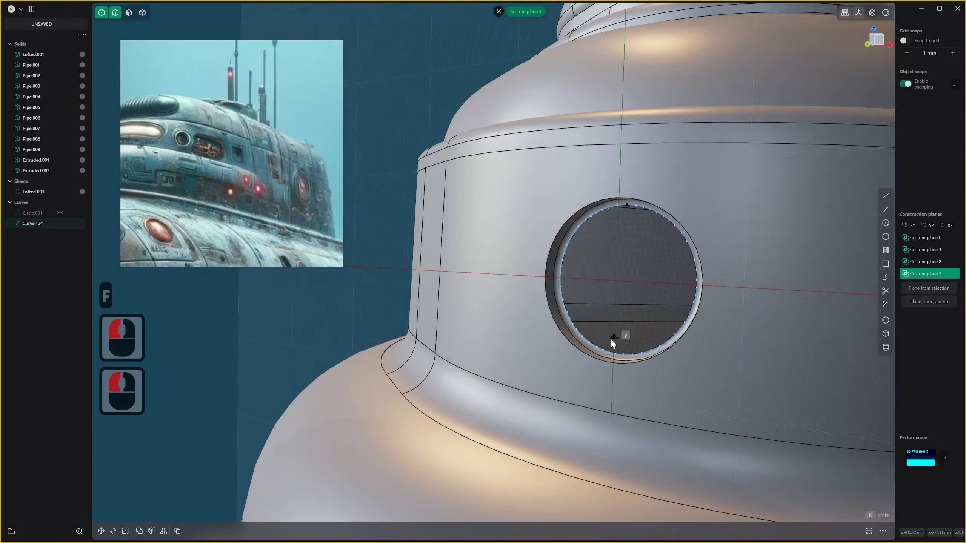
{"action": "left_click", "coordinate": [614, 352]}
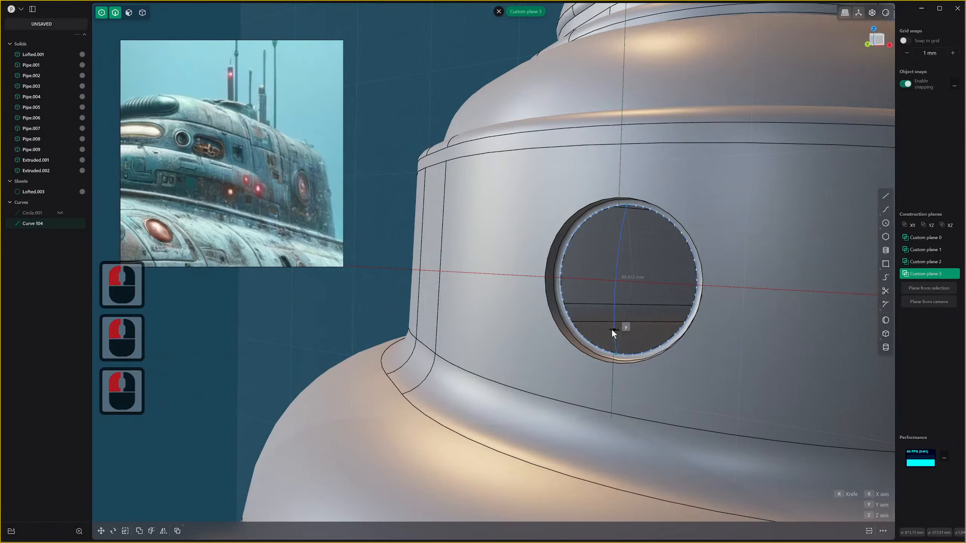
{"action": "middle_click_drag", "start_coordinate": [611, 329], "coordinate": [438, 330]}
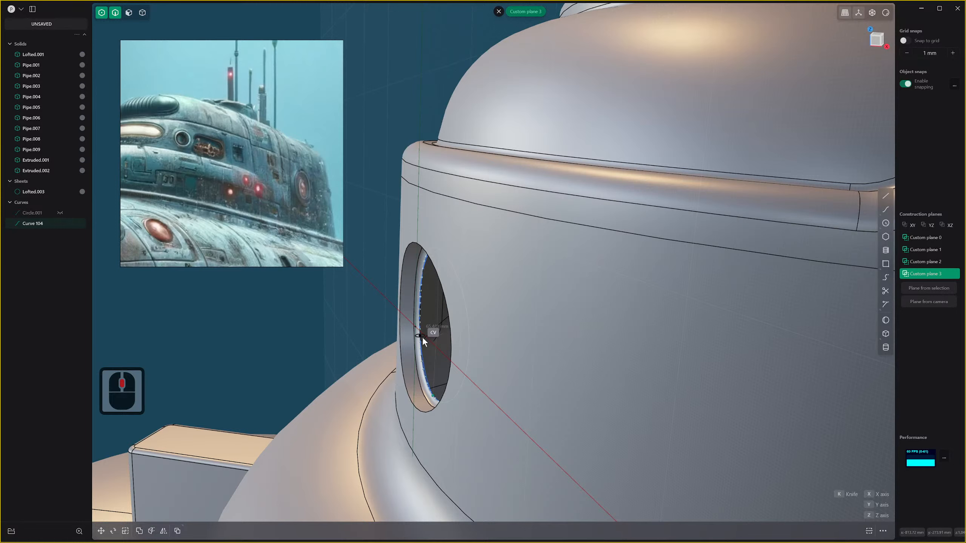
{"action": "key", "text": "z"}
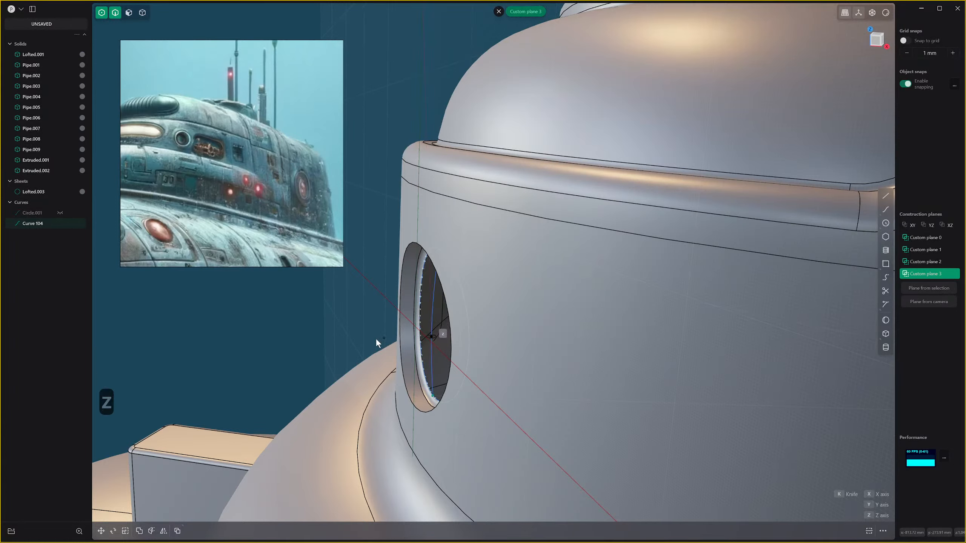
{"action": "key", "text": "y"}
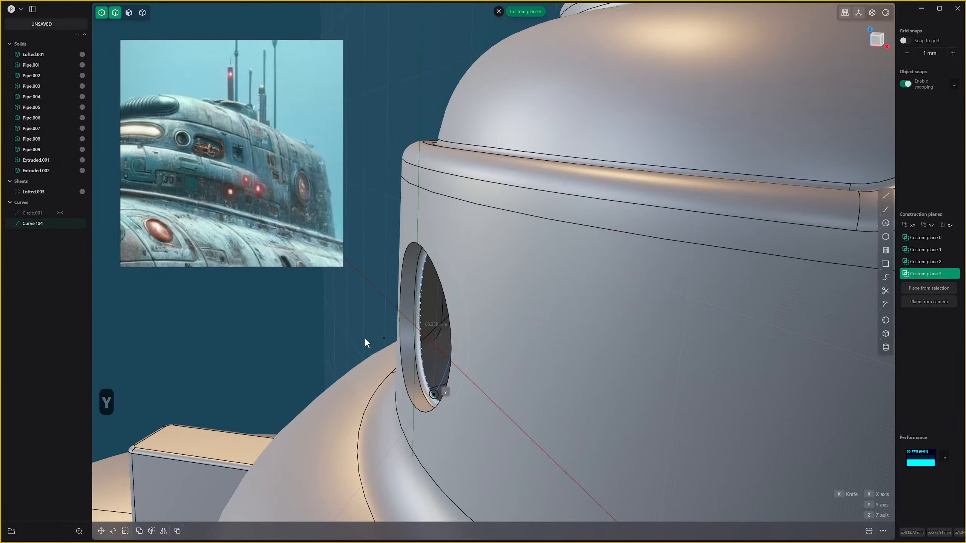
{"action": "key", "text": "Escape"}
Try to draw a three-point arc from the highest to the lowest point of the duplicated porthole curve.
{"action": "middle_click_drag", "start_coordinate": [475, 334], "coordinate": [656, 287]}
{"action": "scroll", "coordinate": [612, 273], "scroll_direction": "up", "scroll_amount": 3}
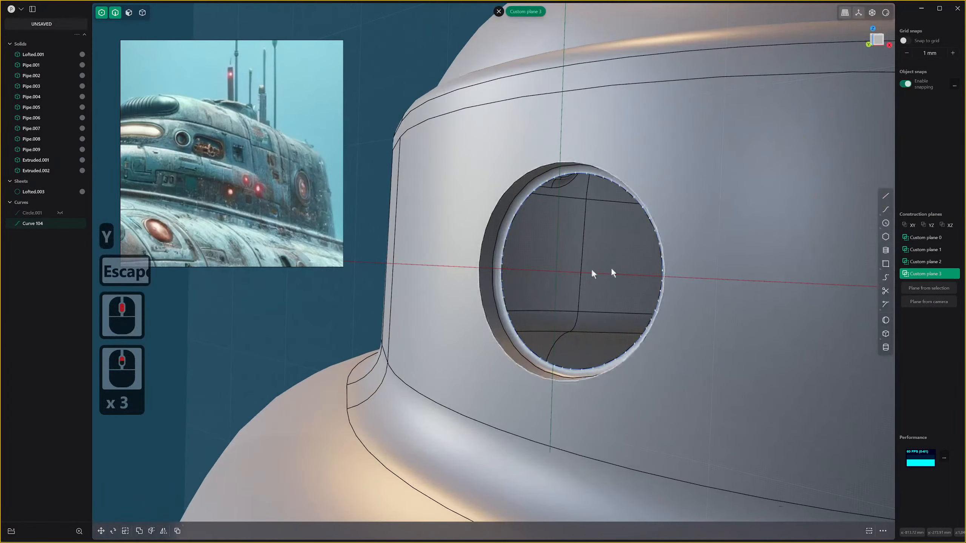
{"action": "middle_click_drag", "start_coordinate": [591, 269], "coordinate": [640, 264]}
{"action": "scroll", "coordinate": [664, 246], "scroll_direction": "up", "scroll_amount": 4}
{"action": "scroll", "coordinate": [663, 246], "scroll_direction": "down", "scroll_amount": 3, "text": "shift"}
{"action": "scroll", "coordinate": [659, 251], "scroll_direction": "down", "scroll_amount": 1}
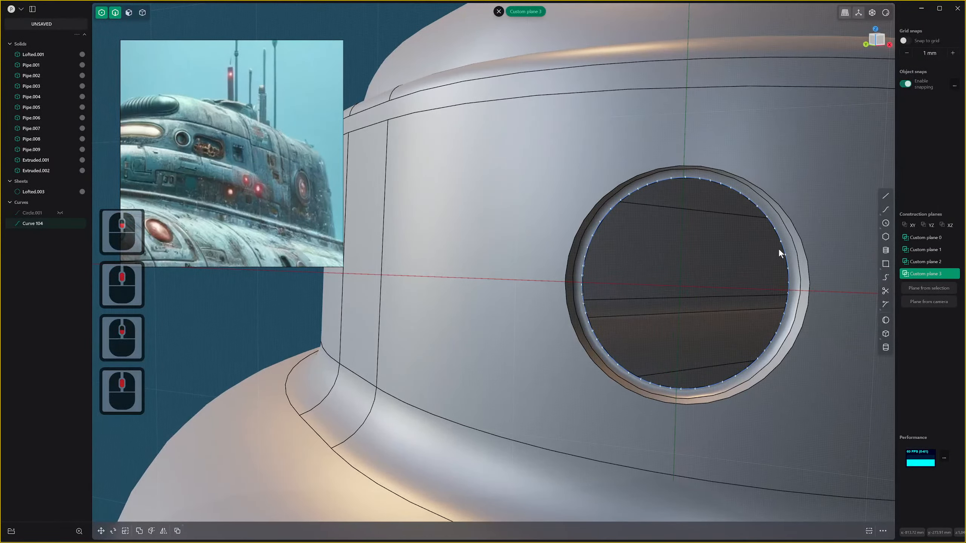
{"action": "key", "text": "f"}
{"action": "left_click", "coordinate": [914, 273]}
{"action": "middle_click_drag", "start_coordinate": [667, 268], "coordinate": [596, 268]}
{"action": "key", "text": "3"}
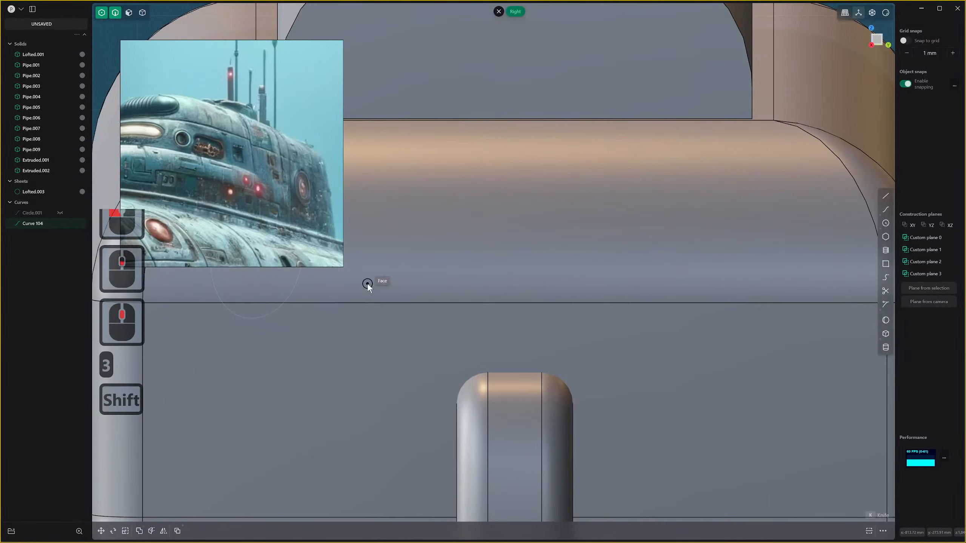
{"action": "middle_click_drag", "start_coordinate": [366, 283], "coordinate": [765, 319], "text": "shift"}
{"action": "middle_click_drag", "start_coordinate": [530, 310], "coordinate": [707, 322]}
{"action": "scroll", "coordinate": [368, 196], "scroll_direction": "up", "scroll_amount": 3}
{"action": "scroll", "coordinate": [474, 243], "scroll_direction": "up", "scroll_amount": 20}
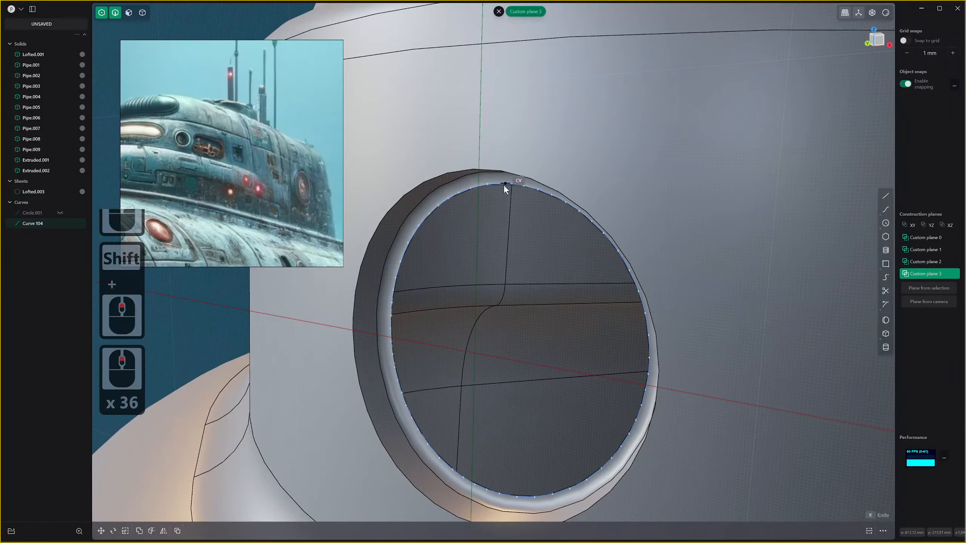
{"action": "left_click", "coordinate": [504, 186]}
{"action": "middle_click_drag", "start_coordinate": [490, 368], "coordinate": [490, 447], "text": "shift"}
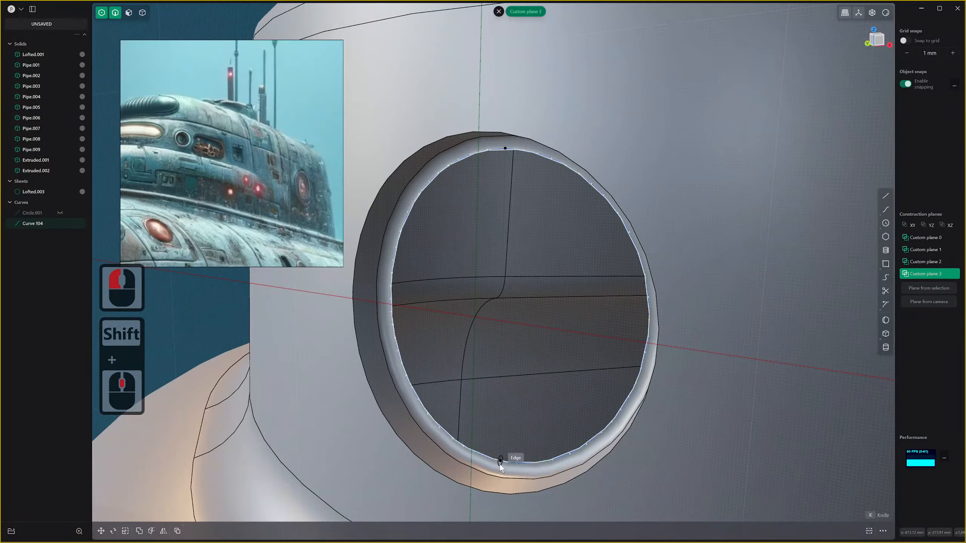
{"action": "left_click", "coordinate": [498, 465]}
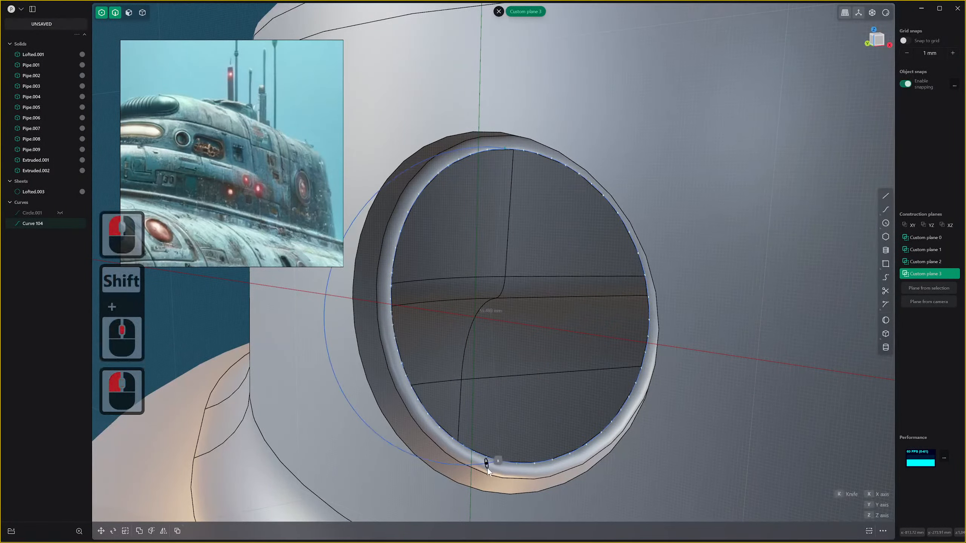
{"action": "left_click", "coordinate": [487, 466]}
Undo the arc drawn across the porthole opening.
{"action": "scroll", "coordinate": [507, 442], "scroll_direction": "down", "scroll_amount": 4}
{"action": "middle_click_drag", "start_coordinate": [508, 442], "coordinate": [558, 410]}
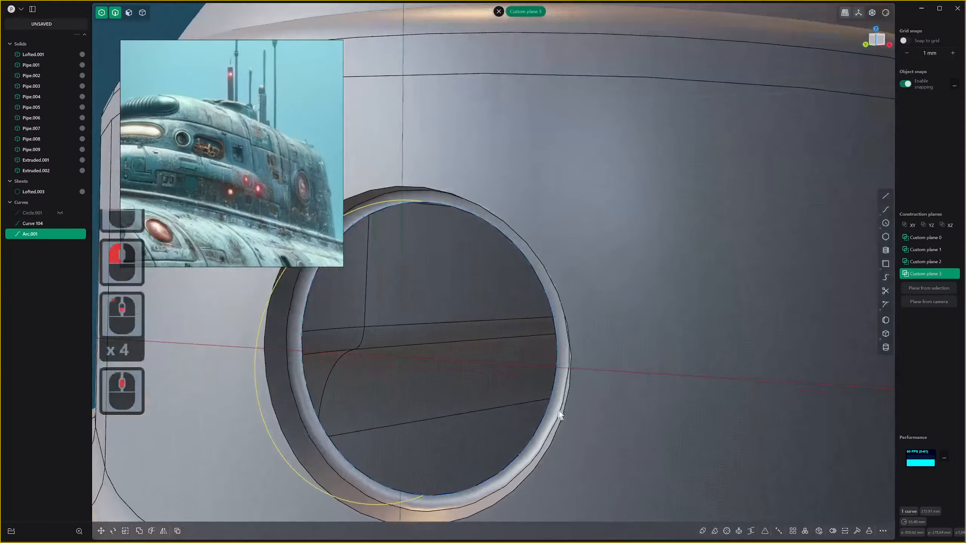
{"action": "scroll", "coordinate": [454, 428], "scroll_direction": "down", "scroll_amount": 12}
{"action": "scroll", "coordinate": [454, 428], "scroll_direction": "down", "scroll_amount": 5, "text": "shift"}
{"action": "middle_click_drag", "start_coordinate": [454, 429], "coordinate": [569, 411], "text": "shift"}
{"action": "middle_click_drag", "start_coordinate": [390, 421], "coordinate": [454, 300]}
{"action": "key", "text": "ctrl+z"}
{"action": "key", "text": "ctrl+z"}
Draw a two-point curve down the middle of the porthole opening, from the upper to the lower side of the circular curve.
{"action": "scroll", "coordinate": [454, 301], "scroll_direction": "up", "scroll_amount": 2}
{"action": "middle_click_drag", "start_coordinate": [454, 300], "coordinate": [514, 241], "text": "shift"}
{"action": "scroll", "coordinate": [506, 270], "scroll_direction": "up", "scroll_amount": 5}
{"action": "scroll", "coordinate": [506, 270], "scroll_direction": "up", "scroll_amount": 1, "text": "shift"}
{"action": "scroll", "coordinate": [515, 241], "scroll_direction": "down", "scroll_amount": 1}
{"action": "key", "text": "2"}
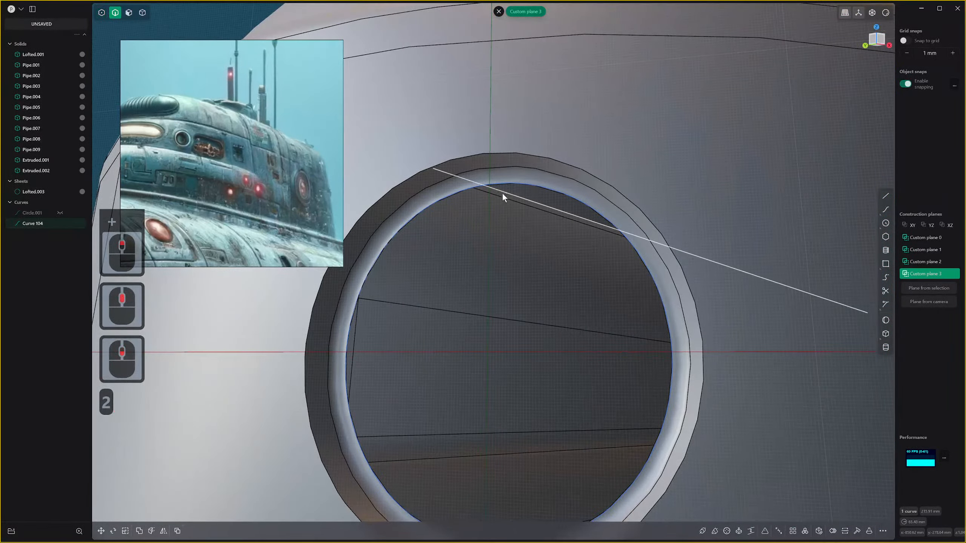
{"action": "left_click", "coordinate": [492, 189]}
{"action": "scroll", "coordinate": [505, 180], "scroll_direction": "down", "scroll_amount": 8}
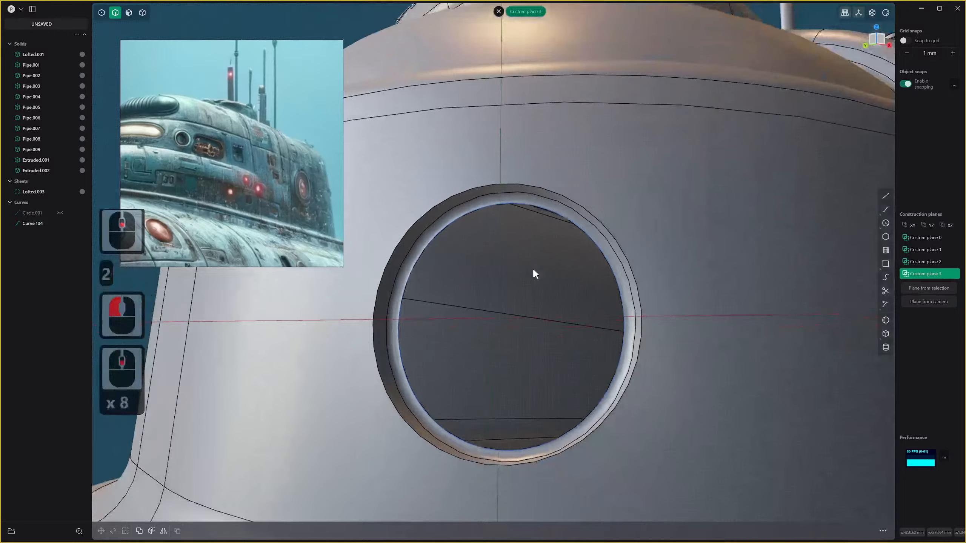
{"action": "middle_click_drag", "start_coordinate": [533, 267], "coordinate": [815, 288], "text": "shift"}
{"action": "scroll", "coordinate": [815, 288], "scroll_direction": "up", "scroll_amount": 2}
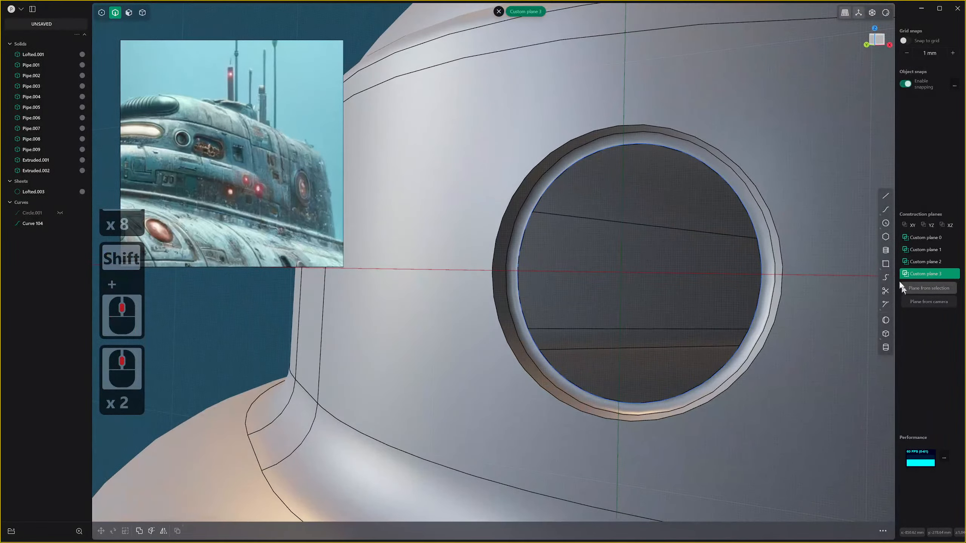
{"action": "left_click", "coordinate": [885, 210]}
{"action": "middle_click_drag", "start_coordinate": [776, 209], "coordinate": [611, 385]}
{"action": "left_click", "coordinate": [646, 138]}
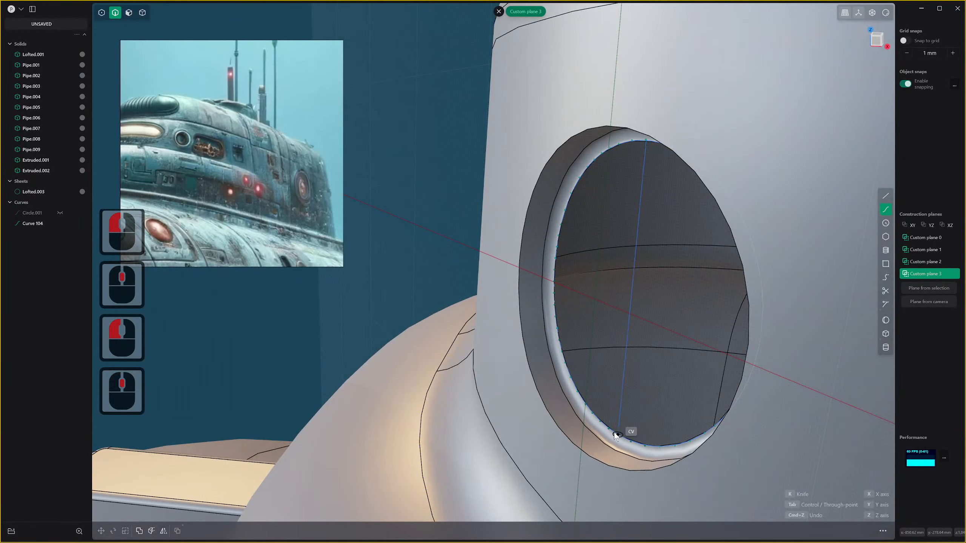
{"action": "left_click", "coordinate": [614, 432]}
{"action": "right_click", "coordinate": [609, 429]}
Add a midpoint to the vertical line across the porthole and move it outward from the tower wall to bow the line.
{"action": "middle_click_drag", "start_coordinate": [610, 428], "coordinate": [602, 335]}
{"action": "scroll", "coordinate": [602, 335], "scroll_direction": "down", "scroll_amount": 1}
{"action": "scroll", "coordinate": [602, 335], "scroll_direction": "up", "scroll_amount": 1}
{"action": "key", "text": "s"}
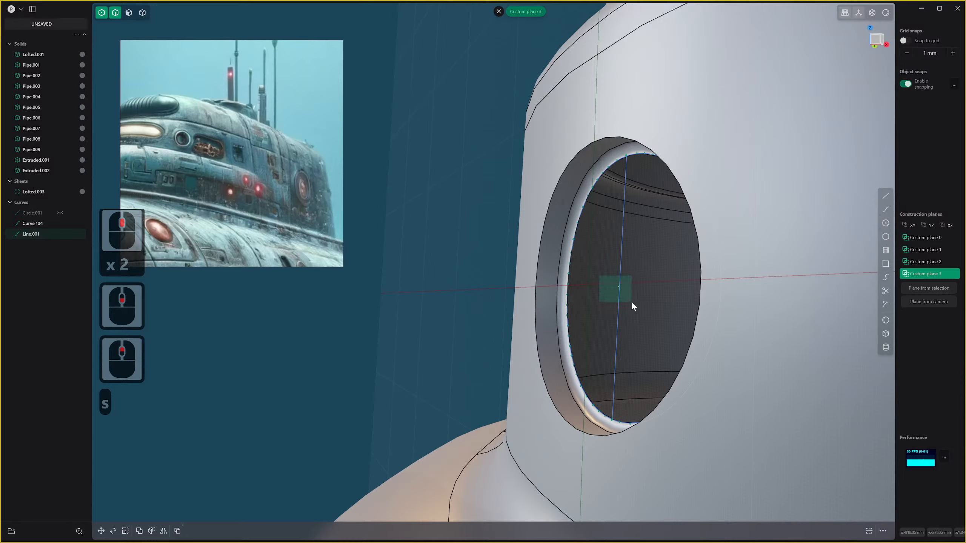
{"action": "left_click", "coordinate": [632, 303]}
{"action": "middle_click_drag", "start_coordinate": [631, 303], "coordinate": [612, 313]}
{"action": "key", "text": "g"}
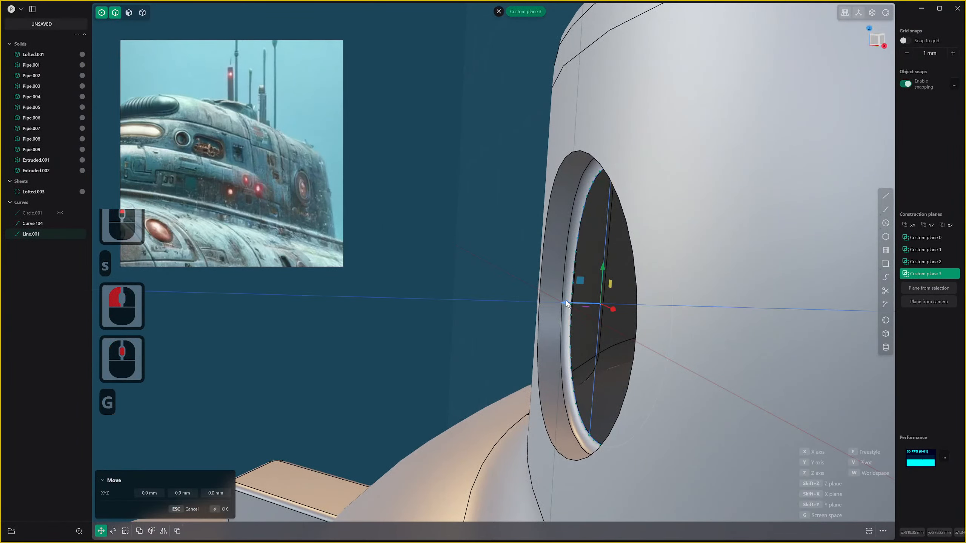
{"action": "left_click_drag", "start_coordinate": [566, 301], "coordinate": [498, 317]}
{"action": "right_click", "coordinate": [497, 317]}
{"action": "scroll", "coordinate": [499, 318], "scroll_direction": "down", "scroll_amount": 2}
{"action": "middle_click_drag", "start_coordinate": [502, 318], "coordinate": [625, 308]}
{"action": "key", "text": "2"}
{"action": "middle_click_drag", "start_coordinate": [616, 275], "coordinate": [625, 289]}
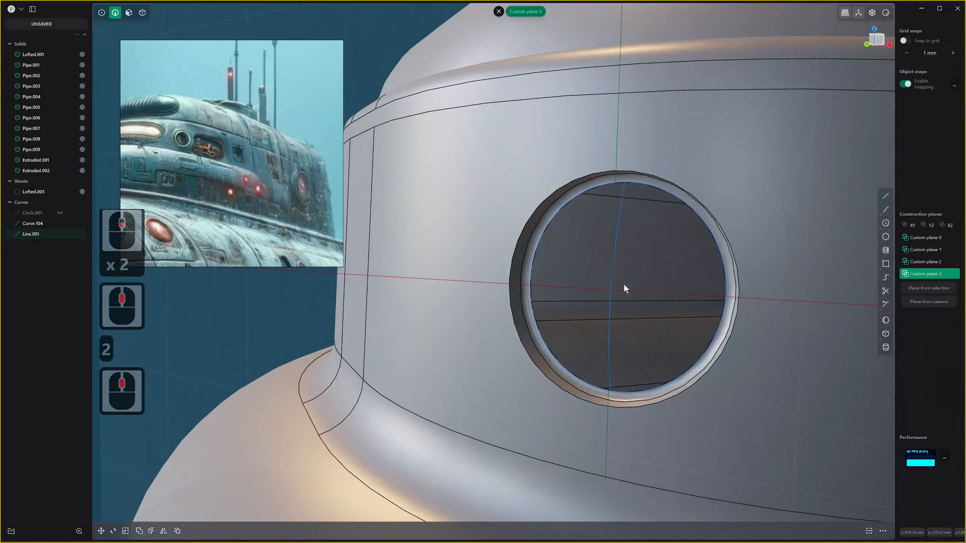
Try to fill the porthole opening by patching its circular rim curve.
{"action": "key", "text": "2"}
{"action": "left_click", "coordinate": [614, 269]}
{"action": "right_click", "coordinate": [615, 268]}
{"action": "left_click", "coordinate": [618, 214]}
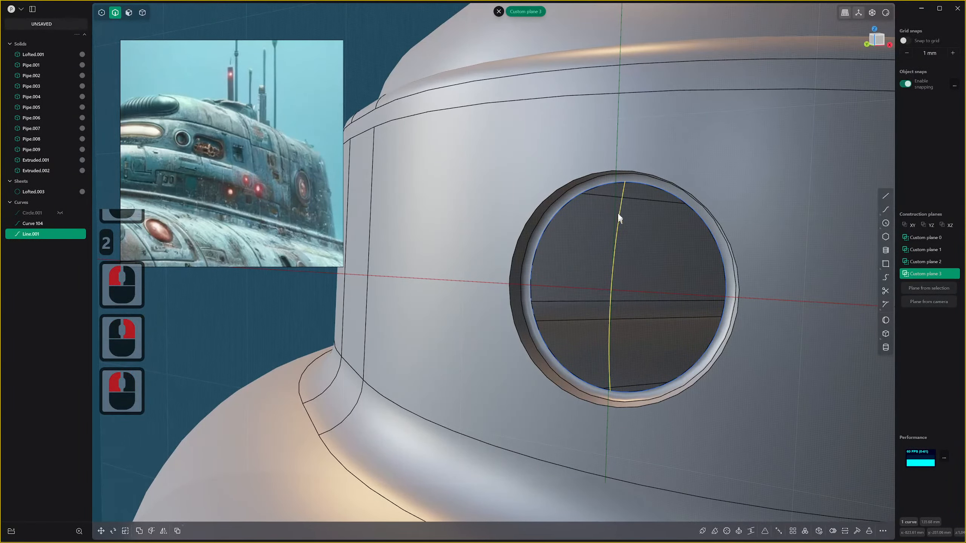
{"action": "left_click", "coordinate": [602, 187]}
{"action": "key", "text": "alt+f"}
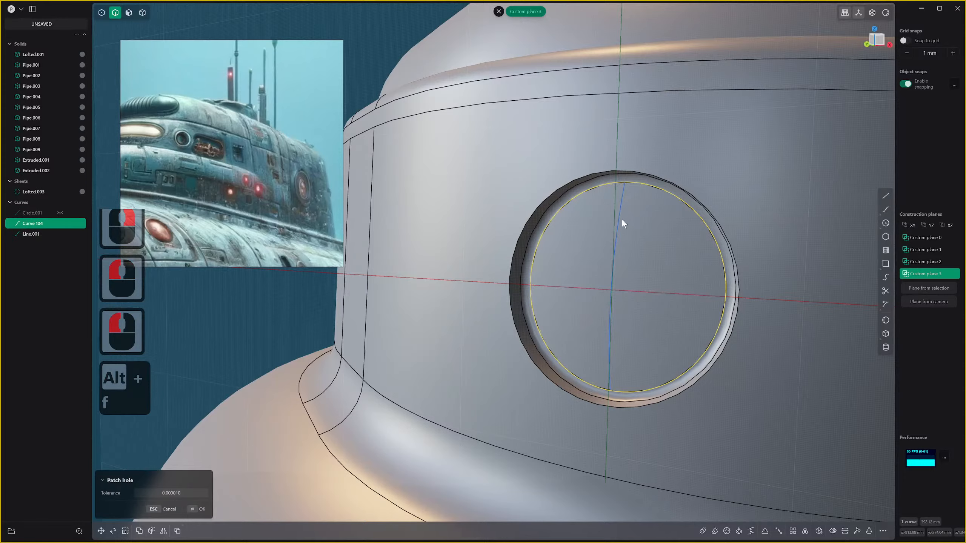
{"action": "middle_click_drag", "start_coordinate": [622, 220], "coordinate": [594, 284]}
{"action": "key", "text": "Escape"}
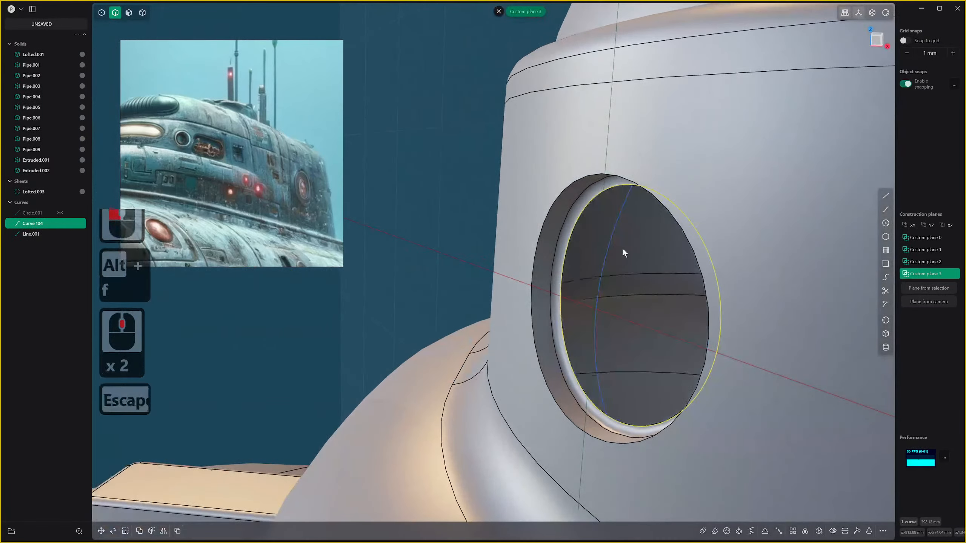
{"action": "middle_click_drag", "start_coordinate": [623, 254], "coordinate": [612, 190]}
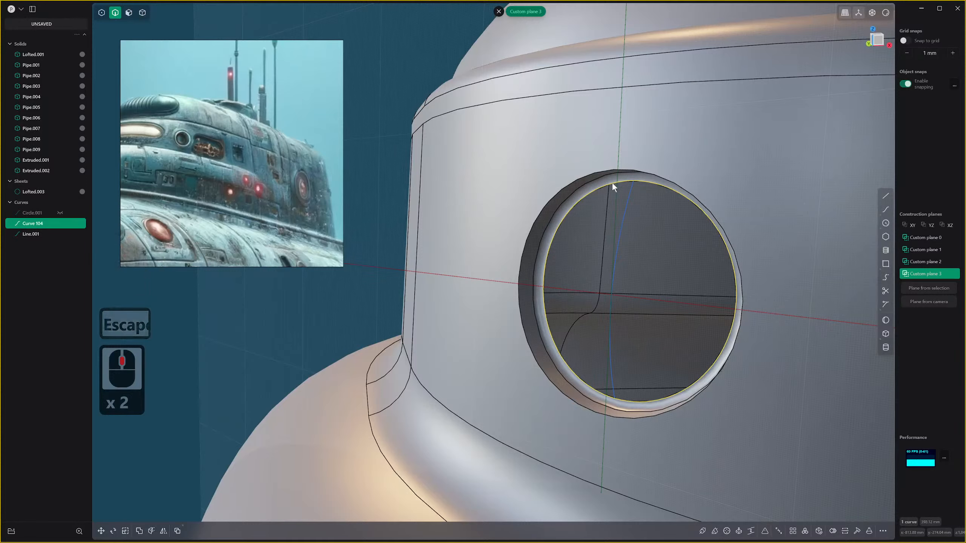
{"action": "left_click", "coordinate": [613, 187]}
{"action": "key", "text": "1"}
{"action": "left_click", "coordinate": [613, 185]}
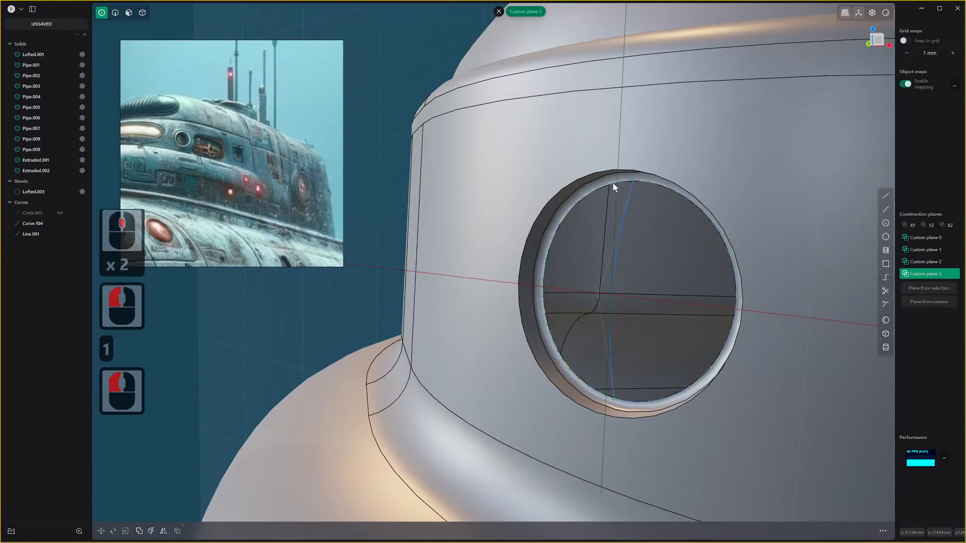
{"action": "left_click", "coordinate": [613, 183]}
{"action": "middle_click_drag", "start_coordinate": [614, 182], "coordinate": [620, 191]}
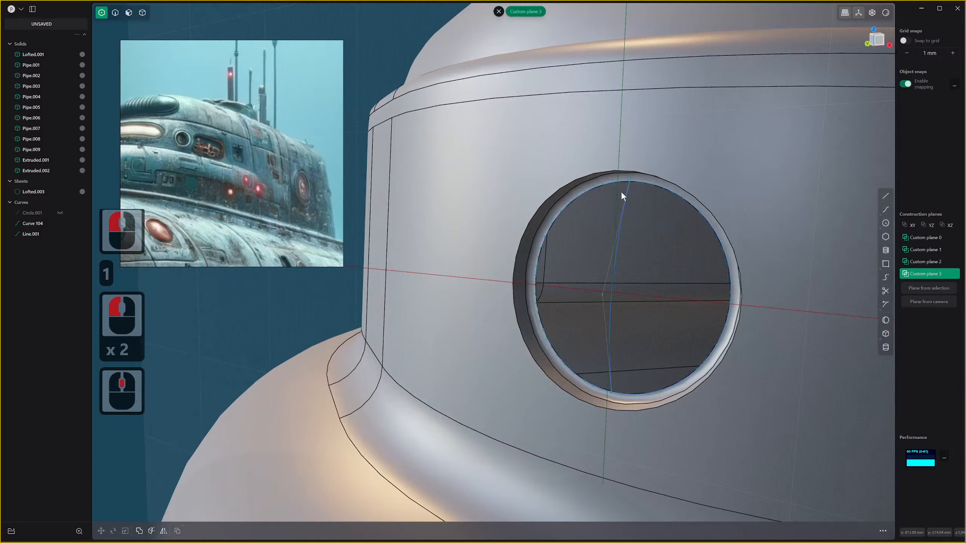
{"action": "key", "text": "alt+e"}
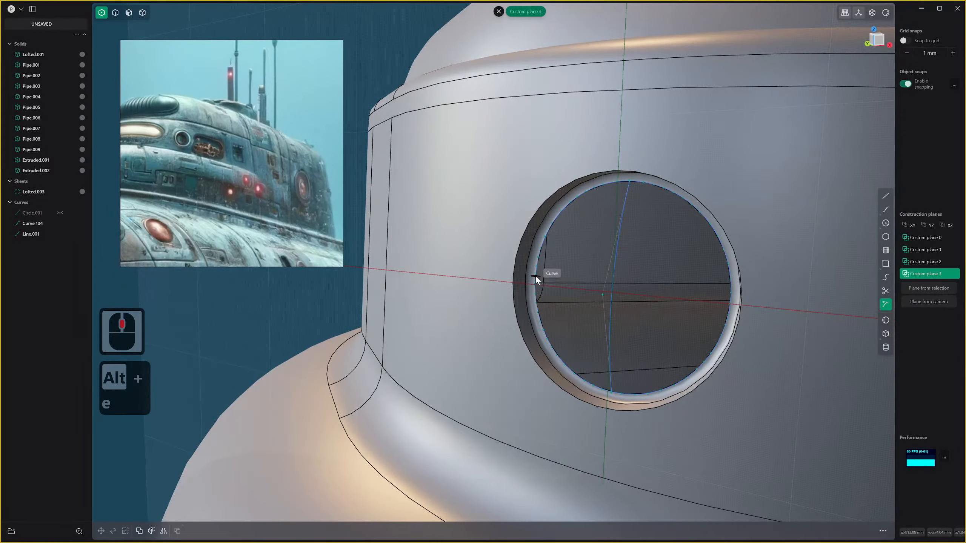
{"action": "middle_click_drag", "start_coordinate": [562, 285], "coordinate": [560, 283]}
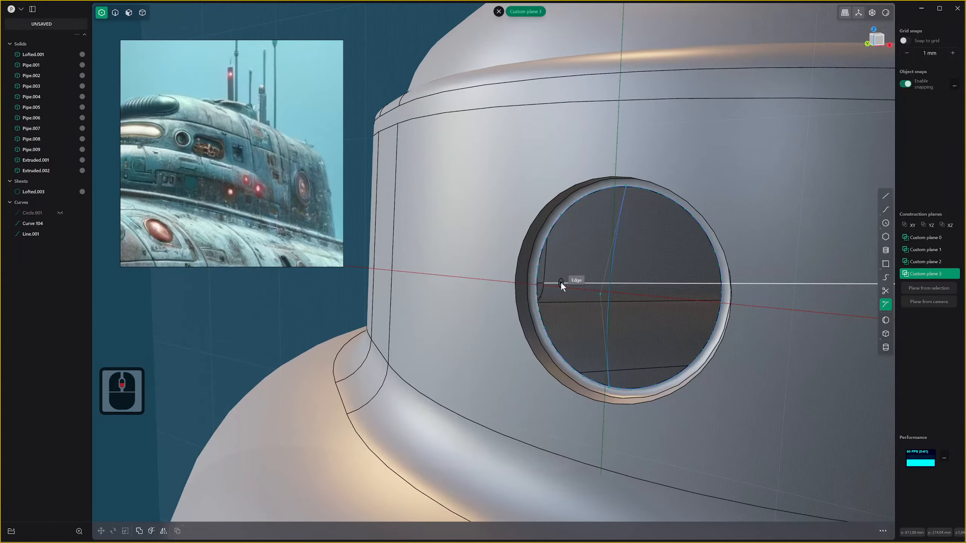
{"action": "key", "text": "Escape"}
Hide the lofted hull sheet around the porthole so only the circular curve and its cross line remain there.
{"action": "left_click", "coordinate": [703, 131]}
{"action": "key", "text": "4"}
{"action": "left_click", "coordinate": [727, 117]}
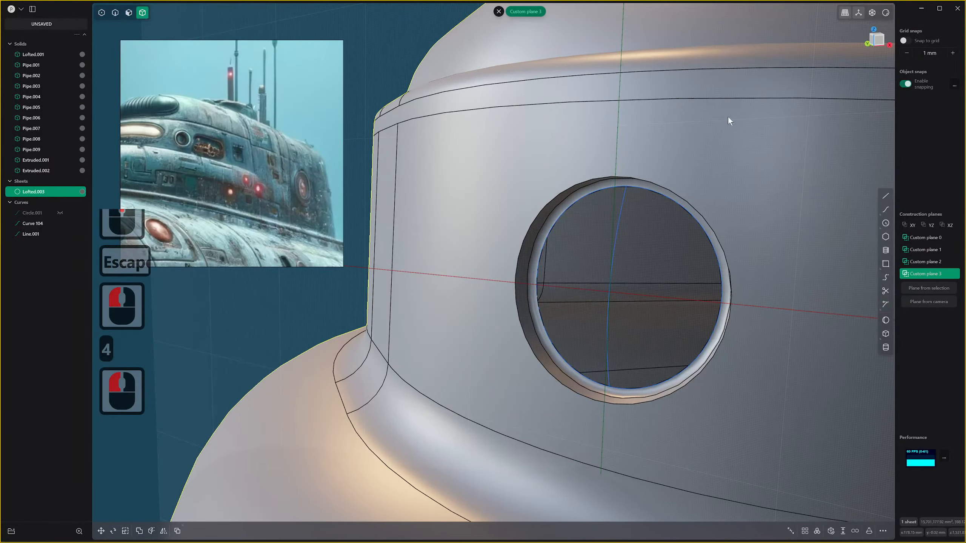
{"action": "left_click", "coordinate": [727, 117]}
{"action": "scroll", "coordinate": [728, 117], "scroll_direction": "down", "scroll_amount": 9}
{"action": "key", "text": "h"}
{"action": "scroll", "coordinate": [725, 126], "scroll_direction": "down", "scroll_amount": 1}
{"action": "left_click", "coordinate": [725, 124]}
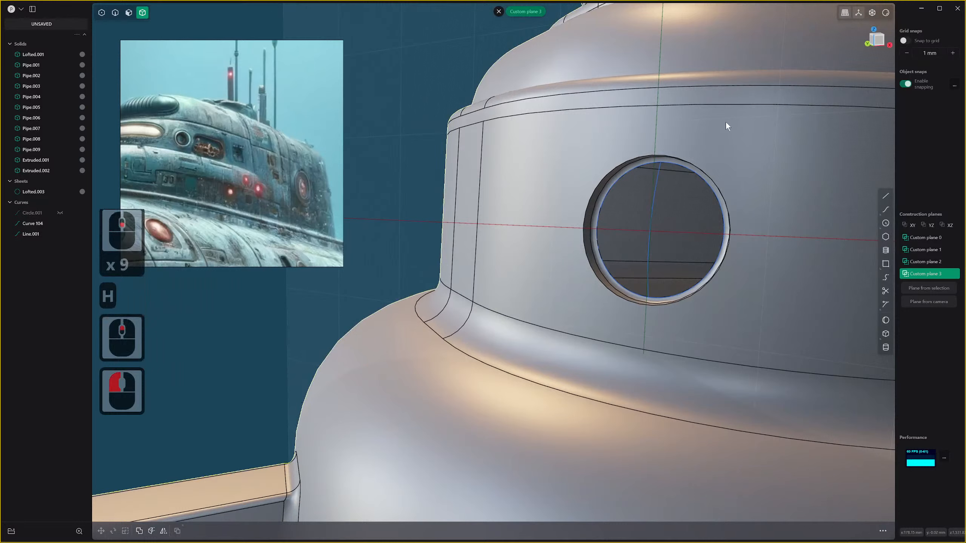
{"action": "key", "text": "h"}
{"action": "scroll", "coordinate": [689, 173], "scroll_direction": "up", "scroll_amount": 8}
{"action": "middle_click_drag", "start_coordinate": [689, 173], "coordinate": [662, 203]}
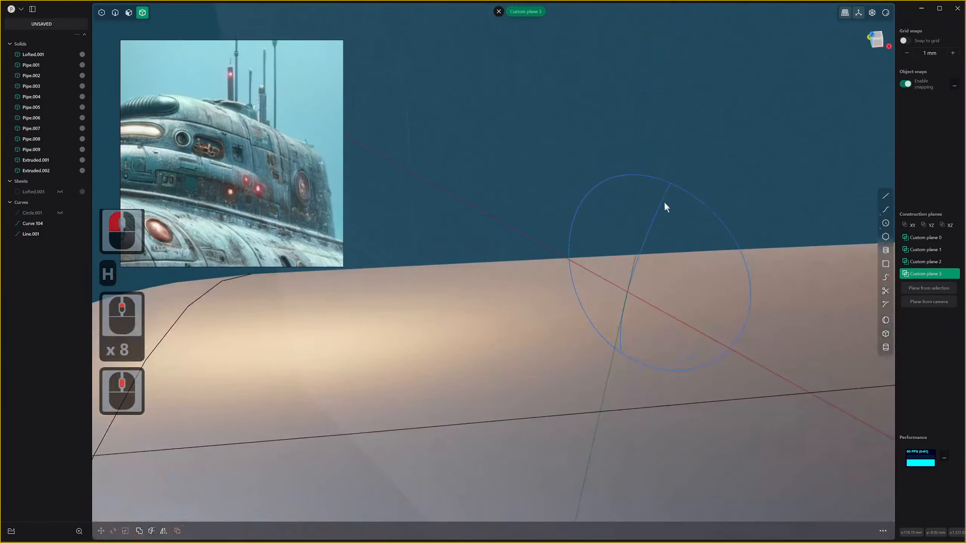
Try to insert knots in the circular curve where it meets the upper and lower ends of the cross line.
{"action": "scroll", "coordinate": [673, 202], "scroll_direction": "up", "scroll_amount": 4}
{"action": "key", "text": "alt+e"}
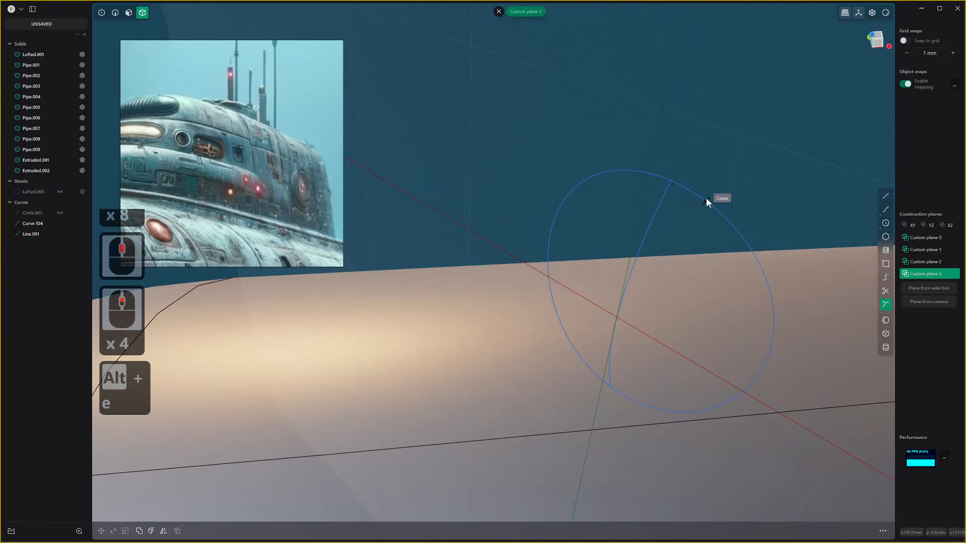
{"action": "left_click", "coordinate": [673, 181]}
{"action": "key", "text": "alt+e"}
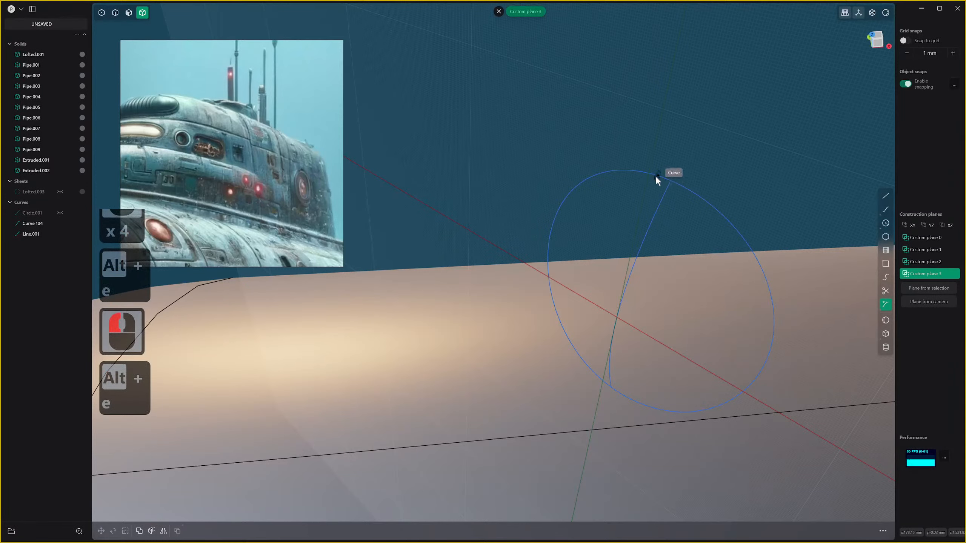
{"action": "left_click", "coordinate": [608, 391]}
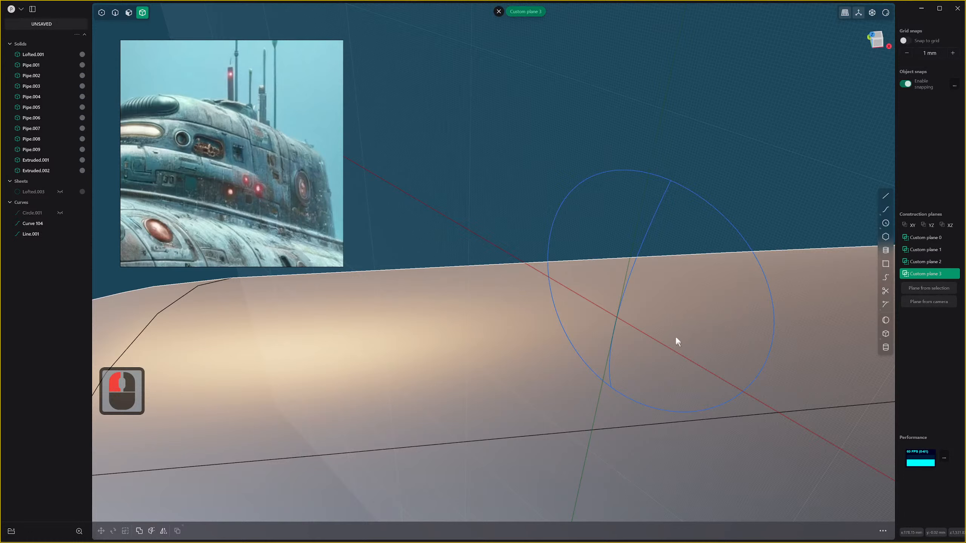
Try trimming the cross line inside the circular curve, and undo the trim.
{"action": "key", "text": "2"}
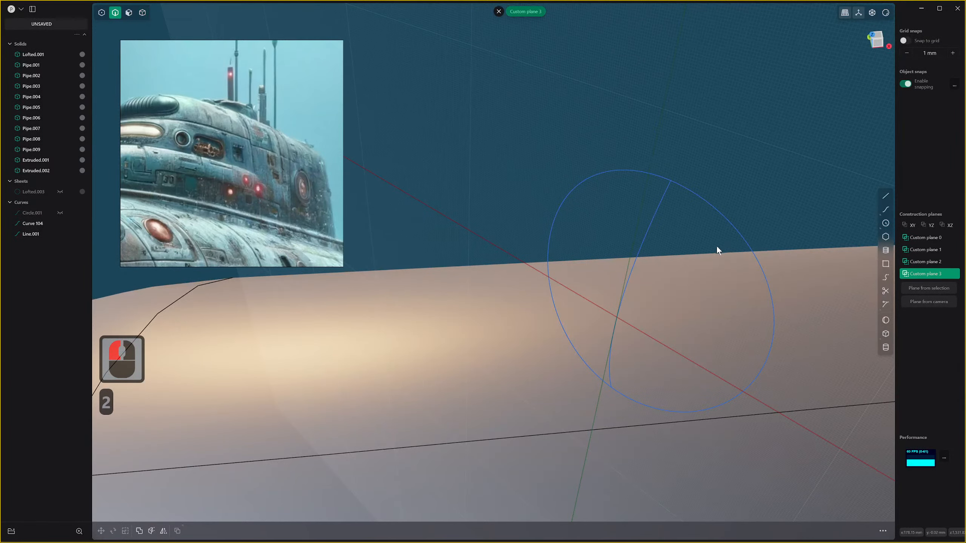
{"action": "key", "text": "t"}
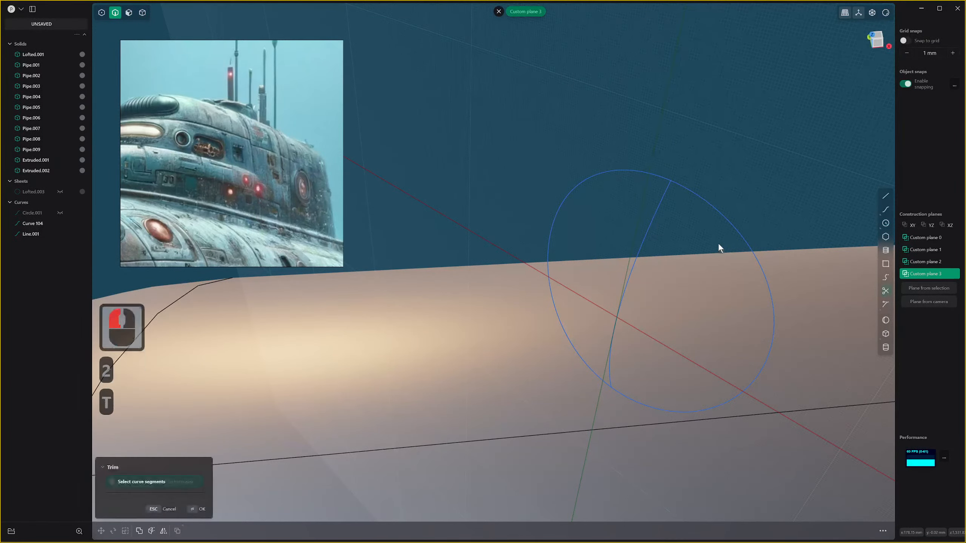
{"action": "left_click", "coordinate": [642, 239]}
{"action": "middle_click_drag", "start_coordinate": [643, 238], "coordinate": [718, 204]}
{"action": "key", "text": "ctrl+z"}
Try to insert a knot on the lower arc of the circular curve and check the curve for separate segments or points.
{"action": "left_click", "coordinate": [717, 204]}
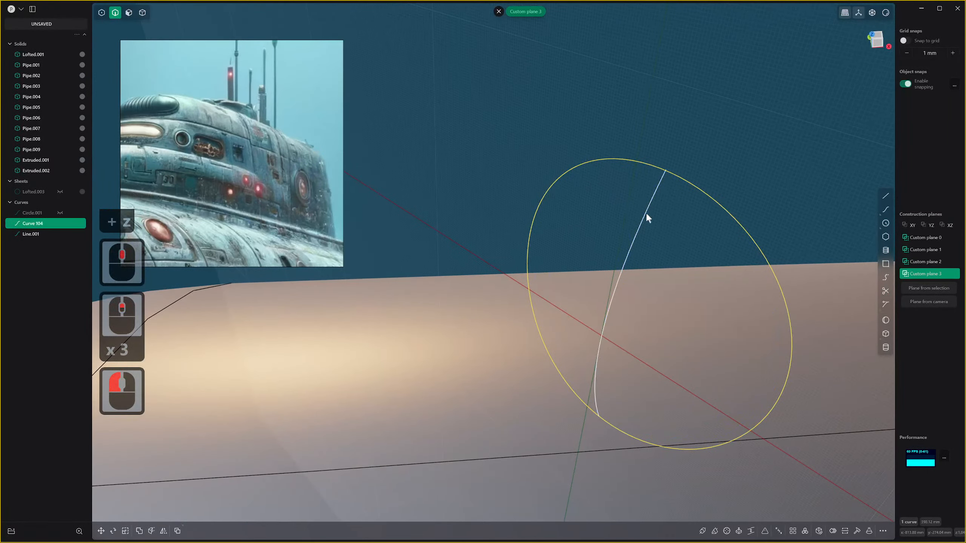
{"action": "key", "text": "alt+e"}
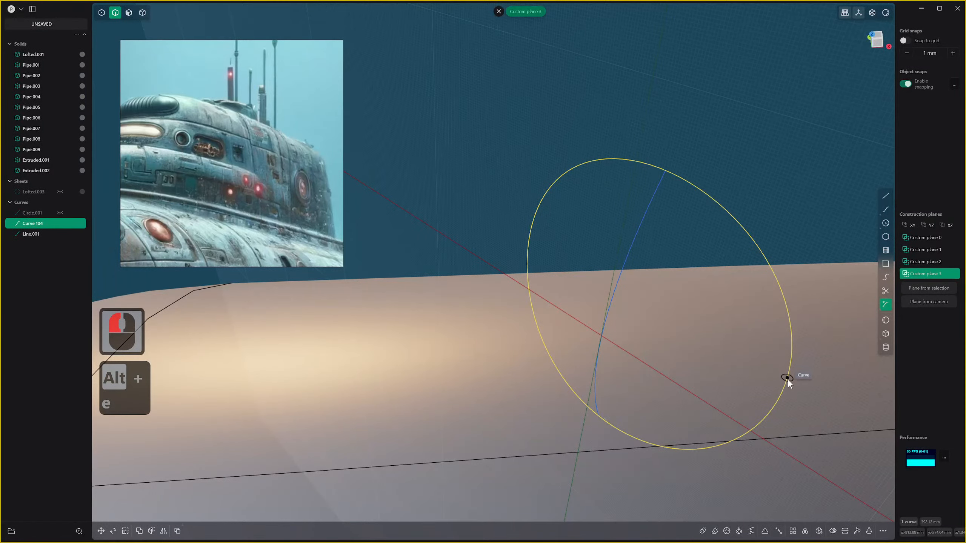
{"action": "left_click", "coordinate": [693, 450]}
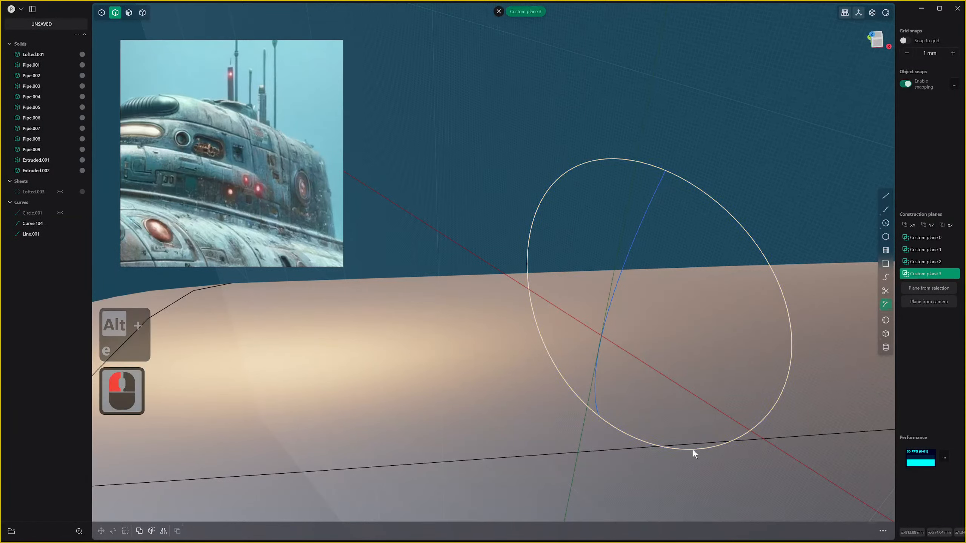
{"action": "left_click", "coordinate": [566, 174]}
{"action": "right_click", "coordinate": [597, 172]}
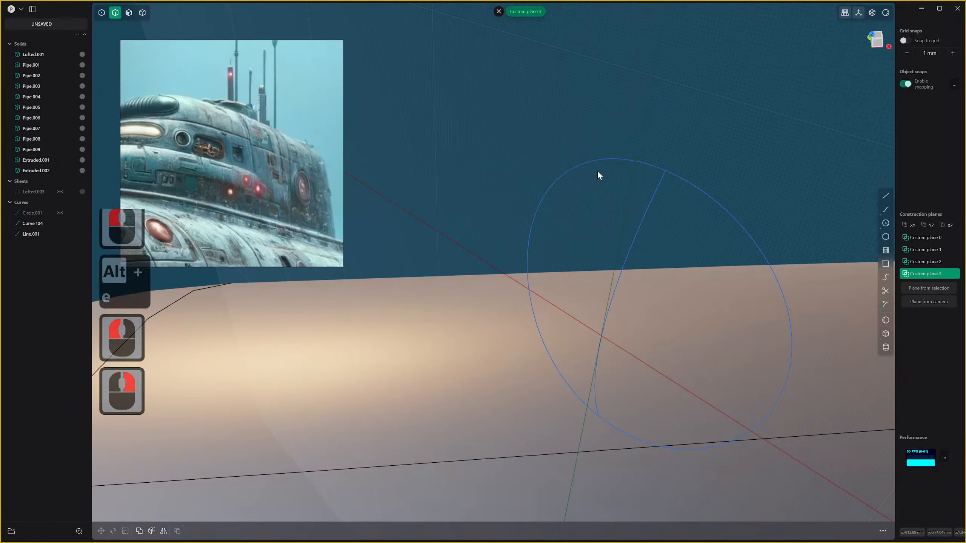
{"action": "key", "text": "2"}
{"action": "left_click", "coordinate": [622, 164]}
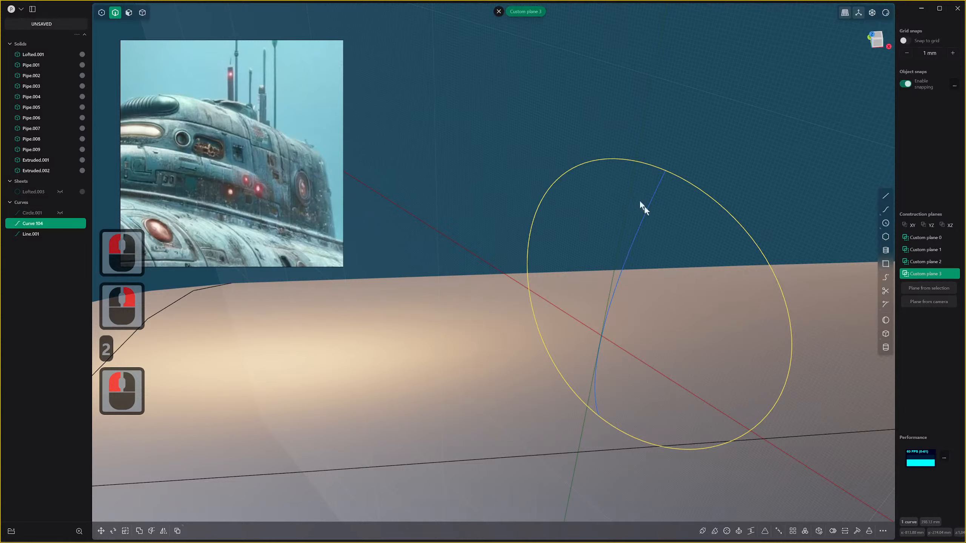
{"action": "key", "text": "1"}
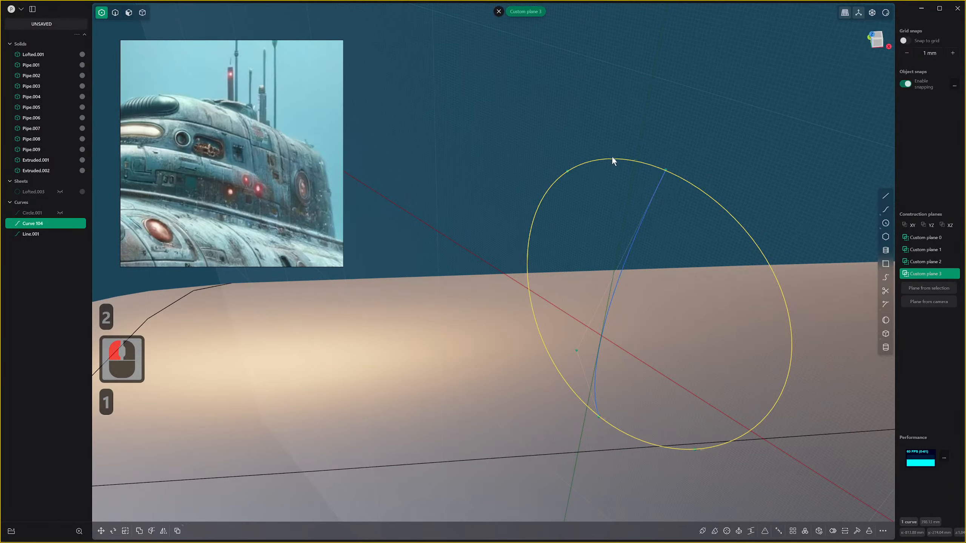
{"action": "key", "text": "2"}
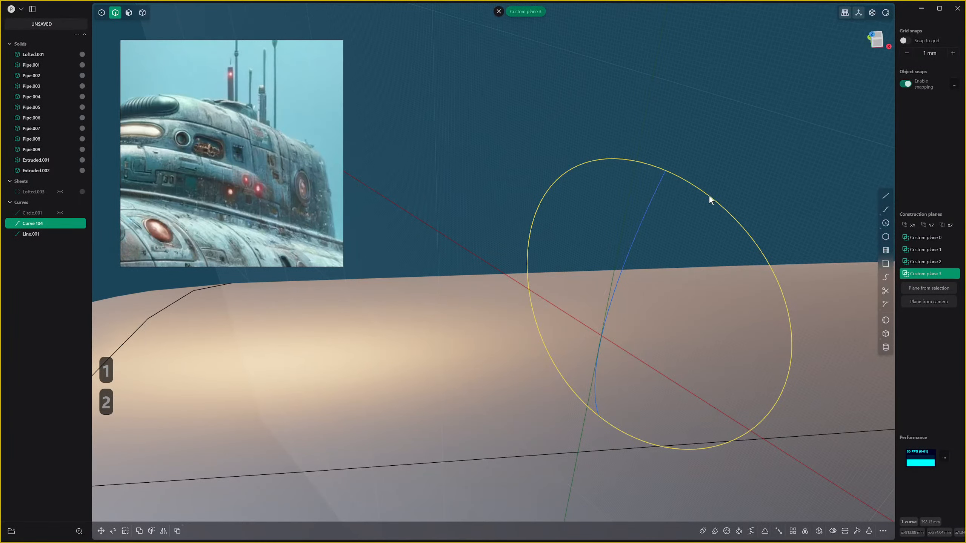
Try again to patch the selected circular curve with the hull sheet hidden.
{"action": "left_click", "coordinate": [708, 195]}
{"action": "right_click", "coordinate": [707, 196]}
{"action": "scroll", "coordinate": [707, 195], "scroll_direction": "down", "scroll_amount": 5}
{"action": "middle_click_drag", "start_coordinate": [700, 231], "coordinate": [634, 274]}
{"action": "key", "text": "alt+f"}
{"action": "key", "text": "Escape"}
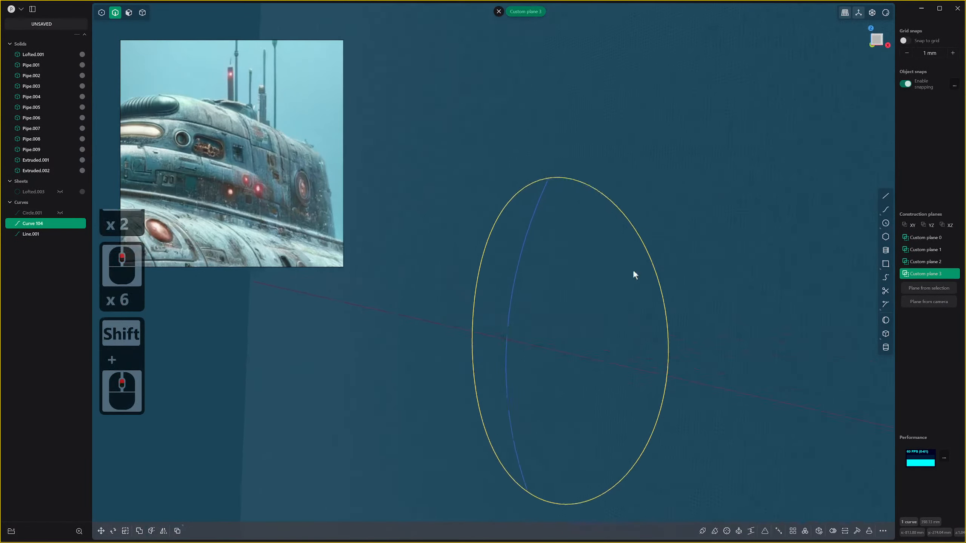
Try to insert several knots along the side of the circular curve opposite the cross line.
{"action": "scroll", "coordinate": [696, 248], "scroll_direction": "down", "scroll_amount": 3}
{"action": "middle_click_drag", "start_coordinate": [695, 247], "coordinate": [605, 258]}
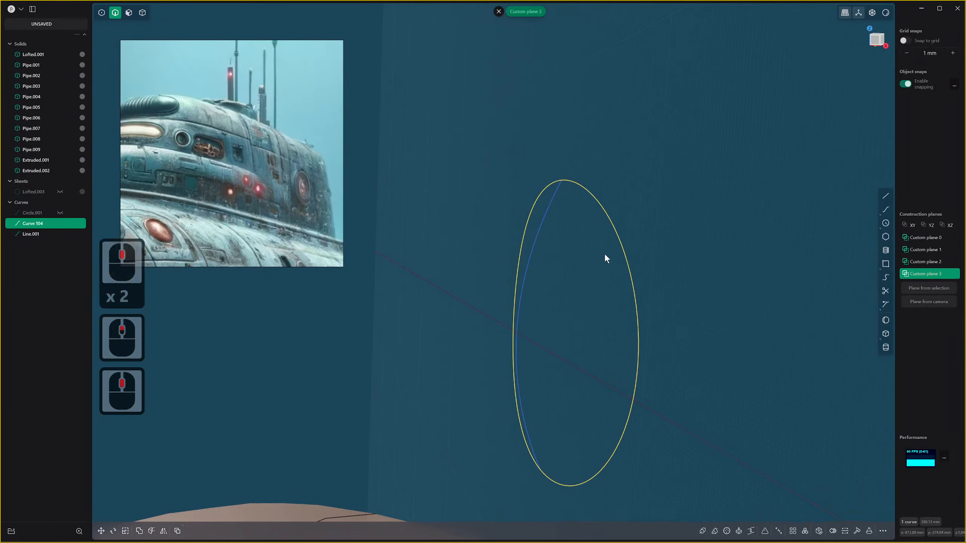
{"action": "key", "text": "alt+e"}
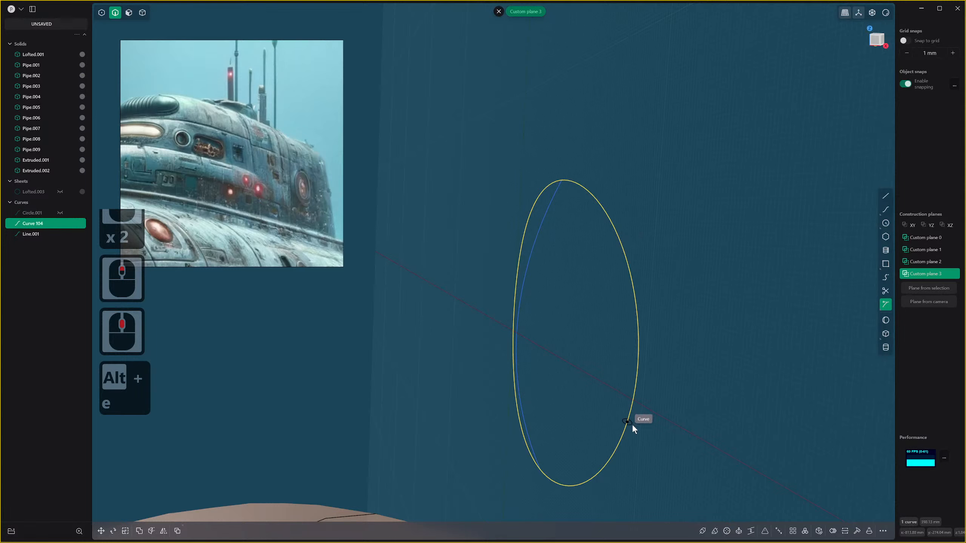
{"action": "left_click", "coordinate": [638, 390]}
{"action": "key", "text": "alt+e"}
{"action": "left_click", "coordinate": [635, 303]}
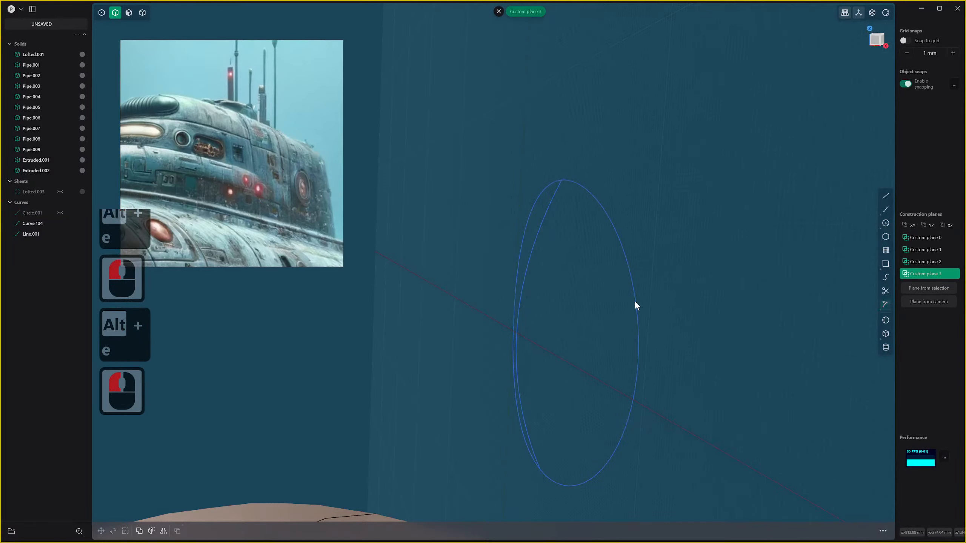
{"action": "key", "text": "alt+e"}
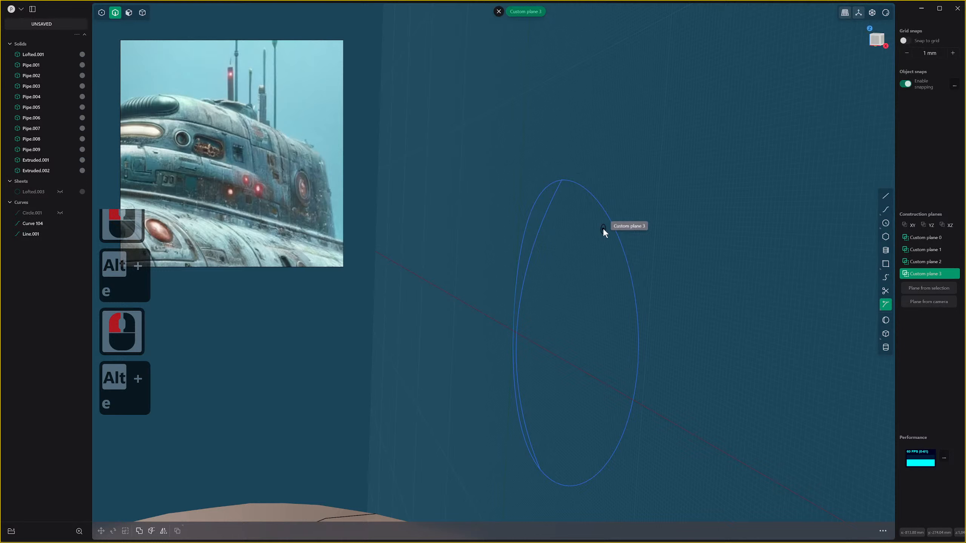
{"action": "left_click", "coordinate": [603, 229]}
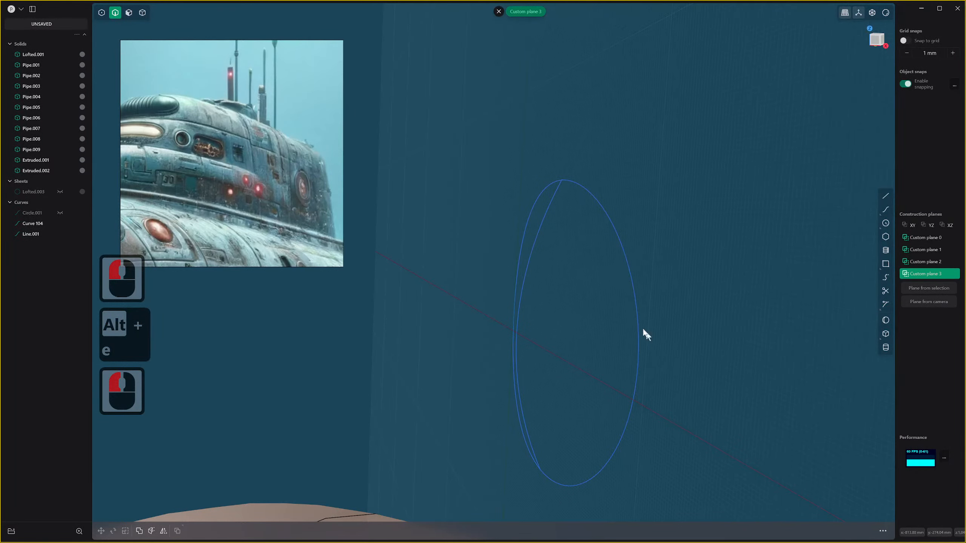
Rebuild the circular curve using the Refit method with a tolerance of 0.00100.
{"action": "left_click", "coordinate": [639, 313]}
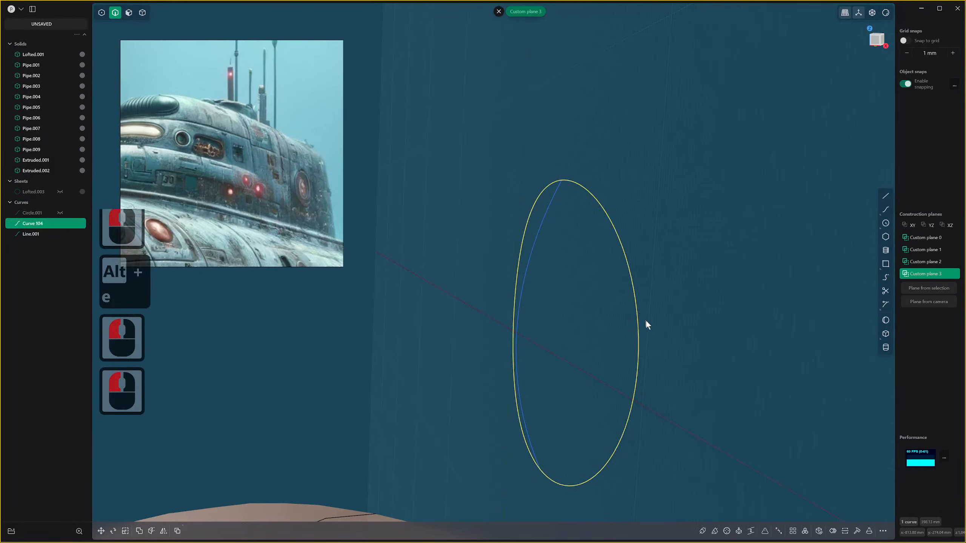
{"action": "left_click", "coordinate": [857, 532]}
{"action": "middle_click_drag", "start_coordinate": [608, 298], "coordinate": [592, 251]}
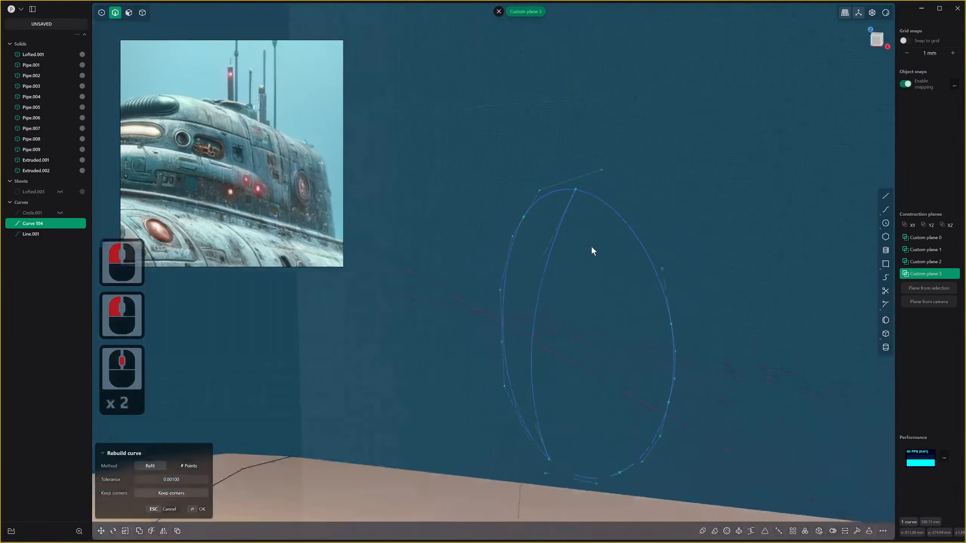
{"action": "middle_click_drag", "start_coordinate": [576, 190], "coordinate": [571, 199]}
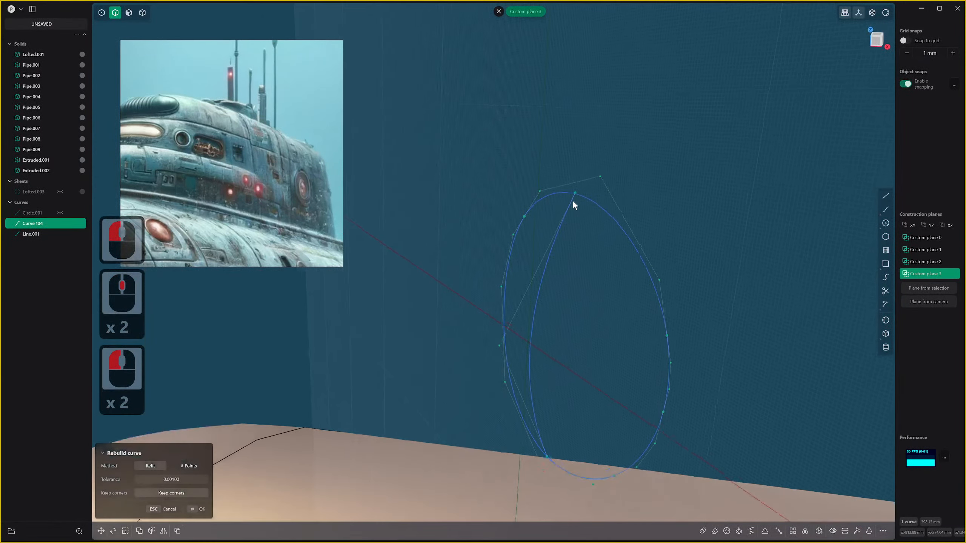
{"action": "left_click", "coordinate": [572, 189]}
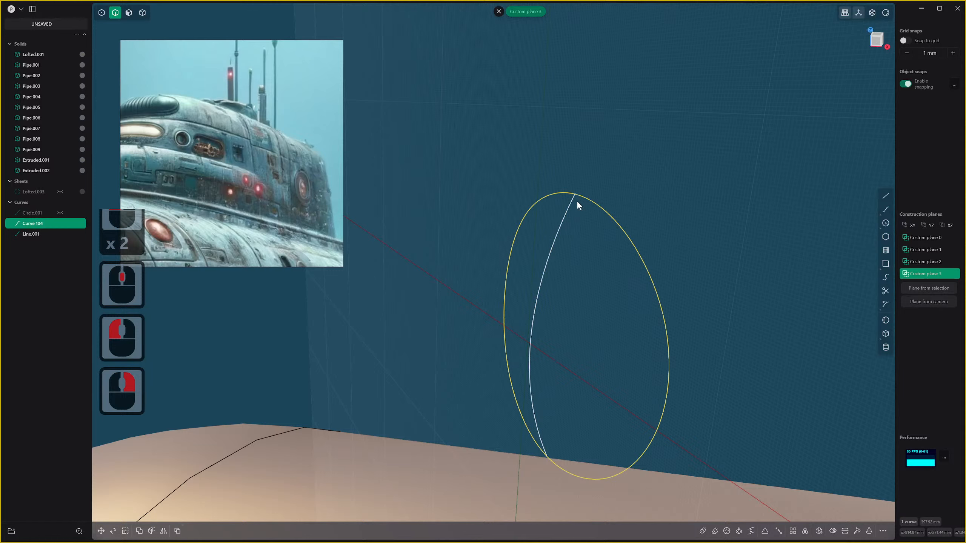
Check the cross line's two end points on the circular curve and try to move the lower one.
{"action": "key", "text": "2"}
{"action": "key", "text": "1"}
{"action": "left_click", "coordinate": [574, 192]}
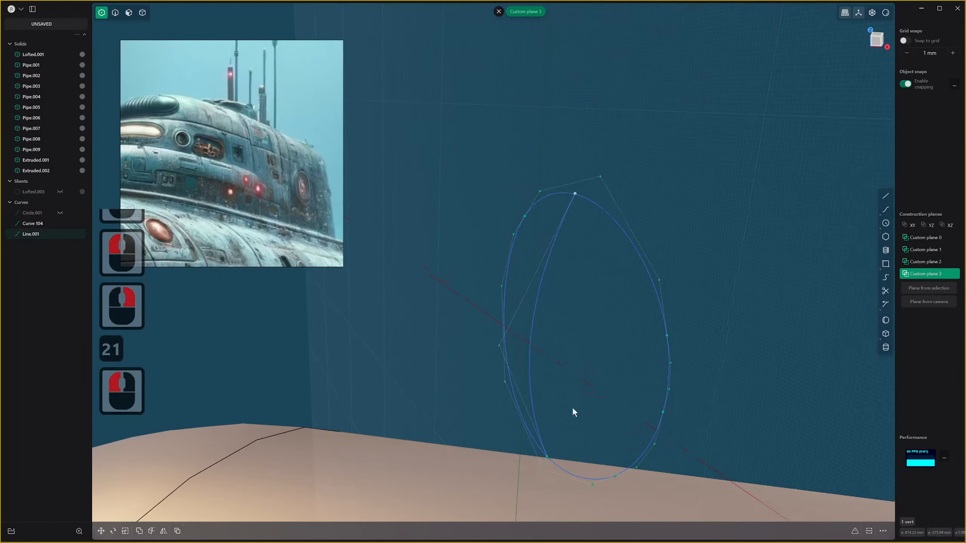
{"action": "middle_click_drag", "start_coordinate": [573, 412], "coordinate": [556, 461]}
{"action": "left_click", "coordinate": [565, 467]}
{"action": "key", "text": "g"}
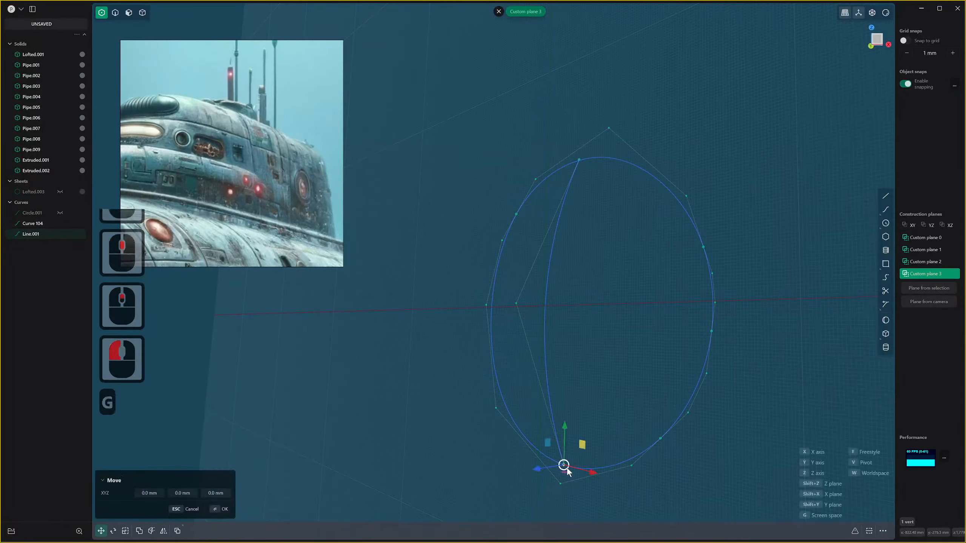
{"action": "key", "text": "g"}
{"action": "key", "text": "ctrl"}
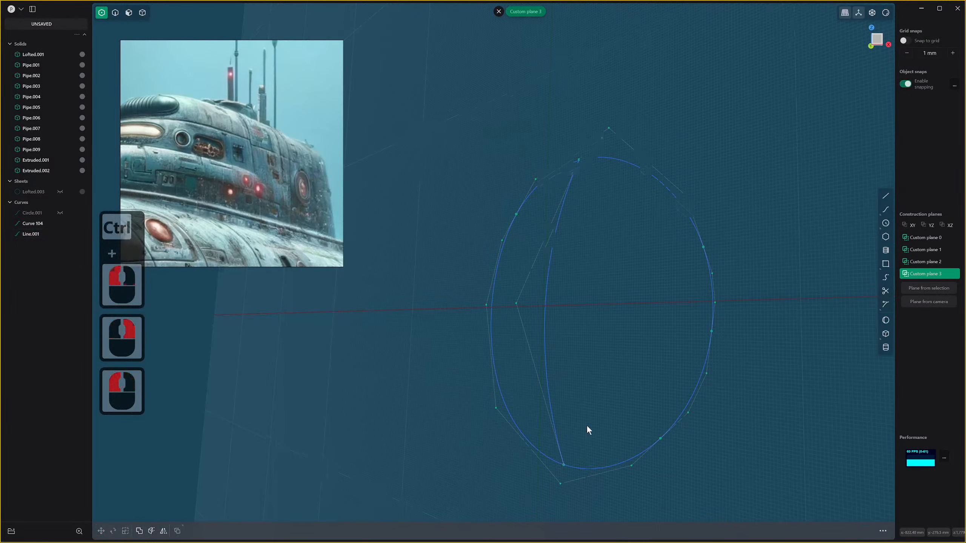
{"action": "scroll", "coordinate": [587, 425], "scroll_direction": "down", "scroll_amount": 3}
Insert knots on opposite sides of the circular curve near the red axis line and show its control points.
{"action": "key", "text": "2"}
{"action": "left_click", "coordinate": [621, 197]}
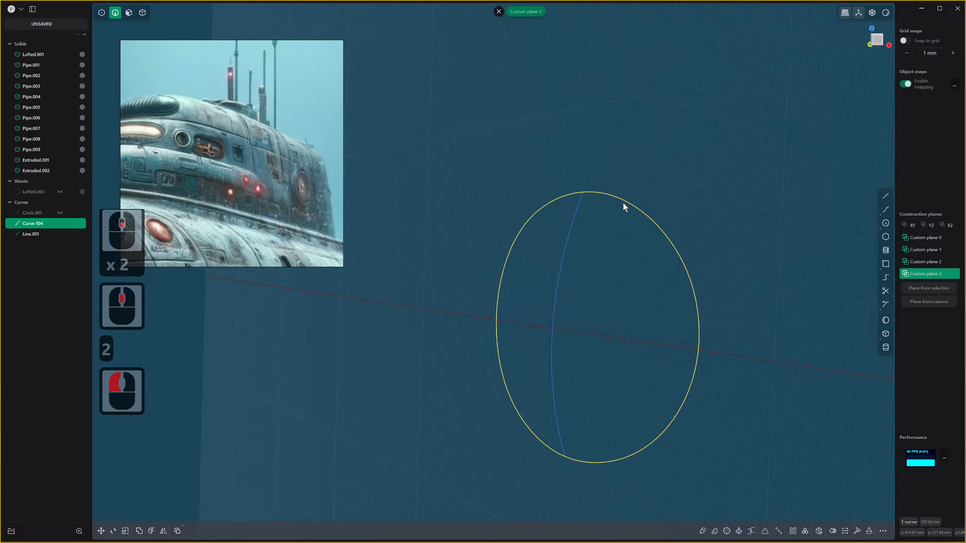
{"action": "key", "text": "alt+e"}
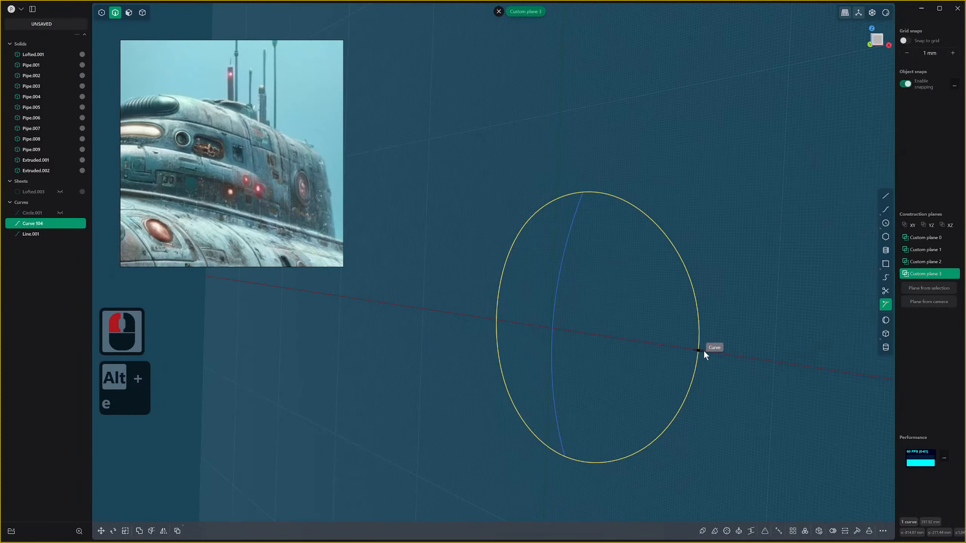
{"action": "left_click", "coordinate": [703, 350]}
{"action": "key", "text": "alt+e"}
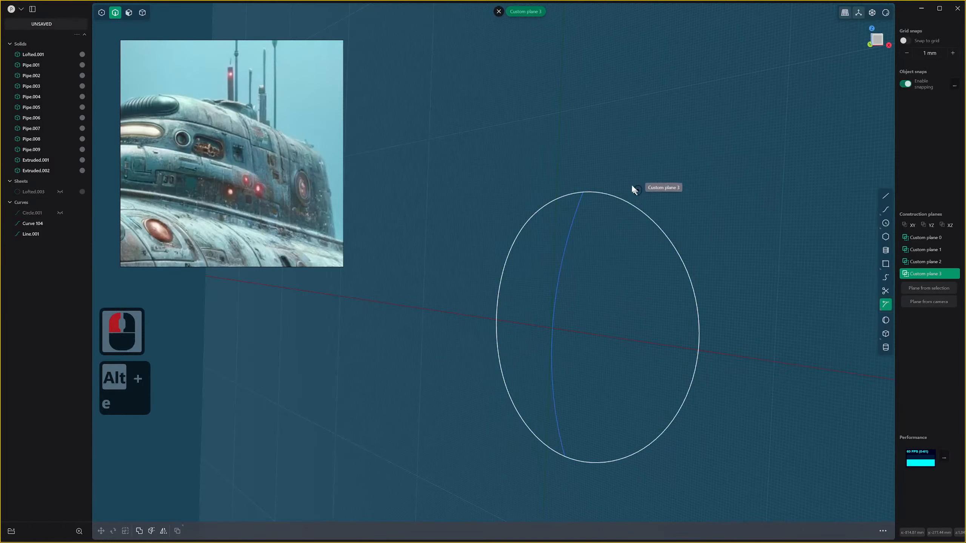
{"action": "left_click", "coordinate": [498, 319]}
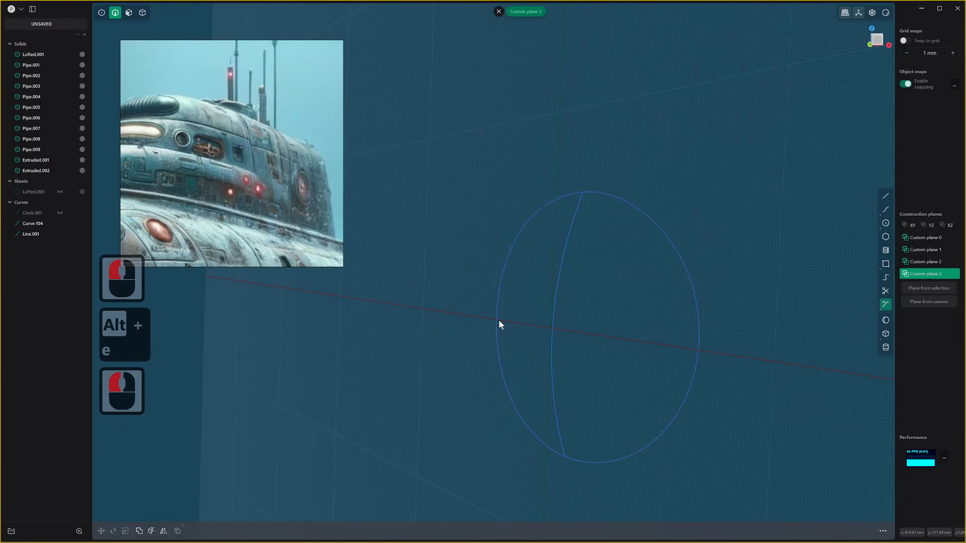
{"action": "key", "text": "1"}
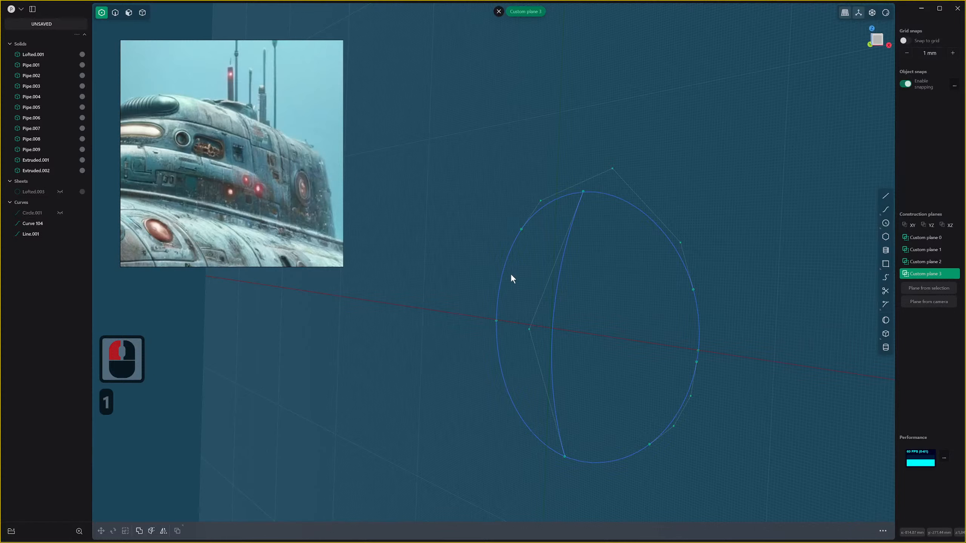
Try trimming the arc beside the cross line's upper end, undo the cut and reselect the circular curve.
{"action": "key", "text": "t"}
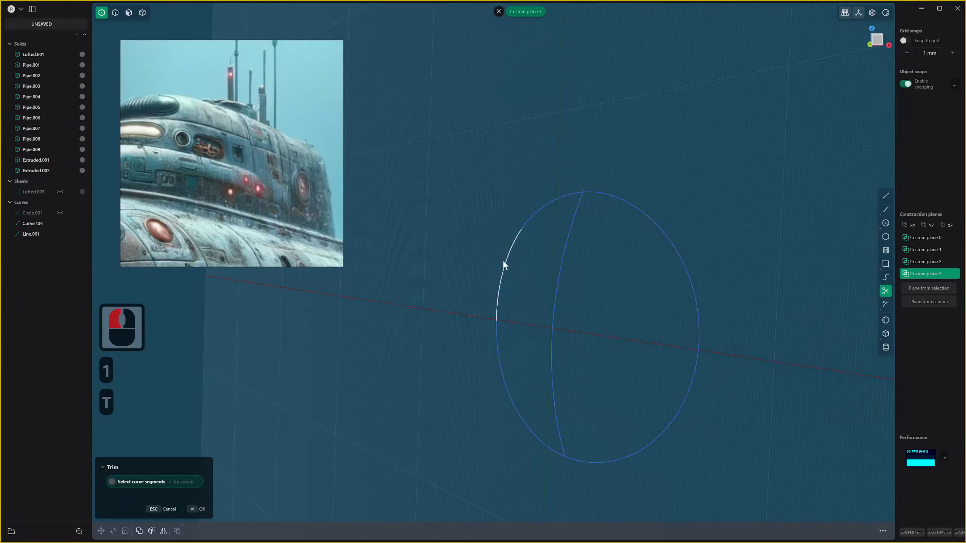
{"action": "left_click", "coordinate": [531, 214]}
{"action": "key", "text": "ctrl+z"}
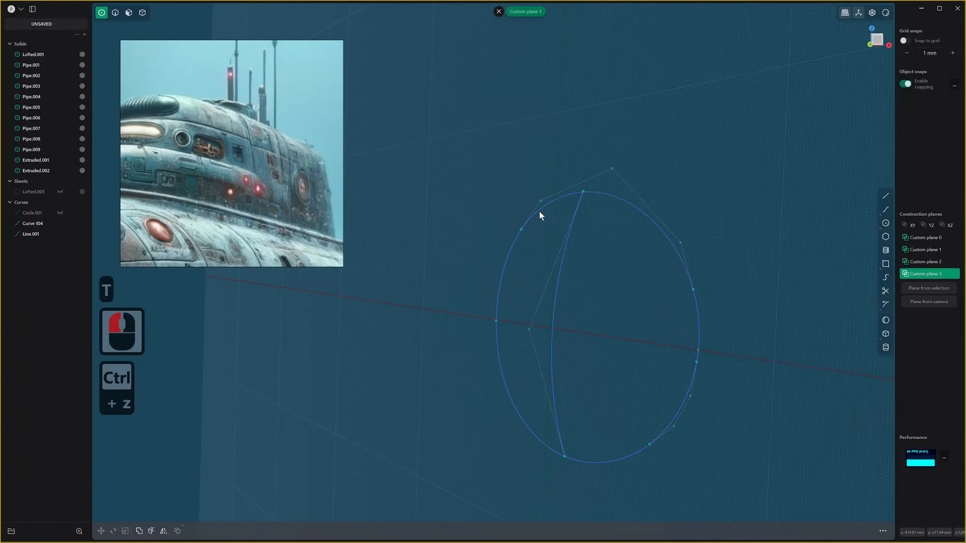
{"action": "key", "text": "2"}
{"action": "left_click", "coordinate": [541, 210]}
{"action": "middle_click_drag", "start_coordinate": [545, 212], "coordinate": [556, 245]}
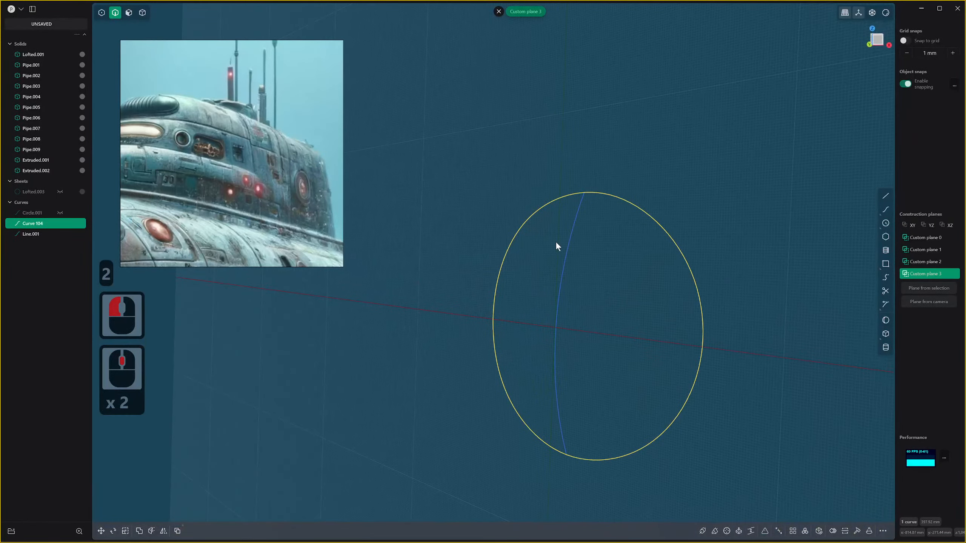
Try to trim the long upper arc of the circular curve and undo the cut.
{"action": "key", "text": "t"}
{"action": "right_click", "coordinate": [541, 244]}
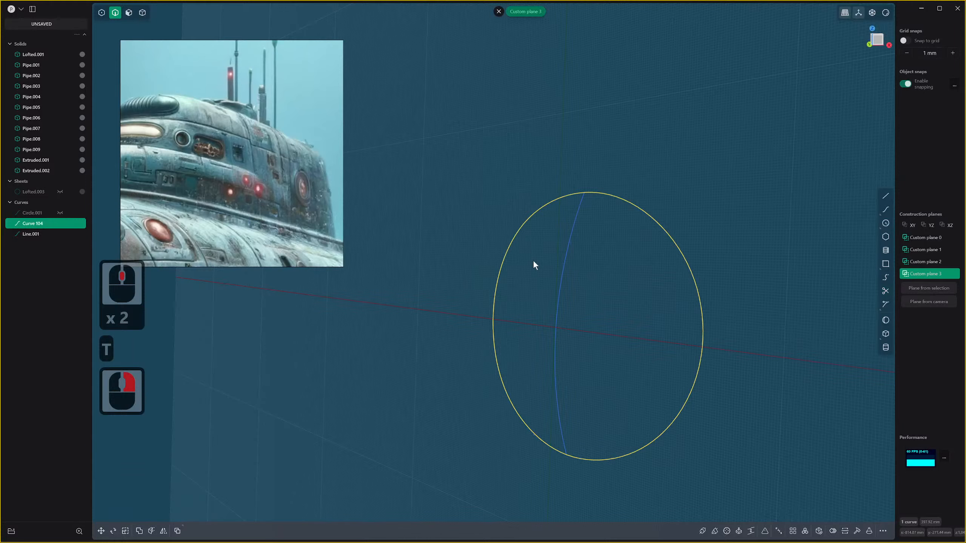
{"action": "key", "text": "t"}
{"action": "key", "text": "Escape"}
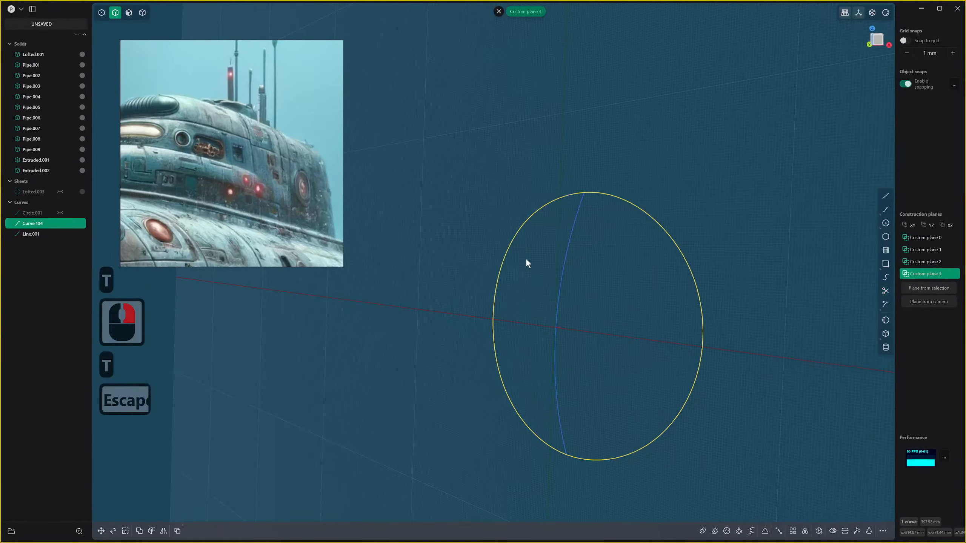
{"action": "key", "text": "t"}
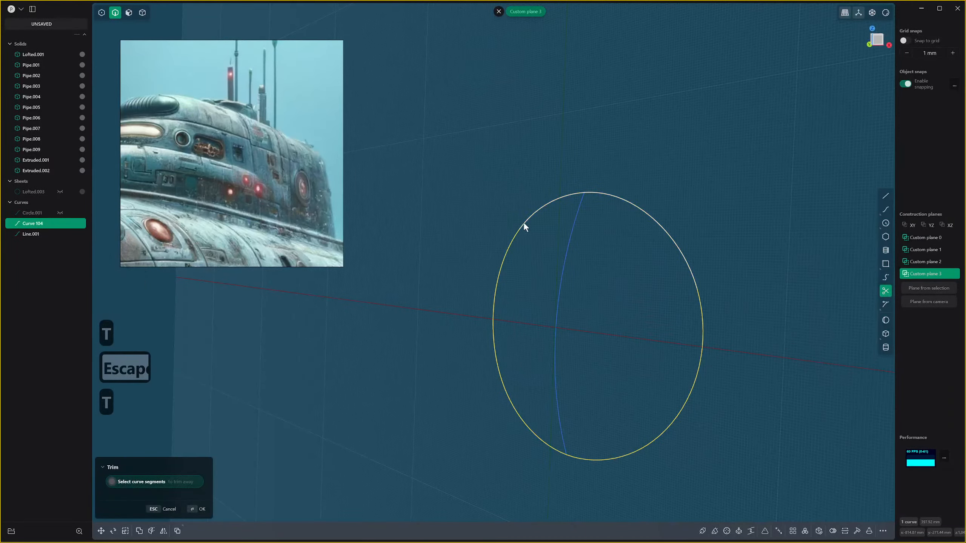
{"action": "left_click", "coordinate": [524, 224]}
{"action": "key", "text": "ctrl+z"}
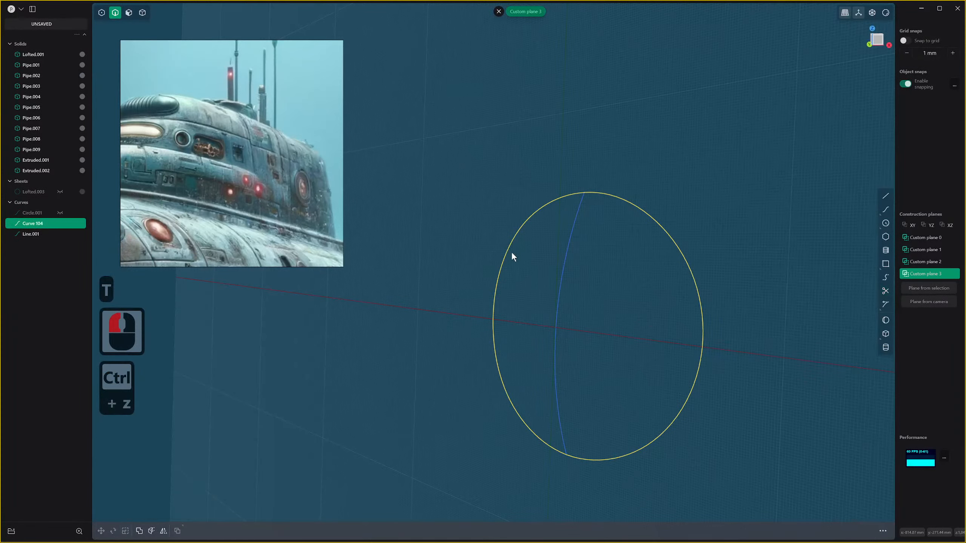
Trim a short segment from each side of the circular curve to separate it into upper and lower arcs.
{"action": "key", "text": "t"}
{"action": "left_click", "coordinate": [501, 265]}
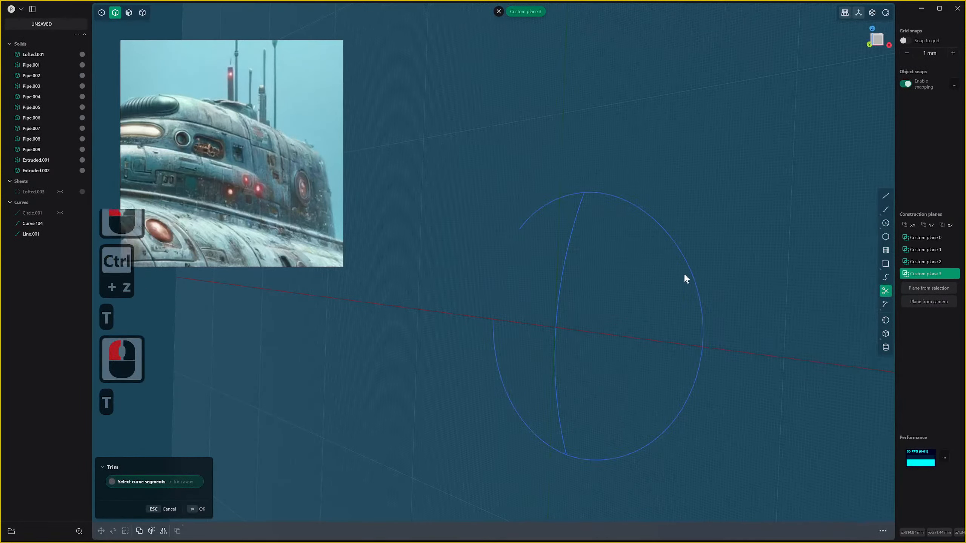
{"action": "key", "text": "t"}
{"action": "left_click", "coordinate": [701, 317]}
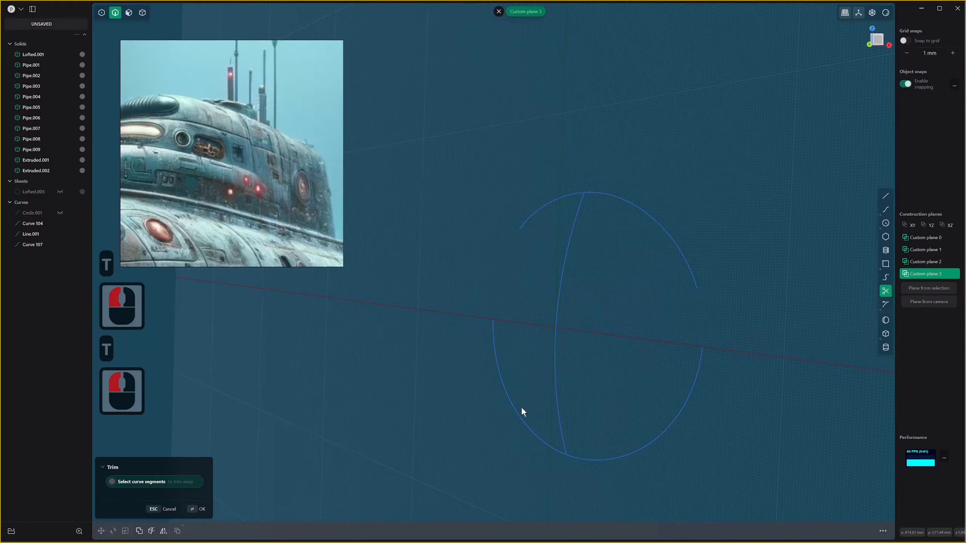
{"action": "key", "text": "t"}
{"action": "key", "text": "2"}
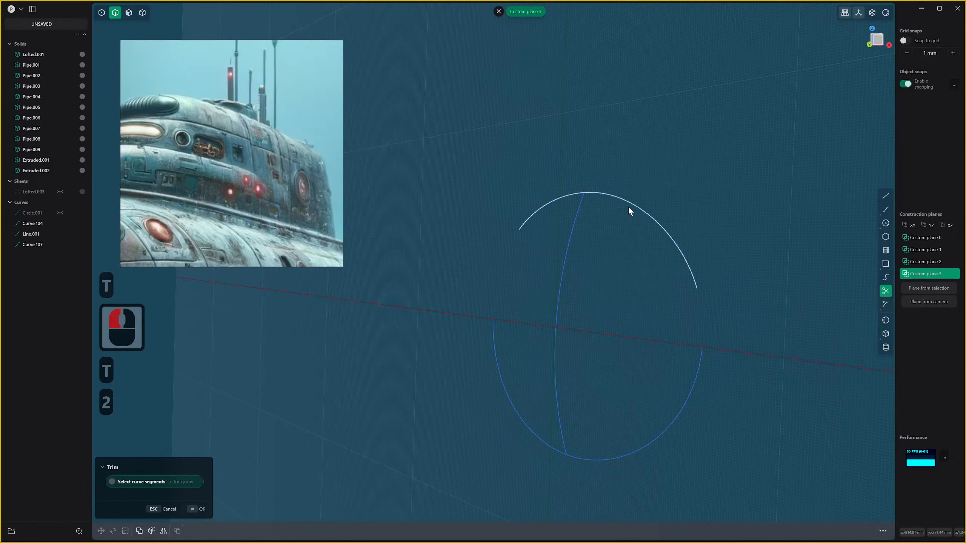
{"action": "left_click", "coordinate": [628, 207]}
{"action": "key", "text": "ctrl+z"}
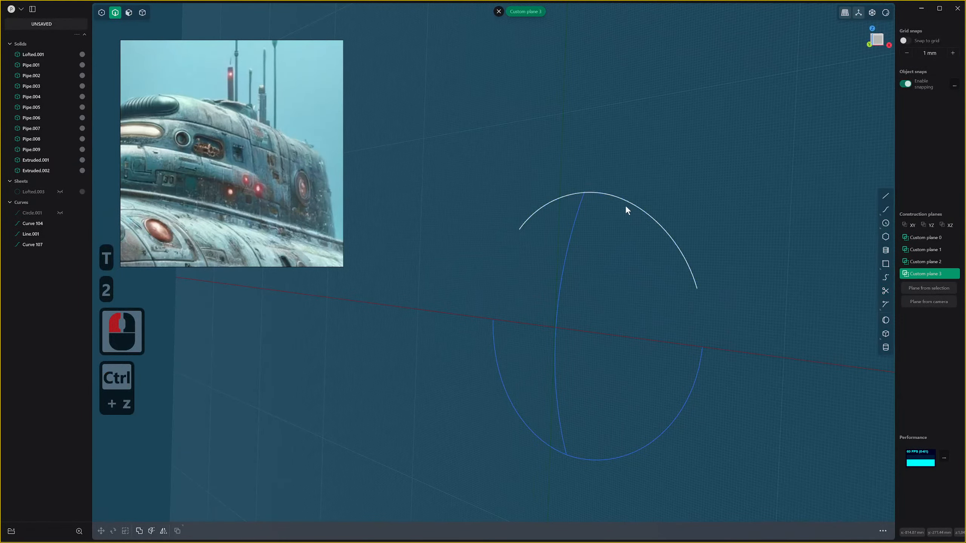
Try to loft between the upper and lower arcs using the cross line as a guide.
{"action": "left_click", "coordinate": [628, 205]}
{"action": "left_click", "coordinate": [624, 457], "text": "shift"}
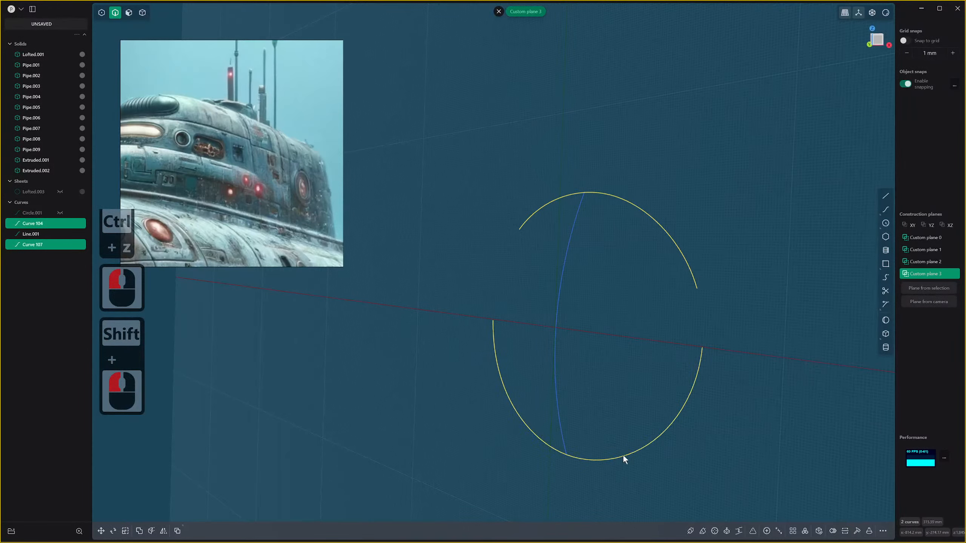
{"action": "key", "text": "l"}
{"action": "left_click", "coordinate": [555, 323], "text": "shift"}
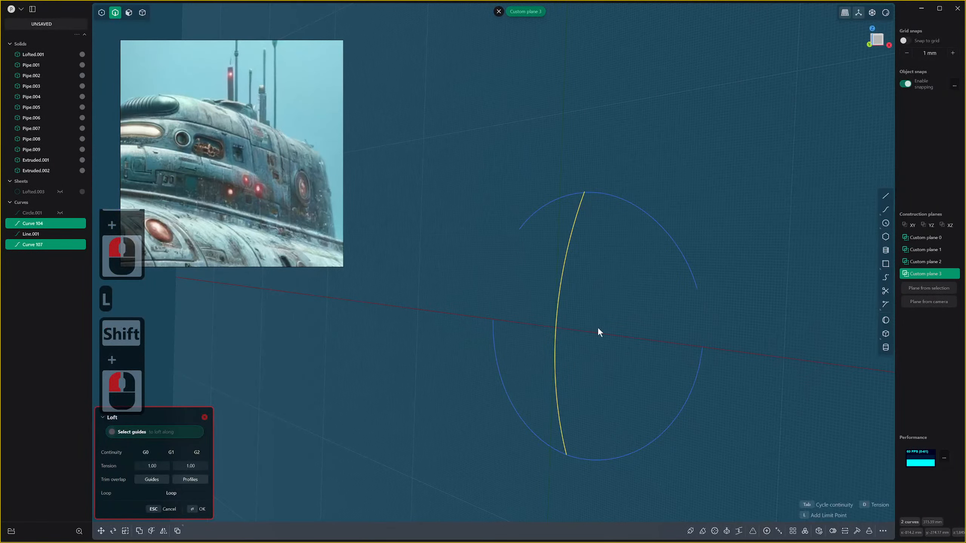
Undo the trims, inserted knots and curve rebuild back to the state before the hull sheet was hidden.
{"action": "key", "text": "ctrl+z"}
{"action": "key", "text": "ctrl+z"}
{"action": "key", "text": "ctrl+z"}
{"action": "key", "text": "ctrl+z"}
{"action": "key", "text": "ctrl+z"}
{"action": "key", "text": "ctrl+z"}
{"action": "key", "text": "ctrl+z"}
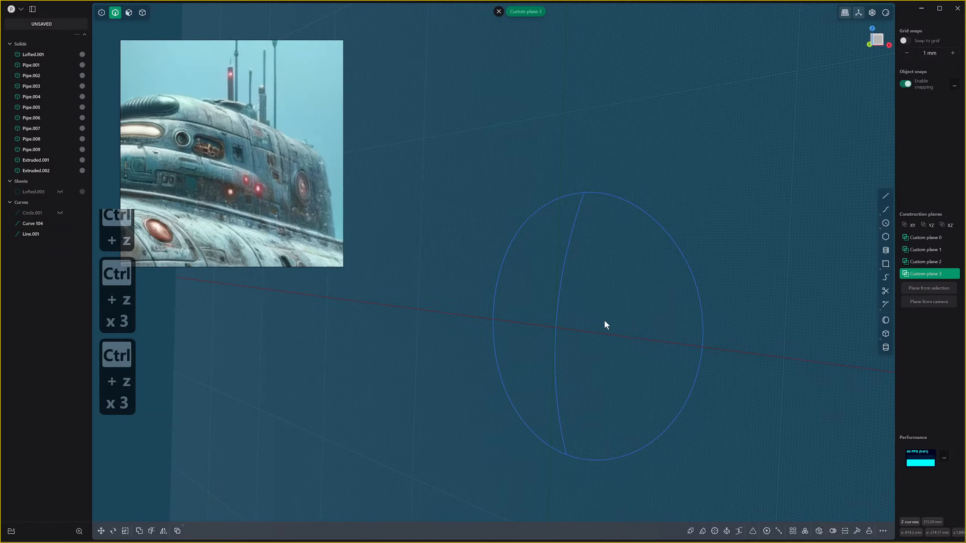
{"action": "key", "text": "ctrl+z"}
{"action": "key", "text": "ctrl+z"}
{"action": "key", "text": "ctrl+z"}
{"action": "key", "text": "ctrl+z"}
{"action": "key", "text": "ctrl+z"}
{"action": "key", "text": "ctrl+z"}
{"action": "key", "text": "ctrl+z"}
{"action": "key", "text": "ctrl+z"}
{"action": "key", "text": "ctrl+z"}
{"action": "key", "text": "ctrl+z"}
{"action": "key", "text": "ctrl+z"}
{"action": "key", "text": "ctrl+z"}
{"action": "key", "text": "ctrl+z"}
{"action": "key", "text": "ctrl+z"}
{"action": "key", "text": "ctrl+z"}
{"action": "key", "text": "ctrl+z"}
{"action": "key", "text": "ctrl+z"}
{"action": "key", "text": "ctrl+z"}
{"action": "key", "text": "ctrl+z"}
{"action": "key", "text": "ctrl+z"}
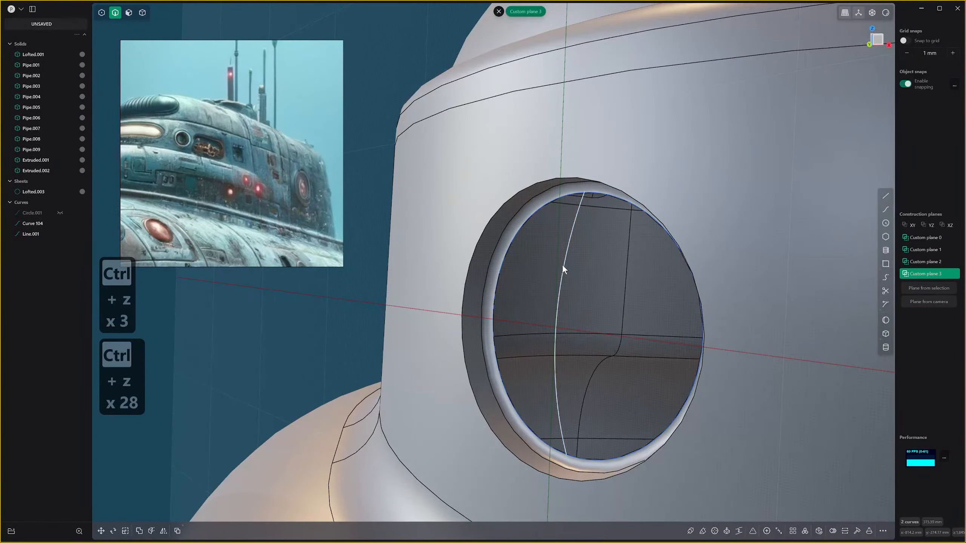
Delete the cross line and the circular rim curve from the porthole opening.
{"action": "left_click", "coordinate": [563, 267]}
{"action": "key", "text": "x"}
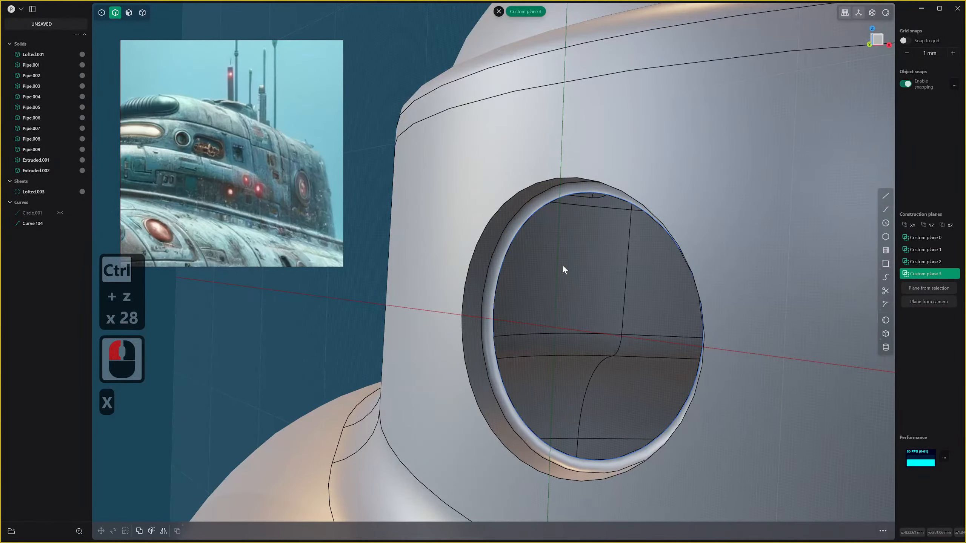
{"action": "left_click", "coordinate": [541, 240]}
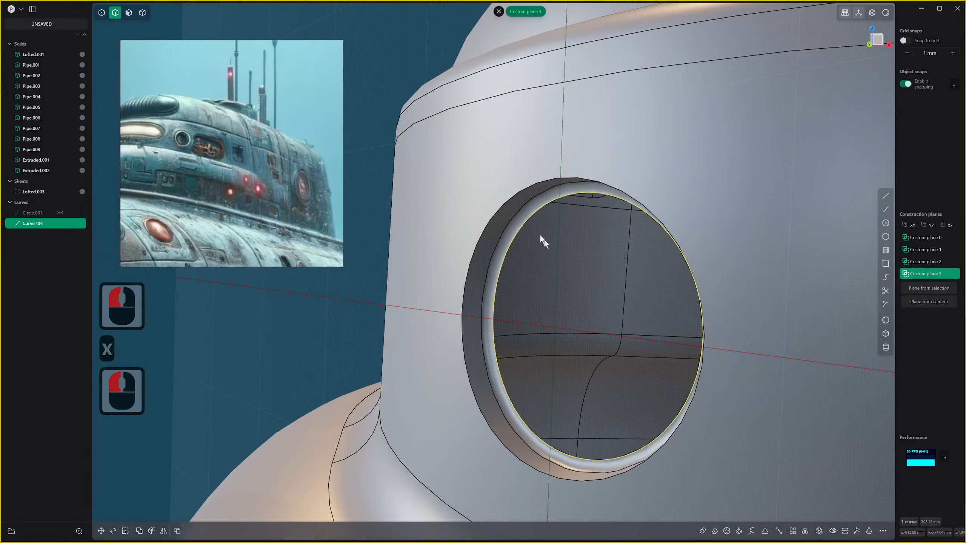
{"action": "middle_click_drag", "start_coordinate": [541, 242], "coordinate": [641, 282]}
{"action": "key", "text": "x"}
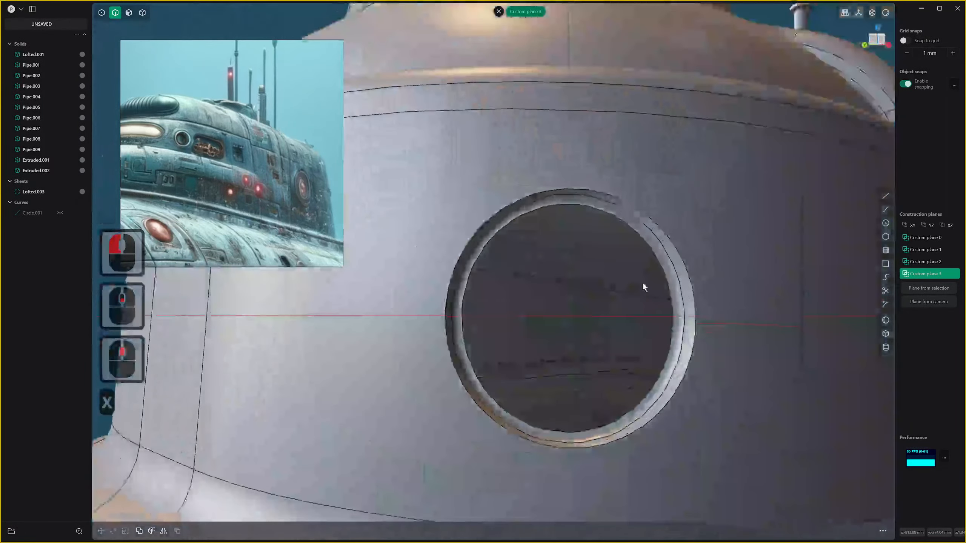
{"action": "left_click", "coordinate": [886, 320]}
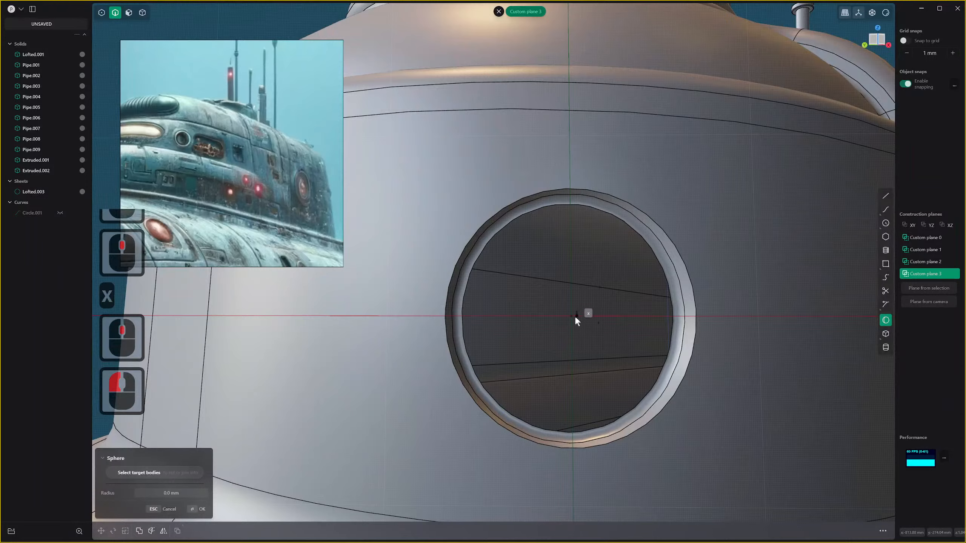
{"action": "left_click", "coordinate": [574, 316]}
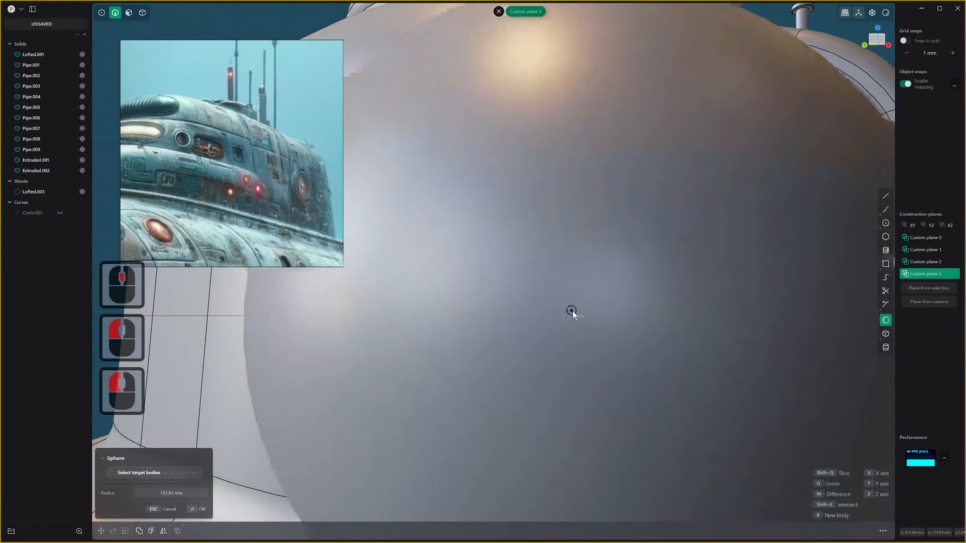
{"action": "key", "text": "Escape"}
Create a sphere as a new body centred in the porthole opening, with a radius of about 74 mm.
{"action": "scroll", "coordinate": [576, 316], "scroll_direction": "down", "scroll_amount": 20}
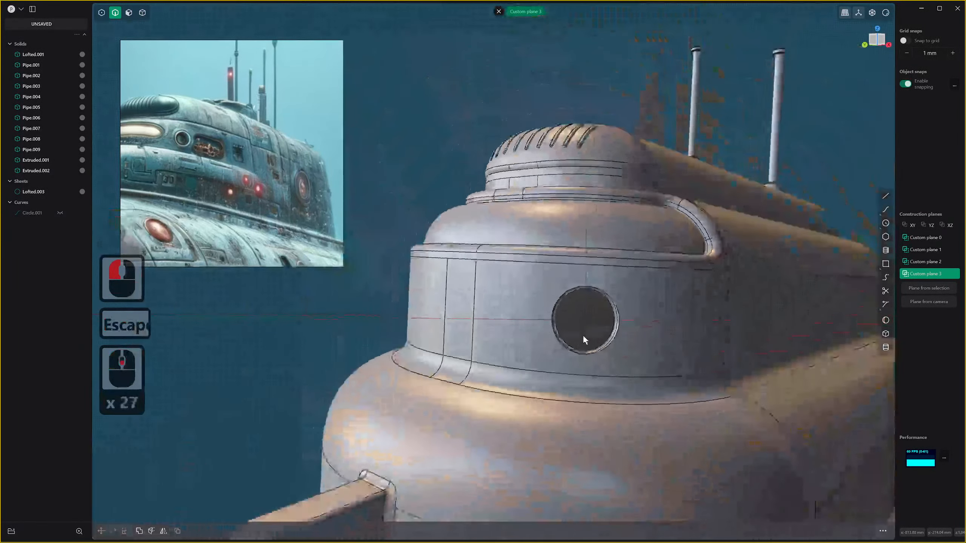
{"action": "left_click", "coordinate": [885, 320]}
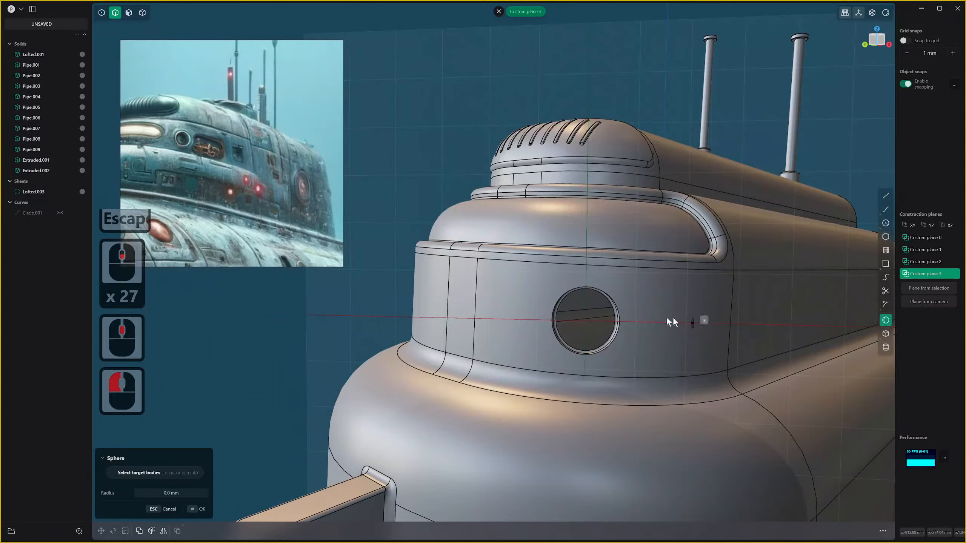
{"action": "left_click", "coordinate": [584, 321]}
{"action": "left_click", "coordinate": [596, 333]}
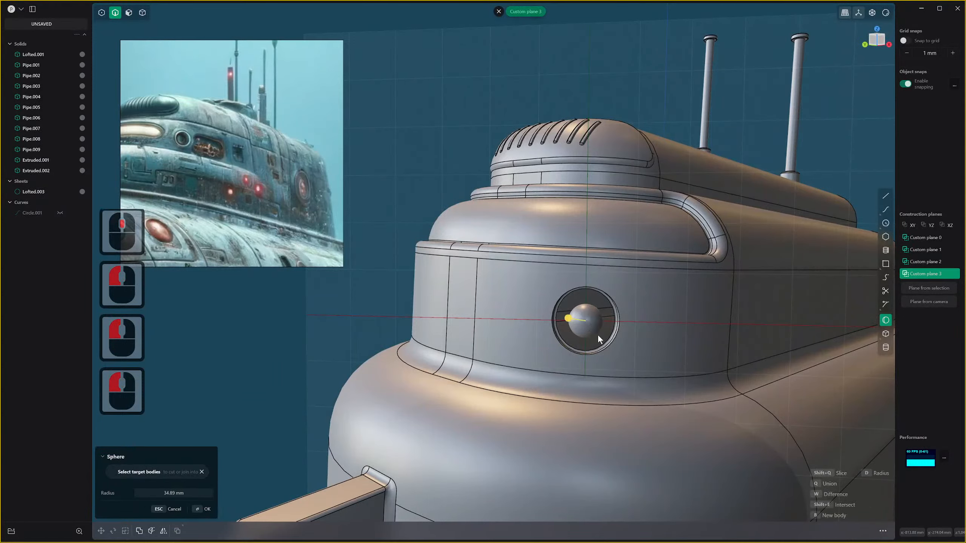
{"action": "key", "text": "ctrl+z"}
{"action": "left_click", "coordinate": [585, 322]}
{"action": "left_click", "coordinate": [586, 321]}
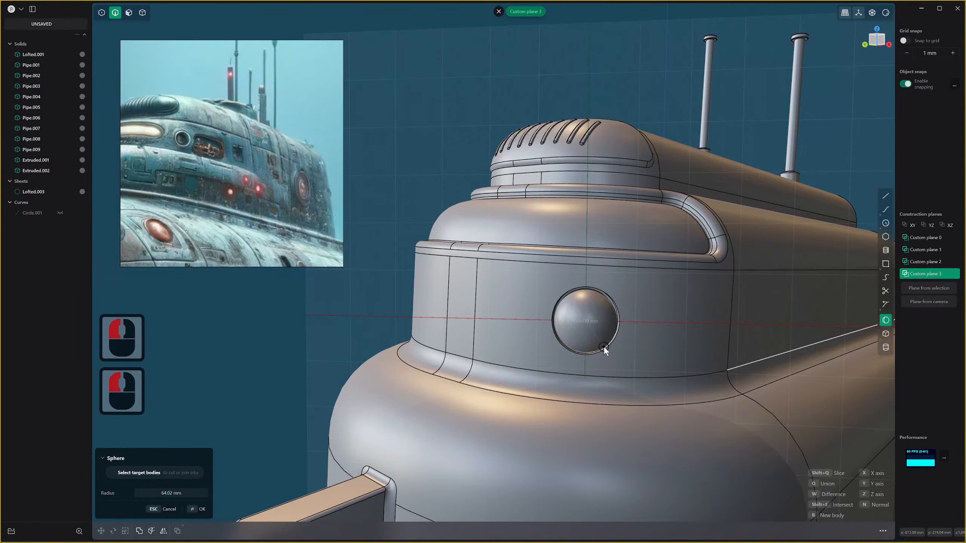
{"action": "key", "text": "q"}
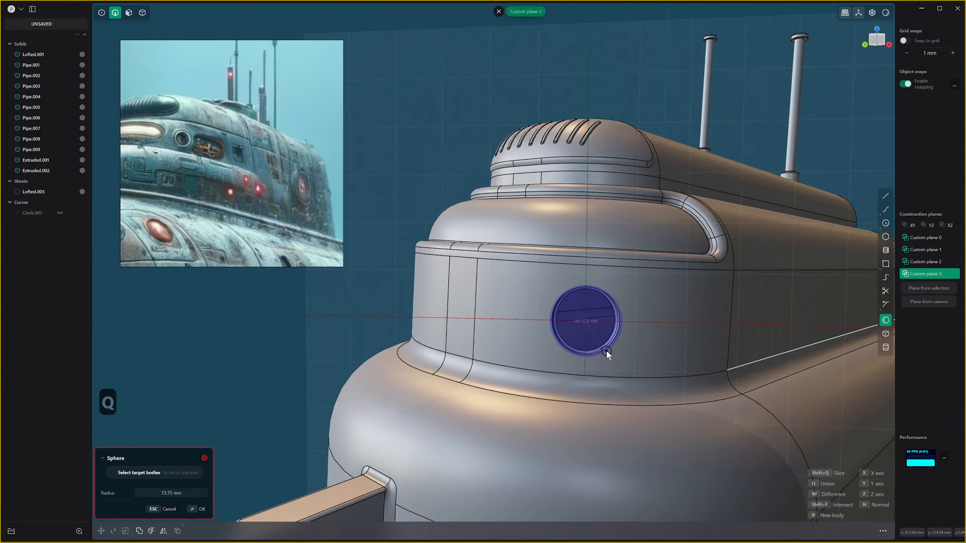
{"action": "key", "text": "b"}
{"action": "left_click", "coordinate": [607, 352]}
{"action": "right_click", "coordinate": [607, 352]}
Scale the sphere down along the porthole's outward axis to flatten it into a shallow lens.
{"action": "scroll", "coordinate": [605, 349], "scroll_direction": "down", "scroll_amount": 5}
{"action": "scroll", "coordinate": [673, 313], "scroll_direction": "up", "scroll_amount": 2}
{"action": "middle_click_drag", "start_coordinate": [703, 318], "coordinate": [495, 369]}
{"action": "key", "text": "s"}
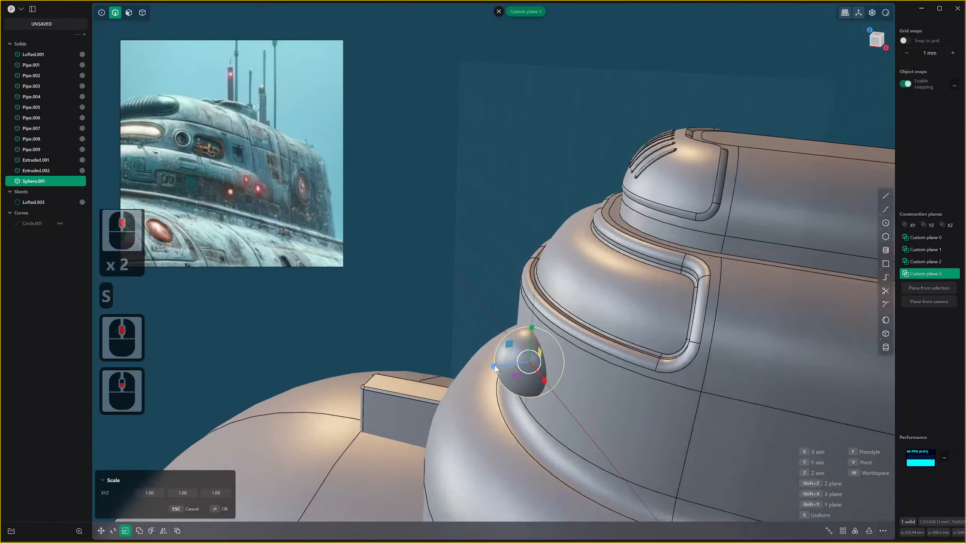
{"action": "left_click_drag", "start_coordinate": [494, 367], "coordinate": [518, 365]}
{"action": "right_click", "coordinate": [518, 365]}
{"action": "scroll", "coordinate": [519, 364], "scroll_direction": "up", "scroll_amount": 1}
{"action": "middle_click_drag", "start_coordinate": [520, 364], "coordinate": [545, 345]}
{"action": "scroll", "coordinate": [597, 336], "scroll_direction": "up", "scroll_amount": 6}
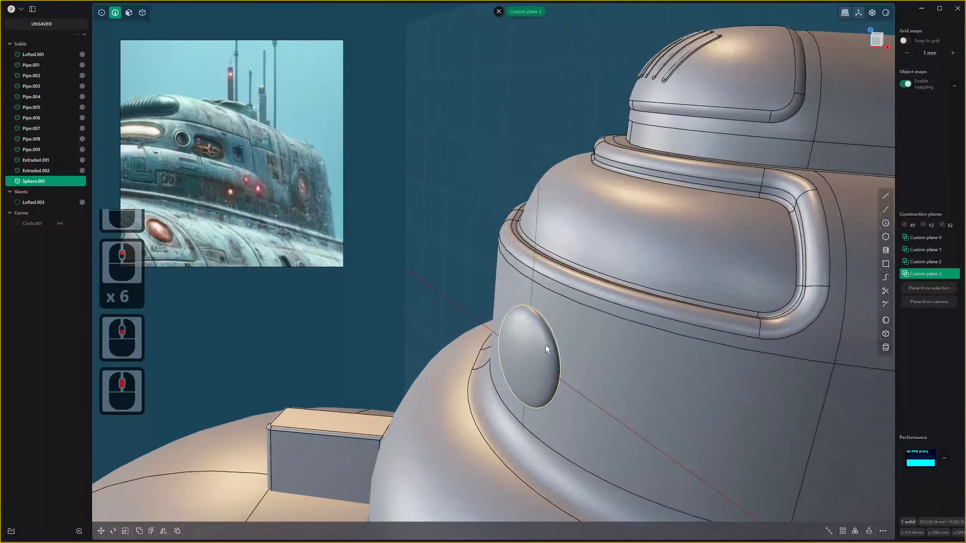
Nudge the flattened sphere slightly to adjust its seating in the porthole opening.
{"action": "key", "text": "g"}
{"action": "left_click_drag", "start_coordinate": [500, 363], "coordinate": [504, 363]}
{"action": "right_click", "coordinate": [504, 364]}
{"action": "middle_click_drag", "start_coordinate": [508, 363], "coordinate": [534, 355]}
{"action": "scroll", "coordinate": [535, 354], "scroll_direction": "down", "scroll_amount": 1}
Try a boolean union between the hull sheet and the flattened sphere, using the hull sheet as the target.
{"action": "left_click", "coordinate": [597, 335]}
{"action": "left_click", "coordinate": [595, 322]}
{"action": "key", "text": "4"}
{"action": "left_click", "coordinate": [600, 313]}
{"action": "key", "text": "q"}
{"action": "left_click", "coordinate": [547, 329]}
{"action": "key", "text": "q"}
{"action": "right_click", "coordinate": [562, 328]}
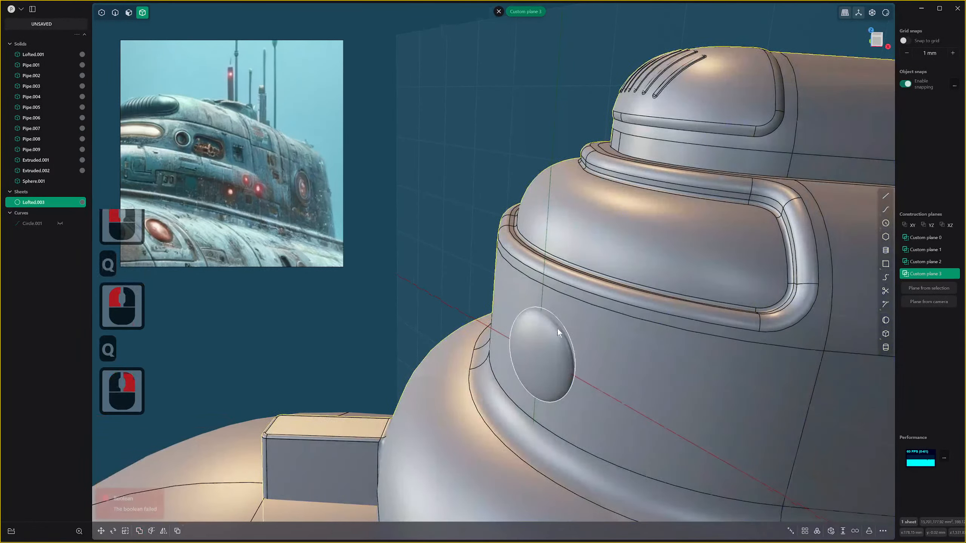
Union the flattened sphere with the hull sheet, using the sphere as the target body and the hull as the tool.
{"action": "scroll", "coordinate": [557, 328], "scroll_direction": "up", "scroll_amount": 1}
{"action": "key", "text": "2"}
{"action": "left_click", "coordinate": [591, 310]}
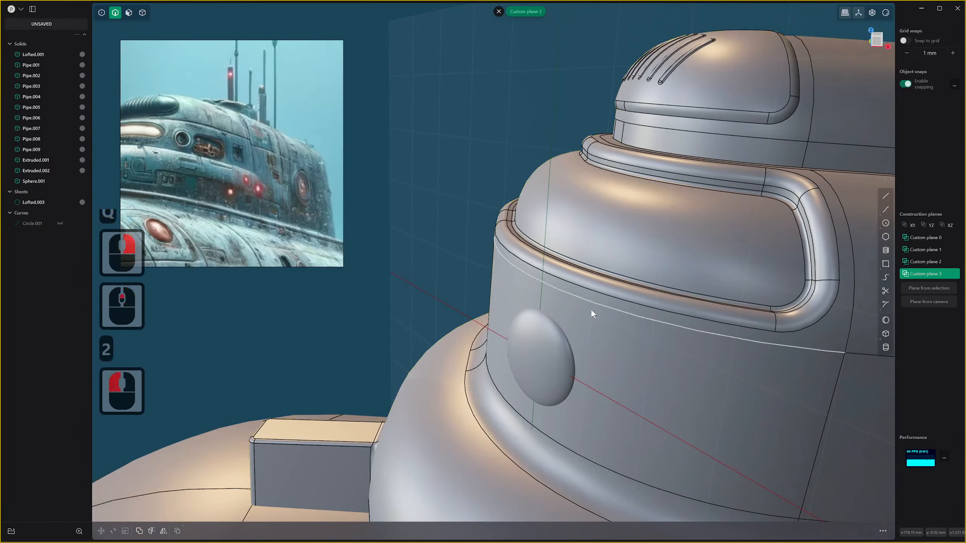
{"action": "scroll", "coordinate": [559, 337], "scroll_direction": "up", "scroll_amount": 2}
{"action": "key", "text": "4"}
{"action": "left_click", "coordinate": [552, 342]}
{"action": "key", "text": "q"}
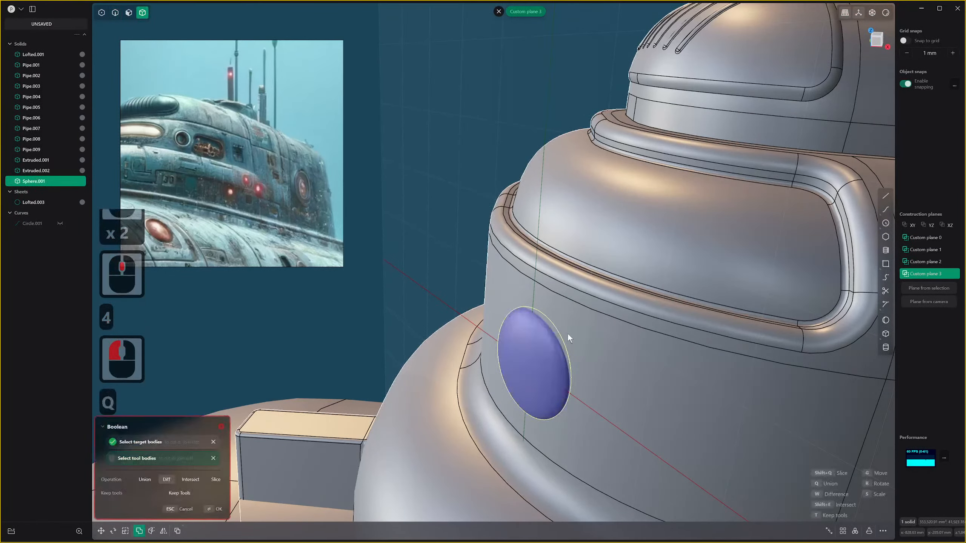
{"action": "left_click", "coordinate": [572, 333]}
{"action": "key", "text": "q"}
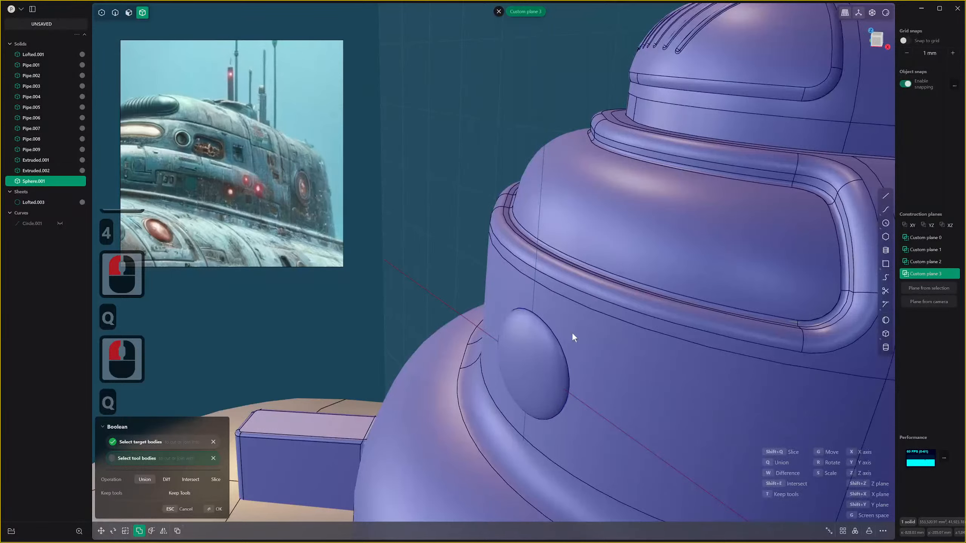
{"action": "left_click", "coordinate": [567, 334]}
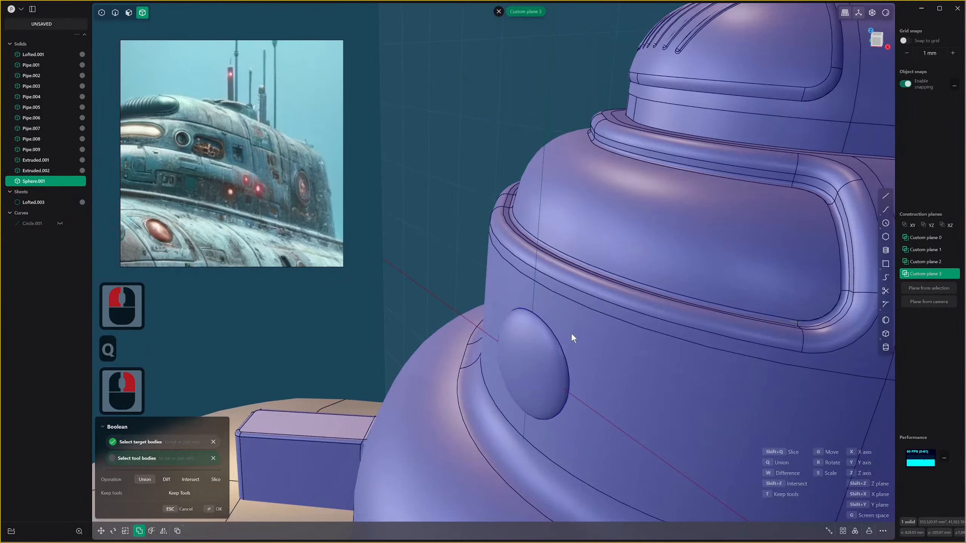
{"action": "right_click", "coordinate": [570, 334]}
{"action": "key", "text": "2"}
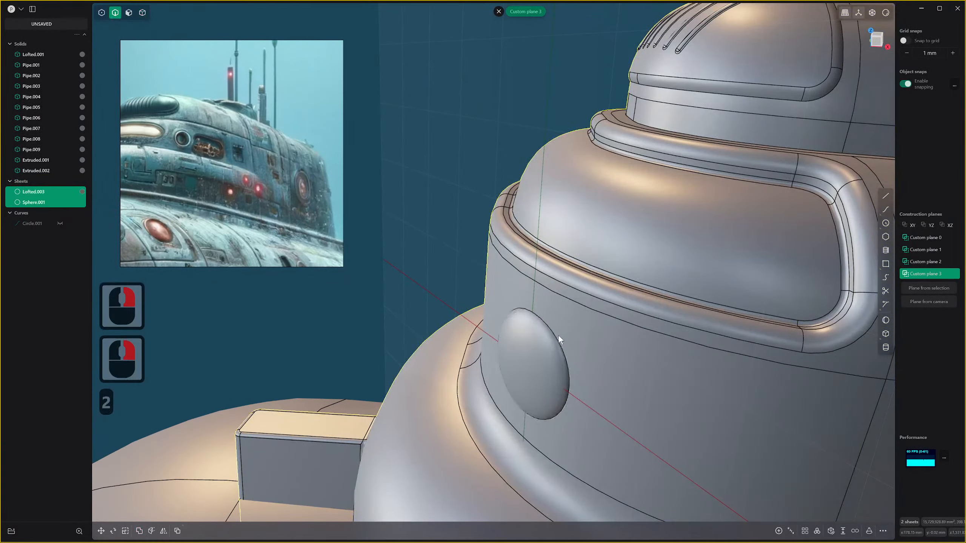
Fillet the edge where the porthole dome meets the surrounding hull.
{"action": "left_click", "coordinate": [557, 336]}
{"action": "left_click_drag", "start_coordinate": [558, 336], "coordinate": [560, 335]}
{"action": "right_click", "coordinate": [557, 337]}
{"action": "middle_click_drag", "start_coordinate": [558, 337], "coordinate": [595, 317]}
Try offsetting the ring-shaped fillet face around the porthole dome by -18.3 mm, and delete that face instead.
{"action": "key", "text": "3"}
{"action": "left_click", "coordinate": [609, 315]}
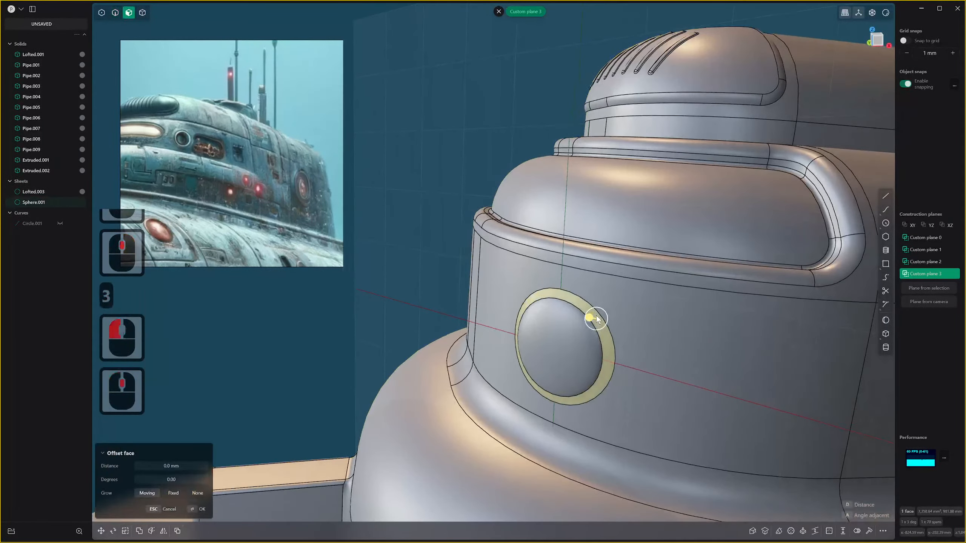
{"action": "left_click_drag", "start_coordinate": [592, 317], "coordinate": [596, 318]}
{"action": "key", "text": "z"}
{"action": "scroll", "coordinate": [582, 320], "scroll_direction": "up", "scroll_amount": 1}
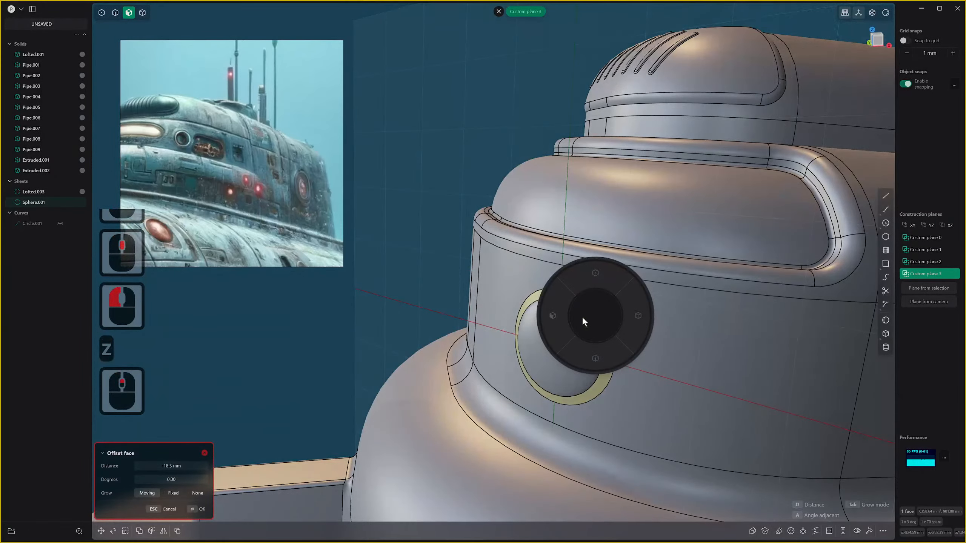
{"action": "middle_click", "coordinate": [582, 320]}
{"action": "key", "text": "Escape"}
{"action": "scroll", "coordinate": [622, 298], "scroll_direction": "up", "scroll_amount": 9}
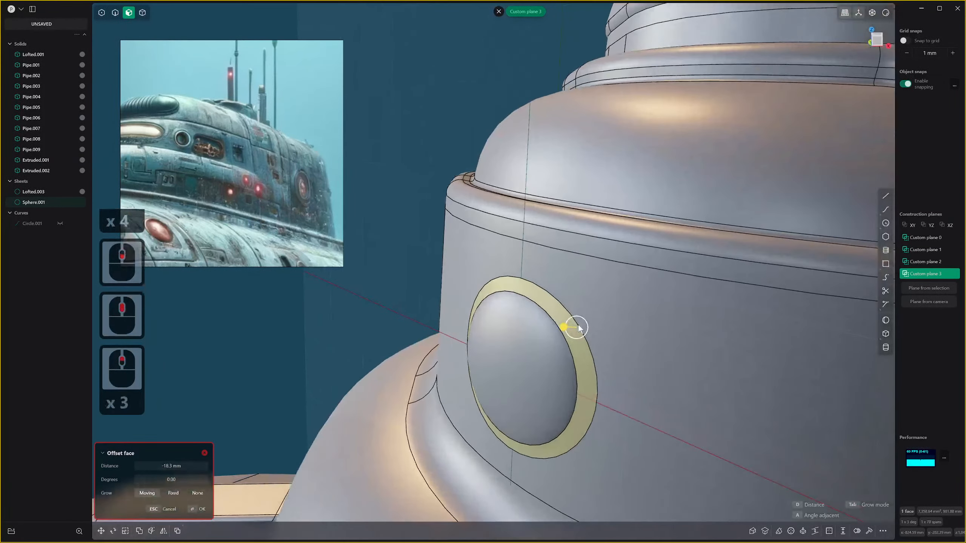
{"action": "middle_click_drag", "start_coordinate": [572, 331], "coordinate": [548, 319]}
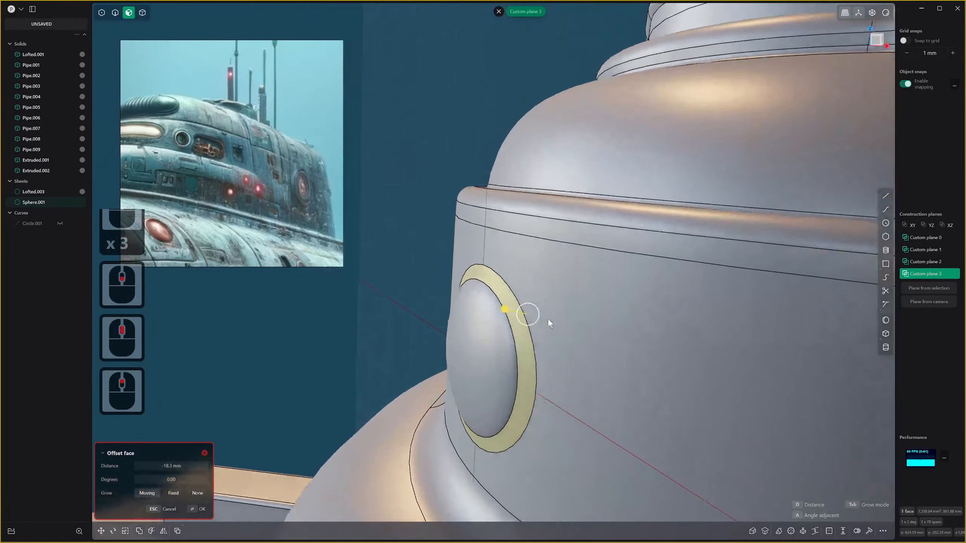
{"action": "key", "text": "x"}
{"action": "key", "text": "2"}
Try lofting between the hull opening edge and the dome edge with G0 continuity.
{"action": "left_click", "coordinate": [525, 323]}
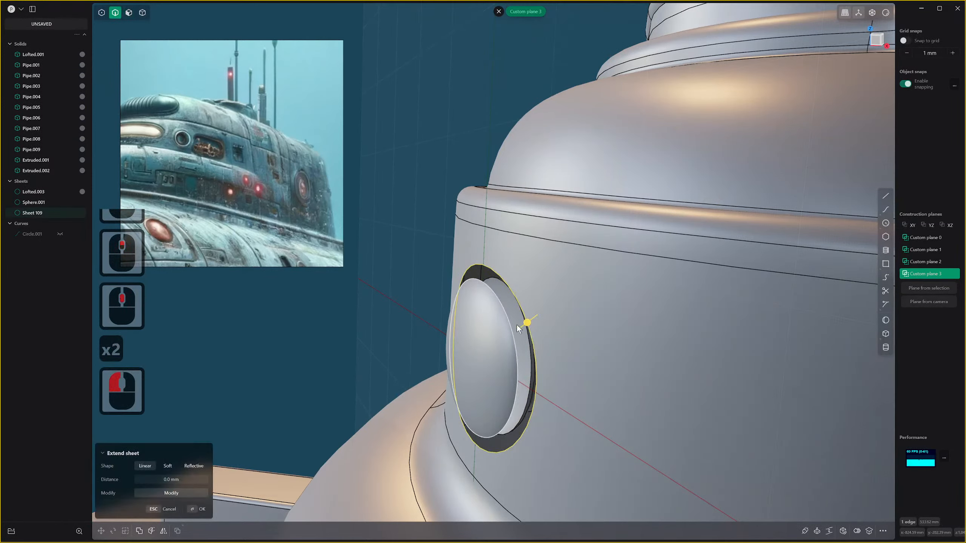
{"action": "left_click", "coordinate": [512, 328], "text": "shift"}
{"action": "key", "text": "l"}
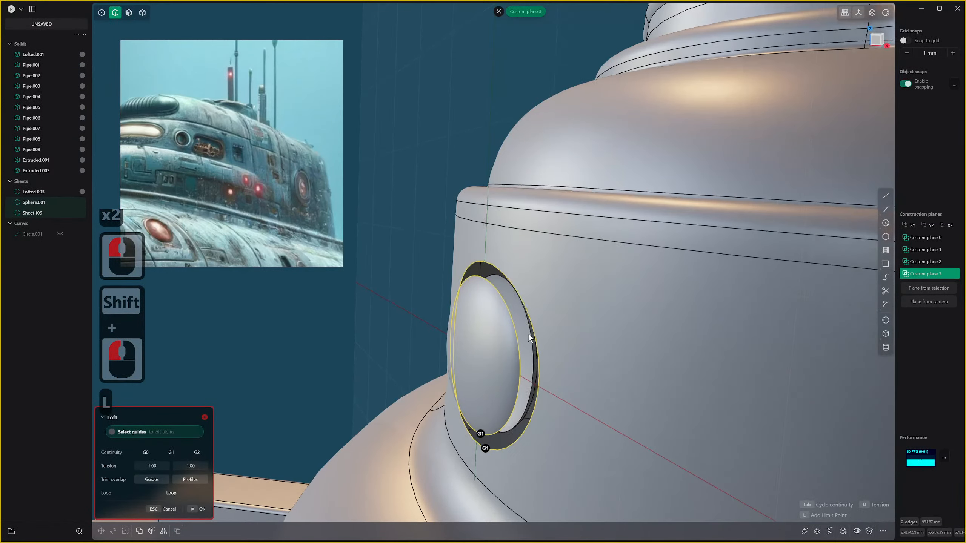
{"action": "key", "text": "Tab"}
{"action": "key", "text": "Tab"}
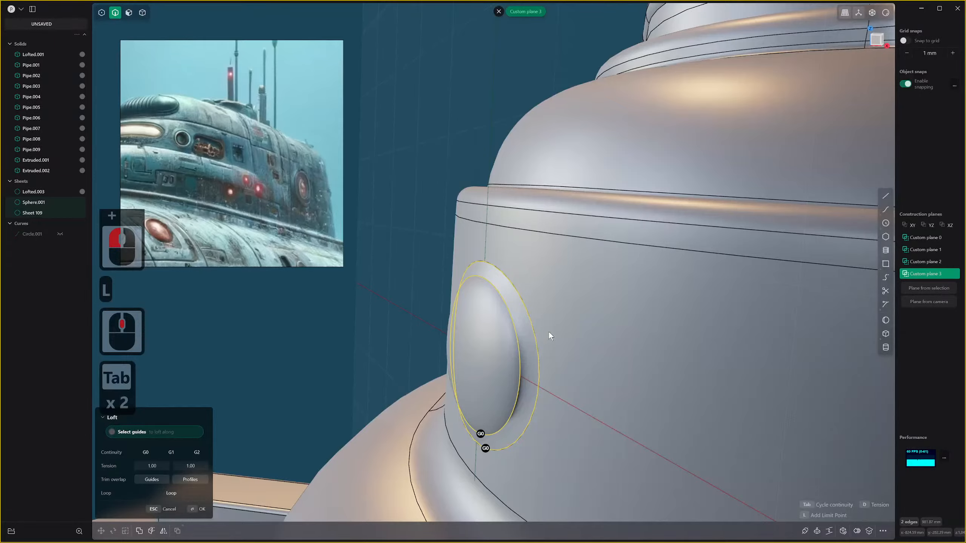
{"action": "key", "text": "Escape"}
Undo the loft attempt and the deletion of the ring face around the dome.
{"action": "key", "text": "ctrl+z"}
{"action": "key", "text": "ctrl+z"}
{"action": "key", "text": "ctrl+z"}
{"action": "scroll", "coordinate": [549, 333], "scroll_direction": "down", "scroll_amount": 4}
{"action": "middle_click_drag", "start_coordinate": [548, 333], "coordinate": [631, 332]}
{"action": "scroll", "coordinate": [671, 334], "scroll_direction": "up", "scroll_amount": 3}
Examine the porthole dome and the stepped tower from several angles and distances.
{"action": "left_click", "coordinate": [672, 333]}
{"action": "scroll", "coordinate": [673, 334], "scroll_direction": "down", "scroll_amount": 20}
{"action": "scroll", "coordinate": [701, 327], "scroll_direction": "down", "scroll_amount": 11}
{"action": "scroll", "coordinate": [702, 327], "scroll_direction": "down", "scroll_amount": 5, "text": "shift"}
{"action": "scroll", "coordinate": [679, 271], "scroll_direction": "down", "scroll_amount": 8}
{"action": "scroll", "coordinate": [632, 332], "scroll_direction": "up", "scroll_amount": 1}
{"action": "scroll", "coordinate": [660, 271], "scroll_direction": "up", "scroll_amount": 20}
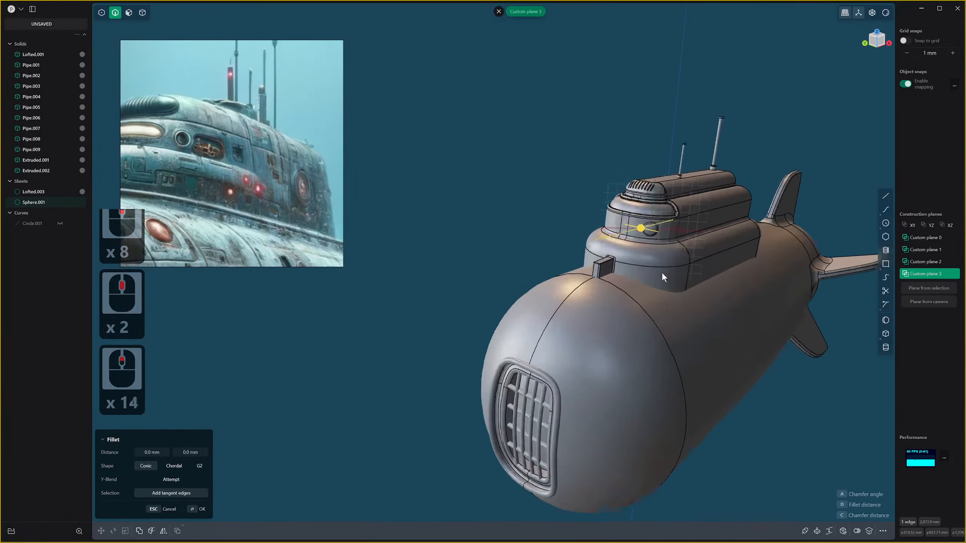
{"action": "scroll", "coordinate": [607, 280], "scroll_direction": "up", "scroll_amount": 2}
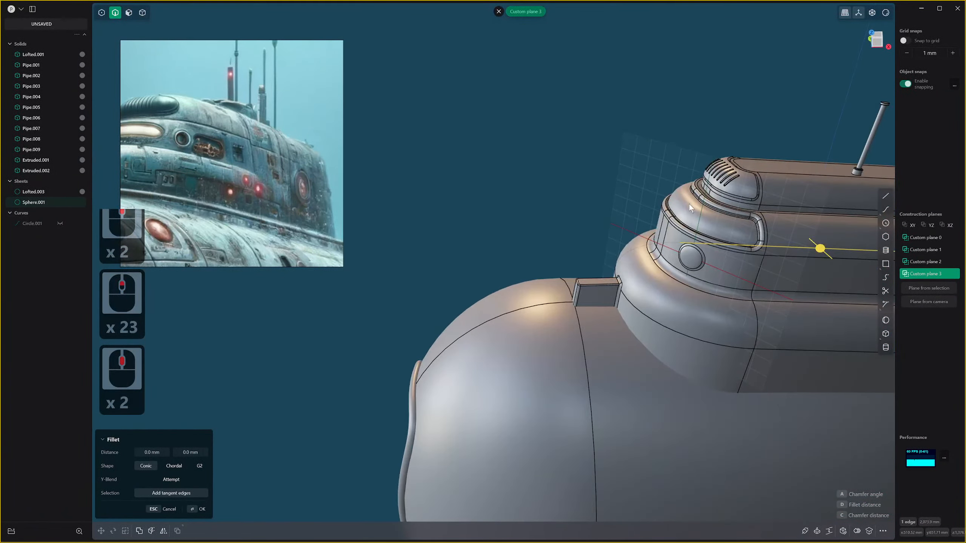
{"action": "scroll", "coordinate": [690, 209], "scroll_direction": "up", "scroll_amount": 3}
{"action": "middle_click_drag", "start_coordinate": [693, 215], "coordinate": [669, 208]}
{"action": "scroll", "coordinate": [689, 241], "scroll_direction": "down", "scroll_amount": 6}
{"action": "middle_click_drag", "start_coordinate": [754, 250], "coordinate": [619, 244], "text": "shift"}
{"action": "scroll", "coordinate": [562, 232], "scroll_direction": "up", "scroll_amount": 1}
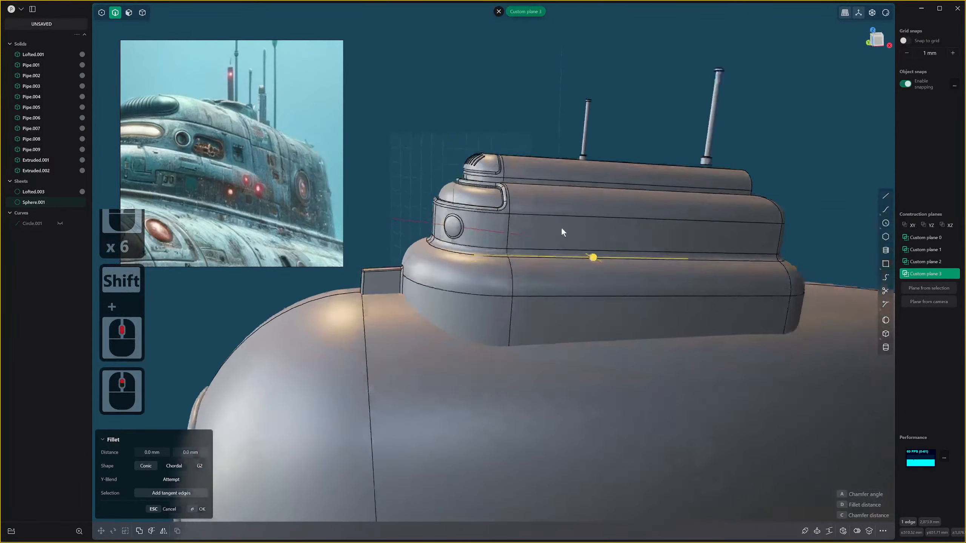
{"action": "middle_click_drag", "start_coordinate": [562, 229], "coordinate": [671, 234]}
{"action": "scroll", "coordinate": [571, 213], "scroll_direction": "up", "scroll_amount": 3}
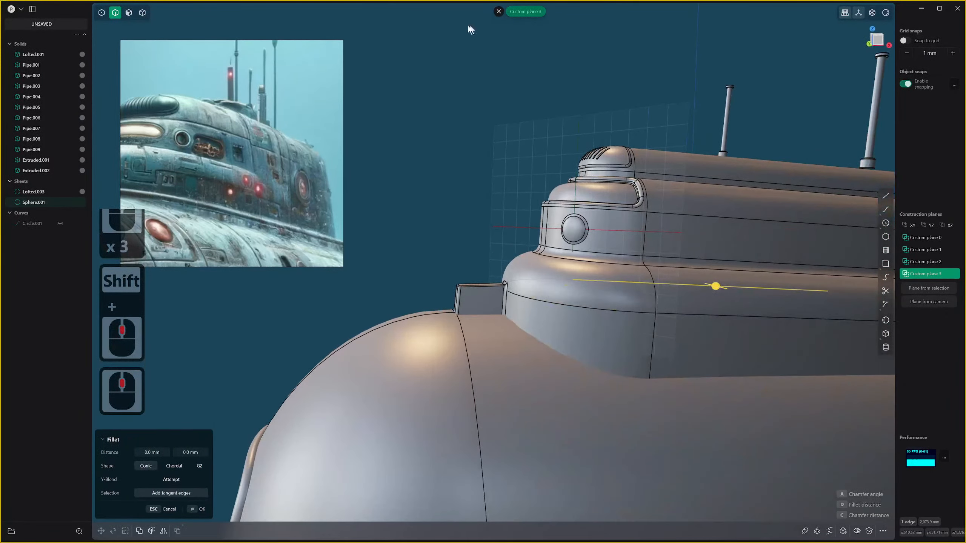
Deactivate the custom construction plane and compare the tower with the submarine reference image.
{"action": "left_click", "coordinate": [498, 11]}
{"action": "middle_click_drag", "start_coordinate": [570, 142], "coordinate": [599, 171]}
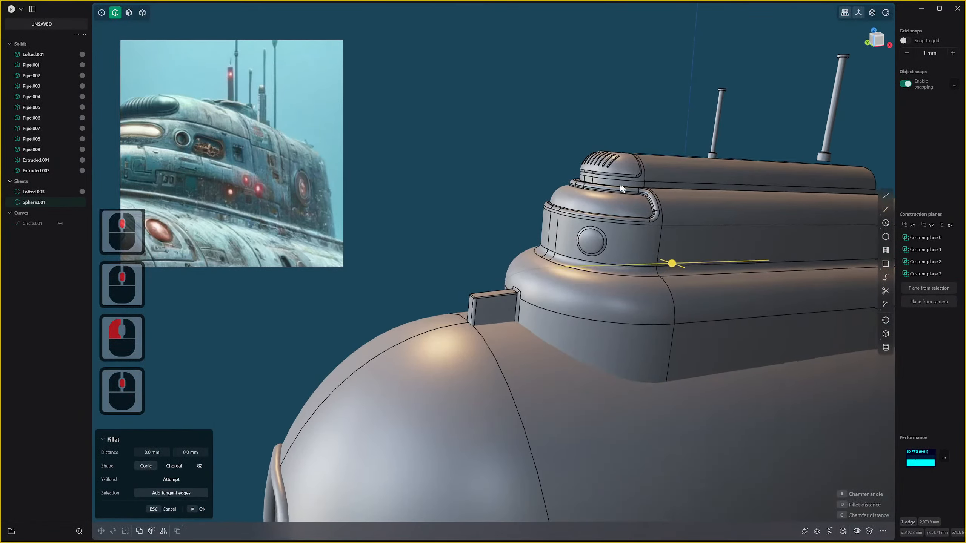
{"action": "scroll", "coordinate": [620, 187], "scroll_direction": "down", "scroll_amount": 2}
{"action": "scroll", "coordinate": [636, 175], "scroll_direction": "up", "scroll_amount": 3}
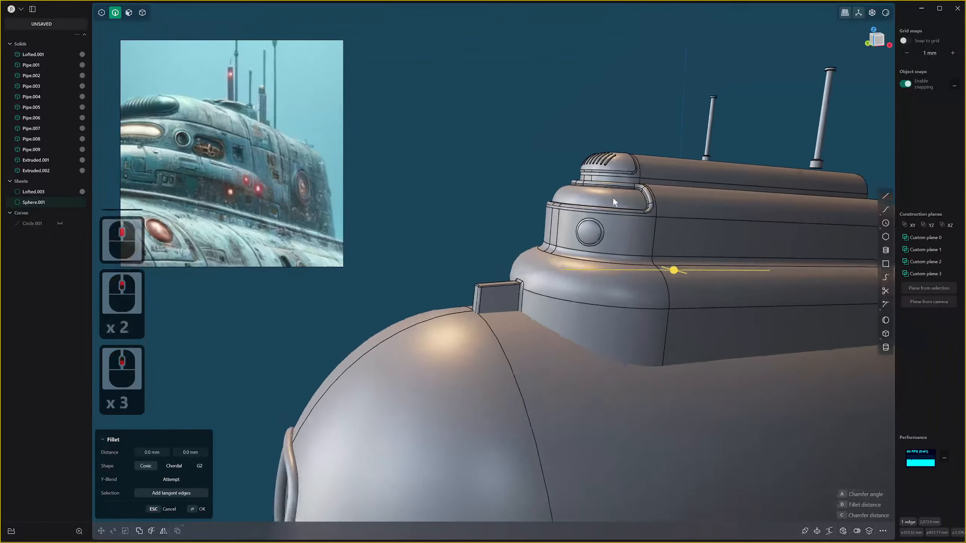
{"action": "scroll", "coordinate": [612, 198], "scroll_direction": "down", "scroll_amount": 1}
{"action": "middle_click_drag", "start_coordinate": [723, 232], "coordinate": [694, 231]}
{"action": "scroll", "coordinate": [694, 230], "scroll_direction": "down", "scroll_amount": 2}
{"action": "scroll", "coordinate": [790, 311], "scroll_direction": "down", "scroll_amount": 3}
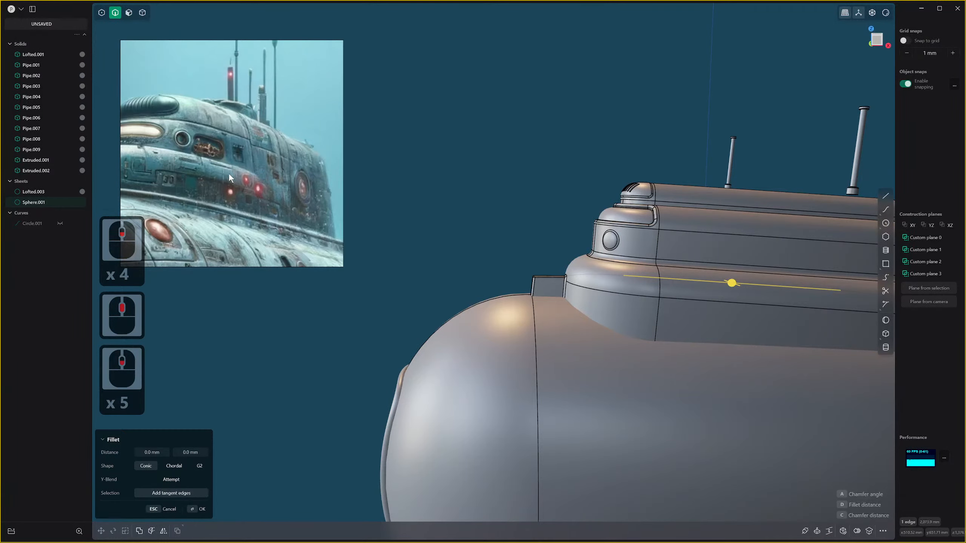
{"action": "scroll", "coordinate": [681, 309], "scroll_direction": "down", "scroll_amount": 2}
Delete four adjoining side faces of the tower, from the middle tier's rounded top down to the lower tier's shoulder.
{"action": "middle_click_drag", "start_coordinate": [695, 302], "coordinate": [614, 346]}
{"action": "scroll", "coordinate": [647, 319], "scroll_direction": "up", "scroll_amount": 2}
{"action": "key", "text": "3"}
{"action": "left_click", "coordinate": [611, 347]}
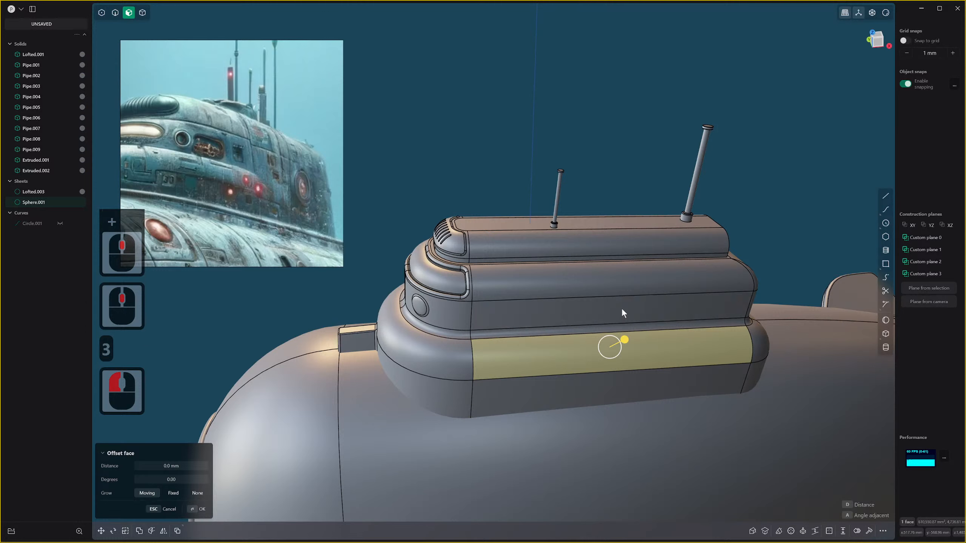
{"action": "left_click", "coordinate": [624, 323], "text": "shift"}
{"action": "left_click", "coordinate": [623, 327], "text": "shift"}
{"action": "left_click", "coordinate": [611, 289], "text": "shift"}
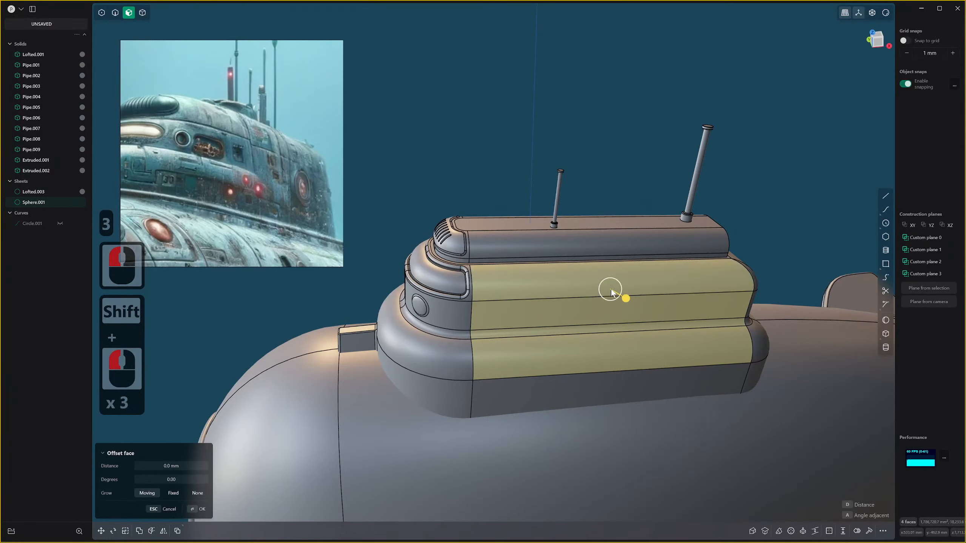
{"action": "key", "text": "Delete"}
Patch the large side opening of the tower, setting G1 continuity along its front boundary edges.
{"action": "key", "text": "2"}
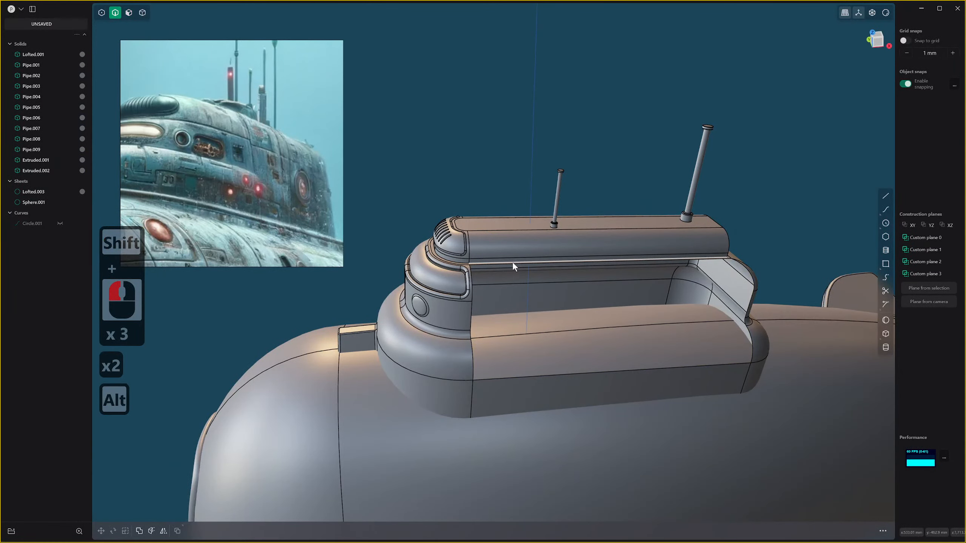
{"action": "left_click", "coordinate": [512, 264]}
{"action": "key", "text": "alt+f"}
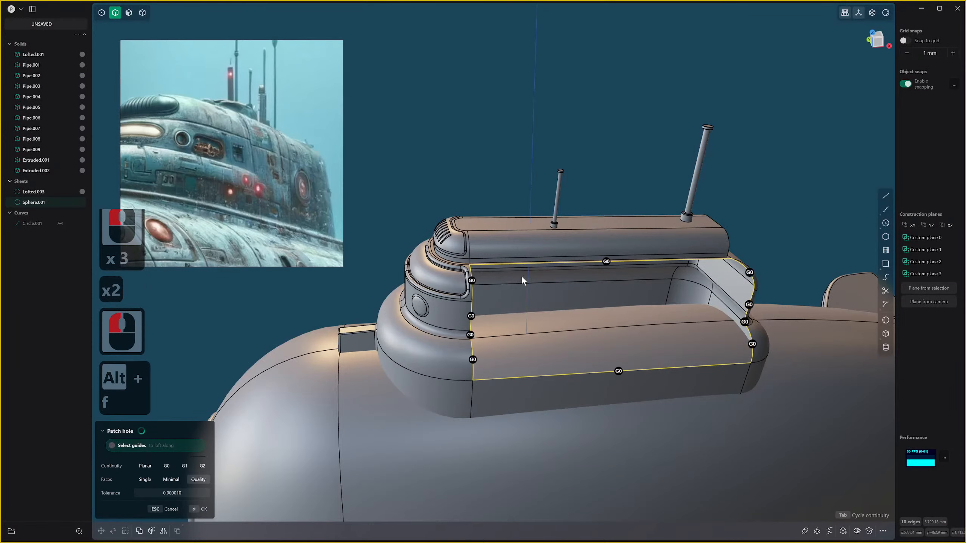
{"action": "mouse_move", "coordinate": [528, 269]}
{"action": "middle_mouse_down"}
{"action": "mouse_move", "coordinate": [552, 232]}
{"action": "mouse_move", "coordinate": [511, 289]}
{"action": "mouse_move", "coordinate": [507, 358]}
{"action": "middle_mouse_up"}
{"action": "left_click", "coordinate": [510, 285]}
{"action": "left_click", "coordinate": [511, 356]}
{"action": "left_click", "coordinate": [497, 288]}
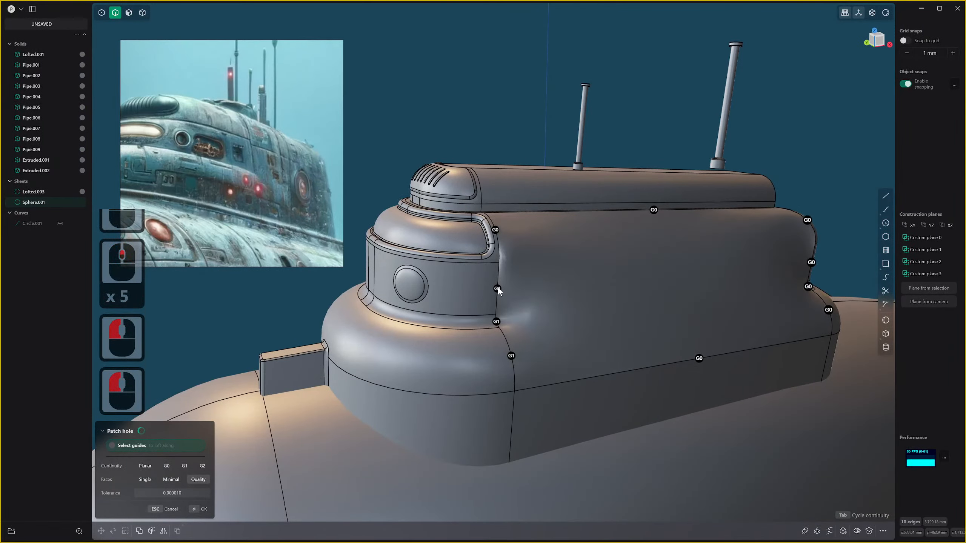
{"action": "left_click", "coordinate": [496, 229]}
{"action": "mouse_move", "coordinate": [496, 229]}
{"action": "middle_mouse_down"}
{"action": "mouse_move", "coordinate": [608, 346]}
{"action": "mouse_move", "coordinate": [662, 361]}
{"action": "mouse_move", "coordinate": [606, 360]}
{"action": "middle_mouse_up"}
{"action": "left_click", "coordinate": [684, 365]}
Undo the side patch and the deletion of the four tower side faces.
{"action": "key", "text": "ctrl+z"}
{"action": "key", "text": "ctrl+z"}
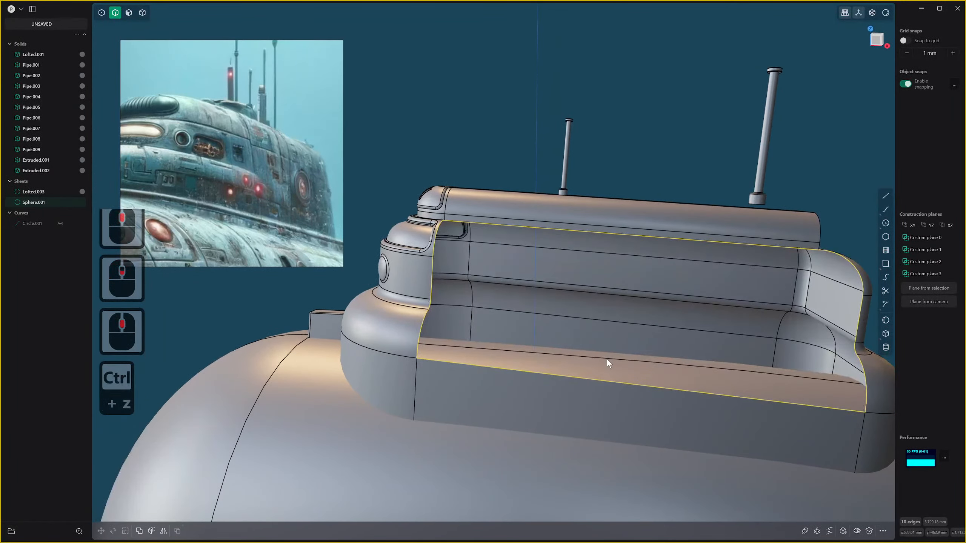
{"action": "key", "text": "Tab"}
{"action": "key", "text": "ctrl+z"}
{"action": "key", "text": "ctrl+z"}
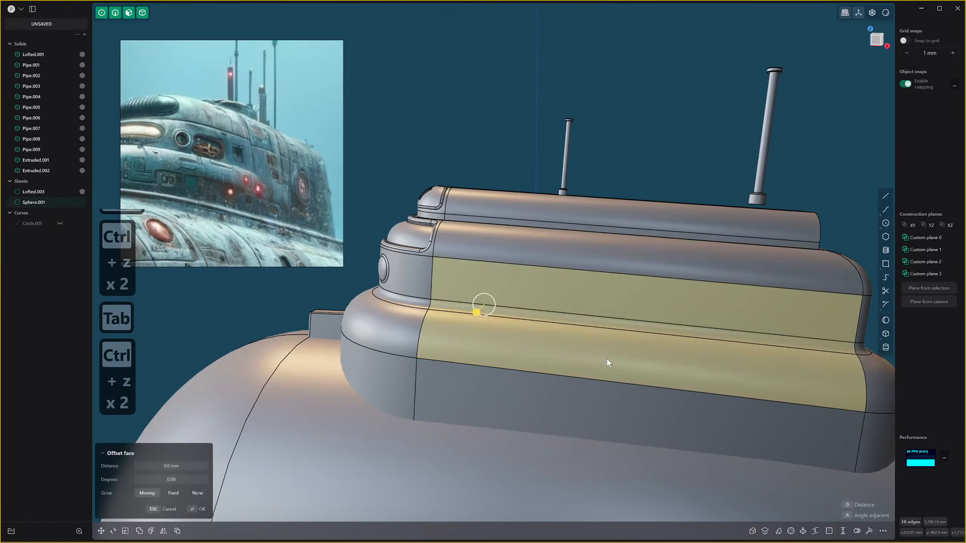
Delete the lower tier's rounded shoulder face and the narrow fillet strip above it on the tower's side.
{"action": "key", "text": "3"}
{"action": "left_click", "coordinate": [512, 343]}
{"action": "left_click", "coordinate": [564, 311], "text": "shift"}
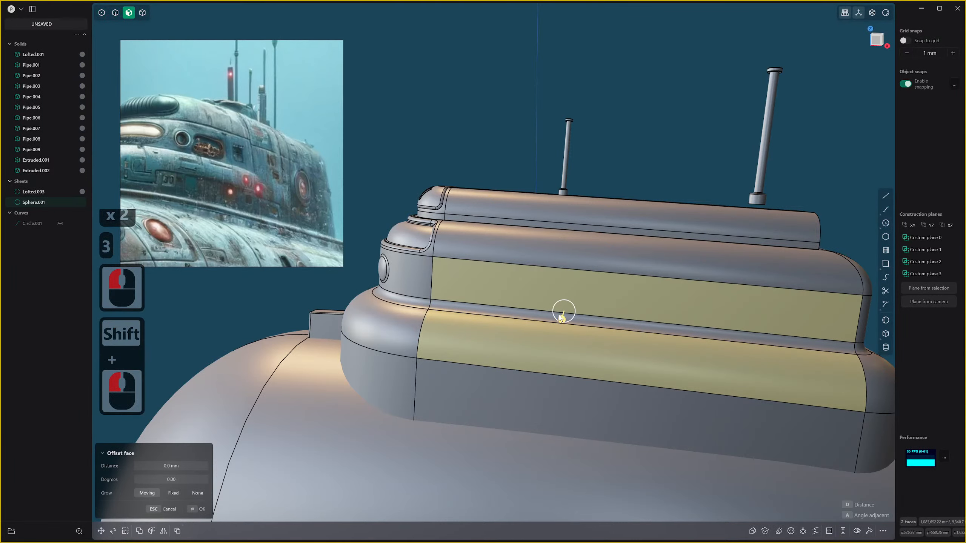
{"action": "left_click_drag", "start_coordinate": [563, 318], "coordinate": [515, 315], "text": "shift"}
{"action": "left_click", "coordinate": [515, 318]}
{"action": "right_click", "coordinate": [518, 334]}
{"action": "left_click", "coordinate": [518, 335]}
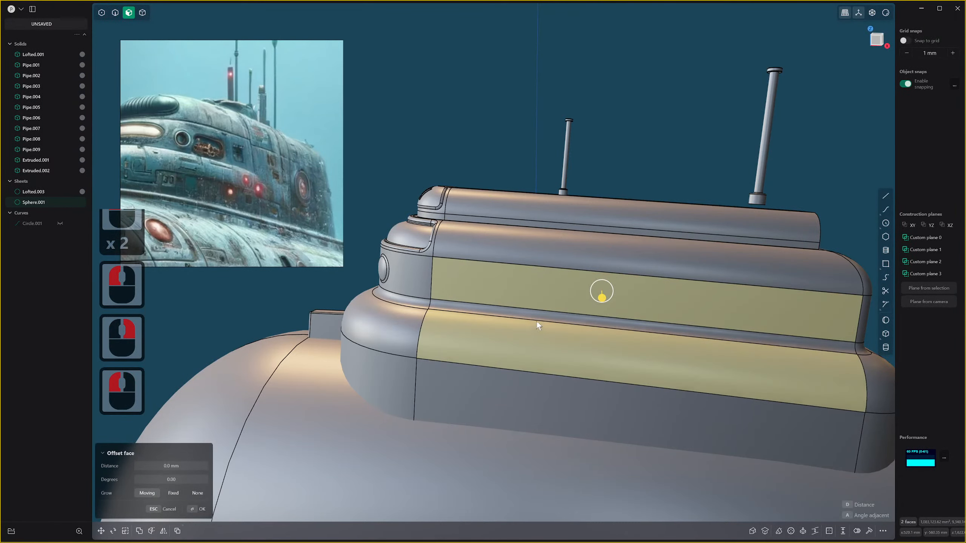
{"action": "left_click", "coordinate": [531, 337]}
{"action": "left_click", "coordinate": [546, 315], "text": "shift"}
{"action": "key", "text": "x"}
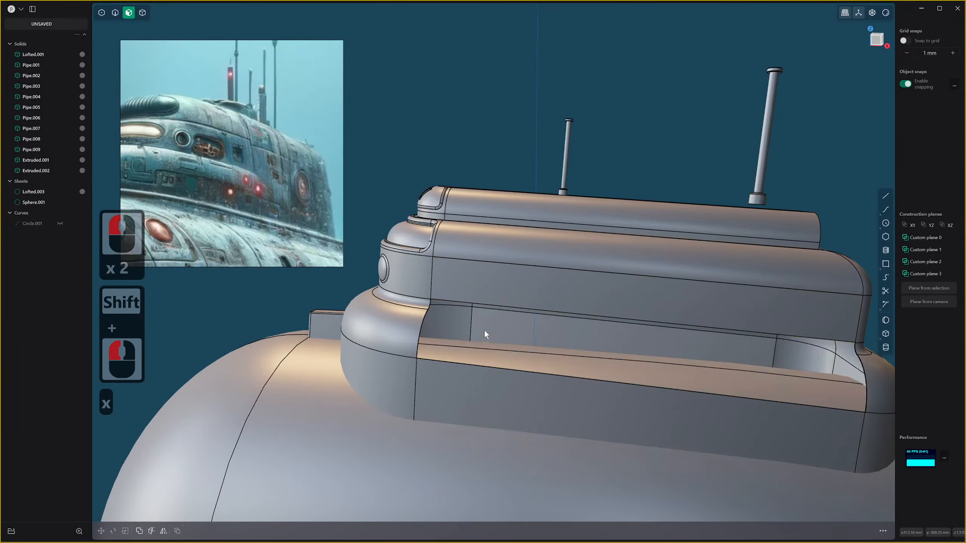
Patch the lower side opening of the tower with G1 continuity on all boundary edges.
{"action": "key", "text": "2"}
{"action": "double_click", "coordinate": [482, 302]}
{"action": "scroll", "coordinate": [483, 303], "scroll_direction": "down", "scroll_amount": 2}
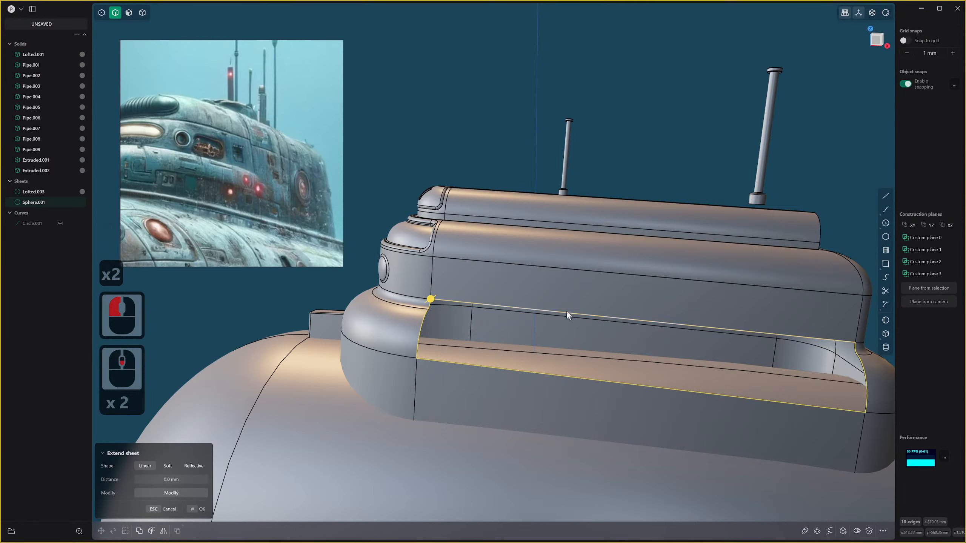
{"action": "middle_click_drag", "start_coordinate": [566, 311], "coordinate": [576, 296]}
{"action": "key", "text": "alt+f"}
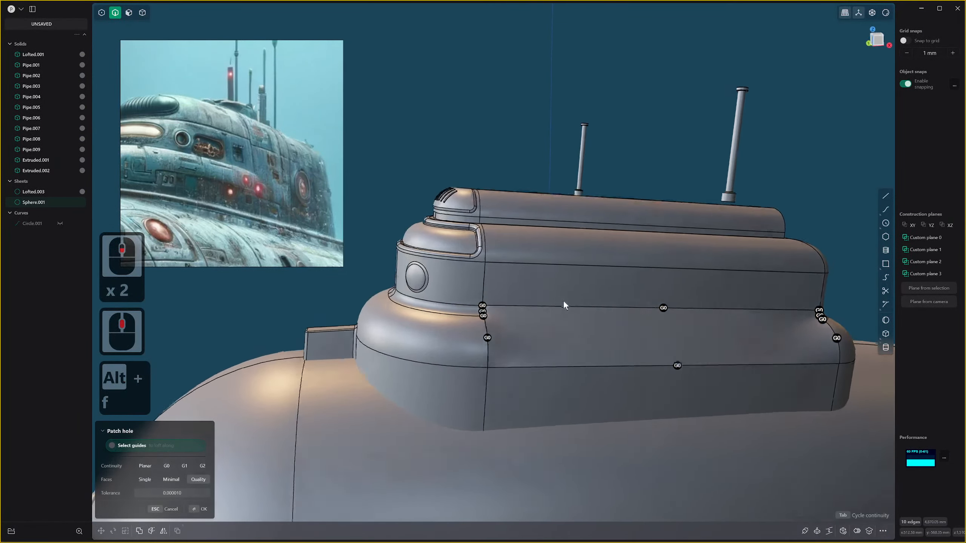
{"action": "scroll", "coordinate": [563, 312], "scroll_direction": "up", "scroll_amount": 3}
{"action": "key", "text": "Tab"}
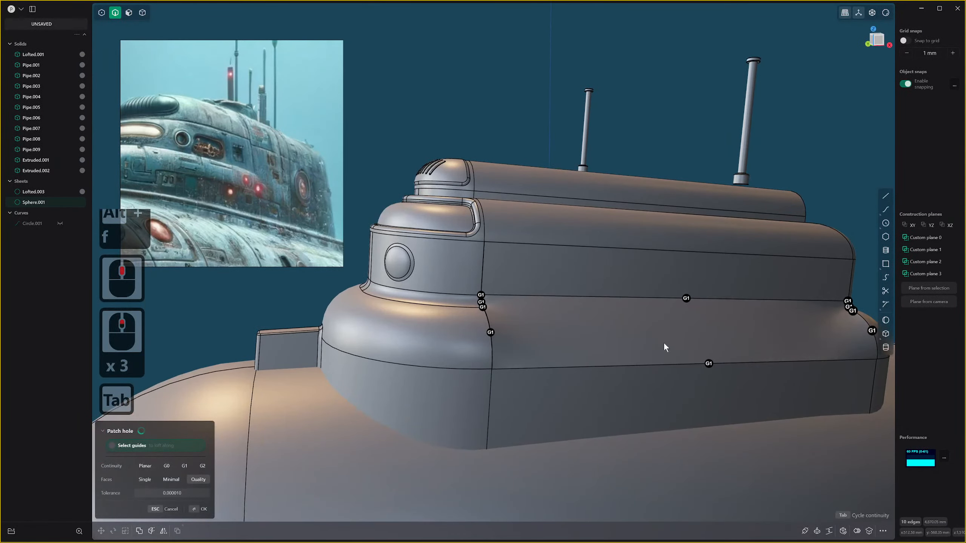
{"action": "middle_click_drag", "start_coordinate": [664, 343], "coordinate": [620, 331]}
Undo the lower side patch and the deletion of the shoulder and fillet strip faces.
{"action": "key", "text": "ctrl+z"}
{"action": "key", "text": "ctrl+z"}
{"action": "key", "text": "ctrl+z"}
{"action": "scroll", "coordinate": [644, 341], "scroll_direction": "down", "scroll_amount": 6}
{"action": "scroll", "coordinate": [619, 331], "scroll_direction": "up", "scroll_amount": 2}
Set a temporary construction plane on the middle tier's flat side face.
{"action": "key", "text": "3"}
{"action": "key", "text": "1"}
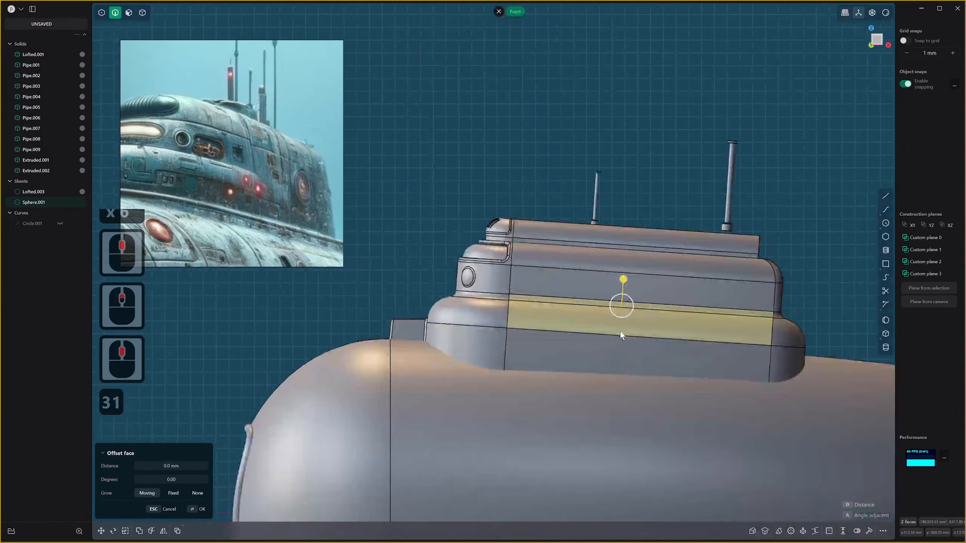
{"action": "left_click_drag", "start_coordinate": [711, 216], "coordinate": [776, 245]}
{"action": "scroll", "coordinate": [608, 346], "scroll_direction": "up", "scroll_amount": 8}
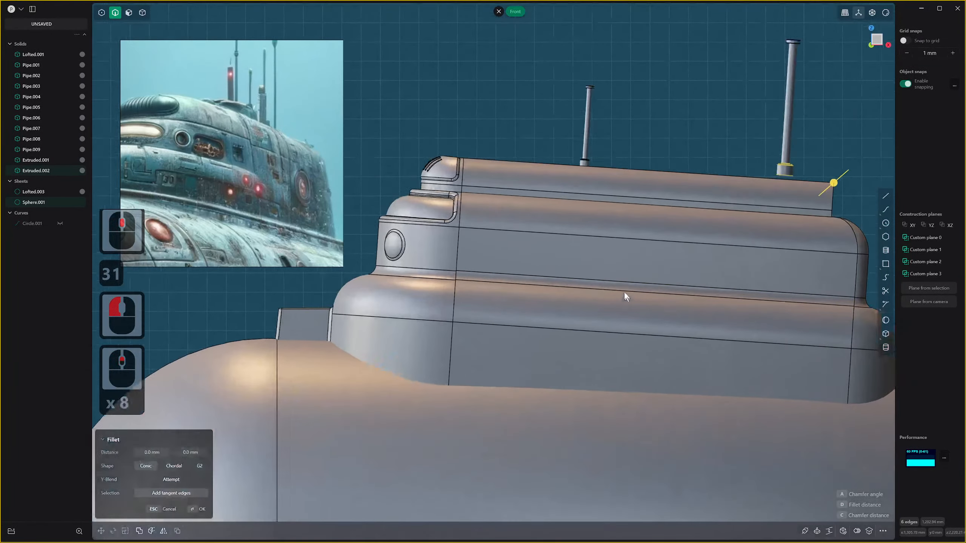
{"action": "key", "text": "3"}
{"action": "left_click", "coordinate": [631, 262]}
{"action": "scroll", "coordinate": [711, 280], "scroll_direction": "up", "scroll_amount": 2}
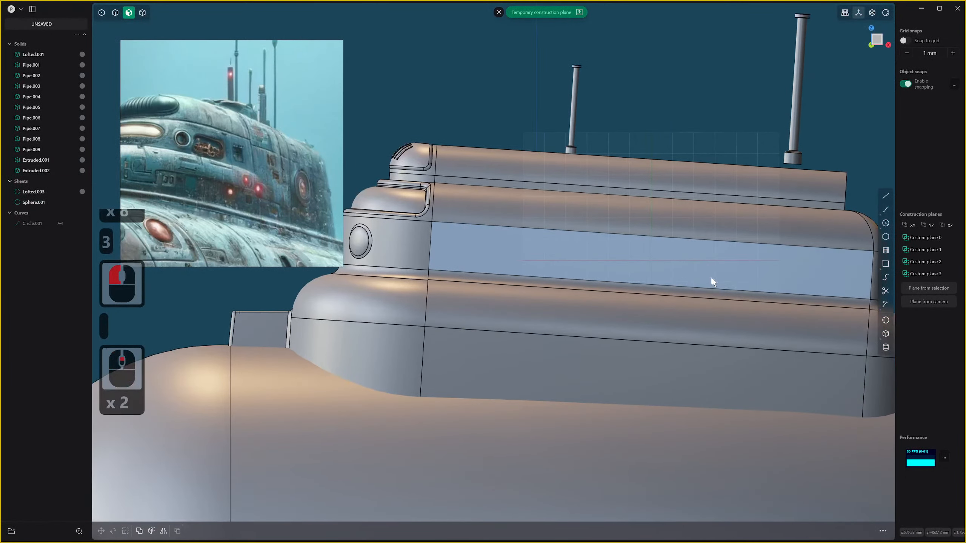
{"action": "middle_click_drag", "start_coordinate": [711, 277], "coordinate": [671, 360], "text": "shift"}
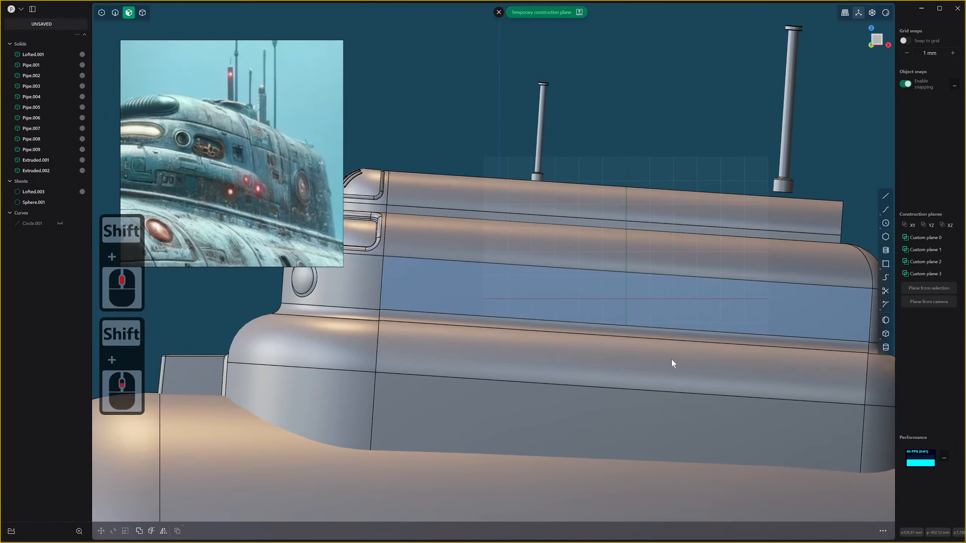
{"action": "scroll", "coordinate": [670, 358], "scroll_direction": "down", "scroll_amount": 9}
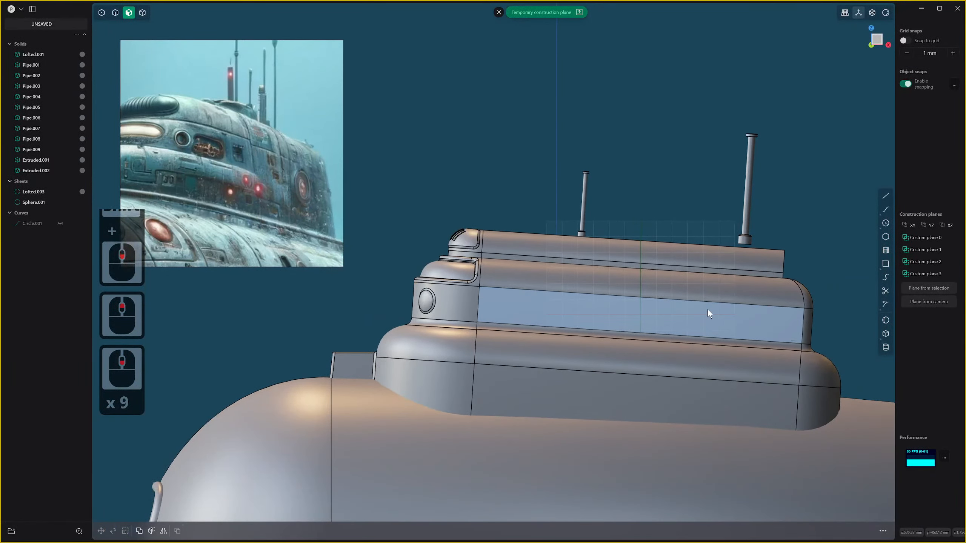
{"action": "scroll", "coordinate": [694, 320], "scroll_direction": "down", "scroll_amount": 1}
{"action": "scroll", "coordinate": [694, 321], "scroll_direction": "up", "scroll_amount": 2}
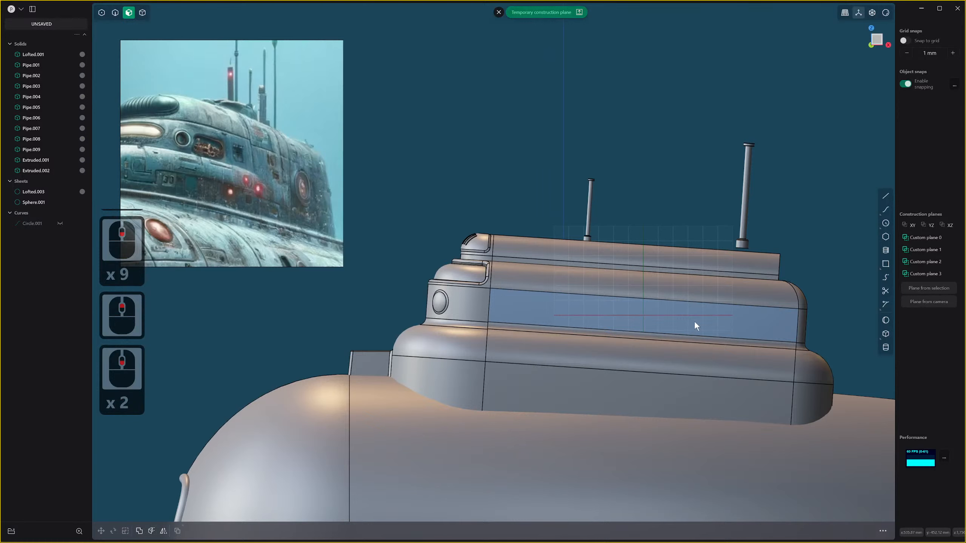
{"action": "left_click", "coordinate": [716, 314]}
{"action": "key", "text": "e"}
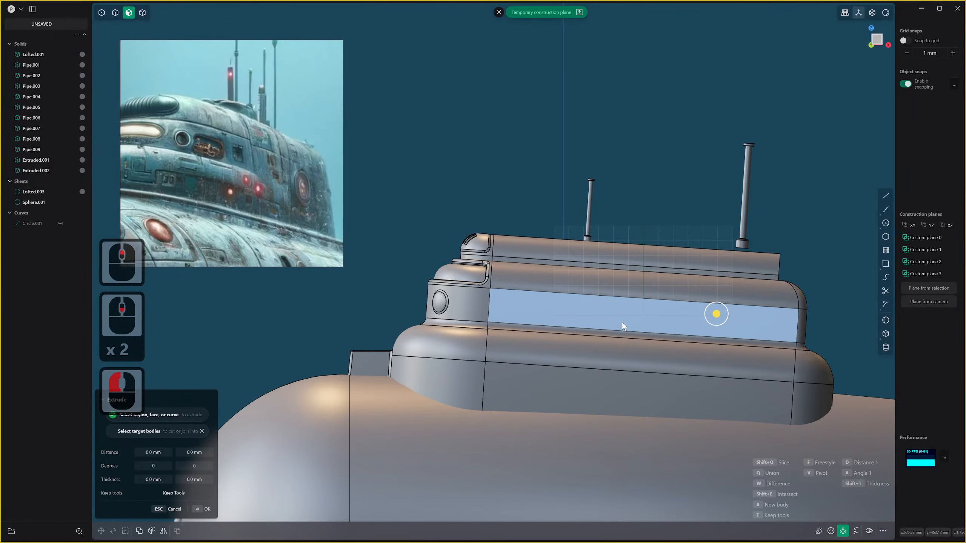
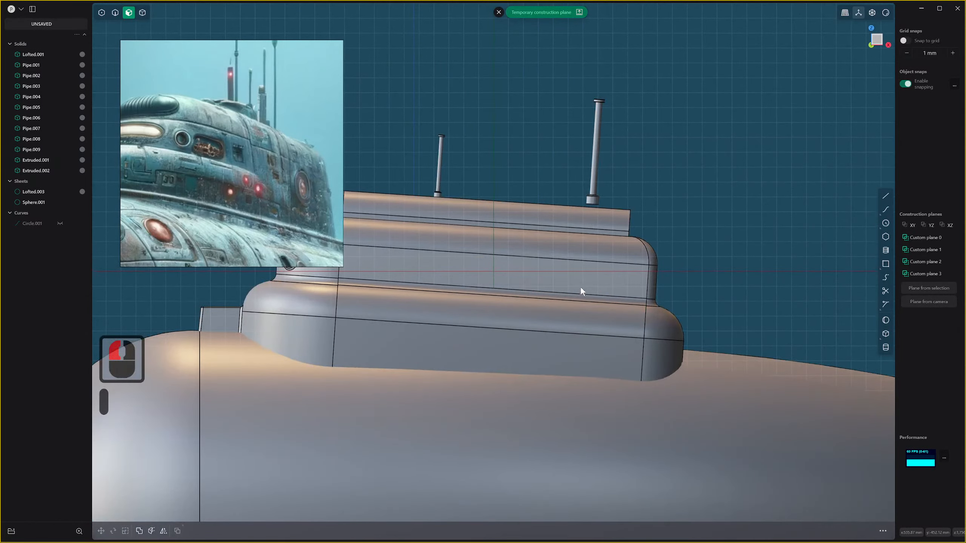
{"action": "left_click", "coordinate": [559, 277]}
{"action": "scroll", "coordinate": [559, 277], "scroll_direction": "up", "scroll_amount": 4}
{"action": "middle_click_drag", "start_coordinate": [581, 280], "coordinate": [721, 289], "text": "shift"}
{"action": "scroll", "coordinate": [655, 265], "scroll_direction": "up", "scroll_amount": 5}
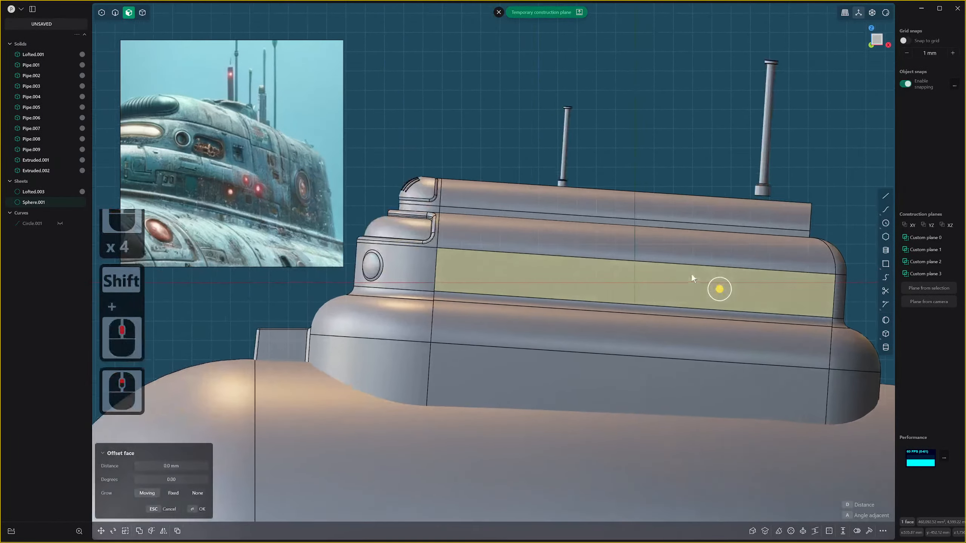
{"action": "middle_click_drag", "start_coordinate": [653, 263], "coordinate": [663, 272], "text": "shift"}
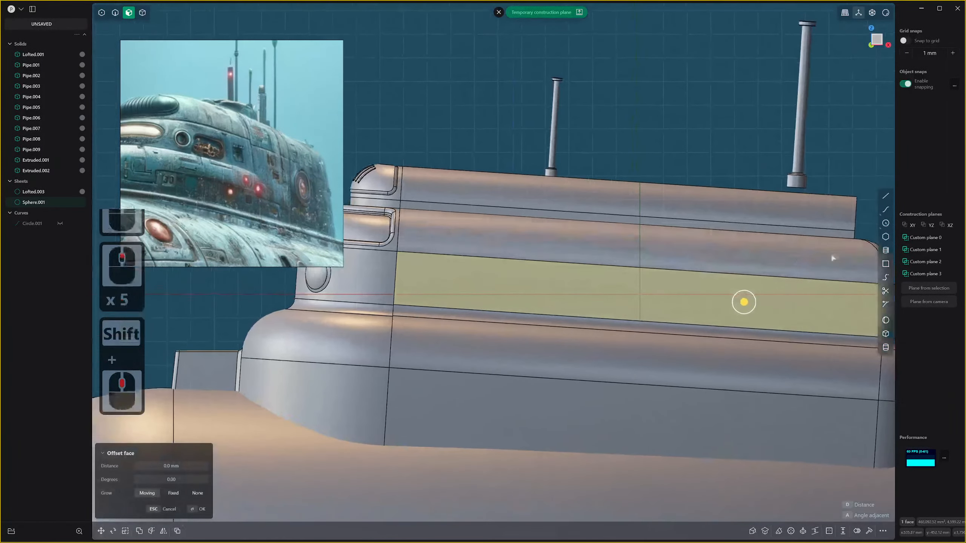
{"action": "left_click", "coordinate": [885, 264]}
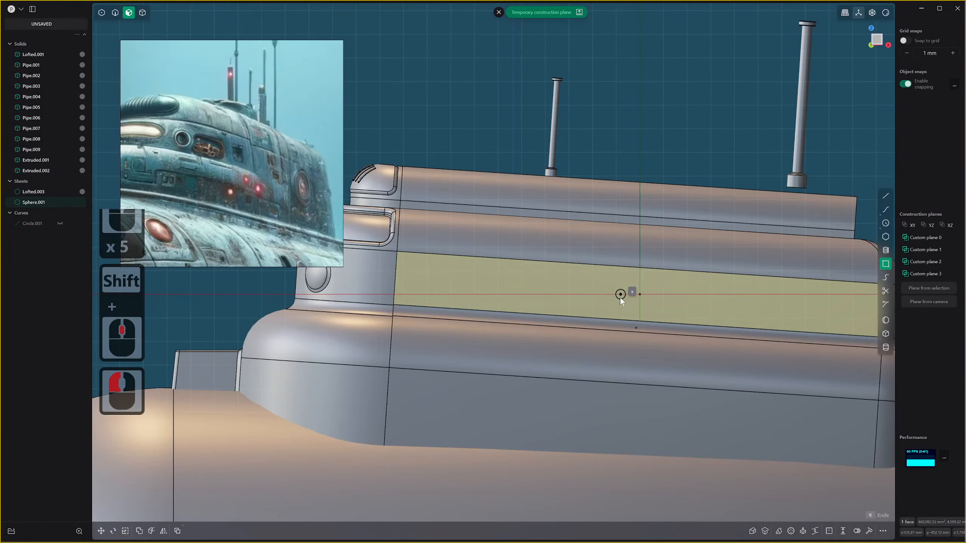
{"action": "key", "text": "Escape"}
Examine the stepped tower's side tiers and body outline from several angles.
{"action": "scroll", "coordinate": [593, 365], "scroll_direction": "down", "scroll_amount": 15}
{"action": "middle_click_drag", "start_coordinate": [594, 364], "coordinate": [678, 378]}
{"action": "left_click", "coordinate": [635, 340]}
{"action": "scroll", "coordinate": [638, 352], "scroll_direction": "down", "scroll_amount": 2}
{"action": "key", "text": "4"}
{"action": "left_click", "coordinate": [672, 364]}
{"action": "scroll", "coordinate": [689, 345], "scroll_direction": "up", "scroll_amount": 2}
{"action": "middle_click_drag", "start_coordinate": [690, 347], "coordinate": [730, 296]}
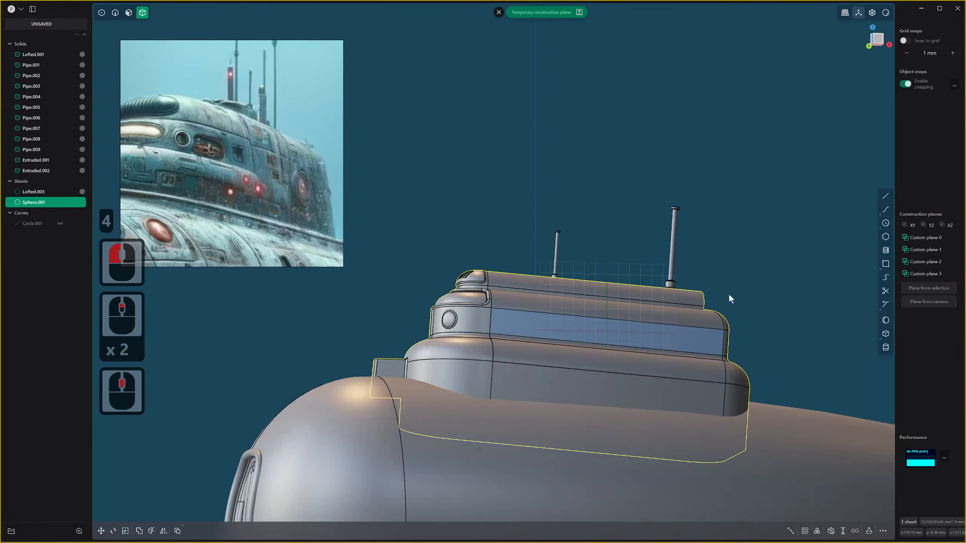
{"action": "scroll", "coordinate": [584, 357], "scroll_direction": "up", "scroll_amount": 12}
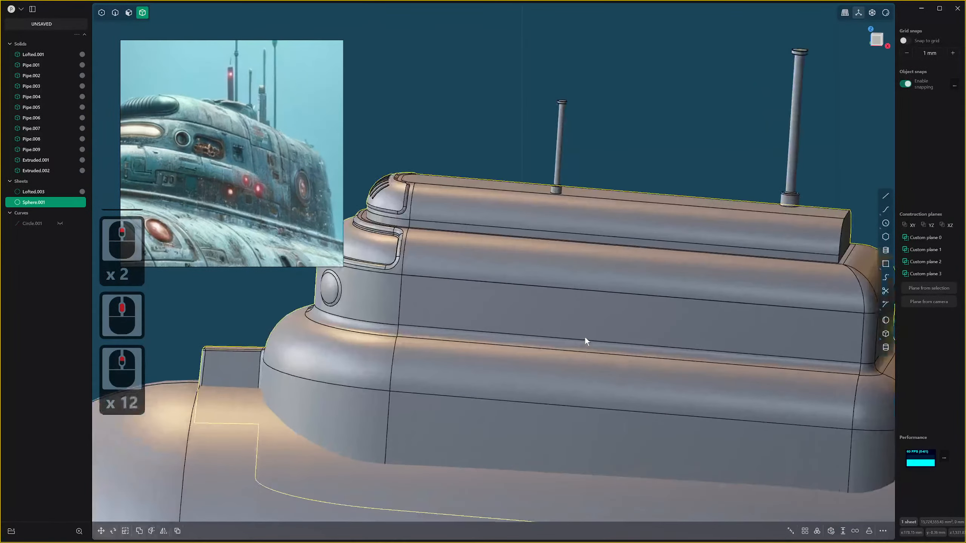
{"action": "middle_click_drag", "start_coordinate": [585, 337], "coordinate": [719, 301], "text": "shift"}
{"action": "scroll", "coordinate": [631, 298], "scroll_direction": "down", "scroll_amount": 1}
{"action": "middle_click_drag", "start_coordinate": [719, 301], "coordinate": [600, 343], "text": "shift"}
Delete the middle tier's rounded shoulder face and the flat face below it on the tower's side.
{"action": "key", "text": "3"}
{"action": "left_click", "coordinate": [535, 279]}
{"action": "left_click", "coordinate": [532, 324], "text": "shift"}
{"action": "key", "text": "x"}
Try to delete the leftover long edge running across the middle tier's side opening.
{"action": "key", "text": "2"}
{"action": "left_click", "coordinate": [424, 293], "text": "alt"}
{"action": "key", "text": "ctrl+z"}
{"action": "left_click", "coordinate": [489, 304]}
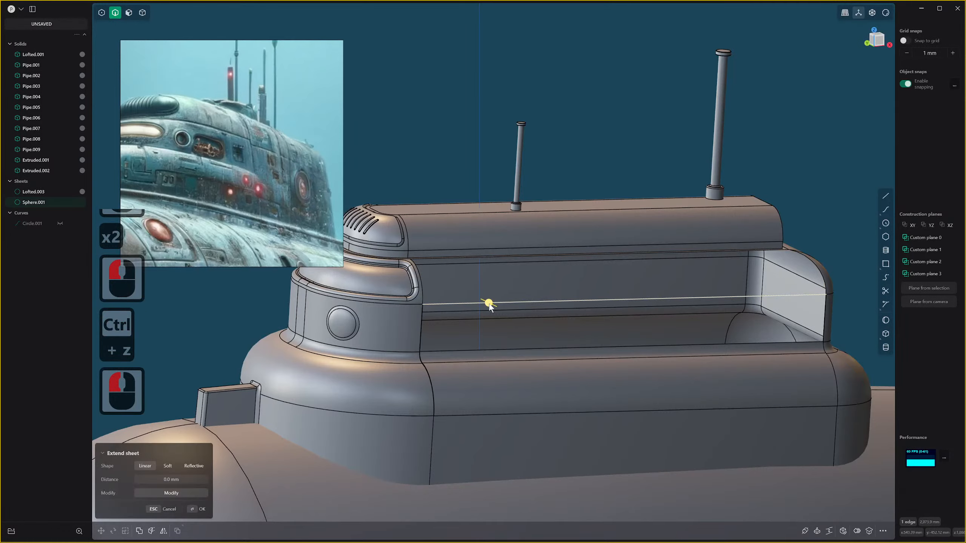
{"action": "key", "text": "x"}
{"action": "left_click", "coordinate": [490, 304]}
{"action": "key", "text": "x"}
{"action": "middle_click_drag", "start_coordinate": [458, 303], "coordinate": [485, 348]}
{"action": "scroll", "coordinate": [489, 298], "scroll_direction": "up", "scroll_amount": 13}
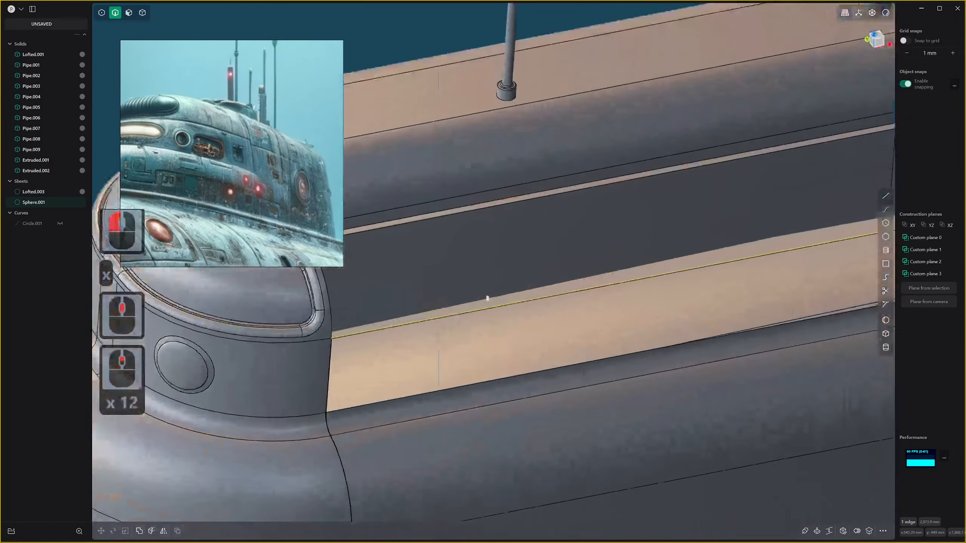
{"action": "middle_click_drag", "start_coordinate": [428, 316], "coordinate": [395, 334]}
{"action": "scroll", "coordinate": [394, 334], "scroll_direction": "up", "scroll_amount": 20}
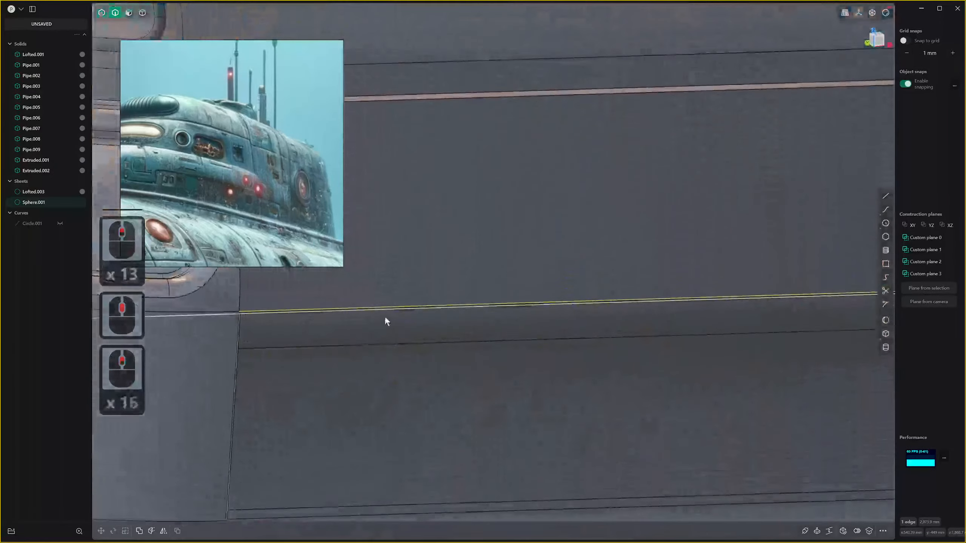
{"action": "middle_click_drag", "start_coordinate": [547, 310], "coordinate": [524, 272], "text": "shift"}
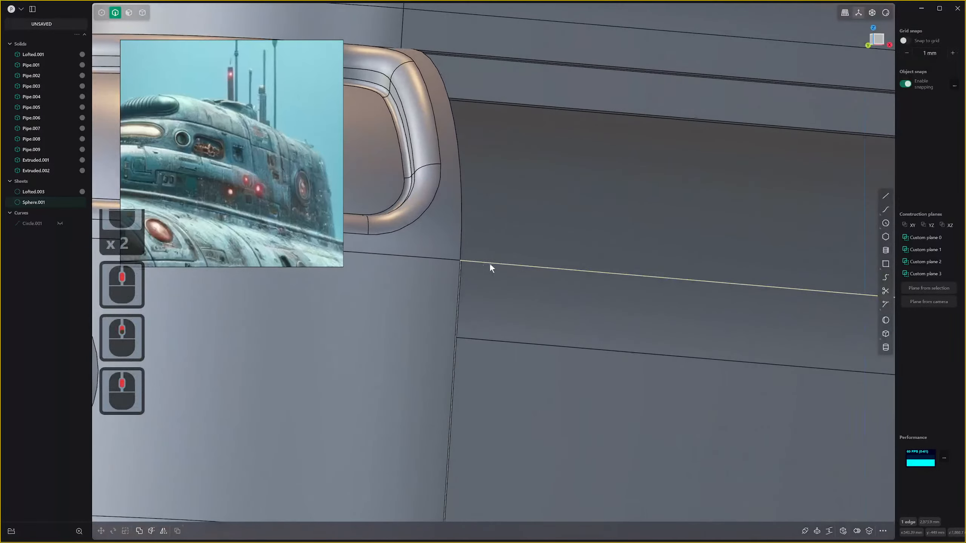
{"action": "left_click_drag", "start_coordinate": [477, 261], "coordinate": [477, 265]}
{"action": "key", "text": "x"}
Undo the edge deletions and the removal of the middle tier's shoulder and flat side faces.
{"action": "scroll", "coordinate": [484, 269], "scroll_direction": "down", "scroll_amount": 5}
{"action": "key", "text": "ctrl+z"}
{"action": "key", "text": "ctrl+z"}
{"action": "key", "text": "ctrl+z"}
{"action": "key", "text": "ctrl+z"}
{"action": "key", "text": "ctrl+z"}
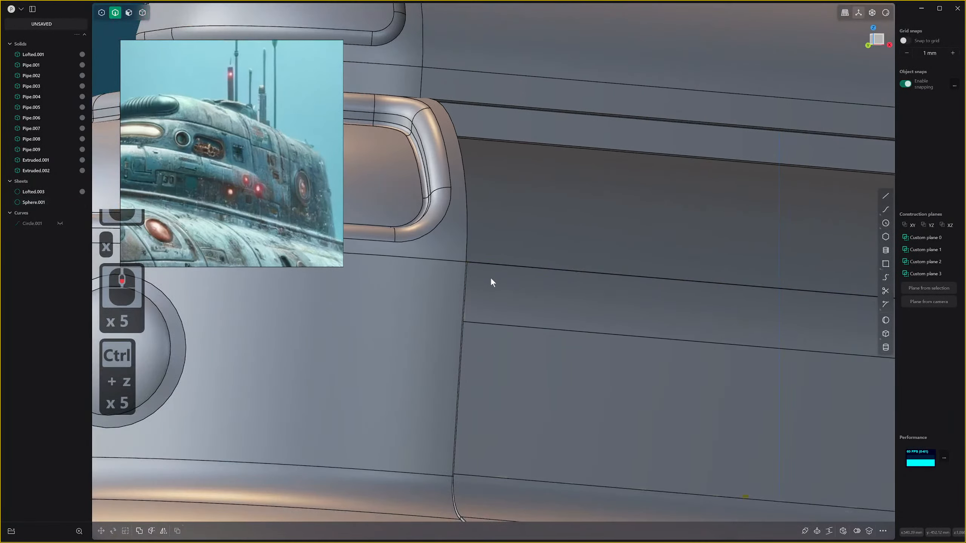
{"action": "key", "text": "ctrl+z"}
Delete the rounded shoulder face at the rear of the middle tier together with its adjoining corner faces.
{"action": "scroll", "coordinate": [636, 378], "scroll_direction": "down", "scroll_amount": 20}
{"action": "middle_click_drag", "start_coordinate": [636, 378], "coordinate": [535, 414]}
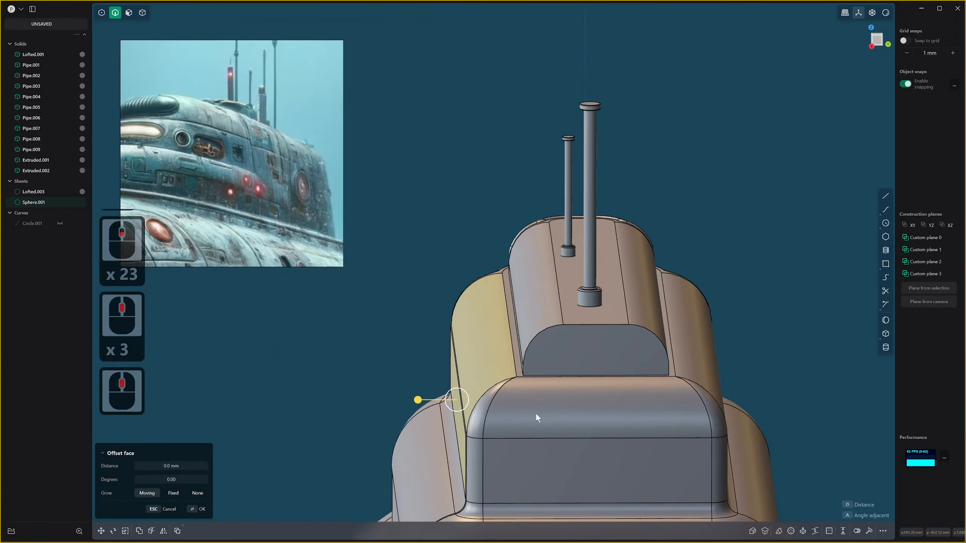
{"action": "key", "text": "3"}
{"action": "left_click", "coordinate": [527, 406]}
{"action": "left_click", "coordinate": [488, 402], "text": "shift"}
{"action": "left_click", "coordinate": [705, 397], "text": "shift"}
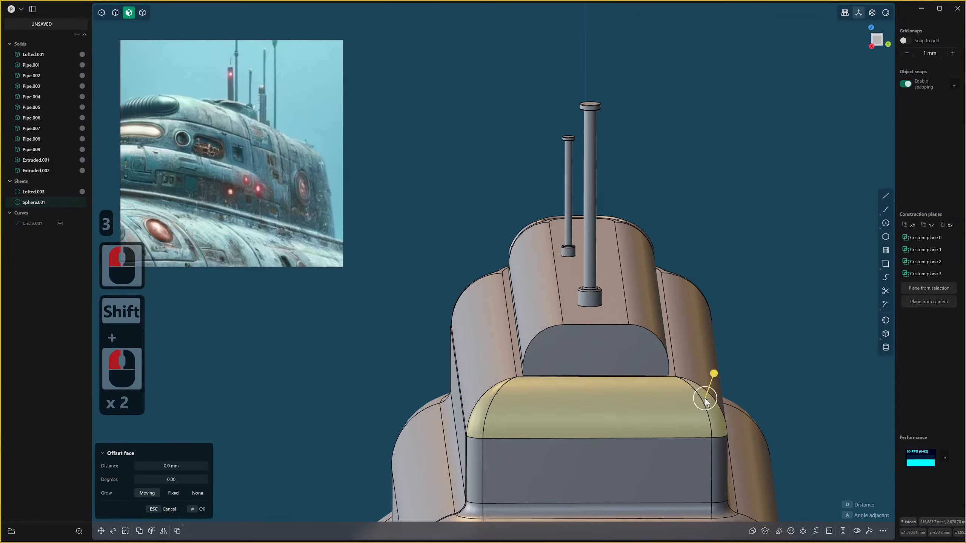
{"action": "key", "text": "x"}
{"action": "key", "text": "ctrl+z"}
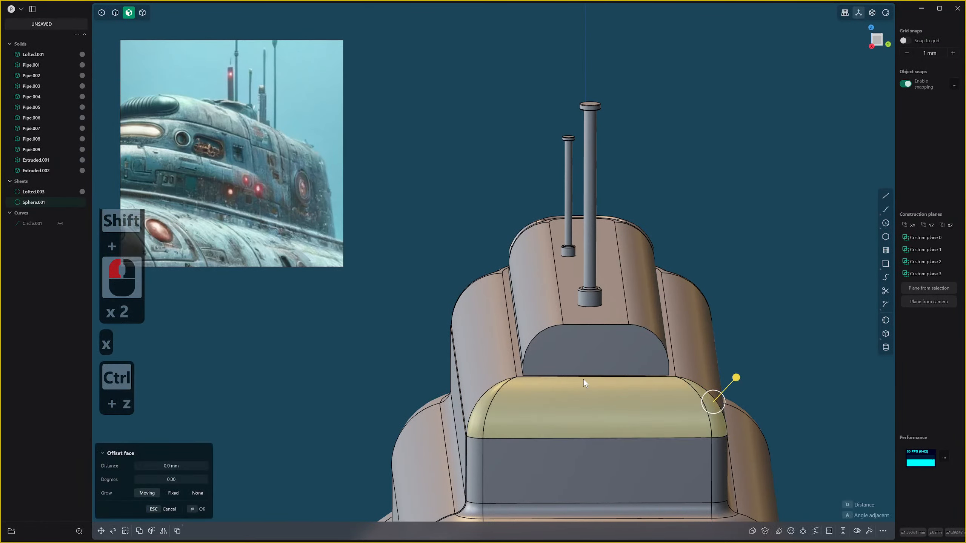
{"action": "key", "text": "x"}
Patch the middle tier's rear shoulder opening with G1 continuity on all boundary edges.
{"action": "key", "text": "2"}
{"action": "left_click", "coordinate": [498, 383]}
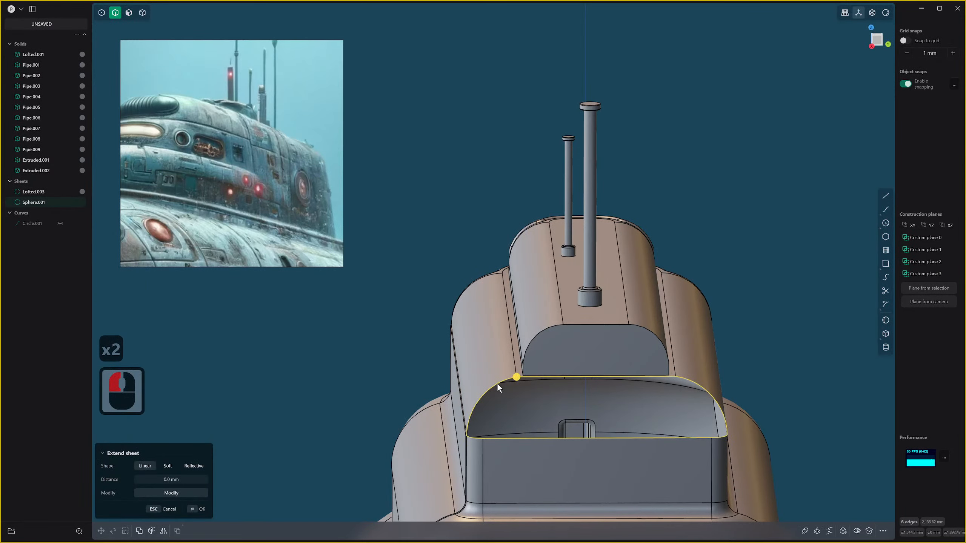
{"action": "key", "text": "alt+f"}
{"action": "middle_click_drag", "start_coordinate": [518, 415], "coordinate": [529, 401]}
{"action": "key", "text": "Tab"}
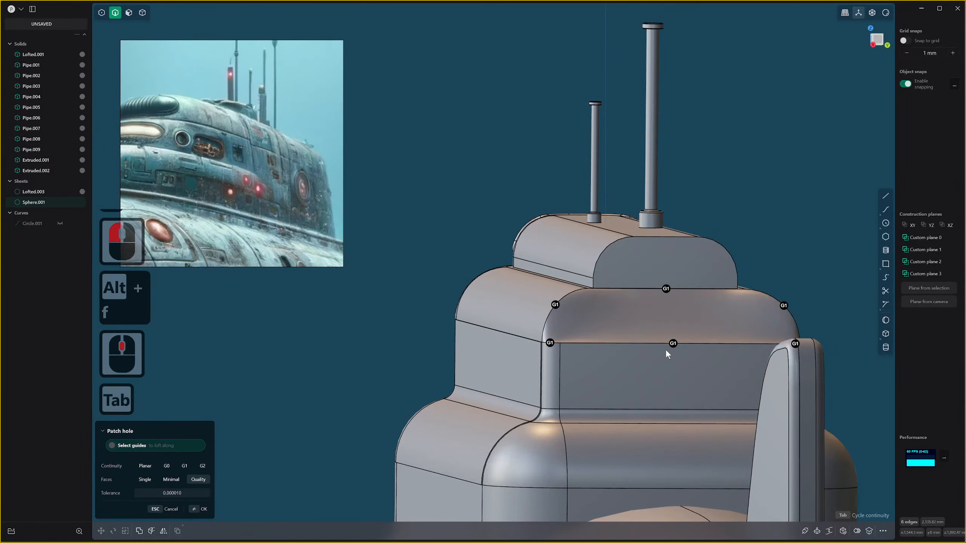
{"action": "middle_click_drag", "start_coordinate": [651, 364], "coordinate": [717, 397]}
{"action": "right_click", "coordinate": [664, 383]}
Examine the seam edge loop along the tiers' rear corner on the tower's side up close.
{"action": "scroll", "coordinate": [693, 511], "scroll_direction": "up", "scroll_amount": 20}
{"action": "scroll", "coordinate": [715, 443], "scroll_direction": "up", "scroll_amount": 4}
{"action": "middle_click_drag", "start_coordinate": [715, 477], "coordinate": [718, 424], "text": "shift"}
{"action": "scroll", "coordinate": [718, 425], "scroll_direction": "up", "scroll_amount": 3}
{"action": "key", "text": "2"}
{"action": "left_click", "coordinate": [725, 400], "text": "alt"}
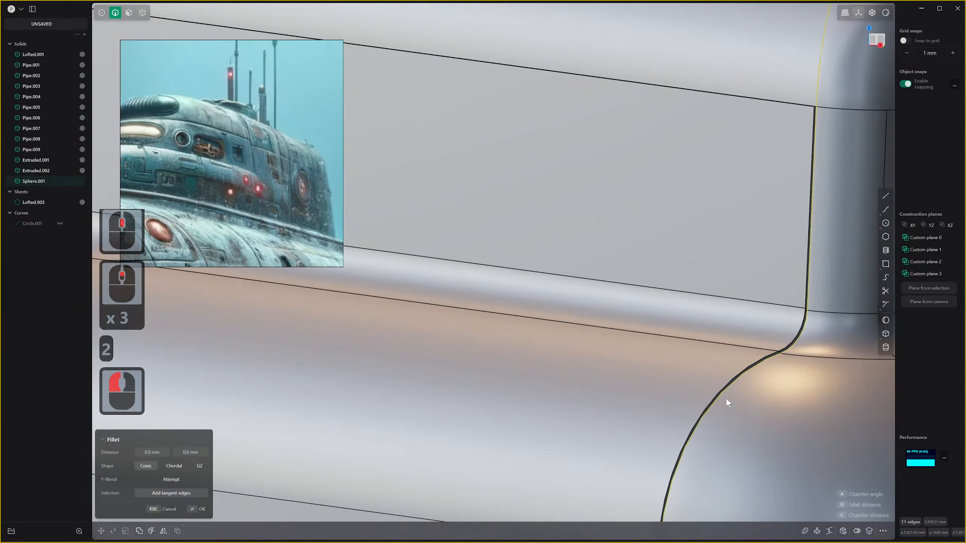
{"action": "scroll", "coordinate": [726, 397], "scroll_direction": "up", "scroll_amount": 5}
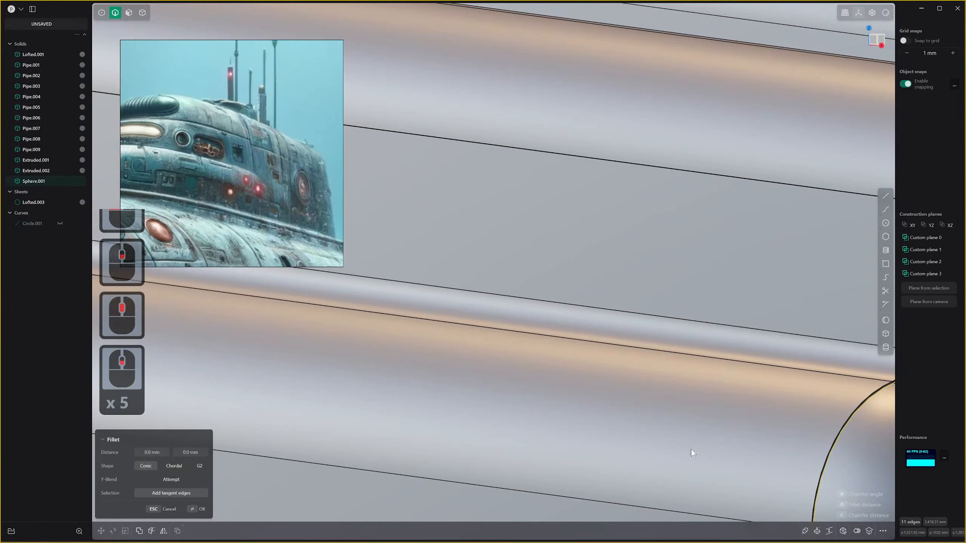
{"action": "scroll", "coordinate": [772, 363], "scroll_direction": "down", "scroll_amount": 3}
{"action": "middle_click_drag", "start_coordinate": [801, 450], "coordinate": [791, 444], "text": "shift"}
{"action": "left_click", "coordinate": [759, 432]}
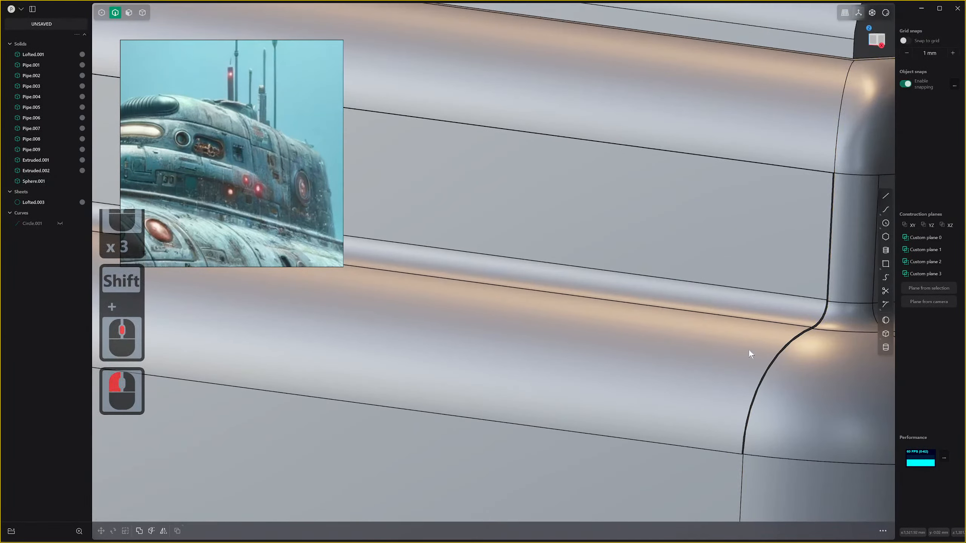
Inspect the narrow faces along the rear corner seam, and check the whole tower body from behind its side.
{"action": "scroll", "coordinate": [792, 371], "scroll_direction": "up", "scroll_amount": 2}
{"action": "scroll", "coordinate": [806, 331], "scroll_direction": "up", "scroll_amount": 20}
{"action": "scroll", "coordinate": [805, 330], "scroll_direction": "up", "scroll_amount": 7, "text": "shift"}
{"action": "middle_click_drag", "start_coordinate": [806, 330], "coordinate": [182, 302], "text": "shift"}
{"action": "scroll", "coordinate": [340, 308], "scroll_direction": "down", "scroll_amount": 1, "text": "shift"}
{"action": "scroll", "coordinate": [863, 404], "scroll_direction": "down", "scroll_amount": 5}
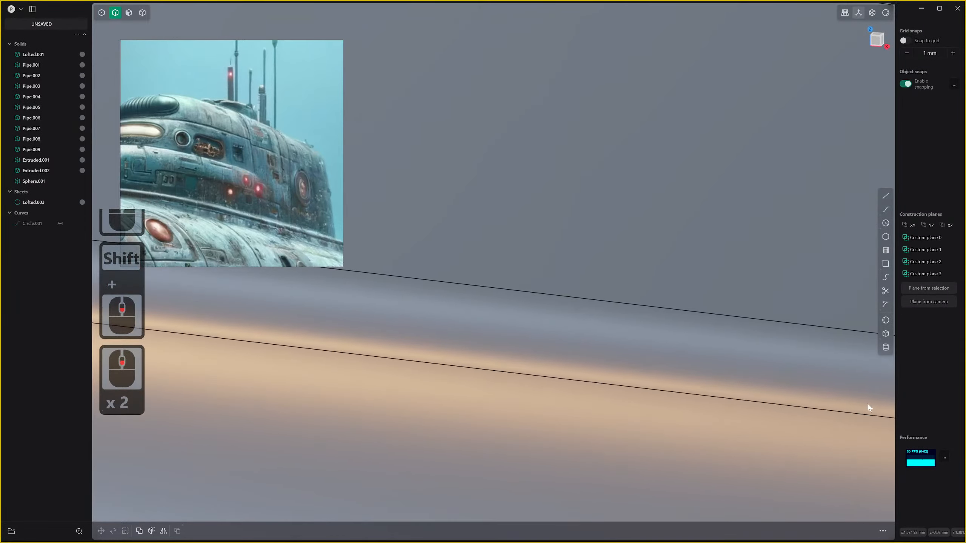
{"action": "middle_click_drag", "start_coordinate": [859, 406], "coordinate": [376, 362], "text": "shift"}
{"action": "scroll", "coordinate": [674, 393], "scroll_direction": "up", "scroll_amount": 11}
{"action": "scroll", "coordinate": [674, 393], "scroll_direction": "down", "scroll_amount": 4}
{"action": "key", "text": "3"}
{"action": "left_click", "coordinate": [658, 377]}
{"action": "left_click", "coordinate": [771, 374], "text": "shift"}
{"action": "scroll", "coordinate": [750, 399], "scroll_direction": "down", "scroll_amount": 19}
{"action": "scroll", "coordinate": [749, 398], "scroll_direction": "down", "scroll_amount": 3, "text": "shift"}
{"action": "scroll", "coordinate": [743, 380], "scroll_direction": "down", "scroll_amount": 8}
{"action": "scroll", "coordinate": [684, 381], "scroll_direction": "down", "scroll_amount": 13}
{"action": "middle_click_drag", "start_coordinate": [635, 381], "coordinate": [547, 380]}
{"action": "key", "text": "4"}
{"action": "left_click", "coordinate": [690, 393]}
{"action": "middle_click_drag", "start_coordinate": [655, 392], "coordinate": [530, 396]}
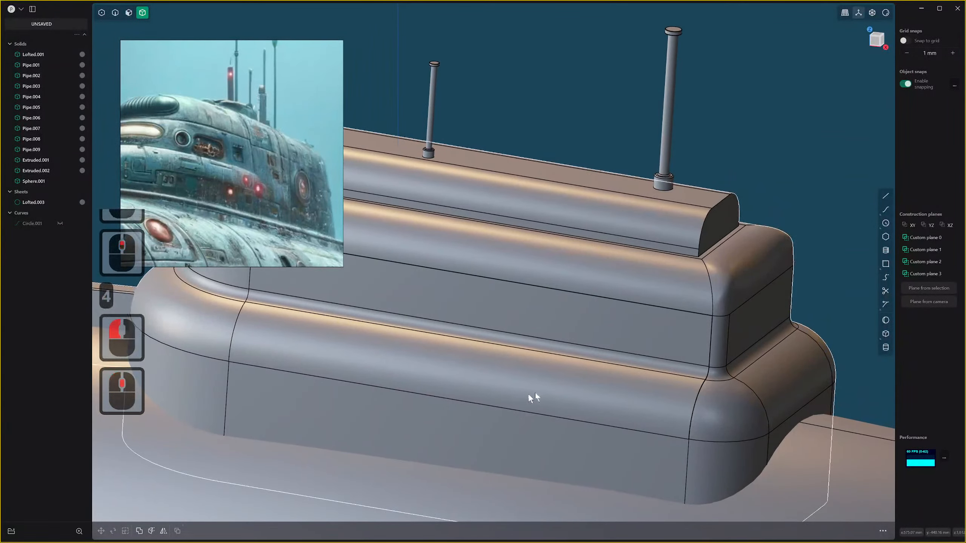
Undo the rear shoulder patch and the deletion of the middle tier's rear shoulder and corner faces.
{"action": "key", "text": "ctrl+z"}
{"action": "key", "text": "ctrl+z"}
{"action": "key", "text": "ctrl+z"}
{"action": "key", "text": "ctrl+z"}
{"action": "key", "text": "ctrl+z"}
{"action": "key", "text": "ctrl+z"}
{"action": "key", "text": "ctrl+z"}
{"action": "key", "text": "ctrl+z"}
{"action": "key", "text": "ctrl+z"}
{"action": "key", "text": "ctrl+z"}
{"action": "key", "text": "ctrl+z"}
{"action": "key", "text": "ctrl+z"}
{"action": "key", "text": "ctrl+z"}
{"action": "key", "text": "ctrl+z"}
{"action": "key", "text": "ctrl+z"}
{"action": "key", "text": "ctrl+z"}
{"action": "key", "text": "ctrl+z"}
{"action": "key", "text": "ctrl+z"}
{"action": "key", "text": "ctrl+z"}
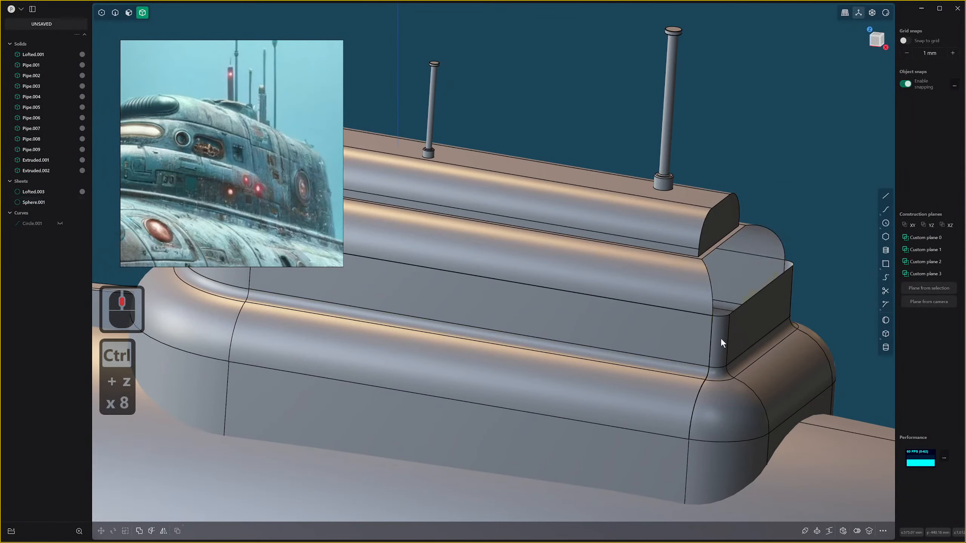
{"action": "key", "text": "ctrl+z"}
{"action": "key", "text": "ctrl+z"}
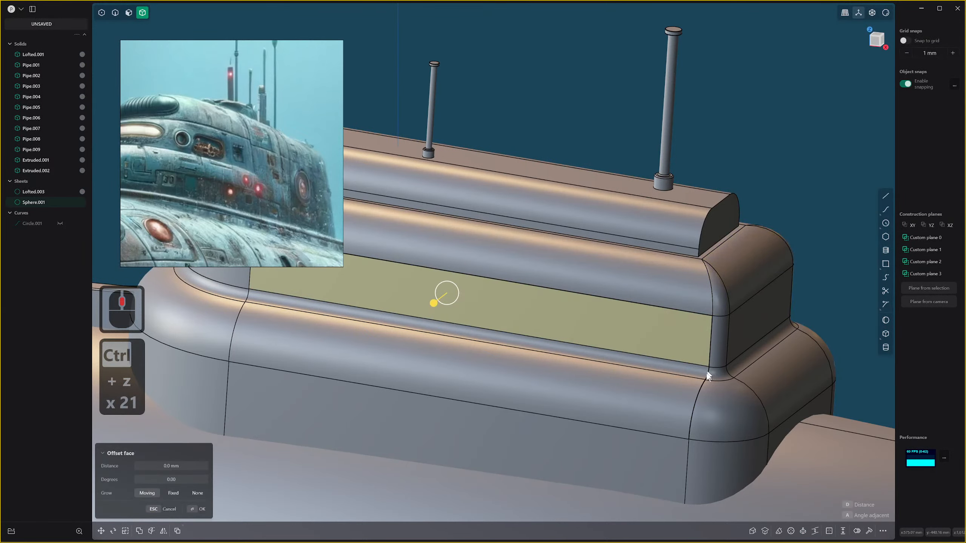
Delete the lower tier's rounded shoulder faces along the side, around the rear corner and across the rear.
{"action": "left_click", "coordinate": [710, 403]}
{"action": "key", "text": "3"}
{"action": "left_click", "coordinate": [710, 399]}
{"action": "left_click", "coordinate": [717, 393], "text": "shift"}
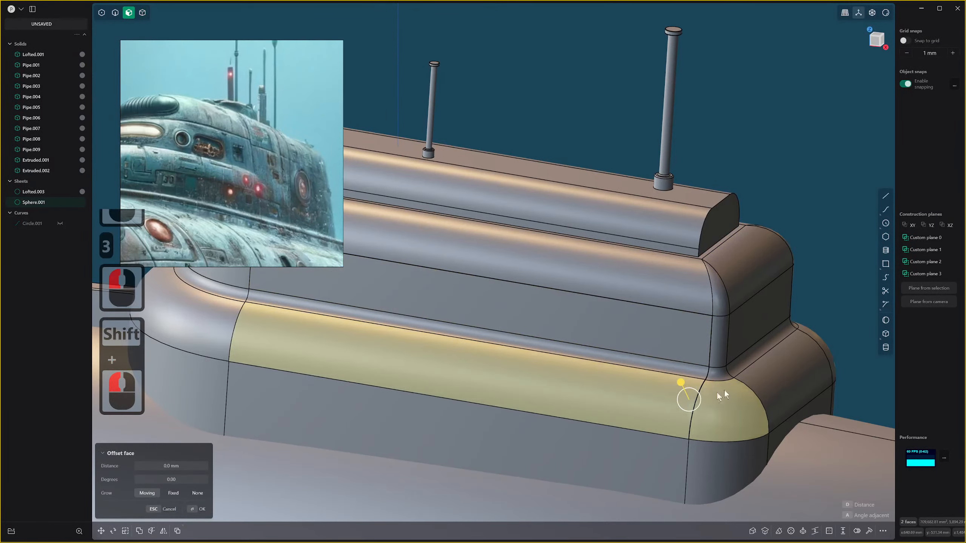
{"action": "left_click", "coordinate": [756, 381], "text": "shift"}
{"action": "key", "text": "x"}
{"action": "scroll", "coordinate": [710, 409], "scroll_direction": "up", "scroll_amount": 20}
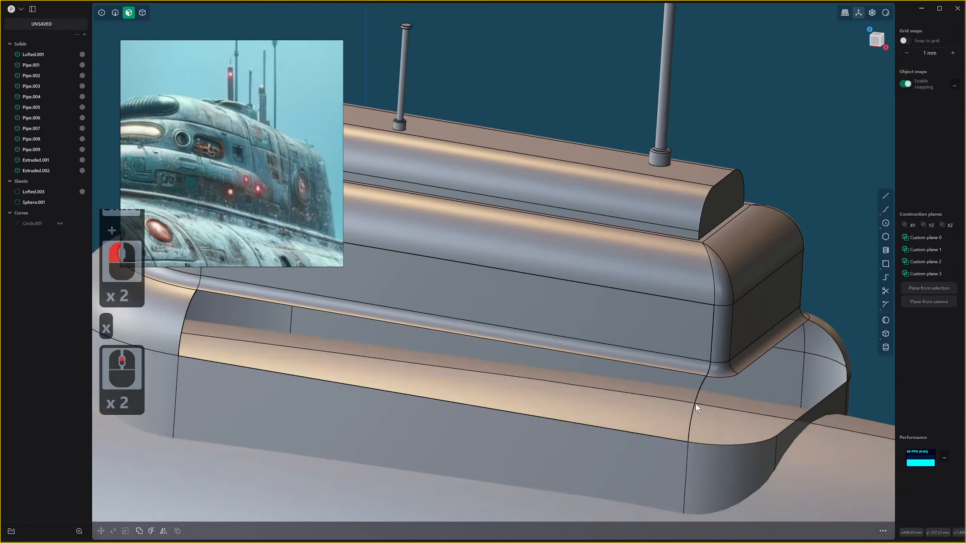
{"action": "scroll", "coordinate": [697, 376], "scroll_direction": "up", "scroll_amount": 20}
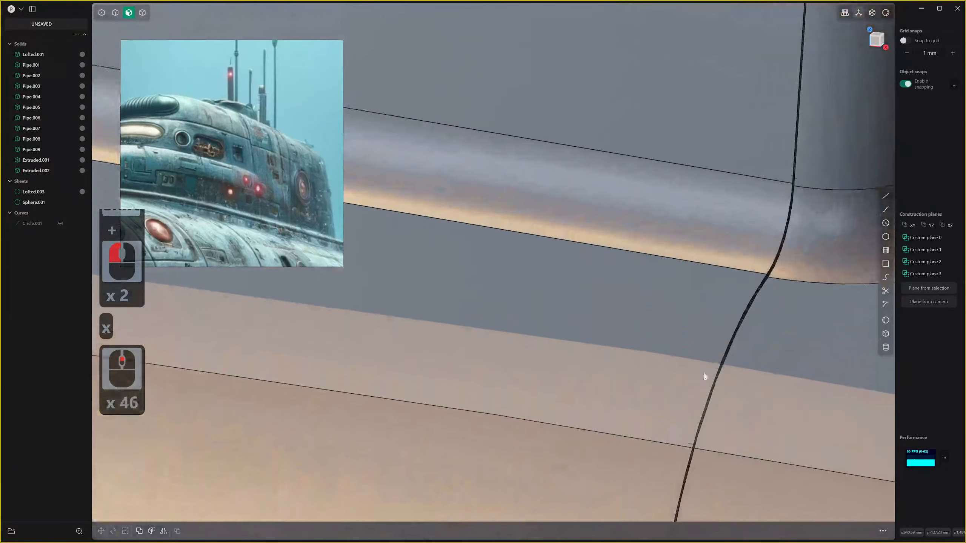
{"action": "key", "text": "3"}
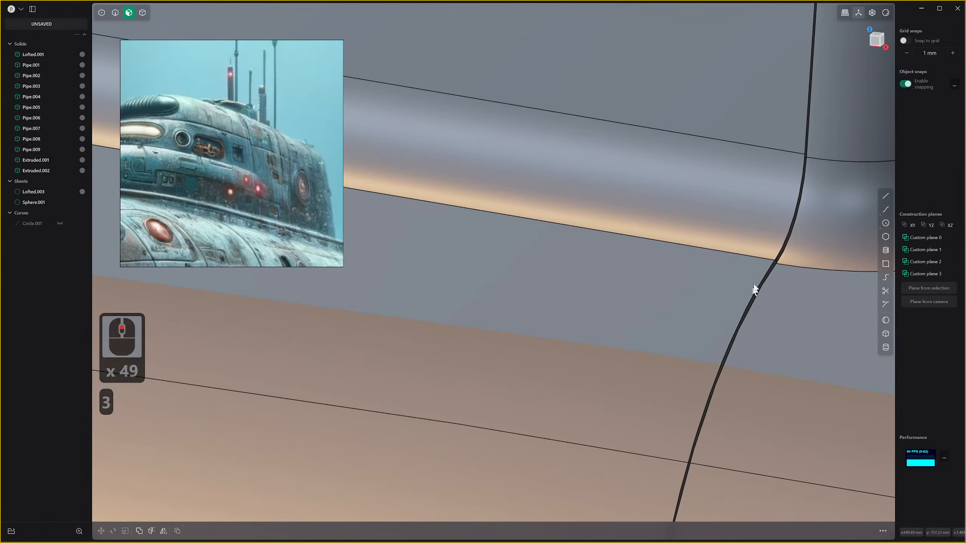
{"action": "left_click", "coordinate": [765, 279], "text": "shift"}
{"action": "left_click", "coordinate": [769, 266]}
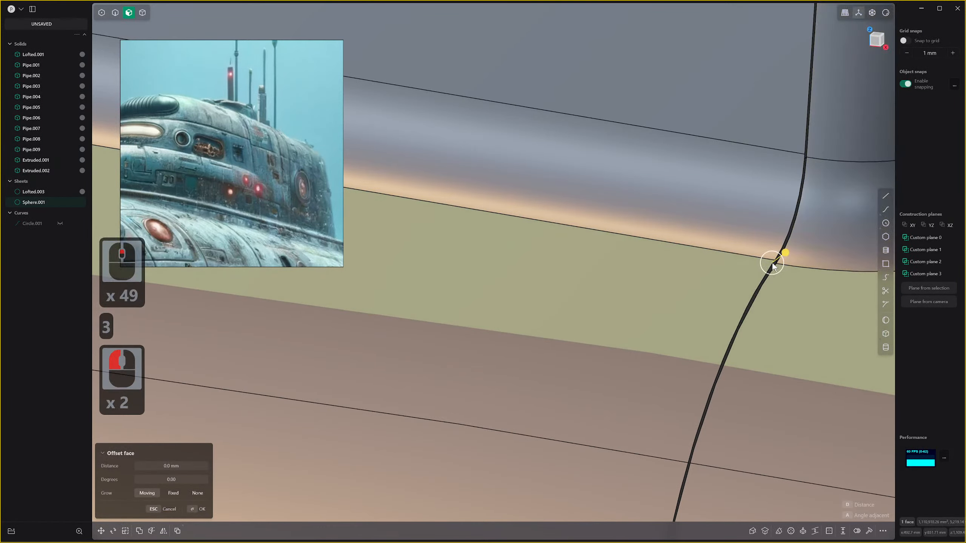
{"action": "left_click", "coordinate": [771, 272]}
{"action": "scroll", "coordinate": [774, 276], "scroll_direction": "down", "scroll_amount": 4}
{"action": "scroll", "coordinate": [760, 288], "scroll_direction": "down", "scroll_amount": 14}
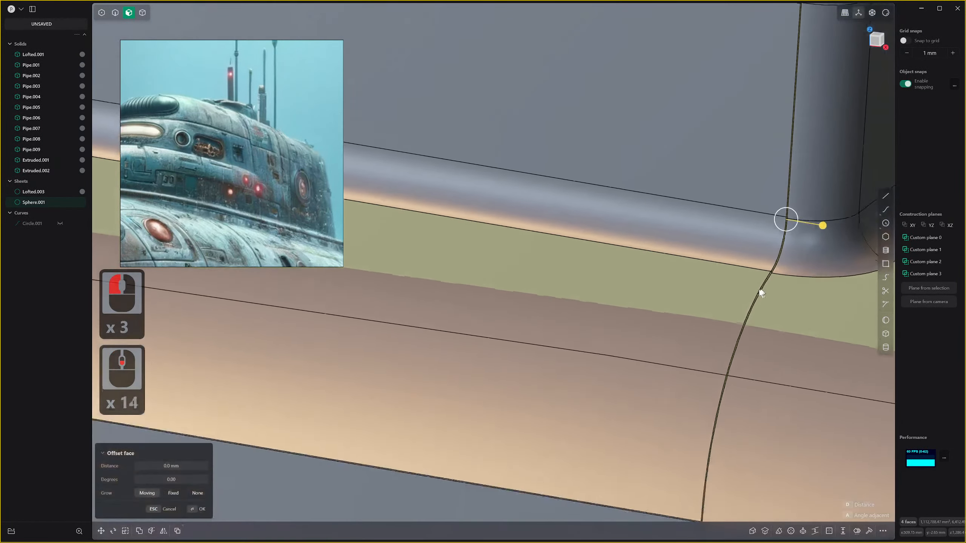
{"action": "key", "text": "ctrl+z"}
{"action": "key", "text": "ctrl+z"}
{"action": "key", "text": "ctrl+z"}
Delete the narrow sliver faces along the lower tier's rear corner seam, beneath the middle tier's base.
{"action": "scroll", "coordinate": [762, 283], "scroll_direction": "up", "scroll_amount": 20}
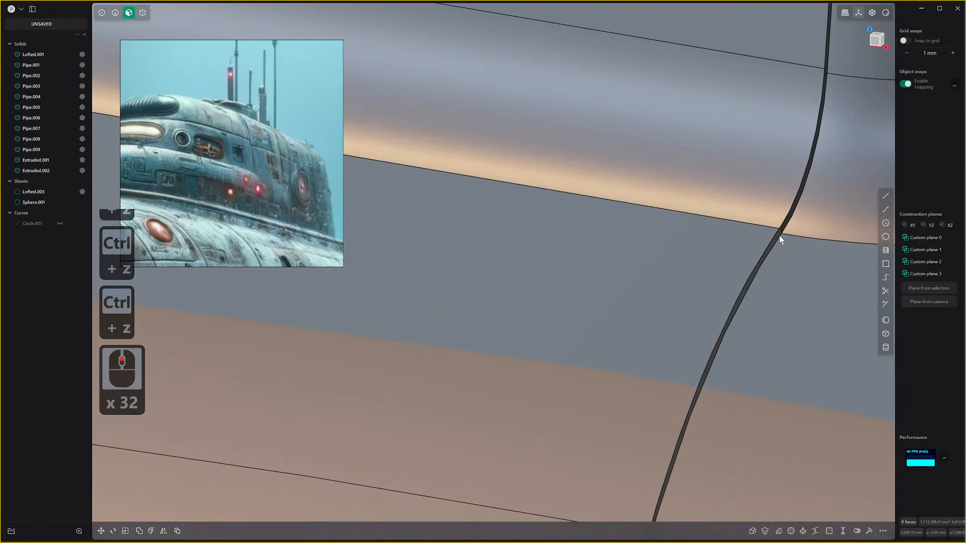
{"action": "left_click", "coordinate": [778, 234]}
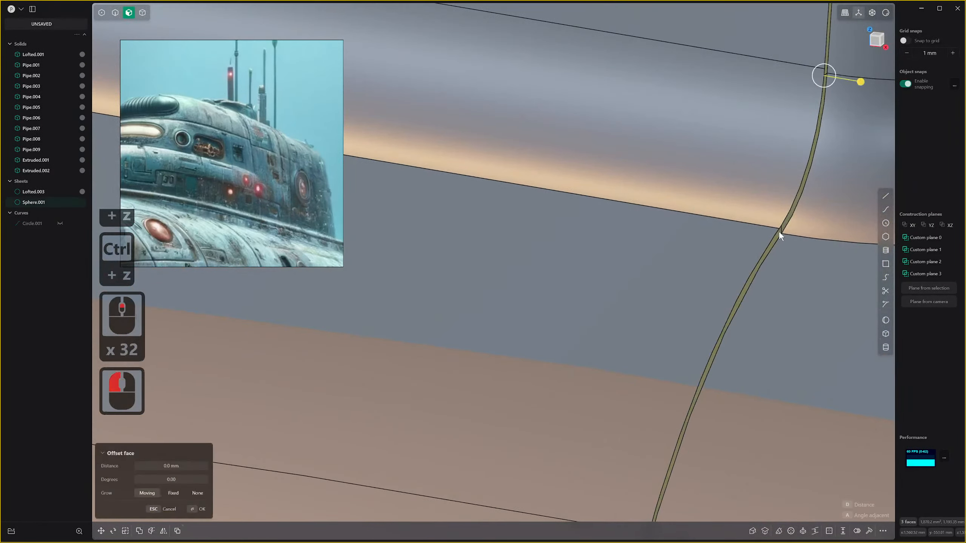
{"action": "key", "text": "x"}
{"action": "scroll", "coordinate": [767, 281], "scroll_direction": "down", "scroll_amount": 6}
{"action": "scroll", "coordinate": [760, 304], "scroll_direction": "down", "scroll_amount": 18}
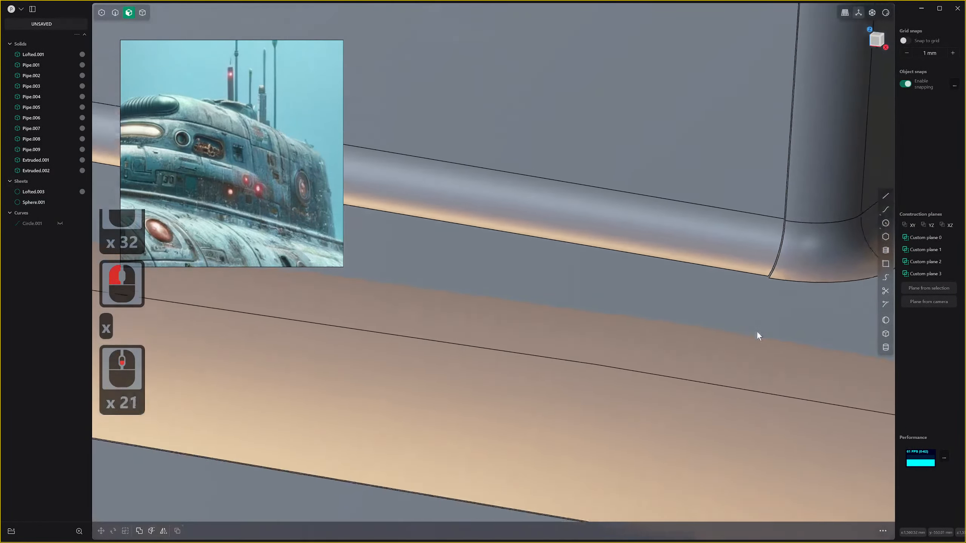
Delete the middle tier's flat side wall together with the narrow concave blend face along its base.
{"action": "middle_click_drag", "start_coordinate": [754, 308], "coordinate": [701, 385], "text": "shift"}
{"action": "scroll", "coordinate": [701, 367], "scroll_direction": "up", "scroll_amount": 13}
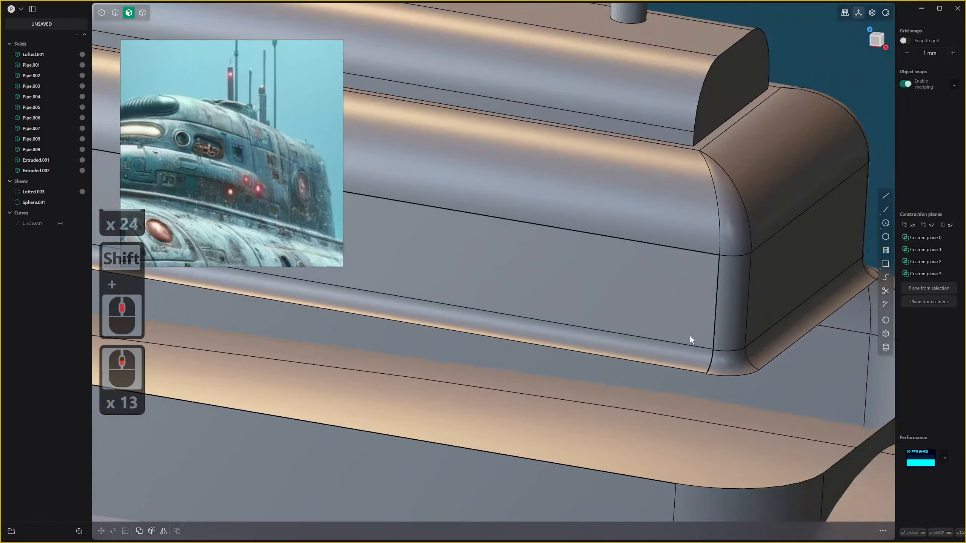
{"action": "key", "text": "2"}
{"action": "key", "text": "2"}
{"action": "left_click", "coordinate": [709, 266]}
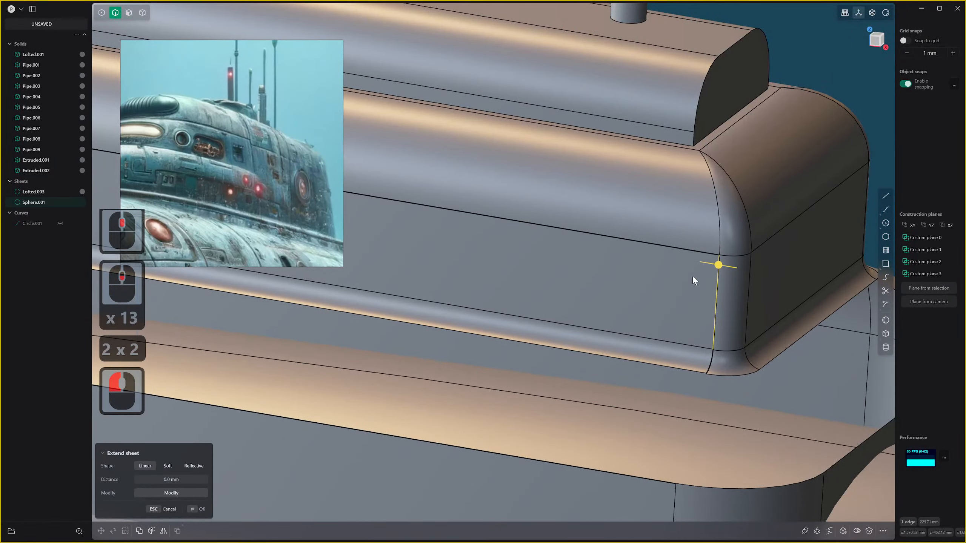
{"action": "scroll", "coordinate": [691, 276], "scroll_direction": "up", "scroll_amount": 1}
{"action": "key", "text": "3"}
{"action": "left_click", "coordinate": [687, 275]}
{"action": "left_click", "coordinate": [692, 362], "text": "shift"}
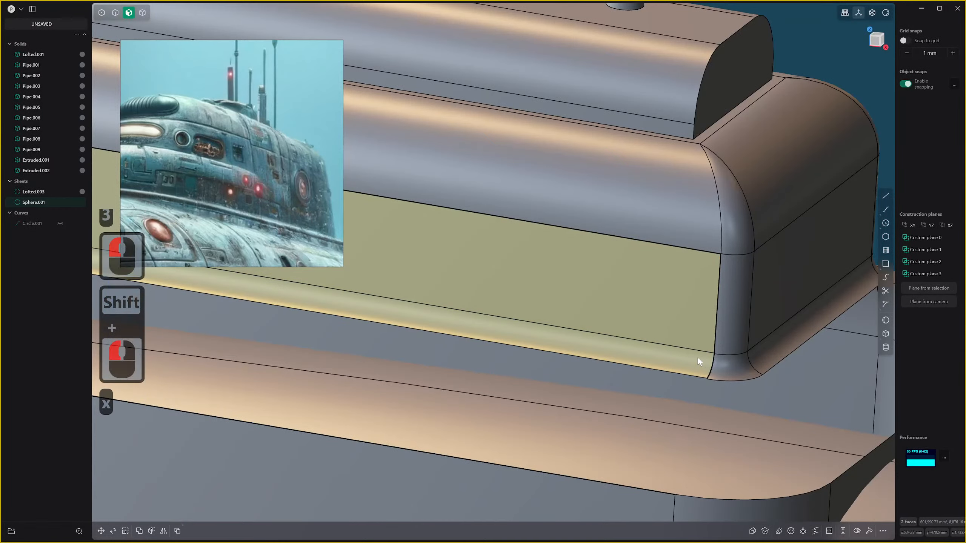
{"action": "key", "text": "x"}
Delete the remaining narrow face along the middle tier's vertical rear corner, and check the opening around the tower.
{"action": "scroll", "coordinate": [708, 352], "scroll_direction": "up", "scroll_amount": 3}
{"action": "middle_click_drag", "start_coordinate": [685, 263], "coordinate": [695, 334], "text": "shift"}
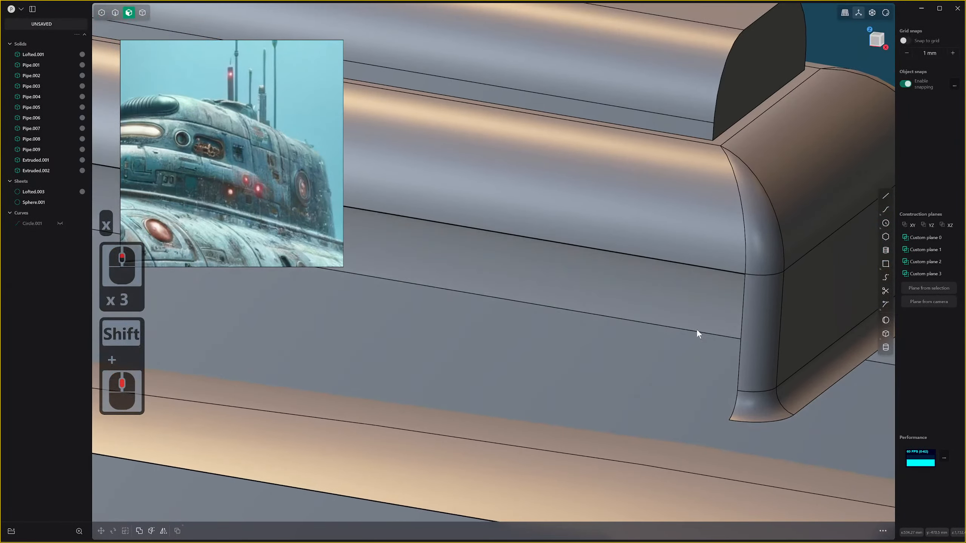
{"action": "scroll", "coordinate": [697, 332], "scroll_direction": "up", "scroll_amount": 20}
{"action": "scroll", "coordinate": [754, 357], "scroll_direction": "down", "scroll_amount": 20}
{"action": "scroll", "coordinate": [761, 328], "scroll_direction": "down", "scroll_amount": 2, "text": "shift"}
{"action": "scroll", "coordinate": [761, 323], "scroll_direction": "down", "scroll_amount": 5}
{"action": "left_click", "coordinate": [761, 312]}
{"action": "scroll", "coordinate": [760, 312], "scroll_direction": "down", "scroll_amount": 12}
{"action": "key", "text": "x"}
{"action": "scroll", "coordinate": [749, 313], "scroll_direction": "down", "scroll_amount": 2, "text": "shift"}
{"action": "scroll", "coordinate": [748, 317], "scroll_direction": "down", "scroll_amount": 2, "text": "shift"}
{"action": "scroll", "coordinate": [737, 327], "scroll_direction": "down", "scroll_amount": 20}
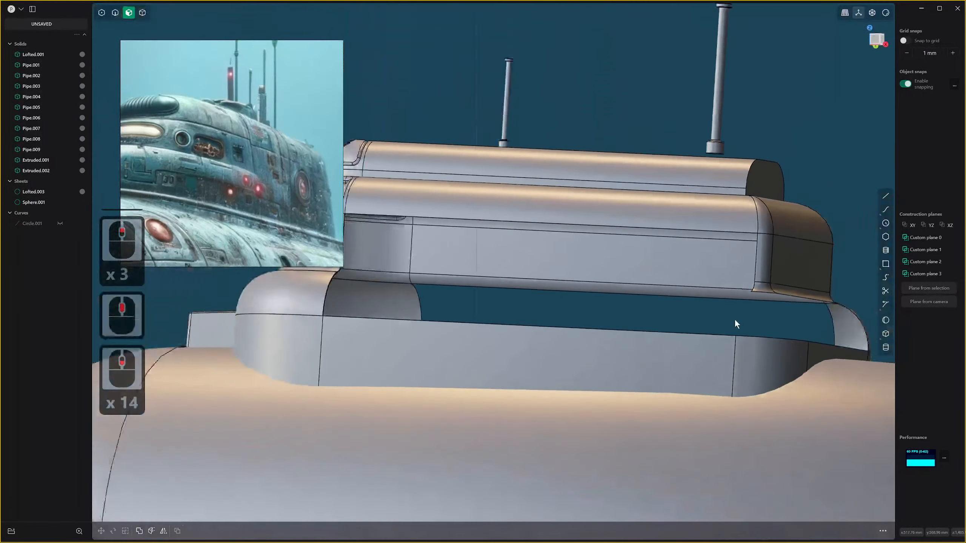
{"action": "scroll", "coordinate": [734, 321], "scroll_direction": "down", "scroll_amount": 17}
{"action": "middle_click_drag", "start_coordinate": [709, 338], "coordinate": [606, 321]}
{"action": "scroll", "coordinate": [613, 318], "scroll_direction": "up", "scroll_amount": 6}
Undo the face deletions on the tower's lower and middle tiers back to the closed body, leaving no command active.
{"action": "key", "text": "ctrl+z"}
{"action": "key", "text": "ctrl+z"}
{"action": "key", "text": "ctrl+z"}
{"action": "key", "text": "ctrl+z"}
{"action": "key", "text": "ctrl+z"}
{"action": "key", "text": "ctrl+z"}
{"action": "key", "text": "ctrl+z"}
{"action": "key", "text": "ctrl+z"}
{"action": "key", "text": "ctrl+z"}
{"action": "key", "text": "ctrl+z"}
{"action": "key", "text": "ctrl+z"}
{"action": "key", "text": "ctrl+z"}
{"action": "key", "text": "ctrl+z"}
{"action": "key", "text": "ctrl+z"}
{"action": "key", "text": "ctrl+z"}
{"action": "key", "text": "ctrl+z"}
{"action": "key", "text": "ctrl+z"}
{"action": "key", "text": "ctrl+z"}
{"action": "key", "text": "ctrl+z"}
{"action": "key", "text": "ctrl+z"}
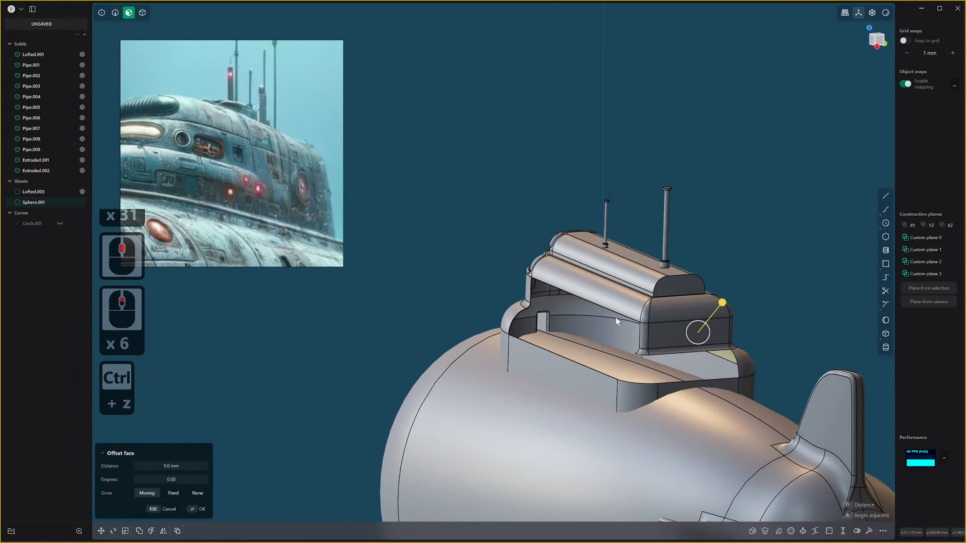
{"action": "key", "text": "ctrl+z"}
{"action": "key", "text": "ctrl+z"}
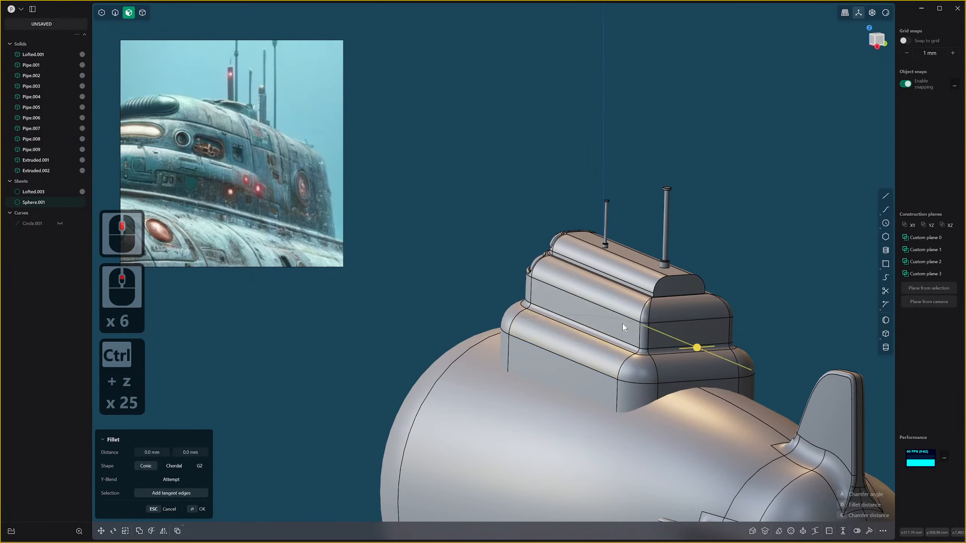
{"action": "middle_click_drag", "start_coordinate": [621, 323], "coordinate": [630, 350]}
{"action": "left_click", "coordinate": [885, 236]}
{"action": "key", "text": "Escape"}
Offset the outline of the middle tier's flat side wall inward by about 38 mm.
{"action": "middle_click_drag", "start_coordinate": [750, 210], "coordinate": [647, 276]}
{"action": "scroll", "coordinate": [627, 281], "scroll_direction": "up", "scroll_amount": 6}
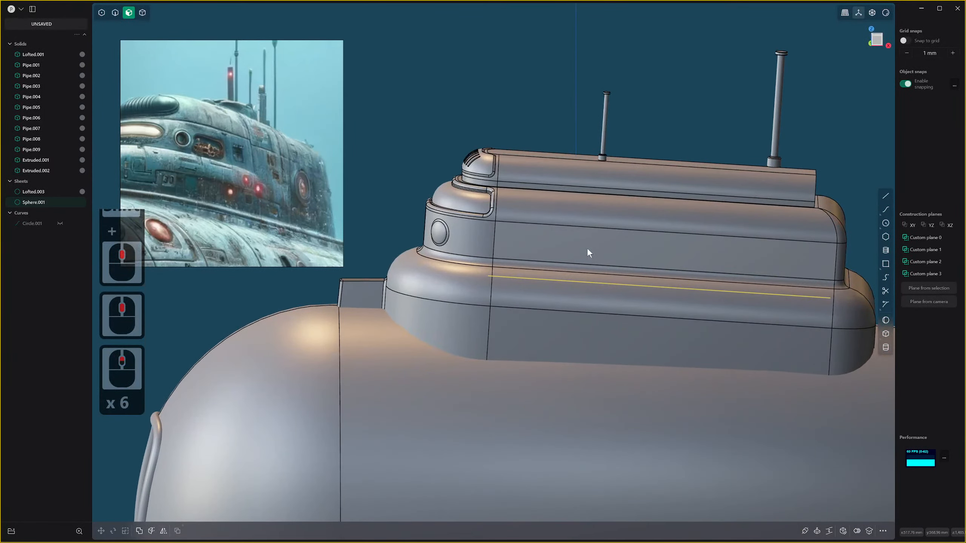
{"action": "key", "text": "3"}
{"action": "left_click", "coordinate": [590, 246]}
{"action": "middle_click_drag", "start_coordinate": [697, 253], "coordinate": [711, 254]}
{"action": "key", "text": "o"}
{"action": "left_click", "coordinate": [709, 248]}
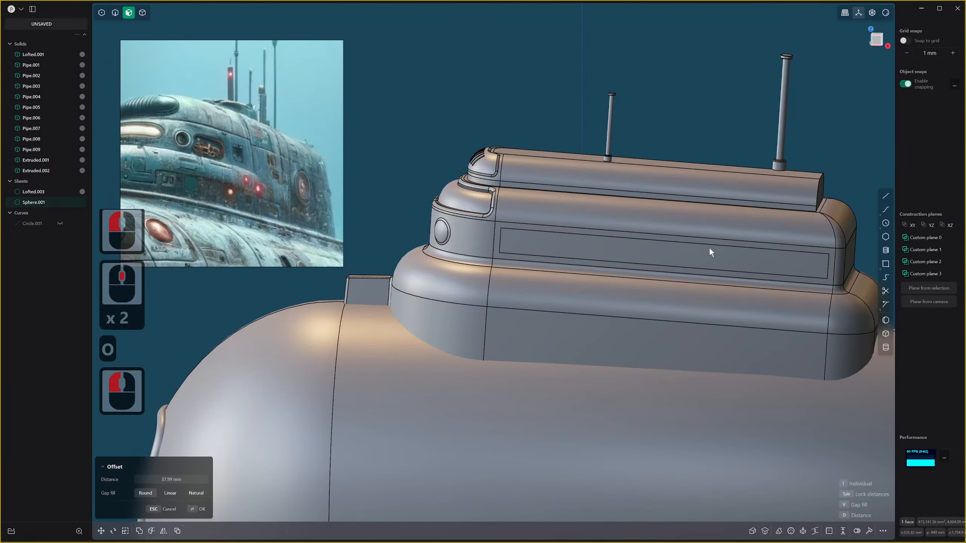
{"action": "right_click", "coordinate": [709, 248]}
Offset the side shoulder outlines inward, about 53 mm on the middle tier and by a smaller margin on the lower tier.
{"action": "left_click", "coordinate": [682, 219]}
{"action": "key", "text": "o"}
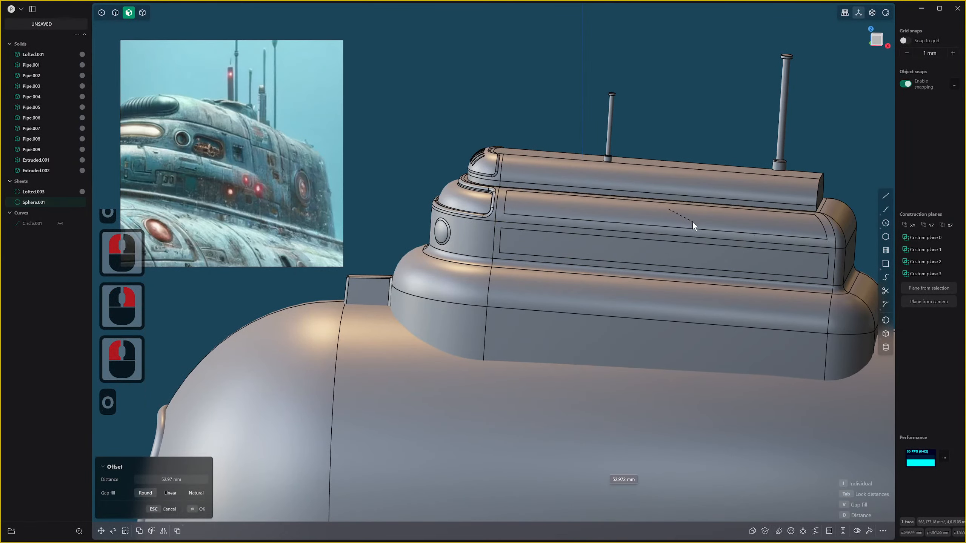
{"action": "right_click", "coordinate": [692, 226]}
{"action": "left_click", "coordinate": [656, 307]}
{"action": "key", "text": "o"}
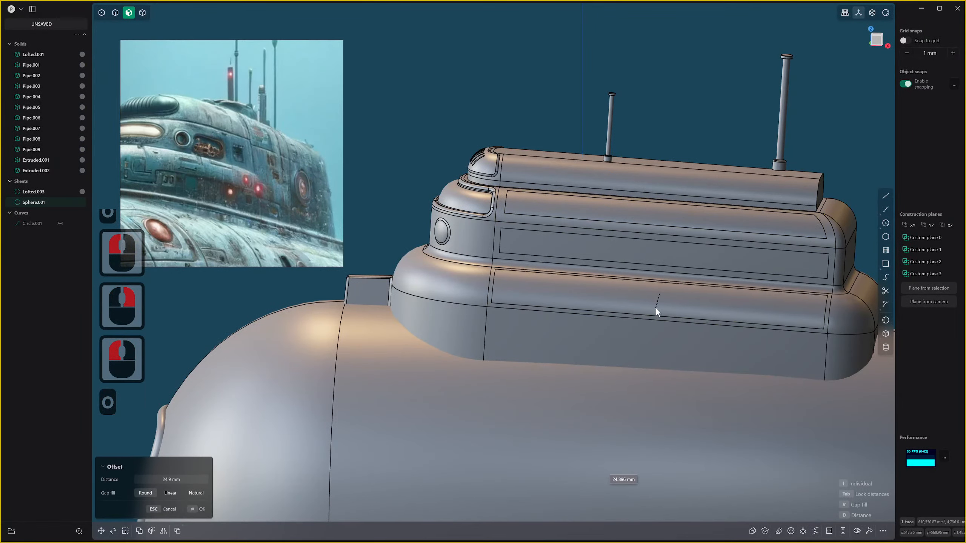
{"action": "right_click", "coordinate": [670, 311]}
{"action": "middle_click_drag", "start_coordinate": [670, 311], "coordinate": [621, 342]}
{"action": "left_click", "coordinate": [625, 339]}
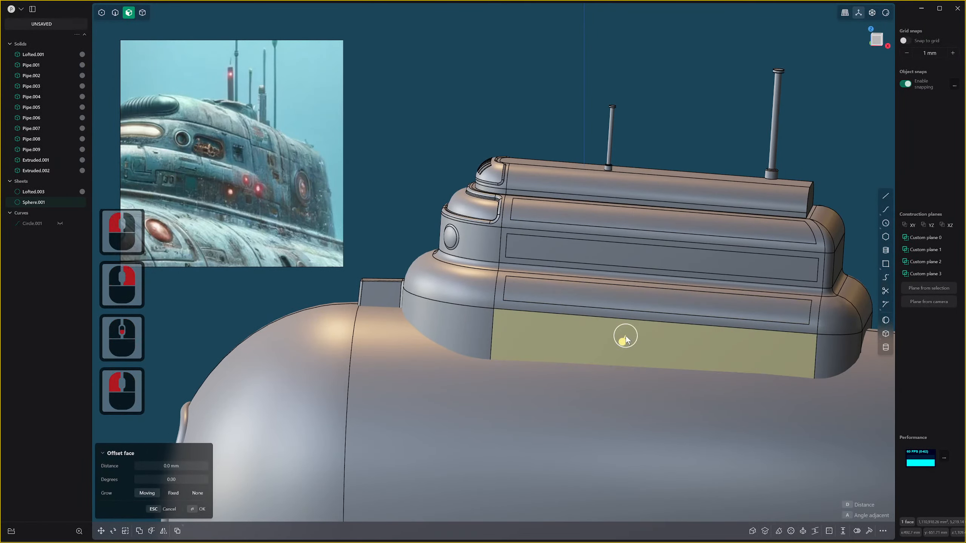
{"action": "key", "text": "o"}
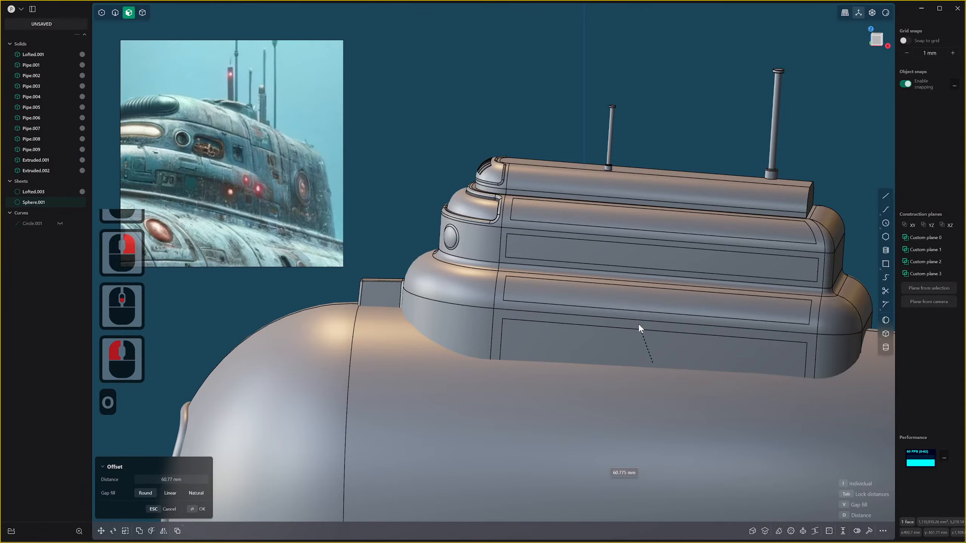
{"action": "key", "text": "Escape"}
{"action": "key", "text": "Escape"}
Recess the three inset side panels on the middle and lower tiers by about 10 mm.
{"action": "left_click", "coordinate": [605, 286]}
{"action": "scroll", "coordinate": [609, 270], "scroll_direction": "up", "scroll_amount": 3}
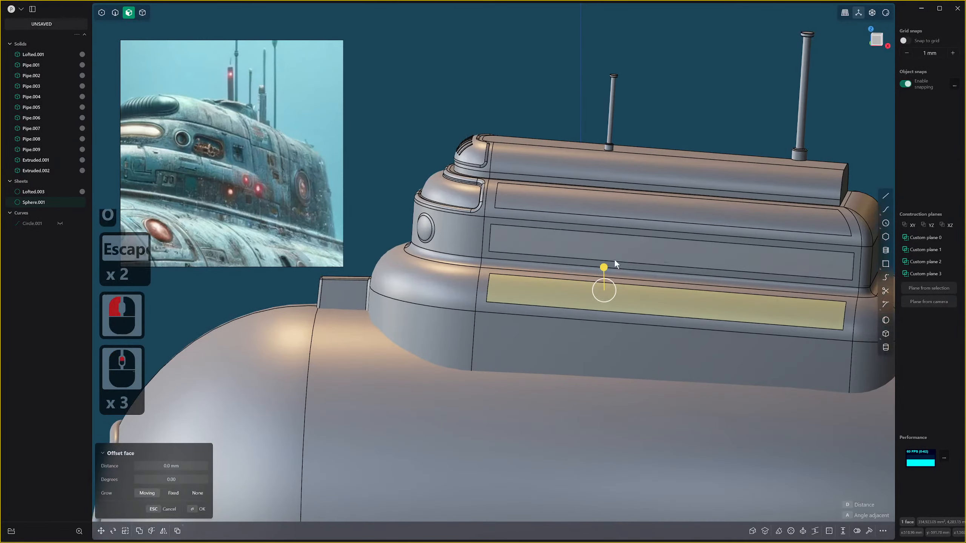
{"action": "left_click", "coordinate": [588, 282], "text": "shift"}
{"action": "left_click", "coordinate": [605, 237], "text": "shift"}
{"action": "scroll", "coordinate": [616, 259], "scroll_direction": "up", "scroll_amount": 2}
{"action": "middle_click_drag", "start_coordinate": [617, 260], "coordinate": [584, 309], "text": "shift"}
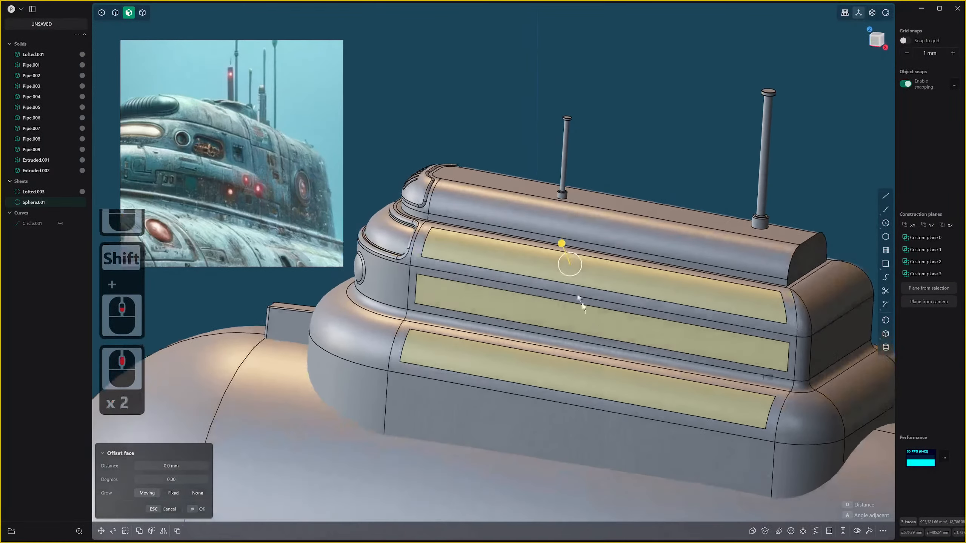
{"action": "left_click_drag", "start_coordinate": [562, 244], "coordinate": [565, 246]}
{"action": "right_click", "coordinate": [565, 246]}
{"action": "key", "text": "2"}
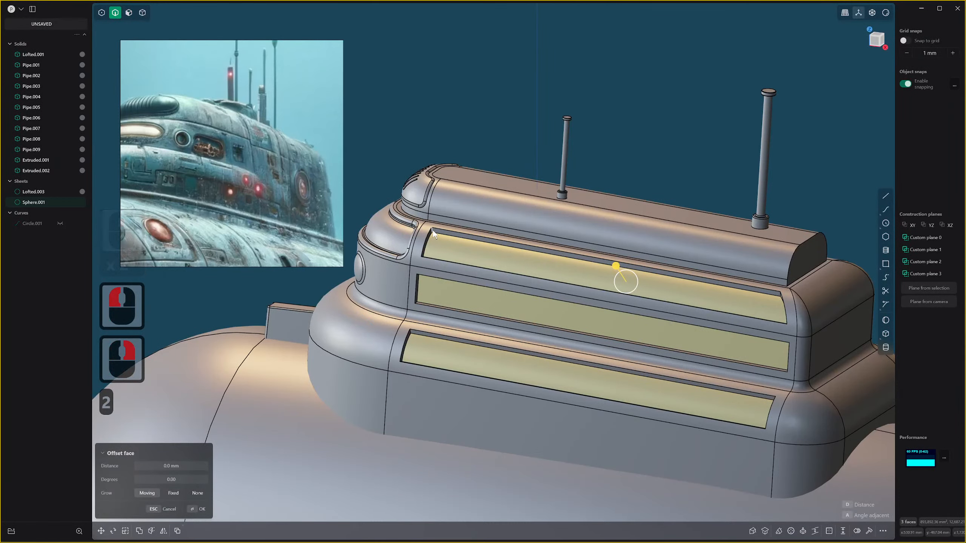
{"action": "key", "text": "ctrl+z"}
{"action": "left_click_drag", "start_coordinate": [573, 246], "coordinate": [574, 247]}
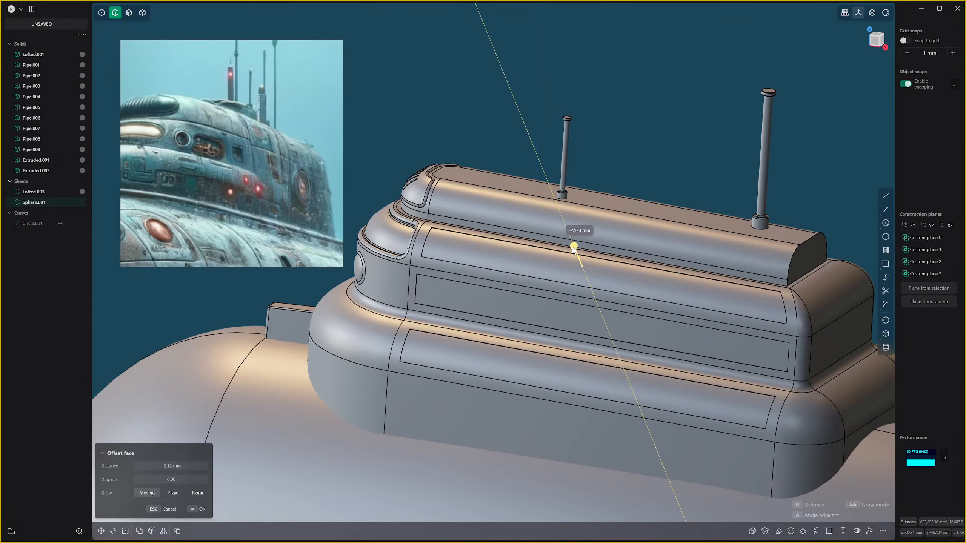
{"action": "left_click_drag", "start_coordinate": [573, 247], "coordinate": [572, 248]}
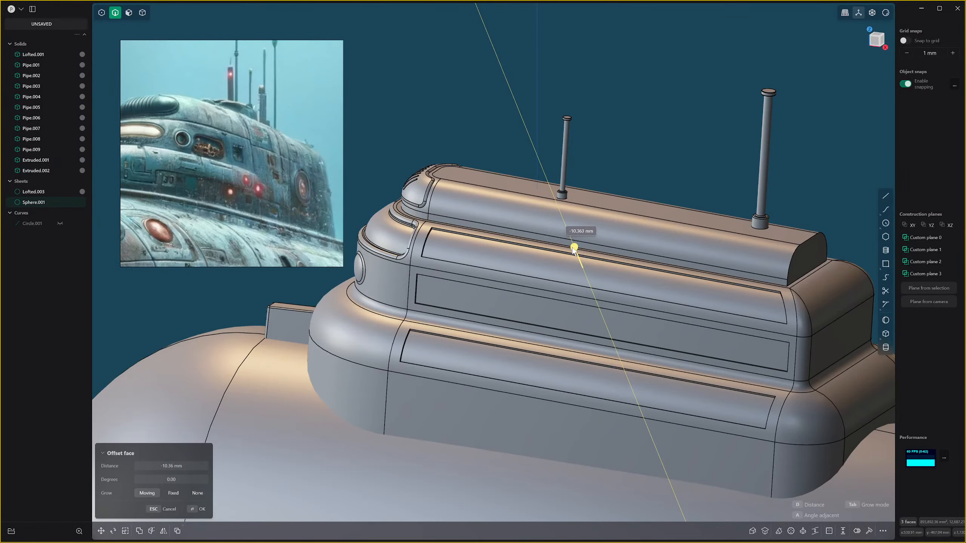
{"action": "right_click", "coordinate": [572, 248]}
Fillet the corner edges of all three side recesses to give the panels rounded ends.
{"action": "scroll", "coordinate": [587, 288], "scroll_direction": "down", "scroll_amount": 20}
{"action": "scroll", "coordinate": [583, 314], "scroll_direction": "up", "scroll_amount": 20}
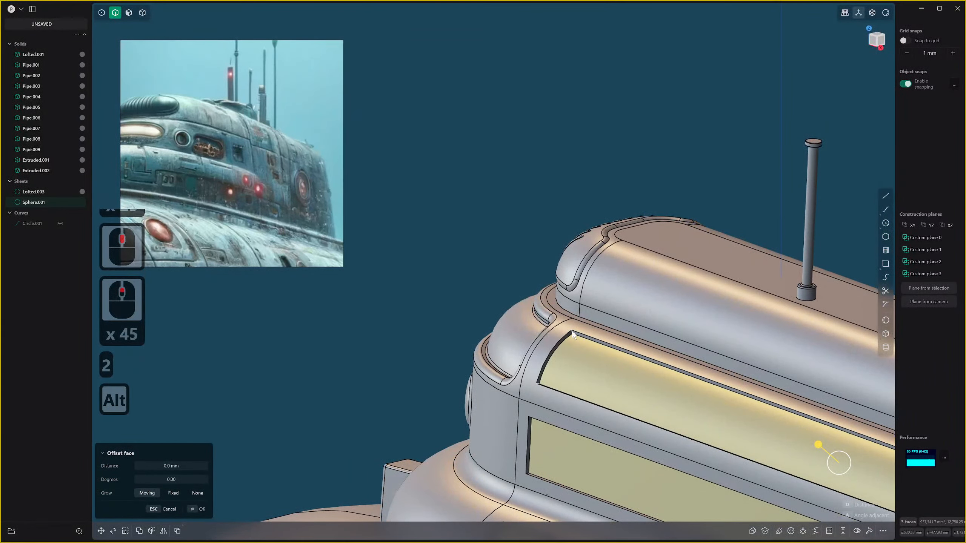
{"action": "left_click", "coordinate": [572, 330], "text": "alt"}
{"action": "middle_click_drag", "start_coordinate": [546, 429], "coordinate": [443, 323]}
{"action": "middle_click_drag", "start_coordinate": [770, 314], "coordinate": [855, 268]}
{"action": "middle_click_drag", "start_coordinate": [600, 320], "coordinate": [673, 327]}
{"action": "middle_click_drag", "start_coordinate": [350, 354], "coordinate": [407, 214], "text": "shift"}
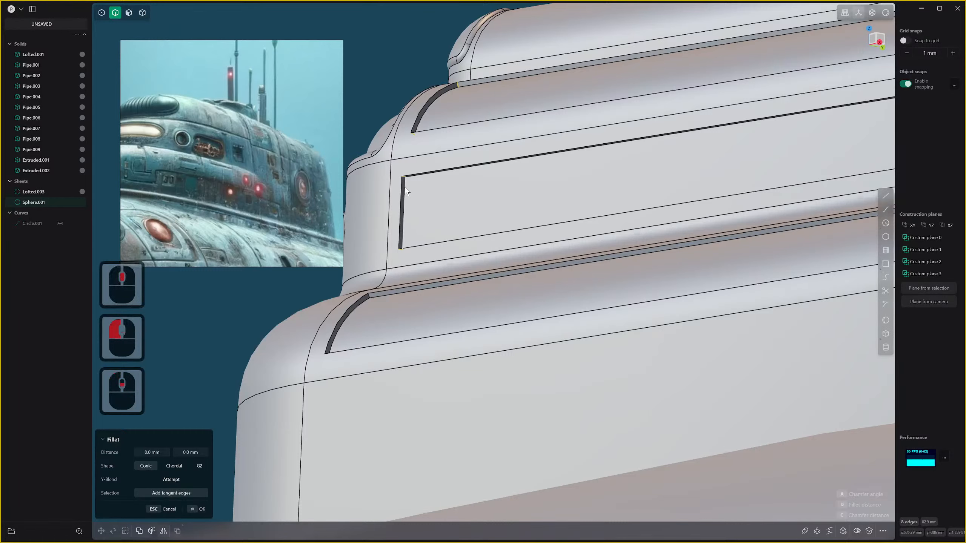
{"action": "scroll", "coordinate": [405, 192], "scroll_direction": "down", "scroll_amount": 5}
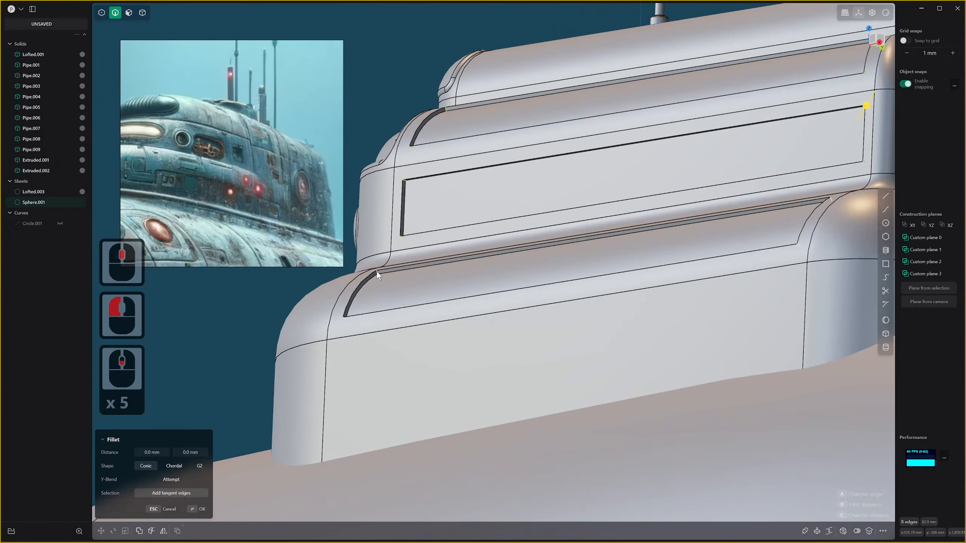
{"action": "left_click", "coordinate": [376, 271]}
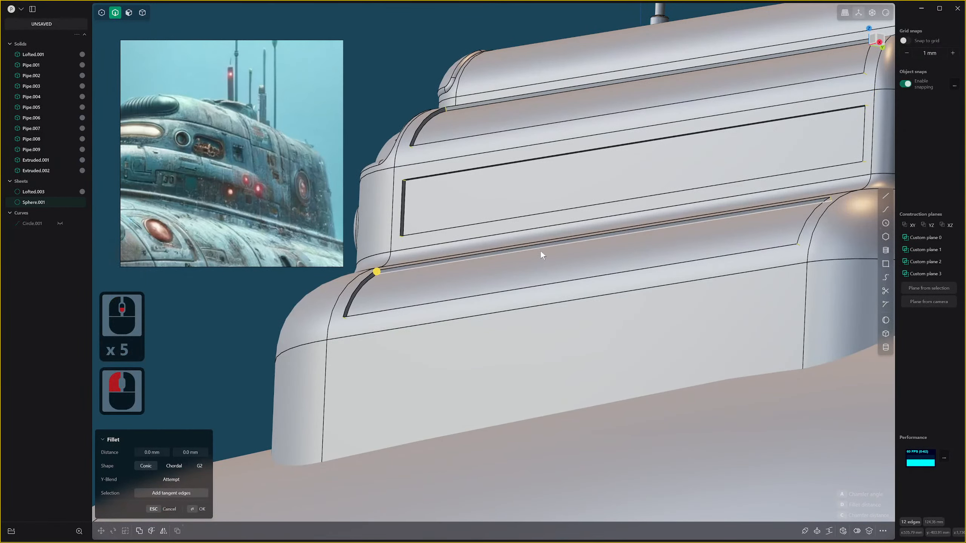
{"action": "middle_click_drag", "start_coordinate": [540, 251], "coordinate": [463, 280]}
{"action": "left_click_drag", "start_coordinate": [377, 281], "coordinate": [387, 289]}
{"action": "right_click", "coordinate": [388, 290]}
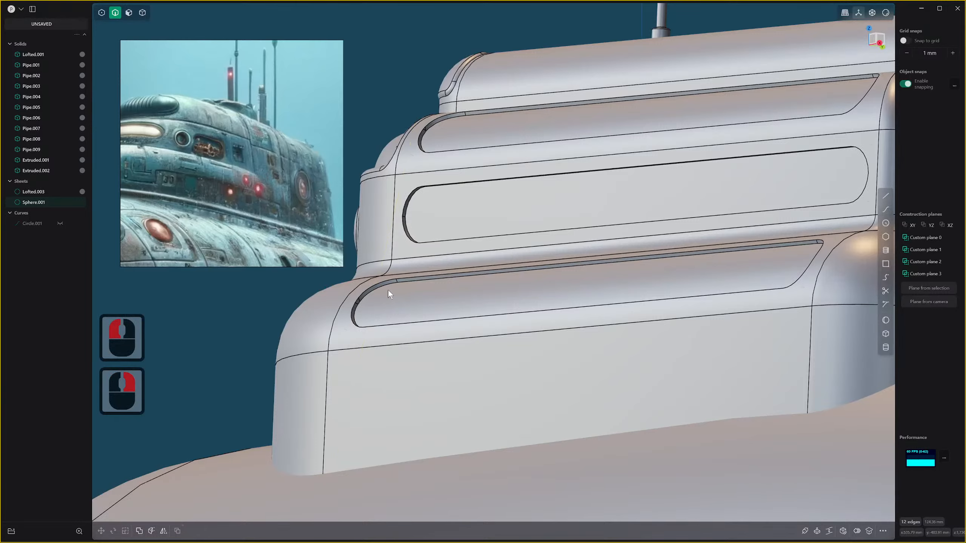
Offset the floors of the three rounded side recesses deeper into the tower.
{"action": "scroll", "coordinate": [484, 260], "scroll_direction": "down", "scroll_amount": 20}
{"action": "scroll", "coordinate": [484, 260], "scroll_direction": "down", "scroll_amount": 3}
{"action": "middle_click_drag", "start_coordinate": [485, 260], "coordinate": [514, 275]}
{"action": "scroll", "coordinate": [515, 275], "scroll_direction": "up", "scroll_amount": 4}
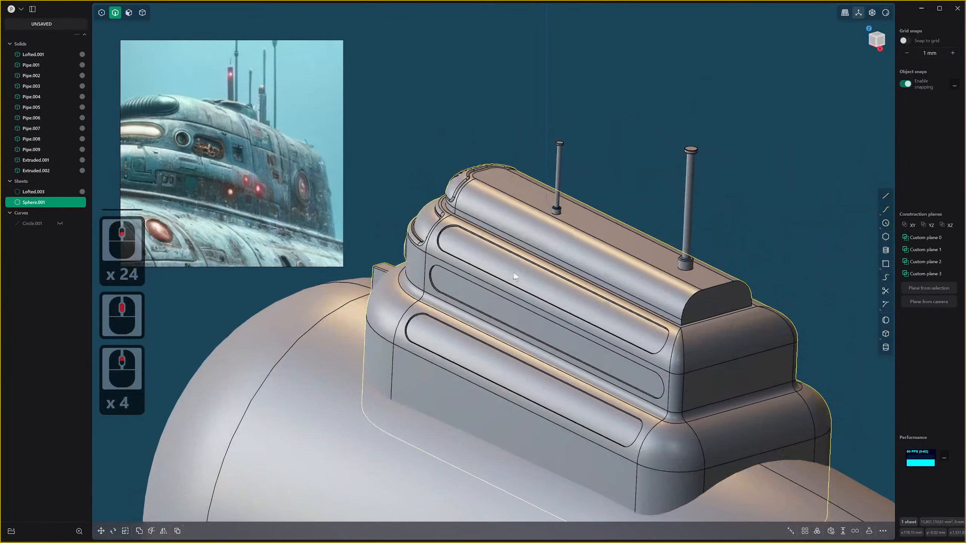
{"action": "key", "text": "3"}
{"action": "left_click", "coordinate": [514, 271]}
{"action": "left_click", "coordinate": [482, 306], "text": "shift"}
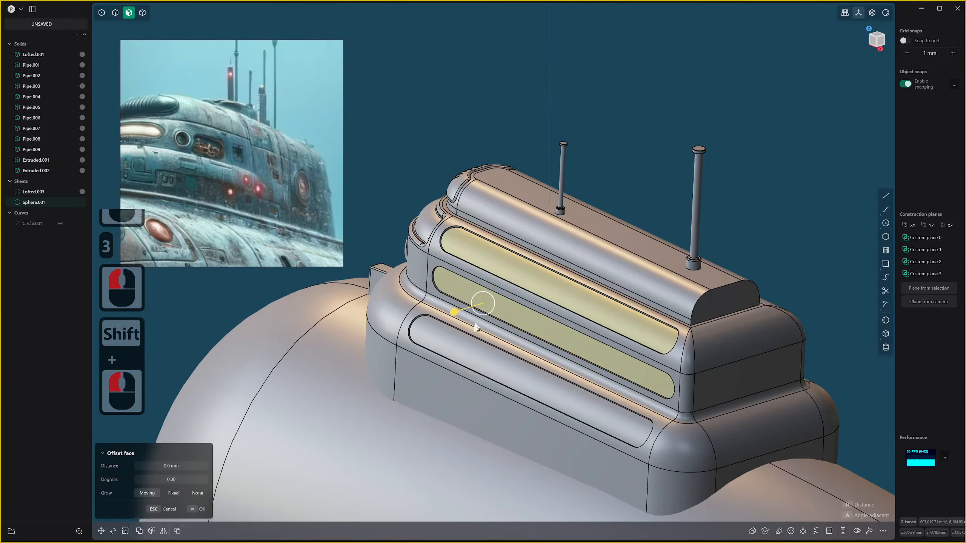
{"action": "left_click", "coordinate": [460, 329], "text": "shift"}
{"action": "left_click_drag", "start_coordinate": [455, 321], "coordinate": [457, 325]}
{"action": "right_click", "coordinate": [457, 325]}
Try to fillet the upper floor edges of the three side recesses by about 4.6 mm.
{"action": "key", "text": "2"}
{"action": "left_click", "coordinate": [479, 239]}
{"action": "middle_click_drag", "start_coordinate": [469, 276], "coordinate": [479, 224]}
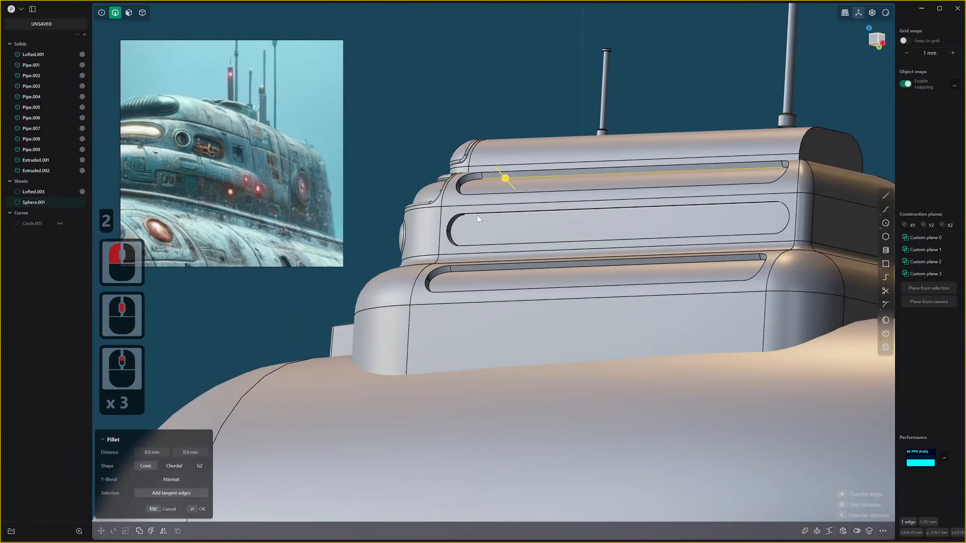
{"action": "left_click", "coordinate": [477, 214], "text": "shift"}
{"action": "left_click", "coordinate": [461, 273], "text": "shift"}
{"action": "left_click_drag", "start_coordinate": [461, 272], "coordinate": [470, 271]}
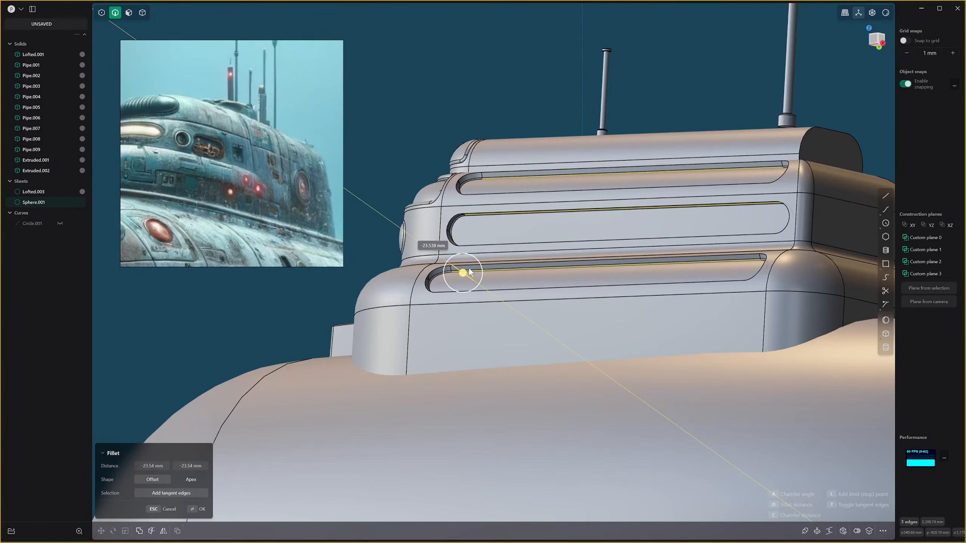
{"action": "scroll", "coordinate": [470, 272], "scroll_direction": "up", "scroll_amount": 20}
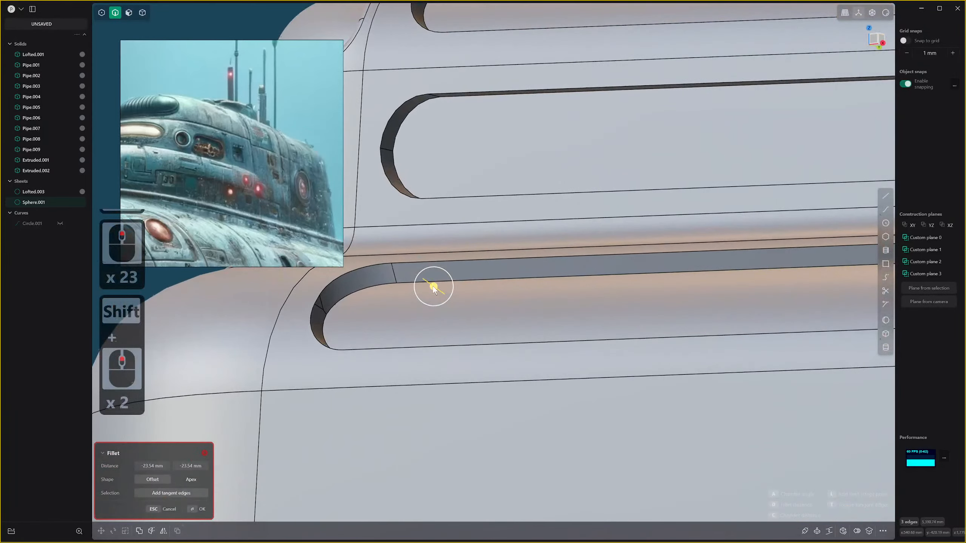
{"action": "left_click_drag", "start_coordinate": [433, 287], "coordinate": [441, 281]}
{"action": "key", "text": "ctrl+z"}
{"action": "left_click", "coordinate": [441, 282], "text": "shift"}
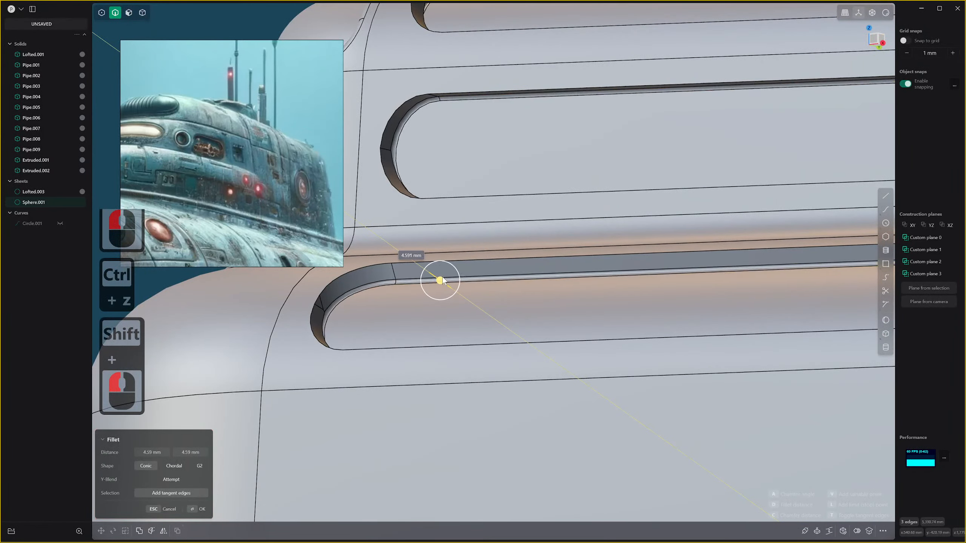
{"action": "left_click", "coordinate": [441, 281]}
{"action": "right_click", "coordinate": [443, 280]}
Undo the floor-edge fillet of the side recesses and try it with the G2 shape instead.
{"action": "scroll", "coordinate": [482, 278], "scroll_direction": "down", "scroll_amount": 20}
{"action": "scroll", "coordinate": [504, 283], "scroll_direction": "up", "scroll_amount": 16}
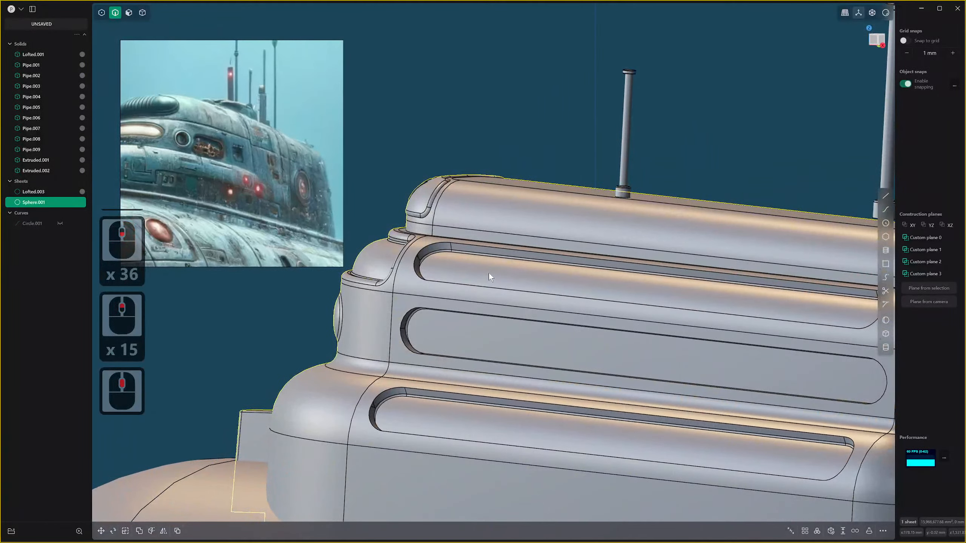
{"action": "key", "text": "3"}
{"action": "left_click", "coordinate": [495, 271]}
{"action": "key", "text": "ctrl+z"}
{"action": "key", "text": "ctrl+z"}
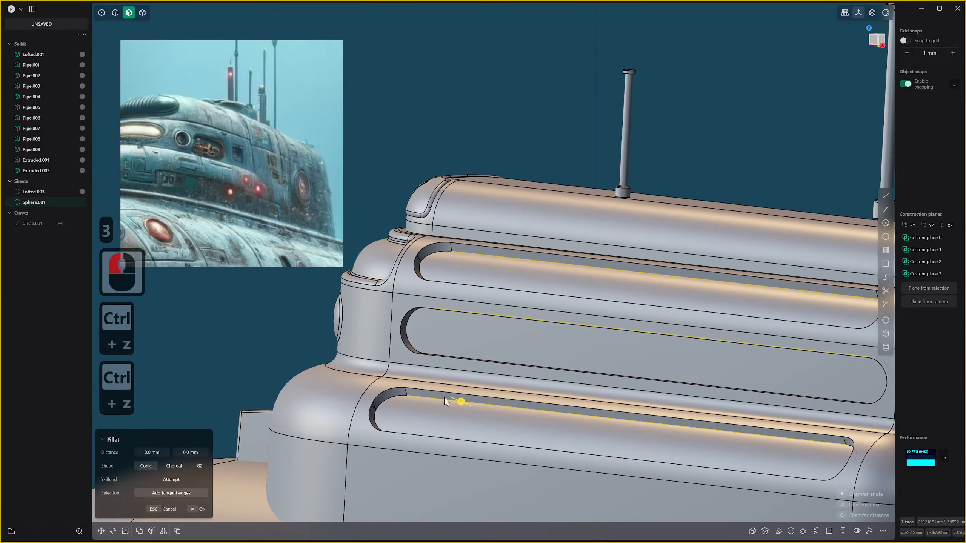
{"action": "left_click_drag", "start_coordinate": [462, 400], "coordinate": [461, 401]}
{"action": "left_click", "coordinate": [199, 465]}
{"action": "left_click_drag", "start_coordinate": [466, 403], "coordinate": [461, 399]}
{"action": "key", "text": "ctrl+z"}
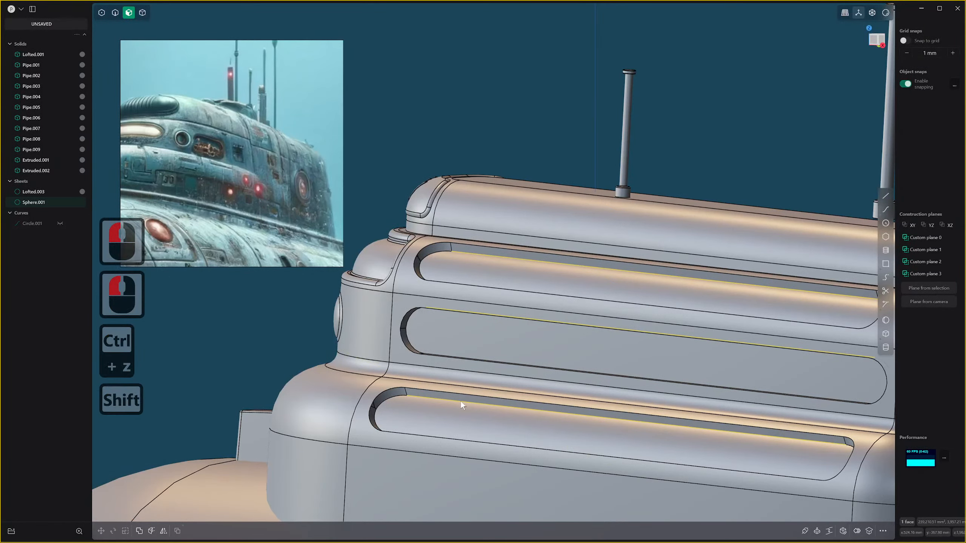
Fillet the upper floor edges of the three side recesses by about 5.2 mm with the Conic shape.
{"action": "left_click", "coordinate": [461, 402], "text": "shift"}
{"action": "key", "text": "ctrl+z"}
{"action": "key", "text": "2"}
{"action": "left_click_drag", "start_coordinate": [469, 404], "coordinate": [466, 401], "text": "shift"}
{"action": "key", "text": "Tab"}
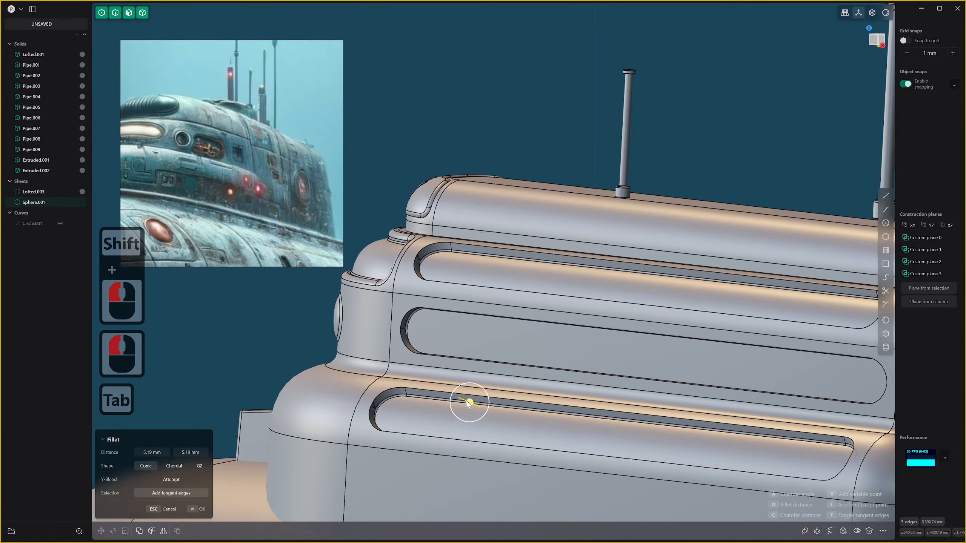
{"action": "left_click", "coordinate": [452, 408]}
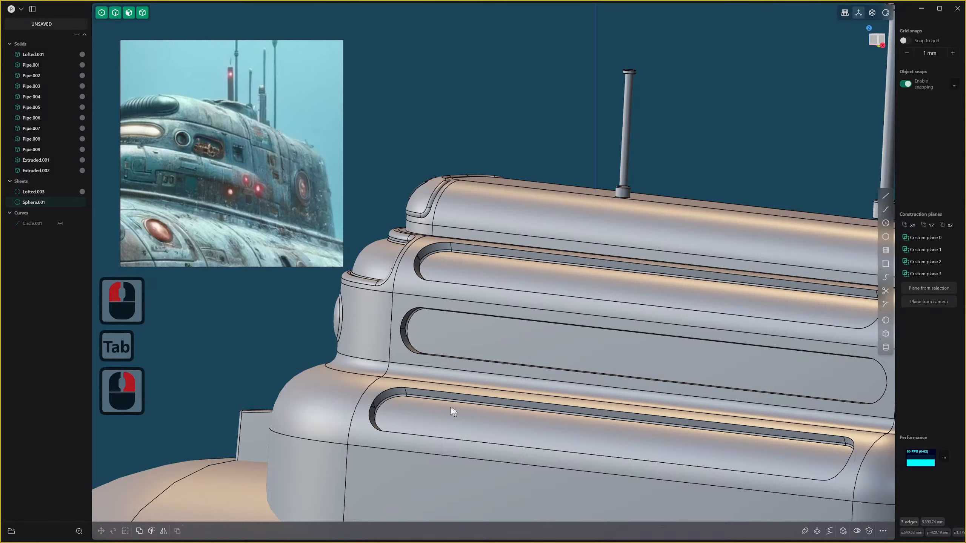
Delete the floor faces of the three side recesses.
{"action": "key", "text": "3"}
{"action": "left_click", "coordinate": [451, 410]}
{"action": "left_click", "coordinate": [514, 340], "text": "shift"}
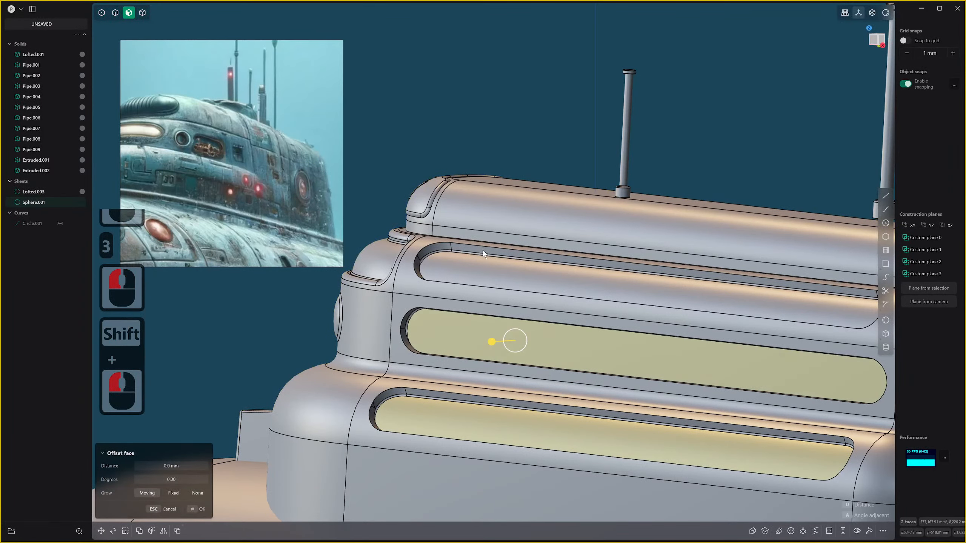
{"action": "left_click", "coordinate": [480, 268], "text": "shift"}
{"action": "key", "text": "x"}
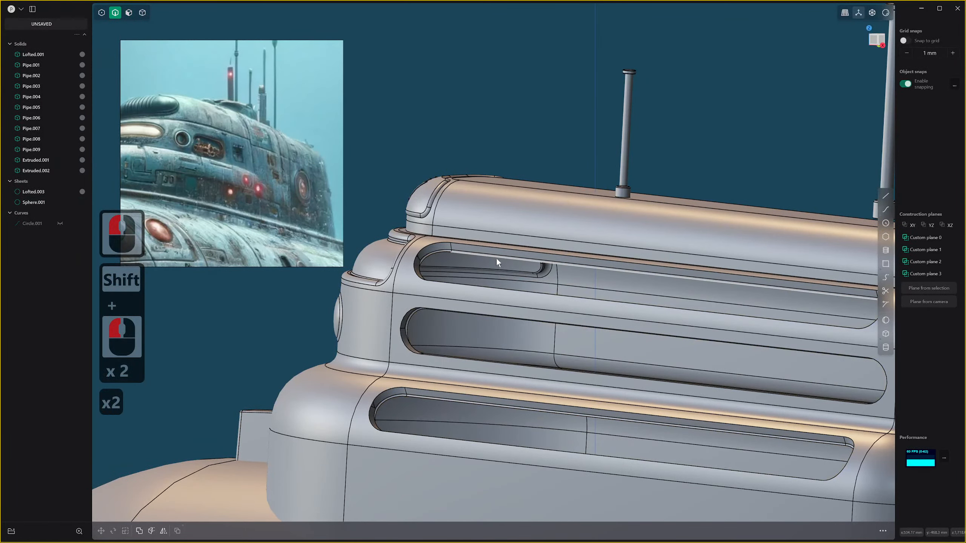
Try to patch the opening of the uppermost side recess, and undo the patch together with the floor-face deletion.
{"action": "left_click", "coordinate": [497, 258], "text": "alt"}
{"action": "key", "text": "alt+f"}
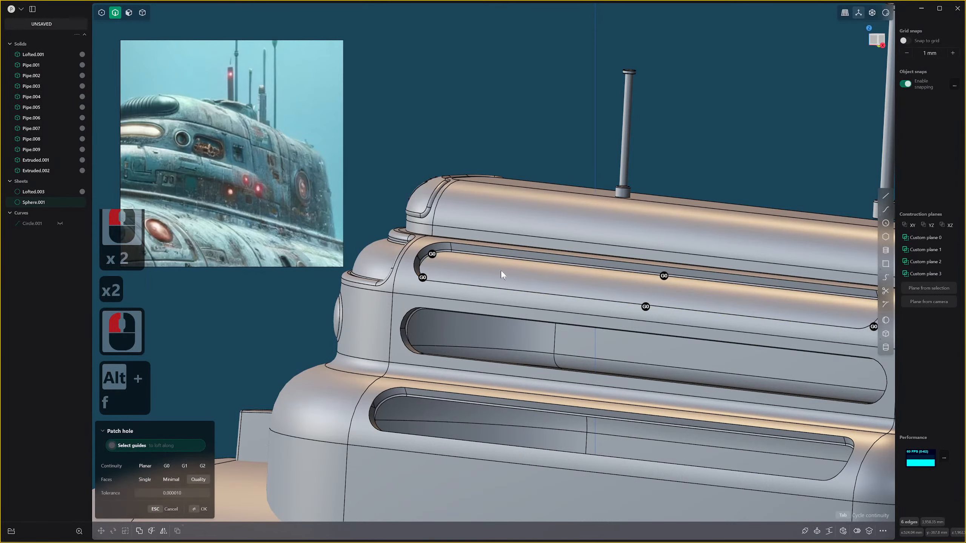
{"action": "key", "text": "Tab"}
{"action": "middle_click_drag", "start_coordinate": [591, 277], "coordinate": [590, 300]}
{"action": "key", "text": "Tab"}
{"action": "key", "text": "Tab"}
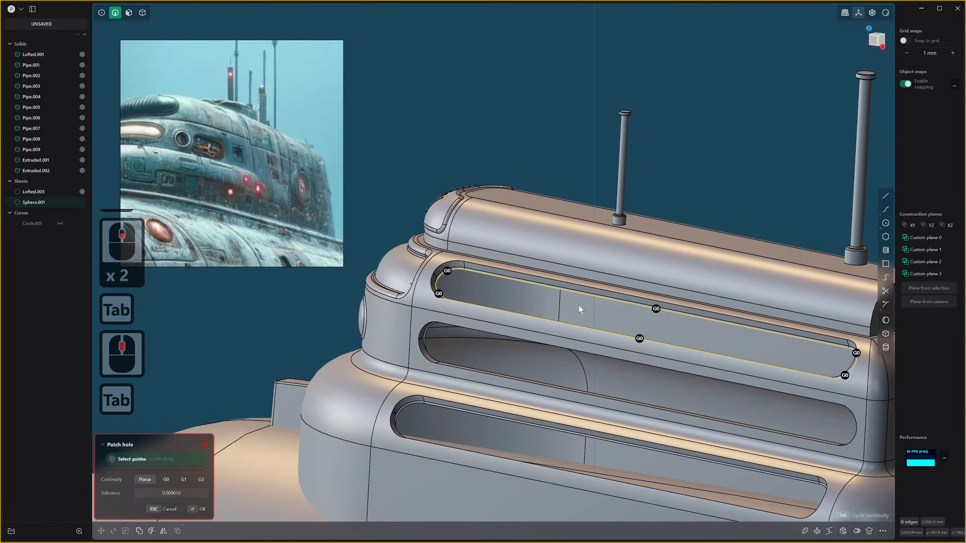
{"action": "key", "text": "Tab"}
{"action": "right_click", "coordinate": [578, 304]}
{"action": "key", "text": "ctrl+z"}
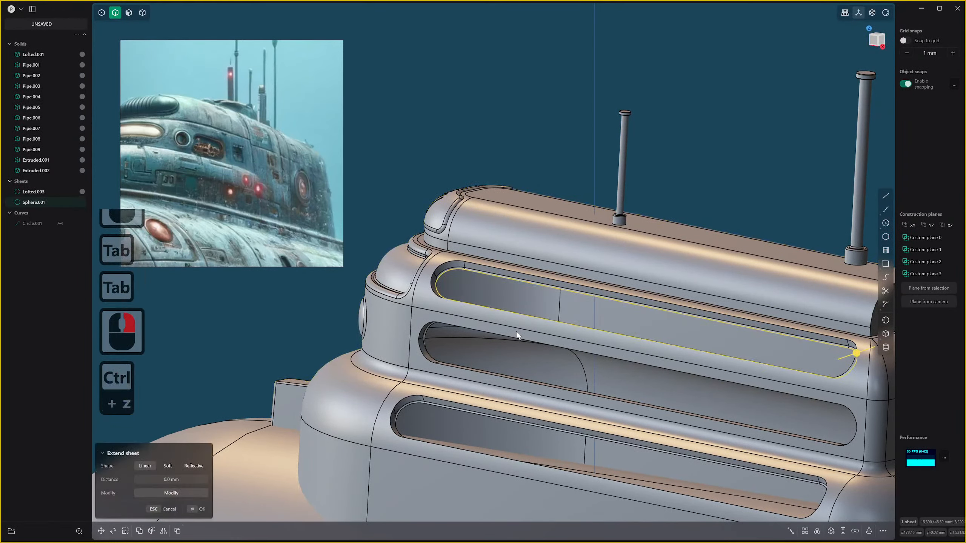
{"action": "key", "text": "ctrl+z"}
{"action": "key", "text": "ctrl+z"}
Examine the whole submarine and the tower from the front.
{"action": "left_click", "coordinate": [575, 164]}
{"action": "scroll", "coordinate": [576, 224], "scroll_direction": "down", "scroll_amount": 20}
{"action": "middle_click_drag", "start_coordinate": [576, 221], "coordinate": [558, 305]}
{"action": "scroll", "coordinate": [589, 264], "scroll_direction": "up", "scroll_amount": 7}
{"action": "scroll", "coordinate": [695, 244], "scroll_direction": "down", "scroll_amount": 2}
{"action": "scroll", "coordinate": [675, 246], "scroll_direction": "down", "scroll_amount": 11}
{"action": "key", "text": "5"}
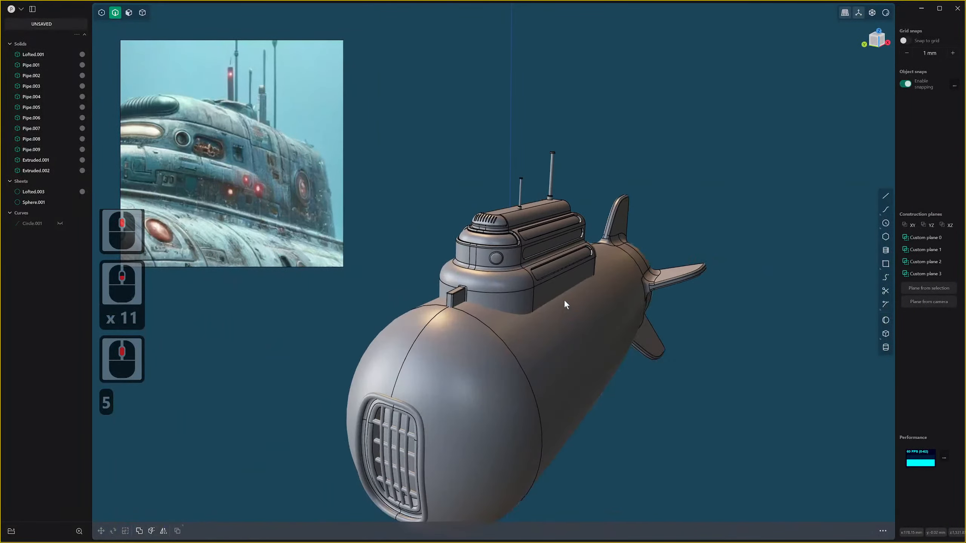
{"action": "scroll", "coordinate": [689, 207], "scroll_direction": "up", "scroll_amount": 19}
{"action": "middle_click_drag", "start_coordinate": [506, 231], "coordinate": [463, 189]}
Fillet the outer rim of the uppermost side recess on the tower.
{"action": "key", "text": "2"}
{"action": "left_click", "coordinate": [455, 207]}
{"action": "left_click_drag", "start_coordinate": [456, 206], "coordinate": [456, 206]}
{"action": "key", "text": "z"}
{"action": "middle_click_drag", "start_coordinate": [434, 245], "coordinate": [387, 243]}
{"action": "middle_click_drag", "start_coordinate": [412, 238], "coordinate": [565, 260], "text": "shift"}
{"action": "right_click", "coordinate": [564, 260]}
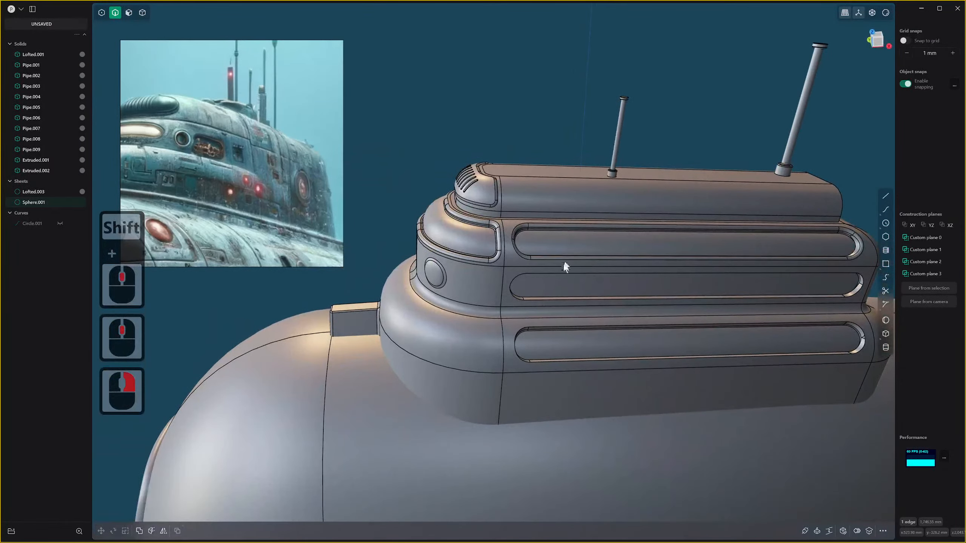
Try to fillet individual outer rim edges of the middle side recess, including its top edge and front end arc.
{"action": "left_click", "coordinate": [560, 272]}
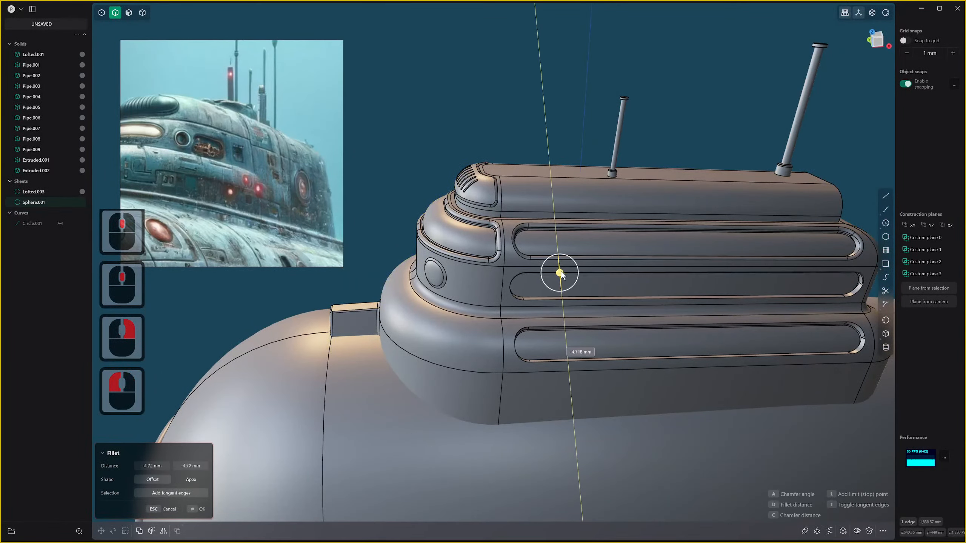
{"action": "left_click_drag", "start_coordinate": [561, 269], "coordinate": [559, 280]}
{"action": "key", "text": "ctrl+z"}
{"action": "scroll", "coordinate": [558, 280], "scroll_direction": "up", "scroll_amount": 6}
{"action": "middle_click_drag", "start_coordinate": [556, 272], "coordinate": [501, 233]}
{"action": "scroll", "coordinate": [501, 232], "scroll_direction": "up", "scroll_amount": 4}
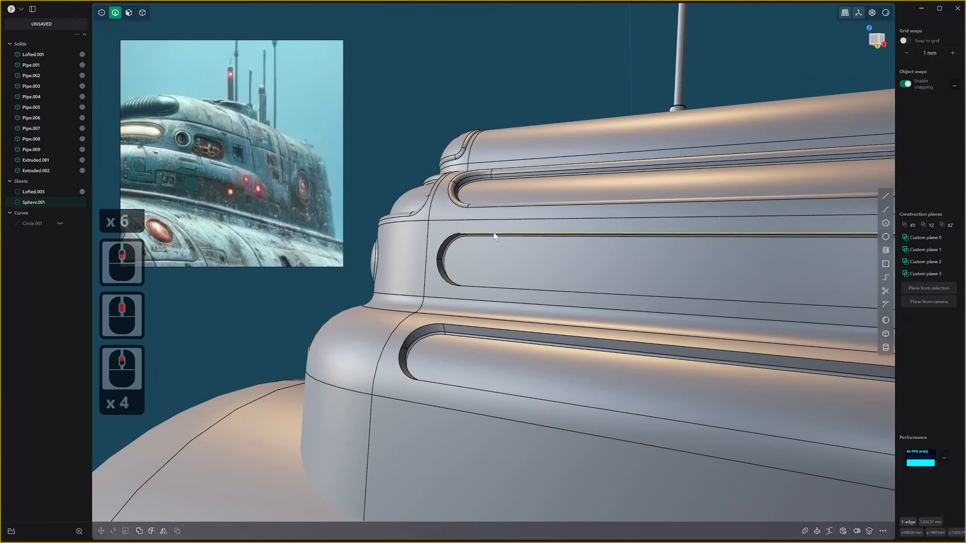
{"action": "left_click_drag", "start_coordinate": [493, 232], "coordinate": [447, 243]}
{"action": "left_click", "coordinate": [446, 243]}
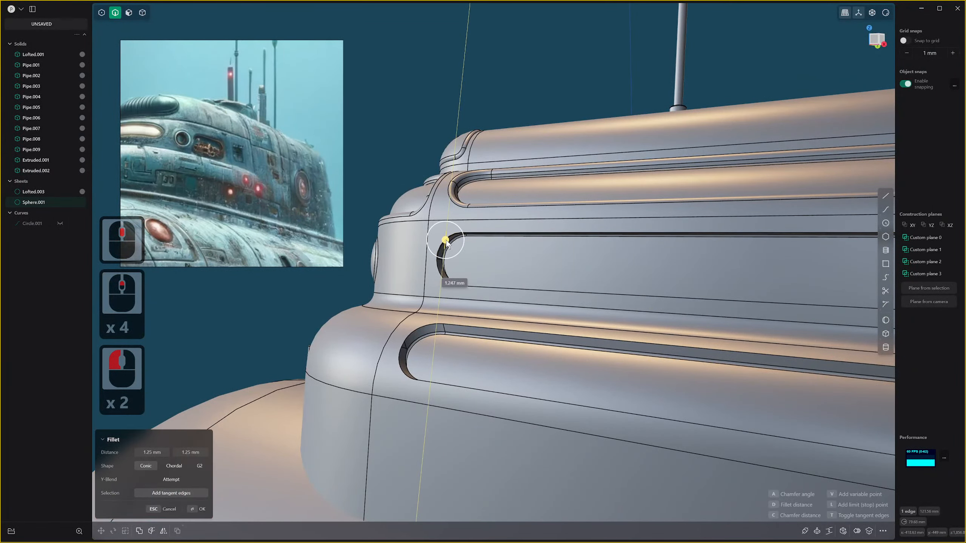
{"action": "left_click", "coordinate": [452, 242]}
{"action": "key", "text": "ctrl+z"}
Undo the single-edge fillet attempts on the middle side recess's rim.
{"action": "middle_click_drag", "start_coordinate": [569, 243], "coordinate": [622, 241]}
{"action": "scroll", "coordinate": [622, 242], "scroll_direction": "down", "scroll_amount": 4}
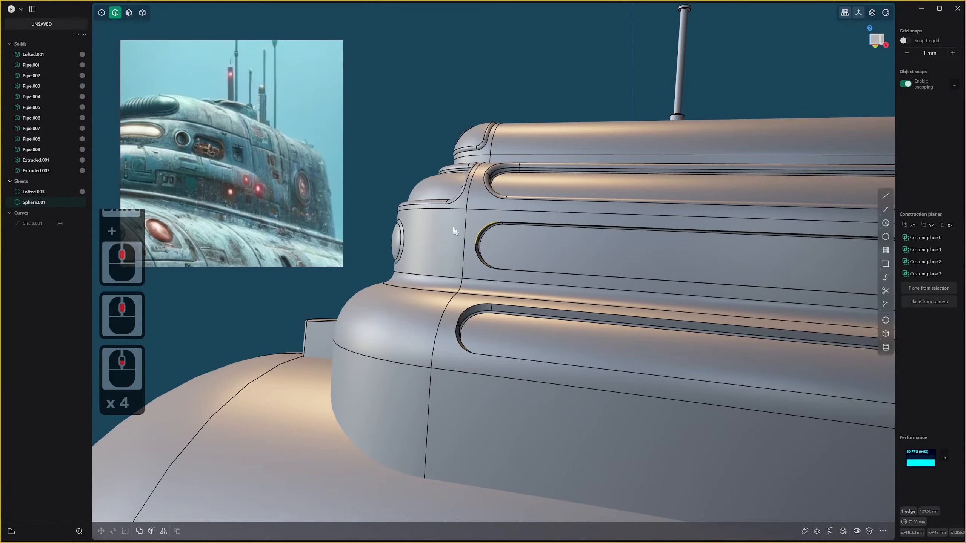
{"action": "middle_click_drag", "start_coordinate": [458, 230], "coordinate": [492, 250]}
{"action": "middle_click", "coordinate": [491, 250]}
{"action": "key", "text": "ctrl+z"}
{"action": "key", "text": "ctrl+z"}
{"action": "scroll", "coordinate": [521, 288], "scroll_direction": "up", "scroll_amount": 1}
{"action": "scroll", "coordinate": [521, 288], "scroll_direction": "up", "scroll_amount": 5}
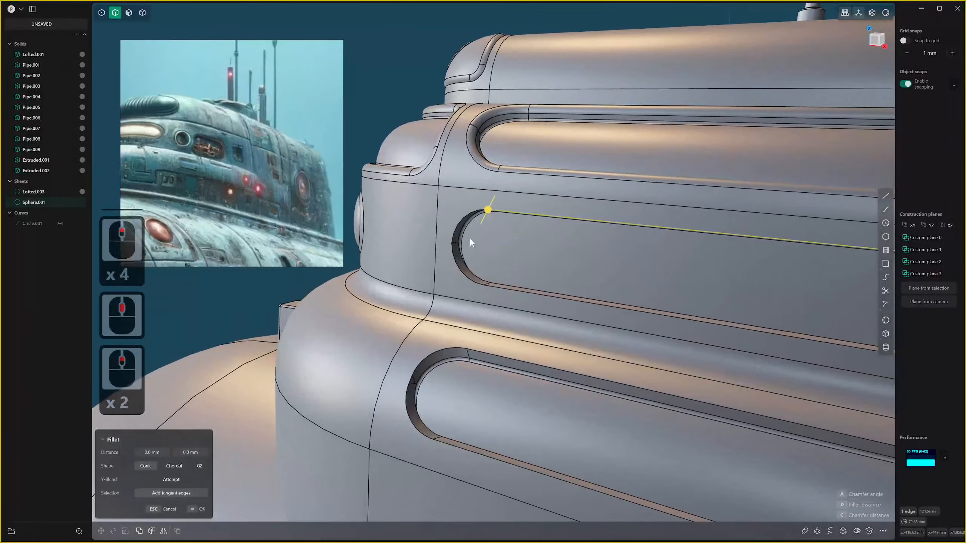
{"action": "scroll", "coordinate": [475, 234], "scroll_direction": "up", "scroll_amount": 4}
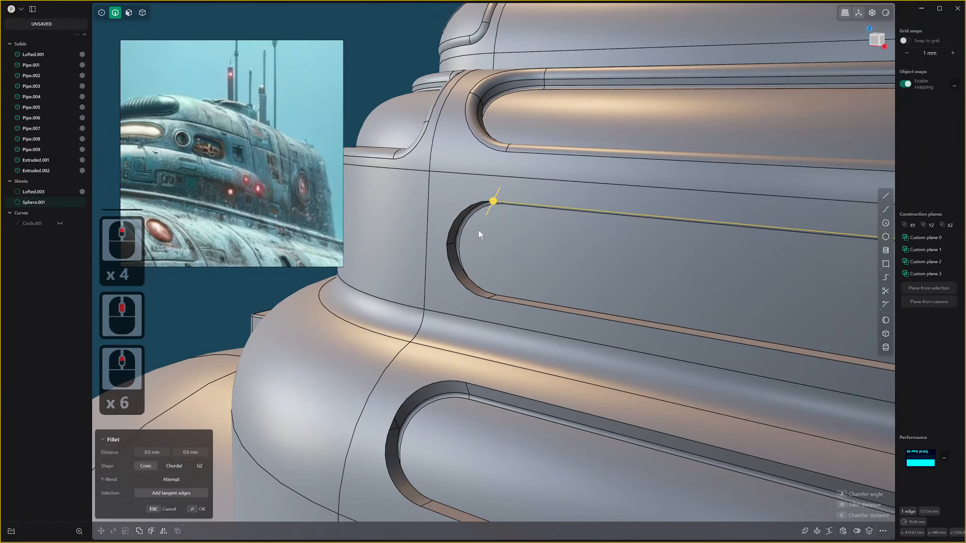
Fillet the complete outer rim loop of the middle side recess by about 15 mm.
{"action": "left_click", "coordinate": [457, 216]}
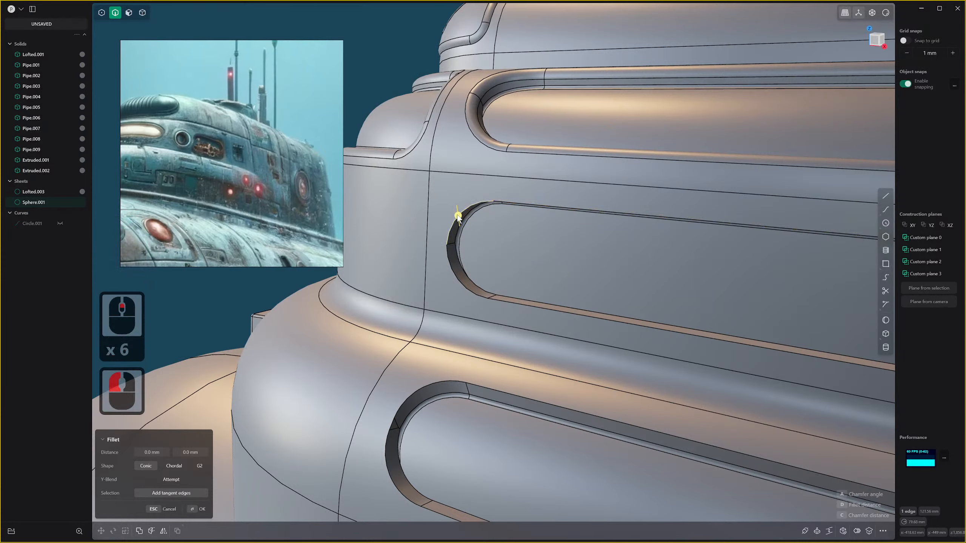
{"action": "double_click", "coordinate": [453, 235]}
{"action": "left_click_drag", "start_coordinate": [447, 242], "coordinate": [449, 246]}
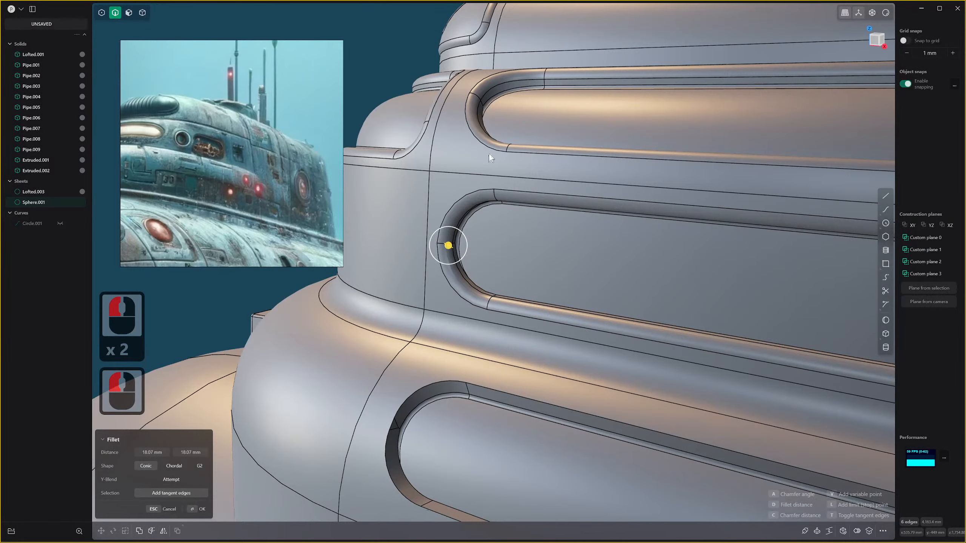
{"action": "scroll", "coordinate": [468, 444], "scroll_direction": "down", "scroll_amount": 9}
{"action": "middle_click_drag", "start_coordinate": [468, 444], "coordinate": [478, 334], "text": "shift"}
{"action": "scroll", "coordinate": [478, 334], "scroll_direction": "down", "scroll_amount": 1}
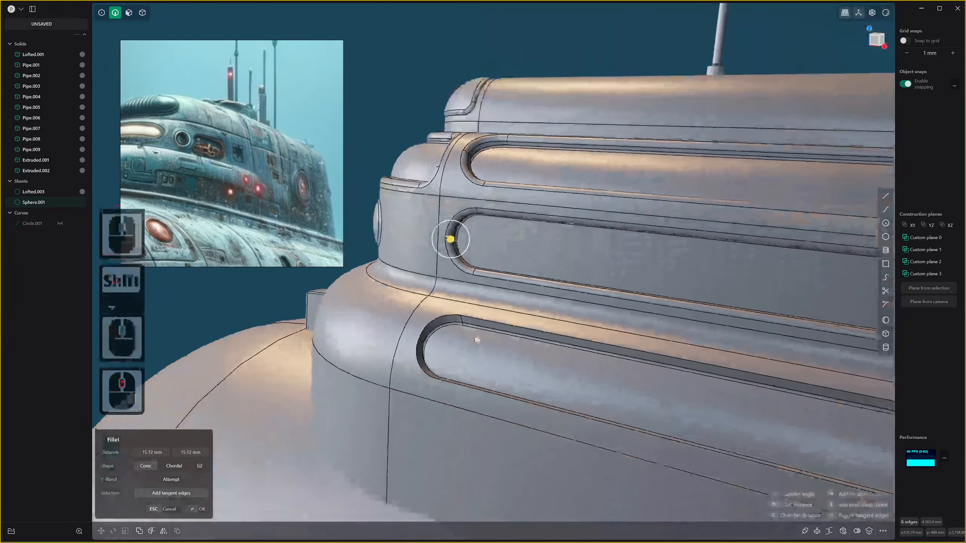
{"action": "right_click", "coordinate": [479, 327]}
Fillet the complete outer rim loop of the lowest side recess by about 17.6 mm.
{"action": "left_click", "coordinate": [482, 318]}
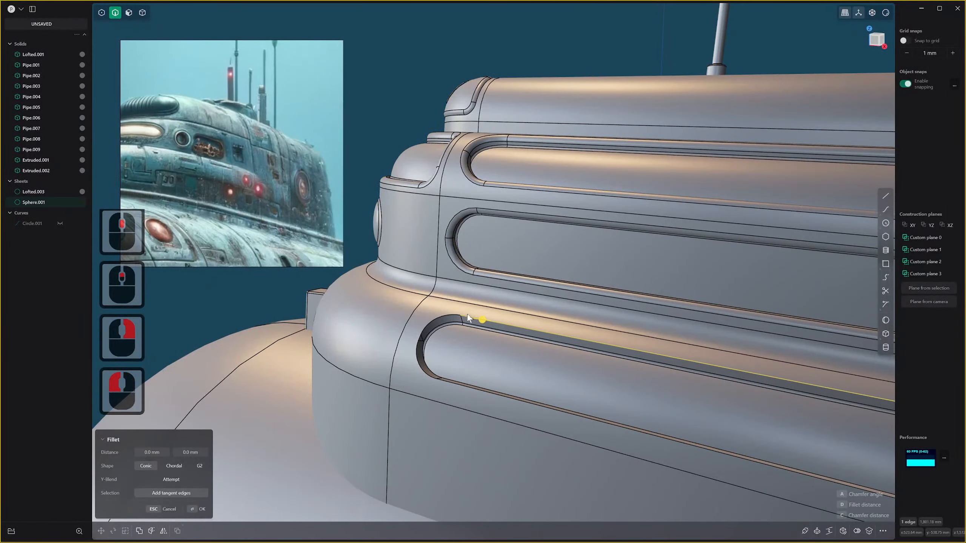
{"action": "double_click", "coordinate": [454, 315]}
{"action": "left_click_drag", "start_coordinate": [421, 334], "coordinate": [425, 335]}
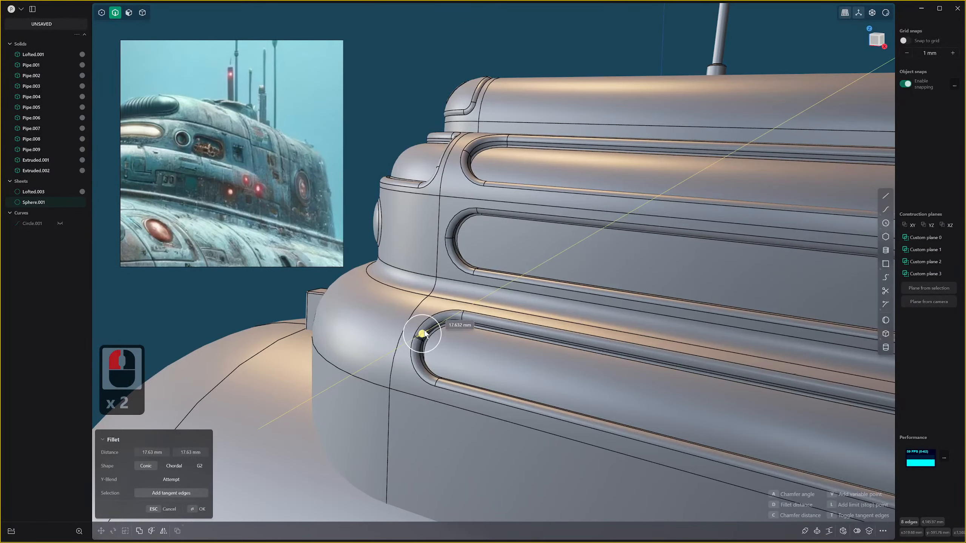
{"action": "right_click", "coordinate": [424, 332]}
Mirror the detailed tower half to the opposite side and union both halves into one solid.
{"action": "scroll", "coordinate": [502, 338], "scroll_direction": "down", "scroll_amount": 19}
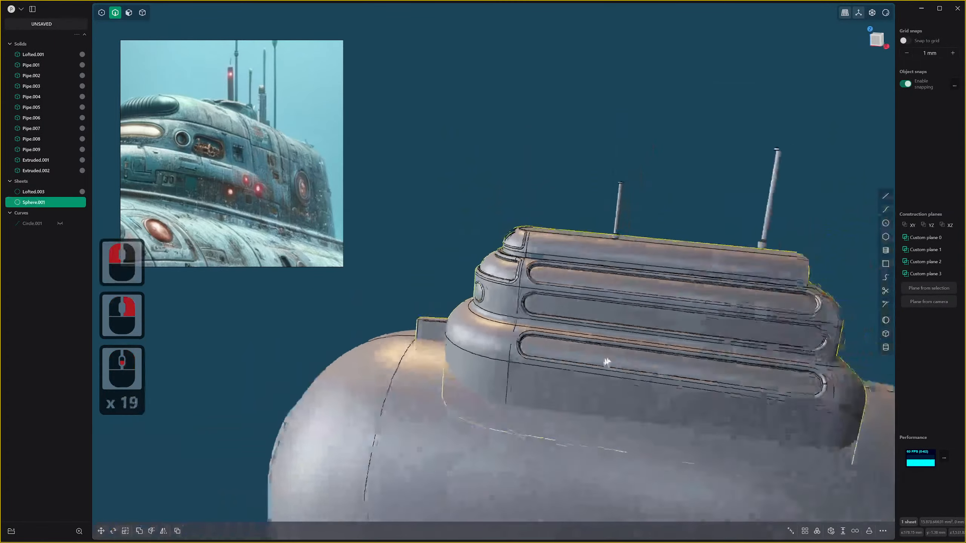
{"action": "scroll", "coordinate": [664, 345], "scroll_direction": "down", "scroll_amount": 1}
{"action": "scroll", "coordinate": [618, 417], "scroll_direction": "down", "scroll_amount": 5}
{"action": "middle_click_drag", "start_coordinate": [664, 345], "coordinate": [592, 427]}
{"action": "scroll", "coordinate": [616, 403], "scroll_direction": "down", "scroll_amount": 1}
{"action": "scroll", "coordinate": [616, 402], "scroll_direction": "down", "scroll_amount": 12}
{"action": "scroll", "coordinate": [592, 427], "scroll_direction": "up", "scroll_amount": 13}
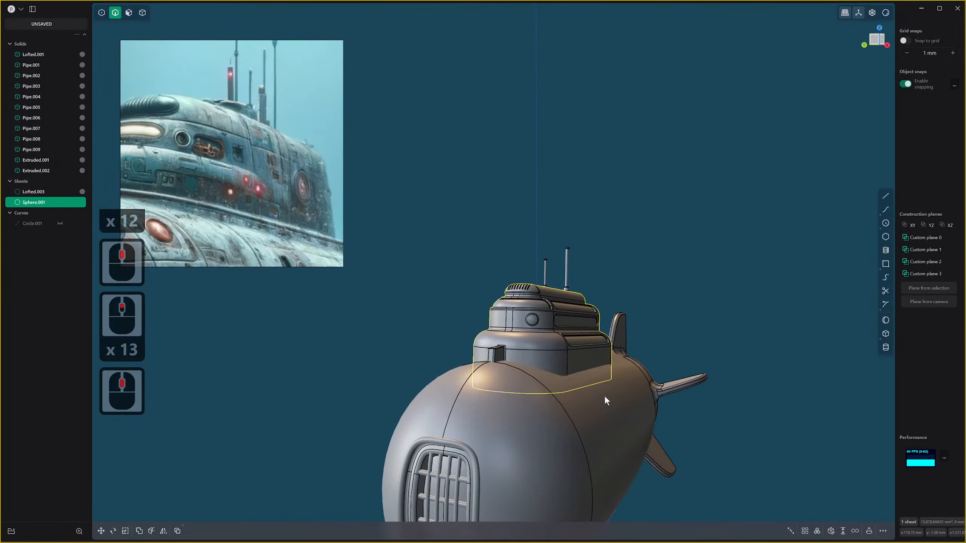
{"action": "scroll", "coordinate": [606, 404], "scroll_direction": "up", "scroll_amount": 1}
{"action": "key", "text": "alt+x"}
{"action": "middle_click_drag", "start_coordinate": [518, 423], "coordinate": [716, 323]}
{"action": "key", "text": "q"}
{"action": "right_click", "coordinate": [713, 327]}
Examine the mirrored tower's side recesses, front vents and top from several angles.
{"action": "scroll", "coordinate": [542, 324], "scroll_direction": "up", "scroll_amount": 8}
{"action": "scroll", "coordinate": [541, 325], "scroll_direction": "up", "scroll_amount": 20}
{"action": "scroll", "coordinate": [542, 324], "scroll_direction": "up", "scroll_amount": 10, "text": "shift"}
{"action": "middle_click_drag", "start_coordinate": [542, 324], "coordinate": [588, 364], "text": "shift"}
{"action": "scroll", "coordinate": [588, 364], "scroll_direction": "down", "scroll_amount": 1, "text": "shift"}
{"action": "scroll", "coordinate": [588, 363], "scroll_direction": "down", "scroll_amount": 15}
{"action": "right_click", "coordinate": [588, 364]}
{"action": "middle_click_drag", "start_coordinate": [747, 423], "coordinate": [722, 421]}
{"action": "scroll", "coordinate": [685, 407], "scroll_direction": "down", "scroll_amount": 18}
{"action": "scroll", "coordinate": [663, 328], "scroll_direction": "up", "scroll_amount": 20}
{"action": "scroll", "coordinate": [664, 328], "scroll_direction": "up", "scroll_amount": 3}
{"action": "middle_click_drag", "start_coordinate": [649, 374], "coordinate": [633, 425], "text": "shift"}
{"action": "scroll", "coordinate": [678, 395], "scroll_direction": "up", "scroll_amount": 2}
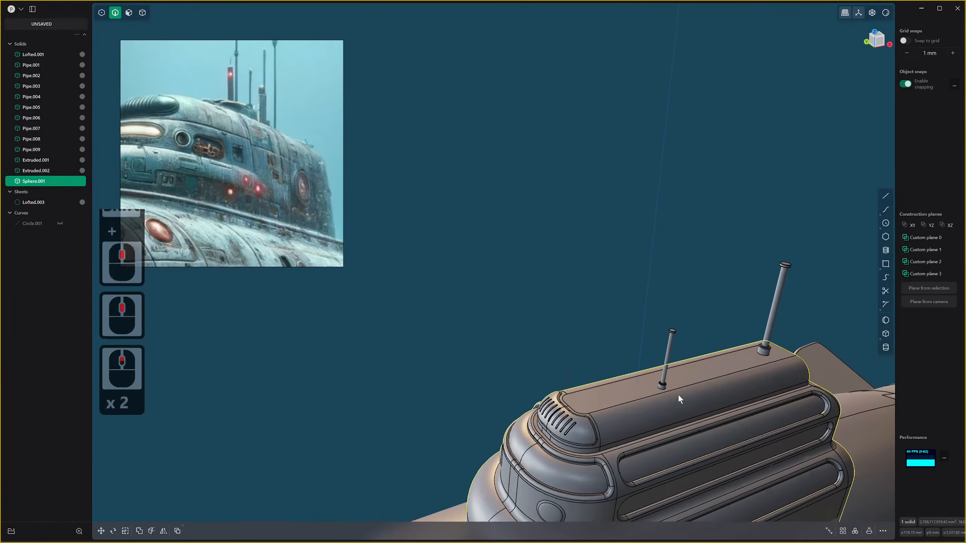
Draw a circle of about 157 mm radius on the tower's flat top, between the two antennas.
{"action": "middle_click_drag", "start_coordinate": [679, 395], "coordinate": [719, 429], "text": "shift"}
{"action": "scroll", "coordinate": [644, 308], "scroll_direction": "up", "scroll_amount": 3}
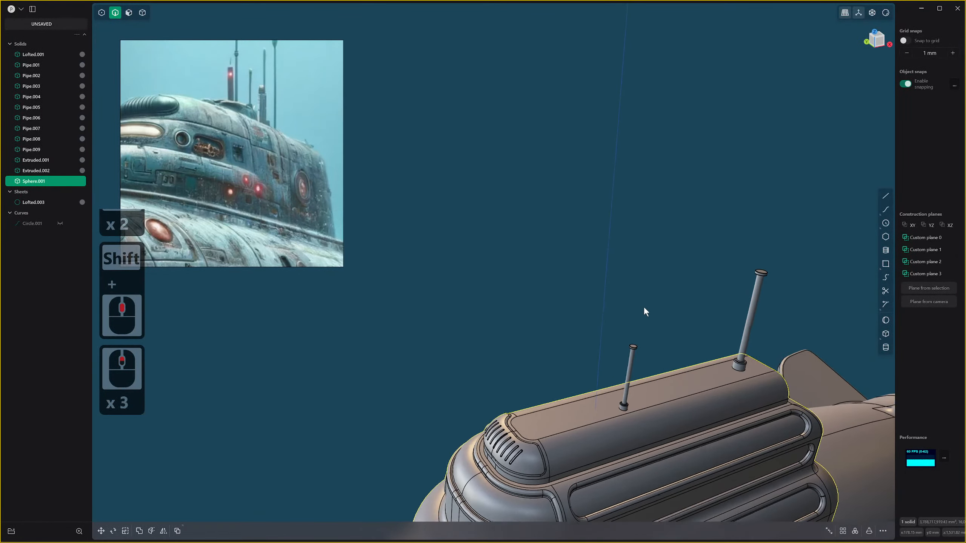
{"action": "middle_click_drag", "start_coordinate": [642, 307], "coordinate": [631, 327], "text": "shift"}
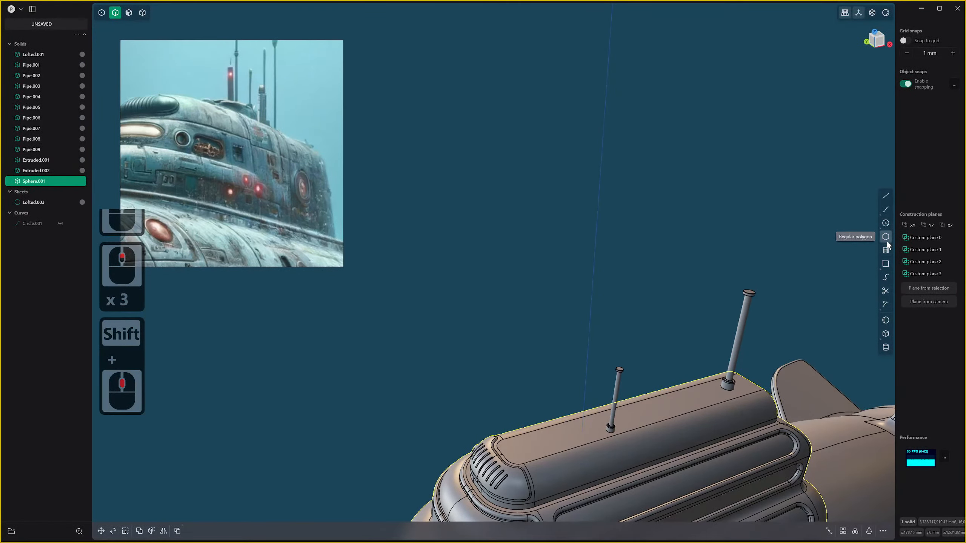
{"action": "left_click", "coordinate": [885, 225]}
{"action": "middle_click_drag", "start_coordinate": [593, 389], "coordinate": [566, 342]}
{"action": "scroll", "coordinate": [581, 328], "scroll_direction": "up", "scroll_amount": 4}
{"action": "scroll", "coordinate": [583, 327], "scroll_direction": "up", "scroll_amount": 4}
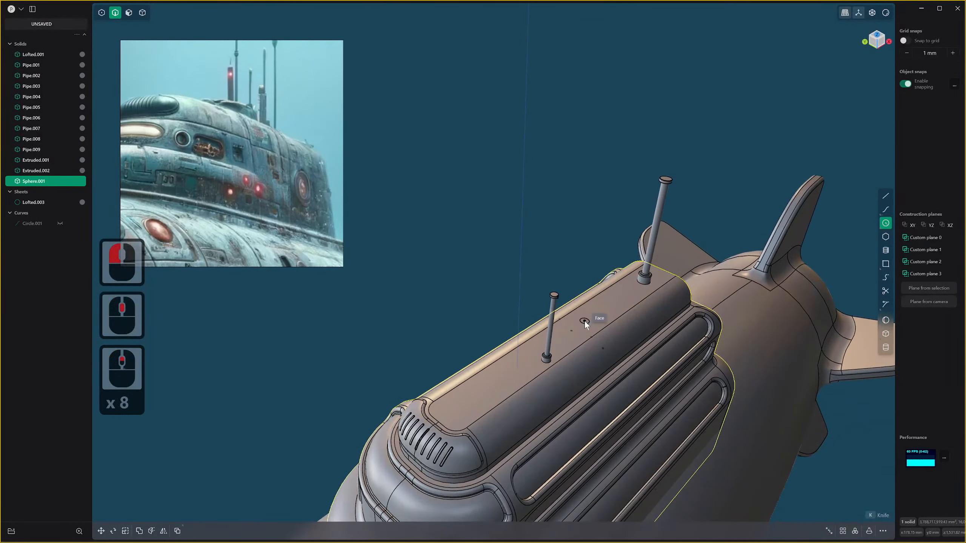
{"action": "left_click", "coordinate": [570, 330]}
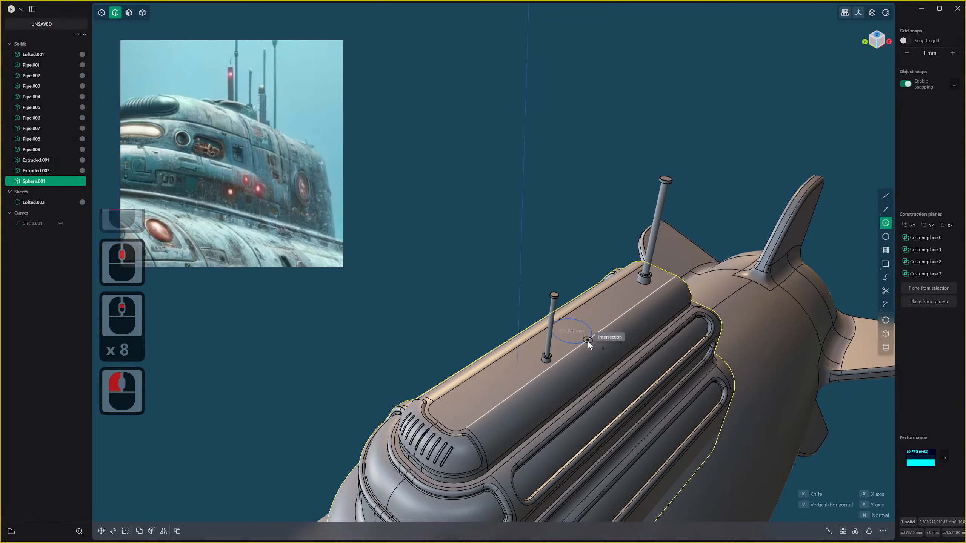
{"action": "left_click", "coordinate": [591, 347]}
{"action": "right_click", "coordinate": [591, 347]}
{"action": "middle_click_drag", "start_coordinate": [587, 341], "coordinate": [635, 380]}
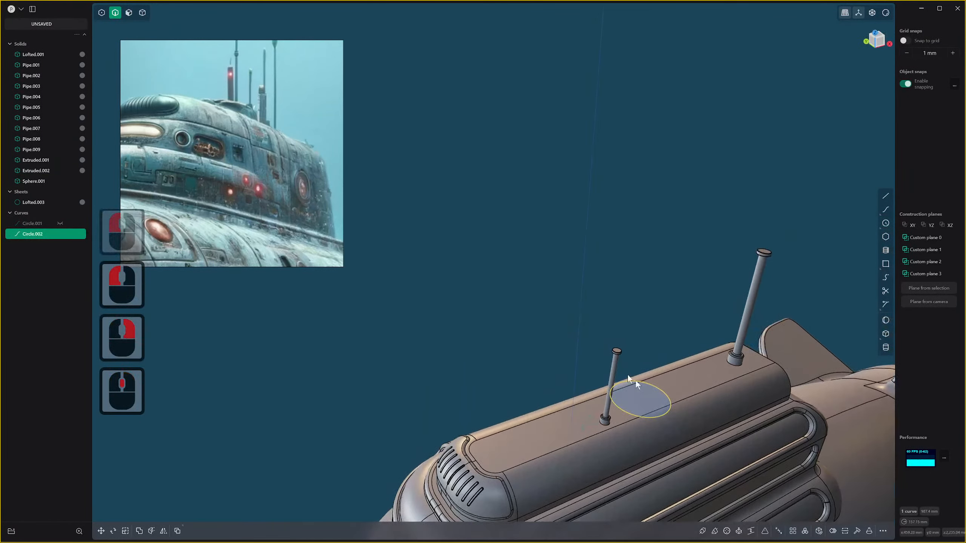
Extrude the roof circle about 71 mm in both directions as a new, separate body.
{"action": "key", "text": "3"}
{"action": "left_click", "coordinate": [637, 400]}
{"action": "key", "text": "e"}
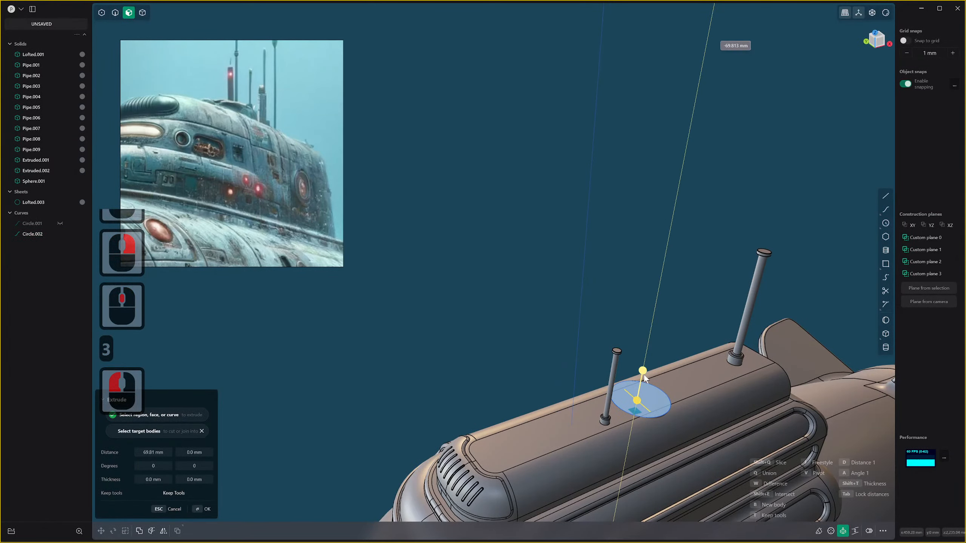
{"action": "key", "text": "b"}
{"action": "key", "text": "Tab"}
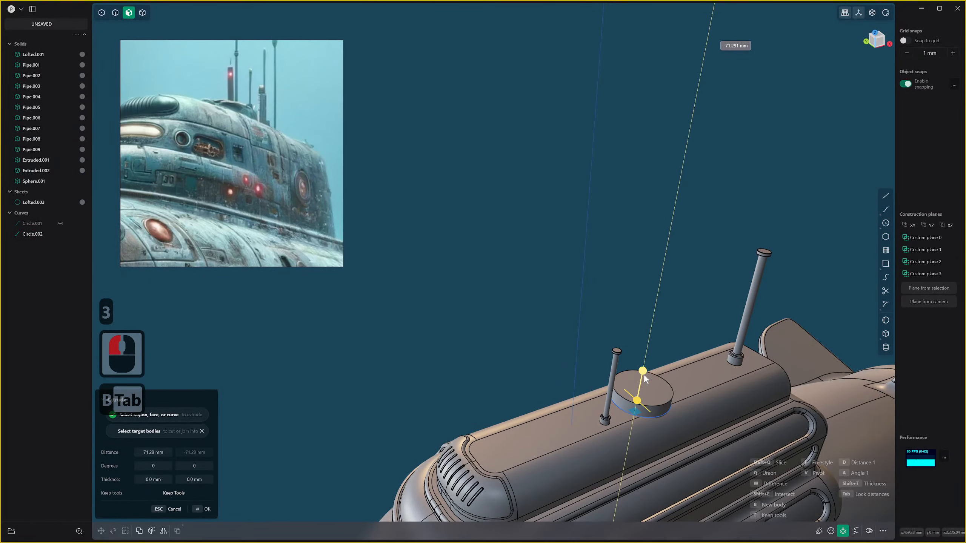
{"action": "left_click", "coordinate": [643, 374]}
{"action": "right_click", "coordinate": [644, 374]}
Scale the new disc by about 1.16 in the horizontal plane, keeping its height.
{"action": "scroll", "coordinate": [644, 374], "scroll_direction": "up", "scroll_amount": 2}
{"action": "middle_click_drag", "start_coordinate": [644, 374], "coordinate": [623, 352]}
{"action": "middle_click_drag", "start_coordinate": [623, 352], "coordinate": [441, 82], "text": "shift"}
{"action": "scroll", "coordinate": [597, 292], "scroll_direction": "up", "scroll_amount": 2}
{"action": "scroll", "coordinate": [605, 310], "scroll_direction": "up", "scroll_amount": 3}
{"action": "key", "text": "a"}
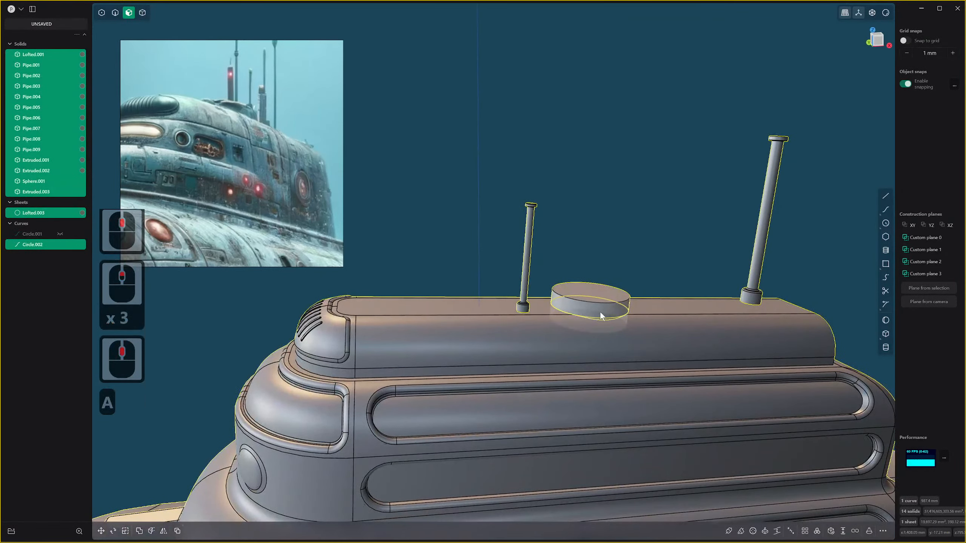
{"action": "key", "text": "ctrl+z"}
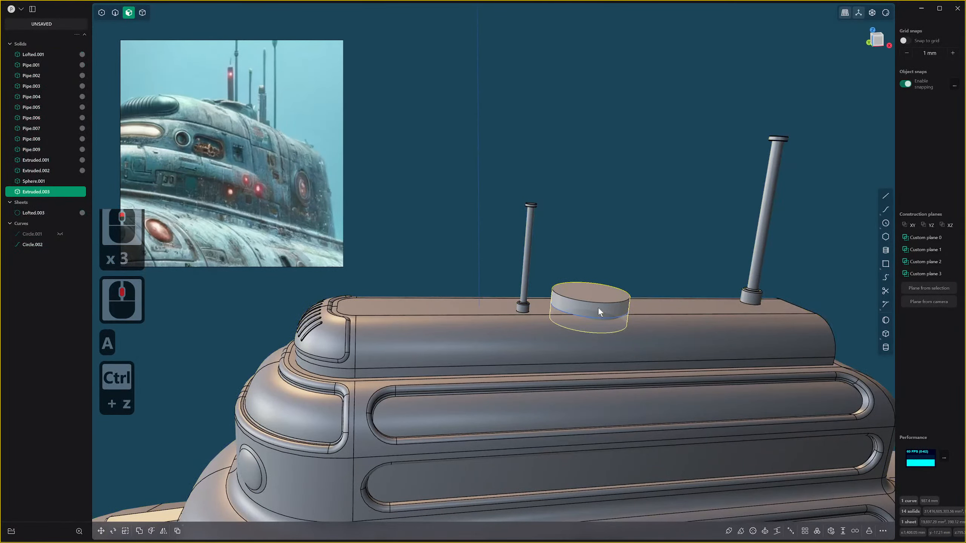
{"action": "key", "text": "s"}
{"action": "key", "text": "z"}
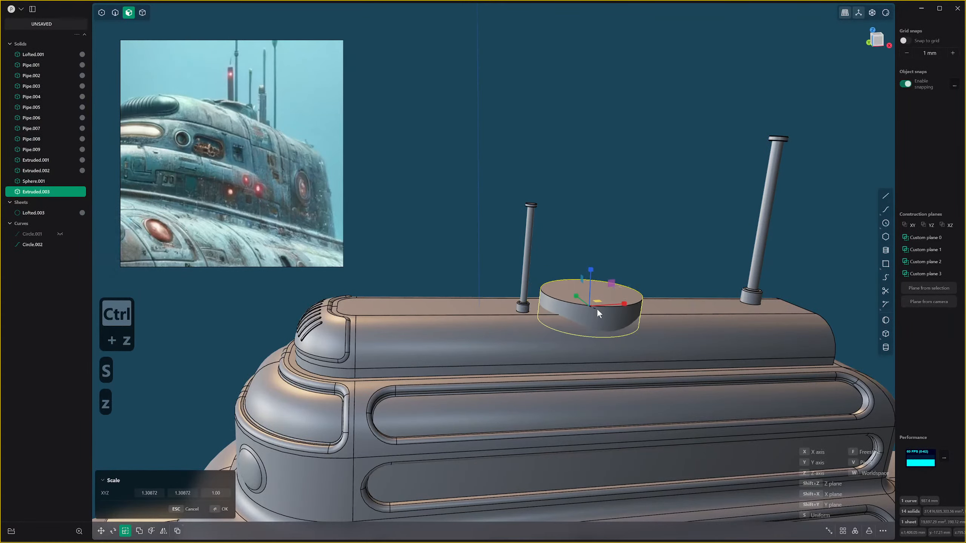
{"action": "left_click", "coordinate": [597, 310]}
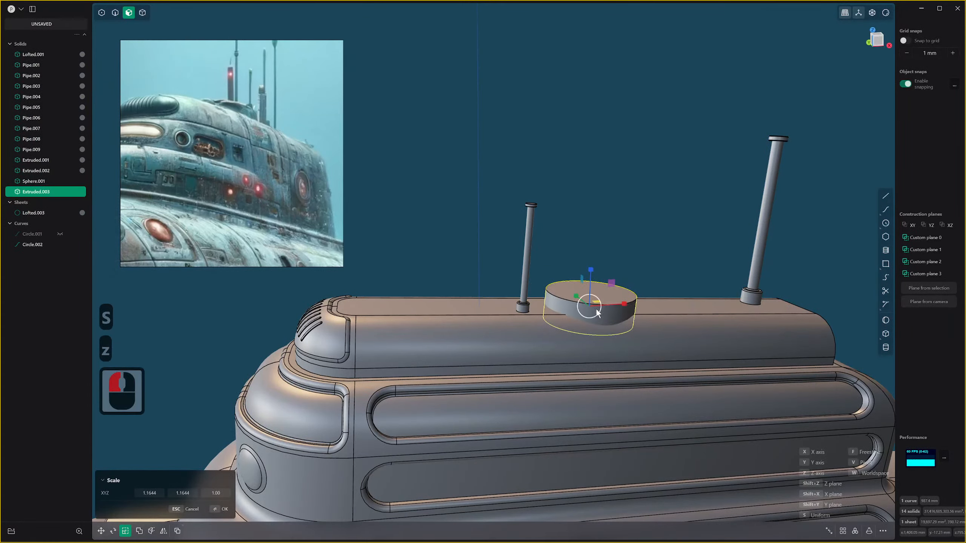
Move the shorter antenna about 716 mm along X and 96 mm along Y, beside the taller antenna, and lower it into the roof.
{"action": "scroll", "coordinate": [597, 312], "scroll_direction": "down", "scroll_amount": 4}
{"action": "scroll", "coordinate": [585, 289], "scroll_direction": "up", "scroll_amount": 2}
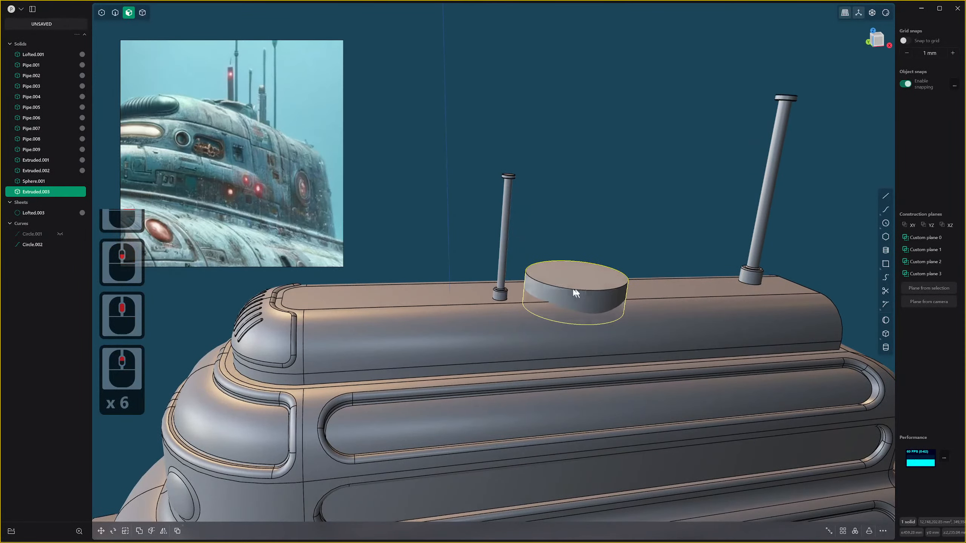
{"action": "key", "text": "4"}
{"action": "left_click", "coordinate": [500, 296]}
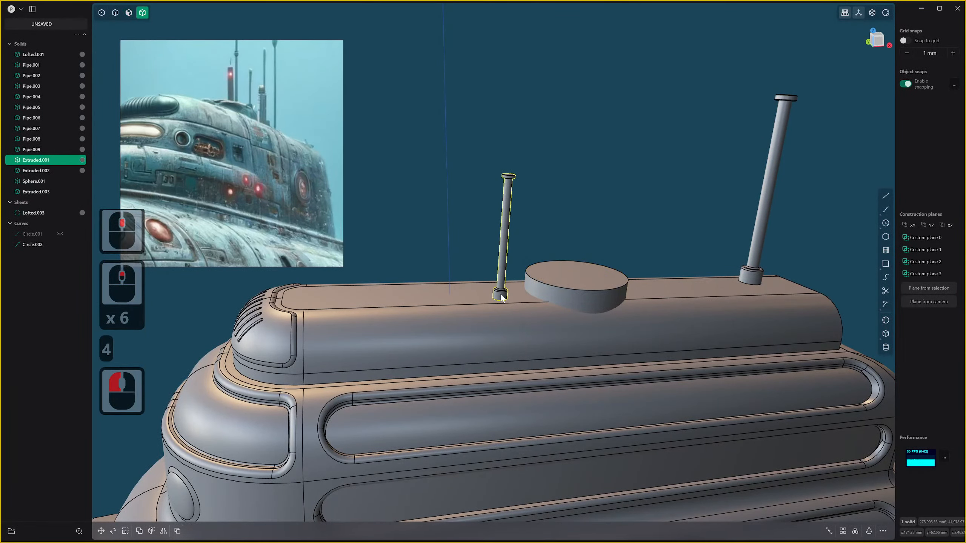
{"action": "key", "text": "g"}
{"action": "key", "text": "z"}
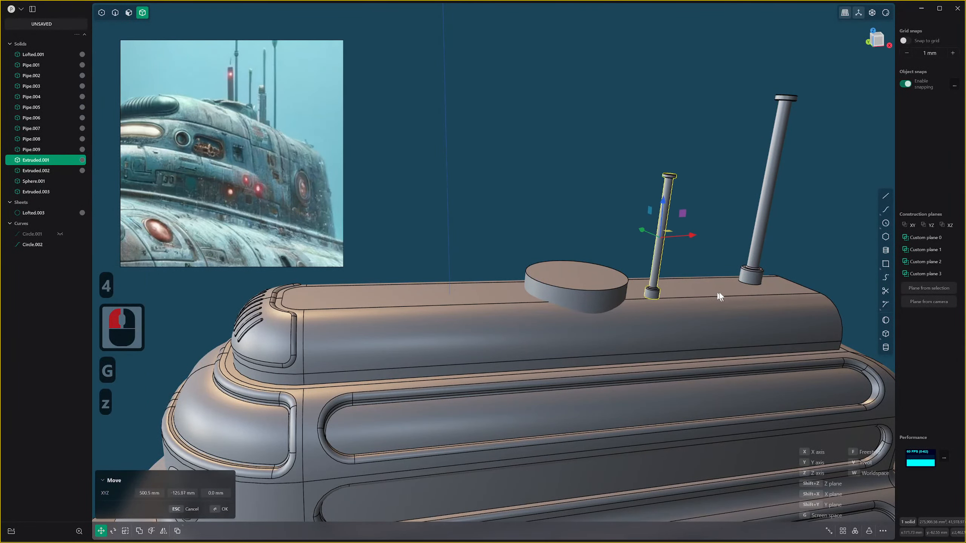
{"action": "left_click", "coordinate": [734, 250]}
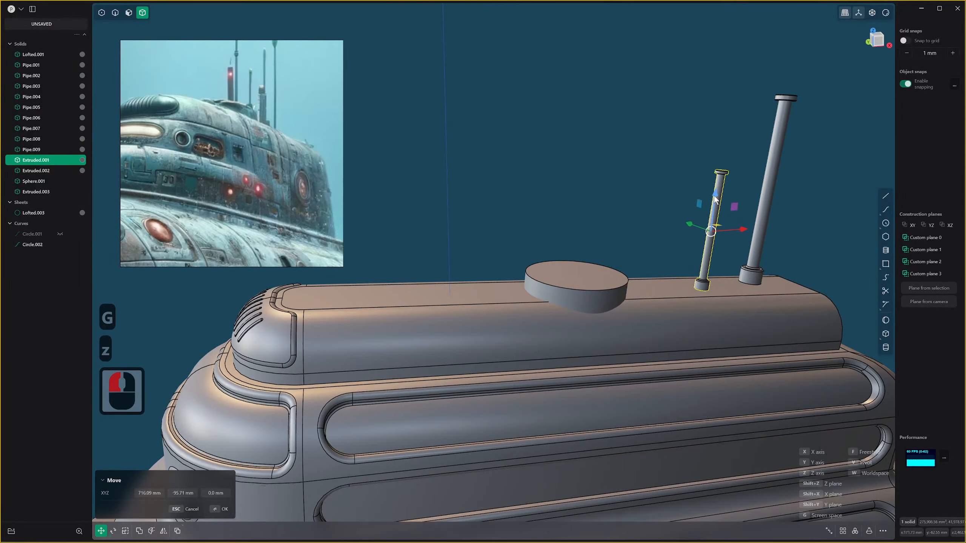
{"action": "left_click", "coordinate": [715, 222]}
{"action": "right_click", "coordinate": [642, 280]}
Union the round disc with the tower body.
{"action": "left_click", "coordinate": [599, 300]}
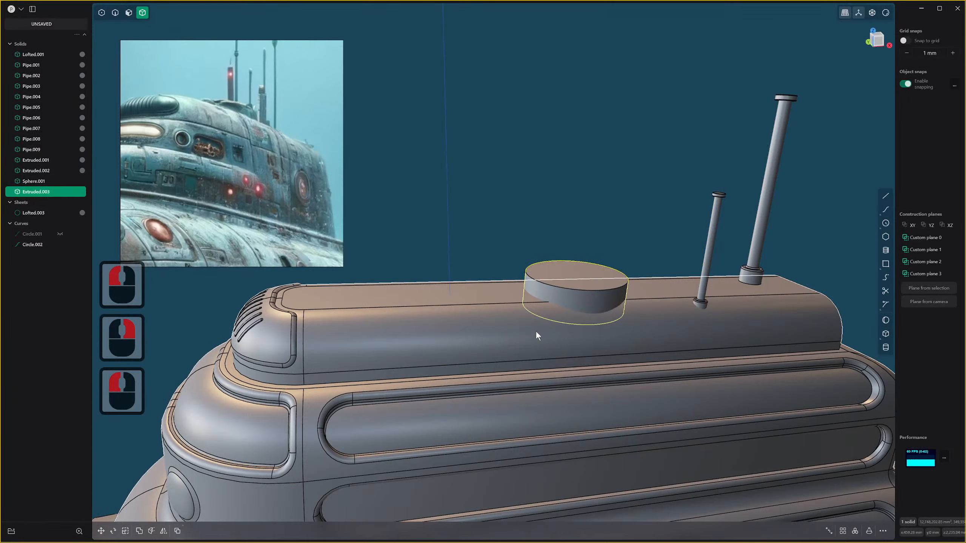
{"action": "key", "text": "q"}
{"action": "left_click", "coordinate": [518, 331]}
{"action": "key", "text": "Tab"}
{"action": "key", "text": "q"}
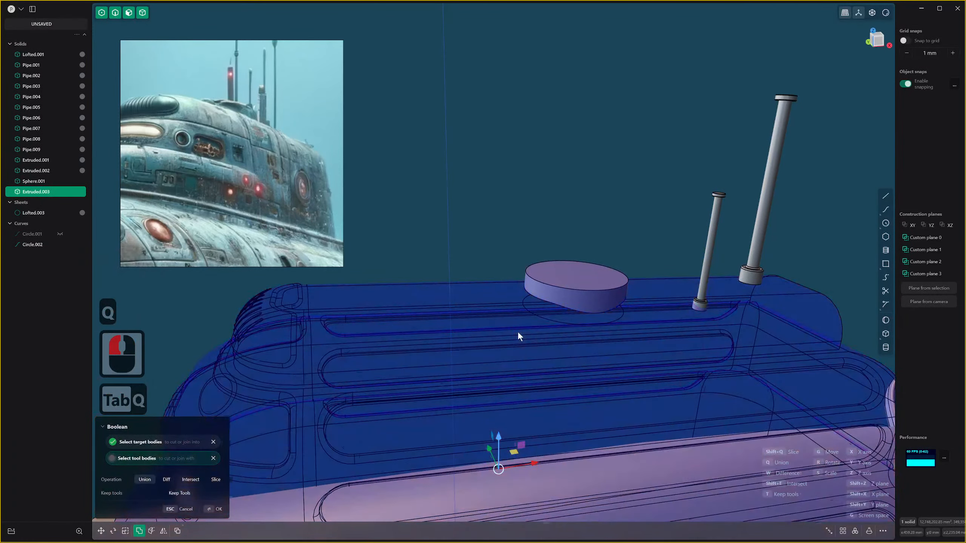
{"action": "right_click", "coordinate": [522, 324]}
Fillet the edge where the disc meets the tower roof by about 27 mm, using the Chordal shape.
{"action": "left_click", "coordinate": [557, 305]}
{"action": "left_click_drag", "start_coordinate": [558, 306], "coordinate": [559, 303]}
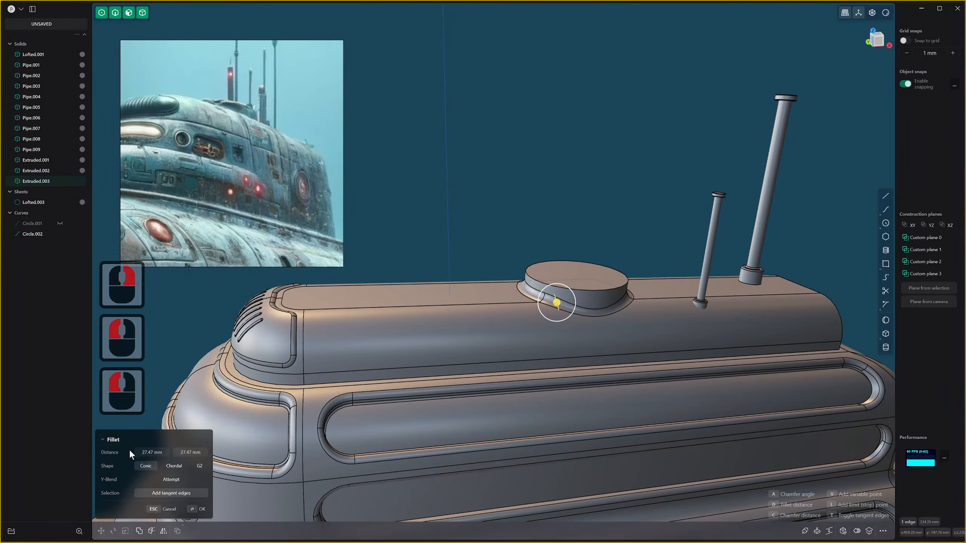
{"action": "left_click", "coordinate": [168, 466]}
{"action": "middle_click_drag", "start_coordinate": [688, 283], "coordinate": [612, 301]}
{"action": "middle_click_drag", "start_coordinate": [677, 265], "coordinate": [491, 237], "text": "shift"}
{"action": "scroll", "coordinate": [635, 349], "scroll_direction": "up", "scroll_amount": 9}
{"action": "scroll", "coordinate": [631, 372], "scroll_direction": "up", "scroll_amount": 20}
{"action": "mouse_move", "coordinate": [630, 372]}
{"action": "middle_mouse_down", "text": "shift"}
{"action": "mouse_move", "coordinate": [584, 318]}
{"action": "mouse_move", "coordinate": [572, 321]}
{"action": "middle_mouse_up", "text": "shift"}
{"action": "right_click", "coordinate": [572, 322]}
{"action": "scroll", "coordinate": [605, 343], "scroll_direction": "down", "scroll_amount": 9}
{"action": "scroll", "coordinate": [605, 343], "scroll_direction": "down", "scroll_amount": 4, "text": "shift"}
{"action": "middle_click_drag", "start_coordinate": [622, 357], "coordinate": [617, 353], "text": "shift"}
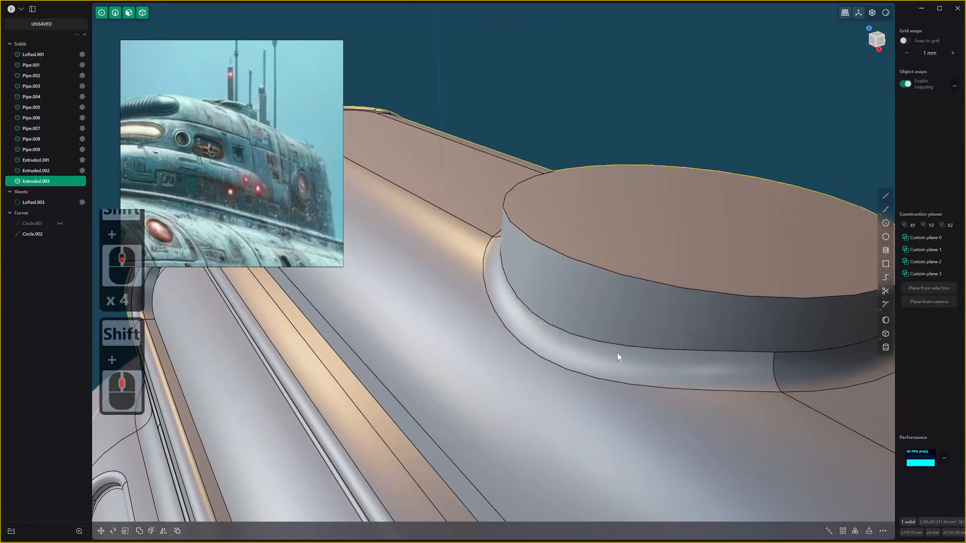
{"action": "key", "text": "ctrl+r"}
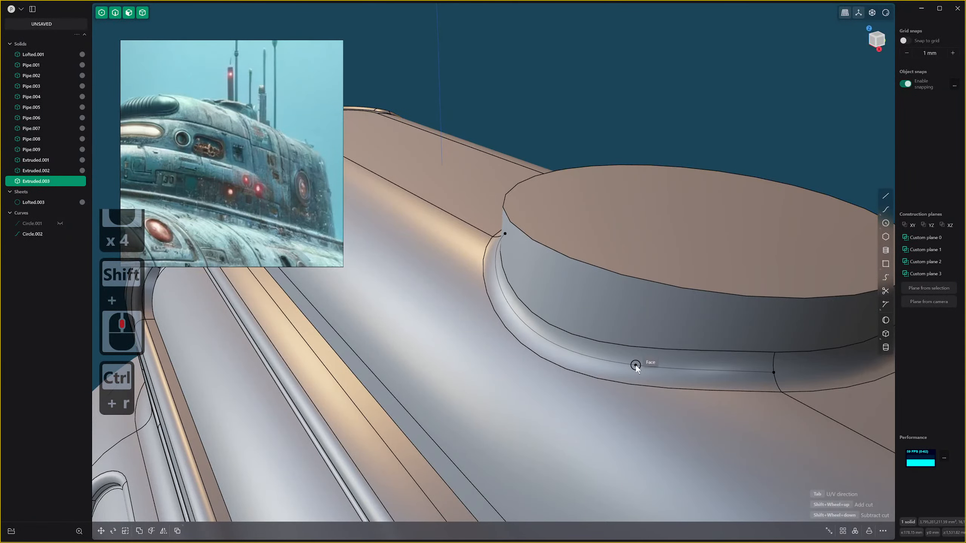
{"action": "key", "text": "Escape"}
Duplicate the upper edge of the disc's base fillet as a curve, lower it slightly and scale it.
{"action": "scroll", "coordinate": [689, 351], "scroll_direction": "down", "scroll_amount": 20}
{"action": "middle_click_drag", "start_coordinate": [667, 351], "coordinate": [810, 347]}
{"action": "mouse_move", "coordinate": [387, 352]}
{"action": "middle_mouse_down", "text": "shift"}
{"action": "mouse_move", "coordinate": [507, 377]}
{"action": "mouse_move", "coordinate": [666, 377]}
{"action": "middle_mouse_up", "text": "shift"}
{"action": "middle_click_drag", "start_coordinate": [355, 377], "coordinate": [430, 381]}
{"action": "scroll", "coordinate": [476, 336], "scroll_direction": "up", "scroll_amount": 20}
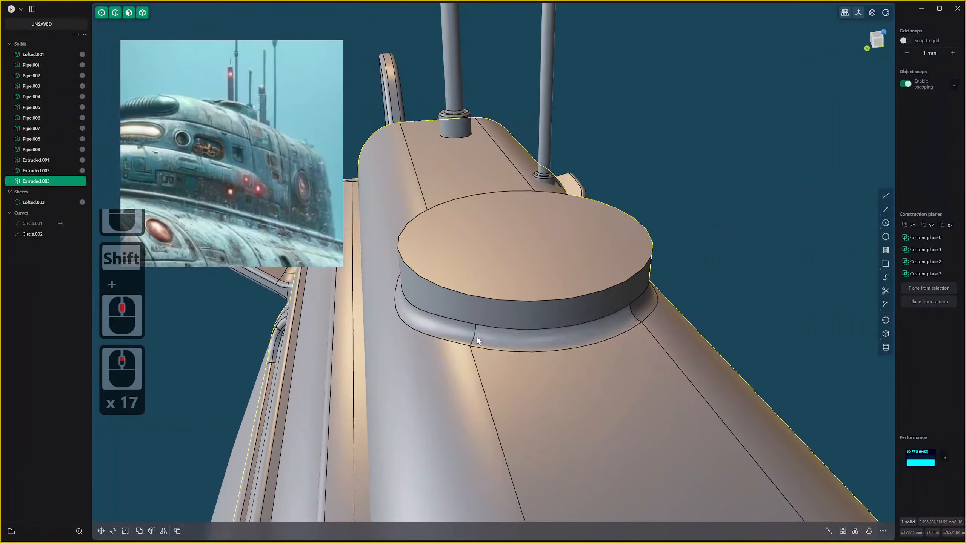
{"action": "left_click", "coordinate": [495, 324]}
{"action": "key", "text": "d"}
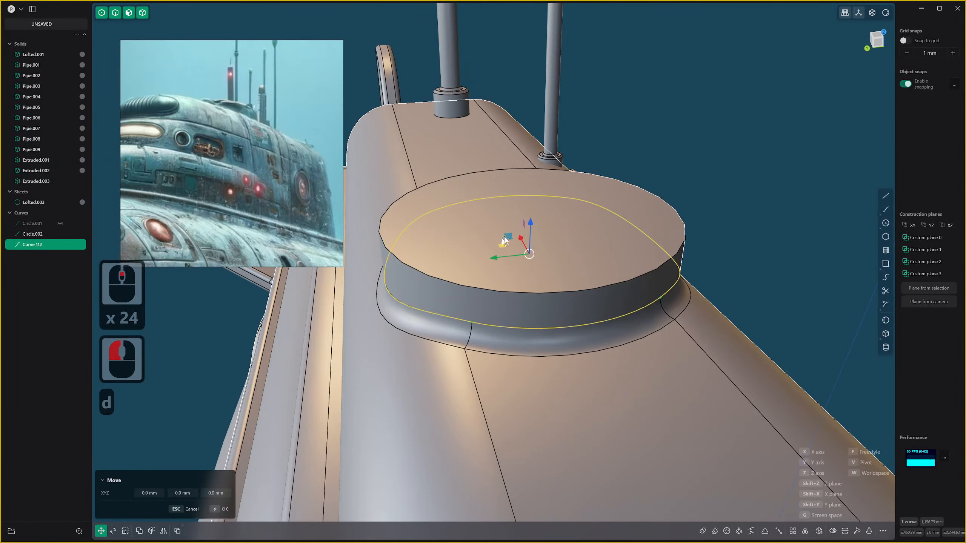
{"action": "left_click_drag", "start_coordinate": [530, 225], "coordinate": [528, 237]}
{"action": "right_click", "coordinate": [528, 237]}
{"action": "key", "text": "s"}
{"action": "key", "text": "s"}
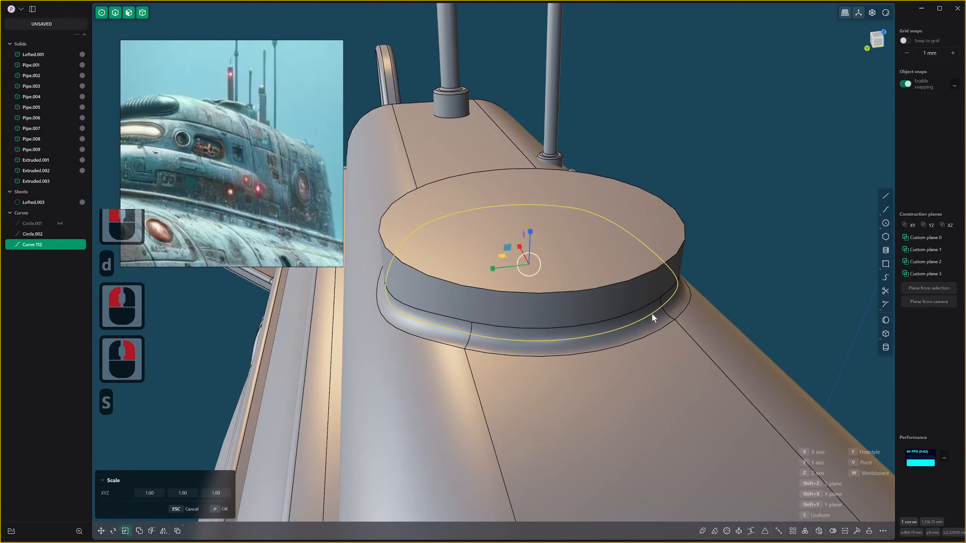
{"action": "left_click", "coordinate": [656, 315]}
Examine the duplicated curve around the disc's base from several angles.
{"action": "middle_click_drag", "start_coordinate": [642, 342], "coordinate": [519, 337]}
{"action": "scroll", "coordinate": [510, 326], "scroll_direction": "up", "scroll_amount": 2}
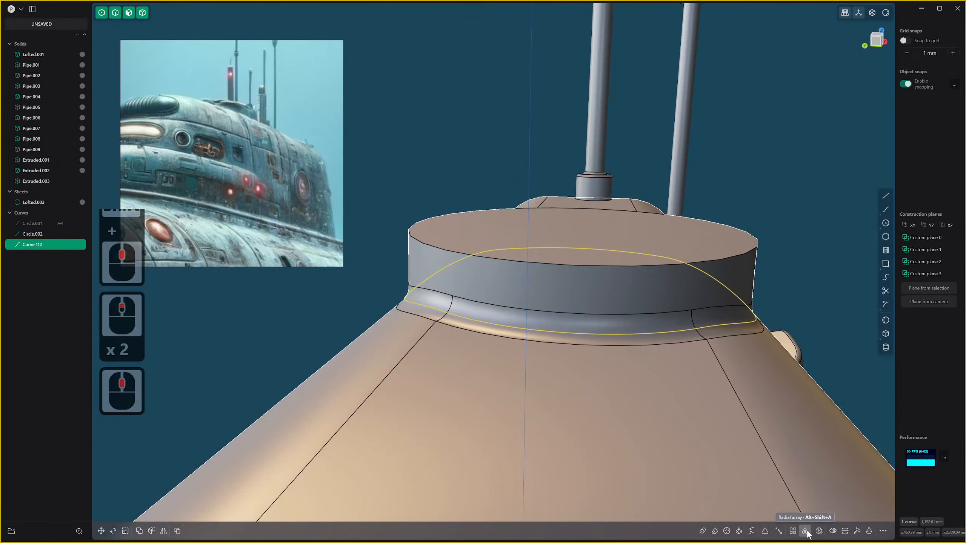
{"action": "scroll", "coordinate": [571, 274], "scroll_direction": "down", "scroll_amount": 8}
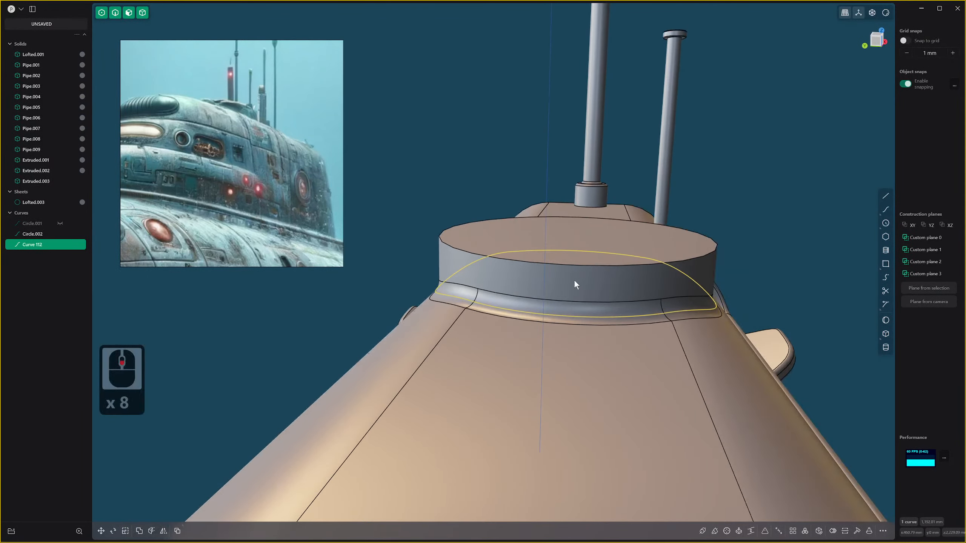
{"action": "middle_click_drag", "start_coordinate": [574, 281], "coordinate": [578, 291]}
{"action": "key", "text": "ctrl+z"}
{"action": "key", "text": "ctrl+z"}
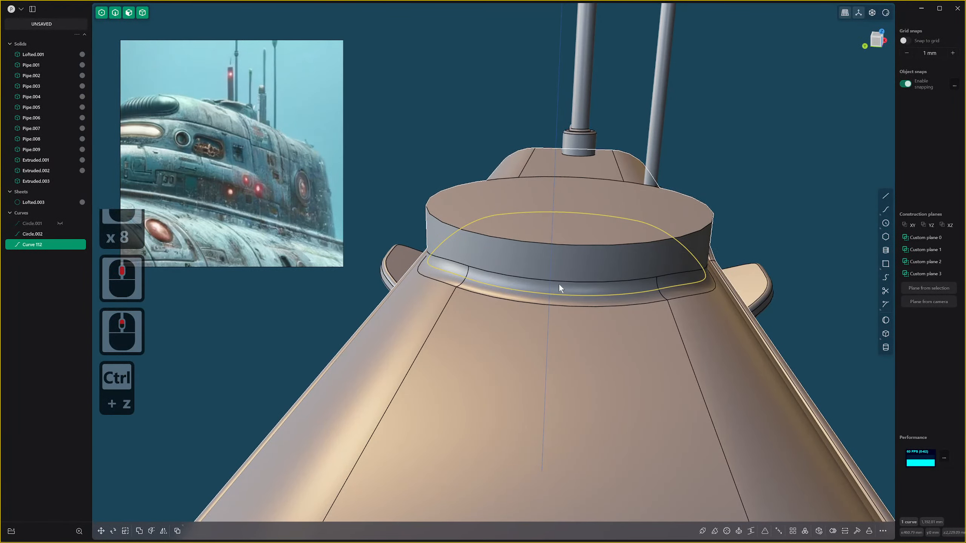
{"action": "scroll", "coordinate": [558, 285], "scroll_direction": "up", "scroll_amount": 4}
{"action": "middle_click_drag", "start_coordinate": [557, 287], "coordinate": [487, 344]}
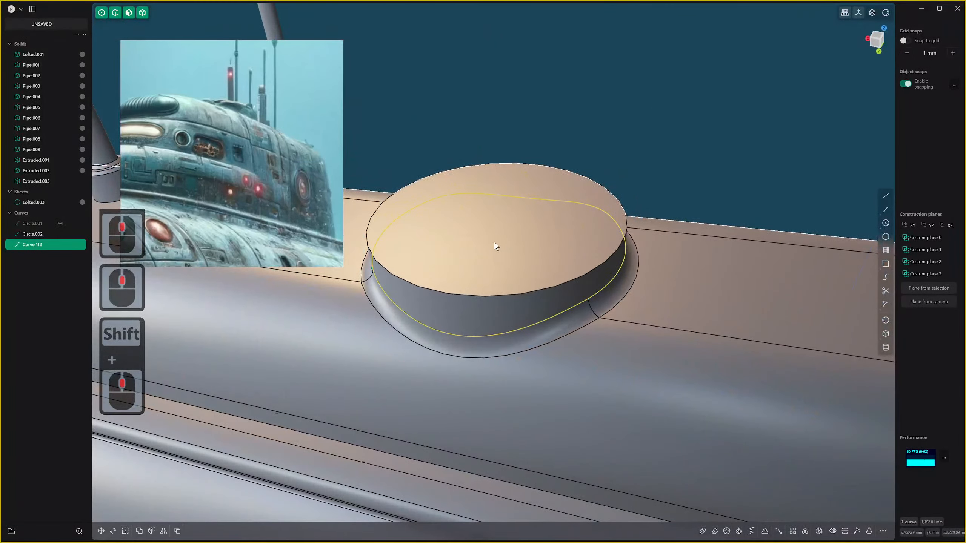
{"action": "scroll", "coordinate": [487, 249], "scroll_direction": "down", "scroll_amount": 1}
{"action": "middle_click_drag", "start_coordinate": [487, 248], "coordinate": [587, 345]}
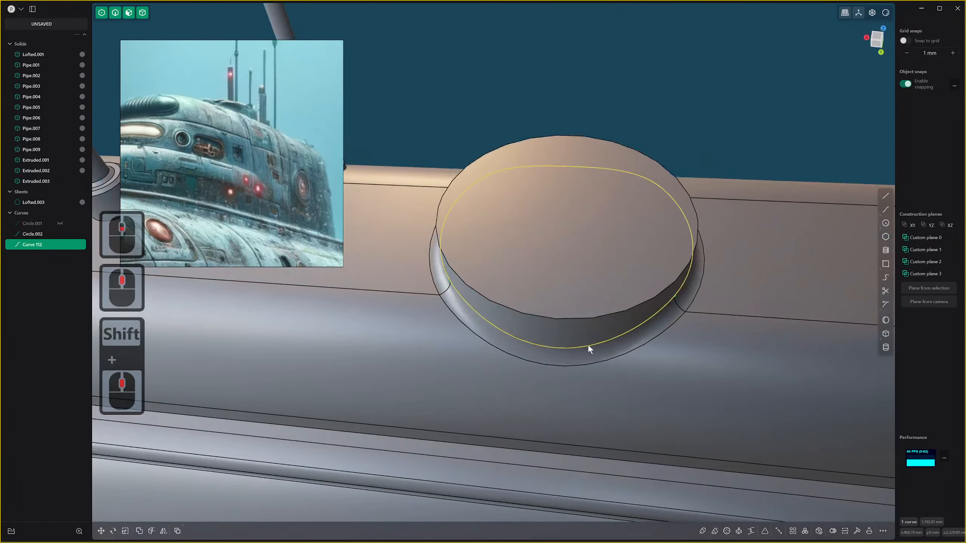
Draw a circle of about 202 mm radius centred on the disc's top face and lower it about 62 mm.
{"action": "left_click", "coordinate": [885, 223]}
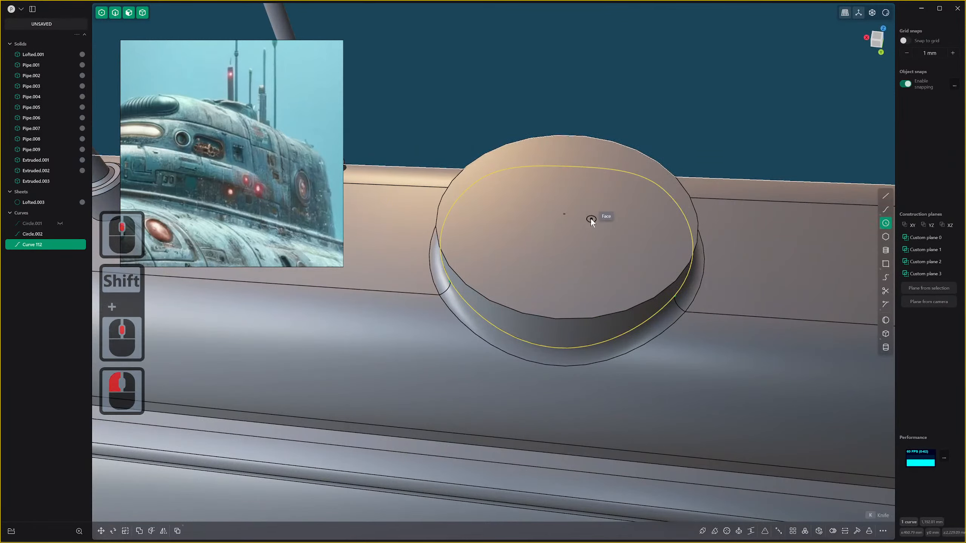
{"action": "left_click", "coordinate": [562, 214]}
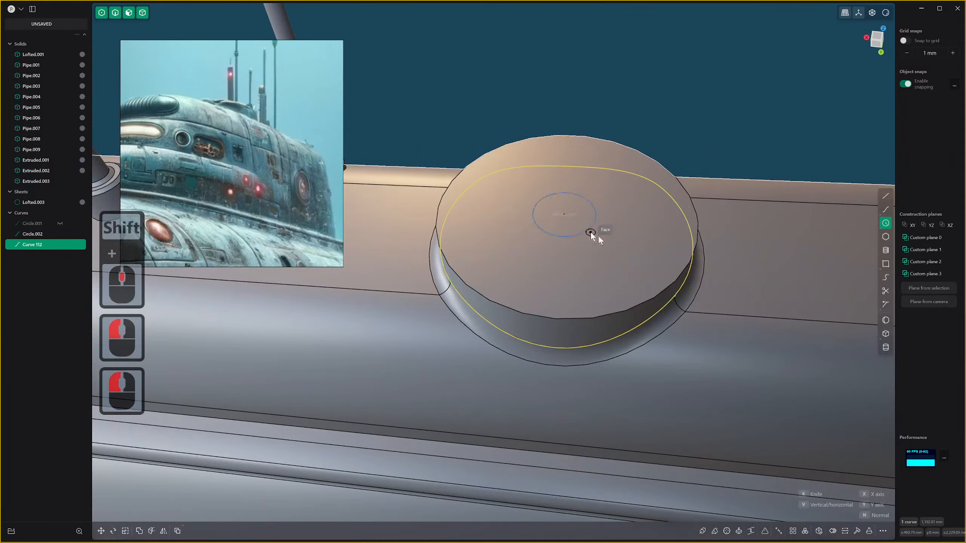
{"action": "left_click", "coordinate": [674, 301]}
{"action": "scroll", "coordinate": [671, 302], "scroll_direction": "up", "scroll_amount": 4}
{"action": "middle_click_drag", "start_coordinate": [670, 305], "coordinate": [665, 292]}
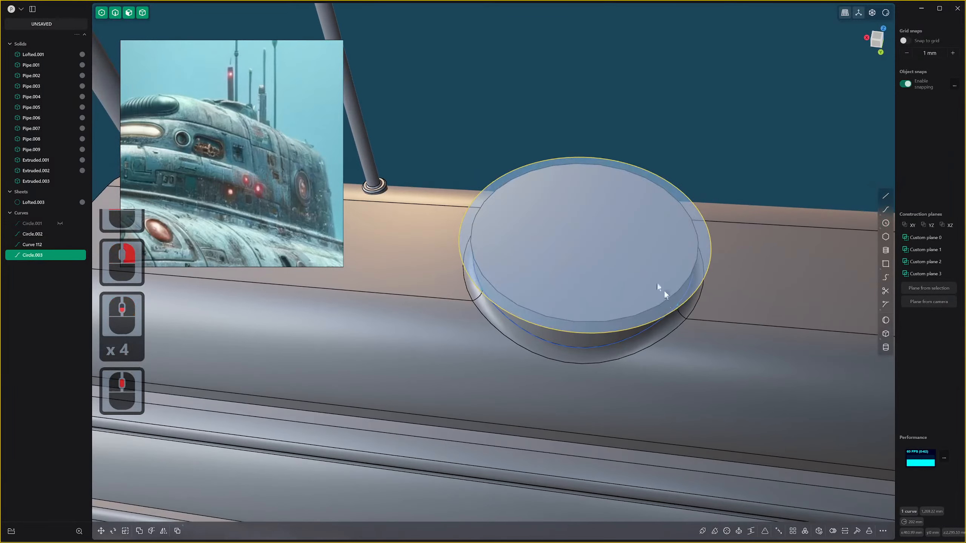
{"action": "key", "text": "g"}
{"action": "left_click", "coordinate": [586, 233]}
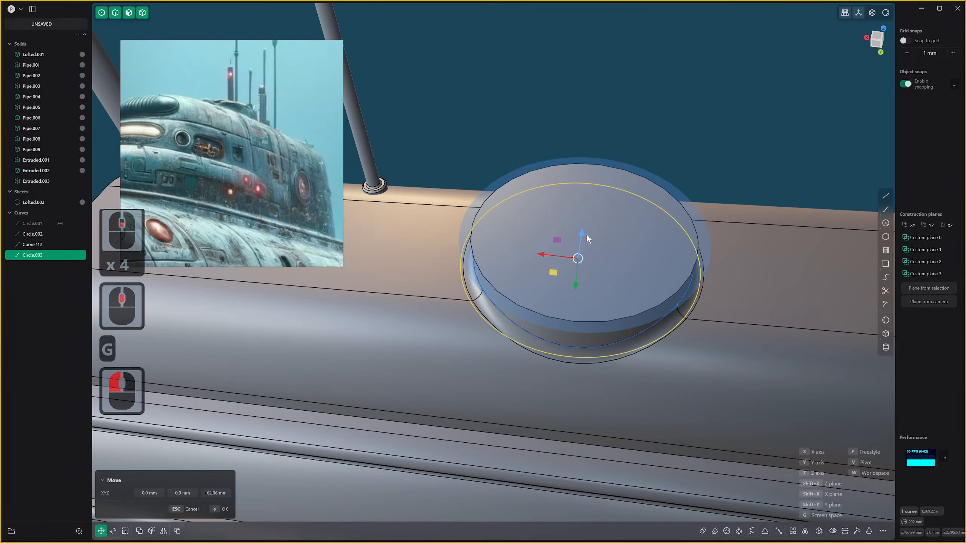
{"action": "left_click", "coordinate": [547, 350]}
Delete the duplicated edge curve and the lowered circle around the disc's base.
{"action": "key", "text": "2"}
{"action": "left_click", "coordinate": [543, 338]}
{"action": "key", "text": "x"}
{"action": "middle_click_drag", "start_coordinate": [543, 337], "coordinate": [489, 421]}
{"action": "key", "text": "x"}
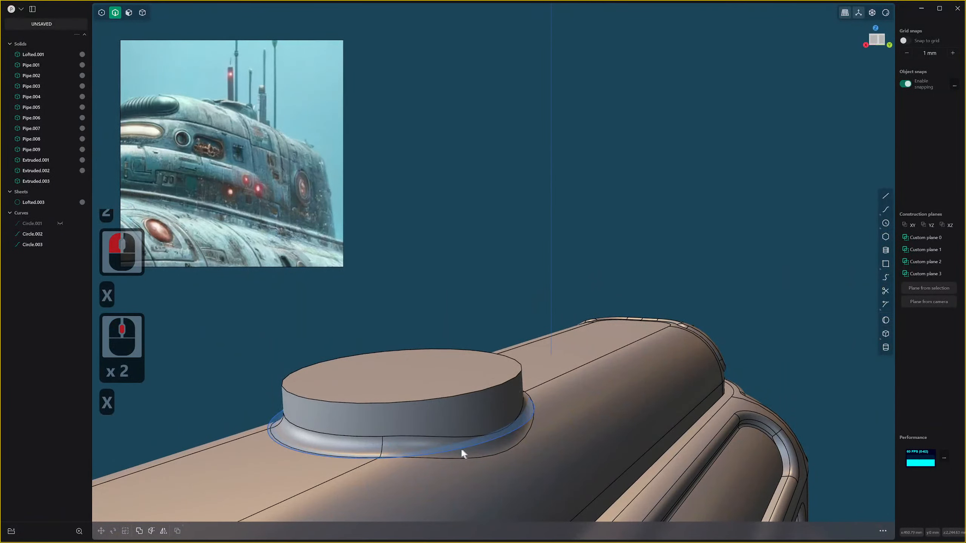
{"action": "left_click", "coordinate": [455, 449]}
{"action": "key", "text": "x"}
Fillet the disc's outer top edge with a small radius.
{"action": "middle_click_drag", "start_coordinate": [425, 438], "coordinate": [538, 397], "text": "shift"}
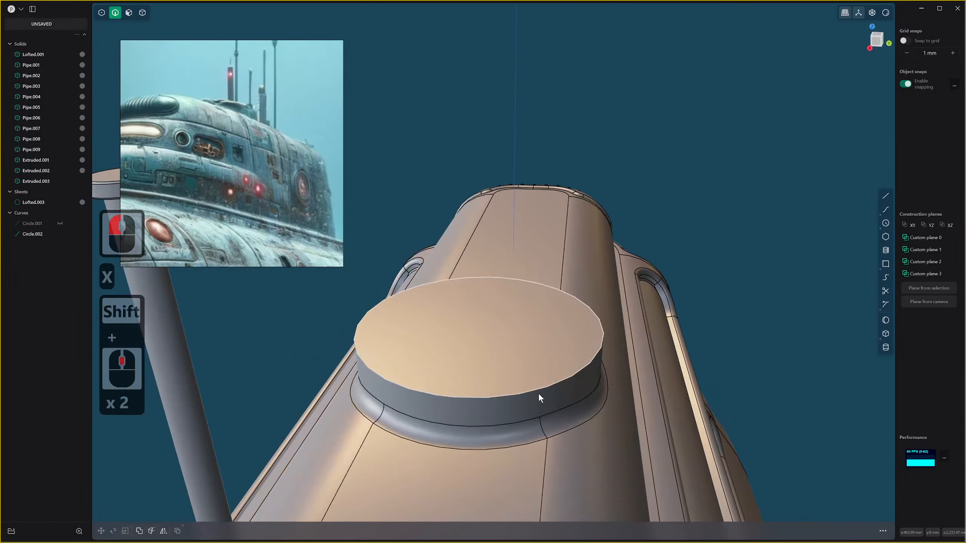
{"action": "left_click", "coordinate": [539, 395]}
{"action": "left_click_drag", "start_coordinate": [539, 395], "coordinate": [539, 387]}
{"action": "left_click", "coordinate": [539, 387]}
{"action": "right_click", "coordinate": [506, 365]}
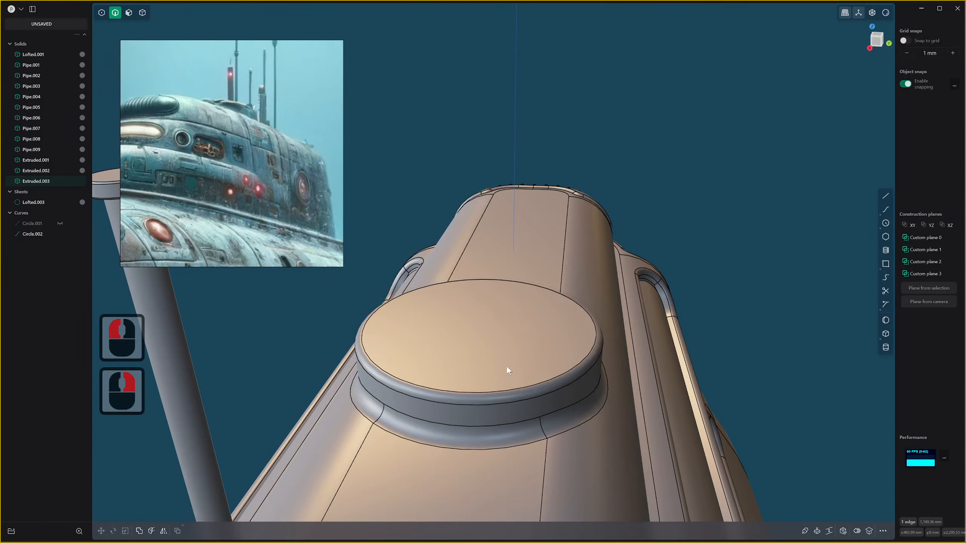
Offset the boundary of the disc's top face about 13.5 mm inward to split off an inner circular face.
{"action": "key", "text": "3"}
{"action": "left_click", "coordinate": [507, 360]}
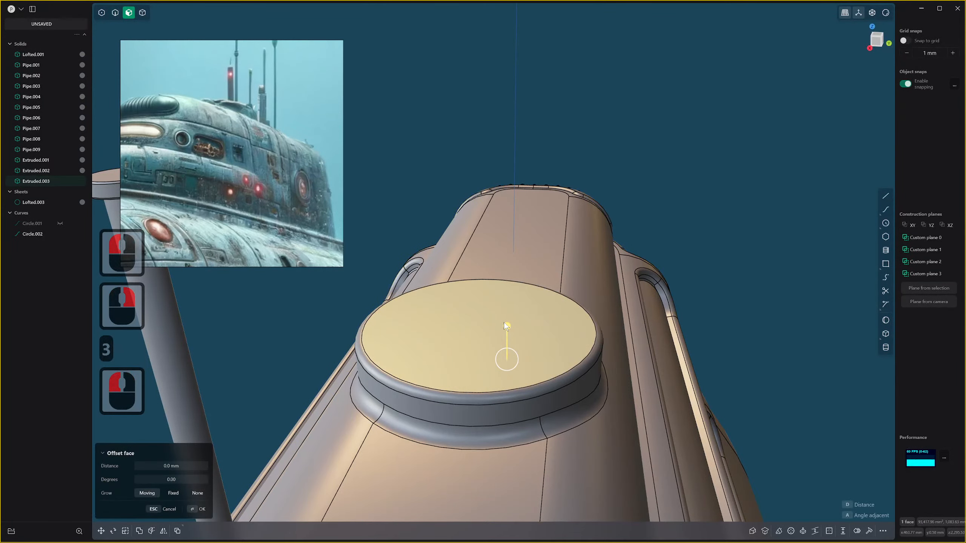
{"action": "key", "text": "o"}
{"action": "left_click", "coordinate": [517, 333]}
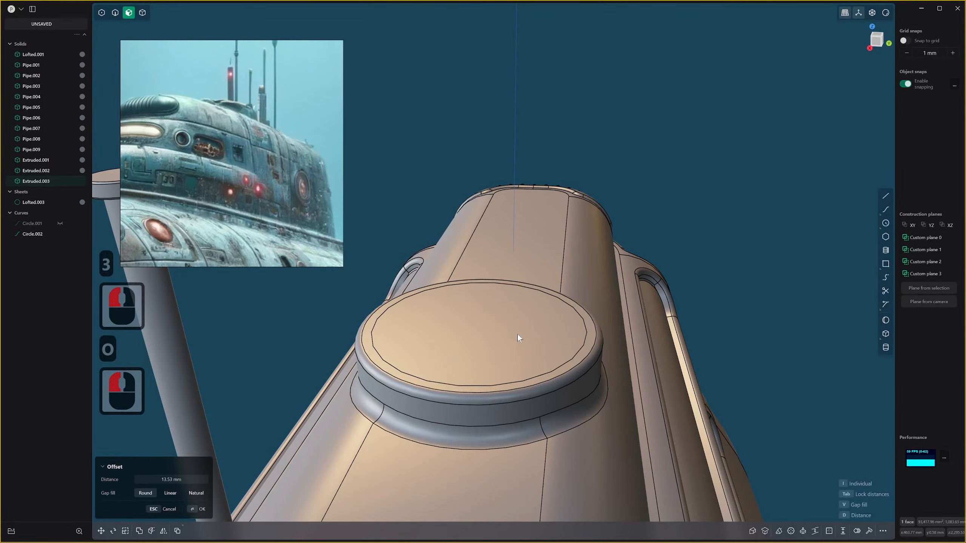
{"action": "right_click", "coordinate": [518, 333]}
{"action": "left_click", "coordinate": [506, 328]}
{"action": "left_click_drag", "start_coordinate": [498, 297], "coordinate": [499, 303]}
{"action": "type", "text": "2"}
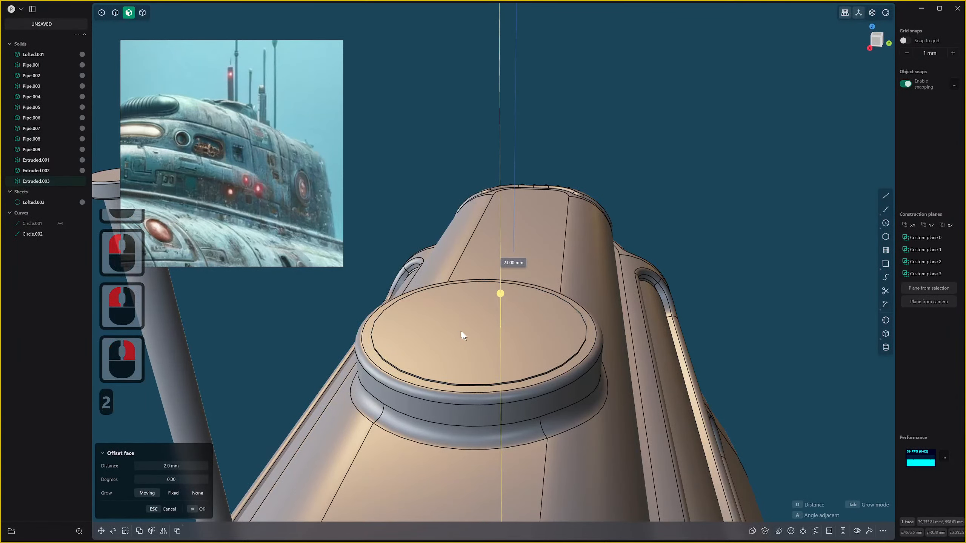
{"action": "key", "text": "Escape"}
Offset the inner circular face down into the disc to form a shallow recess with a raised rim.
{"action": "left_click", "coordinate": [497, 307]}
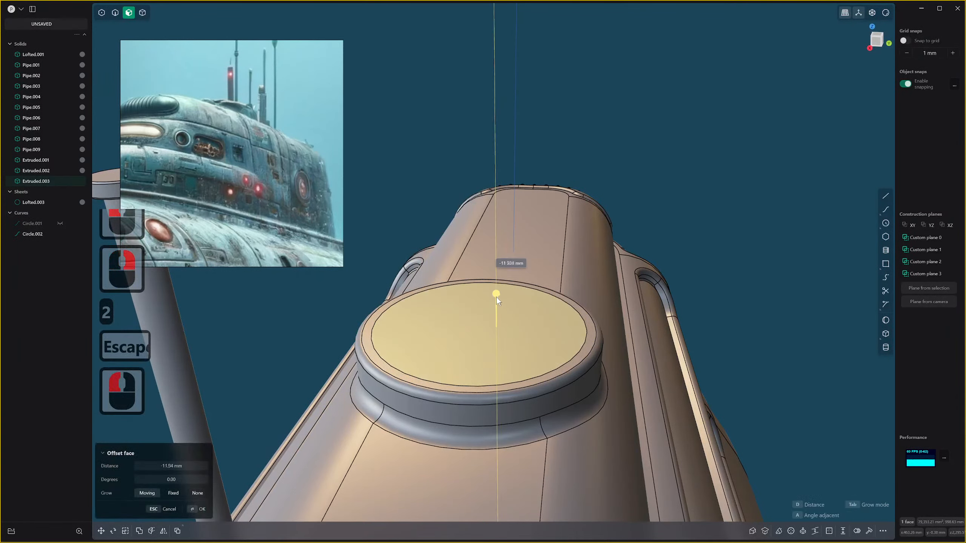
{"action": "left_click_drag", "start_coordinate": [496, 296], "coordinate": [496, 302]}
{"action": "right_click", "coordinate": [497, 302]}
Apply a small Fillet to the inner top edge of the rim around the hatch recess.
{"action": "key", "text": "2"}
{"action": "left_click", "coordinate": [420, 296]}
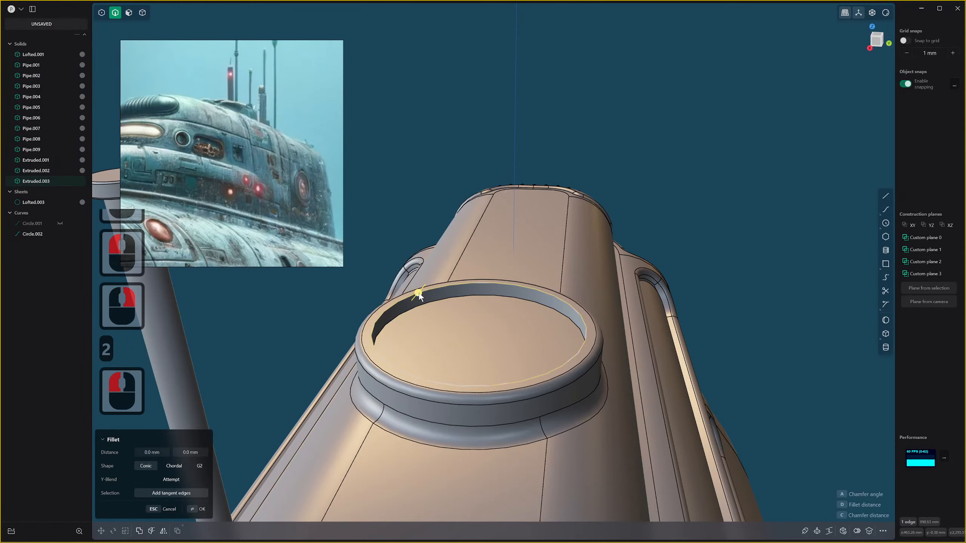
{"action": "left_click_drag", "start_coordinate": [419, 296], "coordinate": [419, 291]}
{"action": "right_click", "coordinate": [420, 292]}
{"action": "mouse_move", "coordinate": [420, 293]}
{"action": "middle_mouse_down"}
{"action": "mouse_move", "coordinate": [459, 366]}
{"action": "mouse_move", "coordinate": [544, 360]}
{"action": "mouse_move", "coordinate": [395, 376]}
{"action": "mouse_move", "coordinate": [431, 365]}
{"action": "middle_mouse_up"}
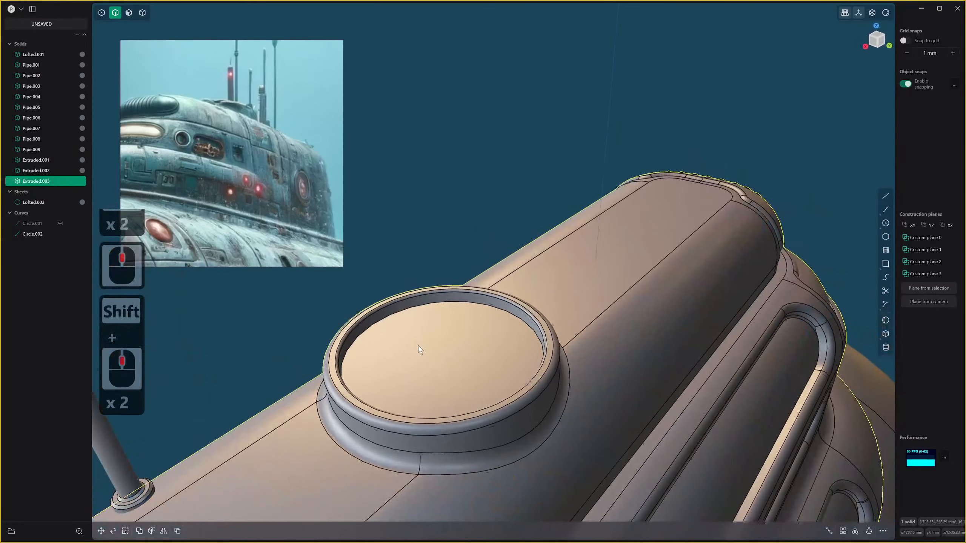
{"action": "key", "text": "3"}
{"action": "left_click_drag", "start_coordinate": [431, 365], "coordinate": [431, 355]}
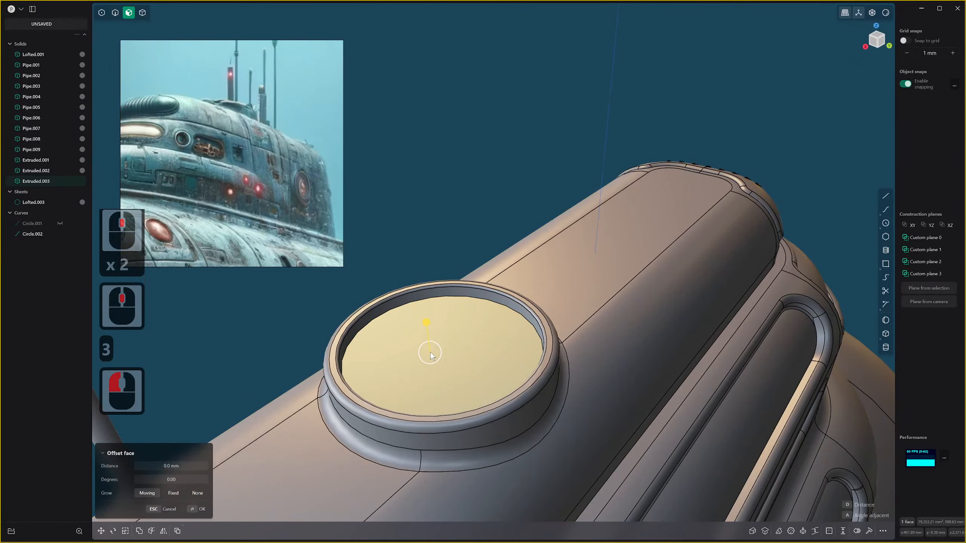
{"action": "key", "text": "s"}
{"action": "key", "text": "s"}
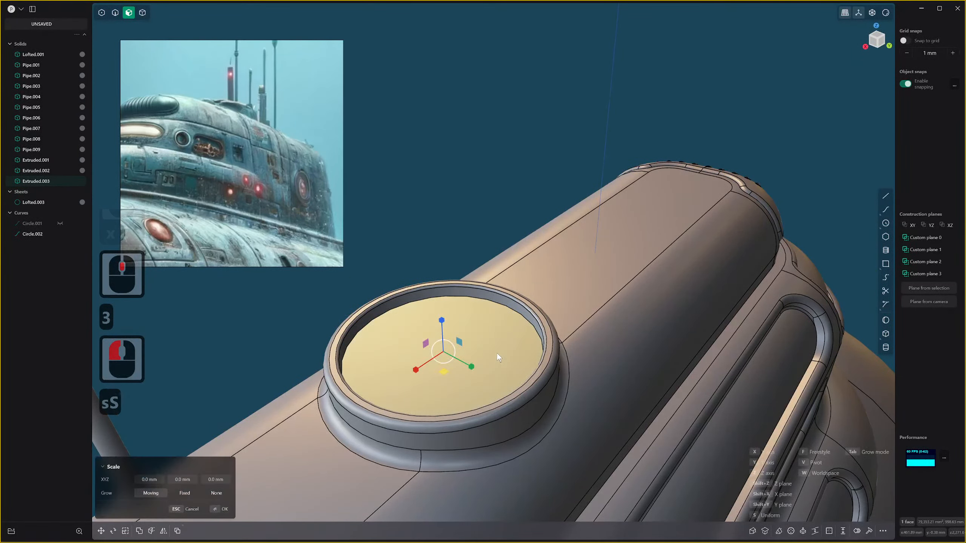
{"action": "key", "text": "Escape"}
Duplicate the recessed circular face as a separate sheet and scale it uniformly to about 0.91.
{"action": "left_click", "coordinate": [472, 356]}
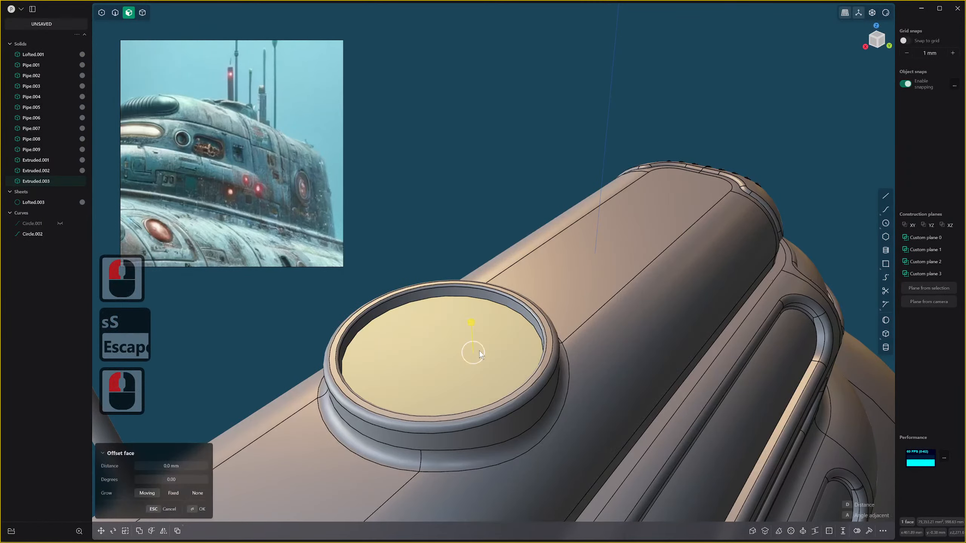
{"action": "key", "text": "d"}
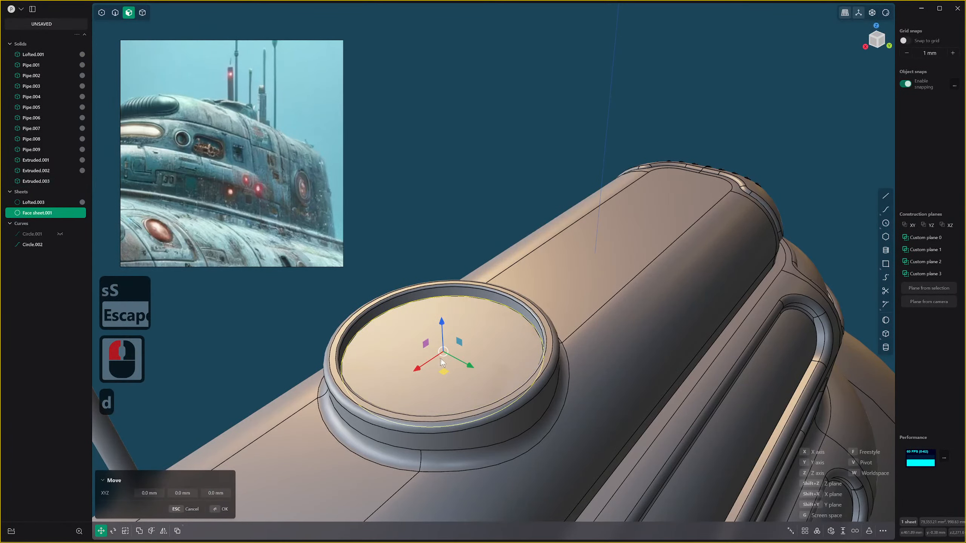
{"action": "key", "text": "s"}
{"action": "key", "text": "s"}
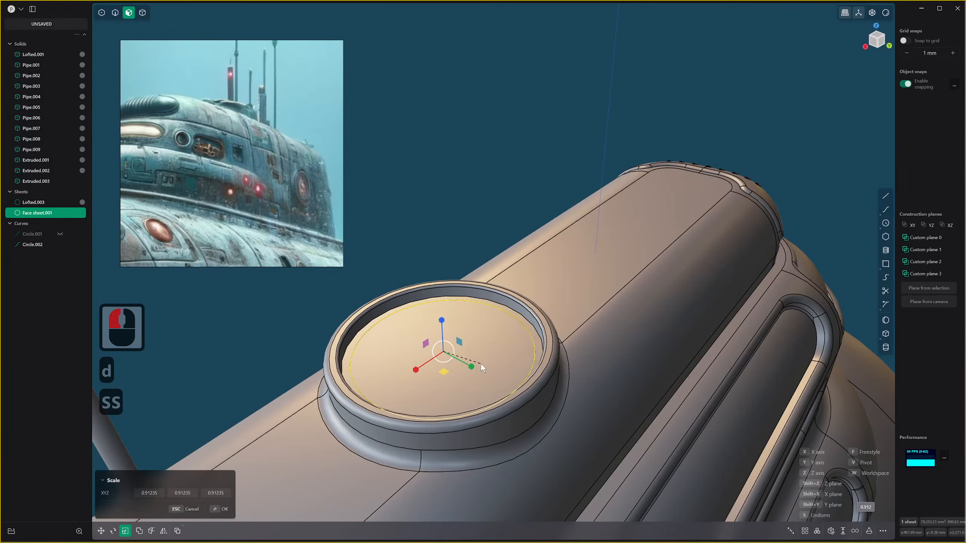
{"action": "left_click", "coordinate": [480, 363]}
{"action": "right_click", "coordinate": [480, 363]}
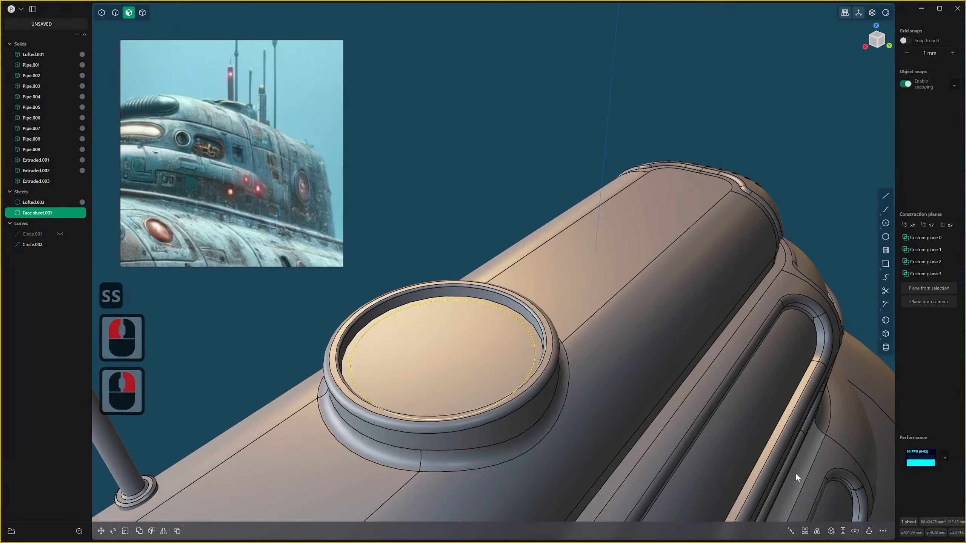
Thicken the scaled circular sheet upward into a thin solid disc inside the recess.
{"action": "left_click", "coordinate": [842, 531]}
{"action": "left_click_drag", "start_coordinate": [446, 338], "coordinate": [448, 334]}
{"action": "right_click", "coordinate": [448, 332]}
Chamfer the inner disc's top edge by about 2.61 mm.
{"action": "scroll", "coordinate": [448, 332], "scroll_direction": "down", "scroll_amount": 11}
{"action": "middle_click_drag", "start_coordinate": [484, 353], "coordinate": [460, 359]}
{"action": "scroll", "coordinate": [460, 359], "scroll_direction": "down", "scroll_amount": 1}
{"action": "scroll", "coordinate": [460, 358], "scroll_direction": "up", "scroll_amount": 1}
{"action": "middle_click_drag", "start_coordinate": [532, 357], "coordinate": [444, 395]}
{"action": "scroll", "coordinate": [463, 356], "scroll_direction": "up", "scroll_amount": 16}
{"action": "scroll", "coordinate": [453, 385], "scroll_direction": "up", "scroll_amount": 12}
{"action": "scroll", "coordinate": [444, 395], "scroll_direction": "down", "scroll_amount": 1}
{"action": "key", "text": "2"}
{"action": "left_click", "coordinate": [453, 448]}
{"action": "key", "text": "f"}
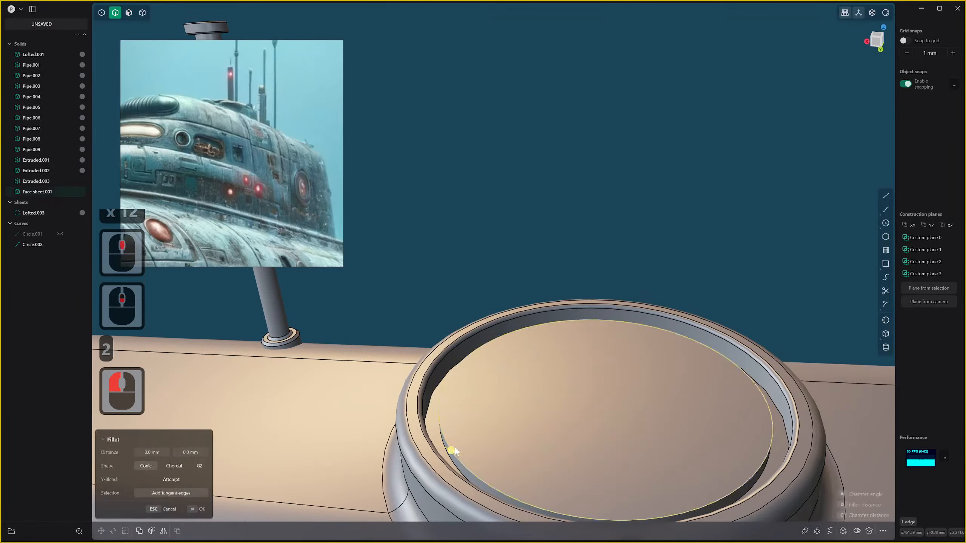
{"action": "mouse_move", "coordinate": [454, 447]}
{"action": "left_mouse_down"}
{"action": "mouse_move", "coordinate": [447, 458]}
{"action": "mouse_move", "coordinate": [461, 434]}
{"action": "left_mouse_up"}
{"action": "right_click", "coordinate": [462, 434]}
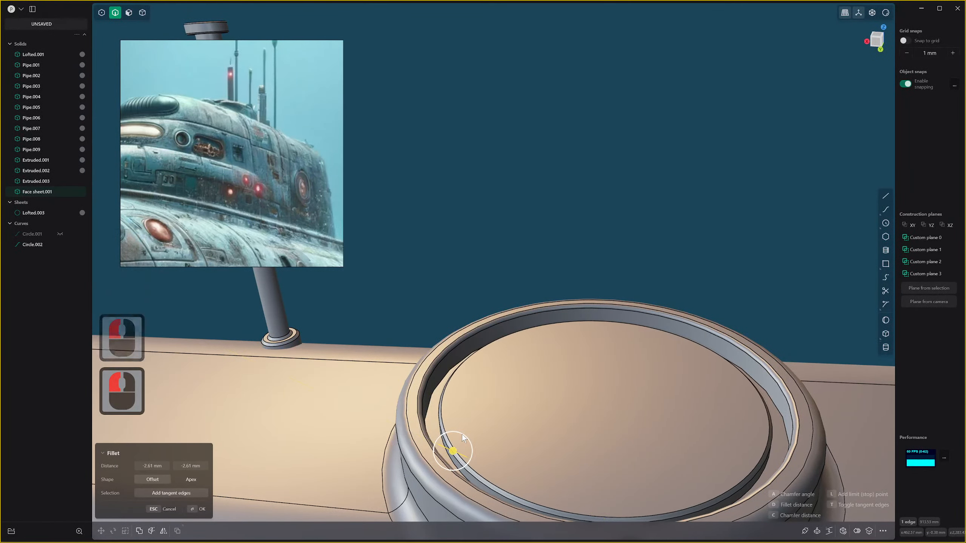
Examine the new inner disc and the finished hatch from several distances and angles.
{"action": "scroll", "coordinate": [524, 426], "scroll_direction": "down", "scroll_amount": 13}
{"action": "scroll", "coordinate": [524, 426], "scroll_direction": "down", "scroll_amount": 10}
{"action": "scroll", "coordinate": [524, 425], "scroll_direction": "up", "scroll_amount": 4}
{"action": "middle_click_drag", "start_coordinate": [524, 425], "coordinate": [529, 385], "text": "shift"}
{"action": "scroll", "coordinate": [539, 390], "scroll_direction": "up", "scroll_amount": 13}
{"action": "mouse_move", "coordinate": [518, 459]}
{"action": "middle_mouse_down", "text": "shift"}
{"action": "mouse_move", "coordinate": [518, 435]}
{"action": "mouse_move", "coordinate": [543, 463]}
{"action": "mouse_move", "coordinate": [584, 480]}
{"action": "middle_mouse_up", "text": "shift"}
{"action": "key", "text": "2"}
{"action": "middle_click", "coordinate": [582, 477], "text": "shift"}
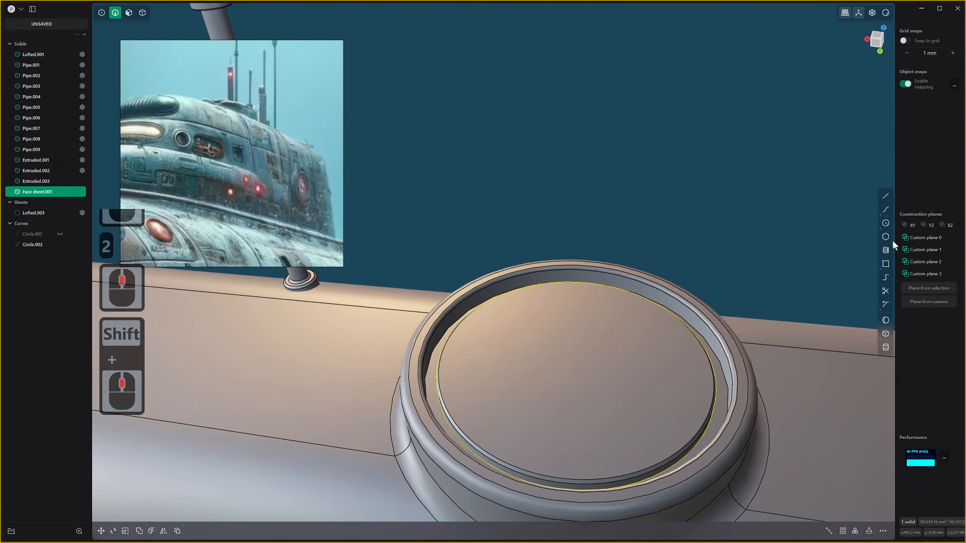
{"action": "mouse_move", "coordinate": [767, 390]}
{"action": "middle_mouse_down", "text": "shift"}
{"action": "mouse_move", "coordinate": [673, 278]}
{"action": "mouse_move", "coordinate": [664, 394]}
{"action": "mouse_move", "coordinate": [647, 280]}
{"action": "middle_mouse_up", "text": "shift"}
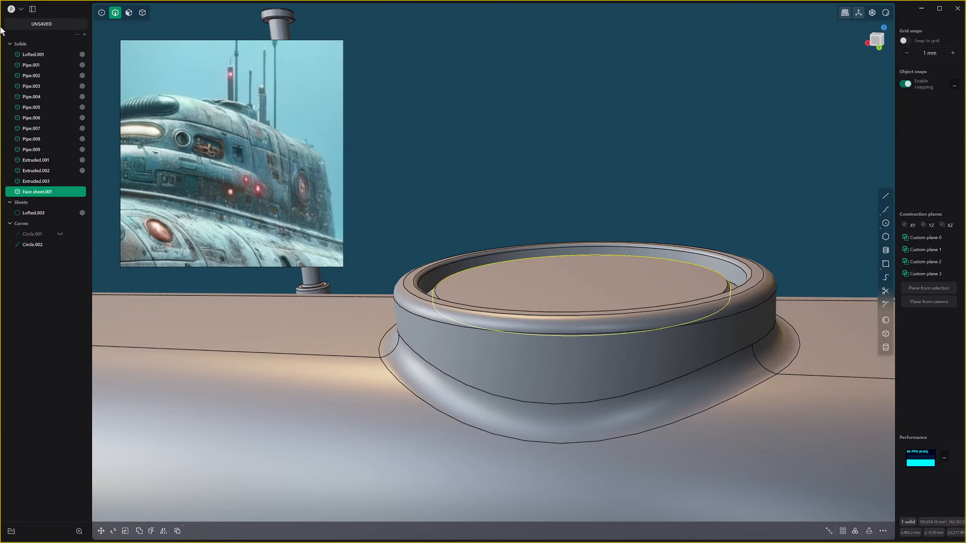
{"action": "left_click", "coordinate": [21, 8]}
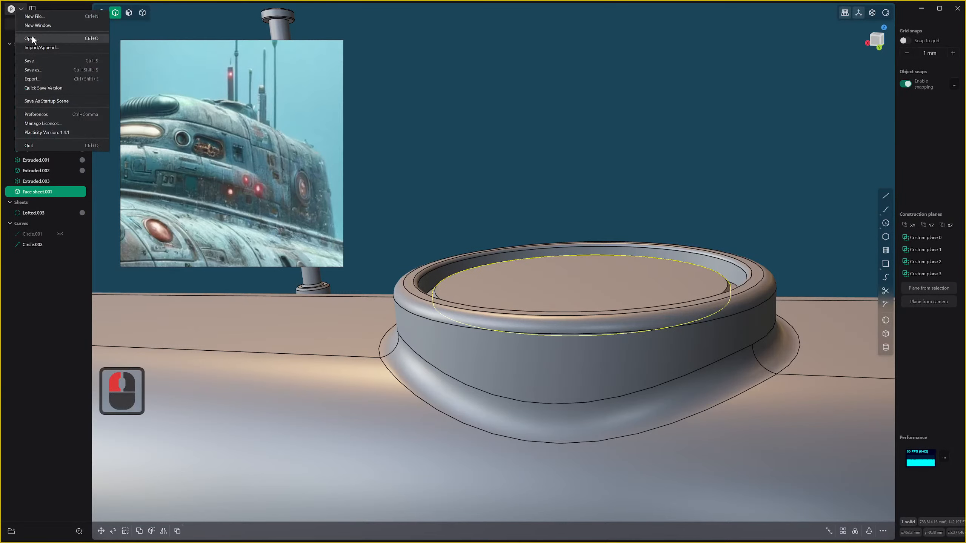
{"action": "left_click", "coordinate": [32, 38]}
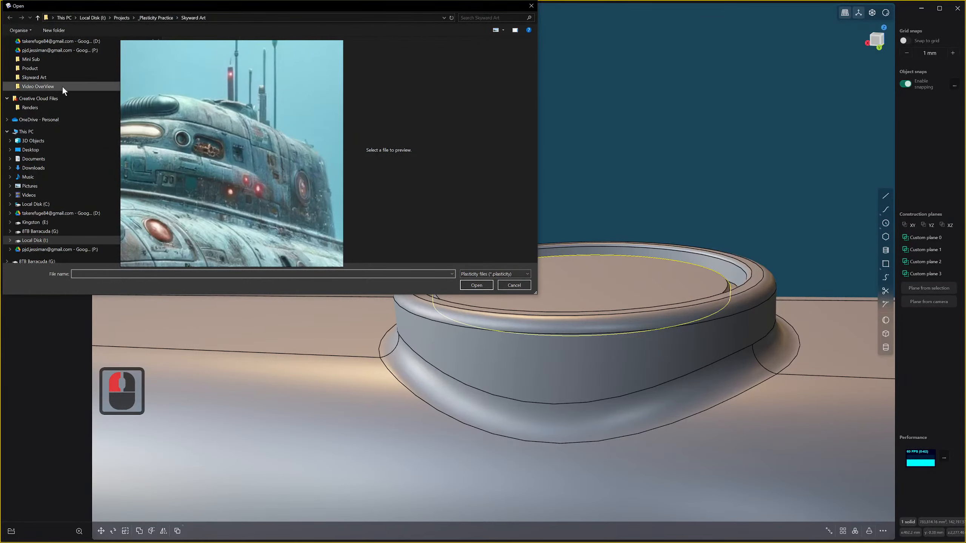
{"action": "scroll", "coordinate": [62, 88], "scroll_direction": "up", "scroll_amount": 15}
{"action": "left_click", "coordinate": [56, 104]}
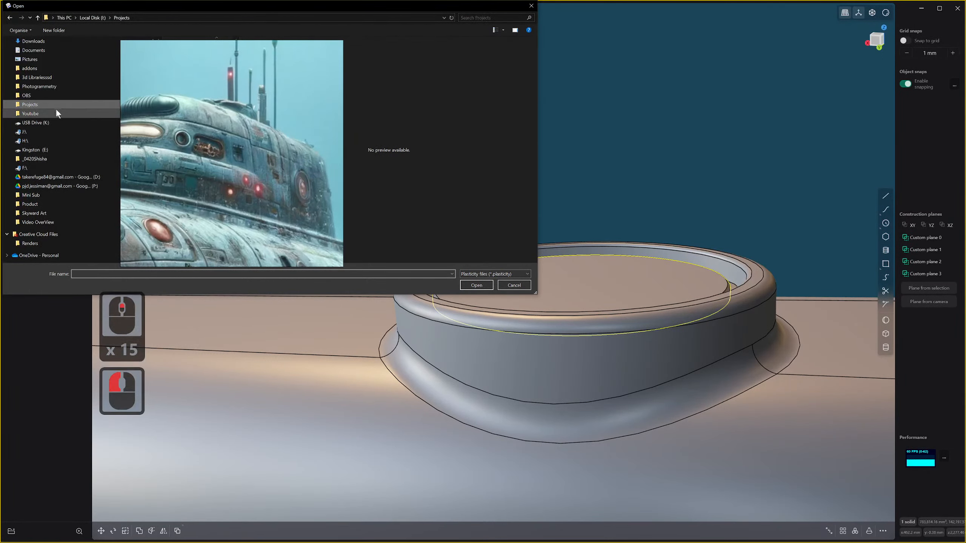
{"action": "left_click", "coordinate": [49, 103]}
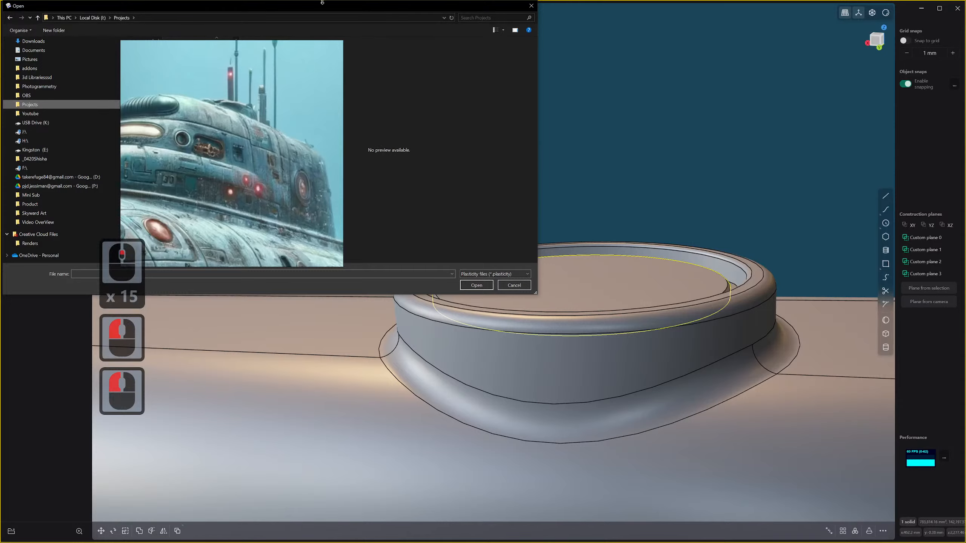
{"action": "left_click_drag", "start_coordinate": [327, 9], "coordinate": [965, 112]}
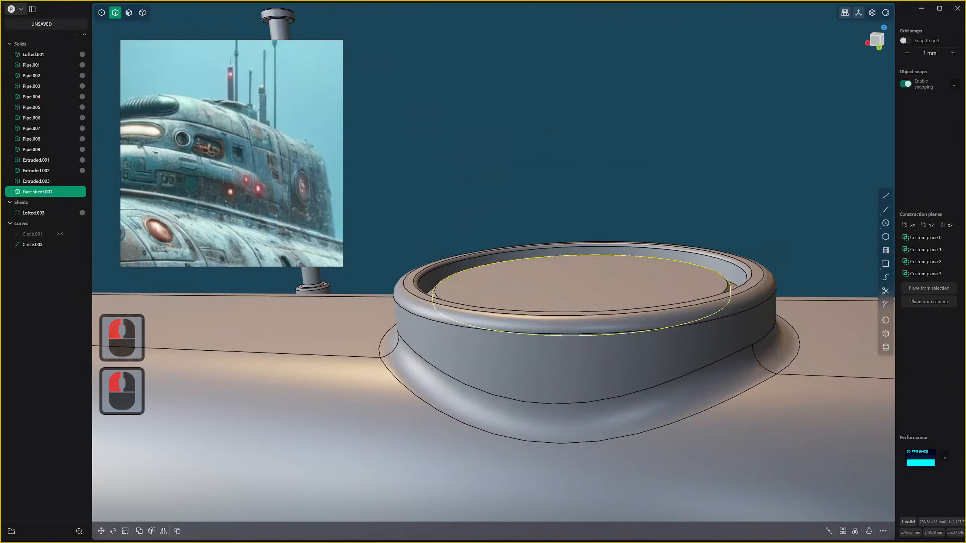
{"action": "key", "text": "Escape"}
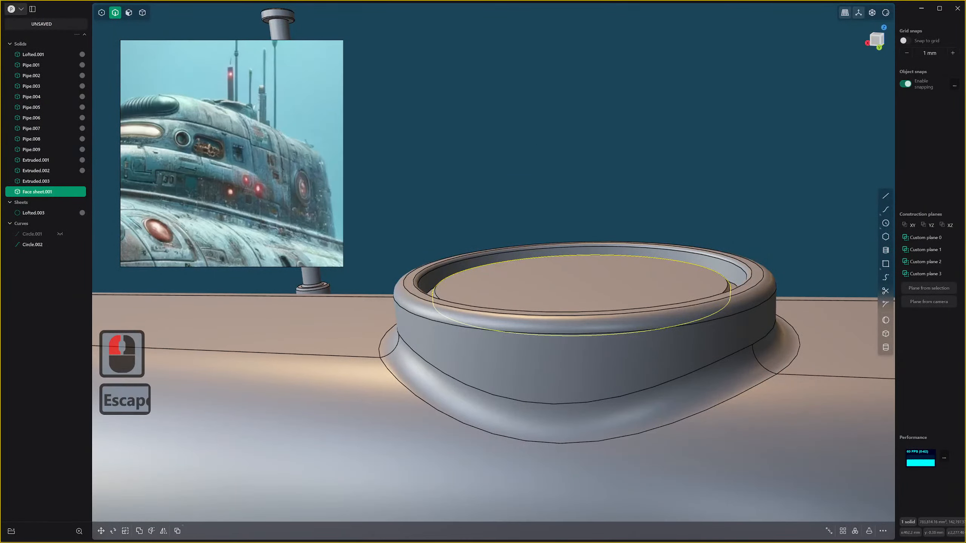
Open a second Plasticity window and start opening a file in it, moving the dialog aside.
{"action": "left_click", "coordinate": [17, 10]}
{"action": "left_click", "coordinate": [27, 25]}
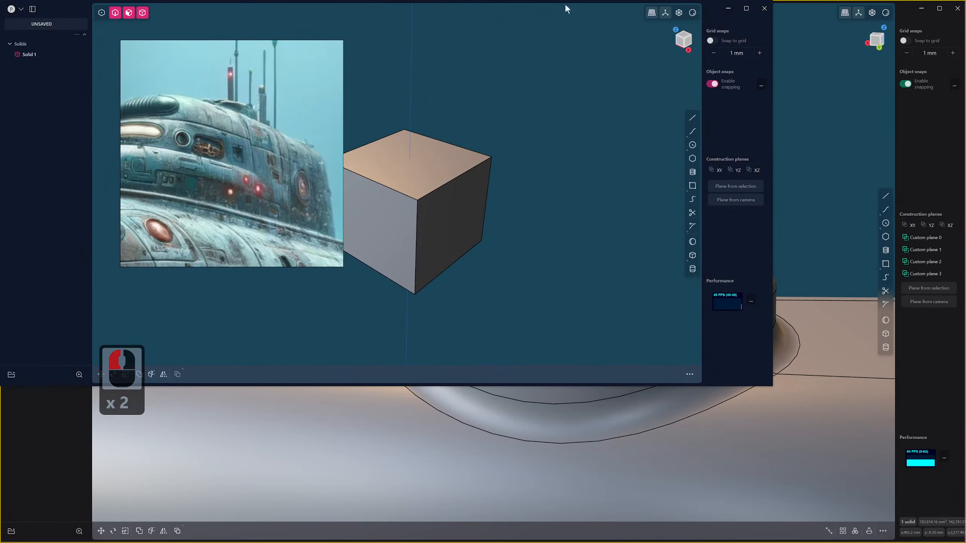
{"action": "left_click", "coordinate": [20, 9]}
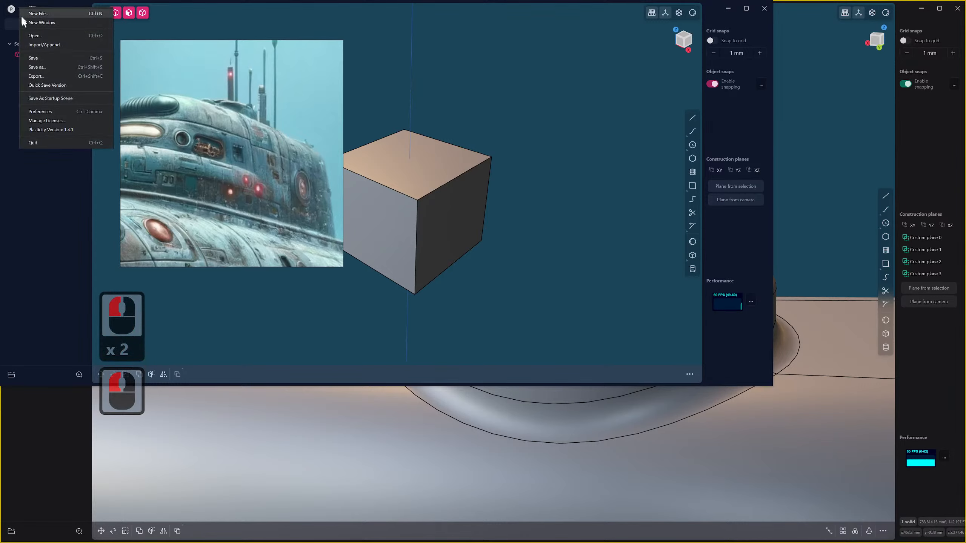
{"action": "left_click", "coordinate": [59, 36]}
{"action": "left_click_drag", "start_coordinate": [200, 8], "coordinate": [965, 125]}
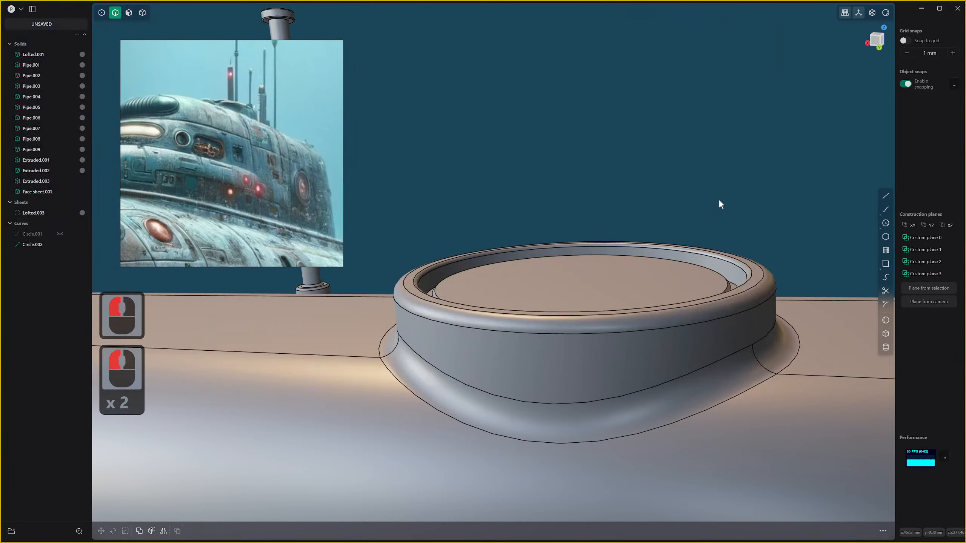
Save the submarine scene as sub.plasticity.
{"action": "key", "text": "ctrl+s"}
{"action": "type", "text": "sUN"}
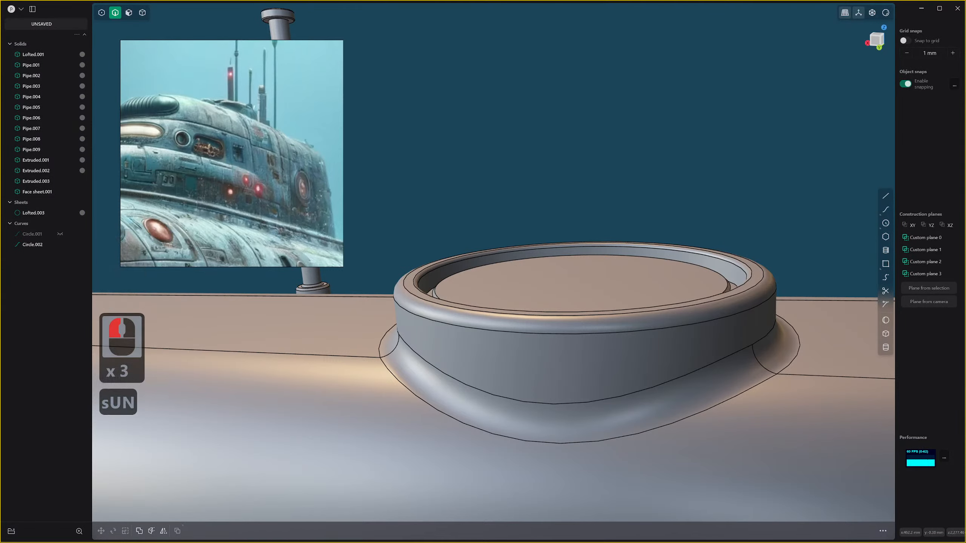
{"action": "key", "text": "BackSpace"}
{"action": "type", "text": "B"}
{"action": "key", "text": "BackSpace"}
{"action": "key", "text": "BackSpace"}
{"action": "key", "text": "BackSpace"}
{"action": "key", "text": "shift"}
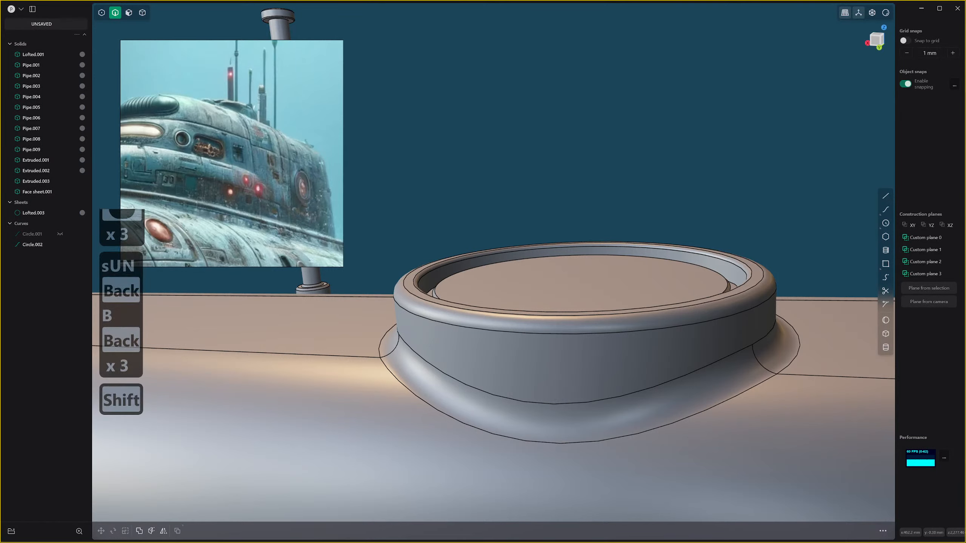
{"action": "type", "text": "Sub"}
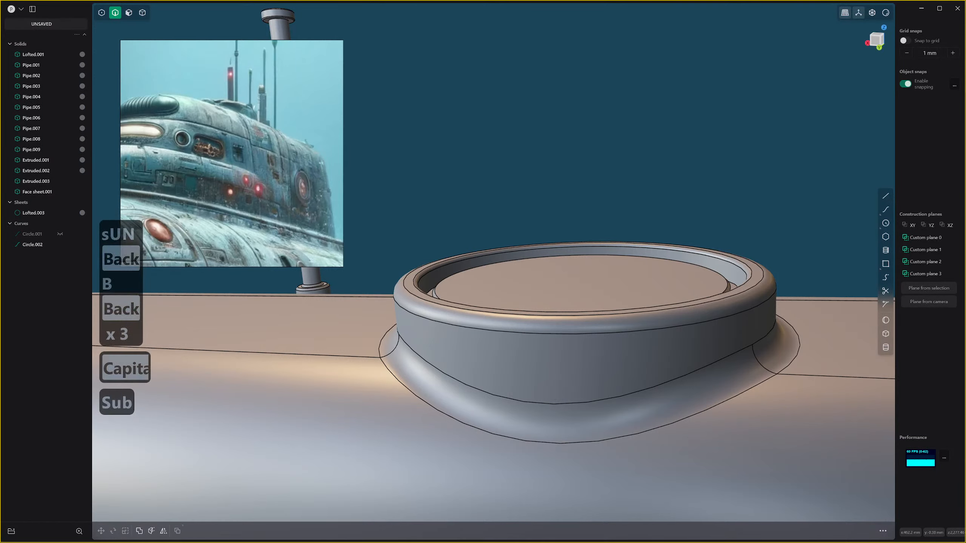
{"action": "key", "text": "Return"}
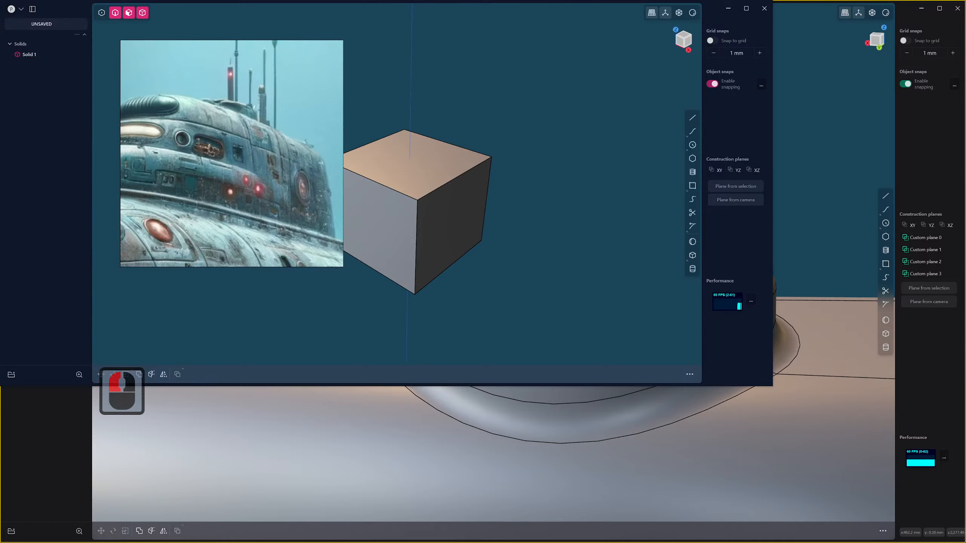
Load the file "screws kit bash kit.plasticity" into the second window.
{"action": "scroll", "coordinate": [411, 210], "scroll_direction": "up", "scroll_amount": 1}
{"action": "left_click", "coordinate": [232, 153]}
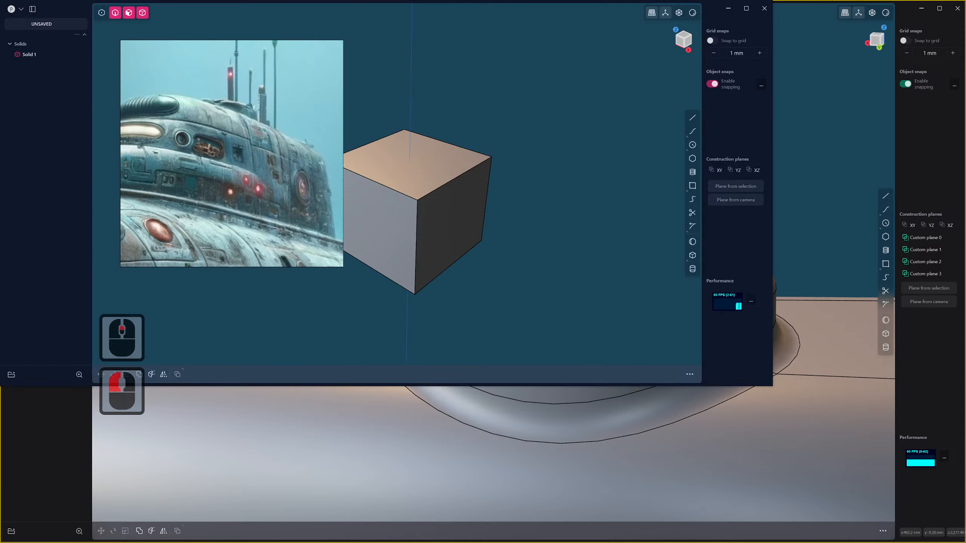
{"action": "left_click", "coordinate": [810, 311]}
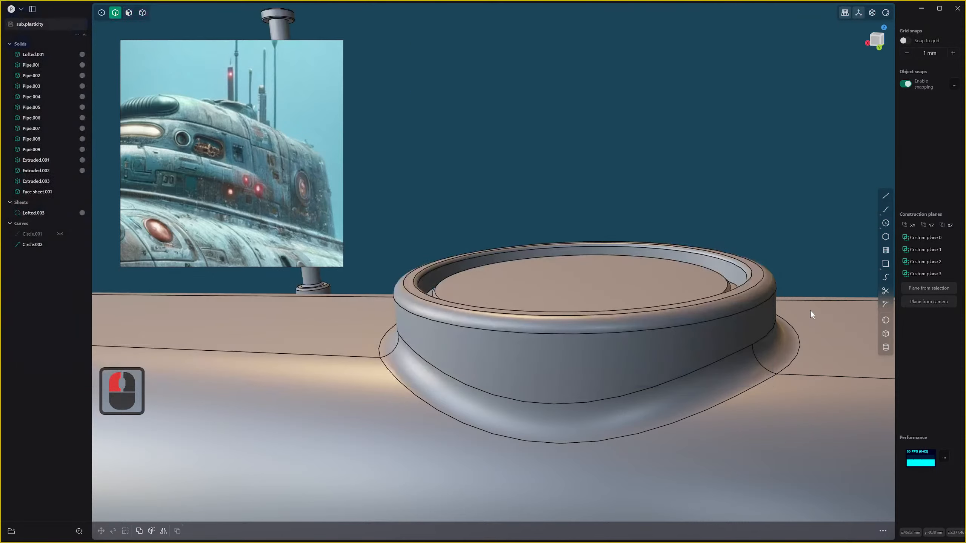
{"action": "key", "text": "alt+Tab"}
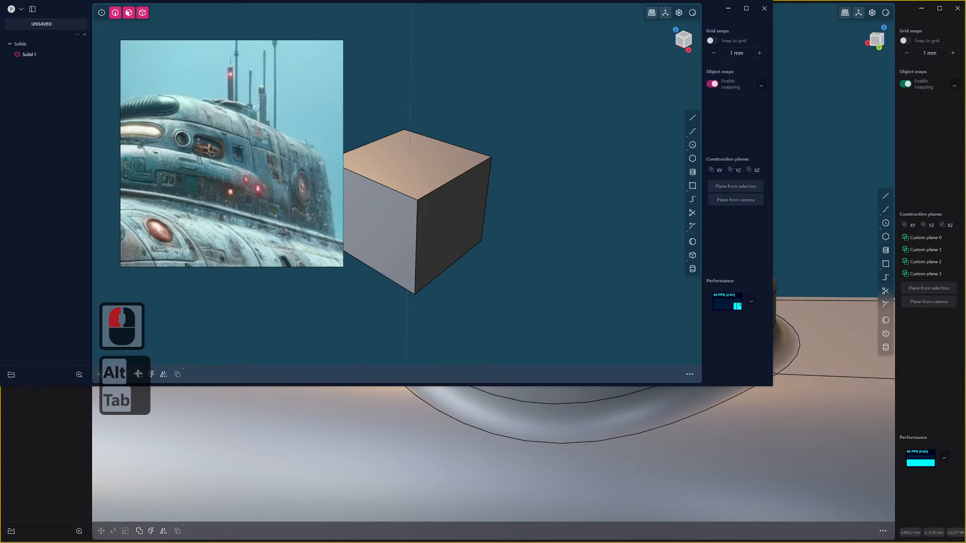
{"action": "scroll", "coordinate": [397, 193], "scroll_direction": "up", "scroll_amount": 3}
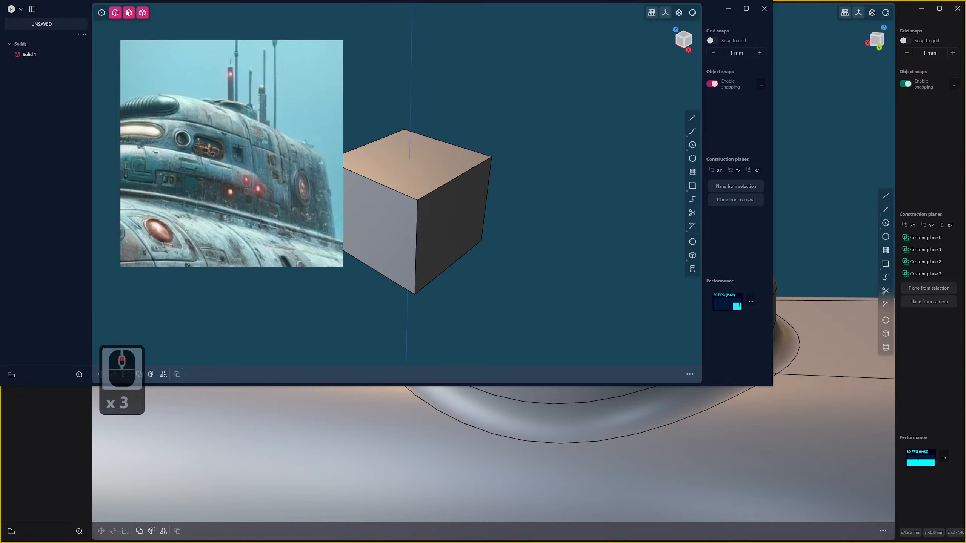
{"action": "left_click", "coordinate": [396, 193]}
{"action": "scroll", "coordinate": [397, 193], "scroll_direction": "down", "scroll_amount": 2}
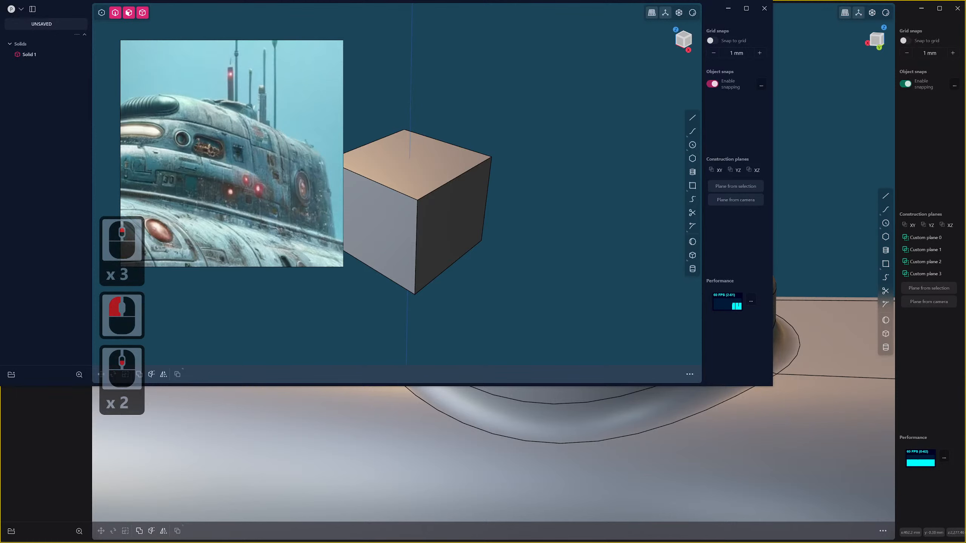
{"action": "double_click", "coordinate": [397, 194]}
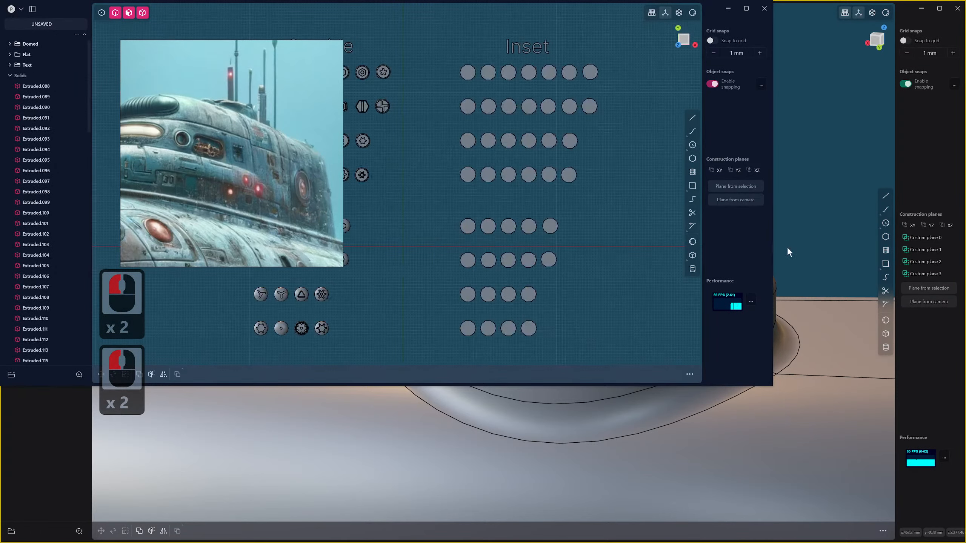
Hide the floating reference image that covers the screw kit.
{"action": "right_click", "coordinate": [228, 61]}
{"action": "left_click", "coordinate": [178, 116]}
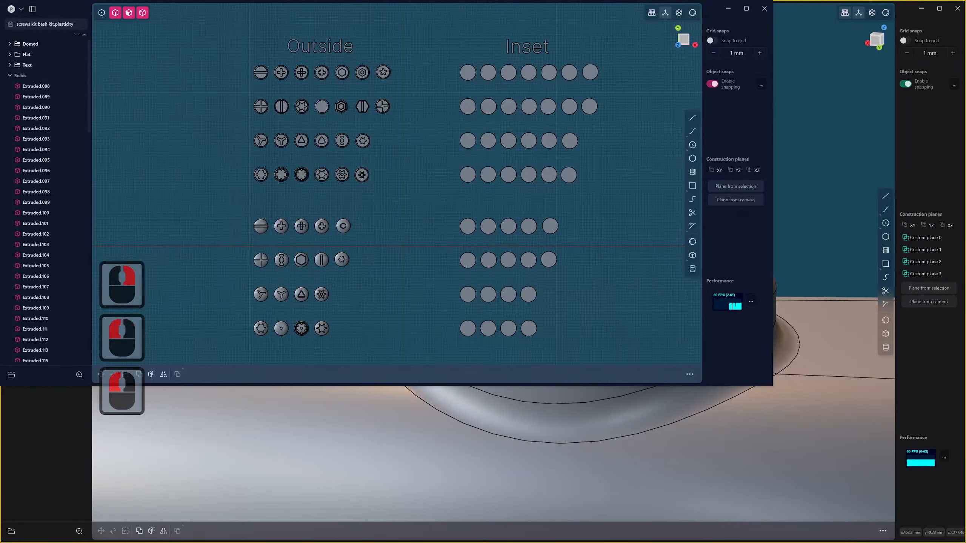
{"action": "left_click", "coordinate": [733, 249]}
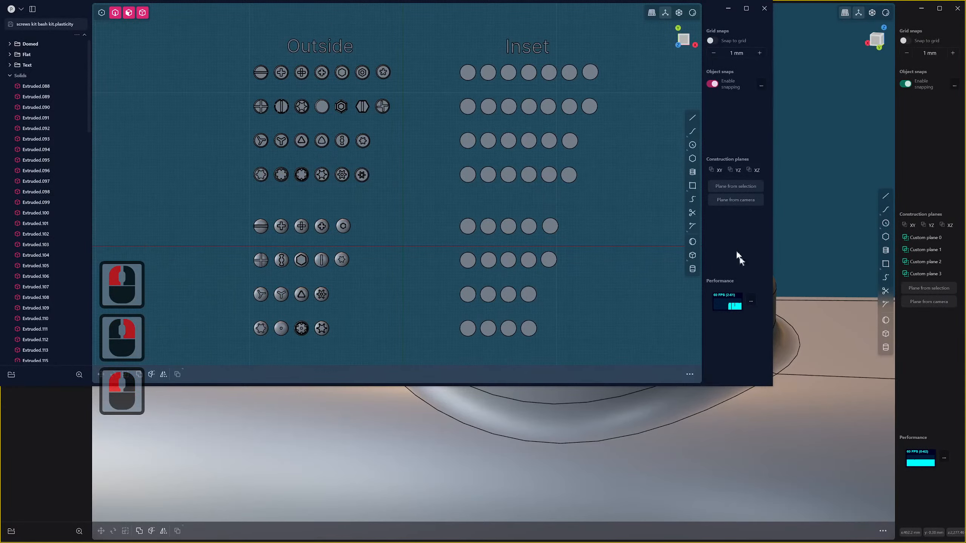
{"action": "right_click", "coordinate": [764, 303]}
Move the screw kit window aside to expose the submarine scene, and look over the kit's screws.
{"action": "left_click_drag", "start_coordinate": [720, 13], "coordinate": [965, 259]}
{"action": "scroll", "coordinate": [965, 380], "scroll_direction": "up", "scroll_amount": 4}
{"action": "scroll", "coordinate": [965, 380], "scroll_direction": "up", "scroll_amount": 4}
{"action": "scroll", "coordinate": [965, 381], "scroll_direction": "down", "scroll_amount": 5}
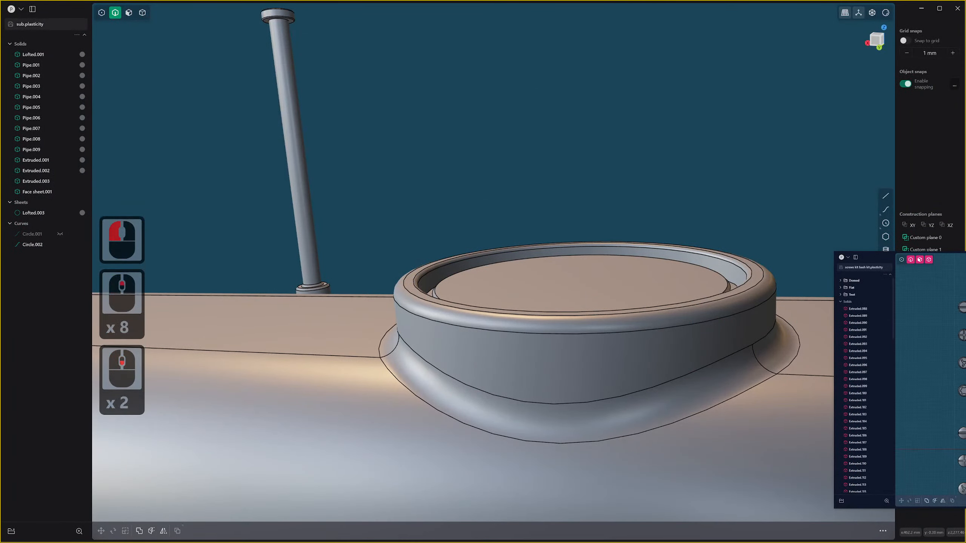
{"action": "scroll", "coordinate": [965, 380], "scroll_direction": "up", "scroll_amount": 1}
{"action": "scroll", "coordinate": [965, 380], "scroll_direction": "down", "scroll_amount": 2}
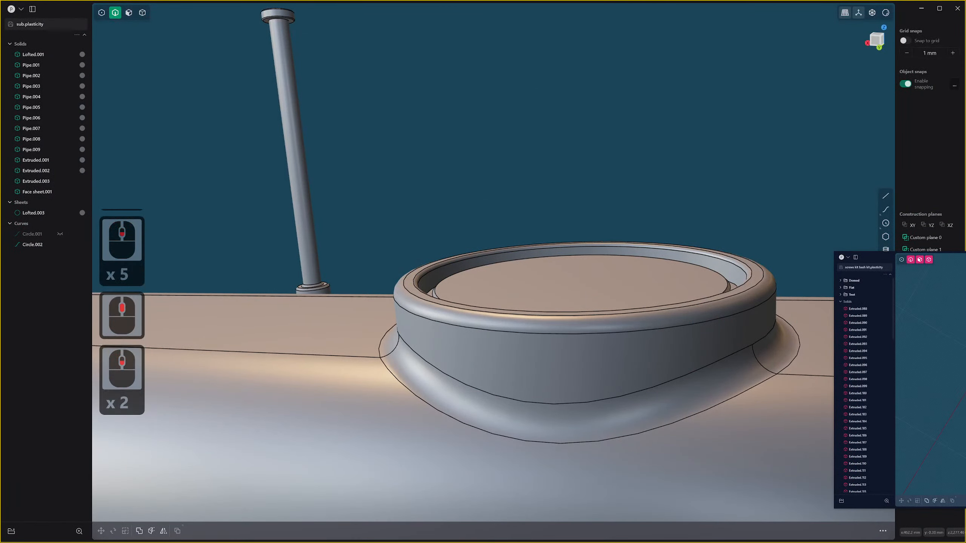
View the screw kit from the top and move its window completely clear of the submarine scene.
{"action": "key", "text": "7"}
{"action": "scroll", "coordinate": [965, 380], "scroll_direction": "up", "scroll_amount": 4}
{"action": "middle_click_drag", "start_coordinate": [962, 381], "coordinate": [962, 376], "text": "shift"}
{"action": "scroll", "coordinate": [965, 380], "scroll_direction": "up", "scroll_amount": 4}
{"action": "left_click", "coordinate": [965, 380]}
{"action": "scroll", "coordinate": [965, 380], "scroll_direction": "up", "scroll_amount": 4}
{"action": "scroll", "coordinate": [964, 380], "scroll_direction": "down", "scroll_amount": 3}
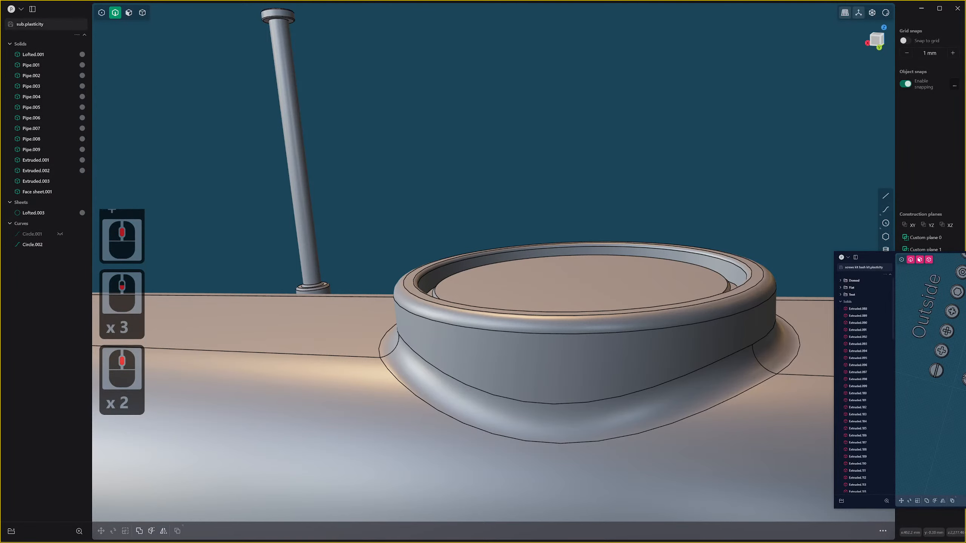
{"action": "key", "text": "7"}
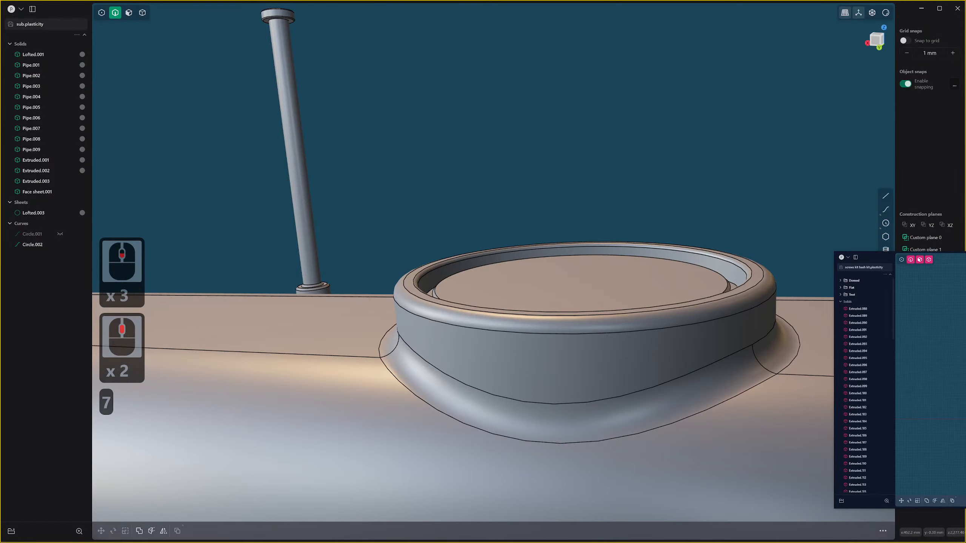
{"action": "left_click_drag", "start_coordinate": [943, 258], "coordinate": [965, 0]}
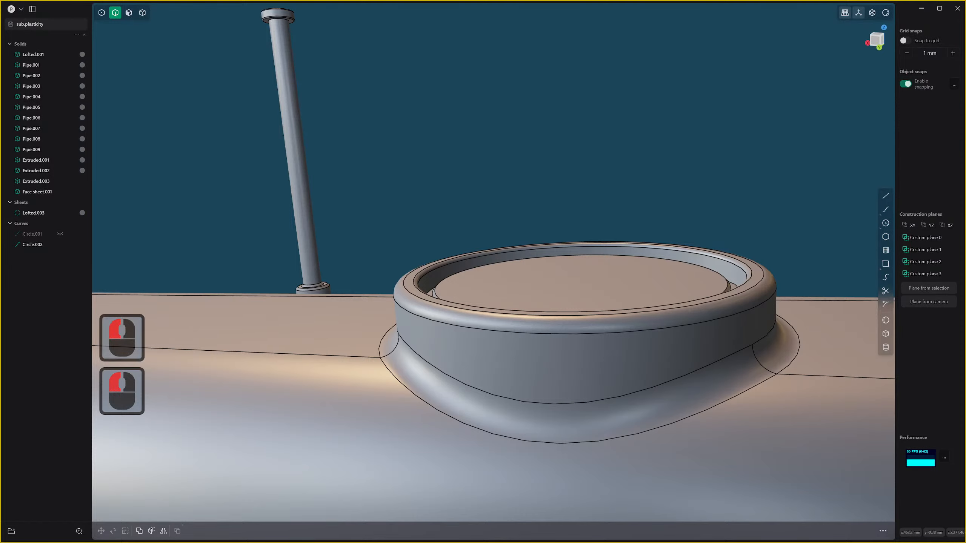
Examine the screws in the kit from above to choose one for the hatch.
{"action": "right_click_drag", "start_coordinate": [965, 266], "coordinate": [179, 118]}
{"action": "scroll", "coordinate": [180, 118], "scroll_direction": "down", "scroll_amount": 4}
{"action": "middle_click", "coordinate": [180, 118]}
{"action": "scroll", "coordinate": [179, 118], "scroll_direction": "down", "scroll_amount": 3}
{"action": "key", "text": "7"}
{"action": "scroll", "coordinate": [180, 119], "scroll_direction": "up", "scroll_amount": 13}
{"action": "scroll", "coordinate": [180, 118], "scroll_direction": "up", "scroll_amount": 3, "text": "shift"}
{"action": "middle_click", "coordinate": [180, 118], "text": "shift"}
{"action": "scroll", "coordinate": [180, 118], "scroll_direction": "up", "scroll_amount": 2}
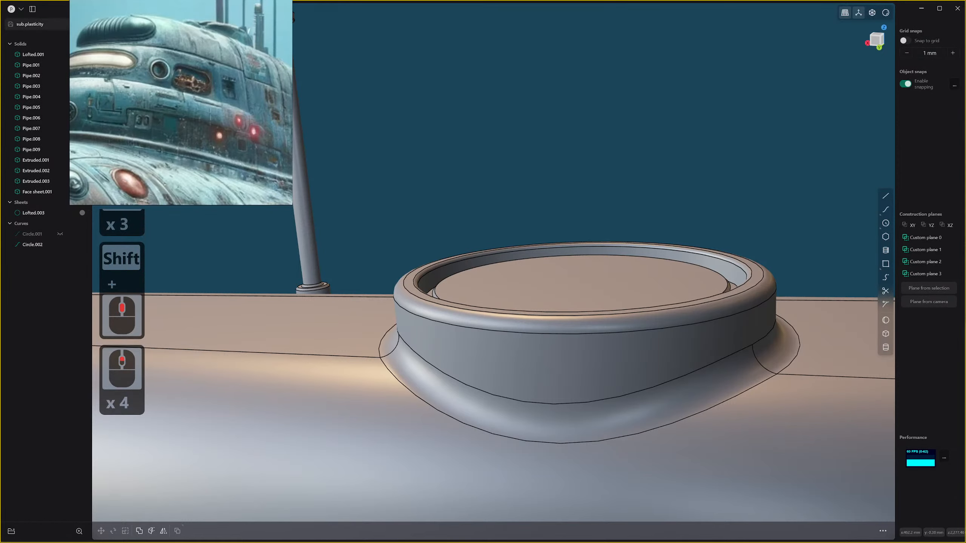
{"action": "key", "text": "ctrl+b"}
{"action": "scroll", "coordinate": [179, 119], "scroll_direction": "up", "scroll_amount": 2}
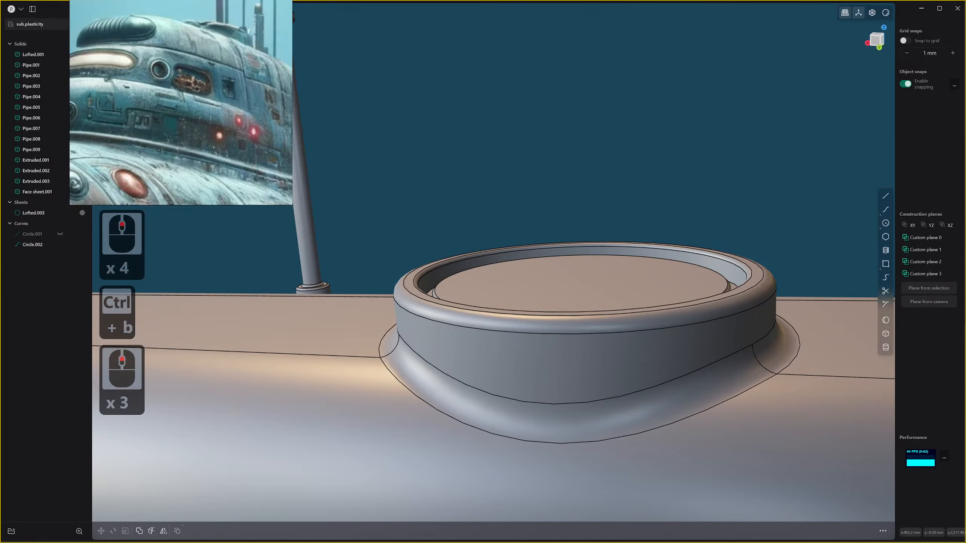
{"action": "scroll", "coordinate": [180, 118], "scroll_direction": "up", "scroll_amount": 6}
{"action": "scroll", "coordinate": [180, 118], "scroll_direction": "up", "scroll_amount": 4}
{"action": "scroll", "coordinate": [179, 118], "scroll_direction": "down", "scroll_amount": 2}
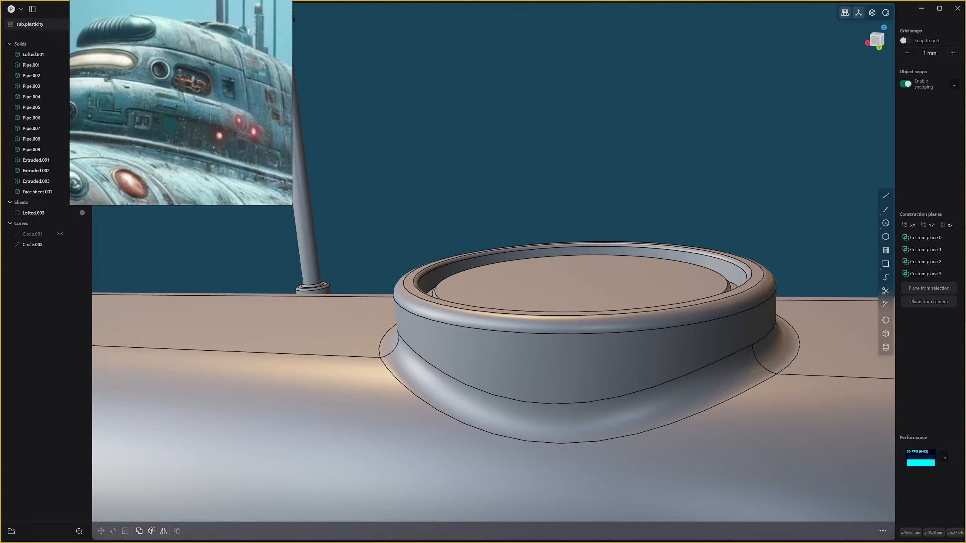
{"action": "scroll", "coordinate": [180, 118], "scroll_direction": "down", "scroll_amount": 6}
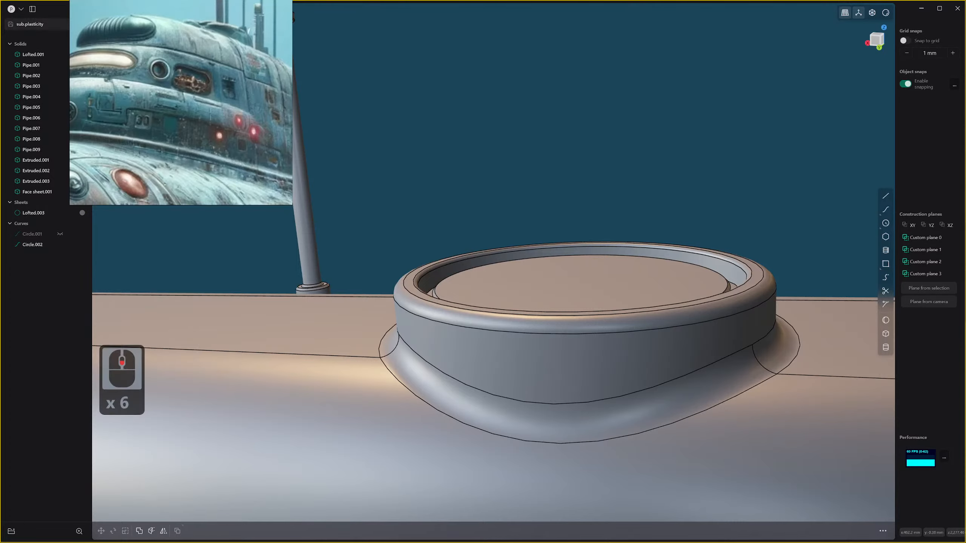
Copy a screw from the kit and place it, scaled up, on the hatch's outer side wall.
{"action": "left_click", "coordinate": [180, 118]}
{"action": "key", "text": "ctrl+shift+c"}
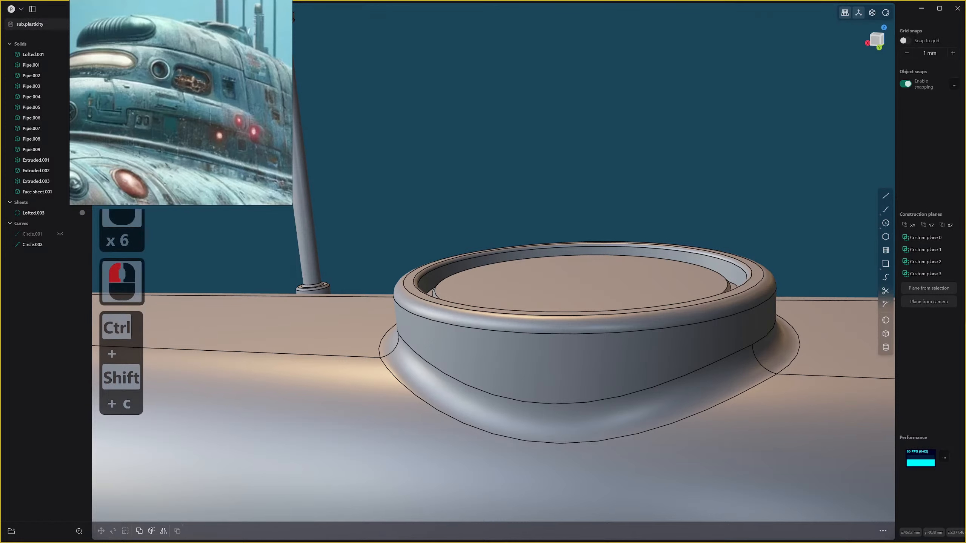
{"action": "left_click", "coordinate": [947, 203]}
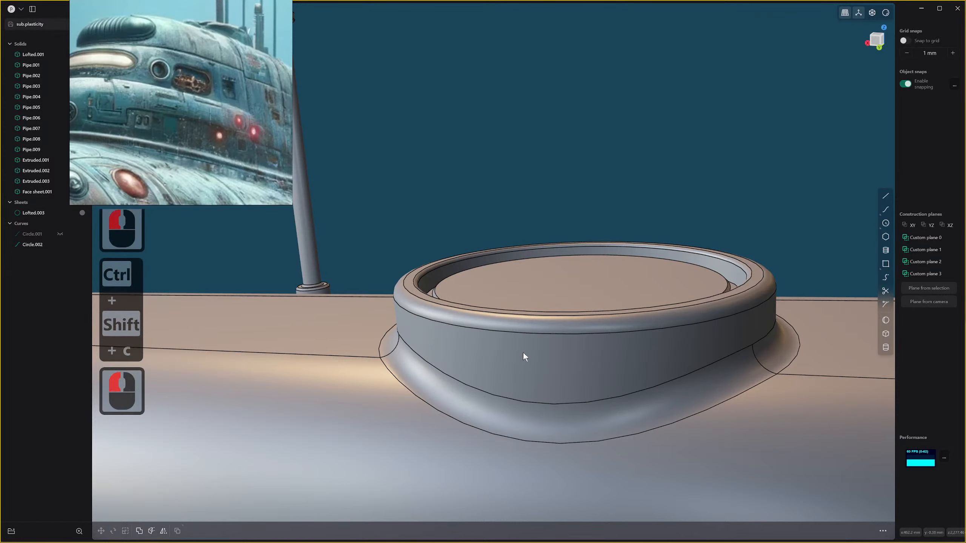
{"action": "middle_click_drag", "start_coordinate": [522, 356], "coordinate": [531, 355]}
{"action": "key", "text": "ctrl+shift+v"}
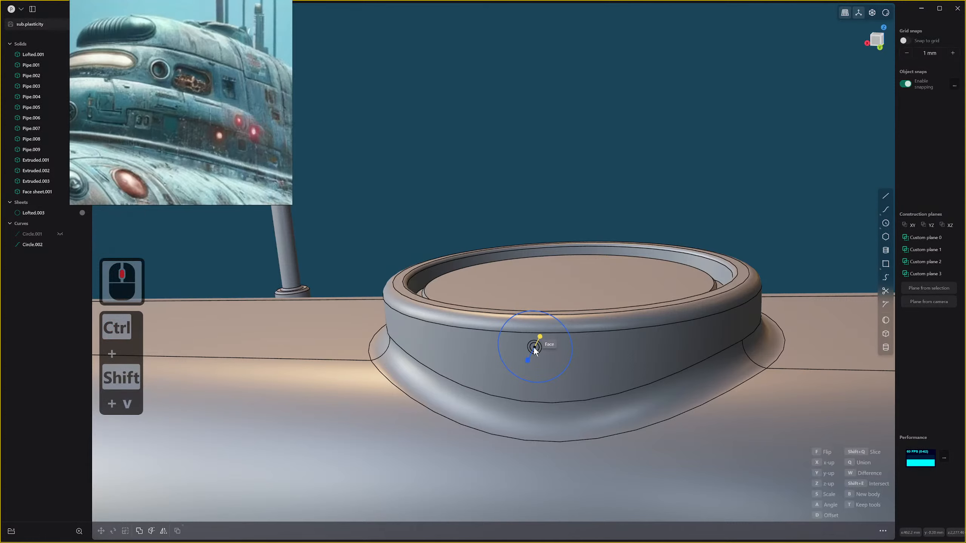
{"action": "left_click", "coordinate": [534, 360]}
{"action": "left_click_drag", "start_coordinate": [519, 386], "coordinate": [518, 390]}
{"action": "right_click", "coordinate": [517, 390]}
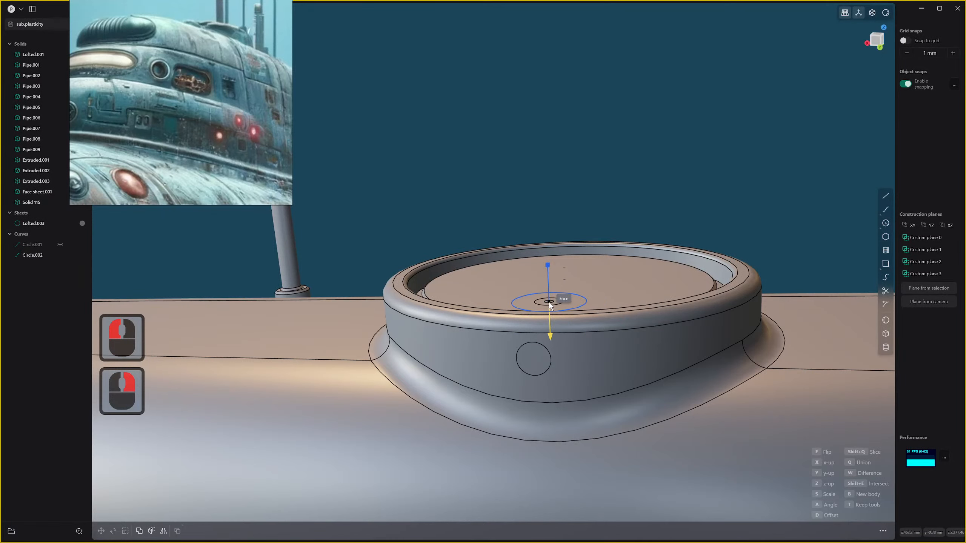
Place a second, smaller copy of the screw on the hatch's inner disc and finish placing.
{"action": "left_click", "coordinate": [546, 271]}
{"action": "right_click", "coordinate": [546, 271]}
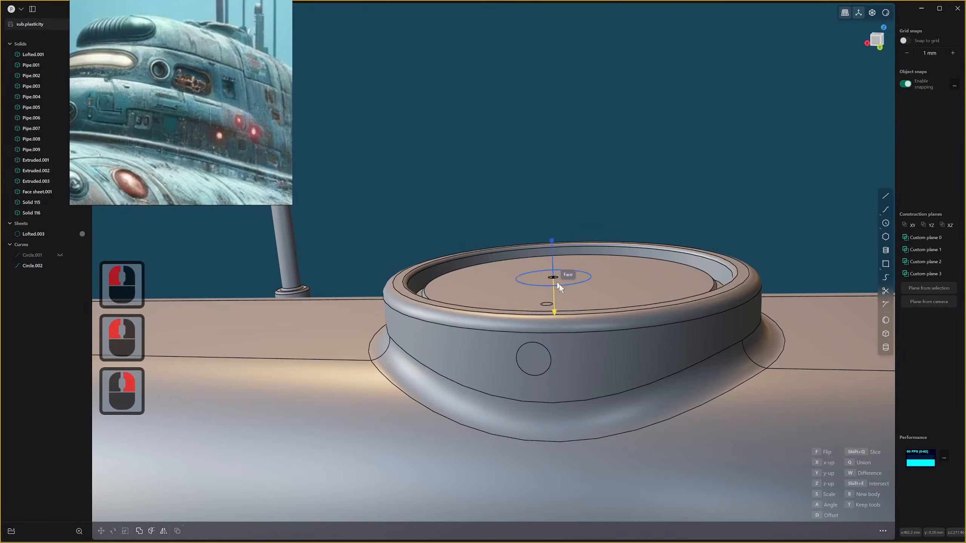
{"action": "key", "text": "Escape"}
Move the screw on the inner disc about 30 mm along Y toward the disc's rim.
{"action": "middle_click_drag", "start_coordinate": [535, 337], "coordinate": [565, 299]}
{"action": "key", "text": "4"}
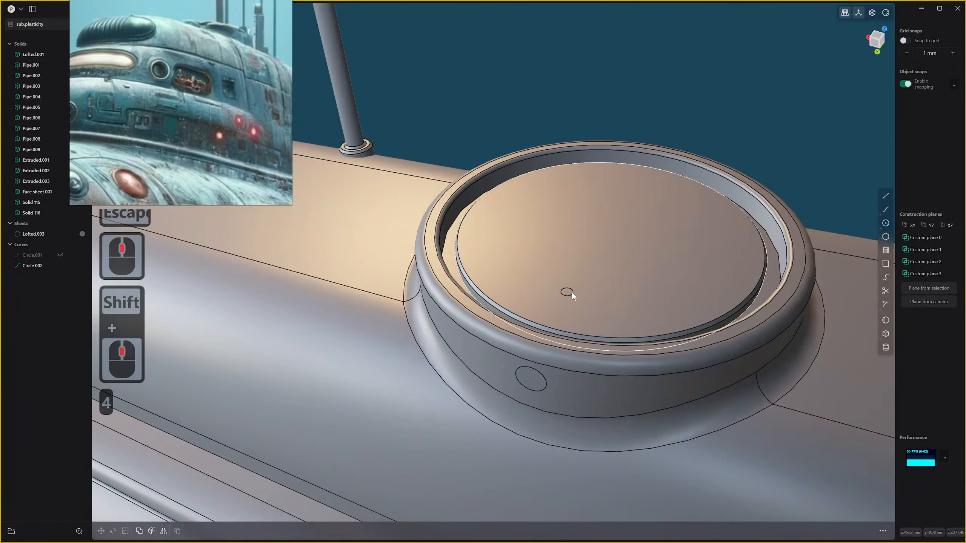
{"action": "left_click", "coordinate": [571, 290]}
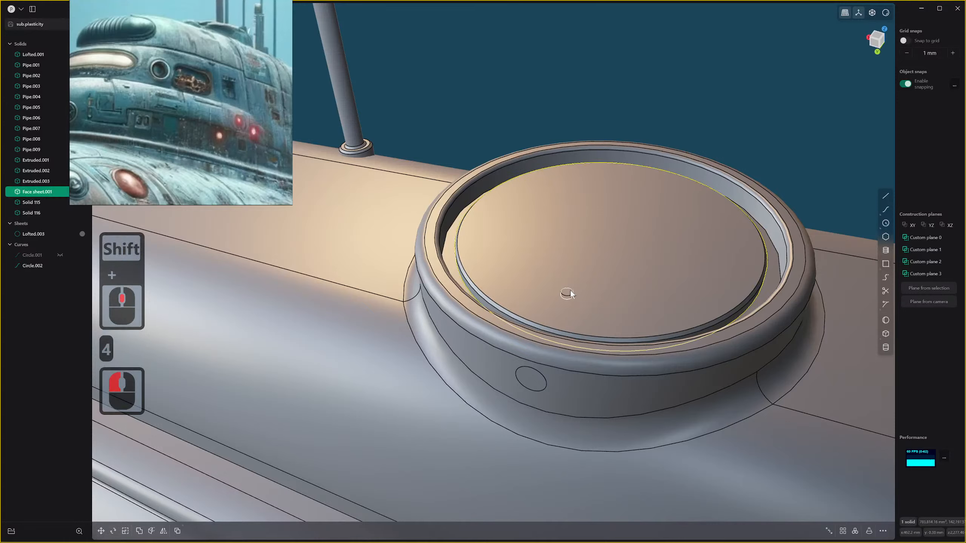
{"action": "left_click", "coordinate": [570, 292]}
{"action": "key", "text": "g"}
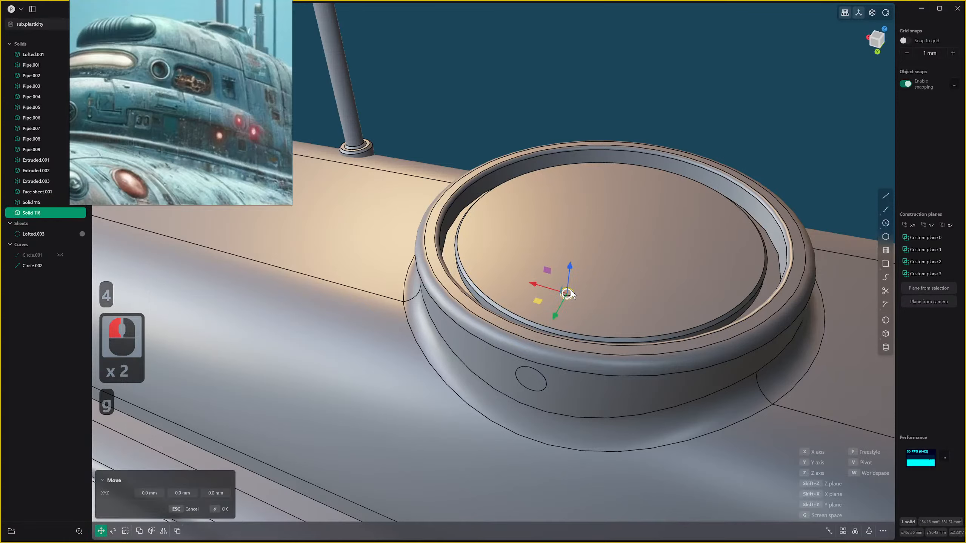
{"action": "left_click", "coordinate": [534, 371]}
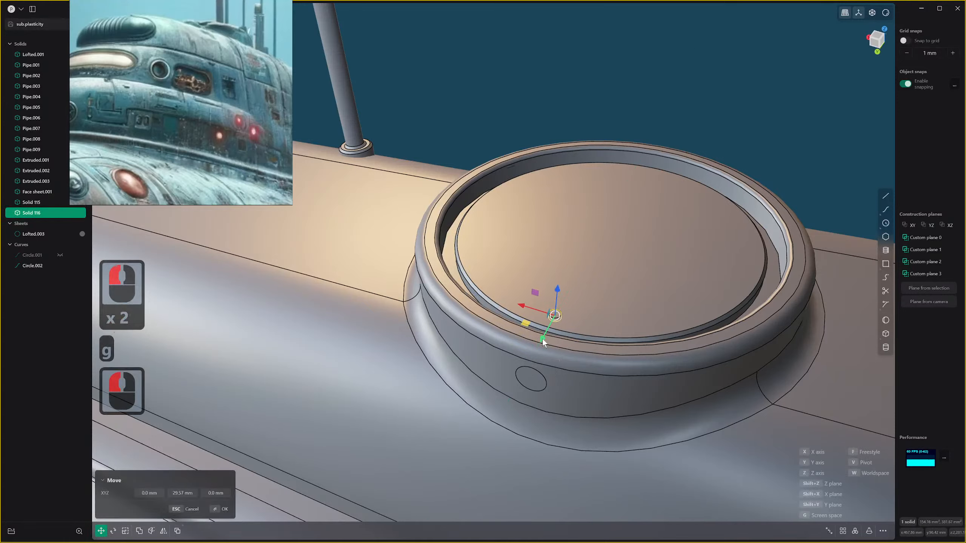
{"action": "right_click", "coordinate": [536, 380]}
{"action": "left_click", "coordinate": [535, 380]}
{"action": "middle_click_drag", "start_coordinate": [528, 377], "coordinate": [815, 509]}
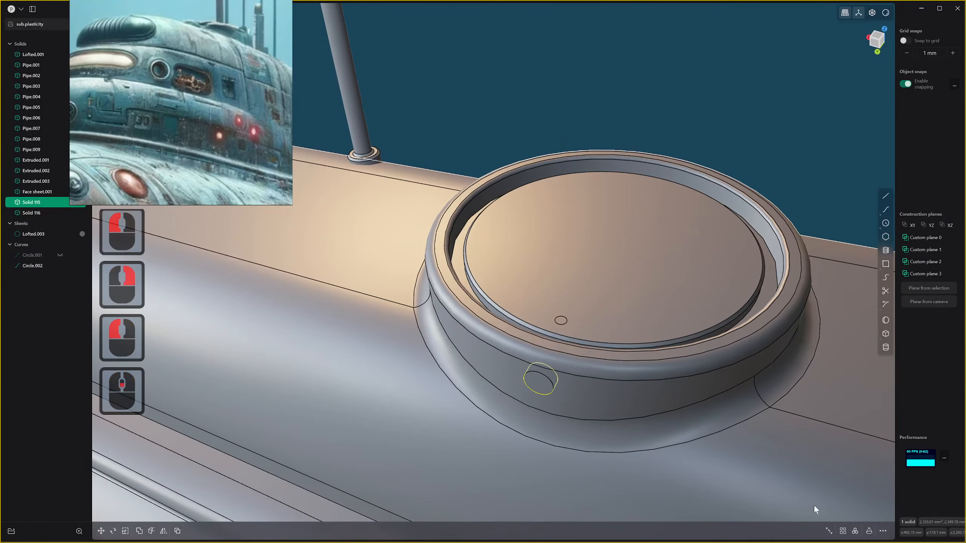
{"action": "left_click", "coordinate": [856, 531]}
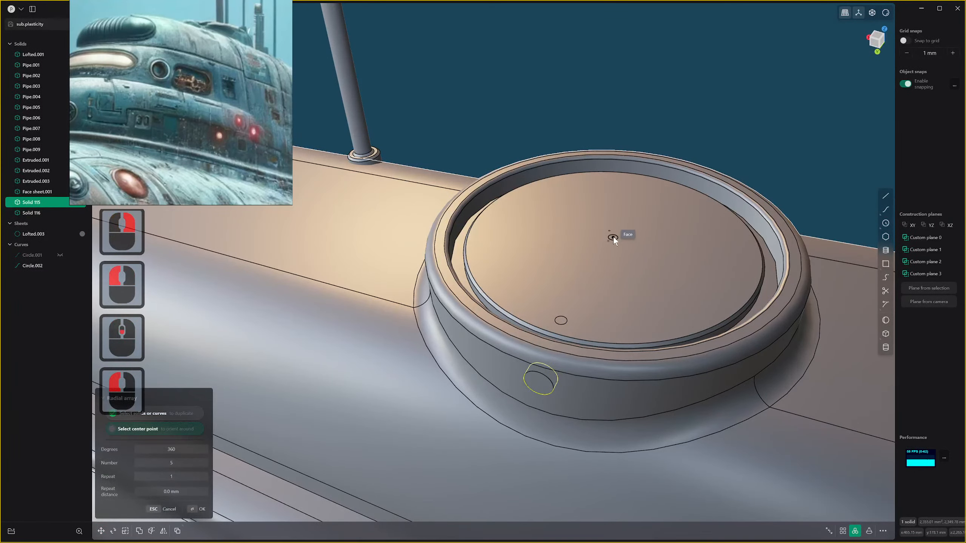
{"action": "key", "text": "7"}
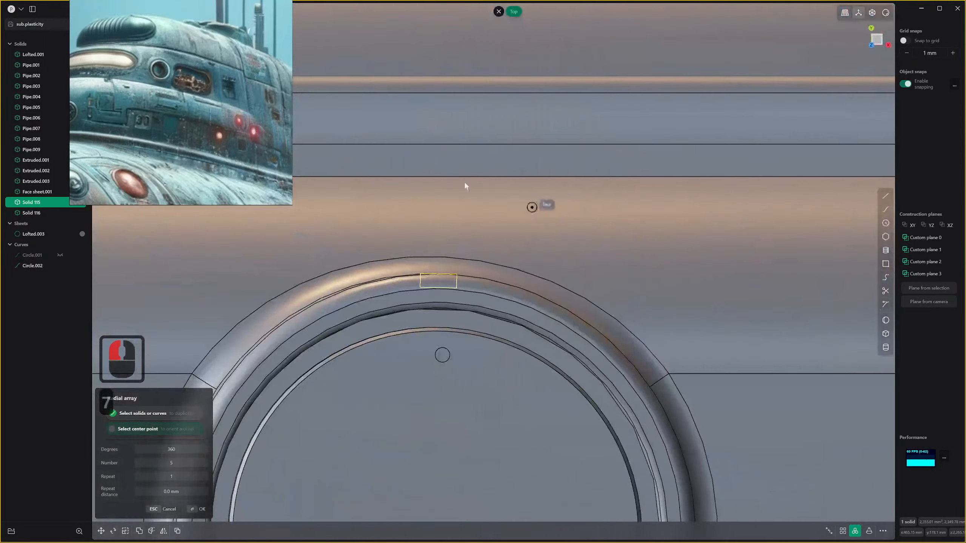
{"action": "scroll", "coordinate": [380, 368], "scroll_direction": "down", "scroll_amount": 3}
{"action": "middle_click_drag", "start_coordinate": [381, 368], "coordinate": [421, 302], "text": "shift"}
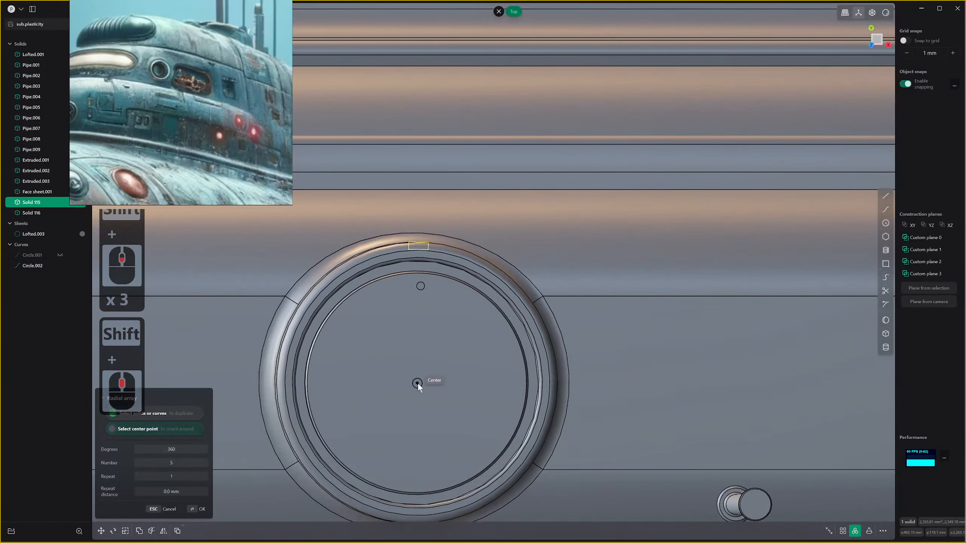
{"action": "left_click", "coordinate": [418, 383]}
{"action": "middle_click_drag", "start_coordinate": [418, 383], "coordinate": [619, 322]}
{"action": "scroll", "coordinate": [513, 310], "scroll_direction": "down", "scroll_amount": 3, "text": "shift"}
{"action": "scroll", "coordinate": [513, 310], "scroll_direction": "up", "scroll_amount": 5, "text": "shift"}
{"action": "scroll", "coordinate": [512, 310], "scroll_direction": "up", "scroll_amount": 4, "text": "shift"}
{"action": "mouse_move", "coordinate": [543, 325]}
{"action": "middle_mouse_down"}
{"action": "mouse_move", "coordinate": [582, 315]}
{"action": "mouse_move", "coordinate": [568, 304]}
{"action": "mouse_move", "coordinate": [513, 307]}
{"action": "middle_mouse_up"}
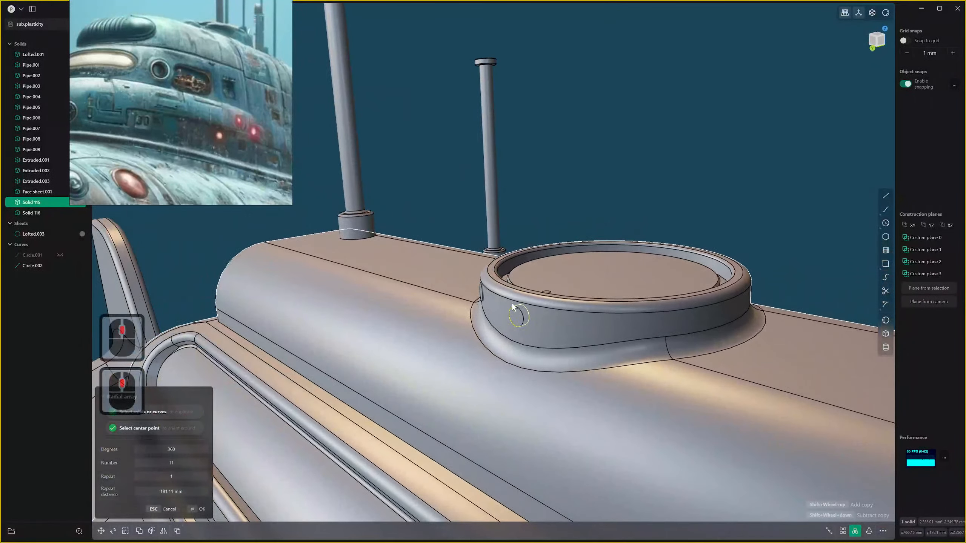
{"action": "scroll", "coordinate": [534, 312], "scroll_direction": "up", "scroll_amount": 5, "text": "shift"}
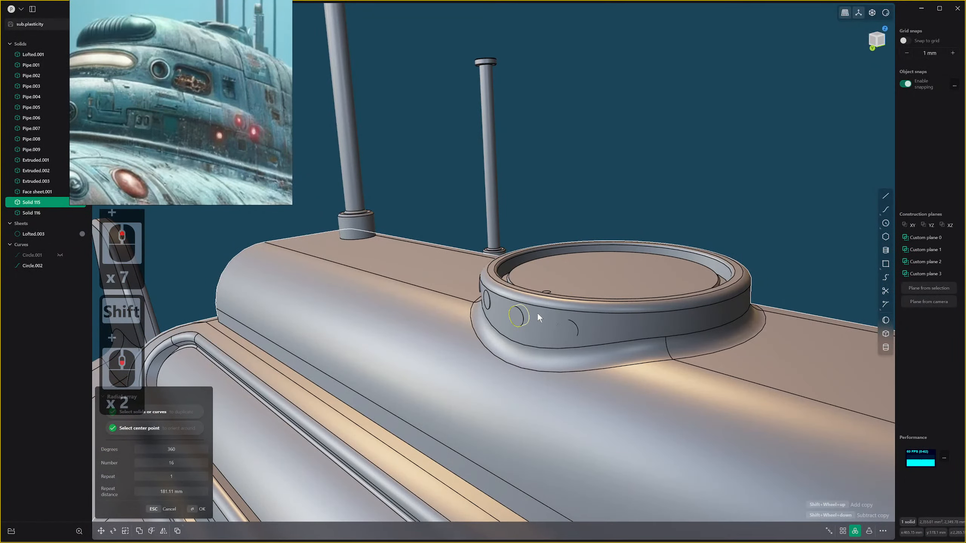
{"action": "key", "text": "alt+z"}
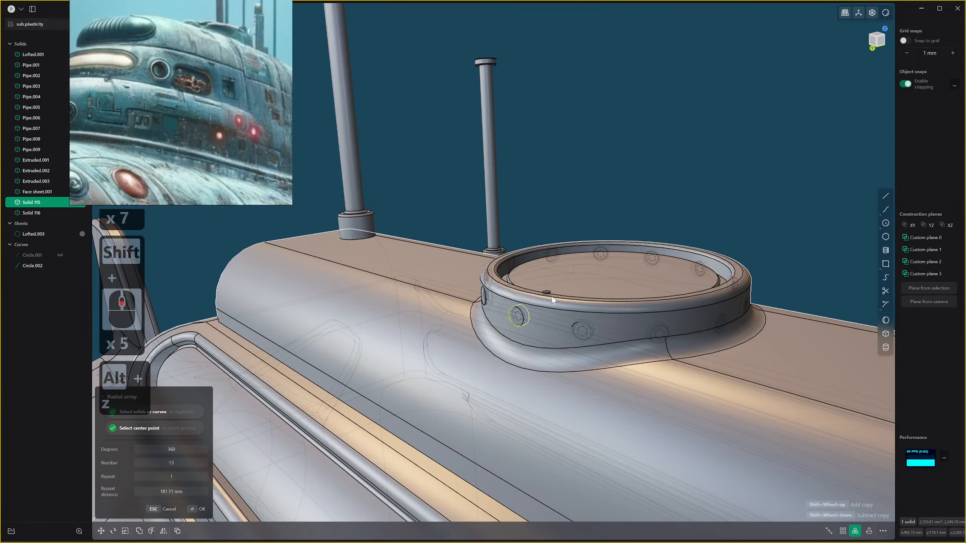
{"action": "key", "text": "ctrl+z"}
{"action": "key", "text": "ctrl+z"}
{"action": "key", "text": "Escape"}
{"action": "mouse_move", "coordinate": [617, 196]}
{"action": "middle_mouse_down"}
{"action": "mouse_move", "coordinate": [638, 210]}
{"action": "mouse_move", "coordinate": [619, 227]}
{"action": "middle_mouse_up"}
{"action": "key", "text": "alt+z"}
Scale the side wall screw along Y so that it sticks out further from the hatch.
{"action": "key", "text": "4"}
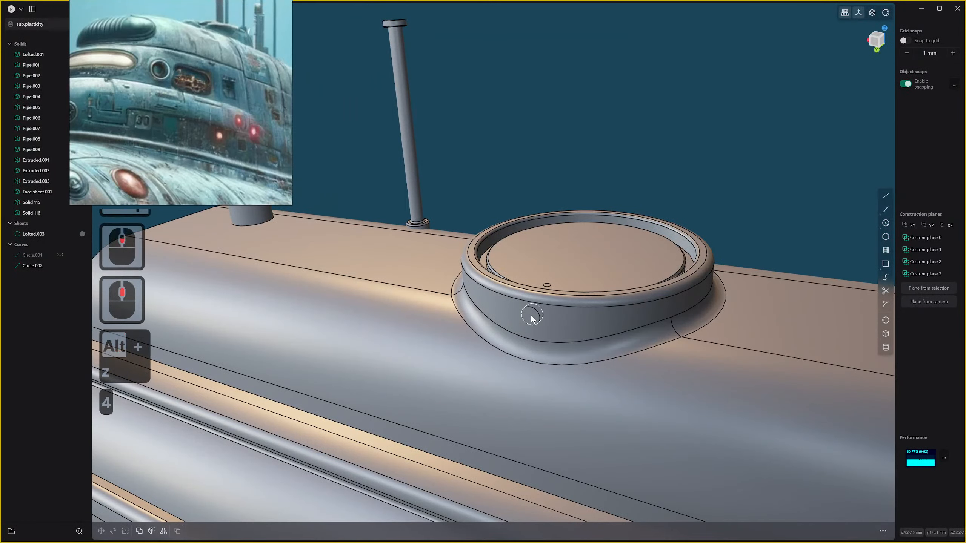
{"action": "left_click", "coordinate": [531, 317]}
{"action": "key", "text": "s"}
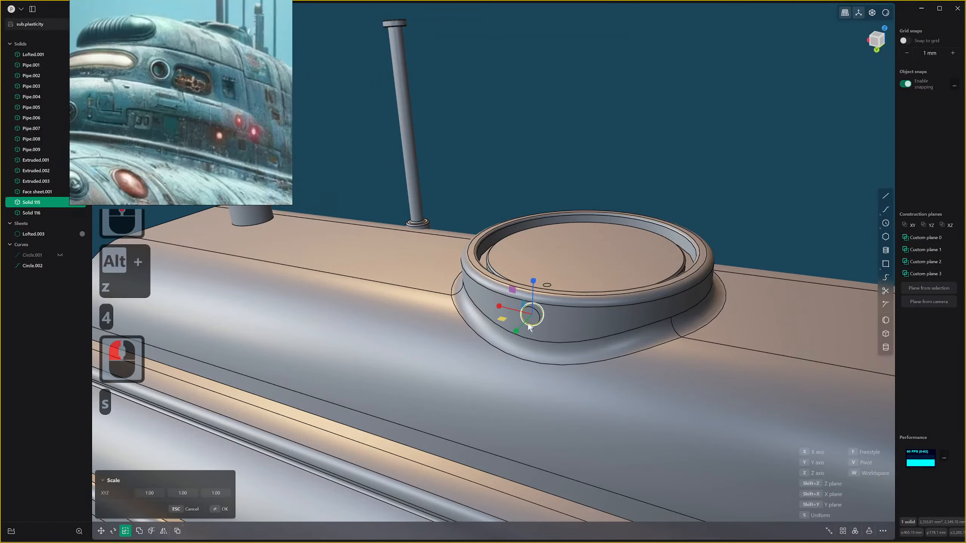
{"action": "left_click_drag", "start_coordinate": [520, 331], "coordinate": [500, 356]}
{"action": "right_click", "coordinate": [504, 354]}
Radially array the side wall screw around the hatch's center with 24 copies over 360 degrees.
{"action": "right_click_drag", "start_coordinate": [564, 312], "coordinate": [485, 323]}
{"action": "middle_click_drag", "start_coordinate": [486, 324], "coordinate": [497, 344]}
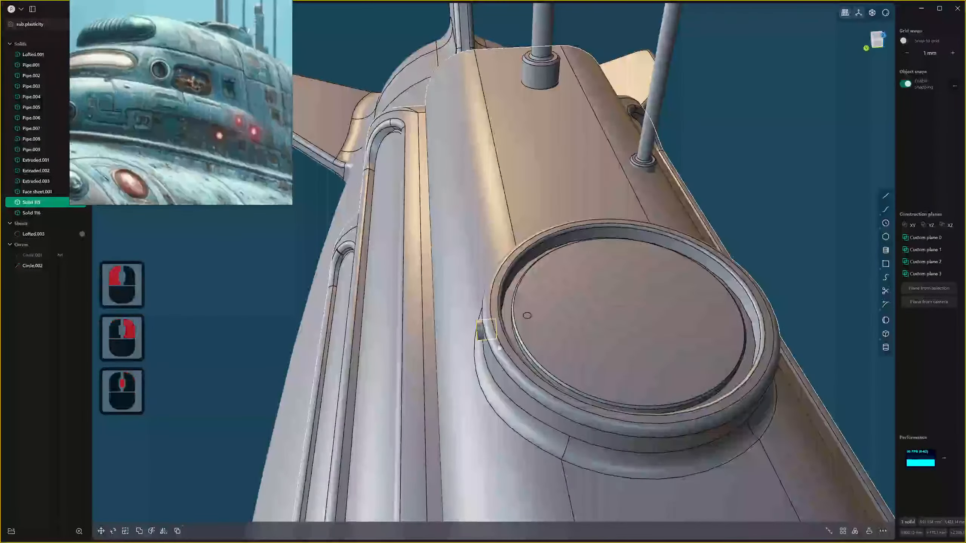
{"action": "left_click", "coordinate": [855, 532]}
{"action": "middle_click_drag", "start_coordinate": [688, 337], "coordinate": [659, 343]}
{"action": "key", "text": "7"}
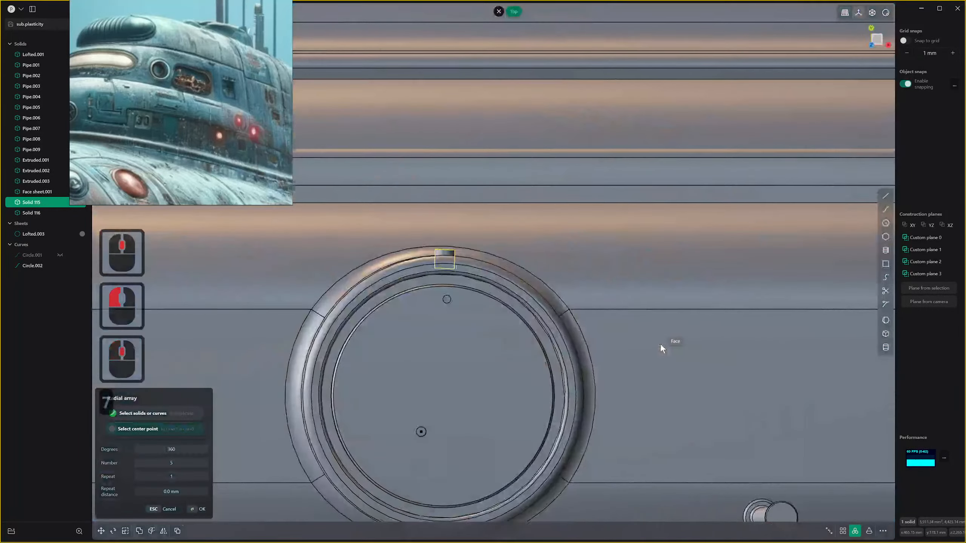
{"action": "left_click", "coordinate": [443, 397]}
{"action": "middle_click_drag", "start_coordinate": [445, 397], "coordinate": [619, 298]}
{"action": "scroll", "coordinate": [629, 290], "scroll_direction": "up", "scroll_amount": 11, "text": "shift"}
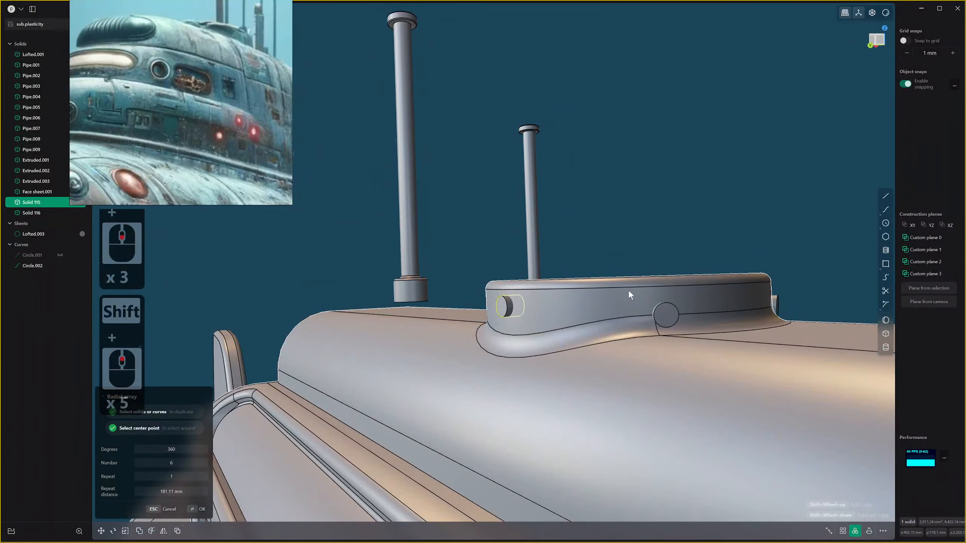
{"action": "scroll", "coordinate": [629, 292], "scroll_direction": "up", "scroll_amount": 8, "text": "shift"}
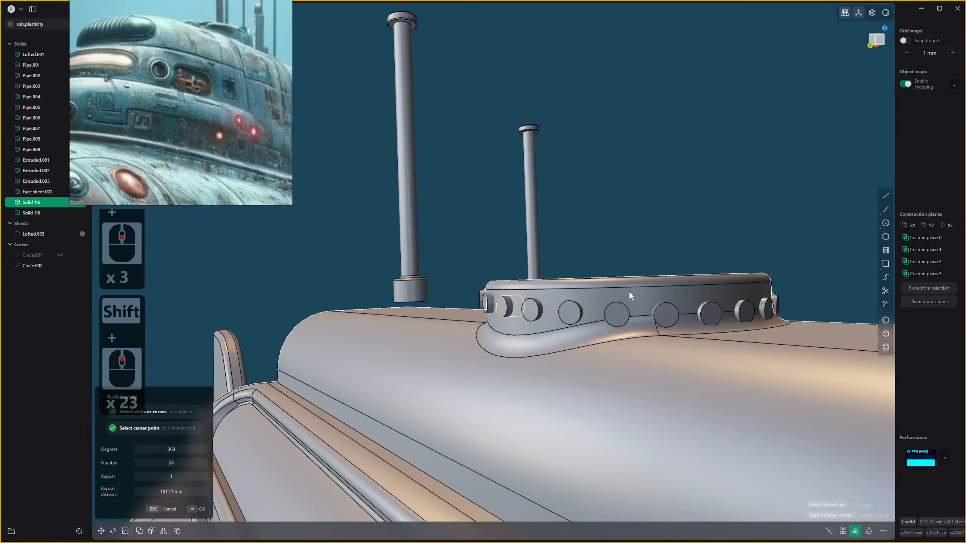
{"action": "middle_click_drag", "start_coordinate": [630, 293], "coordinate": [705, 279]}
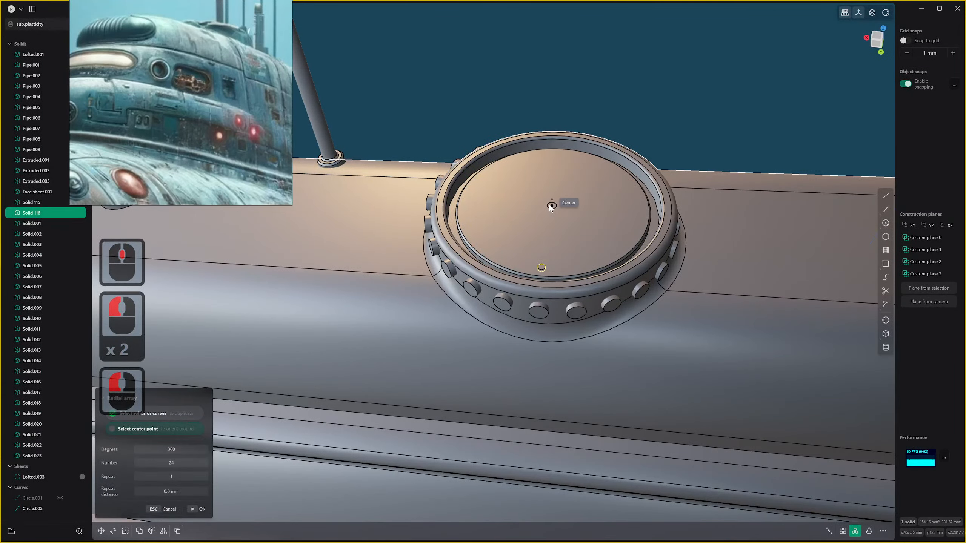
Radially array the inner disc's screw over 360 degrees around the disc's center.
{"action": "left_click", "coordinate": [549, 206]}
{"action": "scroll", "coordinate": [548, 204], "scroll_direction": "up", "scroll_amount": 2, "text": "shift"}
{"action": "left_click", "coordinate": [549, 202]}
{"action": "right_click", "coordinate": [549, 202]}
{"action": "scroll", "coordinate": [549, 203], "scroll_direction": "down", "scroll_amount": 4}
{"action": "left_click", "coordinate": [692, 330]}
{"action": "scroll", "coordinate": [692, 327], "scroll_direction": "down", "scroll_amount": 1}
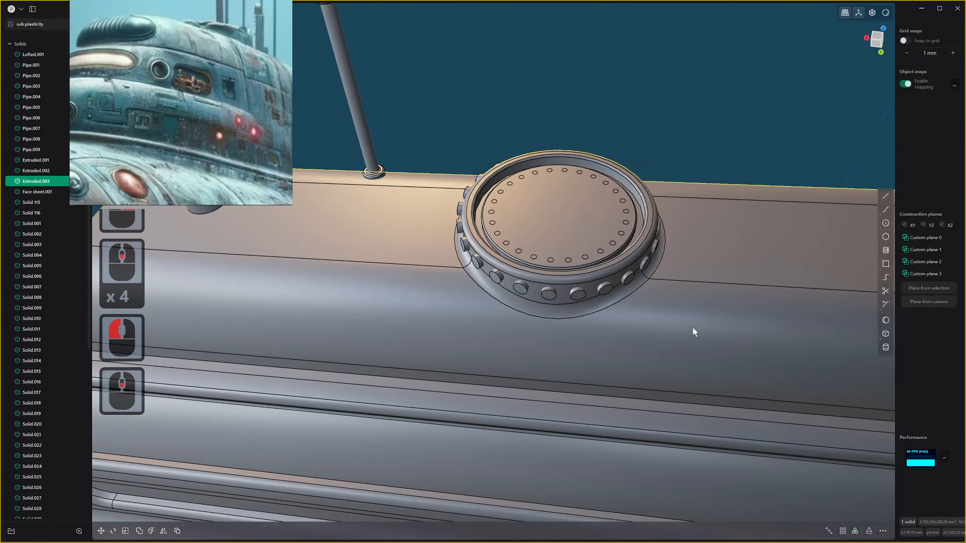
{"action": "scroll", "coordinate": [692, 327], "scroll_direction": "down", "scroll_amount": 15}
{"action": "middle_click_drag", "start_coordinate": [691, 325], "coordinate": [693, 312]}
{"action": "key", "text": "4"}
{"action": "left_click", "coordinate": [694, 286]}
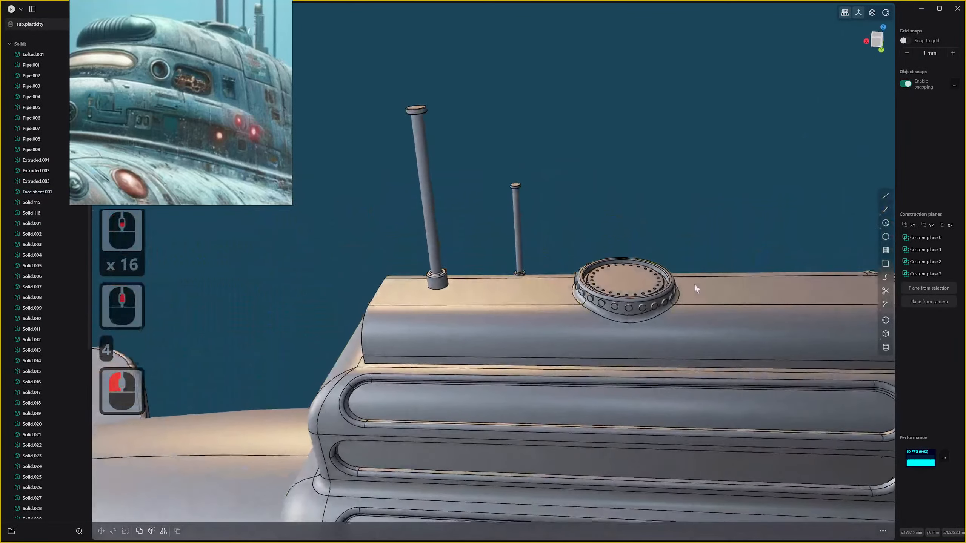
{"action": "scroll", "coordinate": [684, 277], "scroll_direction": "up", "scroll_amount": 2}
{"action": "key", "text": "q"}
{"action": "left_click_drag", "start_coordinate": [558, 239], "coordinate": [714, 337]}
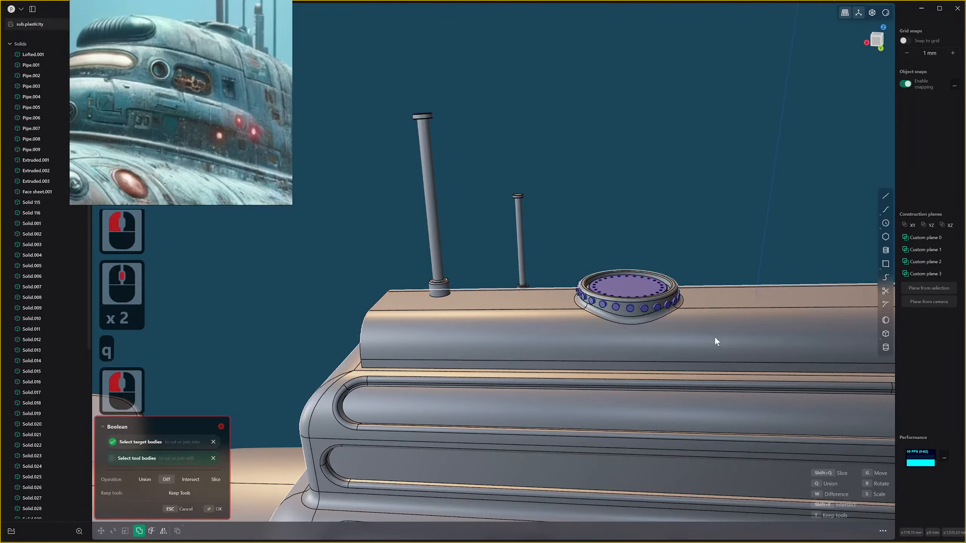
{"action": "key", "text": "w"}
{"action": "scroll", "coordinate": [695, 330], "scroll_direction": "up", "scroll_amount": 2}
{"action": "left_click", "coordinate": [695, 328]}
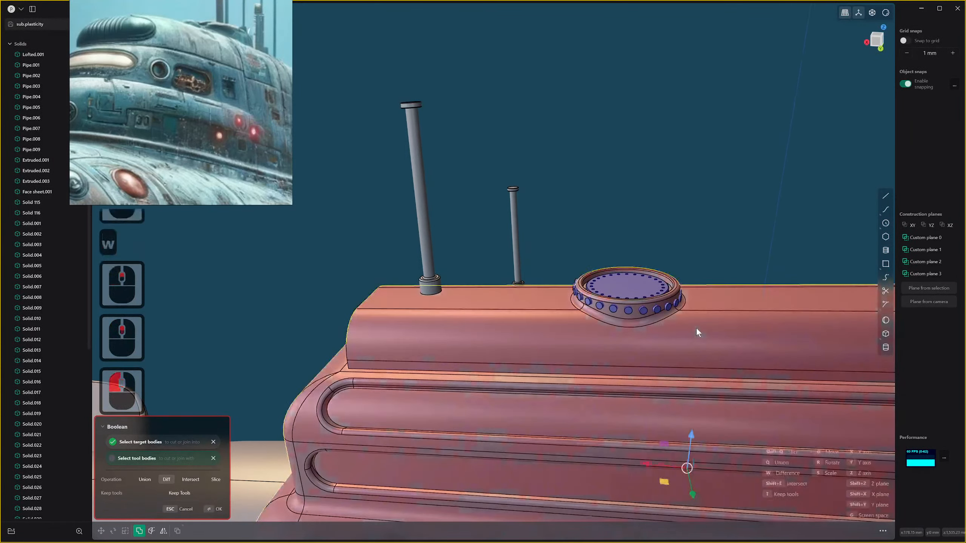
{"action": "key", "text": "Escape"}
{"action": "left_click", "coordinate": [748, 335]}
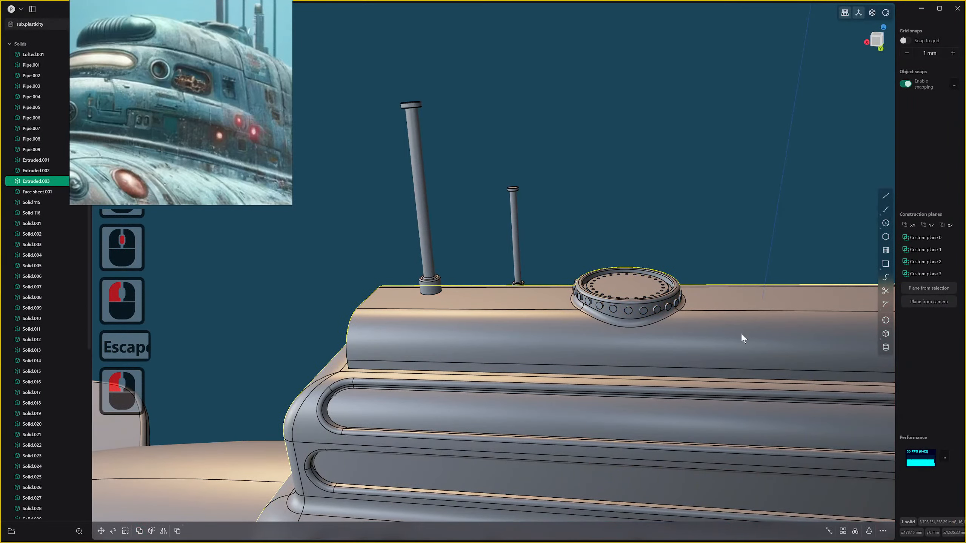
{"action": "key", "text": "q"}
{"action": "left_click_drag", "start_coordinate": [571, 243], "coordinate": [747, 368]}
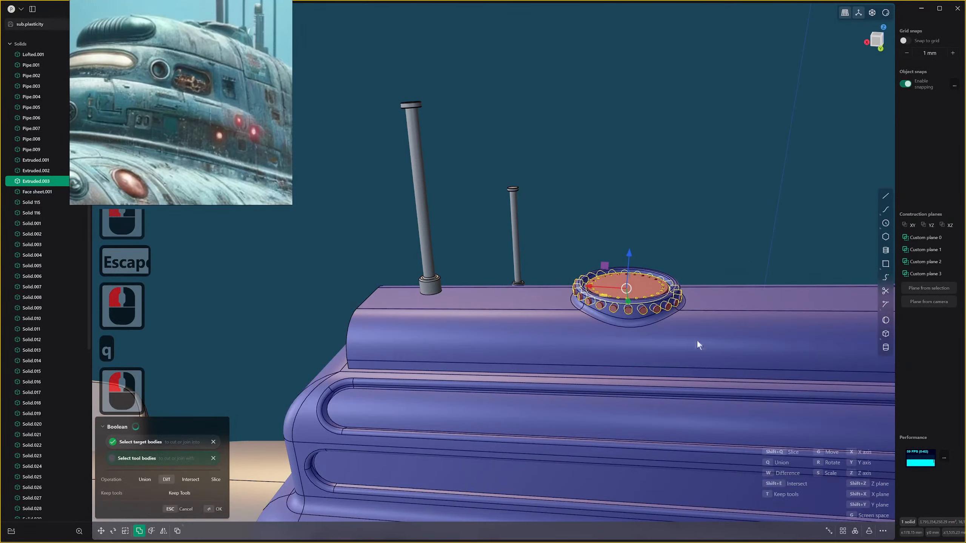
{"action": "key", "text": "Escape"}
Union the hatch's inner disc with the submarine tower body using a Boolean.
{"action": "left_click", "coordinate": [640, 284]}
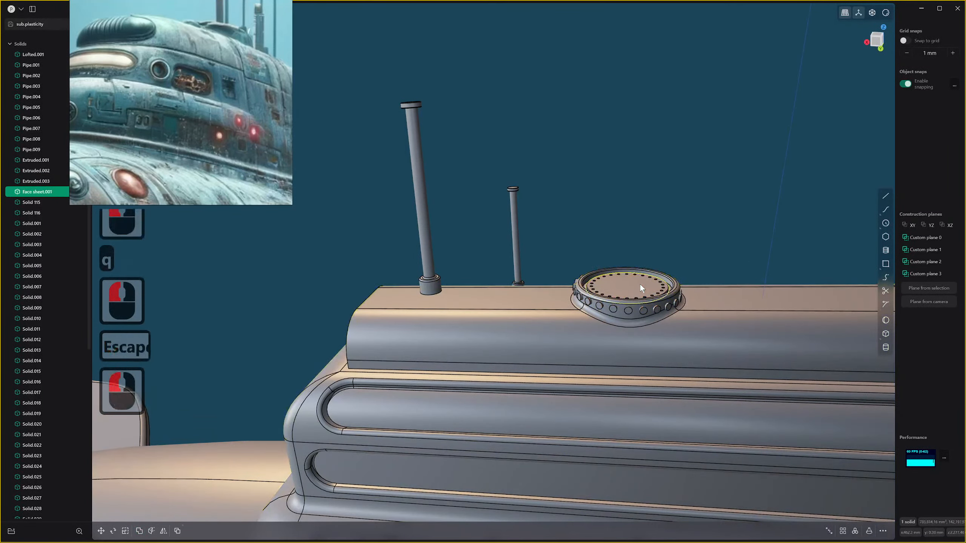
{"action": "key", "text": "q"}
{"action": "left_click", "coordinate": [699, 321]}
{"action": "key", "text": "q"}
{"action": "right_click", "coordinate": [709, 314]}
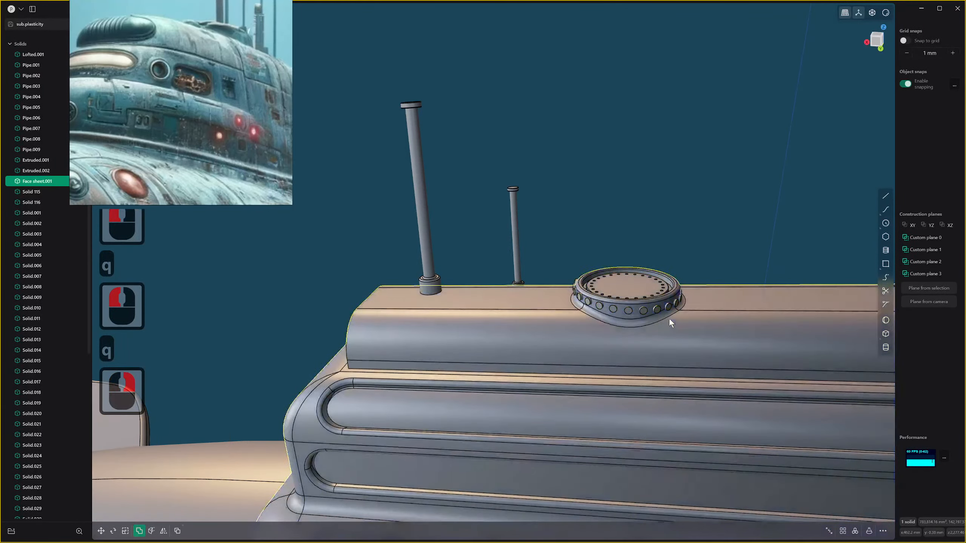
{"action": "scroll", "coordinate": [668, 318], "scroll_direction": "up", "scroll_amount": 2}
{"action": "middle_click_drag", "start_coordinate": [687, 344], "coordinate": [684, 334]}
{"action": "scroll", "coordinate": [685, 345], "scroll_direction": "down", "scroll_amount": 2}
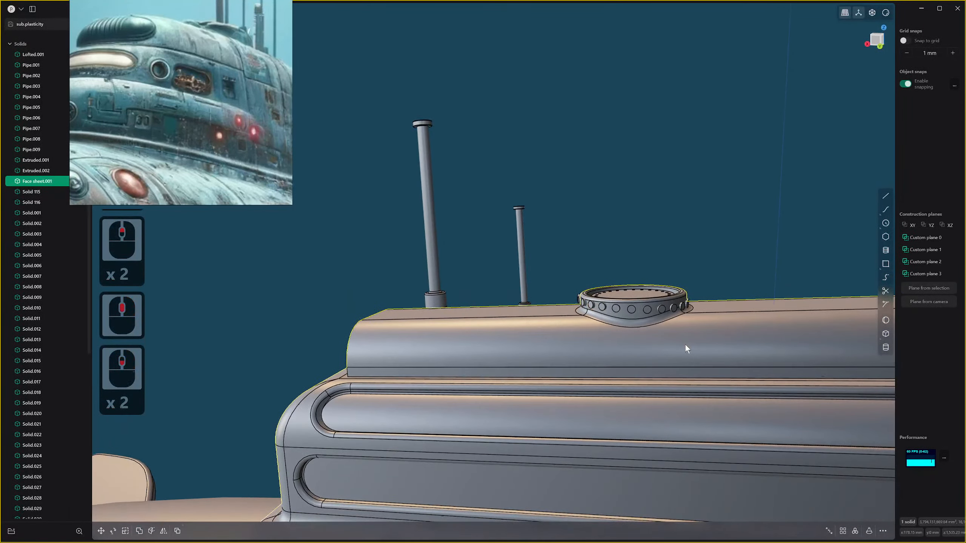
{"action": "left_click", "coordinate": [646, 308]}
{"action": "left_click", "coordinate": [722, 350]}
{"action": "key", "text": "1"}
{"action": "left_click", "coordinate": [576, 273]}
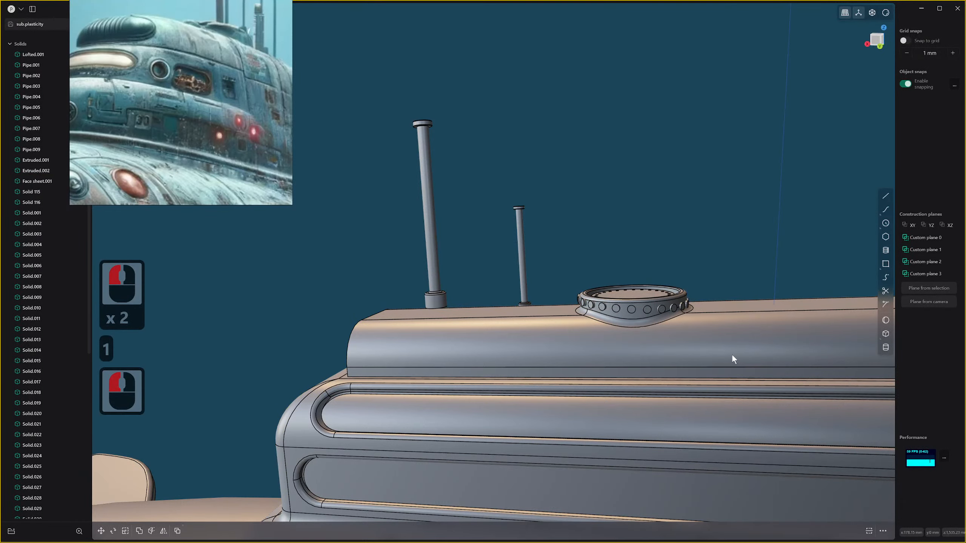
{"action": "left_click", "coordinate": [723, 358]}
{"action": "left_click", "coordinate": [745, 333]}
{"action": "scroll", "coordinate": [744, 332], "scroll_direction": "down", "scroll_amount": 10}
{"action": "right_click", "coordinate": [744, 333]}
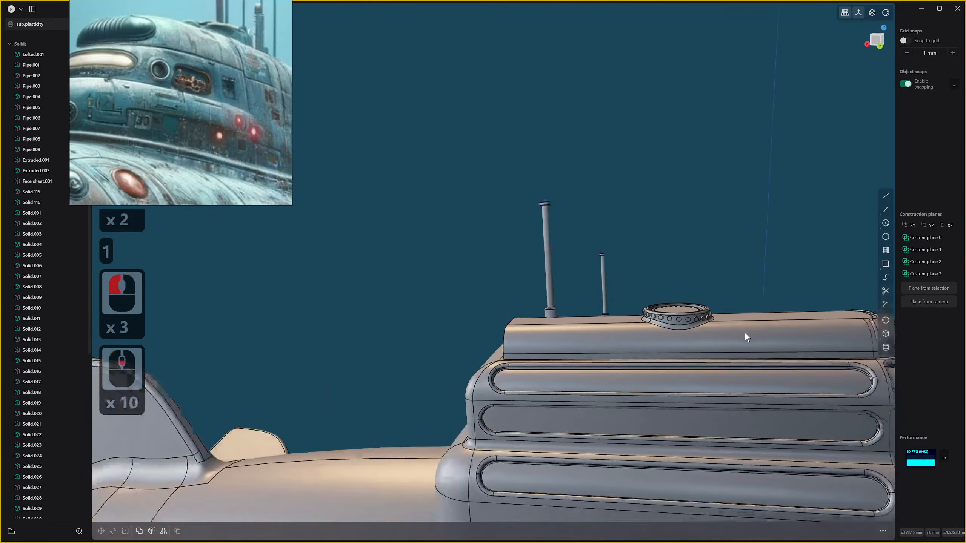
{"action": "key", "text": "Escape"}
{"action": "left_click", "coordinate": [756, 335]}
{"action": "scroll", "coordinate": [756, 335], "scroll_direction": "down", "scroll_amount": 6}
{"action": "scroll", "coordinate": [756, 337], "scroll_direction": "down", "scroll_amount": 5}
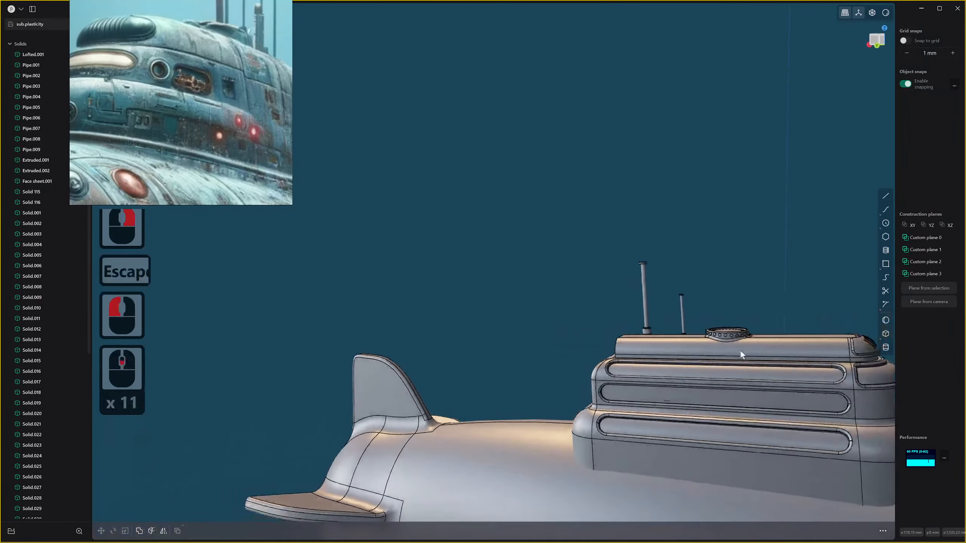
{"action": "middle_click", "coordinate": [761, 355]}
{"action": "left_click", "coordinate": [798, 358]}
{"action": "scroll", "coordinate": [791, 358], "scroll_direction": "down", "scroll_amount": 1, "text": "shift"}
{"action": "middle_click_drag", "start_coordinate": [798, 358], "coordinate": [739, 359]}
Move the reference image off the selection mode controls and switch to selecting whole solids.
{"action": "right_click_drag", "start_coordinate": [229, 156], "coordinate": [326, 278]}
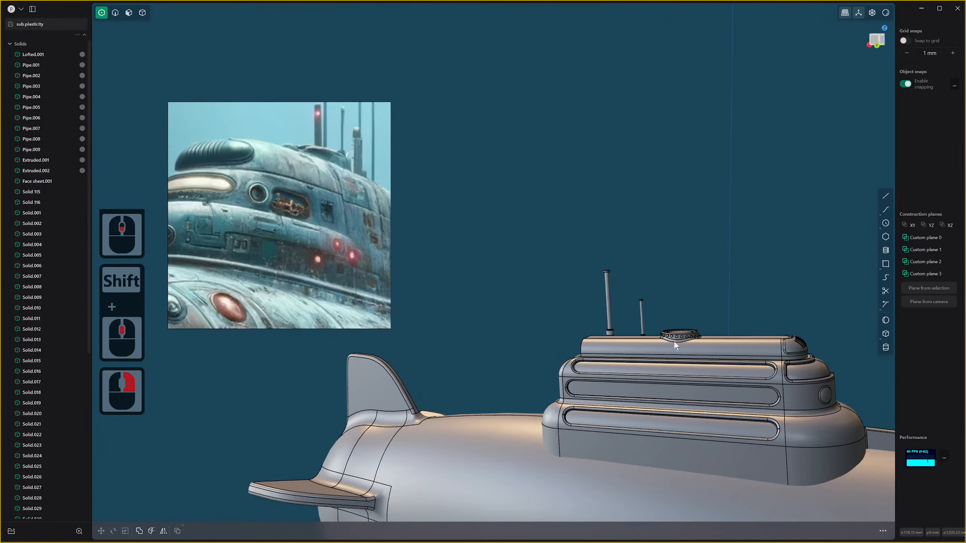
{"action": "left_click", "coordinate": [143, 13]}
{"action": "scroll", "coordinate": [703, 392], "scroll_direction": "down", "scroll_amount": 2}
{"action": "middle_click_drag", "start_coordinate": [786, 441], "coordinate": [763, 411], "text": "shift"}
Subtract the hatch's arrayed side wall and inner disc screws from the tower body with a Boolean difference.
{"action": "left_click", "coordinate": [764, 411]}
{"action": "middle_click_drag", "start_coordinate": [724, 342], "coordinate": [669, 340]}
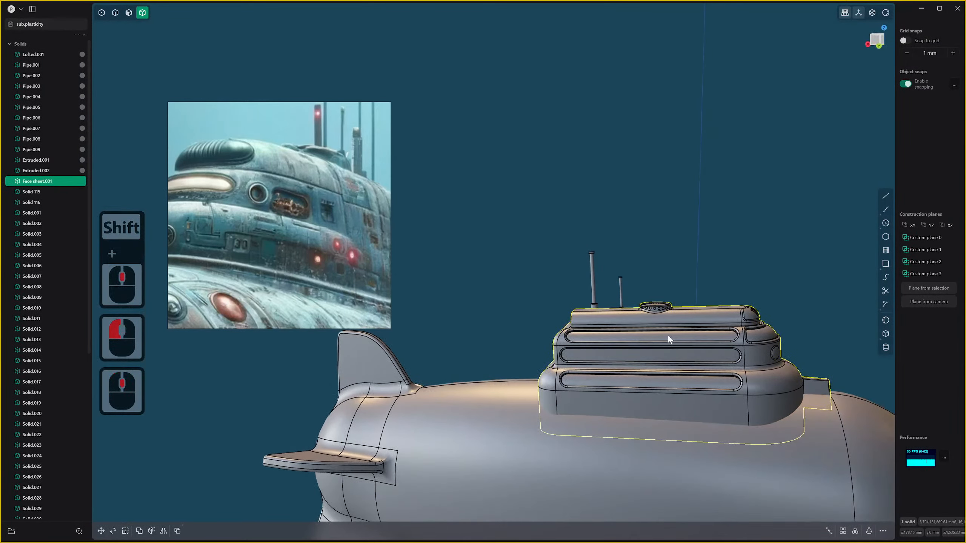
{"action": "key", "text": "q"}
{"action": "left_click", "coordinate": [650, 307]}
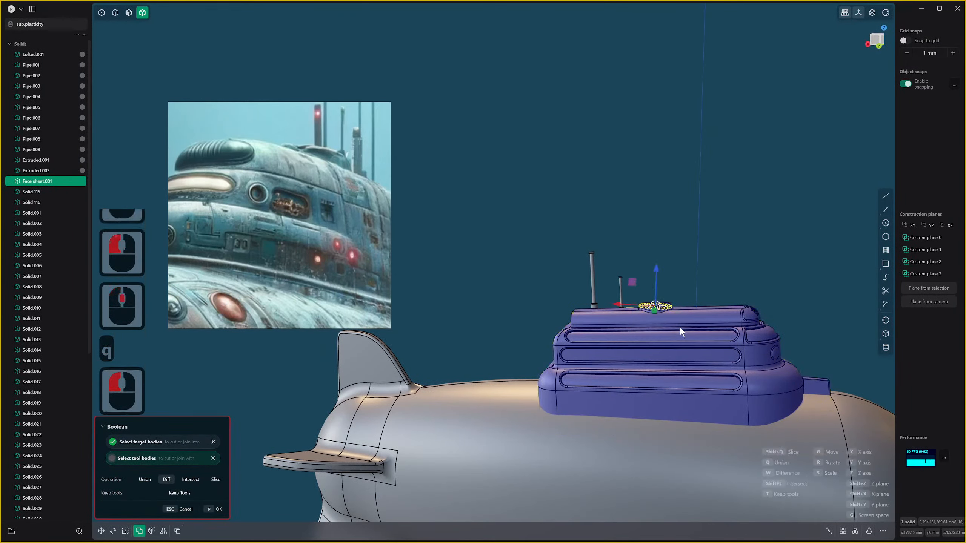
{"action": "scroll", "coordinate": [681, 329], "scroll_direction": "up", "scroll_amount": 20}
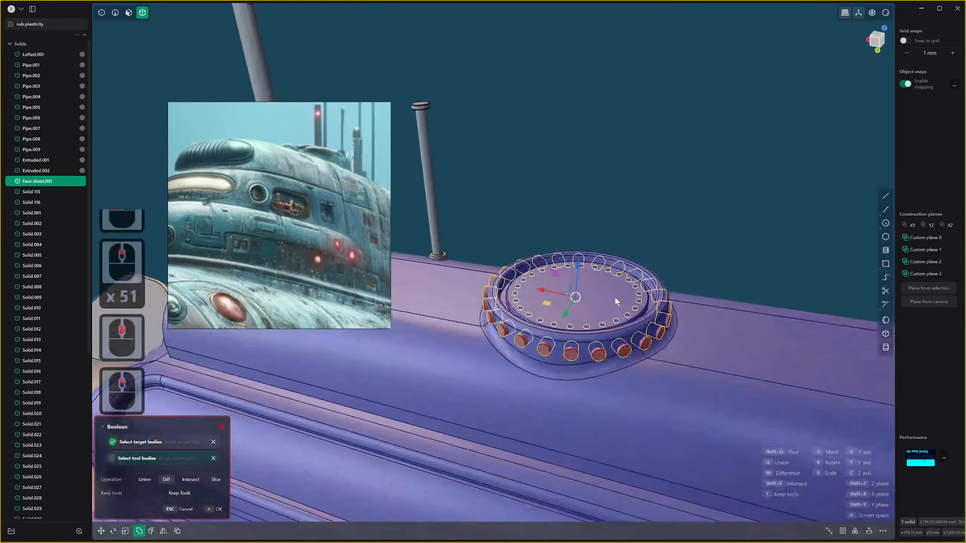
{"action": "scroll", "coordinate": [614, 297], "scroll_direction": "up", "scroll_amount": 10}
{"action": "middle_click_drag", "start_coordinate": [614, 294], "coordinate": [679, 308], "text": "shift"}
{"action": "scroll", "coordinate": [651, 346], "scroll_direction": "up", "scroll_amount": 3}
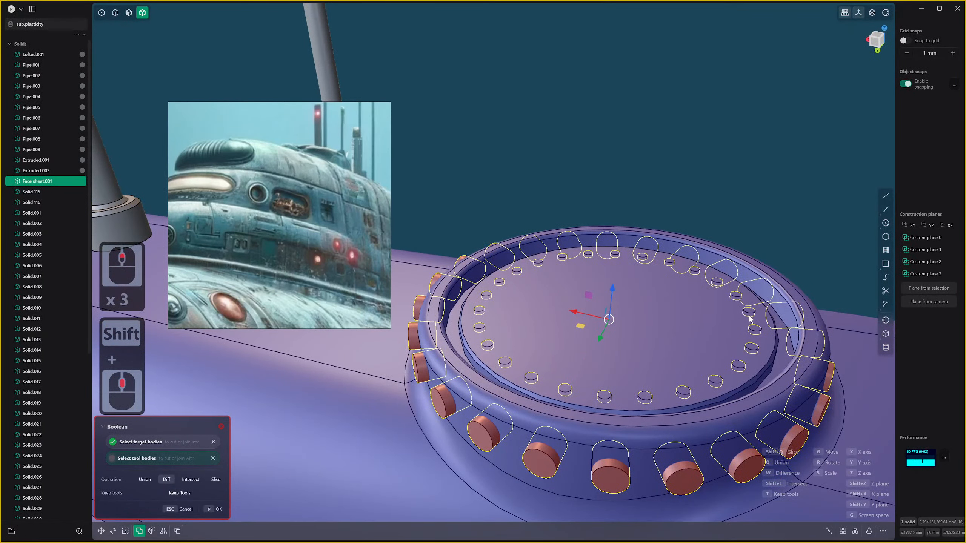
{"action": "key", "text": "q"}
{"action": "key", "text": "q"}
{"action": "key", "text": "w"}
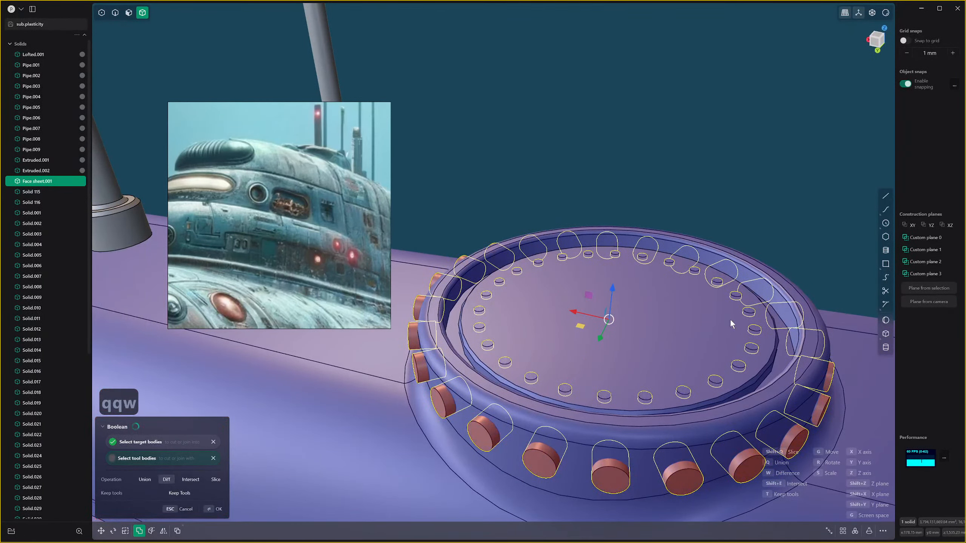
{"action": "right_click", "coordinate": [760, 208]}
{"action": "scroll", "coordinate": [689, 366], "scroll_direction": "down", "scroll_amount": 2}
{"action": "middle_click_drag", "start_coordinate": [689, 366], "coordinate": [673, 328]}
{"action": "right_click", "coordinate": [692, 354]}
Try to chamfer the rim edges of the screw holes around the hatch's side wall.
{"action": "scroll", "coordinate": [633, 337], "scroll_direction": "down", "scroll_amount": 7}
{"action": "scroll", "coordinate": [666, 351], "scroll_direction": "up", "scroll_amount": 13}
{"action": "scroll", "coordinate": [672, 328], "scroll_direction": "up", "scroll_amount": 8}
{"action": "middle_click", "coordinate": [604, 267]}
{"action": "key", "text": "2"}
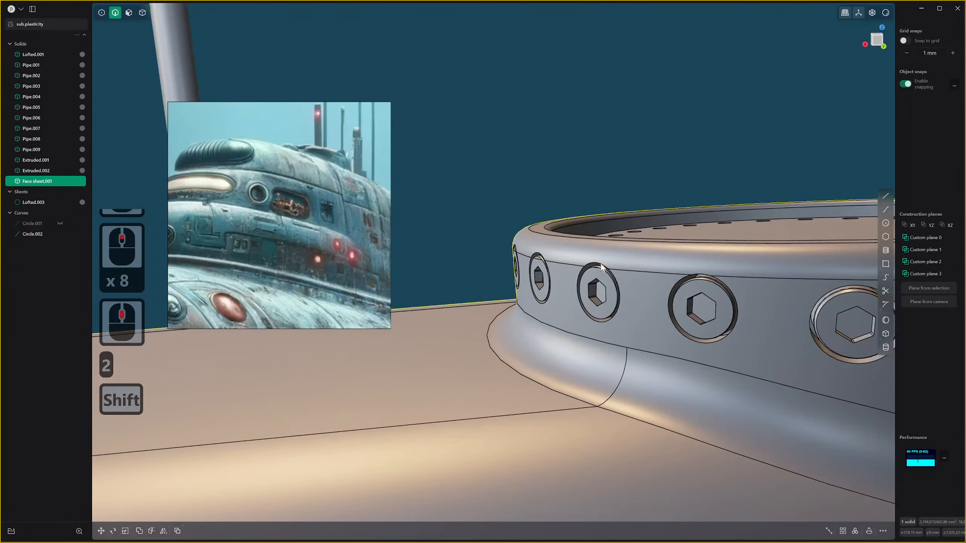
{"action": "left_click", "coordinate": [600, 265]}
{"action": "left_click_drag", "start_coordinate": [602, 264], "coordinate": [603, 264]}
{"action": "key", "text": "ctrl+z"}
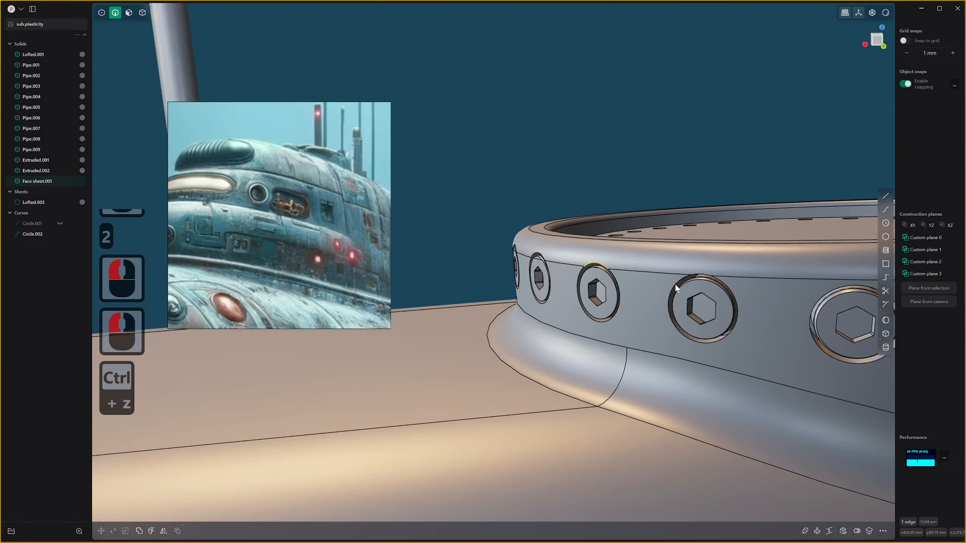
{"action": "left_click", "coordinate": [725, 287]}
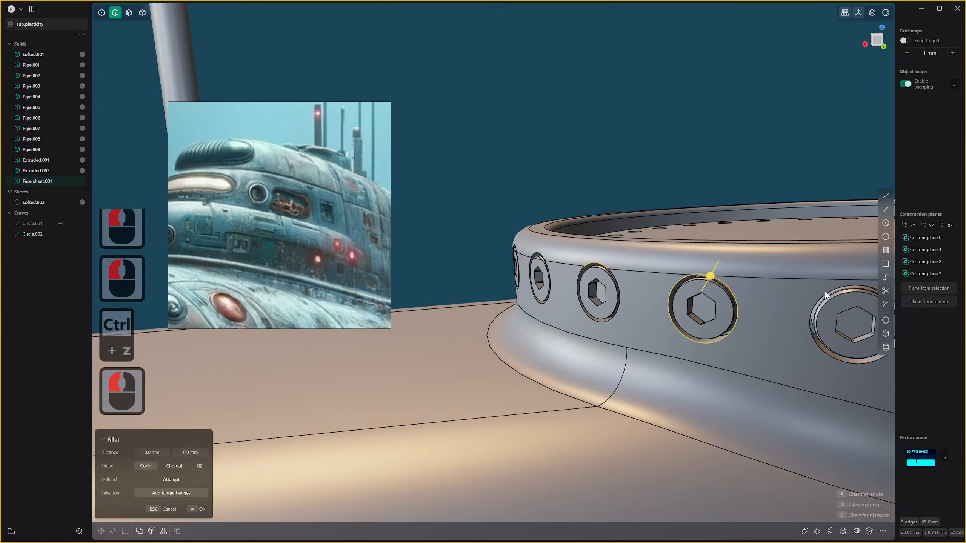
{"action": "scroll", "coordinate": [665, 308], "scroll_direction": "down", "scroll_amount": 4, "text": "shift"}
{"action": "left_click", "coordinate": [665, 308], "text": "shift"}
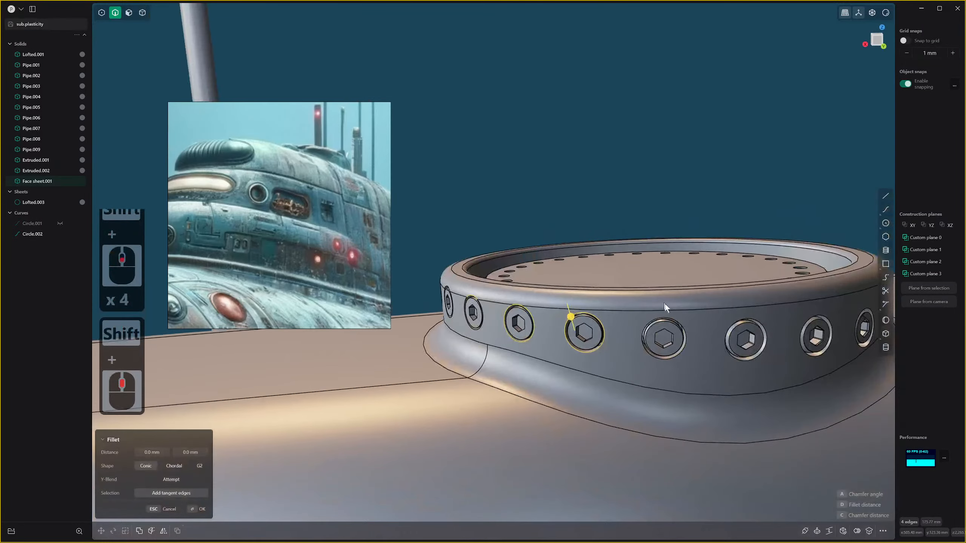
{"action": "left_click", "coordinate": [674, 323]}
{"action": "left_click", "coordinate": [748, 321]}
{"action": "middle_click_drag", "start_coordinate": [748, 322], "coordinate": [604, 374]}
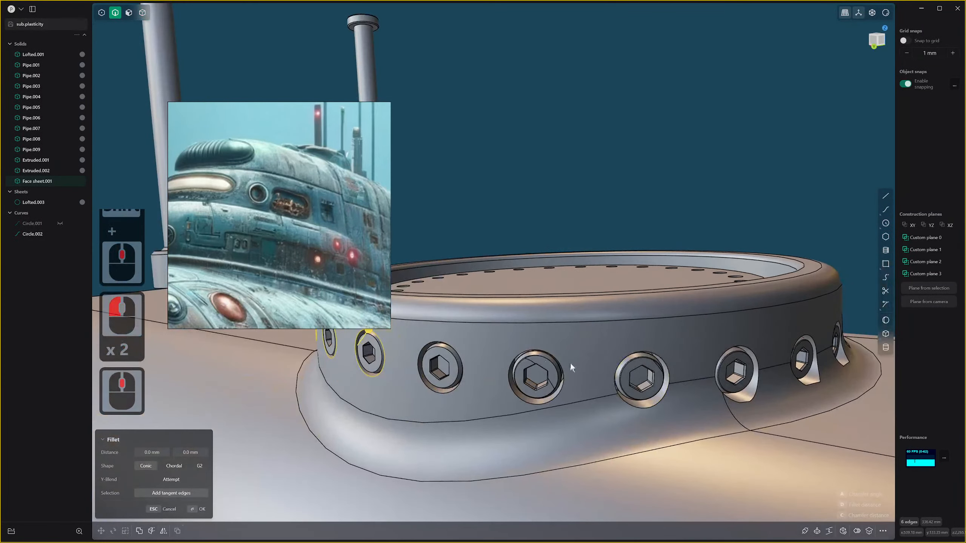
{"action": "left_click", "coordinate": [543, 351]}
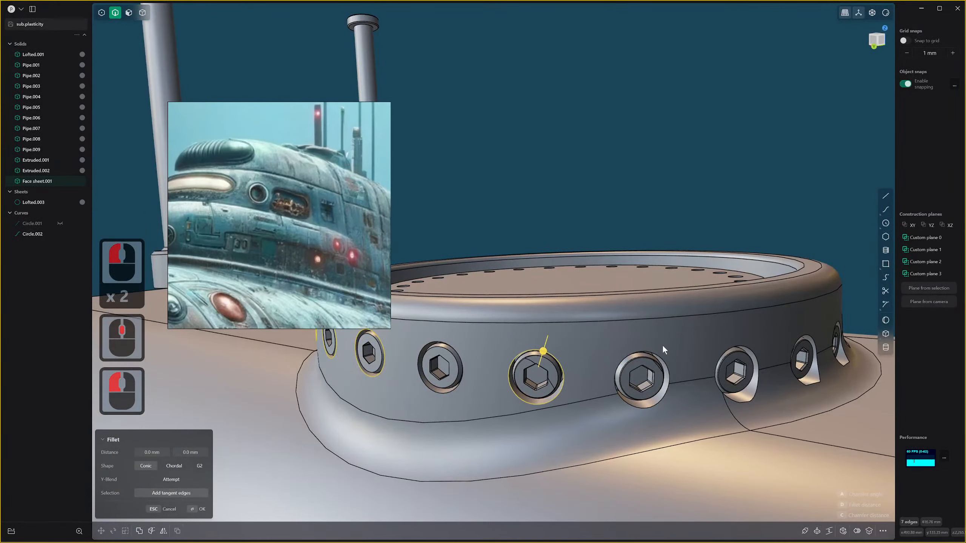
{"action": "left_click", "coordinate": [440, 345]}
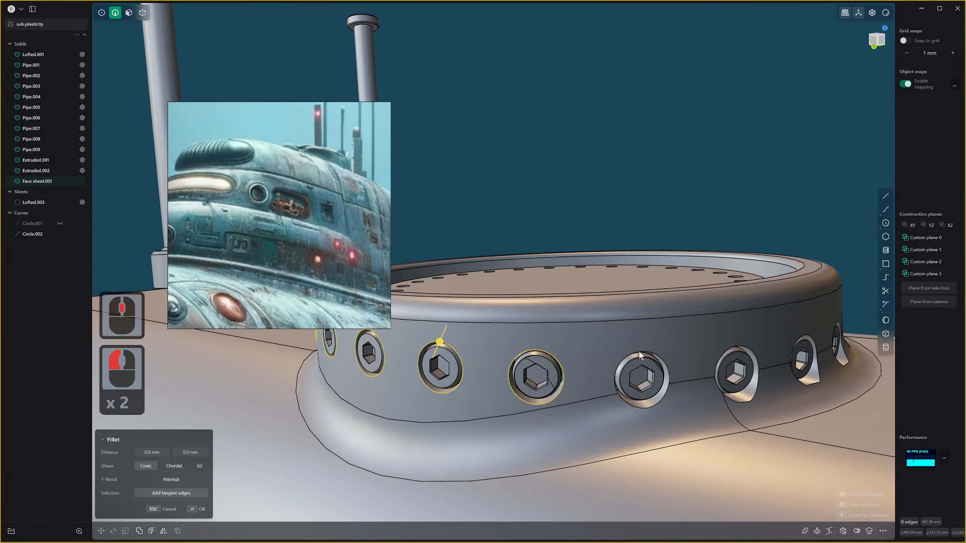
{"action": "middle_click_drag", "start_coordinate": [777, 347], "coordinate": [595, 422]}
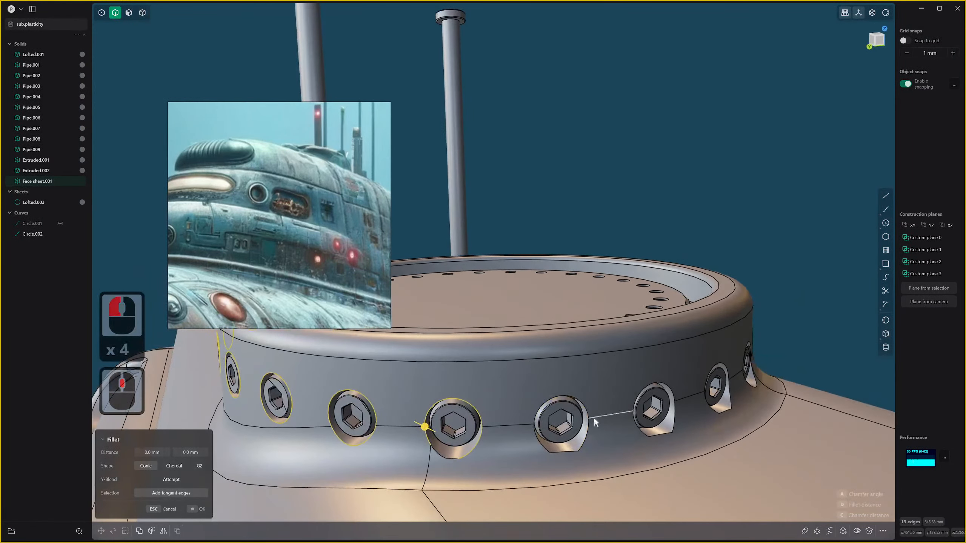
{"action": "left_click", "coordinate": [580, 404]}
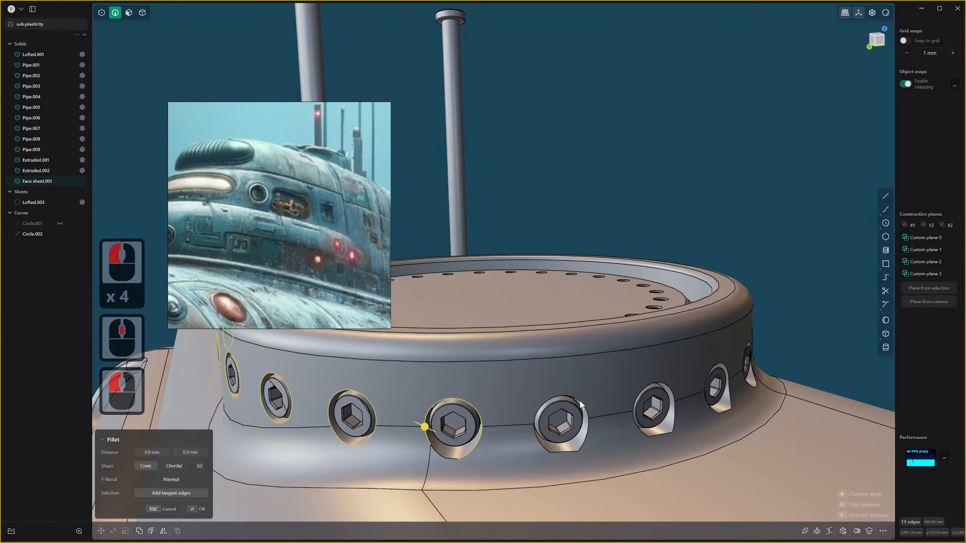
{"action": "left_click", "coordinate": [649, 392]}
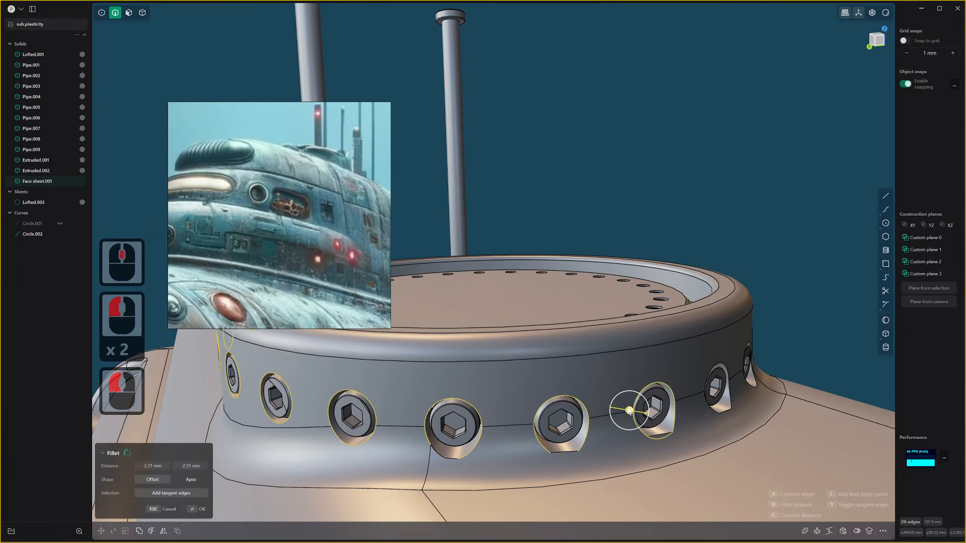
{"action": "key", "text": "ctrl+z"}
Examine the tower and its hatch from farther away and from several sides.
{"action": "scroll", "coordinate": [604, 392], "scroll_direction": "down", "scroll_amount": 8}
{"action": "middle_click_drag", "start_coordinate": [602, 391], "coordinate": [571, 449]}
{"action": "scroll", "coordinate": [566, 447], "scroll_direction": "up", "scroll_amount": 7}
{"action": "scroll", "coordinate": [600, 429], "scroll_direction": "down", "scroll_amount": 11}
{"action": "scroll", "coordinate": [646, 450], "scroll_direction": "down", "scroll_amount": 14}
{"action": "middle_click_drag", "start_coordinate": [646, 449], "coordinate": [696, 342]}
{"action": "mouse_move", "coordinate": [695, 342]}
{"action": "middle_mouse_down", "text": "shift"}
{"action": "mouse_move", "coordinate": [688, 221]}
{"action": "mouse_move", "coordinate": [534, 312]}
{"action": "mouse_move", "coordinate": [566, 308]}
{"action": "middle_mouse_up", "text": "shift"}
{"action": "scroll", "coordinate": [540, 310], "scroll_direction": "down", "scroll_amount": 19}
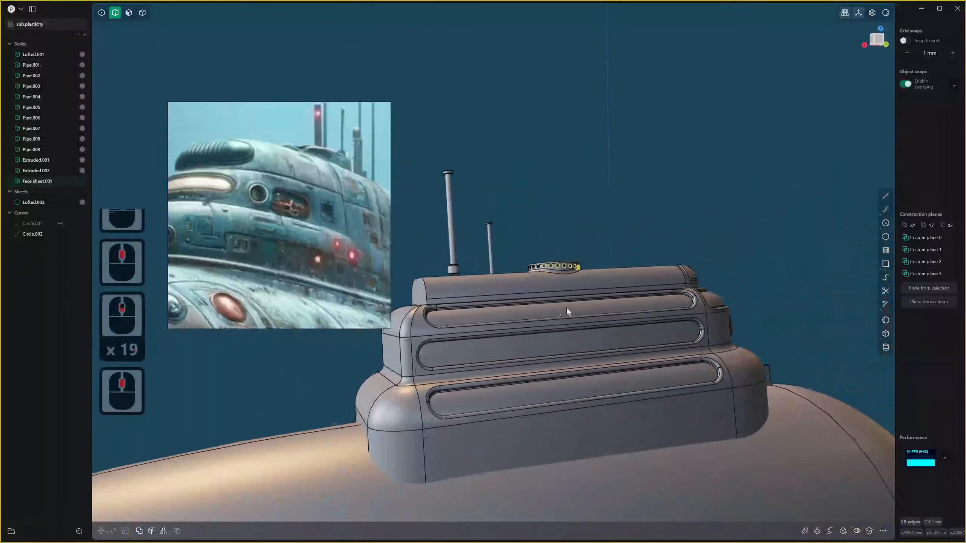
{"action": "middle_click_drag", "start_coordinate": [591, 245], "coordinate": [453, 197]}
Draw a small center-point circle in the middle of the hatch's inner disc, working in the top view.
{"action": "scroll", "coordinate": [456, 213], "scroll_direction": "up", "scroll_amount": 20}
{"action": "scroll", "coordinate": [715, 274], "scroll_direction": "up", "scroll_amount": 3}
{"action": "middle_click_drag", "start_coordinate": [722, 274], "coordinate": [536, 308]}
{"action": "scroll", "coordinate": [570, 334], "scroll_direction": "up", "scroll_amount": 14}
{"action": "scroll", "coordinate": [596, 369], "scroll_direction": "up", "scroll_amount": 2, "text": "shift"}
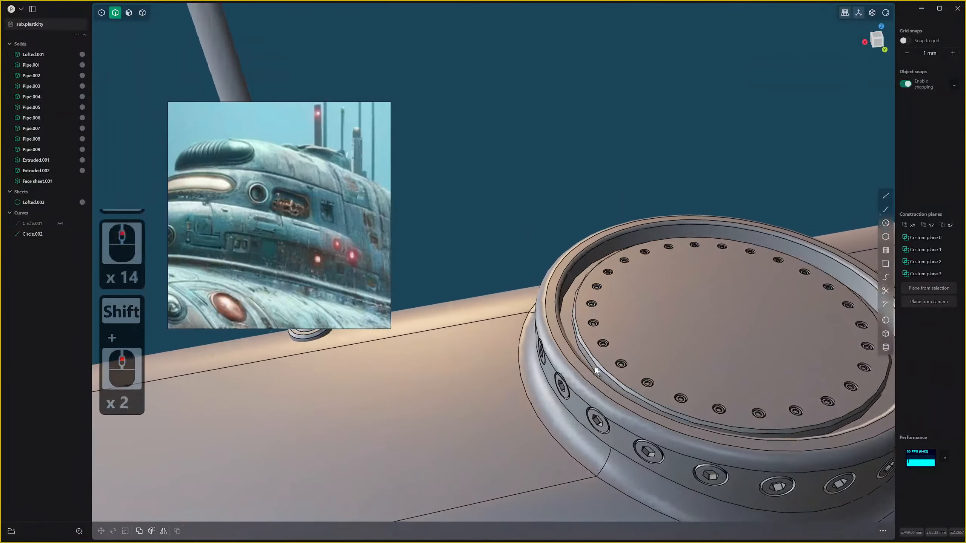
{"action": "mouse_move", "coordinate": [624, 312]}
{"action": "middle_mouse_down", "text": "shift"}
{"action": "mouse_move", "coordinate": [445, 392]}
{"action": "mouse_move", "coordinate": [565, 432]}
{"action": "mouse_move", "coordinate": [559, 439]}
{"action": "mouse_move", "coordinate": [534, 438]}
{"action": "mouse_move", "coordinate": [856, 272]}
{"action": "middle_mouse_up", "text": "shift"}
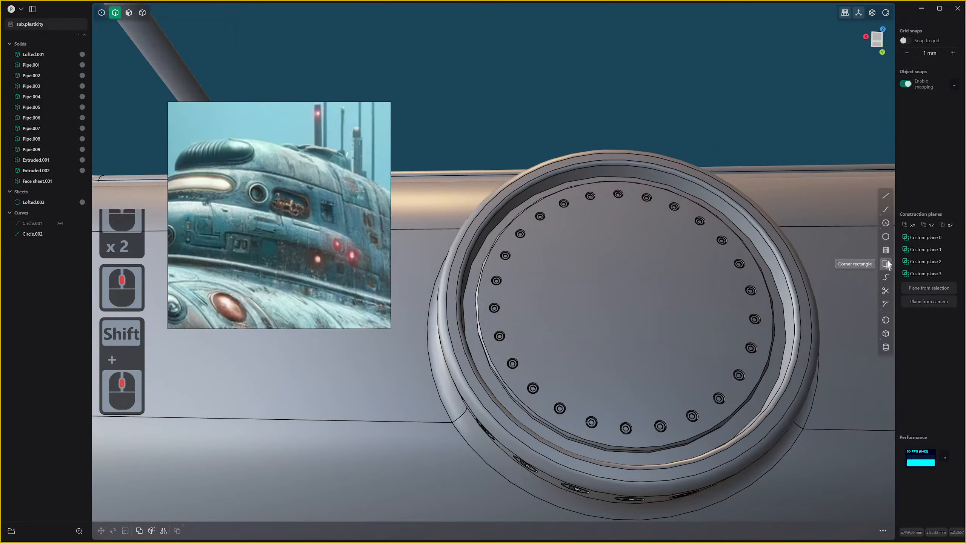
{"action": "left_click", "coordinate": [885, 224]}
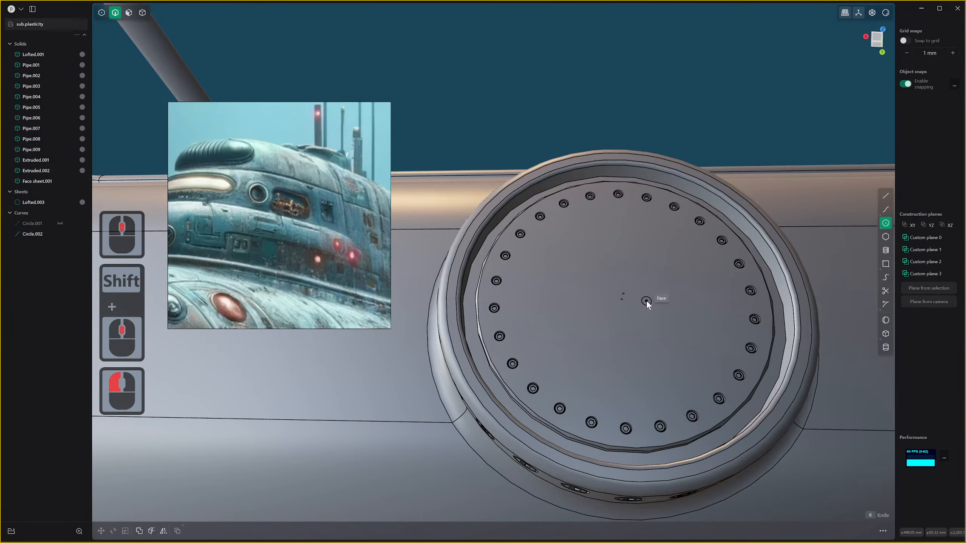
{"action": "key", "text": "7"}
{"action": "scroll", "coordinate": [493, 372], "scroll_direction": "down", "scroll_amount": 20}
{"action": "scroll", "coordinate": [493, 372], "scroll_direction": "down", "scroll_amount": 5, "text": "shift"}
{"action": "middle_click_drag", "start_coordinate": [494, 373], "coordinate": [601, 286], "text": "shift"}
{"action": "left_click", "coordinate": [459, 396]}
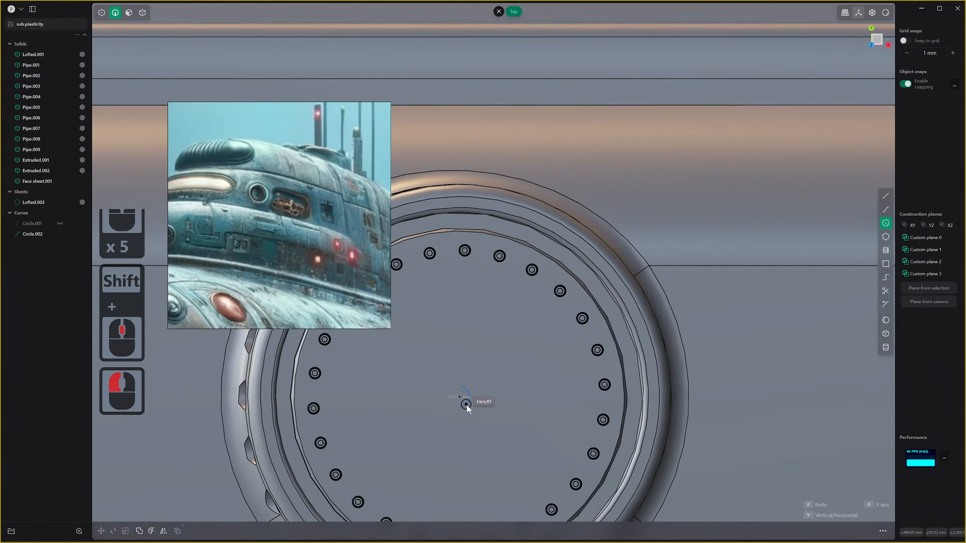
{"action": "left_click", "coordinate": [469, 408]}
Extrude the small circle upward into a short cylinder standing at the center of the hatch's disc.
{"action": "middle_click_drag", "start_coordinate": [465, 451], "coordinate": [490, 300], "text": "shift"}
{"action": "key", "text": "e"}
{"action": "left_click_drag", "start_coordinate": [492, 421], "coordinate": [493, 408]}
{"action": "right_click", "coordinate": [494, 410]}
{"action": "middle_click_drag", "start_coordinate": [506, 487], "coordinate": [541, 272]}
{"action": "scroll", "coordinate": [524, 346], "scroll_direction": "up", "scroll_amount": 3}
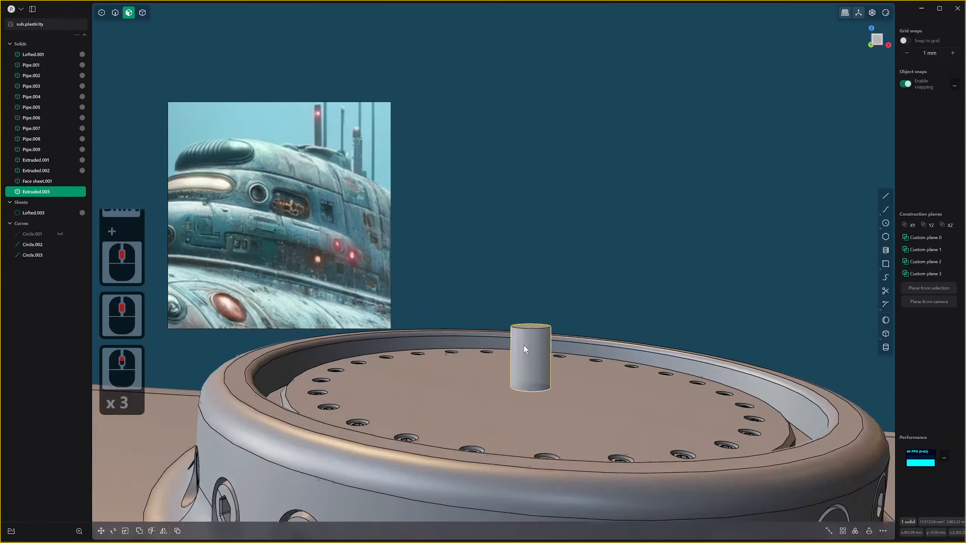
{"action": "middle_click_drag", "start_coordinate": [530, 342], "coordinate": [511, 355]}
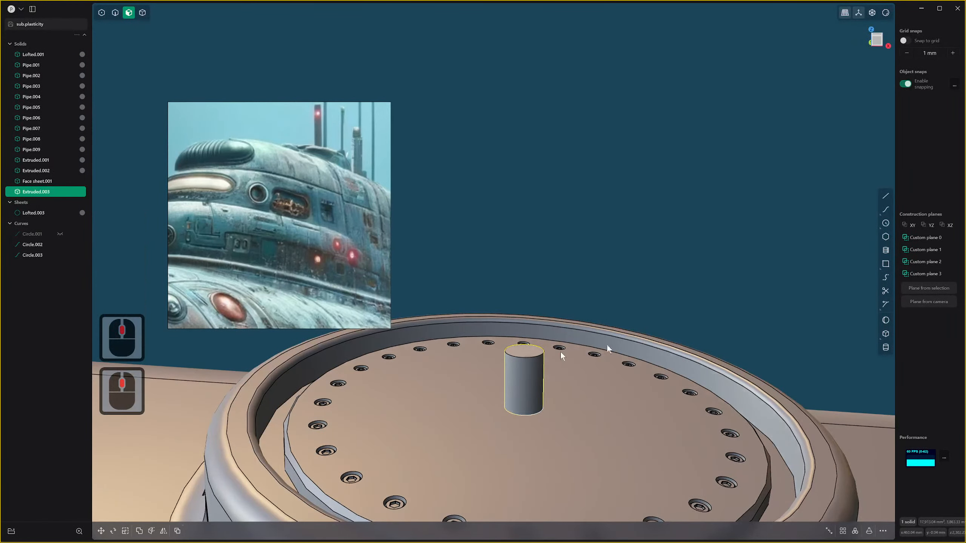
Fillet the top edge of the cylinder on the hatch's disc so that its end is rounded.
{"action": "left_click", "coordinate": [885, 320]}
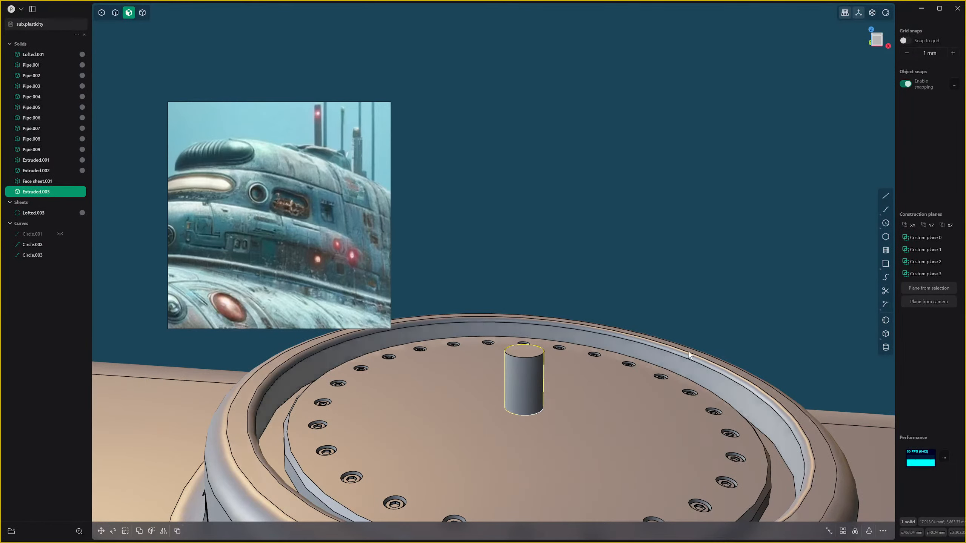
{"action": "key", "text": "2"}
{"action": "left_click_drag", "start_coordinate": [528, 359], "coordinate": [529, 354]}
{"action": "right_click", "coordinate": [583, 330]}
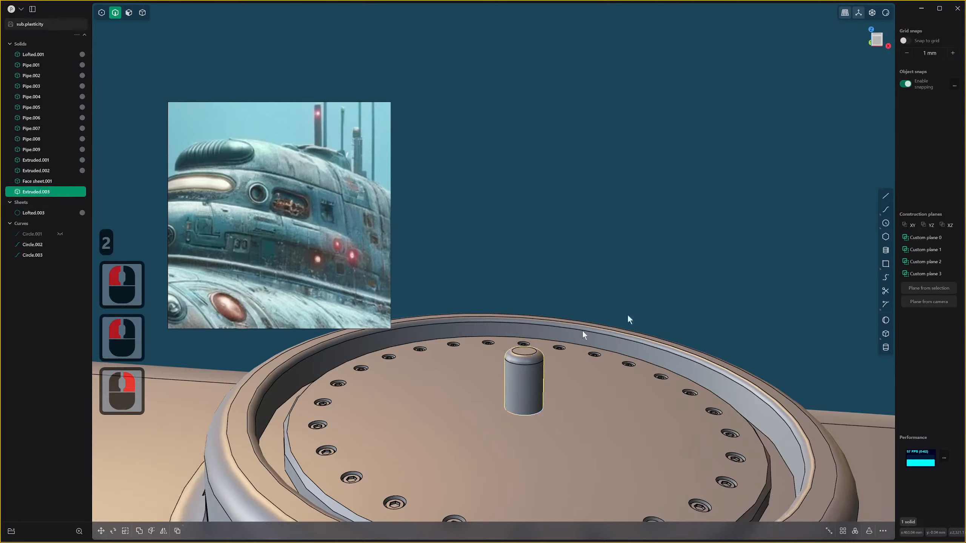
Draw a small center-point circle on the upper side of the hatch's rounded cylinder, working in the front view.
{"action": "middle_click_drag", "start_coordinate": [672, 396], "coordinate": [578, 368]}
{"action": "key", "text": "3"}
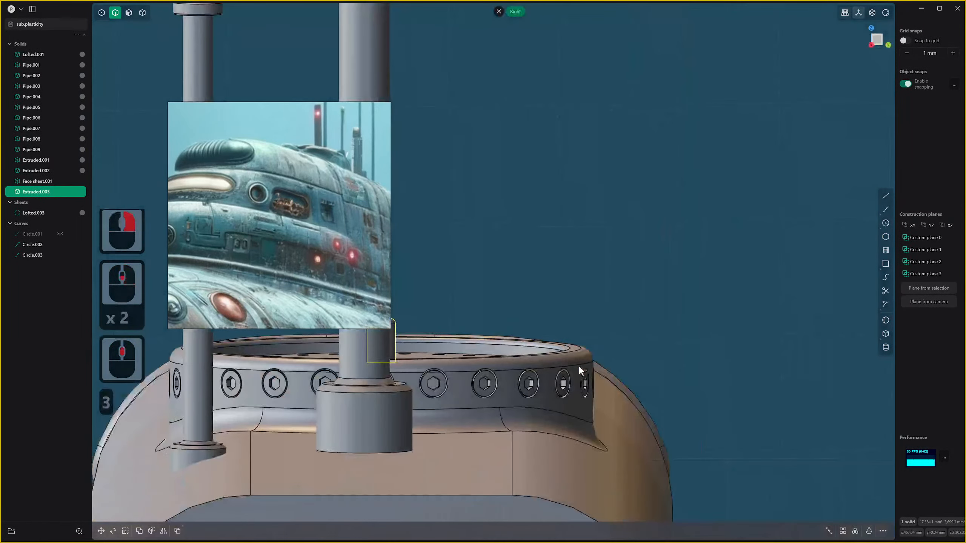
{"action": "key", "text": "1"}
{"action": "scroll", "coordinate": [511, 276], "scroll_direction": "up", "scroll_amount": 10, "text": "shift"}
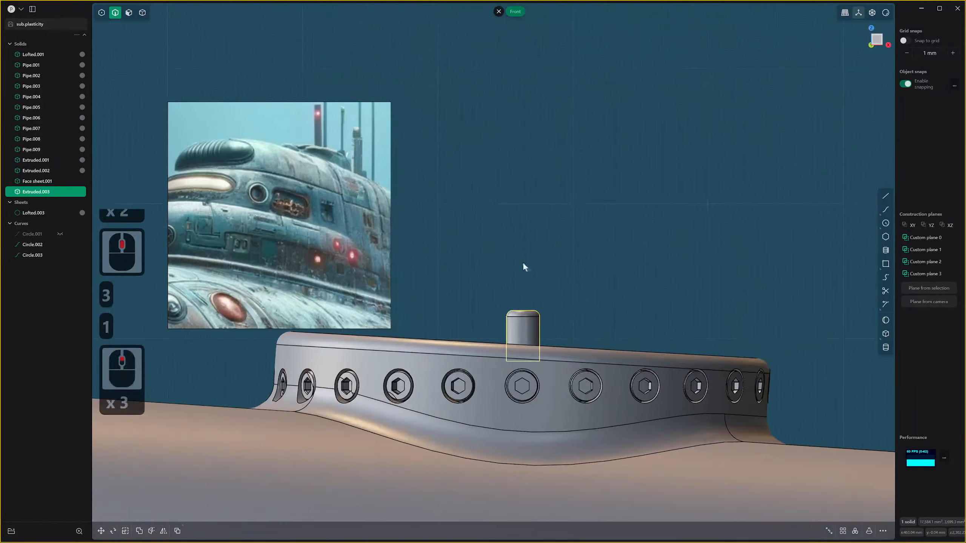
{"action": "middle_click_drag", "start_coordinate": [537, 275], "coordinate": [592, 197], "text": "shift"}
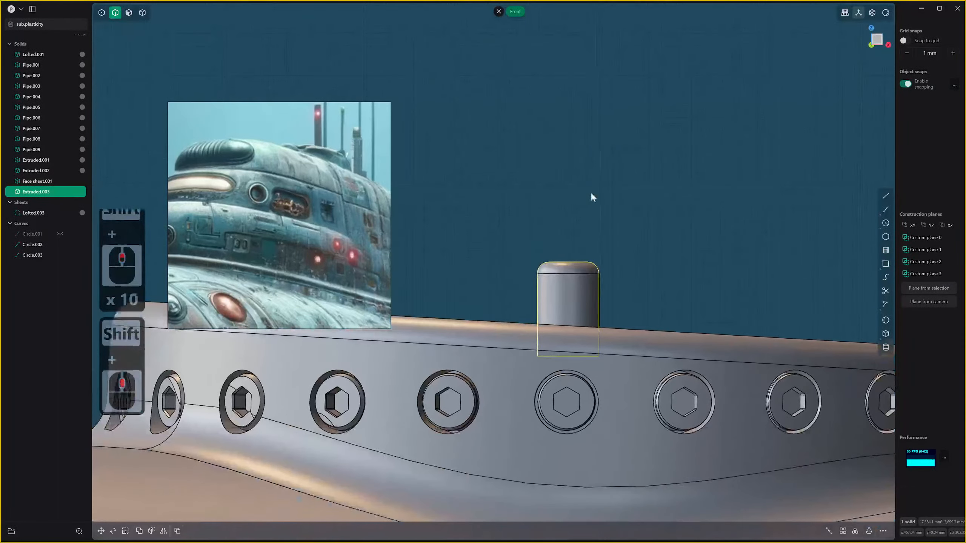
{"action": "left_click", "coordinate": [884, 225]}
{"action": "left_click", "coordinate": [567, 290]}
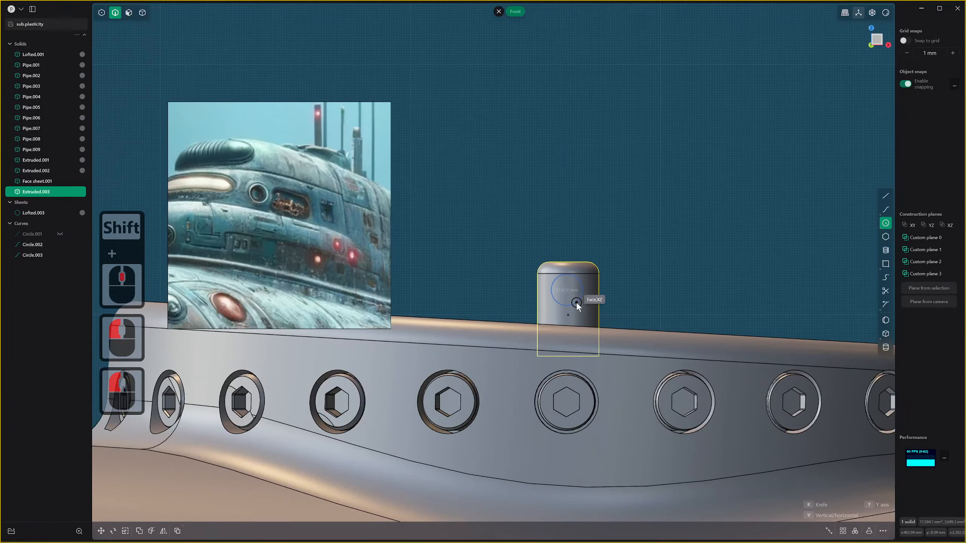
{"action": "left_click", "coordinate": [575, 300]}
Extrude the small circle 38.07 mm through the cylinder as a Difference to cut a round hole.
{"action": "middle_click_drag", "start_coordinate": [575, 301], "coordinate": [484, 420]}
{"action": "left_click", "coordinate": [482, 417]}
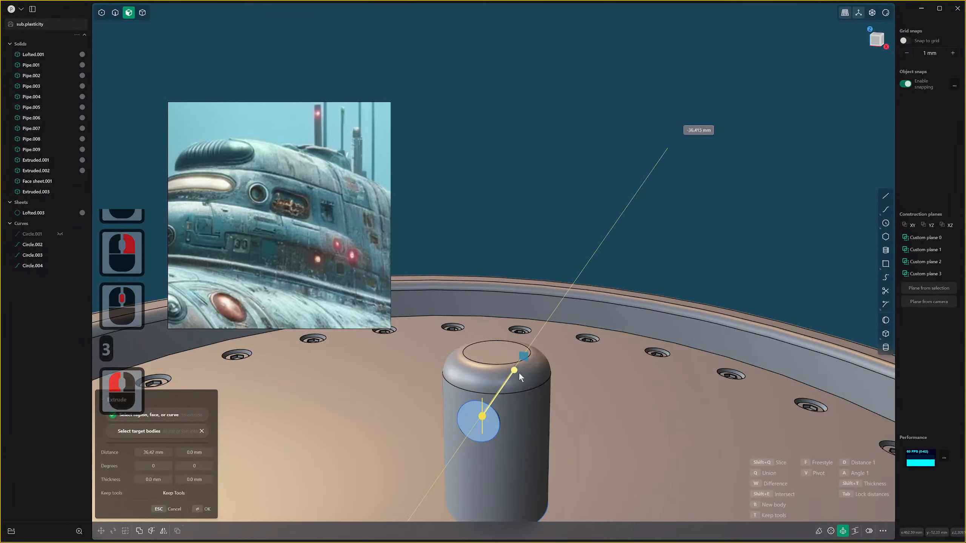
{"action": "left_click", "coordinate": [517, 370]}
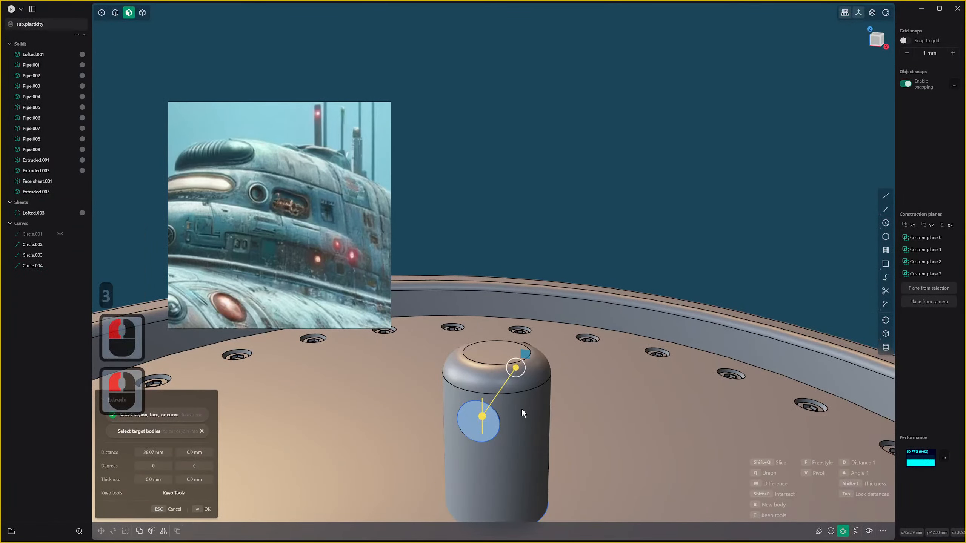
{"action": "key", "text": "w"}
{"action": "middle_click_drag", "start_coordinate": [513, 412], "coordinate": [590, 359]}
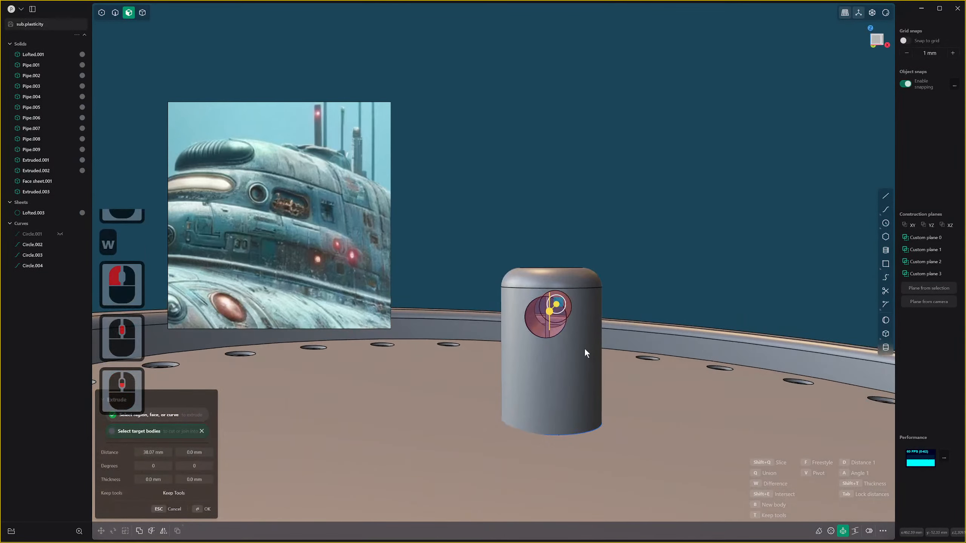
{"action": "right_click", "coordinate": [583, 348]}
Delete the circle curve left at the opening of the cylinder's hole.
{"action": "middle_click_drag", "start_coordinate": [517, 321], "coordinate": [480, 334]}
{"action": "key", "text": "3"}
{"action": "left_click", "coordinate": [479, 330]}
{"action": "left_click", "coordinate": [479, 324]}
{"action": "key", "text": "2"}
{"action": "right_click", "coordinate": [489, 321]}
{"action": "key", "text": "x"}
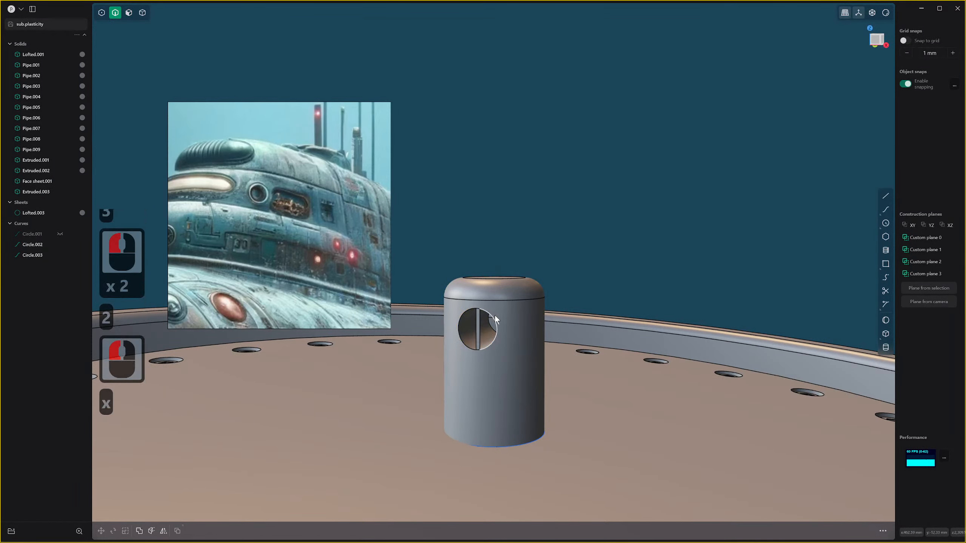
Try to offset the cylinder's side face around the hole, and undo the attempt.
{"action": "key", "text": "3"}
{"action": "left_click", "coordinate": [477, 328]}
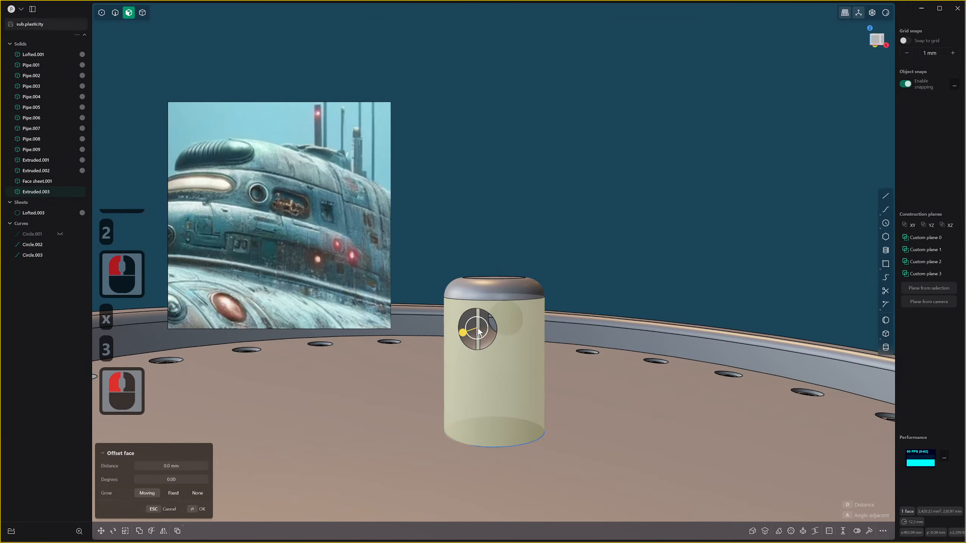
{"action": "left_click", "coordinate": [480, 326]}
{"action": "key", "text": "ctrl+z"}
{"action": "key", "text": "ctrl+z"}
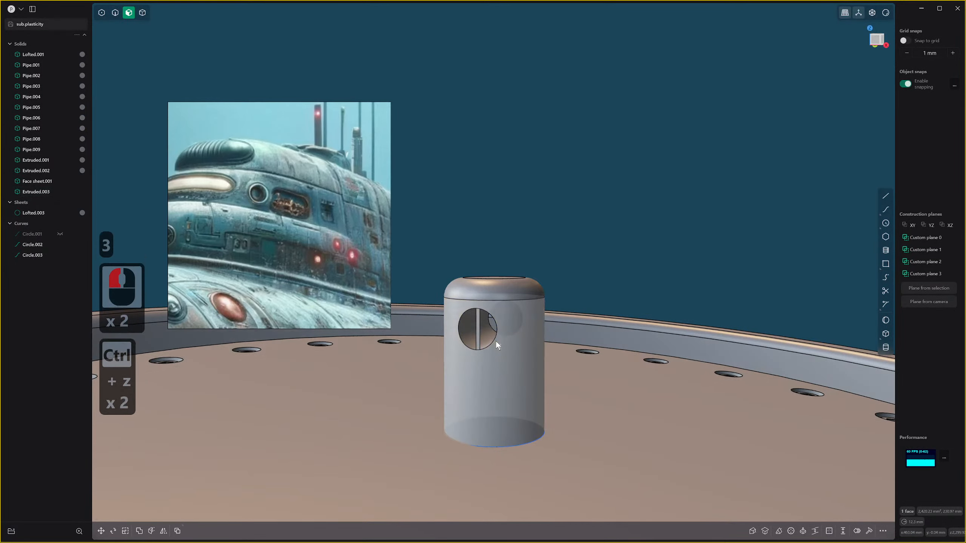
{"action": "scroll", "coordinate": [498, 338], "scroll_direction": "down", "scroll_amount": 3}
{"action": "middle_click_drag", "start_coordinate": [508, 333], "coordinate": [519, 273]}
{"action": "key", "text": "2"}
{"action": "key", "text": "2"}
{"action": "left_click", "coordinate": [510, 265]}
{"action": "right_click", "coordinate": [507, 274]}
{"action": "key", "text": "1"}
{"action": "left_click", "coordinate": [514, 266]}
{"action": "right_click", "coordinate": [513, 265]}
{"action": "key", "text": "3"}
{"action": "key", "text": "Escape"}
{"action": "left_click", "coordinate": [512, 266]}
Undo the circle's deletion and the hole cut, going back to the circle's unextruded region on the cylinder's side.
{"action": "middle_click_drag", "start_coordinate": [513, 265], "coordinate": [503, 359]}
{"action": "scroll", "coordinate": [519, 312], "scroll_direction": "down", "scroll_amount": 8}
{"action": "scroll", "coordinate": [527, 321], "scroll_direction": "up", "scroll_amount": 7}
{"action": "scroll", "coordinate": [527, 322], "scroll_direction": "up", "scroll_amount": 1, "text": "ctrl"}
{"action": "key", "text": "ctrl+z"}
{"action": "key", "text": "ctrl+z"}
{"action": "key", "text": "ctrl+z"}
{"action": "key", "text": "ctrl+z"}
{"action": "scroll", "coordinate": [498, 376], "scroll_direction": "up", "scroll_amount": 2}
{"action": "key", "text": "ctrl+z"}
{"action": "key", "text": "ctrl+z"}
{"action": "key", "text": "ctrl+z"}
{"action": "key", "text": "ctrl+z"}
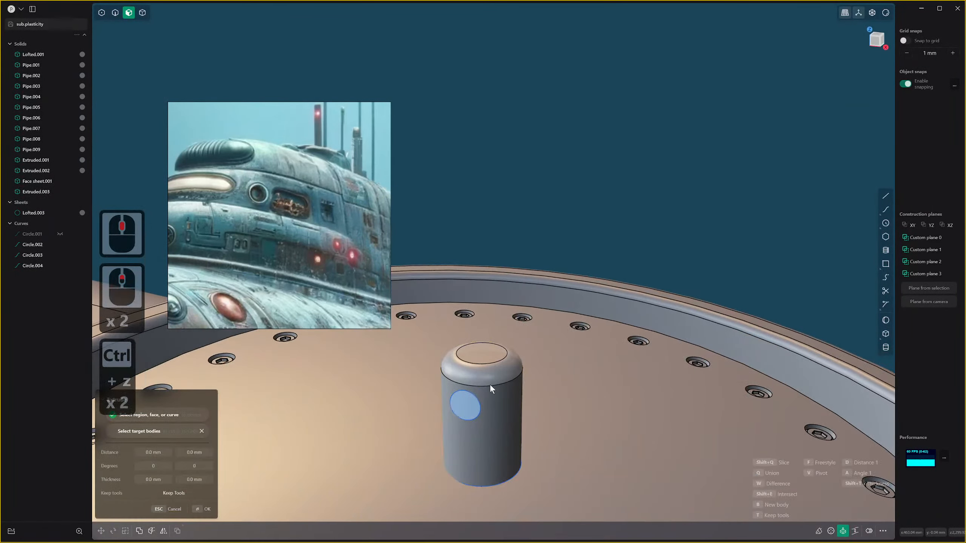
Extrude the circle equally in both directions with locked distances to form a separate round bar passing through the cylinder.
{"action": "left_click_drag", "start_coordinate": [472, 407], "coordinate": [490, 379]}
{"action": "key", "text": "Tab"}
{"action": "scroll", "coordinate": [510, 374], "scroll_direction": "down", "scroll_amount": 12}
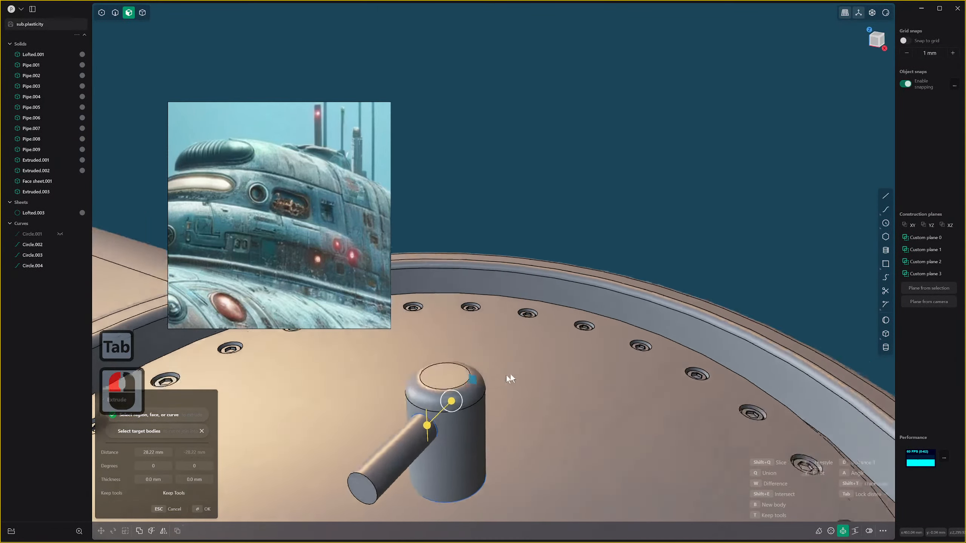
{"action": "middle_click_drag", "start_coordinate": [383, 344], "coordinate": [532, 334], "text": "shift"}
{"action": "scroll", "coordinate": [499, 338], "scroll_direction": "up", "scroll_amount": 9}
{"action": "left_click_drag", "start_coordinate": [541, 329], "coordinate": [554, 324]}
{"action": "right_click", "coordinate": [555, 324]}
{"action": "scroll", "coordinate": [462, 358], "scroll_direction": "up", "scroll_amount": 4}
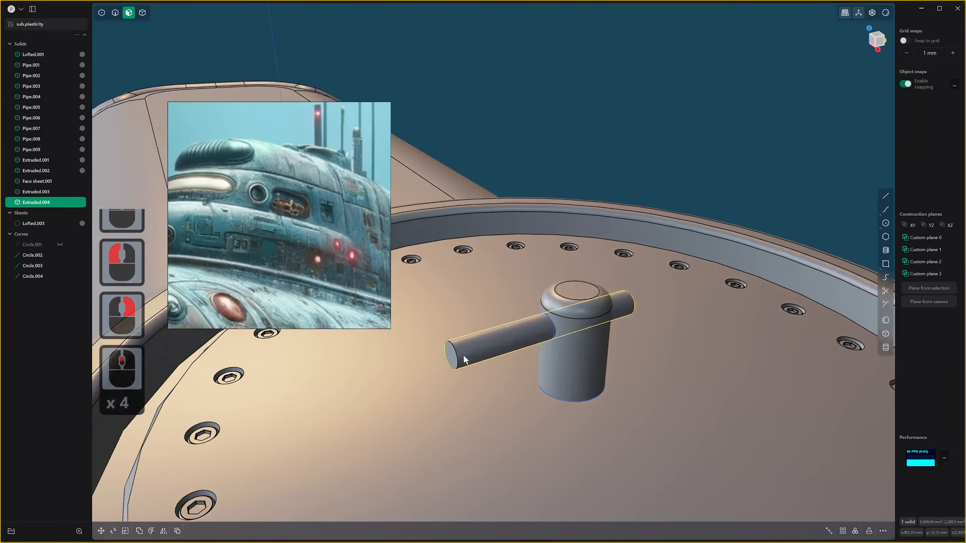
Place a sphere of about 6.93 mm radius centered on the bar's near end face and set it to Union.
{"action": "middle_click_drag", "start_coordinate": [460, 358], "coordinate": [528, 351], "text": "shift"}
{"action": "left_click", "coordinate": [885, 321]}
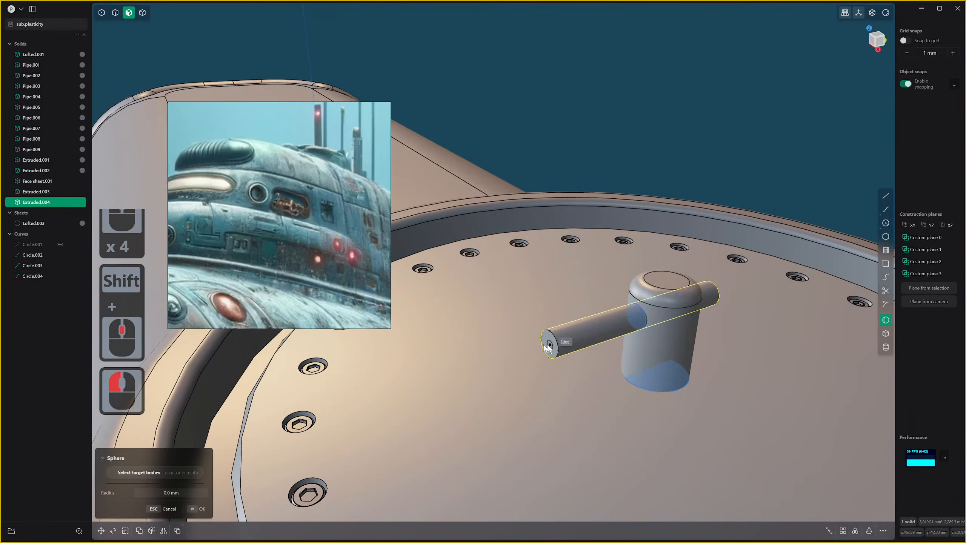
{"action": "left_click", "coordinate": [550, 344]}
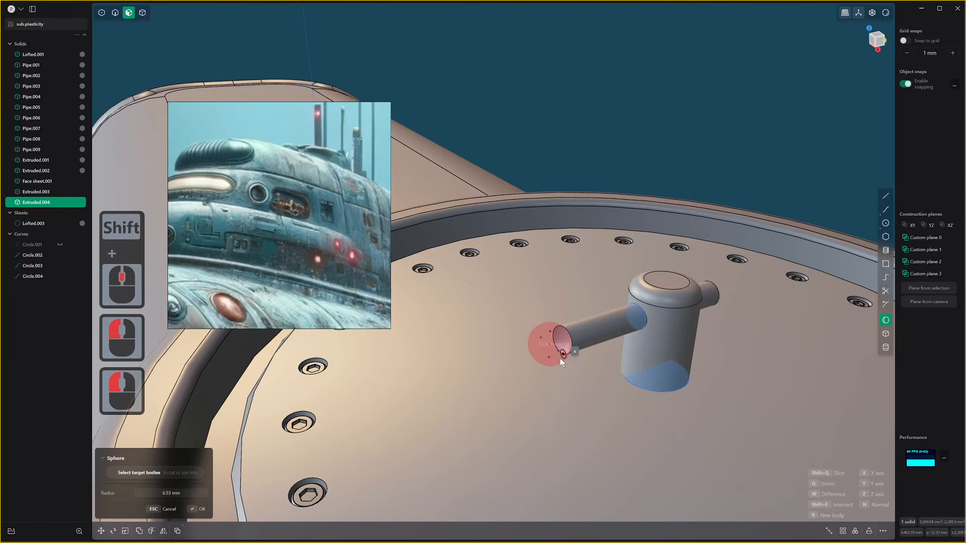
{"action": "key", "text": "b"}
{"action": "key", "text": "q"}
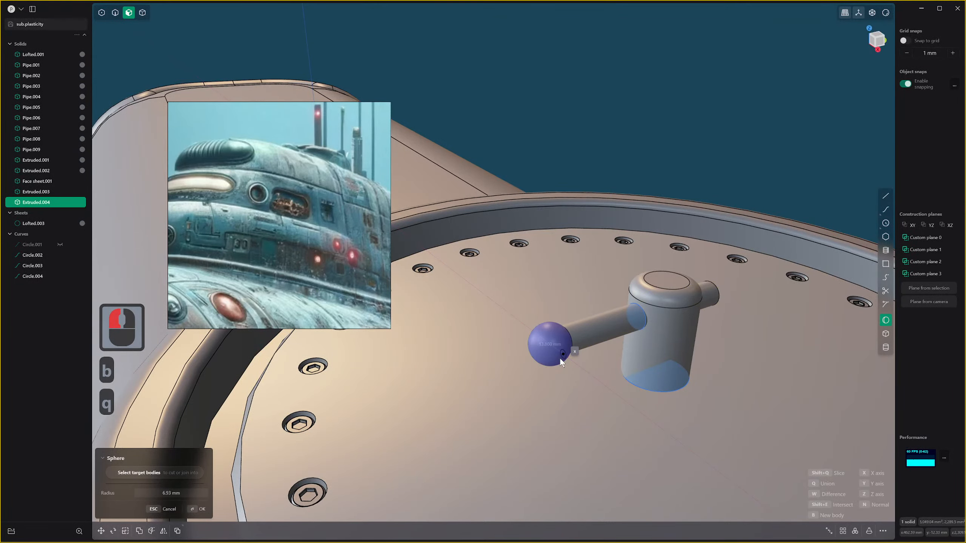
Join a sphere of 6.93 mm radius to the free end of the hatch handle's bar.
{"action": "left_click", "coordinate": [560, 358]}
{"action": "right_click", "coordinate": [559, 359]}
Fillet the circular end edge of the handle bar on the side opposite the ball.
{"action": "middle_click_drag", "start_coordinate": [560, 359], "coordinate": [519, 321]}
{"action": "key", "text": "2"}
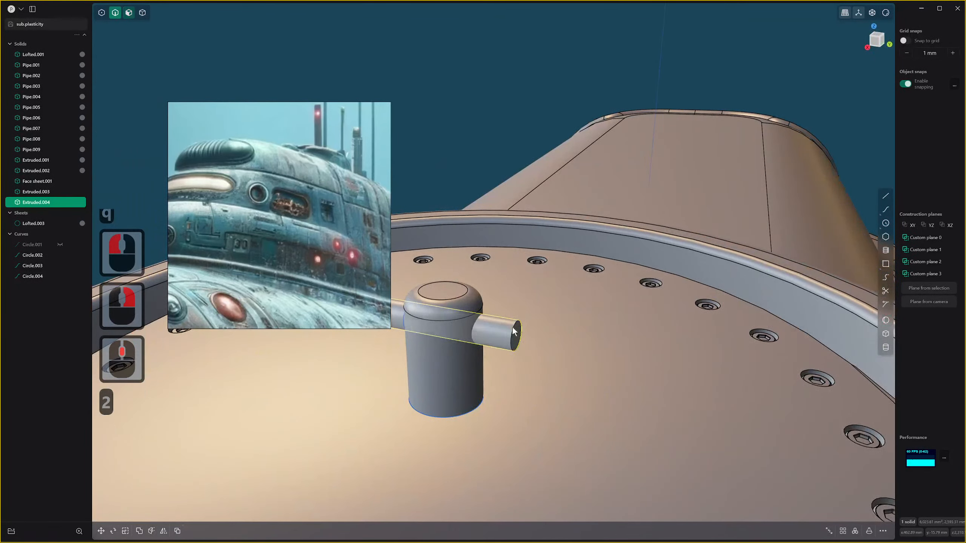
{"action": "left_click", "coordinate": [514, 325]}
{"action": "left_click_drag", "start_coordinate": [511, 318], "coordinate": [515, 322]}
{"action": "right_click", "coordinate": [515, 321]}
{"action": "left_click", "coordinate": [493, 330]}
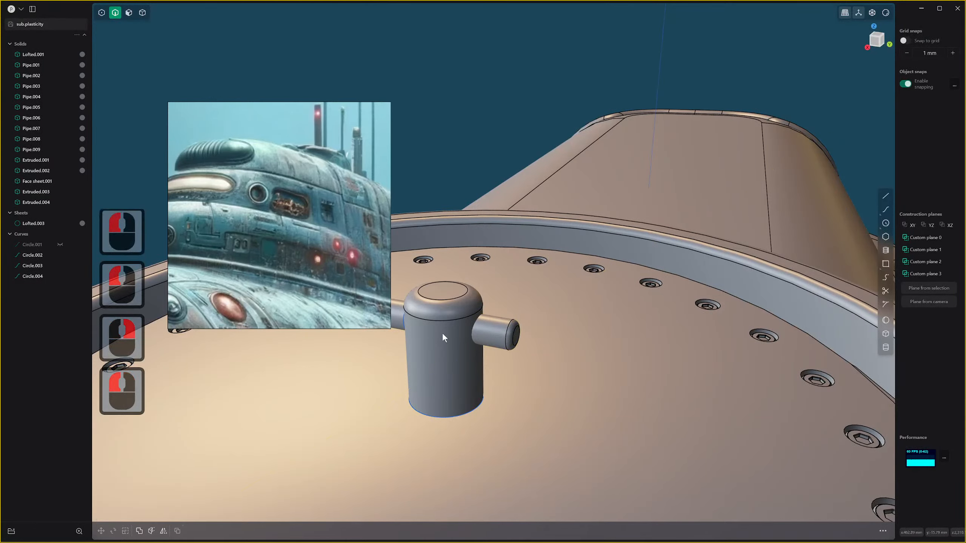
{"action": "left_click", "coordinate": [499, 326]}
Unite the handle bar and the upright post on the hatch lid into one solid.
{"action": "scroll", "coordinate": [498, 342], "scroll_direction": "down", "scroll_amount": 11}
{"action": "middle_click_drag", "start_coordinate": [498, 339], "coordinate": [543, 348], "text": "shift"}
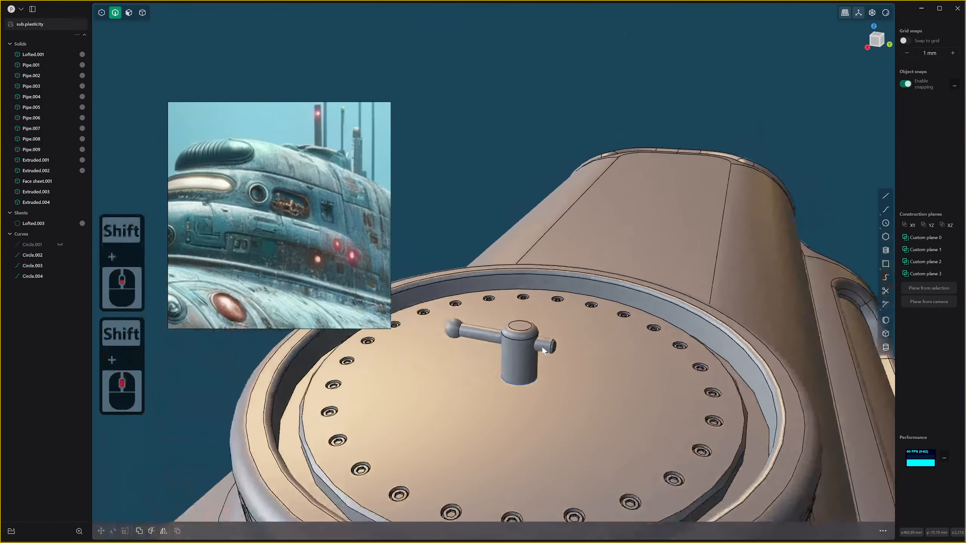
{"action": "scroll", "coordinate": [543, 347], "scroll_direction": "up", "scroll_amount": 6}
{"action": "scroll", "coordinate": [543, 347], "scroll_direction": "down", "scroll_amount": 2}
{"action": "key", "text": "4"}
{"action": "left_click", "coordinate": [550, 342]}
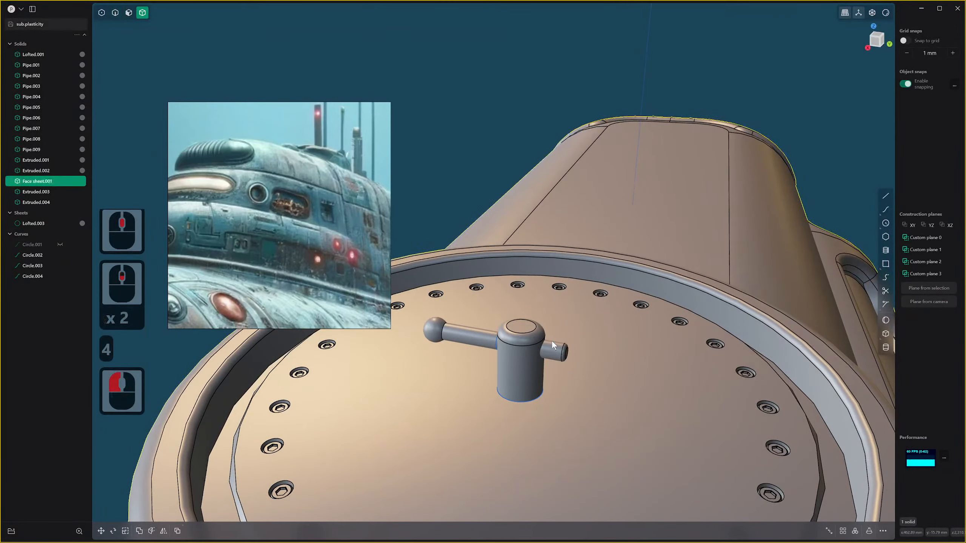
{"action": "left_click", "coordinate": [522, 344]}
{"action": "left_click", "coordinate": [523, 342], "text": "shift"}
{"action": "key", "text": "q"}
{"action": "key", "text": "2"}
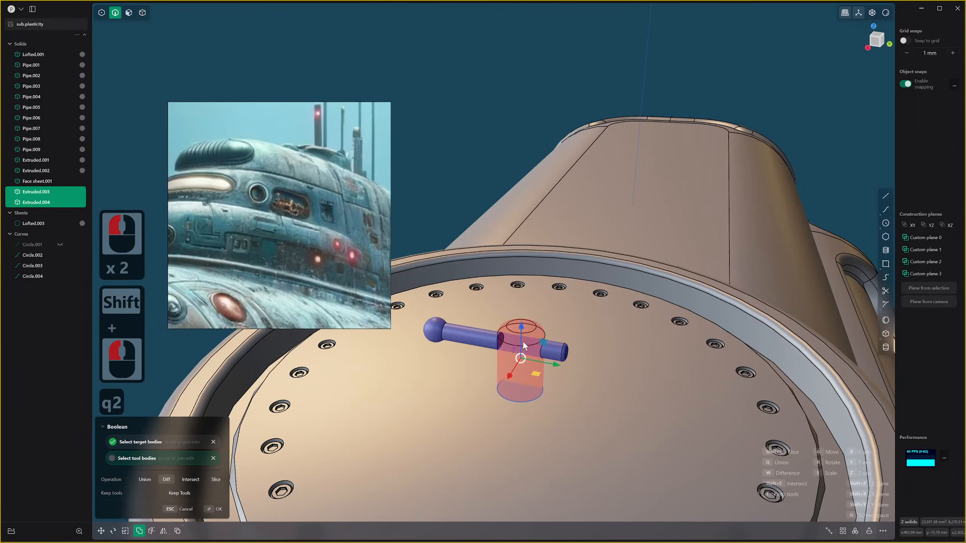
{"action": "key", "text": "q"}
{"action": "right_click", "coordinate": [523, 343]}
{"action": "scroll", "coordinate": [570, 327], "scroll_direction": "down", "scroll_amount": 10}
{"action": "middle_click_drag", "start_coordinate": [567, 334], "coordinate": [551, 321]}
{"action": "left_click", "coordinate": [550, 328]}
{"action": "left_click", "coordinate": [557, 315]}
{"action": "key", "text": "4"}
{"action": "left_click", "coordinate": [553, 316]}
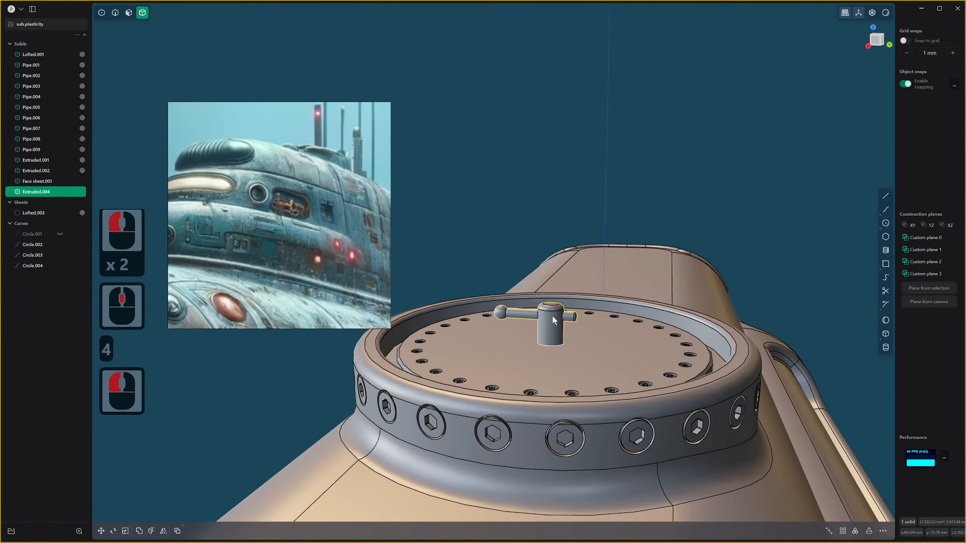
{"action": "key", "text": "Escape"}
{"action": "key", "text": "Escape"}
{"action": "key", "text": "ctrl+z"}
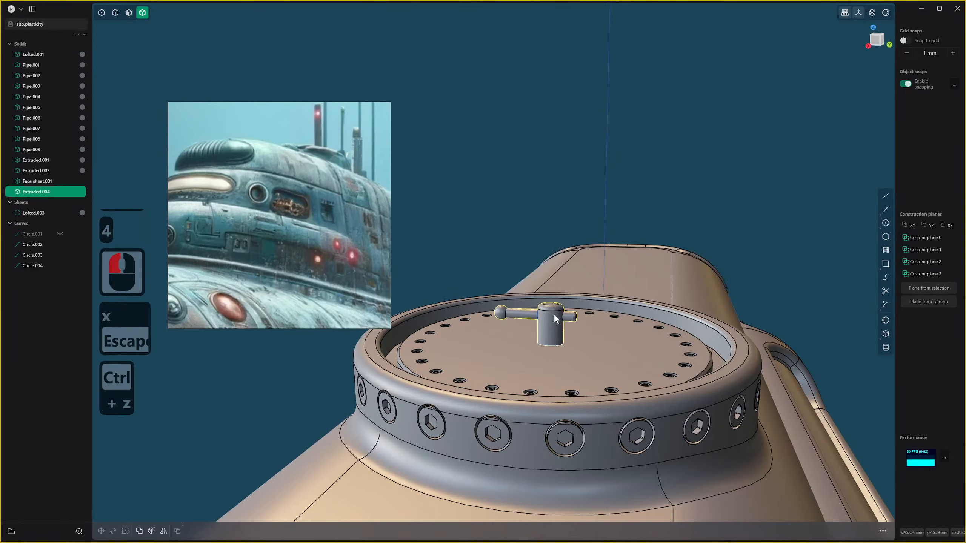
Move the united handle body down along Z by about 4.36 mm into the hatch lid.
{"action": "left_click", "coordinate": [553, 315]}
{"action": "left_click", "coordinate": [552, 318]}
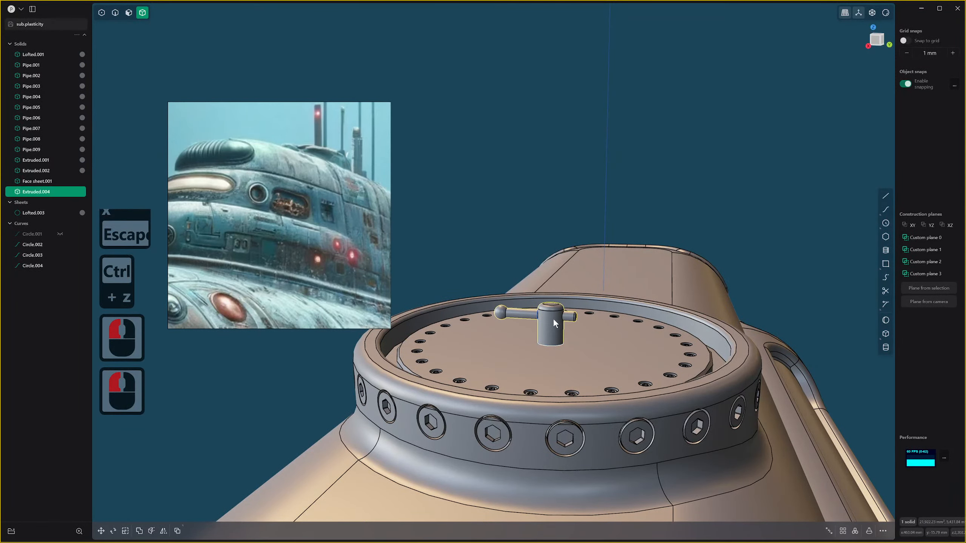
{"action": "key", "text": "g"}
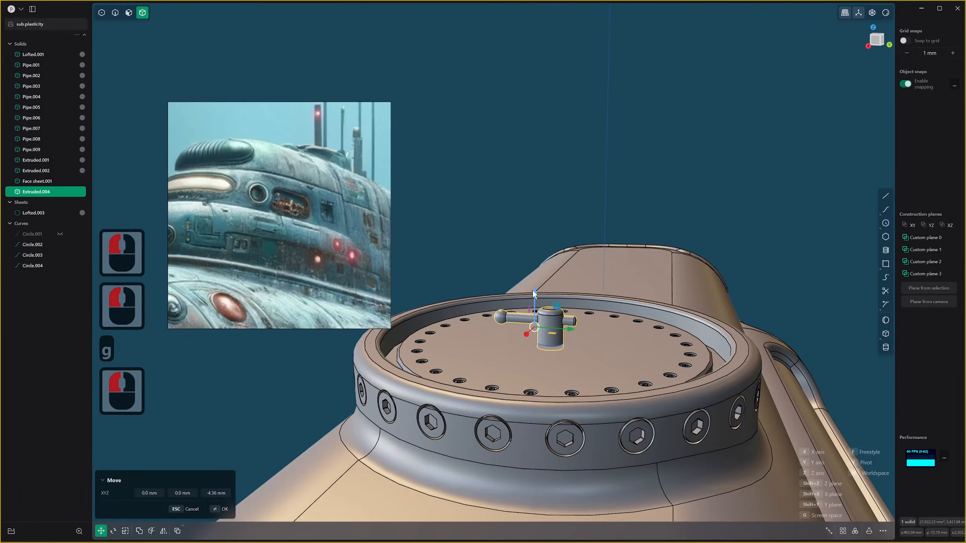
{"action": "left_click", "coordinate": [532, 289]}
Try to unite the handle with the conning tower body that carries the hatch.
{"action": "key", "text": "q"}
{"action": "left_click", "coordinate": [591, 341]}
{"action": "key", "text": "q"}
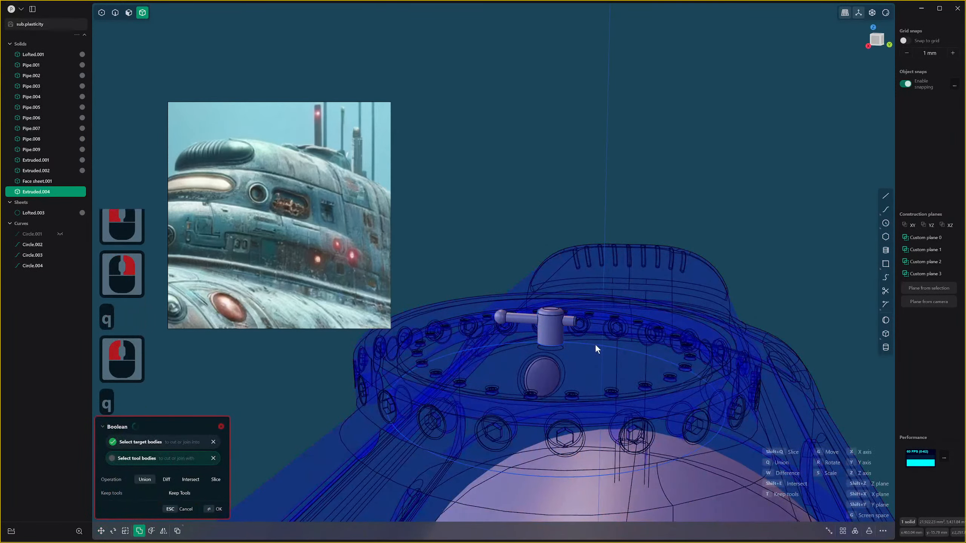
{"action": "scroll", "coordinate": [594, 344], "scroll_direction": "down", "scroll_amount": 2}
{"action": "key", "text": "Escape"}
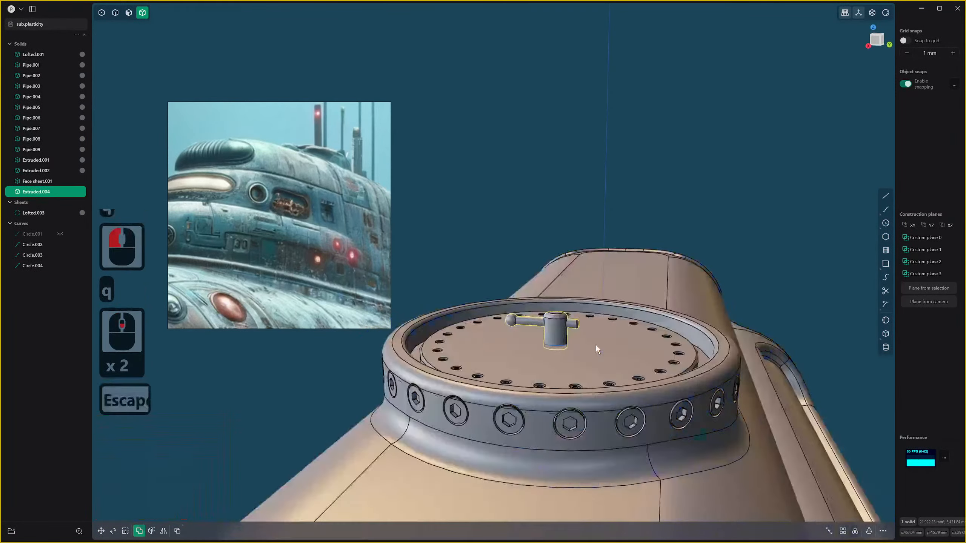
Examine the hatch handle, conning tower and whole submarine from several sides.
{"action": "scroll", "coordinate": [608, 344], "scroll_direction": "down", "scroll_amount": 9}
{"action": "scroll", "coordinate": [622, 343], "scroll_direction": "down", "scroll_amount": 2}
{"action": "mouse_move", "coordinate": [622, 343]}
{"action": "middle_mouse_down"}
{"action": "mouse_move", "coordinate": [653, 276]}
{"action": "mouse_move", "coordinate": [610, 306]}
{"action": "mouse_move", "coordinate": [687, 279]}
{"action": "middle_mouse_up"}
{"action": "right_click", "coordinate": [653, 276]}
{"action": "left_click", "coordinate": [584, 282]}
{"action": "scroll", "coordinate": [608, 391], "scroll_direction": "down", "scroll_amount": 20}
{"action": "middle_click_drag", "start_coordinate": [608, 391], "coordinate": [555, 334]}
{"action": "scroll", "coordinate": [602, 396], "scroll_direction": "down", "scroll_amount": 12}
{"action": "scroll", "coordinate": [602, 396], "scroll_direction": "down", "scroll_amount": 3, "text": "shift"}
{"action": "middle_click_drag", "start_coordinate": [554, 334], "coordinate": [698, 380]}
{"action": "scroll", "coordinate": [418, 308], "scroll_direction": "up", "scroll_amount": 15}
{"action": "scroll", "coordinate": [418, 308], "scroll_direction": "up", "scroll_amount": 5, "text": "shift"}
{"action": "middle_click_drag", "start_coordinate": [425, 317], "coordinate": [599, 344], "text": "shift"}
{"action": "middle_click_drag", "start_coordinate": [598, 343], "coordinate": [544, 348]}
{"action": "middle_click_drag", "start_coordinate": [543, 348], "coordinate": [514, 310], "text": "shift"}
{"action": "scroll", "coordinate": [647, 258], "scroll_direction": "up", "scroll_amount": 2}
{"action": "scroll", "coordinate": [713, 351], "scroll_direction": "down", "scroll_amount": 9}
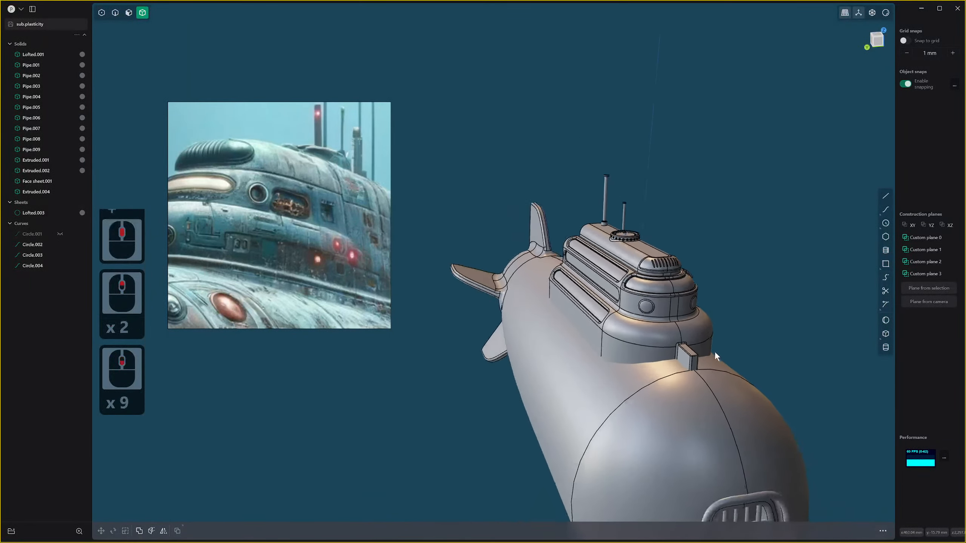
{"action": "middle_click_drag", "start_coordinate": [713, 351], "coordinate": [639, 334]}
{"action": "middle_click_drag", "start_coordinate": [639, 335], "coordinate": [685, 327], "text": "shift"}
{"action": "scroll", "coordinate": [746, 246], "scroll_direction": "up", "scroll_amount": 20}
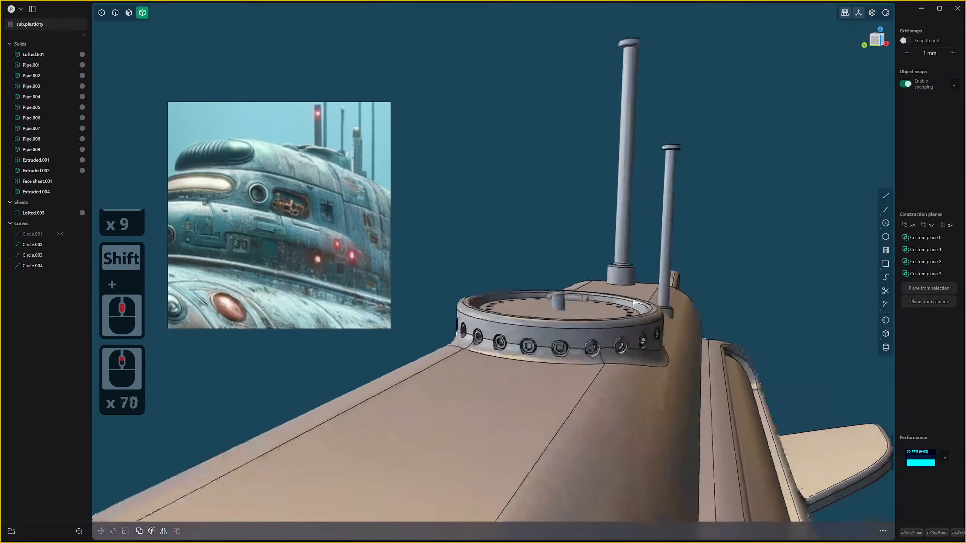
Fillet the outer rim edges of all the bolt recesses around the hatch lid with a distance of 3.31 mm.
{"action": "middle_click_drag", "start_coordinate": [609, 303], "coordinate": [608, 349]}
{"action": "middle_click_drag", "start_coordinate": [582, 263], "coordinate": [630, 379], "text": "shift"}
{"action": "scroll", "coordinate": [630, 379], "scroll_direction": "down", "scroll_amount": 1, "text": "shift"}
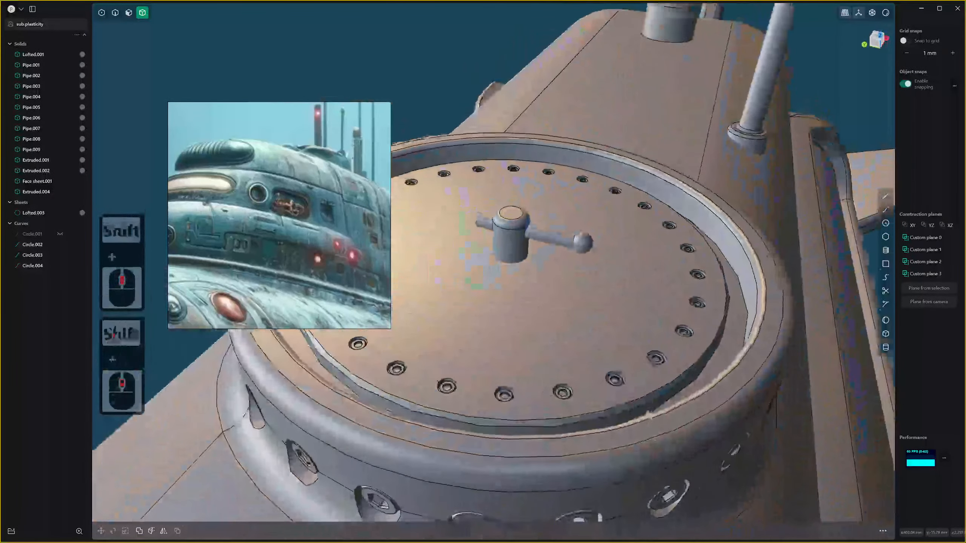
{"action": "key", "text": "2"}
{"action": "left_click", "coordinate": [619, 377]}
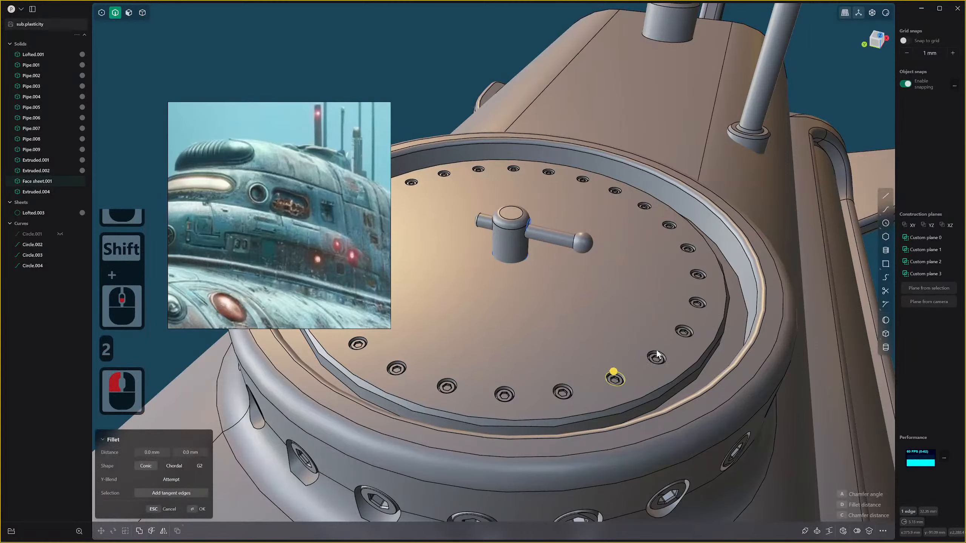
{"action": "left_click", "coordinate": [656, 356], "text": "shift"}
{"action": "left_click", "coordinate": [683, 329], "text": "shift"}
{"action": "left_click", "coordinate": [690, 297], "text": "shift"}
{"action": "left_click", "coordinate": [696, 267], "text": "shift"}
{"action": "left_click", "coordinate": [689, 244], "text": "shift"}
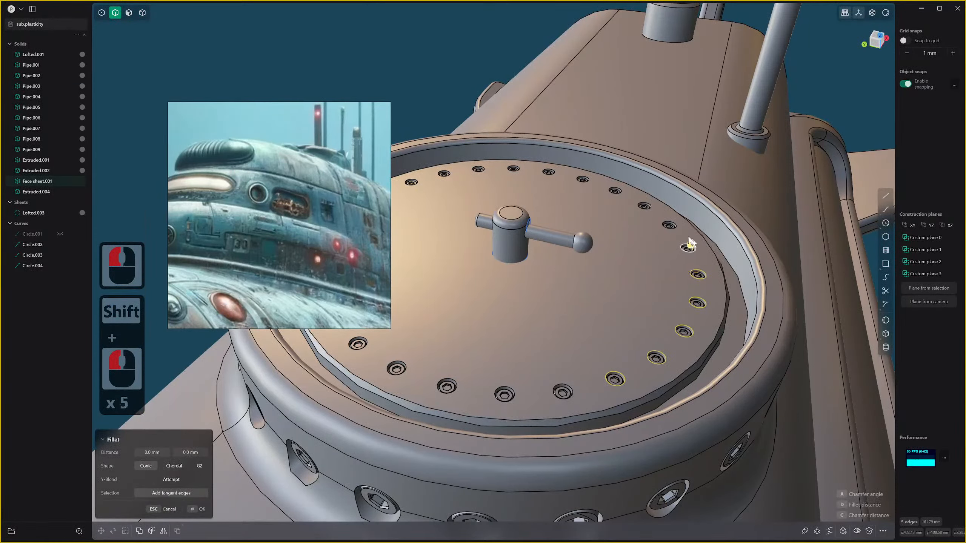
{"action": "left_click", "coordinate": [672, 224], "text": "shift"}
{"action": "left_click", "coordinate": [621, 188], "text": "shift"}
{"action": "scroll", "coordinate": [549, 202], "scroll_direction": "up", "scroll_amount": 10}
{"action": "scroll", "coordinate": [558, 196], "scroll_direction": "up", "scroll_amount": 2, "text": "shift"}
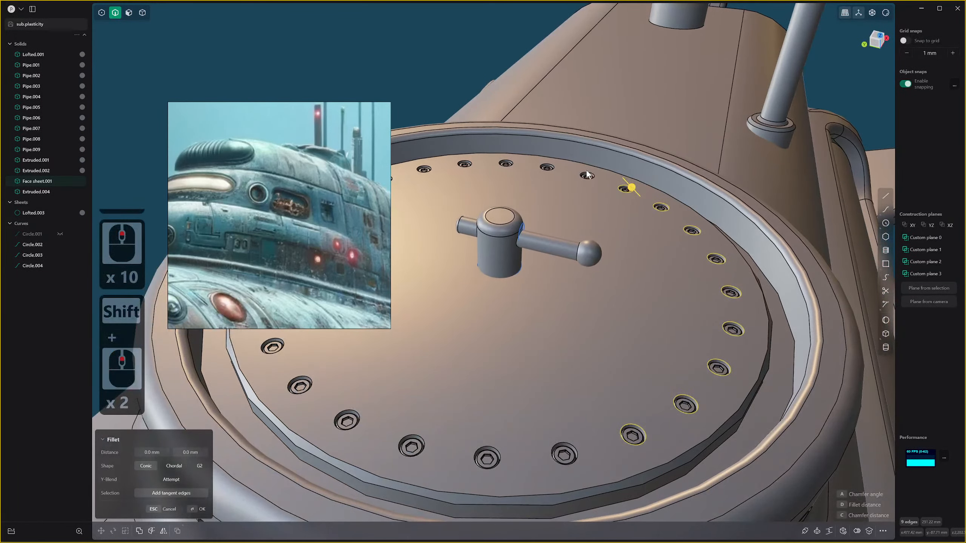
{"action": "left_click", "coordinate": [588, 172], "text": "shift"}
{"action": "left_click", "coordinate": [551, 168], "text": "shift"}
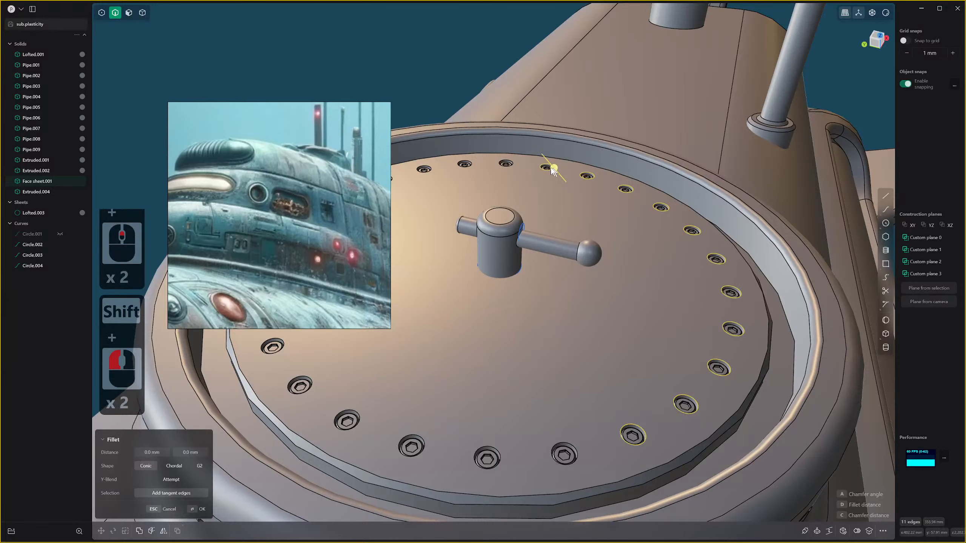
{"action": "left_click", "coordinate": [516, 163], "text": "shift"}
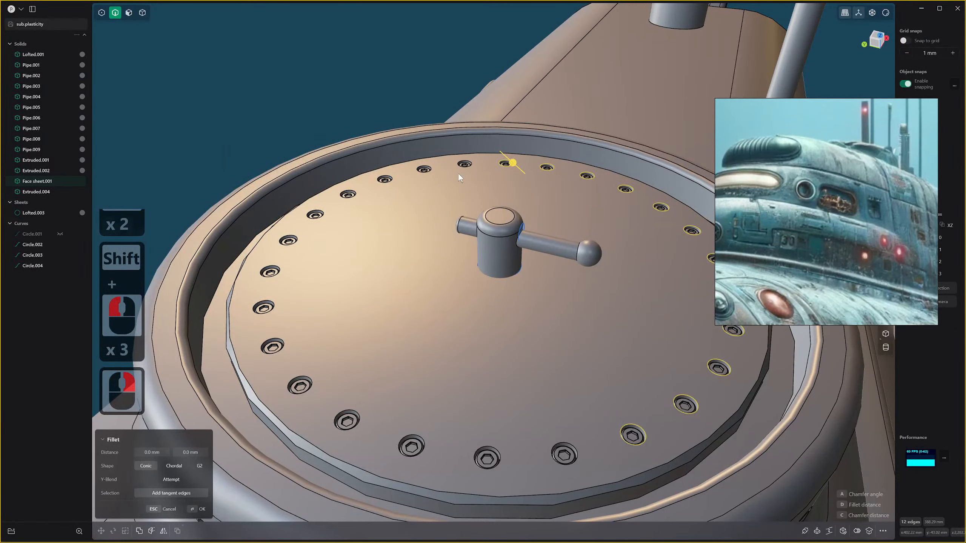
{"action": "left_click", "coordinate": [466, 168], "text": "shift"}
{"action": "key", "text": "ctrl+z"}
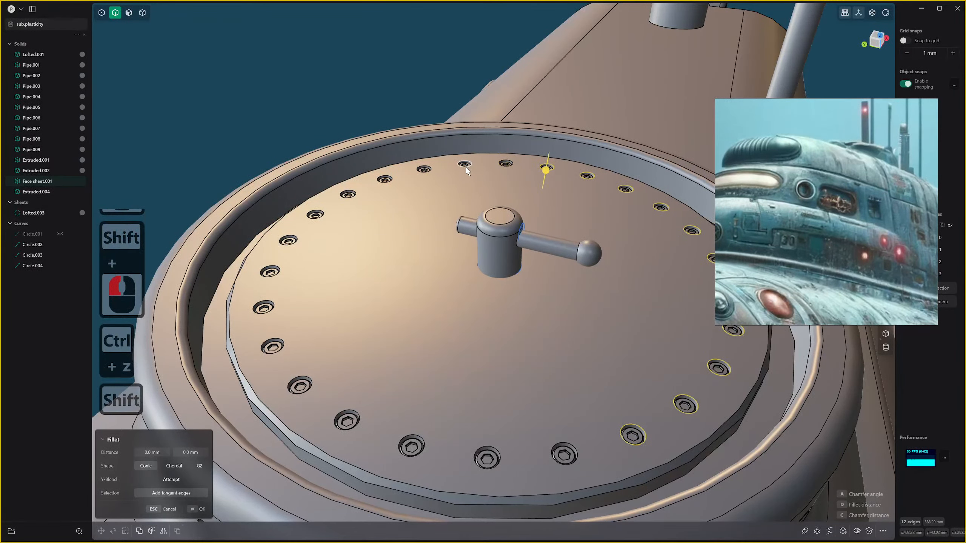
{"action": "left_click", "coordinate": [510, 166], "text": "shift"}
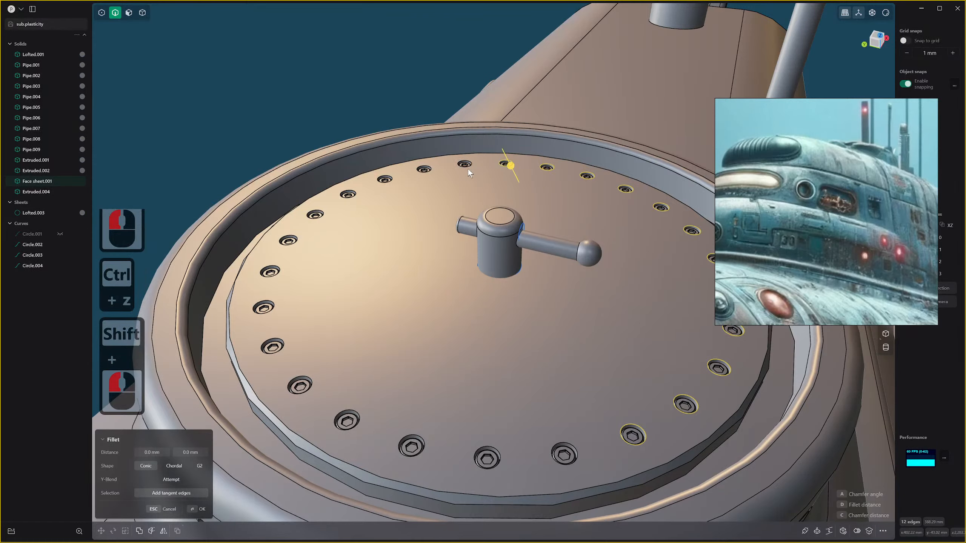
{"action": "left_click", "coordinate": [473, 163], "text": "shift"}
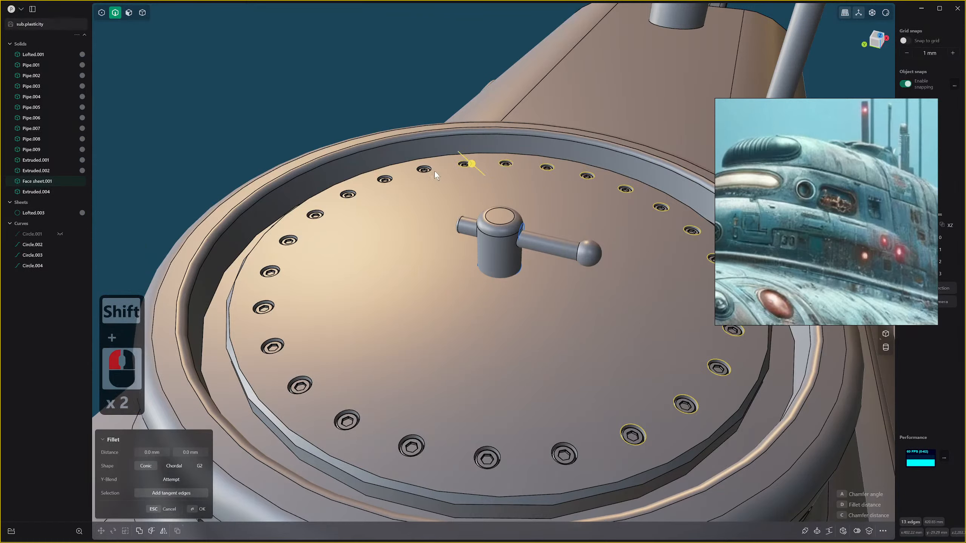
{"action": "left_click", "coordinate": [431, 170], "text": "shift"}
{"action": "left_click", "coordinate": [384, 181], "text": "shift"}
{"action": "scroll", "coordinate": [749, 510], "scroll_direction": "down", "scroll_amount": 6}
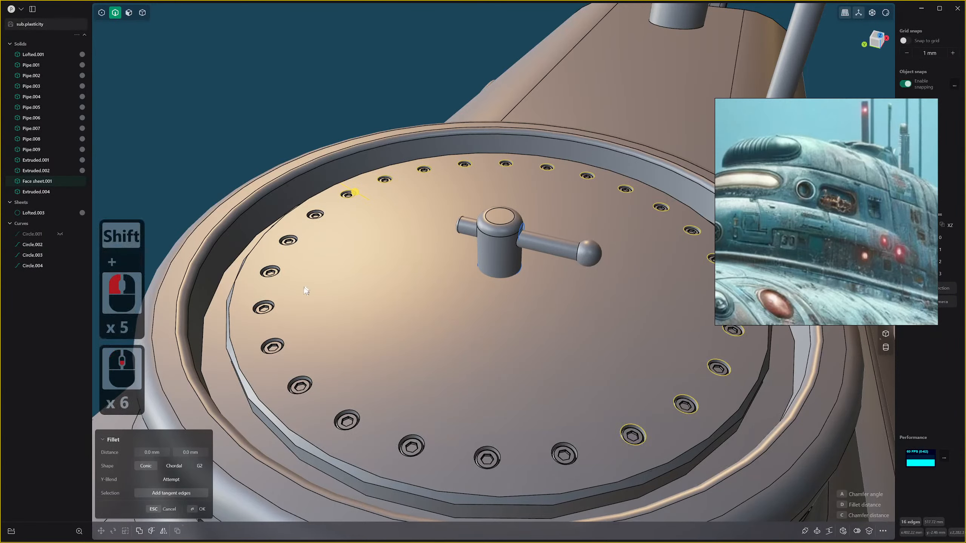
{"action": "left_click", "coordinate": [323, 216], "text": "shift"}
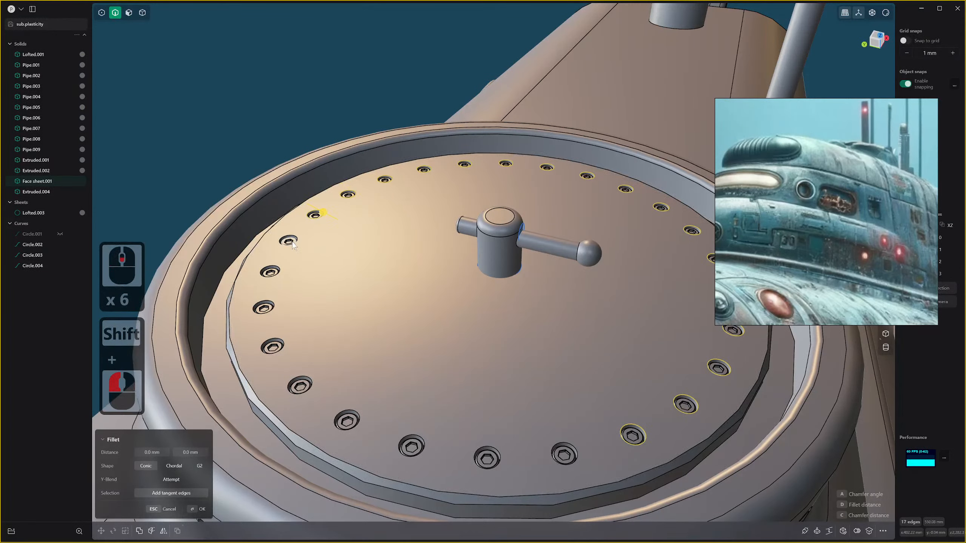
{"action": "left_click", "coordinate": [294, 238], "text": "shift"}
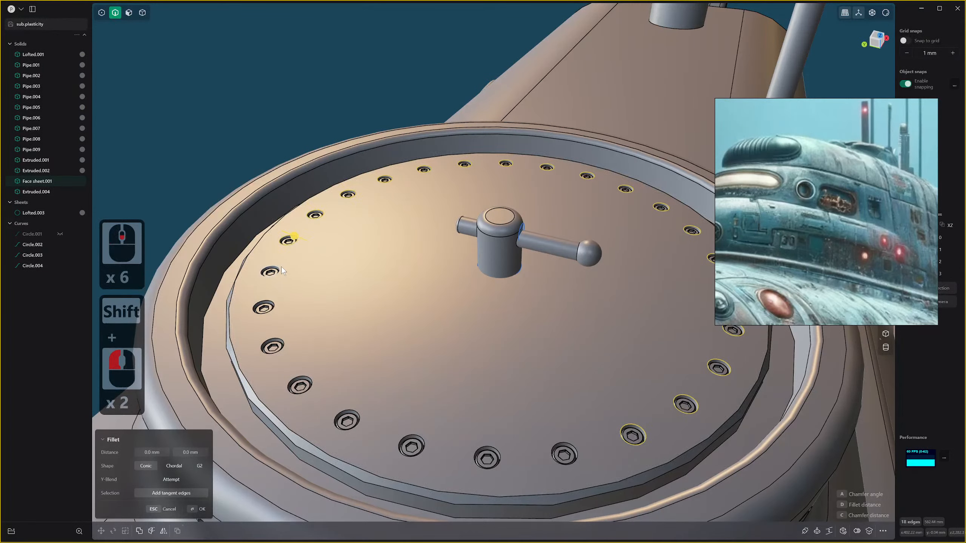
{"action": "left_click", "coordinate": [280, 267], "text": "shift"}
{"action": "left_click", "coordinate": [268, 305], "text": "shift"}
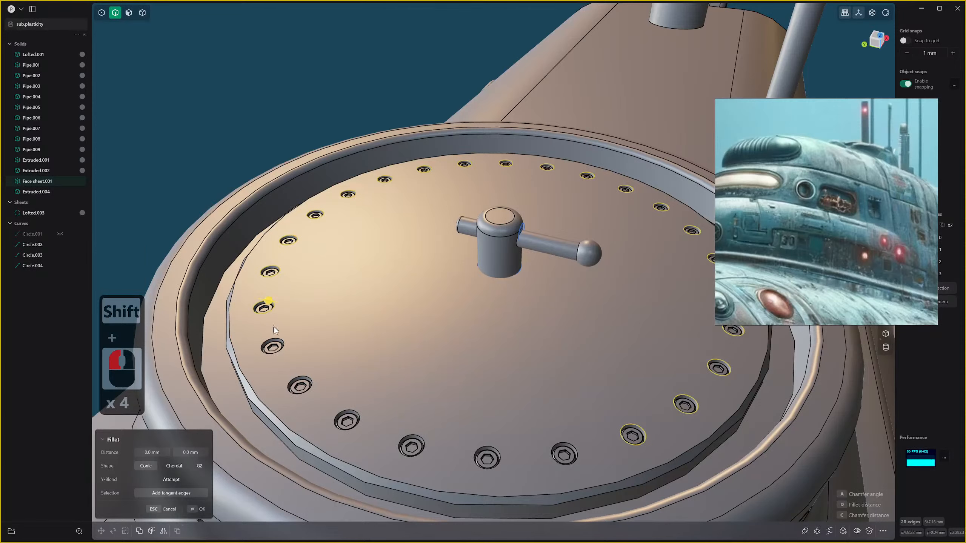
{"action": "left_click", "coordinate": [358, 407], "text": "shift"}
{"action": "left_click", "coordinate": [417, 435], "text": "shift"}
{"action": "left_click", "coordinate": [499, 448], "text": "shift"}
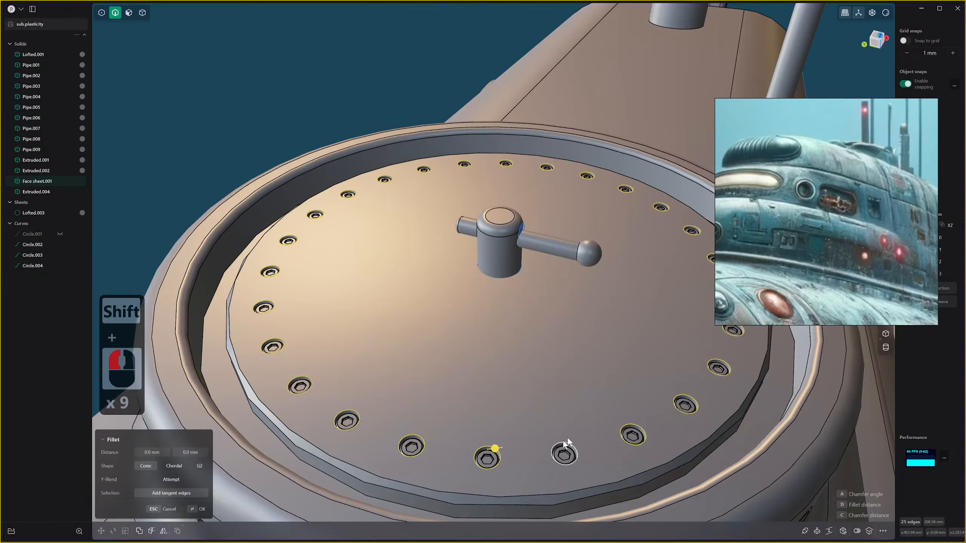
{"action": "scroll", "coordinate": [599, 422], "scroll_direction": "down", "scroll_amount": 3}
{"action": "scroll", "coordinate": [599, 421], "scroll_direction": "up", "scroll_amount": 6}
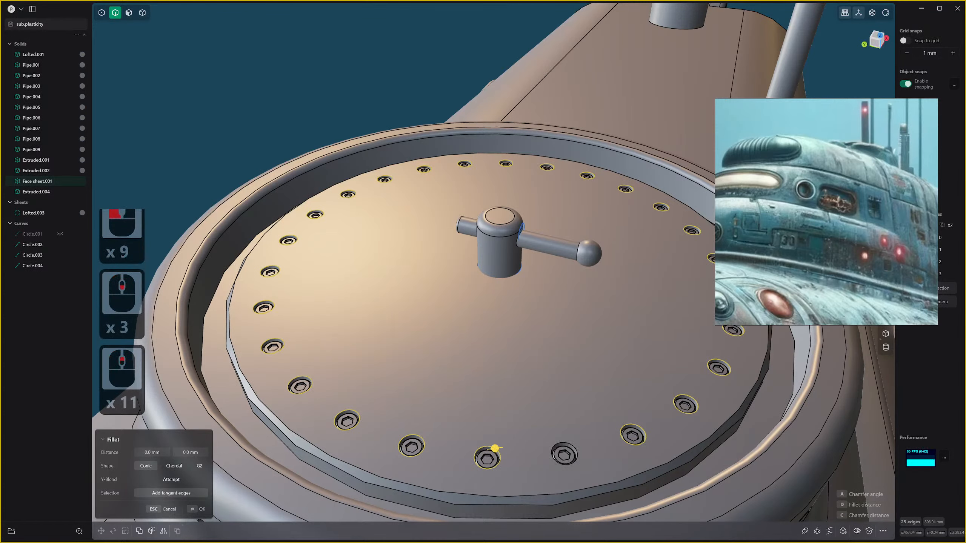
{"action": "scroll", "coordinate": [599, 421], "scroll_direction": "down", "scroll_amount": 3}
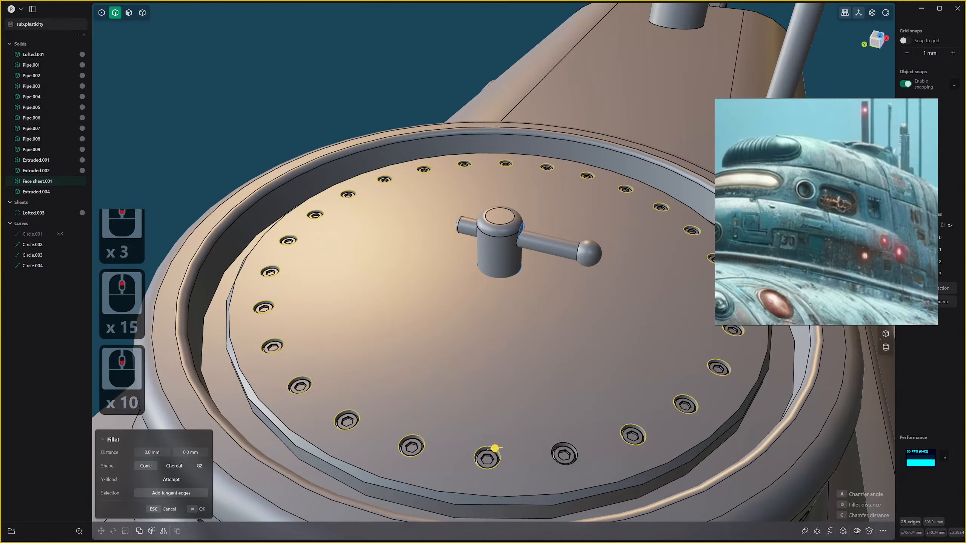
{"action": "scroll", "coordinate": [595, 369], "scroll_direction": "up", "scroll_amount": 1}
{"action": "left_click", "coordinate": [571, 445], "text": "shift"}
{"action": "left_click_drag", "start_coordinate": [570, 444], "coordinate": [568, 447]}
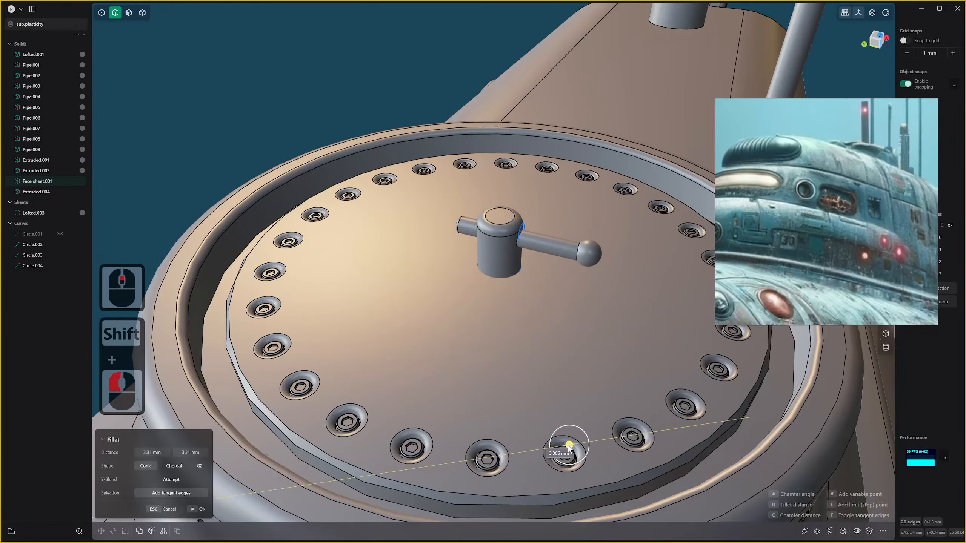
{"action": "scroll", "coordinate": [569, 449], "scroll_direction": "down", "scroll_amount": 20}
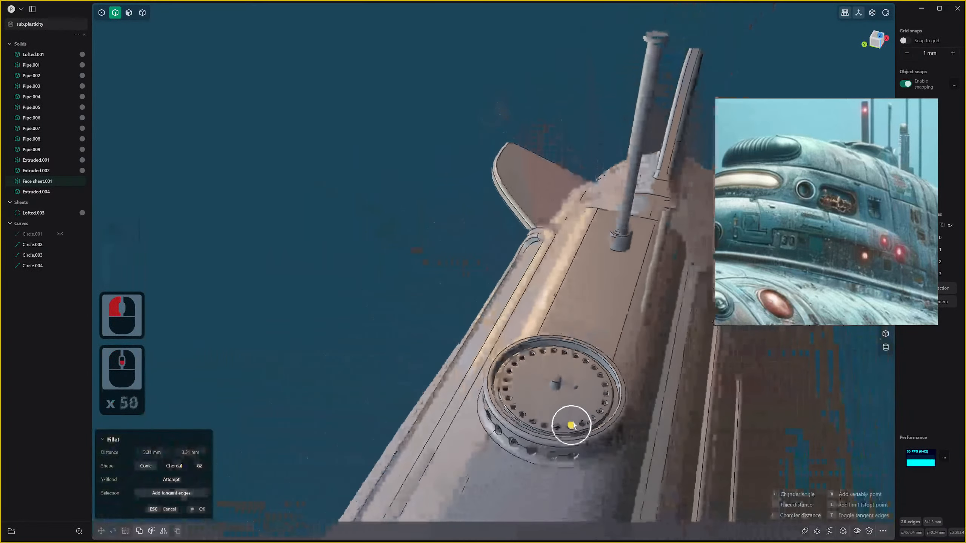
{"action": "right_click", "coordinate": [600, 348]}
Move the reference image to the empty area beside the submarine, clear of the model, and bring the whole hull into view.
{"action": "scroll", "coordinate": [633, 391], "scroll_direction": "down", "scroll_amount": 20}
{"action": "scroll", "coordinate": [633, 390], "scroll_direction": "down", "scroll_amount": 10, "text": "shift"}
{"action": "middle_click_drag", "start_coordinate": [634, 390], "coordinate": [584, 149], "text": "shift"}
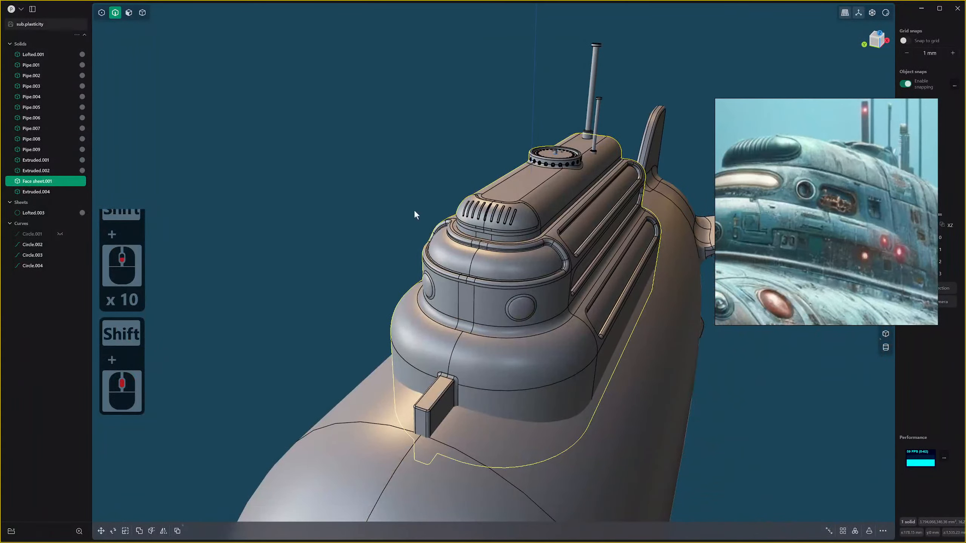
{"action": "right_click_drag", "start_coordinate": [793, 174], "coordinate": [205, 125]}
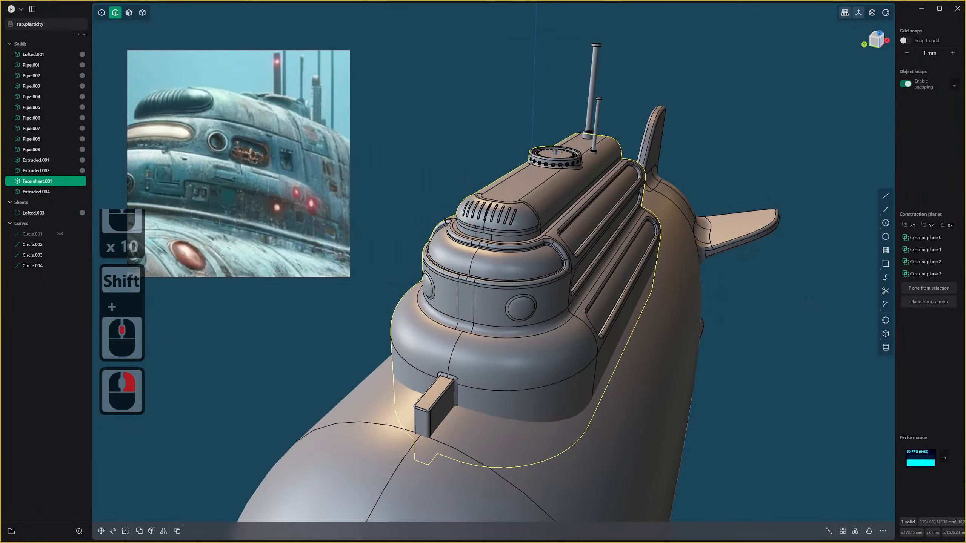
{"action": "left_click", "coordinate": [205, 126]}
{"action": "scroll", "coordinate": [704, 217], "scroll_direction": "down", "scroll_amount": 16}
{"action": "middle_click_drag", "start_coordinate": [631, 316], "coordinate": [670, 185], "text": "shift"}
{"action": "scroll", "coordinate": [678, 190], "scroll_direction": "down", "scroll_amount": 3}
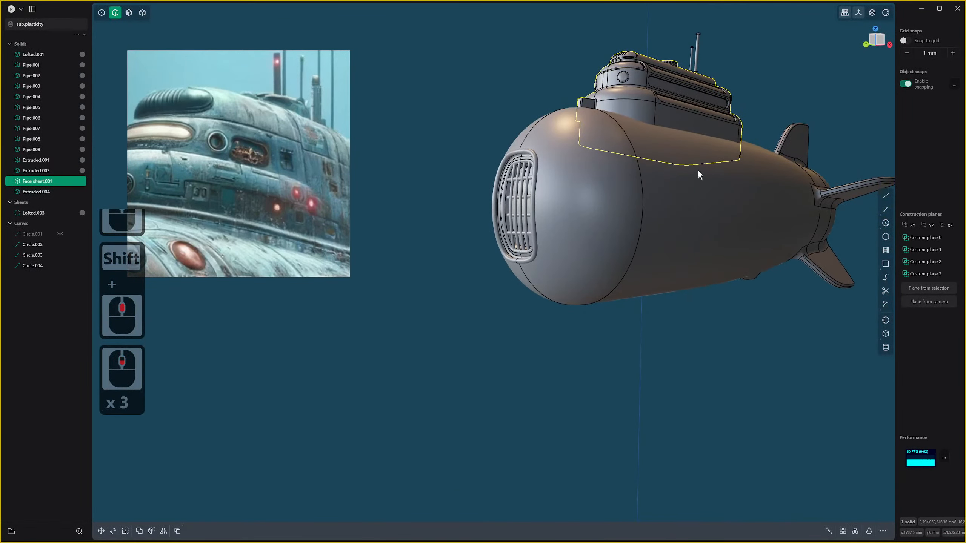
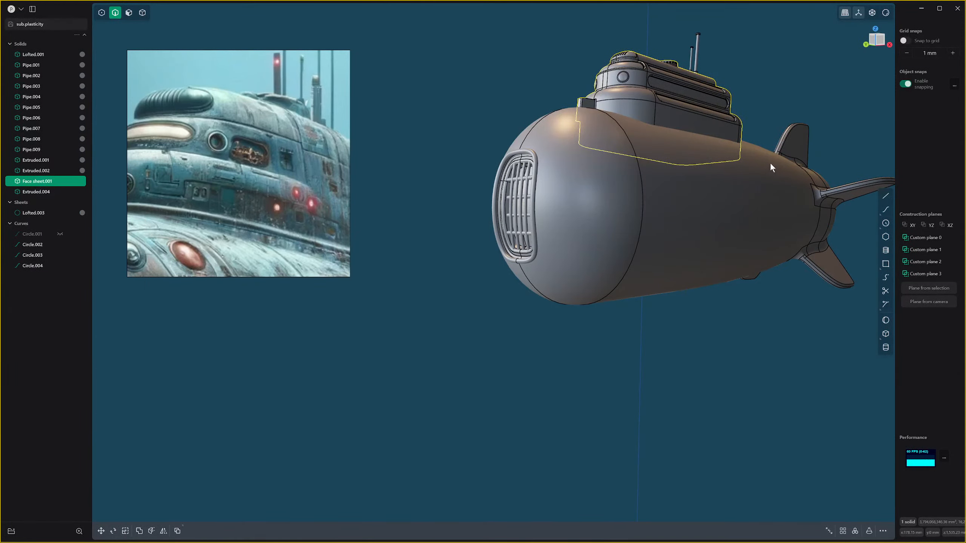
Enlarge the reference image and bring the whole pictured submarine into its frame.
{"action": "middle_click_drag", "start_coordinate": [767, 162], "coordinate": [614, 182]}
{"action": "scroll", "coordinate": [255, 147], "scroll_direction": "down", "scroll_amount": 2}
{"action": "left_click", "coordinate": [255, 148]}
{"action": "key", "text": "space"}
{"action": "scroll", "coordinate": [255, 150], "scroll_direction": "up", "scroll_amount": 1}
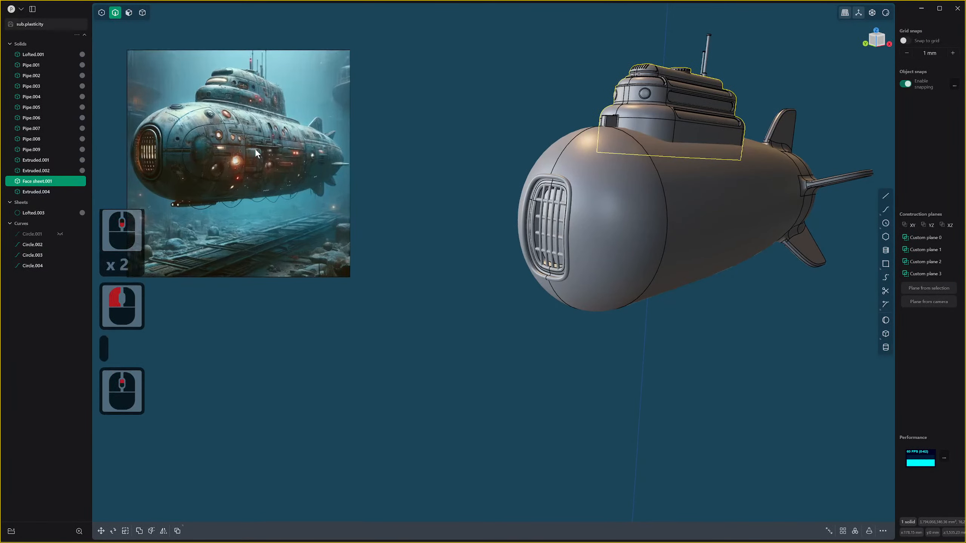
{"action": "scroll", "coordinate": [255, 150], "scroll_direction": "up", "scroll_amount": 4}
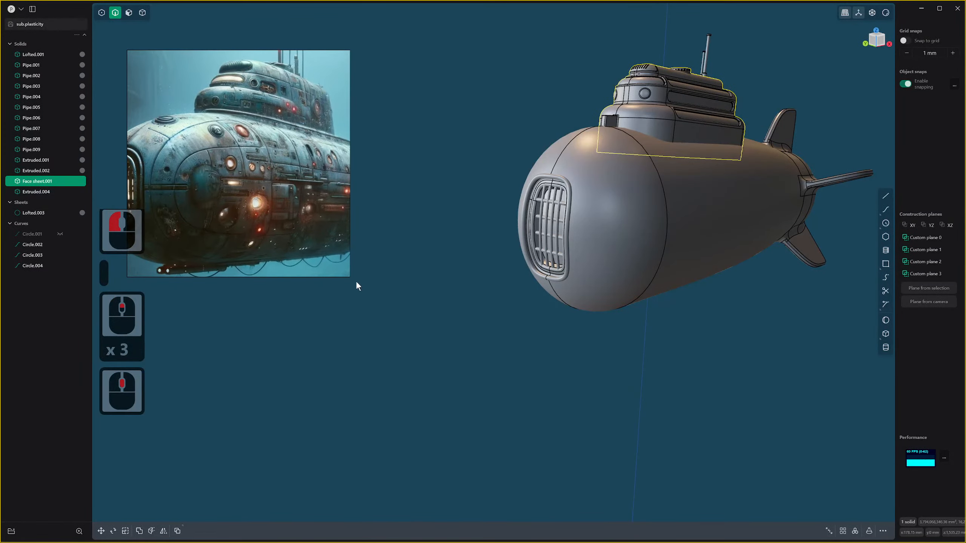
{"action": "left_click_drag", "start_coordinate": [350, 277], "coordinate": [447, 363]}
{"action": "right_click_drag", "start_coordinate": [318, 235], "coordinate": [369, 234]}
{"action": "scroll", "coordinate": [247, 197], "scroll_direction": "down", "scroll_amount": 2}
{"action": "scroll", "coordinate": [248, 197], "scroll_direction": "up", "scroll_amount": 2}
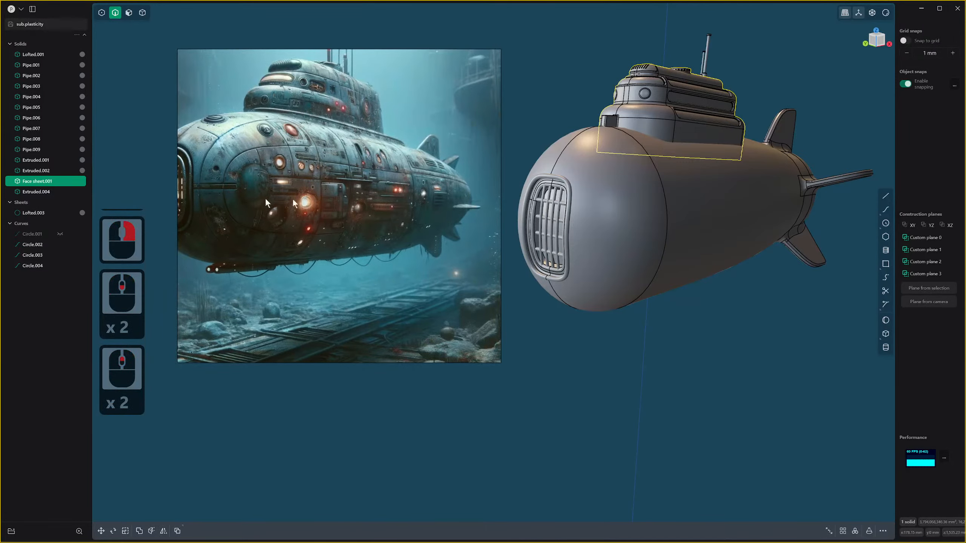
Shift the enlarged reference image farther from the model and frame the pictured submarine's bow, grille and conning tower in it.
{"action": "middle_click_drag", "start_coordinate": [550, 217], "coordinate": [527, 218]}
{"action": "scroll", "coordinate": [527, 218], "scroll_direction": "down", "scroll_amount": 5}
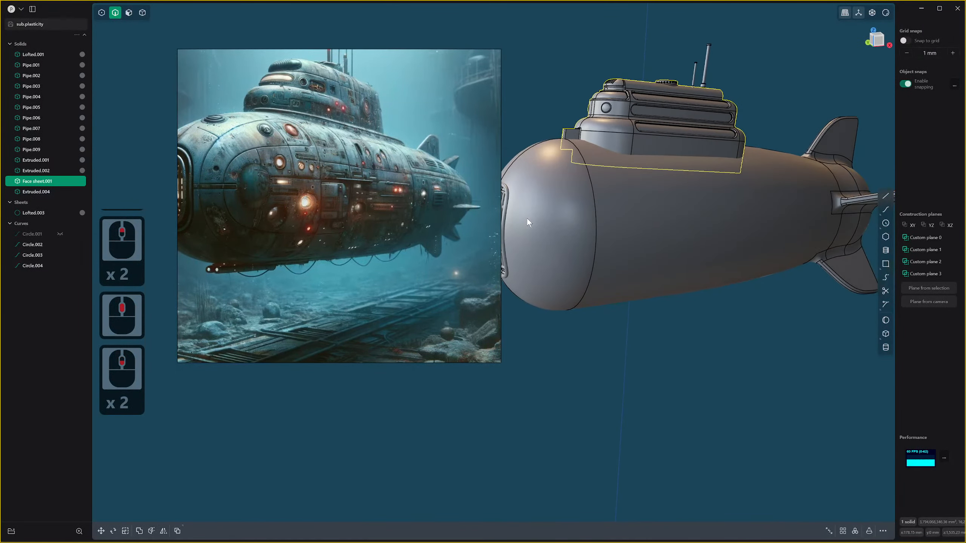
{"action": "middle_click_drag", "start_coordinate": [602, 212], "coordinate": [568, 204]}
{"action": "middle_click_drag", "start_coordinate": [568, 204], "coordinate": [739, 225], "text": "shift"}
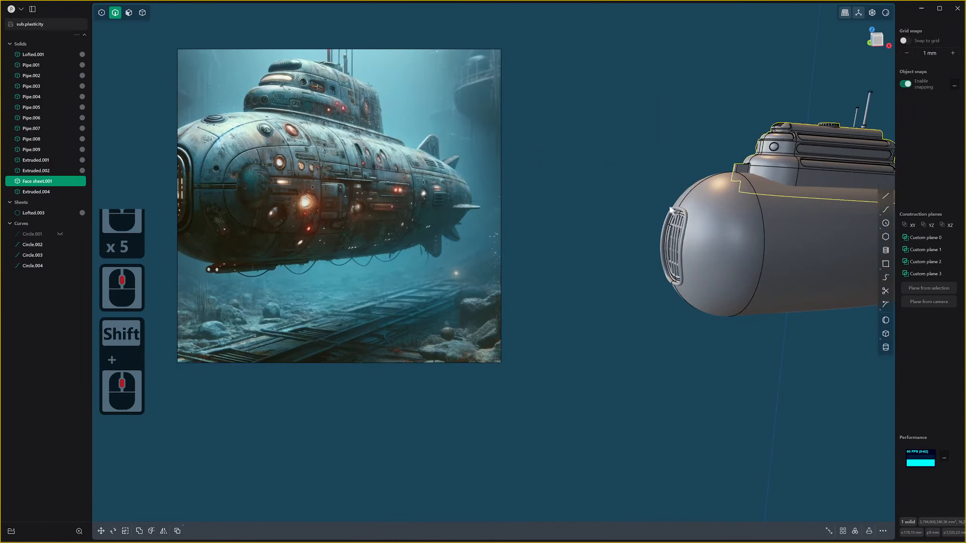
{"action": "middle_click_drag", "start_coordinate": [672, 208], "coordinate": [610, 221], "text": "shift"}
{"action": "scroll", "coordinate": [478, 199], "scroll_direction": "up", "scroll_amount": 1}
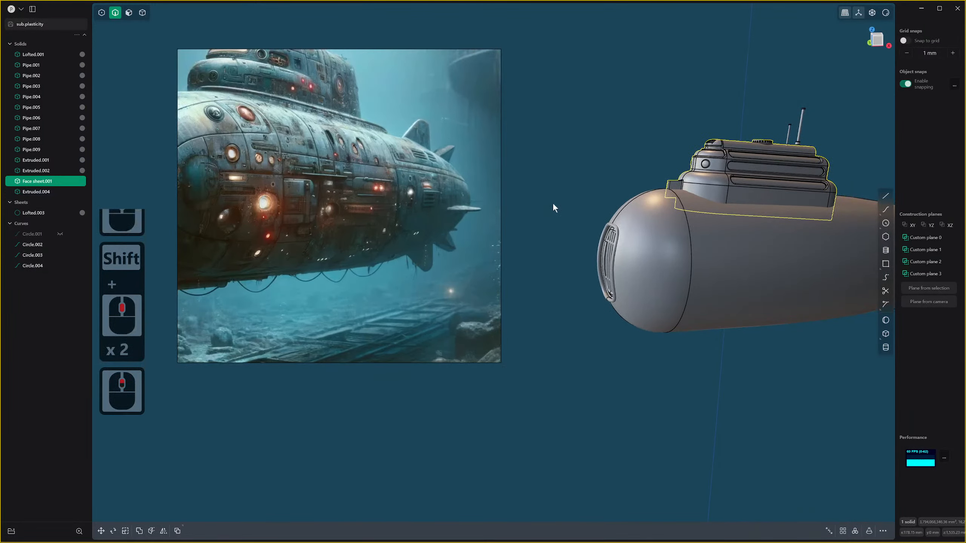
{"action": "right_click_drag", "start_coordinate": [311, 182], "coordinate": [352, 180]}
{"action": "scroll", "coordinate": [352, 180], "scroll_direction": "down", "scroll_amount": 2}
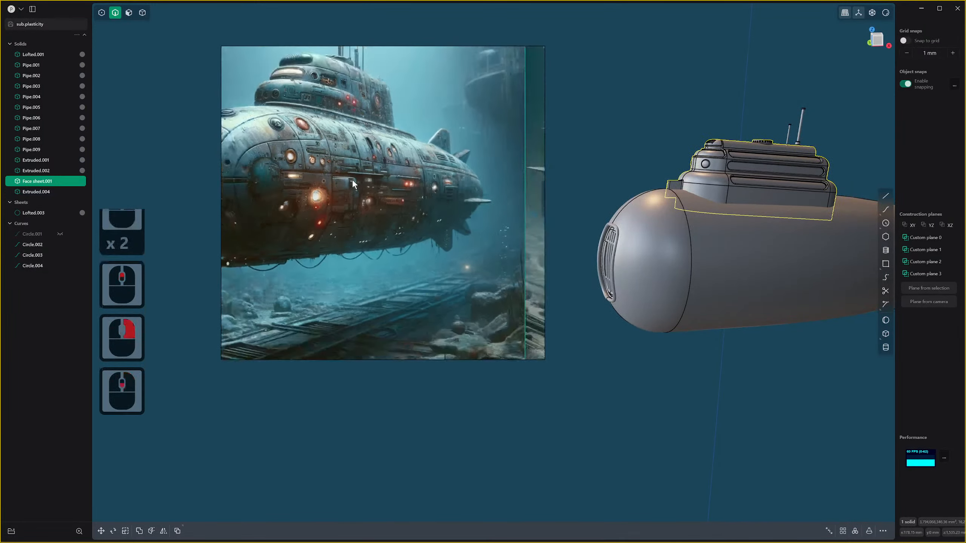
{"action": "mouse_move", "coordinate": [373, 181]}
{"action": "left_mouse_down"}
{"action": "mouse_move", "coordinate": [397, 182]}
{"action": "mouse_move", "coordinate": [270, 180]}
{"action": "mouse_move", "coordinate": [372, 171]}
{"action": "left_mouse_up"}
{"action": "key", "text": "c"}
{"action": "right_click_drag", "start_coordinate": [372, 171], "coordinate": [258, 141]}
{"action": "scroll", "coordinate": [269, 141], "scroll_direction": "up", "scroll_amount": 2}
Switch to the front view and frame the side of the hull around the bow and conning tower.
{"action": "middle_click_drag", "start_coordinate": [671, 186], "coordinate": [720, 238]}
{"action": "scroll", "coordinate": [720, 240], "scroll_direction": "down", "scroll_amount": 6}
{"action": "middle_click_drag", "start_coordinate": [683, 213], "coordinate": [663, 152], "text": "shift"}
{"action": "scroll", "coordinate": [646, 152], "scroll_direction": "down", "scroll_amount": 3}
{"action": "scroll", "coordinate": [645, 147], "scroll_direction": "up", "scroll_amount": 1}
{"action": "scroll", "coordinate": [655, 149], "scroll_direction": "up", "scroll_amount": 3}
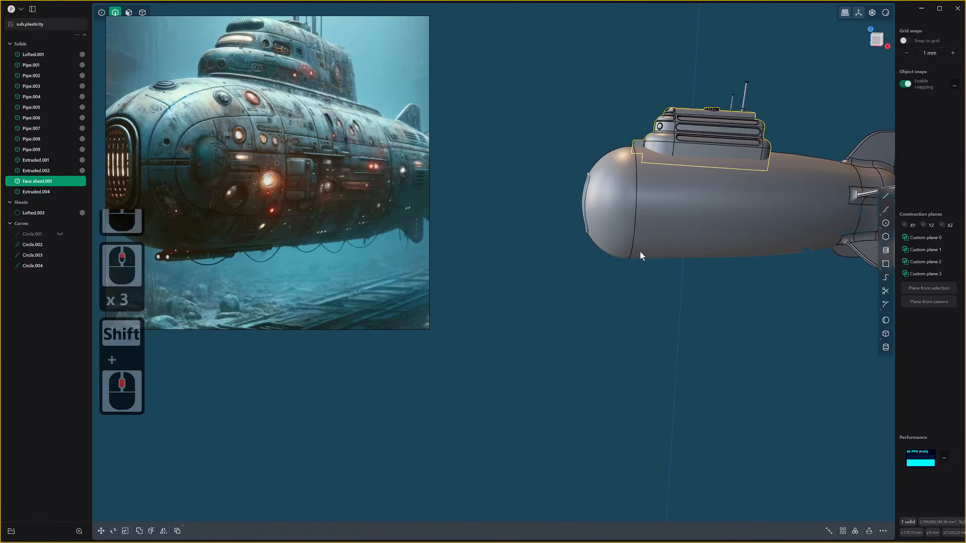
{"action": "key", "text": "3"}
{"action": "key", "text": "1"}
{"action": "scroll", "coordinate": [646, 183], "scroll_direction": "up", "scroll_amount": 12}
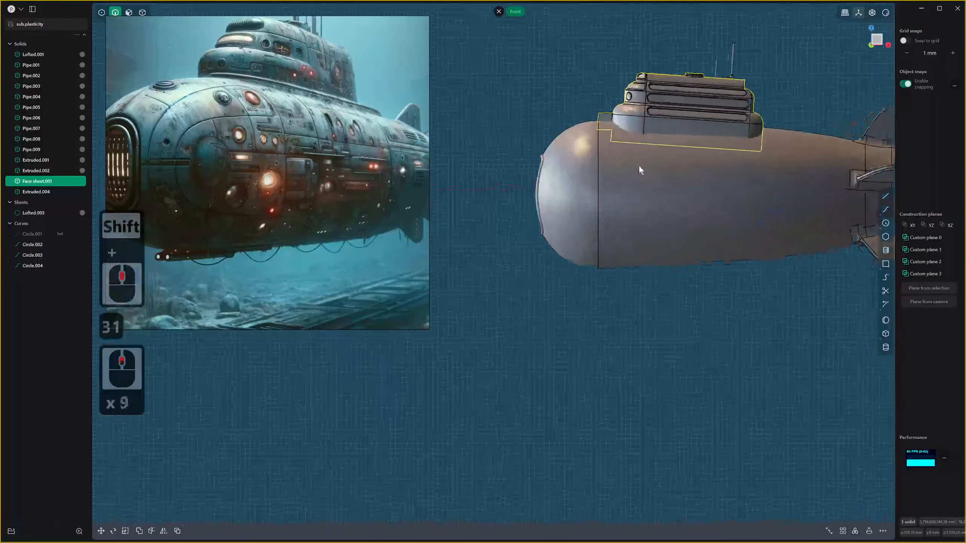
{"action": "middle_click_drag", "start_coordinate": [863, 205], "coordinate": [871, 203], "text": "shift"}
{"action": "left_click", "coordinate": [885, 210]}
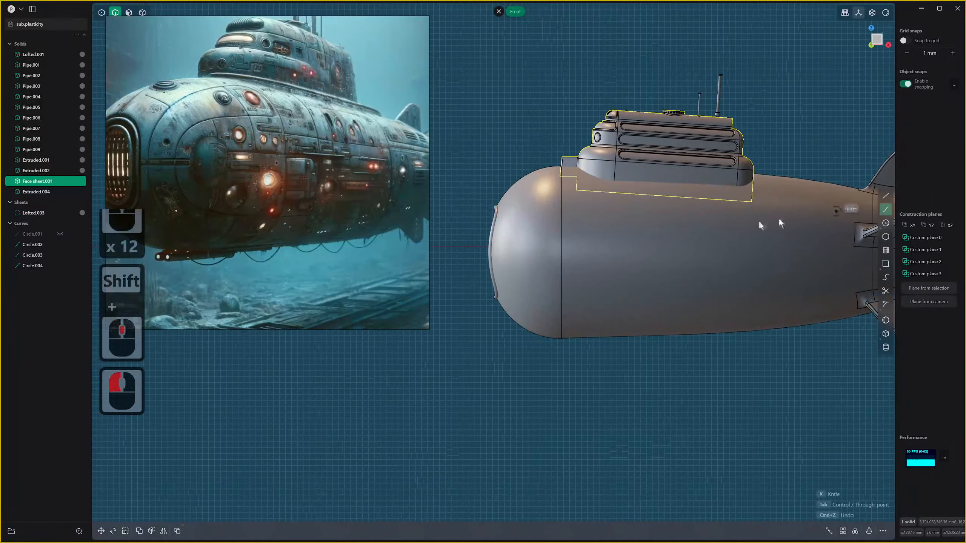
{"action": "left_click", "coordinate": [658, 218]}
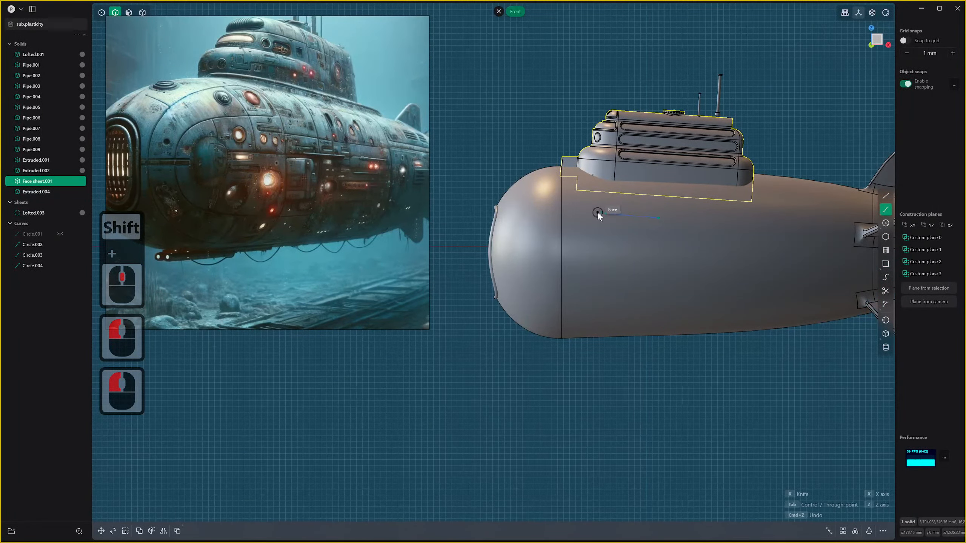
{"action": "left_click", "coordinate": [548, 199]}
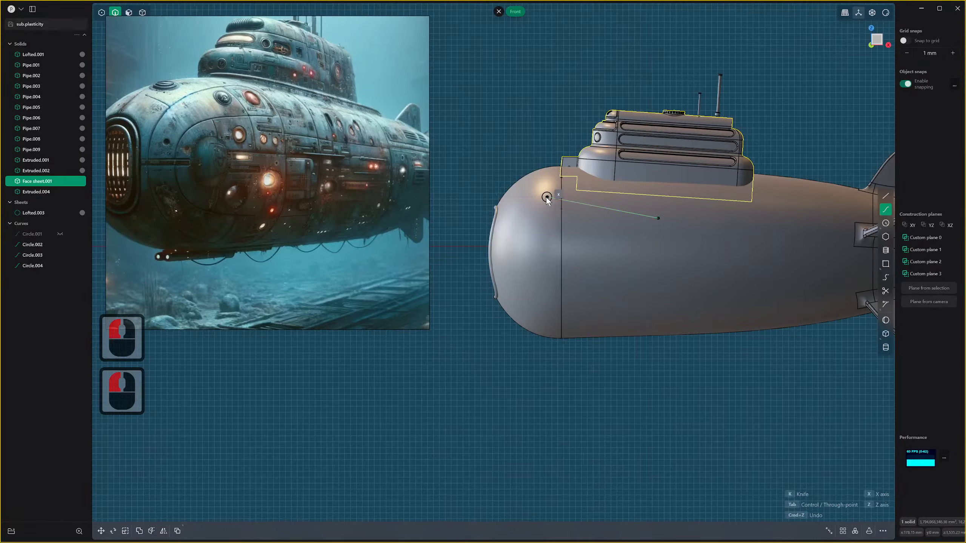
{"action": "left_click", "coordinate": [521, 203]}
{"action": "left_click", "coordinate": [510, 246]}
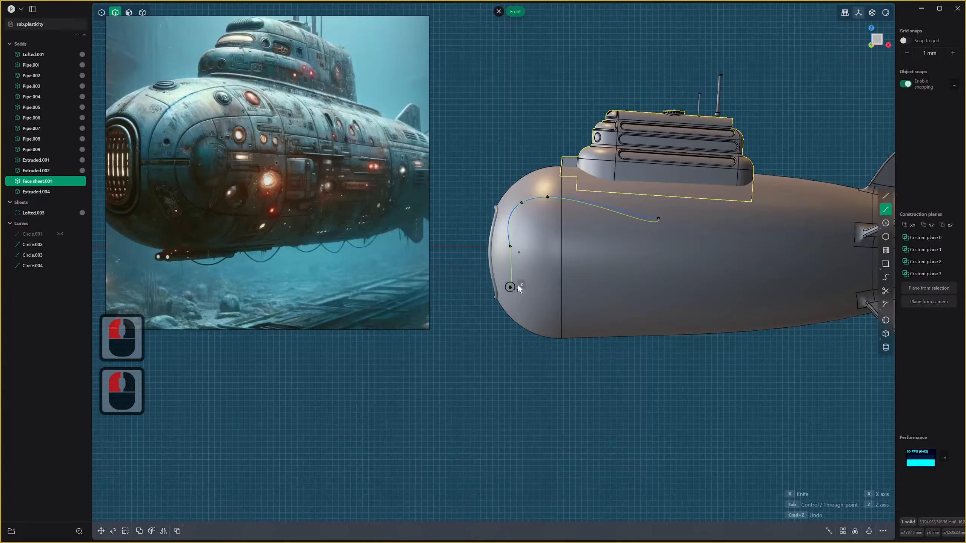
{"action": "key", "text": "Escape"}
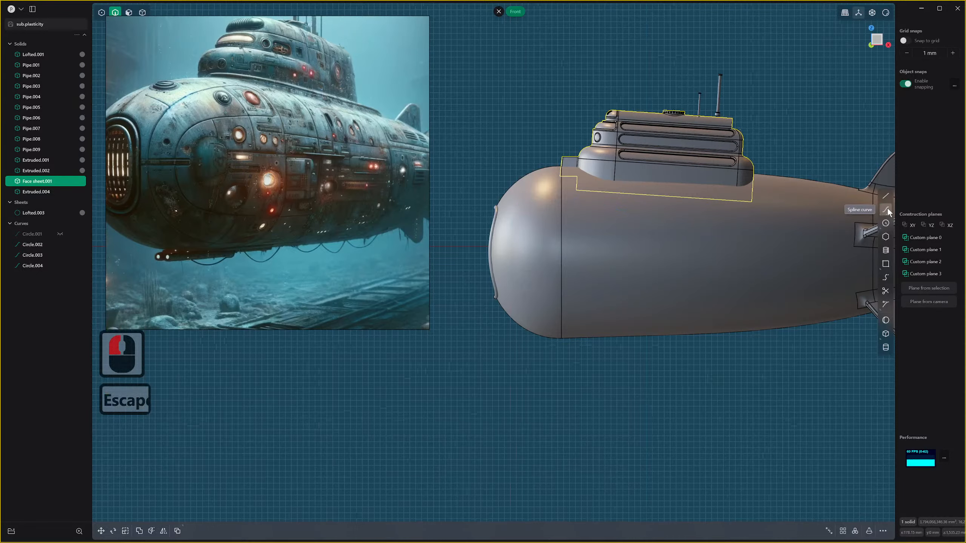
Draw a circle of about 810 mm radius over the bow and move it about 612 mm along X toward the stern.
{"action": "left_click", "coordinate": [885, 223]}
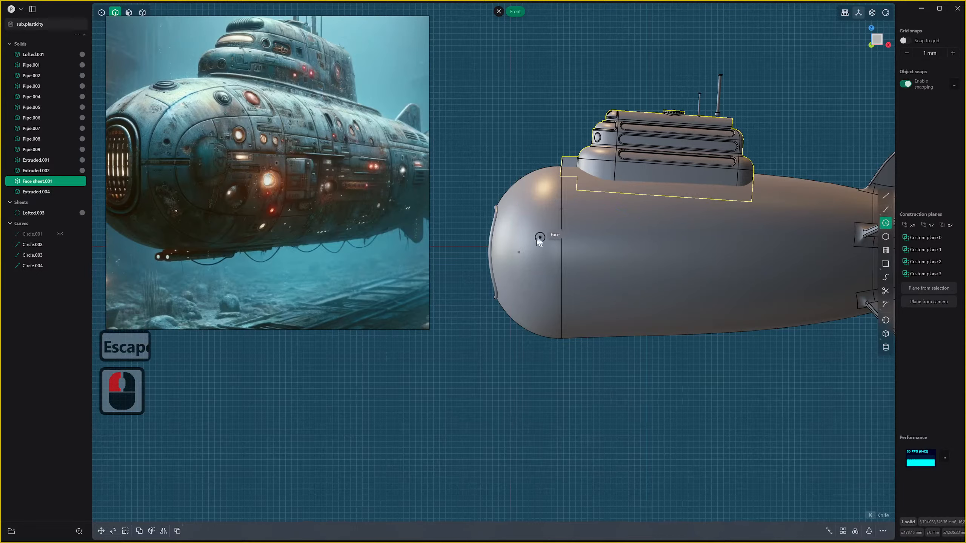
{"action": "left_click", "coordinate": [520, 254]}
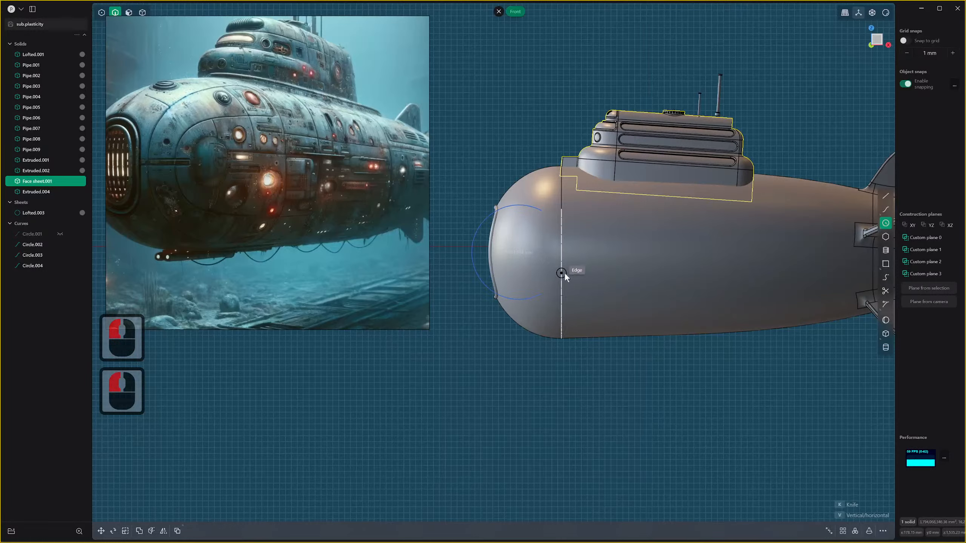
{"action": "left_click", "coordinate": [566, 275]}
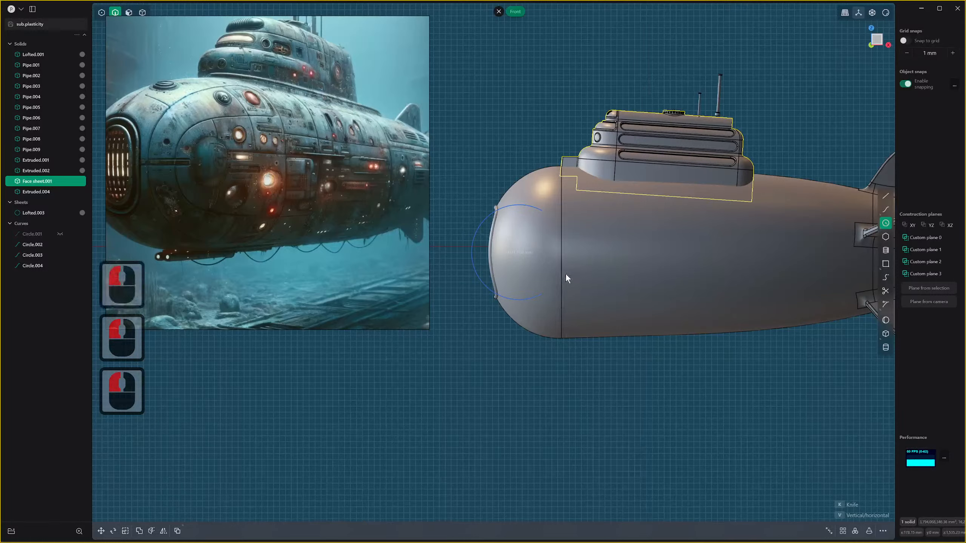
{"action": "left_click", "coordinate": [626, 268]}
{"action": "key", "text": "g"}
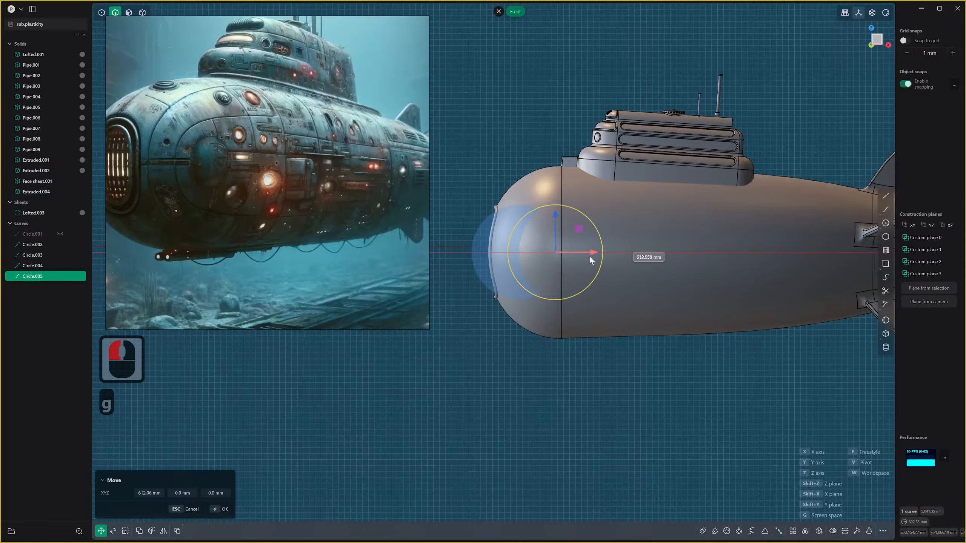
{"action": "left_click", "coordinate": [589, 257]}
Draw a gently sagging spline about 1720 mm long from the circle's topmost point along the hull side toward the stern.
{"action": "scroll", "coordinate": [581, 236], "scroll_direction": "up", "scroll_amount": 3}
{"action": "scroll", "coordinate": [574, 244], "scroll_direction": "up", "scroll_amount": 2, "text": "shift"}
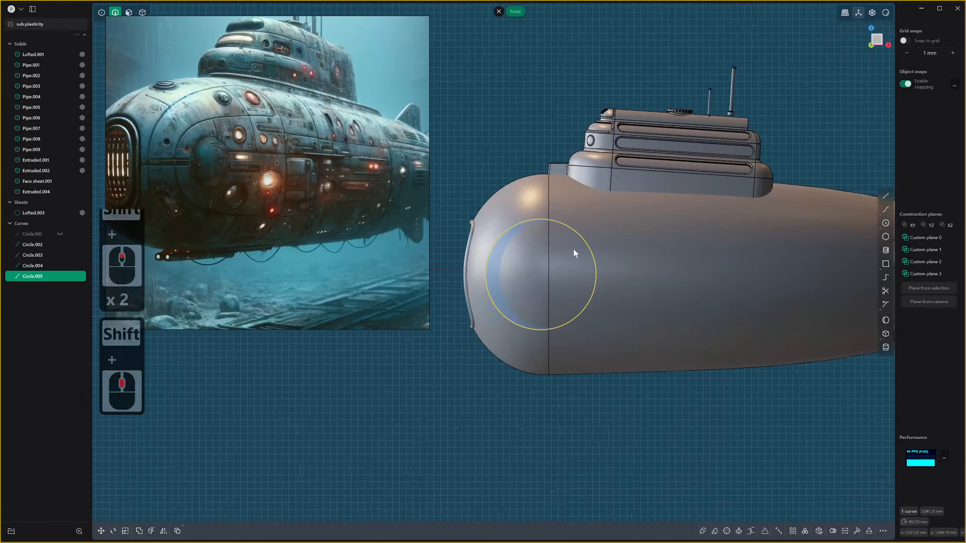
{"action": "scroll", "coordinate": [573, 249], "scroll_direction": "up", "scroll_amount": 1}
{"action": "middle_click_drag", "start_coordinate": [574, 248], "coordinate": [584, 230], "text": "shift"}
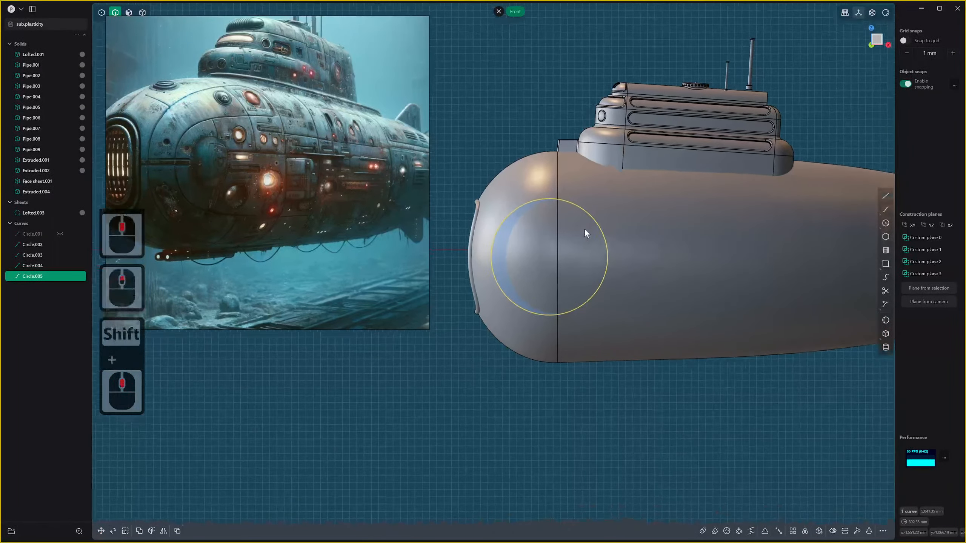
{"action": "left_click", "coordinate": [885, 210]}
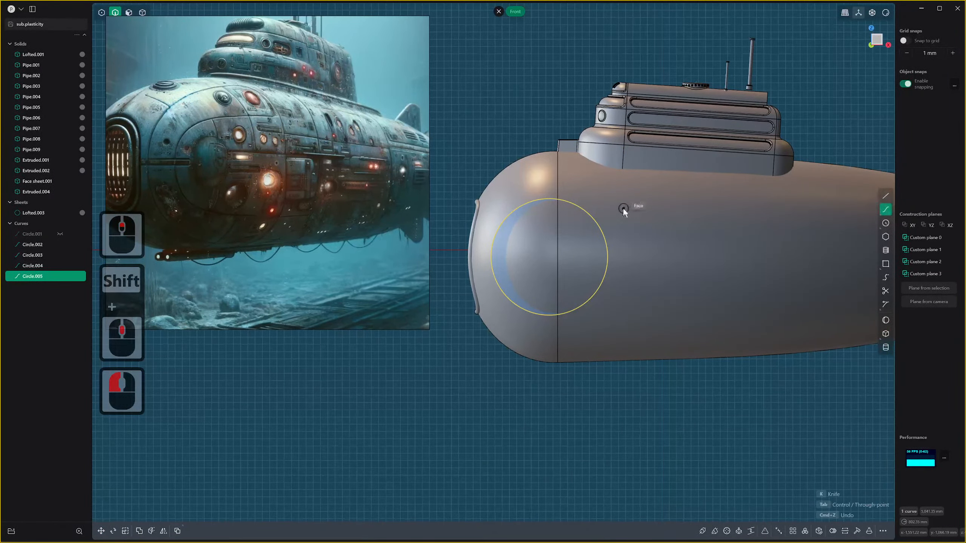
{"action": "left_click", "coordinate": [550, 198]}
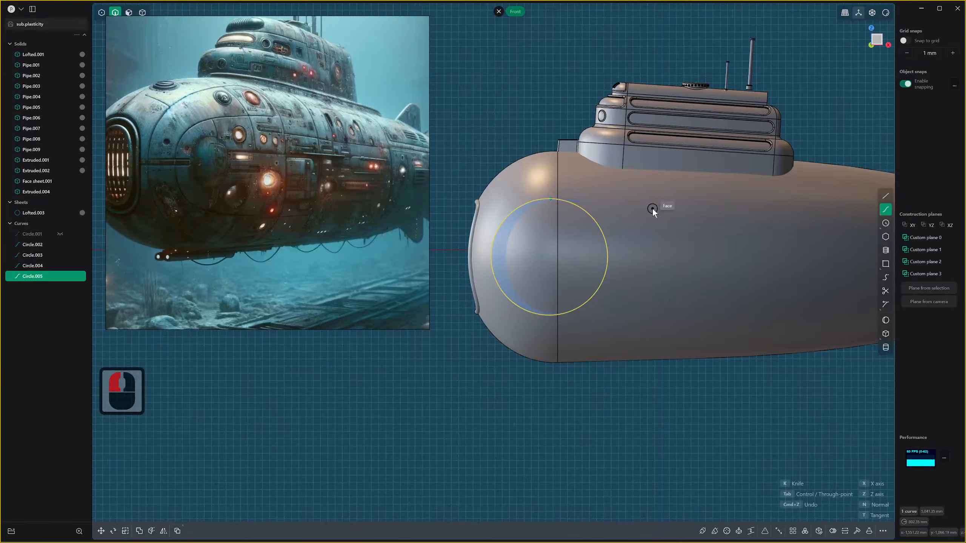
{"action": "left_click", "coordinate": [665, 208]}
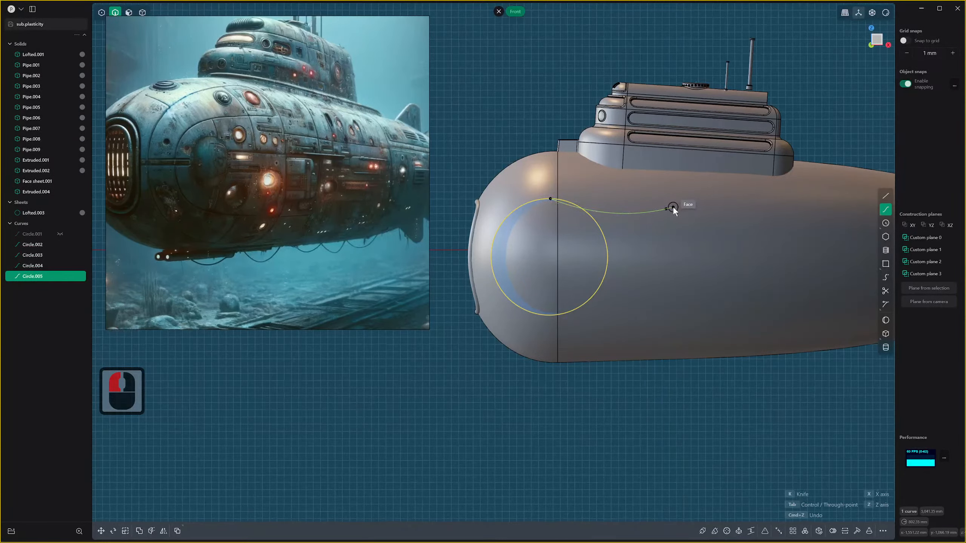
{"action": "right_click", "coordinate": [673, 207]}
Turn on x-ray display and set a temporary construction plane from the circle's region on the bow.
{"action": "scroll", "coordinate": [611, 213], "scroll_direction": "up", "scroll_amount": 3}
{"action": "scroll", "coordinate": [617, 216], "scroll_direction": "down", "scroll_amount": 5}
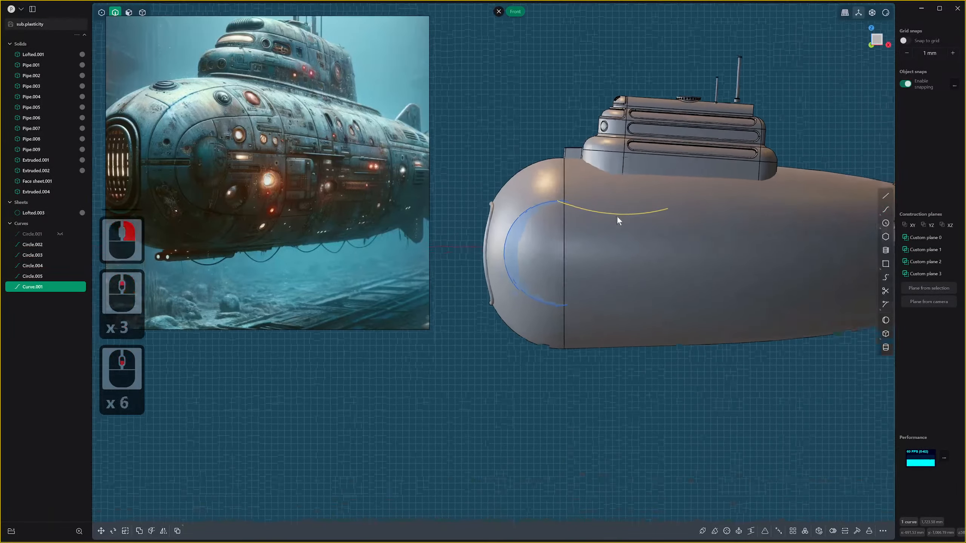
{"action": "scroll", "coordinate": [617, 216], "scroll_direction": "down", "scroll_amount": 1}
{"action": "key", "text": "alt+z"}
{"action": "scroll", "coordinate": [608, 227], "scroll_direction": "up", "scroll_amount": 11}
{"action": "scroll", "coordinate": [616, 230], "scroll_direction": "up", "scroll_amount": 2, "text": "shift"}
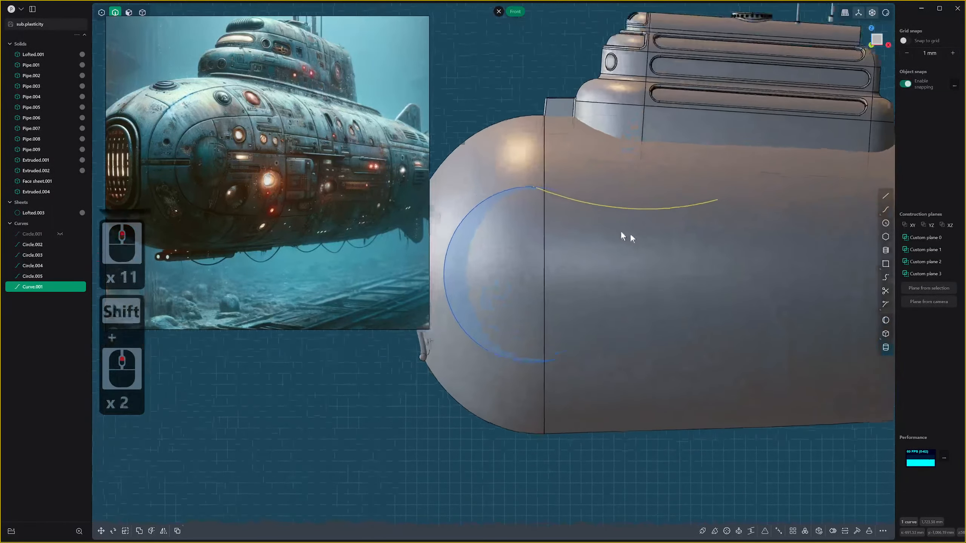
{"action": "scroll", "coordinate": [618, 230], "scroll_direction": "up", "scroll_amount": 1, "text": "shift"}
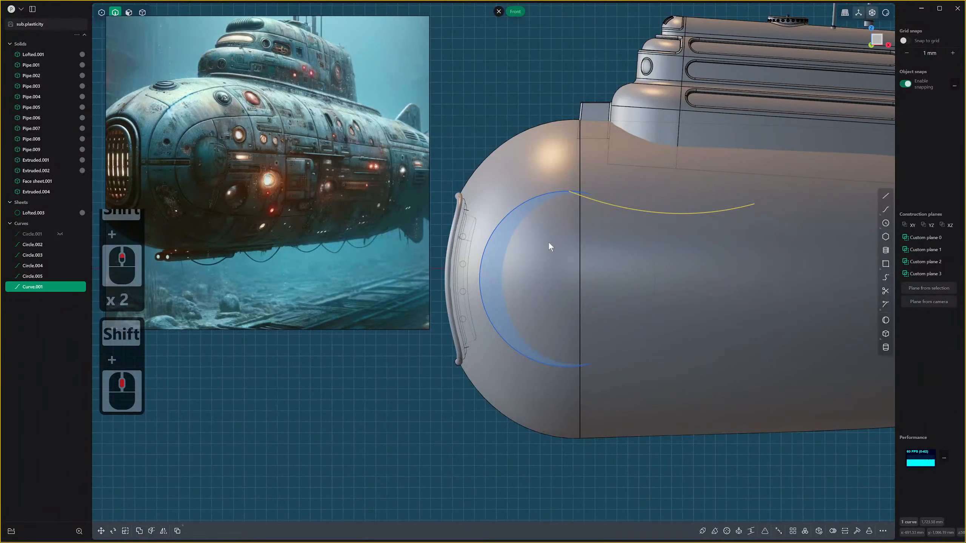
{"action": "key", "text": "3"}
{"action": "left_click", "coordinate": [516, 218]}
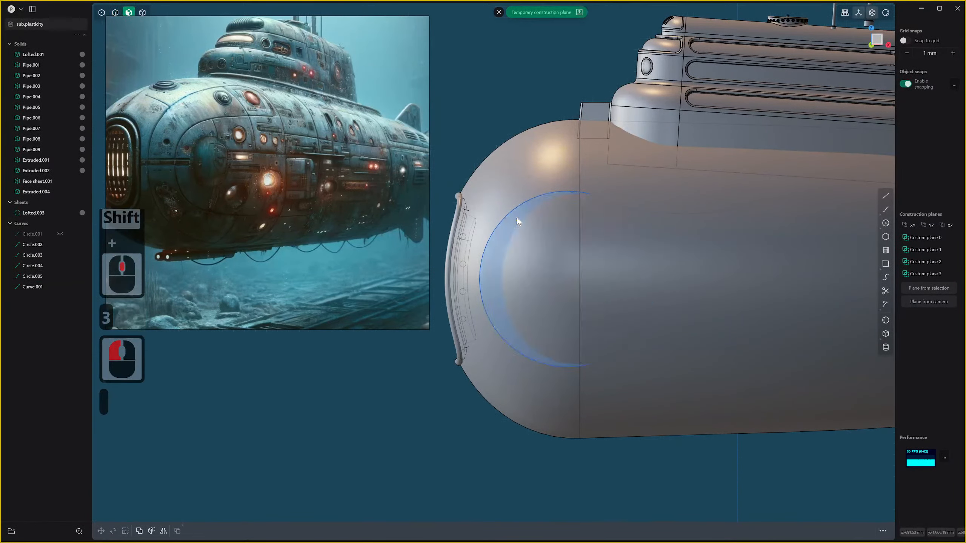
{"action": "scroll", "coordinate": [593, 216], "scroll_direction": "down", "scroll_amount": 3}
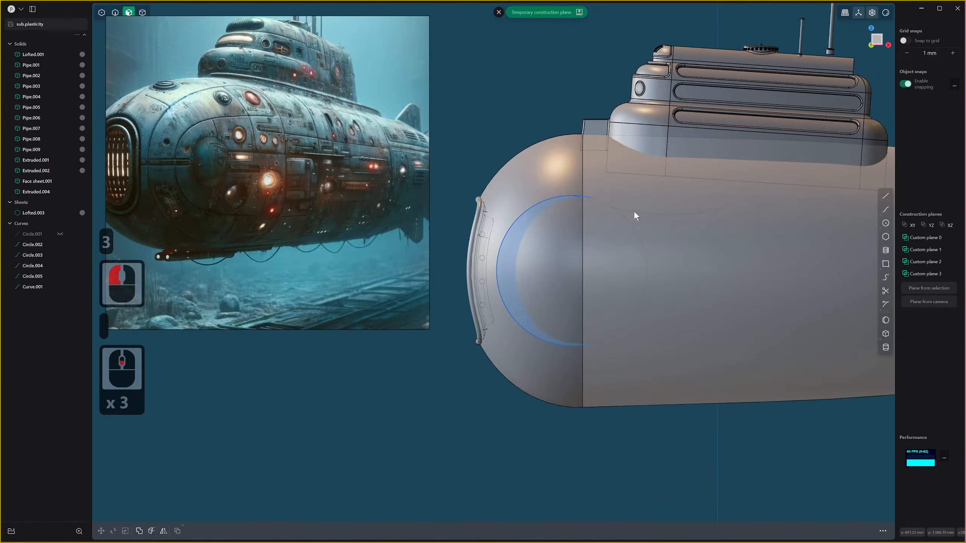
Mirror the spline vertically across the circle's centre so a matching curve starts at the circle's lowest point.
{"action": "key", "text": "2"}
{"action": "left_click", "coordinate": [644, 213]}
{"action": "key", "text": "alt+x"}
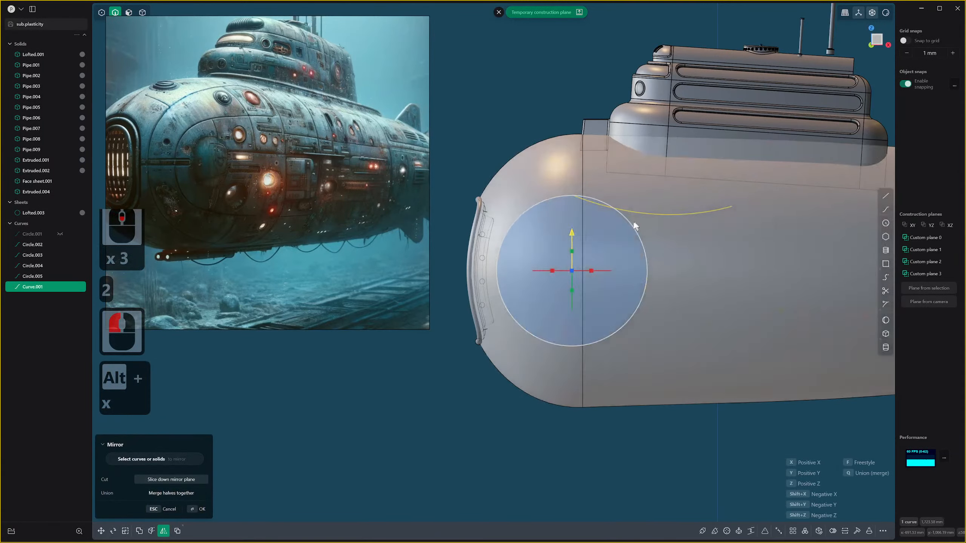
{"action": "left_click", "coordinate": [571, 287]}
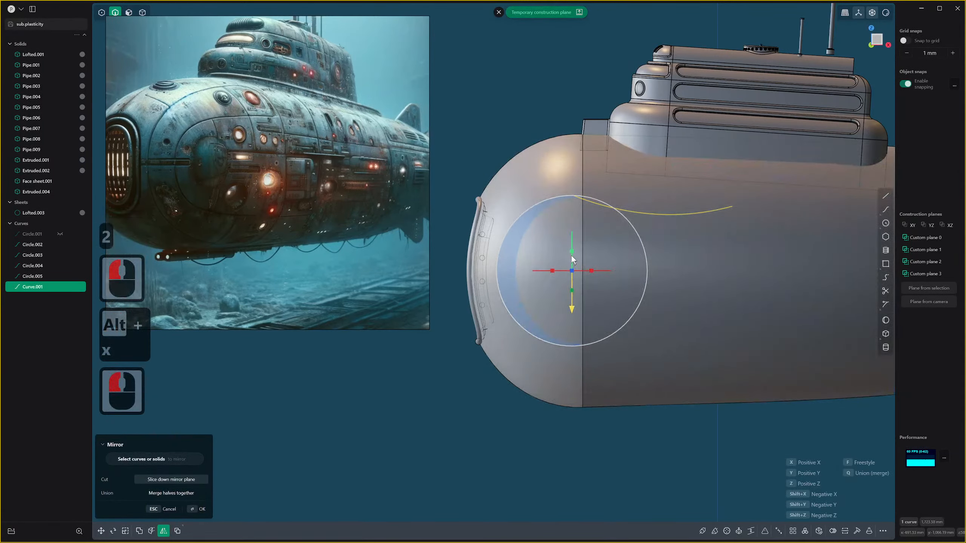
{"action": "right_click", "coordinate": [708, 321]}
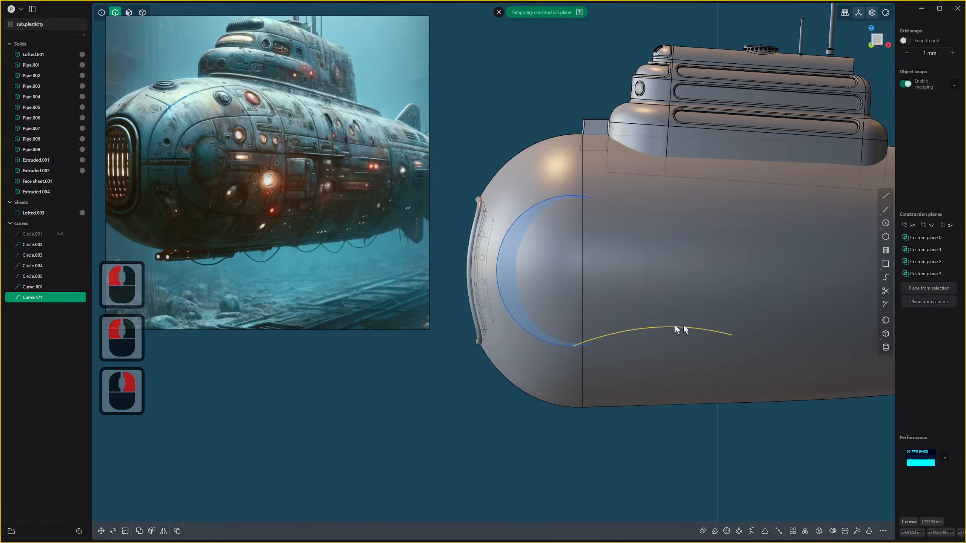
Hide the lofted hull solid to expose the circle and the two splines.
{"action": "scroll", "coordinate": [584, 350], "scroll_direction": "up", "scroll_amount": 6}
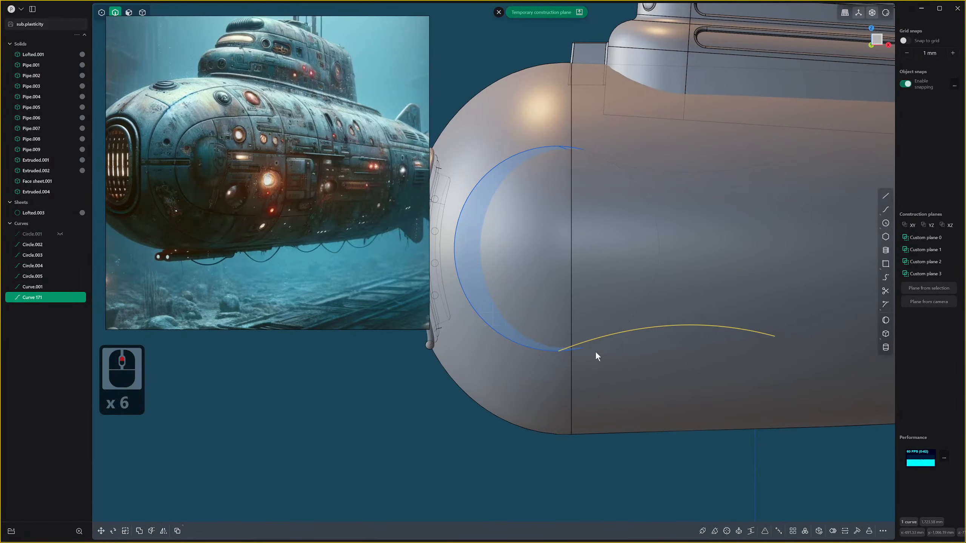
{"action": "key", "text": "2"}
{"action": "key", "text": "4"}
{"action": "left_click", "coordinate": [596, 359]}
{"action": "key", "text": "h"}
Trim the overlapping circle arcs beside both splines and the circle's stern-side arc to leave one open bulb-shaped outline.
{"action": "key", "text": "t"}
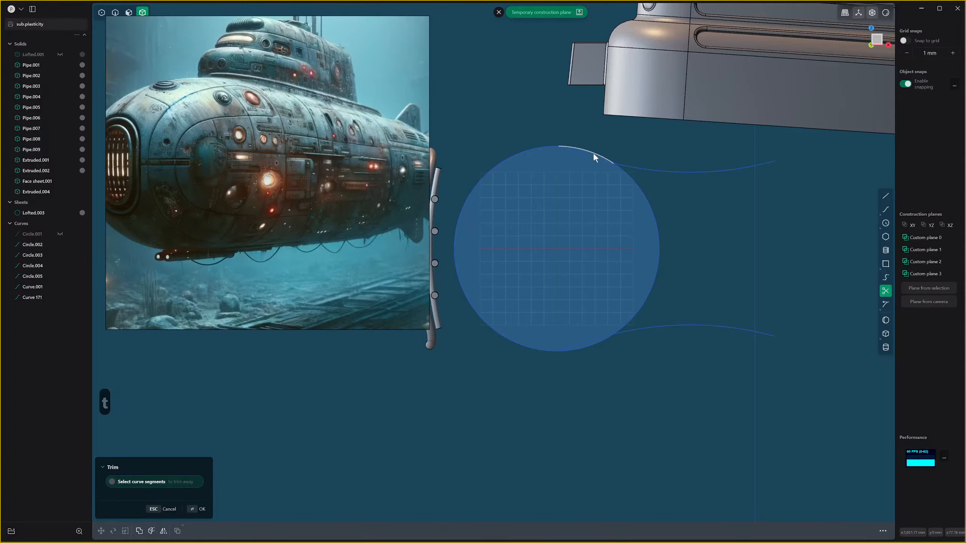
{"action": "left_click", "coordinate": [592, 154]}
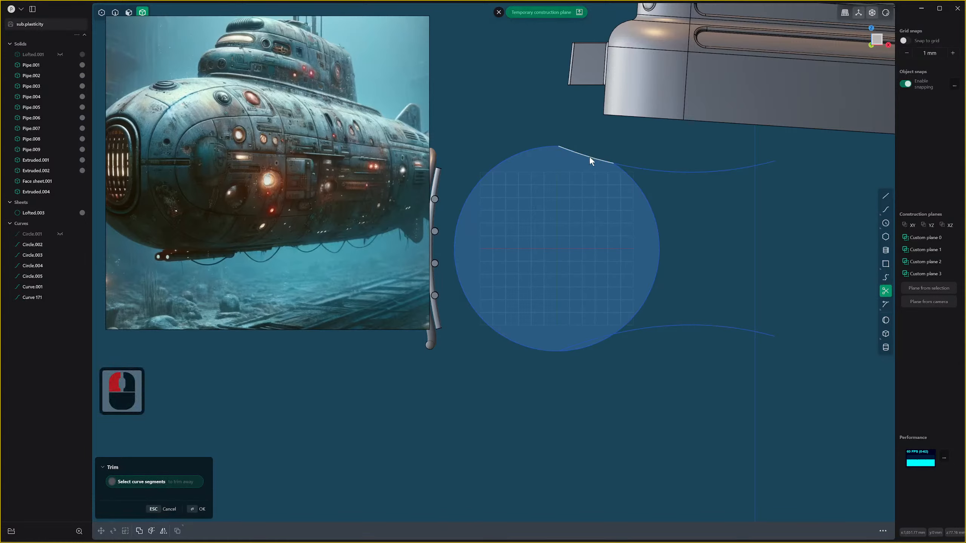
{"action": "left_click", "coordinate": [590, 348]}
{"action": "left_click", "coordinate": [629, 322]}
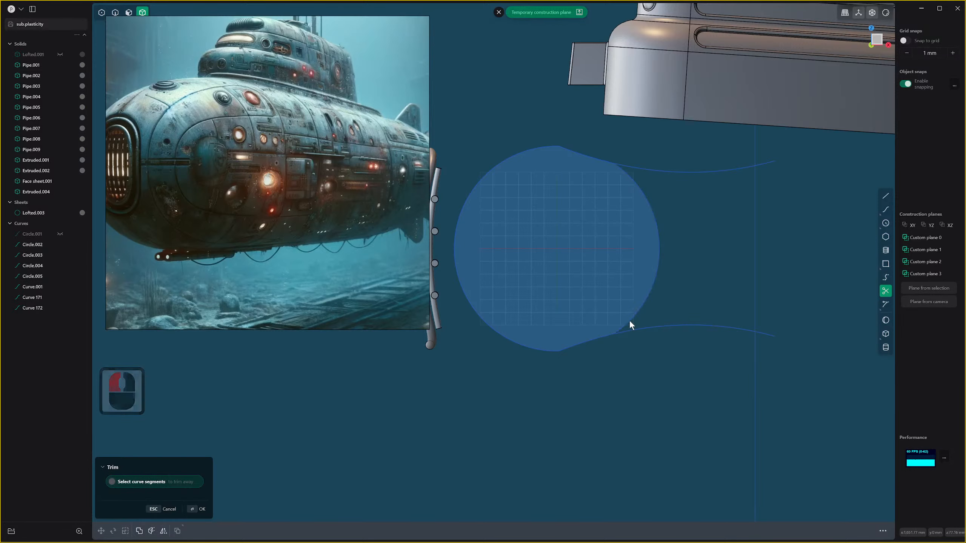
{"action": "scroll", "coordinate": [709, 300], "scroll_direction": "up", "scroll_amount": 3}
{"action": "middle_click_drag", "start_coordinate": [669, 305], "coordinate": [616, 215], "text": "shift"}
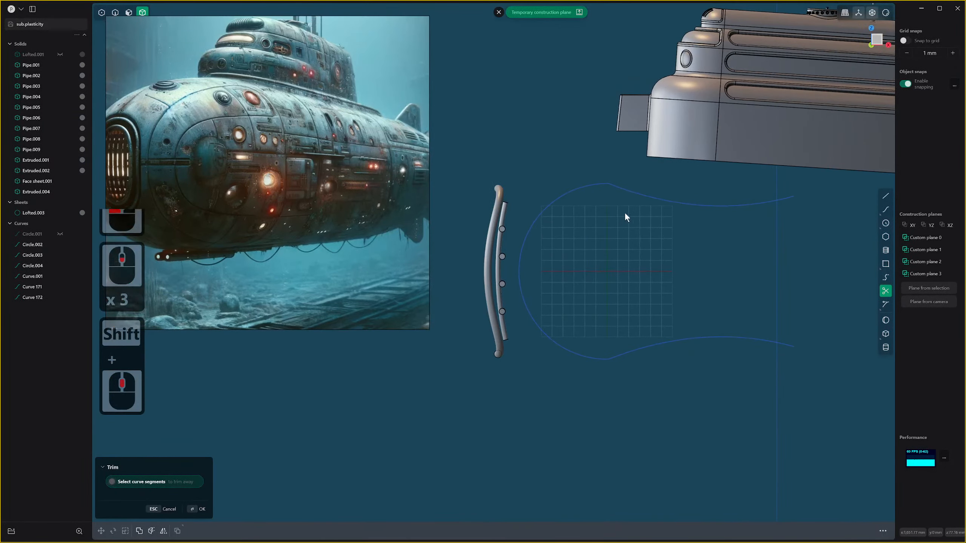
{"action": "key", "text": "Escape"}
Join the remaining circle arc and the two splines into a single curve.
{"action": "left_click", "coordinate": [656, 199]}
{"action": "left_click", "coordinate": [656, 196]}
{"action": "key", "text": "2"}
{"action": "left_click", "coordinate": [656, 197]}
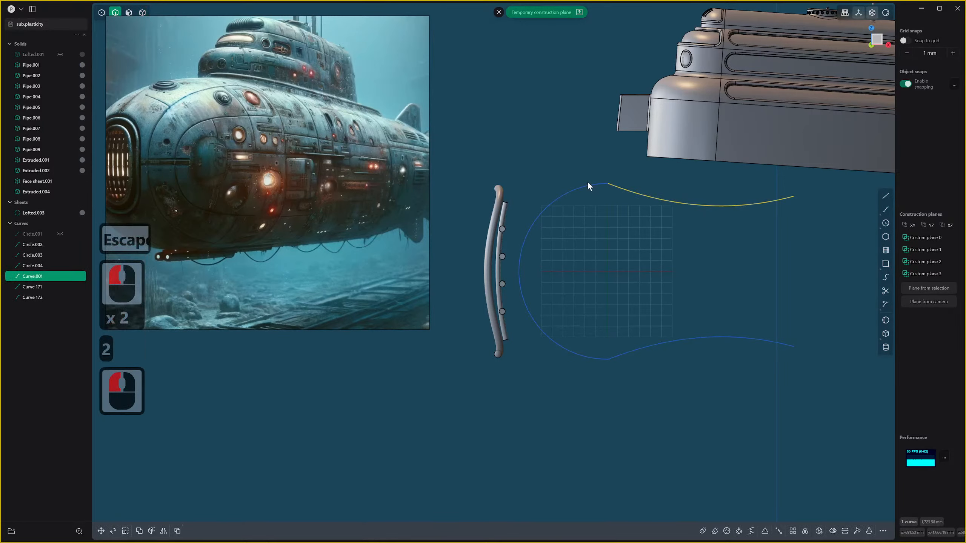
{"action": "left_click", "coordinate": [587, 185], "text": "shift"}
{"action": "left_click", "coordinate": [673, 341], "text": "shift"}
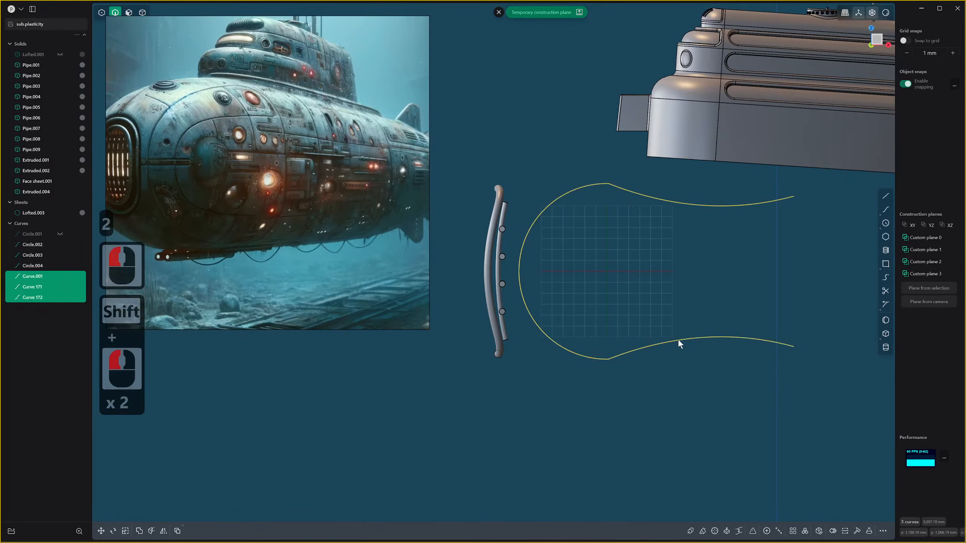
{"action": "key", "text": "j"}
Chamfer the two corners of the joined curve where the arc meets the splines.
{"action": "key", "text": "1"}
{"action": "left_click", "coordinate": [609, 359]}
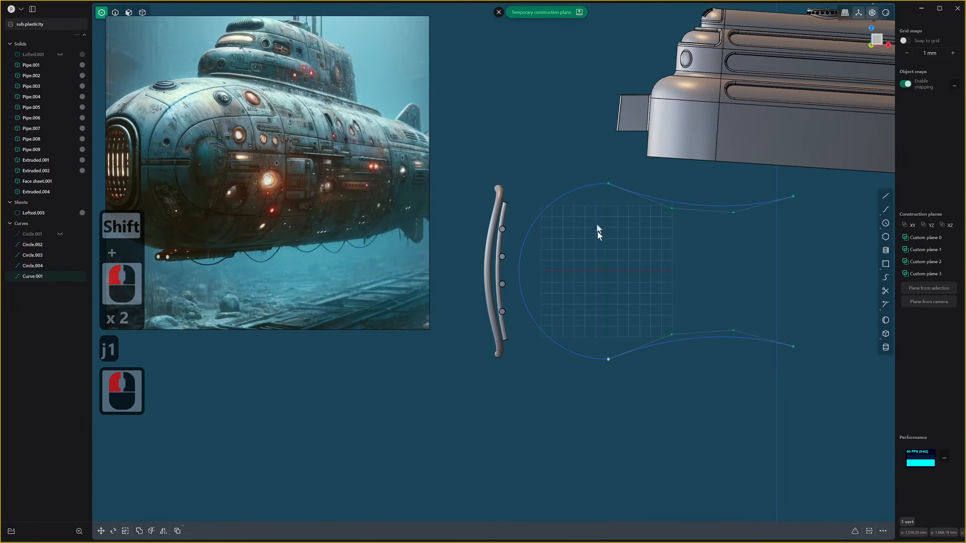
{"action": "left_click", "coordinate": [616, 202], "text": "shift"}
{"action": "key", "text": "b"}
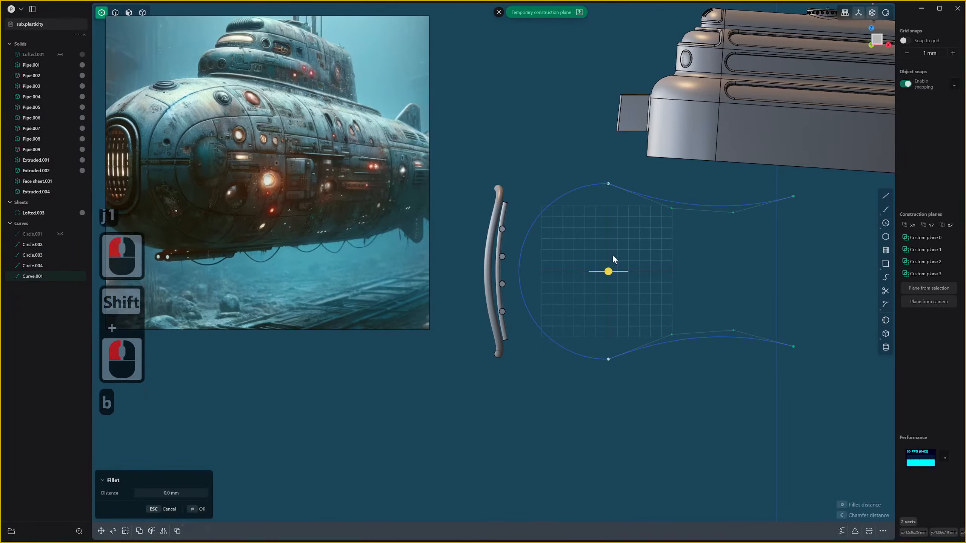
{"action": "left_click", "coordinate": [667, 294]}
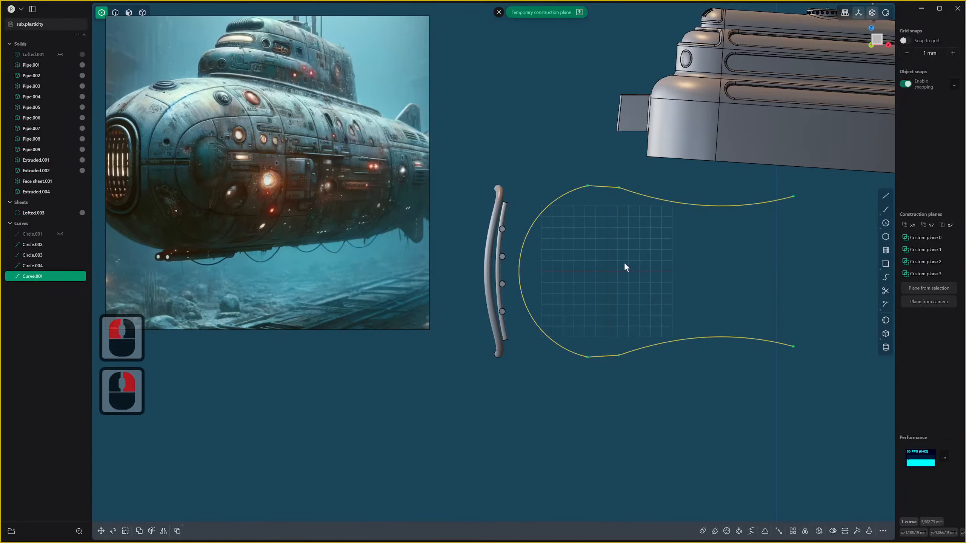
Trim away the two short chamfer segments to leave gaps between the arc and both splines.
{"action": "key", "text": "t"}
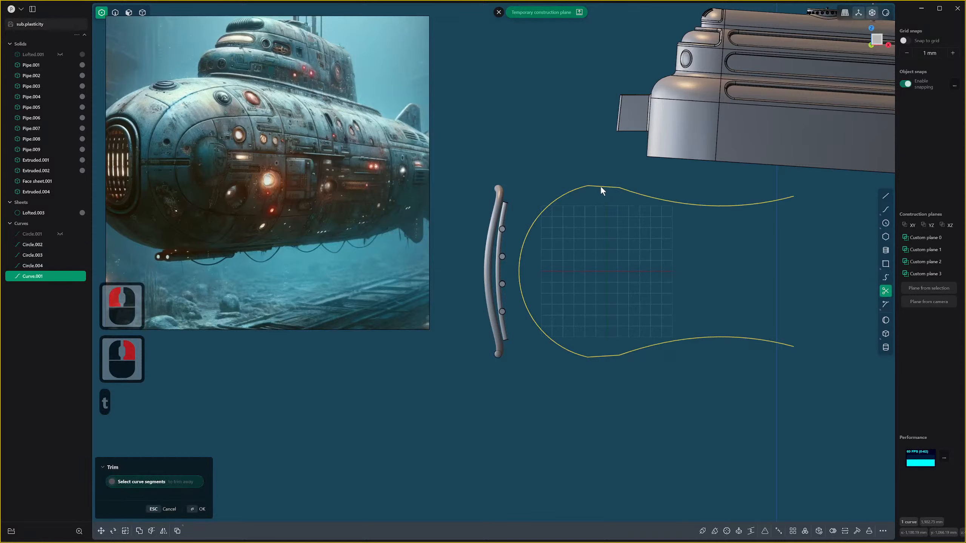
{"action": "left_click", "coordinate": [600, 186]}
{"action": "left_click", "coordinate": [606, 362]}
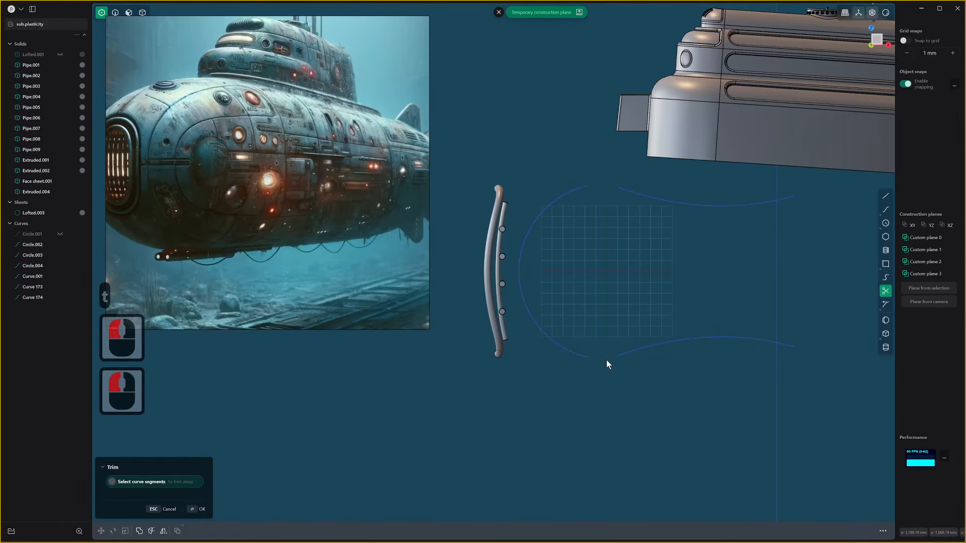
{"action": "key", "text": "1"}
{"action": "left_click_drag", "start_coordinate": [575, 330], "coordinate": [625, 379]}
{"action": "key", "text": "Escape"}
{"action": "left_click_drag", "start_coordinate": [607, 346], "coordinate": [592, 376]}
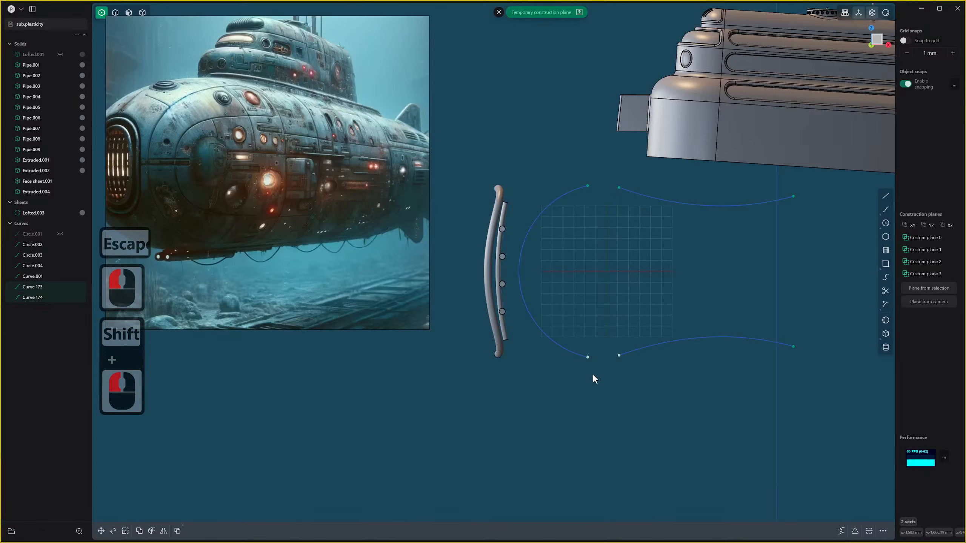
{"action": "key", "text": "f"}
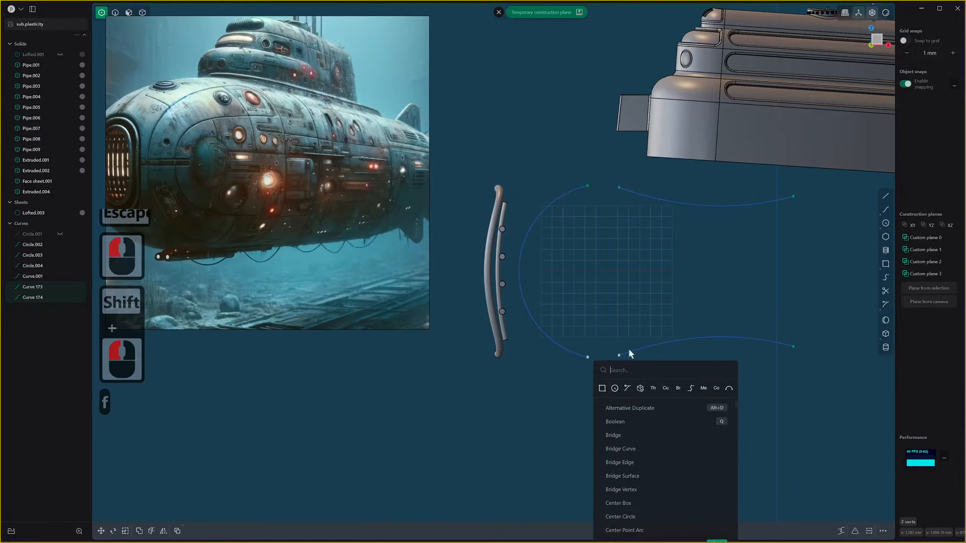
{"action": "left_click", "coordinate": [690, 389]}
{"action": "left_click", "coordinate": [598, 351]}
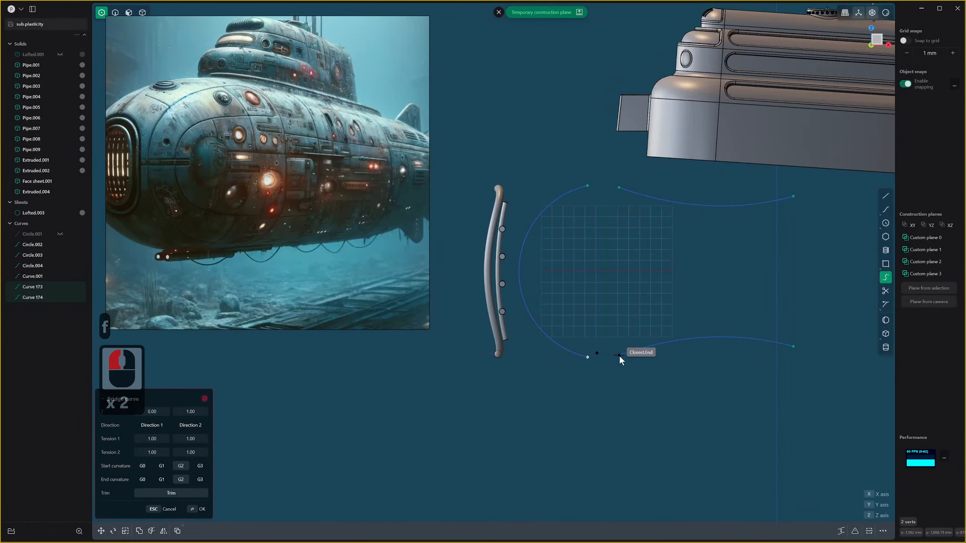
{"action": "key", "text": "Escape"}
{"action": "key", "text": "f"}
{"action": "left_click", "coordinate": [703, 388]}
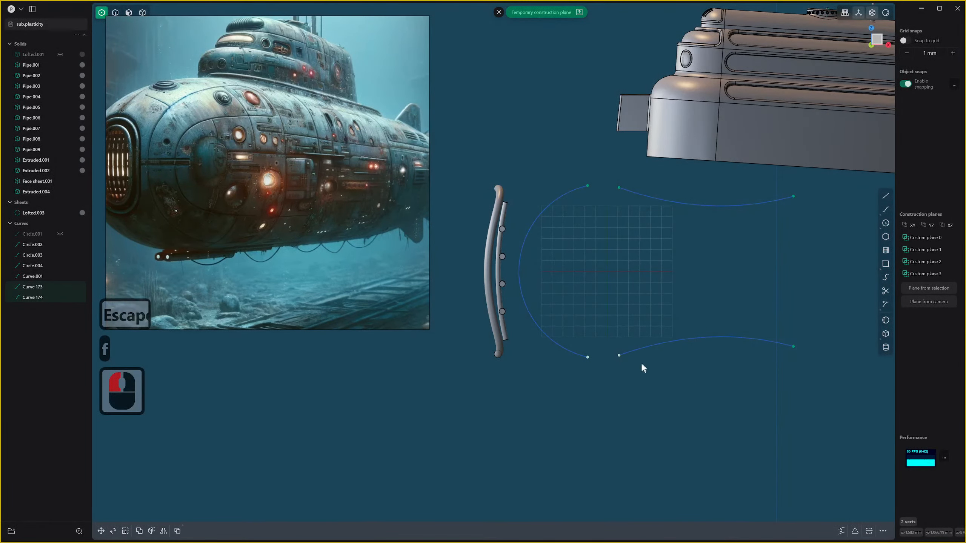
{"action": "left_click", "coordinate": [619, 355]}
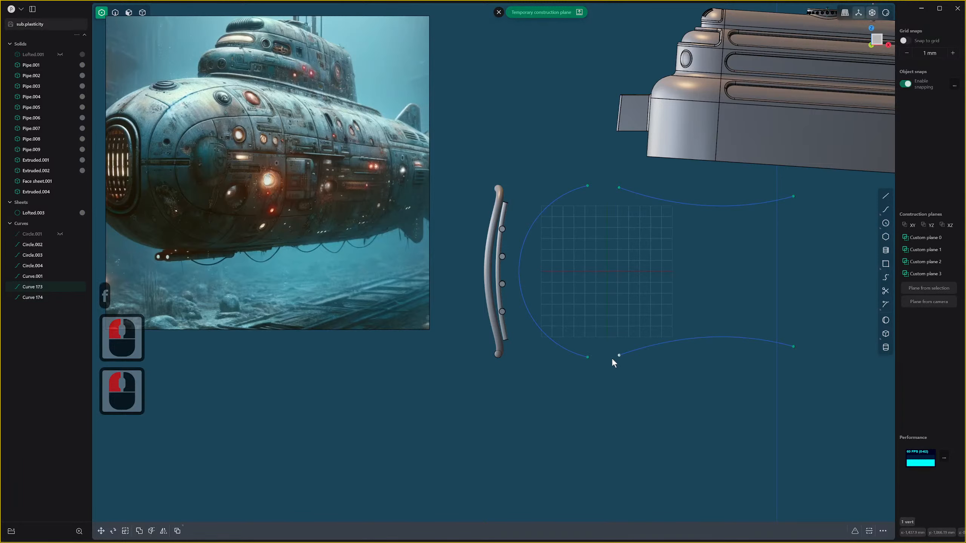
{"action": "left_click", "coordinate": [619, 359]}
{"action": "key", "text": "f"}
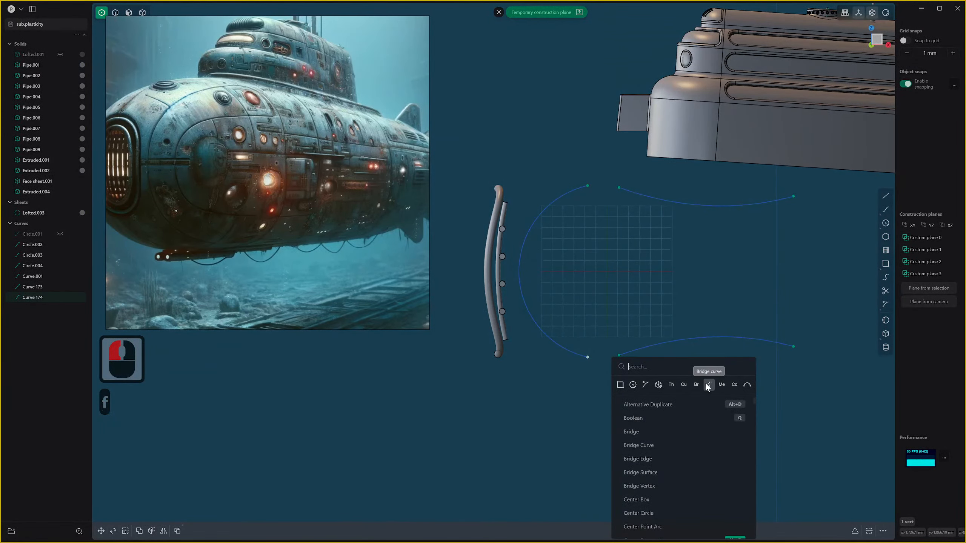
{"action": "left_click", "coordinate": [665, 374]}
{"action": "key", "text": "Escape"}
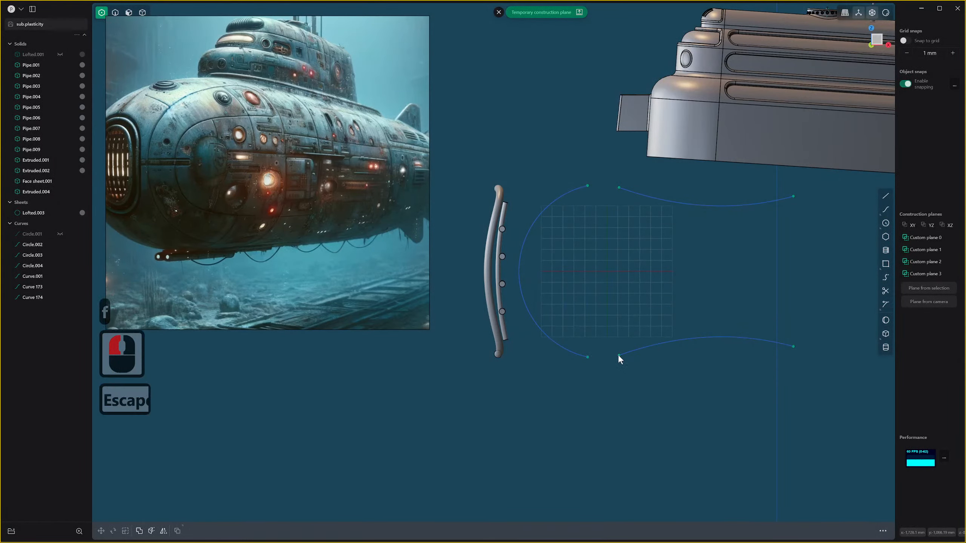
{"action": "key", "text": "2"}
{"action": "key", "text": "f"}
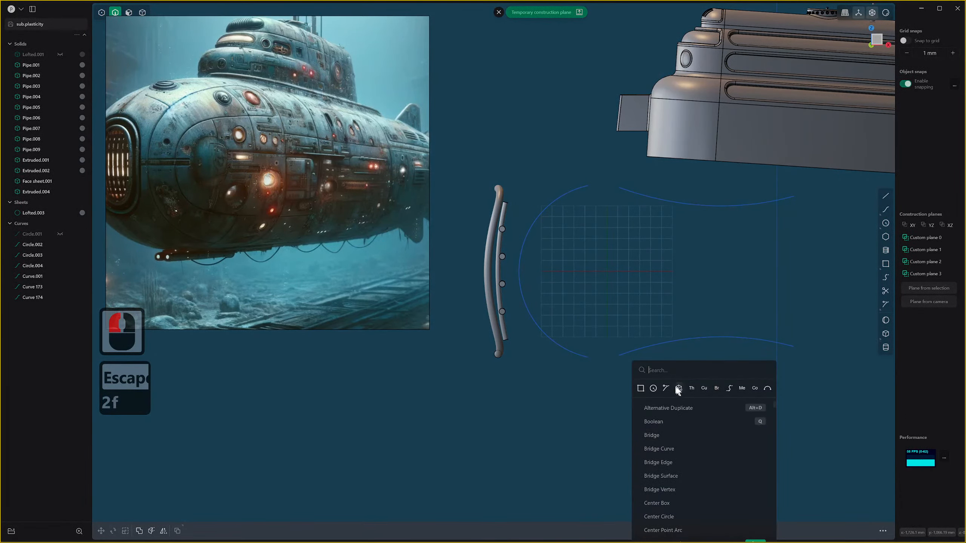
{"action": "left_click", "coordinate": [629, 357]}
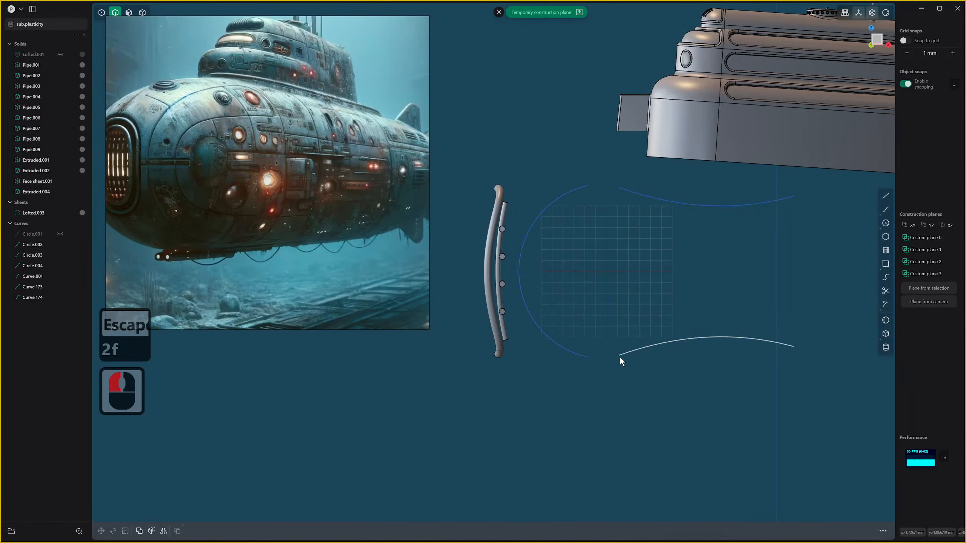
{"action": "left_click", "coordinate": [619, 356]}
{"action": "left_click", "coordinate": [592, 359]}
{"action": "key", "text": "Escape"}
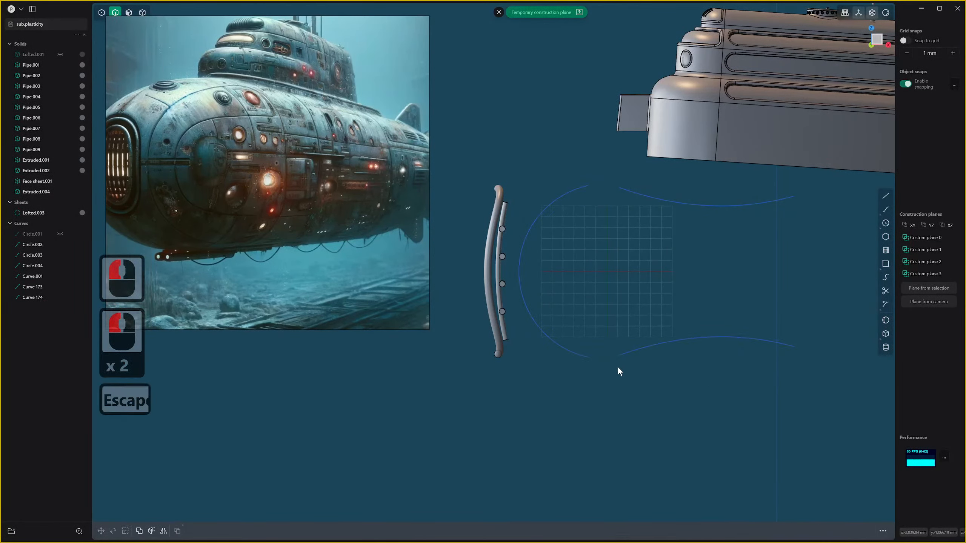
Close the lower gap between the spline's end and the arc's end with a G2 bridge curve.
{"action": "key", "text": "f"}
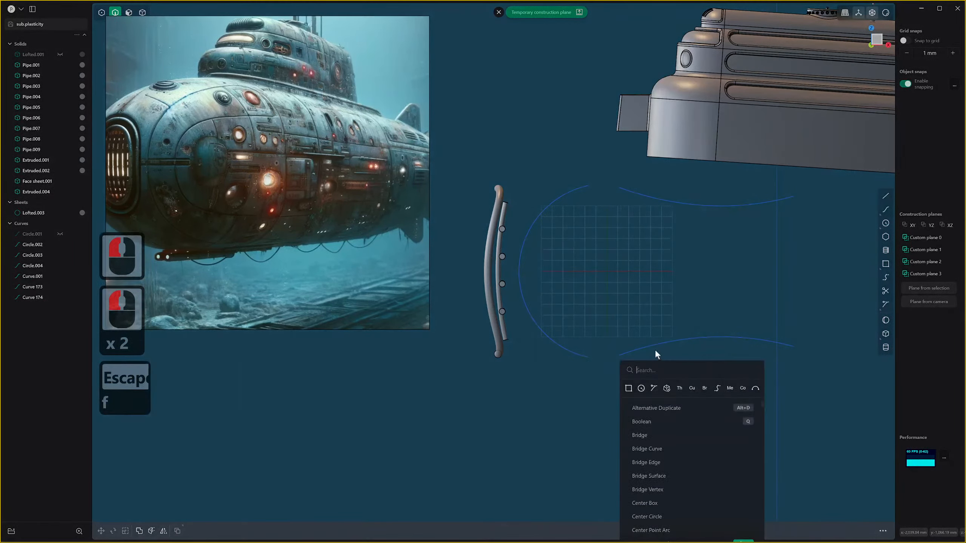
{"action": "left_click", "coordinate": [715, 387]}
{"action": "left_click", "coordinate": [588, 359]}
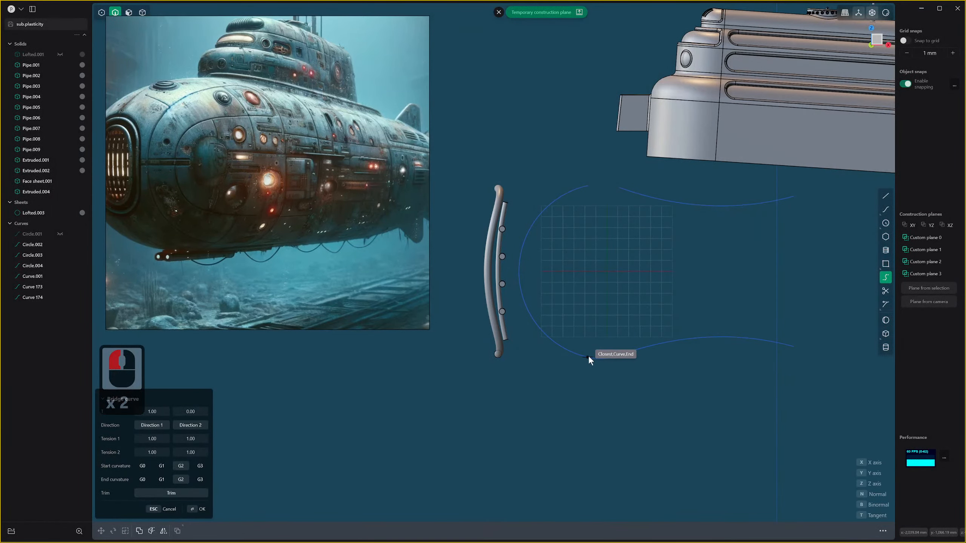
{"action": "left_click", "coordinate": [588, 357]}
{"action": "right_click", "coordinate": [589, 356]}
{"action": "key", "text": "super"}
{"action": "key", "text": "Escape"}
Close the upper gap between the arc's end and the spline's end with a G2 bridge curve.
{"action": "key", "text": "f"}
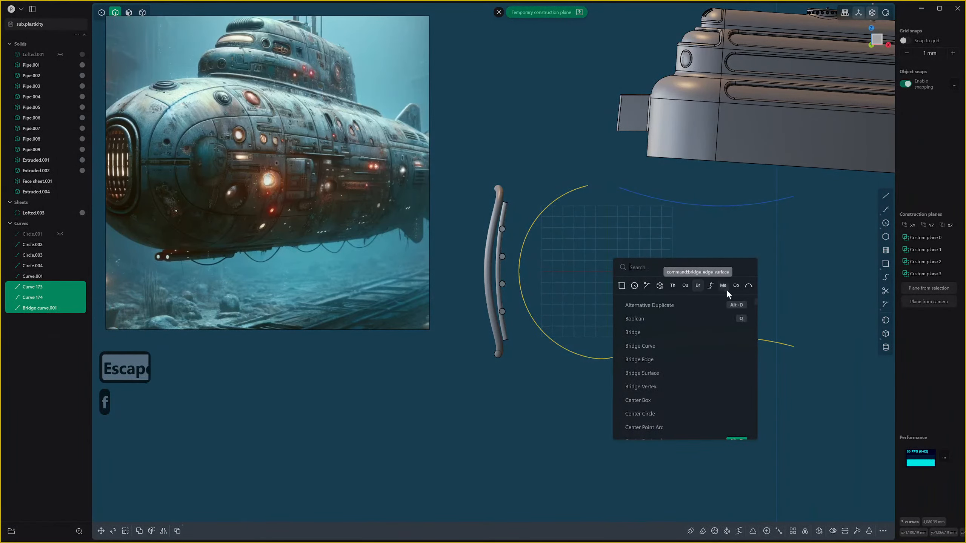
{"action": "left_click", "coordinate": [710, 285]}
{"action": "key", "text": "Escape"}
{"action": "key", "text": "f"}
{"action": "left_click", "coordinate": [704, 225]}
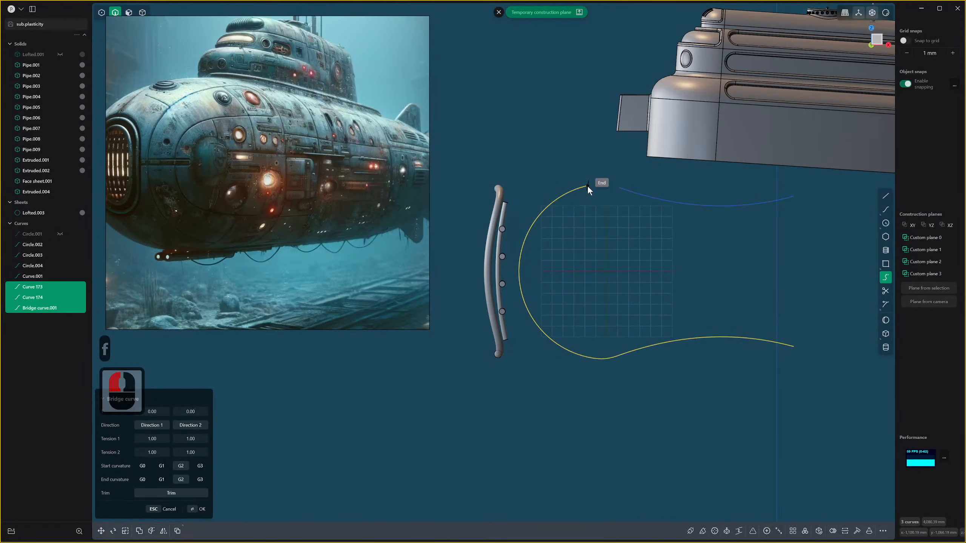
{"action": "left_click", "coordinate": [587, 186]}
{"action": "left_click", "coordinate": [619, 188]}
{"action": "right_click", "coordinate": [629, 267]}
Join the arc, both splines and the two bridge curves into one continuous outline.
{"action": "scroll", "coordinate": [661, 297], "scroll_direction": "down", "scroll_amount": 12}
{"action": "middle_click_drag", "start_coordinate": [681, 314], "coordinate": [663, 324], "text": "shift"}
{"action": "scroll", "coordinate": [667, 336], "scroll_direction": "up", "scroll_amount": 2}
{"action": "scroll", "coordinate": [655, 331], "scroll_direction": "up", "scroll_amount": 3}
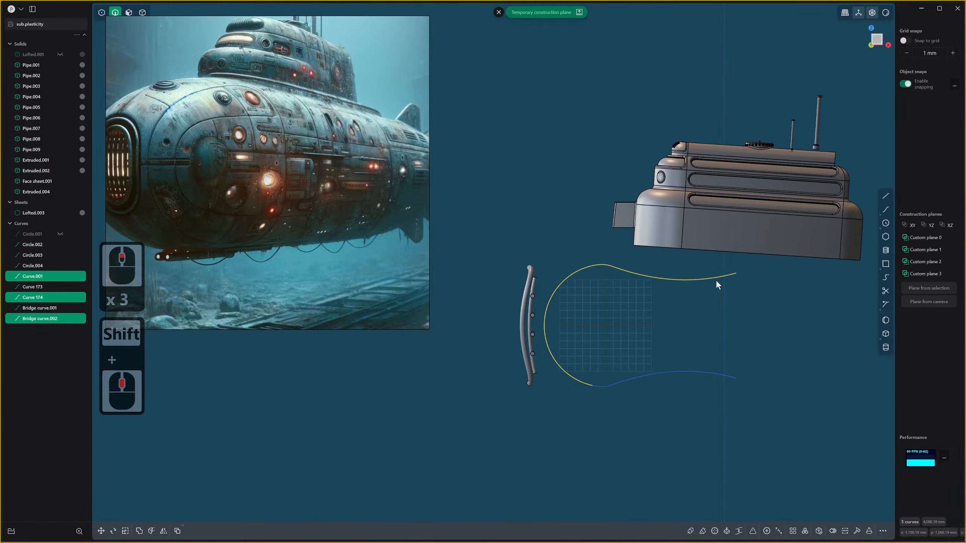
{"action": "left_click", "coordinate": [655, 283]}
{"action": "left_click", "coordinate": [591, 265], "text": "shift"}
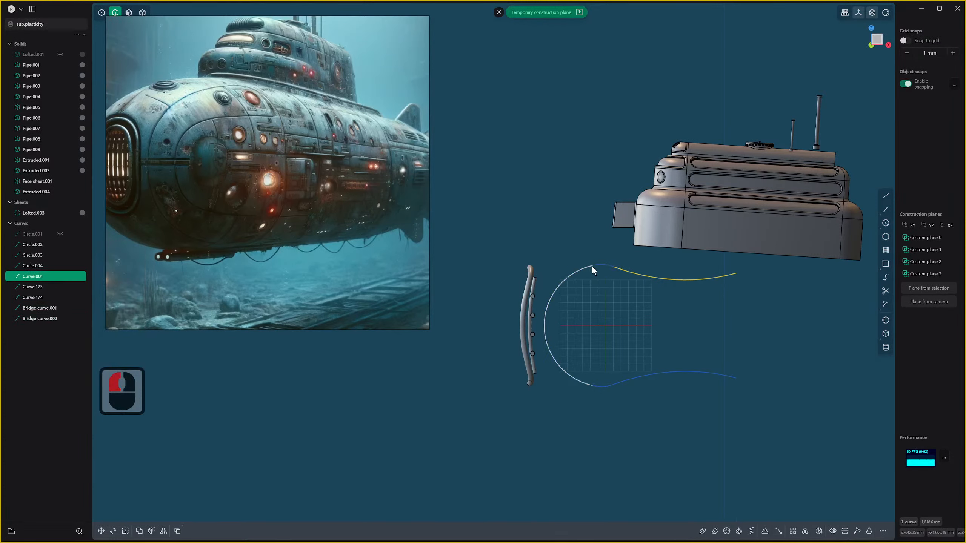
{"action": "left_click", "coordinate": [600, 265], "text": "shift"}
{"action": "left_click", "coordinate": [607, 389], "text": "shift"}
{"action": "left_click", "coordinate": [626, 380], "text": "shift"}
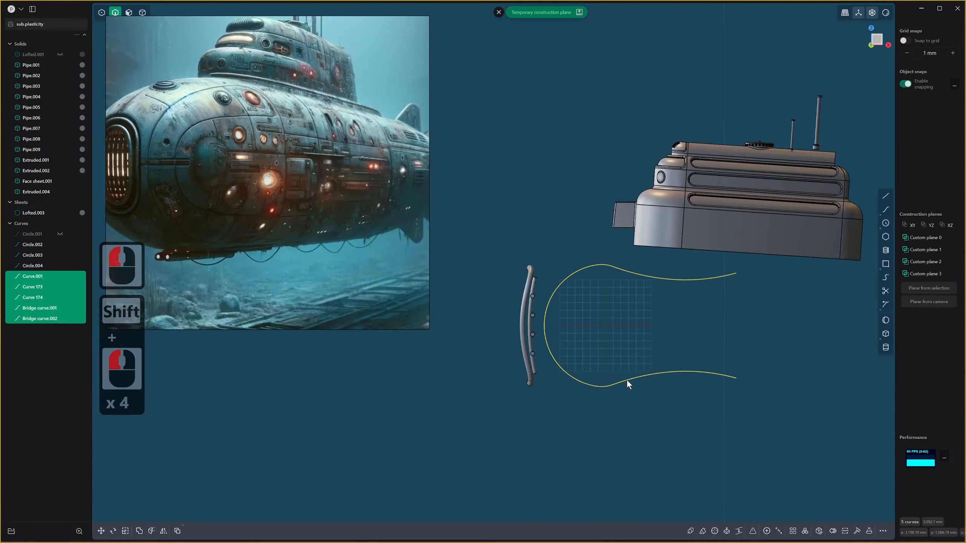
{"action": "key", "text": "j"}
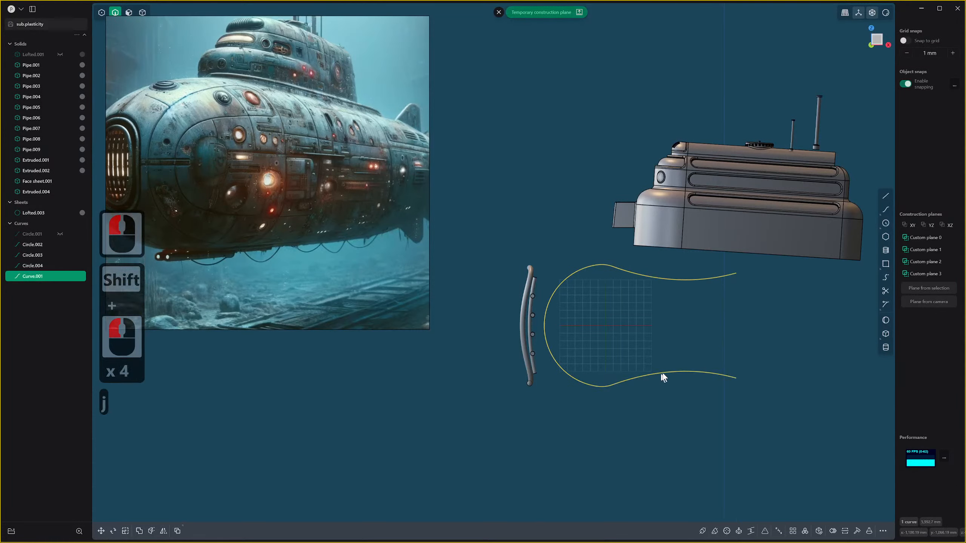
Duplicate the outline in place and scale the copy uniformly to about 0.7 to form an inner outline.
{"action": "key", "text": "shift+d"}
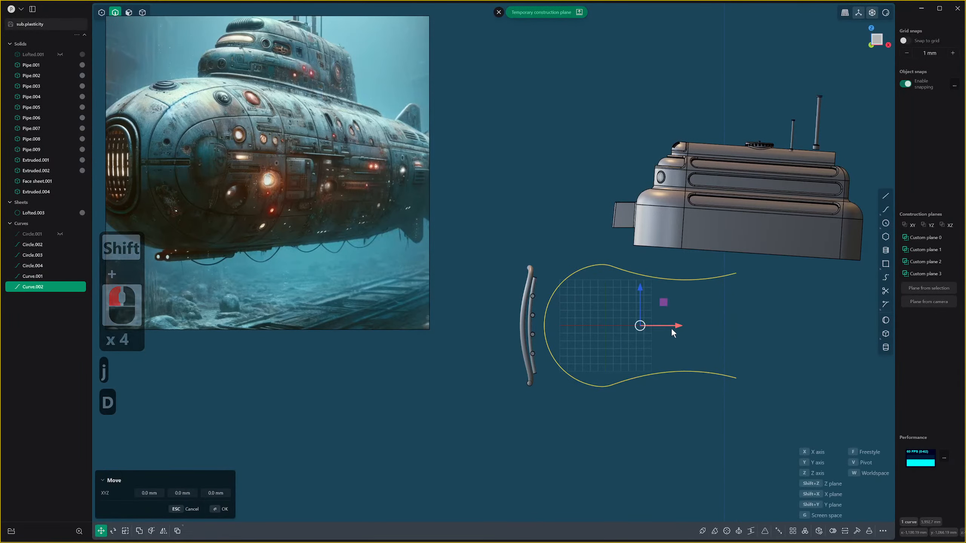
{"action": "key", "text": "s"}
{"action": "key", "text": "s"}
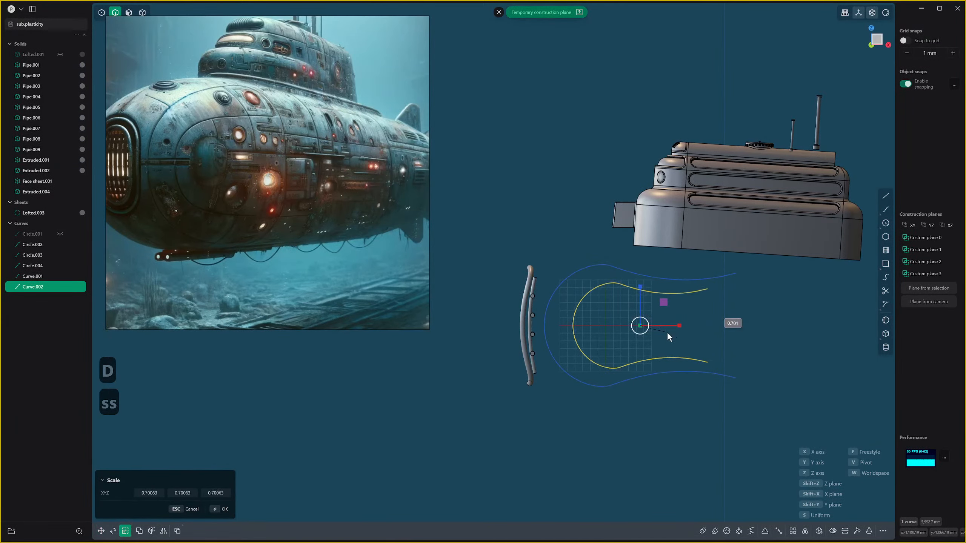
{"action": "left_click", "coordinate": [666, 332]}
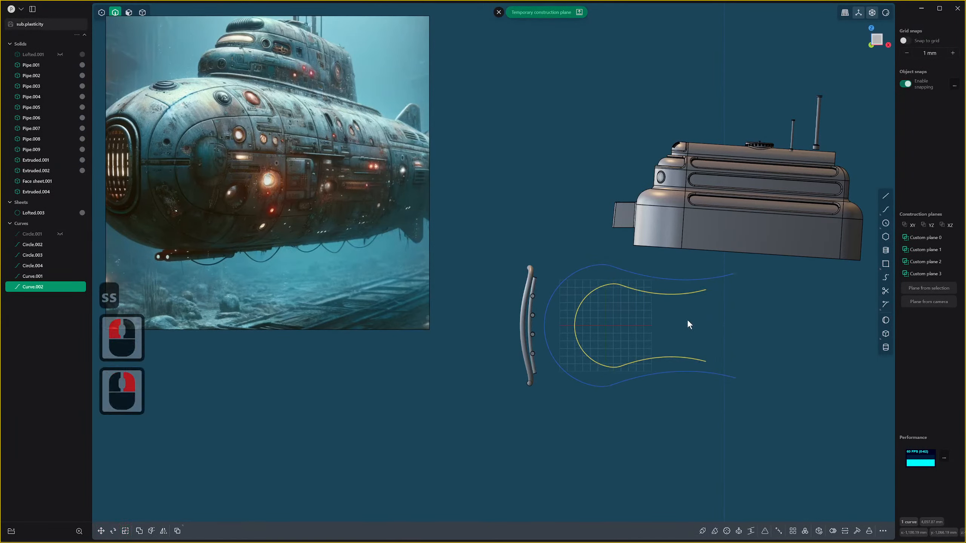
Scale the two stern-side end points of the inner outline vertically toward each other to narrow its opening.
{"action": "key", "text": "1"}
{"action": "left_click_drag", "start_coordinate": [703, 285], "coordinate": [726, 366]}
{"action": "key", "text": "s"}
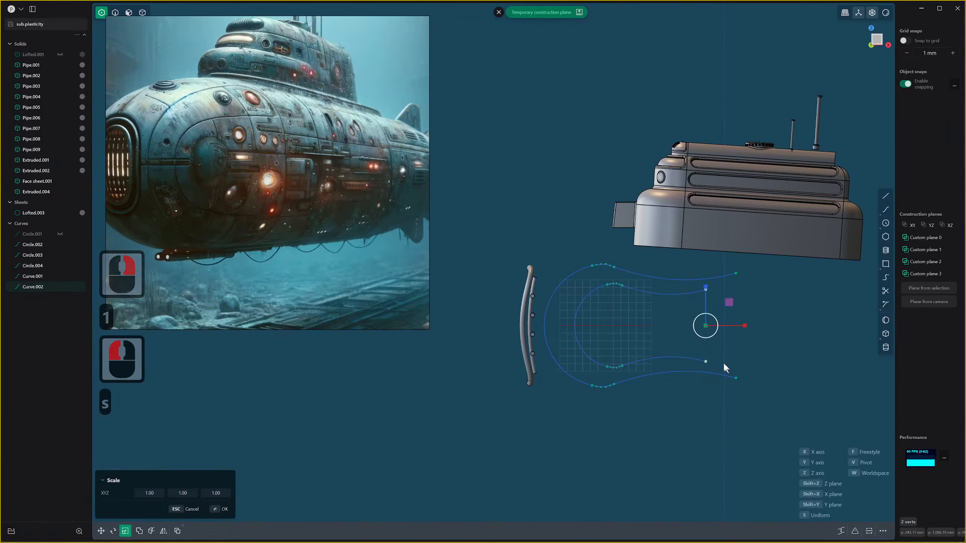
{"action": "left_click", "coordinate": [706, 291]}
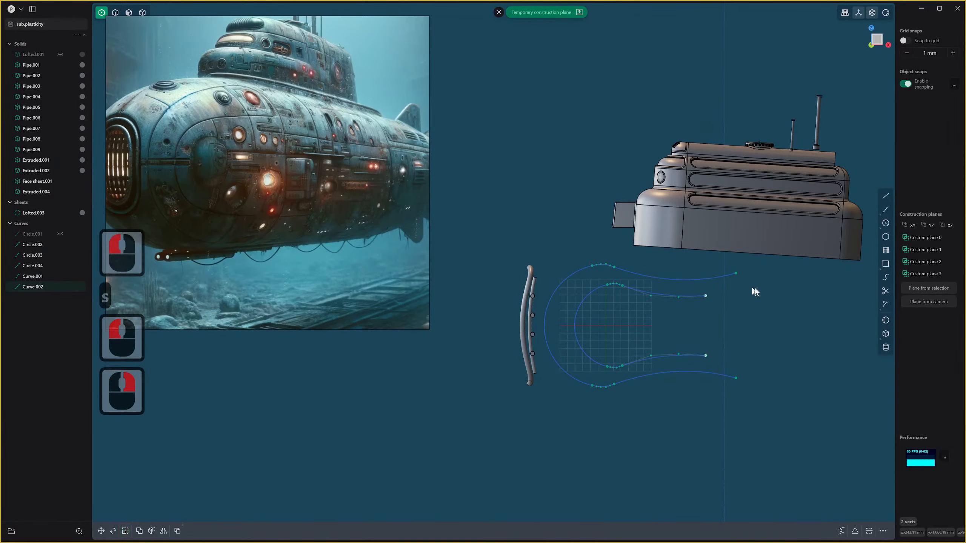
{"action": "left_click", "coordinate": [774, 290]}
{"action": "key", "text": "f"}
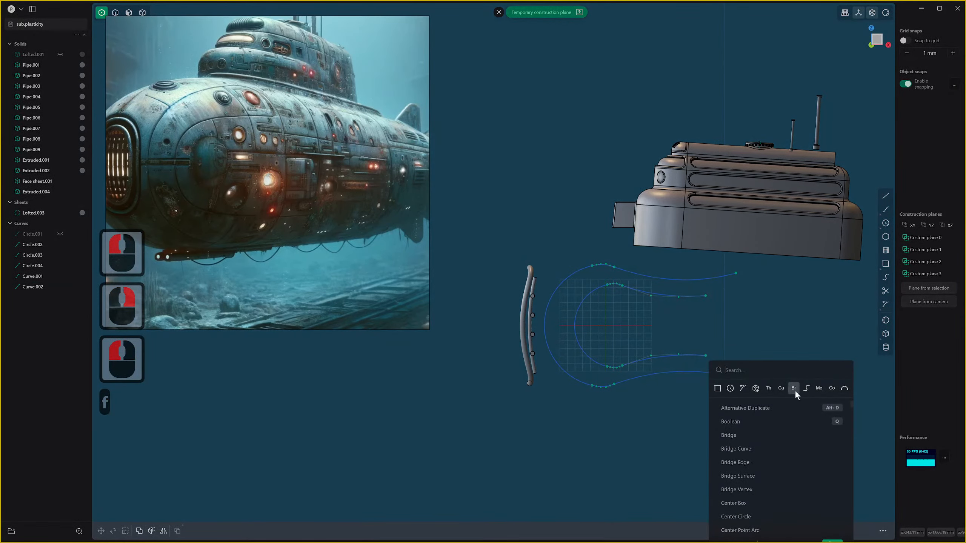
{"action": "left_click", "coordinate": [730, 325]}
{"action": "key", "text": "Escape"}
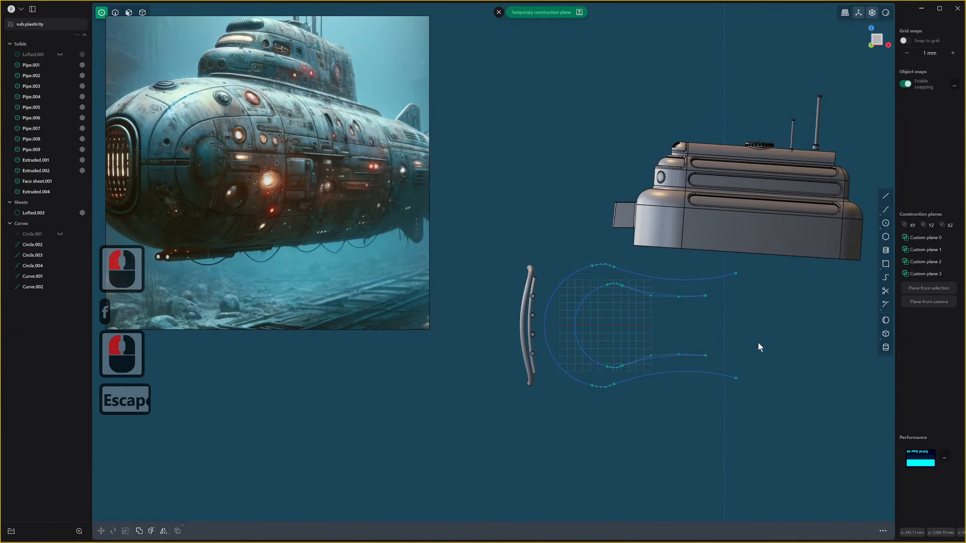
{"action": "key", "text": "f"}
{"action": "left_click", "coordinate": [851, 368]}
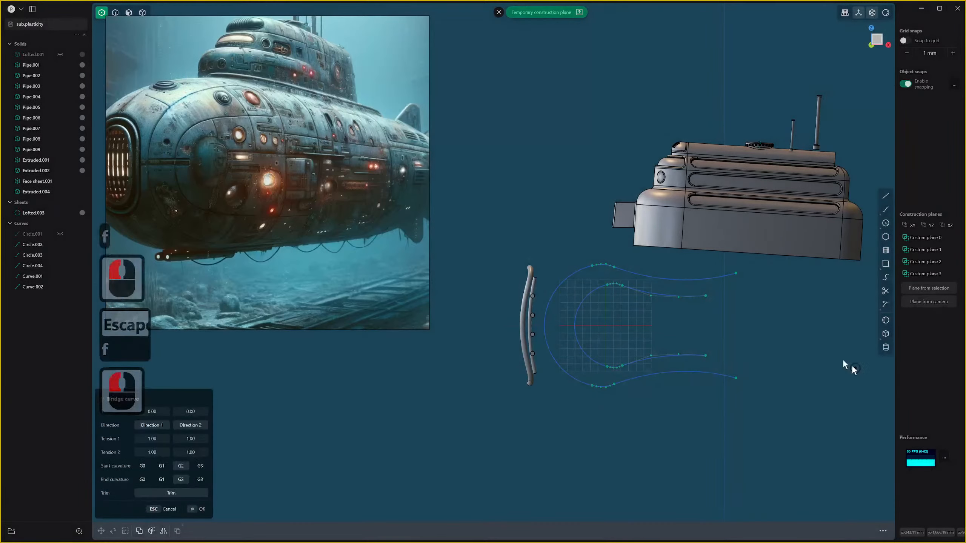
{"action": "left_click", "coordinate": [707, 296]}
{"action": "left_click", "coordinate": [735, 274]}
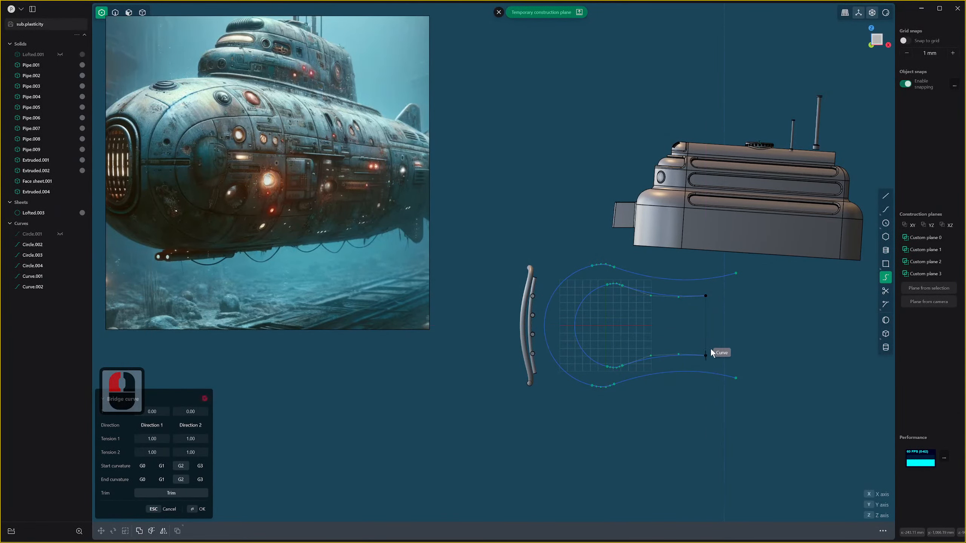
{"action": "key", "text": "Escape"}
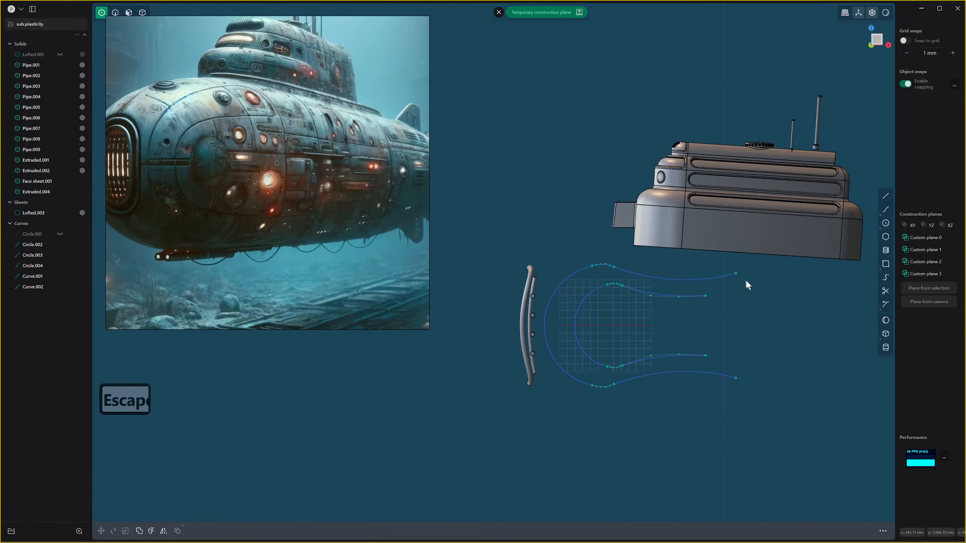
Move the outer outline's upper stern-side end point about 187 mm toward the bow and about 10 mm down.
{"action": "left_click", "coordinate": [745, 283]}
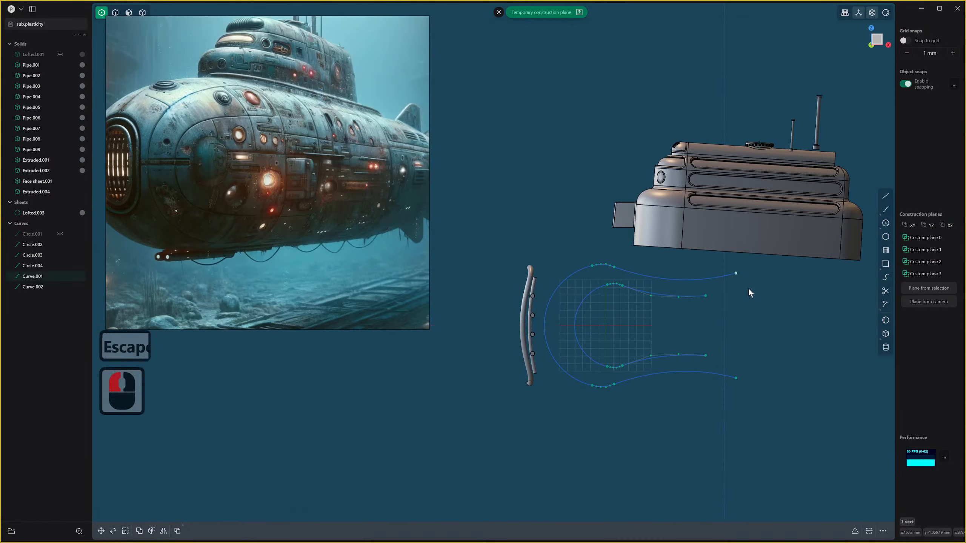
{"action": "key", "text": "r"}
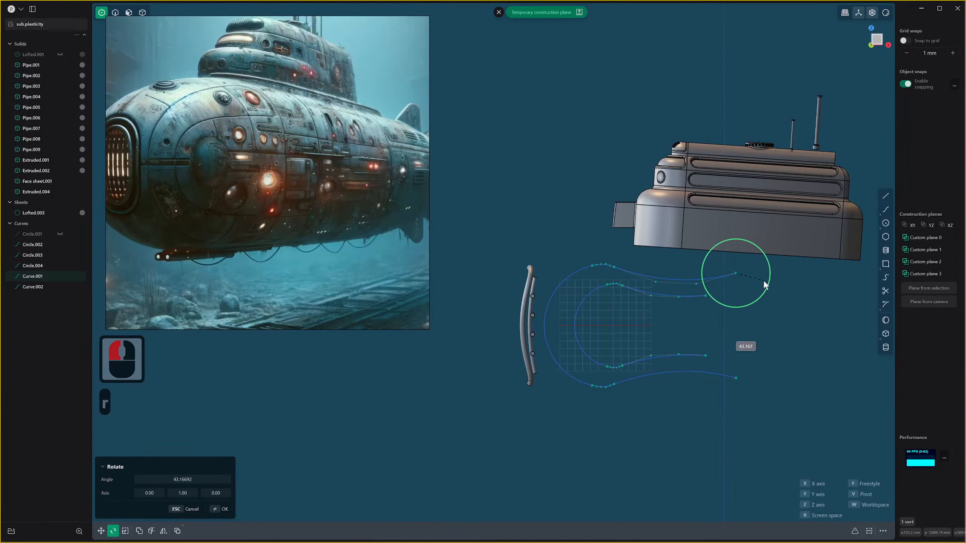
{"action": "left_click", "coordinate": [765, 287]}
{"action": "key", "text": "Escape"}
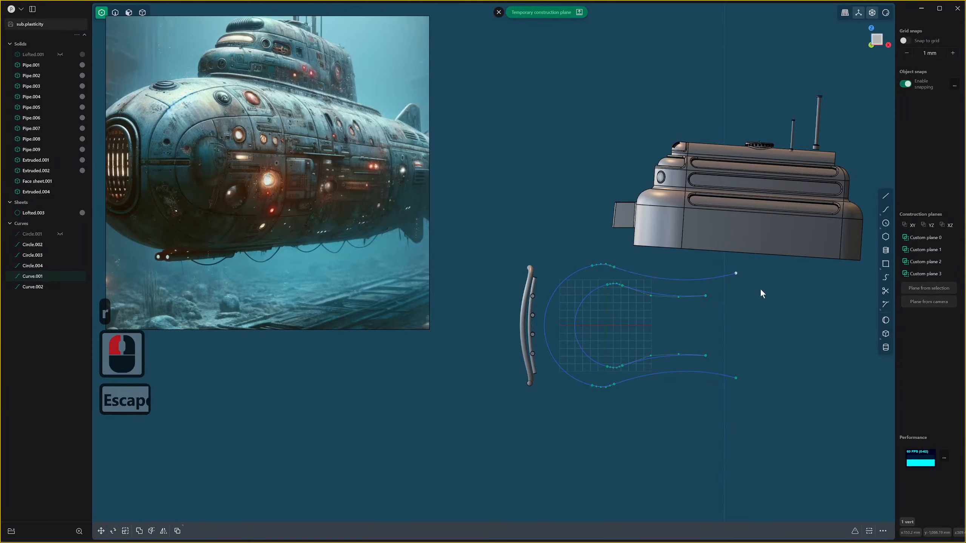
{"action": "key", "text": "g"}
{"action": "key", "text": "g"}
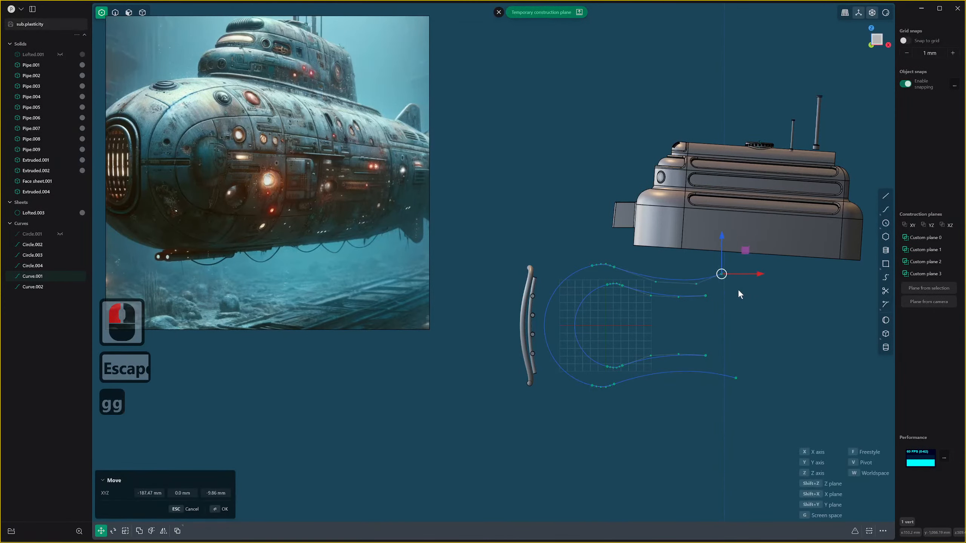
{"action": "left_click", "coordinate": [739, 289]}
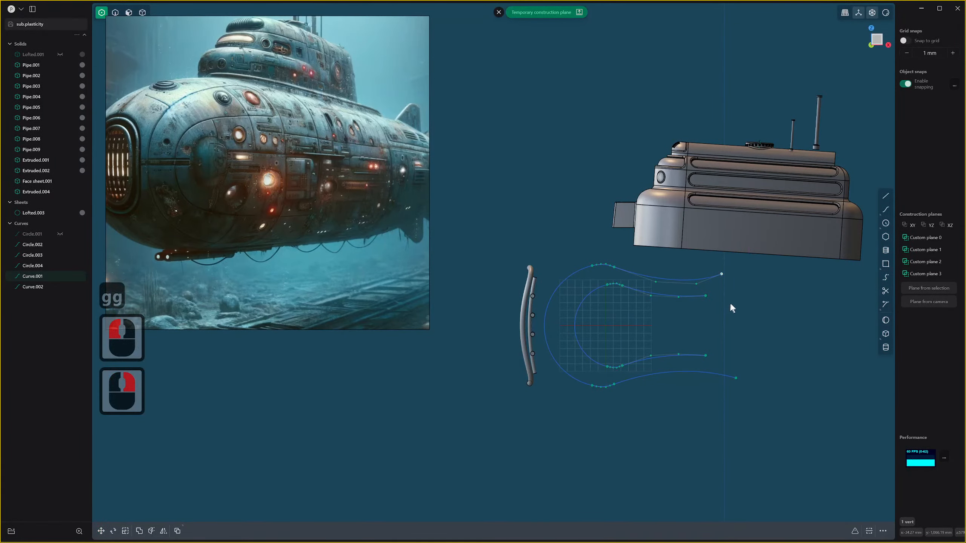
Bridge the outer outline's upper end to the inner outline's upper end with a G2 bridge curve.
{"action": "key", "text": "f"}
{"action": "left_click", "coordinate": [826, 331]}
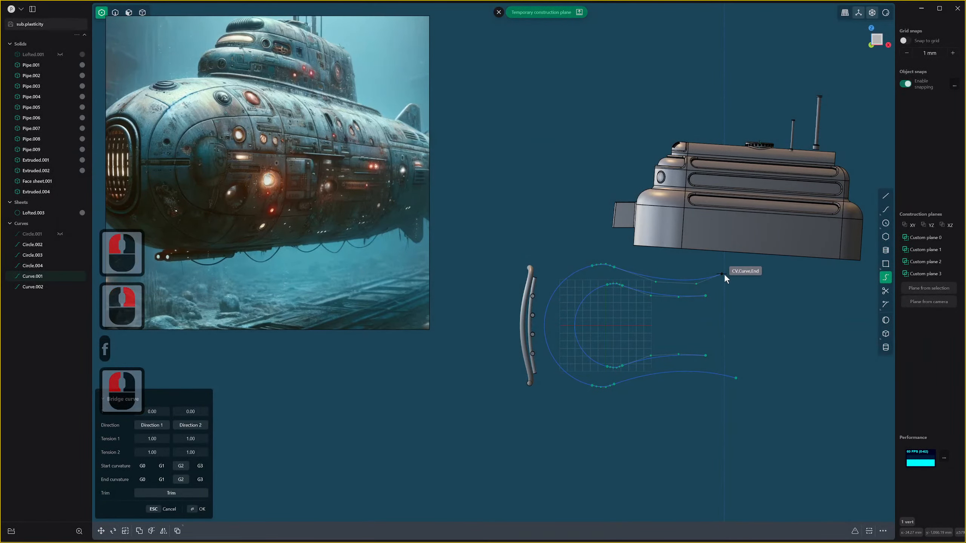
{"action": "left_click", "coordinate": [724, 274]}
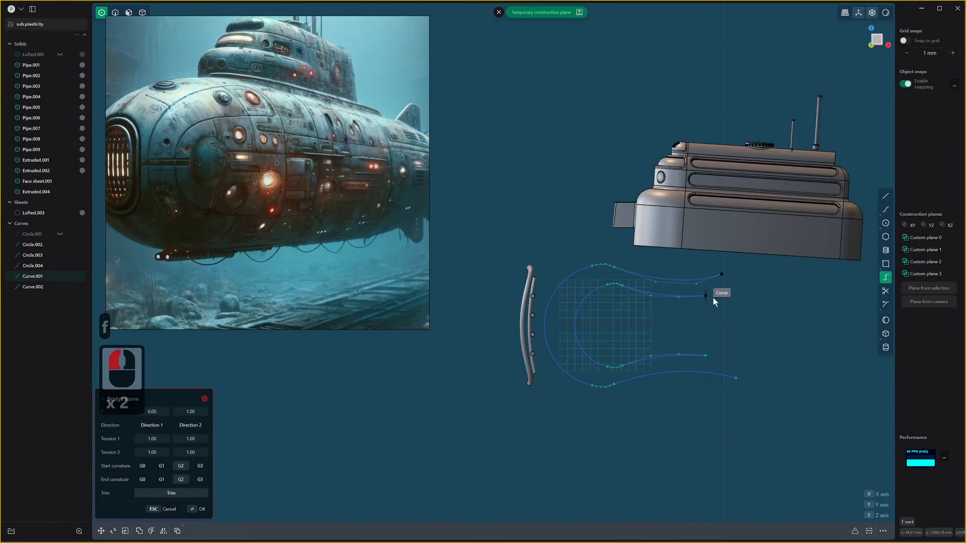
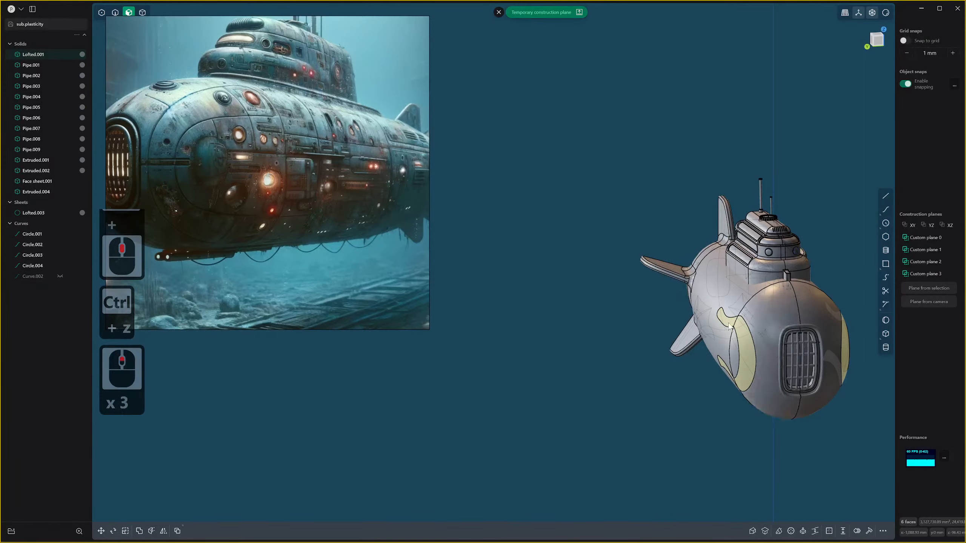
Duplicate the bulb outline edges on both sides of the hull and the bow's upper centre seam as separate curves.
{"action": "key", "text": "2"}
{"action": "key", "text": "alt"}
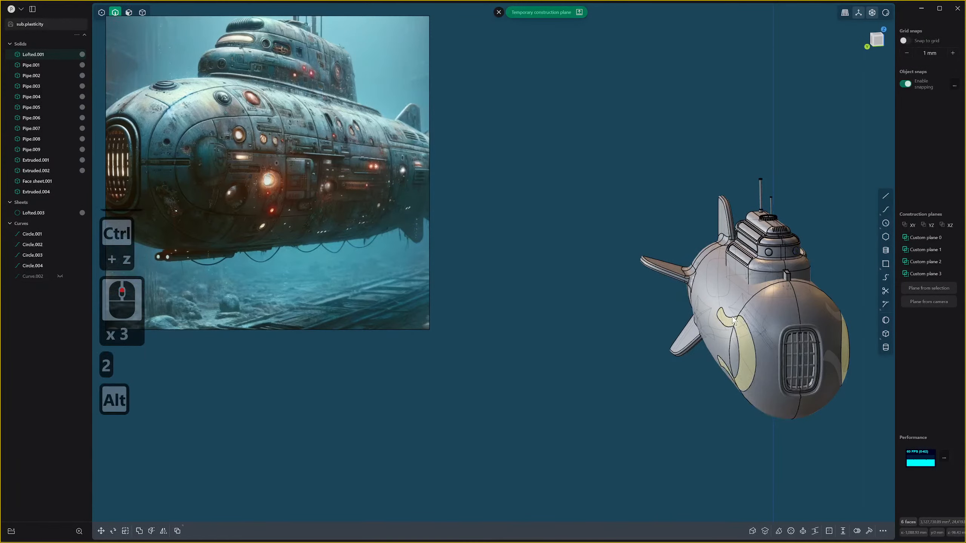
{"action": "left_click", "coordinate": [732, 317]}
{"action": "middle_click_drag", "start_coordinate": [783, 336], "coordinate": [755, 326]}
{"action": "left_click", "coordinate": [798, 330]}
{"action": "middle_click_drag", "start_coordinate": [829, 345], "coordinate": [802, 347]}
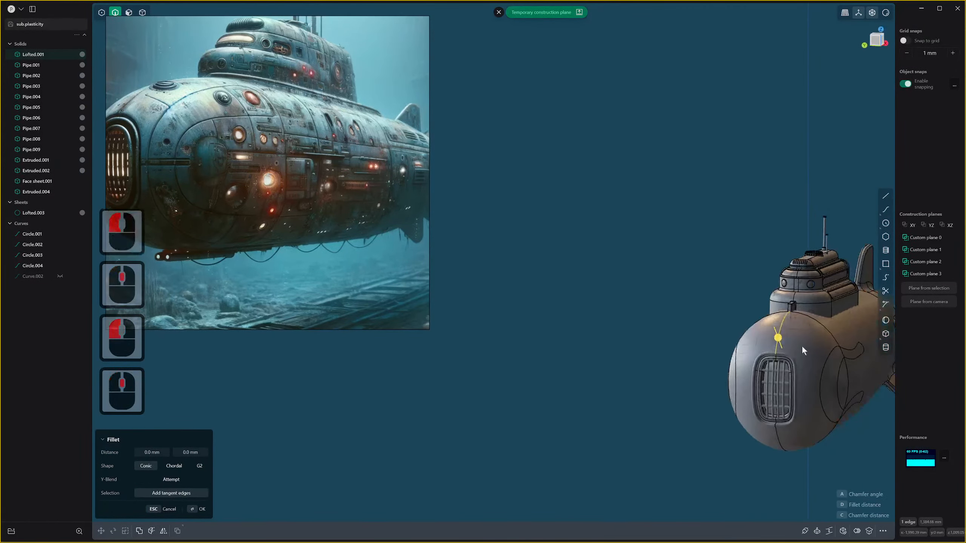
{"action": "left_click", "coordinate": [824, 364]}
{"action": "middle_click_drag", "start_coordinate": [740, 381], "coordinate": [839, 389]}
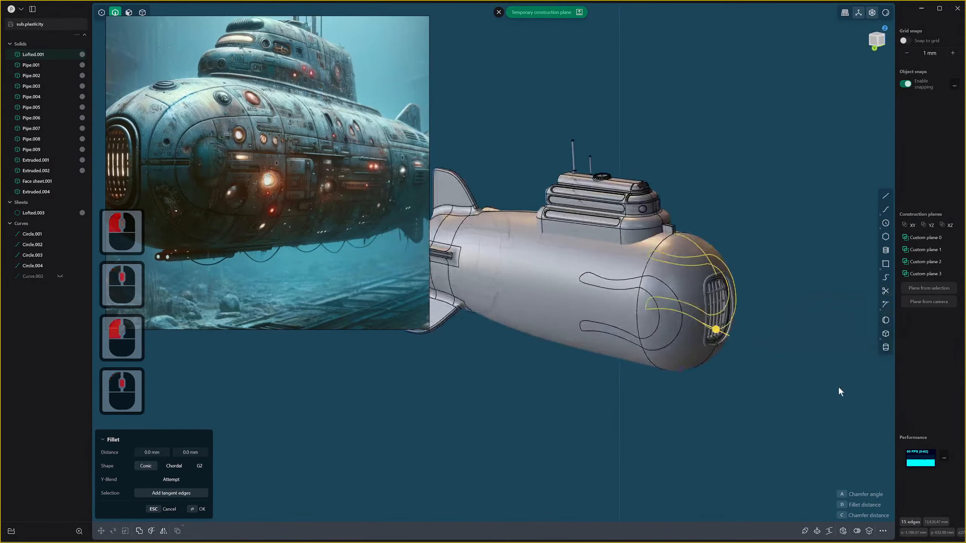
{"action": "left_click", "coordinate": [651, 277]}
{"action": "middle_click_drag", "start_coordinate": [652, 280], "coordinate": [646, 300]}
{"action": "key", "text": "shift+d"}
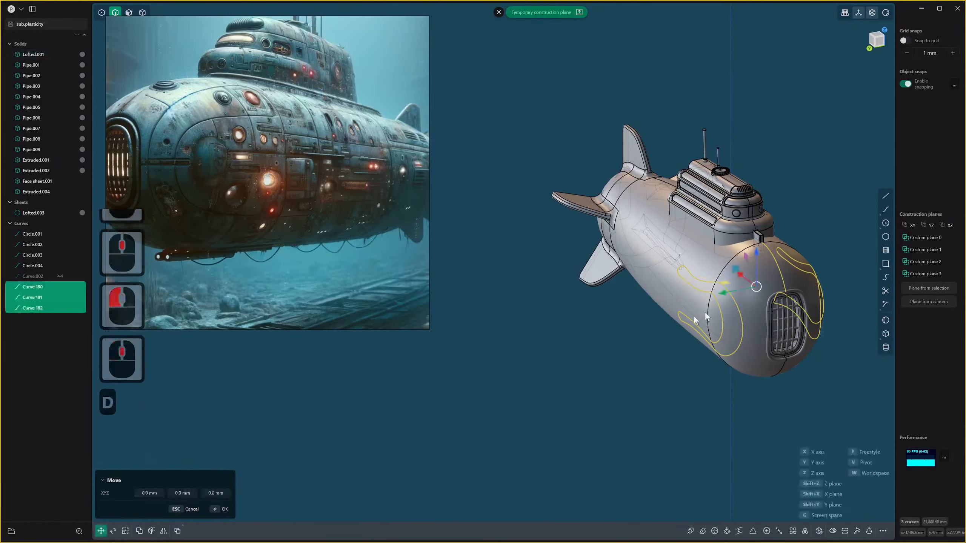
Run Pipe along the three duplicated curves with a section size of about 14.5 mm.
{"action": "left_click", "coordinate": [690, 530]}
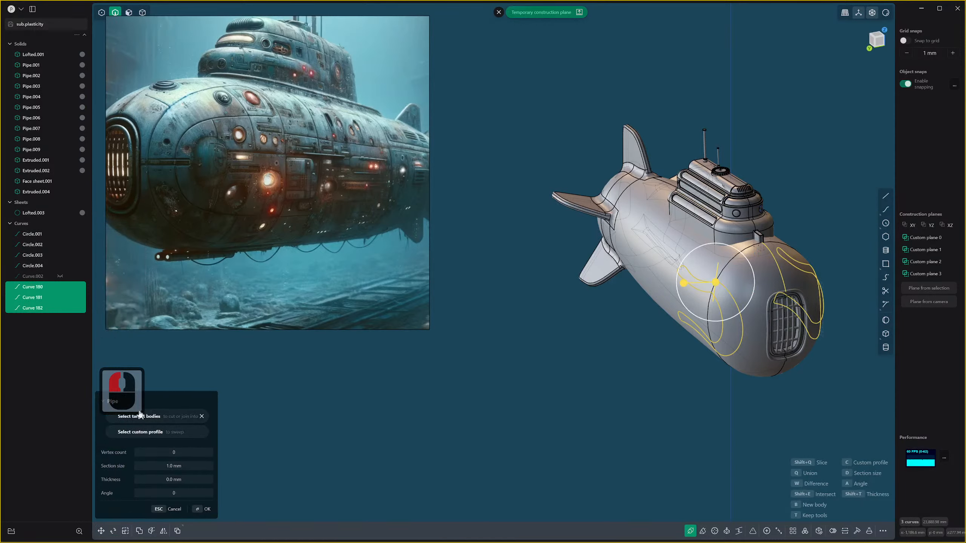
{"action": "left_click_drag", "start_coordinate": [169, 467], "coordinate": [182, 466]}
{"action": "scroll", "coordinate": [648, 296], "scroll_direction": "up", "scroll_amount": 20}
{"action": "scroll", "coordinate": [764, 283], "scroll_direction": "up", "scroll_amount": 8, "text": "shift"}
{"action": "scroll", "coordinate": [757, 286], "scroll_direction": "up", "scroll_amount": 4}
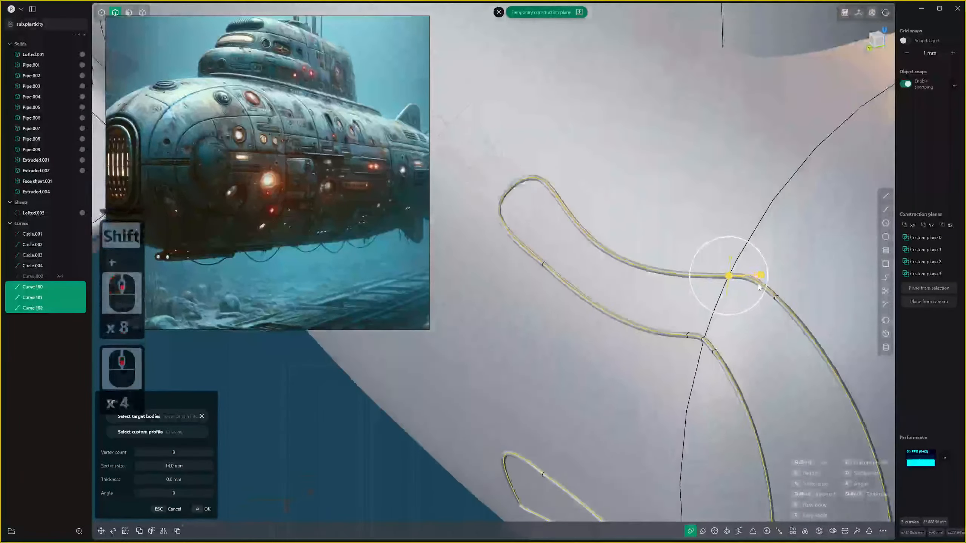
{"action": "scroll", "coordinate": [758, 283], "scroll_direction": "down", "scroll_amount": 20}
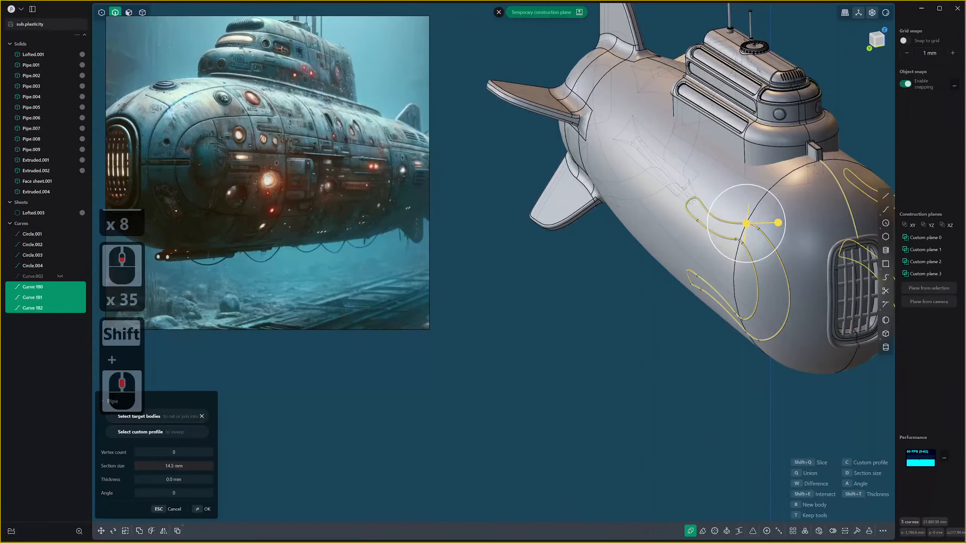
Try a thicker pipe section size of about 50 mm and check it on the side outlines and around the grille.
{"action": "mouse_move", "coordinate": [167, 465]}
{"action": "left_mouse_down"}
{"action": "mouse_move", "coordinate": [211, 467]}
{"action": "mouse_move", "coordinate": [179, 466]}
{"action": "left_mouse_up"}
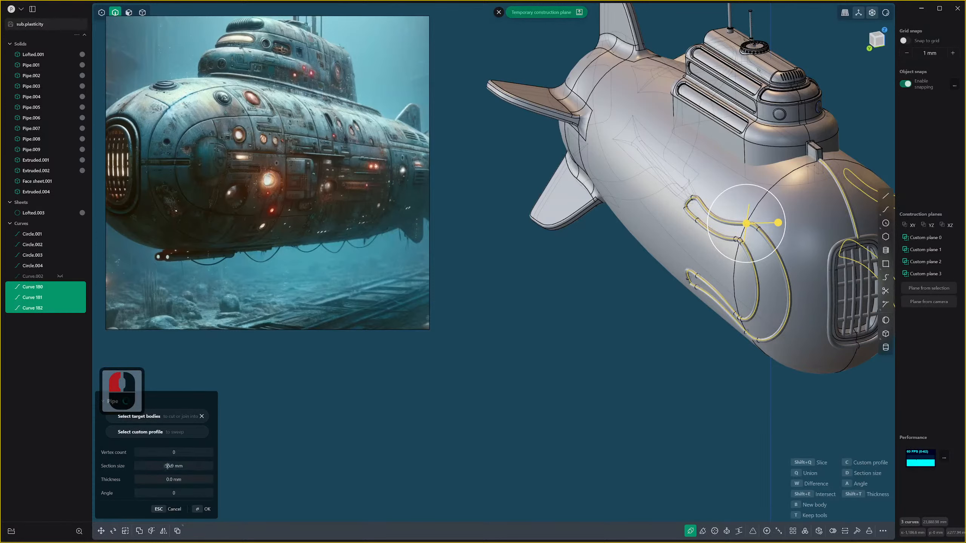
{"action": "scroll", "coordinate": [850, 304], "scroll_direction": "down", "scroll_amount": 4}
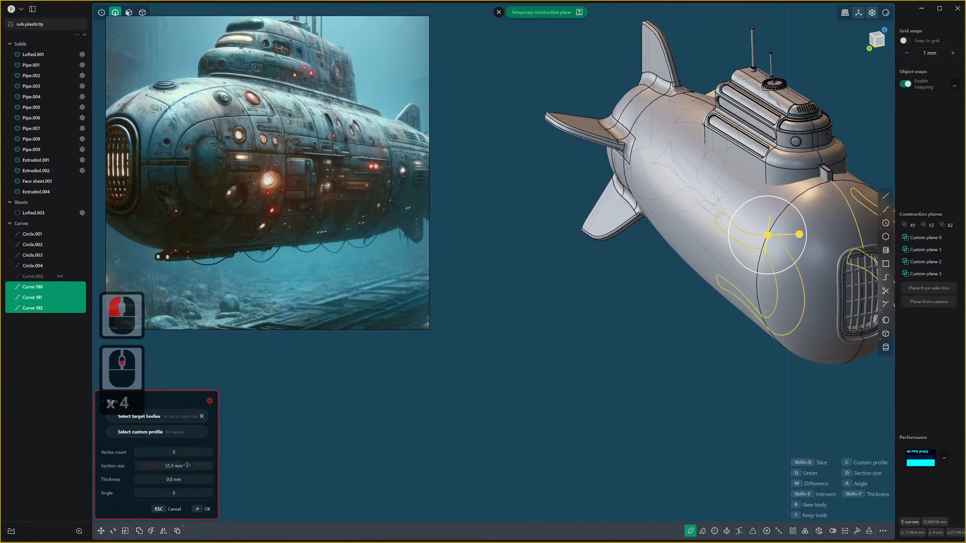
{"action": "left_click_drag", "start_coordinate": [174, 466], "coordinate": [172, 467]}
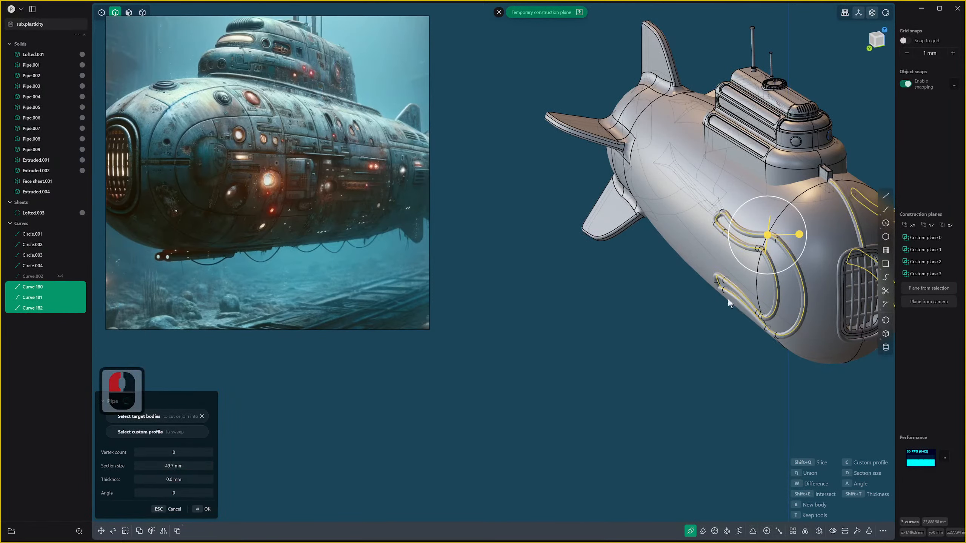
{"action": "scroll", "coordinate": [728, 300], "scroll_direction": "up", "scroll_amount": 4}
{"action": "middle_click_drag", "start_coordinate": [728, 300], "coordinate": [671, 249]}
{"action": "scroll", "coordinate": [823, 296], "scroll_direction": "down", "scroll_amount": 9}
{"action": "middle_click_drag", "start_coordinate": [823, 296], "coordinate": [752, 292], "text": "shift"}
{"action": "middle_click_drag", "start_coordinate": [855, 301], "coordinate": [513, 299], "text": "shift"}
{"action": "scroll", "coordinate": [685, 287], "scroll_direction": "up", "scroll_amount": 5}
{"action": "scroll", "coordinate": [684, 287], "scroll_direction": "up", "scroll_amount": 11}
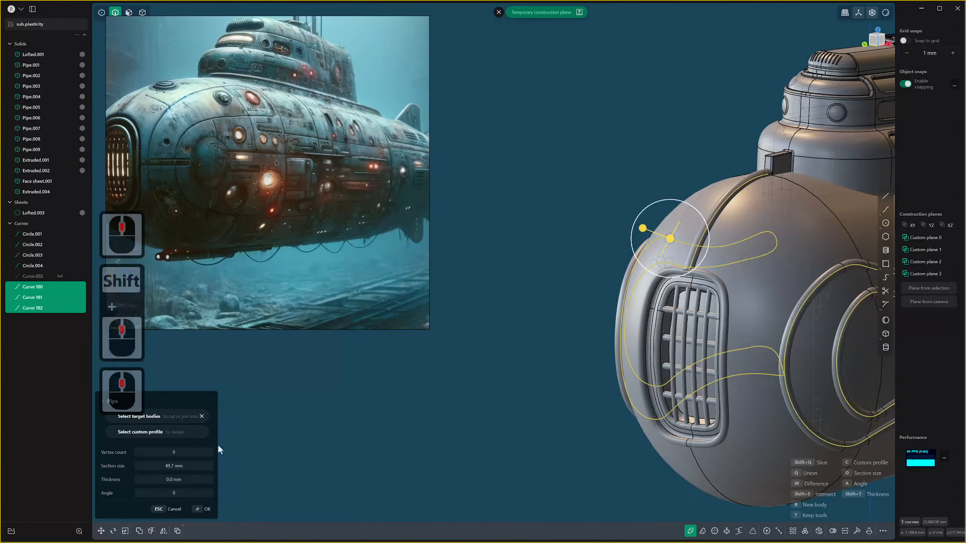
Set the pipes' section size to 25 mm and create them along the bulb outlines and the bow seam.
{"action": "left_click", "coordinate": [186, 465]}
{"action": "type", "text": "25mm"}
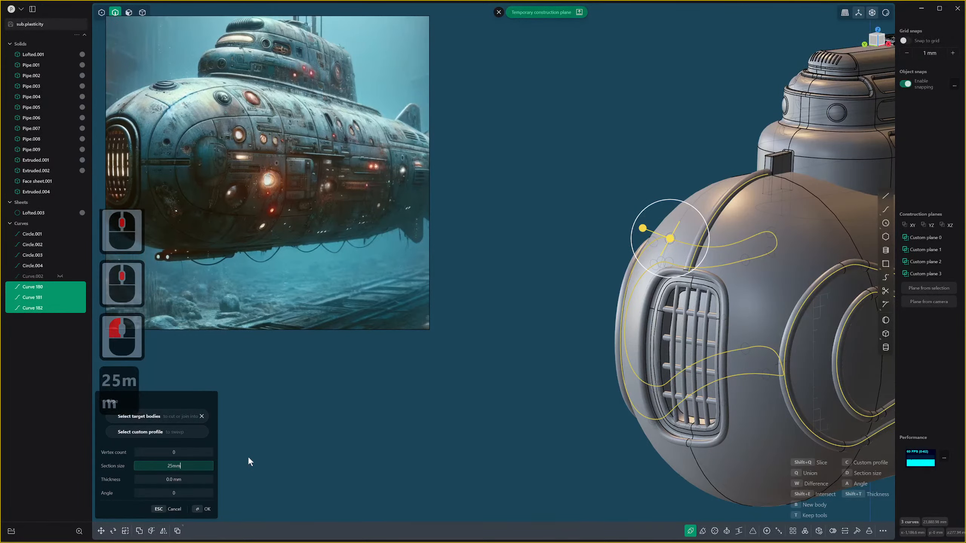
{"action": "key", "text": "Return"}
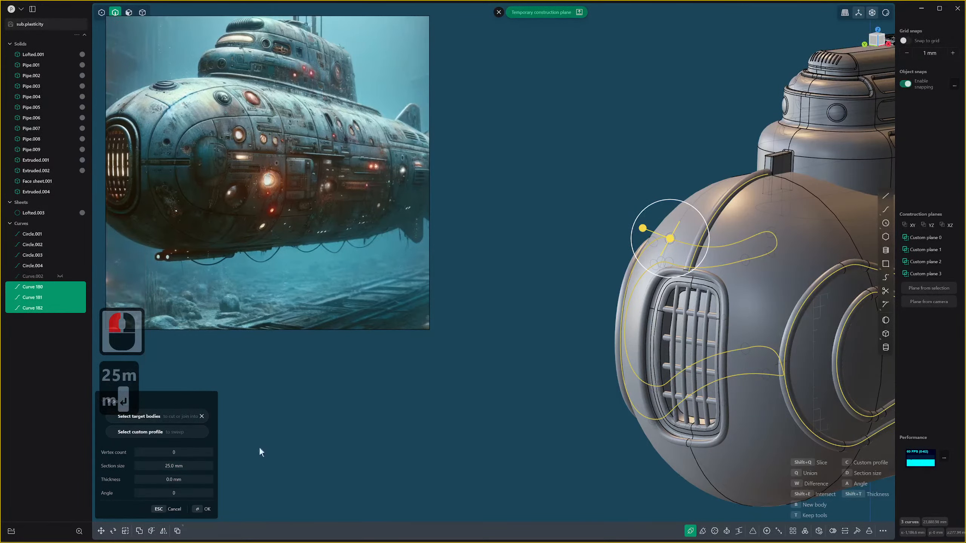
{"action": "scroll", "coordinate": [829, 287], "scroll_direction": "down", "scroll_amount": 7}
{"action": "middle_click_drag", "start_coordinate": [813, 285], "coordinate": [591, 179], "text": "shift"}
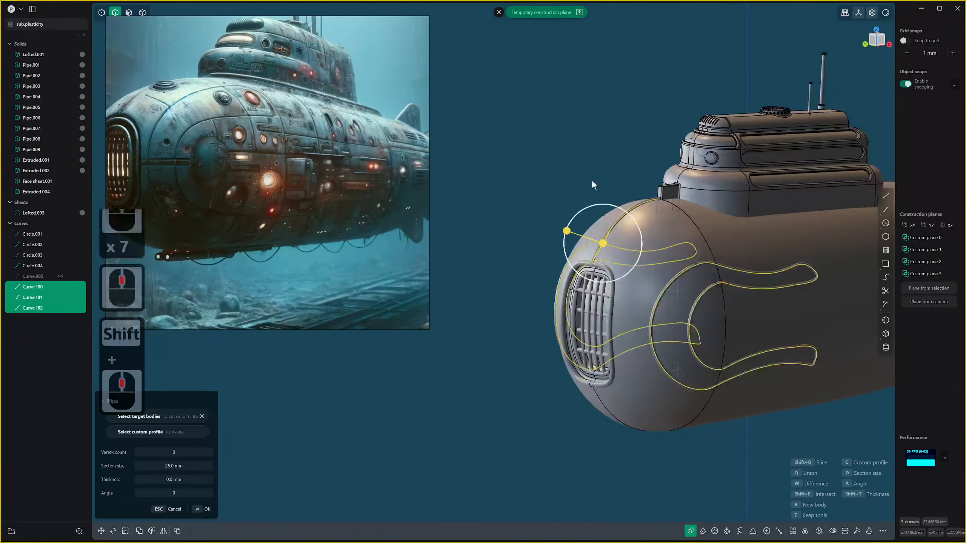
{"action": "middle_click_drag", "start_coordinate": [568, 148], "coordinate": [687, 270]}
{"action": "right_click", "coordinate": [584, 165]}
Inspect the new pipes around the bow, from the seam above the grille to the side outlines.
{"action": "scroll", "coordinate": [584, 165], "scroll_direction": "up", "scroll_amount": 2}
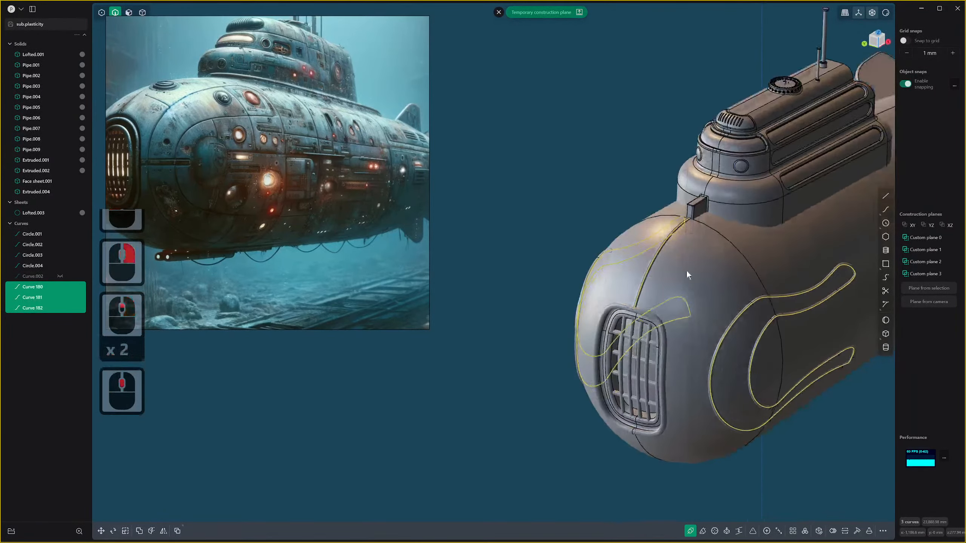
{"action": "scroll", "coordinate": [687, 270], "scroll_direction": "up", "scroll_amount": 2}
{"action": "scroll", "coordinate": [624, 258], "scroll_direction": "up", "scroll_amount": 6}
{"action": "left_click", "coordinate": [645, 295]}
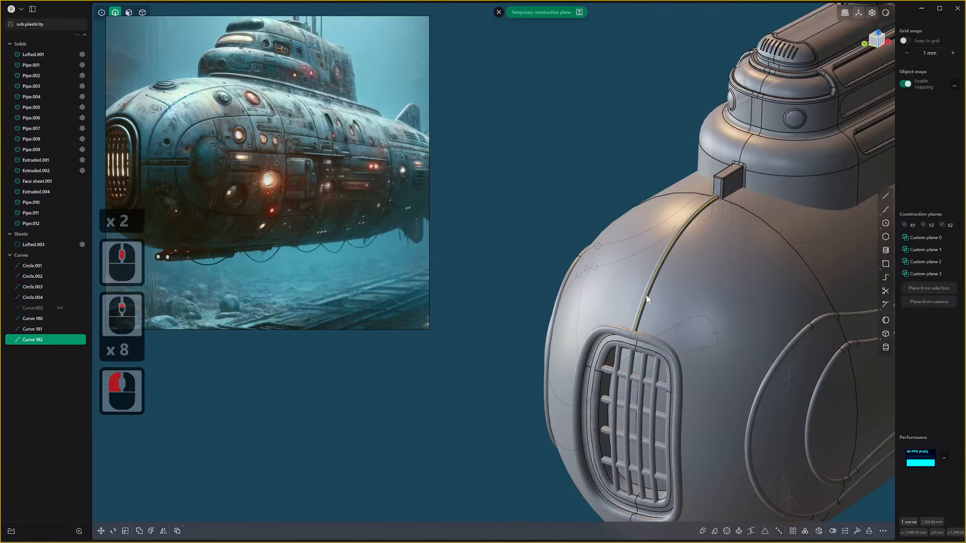
{"action": "middle_click_drag", "start_coordinate": [645, 296], "coordinate": [641, 261]}
{"action": "scroll", "coordinate": [666, 213], "scroll_direction": "down", "scroll_amount": 3}
{"action": "middle_click_drag", "start_coordinate": [665, 213], "coordinate": [542, 169]}
Clear the temporary construction plane and mirror the bow's upper seam pipe vertically onto the underside of the hull.
{"action": "key", "text": "3"}
{"action": "left_click", "coordinate": [652, 180]}
{"action": "key", "text": "4"}
{"action": "double_click", "coordinate": [626, 182]}
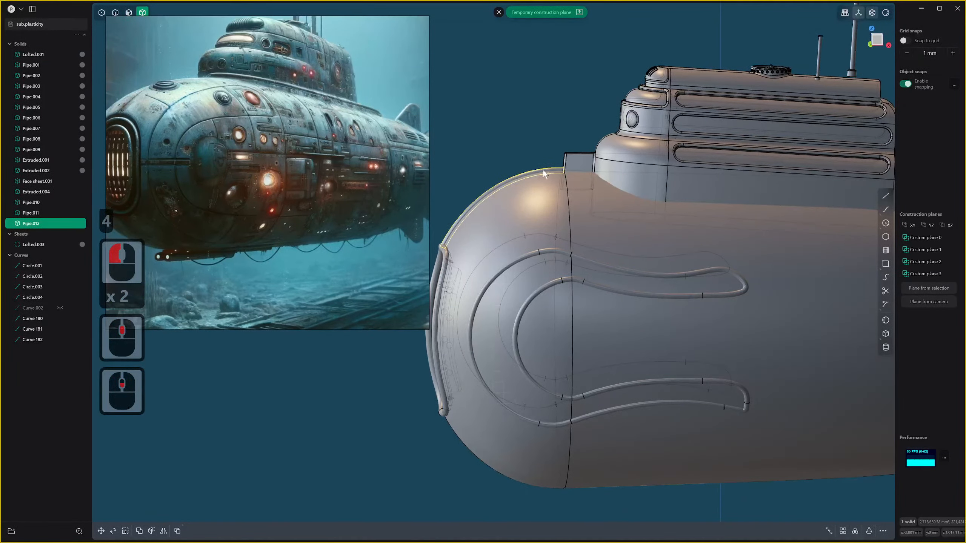
{"action": "left_click", "coordinate": [543, 169]}
{"action": "left_click", "coordinate": [547, 173]}
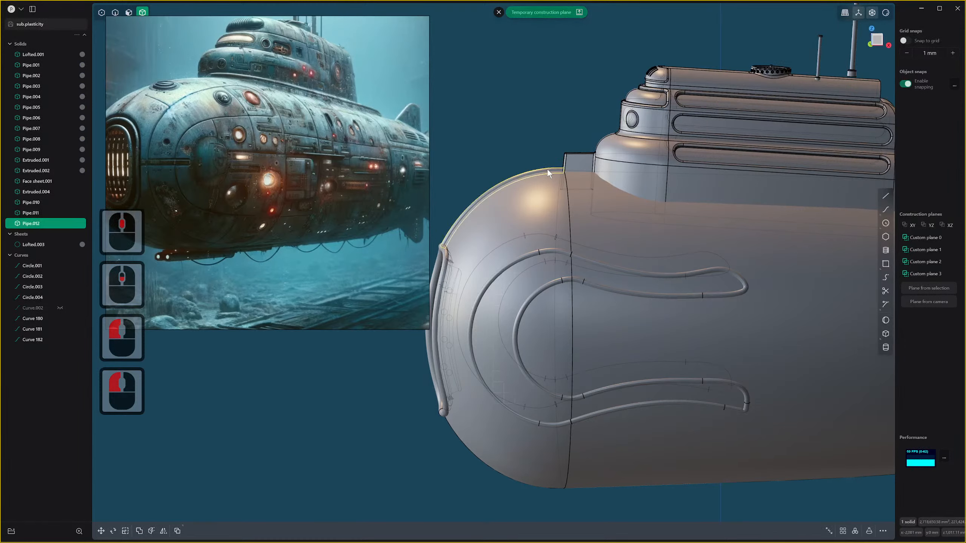
{"action": "key", "text": "alt+x"}
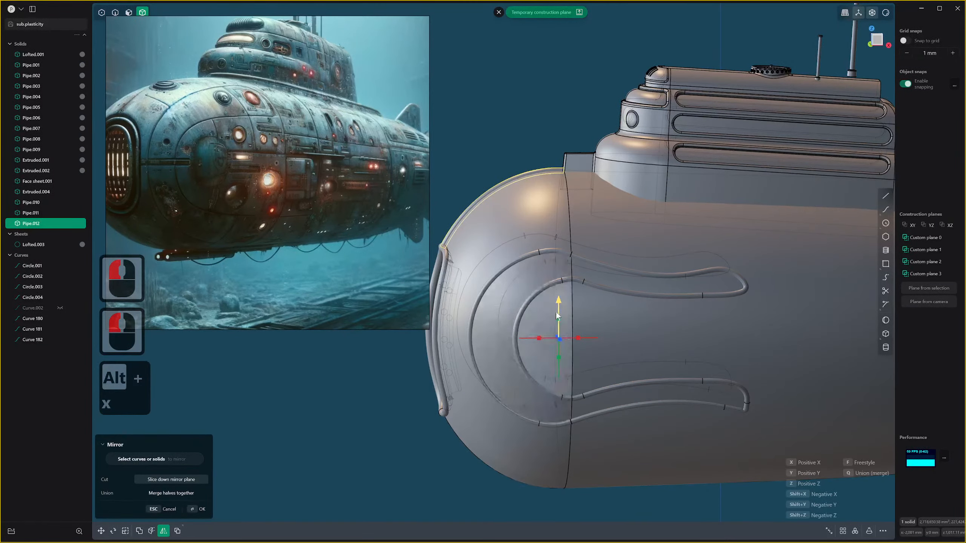
{"action": "left_click", "coordinate": [499, 13]}
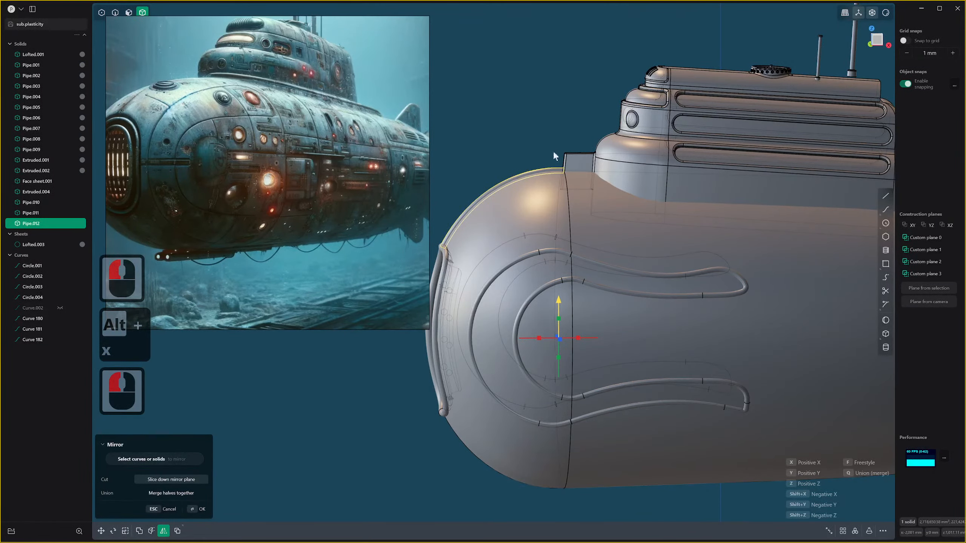
{"action": "key", "text": "alt+x"}
{"action": "middle_click_drag", "start_coordinate": [514, 349], "coordinate": [546, 391]}
{"action": "right_click", "coordinate": [571, 325]}
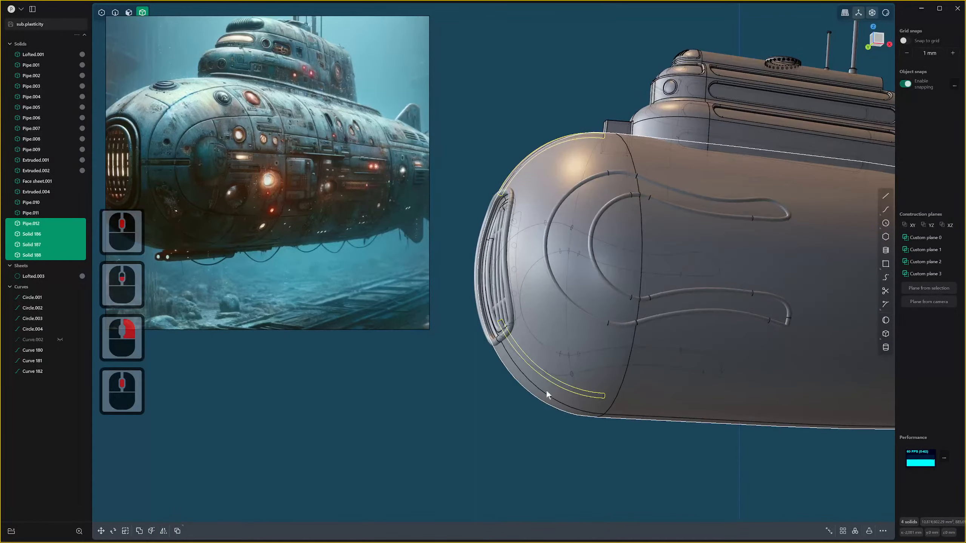
{"action": "left_click", "coordinate": [545, 376]}
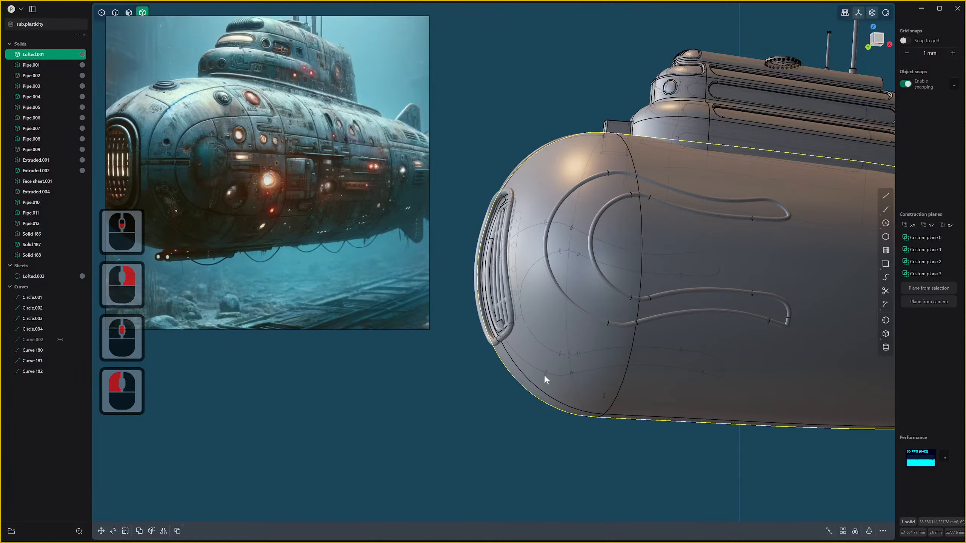
Move the lower seam pipe under the bow slightly down so it sits against the hull.
{"action": "key", "text": "alt+z"}
{"action": "key", "text": "alt+z"}
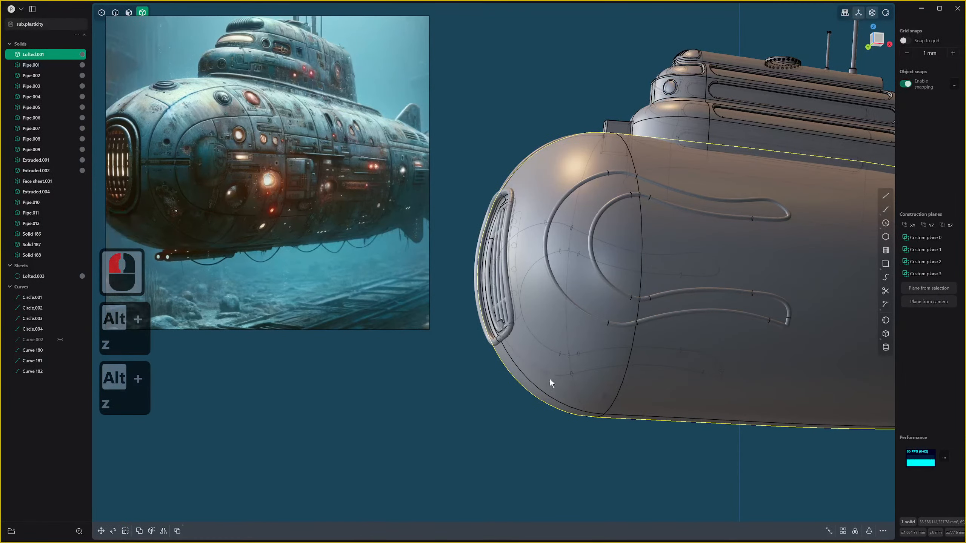
{"action": "left_click", "coordinate": [549, 378]}
{"action": "key", "text": "g"}
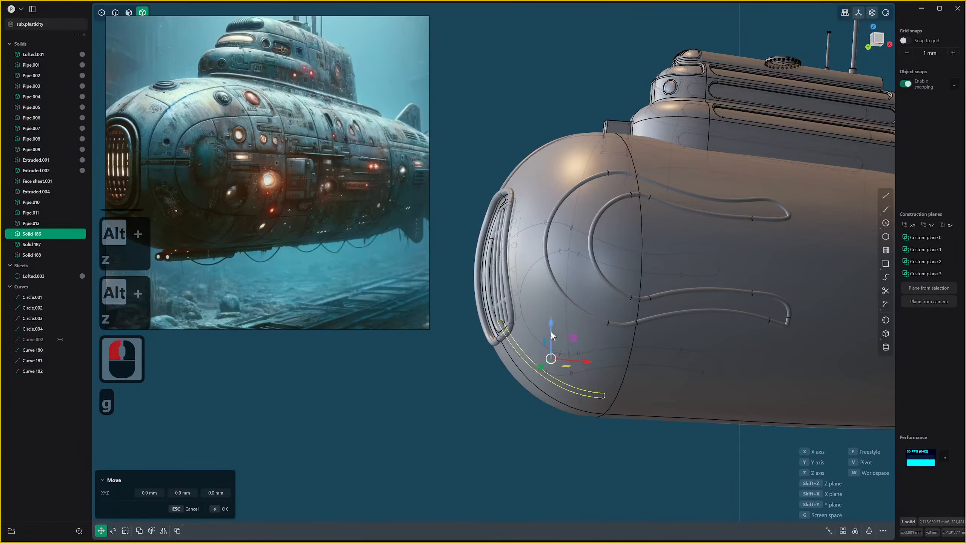
{"action": "left_click_drag", "start_coordinate": [551, 331], "coordinate": [552, 343]}
{"action": "right_click", "coordinate": [552, 343]}
{"action": "scroll", "coordinate": [562, 347], "scroll_direction": "down", "scroll_amount": 4}
{"action": "mouse_move", "coordinate": [562, 348]}
{"action": "middle_mouse_down"}
{"action": "mouse_move", "coordinate": [577, 403]}
{"action": "mouse_move", "coordinate": [578, 356]}
{"action": "middle_mouse_up"}
{"action": "scroll", "coordinate": [578, 355], "scroll_direction": "down", "scroll_amount": 9}
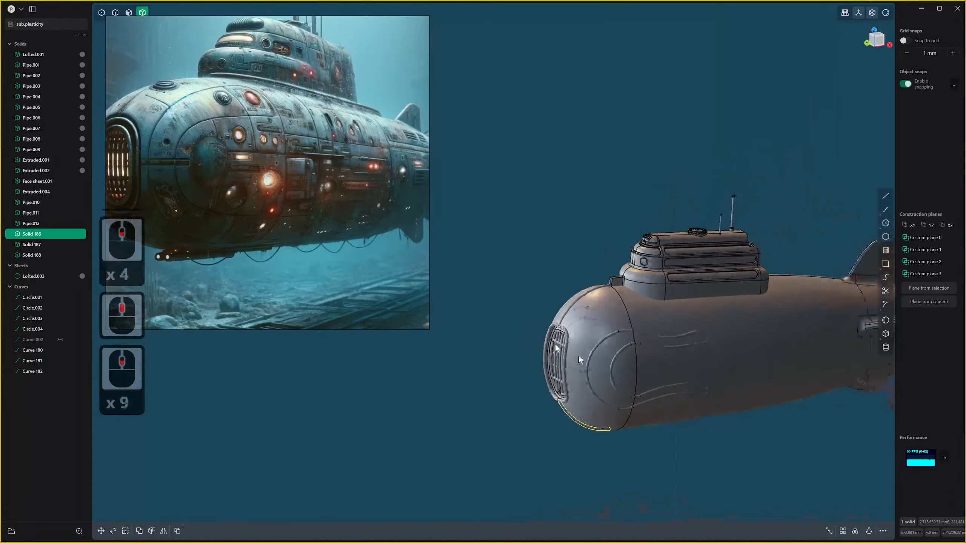
Select the two bulb-outline pipes and the lower seam pipe on the bow.
{"action": "scroll", "coordinate": [578, 356], "scroll_direction": "down", "scroll_amount": 6}
{"action": "middle_click_drag", "start_coordinate": [571, 267], "coordinate": [490, 306], "text": "alt"}
{"action": "scroll", "coordinate": [632, 308], "scroll_direction": "up", "scroll_amount": 2}
{"action": "key", "text": "4"}
{"action": "left_click", "coordinate": [647, 300]}
{"action": "left_click", "coordinate": [647, 303]}
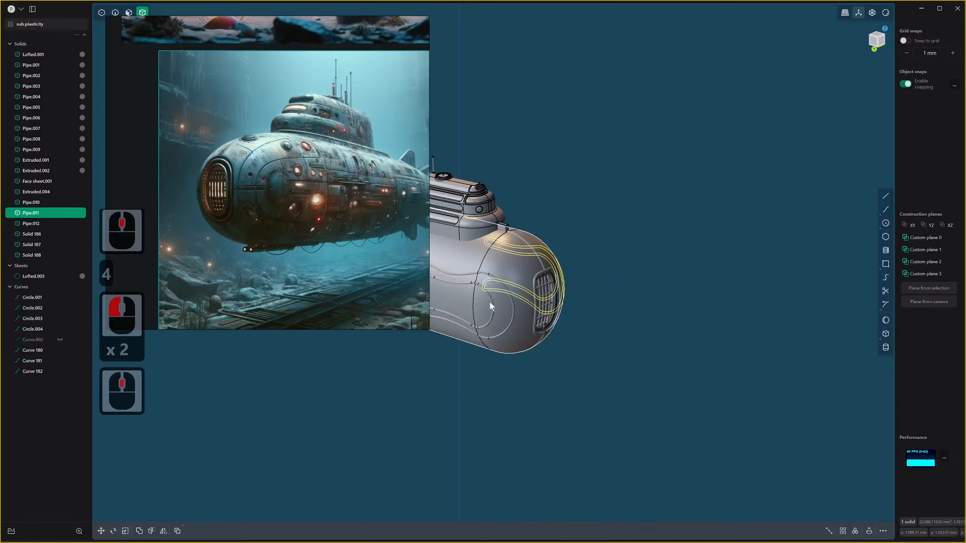
{"action": "left_click", "coordinate": [494, 277], "text": "shift"}
{"action": "middle_click_drag", "start_coordinate": [580, 338], "coordinate": [569, 281]}
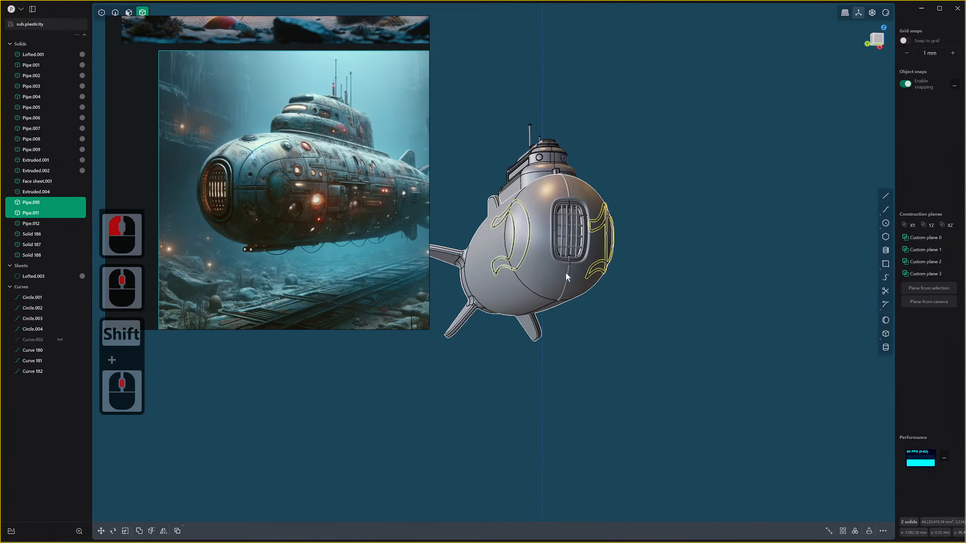
{"action": "left_click", "coordinate": [567, 276], "text": "shift"}
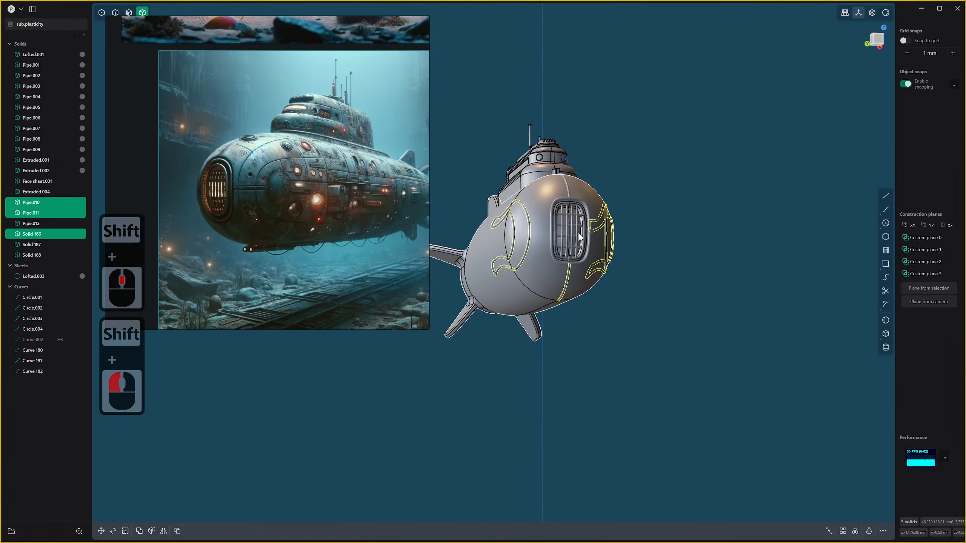
Subtract the bulb-outline pipes and the upper and lower seam pipes from the hull with a Boolean difference.
{"action": "double_click", "coordinate": [589, 191]}
{"action": "key", "text": "q"}
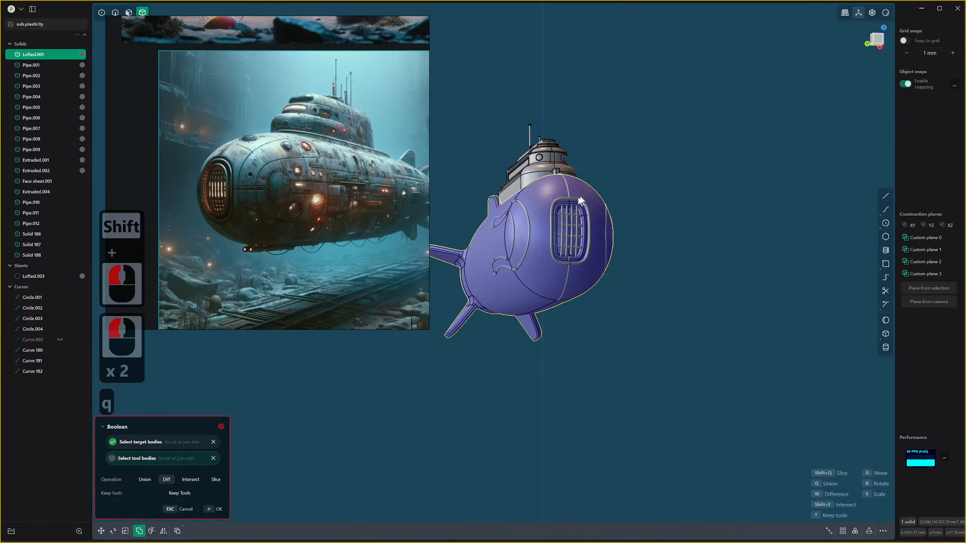
{"action": "middle_click_drag", "start_coordinate": [580, 201], "coordinate": [619, 212]}
{"action": "left_click", "coordinate": [606, 204], "text": "shift"}
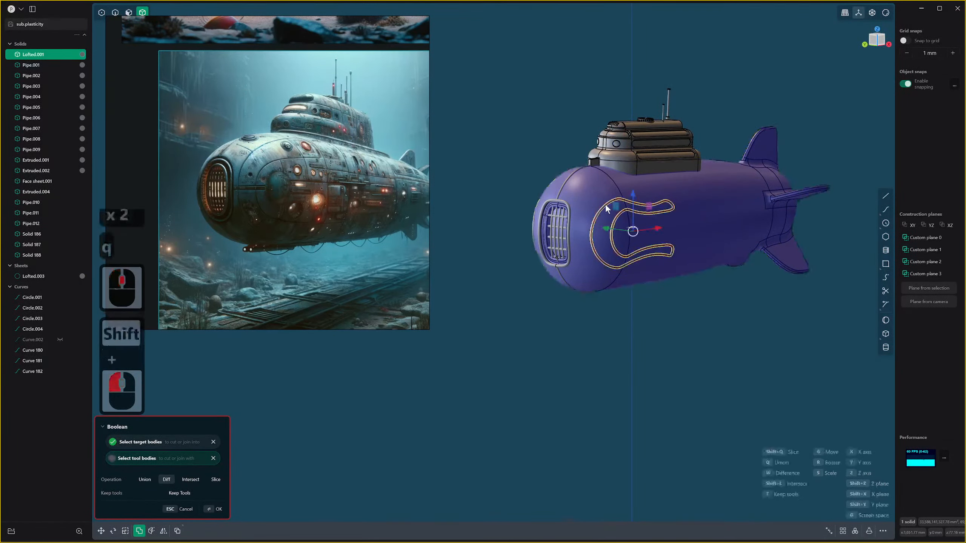
{"action": "scroll", "coordinate": [540, 223], "scroll_direction": "up", "scroll_amount": 1}
{"action": "middle_click_drag", "start_coordinate": [539, 223], "coordinate": [571, 266]}
{"action": "left_click", "coordinate": [574, 200], "text": "shift"}
{"action": "middle_click_drag", "start_coordinate": [576, 203], "coordinate": [597, 285]}
{"action": "left_click", "coordinate": [579, 278], "text": "shift"}
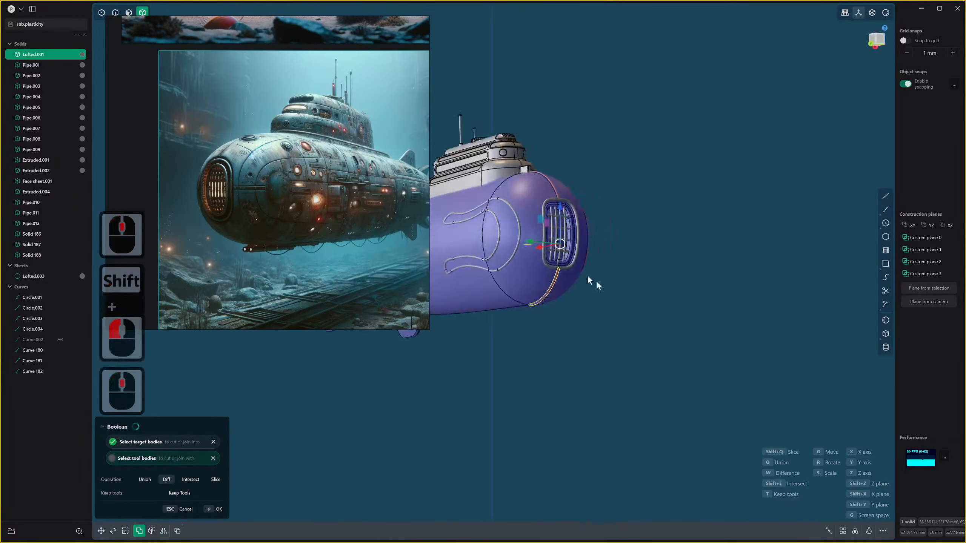
{"action": "right_click_drag", "start_coordinate": [516, 225], "coordinate": [636, 164]}
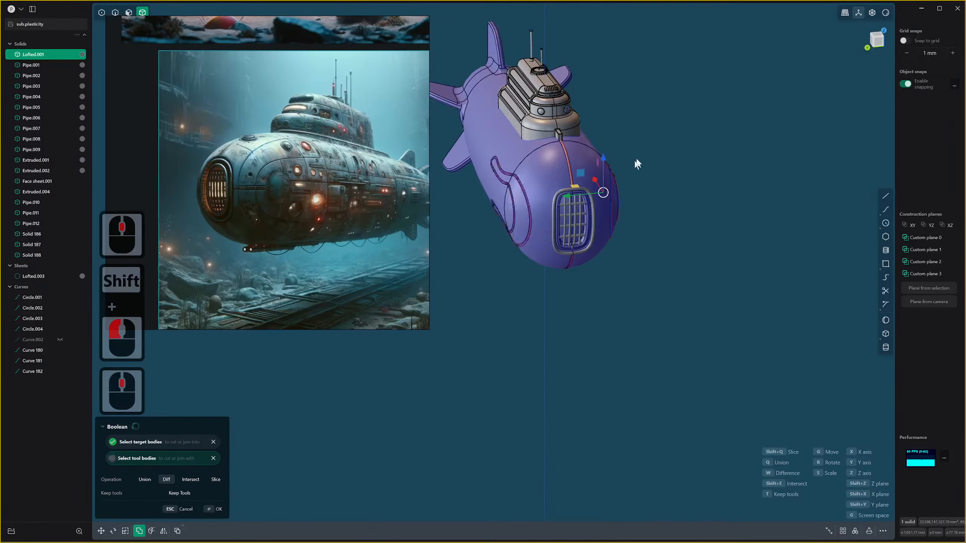
{"action": "right_click_drag", "start_coordinate": [685, 186], "coordinate": [584, 165]}
Delete the leftover curve along the bulb outline and check the engraved grooves from the side.
{"action": "scroll", "coordinate": [651, 252], "scroll_direction": "up", "scroll_amount": 18}
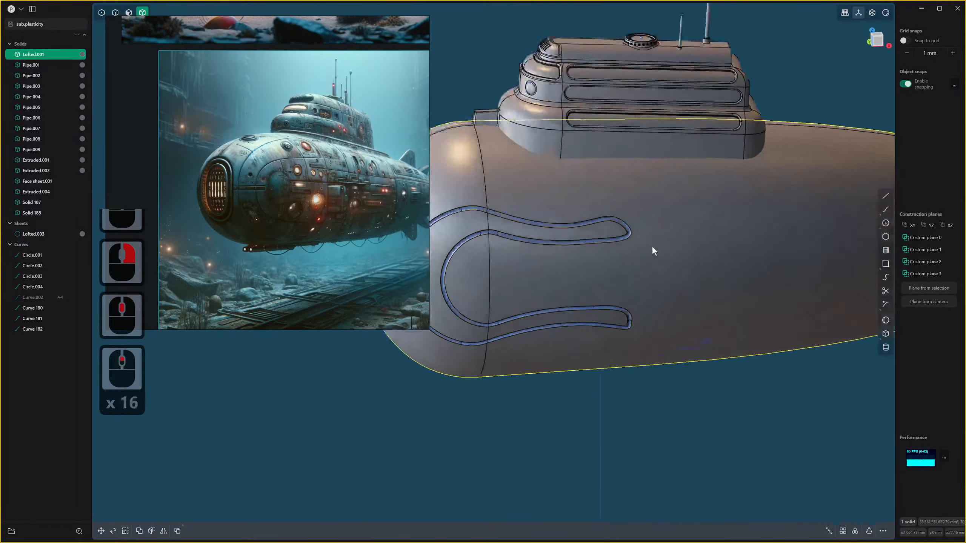
{"action": "scroll", "coordinate": [705, 232], "scroll_direction": "down", "scroll_amount": 7}
{"action": "key", "text": "2"}
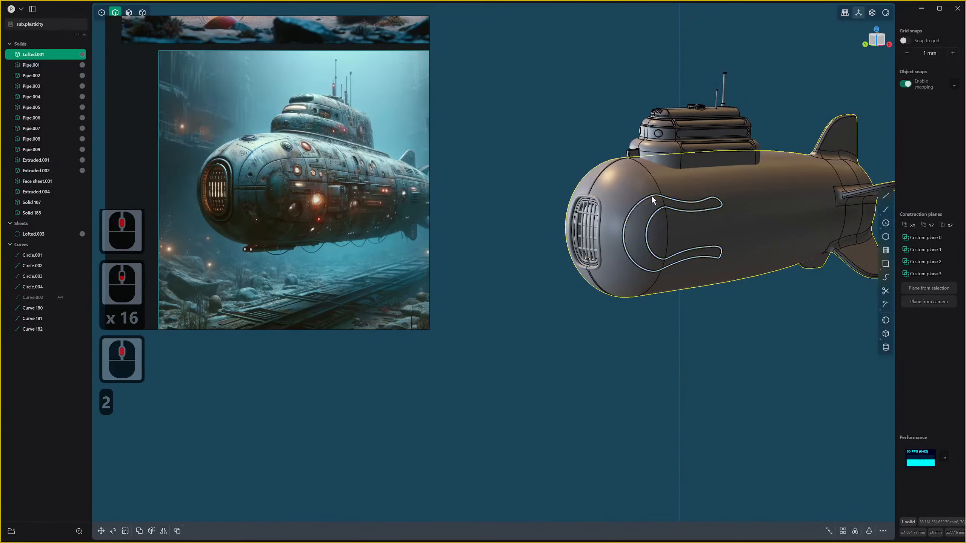
{"action": "left_click", "coordinate": [644, 199]}
{"action": "key", "text": "x"}
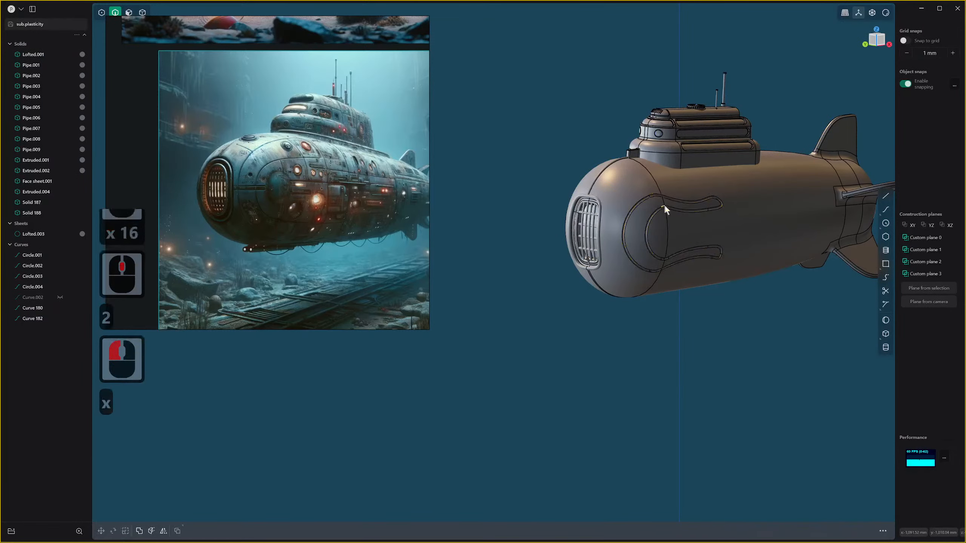
{"action": "scroll", "coordinate": [663, 207], "scroll_direction": "down", "scroll_amount": 3}
{"action": "scroll", "coordinate": [646, 200], "scroll_direction": "down", "scroll_amount": 9}
{"action": "middle_click_drag", "start_coordinate": [623, 210], "coordinate": [637, 180], "text": "shift"}
{"action": "scroll", "coordinate": [638, 175], "scroll_direction": "up", "scroll_amount": 8}
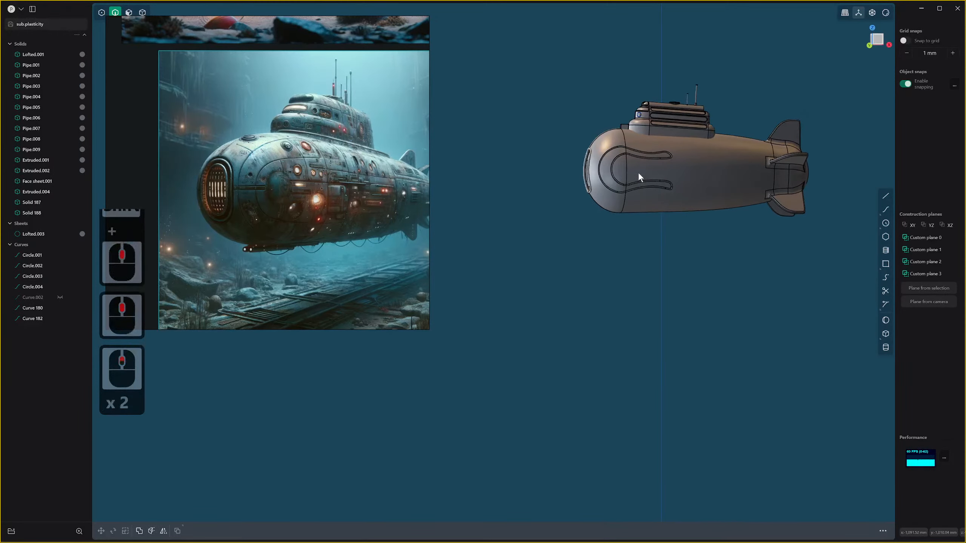
{"action": "scroll", "coordinate": [639, 173], "scroll_direction": "up", "scroll_amount": 19}
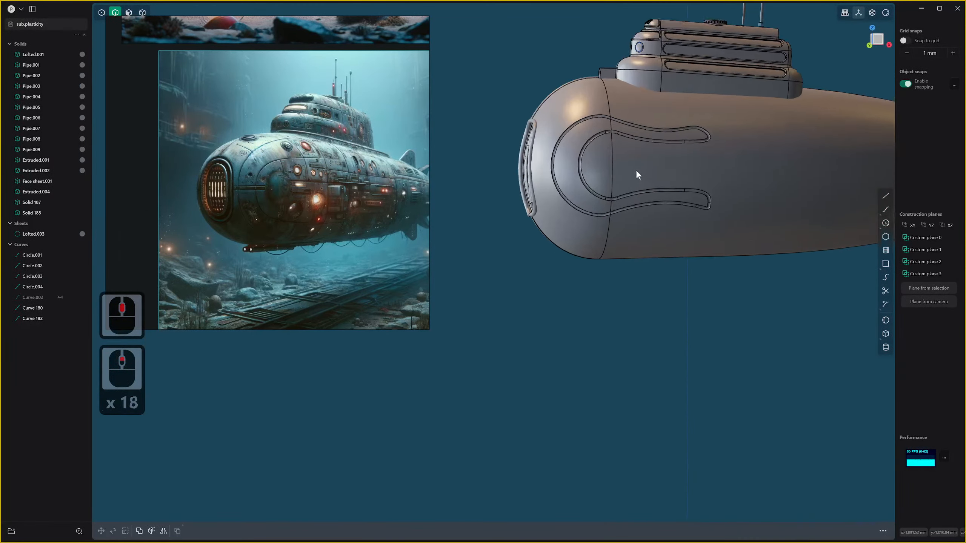
{"action": "middle_click_drag", "start_coordinate": [638, 161], "coordinate": [641, 163], "text": "shift"}
Undo the groove cut, the mirrored seam pipe and the bow pipes, back to the selected hull edges.
{"action": "scroll", "coordinate": [648, 160], "scroll_direction": "down", "scroll_amount": 1, "text": "ctrl"}
{"action": "key", "text": "ctrl+z"}
{"action": "key", "text": "ctrl+z"}
{"action": "key", "text": "ctrl+z"}
{"action": "key", "text": "ctrl+z"}
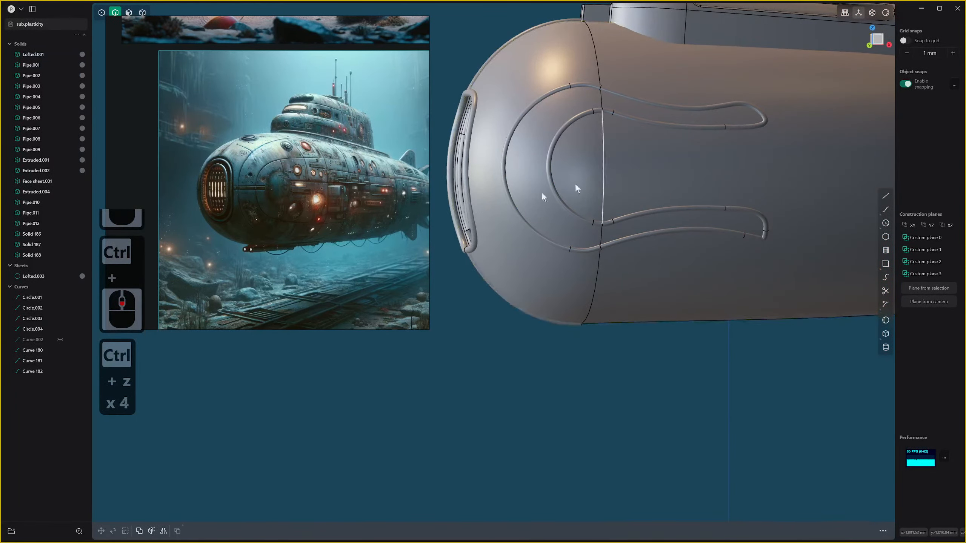
{"action": "key", "text": "ctrl+z"}
{"action": "key", "text": "ctrl+z"}
{"action": "key", "text": "ctrl+z"}
{"action": "key", "text": "ctrl+z"}
{"action": "key", "text": "ctrl+z"}
{"action": "key", "text": "ctrl+z"}
{"action": "key", "text": "ctrl+z"}
{"action": "key", "text": "ctrl+z"}
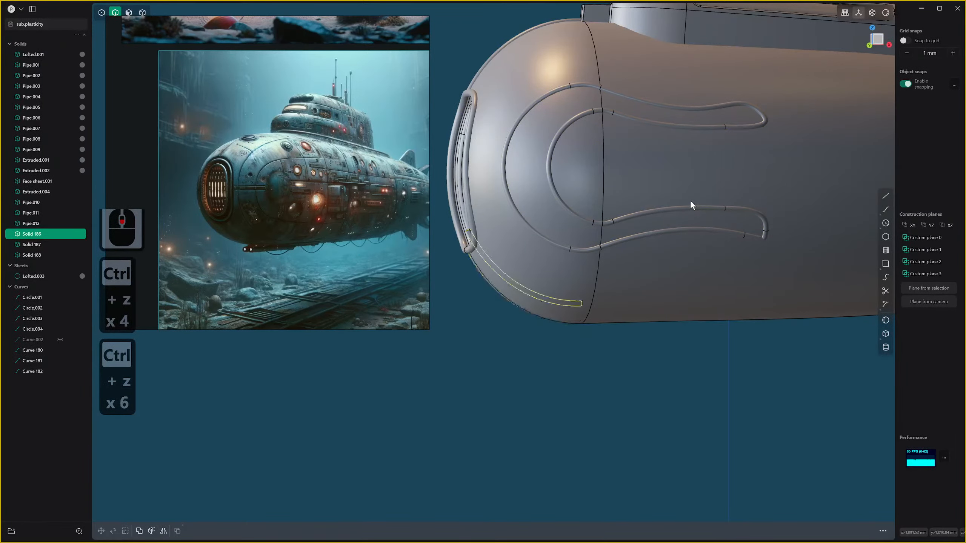
{"action": "key", "text": "ctrl+z"}
{"action": "key", "text": "ctrl+z"}
{"action": "key", "text": "ctrl+z"}
{"action": "key", "text": "ctrl+z"}
{"action": "key", "text": "ctrl+z"}
{"action": "key", "text": "ctrl+z"}
{"action": "key", "text": "ctrl+z"}
{"action": "key", "text": "ctrl+z"}
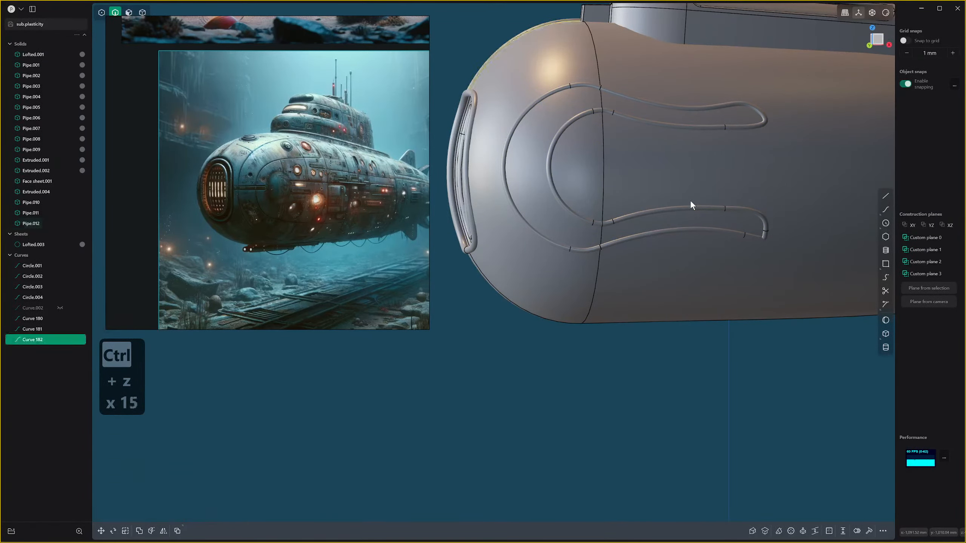
{"action": "key", "text": "ctrl+z"}
{"action": "key", "text": "ctrl+z"}
{"action": "scroll", "coordinate": [636, 202], "scroll_direction": "down", "scroll_amount": 4}
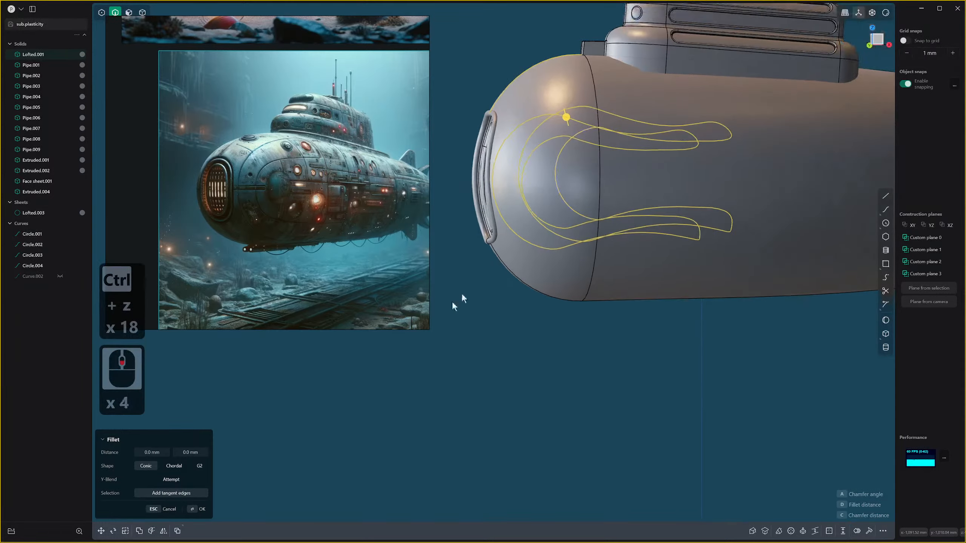
Add the lower bow seam edge below the grille to the selected hull edges.
{"action": "middle_click_drag", "start_coordinate": [461, 293], "coordinate": [691, 134], "text": "shift"}
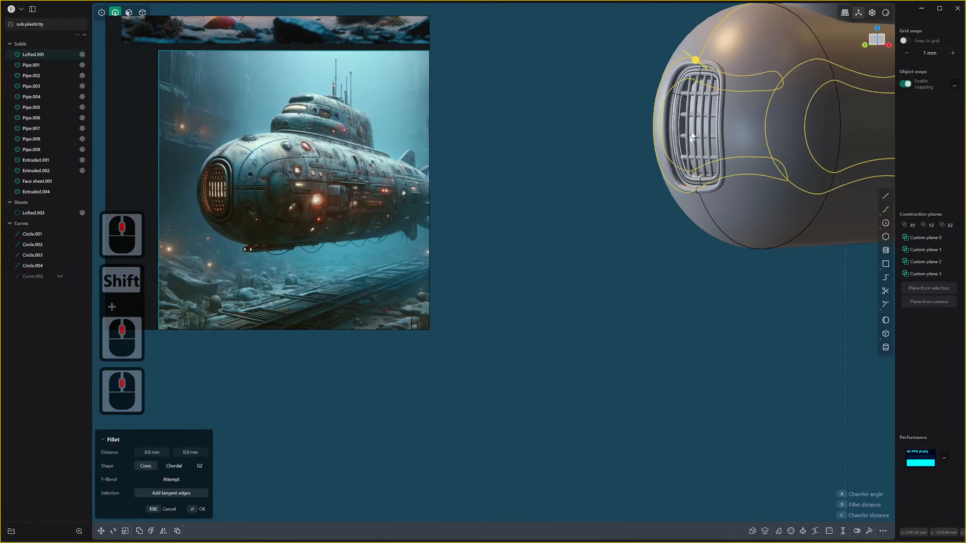
{"action": "left_click", "coordinate": [728, 236], "text": "shift"}
{"action": "scroll", "coordinate": [730, 238], "scroll_direction": "down", "scroll_amount": 3}
{"action": "middle_click_drag", "start_coordinate": [735, 242], "coordinate": [559, 377]}
{"action": "scroll", "coordinate": [582, 317], "scroll_direction": "down", "scroll_amount": 10}
{"action": "scroll", "coordinate": [534, 279], "scroll_direction": "up", "scroll_amount": 5}
{"action": "middle_click_drag", "start_coordinate": [534, 279], "coordinate": [768, 228], "text": "shift"}
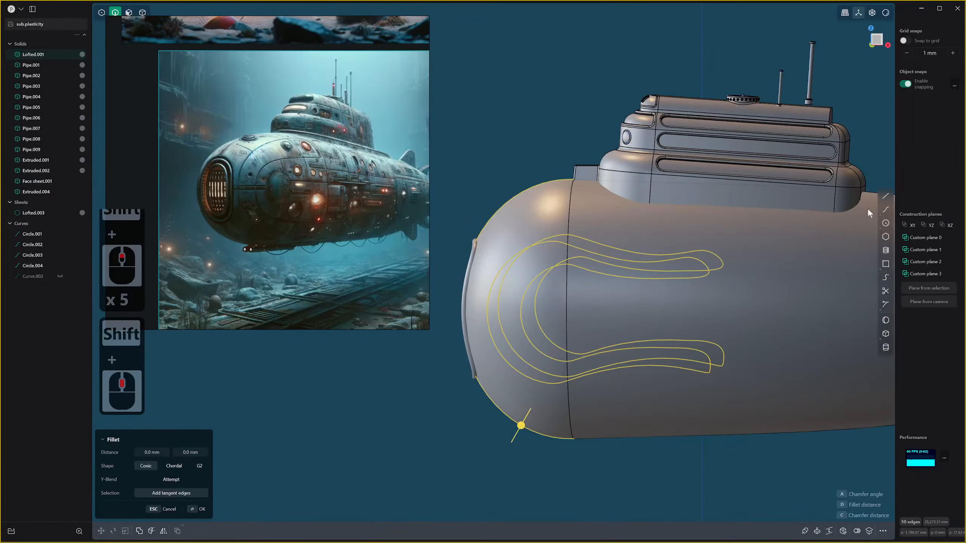
{"action": "left_click", "coordinate": [886, 208]}
{"action": "middle_click_drag", "start_coordinate": [651, 300], "coordinate": [649, 263]}
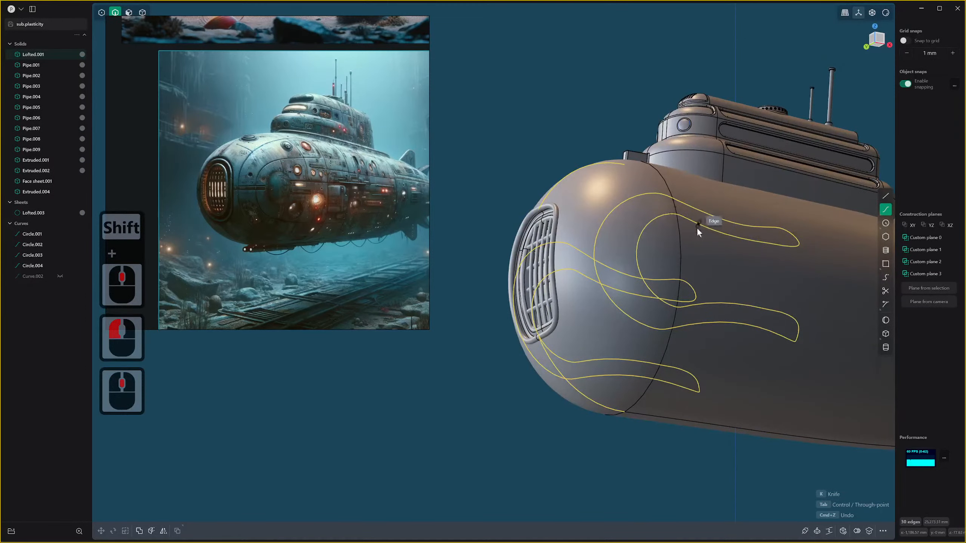
{"action": "middle_click_drag", "start_coordinate": [724, 351], "coordinate": [703, 365]}
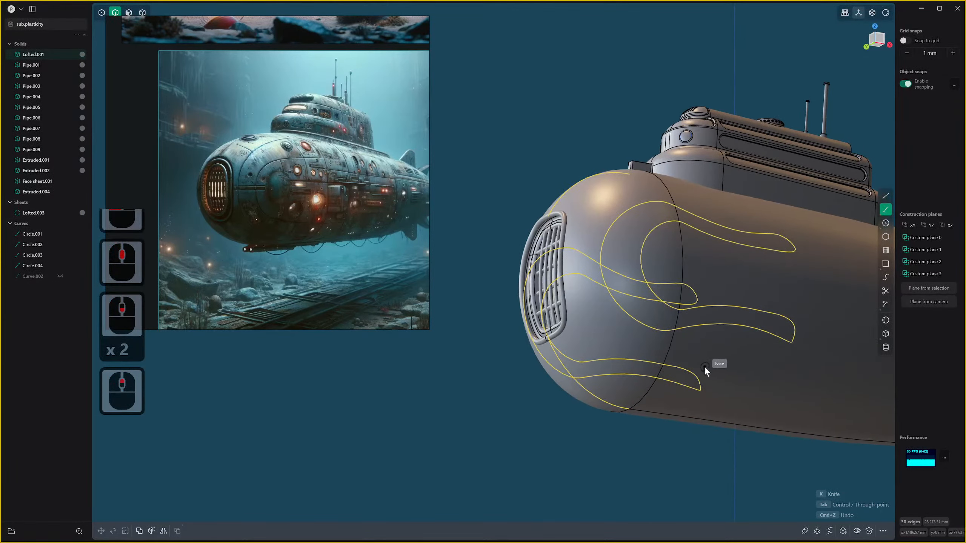
{"action": "key", "text": "2"}
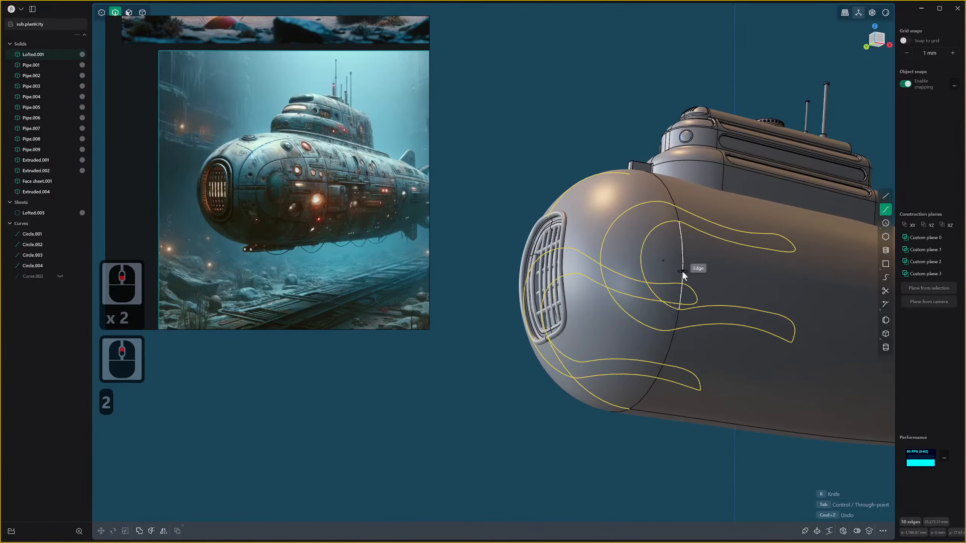
{"action": "key", "text": "Escape"}
Select the bulb outline edges on both sides, the bow's seam edges and the ring edges where the nose meets the hull.
{"action": "left_click", "coordinate": [691, 262]}
{"action": "middle_click_drag", "start_coordinate": [691, 262], "coordinate": [593, 307]}
{"action": "left_click", "coordinate": [615, 276], "text": "shift"}
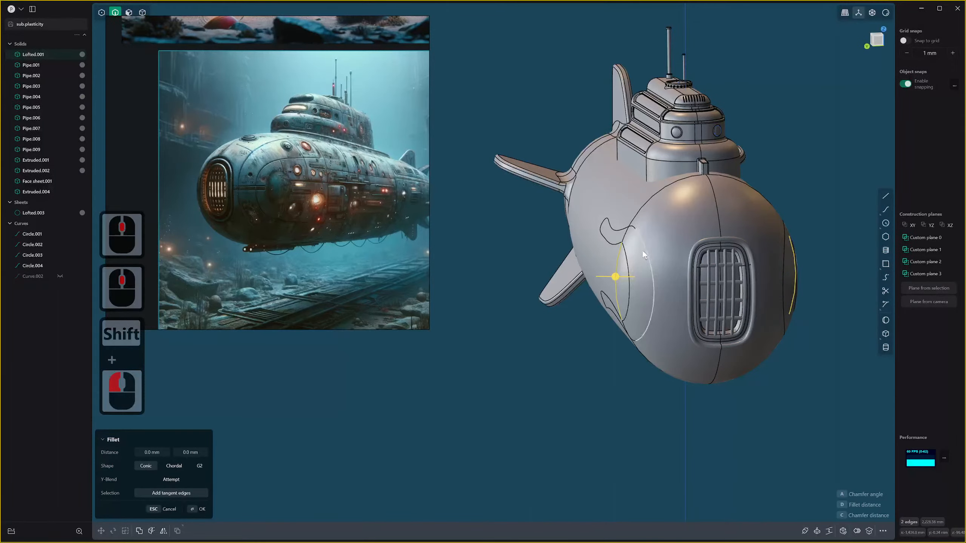
{"action": "left_click", "coordinate": [643, 249], "text": "shift"}
{"action": "middle_click_drag", "start_coordinate": [731, 300], "coordinate": [676, 286]}
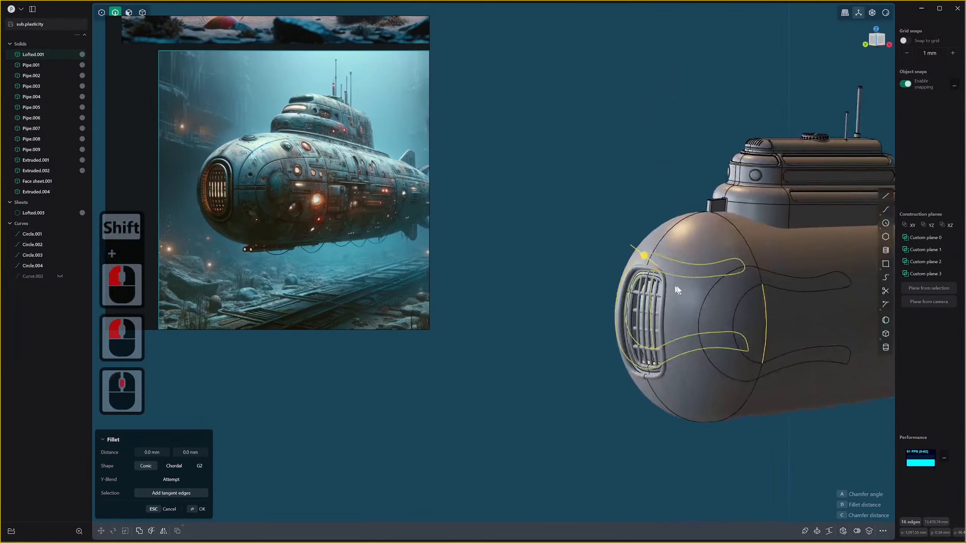
{"action": "left_click", "coordinate": [750, 267]}
{"action": "middle_click_drag", "start_coordinate": [748, 247], "coordinate": [680, 392]}
{"action": "left_click", "coordinate": [731, 274], "text": "shift"}
{"action": "left_click", "coordinate": [708, 325], "text": "shift"}
{"action": "left_click", "coordinate": [708, 325], "text": "shift"}
{"action": "left_click", "coordinate": [629, 458], "text": "shift"}
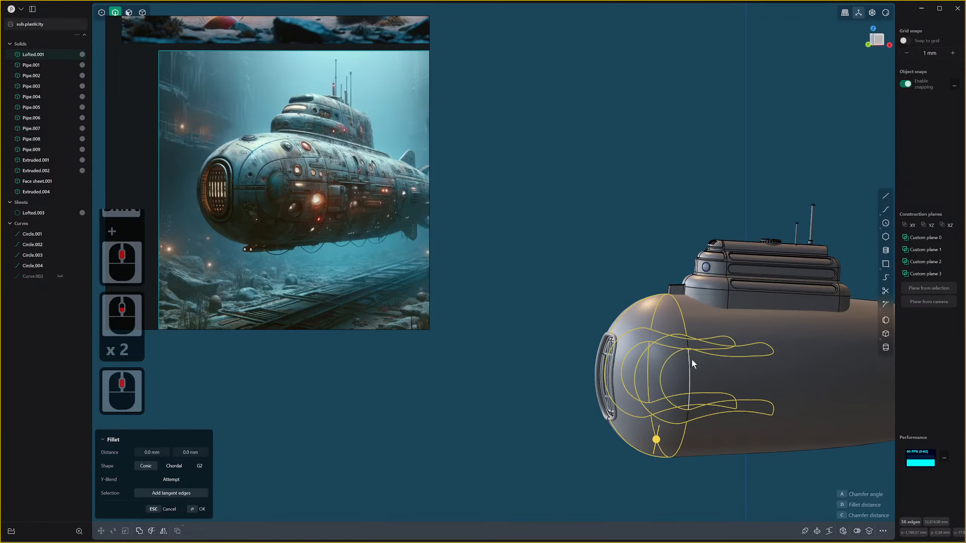
Duplicate the selected bow edges as separate curves.
{"action": "middle_click_drag", "start_coordinate": [691, 360], "coordinate": [737, 343], "text": "shift"}
{"action": "scroll", "coordinate": [726, 376], "scroll_direction": "up", "scroll_amount": 1}
{"action": "scroll", "coordinate": [726, 376], "scroll_direction": "down", "scroll_amount": 11}
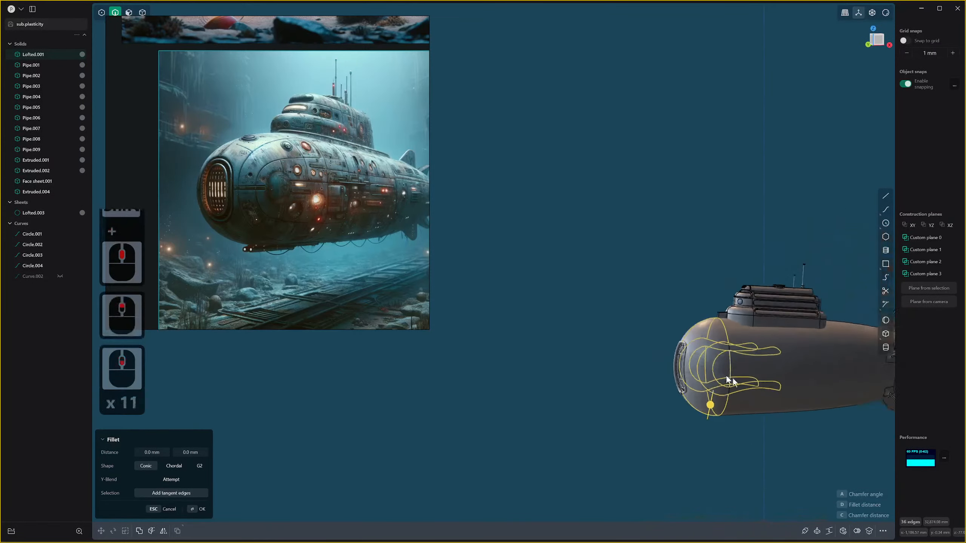
{"action": "middle_click_drag", "start_coordinate": [726, 376], "coordinate": [811, 336]}
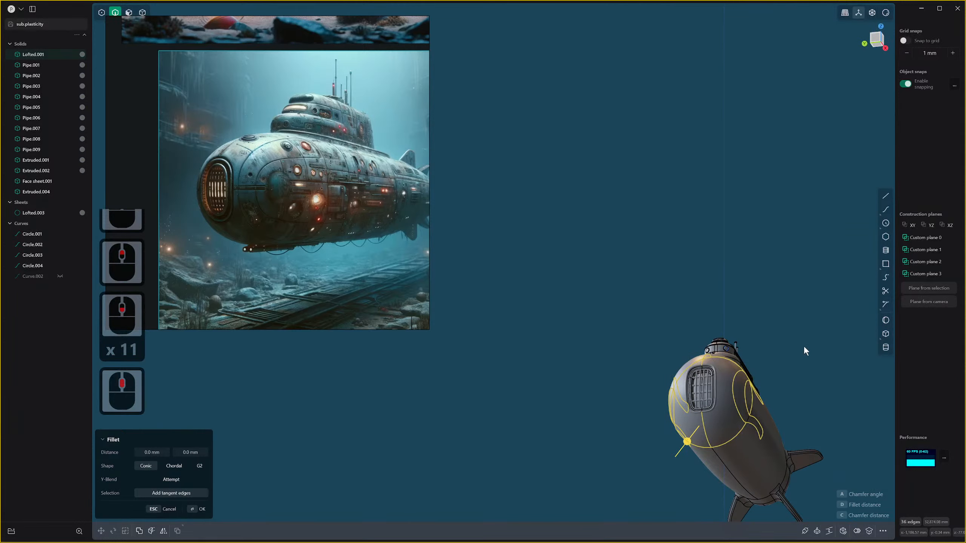
{"action": "key", "text": "d"}
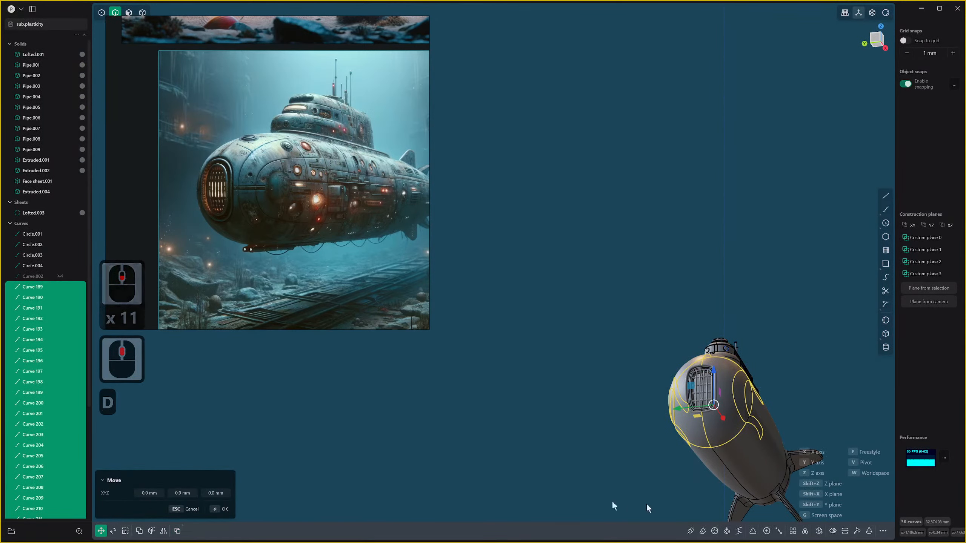
Pipe all the duplicated bow curves with an 18 mm section size.
{"action": "middle_click_drag", "start_coordinate": [776, 338], "coordinate": [746, 383]}
{"action": "scroll", "coordinate": [746, 385], "scroll_direction": "down", "scroll_amount": 1}
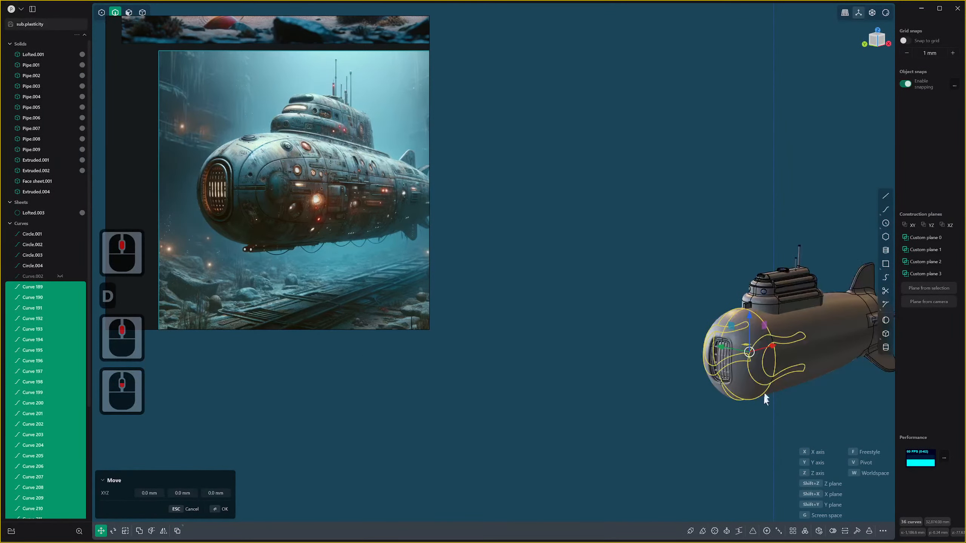
{"action": "scroll", "coordinate": [761, 394], "scroll_direction": "up", "scroll_amount": 2}
{"action": "left_click", "coordinate": [691, 531]}
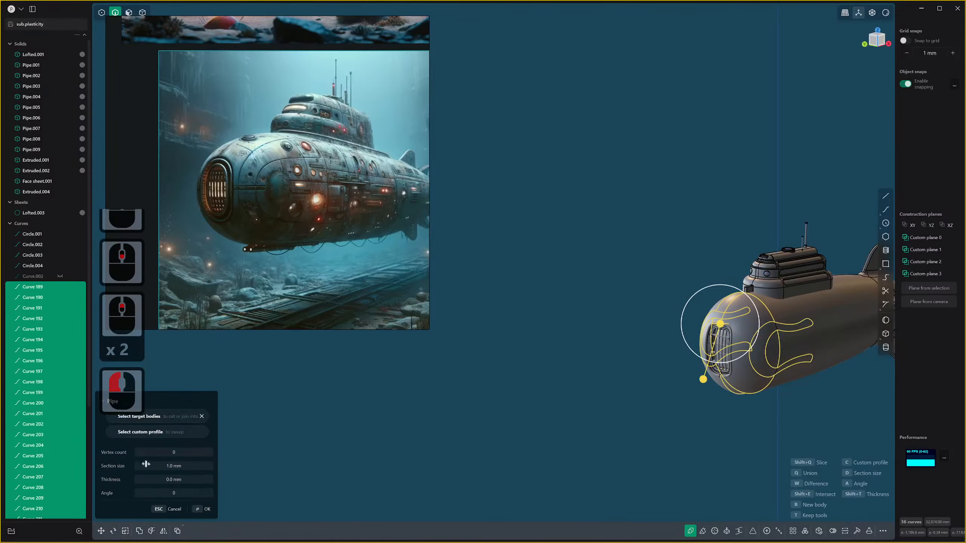
{"action": "left_click", "coordinate": [169, 466]}
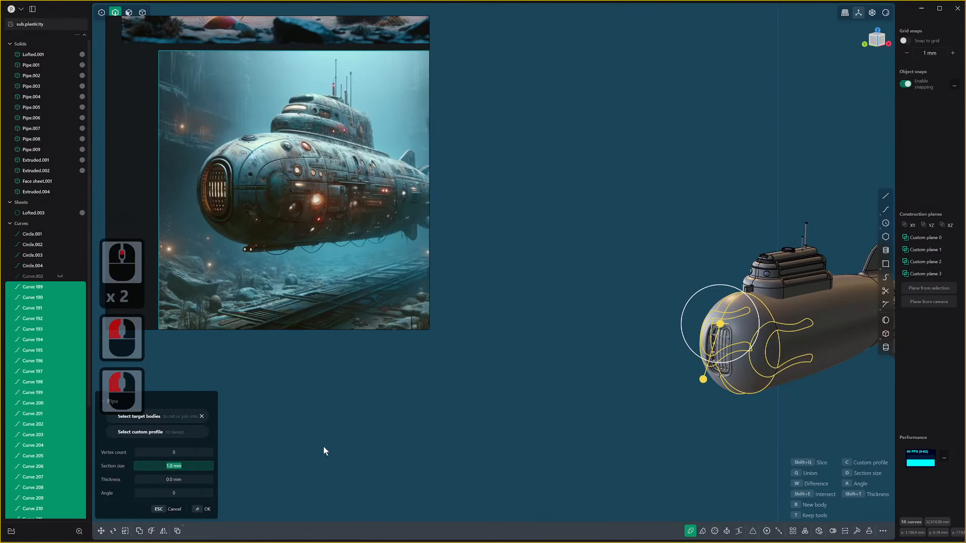
{"action": "type", "text": "25"}
{"action": "key", "text": "BackSpace"}
{"action": "key", "text": "BackSpace"}
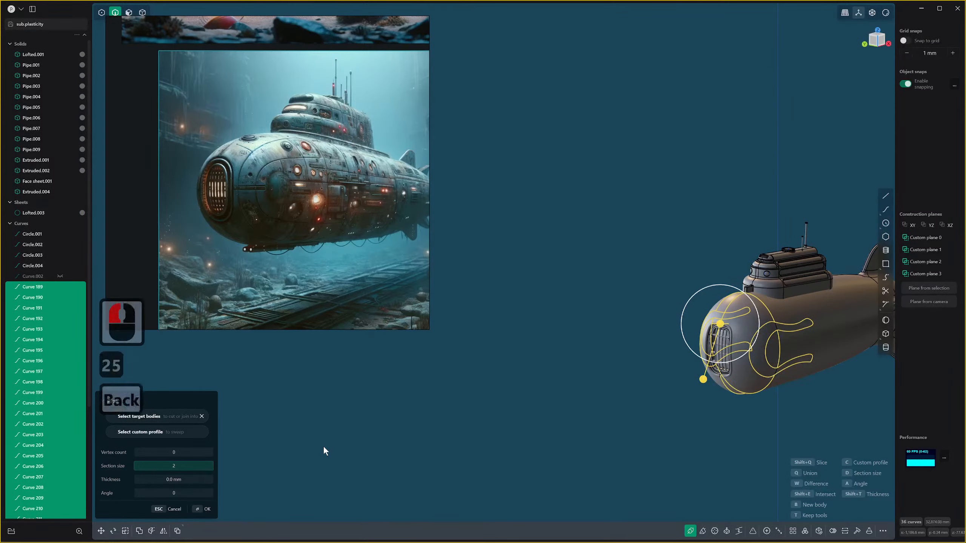
{"action": "type", "text": "18mm"}
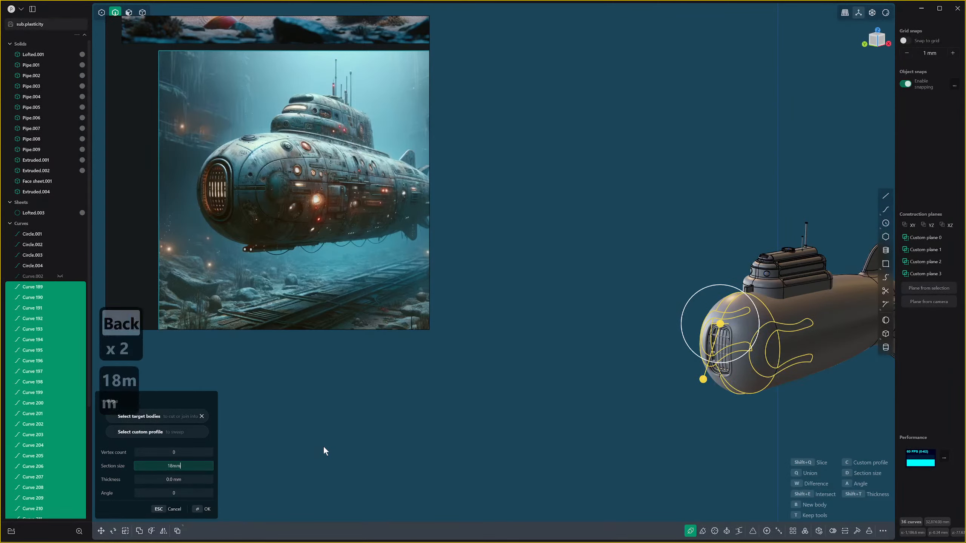
{"action": "key", "text": "Return"}
{"action": "scroll", "coordinate": [676, 362], "scroll_direction": "up", "scroll_amount": 20}
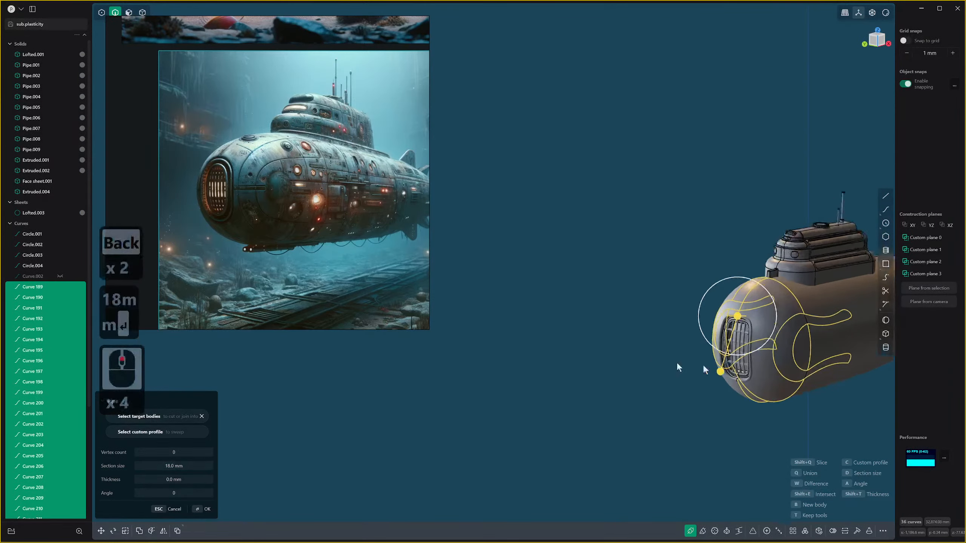
{"action": "middle_click_drag", "start_coordinate": [808, 316], "coordinate": [770, 248], "text": "shift"}
{"action": "scroll", "coordinate": [736, 263], "scroll_direction": "down", "scroll_amount": 14}
{"action": "right_click", "coordinate": [771, 251]}
Set up a Boolean difference on the hull, picking the bulb outline, ring and seam pipes on the near side and underside as tools.
{"action": "key", "text": "4"}
{"action": "left_click", "coordinate": [779, 250]}
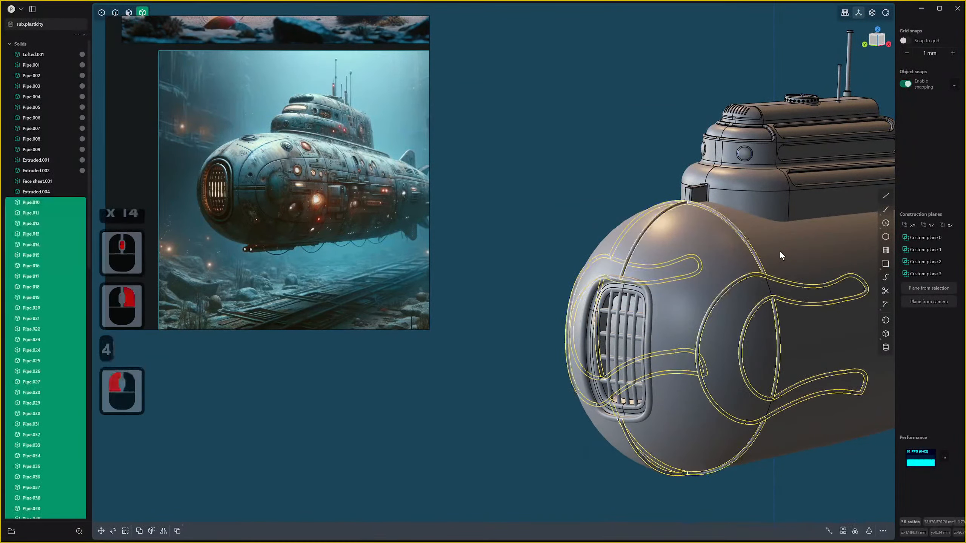
{"action": "left_click", "coordinate": [783, 245]}
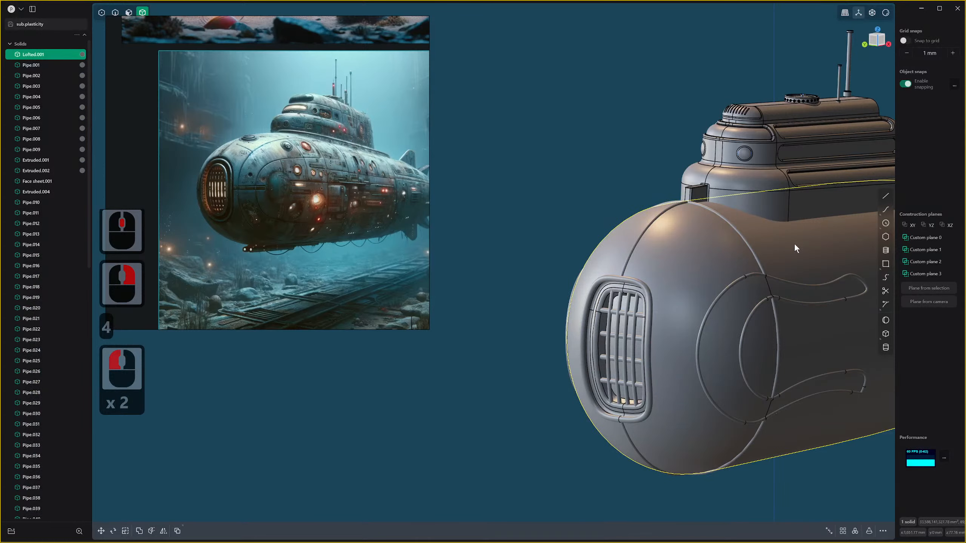
{"action": "key", "text": "q"}
{"action": "left_click", "coordinate": [781, 285], "text": "shift"}
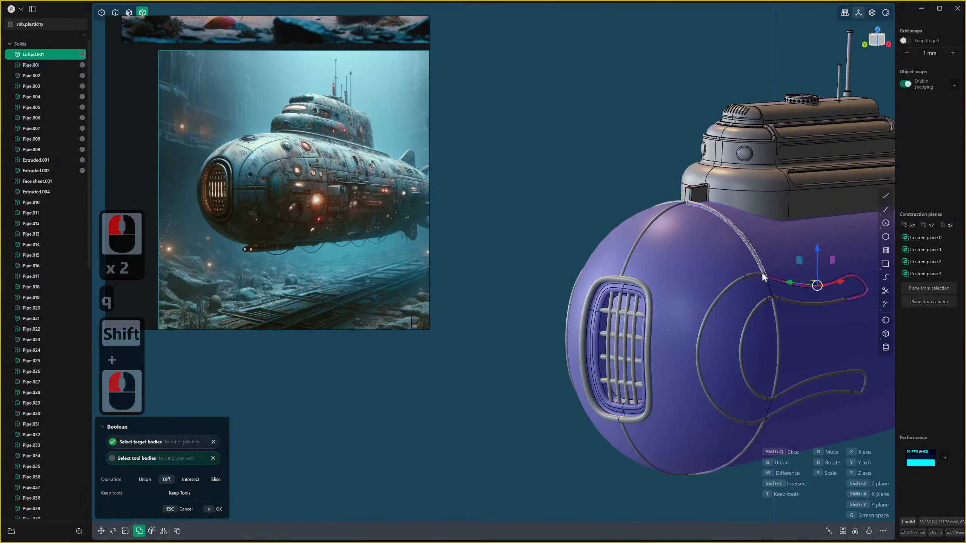
{"action": "scroll", "coordinate": [723, 295], "scroll_direction": "down", "scroll_amount": 10}
{"action": "left_click", "coordinate": [746, 303], "text": "shift"}
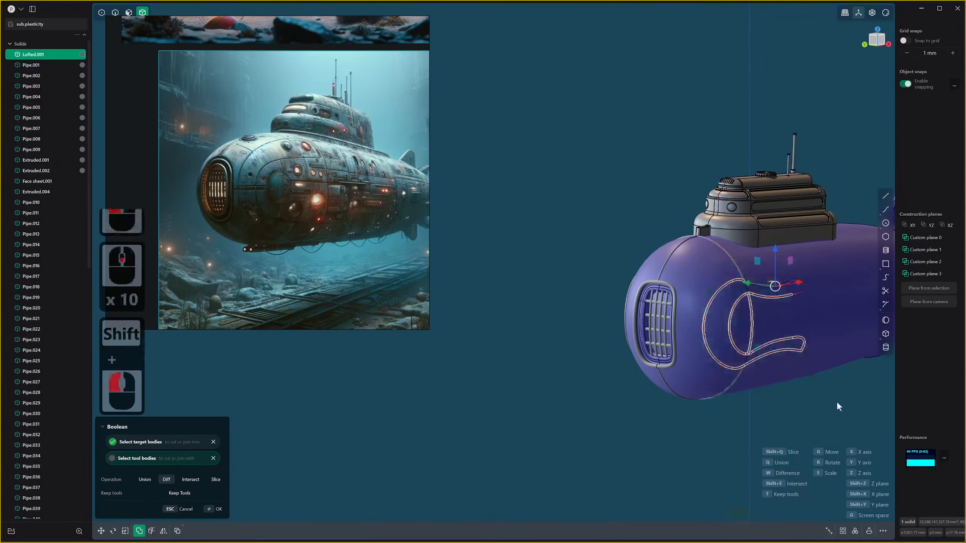
{"action": "left_click", "coordinate": [738, 270], "text": "shift"}
{"action": "left_click", "coordinate": [739, 271], "text": "shift"}
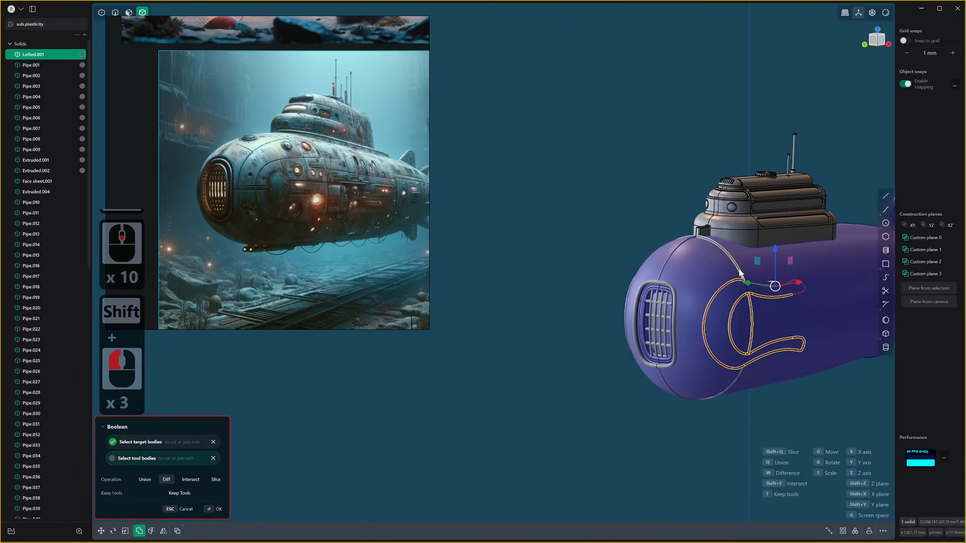
{"action": "left_click", "coordinate": [679, 244], "text": "shift"}
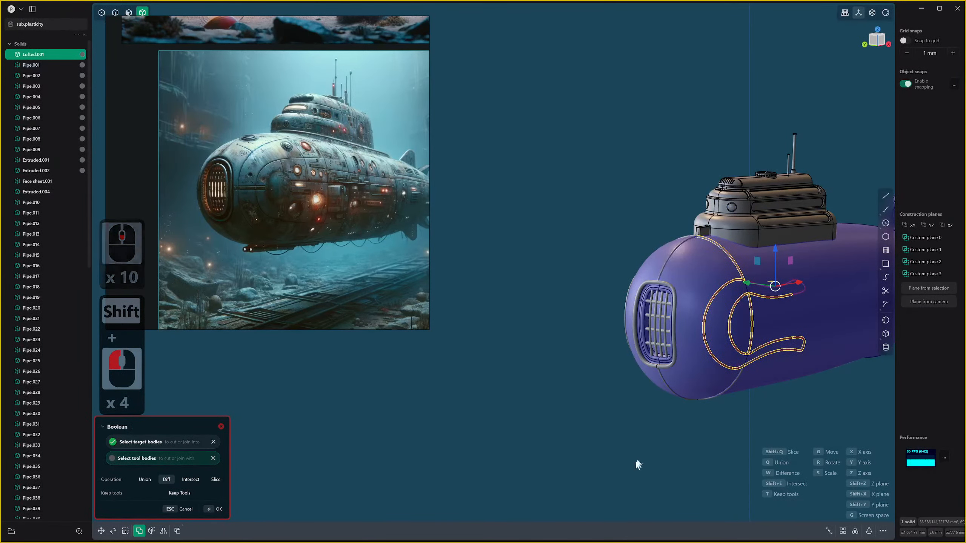
{"action": "middle_click_drag", "start_coordinate": [637, 459], "coordinate": [650, 392]}
{"action": "left_click", "coordinate": [668, 398], "text": "shift"}
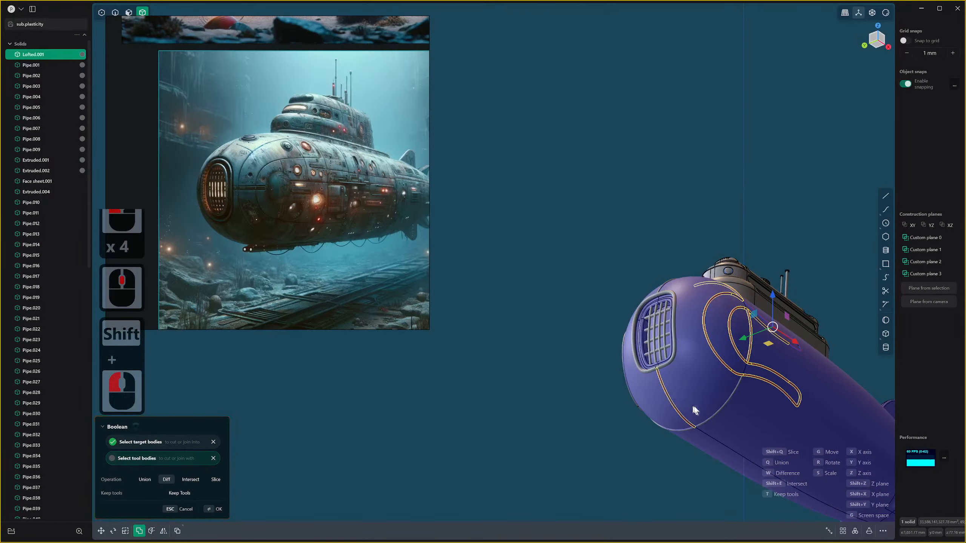
{"action": "left_click", "coordinate": [681, 429], "text": "shift"}
{"action": "left_click", "coordinate": [681, 429], "text": "shift"}
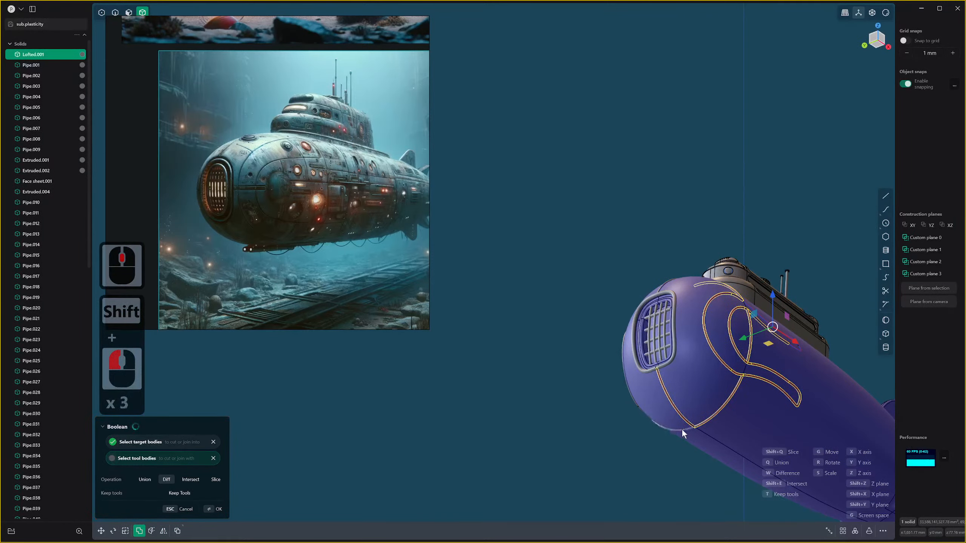
Add the bulb outline, ring and seam pipes on the opposite side of the bow as tools and cut them from the hull.
{"action": "middle_click_drag", "start_coordinate": [682, 429], "coordinate": [772, 453]}
{"action": "middle_click_drag", "start_coordinate": [464, 427], "coordinate": [607, 454], "text": "shift"}
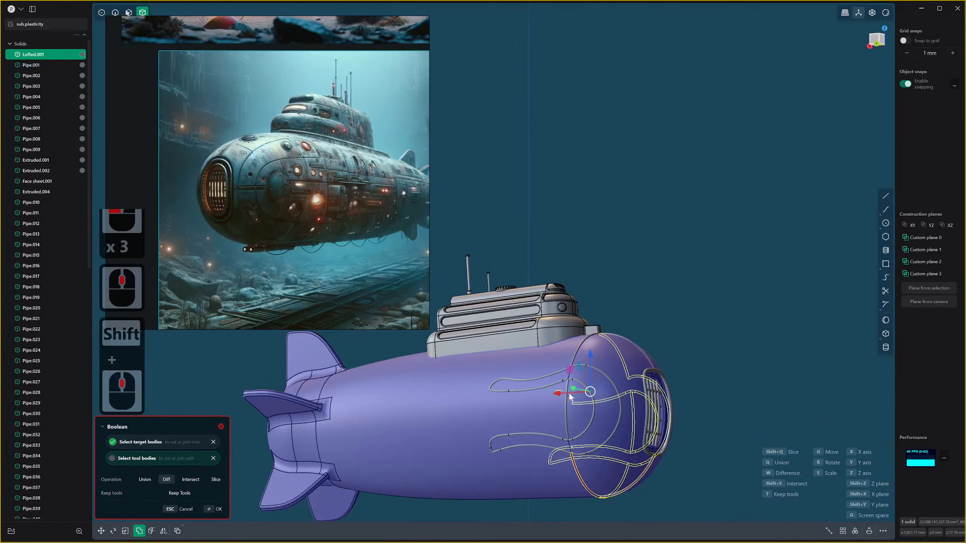
{"action": "middle_click_drag", "start_coordinate": [570, 396], "coordinate": [475, 351]}
{"action": "left_click", "coordinate": [621, 458], "text": "shift"}
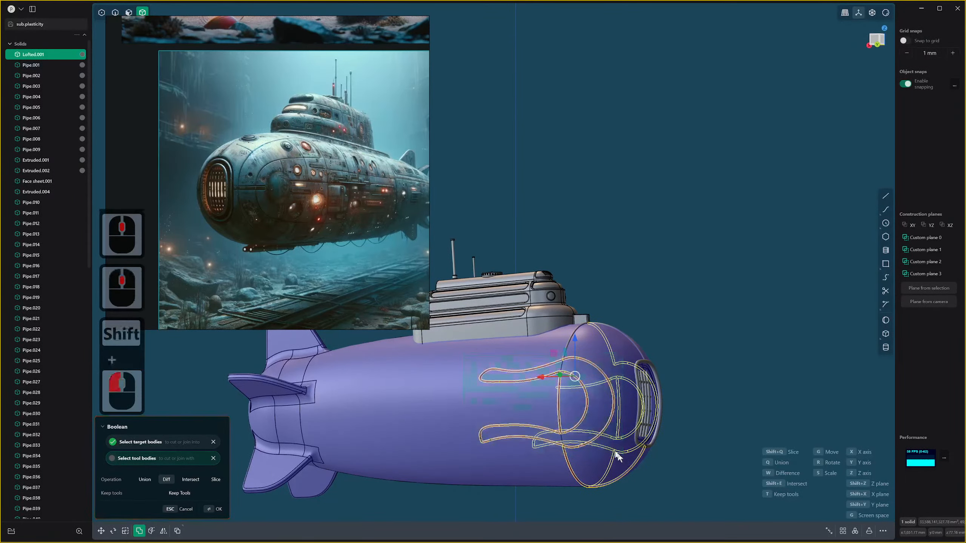
{"action": "middle_click_drag", "start_coordinate": [618, 456], "coordinate": [540, 441]}
{"action": "left_click", "coordinate": [630, 237]}
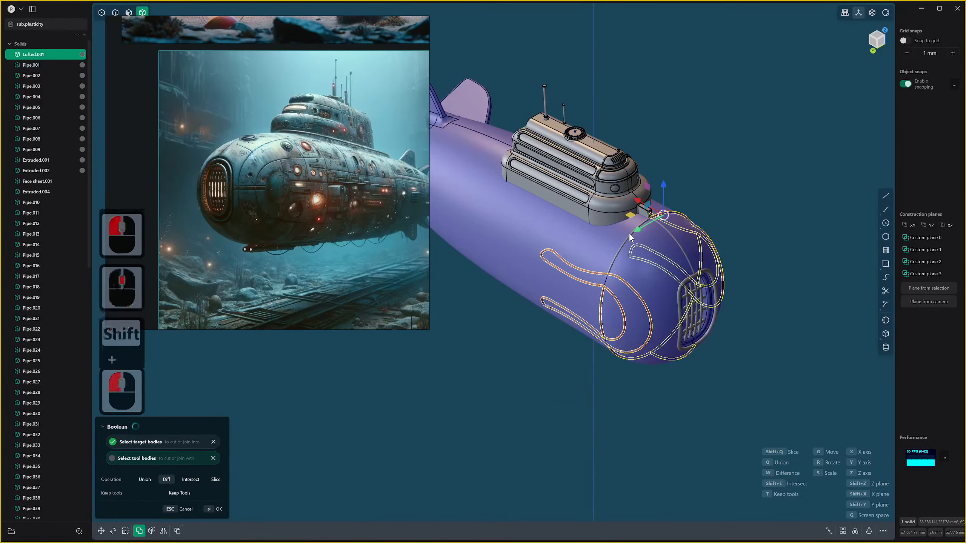
{"action": "left_click", "coordinate": [628, 242], "text": "shift"}
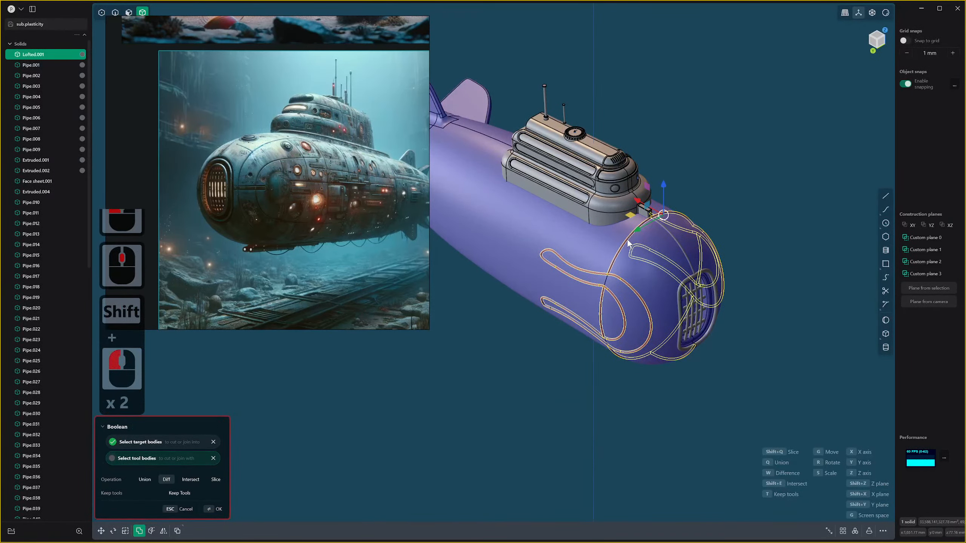
{"action": "left_click", "coordinate": [676, 241], "text": "shift"}
{"action": "scroll", "coordinate": [760, 348], "scroll_direction": "down", "scroll_amount": 6}
{"action": "middle_click_drag", "start_coordinate": [768, 360], "coordinate": [608, 331], "text": "shift"}
{"action": "right_click", "coordinate": [665, 416]}
Inspect the grooves around the bow bulb, then undo the cut, the pipes and the duplicated curves, back to the selected hull edges.
{"action": "scroll", "coordinate": [589, 389], "scroll_direction": "up", "scroll_amount": 3}
{"action": "scroll", "coordinate": [552, 281], "scroll_direction": "up", "scroll_amount": 2}
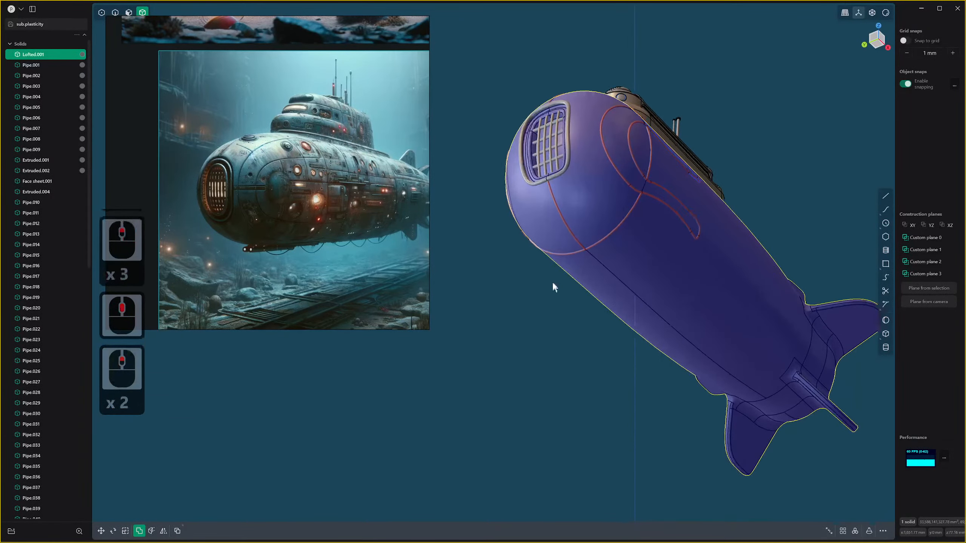
{"action": "scroll", "coordinate": [549, 271], "scroll_direction": "up", "scroll_amount": 4}
{"action": "scroll", "coordinate": [555, 291], "scroll_direction": "up", "scroll_amount": 1}
{"action": "middle_click_drag", "start_coordinate": [555, 290], "coordinate": [543, 328]}
{"action": "scroll", "coordinate": [535, 324], "scroll_direction": "up", "scroll_amount": 1}
{"action": "scroll", "coordinate": [545, 325], "scroll_direction": "up", "scroll_amount": 2}
{"action": "left_click", "coordinate": [588, 269]}
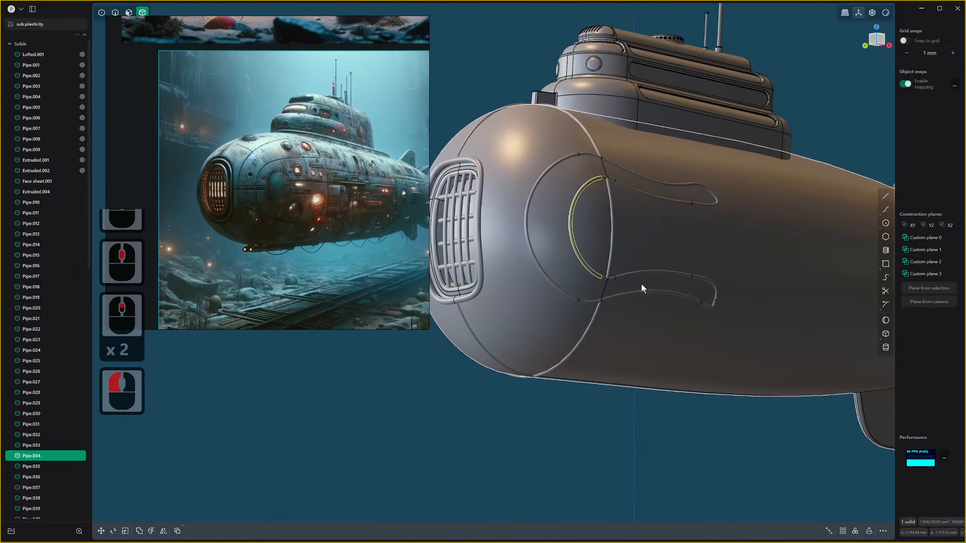
{"action": "key", "text": "ctrl+z"}
{"action": "key", "text": "ctrl+z"}
{"action": "key", "text": "ctrl+z"}
{"action": "key", "text": "ctrl+z"}
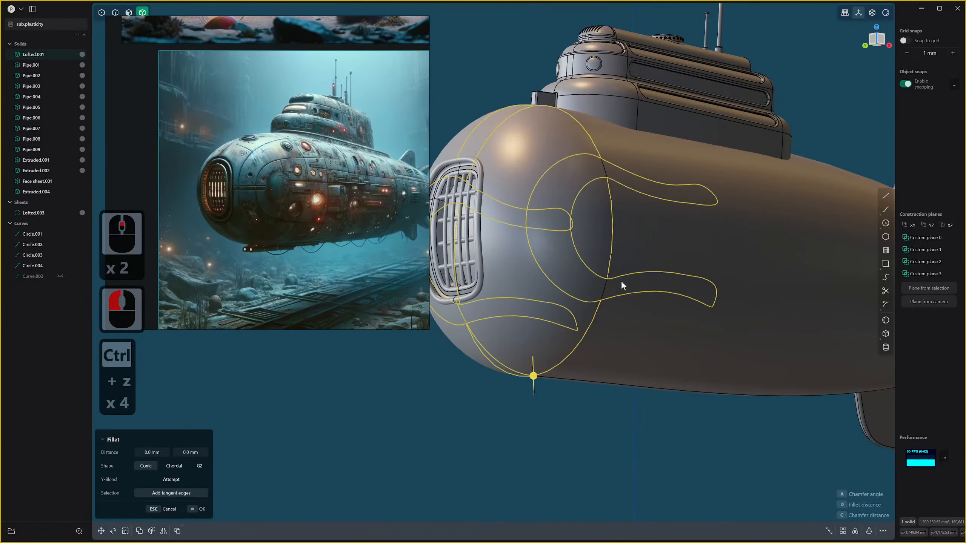
Duplicate the complete ring edge loop where the nose meets the hull as a separate curve.
{"action": "left_click", "coordinate": [625, 274]}
{"action": "key", "text": "2"}
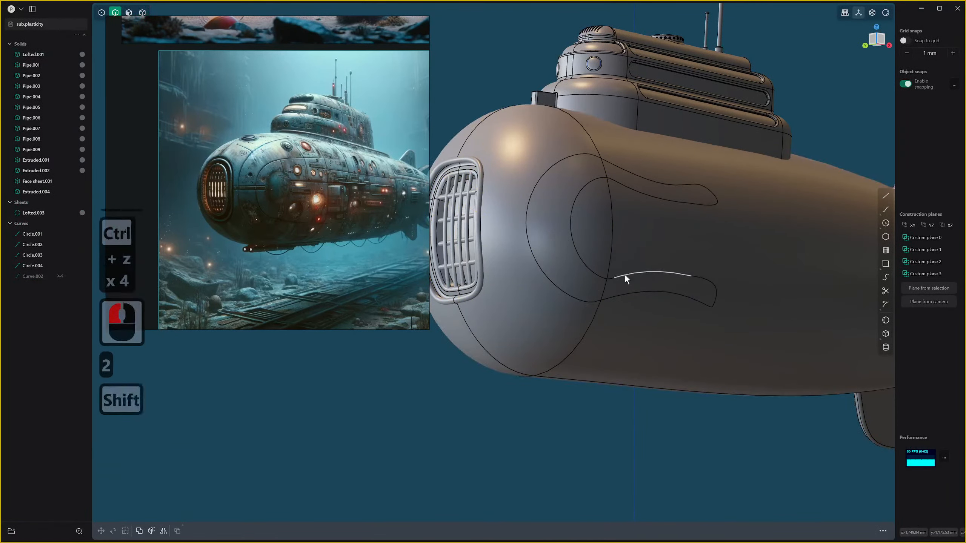
{"action": "left_click", "coordinate": [624, 279], "text": "shift"}
{"action": "middle_click_drag", "start_coordinate": [621, 275], "coordinate": [623, 282]}
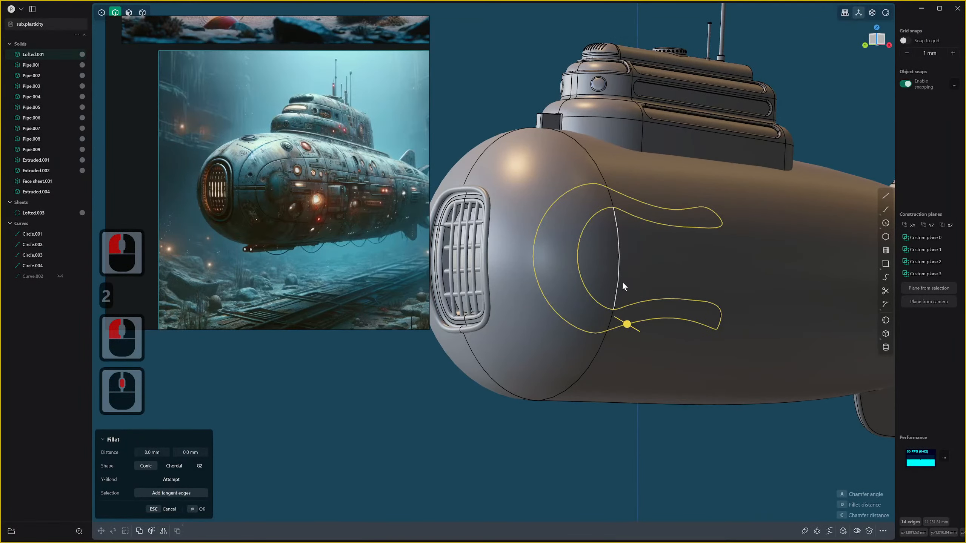
{"action": "scroll", "coordinate": [595, 266], "scroll_direction": "up", "scroll_amount": 3}
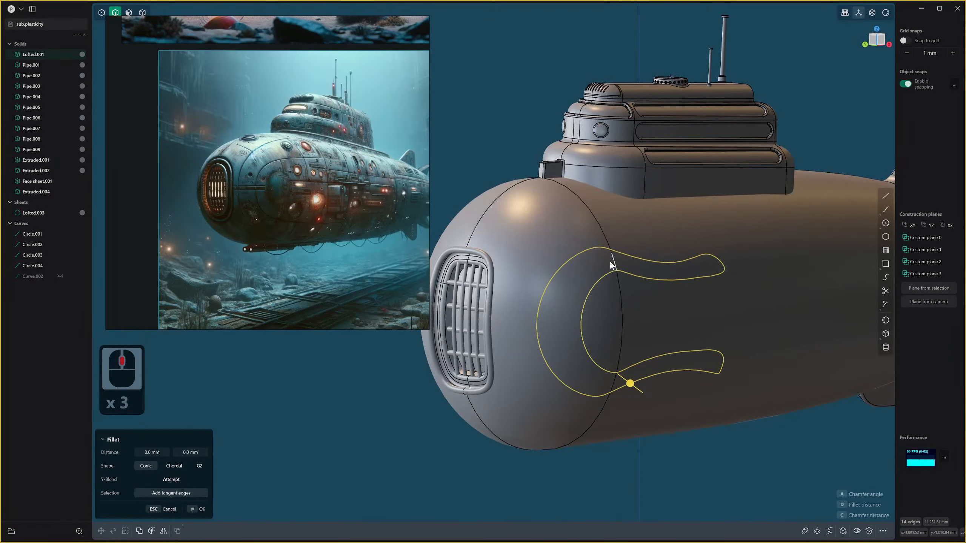
{"action": "left_click", "coordinate": [617, 290]}
{"action": "left_click", "coordinate": [621, 299]}
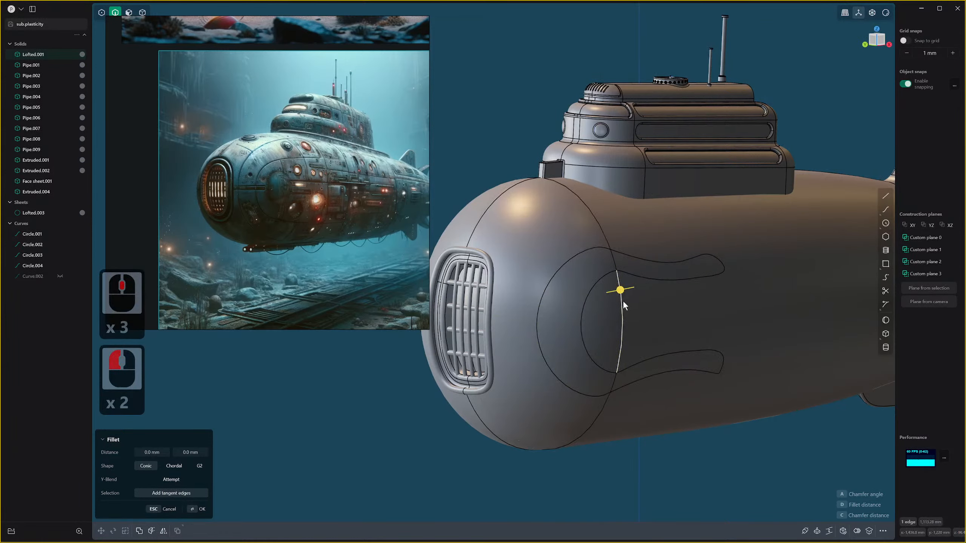
{"action": "left_click", "coordinate": [607, 241]}
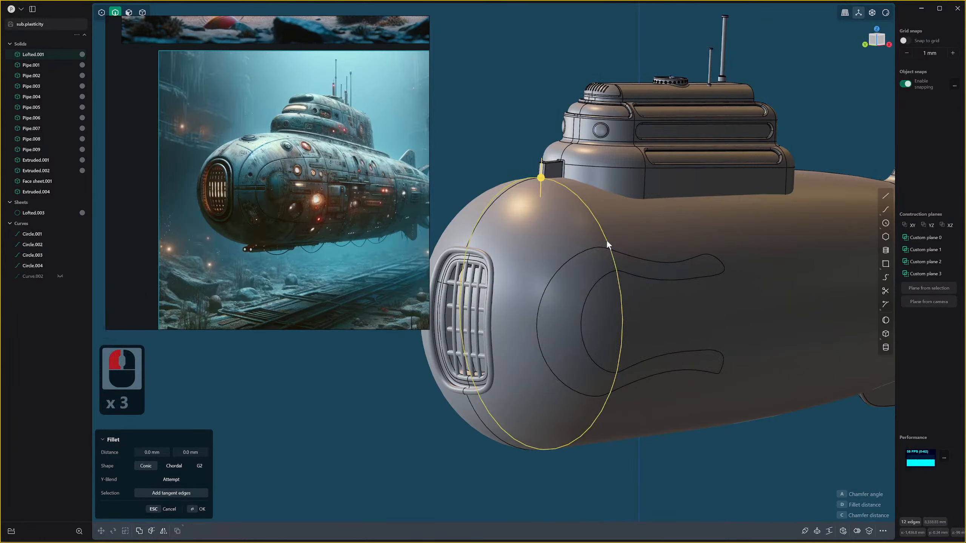
{"action": "key", "text": "d"}
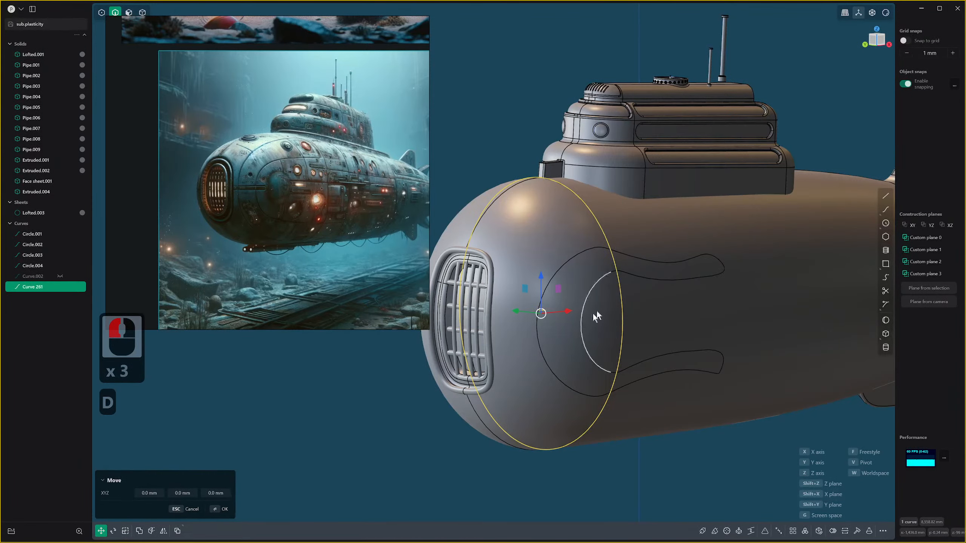
Duplicate the bulb outline edge loop on each side of the bow as its own curve.
{"action": "key", "text": "shift"}
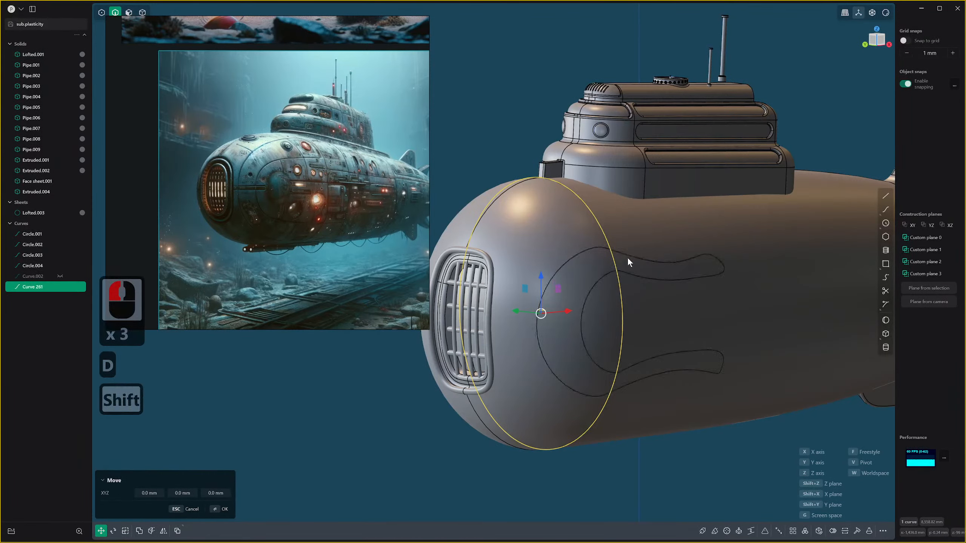
{"action": "left_click", "coordinate": [628, 258]}
{"action": "double_click", "coordinate": [616, 255]}
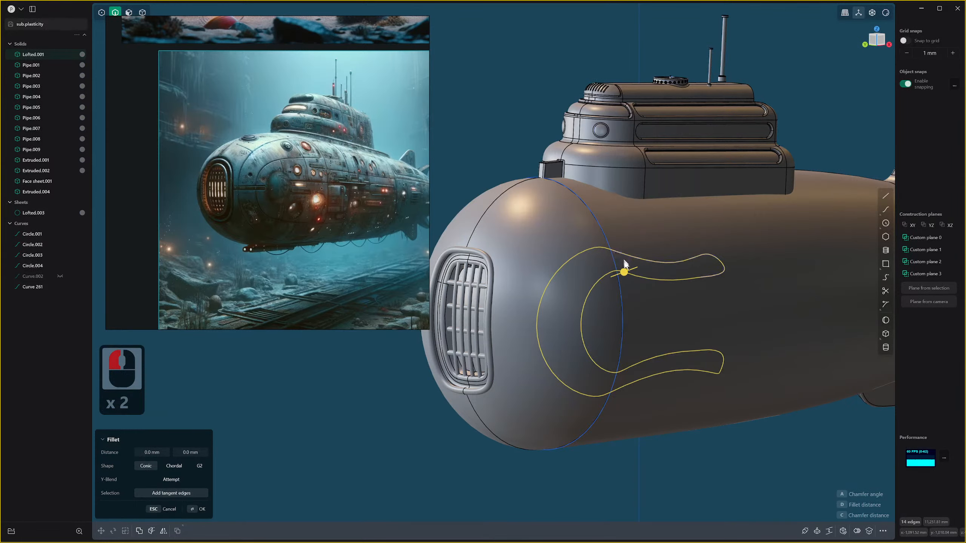
{"action": "key", "text": "shift+d"}
{"action": "middle_click_drag", "start_coordinate": [562, 280], "coordinate": [697, 237]}
{"action": "left_click", "coordinate": [700, 232]}
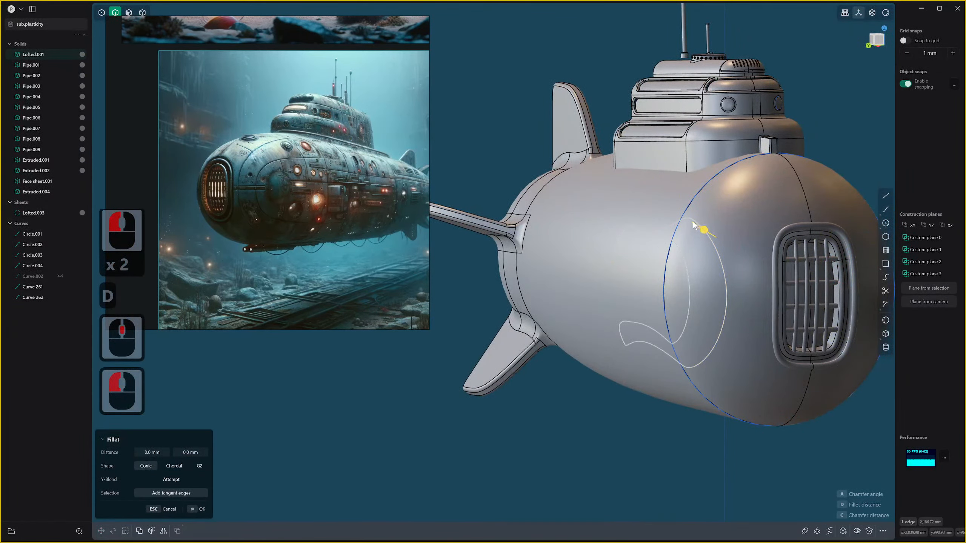
{"action": "double_click", "coordinate": [693, 226]}
{"action": "key", "text": "shift+d"}
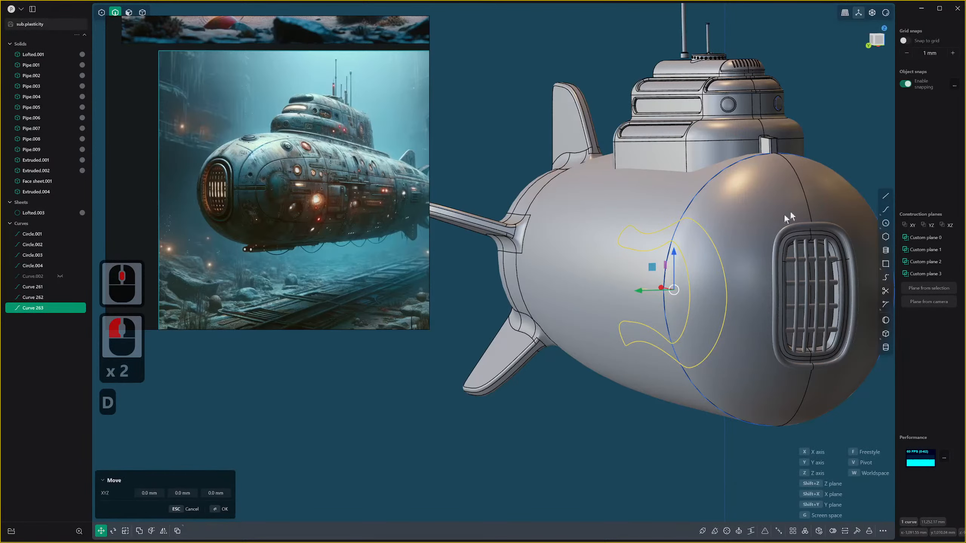
Duplicate the hull's centreline seam edges above and below the grille as separate curves.
{"action": "left_click", "coordinate": [802, 203]}
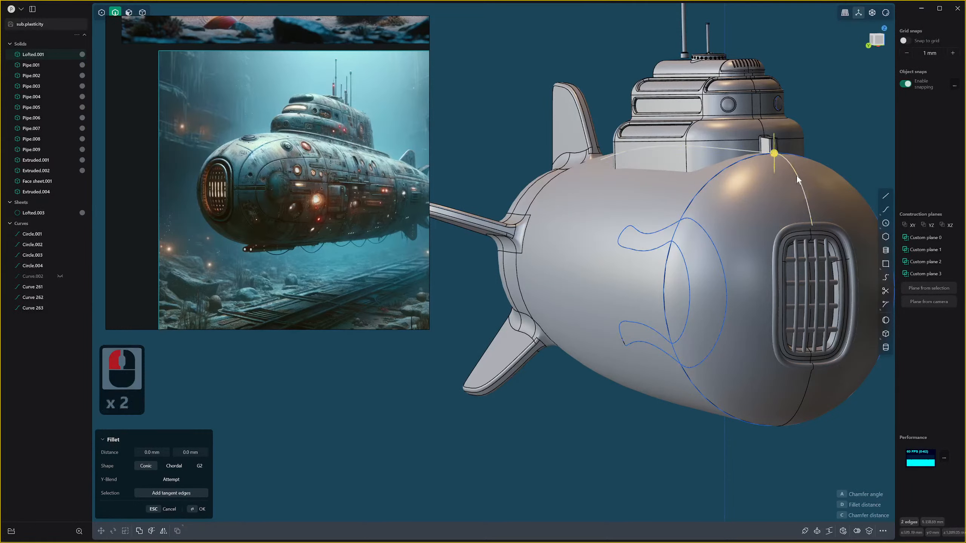
{"action": "middle_click_drag", "start_coordinate": [797, 179], "coordinate": [783, 267]}
{"action": "left_click", "coordinate": [773, 272]}
{"action": "key", "text": "shift+d"}
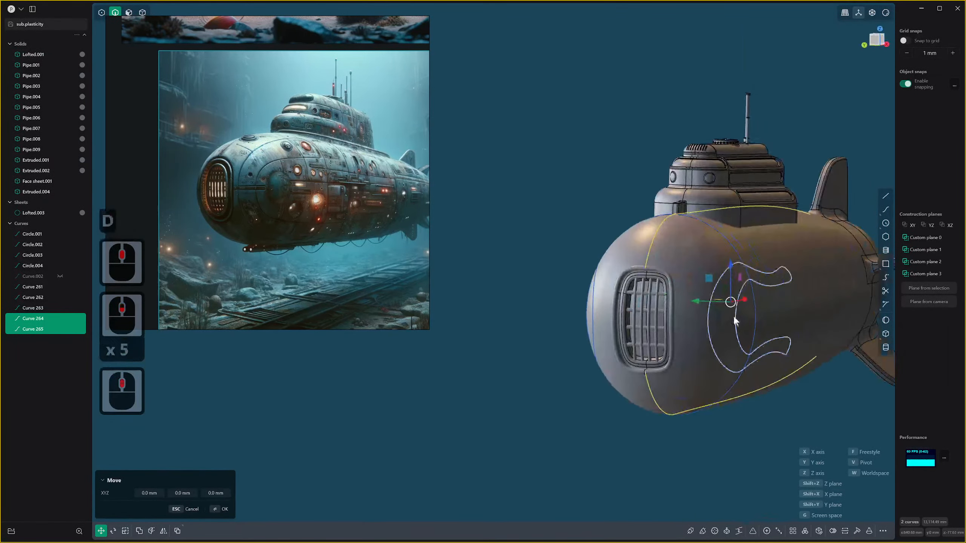
Pipe along the ring curve where the nose meets the hull with an 18 mm section size.
{"action": "middle_click_drag", "start_coordinate": [686, 259], "coordinate": [682, 268]}
{"action": "left_click", "coordinate": [682, 268]}
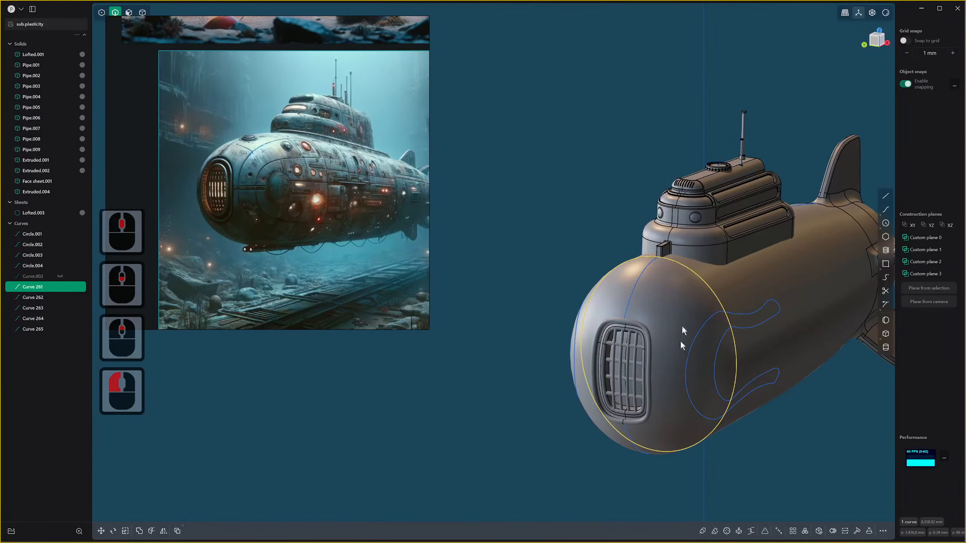
{"action": "left_click", "coordinate": [703, 531]}
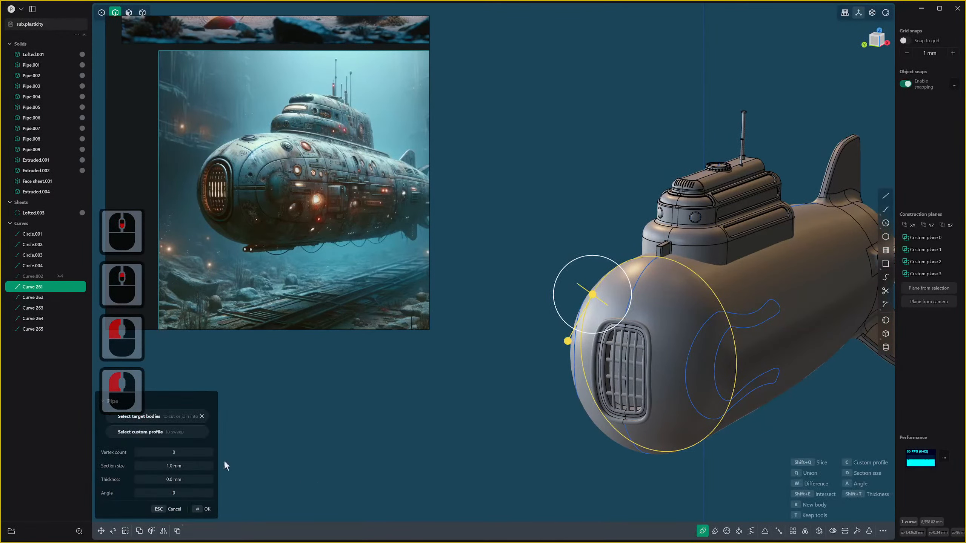
{"action": "left_click", "coordinate": [176, 466]}
{"action": "type", "text": "18mm"}
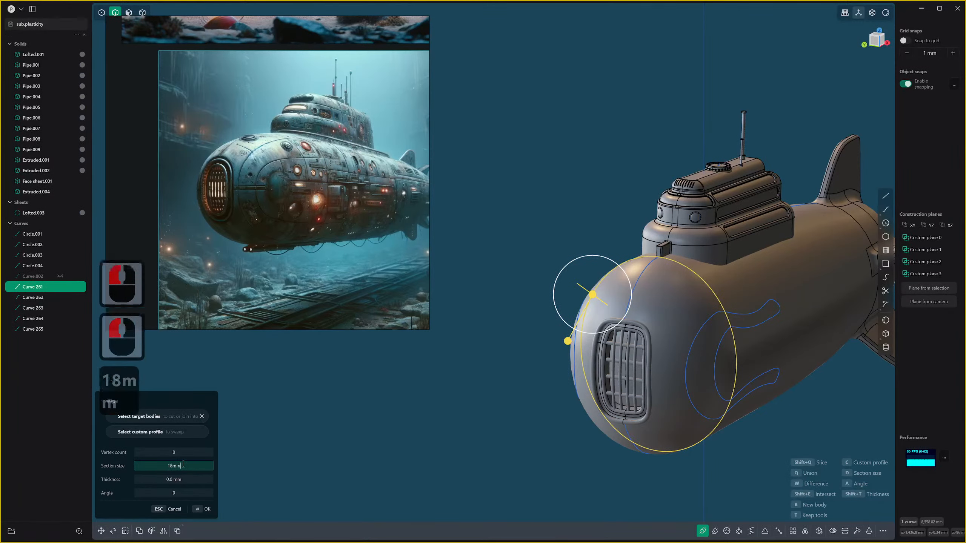
{"action": "key", "text": "shift+Up"}
{"action": "key", "text": "ctrl+c"}
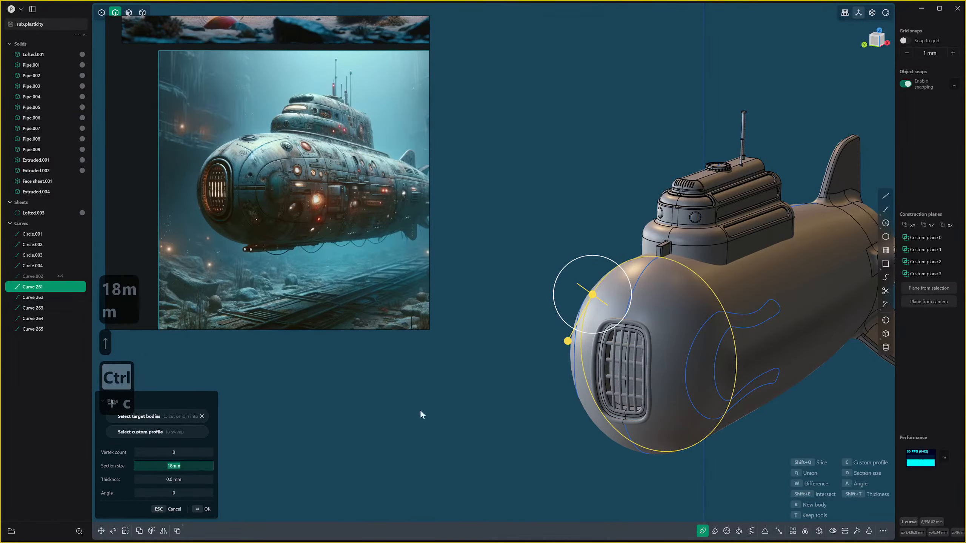
{"action": "left_click", "coordinate": [206, 509]}
{"action": "scroll", "coordinate": [689, 300], "scroll_direction": "up", "scroll_amount": 3}
{"action": "middle_click_drag", "start_coordinate": [690, 299], "coordinate": [681, 304]}
{"action": "right_click", "coordinate": [654, 309]}
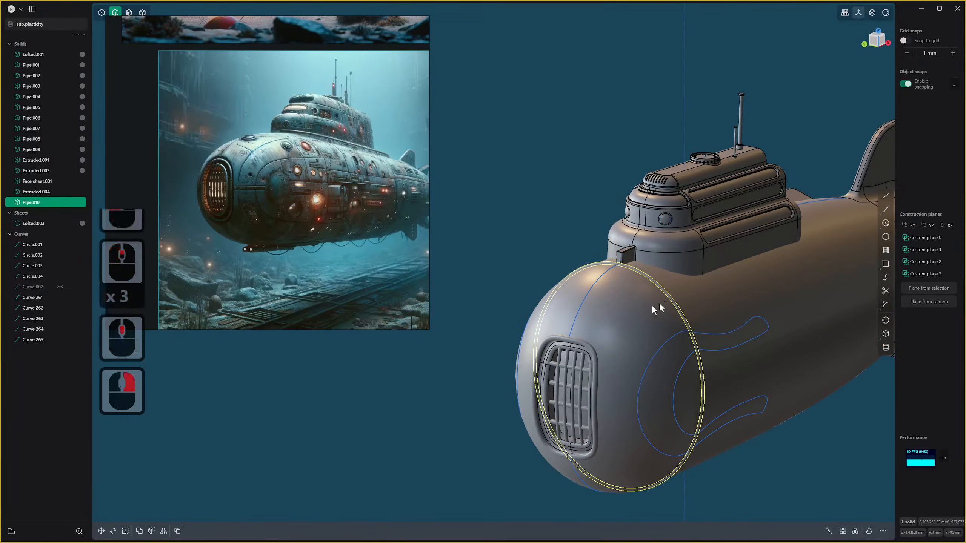
Cut the ring pipe from the submarine hull with a Boolean difference.
{"action": "key", "text": "4"}
{"action": "right_click", "coordinate": [636, 304]}
{"action": "right_click", "coordinate": [640, 302]}
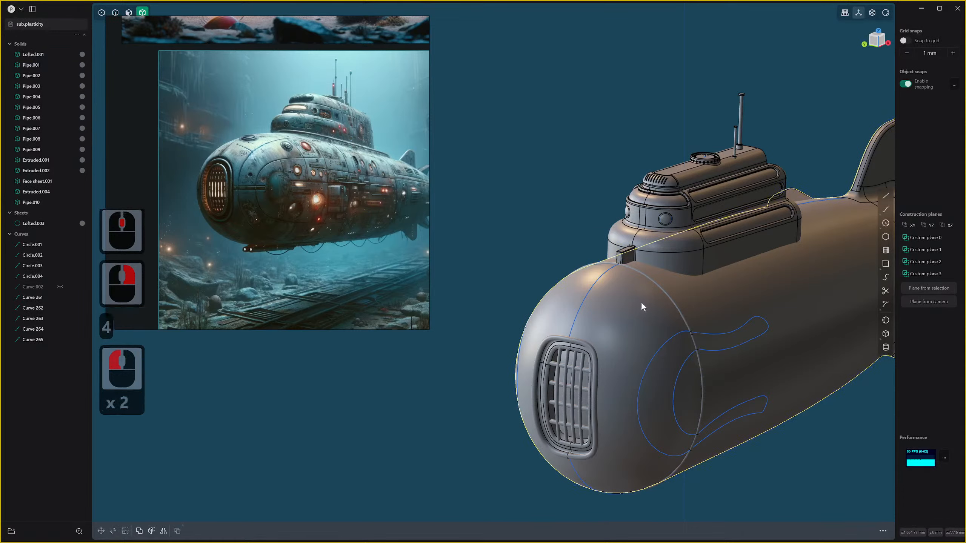
{"action": "scroll", "coordinate": [642, 303], "scroll_direction": "up", "scroll_amount": 4}
{"action": "middle_click_drag", "start_coordinate": [655, 314], "coordinate": [637, 317]}
{"action": "left_click", "coordinate": [611, 320]}
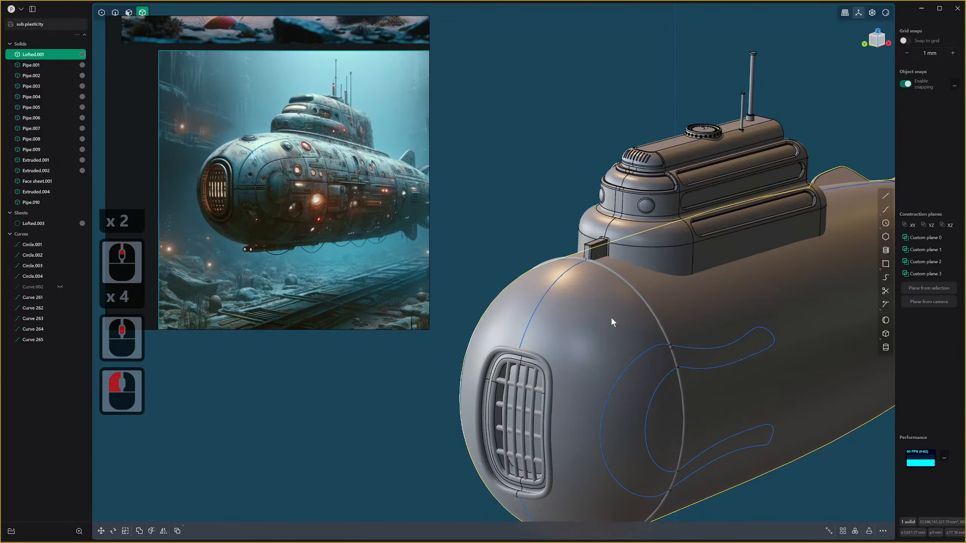
{"action": "key", "text": "q"}
{"action": "left_click", "coordinate": [641, 305]}
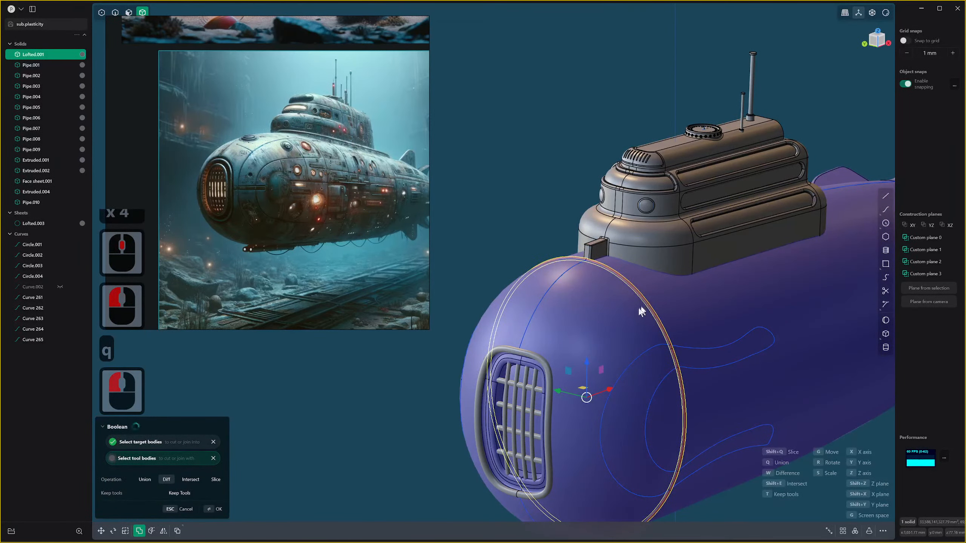
{"action": "middle_click_drag", "start_coordinate": [638, 308], "coordinate": [619, 313]}
{"action": "right_click", "coordinate": [615, 280]}
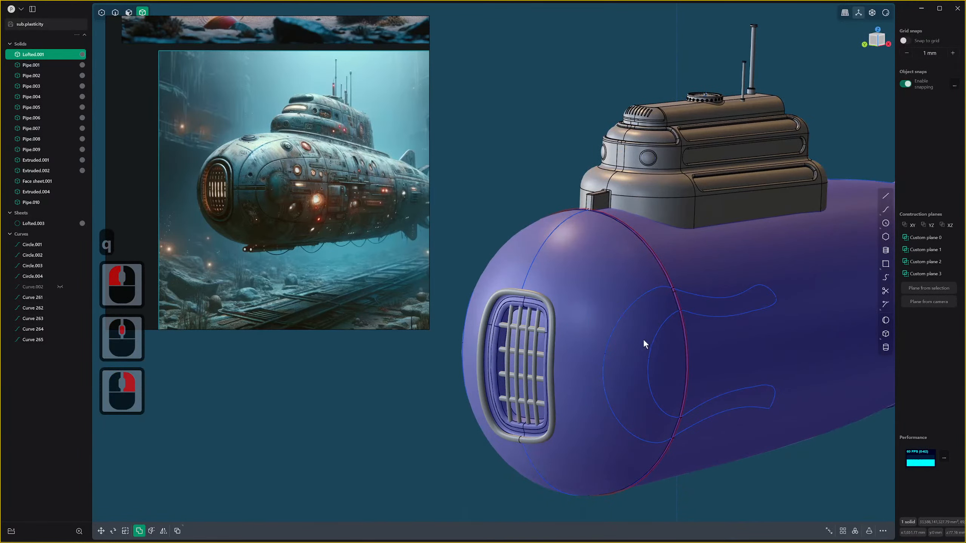
{"action": "key", "text": "2"}
{"action": "left_click", "coordinate": [546, 244], "text": "shift"}
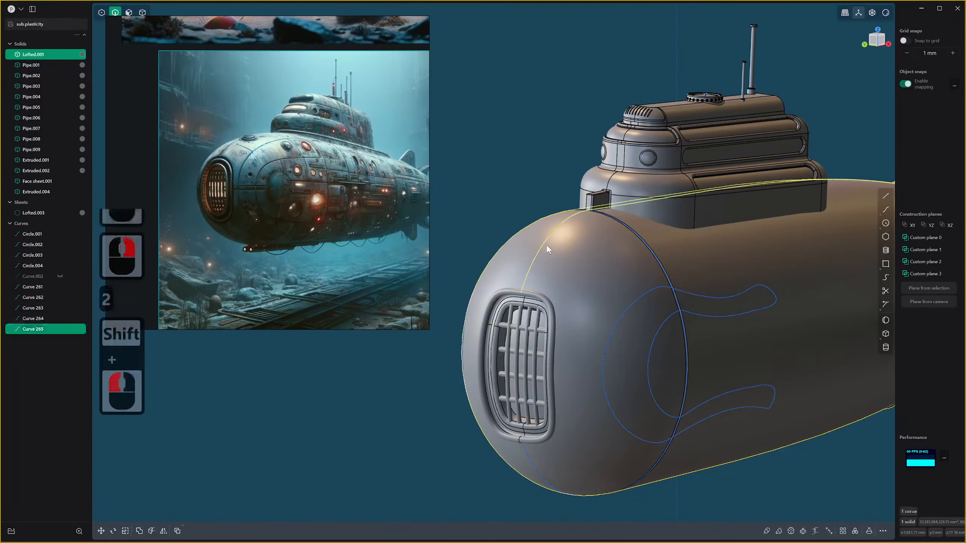
{"action": "middle_click_drag", "start_coordinate": [559, 461], "coordinate": [564, 408]}
{"action": "left_click", "coordinate": [571, 354], "text": "shift"}
{"action": "scroll", "coordinate": [577, 371], "scroll_direction": "down", "scroll_amount": 3}
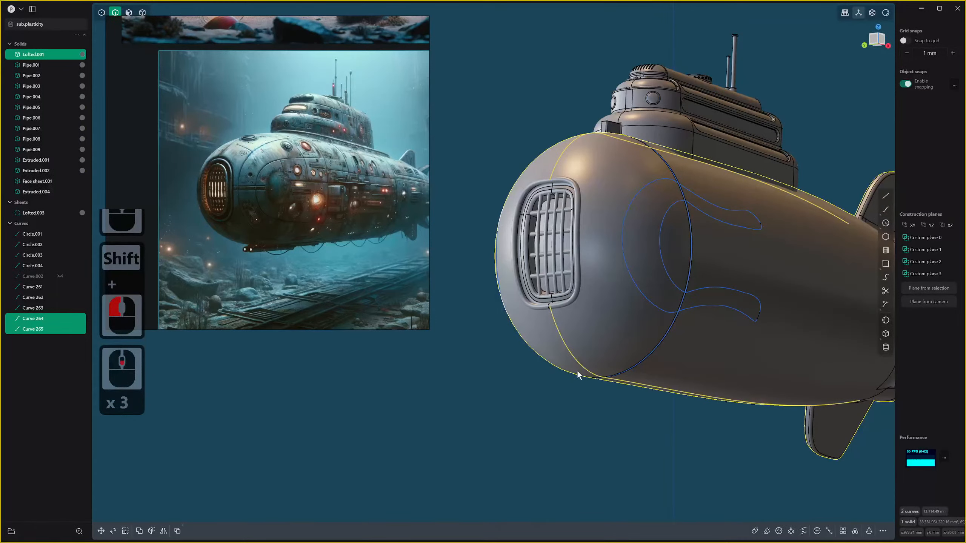
{"action": "scroll", "coordinate": [575, 374], "scroll_direction": "up", "scroll_amount": 1}
{"action": "key", "text": "d"}
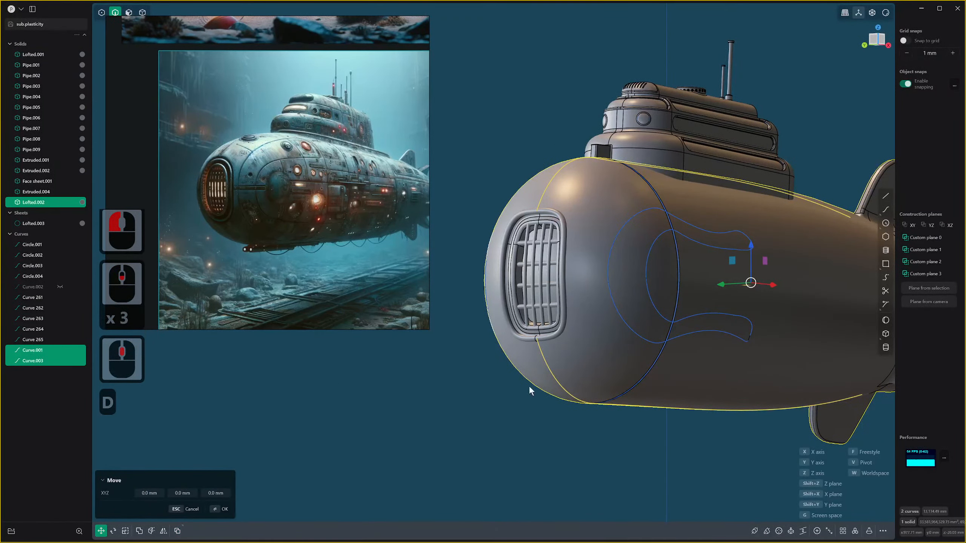
{"action": "key", "text": "ctrl+z"}
{"action": "middle_click_drag", "start_coordinate": [530, 390], "coordinate": [528, 453]}
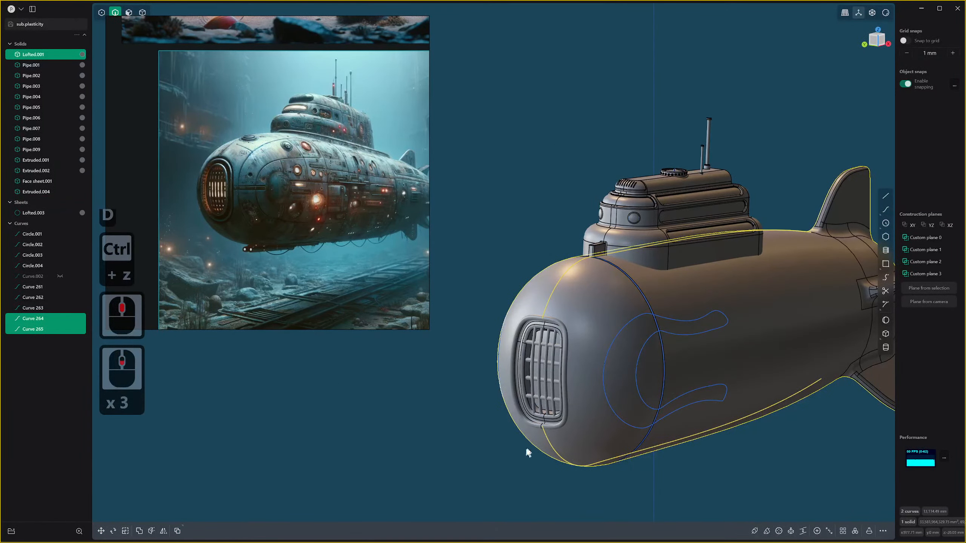
Pipe along only the lower and upper centreline seam curves, without the hull, using an 18 mm section size.
{"action": "left_click", "coordinate": [527, 450]}
{"action": "left_click", "coordinate": [555, 446]}
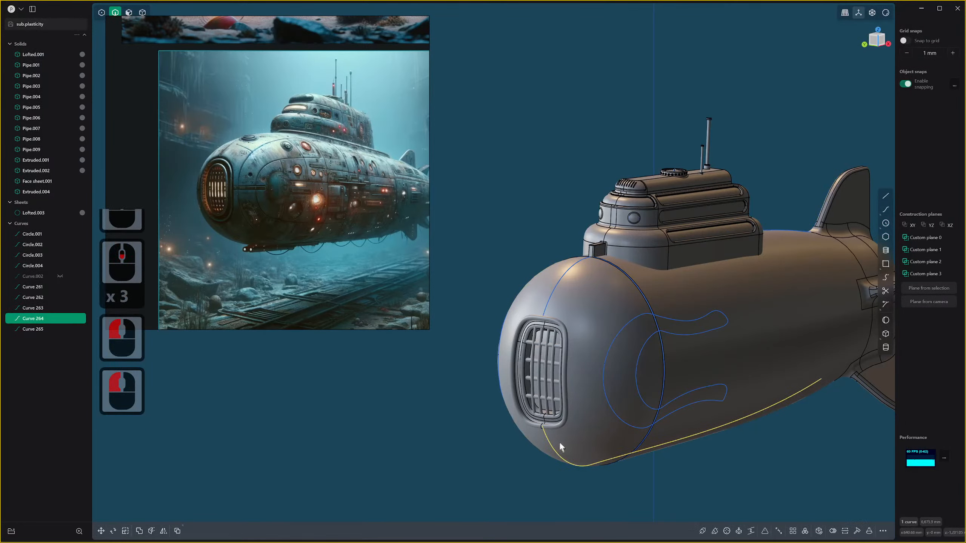
{"action": "key", "text": "g"}
{"action": "left_click", "coordinate": [683, 367]}
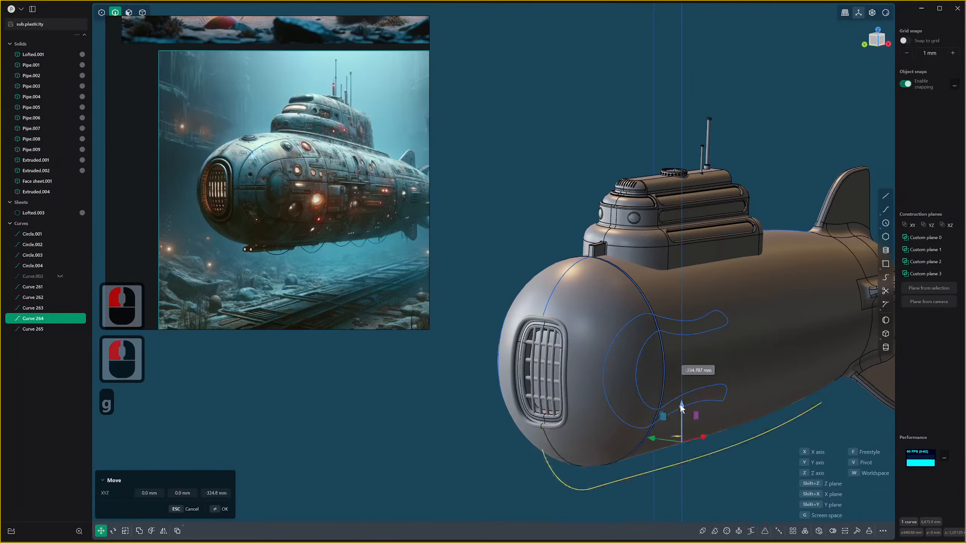
{"action": "key", "text": "ctrl+z"}
{"action": "middle_click_drag", "start_coordinate": [681, 403], "coordinate": [602, 358]}
{"action": "left_click", "coordinate": [591, 352], "text": "shift"}
{"action": "scroll", "coordinate": [610, 371], "scroll_direction": "down", "scroll_amount": 8}
{"action": "key", "text": "p"}
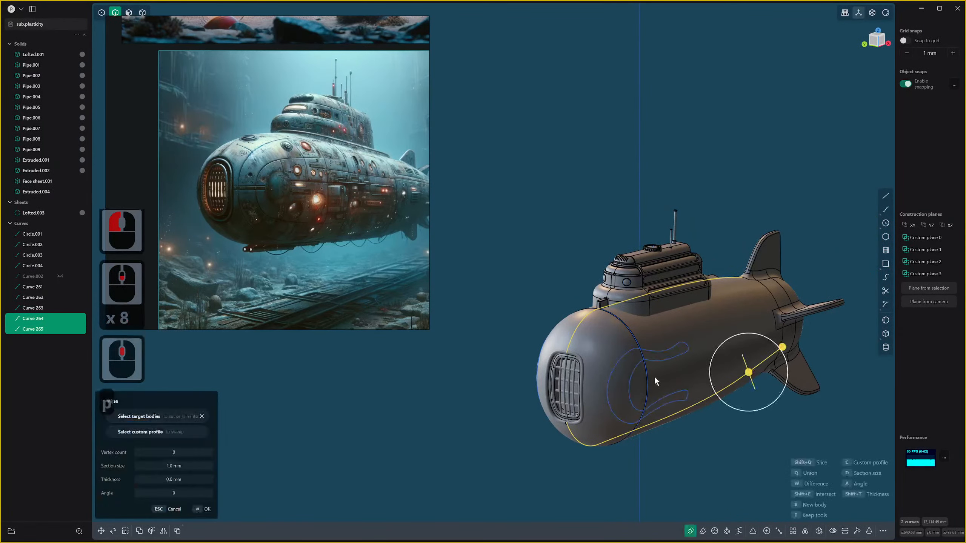
{"action": "left_click", "coordinate": [155, 465]}
{"action": "key", "text": "ctrl+v"}
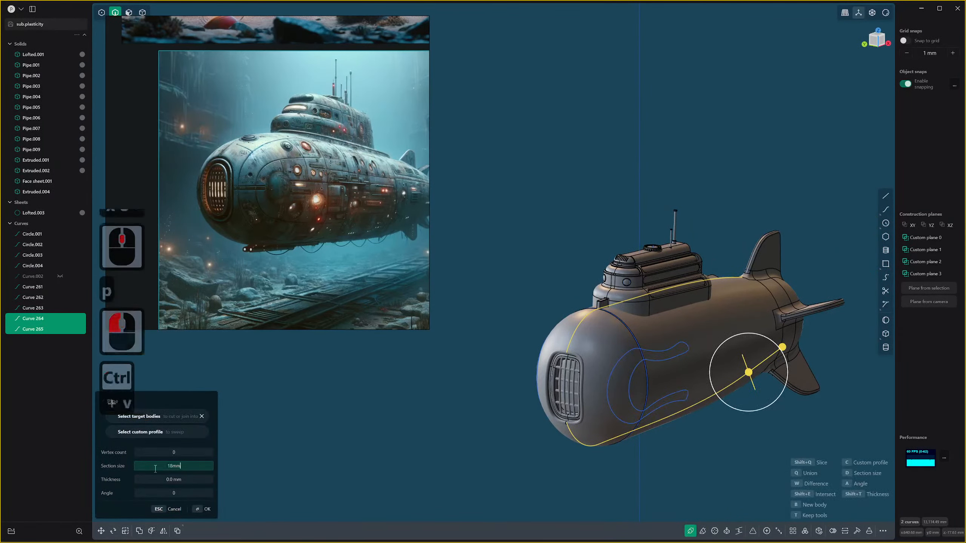
{"action": "key", "text": "Return"}
{"action": "scroll", "coordinate": [559, 418], "scroll_direction": "up", "scroll_amount": 7}
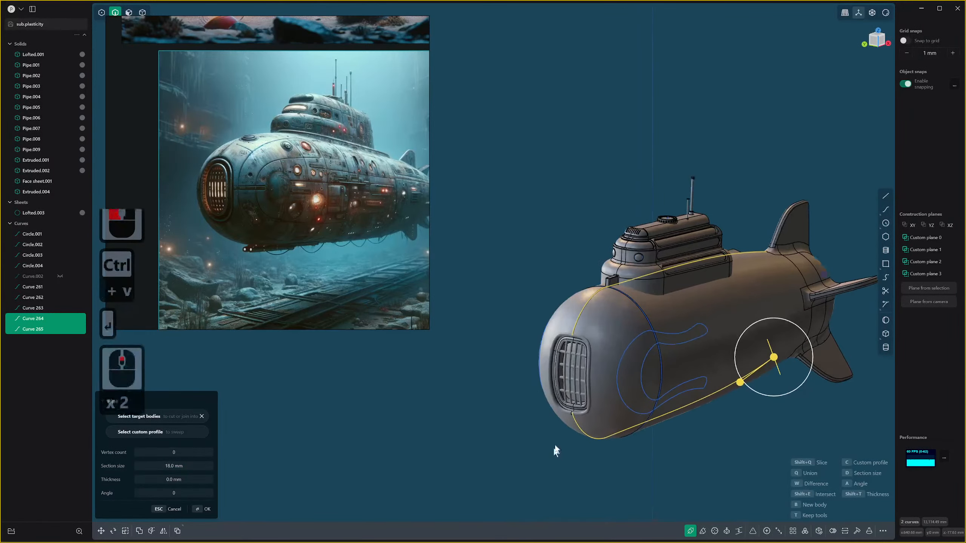
{"action": "key", "text": "4"}
{"action": "left_click", "coordinate": [605, 301]}
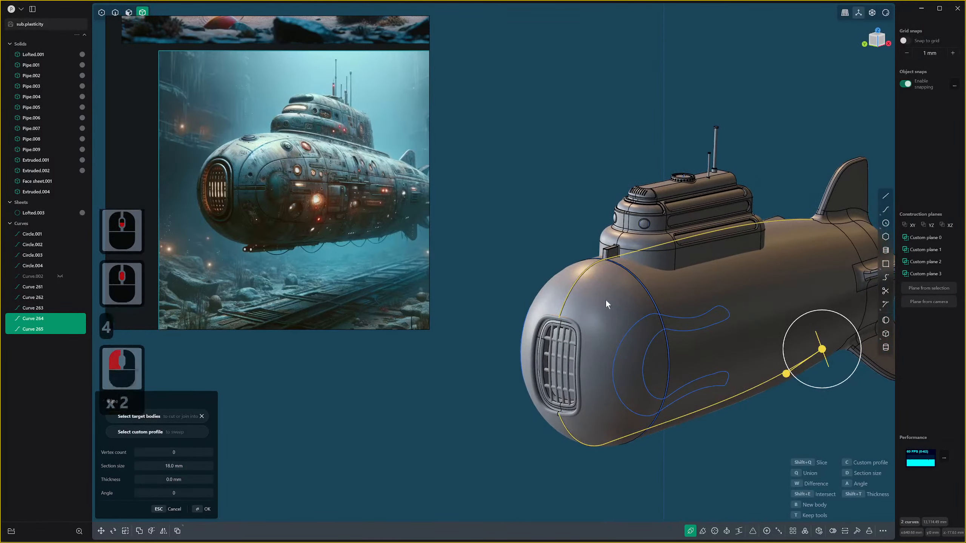
{"action": "key", "text": "1"}
{"action": "right_click", "coordinate": [625, 304]}
{"action": "scroll", "coordinate": [608, 298], "scroll_direction": "up", "scroll_amount": 3}
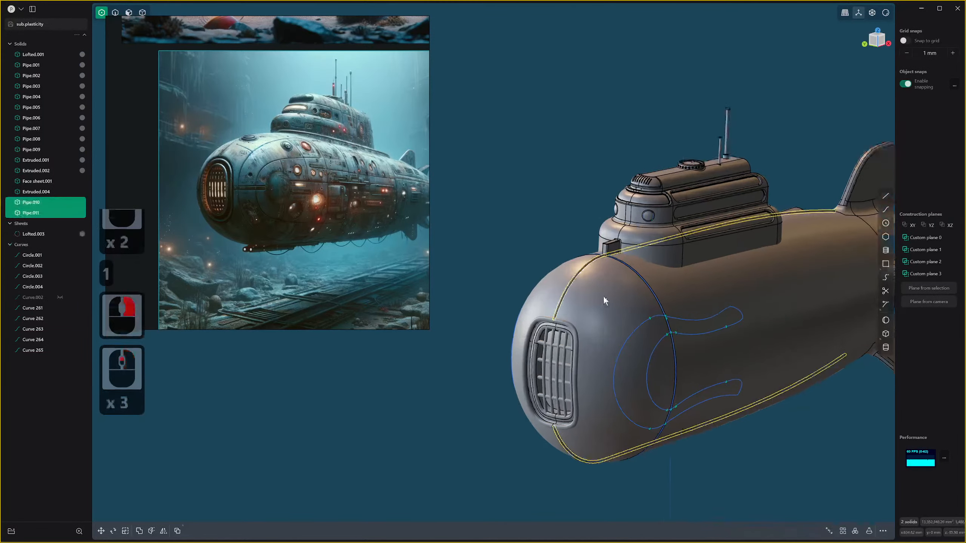
{"action": "left_click", "coordinate": [601, 289]}
{"action": "left_click", "coordinate": [597, 285]}
{"action": "left_click", "coordinate": [597, 289]}
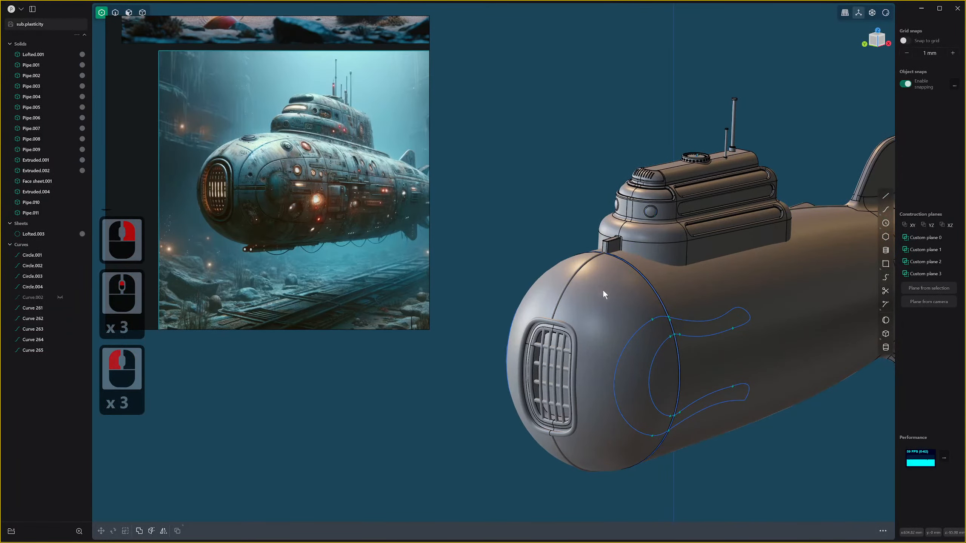
{"action": "scroll", "coordinate": [604, 290], "scroll_direction": "down", "scroll_amount": 18}
{"action": "right_click", "coordinate": [606, 292]}
{"action": "scroll", "coordinate": [604, 294], "scroll_direction": "up", "scroll_amount": 1}
{"action": "key", "text": "4"}
{"action": "left_click", "coordinate": [594, 286]}
{"action": "key", "text": "1"}
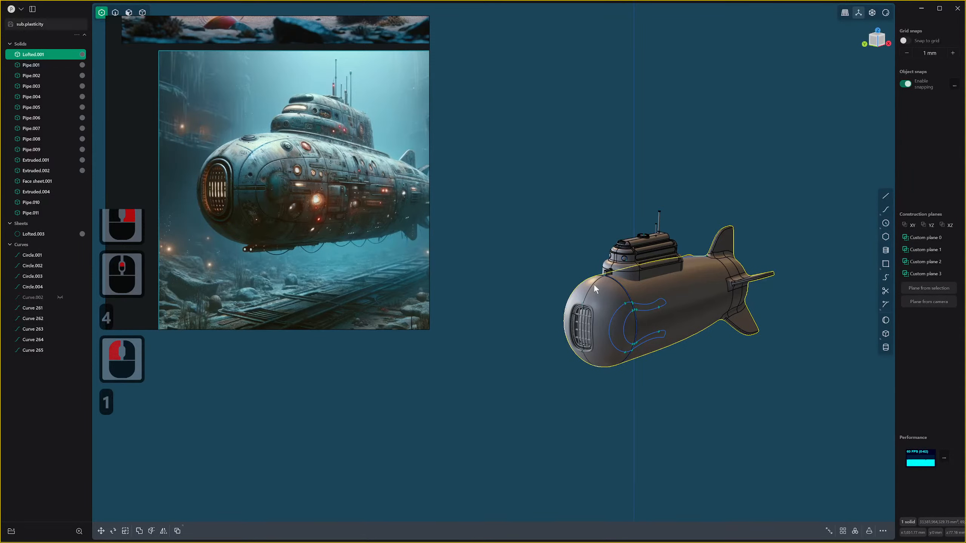
{"action": "key", "text": "Escape"}
Cut the upper and lower centreline seam pipes from the hull with a Boolean difference.
{"action": "key", "text": "4"}
{"action": "left_click", "coordinate": [596, 290]}
{"action": "key", "text": "q"}
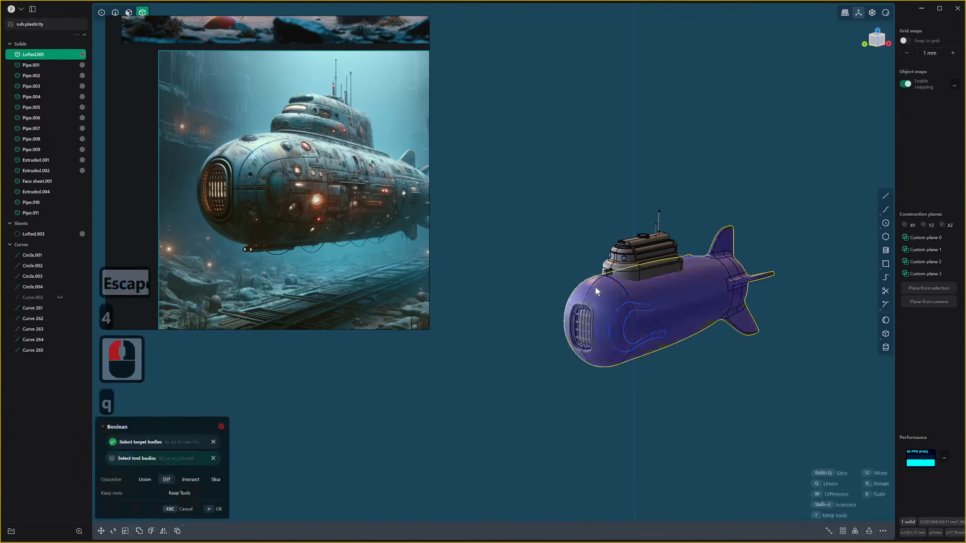
{"action": "left_click", "coordinate": [592, 284]}
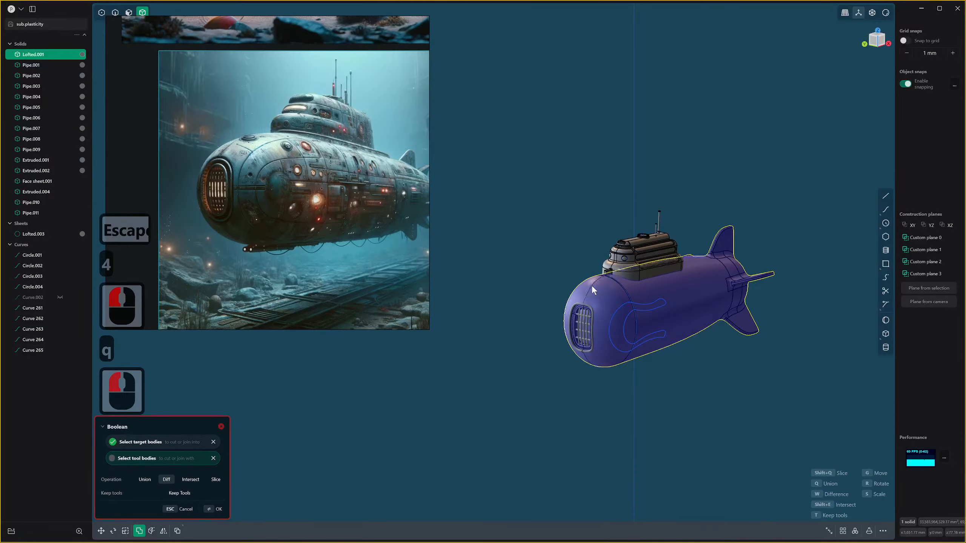
{"action": "left_click", "coordinate": [592, 284]}
{"action": "scroll", "coordinate": [594, 333], "scroll_direction": "up", "scroll_amount": 20}
{"action": "middle_click_drag", "start_coordinate": [604, 342], "coordinate": [585, 283], "text": "shift"}
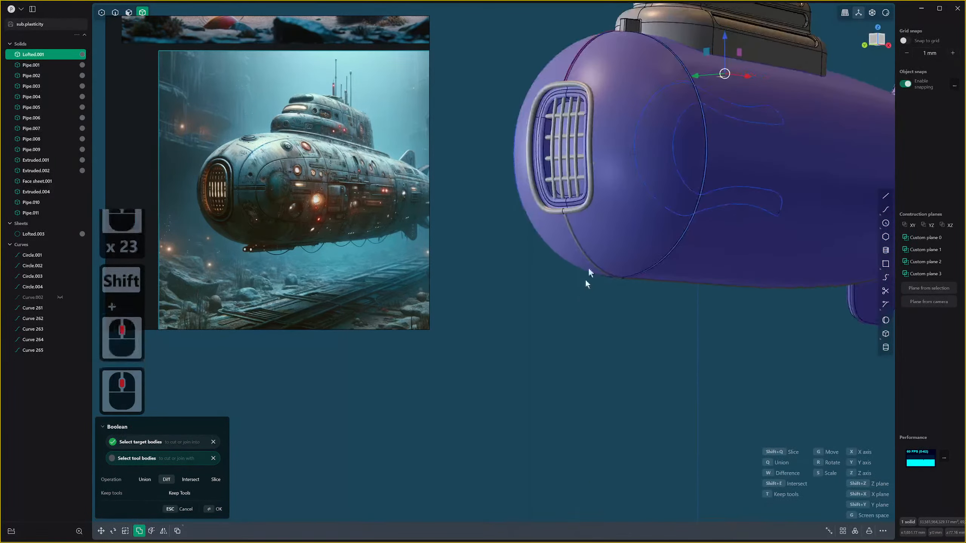
{"action": "scroll", "coordinate": [638, 280], "scroll_direction": "down", "scroll_amount": 5}
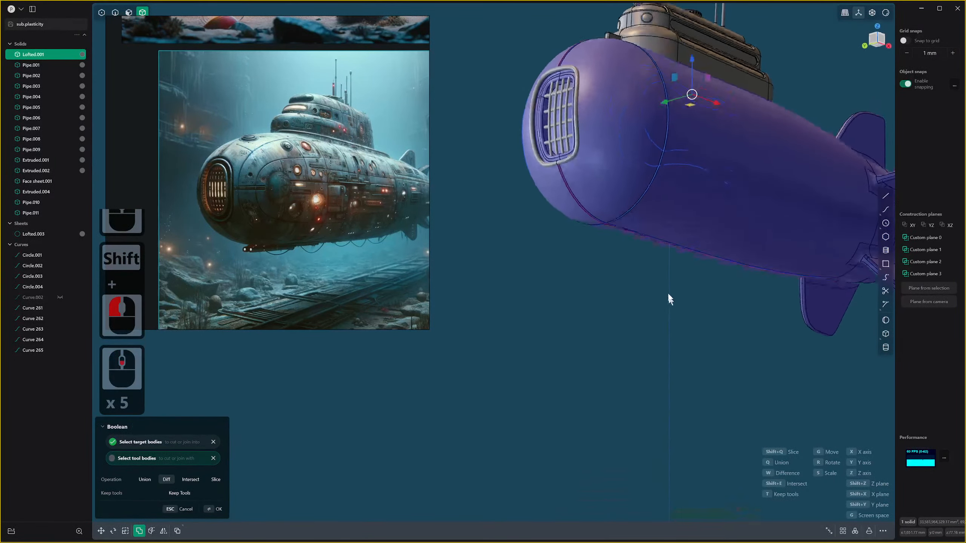
{"action": "middle_click_drag", "start_coordinate": [668, 298], "coordinate": [621, 289]}
{"action": "right_click", "coordinate": [616, 280]}
Examine the groove intersection on the underside of the bow, where the ring crosses the centreline seam.
{"action": "scroll", "coordinate": [606, 246], "scroll_direction": "up", "scroll_amount": 8}
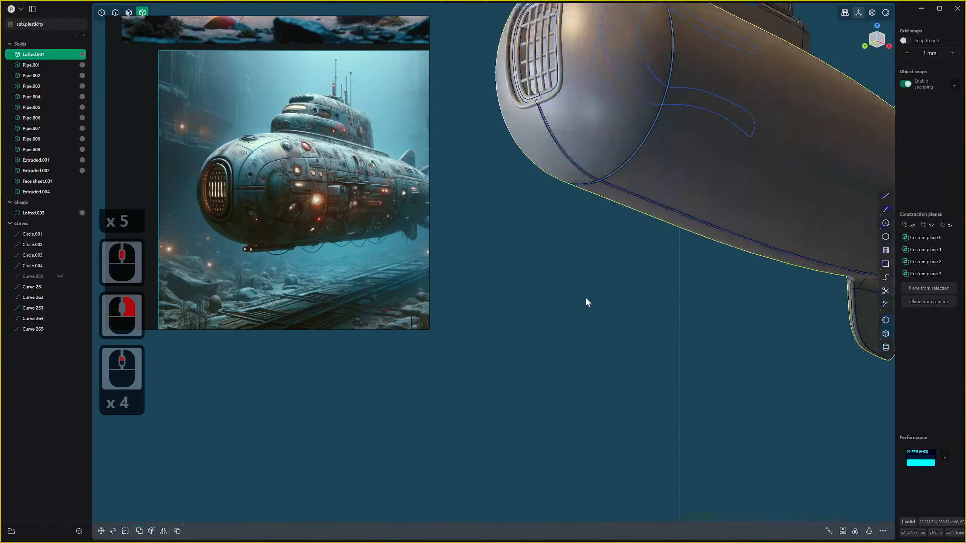
{"action": "scroll", "coordinate": [618, 183], "scroll_direction": "up", "scroll_amount": 19}
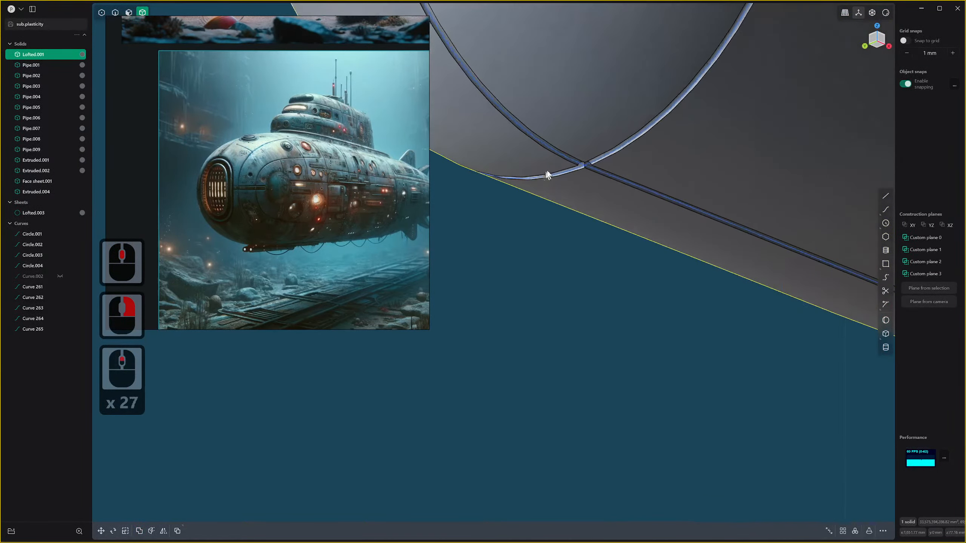
{"action": "scroll", "coordinate": [600, 142], "scroll_direction": "up", "scroll_amount": 20}
{"action": "middle_click_drag", "start_coordinate": [560, 179], "coordinate": [567, 174]}
{"action": "scroll", "coordinate": [569, 176], "scroll_direction": "down", "scroll_amount": 20}
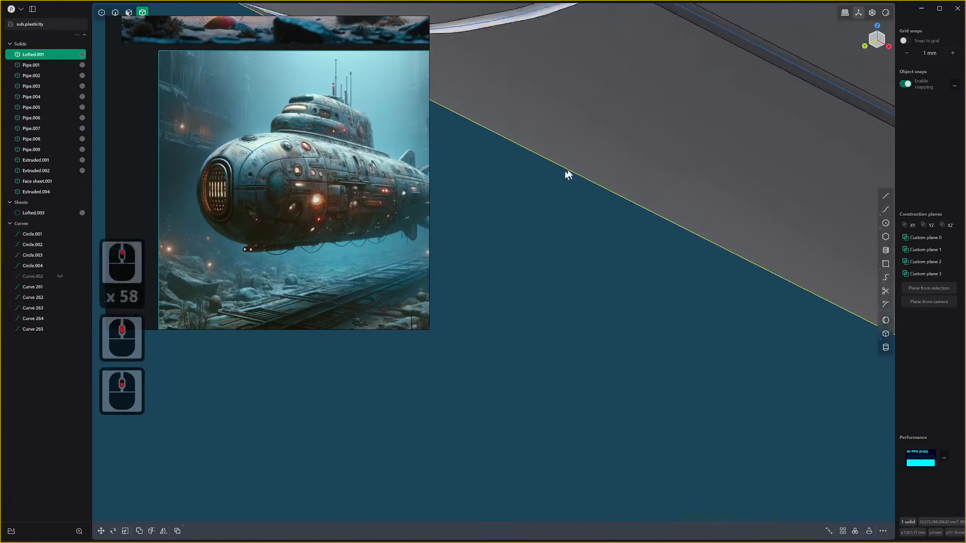
{"action": "scroll", "coordinate": [644, 219], "scroll_direction": "down", "scroll_amount": 20}
{"action": "middle_click_drag", "start_coordinate": [637, 261], "coordinate": [627, 262]}
{"action": "scroll", "coordinate": [627, 263], "scroll_direction": "up", "scroll_amount": 3}
{"action": "left_click", "coordinate": [627, 263]}
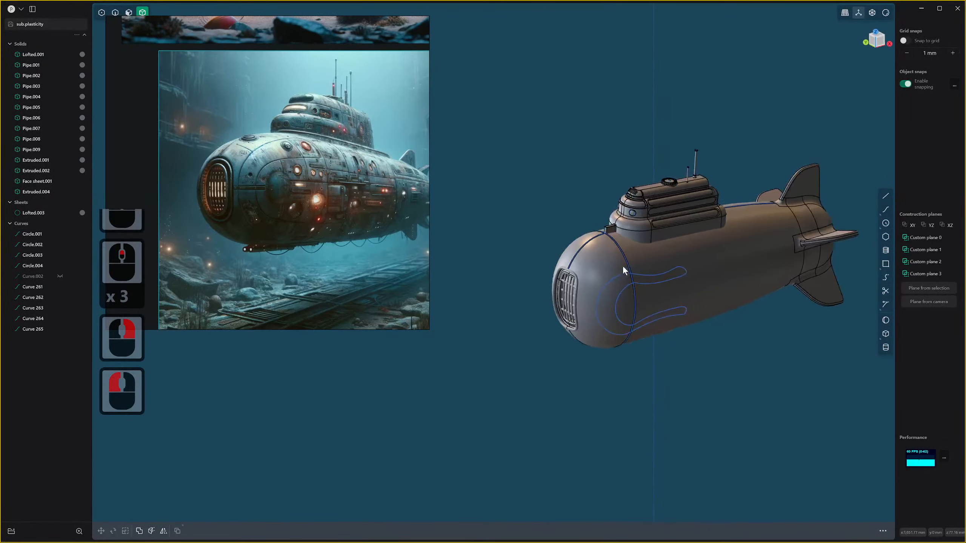
Select the bulb outline curve on the near side of the submarine's bow.
{"action": "key", "text": "2"}
{"action": "left_click", "coordinate": [629, 276]}
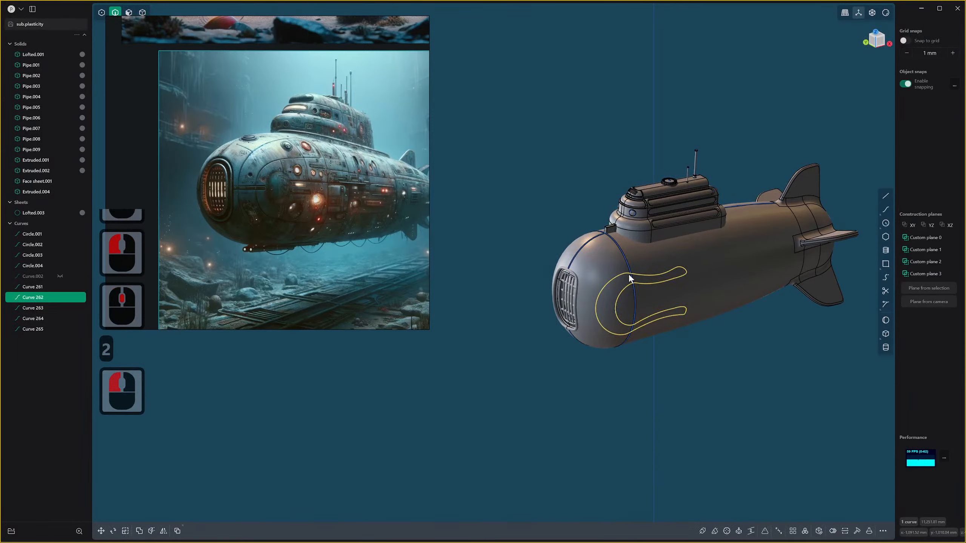
{"action": "key", "text": "s"}
{"action": "key", "text": "s"}
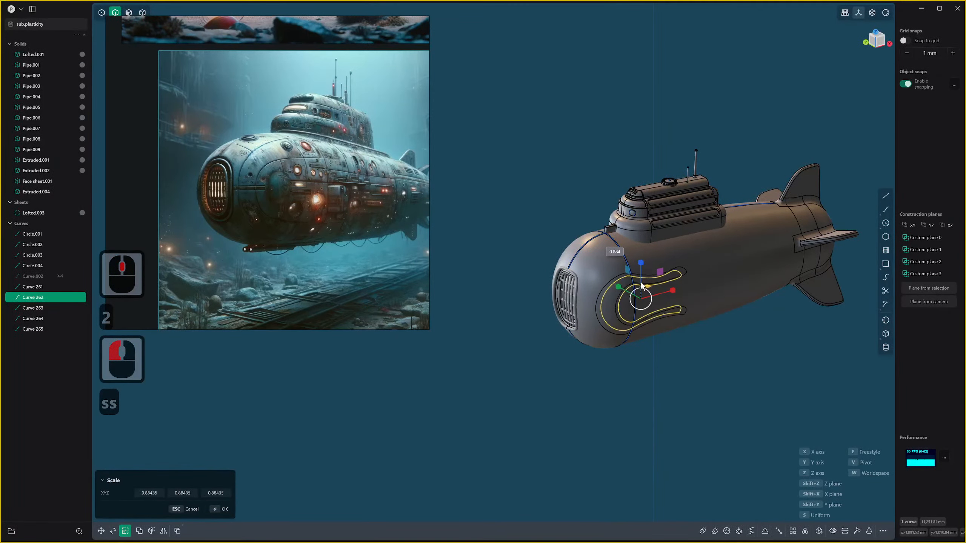
{"action": "key", "text": "Escape"}
Add the opposite bulb outline curve to the selection and pipe along both curves with an 18 mm section size.
{"action": "middle_click_drag", "start_coordinate": [623, 283], "coordinate": [641, 328]}
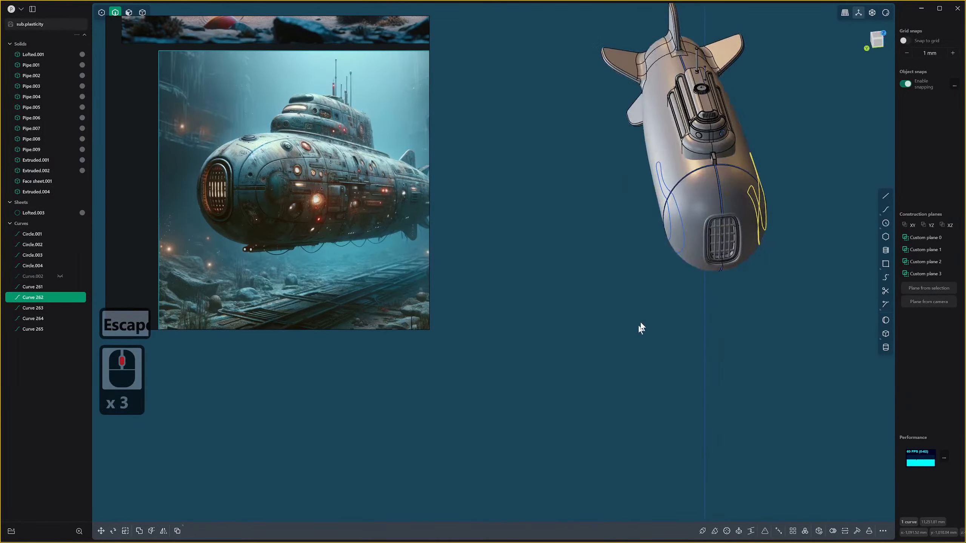
{"action": "left_click", "coordinate": [679, 215], "text": "shift"}
{"action": "middle_click_drag", "start_coordinate": [679, 215], "coordinate": [611, 343]}
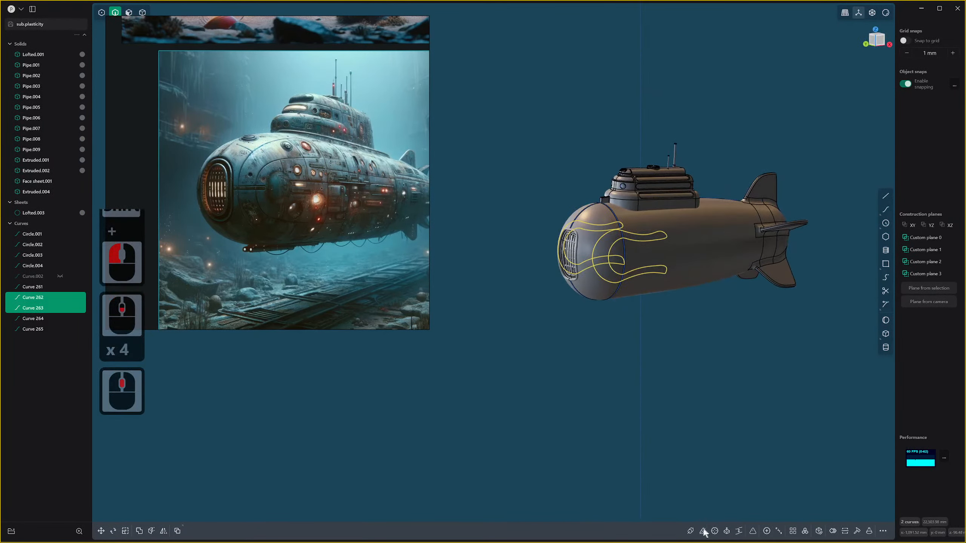
{"action": "key", "text": "p"}
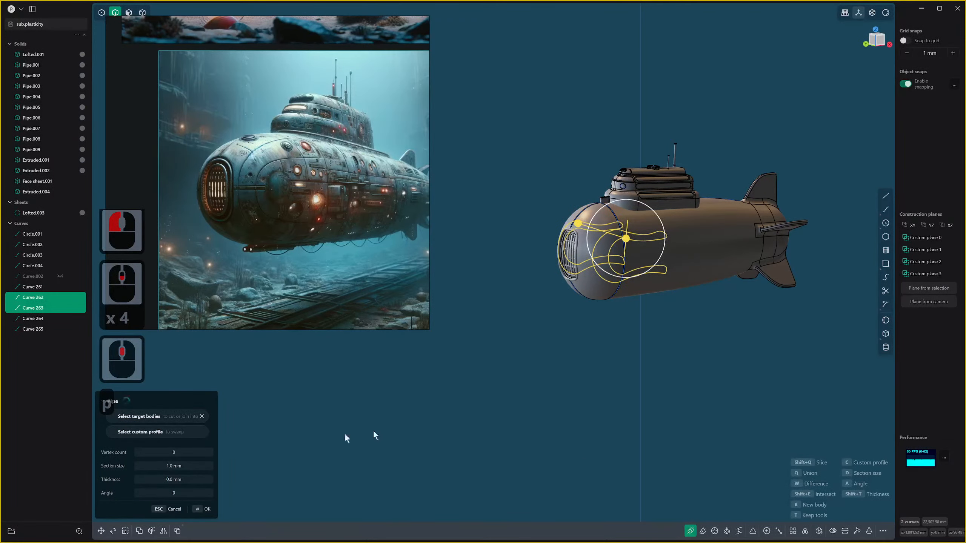
{"action": "left_click", "coordinate": [176, 465]}
{"action": "type", "text": "18mm"}
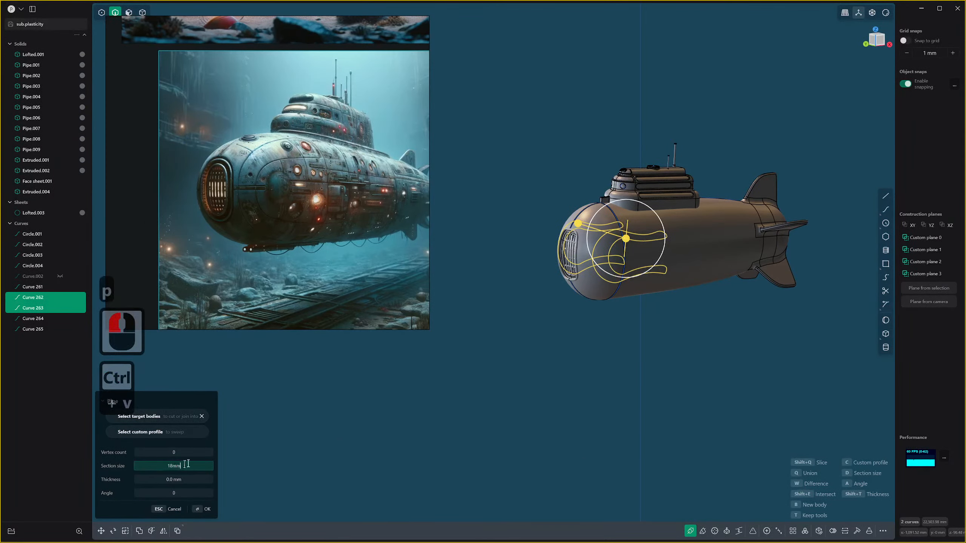
{"action": "key", "text": "Return"}
{"action": "scroll", "coordinate": [646, 255], "scroll_direction": "up", "scroll_amount": 12}
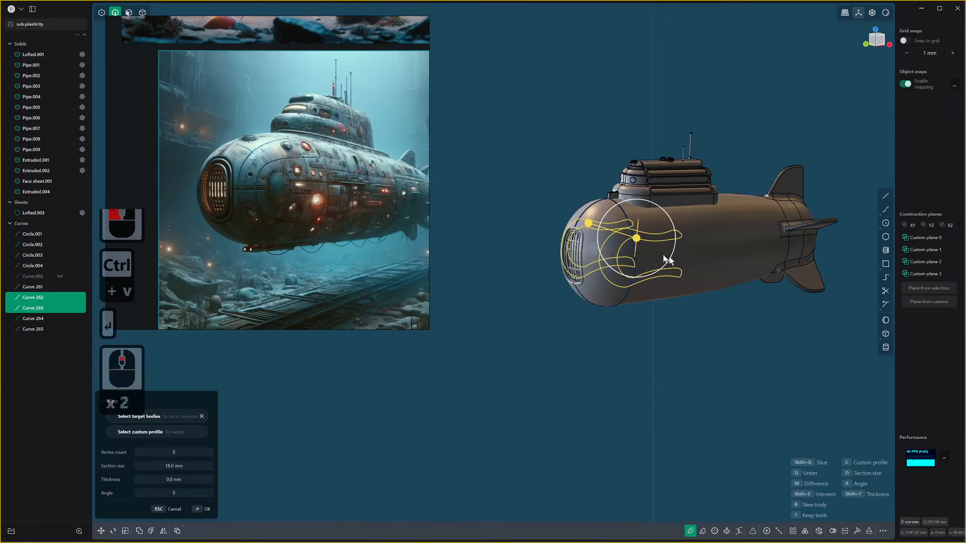
{"action": "scroll", "coordinate": [657, 236], "scroll_direction": "up", "scroll_amount": 3}
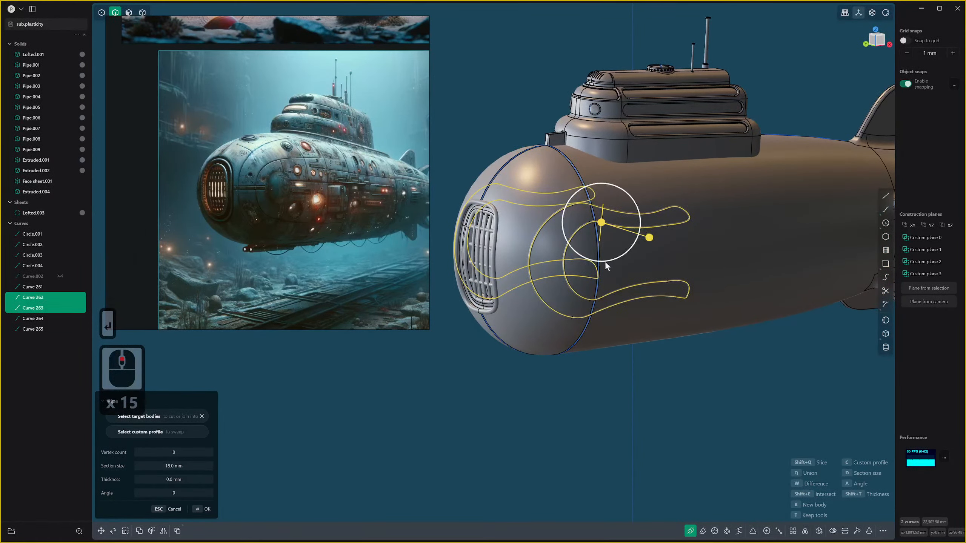
{"action": "middle_click_drag", "start_coordinate": [631, 246], "coordinate": [653, 247]}
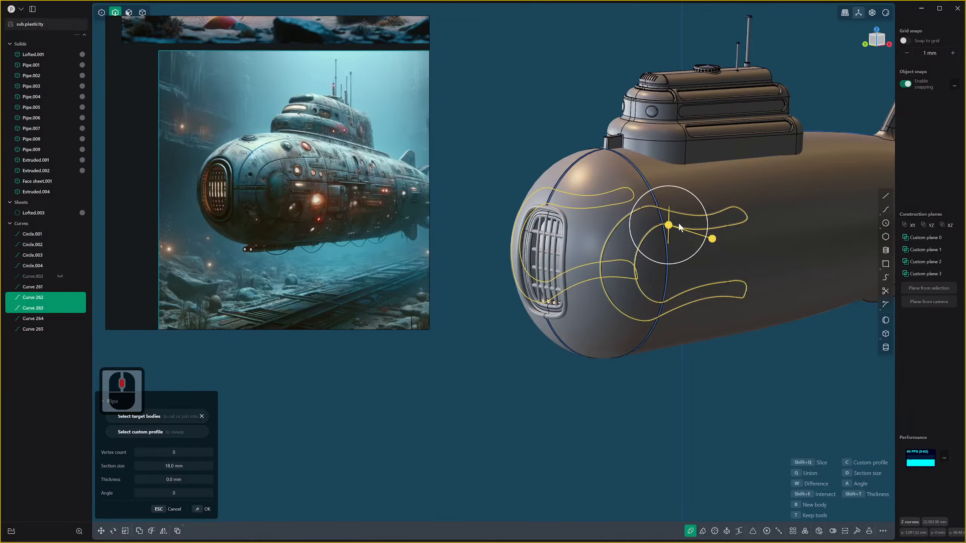
{"action": "right_click", "coordinate": [762, 377]}
{"action": "left_click", "coordinate": [729, 327]}
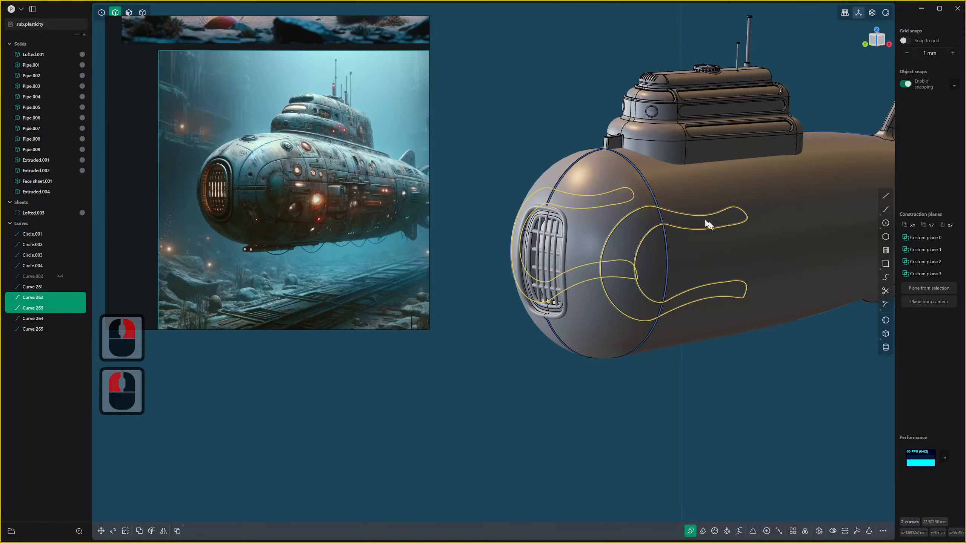
{"action": "key", "text": "4"}
{"action": "left_click", "coordinate": [734, 237]}
{"action": "left_click", "coordinate": [744, 244]}
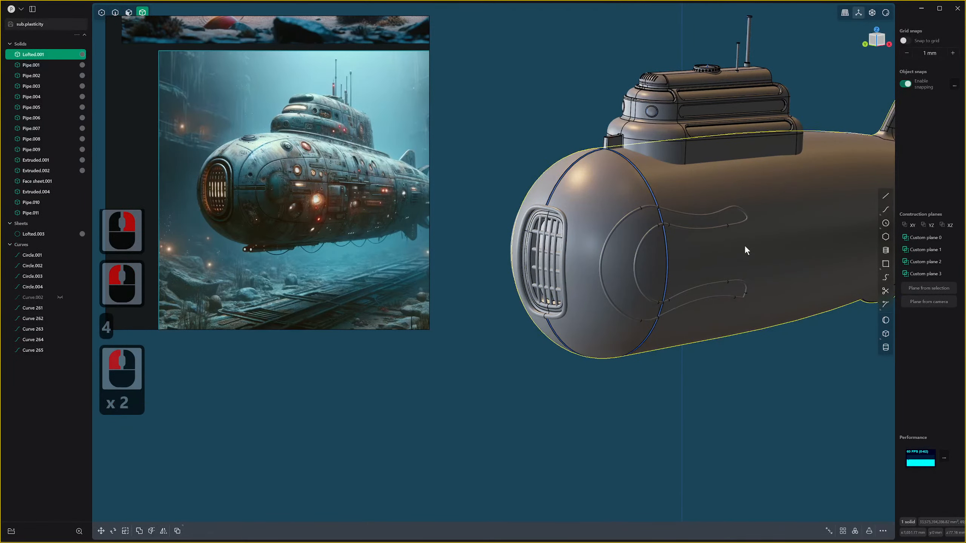
{"action": "left_click", "coordinate": [739, 248]}
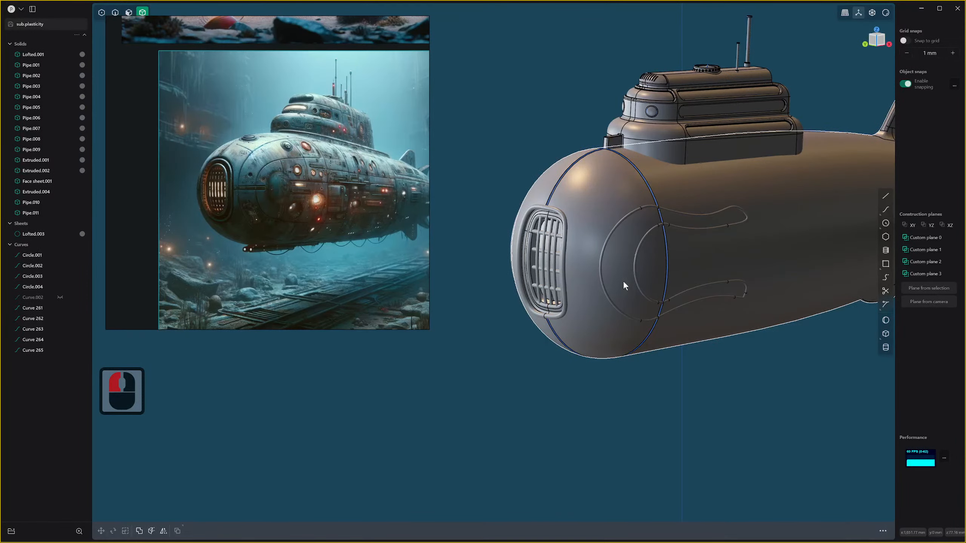
{"action": "key", "text": "q"}
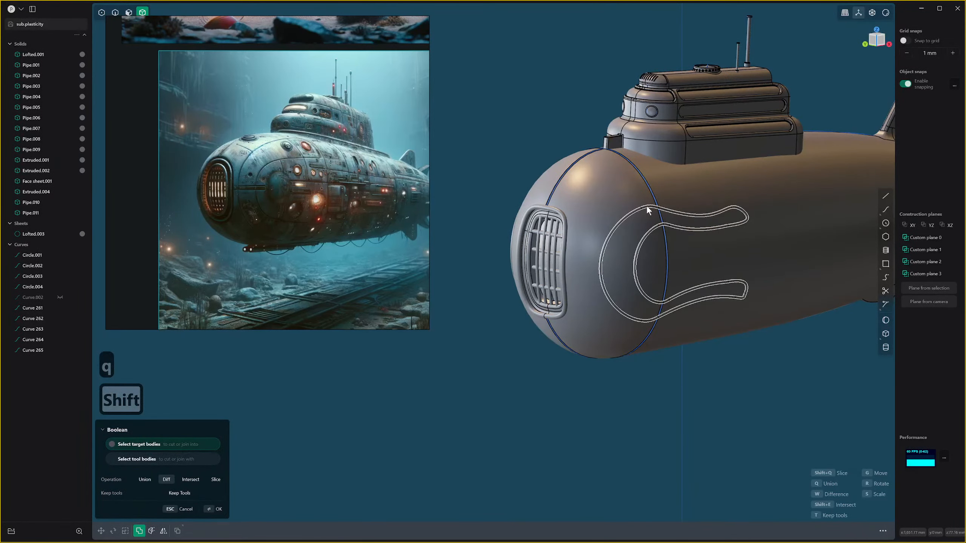
{"action": "left_click", "coordinate": [646, 206], "text": "shift"}
{"action": "key", "text": "Escape"}
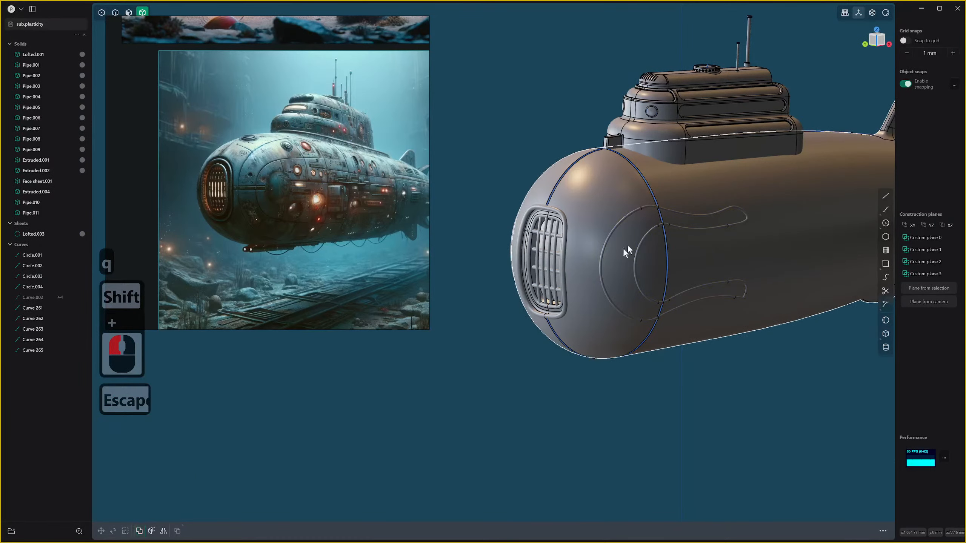
Try to cut the bulb outline pipes on both sides of the bow from the hull with a Boolean difference.
{"action": "left_click", "coordinate": [599, 202]}
{"action": "key", "text": "q"}
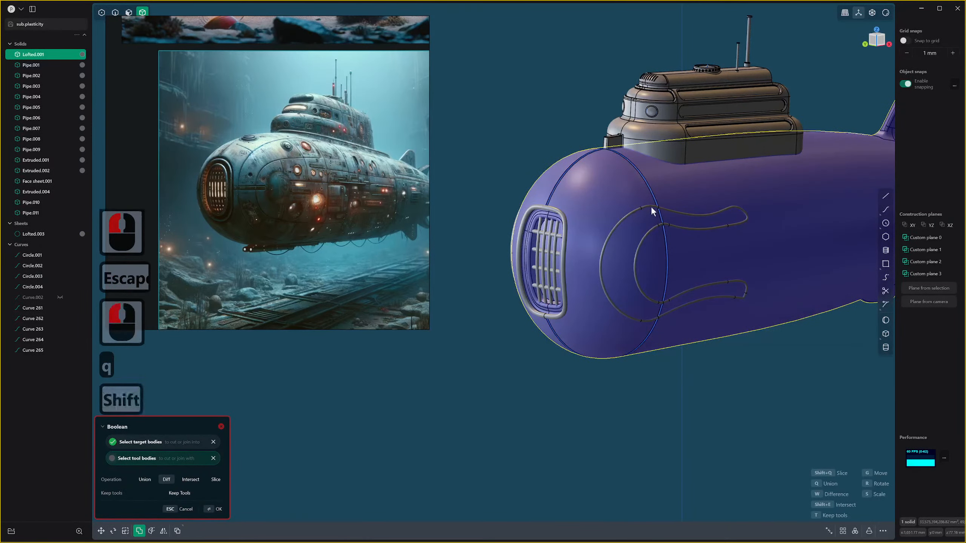
{"action": "left_click", "coordinate": [650, 205], "text": "shift"}
{"action": "middle_click_drag", "start_coordinate": [650, 206], "coordinate": [677, 285]}
{"action": "middle_click_drag", "start_coordinate": [793, 134], "coordinate": [741, 150], "text": "shift"}
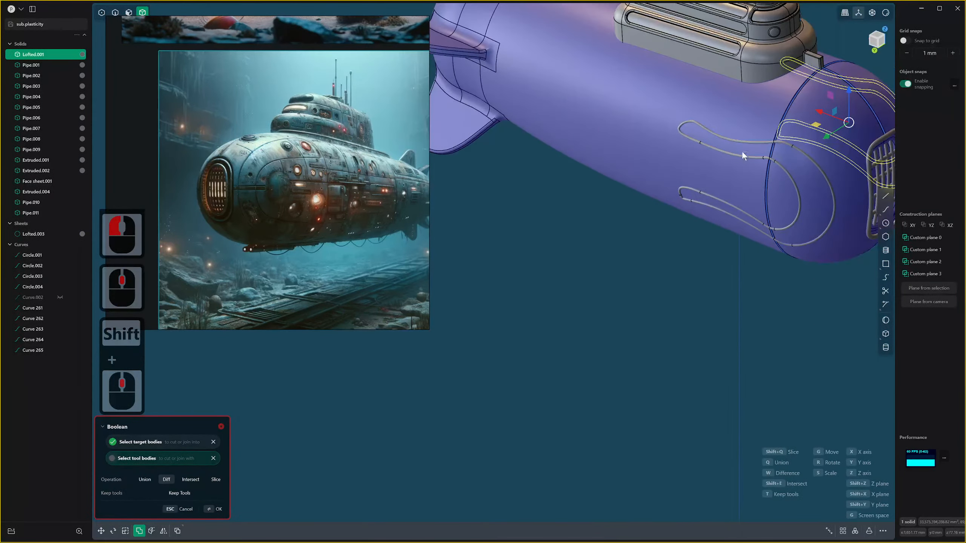
{"action": "left_click", "coordinate": [762, 193], "text": "shift"}
{"action": "scroll", "coordinate": [762, 194], "scroll_direction": "down", "scroll_amount": 9}
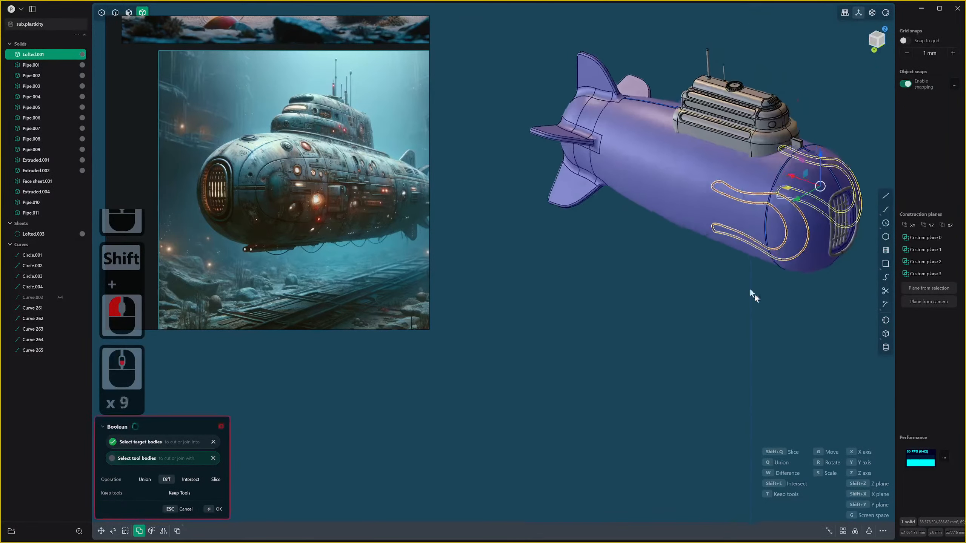
{"action": "middle_click_drag", "start_coordinate": [750, 293], "coordinate": [637, 282]}
{"action": "right_click", "coordinate": [693, 315]}
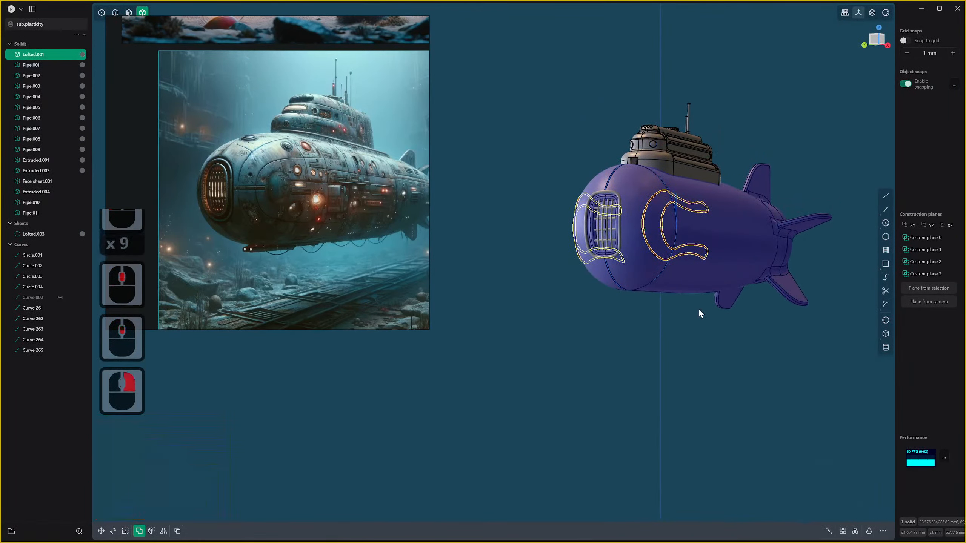
{"action": "scroll", "coordinate": [699, 307], "scroll_direction": "down", "scroll_amount": 15}
{"action": "scroll", "coordinate": [691, 276], "scroll_direction": "up", "scroll_amount": 20}
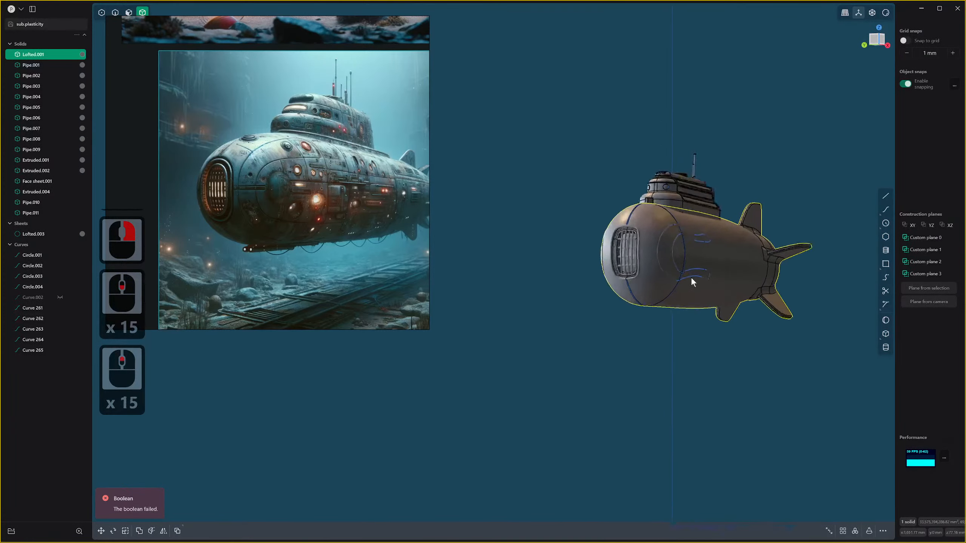
{"action": "left_click", "coordinate": [614, 198]}
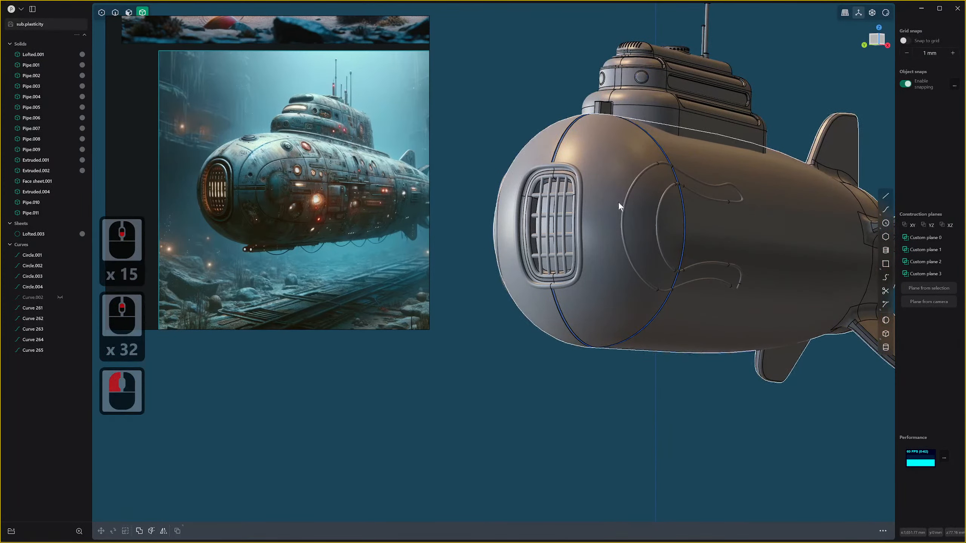
{"action": "key", "text": "1"}
{"action": "left_click", "coordinate": [607, 208]}
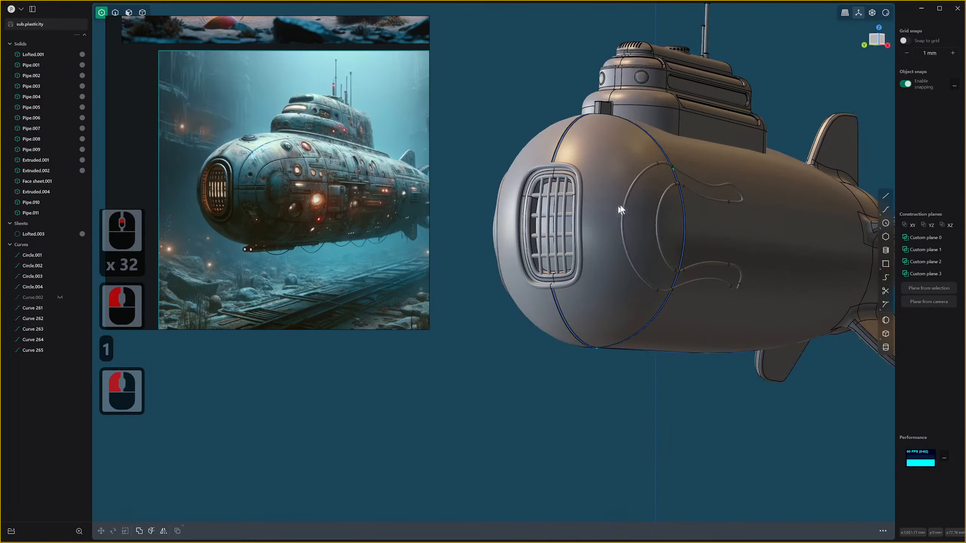
{"action": "middle_click_drag", "start_coordinate": [621, 205], "coordinate": [660, 191]}
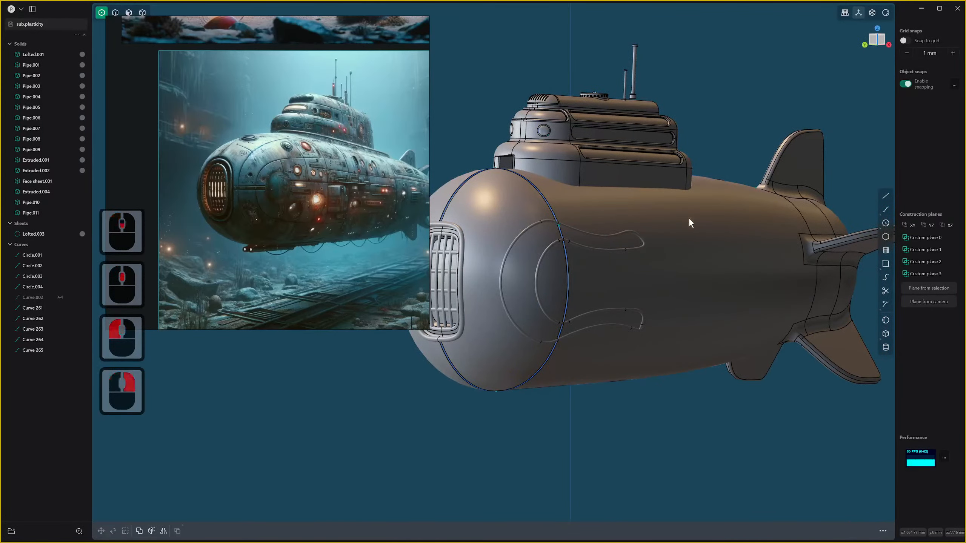
{"action": "scroll", "coordinate": [688, 218], "scroll_direction": "down", "scroll_amount": 3}
{"action": "key", "text": "4"}
{"action": "left_click", "coordinate": [679, 228]}
{"action": "key", "text": "1"}
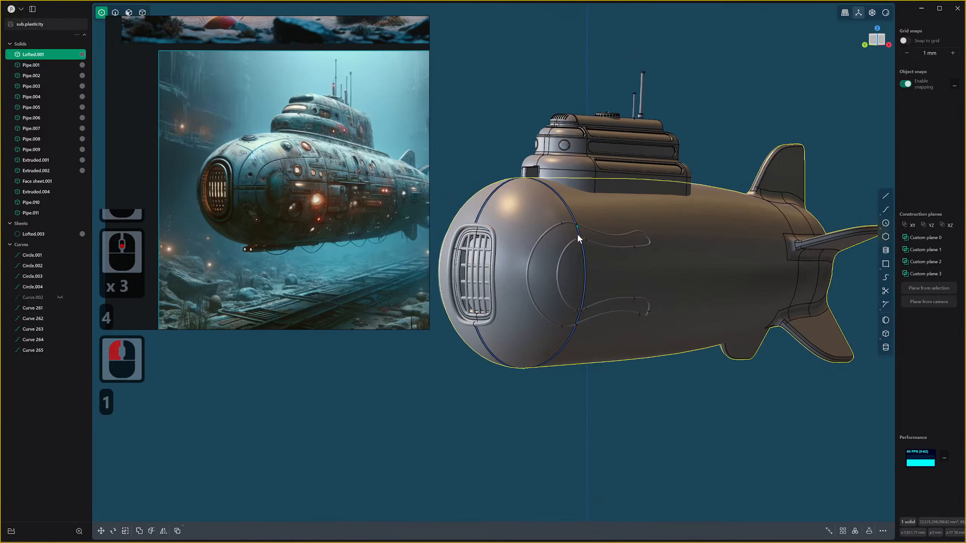
{"action": "key", "text": "Escape"}
{"action": "key", "text": "4"}
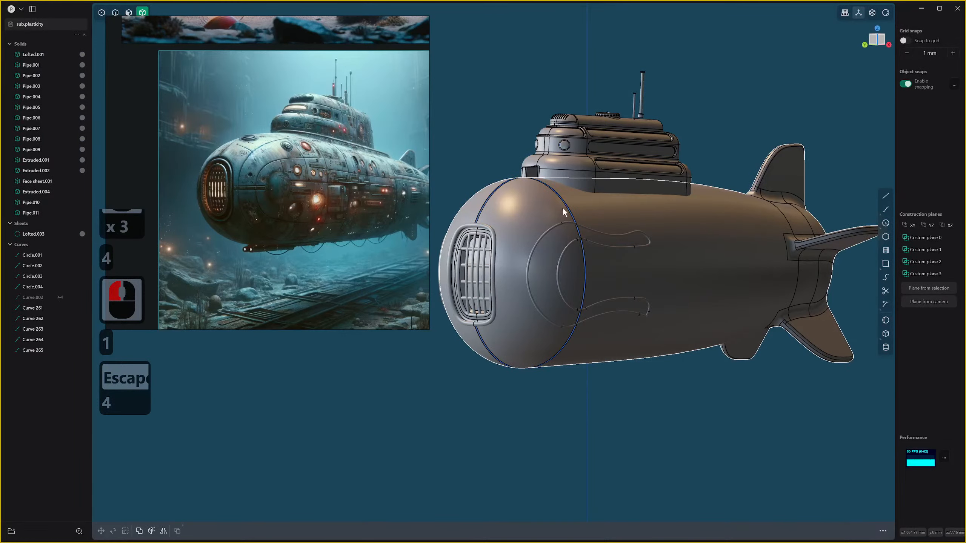
Try to cut only the near-side bulb outline pipe from the hull with a Boolean difference.
{"action": "key", "text": "q"}
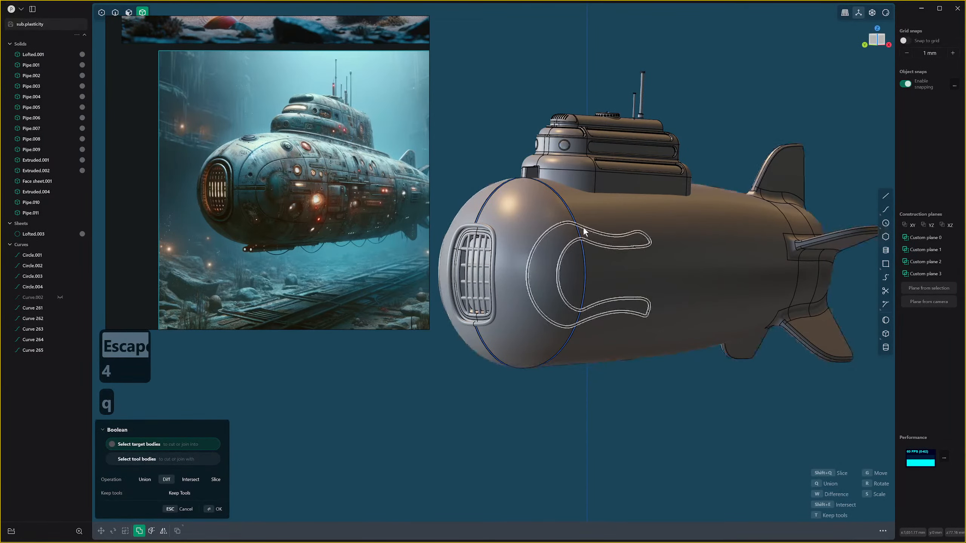
{"action": "left_click", "coordinate": [687, 205]}
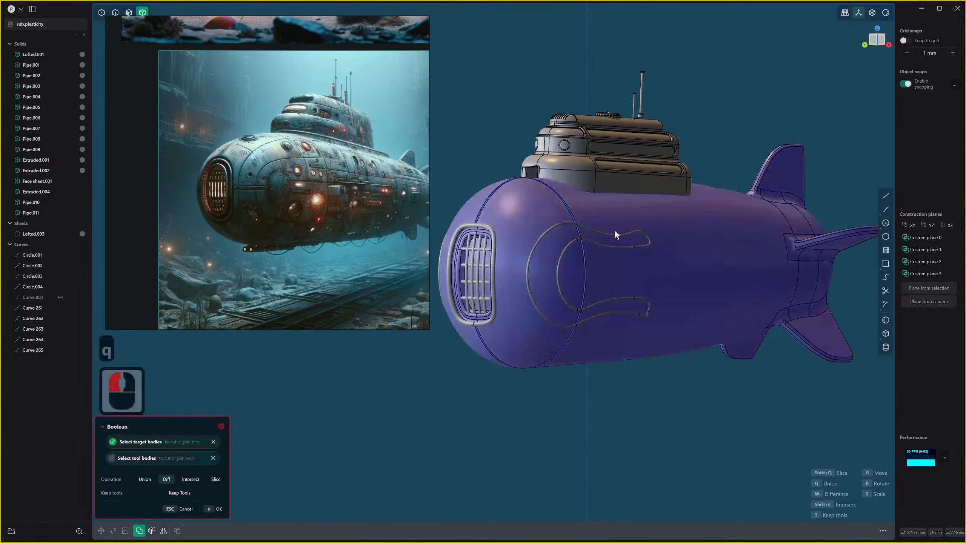
{"action": "key", "text": "q"}
{"action": "left_click", "coordinate": [589, 233]}
{"action": "scroll", "coordinate": [575, 302], "scroll_direction": "up", "scroll_amount": 19}
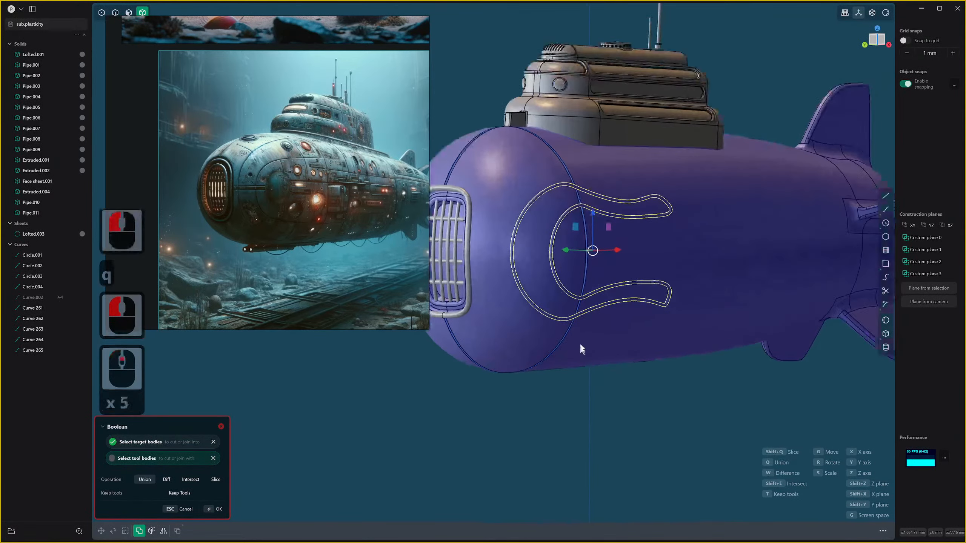
{"action": "key", "text": "w"}
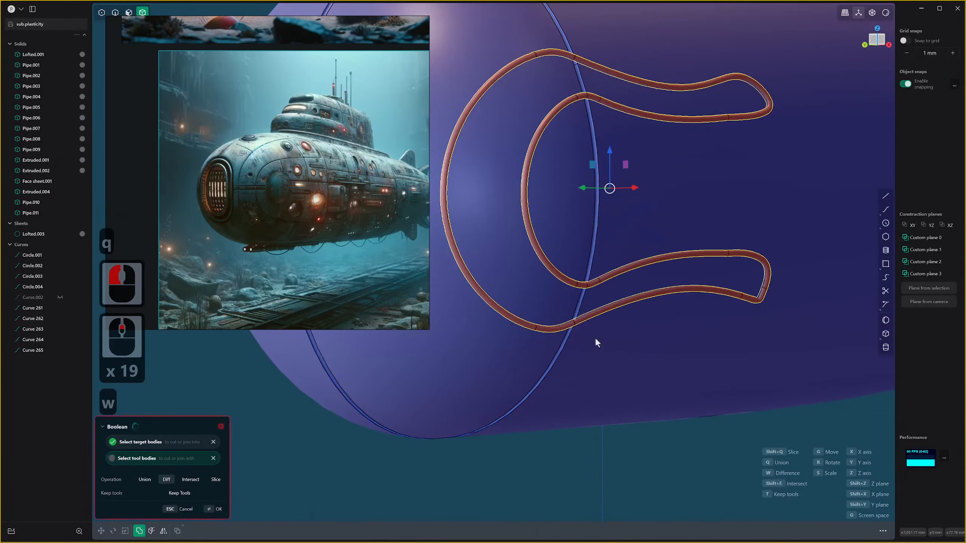
{"action": "scroll", "coordinate": [596, 338], "scroll_direction": "down", "scroll_amount": 12}
{"action": "right_click", "coordinate": [648, 393]}
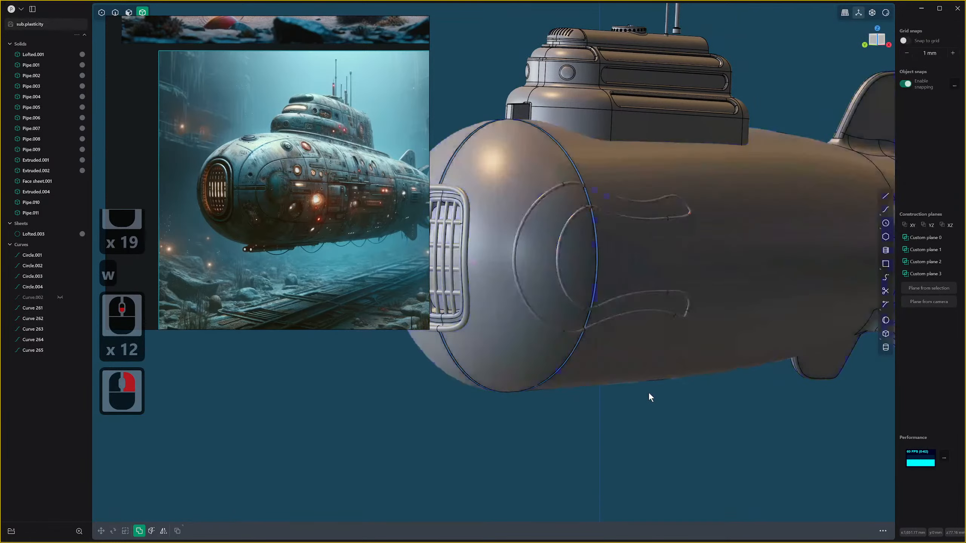
Move the near-side bulb outline pipe about 11 mm along the Y axis into the hull.
{"action": "left_click", "coordinate": [620, 189]}
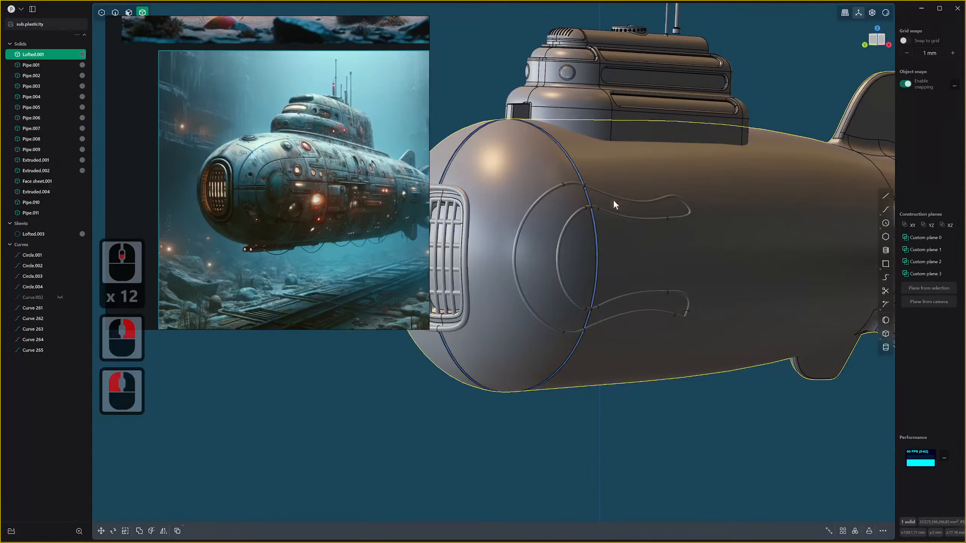
{"action": "left_click", "coordinate": [613, 198]}
{"action": "middle_click_drag", "start_coordinate": [613, 198], "coordinate": [646, 350]}
{"action": "scroll", "coordinate": [801, 376], "scroll_direction": "down", "scroll_amount": 1}
{"action": "scroll", "coordinate": [517, 398], "scroll_direction": "down", "scroll_amount": 1, "text": "shift"}
{"action": "middle_click_drag", "start_coordinate": [647, 350], "coordinate": [664, 339], "text": "shift"}
{"action": "scroll", "coordinate": [453, 408], "scroll_direction": "down", "scroll_amount": 15}
{"action": "middle_click_drag", "start_coordinate": [452, 409], "coordinate": [563, 403]}
{"action": "middle_click_drag", "start_coordinate": [562, 404], "coordinate": [610, 387], "text": "shift"}
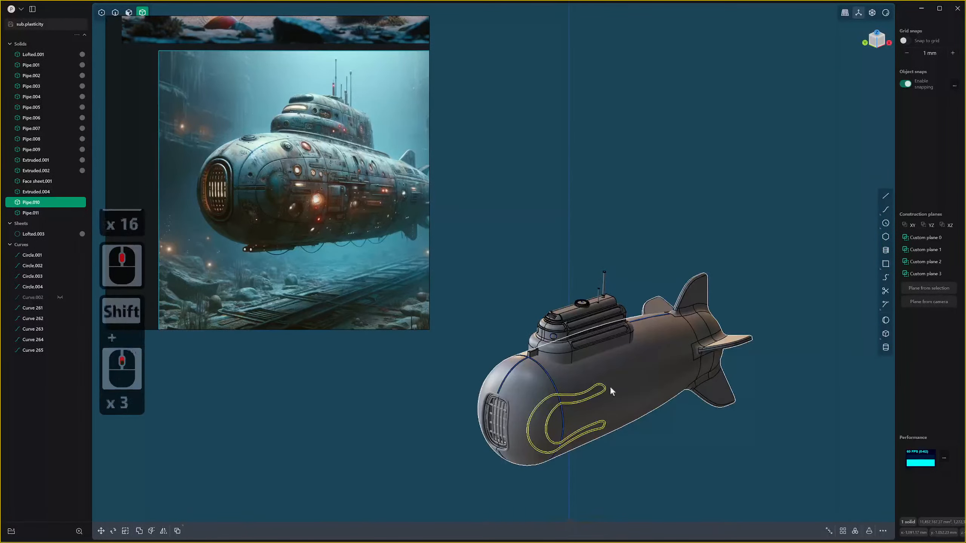
{"action": "scroll", "coordinate": [546, 412], "scroll_direction": "up", "scroll_amount": 18}
{"action": "middle_click_drag", "start_coordinate": [546, 412], "coordinate": [556, 376], "text": "shift"}
{"action": "scroll", "coordinate": [551, 375], "scroll_direction": "up", "scroll_amount": 5}
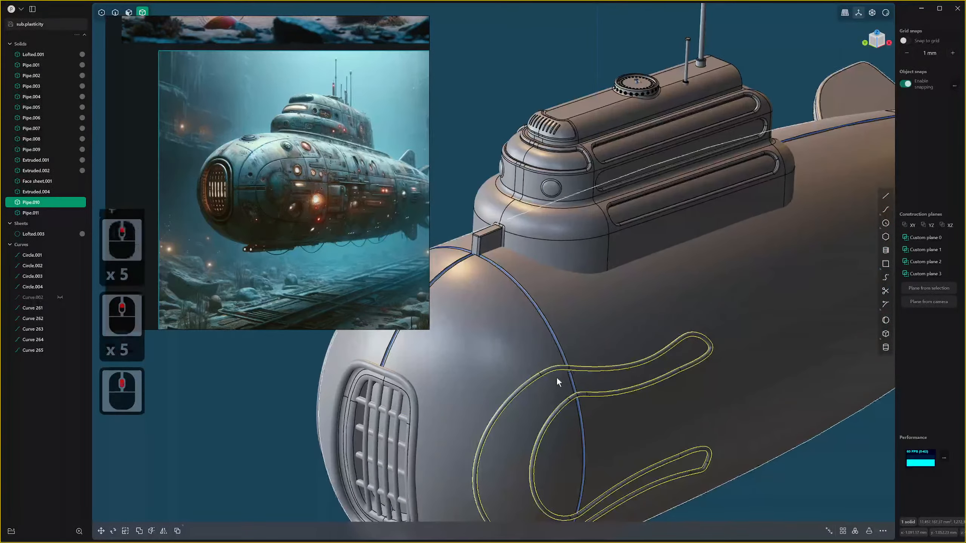
{"action": "key", "text": "g"}
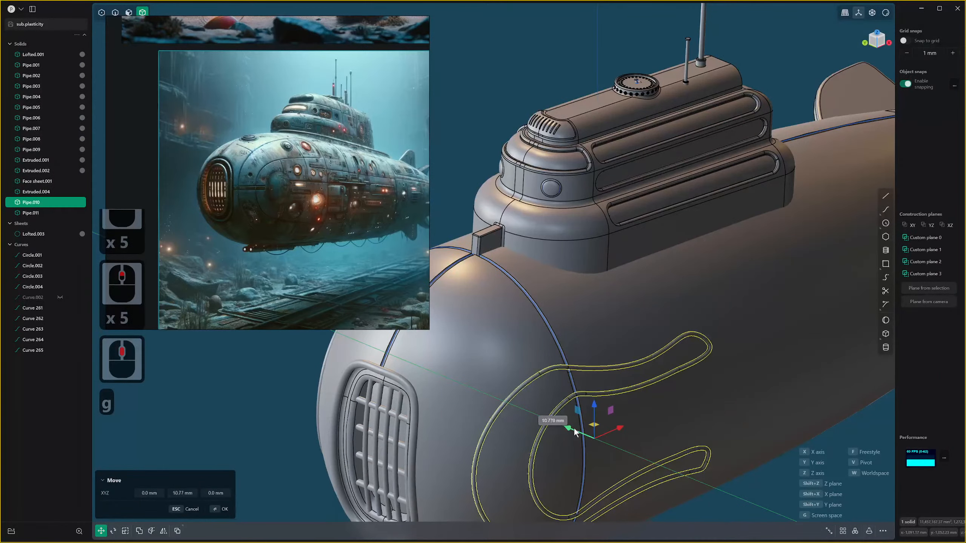
{"action": "left_click", "coordinate": [576, 431]}
{"action": "right_click", "coordinate": [608, 407]}
Cut the moved near-side bulb outline pipe from the hull with a Boolean difference.
{"action": "left_click", "coordinate": [614, 341]}
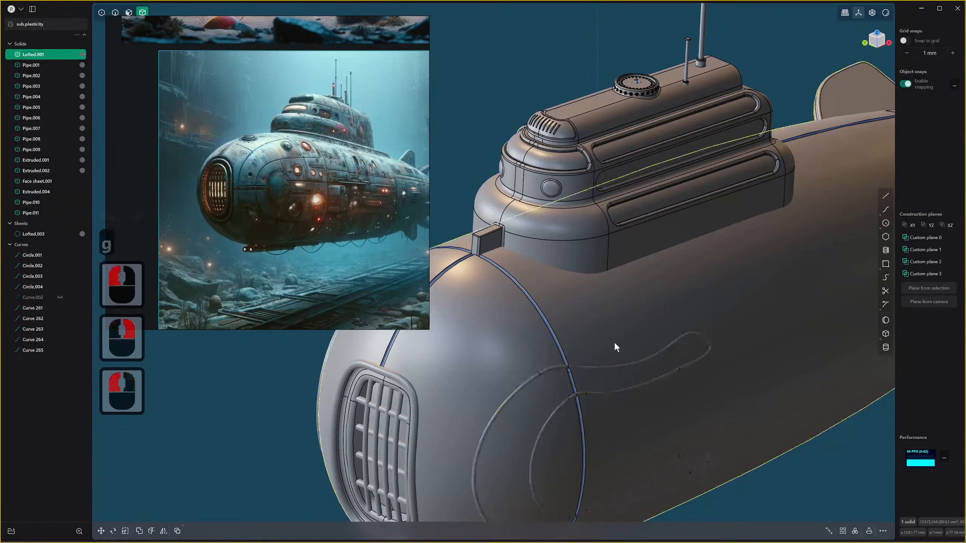
{"action": "key", "text": "4"}
{"action": "left_click", "coordinate": [630, 296]}
{"action": "left_click", "coordinate": [626, 303]}
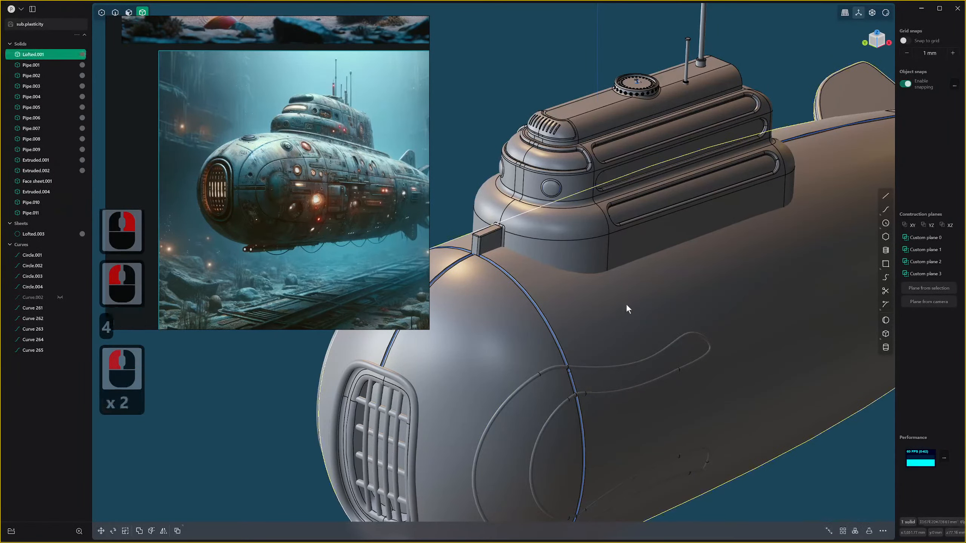
{"action": "key", "text": "q"}
{"action": "left_click", "coordinate": [573, 367]}
{"action": "middle_click_drag", "start_coordinate": [586, 395], "coordinate": [583, 378]}
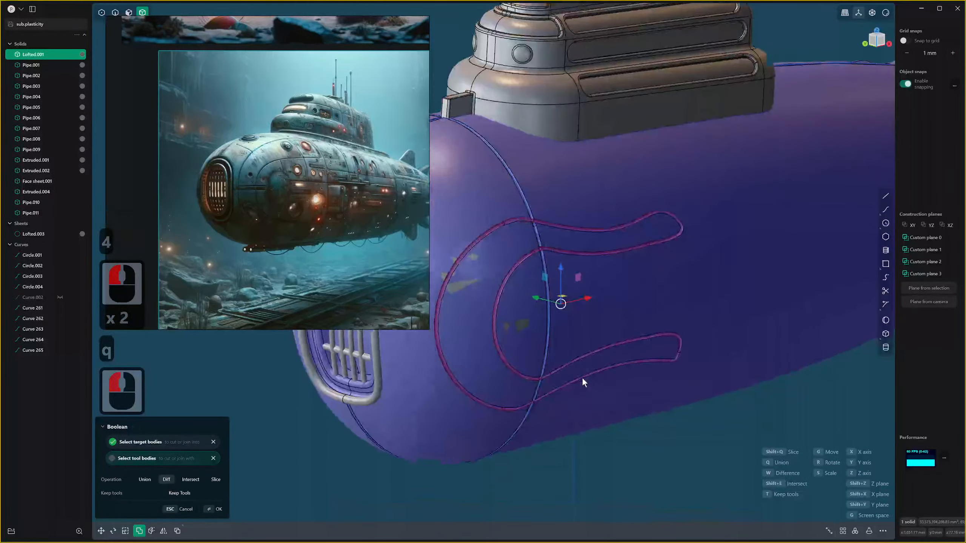
{"action": "right_click", "coordinate": [702, 433]}
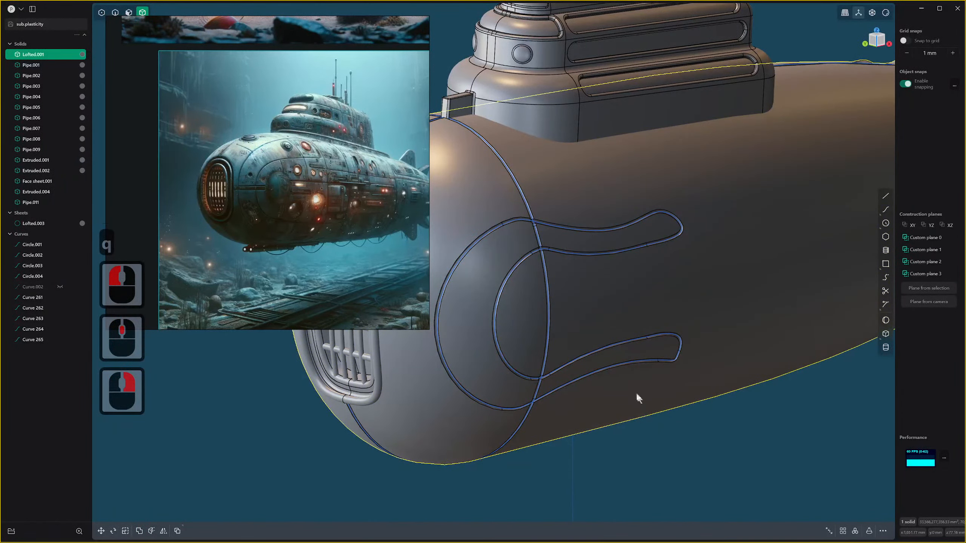
Delete all the leftover construction circles and curves, from Circle.001 through Curve 265.
{"action": "scroll", "coordinate": [636, 394], "scroll_direction": "down", "scroll_amount": 14}
{"action": "middle_click_drag", "start_coordinate": [639, 391], "coordinate": [703, 416]}
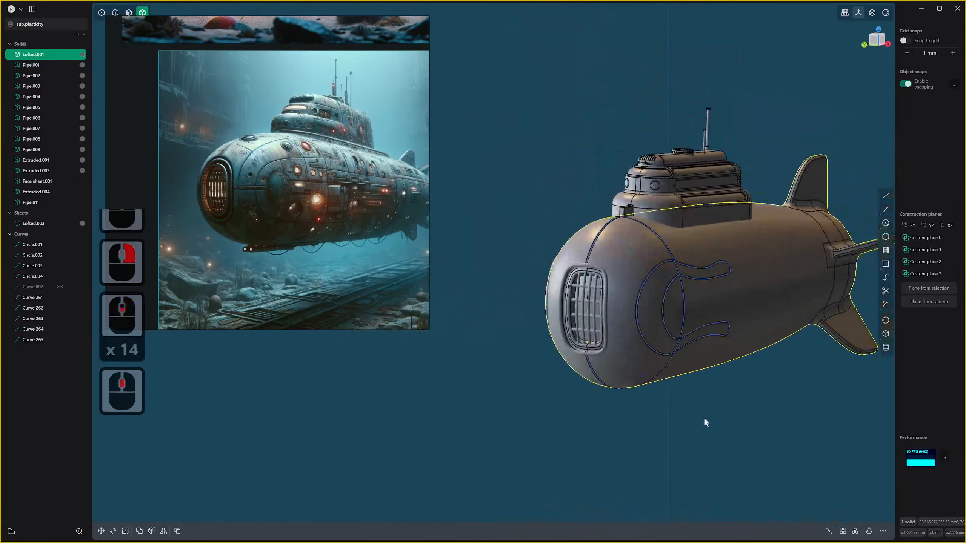
{"action": "left_click", "coordinate": [38, 244]}
{"action": "left_click", "coordinate": [38, 338], "text": "shift"}
{"action": "key", "text": "x"}
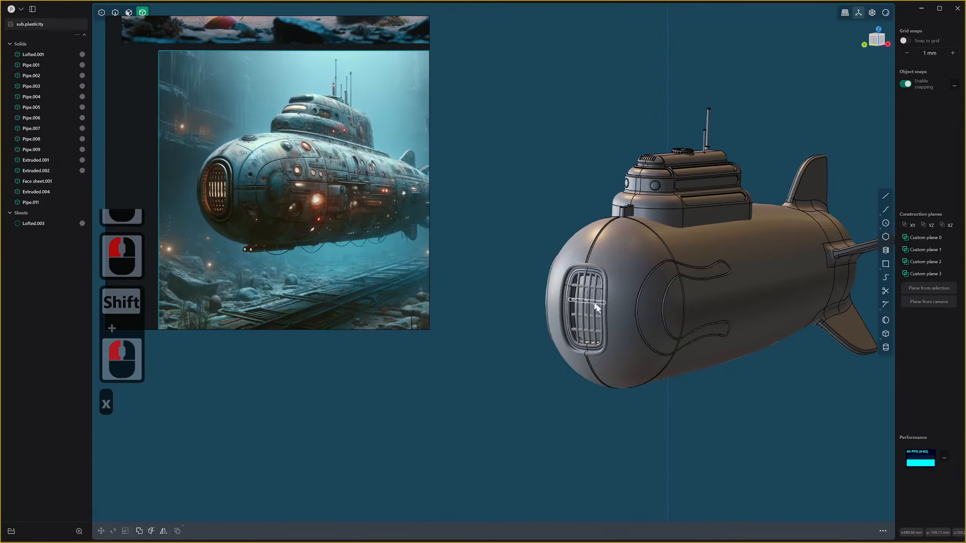
Delete the uncut bulb outline pipe on the other side of the bow.
{"action": "middle_click_drag", "start_coordinate": [586, 305], "coordinate": [690, 306]}
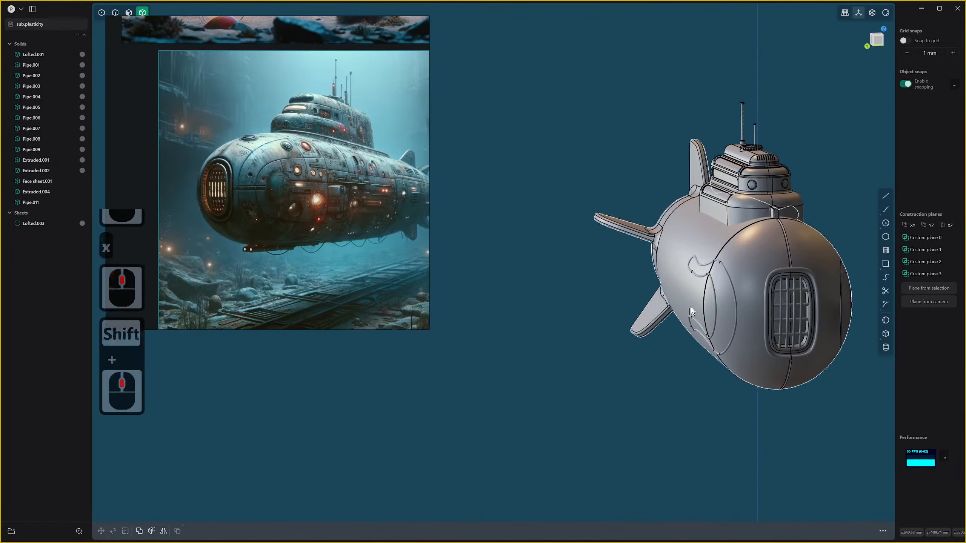
{"action": "left_click", "coordinate": [735, 274]}
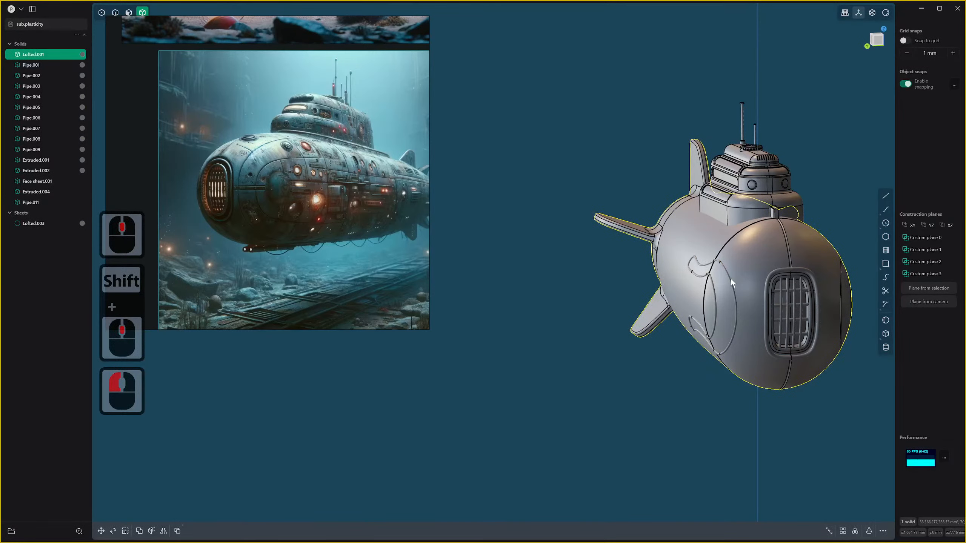
{"action": "left_click", "coordinate": [735, 280]}
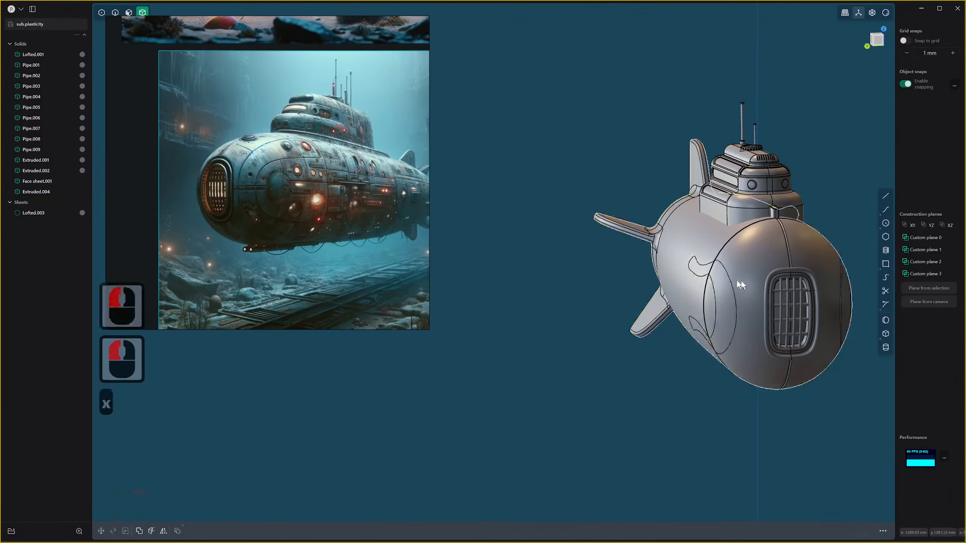
{"action": "key", "text": "x"}
Try to delete the bulb outline edges left on the far side of the bow.
{"action": "left_click", "coordinate": [721, 273]}
{"action": "key", "text": "2"}
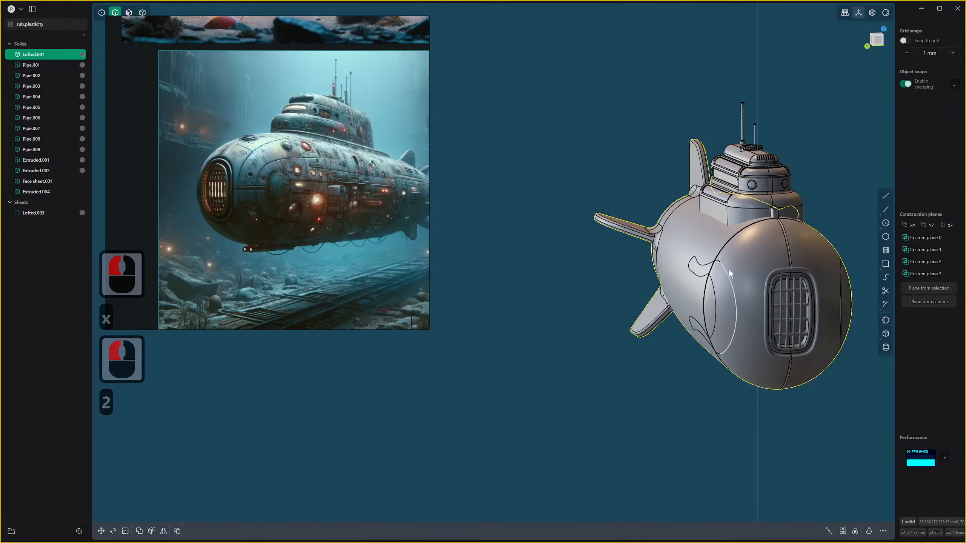
{"action": "left_click", "coordinate": [718, 267], "text": "alt"}
{"action": "key", "text": "x"}
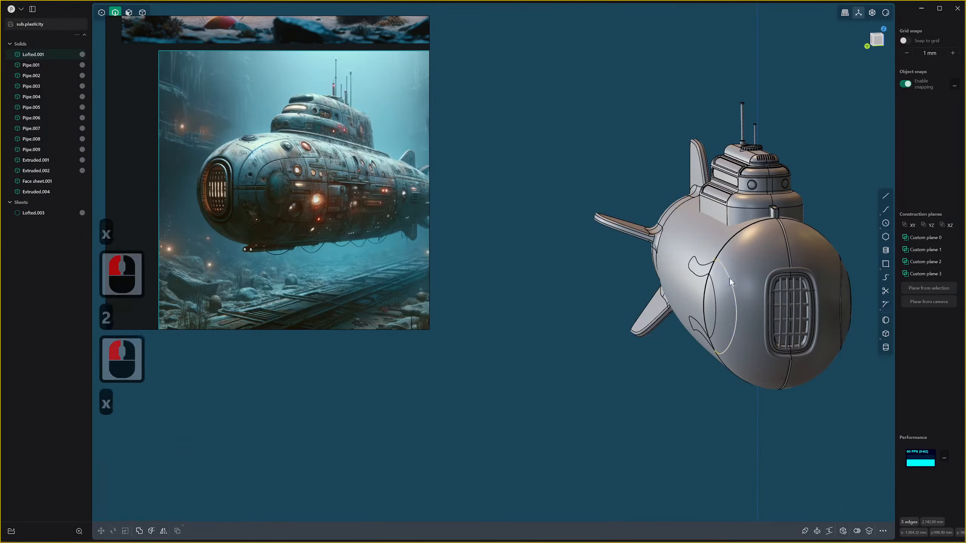
{"action": "left_click", "coordinate": [717, 299], "text": "shift"}
{"action": "key", "text": "x"}
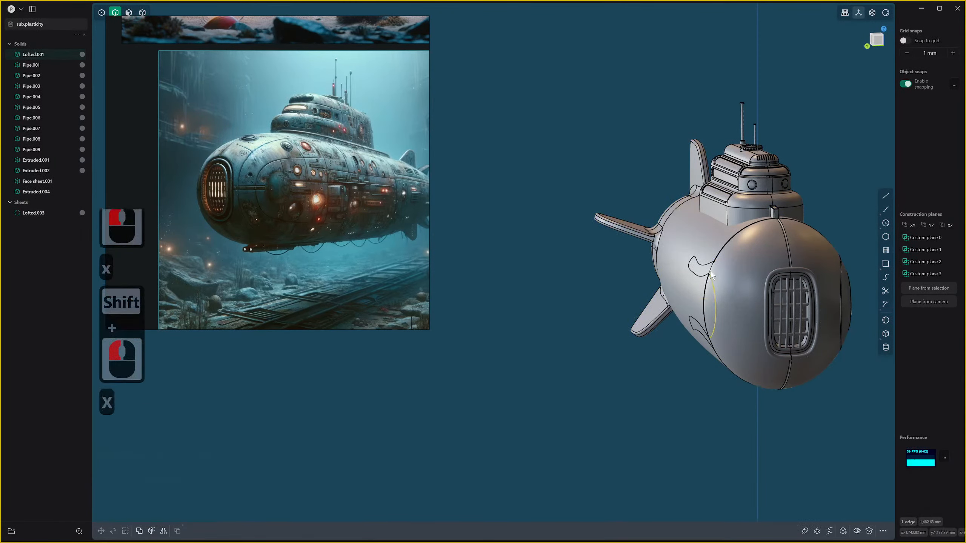
{"action": "left_click", "coordinate": [704, 269], "text": "alt"}
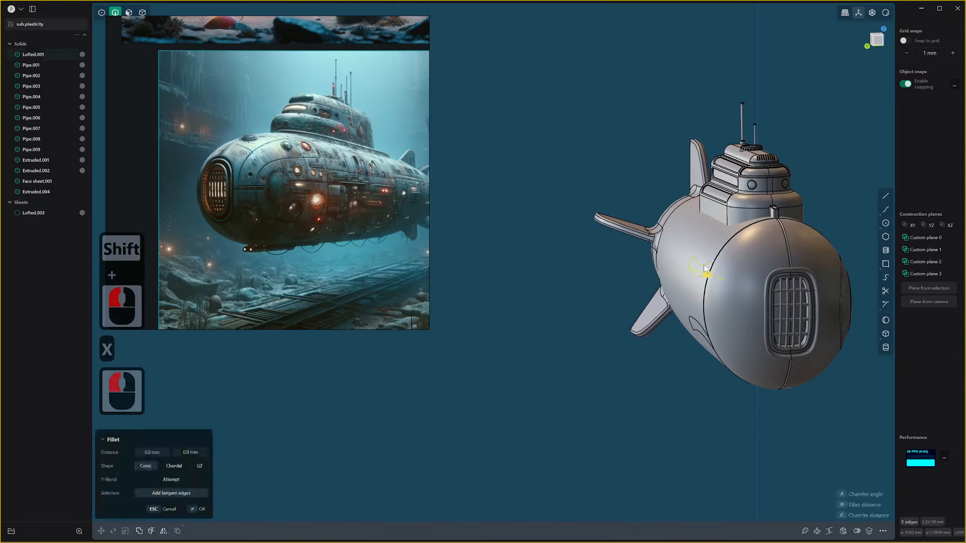
Try to mirror the whole hull solid across its lengthwise centre plane and undo the attempts.
{"action": "middle_click_drag", "start_coordinate": [831, 273], "coordinate": [742, 268]}
{"action": "key", "text": "4"}
{"action": "left_click", "coordinate": [755, 279]}
{"action": "left_click", "coordinate": [752, 281]}
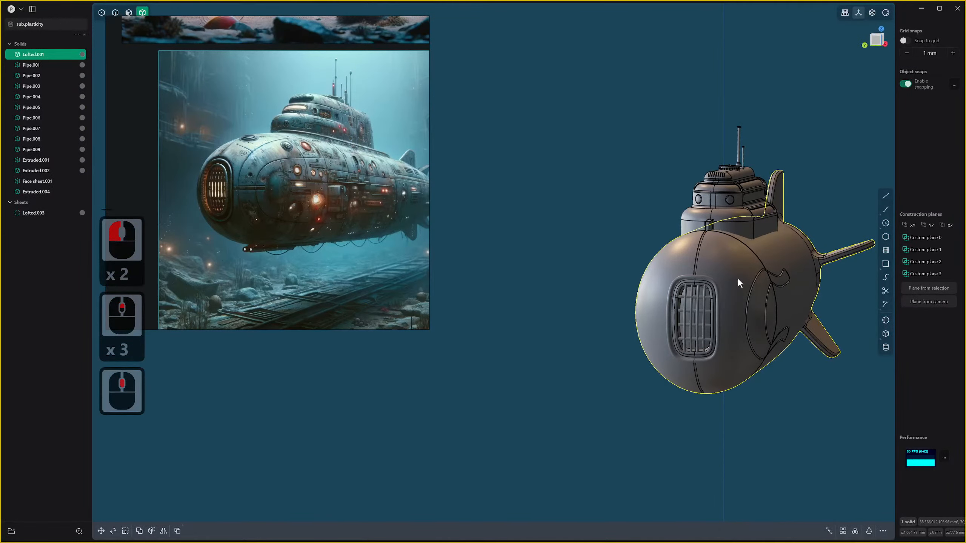
{"action": "left_click", "coordinate": [739, 275]}
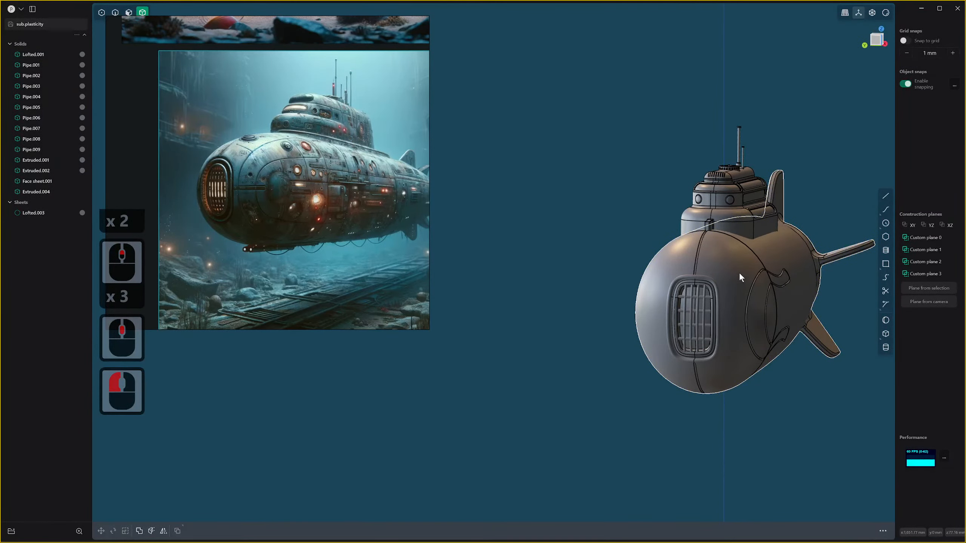
{"action": "key", "text": "alt+x"}
{"action": "scroll", "coordinate": [741, 286], "scroll_direction": "down", "scroll_amount": 9}
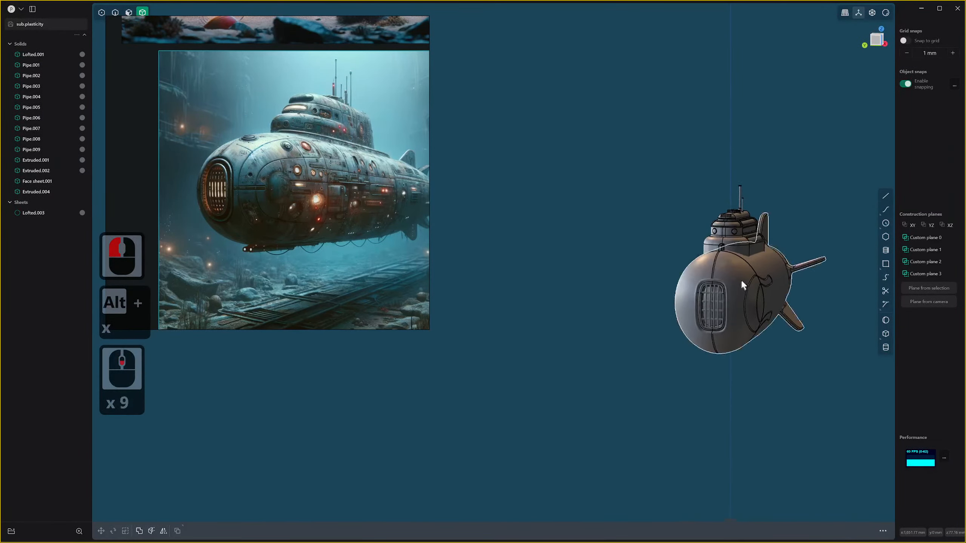
{"action": "left_click", "coordinate": [743, 284]}
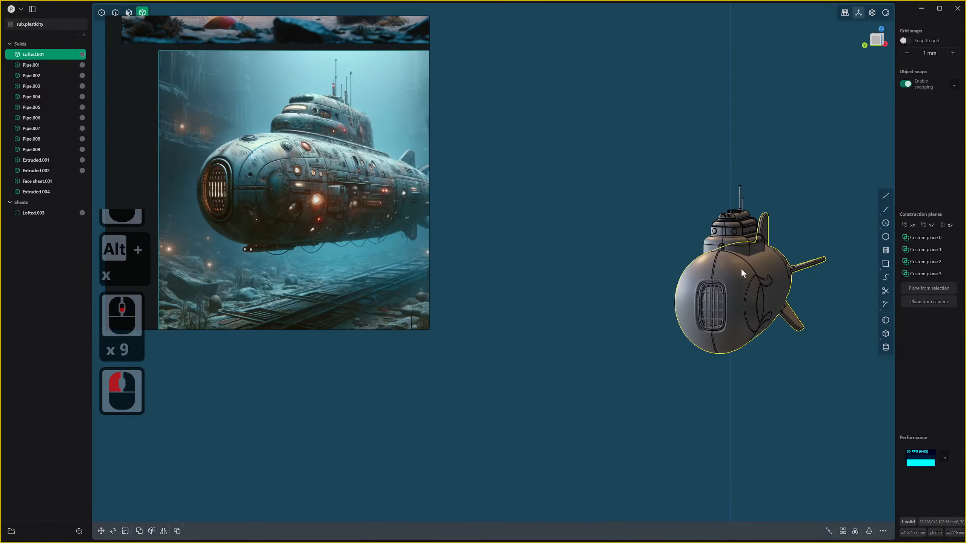
{"action": "key", "text": "ctrl+z"}
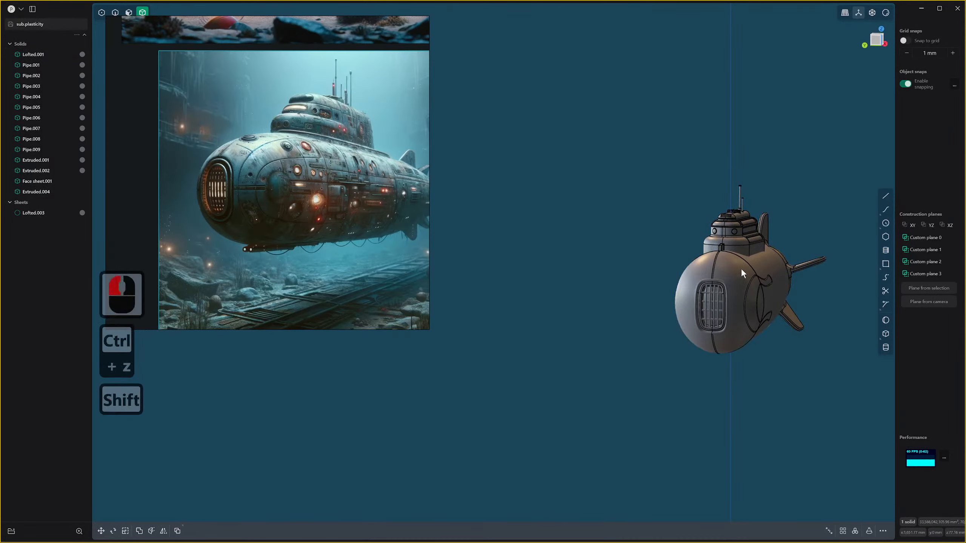
{"action": "left_click", "coordinate": [744, 266]}
{"action": "key", "text": "shift+x"}
{"action": "key", "text": "ctrl+z"}
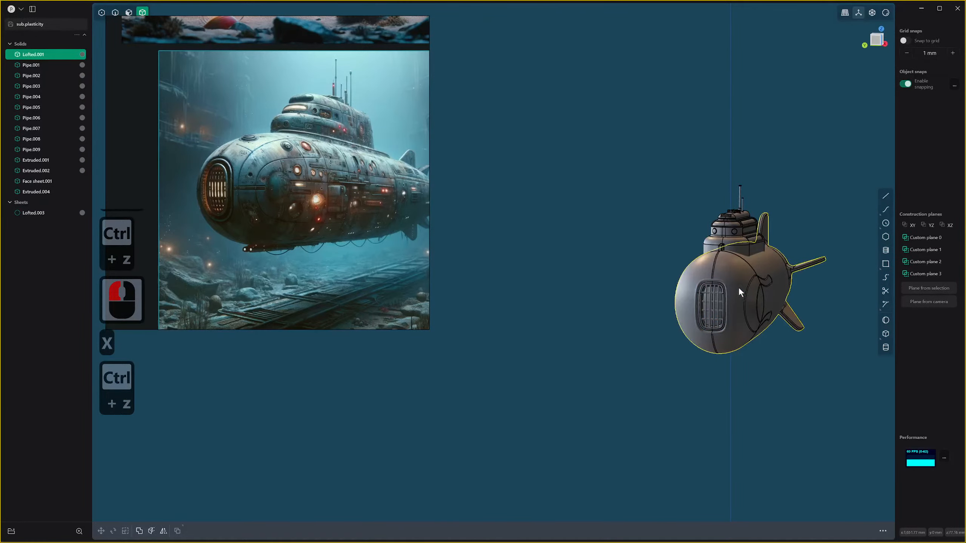
Mirror the hull across its lengthwise centre plane with merged halves, copying the bulb outline groove to the opposite side.
{"action": "key", "text": "alt+x"}
{"action": "middle_click_drag", "start_coordinate": [738, 299], "coordinate": [787, 285]}
{"action": "left_click", "coordinate": [747, 295]}
{"action": "scroll", "coordinate": [785, 276], "scroll_direction": "up", "scroll_amount": 20}
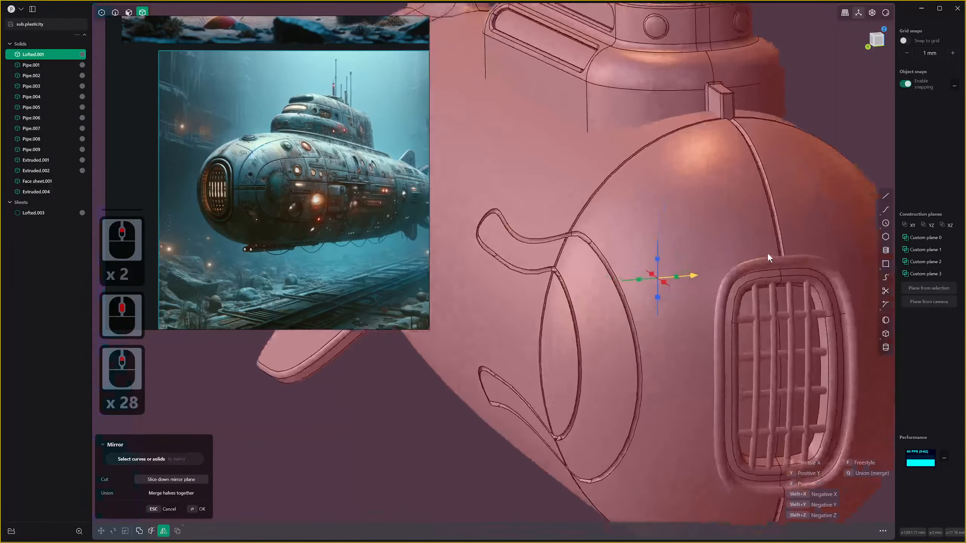
{"action": "mouse_move", "coordinate": [774, 246]}
{"action": "middle_mouse_down"}
{"action": "mouse_move", "coordinate": [702, 248]}
{"action": "mouse_move", "coordinate": [756, 248]}
{"action": "middle_mouse_up"}
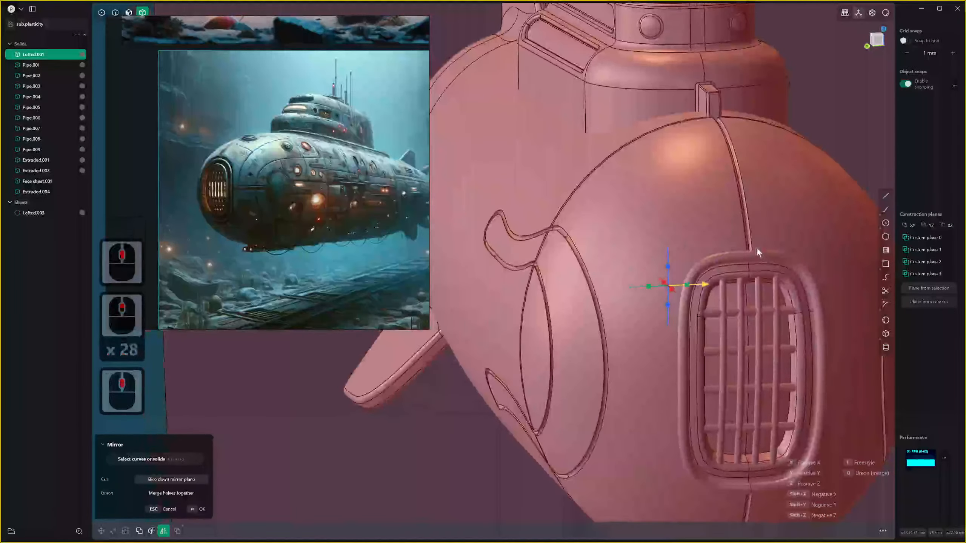
{"action": "scroll", "coordinate": [753, 247], "scroll_direction": "down", "scroll_amount": 11}
{"action": "scroll", "coordinate": [753, 247], "scroll_direction": "down", "scroll_amount": 1}
{"action": "key", "text": "q"}
{"action": "right_click", "coordinate": [792, 181]}
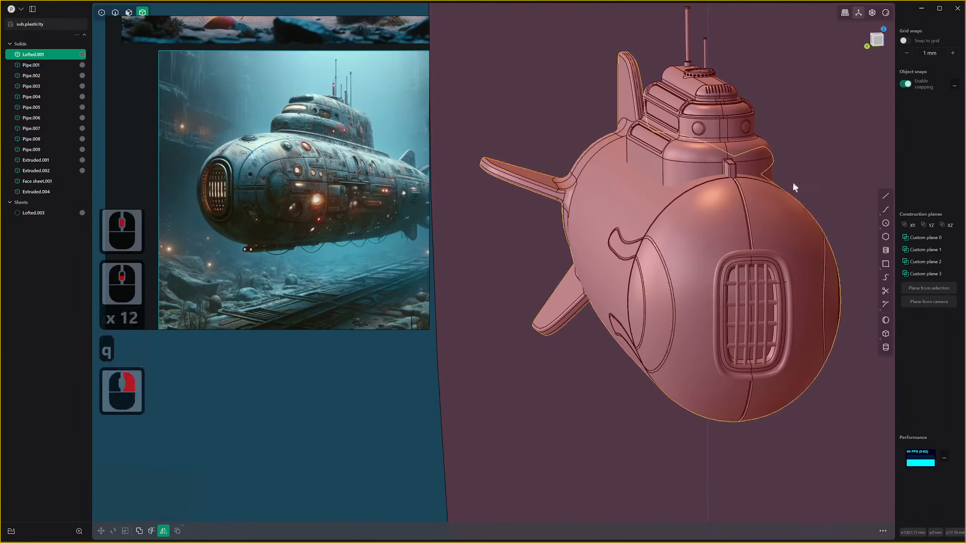
{"action": "scroll", "coordinate": [799, 213], "scroll_direction": "down", "scroll_amount": 14}
{"action": "scroll", "coordinate": [795, 222], "scroll_direction": "up", "scroll_amount": 6}
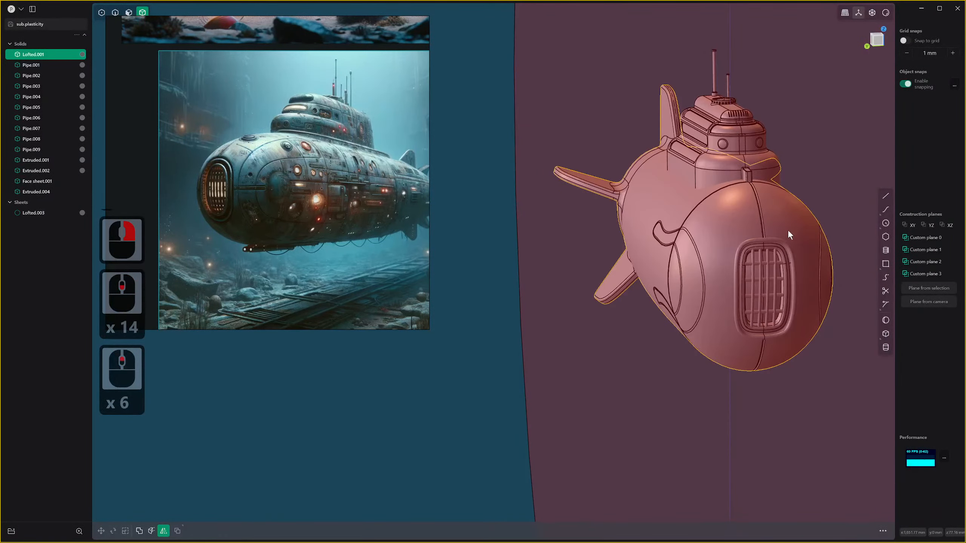
{"action": "scroll", "coordinate": [803, 206], "scroll_direction": "down", "scroll_amount": 20}
{"action": "scroll", "coordinate": [815, 184], "scroll_direction": "down", "scroll_amount": 20}
{"action": "right_click", "coordinate": [815, 183]}
{"action": "scroll", "coordinate": [814, 183], "scroll_direction": "down", "scroll_amount": 19}
{"action": "scroll", "coordinate": [808, 198], "scroll_direction": "up", "scroll_amount": 20}
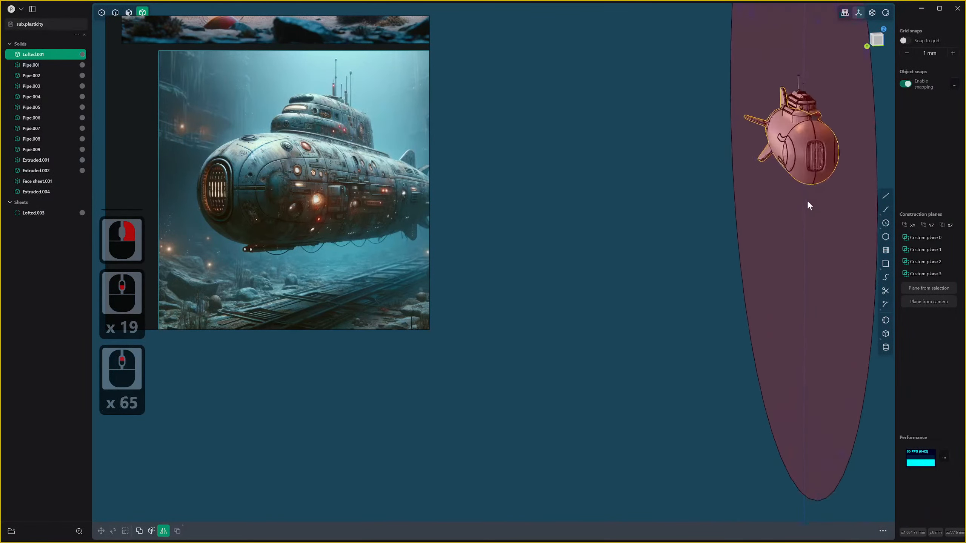
Examine the bulb outline grooves along the hull's side and compare the bow with the reference image.
{"action": "middle_click_drag", "start_coordinate": [806, 199], "coordinate": [741, 265]}
{"action": "scroll", "coordinate": [768, 145], "scroll_direction": "up", "scroll_amount": 20}
{"action": "scroll", "coordinate": [725, 166], "scroll_direction": "down", "scroll_amount": 18}
{"action": "scroll", "coordinate": [699, 264], "scroll_direction": "down", "scroll_amount": 19}
{"action": "scroll", "coordinate": [684, 262], "scroll_direction": "down", "scroll_amount": 2, "text": "shift"}
{"action": "middle_click_drag", "start_coordinate": [660, 262], "coordinate": [691, 282], "text": "shift"}
{"action": "scroll", "coordinate": [707, 244], "scroll_direction": "up", "scroll_amount": 20}
{"action": "scroll", "coordinate": [705, 249], "scroll_direction": "up", "scroll_amount": 10, "text": "shift"}
{"action": "scroll", "coordinate": [685, 302], "scroll_direction": "up", "scroll_amount": 3, "text": "shift"}
{"action": "scroll", "coordinate": [665, 216], "scroll_direction": "up", "scroll_amount": 6}
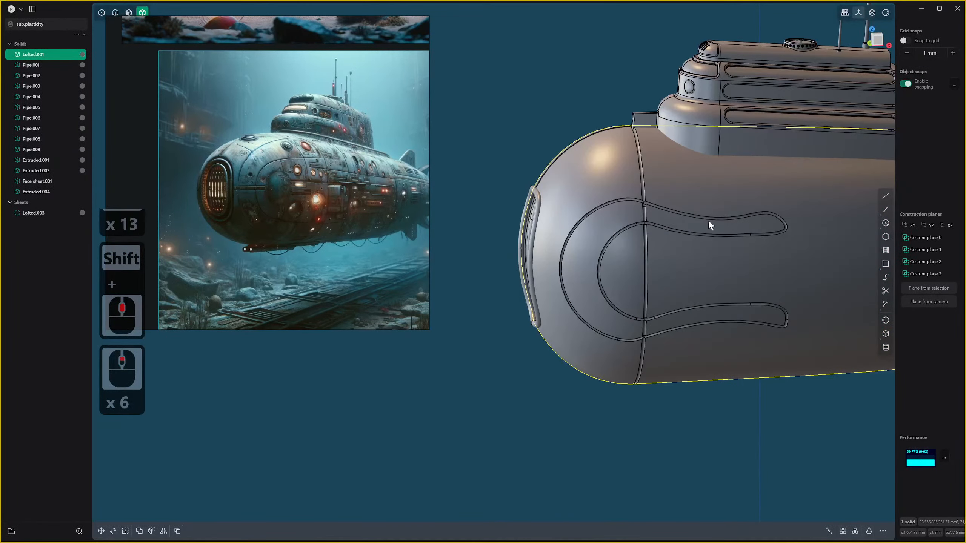
{"action": "scroll", "coordinate": [704, 221], "scroll_direction": "up", "scroll_amount": 1, "text": "shift"}
{"action": "middle_click_drag", "start_coordinate": [677, 220], "coordinate": [679, 257], "text": "shift"}
{"action": "scroll", "coordinate": [272, 153], "scroll_direction": "up", "scroll_amount": 5}
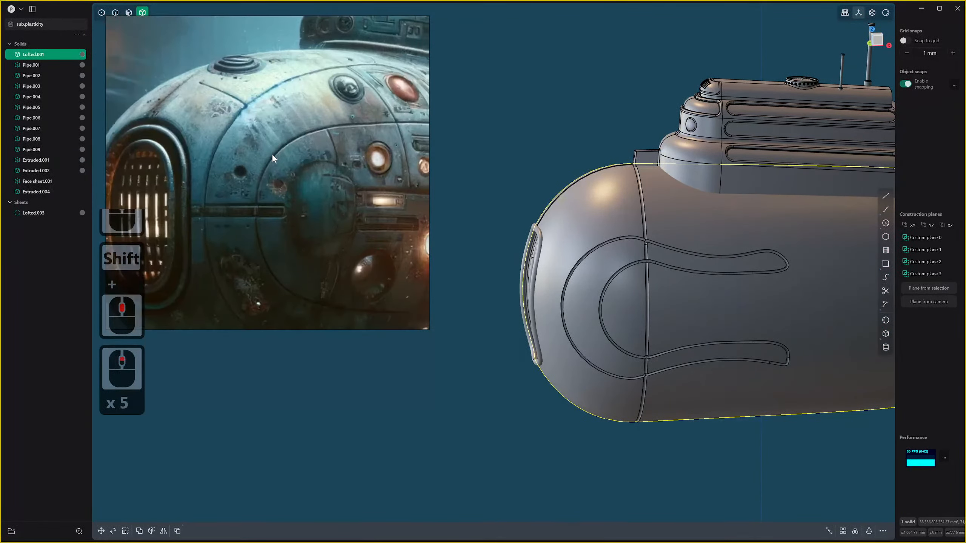
{"action": "scroll", "coordinate": [272, 154], "scroll_direction": "down", "scroll_amount": 3}
{"action": "scroll", "coordinate": [643, 269], "scroll_direction": "down", "scroll_amount": 3}
{"action": "scroll", "coordinate": [643, 265], "scroll_direction": "down", "scroll_amount": 5}
{"action": "middle_click_drag", "start_coordinate": [643, 266], "coordinate": [557, 274], "text": "shift"}
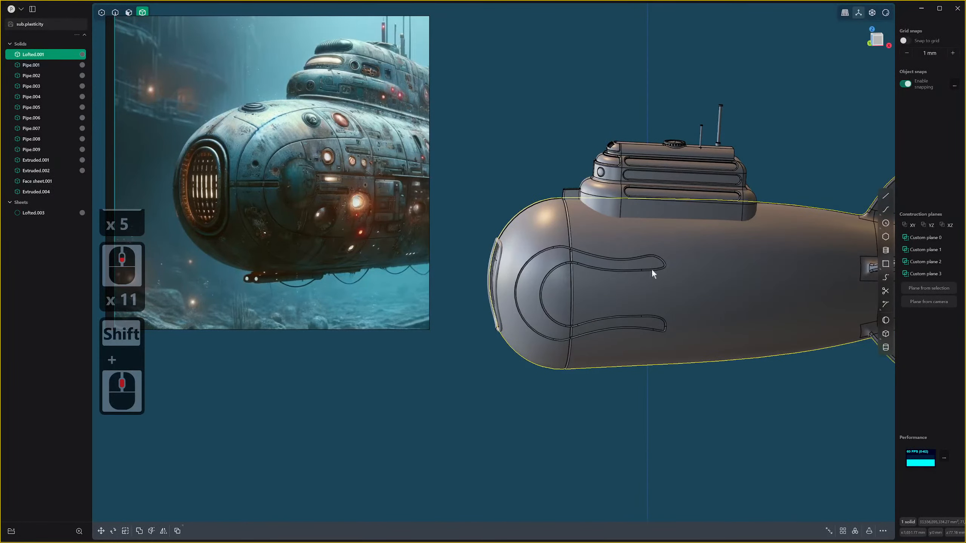
{"action": "middle_click_drag", "start_coordinate": [651, 269], "coordinate": [664, 325], "text": "shift"}
{"action": "scroll", "coordinate": [562, 327], "scroll_direction": "up", "scroll_amount": 6}
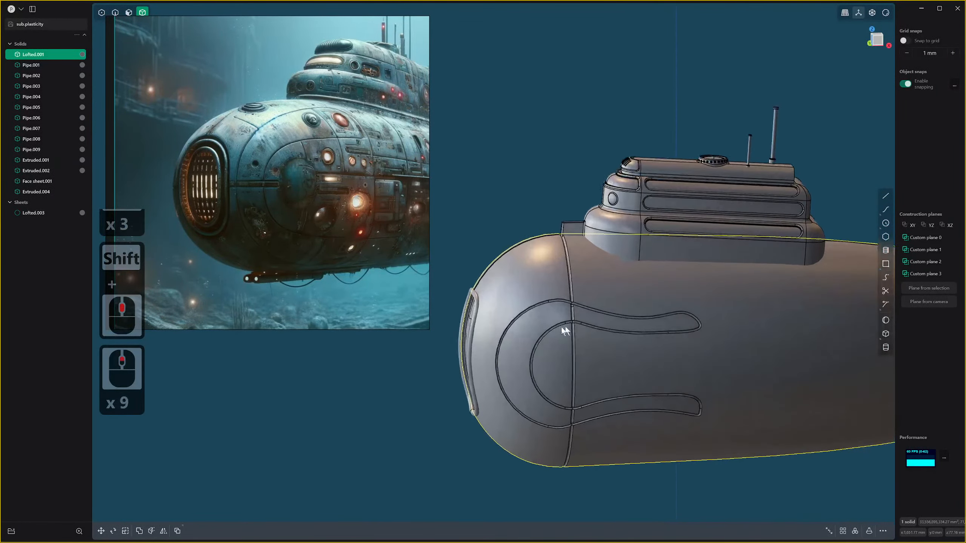
{"action": "middle_click_drag", "start_coordinate": [561, 327], "coordinate": [566, 356], "text": "shift"}
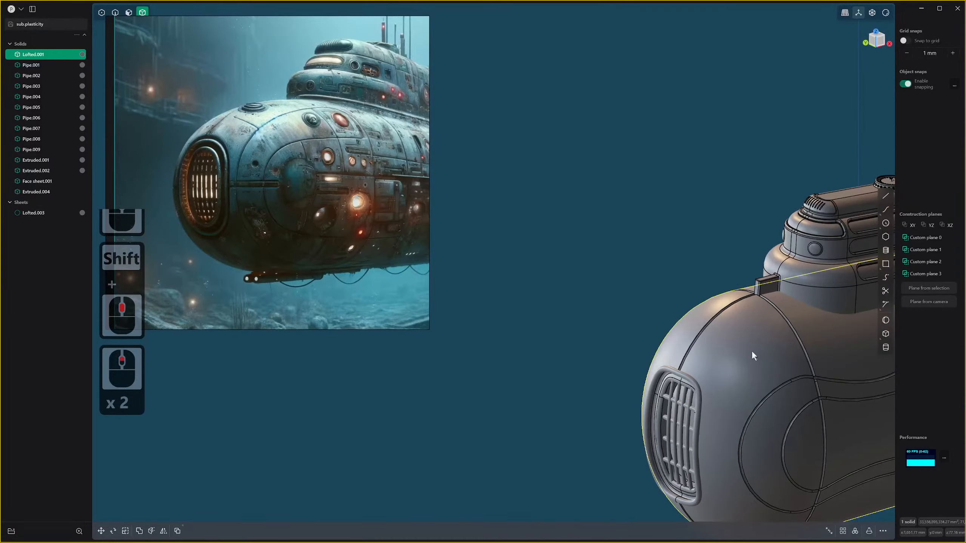
Place a sphere of about 269 mm radius on the upper bow face beside the centreline seam, as a union with the hull.
{"action": "middle_click_drag", "start_coordinate": [751, 351], "coordinate": [779, 367]}
{"action": "middle_click_drag", "start_coordinate": [779, 367], "coordinate": [715, 380], "text": "shift"}
{"action": "middle_click_drag", "start_coordinate": [715, 380], "coordinate": [576, 371], "text": "shift"}
{"action": "middle_click_drag", "start_coordinate": [576, 371], "coordinate": [665, 381]}
{"action": "middle_click_drag", "start_coordinate": [834, 377], "coordinate": [648, 359], "text": "shift"}
{"action": "middle_click_drag", "start_coordinate": [543, 354], "coordinate": [764, 412], "text": "shift"}
{"action": "scroll", "coordinate": [597, 348], "scroll_direction": "up", "scroll_amount": 3}
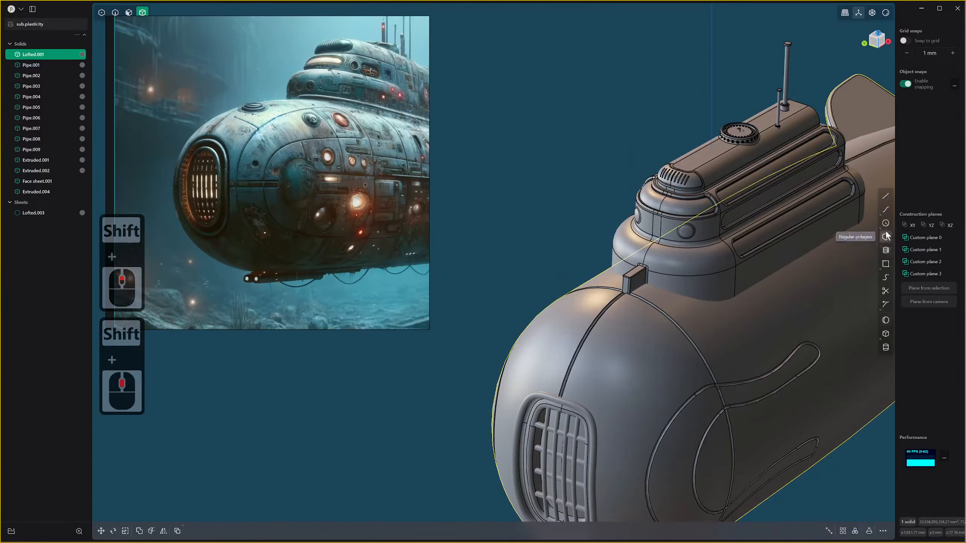
{"action": "left_click", "coordinate": [885, 320]}
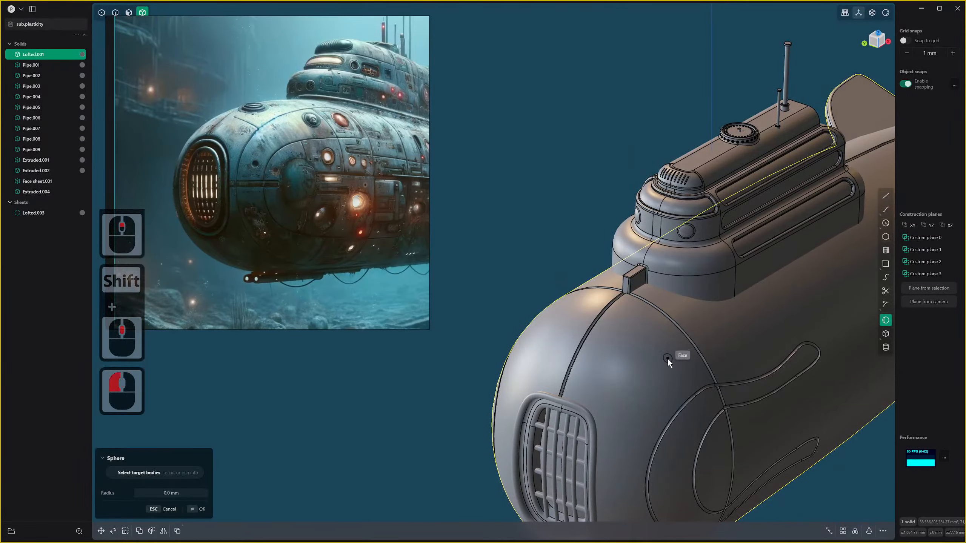
{"action": "left_click", "coordinate": [626, 354]}
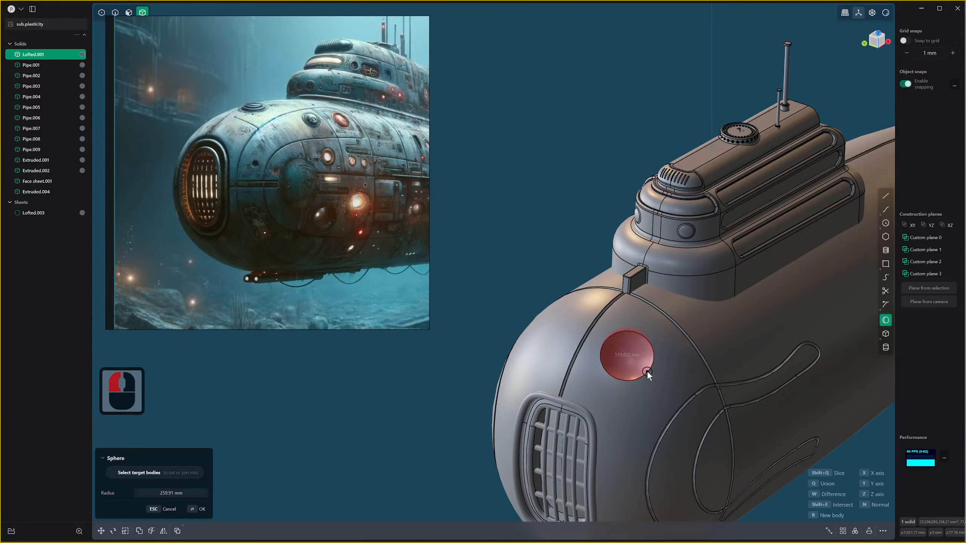
{"action": "key", "text": "q"}
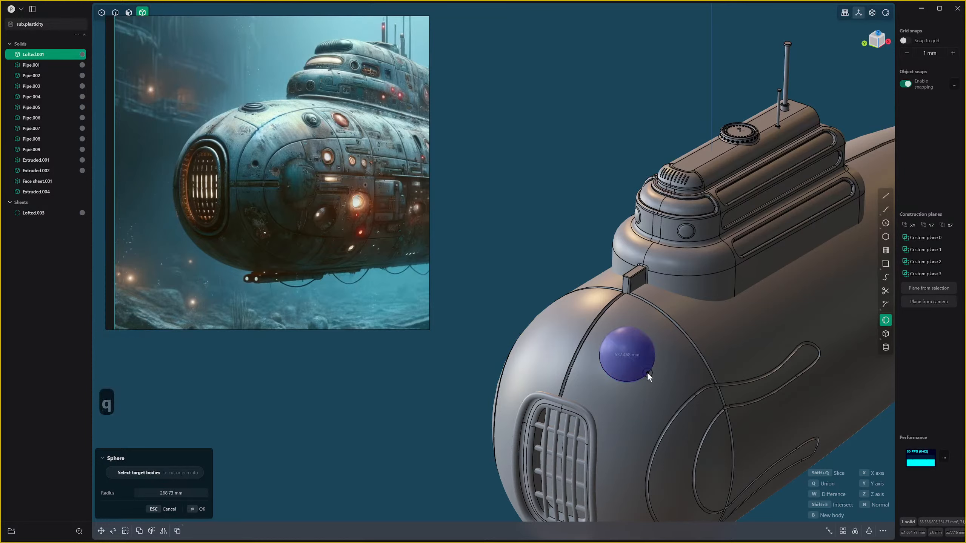
{"action": "left_click", "coordinate": [647, 373]}
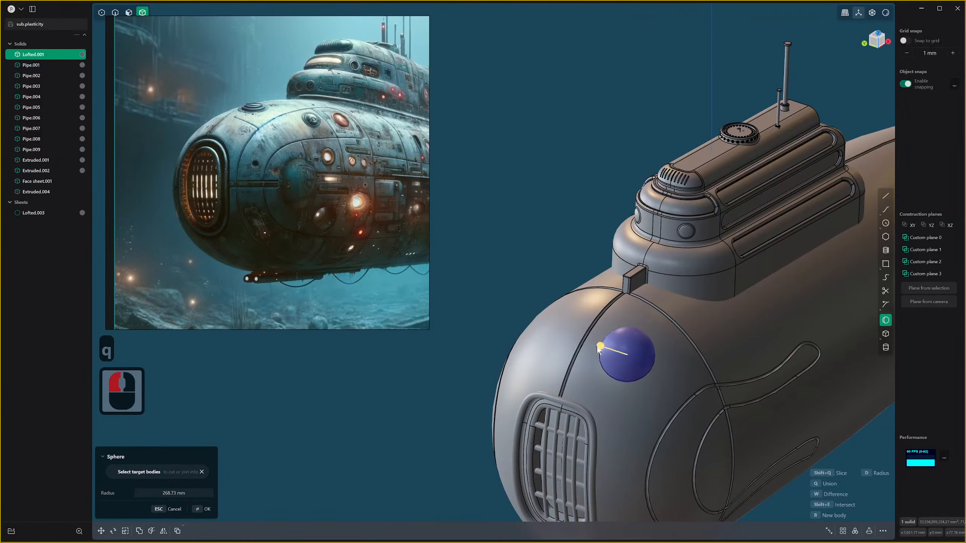
Resize the sphere on the upper bow to a radius of about 208 mm and create it as a new body.
{"action": "left_click_drag", "start_coordinate": [600, 346], "coordinate": [601, 350]}
{"action": "middle_click_drag", "start_coordinate": [604, 352], "coordinate": [638, 290]}
{"action": "key", "text": "b"}
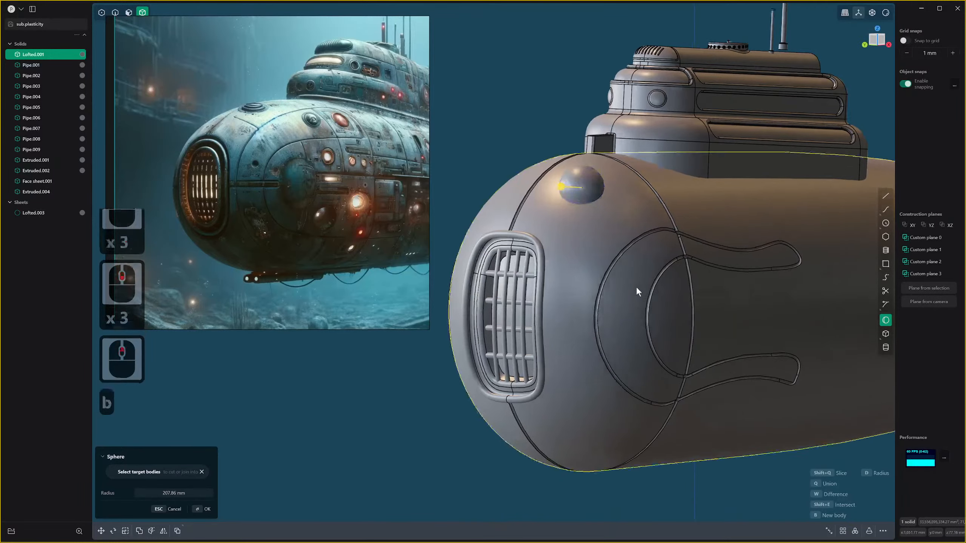
{"action": "scroll", "coordinate": [607, 226], "scroll_direction": "up", "scroll_amount": 4}
{"action": "left_click", "coordinate": [602, 227]}
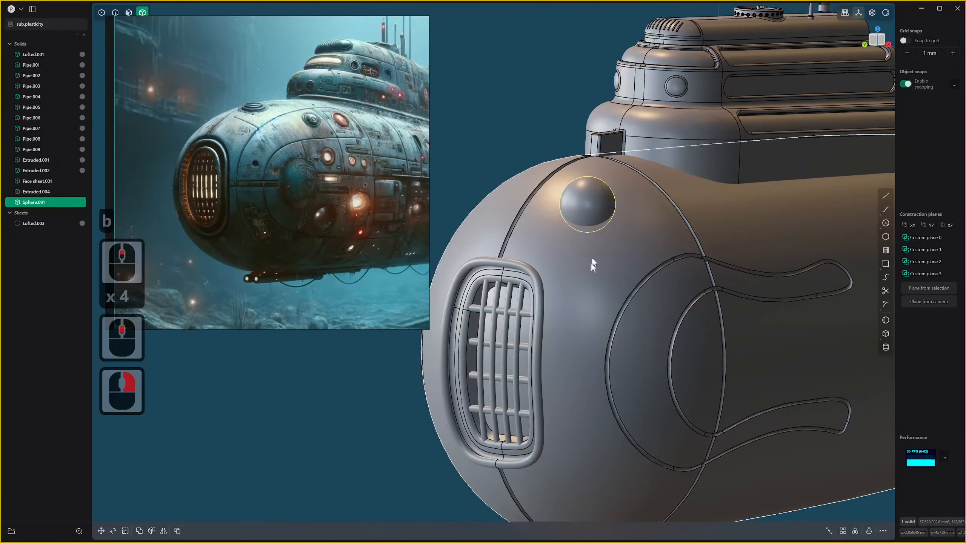
Try to scale the sphere along the Z axis and undo the sphere on the upper bow.
{"action": "key", "text": "s"}
{"action": "key", "text": "z"}
{"action": "key", "text": "Escape"}
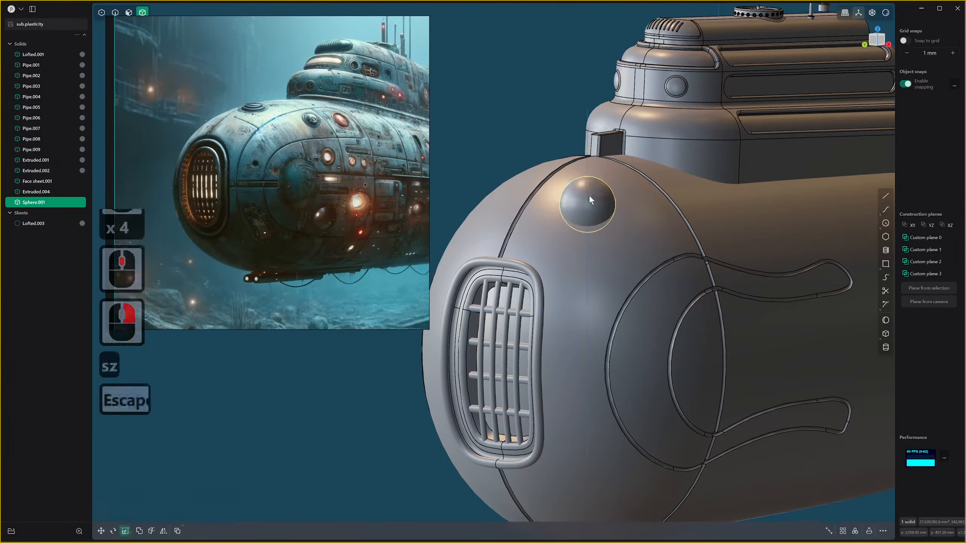
{"action": "middle_click_drag", "start_coordinate": [589, 195], "coordinate": [608, 236]}
{"action": "key", "text": "ctrl+z"}
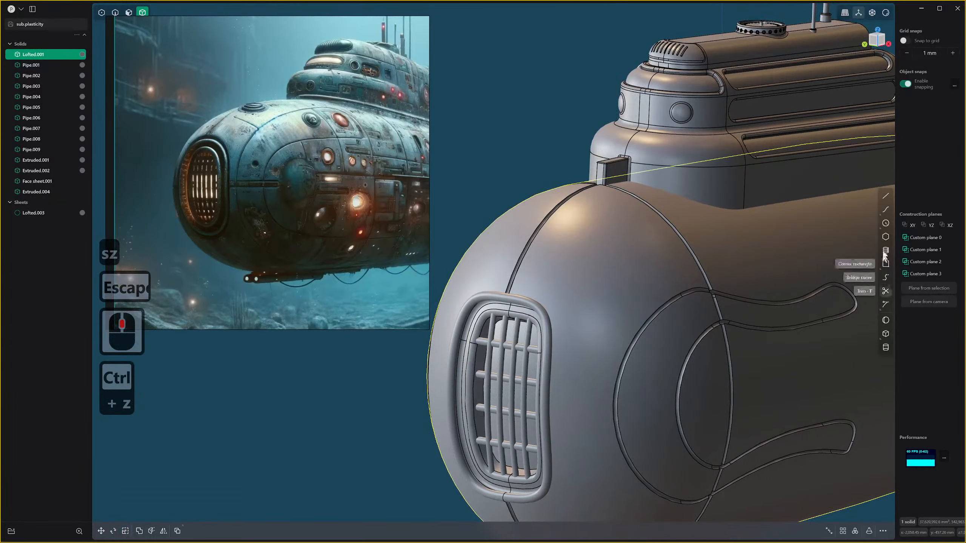
Cut a spherical recess of about 276 mm radius into the upper bow face beside the centreline seam.
{"action": "left_click", "coordinate": [885, 320]}
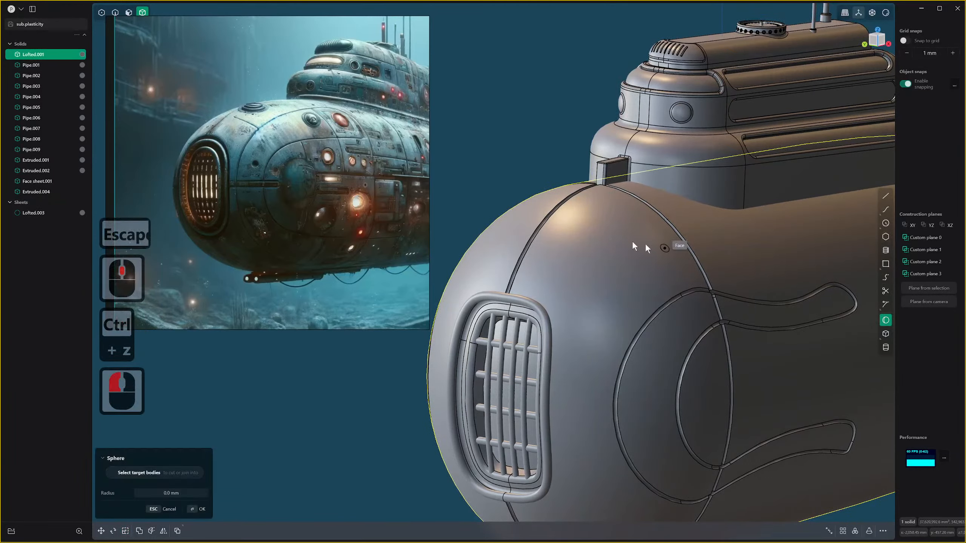
{"action": "left_click", "coordinate": [602, 236]}
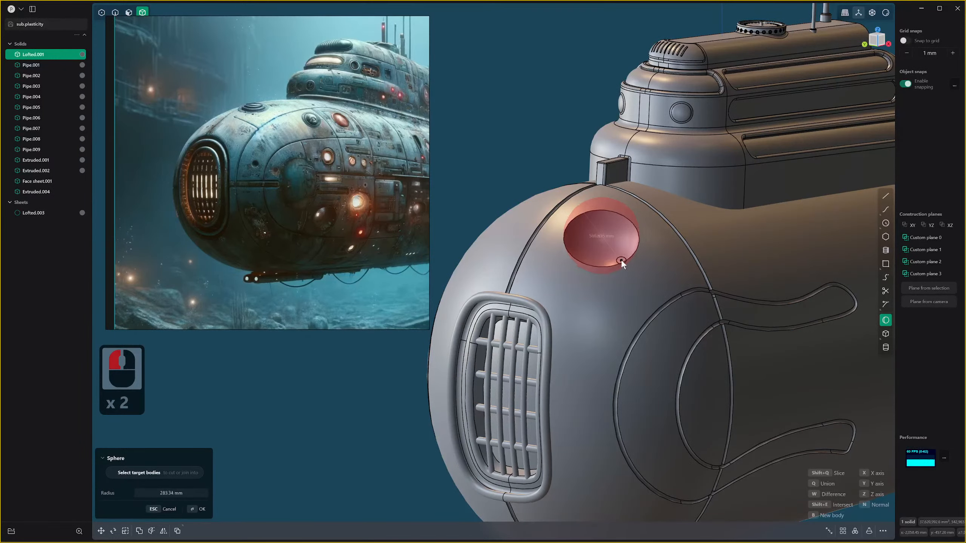
{"action": "left_click", "coordinate": [620, 259]}
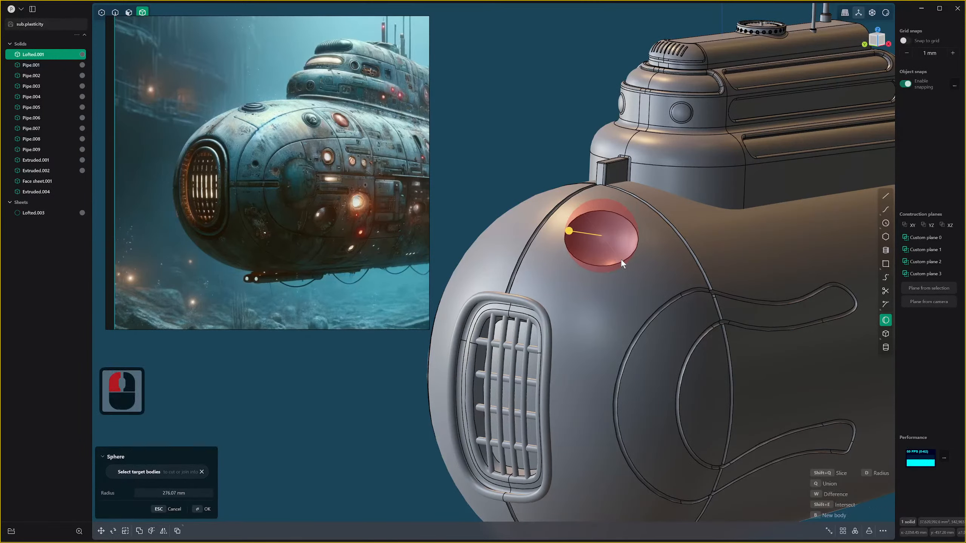
{"action": "right_click", "coordinate": [620, 260]}
{"action": "middle_click_drag", "start_coordinate": [610, 260], "coordinate": [614, 273]}
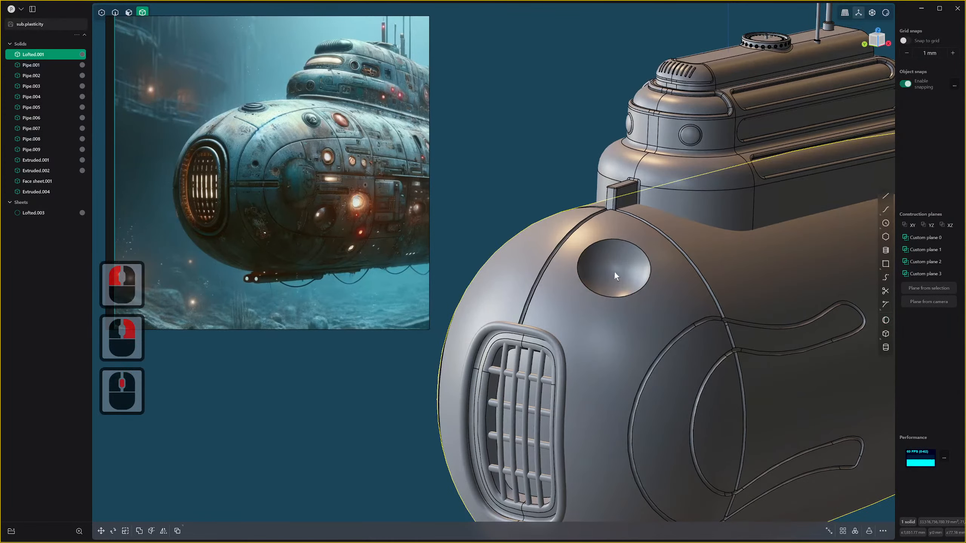
Fillet the circular rim edge of the spherical recess on the upper bow.
{"action": "key", "text": "2"}
{"action": "mouse_move", "coordinate": [623, 247]}
{"action": "left_mouse_down"}
{"action": "mouse_move", "coordinate": [626, 238]}
{"action": "mouse_move", "coordinate": [638, 250]}
{"action": "left_mouse_up"}
{"action": "left_click", "coordinate": [625, 243]}
{"action": "key", "text": "ctrl+z"}
{"action": "right_click", "coordinate": [637, 250]}
{"action": "scroll", "coordinate": [642, 255], "scroll_direction": "down", "scroll_amount": 20}
{"action": "middle_click_drag", "start_coordinate": [648, 263], "coordinate": [694, 258]}
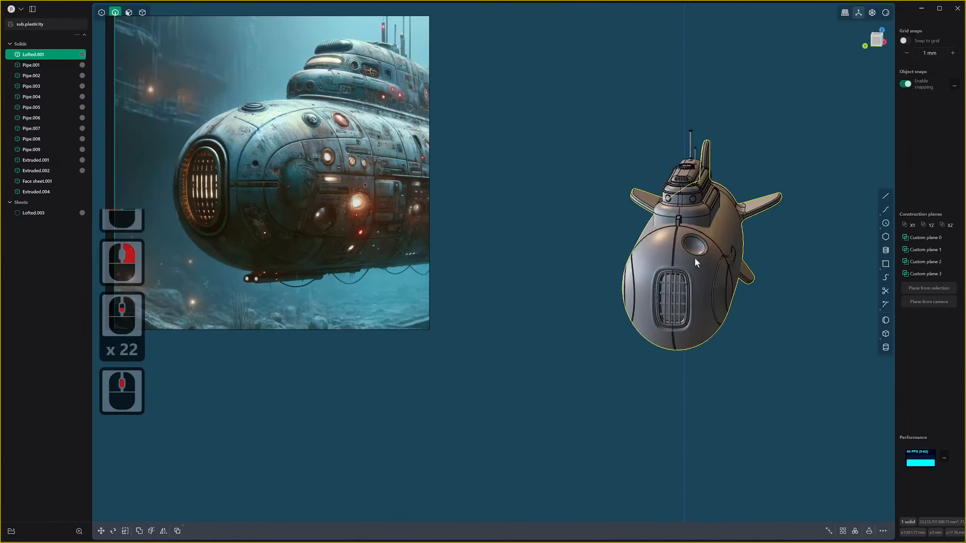
{"action": "scroll", "coordinate": [694, 257], "scroll_direction": "up", "scroll_amount": 20}
{"action": "scroll", "coordinate": [694, 258], "scroll_direction": "up", "scroll_amount": 7, "text": "shift"}
{"action": "scroll", "coordinate": [688, 294], "scroll_direction": "up", "scroll_amount": 3, "text": "shift"}
{"action": "scroll", "coordinate": [684, 293], "scroll_direction": "up", "scroll_amount": 4}
{"action": "middle_click_drag", "start_coordinate": [679, 293], "coordinate": [648, 349]}
{"action": "key", "text": "3"}
{"action": "left_click", "coordinate": [645, 334]}
{"action": "key", "text": "o"}
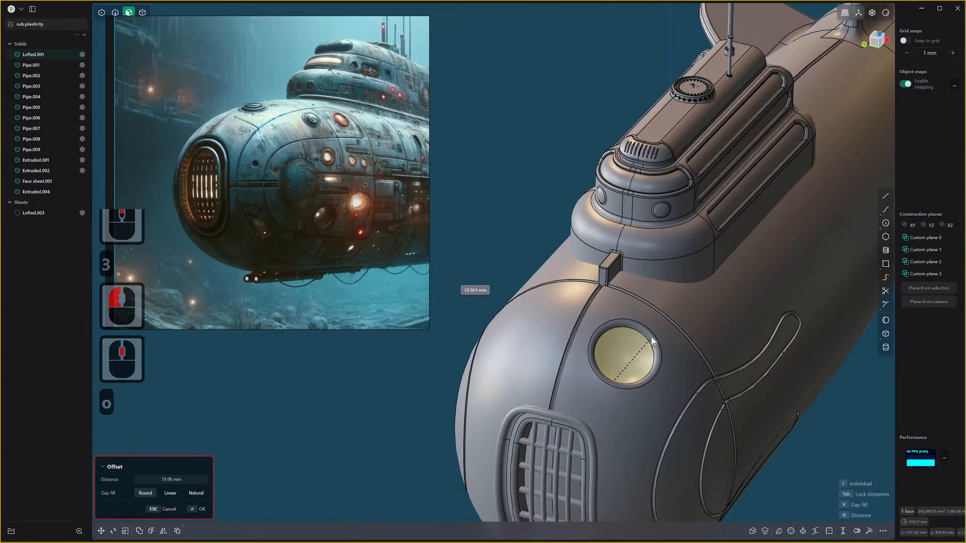
{"action": "key", "text": "Escape"}
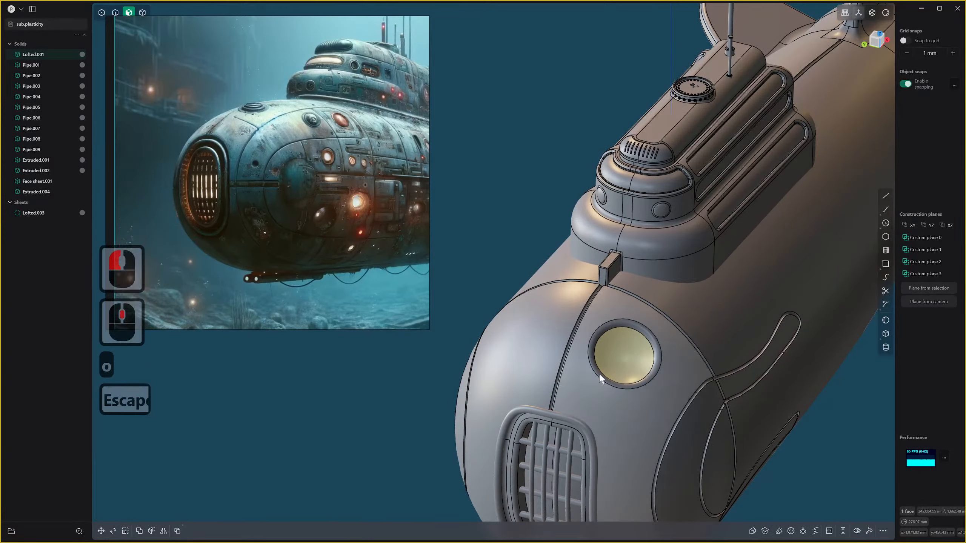
Delete the inner face of the bow recess and patch the open circular hole along its rim edge.
{"action": "left_click", "coordinate": [640, 354]}
{"action": "key", "text": "x"}
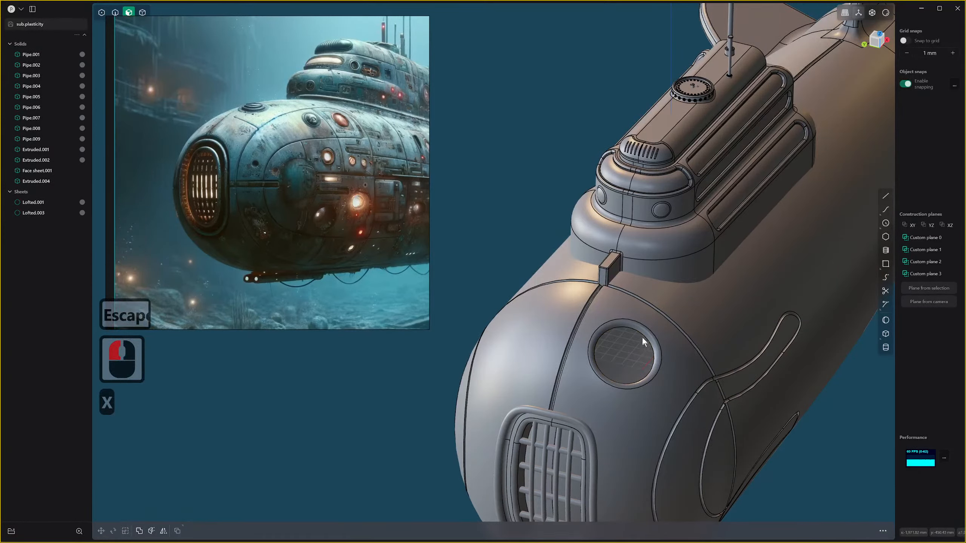
{"action": "key", "text": "2"}
{"action": "left_click", "coordinate": [640, 333]}
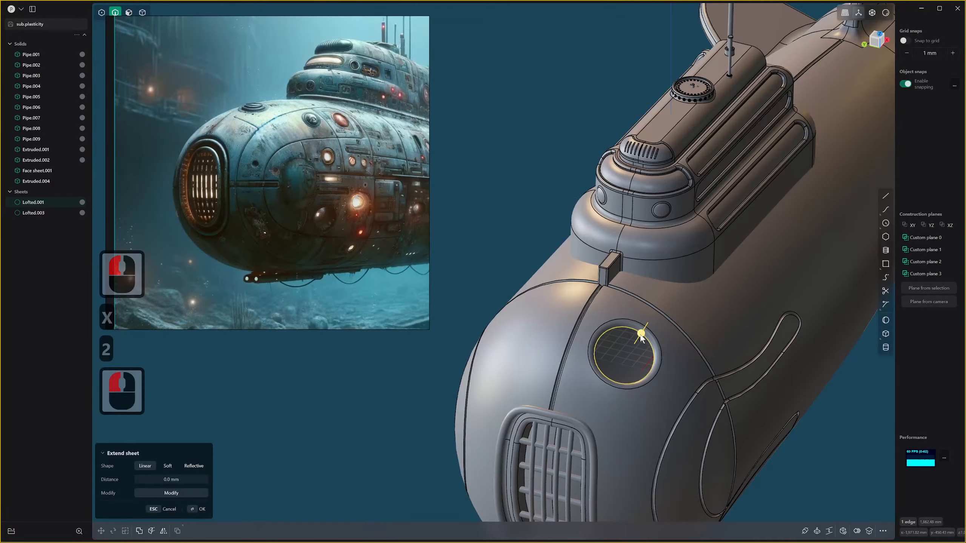
{"action": "key", "text": "alt+f"}
{"action": "scroll", "coordinate": [641, 340], "scroll_direction": "up", "scroll_amount": 2}
{"action": "key", "text": "Tab"}
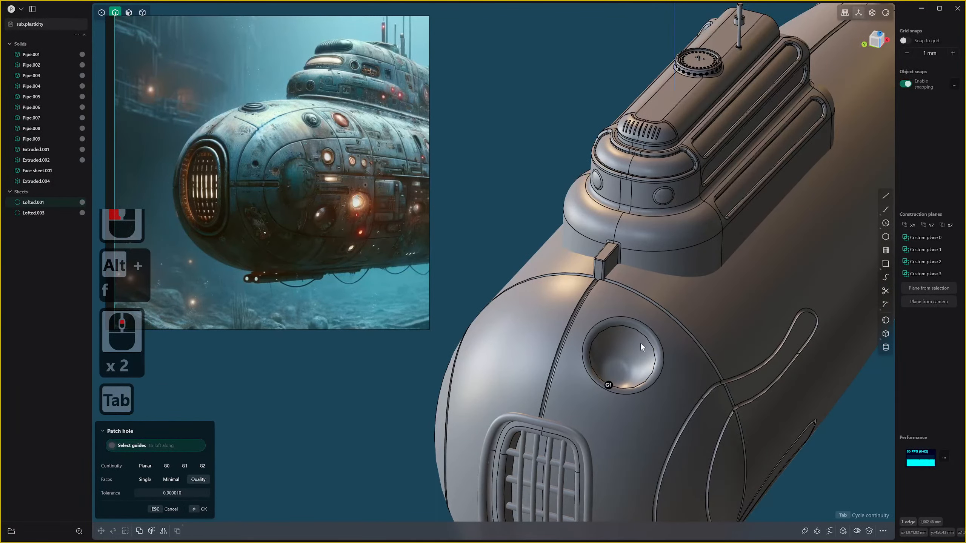
{"action": "scroll", "coordinate": [635, 312], "scroll_direction": "up", "scroll_amount": 3}
{"action": "key", "text": "Tab"}
{"action": "key", "text": "Tab"}
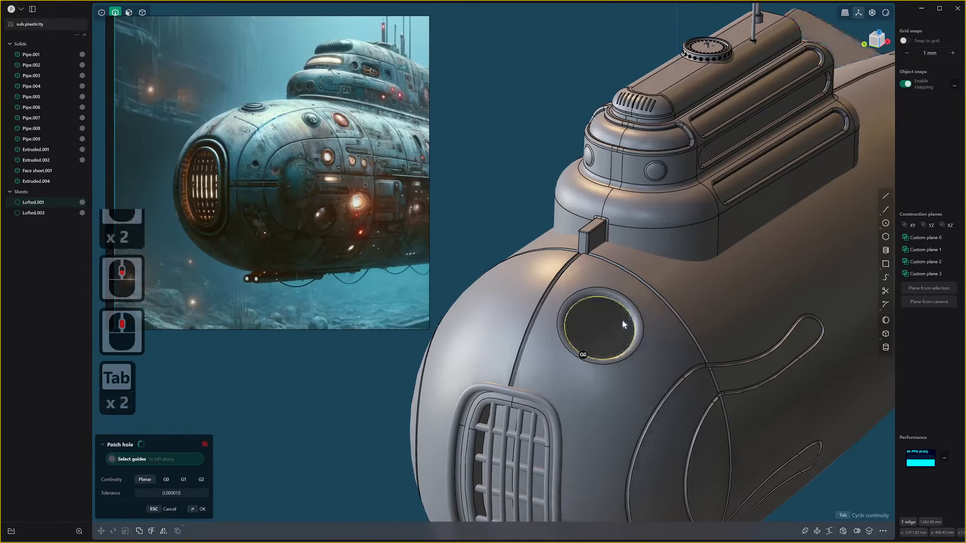
{"action": "key", "text": "Tab"}
{"action": "right_click", "coordinate": [619, 318]}
Examine the bow recess, the hull sides and the front grille from several angles against the reference image.
{"action": "scroll", "coordinate": [619, 319], "scroll_direction": "down", "scroll_amount": 11}
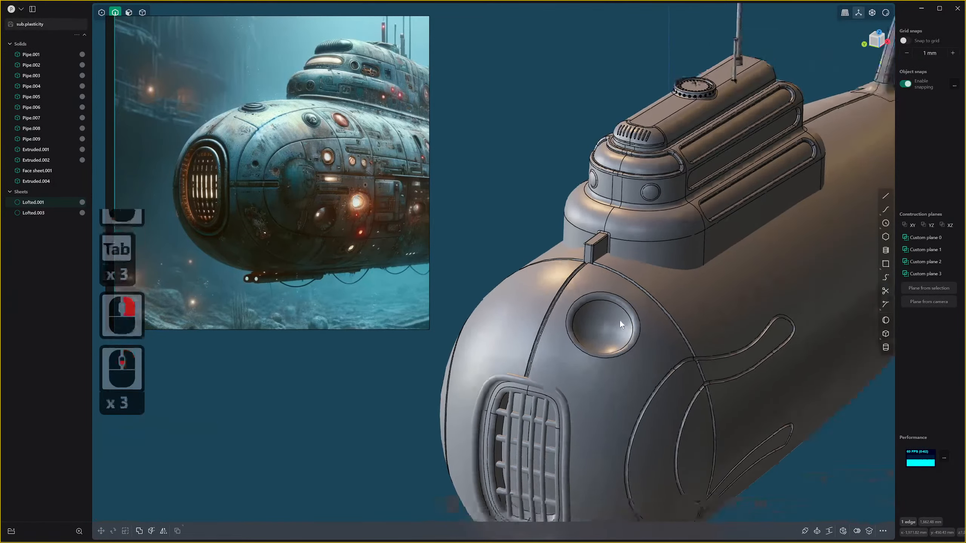
{"action": "middle_click_drag", "start_coordinate": [619, 318], "coordinate": [646, 251]}
{"action": "left_click", "coordinate": [664, 218]}
{"action": "scroll", "coordinate": [771, 331], "scroll_direction": "down", "scroll_amount": 16}
{"action": "middle_click_drag", "start_coordinate": [771, 332], "coordinate": [594, 295]}
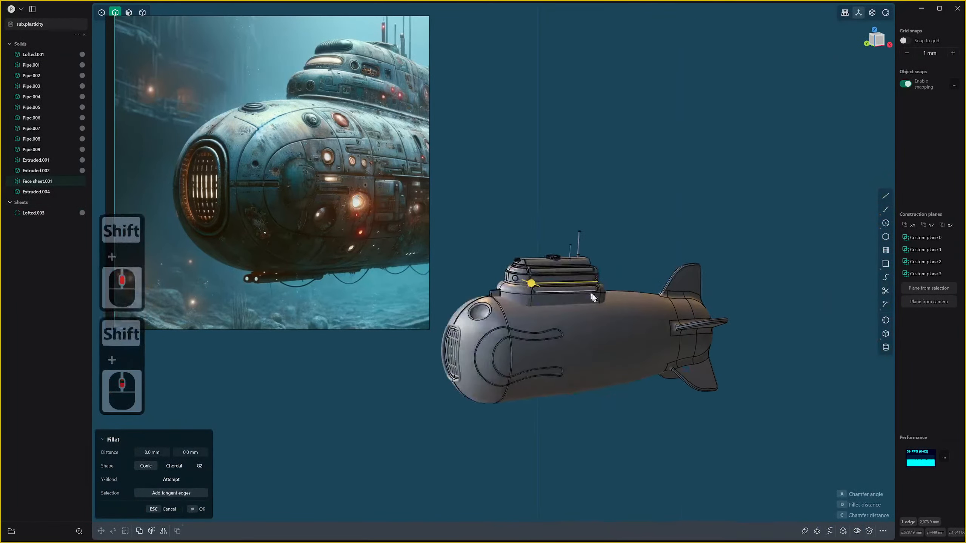
{"action": "scroll", "coordinate": [545, 315], "scroll_direction": "up", "scroll_amount": 10}
{"action": "scroll", "coordinate": [507, 321], "scroll_direction": "up", "scroll_amount": 7, "text": "shift"}
{"action": "middle_click_drag", "start_coordinate": [508, 322], "coordinate": [589, 348], "text": "shift"}
{"action": "scroll", "coordinate": [569, 334], "scroll_direction": "up", "scroll_amount": 5}
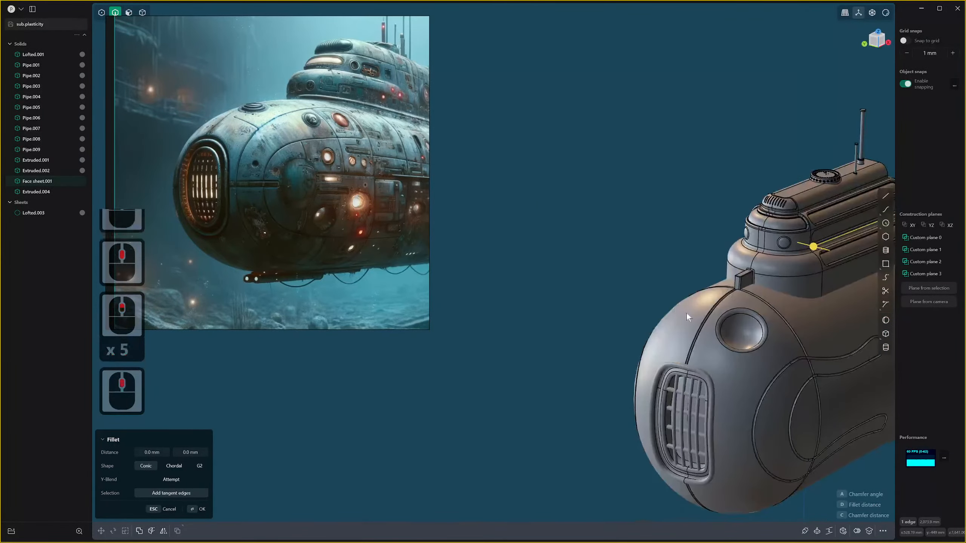
{"action": "middle_click_drag", "start_coordinate": [769, 197], "coordinate": [633, 346], "text": "shift"}
{"action": "scroll", "coordinate": [683, 250], "scroll_direction": "up", "scroll_amount": 20}
{"action": "scroll", "coordinate": [675, 259], "scroll_direction": "up", "scroll_amount": 10, "text": "shift"}
{"action": "scroll", "coordinate": [580, 328], "scroll_direction": "up", "scroll_amount": 2}
{"action": "scroll", "coordinate": [580, 327], "scroll_direction": "up", "scroll_amount": 16}
{"action": "scroll", "coordinate": [604, 318], "scroll_direction": "up", "scroll_amount": 2, "text": "shift"}
{"action": "scroll", "coordinate": [634, 347], "scroll_direction": "down", "scroll_amount": 9}
{"action": "middle_click_drag", "start_coordinate": [711, 340], "coordinate": [643, 334]}
{"action": "scroll", "coordinate": [669, 380], "scroll_direction": "down", "scroll_amount": 20}
{"action": "middle_click_drag", "start_coordinate": [643, 335], "coordinate": [651, 281], "text": "shift"}
{"action": "scroll", "coordinate": [650, 389], "scroll_direction": "down", "scroll_amount": 5, "text": "shift"}
{"action": "middle_click_drag", "start_coordinate": [616, 344], "coordinate": [700, 330]}
{"action": "scroll", "coordinate": [739, 332], "scroll_direction": "up", "scroll_amount": 13}
{"action": "scroll", "coordinate": [736, 324], "scroll_direction": "up", "scroll_amount": 20, "text": "shift"}
{"action": "scroll", "coordinate": [700, 330], "scroll_direction": "up", "scroll_amount": 3}
{"action": "scroll", "coordinate": [699, 324], "scroll_direction": "up", "scroll_amount": 9}
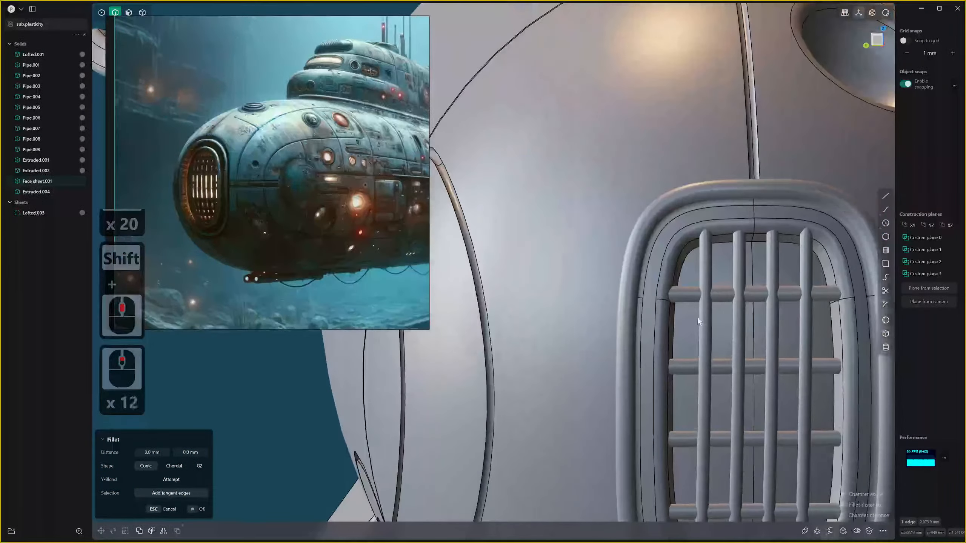
{"action": "scroll", "coordinate": [696, 316], "scroll_direction": "up", "scroll_amount": 1}
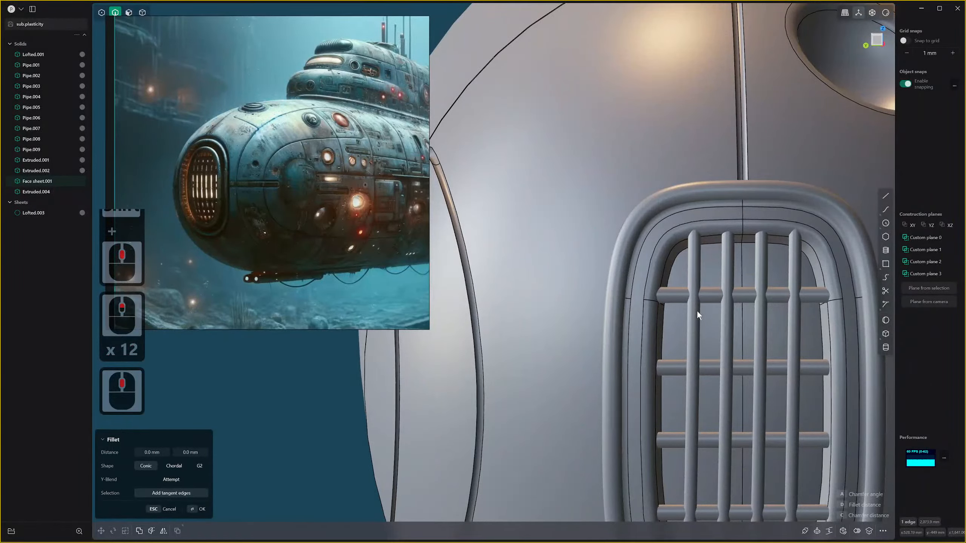
Select the four vertical and four horizontal bars of the front grille as solids.
{"action": "key", "text": "4"}
{"action": "left_click", "coordinate": [694, 295]}
{"action": "left_click", "coordinate": [727, 279], "text": "shift"}
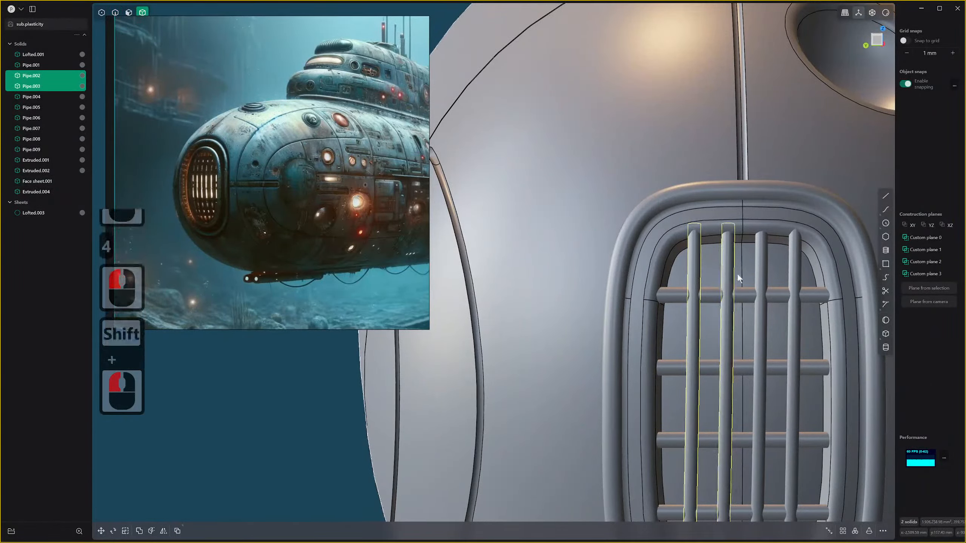
{"action": "left_click", "coordinate": [761, 265], "text": "shift"}
{"action": "left_click", "coordinate": [790, 267], "text": "shift"}
{"action": "left_click", "coordinate": [682, 295], "text": "shift"}
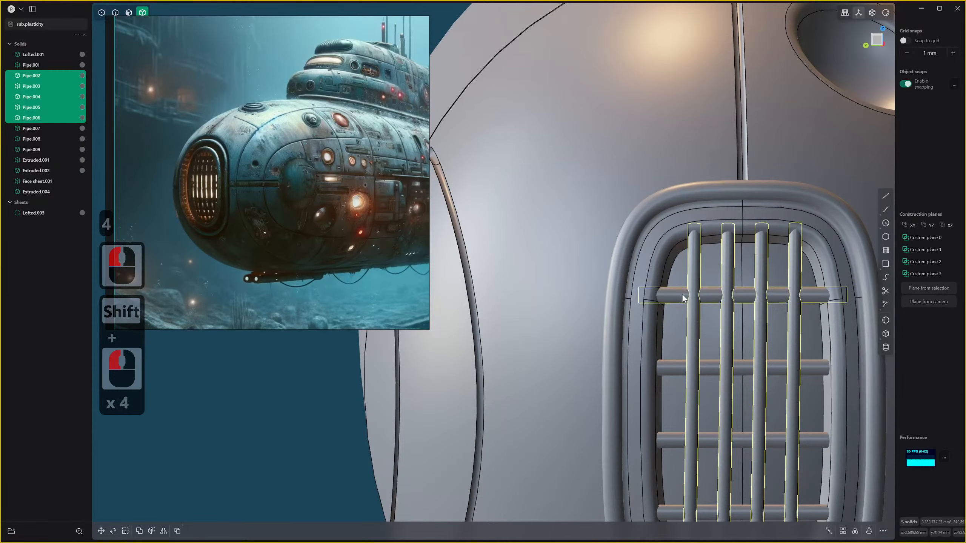
{"action": "left_click", "coordinate": [672, 368], "text": "shift"}
{"action": "scroll", "coordinate": [670, 435], "scroll_direction": "down", "scroll_amount": 3}
{"action": "middle_click_drag", "start_coordinate": [670, 435], "coordinate": [666, 356], "text": "shift"}
{"action": "left_click", "coordinate": [666, 366], "text": "shift"}
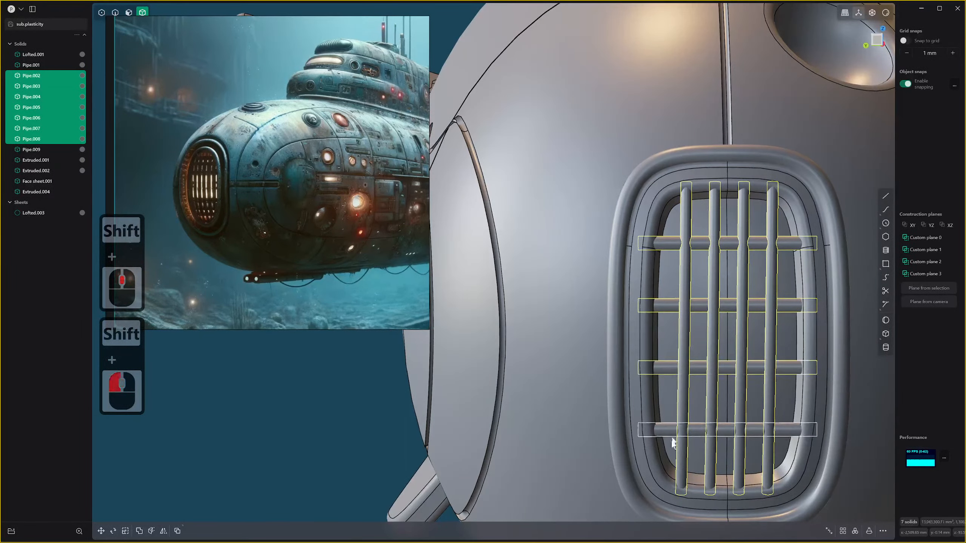
{"action": "left_click", "coordinate": [658, 426], "text": "shift"}
Try to unite the grille bars with the outer frame ring and undo adding the ring.
{"action": "key", "text": "q"}
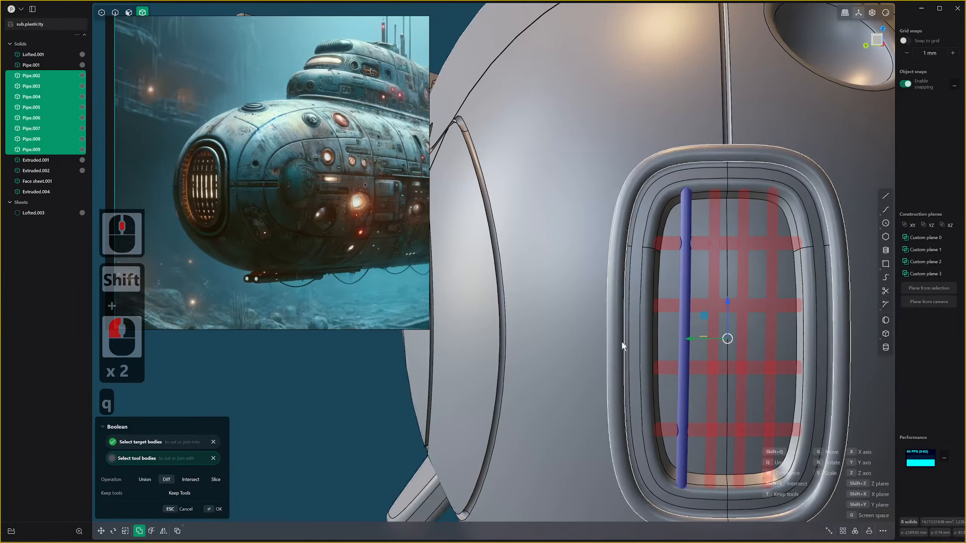
{"action": "key", "text": "q"}
{"action": "left_click", "coordinate": [616, 282], "text": "shift"}
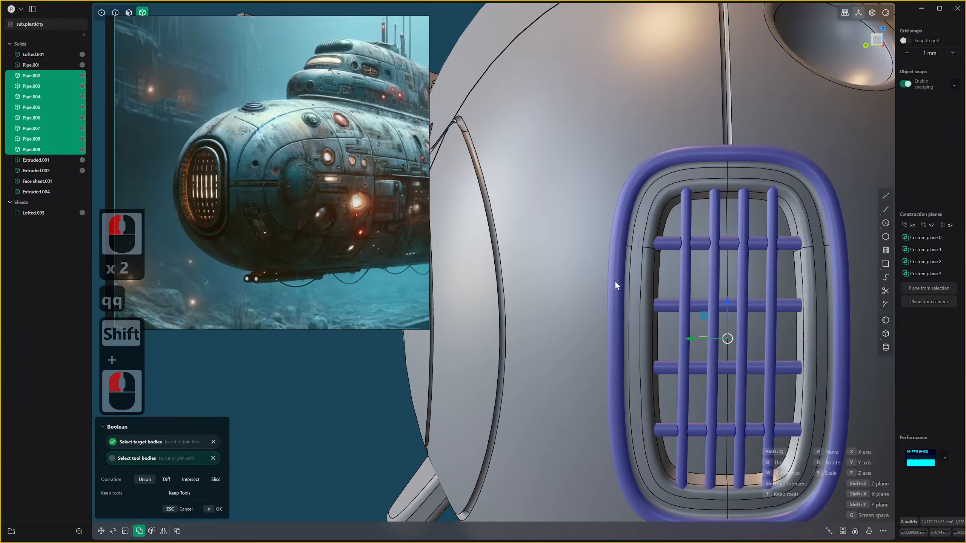
{"action": "key", "text": "ctrl+z"}
Add the hull to the selected grille bars and unite them all into one solid.
{"action": "left_click", "coordinate": [638, 281], "text": "shift"}
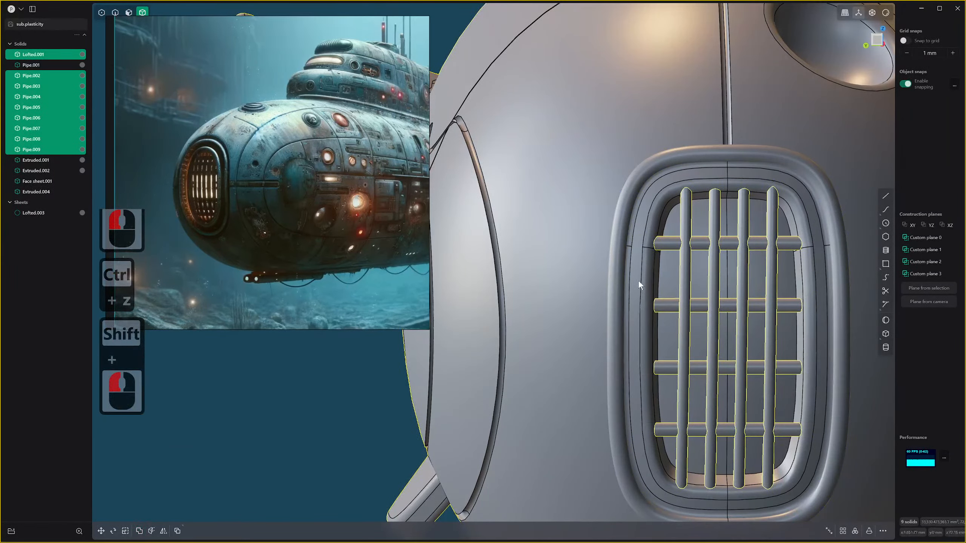
{"action": "key", "text": "Escape"}
{"action": "key", "text": "ctrl+z"}
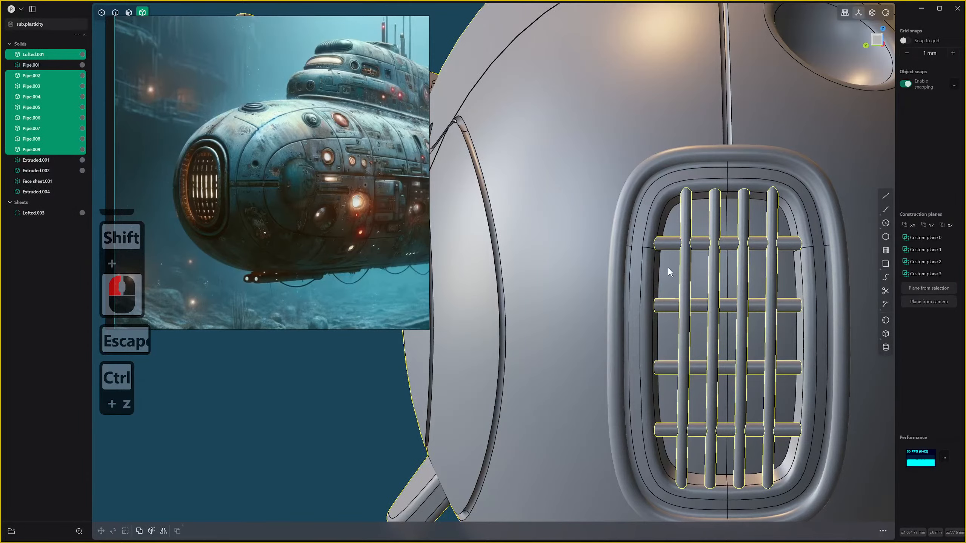
{"action": "key", "text": "q"}
{"action": "key", "text": "q"}
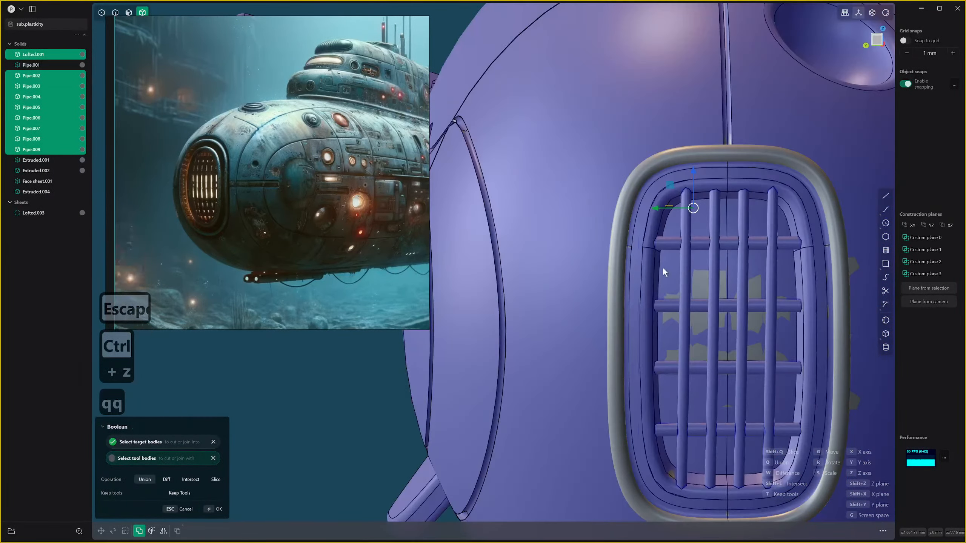
{"action": "scroll", "coordinate": [654, 265], "scroll_direction": "down", "scroll_amount": 20}
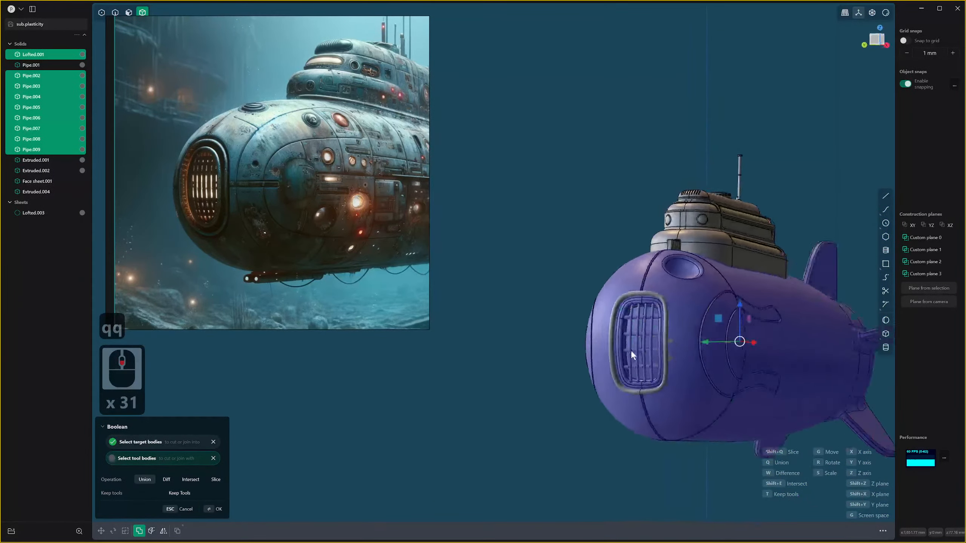
{"action": "right_click", "coordinate": [697, 410]}
Start a fillet on the edges where the vertical bars' upper ends and the top horizontal bar meet the grille opening.
{"action": "scroll", "coordinate": [695, 414], "scroll_direction": "up", "scroll_amount": 20}
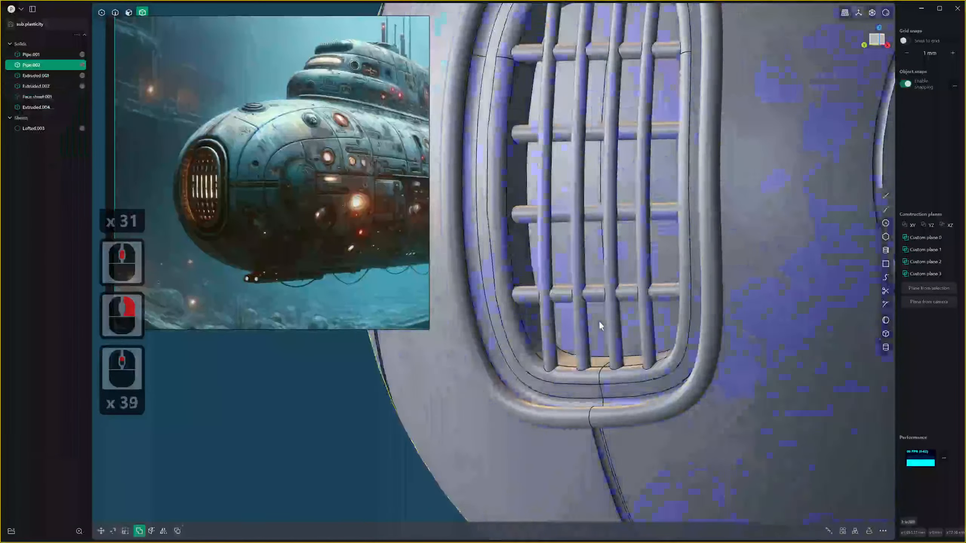
{"action": "scroll", "coordinate": [604, 423], "scroll_direction": "down", "scroll_amount": 2}
{"action": "scroll", "coordinate": [603, 422], "scroll_direction": "up", "scroll_amount": 3}
{"action": "middle_click_drag", "start_coordinate": [603, 423], "coordinate": [648, 208]}
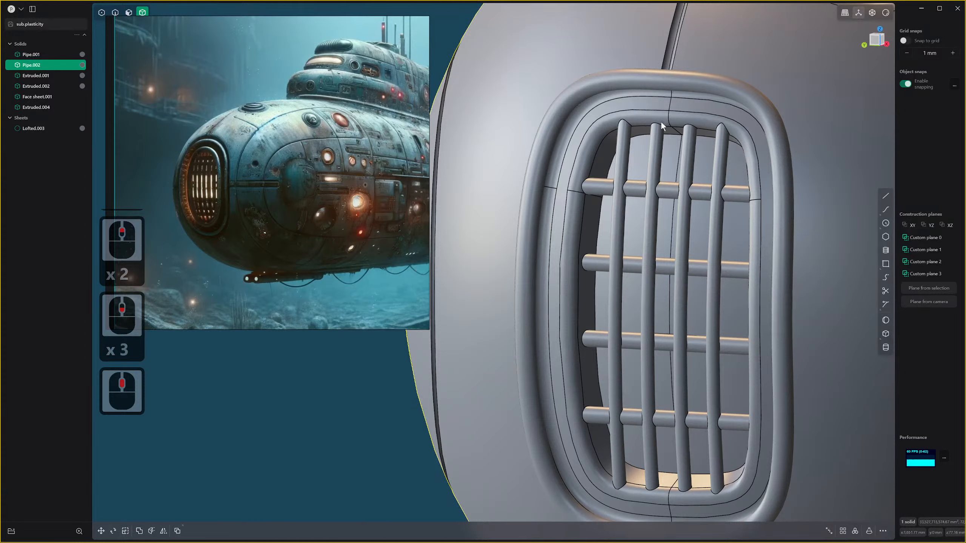
{"action": "key", "text": "3"}
{"action": "key", "text": "2"}
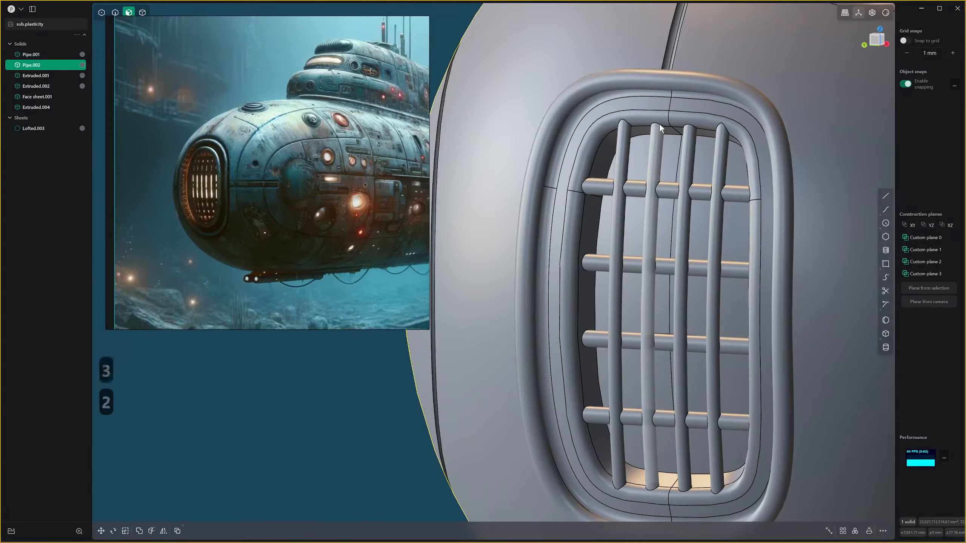
{"action": "left_click", "coordinate": [634, 118]}
{"action": "key", "text": "f"}
{"action": "left_click", "coordinate": [657, 124], "text": "shift"}
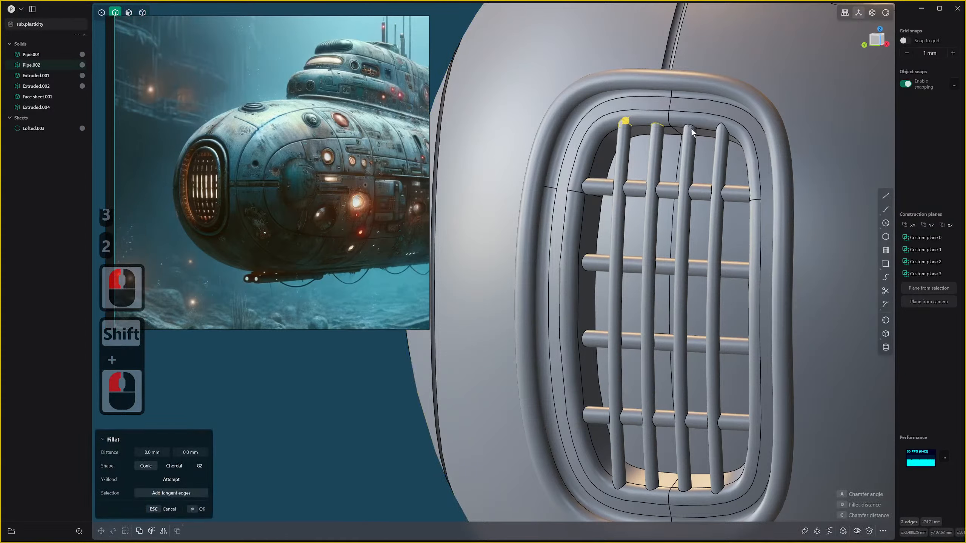
{"action": "left_click", "coordinate": [688, 126], "text": "shift"}
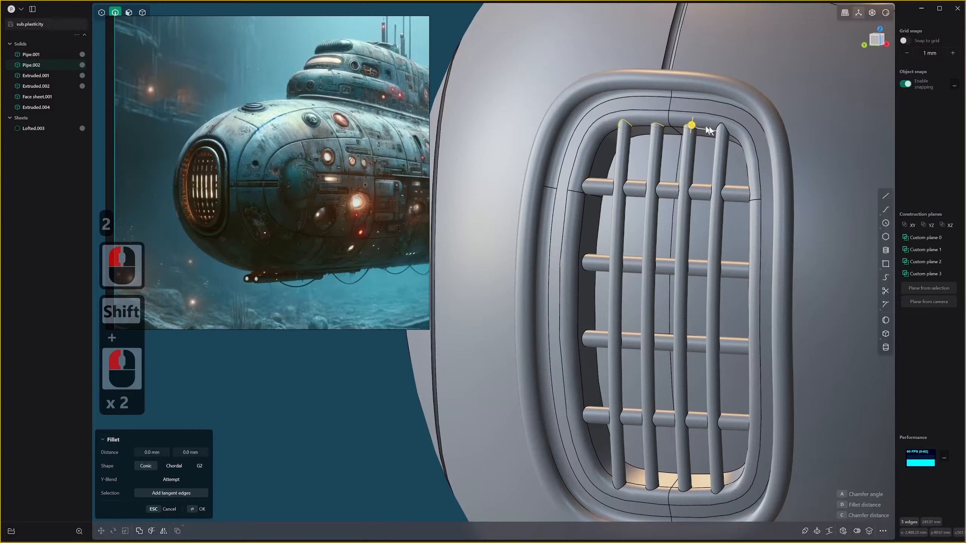
{"action": "left_click", "coordinate": [587, 185], "text": "shift"}
{"action": "middle_click_drag", "start_coordinate": [734, 198], "coordinate": [682, 193]}
{"action": "middle_click_drag", "start_coordinate": [808, 211], "coordinate": [752, 205], "text": "shift"}
{"action": "left_click", "coordinate": [751, 205], "text": "shift"}
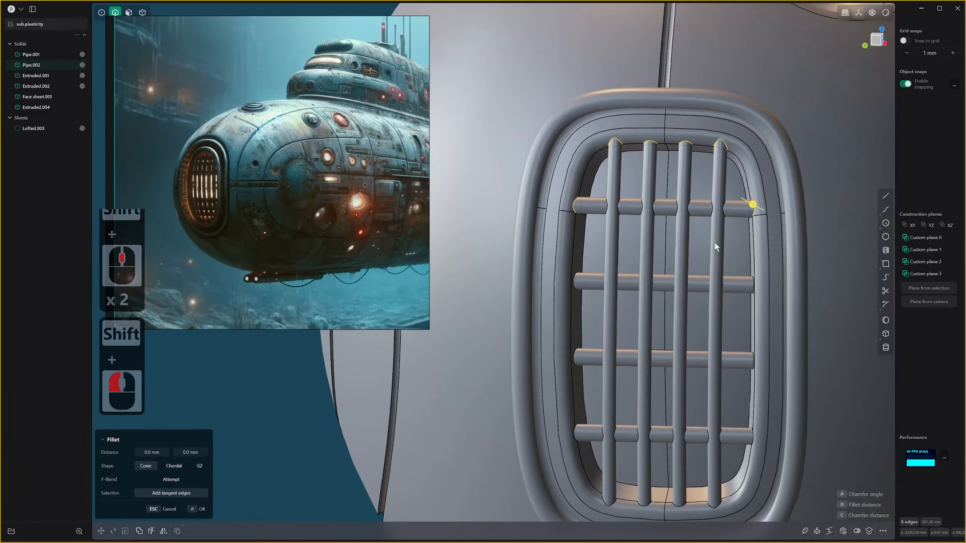
Add the end edges of the three lower horizontal bars and the lower ends of the four vertical bars to the fillet.
{"action": "left_click", "coordinate": [577, 284], "text": "shift"}
{"action": "left_click", "coordinate": [573, 351], "text": "shift"}
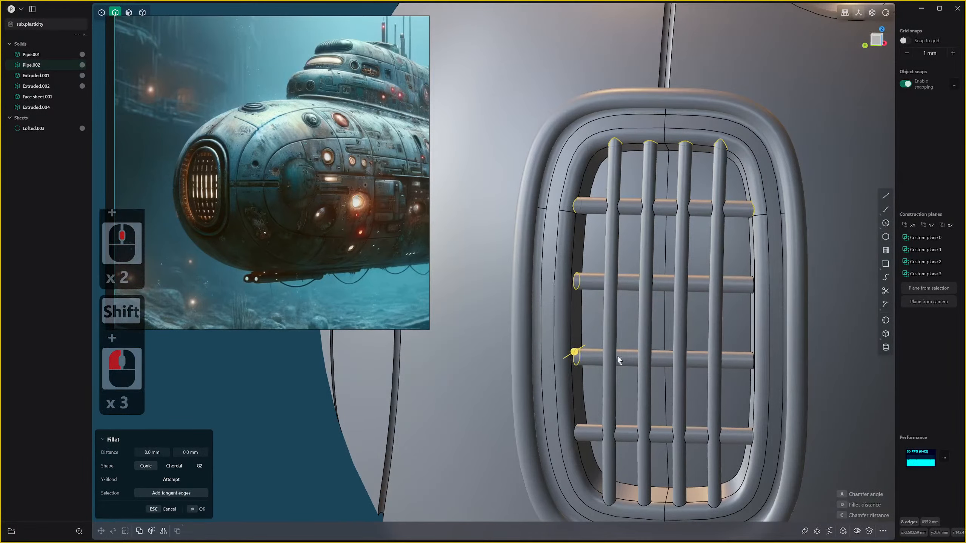
{"action": "left_click", "coordinate": [753, 361], "text": "shift"}
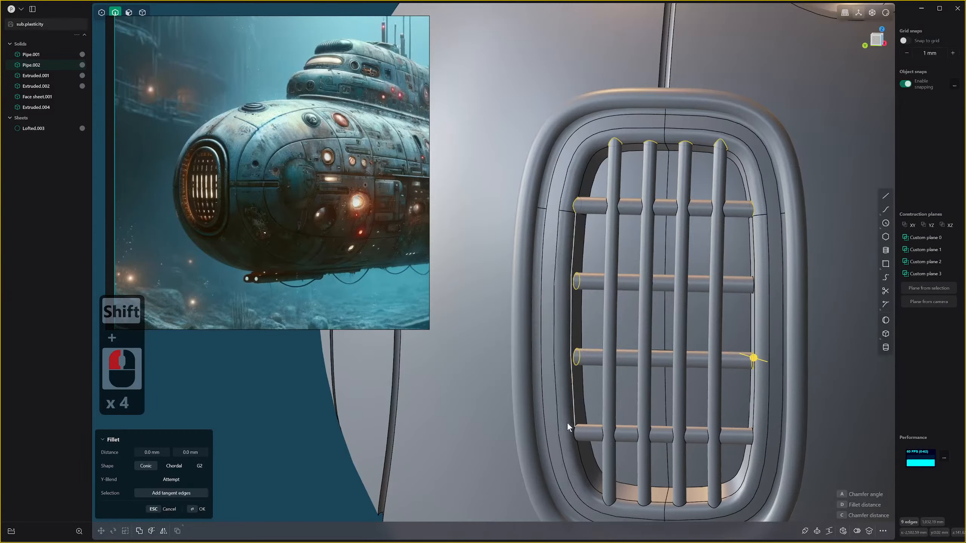
{"action": "left_click", "coordinate": [751, 434], "text": "shift"}
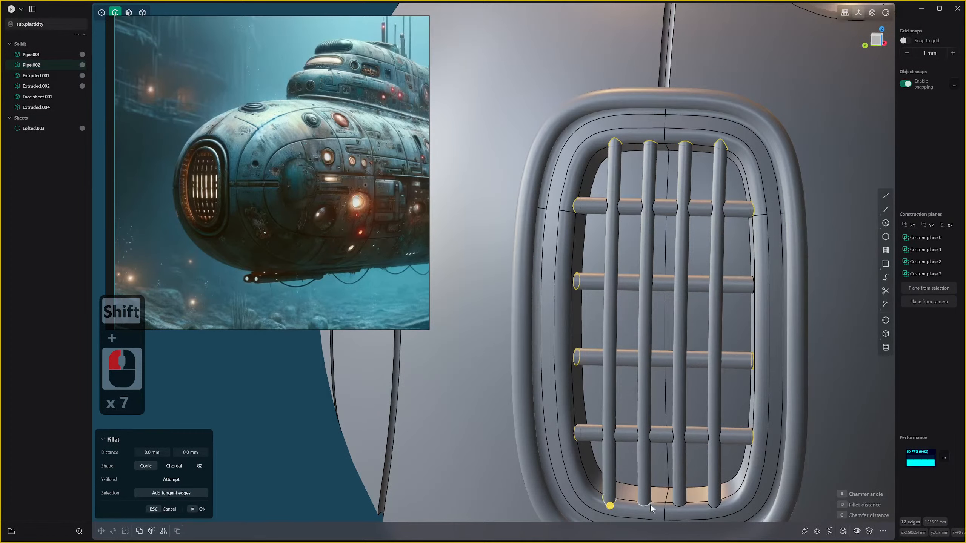
{"action": "left_click", "coordinate": [647, 505], "text": "shift"}
{"action": "left_click", "coordinate": [680, 506], "text": "shift"}
{"action": "left_click", "coordinate": [711, 506], "text": "shift"}
Set the bar-end fillets to about 20 mm, trying the Chordal shape before returning to Conic.
{"action": "left_click_drag", "start_coordinate": [711, 507], "coordinate": [709, 514]}
{"action": "scroll", "coordinate": [642, 296], "scroll_direction": "down", "scroll_amount": 8}
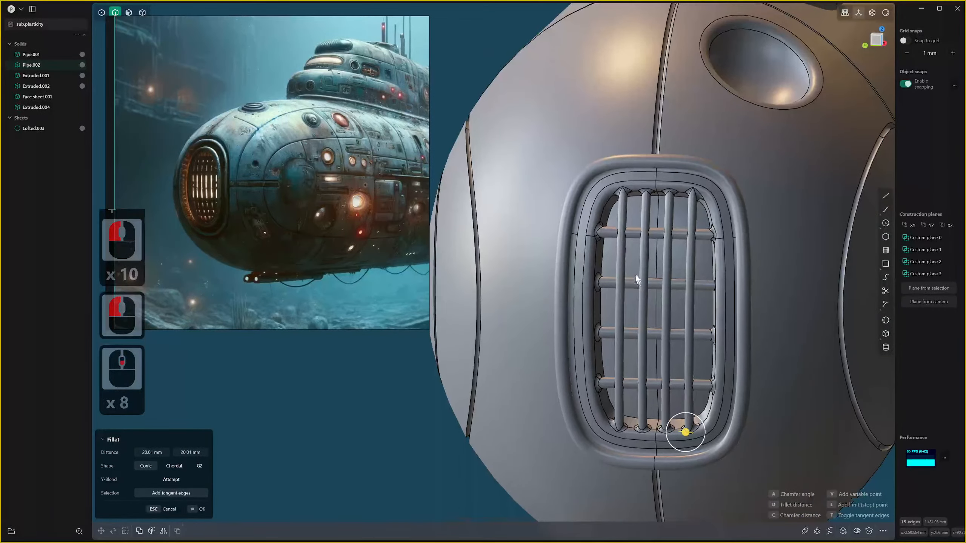
{"action": "middle_click_drag", "start_coordinate": [638, 282], "coordinate": [630, 266], "text": "shift"}
{"action": "scroll", "coordinate": [266, 416], "scroll_direction": "up", "scroll_amount": 3}
{"action": "left_click", "coordinate": [177, 466]}
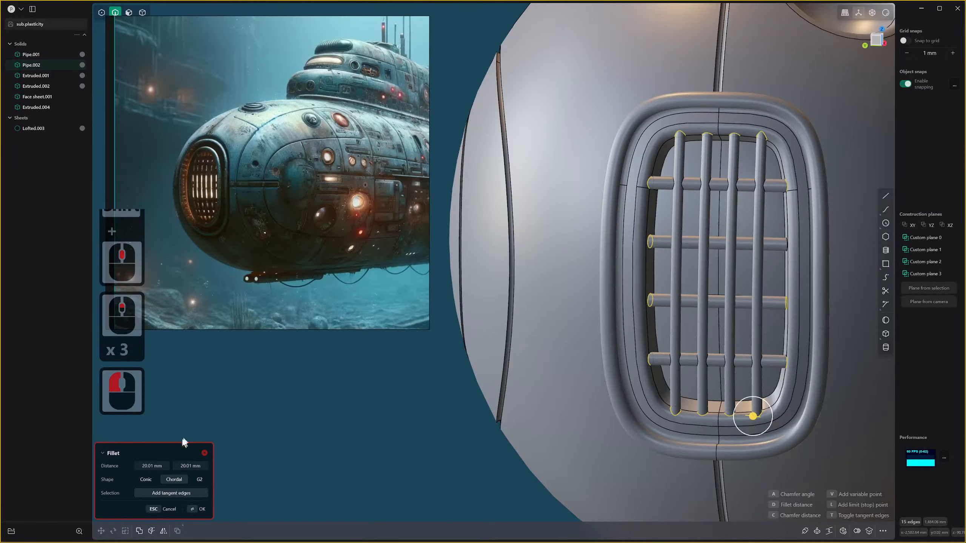
{"action": "left_click", "coordinate": [152, 479]}
{"action": "scroll", "coordinate": [717, 246], "scroll_direction": "up", "scroll_amount": 2}
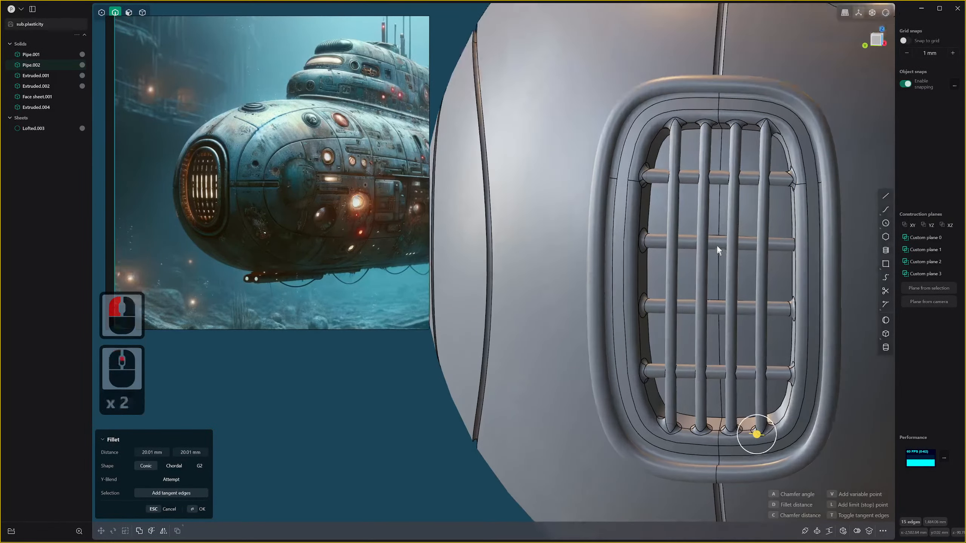
Examine the filleted bar ends around the grille opening from several angles and apply the fillet.
{"action": "scroll", "coordinate": [718, 237], "scroll_direction": "up", "scroll_amount": 4}
{"action": "right_click_drag", "start_coordinate": [697, 217], "coordinate": [666, 231]}
{"action": "scroll", "coordinate": [665, 231], "scroll_direction": "up", "scroll_amount": 3}
{"action": "middle_click", "coordinate": [665, 231]}
{"action": "scroll", "coordinate": [666, 231], "scroll_direction": "down", "scroll_amount": 1}
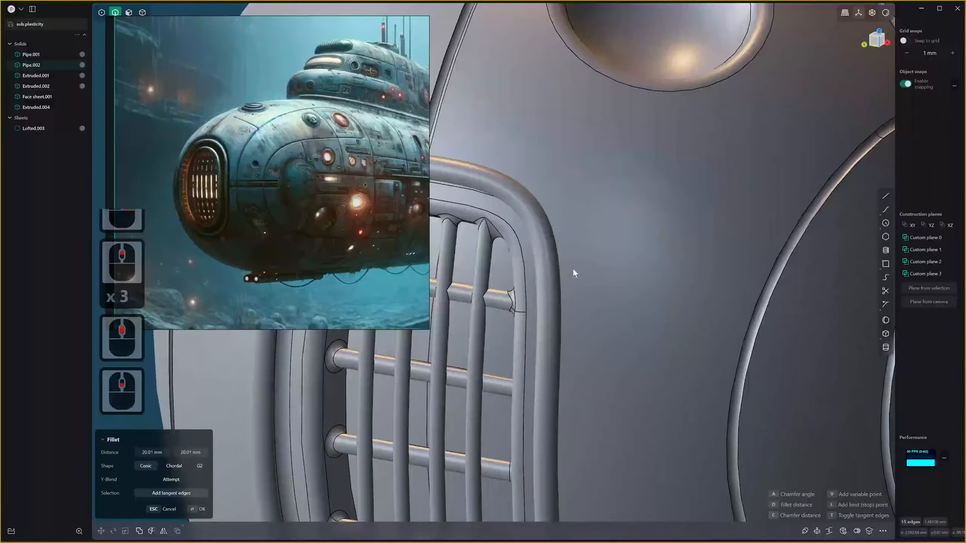
{"action": "middle_click_drag", "start_coordinate": [573, 269], "coordinate": [678, 193], "text": "shift"}
{"action": "left_click", "coordinate": [611, 264]}
{"action": "scroll", "coordinate": [611, 266], "scroll_direction": "up", "scroll_amount": 5}
{"action": "scroll", "coordinate": [613, 267], "scroll_direction": "down", "scroll_amount": 4}
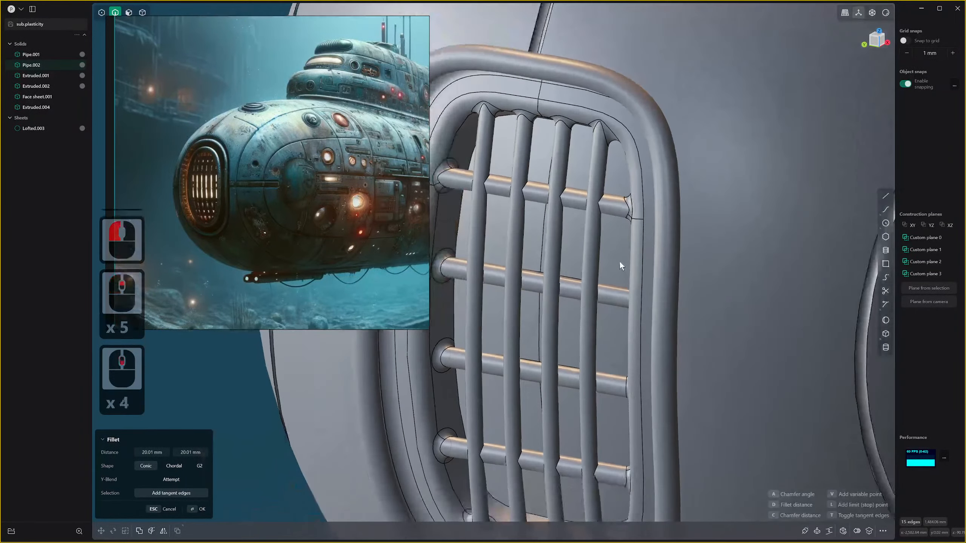
{"action": "middle_click_drag", "start_coordinate": [620, 262], "coordinate": [589, 295]}
{"action": "right_click", "coordinate": [590, 294]}
Start a fillet on the edges where the four vertical bars cross the lowest horizontal bar.
{"action": "scroll", "coordinate": [583, 307], "scroll_direction": "up", "scroll_amount": 6}
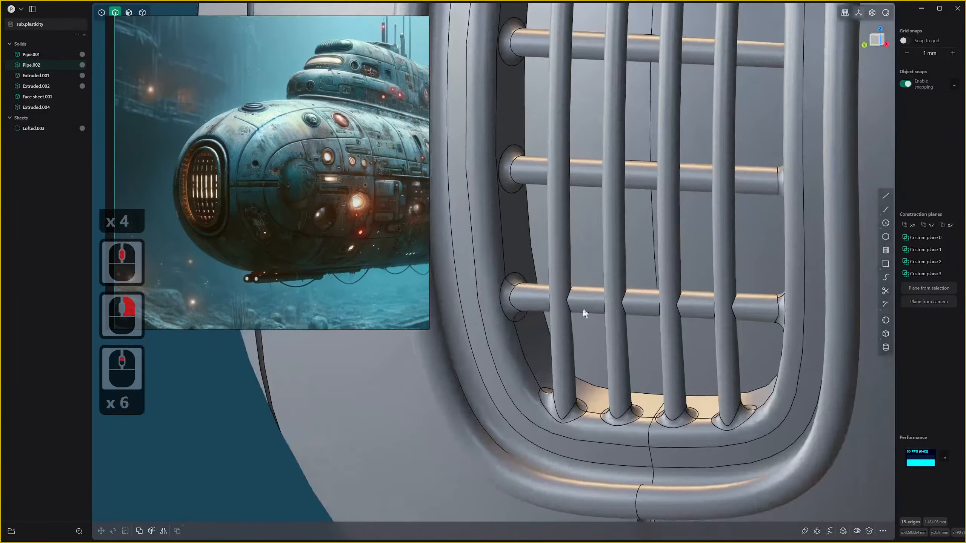
{"action": "scroll", "coordinate": [585, 314], "scroll_direction": "up", "scroll_amount": 3}
{"action": "left_click", "coordinate": [574, 309]}
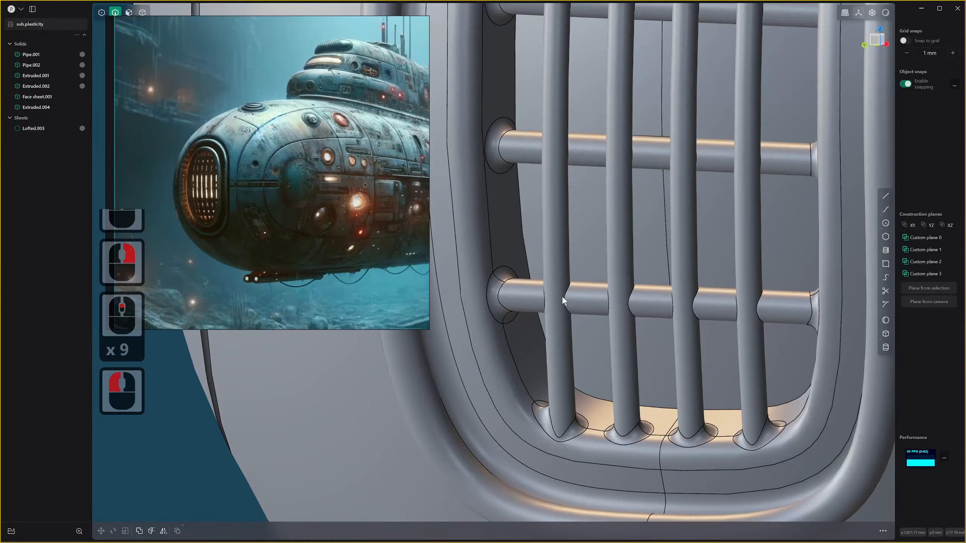
{"action": "left_click", "coordinate": [562, 297]}
{"action": "left_click", "coordinate": [627, 302]}
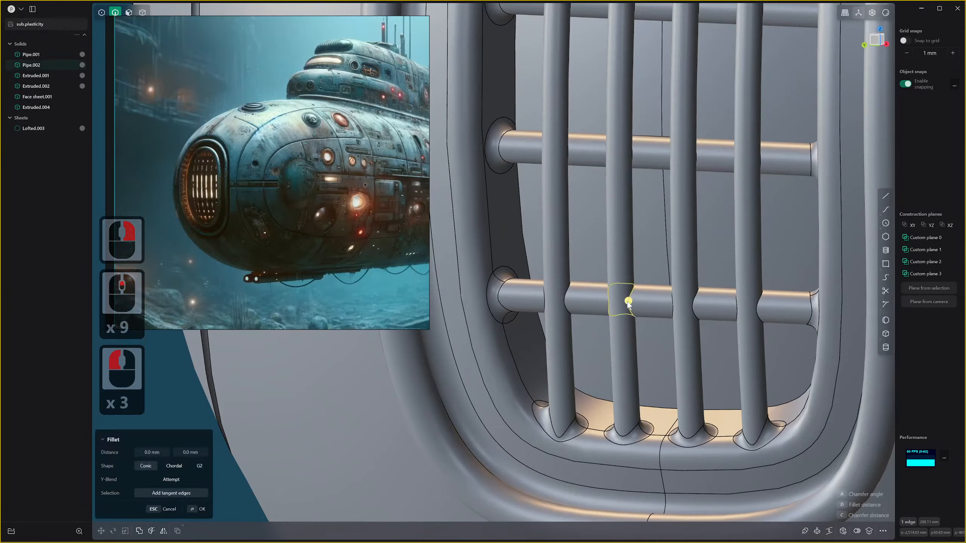
{"action": "left_click", "coordinate": [564, 299], "text": "shift"}
{"action": "left_click", "coordinate": [691, 306], "text": "shift"}
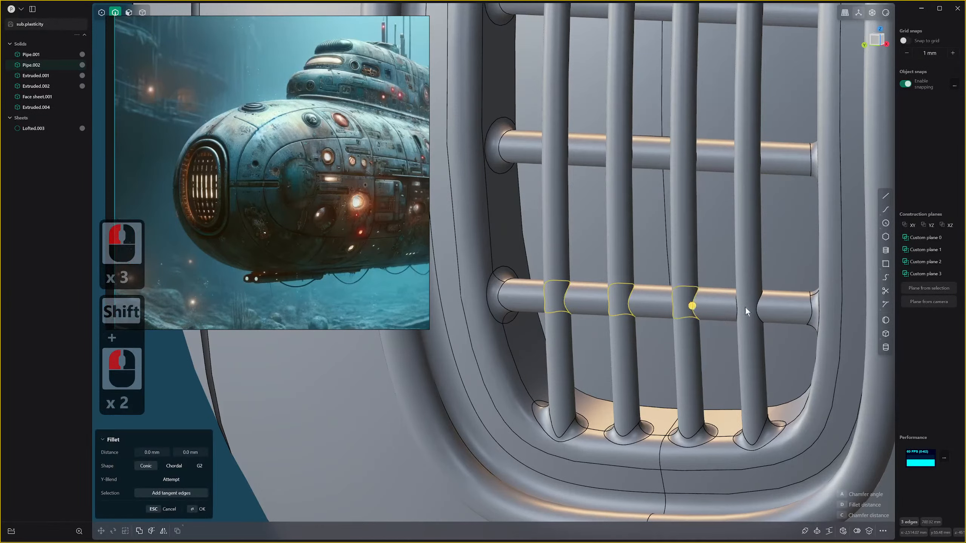
{"action": "left_click", "coordinate": [757, 312], "text": "shift"}
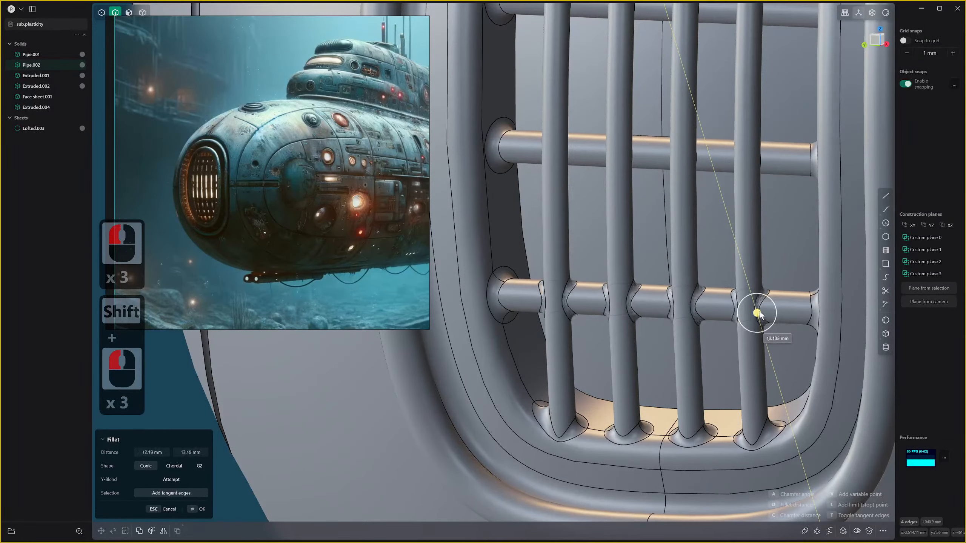
Set the lowest bar's crossing fillets to about 15 mm with the Chordal shape and apply them.
{"action": "left_click", "coordinate": [758, 314]}
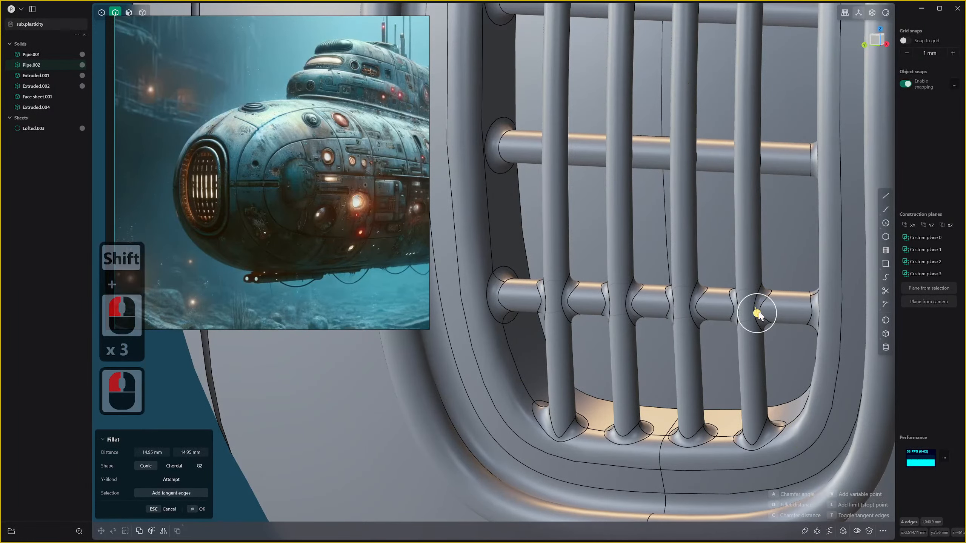
{"action": "left_click", "coordinate": [174, 465]}
{"action": "scroll", "coordinate": [628, 324], "scroll_direction": "down", "scroll_amount": 3}
{"action": "scroll", "coordinate": [628, 324], "scroll_direction": "down", "scroll_amount": 20}
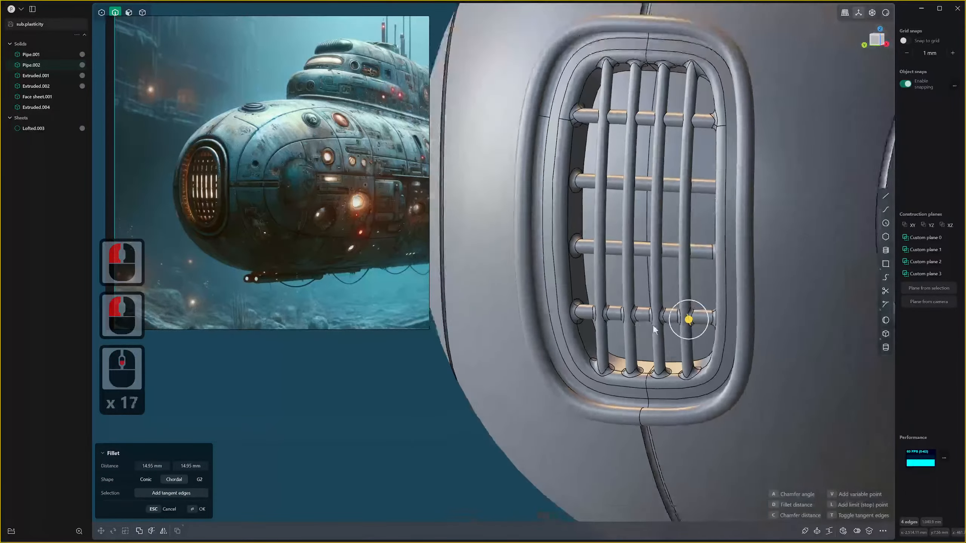
{"action": "scroll", "coordinate": [633, 319], "scroll_direction": "up", "scroll_amount": 19}
{"action": "scroll", "coordinate": [634, 321], "scroll_direction": "up", "scroll_amount": 9}
{"action": "middle_click_drag", "start_coordinate": [633, 321], "coordinate": [669, 403]}
{"action": "middle_click_drag", "start_coordinate": [538, 398], "coordinate": [615, 533], "text": "shift"}
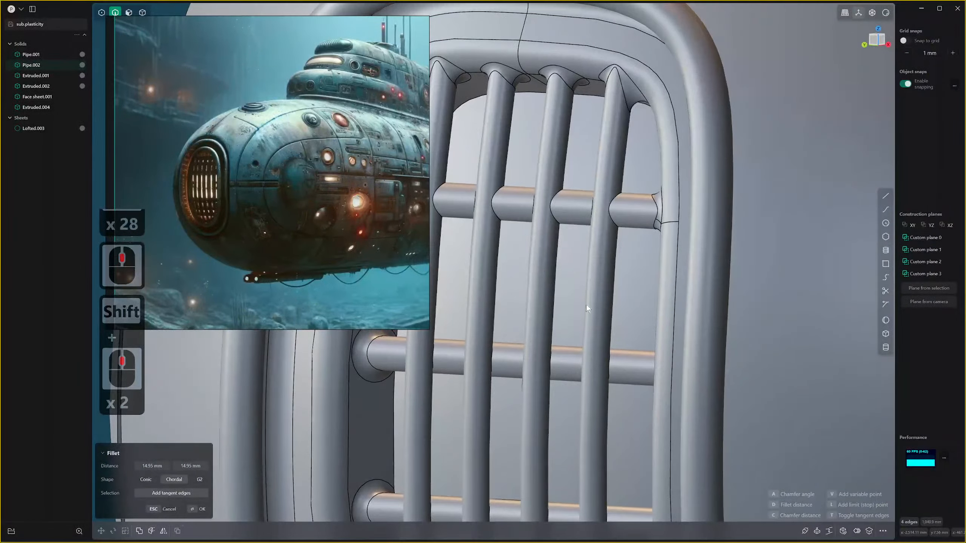
{"action": "middle_click_drag", "start_coordinate": [586, 305], "coordinate": [651, 345], "text": "shift"}
{"action": "right_click", "coordinate": [651, 345]}
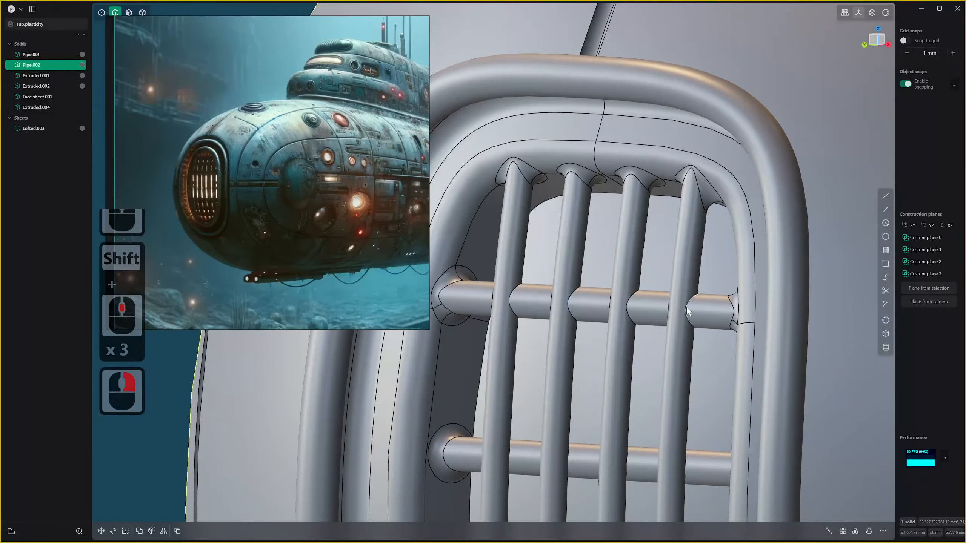
Fillet the edges where the four vertical bars cross the top horizontal bar by about 11.5 mm.
{"action": "left_click", "coordinate": [686, 307]}
{"action": "left_click", "coordinate": [629, 310], "text": "shift"}
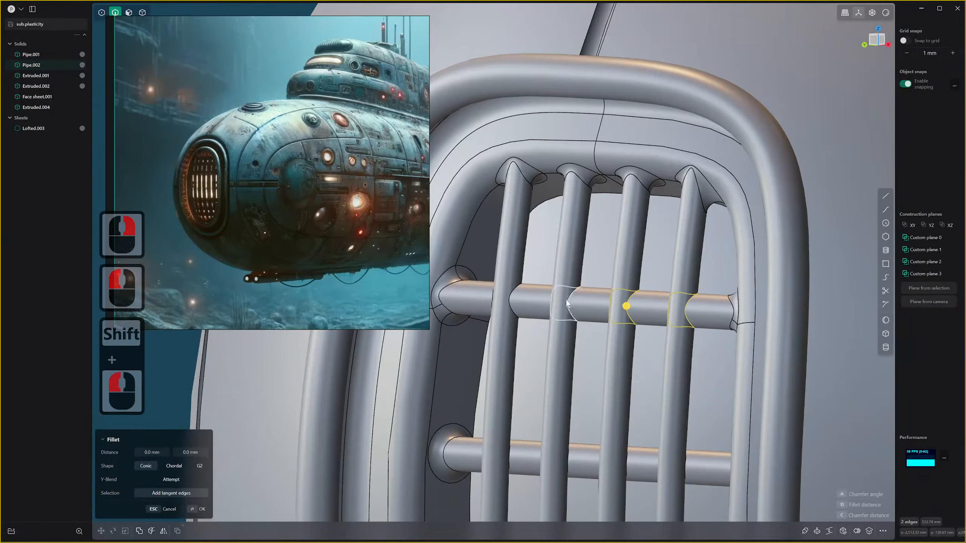
{"action": "left_click", "coordinate": [566, 301], "text": "shift"}
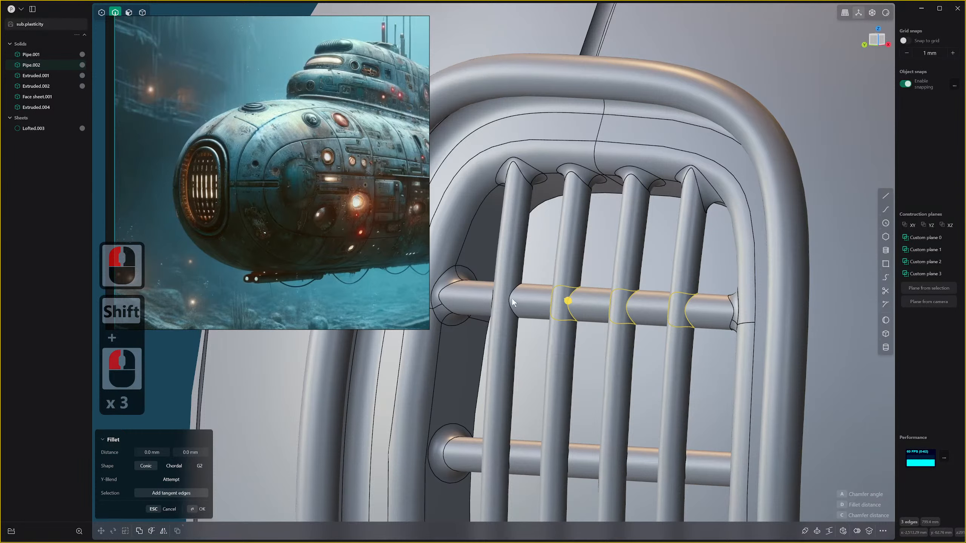
{"action": "left_click", "coordinate": [509, 298], "text": "shift"}
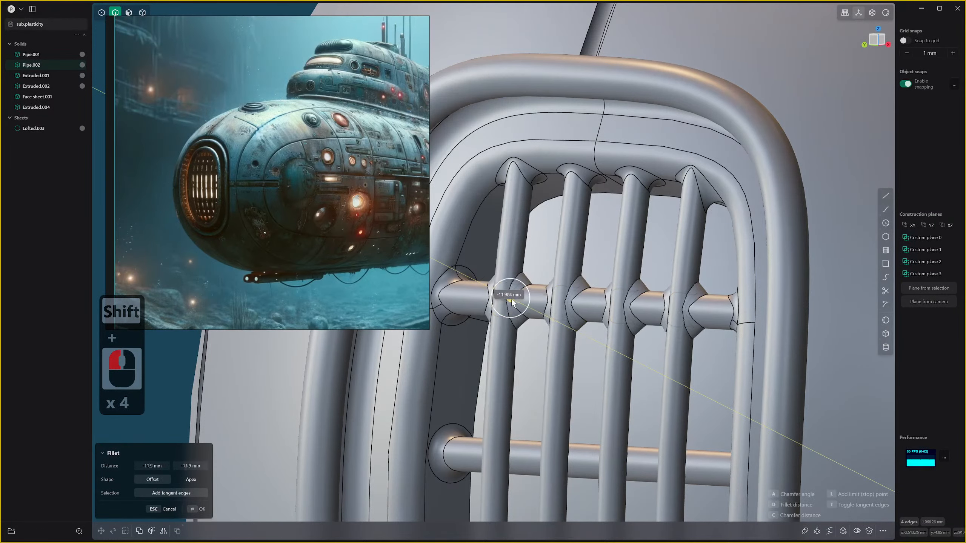
{"action": "left_click_drag", "start_coordinate": [511, 302], "coordinate": [509, 302]}
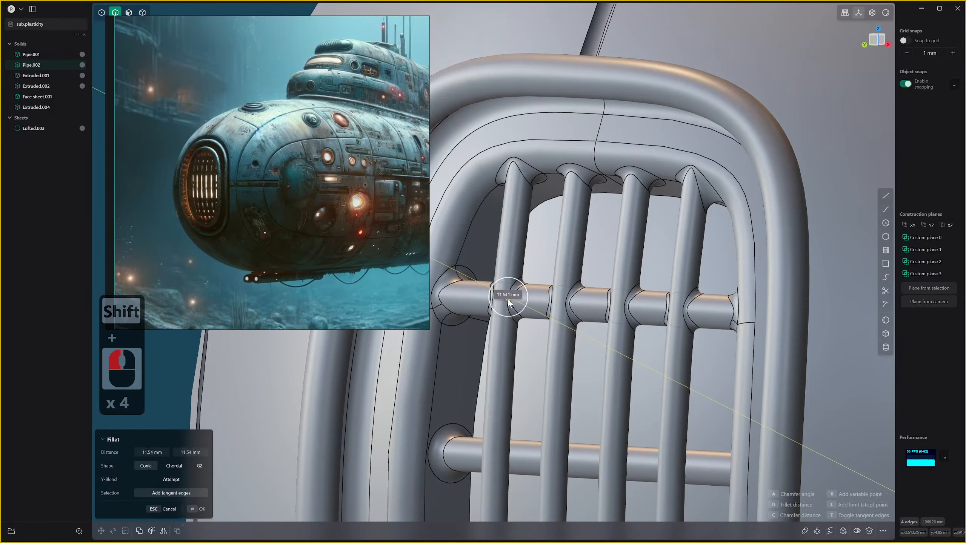
Fillet the selected edges where the grille bars meet at 11.54 mm with the Chordal shape.
{"action": "middle_click_drag", "start_coordinate": [509, 303], "coordinate": [525, 319], "text": "shift"}
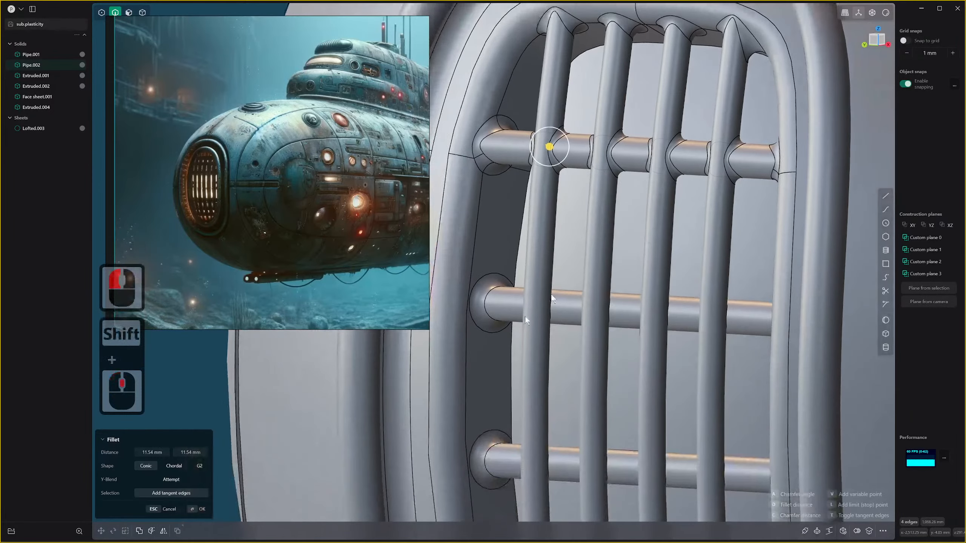
{"action": "left_click", "coordinate": [179, 468]}
{"action": "scroll", "coordinate": [657, 436], "scroll_direction": "down", "scroll_amount": 10}
{"action": "middle_click_drag", "start_coordinate": [658, 437], "coordinate": [657, 316], "text": "shift"}
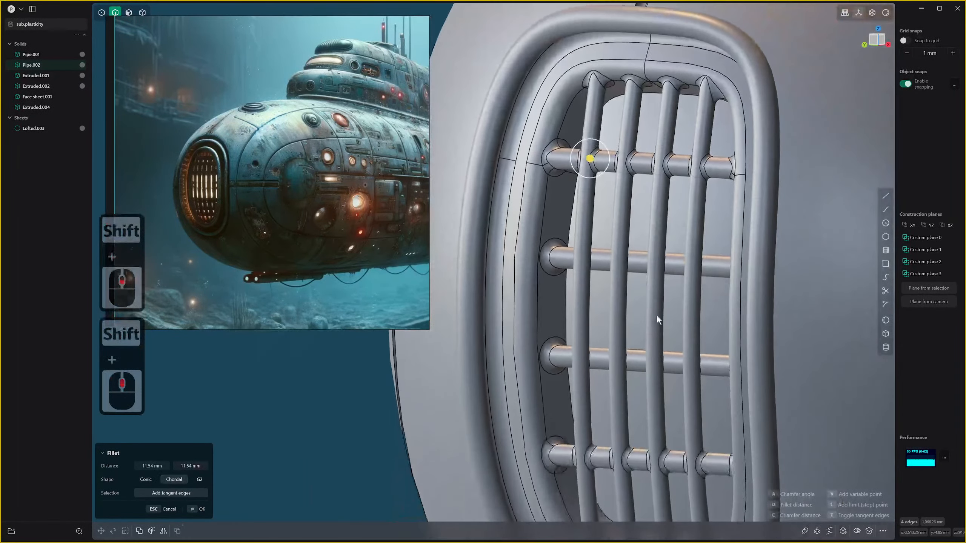
{"action": "left_click", "coordinate": [624, 466]}
{"action": "scroll", "coordinate": [613, 362], "scroll_direction": "down", "scroll_amount": 4}
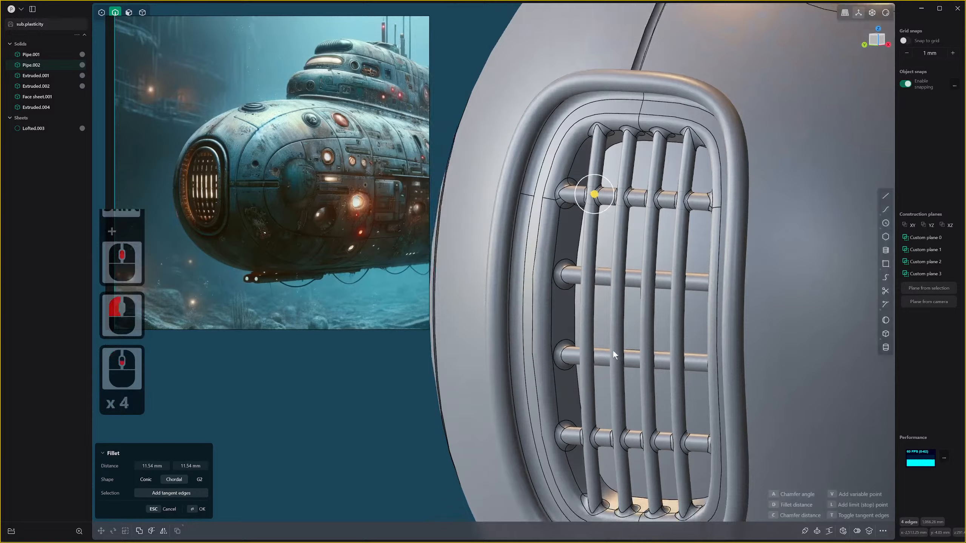
{"action": "left_click", "coordinate": [659, 328]}
Switch the viewport shading to the glossy red matcap for checking the whole submarine's surfaces.
{"action": "scroll", "coordinate": [654, 340], "scroll_direction": "down", "scroll_amount": 20}
{"action": "scroll", "coordinate": [743, 382], "scroll_direction": "down", "scroll_amount": 16}
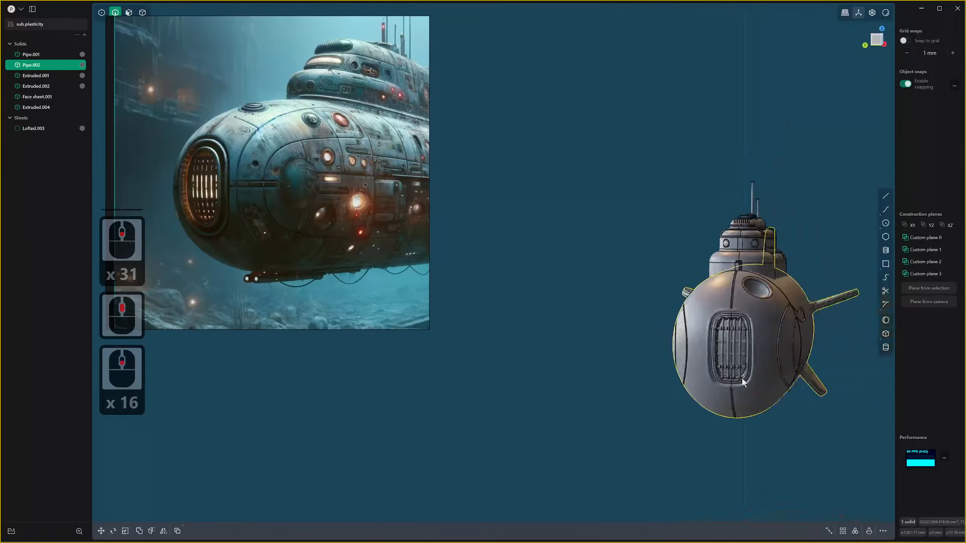
{"action": "middle_click_drag", "start_coordinate": [742, 379], "coordinate": [750, 296]}
{"action": "scroll", "coordinate": [800, 382], "scroll_direction": "up", "scroll_amount": 3}
{"action": "scroll", "coordinate": [750, 296], "scroll_direction": "down", "scroll_amount": 1}
{"action": "scroll", "coordinate": [775, 258], "scroll_direction": "up", "scroll_amount": 2}
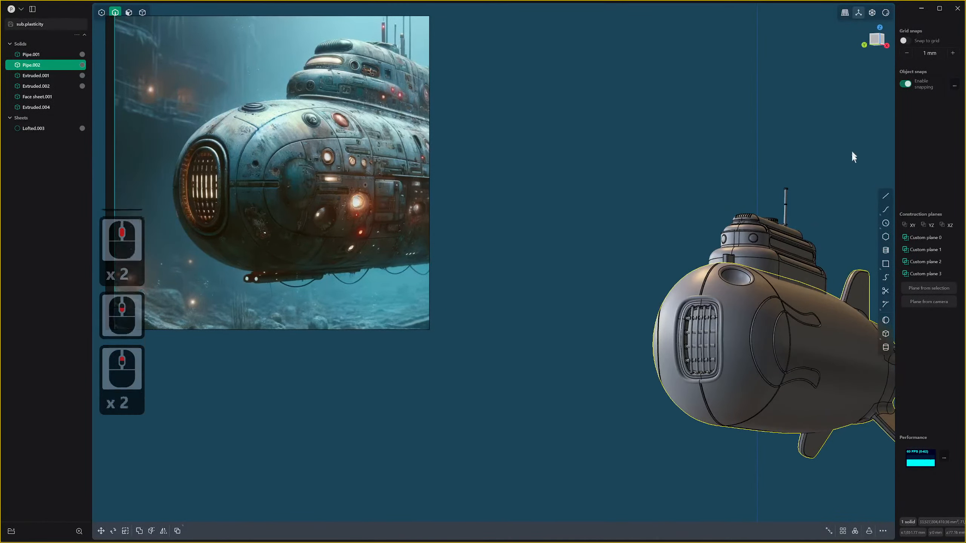
{"action": "scroll", "coordinate": [851, 154], "scroll_direction": "up", "scroll_amount": 7}
{"action": "middle_click_drag", "start_coordinate": [850, 154], "coordinate": [819, 74], "text": "shift"}
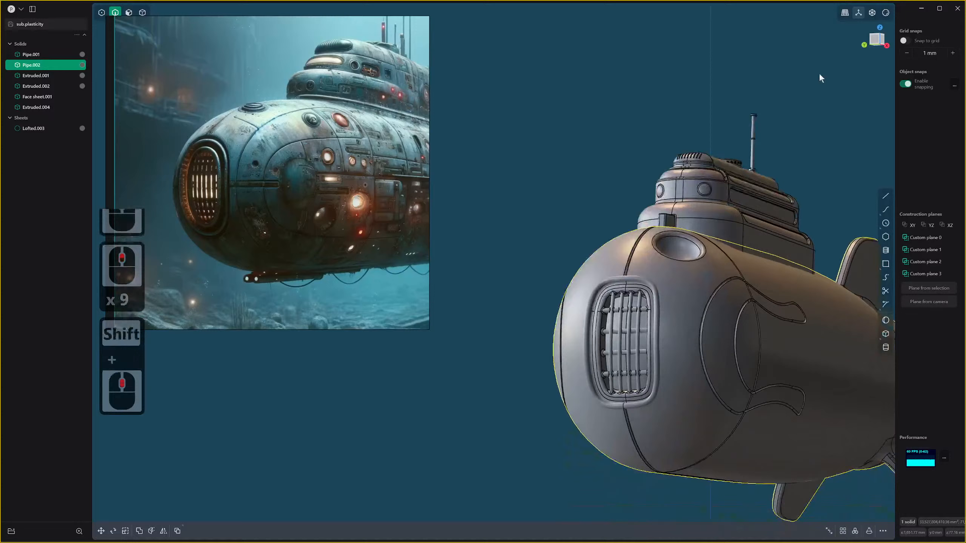
{"action": "right_click", "coordinate": [885, 12]}
{"action": "left_click", "coordinate": [869, 48]}
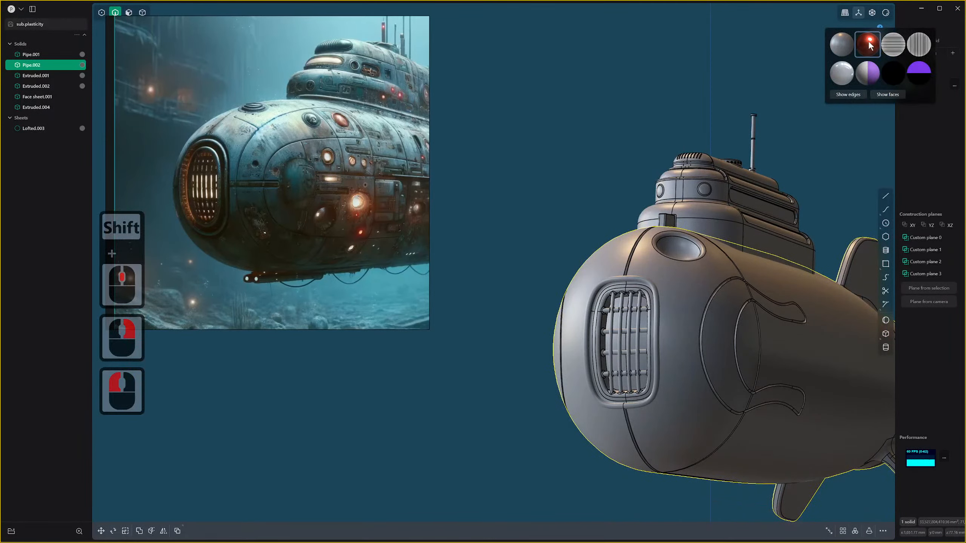
{"action": "left_click", "coordinate": [868, 45]}
Examine the hull's surface reflections from the bow to the stern fins with the red shading.
{"action": "scroll", "coordinate": [669, 295], "scroll_direction": "up", "scroll_amount": 20}
{"action": "scroll", "coordinate": [586, 390], "scroll_direction": "down", "scroll_amount": 20}
{"action": "middle_click_drag", "start_coordinate": [586, 391], "coordinate": [646, 354], "text": "shift"}
{"action": "middle_click_drag", "start_coordinate": [817, 354], "coordinate": [568, 317]}
{"action": "middle_click_drag", "start_coordinate": [703, 309], "coordinate": [600, 303]}
{"action": "scroll", "coordinate": [564, 368], "scroll_direction": "up", "scroll_amount": 9}
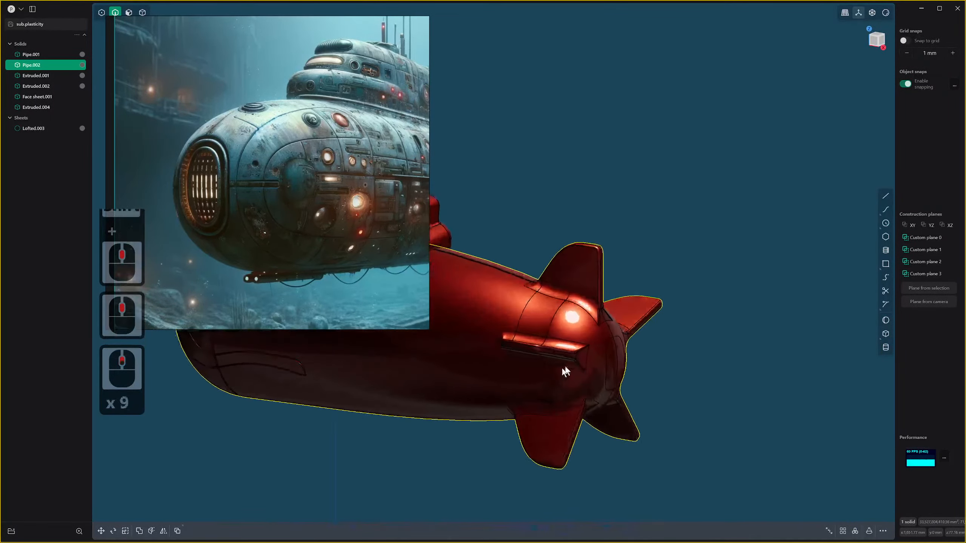
{"action": "scroll", "coordinate": [563, 368], "scroll_direction": "up", "scroll_amount": 1}
{"action": "middle_click_drag", "start_coordinate": [563, 368], "coordinate": [638, 366], "text": "shift"}
{"action": "scroll", "coordinate": [561, 384], "scroll_direction": "down", "scroll_amount": 1, "text": "shift"}
{"action": "middle_click_drag", "start_coordinate": [639, 365], "coordinate": [622, 376]}
{"action": "scroll", "coordinate": [489, 394], "scroll_direction": "up", "scroll_amount": 1}
{"action": "scroll", "coordinate": [589, 365], "scroll_direction": "up", "scroll_amount": 13, "text": "shift"}
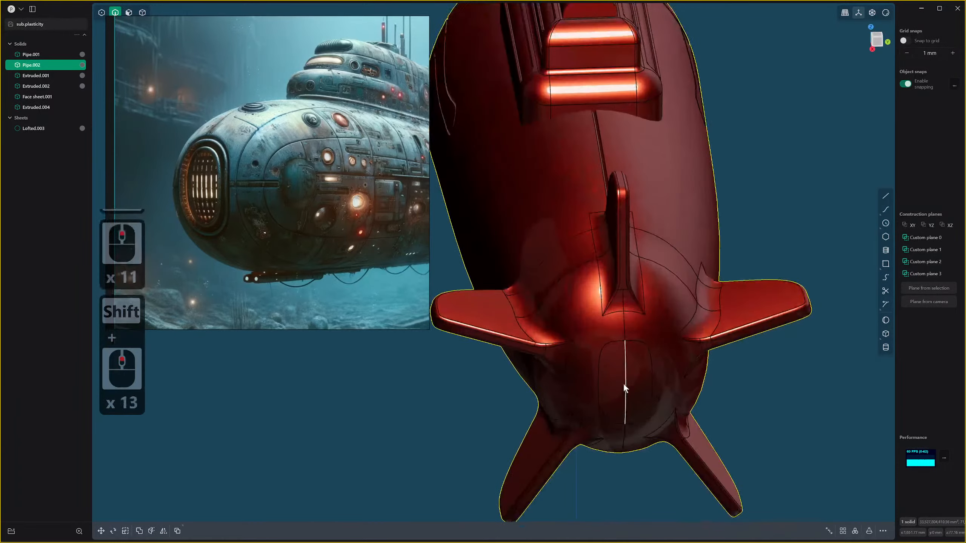
{"action": "scroll", "coordinate": [646, 382], "scroll_direction": "down", "scroll_amount": 8}
{"action": "middle_click_drag", "start_coordinate": [655, 376], "coordinate": [677, 319]}
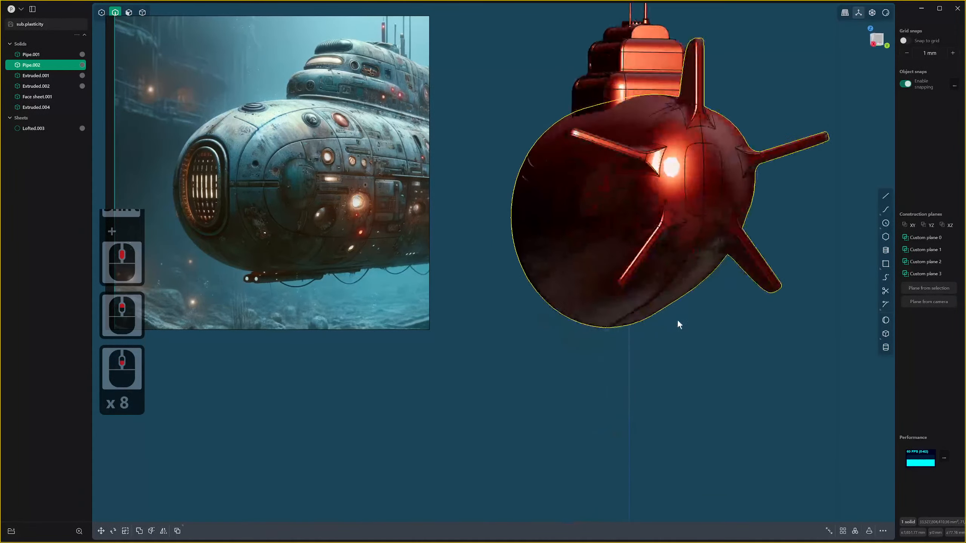
{"action": "scroll", "coordinate": [677, 318], "scroll_direction": "up", "scroll_amount": 3}
{"action": "scroll", "coordinate": [731, 261], "scroll_direction": "up", "scroll_amount": 7}
{"action": "mouse_move", "coordinate": [744, 276]}
{"action": "middle_mouse_down"}
{"action": "mouse_move", "coordinate": [731, 261]}
{"action": "mouse_move", "coordinate": [640, 248]}
{"action": "middle_mouse_up"}
{"action": "scroll", "coordinate": [640, 247], "scroll_direction": "down", "scroll_amount": 1}
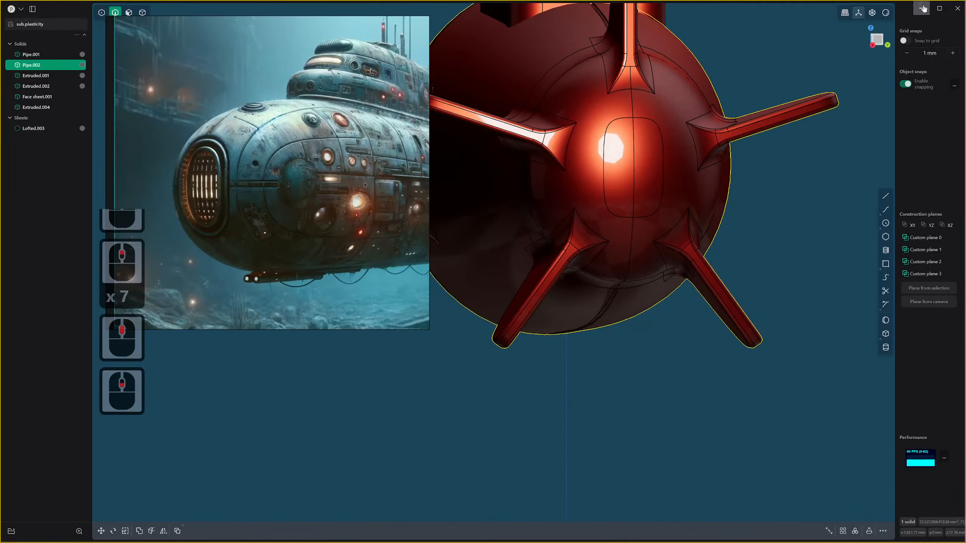
Restore the grey metallic viewport shading and examine the stern and its five fins from behind.
{"action": "right_click", "coordinate": [885, 13]}
{"action": "scroll", "coordinate": [633, 224], "scroll_direction": "down", "scroll_amount": 14}
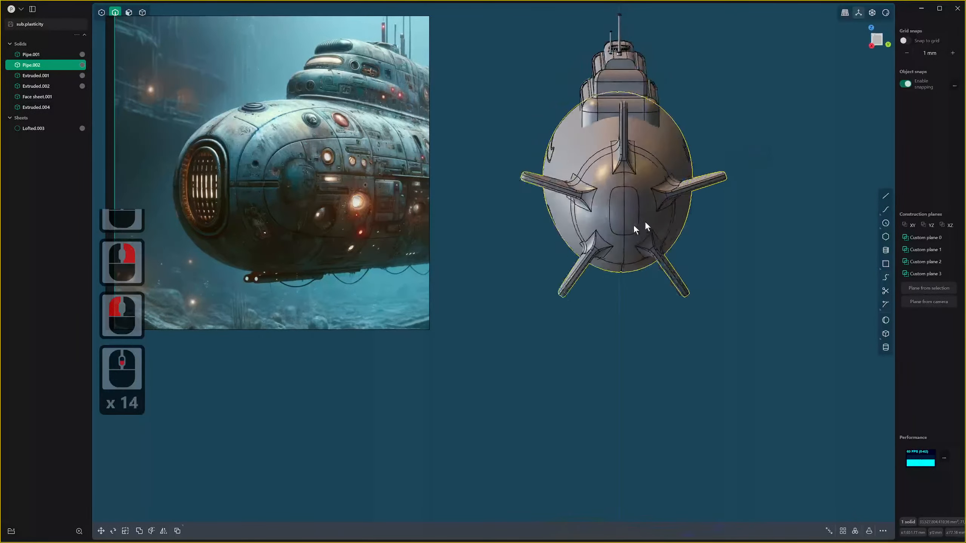
{"action": "middle_click_drag", "start_coordinate": [633, 224], "coordinate": [647, 293]}
{"action": "scroll", "coordinate": [647, 292], "scroll_direction": "up", "scroll_amount": 7}
{"action": "scroll", "coordinate": [647, 293], "scroll_direction": "up", "scroll_amount": 3}
{"action": "middle_click_drag", "start_coordinate": [699, 276], "coordinate": [659, 308]}
{"action": "scroll", "coordinate": [686, 286], "scroll_direction": "up", "scroll_amount": 7}
{"action": "scroll", "coordinate": [686, 287], "scroll_direction": "down", "scroll_amount": 20}
{"action": "middle_click_drag", "start_coordinate": [694, 279], "coordinate": [777, 238]}
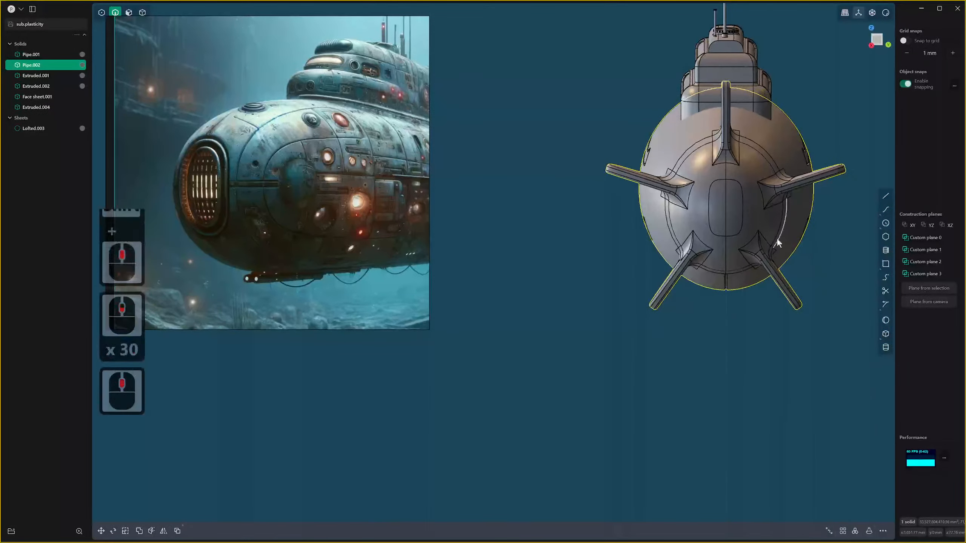
{"action": "scroll", "coordinate": [777, 238], "scroll_direction": "up", "scroll_amount": 1}
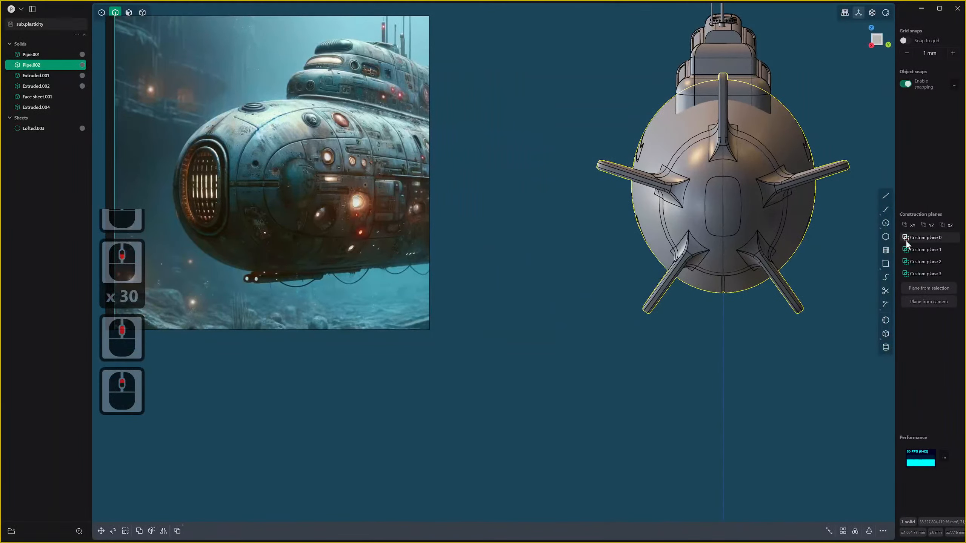
{"action": "left_click", "coordinate": [886, 196]}
{"action": "scroll", "coordinate": [710, 198], "scroll_direction": "up", "scroll_amount": 2}
{"action": "middle_click_drag", "start_coordinate": [710, 197], "coordinate": [701, 301], "text": "shift"}
{"action": "scroll", "coordinate": [703, 302], "scroll_direction": "up", "scroll_amount": 3}
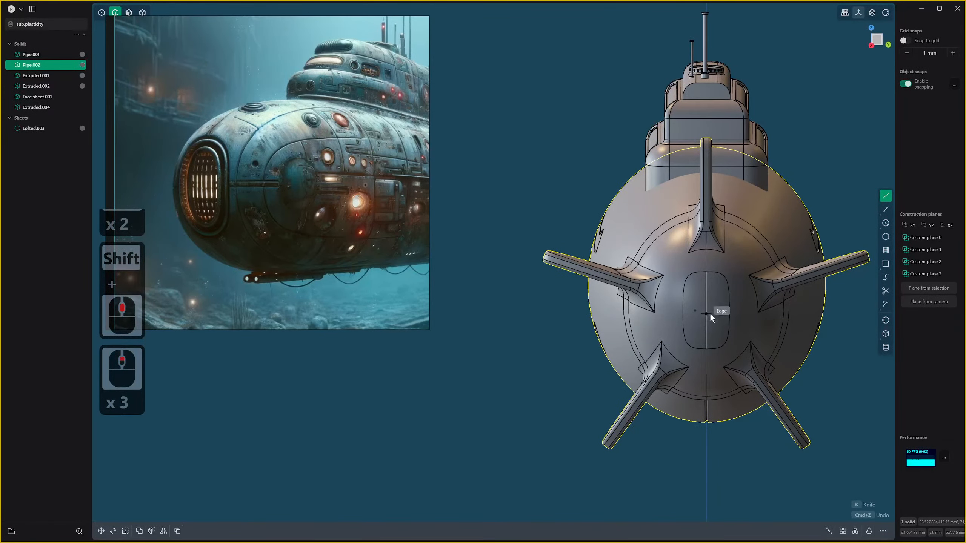
{"action": "left_click", "coordinate": [711, 311]}
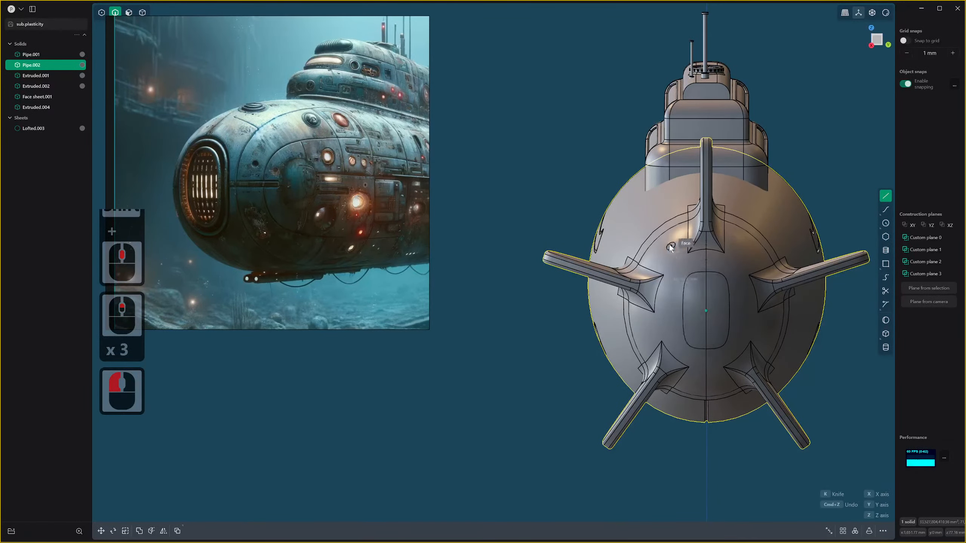
{"action": "key", "text": "3"}
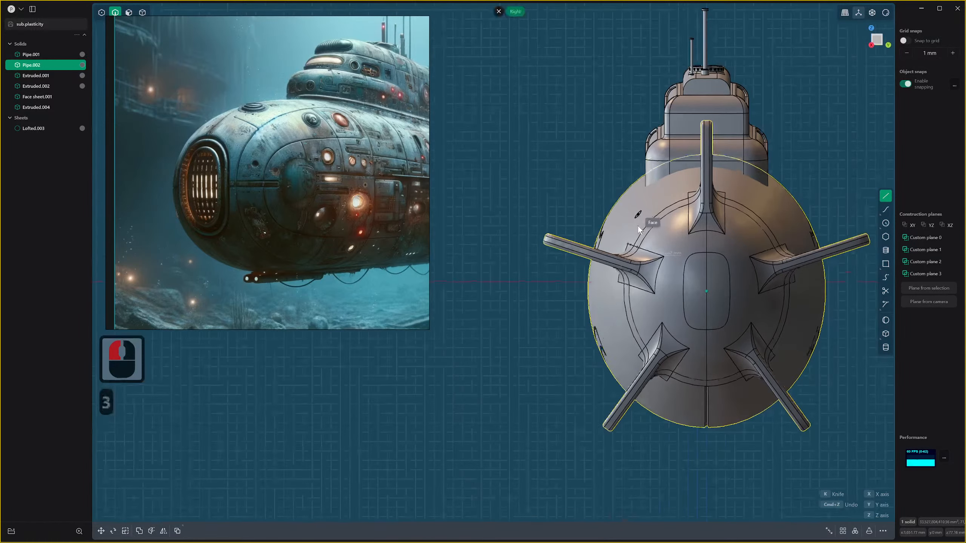
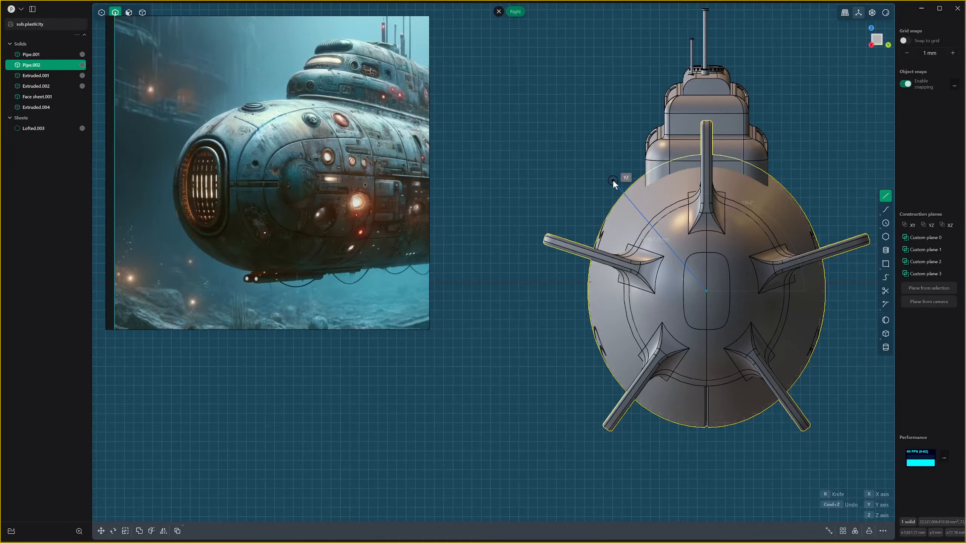
{"action": "left_click", "coordinate": [598, 159]}
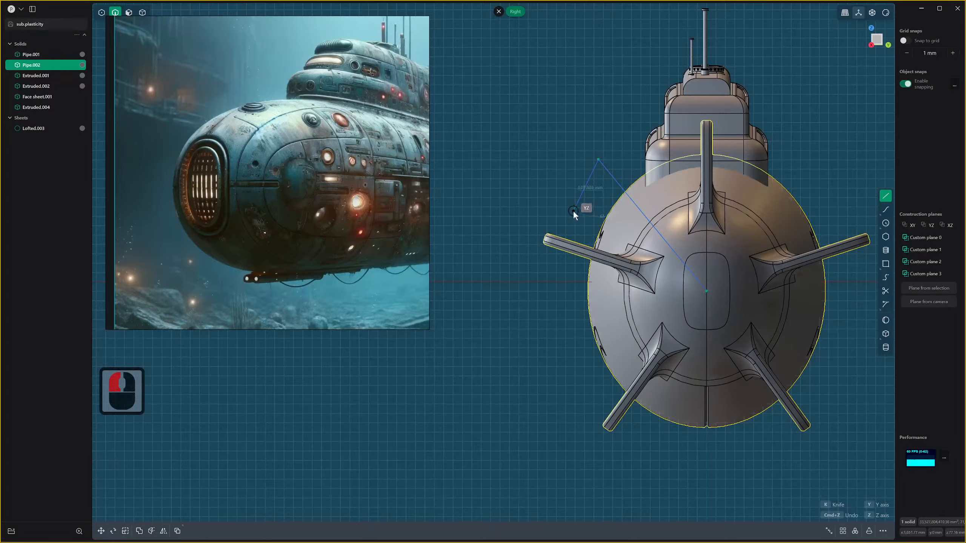
{"action": "left_click", "coordinate": [573, 212]}
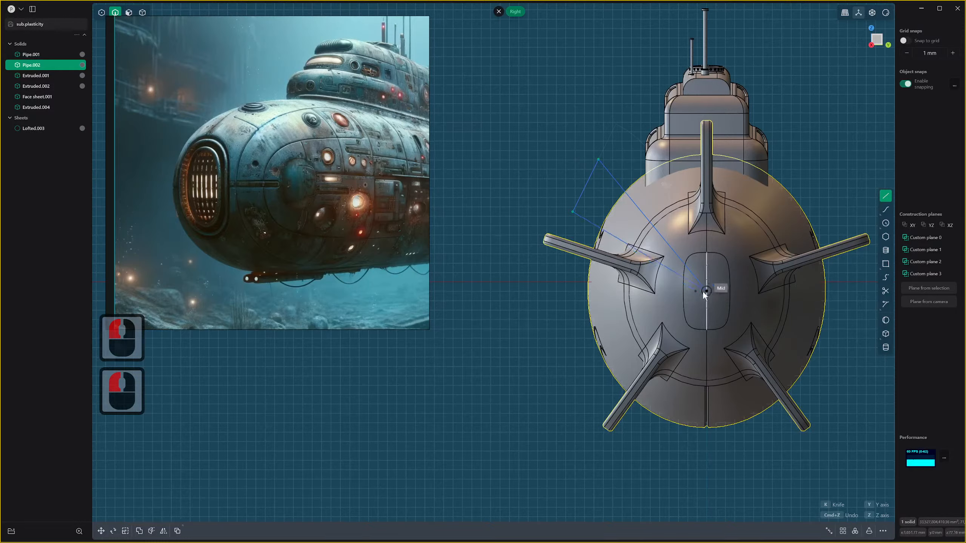
{"action": "key", "text": "Escape"}
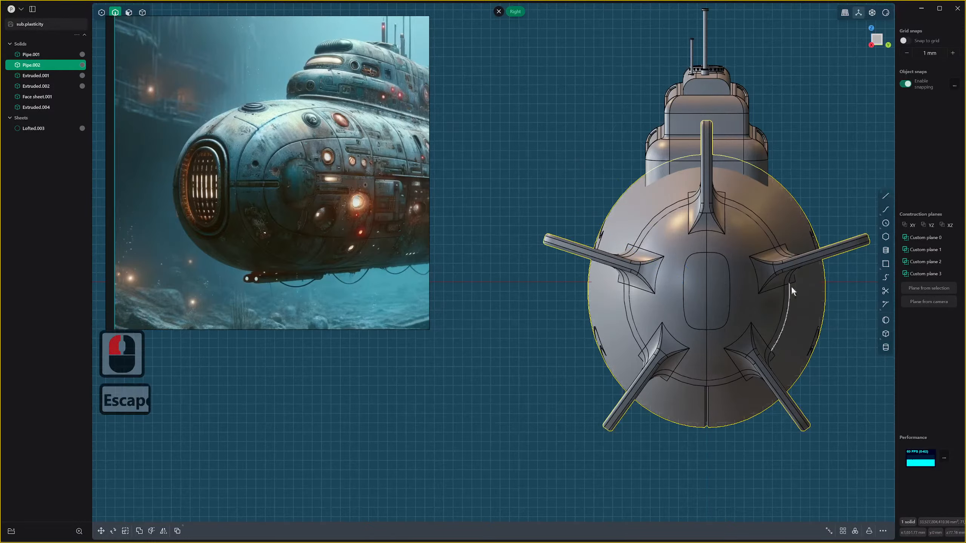
Draw a small circle centred on the midpoint of the vertical centre edge in the stern's rounded panel.
{"action": "left_click", "coordinate": [884, 226]}
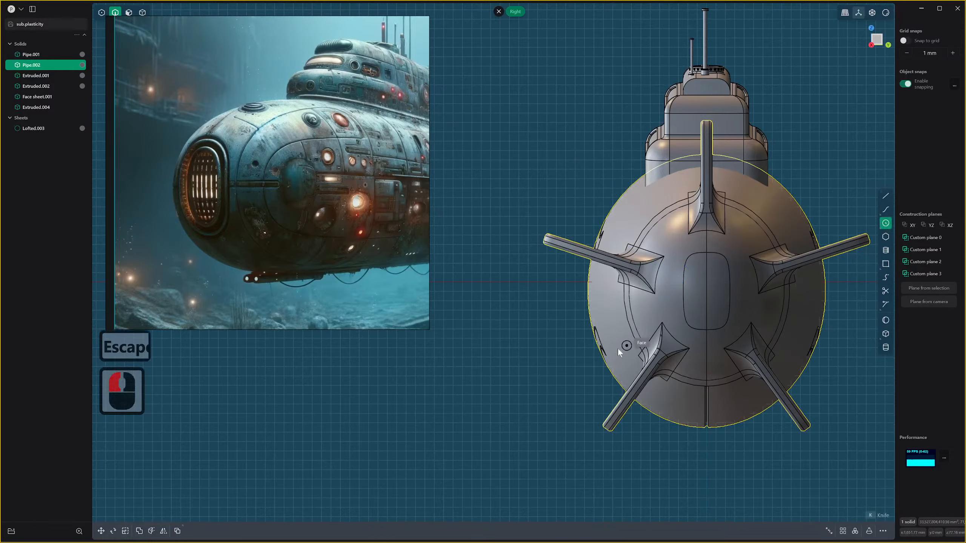
{"action": "left_click", "coordinate": [709, 290]}
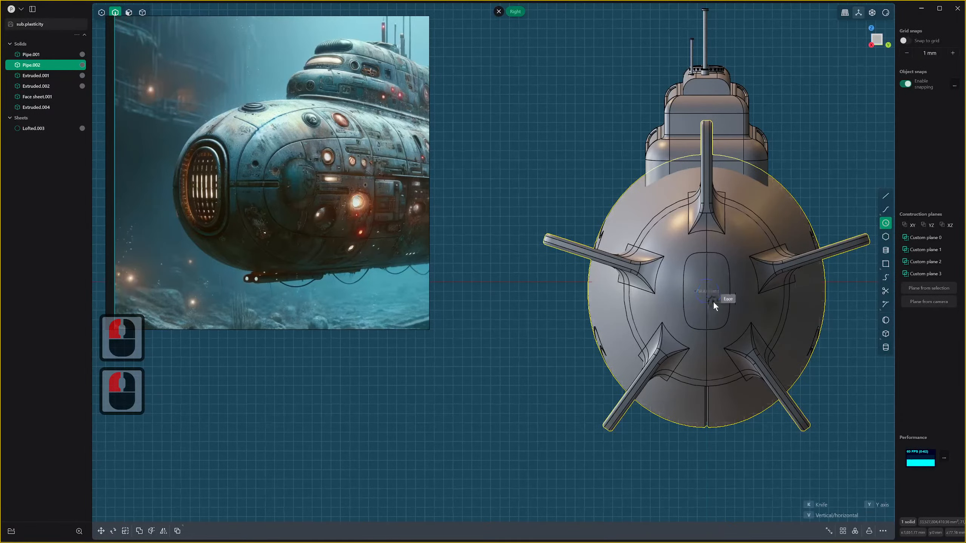
{"action": "left_click", "coordinate": [713, 302]}
{"action": "right_click", "coordinate": [714, 301]}
{"action": "scroll", "coordinate": [722, 288], "scroll_direction": "up", "scroll_amount": 6}
{"action": "scroll", "coordinate": [722, 288], "scroll_direction": "up", "scroll_amount": 12}
{"action": "scroll", "coordinate": [710, 290], "scroll_direction": "up", "scroll_amount": 7, "text": "shift"}
{"action": "middle_click_drag", "start_coordinate": [697, 279], "coordinate": [733, 319], "text": "shift"}
{"action": "scroll", "coordinate": [703, 307], "scroll_direction": "up", "scroll_amount": 4}
{"action": "scroll", "coordinate": [718, 304], "scroll_direction": "down", "scroll_amount": 3}
{"action": "scroll", "coordinate": [718, 304], "scroll_direction": "down", "scroll_amount": 20}
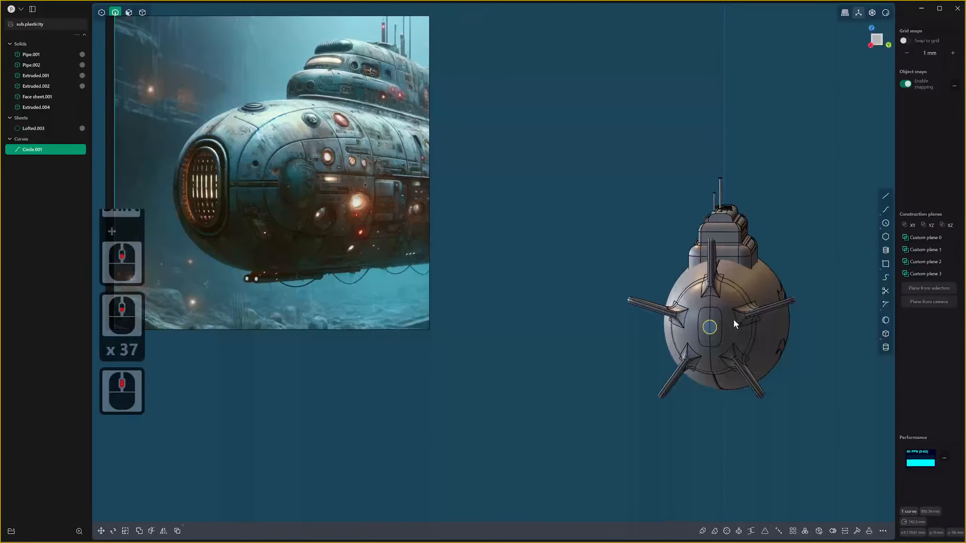
Hide the hull solid and the ring-shaped pipe, and show the stern circle in the Right view.
{"action": "key", "text": "4"}
{"action": "left_click", "coordinate": [743, 308]}
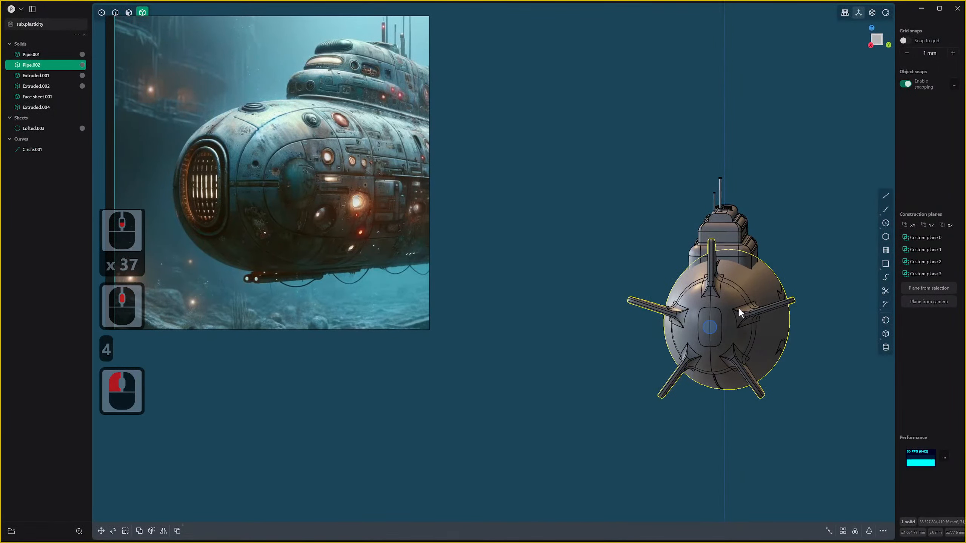
{"action": "key", "text": "h"}
{"action": "scroll", "coordinate": [727, 306], "scroll_direction": "up", "scroll_amount": 8}
{"action": "left_click", "coordinate": [767, 294]}
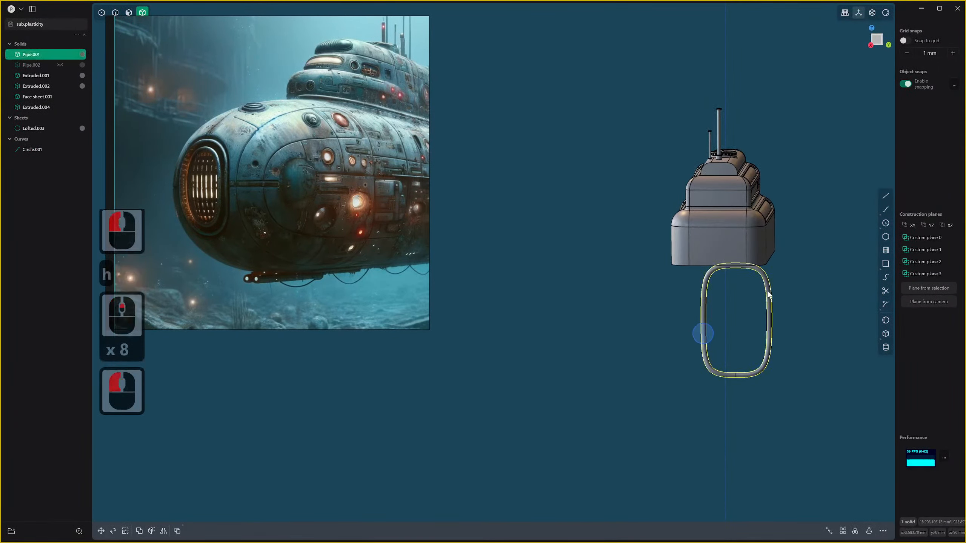
{"action": "key", "text": "h"}
{"action": "scroll", "coordinate": [729, 336], "scroll_direction": "up", "scroll_amount": 15}
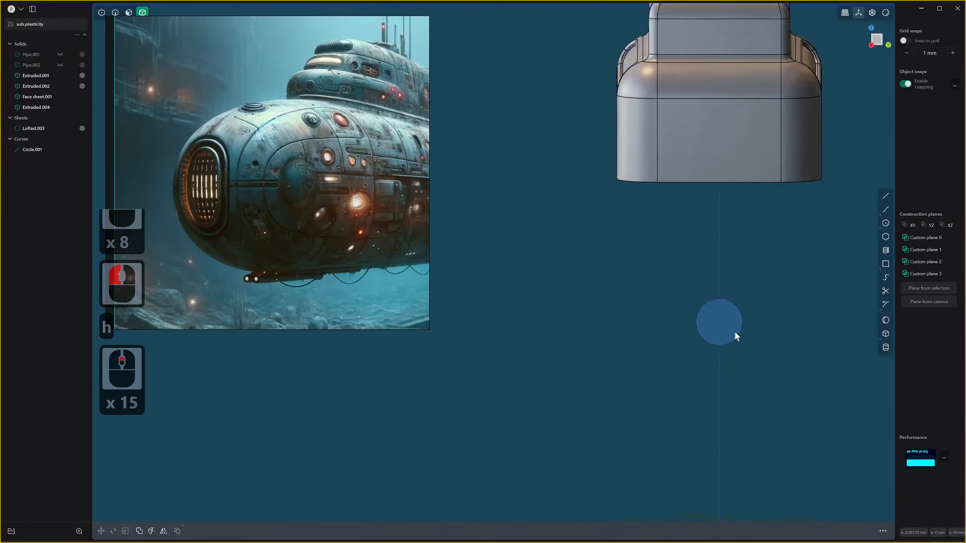
{"action": "key", "text": "3"}
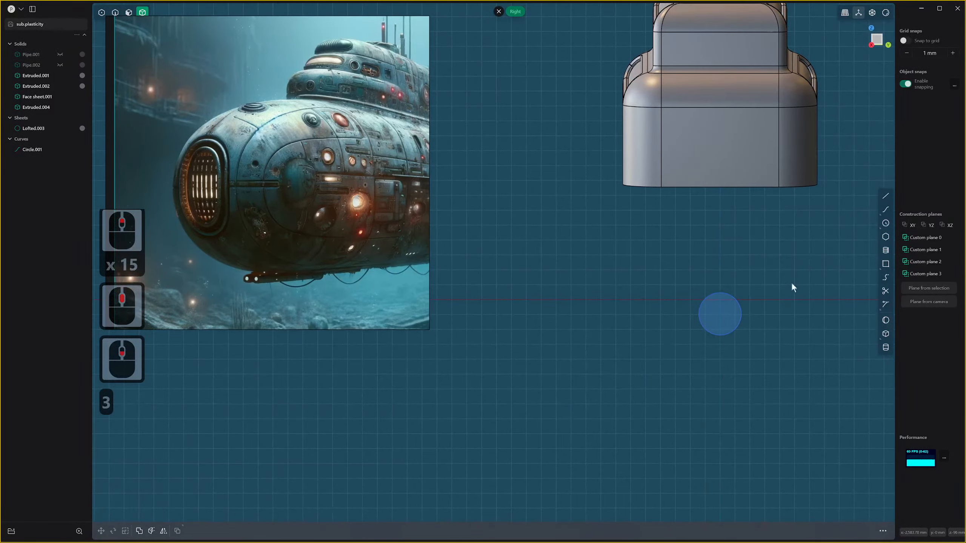
{"action": "scroll", "coordinate": [752, 340], "scroll_direction": "up", "scroll_amount": 3}
Browse the submarine reference board and examine the tail fins and propeller in the pale metallic submarine image.
{"action": "scroll", "coordinate": [385, 184], "scroll_direction": "down", "scroll_amount": 11}
{"action": "scroll", "coordinate": [385, 184], "scroll_direction": "up", "scroll_amount": 2, "text": "shift"}
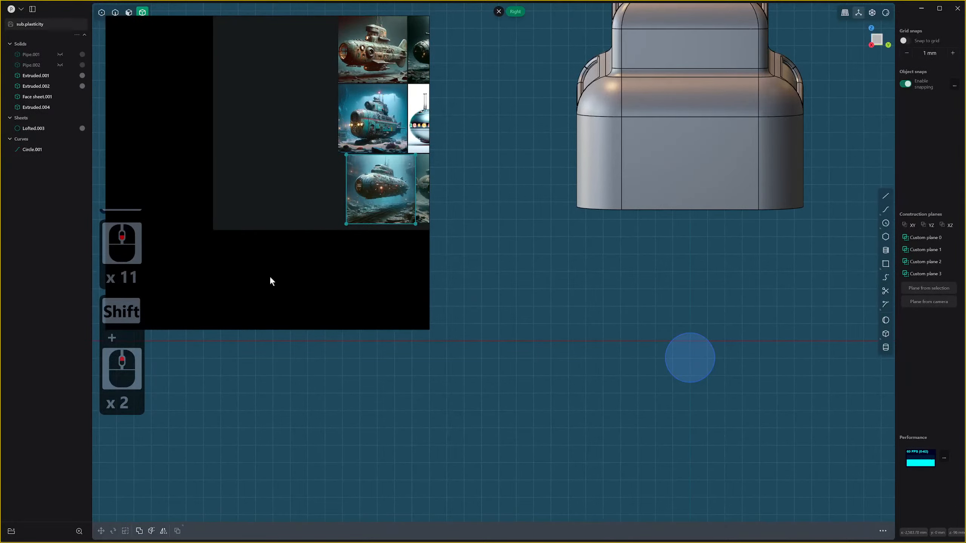
{"action": "middle_click_drag", "start_coordinate": [393, 142], "coordinate": [295, 260], "text": "shift"}
{"action": "scroll", "coordinate": [338, 119], "scroll_direction": "up", "scroll_amount": 5}
{"action": "middle_click_drag", "start_coordinate": [337, 124], "coordinate": [306, 214]}
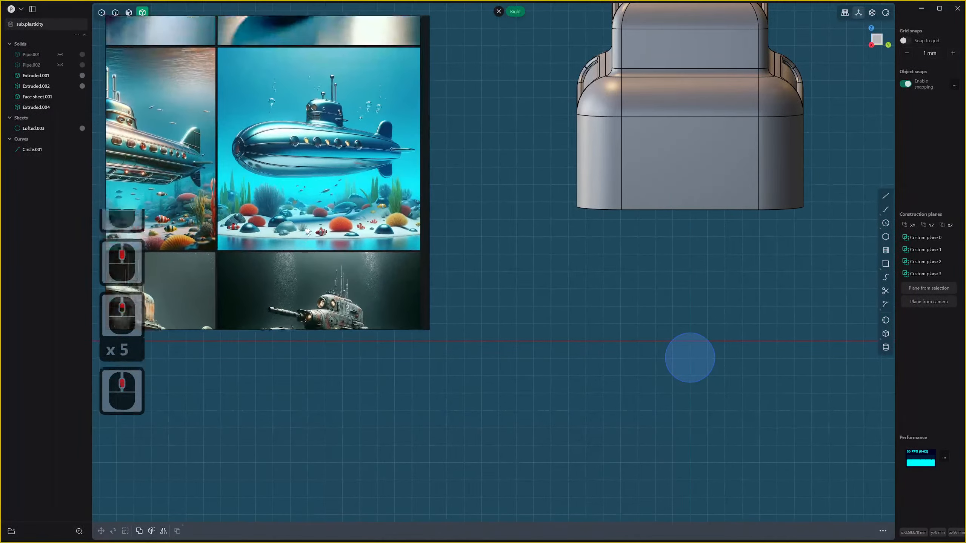
{"action": "scroll", "coordinate": [321, 170], "scroll_direction": "down", "scroll_amount": 1}
{"action": "middle_click_drag", "start_coordinate": [321, 170], "coordinate": [382, 292]}
{"action": "middle_click_drag", "start_coordinate": [359, 257], "coordinate": [369, 267]}
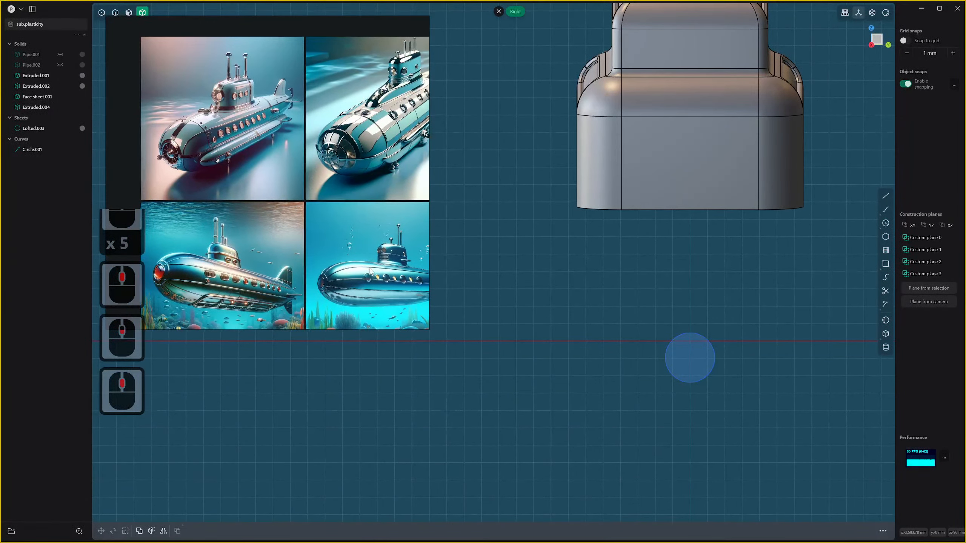
{"action": "middle_click_drag", "start_coordinate": [358, 233], "coordinate": [376, 263]}
{"action": "scroll", "coordinate": [376, 264], "scroll_direction": "down", "scroll_amount": 1}
{"action": "scroll", "coordinate": [306, 152], "scroll_direction": "up", "scroll_amount": 15}
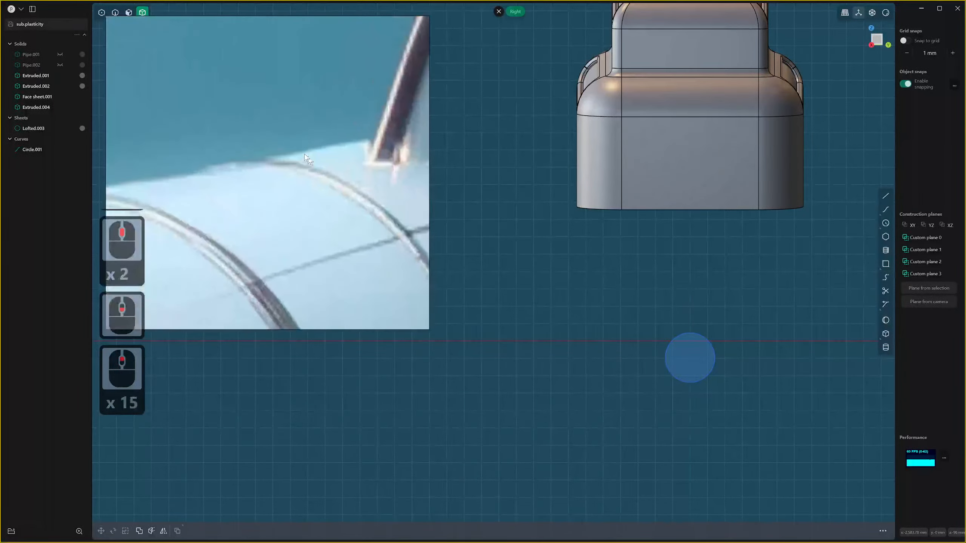
{"action": "middle_click_drag", "start_coordinate": [379, 166], "coordinate": [208, 107]}
{"action": "scroll", "coordinate": [207, 106], "scroll_direction": "down", "scroll_amount": 1}
{"action": "scroll", "coordinate": [276, 112], "scroll_direction": "down", "scroll_amount": 6}
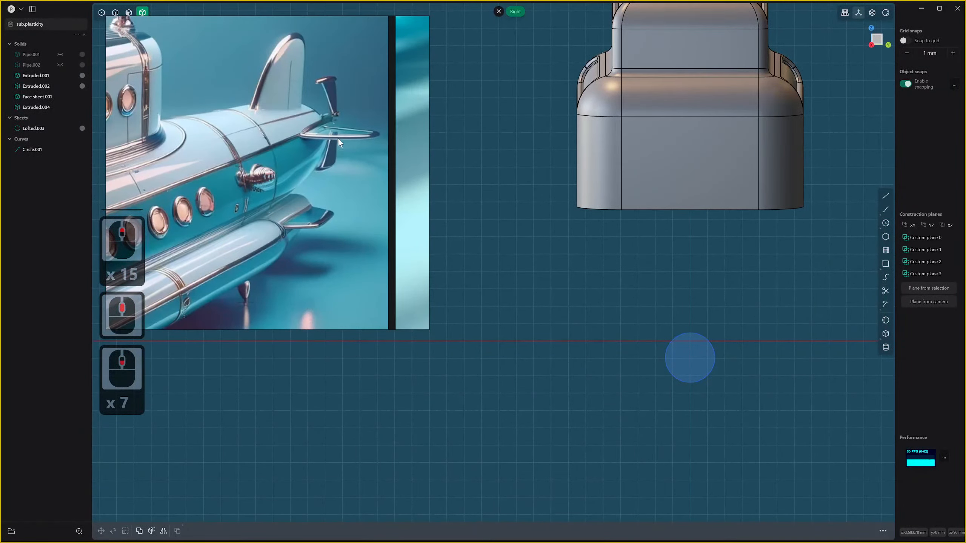
{"action": "middle_click_drag", "start_coordinate": [338, 139], "coordinate": [257, 130]}
{"action": "scroll", "coordinate": [357, 165], "scroll_direction": "down", "scroll_amount": 7}
{"action": "middle_click_drag", "start_coordinate": [361, 164], "coordinate": [285, 168]}
{"action": "scroll", "coordinate": [285, 168], "scroll_direction": "down", "scroll_amount": 1}
{"action": "scroll", "coordinate": [374, 150], "scroll_direction": "up", "scroll_amount": 3}
{"action": "scroll", "coordinate": [354, 172], "scroll_direction": "down", "scroll_amount": 4}
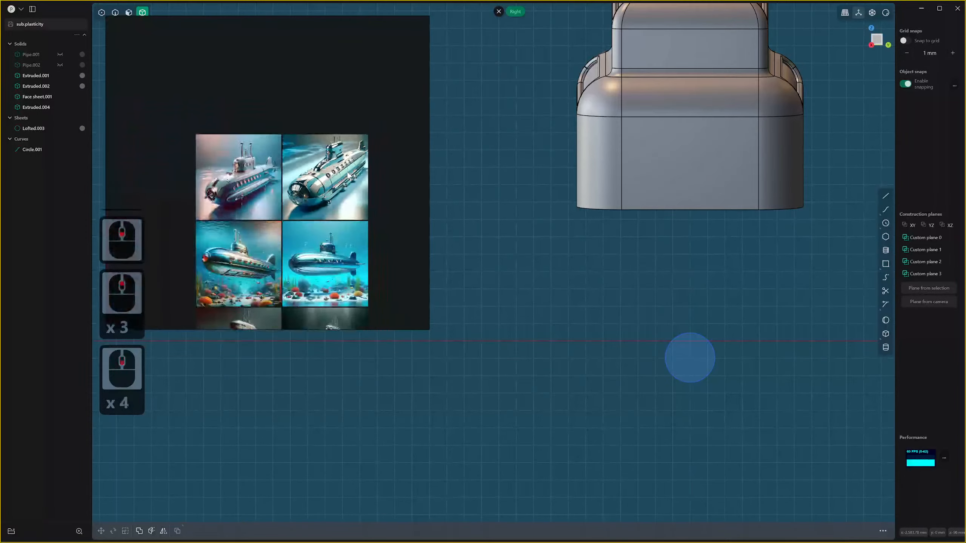
Look over the rusty and dark submarine reference images lower on the board.
{"action": "middle_click_drag", "start_coordinate": [316, 226], "coordinate": [356, 152]}
{"action": "scroll", "coordinate": [342, 201], "scroll_direction": "up", "scroll_amount": 5}
{"action": "scroll", "coordinate": [357, 153], "scroll_direction": "down", "scroll_amount": 1}
{"action": "middle_click_drag", "start_coordinate": [423, 192], "coordinate": [373, 57]}
{"action": "scroll", "coordinate": [337, 103], "scroll_direction": "up", "scroll_amount": 1}
{"action": "middle_click_drag", "start_coordinate": [317, 214], "coordinate": [364, 91]}
{"action": "scroll", "coordinate": [319, 171], "scroll_direction": "down", "scroll_amount": 3}
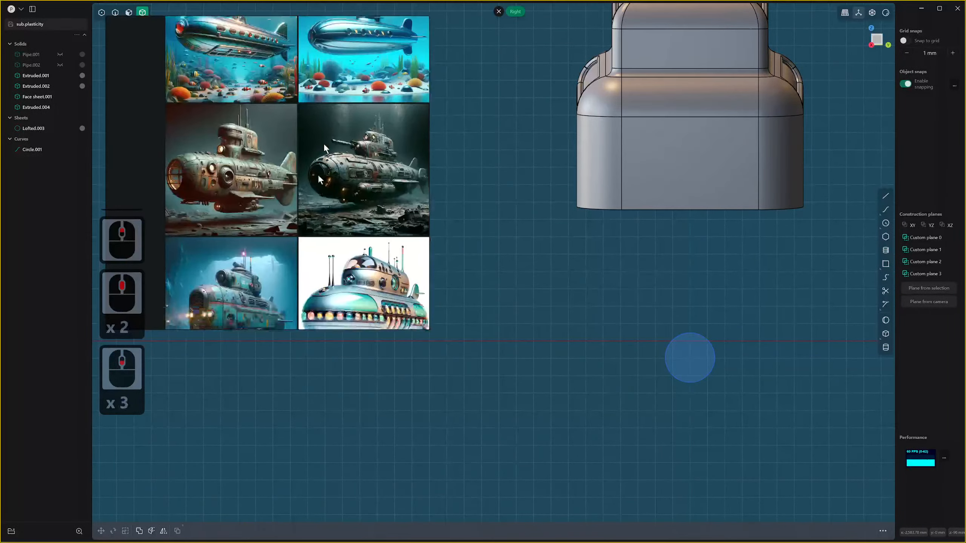
Look over the bottom rows of submarine reference images, down to the last pair on the board.
{"action": "middle_click_drag", "start_coordinate": [317, 174], "coordinate": [335, 85]}
{"action": "scroll", "coordinate": [336, 91], "scroll_direction": "down", "scroll_amount": 1}
{"action": "scroll", "coordinate": [362, 193], "scroll_direction": "up", "scroll_amount": 1}
{"action": "middle_click_drag", "start_coordinate": [362, 193], "coordinate": [311, 147]}
{"action": "scroll", "coordinate": [312, 147], "scroll_direction": "down", "scroll_amount": 1}
{"action": "scroll", "coordinate": [769, 384], "scroll_direction": "up", "scroll_amount": 2}
{"action": "scroll", "coordinate": [812, 306], "scroll_direction": "up", "scroll_amount": 2}
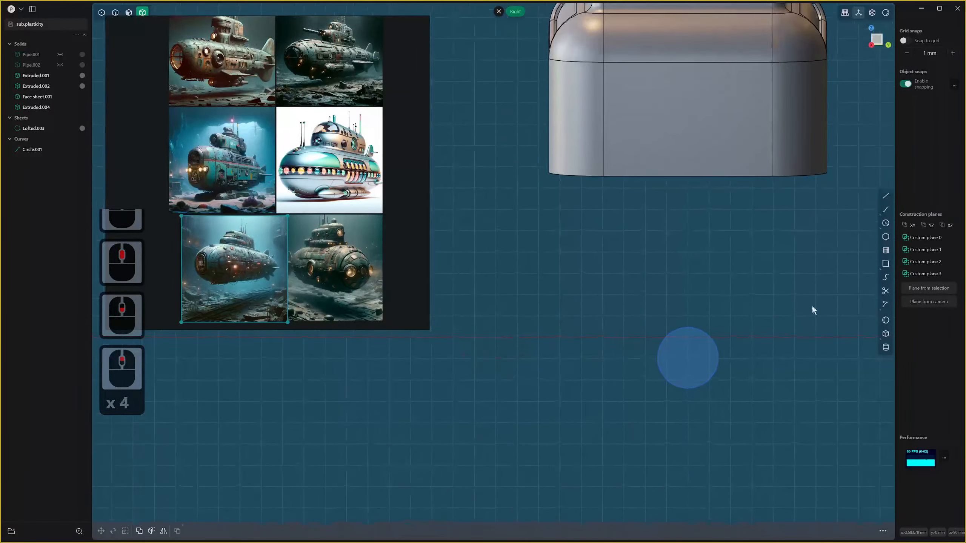
{"action": "left_click", "coordinate": [885, 210]}
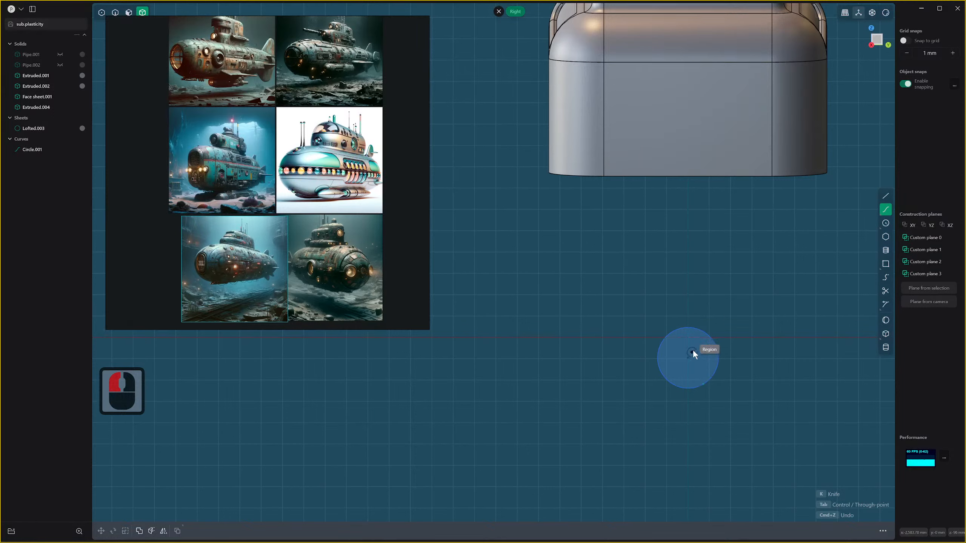
{"action": "left_click", "coordinate": [699, 329]}
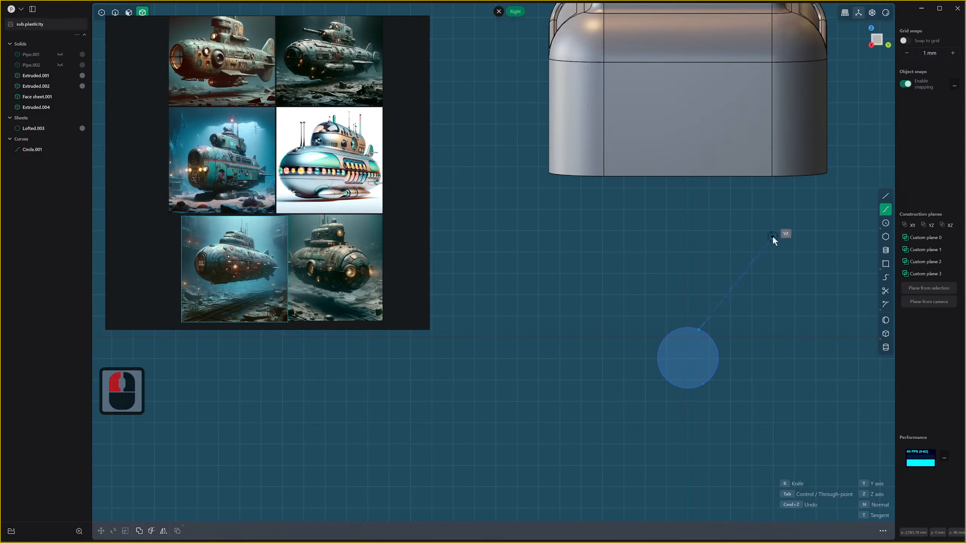
{"action": "left_click", "coordinate": [786, 218]}
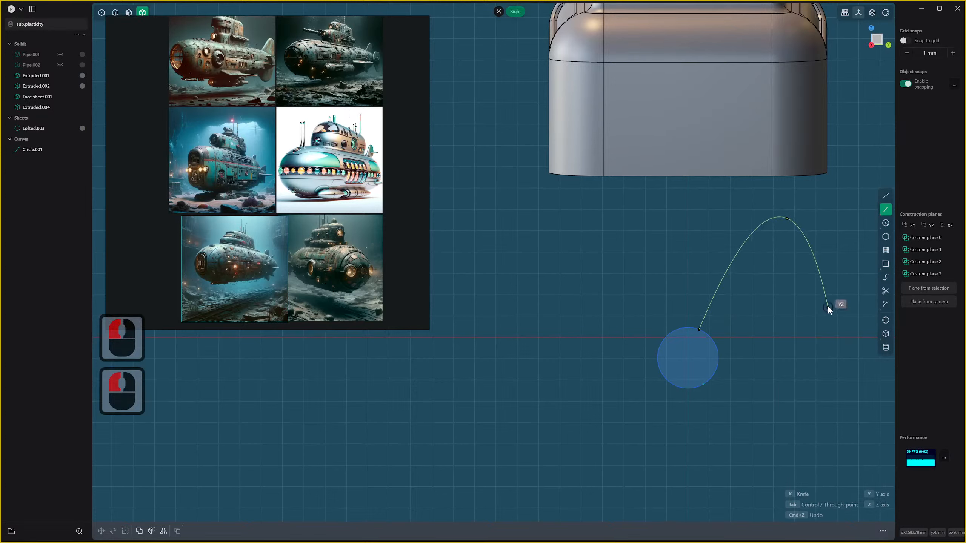
{"action": "key", "text": "Escape"}
Draw a triangular propeller blade outline as a polyline that starts and ends on the stern circle's upper edge, leaving its inner end open.
{"action": "left_click", "coordinate": [885, 195]}
{"action": "left_click", "coordinate": [697, 330]}
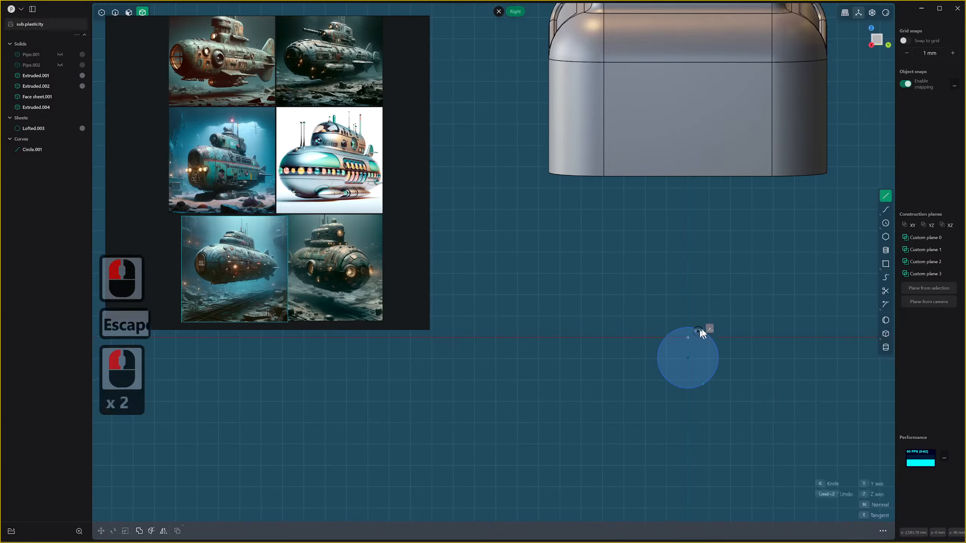
{"action": "left_click", "coordinate": [804, 225]}
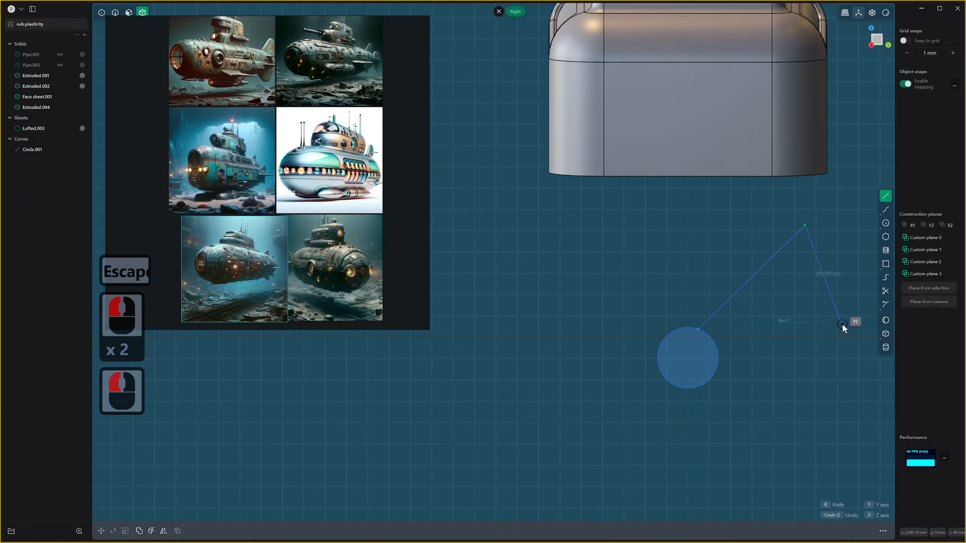
{"action": "left_click", "coordinate": [844, 312]}
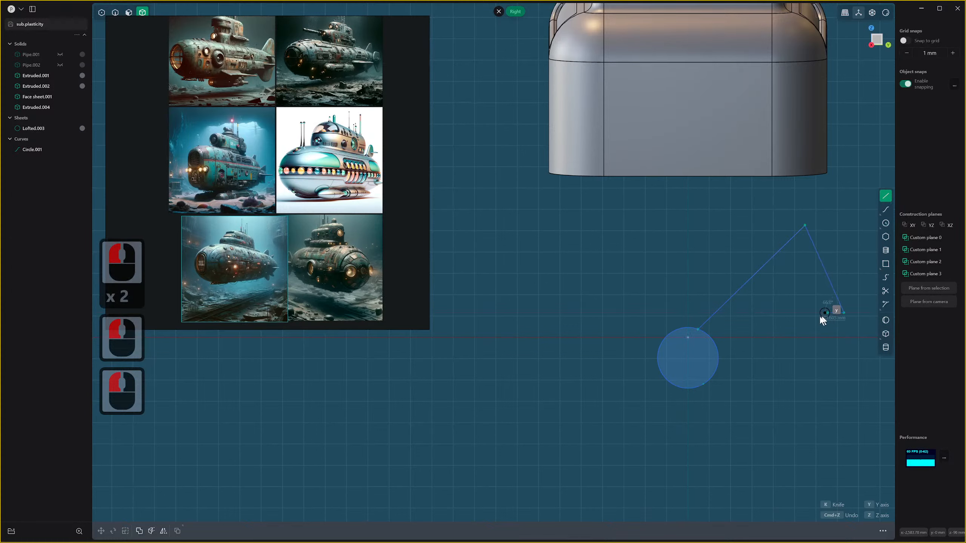
{"action": "left_click", "coordinate": [762, 325]}
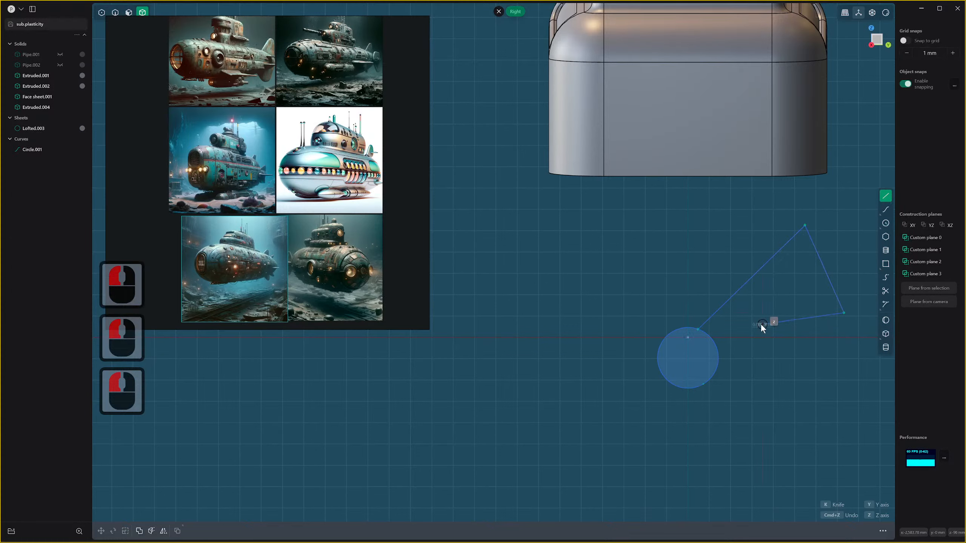
{"action": "left_click", "coordinate": [709, 332]}
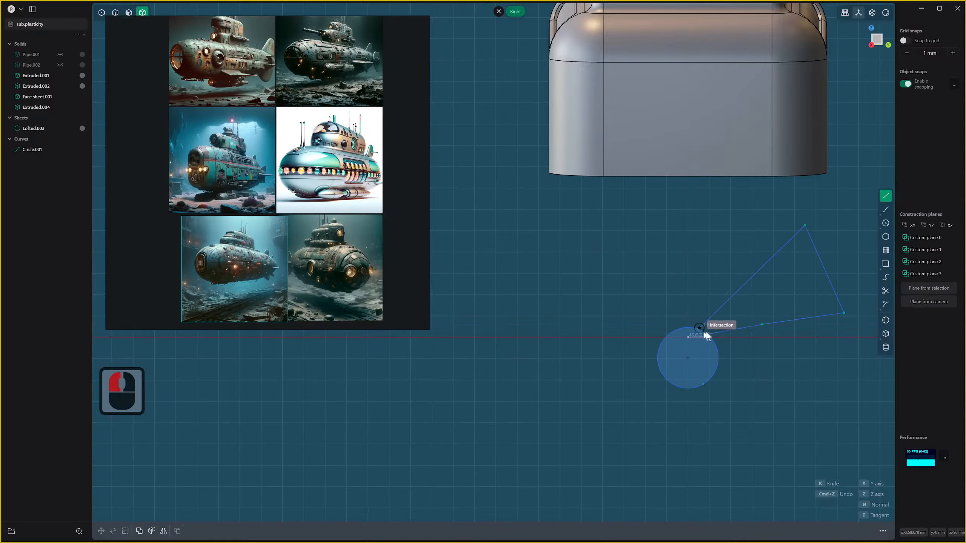
{"action": "right_click", "coordinate": [709, 333]}
Close the blade outline's open inner end with a short curve following the circle's edge.
{"action": "scroll", "coordinate": [721, 325], "scroll_direction": "up", "scroll_amount": 8}
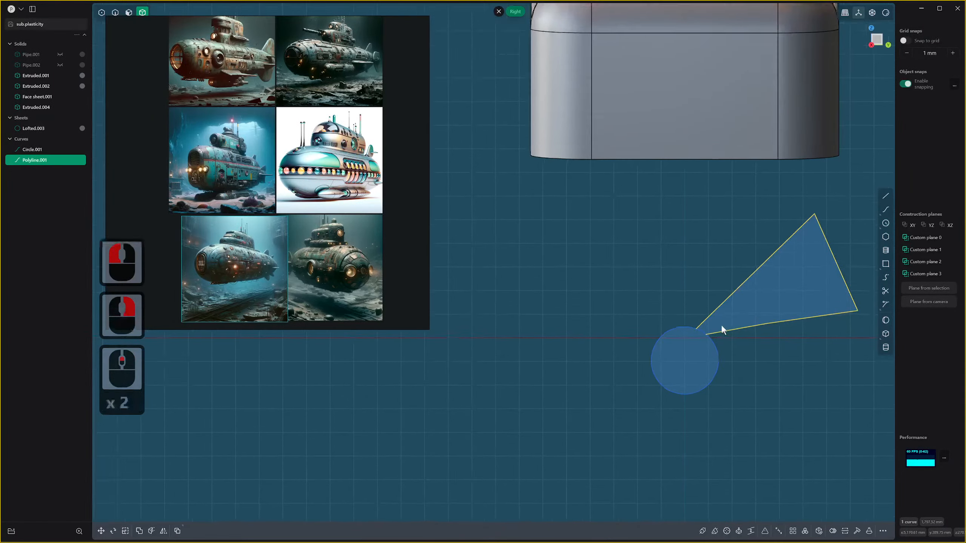
{"action": "left_click", "coordinate": [885, 210]}
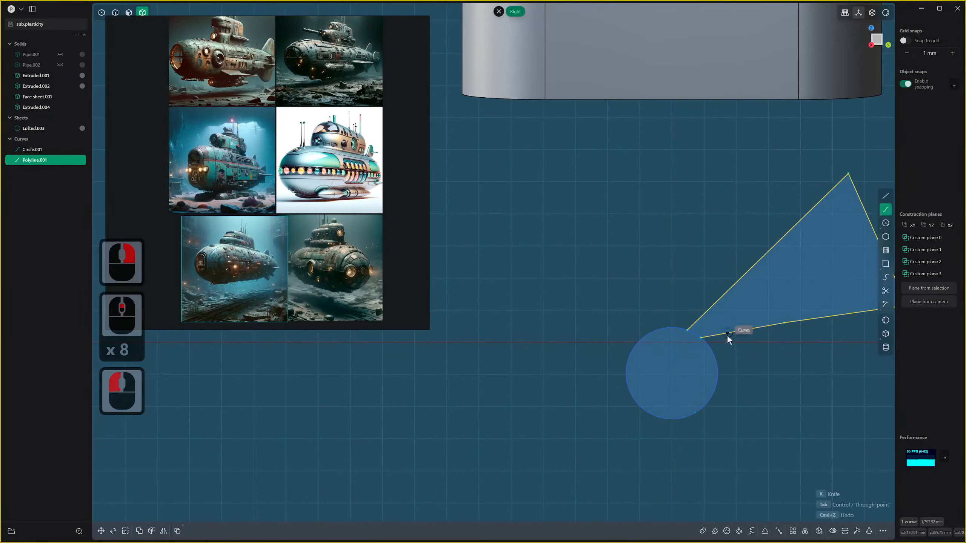
{"action": "left_click", "coordinate": [693, 334]}
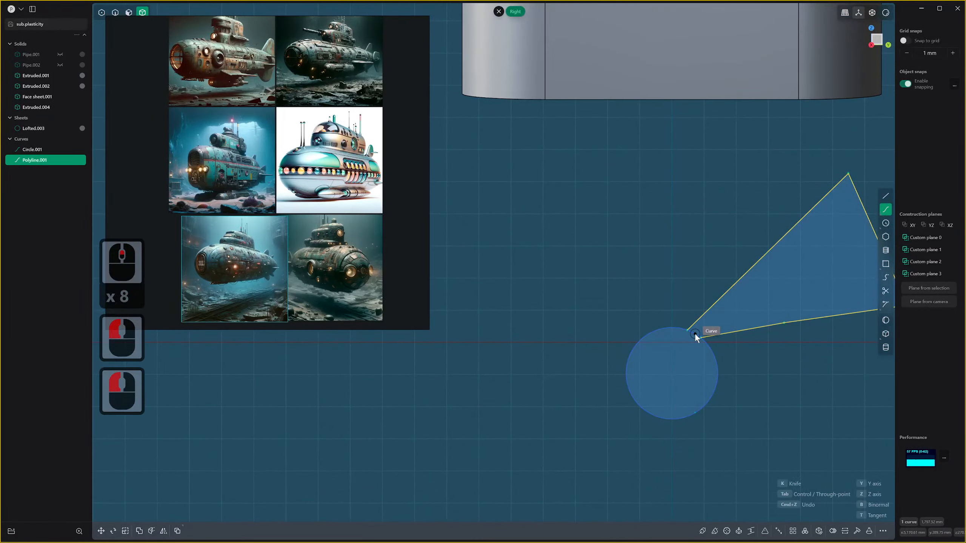
{"action": "left_click", "coordinate": [700, 336]}
{"action": "right_click", "coordinate": [700, 337]}
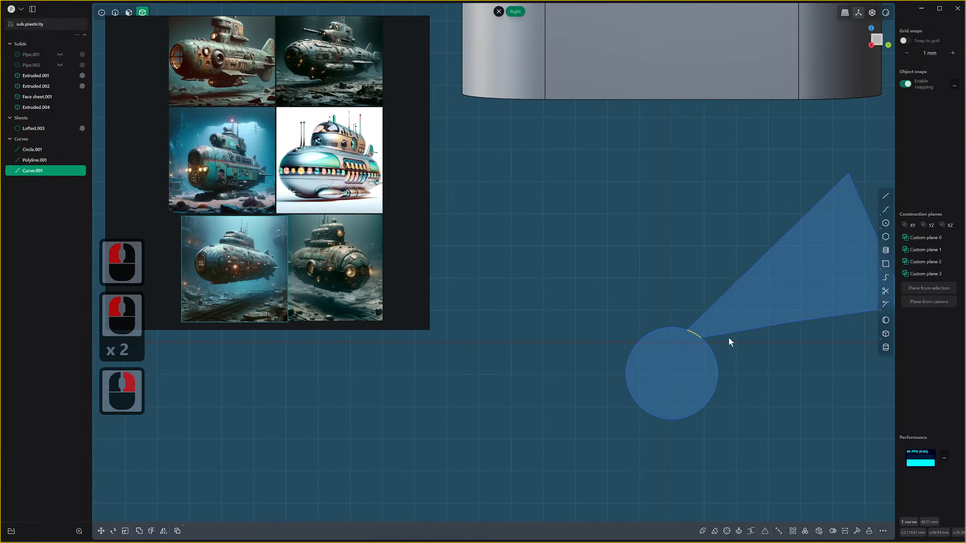
Join the triangular polyline and the short closing curve into one blade outline.
{"action": "key", "text": "2"}
{"action": "left_click", "coordinate": [699, 332]}
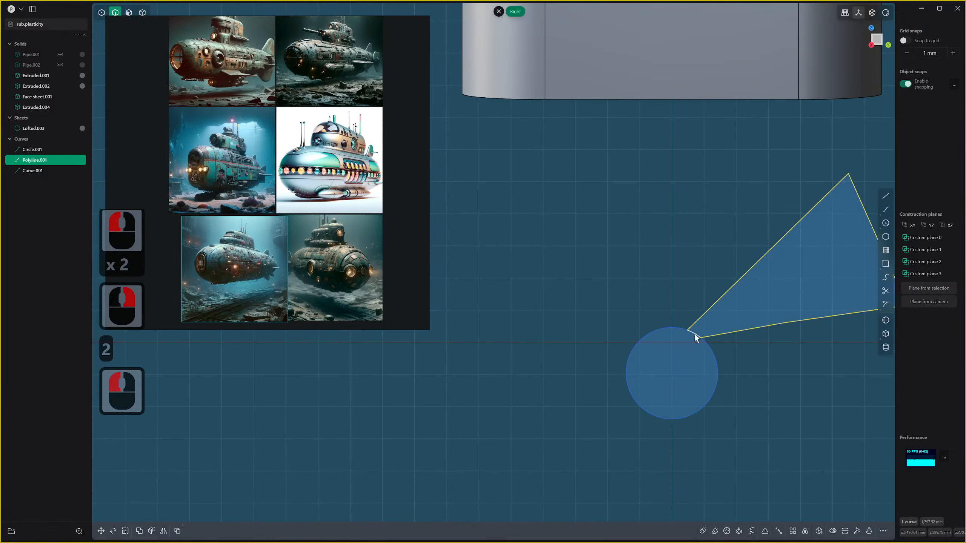
{"action": "left_click", "coordinate": [694, 333], "text": "shift"}
{"action": "left_click", "coordinate": [692, 338], "text": "shift"}
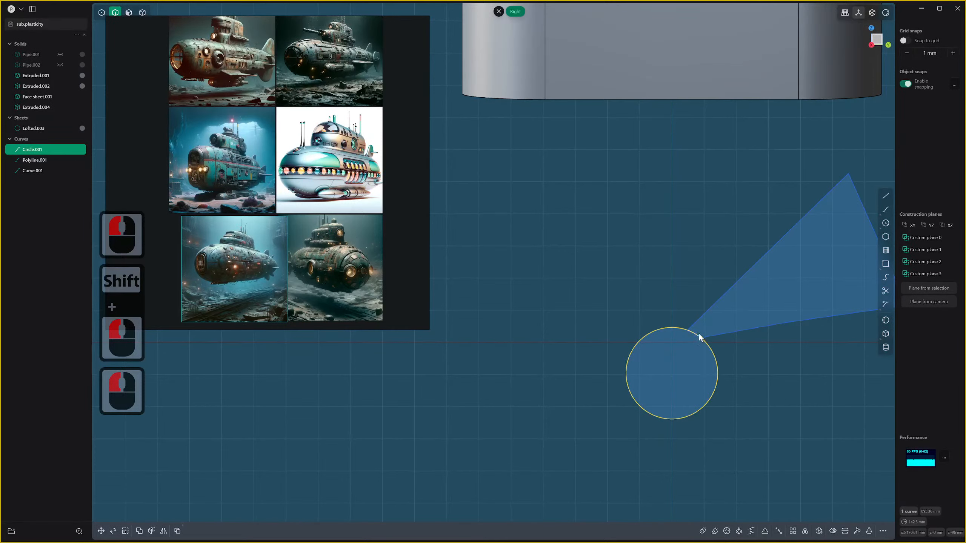
{"action": "left_click", "coordinate": [697, 334]}
{"action": "left_click", "coordinate": [703, 317], "text": "shift"}
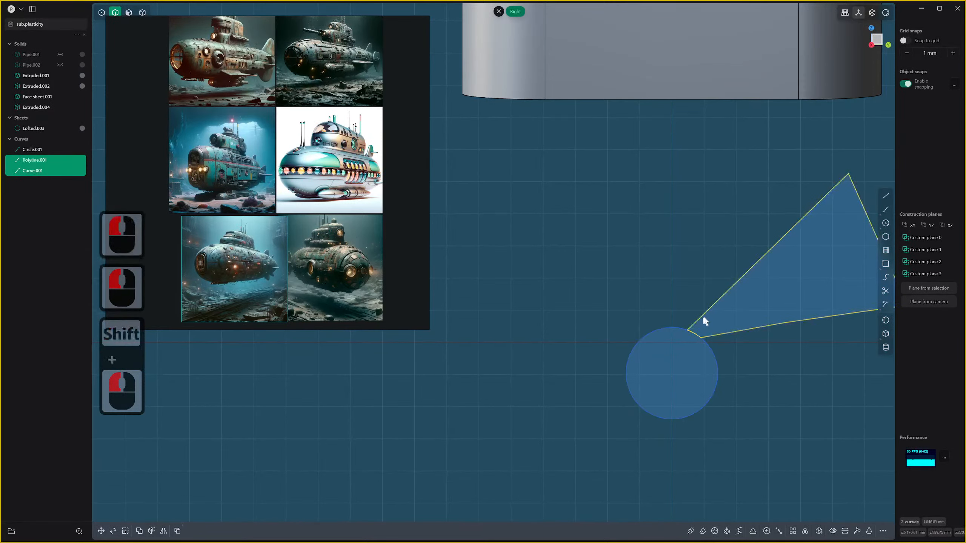
{"action": "key", "text": "j"}
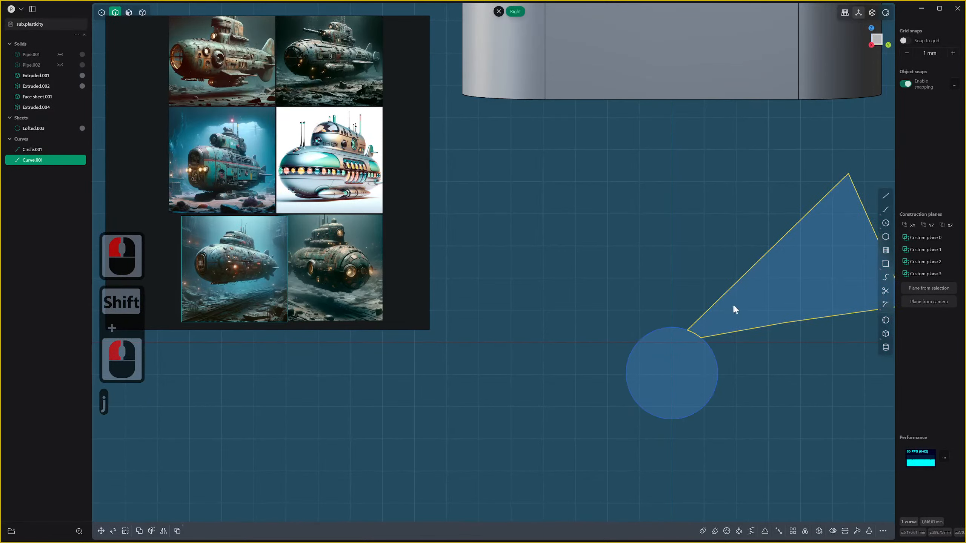
Try to subdivide the flat blade outline and round its two outer corners.
{"action": "scroll", "coordinate": [809, 226], "scroll_direction": "down", "scroll_amount": 6}
{"action": "key", "text": "1"}
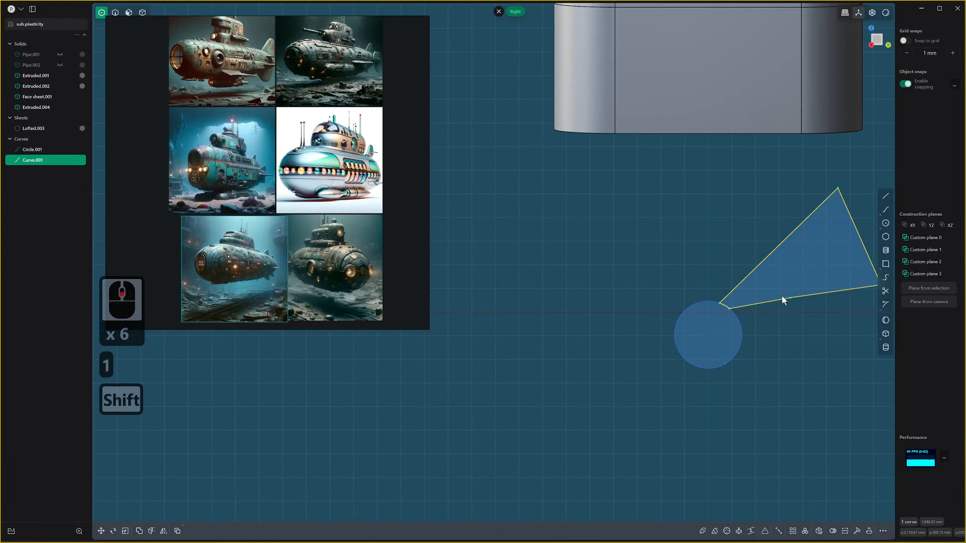
{"action": "key", "text": "shift+s"}
{"action": "key", "text": "shift+s"}
{"action": "key", "text": "shift+s"}
{"action": "key", "text": "shift+s"}
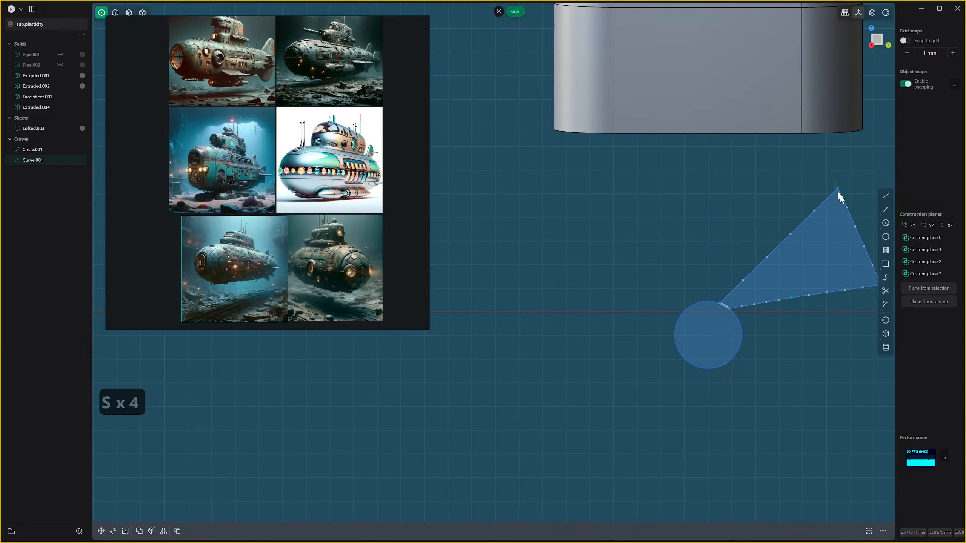
{"action": "left_click", "coordinate": [837, 188]}
{"action": "double_click", "coordinate": [837, 188]}
{"action": "right_click_drag", "start_coordinate": [806, 236], "coordinate": [794, 234]}
{"action": "middle_click_drag", "start_coordinate": [806, 235], "coordinate": [795, 276], "text": "shift"}
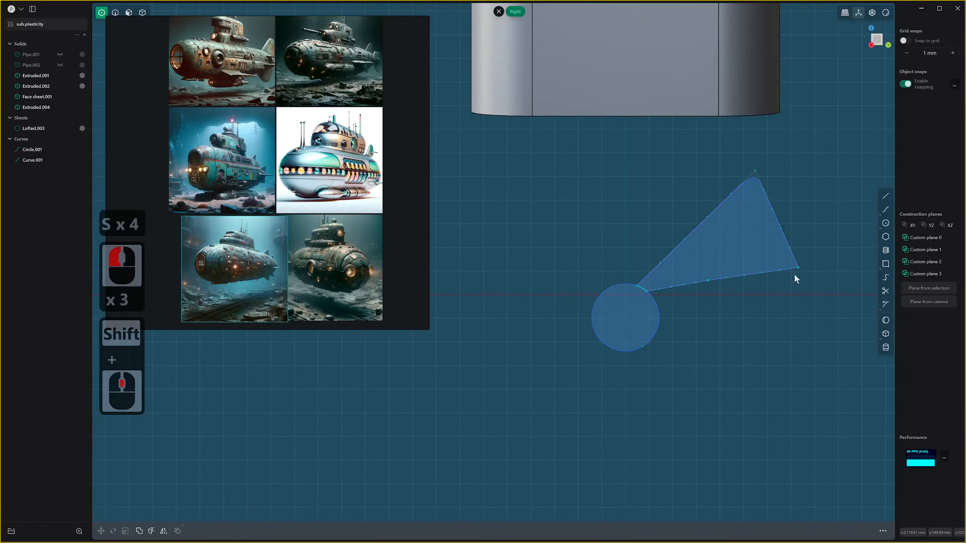
{"action": "double_click", "coordinate": [799, 268]}
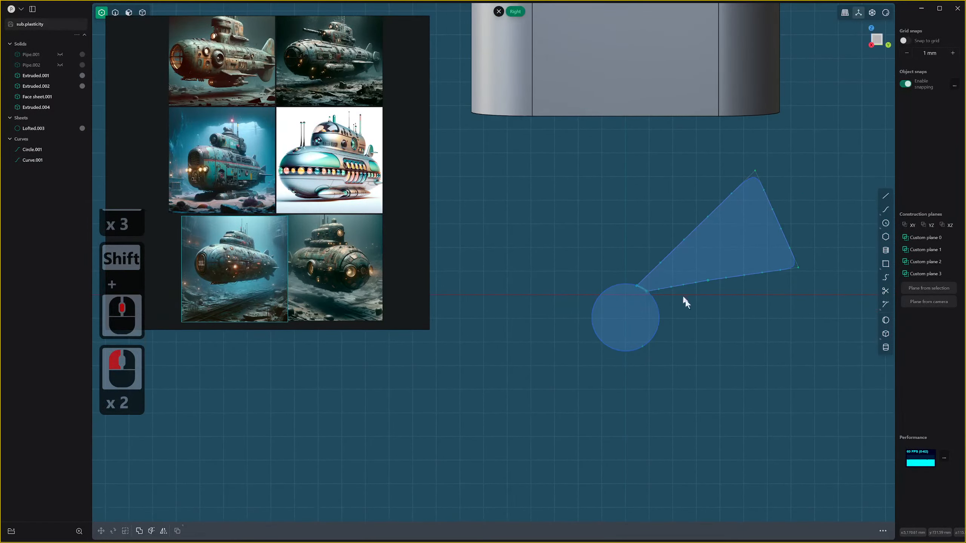
Undo the corner rounding and the subdivision of the blade outline.
{"action": "scroll", "coordinate": [683, 297], "scroll_direction": "up", "scroll_amount": 3}
{"action": "middle_click_drag", "start_coordinate": [683, 296], "coordinate": [618, 316], "text": "shift"}
{"action": "middle_click_drag", "start_coordinate": [764, 310], "coordinate": [727, 318]}
{"action": "scroll", "coordinate": [662, 373], "scroll_direction": "down", "scroll_amount": 10}
{"action": "scroll", "coordinate": [599, 394], "scroll_direction": "down", "scroll_amount": 1, "text": "shift"}
{"action": "middle_click_drag", "start_coordinate": [599, 394], "coordinate": [694, 433], "text": "shift"}
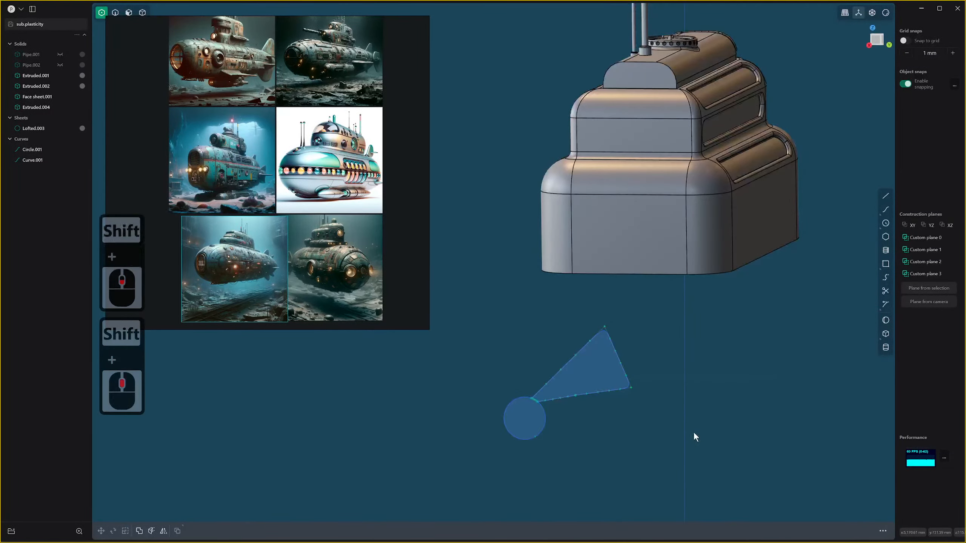
{"action": "key", "text": "ctrl+z"}
{"action": "key", "text": "ctrl+z"}
{"action": "key", "text": "ctrl+z"}
{"action": "key", "text": "ctrl+z"}
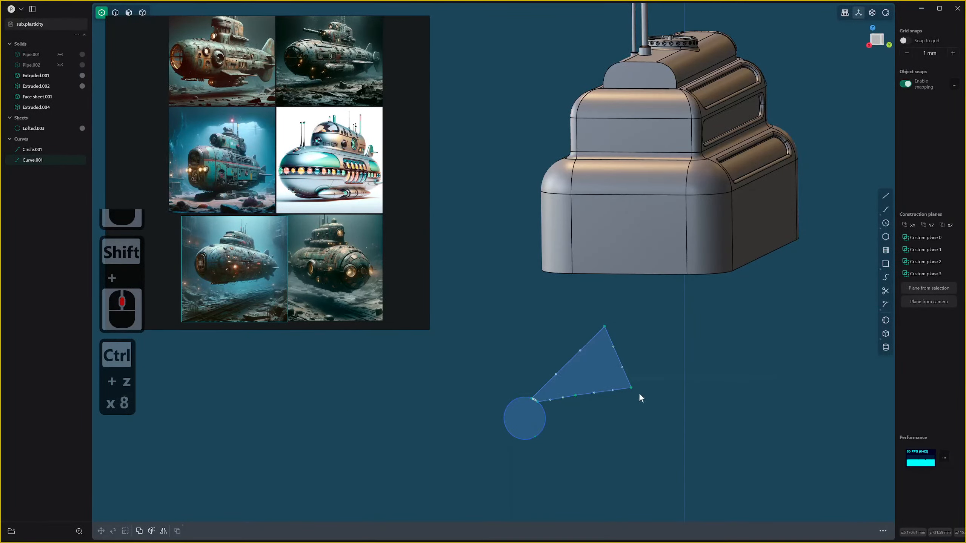
{"action": "key", "text": "ctrl+z"}
{"action": "key", "text": "ctrl+z"}
Move the blade outline's lower outer corner out of the sketch plane along the X axis to twist the blade.
{"action": "left_click", "coordinate": [631, 388]}
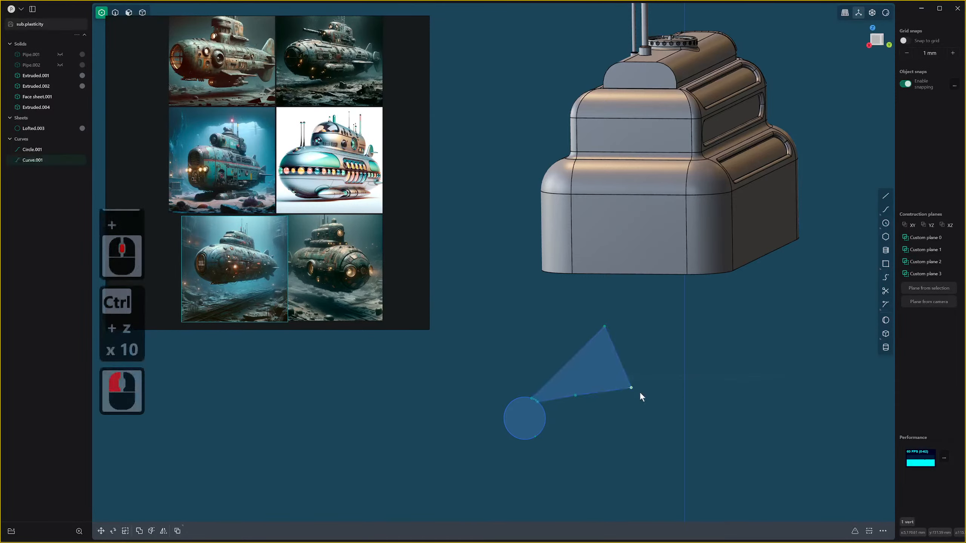
{"action": "middle_click_drag", "start_coordinate": [639, 393], "coordinate": [622, 405]}
{"action": "key", "text": "g"}
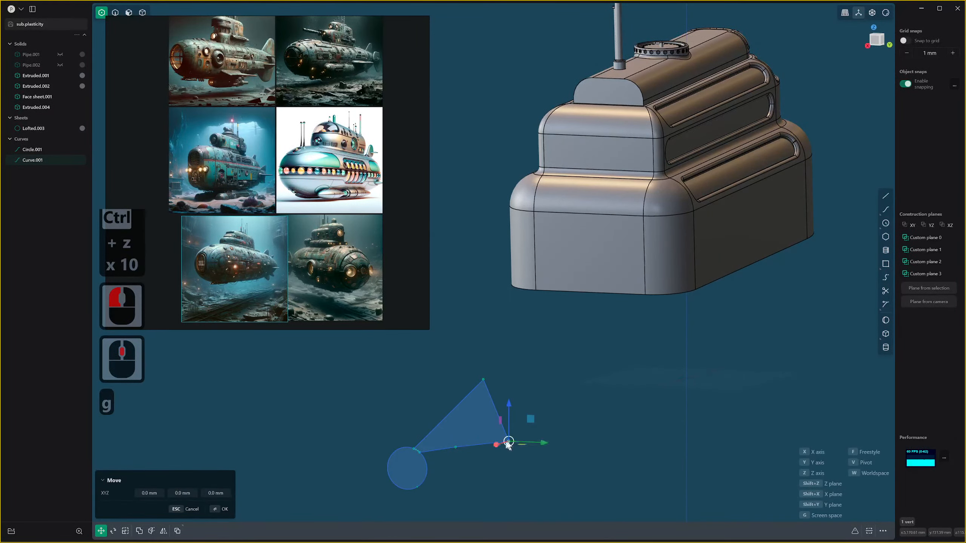
{"action": "left_click", "coordinate": [514, 439]}
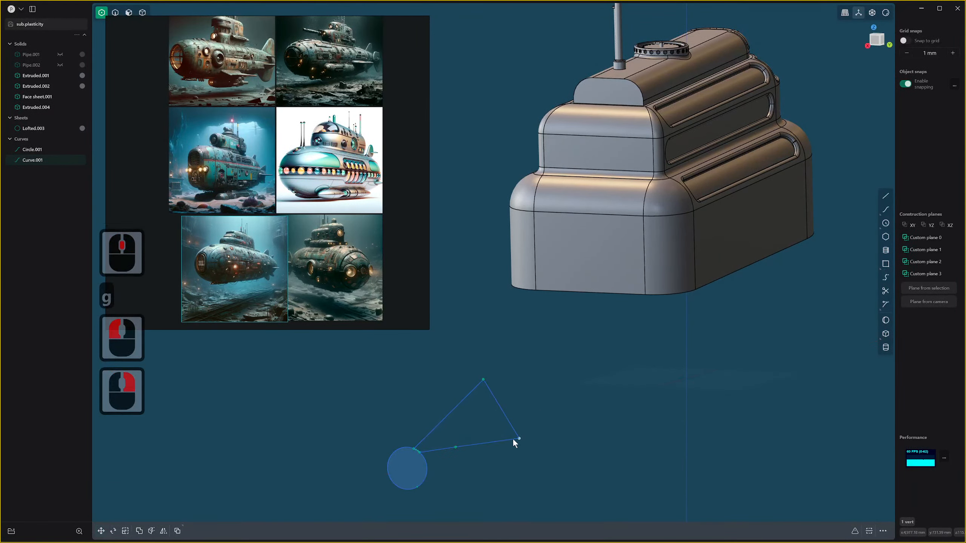
{"action": "middle_click_drag", "start_coordinate": [509, 439], "coordinate": [517, 441]}
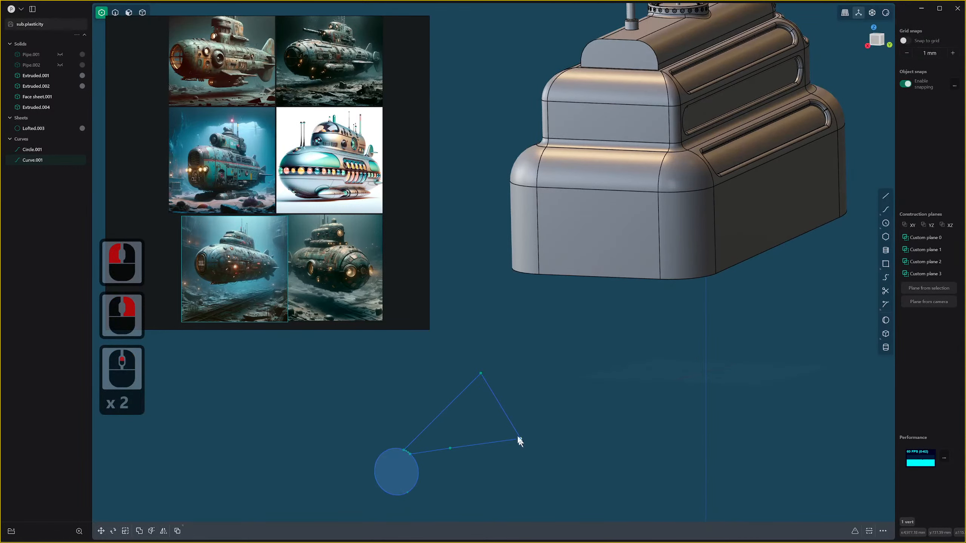
Subdivide the twisted blade outline and round its upper and lower outer corners.
{"action": "key", "text": "2"}
{"action": "left_click", "coordinate": [509, 421]}
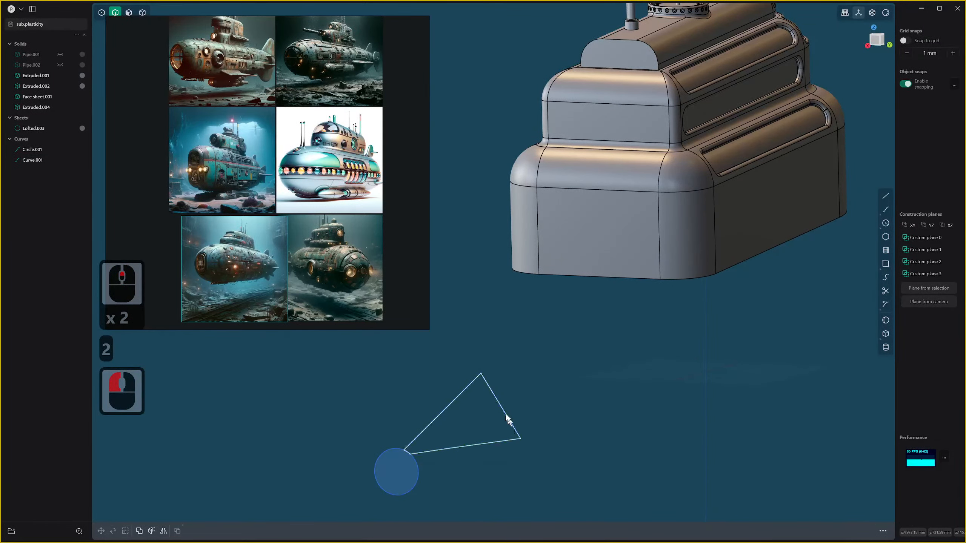
{"action": "left_click", "coordinate": [497, 399]}
{"action": "key", "text": "s"}
{"action": "key", "text": "s"}
{"action": "key", "text": "s"}
{"action": "key", "text": "s"}
{"action": "key", "text": "s"}
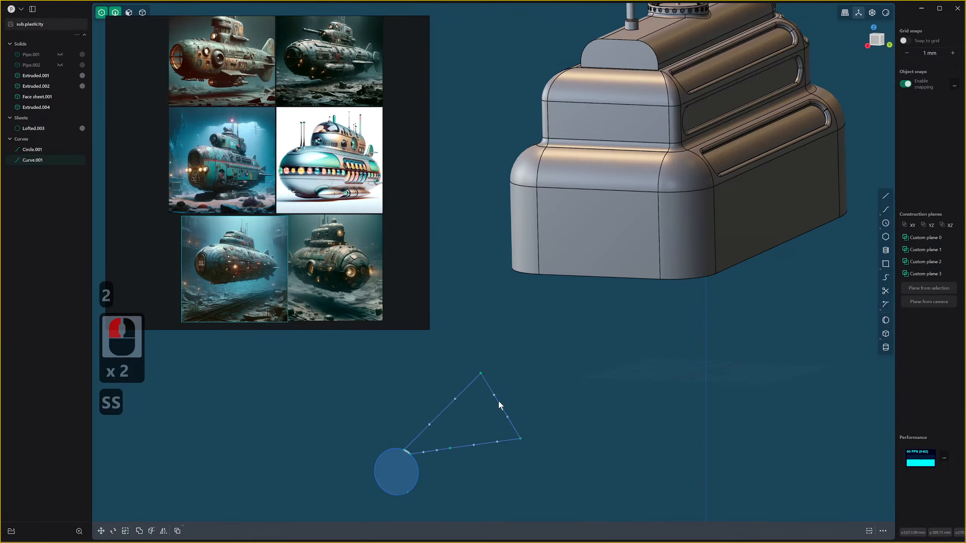
{"action": "double_click", "coordinate": [520, 436]}
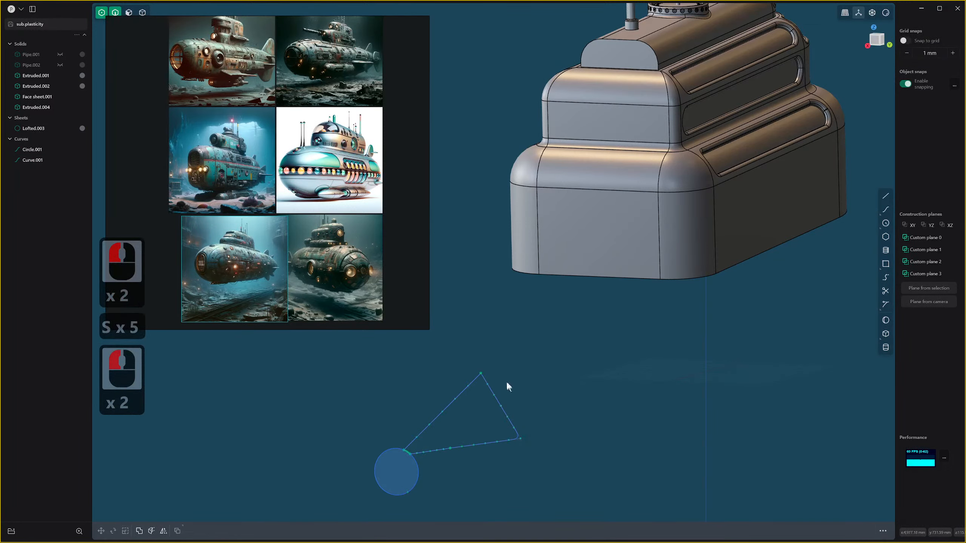
{"action": "scroll", "coordinate": [460, 417], "scroll_direction": "up", "scroll_amount": 3}
{"action": "middle_click_drag", "start_coordinate": [409, 459], "coordinate": [579, 362], "text": "shift"}
{"action": "scroll", "coordinate": [580, 356], "scroll_direction": "down", "scroll_amount": 2}
{"action": "right_click", "coordinate": [579, 362]}
Fill the rounded blade outline with a surface using Patch hole at a tolerance of 0.000012.
{"action": "key", "text": "2"}
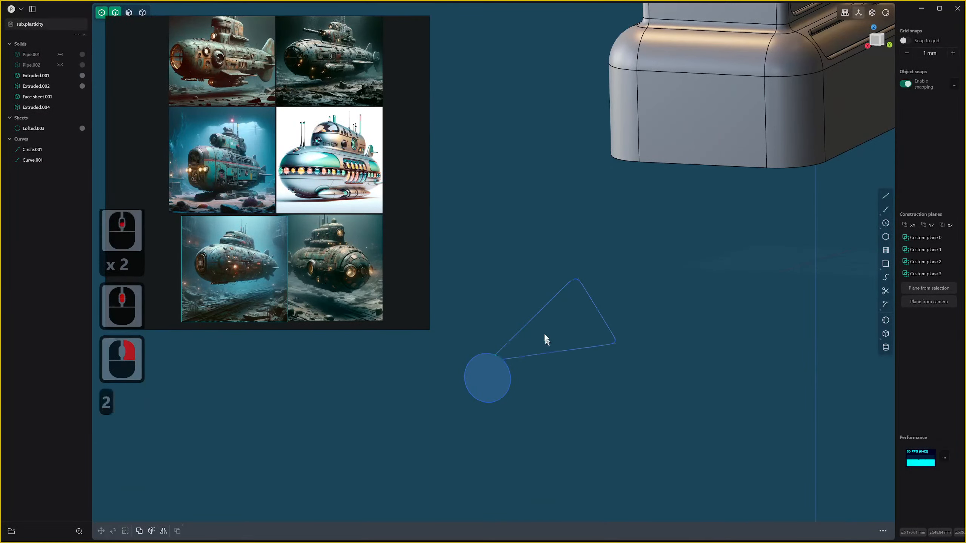
{"action": "left_click", "coordinate": [539, 315]}
{"action": "key", "text": "alt+f"}
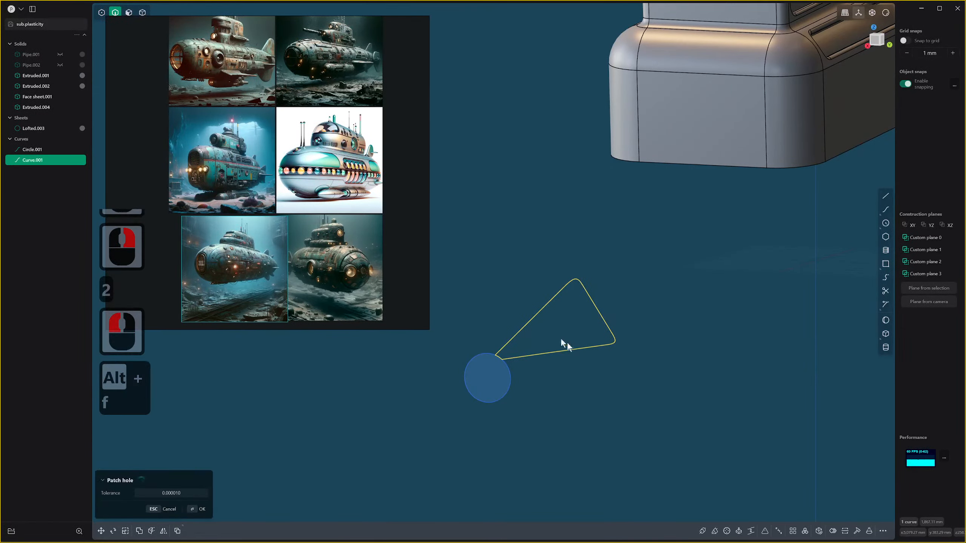
{"action": "middle_click_drag", "start_coordinate": [581, 318], "coordinate": [741, 349]}
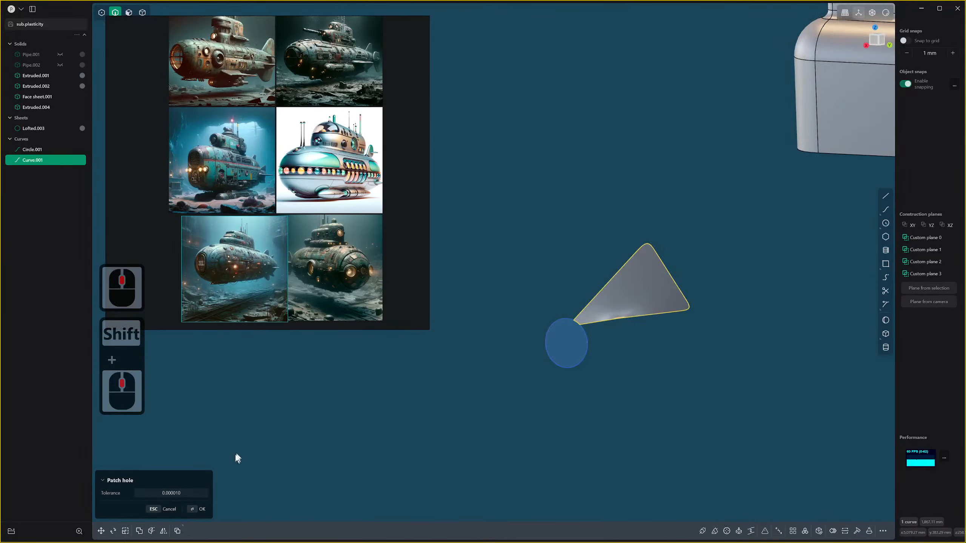
{"action": "left_click_drag", "start_coordinate": [166, 495], "coordinate": [173, 496]}
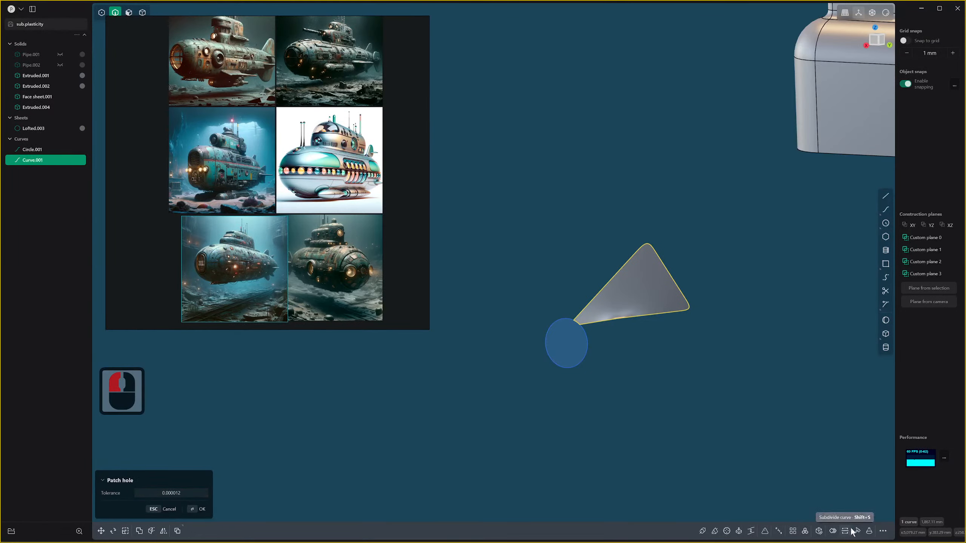
{"action": "right_click", "coordinate": [640, 328]}
{"action": "key", "text": "4"}
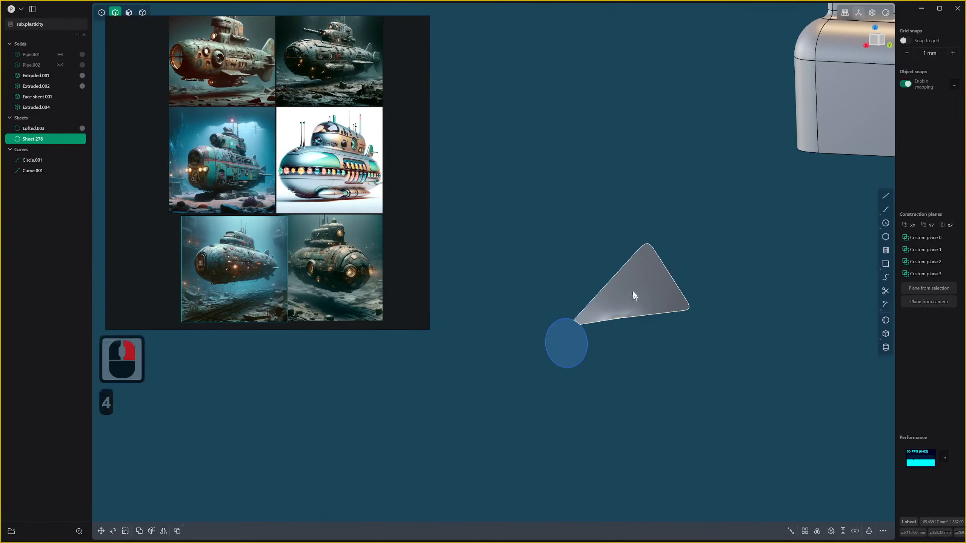
Thicken the twisted propeller blade surface into a solid about 34.77 mm thick.
{"action": "double_click", "coordinate": [641, 280]}
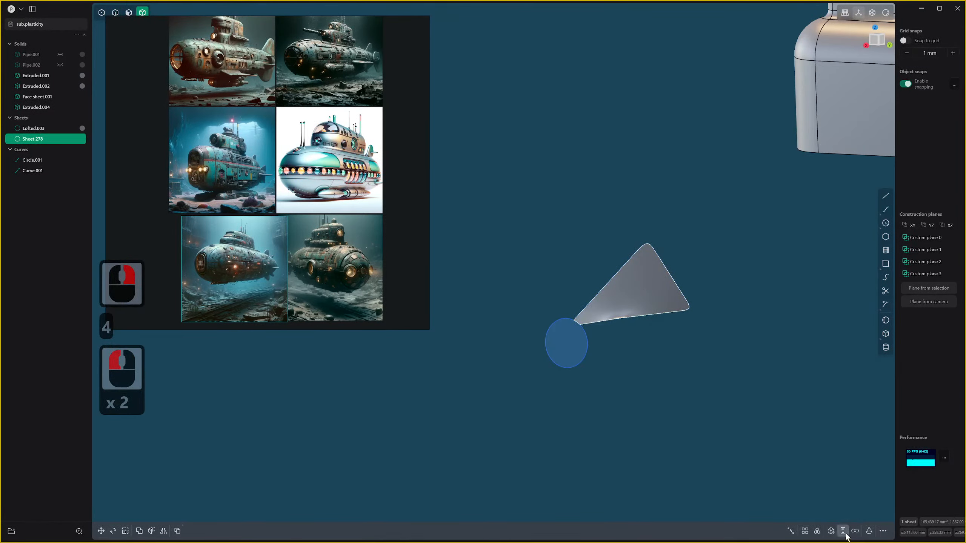
{"action": "left_click", "coordinate": [843, 532]}
{"action": "left_click_drag", "start_coordinate": [647, 304], "coordinate": [656, 305]}
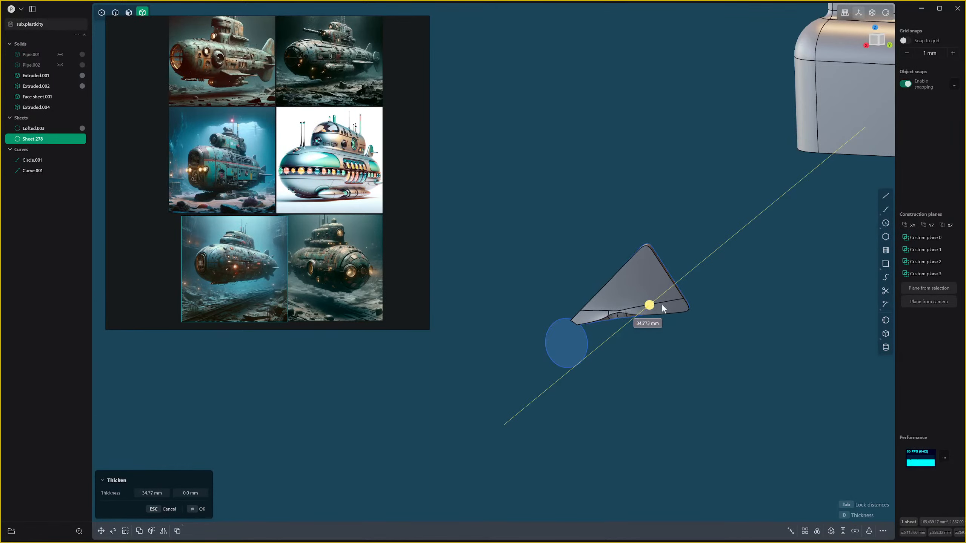
{"action": "left_click", "coordinate": [664, 306]}
{"action": "left_click", "coordinate": [663, 306]}
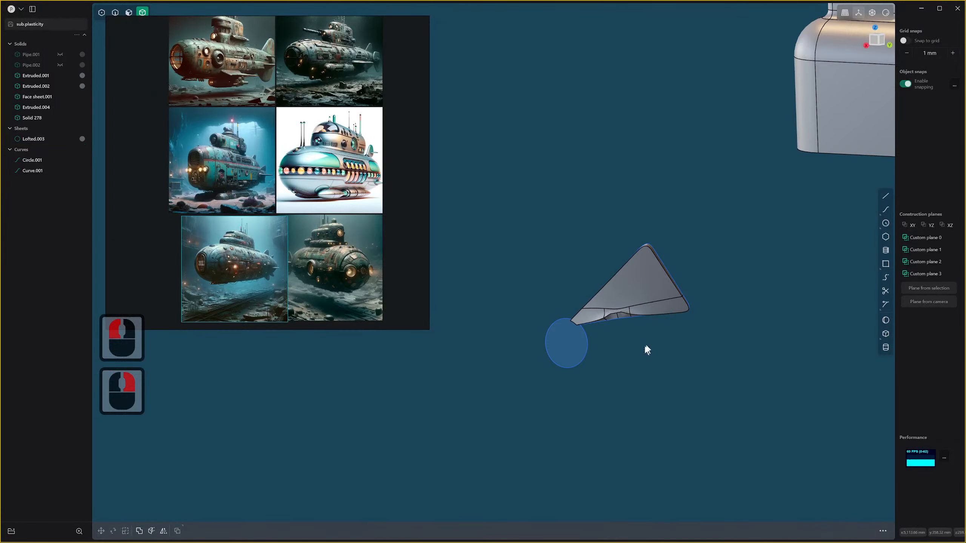
Extrude the hub circle region outward about 51.55 mm to form the propeller hub.
{"action": "scroll", "coordinate": [631, 344], "scroll_direction": "down", "scroll_amount": 9}
{"action": "key", "text": "3"}
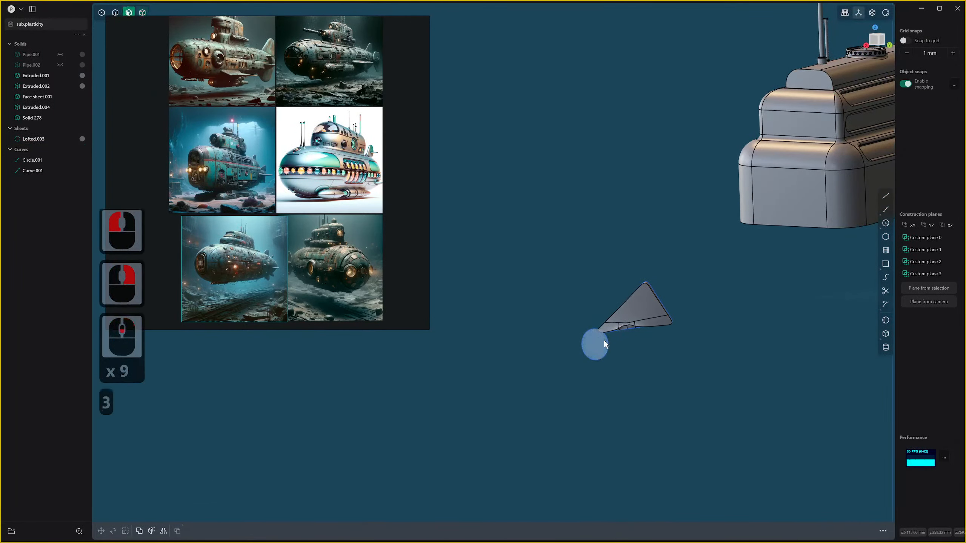
{"action": "left_click", "coordinate": [604, 340]}
{"action": "left_click", "coordinate": [571, 346]}
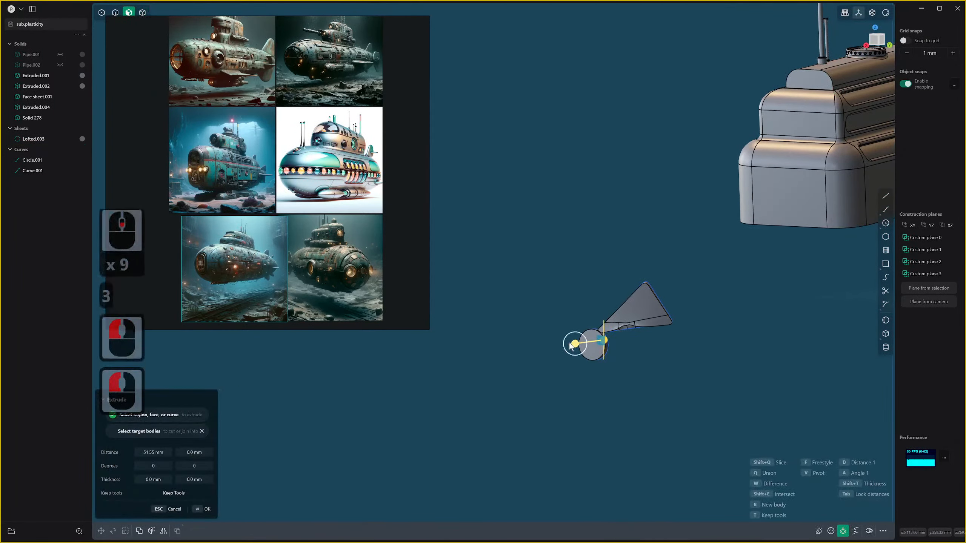
Fillet the hub's outer circular edge with a distance of about 23.04 mm.
{"action": "key", "text": "2"}
{"action": "left_click", "coordinate": [588, 333]}
{"action": "left_click", "coordinate": [591, 334]}
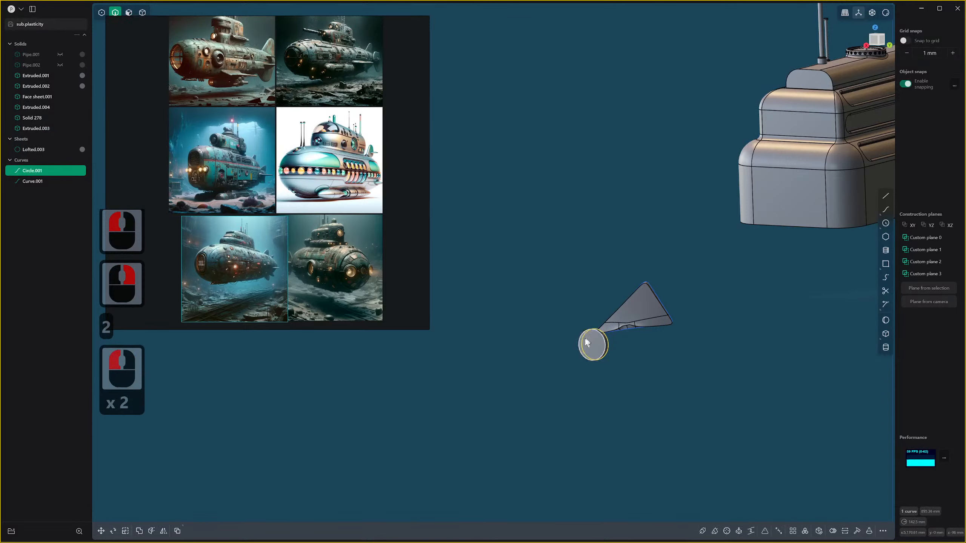
{"action": "left_click", "coordinate": [585, 339]}
{"action": "key", "text": "f"}
{"action": "left_click_drag", "start_coordinate": [584, 333], "coordinate": [580, 330]}
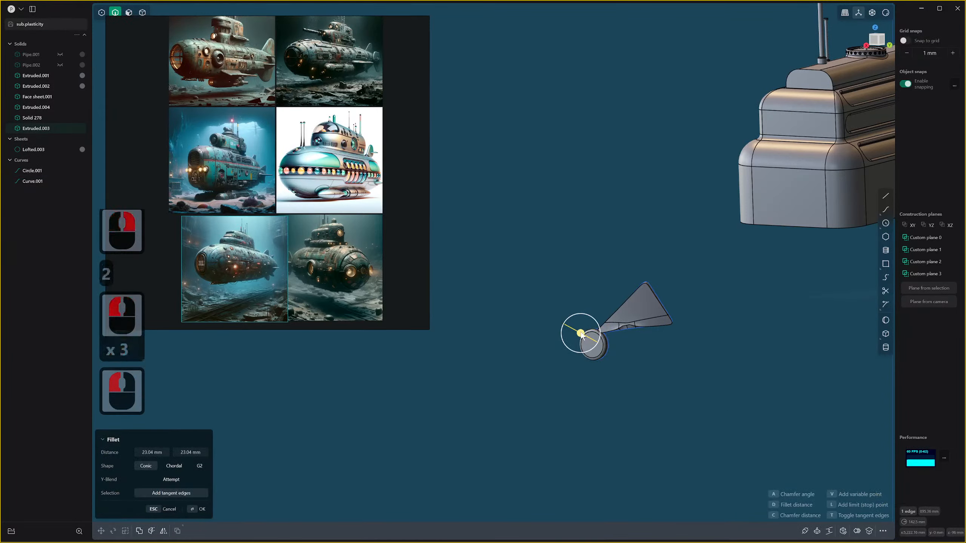
{"action": "right_click", "coordinate": [581, 331]}
Radial array the blade around the hub centre with 6 copies over 360 degrees.
{"action": "left_click", "coordinate": [631, 322]}
{"action": "key", "text": "4"}
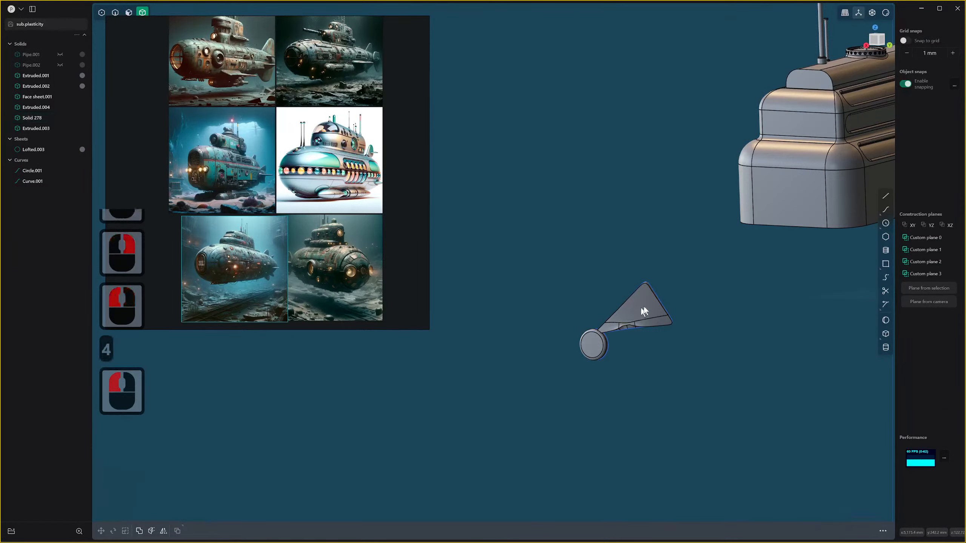
{"action": "double_click", "coordinate": [648, 303]}
{"action": "left_click", "coordinate": [855, 531]}
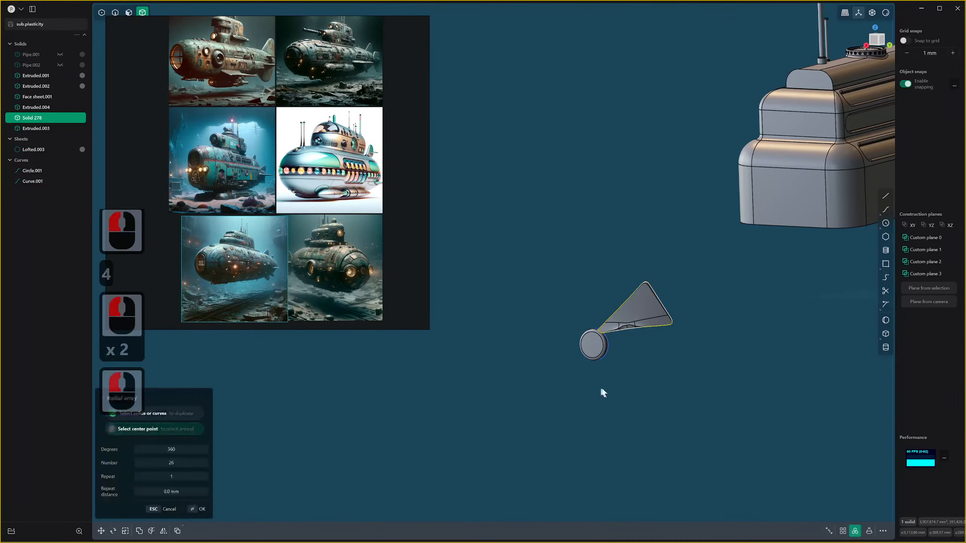
{"action": "left_click", "coordinate": [595, 348]}
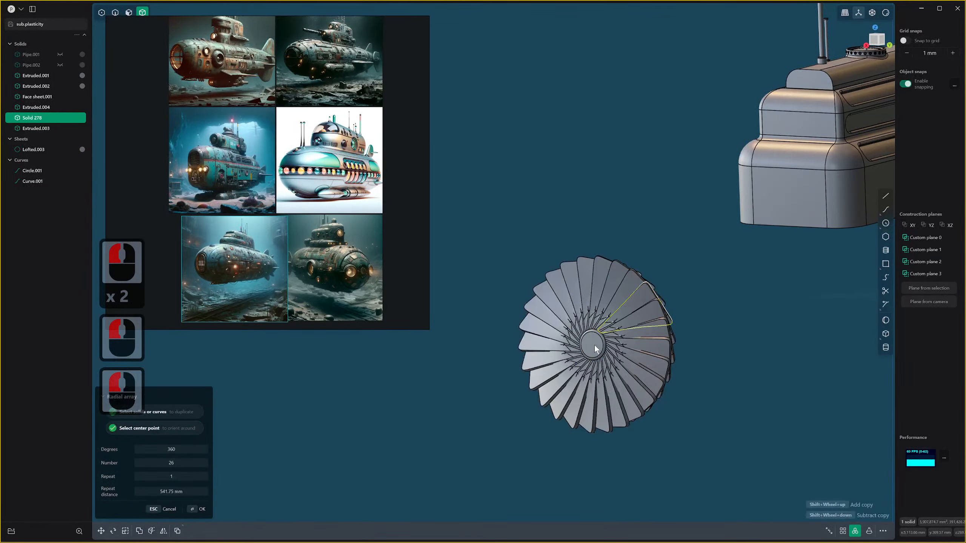
{"action": "scroll", "coordinate": [601, 350], "scroll_direction": "down", "scroll_amount": 20, "text": "shift"}
{"action": "scroll", "coordinate": [607, 352], "scroll_direction": "up", "scroll_amount": 5, "text": "shift"}
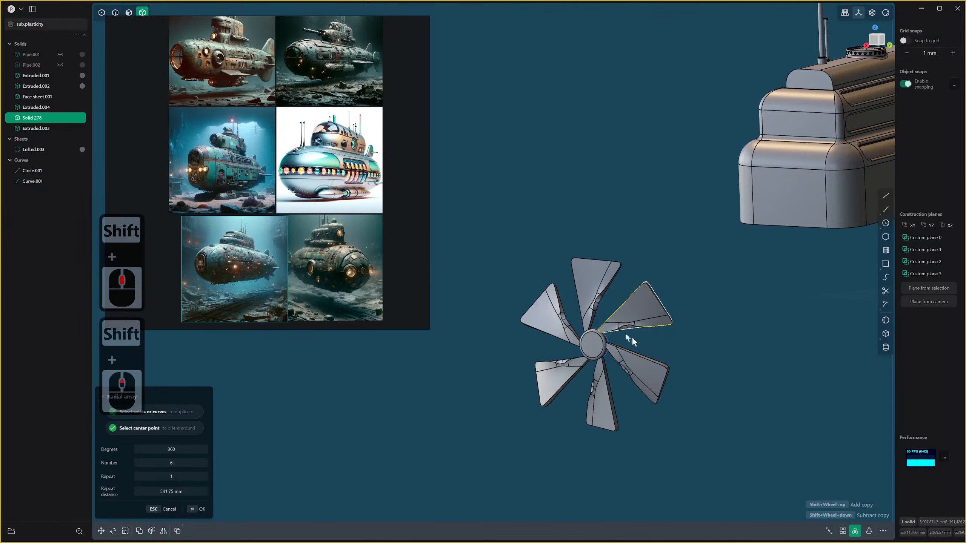
{"action": "scroll", "coordinate": [609, 323], "scroll_direction": "up", "scroll_amount": 1, "text": "shift"}
{"action": "scroll", "coordinate": [609, 323], "scroll_direction": "down", "scroll_amount": 1, "text": "shift"}
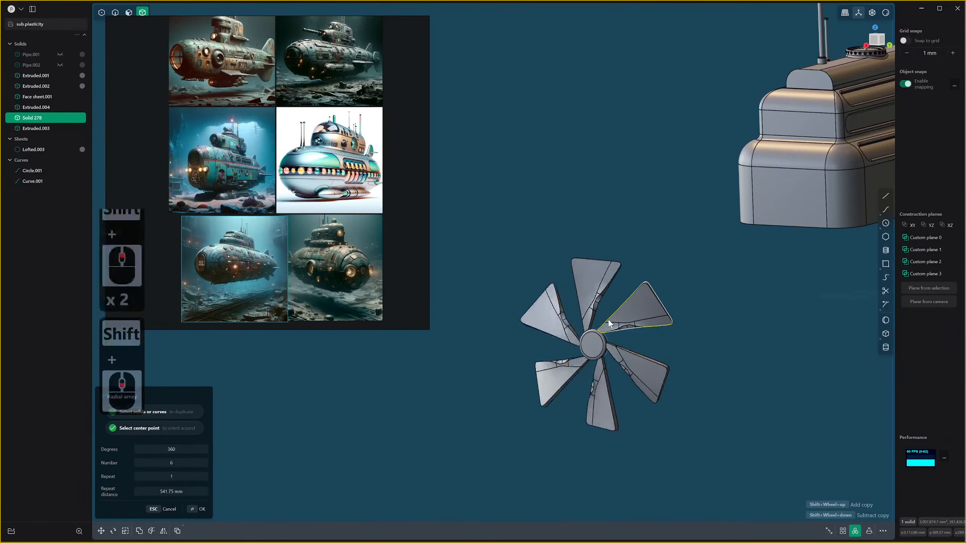
{"action": "scroll", "coordinate": [751, 300], "scroll_direction": "down", "scroll_amount": 3}
{"action": "middle_click_drag", "start_coordinate": [753, 300], "coordinate": [781, 303]}
{"action": "scroll", "coordinate": [782, 303], "scroll_direction": "down", "scroll_amount": 13}
{"action": "scroll", "coordinate": [772, 286], "scroll_direction": "down", "scroll_amount": 1}
{"action": "right_click", "coordinate": [764, 280]}
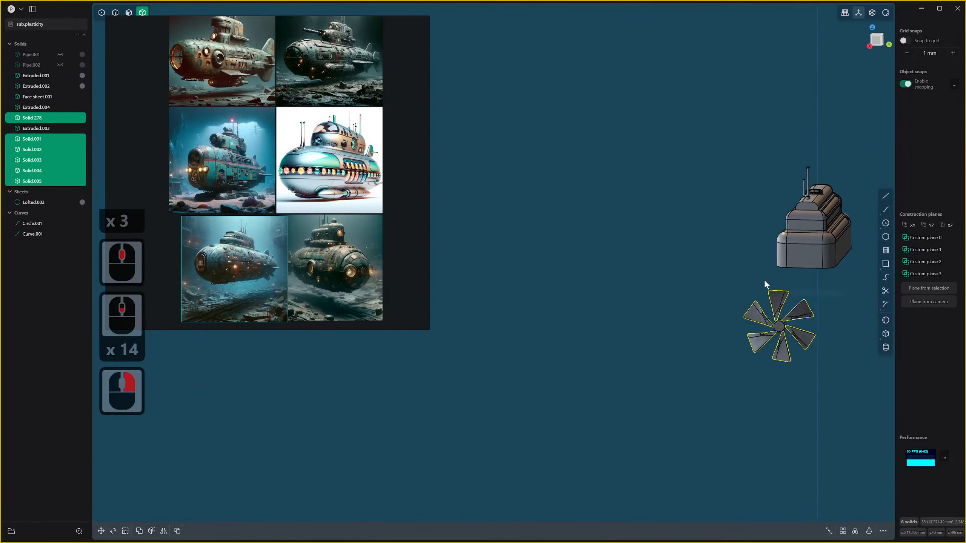
Unhide all hidden parts to show the hull and fins around the propeller.
{"action": "middle_click", "coordinate": [763, 277]}
{"action": "key", "text": "alt+h"}
{"action": "middle_click_drag", "start_coordinate": [763, 280], "coordinate": [743, 328]}
{"action": "scroll", "coordinate": [742, 329], "scroll_direction": "up", "scroll_amount": 10}
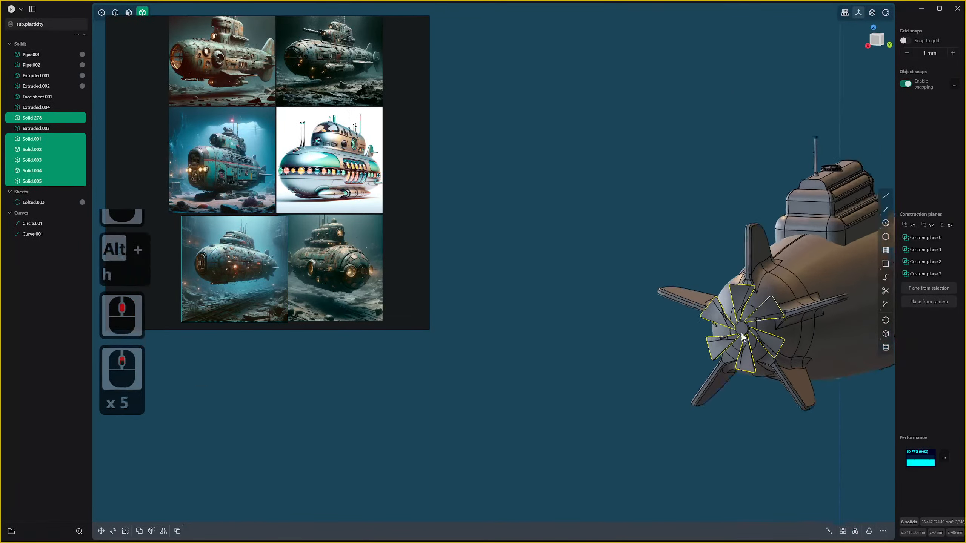
Add the hub to the blade selection and try to join them with a Boolean union.
{"action": "left_click", "coordinate": [749, 331], "text": "shift"}
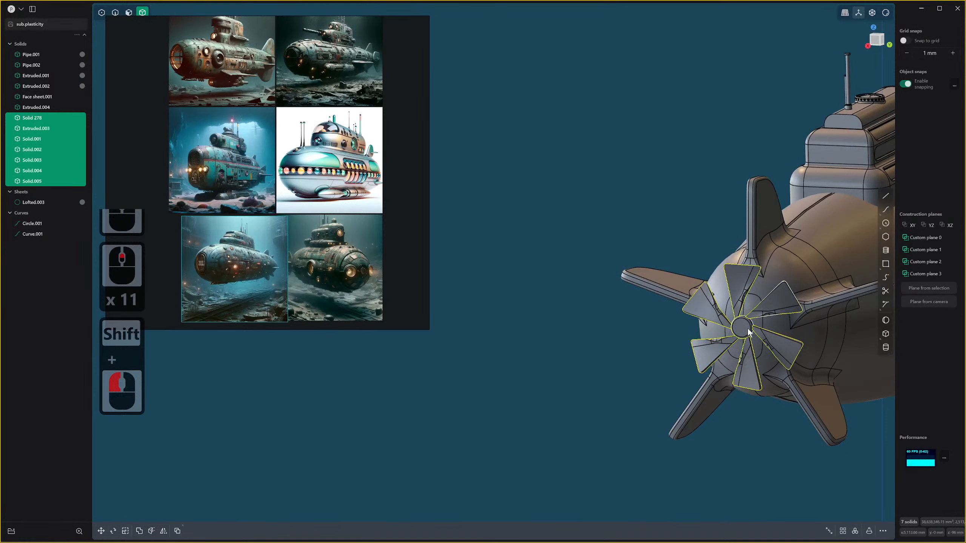
{"action": "key", "text": "q"}
{"action": "key", "text": "q"}
{"action": "left_click", "coordinate": [750, 329]}
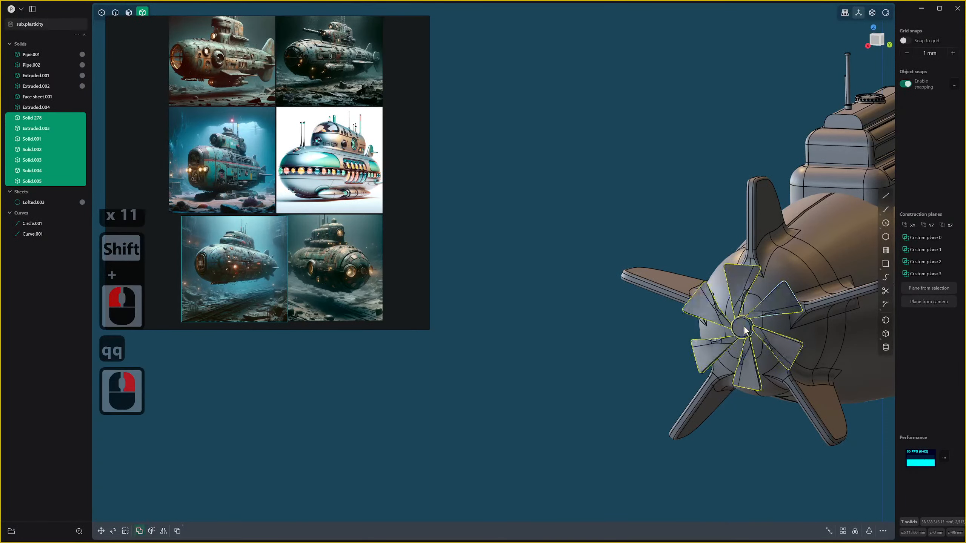
Scale the propeller hub and all six blades uniformly to about 0.64865.
{"action": "scroll", "coordinate": [753, 324], "scroll_direction": "down", "scroll_amount": 3}
{"action": "scroll", "coordinate": [753, 324], "scroll_direction": "down", "scroll_amount": 1}
{"action": "middle_click_drag", "start_coordinate": [753, 325], "coordinate": [644, 361]}
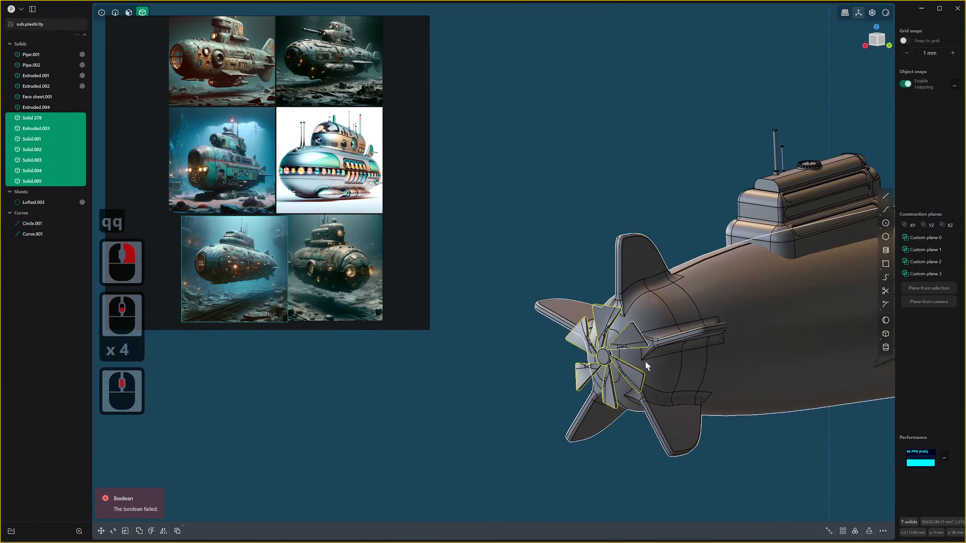
{"action": "key", "text": "s"}
{"action": "key", "text": "s"}
{"action": "left_click", "coordinate": [618, 364]}
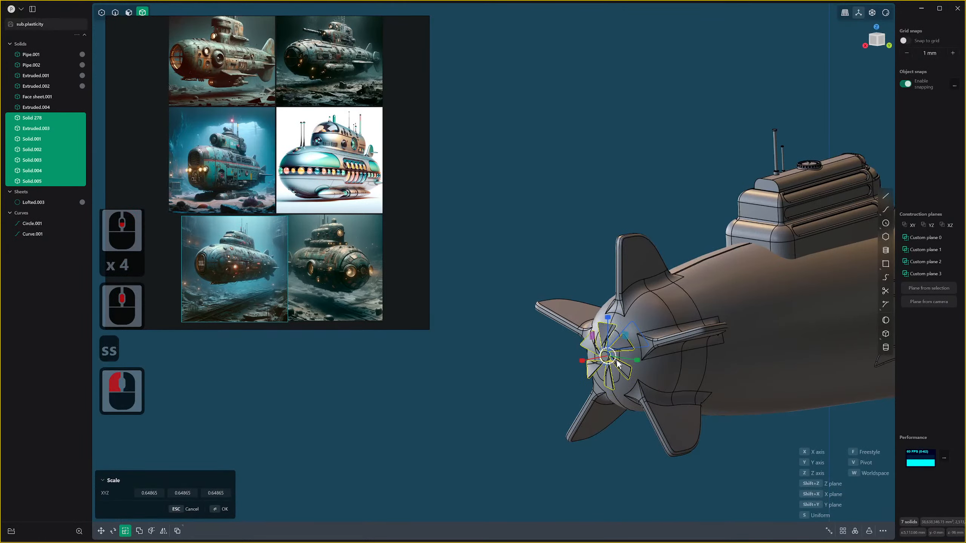
{"action": "middle_click_drag", "start_coordinate": [618, 365], "coordinate": [507, 371]}
{"action": "scroll", "coordinate": [472, 380], "scroll_direction": "up", "scroll_amount": 7}
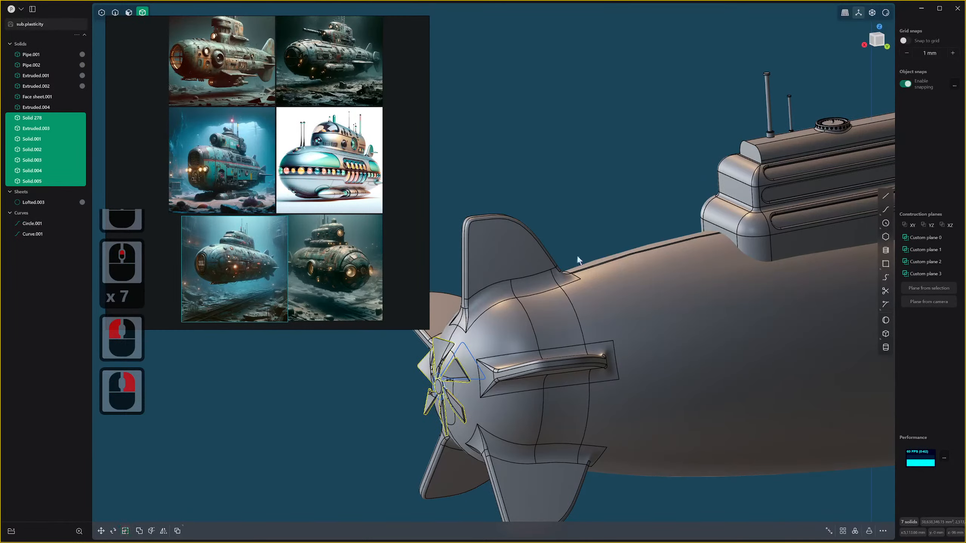
Try to offset the hull's two stern cap faces behind the propeller by about -131.51 mm.
{"action": "scroll", "coordinate": [600, 252], "scroll_direction": "down", "scroll_amount": 4}
{"action": "middle_click_drag", "start_coordinate": [624, 245], "coordinate": [745, 293]}
{"action": "scroll", "coordinate": [745, 305], "scroll_direction": "up", "scroll_amount": 7}
{"action": "scroll", "coordinate": [715, 326], "scroll_direction": "up", "scroll_amount": 1, "text": "shift"}
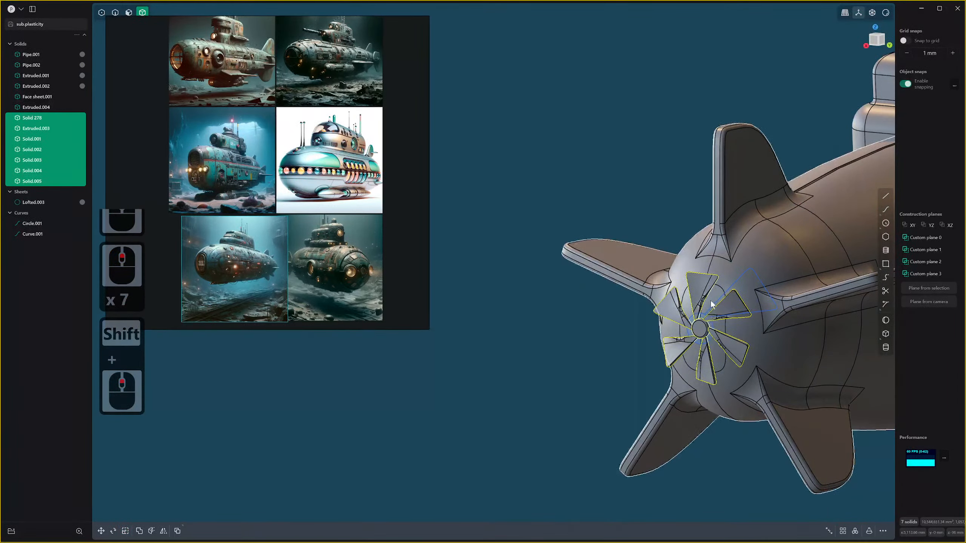
{"action": "key", "text": "3"}
{"action": "left_click", "coordinate": [703, 304]}
{"action": "left_click", "coordinate": [688, 309], "text": "shift"}
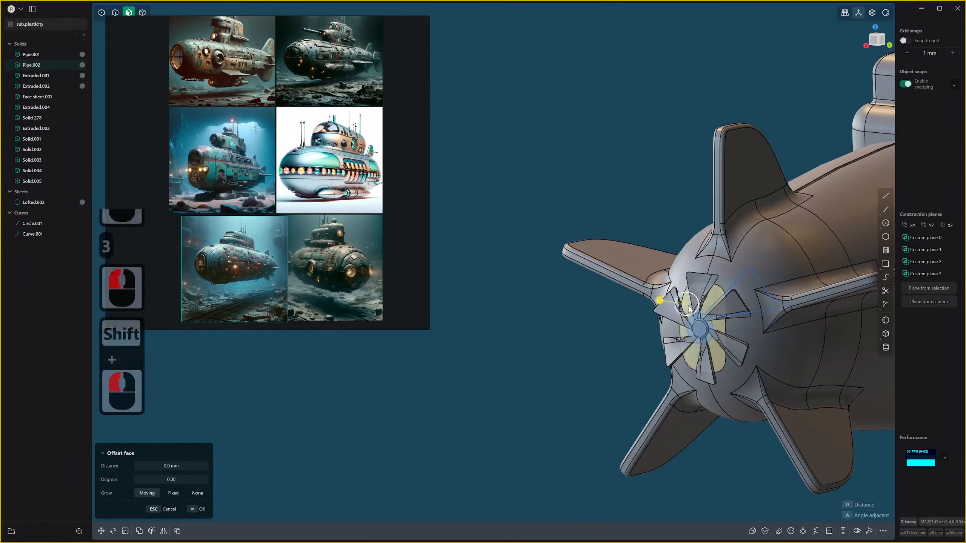
{"action": "left_click_drag", "start_coordinate": [659, 302], "coordinate": [664, 305]}
{"action": "left_click", "coordinate": [668, 304]}
{"action": "scroll", "coordinate": [666, 313], "scroll_direction": "up", "scroll_amount": 20}
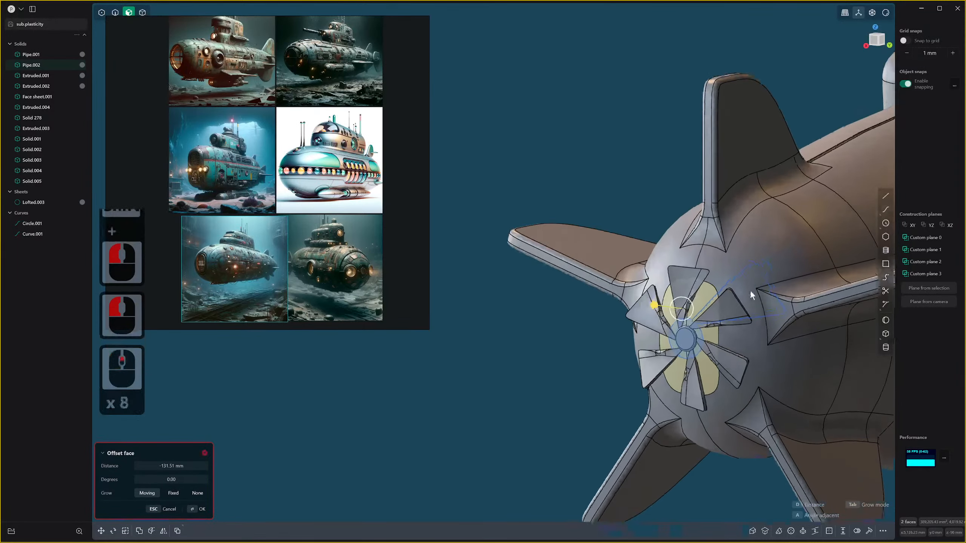
{"action": "key", "text": "2"}
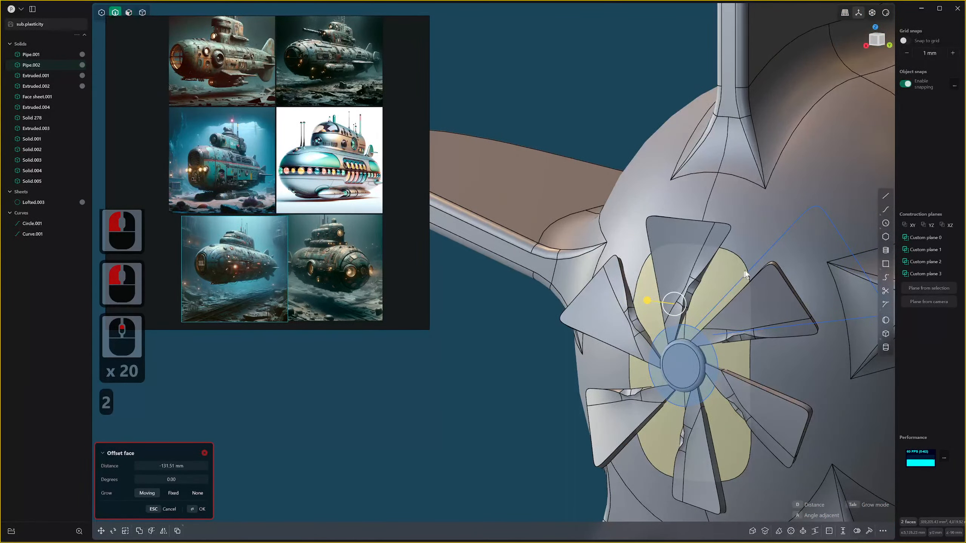
{"action": "left_click", "coordinate": [753, 269]}
{"action": "right_click", "coordinate": [754, 263]}
Delete the leftover blade outline curve and the leftover hub circle from the stern.
{"action": "left_click", "coordinate": [753, 264]}
{"action": "key", "text": "x"}
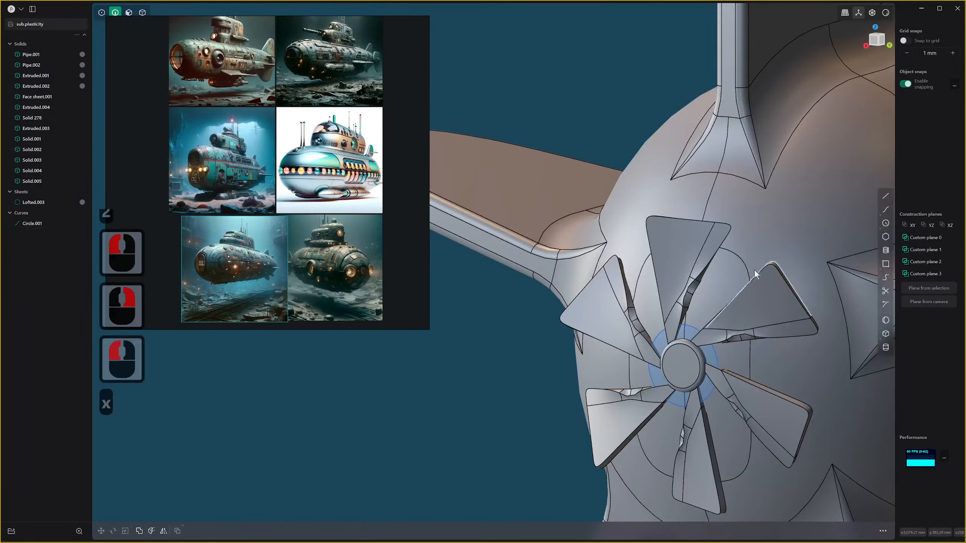
{"action": "scroll", "coordinate": [756, 274], "scroll_direction": "down", "scroll_amount": 2}
{"action": "scroll", "coordinate": [675, 294], "scroll_direction": "up", "scroll_amount": 1}
{"action": "scroll", "coordinate": [694, 287], "scroll_direction": "up", "scroll_amount": 11}
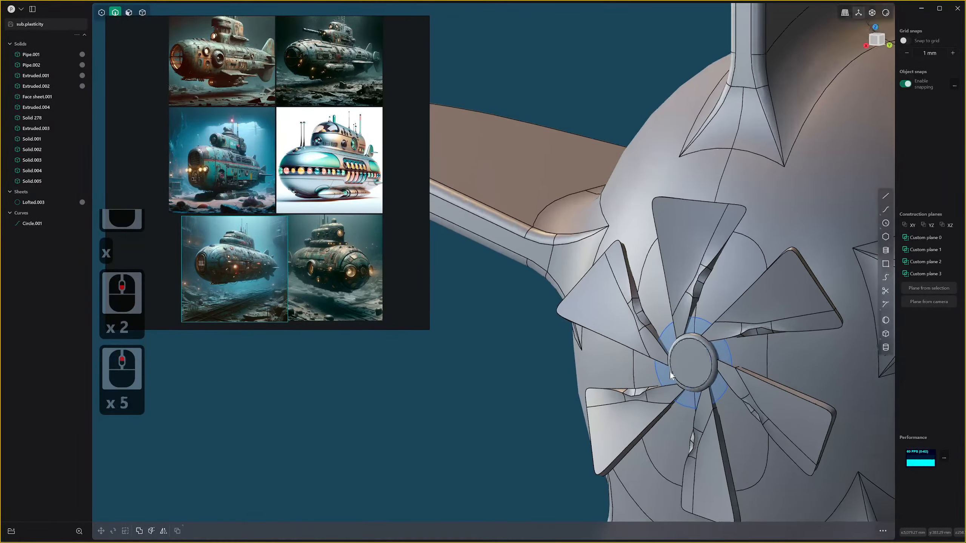
{"action": "scroll", "coordinate": [786, 335], "scroll_direction": "down", "scroll_amount": 1}
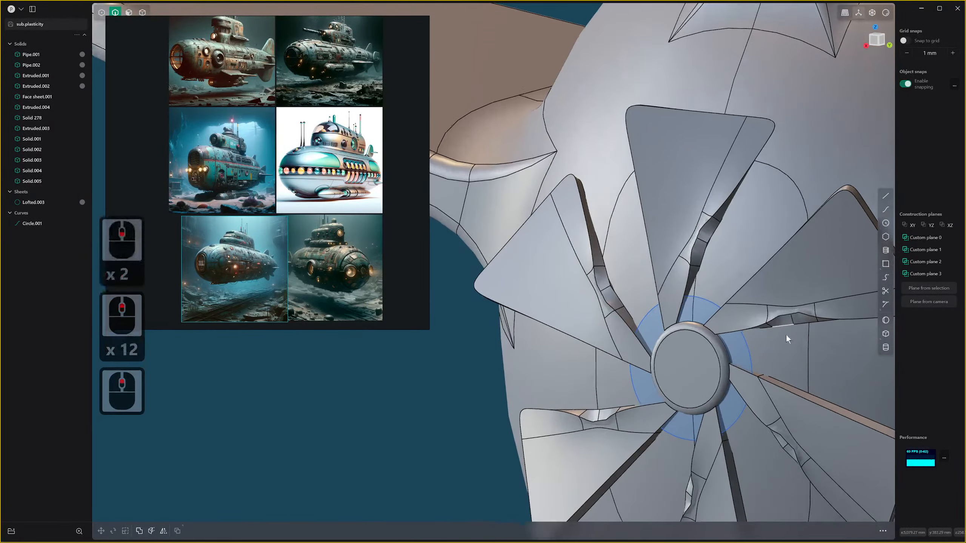
{"action": "scroll", "coordinate": [708, 278], "scroll_direction": "down", "scroll_amount": 3}
{"action": "scroll", "coordinate": [705, 274], "scroll_direction": "down", "scroll_amount": 2}
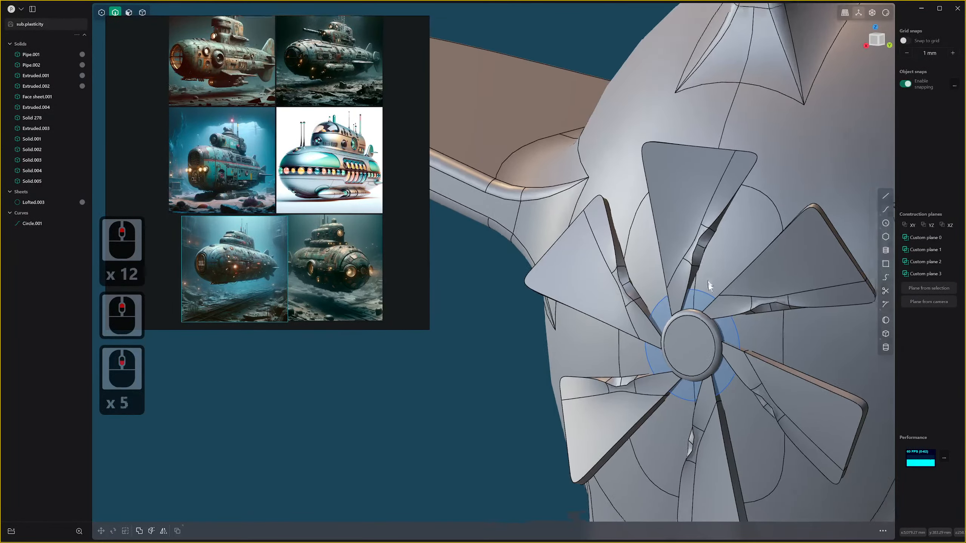
{"action": "left_click", "coordinate": [708, 291]}
{"action": "key", "text": "x"}
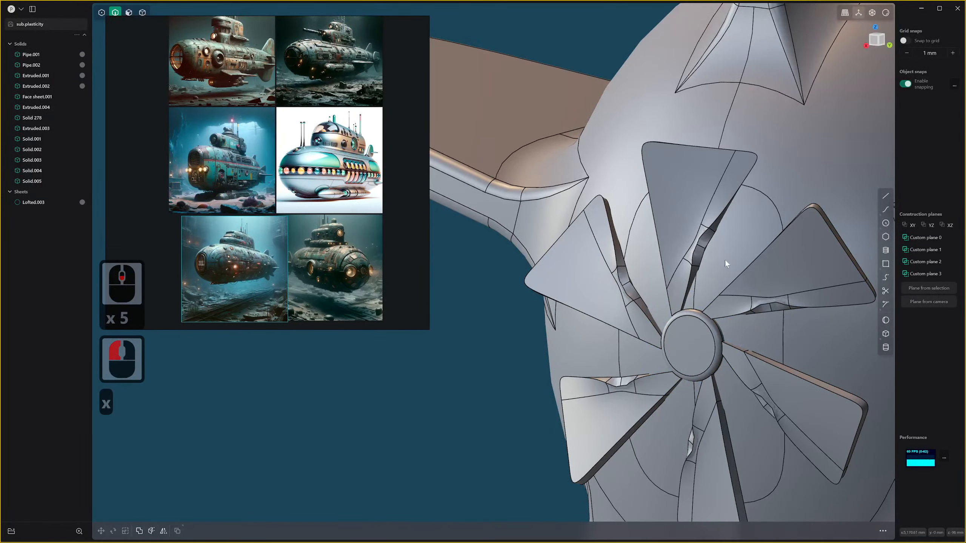
Delete five of the six propeller blades and select the remaining one.
{"action": "scroll", "coordinate": [713, 294], "scroll_direction": "down", "scroll_amount": 2}
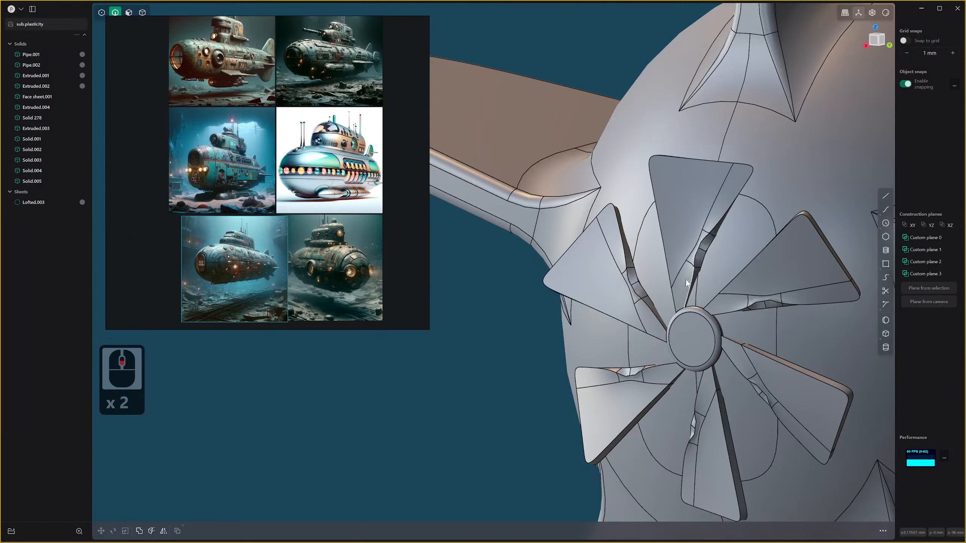
{"action": "key", "text": "5"}
{"action": "left_click", "coordinate": [686, 262]}
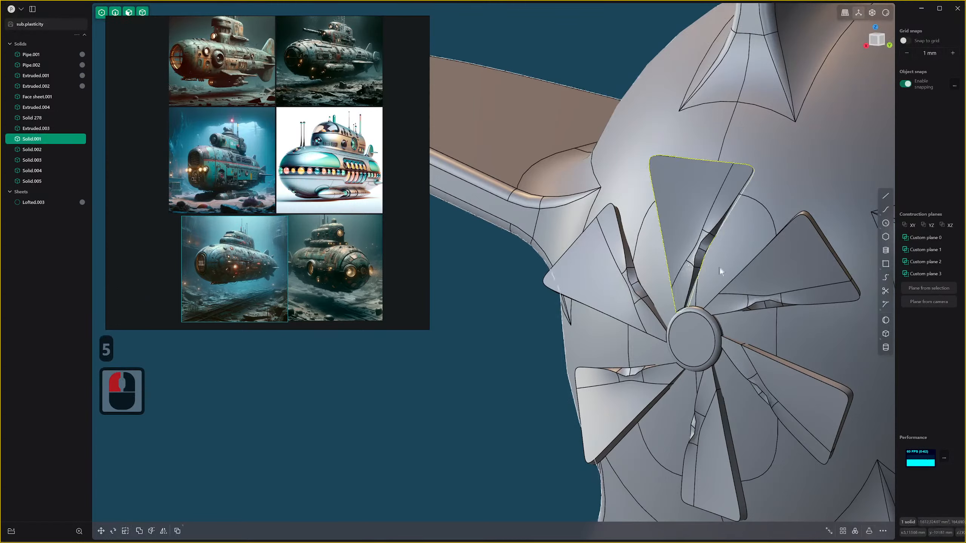
{"action": "left_click", "coordinate": [720, 267], "text": "shift"}
{"action": "left_click", "coordinate": [592, 280], "text": "shift"}
{"action": "left_click", "coordinate": [637, 401], "text": "shift"}
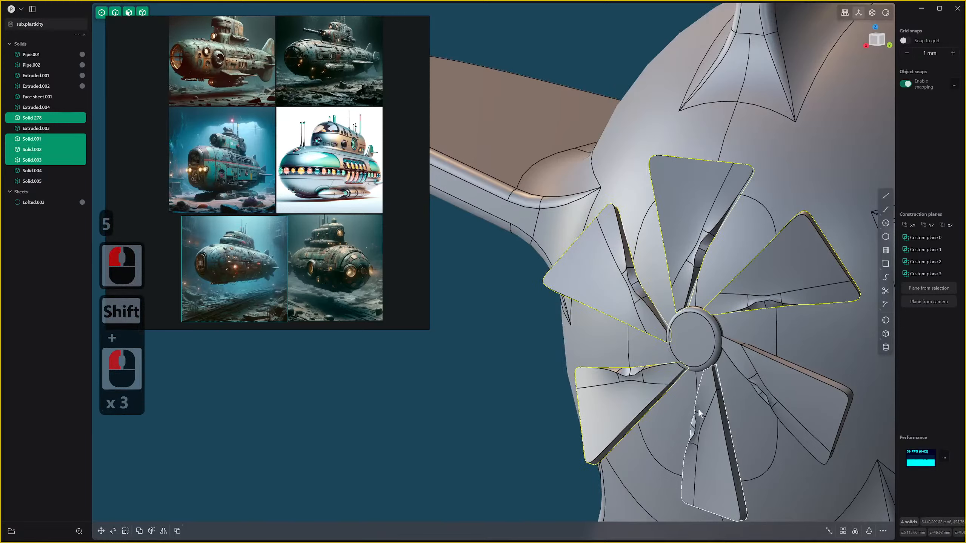
{"action": "left_click", "coordinate": [698, 409], "text": "shift"}
{"action": "key", "text": "x"}
{"action": "left_click", "coordinate": [759, 359]}
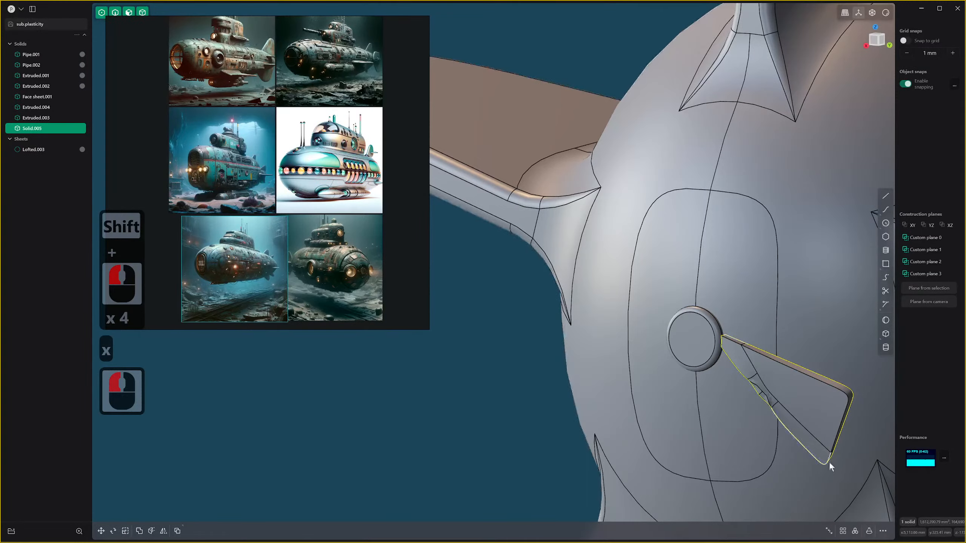
Undo the deletion of the five propeller blades and clear the selection.
{"action": "key", "text": "ctrl+z"}
{"action": "key", "text": "ctrl+z"}
{"action": "scroll", "coordinate": [751, 317], "scroll_direction": "down", "scroll_amount": 18}
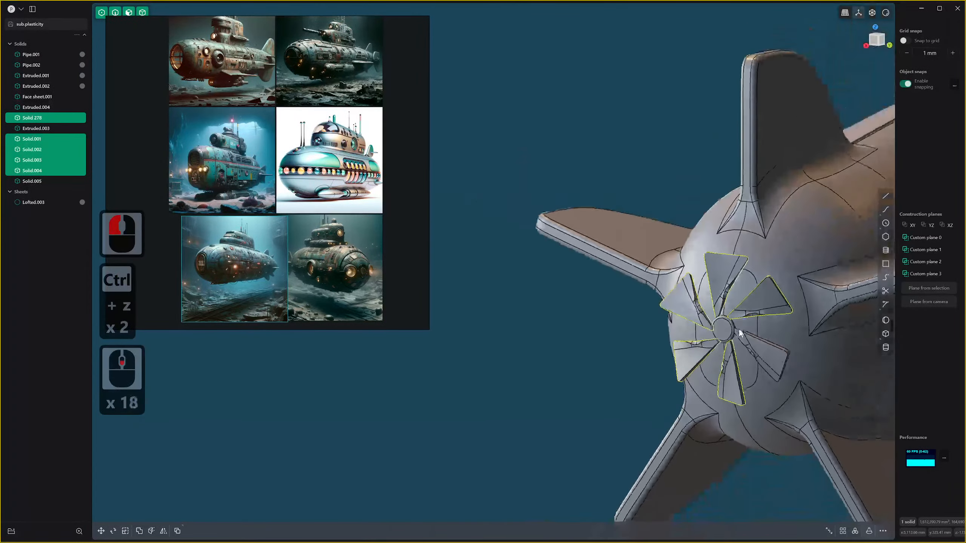
{"action": "middle_click_drag", "start_coordinate": [740, 332], "coordinate": [627, 364]}
{"action": "scroll", "coordinate": [626, 365], "scroll_direction": "down", "scroll_amount": 3}
{"action": "left_click", "coordinate": [634, 183]}
{"action": "scroll", "coordinate": [646, 229], "scroll_direction": "up", "scroll_amount": 3}
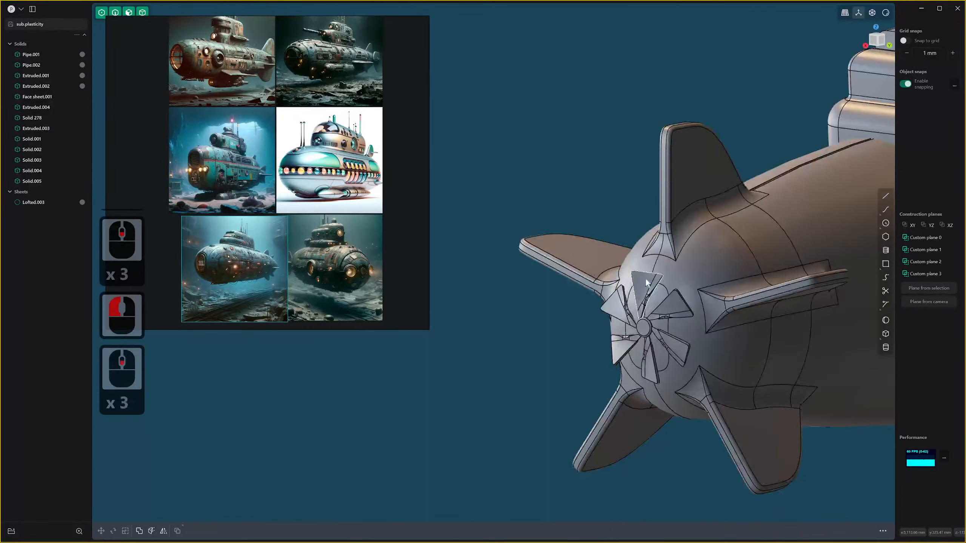
{"action": "scroll", "coordinate": [666, 258], "scroll_direction": "up", "scroll_amount": 11}
{"action": "left_click", "coordinate": [666, 257]}
{"action": "left_click", "coordinate": [665, 269]}
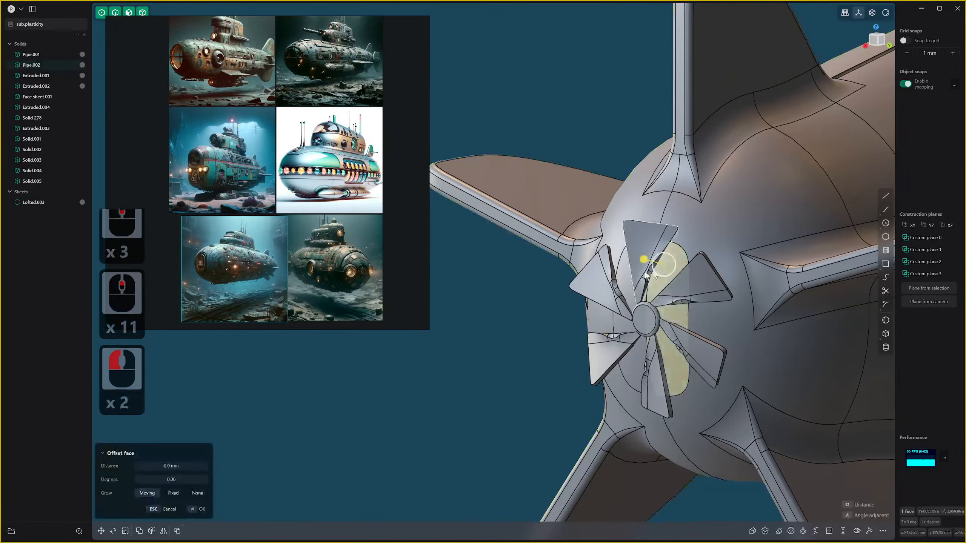
{"action": "left_click", "coordinate": [626, 273], "text": "shift"}
{"action": "scroll", "coordinate": [627, 273], "scroll_direction": "up", "scroll_amount": 8}
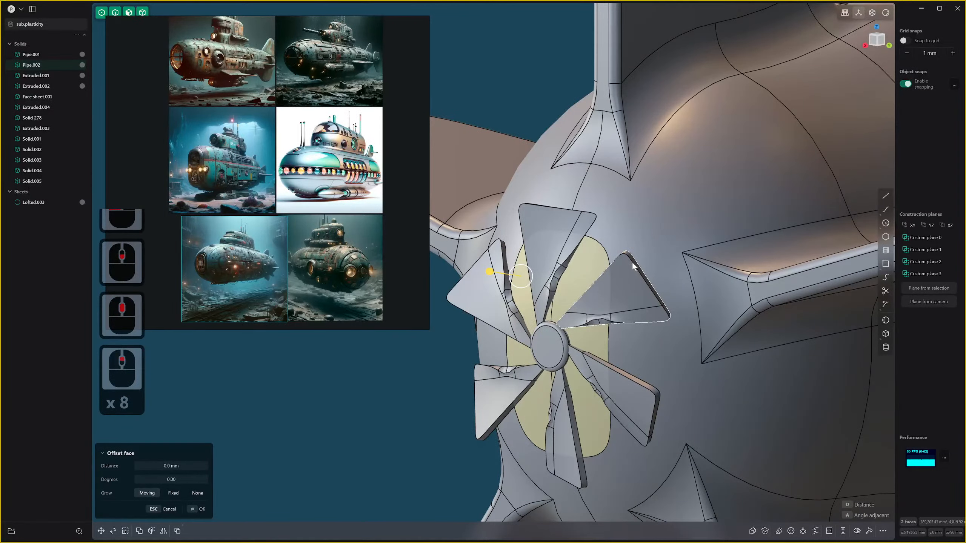
{"action": "key", "text": "2"}
{"action": "left_click_drag", "start_coordinate": [632, 266], "coordinate": [629, 262]}
{"action": "key", "text": "ctrl+z"}
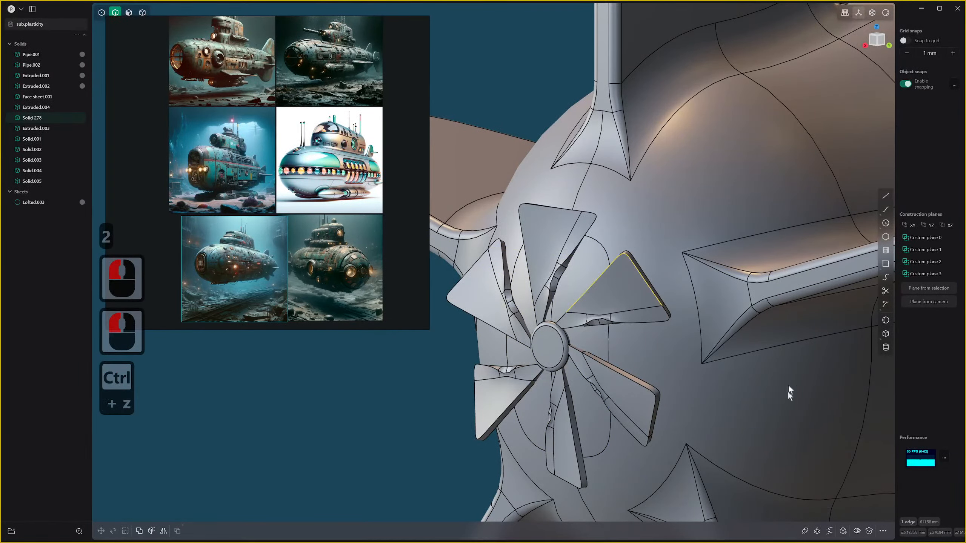
Examine the whole submarine from the side and front and compare it with the reference images.
{"action": "scroll", "coordinate": [699, 302], "scroll_direction": "down", "scroll_amount": 16}
{"action": "scroll", "coordinate": [790, 378], "scroll_direction": "down", "scroll_amount": 2}
{"action": "middle_click_drag", "start_coordinate": [696, 325], "coordinate": [672, 361]}
{"action": "scroll", "coordinate": [795, 378], "scroll_direction": "down", "scroll_amount": 10}
{"action": "scroll", "coordinate": [806, 377], "scroll_direction": "down", "scroll_amount": 6, "text": "shift"}
{"action": "scroll", "coordinate": [725, 394], "scroll_direction": "down", "scroll_amount": 20}
{"action": "scroll", "coordinate": [672, 362], "scroll_direction": "up", "scroll_amount": 1}
{"action": "scroll", "coordinate": [605, 384], "scroll_direction": "up", "scroll_amount": 10, "text": "shift"}
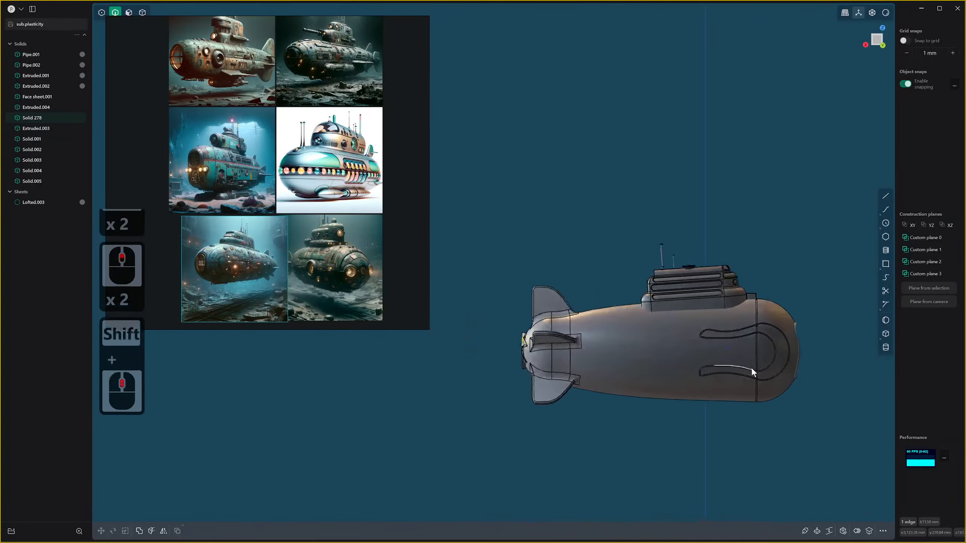
{"action": "scroll", "coordinate": [328, 144], "scroll_direction": "up", "scroll_amount": 2}
{"action": "middle_click_drag", "start_coordinate": [336, 104], "coordinate": [342, 216]}
{"action": "scroll", "coordinate": [236, 77], "scroll_direction": "up", "scroll_amount": 2}
{"action": "scroll", "coordinate": [357, 149], "scroll_direction": "down", "scroll_amount": 2}
{"action": "scroll", "coordinate": [480, 222], "scroll_direction": "down", "scroll_amount": 3}
{"action": "scroll", "coordinate": [761, 305], "scroll_direction": "down", "scroll_amount": 19}
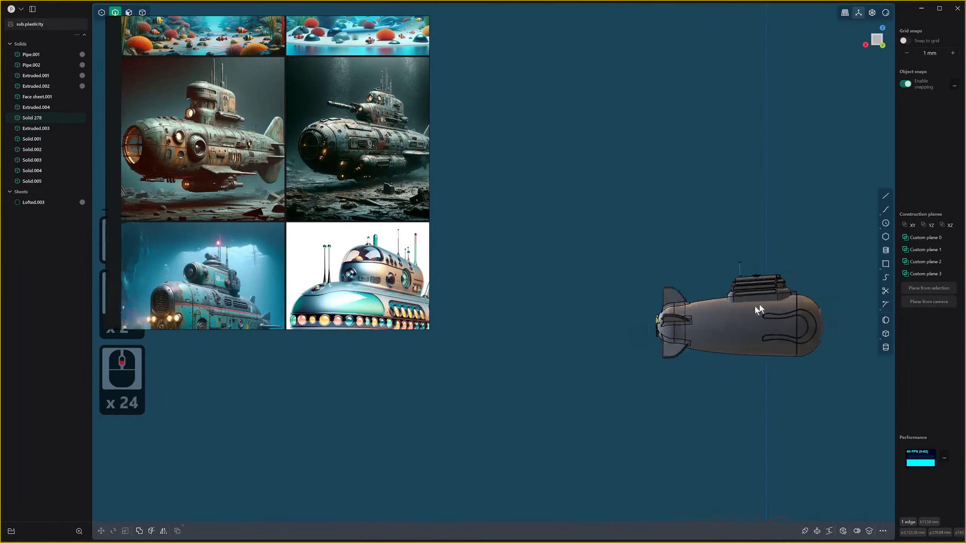
{"action": "middle_click_drag", "start_coordinate": [754, 306], "coordinate": [482, 348]}
{"action": "middle_click_drag", "start_coordinate": [481, 348], "coordinate": [581, 164], "text": "shift"}
{"action": "scroll", "coordinate": [636, 358], "scroll_direction": "up", "scroll_amount": 4}
{"action": "scroll", "coordinate": [636, 359], "scroll_direction": "up", "scroll_amount": 20}
{"action": "scroll", "coordinate": [646, 357], "scroll_direction": "down", "scroll_amount": 9}
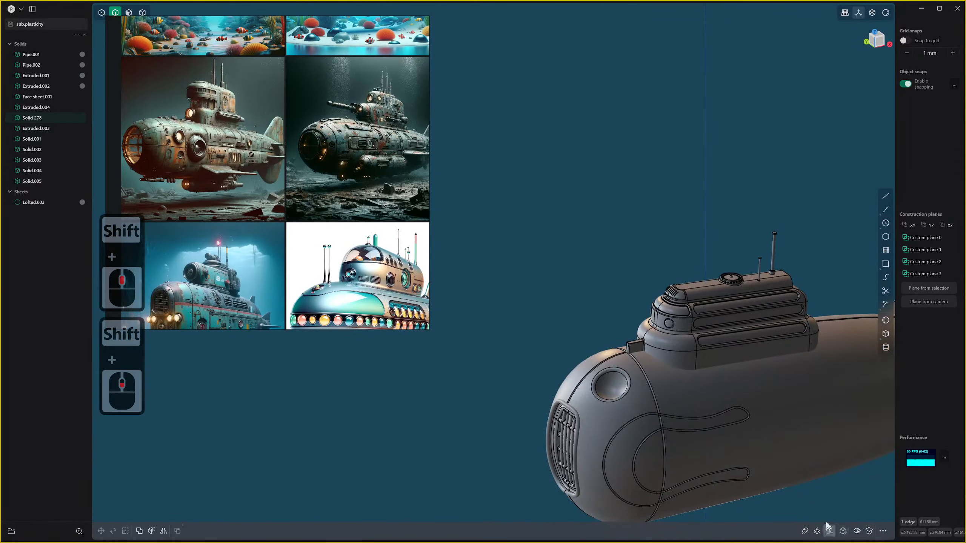
{"action": "middle_click_drag", "start_coordinate": [765, 395], "coordinate": [613, 270], "text": "shift"}
Save the submarine file and open Blender.
{"action": "key", "text": "ctrl+s"}
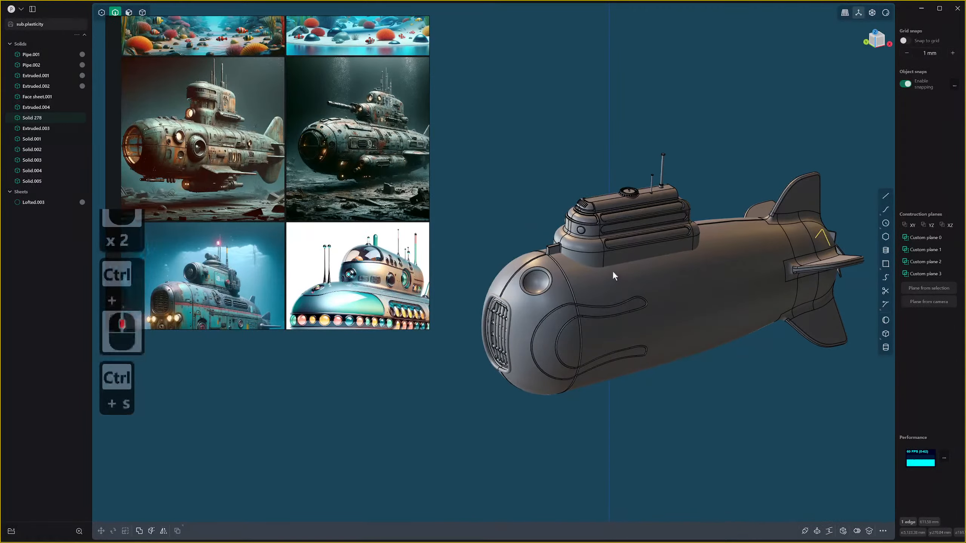
{"action": "key", "text": "super"}
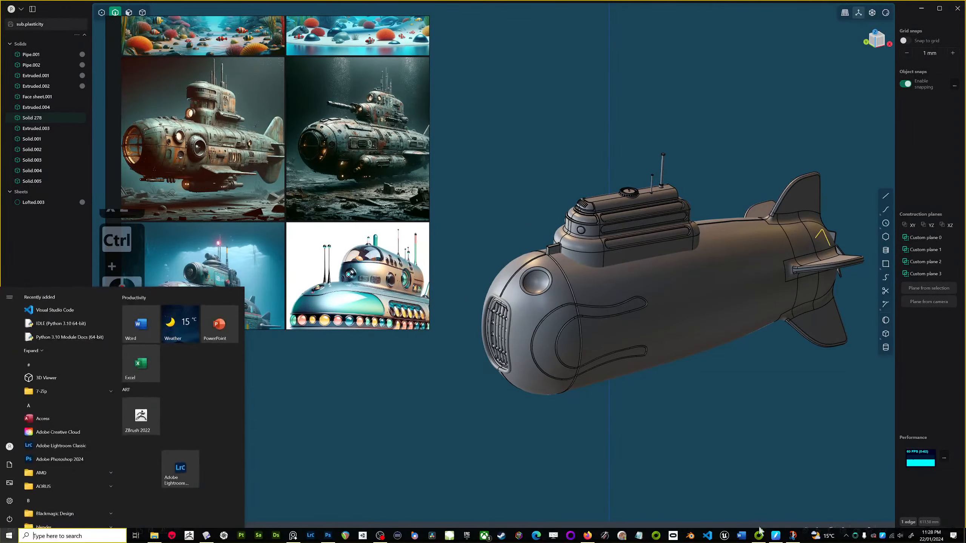
{"action": "left_click", "coordinate": [690, 535]}
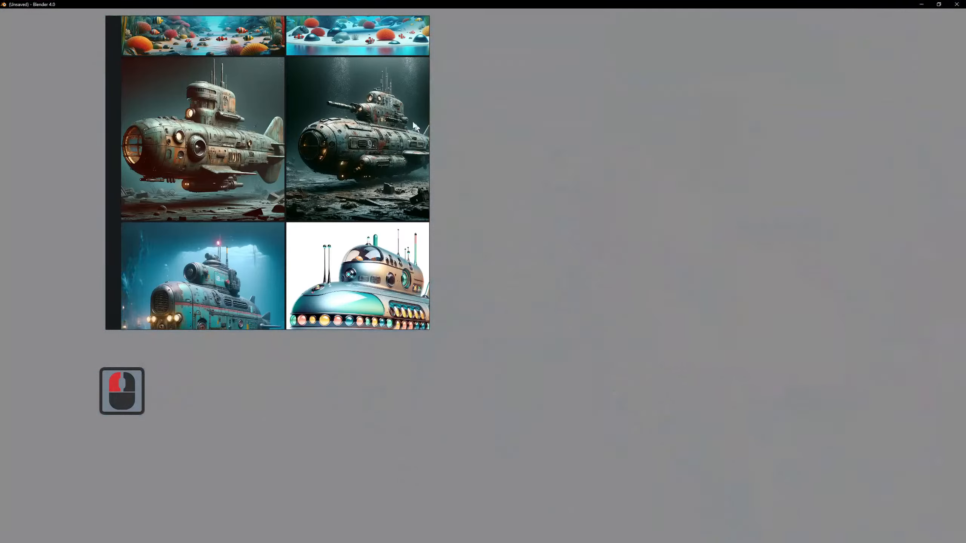
Move the reference images off the Blender workspace, then delete every object in the startup scene.
{"action": "right_click_drag", "start_coordinate": [413, 122], "coordinate": [965, 202]}
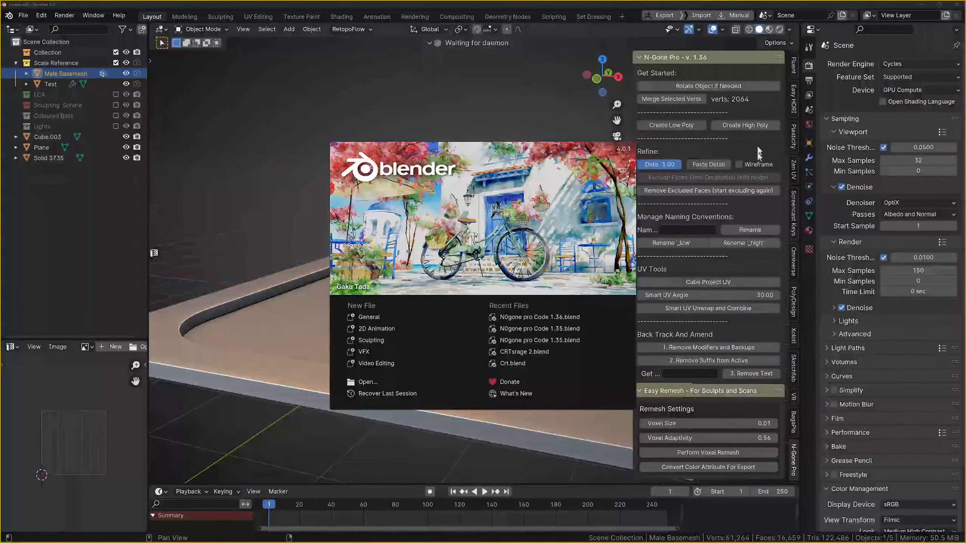
{"action": "left_click", "coordinate": [497, 115]}
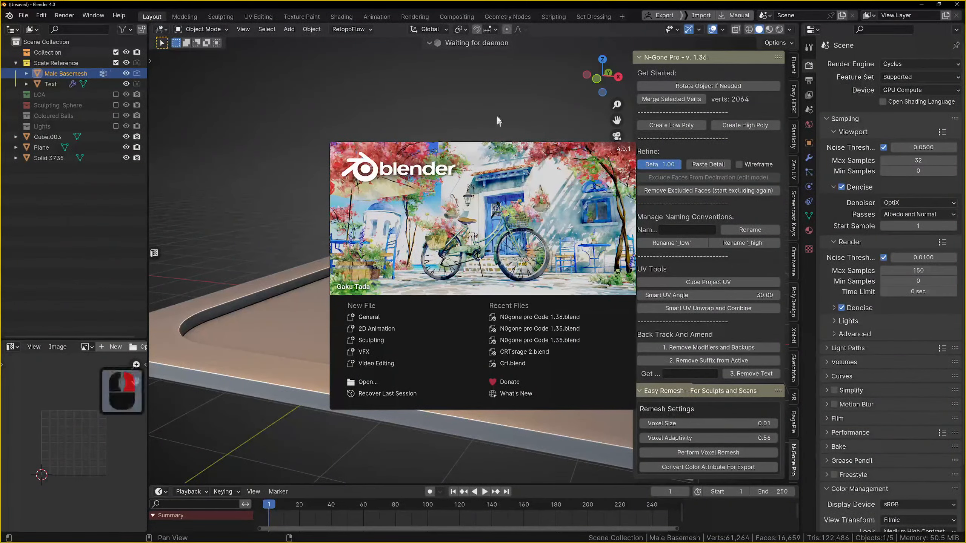
{"action": "left_click_drag", "start_coordinate": [329, 152], "coordinate": [565, 415]}
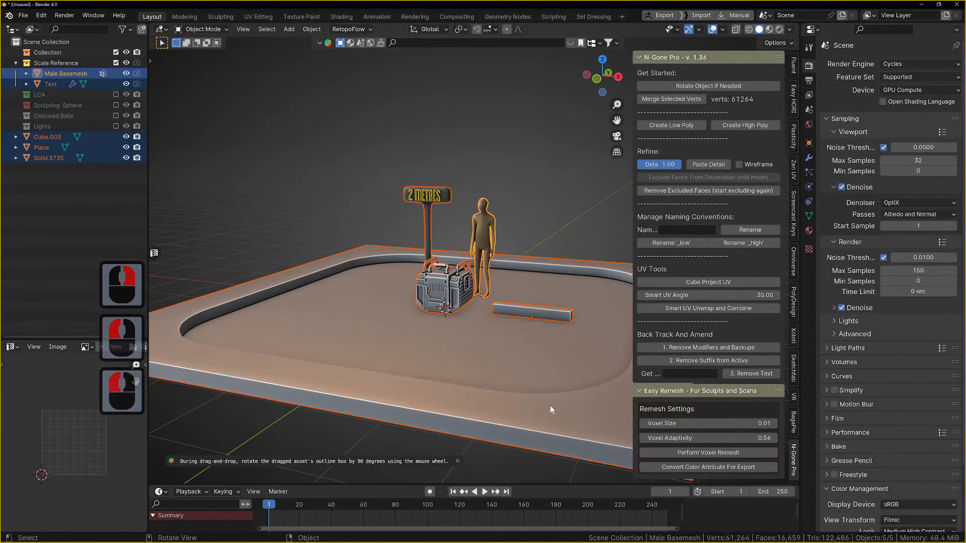
{"action": "key", "text": "x"}
{"action": "left_click", "coordinate": [517, 364]}
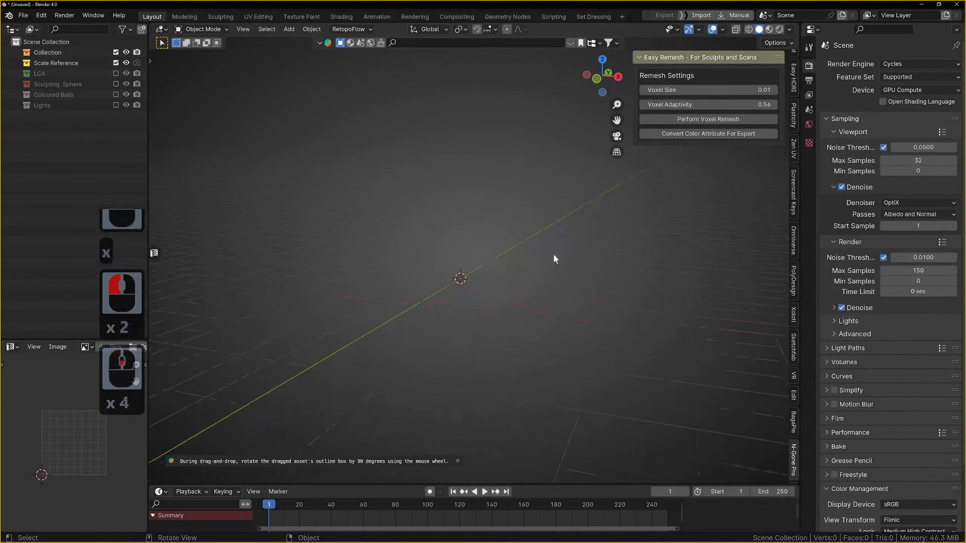
Connect Blender's Plasticity add-on to the server at localhost:8980 and switch back to Plasticity.
{"action": "middle_click_drag", "start_coordinate": [553, 255], "coordinate": [689, 286]}
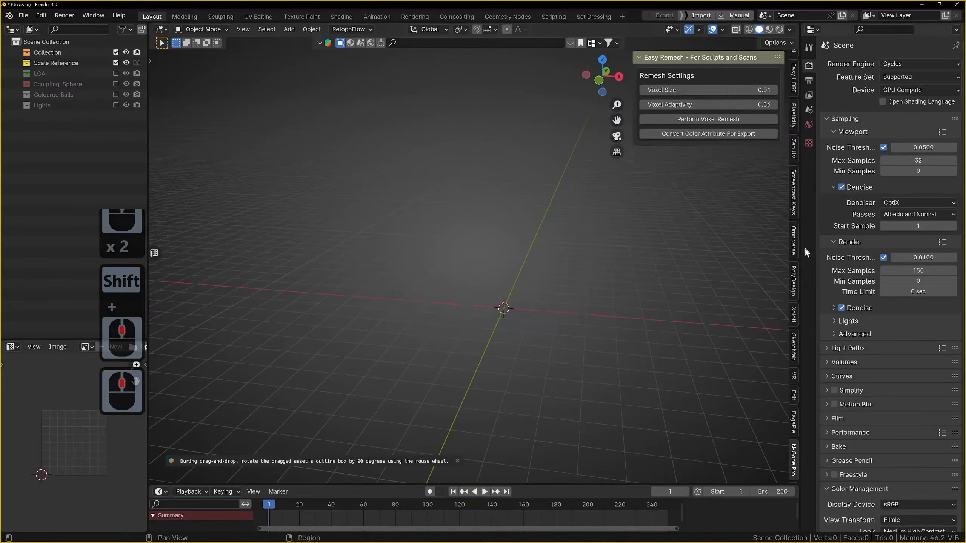
{"action": "middle_click_drag", "start_coordinate": [667, 175], "coordinate": [702, 197]}
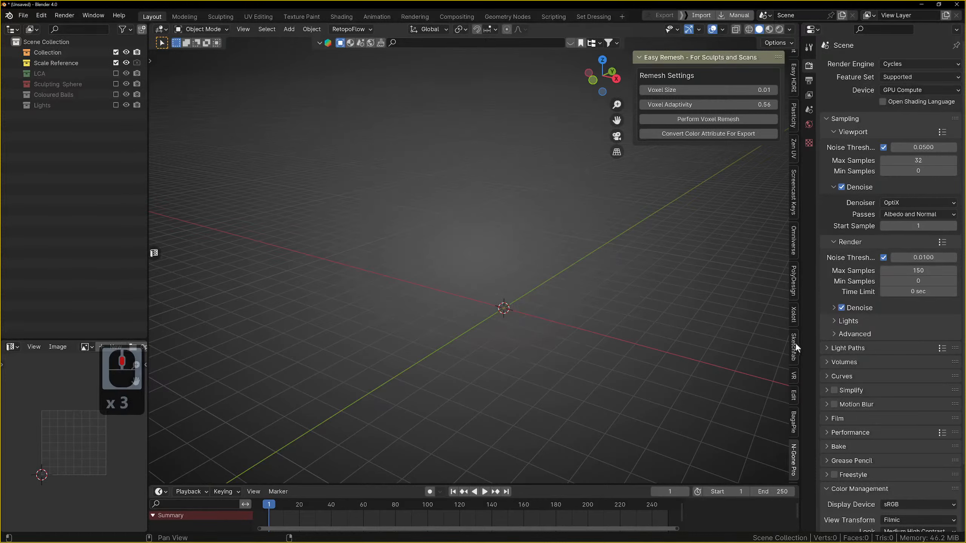
{"action": "left_click", "coordinate": [792, 118]}
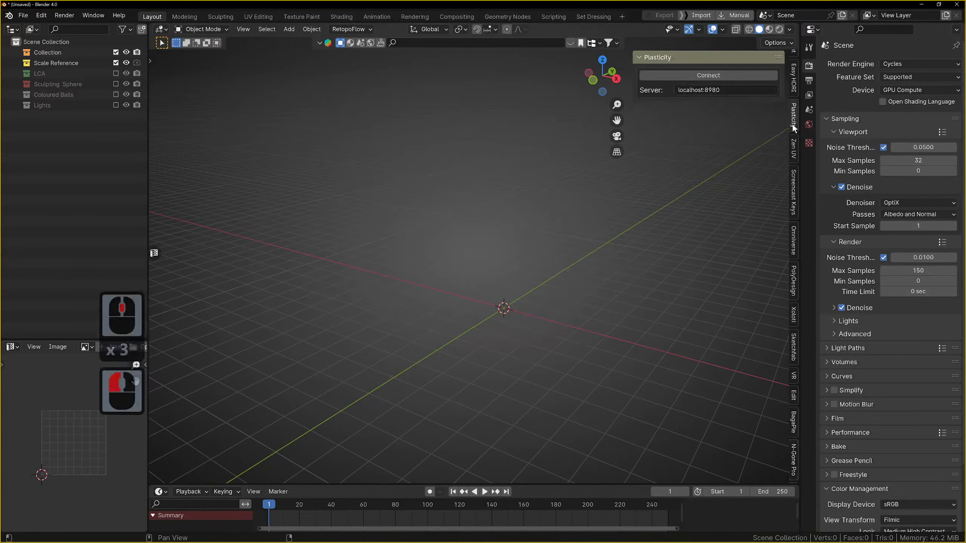
{"action": "left_click", "coordinate": [749, 75]}
{"action": "key", "text": "alt+Tab"}
{"action": "key", "text": "alt+Tab"}
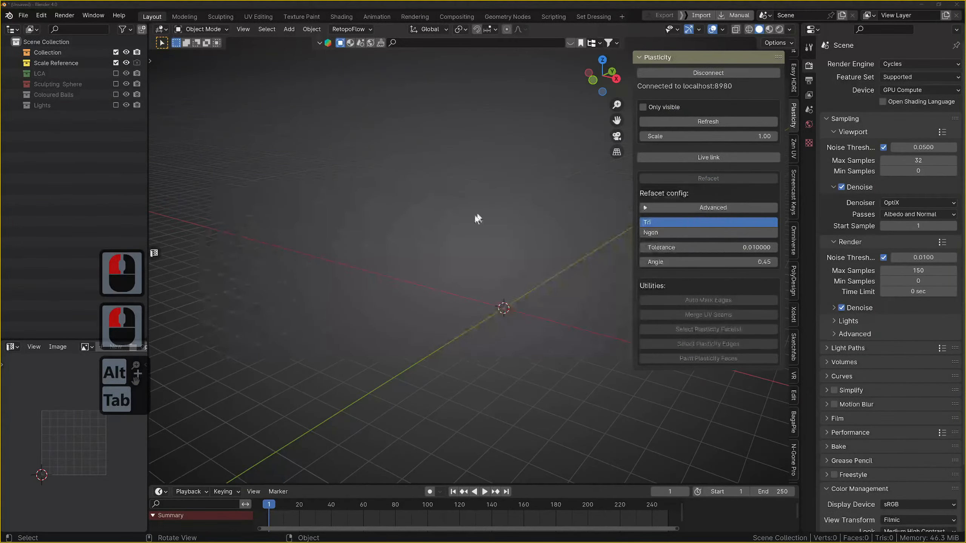
{"action": "key", "text": "alt+Tab"}
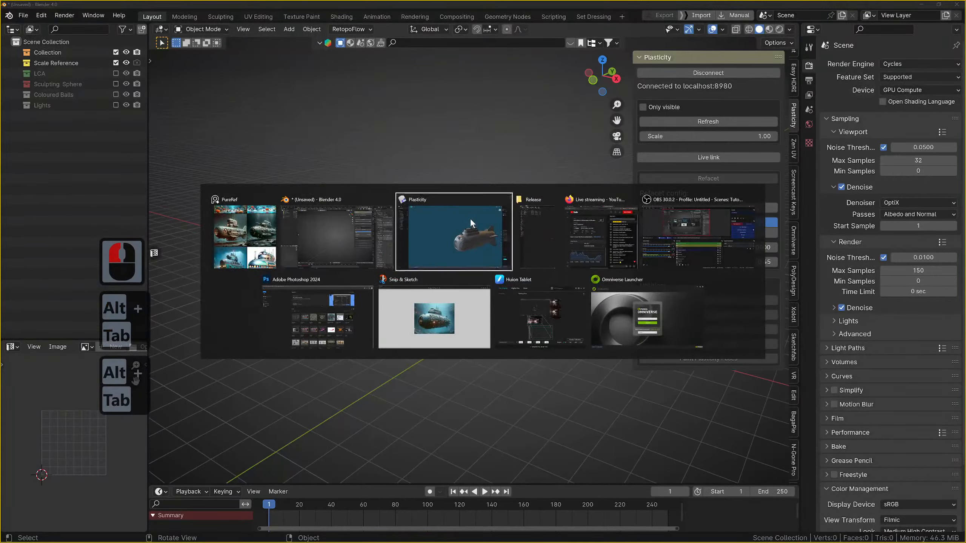
{"action": "scroll", "coordinate": [538, 251], "scroll_direction": "down", "scroll_amount": 9}
{"action": "middle_click_drag", "start_coordinate": [713, 252], "coordinate": [582, 232], "text": "shift"}
{"action": "middle_click_drag", "start_coordinate": [582, 232], "coordinate": [549, 156]}
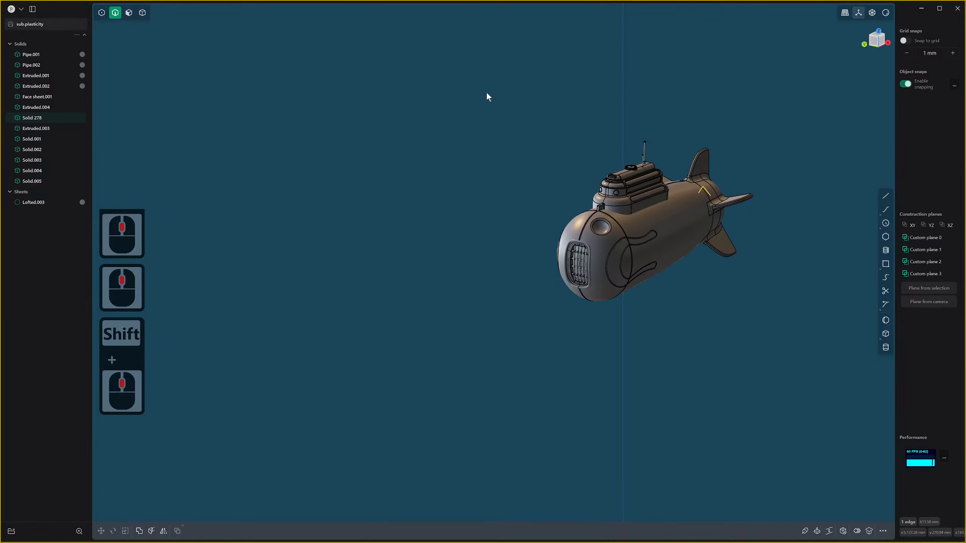
Try a Boolean with the hidden Lofted.003 sheet and the round window on the tower's front.
{"action": "key", "text": "4"}
{"action": "left_click", "coordinate": [19, 204]}
{"action": "scroll", "coordinate": [620, 175], "scroll_direction": "up", "scroll_amount": 20}
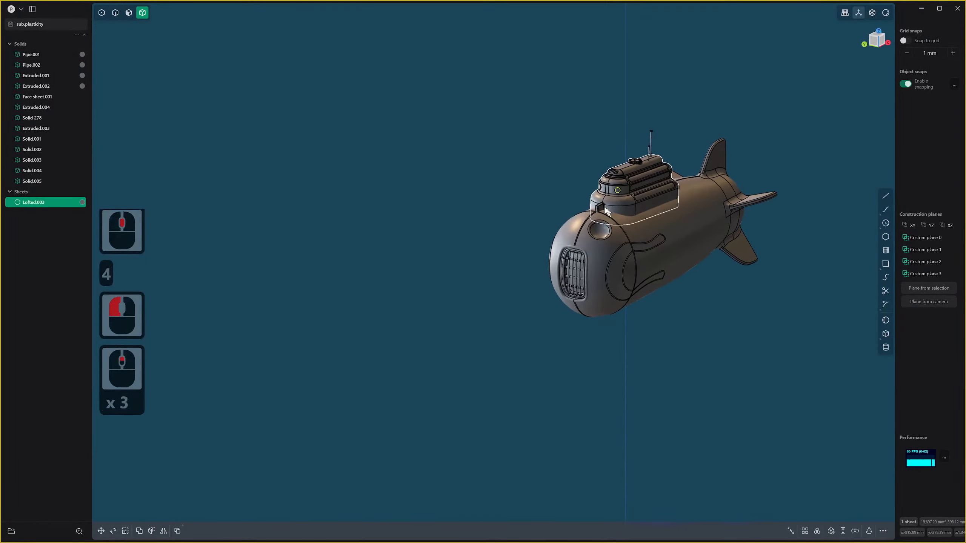
{"action": "scroll", "coordinate": [645, 190], "scroll_direction": "up", "scroll_amount": 20}
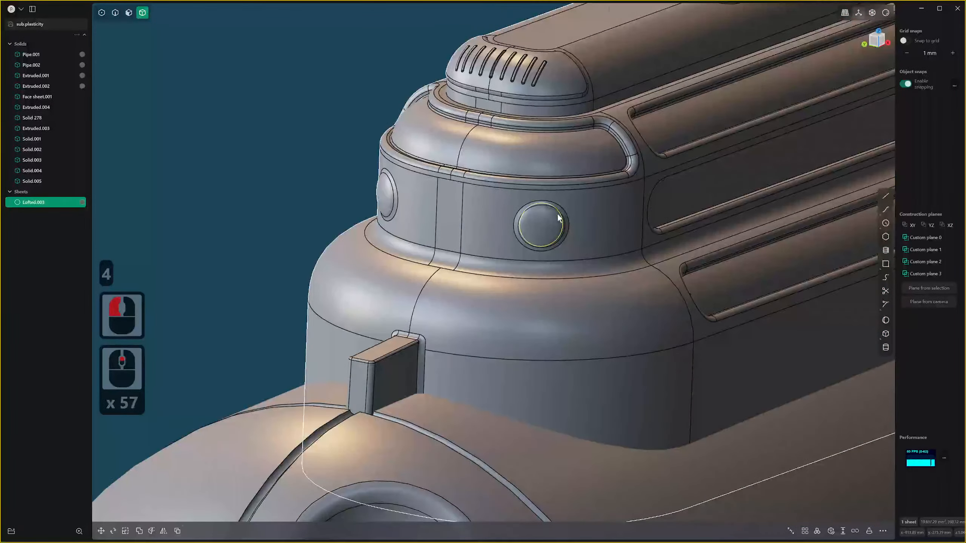
{"action": "key", "text": "q"}
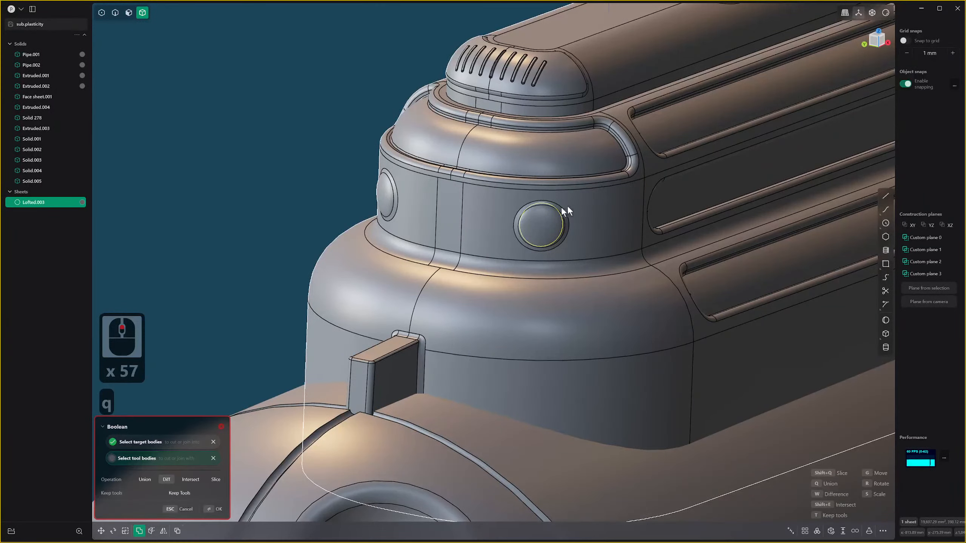
{"action": "left_click", "coordinate": [545, 222]}
{"action": "key", "text": "Escape"}
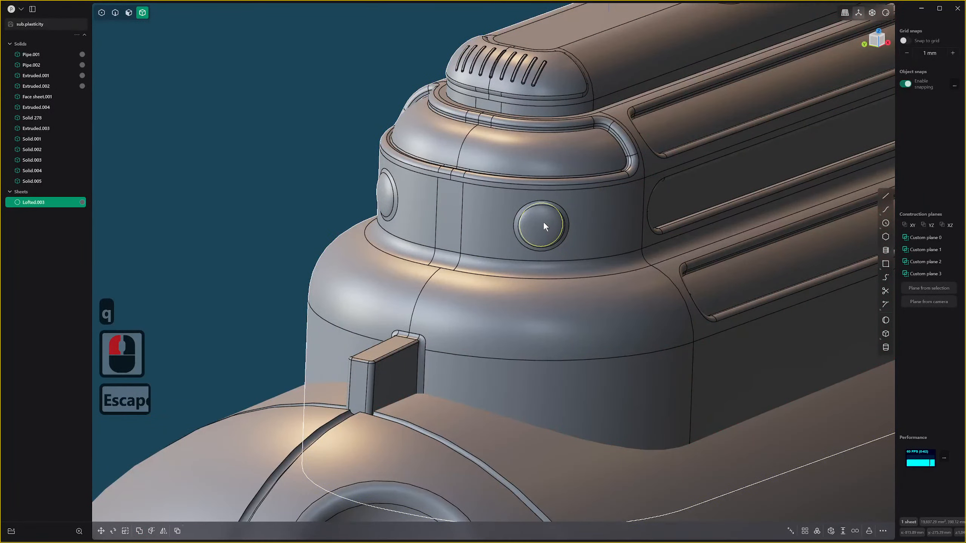
{"action": "left_click", "coordinate": [544, 227]}
{"action": "key", "text": "4"}
{"action": "left_click", "coordinate": [541, 219]}
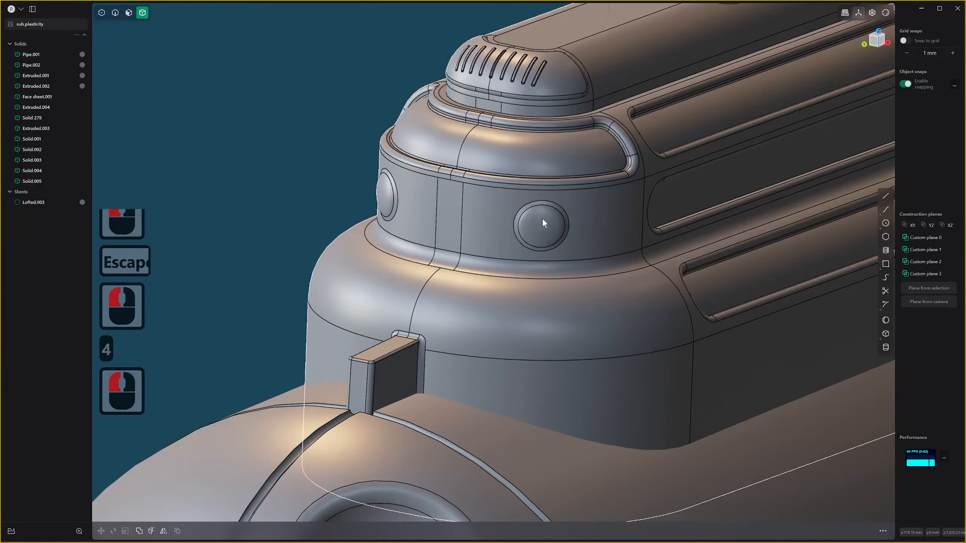
Delete the hidden Lofted.003 sheet and select all of the submarine's solids.
{"action": "left_click", "coordinate": [34, 202]}
{"action": "key", "text": "x"}
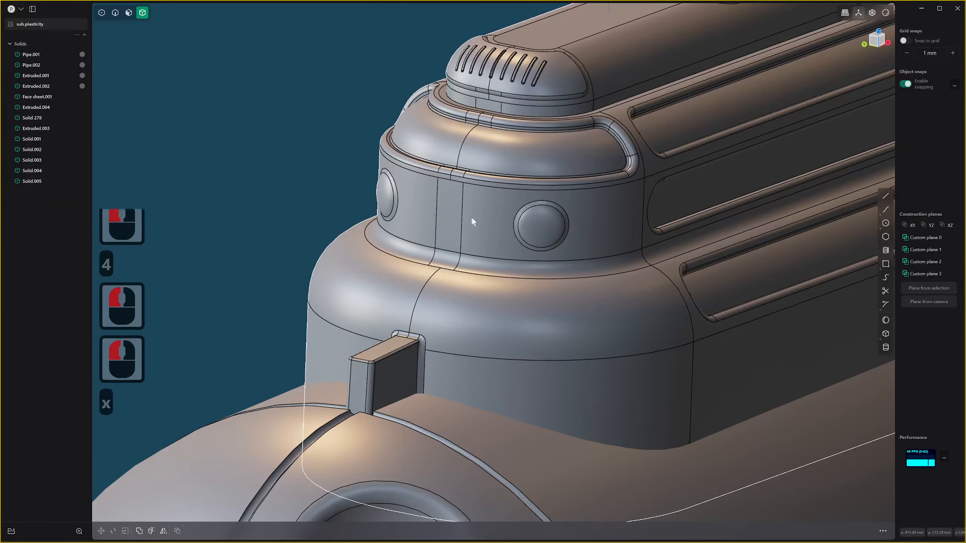
{"action": "scroll", "coordinate": [616, 236], "scroll_direction": "down", "scroll_amount": 20}
{"action": "scroll", "coordinate": [623, 243], "scroll_direction": "down", "scroll_amount": 20}
{"action": "left_click_drag", "start_coordinate": [517, 140], "coordinate": [805, 397]}
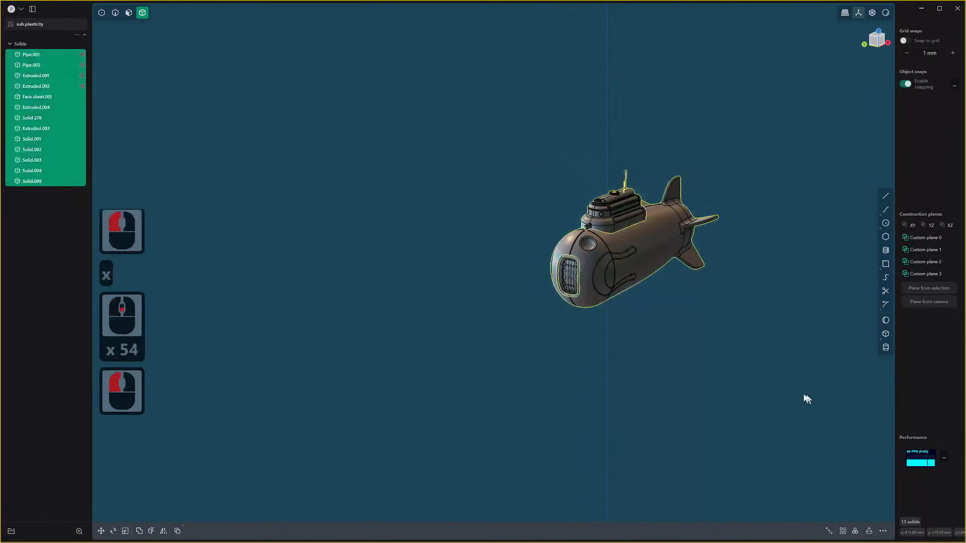
Switch to Blender and refresh the Plasticity link to import the submarine's solids at scale 1.00.
{"action": "key", "text": "alt+Tab"}
{"action": "key", "text": "alt+Tab"}
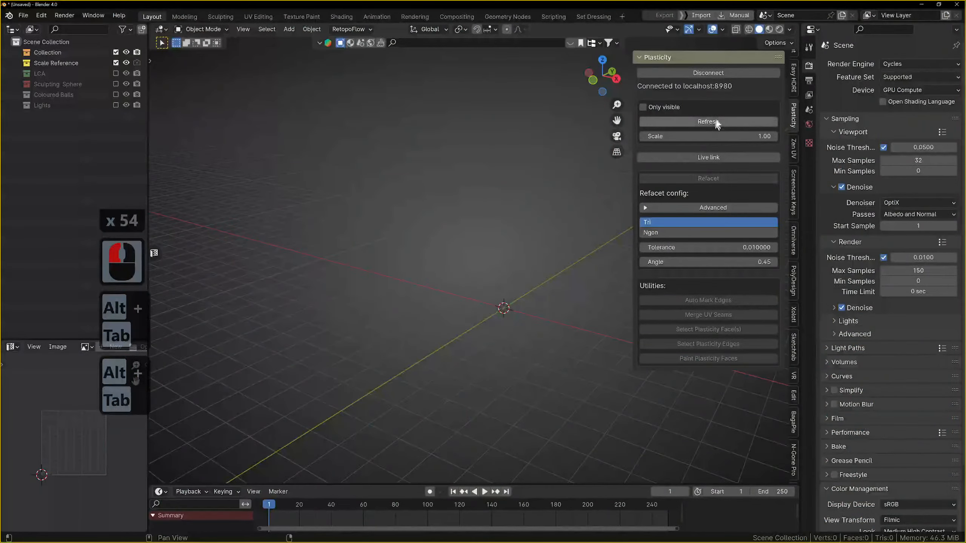
{"action": "left_click", "coordinate": [708, 122]}
{"action": "middle_click_drag", "start_coordinate": [649, 193], "coordinate": [475, 266]}
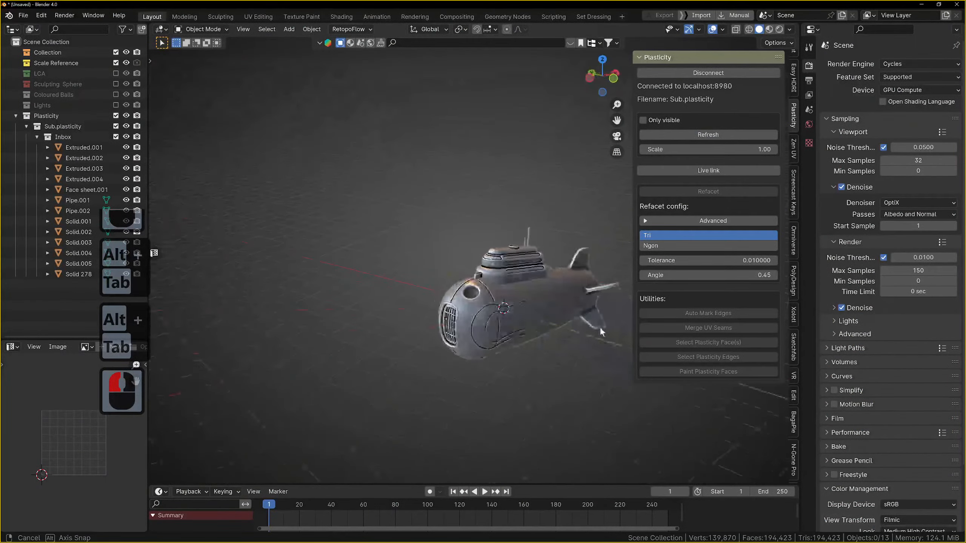
{"action": "scroll", "coordinate": [444, 302], "scroll_direction": "up", "scroll_amount": 13}
{"action": "middle_click_drag", "start_coordinate": [443, 298], "coordinate": [408, 169], "text": "shift"}
{"action": "scroll", "coordinate": [408, 169], "scroll_direction": "down", "scroll_amount": 5}
{"action": "middle_click_drag", "start_coordinate": [593, 331], "coordinate": [484, 218], "text": "shift"}
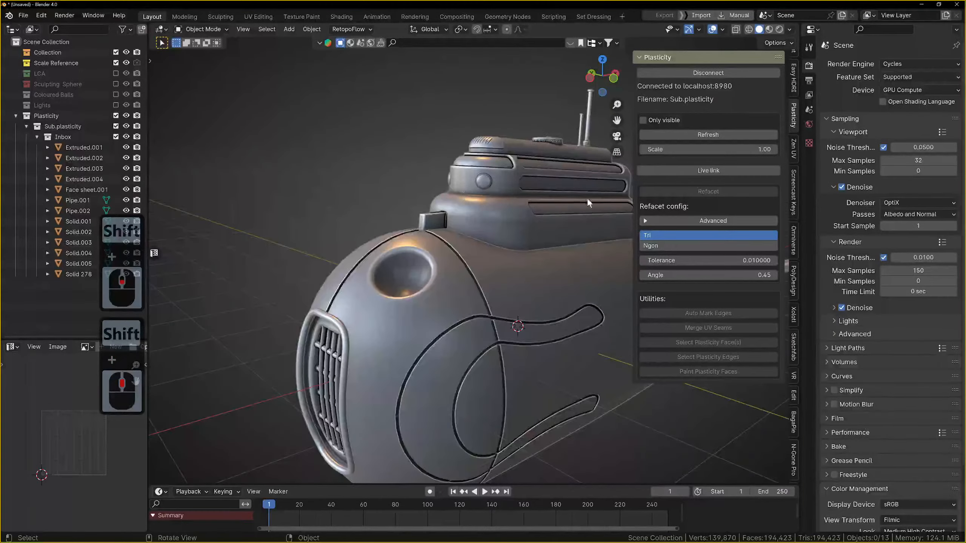
{"action": "scroll", "coordinate": [582, 204], "scroll_direction": "down", "scroll_amount": 3}
Hide the 3D viewport's sidebar and all viewport overlays.
{"action": "key", "text": "n"}
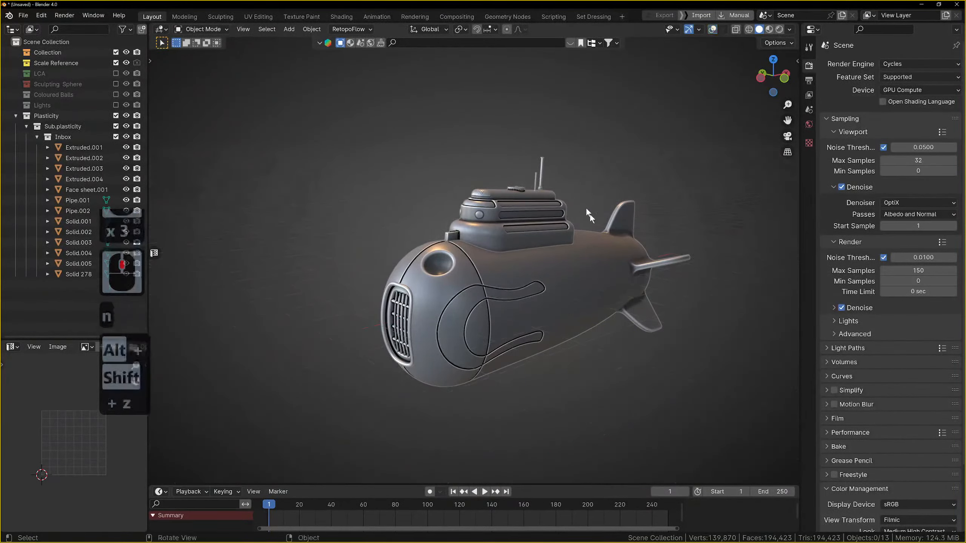
{"action": "key", "text": "shift+alt+z"}
{"action": "middle_click_drag", "start_coordinate": [589, 215], "coordinate": [620, 228]}
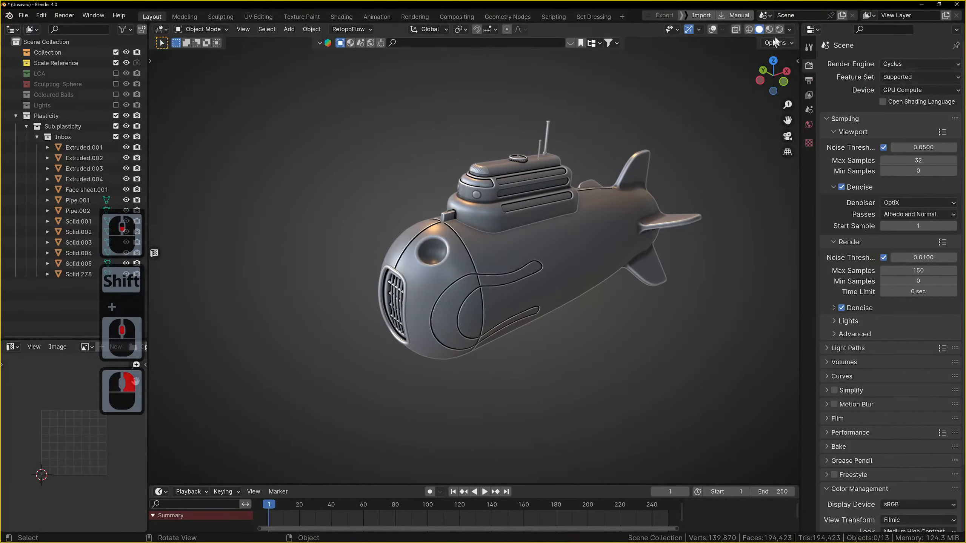
Change the viewport's MatCap to the dark teal metallic sphere and inspect the submarine's hull and nose with it.
{"action": "left_click", "coordinate": [790, 30]}
{"action": "left_click", "coordinate": [780, 109]}
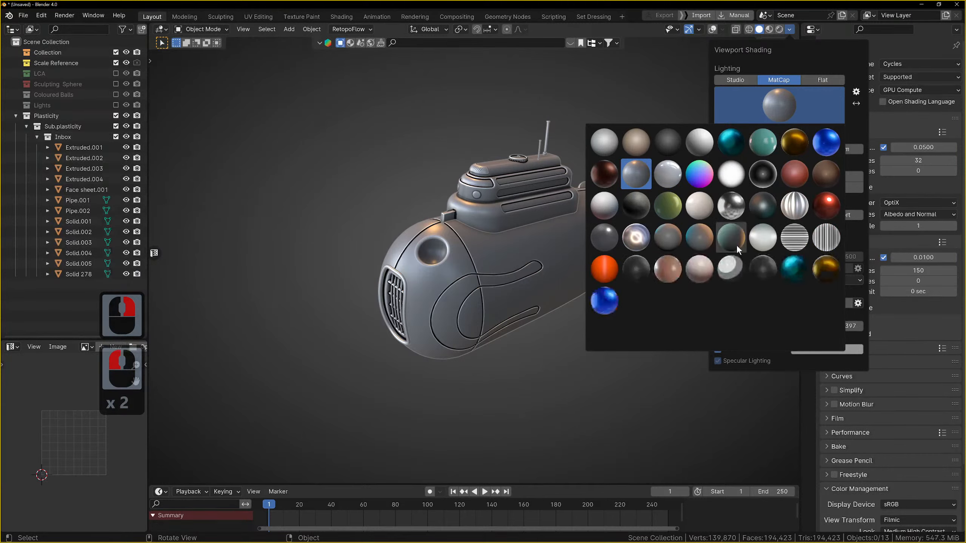
{"action": "left_click", "coordinate": [759, 214]}
{"action": "mouse_move", "coordinate": [633, 281]}
{"action": "middle_mouse_down"}
{"action": "mouse_move", "coordinate": [708, 266]}
{"action": "mouse_move", "coordinate": [779, 275]}
{"action": "mouse_move", "coordinate": [638, 265]}
{"action": "mouse_move", "coordinate": [517, 274]}
{"action": "mouse_move", "coordinate": [526, 251]}
{"action": "mouse_move", "coordinate": [551, 256]}
{"action": "middle_mouse_up"}
{"action": "scroll", "coordinate": [438, 255], "scroll_direction": "up", "scroll_amount": 4}
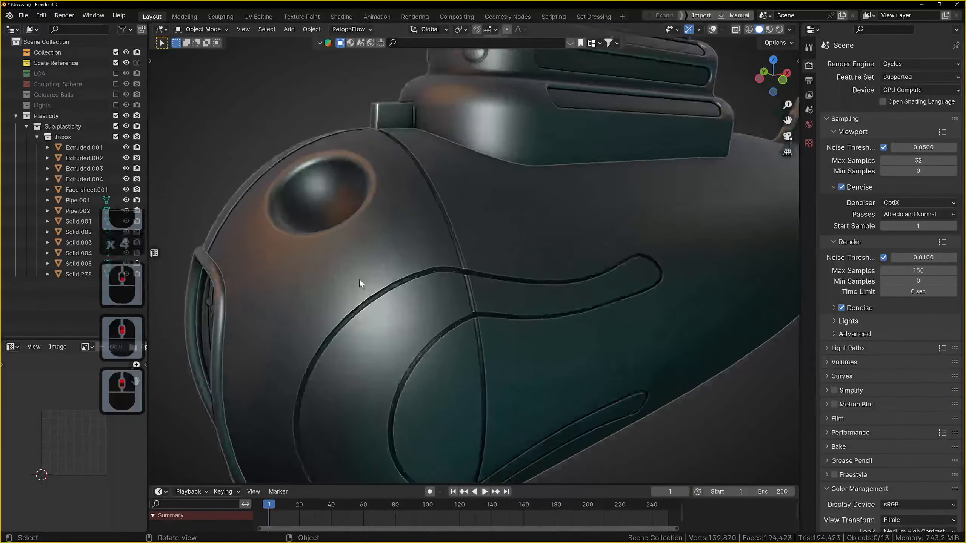
{"action": "scroll", "coordinate": [458, 280], "scroll_direction": "up", "scroll_amount": 4}
{"action": "scroll", "coordinate": [452, 293], "scroll_direction": "down", "scroll_amount": 1}
{"action": "scroll", "coordinate": [452, 293], "scroll_direction": "down", "scroll_amount": 7}
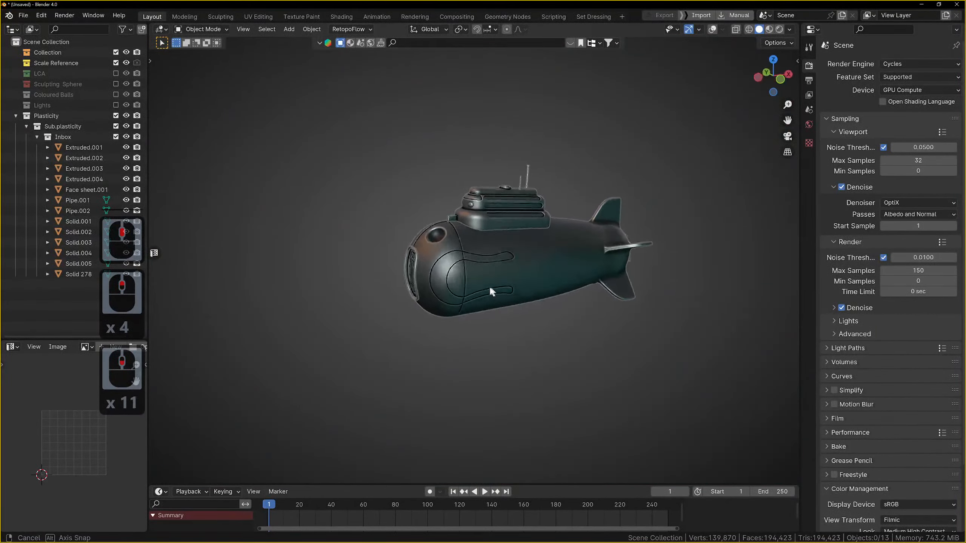
Switch the viewport to Material Preview shading and view the submarine from the front quarter.
{"action": "middle_click_drag", "start_coordinate": [489, 285], "coordinate": [574, 276]}
{"action": "scroll", "coordinate": [574, 262], "scroll_direction": "down", "scroll_amount": 4}
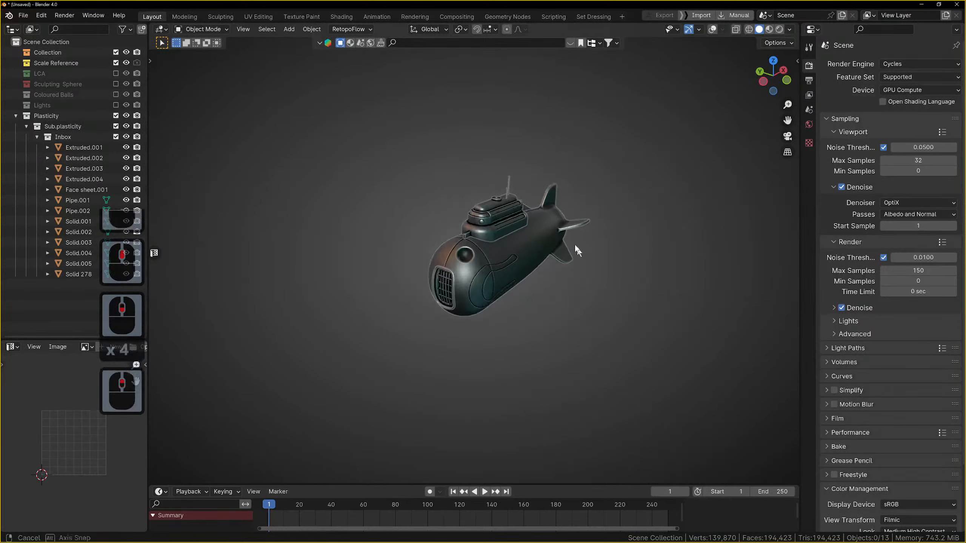
{"action": "left_click", "coordinate": [767, 30]}
{"action": "scroll", "coordinate": [628, 204], "scroll_direction": "up", "scroll_amount": 3}
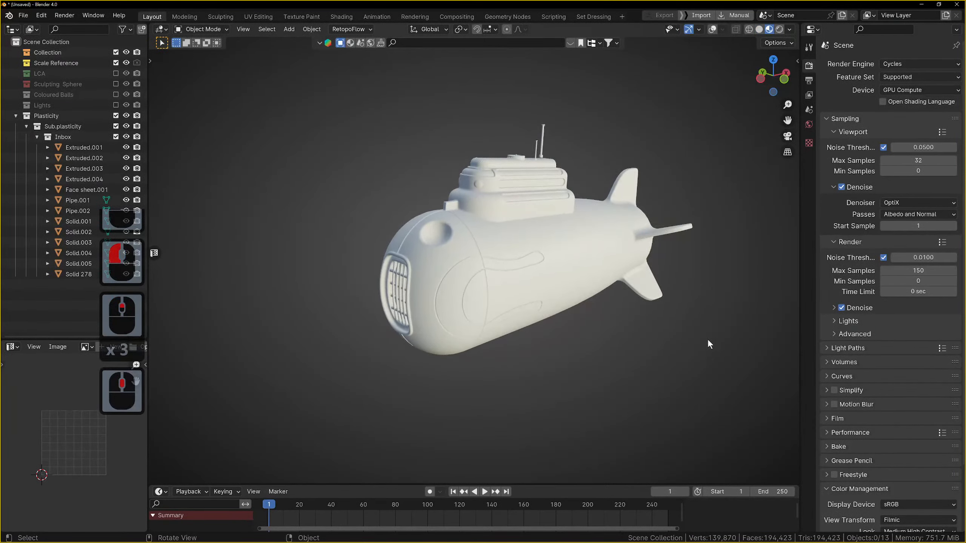
Bring back the Plasticity bridge settings, set the refacet type to Ngon and enable the live link.
{"action": "key", "text": "n"}
{"action": "middle_click_drag", "start_coordinate": [602, 320], "coordinate": [520, 330]}
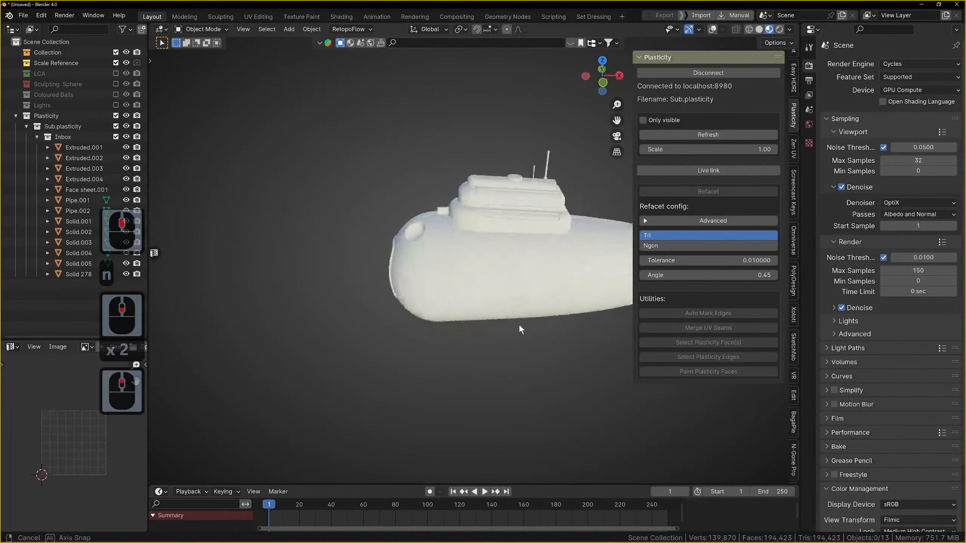
{"action": "middle_click_drag", "start_coordinate": [515, 266], "coordinate": [551, 279]}
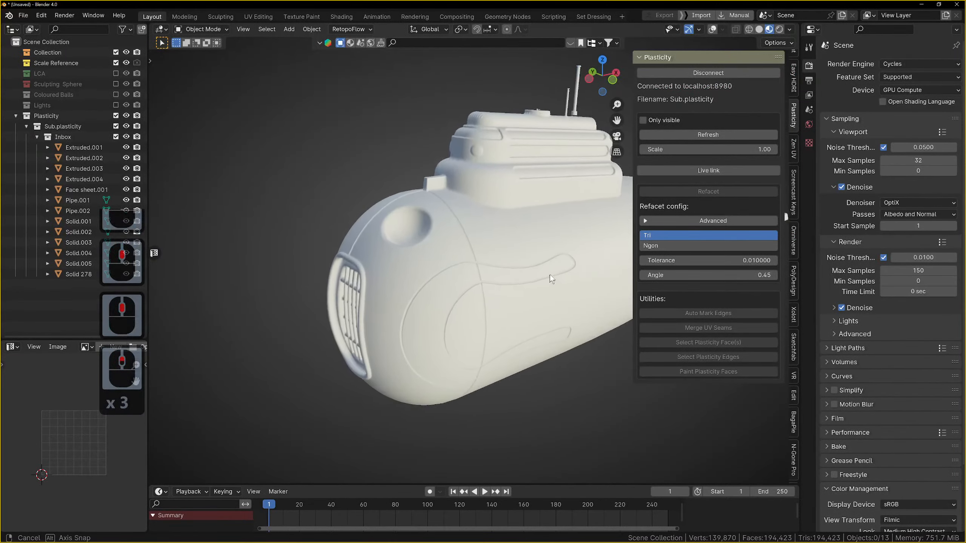
{"action": "left_click", "coordinate": [681, 248]}
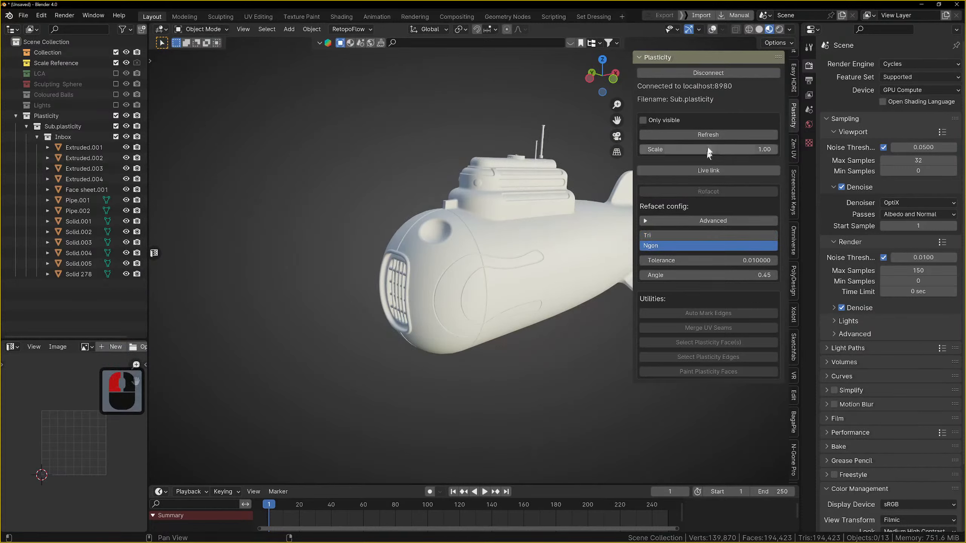
{"action": "left_click", "coordinate": [696, 170]}
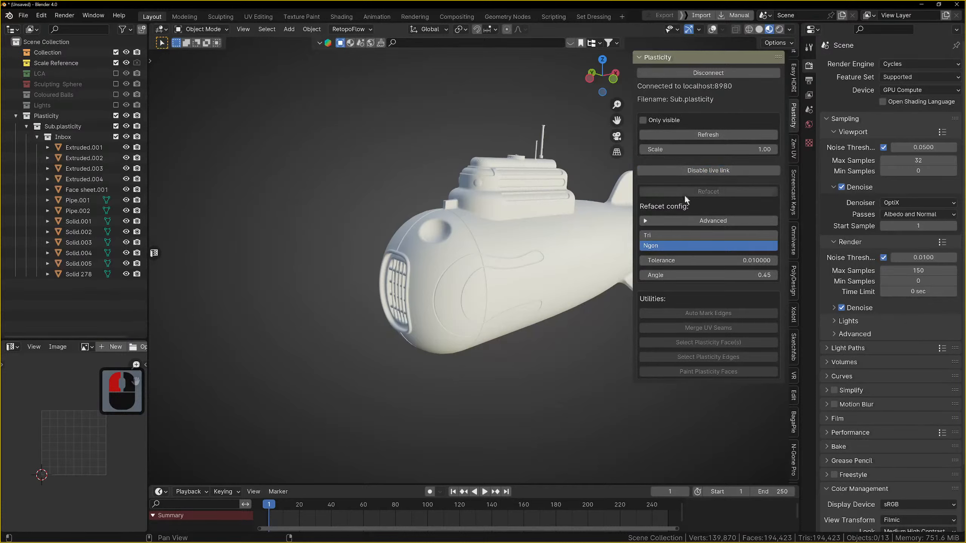
Select all the submarine's objects, turn the viewport overlays back on and refacet the meshes as Ngon.
{"action": "scroll", "coordinate": [502, 192], "scroll_direction": "down", "scroll_amount": 10}
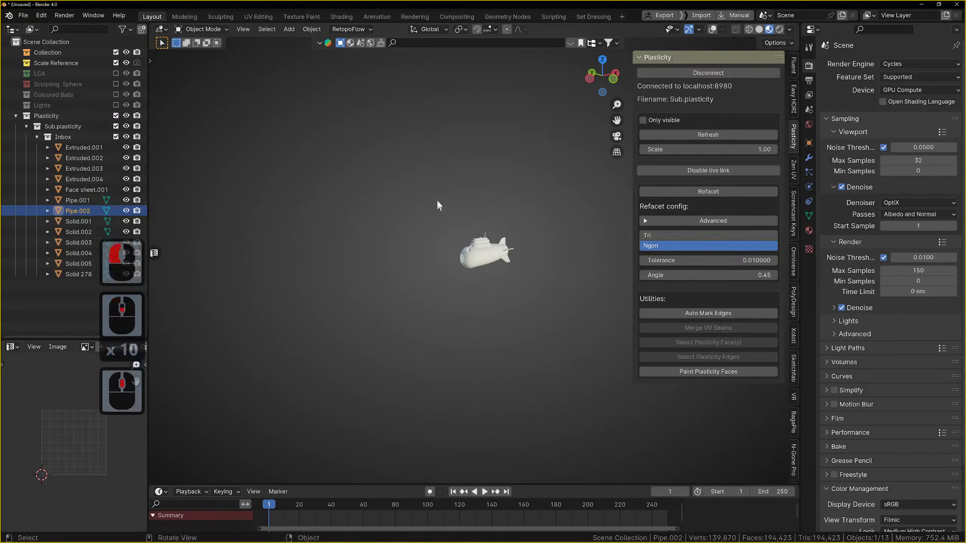
{"action": "left_click_drag", "start_coordinate": [436, 199], "coordinate": [543, 315]}
{"action": "scroll", "coordinate": [553, 258], "scroll_direction": "up", "scroll_amount": 6}
{"action": "key", "text": "shift+alt+z"}
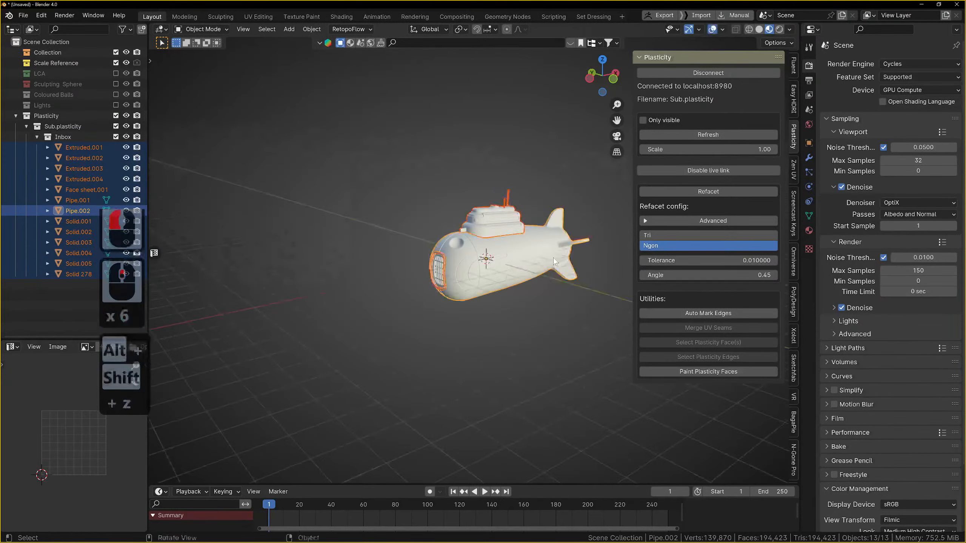
{"action": "scroll", "coordinate": [553, 257], "scroll_direction": "up", "scroll_amount": 3}
{"action": "left_click", "coordinate": [694, 190]}
{"action": "scroll", "coordinate": [477, 273], "scroll_direction": "up", "scroll_amount": 3}
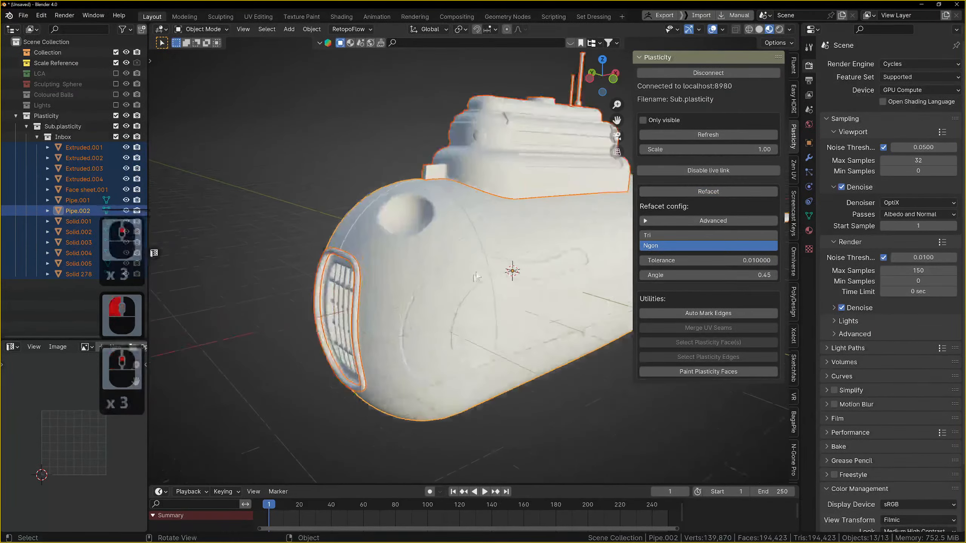
Examine the refaceted topology in wireframe and return the viewport to Solid shading.
{"action": "scroll", "coordinate": [477, 273], "scroll_direction": "down", "scroll_amount": 2}
{"action": "key", "text": "z"}
{"action": "left_click", "coordinate": [353, 267]}
{"action": "key", "text": "z"}
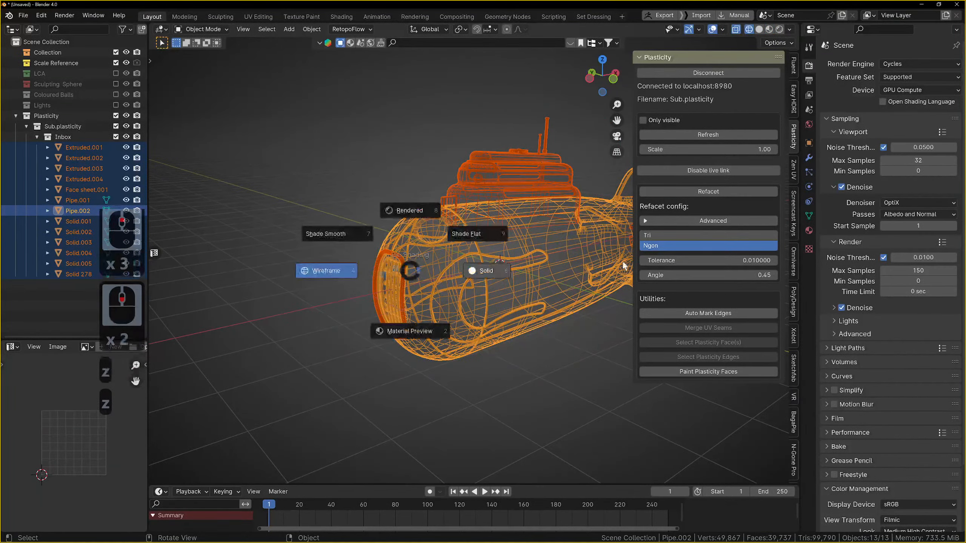
{"action": "left_click", "coordinate": [410, 332]}
{"action": "middle_click_drag", "start_coordinate": [527, 285], "coordinate": [586, 275], "text": "shift"}
{"action": "scroll", "coordinate": [597, 271], "scroll_direction": "down", "scroll_amount": 2}
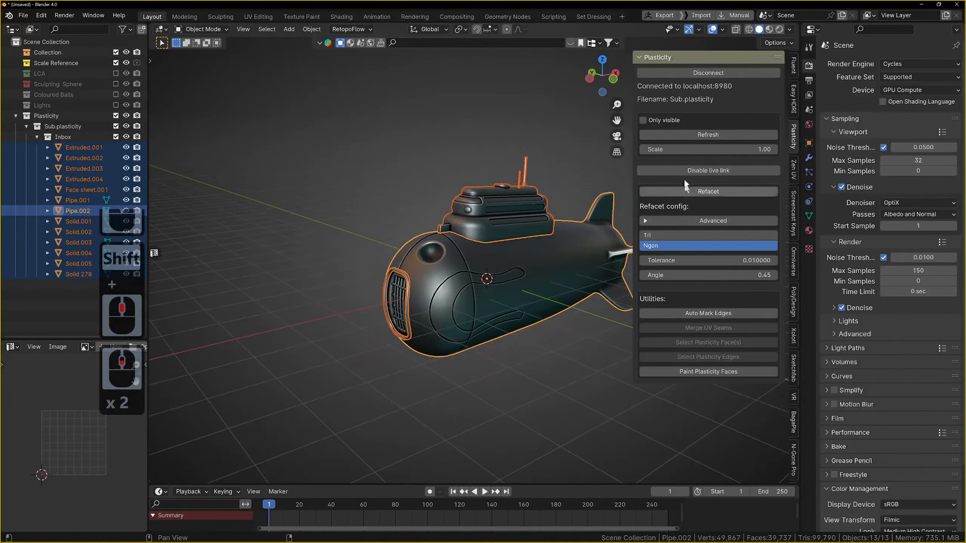
Change the timeline area into an Asset Browser and enlarge it to about half the viewport's height.
{"action": "left_click", "coordinate": [158, 493]}
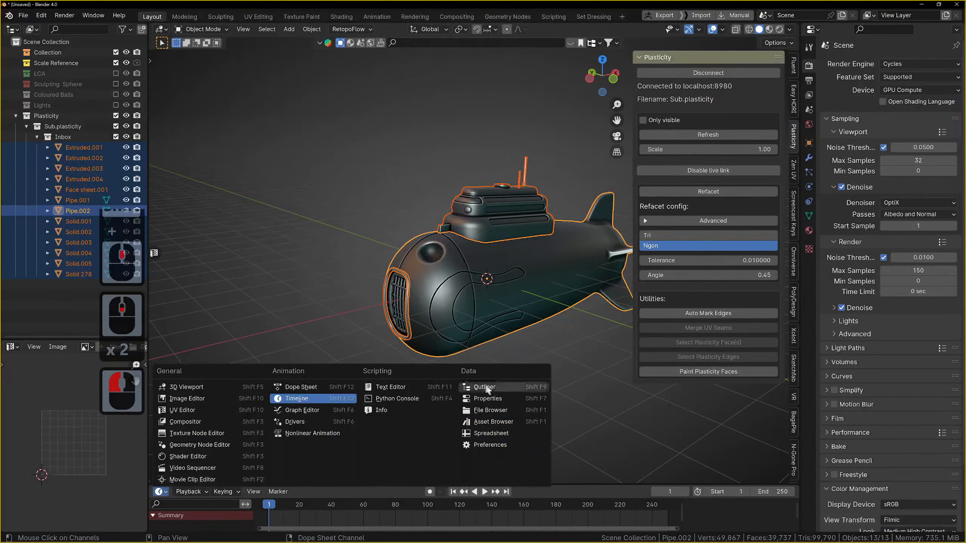
{"action": "left_click", "coordinate": [499, 424]}
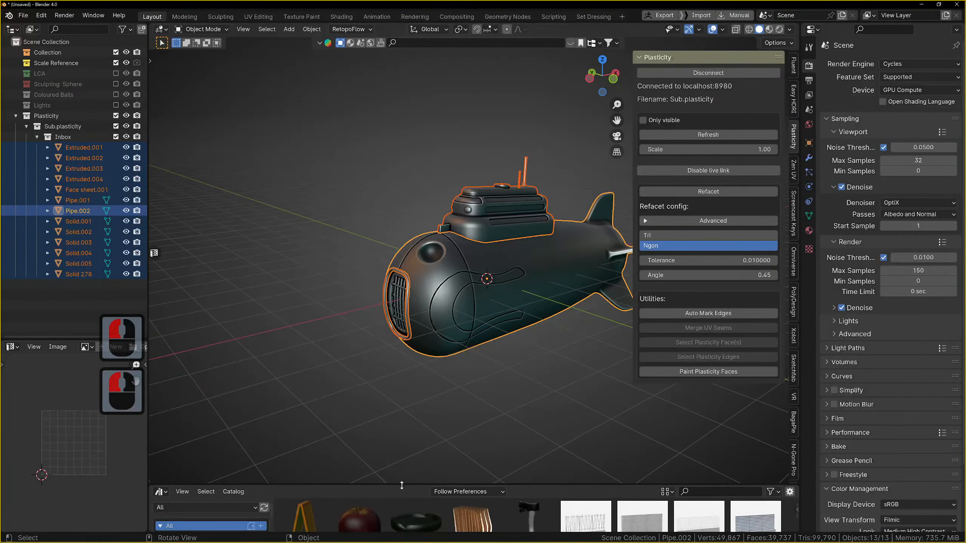
{"action": "left_click_drag", "start_coordinate": [402, 485], "coordinate": [439, 326]}
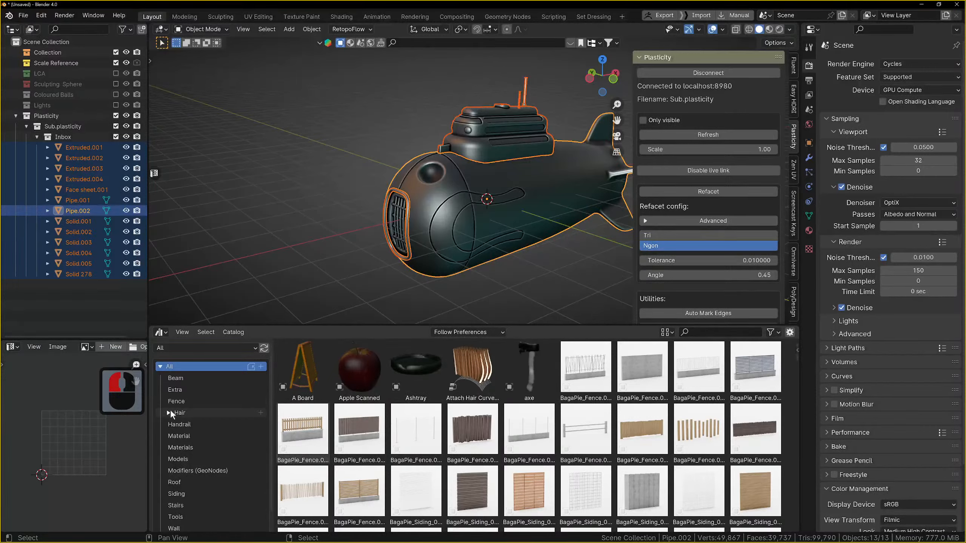
Browse the full asset library and its Material and Unassigned catalogs for a trim sheet asset.
{"action": "scroll", "coordinate": [249, 401], "scroll_direction": "down", "scroll_amount": 2}
{"action": "scroll", "coordinate": [412, 453], "scroll_direction": "down", "scroll_amount": 6}
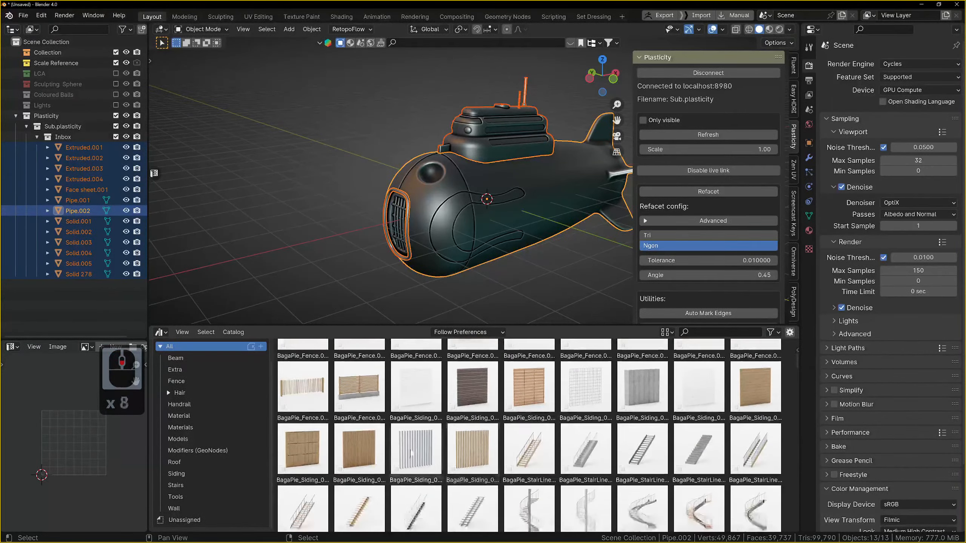
{"action": "scroll", "coordinate": [412, 453], "scroll_direction": "down", "scroll_amount": 15}
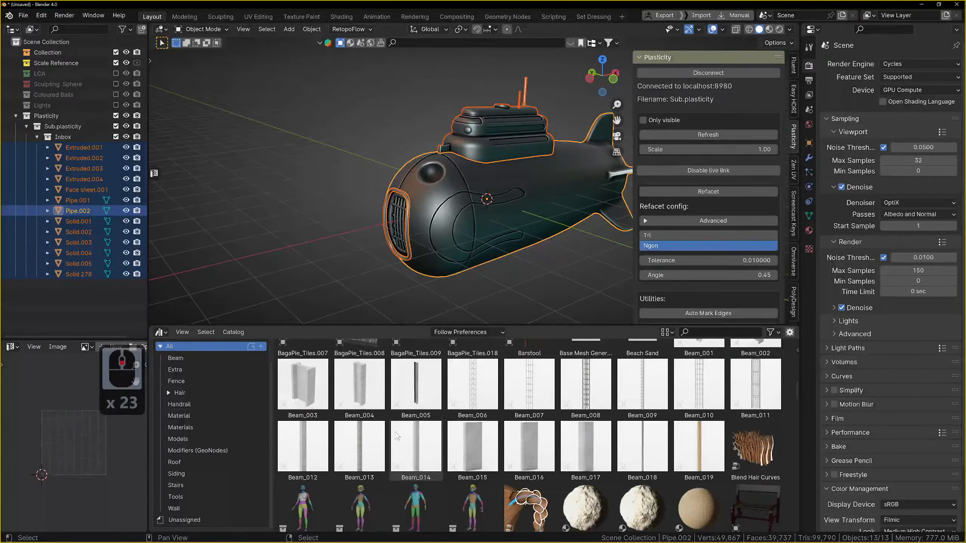
{"action": "left_click", "coordinate": [177, 415]}
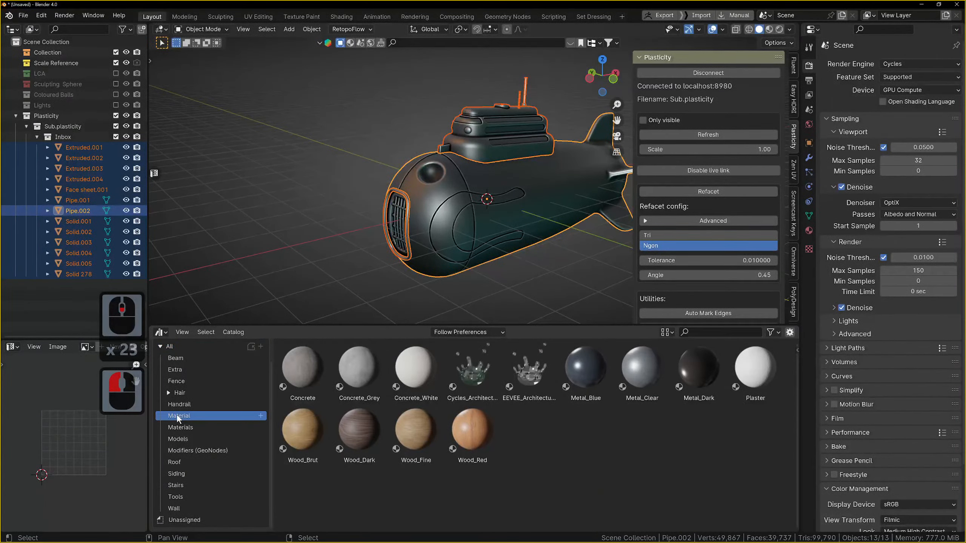
{"action": "scroll", "coordinate": [186, 431], "scroll_direction": "down", "scroll_amount": 16}
{"action": "left_click", "coordinate": [176, 520]}
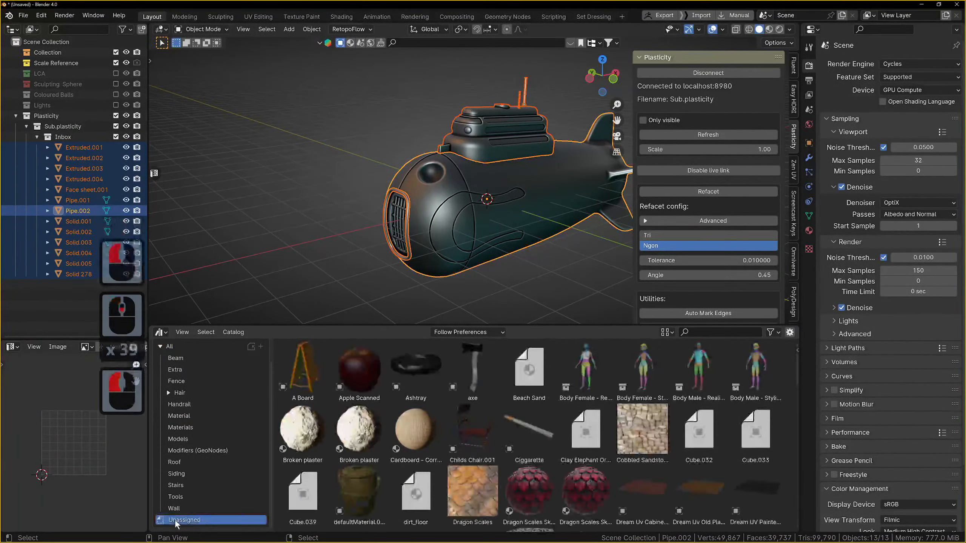
{"action": "scroll", "coordinate": [454, 434], "scroll_direction": "down", "scroll_amount": 20}
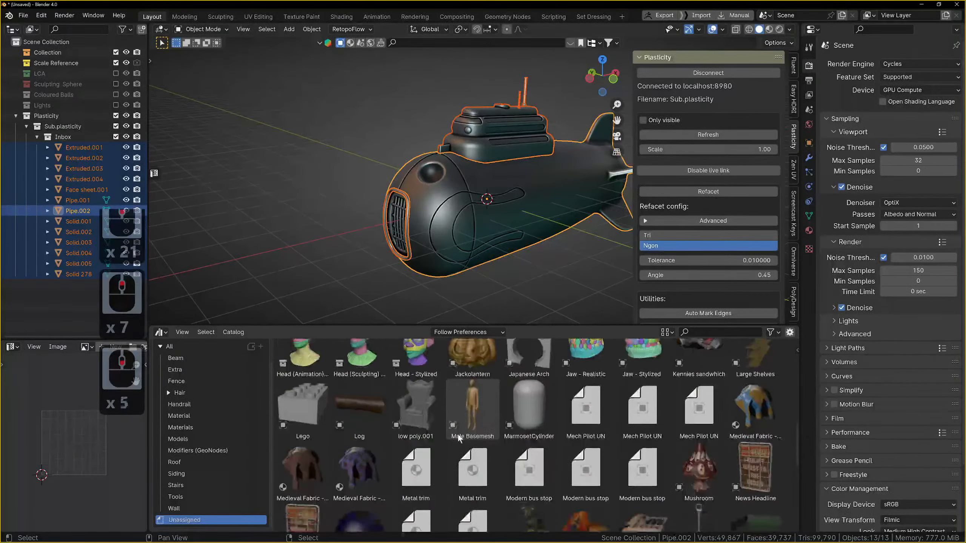
{"action": "scroll", "coordinate": [458, 438], "scroll_direction": "down", "scroll_amount": 17}
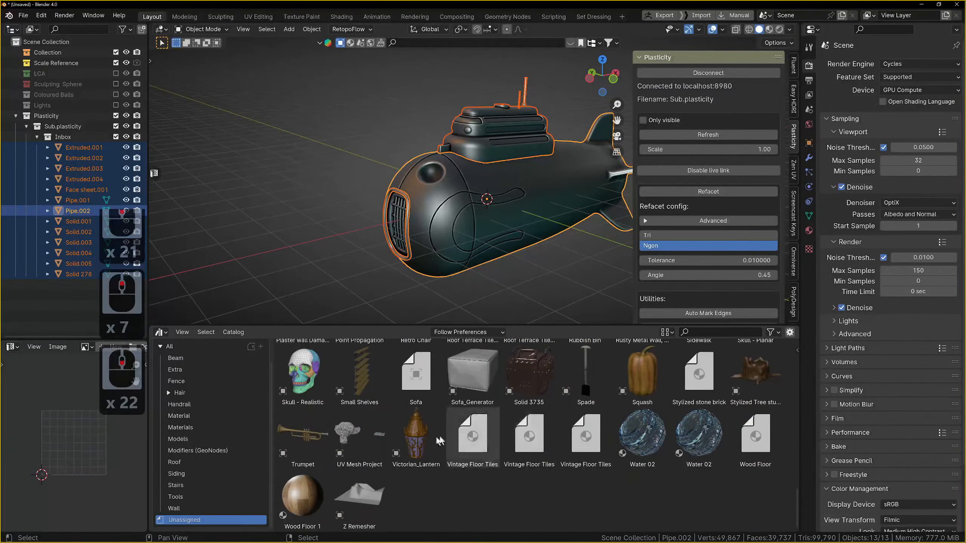
{"action": "scroll", "coordinate": [440, 441], "scroll_direction": "up", "scroll_amount": 10}
Show all asset catalogs and filter the assets by the search text "dre".
{"action": "left_click", "coordinate": [723, 333]}
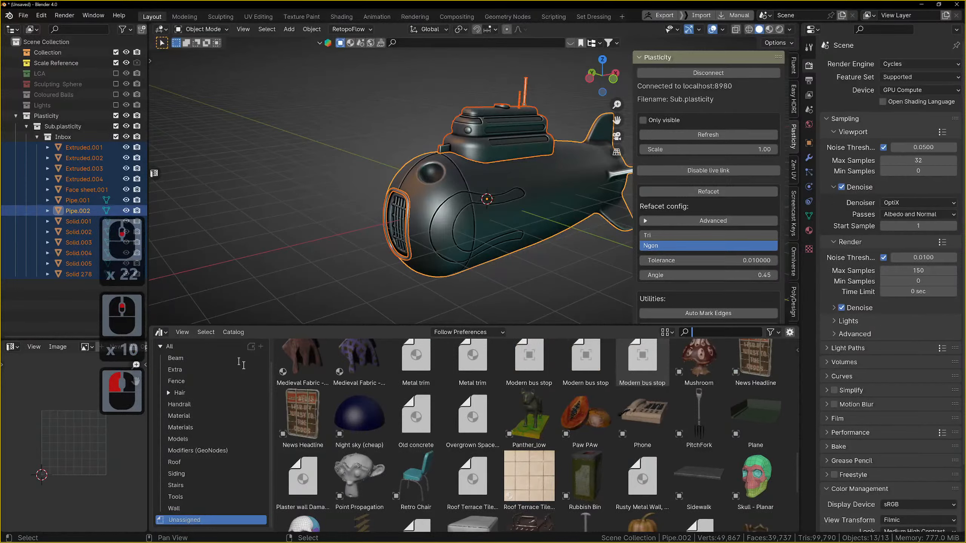
{"action": "scroll", "coordinate": [215, 351], "scroll_direction": "up", "scroll_amount": 9}
{"action": "left_click", "coordinate": [205, 350]}
{"action": "left_click", "coordinate": [203, 350]}
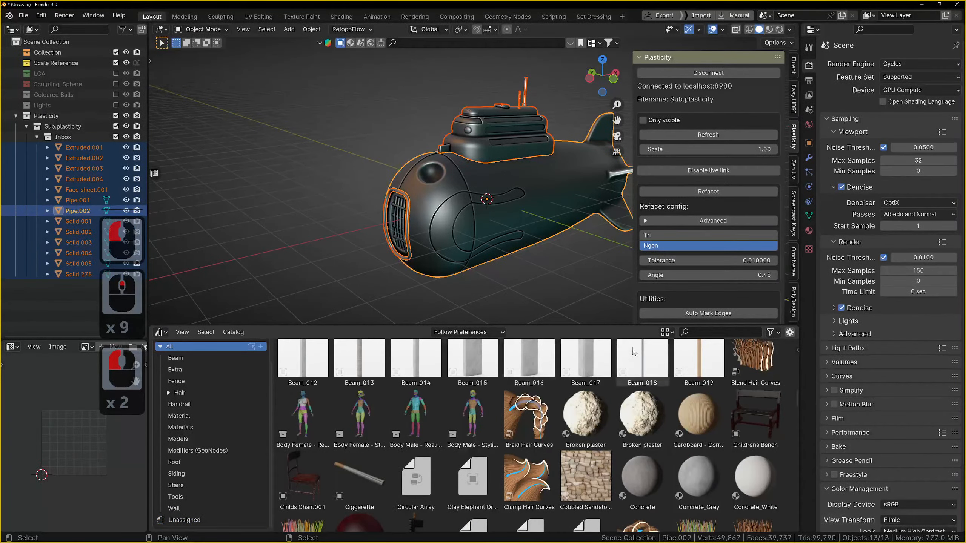
{"action": "left_click", "coordinate": [728, 333]}
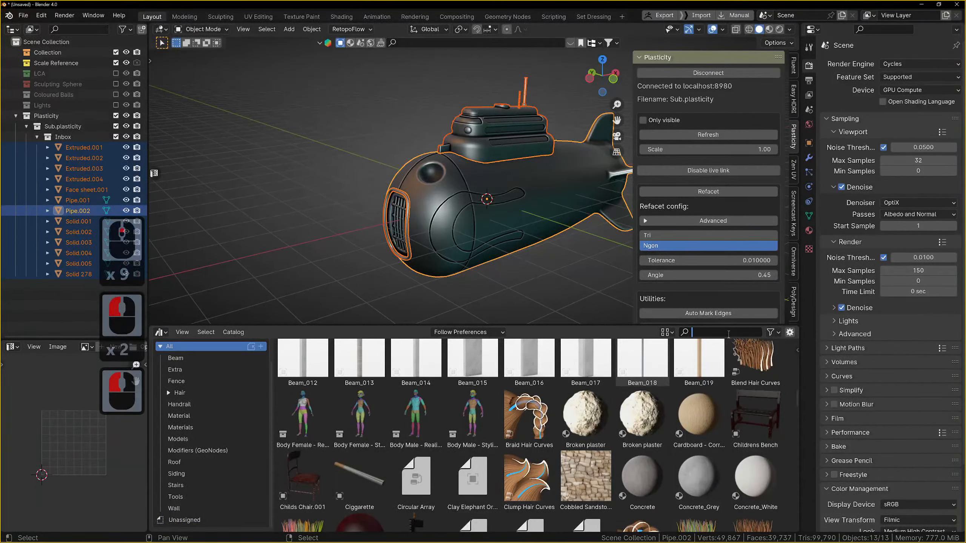
{"action": "type", "text": "drem"}
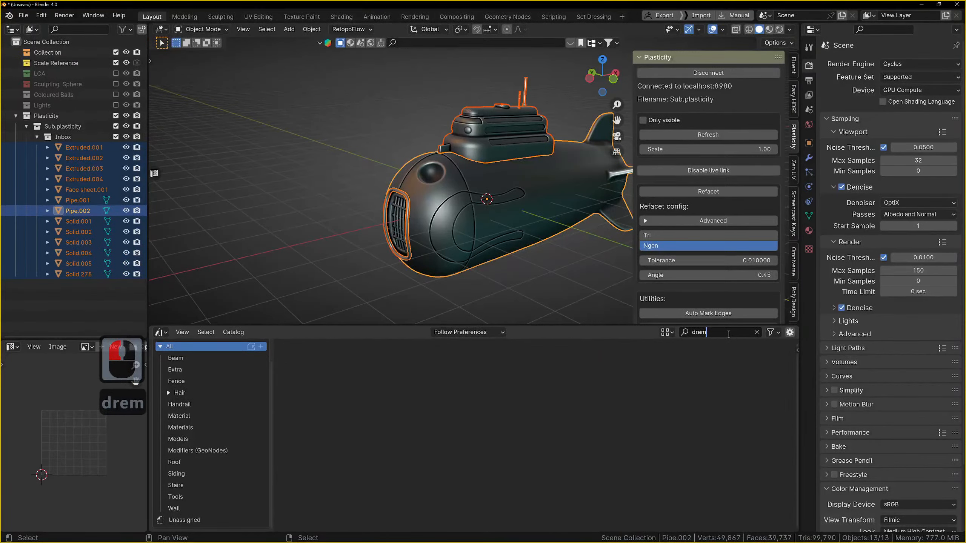
{"action": "key", "text": "BackSpace"}
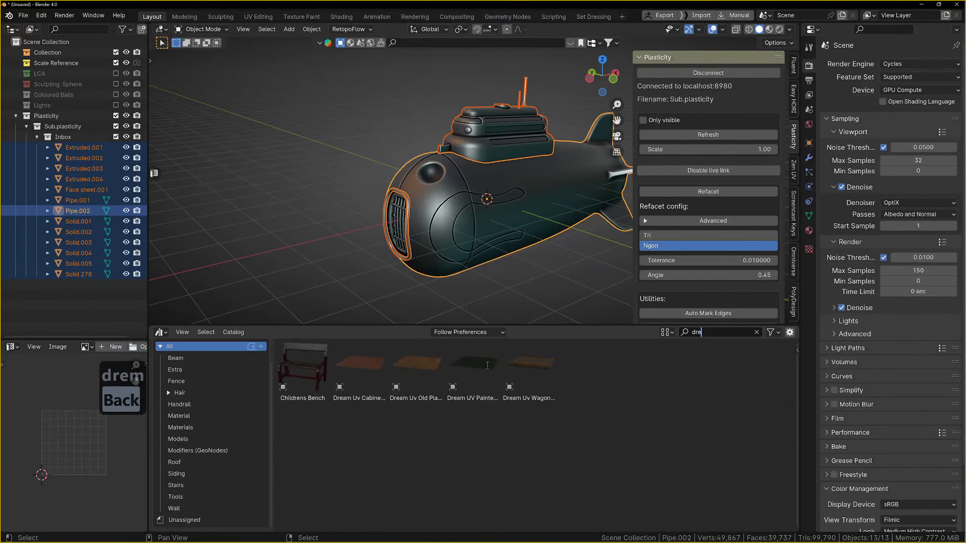
Use Material Preview shading, add the Dream UV Painted Metal asset to the scene and move it clear of the submarine, ahead of its nose.
{"action": "left_click", "coordinate": [768, 30]}
{"action": "left_click", "coordinate": [768, 30]}
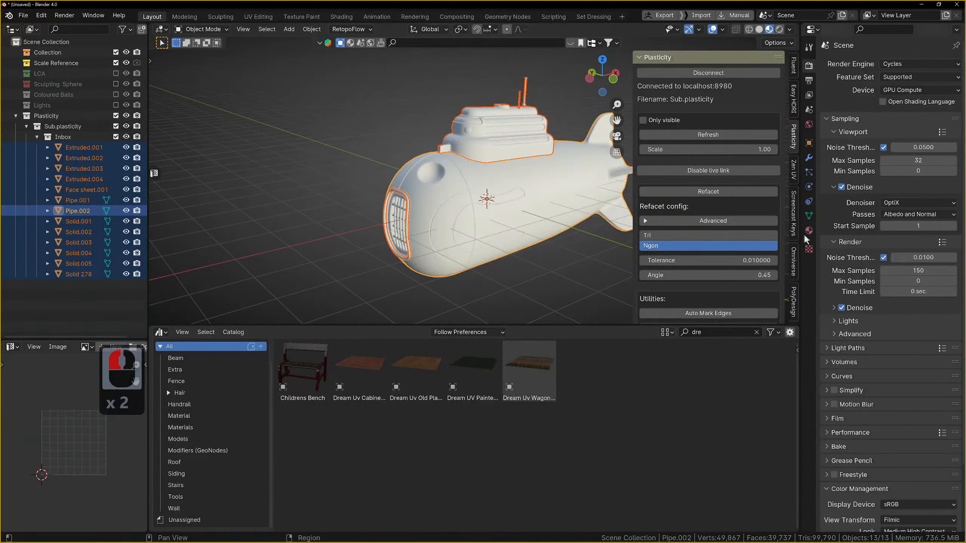
{"action": "mouse_move", "coordinate": [473, 367]}
{"action": "left_mouse_down"}
{"action": "mouse_move", "coordinate": [475, 276]}
{"action": "mouse_move", "coordinate": [533, 214]}
{"action": "left_mouse_up"}
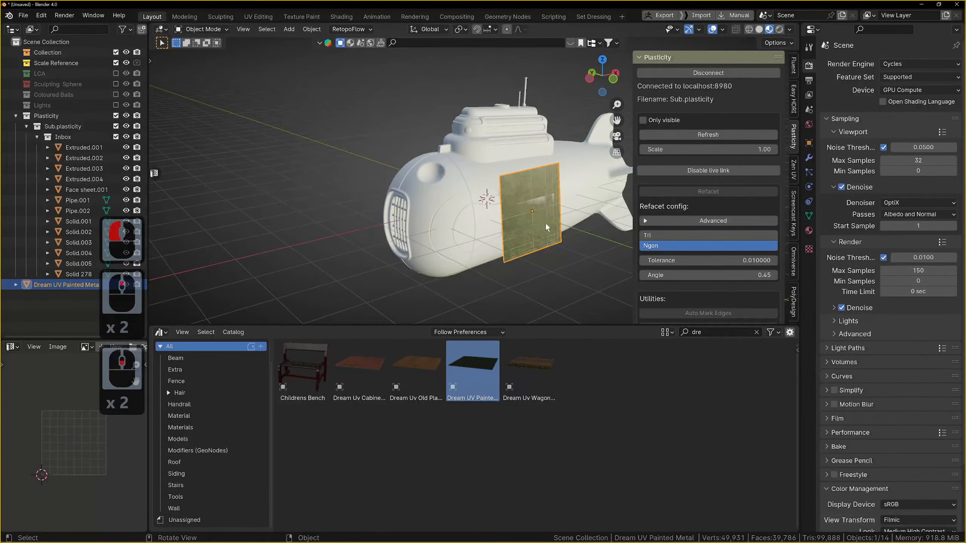
{"action": "key", "text": "g"}
{"action": "left_click", "coordinate": [234, 194]}
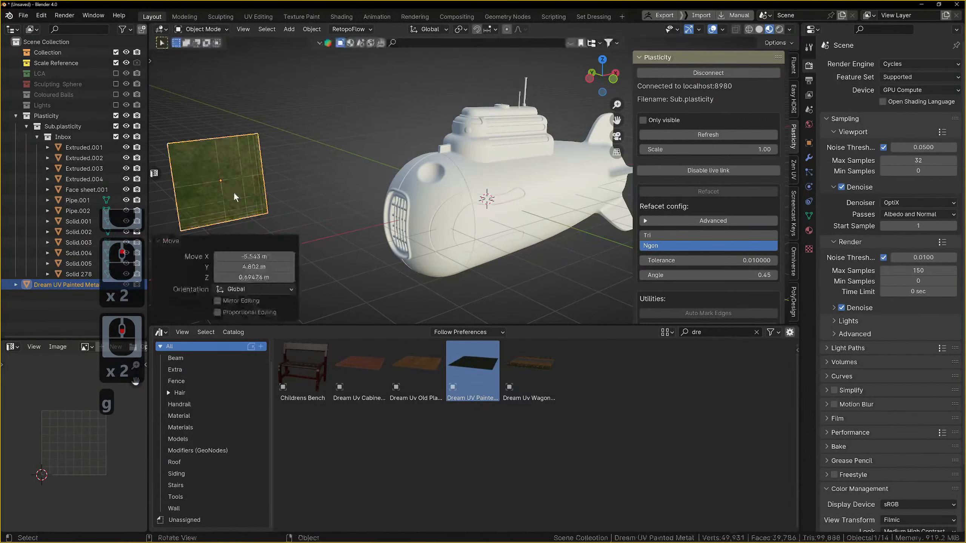
Select the submarine's main hull, Pipe.002, and display the DreamUV tools.
{"action": "left_click", "coordinate": [549, 188]}
{"action": "scroll", "coordinate": [544, 180], "scroll_direction": "up", "scroll_amount": 2}
{"action": "middle_click_drag", "start_coordinate": [544, 179], "coordinate": [606, 212]}
{"action": "scroll", "coordinate": [600, 211], "scroll_direction": "down", "scroll_amount": 2}
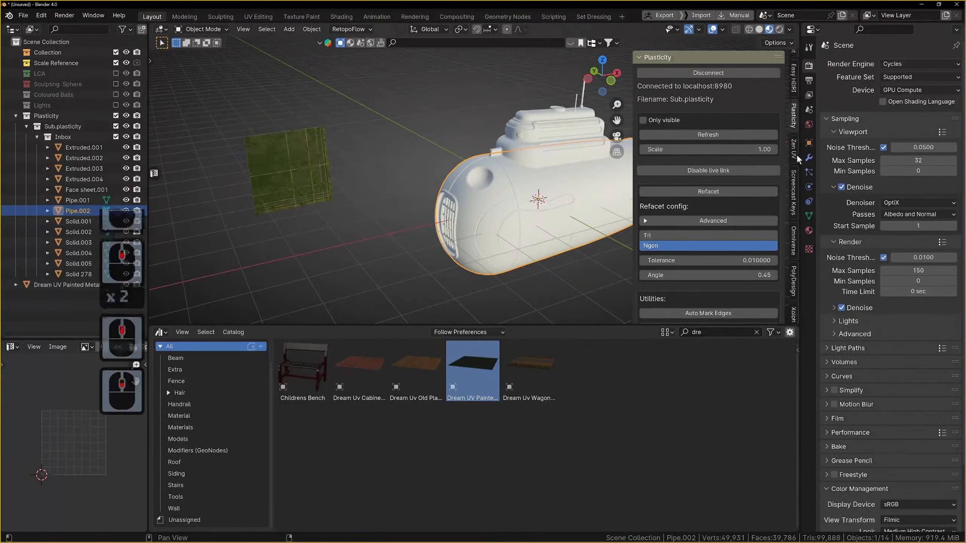
{"action": "scroll", "coordinate": [797, 155], "scroll_direction": "up", "scroll_amount": 5}
{"action": "scroll", "coordinate": [795, 156], "scroll_direction": "up", "scroll_amount": 10}
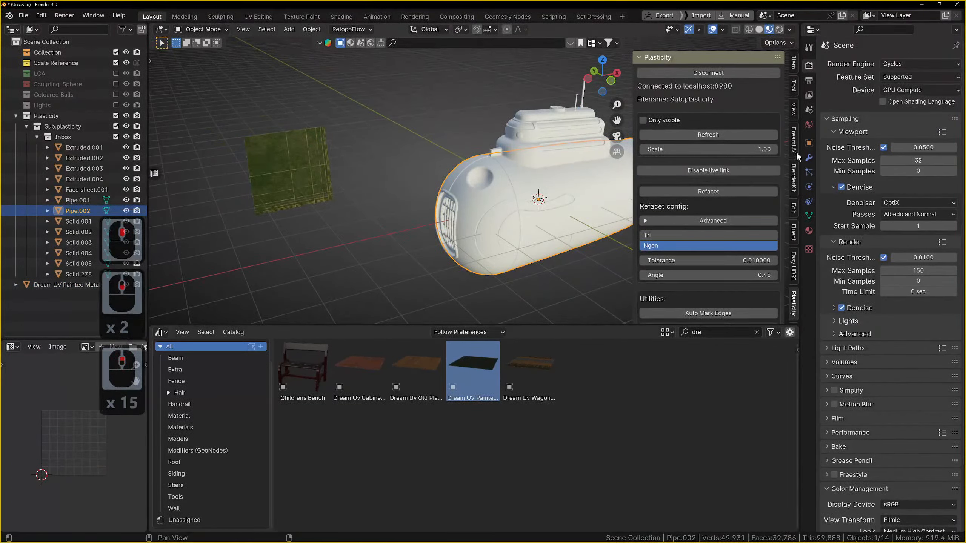
{"action": "left_click", "coordinate": [795, 136]}
Assign the existing material named Material, used by the painted metal trim sheet, to the hull.
{"action": "left_click", "coordinate": [809, 231]}
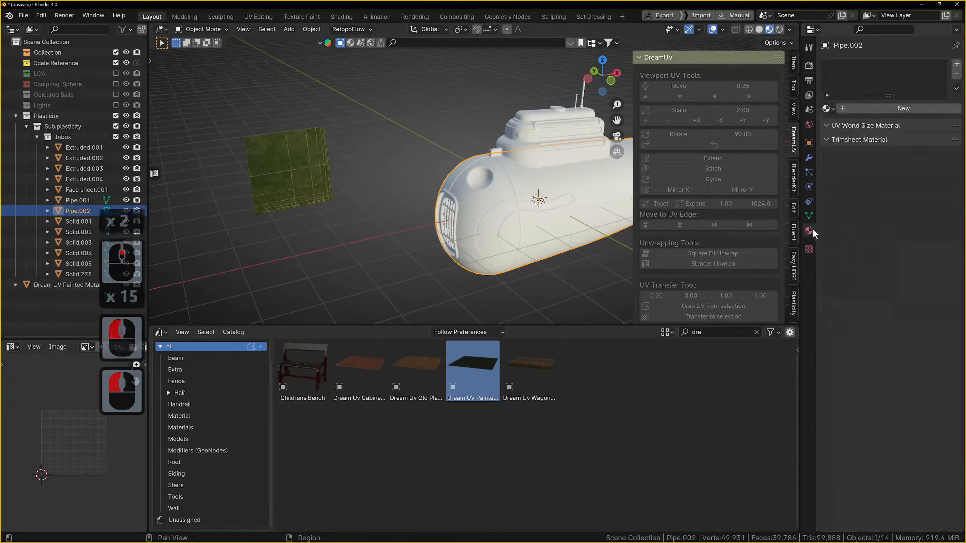
{"action": "left_click", "coordinate": [827, 108]}
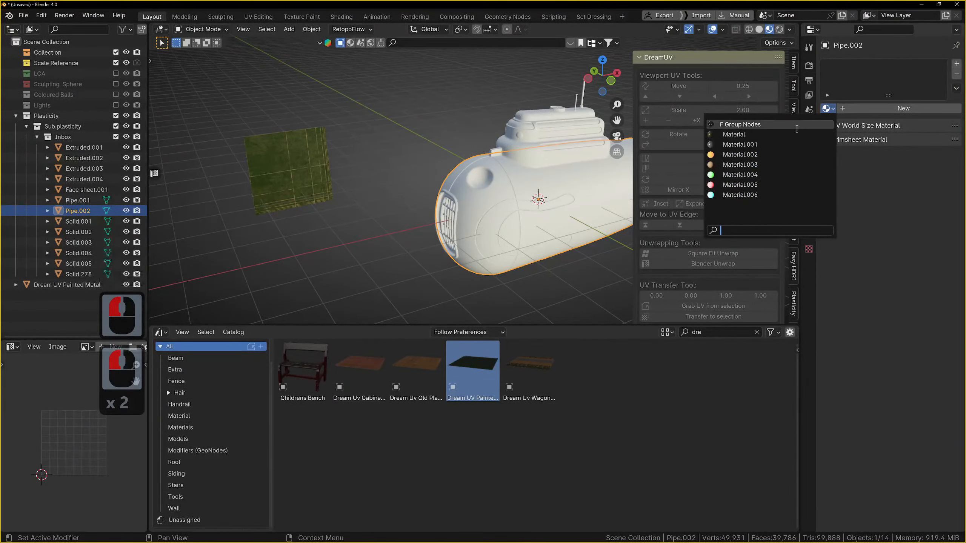
{"action": "left_click", "coordinate": [735, 135]}
{"action": "scroll", "coordinate": [559, 194], "scroll_direction": "up", "scroll_amount": 2}
{"action": "scroll", "coordinate": [559, 194], "scroll_direction": "down", "scroll_amount": 5}
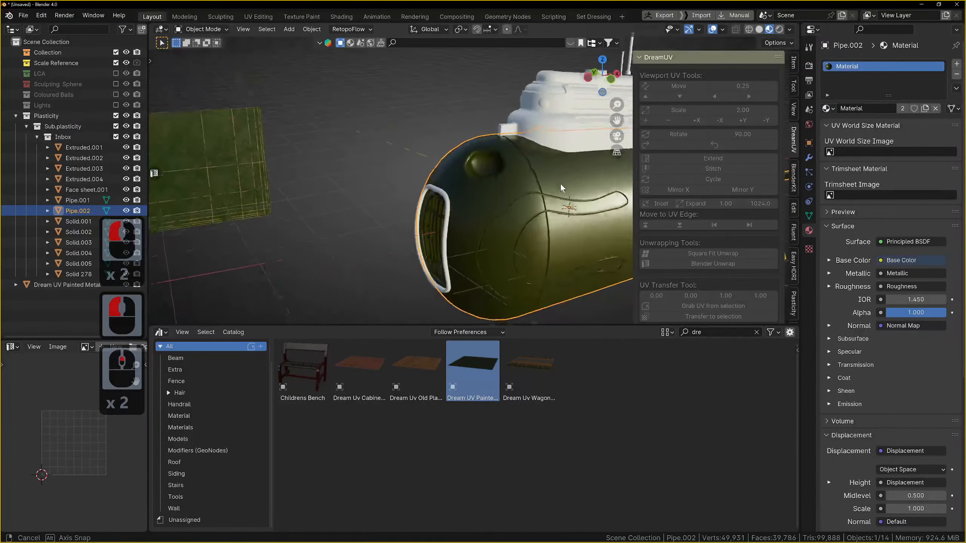
Enter Edit Mode on the hull, select the whole mesh and mark all its edges as seams.
{"action": "middle_click_drag", "start_coordinate": [561, 204], "coordinate": [574, 215]}
{"action": "scroll", "coordinate": [574, 215], "scroll_direction": "up", "scroll_amount": 2}
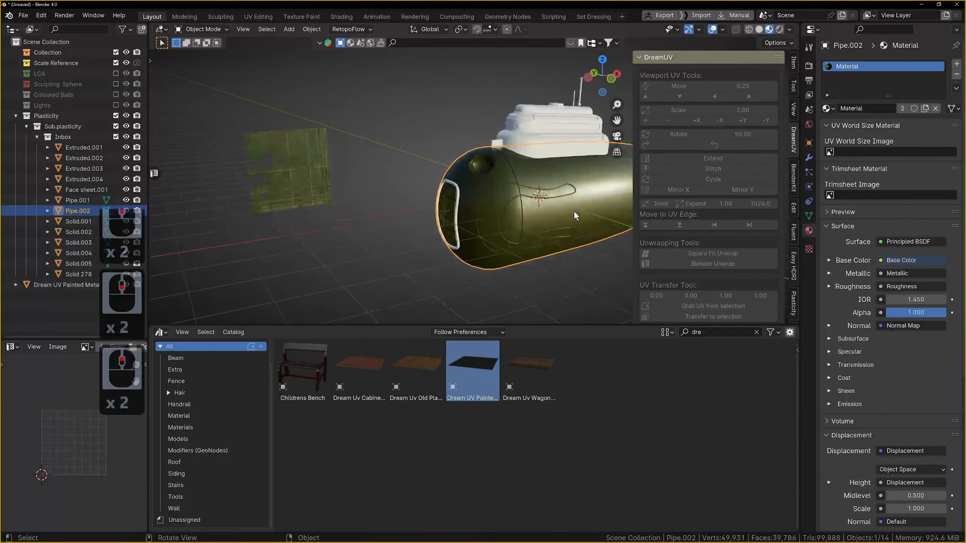
{"action": "key", "text": "Tab"}
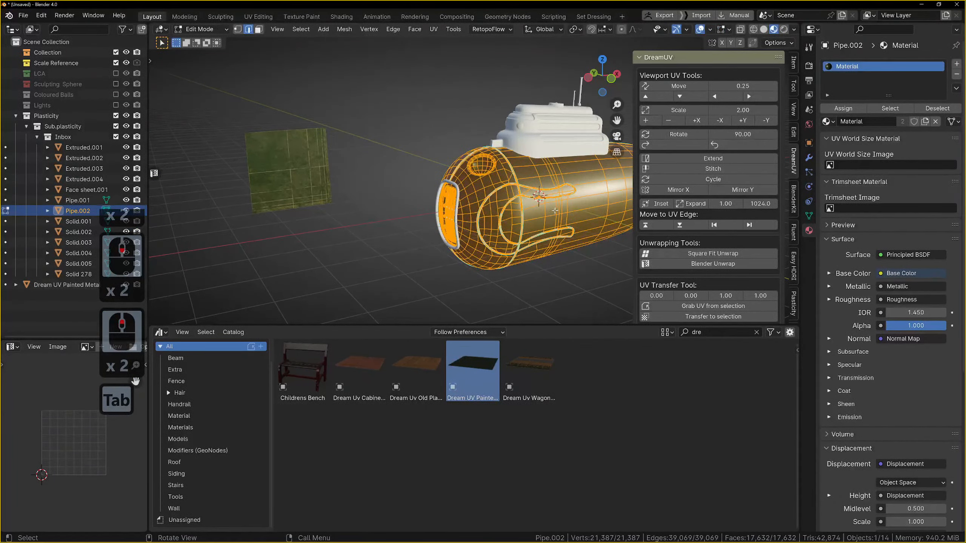
{"action": "key", "text": "u"}
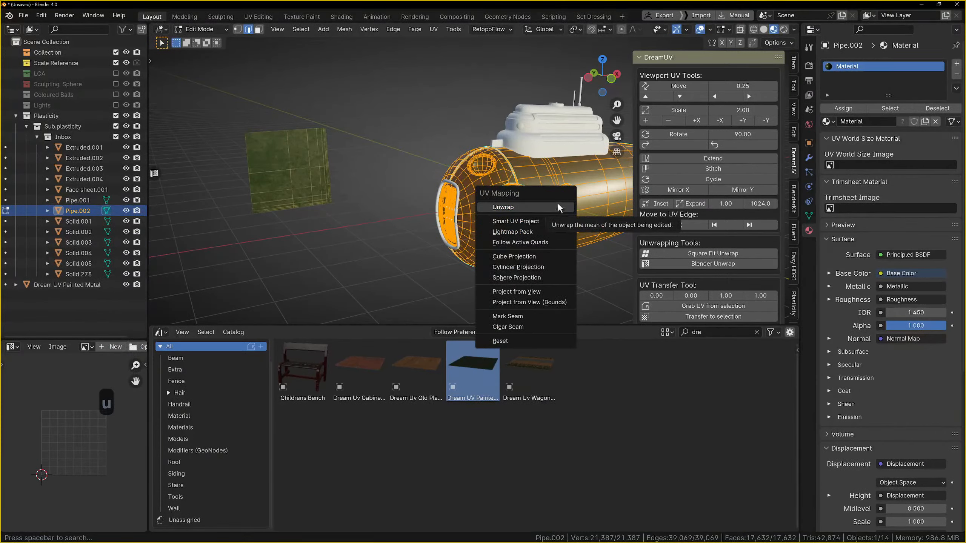
{"action": "left_click", "coordinate": [539, 176]}
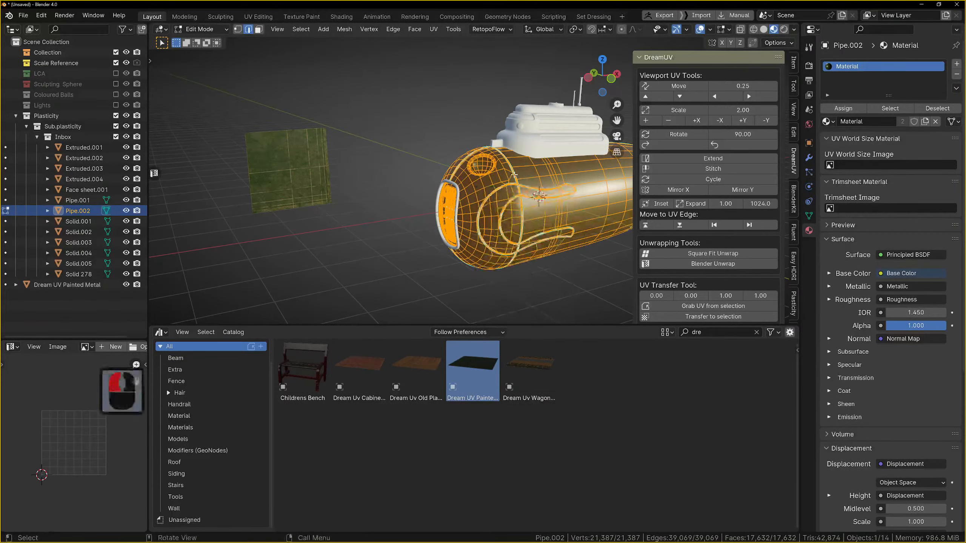
{"action": "left_click", "coordinate": [476, 180]}
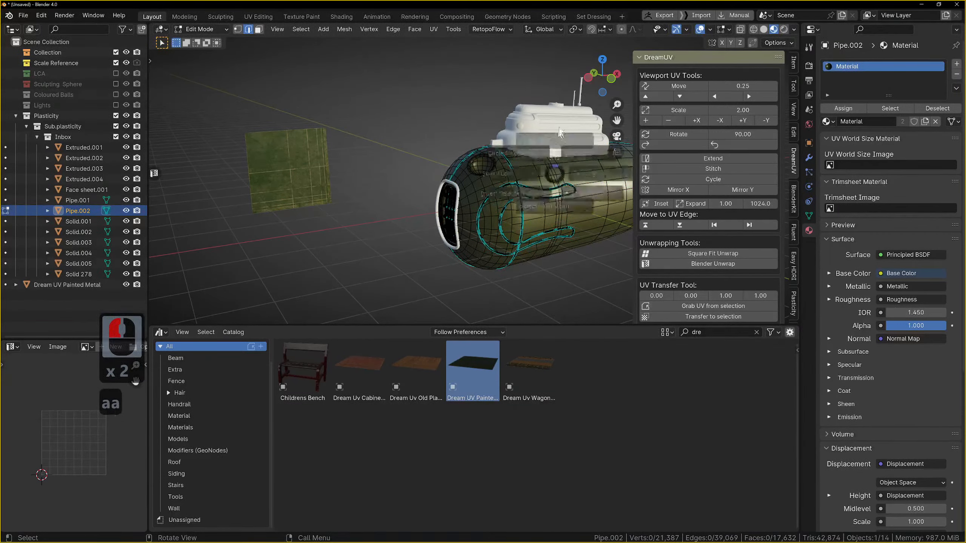
{"action": "key", "text": "a"}
{"action": "key", "text": "ctrl+e"}
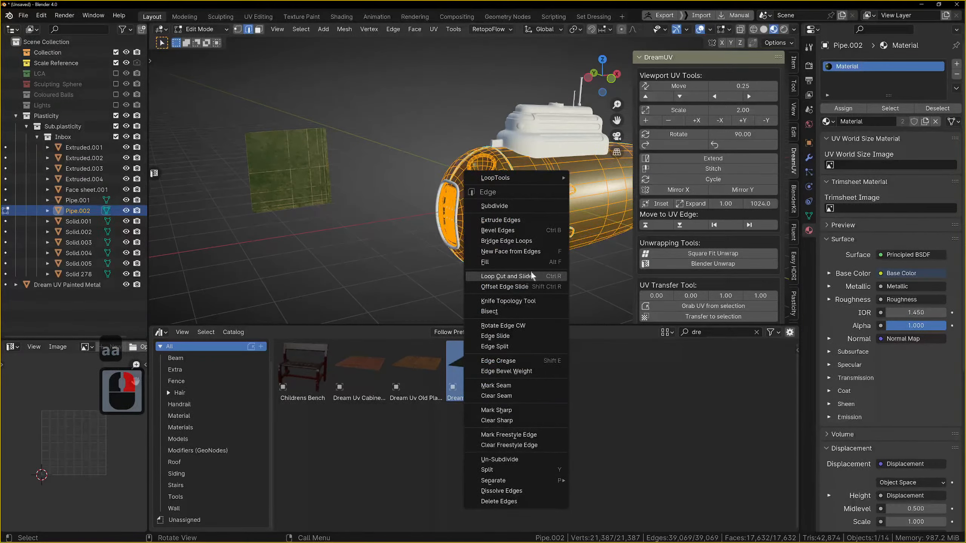
{"action": "left_click", "coordinate": [513, 385]}
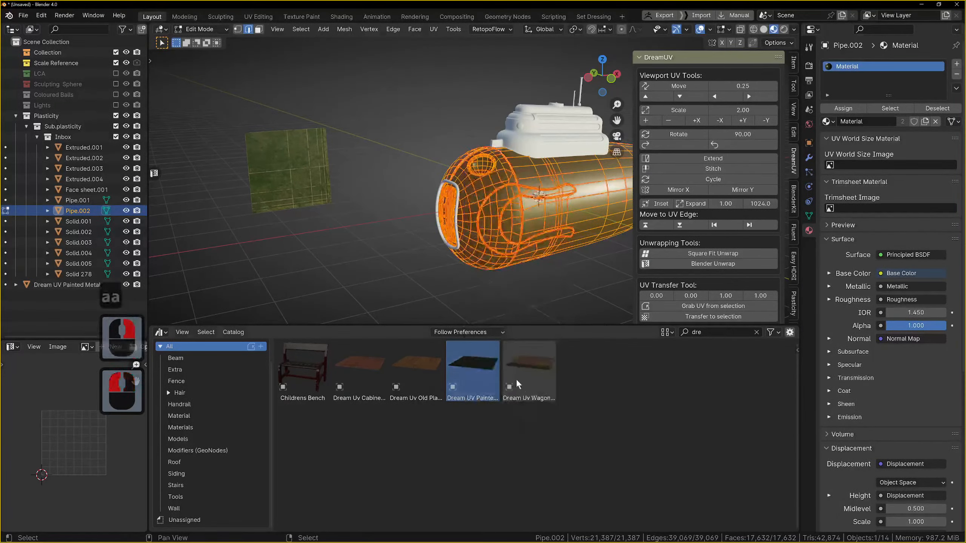
Pick the painted metal trim sheet plane in the scene as the HotSpot tool's atlas object.
{"action": "middle_click_drag", "start_coordinate": [516, 379], "coordinate": [551, 243]}
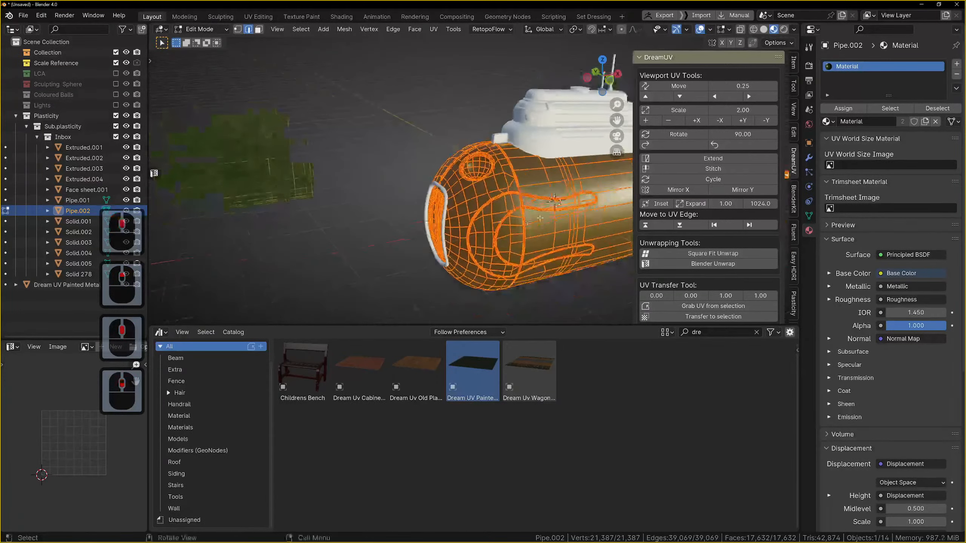
{"action": "scroll", "coordinate": [729, 251], "scroll_direction": "down", "scroll_amount": 7}
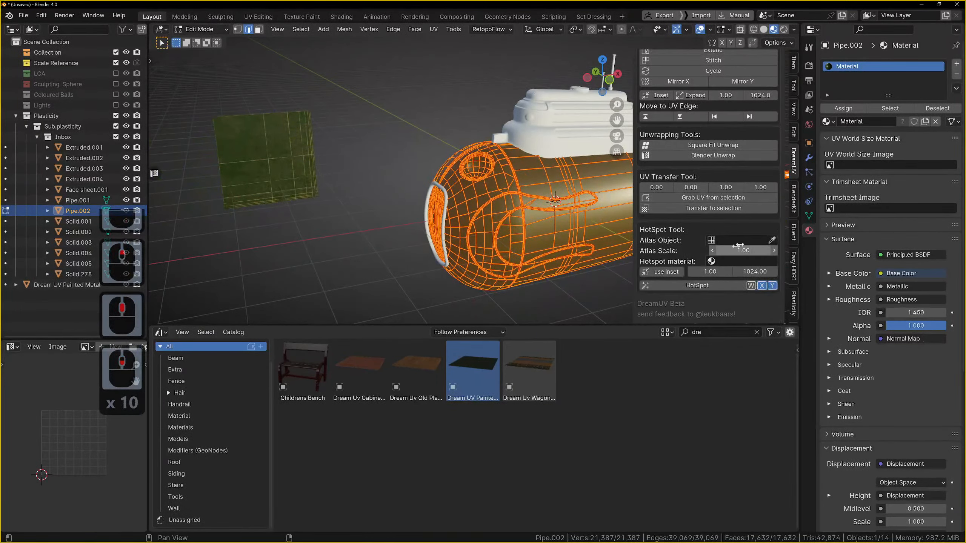
{"action": "left_click", "coordinate": [773, 241]}
{"action": "left_click", "coordinate": [263, 143]}
{"action": "scroll", "coordinate": [737, 219], "scroll_direction": "up", "scroll_amount": 1}
{"action": "scroll", "coordinate": [739, 217], "scroll_direction": "up", "scroll_amount": 15}
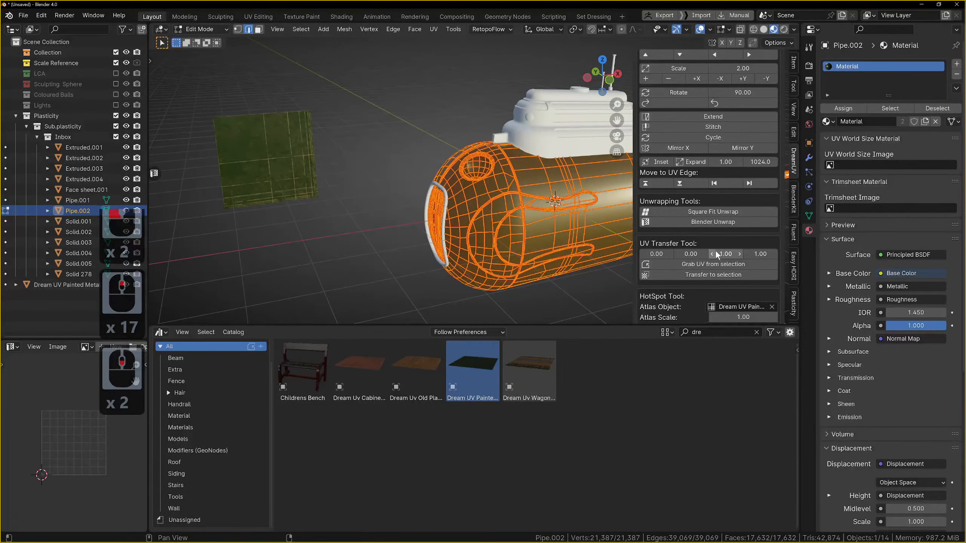
Try to apply HotSpot UV mapping to the whole selected hull mesh.
{"action": "scroll", "coordinate": [706, 269], "scroll_direction": "down", "scroll_amount": 4}
{"action": "scroll", "coordinate": [701, 239], "scroll_direction": "down", "scroll_amount": 2}
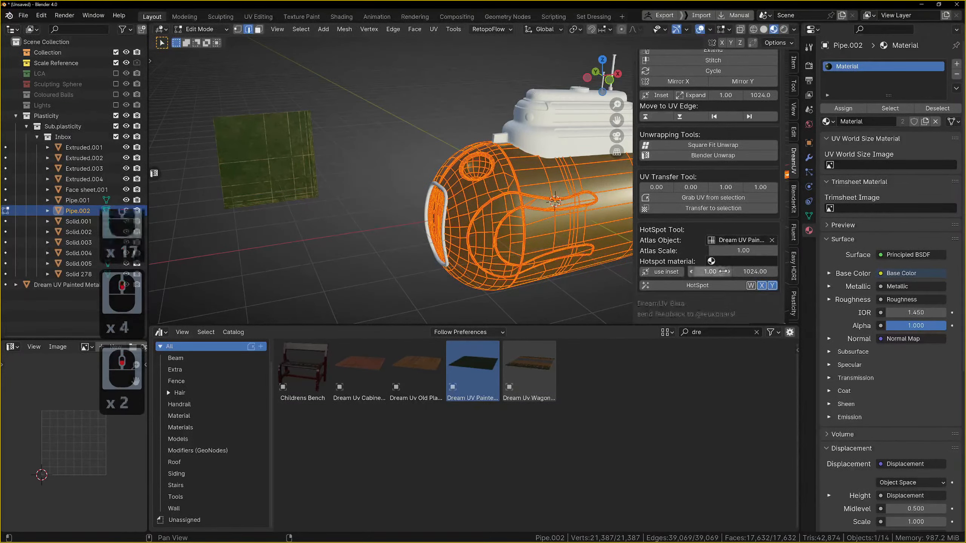
{"action": "left_click", "coordinate": [697, 285]}
{"action": "scroll", "coordinate": [506, 197], "scroll_direction": "up", "scroll_amount": 2}
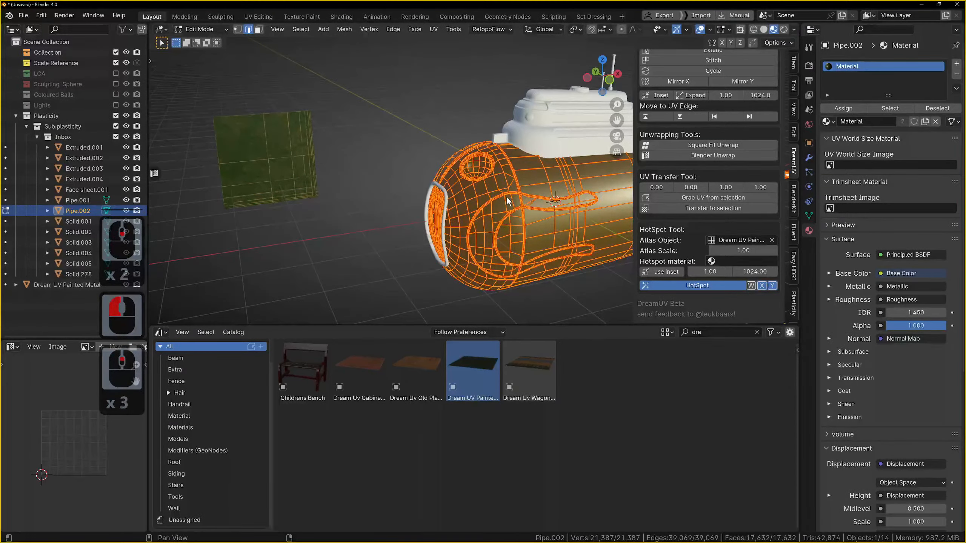
{"action": "scroll", "coordinate": [532, 200], "scroll_direction": "down", "scroll_amount": 3}
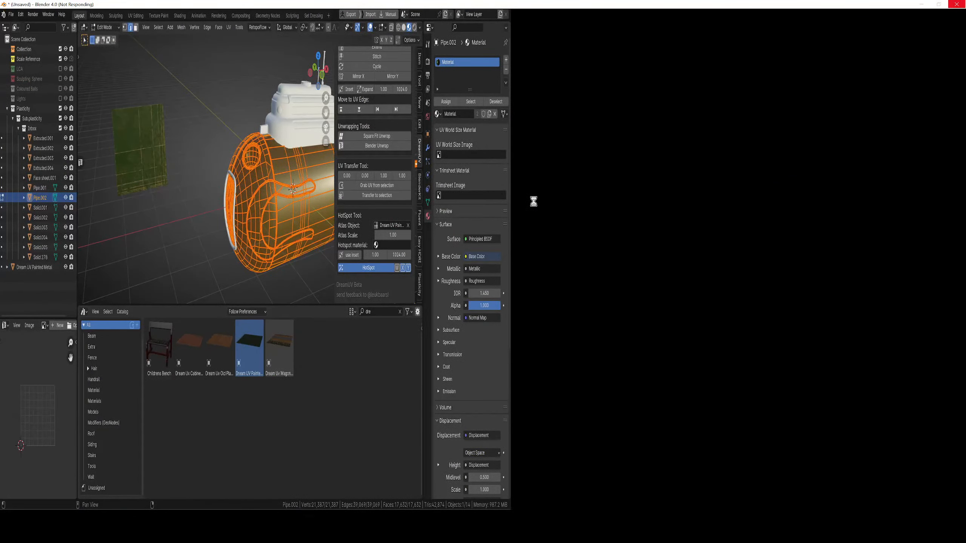
{"action": "key", "text": "alt+Tab"}
{"action": "key", "text": "alt+Tab"}
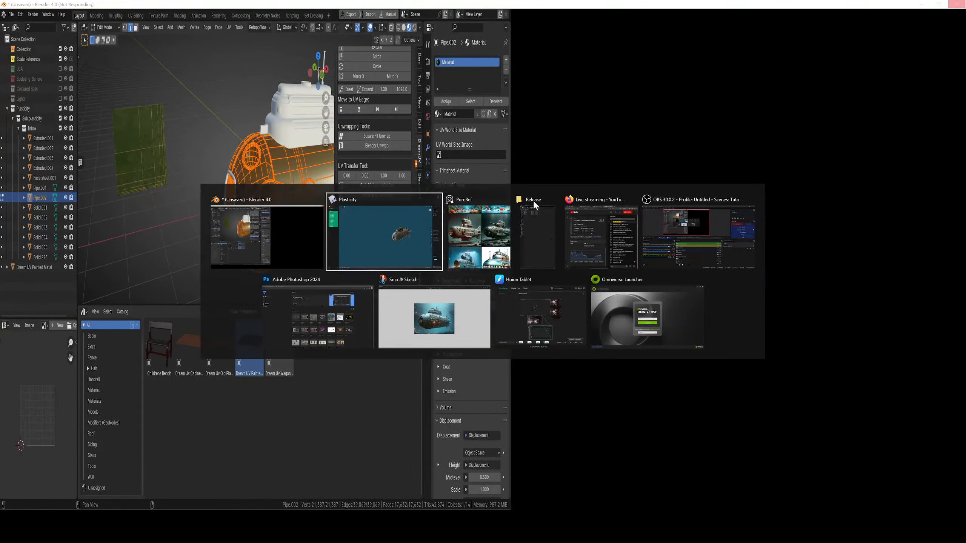
{"action": "left_click", "coordinate": [416, 237], "text": "alt"}
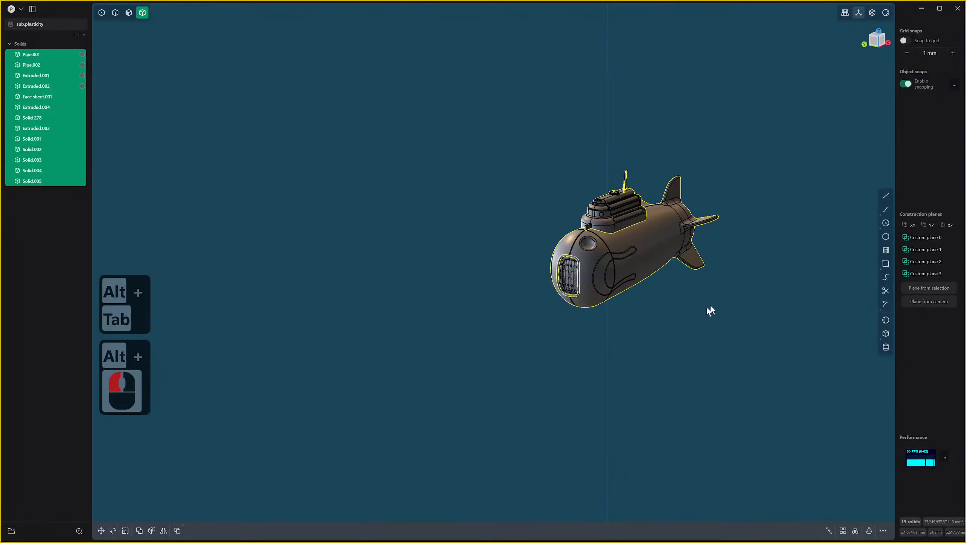
{"action": "scroll", "coordinate": [755, 284], "scroll_direction": "up", "scroll_amount": 4}
{"action": "middle_click_drag", "start_coordinate": [756, 284], "coordinate": [651, 307], "text": "shift"}
{"action": "key", "text": "alt+Tab"}
{"action": "key", "text": "alt+Tab"}
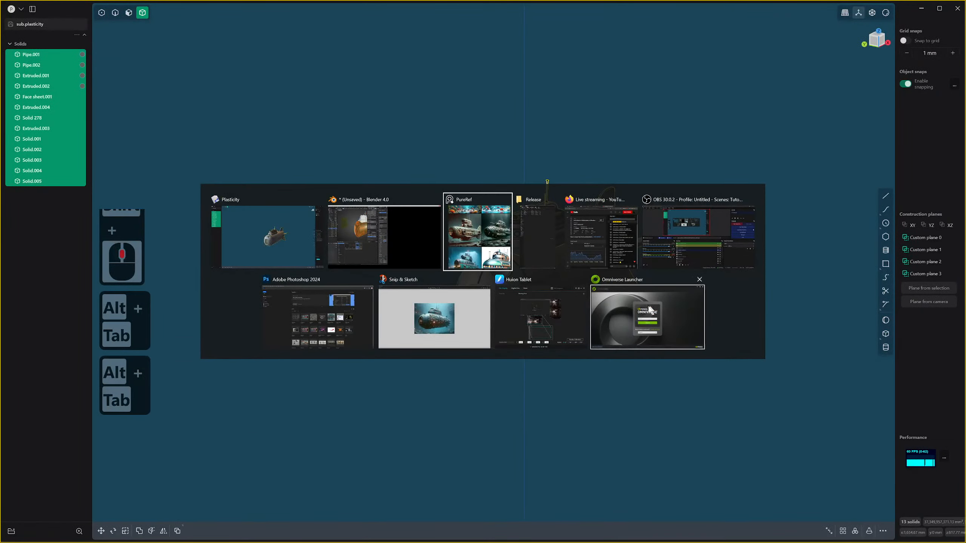
{"action": "left_click", "coordinate": [400, 244], "text": "alt"}
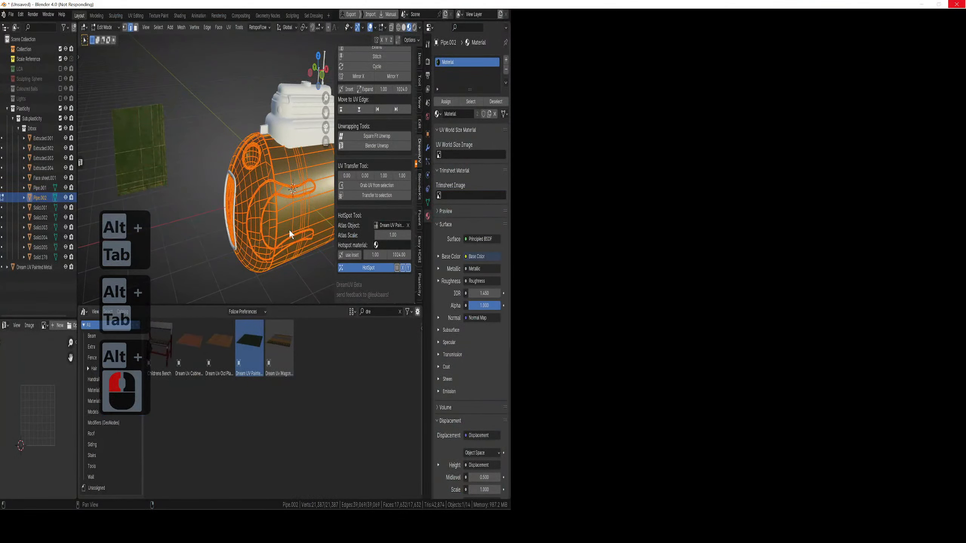
Switch to Plasticity and examine the submarine's conning tower and hull from the side.
{"action": "key", "text": "alt+Tab"}
{"action": "key", "text": "alt+Tab"}
{"action": "left_click", "coordinate": [355, 231], "text": "alt"}
{"action": "scroll", "coordinate": [579, 318], "scroll_direction": "up", "scroll_amount": 2}
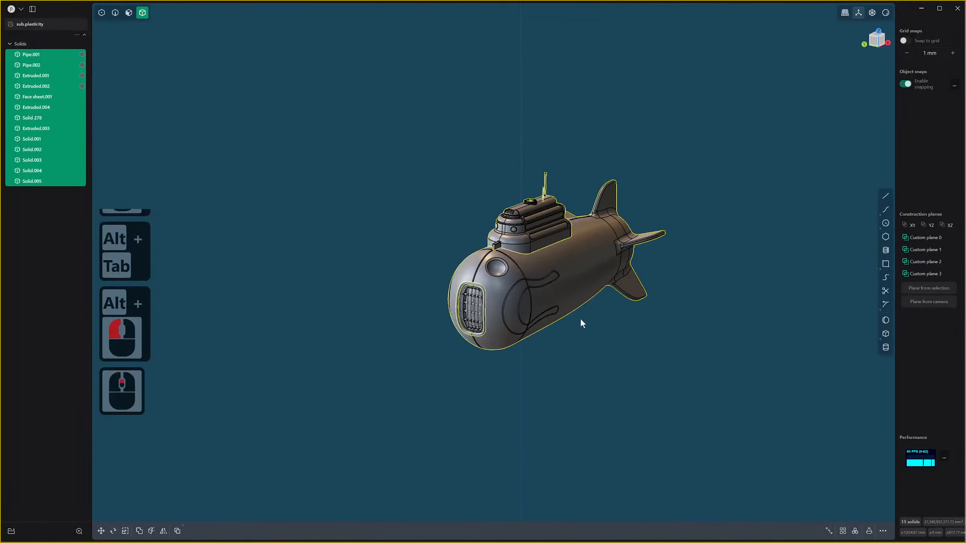
{"action": "middle_click_drag", "start_coordinate": [579, 317], "coordinate": [735, 341]}
{"action": "scroll", "coordinate": [535, 292], "scroll_direction": "up", "scroll_amount": 4}
{"action": "scroll", "coordinate": [534, 285], "scroll_direction": "up", "scroll_amount": 5}
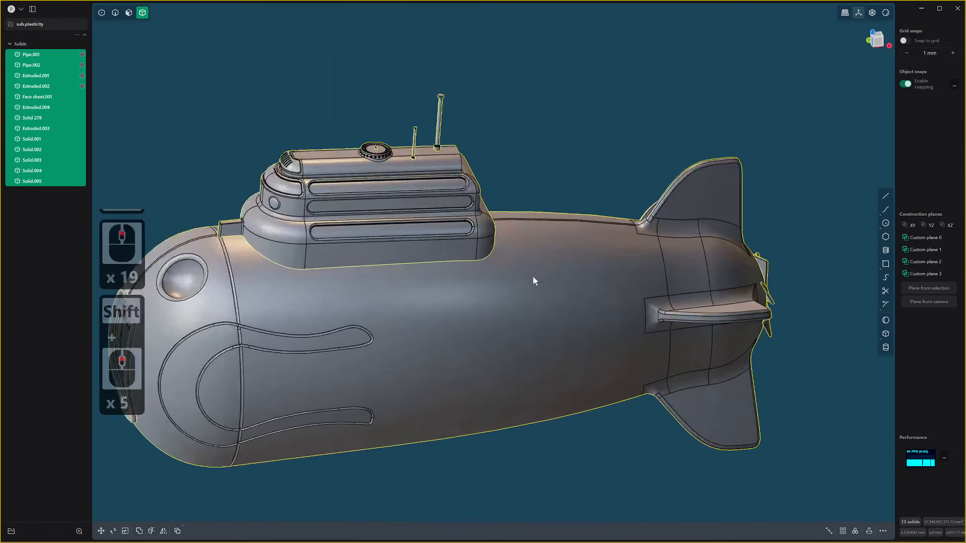
{"action": "middle_click_drag", "start_coordinate": [533, 281], "coordinate": [696, 324], "text": "shift"}
{"action": "scroll", "coordinate": [694, 329], "scroll_direction": "up", "scroll_amount": 3}
{"action": "scroll", "coordinate": [694, 328], "scroll_direction": "up", "scroll_amount": 1}
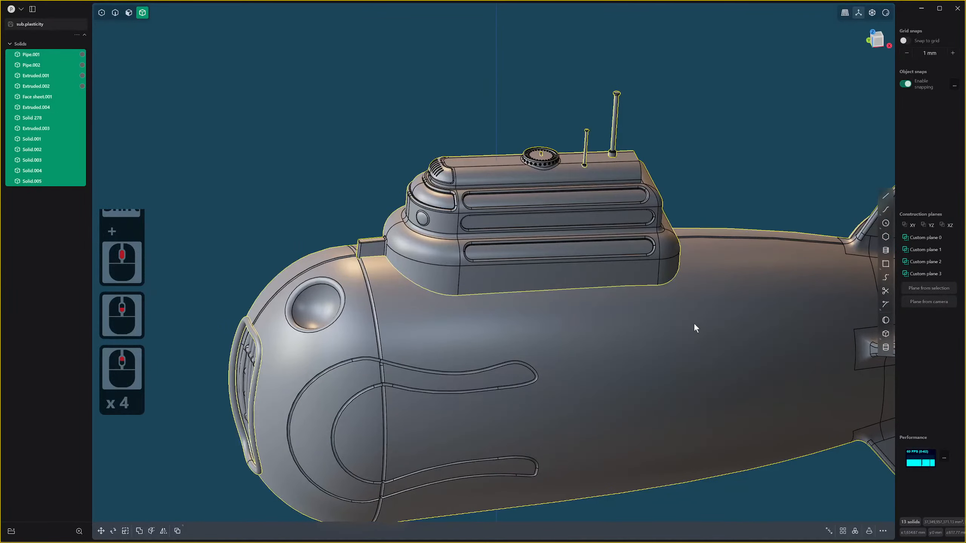
Switch to the unresponsive Blender, force the program to close and start Blender again.
{"action": "key", "text": "alt+Tab"}
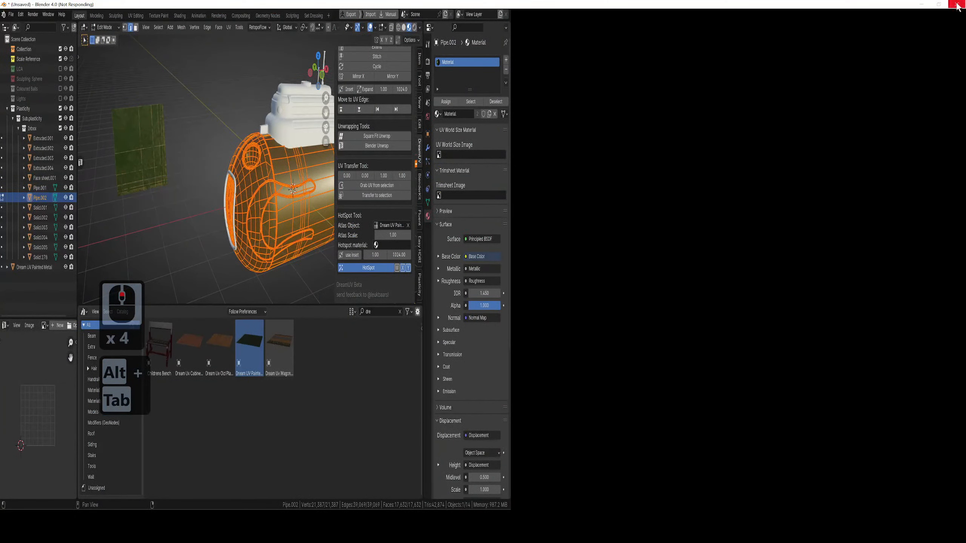
{"action": "left_click", "coordinate": [957, 6]}
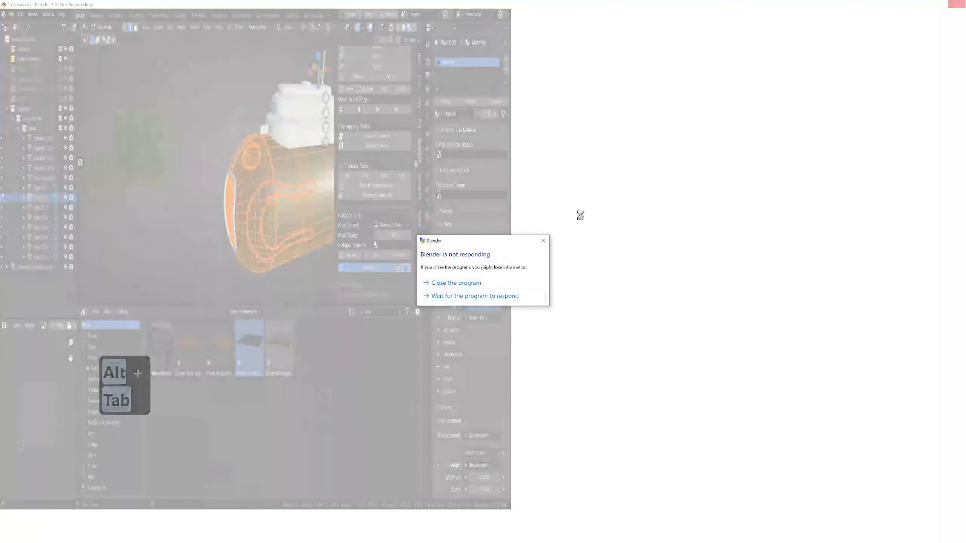
{"action": "left_click", "coordinate": [518, 283]}
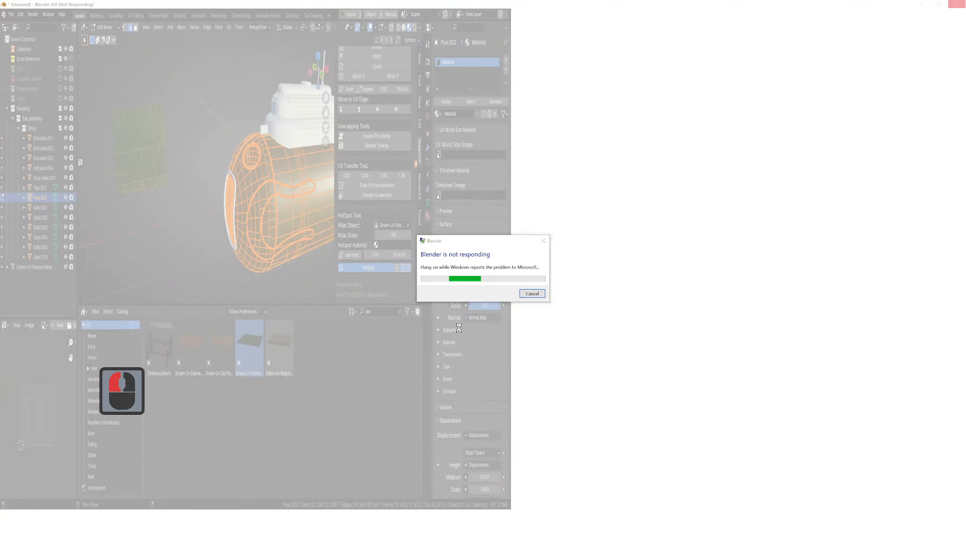
{"action": "key", "text": "alt+Tab"}
{"action": "key", "text": "super"}
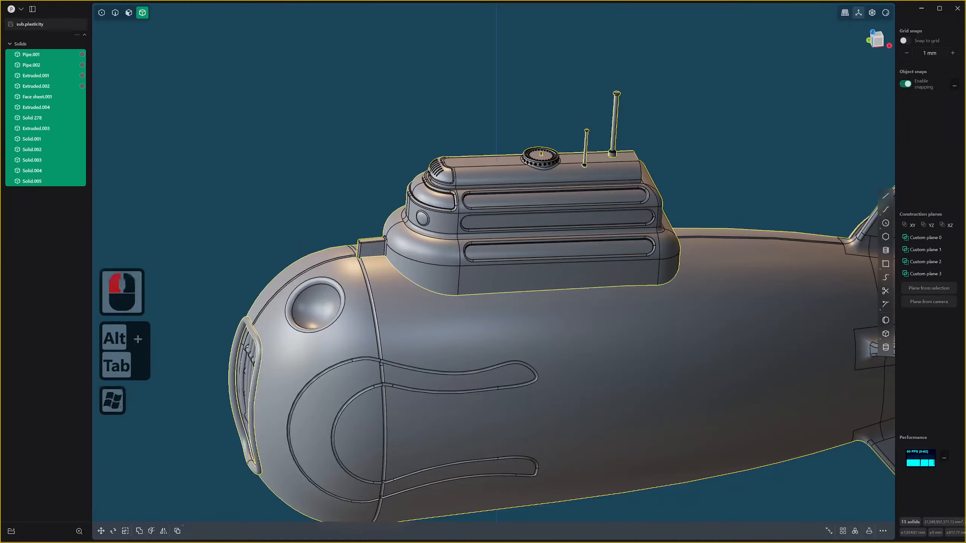
{"action": "left_click", "coordinate": [690, 537]}
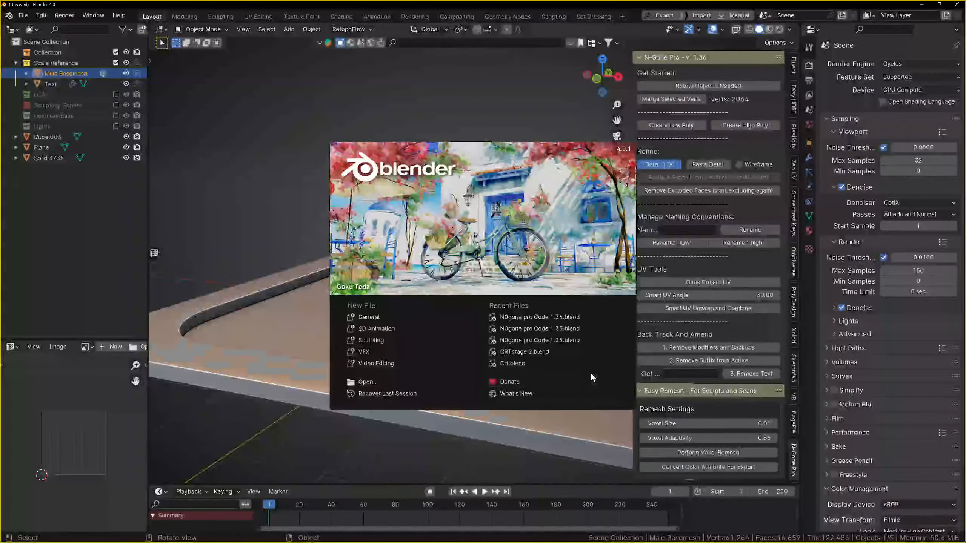
Dismiss the splash screen, select all the default objects and delete them from the scene.
{"action": "left_click", "coordinate": [276, 200]}
{"action": "left_click_drag", "start_coordinate": [413, 298], "coordinate": [578, 452]}
{"action": "key", "text": "x"}
{"action": "left_click", "coordinate": [547, 408]}
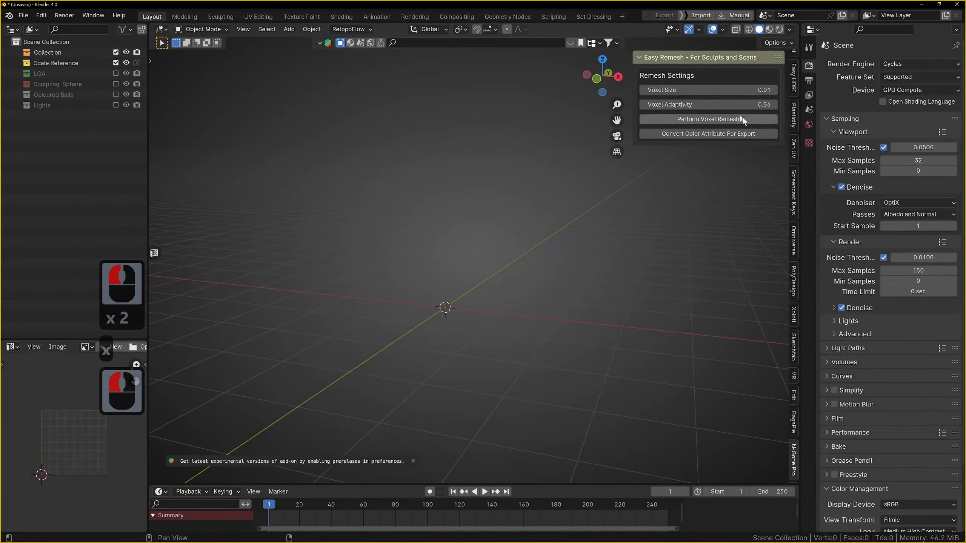
Connect to the Plasticity bridge, limit it to visible objects only and refresh to import the submarine.
{"action": "left_click", "coordinate": [793, 89]}
{"action": "left_click", "coordinate": [793, 121]}
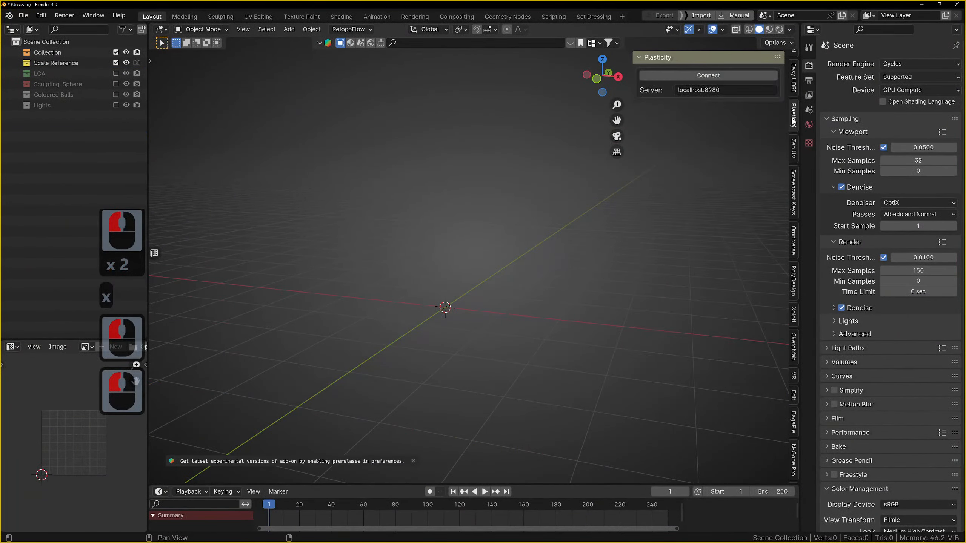
{"action": "left_click", "coordinate": [738, 76]}
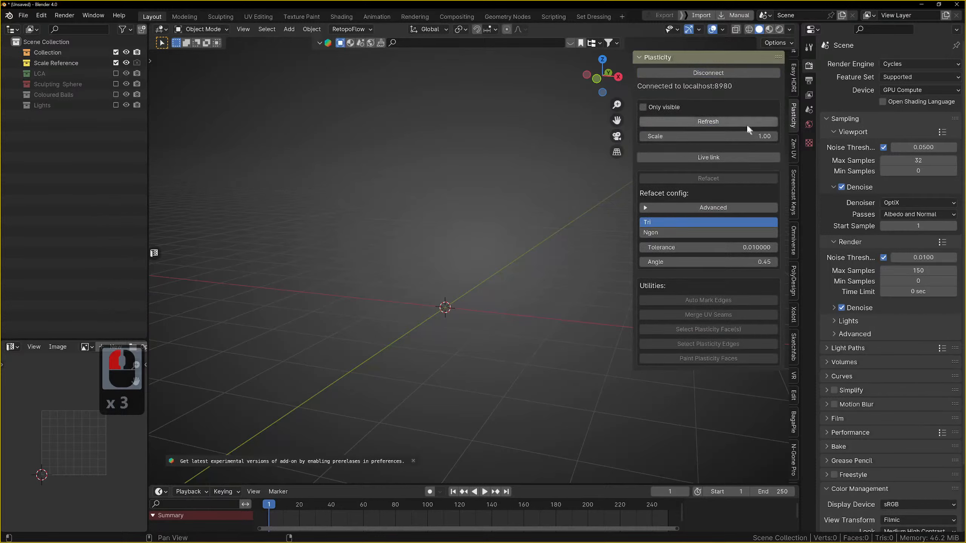
{"action": "left_click", "coordinate": [650, 109]}
{"action": "left_click", "coordinate": [671, 121]}
{"action": "scroll", "coordinate": [526, 178], "scroll_direction": "down", "scroll_amount": 3}
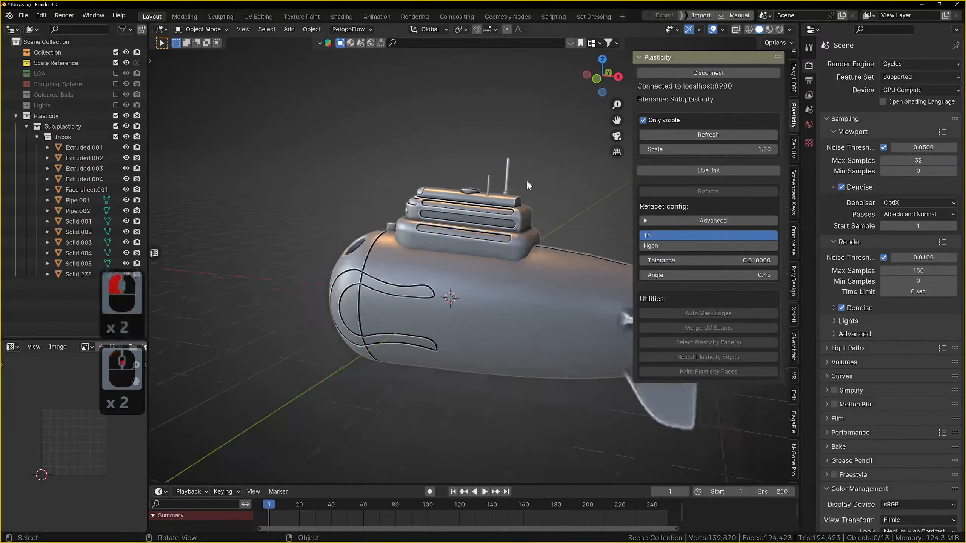
Select the submarine's main hull, Pipe.002, and refacet it with the Tri option.
{"action": "middle_click_drag", "start_coordinate": [527, 182], "coordinate": [541, 202]}
{"action": "left_click", "coordinate": [513, 262]}
{"action": "middle_click_drag", "start_coordinate": [513, 263], "coordinate": [474, 264]}
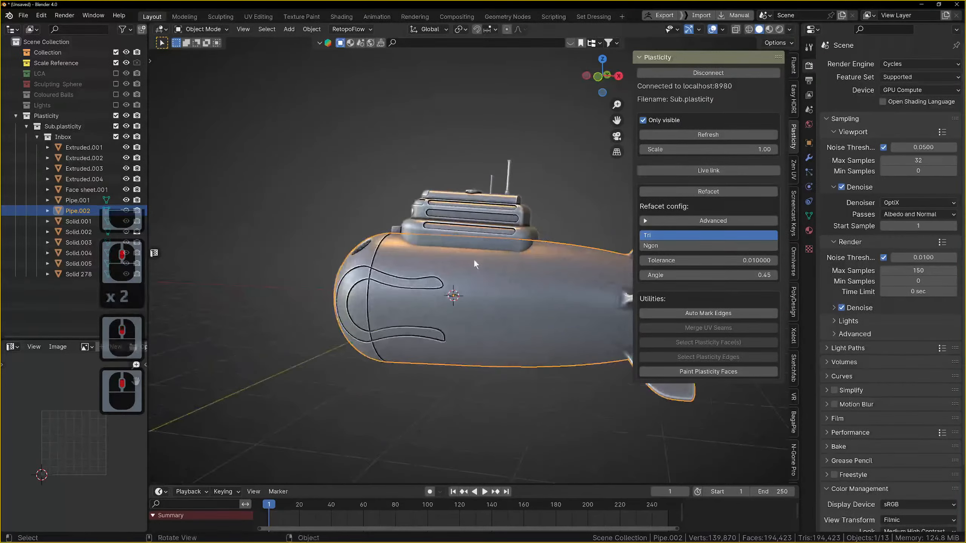
{"action": "key", "text": "Tab"}
{"action": "key", "text": "Tab"}
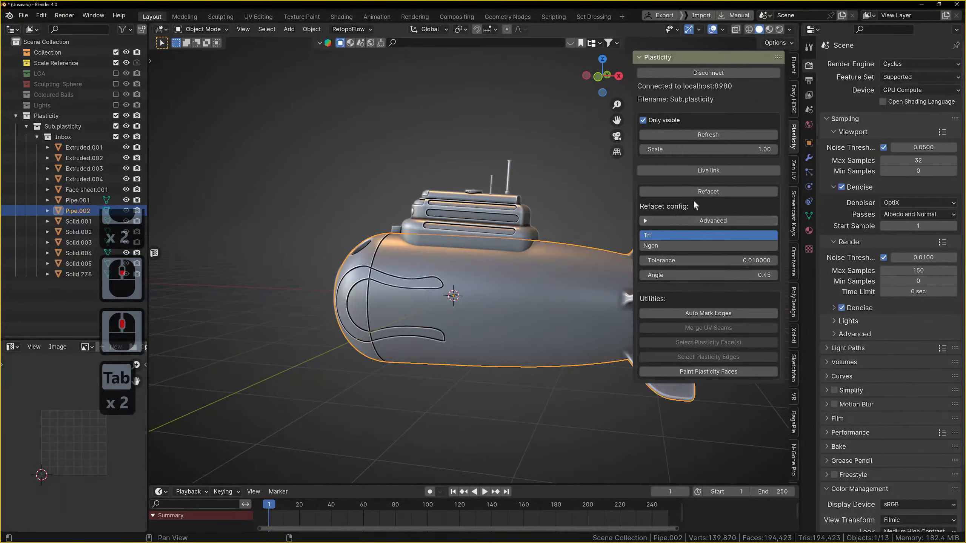
{"action": "left_click", "coordinate": [701, 191]}
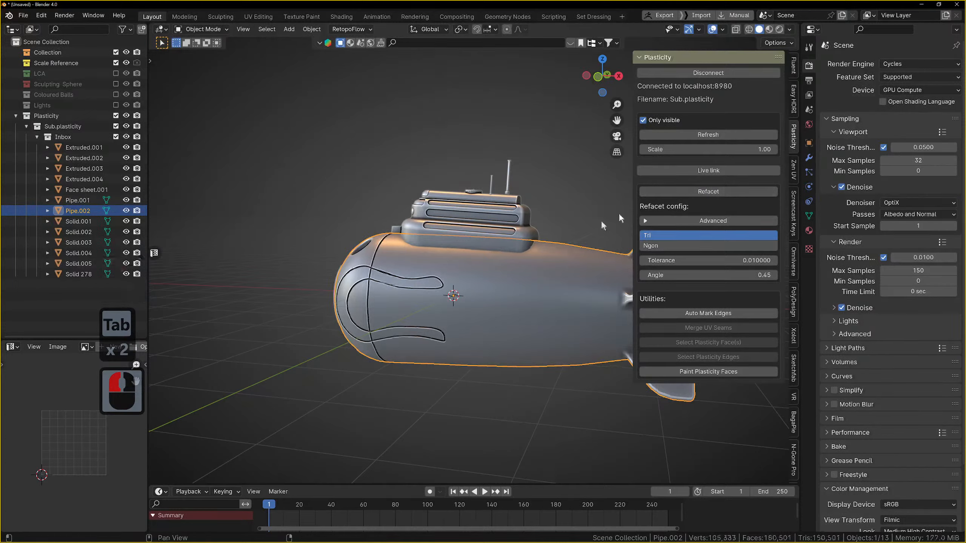
Show the hull in Edit Mode, set the refacet type to Ngon and refacet the hull.
{"action": "middle_click_drag", "start_coordinate": [506, 248], "coordinate": [536, 275]}
{"action": "key", "text": "Tab"}
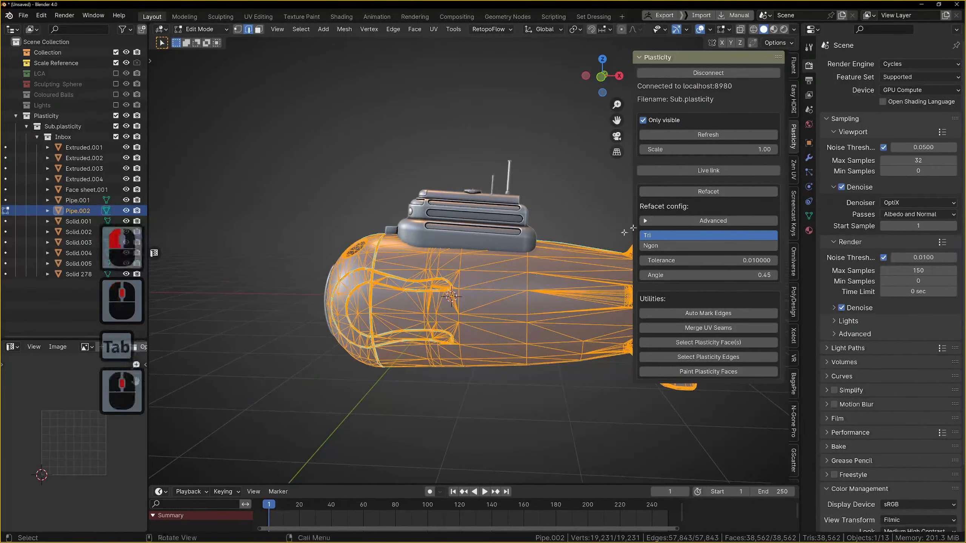
{"action": "left_click", "coordinate": [685, 249]}
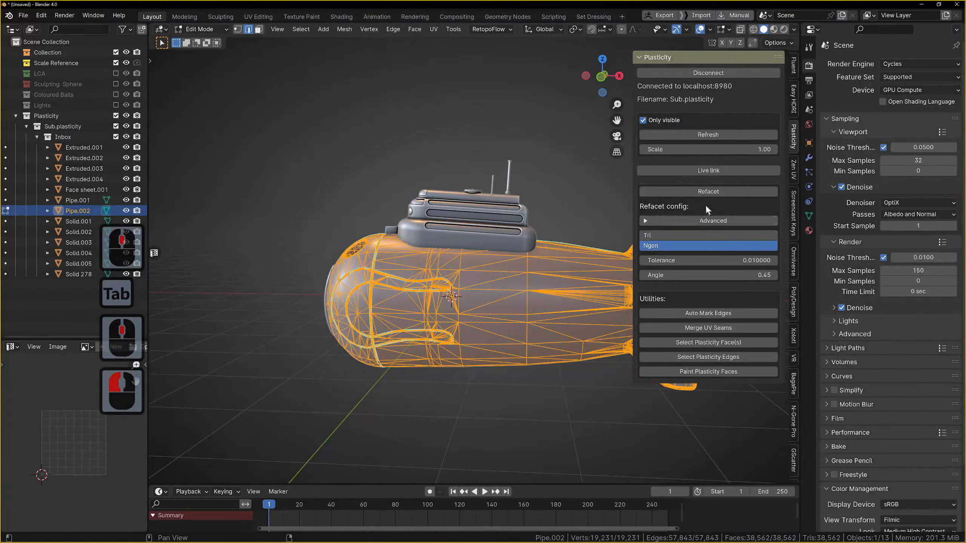
{"action": "left_click", "coordinate": [709, 194]}
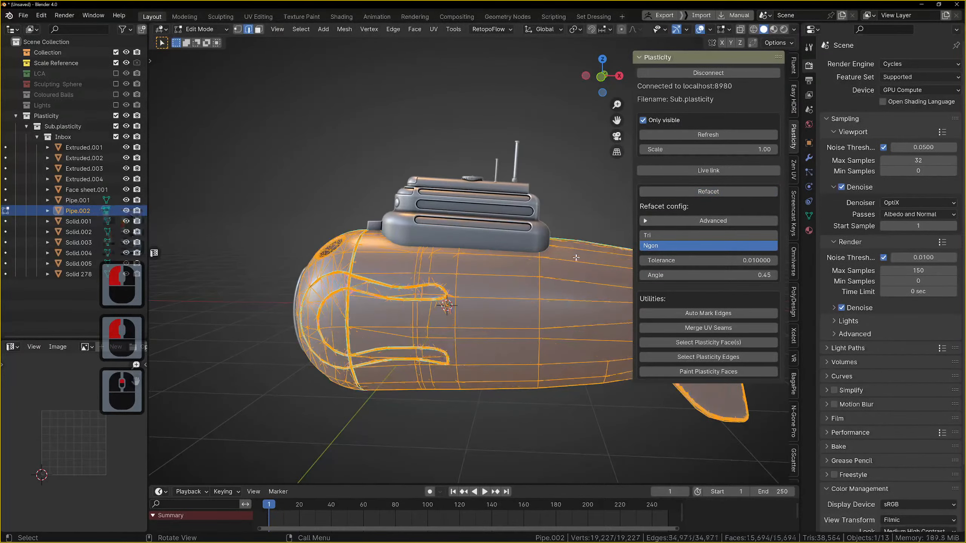
Leave Edit Mode on the refaceted hull and switch the viewport to Material Preview shading.
{"action": "scroll", "coordinate": [511, 263], "scroll_direction": "down", "scroll_amount": 1}
{"action": "key", "text": "Tab"}
{"action": "middle_click_drag", "start_coordinate": [511, 264], "coordinate": [525, 304]}
{"action": "scroll", "coordinate": [536, 283], "scroll_direction": "up", "scroll_amount": 4}
{"action": "scroll", "coordinate": [582, 291], "scroll_direction": "down", "scroll_amount": 2}
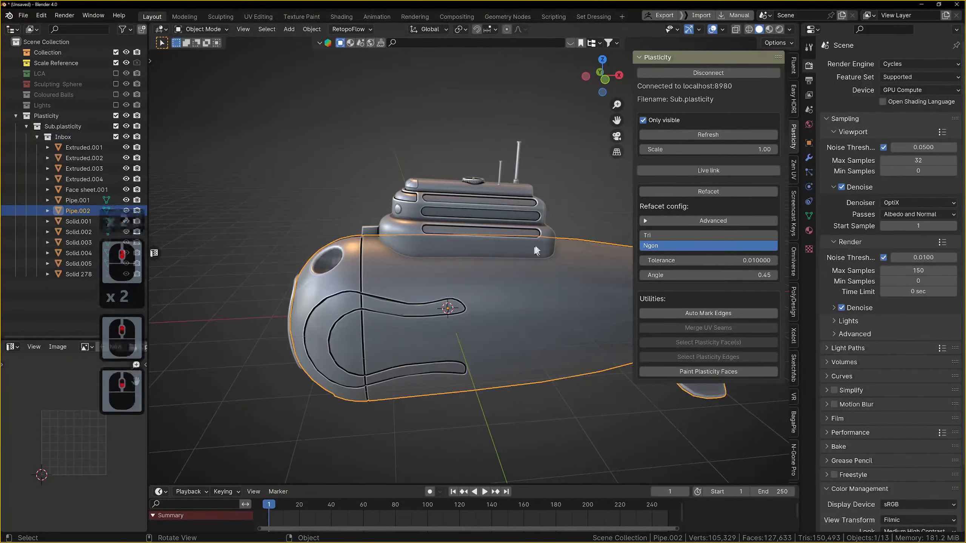
{"action": "left_click", "coordinate": [769, 29]}
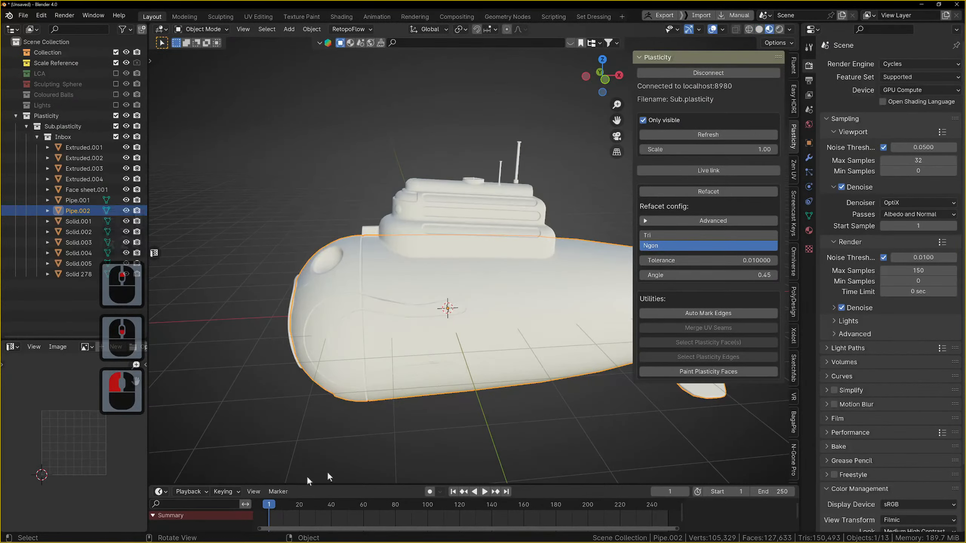
Change the timeline area into an Asset Browser.
{"action": "left_click", "coordinate": [171, 491]}
{"action": "left_click", "coordinate": [171, 491]}
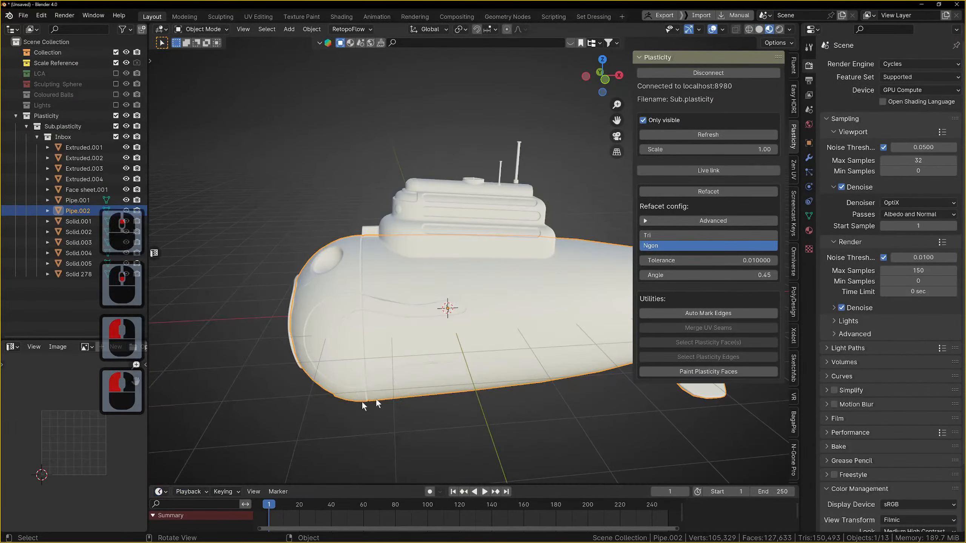
{"action": "left_click", "coordinate": [172, 492]}
{"action": "left_click", "coordinate": [173, 491]}
{"action": "left_click", "coordinate": [160, 491]}
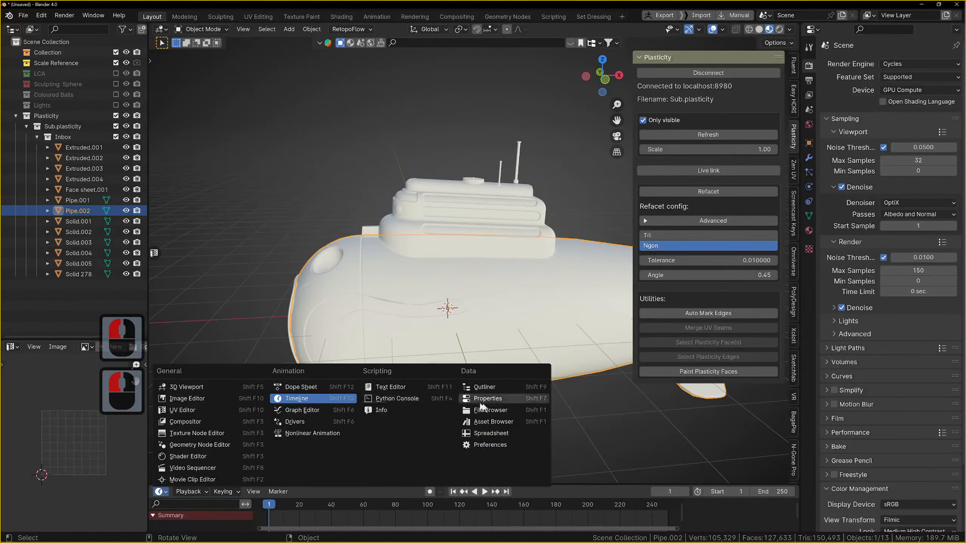
{"action": "left_click", "coordinate": [494, 418]}
{"action": "scroll", "coordinate": [486, 476], "scroll_direction": "down", "scroll_amount": 2}
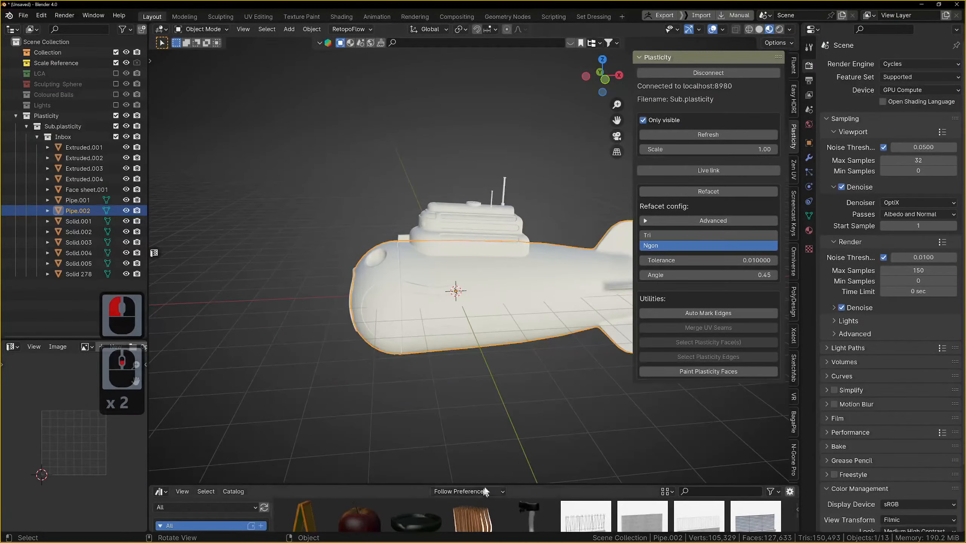
Filter the assets by "dre" and place the Dream UV Painted Metal asset in the scene beside the submarine.
{"action": "left_click", "coordinate": [695, 492]}
{"action": "type", "text": "dre"}
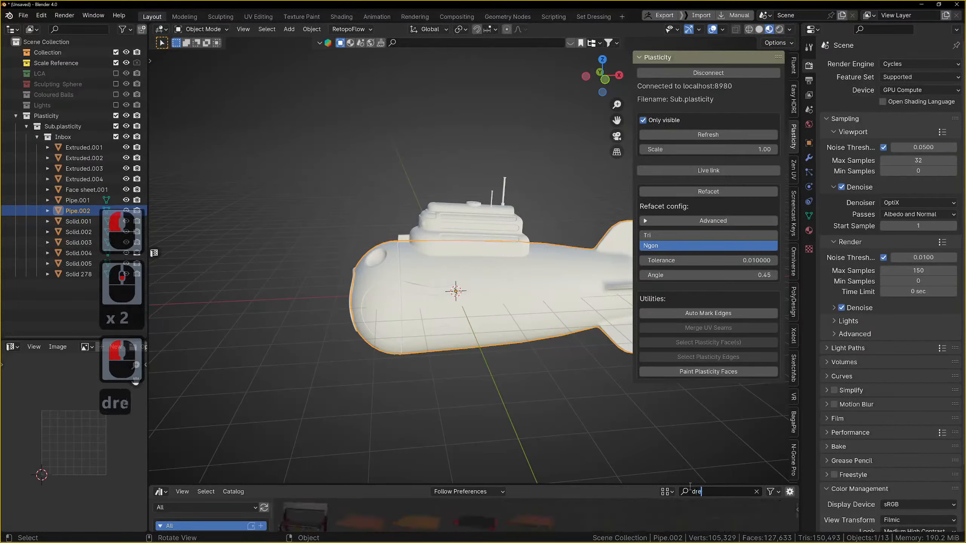
{"action": "mouse_move", "coordinate": [485, 522]}
{"action": "left_mouse_down"}
{"action": "mouse_move", "coordinate": [300, 306]}
{"action": "mouse_move", "coordinate": [270, 232]}
{"action": "left_mouse_up"}
Assign the painted metal asset's Material to the submarine's main hull, Pipe.002.
{"action": "left_click", "coordinate": [809, 230]}
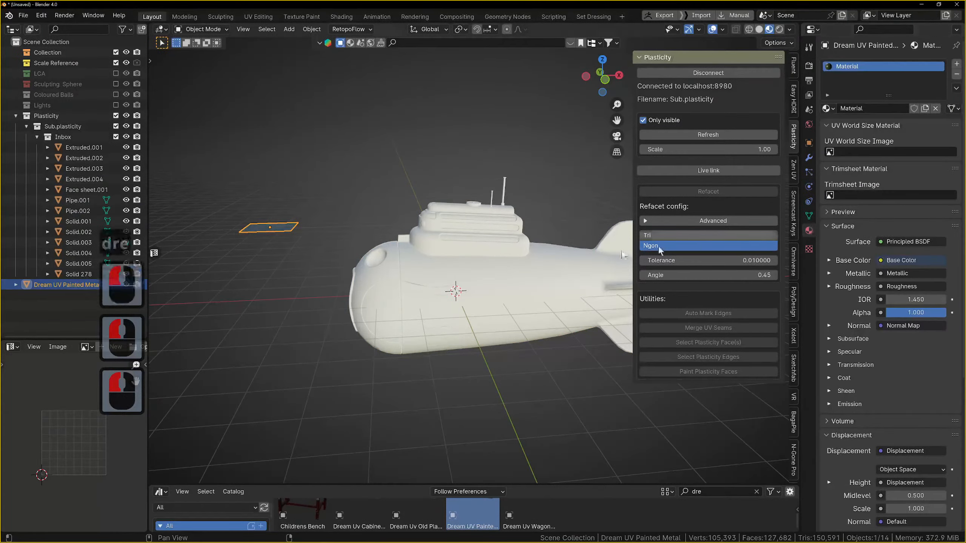
{"action": "left_click", "coordinate": [827, 108]}
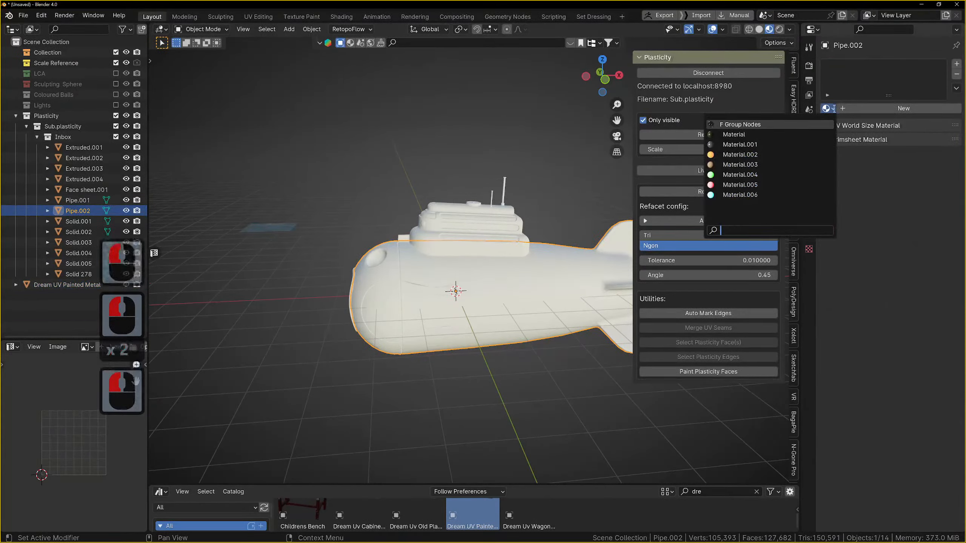
{"action": "left_click", "coordinate": [803, 134]}
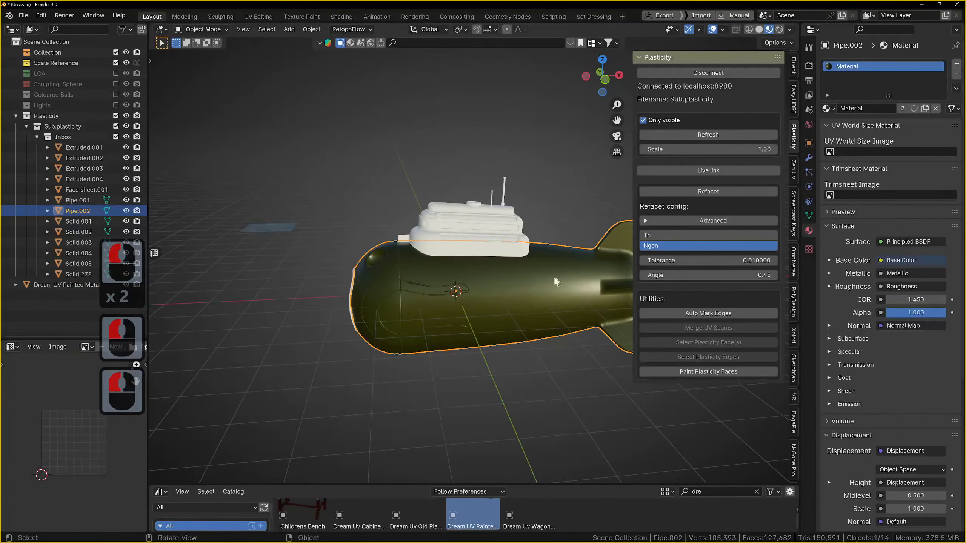
Unwrap the whole hull mesh in Edit Mode and return to Object Mode to view its texture.
{"action": "middle_click_drag", "start_coordinate": [539, 287], "coordinate": [563, 289]}
{"action": "key", "text": "Tab"}
{"action": "key", "text": "u"}
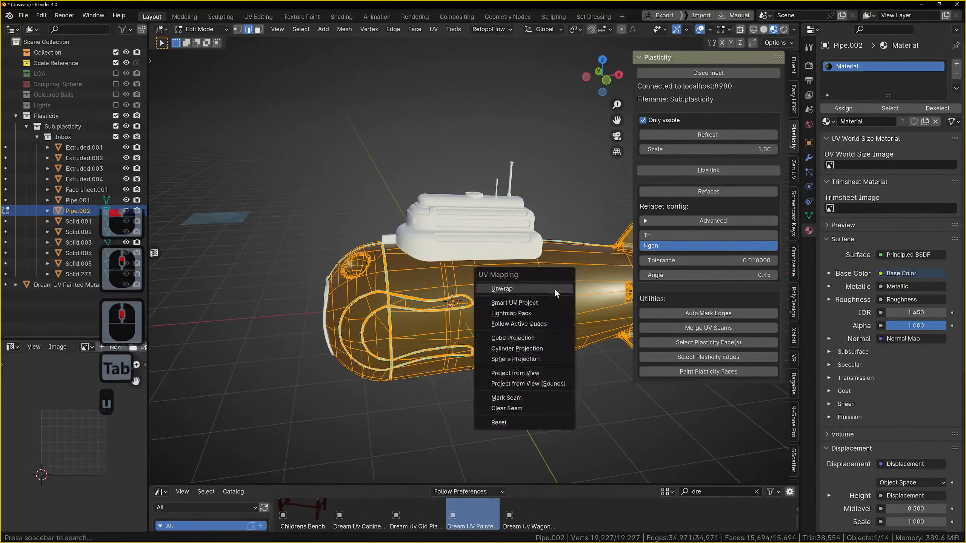
{"action": "left_click", "coordinate": [502, 289]}
{"action": "middle_click_drag", "start_coordinate": [553, 295], "coordinate": [495, 296]}
{"action": "key", "text": "Tab"}
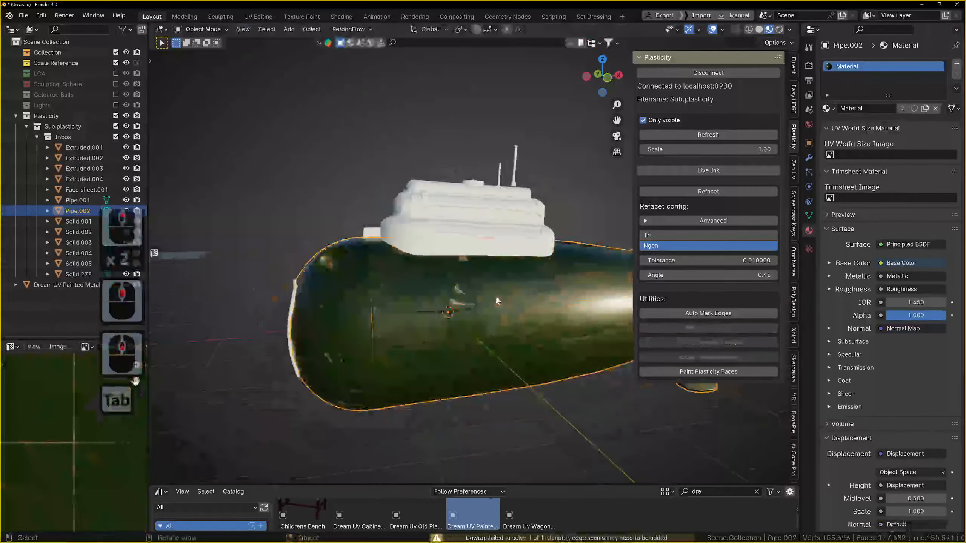
{"action": "scroll", "coordinate": [563, 286], "scroll_direction": "down", "scroll_amount": 2}
{"action": "middle_click_drag", "start_coordinate": [542, 289], "coordinate": [396, 271]}
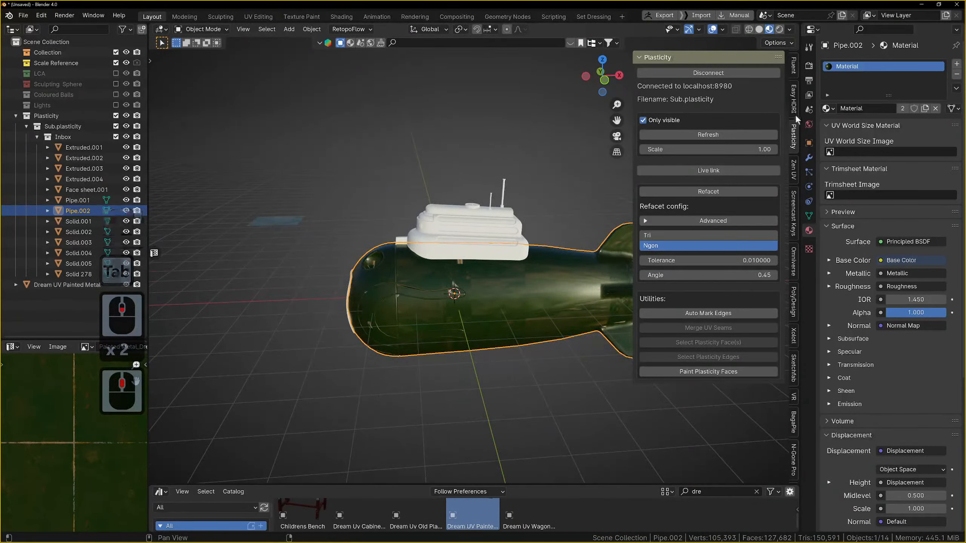
Set Dream UV Painted Metal as the atlas object of DreamUV's HotSpot Tool.
{"action": "scroll", "coordinate": [795, 133], "scroll_direction": "up", "scroll_amount": 2}
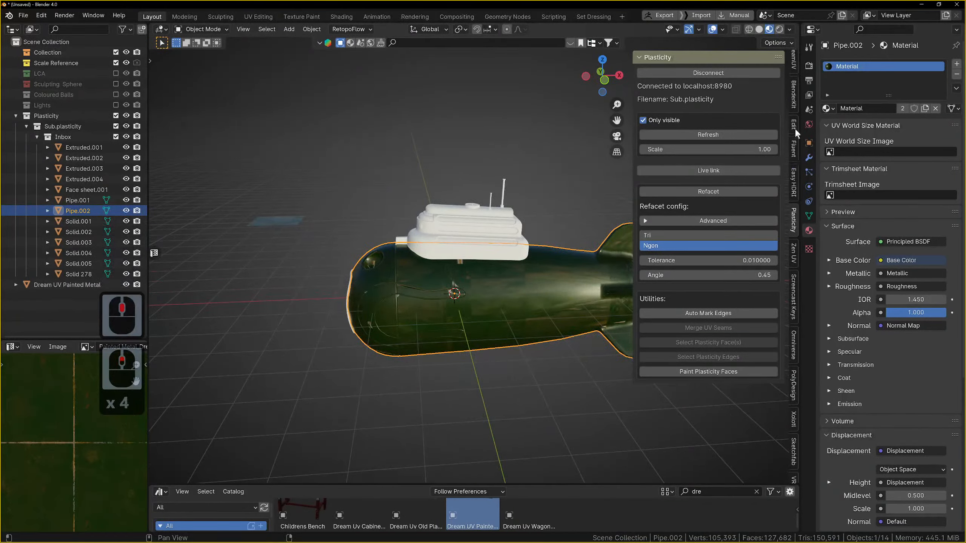
{"action": "left_click", "coordinate": [794, 63]}
{"action": "left_click", "coordinate": [772, 349]}
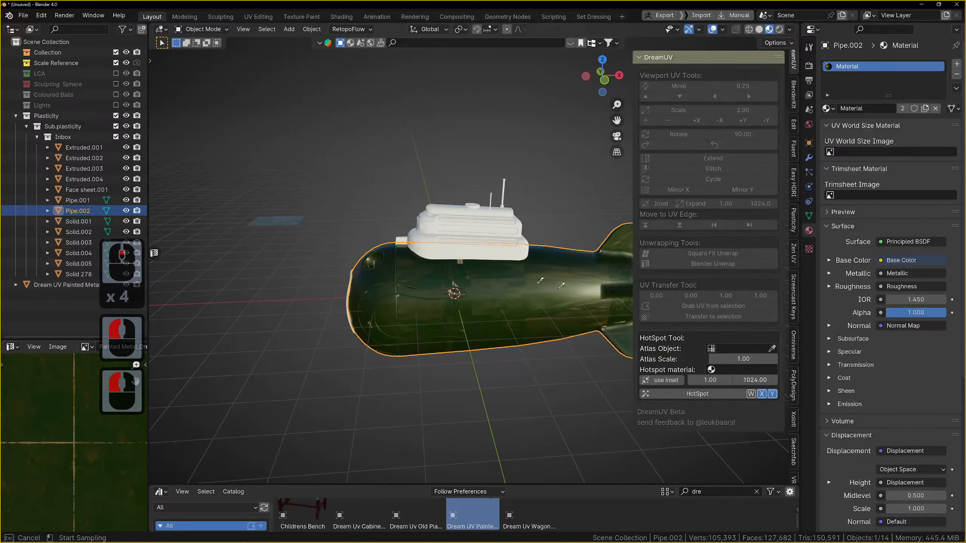
{"action": "left_click", "coordinate": [296, 213]}
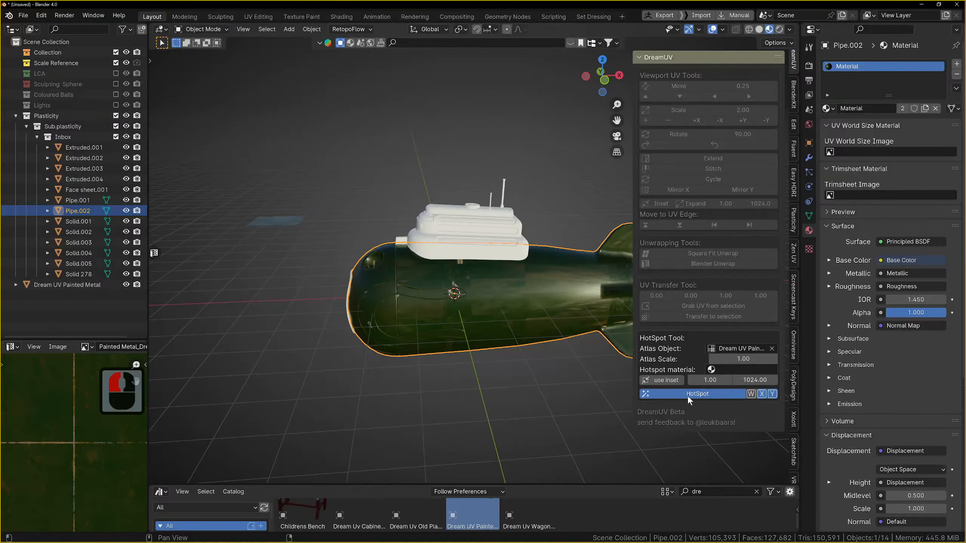
Examine the painted metal texture on the hull up close and from different angles.
{"action": "scroll", "coordinate": [465, 316], "scroll_direction": "up", "scroll_amount": 5}
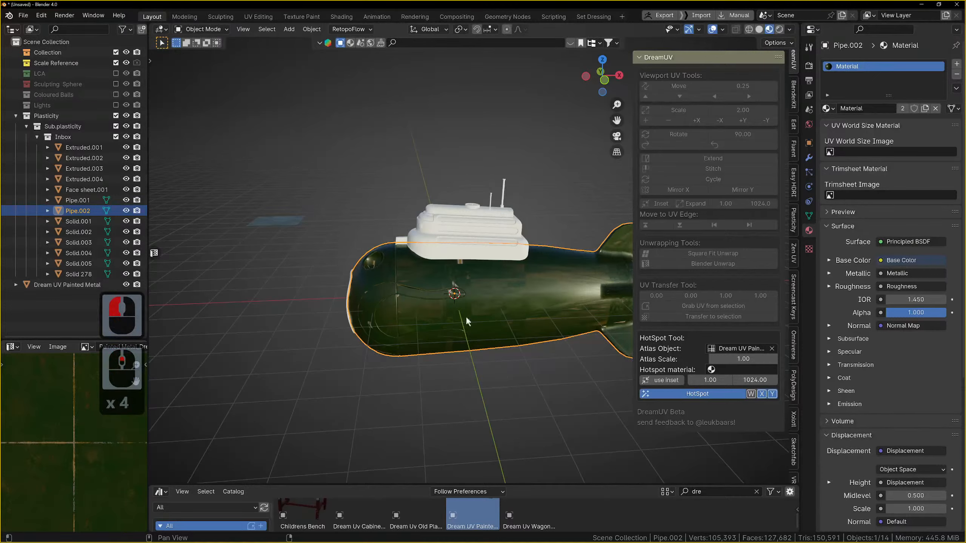
{"action": "scroll", "coordinate": [466, 315], "scroll_direction": "down", "scroll_amount": 3}
{"action": "scroll", "coordinate": [466, 315], "scroll_direction": "up", "scroll_amount": 3}
{"action": "left_click", "coordinate": [470, 298]}
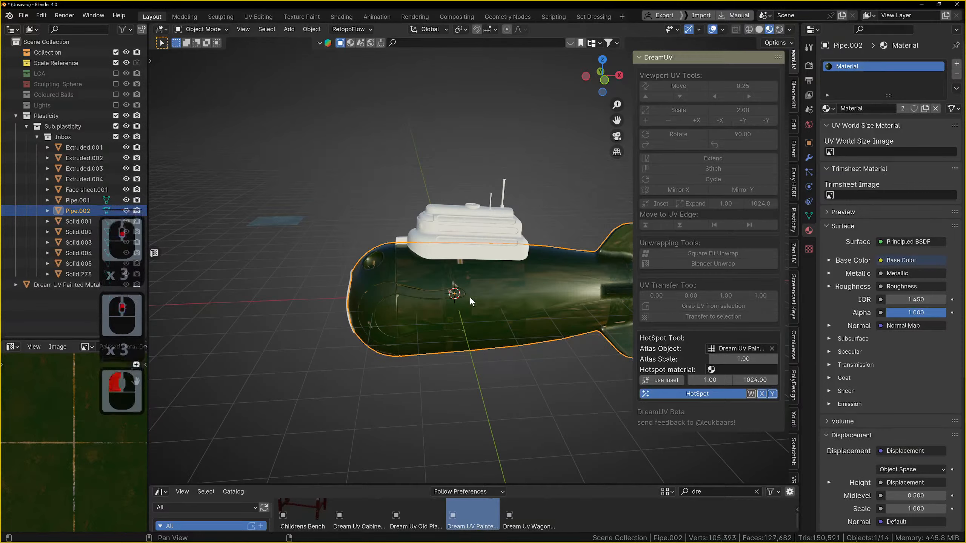
{"action": "scroll", "coordinate": [474, 301], "scroll_direction": "down", "scroll_amount": 3}
{"action": "scroll", "coordinate": [528, 305], "scroll_direction": "up", "scroll_amount": 3}
{"action": "middle_click_drag", "start_coordinate": [524, 309], "coordinate": [544, 297]}
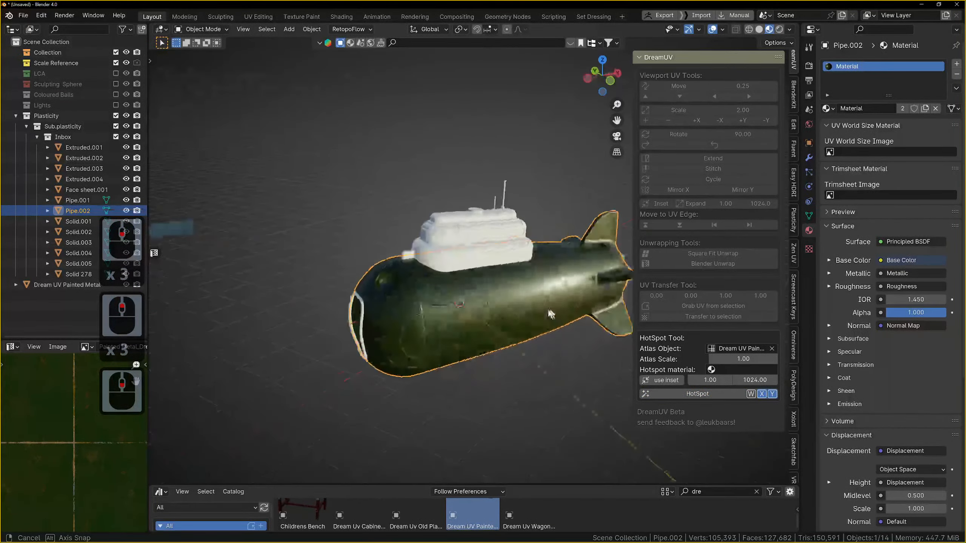
{"action": "scroll", "coordinate": [529, 305], "scroll_direction": "up", "scroll_amount": 4}
{"action": "scroll", "coordinate": [447, 333], "scroll_direction": "up", "scroll_amount": 3}
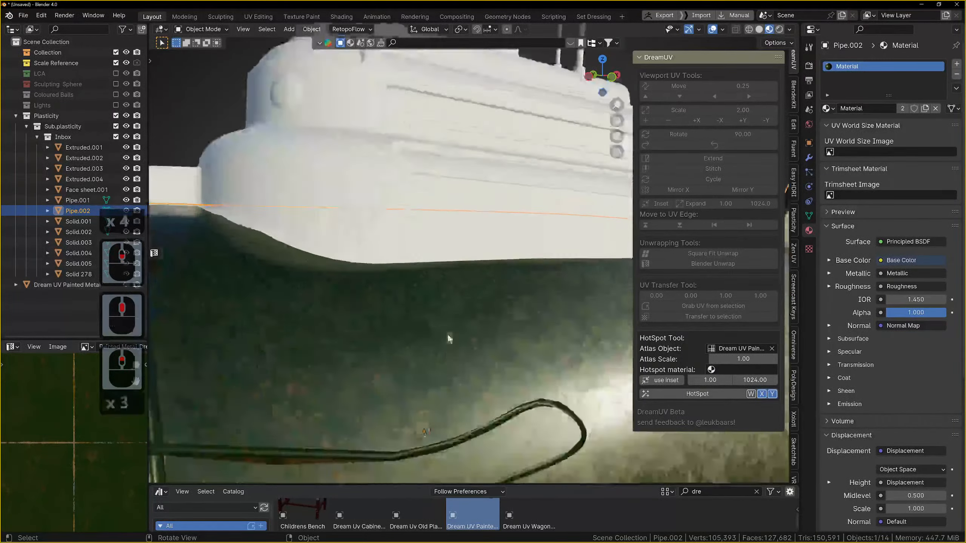
{"action": "scroll", "coordinate": [445, 331], "scroll_direction": "down", "scroll_amount": 3}
{"action": "scroll", "coordinate": [457, 342], "scroll_direction": "up", "scroll_amount": 2}
Apply HotSpot to two adjacent hull faces just below the conning tower and view the result in Object Mode.
{"action": "key", "text": "Tab"}
{"action": "left_click", "coordinate": [525, 304]}
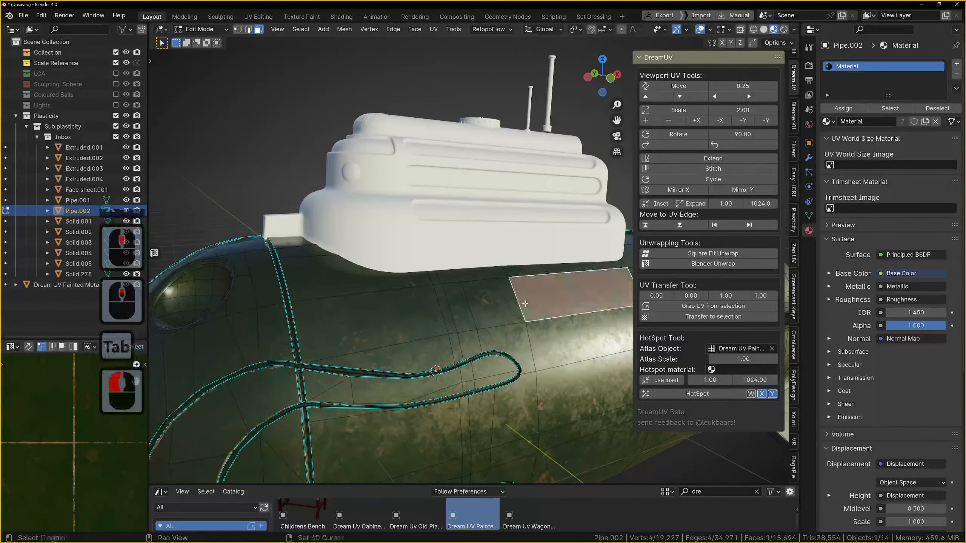
{"action": "left_click", "coordinate": [550, 329], "text": "shift"}
{"action": "scroll", "coordinate": [602, 347], "scroll_direction": "down", "scroll_amount": 3}
{"action": "left_click", "coordinate": [698, 396]}
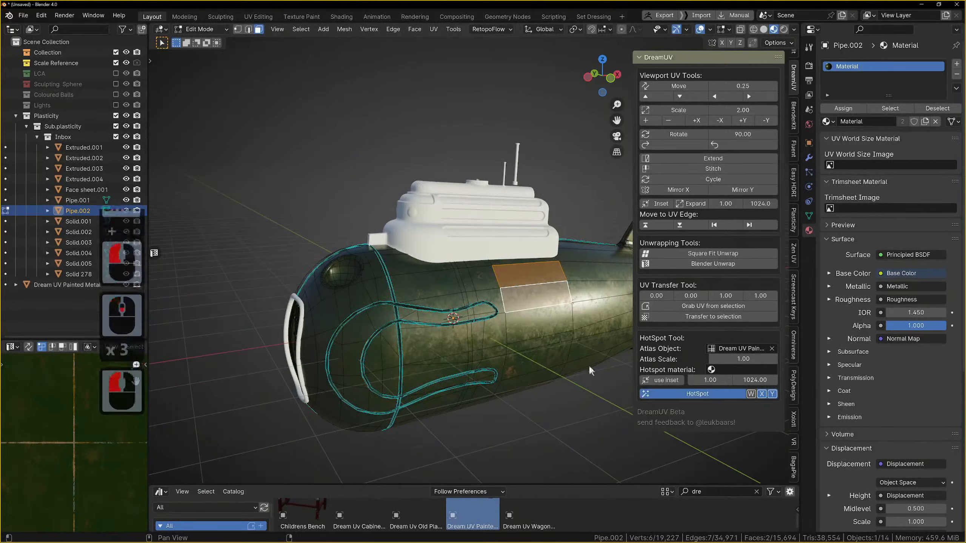
{"action": "middle_click_drag", "start_coordinate": [591, 368], "coordinate": [565, 343]}
{"action": "key", "text": "Tab"}
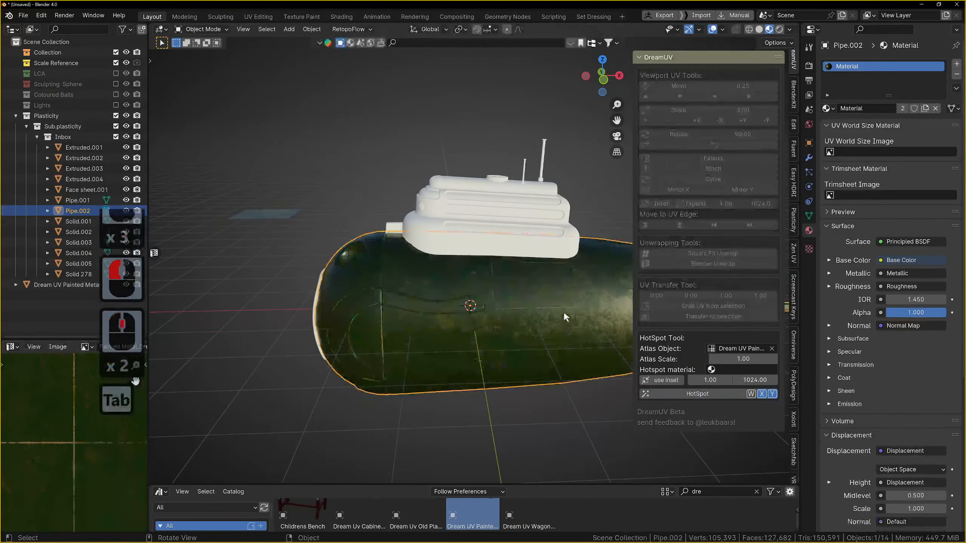
Apply HotSpot to four faces on the hull's side, including the small ones between the curved grooves.
{"action": "key", "text": "Tab"}
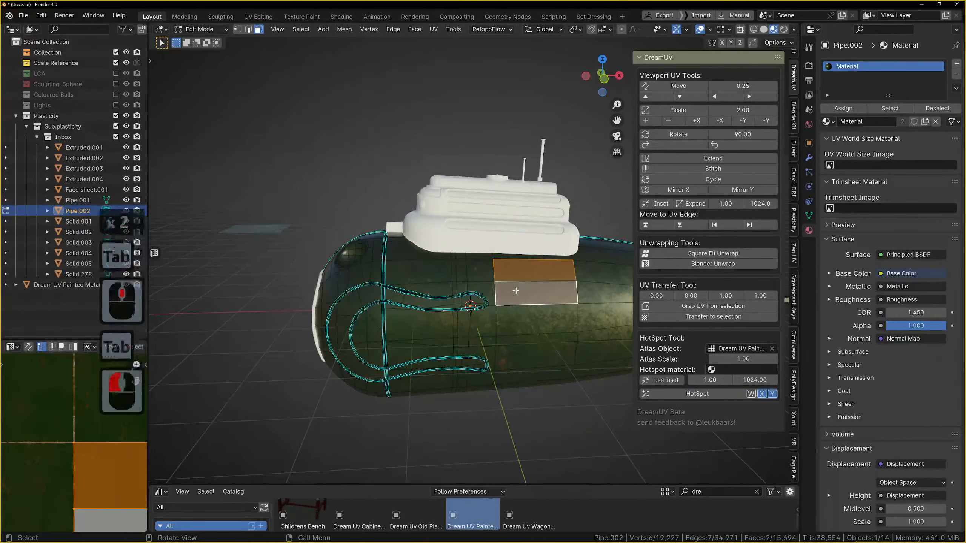
{"action": "left_click", "coordinate": [485, 322], "text": "shift"}
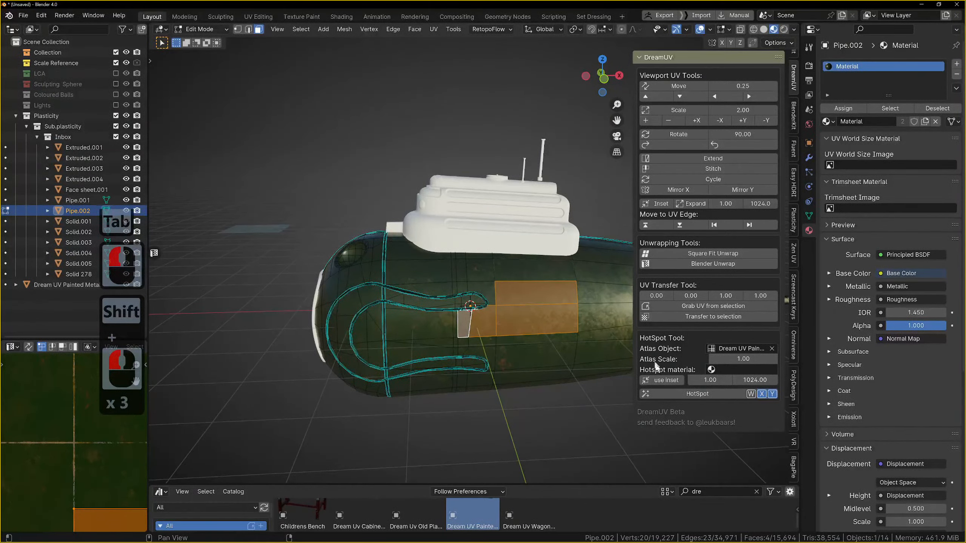
{"action": "left_click", "coordinate": [662, 395]}
{"action": "key", "text": "Tab"}
{"action": "middle_click_drag", "start_coordinate": [483, 309], "coordinate": [528, 304]}
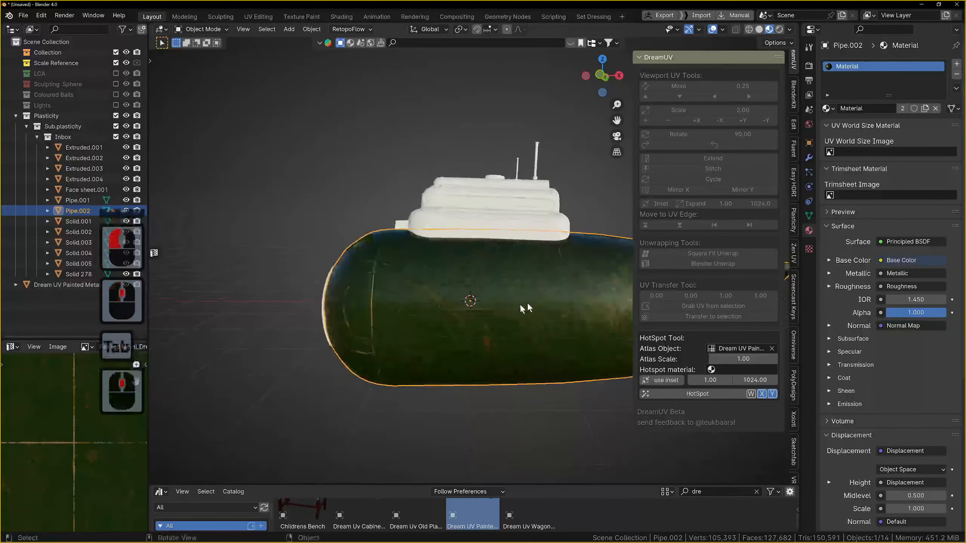
Apply HotSpot to hull side faces below the rear of the conning tower and check them in Object Mode.
{"action": "key", "text": "Tab"}
{"action": "left_click", "coordinate": [594, 295]}
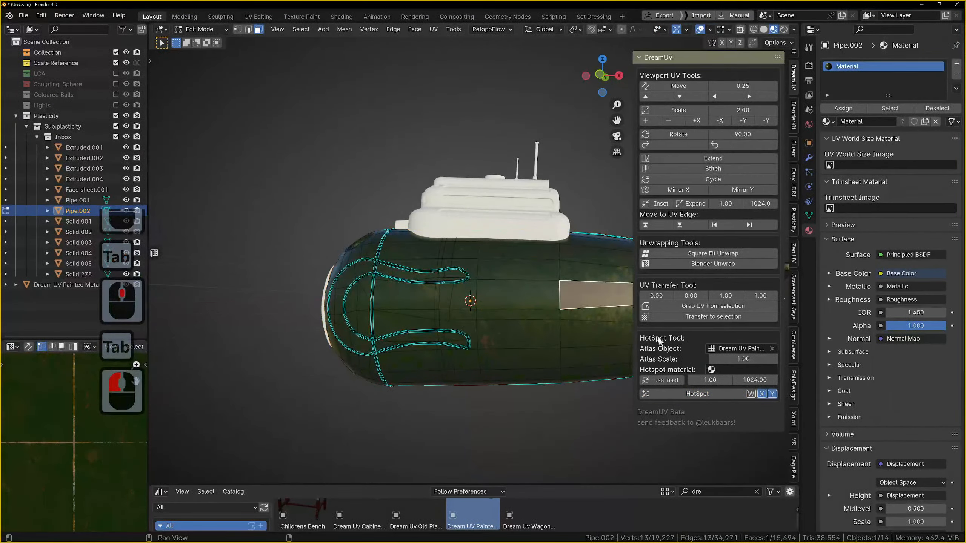
{"action": "left_click", "coordinate": [599, 276]}
{"action": "middle_click_drag", "start_coordinate": [548, 328], "coordinate": [505, 304]}
{"action": "key", "text": "Tab"}
{"action": "scroll", "coordinate": [537, 321], "scroll_direction": "up", "scroll_amount": 3}
{"action": "scroll", "coordinate": [517, 298], "scroll_direction": "down", "scroll_amount": 3}
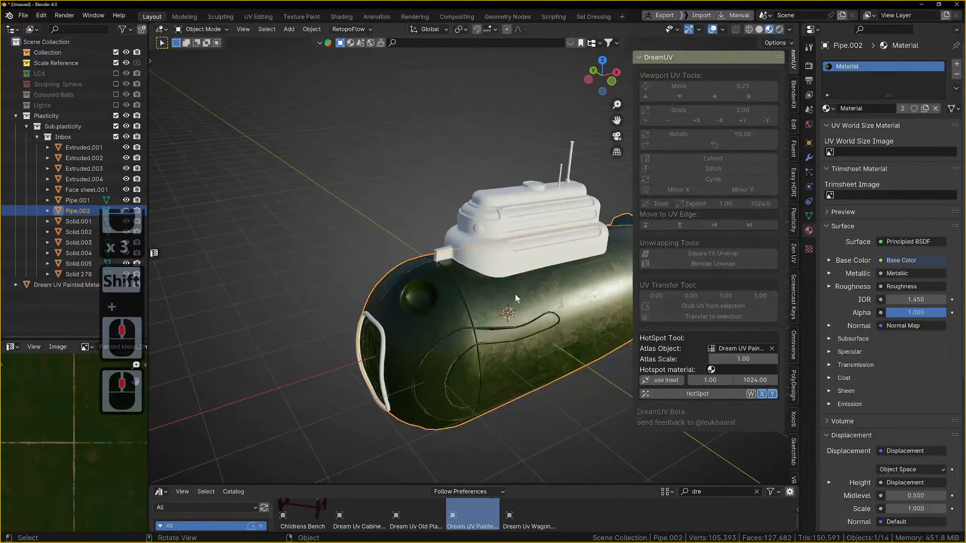
Apply HotSpot to the two hull faces between the nose seam and the front of the conning tower.
{"action": "key", "text": "Tab"}
{"action": "left_click", "coordinate": [496, 311]}
{"action": "left_click", "coordinate": [485, 283], "text": "shift"}
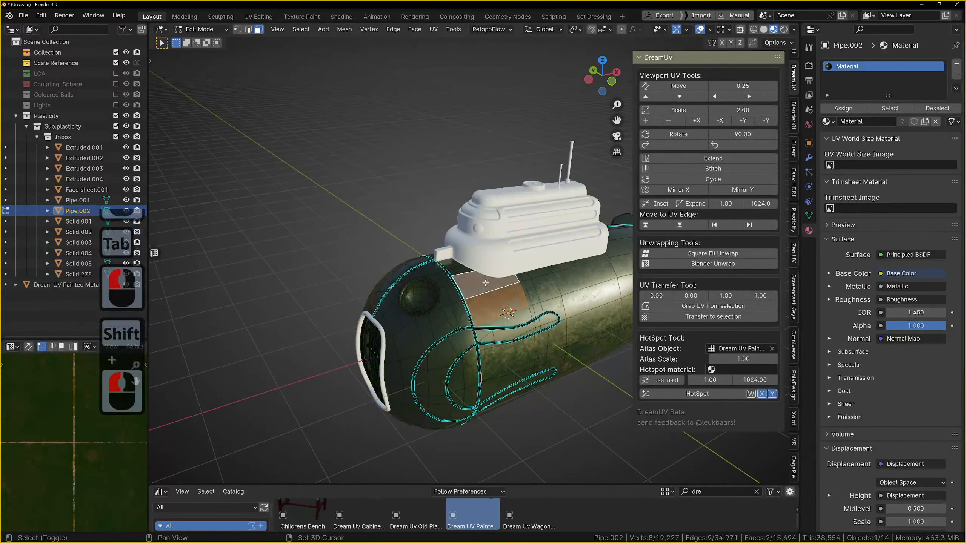
{"action": "left_click", "coordinate": [684, 393]}
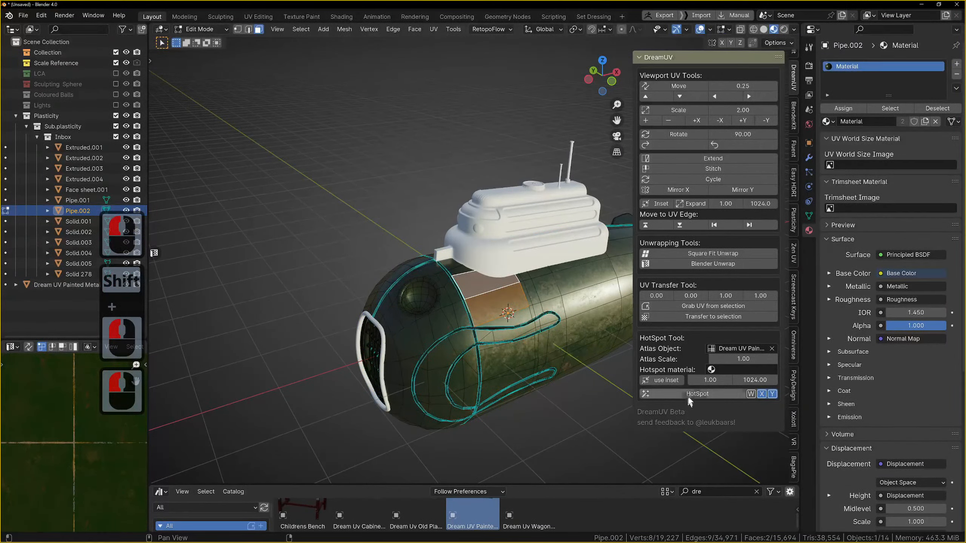
{"action": "left_click", "coordinate": [688, 397]}
{"action": "key", "text": "Tab"}
{"action": "scroll", "coordinate": [468, 321], "scroll_direction": "up", "scroll_amount": 3}
{"action": "middle_click_drag", "start_coordinate": [467, 321], "coordinate": [480, 310]}
{"action": "key", "text": "Tab"}
{"action": "scroll", "coordinate": [435, 351], "scroll_direction": "down", "scroll_amount": 3}
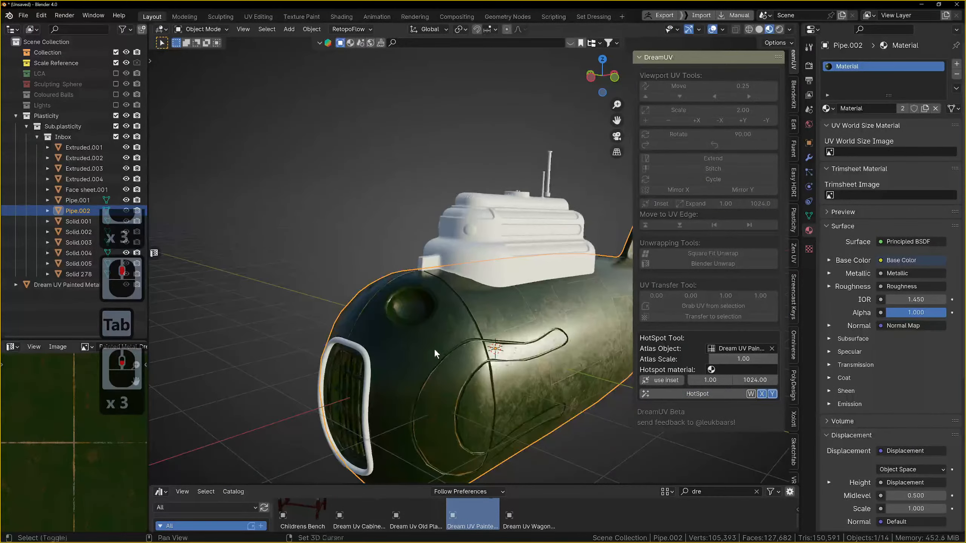
Inspect the textured hull from several sides, from the nose to the conning tower.
{"action": "middle_click_drag", "start_coordinate": [435, 351], "coordinate": [437, 272], "text": "shift"}
{"action": "scroll", "coordinate": [448, 263], "scroll_direction": "down", "scroll_amount": 2}
{"action": "middle_click_drag", "start_coordinate": [494, 251], "coordinate": [427, 265]}
{"action": "middle_click_drag", "start_coordinate": [519, 308], "coordinate": [563, 335]}
{"action": "scroll", "coordinate": [550, 329], "scroll_direction": "up", "scroll_amount": 4}
{"action": "scroll", "coordinate": [563, 335], "scroll_direction": "down", "scroll_amount": 1}
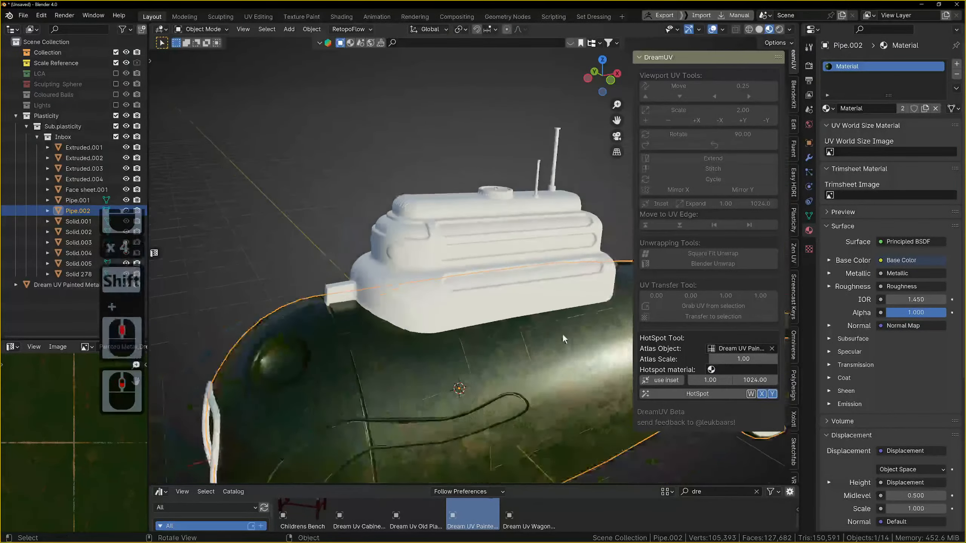
{"action": "scroll", "coordinate": [563, 338], "scroll_direction": "down", "scroll_amount": 3}
{"action": "middle_click_drag", "start_coordinate": [498, 339], "coordinate": [505, 287]}
Select the conning tower, Face sheet.001, and assign it the same painted metal Material.
{"action": "left_click", "coordinate": [516, 280]}
{"action": "scroll", "coordinate": [503, 286], "scroll_direction": "down", "scroll_amount": 3}
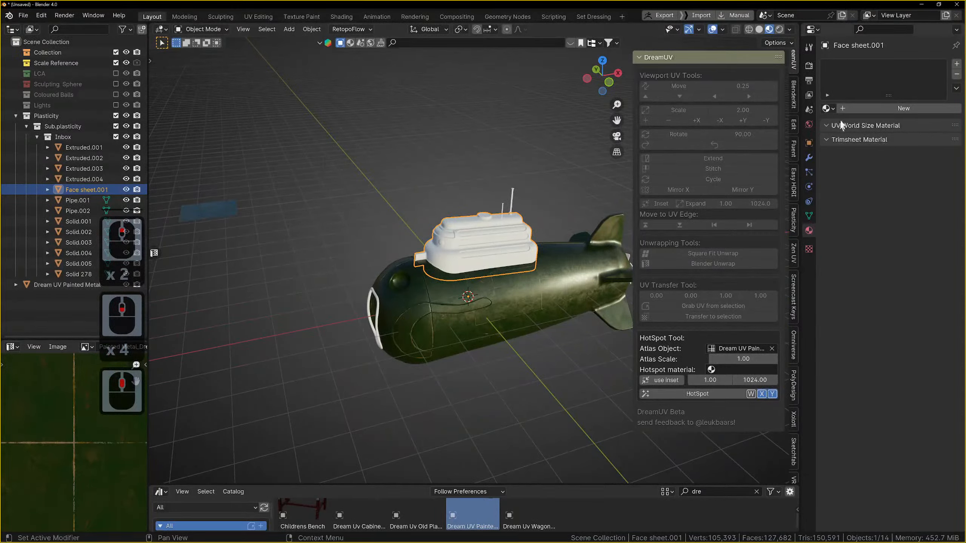
{"action": "left_click", "coordinate": [828, 109]}
{"action": "left_click", "coordinate": [803, 133]}
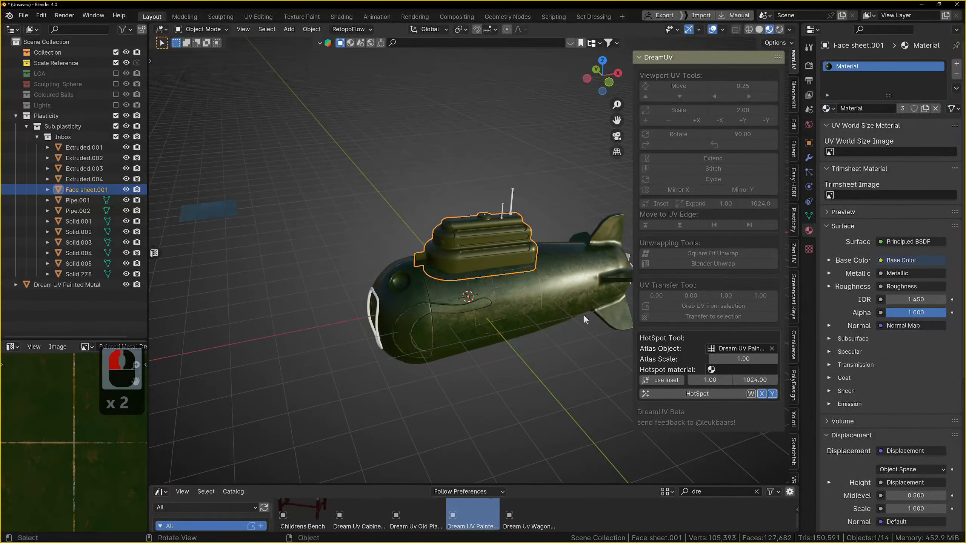
Unwrap all faces of the conning tower and check in Object Mode how the painted metal maps onto it.
{"action": "key", "text": "Tab"}
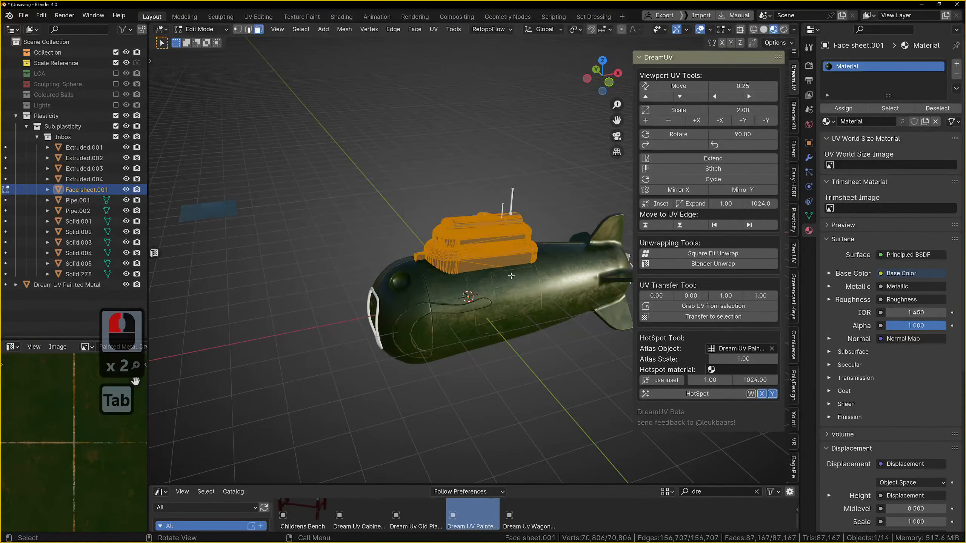
{"action": "key", "text": "u"}
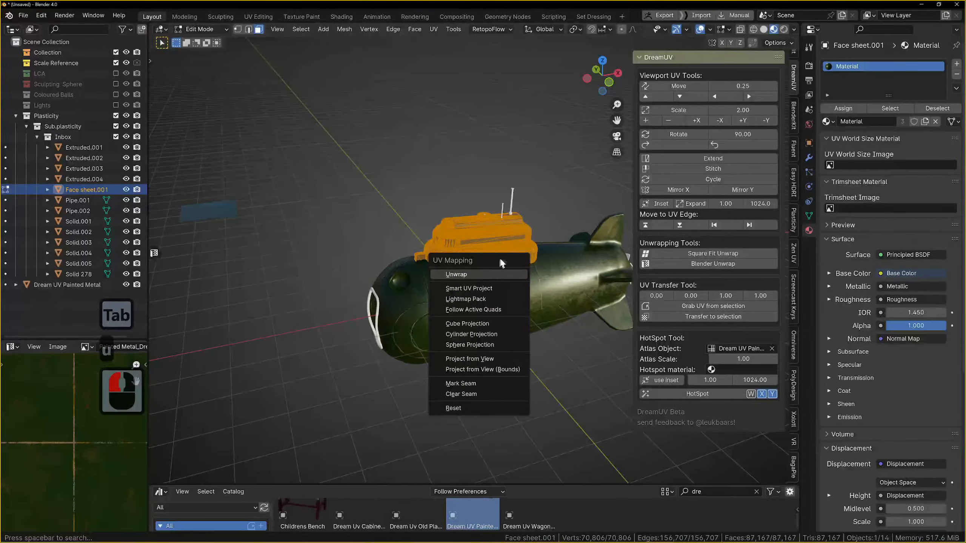
{"action": "left_click", "coordinate": [490, 274]}
{"action": "key", "text": "Tab"}
{"action": "scroll", "coordinate": [511, 267], "scroll_direction": "up", "scroll_amount": 5}
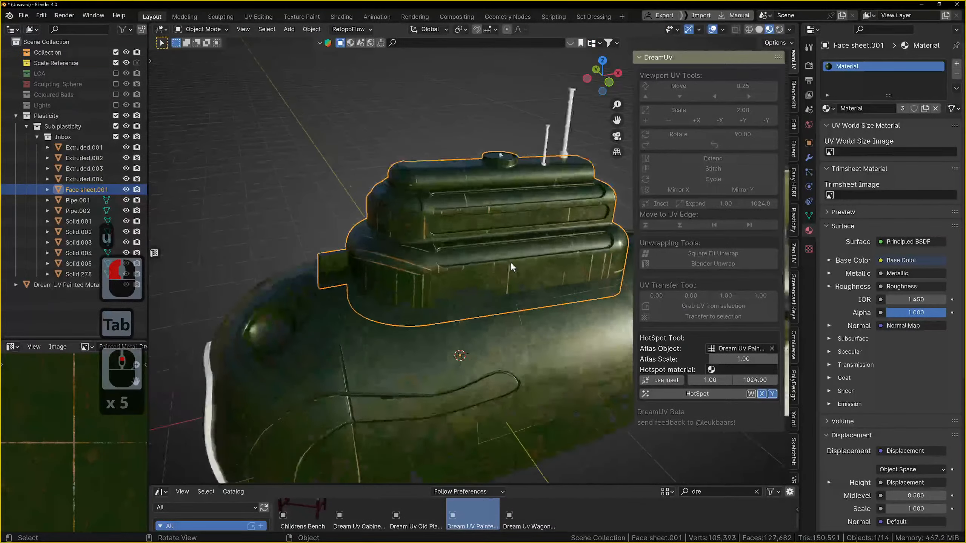
{"action": "scroll", "coordinate": [511, 267], "scroll_direction": "up", "scroll_amount": 3}
{"action": "key", "text": "Tab"}
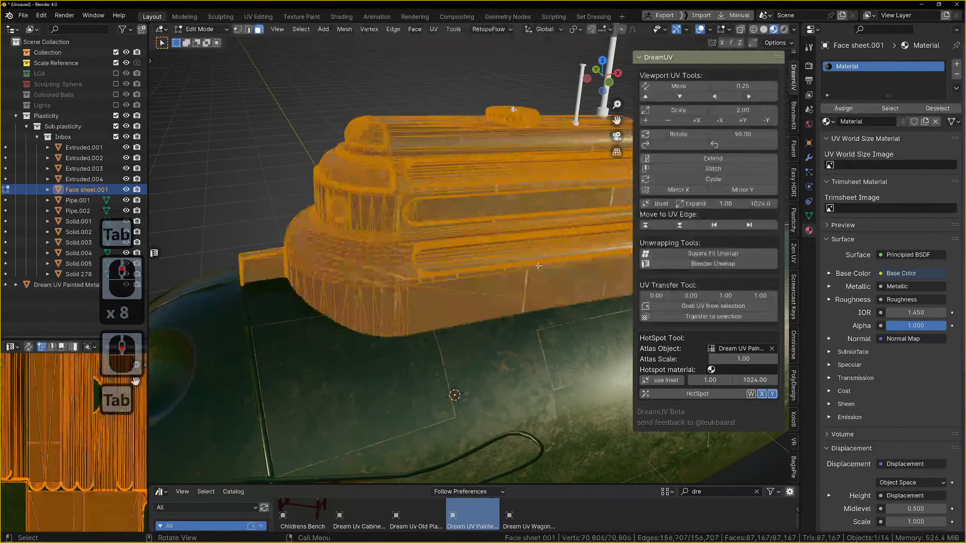
{"action": "key", "text": "Tab"}
{"action": "scroll", "coordinate": [789, 226], "scroll_direction": "down", "scroll_amount": 4}
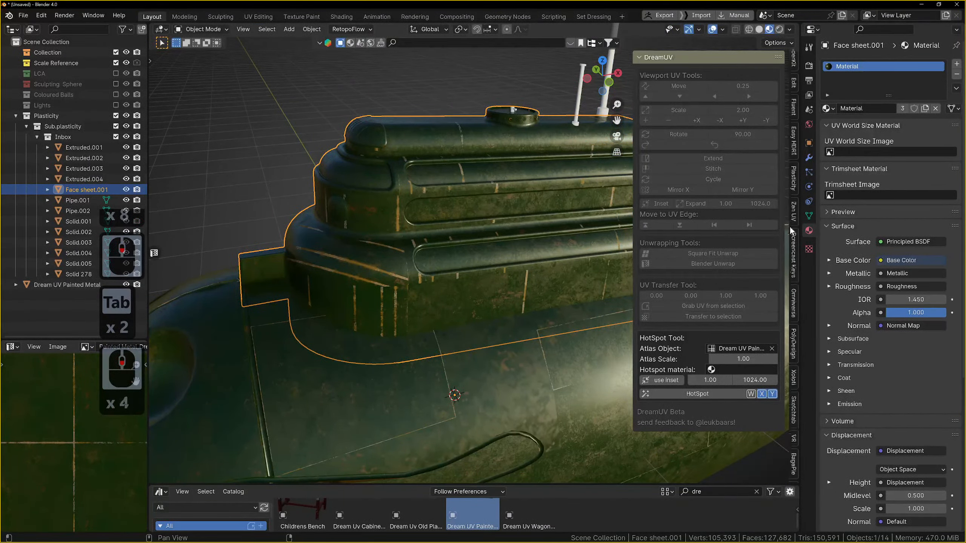
Refacet the conning tower through the Plasticity bridge with the Ngon option and check its mesh in Edit Mode.
{"action": "left_click", "coordinate": [794, 182]}
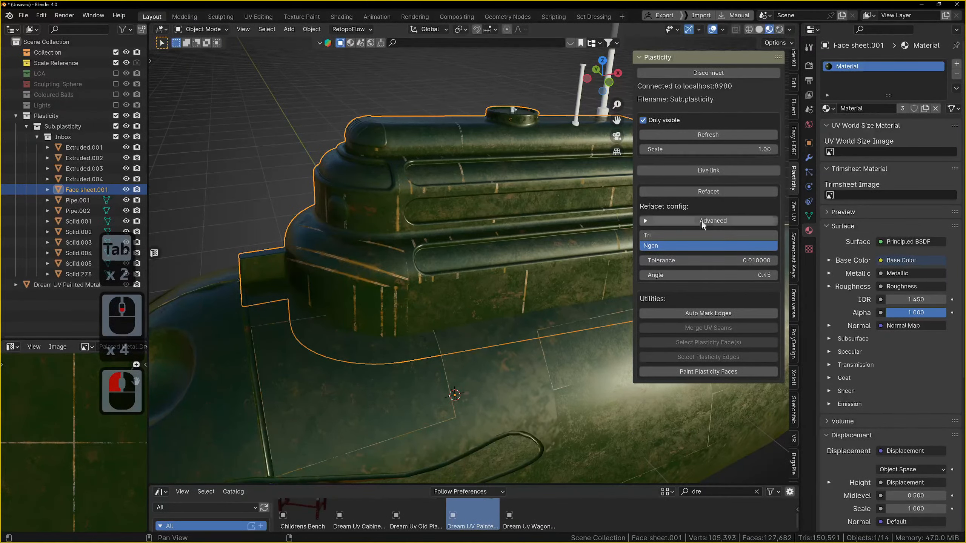
{"action": "left_click", "coordinate": [711, 191]}
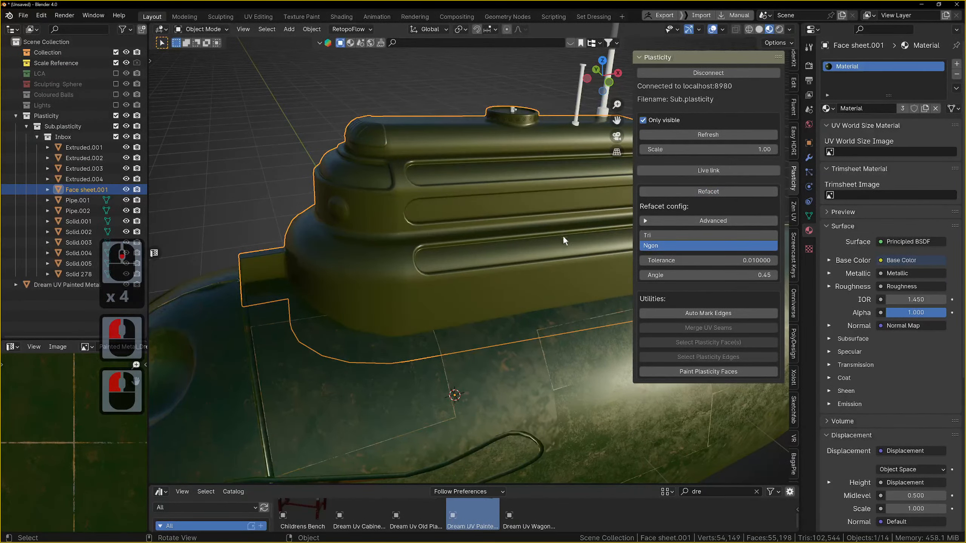
{"action": "key", "text": "Tab"}
{"action": "key", "text": "Tab"}
{"action": "key", "text": "Tab"}
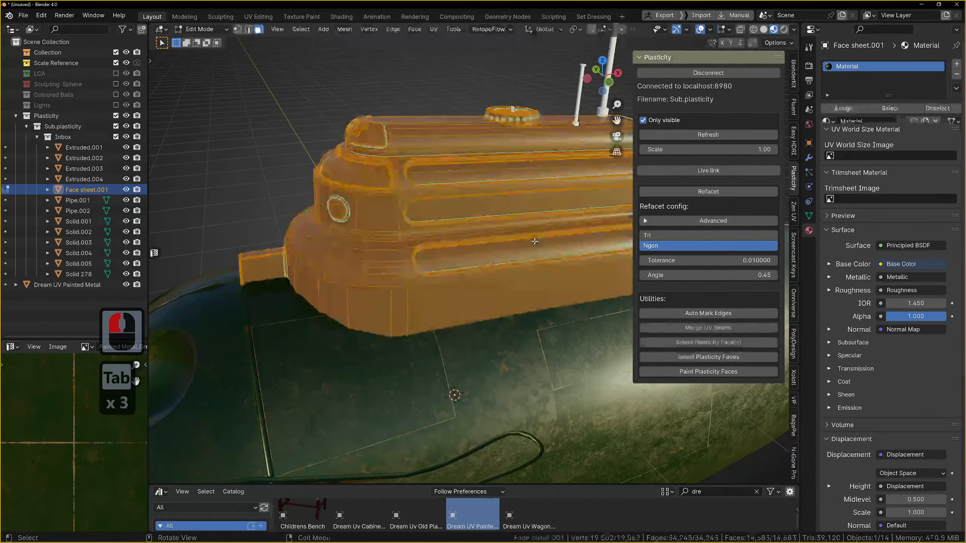
{"action": "key", "text": "Tab"}
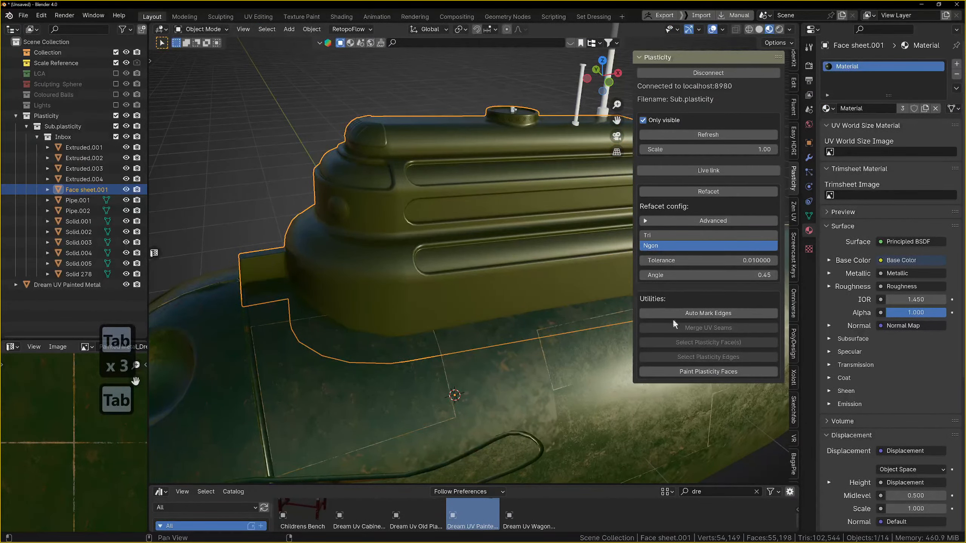
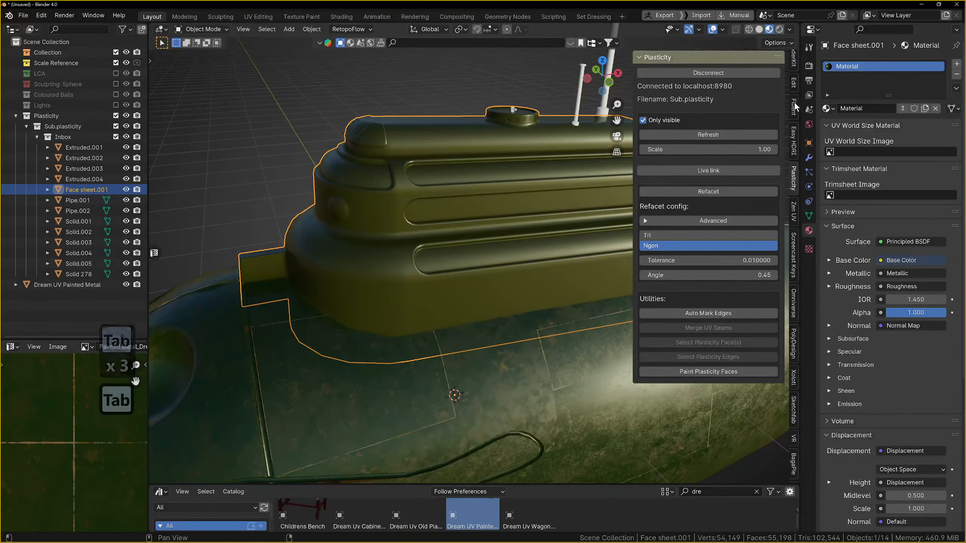
Examine the refaceted conning tower from several angles, including its front and the top hatch.
{"action": "scroll", "coordinate": [795, 106], "scroll_direction": "up", "scroll_amount": 2}
{"action": "scroll", "coordinate": [795, 158], "scroll_direction": "up", "scroll_amount": 2}
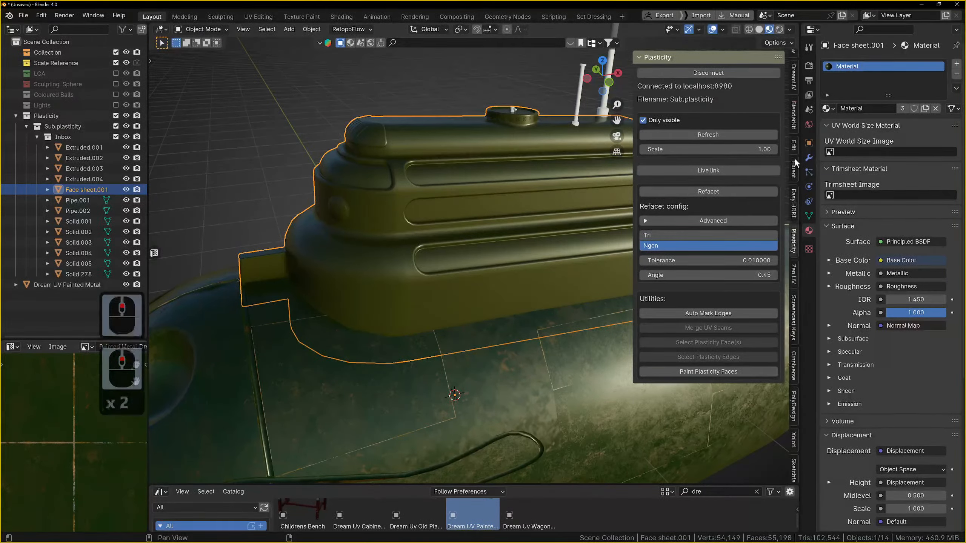
{"action": "middle_click_drag", "start_coordinate": [453, 207], "coordinate": [494, 224]}
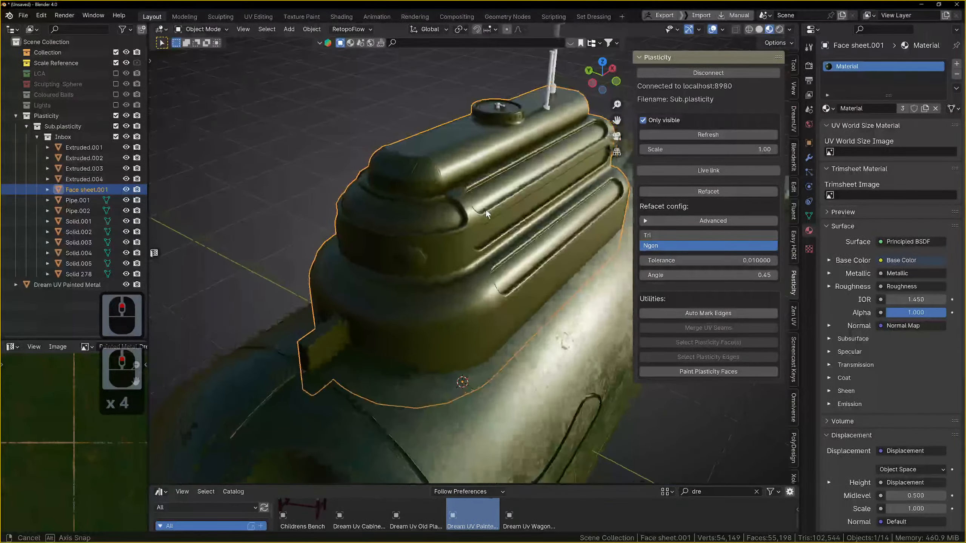
{"action": "scroll", "coordinate": [498, 115], "scroll_direction": "up", "scroll_amount": 3}
{"action": "mouse_move", "coordinate": [498, 115]}
{"action": "middle_mouse_down"}
{"action": "mouse_move", "coordinate": [525, 107]}
{"action": "mouse_move", "coordinate": [511, 285]}
{"action": "middle_mouse_up"}
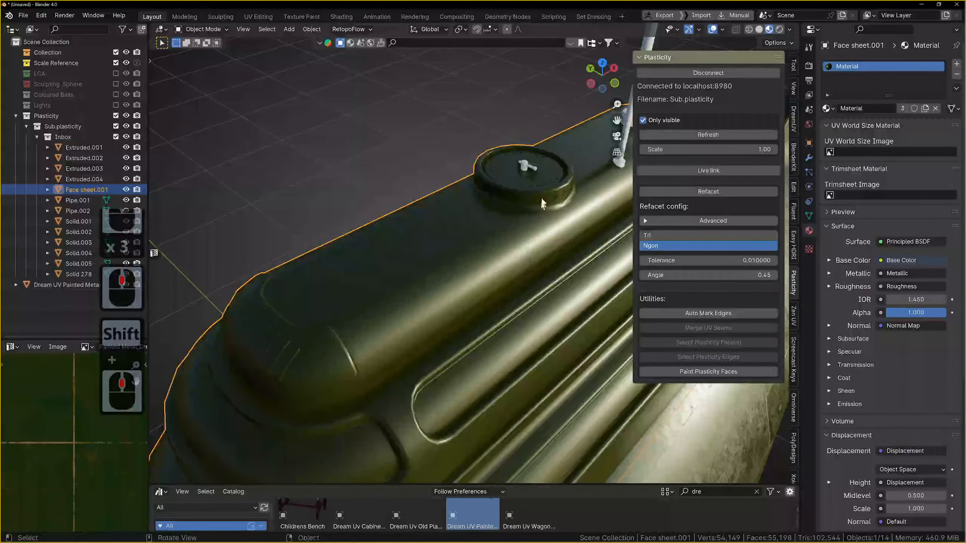
{"action": "scroll", "coordinate": [543, 184], "scroll_direction": "up", "scroll_amount": 2}
{"action": "scroll", "coordinate": [547, 180], "scroll_direction": "down", "scroll_amount": 2}
{"action": "scroll", "coordinate": [543, 192], "scroll_direction": "down", "scroll_amount": 5}
{"action": "middle_click_drag", "start_coordinate": [543, 192], "coordinate": [507, 248]}
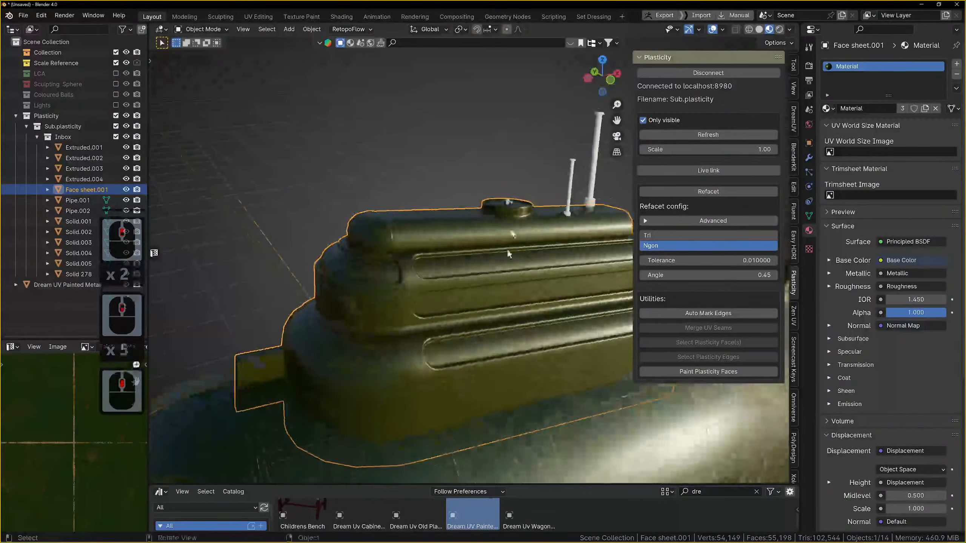
{"action": "scroll", "coordinate": [453, 378], "scroll_direction": "up", "scroll_amount": 2}
Apply the DreamUV HotSpot to the large flat face along the lower side of the conning tower.
{"action": "key", "text": "Tab"}
{"action": "left_click", "coordinate": [472, 359]}
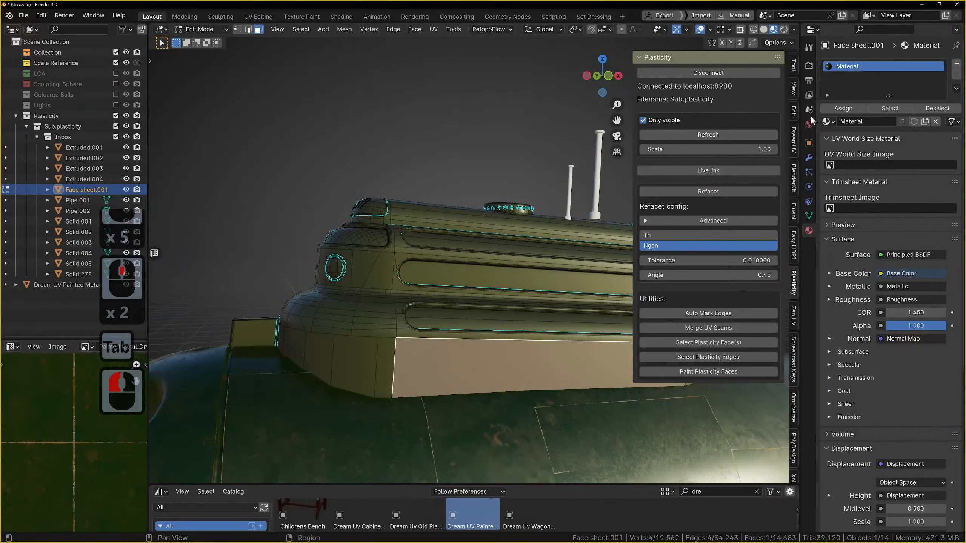
{"action": "left_click", "coordinate": [795, 138]}
{"action": "left_click", "coordinate": [688, 394]}
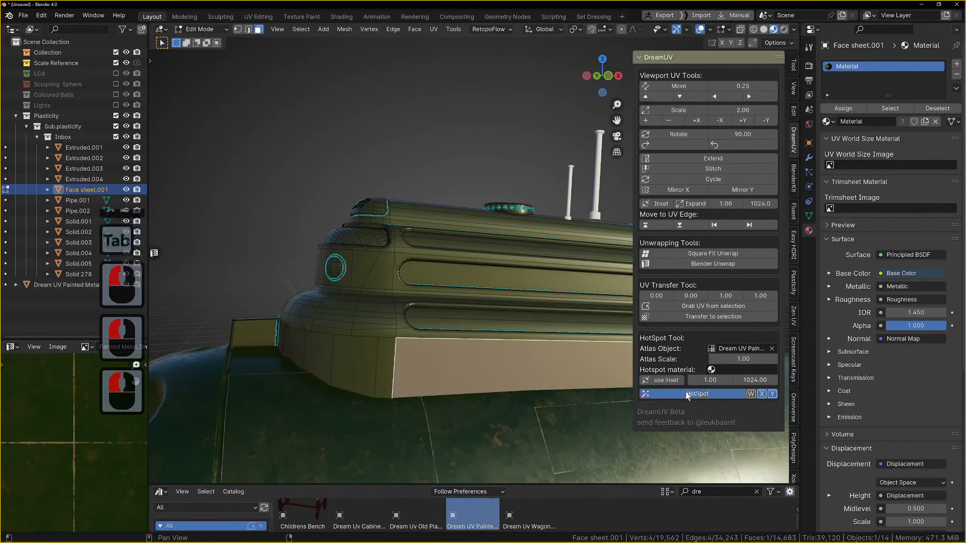
{"action": "scroll", "coordinate": [496, 345], "scroll_direction": "down", "scroll_amount": 2}
{"action": "key", "text": "Tab"}
{"action": "middle_click_drag", "start_coordinate": [470, 338], "coordinate": [460, 325]}
Apply HotSpot to the four adjoining faces around the tower's lower front corner and inspect the texture in Object Mode.
{"action": "key", "text": "Tab"}
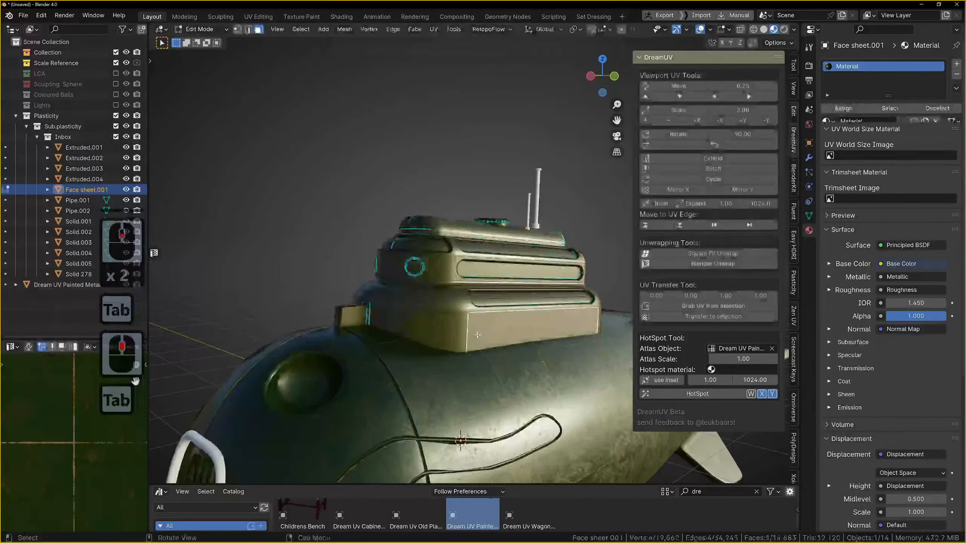
{"action": "left_click", "coordinate": [461, 325]}
{"action": "left_click", "coordinate": [399, 325], "text": "ctrl"}
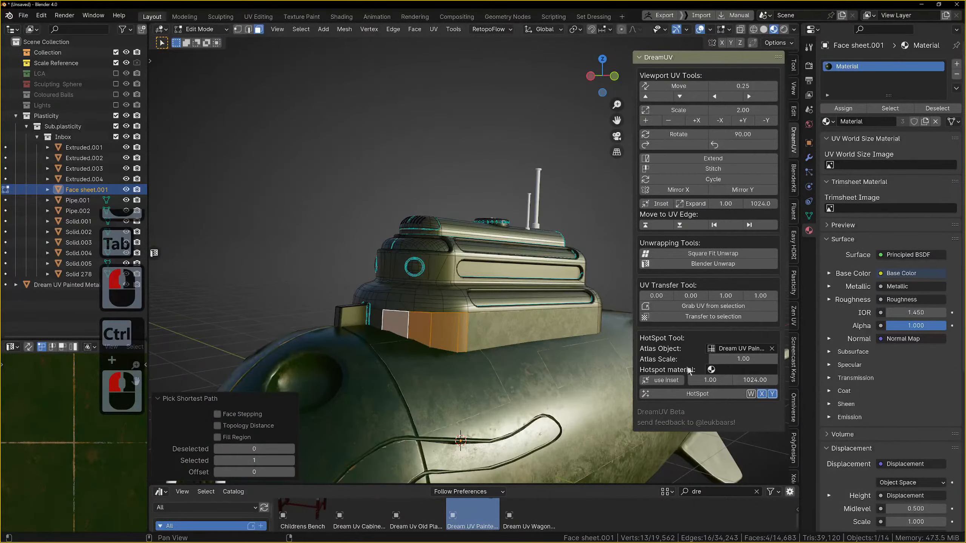
{"action": "left_click", "coordinate": [695, 393]}
{"action": "key", "text": "Tab"}
{"action": "middle_click_drag", "start_coordinate": [348, 344], "coordinate": [542, 247]}
{"action": "scroll", "coordinate": [341, 312], "scroll_direction": "up", "scroll_amount": 11}
{"action": "scroll", "coordinate": [541, 247], "scroll_direction": "down", "scroll_amount": 4}
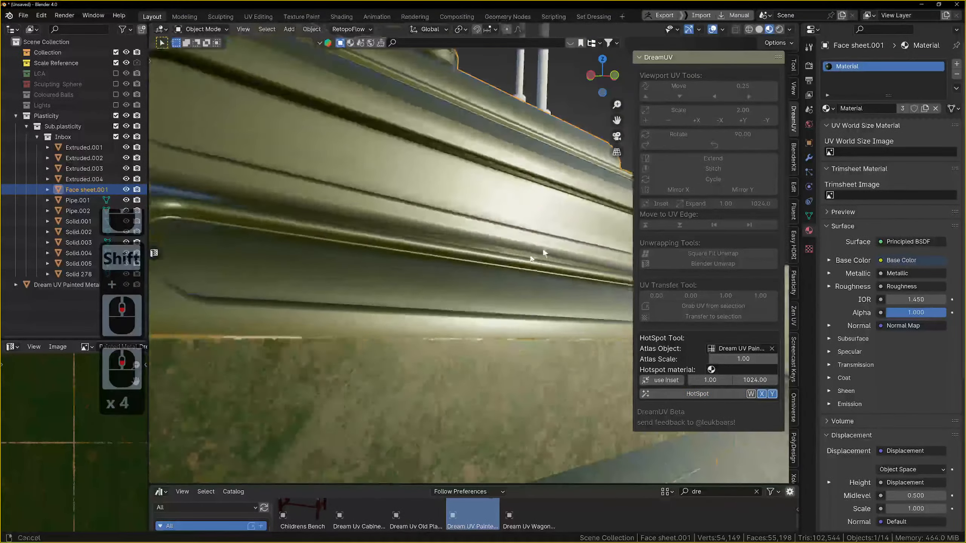
{"action": "middle_click_drag", "start_coordinate": [374, 356], "coordinate": [498, 304], "text": "shift"}
{"action": "scroll", "coordinate": [438, 307], "scroll_direction": "down", "scroll_amount": 10}
Apply HotSpot to the front face of the small block at the front base of the conning tower.
{"action": "key", "text": "Tab"}
{"action": "left_click", "coordinate": [533, 293]}
{"action": "middle_click_drag", "start_coordinate": [532, 294], "coordinate": [551, 299]}
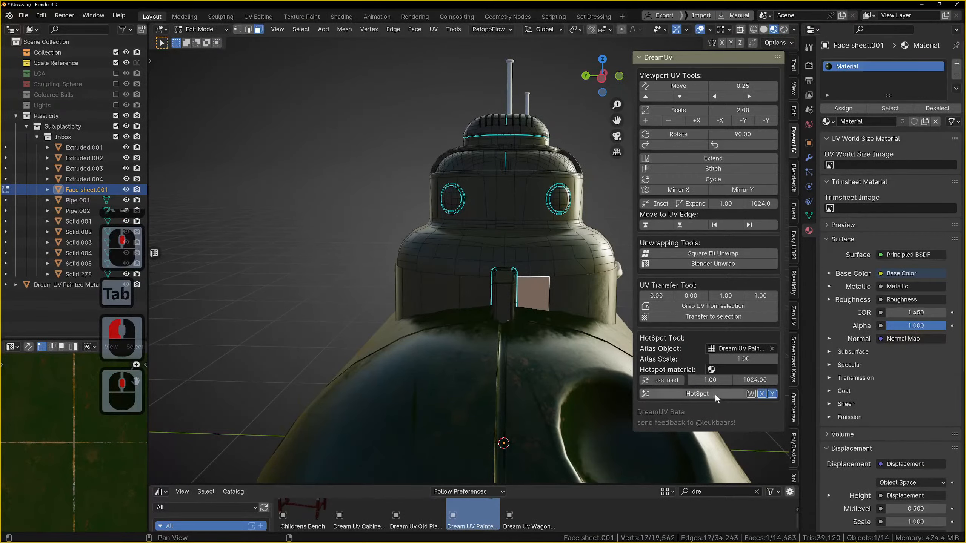
{"action": "double_click", "coordinate": [505, 299]}
{"action": "left_click", "coordinate": [669, 392]}
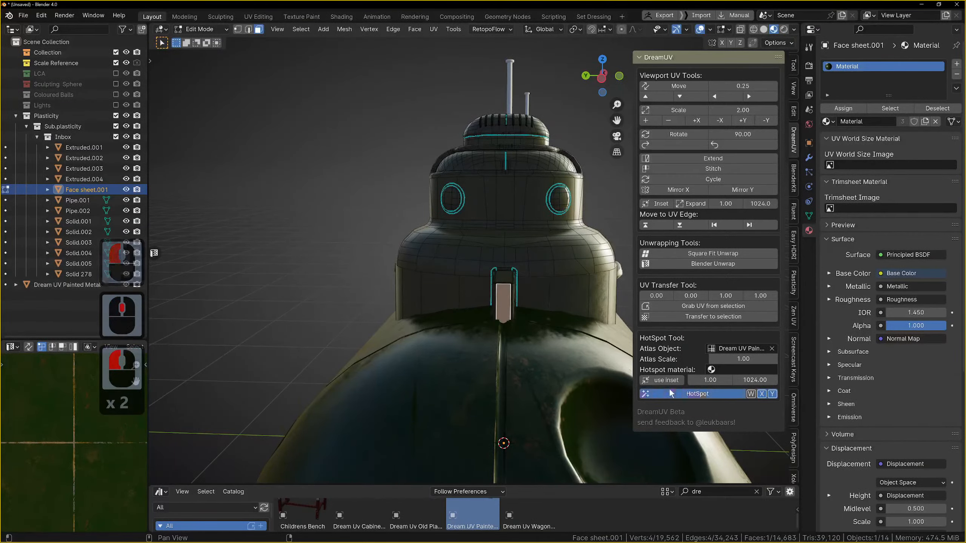
{"action": "middle_click_drag", "start_coordinate": [444, 293], "coordinate": [414, 280]}
{"action": "key", "text": "Tab"}
Add the faces on the opposite lower front of the tower to the selection and apply HotSpot to them.
{"action": "key", "text": "Tab"}
{"action": "left_click", "coordinate": [408, 269], "text": "shift"}
{"action": "left_click", "coordinate": [361, 273], "text": "shift"}
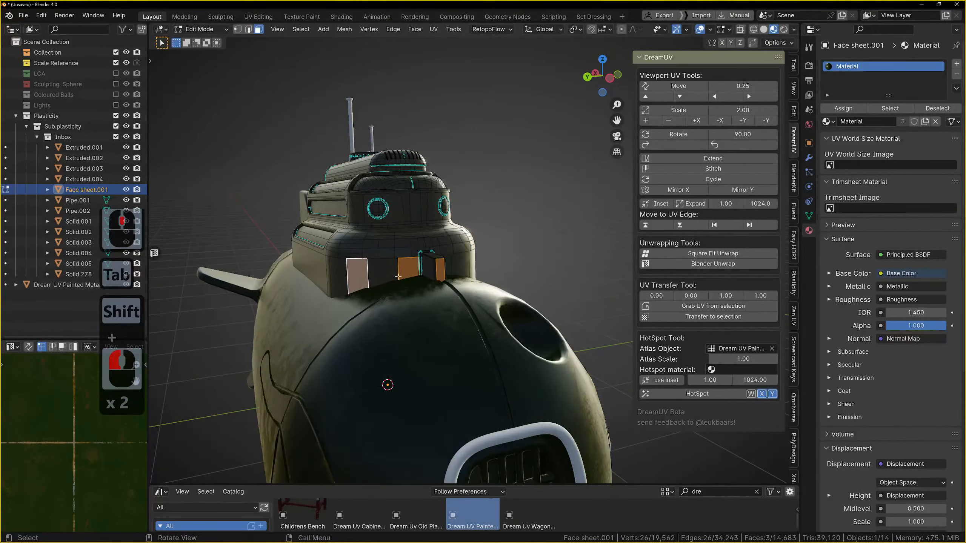
{"action": "left_click", "coordinate": [388, 274], "text": "ctrl"}
{"action": "left_click", "coordinate": [669, 394]}
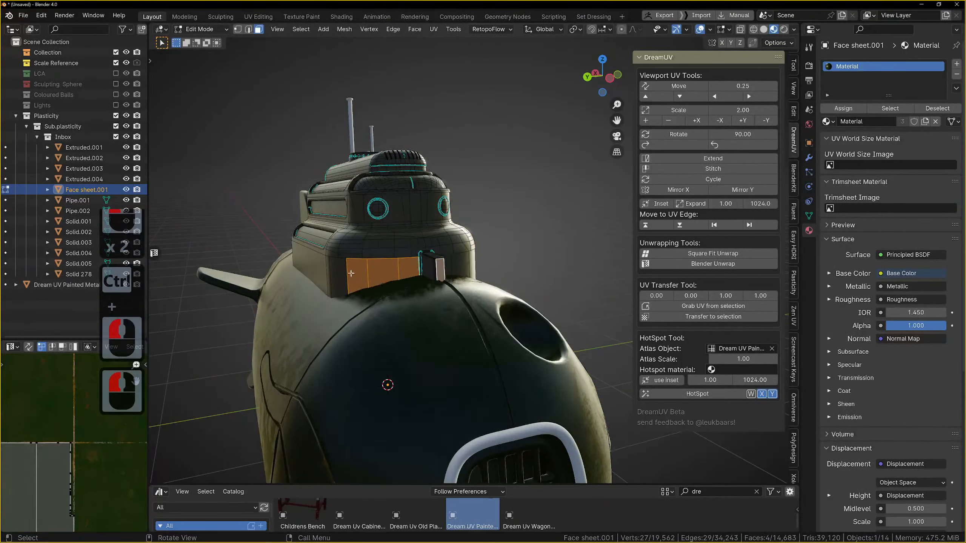
{"action": "key", "text": "Tab"}
Apply HotSpot to the remaining corner face beside them on the tower's lower tier and clear the face selection.
{"action": "key", "text": "Tab"}
{"action": "left_click", "coordinate": [333, 271]}
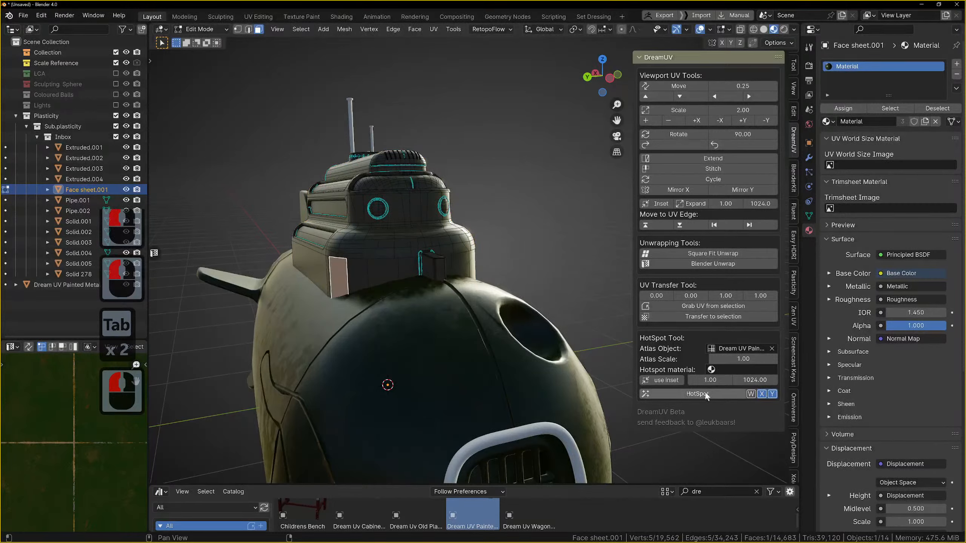
{"action": "left_click", "coordinate": [706, 396]}
{"action": "middle_click_drag", "start_coordinate": [585, 338], "coordinate": [498, 312]}
{"action": "scroll", "coordinate": [544, 323], "scroll_direction": "down", "scroll_amount": 5}
{"action": "left_click", "coordinate": [487, 142]}
{"action": "scroll", "coordinate": [461, 195], "scroll_direction": "up", "scroll_amount": 3}
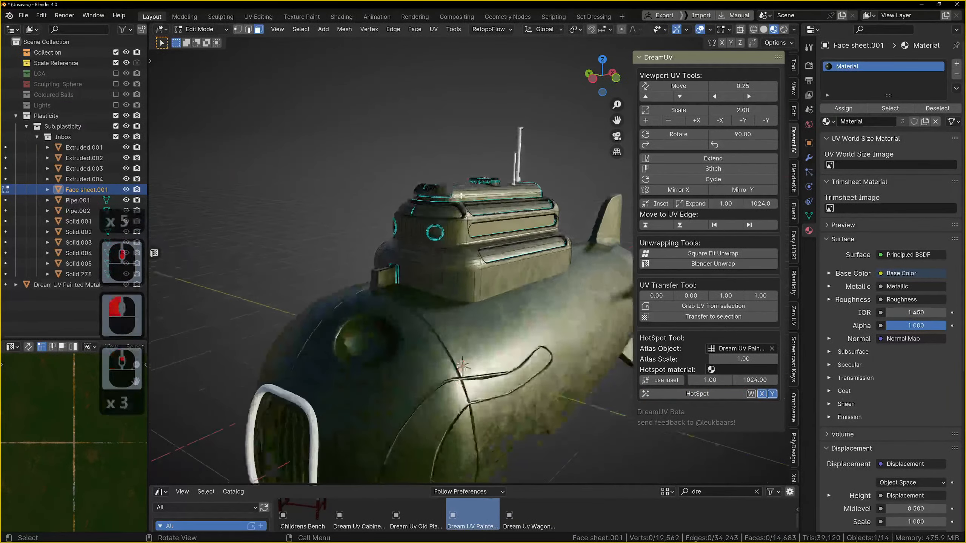
Rotate the viewport shading environment lighting to 116°, and turn it further while viewing the submarine's opposite side.
{"action": "middle_click_drag", "start_coordinate": [481, 249], "coordinate": [482, 251], "text": "shift"}
{"action": "left_click", "coordinate": [793, 30]}
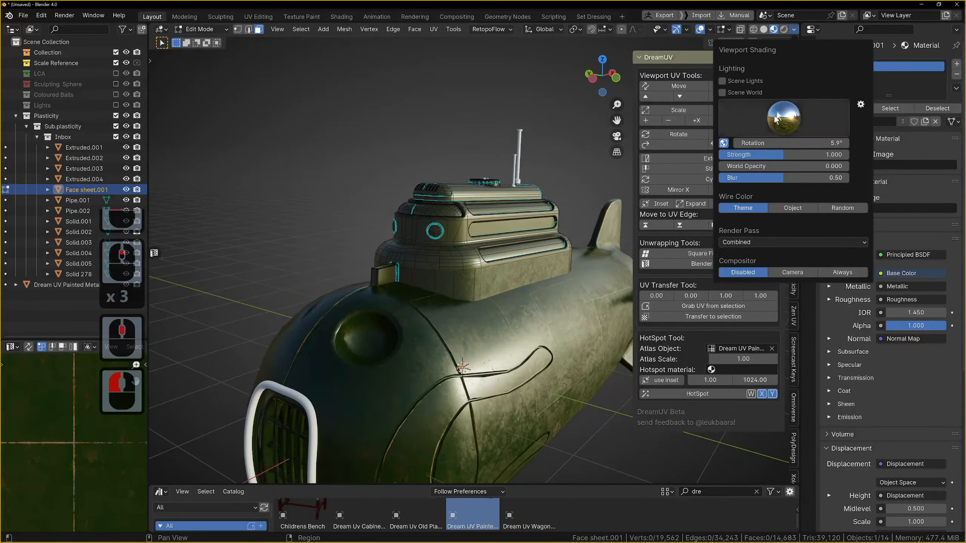
{"action": "left_click_drag", "start_coordinate": [790, 142], "coordinate": [851, 143]}
{"action": "mouse_move", "coordinate": [310, 233]}
{"action": "middle_mouse_down"}
{"action": "mouse_move", "coordinate": [494, 228]}
{"action": "mouse_move", "coordinate": [680, 124]}
{"action": "middle_mouse_up"}
{"action": "left_click", "coordinate": [793, 29]}
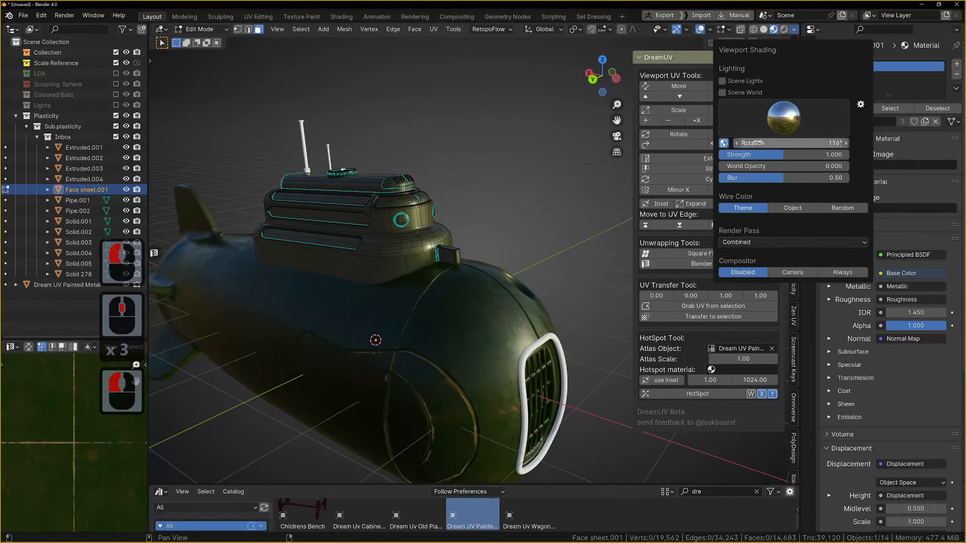
{"action": "left_click_drag", "start_coordinate": [755, 143], "coordinate": [810, 143]}
Select the curved patches above the tower's lower front corner, apply HotSpot to them and check them in Object Mode.
{"action": "scroll", "coordinate": [375, 252], "scroll_direction": "up", "scroll_amount": 4}
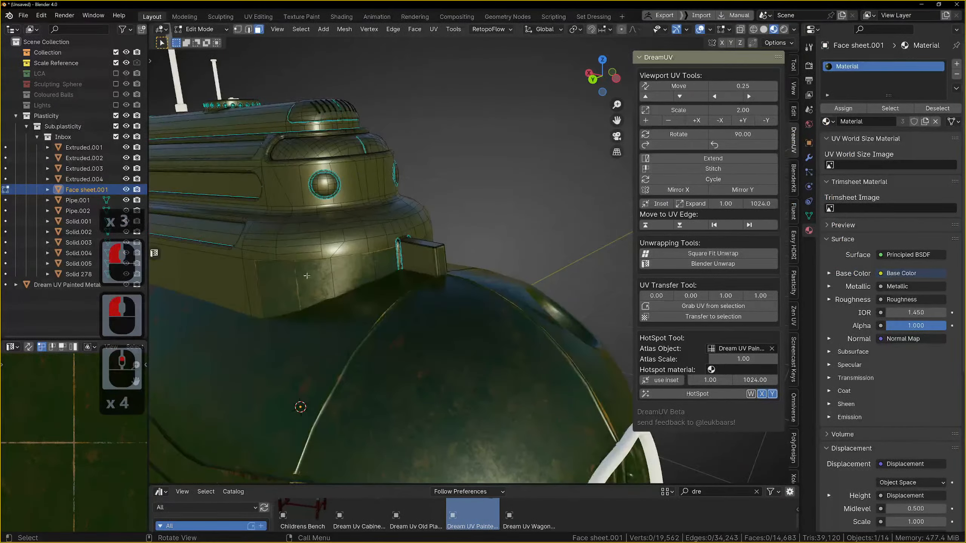
{"action": "middle_click_drag", "start_coordinate": [361, 243], "coordinate": [375, 252], "text": "shift"}
{"action": "scroll", "coordinate": [375, 252], "scroll_direction": "up", "scroll_amount": 3}
{"action": "scroll", "coordinate": [344, 252], "scroll_direction": "down", "scroll_amount": 2}
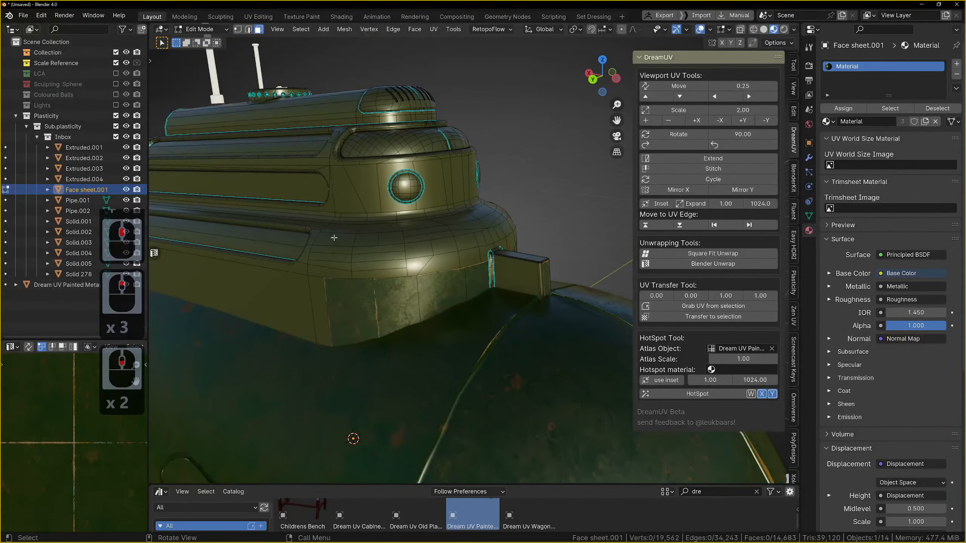
{"action": "left_click_drag", "start_coordinate": [420, 269], "coordinate": [420, 269]}
{"action": "left_click", "coordinate": [437, 264], "text": "shift"}
{"action": "left_click", "coordinate": [443, 245], "text": "shift"}
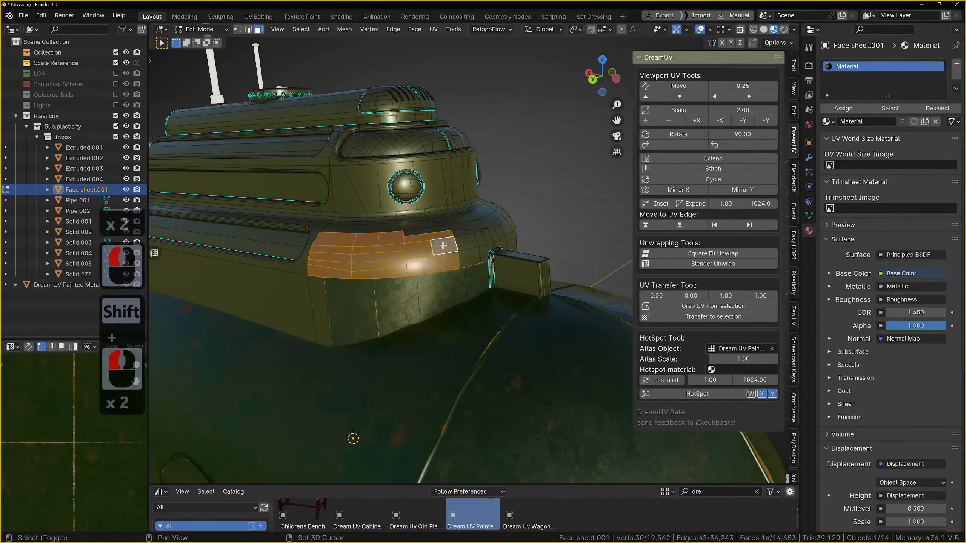
{"action": "left_click", "coordinate": [675, 392]}
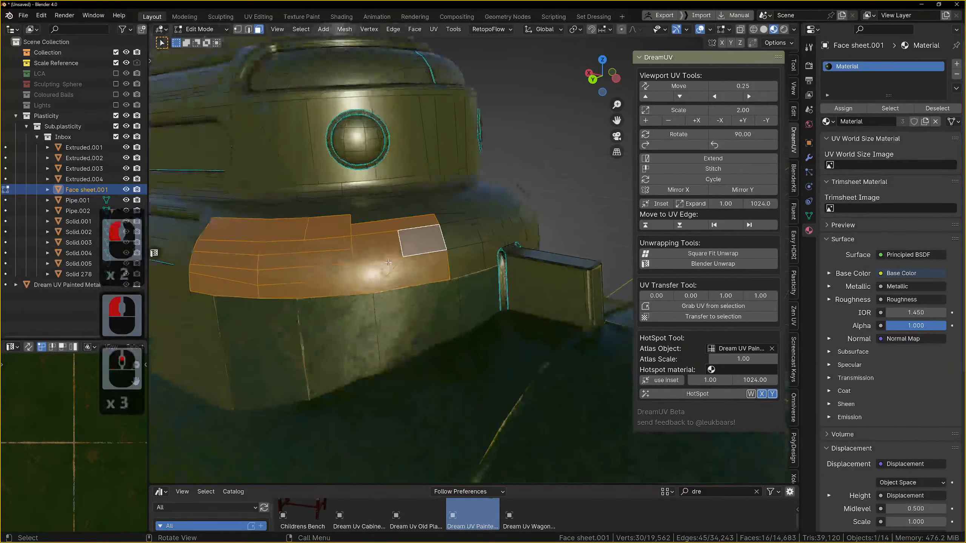
{"action": "key", "text": "Tab"}
{"action": "middle_click_drag", "start_coordinate": [387, 254], "coordinate": [380, 223]}
Select Pipe.001, the frame around the nose grille, switch the viewport to Solid shading and collapse the DreamUV settings.
{"action": "scroll", "coordinate": [380, 222], "scroll_direction": "down", "scroll_amount": 20}
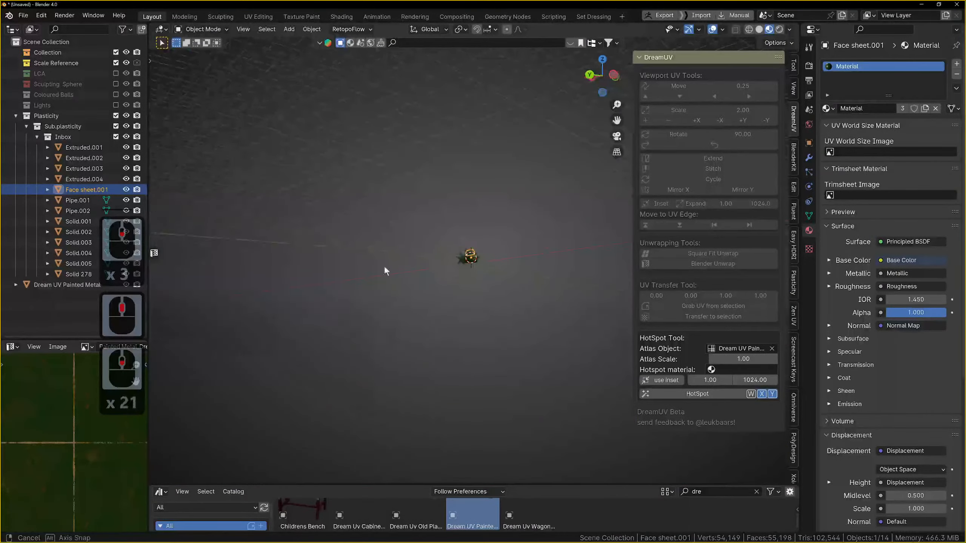
{"action": "scroll", "coordinate": [459, 265], "scroll_direction": "up", "scroll_amount": 10}
{"action": "middle_click_drag", "start_coordinate": [384, 267], "coordinate": [297, 278]}
{"action": "scroll", "coordinate": [452, 256], "scroll_direction": "up", "scroll_amount": 15}
{"action": "left_click", "coordinate": [465, 242]}
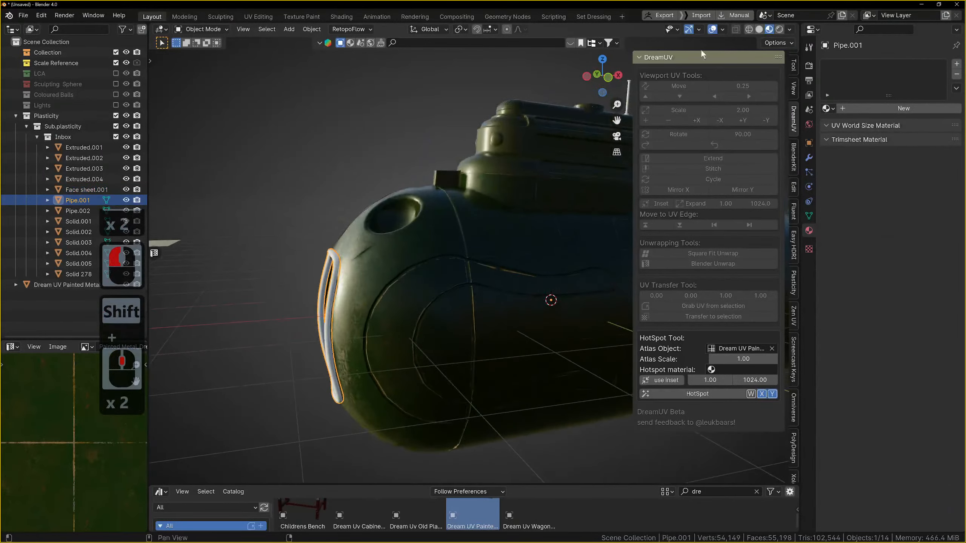
{"action": "left_click", "coordinate": [759, 30]}
{"action": "middle_click_drag", "start_coordinate": [609, 133], "coordinate": [570, 136], "text": "shift"}
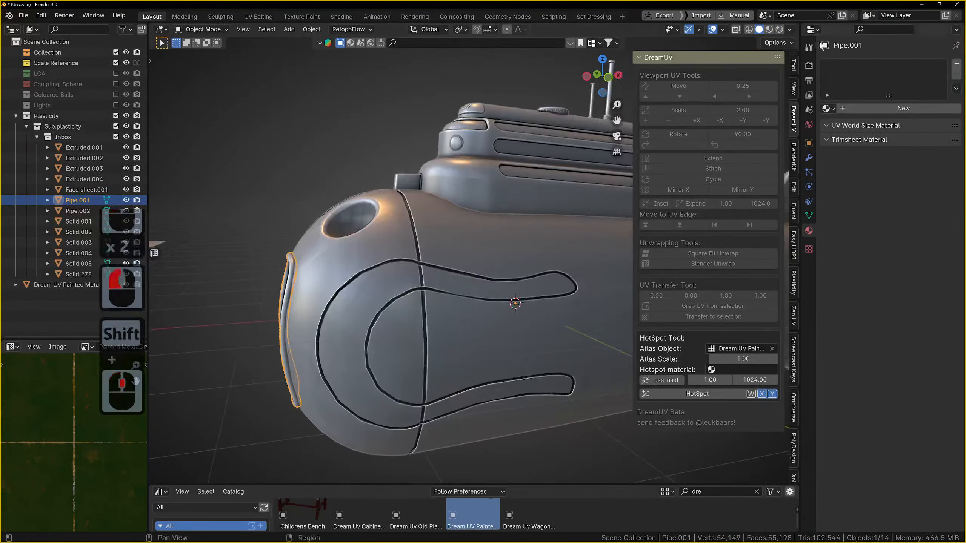
{"action": "left_click", "coordinate": [656, 58]}
{"action": "scroll", "coordinate": [789, 135], "scroll_direction": "up", "scroll_amount": 7}
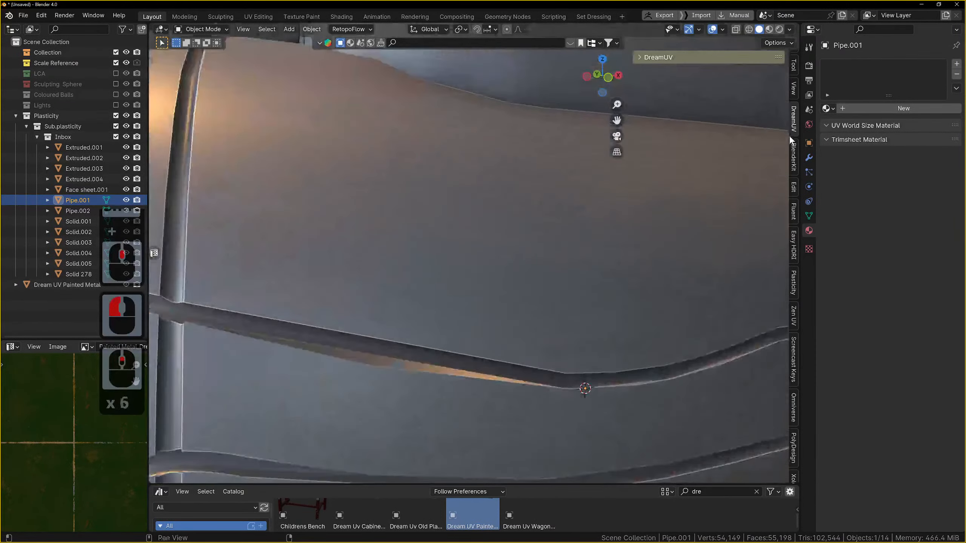
Select all the imported submarine parts in the viewport and delete them from the scene.
{"action": "scroll", "coordinate": [793, 141], "scroll_direction": "down", "scroll_amount": 4}
{"action": "scroll", "coordinate": [682, 142], "scroll_direction": "down", "scroll_amount": 17}
{"action": "left_click_drag", "start_coordinate": [423, 188], "coordinate": [588, 303]}
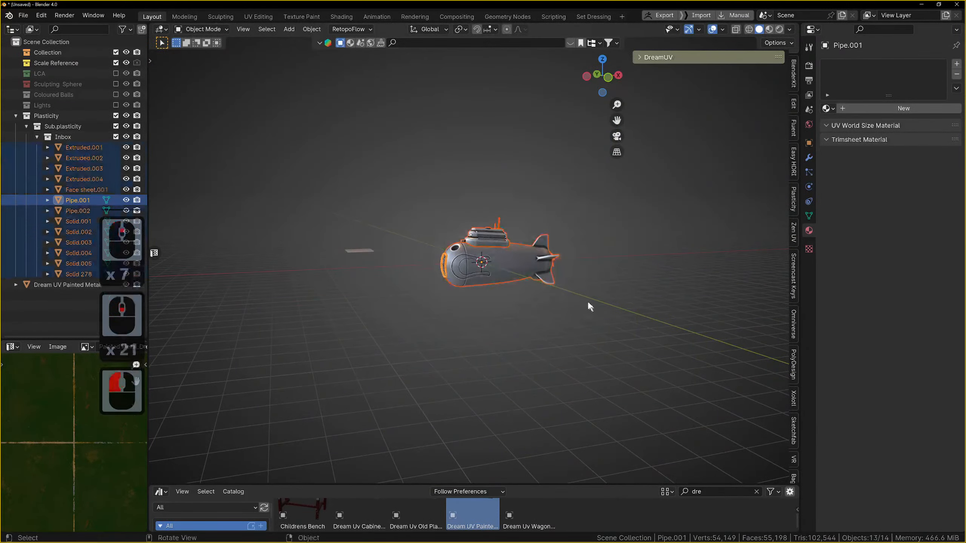
{"action": "key", "text": "x"}
{"action": "left_click", "coordinate": [549, 277]}
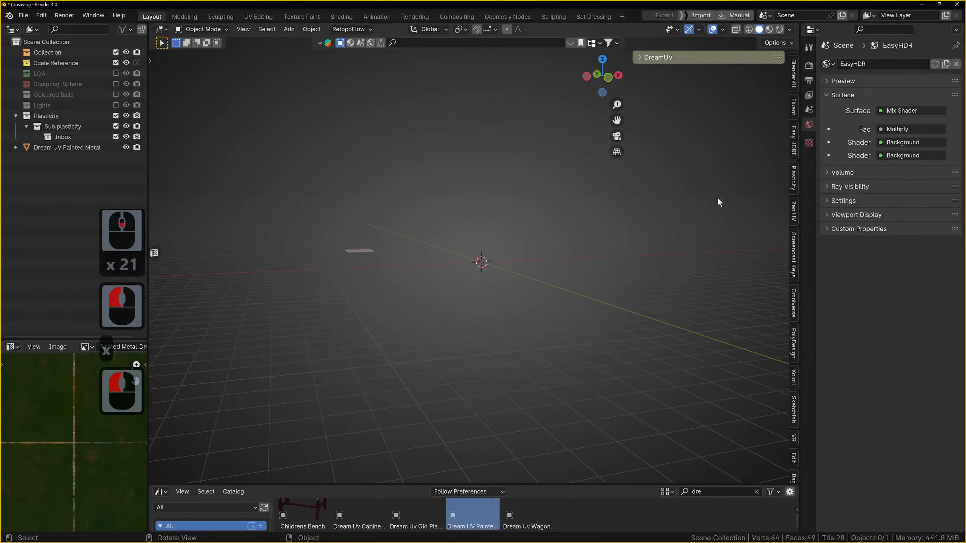
Refresh the Plasticity bridge to bring the Sub.plasticity model back in.
{"action": "left_click", "coordinate": [793, 178]}
{"action": "left_click", "coordinate": [697, 135]}
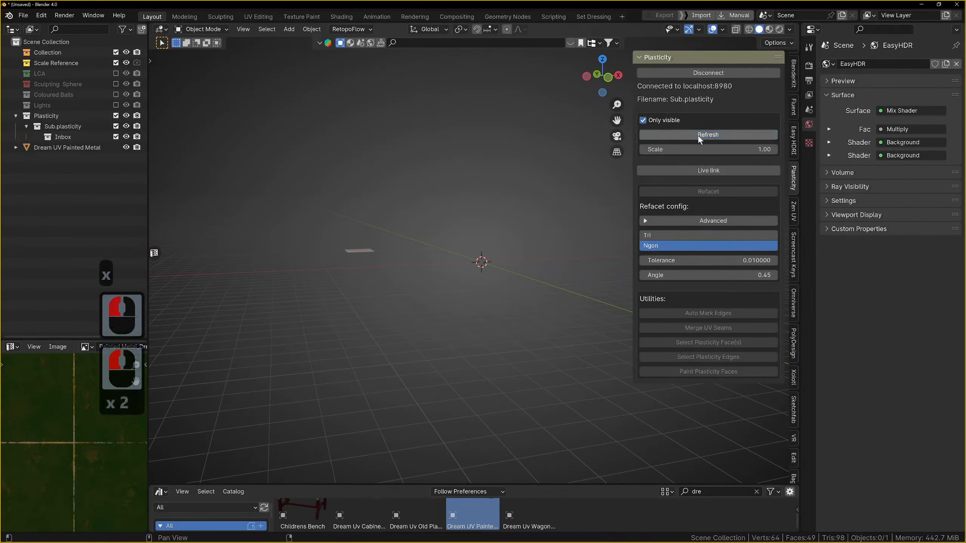
{"action": "scroll", "coordinate": [517, 252], "scroll_direction": "up", "scroll_amount": 10}
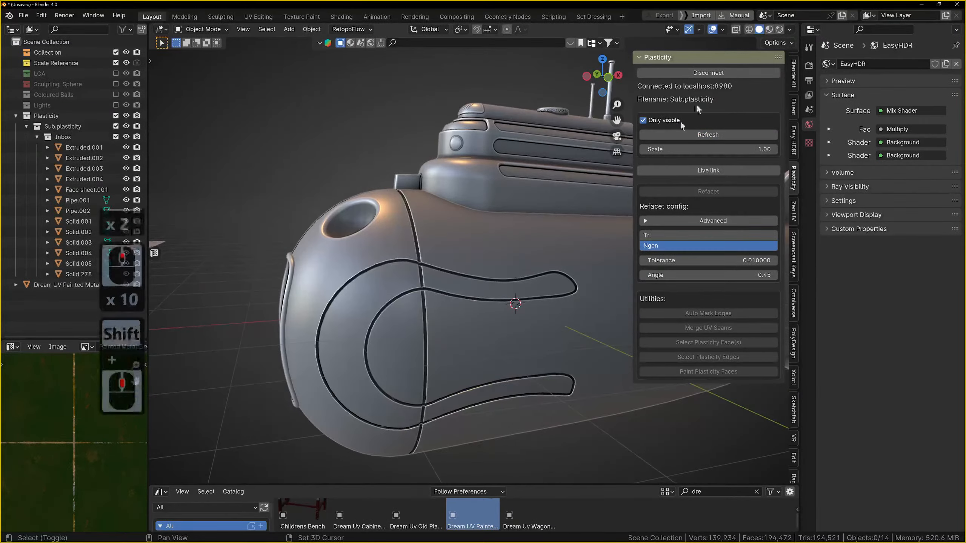
Set the viewport matcap to the shiny metal with ringed highlights and view the submarine from several sides.
{"action": "left_click", "coordinate": [789, 30]}
{"action": "left_click", "coordinate": [778, 104]}
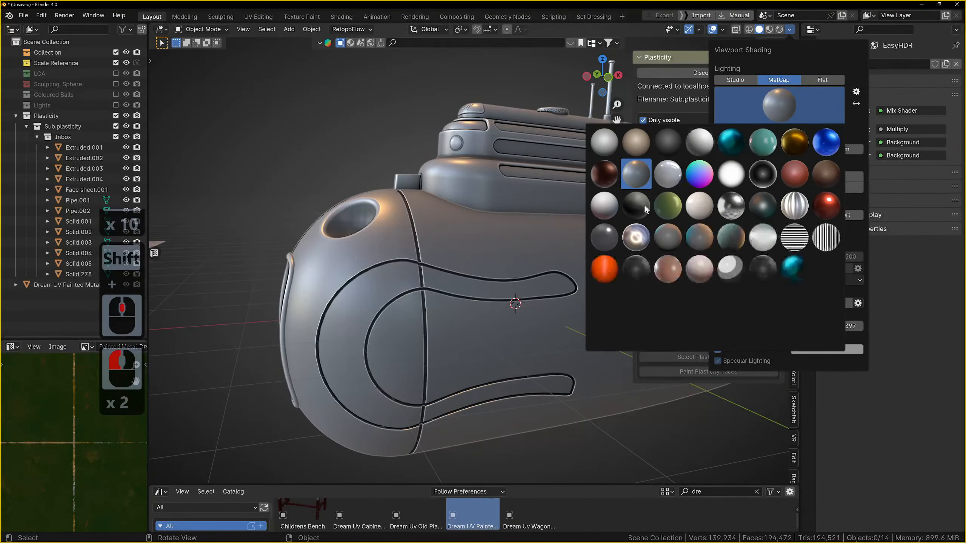
{"action": "left_click", "coordinate": [638, 240]}
{"action": "scroll", "coordinate": [517, 281], "scroll_direction": "down", "scroll_amount": 5}
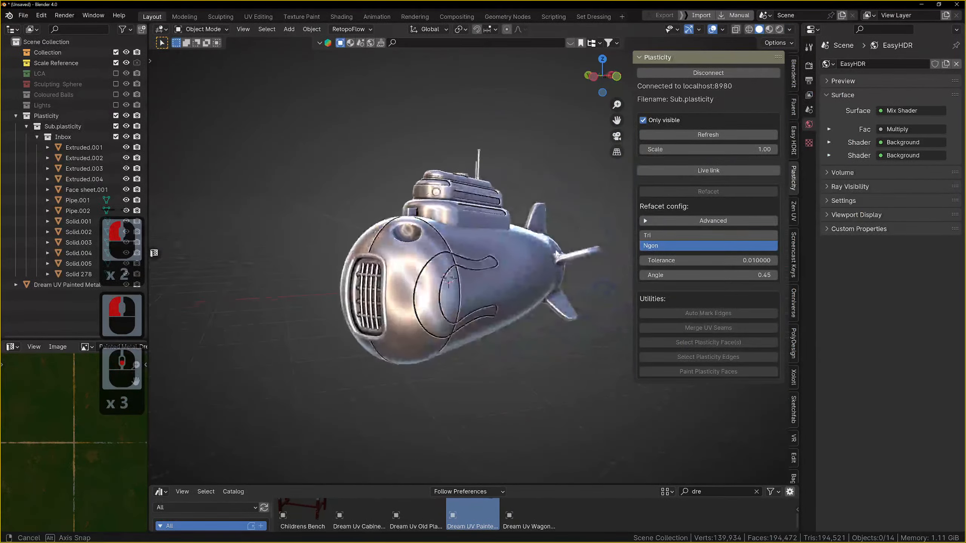
{"action": "middle_click_drag", "start_coordinate": [518, 281], "coordinate": [578, 267]}
{"action": "scroll", "coordinate": [553, 273], "scroll_direction": "up", "scroll_amount": 2}
{"action": "middle_click_drag", "start_coordinate": [575, 267], "coordinate": [454, 280]}
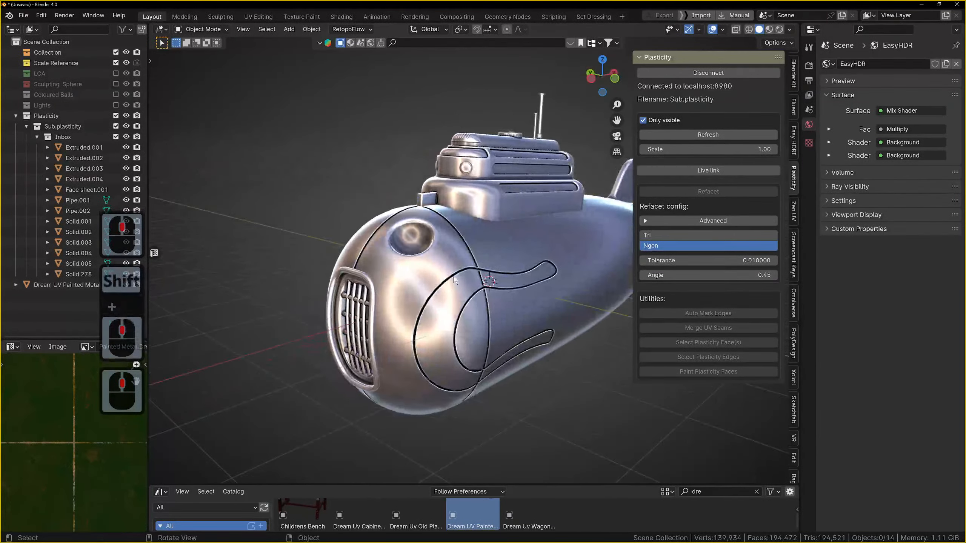
Change the matcap to the dark teal one with an orange rim and view the submarine's nose.
{"action": "left_click", "coordinate": [788, 30]}
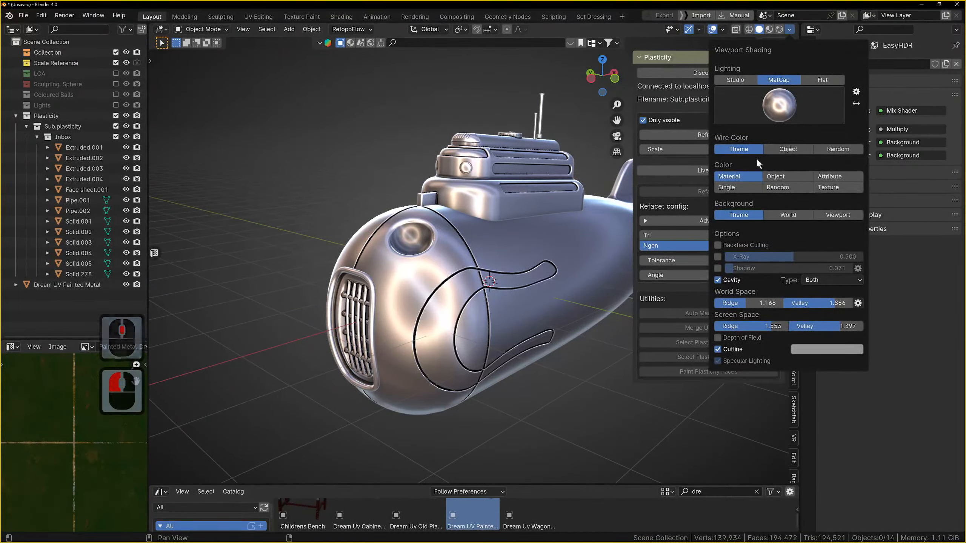
{"action": "left_click", "coordinate": [768, 118]}
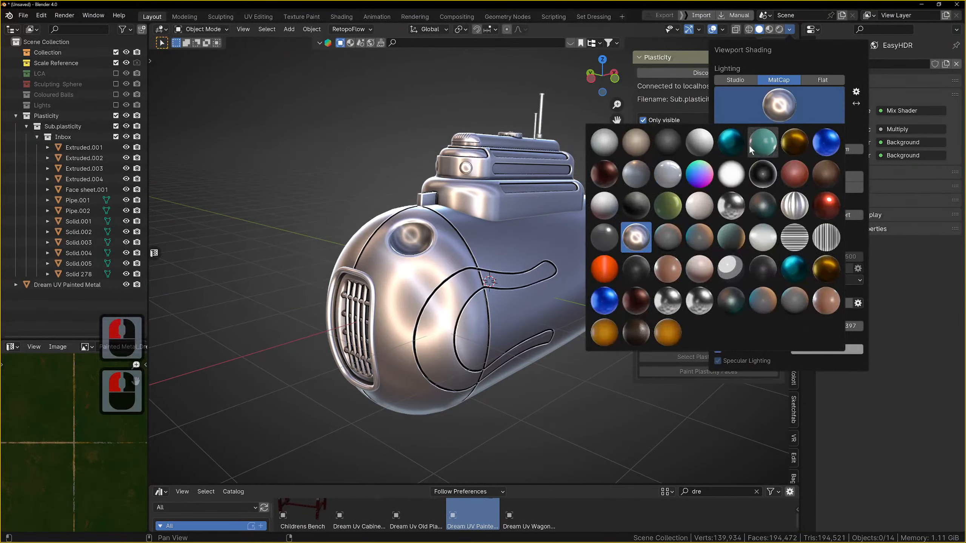
{"action": "left_click", "coordinate": [736, 247]}
{"action": "mouse_move", "coordinate": [584, 253]}
{"action": "middle_mouse_down"}
{"action": "mouse_move", "coordinate": [381, 266]}
{"action": "mouse_move", "coordinate": [474, 270]}
{"action": "mouse_move", "coordinate": [382, 262]}
{"action": "mouse_move", "coordinate": [499, 242]}
{"action": "mouse_move", "coordinate": [413, 241]}
{"action": "mouse_move", "coordinate": [424, 208]}
{"action": "mouse_move", "coordinate": [477, 204]}
{"action": "middle_mouse_up"}
Hide the sidebar, maximize the 3D viewport and examine the submarine's nose, conning tower and fins.
{"action": "key", "text": "n"}
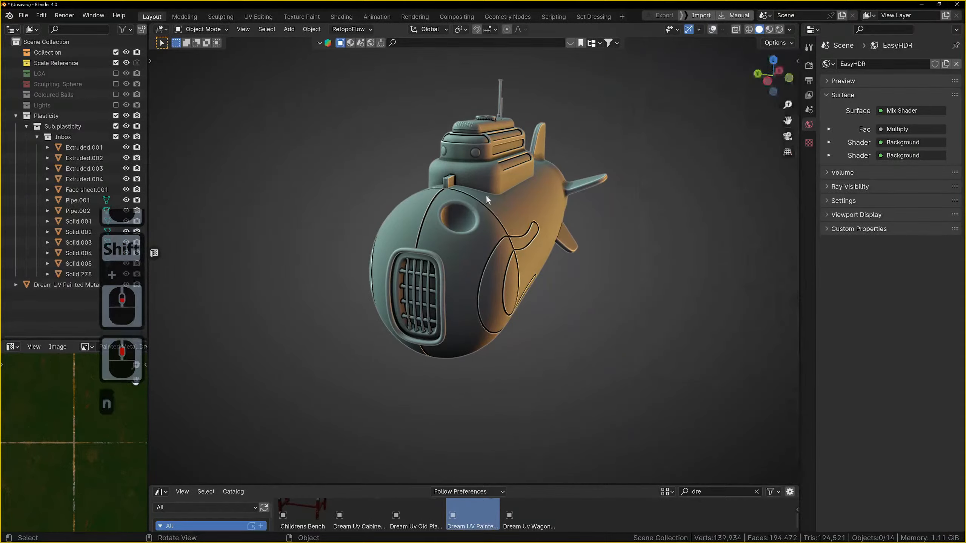
{"action": "scroll", "coordinate": [496, 199], "scroll_direction": "up", "scroll_amount": 1}
{"action": "key", "text": "ctrl+space"}
{"action": "scroll", "coordinate": [494, 193], "scroll_direction": "up", "scroll_amount": 2}
{"action": "scroll", "coordinate": [546, 204], "scroll_direction": "down", "scroll_amount": 4}
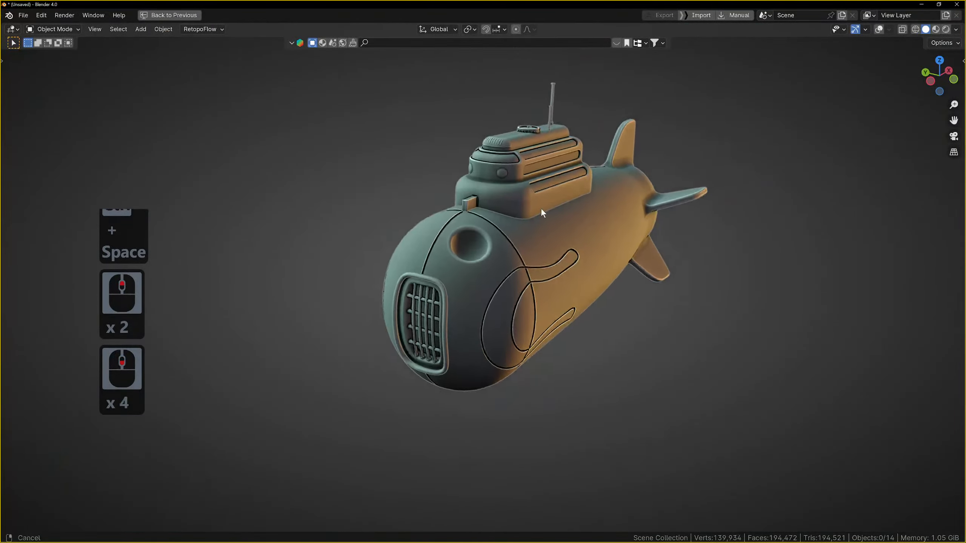
{"action": "middle_click_drag", "start_coordinate": [541, 209], "coordinate": [540, 216], "text": "shift"}
{"action": "middle_click_drag", "start_coordinate": [540, 215], "coordinate": [513, 212]}
{"action": "middle_click_drag", "start_coordinate": [513, 213], "coordinate": [524, 193], "text": "shift"}
{"action": "middle_click_drag", "start_coordinate": [544, 201], "coordinate": [589, 203], "text": "shift"}
{"action": "middle_click_drag", "start_coordinate": [590, 204], "coordinate": [636, 214]}
Switch the matcap to the glossy teal one in the fifth row and inspect the hull and conning tower.
{"action": "left_click", "coordinate": [956, 30]}
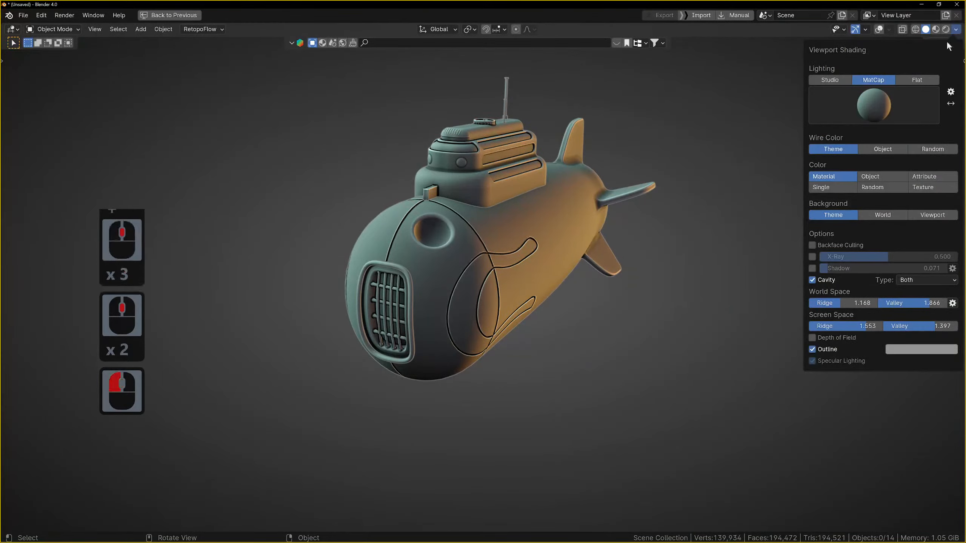
{"action": "left_click", "coordinate": [895, 109]}
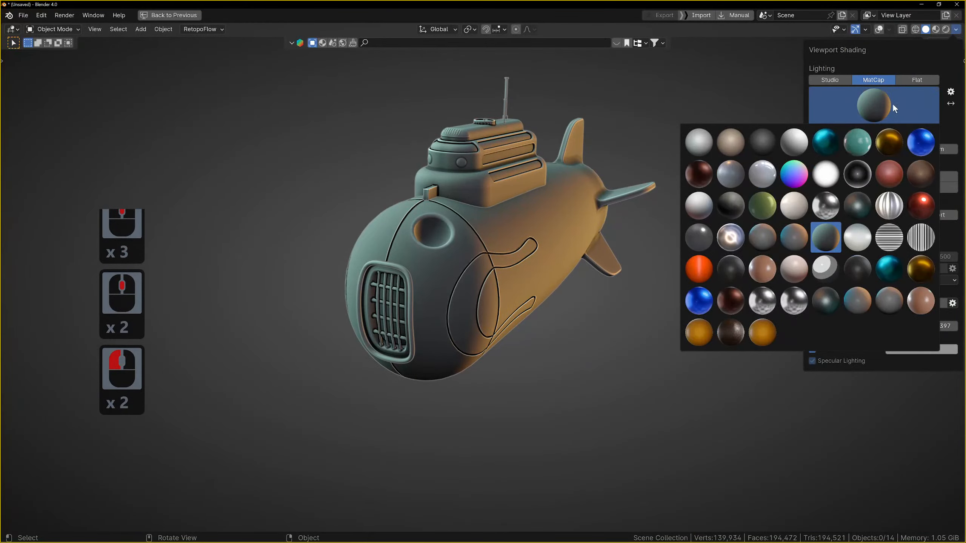
{"action": "left_click", "coordinate": [891, 260]}
{"action": "middle_click_drag", "start_coordinate": [483, 214], "coordinate": [673, 228]}
{"action": "middle_click_drag", "start_coordinate": [673, 228], "coordinate": [601, 209], "text": "shift"}
{"action": "scroll", "coordinate": [596, 173], "scroll_direction": "up", "scroll_amount": 7}
{"action": "scroll", "coordinate": [596, 213], "scroll_direction": "down", "scroll_amount": 2, "text": "shift"}
{"action": "scroll", "coordinate": [598, 217], "scroll_direction": "down", "scroll_amount": 6}
Switch to Plasticity and join the conning tower to the hull with a Boolean Union.
{"action": "key", "text": "alt+Tab"}
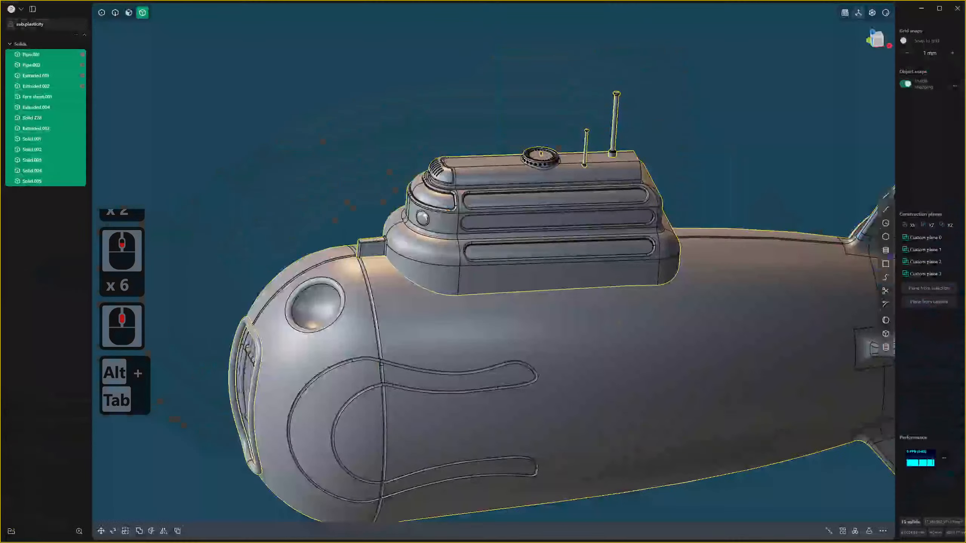
{"action": "middle_click_drag", "start_coordinate": [464, 218], "coordinate": [479, 223]}
{"action": "left_click", "coordinate": [522, 281]}
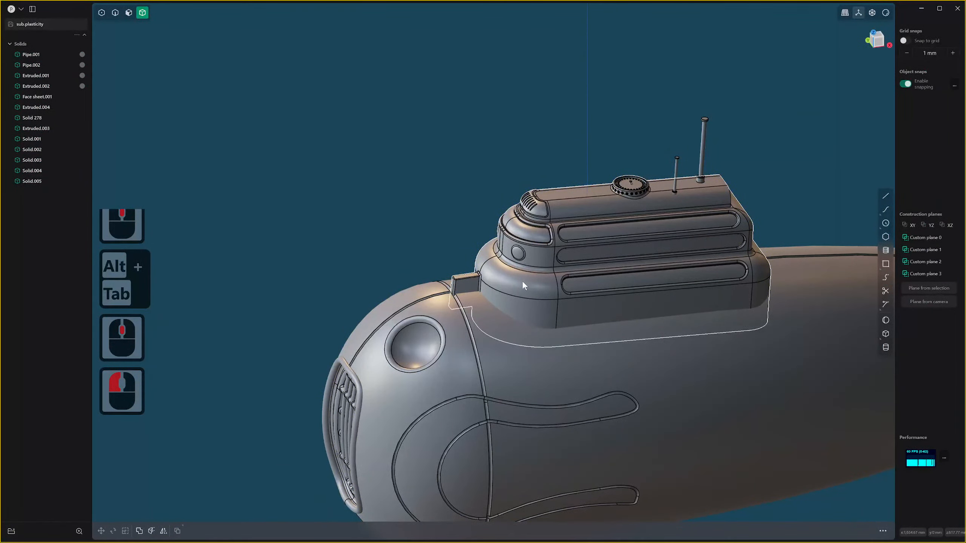
{"action": "key", "text": "q"}
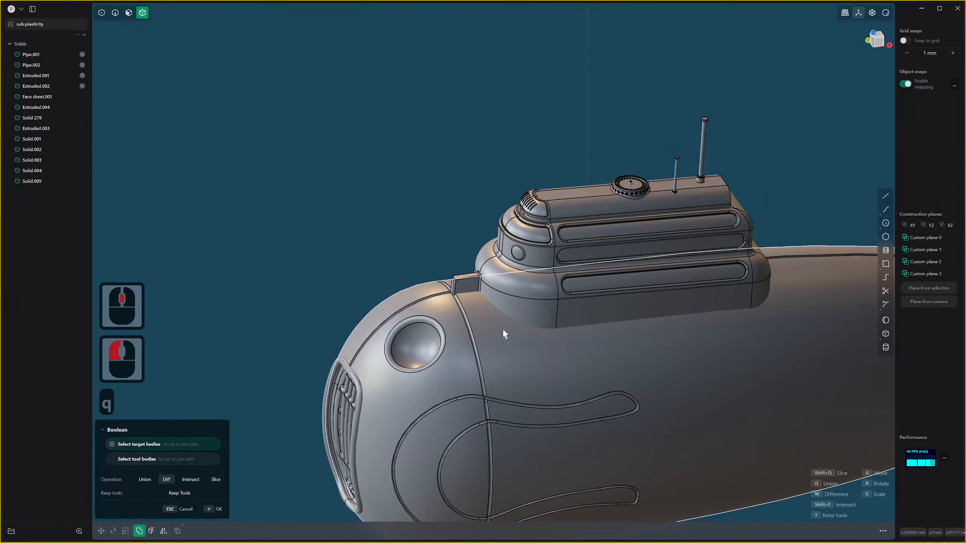
{"action": "key", "text": "Escape"}
{"action": "left_click", "coordinate": [517, 342]}
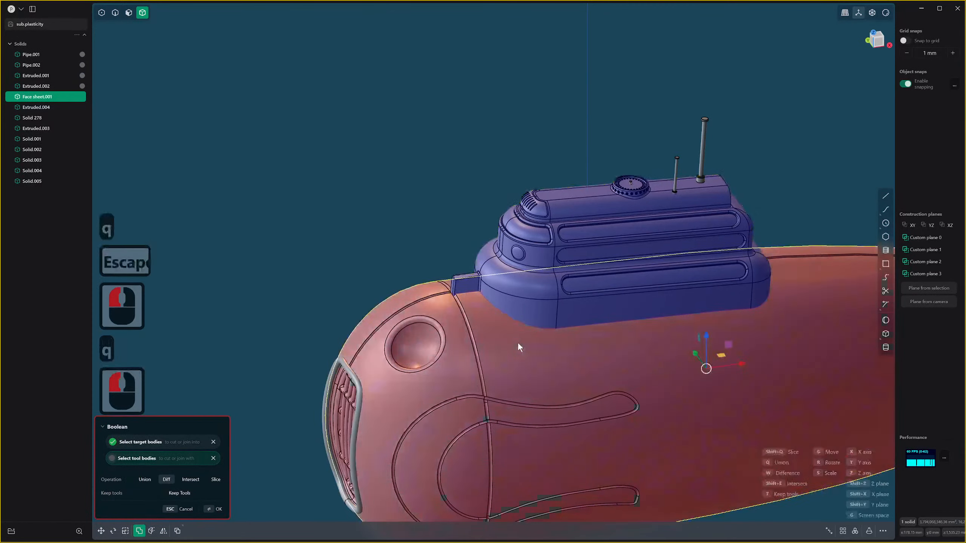
{"action": "key", "text": "q"}
{"action": "right_click", "coordinate": [563, 323]}
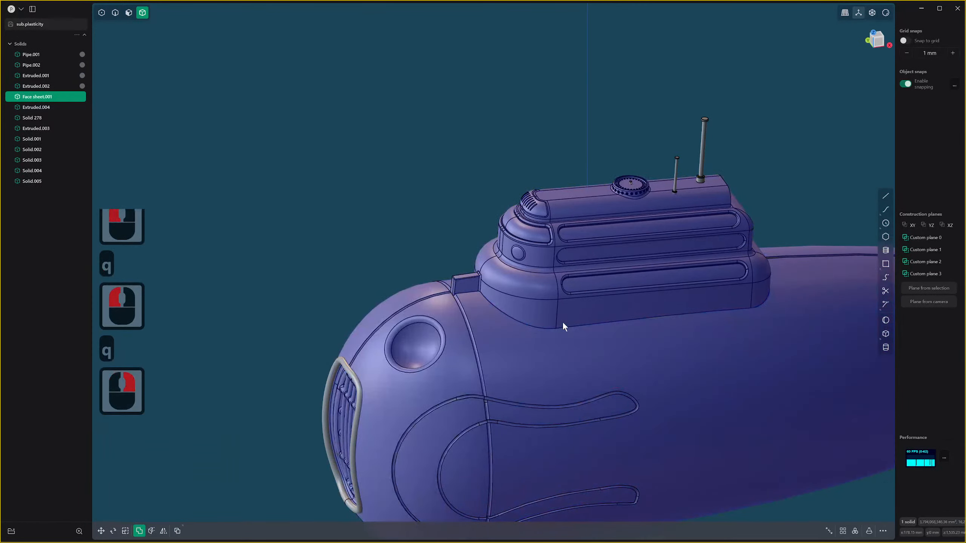
Try a fillet of about 260 mm on the front edge where the tower meets the hull.
{"action": "key", "text": "2"}
{"action": "left_click", "coordinate": [528, 324]}
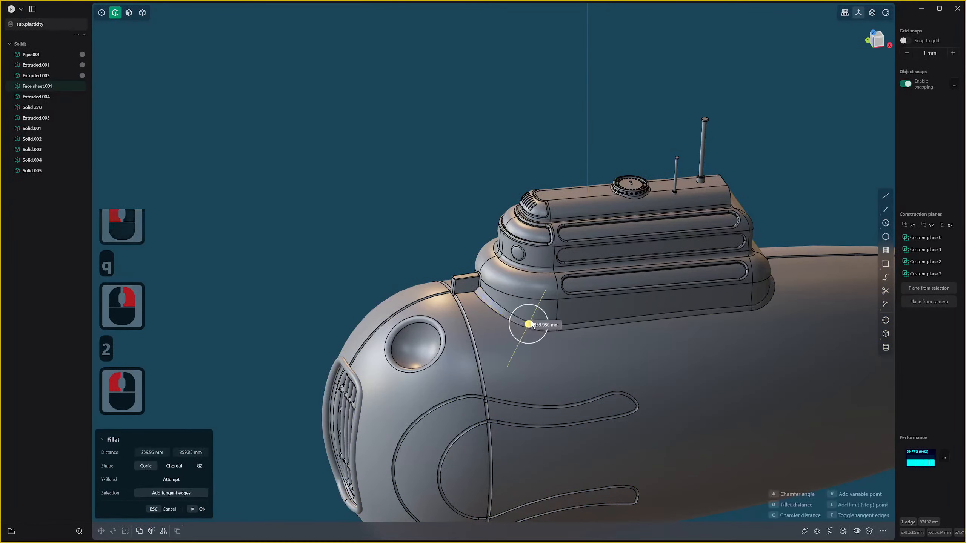
{"action": "left_click", "coordinate": [528, 322]}
{"action": "key", "text": "ctrl+z"}
Bring the joined submarine body back into view and frame it from above the nose.
{"action": "middle_click_drag", "start_coordinate": [494, 323], "coordinate": [728, 322], "text": "shift"}
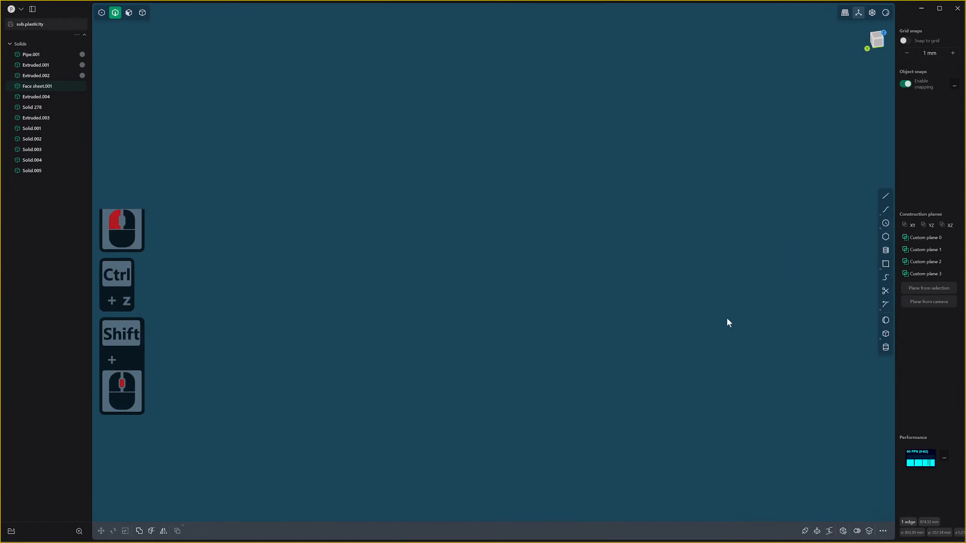
{"action": "middle_click_drag", "start_coordinate": [357, 252], "coordinate": [361, 249], "text": "shift"}
{"action": "scroll", "coordinate": [361, 250], "scroll_direction": "down", "scroll_amount": 1, "text": "shift"}
{"action": "scroll", "coordinate": [361, 250], "scroll_direction": "down", "scroll_amount": 17}
{"action": "middle_click_drag", "start_coordinate": [353, 164], "coordinate": [234, 358], "text": "shift"}
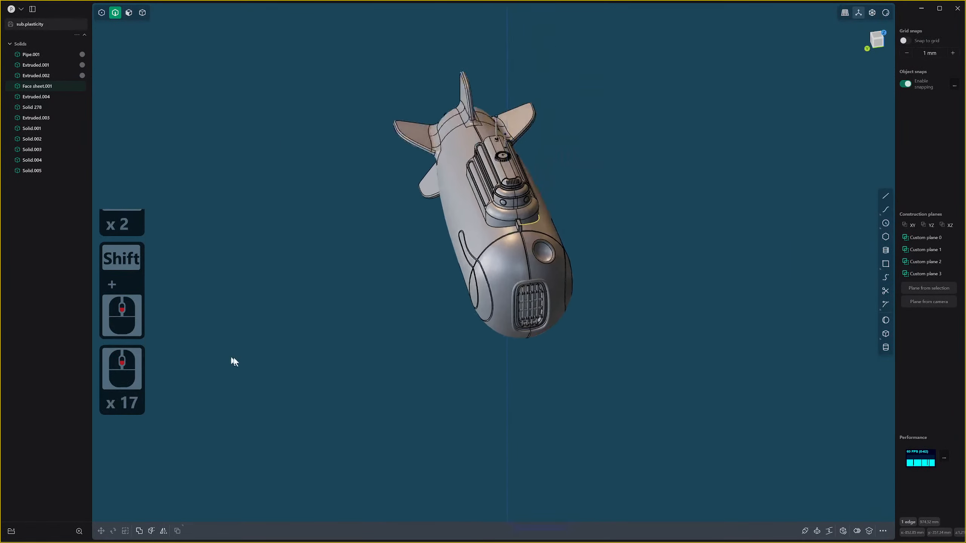
{"action": "scroll", "coordinate": [234, 358], "scroll_direction": "down", "scroll_amount": 1, "text": "shift"}
{"action": "key", "text": "4"}
{"action": "left_click", "coordinate": [514, 250]}
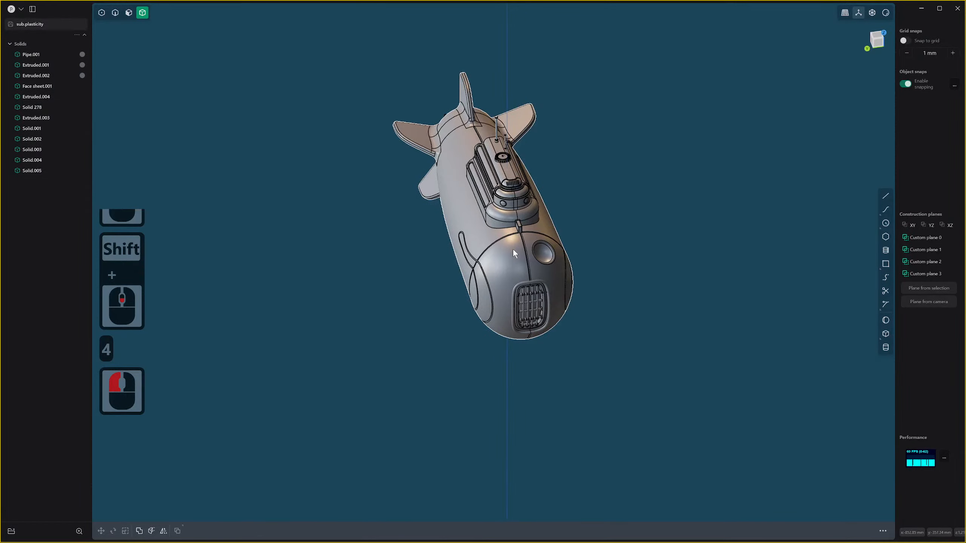
{"action": "key", "text": "slash"}
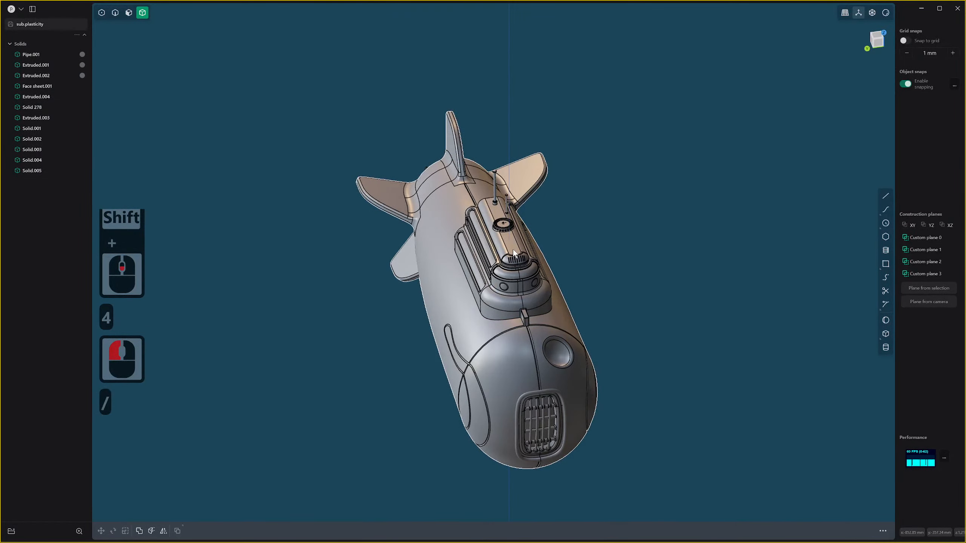
{"action": "scroll", "coordinate": [476, 302], "scroll_direction": "up", "scroll_amount": 9}
{"action": "scroll", "coordinate": [487, 313], "scroll_direction": "up", "scroll_amount": 1}
Try to fillet both front edges of the tower base together, one on each side of the centre line.
{"action": "key", "text": "2"}
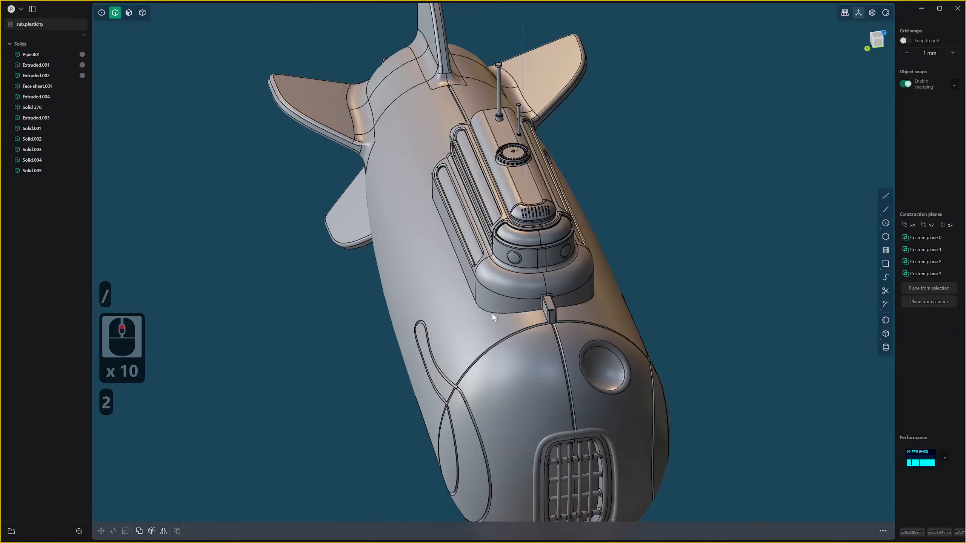
{"action": "left_click", "coordinate": [491, 312]}
{"action": "middle_click_drag", "start_coordinate": [492, 313], "coordinate": [529, 295]}
{"action": "left_click", "coordinate": [474, 313], "text": "shift"}
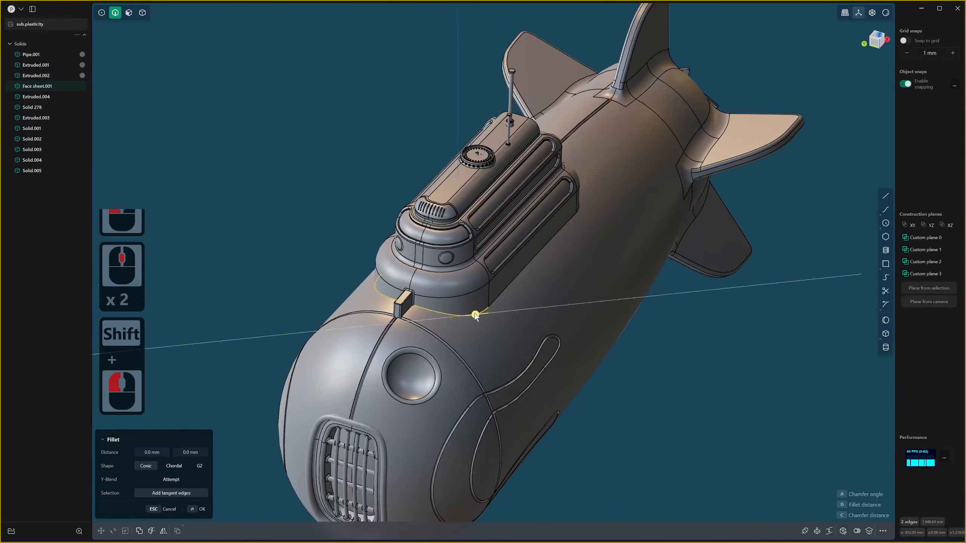
{"action": "mouse_move", "coordinate": [481, 284]}
{"action": "left_mouse_down"}
{"action": "mouse_move", "coordinate": [490, 324]}
{"action": "mouse_move", "coordinate": [499, 300]}
{"action": "mouse_move", "coordinate": [480, 297]}
{"action": "left_mouse_up"}
{"action": "key", "text": "ctrl+z"}
{"action": "left_click", "coordinate": [496, 298]}
{"action": "key", "text": "ctrl+z"}
Try a fillet of about 30 mm on a single front edge of the tower base.
{"action": "scroll", "coordinate": [472, 310], "scroll_direction": "up", "scroll_amount": 4}
{"action": "left_click", "coordinate": [476, 312]}
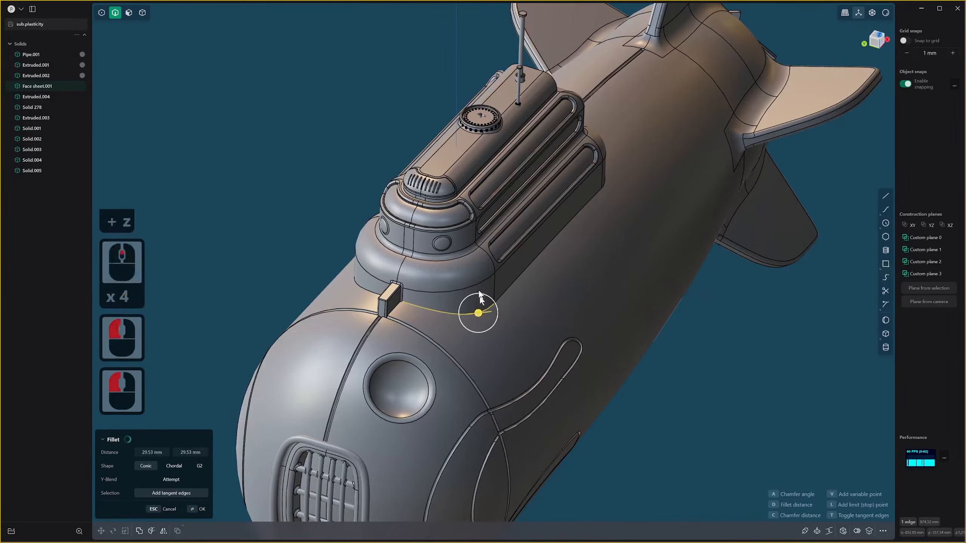
{"action": "middle_click_drag", "start_coordinate": [486, 320], "coordinate": [423, 253]}
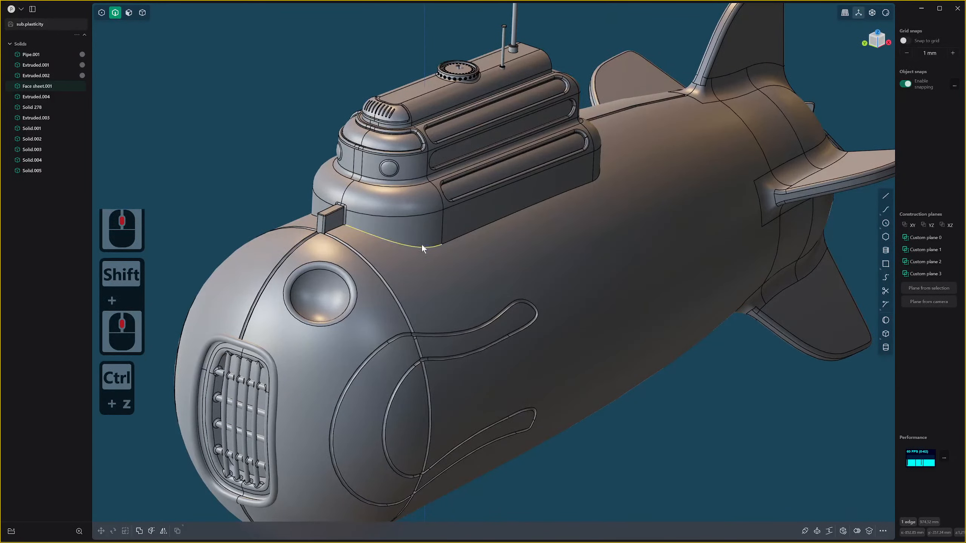
{"action": "key", "text": "ctrl+z"}
Try to fillet the same front edge of the tower base by about 265 mm.
{"action": "left_click", "coordinate": [420, 248]}
{"action": "left_click", "coordinate": [420, 248]}
{"action": "left_click_drag", "start_coordinate": [421, 248], "coordinate": [433, 234]}
{"action": "middle_click_drag", "start_coordinate": [414, 241], "coordinate": [431, 247]}
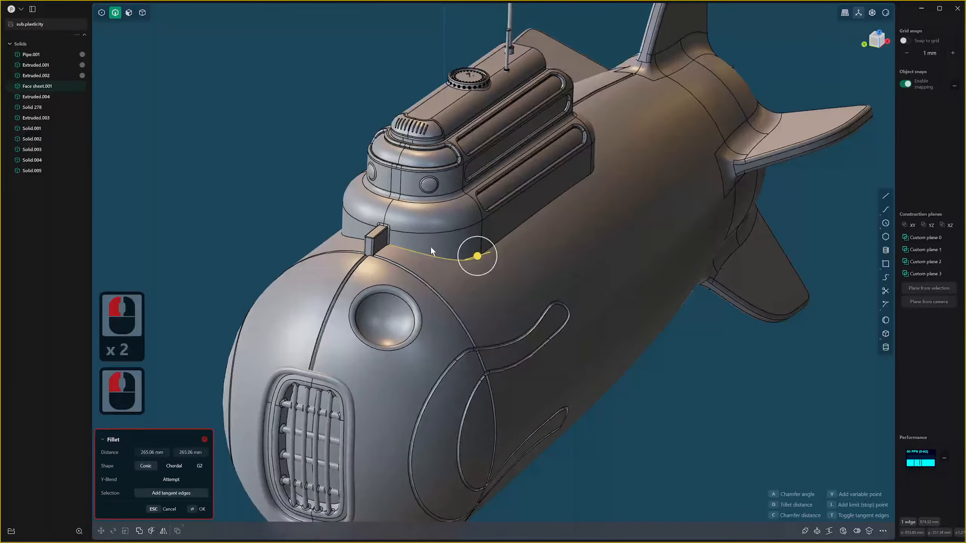
{"action": "key", "text": "ctrl+z"}
{"action": "left_click", "coordinate": [448, 260]}
{"action": "left_click", "coordinate": [452, 260]}
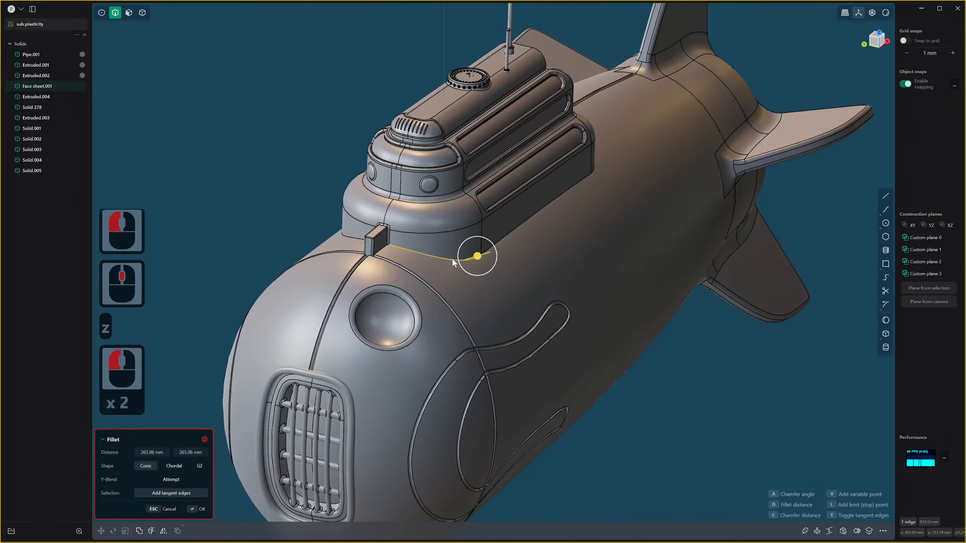
{"action": "left_click", "coordinate": [477, 256]}
{"action": "key", "text": "ctrl+z"}
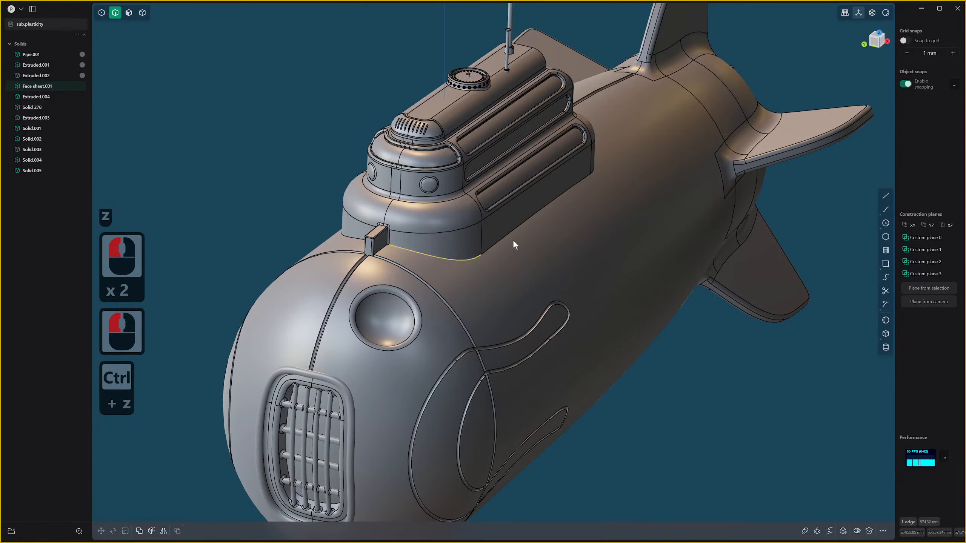
Fillet the base of the tower starting from the long straight side edge where it meets the hull.
{"action": "left_click", "coordinate": [508, 234]}
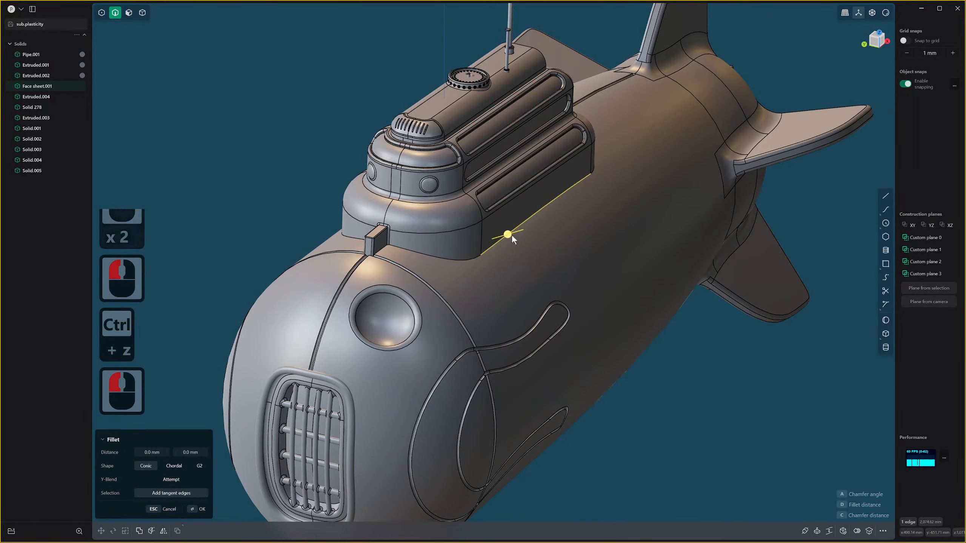
{"action": "mouse_move", "coordinate": [511, 235]}
{"action": "left_mouse_down"}
{"action": "mouse_move", "coordinate": [526, 228]}
{"action": "mouse_move", "coordinate": [518, 232]}
{"action": "left_mouse_up"}
{"action": "right_click", "coordinate": [517, 232]}
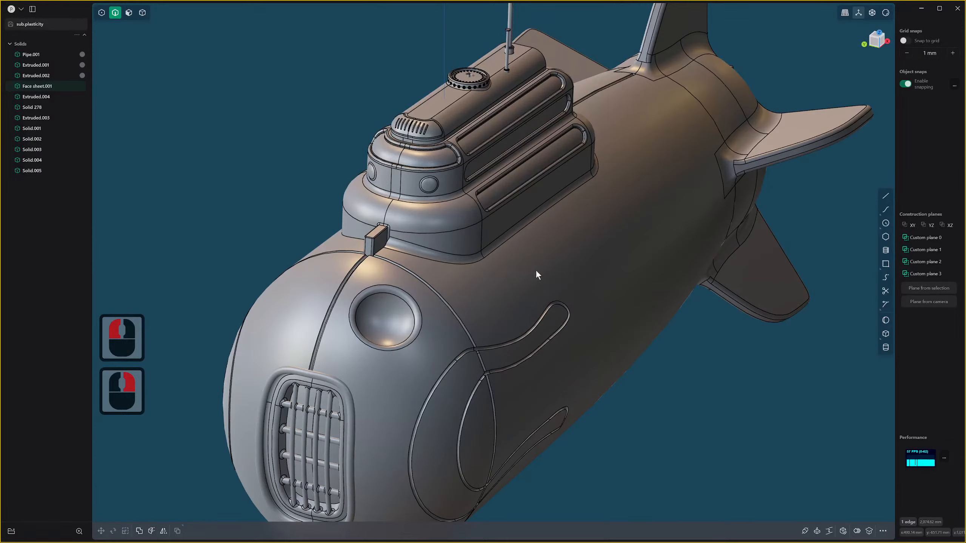
Undo the last fillet at the base of the conning tower.
{"action": "key", "text": "4"}
{"action": "scroll", "coordinate": [537, 267], "scroll_direction": "down", "scroll_amount": 3}
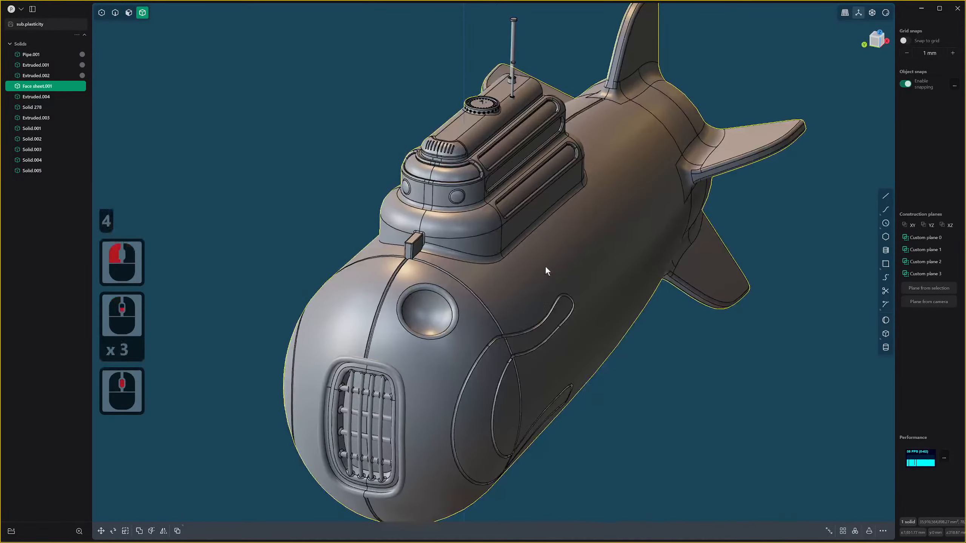
{"action": "key", "text": "alt+x"}
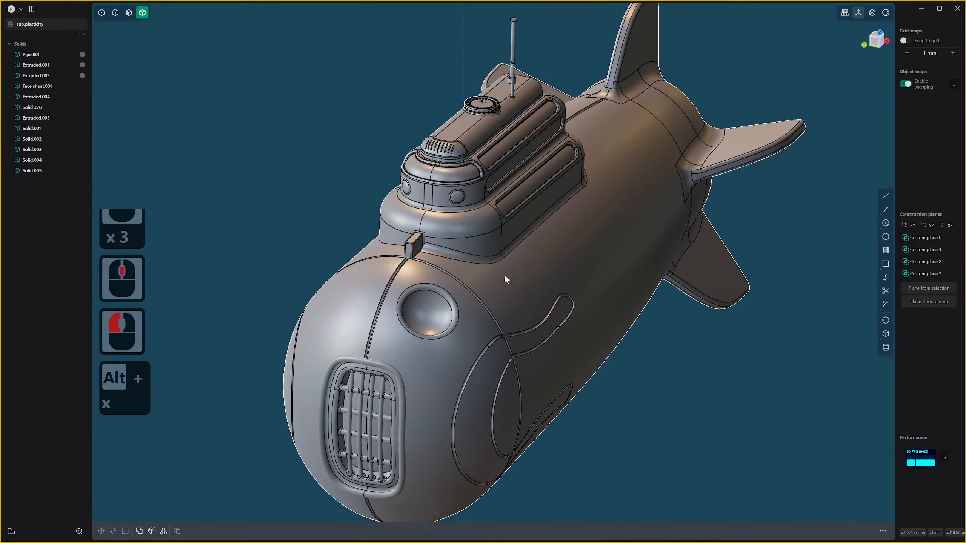
{"action": "middle_click_drag", "start_coordinate": [505, 276], "coordinate": [543, 274]}
{"action": "key", "text": "2"}
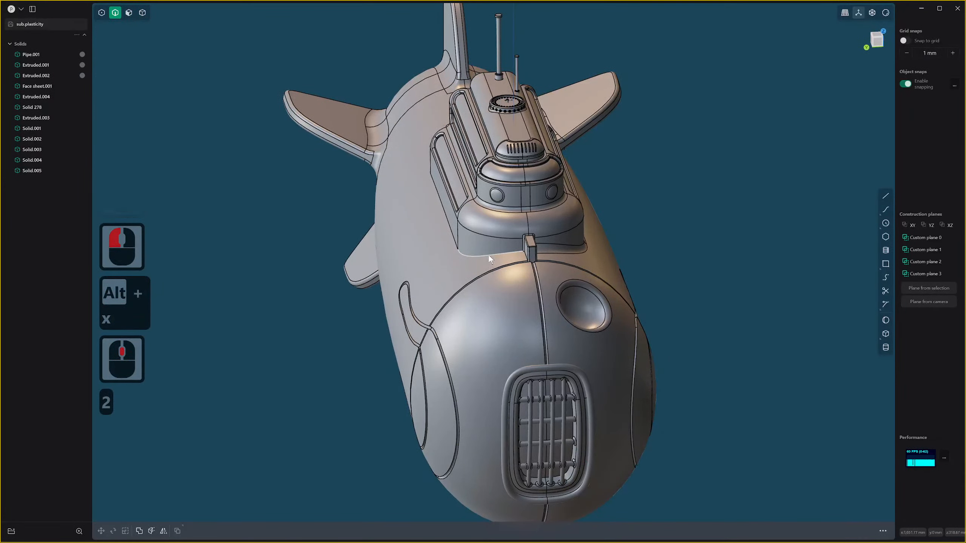
{"action": "key", "text": "ctrl+z"}
{"action": "key", "text": "ctrl+z"}
Try to fillet the tower base edges on both sides of the centre line together by about 191 mm.
{"action": "left_click", "coordinate": [482, 256], "text": "shift"}
{"action": "mouse_move", "coordinate": [482, 256]}
{"action": "left_mouse_down"}
{"action": "mouse_move", "coordinate": [487, 250]}
{"action": "mouse_move", "coordinate": [468, 250]}
{"action": "mouse_move", "coordinate": [488, 253]}
{"action": "mouse_move", "coordinate": [479, 266]}
{"action": "mouse_move", "coordinate": [476, 255]}
{"action": "mouse_move", "coordinate": [488, 254]}
{"action": "left_mouse_up"}
{"action": "scroll", "coordinate": [488, 253], "scroll_direction": "up", "scroll_amount": 20}
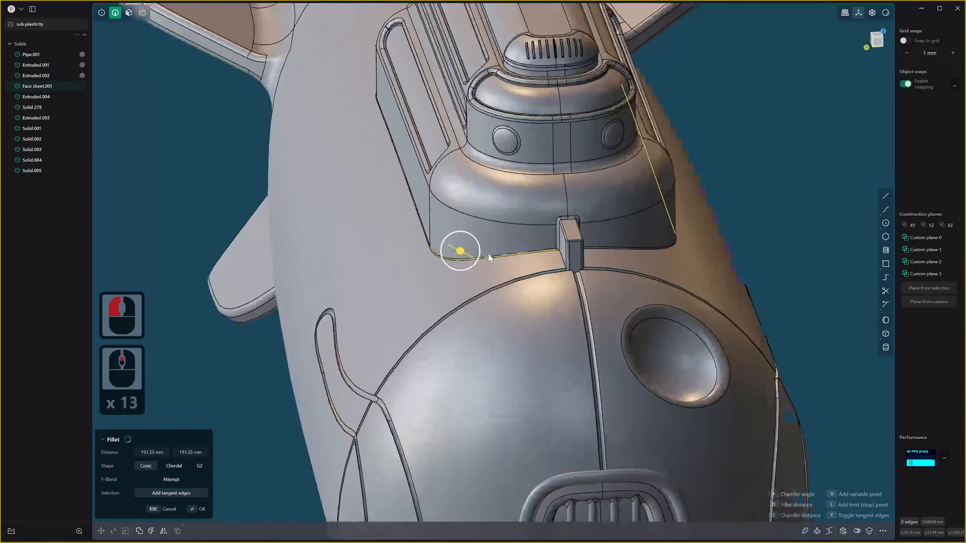
{"action": "key", "text": "ctrl+z"}
{"action": "key", "text": "ctrl+z"}
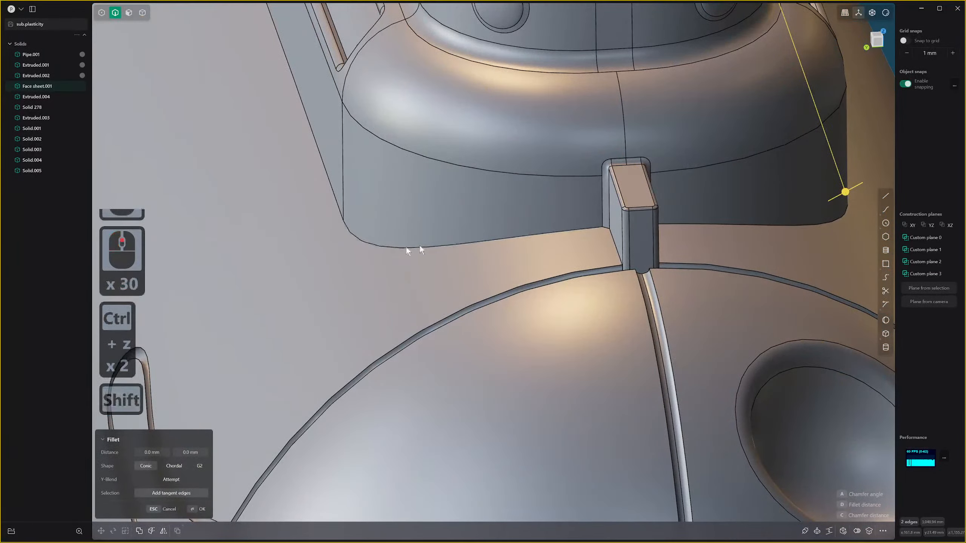
Try to fillet both front edges of the tower base together by about 92 mm.
{"action": "left_click", "coordinate": [367, 240], "text": "shift"}
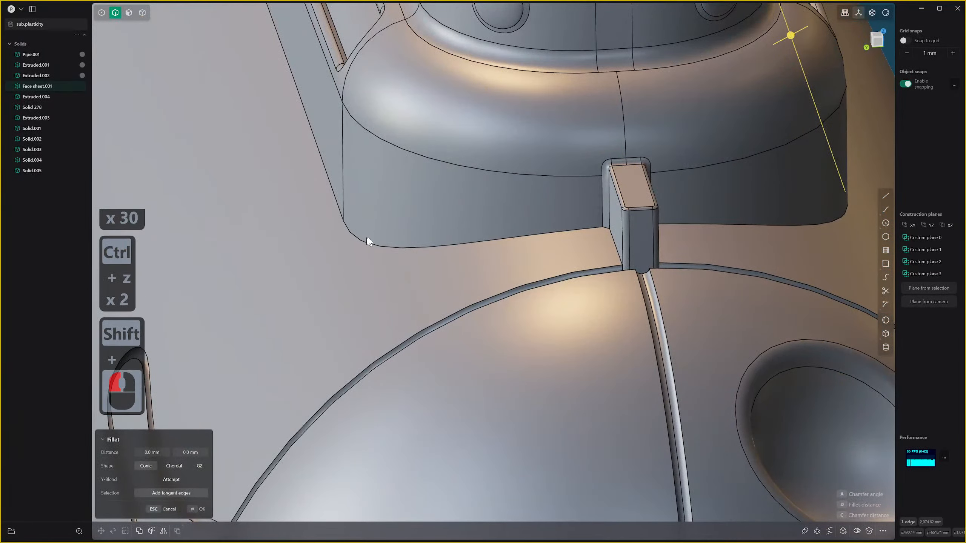
{"action": "double_click", "coordinate": [754, 227]}
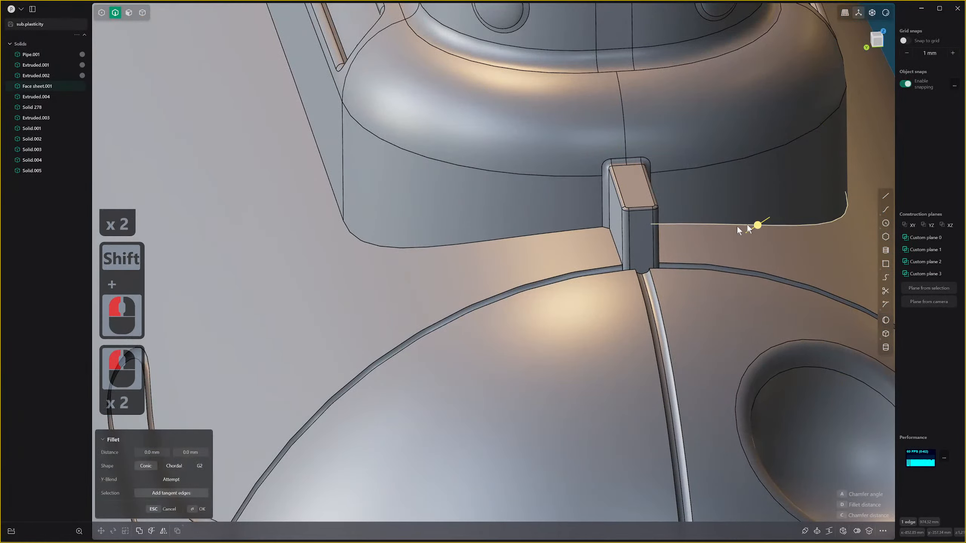
{"action": "left_click", "coordinate": [520, 239], "text": "shift"}
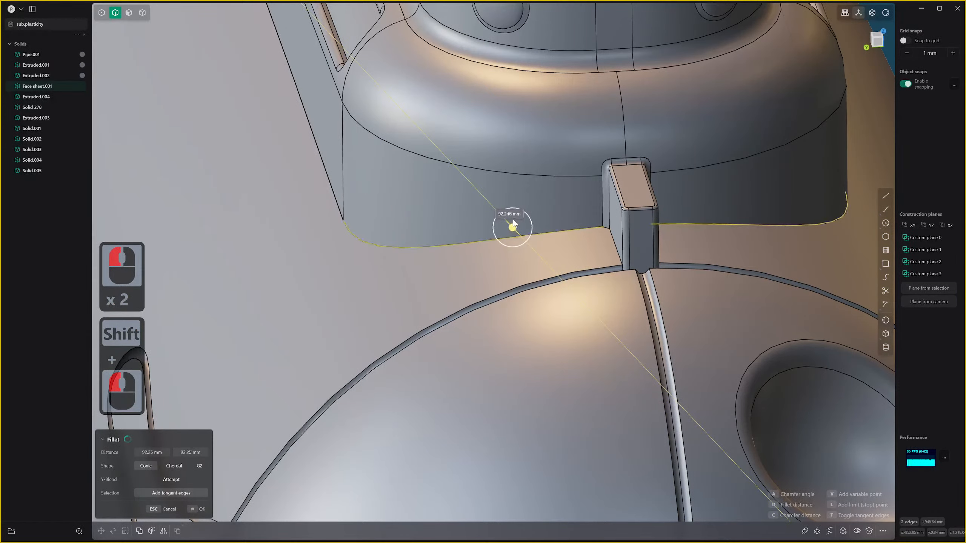
{"action": "left_click", "coordinate": [728, 223]}
{"action": "key", "text": "ctrl+z"}
Fillet one front edge of the tower base, running from the small front block around the corner and along the side.
{"action": "left_click", "coordinate": [510, 245]}
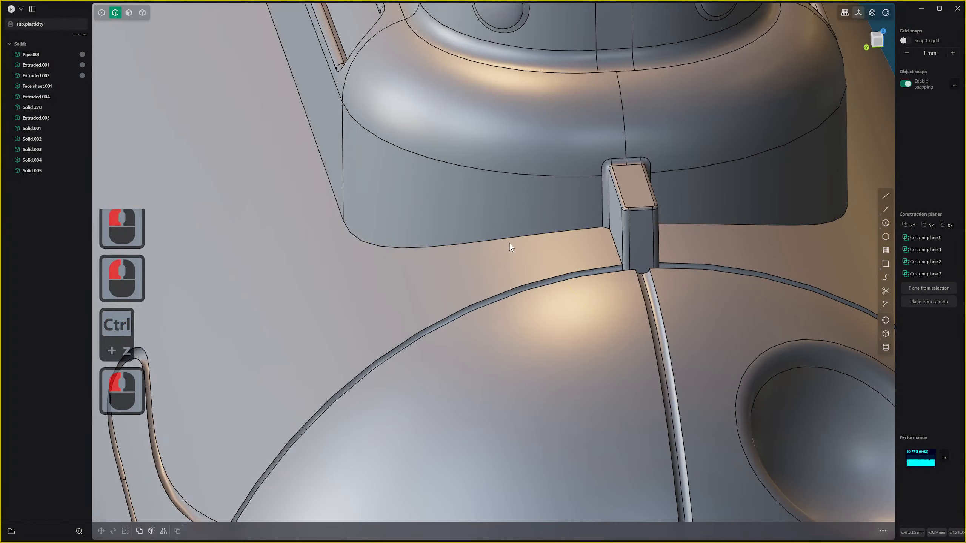
{"action": "double_click", "coordinate": [511, 239]}
{"action": "left_click_drag", "start_coordinate": [510, 240], "coordinate": [500, 227]}
{"action": "right_click", "coordinate": [713, 223]}
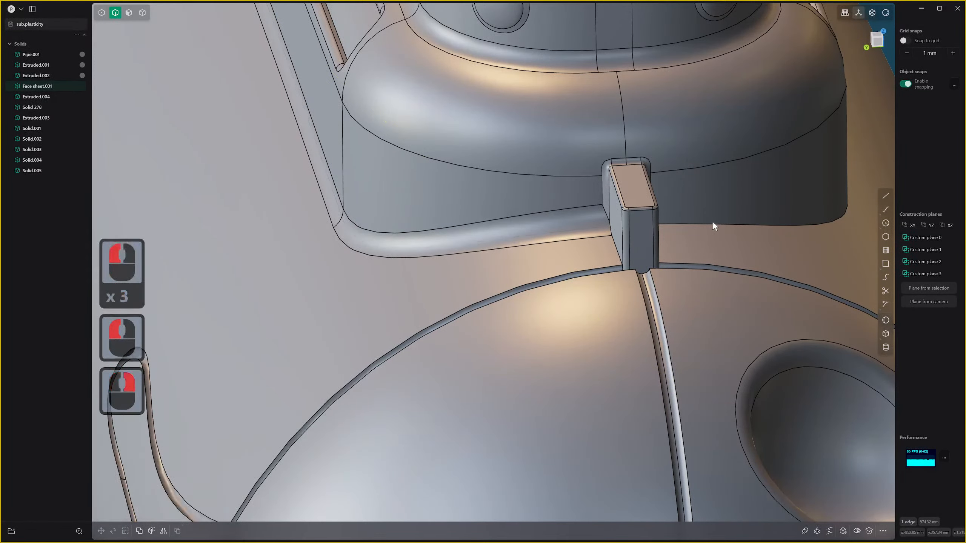
Fillet the matching front edge of the tower base on the other side of the small block by about 64 mm.
{"action": "middle_click_drag", "start_coordinate": [736, 233], "coordinate": [693, 261], "text": "shift"}
{"action": "left_click", "coordinate": [718, 234]}
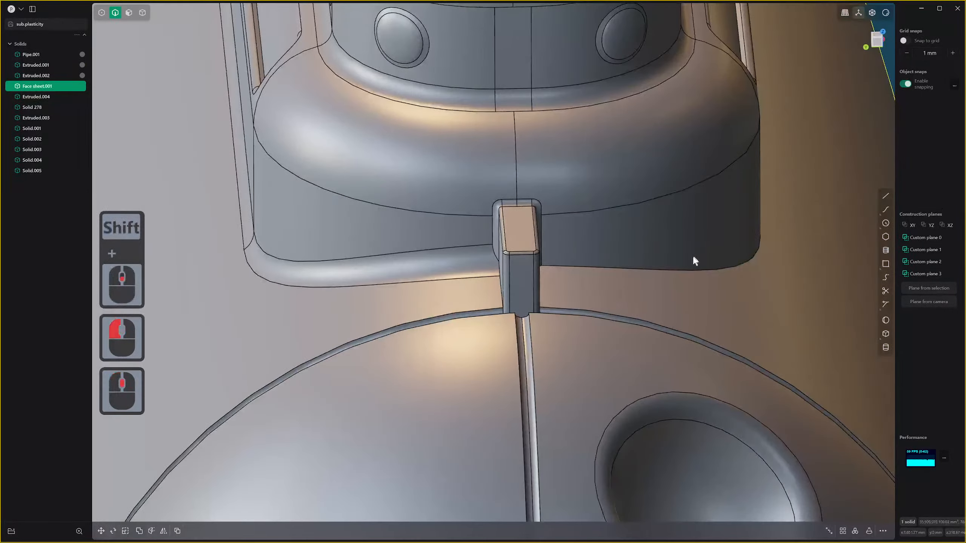
{"action": "left_click", "coordinate": [691, 271]}
{"action": "key", "text": "f"}
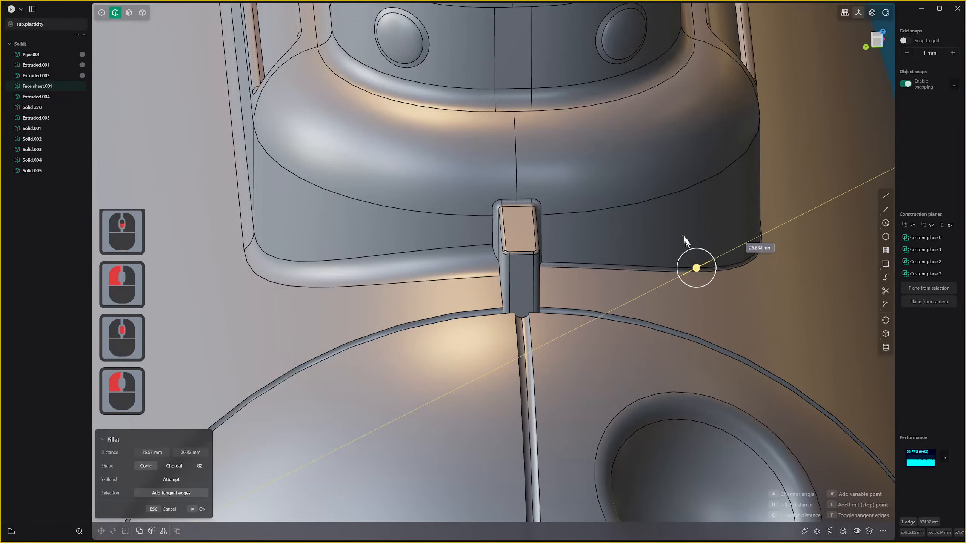
{"action": "left_click", "coordinate": [686, 217]}
{"action": "left_click", "coordinate": [431, 268]}
{"action": "scroll", "coordinate": [549, 273], "scroll_direction": "down", "scroll_amount": 8}
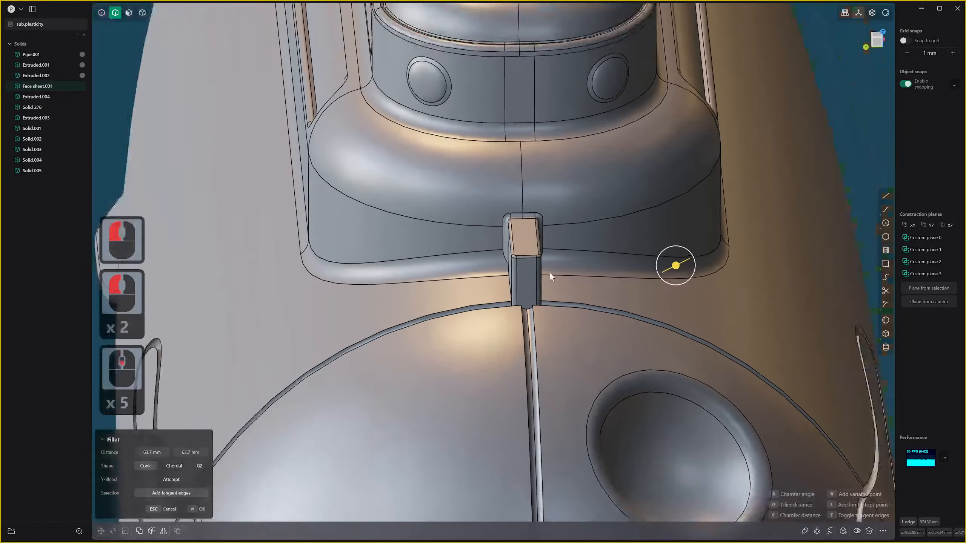
{"action": "middle_click_drag", "start_coordinate": [549, 273], "coordinate": [539, 272]}
{"action": "right_click", "coordinate": [540, 274]}
Try to fillet the short rear edge where the back of the tower meets the hull.
{"action": "scroll", "coordinate": [588, 300], "scroll_direction": "down", "scroll_amount": 17}
{"action": "middle_click_drag", "start_coordinate": [589, 299], "coordinate": [437, 262]}
{"action": "scroll", "coordinate": [439, 261], "scroll_direction": "up", "scroll_amount": 17}
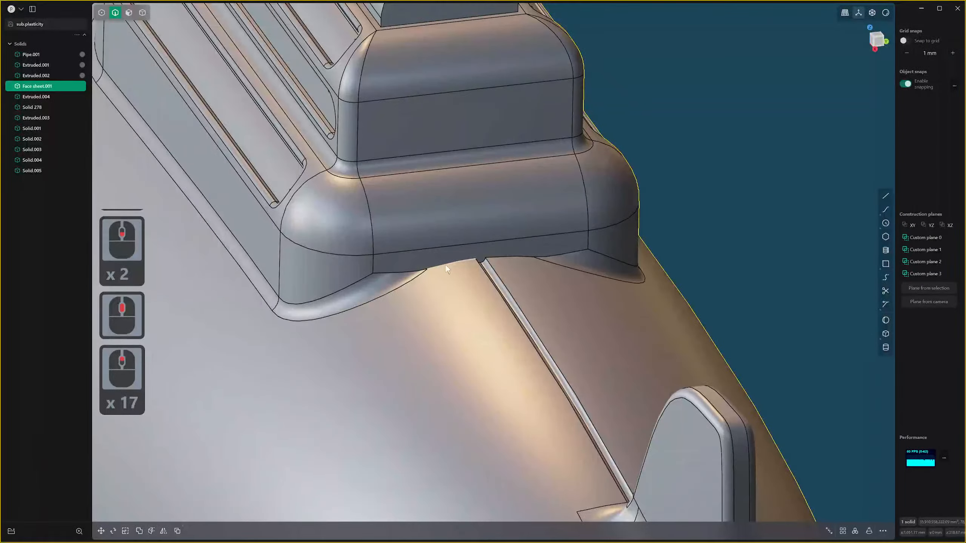
{"action": "left_click", "coordinate": [447, 265]}
{"action": "key", "text": "f"}
{"action": "left_click_drag", "start_coordinate": [447, 264], "coordinate": [450, 250]}
{"action": "right_click", "coordinate": [456, 251]}
{"action": "key", "text": "ctrl+z"}
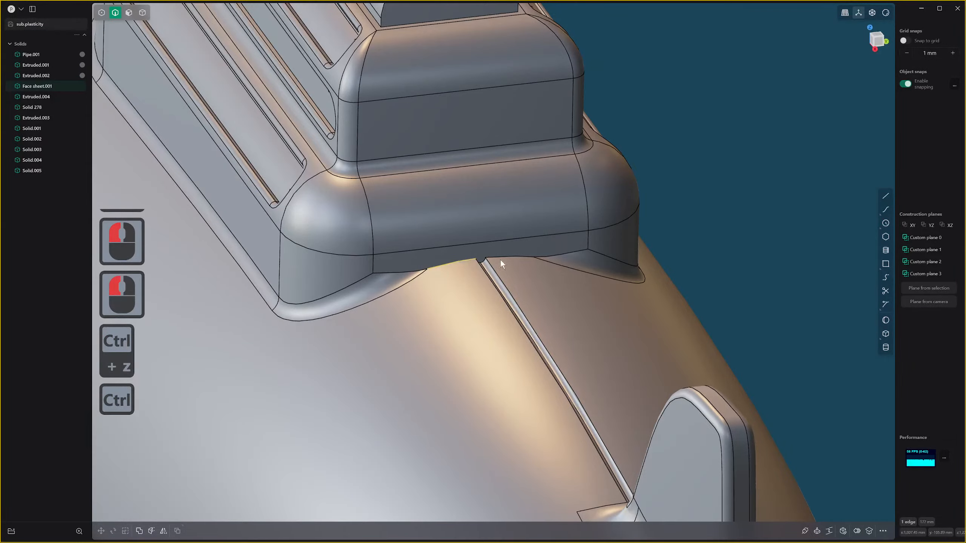
Try to chamfer the upper groove edge on the hull side near the nose by about 39 mm.
{"action": "scroll", "coordinate": [500, 259], "scroll_direction": "down", "scroll_amount": 3}
{"action": "middle_click_drag", "start_coordinate": [500, 260], "coordinate": [577, 277]}
{"action": "scroll", "coordinate": [450, 308], "scroll_direction": "down", "scroll_amount": 2}
{"action": "middle_click_drag", "start_coordinate": [410, 307], "coordinate": [640, 273], "text": "shift"}
{"action": "left_click", "coordinate": [377, 309]}
{"action": "middle_click_drag", "start_coordinate": [387, 310], "coordinate": [672, 282], "text": "shift"}
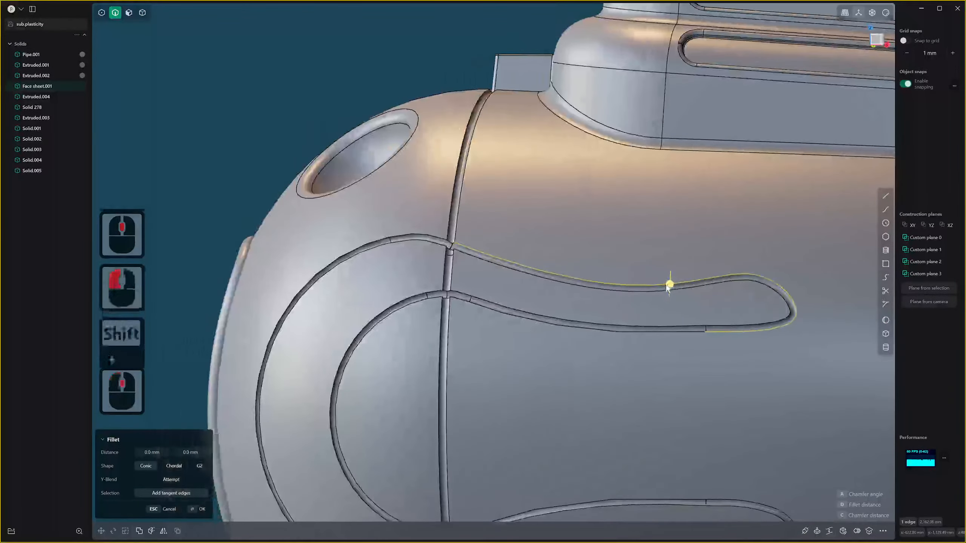
{"action": "left_click_drag", "start_coordinate": [672, 282], "coordinate": [671, 278]}
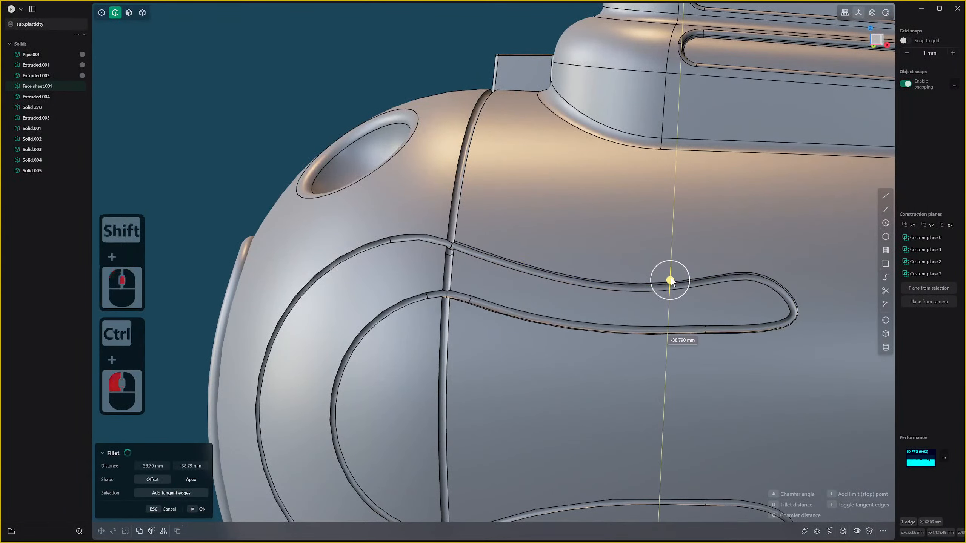
{"action": "key", "text": "ctrl+z"}
Try to fillet twelve edges of the nose seam and curved hull-side grooves together by about 29 mm.
{"action": "left_click", "coordinate": [416, 232], "text": "shift"}
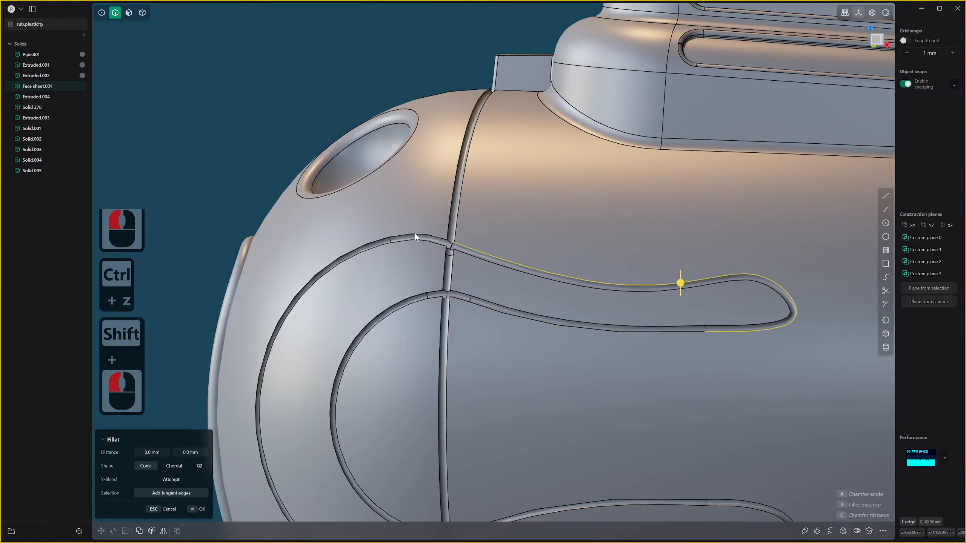
{"action": "left_click", "coordinate": [414, 232], "text": "shift"}
{"action": "left_click", "coordinate": [448, 218], "text": "shift"}
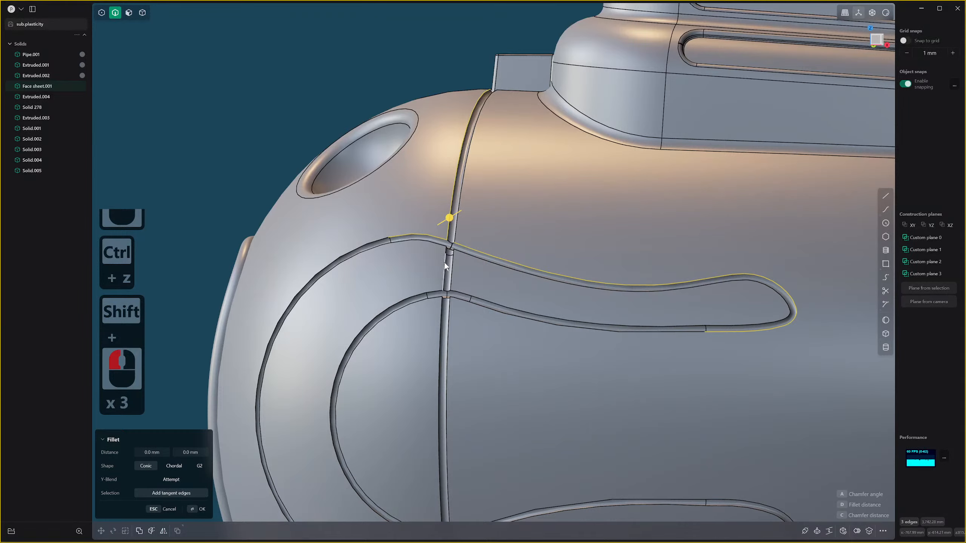
{"action": "left_click", "coordinate": [445, 265], "text": "shift"}
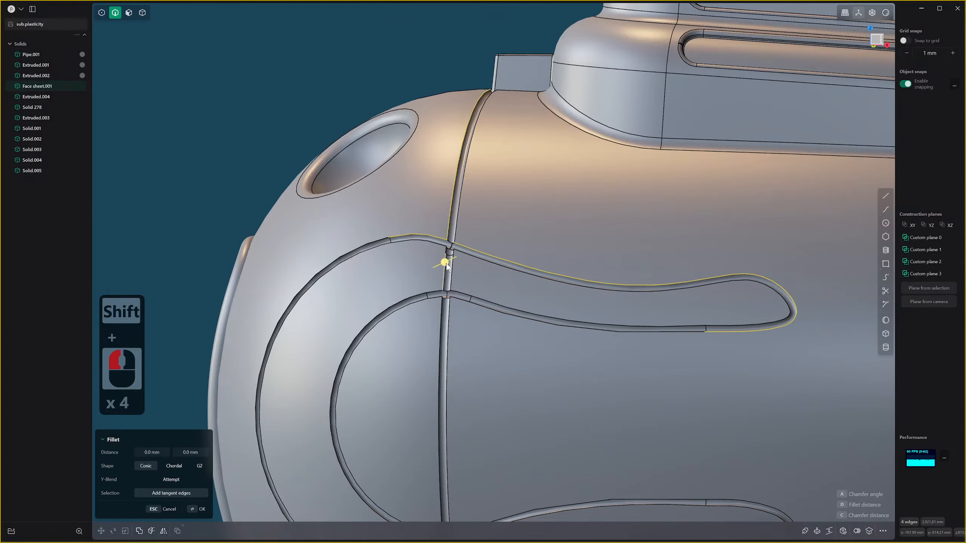
{"action": "left_click", "coordinate": [449, 320], "text": "shift"}
{"action": "left_click", "coordinate": [441, 325], "text": "shift"}
{"action": "left_click", "coordinate": [390, 306], "text": "shift"}
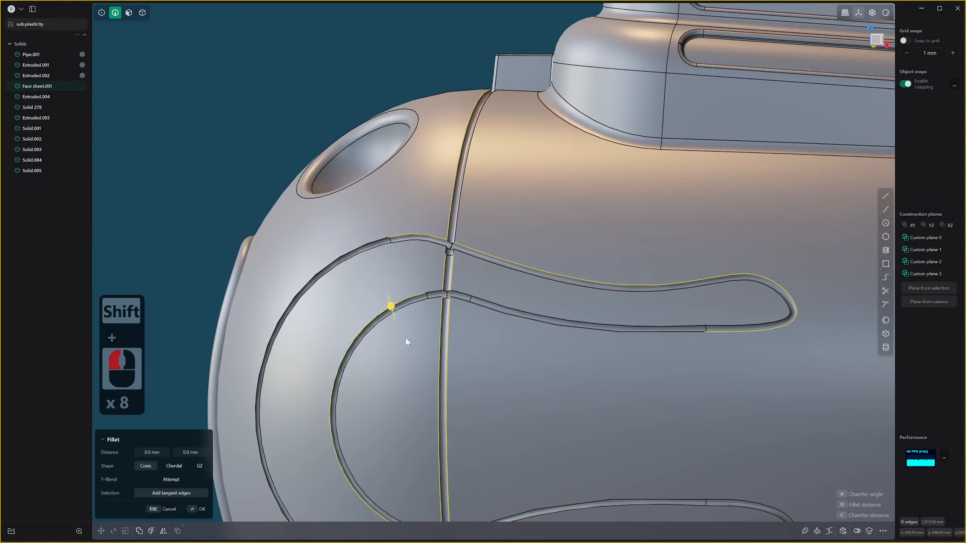
{"action": "middle_click_drag", "start_coordinate": [405, 336], "coordinate": [428, 260], "text": "shift"}
{"action": "left_click", "coordinate": [416, 267], "text": "shift"}
{"action": "middle_click_drag", "start_coordinate": [434, 317], "coordinate": [501, 321], "text": "shift"}
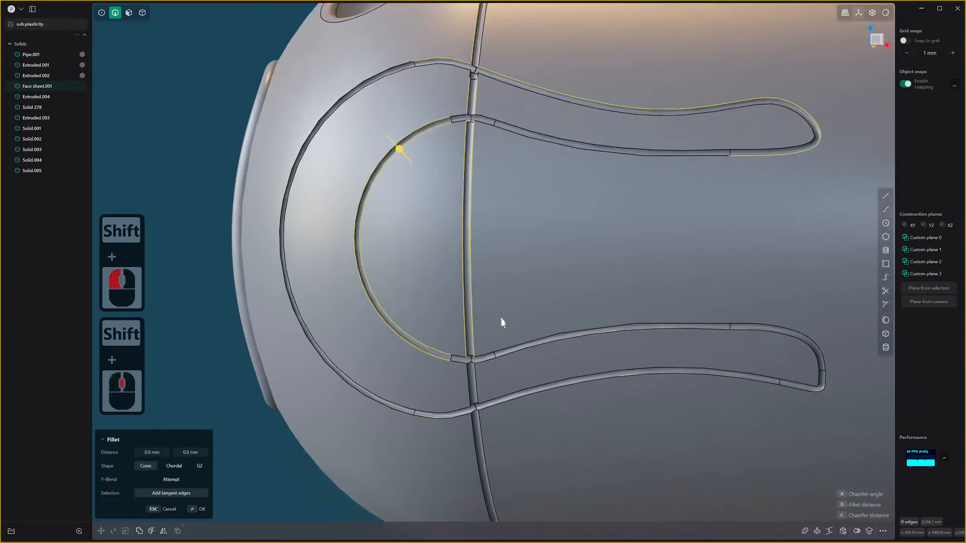
{"action": "left_click", "coordinate": [520, 343], "text": "shift"}
{"action": "left_click", "coordinate": [483, 409], "text": "shift"}
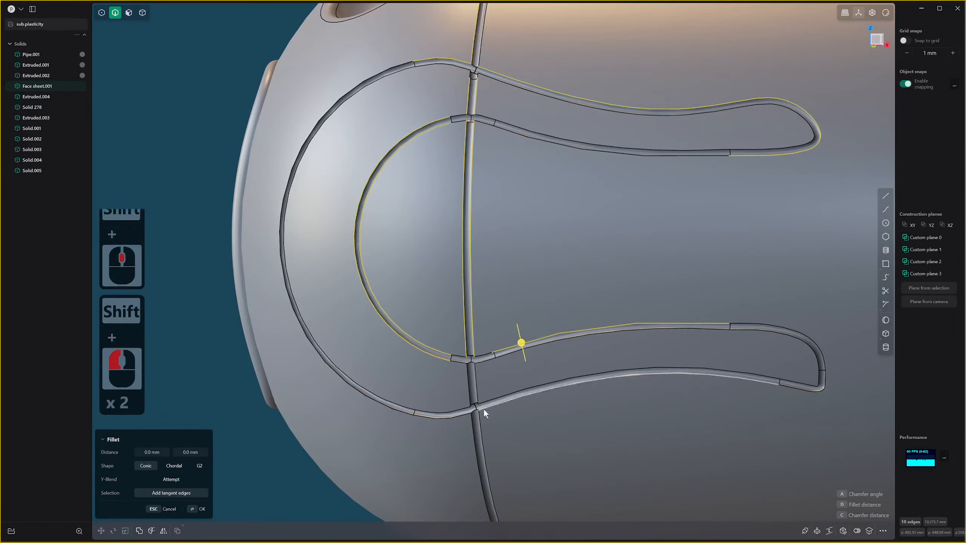
{"action": "left_click", "coordinate": [493, 406], "text": "shift"}
{"action": "left_click", "coordinate": [491, 406], "text": "shift"}
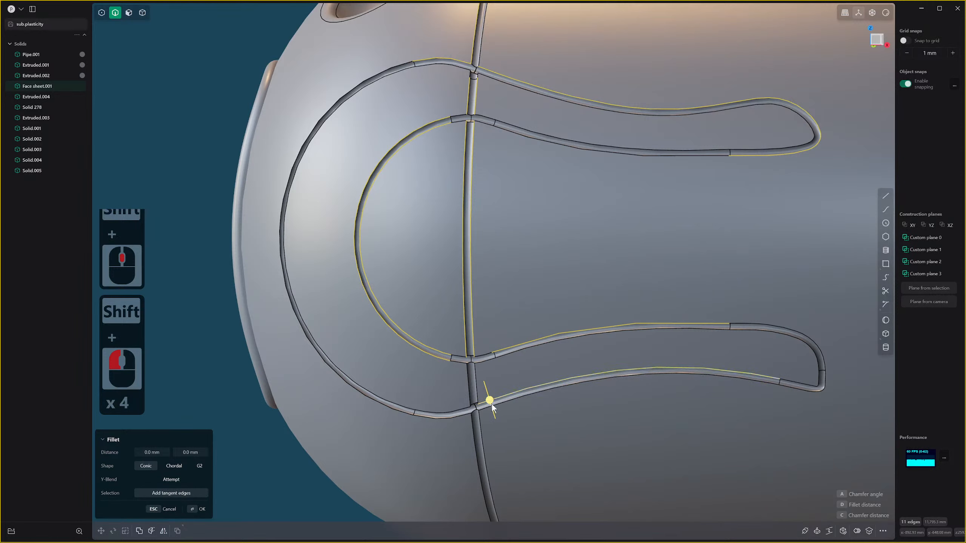
{"action": "left_click", "coordinate": [501, 403], "text": "shift"}
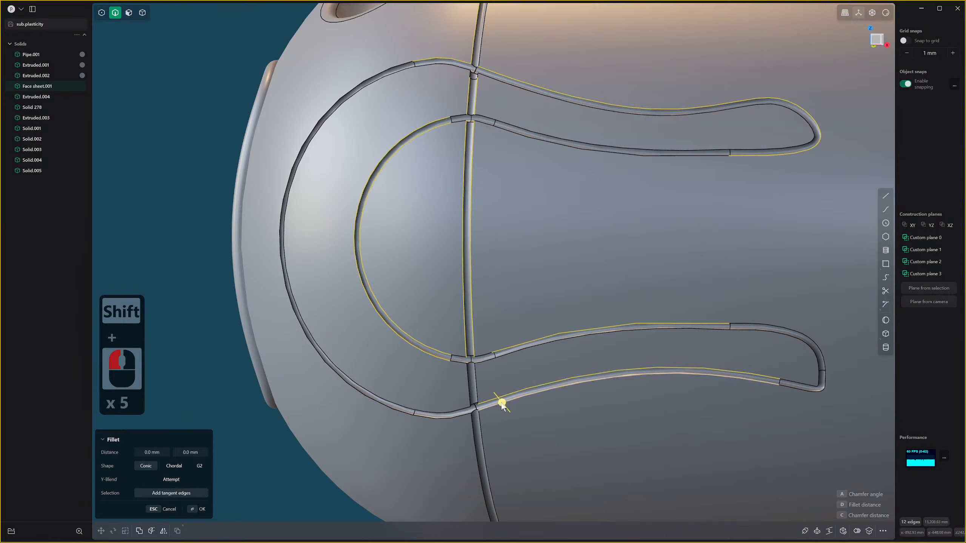
{"action": "left_click_drag", "start_coordinate": [501, 403], "coordinate": [500, 402]}
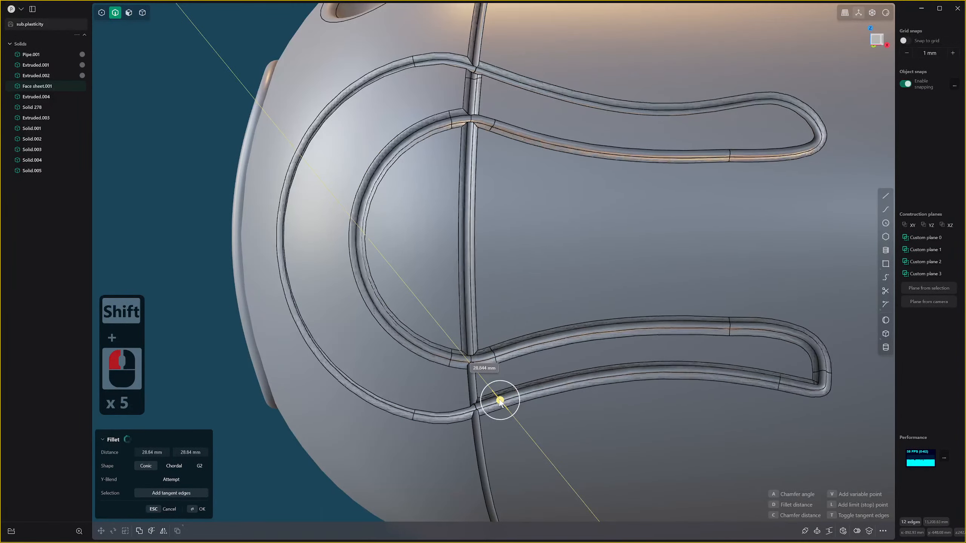
{"action": "left_click", "coordinate": [500, 403]}
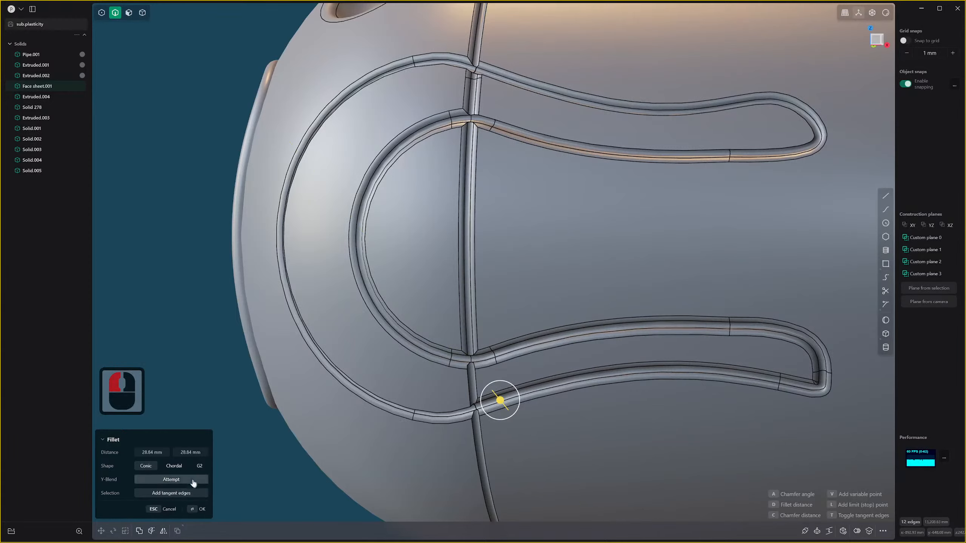
Try the Chordal shape for the seam and groove fillet, and cancel the fillet.
{"action": "left_click", "coordinate": [186, 469]}
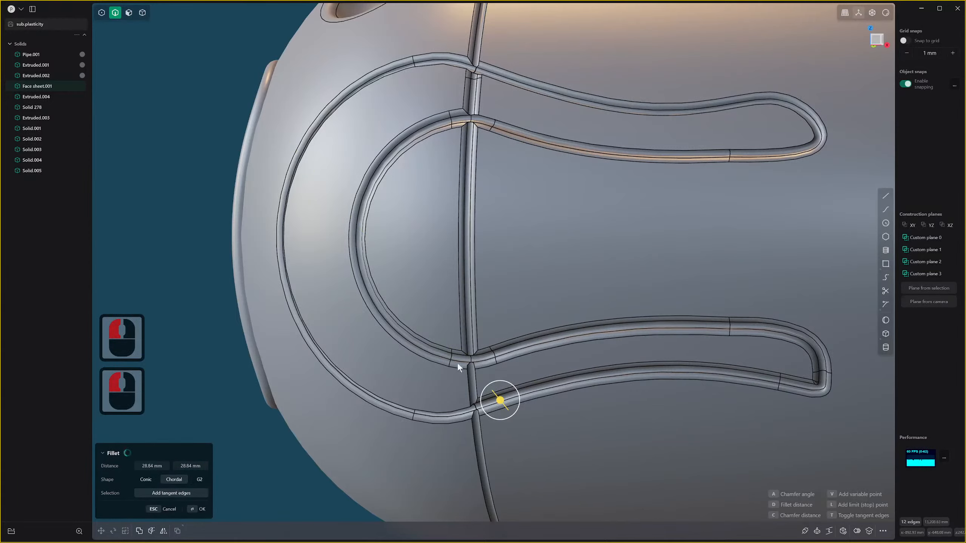
{"action": "scroll", "coordinate": [458, 363], "scroll_direction": "down", "scroll_amount": 20}
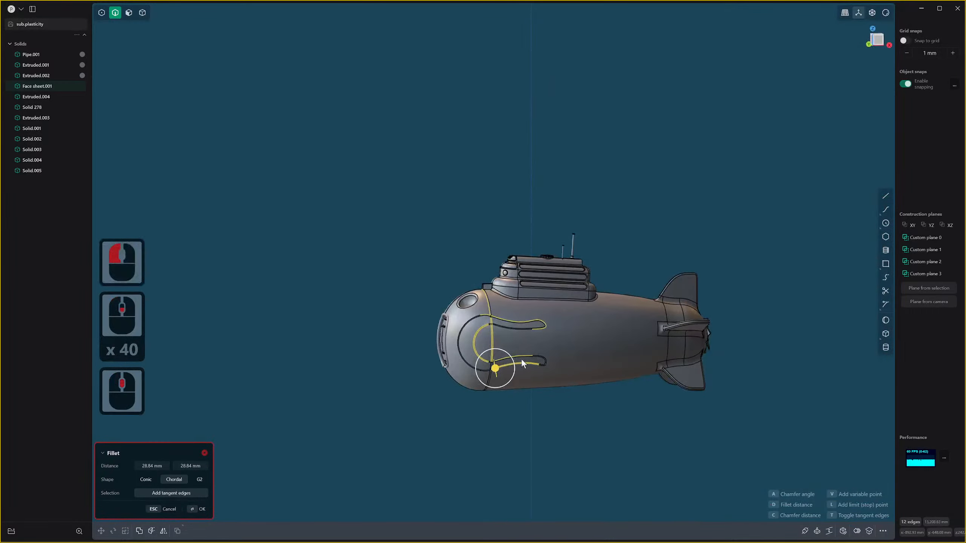
{"action": "scroll", "coordinate": [523, 363], "scroll_direction": "up", "scroll_amount": 8}
{"action": "key", "text": "Escape"}
Switch to Blender and refresh the submarine meshes from the connected Plasticity file.
{"action": "key", "text": "alt+Tab"}
{"action": "scroll", "coordinate": [636, 288], "scroll_direction": "down", "scroll_amount": 5}
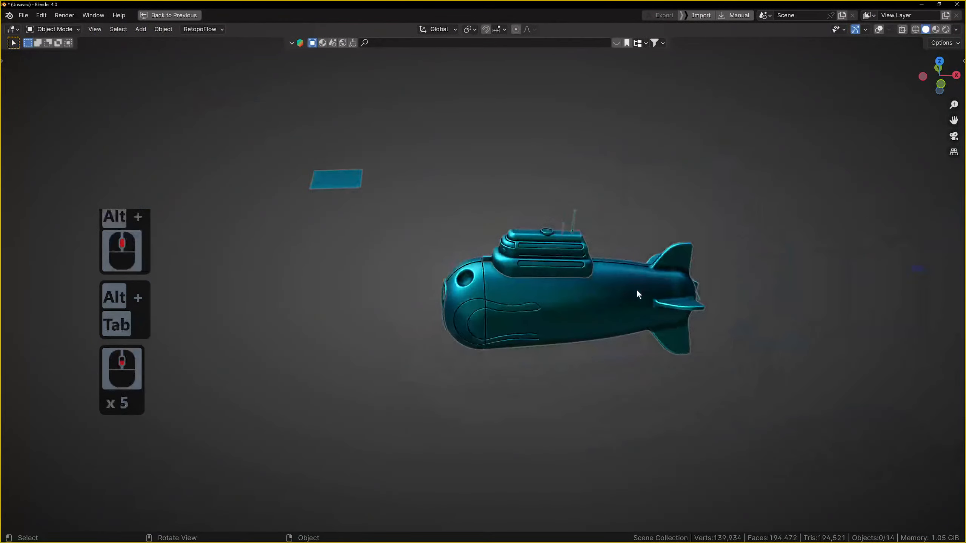
{"action": "middle_click_drag", "start_coordinate": [637, 291], "coordinate": [648, 291]}
{"action": "key", "text": "n"}
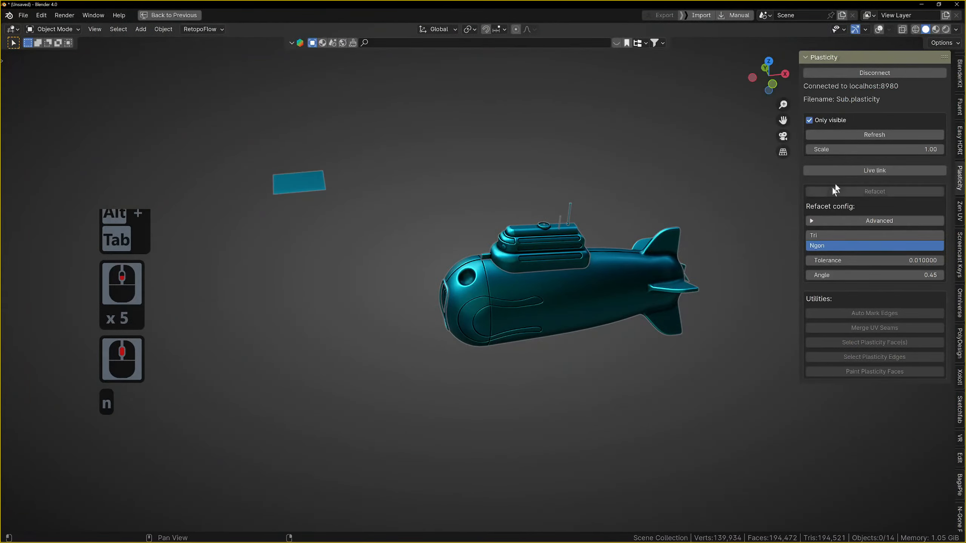
{"action": "left_click", "coordinate": [865, 136]}
{"action": "scroll", "coordinate": [622, 268], "scroll_direction": "up", "scroll_amount": 4}
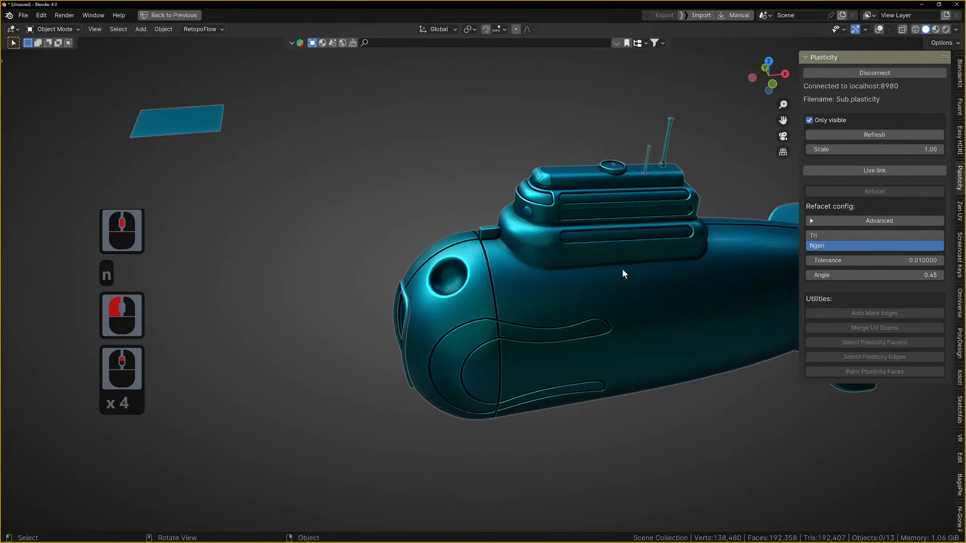
Examine the refreshed submarine's filleted tower base, hull grooves and nose from several angles.
{"action": "middle_click_drag", "start_coordinate": [622, 269], "coordinate": [483, 306]}
{"action": "scroll", "coordinate": [569, 258], "scroll_direction": "up", "scroll_amount": 3}
{"action": "scroll", "coordinate": [334, 334], "scroll_direction": "down", "scroll_amount": 1}
{"action": "middle_click_drag", "start_coordinate": [333, 334], "coordinate": [571, 298]}
{"action": "scroll", "coordinate": [503, 301], "scroll_direction": "down", "scroll_amount": 4}
{"action": "scroll", "coordinate": [398, 336], "scroll_direction": "up", "scroll_amount": 3}
{"action": "middle_click_drag", "start_coordinate": [398, 336], "coordinate": [448, 358], "text": "shift"}
{"action": "middle_click_drag", "start_coordinate": [449, 358], "coordinate": [532, 345]}
{"action": "scroll", "coordinate": [603, 333], "scroll_direction": "down", "scroll_amount": 3}
{"action": "middle_click_drag", "start_coordinate": [401, 368], "coordinate": [471, 323], "text": "shift"}
{"action": "scroll", "coordinate": [603, 333], "scroll_direction": "down", "scroll_amount": 2}
{"action": "middle_click_drag", "start_coordinate": [472, 323], "coordinate": [506, 324], "text": "shift"}
{"action": "scroll", "coordinate": [595, 336], "scroll_direction": "down", "scroll_amount": 2}
{"action": "middle_click_drag", "start_coordinate": [505, 324], "coordinate": [516, 301], "text": "shift"}
{"action": "scroll", "coordinate": [484, 295], "scroll_direction": "up", "scroll_amount": 4}
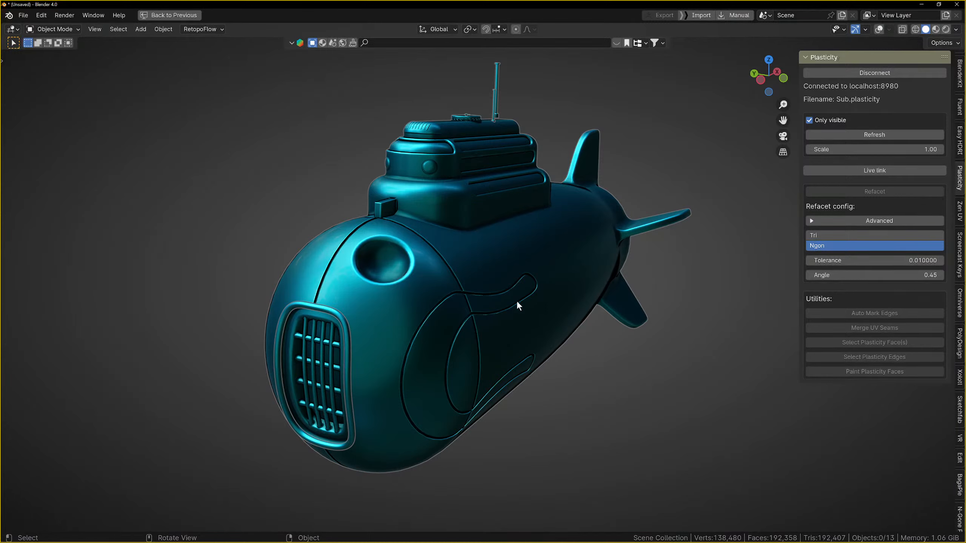
Examine the submarine's stern from behind, focusing on the fins and the propeller blades.
{"action": "scroll", "coordinate": [584, 260], "scroll_direction": "down", "scroll_amount": 5}
{"action": "middle_click_drag", "start_coordinate": [585, 263], "coordinate": [446, 326]}
{"action": "scroll", "coordinate": [709, 430], "scroll_direction": "up", "scroll_amount": 2}
{"action": "scroll", "coordinate": [512, 352], "scroll_direction": "up", "scroll_amount": 3}
{"action": "scroll", "coordinate": [511, 348], "scroll_direction": "down", "scroll_amount": 3}
{"action": "left_click", "coordinate": [394, 309]}
{"action": "scroll", "coordinate": [395, 313], "scroll_direction": "down", "scroll_amount": 2}
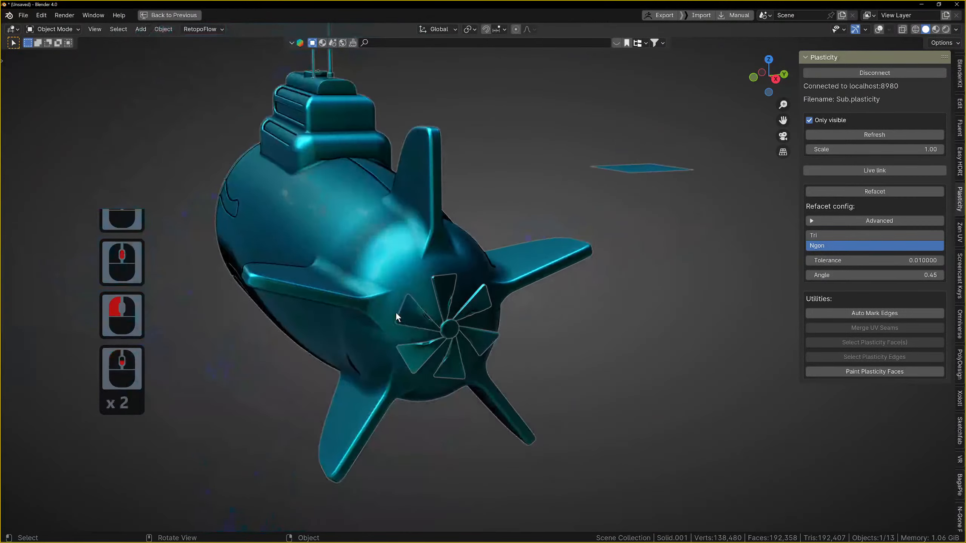
{"action": "left_click", "coordinate": [444, 332]}
{"action": "left_click", "coordinate": [444, 332]}
{"action": "scroll", "coordinate": [446, 334], "scroll_direction": "up", "scroll_amount": 2}
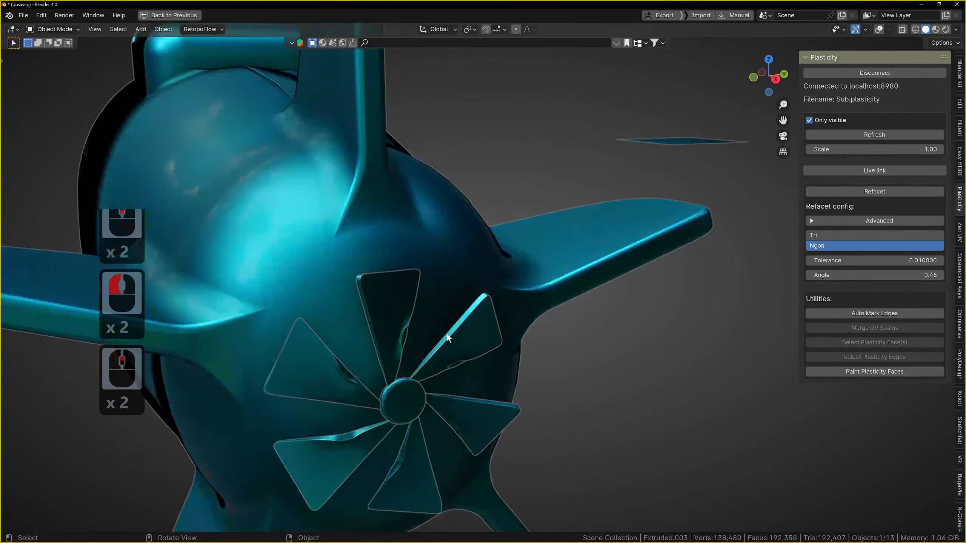
Select the propeller's hub together with all six blades, cancelling any trial rotation of the selection.
{"action": "scroll", "coordinate": [446, 333], "scroll_direction": "down", "scroll_amount": 1}
{"action": "key", "text": "r"}
{"action": "key", "text": "Escape"}
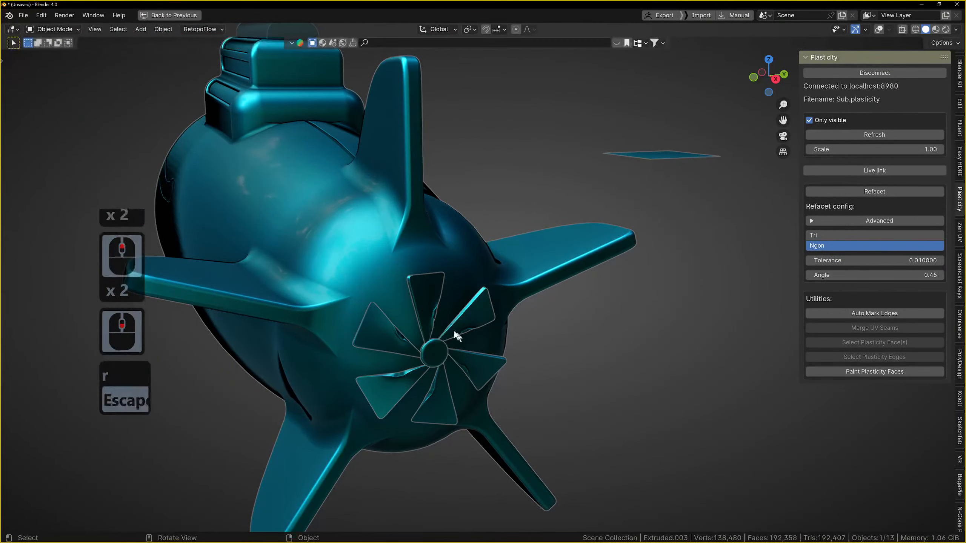
{"action": "left_click", "coordinate": [472, 321], "text": "shift"}
{"action": "left_click", "coordinate": [470, 335], "text": "shift"}
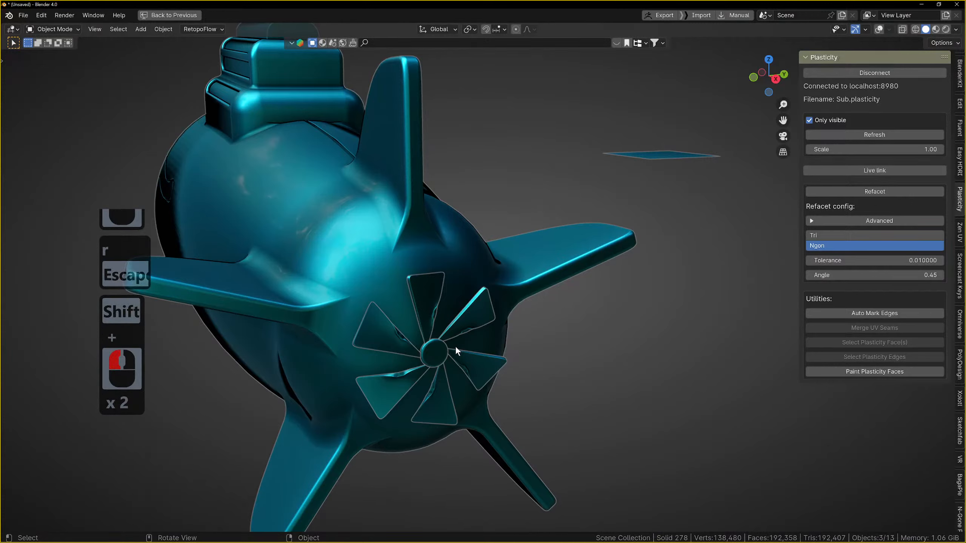
{"action": "key", "text": "r"}
{"action": "key", "text": "Escape"}
{"action": "left_click", "coordinate": [377, 335], "text": "shift"}
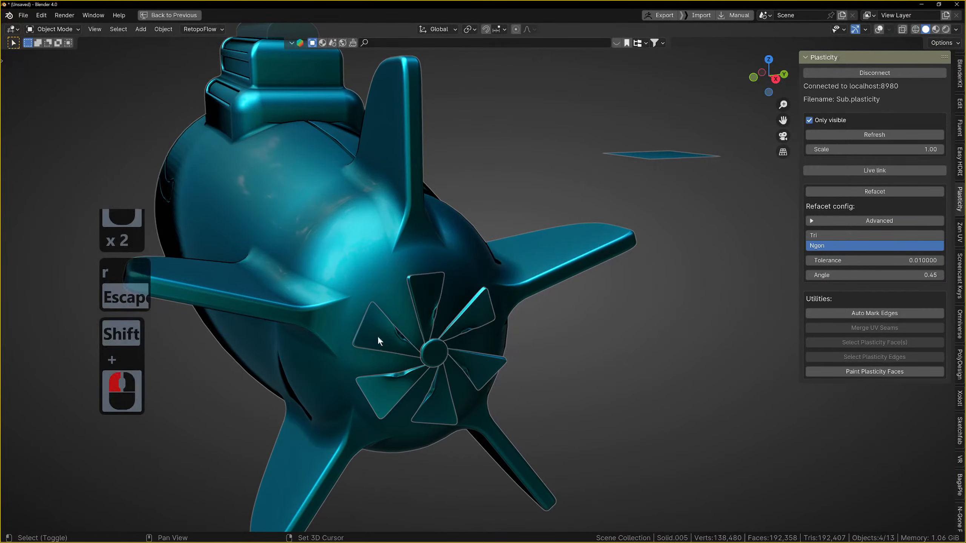
{"action": "left_click", "coordinate": [401, 375], "text": "shift"}
{"action": "left_click", "coordinate": [434, 393], "text": "shift"}
{"action": "key", "text": "r"}
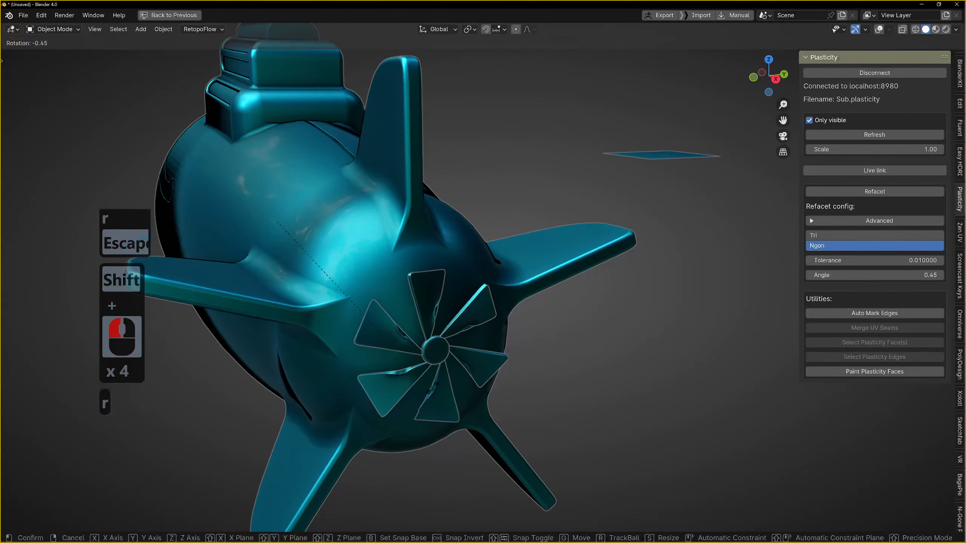
{"action": "key", "text": "Escape"}
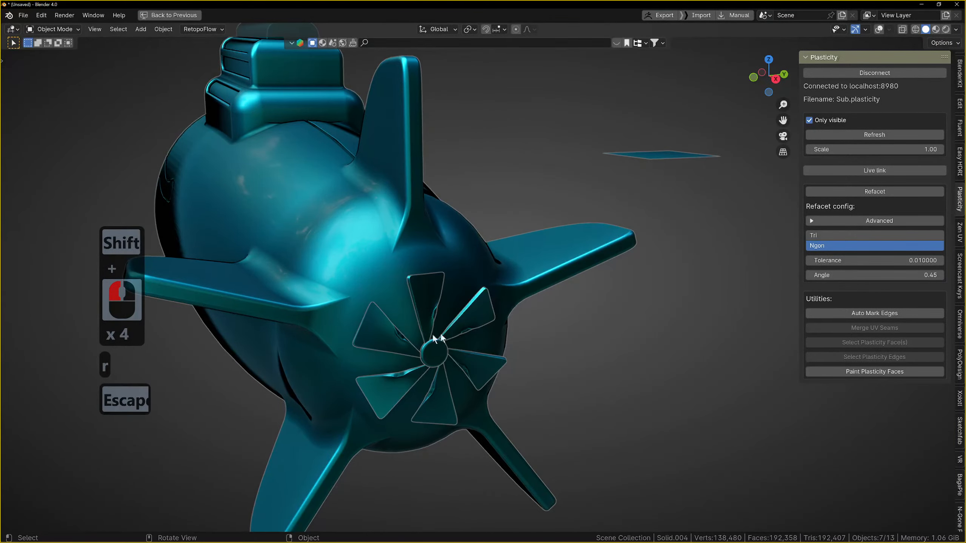
Set the origins of the selected propeller hub and blades to their geometry.
{"action": "right_click", "coordinate": [454, 332]}
{"action": "mouse_move", "coordinate": [452, 385]}
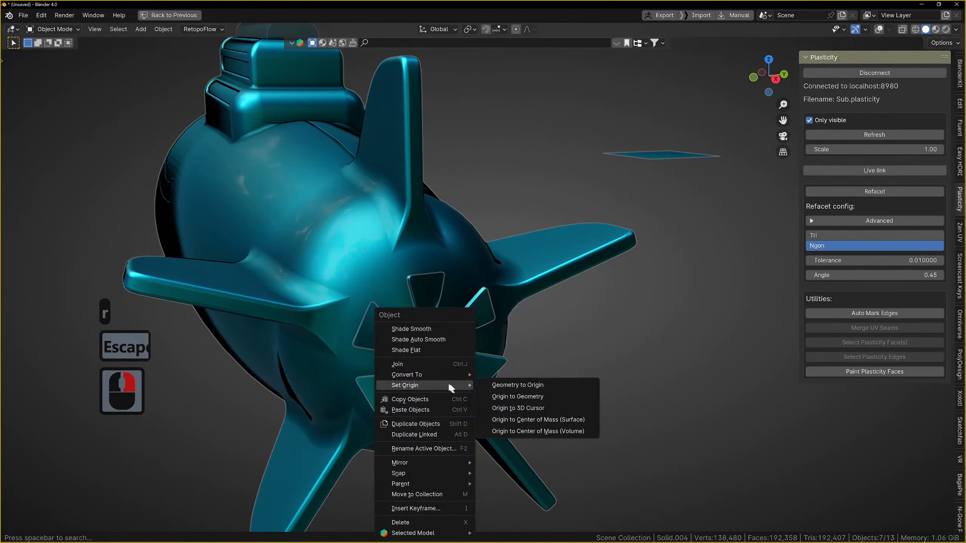
{"action": "left_click", "coordinate": [532, 401]}
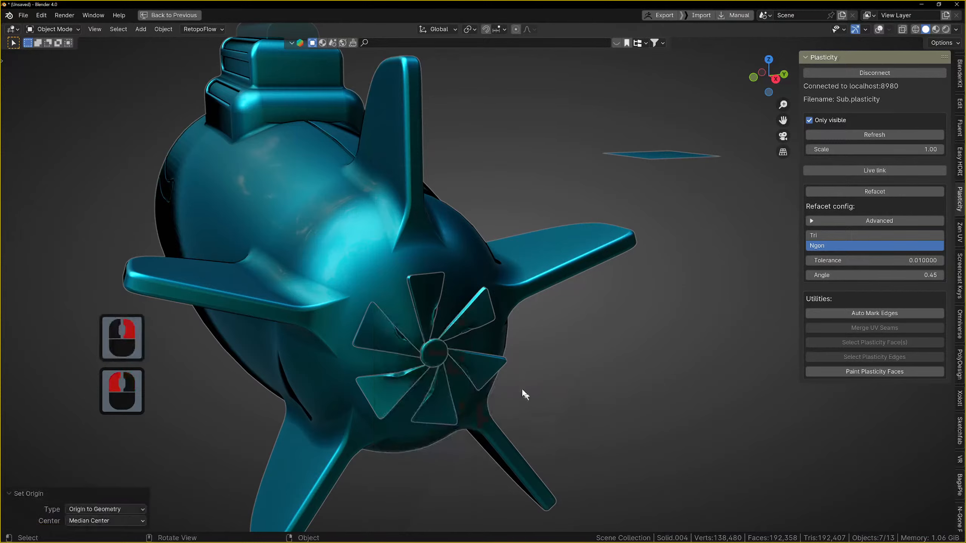
Try spinning the propeller parts about the global X axis, and cancel the rotation.
{"action": "key", "text": "r"}
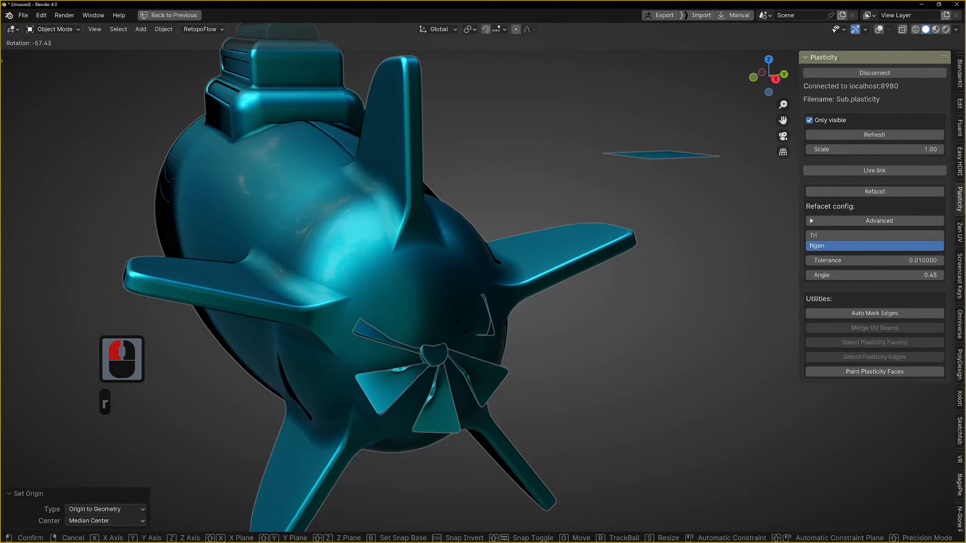
{"action": "key", "text": "x"}
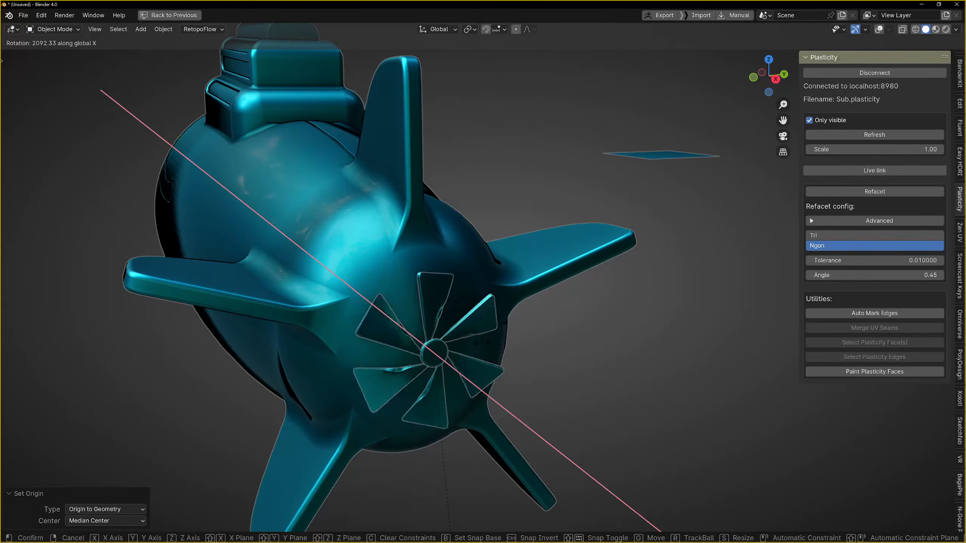
{"action": "key", "text": "Escape"}
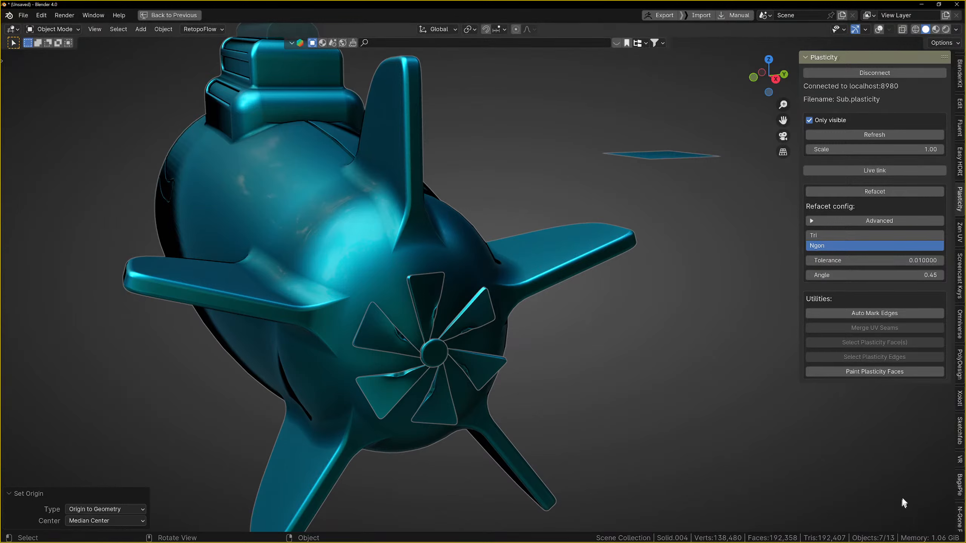
{"action": "left_click", "coordinate": [964, 327]}
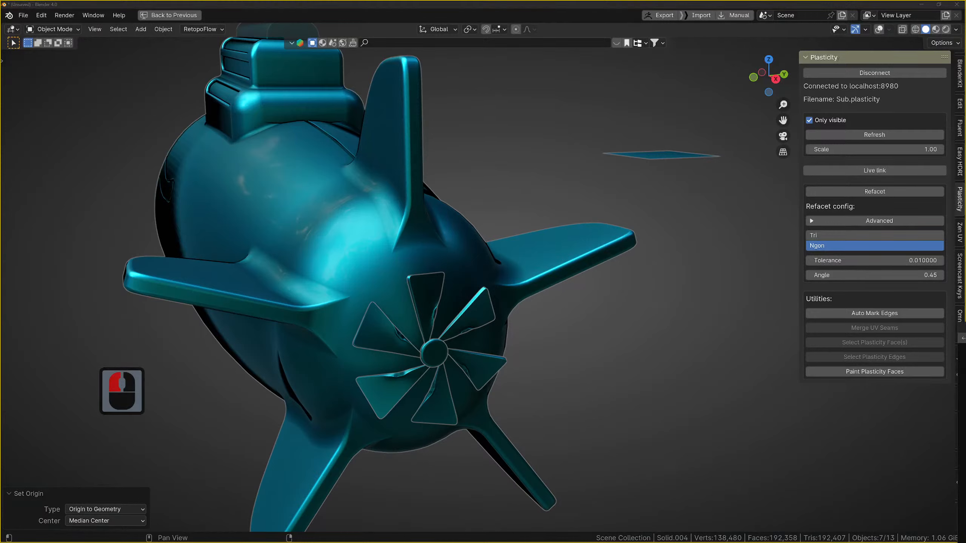
{"action": "left_click", "coordinate": [963, 338]}
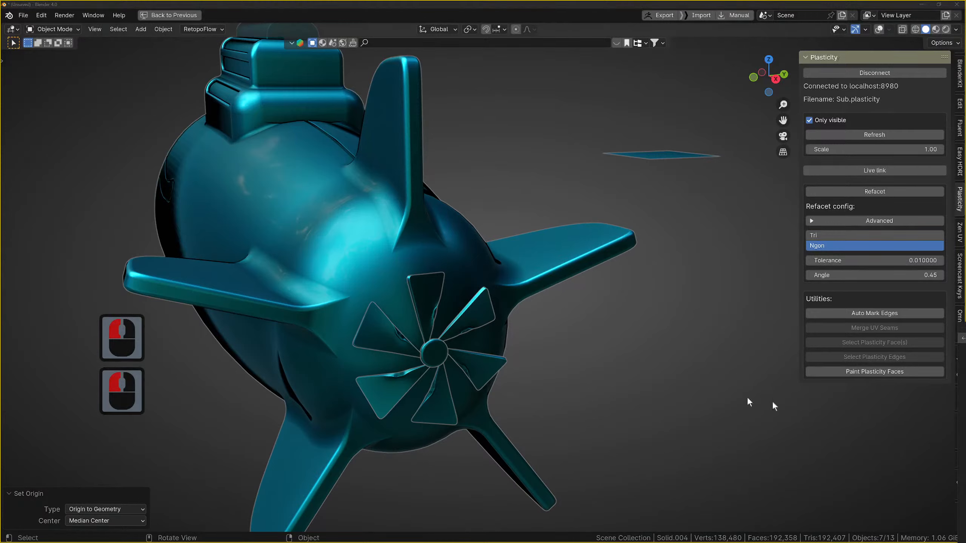